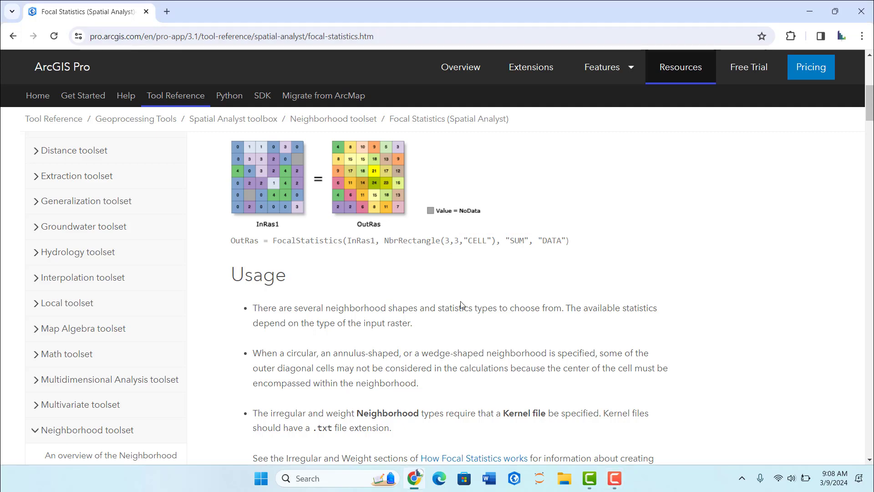
{"action": "scroll", "coordinate": [461, 304], "scroll_direction": "up", "scroll_amount": 6}
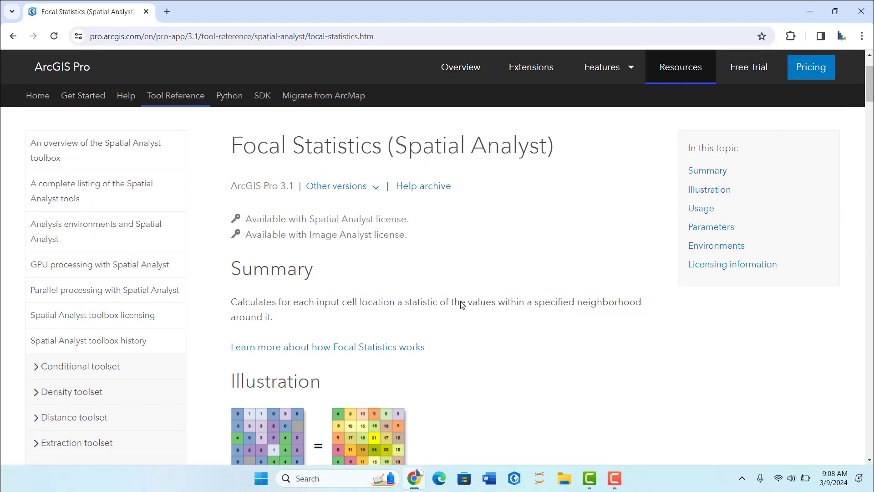
{"action": "scroll", "coordinate": [462, 304], "scroll_direction": "down", "scroll_amount": 6}
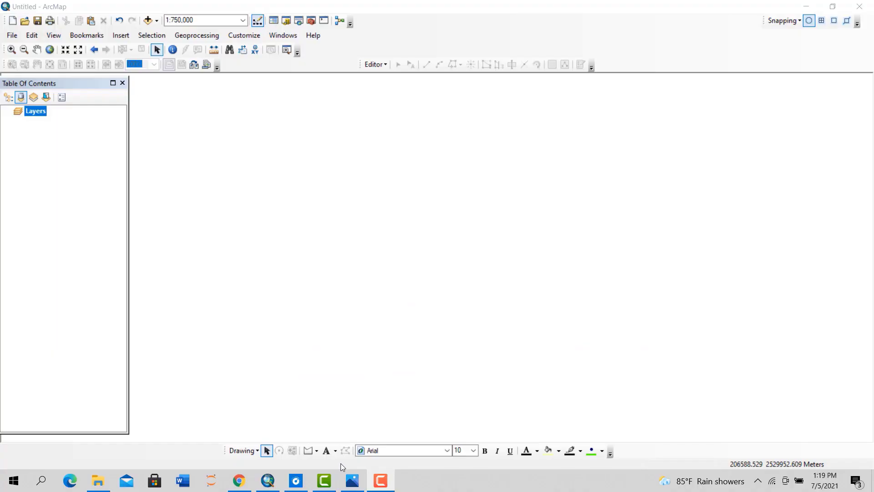
Switch to Photos and look through the MRT Line-6 and BRT Line-3 example maps, examining the BRT Line-3 stations up close
{"action": "left_click", "coordinate": [350, 485]}
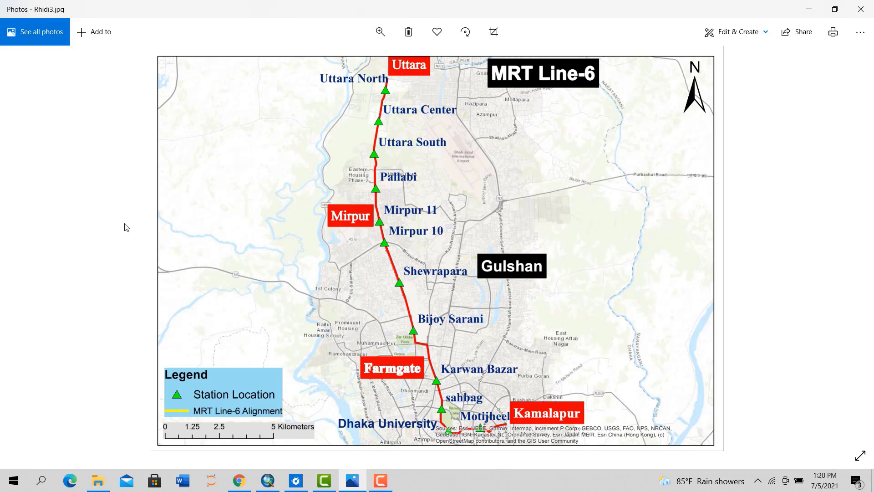
{"action": "left_click", "coordinate": [28, 248]}
{"action": "left_click", "coordinate": [30, 251]}
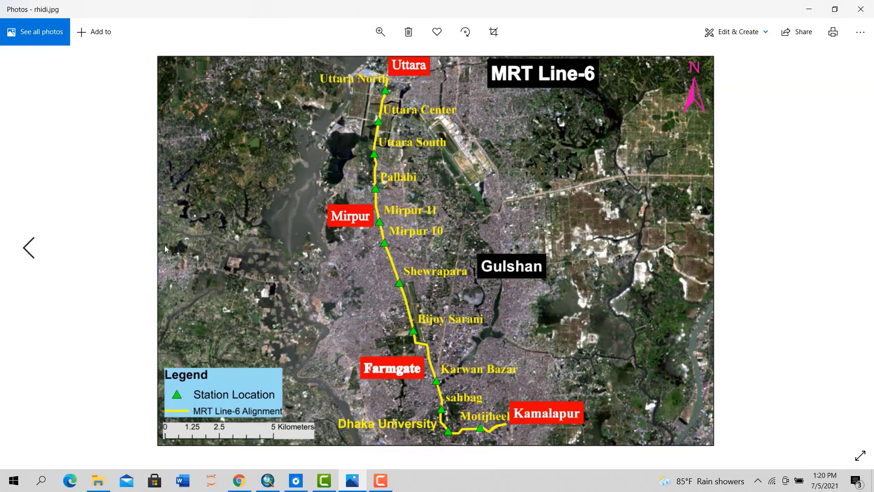
{"action": "left_click", "coordinate": [847, 247]}
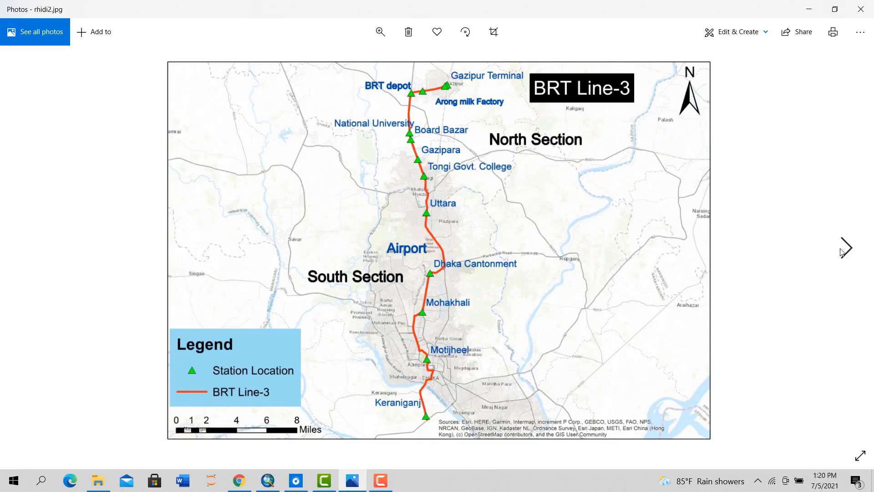
{"action": "scroll", "coordinate": [550, 234], "scroll_direction": "up", "scroll_amount": 2}
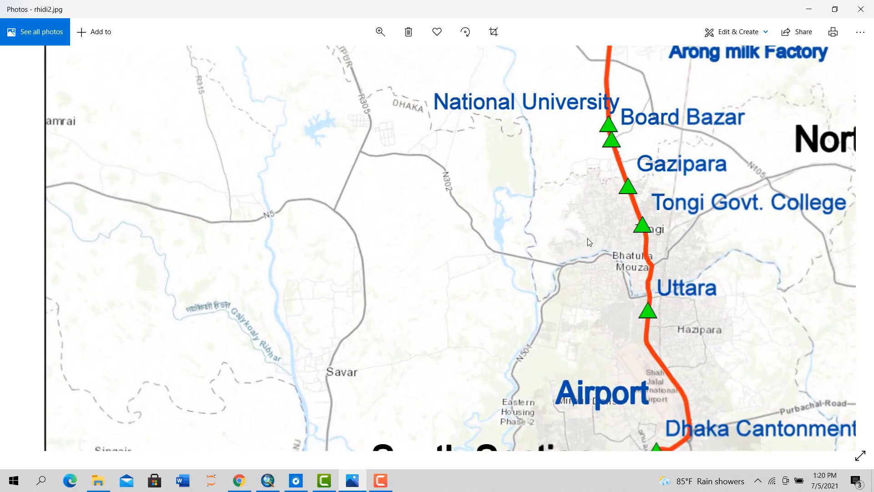
{"action": "scroll", "coordinate": [635, 242], "scroll_direction": "down", "scroll_amount": 3}
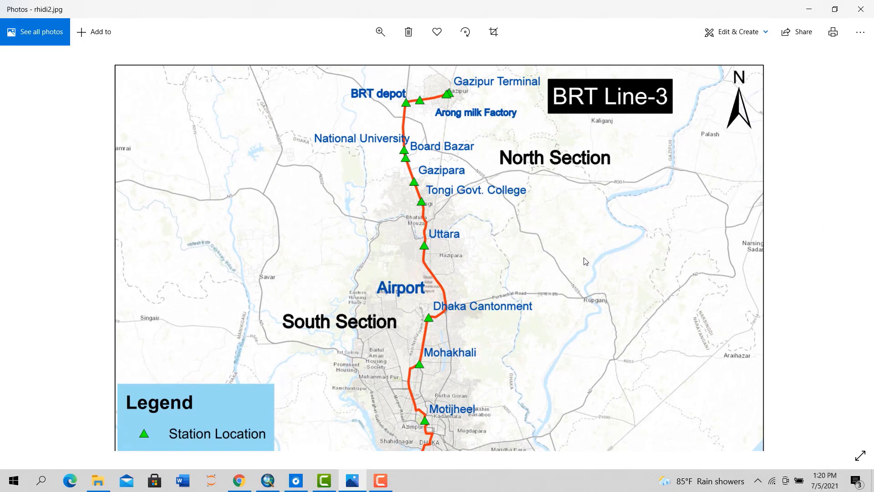
{"action": "scroll", "coordinate": [551, 300], "scroll_direction": "down", "scroll_amount": 2}
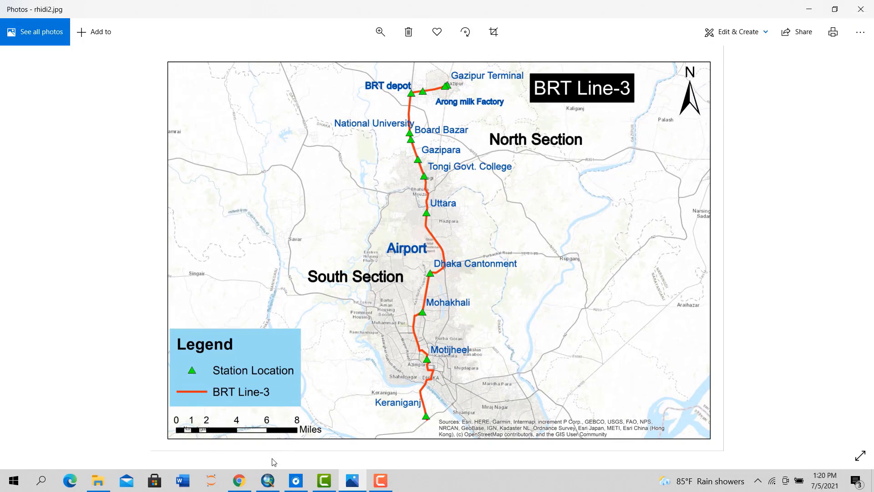
Switch to ArcMap, move the Table Of Contents window further into the map area and close it
{"action": "left_click", "coordinate": [267, 480]}
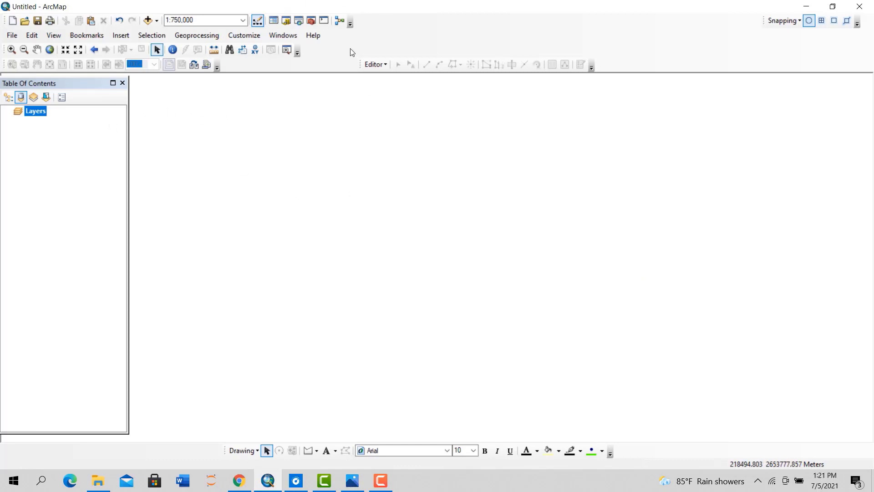
{"action": "left_click_drag", "start_coordinate": [86, 85], "coordinate": [134, 100]}
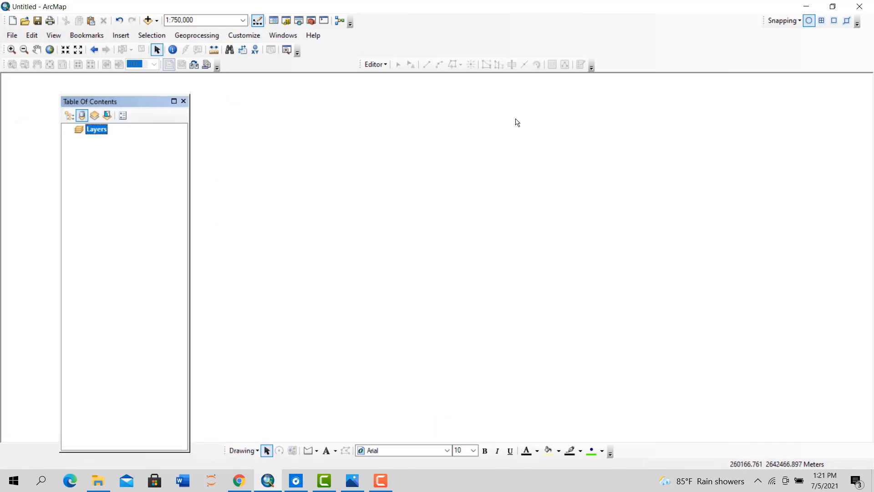
{"action": "left_click", "coordinate": [96, 147]}
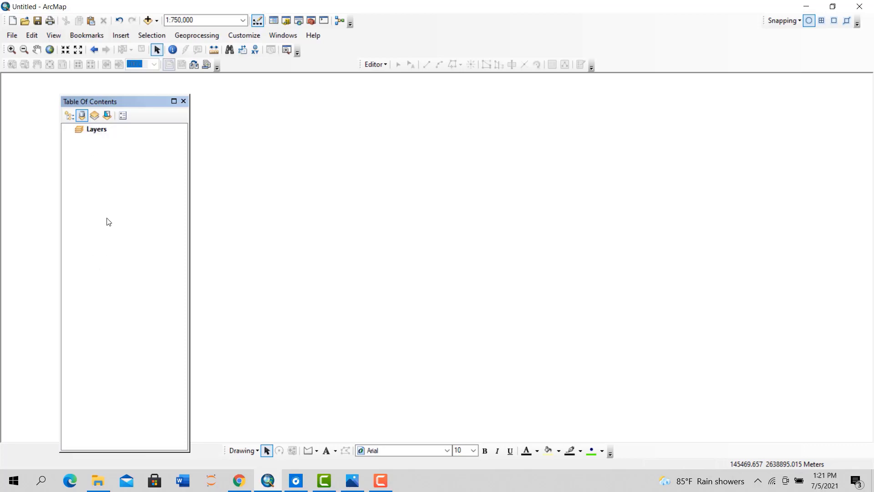
{"action": "left_click", "coordinate": [183, 101]}
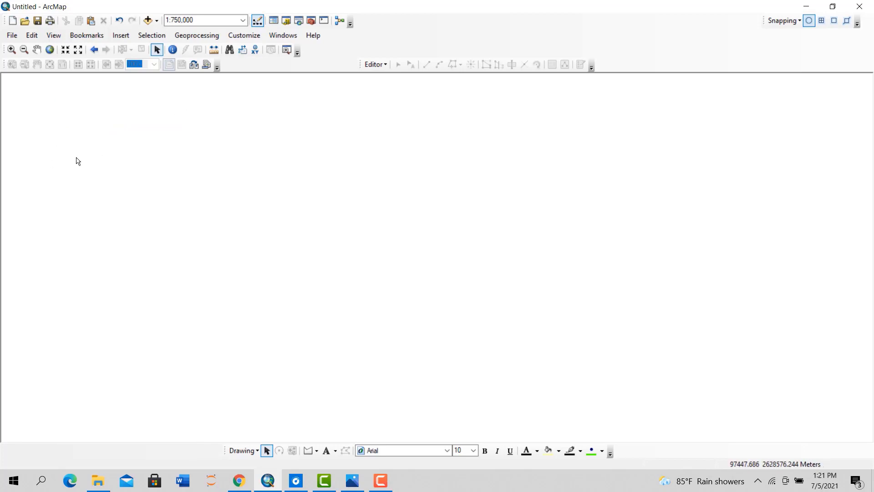
Reopen the Table Of Contents window and move it back to the edge of the map area
{"action": "left_click", "coordinate": [282, 36]}
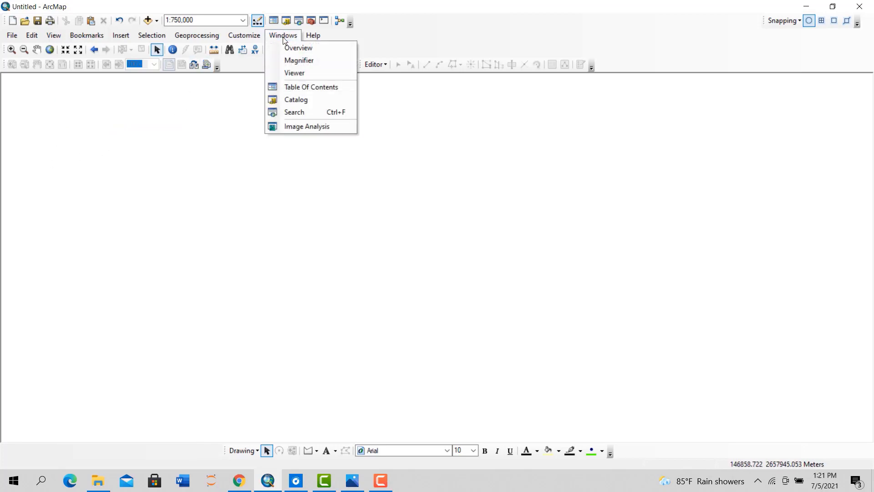
{"action": "left_click", "coordinate": [302, 86]}
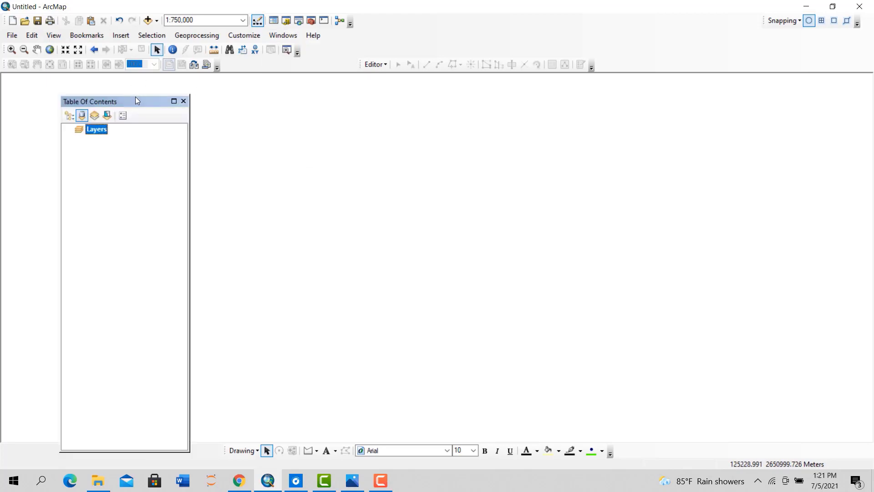
{"action": "left_click_drag", "start_coordinate": [136, 99], "coordinate": [82, 86]}
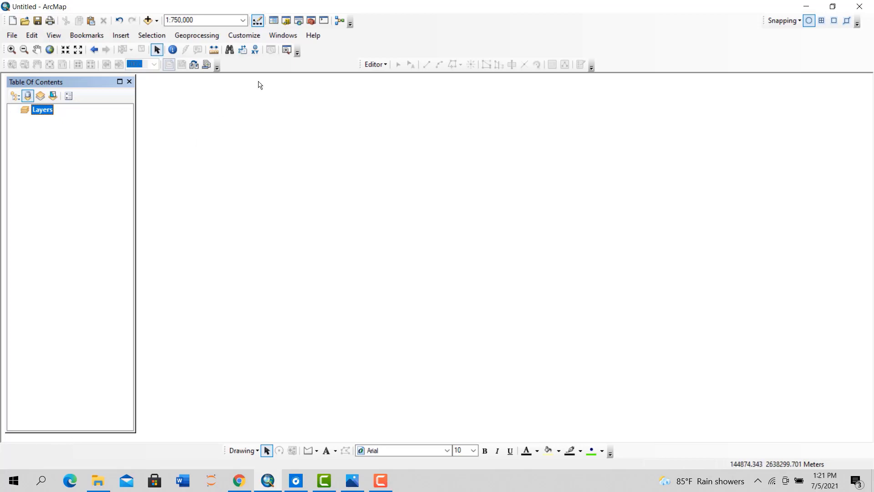
Change the map display to Layout View and return it to Data View
{"action": "left_click", "coordinate": [59, 34]}
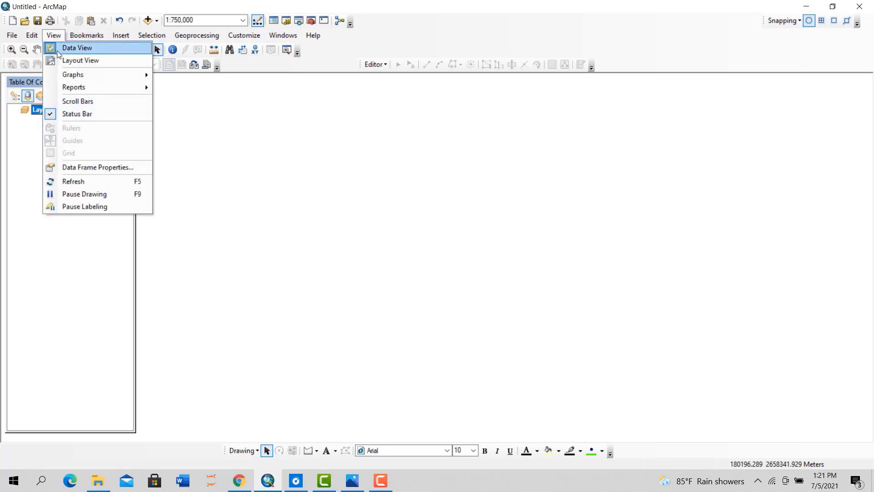
{"action": "left_click", "coordinate": [89, 63]}
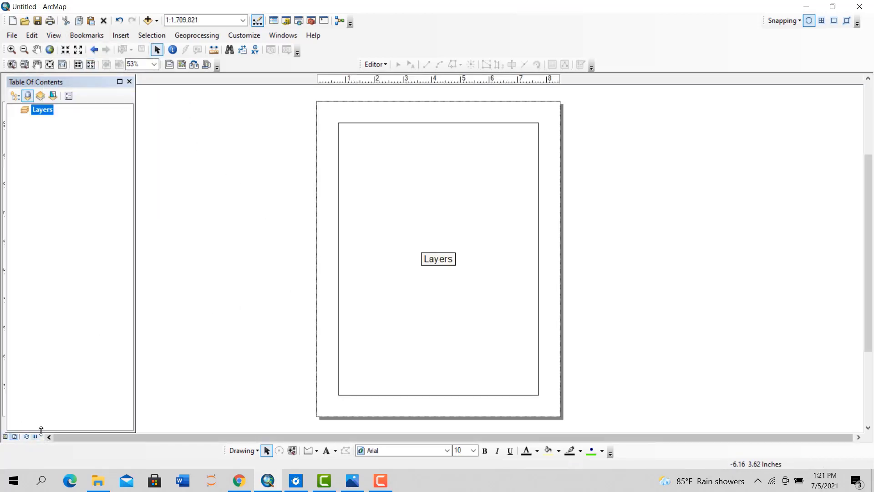
{"action": "left_click", "coordinate": [5, 436]}
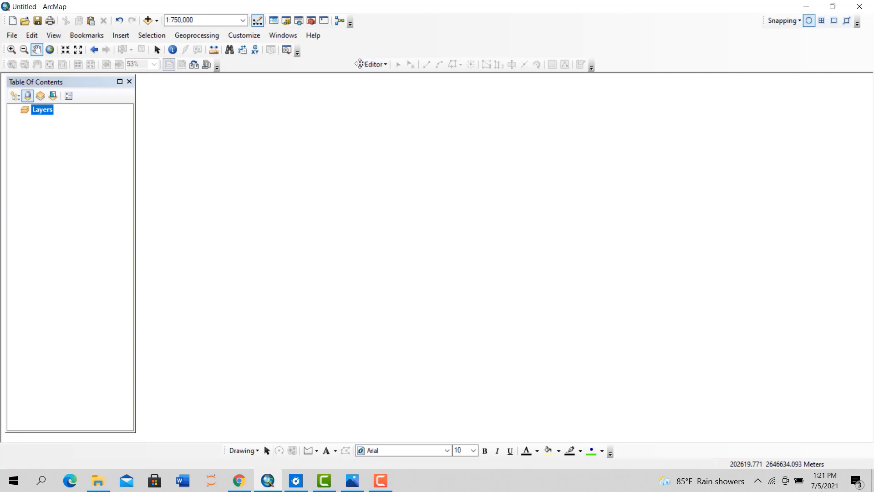
Move the Editor toolbar up into the same row as the Tools toolbar
{"action": "left_click_drag", "start_coordinate": [360, 63], "coordinate": [418, 57]}
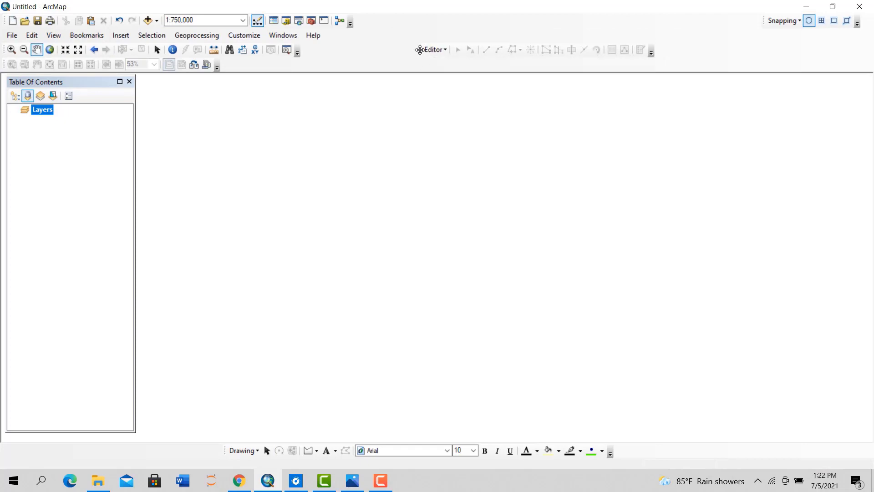
{"action": "left_click", "coordinate": [420, 49]}
{"action": "mouse_move", "coordinate": [420, 50]}
{"action": "left_mouse_down"}
{"action": "mouse_move", "coordinate": [448, 34]}
{"action": "mouse_move", "coordinate": [420, 60]}
{"action": "mouse_move", "coordinate": [407, 48]}
{"action": "left_mouse_up"}
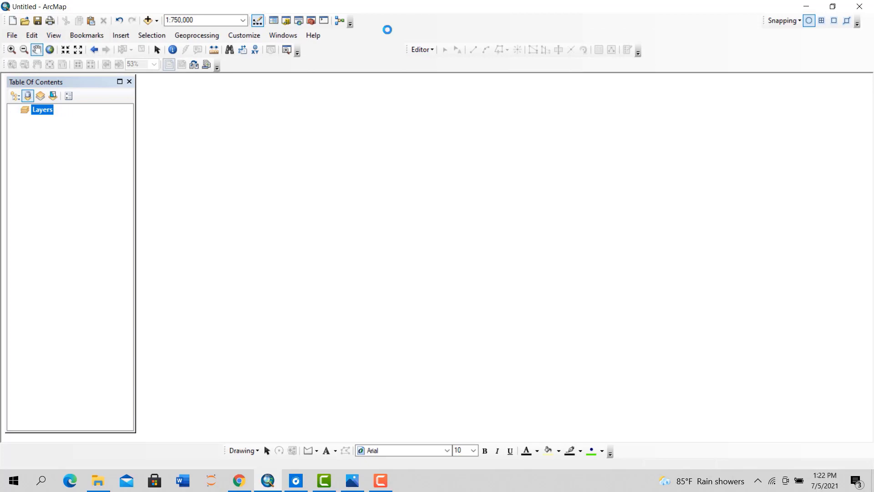
Show the Advanced Editing toolbar and hide it again
{"action": "right_click", "coordinate": [387, 29]}
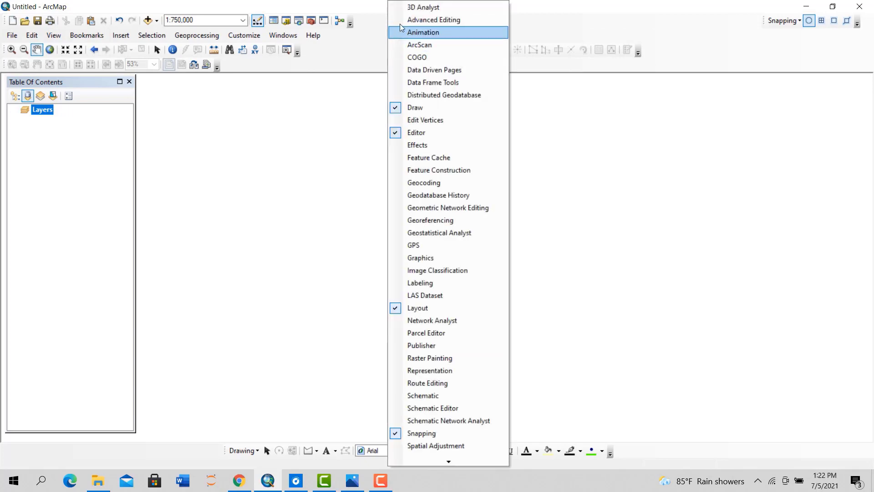
{"action": "left_click", "coordinate": [411, 23]}
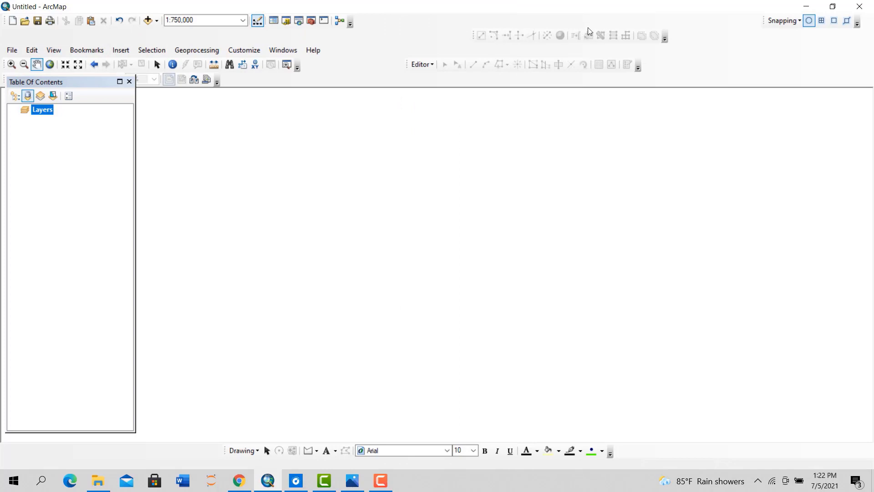
{"action": "right_click", "coordinate": [429, 31]}
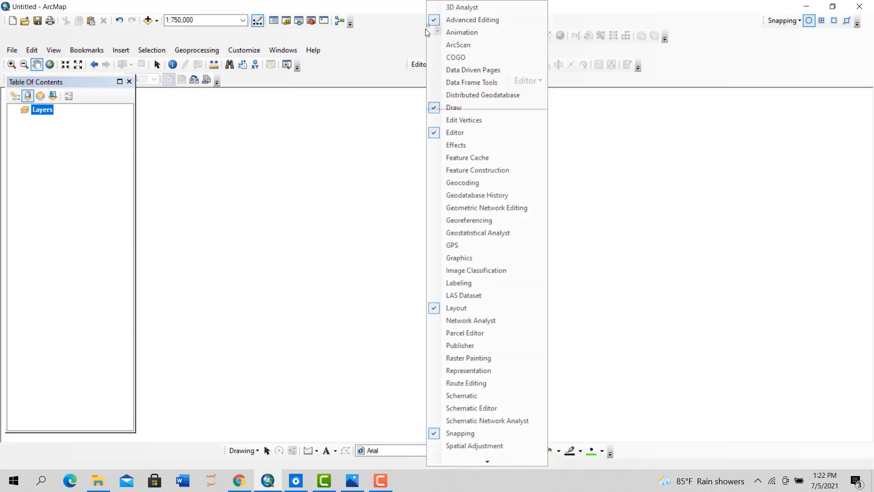
{"action": "left_click", "coordinate": [440, 23]}
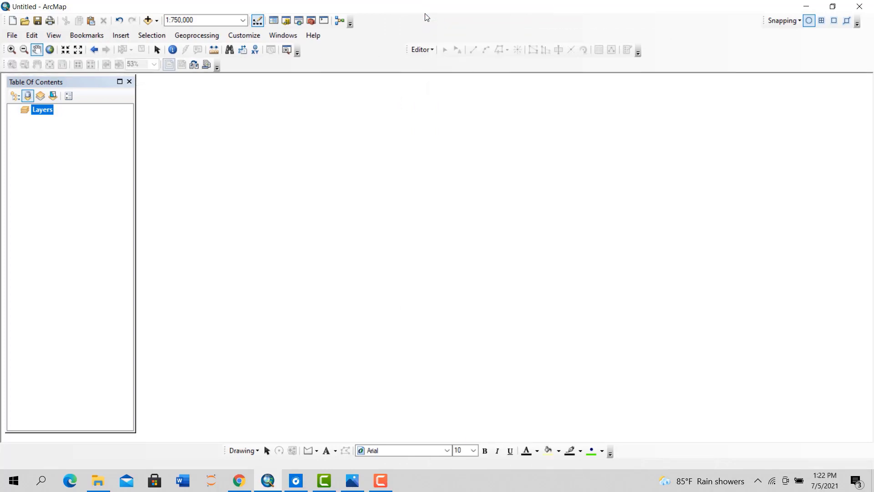
Hide the Draw toolbar and turn it back on
{"action": "right_click", "coordinate": [425, 13]}
{"action": "key", "text": "Escape"}
{"action": "right_click", "coordinate": [380, 68]}
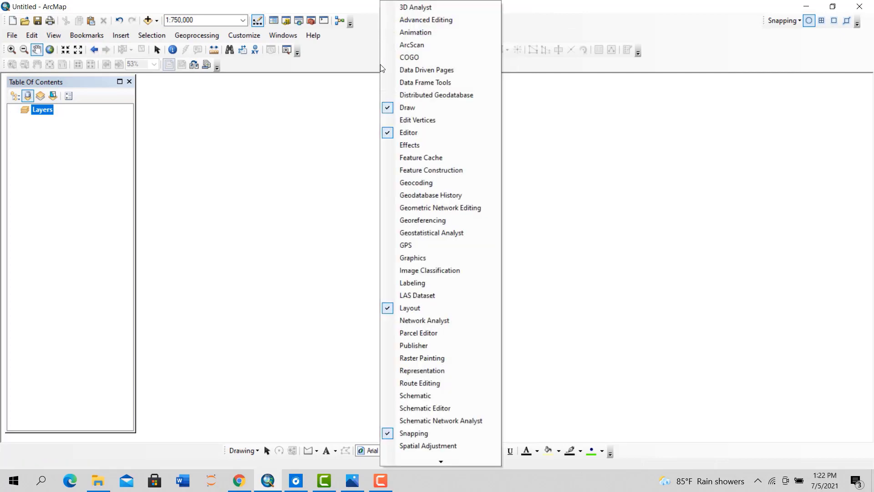
{"action": "left_click", "coordinate": [388, 108]}
{"action": "right_click", "coordinate": [384, 28]}
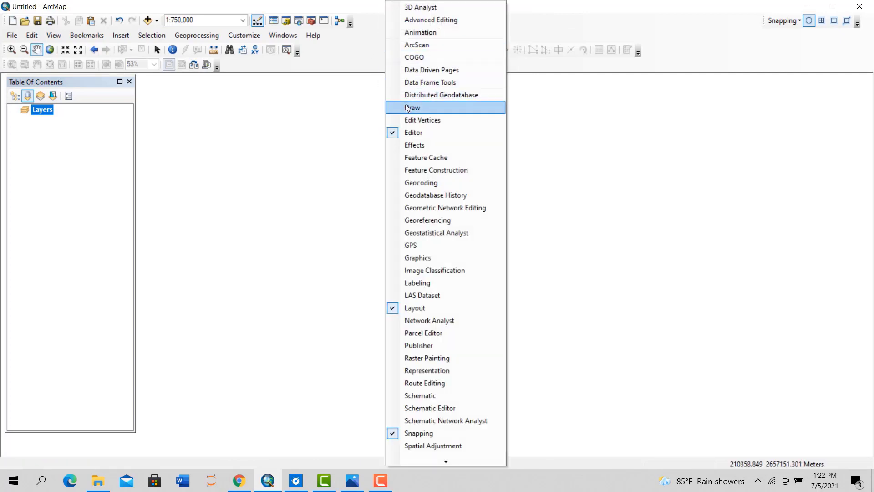
{"action": "left_click", "coordinate": [413, 116]}
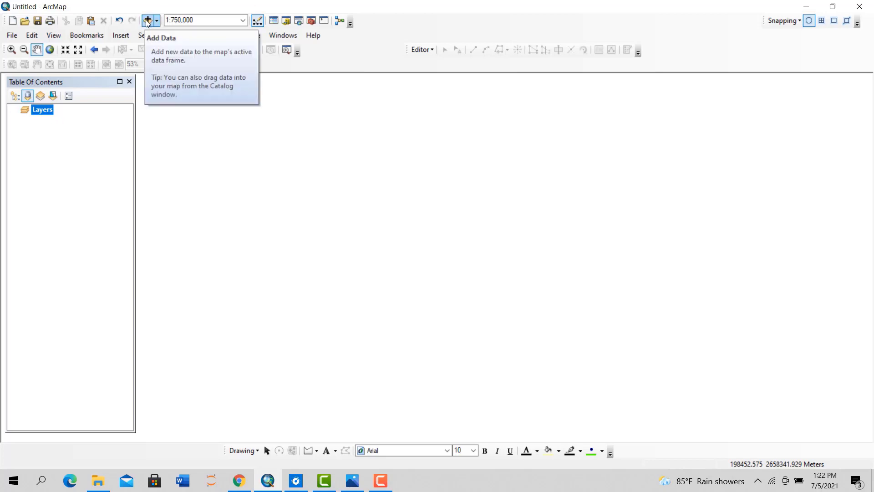
Look at the Home folder in the Add Data dialog and close the dialog without adding anything
{"action": "left_click", "coordinate": [148, 21]}
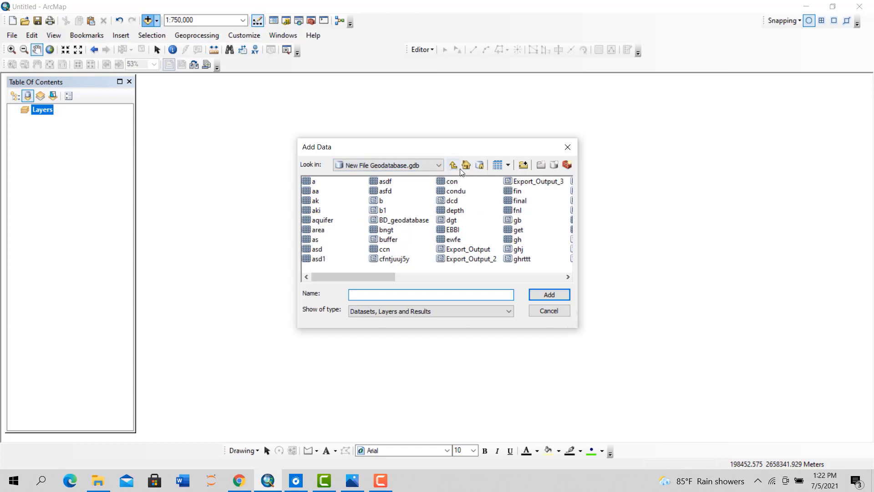
{"action": "left_click", "coordinate": [465, 168]}
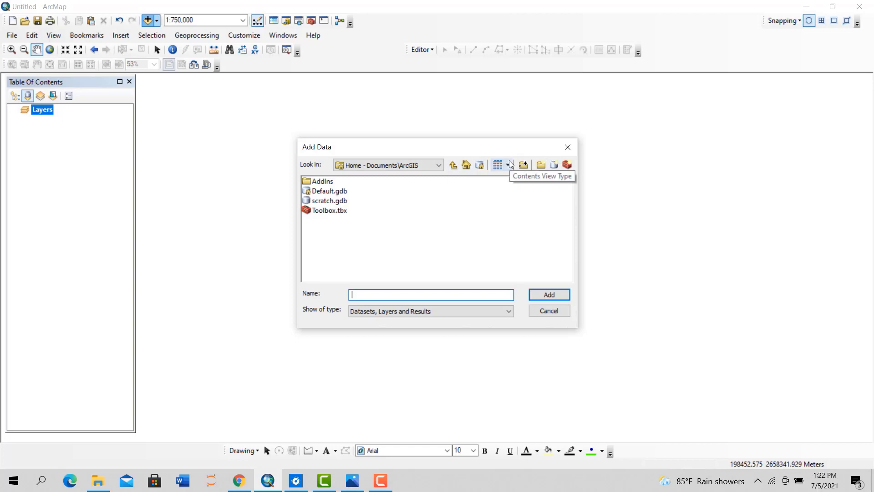
{"action": "left_click", "coordinate": [568, 147]}
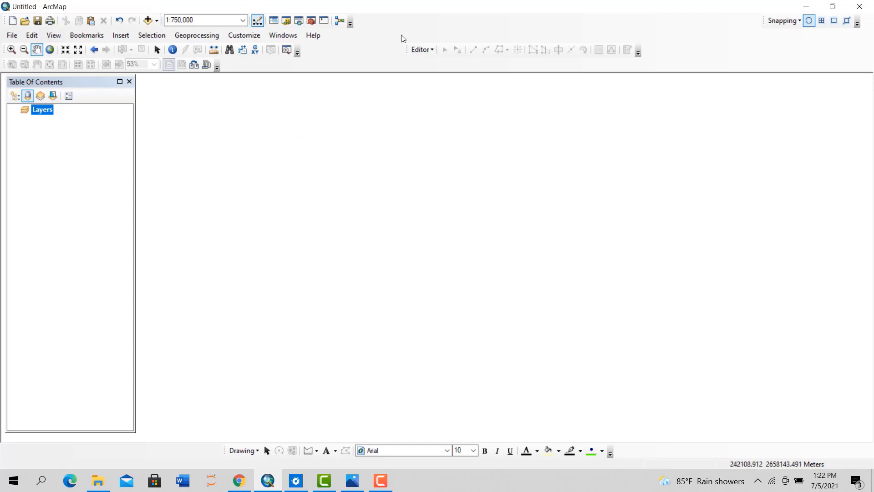
Open the Catalog window and collapse the shp folder under the D:\GIS folder connection
{"action": "left_click", "coordinate": [286, 21]}
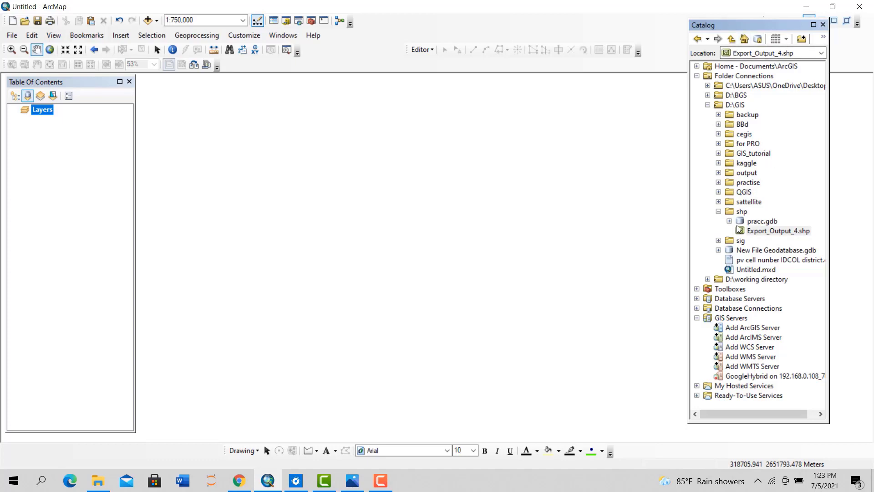
{"action": "left_click", "coordinate": [718, 211]}
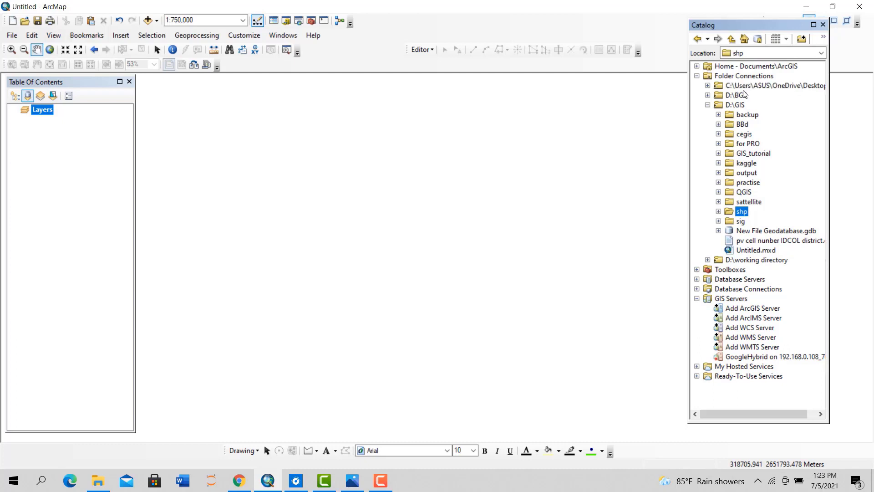
Look through the E: and F: drives in the Connect To Folder dialog and close it without connecting a folder
{"action": "left_click", "coordinate": [802, 42]}
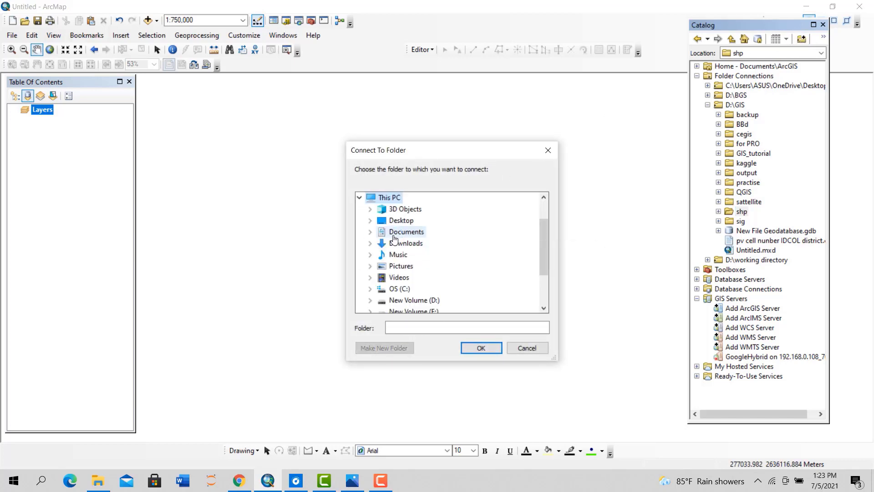
{"action": "scroll", "coordinate": [416, 268], "scroll_direction": "down", "scroll_amount": 2}
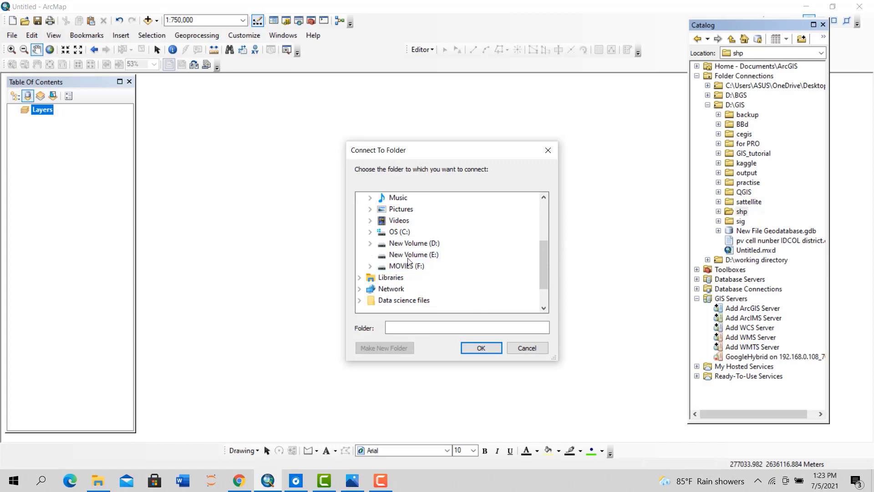
{"action": "scroll", "coordinate": [428, 270], "scroll_direction": "down", "scroll_amount": 1}
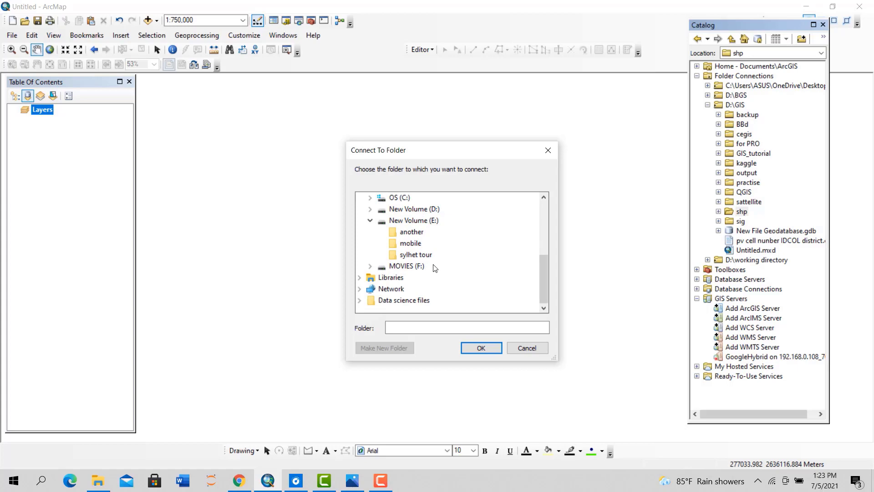
{"action": "double_click", "coordinate": [384, 269]}
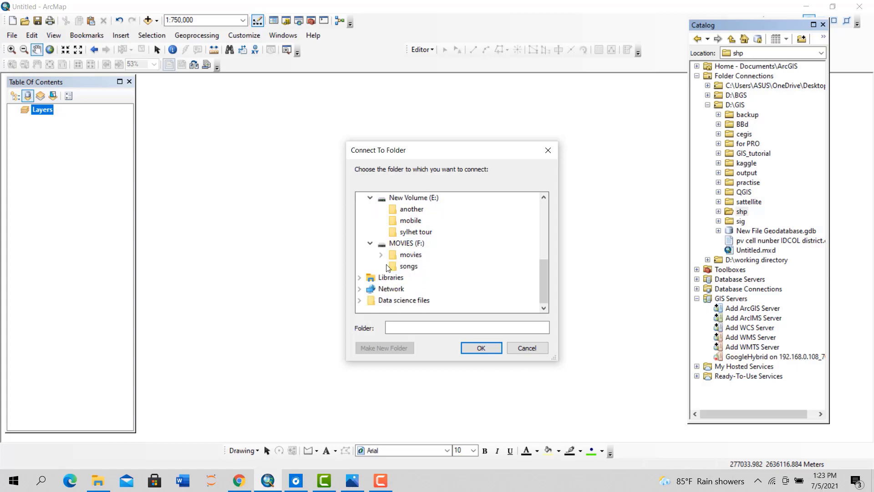
{"action": "double_click", "coordinate": [380, 253]}
{"action": "scroll", "coordinate": [380, 253], "scroll_direction": "up", "scroll_amount": 3}
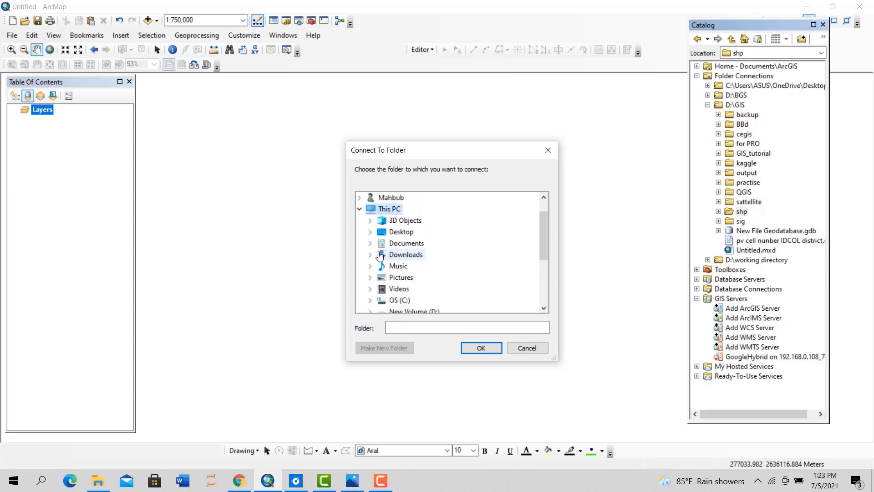
{"action": "scroll", "coordinate": [380, 253], "scroll_direction": "down", "scroll_amount": 3}
{"action": "left_click", "coordinate": [412, 232]}
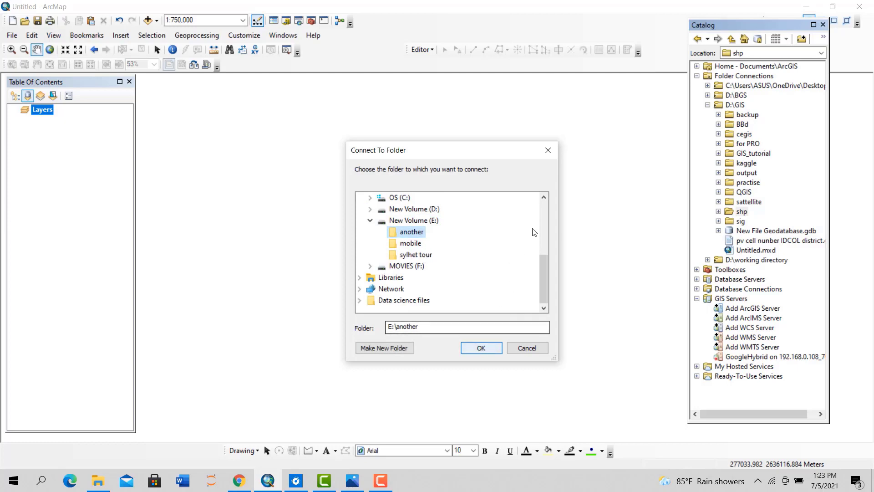
{"action": "left_click", "coordinate": [548, 150]}
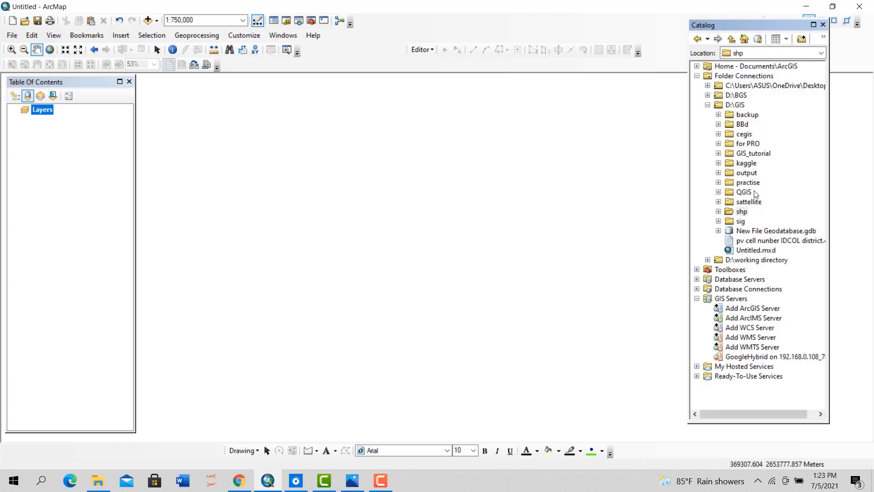
Add Export_Output_4.shp from the shp folder in the Catalog to the map and remove the layer again
{"action": "double_click", "coordinate": [729, 211]}
{"action": "left_click", "coordinate": [763, 231]}
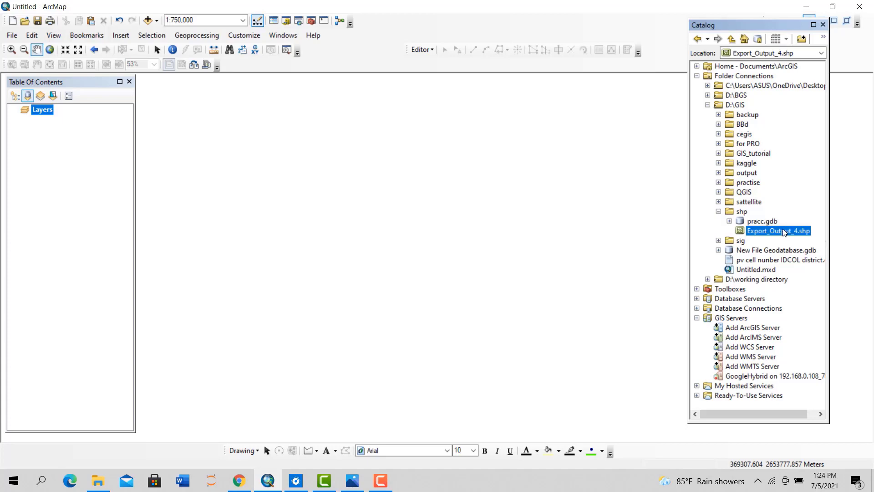
{"action": "left_click_drag", "start_coordinate": [785, 233], "coordinate": [431, 237]}
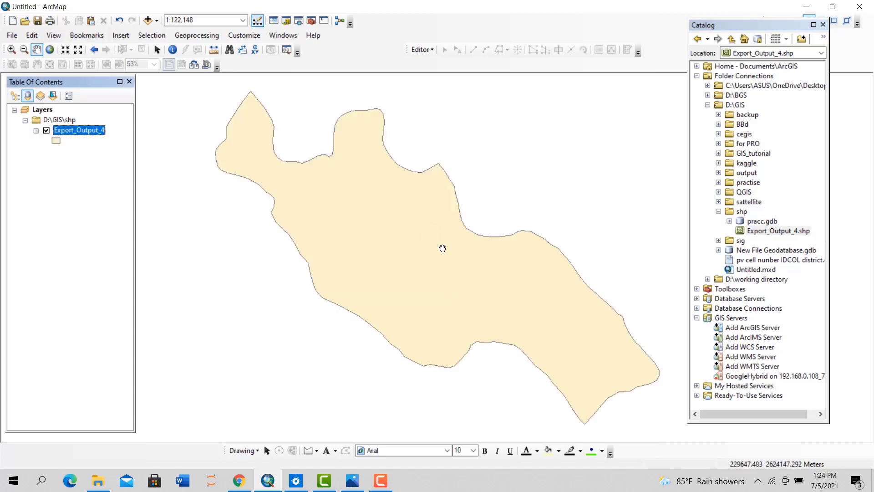
{"action": "scroll", "coordinate": [382, 284], "scroll_direction": "up", "scroll_amount": 2}
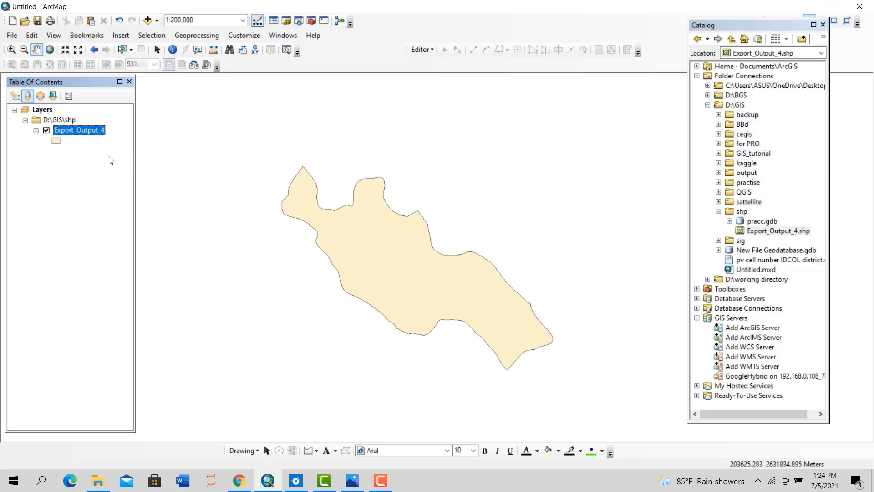
{"action": "right_click", "coordinate": [79, 132]}
{"action": "left_click", "coordinate": [89, 152]}
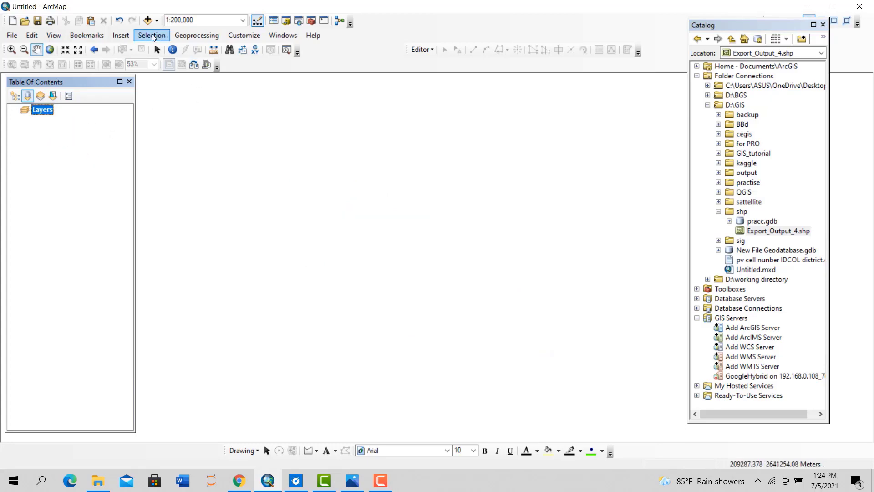
Load Export_Output_4.shp from D:\GIS\shp through the Add Data dialog, then remove the layer from the map
{"action": "left_click", "coordinate": [148, 20]}
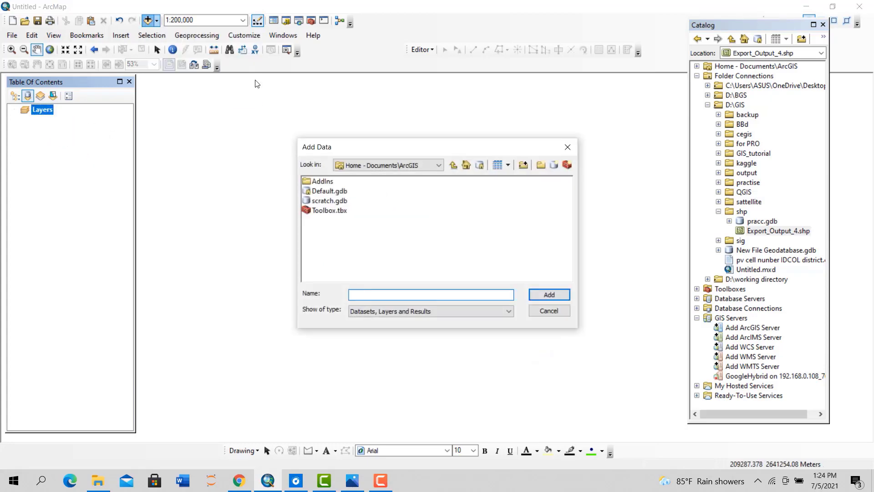
{"action": "left_click", "coordinate": [454, 165]}
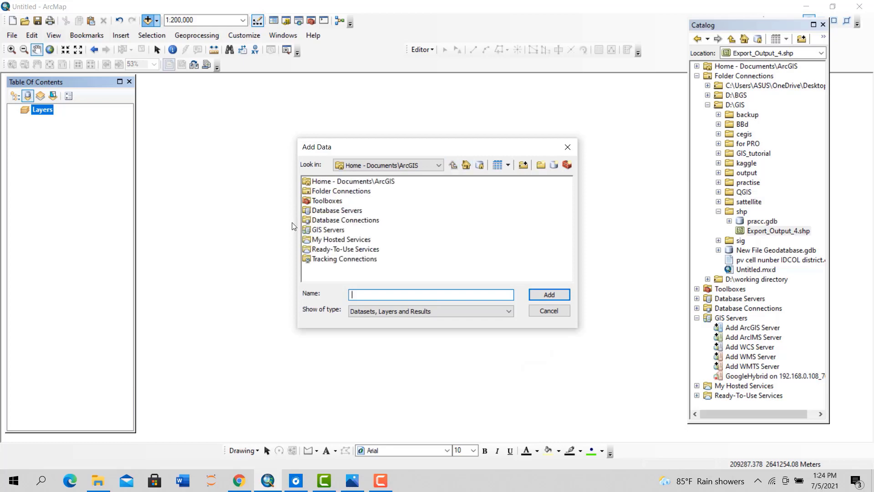
{"action": "double_click", "coordinate": [322, 191]}
{"action": "double_click", "coordinate": [321, 201]}
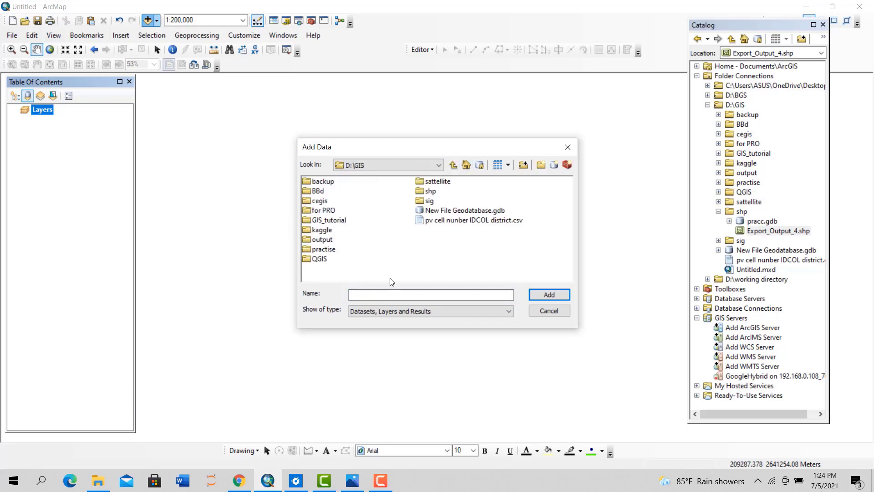
{"action": "double_click", "coordinate": [430, 192]}
{"action": "double_click", "coordinate": [355, 192]}
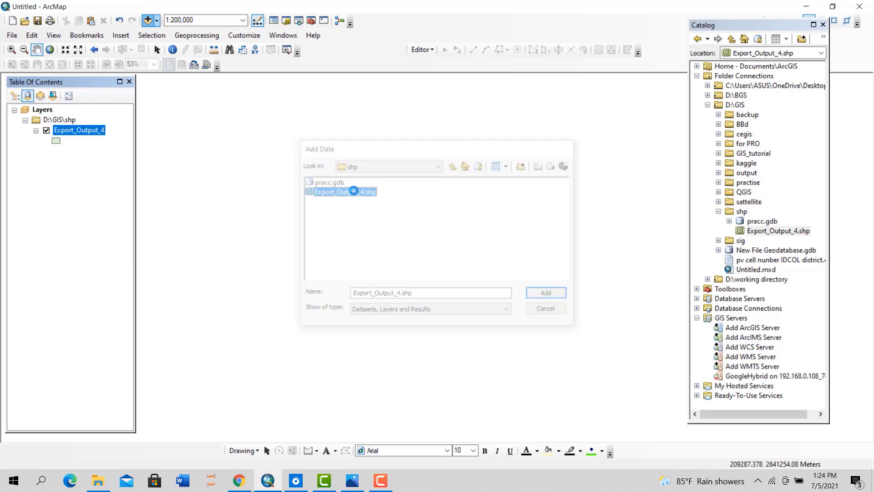
{"action": "scroll", "coordinate": [400, 232], "scroll_direction": "up", "scroll_amount": 1}
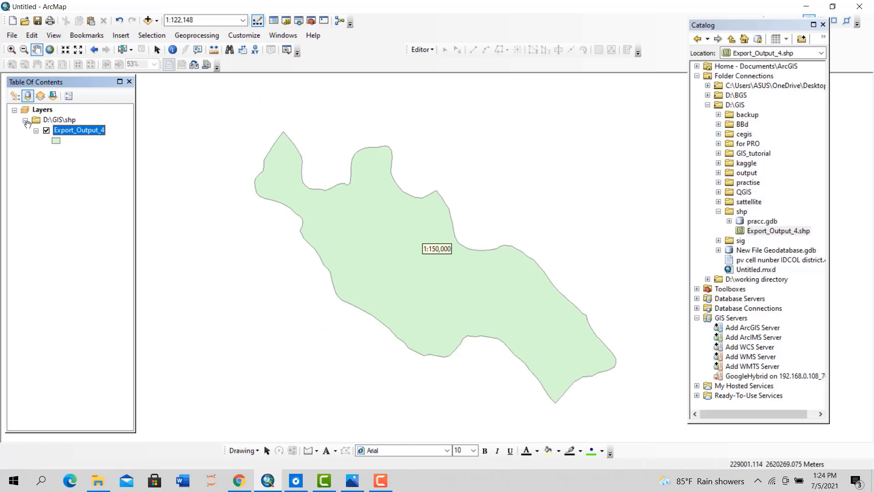
{"action": "right_click", "coordinate": [75, 132]}
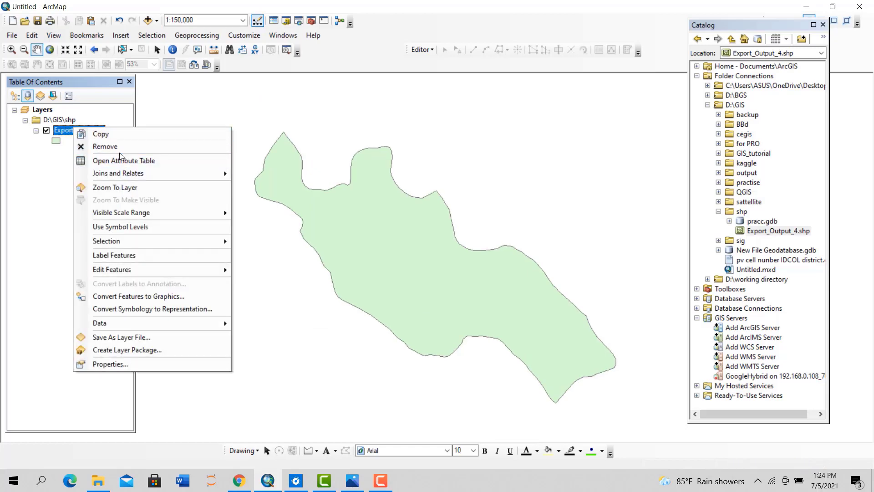
{"action": "left_click", "coordinate": [113, 149]}
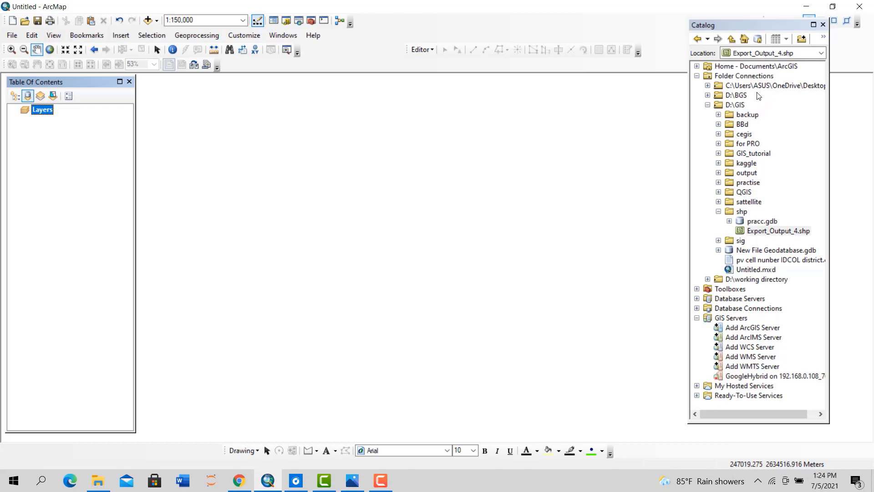
Create a new folder under the D:\GIS folder connection in the Catalog and delete it again
{"action": "left_click", "coordinate": [742, 106]}
{"action": "right_click", "coordinate": [742, 106]}
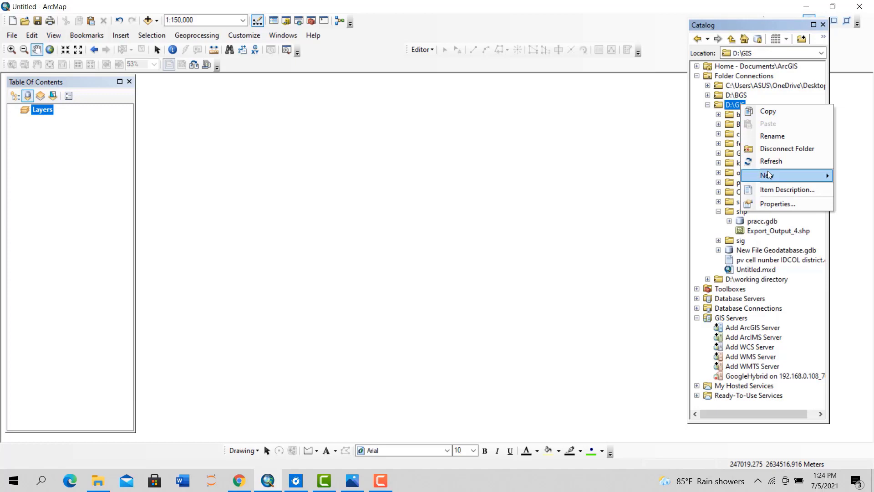
{"action": "mouse_move", "coordinate": [768, 175]}
{"action": "left_click", "coordinate": [656, 176]}
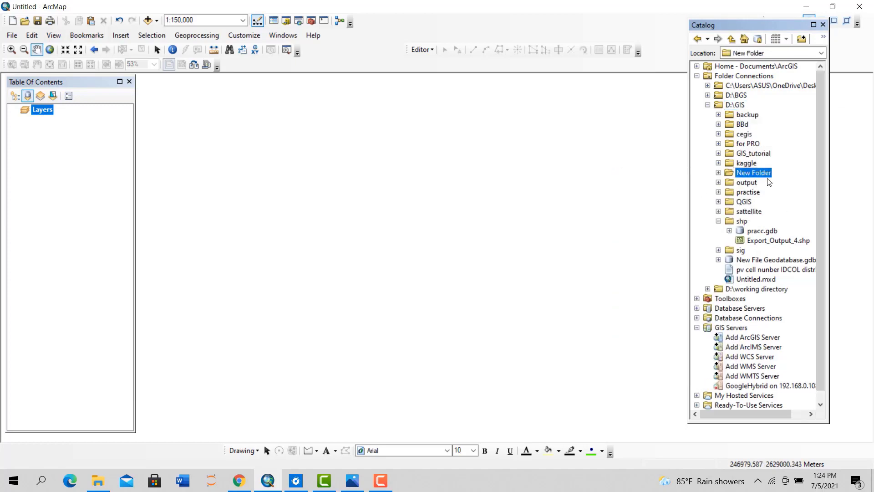
{"action": "right_click", "coordinate": [752, 173]}
{"action": "left_click", "coordinate": [767, 204]}
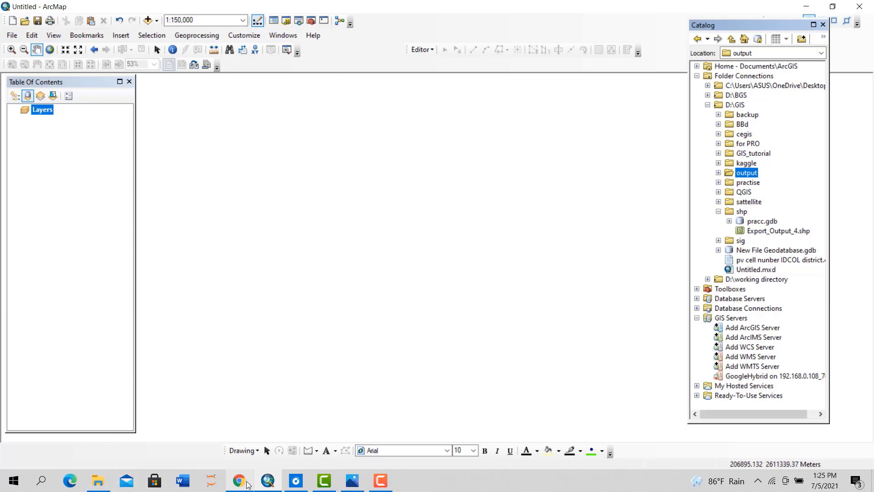
Switch to Chrome and examine the vector and raster data model diagrams and explanations on the geospatial.com article
{"action": "mouse_move", "coordinate": [247, 485]}
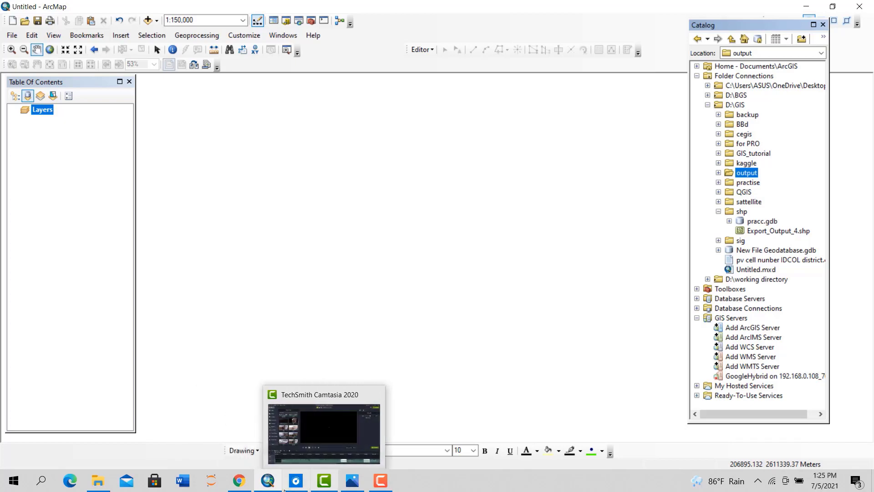
{"action": "left_click", "coordinate": [228, 486]}
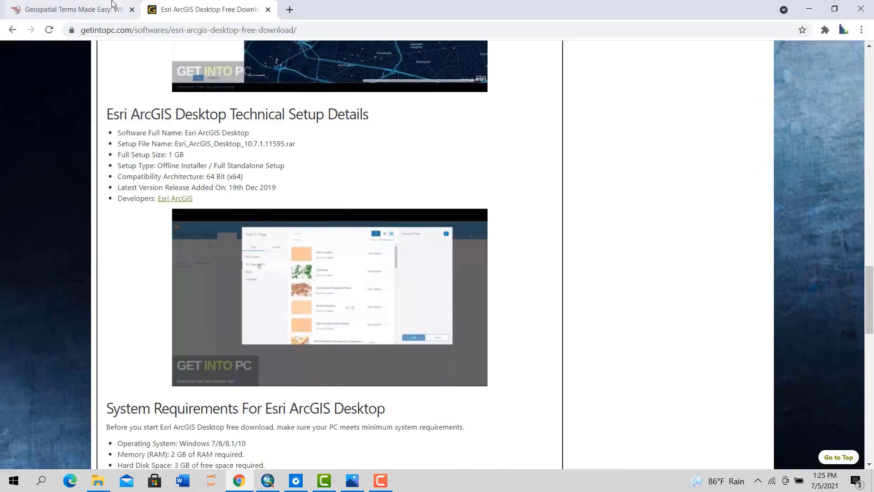
{"action": "left_click", "coordinate": [114, 6]}
{"action": "scroll", "coordinate": [166, 184], "scroll_direction": "up", "scroll_amount": 1}
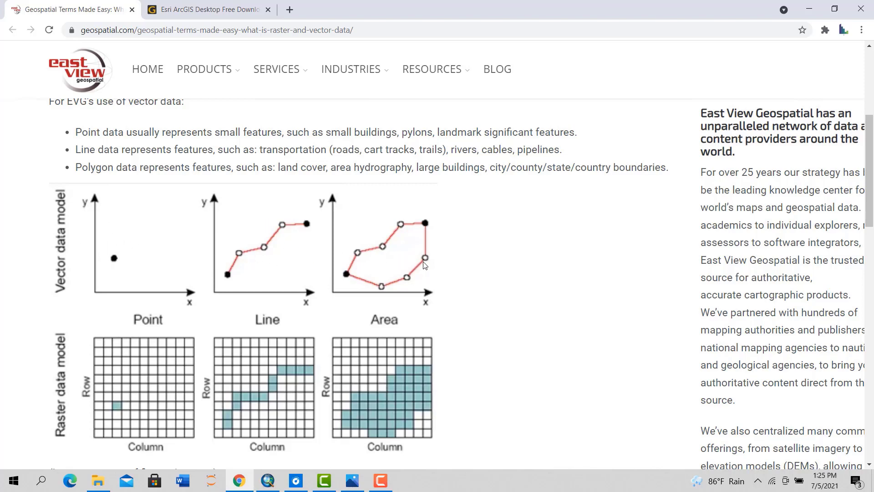
{"action": "scroll", "coordinate": [413, 240], "scroll_direction": "down", "scroll_amount": 1}
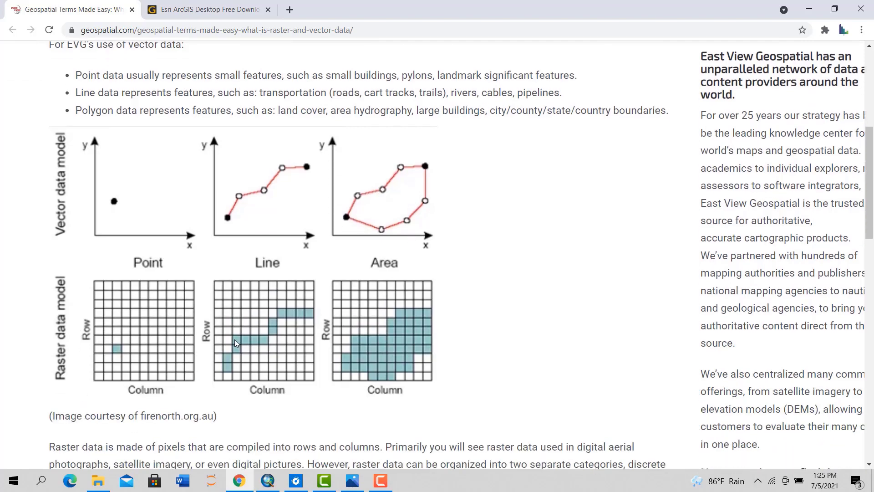
{"action": "scroll", "coordinate": [236, 335], "scroll_direction": "down", "scroll_amount": 1}
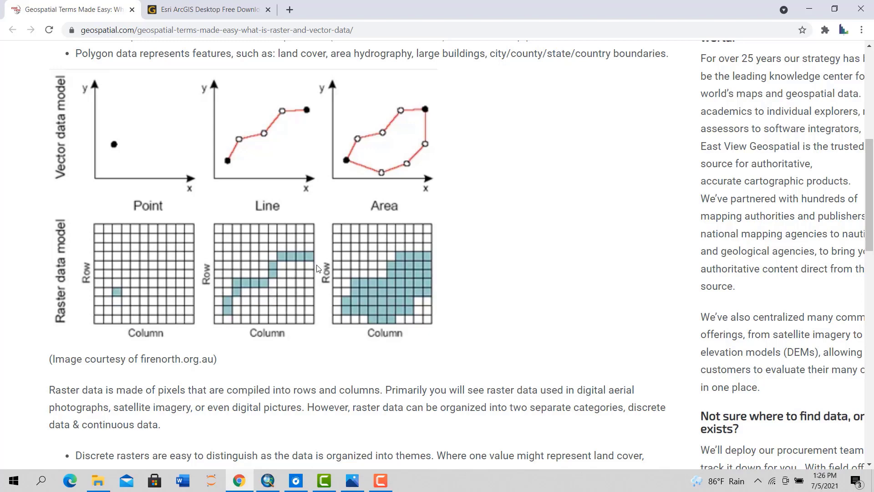
{"action": "scroll", "coordinate": [402, 175], "scroll_direction": "down", "scroll_amount": 2}
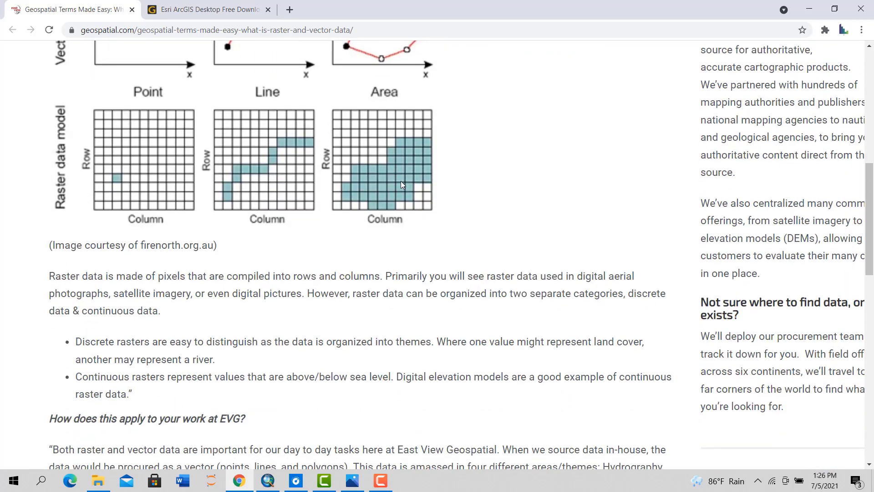
{"action": "scroll", "coordinate": [396, 207], "scroll_direction": "up", "scroll_amount": 1}
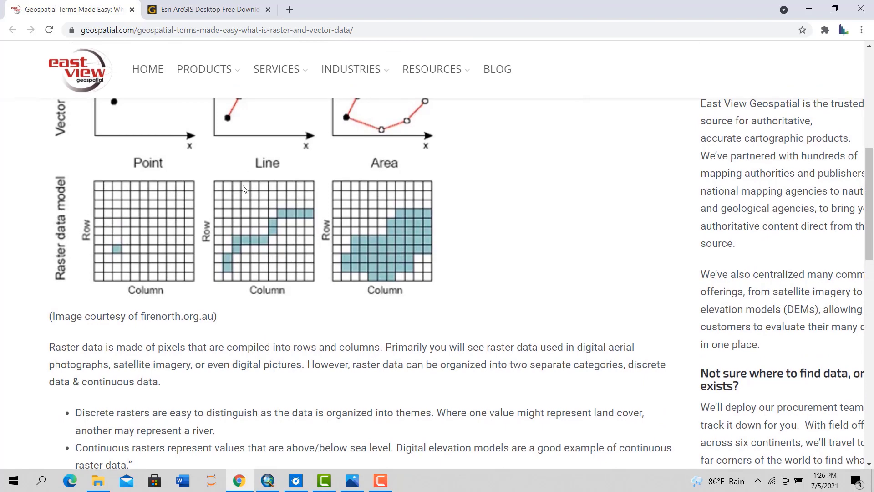
{"action": "scroll", "coordinate": [243, 188], "scroll_direction": "up", "scroll_amount": 3}
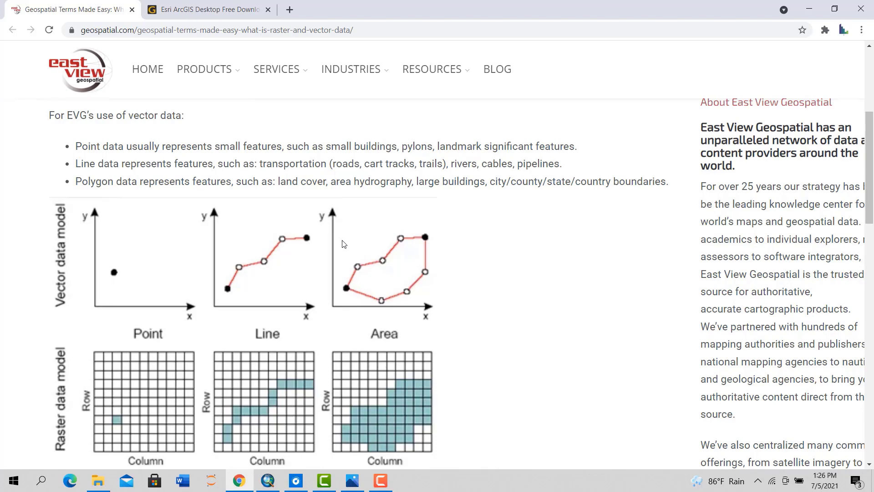
{"action": "scroll", "coordinate": [242, 367], "scroll_direction": "down", "scroll_amount": 1}
{"action": "scroll", "coordinate": [142, 305], "scroll_direction": "down", "scroll_amount": 1}
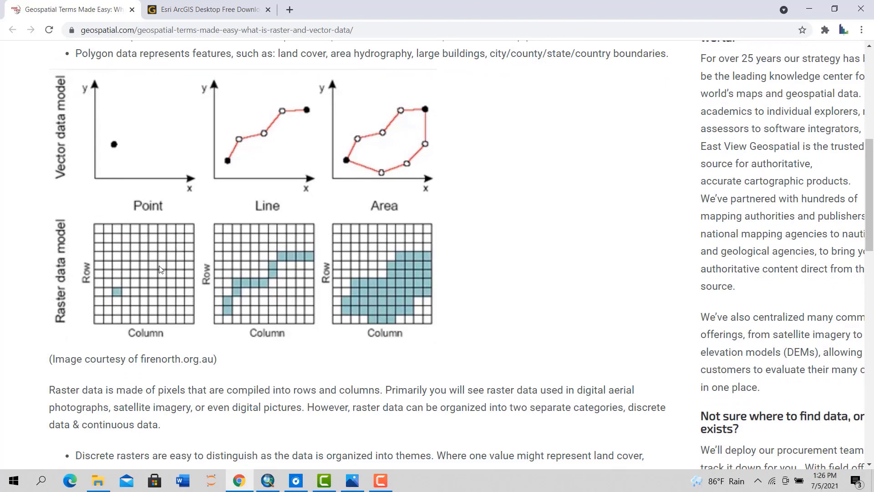
Switch back to ArcMap and load Template.mxd from the D:\GIS\practise folder in the Catalog into the map
{"action": "left_click", "coordinate": [268, 479]}
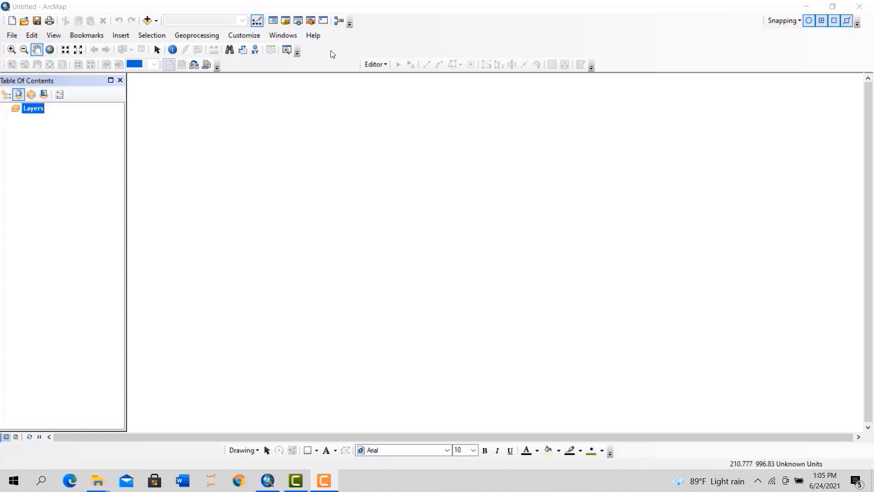
{"action": "left_click", "coordinate": [287, 21]}
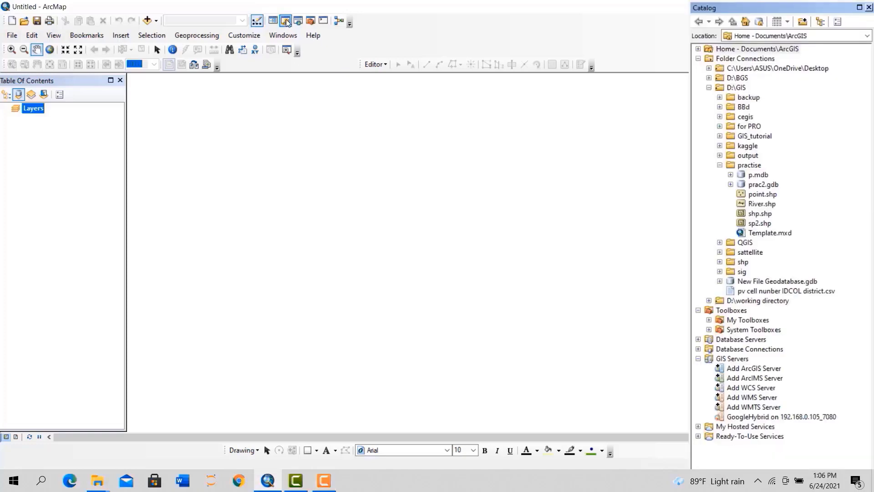
{"action": "left_click_drag", "start_coordinate": [768, 233], "coordinate": [517, 233]}
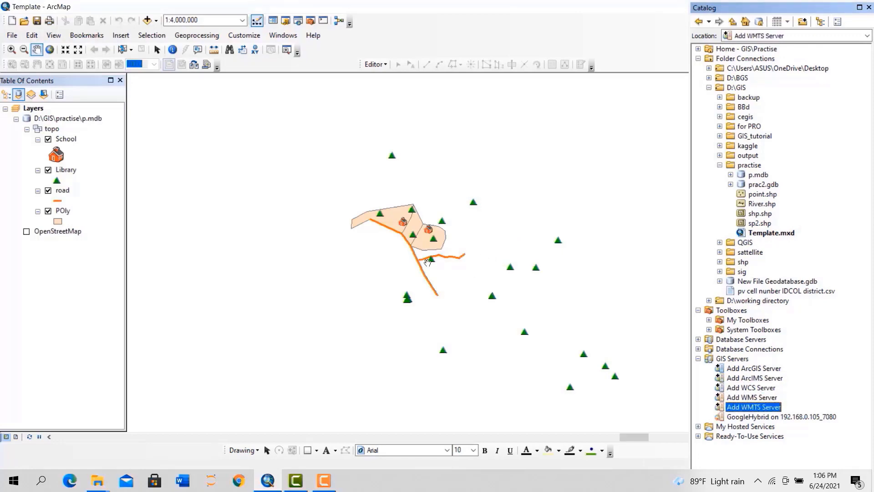
{"action": "scroll", "coordinate": [405, 235], "scroll_direction": "down", "scroll_amount": 4}
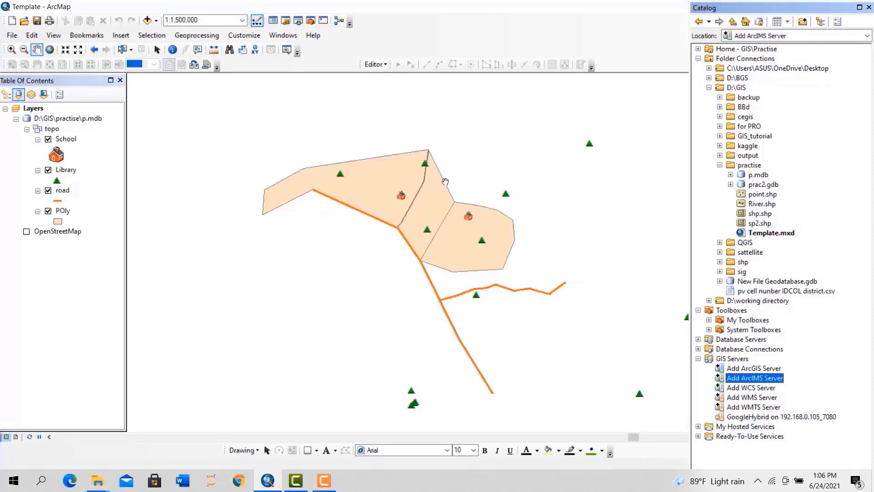
{"action": "scroll", "coordinate": [432, 237], "scroll_direction": "down", "scroll_amount": 2}
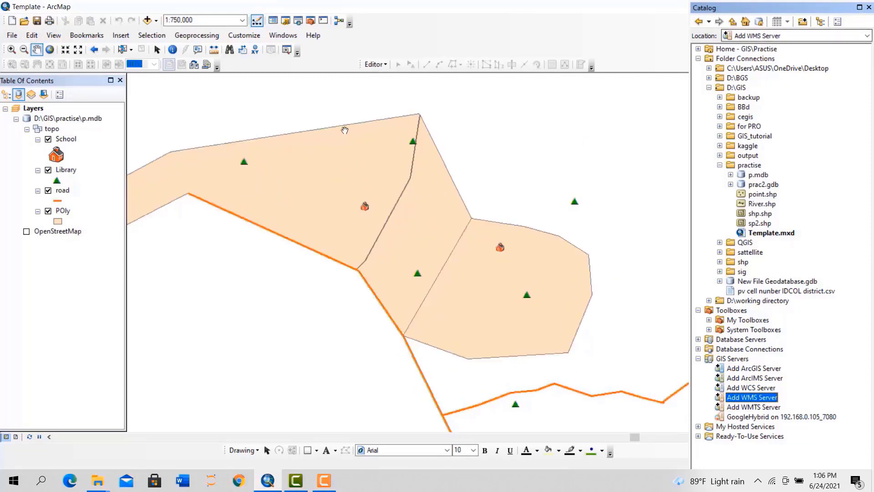
Close the Catalog window and start an edit session on the map's School, Library, road and POly layers
{"action": "left_click", "coordinate": [869, 7]}
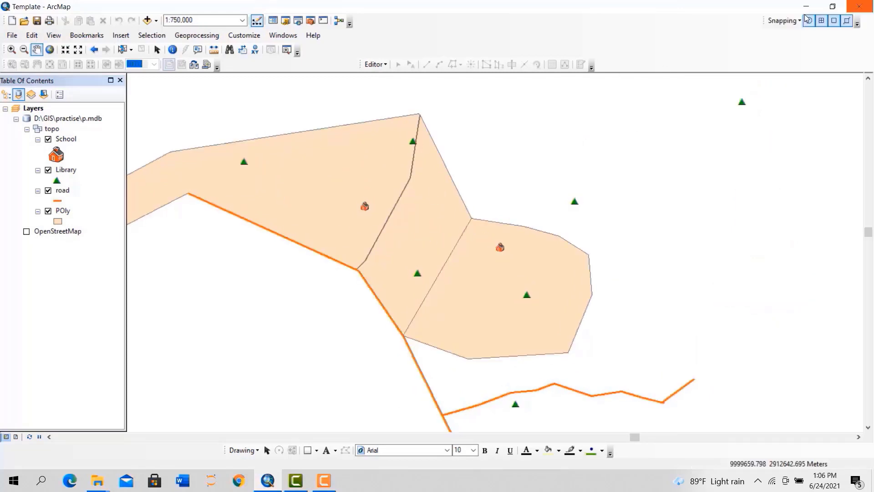
{"action": "left_click_drag", "start_coordinate": [244, 167], "coordinate": [430, 254]}
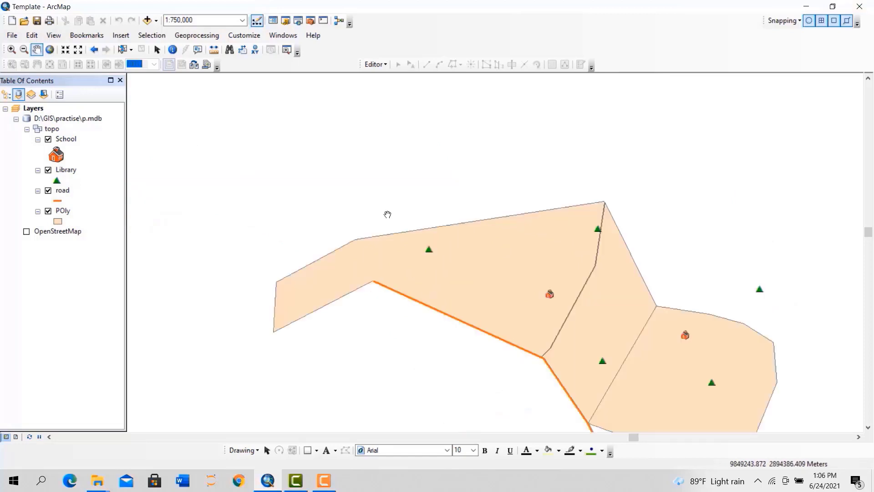
{"action": "left_click_drag", "start_coordinate": [458, 279], "coordinate": [381, 212]}
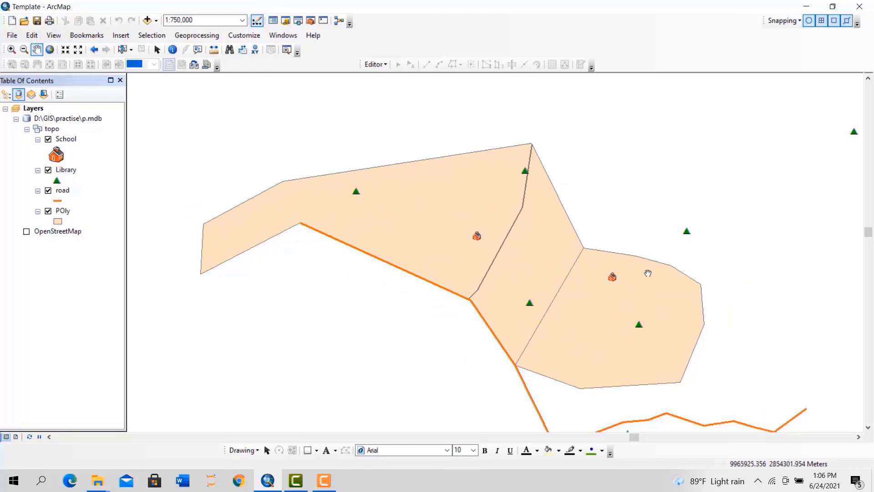
{"action": "left_click_drag", "start_coordinate": [542, 315], "coordinate": [445, 185]}
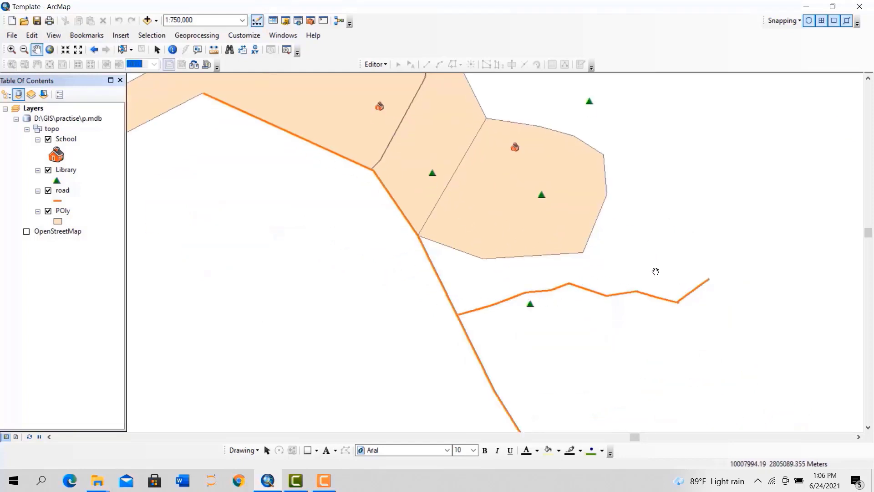
{"action": "left_click", "coordinate": [376, 65]}
{"action": "left_click", "coordinate": [391, 76]}
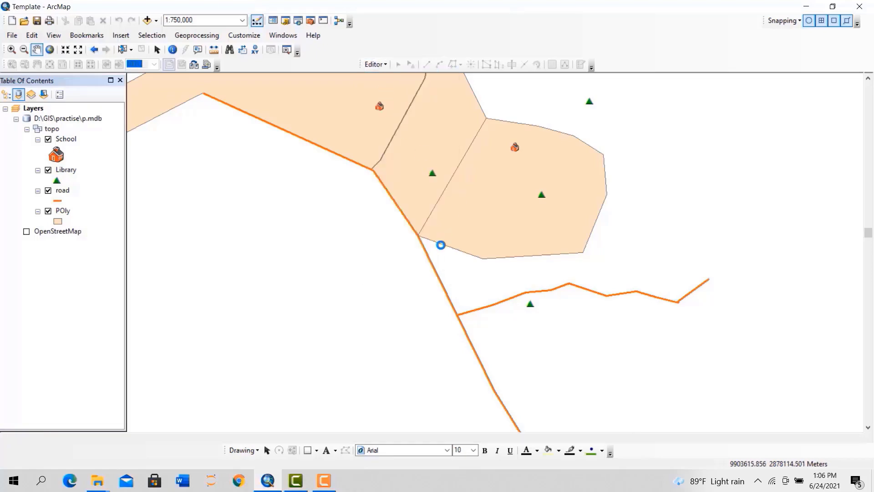
{"action": "left_click", "coordinate": [498, 360]}
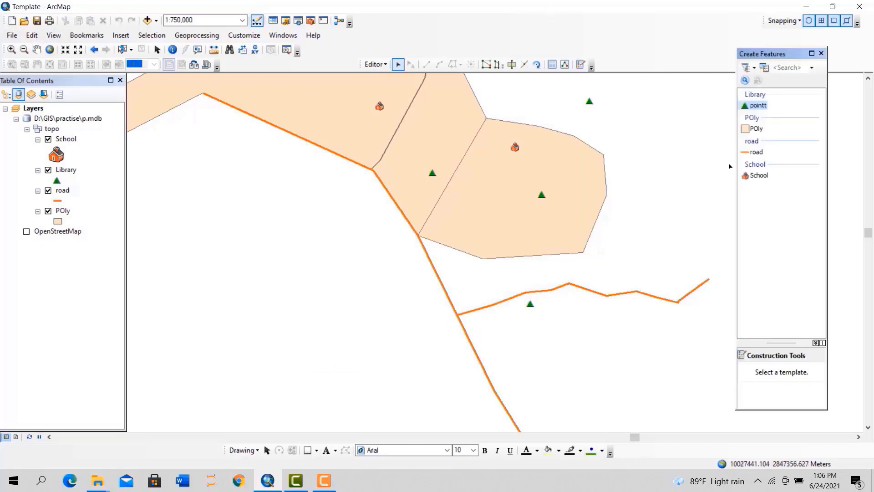
Add six School points inside and beside the polygons, and view the attributes of the last one
{"action": "left_click", "coordinate": [758, 175]}
{"action": "left_click", "coordinate": [579, 213]}
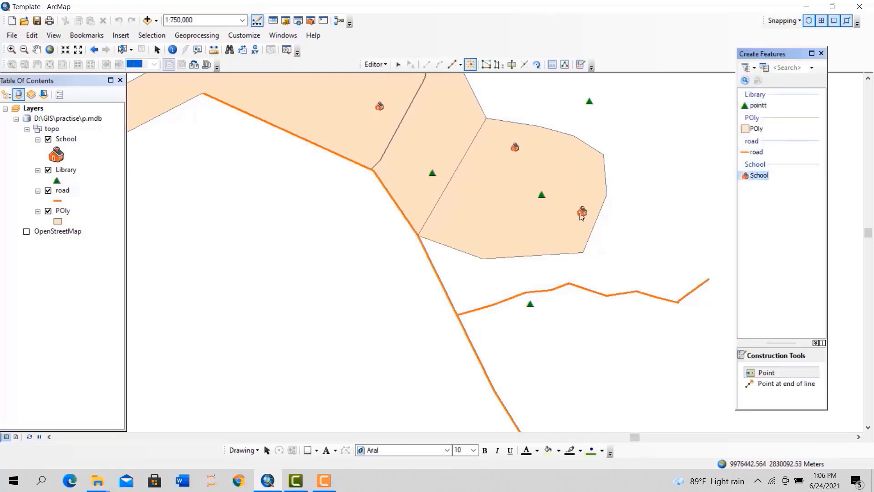
{"action": "left_click", "coordinate": [493, 234]}
{"action": "left_click", "coordinate": [356, 243]}
{"action": "left_click", "coordinate": [282, 106]}
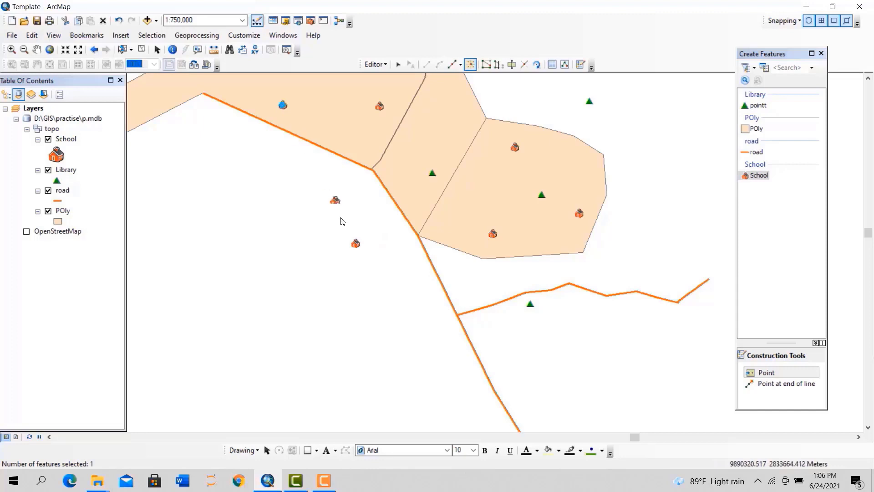
{"action": "left_click", "coordinate": [402, 238]}
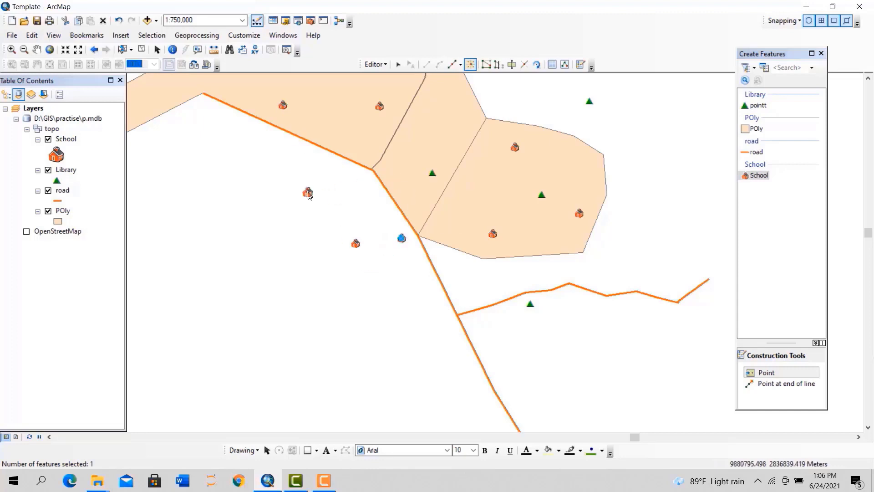
{"action": "left_click", "coordinate": [307, 192]}
{"action": "left_click", "coordinate": [552, 65]}
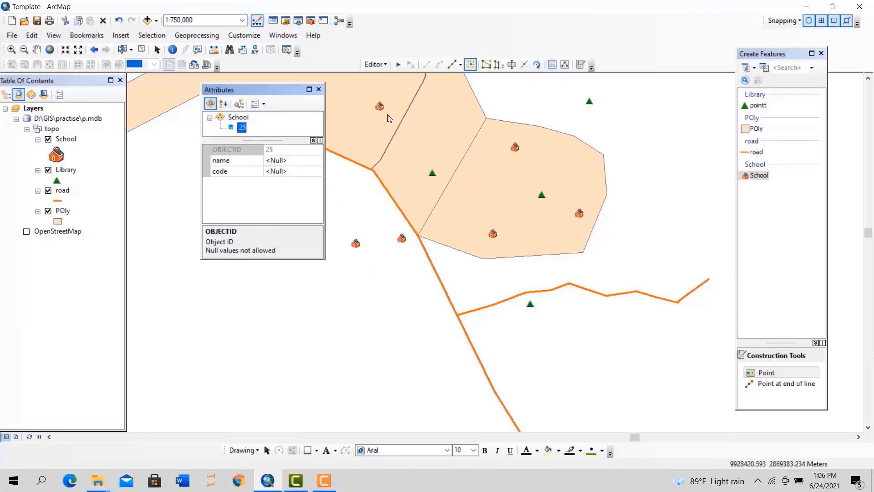
{"action": "left_click", "coordinate": [319, 89]}
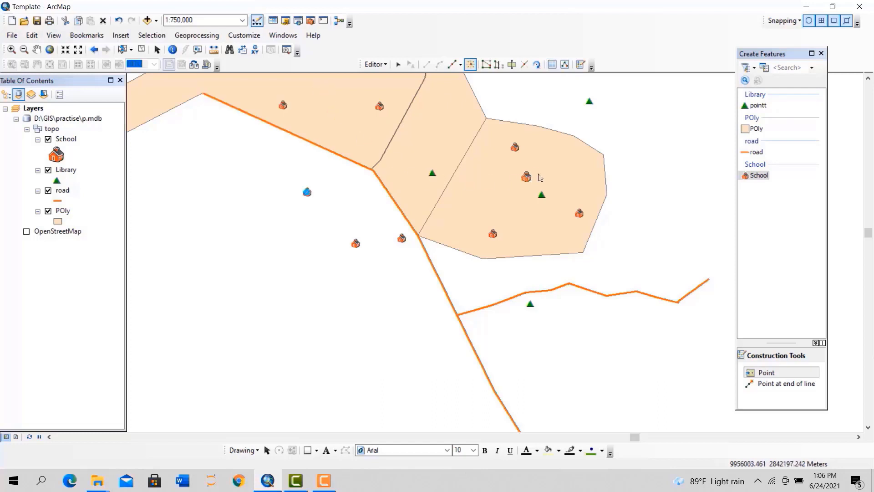
Add two Library points, one inside the rounded polygon and one among the schools outside the polygons
{"action": "left_click", "coordinate": [755, 105]}
{"action": "left_click", "coordinate": [359, 217]}
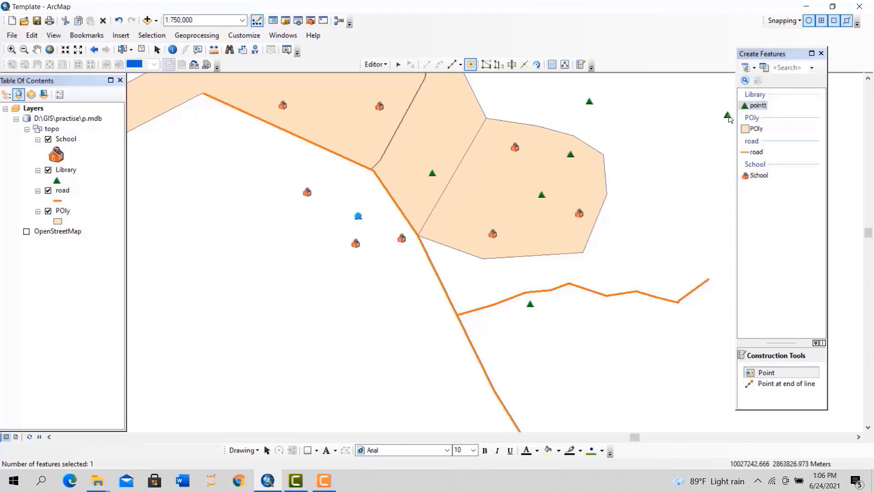
Draw a POly polygon below the existing ones, snapped to the rounded polygon's lower vertices, and view its attributes
{"action": "left_click", "coordinate": [755, 128]}
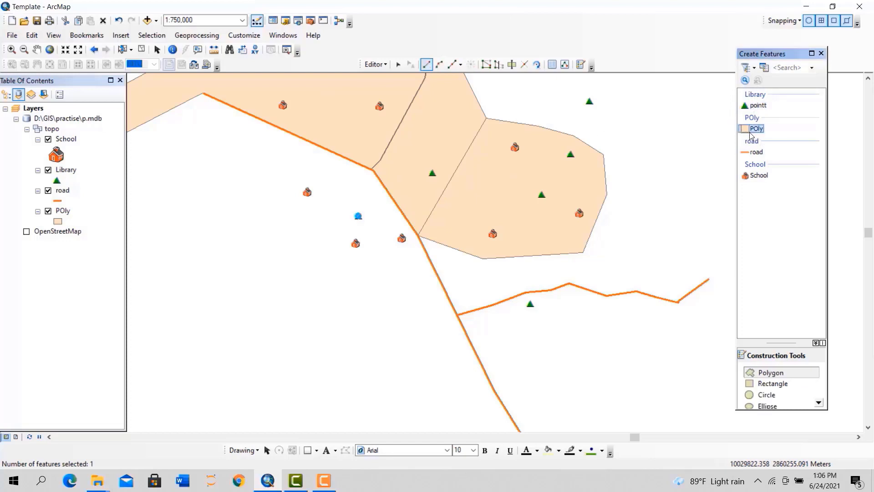
{"action": "left_click", "coordinate": [417, 236]}
{"action": "left_click", "coordinate": [308, 332]}
{"action": "left_click", "coordinate": [305, 387]}
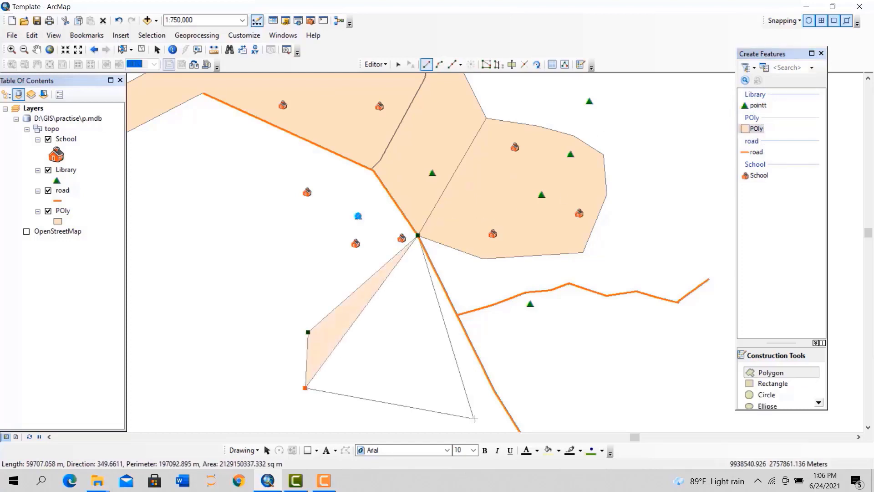
{"action": "left_click", "coordinate": [538, 381]}
{"action": "left_click", "coordinate": [665, 235]}
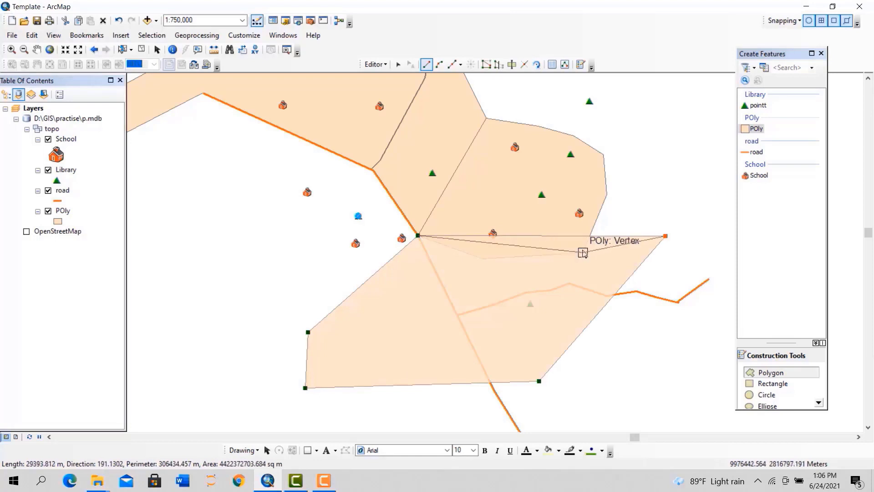
{"action": "double_click", "coordinate": [582, 252]}
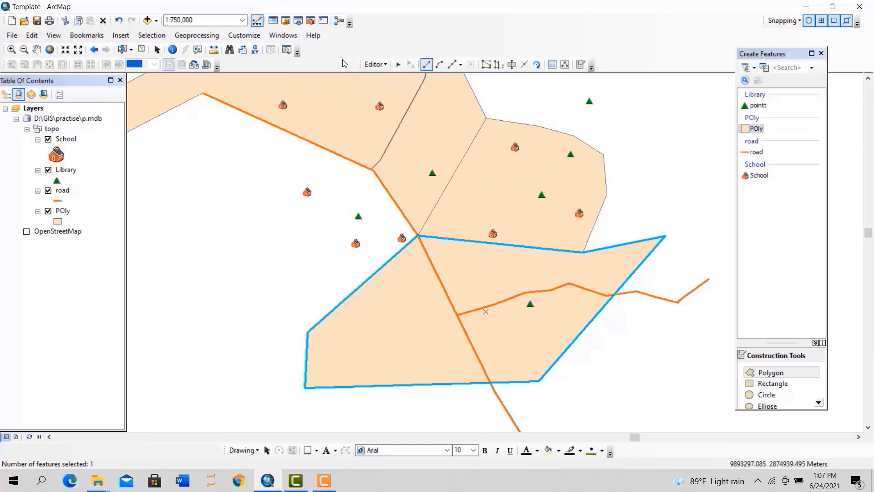
{"action": "left_click", "coordinate": [555, 65]}
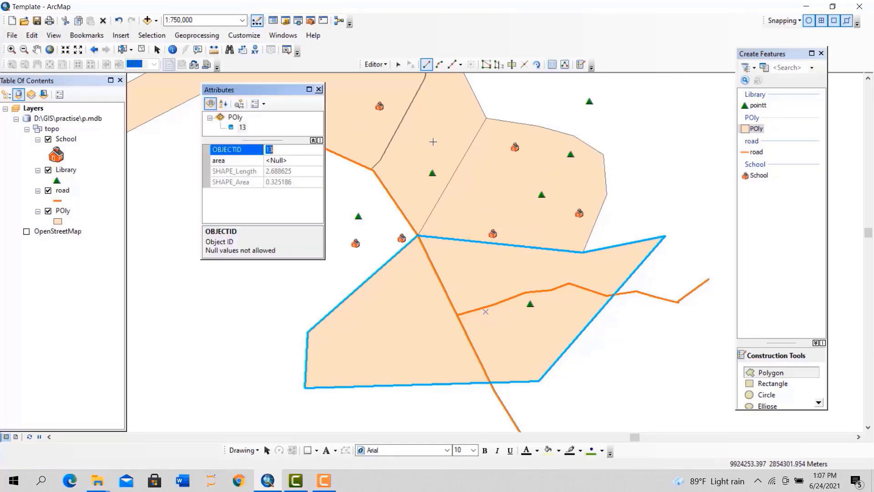
{"action": "left_click", "coordinate": [319, 89]}
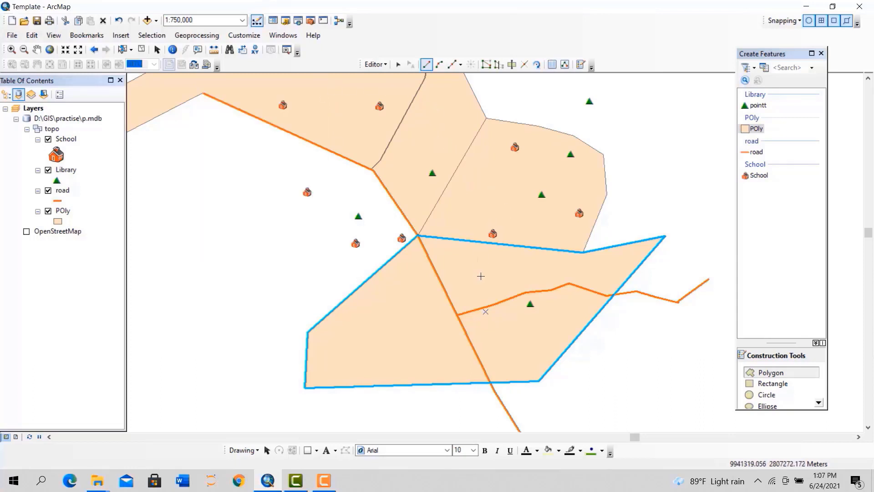
{"action": "scroll", "coordinate": [477, 403], "scroll_direction": "up", "scroll_amount": 2}
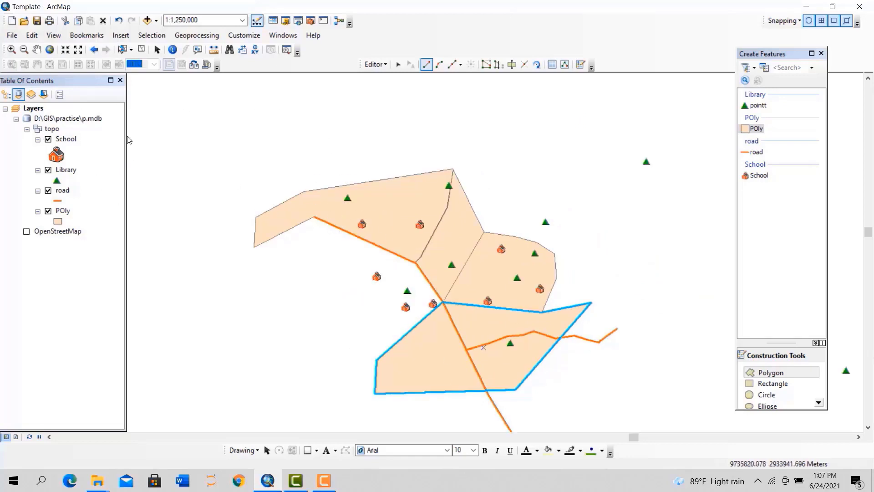
Create a new document from the Blank Map template without saving the changes to Template
{"action": "left_click", "coordinate": [12, 21]}
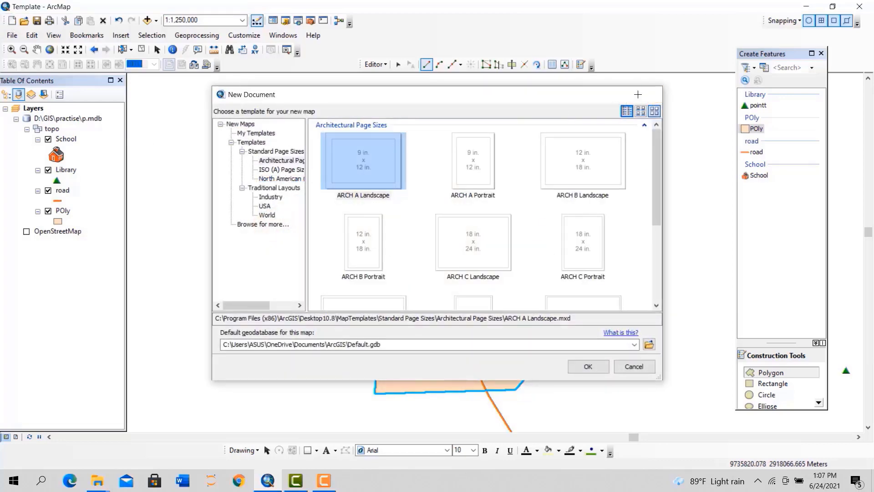
{"action": "key", "text": "Escape"}
{"action": "left_click", "coordinate": [12, 35]}
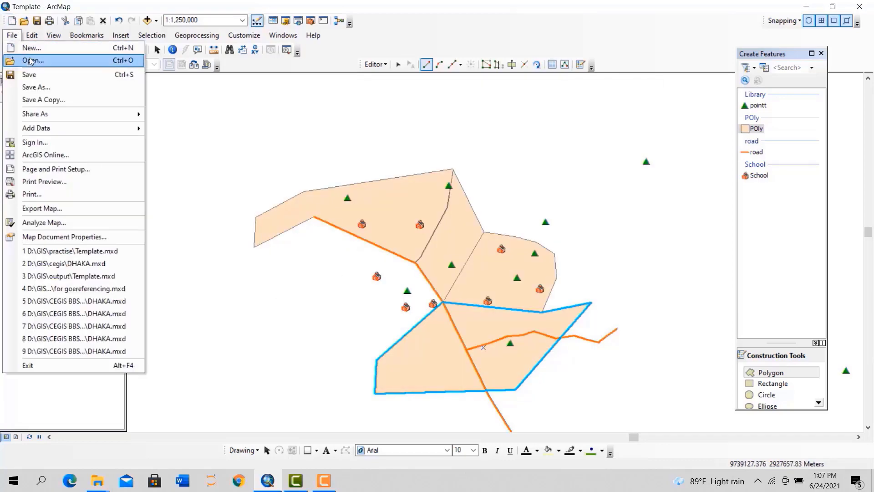
{"action": "left_click", "coordinate": [29, 48]}
{"action": "double_click", "coordinate": [353, 168]}
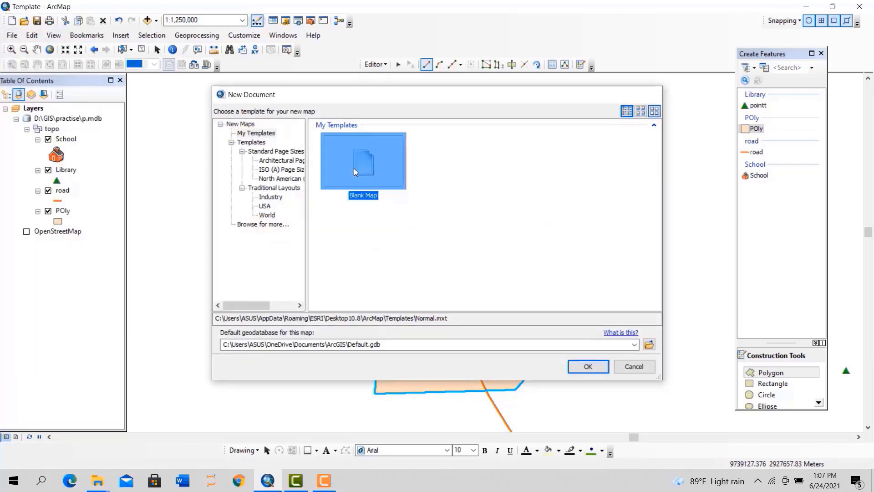
{"action": "left_click", "coordinate": [430, 258]}
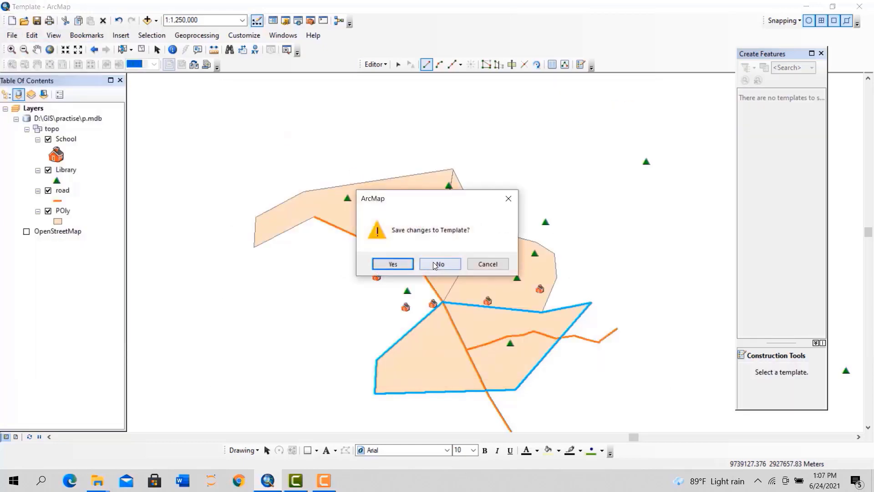
{"action": "left_click", "coordinate": [432, 261]}
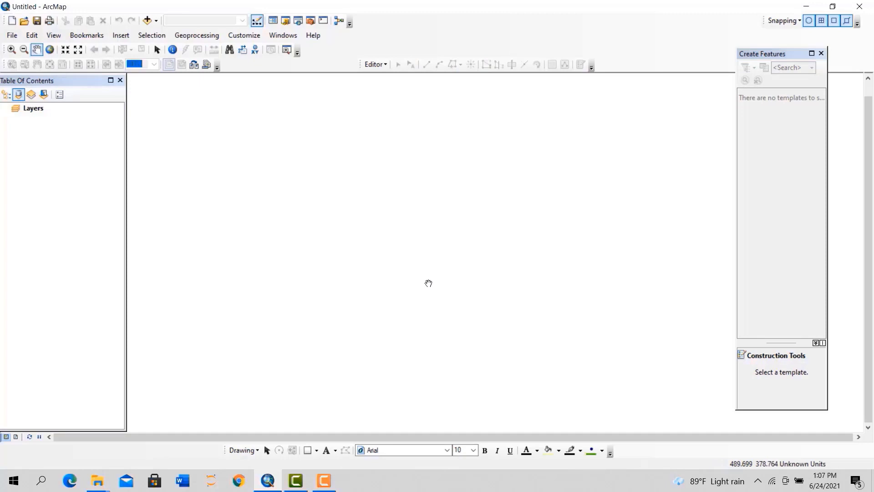
Replace the Create Features window with the Catalog and collapse the practise folder
{"action": "left_click", "coordinate": [822, 54]}
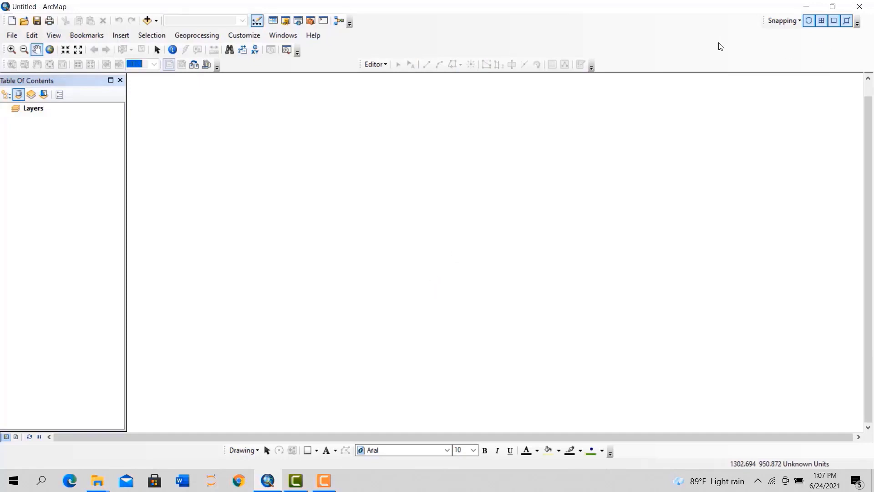
{"action": "left_click", "coordinate": [285, 21]}
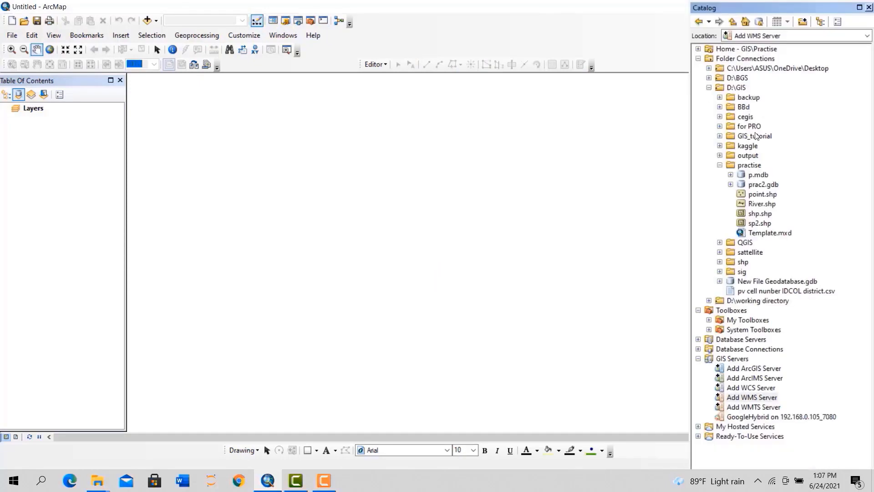
{"action": "left_click", "coordinate": [719, 166]}
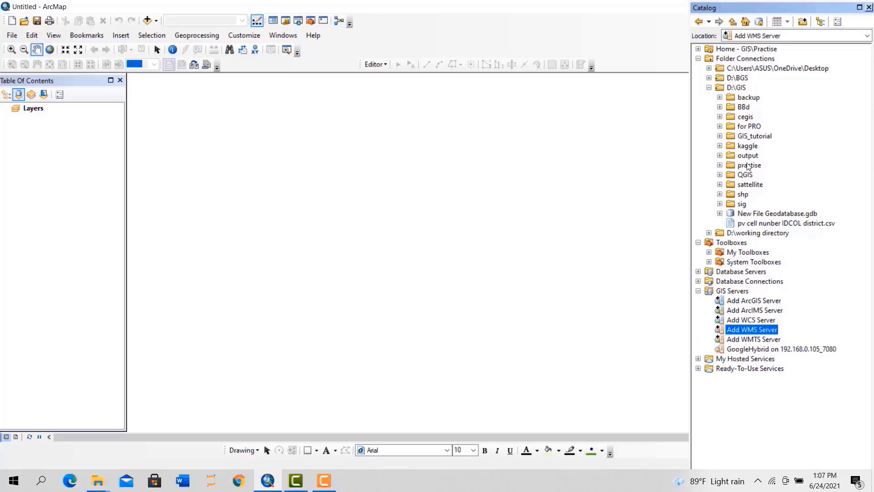
Start creating a new shapefile in the D:\GIS\GIS_tutorial folder
{"action": "left_click", "coordinate": [752, 138]}
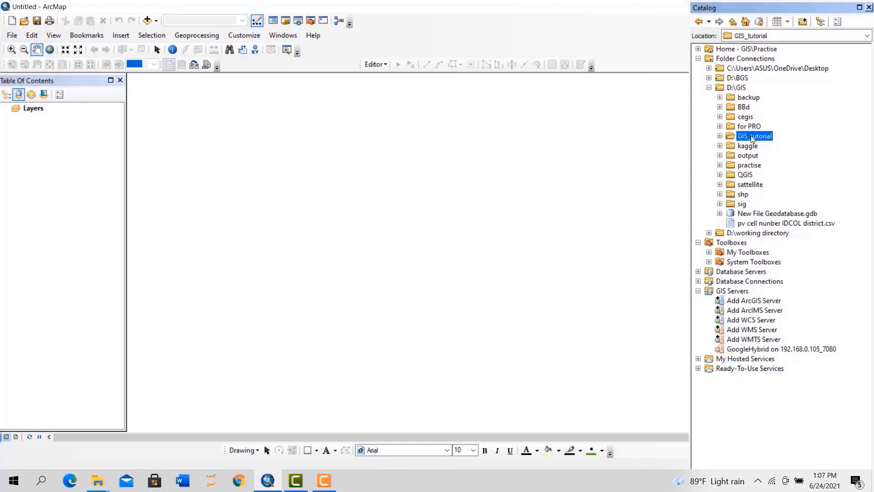
{"action": "right_click", "coordinate": [752, 138]}
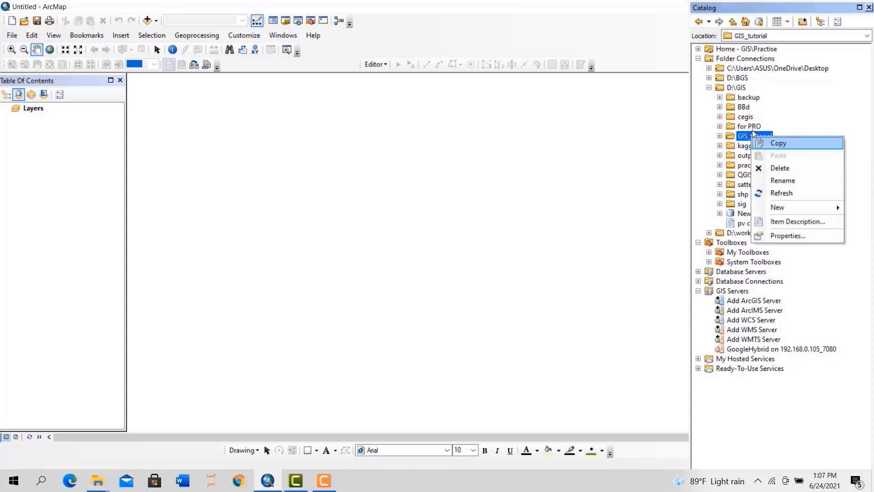
{"action": "mouse_move", "coordinate": [788, 208]}
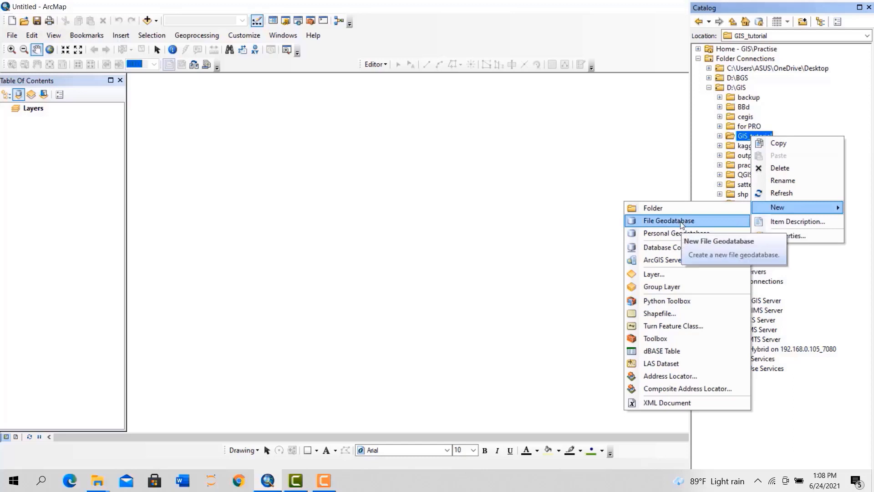
{"action": "left_click", "coordinate": [661, 313]}
{"action": "type", "text": "a"}
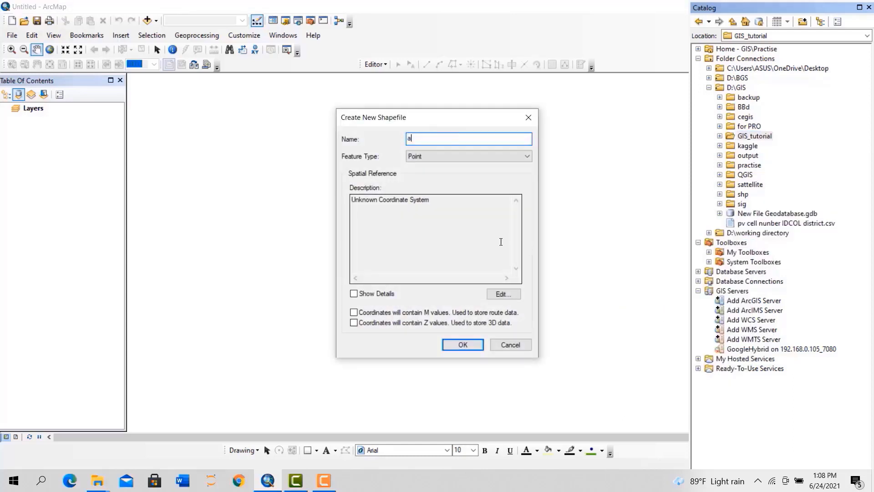
{"action": "type", "text": "aaaaaaaaaaaaaaaaaaaaaxazaaaaaaaaaa"}
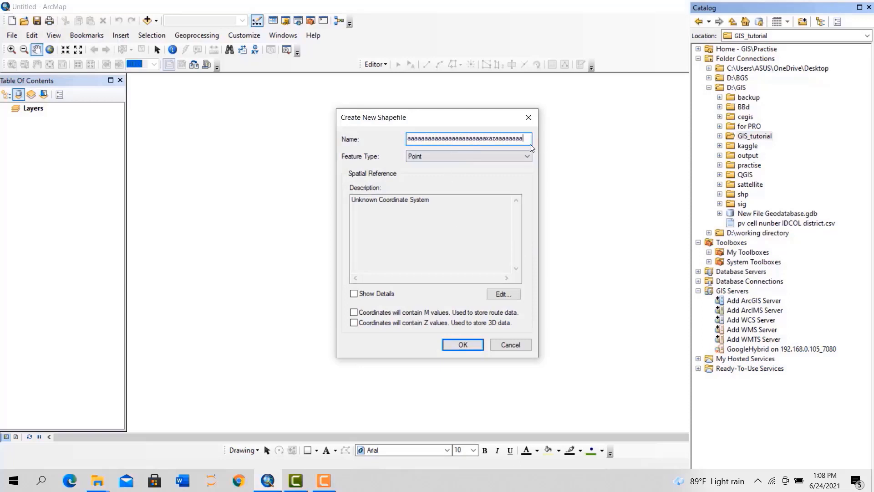
{"action": "type", "text": "aaaaaaaaaaaaaaaaadaaa"}
{"action": "double_click", "coordinate": [522, 138]}
{"action": "type", "text": "a"}
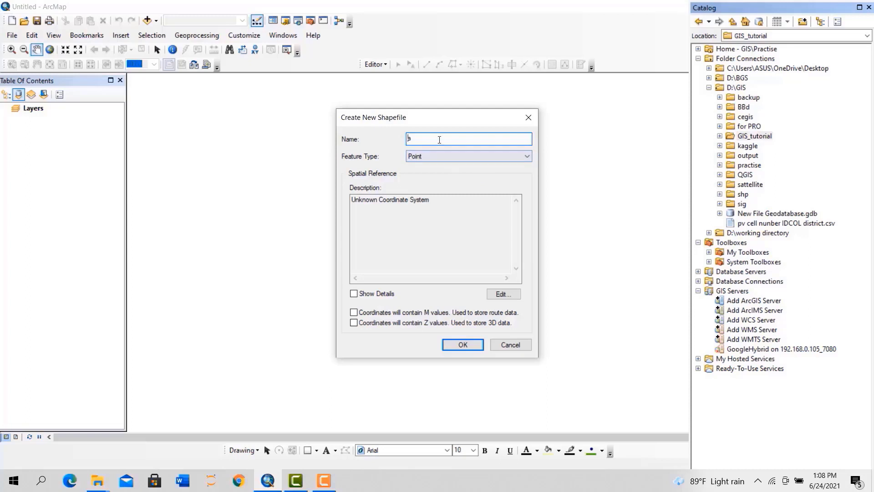
Name the new shapefile sahp and set its feature type to Polygon
{"action": "double_click", "coordinate": [448, 142]}
{"action": "left_click", "coordinate": [466, 157]}
{"action": "left_click", "coordinate": [426, 181]}
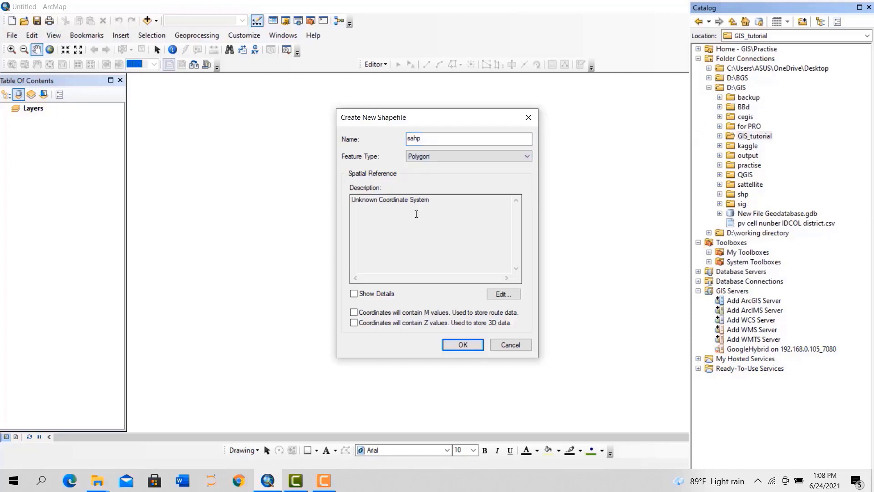
Assign the WGS 1984 geographic coordinate system from the World group to the sahp shapefile and create it
{"action": "left_click", "coordinate": [503, 294]}
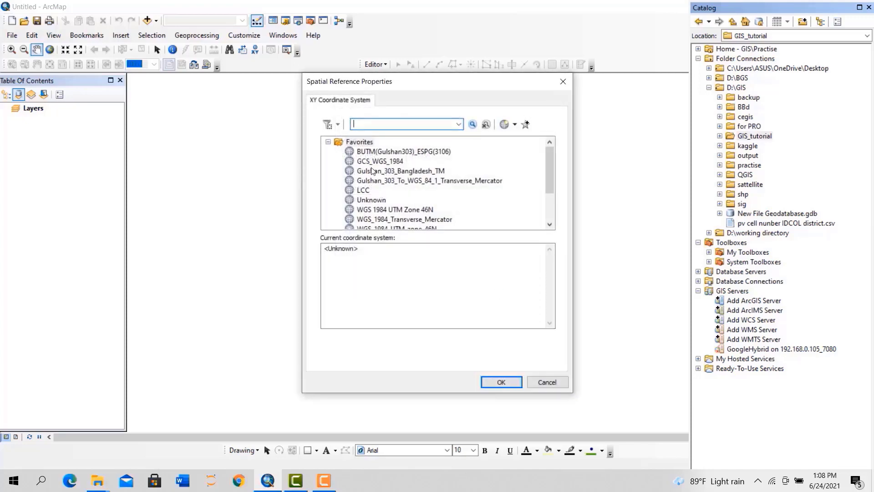
{"action": "scroll", "coordinate": [368, 204], "scroll_direction": "down", "scroll_amount": 2}
{"action": "type", "text": "aaaaaaaaaaaaaaa"}
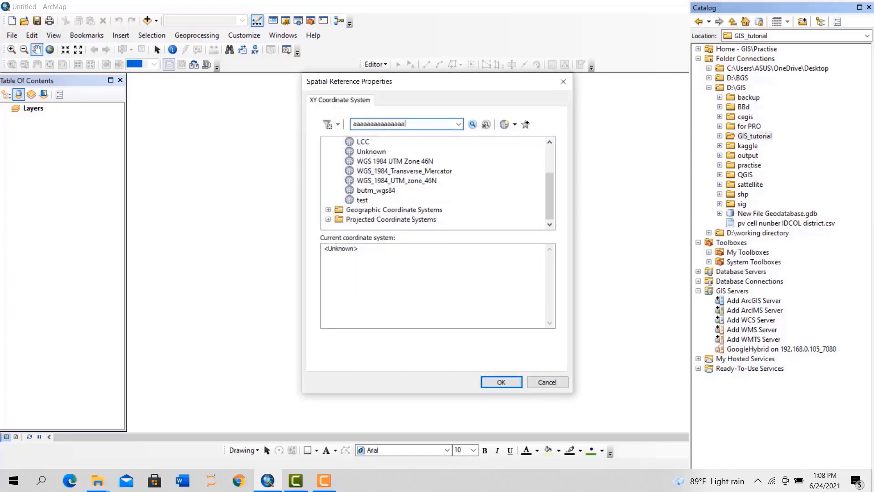
{"action": "left_click", "coordinate": [328, 210]}
{"action": "key", "text": "a"}
{"action": "key", "text": "a"}
{"action": "key", "text": "a"}
{"action": "key", "text": "a"}
{"action": "key", "text": "a"}
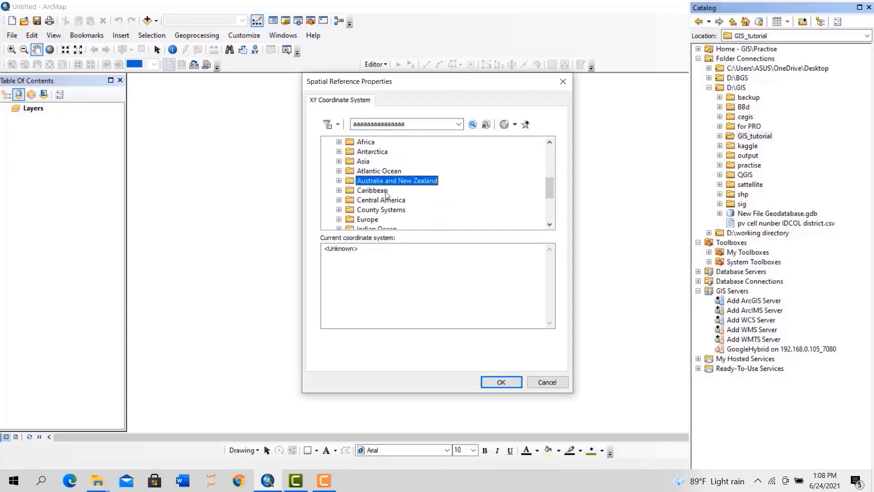
{"action": "scroll", "coordinate": [372, 200], "scroll_direction": "down", "scroll_amount": 3}
{"action": "left_click", "coordinate": [339, 210]}
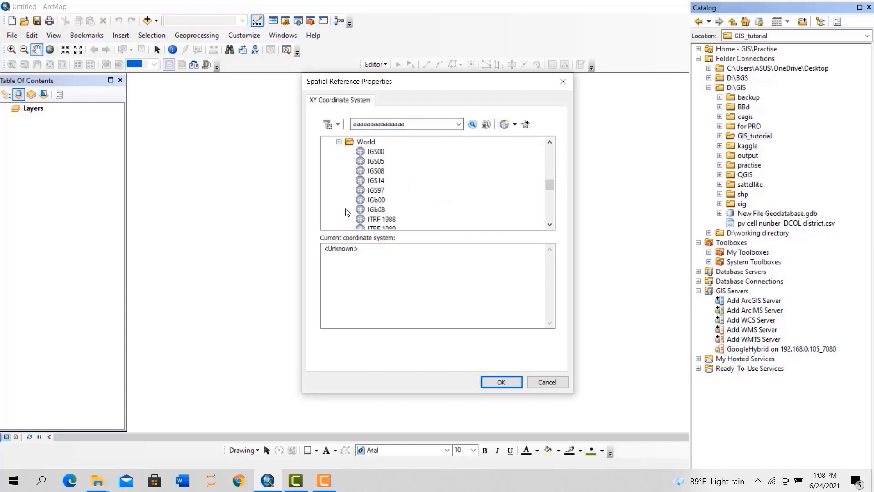
{"action": "scroll", "coordinate": [364, 217], "scroll_direction": "down", "scroll_amount": 15}
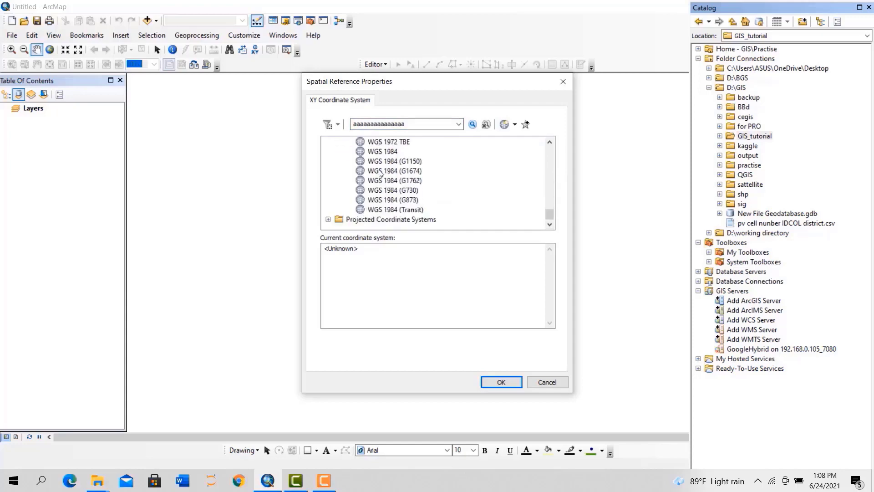
{"action": "left_click", "coordinate": [379, 153]}
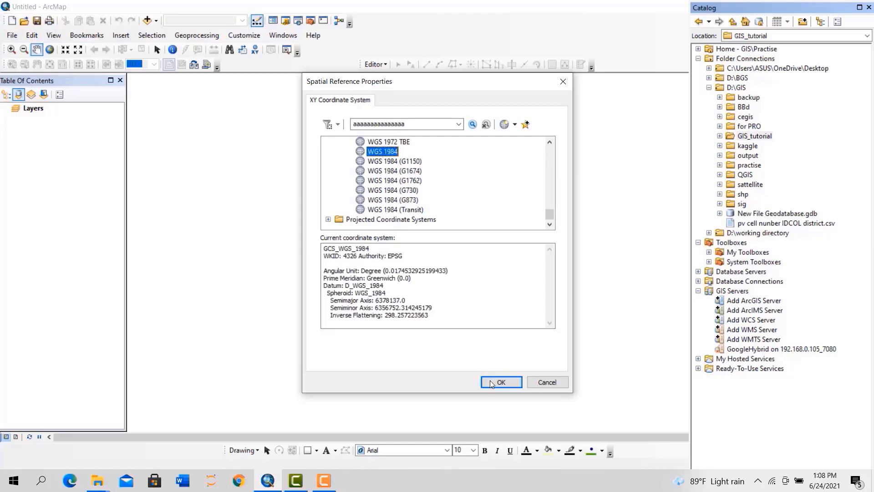
{"action": "left_click", "coordinate": [490, 381]}
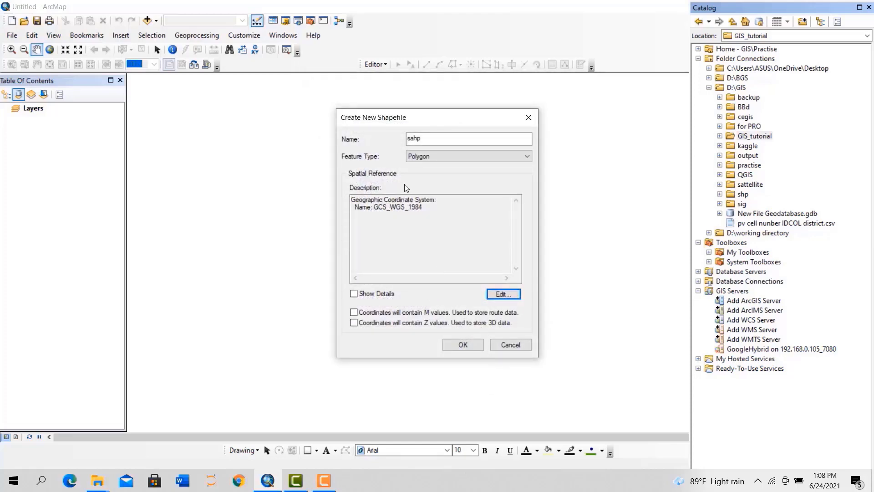
{"action": "left_click", "coordinate": [463, 344]}
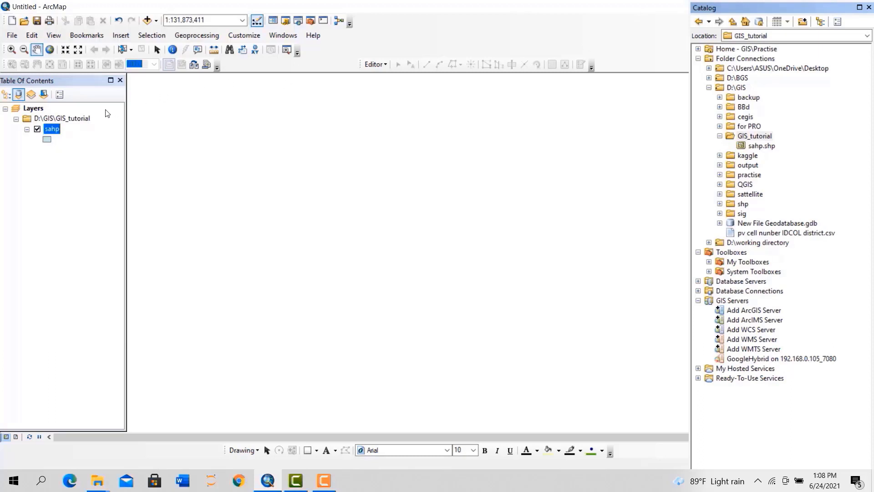
Look at the sahp layer's fill symbol options without changing them and close the Catalog window
{"action": "left_click", "coordinate": [49, 139]}
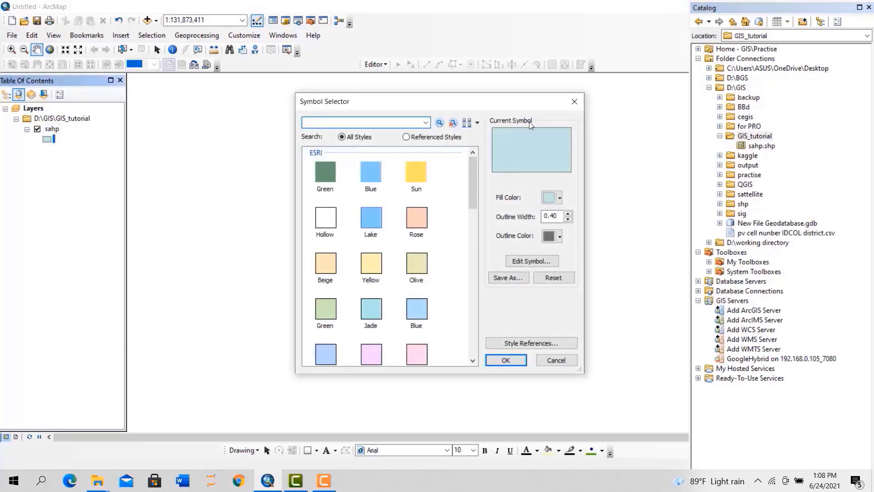
{"action": "left_click", "coordinate": [562, 101]}
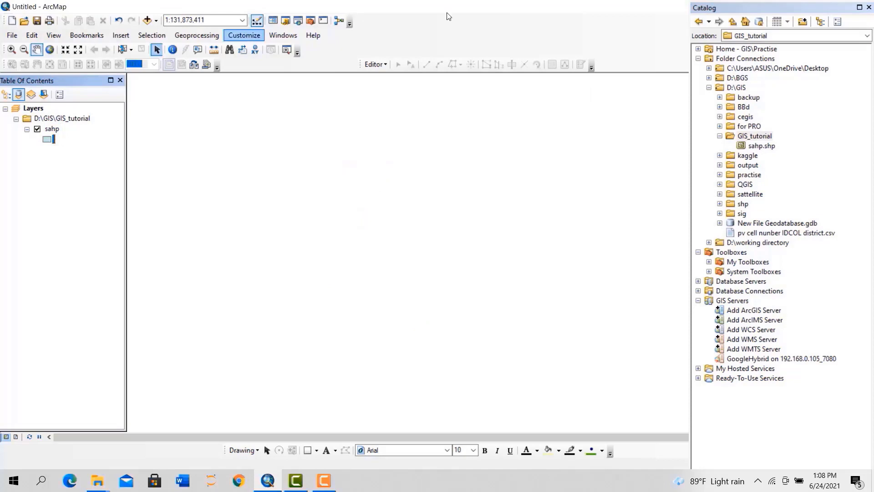
{"action": "left_click", "coordinate": [869, 7]}
{"action": "left_click", "coordinate": [868, 7]}
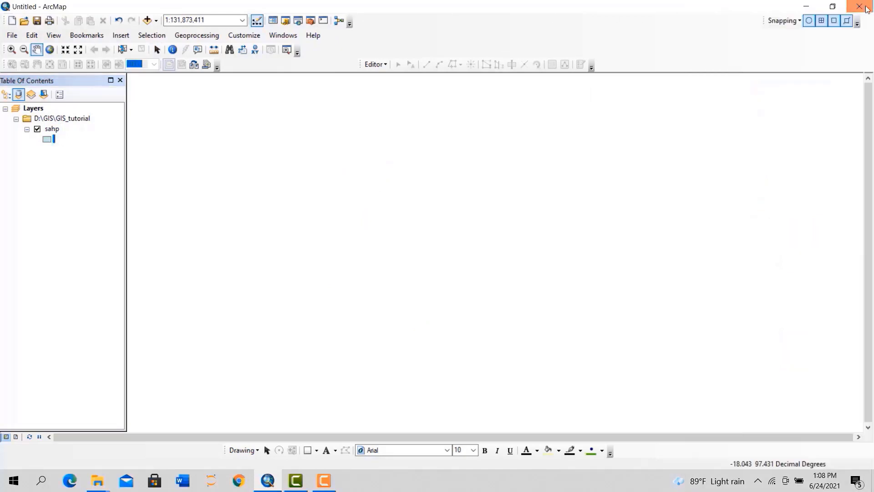
Add the OpenStreetMap basemap to the map
{"action": "left_click", "coordinate": [156, 21]}
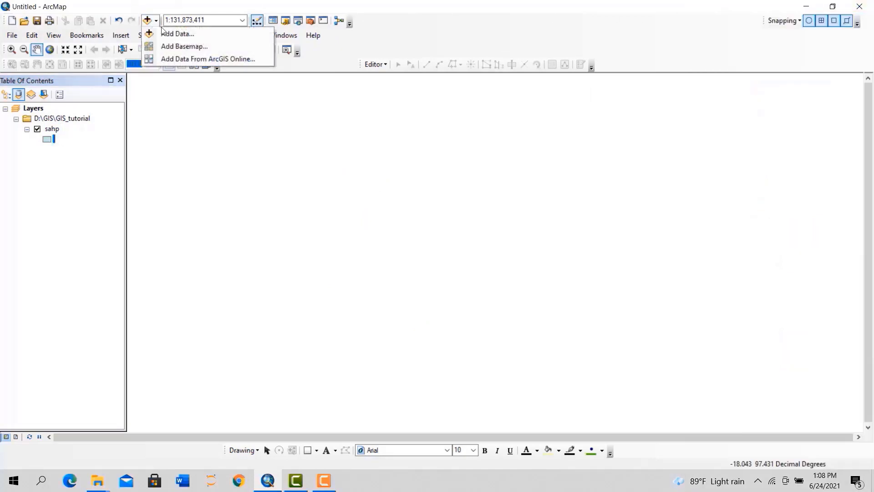
{"action": "left_click", "coordinate": [174, 47]}
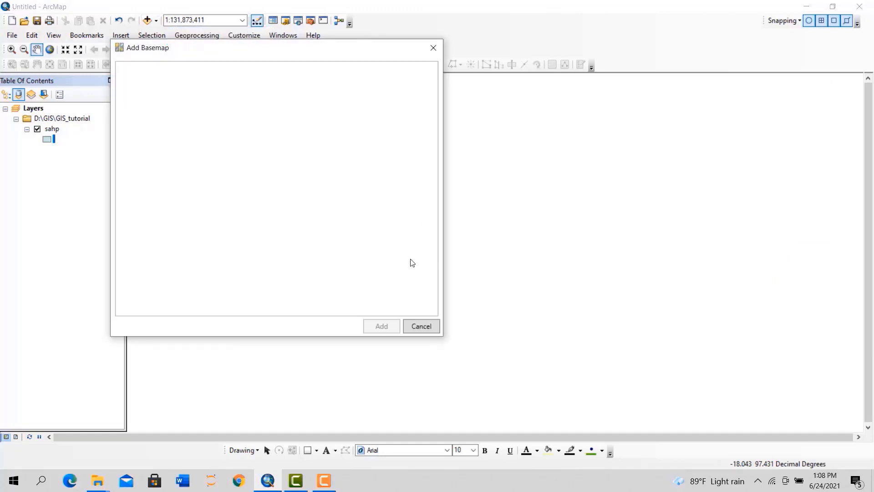
{"action": "scroll", "coordinate": [280, 253], "scroll_direction": "down", "scroll_amount": 3}
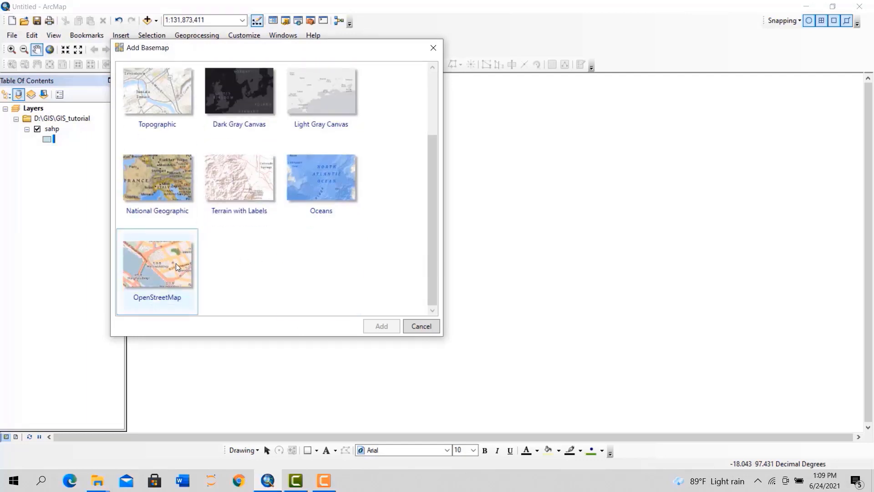
{"action": "double_click", "coordinate": [172, 263]}
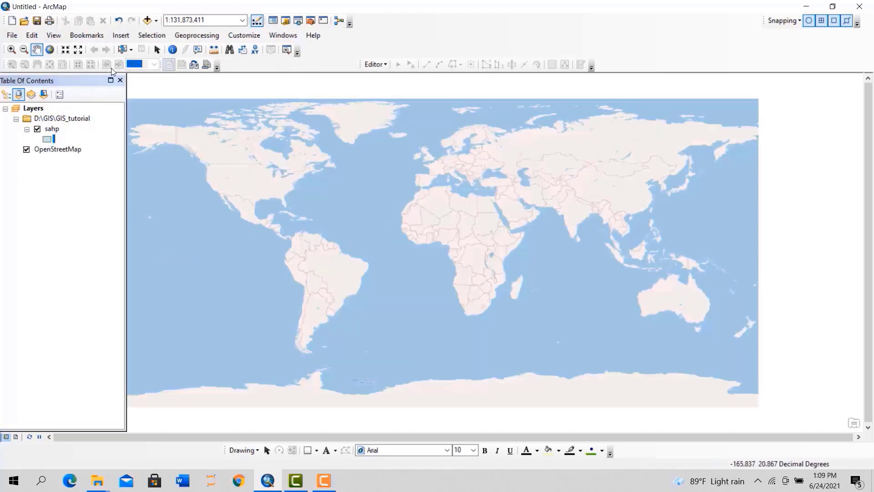
Look through the other available basemaps, such as Imagery with Labels, without adding any
{"action": "left_click", "coordinate": [156, 21]}
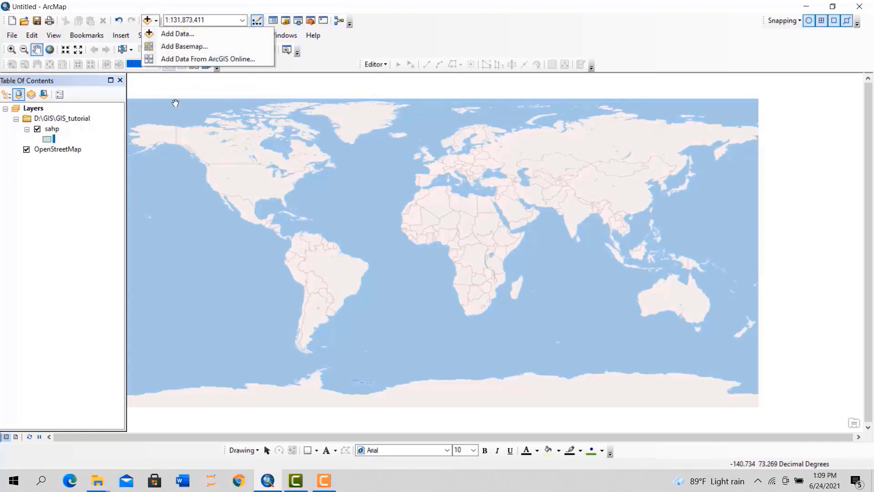
{"action": "left_click", "coordinate": [163, 45]}
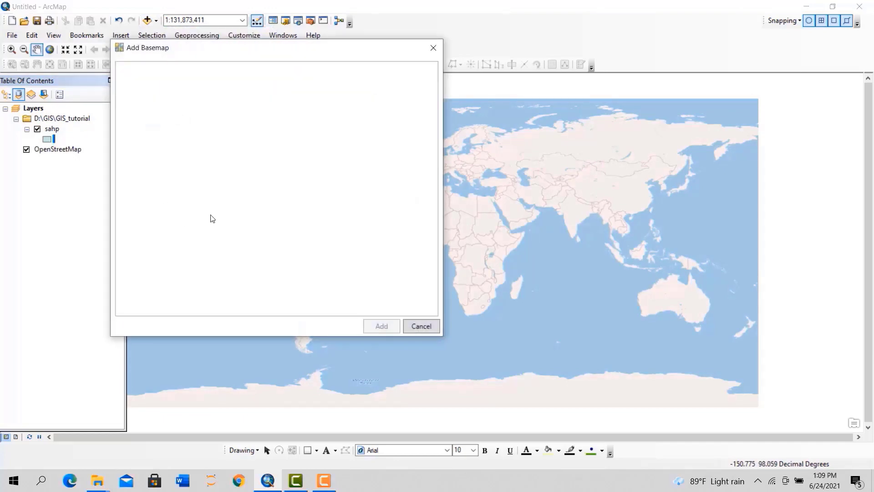
{"action": "scroll", "coordinate": [195, 237], "scroll_direction": "down", "scroll_amount": 3}
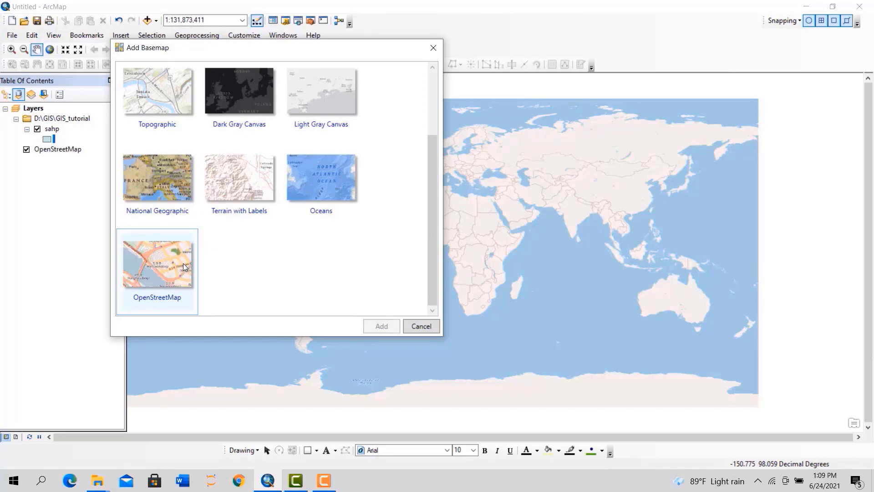
{"action": "scroll", "coordinate": [170, 207], "scroll_direction": "up", "scroll_amount": 3}
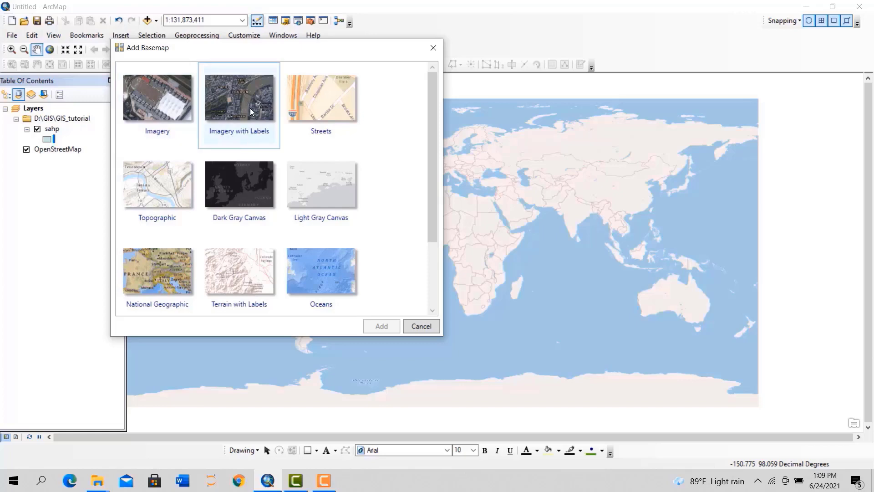
{"action": "left_click", "coordinate": [433, 48]}
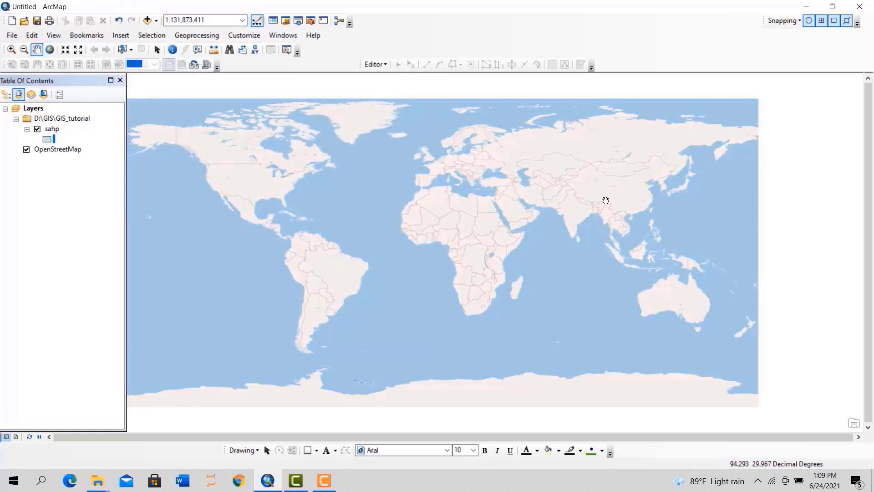
Start an edit session at 1:125,000 scale over the river area in Bangladesh and show the Create Features window
{"action": "scroll", "coordinate": [500, 242], "scroll_direction": "up", "scroll_amount": 4}
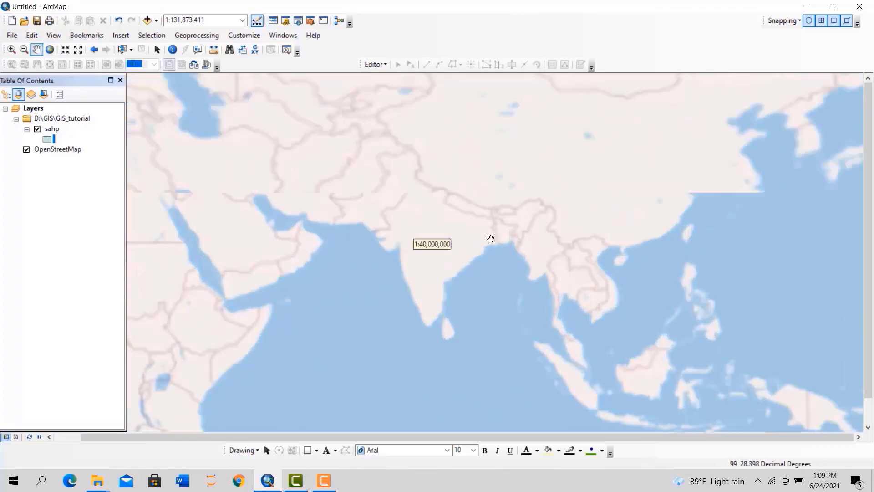
{"action": "scroll", "coordinate": [491, 239], "scroll_direction": "up", "scroll_amount": 5}
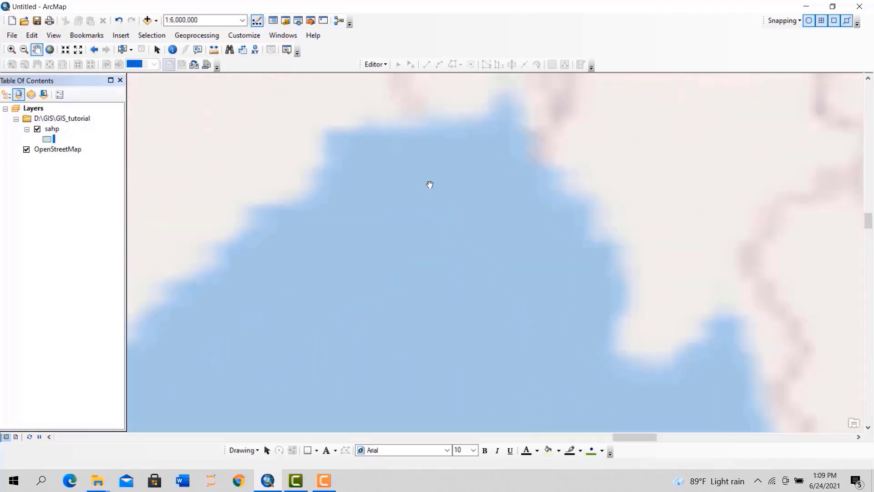
{"action": "left_click_drag", "start_coordinate": [444, 168], "coordinate": [462, 357]}
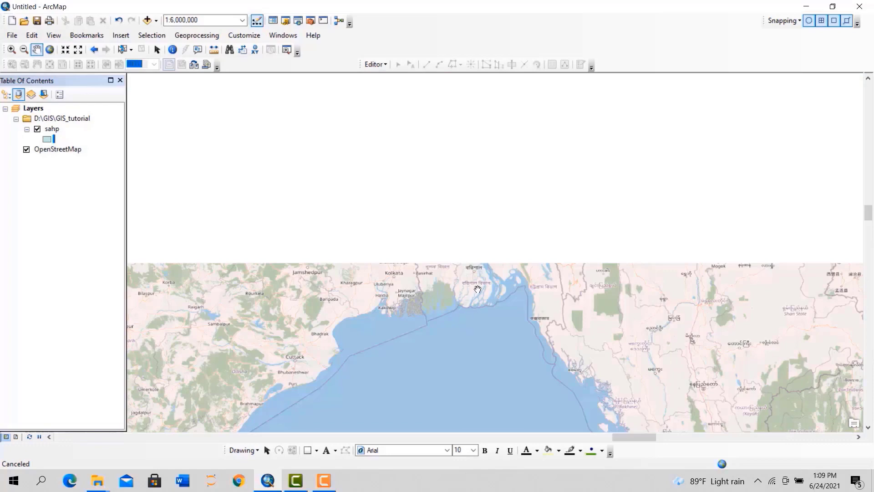
{"action": "scroll", "coordinate": [451, 255], "scroll_direction": "up", "scroll_amount": 5}
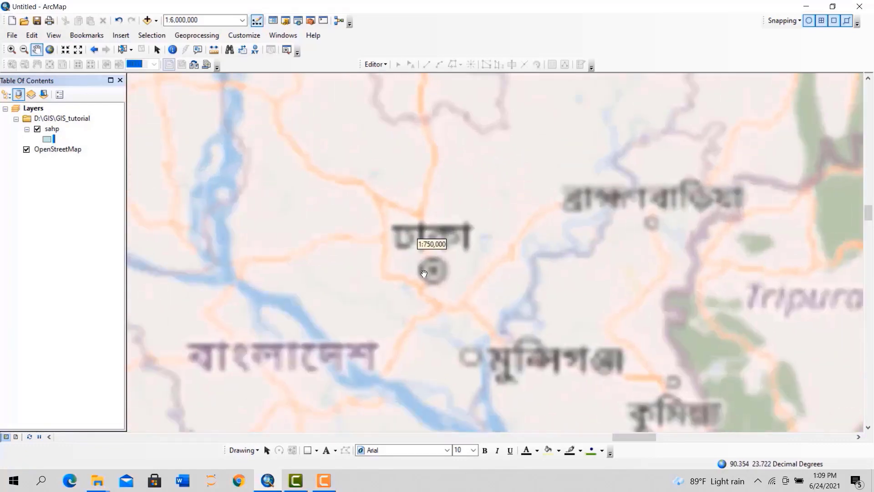
{"action": "scroll", "coordinate": [424, 273], "scroll_direction": "up", "scroll_amount": 3}
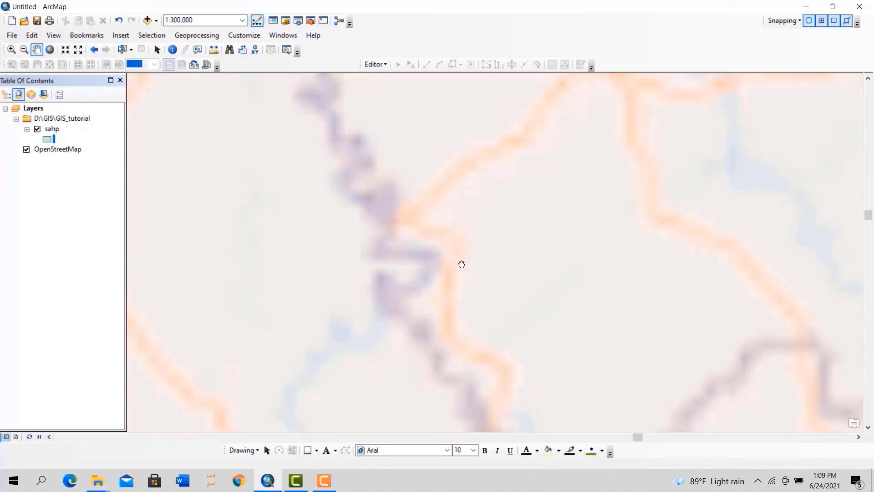
{"action": "scroll", "coordinate": [416, 265], "scroll_direction": "up", "scroll_amount": 3}
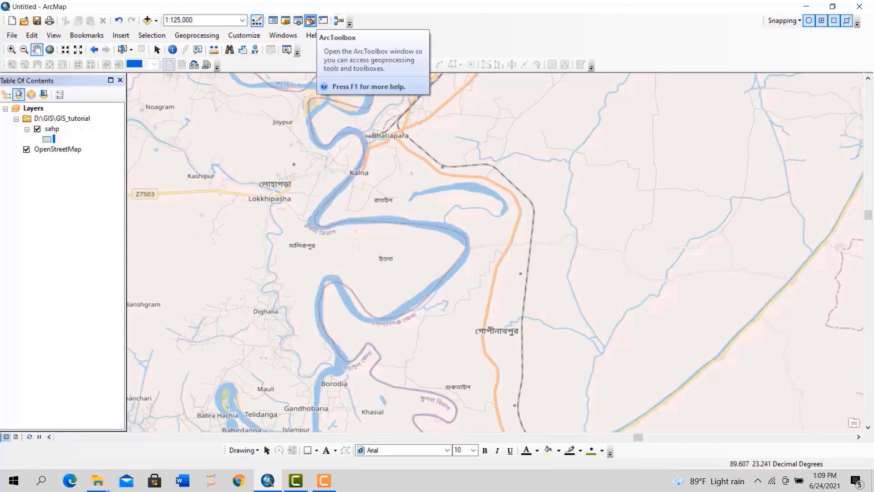
{"action": "left_click", "coordinate": [376, 64]}
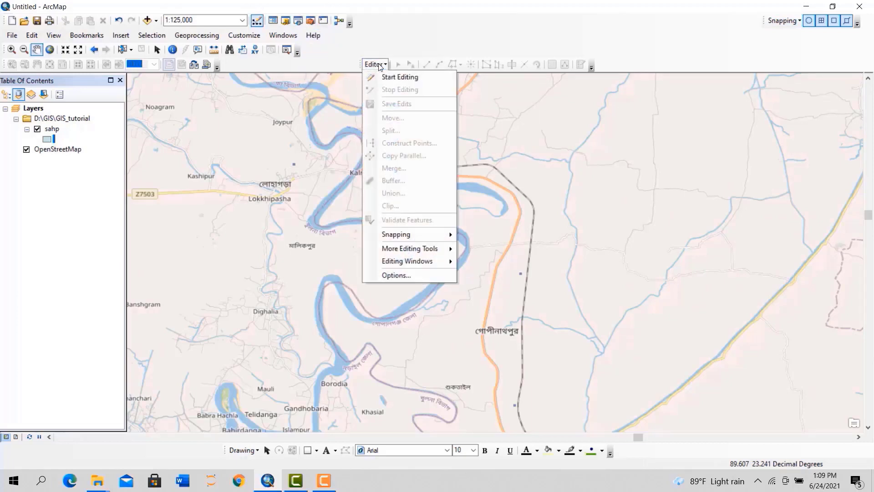
{"action": "left_click", "coordinate": [385, 77]}
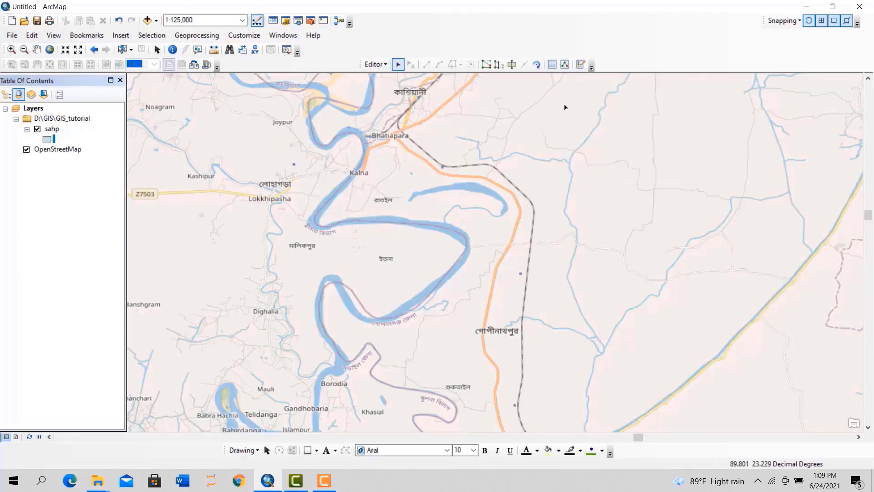
{"action": "left_click", "coordinate": [580, 66]}
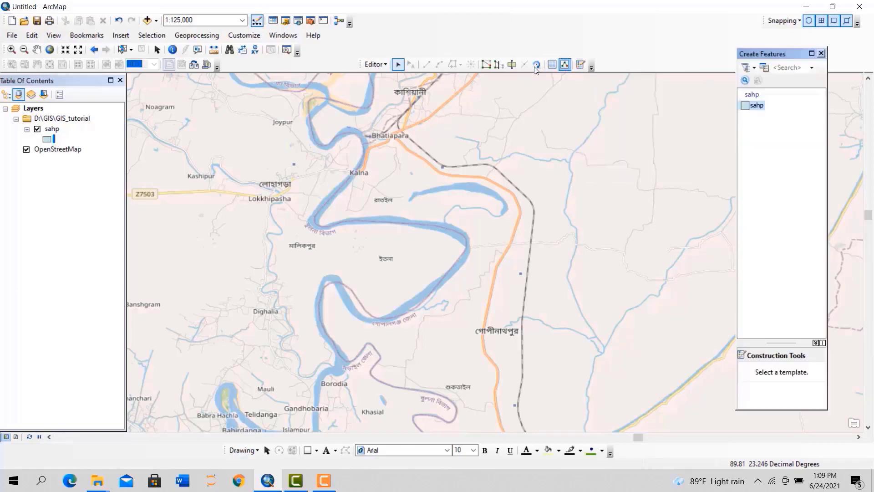
Hide the Editor toolbar and display it again
{"action": "right_click", "coordinate": [434, 37]}
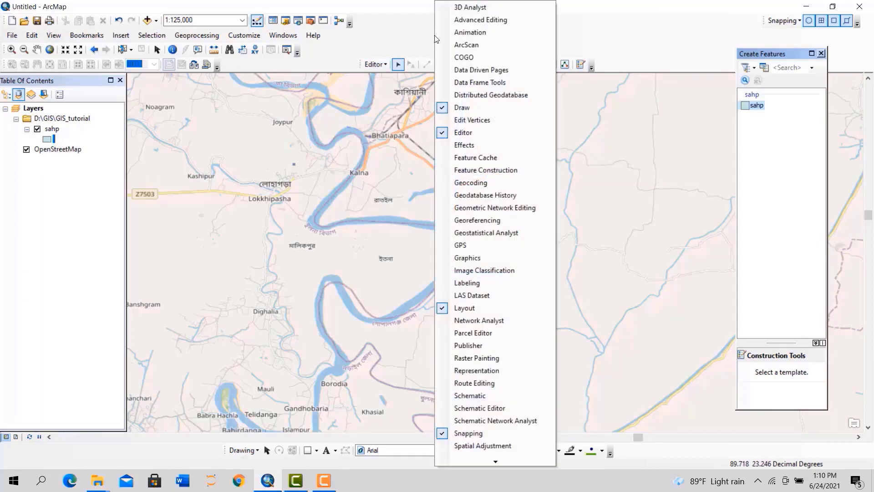
{"action": "left_click", "coordinate": [469, 134]}
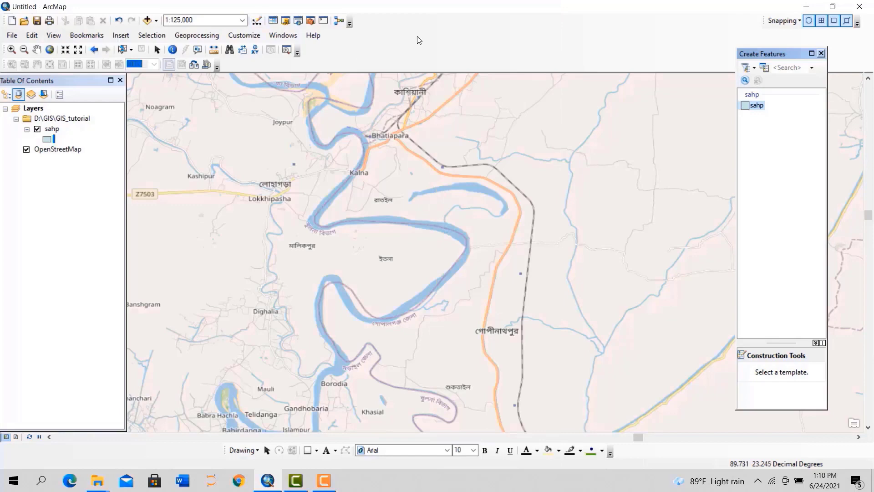
{"action": "right_click", "coordinate": [431, 59]}
{"action": "left_click", "coordinate": [459, 130]}
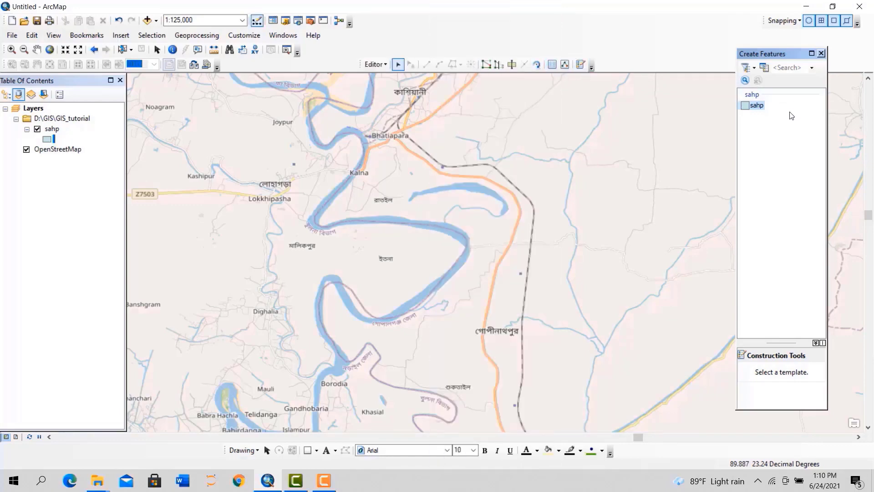
Digitize a seven-vertex sahp polygon east of the river, spanning from near Bhatiapara south to গোপীনাথপুর
{"action": "left_click", "coordinate": [752, 107]}
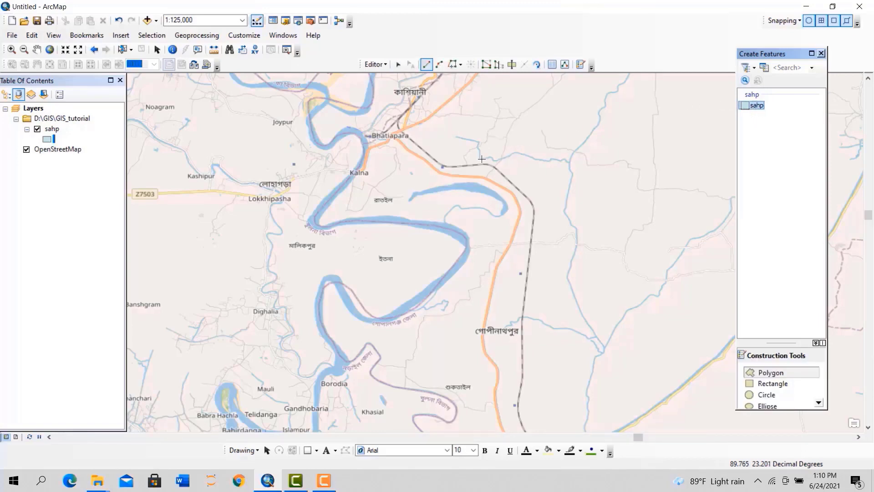
{"action": "left_click", "coordinate": [521, 117]}
{"action": "left_click", "coordinate": [626, 197]}
{"action": "left_click", "coordinate": [617, 280]}
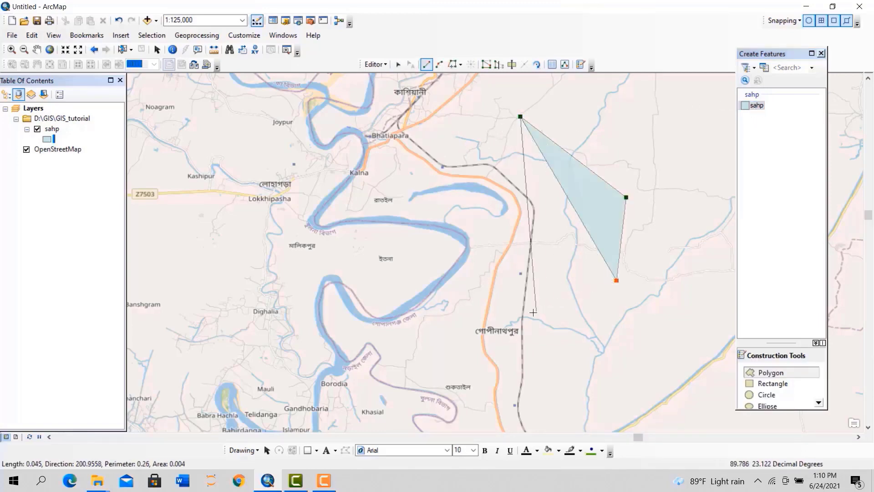
{"action": "left_click", "coordinate": [519, 315]}
{"action": "left_click", "coordinate": [447, 316]}
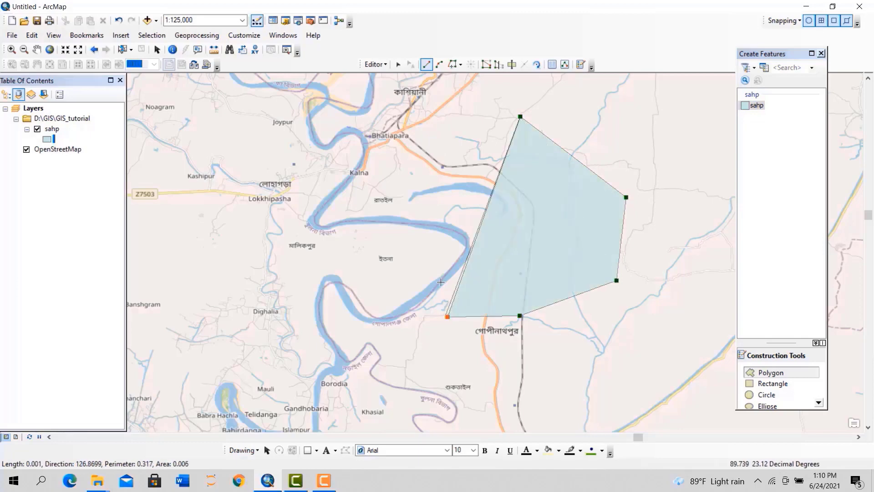
{"action": "left_click", "coordinate": [471, 244]}
{"action": "double_click", "coordinate": [426, 121]}
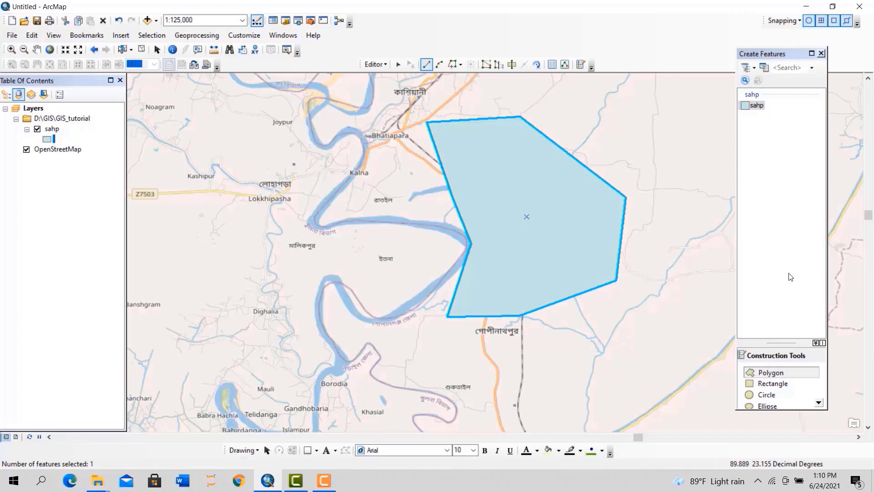
Create a second feature template for the sahp layer and delete it again
{"action": "left_click", "coordinate": [758, 106]}
{"action": "left_click", "coordinate": [764, 68]}
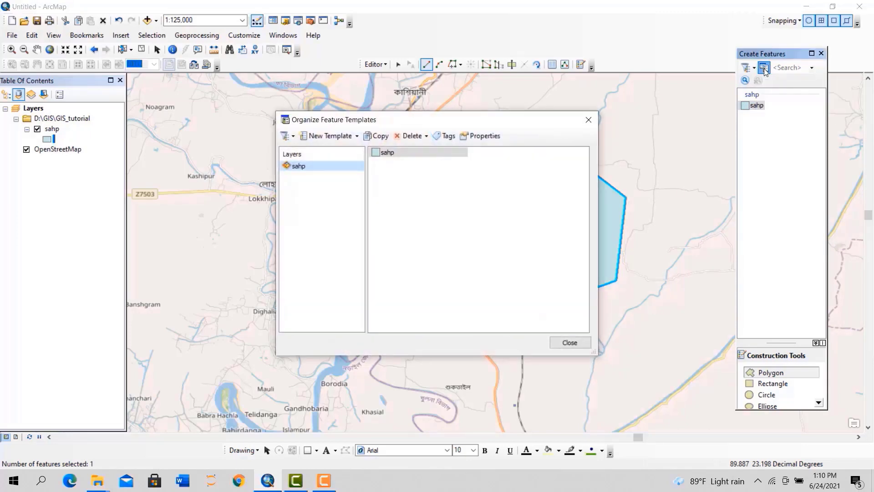
{"action": "left_click", "coordinate": [332, 135]}
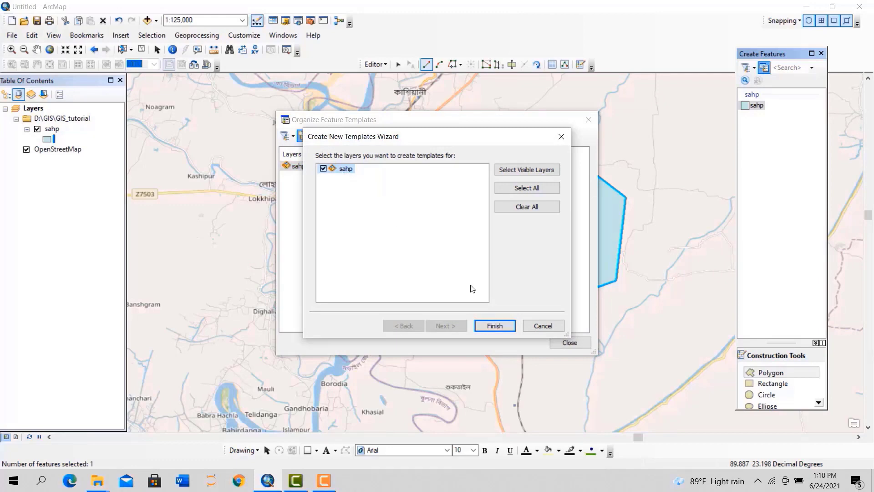
{"action": "left_click", "coordinate": [494, 325]}
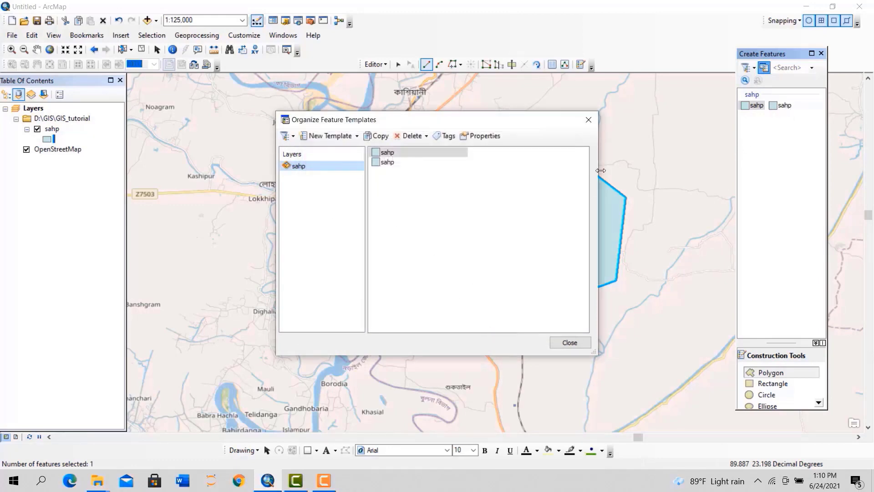
{"action": "left_click", "coordinate": [568, 342]}
{"action": "right_click", "coordinate": [785, 106]}
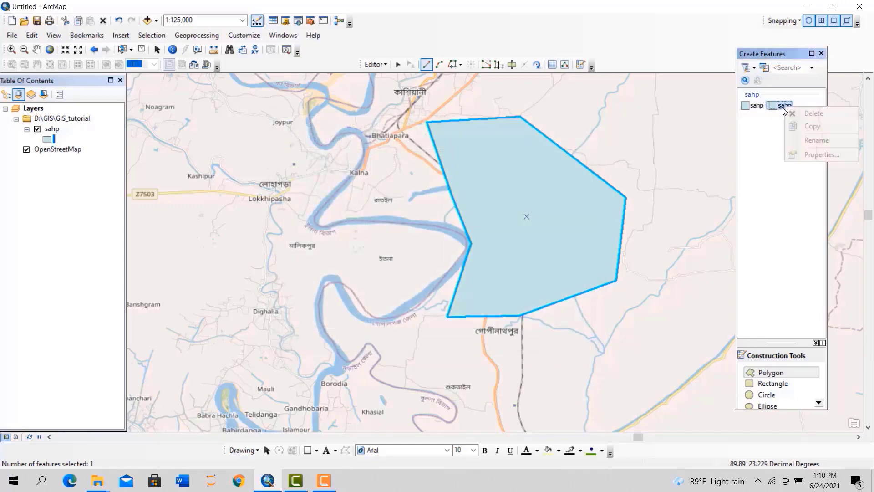
{"action": "left_click", "coordinate": [802, 115]}
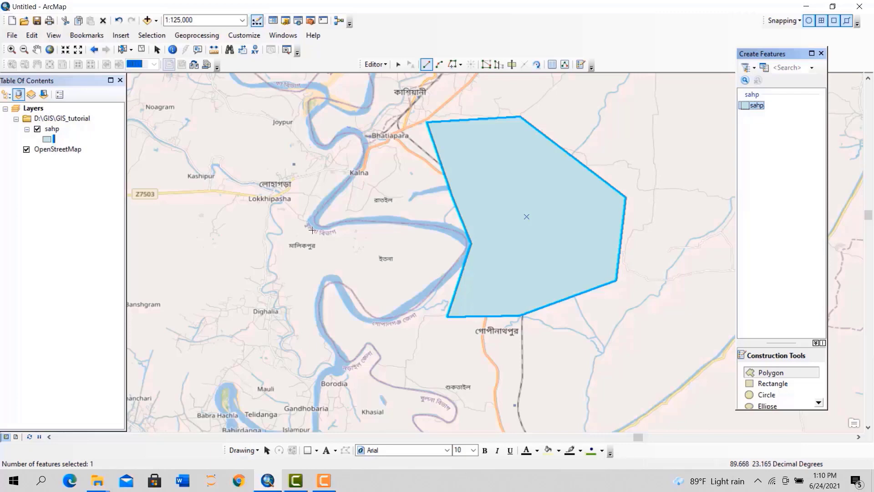
Close the Create Features window and start a new shapefile in the GIS_tutorial folder, named river with feature type Polyline
{"action": "left_click", "coordinate": [820, 54]}
{"action": "left_click", "coordinate": [285, 20]}
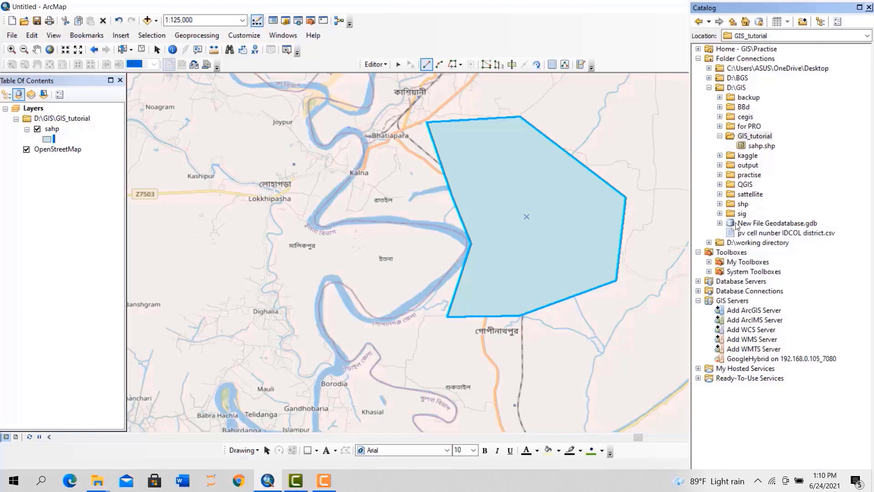
{"action": "left_click", "coordinate": [752, 137]}
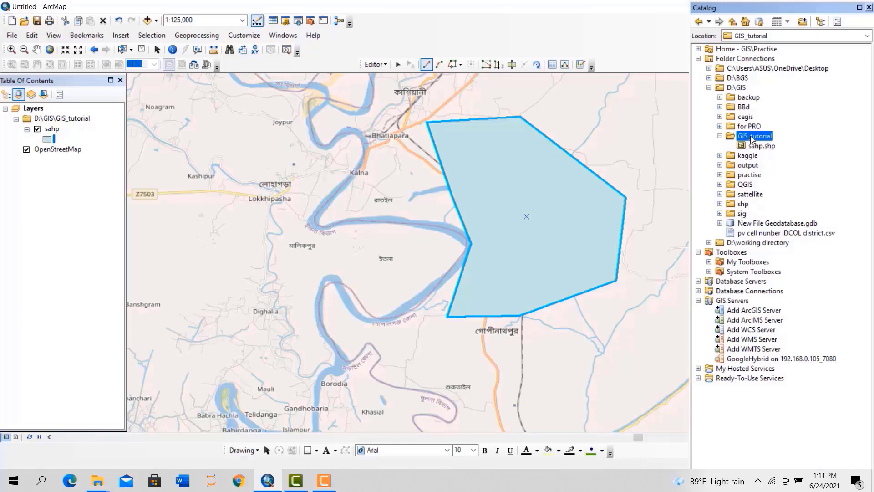
{"action": "right_click", "coordinate": [752, 137]}
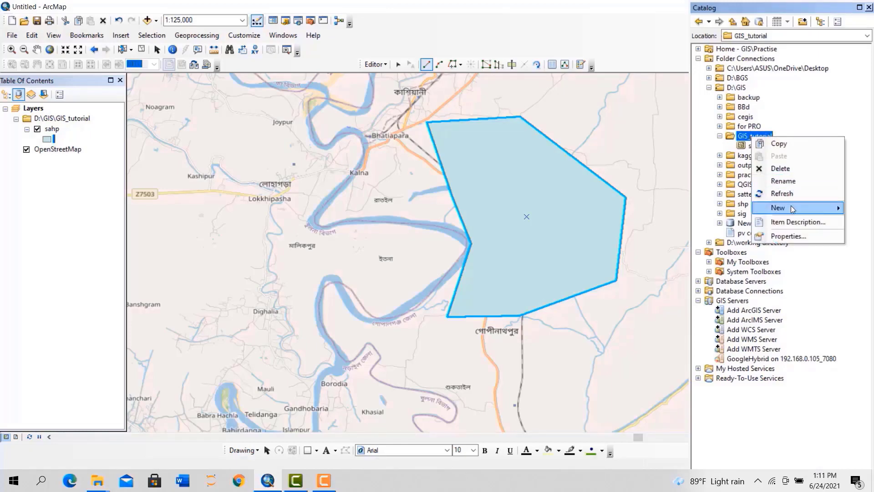
{"action": "mouse_move", "coordinate": [791, 207]}
{"action": "left_click", "coordinate": [673, 314]}
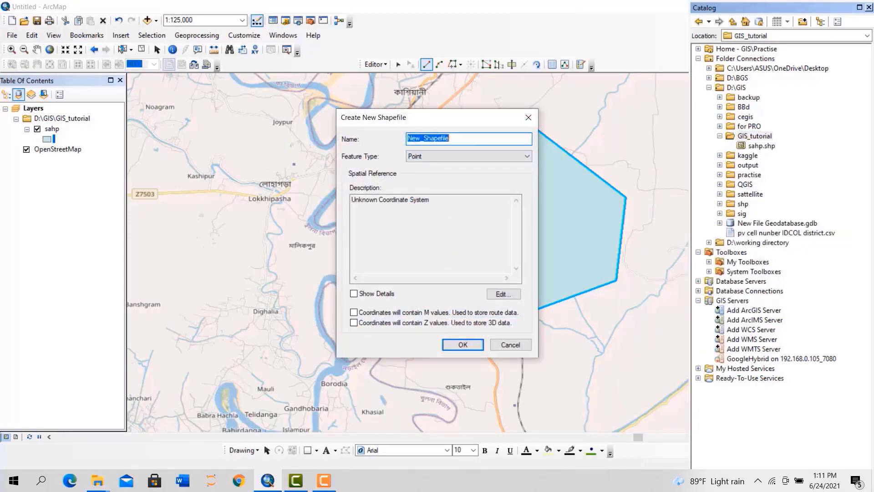
{"action": "type", "text": "n"}
{"action": "left_click", "coordinate": [442, 156]}
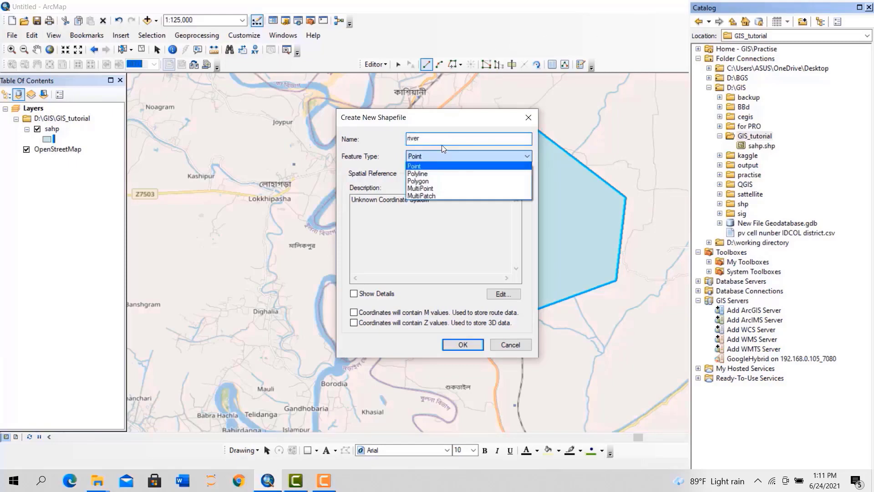
{"action": "left_click", "coordinate": [416, 173]}
Assign the geographic coordinate system WGS 1984 from the World group to the river shapefile and create it
{"action": "left_click", "coordinate": [503, 294]}
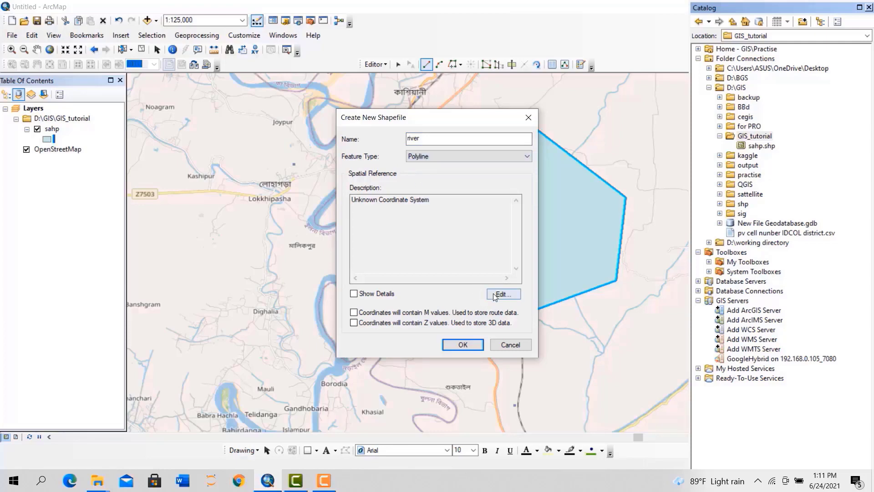
{"action": "scroll", "coordinate": [376, 182], "scroll_direction": "down", "scroll_amount": 2}
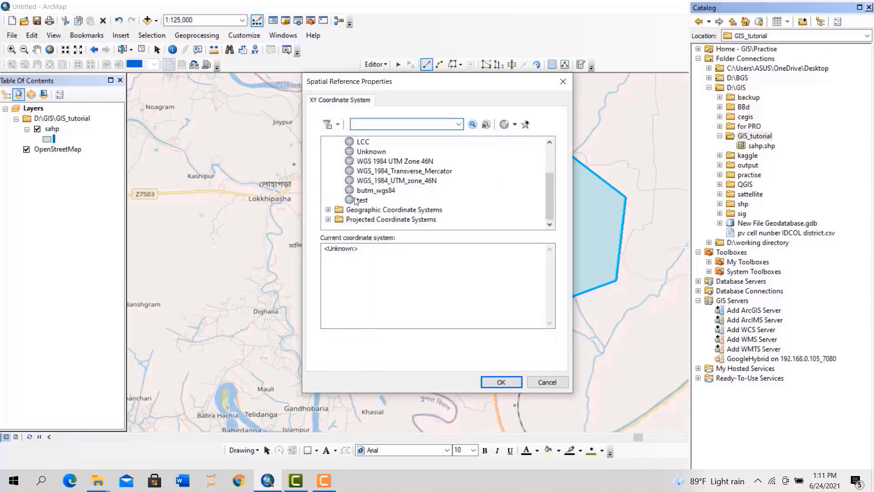
{"action": "left_click", "coordinate": [328, 210]}
{"action": "scroll", "coordinate": [378, 200], "scroll_direction": "down", "scroll_amount": 3}
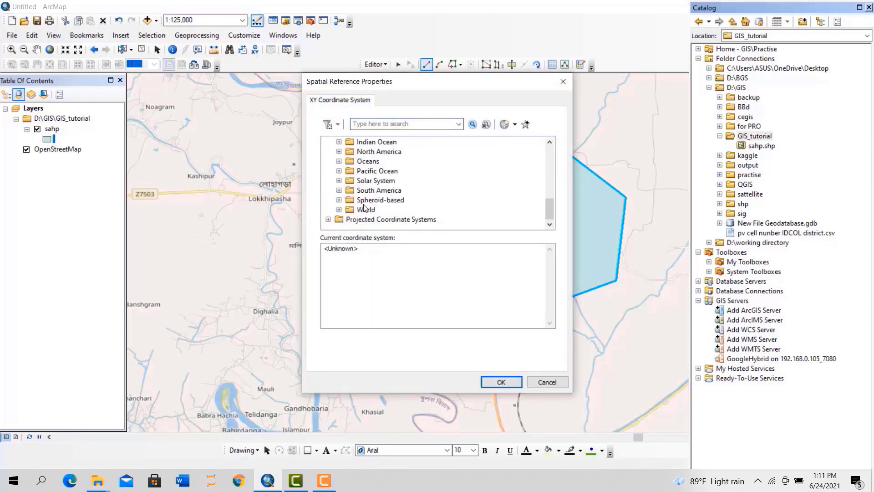
{"action": "left_click", "coordinate": [339, 210]}
{"action": "scroll", "coordinate": [360, 205], "scroll_direction": "down", "scroll_amount": 5}
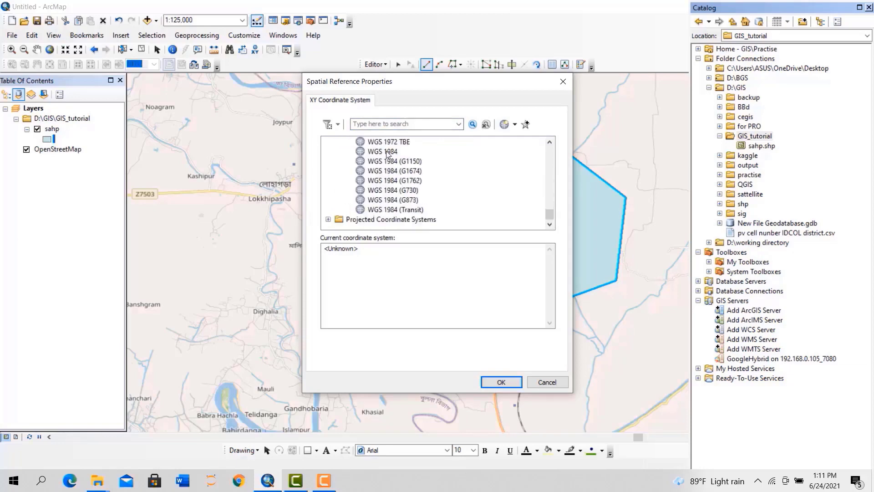
{"action": "left_click", "coordinate": [384, 152]}
{"action": "left_click", "coordinate": [499, 383]}
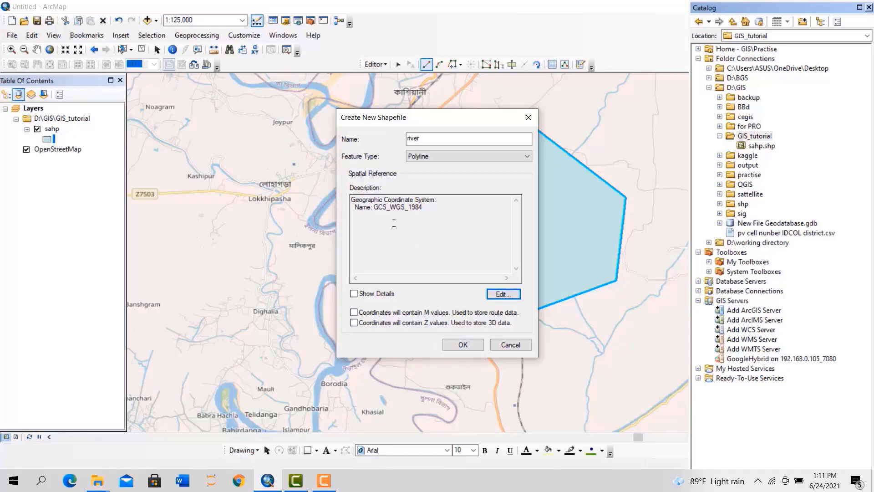
{"action": "left_click", "coordinate": [463, 345]}
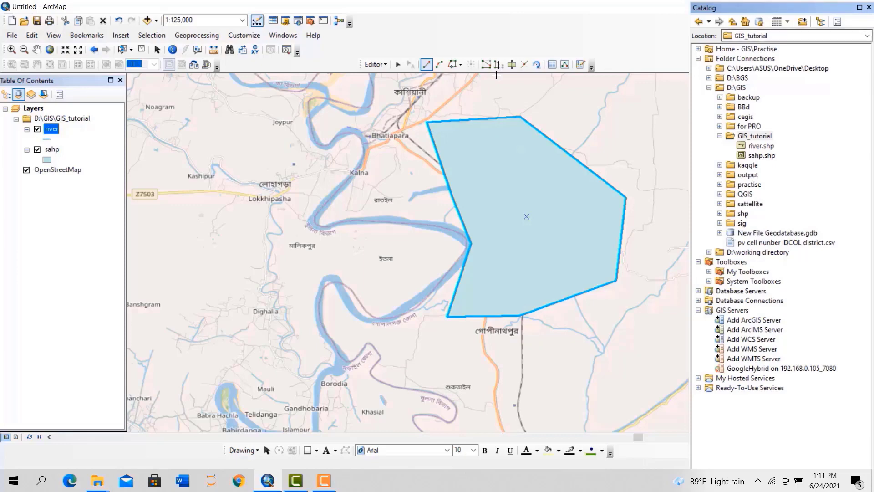
Reopen the Create Features window and create a feature template for the river layer
{"action": "left_click", "coordinate": [580, 64]}
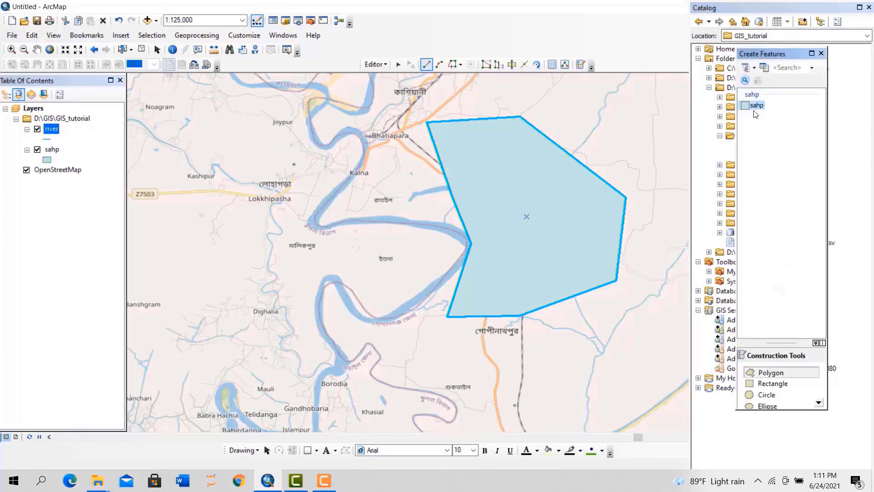
{"action": "left_click", "coordinate": [763, 69]}
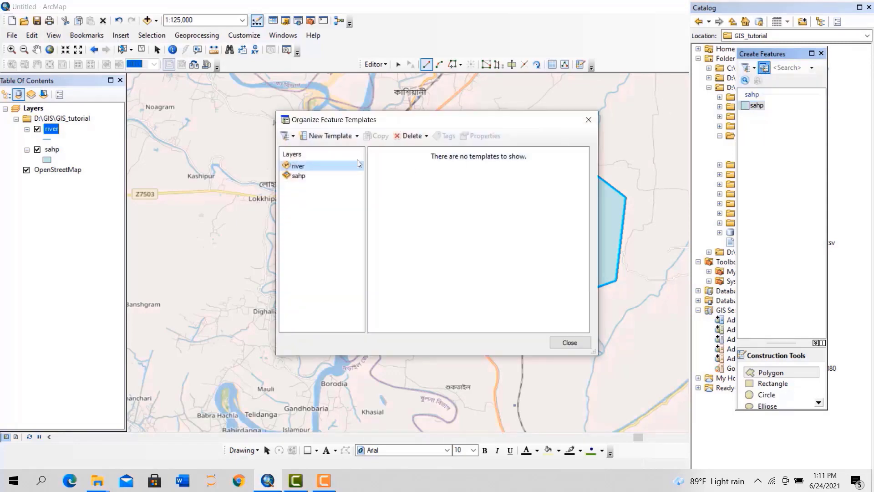
{"action": "left_click", "coordinate": [329, 135]}
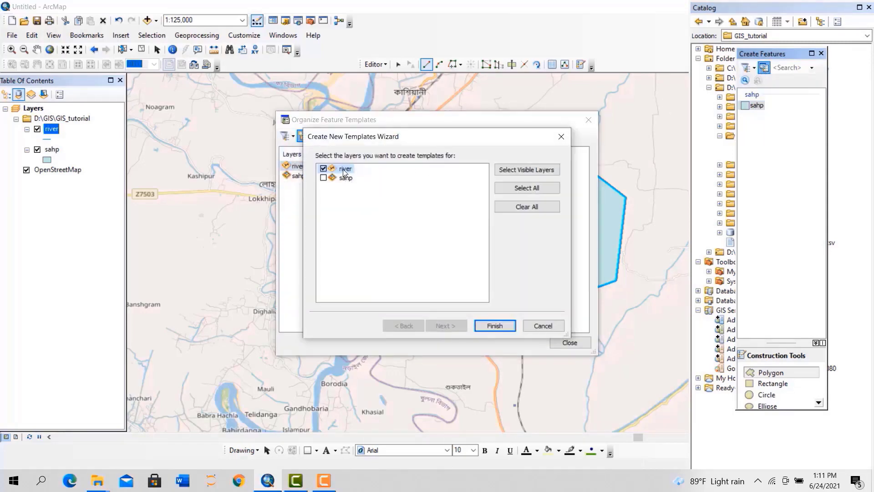
{"action": "left_click", "coordinate": [491, 325]}
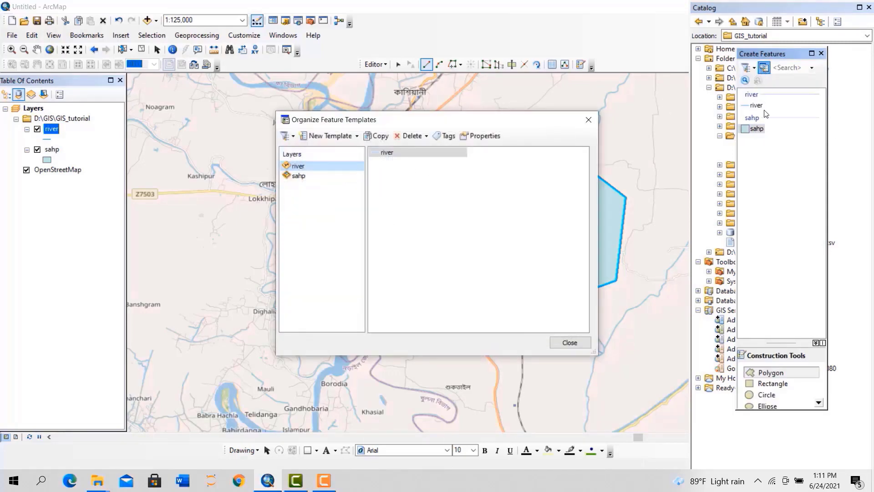
{"action": "left_click", "coordinate": [570, 342]}
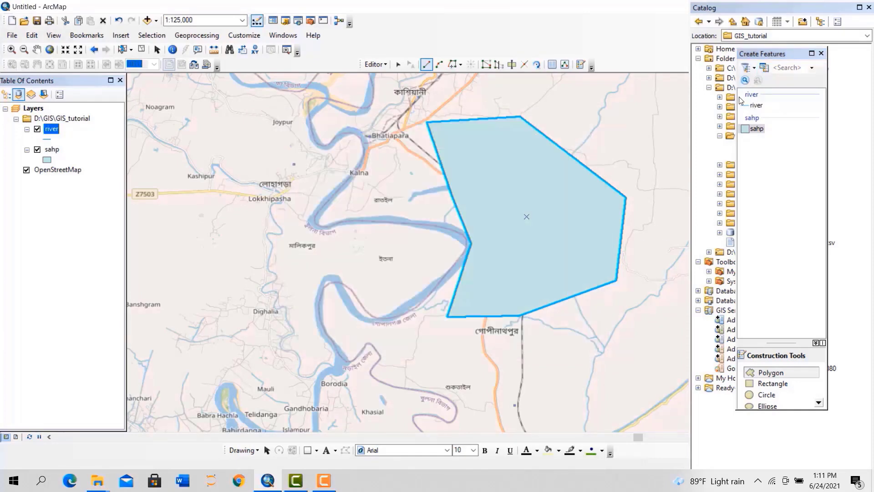
Digitize a river line at 1:80,000 scale along the winding river, from the bend near Joypur past Kalna and around the eastern bend
{"action": "left_click", "coordinate": [755, 105]}
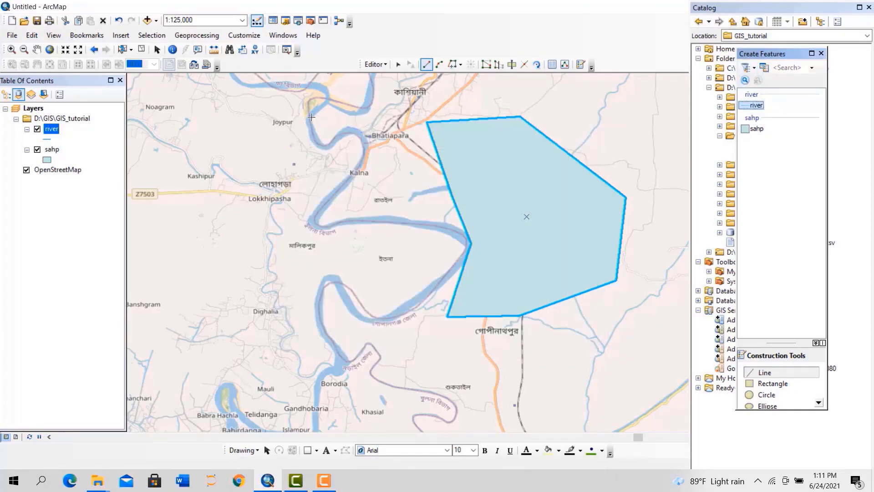
{"action": "scroll", "coordinate": [312, 117], "scroll_direction": "down", "scroll_amount": 2}
{"action": "left_click", "coordinate": [333, 95]}
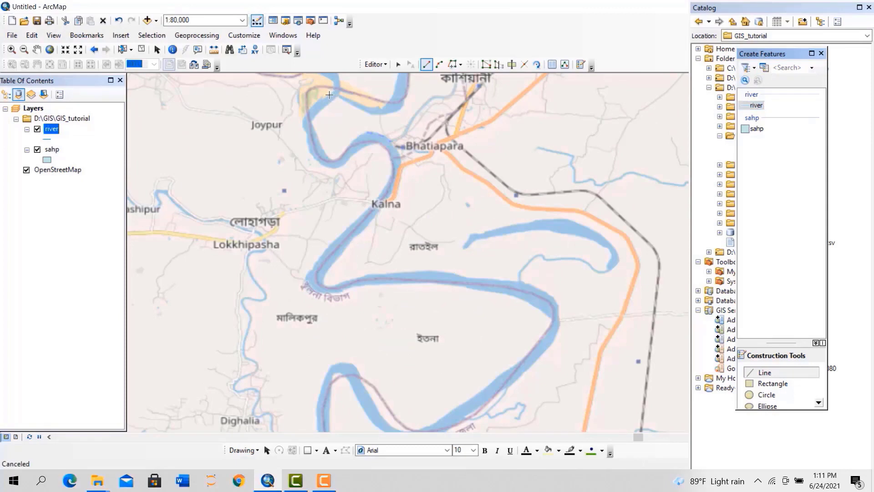
{"action": "left_click", "coordinate": [313, 114]}
{"action": "left_click", "coordinate": [311, 133]}
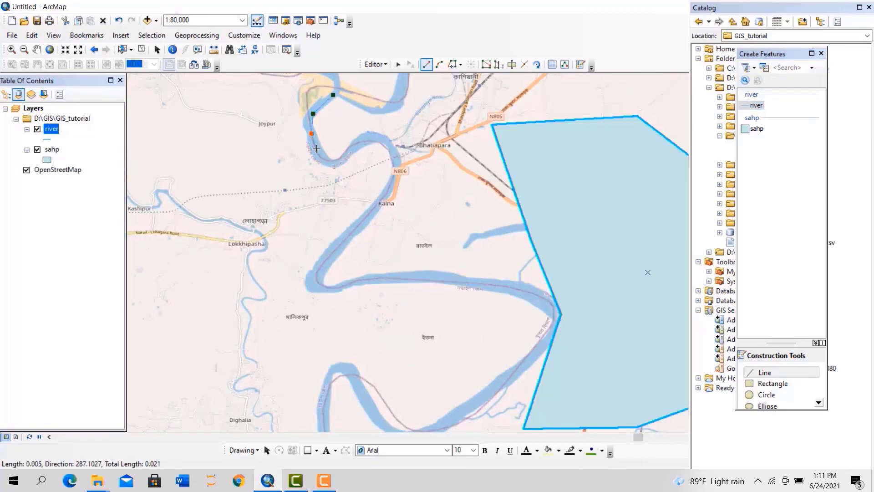
{"action": "left_click", "coordinate": [317, 149]}
{"action": "left_click", "coordinate": [329, 160]}
{"action": "left_click", "coordinate": [350, 152]}
{"action": "left_click", "coordinate": [371, 145]}
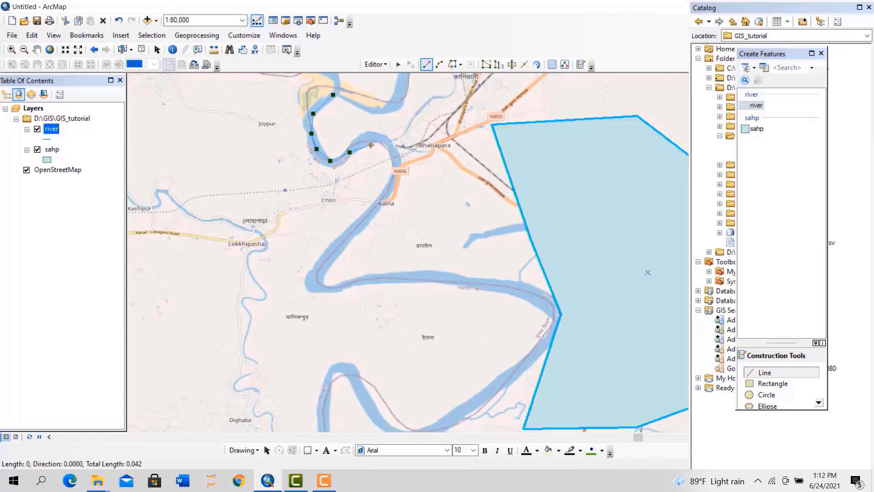
{"action": "left_click", "coordinate": [382, 148]}
{"action": "left_click", "coordinate": [386, 187]}
{"action": "left_click", "coordinate": [371, 209]}
{"action": "left_click", "coordinate": [323, 267]}
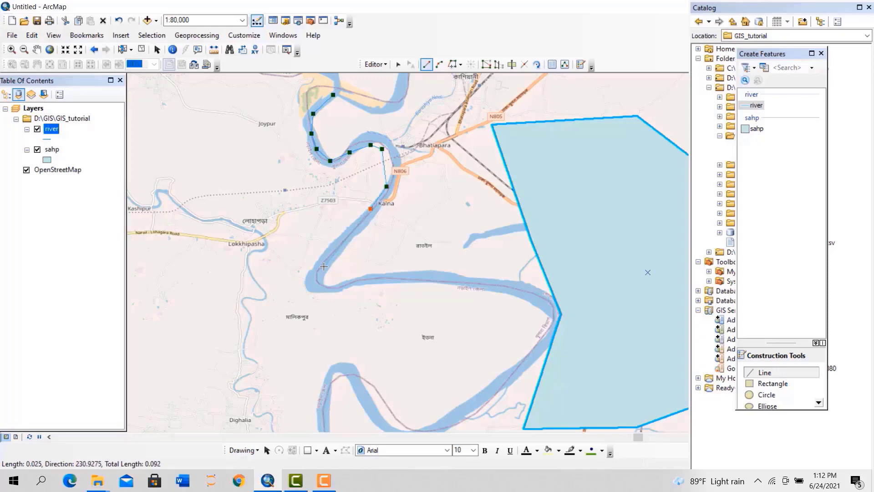
{"action": "left_click", "coordinate": [326, 289]}
{"action": "left_click", "coordinate": [476, 284]}
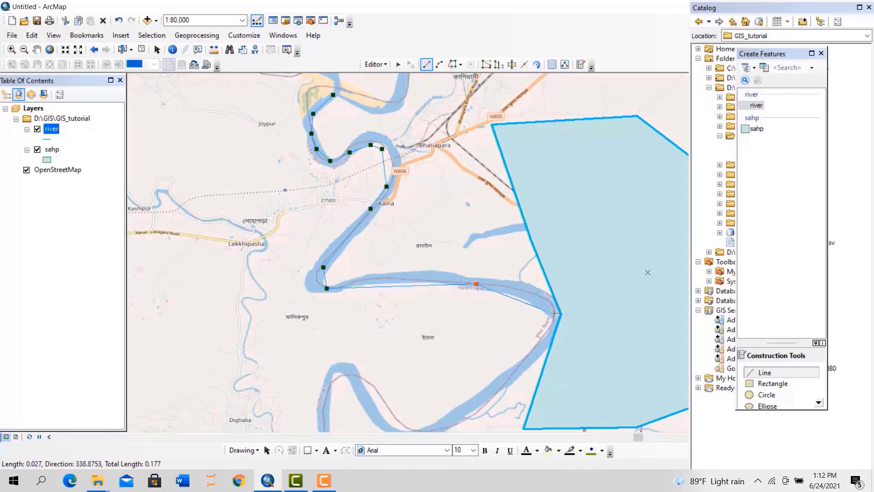
{"action": "left_click", "coordinate": [560, 312]}
{"action": "left_click", "coordinate": [534, 356]}
{"action": "left_click", "coordinate": [483, 407]}
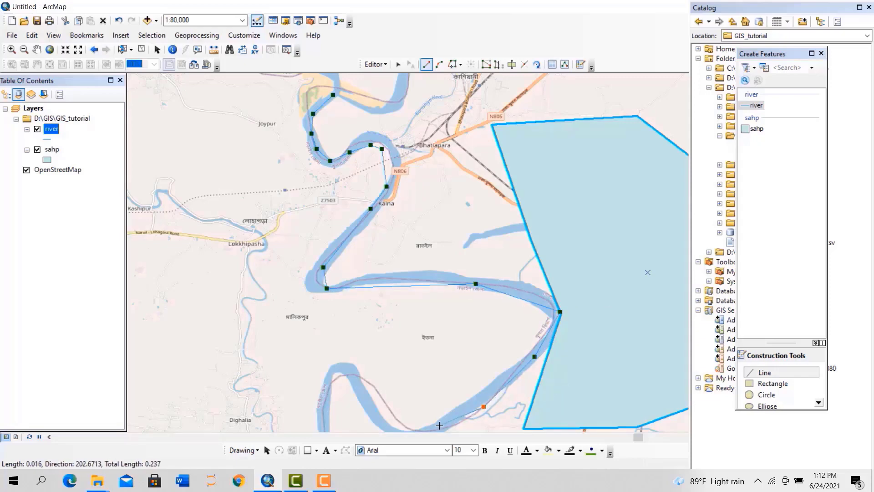
{"action": "double_click", "coordinate": [427, 429]}
Open the attribute table of the river layer
{"action": "scroll", "coordinate": [423, 274], "scroll_direction": "up", "scroll_amount": 4}
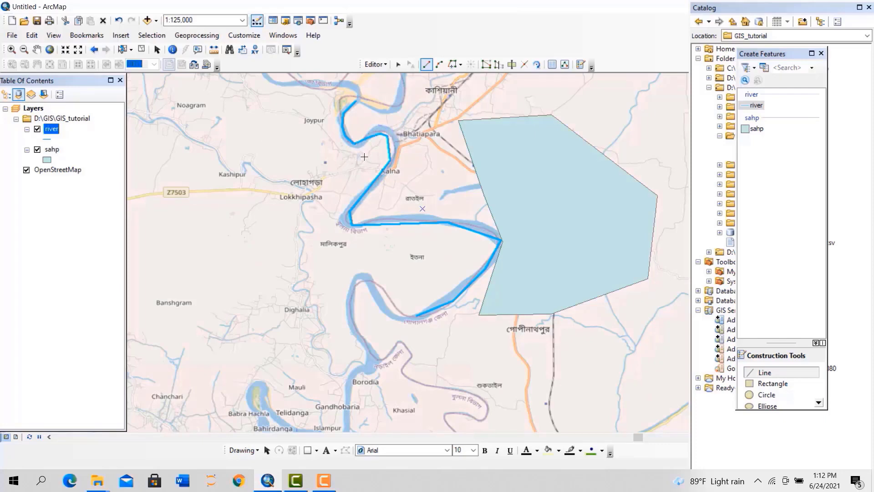
{"action": "right_click", "coordinate": [53, 131]}
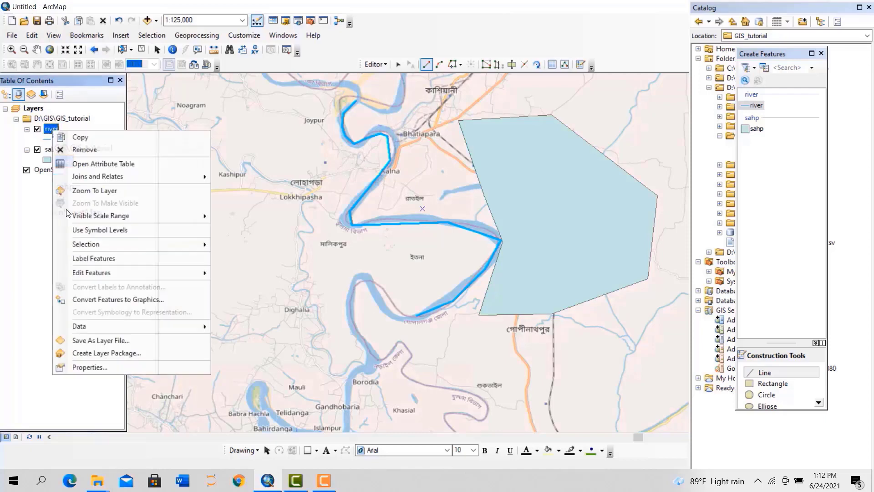
{"action": "left_click", "coordinate": [94, 166]}
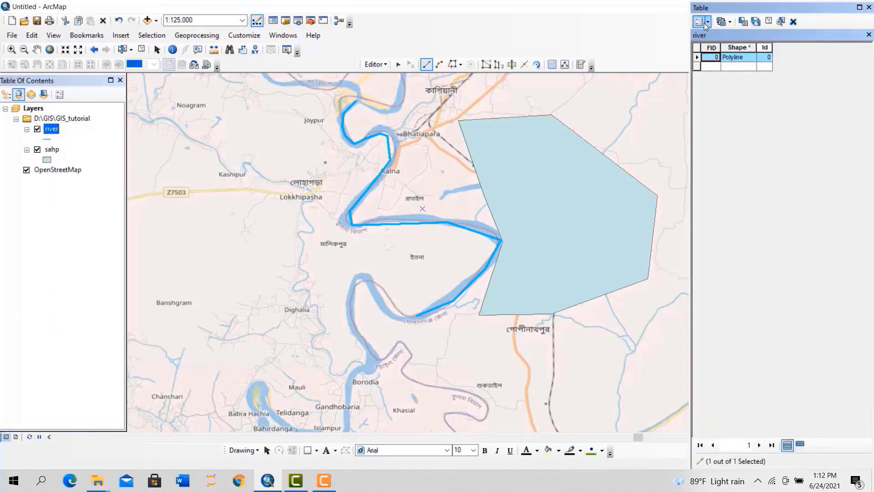
Stop editing with the river edits saved, and start adding a field to the river attribute table
{"action": "left_click", "coordinate": [375, 64]}
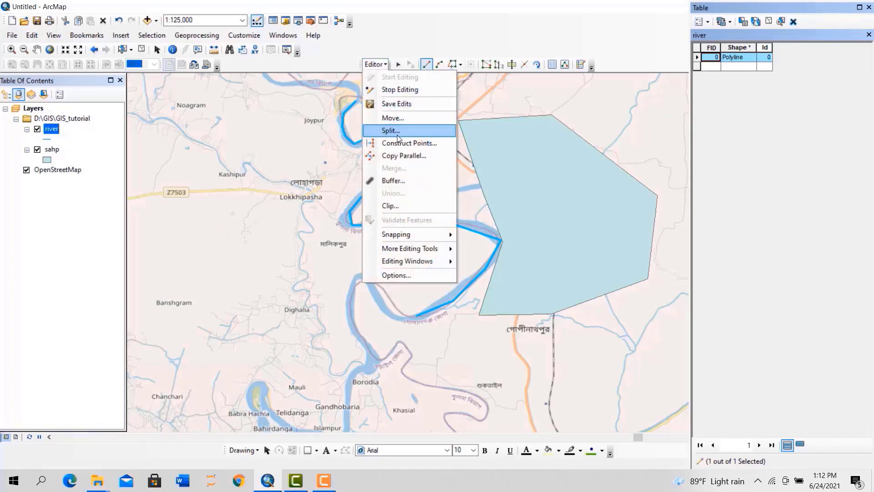
{"action": "left_click", "coordinate": [390, 94]}
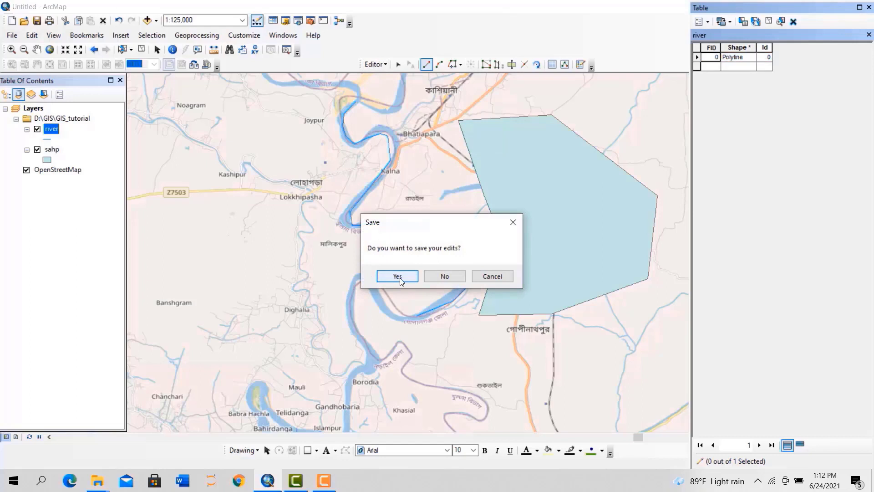
{"action": "left_click", "coordinate": [398, 276]}
{"action": "left_click", "coordinate": [702, 22]}
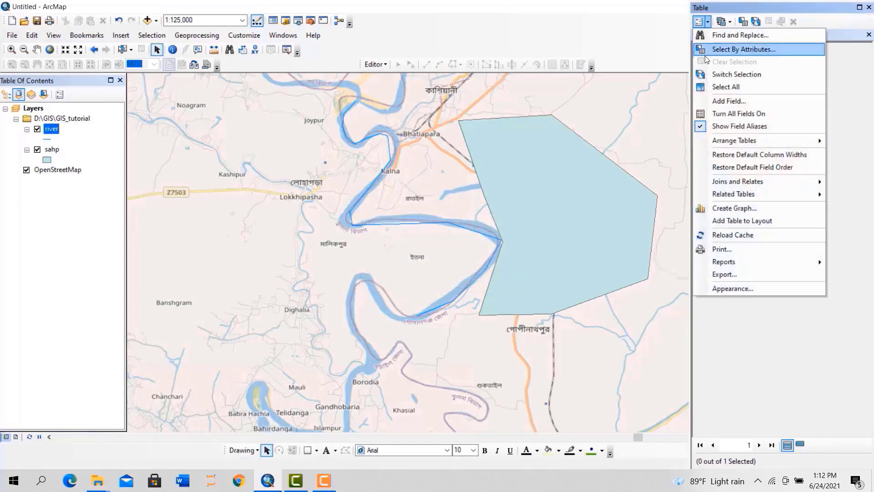
{"action": "left_click", "coordinate": [714, 103]}
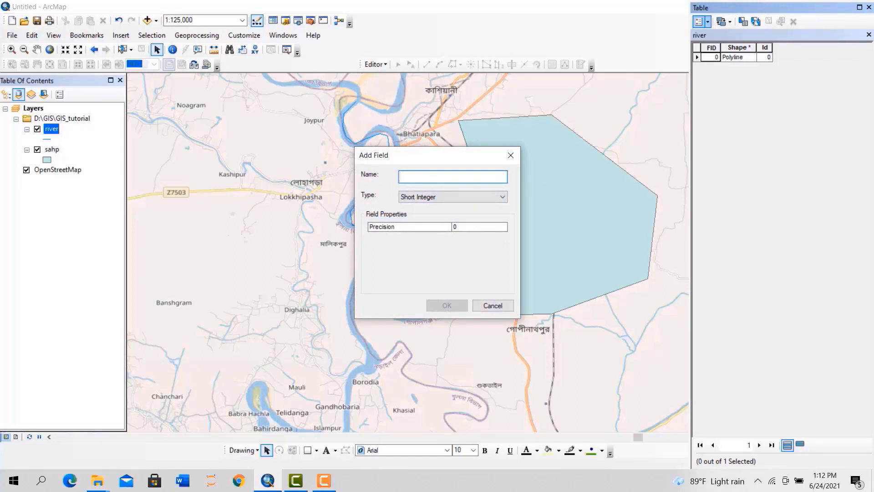
{"action": "type", "text": "aaaaaaaaaaaaaaaaaa"}
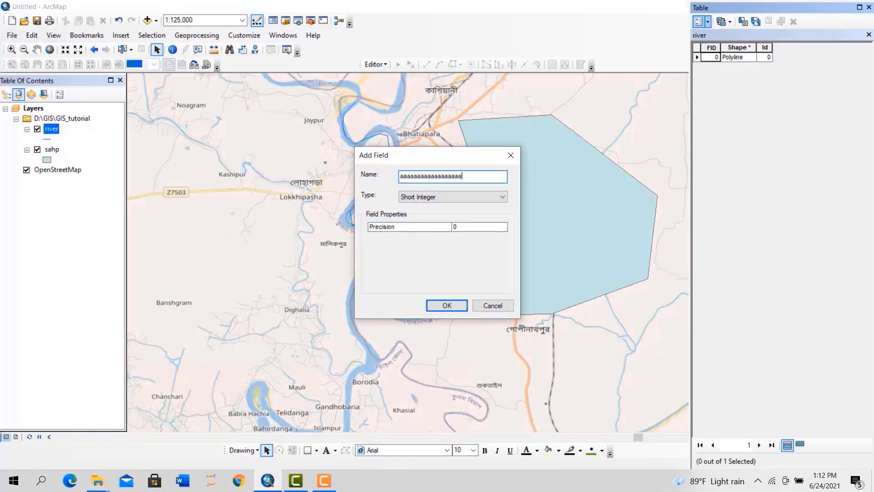
{"action": "key", "text": "ctrl+z"}
{"action": "key", "text": "BackSpace"}
{"action": "key", "text": "BackSpace"}
{"action": "key", "text": "BackSpace"}
{"action": "key", "text": "BackSpace"}
{"action": "key", "text": "BackSpace"}
{"action": "key", "text": "BackSpace"}
{"action": "key", "text": "BackSpace"}
{"action": "key", "text": "BackSpace"}
{"action": "key", "text": "BackSpace"}
{"action": "key", "text": "BackSpace"}
{"action": "key", "text": "BackSpace"}
{"action": "key", "text": "BackSpace"}
{"action": "key", "text": "BackSpace"}
{"action": "key", "text": "BackSpace"}
{"action": "key", "text": "BackSpace"}
{"action": "key", "text": "BackSpace"}
{"action": "key", "text": "BackSpace"}
{"action": "key", "text": "BackSpace"}
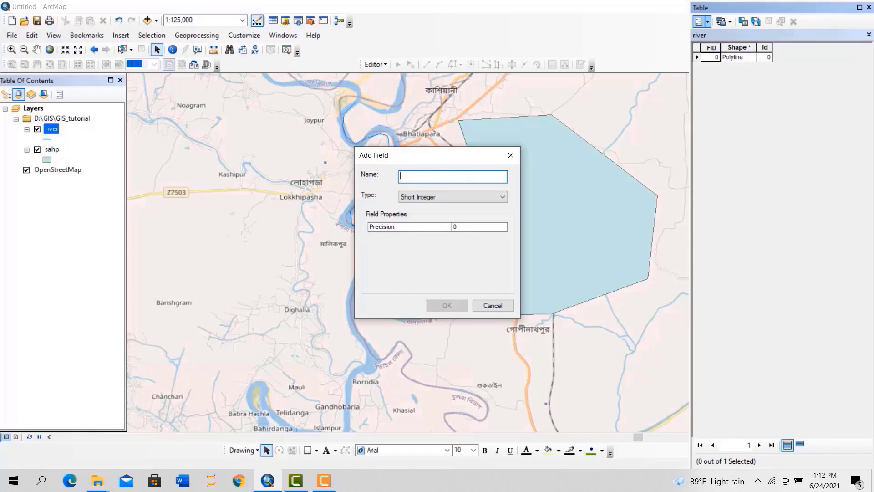
Add a Text field called name with length 50 to the river layer, and close its attribute table
{"action": "type", "text": "name"}
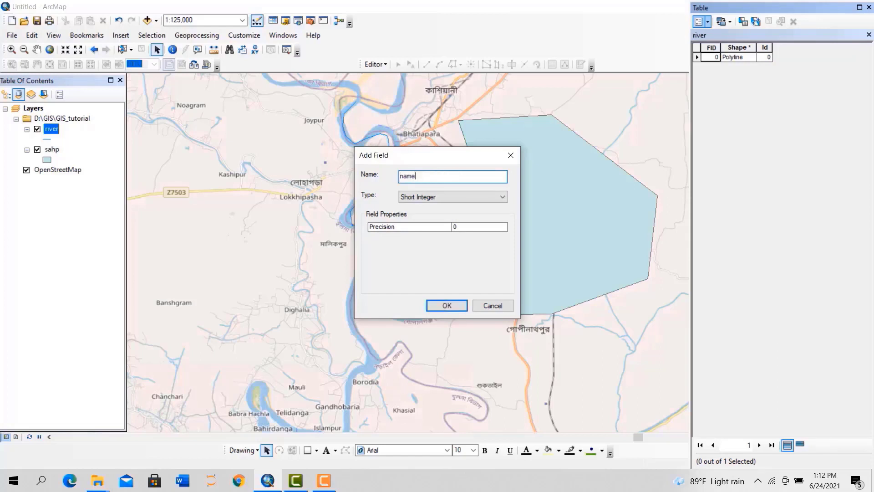
{"action": "left_click", "coordinate": [421, 197]}
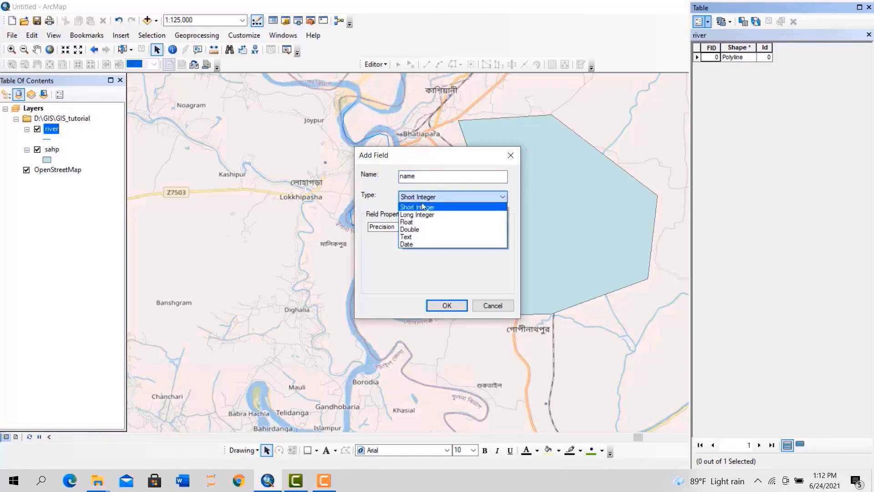
{"action": "left_click", "coordinate": [420, 237]}
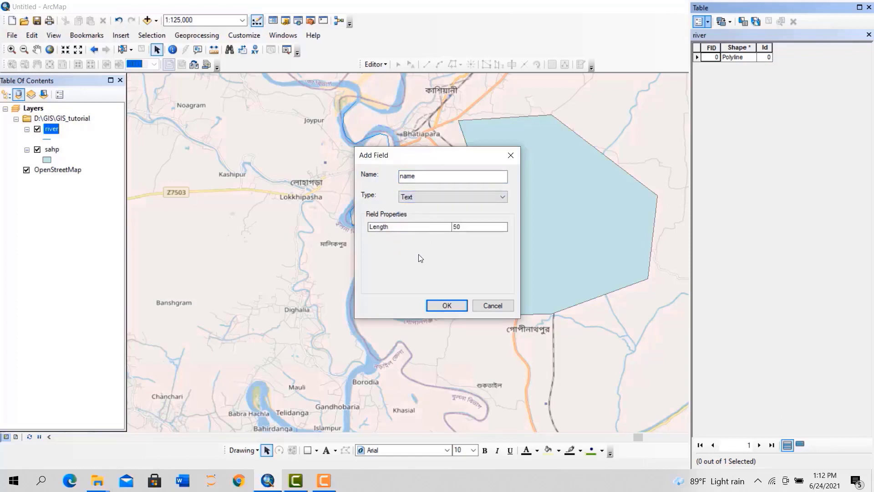
{"action": "left_click", "coordinate": [446, 305]}
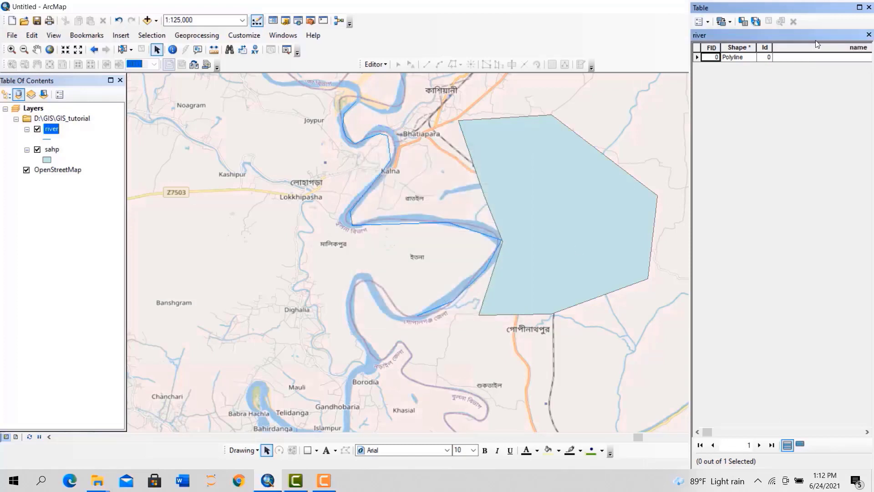
{"action": "left_click", "coordinate": [870, 35]}
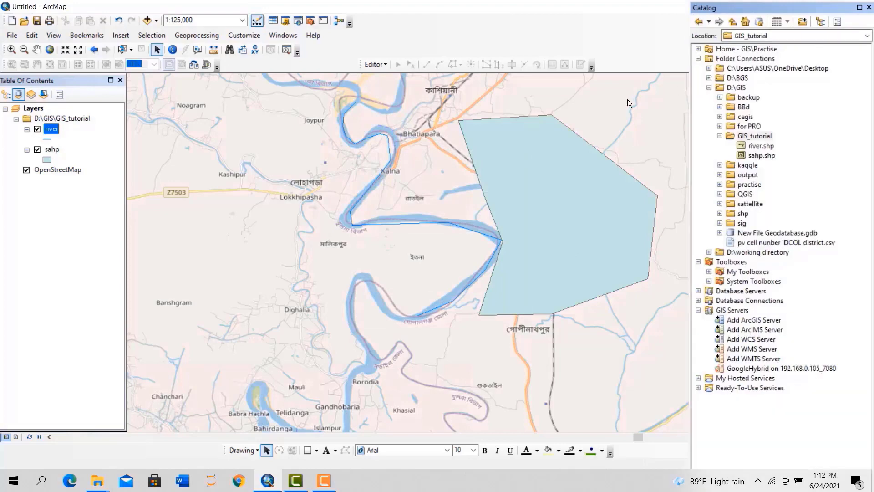
Start a new edit session, select the river line on the map and open its feature attributes
{"action": "left_click", "coordinate": [375, 64]}
{"action": "left_click", "coordinate": [388, 78]}
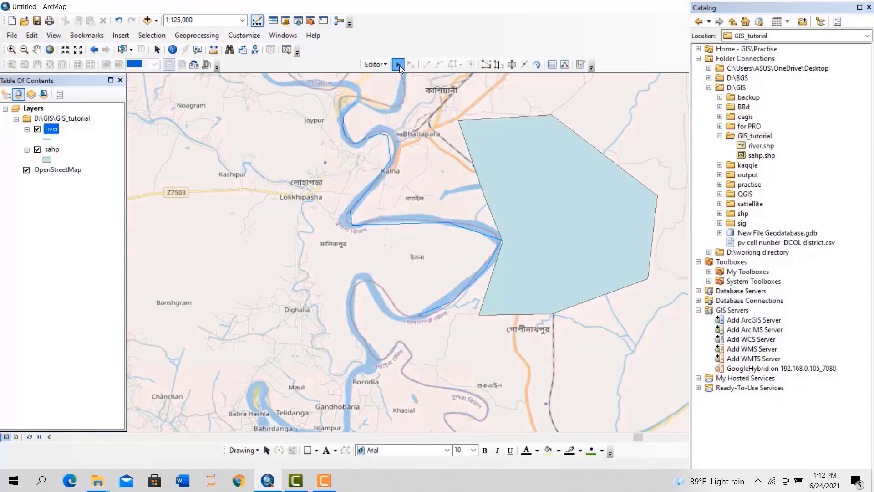
{"action": "left_click", "coordinate": [399, 65]}
{"action": "left_click", "coordinate": [371, 187]}
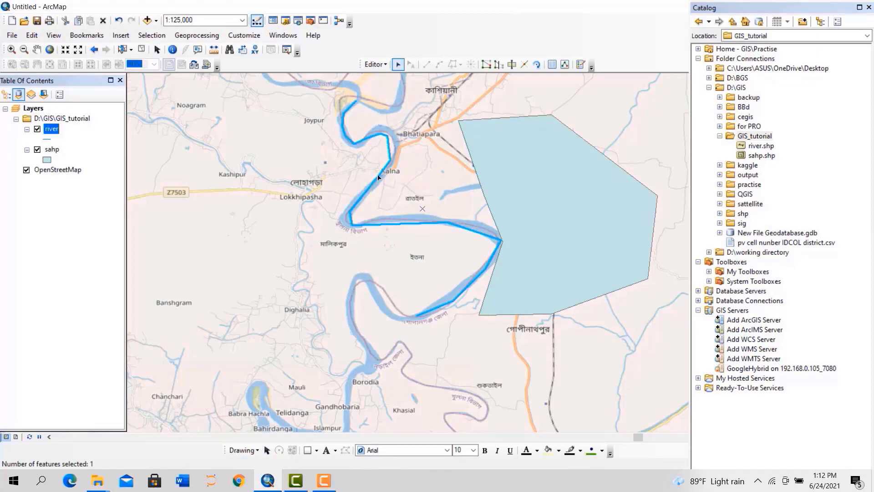
{"action": "right_click", "coordinate": [378, 178]}
{"action": "left_click", "coordinate": [409, 288]}
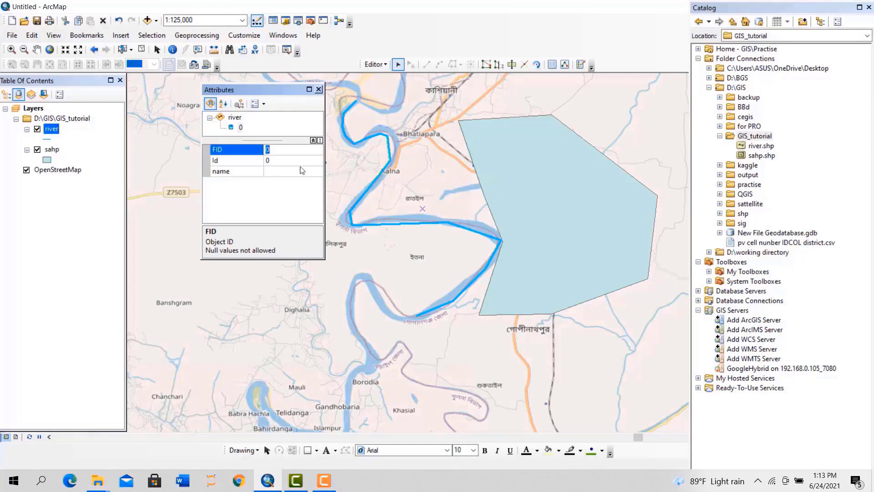
Enter pdma as the river line's name attribute
{"action": "left_click", "coordinate": [284, 172]}
{"action": "type", "text": "aaaaaaaaaaaeded"}
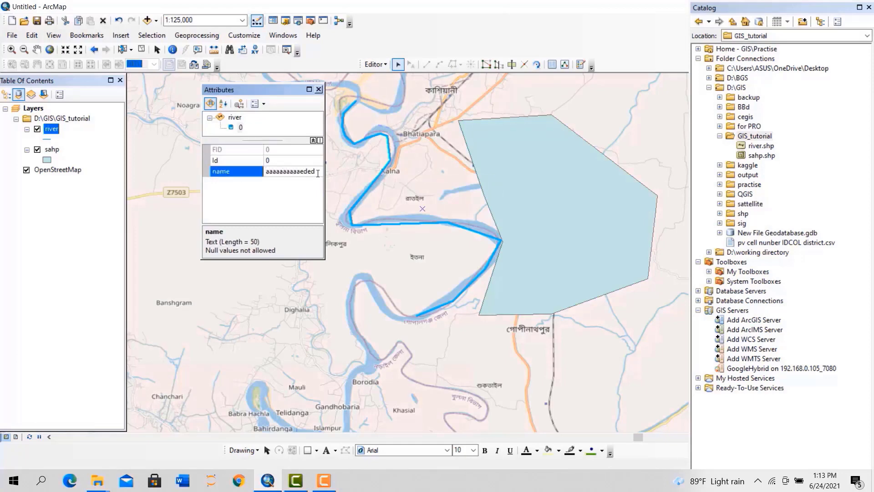
{"action": "left_click_drag", "start_coordinate": [318, 173], "coordinate": [243, 174]}
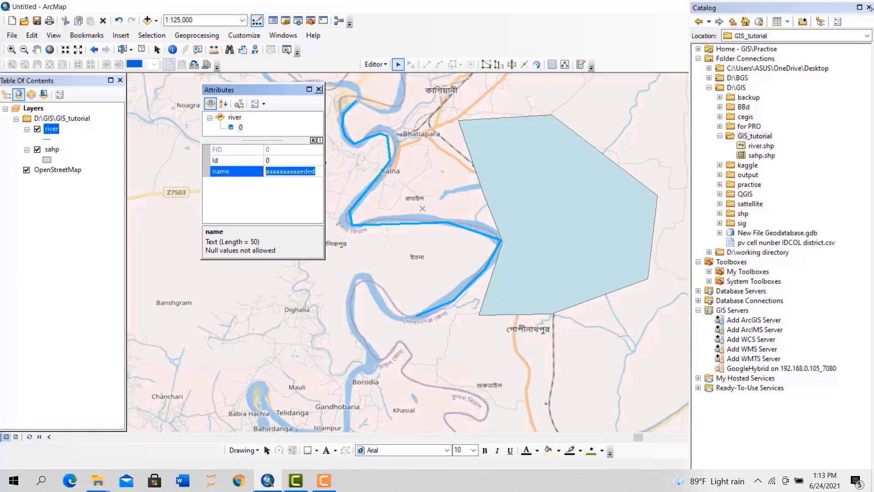
{"action": "type", "text": "pdma"}
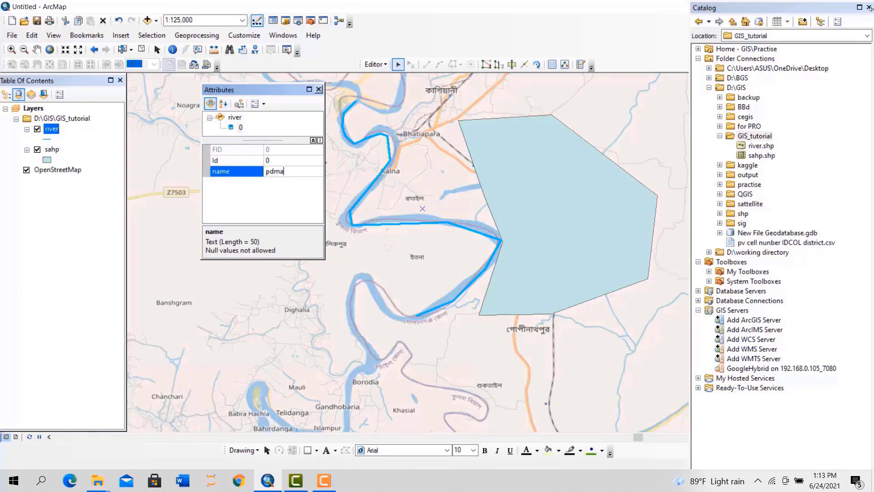
{"action": "type", "text": "aaaaaaaaaaaaaaaaaaa"}
{"action": "key", "text": "BackSpace"}
{"action": "key", "text": "BackSpace"}
{"action": "key", "text": "BackSpace"}
{"action": "key", "text": "BackSpace"}
{"action": "key", "text": "BackSpace"}
{"action": "key", "text": "BackSpace"}
{"action": "key", "text": "BackSpace"}
{"action": "key", "text": "BackSpace"}
{"action": "key", "text": "BackSpace"}
{"action": "key", "text": "BackSpace"}
{"action": "key", "text": "BackSpace"}
{"action": "key", "text": "BackSpace"}
{"action": "key", "text": "BackSpace"}
{"action": "key", "text": "BackSpace"}
{"action": "key", "text": "BackSpace"}
{"action": "key", "text": "BackSpace"}
{"action": "key", "text": "BackSpace"}
{"action": "key", "text": "BackSpace"}
{"action": "key", "text": "BackSpace"}
{"action": "key", "text": "BackSpace"}
Close the feature attributes and restyle the river layer with the Highway line symbol recoloured dark blue
{"action": "left_click", "coordinate": [318, 89]}
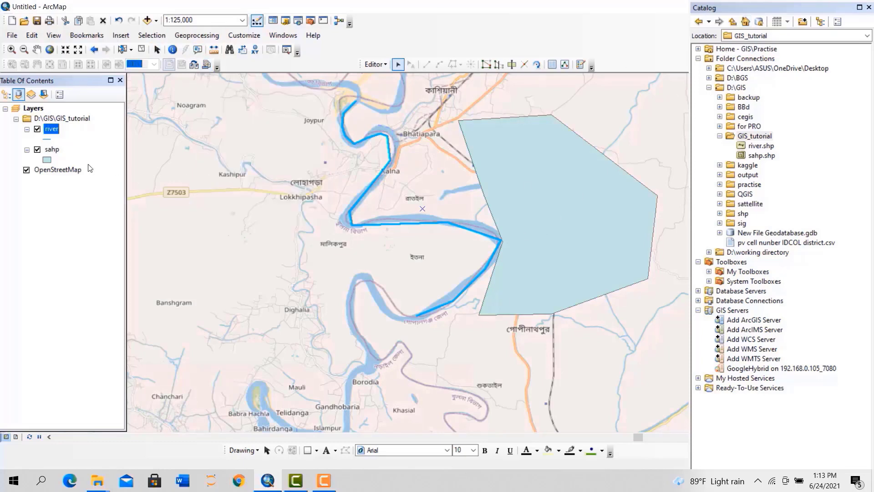
{"action": "left_click", "coordinate": [49, 138]}
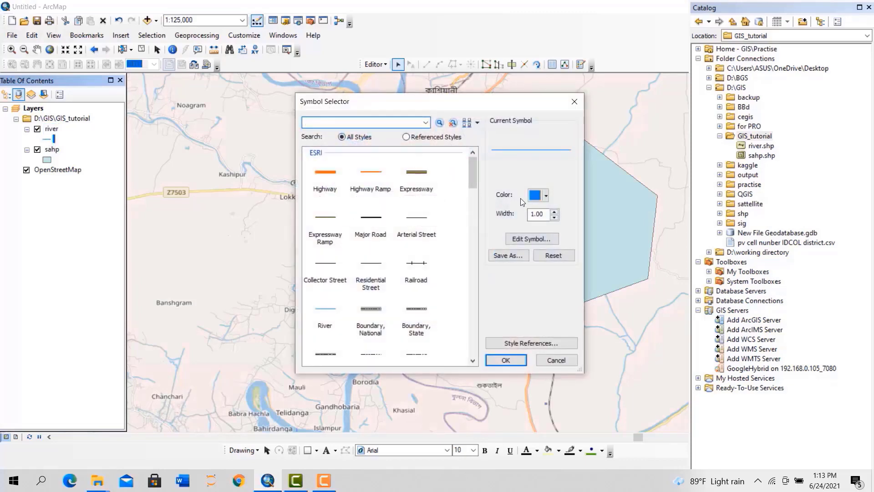
{"action": "left_click", "coordinate": [328, 178]}
{"action": "left_click", "coordinate": [546, 196]}
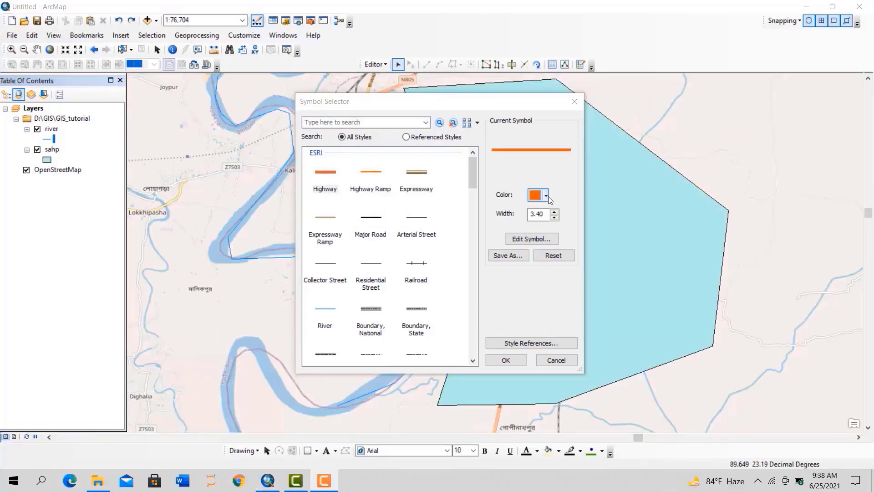
{"action": "left_click", "coordinate": [547, 196]}
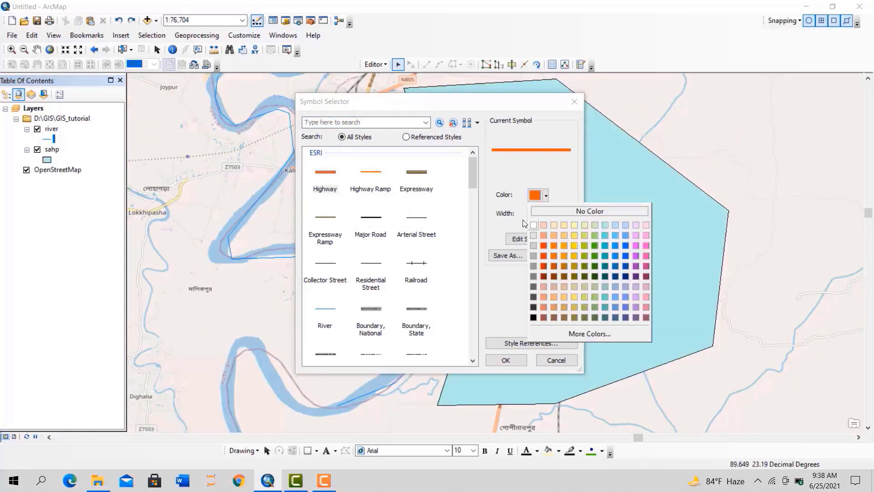
{"action": "left_click", "coordinate": [623, 265]}
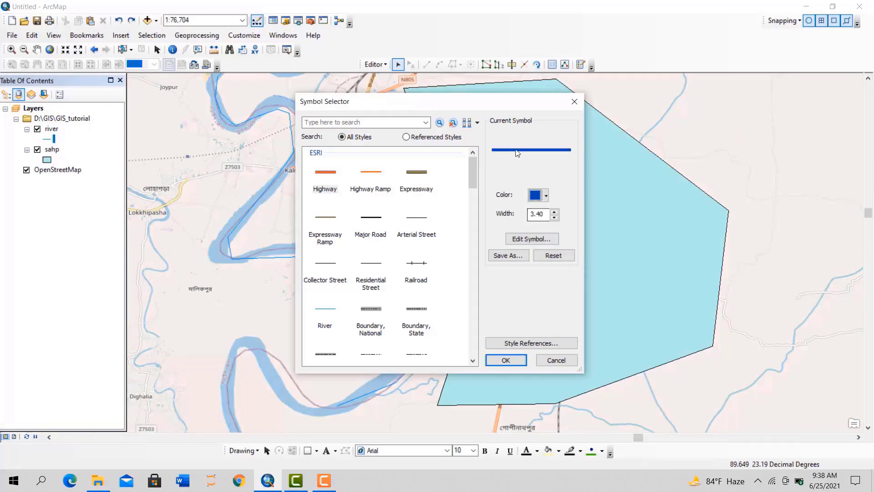
{"action": "left_click", "coordinate": [498, 359]}
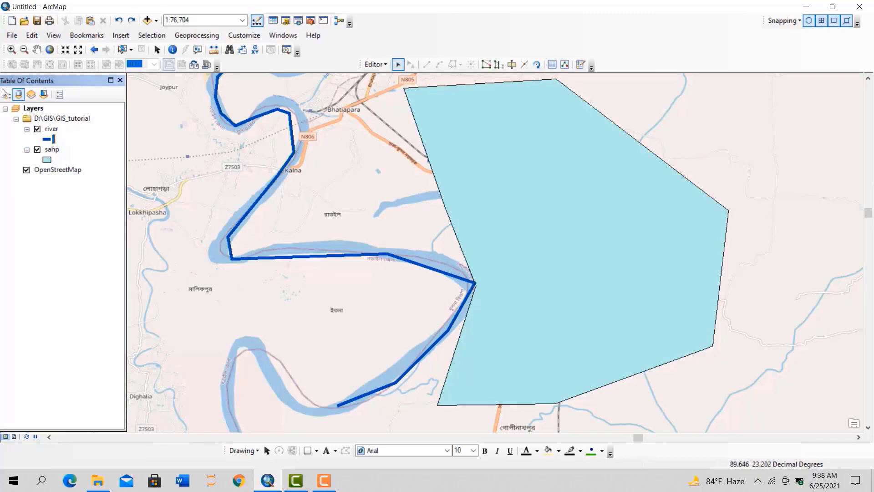
Examine the current coordinate system in the properties of the Layers data frame
{"action": "right_click", "coordinate": [28, 108]}
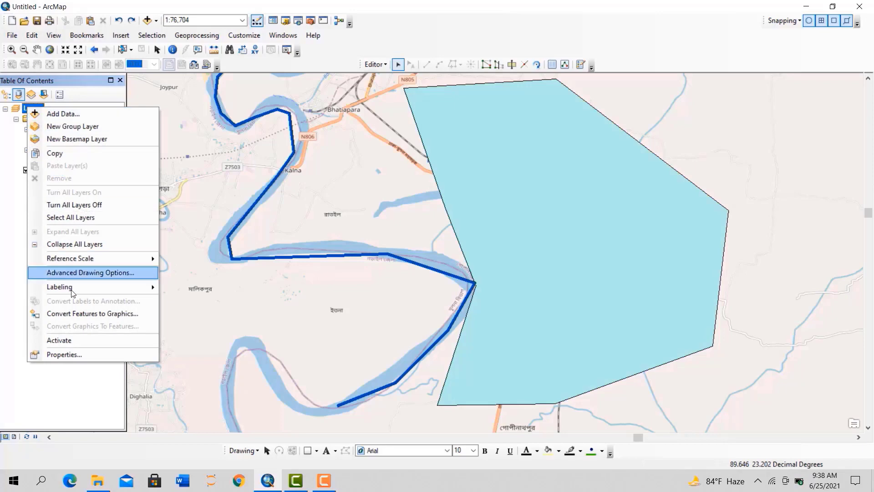
{"action": "left_click", "coordinate": [64, 354]}
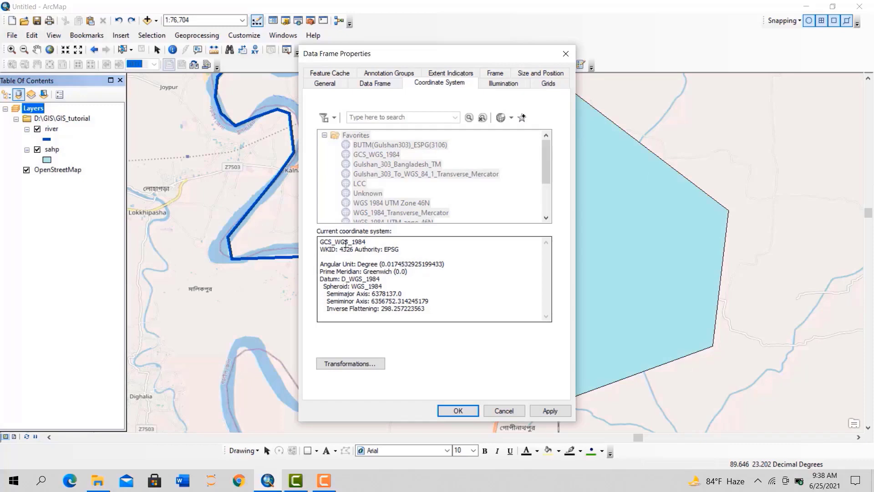
{"action": "left_click_drag", "start_coordinate": [346, 243], "coordinate": [376, 246]}
{"action": "left_click", "coordinate": [467, 239]}
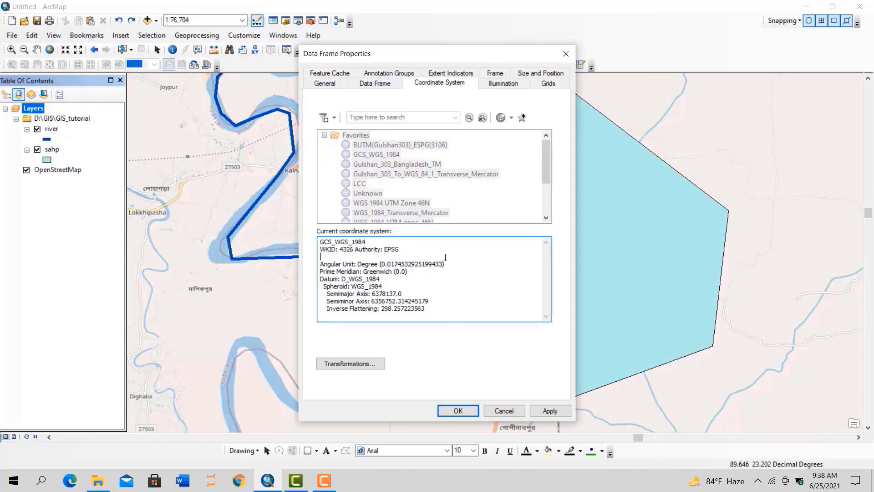
{"action": "left_click", "coordinate": [565, 53]}
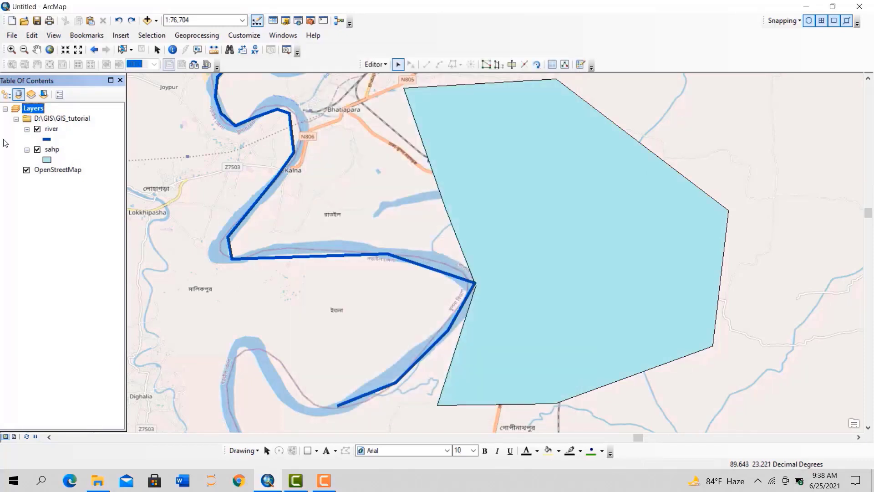
Examine the geographic coordinate system in the sahp layer's data source properties
{"action": "right_click", "coordinate": [55, 149]}
{"action": "left_click", "coordinate": [83, 385]}
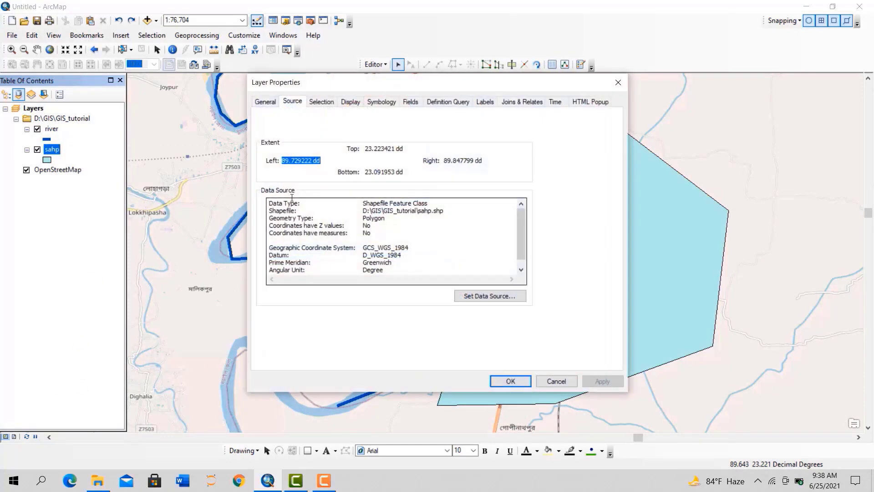
{"action": "left_click", "coordinate": [320, 104]}
{"action": "left_click", "coordinate": [288, 103]}
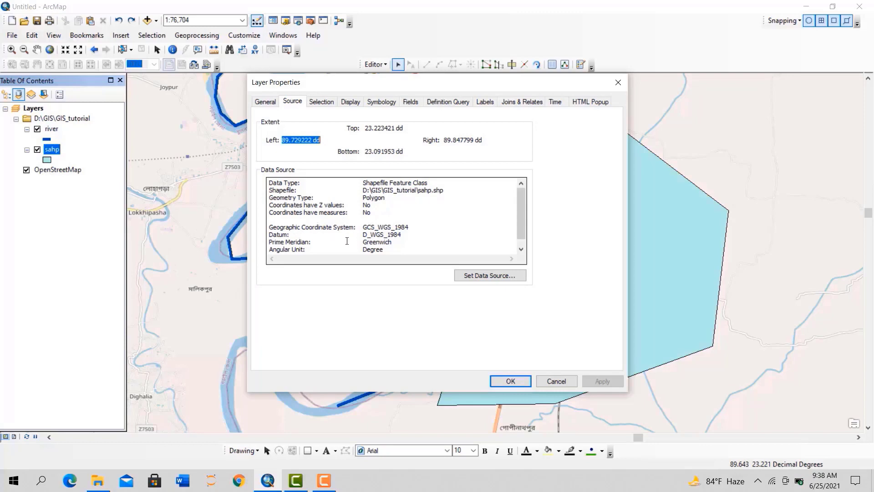
{"action": "left_click_drag", "start_coordinate": [361, 227], "coordinate": [416, 230]}
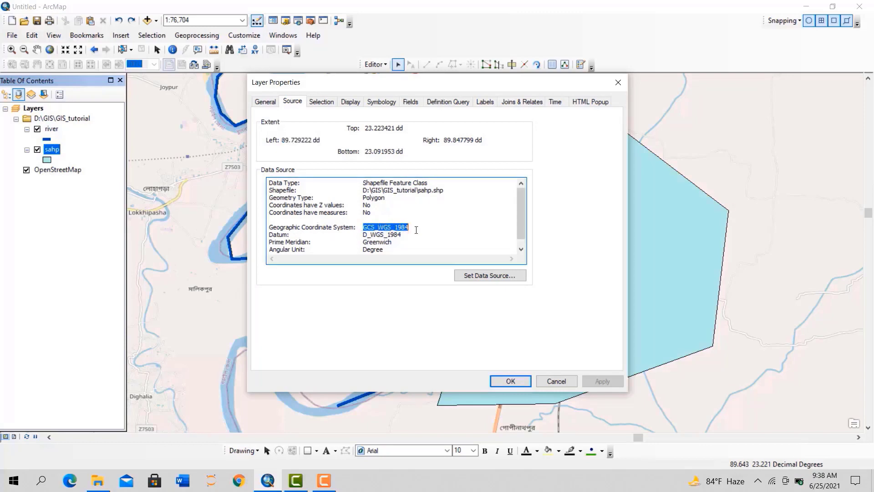
{"action": "left_click", "coordinate": [502, 384]}
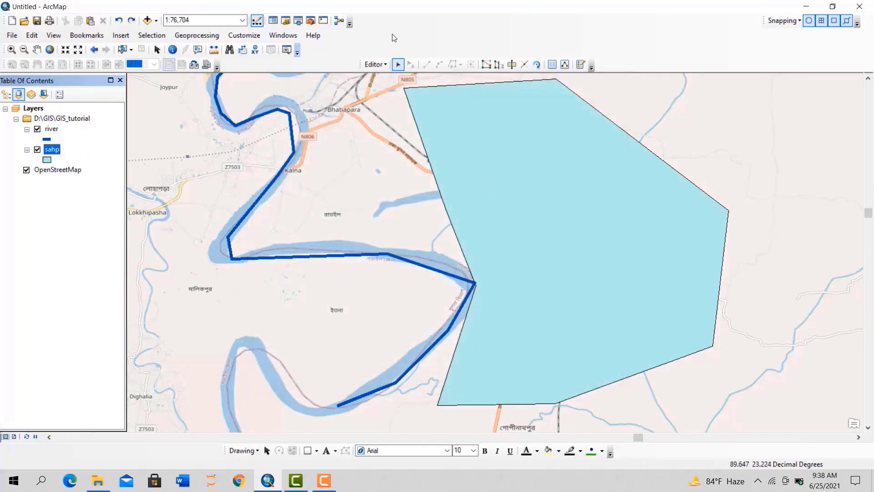
Start a new shapefile in the GIS_tutorial folder, keeping the name New_Shapefile and the Point feature type
{"action": "left_click", "coordinate": [285, 20]}
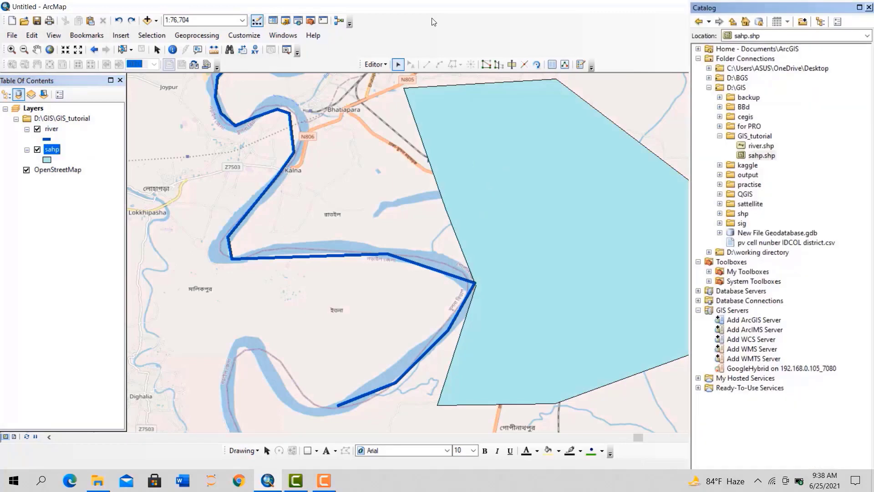
{"action": "right_click", "coordinate": [756, 136]}
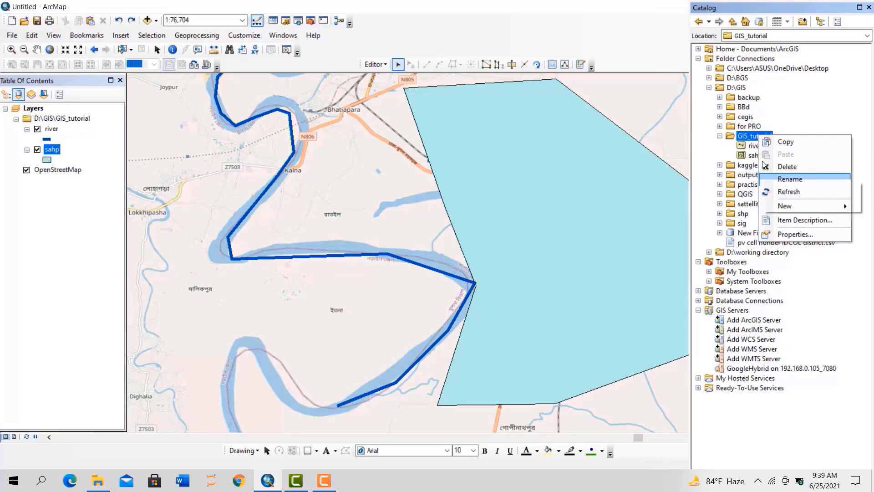
{"action": "mouse_move", "coordinate": [814, 205]}
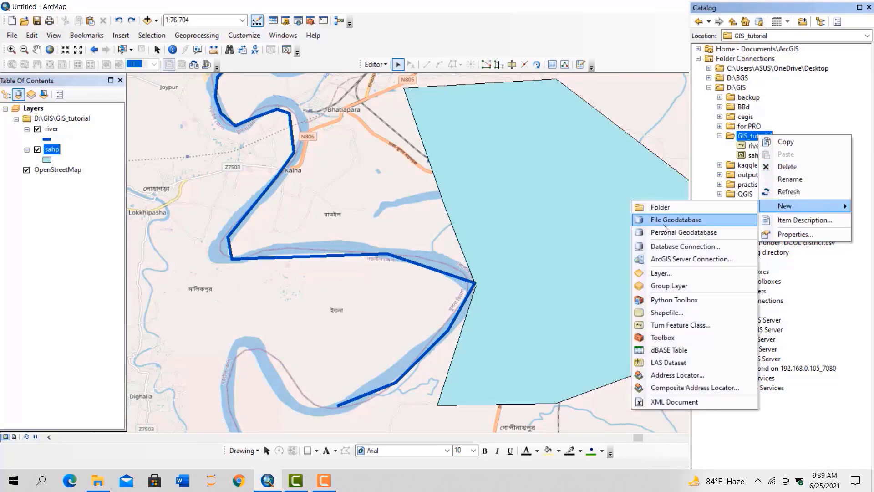
{"action": "left_click", "coordinate": [663, 313]}
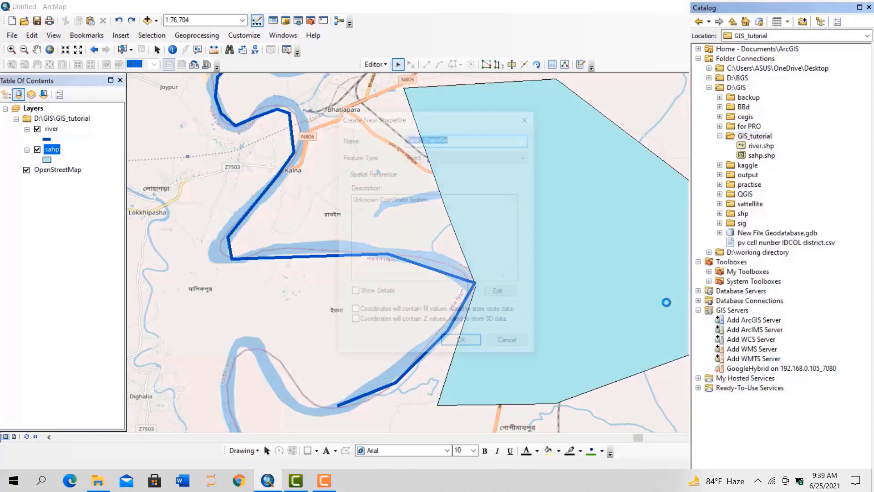
{"action": "left_click", "coordinate": [417, 157]}
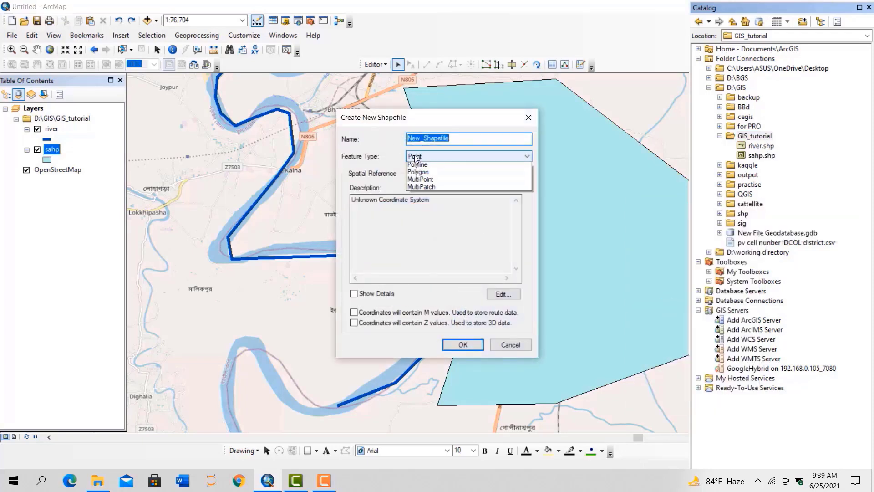
{"action": "left_click", "coordinate": [416, 166]}
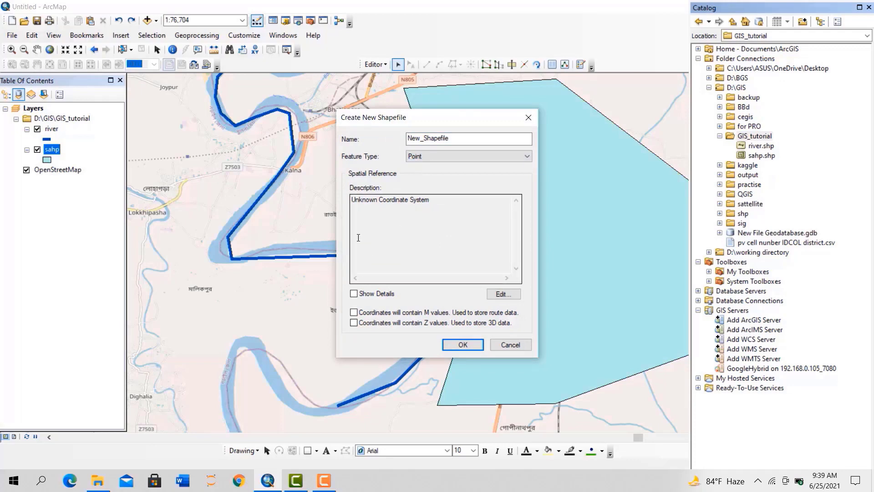
Assign the GCS_WGS_1984 coordinate system to the new shapefile and create it
{"action": "left_click", "coordinate": [503, 293]}
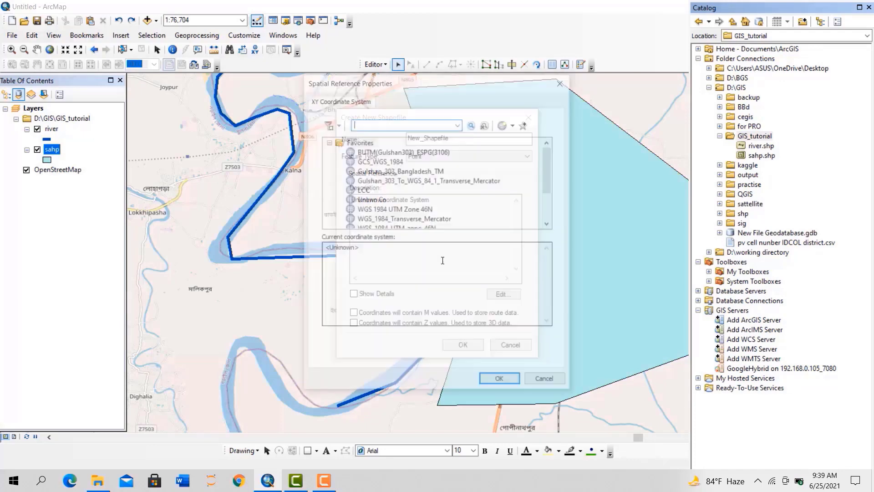
{"action": "left_click", "coordinate": [373, 161]}
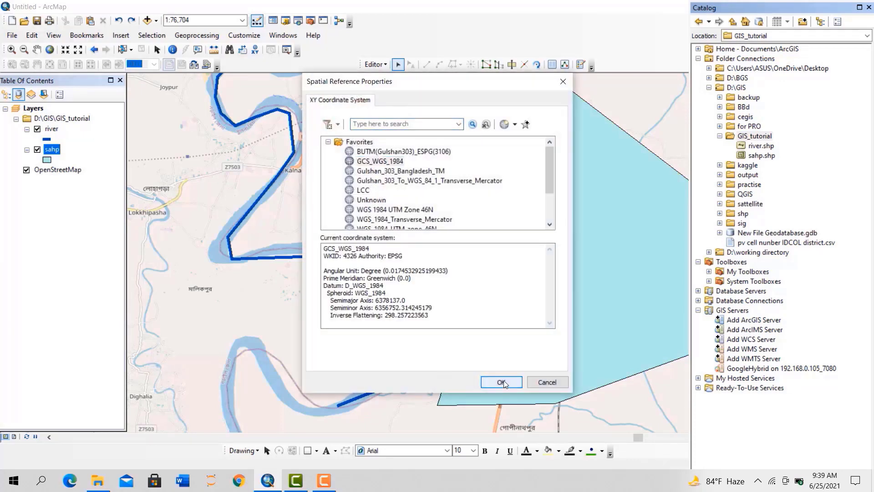
{"action": "left_click", "coordinate": [501, 382]}
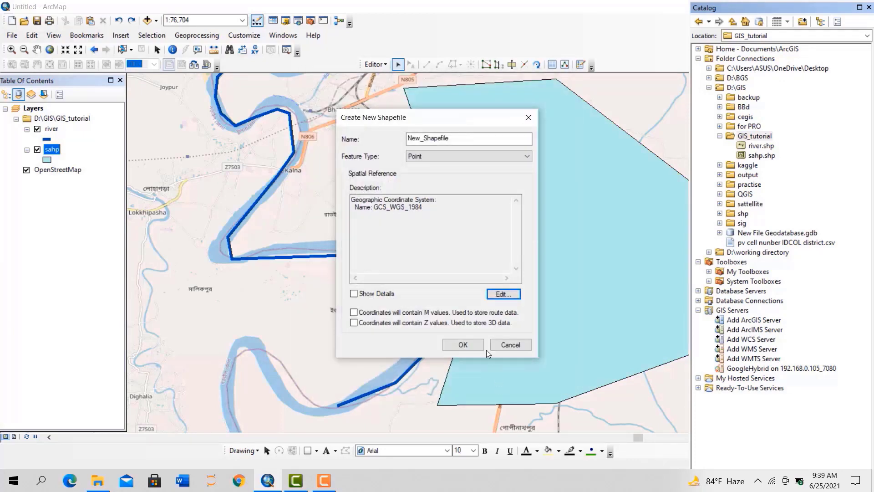
{"action": "left_click", "coordinate": [463, 346]}
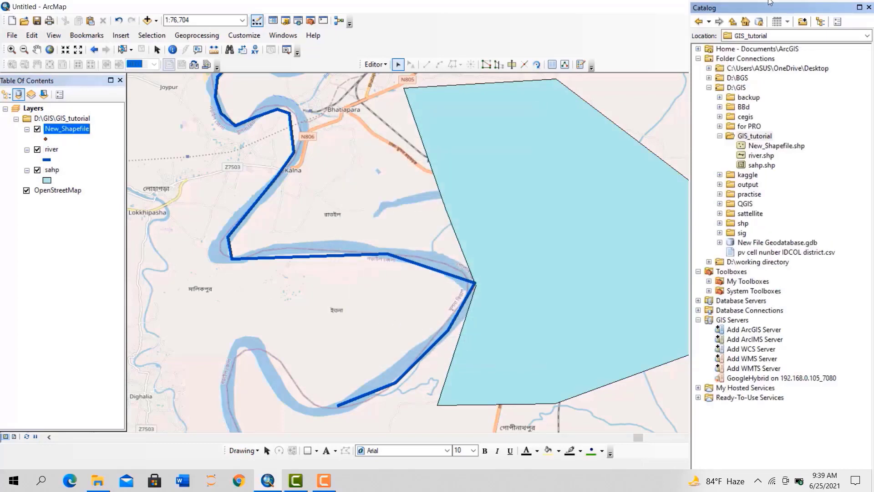
Symbolize the New_Shapefile layer with the green Triangle 2 marker and close the Catalog
{"action": "left_click", "coordinate": [45, 139]}
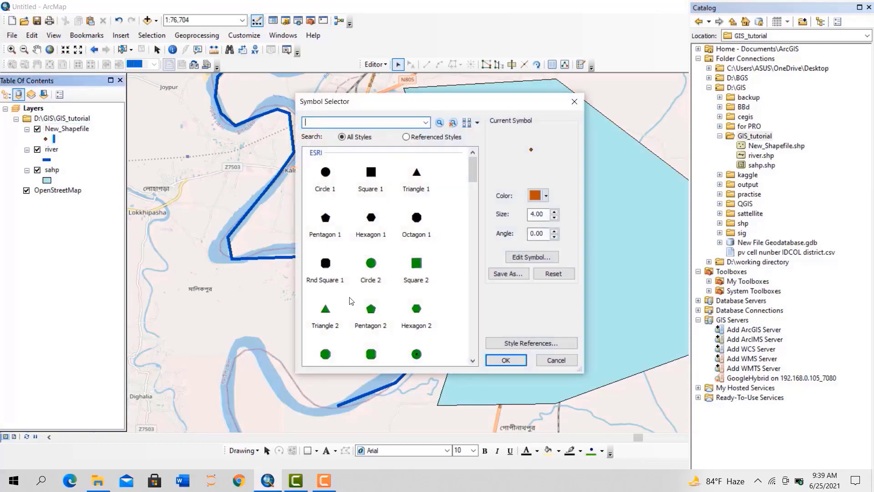
{"action": "left_click", "coordinate": [325, 310]}
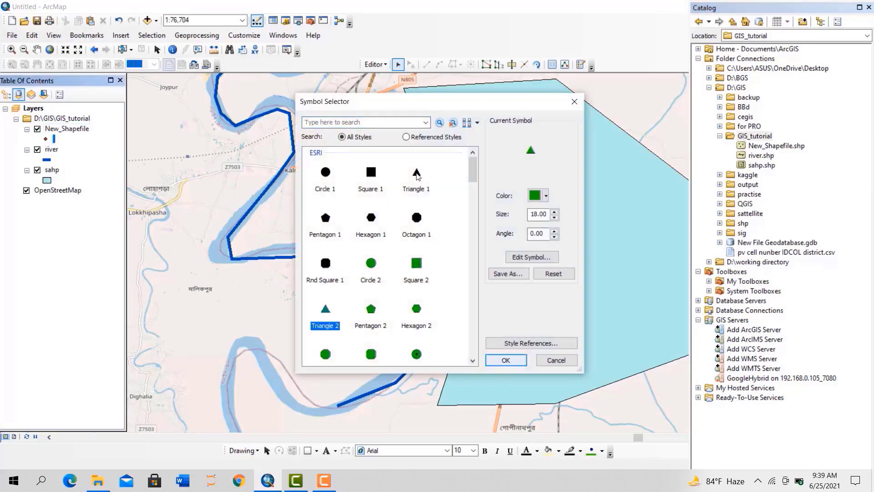
{"action": "left_click", "coordinate": [501, 359]}
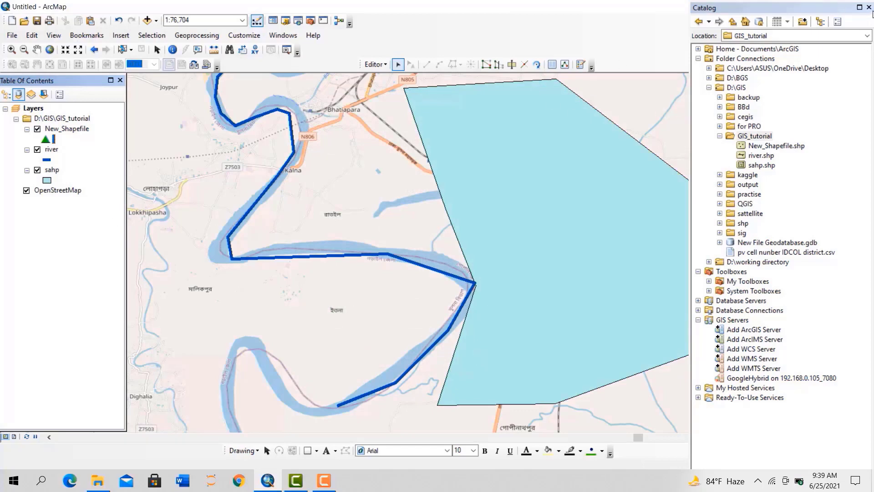
{"action": "left_click", "coordinate": [868, 8]}
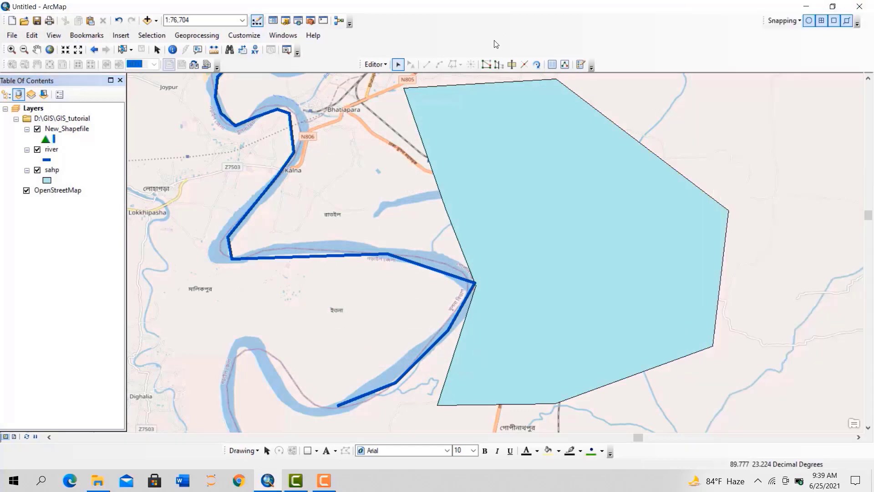
Open the Create Features window and check the feature templates of the New_Shapefile layer
{"action": "left_click", "coordinate": [580, 64]}
{"action": "left_click", "coordinate": [765, 68]}
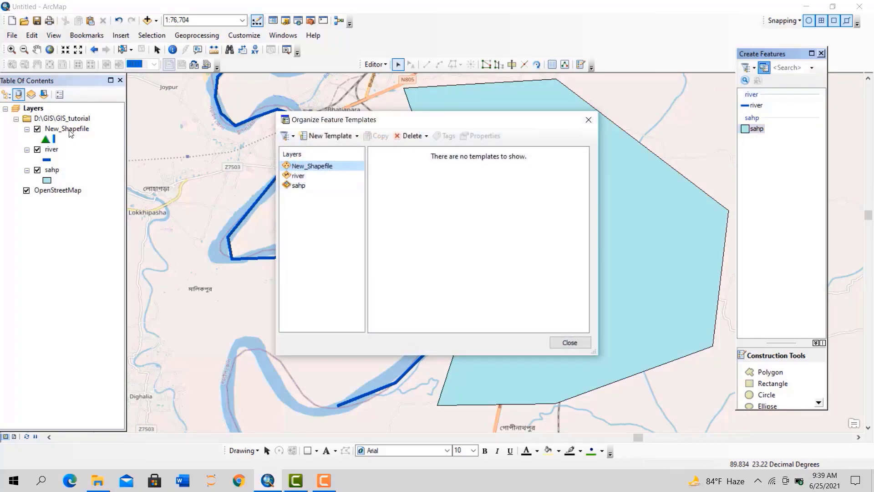
{"action": "left_click", "coordinate": [588, 120]}
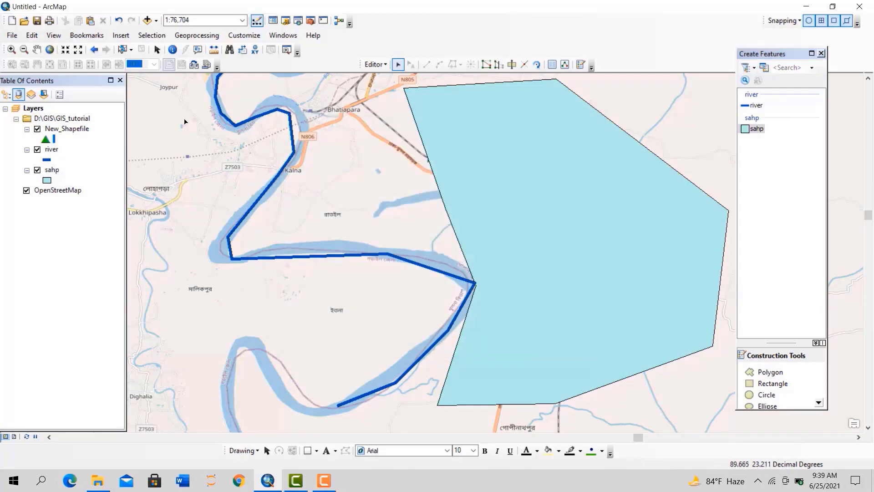
Rename the New_Shapefile layer in the table of contents as laaaanadmrk
{"action": "left_click", "coordinate": [72, 132]}
{"action": "left_click", "coordinate": [70, 131]}
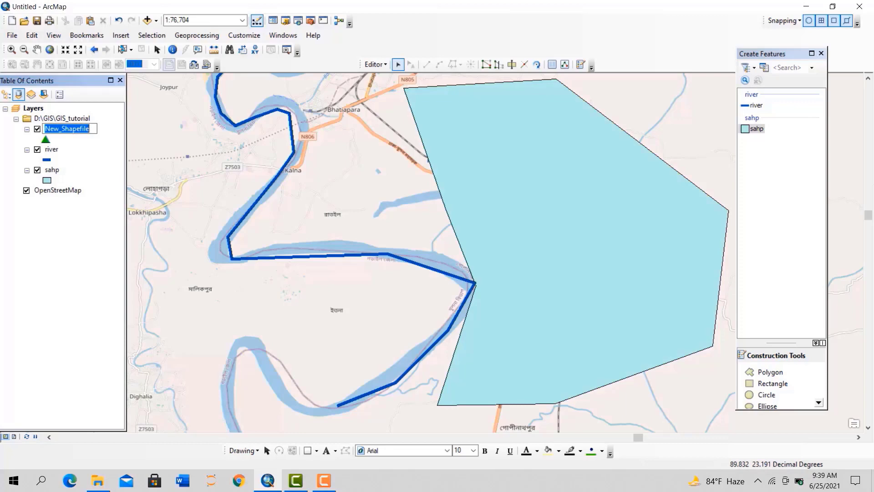
{"action": "type", "text": "laaaanadm"}
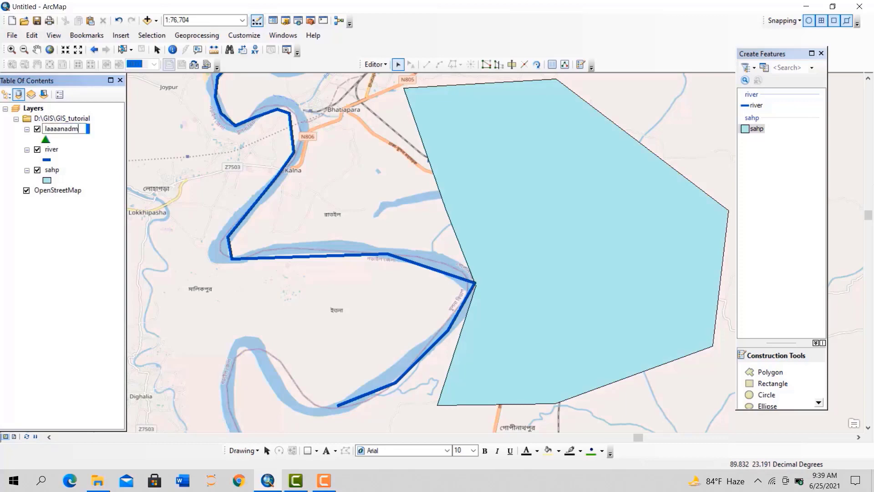
{"action": "type", "text": "rk"}
{"action": "key", "text": "Return"}
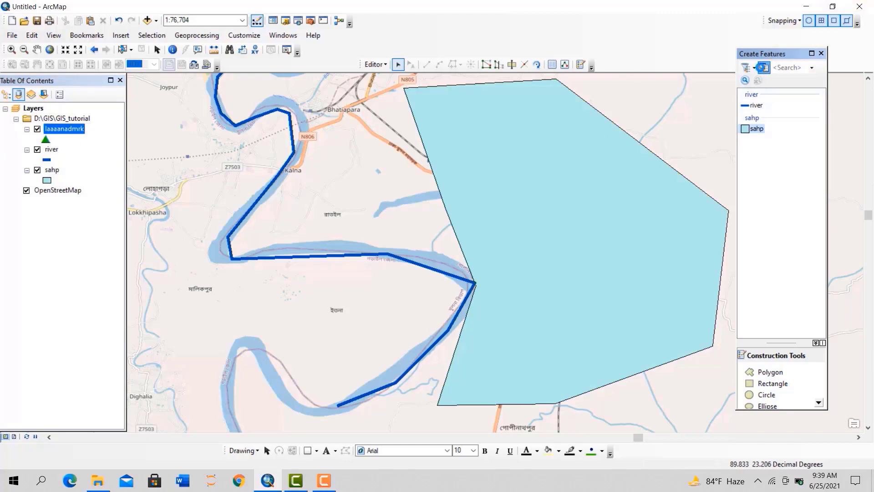
Create a feature template for the laaaanadmrk layer only
{"action": "left_click", "coordinate": [764, 67]}
{"action": "left_click", "coordinate": [306, 132]}
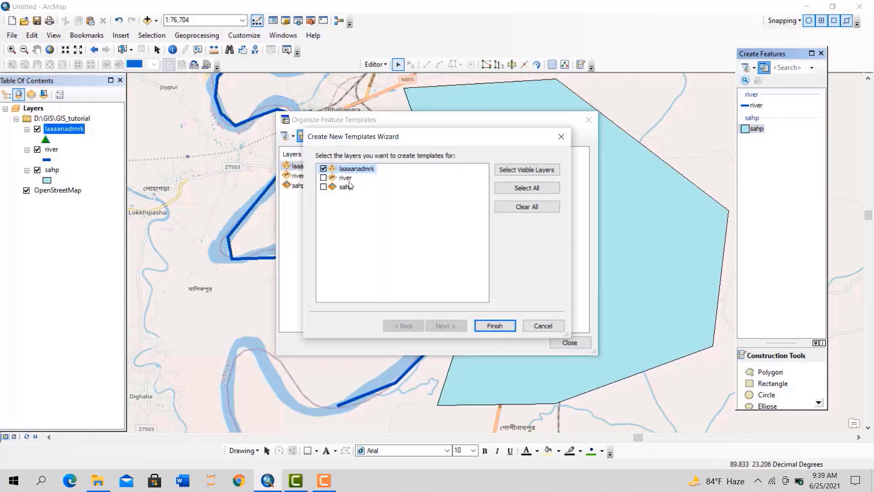
{"action": "left_click", "coordinate": [494, 326]}
{"action": "left_click", "coordinate": [570, 342]}
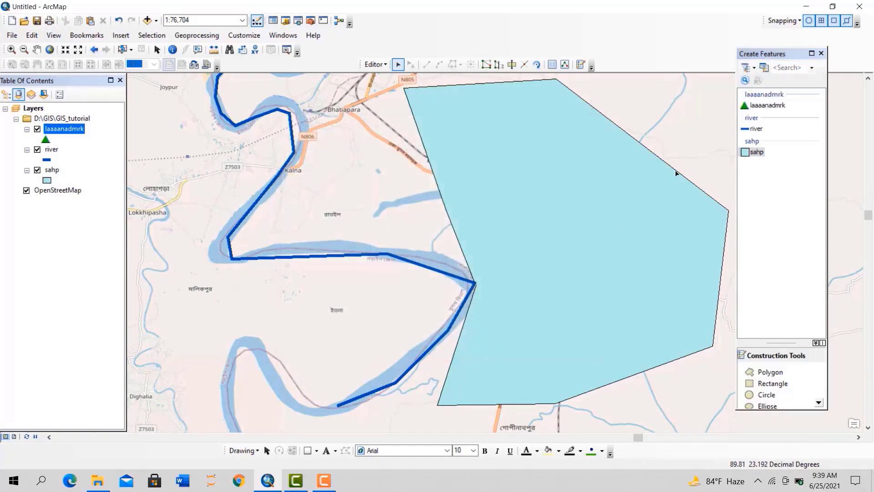
Digitize three laaaanadmrk points inside the sahp polygon: near its northwest edge, northeast of its centre and near its centre
{"action": "left_click", "coordinate": [762, 106]}
{"action": "left_click", "coordinate": [455, 160]}
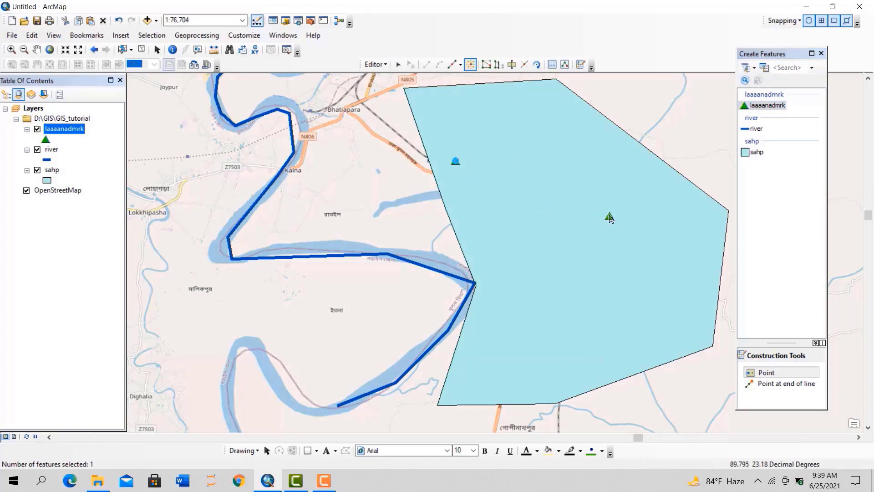
{"action": "left_click", "coordinate": [609, 216]}
{"action": "left_click", "coordinate": [574, 290]}
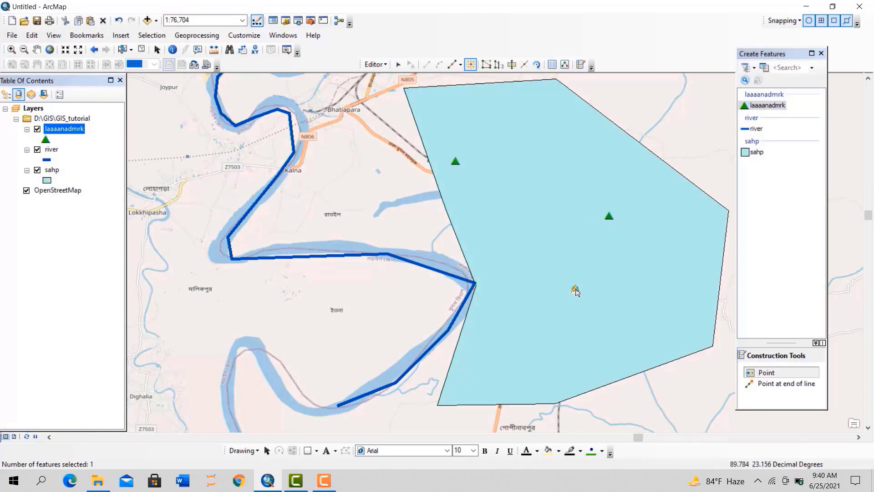
Restyle the sahp polygon layer with the Hollow symbol and an outline width of 2
{"action": "left_click", "coordinate": [133, 281]}
{"action": "left_click", "coordinate": [47, 180]}
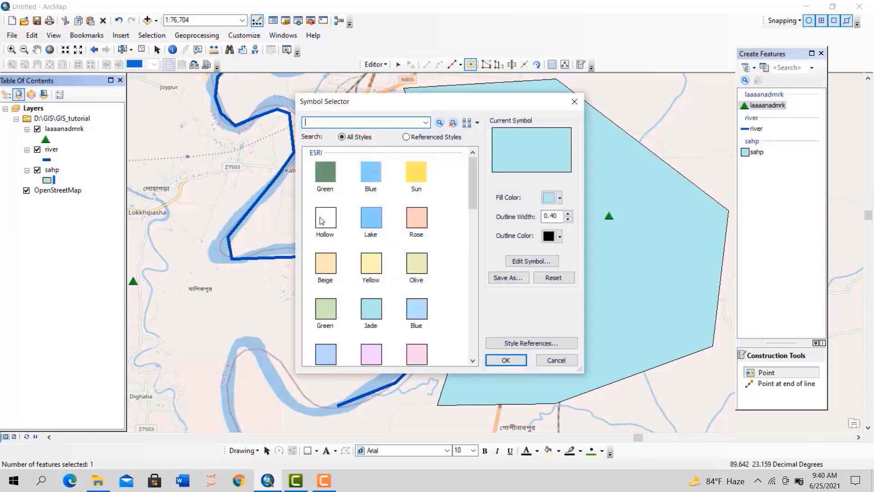
{"action": "left_click", "coordinate": [322, 221]}
{"action": "left_click", "coordinate": [568, 213]}
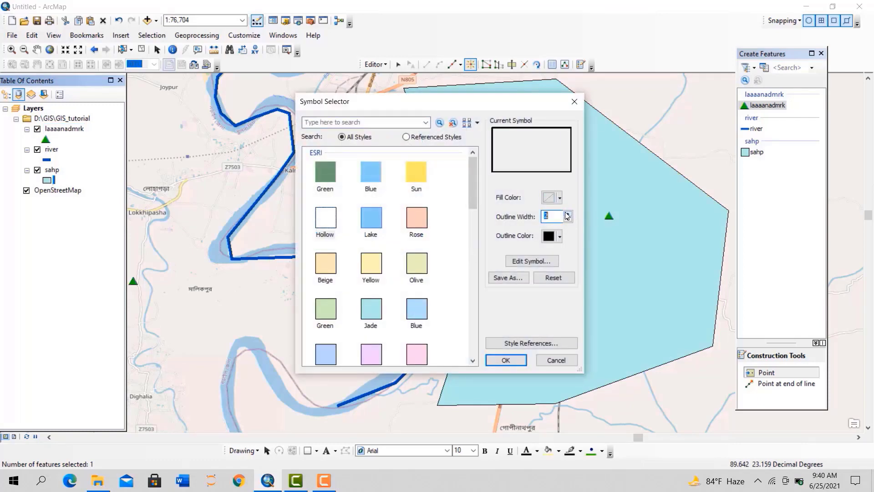
{"action": "left_click", "coordinate": [496, 361]}
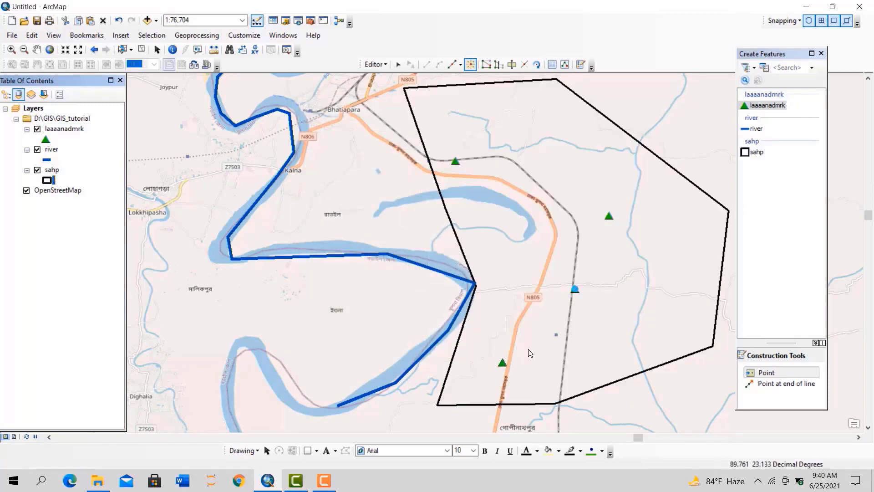
{"action": "key", "text": "ctrl+z"}
{"action": "left_click", "coordinate": [600, 257]}
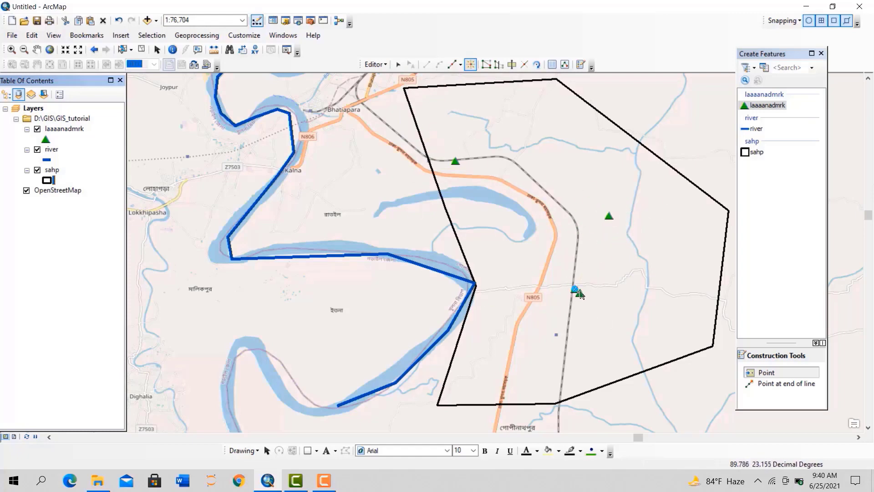
Close the Create Features window and open the attribute table of the laaaanadmrk layer
{"action": "right_click", "coordinate": [55, 134]}
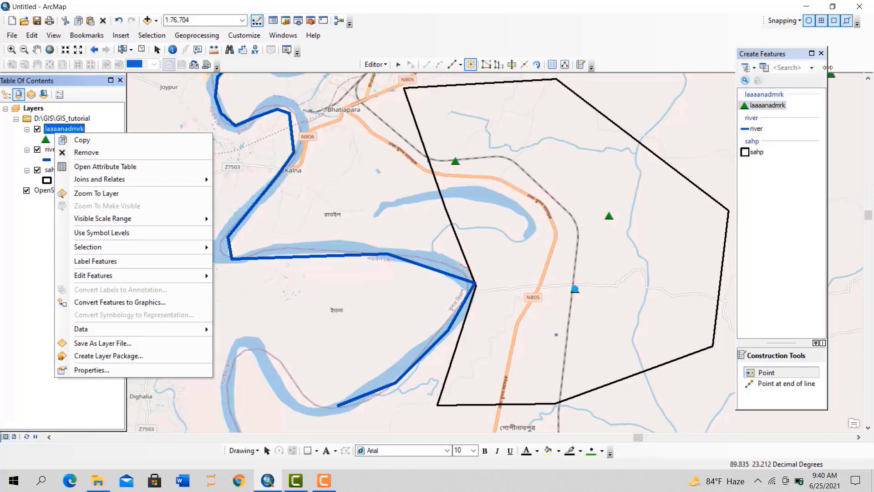
{"action": "left_click", "coordinate": [821, 53]}
{"action": "left_click", "coordinate": [821, 54]}
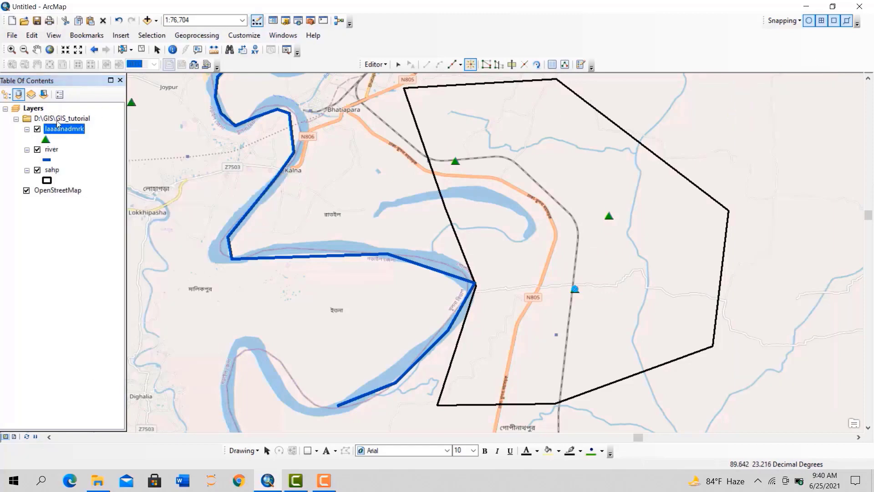
{"action": "right_click", "coordinate": [60, 129]}
{"action": "left_click", "coordinate": [96, 105]}
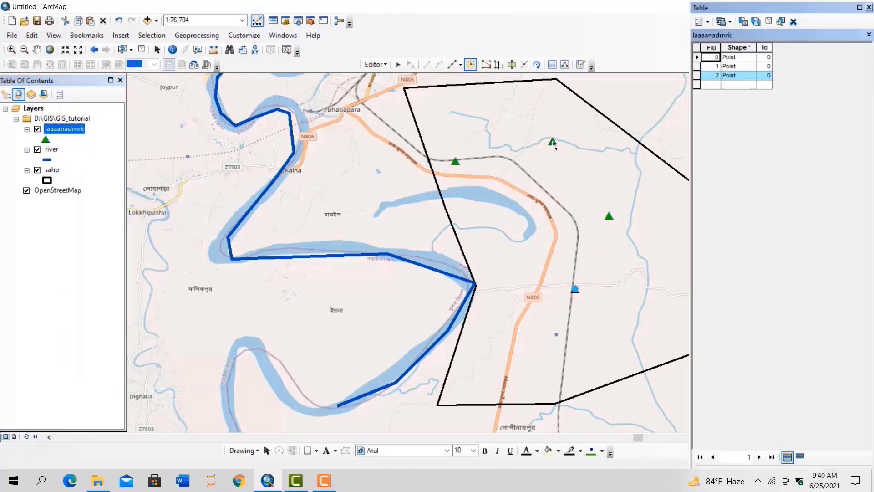
Check the attribute table's options for adding a field, then stop the editing session and save the edits
{"action": "left_click", "coordinate": [704, 26]}
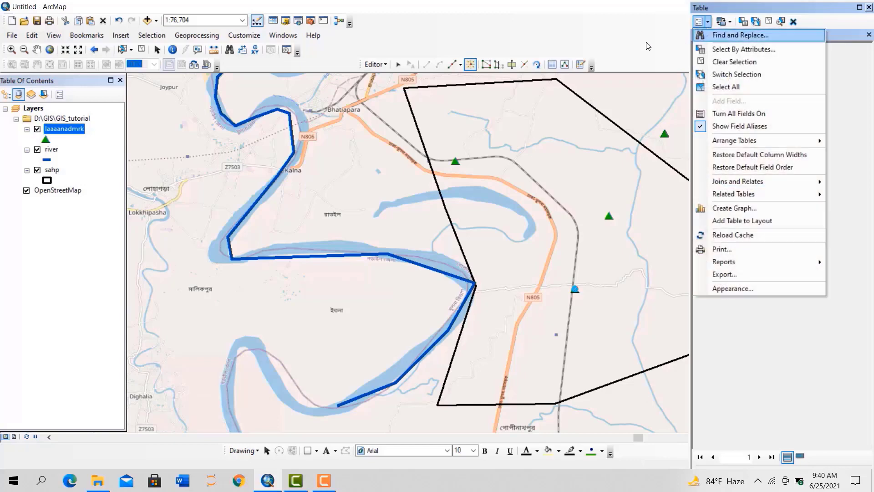
{"action": "left_click", "coordinate": [463, 49]}
{"action": "left_click", "coordinate": [374, 64]}
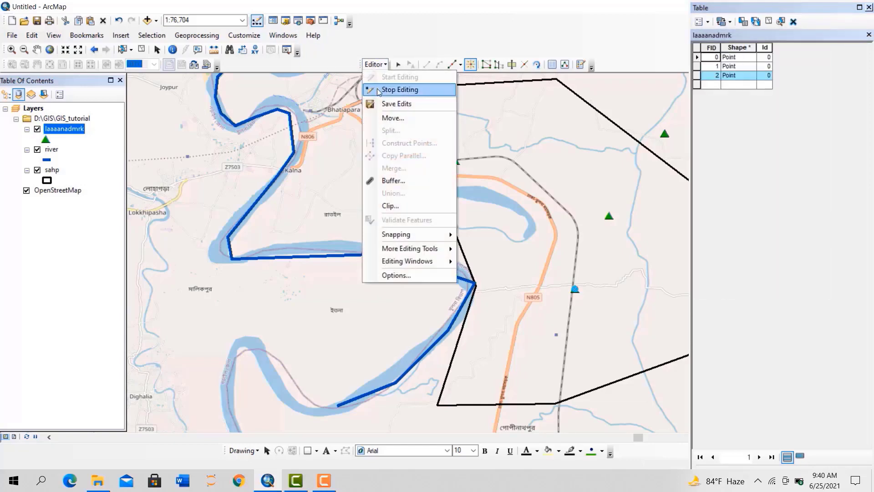
{"action": "left_click", "coordinate": [392, 88]}
{"action": "left_click", "coordinate": [398, 277]}
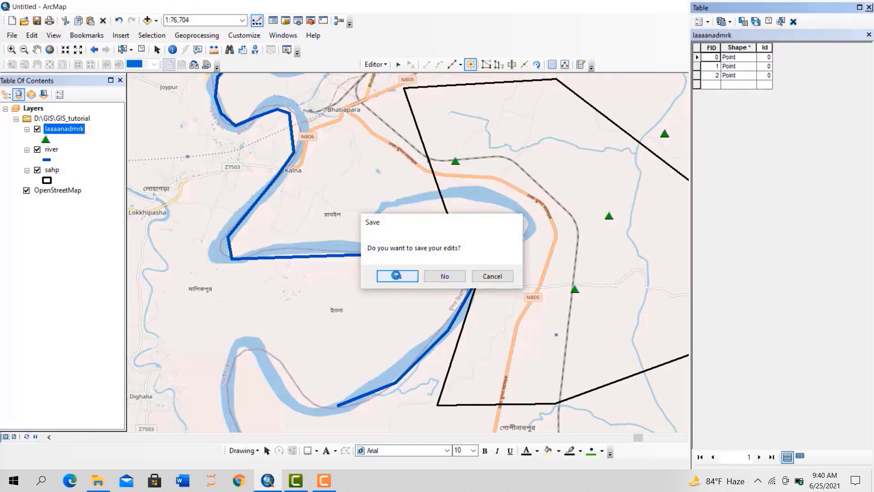
Open the properties of New_Shapefile.shp in the Catalog's GIS_tutorial folder and show its field list
{"action": "left_click", "coordinate": [285, 21]}
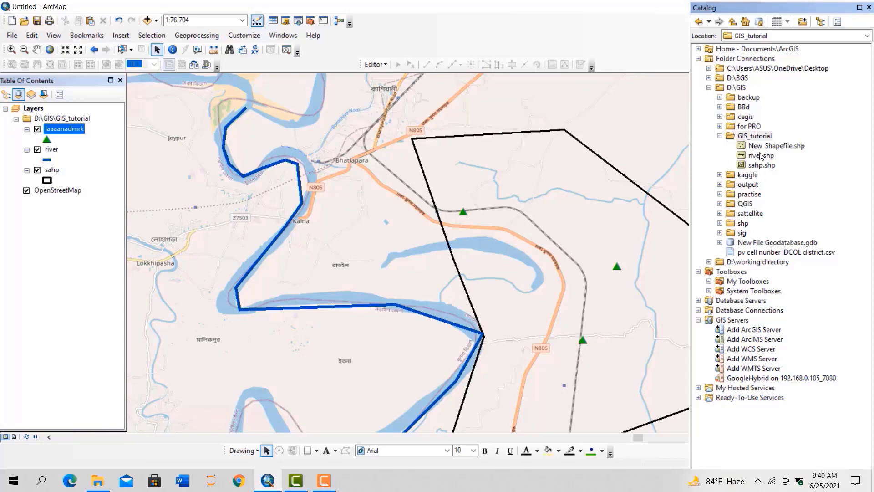
{"action": "left_click", "coordinate": [761, 147]}
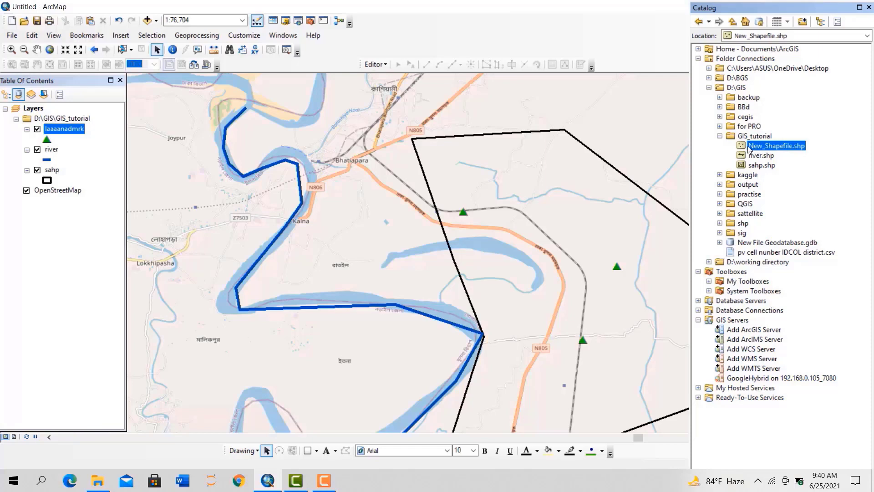
{"action": "right_click", "coordinate": [749, 150]}
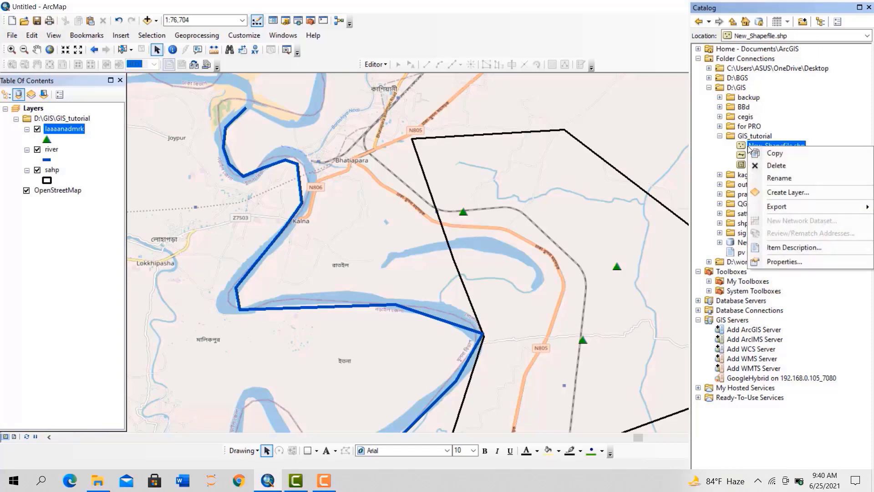
{"action": "left_click", "coordinate": [776, 262]}
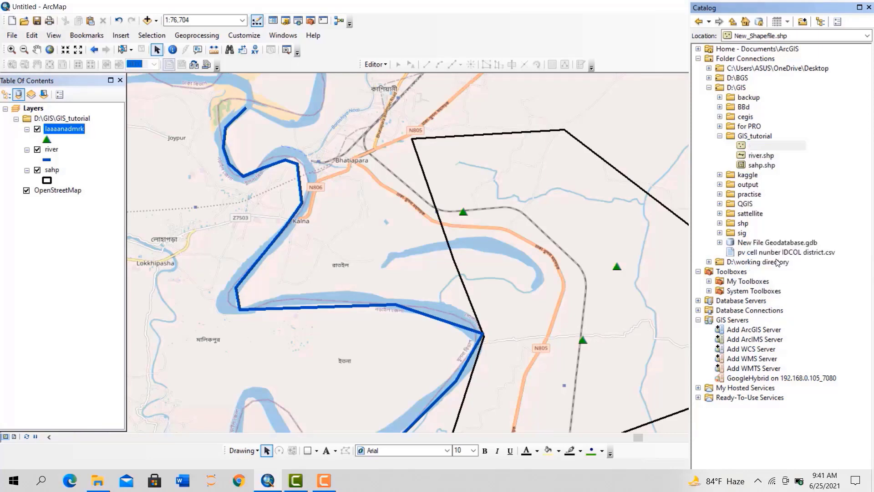
{"action": "left_click", "coordinate": [390, 89]}
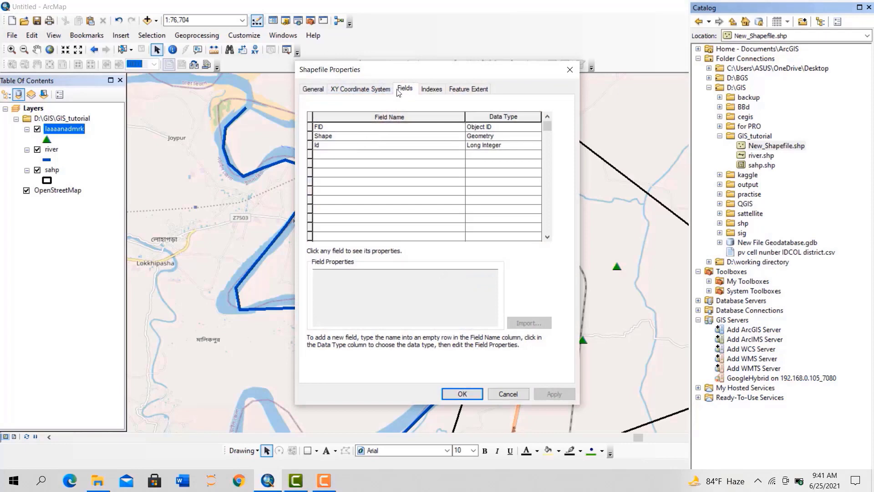
{"action": "left_click", "coordinate": [404, 90]}
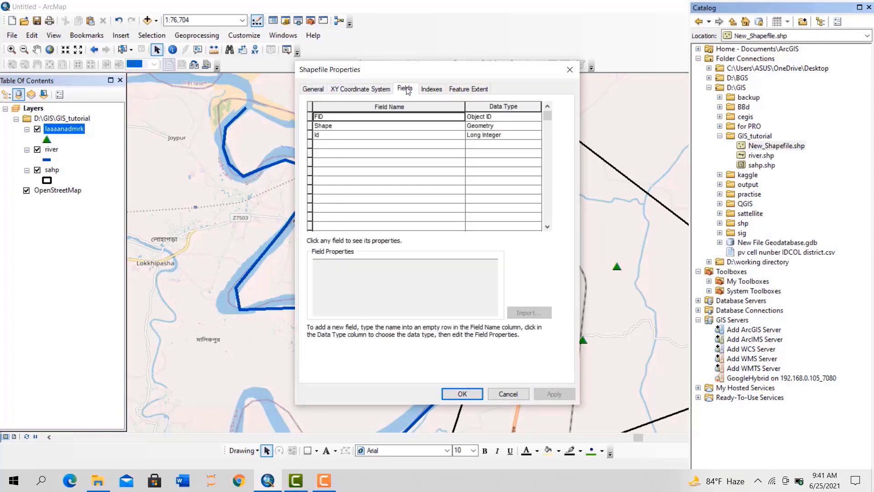
Add a field named type with the Text data type to New_Shapefile.shp
{"action": "left_click", "coordinate": [335, 145]}
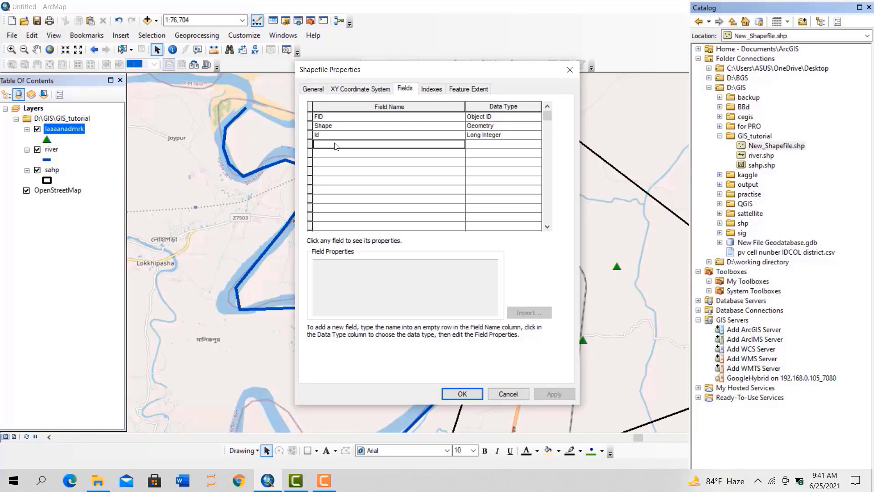
{"action": "type", "text": "type"}
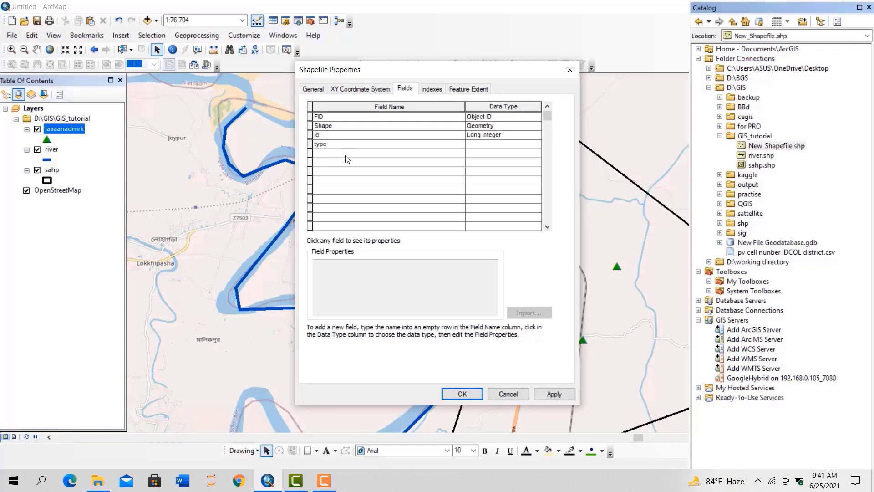
{"action": "left_click", "coordinate": [505, 144]}
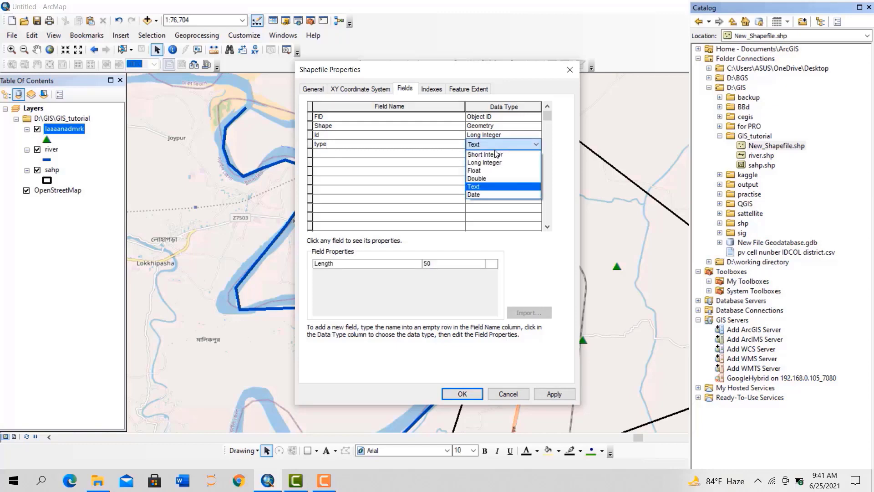
{"action": "left_click", "coordinate": [484, 187]}
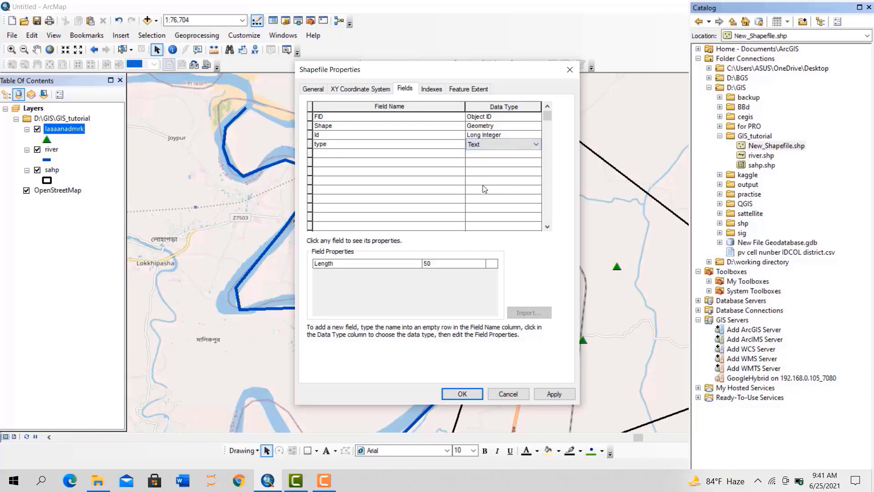
Add a field named code with the Short Integer data type and apply the shapefile's property changes
{"action": "left_click", "coordinate": [346, 153]}
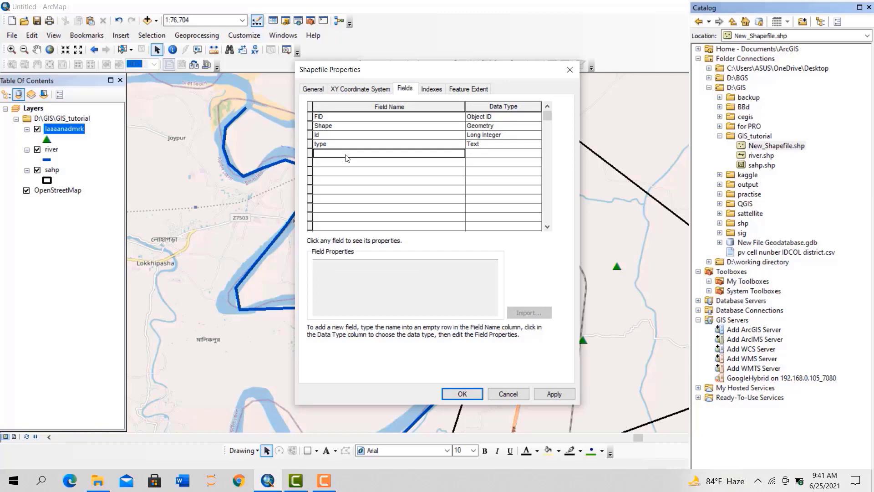
{"action": "type", "text": "code"}
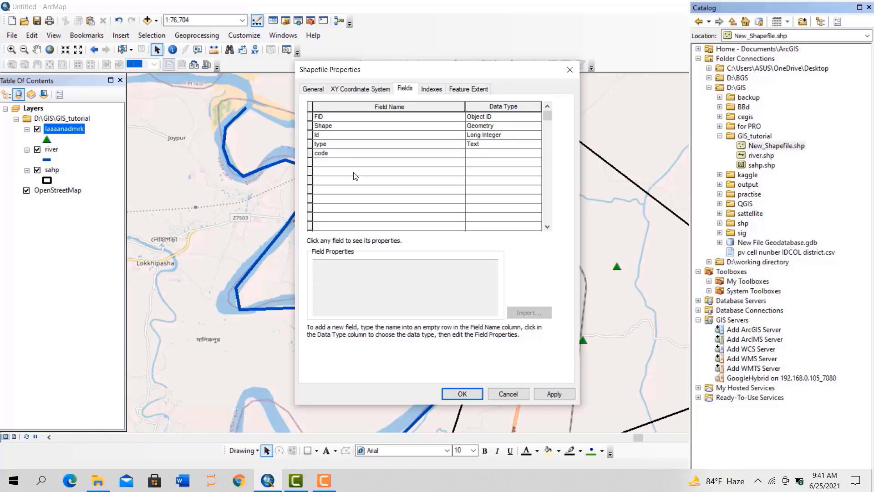
{"action": "left_click", "coordinate": [471, 155]}
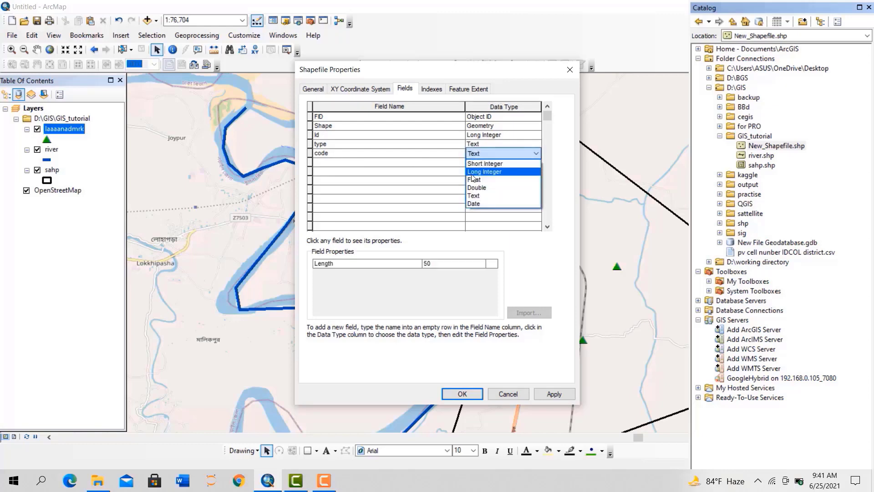
{"action": "left_click", "coordinate": [479, 165]}
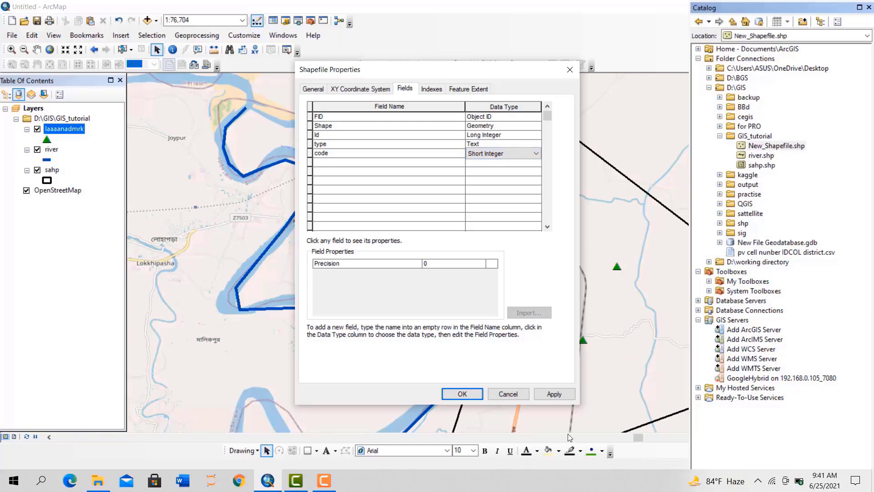
{"action": "left_click", "coordinate": [554, 395]}
{"action": "left_click", "coordinate": [479, 395]}
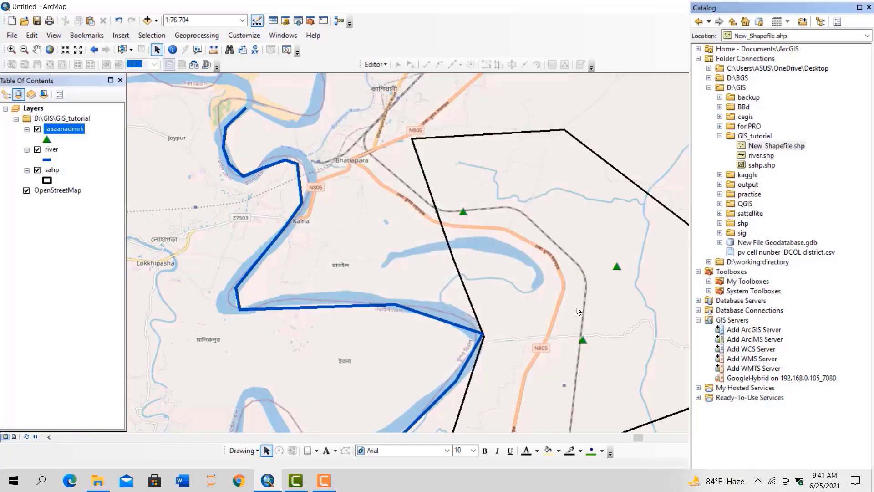
Check the type and code columns in the attribute table of the laaaanadmrk layer, widening the table and its Id column, and close it
{"action": "right_click", "coordinate": [71, 130]}
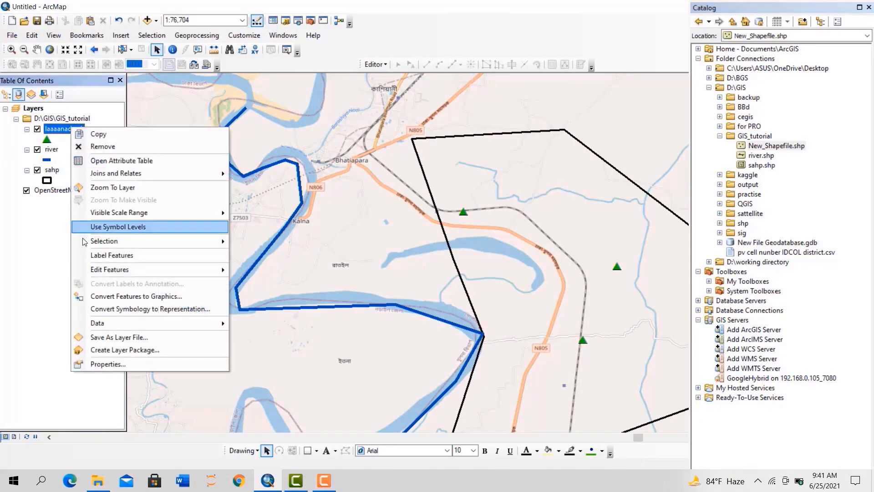
{"action": "left_click", "coordinate": [115, 161]}
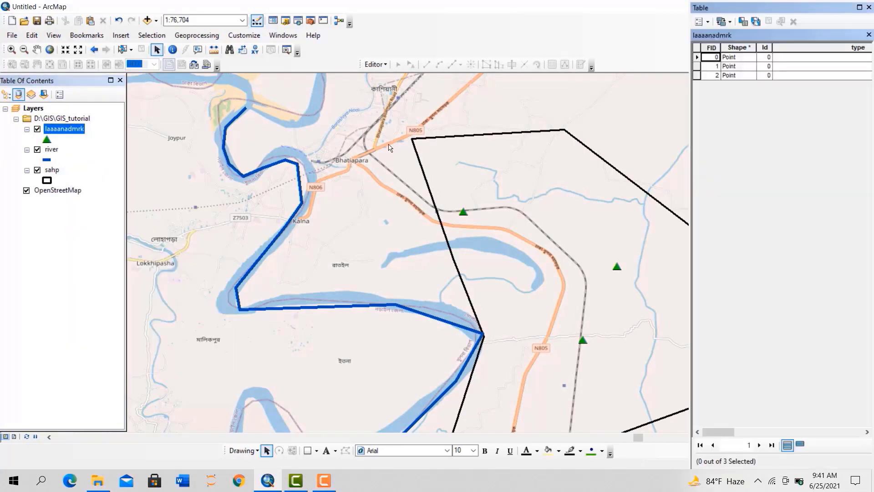
{"action": "left_click_drag", "start_coordinate": [718, 431], "coordinate": [818, 416]}
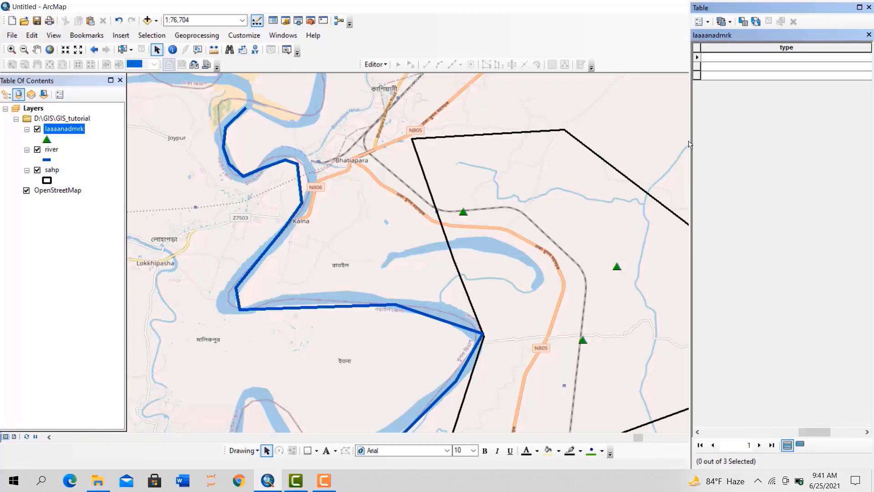
{"action": "left_click_drag", "start_coordinate": [689, 141], "coordinate": [283, 364]}
{"action": "left_click", "coordinate": [512, 49]}
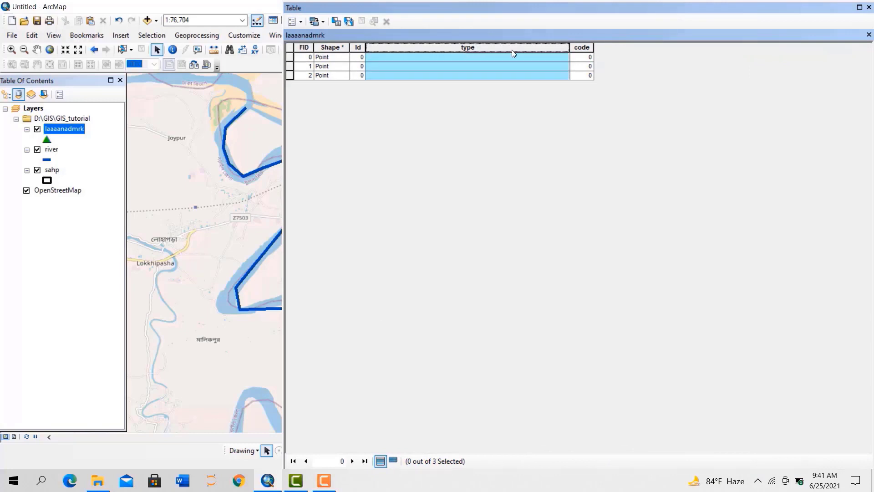
{"action": "left_click", "coordinate": [589, 47]}
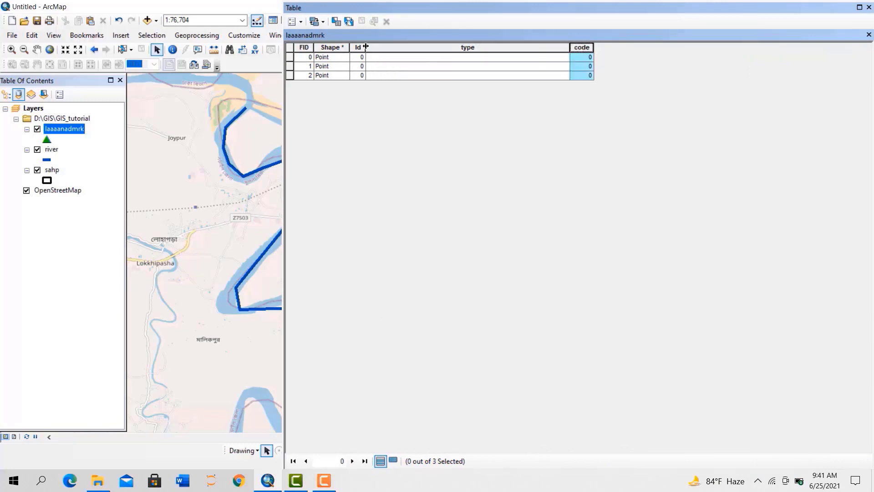
{"action": "left_click_drag", "start_coordinate": [460, 47], "coordinate": [461, 47]}
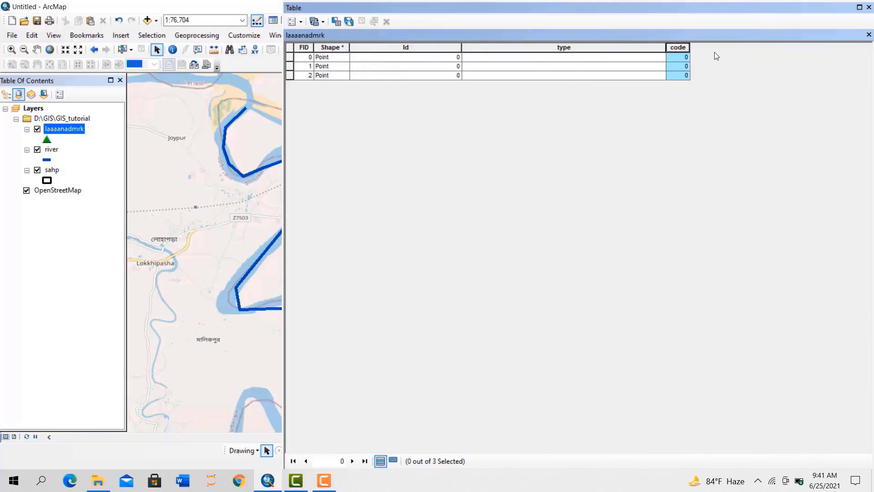
{"action": "left_click", "coordinate": [868, 7]}
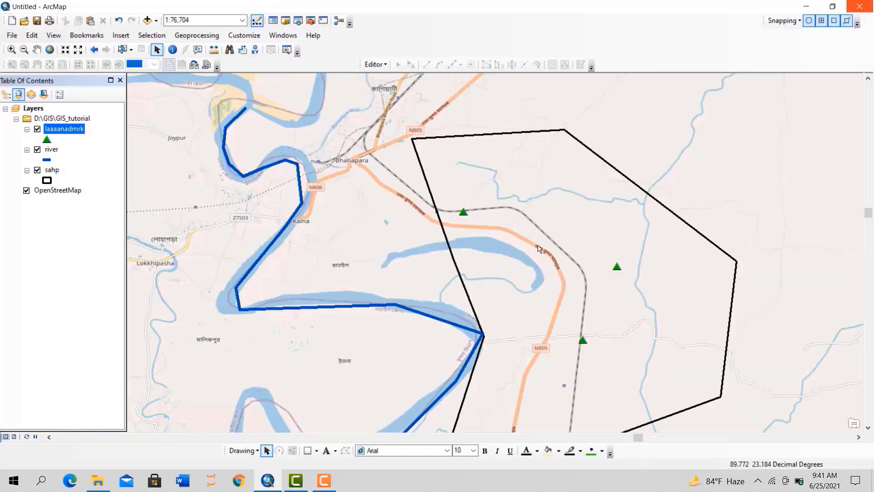
Start an editing session and open the attributes of the laaaanadmrk point near the sahp polygon's northwest edge
{"action": "scroll", "coordinate": [466, 139], "scroll_direction": "down", "scroll_amount": 2}
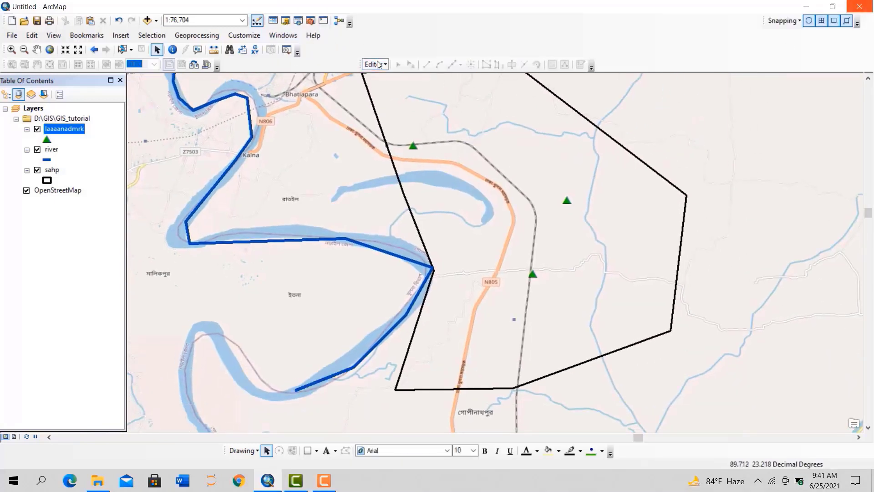
{"action": "left_click", "coordinate": [374, 64]}
{"action": "left_click", "coordinate": [391, 78]}
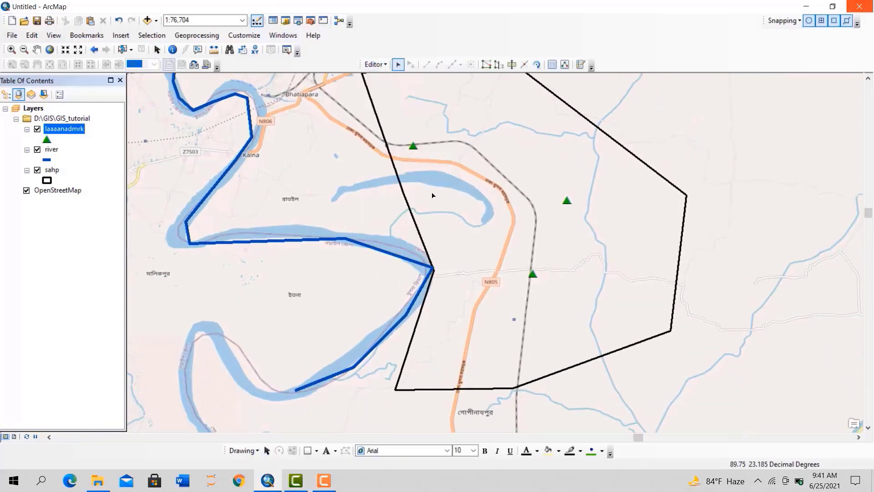
{"action": "left_click", "coordinate": [415, 146]}
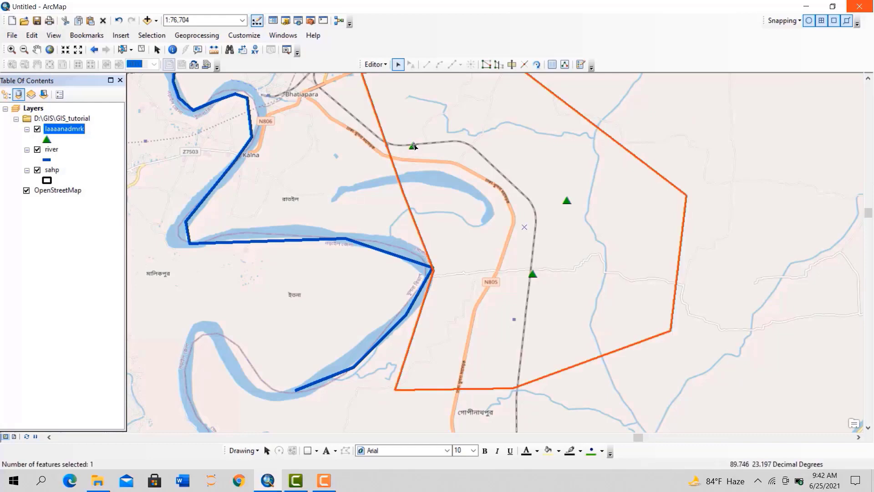
{"action": "left_click", "coordinate": [413, 147]}
{"action": "right_click", "coordinate": [414, 146]}
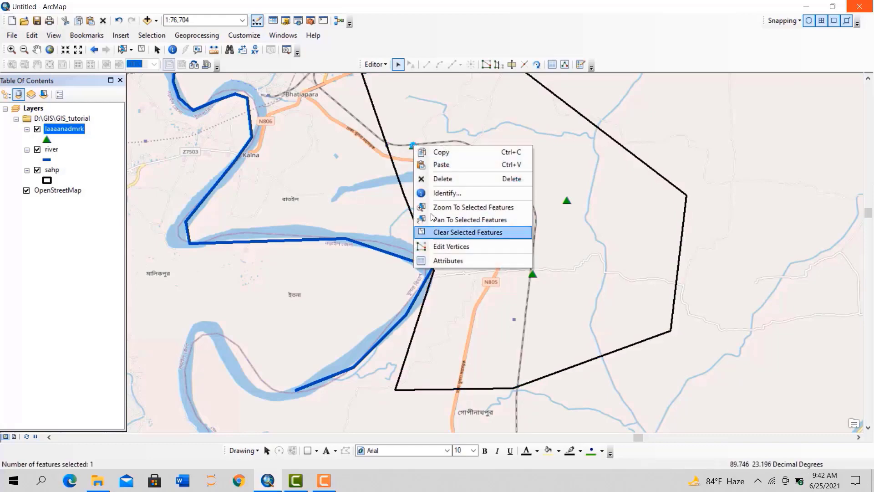
{"action": "left_click", "coordinate": [442, 258]}
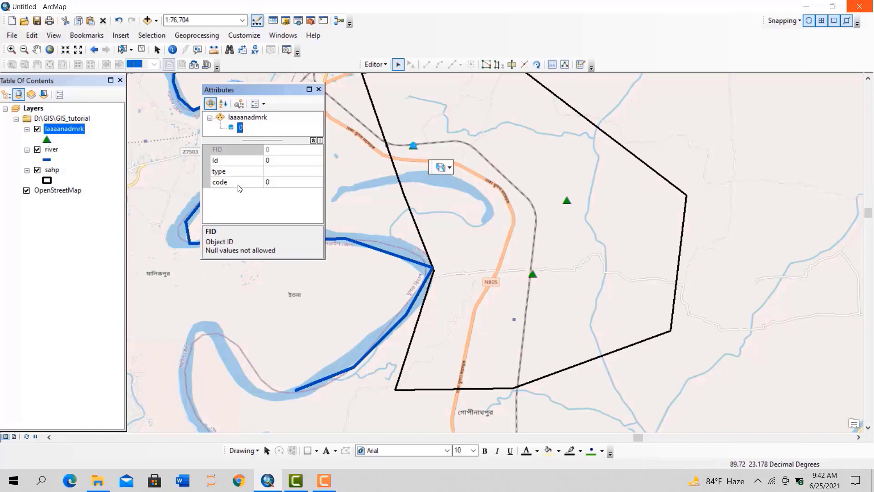
Set the selected northwestern landmark's type to mosque and its code to 15
{"action": "left_click", "coordinate": [272, 175]}
{"action": "left_click", "coordinate": [274, 179]}
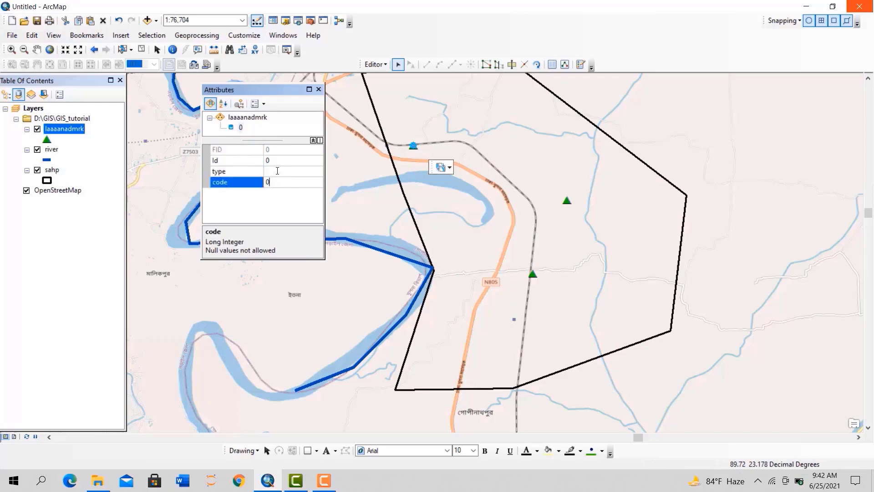
{"action": "left_click", "coordinate": [278, 172]}
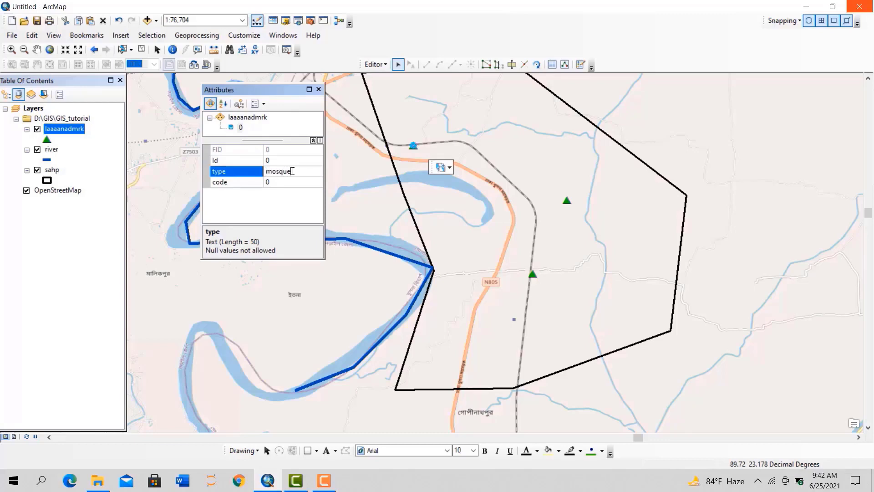
{"action": "left_click", "coordinate": [267, 181]}
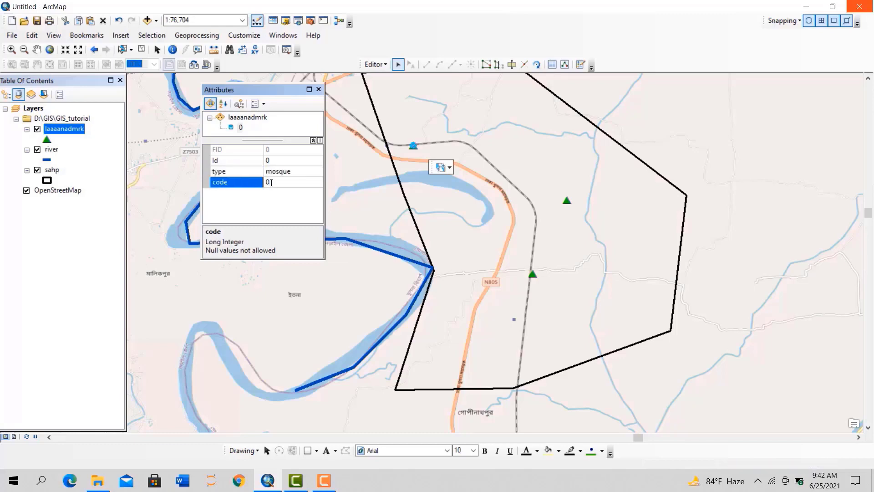
{"action": "left_click", "coordinate": [270, 182]}
Close the Attributes window, bring up the Create Features window and reopen the selected point's attributes
{"action": "left_click", "coordinate": [318, 89]}
{"action": "left_click", "coordinate": [579, 65]}
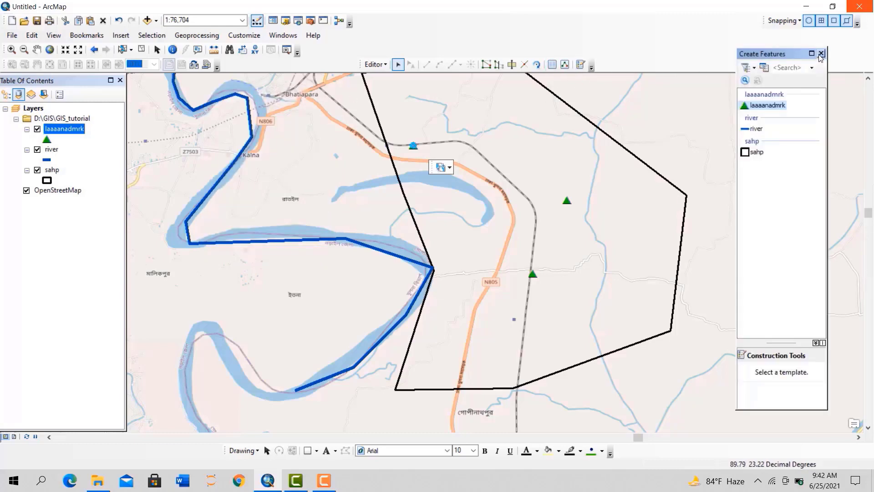
{"action": "left_click", "coordinate": [552, 65]}
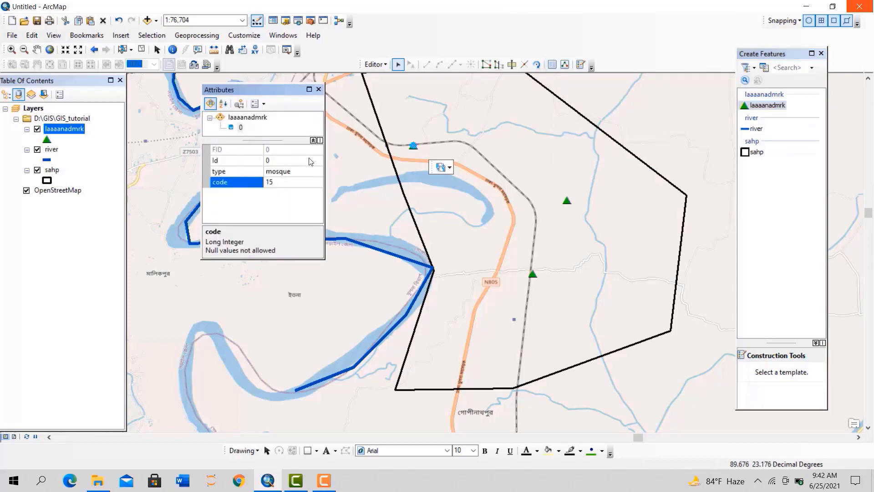
Set the type of the landmark on the railway line inside the sahp polygon to school and open its code for editing
{"action": "left_click", "coordinate": [533, 274]}
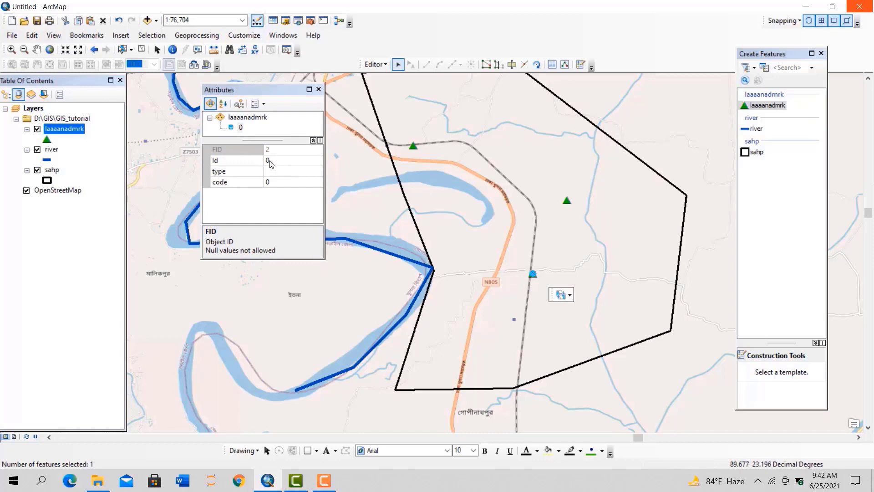
{"action": "left_click", "coordinate": [278, 172]}
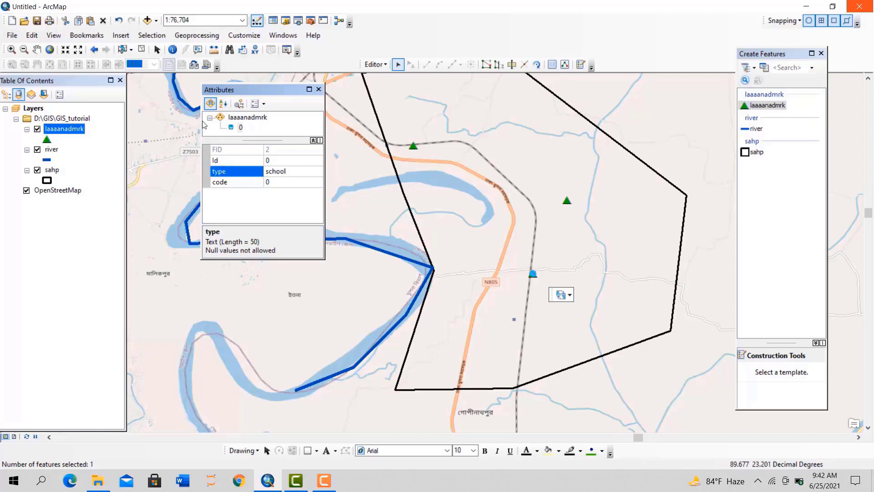
{"action": "left_click", "coordinate": [272, 183]}
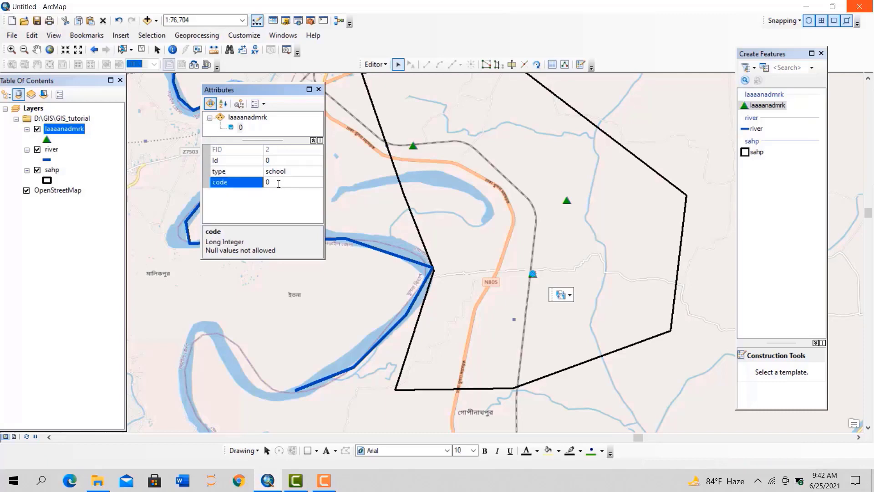
Open the type value of the landmark northeast of the school point, and close the Attributes window
{"action": "left_click", "coordinate": [566, 201]}
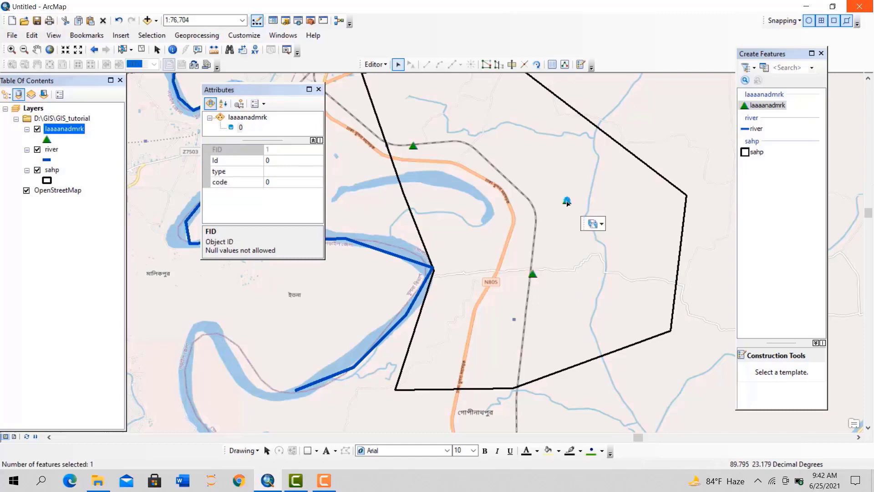
{"action": "left_click", "coordinate": [274, 174]}
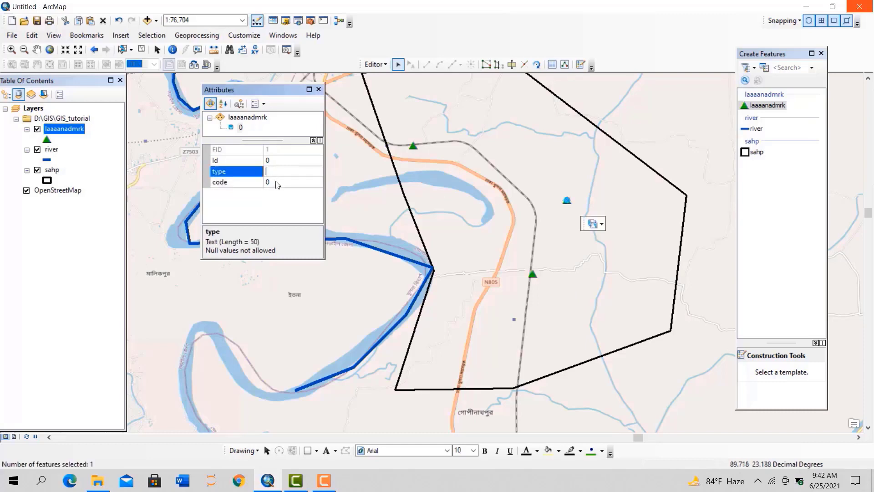
{"action": "left_click", "coordinate": [319, 90]}
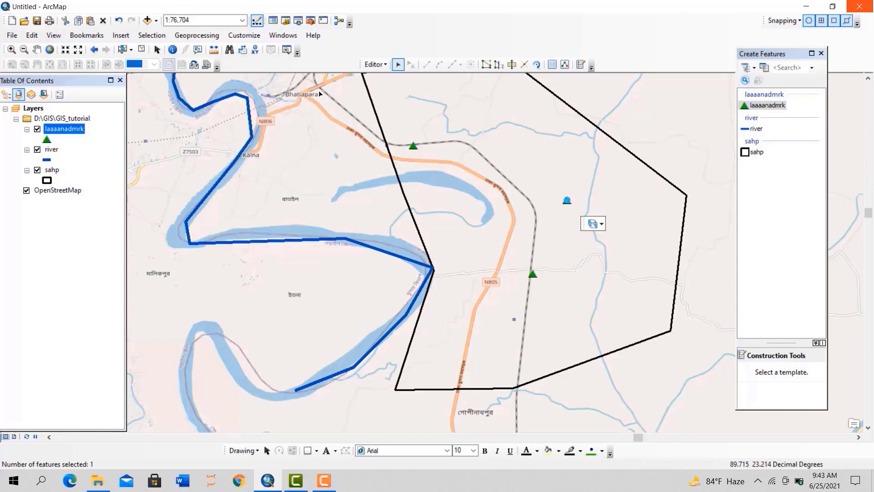
{"action": "left_click", "coordinate": [413, 145]}
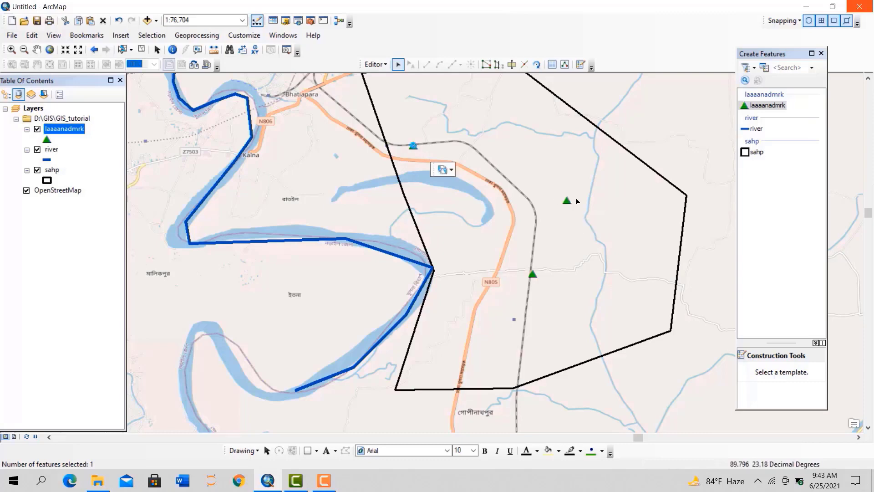
{"action": "left_click", "coordinate": [541, 269]}
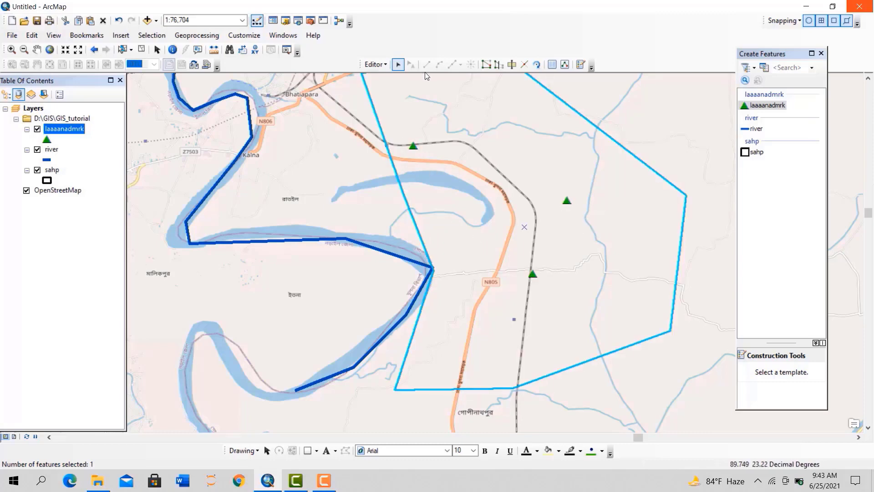
{"action": "left_click", "coordinate": [375, 64]}
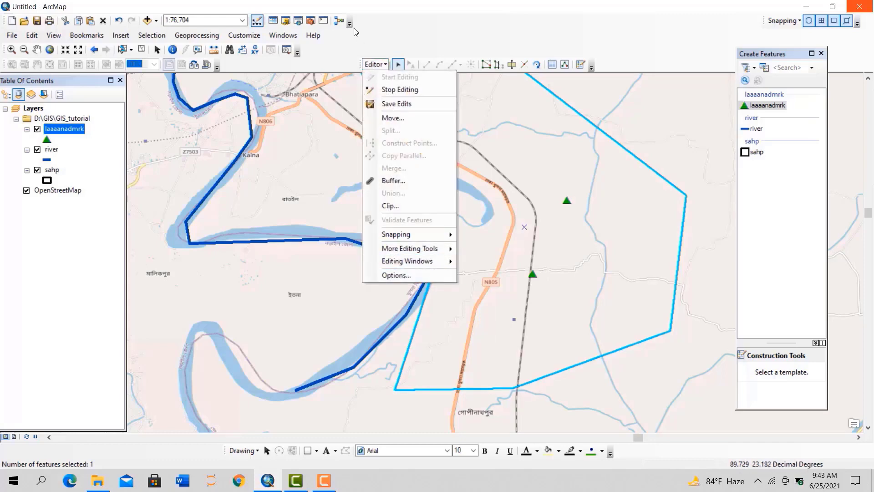
{"action": "left_click", "coordinate": [356, 42]}
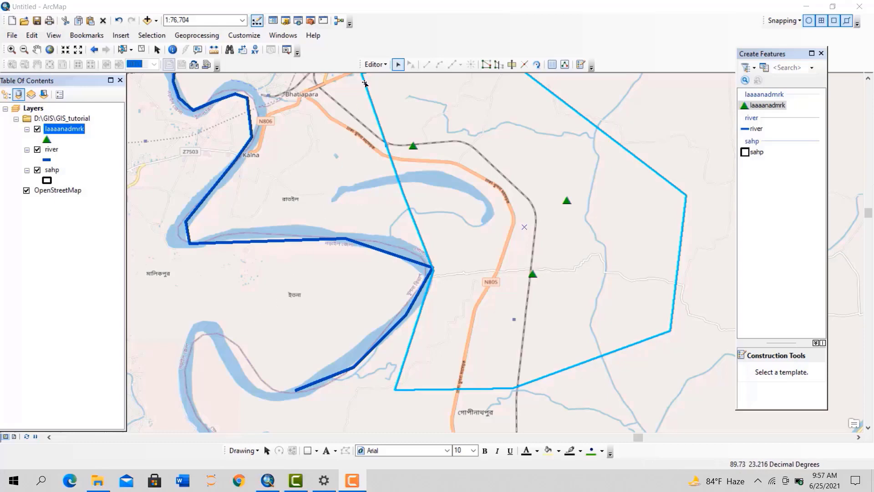
Set the editing options to display the attributes dialog before storing new features, for the laaaanadmrk layer only
{"action": "left_click", "coordinate": [371, 65]}
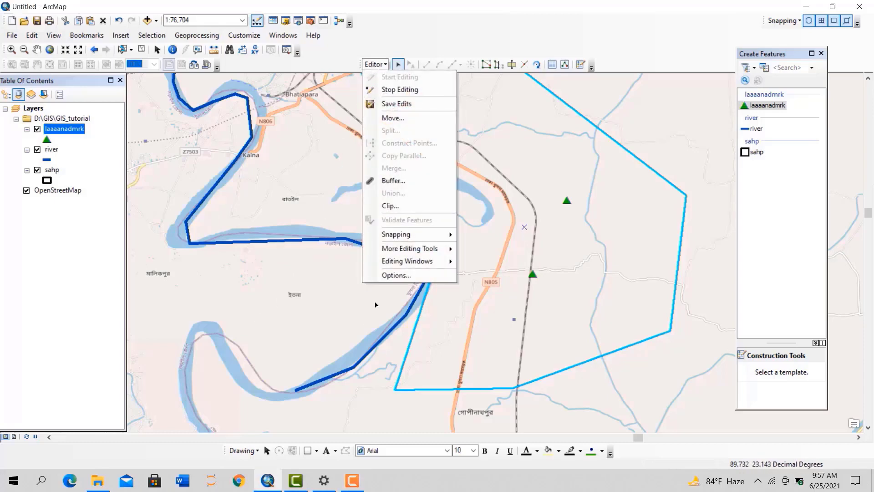
{"action": "left_click", "coordinate": [384, 275]}
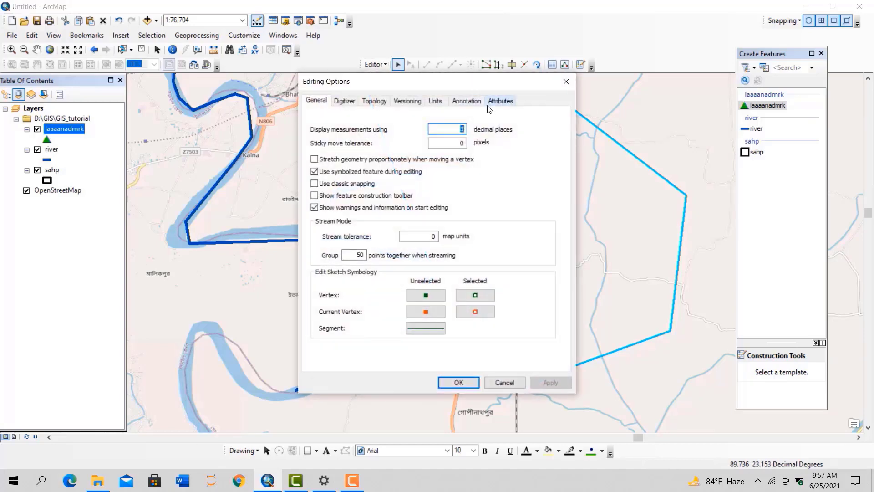
{"action": "left_click", "coordinate": [501, 102]}
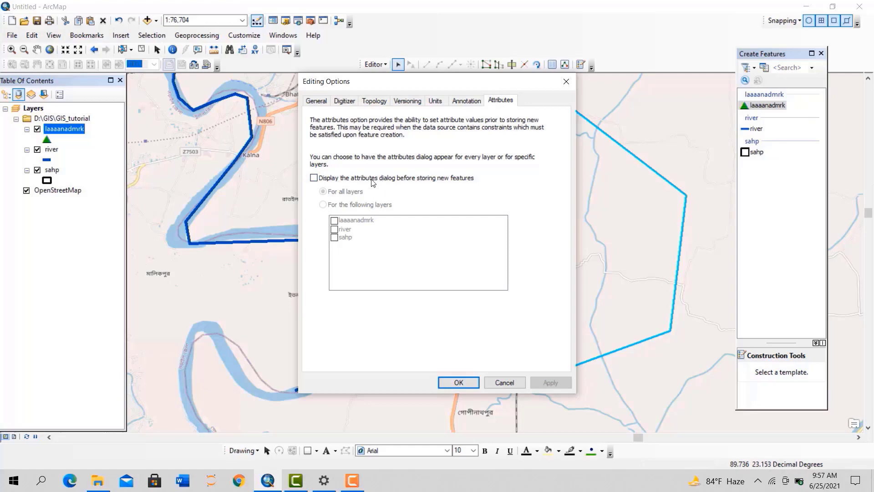
{"action": "left_click", "coordinate": [313, 179]}
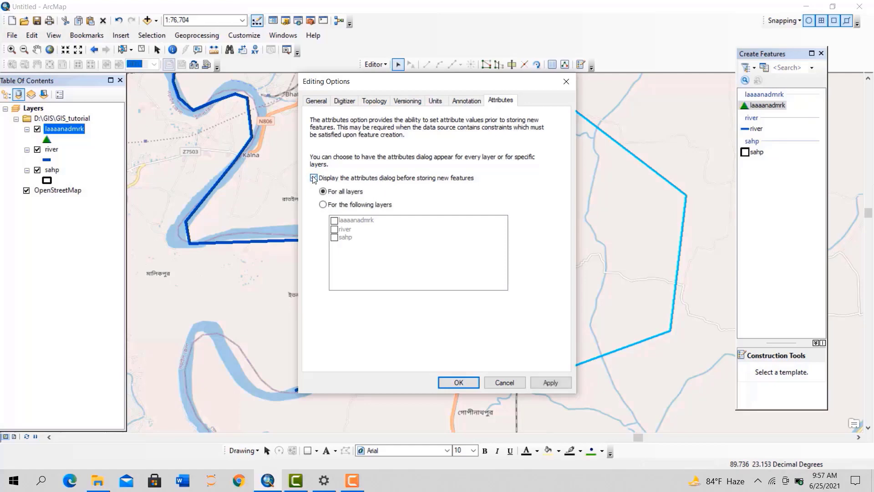
{"action": "left_click", "coordinate": [323, 205]}
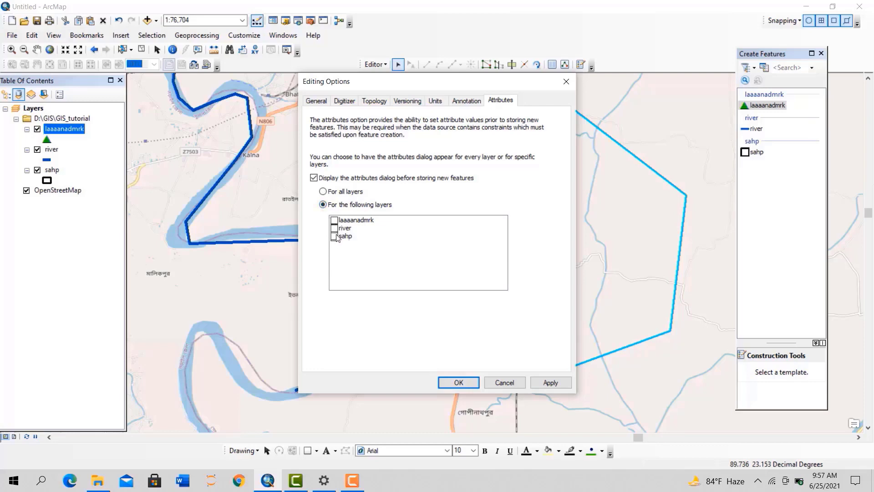
{"action": "left_click", "coordinate": [335, 219]}
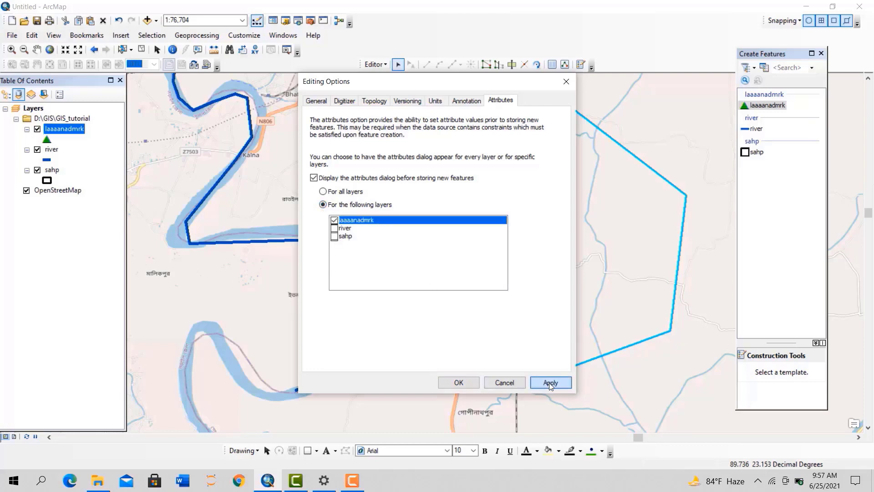
{"action": "left_click", "coordinate": [459, 381]}
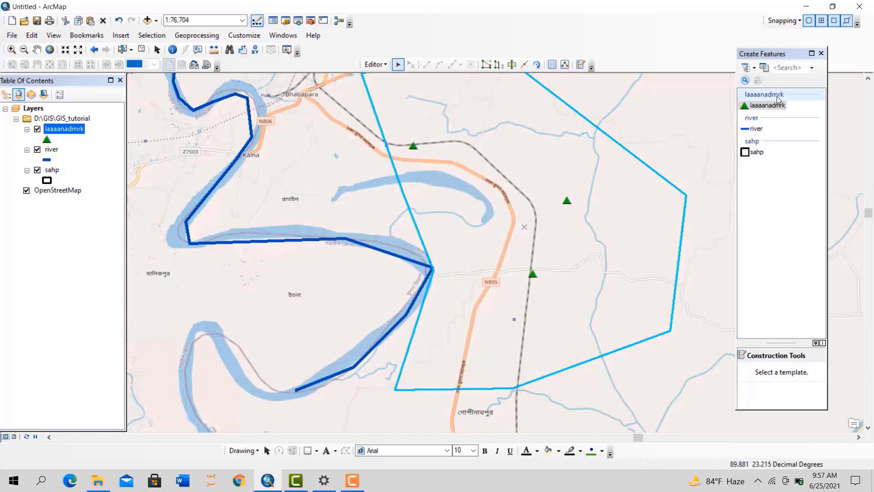
Place a new laaaanadmrk point south of the curved lake near the polygon's western edge, with type house and code 13
{"action": "left_click", "coordinate": [753, 108]}
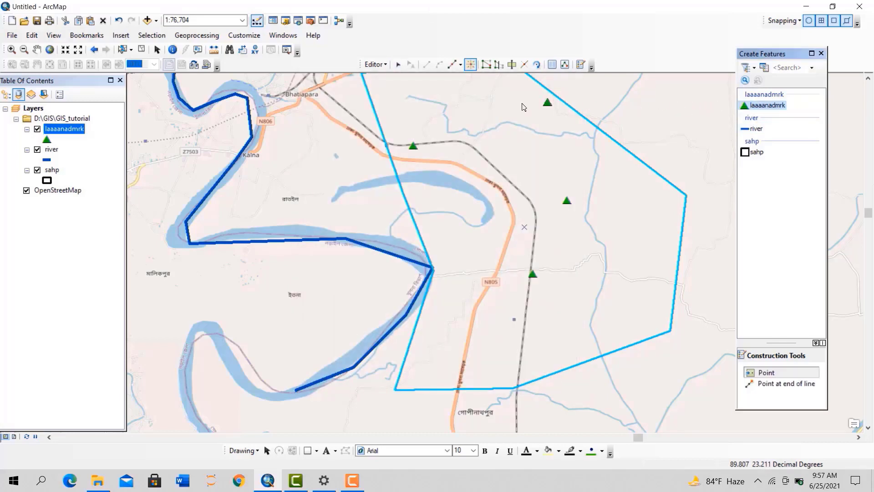
{"action": "left_click", "coordinate": [478, 175]}
{"action": "left_click", "coordinate": [433, 209]}
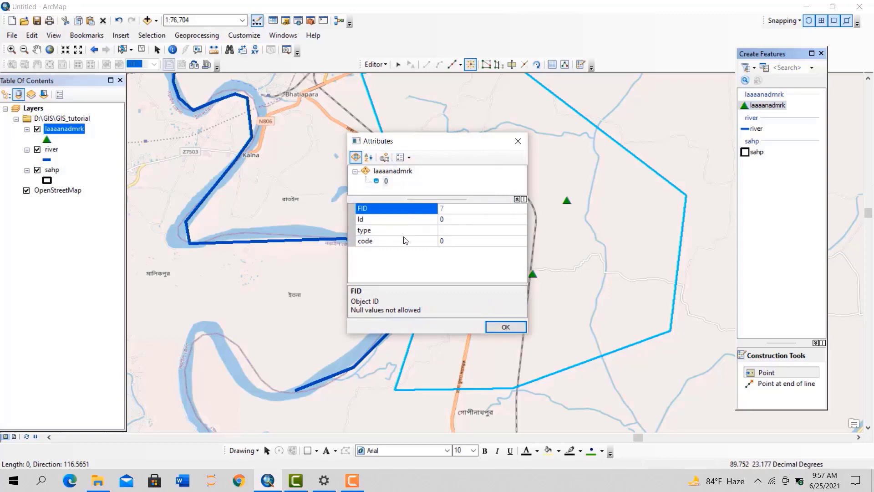
{"action": "left_click", "coordinate": [441, 230]}
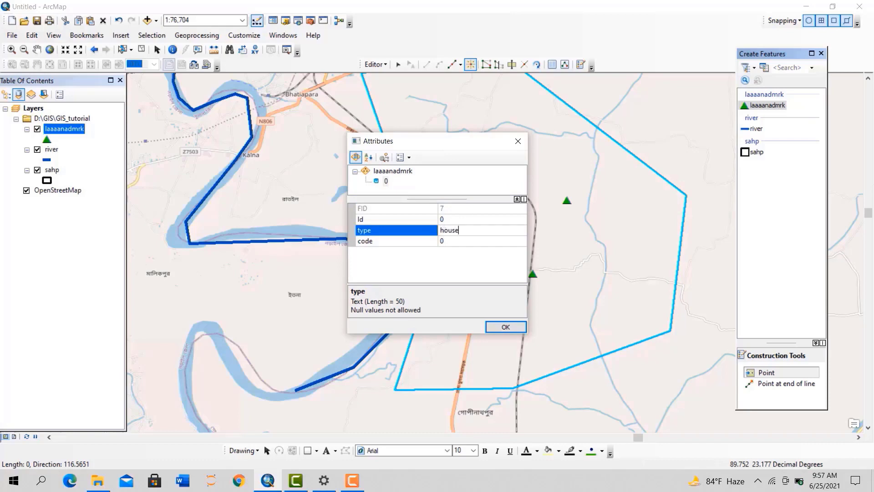
{"action": "key", "text": "Return"}
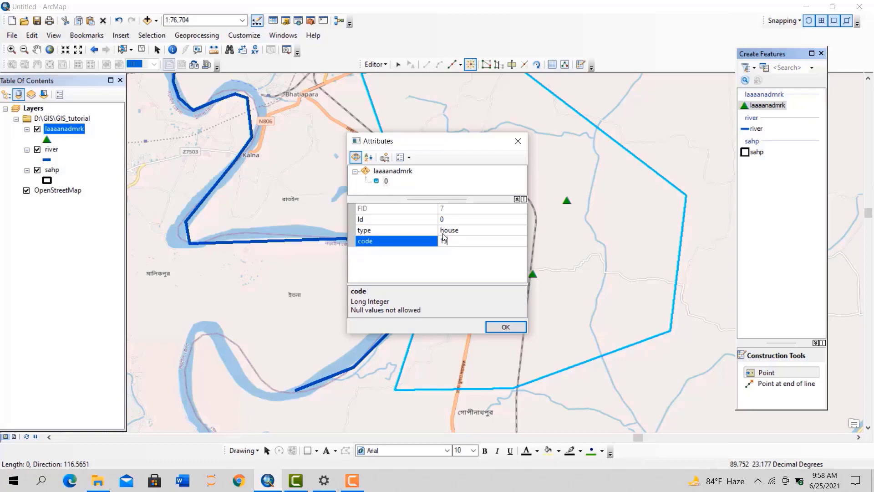
{"action": "type", "text": "13"}
{"action": "key", "text": "Return"}
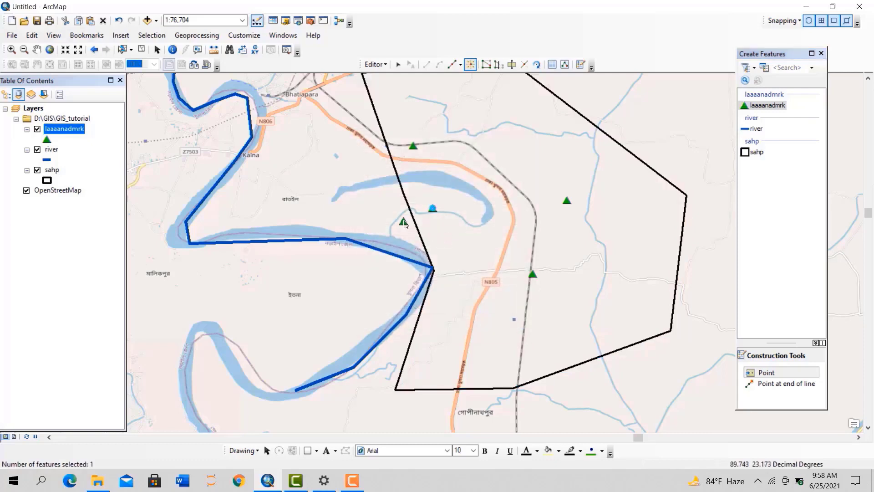
Place a landmark in the polygon's east with type efgjn and code 4, and another near the southern railway without filling in its attributes
{"action": "left_click", "coordinate": [648, 259]}
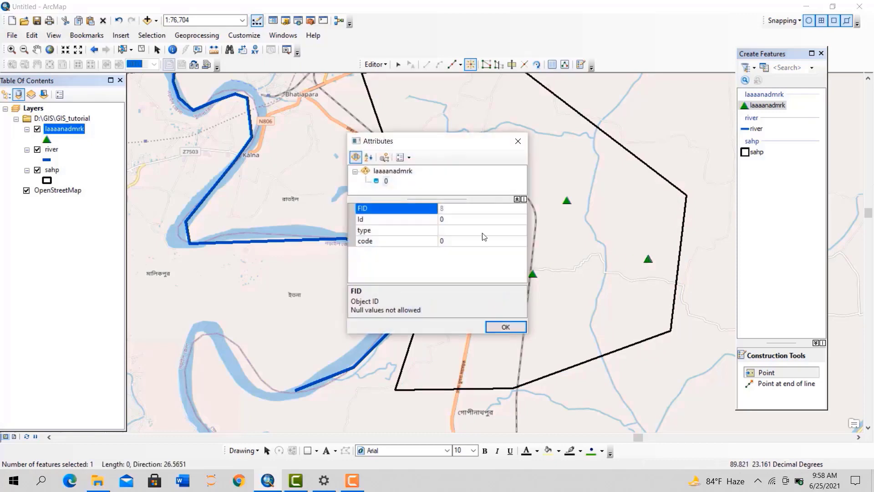
{"action": "left_click", "coordinate": [459, 230]}
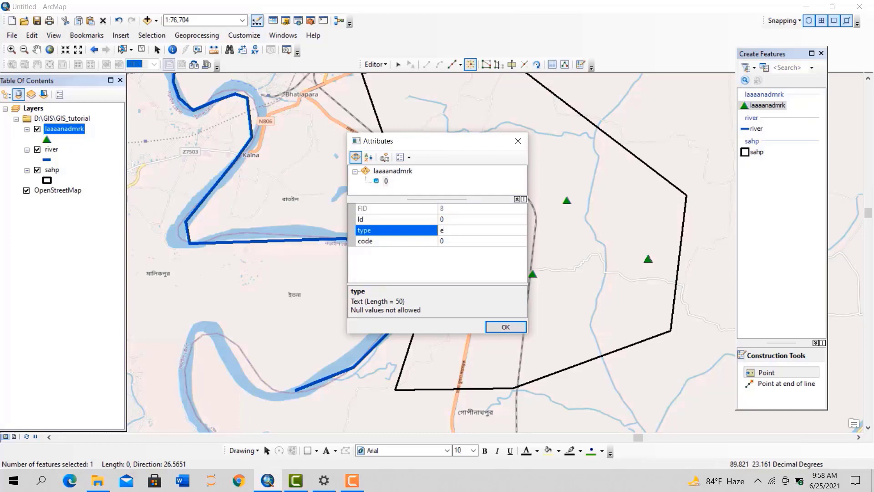
{"action": "type", "text": "efgjn"}
{"action": "key", "text": "Return"}
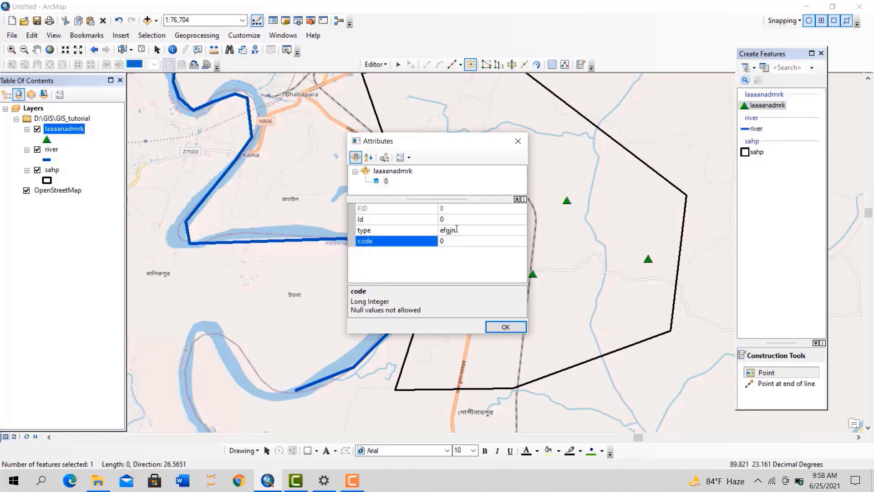
{"action": "type", "text": "4"}
{"action": "left_click", "coordinate": [515, 329]}
{"action": "left_click", "coordinate": [515, 331]}
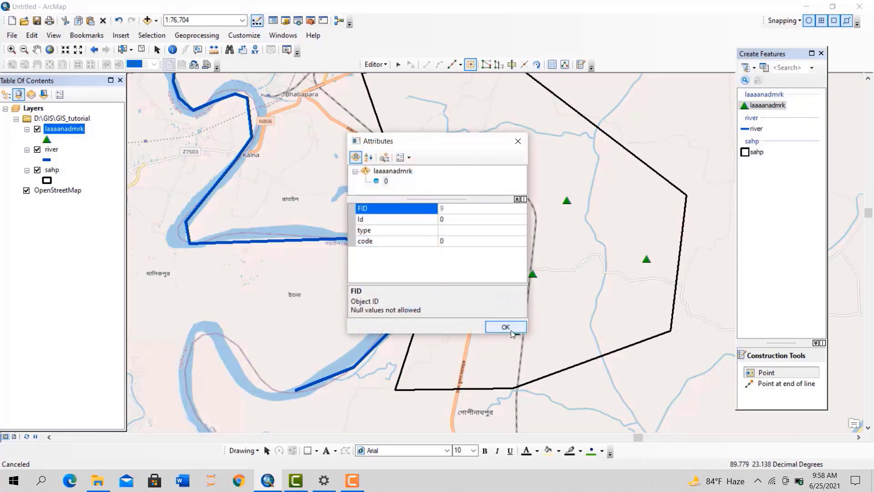
{"action": "left_click", "coordinate": [518, 141]}
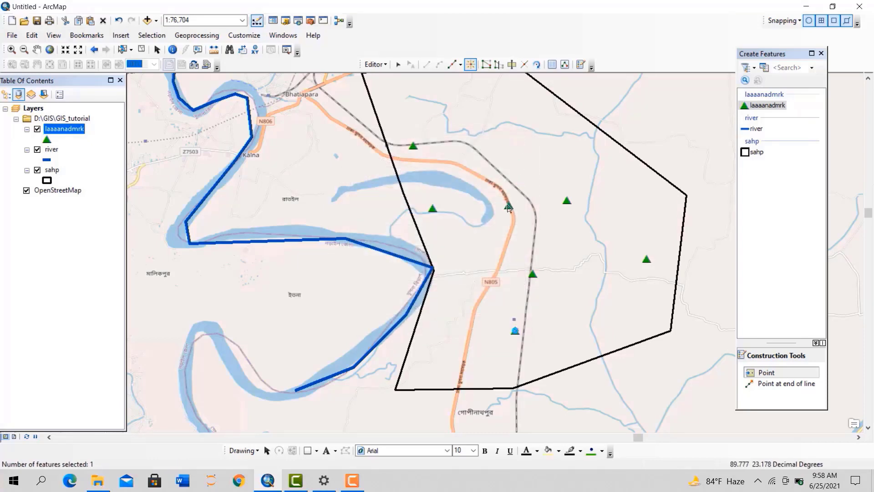
Switch from point creation to the Edit tool and select the sahp polygon
{"action": "scroll", "coordinate": [448, 204], "scroll_direction": "down", "scroll_amount": 1}
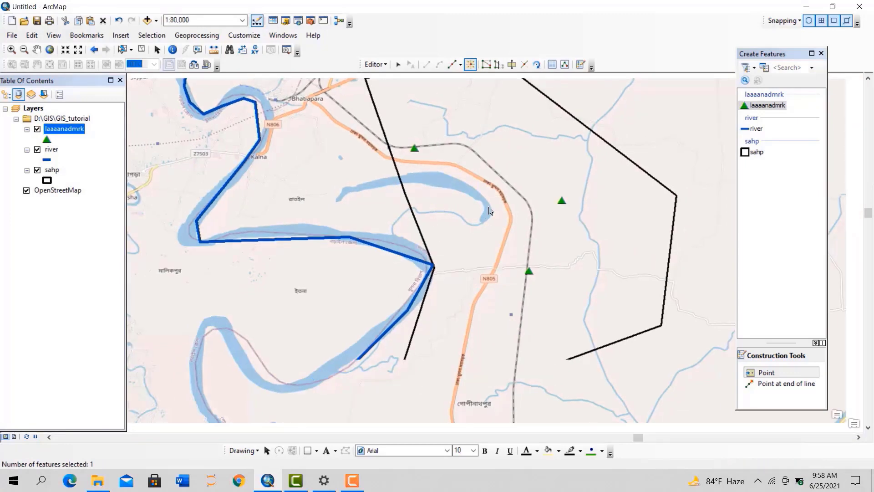
{"action": "left_click_drag", "start_coordinate": [474, 174], "coordinate": [510, 65]}
{"action": "left_click", "coordinate": [509, 65]}
{"action": "left_click", "coordinate": [504, 205]}
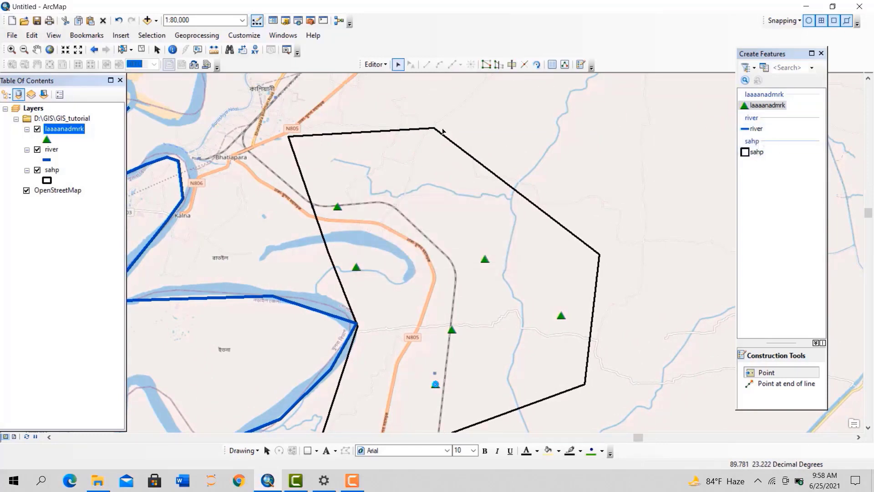
{"action": "left_click", "coordinate": [397, 64]}
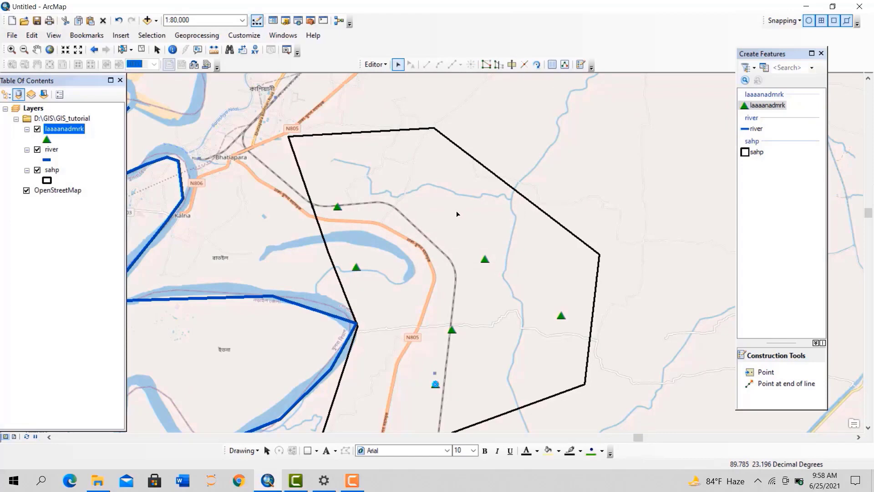
{"action": "scroll", "coordinate": [479, 258], "scroll_direction": "down", "scroll_amount": 3}
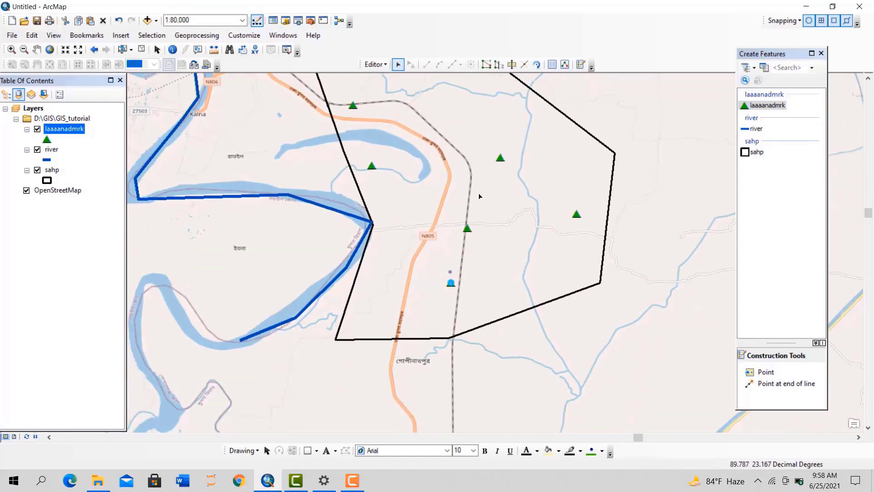
{"action": "left_click", "coordinate": [537, 274]}
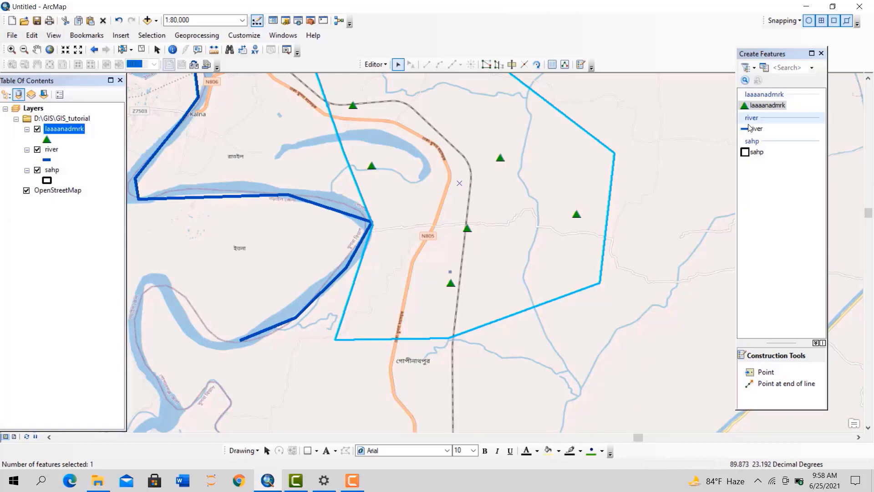
Try to draw a sahp polygon south of the existing one between its southwest and southeast vertices, and undo it
{"action": "left_click", "coordinate": [755, 152]}
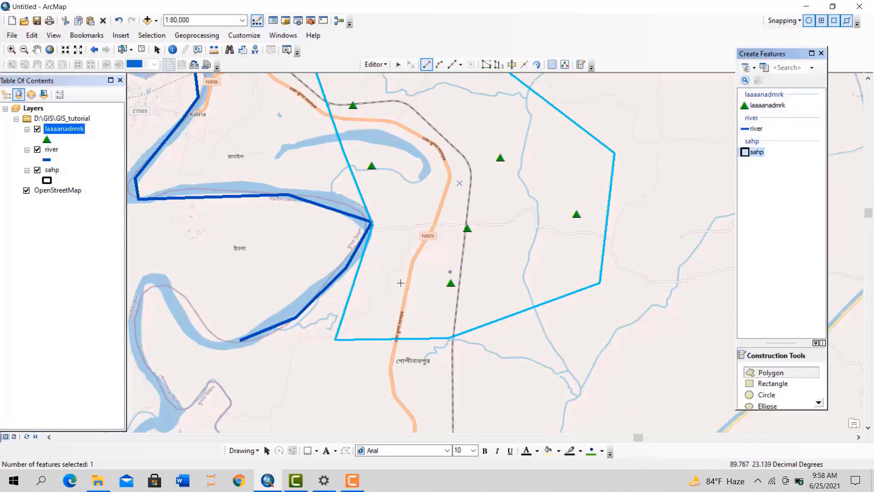
{"action": "scroll", "coordinate": [393, 295], "scroll_direction": "down", "scroll_amount": 2}
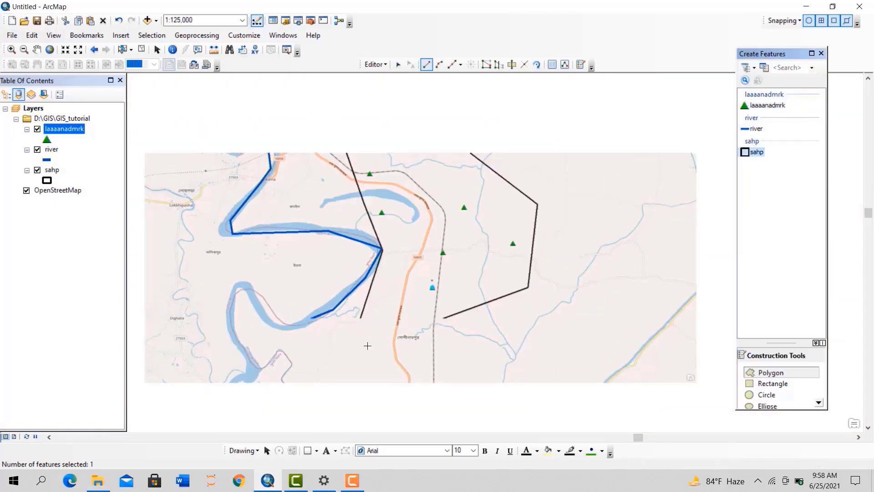
{"action": "left_click", "coordinate": [469, 189]}
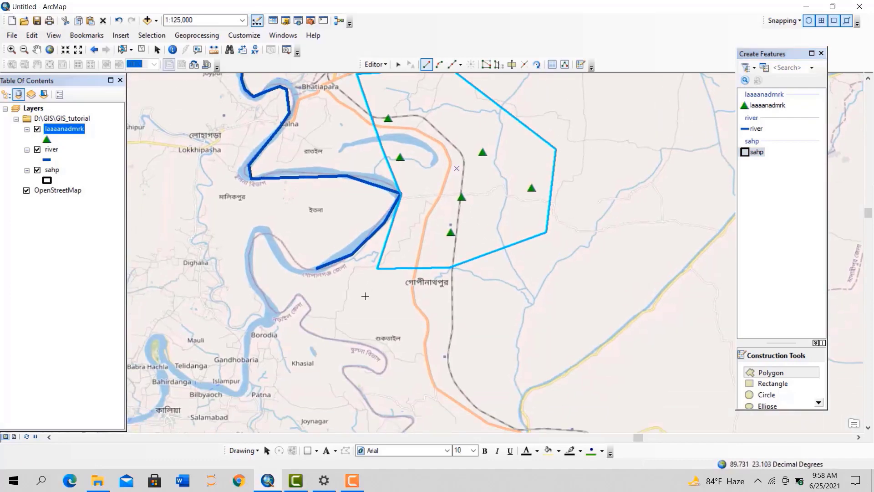
{"action": "left_click", "coordinate": [377, 269]}
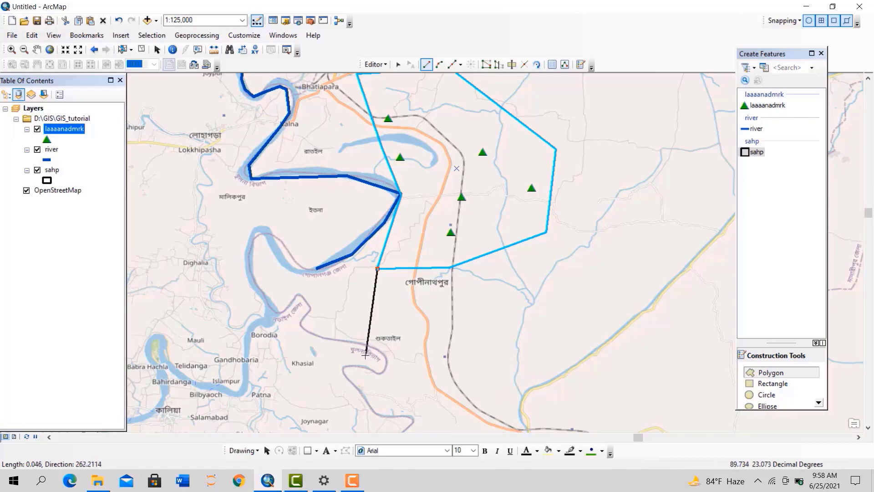
{"action": "left_click", "coordinate": [365, 354]}
{"action": "left_click", "coordinate": [542, 381]}
{"action": "left_click", "coordinate": [691, 324]}
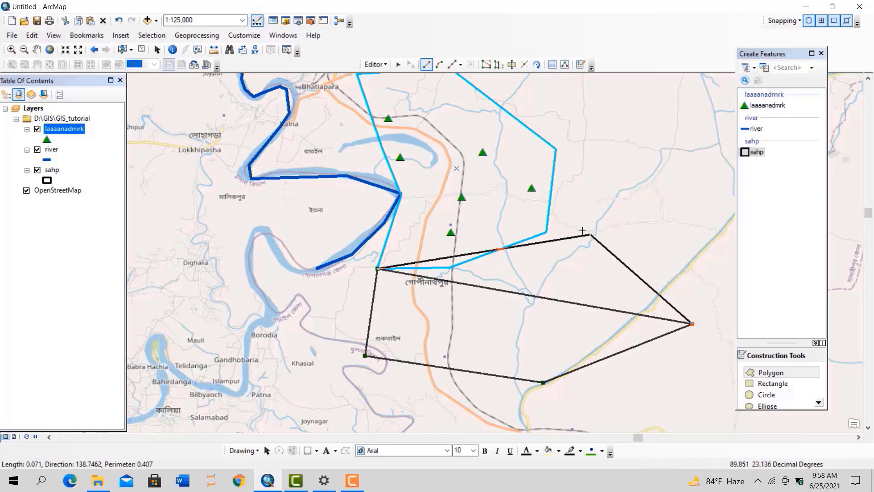
{"action": "double_click", "coordinate": [546, 232]}
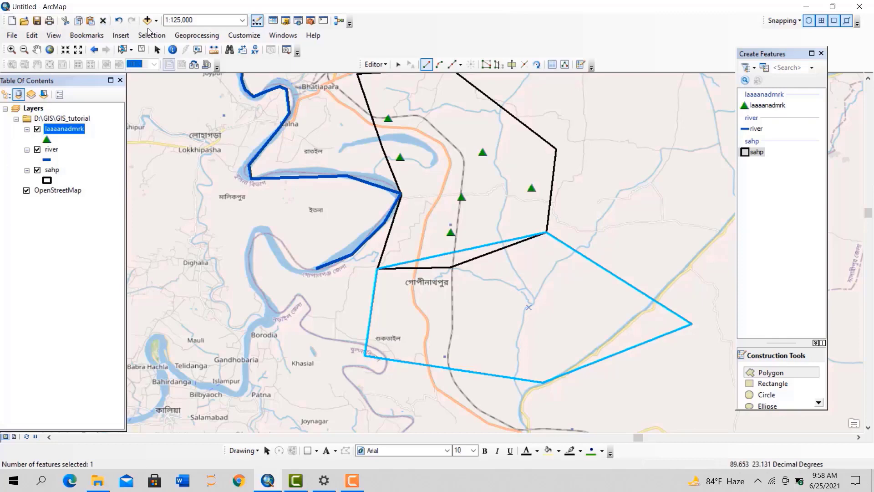
{"action": "left_click", "coordinate": [119, 21]}
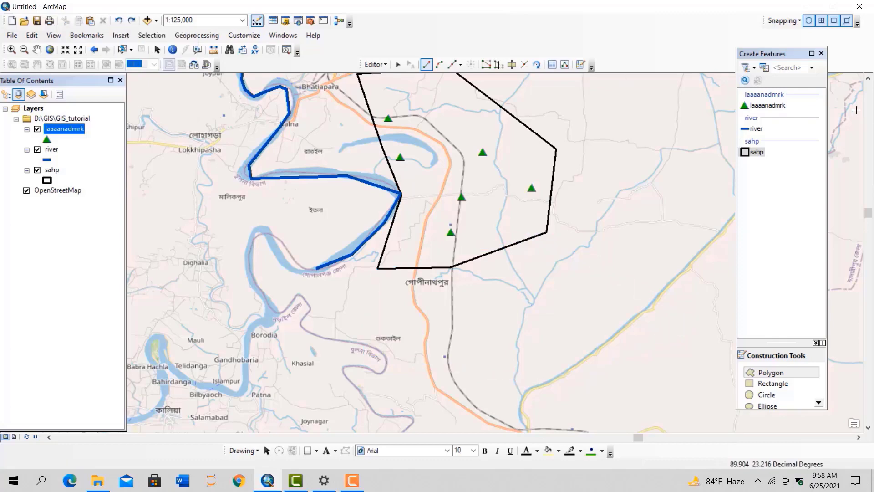
Draw a four-sided sahp polygon adjoining the existing polygon's southeast edge, snapped to both end vertices of that edge
{"action": "left_click", "coordinate": [755, 152]}
{"action": "left_click", "coordinate": [451, 268]}
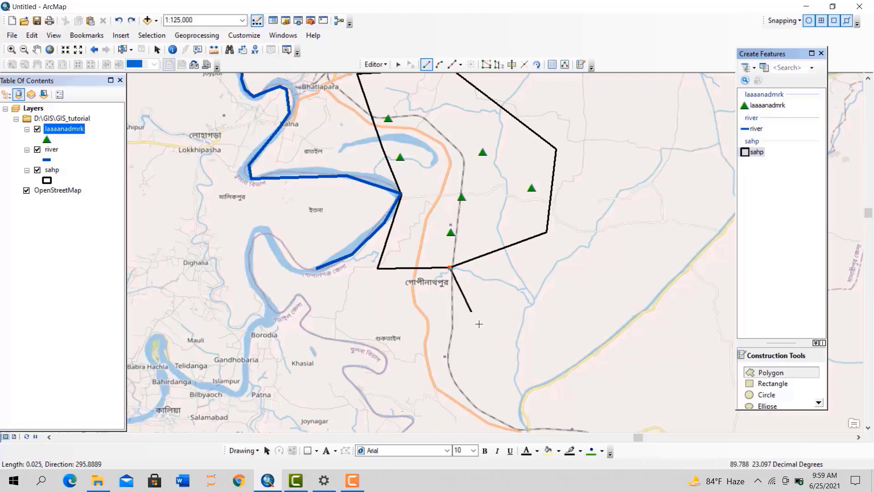
{"action": "left_click", "coordinate": [494, 351]}
{"action": "left_click", "coordinate": [669, 335]}
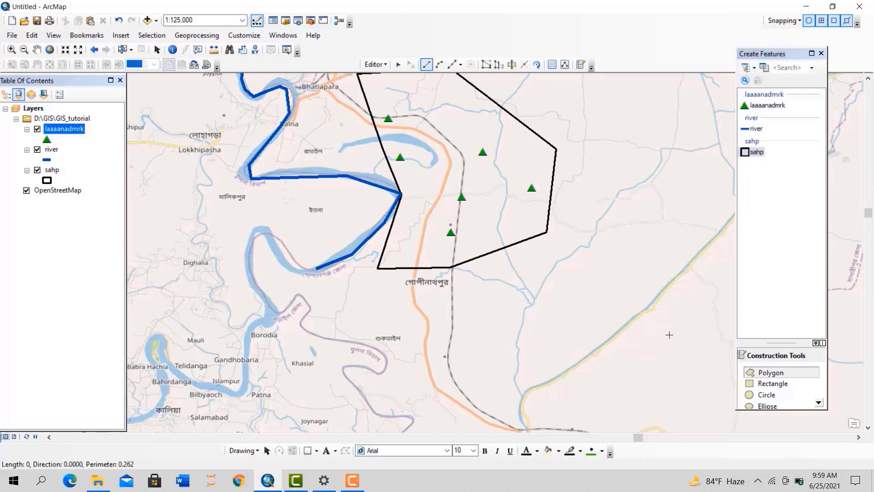
{"action": "left_click", "coordinate": [546, 232]}
{"action": "double_click", "coordinate": [546, 232]}
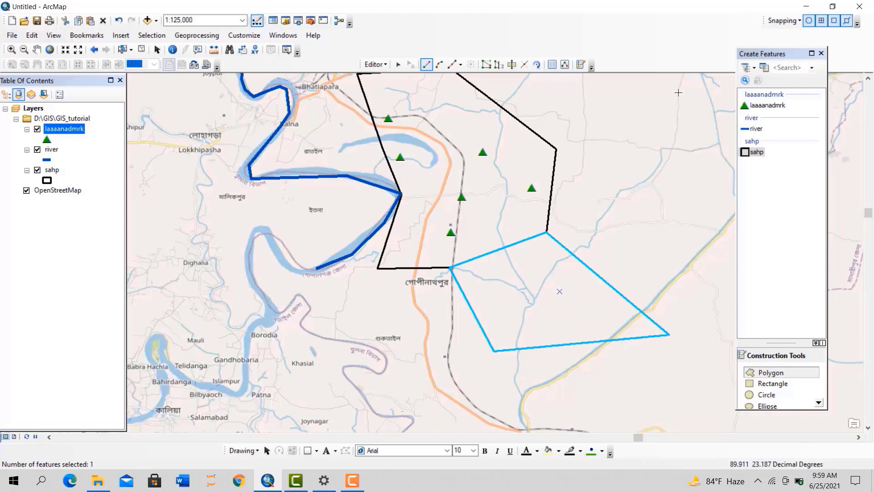
Cut the original sahp polygon with a line from its western vertex at the river, bending northeast across its northeast edge
{"action": "left_click", "coordinate": [512, 64]}
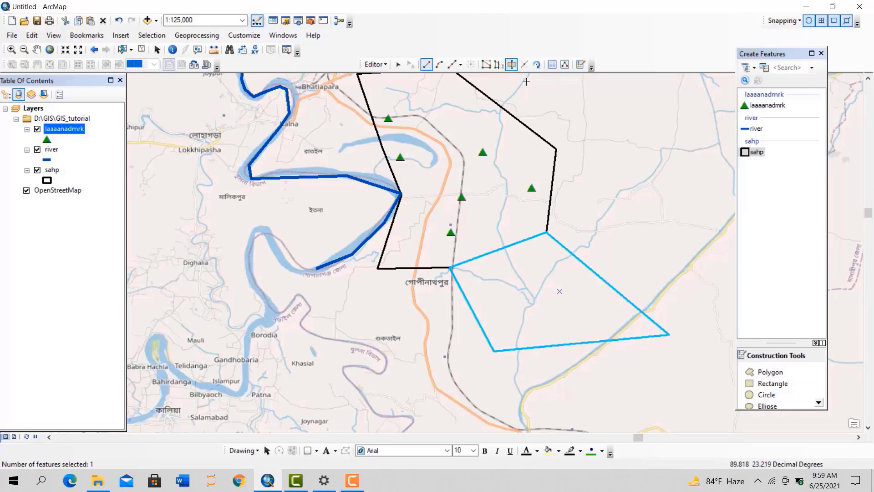
{"action": "left_click", "coordinate": [398, 64]}
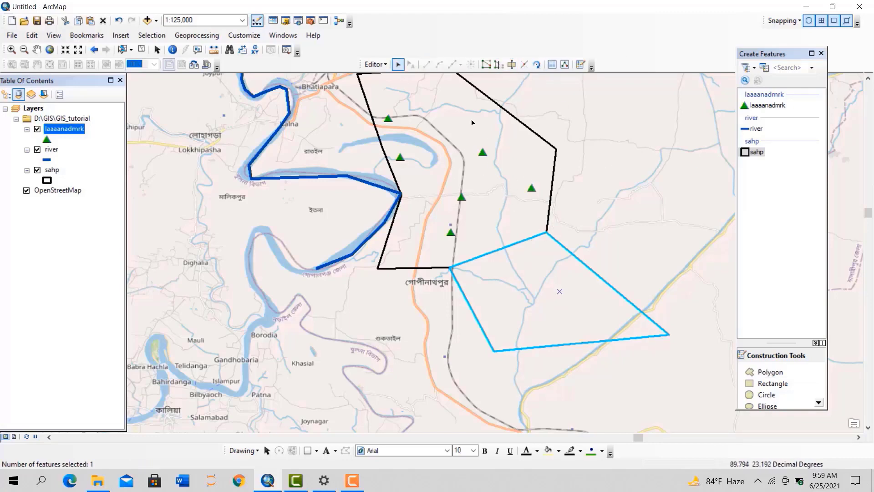
{"action": "left_click_drag", "start_coordinate": [500, 166], "coordinate": [557, 246]}
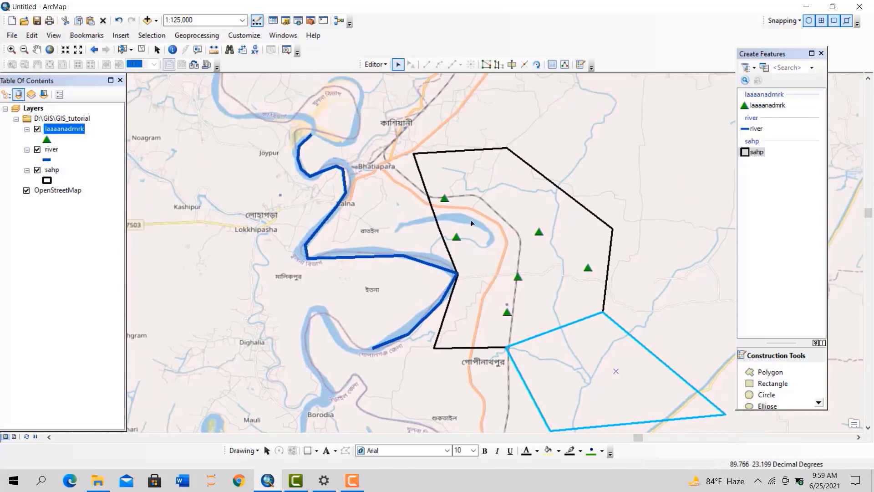
{"action": "left_click", "coordinate": [495, 216]}
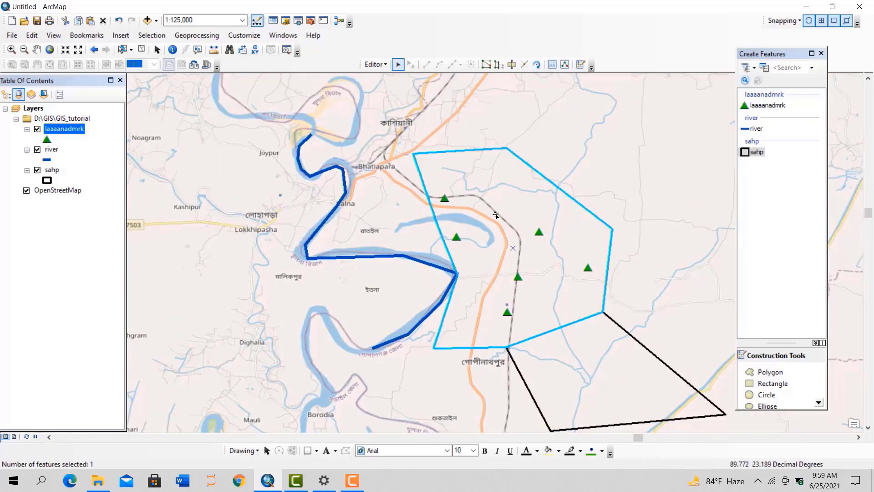
{"action": "left_click", "coordinate": [512, 65]}
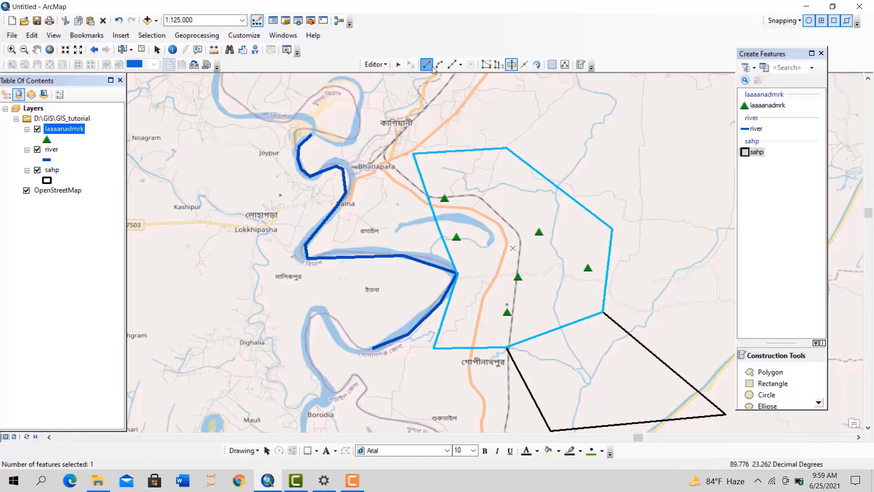
{"action": "left_click", "coordinate": [456, 273]}
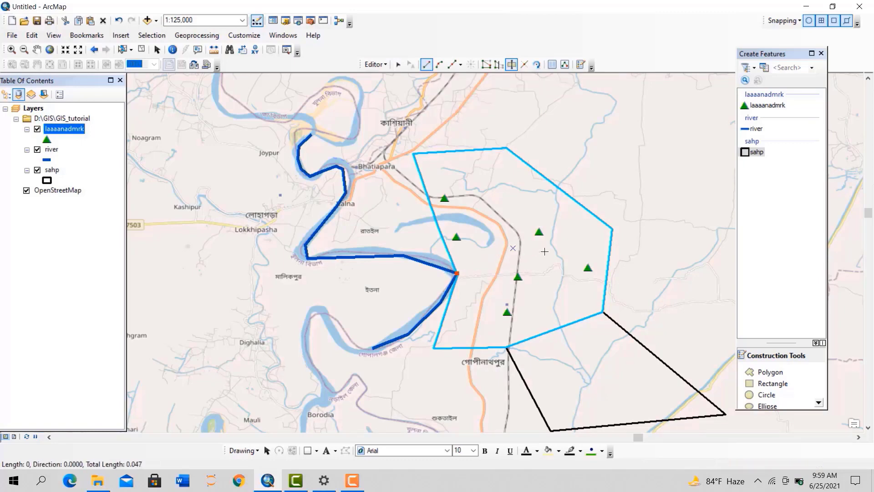
{"action": "left_click", "coordinate": [545, 252]}
{"action": "left_click", "coordinate": [565, 226]}
{"action": "double_click", "coordinate": [580, 173]}
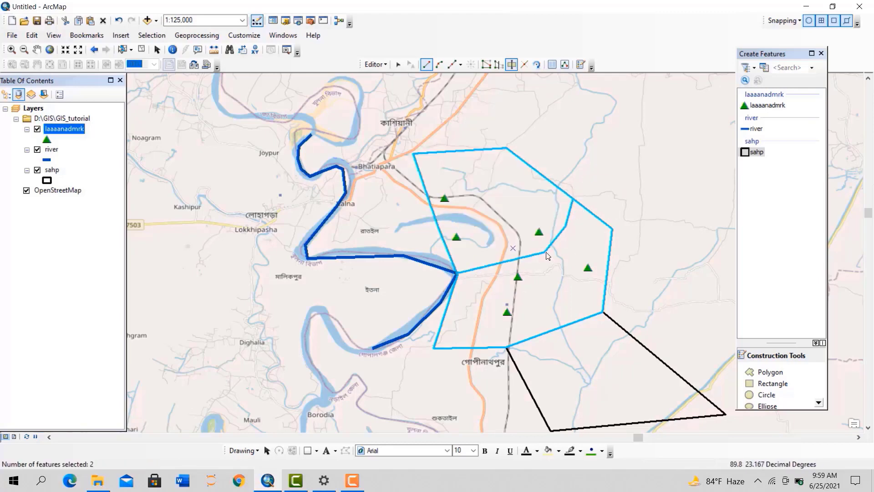
Check the two parts of the cut polygon by selecting each one, and view the northern part's attributes
{"action": "left_click", "coordinate": [398, 64]}
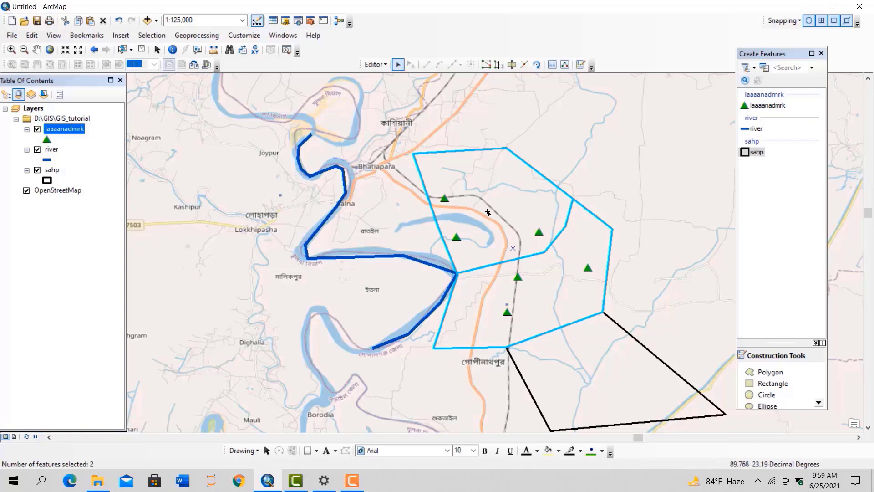
{"action": "left_click", "coordinate": [489, 211]}
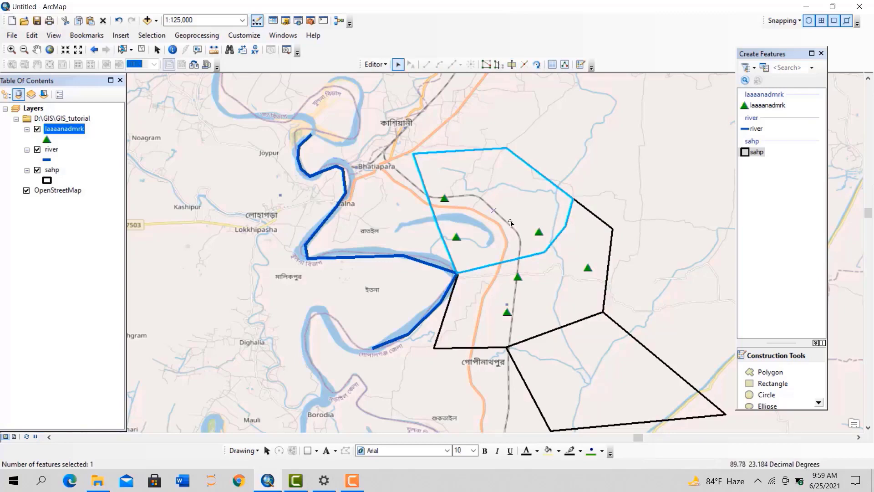
{"action": "right_click", "coordinate": [500, 187]}
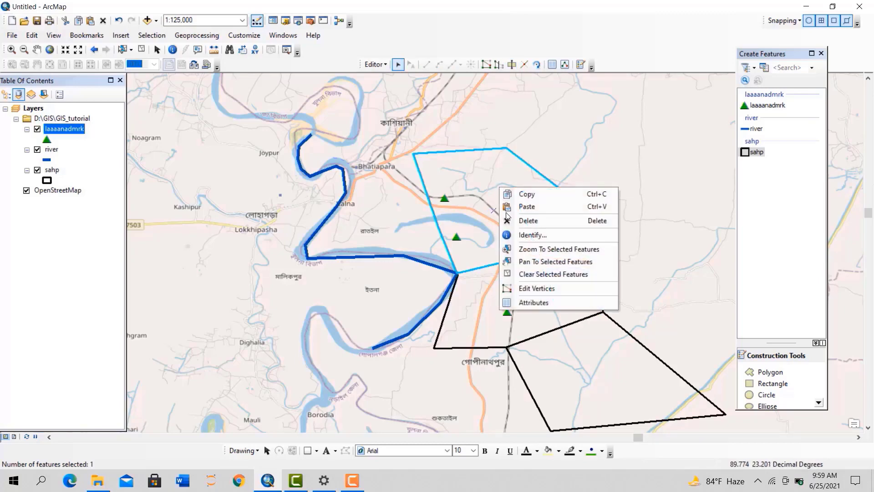
{"action": "left_click", "coordinate": [520, 303]}
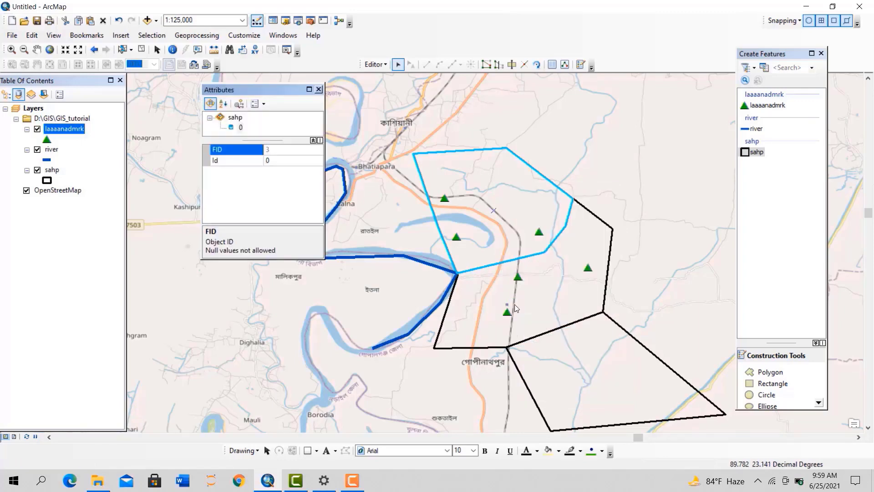
{"action": "left_click", "coordinate": [275, 161]}
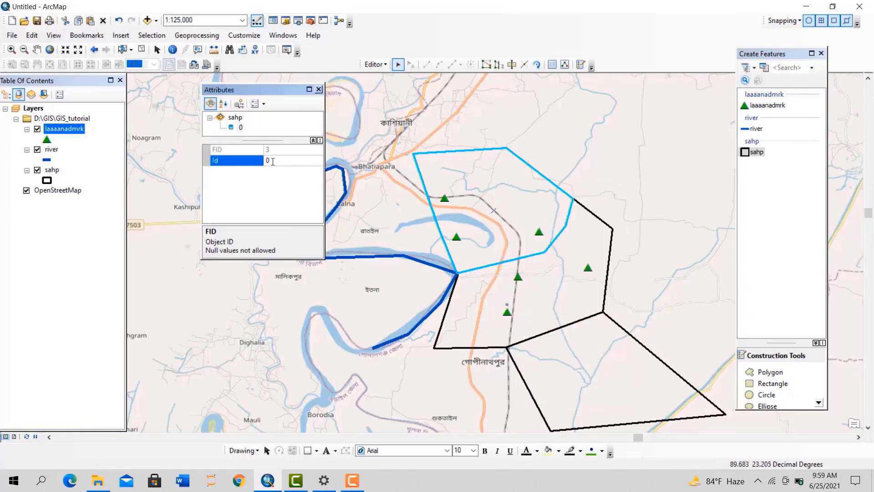
{"action": "left_click", "coordinate": [274, 150]}
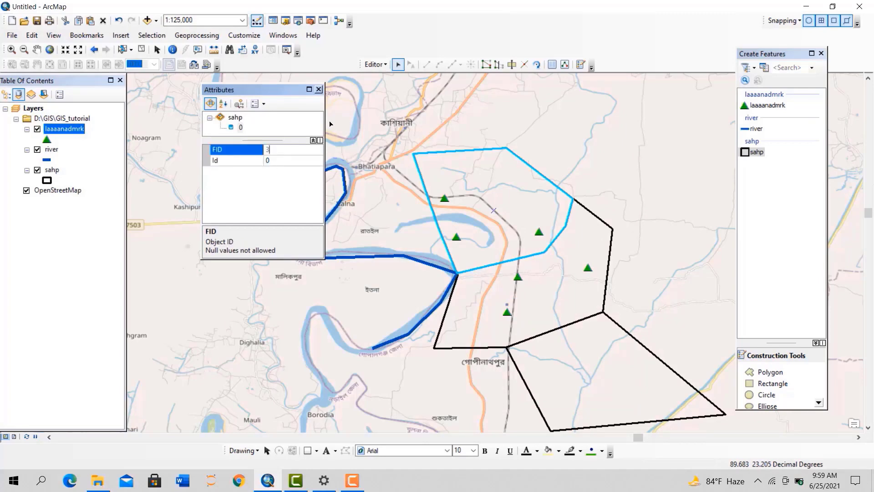
{"action": "left_click", "coordinate": [319, 89]}
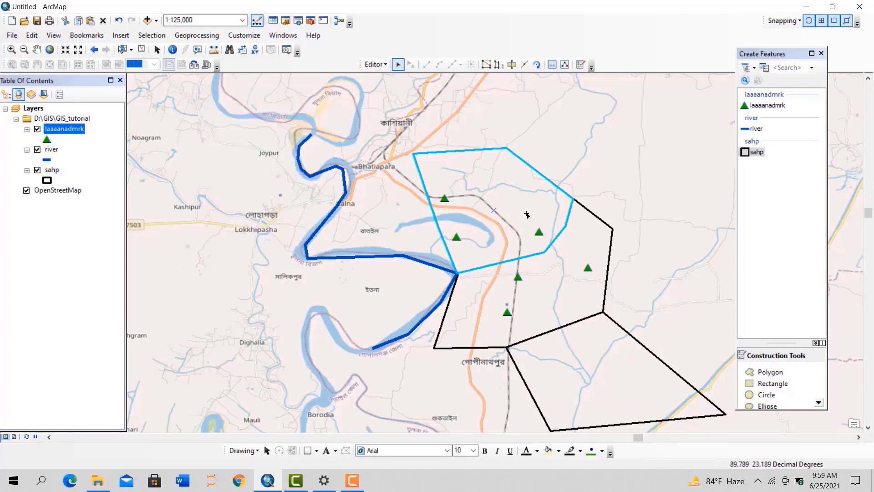
{"action": "left_click", "coordinate": [556, 285]}
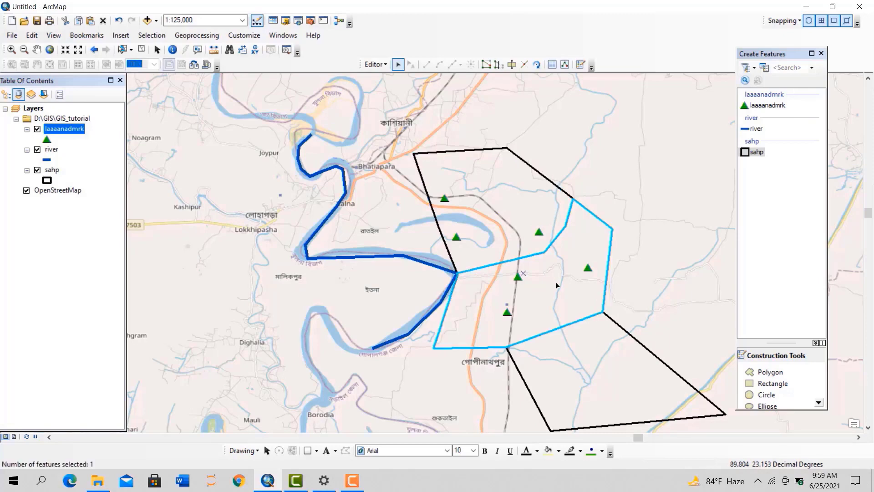
{"action": "left_click", "coordinate": [511, 220]}
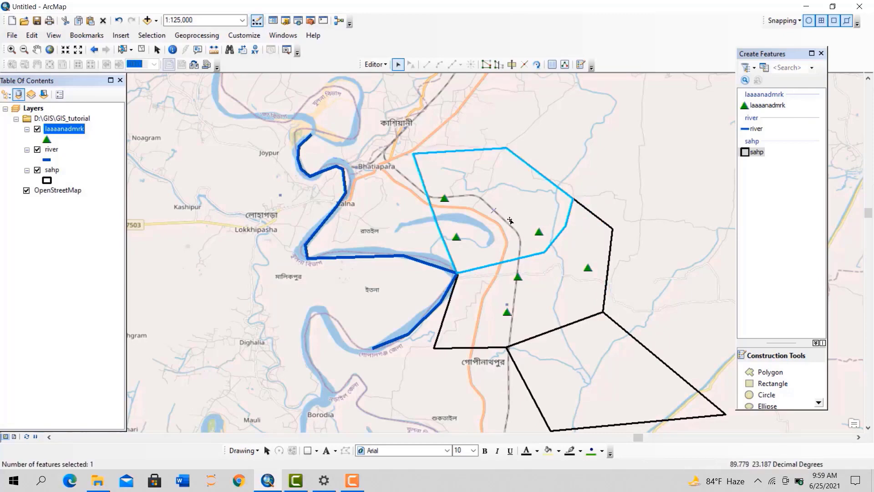
Draw a four-sided sahp polygon around Lokkhipasha, snapped to the northern part's northwest and southwest vertices
{"action": "left_click", "coordinate": [756, 152]}
{"action": "left_click", "coordinate": [456, 273]}
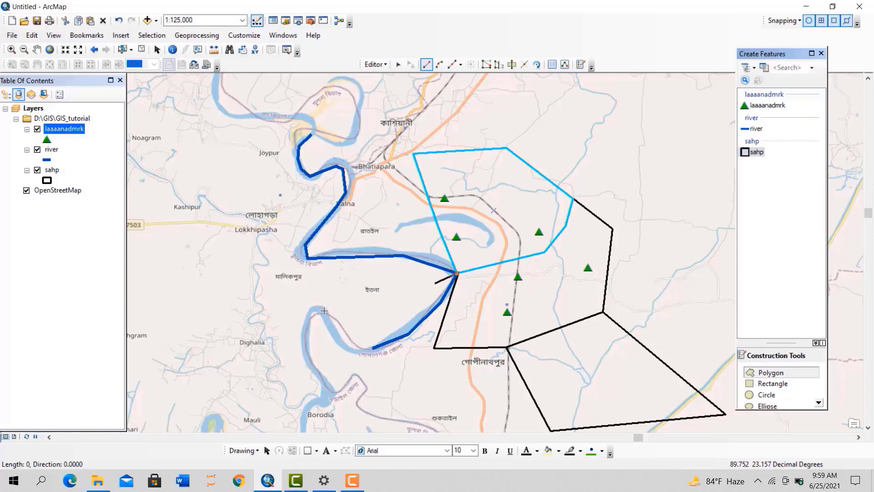
{"action": "left_click", "coordinate": [277, 303]}
{"action": "left_click", "coordinate": [218, 202]}
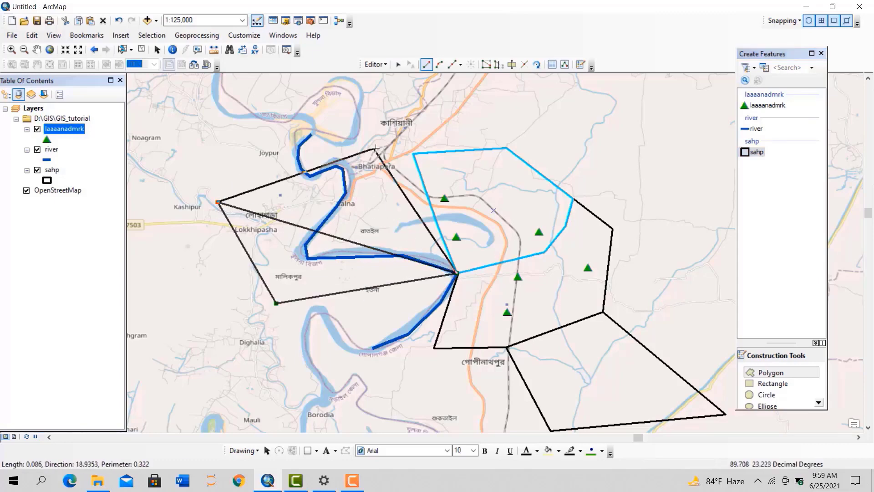
{"action": "double_click", "coordinate": [413, 154]}
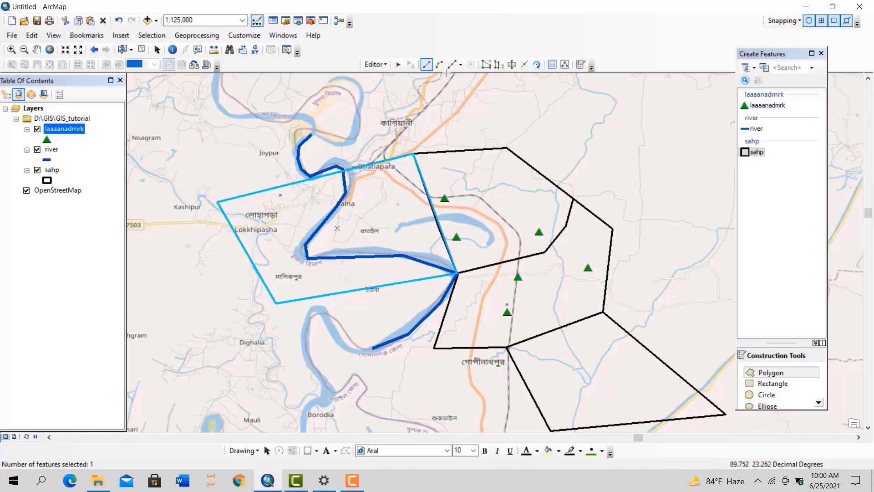
Cut the western sahp polygon along the river line with Trace, from its southeast vertex to its northern edge
{"action": "left_click", "coordinate": [398, 65]}
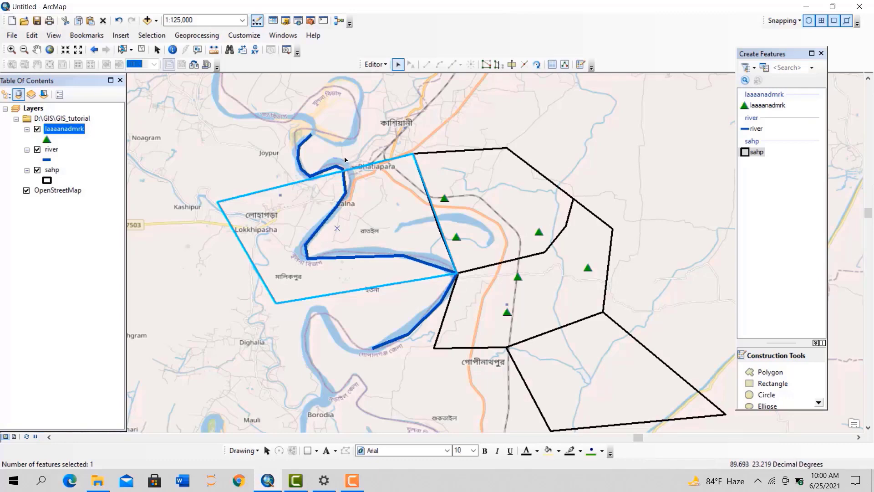
{"action": "left_click", "coordinate": [512, 66]}
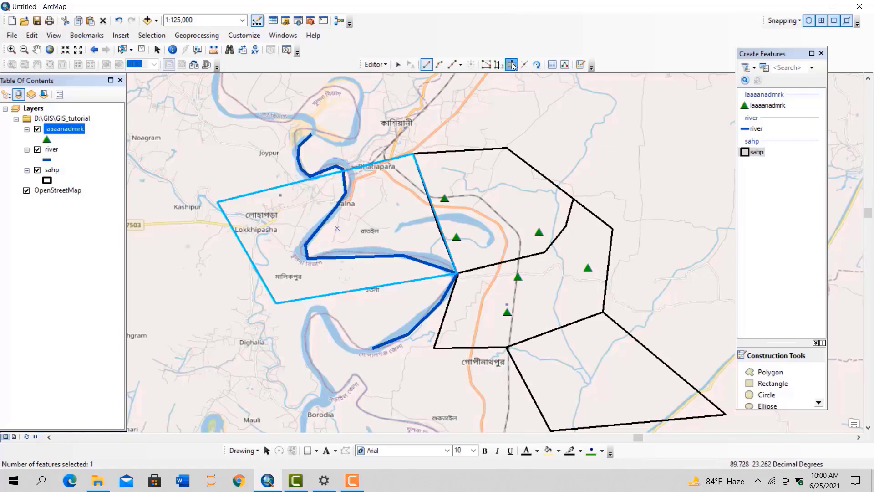
{"action": "left_click", "coordinate": [461, 66]}
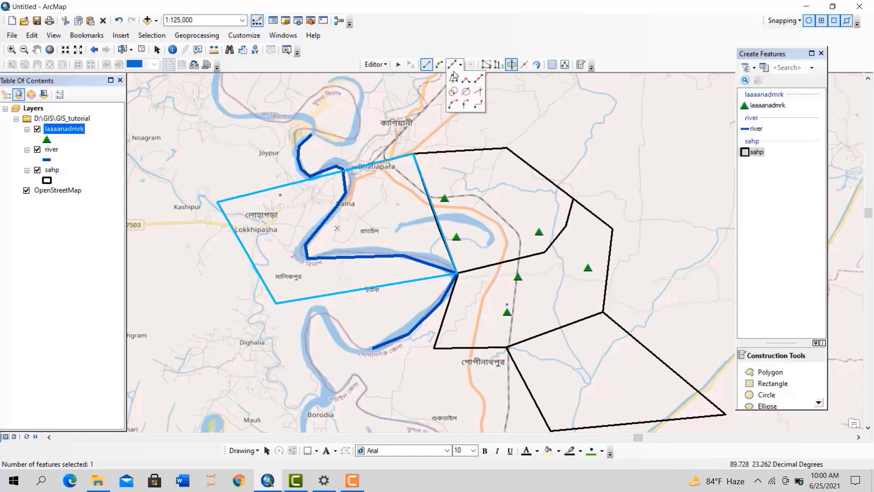
{"action": "left_click", "coordinate": [453, 77]}
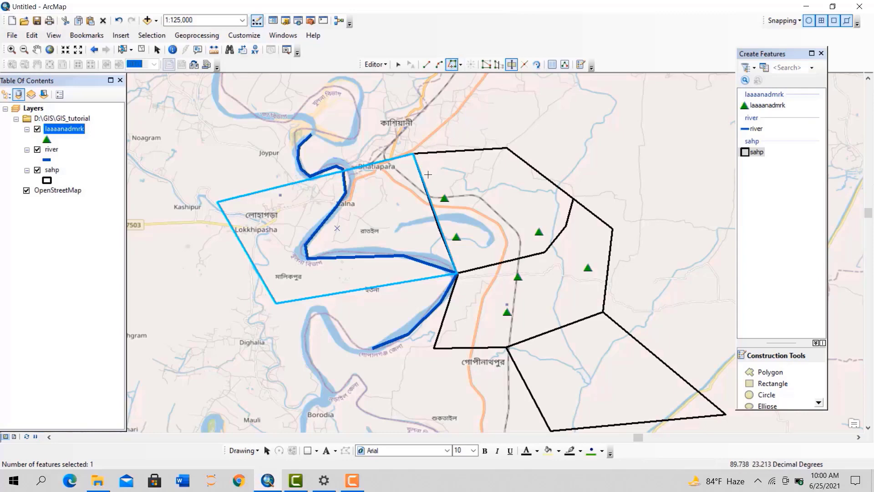
{"action": "left_click", "coordinate": [455, 274]}
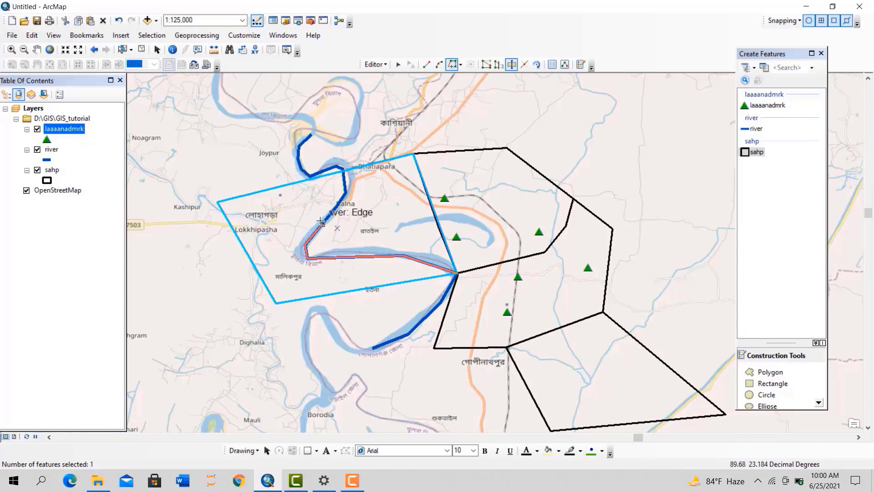
{"action": "double_click", "coordinate": [343, 167]}
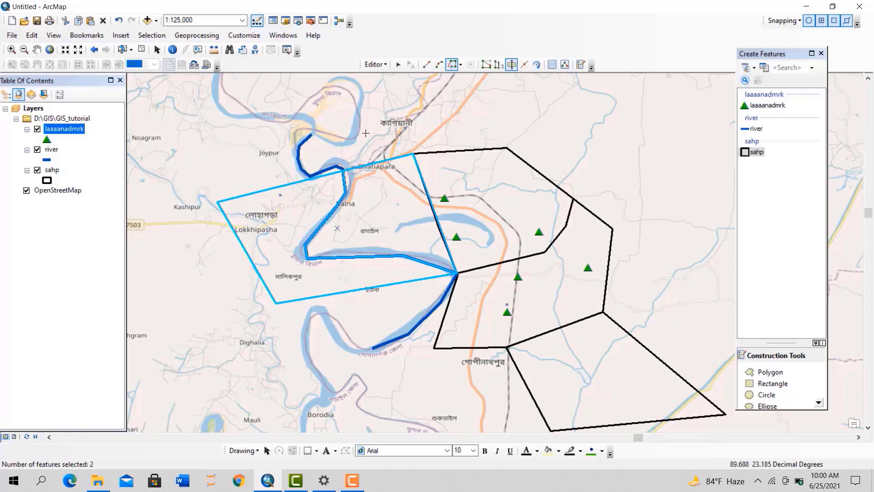
Check the cut results by selecting the parts on either side of the river and the two southern sahp polygons individually
{"action": "left_click", "coordinate": [398, 64]}
{"action": "left_click", "coordinate": [389, 184]}
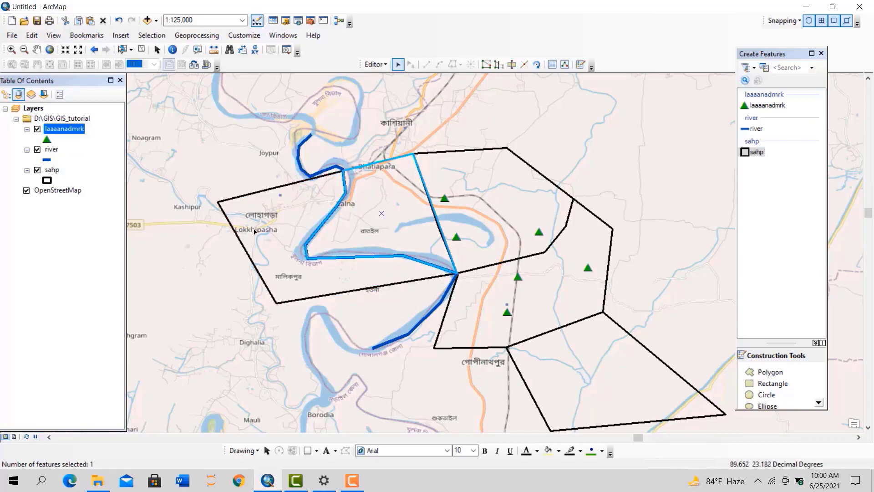
{"action": "left_click_drag", "start_coordinate": [501, 203], "coordinate": [347, 263]}
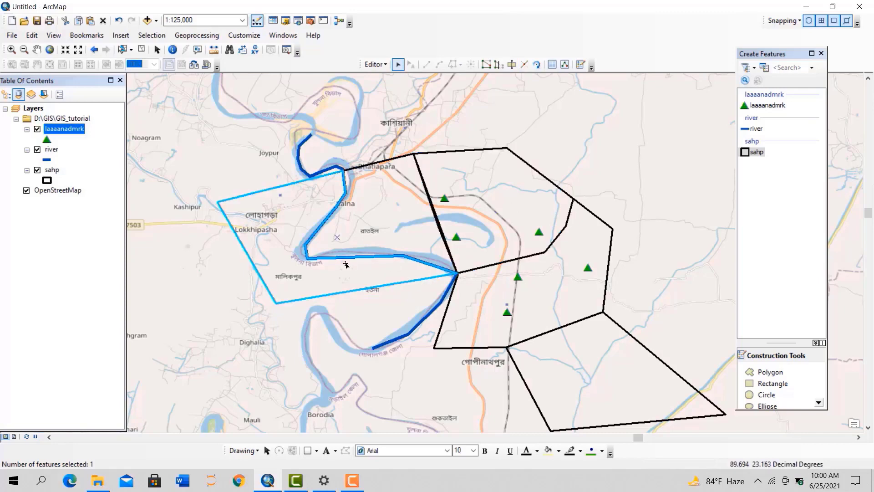
{"action": "left_click", "coordinate": [481, 287]}
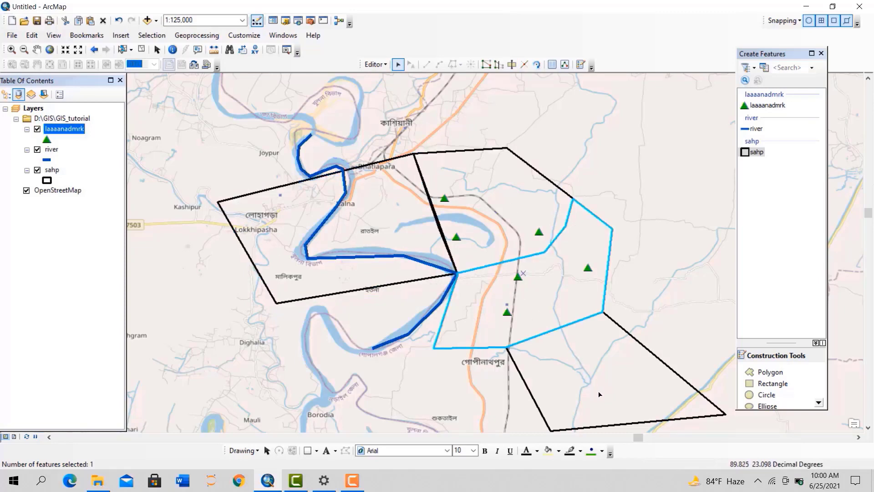
{"action": "left_click", "coordinate": [607, 380]}
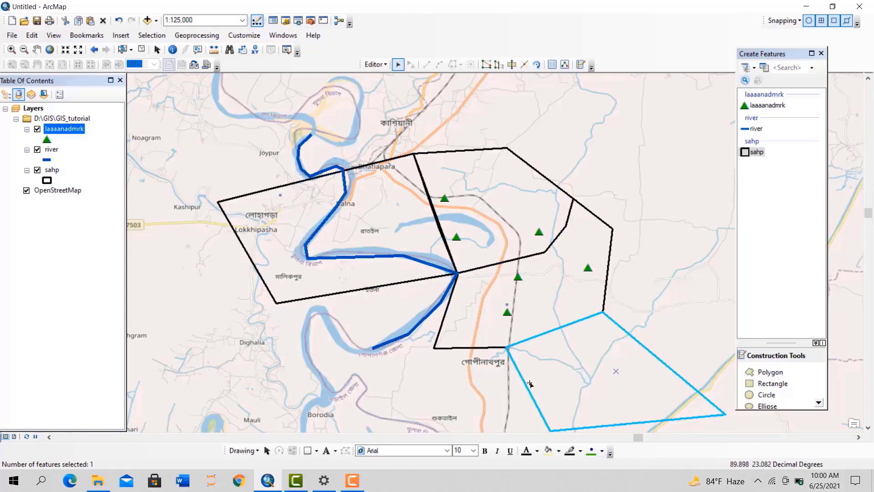
Review the general editing options, including the sticky move tolerance in pixels, and accept them
{"action": "left_click", "coordinate": [372, 64]}
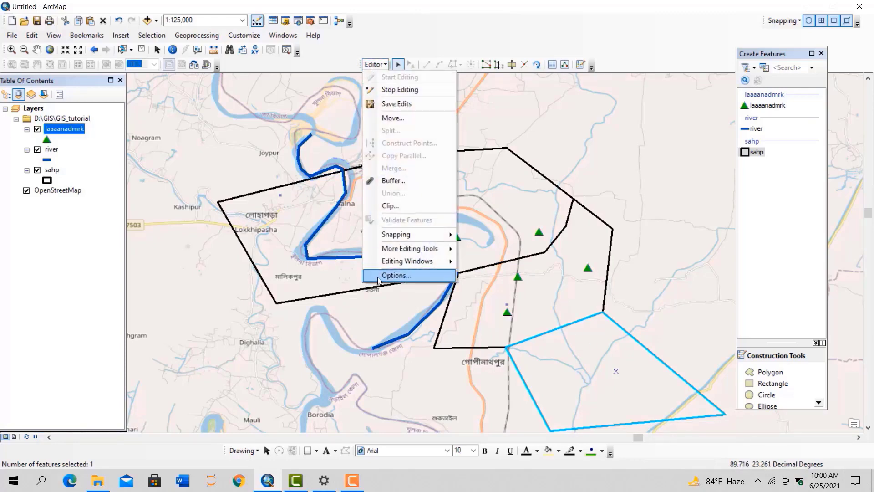
{"action": "left_click", "coordinate": [396, 275]}
{"action": "left_click", "coordinate": [344, 101]}
{"action": "left_click", "coordinate": [321, 101]}
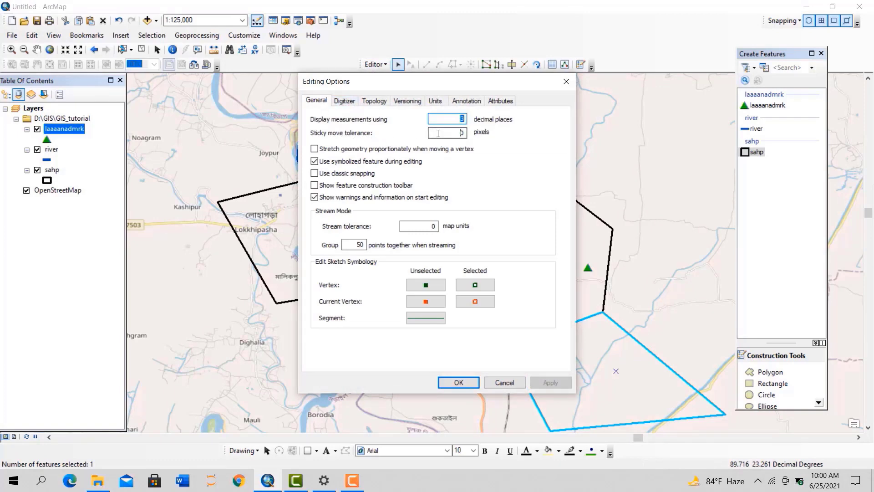
{"action": "left_click", "coordinate": [456, 133]}
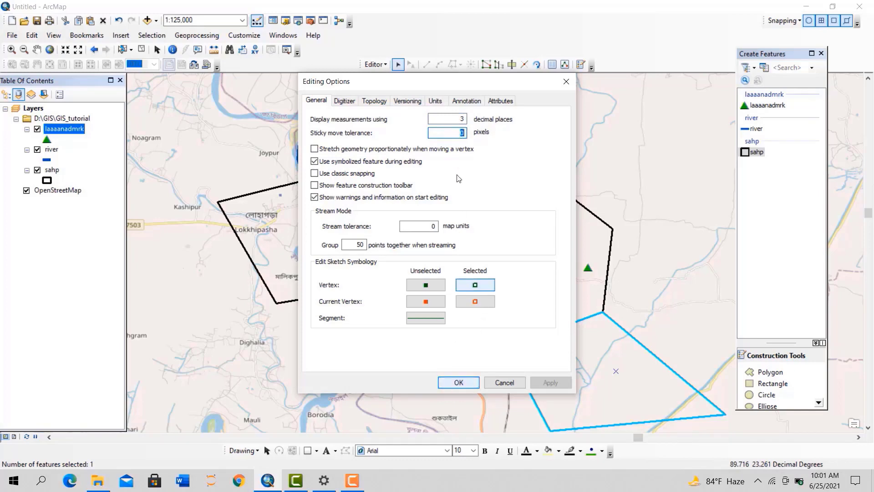
{"action": "left_click", "coordinate": [457, 382]}
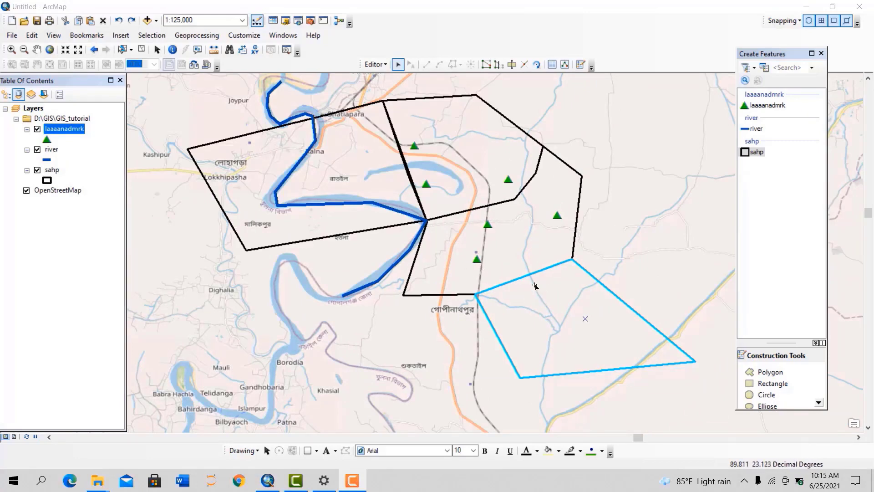
Try moving the southeastern sahp polygon slightly away from its neighbour and back, and undo the moves
{"action": "left_click", "coordinate": [556, 340]}
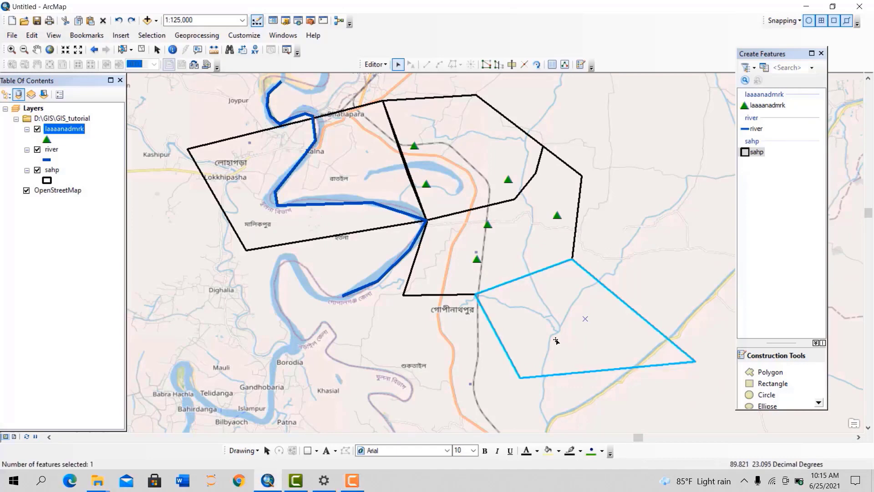
{"action": "left_click_drag", "start_coordinate": [546, 327], "coordinate": [544, 341]}
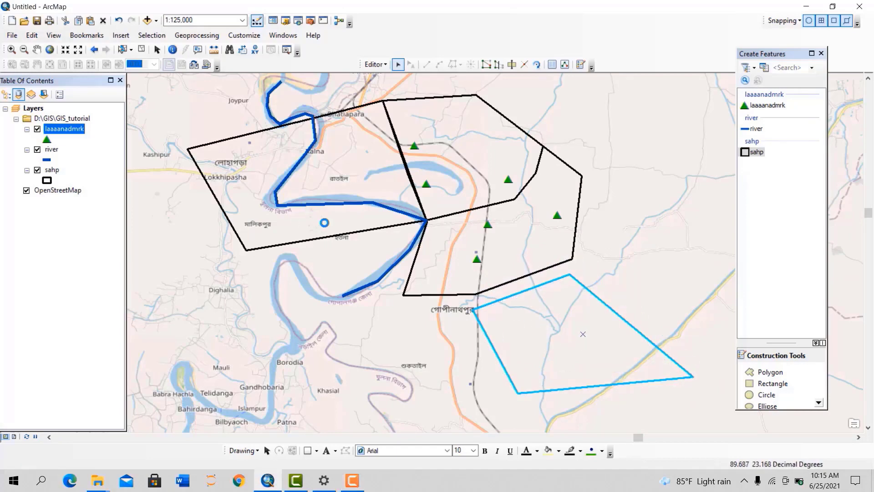
{"action": "left_click", "coordinate": [566, 344]}
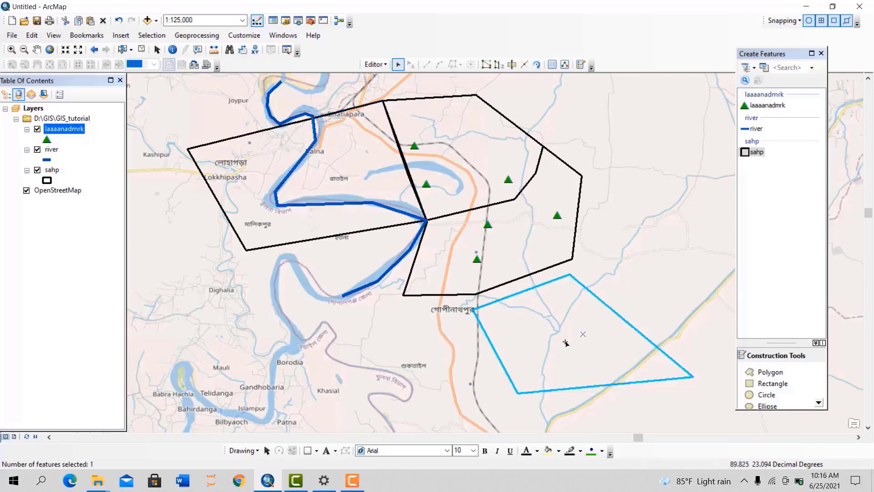
{"action": "left_click_drag", "start_coordinate": [560, 333], "coordinate": [560, 315]}
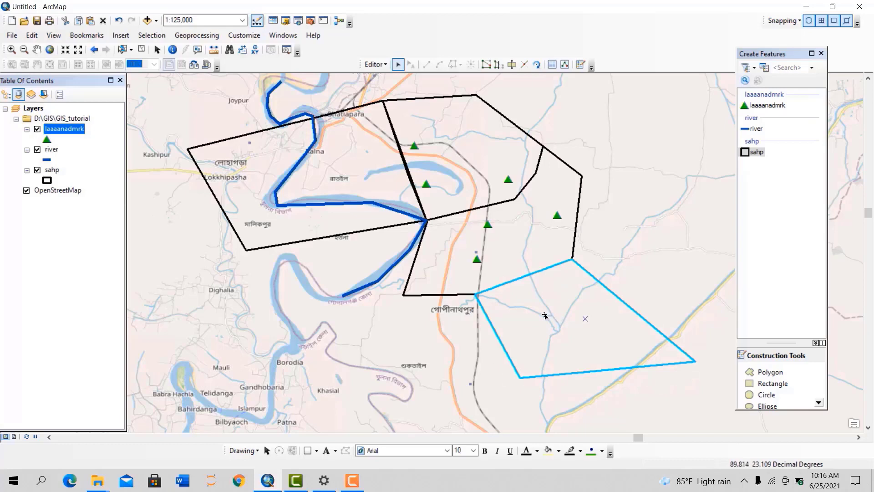
{"action": "left_click", "coordinate": [116, 21]}
{"action": "left_click", "coordinate": [117, 21]}
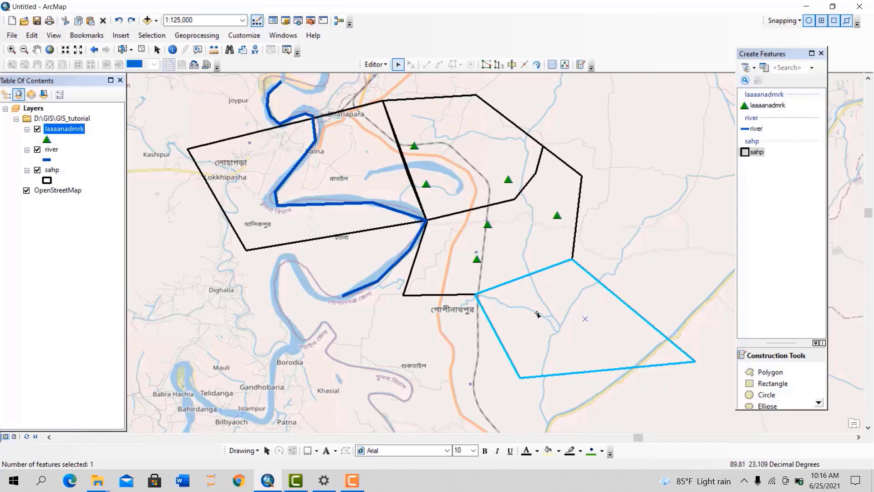
Move the southeastern sahp polygon southwest below Gopinathpur, and move the part west of the river southwest over Dighalia
{"action": "left_click_drag", "start_coordinate": [526, 327], "coordinate": [438, 375]}
{"action": "left_click_drag", "start_coordinate": [514, 229], "coordinate": [657, 166]}
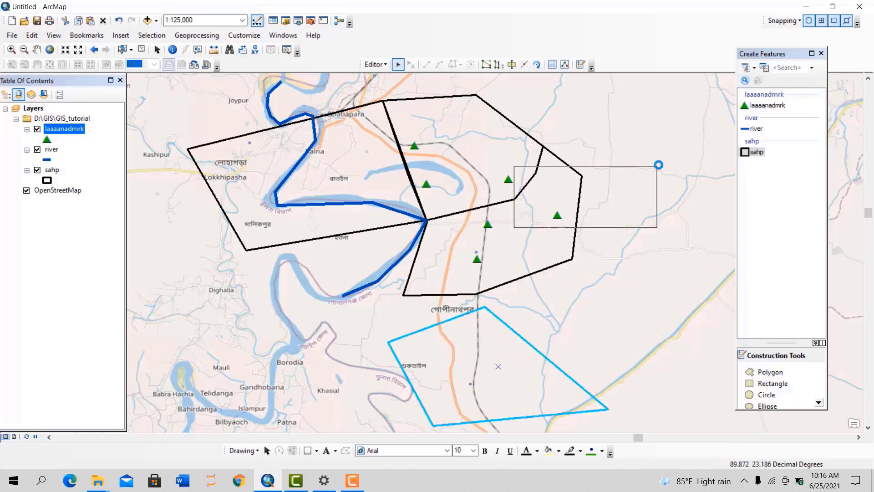
{"action": "left_click", "coordinate": [321, 199]}
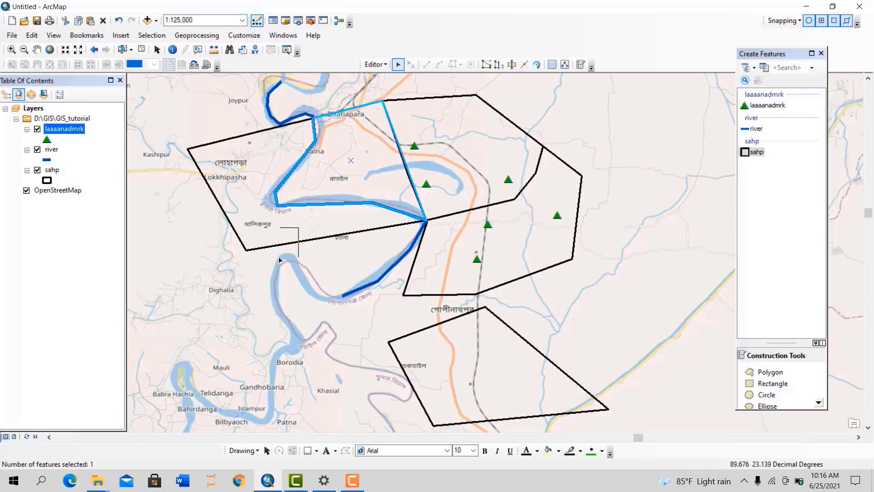
{"action": "left_click", "coordinate": [278, 237]}
{"action": "left_click_drag", "start_coordinate": [270, 218], "coordinate": [176, 330]}
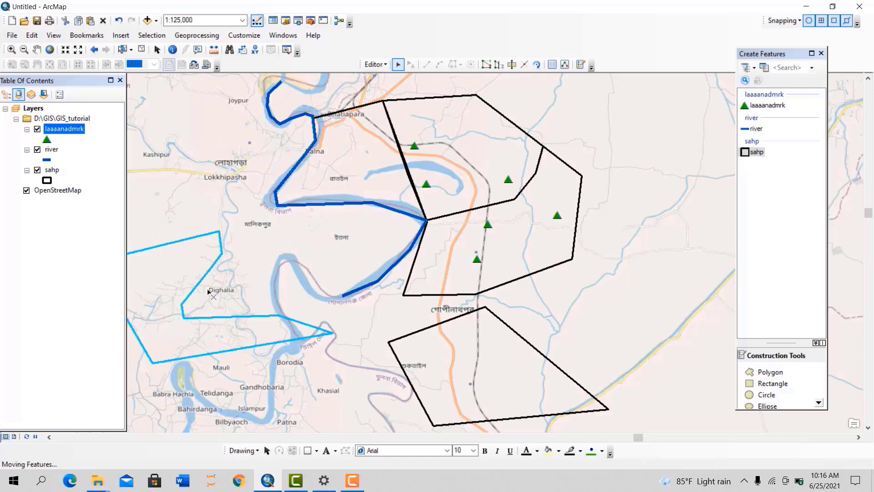
Move the sahp part east of the river far northwest, near the R720 road label
{"action": "left_click", "coordinate": [392, 167]}
{"action": "left_click_drag", "start_coordinate": [729, 114], "coordinate": [767, 105]}
{"action": "scroll", "coordinate": [479, 220], "scroll_direction": "down", "scroll_amount": 3}
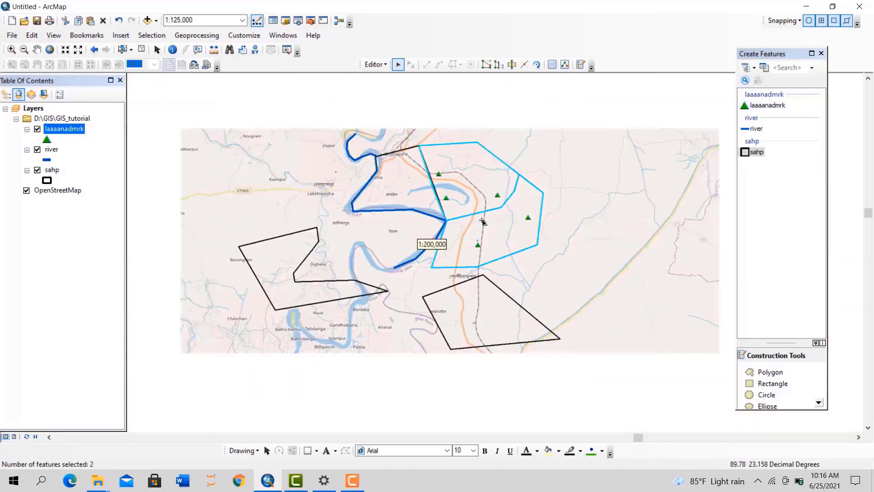
{"action": "key", "text": "ctrl+z"}
{"action": "key", "text": "ctrl+z"}
{"action": "left_click", "coordinate": [406, 196]}
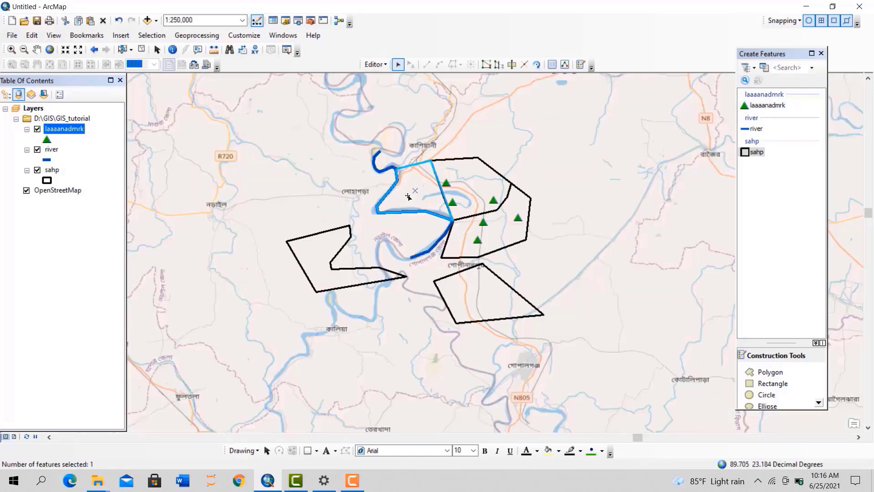
{"action": "left_click_drag", "start_coordinate": [407, 196], "coordinate": [199, 135]}
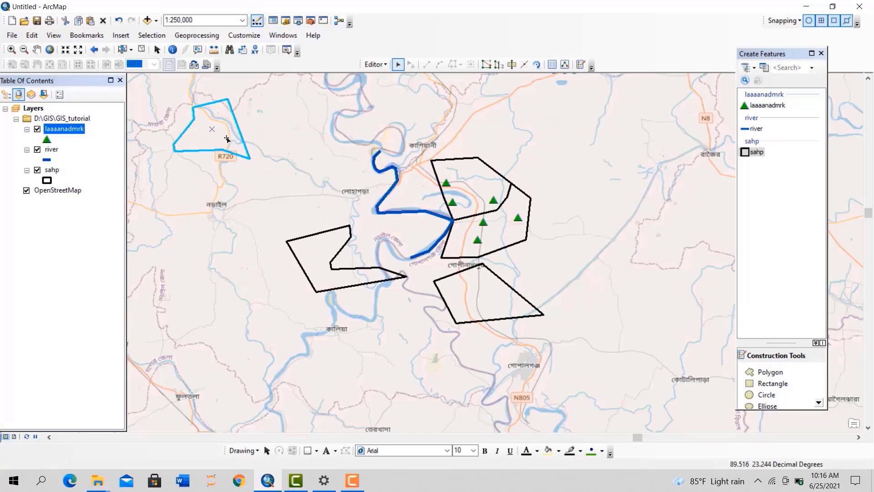
Undo the polygon moves and redo the western polygon's cut along the river
{"action": "left_click", "coordinate": [119, 21]}
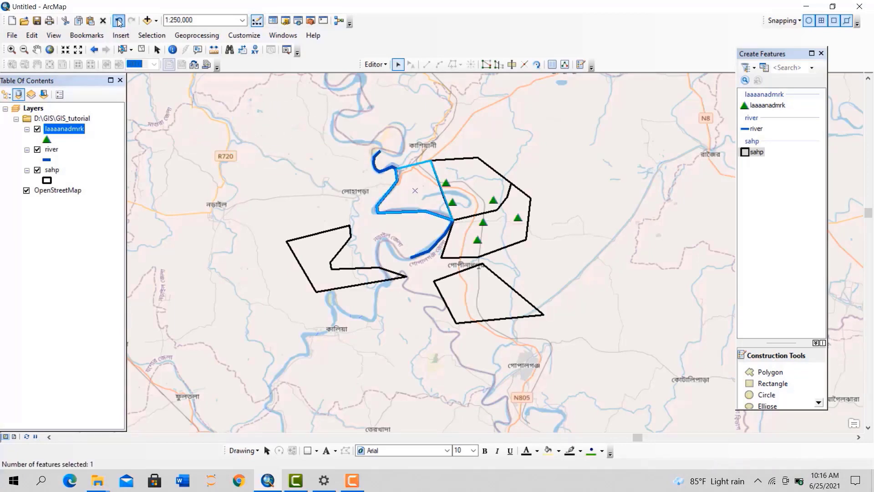
{"action": "left_click", "coordinate": [119, 20]}
{"action": "left_click", "coordinate": [119, 21]}
{"action": "left_click", "coordinate": [119, 20]}
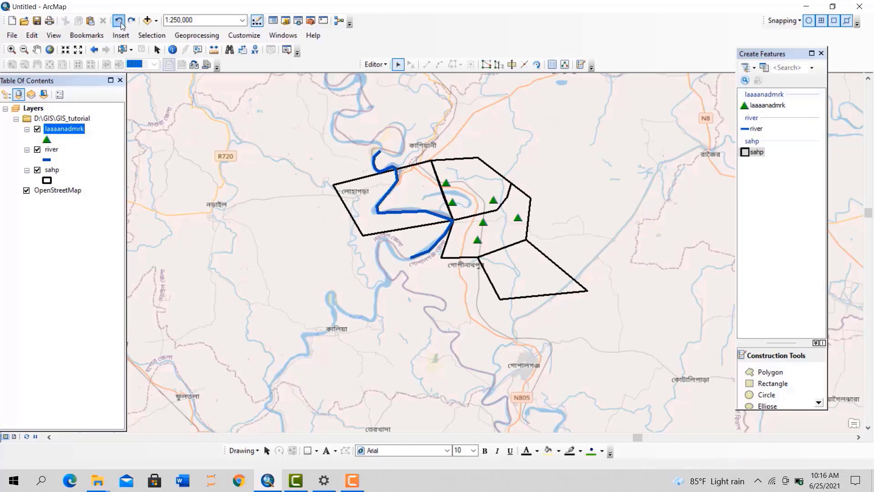
{"action": "left_click", "coordinate": [362, 195]}
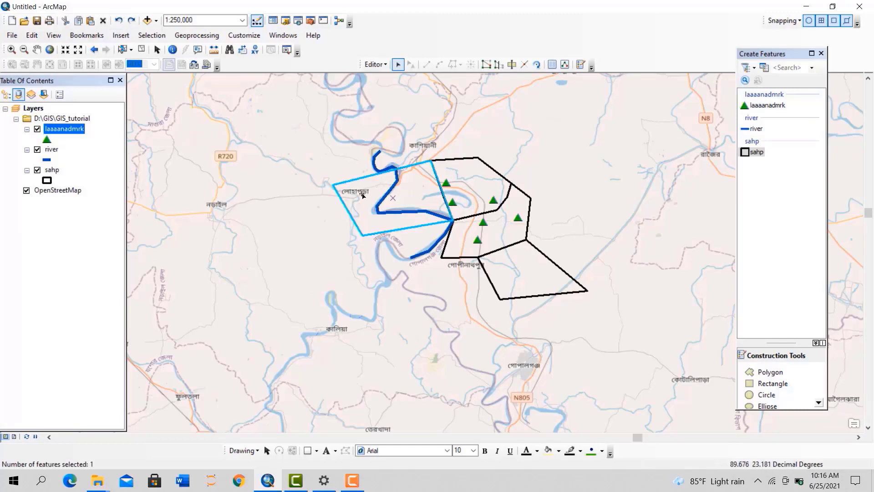
{"action": "key", "text": "ctrl+y"}
{"action": "left_click_drag", "start_coordinate": [416, 190], "coordinate": [432, 341]}
{"action": "left_click", "coordinate": [432, 340]}
{"action": "scroll", "coordinate": [432, 341], "scroll_direction": "up", "scroll_amount": 2}
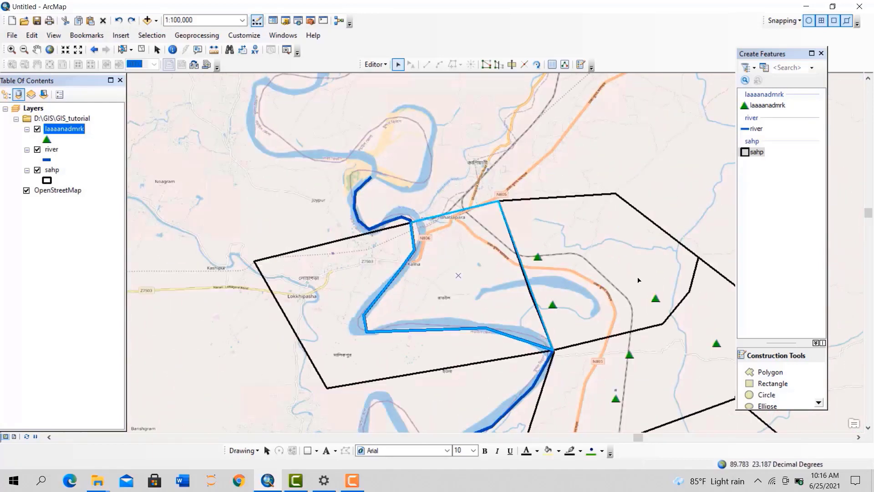
Select the northern sahp polygon, and practise adding the two western parts to the selection and removing them
{"action": "left_click", "coordinate": [605, 276]}
{"action": "left_click", "coordinate": [492, 283]}
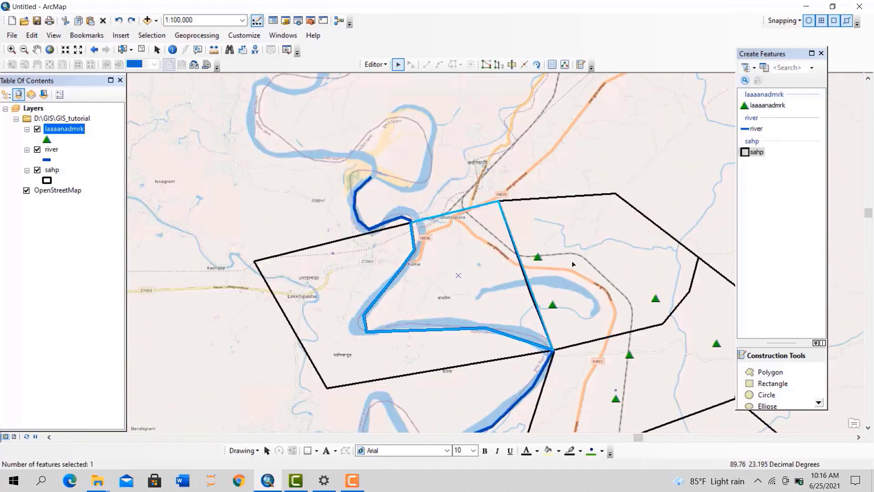
{"action": "left_click", "coordinate": [584, 270]}
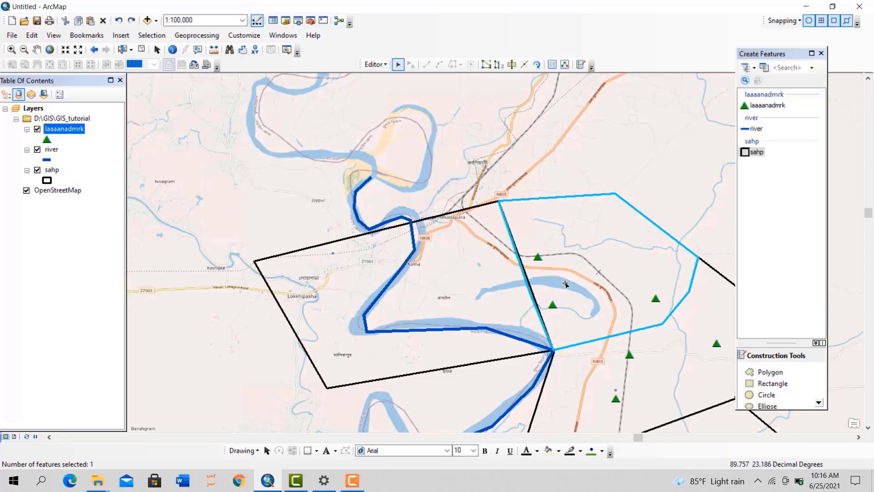
{"action": "left_click", "coordinate": [448, 277], "text": "shift"}
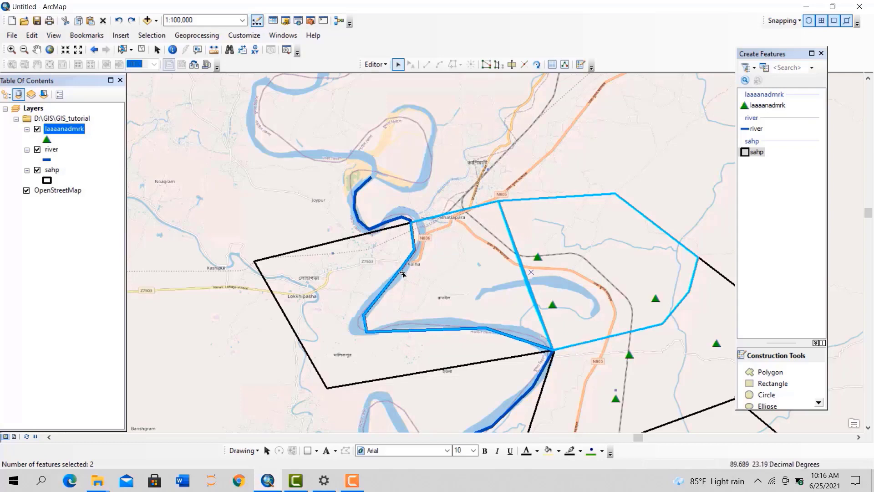
{"action": "left_click", "coordinate": [335, 279], "text": "shift"}
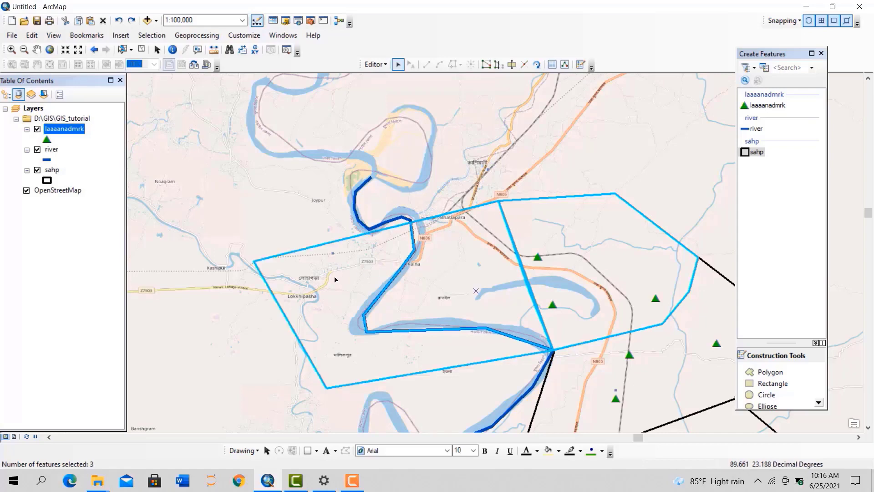
{"action": "left_click", "coordinate": [383, 287], "text": "shift"}
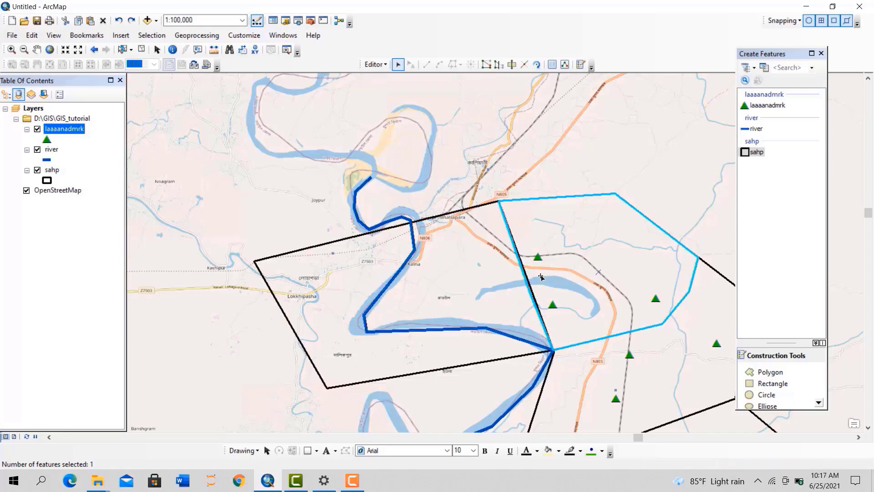
Merge the northern sahp polygon with the adjoining part east of the river into one feature
{"action": "left_click", "coordinate": [468, 290], "text": "shift"}
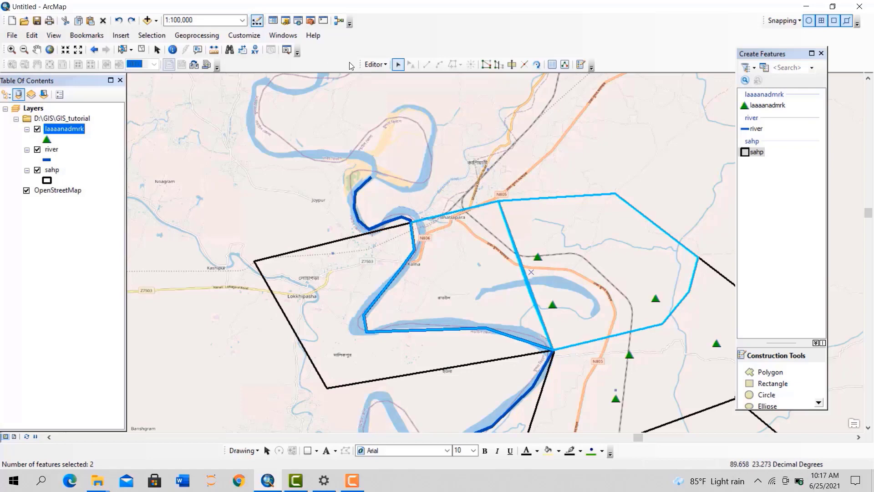
{"action": "left_click", "coordinate": [373, 65]}
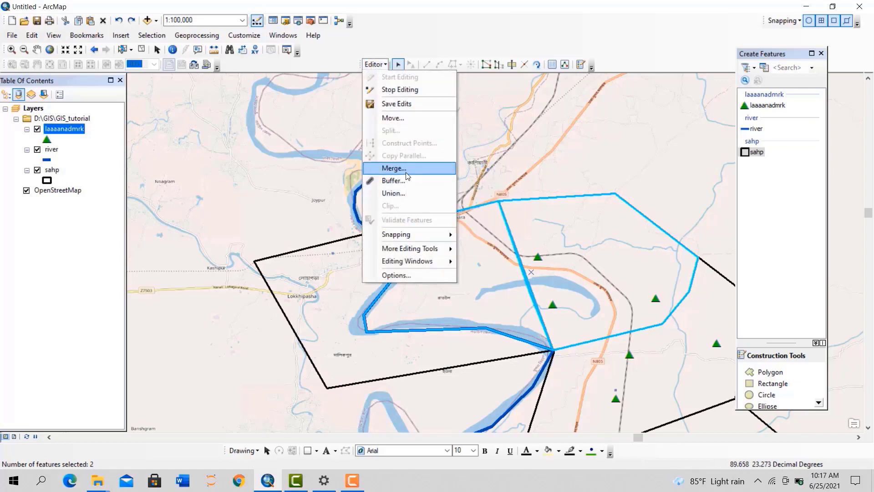
{"action": "left_click", "coordinate": [394, 168]}
{"action": "left_click_drag", "start_coordinate": [408, 181], "coordinate": [206, 91]}
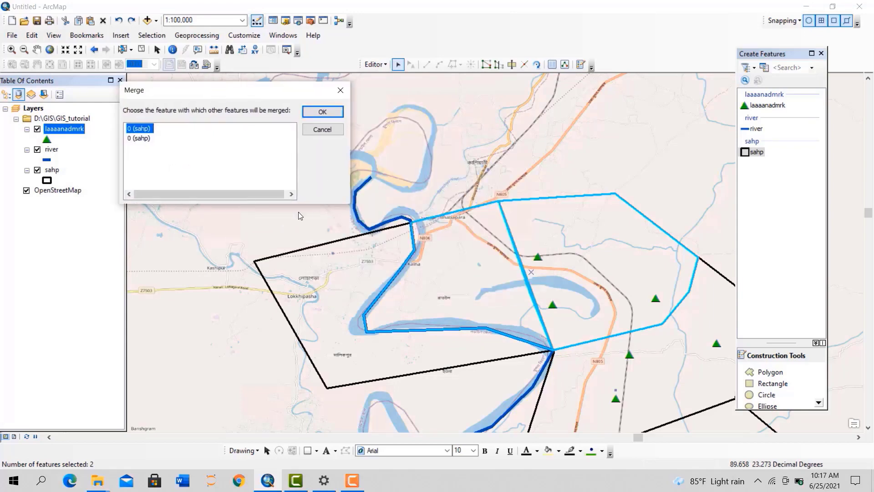
{"action": "left_click", "coordinate": [142, 139]}
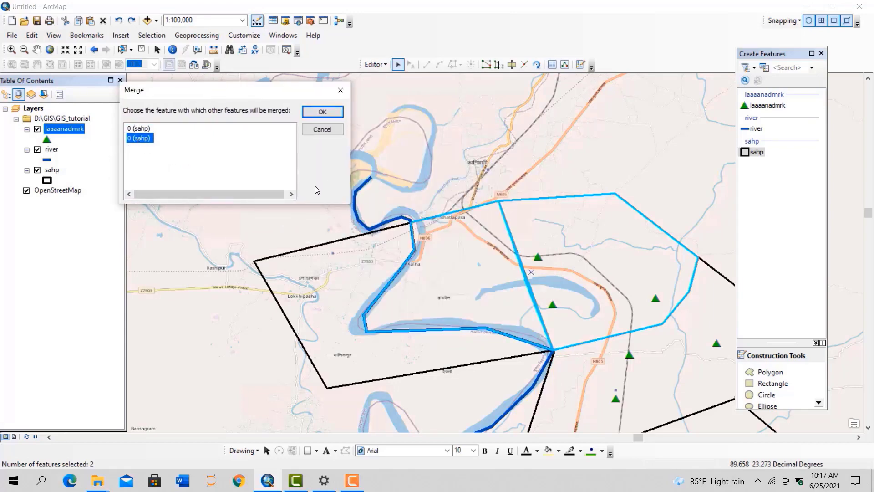
{"action": "left_click", "coordinate": [130, 127]}
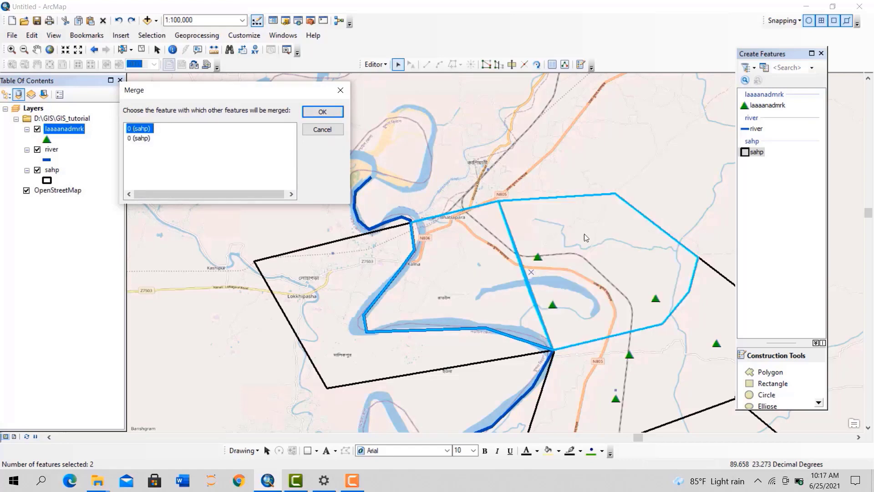
{"action": "left_click", "coordinate": [136, 128]}
{"action": "left_click", "coordinate": [142, 132]}
{"action": "key", "text": "Return"}
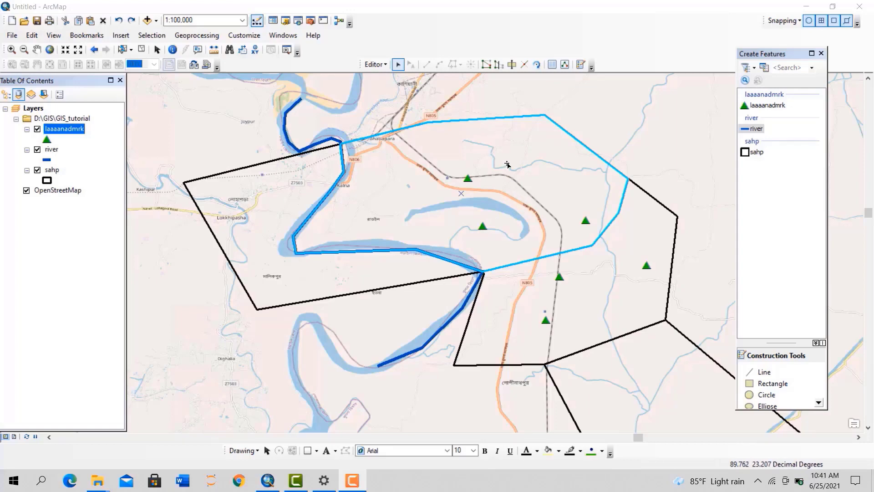
Move the merged northern sahp polygon southwest across the river, and undo the move
{"action": "left_click_drag", "start_coordinate": [540, 170], "coordinate": [478, 226]}
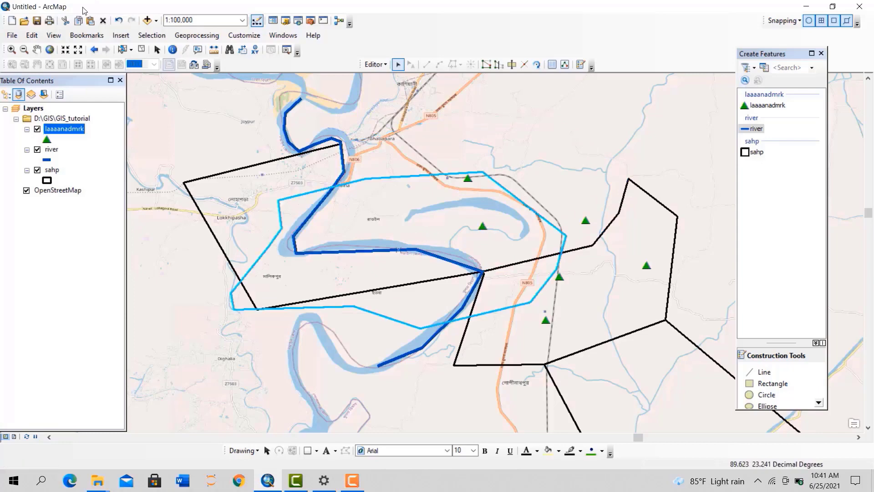
{"action": "left_click", "coordinate": [119, 21]}
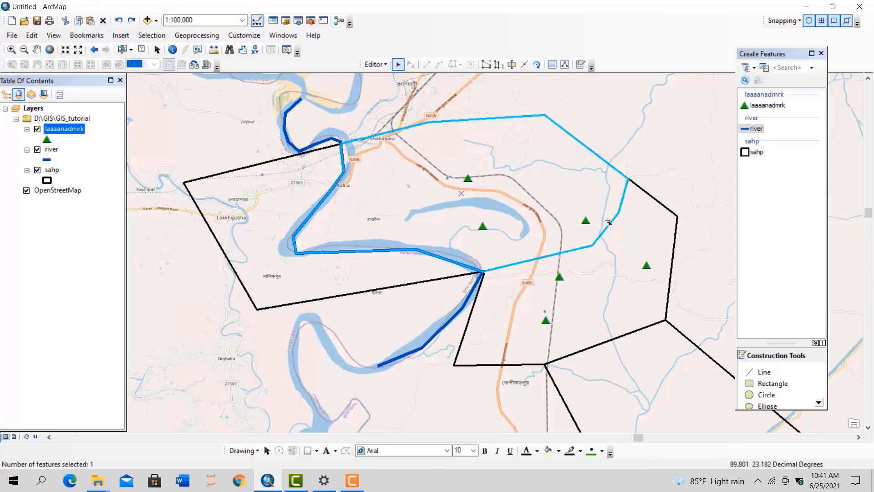
Set the editing option for sticky move tolerance to 999 pixels and apply it
{"action": "left_click", "coordinate": [375, 65]}
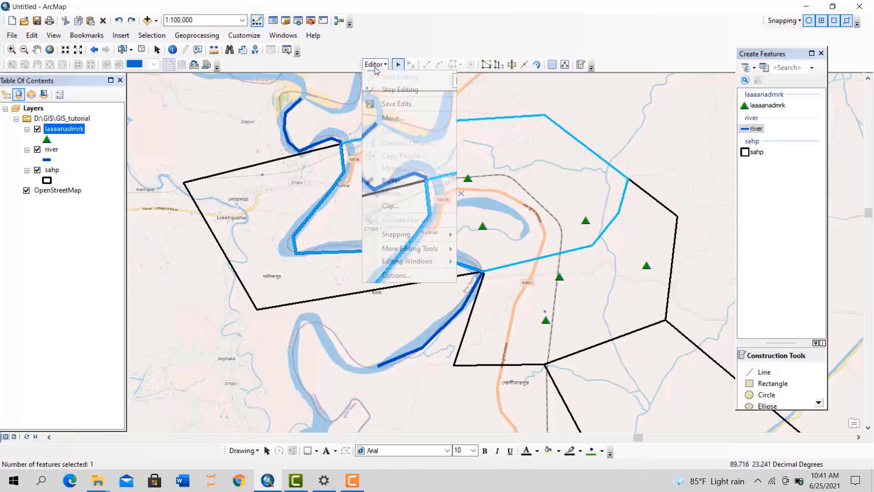
{"action": "left_click", "coordinate": [390, 275]}
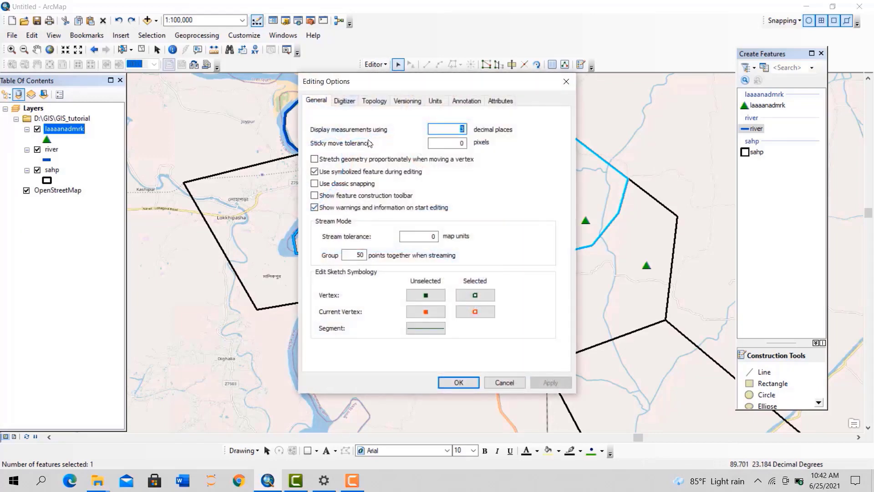
{"action": "key", "text": "Tab"}
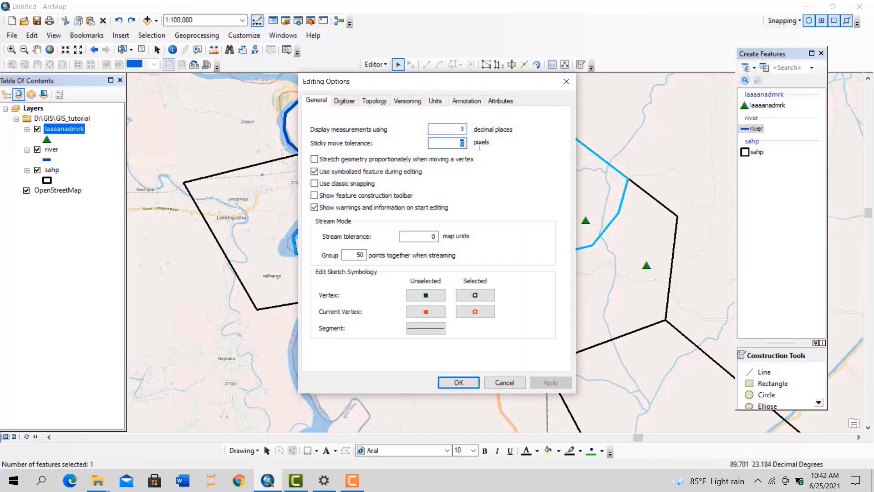
{"action": "type", "text": "999"}
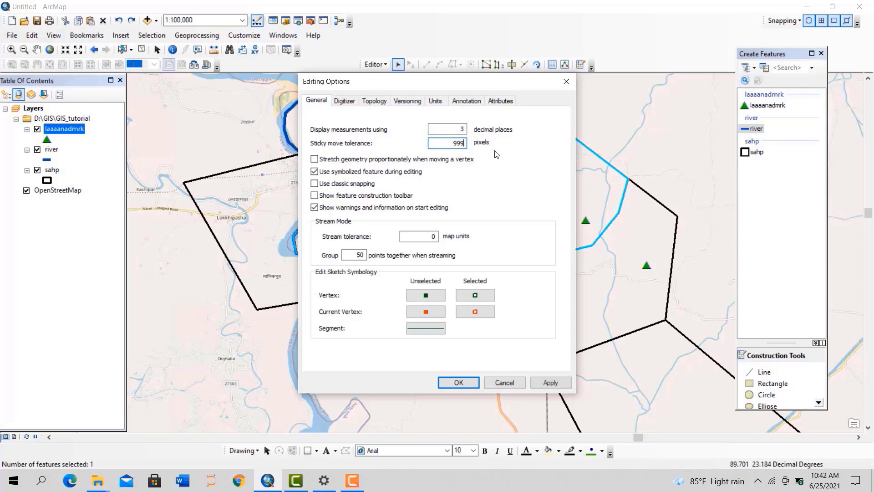
{"action": "left_click", "coordinate": [550, 382]}
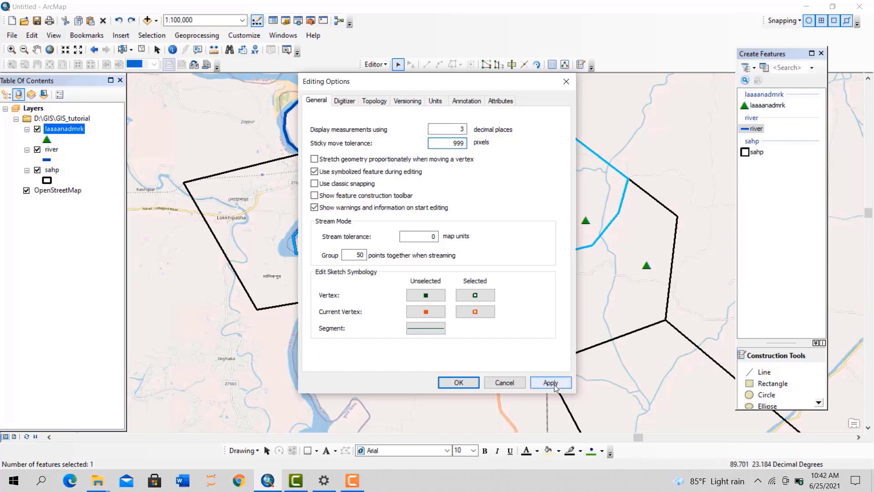
{"action": "left_click", "coordinate": [460, 383]}
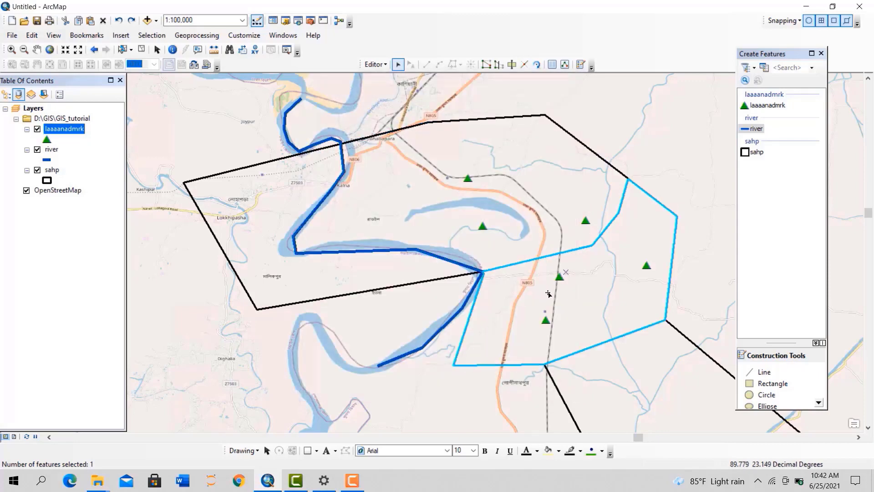
Select the adjoining sahp polygons on both sides of the river in turn to examine their shared boundaries
{"action": "left_click", "coordinate": [524, 208]}
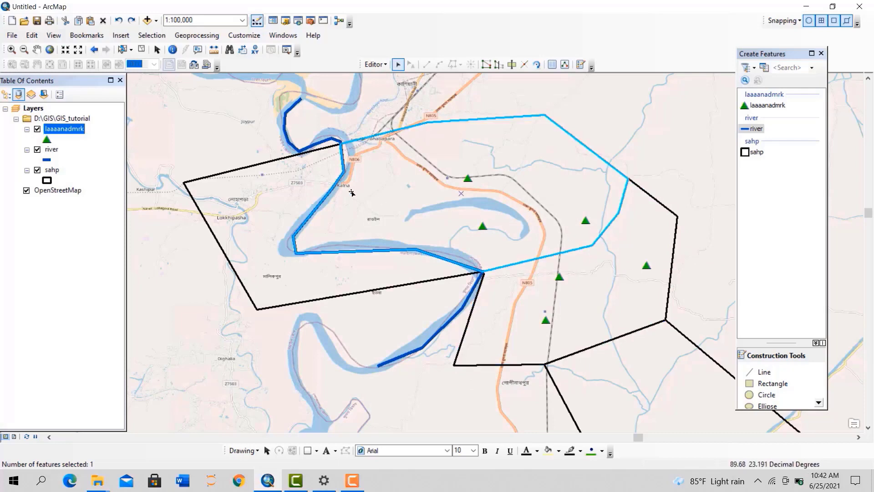
{"action": "left_click", "coordinate": [247, 211]}
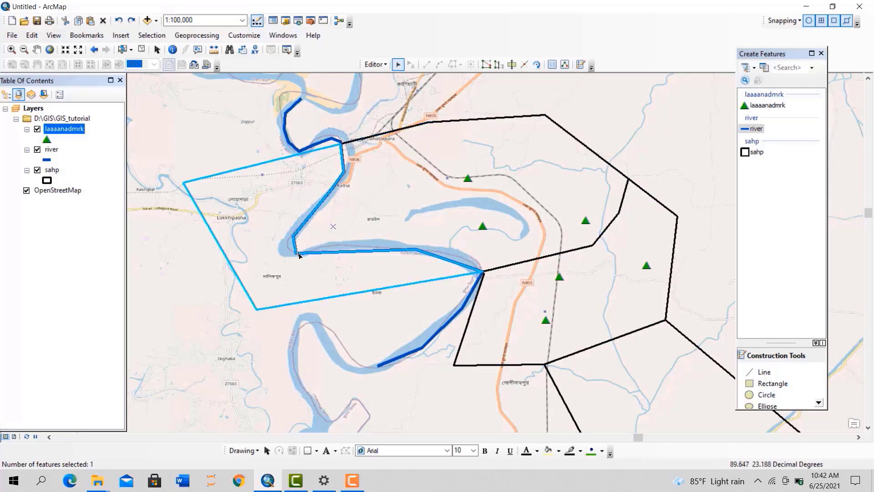
{"action": "left_click", "coordinate": [443, 203]}
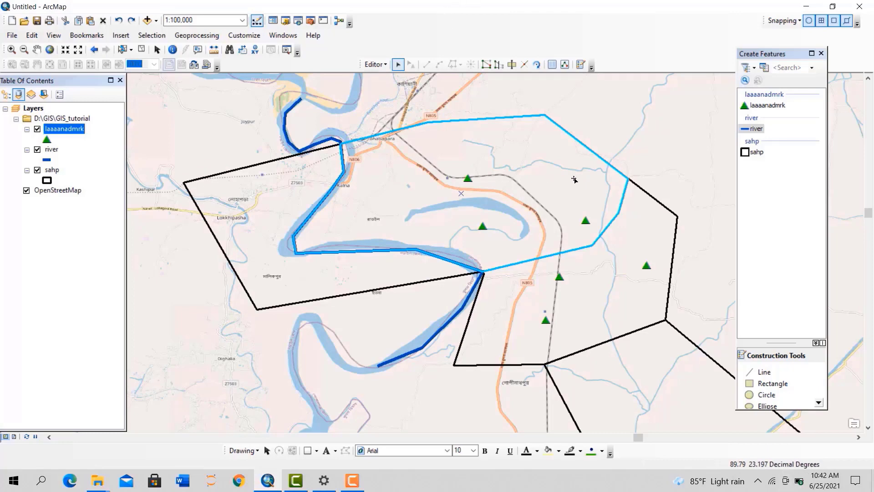
Start a new river line just outside the sahp polygon's northeastern boundary and trace the stream inward through its first bends
{"action": "scroll", "coordinate": [575, 158], "scroll_direction": "down", "scroll_amount": 2}
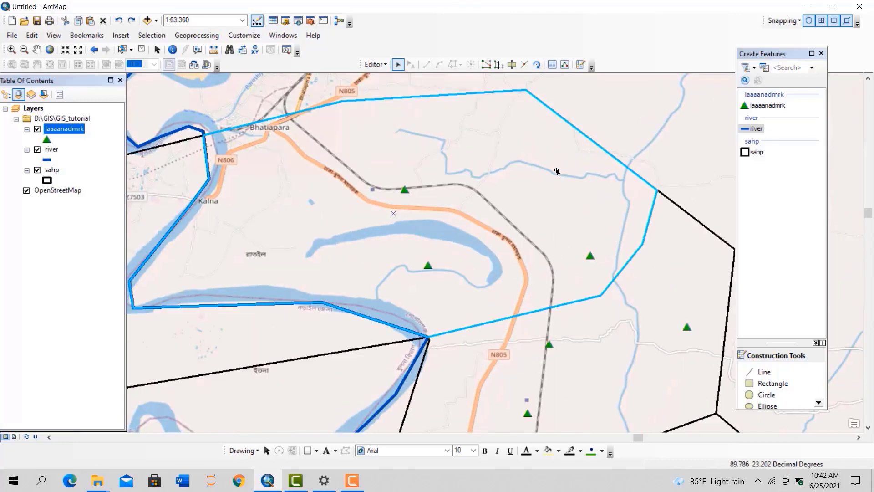
{"action": "left_click_drag", "start_coordinate": [549, 173], "coordinate": [490, 183]}
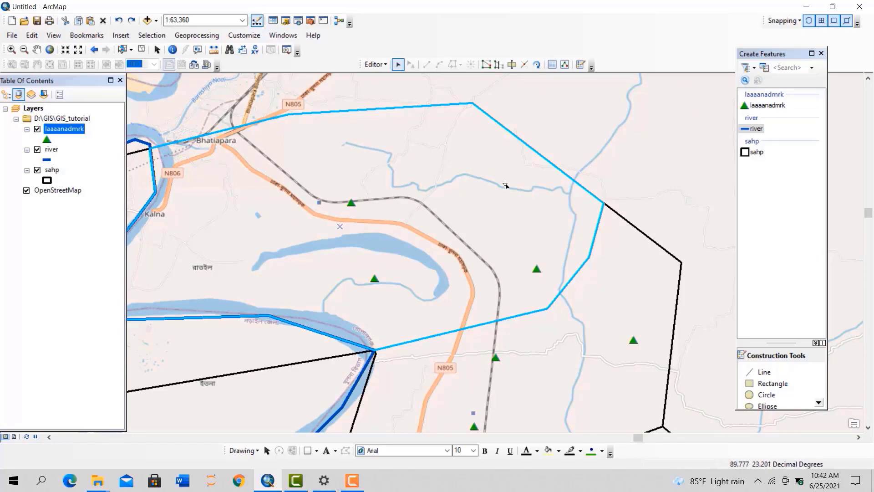
{"action": "left_click", "coordinate": [755, 129]}
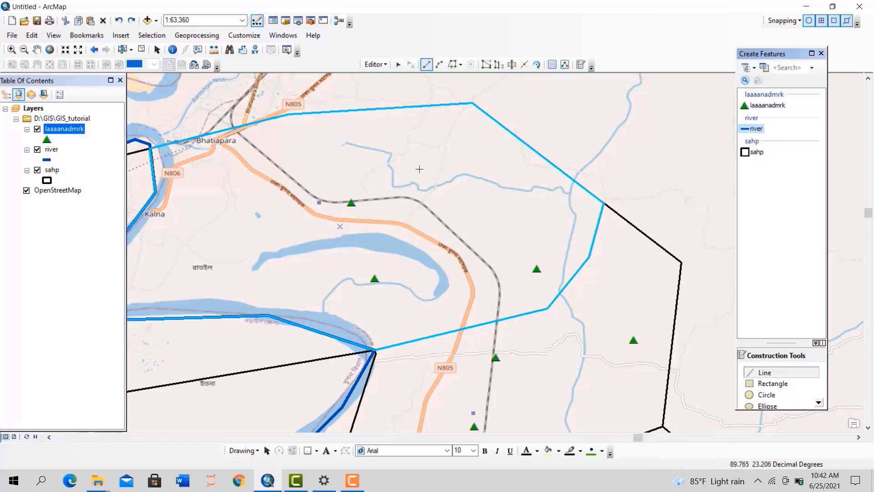
{"action": "scroll", "coordinate": [581, 171], "scroll_direction": "up", "scroll_amount": 5}
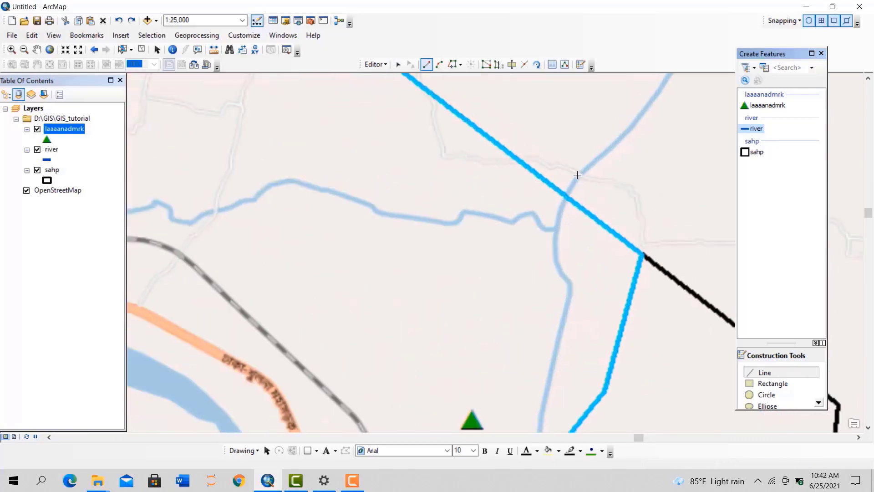
{"action": "left_click", "coordinate": [558, 212]}
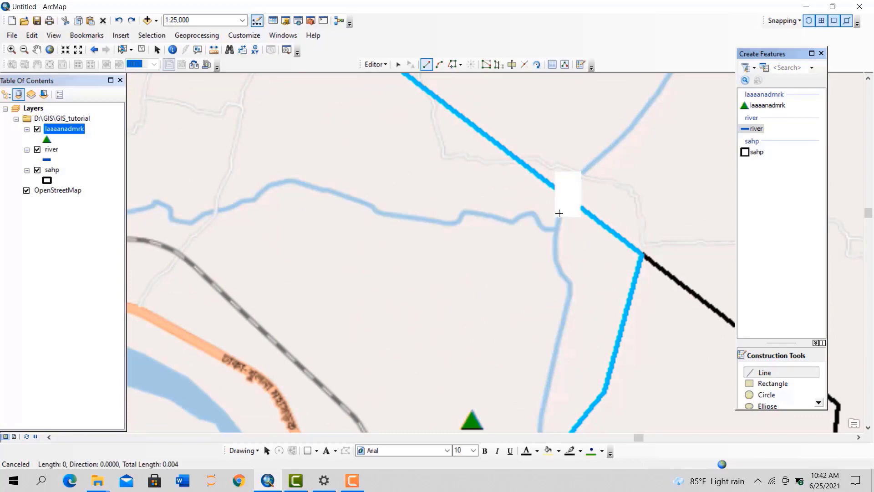
{"action": "left_click", "coordinate": [556, 231]}
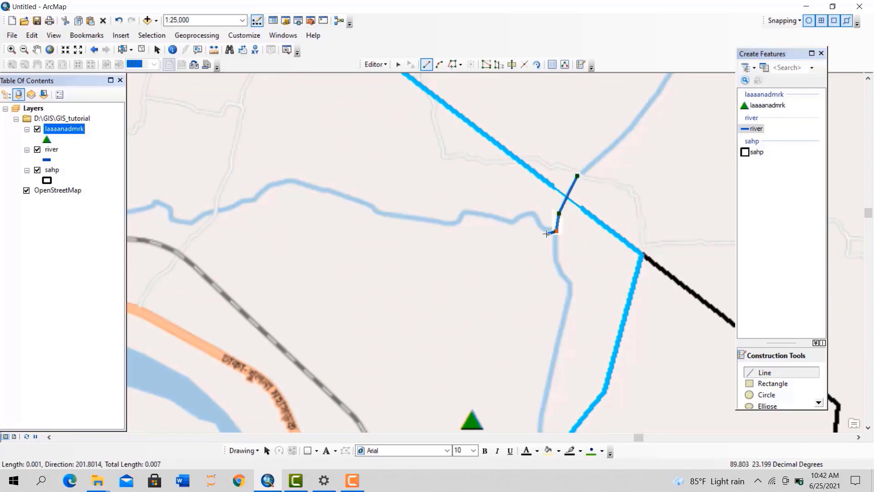
{"action": "left_click", "coordinate": [538, 226]}
{"action": "left_click", "coordinate": [512, 216]}
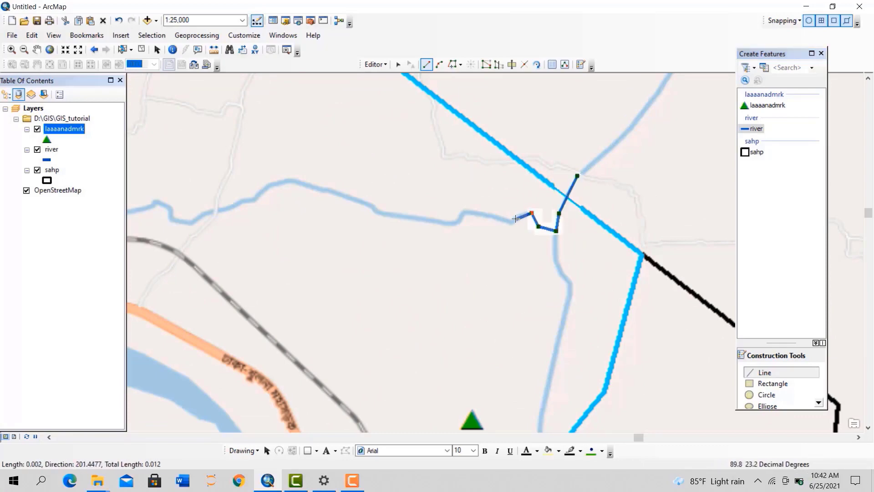
Continue the river line westward along the small stream and finish it at the stream's end southeast of the Bhatiapara railway junction
{"action": "left_click_drag", "start_coordinate": [489, 168], "coordinate": [733, 60]}
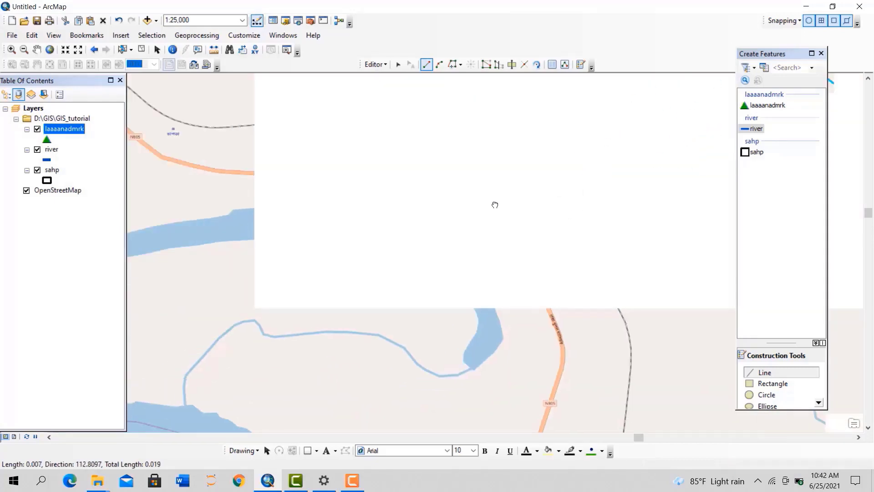
{"action": "scroll", "coordinate": [479, 223], "scroll_direction": "down", "scroll_amount": 4}
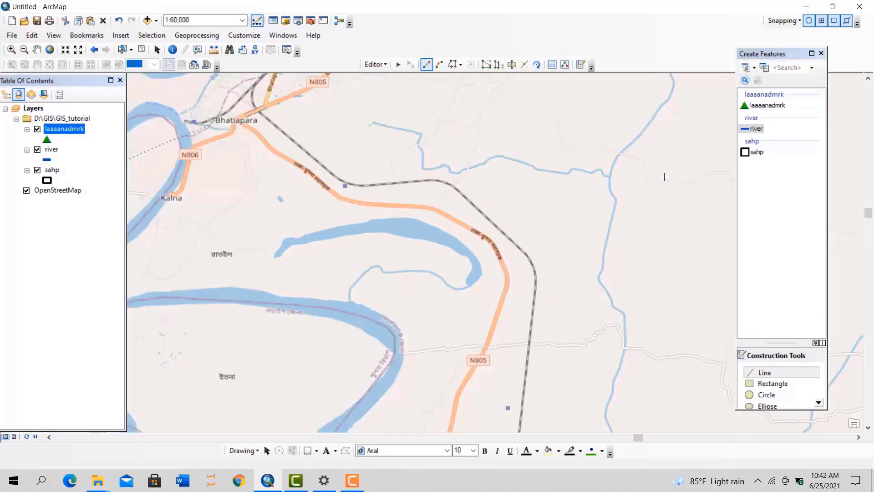
{"action": "left_click", "coordinate": [576, 168]}
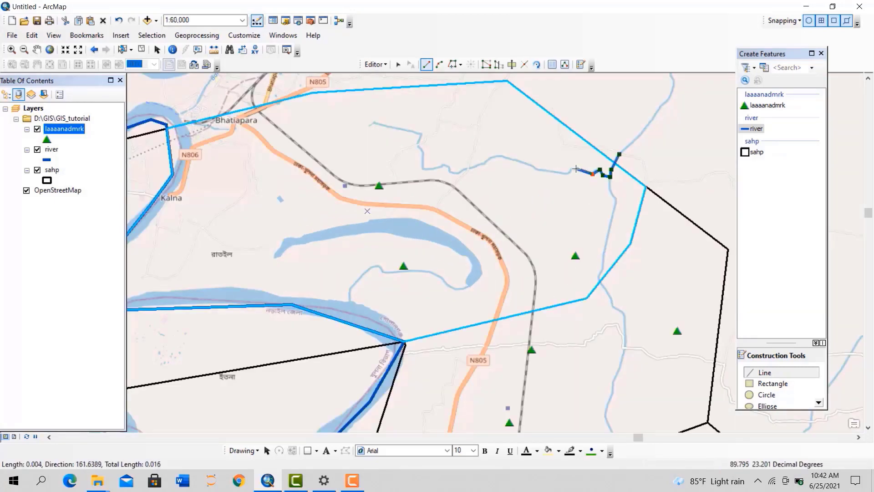
{"action": "left_click", "coordinate": [542, 172]}
{"action": "left_click", "coordinate": [494, 159]}
{"action": "left_click", "coordinate": [438, 169]}
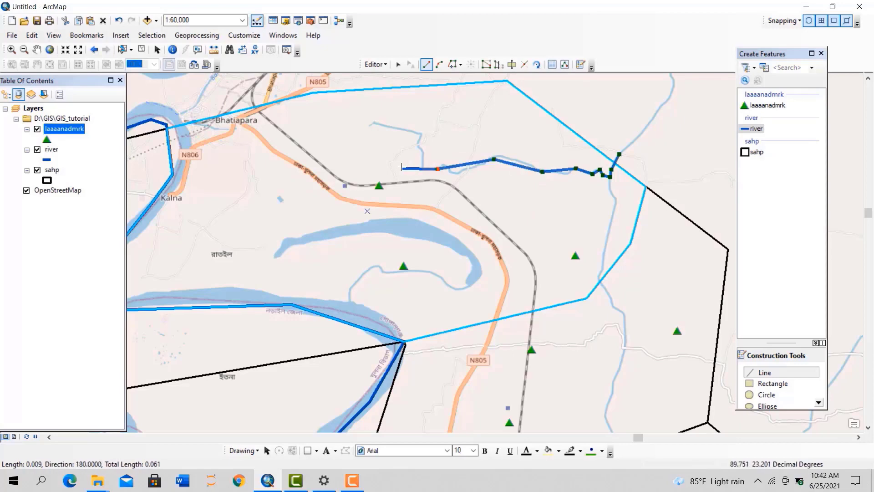
{"action": "left_click", "coordinate": [418, 137]}
{"action": "left_click", "coordinate": [387, 123]}
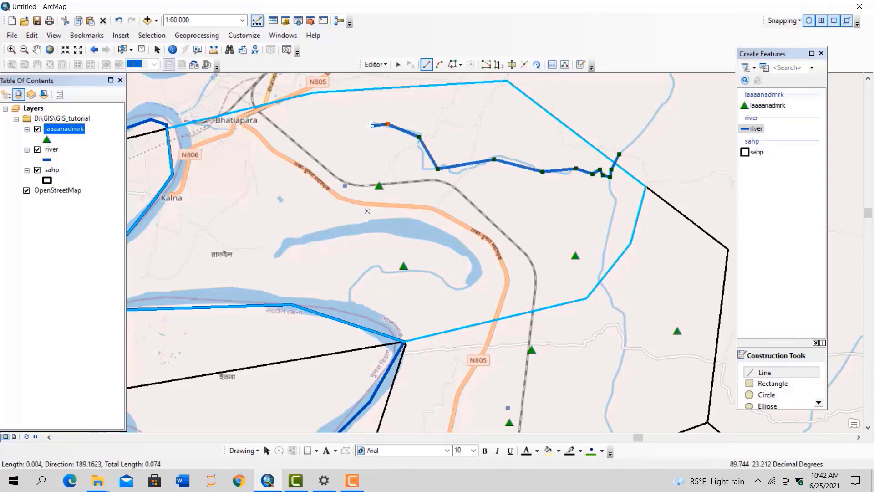
{"action": "double_click", "coordinate": [371, 124]}
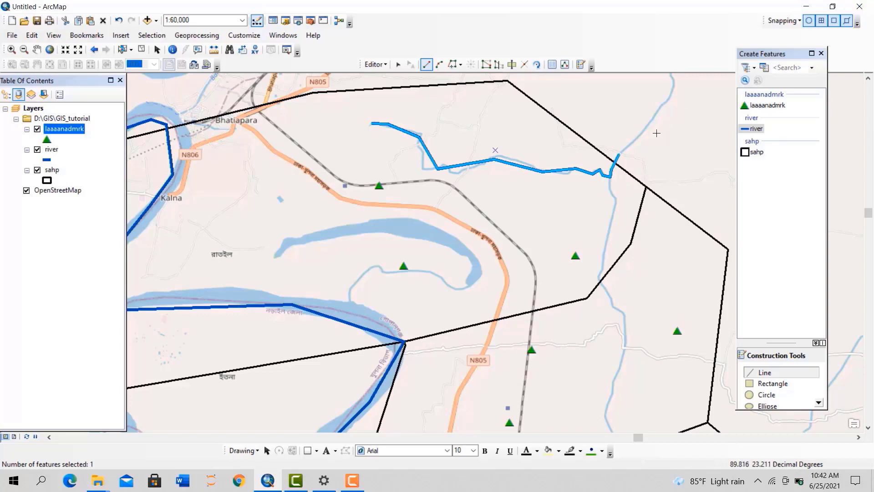
Try to remove the new river line's overshoot by deleting its end vertex beyond the sahp boundary
{"action": "left_click_drag", "start_coordinate": [625, 188], "coordinate": [525, 205]}
{"action": "scroll", "coordinate": [527, 173], "scroll_direction": "down", "scroll_amount": 5}
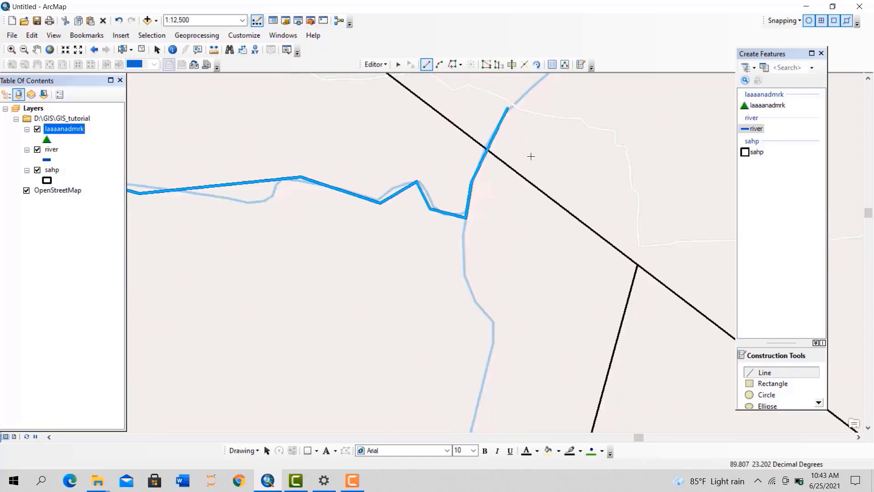
{"action": "scroll", "coordinate": [630, 193], "scroll_direction": "down", "scroll_amount": 2}
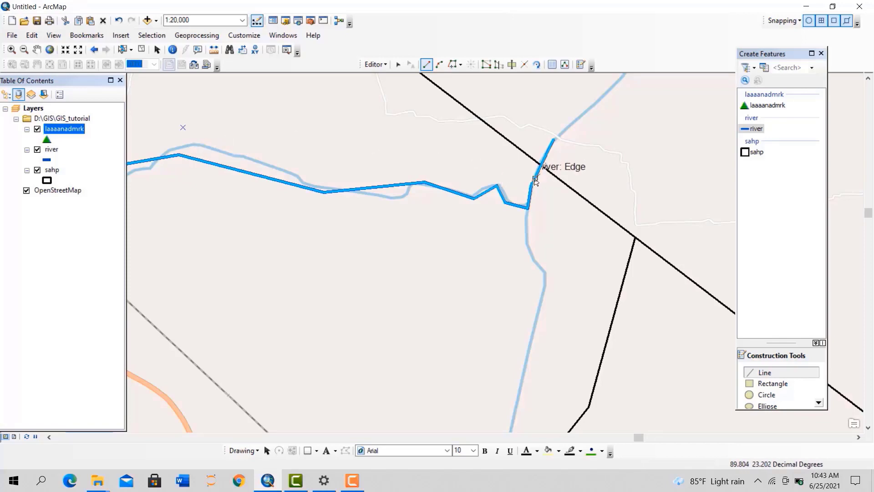
{"action": "scroll", "coordinate": [600, 205], "scroll_direction": "up", "scroll_amount": 1}
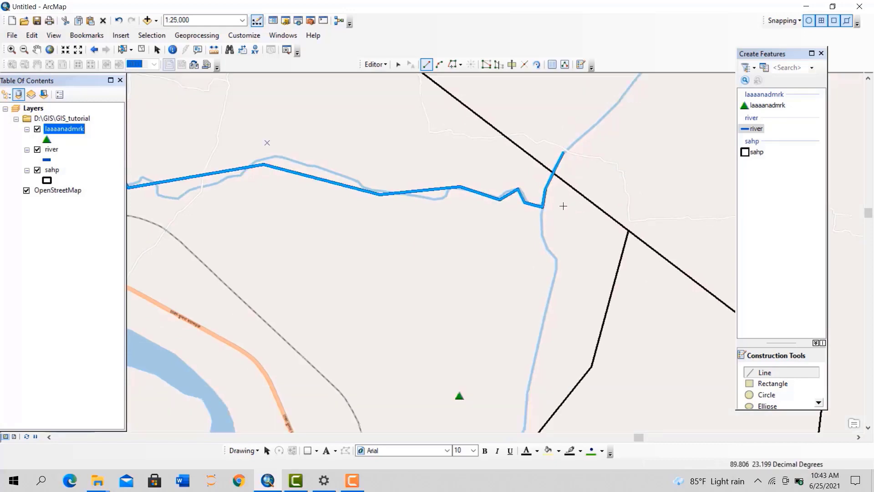
{"action": "left_click", "coordinate": [397, 64]}
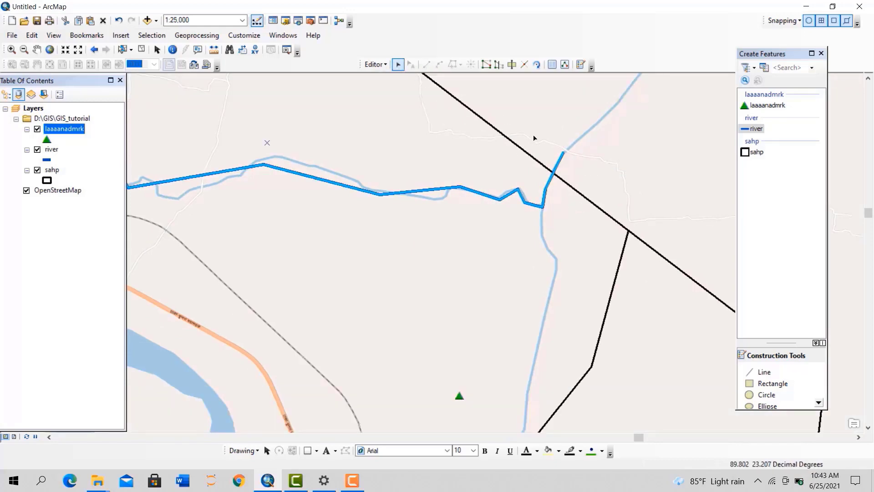
{"action": "double_click", "coordinate": [561, 157]}
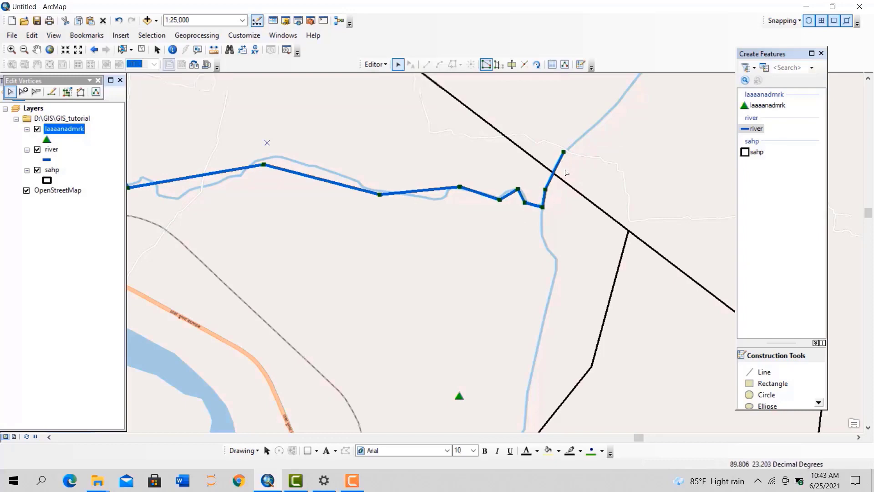
{"action": "scroll", "coordinate": [566, 157], "scroll_direction": "up", "scroll_amount": 1}
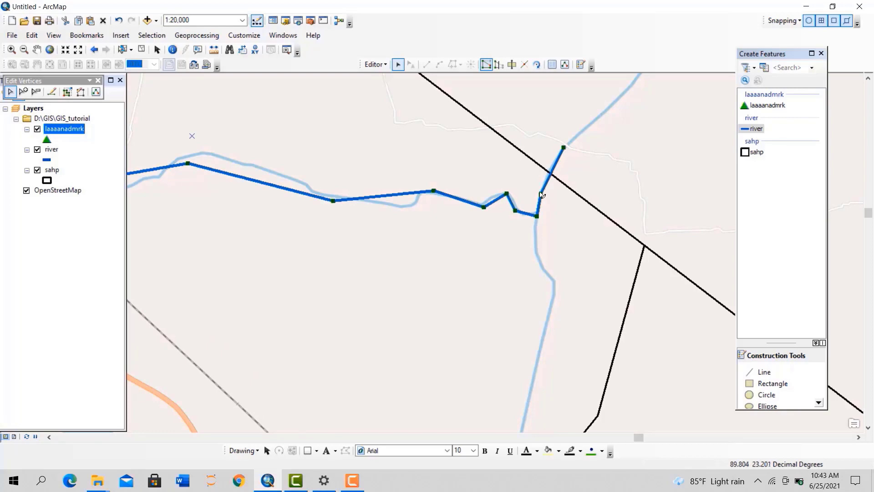
{"action": "right_click", "coordinate": [564, 147]}
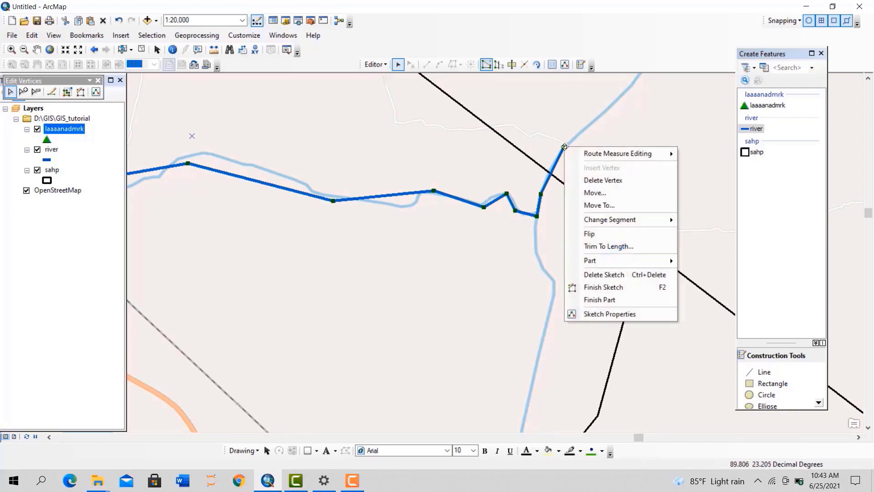
{"action": "left_click", "coordinate": [581, 179]}
{"action": "left_click", "coordinate": [560, 215]}
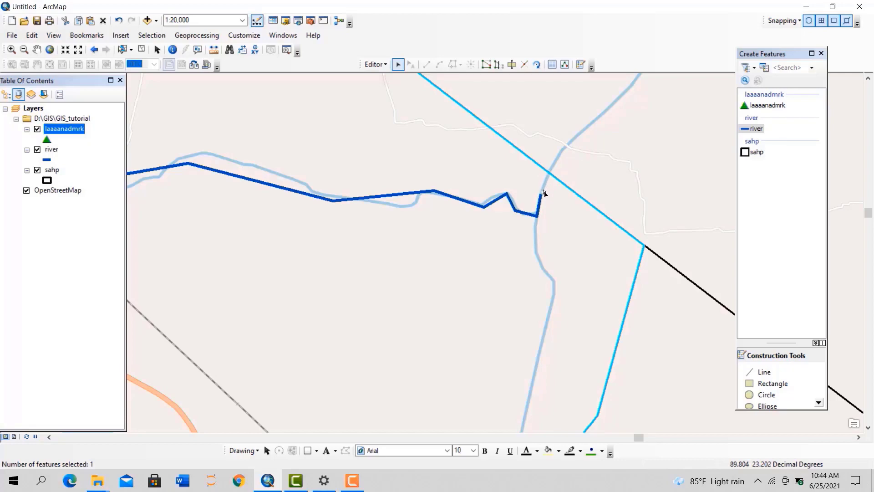
{"action": "left_click", "coordinate": [118, 20]}
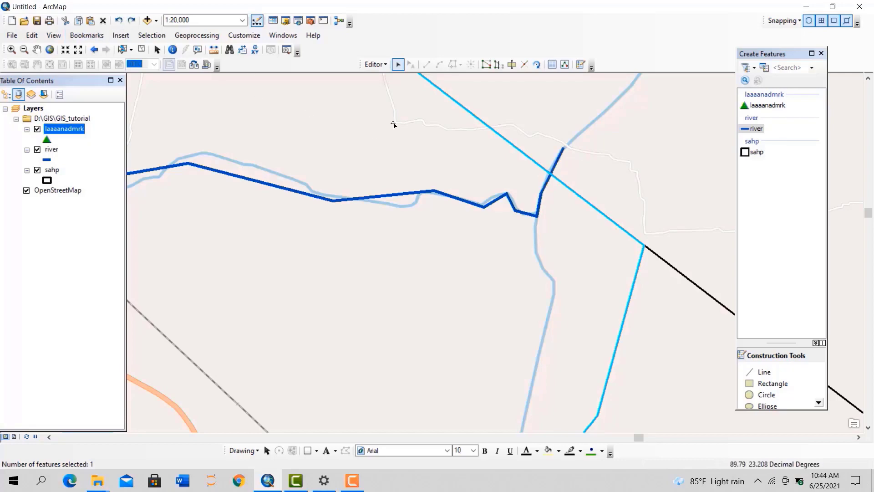
Move the new river line's outer end vertex back onto the sahp polygon's boundary edge and finish the edit
{"action": "double_click", "coordinate": [562, 151]}
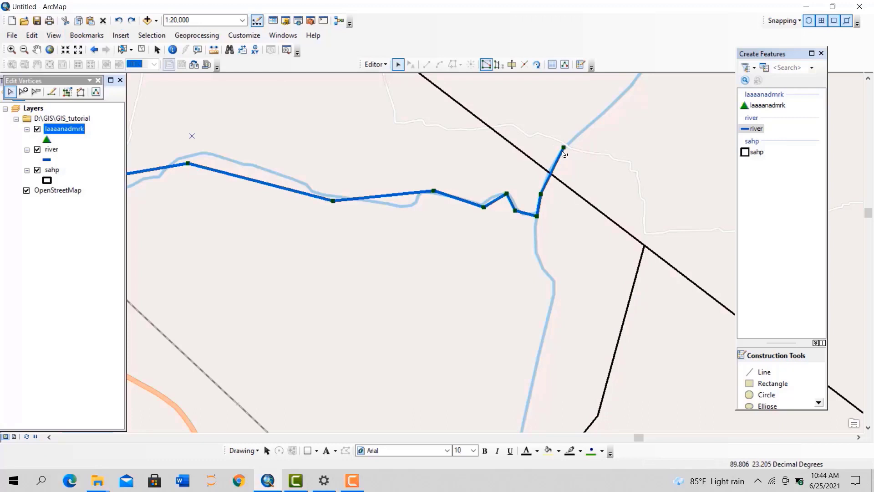
{"action": "left_click_drag", "start_coordinate": [564, 148], "coordinate": [549, 173]}
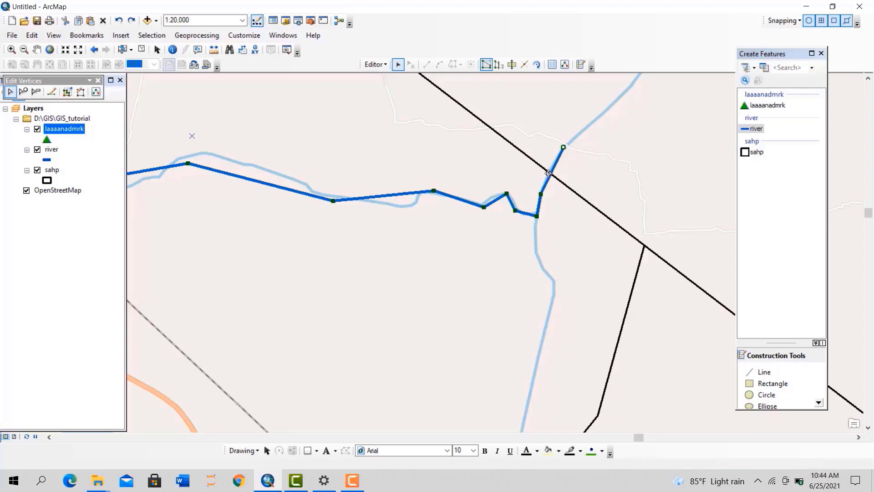
{"action": "left_click", "coordinate": [529, 181]}
{"action": "scroll", "coordinate": [544, 174], "scroll_direction": "up", "scroll_amount": 4}
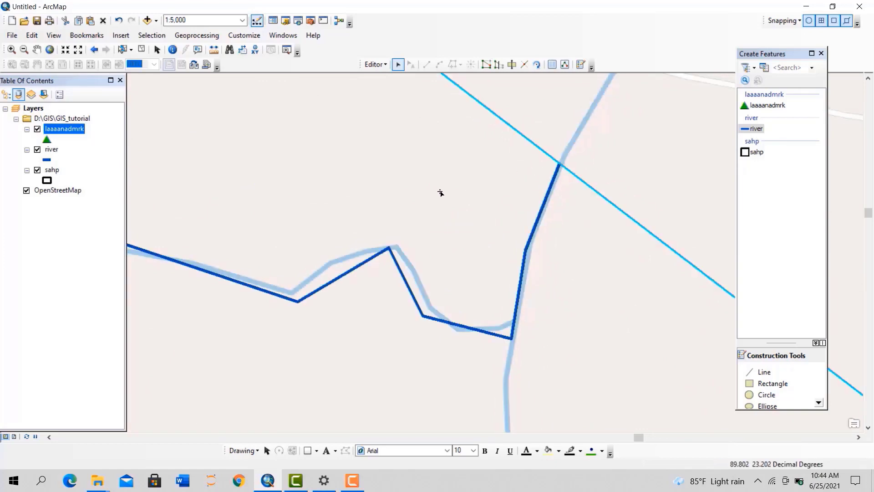
{"action": "scroll", "coordinate": [414, 145], "scroll_direction": "down", "scroll_amount": 2}
{"action": "scroll", "coordinate": [414, 146], "scroll_direction": "down", "scroll_amount": 3}
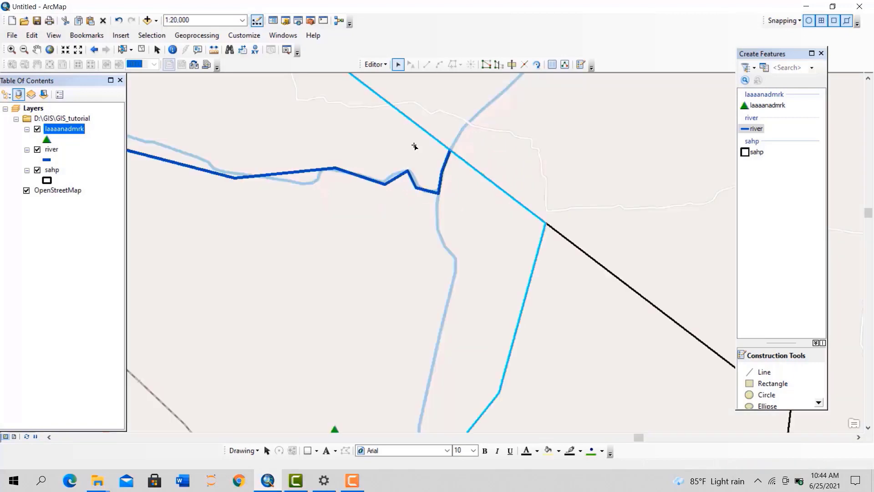
{"action": "scroll", "coordinate": [414, 146], "scroll_direction": "down", "scroll_amount": 1}
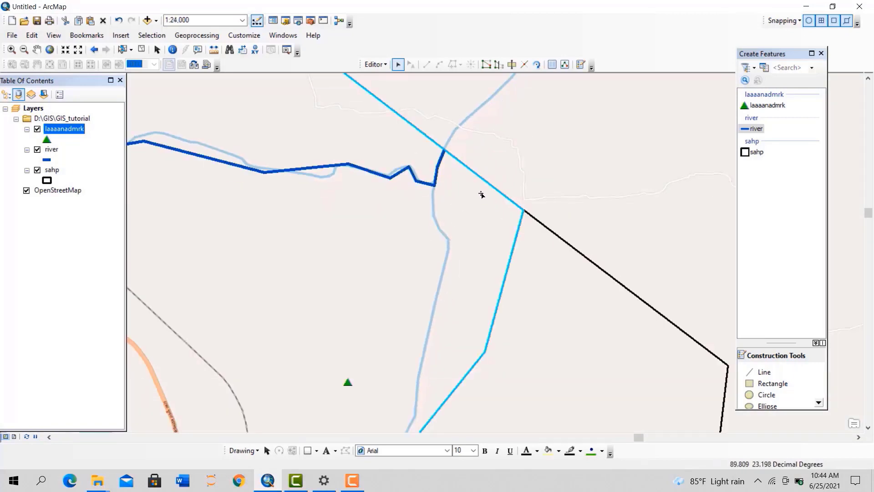
{"action": "scroll", "coordinate": [480, 212], "scroll_direction": "down", "scroll_amount": 1}
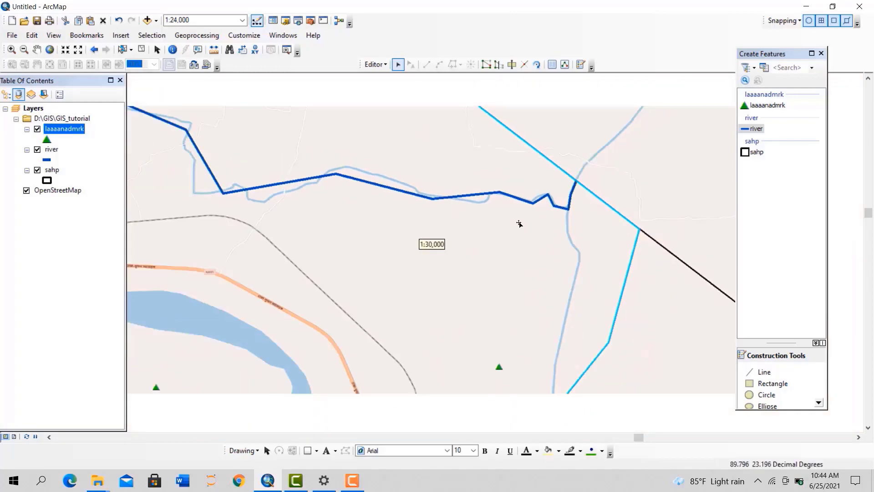
Display the shortened river line's vertices and check the editor's snapping options
{"action": "double_click", "coordinate": [573, 189]}
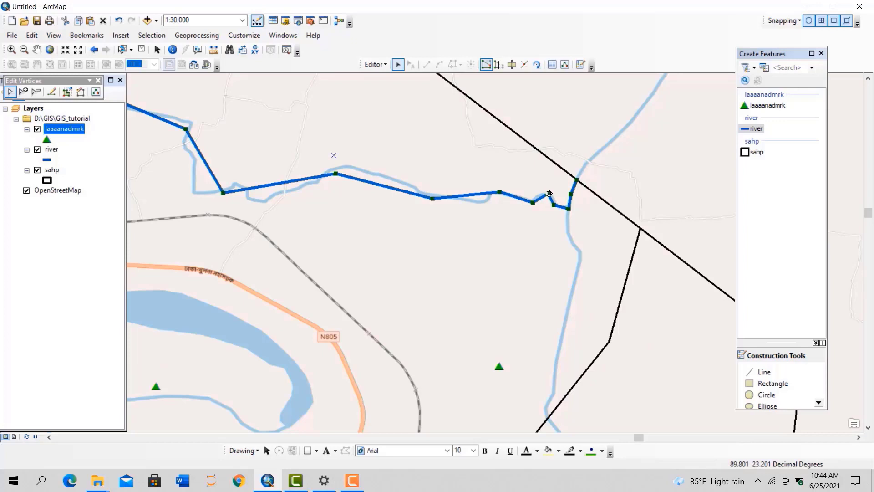
{"action": "left_click", "coordinate": [377, 64]}
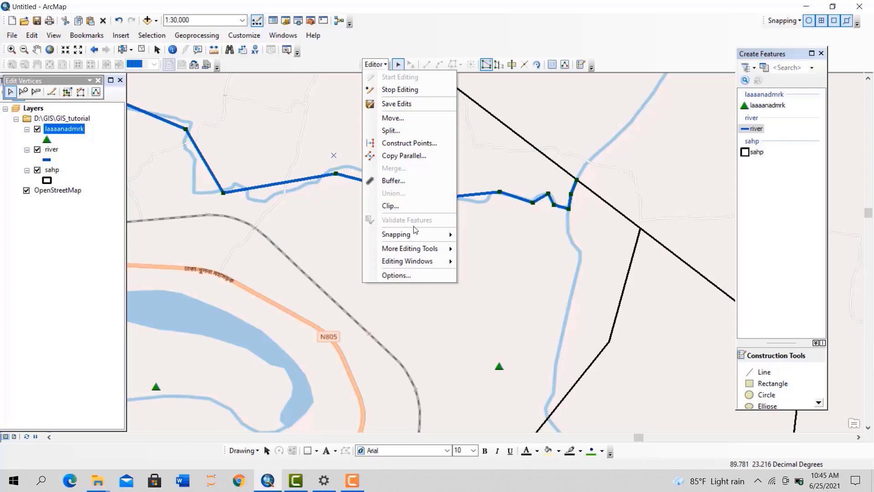
{"action": "mouse_move", "coordinate": [407, 235]}
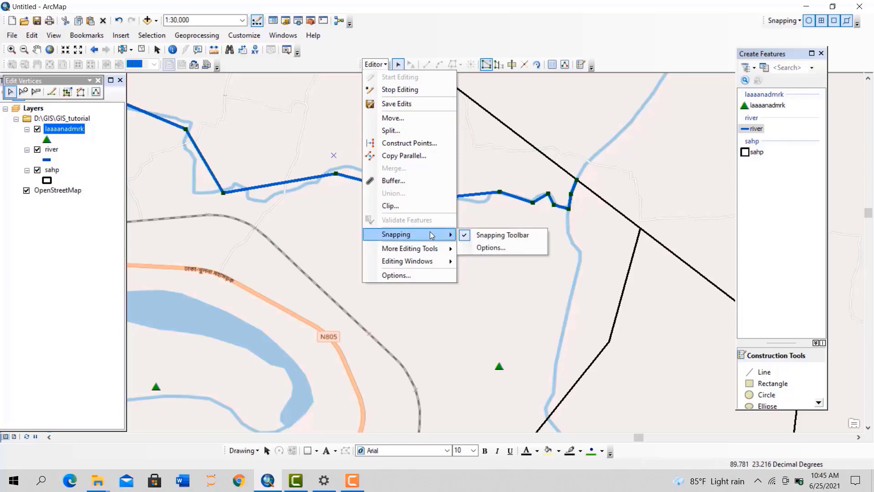
{"action": "left_click", "coordinate": [685, 27]}
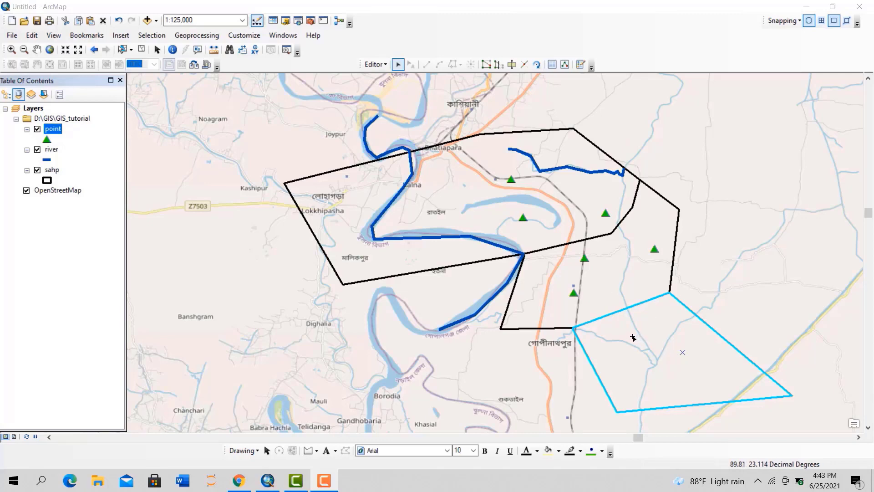
Turn on feature labels for the point layer with type as the label field
{"action": "left_click", "coordinate": [528, 226]}
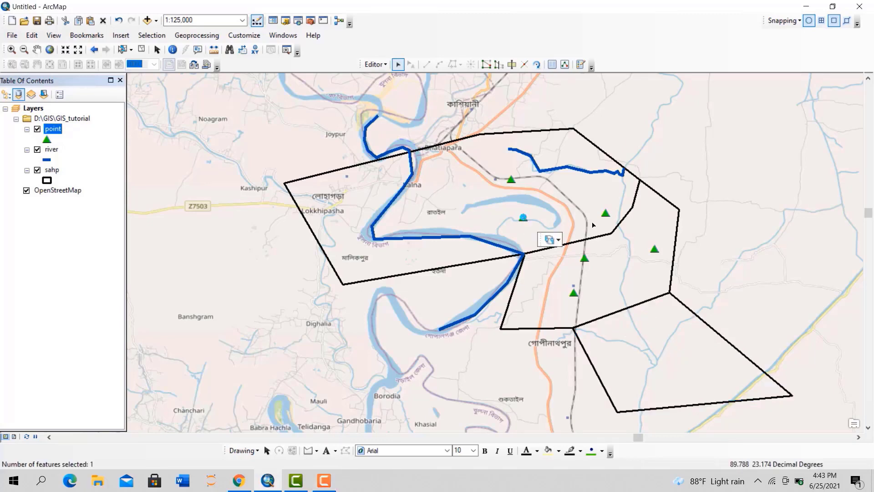
{"action": "left_click", "coordinate": [511, 179]}
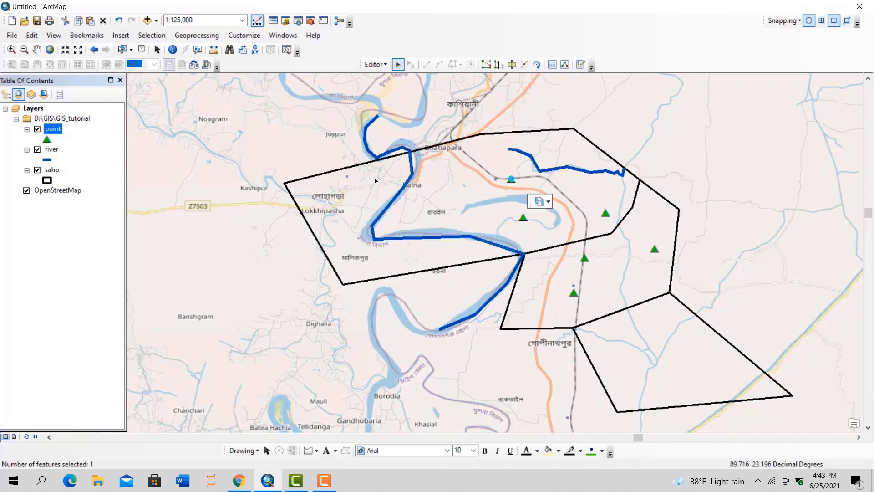
{"action": "right_click", "coordinate": [54, 128]}
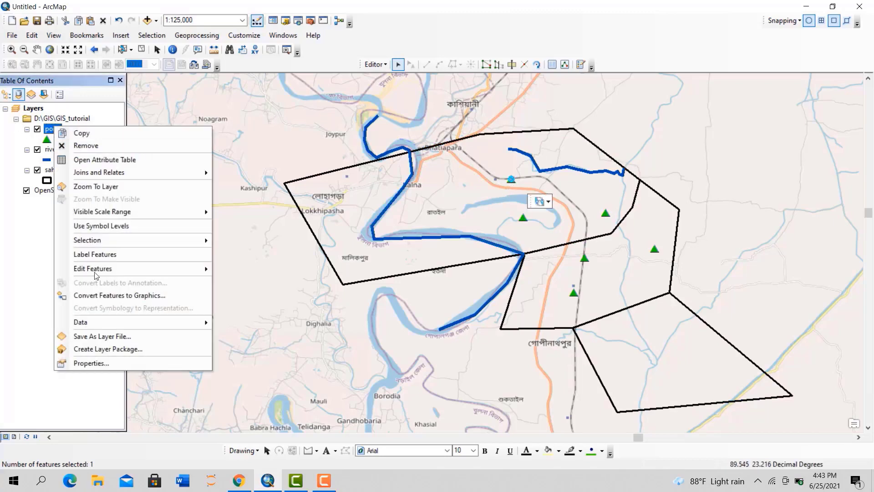
{"action": "left_click", "coordinate": [116, 364]}
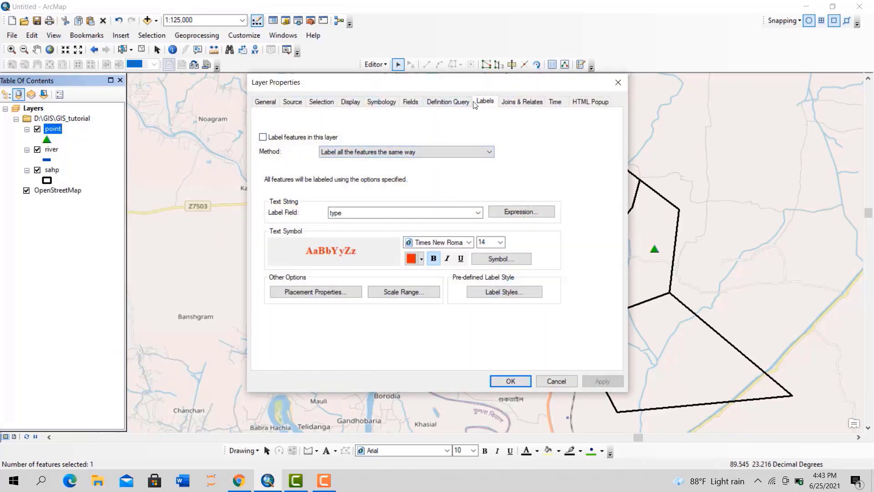
{"action": "left_click", "coordinate": [460, 103]}
{"action": "left_click", "coordinate": [486, 103]}
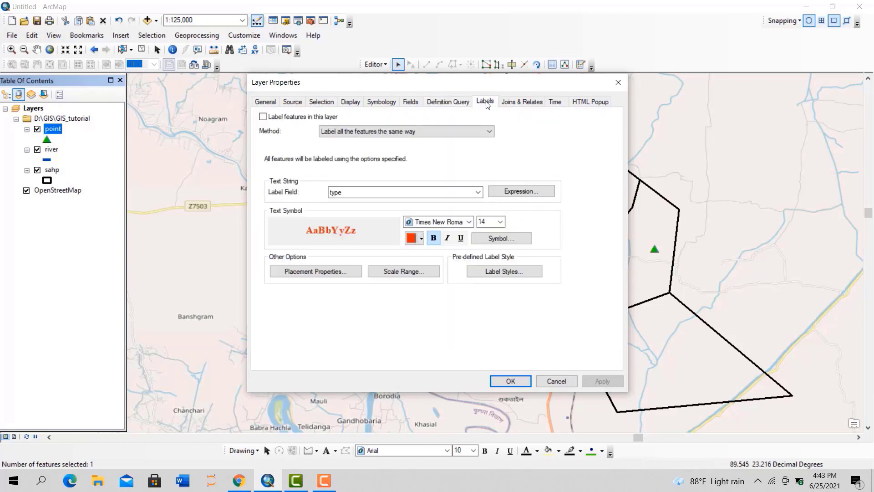
{"action": "left_click", "coordinate": [263, 117]}
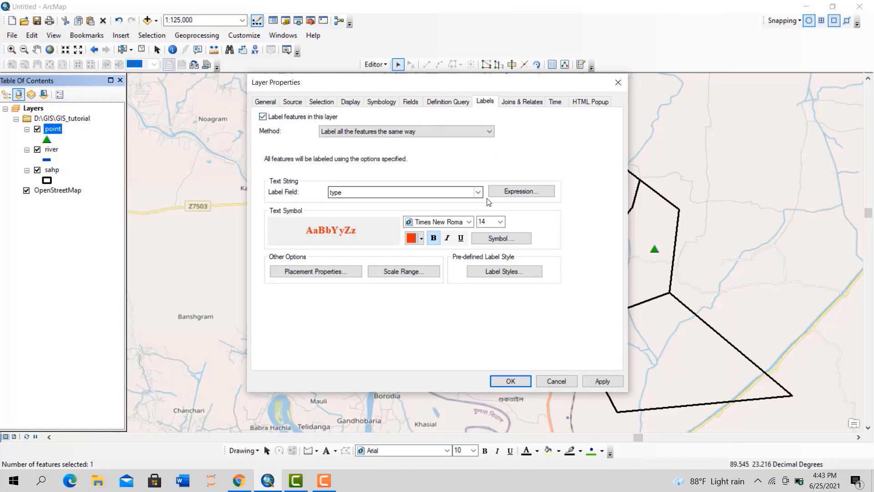
{"action": "left_click", "coordinate": [409, 192]}
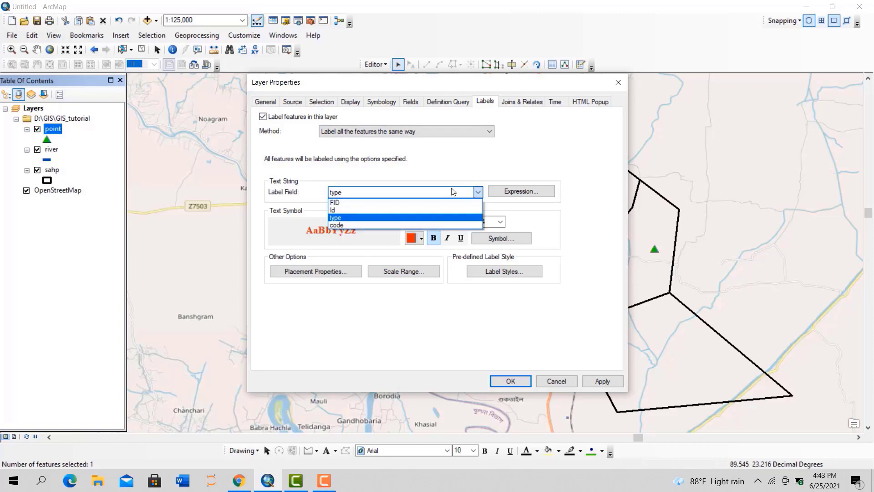
{"action": "left_click", "coordinate": [342, 218]}
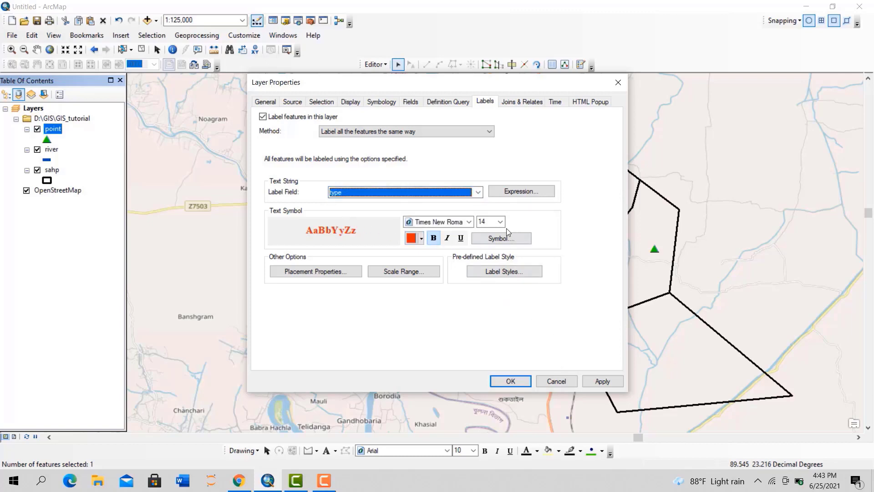
Set the point layer's label text to bold red and apply the label settings to the map
{"action": "left_click", "coordinate": [421, 238]}
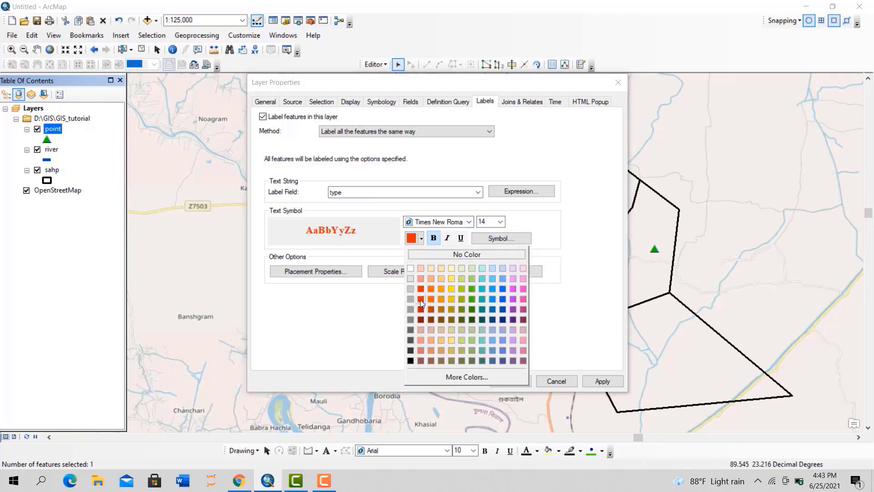
{"action": "left_click", "coordinate": [420, 299]}
{"action": "left_click", "coordinate": [433, 238]}
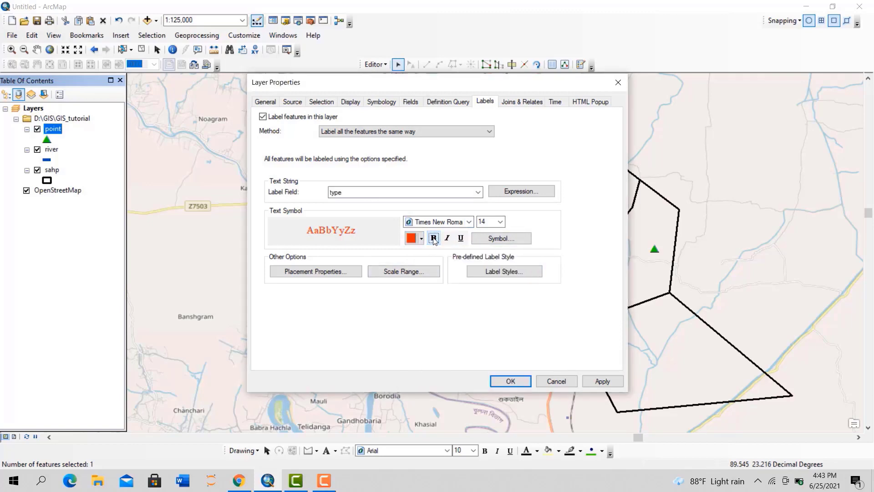
{"action": "left_click", "coordinate": [434, 240]}
{"action": "left_click", "coordinate": [587, 381]}
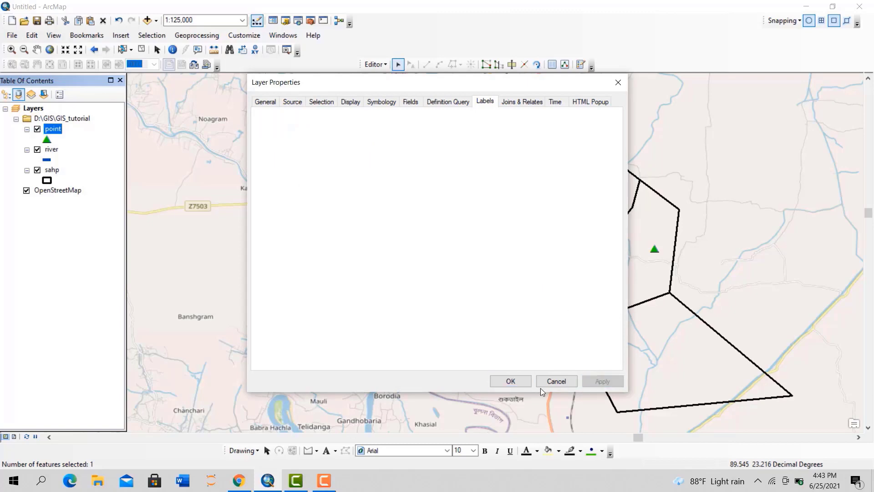
{"action": "left_click", "coordinate": [505, 381]}
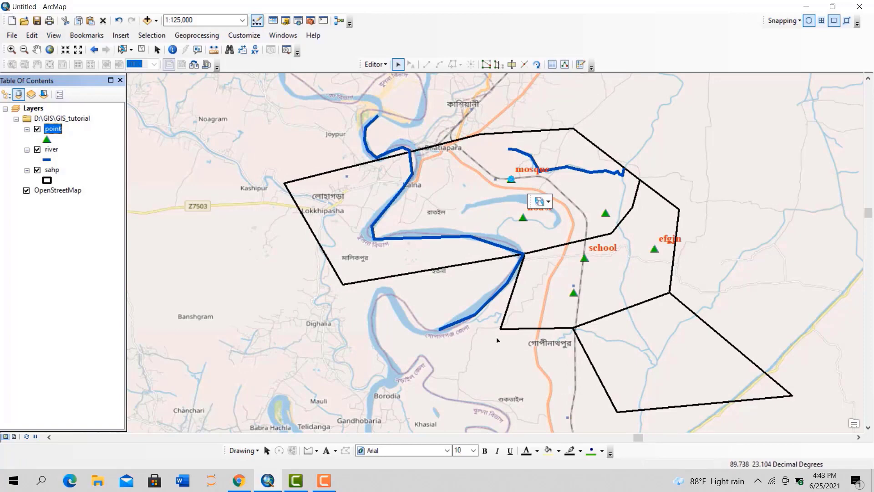
Inspect the point labels on the map, and reopen the point layer's label settings with type as the label field
{"action": "left_click", "coordinate": [537, 205]}
{"action": "scroll", "coordinate": [537, 205], "scroll_direction": "up", "scroll_amount": 1}
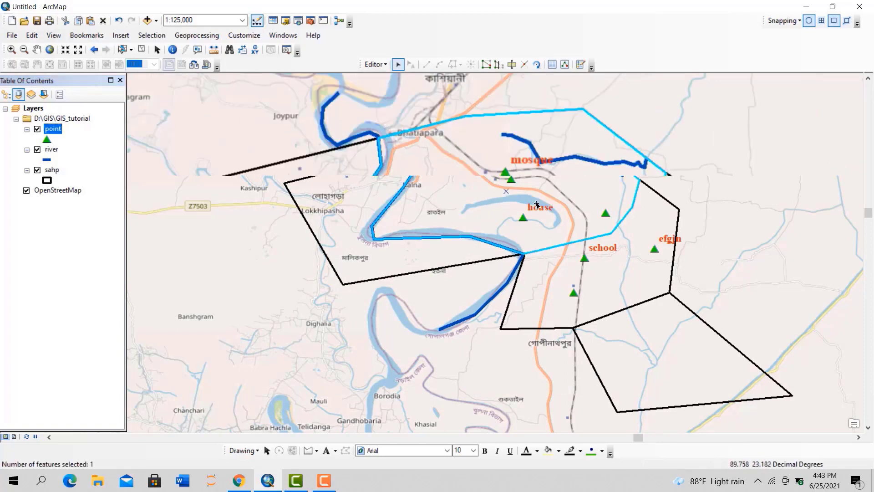
{"action": "scroll", "coordinate": [537, 206], "scroll_direction": "up", "scroll_amount": 1}
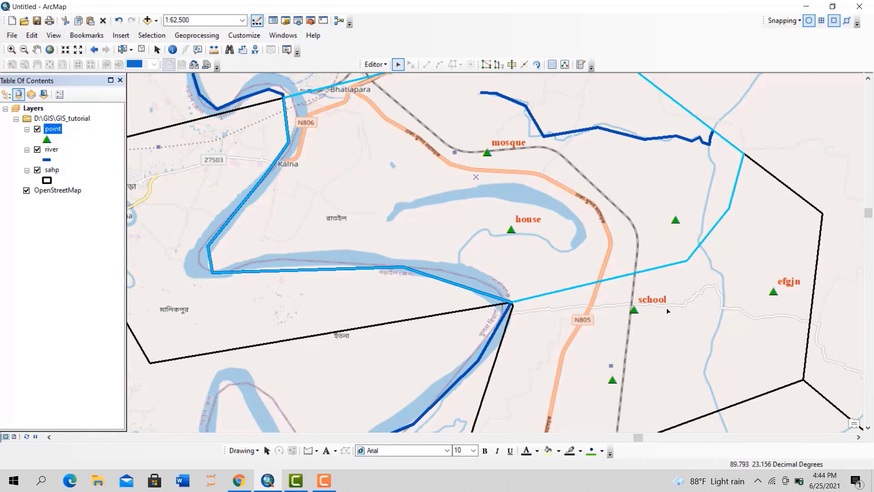
{"action": "scroll", "coordinate": [612, 386], "scroll_direction": "down", "scroll_amount": 2}
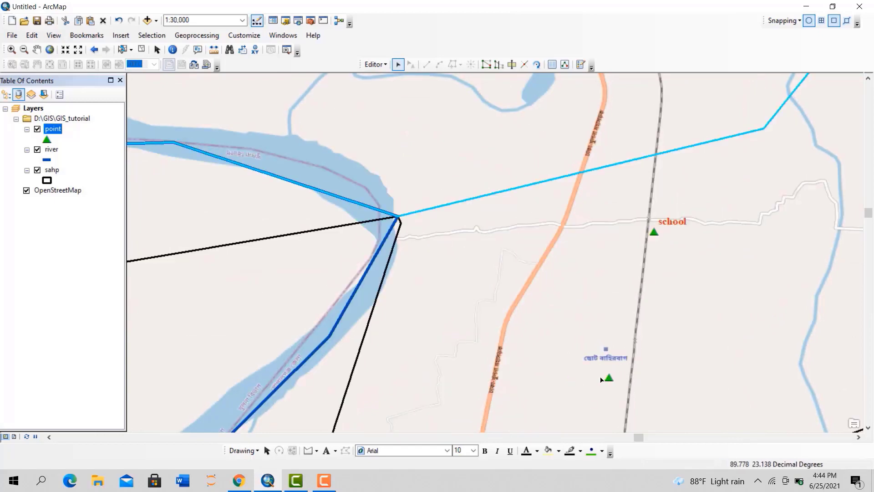
{"action": "scroll", "coordinate": [511, 197], "scroll_direction": "up", "scroll_amount": 2}
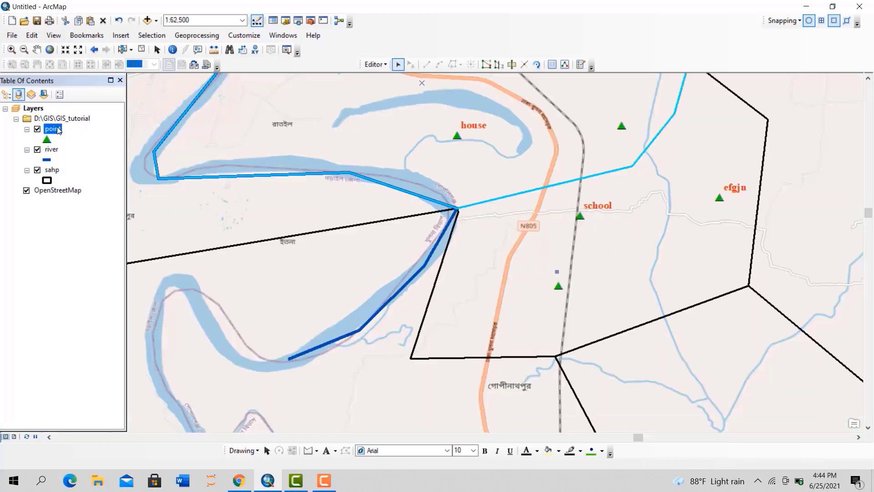
{"action": "right_click", "coordinate": [56, 129]}
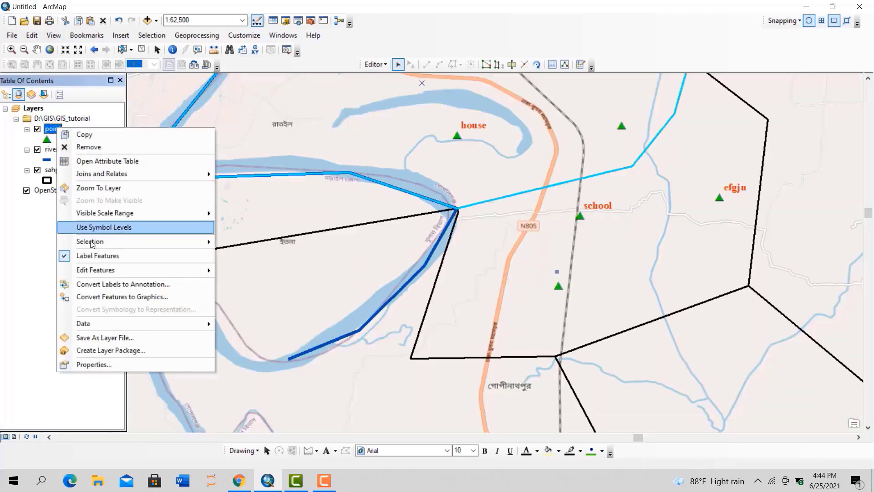
{"action": "left_click", "coordinate": [119, 364]}
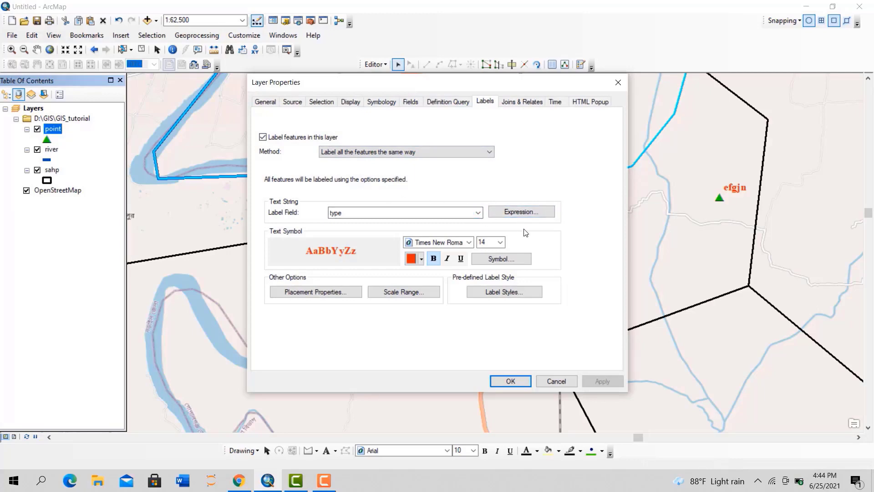
{"action": "left_click", "coordinate": [478, 213]}
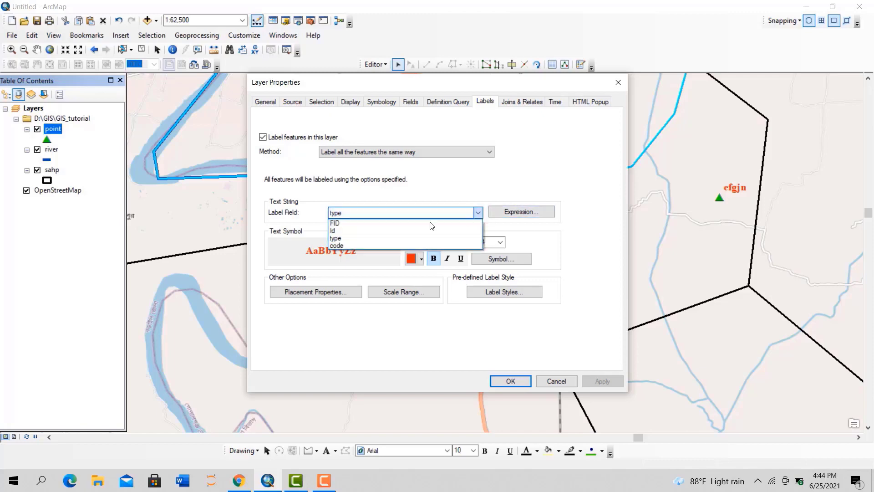
{"action": "left_click", "coordinate": [360, 238]}
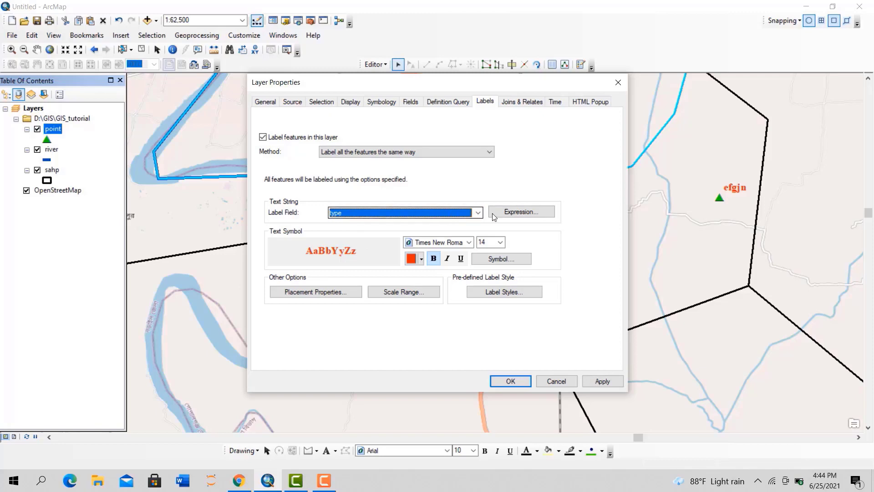
Open the point layer's label expression, choose the Python parser and clear the existing expression
{"action": "left_click", "coordinate": [519, 212]}
{"action": "left_click", "coordinate": [340, 296]}
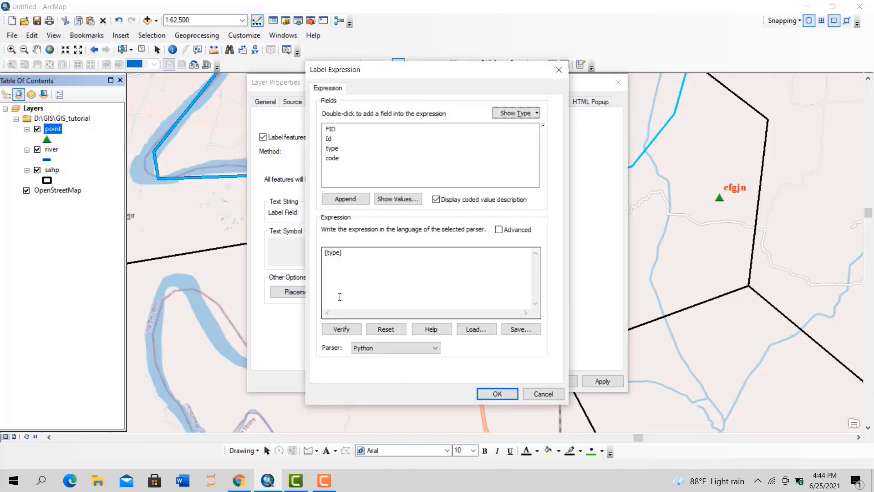
{"action": "left_click", "coordinate": [367, 349]}
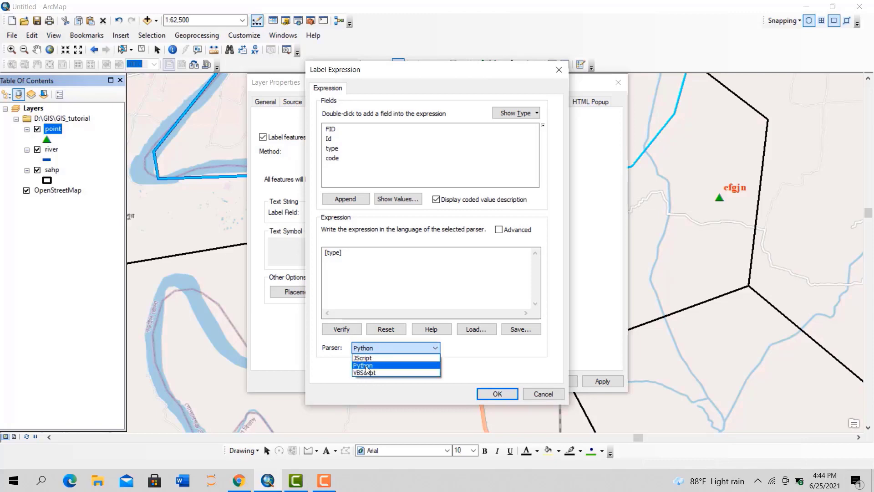
{"action": "left_click", "coordinate": [366, 365]}
{"action": "left_click", "coordinate": [351, 256]}
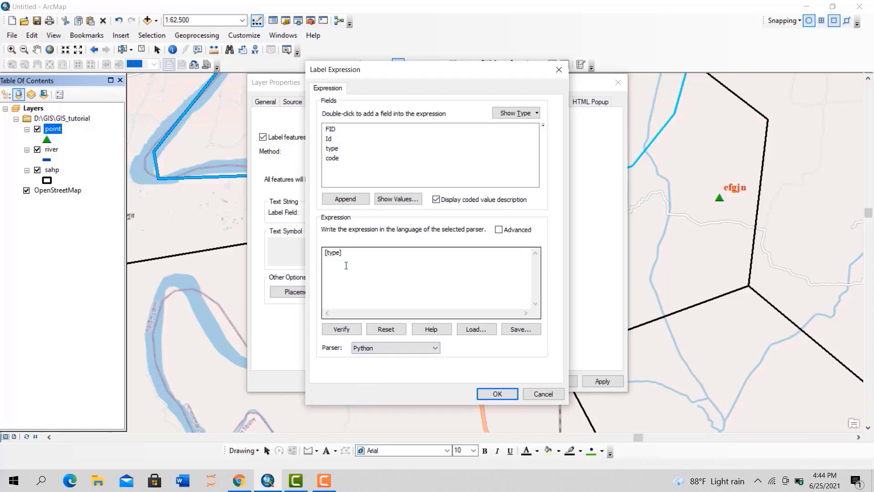
{"action": "left_click_drag", "start_coordinate": [347, 253], "coordinate": [279, 259]}
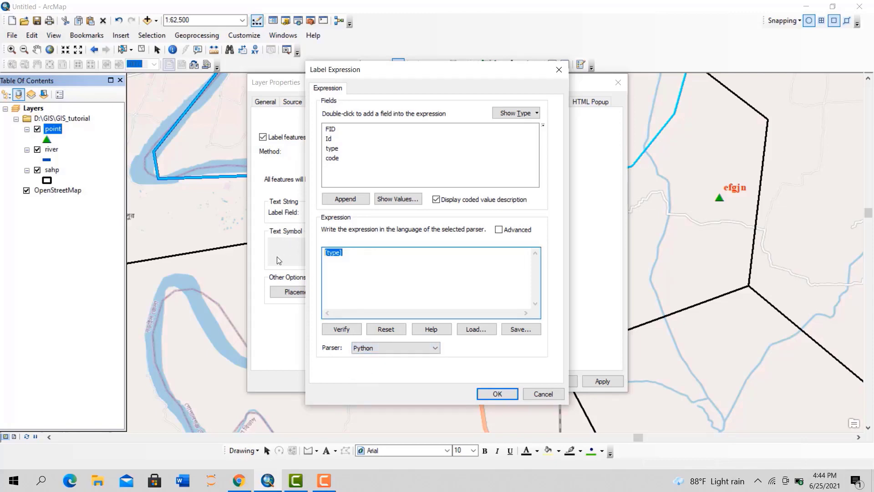
{"action": "key", "text": "BackSpace"}
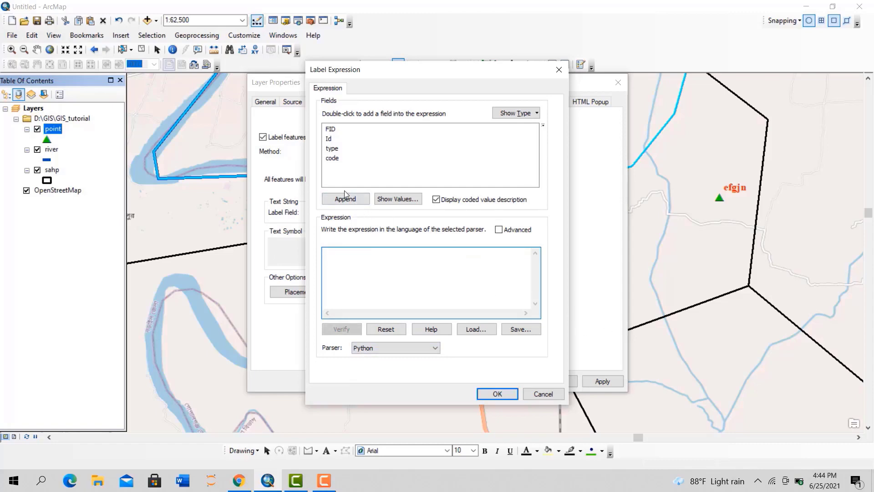
Build the label expression [type] + [code], verify it and apply it to the point layer
{"action": "double_click", "coordinate": [332, 149]}
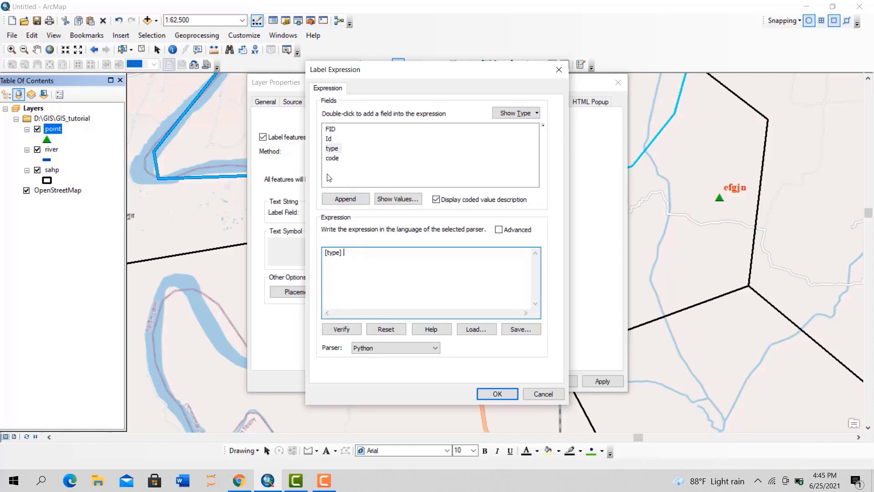
{"action": "type", "text": "+"}
{"action": "left_click", "coordinate": [332, 158]}
{"action": "double_click", "coordinate": [333, 159]}
{"action": "left_click", "coordinate": [342, 329]}
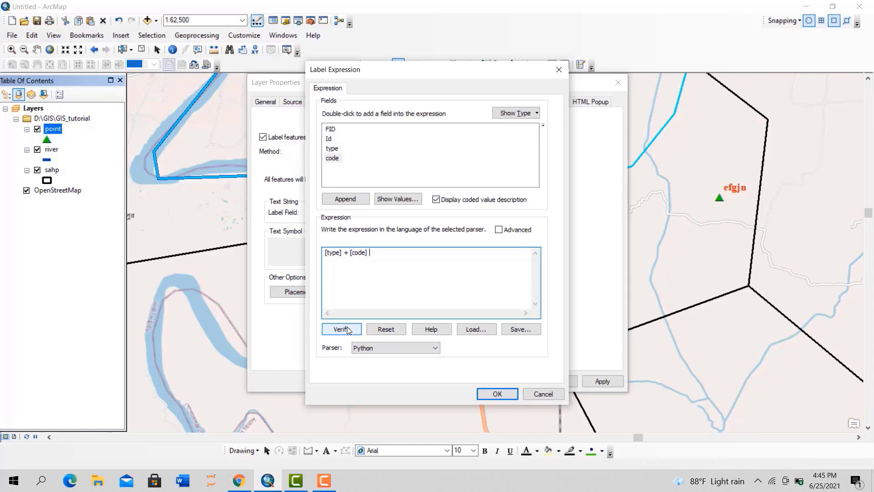
{"action": "left_click", "coordinate": [345, 331]}
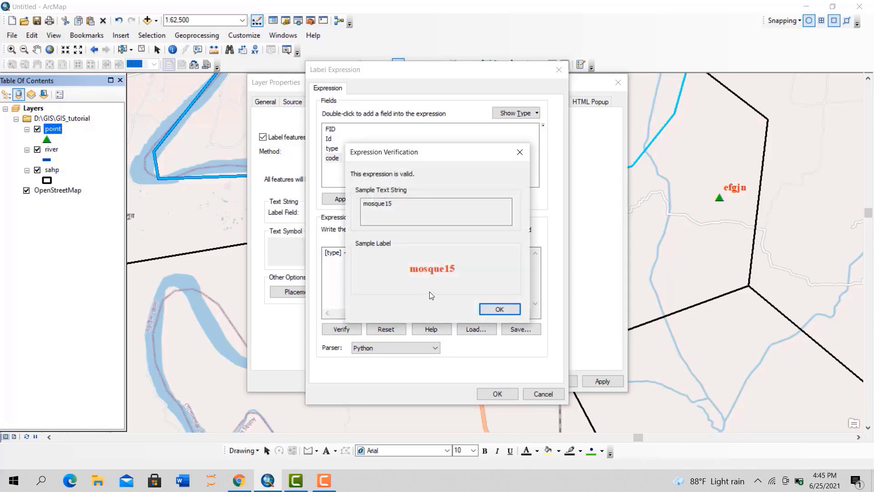
{"action": "left_click", "coordinate": [491, 313]}
{"action": "left_click", "coordinate": [497, 393]}
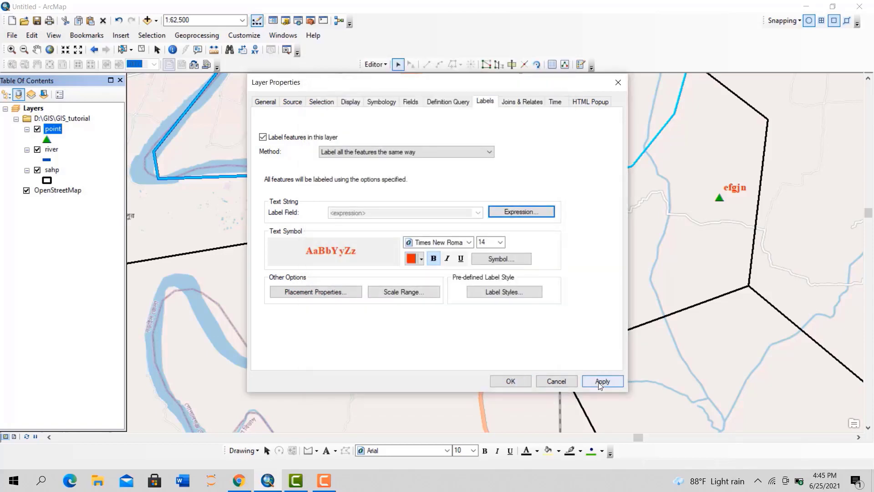
{"action": "left_click", "coordinate": [602, 381]}
Insert a space string ' ' between [type] and [code] in the point layer's label expression and verify it
{"action": "left_click_drag", "start_coordinate": [501, 83], "coordinate": [235, 98]}
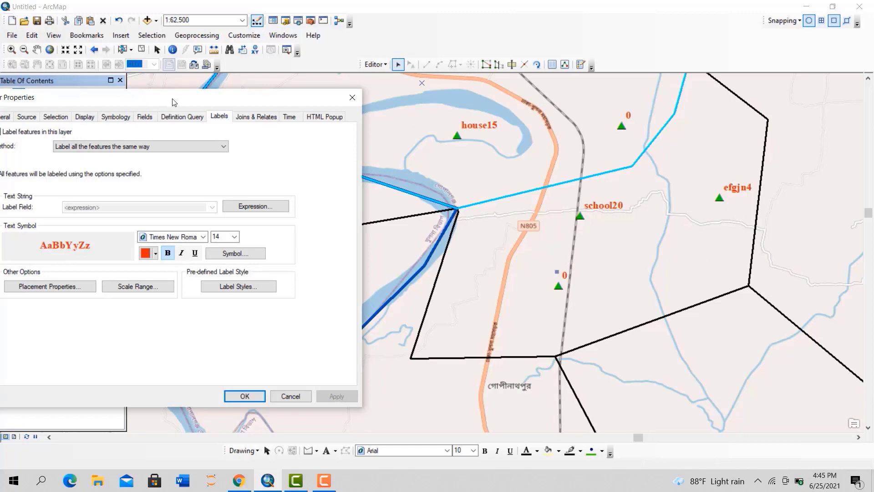
{"action": "left_click_drag", "start_coordinate": [175, 103], "coordinate": [599, 68]}
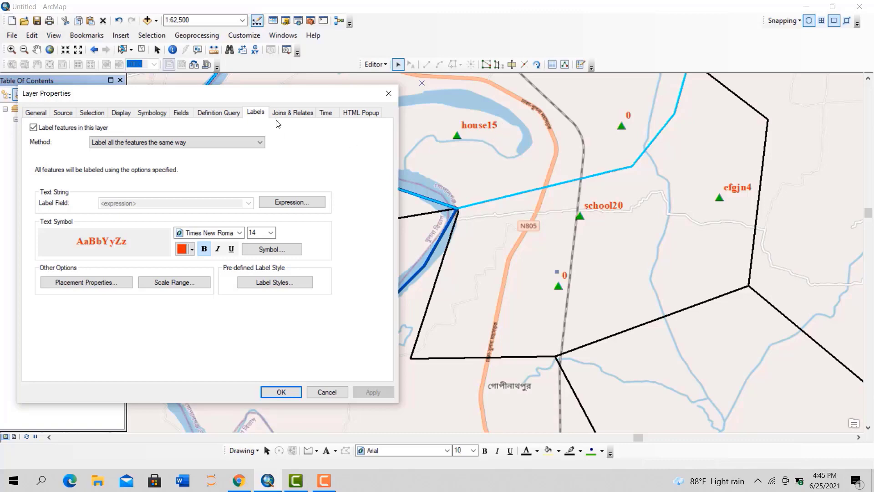
{"action": "left_click_drag", "start_coordinate": [281, 92], "coordinate": [433, 32]}
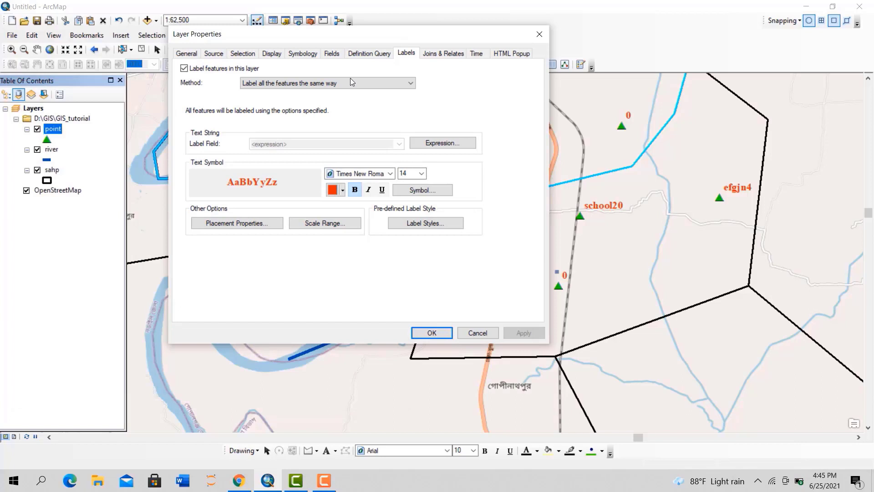
{"action": "left_click", "coordinate": [441, 142]}
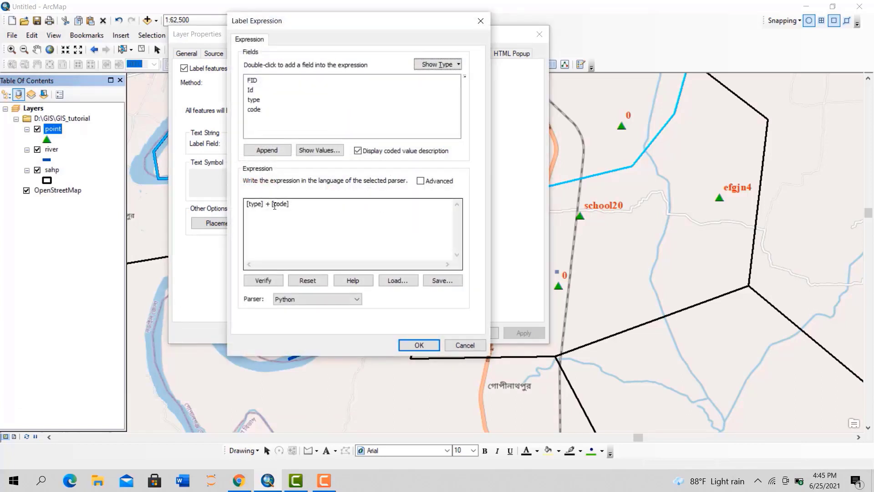
{"action": "left_click", "coordinate": [272, 205]}
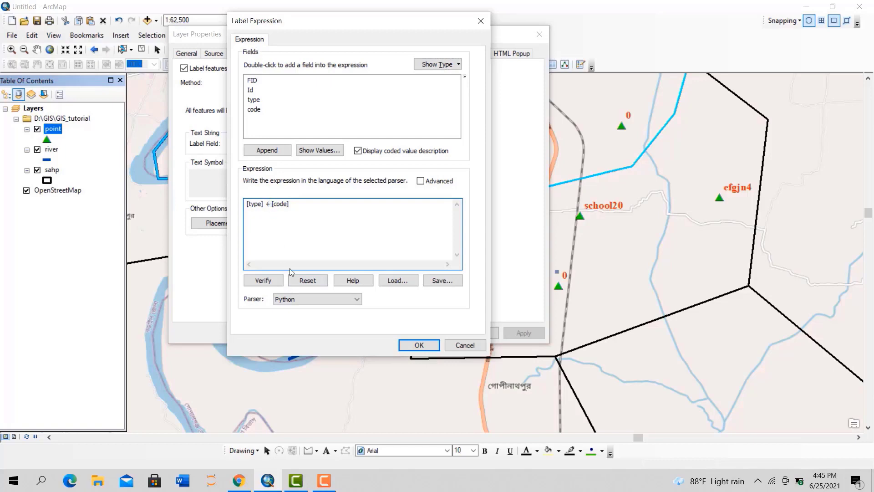
{"action": "type", "text": "+' '"}
{"action": "type", "text": "+"}
{"action": "left_click", "coordinate": [278, 280]}
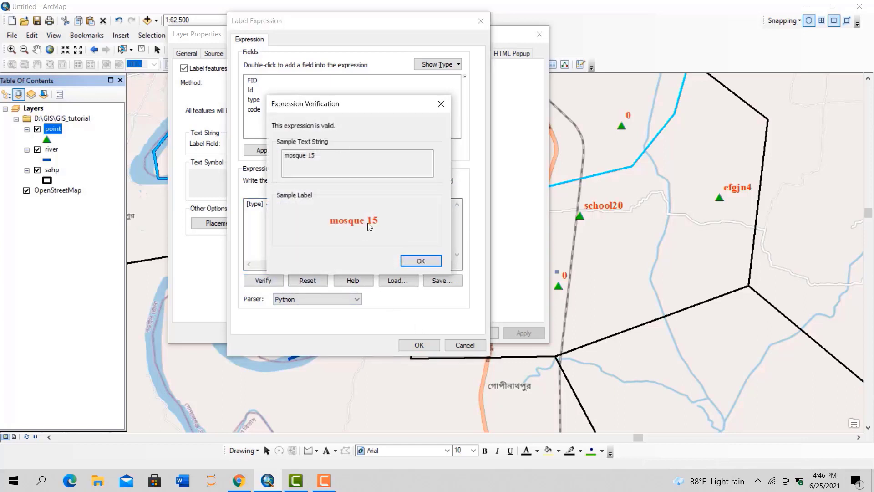
{"action": "left_click", "coordinate": [411, 263]}
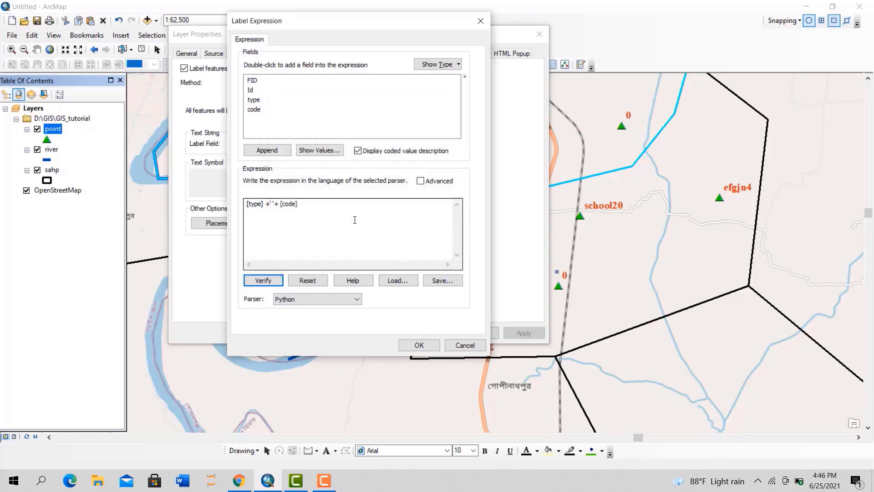
Add the line break \n to the string between [type] and [code], verify the expression and apply it to the point labels
{"action": "left_click", "coordinate": [273, 204]}
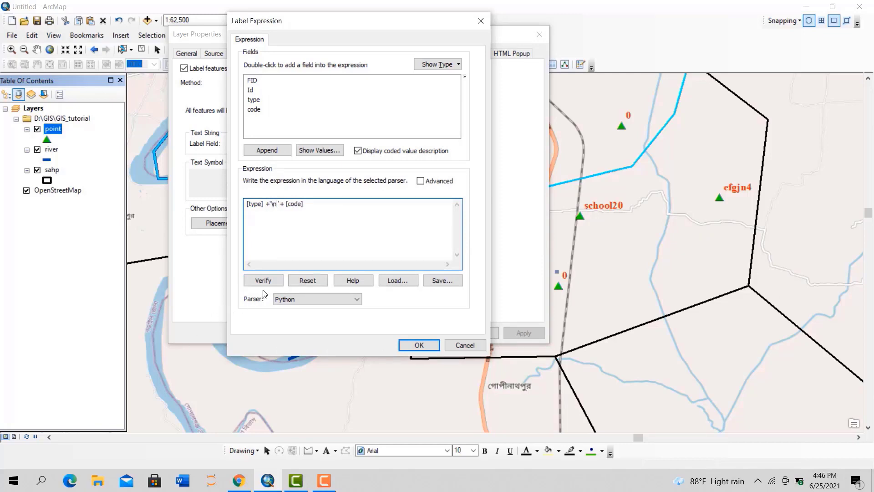
{"action": "left_click", "coordinate": [266, 276]}
{"action": "left_click", "coordinate": [406, 261]}
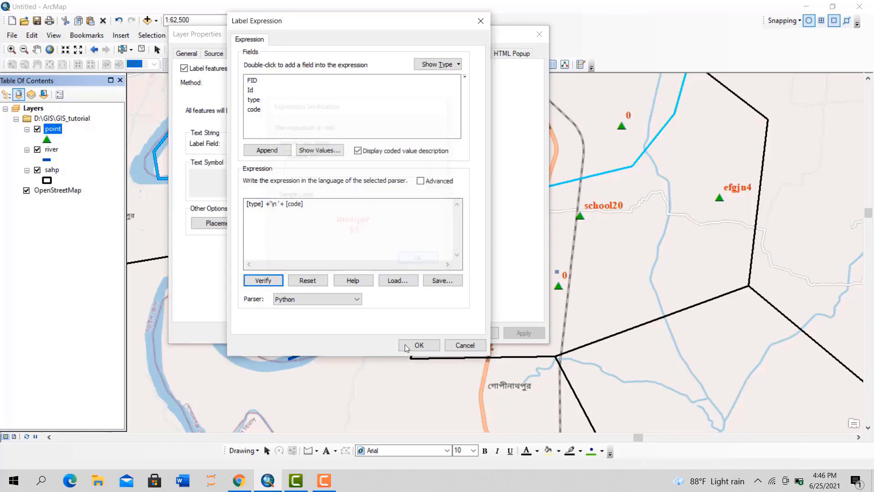
{"action": "left_click", "coordinate": [418, 344]}
{"action": "left_click", "coordinate": [521, 333]}
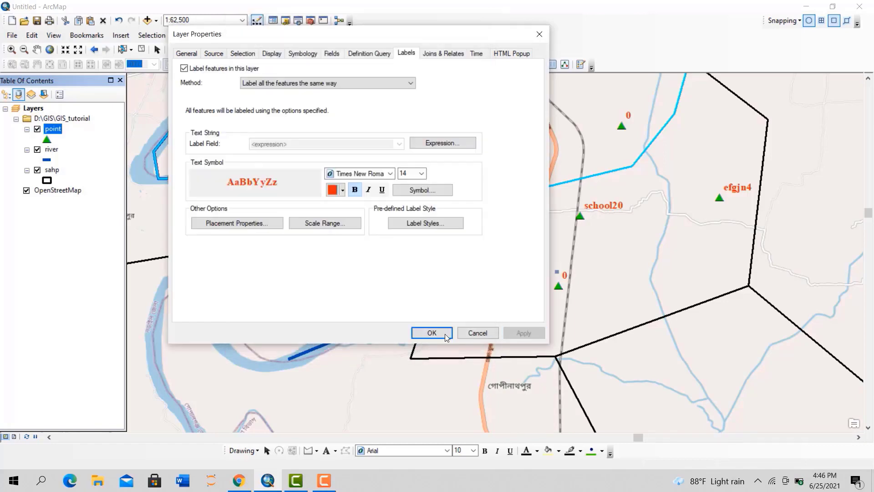
{"action": "left_click", "coordinate": [433, 332]}
Select the sahp polygon containing the mosque and house points, view its attributes and close them
{"action": "left_click_drag", "start_coordinate": [511, 219], "coordinate": [576, 342]}
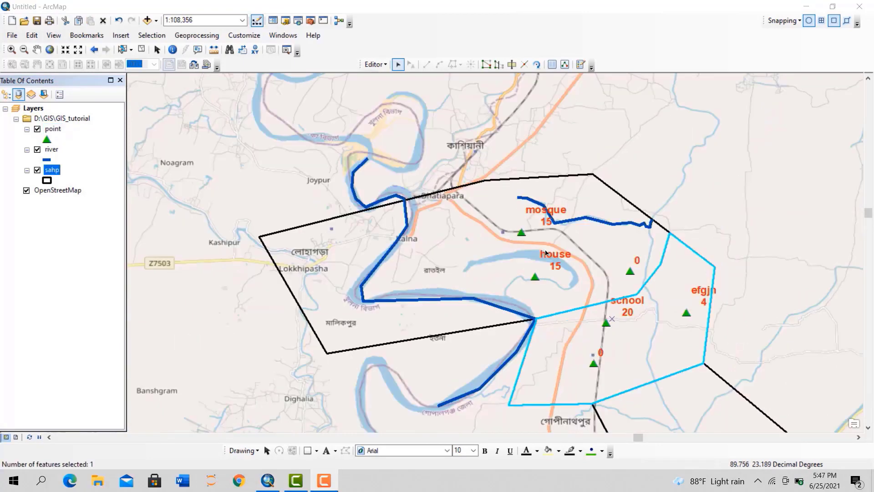
{"action": "left_click", "coordinate": [526, 255]}
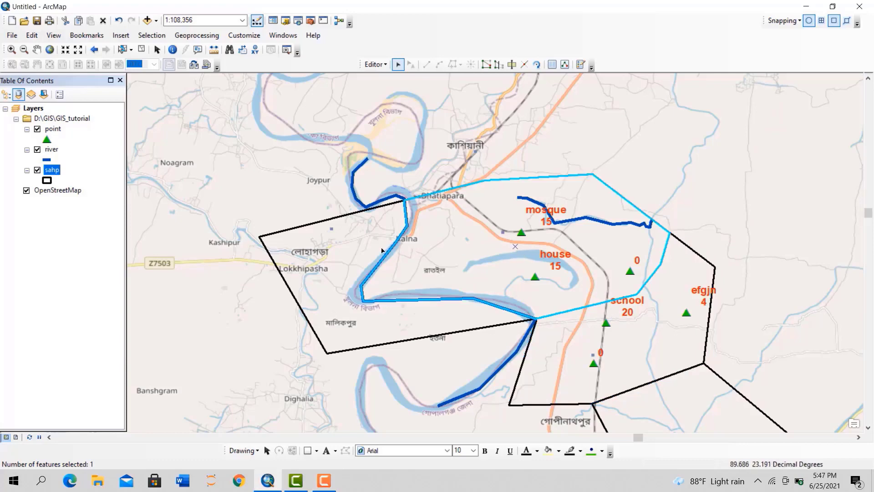
{"action": "left_click", "coordinate": [514, 260]}
{"action": "left_click", "coordinate": [511, 257]}
{"action": "right_click", "coordinate": [511, 256]}
{"action": "left_click", "coordinate": [544, 372]}
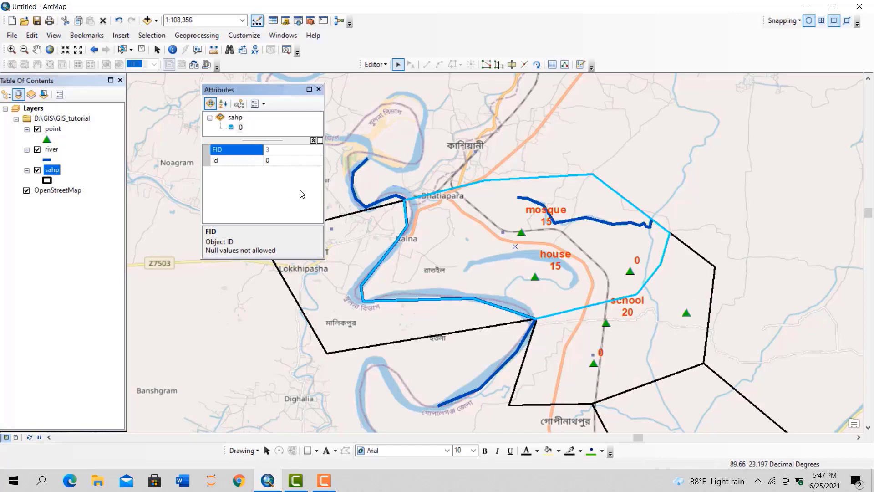
{"action": "left_click", "coordinate": [318, 90]}
Open the sahp layer's attribute table and stop the edit session
{"action": "right_click", "coordinate": [52, 169]}
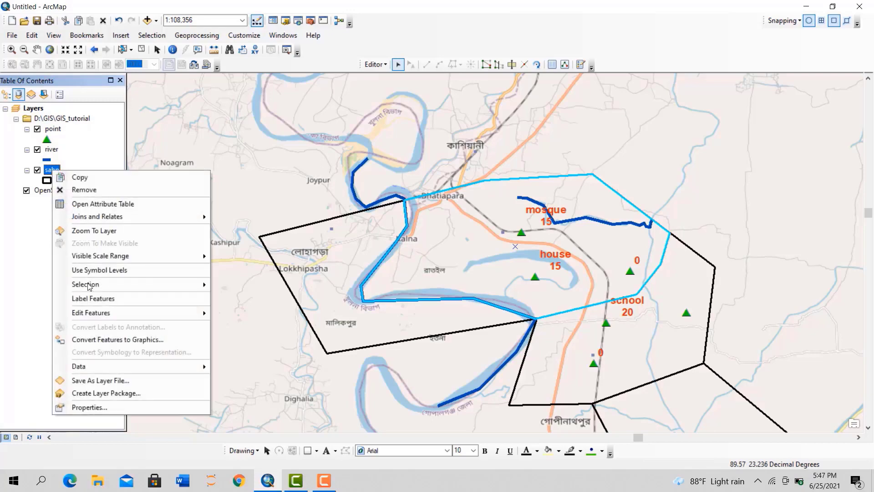
{"action": "left_click", "coordinate": [116, 203]}
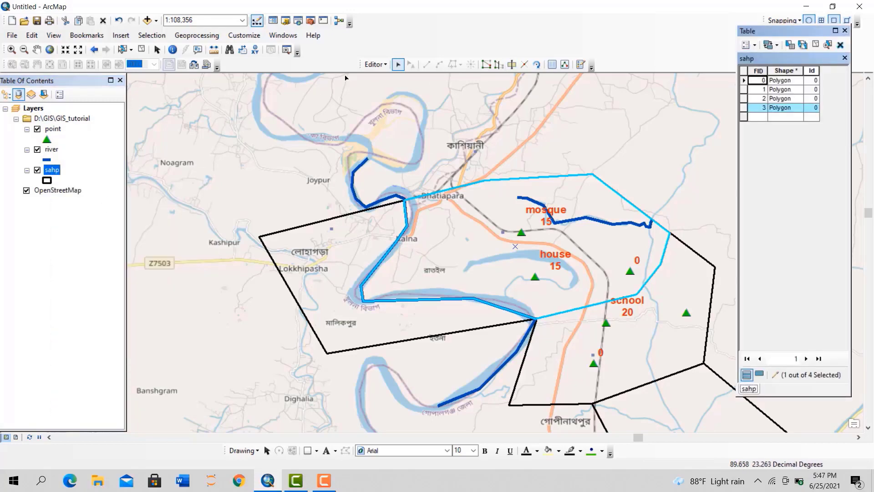
{"action": "left_click", "coordinate": [369, 64]}
{"action": "left_click", "coordinate": [374, 89]}
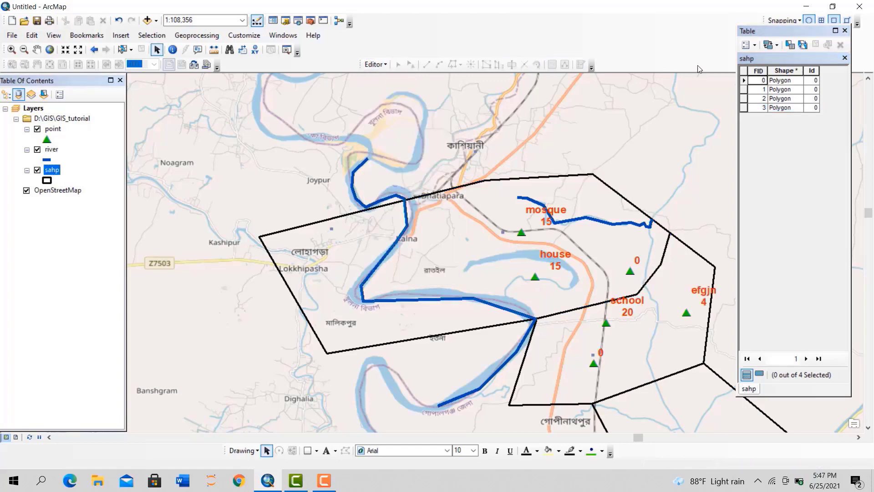
Add a Short Integer field named hhh to the sahp attribute table
{"action": "left_click", "coordinate": [750, 46]}
{"action": "left_click", "coordinate": [757, 121]}
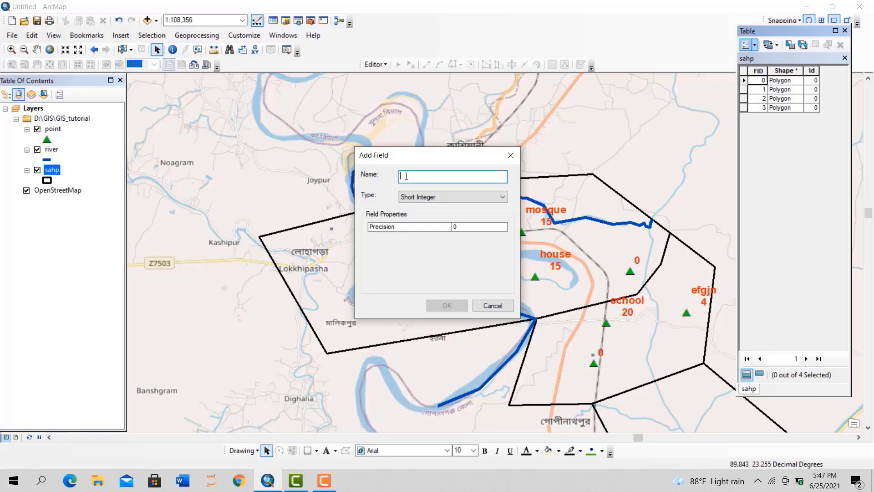
{"action": "type", "text": "hhh"}
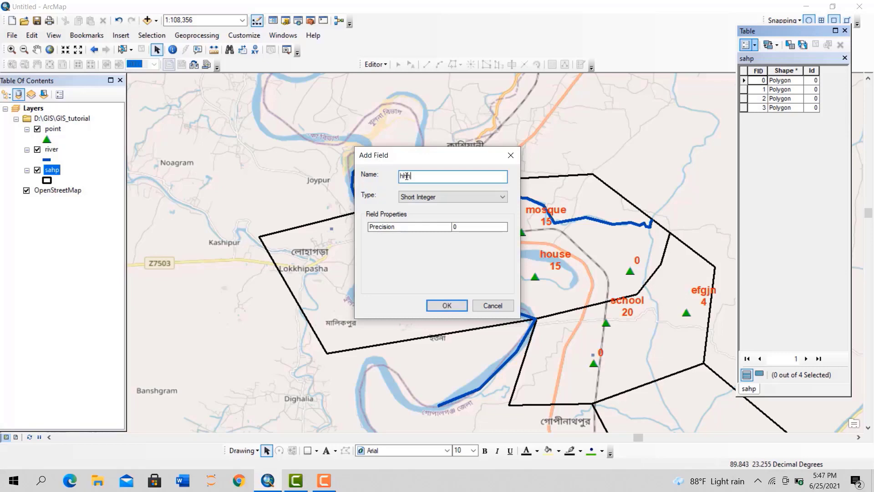
{"action": "left_click", "coordinate": [429, 199]}
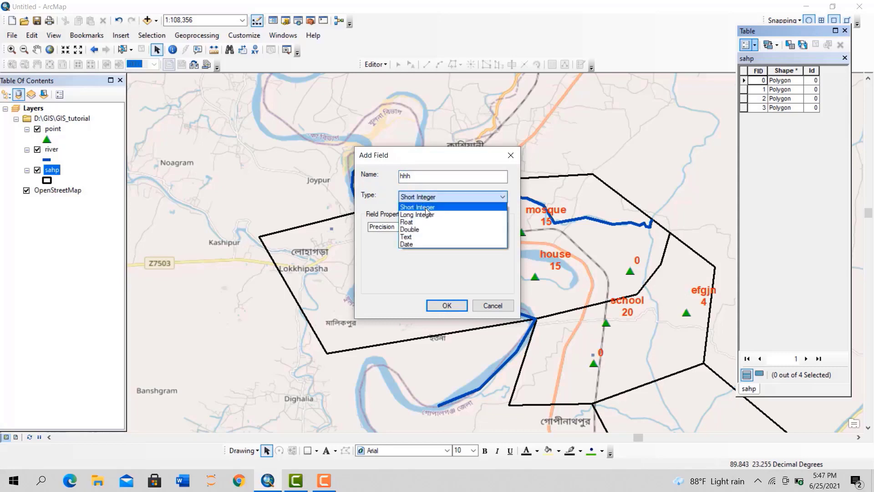
{"action": "left_click", "coordinate": [427, 207]}
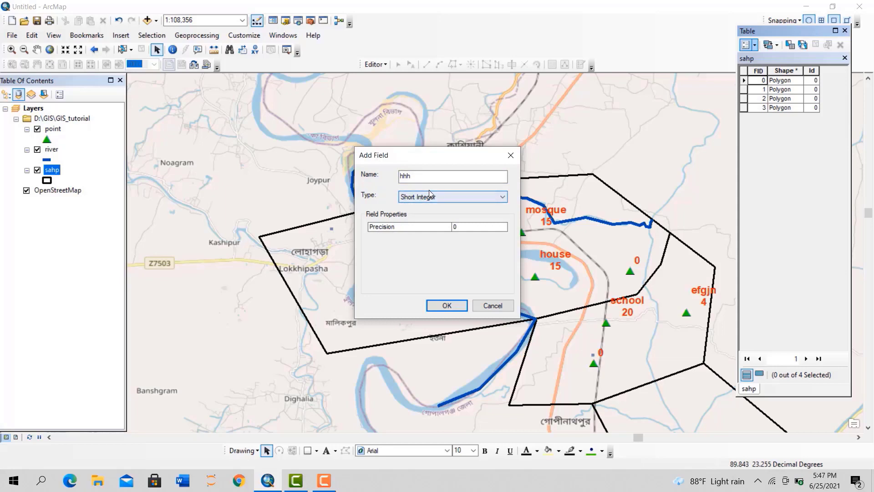
{"action": "left_click", "coordinate": [446, 305]}
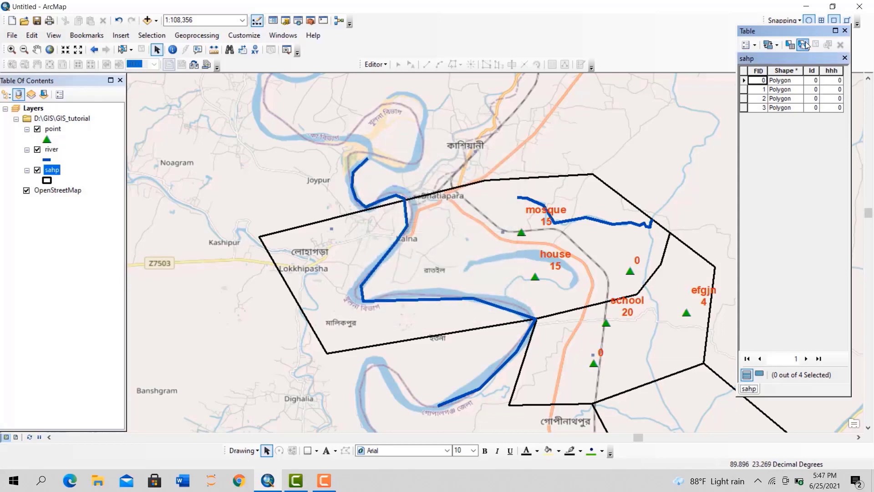
Open Calculate Geometry for the hhh field and choose Area as the property
{"action": "left_click", "coordinate": [831, 70]}
{"action": "right_click", "coordinate": [831, 72]}
{"action": "left_click", "coordinate": [815, 154]}
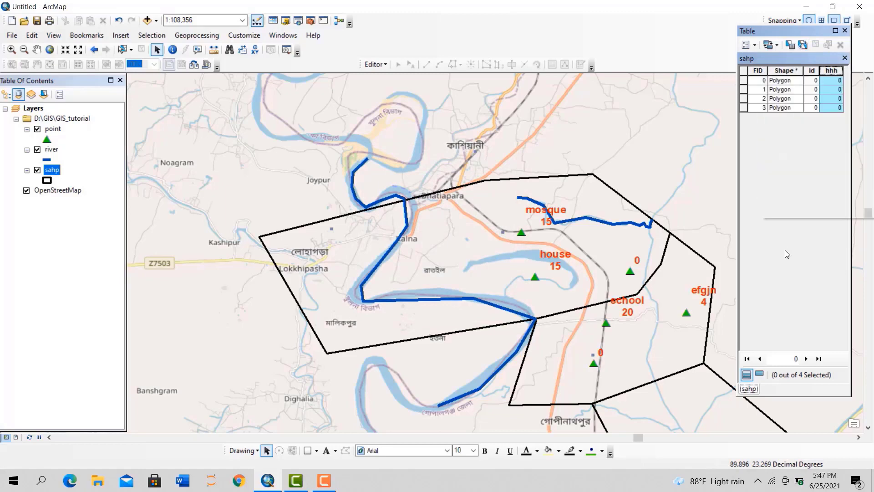
{"action": "right_click", "coordinate": [836, 70]}
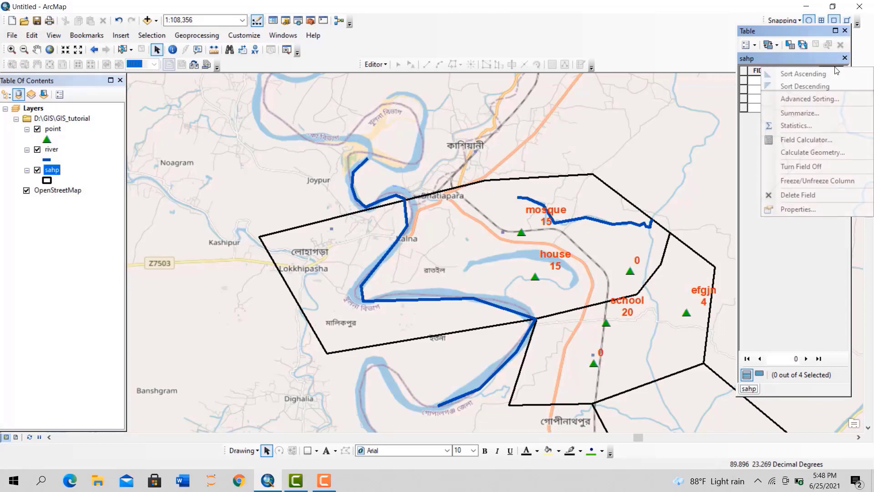
{"action": "left_click", "coordinate": [794, 153]}
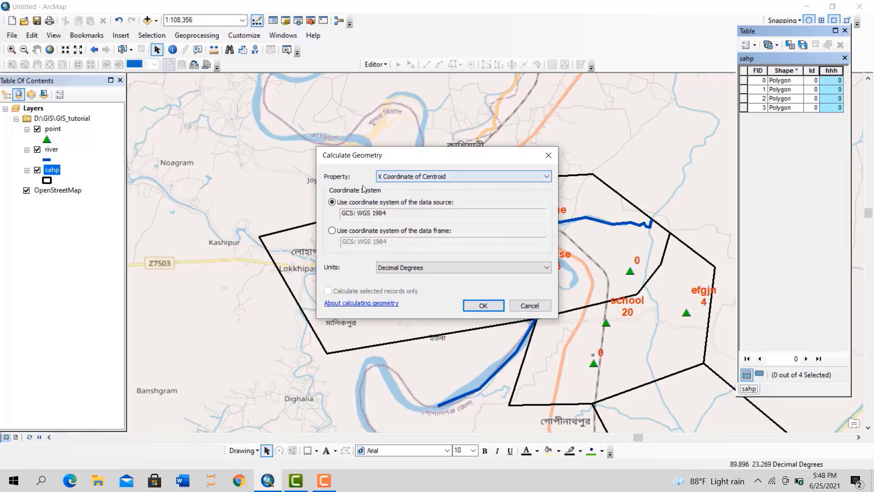
{"action": "left_click", "coordinate": [494, 176]}
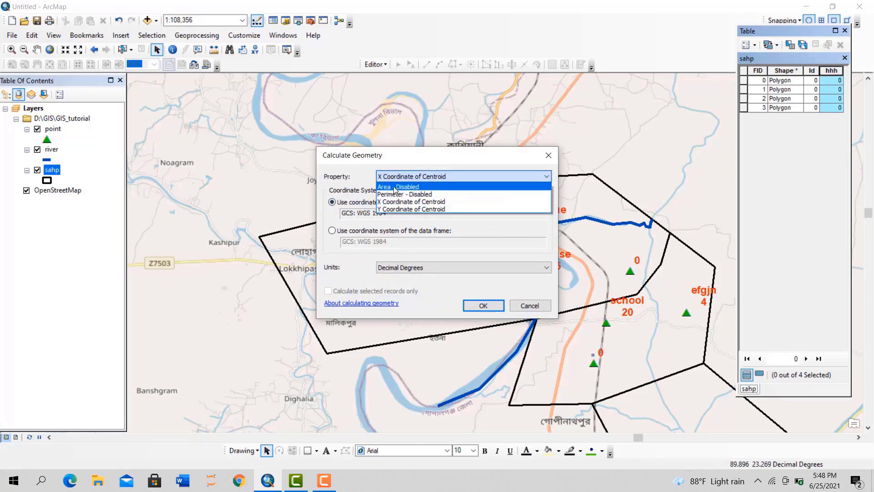
{"action": "left_click", "coordinate": [395, 187]}
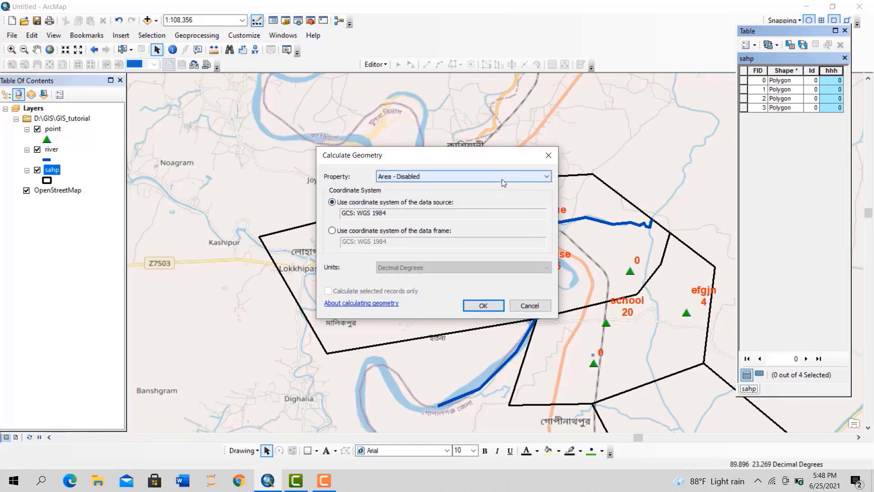
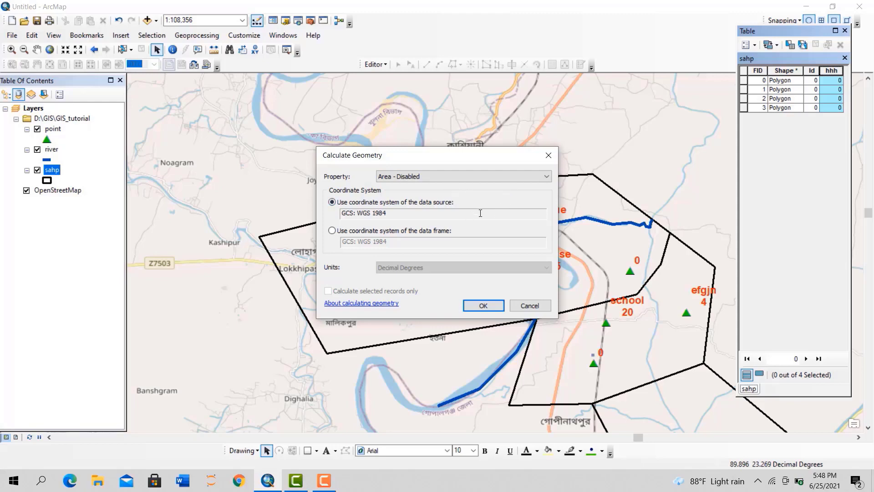
Try to calculate the polygon areas into hhh using the data source's WGS 1984 coordinate system, and close Calculate Geometry
{"action": "left_click", "coordinate": [477, 306]}
{"action": "left_click", "coordinate": [548, 159]}
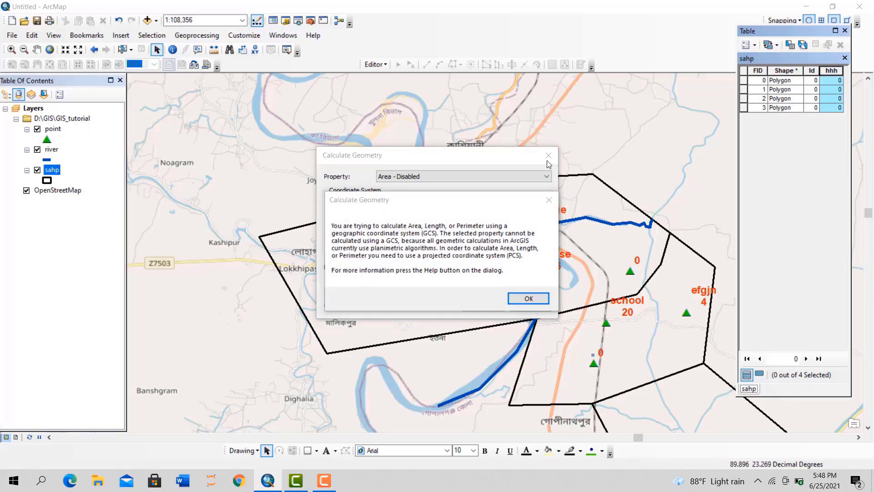
{"action": "left_click", "coordinate": [533, 295]}
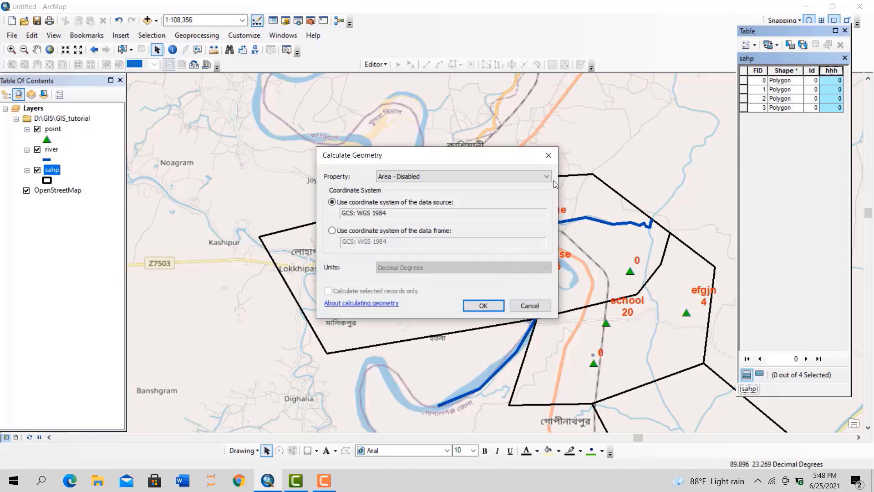
{"action": "left_click", "coordinate": [483, 306]}
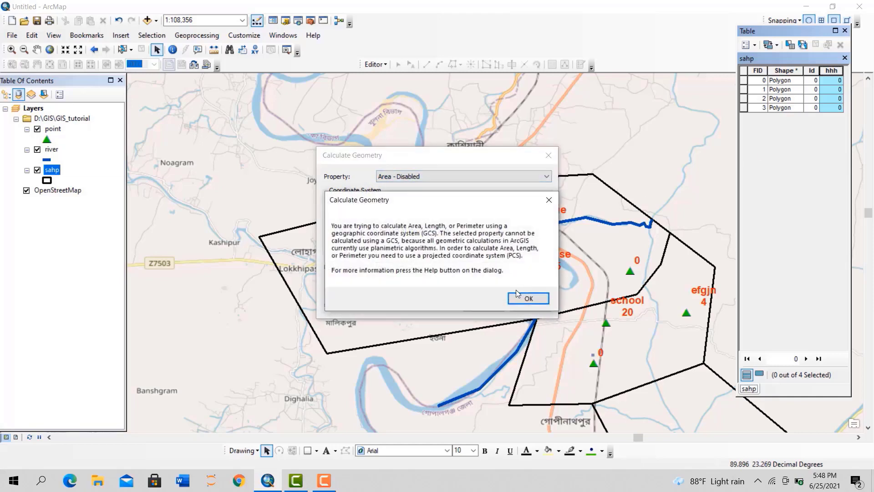
{"action": "left_click", "coordinate": [526, 297]}
{"action": "left_click", "coordinate": [548, 156]}
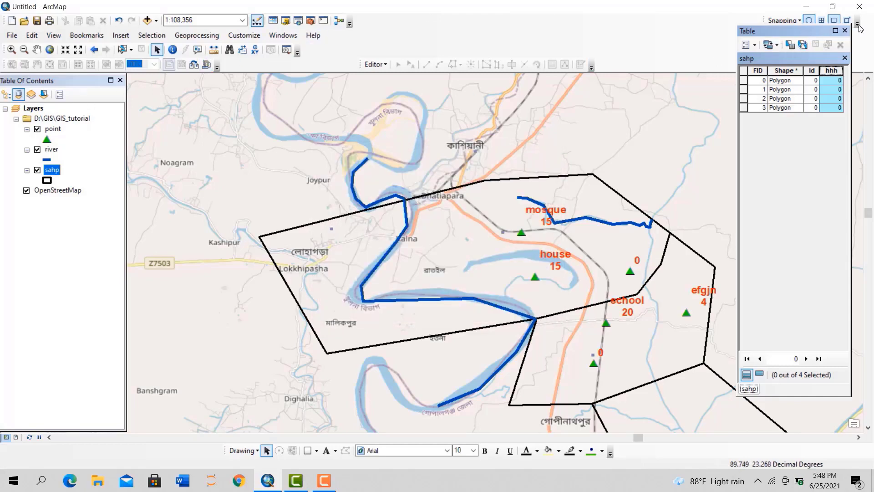
Close the sahp attribute table, search the tools for "projection" and open the Project (Data Management) tool
{"action": "left_click", "coordinate": [845, 30]}
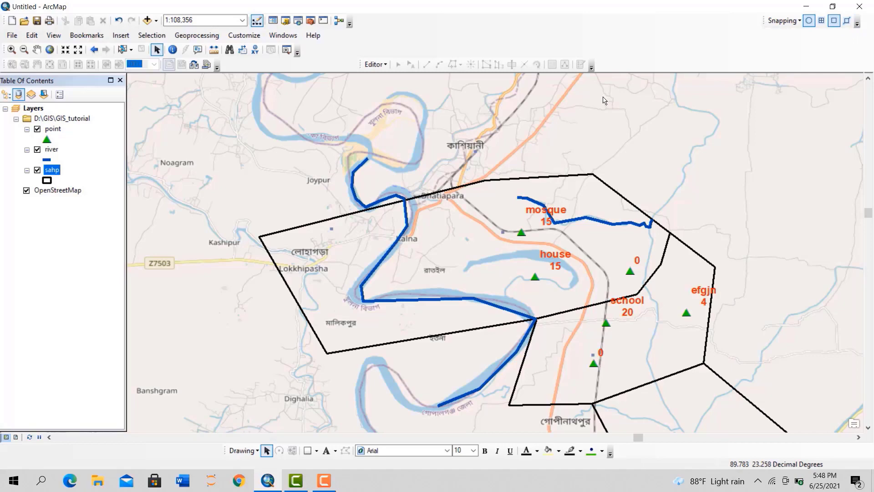
{"action": "key", "text": "ctrl+f"}
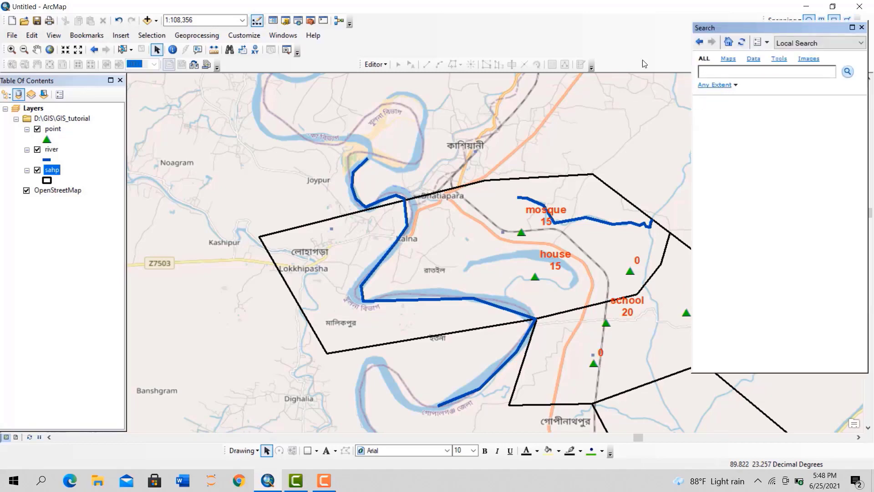
{"action": "left_click", "coordinate": [290, 36]}
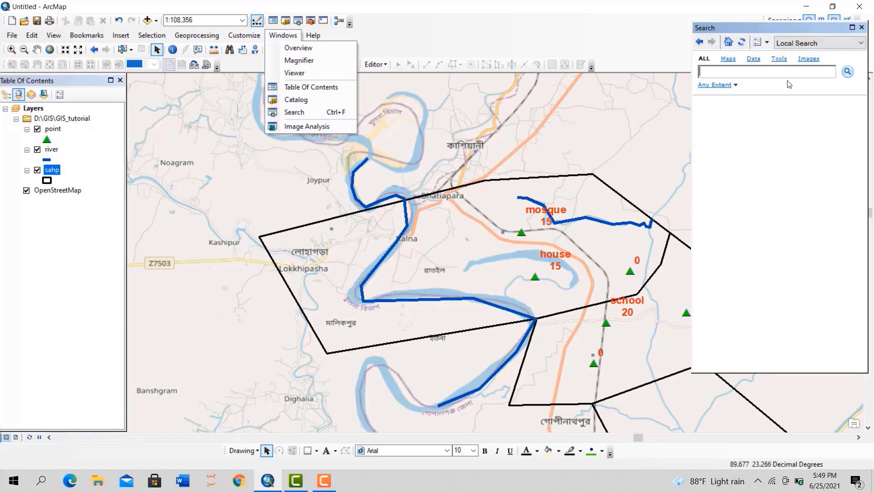
{"action": "left_click", "coordinate": [733, 86]}
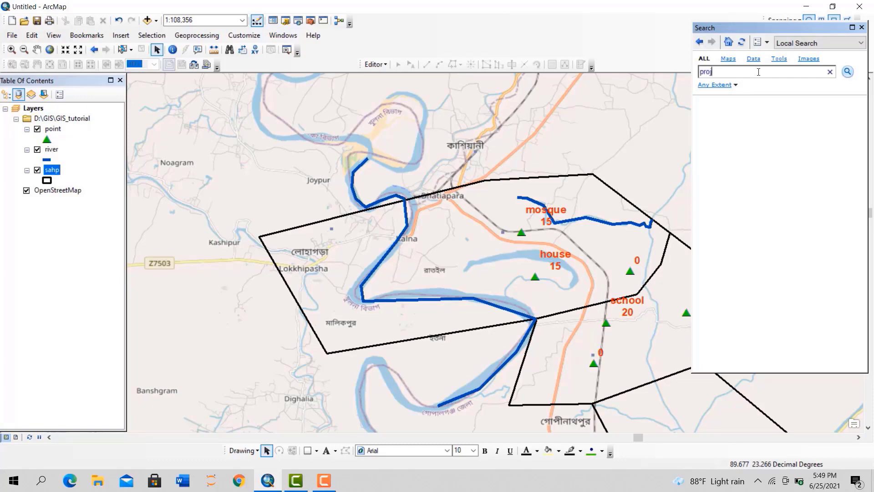
{"action": "key", "text": "Return"}
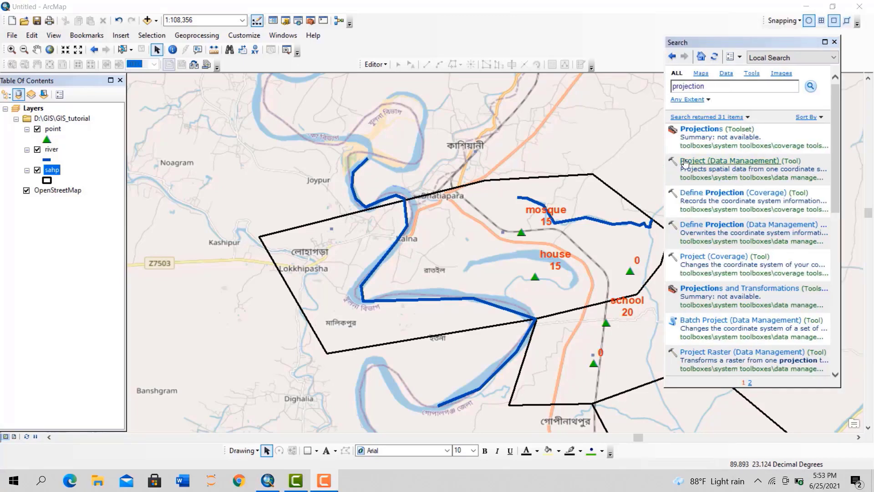
{"action": "left_click", "coordinate": [688, 163]}
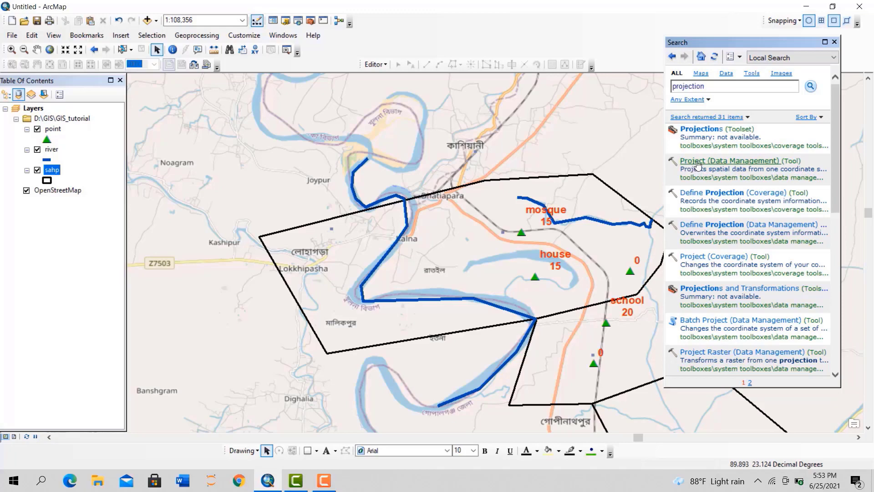
{"action": "left_click", "coordinate": [699, 163]}
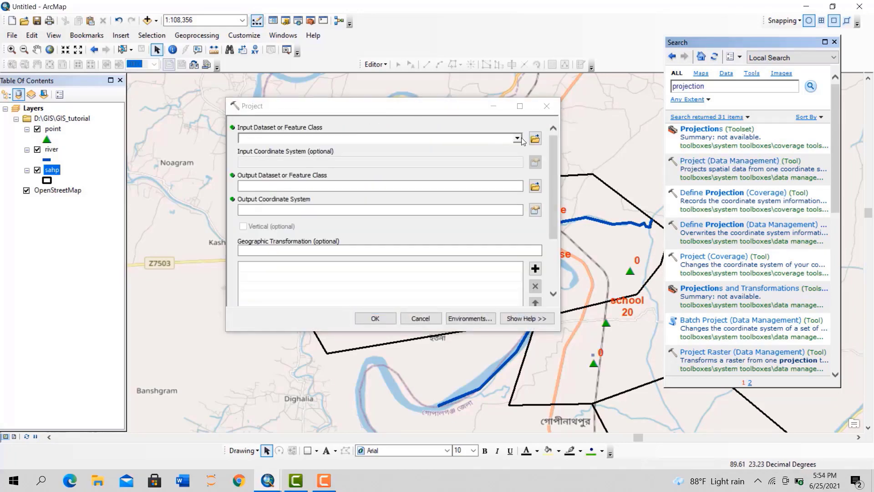
Set sahp as the input dataset and save the output as project in New File Geodatabase.gdb
{"action": "left_click", "coordinate": [520, 139]}
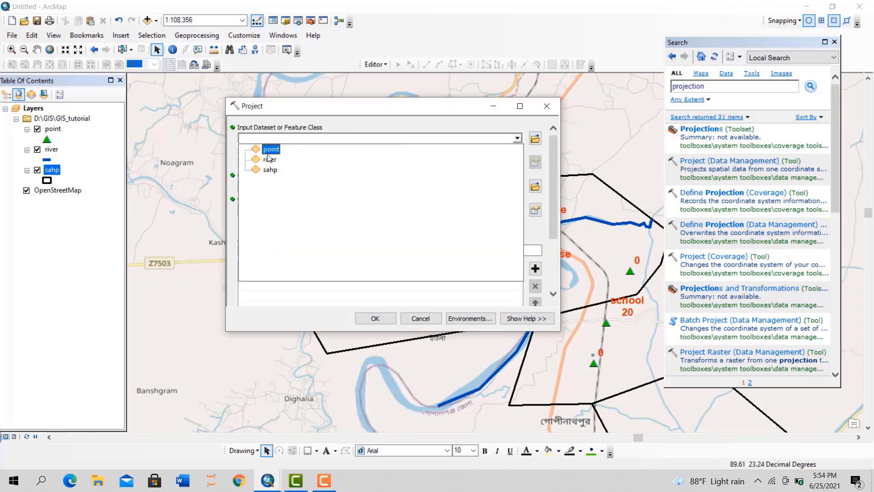
{"action": "left_click", "coordinate": [270, 170]}
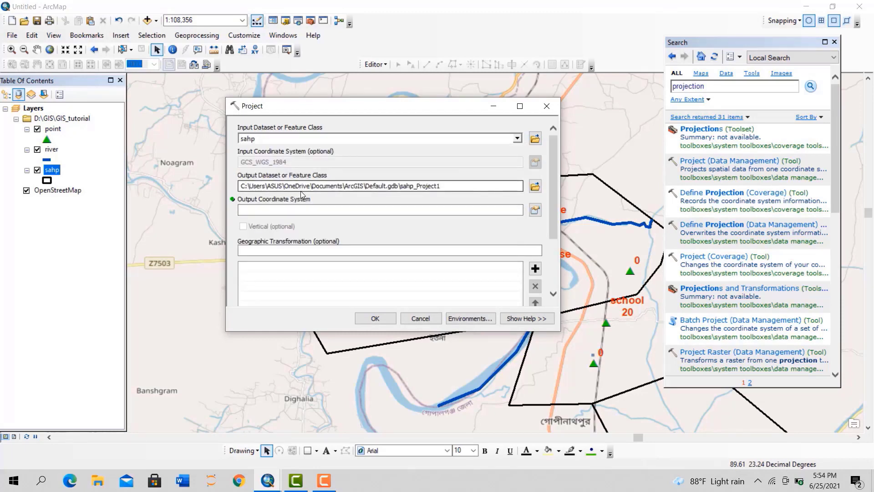
{"action": "left_click", "coordinate": [535, 185]}
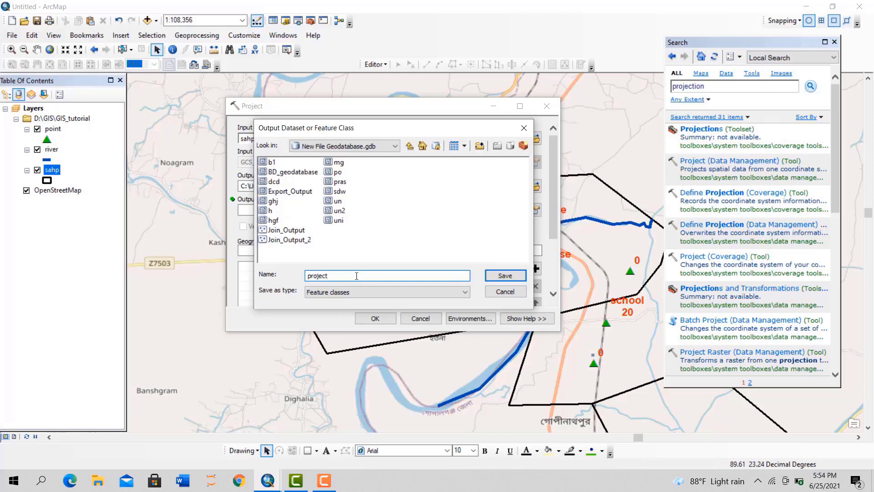
{"action": "left_click", "coordinate": [505, 275]}
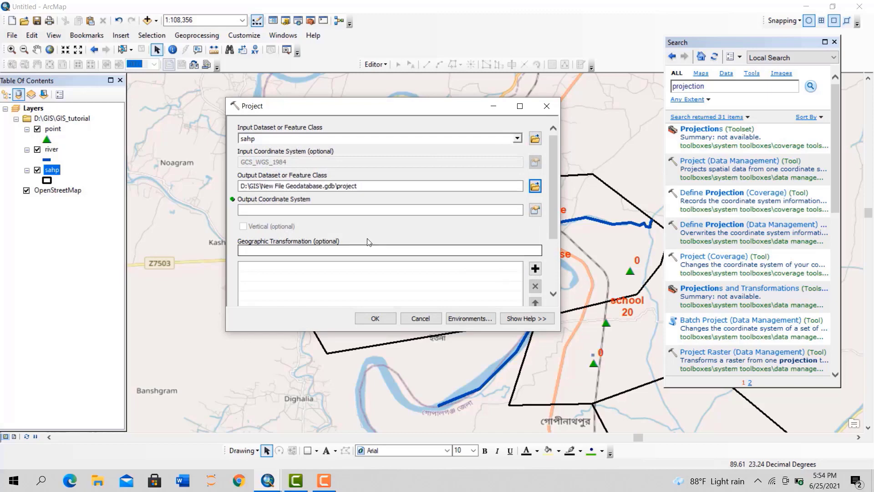
Open the output coordinate system selection and expand Projected Coordinate Systems to reach the UTM group
{"action": "left_click", "coordinate": [534, 210]}
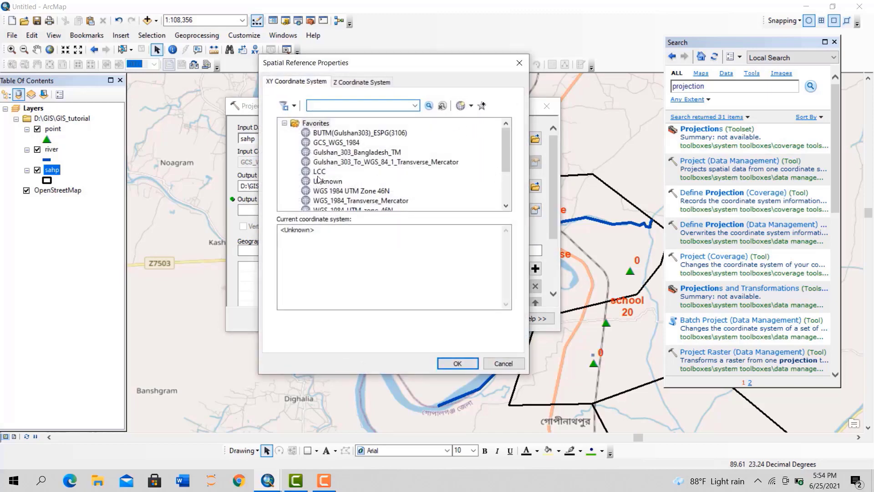
{"action": "scroll", "coordinate": [325, 177], "scroll_direction": "down", "scroll_amount": 2}
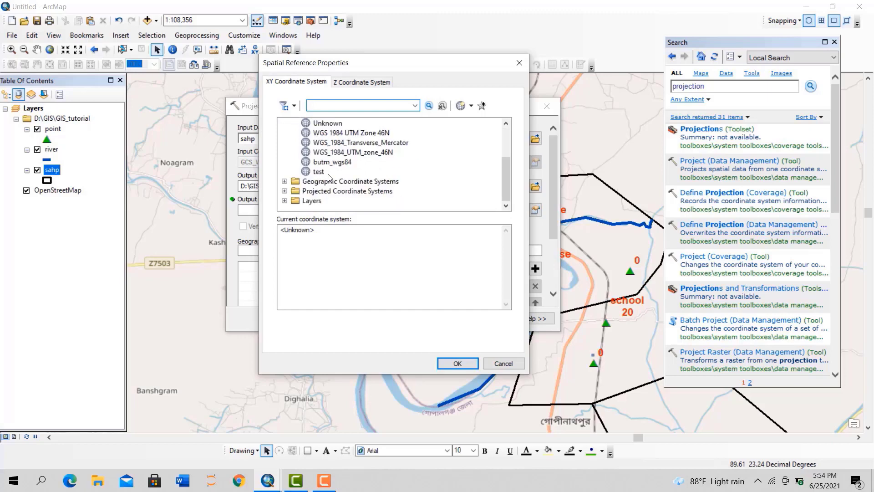
{"action": "left_click", "coordinate": [284, 191]}
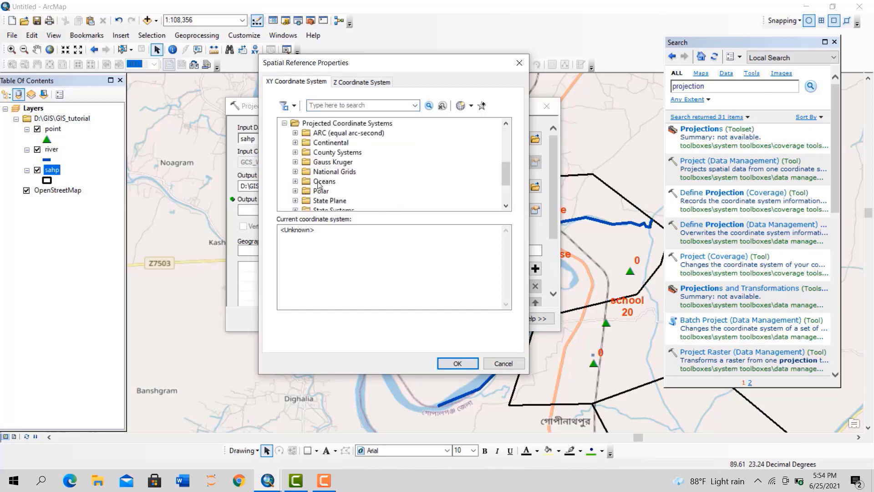
{"action": "scroll", "coordinate": [323, 183], "scroll_direction": "down", "scroll_amount": 2}
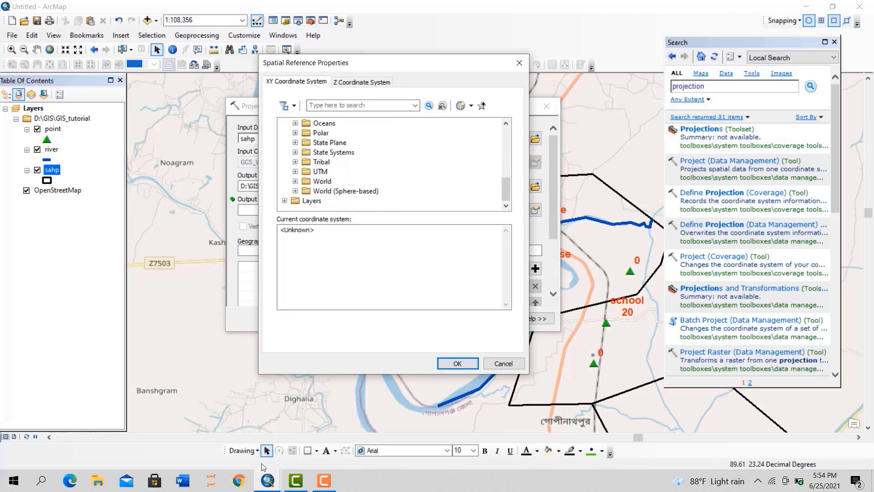
Switch to Chrome and search Google for "world utm zone map"
{"action": "left_click", "coordinate": [239, 480]}
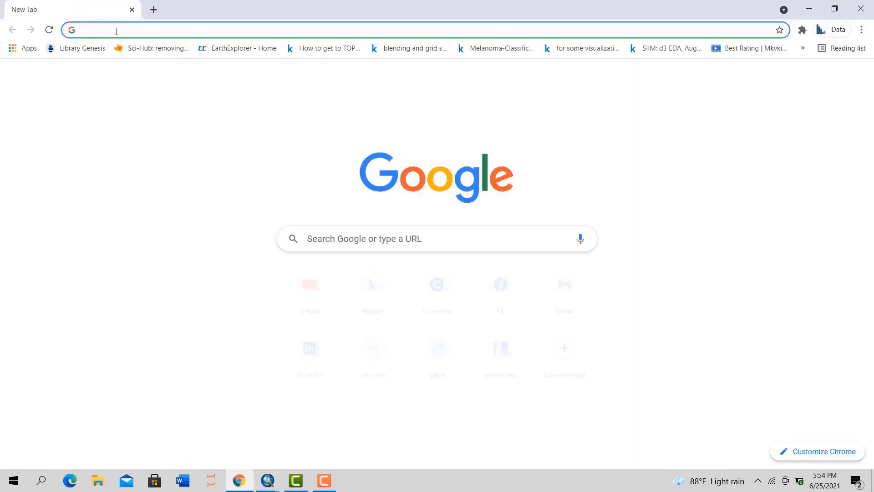
{"action": "left_click", "coordinate": [116, 31]}
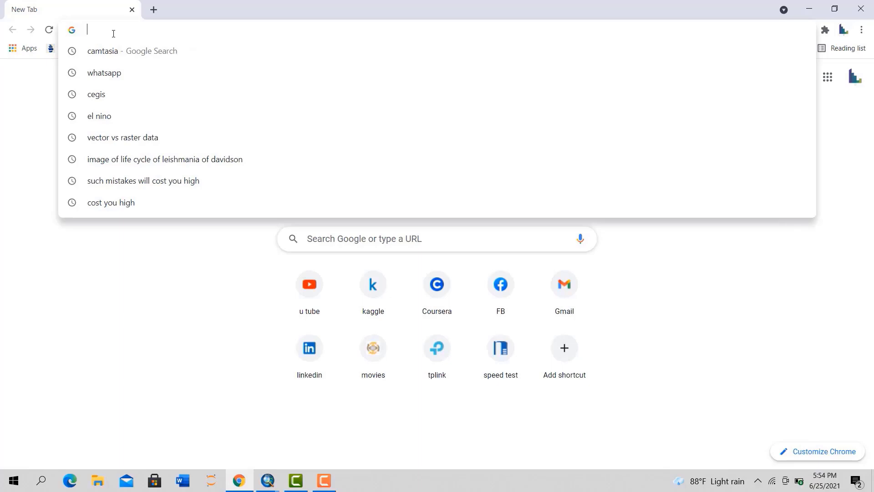
{"action": "type", "text": "utm"}
{"action": "key", "text": "BackSpace"}
{"action": "key", "text": "BackSpace"}
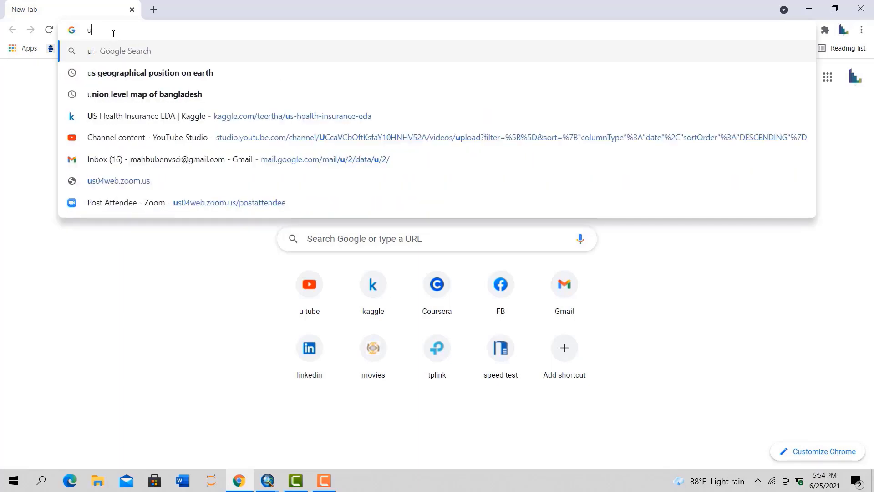
{"action": "key", "text": "BackSpace"}
{"action": "type", "text": "wor"}
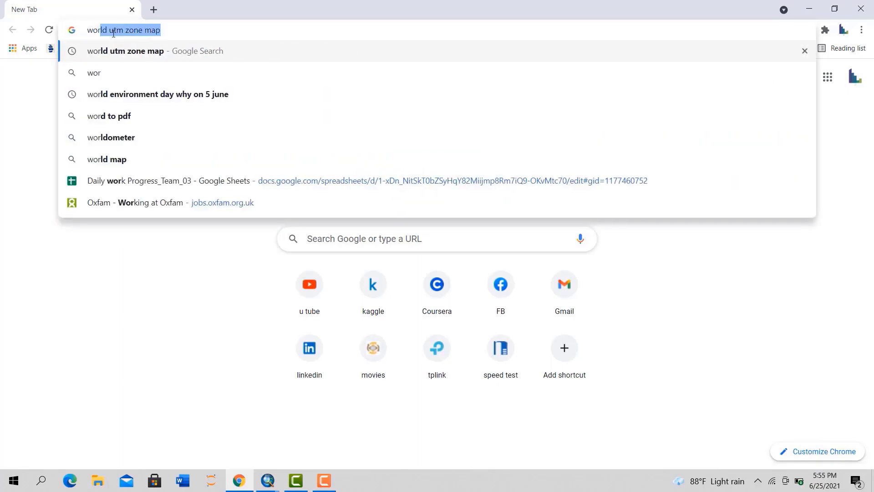
{"action": "key", "text": "Return"}
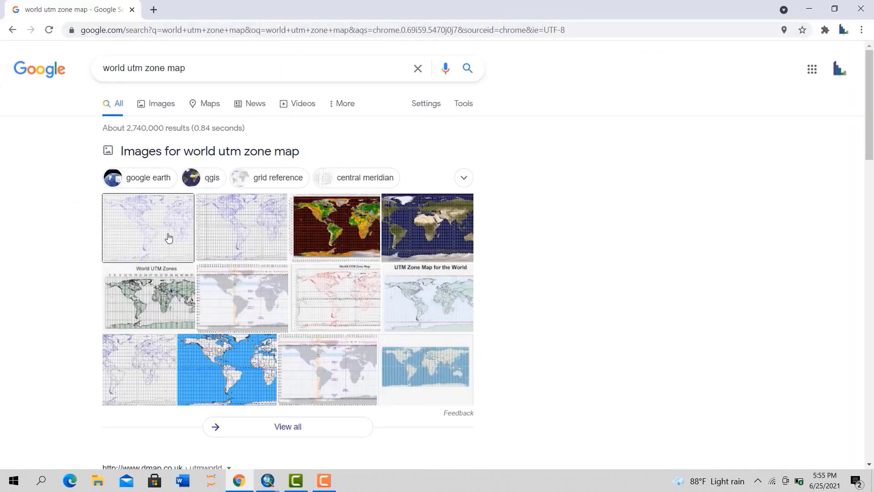
Open the ResearchGate page of the UTM grid zones image and examine the zone numbers around South Asia
{"action": "left_click", "coordinate": [169, 238]}
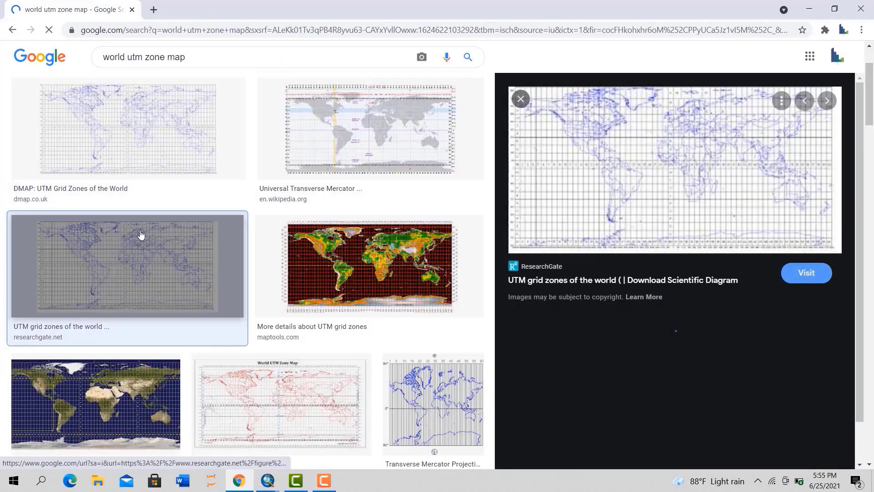
{"action": "left_click", "coordinate": [656, 157]}
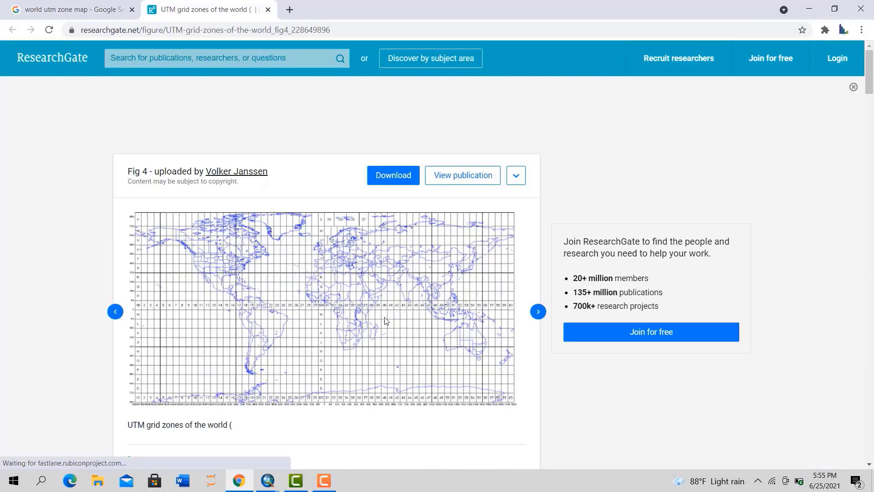
{"action": "scroll", "coordinate": [387, 320], "scroll_direction": "down", "scroll_amount": 5}
{"action": "scroll", "coordinate": [365, 323], "scroll_direction": "up", "scroll_amount": 5}
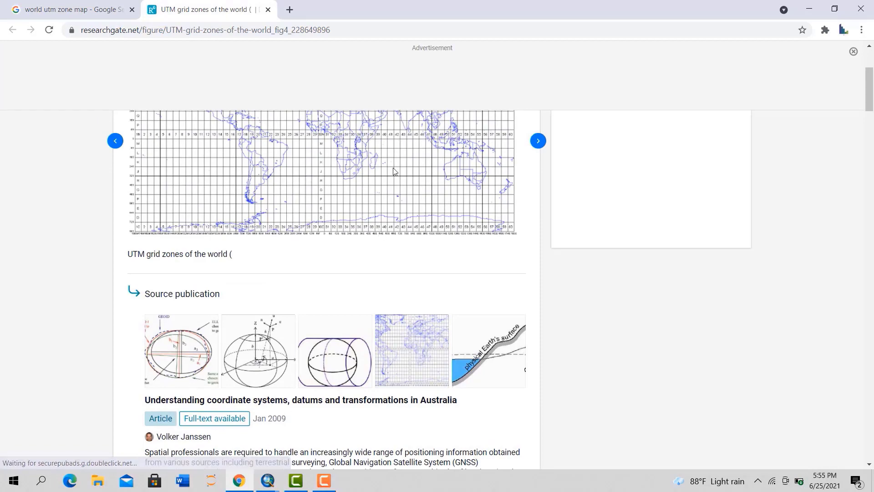
{"action": "scroll", "coordinate": [414, 294], "scroll_direction": "up", "scroll_amount": 8}
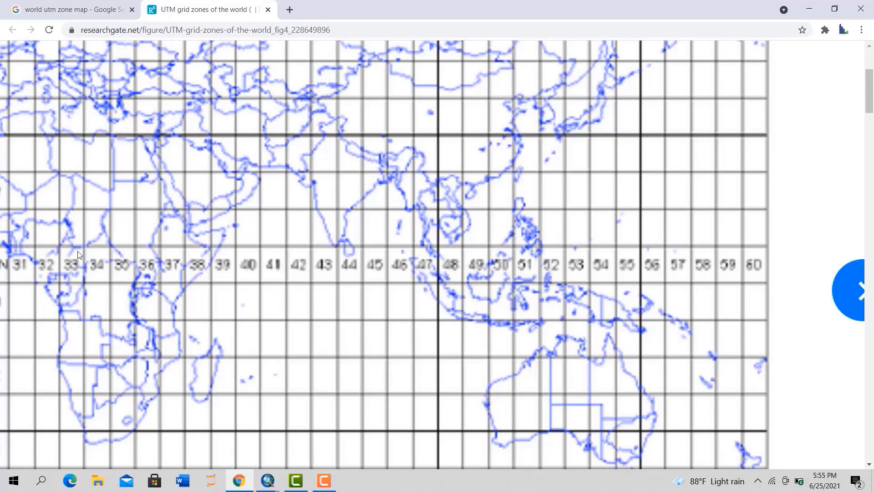
{"action": "scroll", "coordinate": [316, 268], "scroll_direction": "down", "scroll_amount": 5}
Return to the image results and open the courses.washington.edu page Projections and Coordinate Systems from its UTM map
{"action": "left_click", "coordinate": [49, 13]}
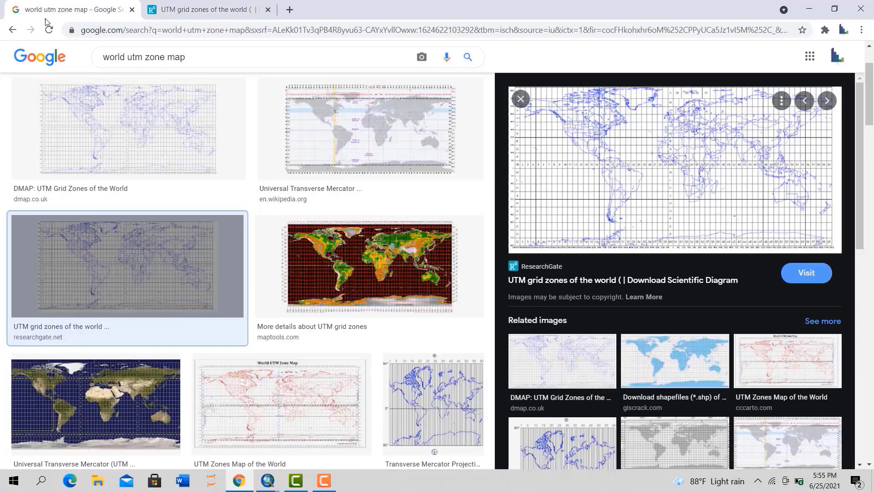
{"action": "left_click", "coordinate": [133, 291]}
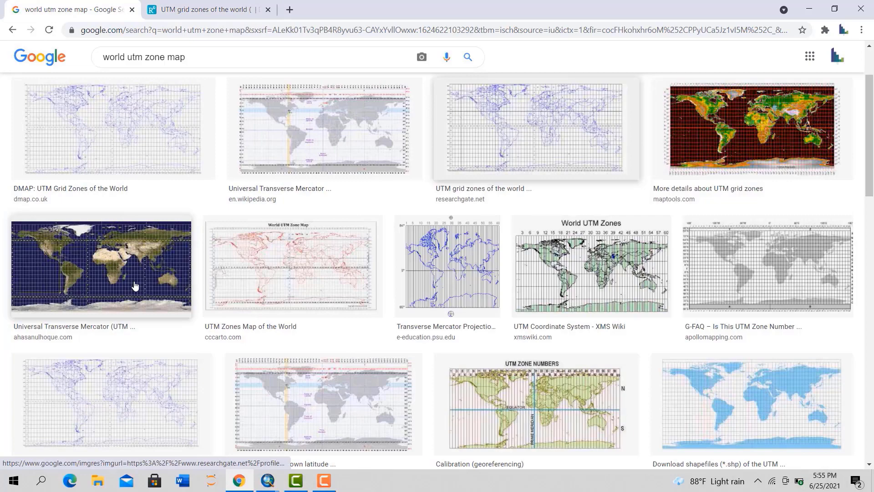
{"action": "left_click", "coordinate": [542, 127]}
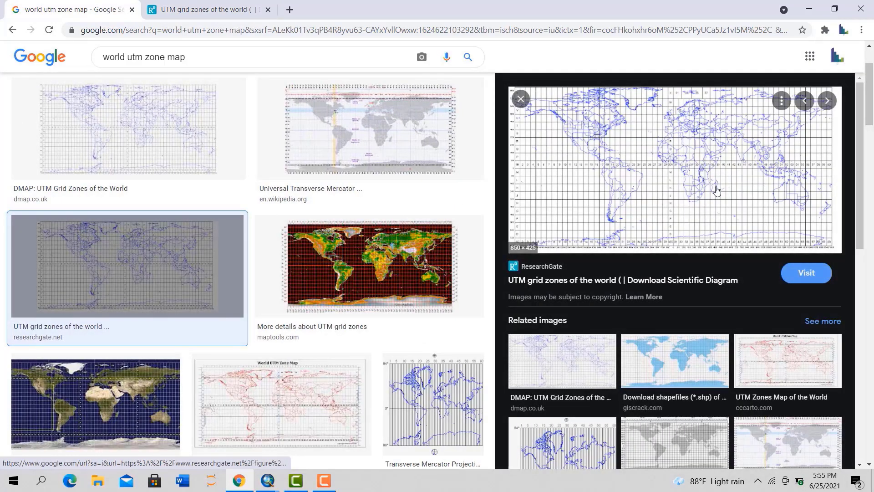
{"action": "scroll", "coordinate": [184, 217], "scroll_direction": "down", "scroll_amount": 4}
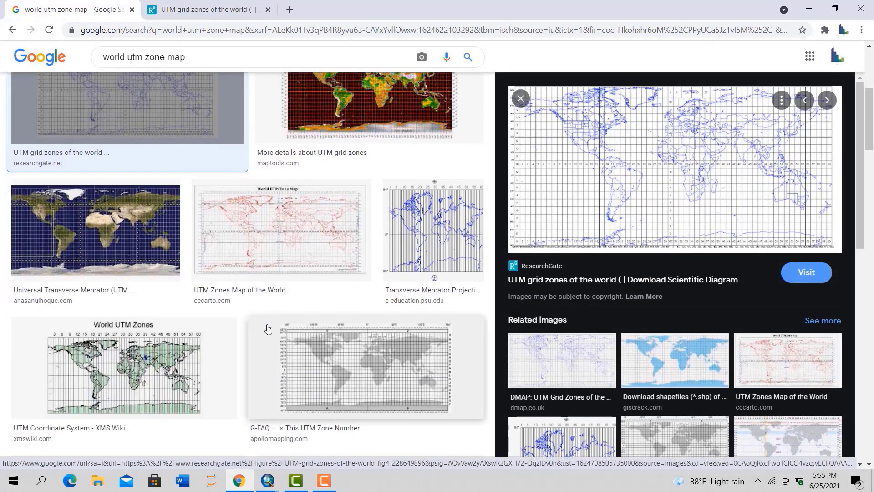
{"action": "scroll", "coordinate": [268, 329], "scroll_direction": "down", "scroll_amount": 2}
{"action": "scroll", "coordinate": [189, 336], "scroll_direction": "down", "scroll_amount": 1}
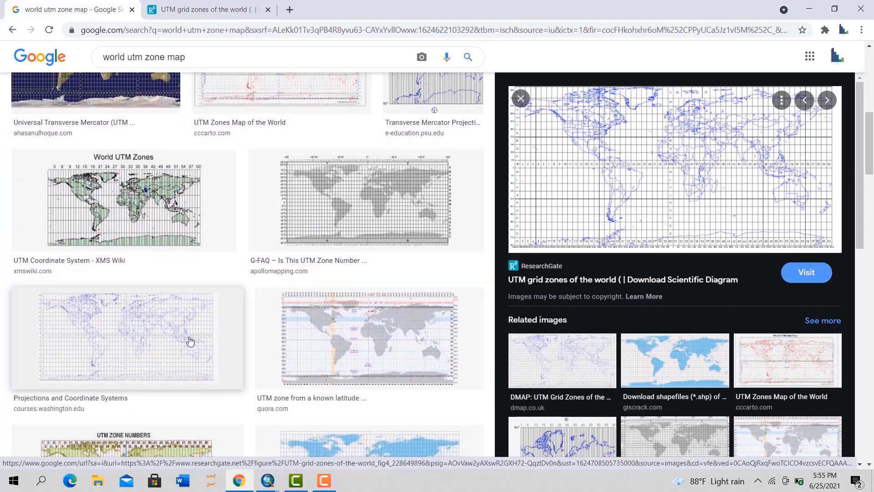
{"action": "left_click", "coordinate": [138, 361]}
{"action": "left_click", "coordinate": [660, 149]}
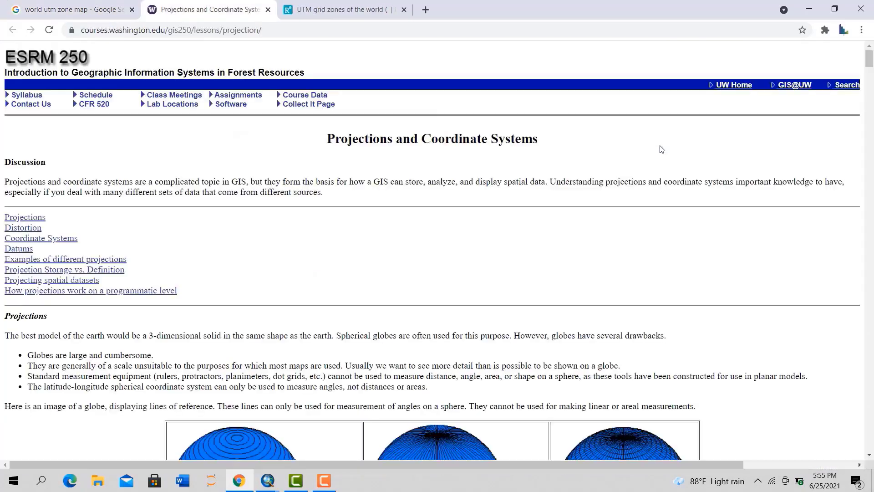
Find the world UTM zone map on the page and examine the zone columns over Bangladesh at enlarged scale
{"action": "scroll", "coordinate": [381, 301], "scroll_direction": "down", "scroll_amount": 20}
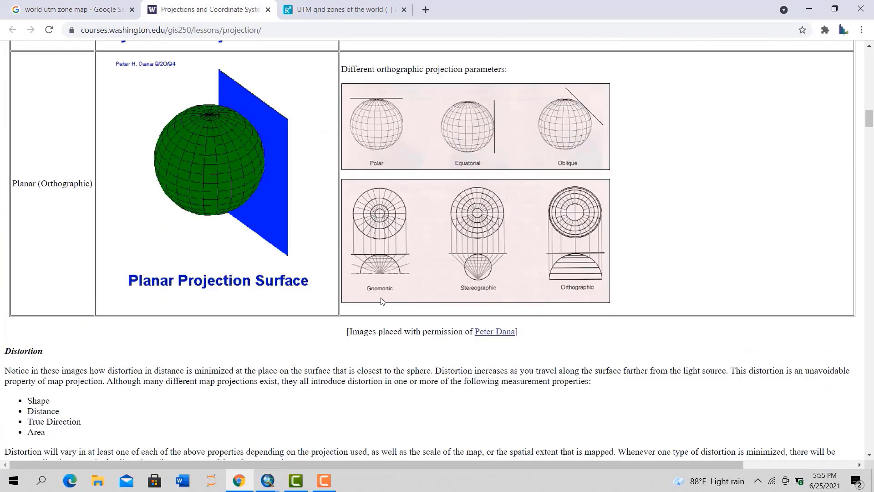
{"action": "scroll", "coordinate": [381, 301], "scroll_direction": "down", "scroll_amount": 20}
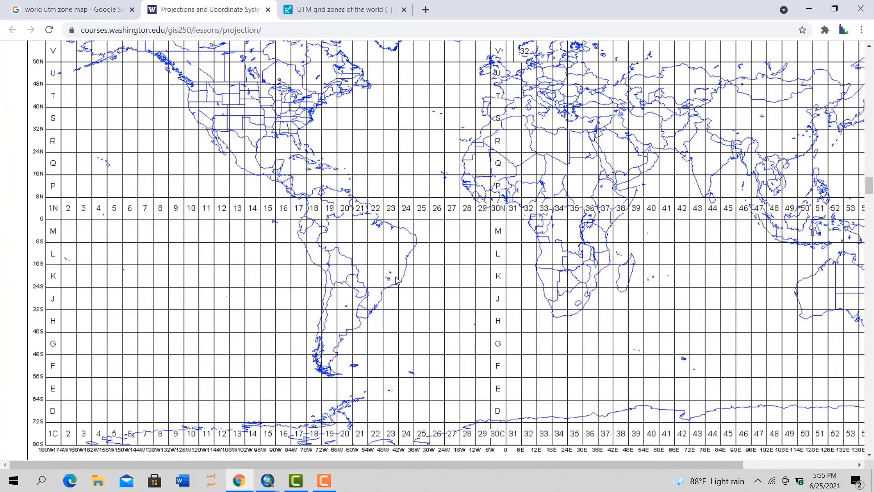
{"action": "scroll", "coordinate": [396, 279], "scroll_direction": "up", "scroll_amount": 2}
{"action": "scroll", "coordinate": [670, 187], "scroll_direction": "down", "scroll_amount": 4}
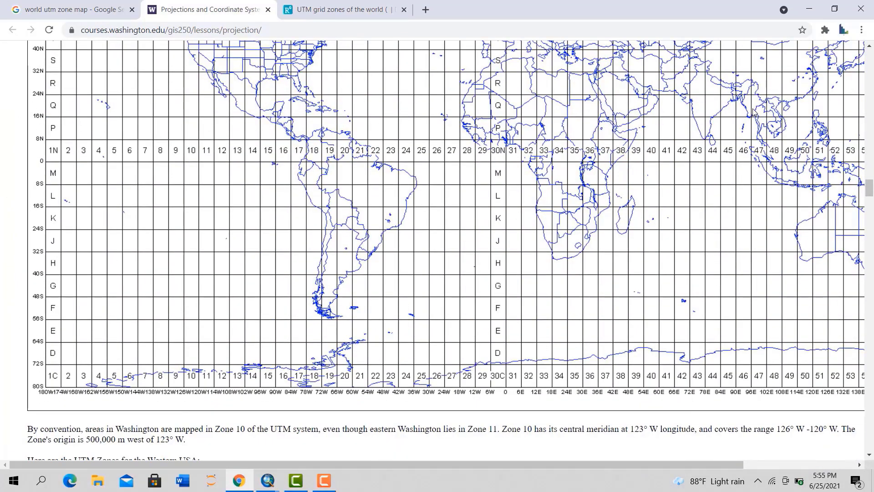
{"action": "scroll", "coordinate": [753, 111], "scroll_direction": "up", "scroll_amount": 8, "text": "ctrl"}
{"action": "scroll", "coordinate": [698, 282], "scroll_direction": "down", "scroll_amount": 7}
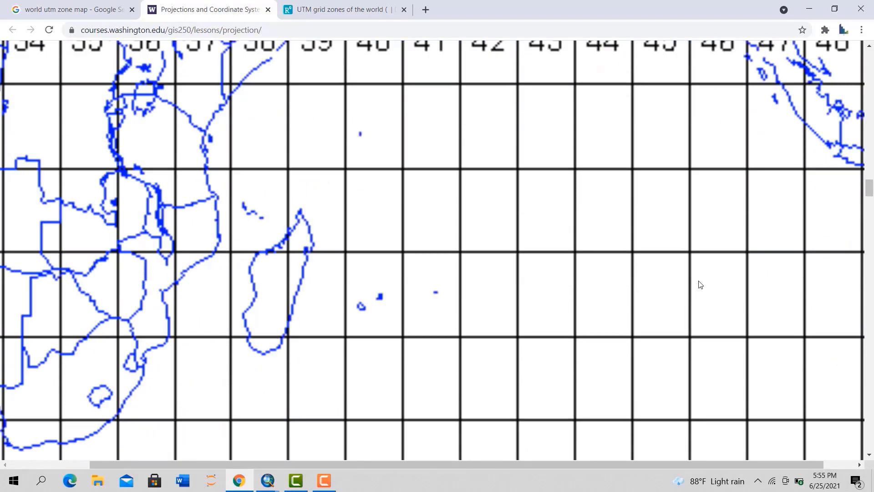
{"action": "scroll", "coordinate": [697, 199], "scroll_direction": "up", "scroll_amount": 11}
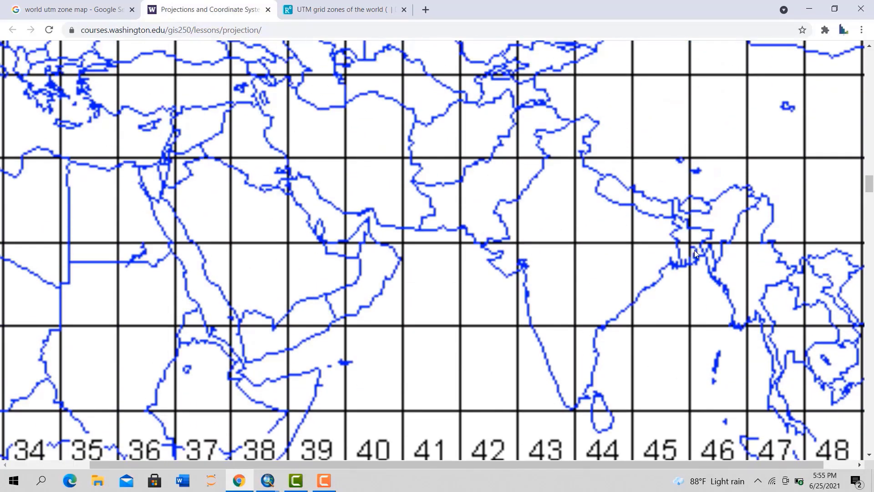
Examine the zone number under Bangladesh's column on the UTM map, and view the whole world map at reduced scale
{"action": "scroll", "coordinate": [698, 394], "scroll_direction": "down", "scroll_amount": 1}
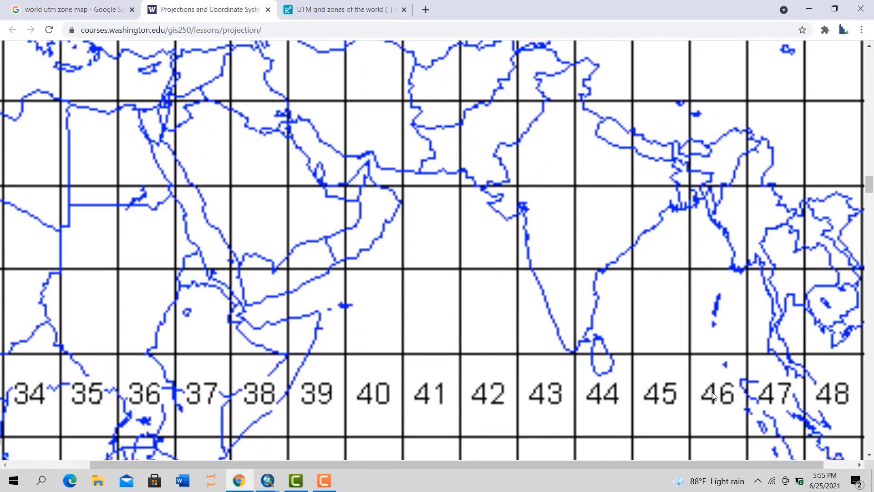
{"action": "scroll", "coordinate": [568, 326], "scroll_direction": "up", "scroll_amount": 1}
{"action": "scroll", "coordinate": [552, 322], "scroll_direction": "down", "scroll_amount": 8, "text": "ctrl"}
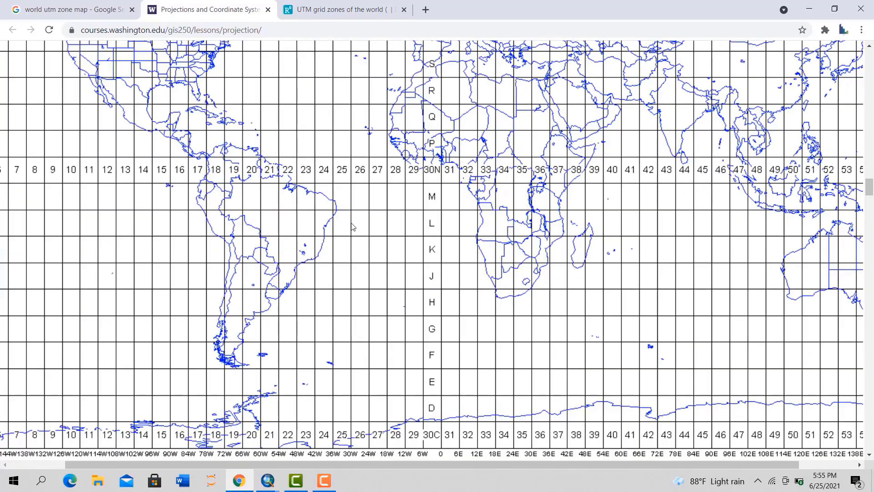
{"action": "scroll", "coordinate": [361, 223], "scroll_direction": "up", "scroll_amount": 3}
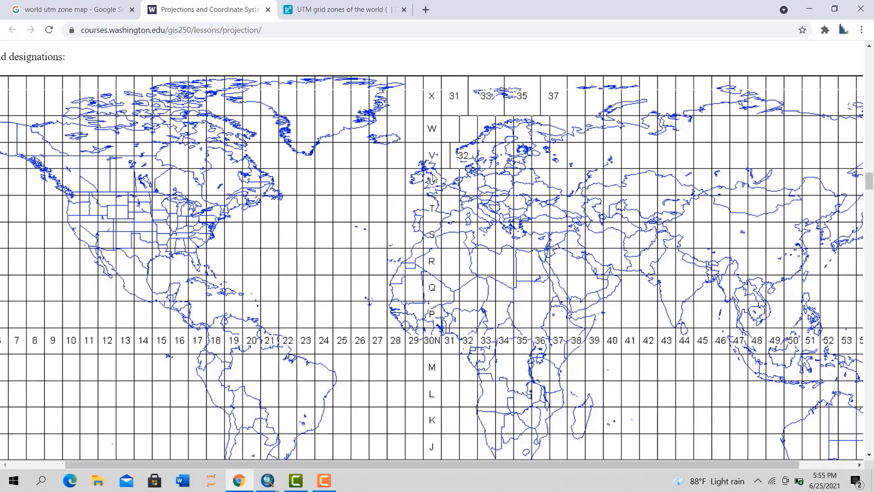
{"action": "scroll", "coordinate": [382, 209], "scroll_direction": "down", "scroll_amount": 1}
{"action": "scroll", "coordinate": [384, 210], "scroll_direction": "down", "scroll_amount": 2, "text": "ctrl"}
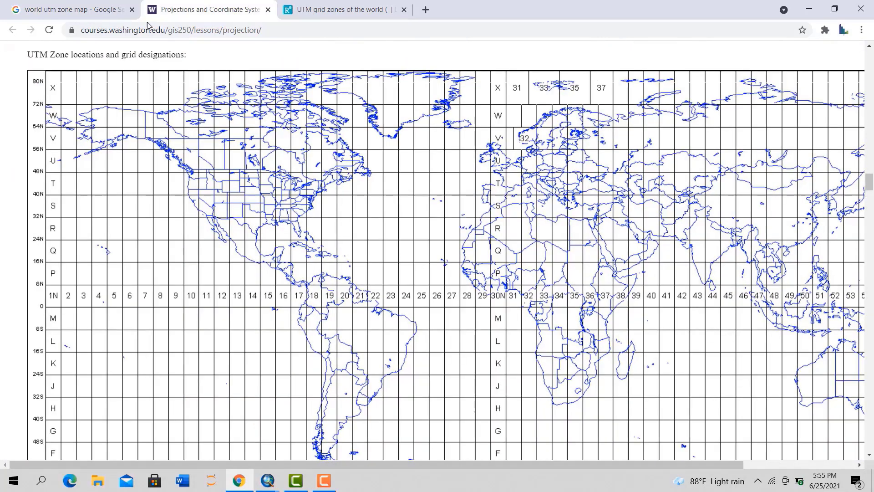
Switch back to ArcMap and expand the projected coordinate systems down to UTM, WGS 1984, Northern Hemisphere
{"action": "left_click", "coordinate": [73, 10]}
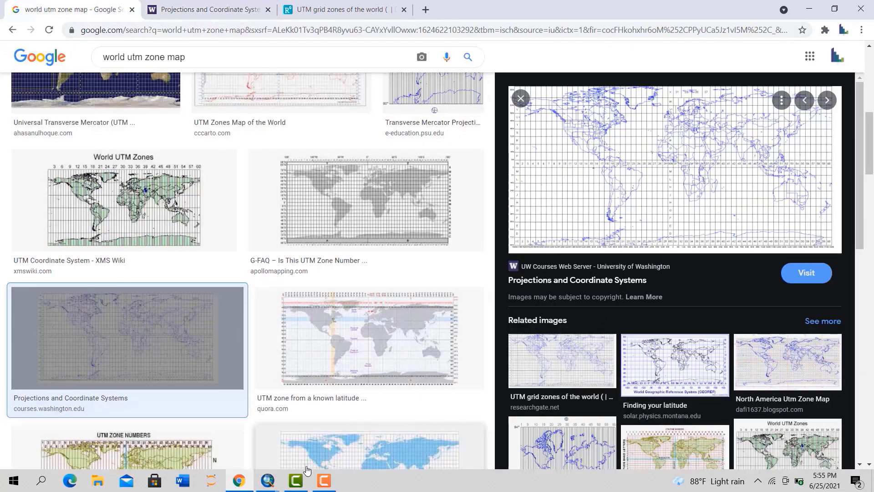
{"action": "mouse_move", "coordinate": [267, 480]}
{"action": "left_click", "coordinate": [305, 430]}
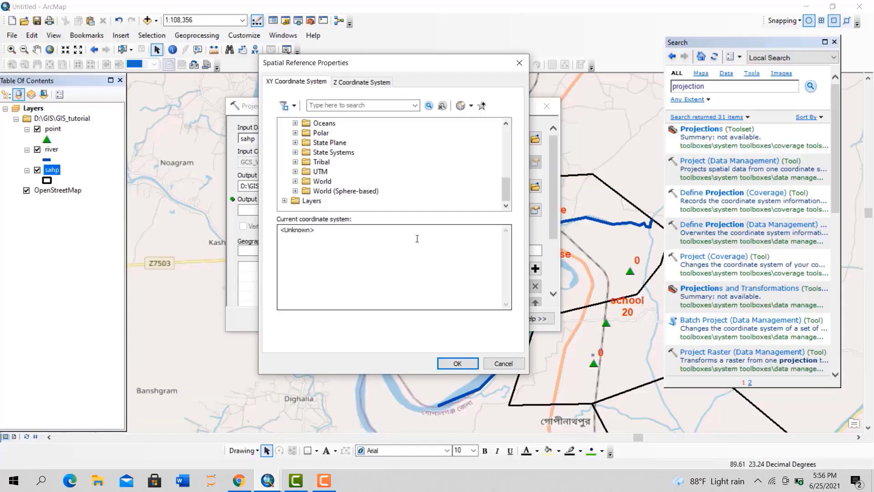
{"action": "scroll", "coordinate": [324, 171], "scroll_direction": "up", "scroll_amount": 3}
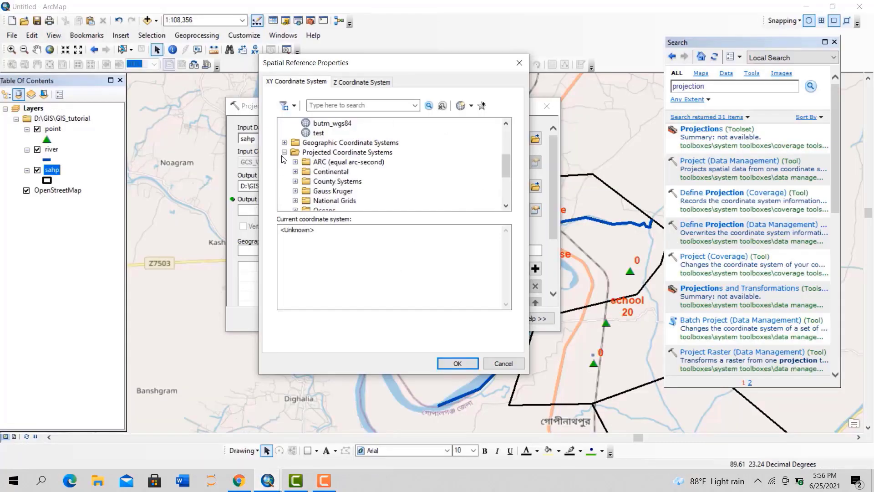
{"action": "left_click", "coordinate": [284, 153]}
{"action": "left_click", "coordinate": [284, 191]}
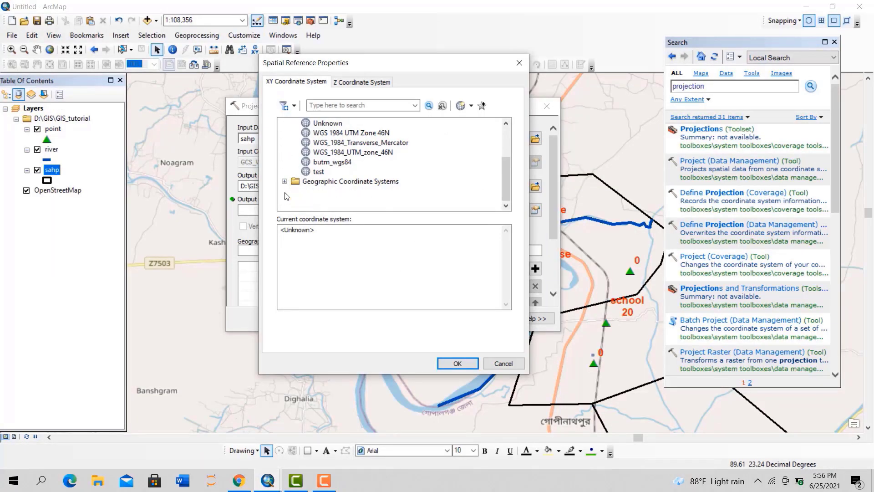
{"action": "scroll", "coordinate": [312, 186], "scroll_direction": "down", "scroll_amount": 2}
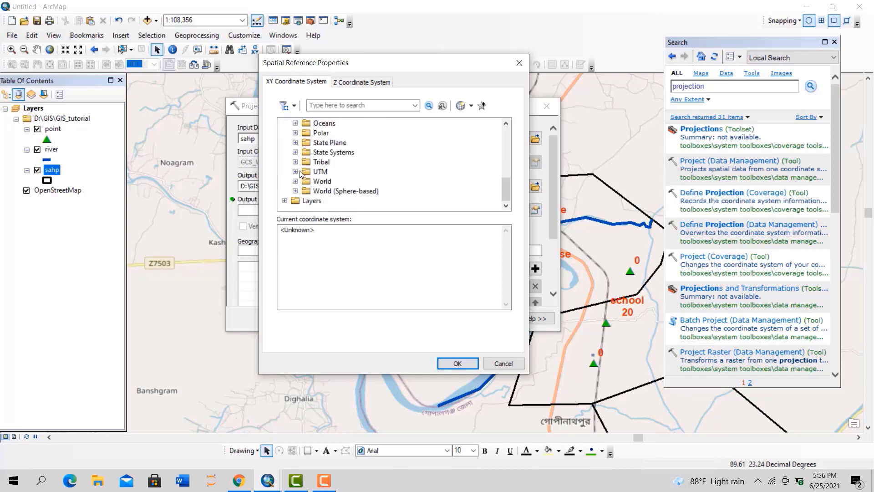
{"action": "left_click", "coordinate": [295, 172]}
{"action": "scroll", "coordinate": [333, 176], "scroll_direction": "down", "scroll_amount": 2}
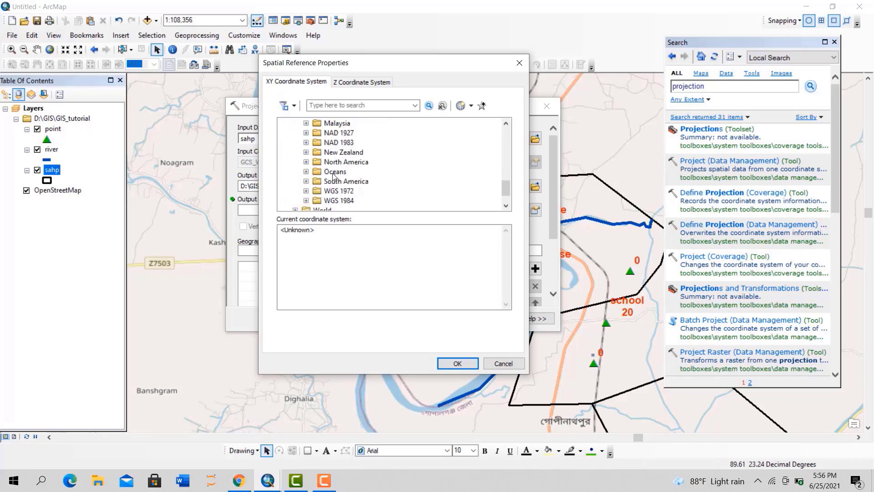
{"action": "scroll", "coordinate": [334, 176], "scroll_direction": "down", "scroll_amount": 1}
{"action": "left_click", "coordinate": [306, 172]}
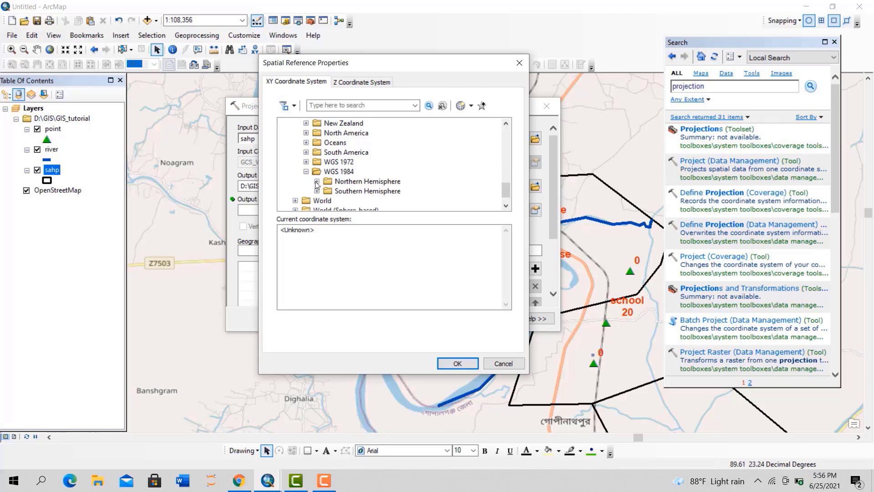
{"action": "left_click", "coordinate": [317, 181]}
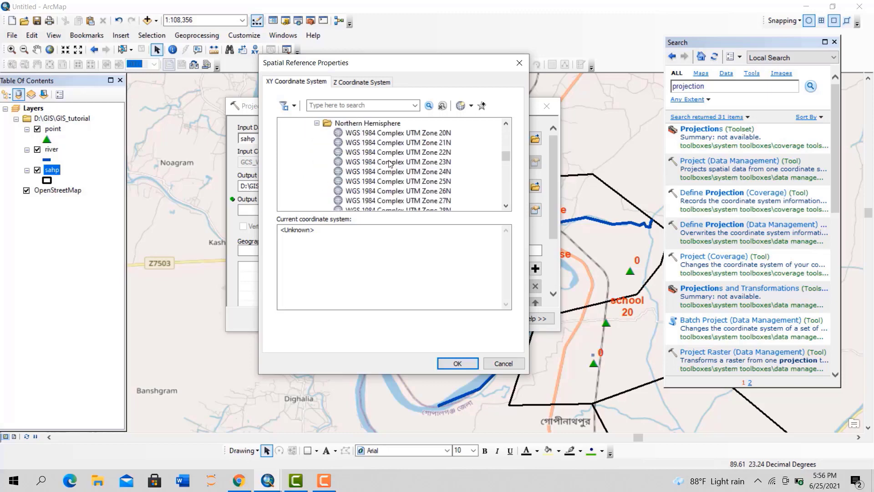
Set the output coordinate system to WGS 1984 UTM Zone 46N and run the Project tool on sahp
{"action": "scroll", "coordinate": [372, 177], "scroll_direction": "down", "scroll_amount": 2}
{"action": "scroll", "coordinate": [372, 177], "scroll_direction": "down", "scroll_amount": 10}
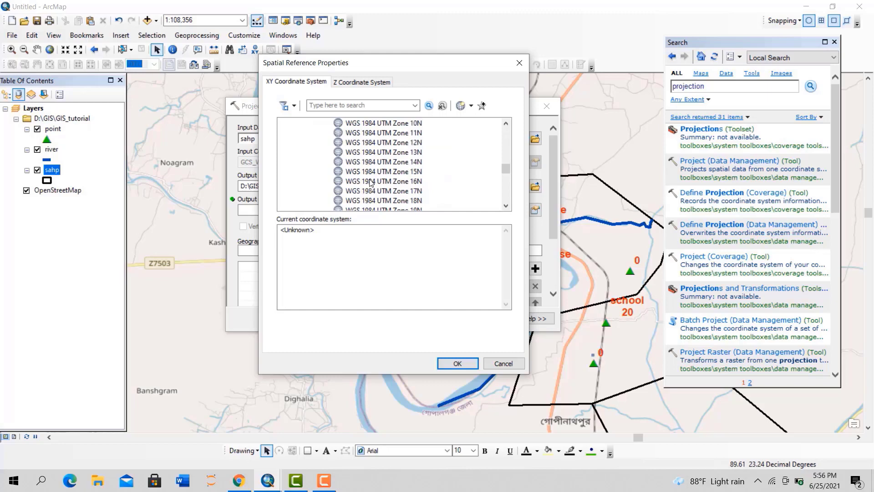
{"action": "scroll", "coordinate": [372, 182], "scroll_direction": "down", "scroll_amount": 6}
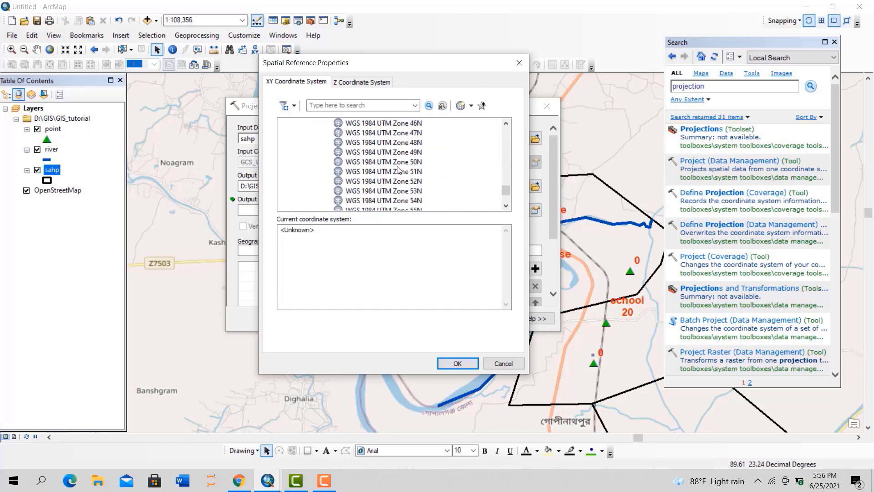
{"action": "scroll", "coordinate": [400, 167], "scroll_direction": "up", "scroll_amount": 1}
{"action": "left_click", "coordinate": [390, 146]}
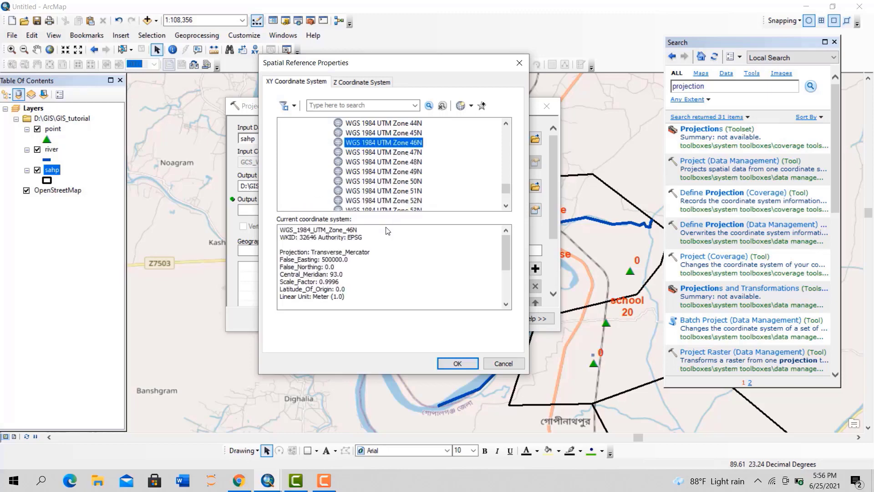
{"action": "left_click", "coordinate": [454, 363]}
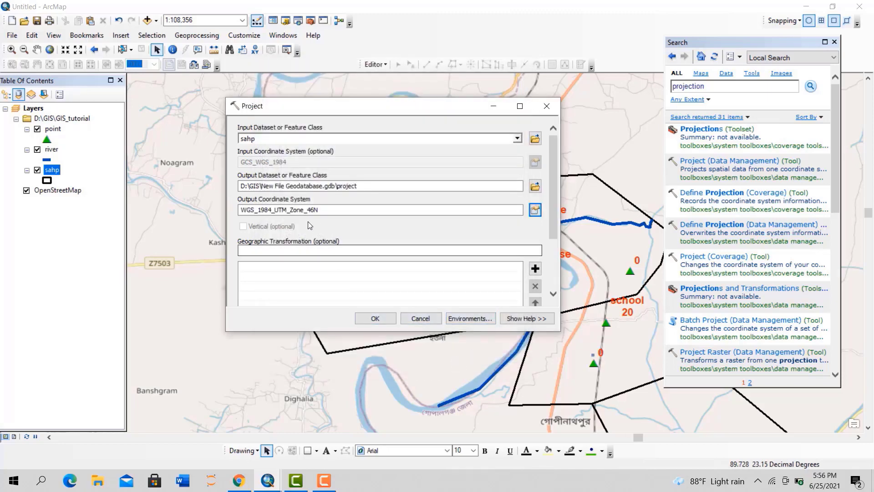
{"action": "scroll", "coordinate": [542, 247], "scroll_direction": "down", "scroll_amount": 3}
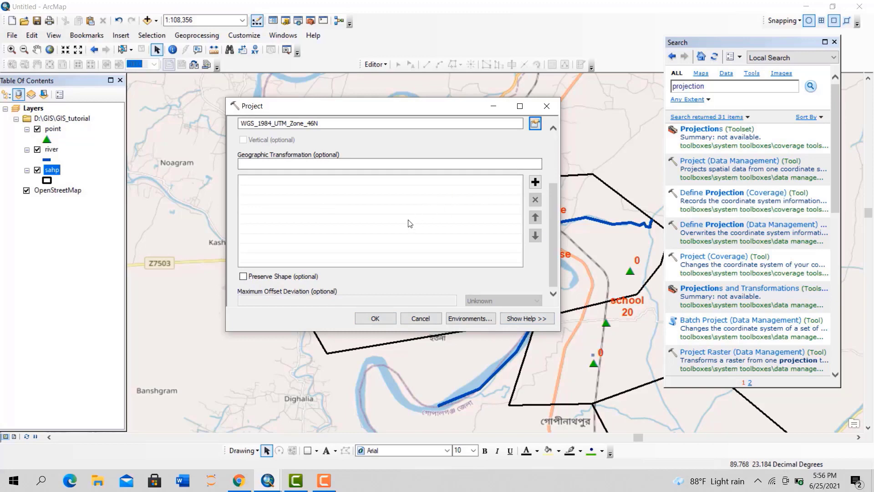
{"action": "left_click", "coordinate": [375, 318]}
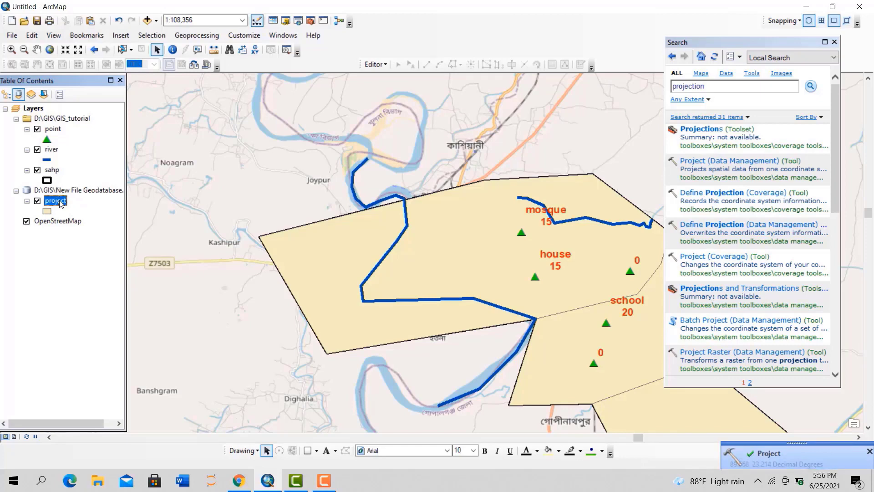
Hide the sahp, river, point and OpenStreetMap layers so only project is shown, and close the Search window
{"action": "left_click", "coordinate": [38, 169]}
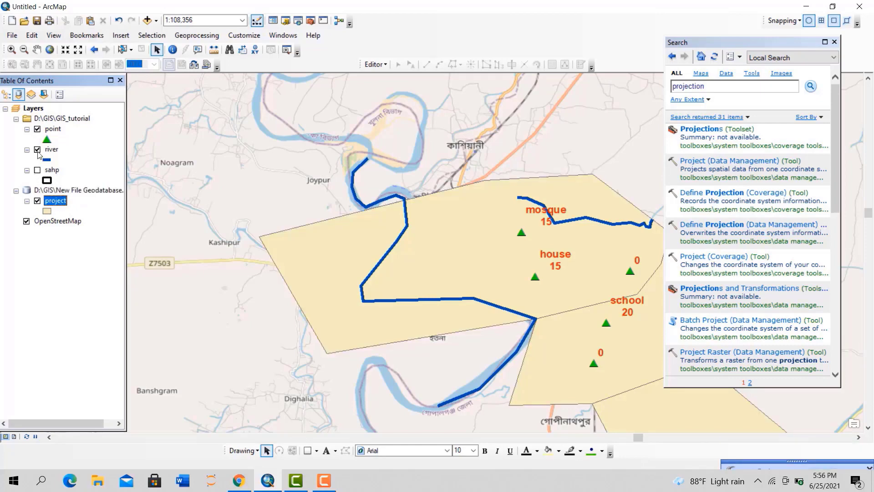
{"action": "left_click", "coordinate": [37, 150]}
{"action": "left_click", "coordinate": [37, 129]}
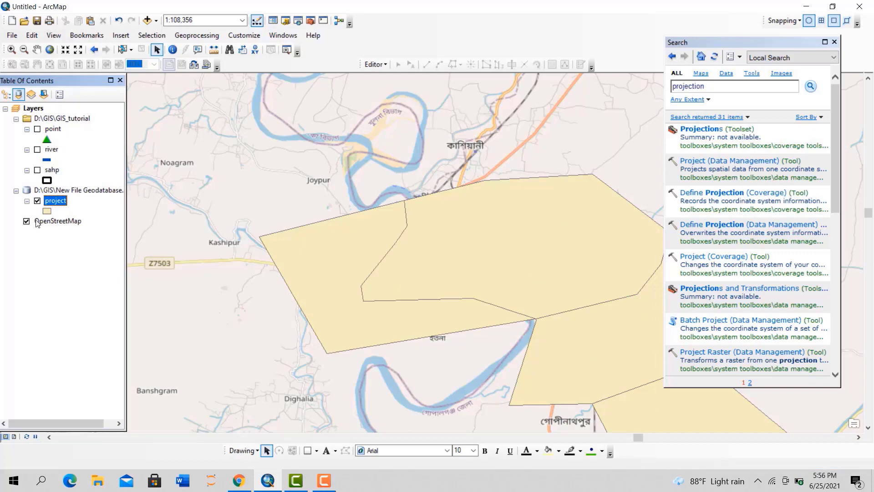
{"action": "left_click", "coordinate": [27, 221]}
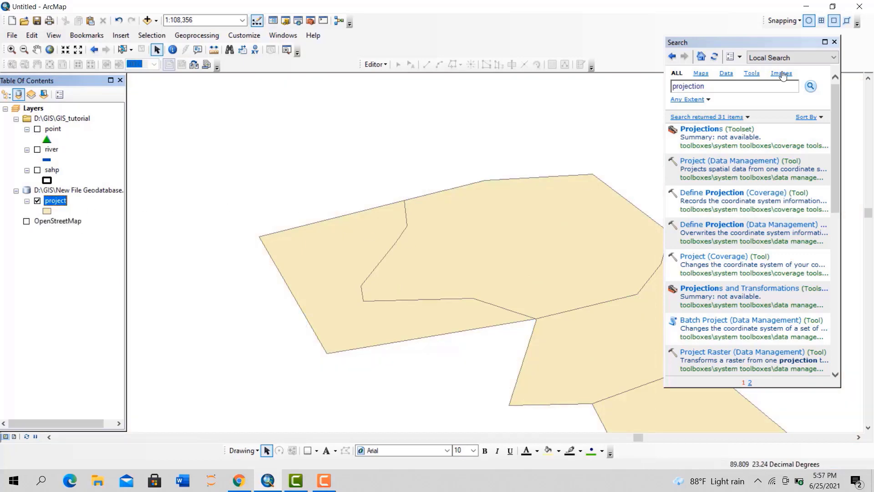
{"action": "left_click", "coordinate": [834, 42]}
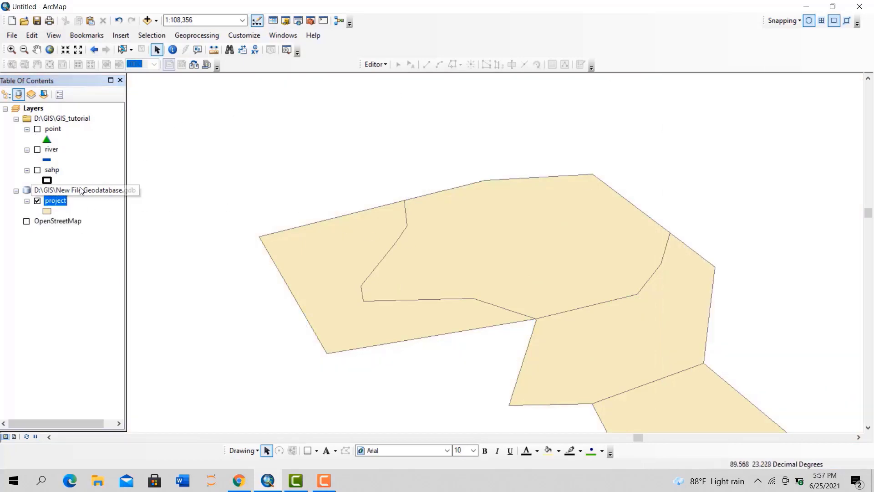
{"action": "scroll", "coordinate": [530, 194], "scroll_direction": "up", "scroll_amount": 1}
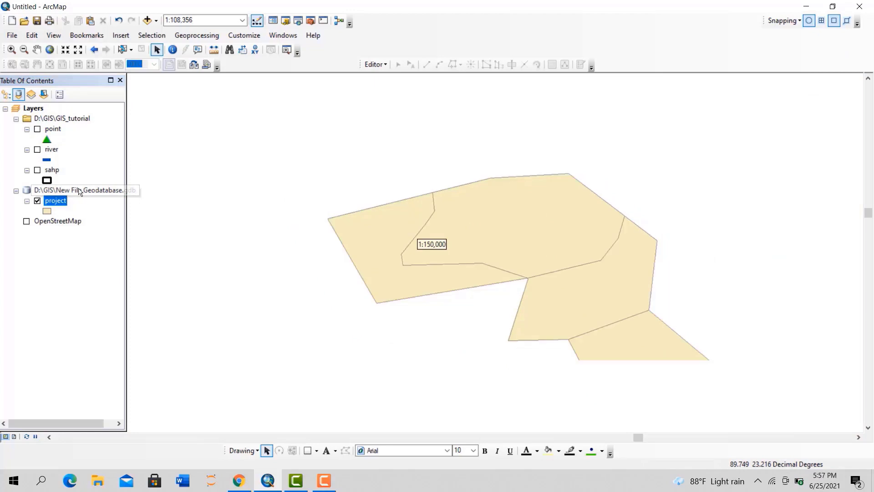
Open the project layer's attribute table and examine the polygon areas in the Shape_Area column
{"action": "right_click", "coordinate": [57, 200]}
{"action": "left_click", "coordinate": [97, 234]}
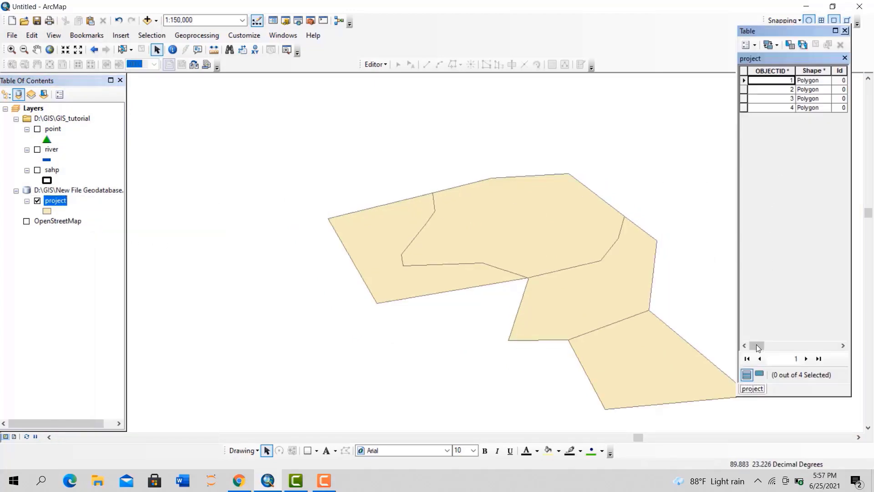
{"action": "left_click_drag", "start_coordinate": [756, 346], "coordinate": [816, 348]}
{"action": "left_click", "coordinate": [826, 74]}
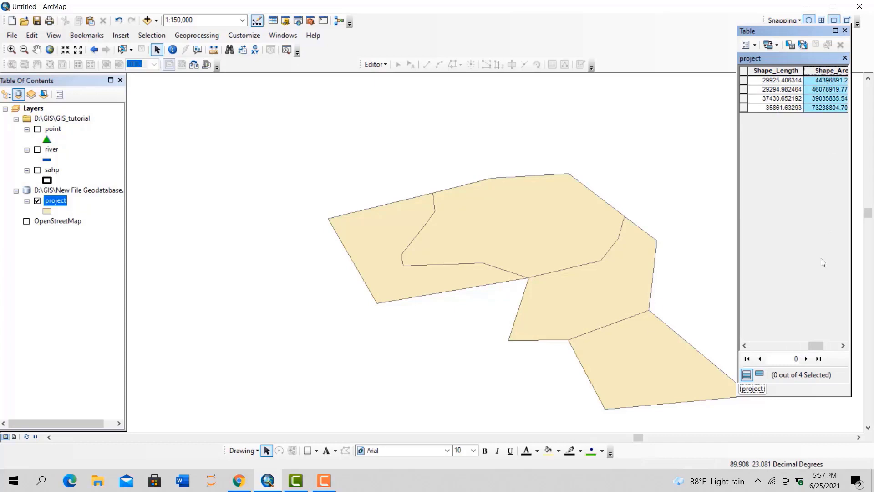
{"action": "left_click_drag", "start_coordinate": [821, 349], "coordinate": [831, 349]}
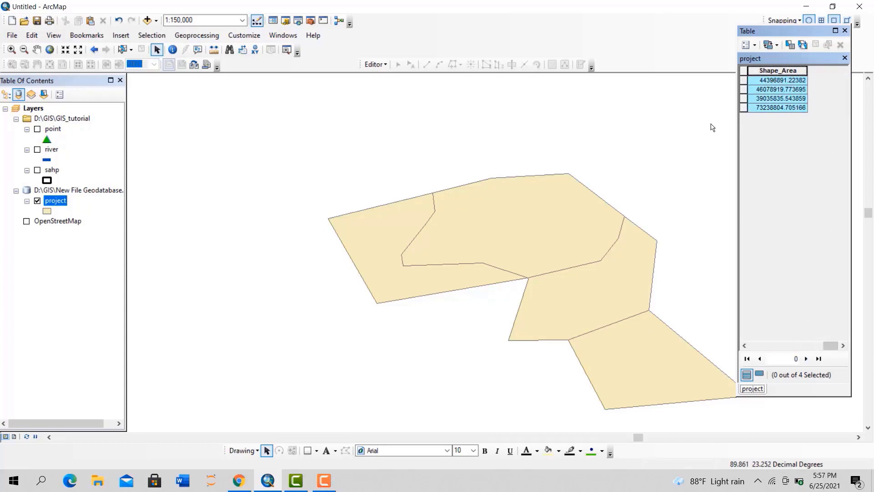
{"action": "left_click", "coordinate": [782, 81]}
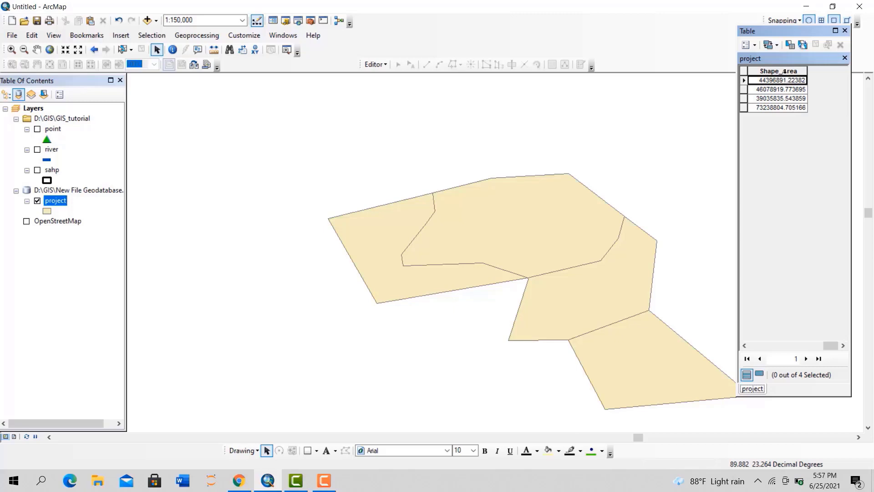
{"action": "left_click", "coordinate": [784, 72]}
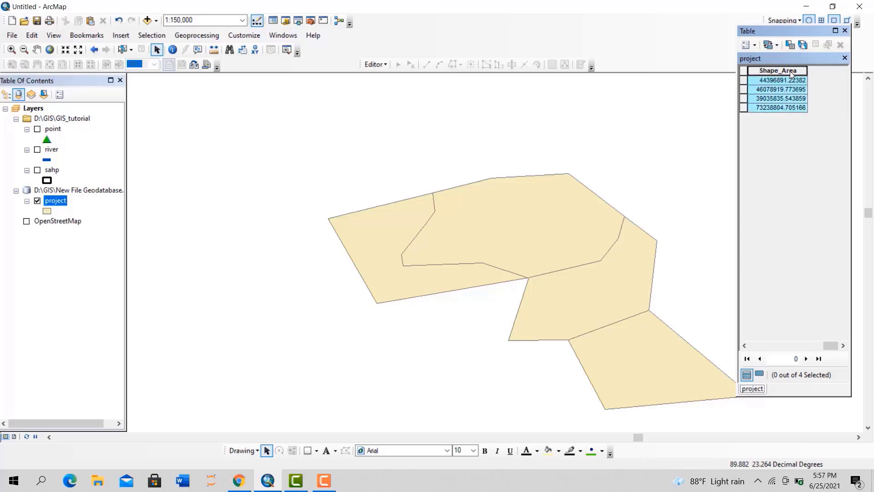
Add a Short Integer field named in_km to the project attribute table
{"action": "left_click", "coordinate": [755, 44]}
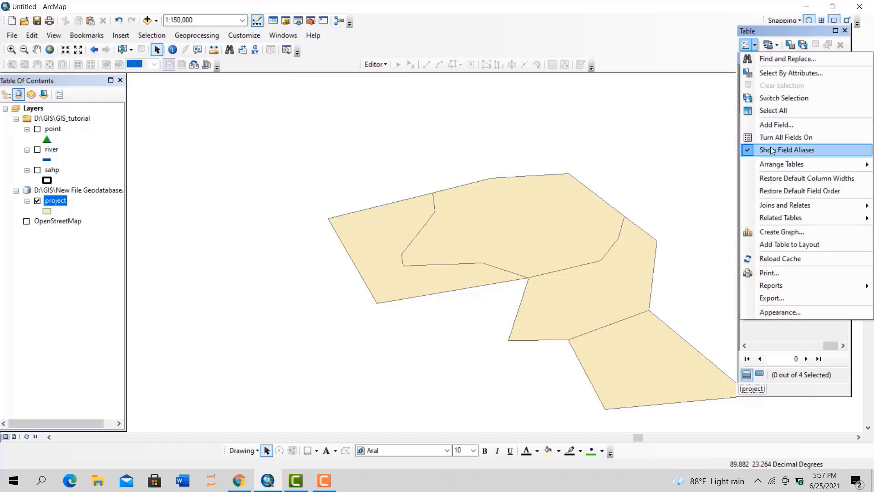
{"action": "left_click", "coordinate": [774, 124]}
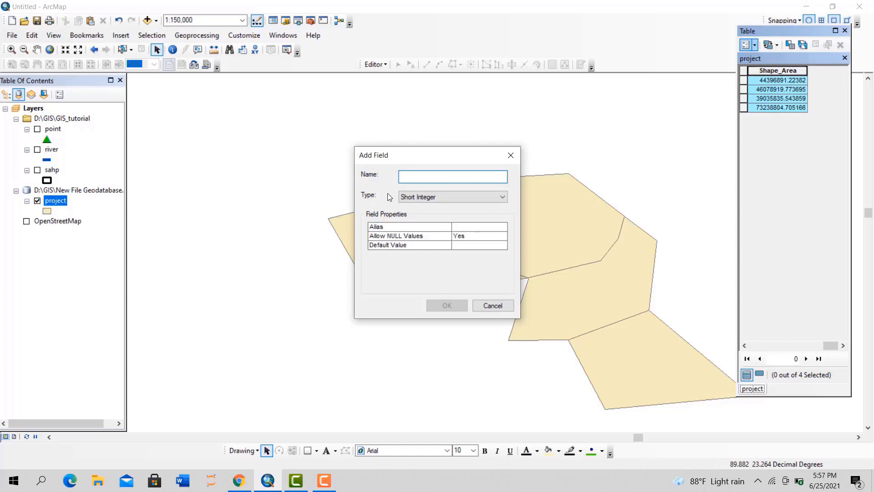
{"action": "type", "text": "ni"}
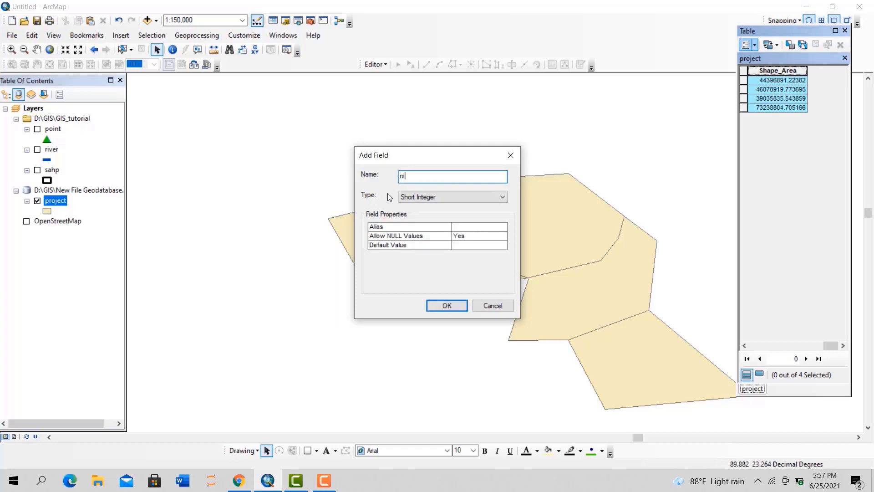
{"action": "key", "text": "BackSpace"}
{"action": "key", "text": "BackSpace"}
{"action": "type", "text": "in_km"}
{"action": "left_click", "coordinate": [460, 199]}
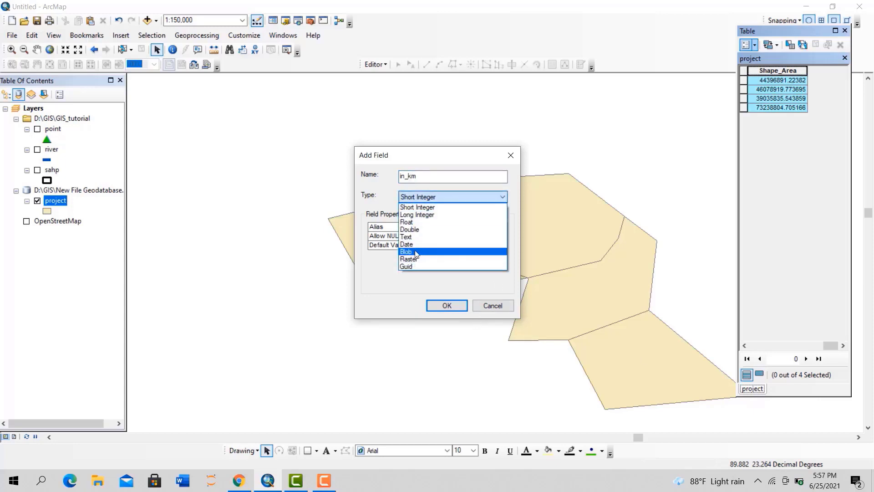
{"action": "left_click", "coordinate": [417, 207]}
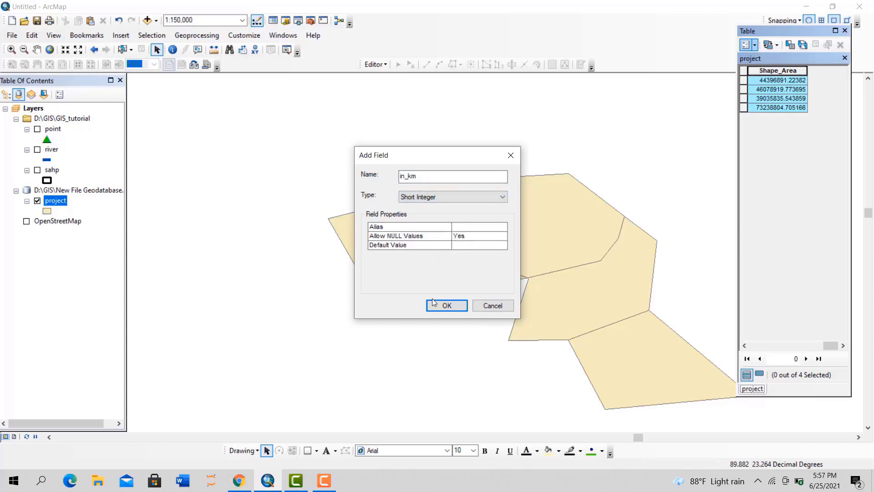
{"action": "left_click", "coordinate": [446, 306]}
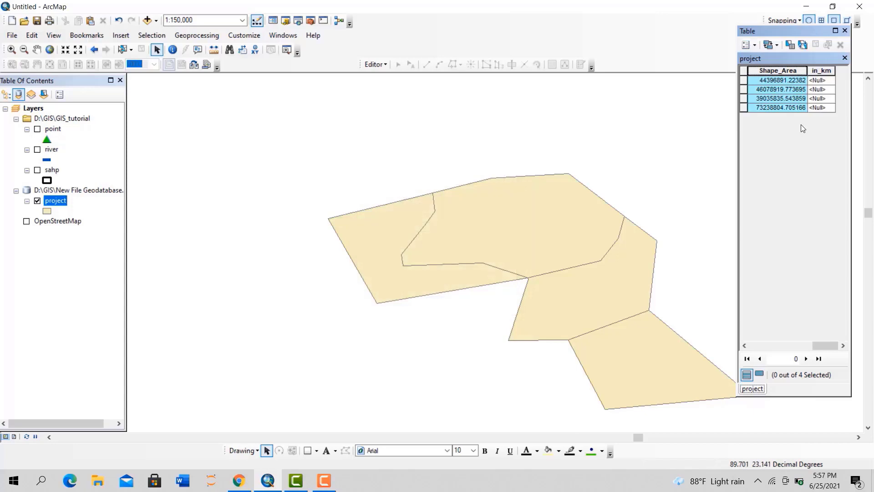
Calculate the polygon areas in square kilometers into the in_km field, using the data source's coordinate system
{"action": "left_click", "coordinate": [820, 71]}
{"action": "right_click", "coordinate": [820, 71]}
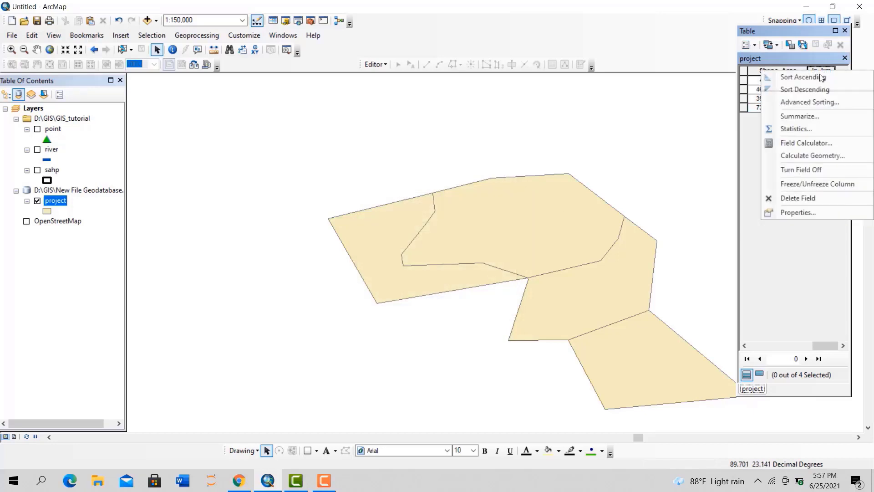
{"action": "left_click", "coordinate": [797, 156]}
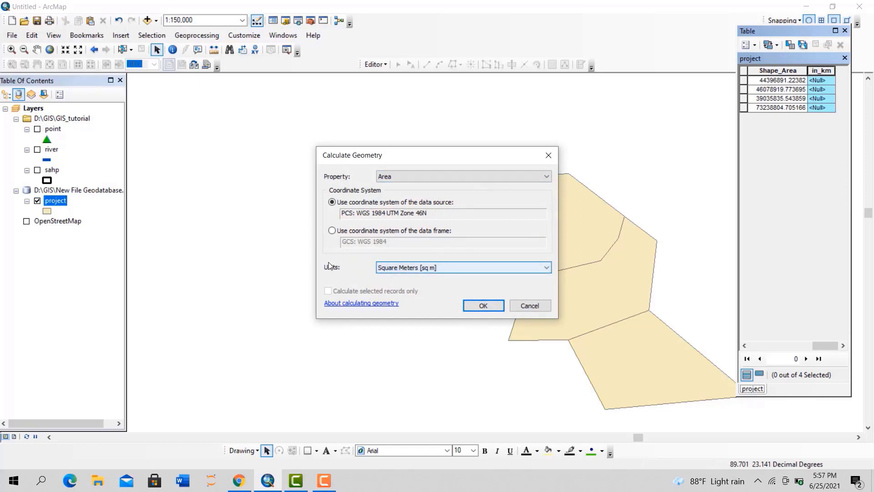
{"action": "left_click", "coordinate": [426, 269]}
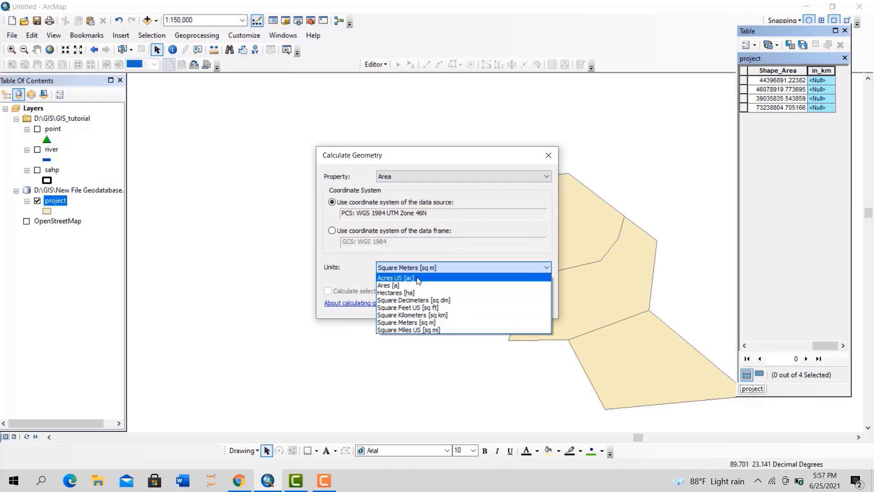
{"action": "left_click", "coordinate": [419, 312]}
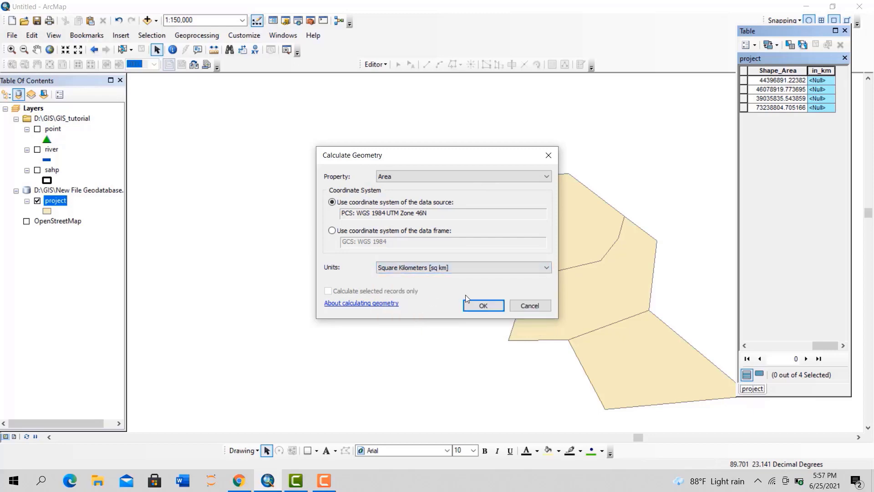
{"action": "left_click", "coordinate": [481, 305]}
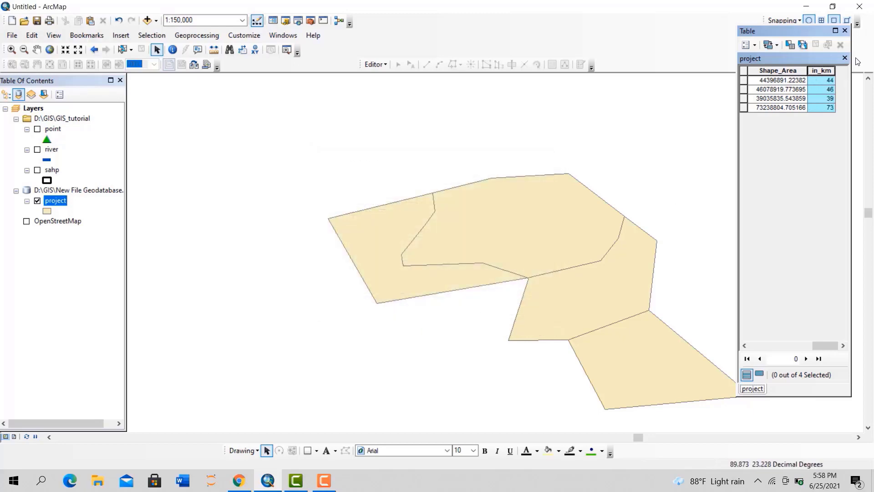
Select and zoom to each project record in turn to compare its in_km area with its polygon, and close the attribute table
{"action": "left_click", "coordinate": [829, 81]}
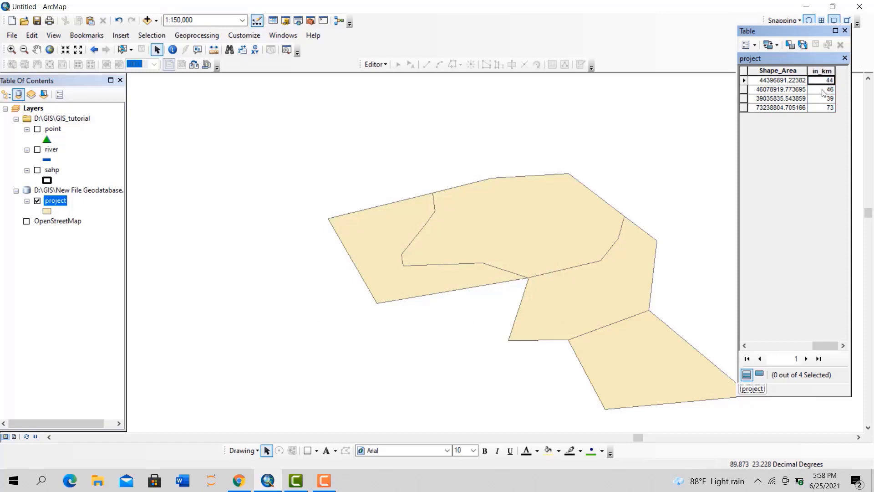
{"action": "left_click", "coordinate": [744, 80]}
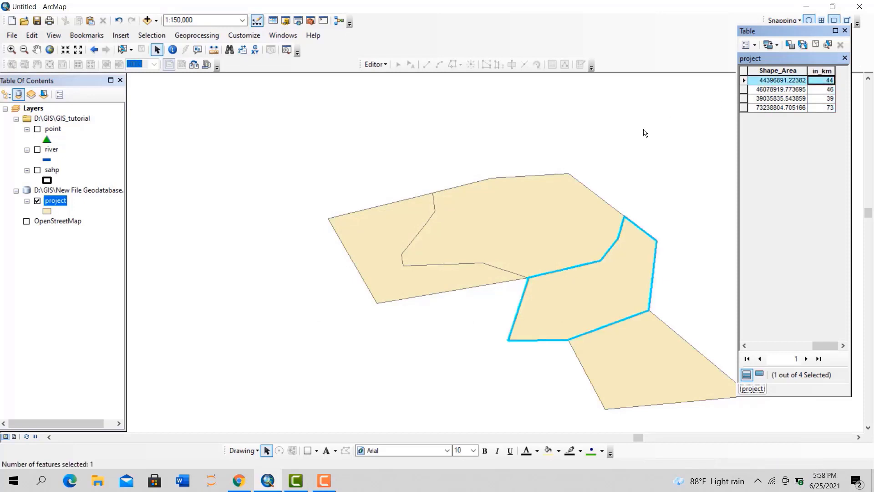
{"action": "left_click", "coordinate": [744, 89]}
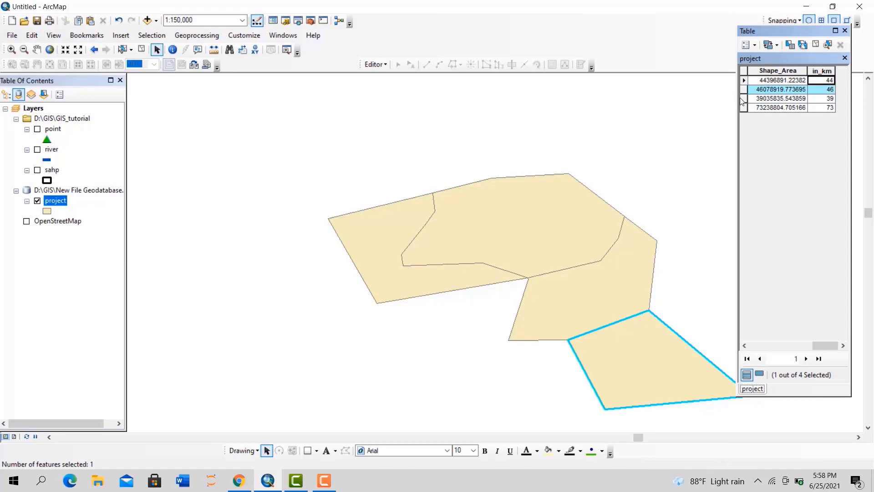
{"action": "left_click", "coordinate": [743, 98]}
{"action": "double_click", "coordinate": [743, 108]}
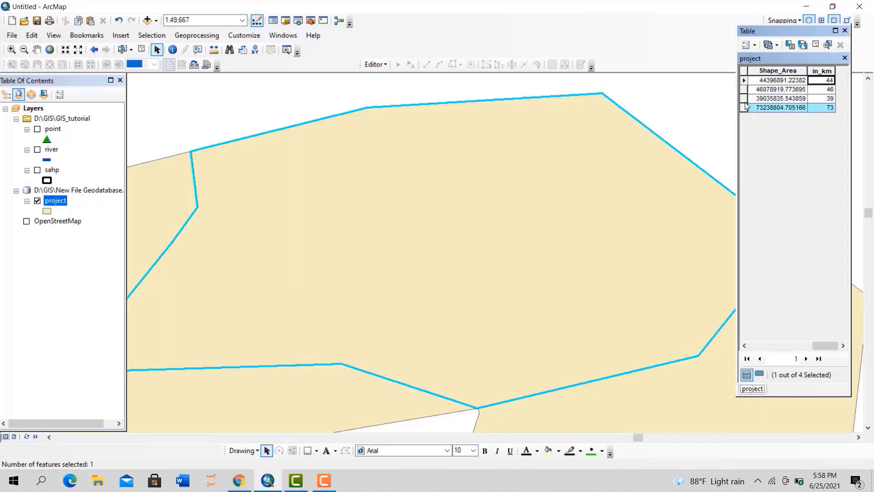
{"action": "double_click", "coordinate": [744, 98]}
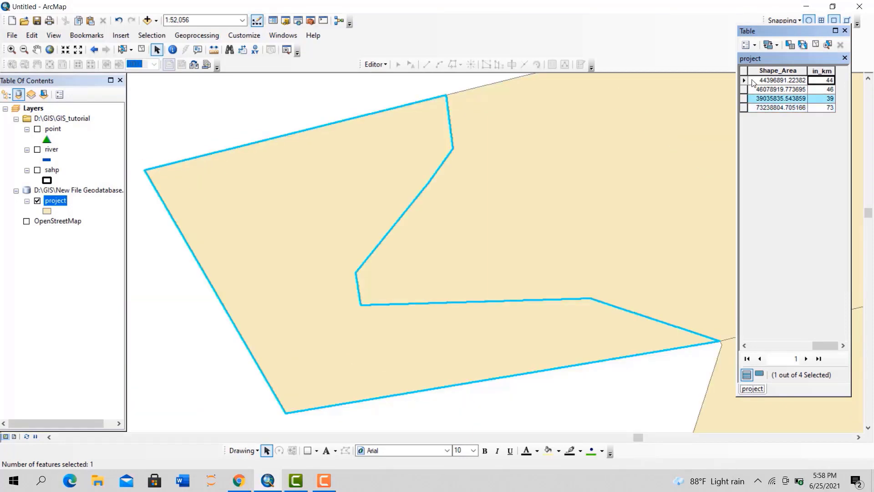
{"action": "double_click", "coordinate": [743, 89]}
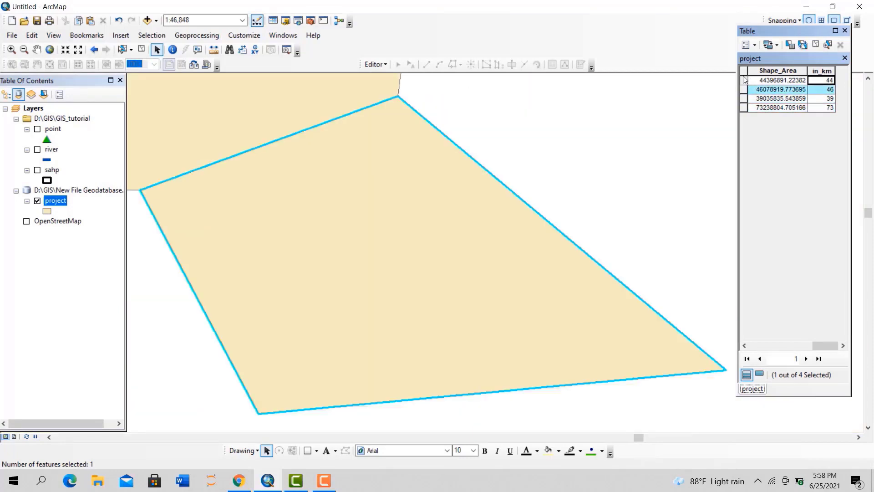
{"action": "double_click", "coordinate": [744, 80]}
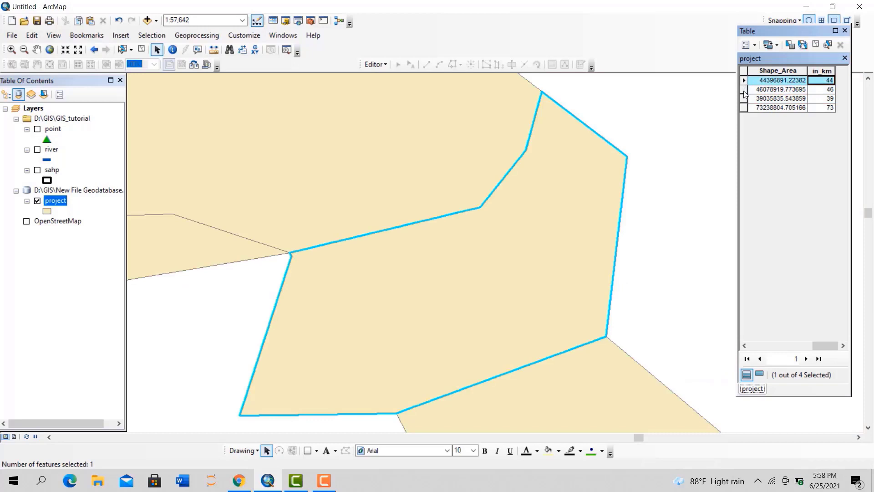
{"action": "double_click", "coordinate": [744, 90]}
{"action": "double_click", "coordinate": [744, 98]}
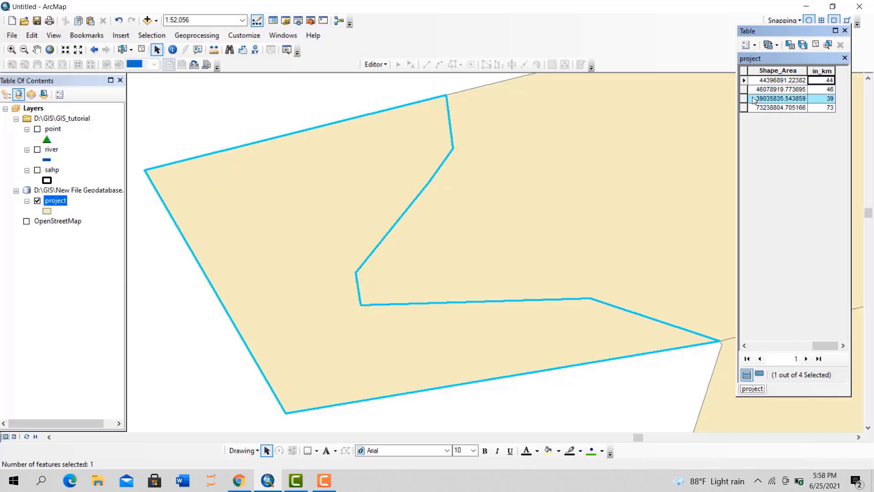
{"action": "double_click", "coordinate": [750, 108]}
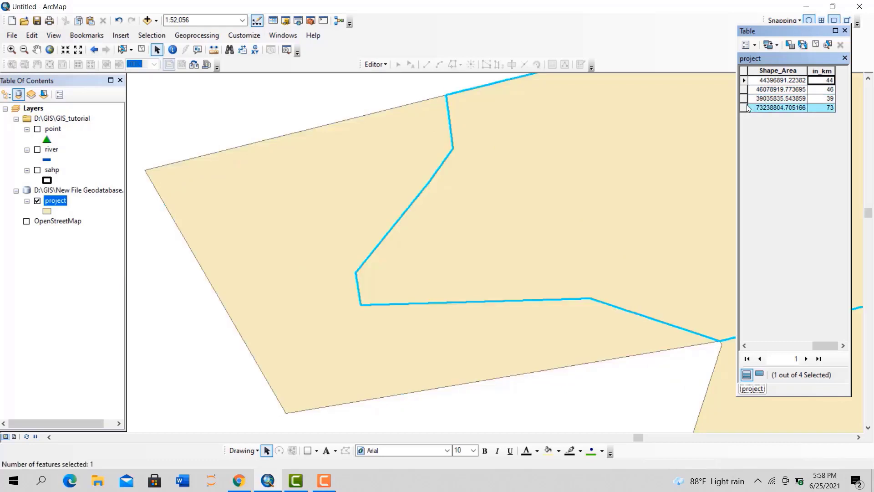
{"action": "scroll", "coordinate": [599, 168], "scroll_direction": "up", "scroll_amount": 1}
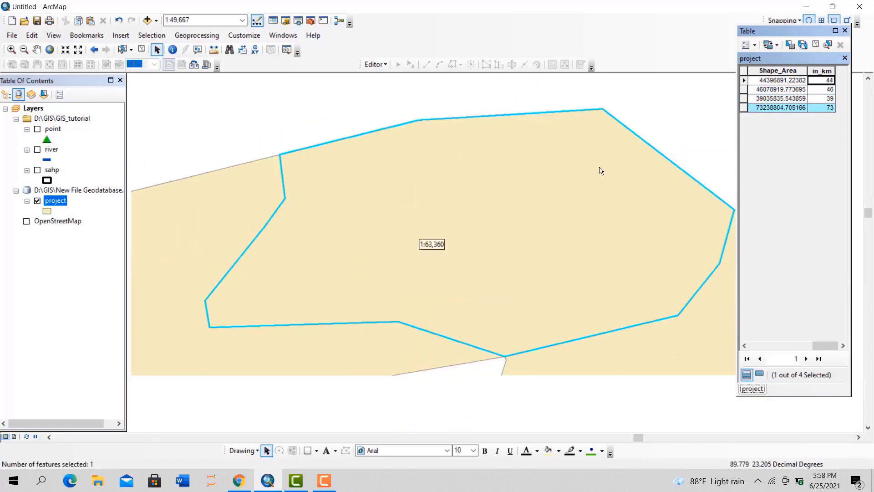
{"action": "scroll", "coordinate": [600, 170], "scroll_direction": "up", "scroll_amount": 3}
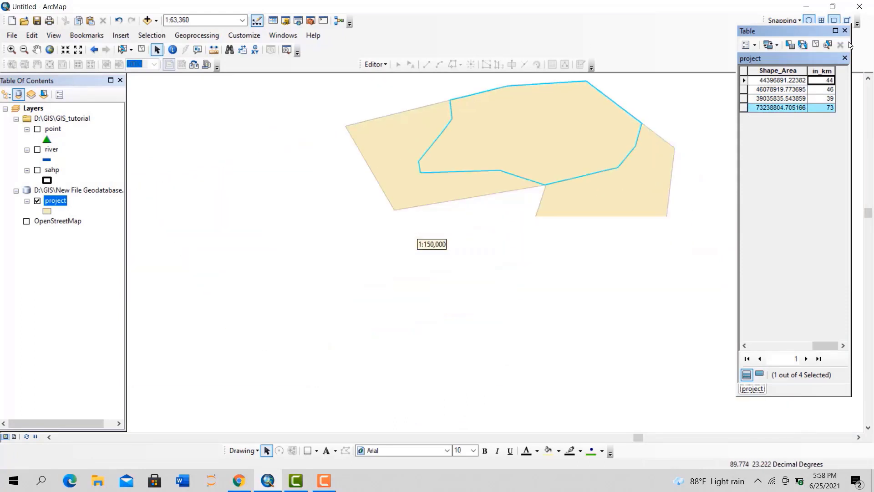
{"action": "left_click", "coordinate": [844, 31]}
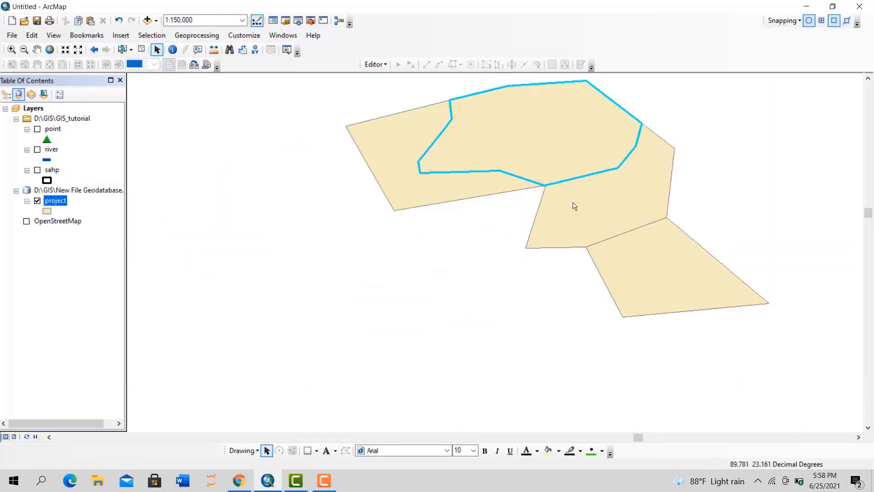
{"action": "scroll", "coordinate": [549, 253], "scroll_direction": "up", "scroll_amount": 1}
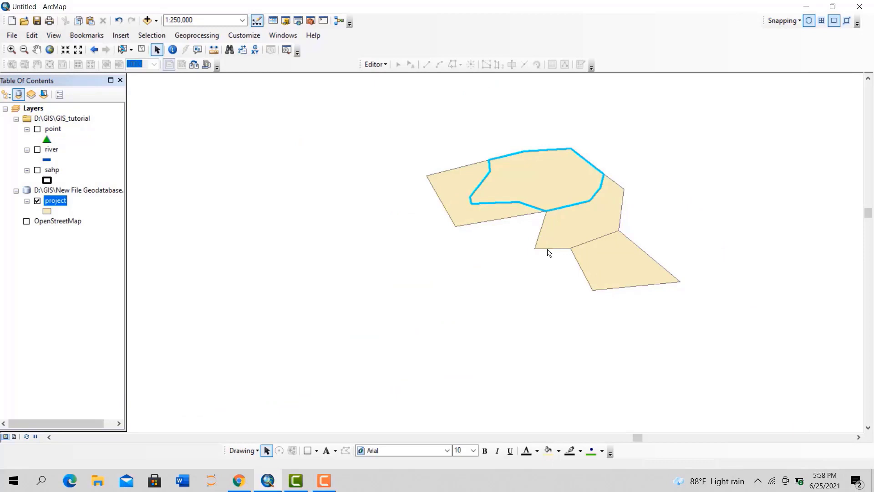
Remove the project layer and show the OpenStreetMap, sahp, river and point layers
{"action": "right_click", "coordinate": [46, 201]}
{"action": "left_click", "coordinate": [67, 221]}
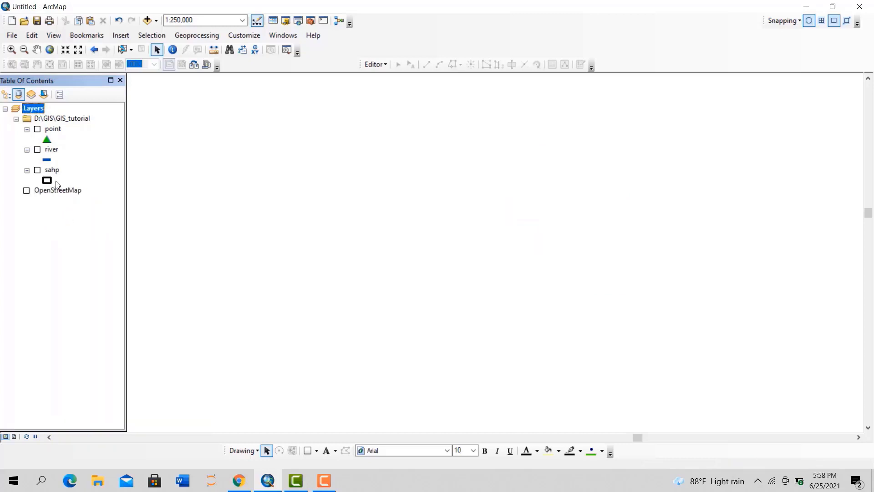
{"action": "left_click", "coordinate": [26, 191]}
{"action": "left_click", "coordinate": [37, 169]}
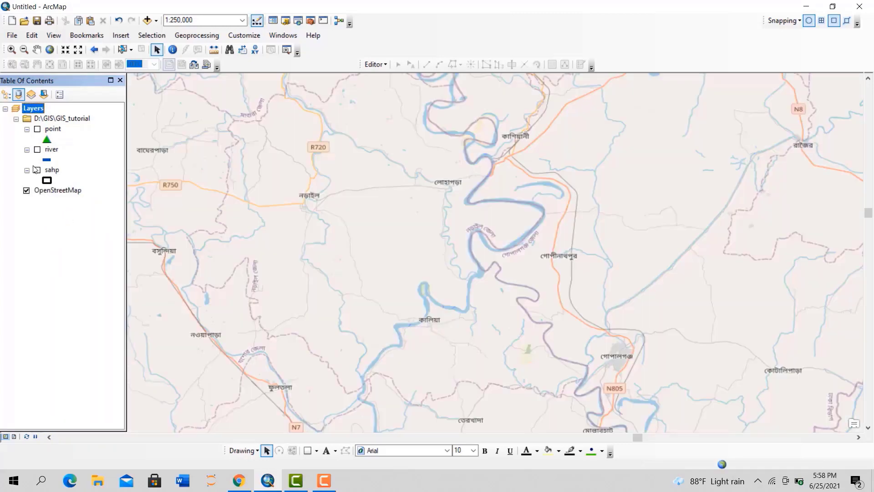
{"action": "left_click", "coordinate": [38, 150]}
{"action": "left_click", "coordinate": [37, 129]}
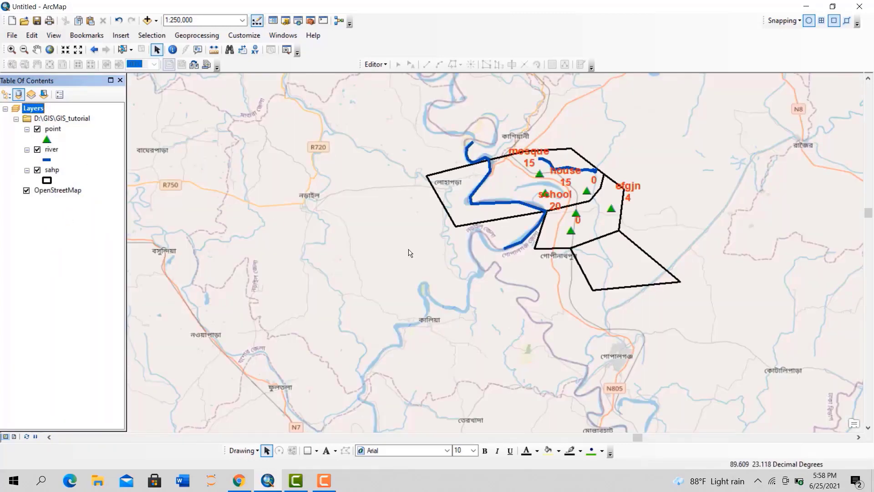
Remove the whole GIS_tutorial layer group so only OpenStreetMap is left in the map
{"action": "scroll", "coordinate": [522, 182], "scroll_direction": "up", "scroll_amount": 3}
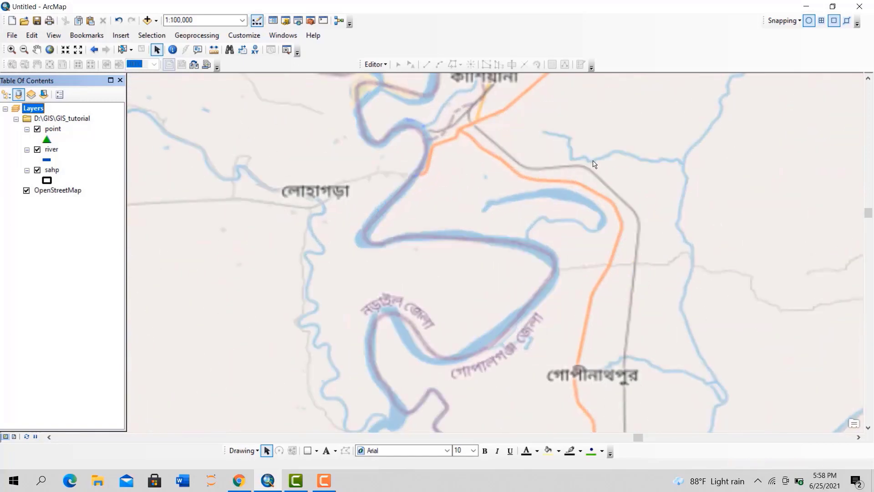
{"action": "scroll", "coordinate": [565, 177], "scroll_direction": "up", "scroll_amount": 2}
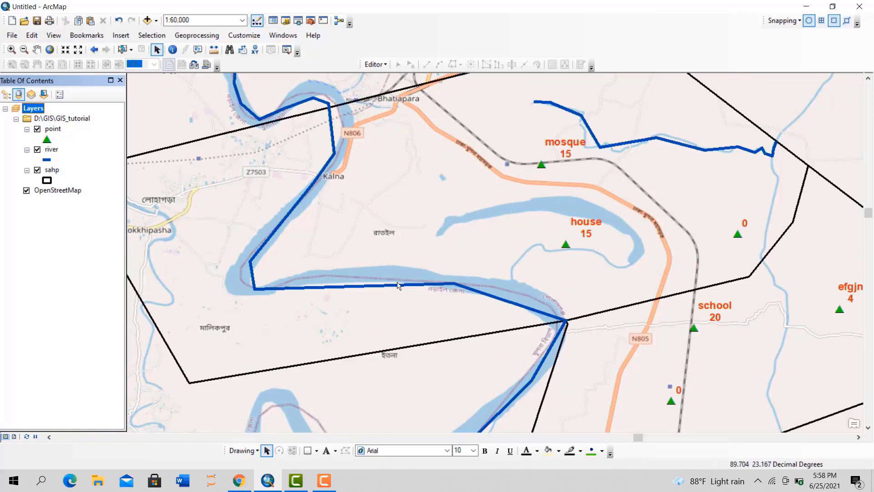
{"action": "right_click", "coordinate": [59, 123]}
{"action": "left_click", "coordinate": [71, 128]}
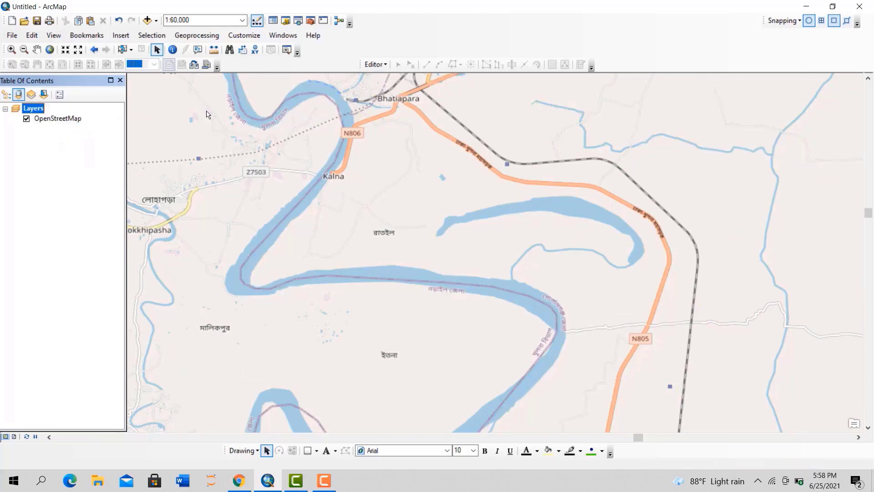
Add point.shp, river.shp and sahp.shp to the map from the GIS_tutorial folder in the Catalog, and hide OpenStreetMap
{"action": "left_click", "coordinate": [289, 22]}
{"action": "left_click_drag", "start_coordinate": [800, 170], "coordinate": [487, 220]}
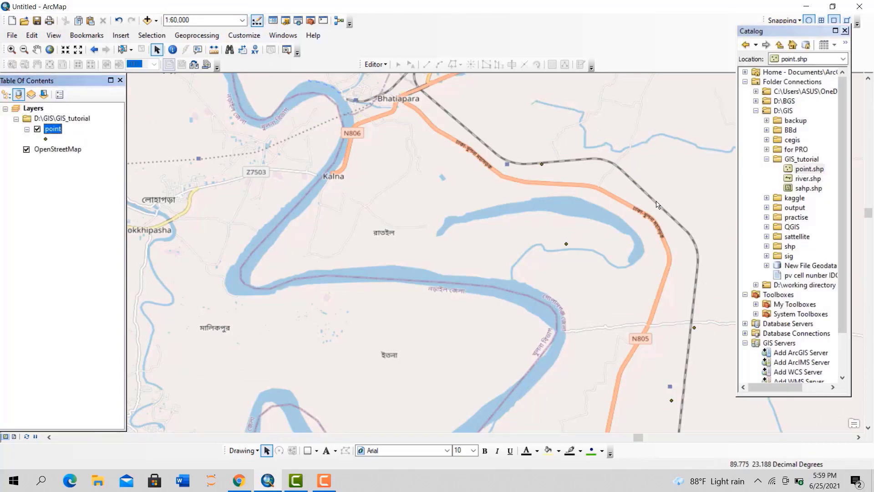
{"action": "left_click", "coordinate": [27, 148]}
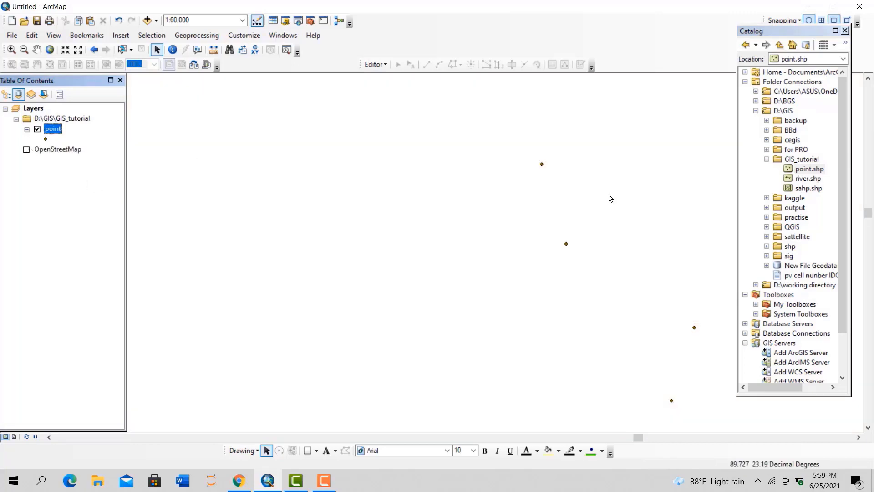
{"action": "left_click_drag", "start_coordinate": [802, 181], "coordinate": [635, 190]}
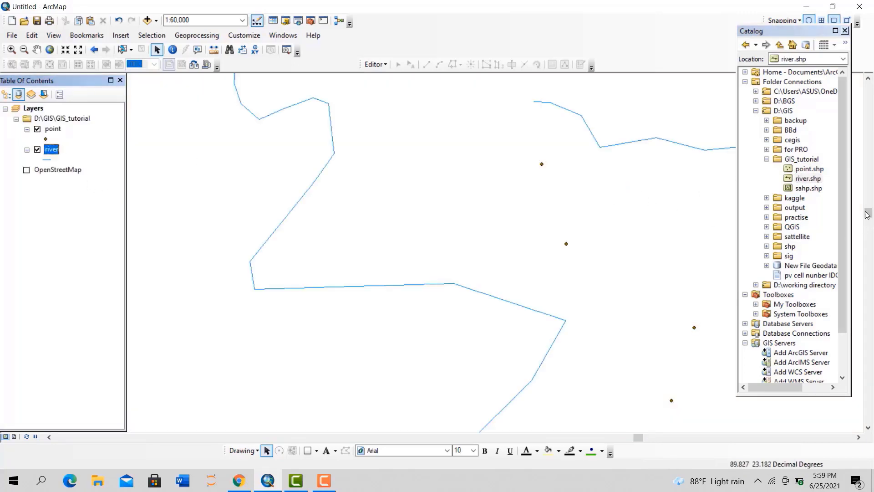
{"action": "left_click_drag", "start_coordinate": [803, 192], "coordinate": [570, 203]}
{"action": "scroll", "coordinate": [484, 343], "scroll_direction": "up", "scroll_amount": 4}
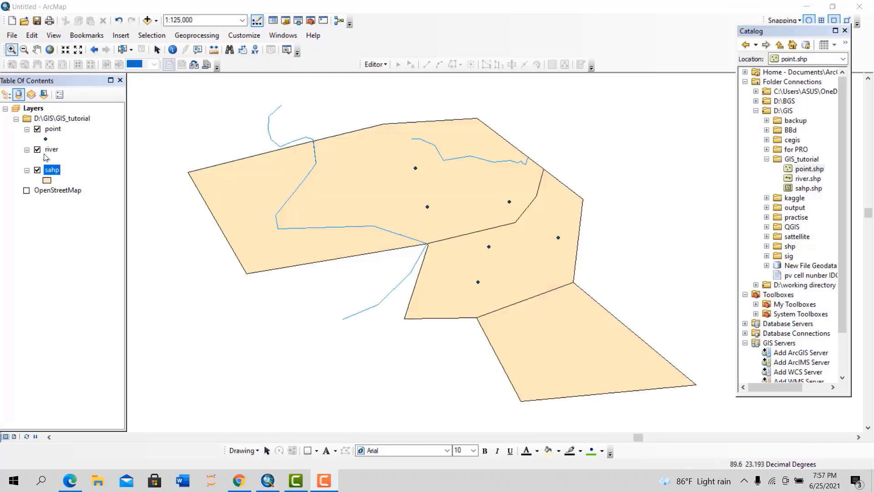
Change the point layer's symbol to the green Triangle 2 marker
{"action": "left_click", "coordinate": [46, 139]}
{"action": "left_click", "coordinate": [325, 312]}
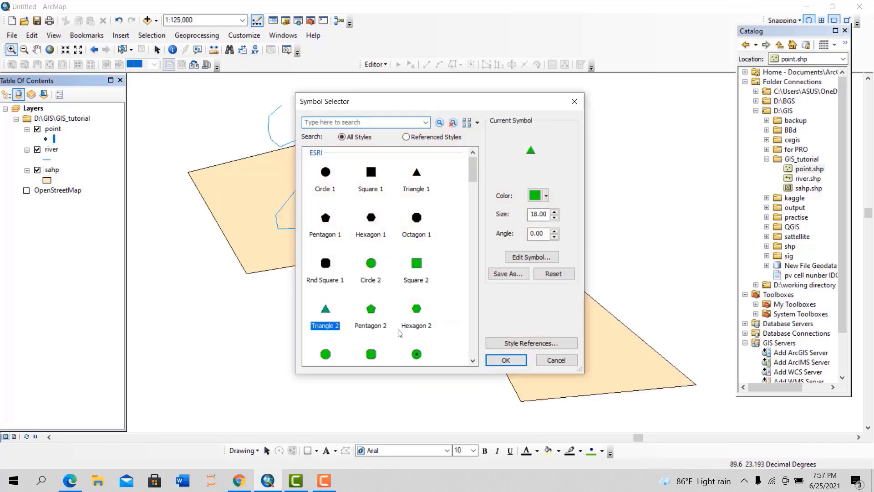
{"action": "left_click", "coordinate": [505, 360]}
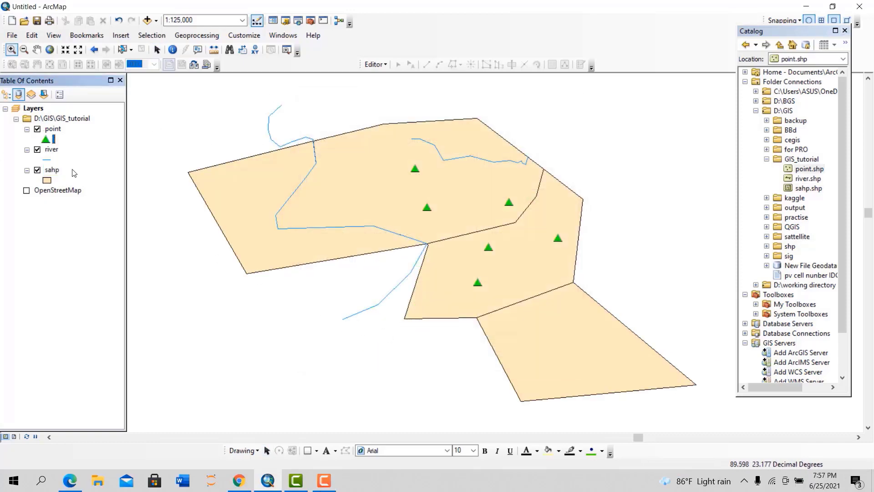
Change the river layer's symbol to the Highway line style
{"action": "left_click", "coordinate": [47, 159]}
{"action": "left_click", "coordinate": [331, 176]}
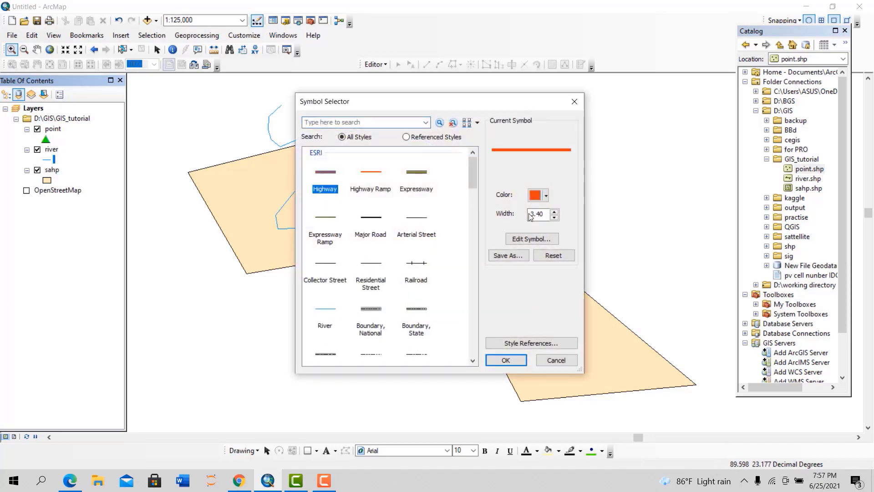
{"action": "left_click", "coordinate": [506, 360]}
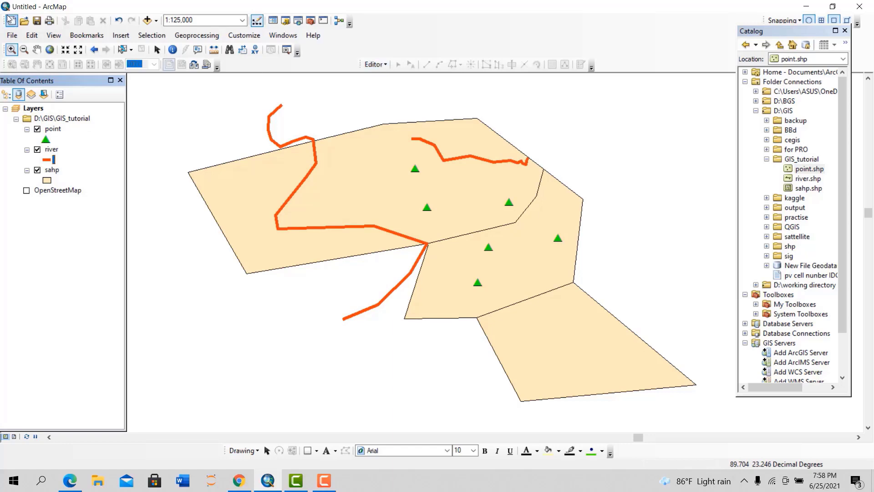
Save the map as an ArcMap document named gis_tuto in the output folder
{"action": "left_click", "coordinate": [12, 35]}
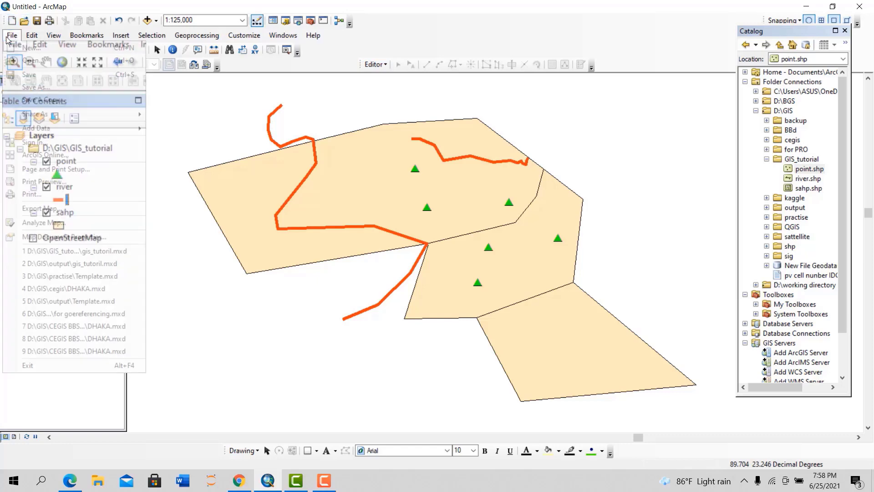
{"action": "left_click", "coordinate": [29, 87]}
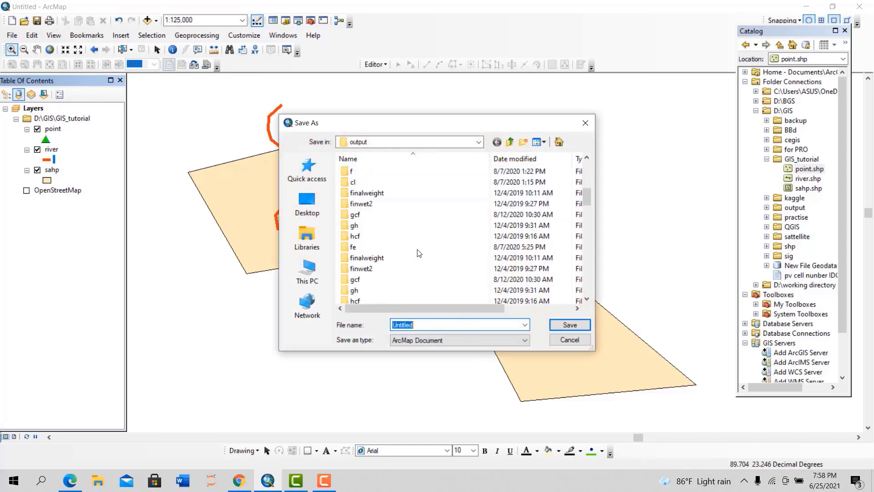
{"action": "scroll", "coordinate": [419, 253], "scroll_direction": "down", "scroll_amount": 5}
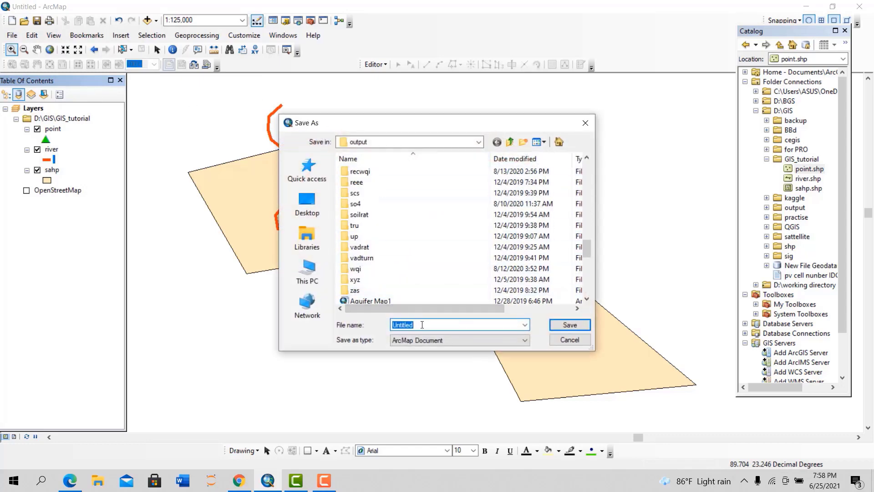
{"action": "scroll", "coordinate": [403, 291], "scroll_direction": "down", "scroll_amount": 6}
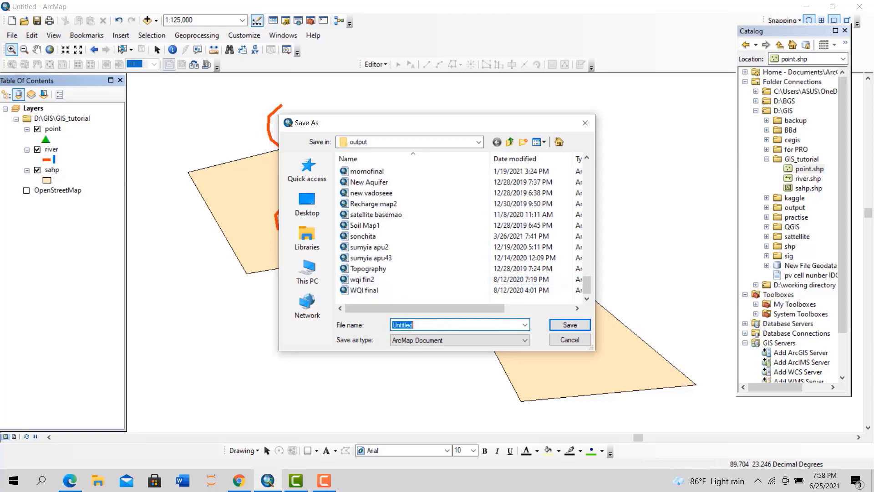
{"action": "type", "text": "gis_tuto"}
{"action": "left_click", "coordinate": [569, 324]}
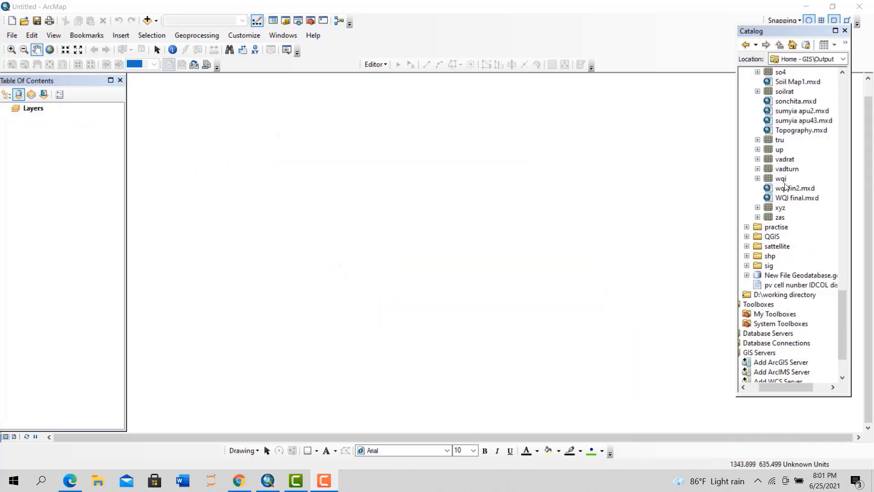
Open gis_tuto.mxd from the output folder in the Catalog, and close the Catalog window
{"action": "scroll", "coordinate": [782, 191], "scroll_direction": "up", "scroll_amount": 1}
{"action": "scroll", "coordinate": [781, 191], "scroll_direction": "down", "scroll_amount": 1}
{"action": "scroll", "coordinate": [772, 195], "scroll_direction": "up", "scroll_amount": 5}
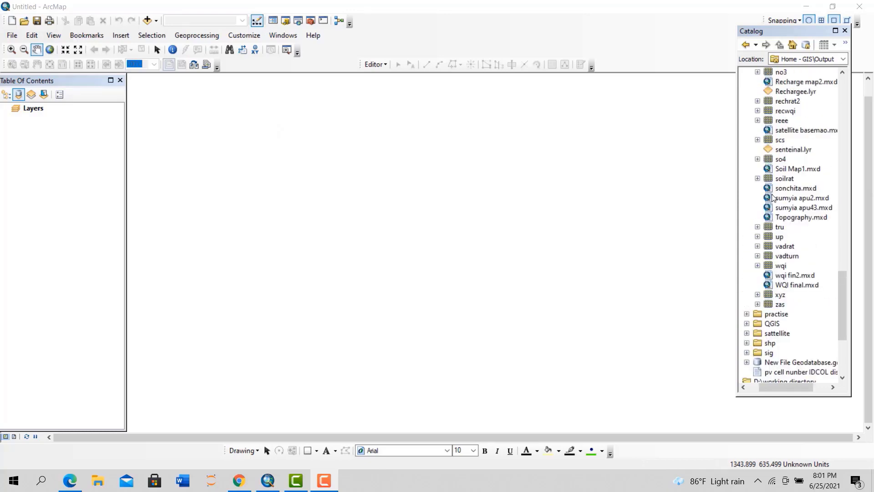
{"action": "scroll", "coordinate": [772, 196], "scroll_direction": "up", "scroll_amount": 4}
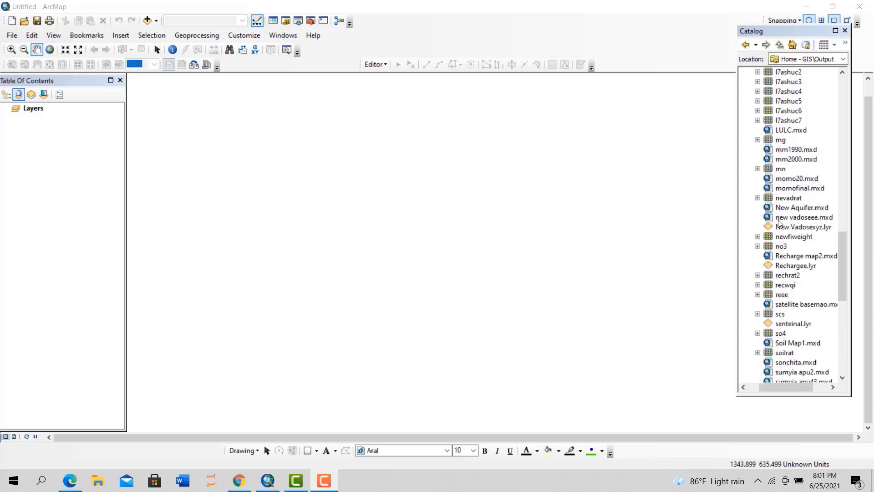
{"action": "scroll", "coordinate": [786, 275], "scroll_direction": "down", "scroll_amount": 5}
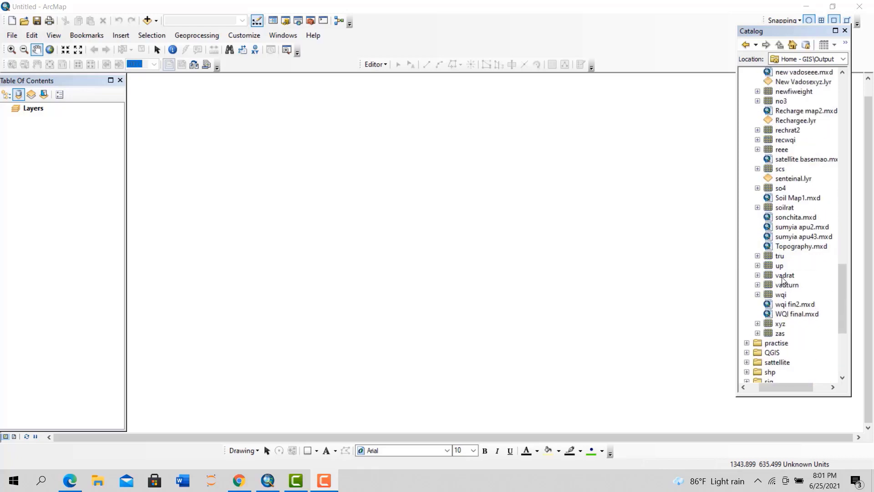
{"action": "scroll", "coordinate": [784, 275], "scroll_direction": "up", "scroll_amount": 9}
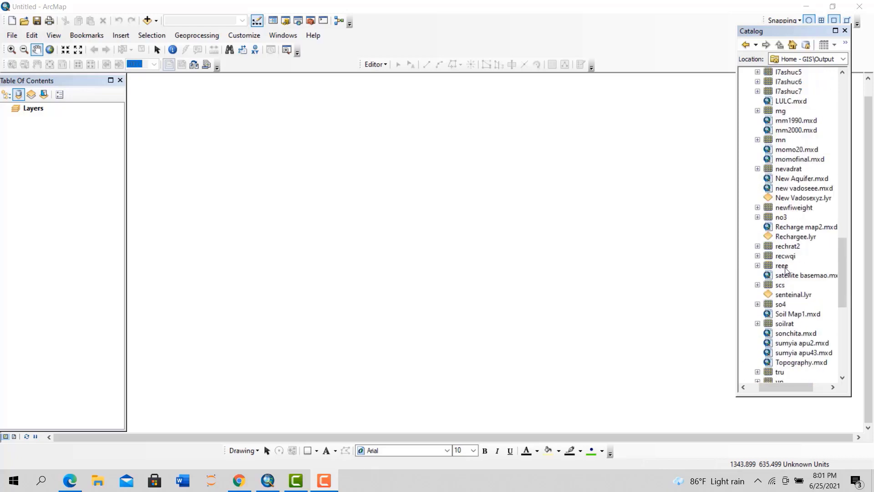
{"action": "scroll", "coordinate": [794, 224], "scroll_direction": "up", "scroll_amount": 4}
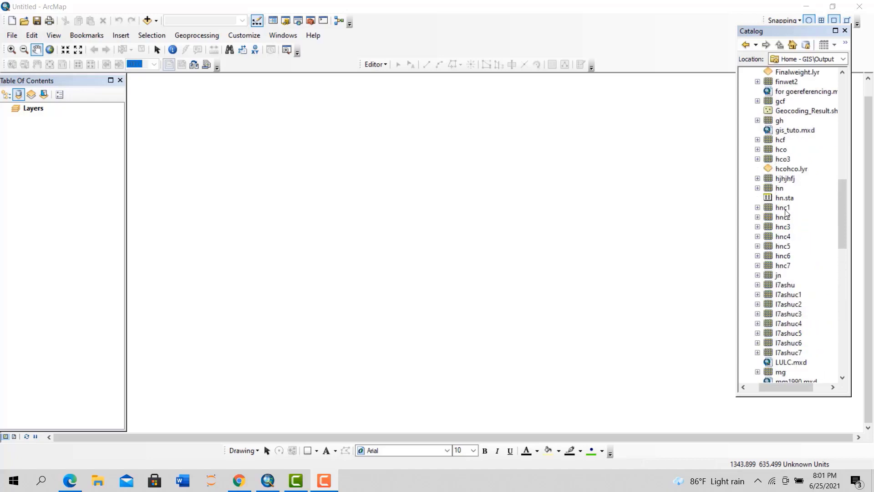
{"action": "double_click", "coordinate": [795, 131]}
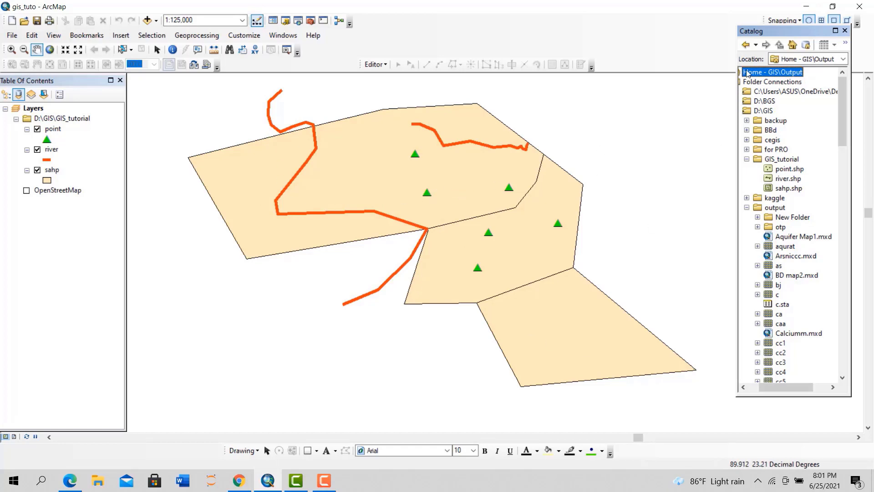
{"action": "left_click", "coordinate": [844, 31]}
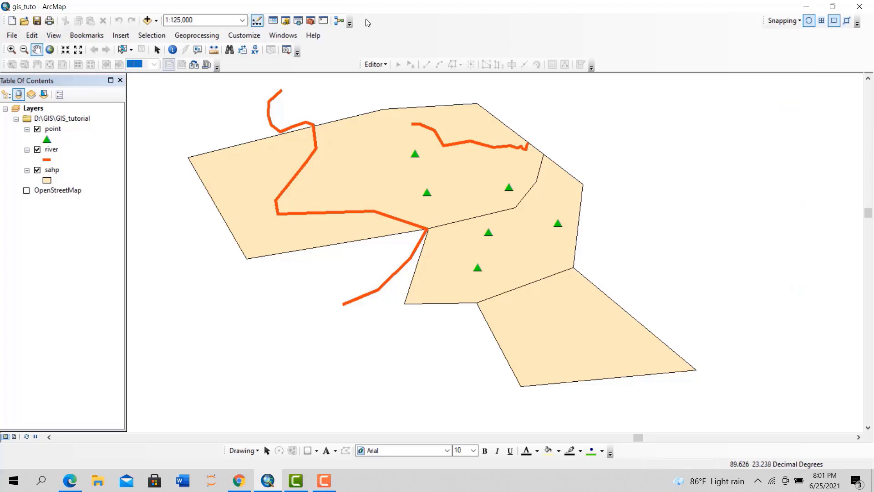
Start an edit session and select the large central sahp polygon that contains the short river line
{"action": "left_click", "coordinate": [375, 64]}
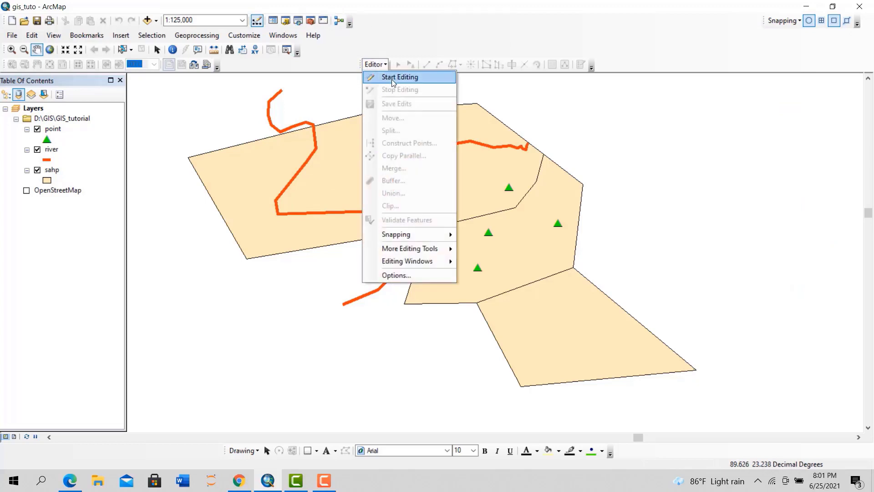
{"action": "left_click", "coordinate": [392, 82]}
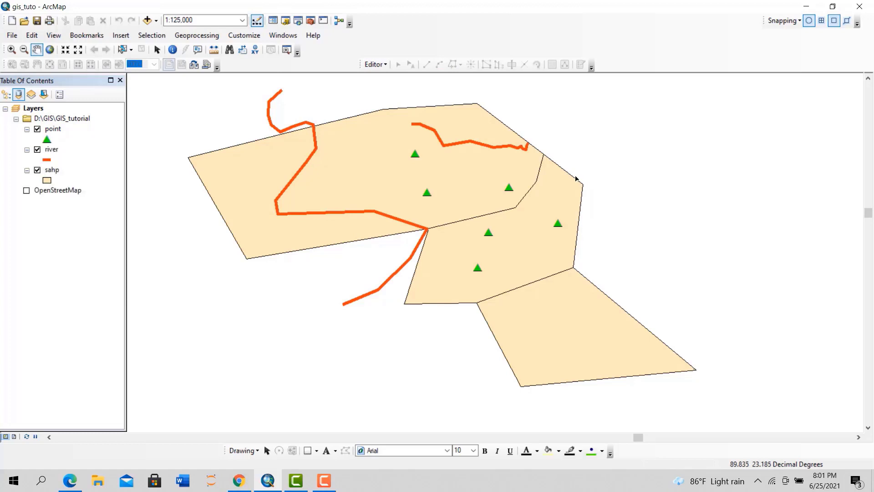
{"action": "left_click", "coordinate": [552, 64]}
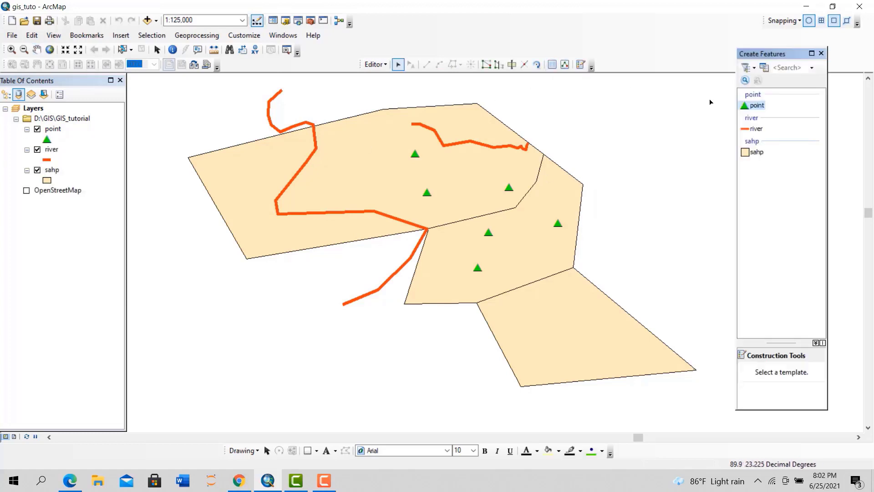
{"action": "left_click", "coordinate": [756, 152]}
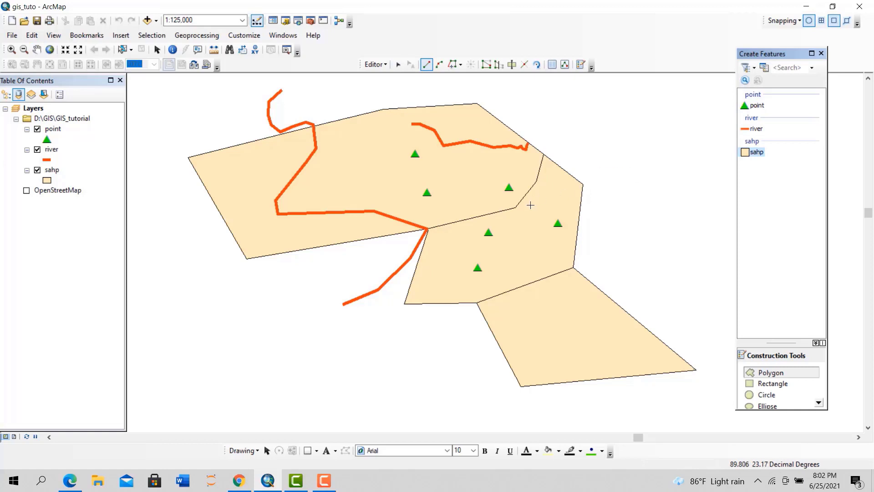
{"action": "left_click", "coordinate": [399, 65]}
{"action": "left_click", "coordinate": [409, 165]}
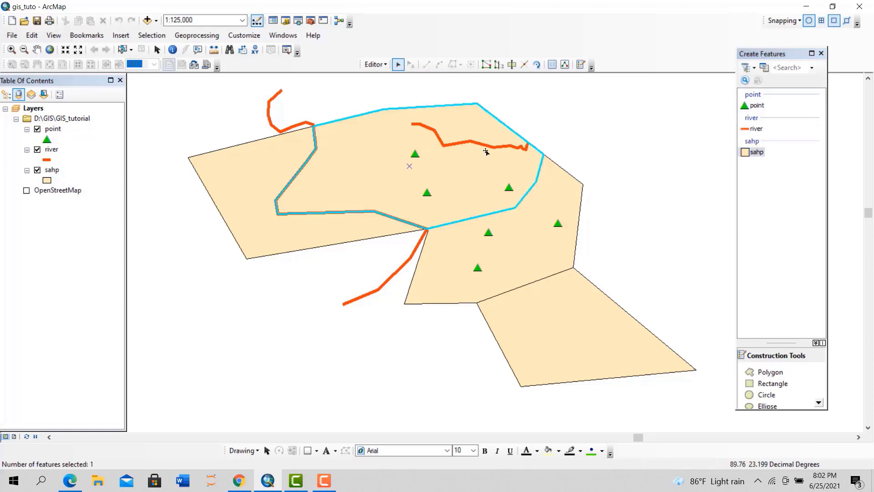
Reopen the Catalog and review point.shp, river.shp and sahp.shp in the GIS_tutorial folder
{"action": "left_click", "coordinate": [285, 21]}
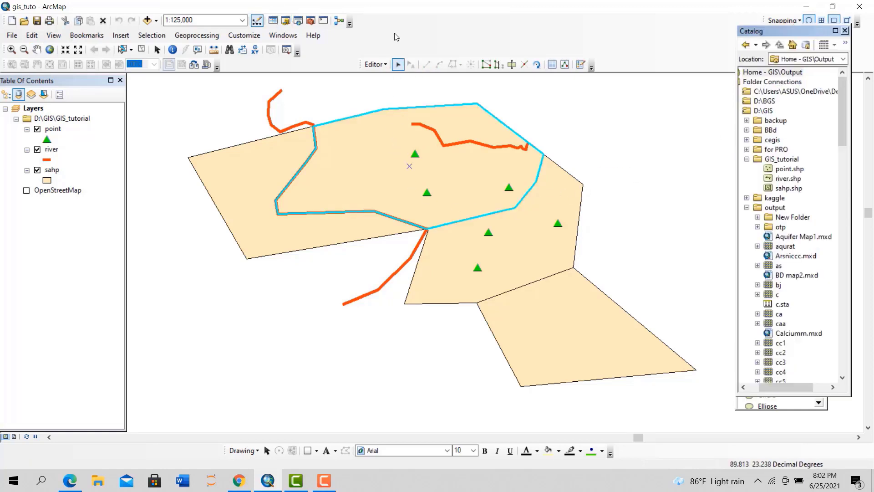
{"action": "left_click", "coordinate": [790, 171]}
{"action": "left_click", "coordinate": [790, 178]}
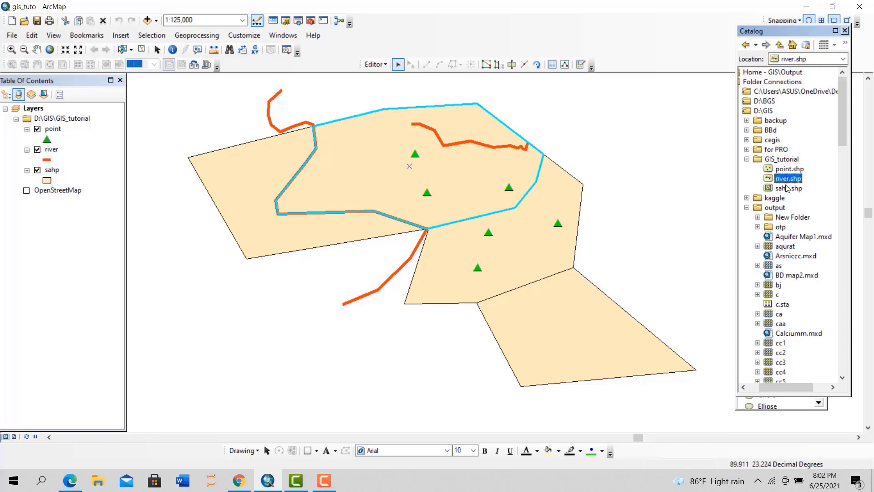
{"action": "left_click", "coordinate": [784, 189]}
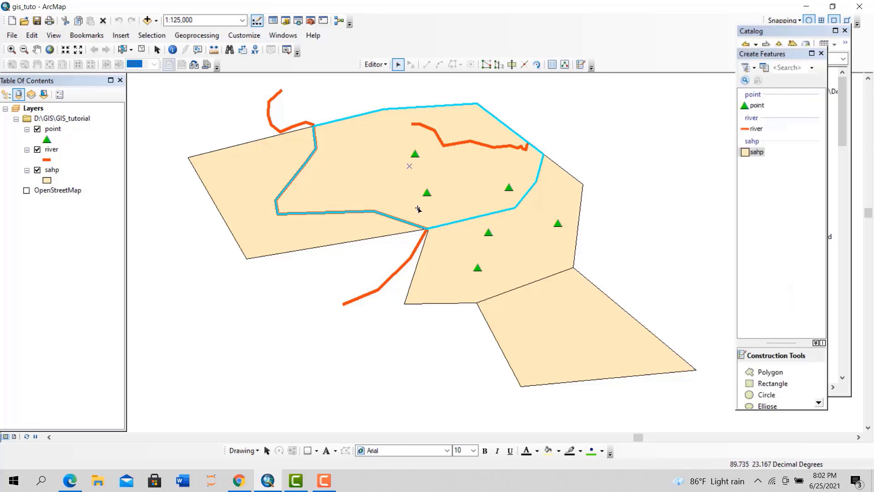
Cut the selected sahp polygon in two along a line from its southern edge past the short river's western end to its northern edge
{"action": "left_click", "coordinate": [512, 71]}
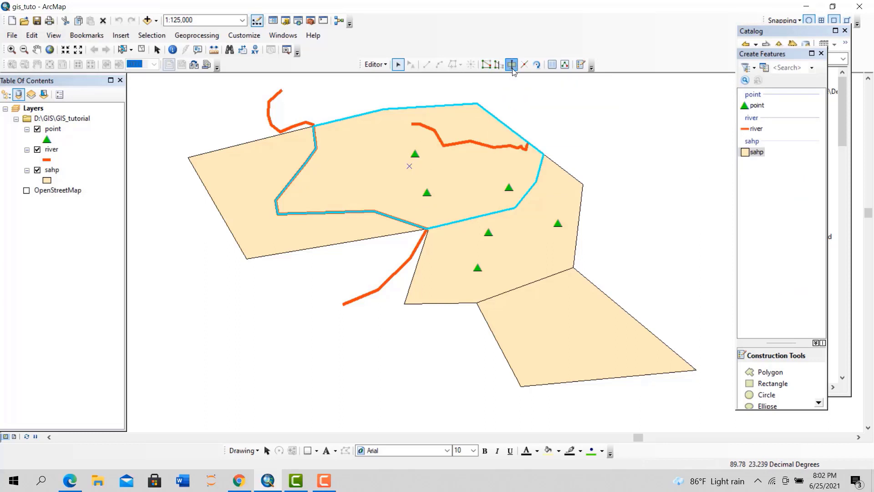
{"action": "left_click", "coordinate": [376, 216]}
{"action": "left_click", "coordinate": [397, 162]}
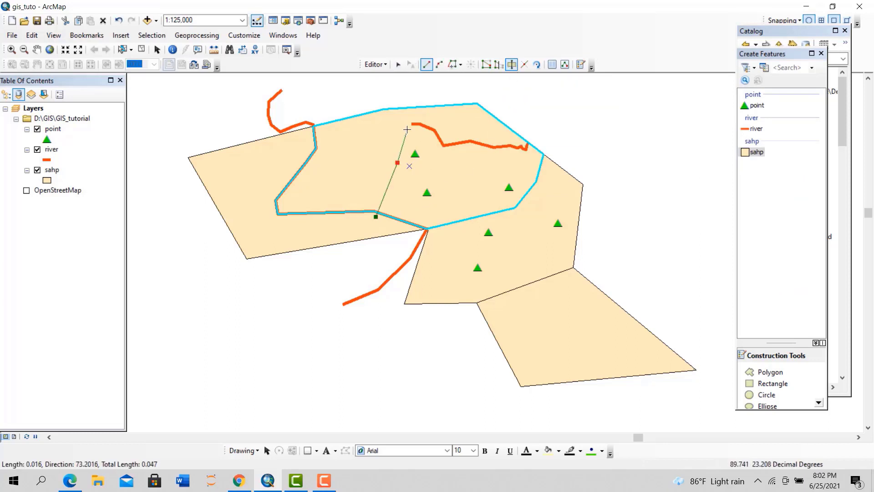
{"action": "double_click", "coordinate": [411, 94]}
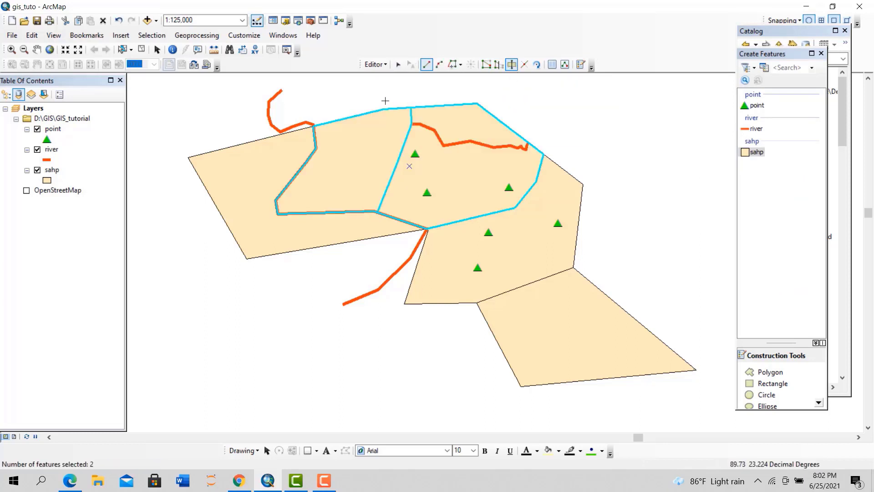
Save the polygon edits and stop editing, and close the Create Features and Catalog windows
{"action": "left_click", "coordinate": [373, 66]}
{"action": "left_click", "coordinate": [386, 100]}
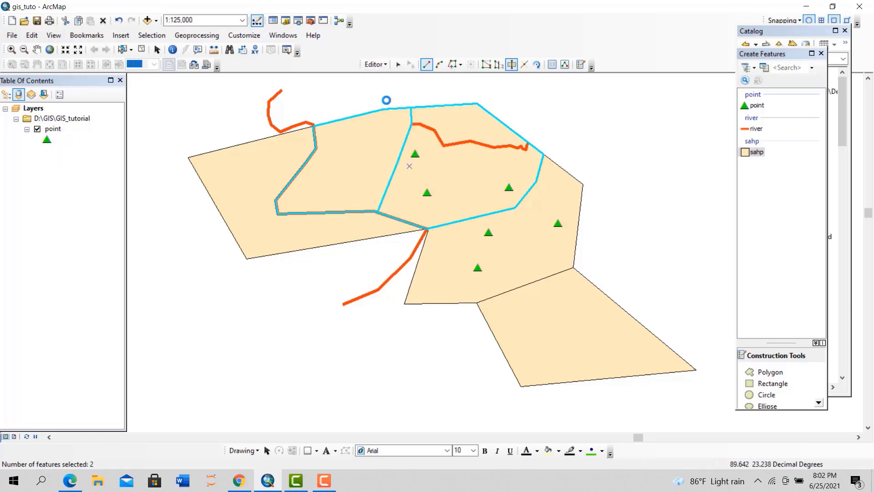
{"action": "left_click", "coordinate": [373, 64]}
{"action": "left_click", "coordinate": [387, 87]}
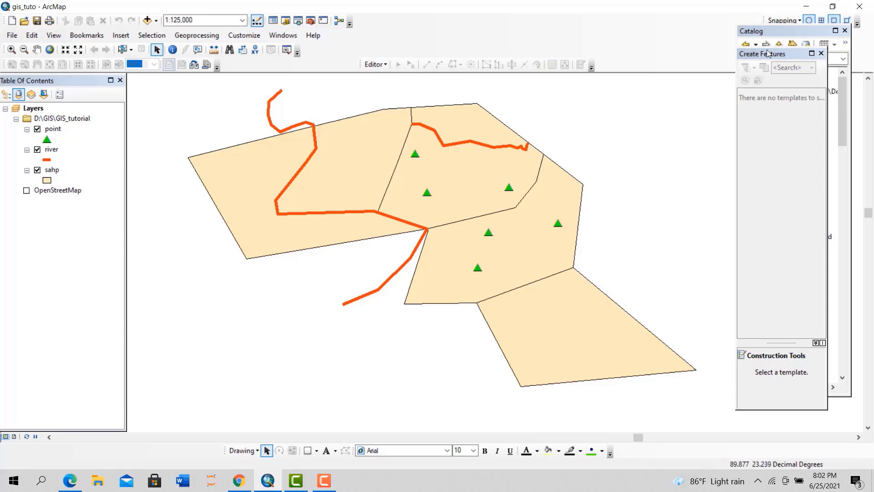
{"action": "left_click", "coordinate": [827, 46]}
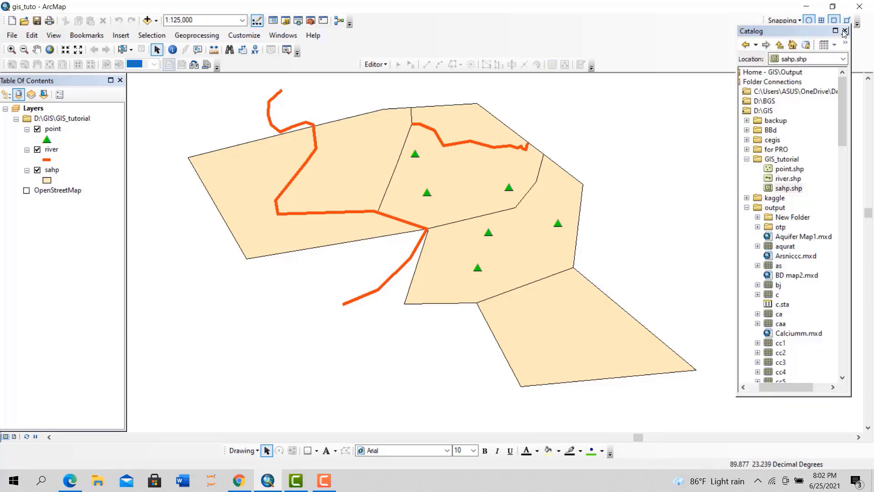
{"action": "left_click", "coordinate": [844, 31]}
Add sahp.shp from the Catalog's GIS_tutorial folder to the map a second time, and hide the new copy and the river layer
{"action": "left_click", "coordinate": [286, 20]}
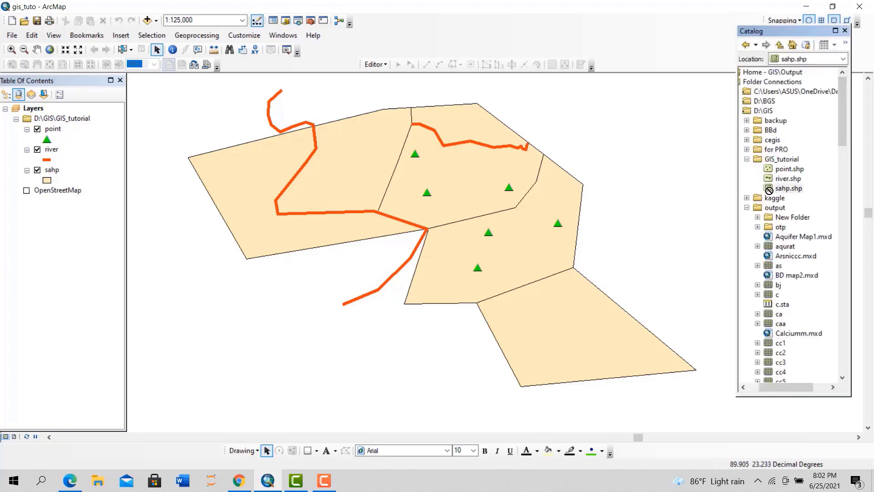
{"action": "left_click_drag", "start_coordinate": [790, 191], "coordinate": [577, 226]}
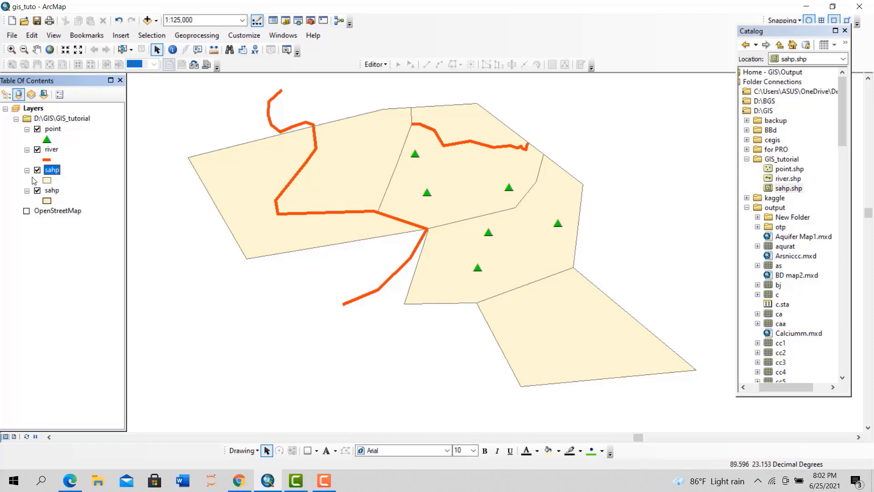
{"action": "left_click", "coordinate": [37, 169]}
{"action": "left_click", "coordinate": [37, 149]}
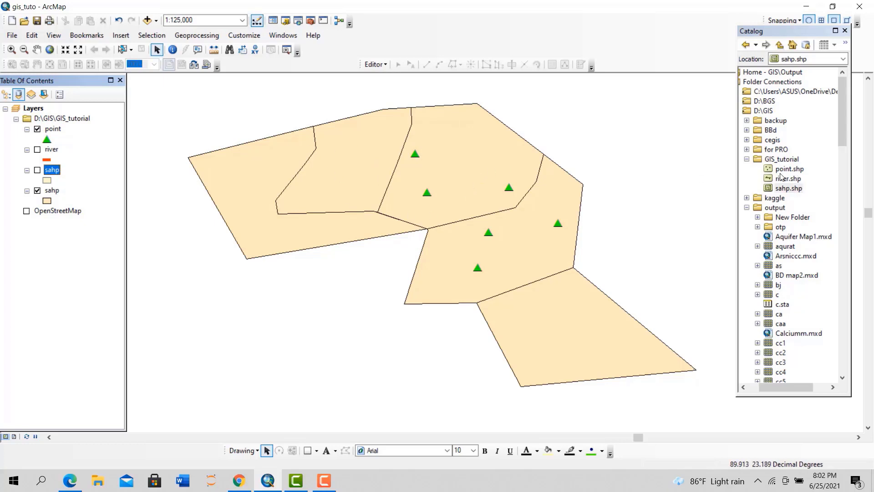
{"action": "left_click", "coordinate": [785, 190]}
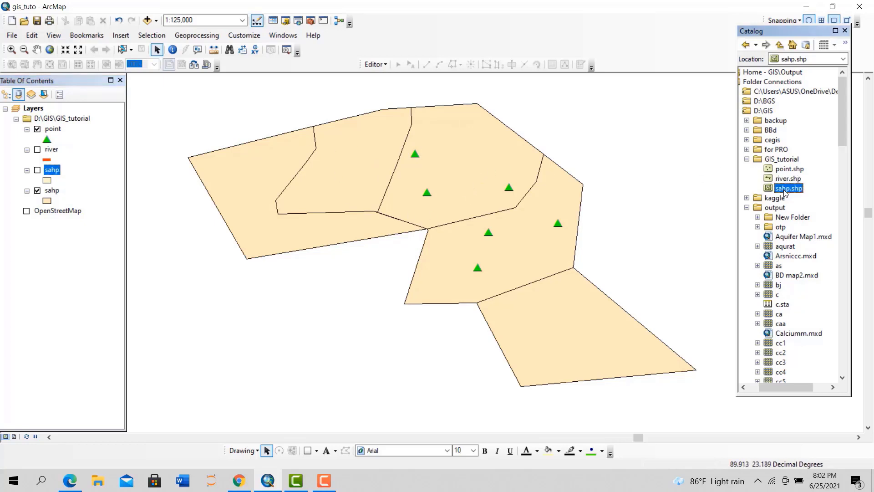
{"action": "left_click", "coordinate": [468, 245]}
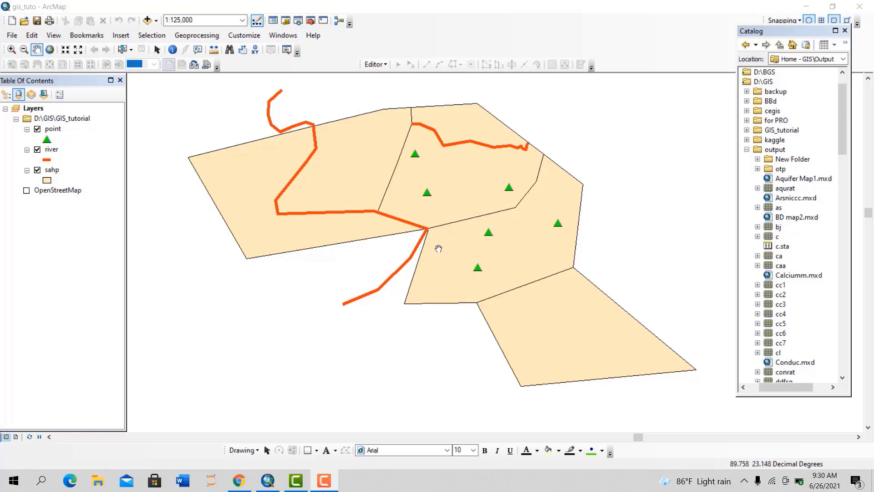
Collapse the output folder in the Catalog and create a new document from the Blank Map template
{"action": "left_click", "coordinate": [746, 149]}
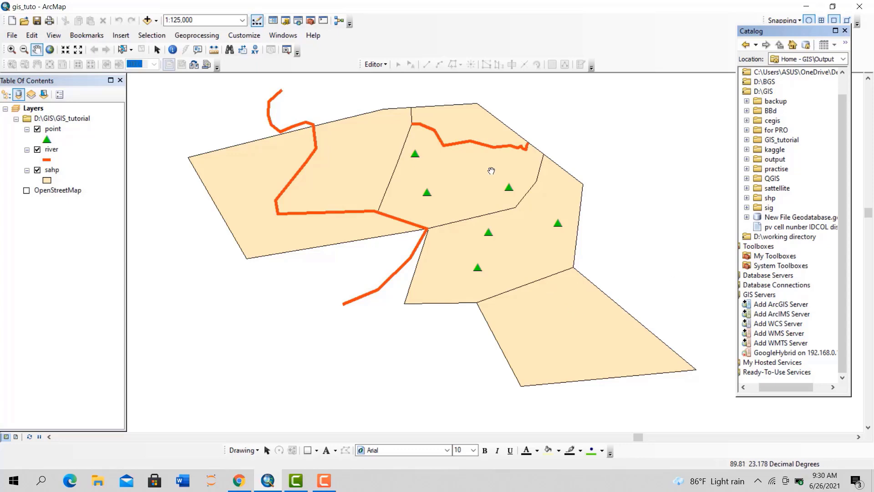
{"action": "scroll", "coordinate": [776, 201], "scroll_direction": "up", "scroll_amount": 1}
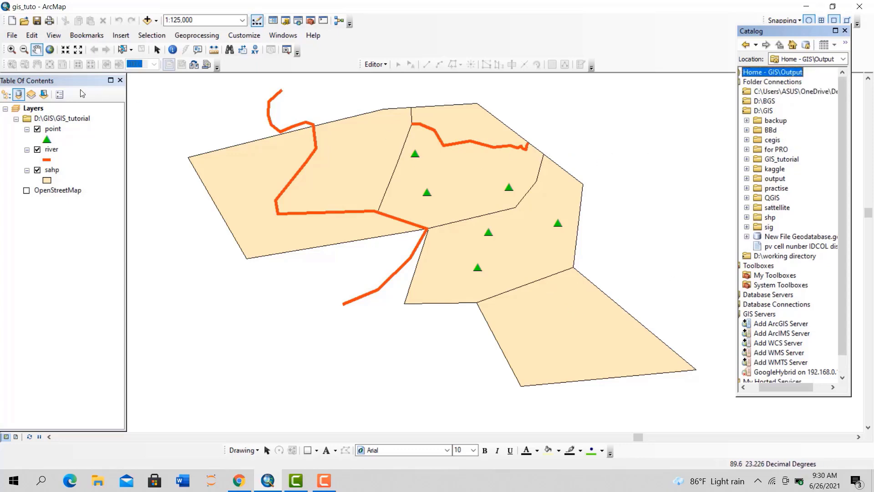
{"action": "left_click", "coordinate": [12, 21]}
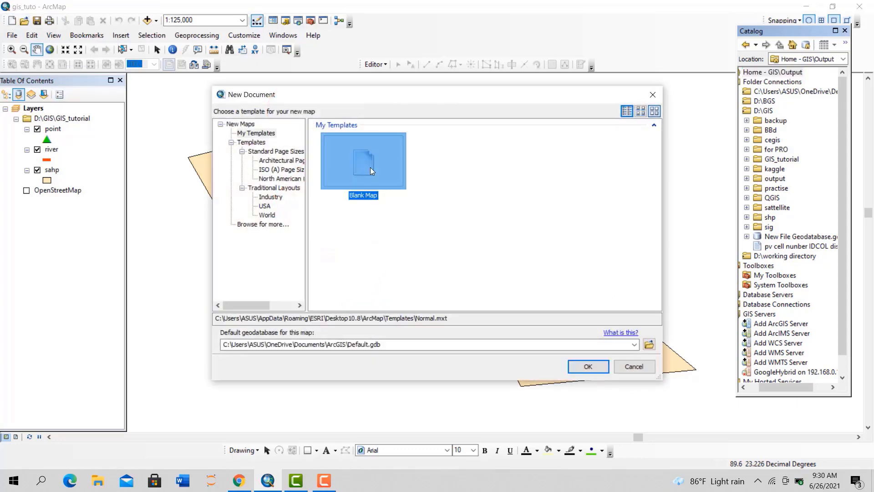
{"action": "double_click", "coordinate": [370, 167]}
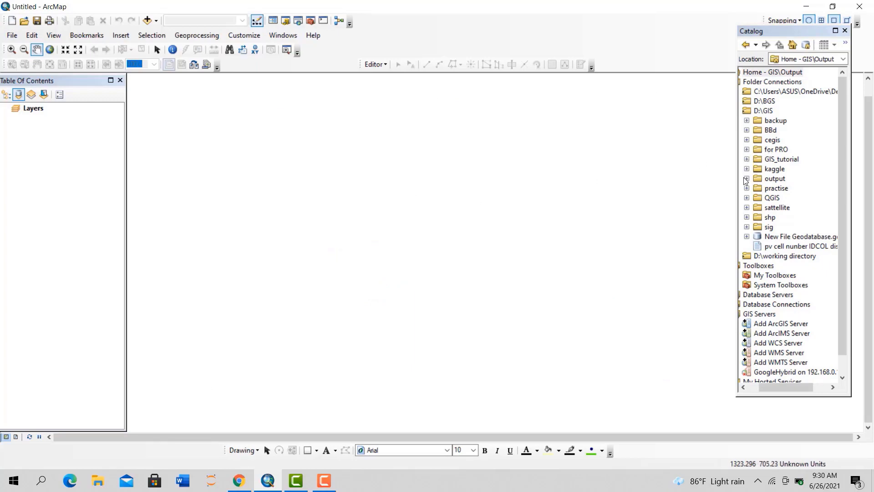
Create a new file geodatabase in the GIS_tutorial folder and widen the Catalog window to show its full tree
{"action": "left_click", "coordinate": [746, 159]}
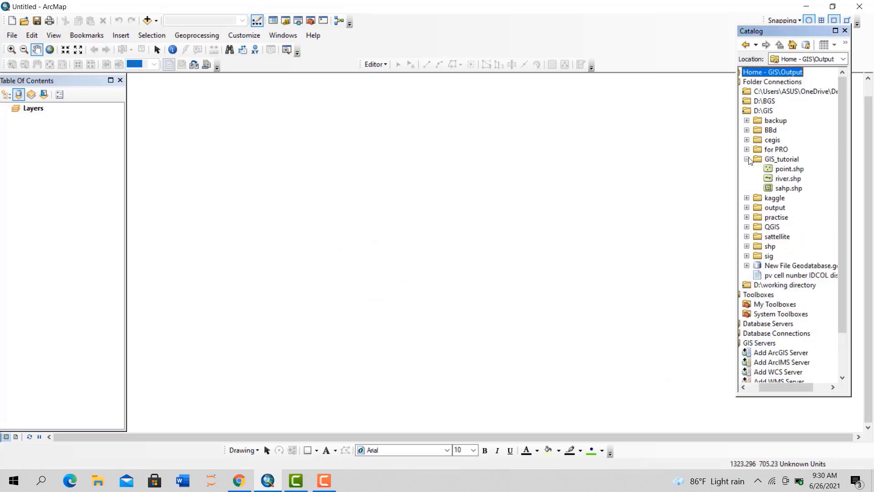
{"action": "left_click", "coordinate": [748, 159]}
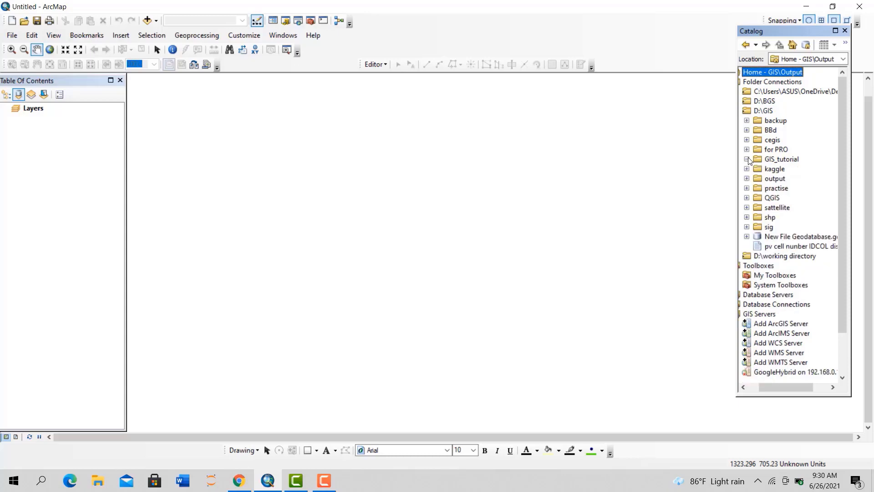
{"action": "left_click", "coordinate": [787, 160]}
{"action": "right_click", "coordinate": [788, 163]}
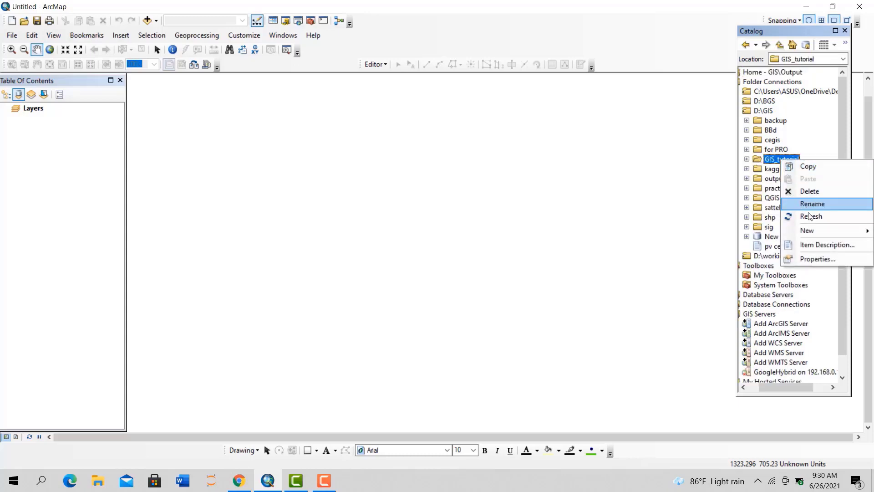
{"action": "mouse_move", "coordinate": [811, 230]}
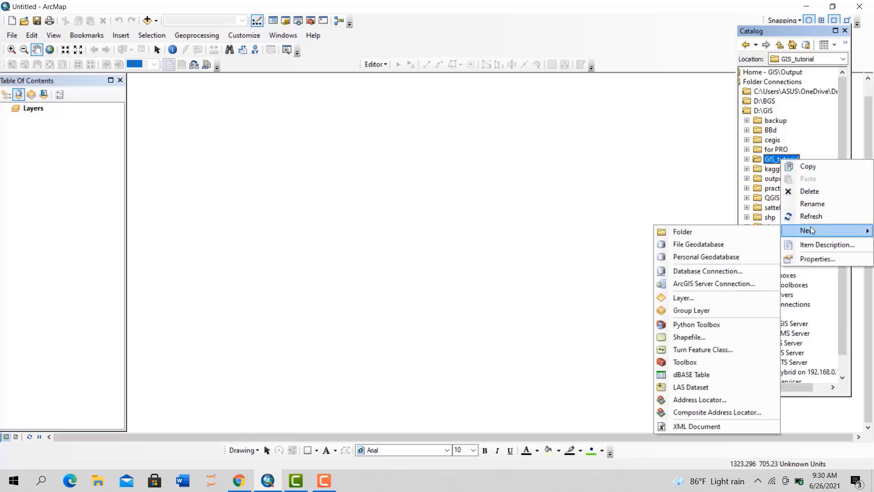
{"action": "left_click", "coordinate": [705, 247]}
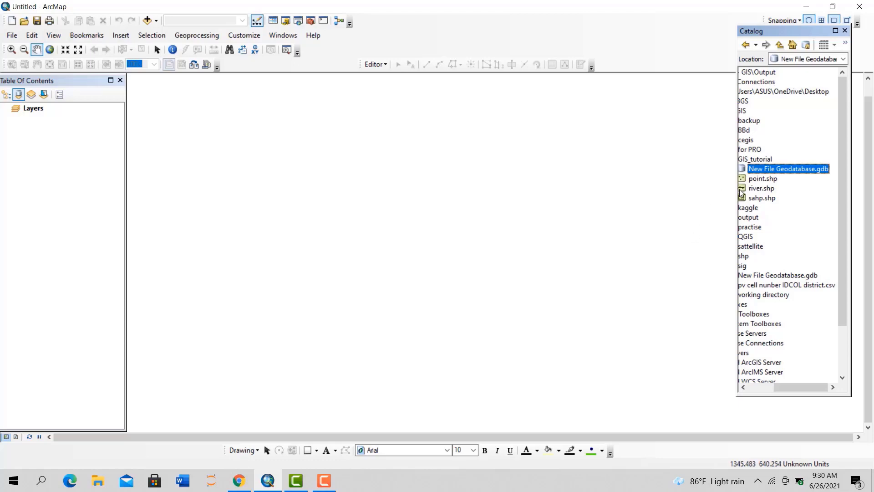
{"action": "left_click_drag", "start_coordinate": [738, 195], "coordinate": [660, 196]}
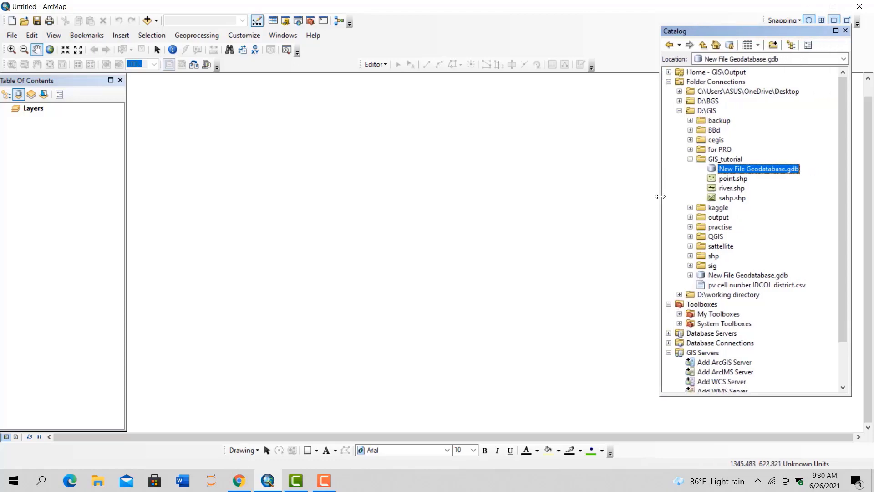
Rename the new file geodatabase in the GIS_tutorial folder to geod.gdb
{"action": "left_click", "coordinate": [751, 168]}
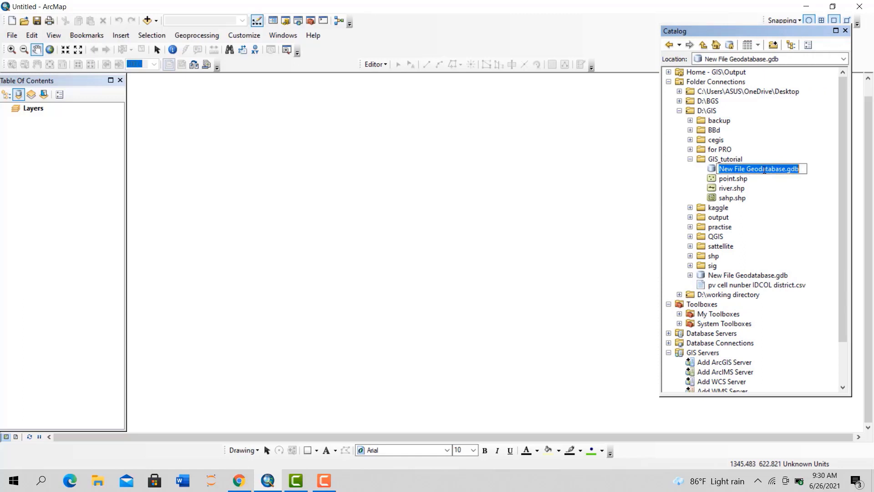
{"action": "left_click", "coordinate": [772, 169]}
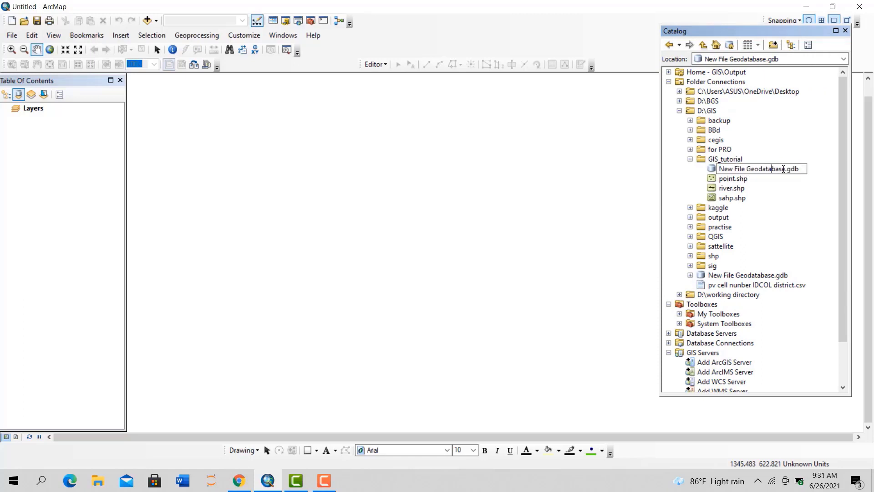
{"action": "left_click_drag", "start_coordinate": [784, 169], "coordinate": [720, 172]}
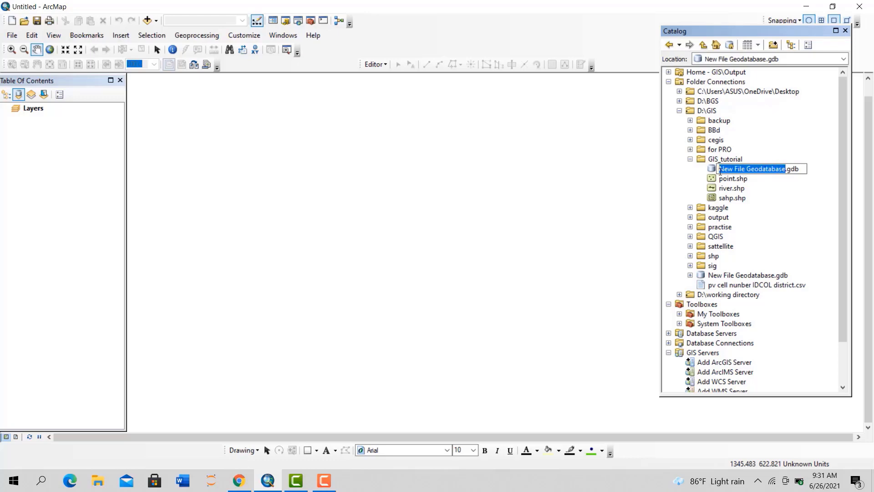
{"action": "left_click", "coordinate": [801, 169]}
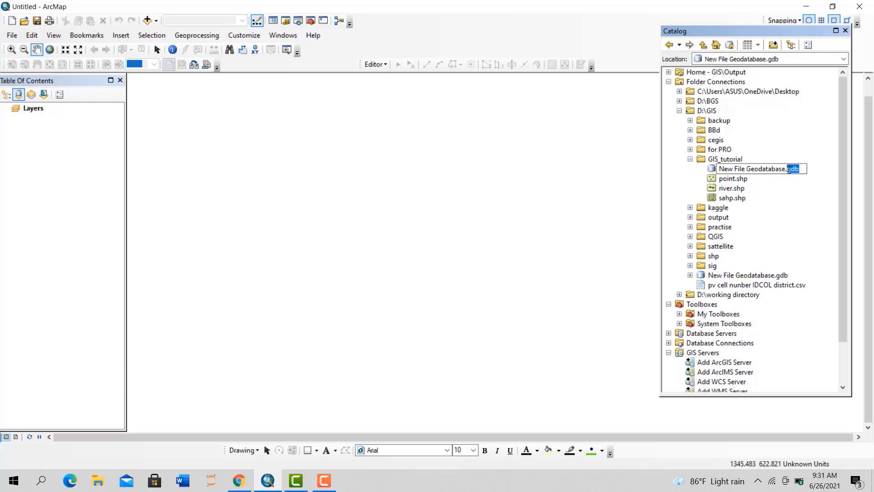
{"action": "left_click", "coordinate": [777, 169]}
{"action": "left_click_drag", "start_coordinate": [784, 168], "coordinate": [720, 171]}
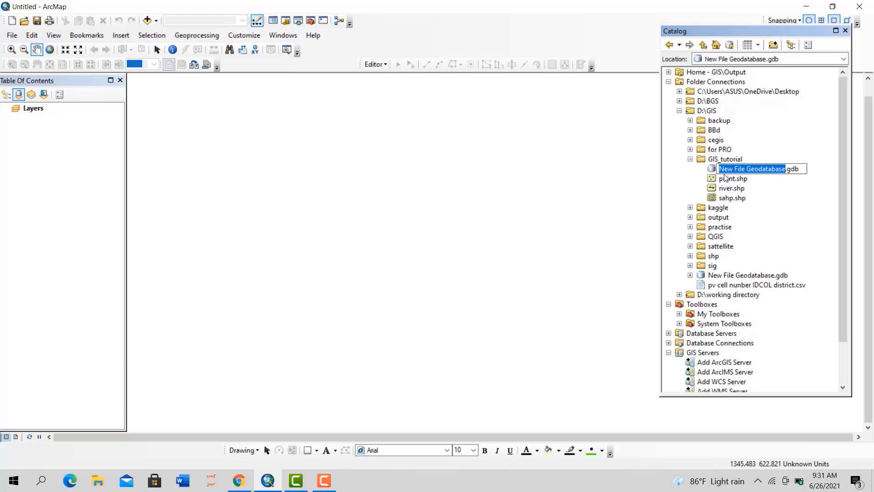
{"action": "type", "text": "g"}
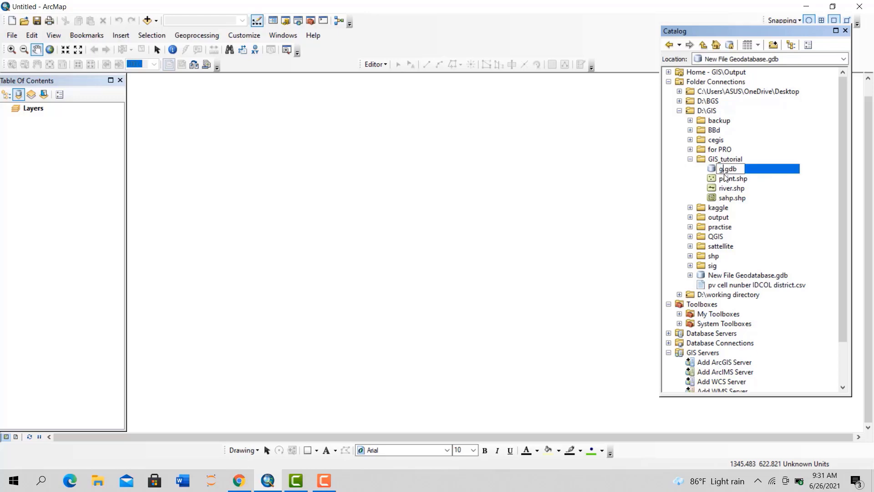
{"action": "type", "text": "eod"}
{"action": "key", "text": "Return"}
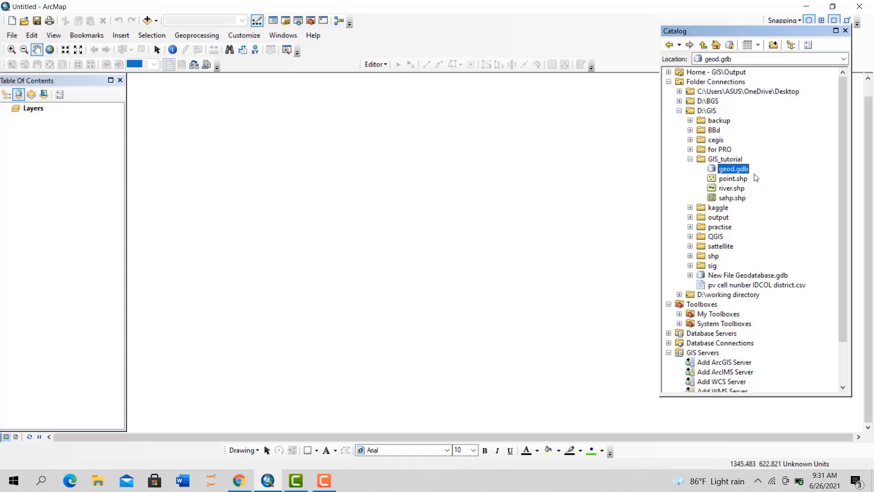
Start a new feature dataset inside geod.gdb and name it tum46
{"action": "right_click", "coordinate": [731, 170]}
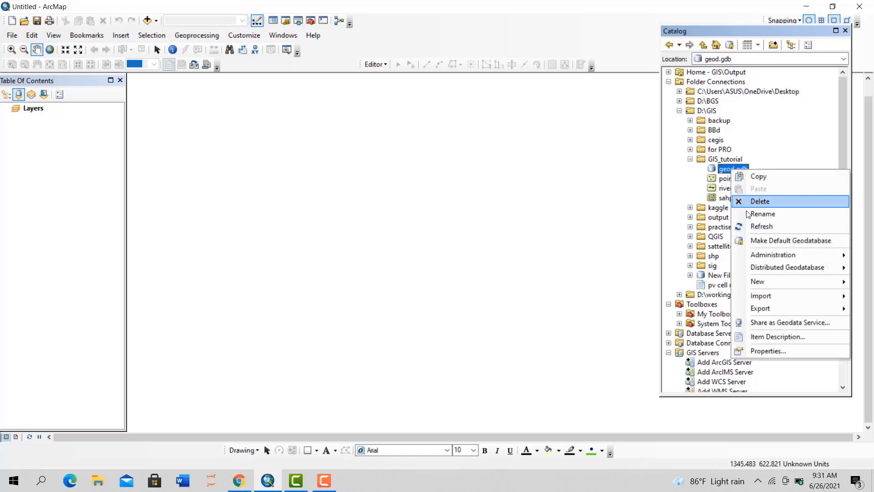
{"action": "mouse_move", "coordinate": [768, 282]}
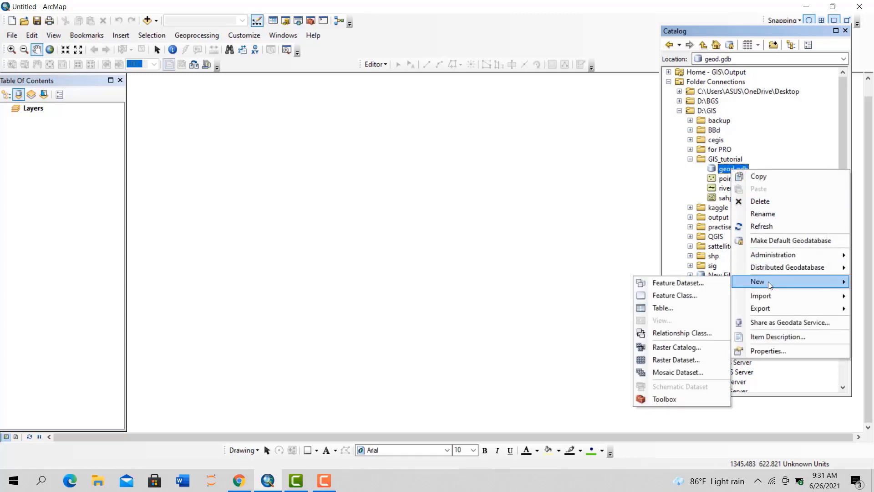
{"action": "left_click", "coordinate": [692, 284]}
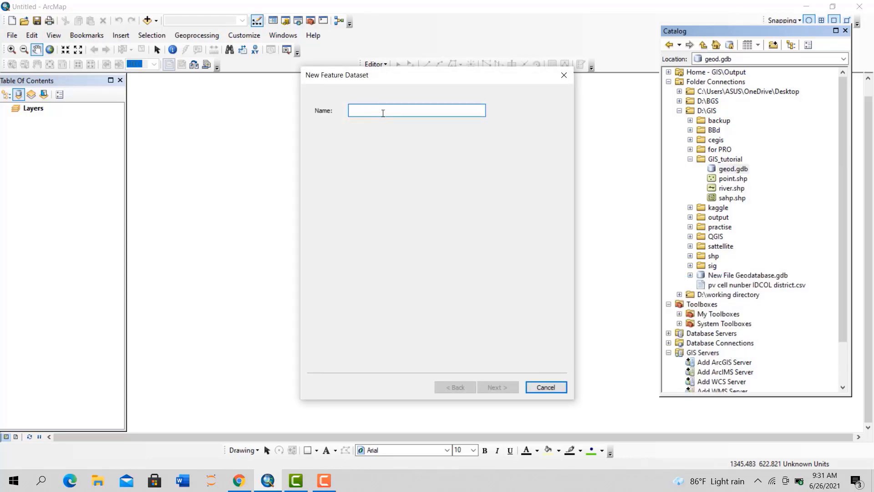
{"action": "type", "text": "tu"}
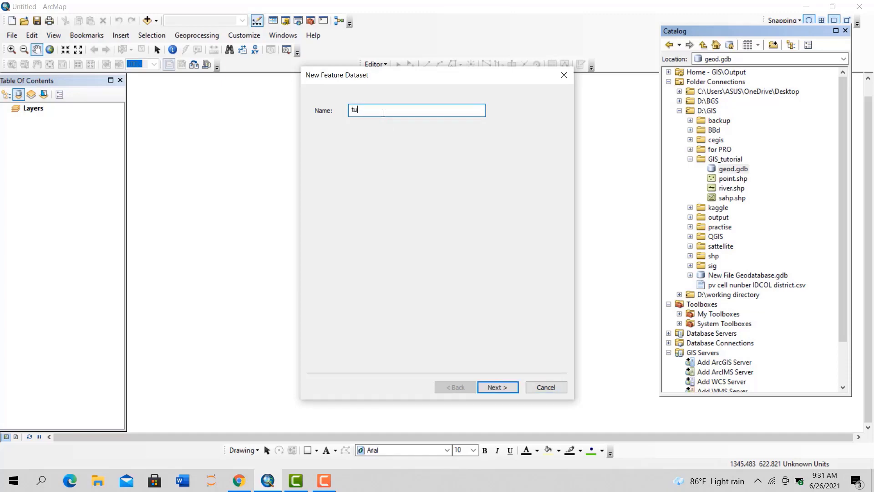
{"action": "type", "text": "m46"}
{"action": "left_click", "coordinate": [501, 386]}
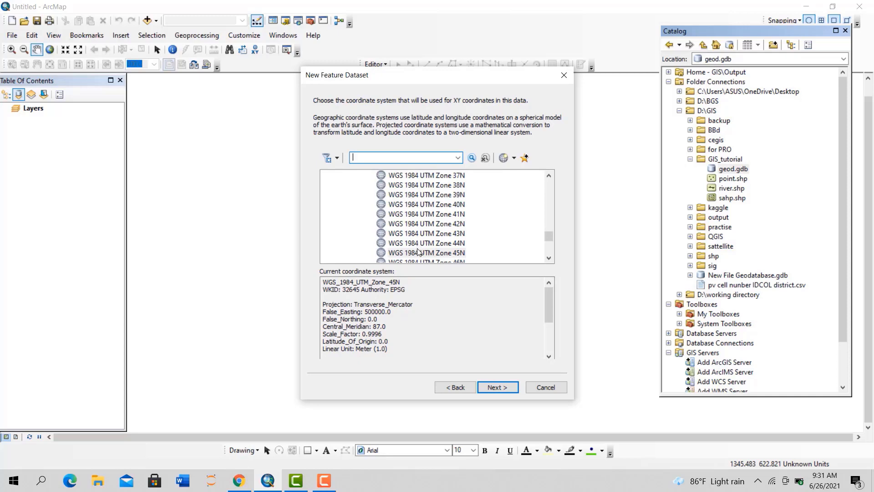
Assign WGS 1984 UTM Zone 46N to the feature dataset and finish it without a vertical coordinate system and with default tolerances
{"action": "scroll", "coordinate": [418, 251], "scroll_direction": "down", "scroll_amount": 1}
{"action": "left_click", "coordinate": [427, 234]}
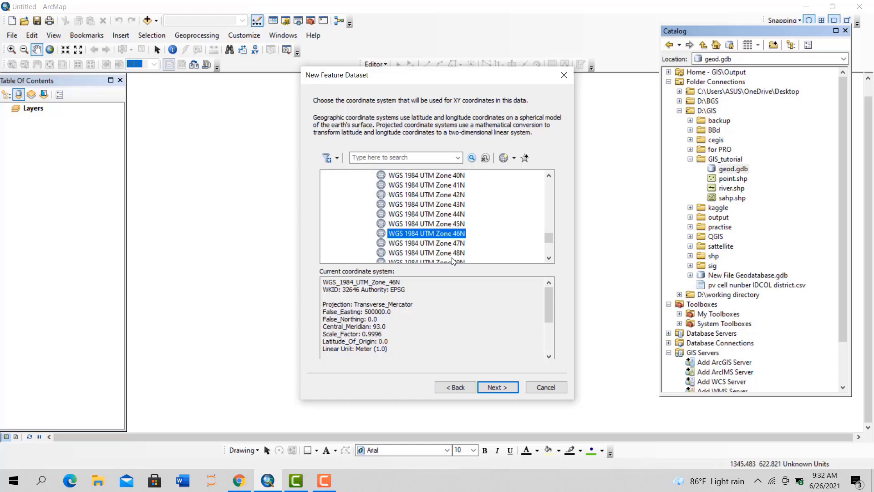
{"action": "left_click", "coordinate": [503, 387]}
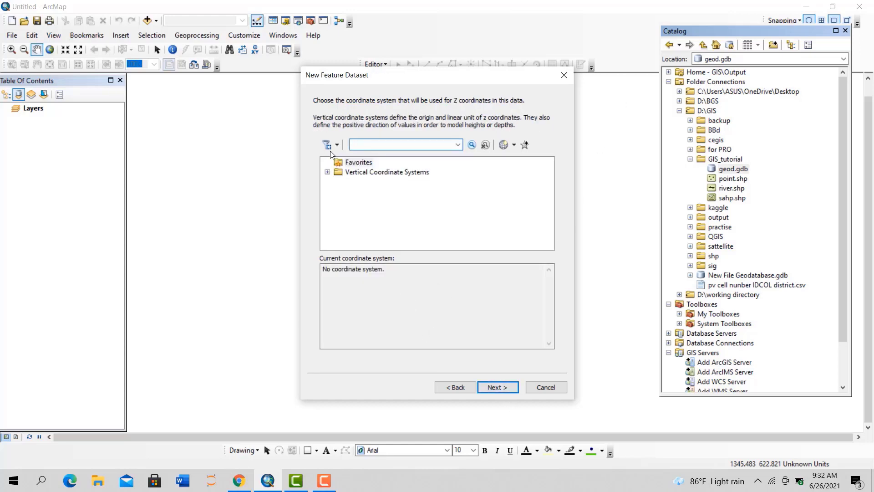
{"action": "left_click", "coordinate": [499, 387]}
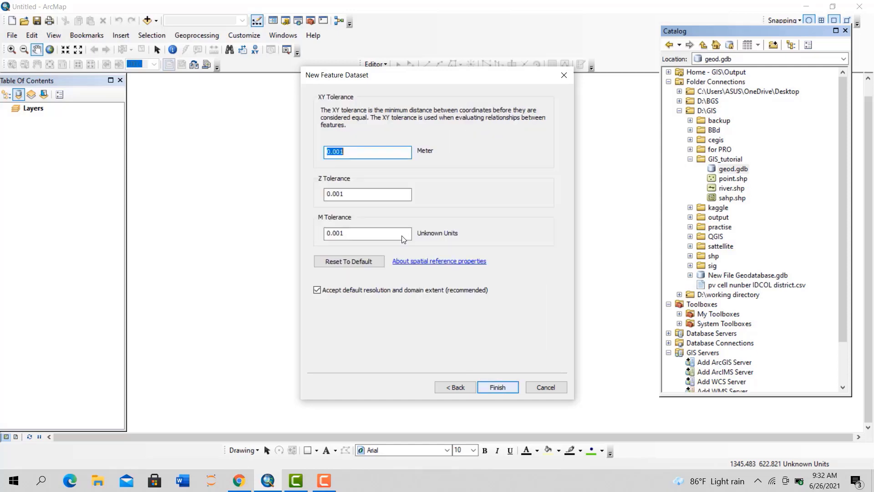
{"action": "left_click", "coordinate": [501, 389]}
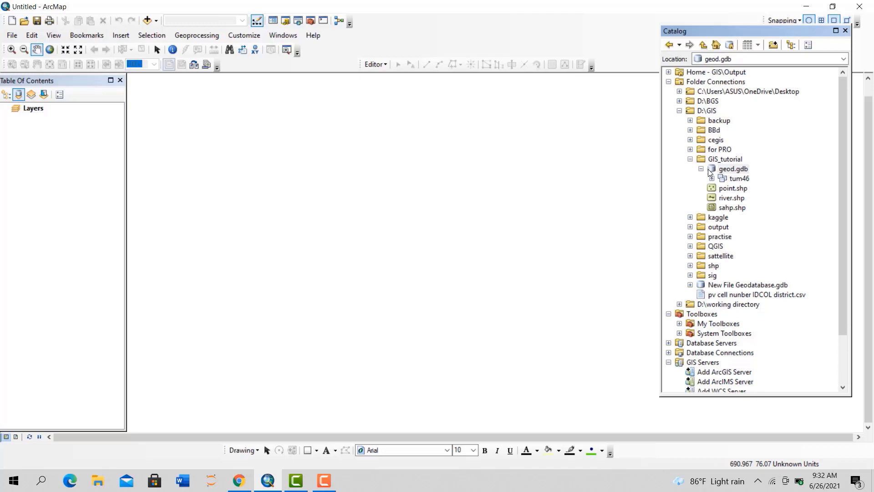
Delete the point.shp, river.shp and sahp.shp shapefiles from the GIS_tutorial folder
{"action": "right_click", "coordinate": [728, 190]}
{"action": "left_click", "coordinate": [757, 210]}
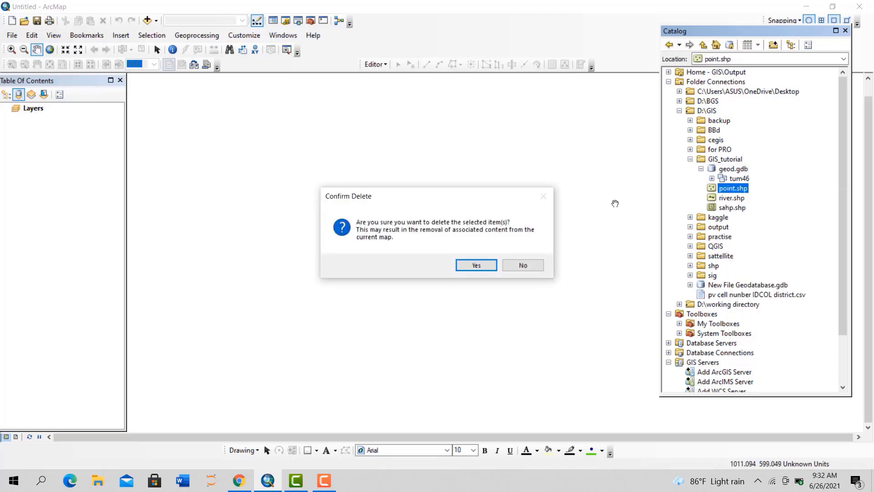
{"action": "left_click", "coordinate": [482, 269]}
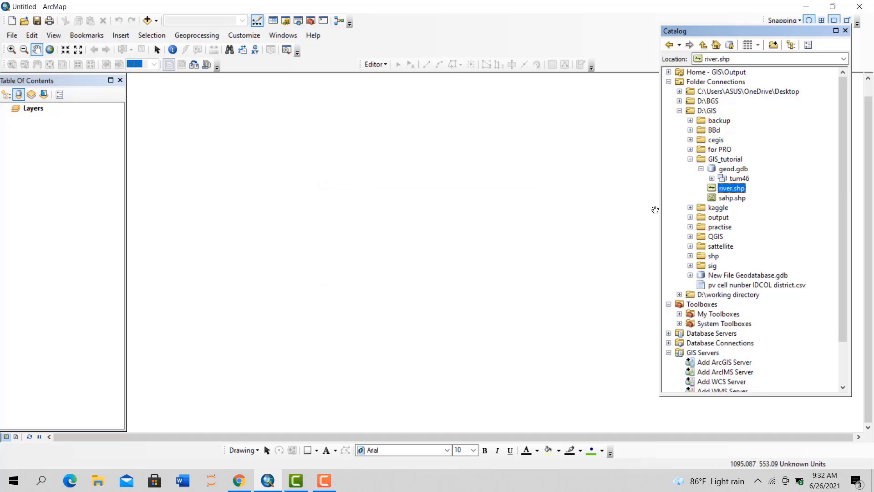
{"action": "right_click", "coordinate": [730, 189]}
{"action": "left_click", "coordinate": [741, 210]}
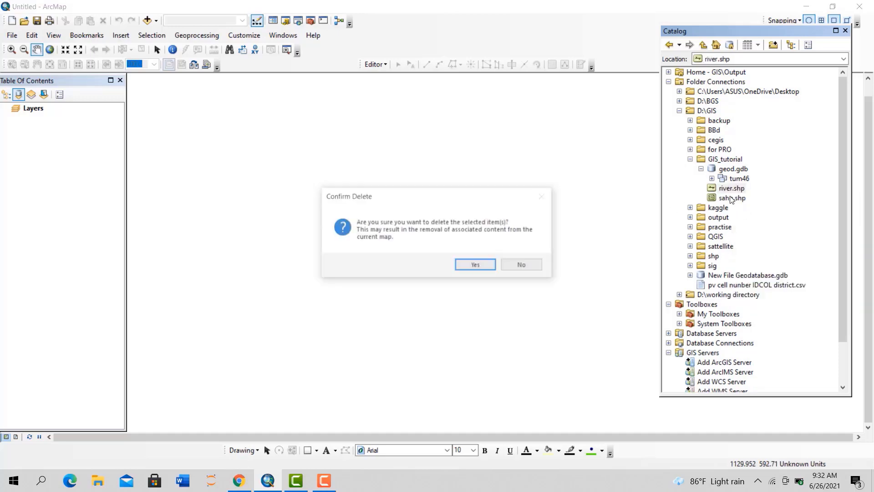
{"action": "left_click", "coordinate": [482, 269]}
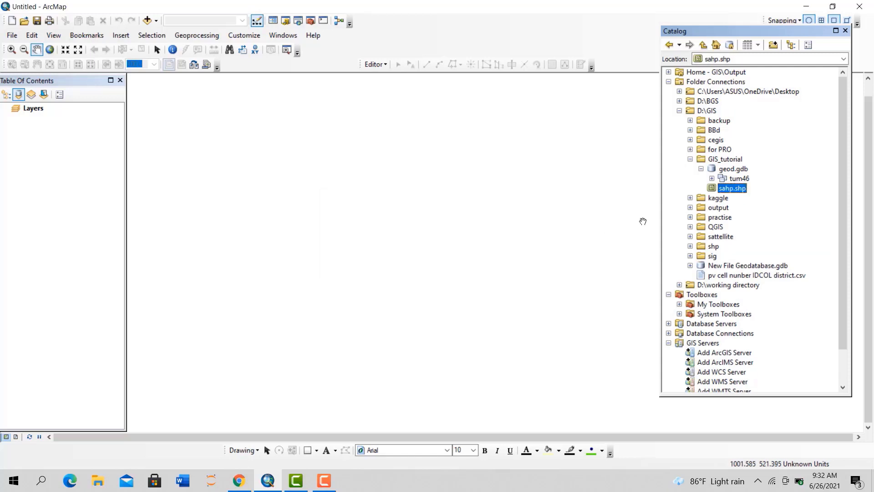
{"action": "right_click", "coordinate": [733, 188]}
{"action": "left_click", "coordinate": [746, 206]}
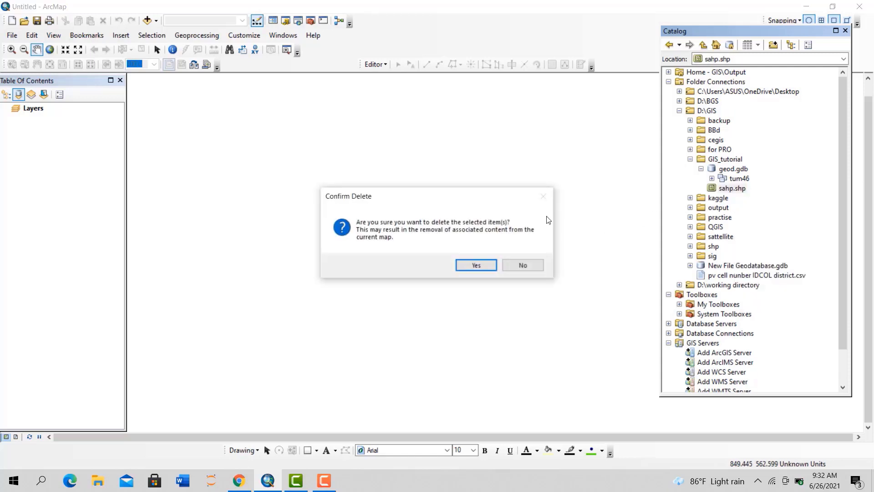
{"action": "left_click", "coordinate": [483, 266]}
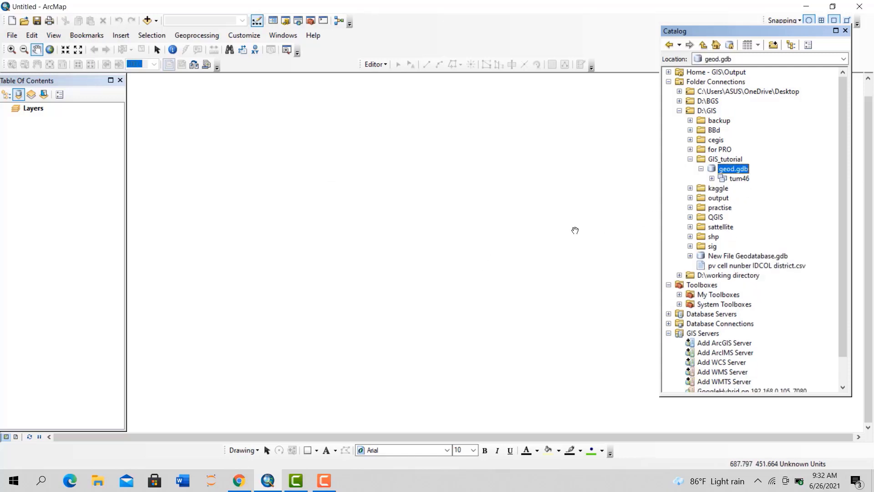
Start a new polygon feature class named shp in the tum46 feature dataset, keeping the default storage configuration
{"action": "left_click", "coordinate": [740, 179]}
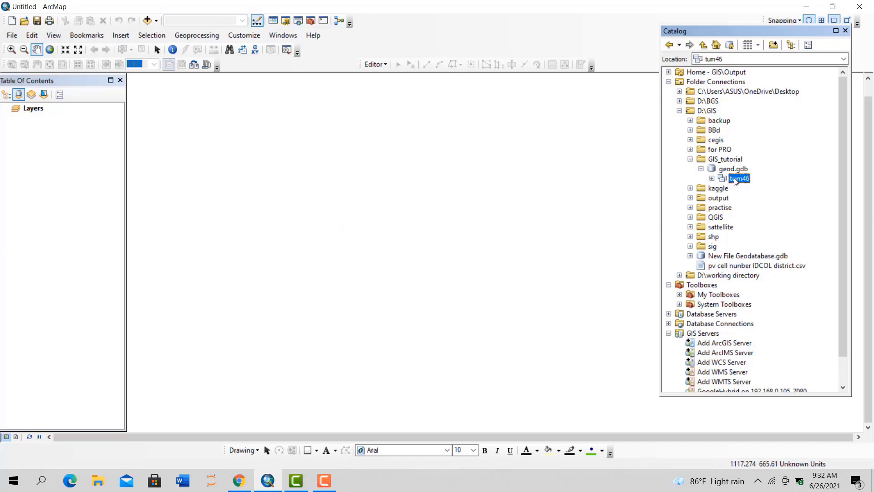
{"action": "right_click", "coordinate": [733, 181]}
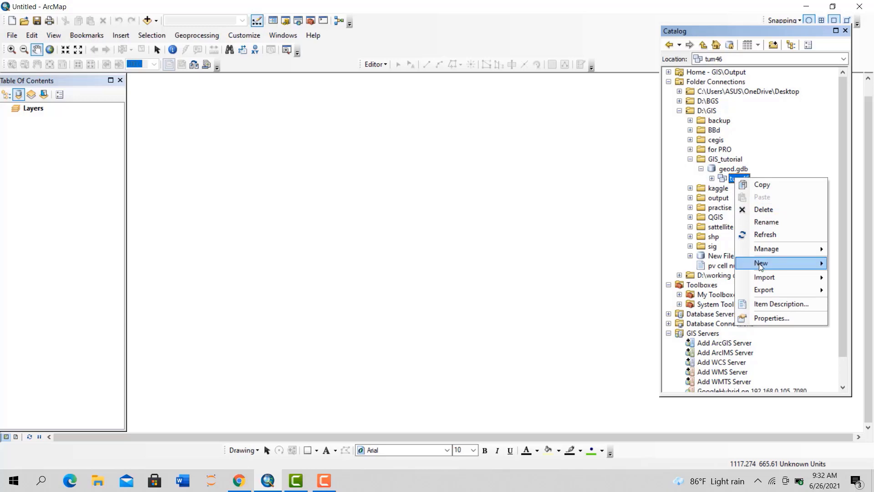
{"action": "mouse_move", "coordinate": [761, 267]}
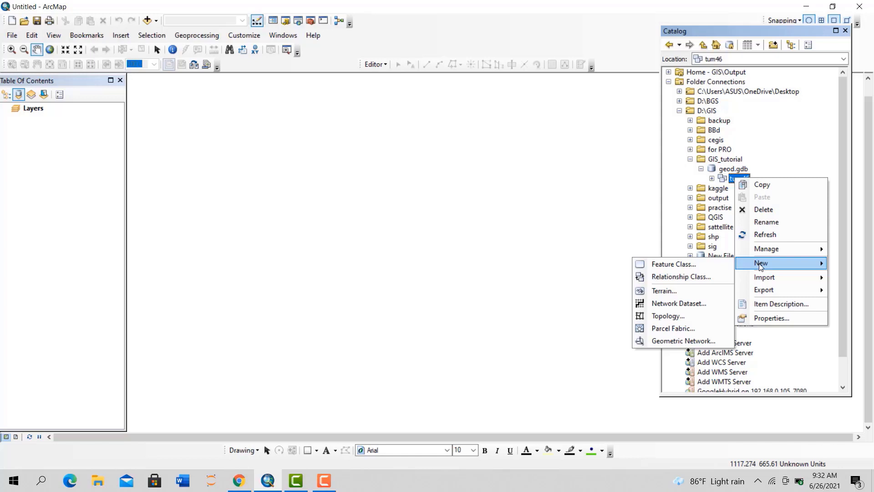
{"action": "left_click", "coordinate": [667, 263]}
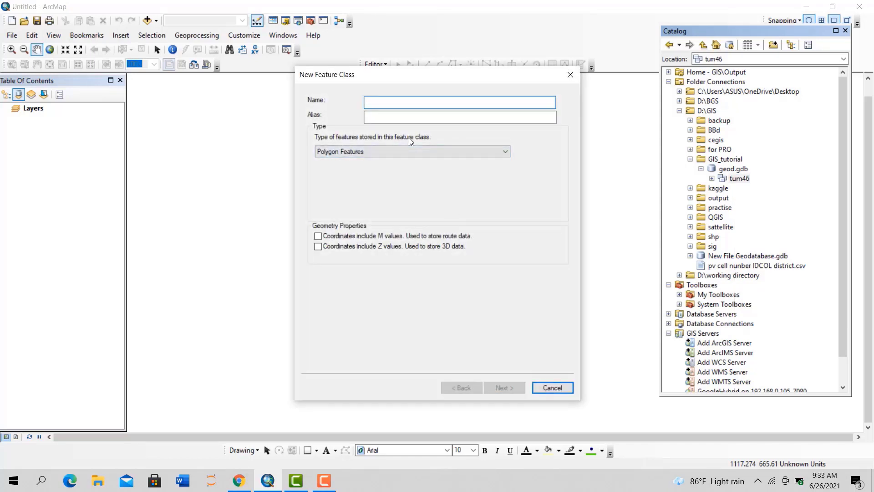
{"action": "type", "text": "shp"}
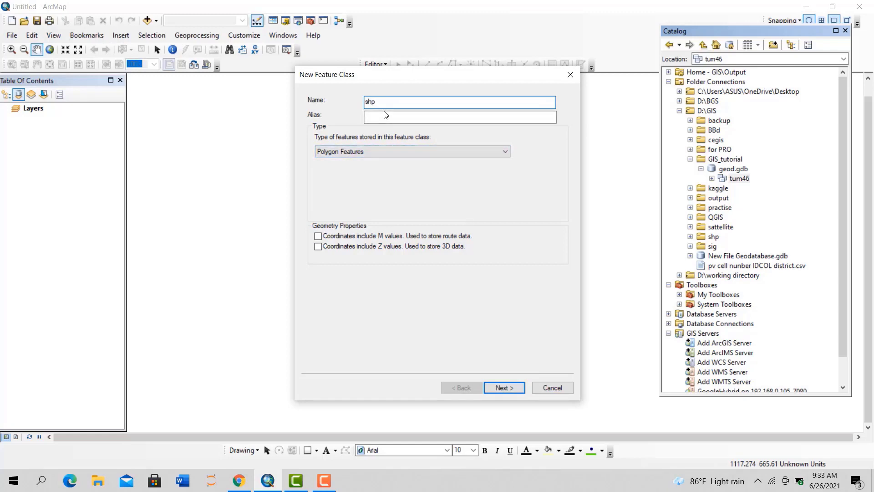
{"action": "left_click", "coordinate": [398, 117]}
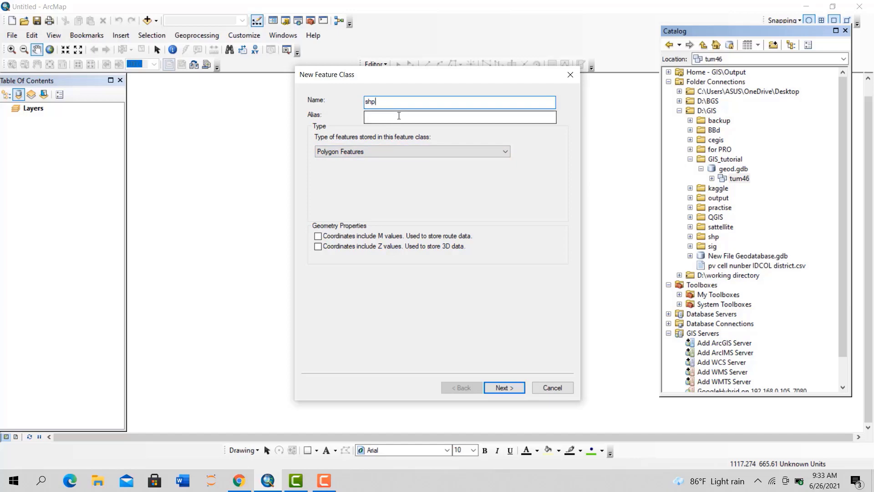
{"action": "left_click", "coordinate": [419, 154]}
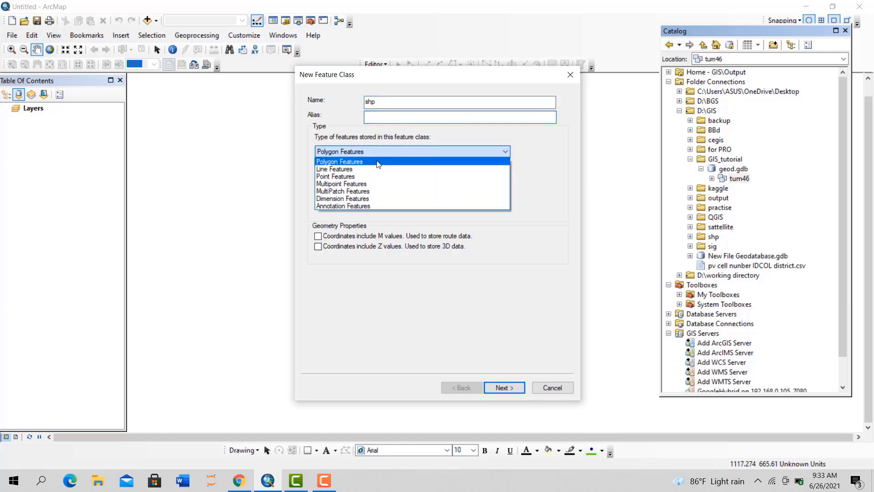
{"action": "left_click", "coordinate": [331, 162]}
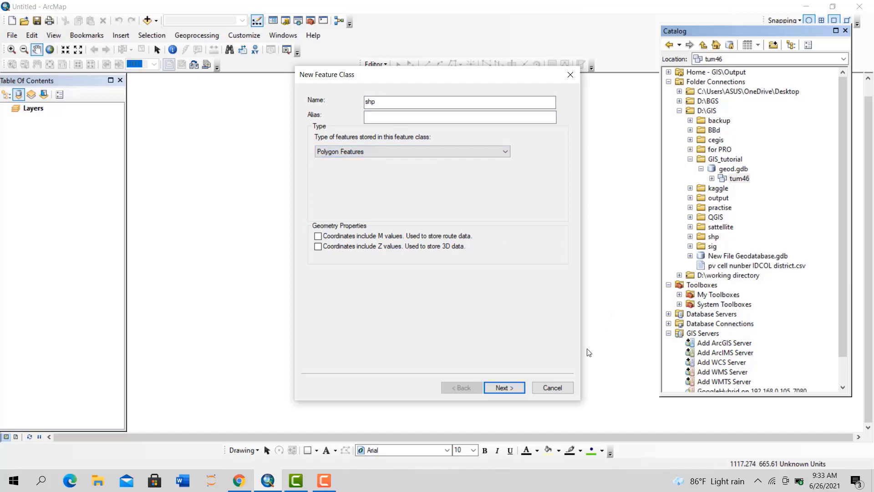
{"action": "left_click", "coordinate": [511, 388]}
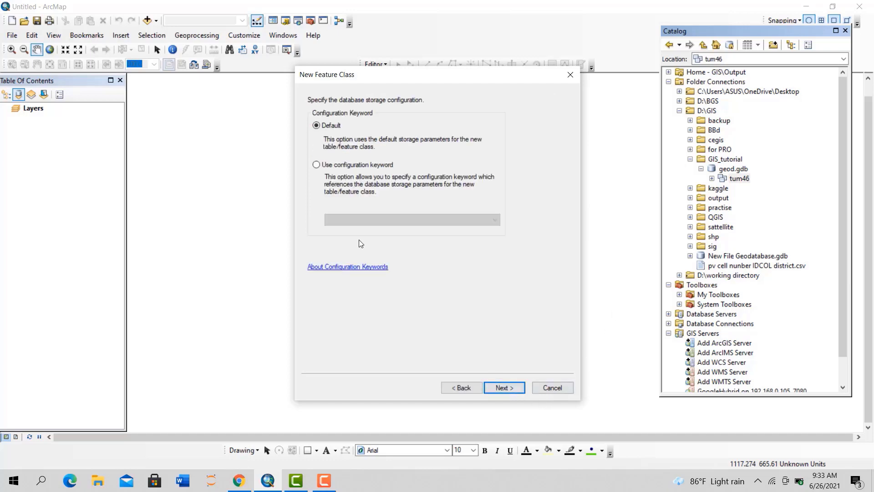
{"action": "left_click", "coordinate": [495, 386]}
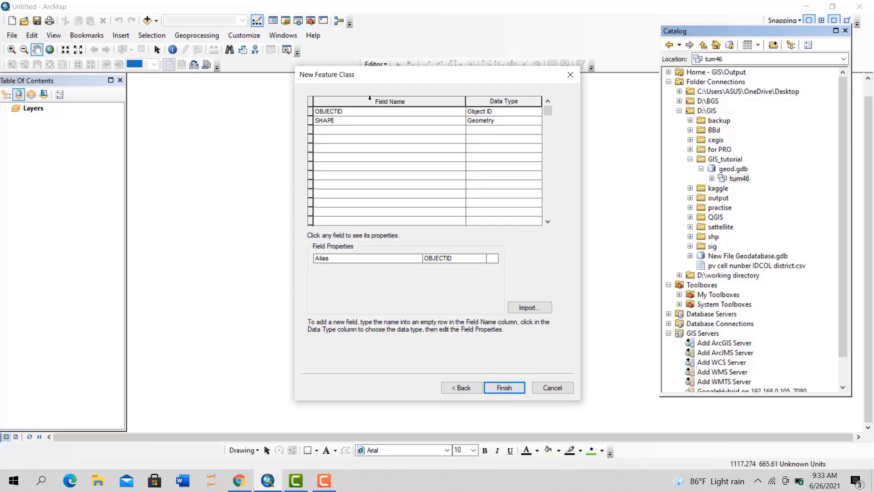
Add a field named nme with the Text data type to the shp feature class
{"action": "left_click", "coordinate": [334, 131]}
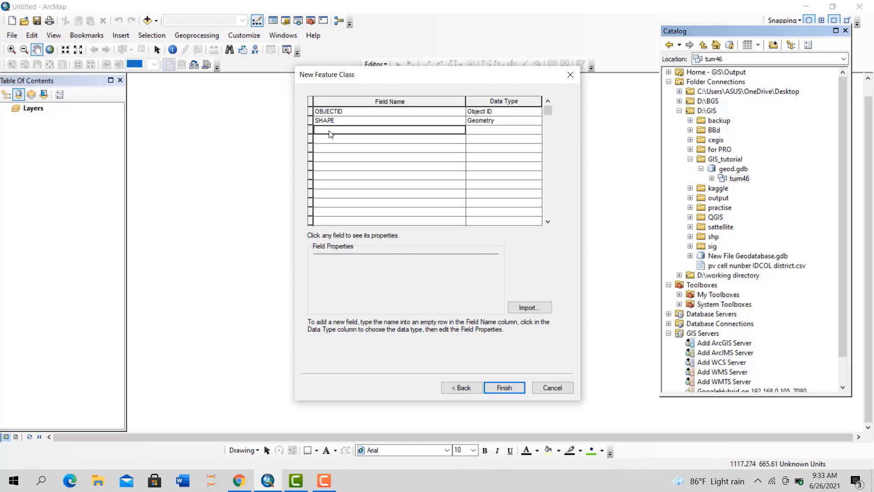
{"action": "type", "text": "n"}
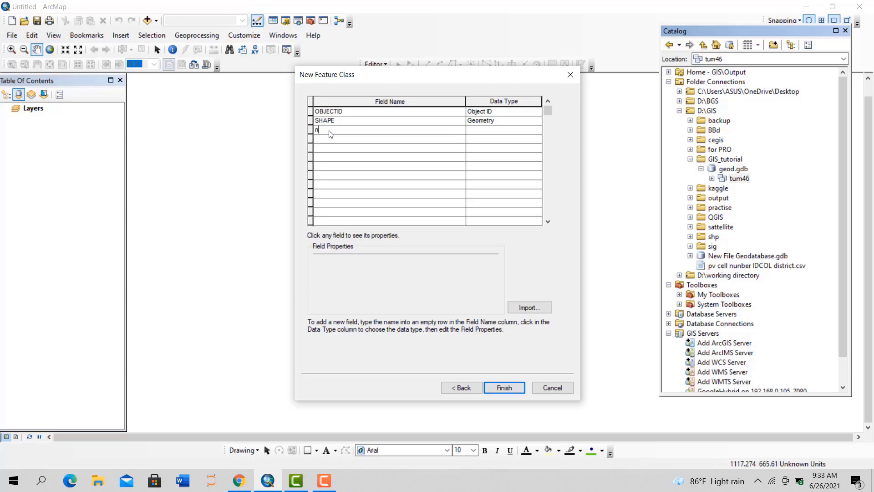
{"action": "type", "text": "me"}
{"action": "left_click", "coordinate": [508, 132]}
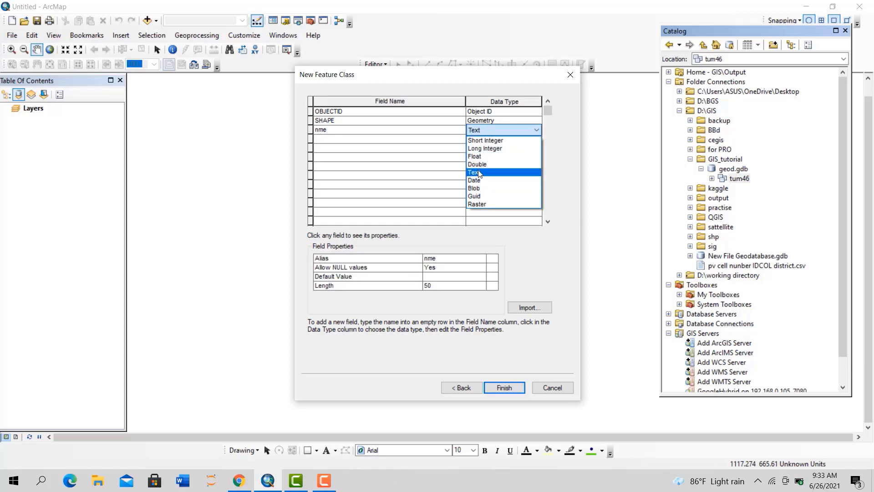
{"action": "left_click", "coordinate": [480, 173]}
Add a field named code with the Short Integer data type to the shp feature class
{"action": "left_click", "coordinate": [329, 140]}
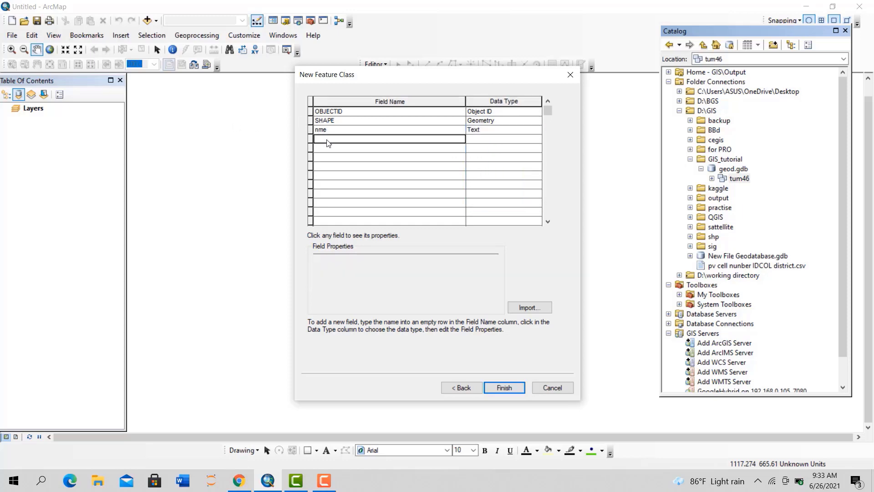
{"action": "type", "text": "code"}
{"action": "left_click", "coordinate": [501, 139]}
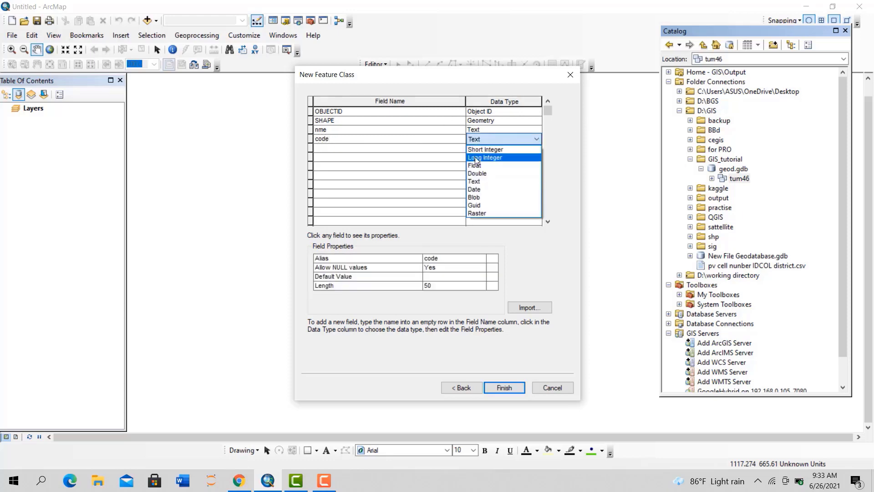
{"action": "key", "text": "Escape"}
{"action": "left_click", "coordinate": [481, 153]}
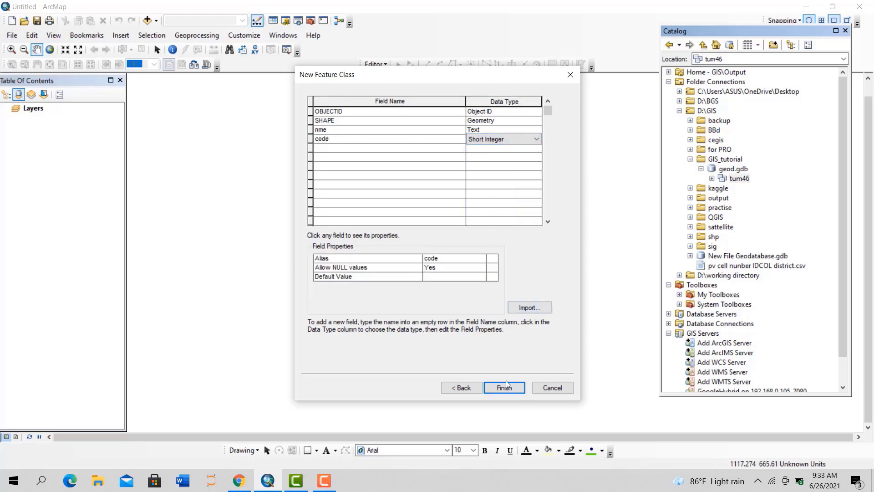
Set the code field's default value to 0, keep NULL values allowed, and finish creating the shp feature class
{"action": "left_click", "coordinate": [434, 267]}
{"action": "left_click", "coordinate": [397, 293]}
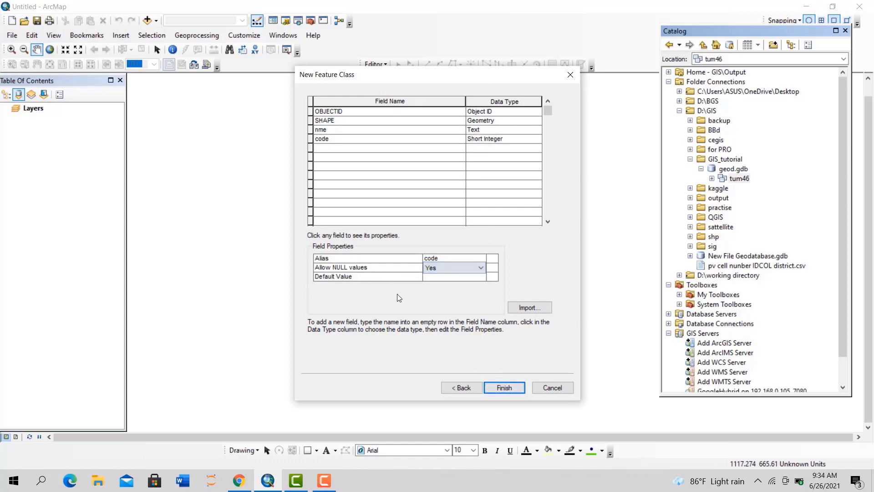
{"action": "left_click", "coordinate": [440, 277]}
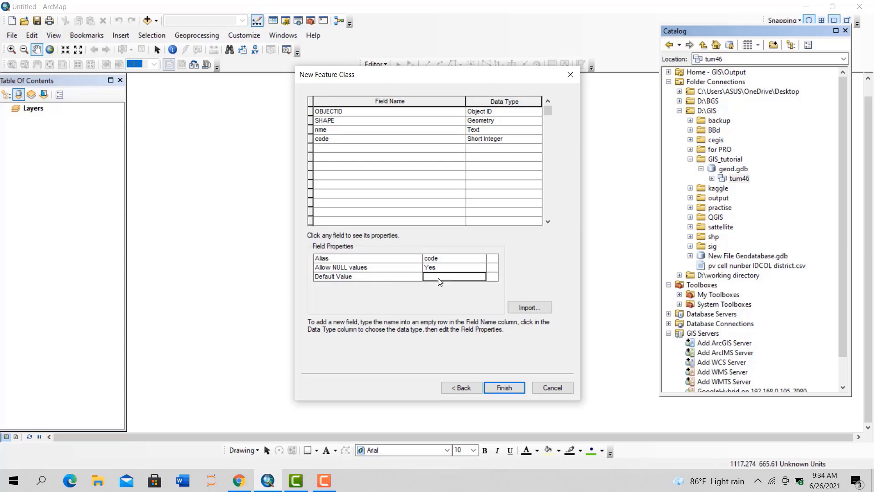
{"action": "type", "text": "0"}
{"action": "left_click", "coordinate": [503, 389]}
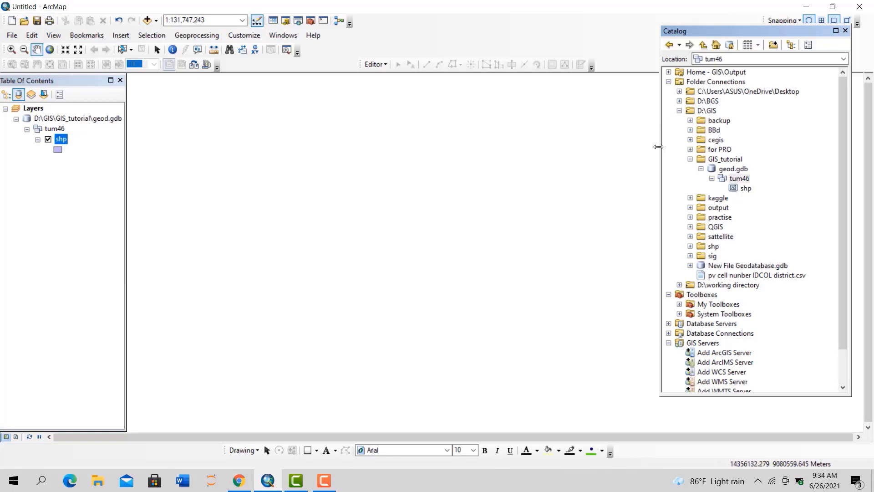
Start a new line feature class named Rod in the tum46 feature dataset, keeping the default storage configuration
{"action": "right_click", "coordinate": [743, 182]}
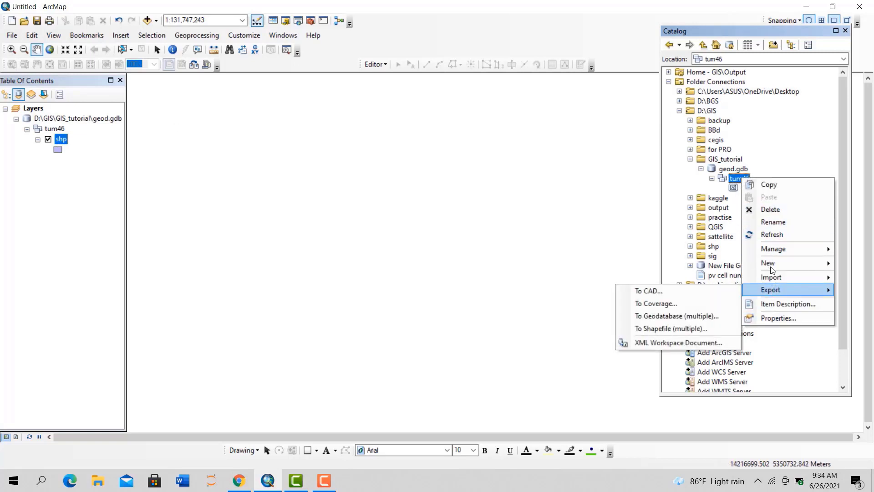
{"action": "mouse_move", "coordinate": [760, 264]}
{"action": "left_click", "coordinate": [689, 264]}
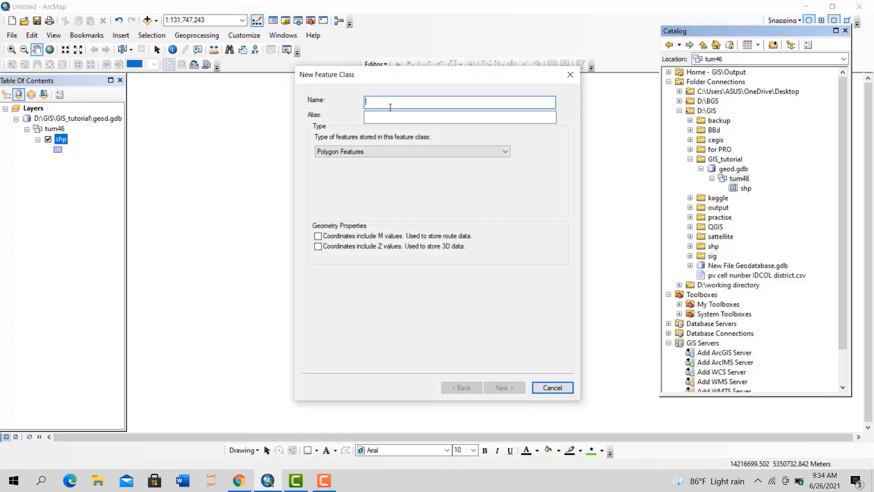
{"action": "type", "text": "rod"}
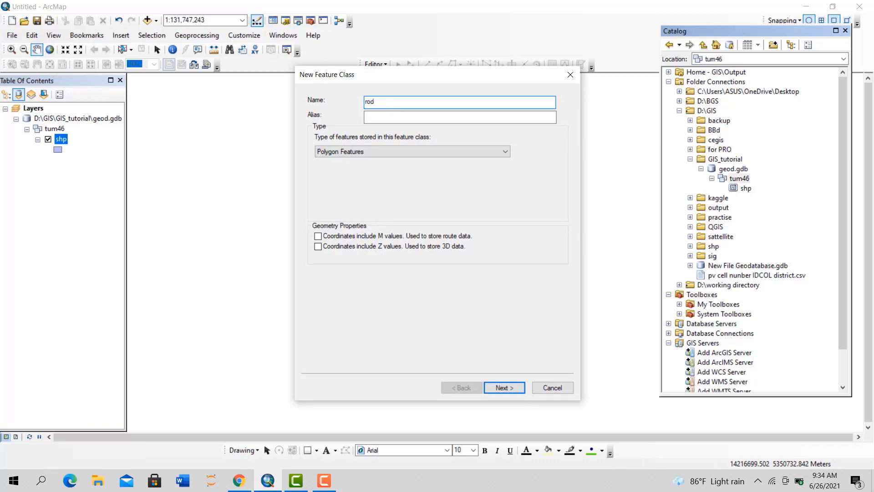
{"action": "key", "text": "BackSpace"}
{"action": "key", "text": "BackSpace"}
{"action": "key", "text": "BackSpace"}
{"action": "type", "text": "Rod"}
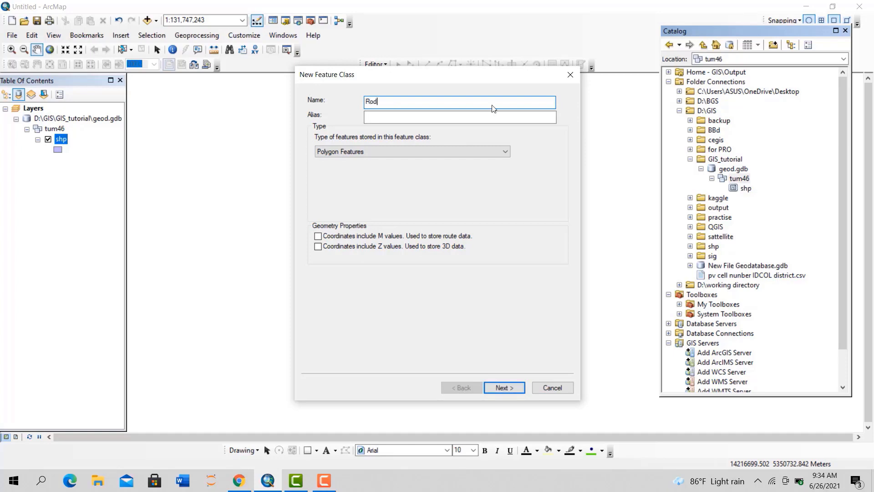
{"action": "left_click", "coordinate": [479, 152]}
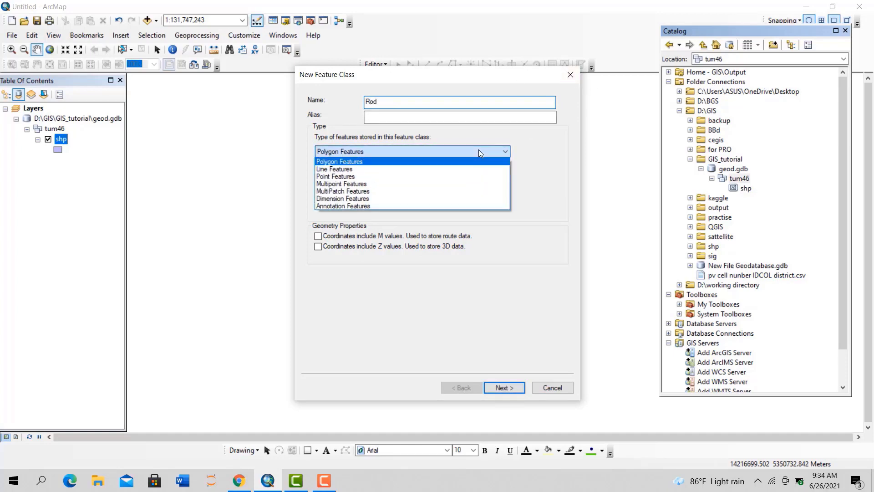
{"action": "left_click", "coordinate": [346, 169]}
{"action": "left_click", "coordinate": [509, 387]}
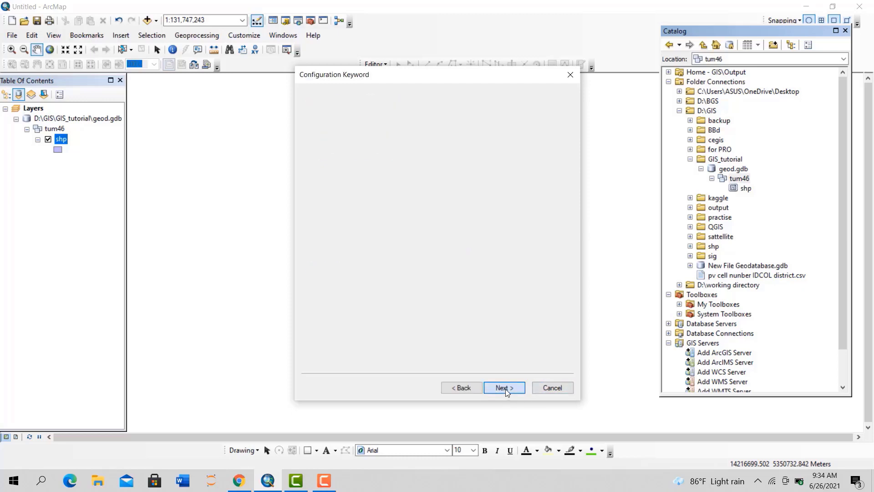
{"action": "left_click", "coordinate": [510, 387]}
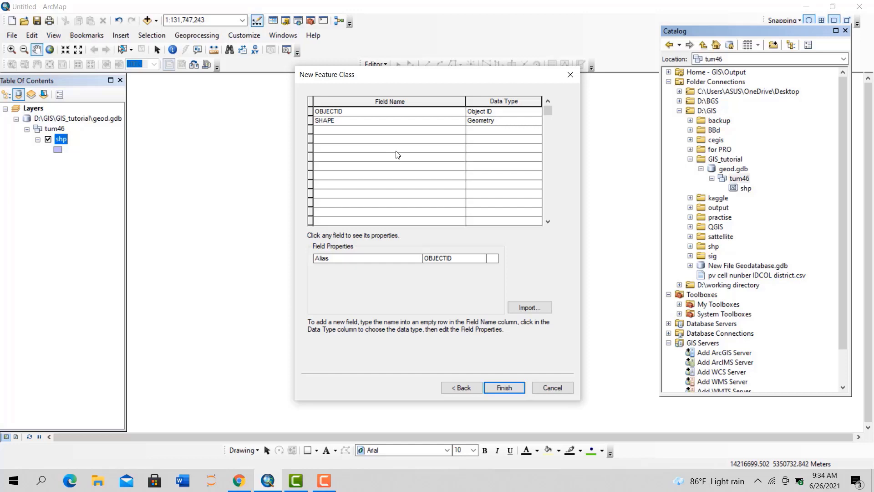
Add a field named nme with the Text data type to the Rod feature class
{"action": "left_click", "coordinate": [335, 132]}
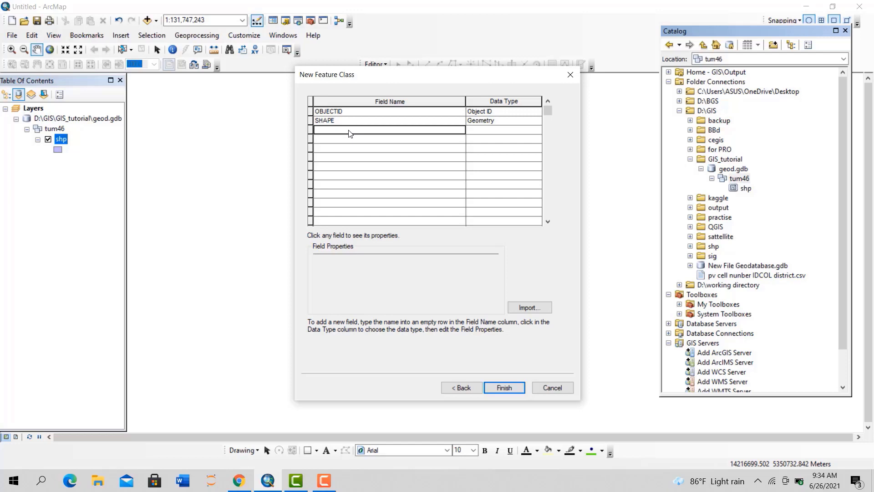
{"action": "type", "text": "typ"}
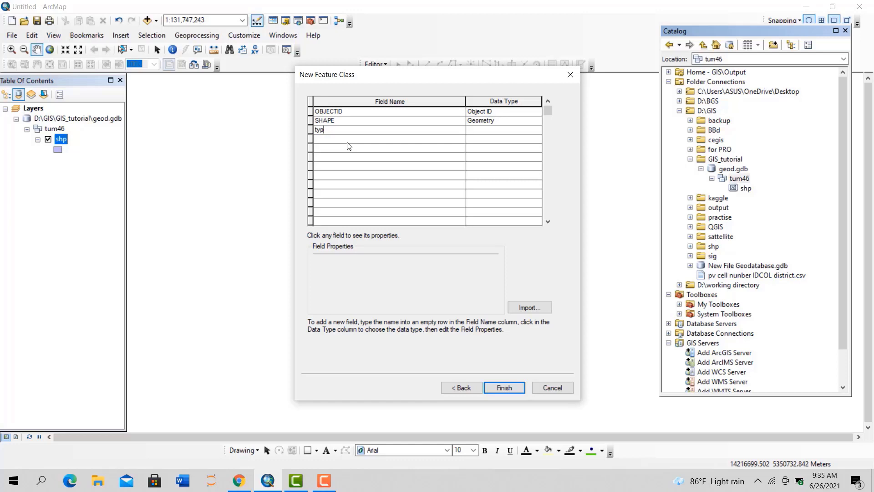
{"action": "key", "text": "BackSpace"}
{"action": "key", "text": "BackSpace"}
{"action": "key", "text": "BackSpace"}
{"action": "type", "text": "nme"}
{"action": "left_click", "coordinate": [504, 131]}
{"action": "left_click", "coordinate": [503, 130]}
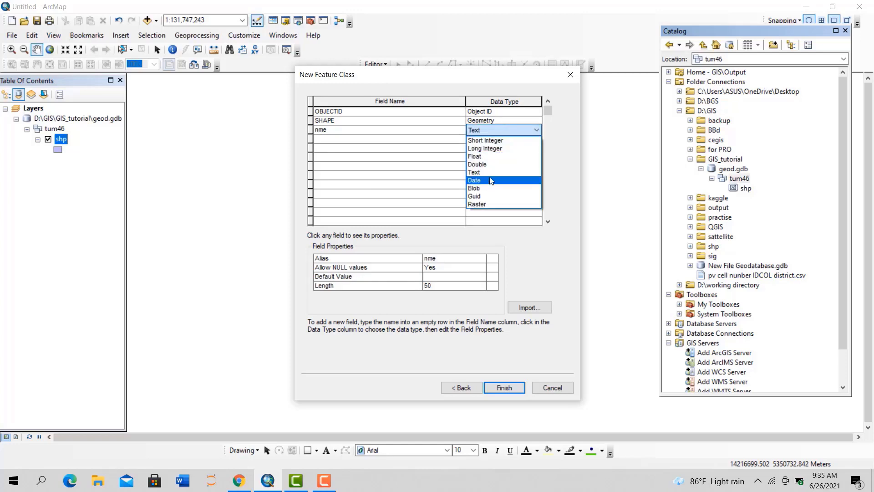
{"action": "left_click", "coordinate": [490, 172]}
Add a Short Integer field named dimeter to the Rod feature class and finish creating it
{"action": "left_click", "coordinate": [388, 140]}
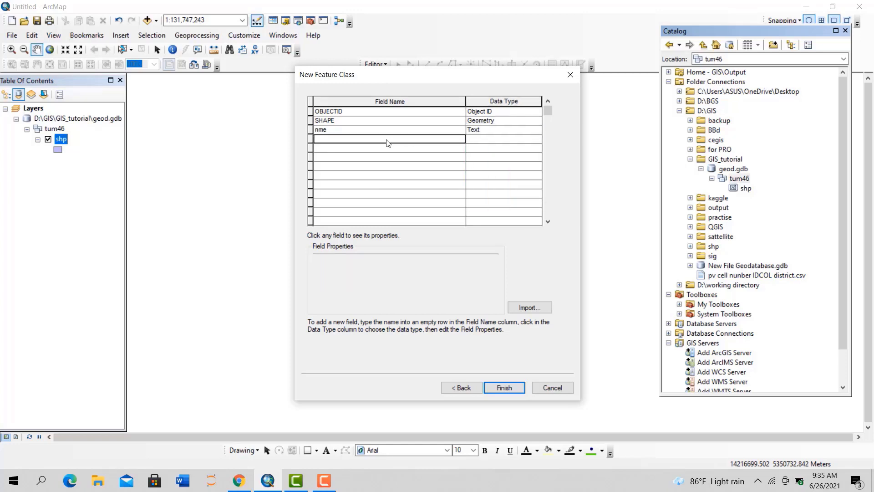
{"action": "type", "text": "dim"}
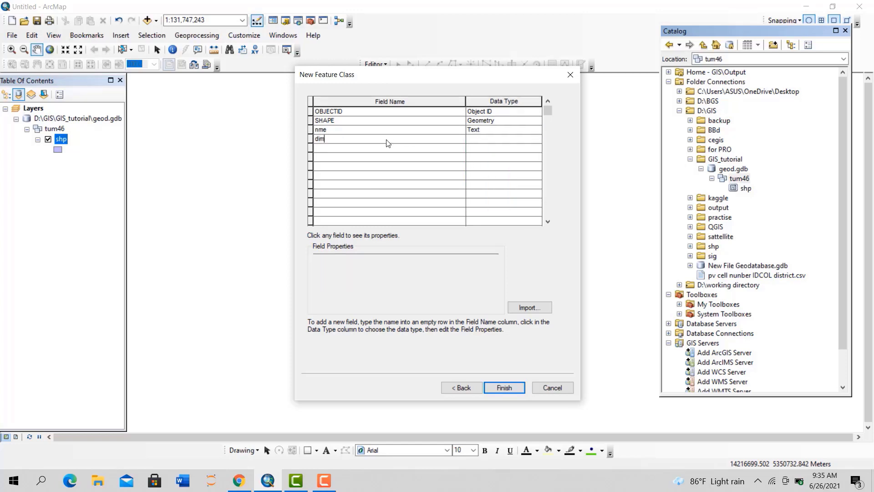
{"action": "type", "text": "eter"}
{"action": "left_click", "coordinate": [485, 138]}
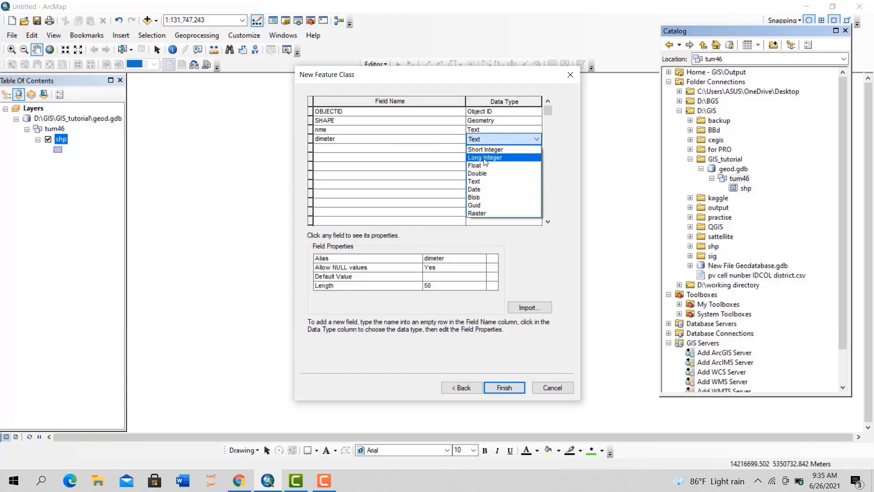
{"action": "left_click", "coordinate": [485, 149]}
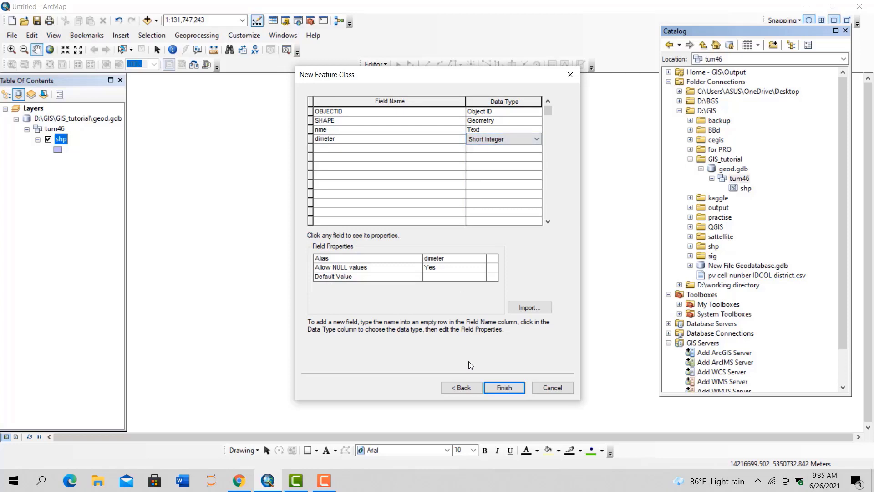
{"action": "left_click", "coordinate": [505, 389]}
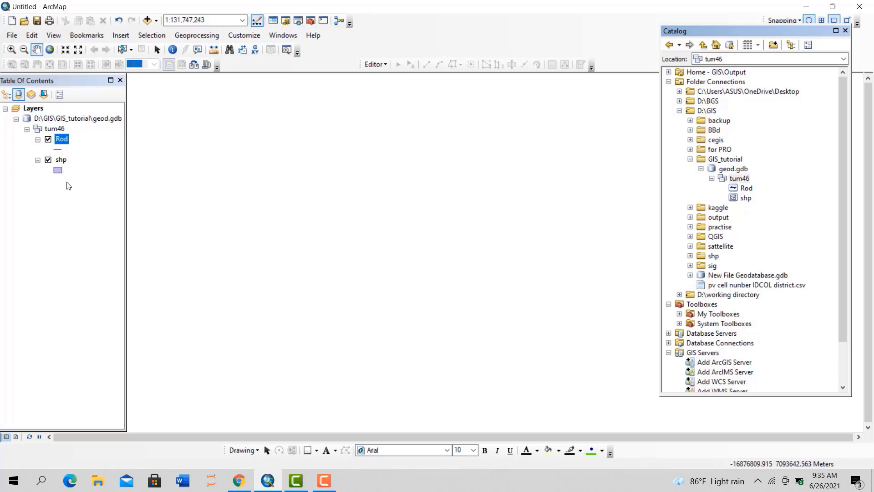
Open the Rod feature class's properties and check its indexes and which fields are available as the subtype field
{"action": "right_click", "coordinate": [745, 191]}
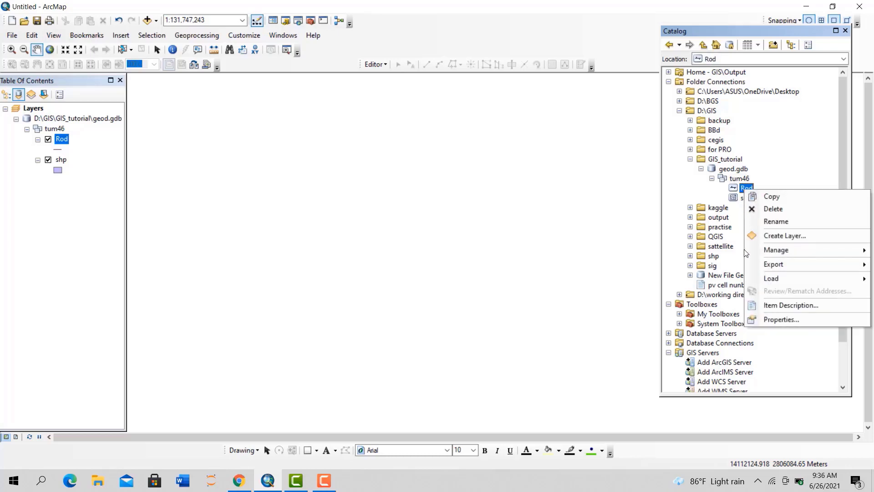
{"action": "left_click", "coordinate": [777, 321]}
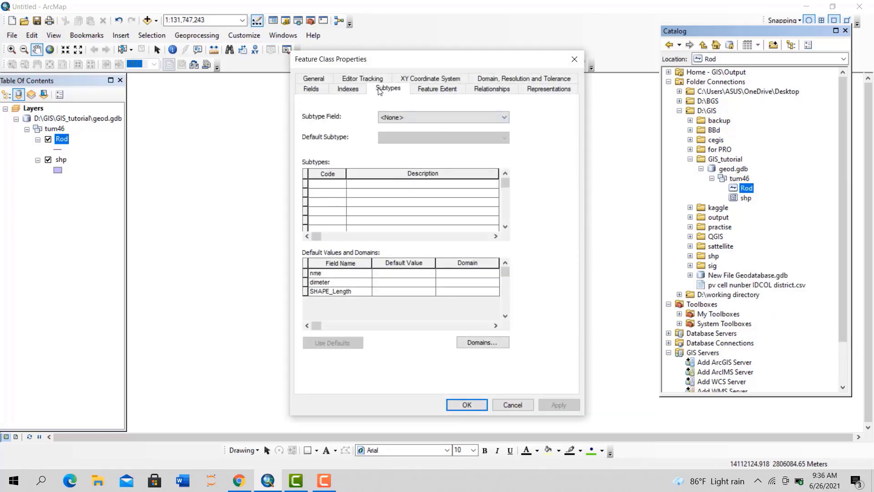
{"action": "left_click", "coordinate": [345, 89]}
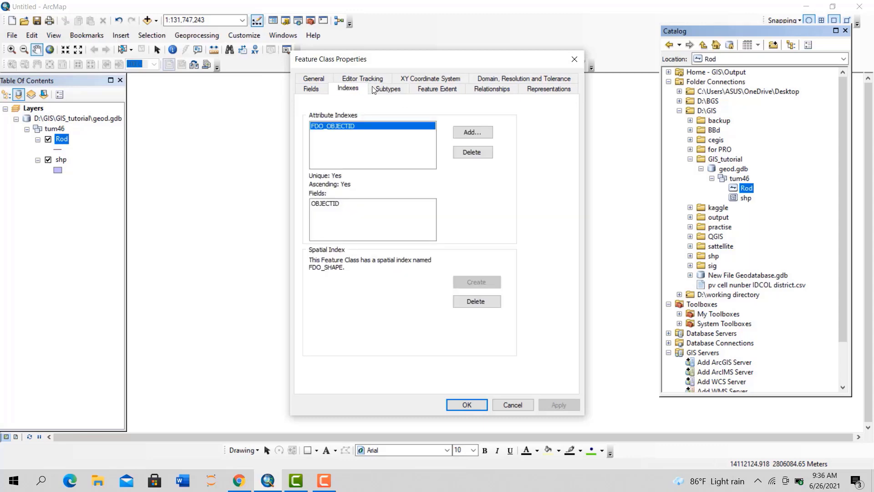
{"action": "left_click", "coordinate": [382, 89]}
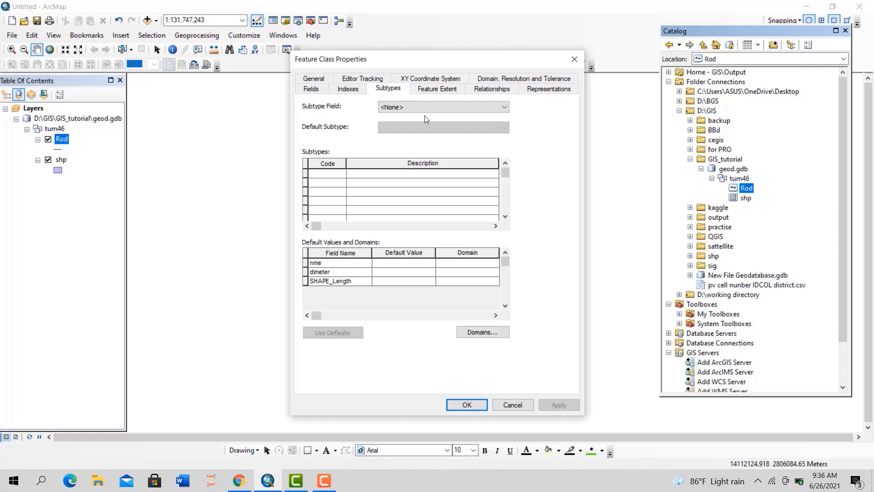
{"action": "left_click", "coordinate": [477, 108]}
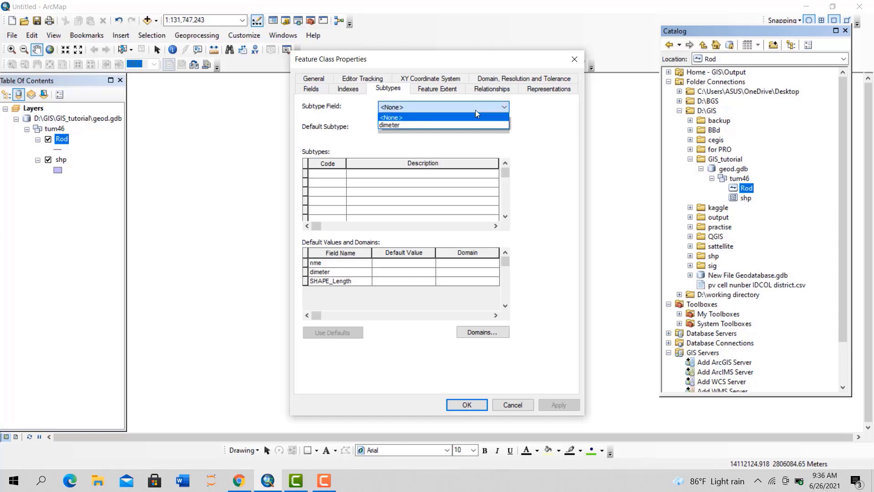
{"action": "left_click", "coordinate": [475, 110]}
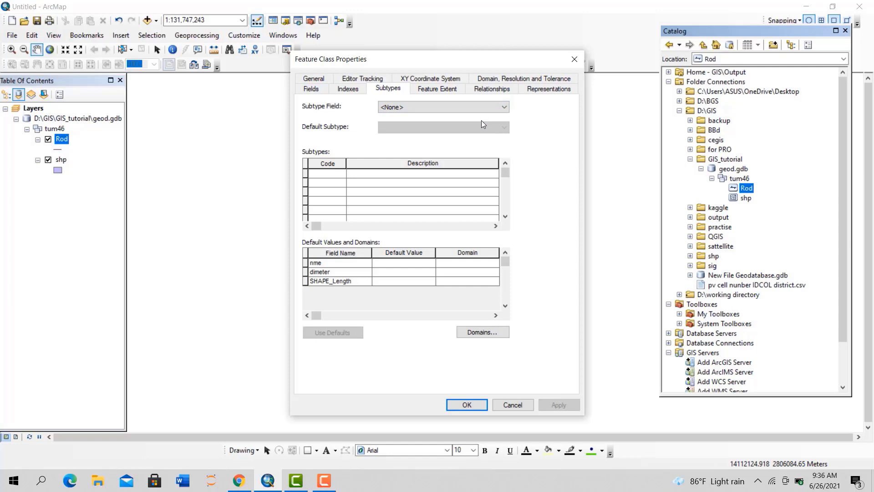
Add a Short Integer field named type to the Rod feature class and apply the change
{"action": "left_click", "coordinate": [312, 88]}
{"action": "left_click", "coordinate": [322, 161]}
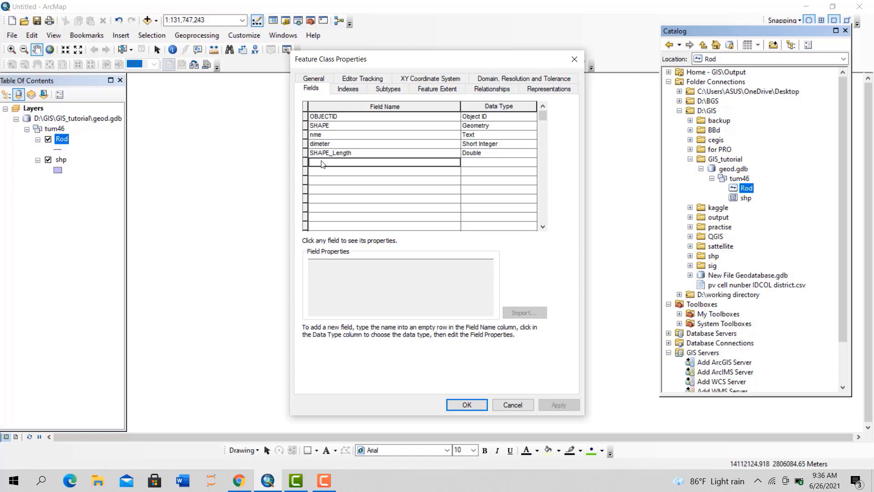
{"action": "type", "text": "type"}
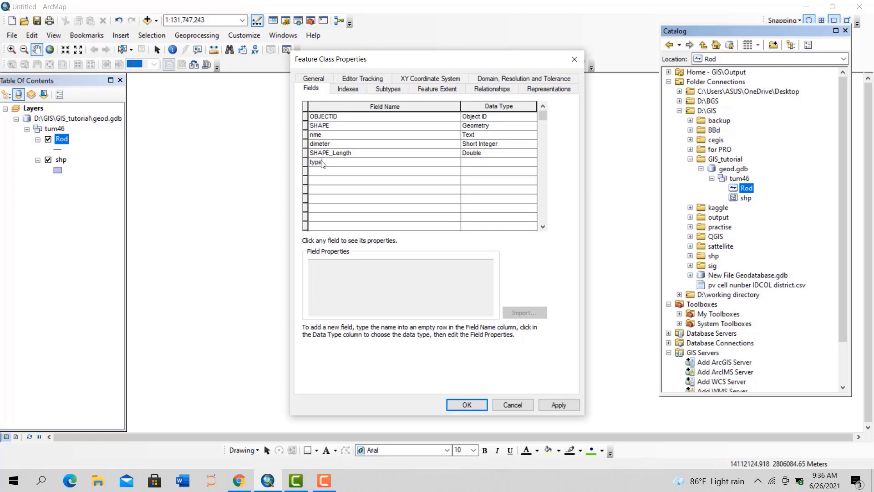
{"action": "left_click", "coordinate": [486, 163]}
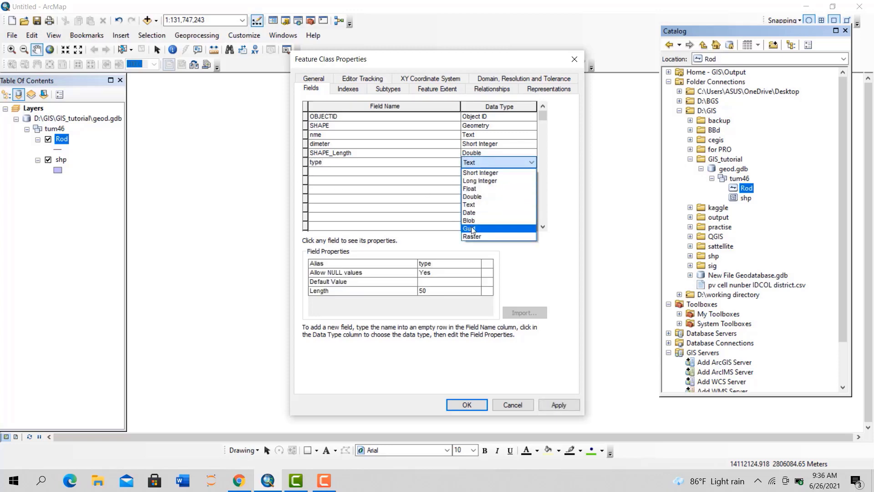
{"action": "left_click", "coordinate": [479, 173]}
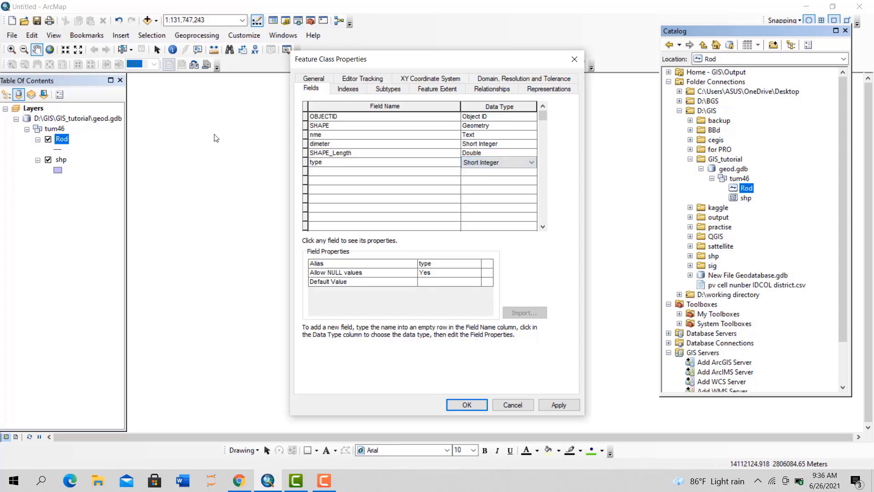
{"action": "left_click", "coordinate": [559, 403]}
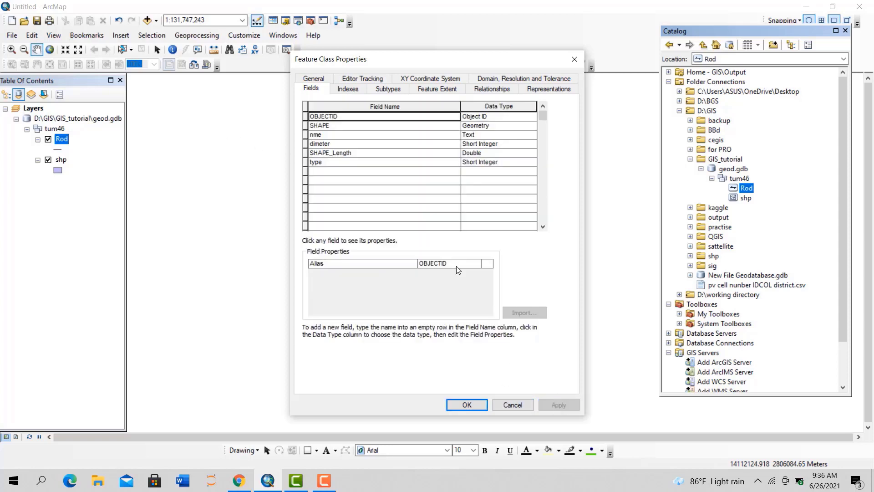
Save and reopen the Rod feature class's properties, and set its subtype field to type
{"action": "left_click", "coordinate": [395, 91]}
{"action": "left_click", "coordinate": [395, 106]}
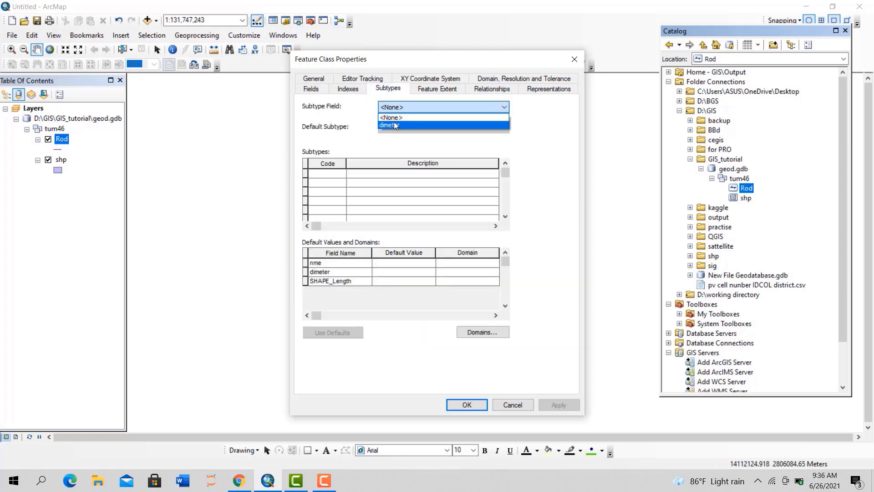
{"action": "left_click", "coordinate": [574, 61]}
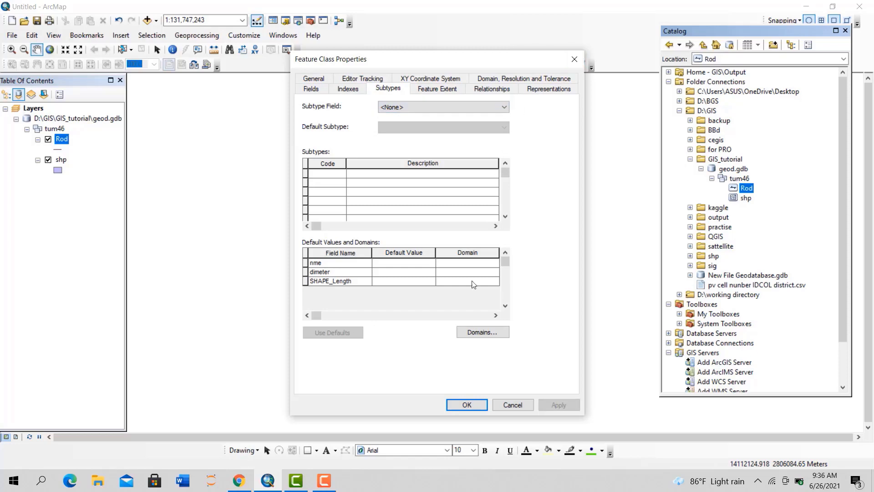
{"action": "left_click", "coordinate": [469, 404]}
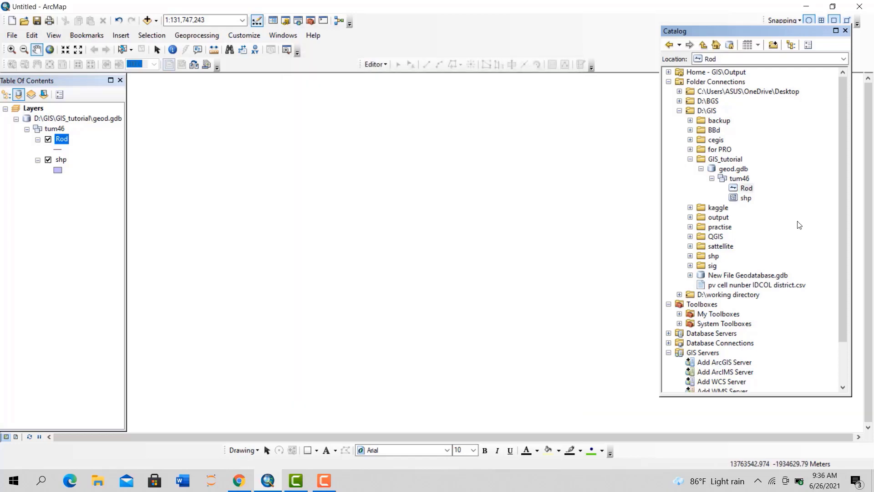
{"action": "double_click", "coordinate": [745, 188]}
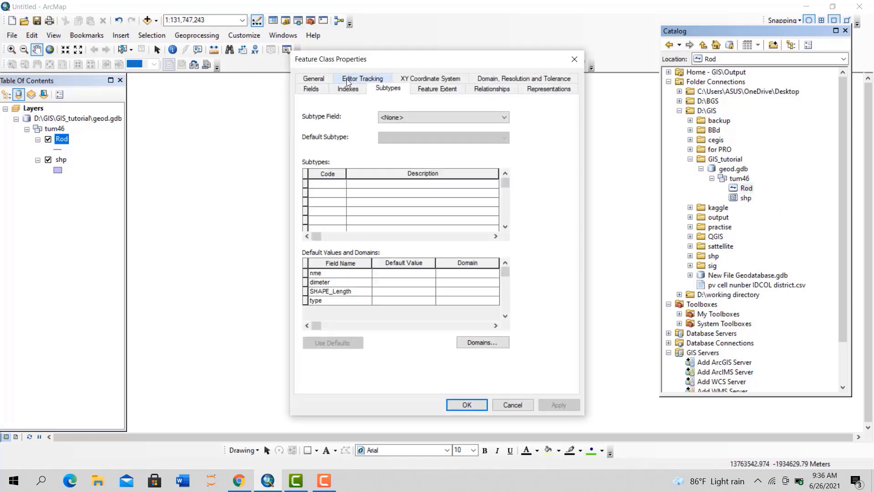
{"action": "left_click", "coordinate": [348, 89]}
{"action": "left_click", "coordinate": [387, 88]}
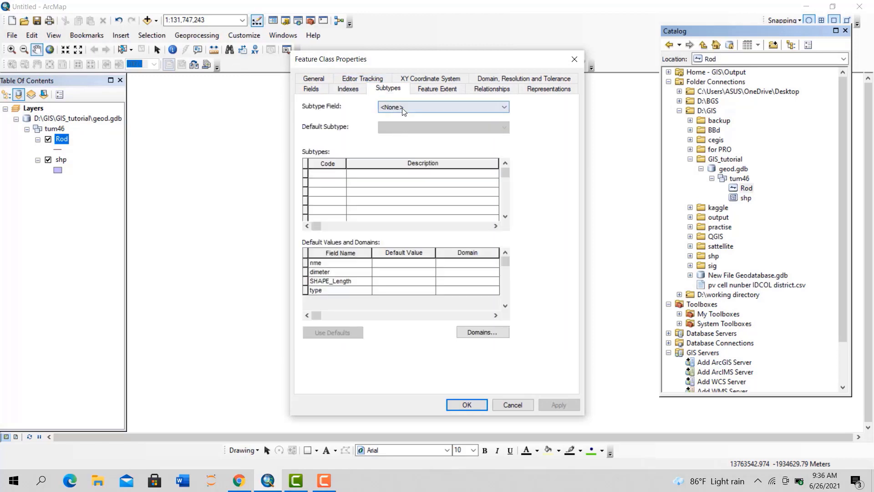
{"action": "left_click", "coordinate": [403, 111]}
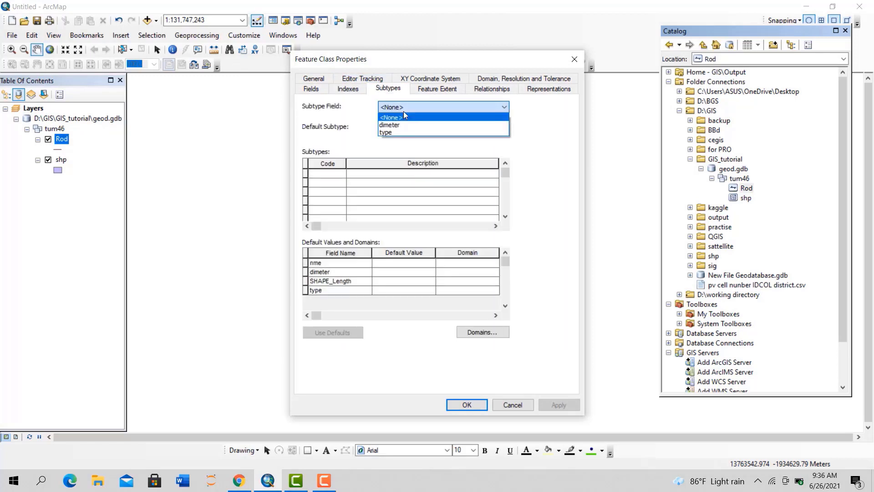
{"action": "left_click", "coordinate": [393, 133]}
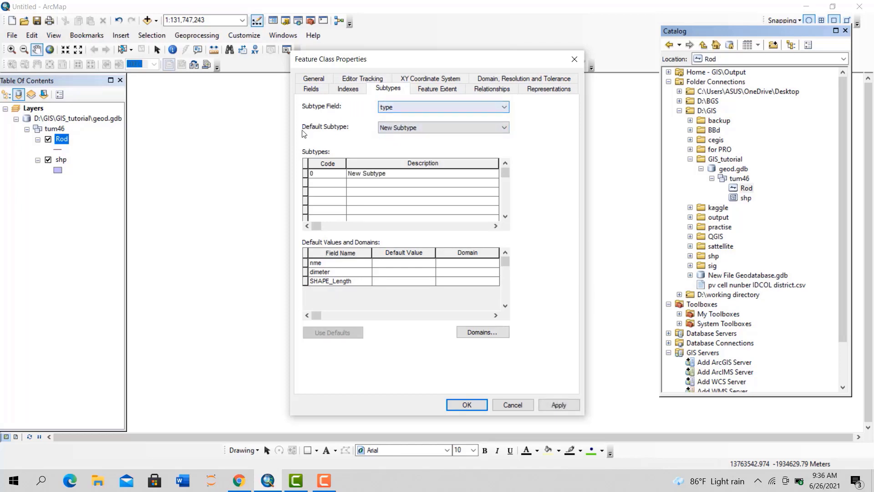
Set the code of Rod's first subtype to 1 and save the properties
{"action": "left_click", "coordinate": [329, 176]}
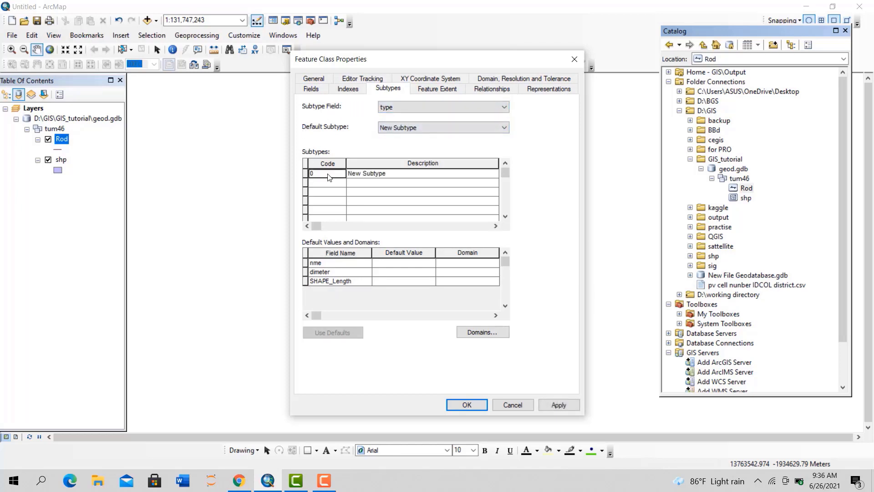
{"action": "key", "text": "BackSpace"}
{"action": "type", "text": "1"}
{"action": "left_click", "coordinate": [396, 177]}
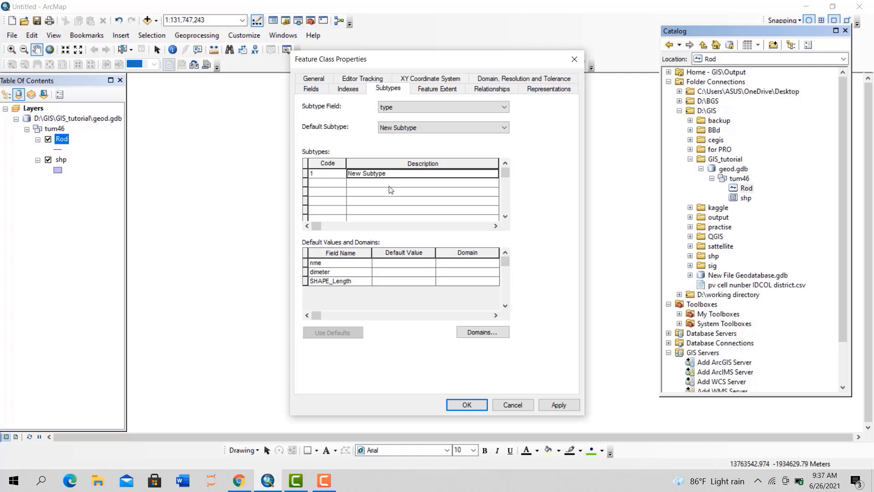
{"action": "left_click", "coordinate": [327, 176]}
{"action": "key", "text": "Return"}
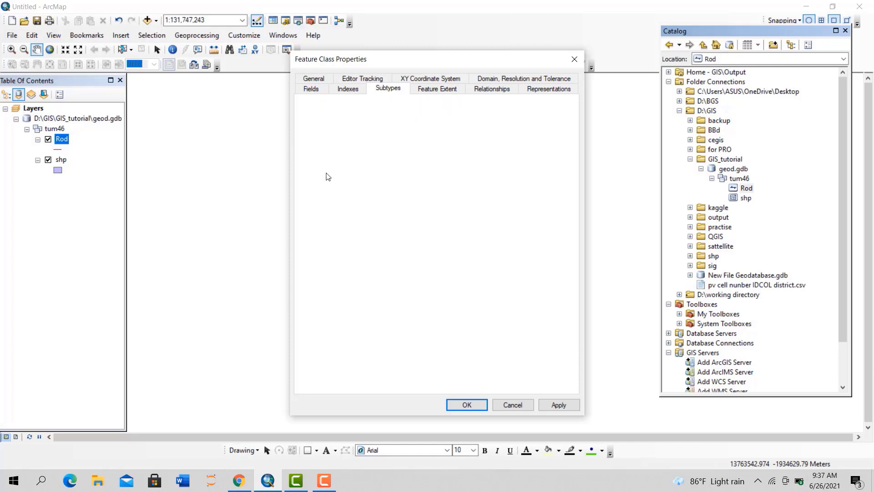
Reopen the Rod feature class's properties and set the description of subtype code 1 to highwy
{"action": "double_click", "coordinate": [746, 188]}
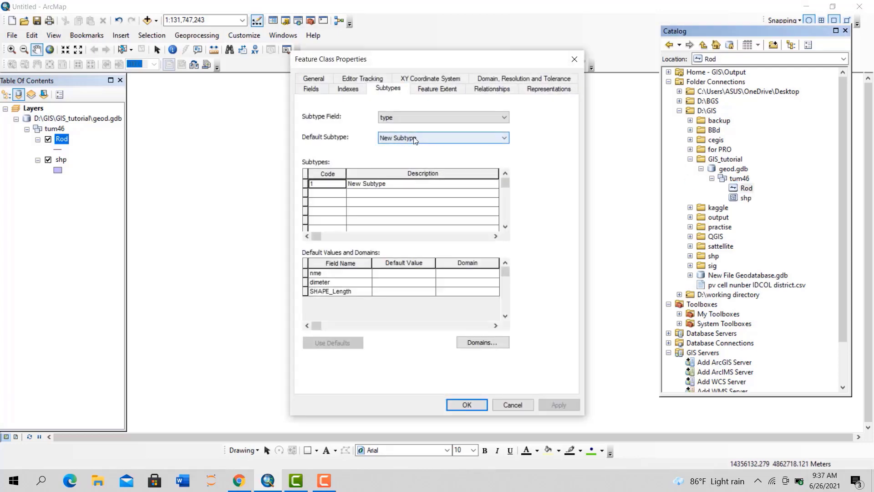
{"action": "left_click", "coordinate": [386, 183]}
{"action": "left_click_drag", "start_coordinate": [387, 183], "coordinate": [343, 189]}
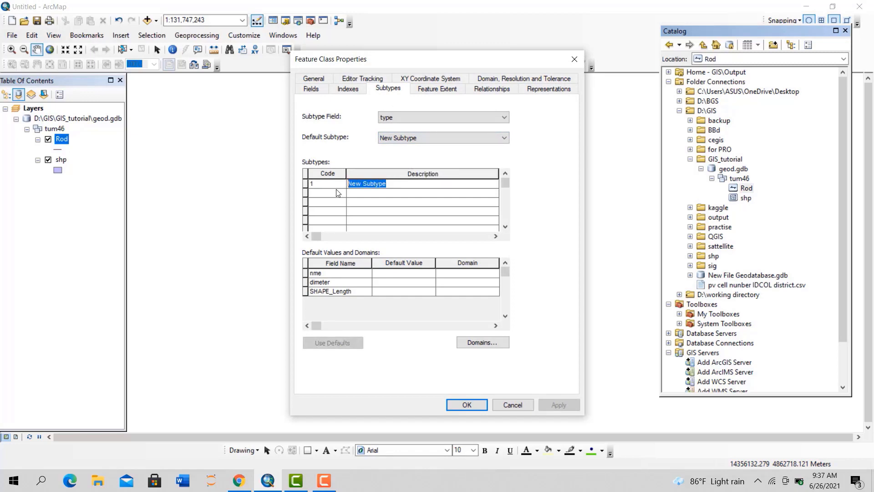
{"action": "type", "text": "hi"}
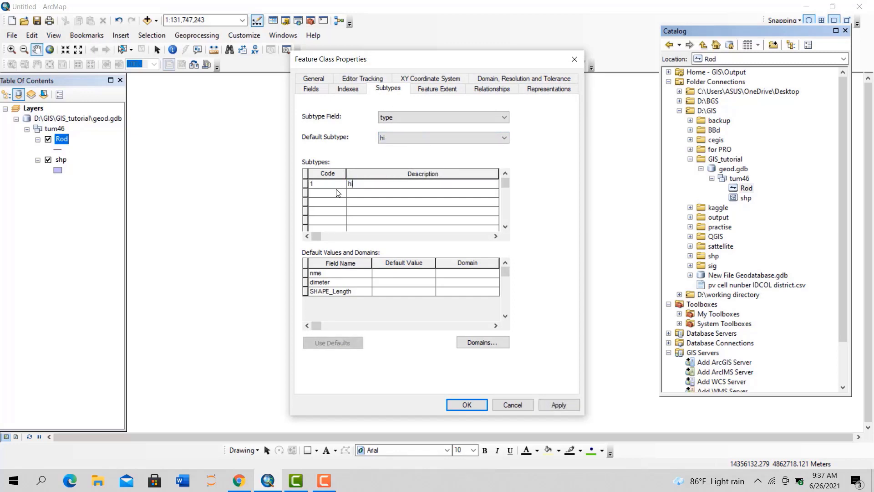
{"action": "type", "text": "ghwy"}
{"action": "key", "text": "Tab"}
Add a subtype with code 2 and description vilge rd, and save the Rod feature class's properties
{"action": "type", "text": "2"}
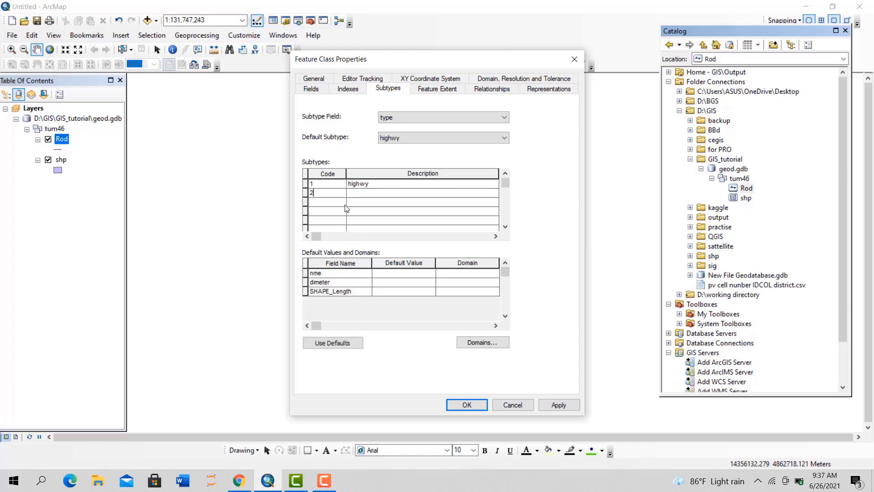
{"action": "key", "text": "Tab"}
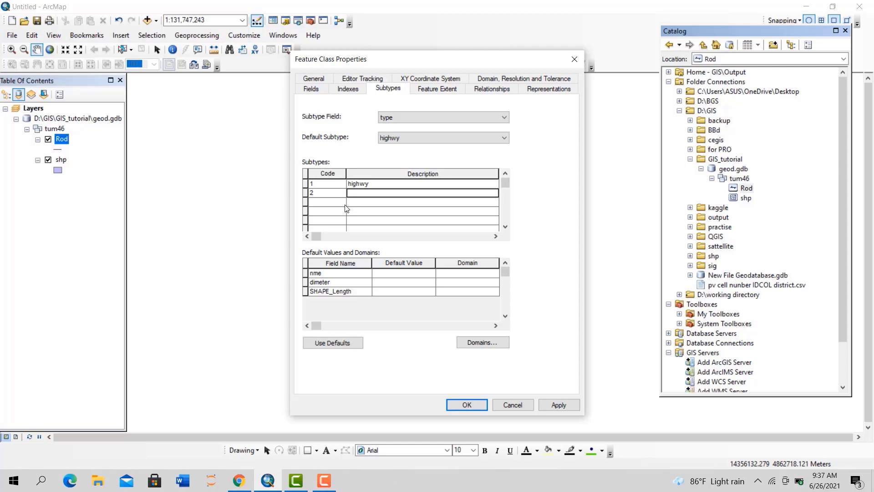
{"action": "type", "text": "vilge r"}
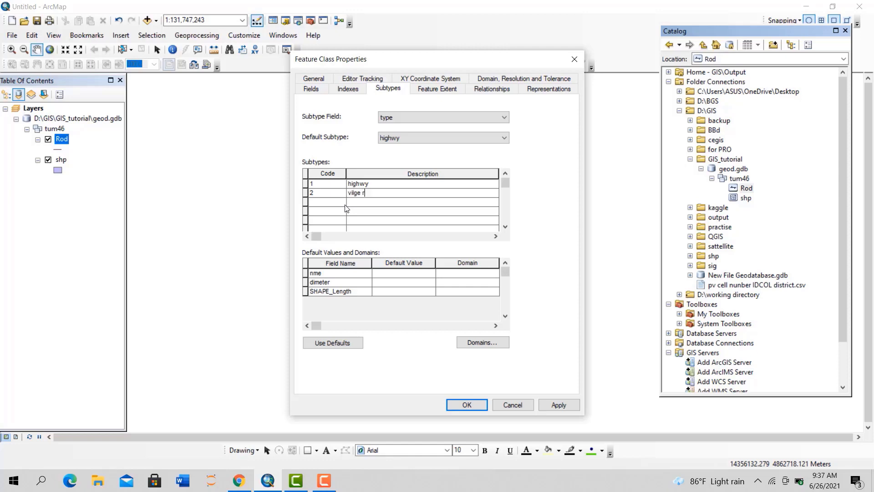
{"action": "type", "text": "d"}
{"action": "left_click", "coordinate": [559, 406]}
{"action": "left_click", "coordinate": [460, 404]}
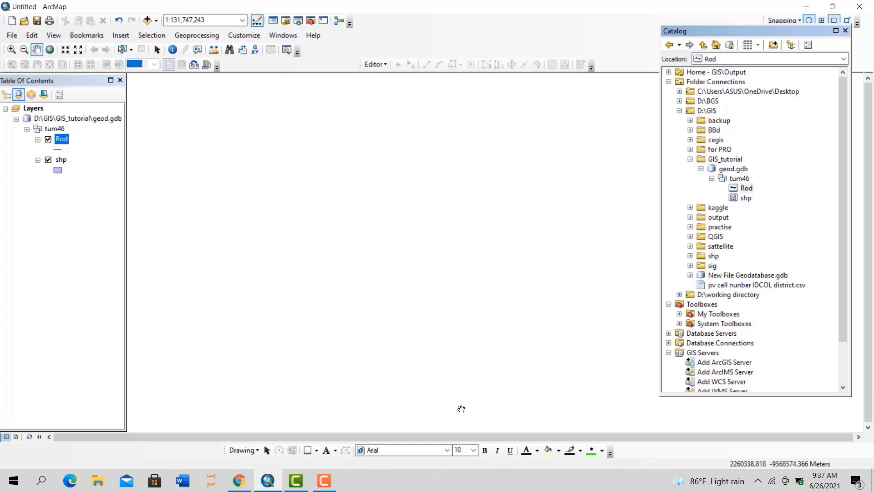
Remove the Rod layer from the map and add it again from the tum46 feature dataset
{"action": "right_click", "coordinate": [62, 139]}
{"action": "left_click", "coordinate": [84, 156]}
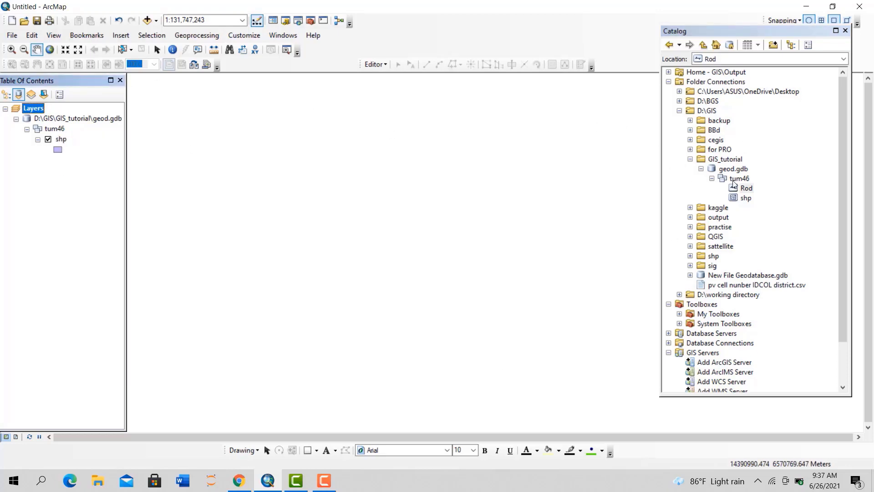
{"action": "left_click_drag", "start_coordinate": [734, 184], "coordinate": [476, 187]}
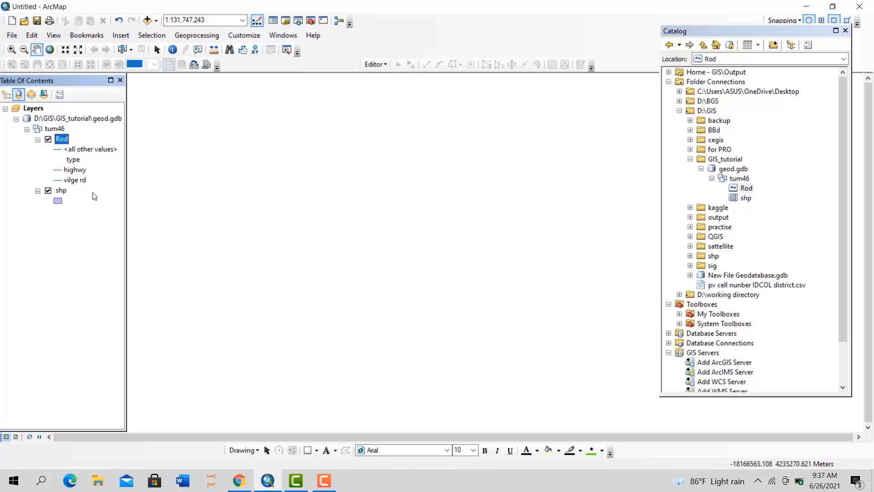
Start a new feature class named lndmrk in the tum46 feature dataset, storing point features
{"action": "right_click", "coordinate": [740, 180]}
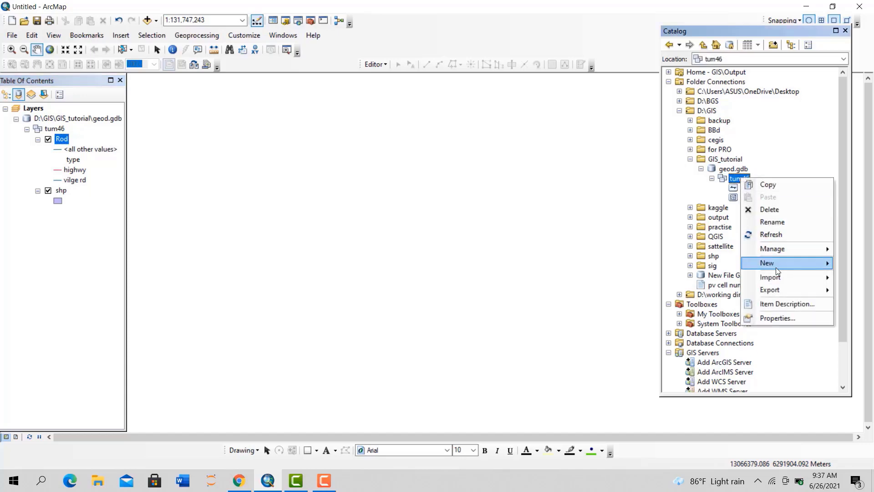
{"action": "mouse_move", "coordinate": [776, 249]}
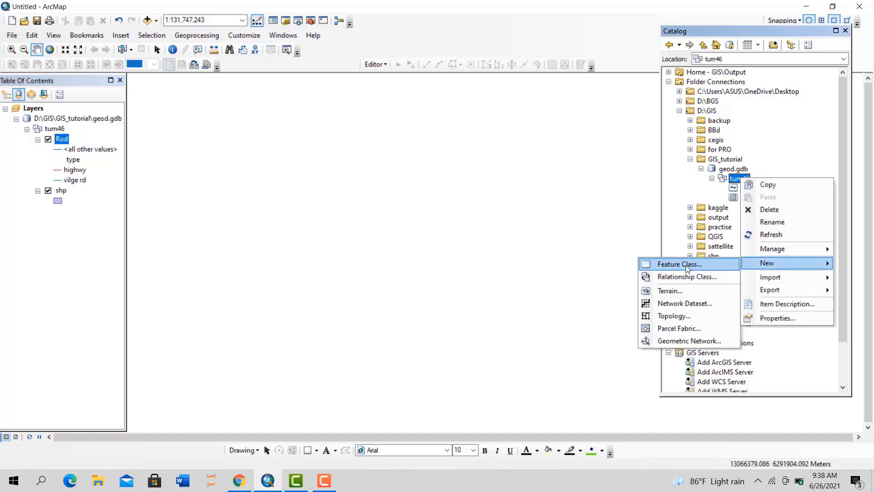
{"action": "left_click", "coordinate": [680, 264]}
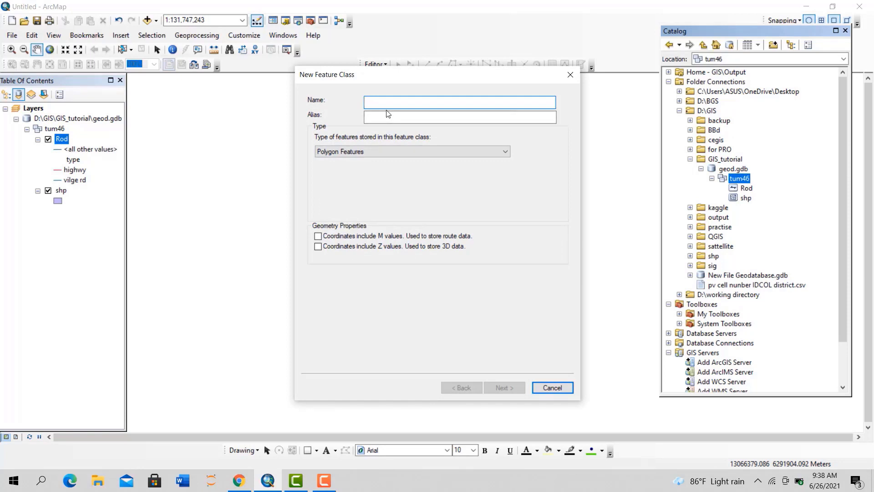
{"action": "type", "text": "l"}
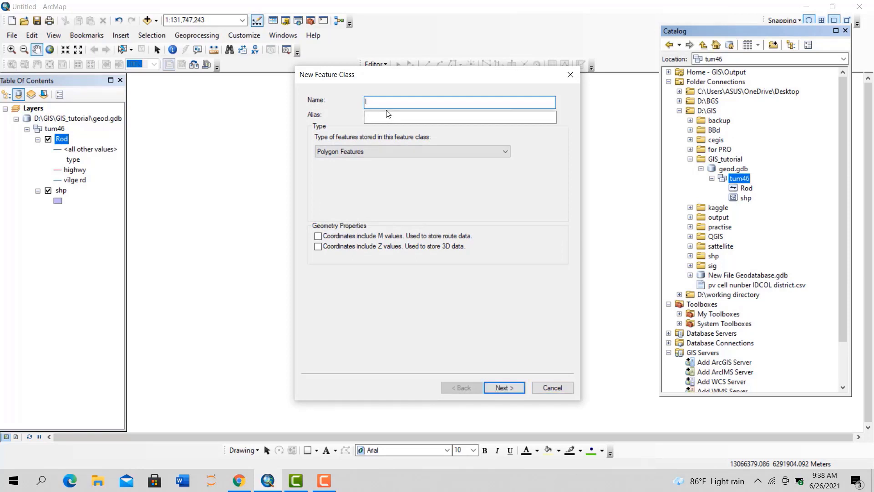
{"action": "type", "text": "ndmrk"}
{"action": "left_click", "coordinate": [387, 152]}
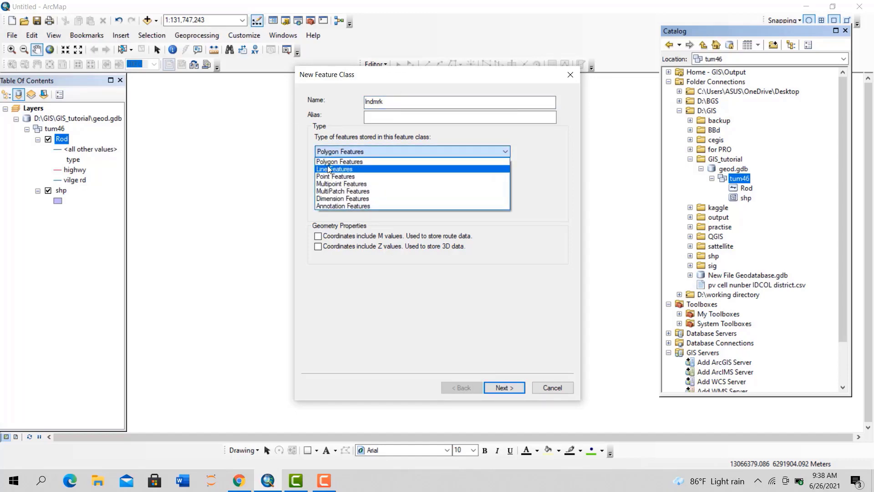
{"action": "left_click", "coordinate": [328, 177]}
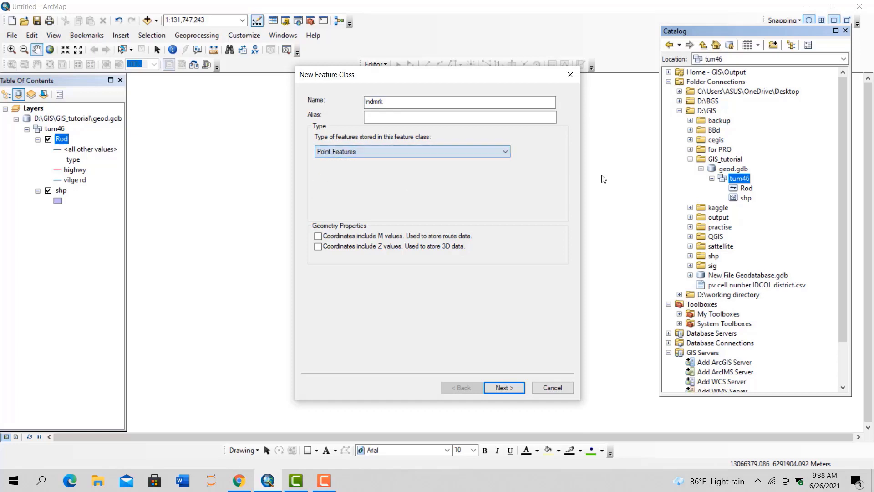
{"action": "left_click", "coordinate": [504, 390]}
{"action": "left_click", "coordinate": [503, 387]}
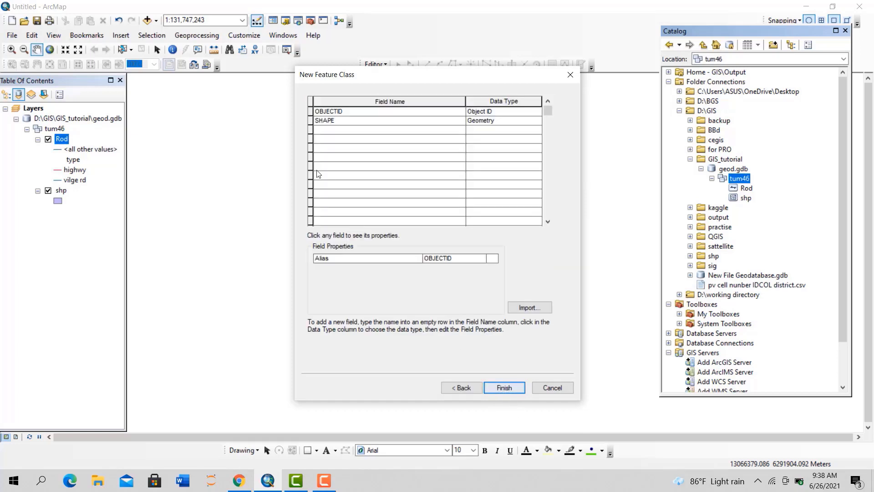
Add a field named type with the Text data type to the new lndmrk feature class
{"action": "left_click", "coordinate": [339, 131]}
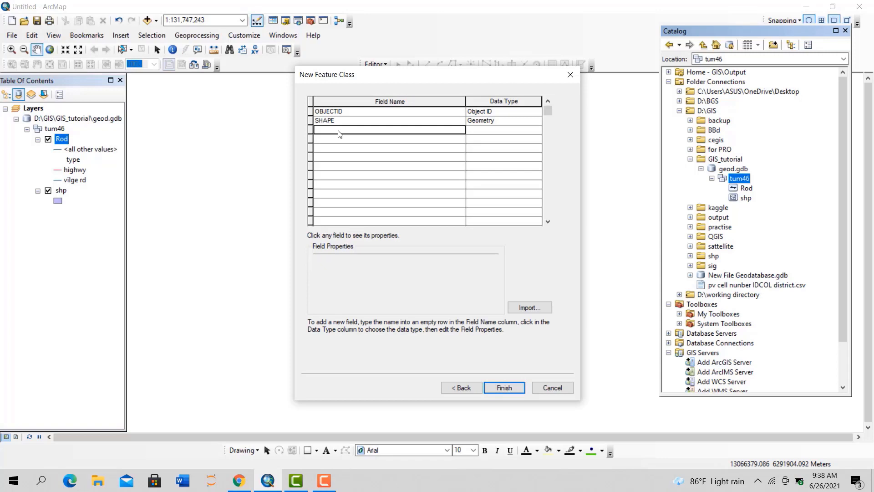
{"action": "type", "text": "type"}
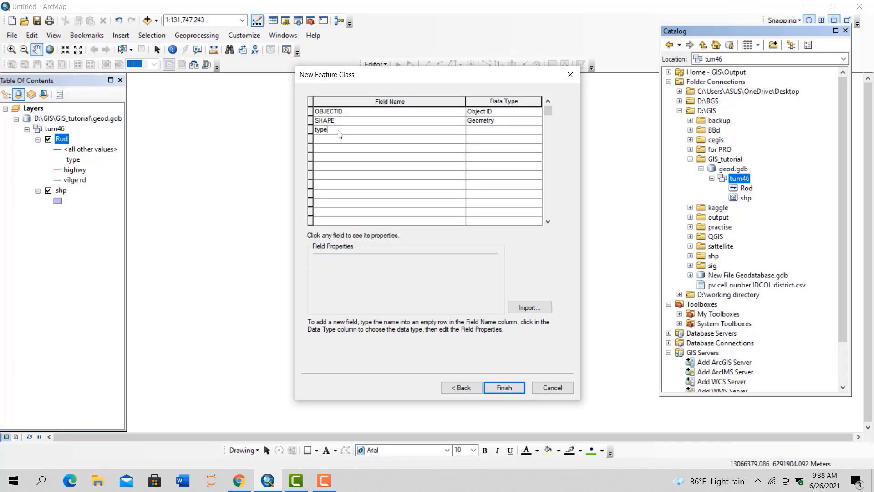
{"action": "left_click", "coordinate": [480, 132]}
{"action": "left_click", "coordinate": [480, 133]}
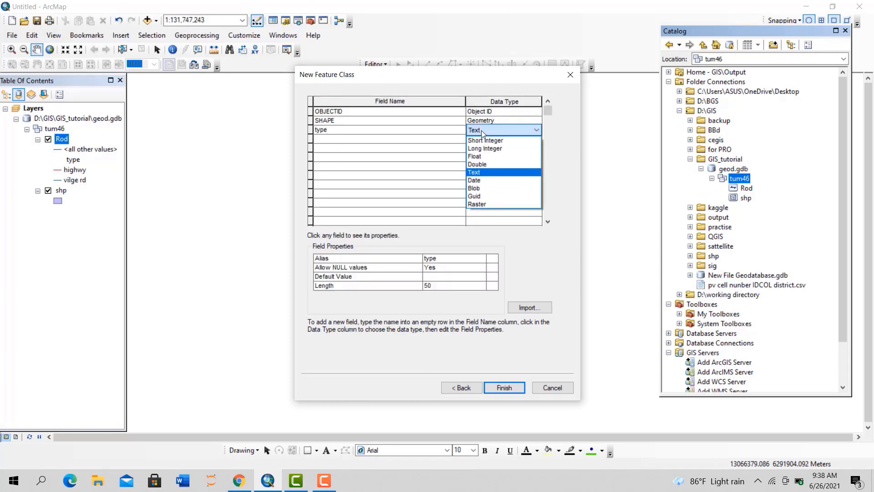
{"action": "left_click", "coordinate": [482, 132]}
Add a Short Integer field named code to lndmrk and finish creating the feature class
{"action": "left_click", "coordinate": [332, 143]}
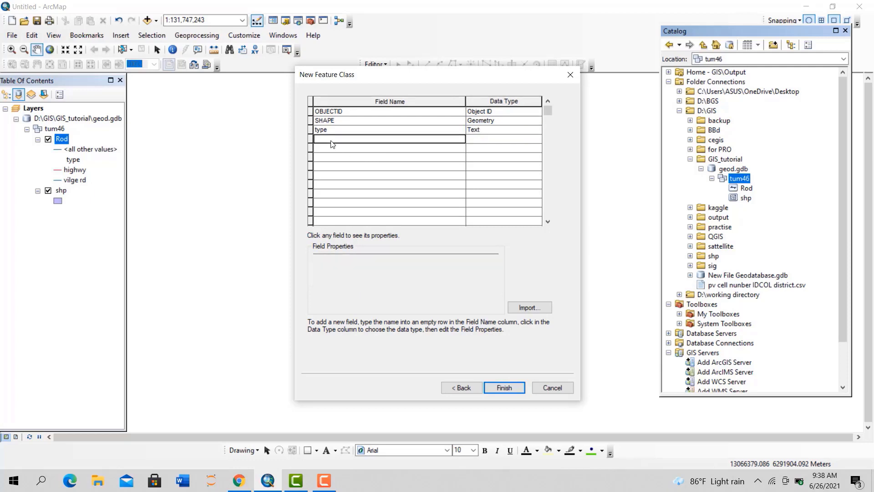
{"action": "type", "text": "code"}
{"action": "left_click", "coordinate": [482, 140]}
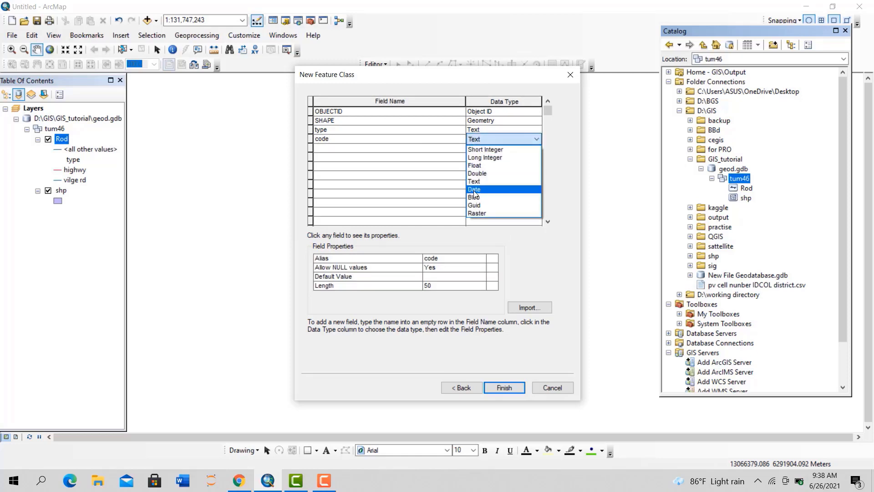
{"action": "left_click", "coordinate": [483, 150]}
{"action": "left_click", "coordinate": [498, 385]}
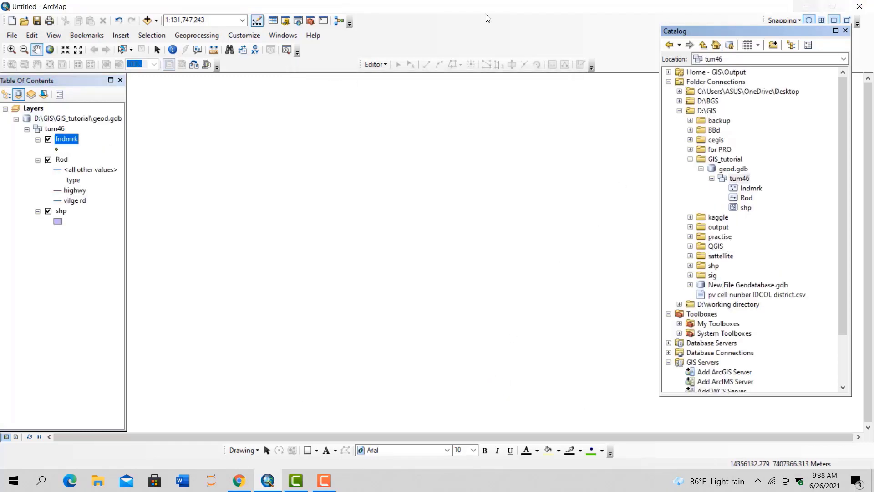
Add the OpenStreetMap basemap to the map
{"action": "left_click", "coordinate": [156, 20]}
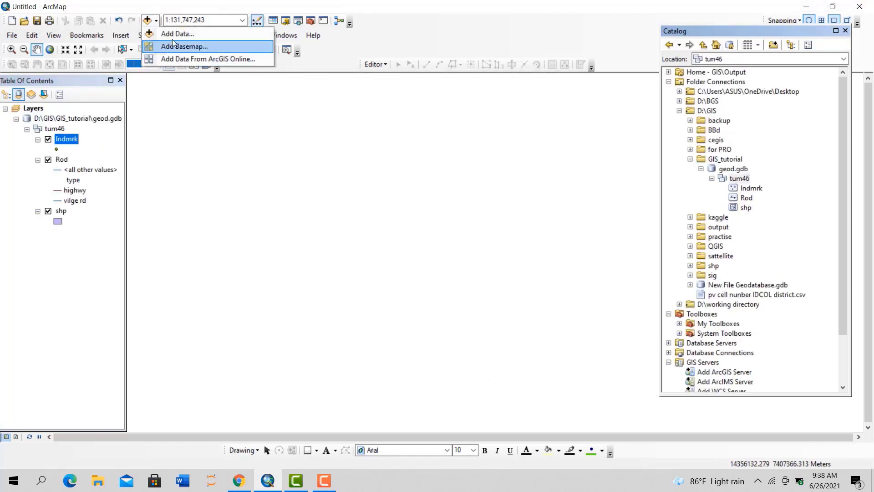
{"action": "left_click", "coordinate": [172, 42]}
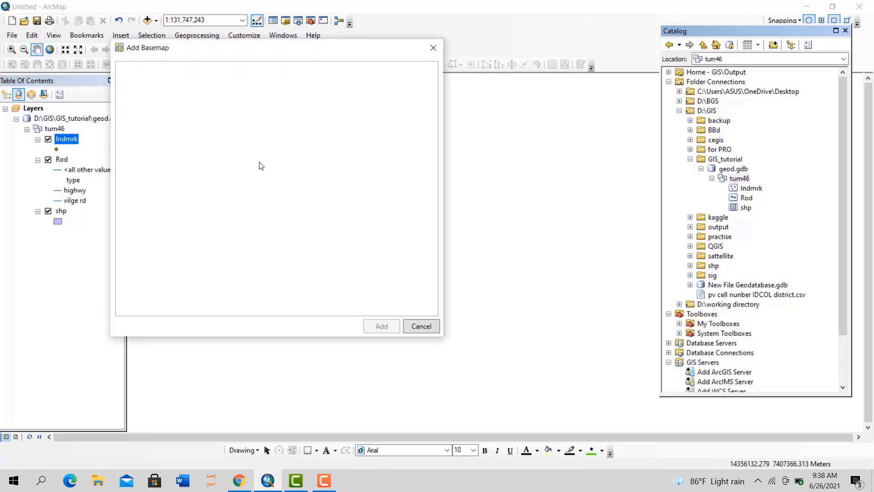
{"action": "scroll", "coordinate": [232, 260], "scroll_direction": "down", "scroll_amount": 2}
{"action": "left_click", "coordinate": [146, 262]}
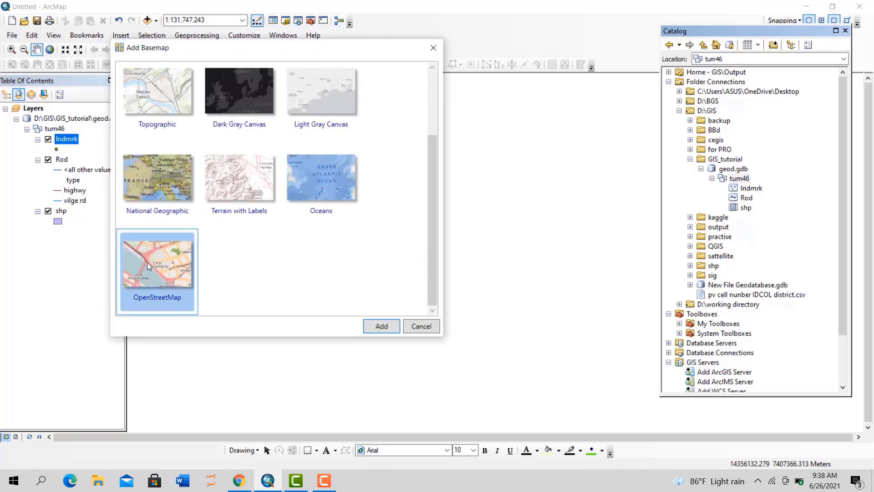
{"action": "double_click", "coordinate": [147, 262]}
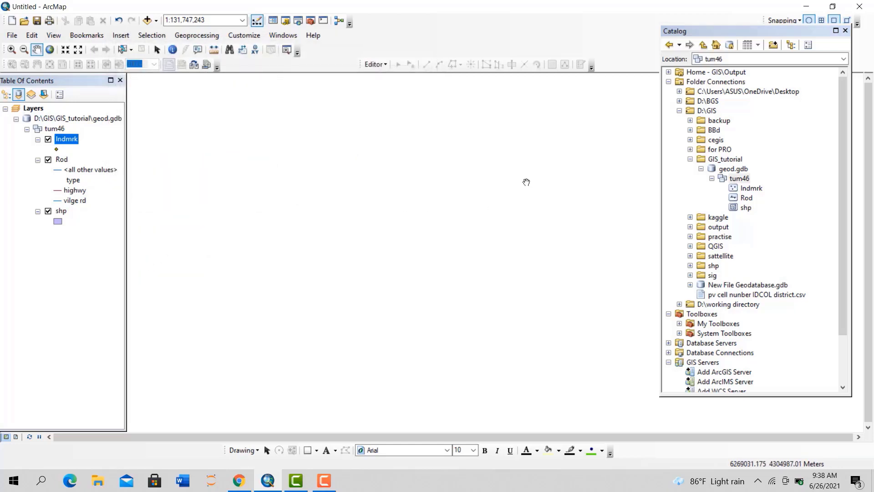
Start an edit session and open the feature creation templates for digitizing in the Siddik Bazar area of Dhaka
{"action": "left_click", "coordinate": [384, 69]}
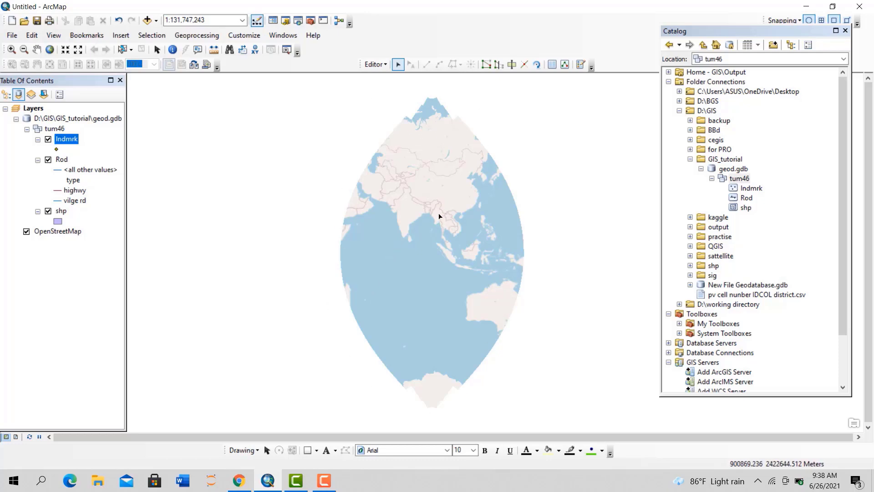
{"action": "scroll", "coordinate": [503, 214], "scroll_direction": "up", "scroll_amount": 10}
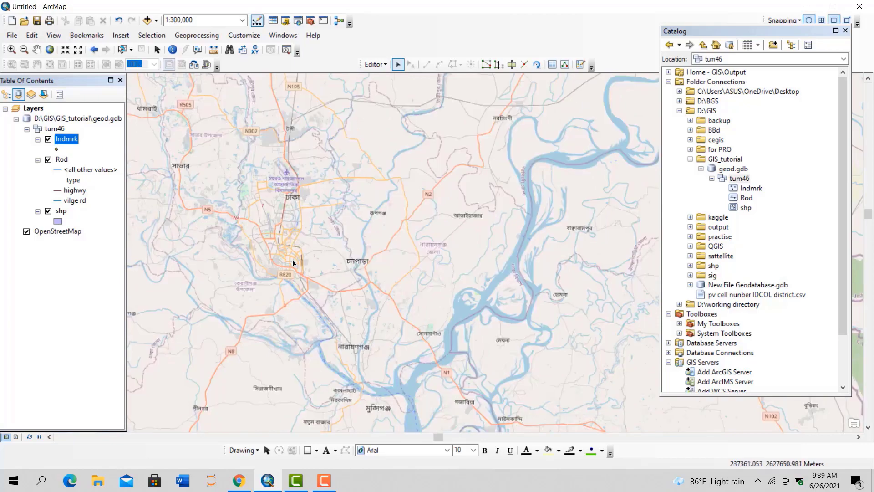
{"action": "scroll", "coordinate": [289, 260], "scroll_direction": "up", "scroll_amount": 1}
{"action": "scroll", "coordinate": [288, 261], "scroll_direction": "up", "scroll_amount": 5}
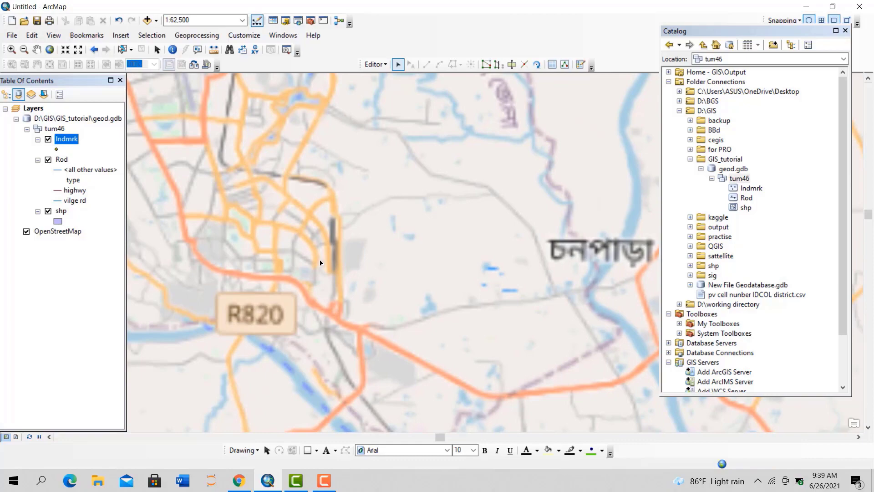
{"action": "left_click_drag", "start_coordinate": [296, 266], "coordinate": [424, 248]}
{"action": "left_click_drag", "start_coordinate": [283, 272], "coordinate": [522, 258]}
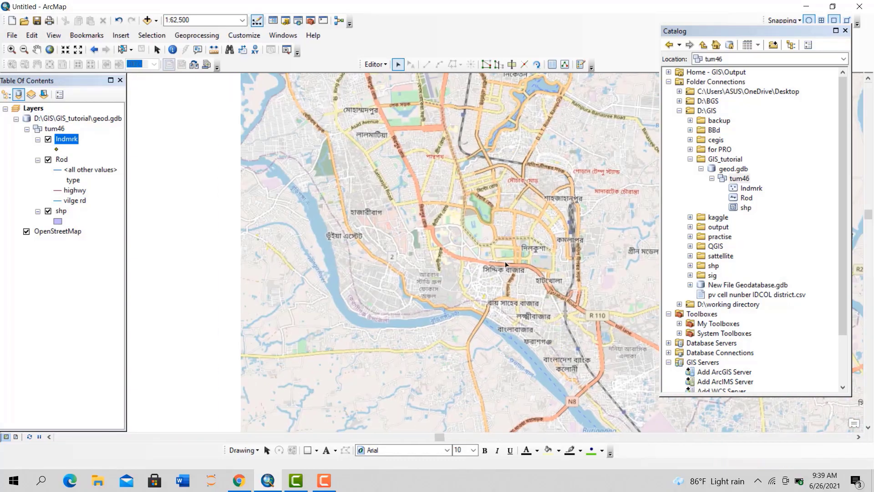
{"action": "scroll", "coordinate": [522, 257], "scroll_direction": "up", "scroll_amount": 8}
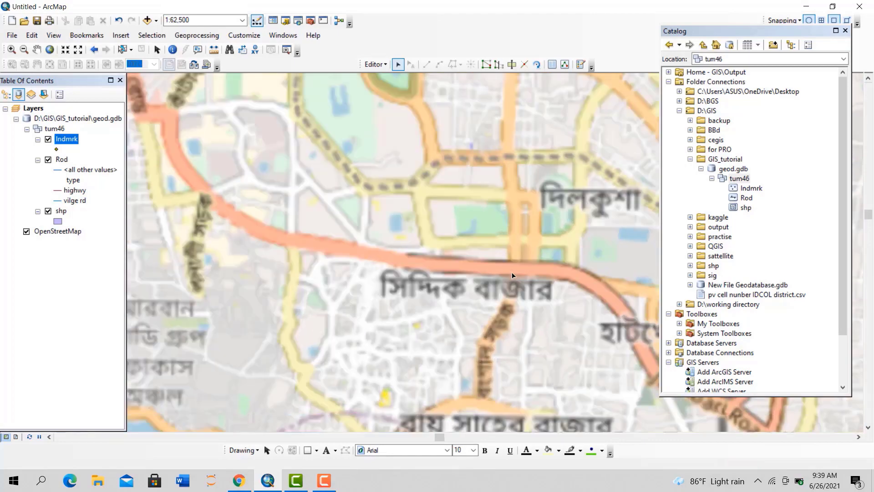
{"action": "scroll", "coordinate": [513, 277], "scroll_direction": "up", "scroll_amount": 3}
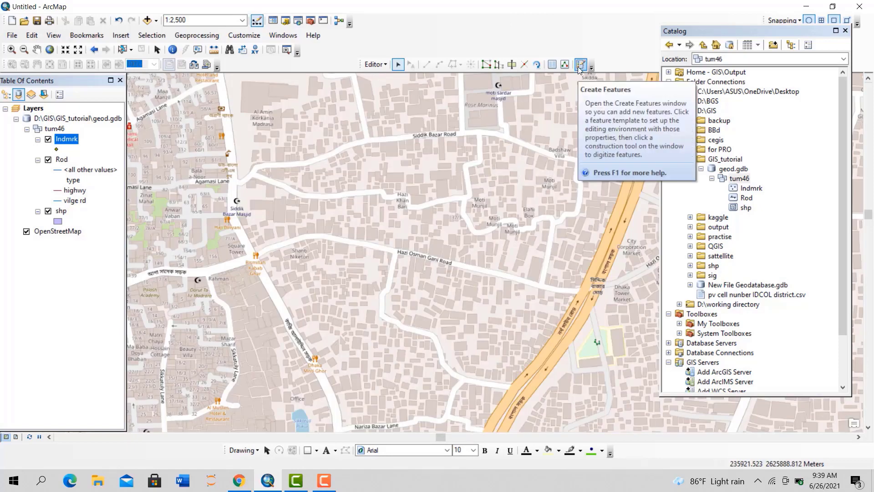
{"action": "left_click", "coordinate": [579, 65]}
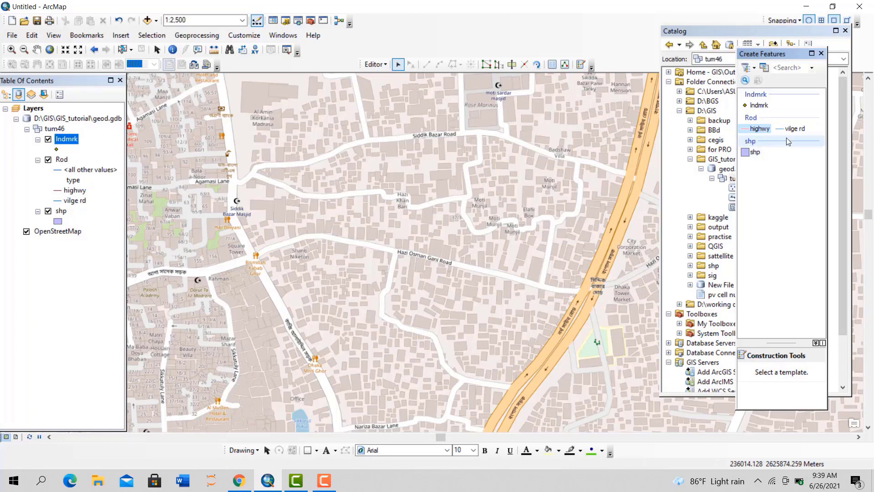
Digitize a shp polygon around the Siddik Bazar block, following its western road, Nariza Bazar Lane, the eastern highway and Moti Sarder Road
{"action": "left_click", "coordinate": [747, 151]}
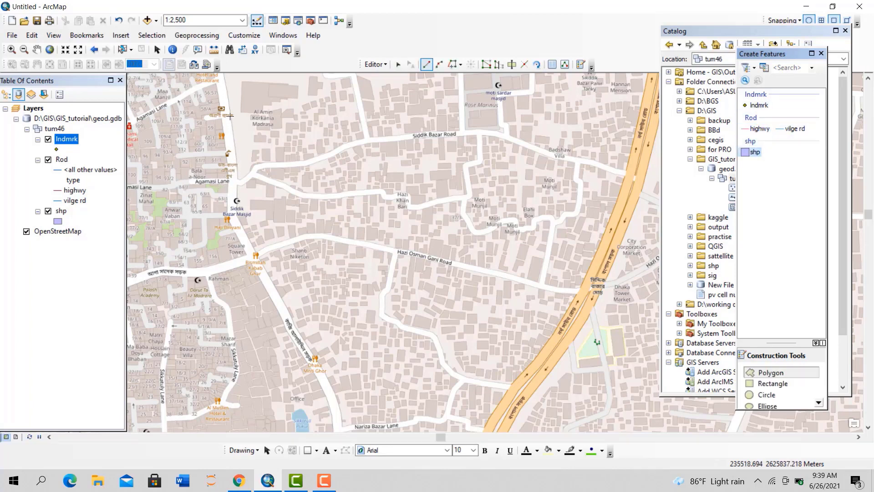
{"action": "left_click", "coordinate": [225, 85]}
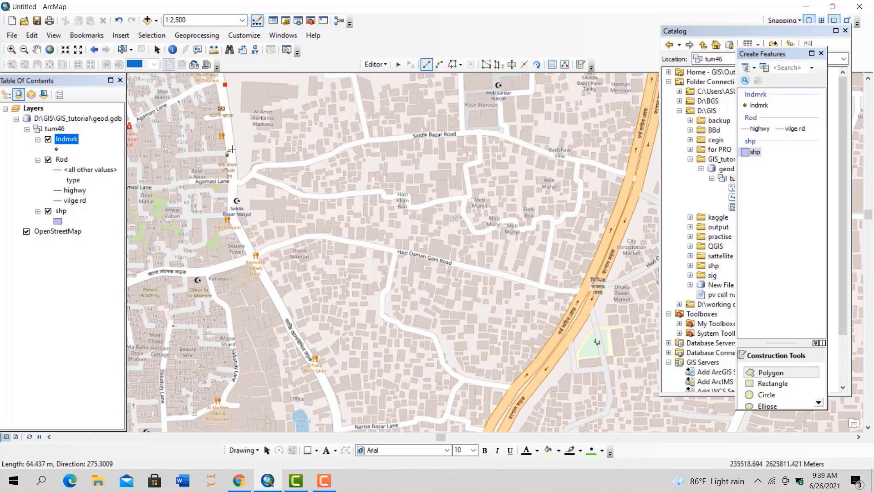
{"action": "left_click", "coordinate": [237, 172]}
{"action": "left_click", "coordinate": [236, 212]}
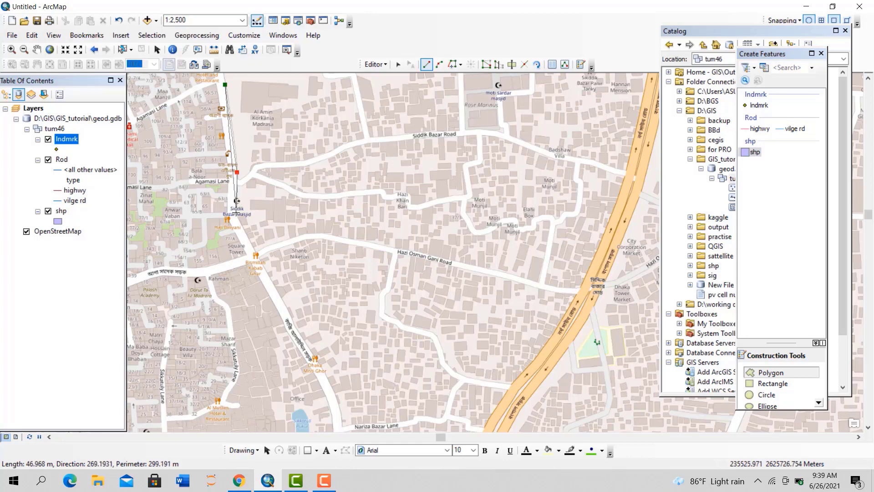
{"action": "left_click", "coordinate": [255, 255]}
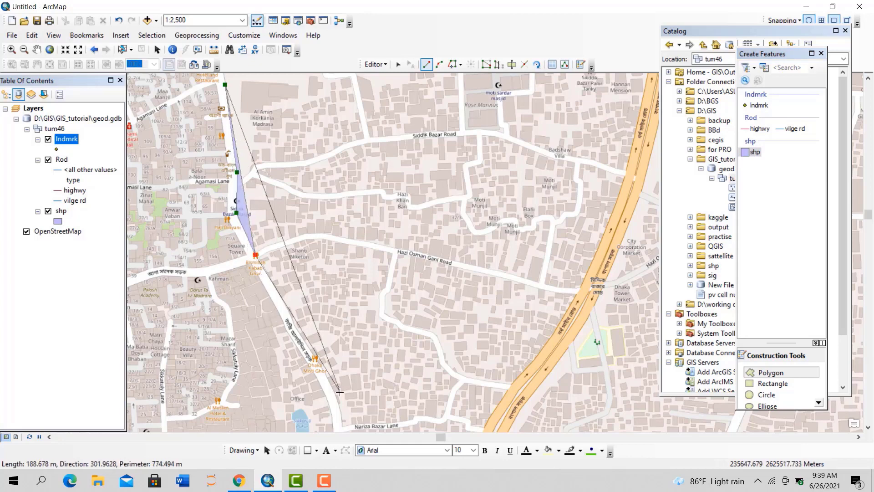
{"action": "left_click", "coordinate": [320, 368]}
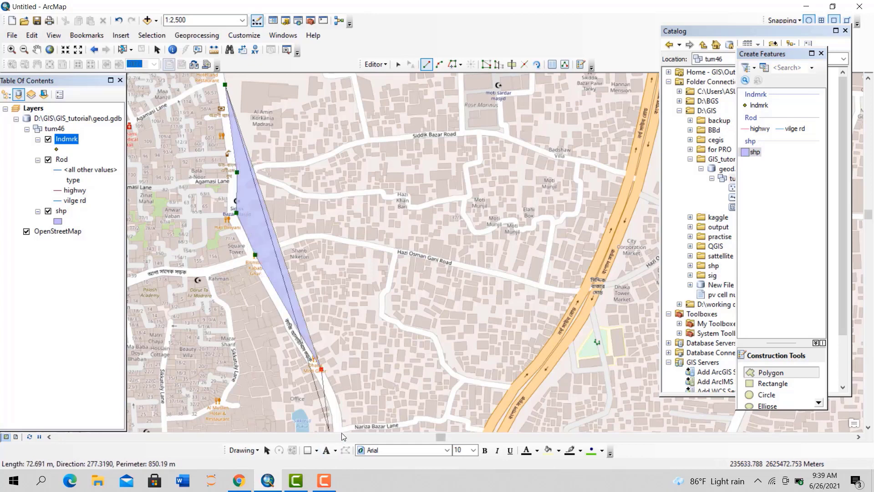
{"action": "left_click", "coordinate": [340, 404]}
{"action": "left_click", "coordinate": [342, 427]}
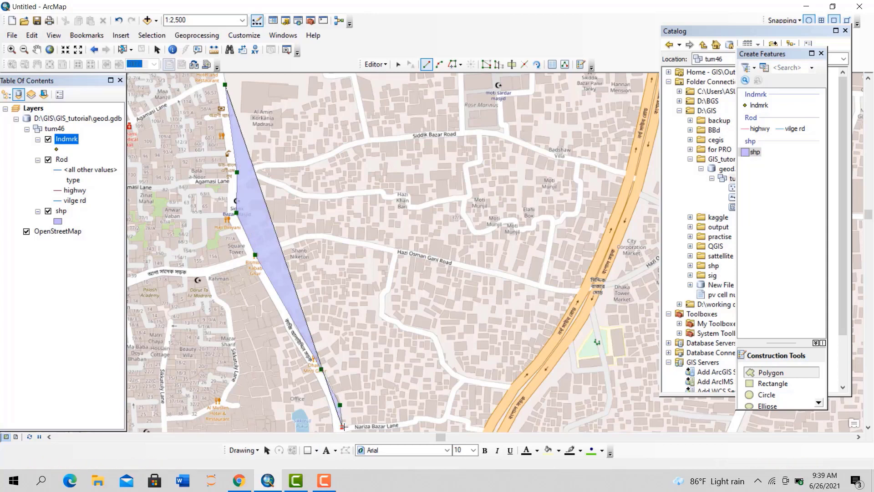
{"action": "left_click", "coordinate": [396, 424]}
{"action": "left_click", "coordinate": [412, 421]}
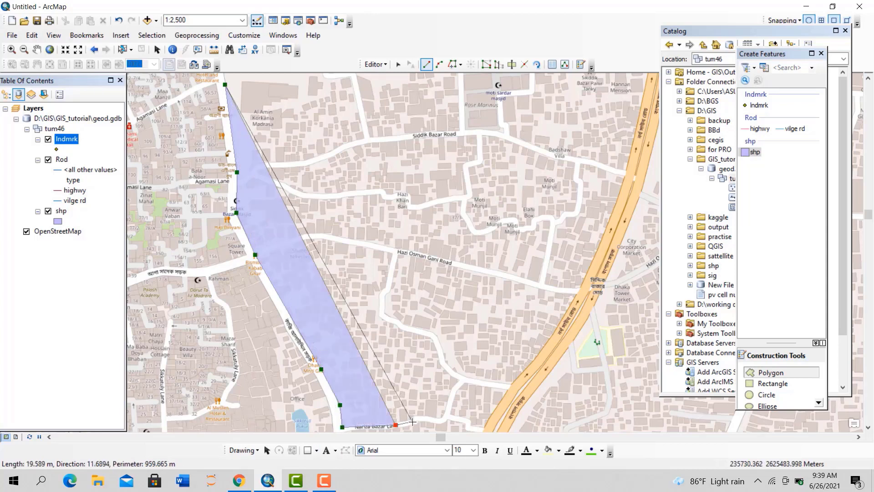
{"action": "left_click", "coordinate": [442, 416]}
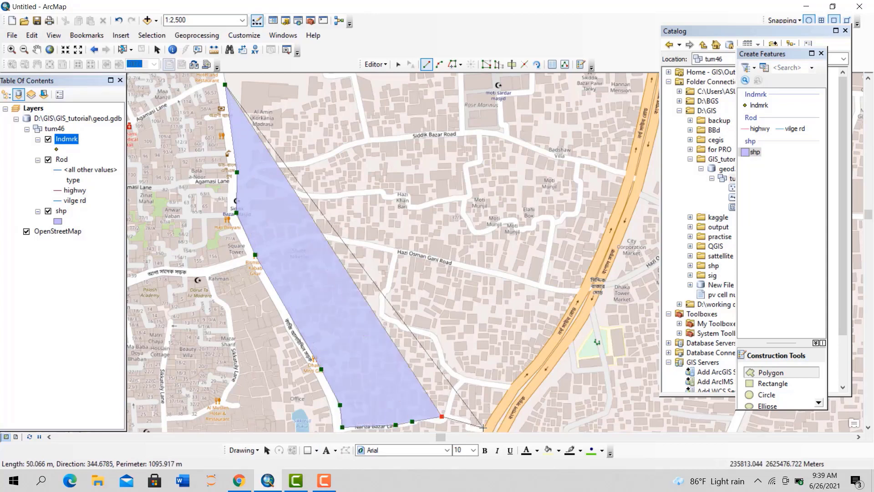
{"action": "left_click", "coordinate": [483, 427]}
{"action": "left_click", "coordinate": [555, 335]}
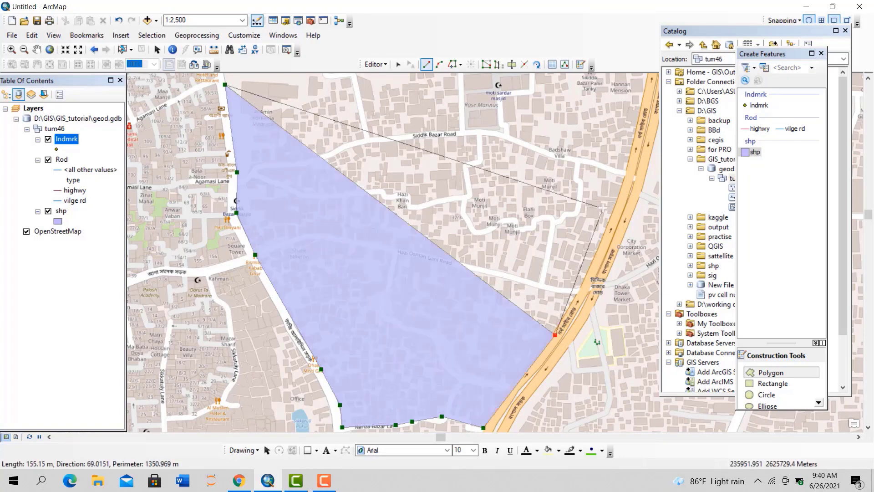
{"action": "left_click", "coordinate": [619, 187]}
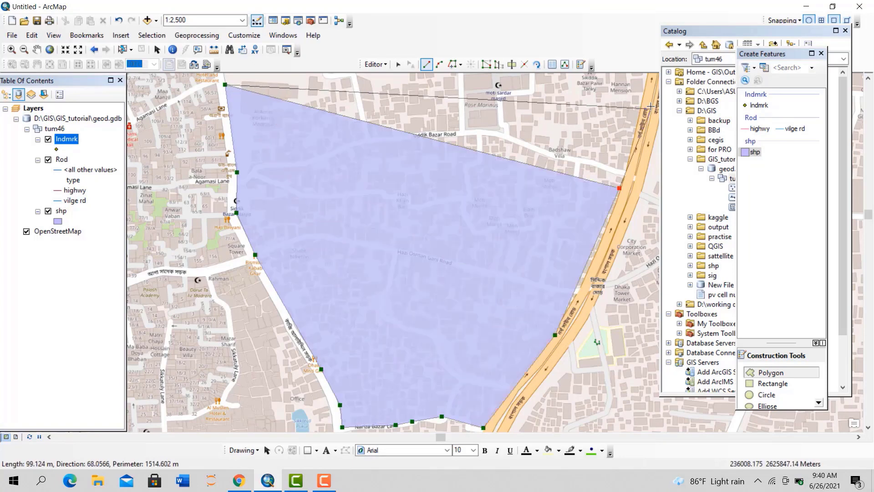
{"action": "left_click", "coordinate": [647, 83]}
{"action": "left_click_drag", "start_coordinate": [556, 154], "coordinate": [561, 249]}
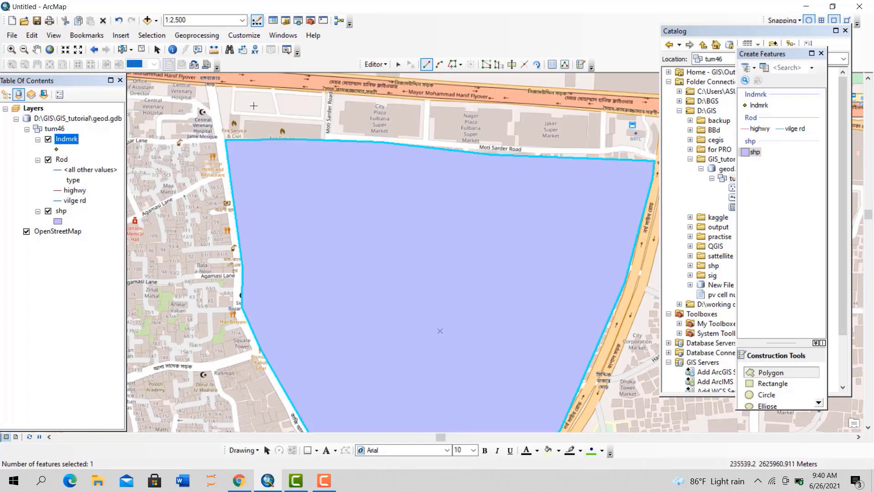
Choose the Hollow symbol for the shp layer and increase its outline width to 0.0353 cm
{"action": "scroll", "coordinate": [178, 109], "scroll_direction": "down", "scroll_amount": 2}
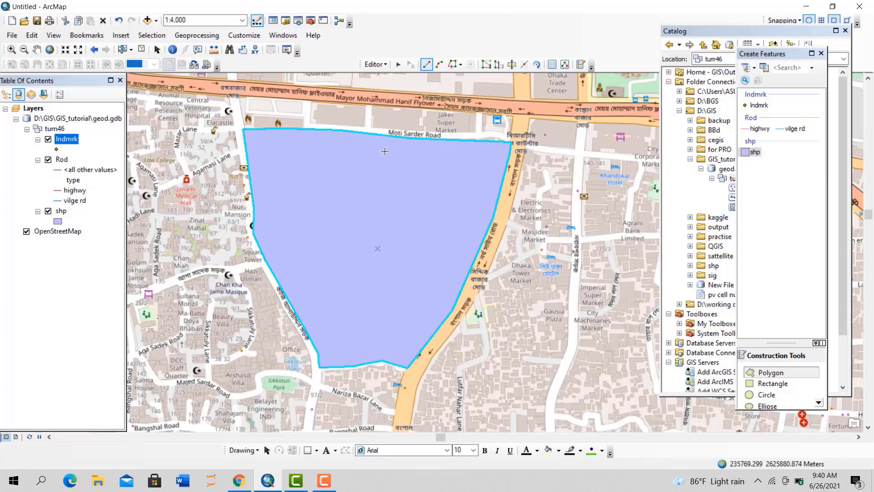
{"action": "left_click", "coordinate": [58, 221]}
{"action": "left_click", "coordinate": [326, 220]}
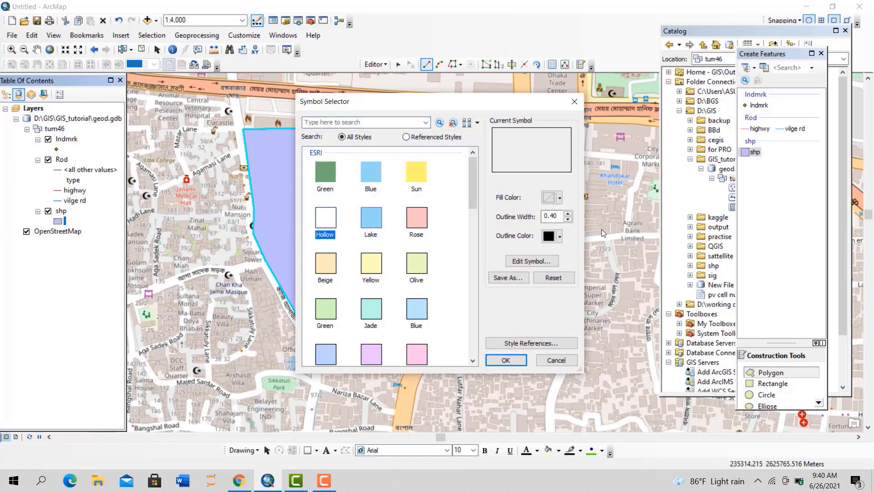
{"action": "left_click", "coordinate": [568, 213]}
{"action": "left_click", "coordinate": [532, 260]}
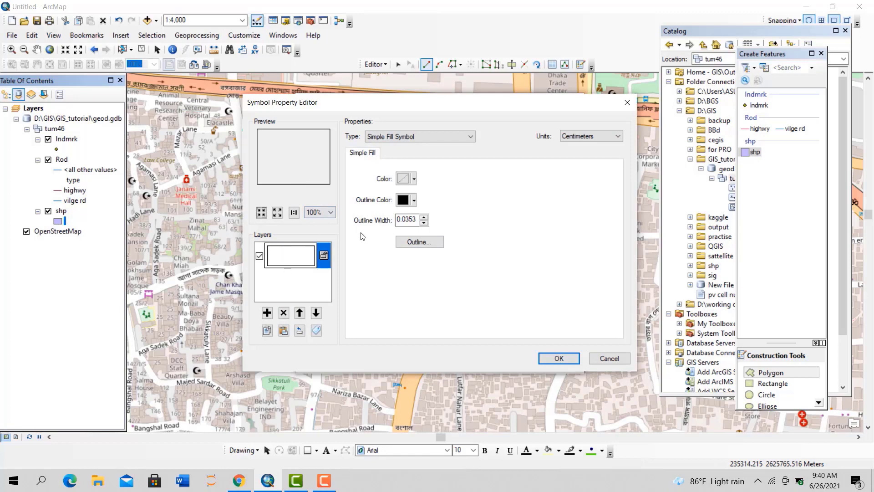
{"action": "left_click", "coordinate": [411, 138]}
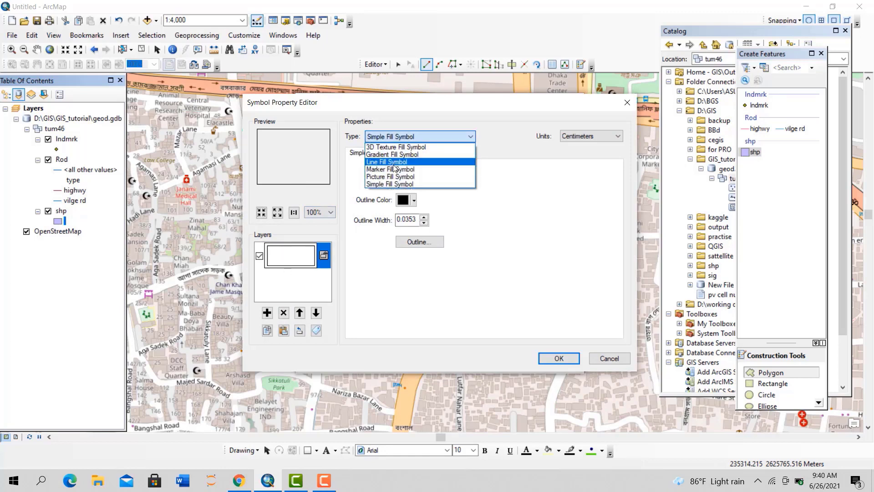
{"action": "left_click", "coordinate": [395, 169]}
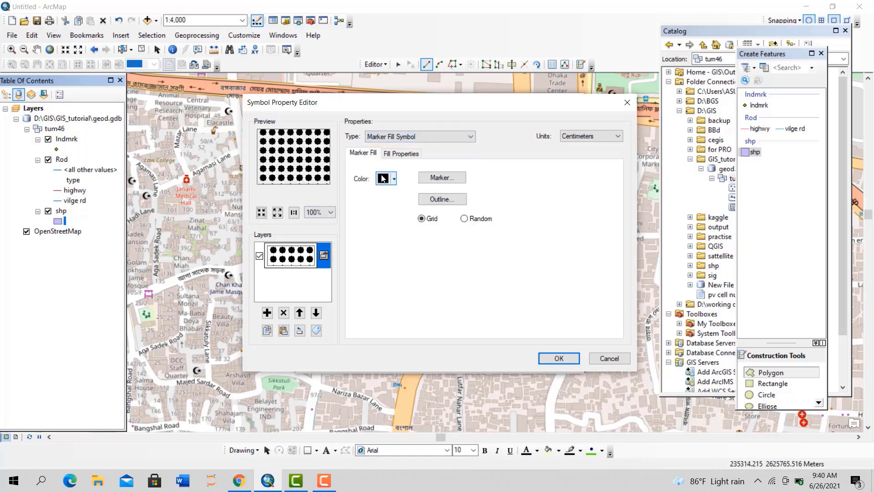
{"action": "left_click", "coordinate": [413, 137]}
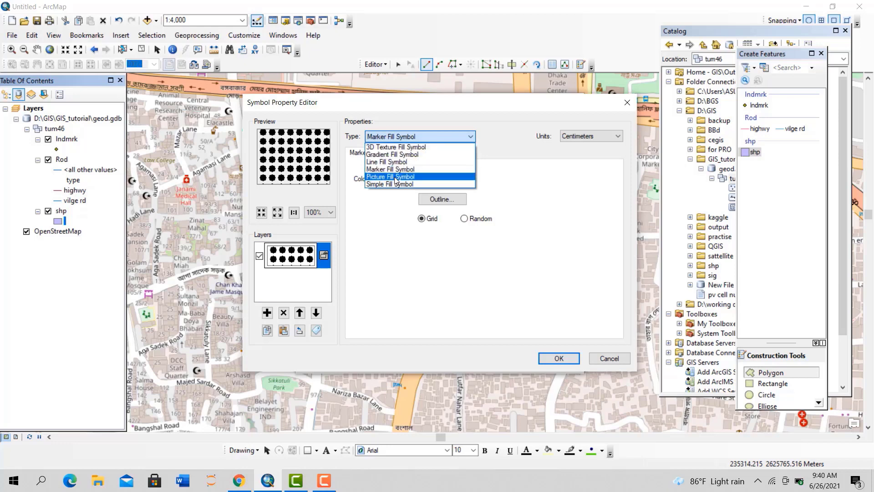
{"action": "left_click", "coordinate": [625, 108]}
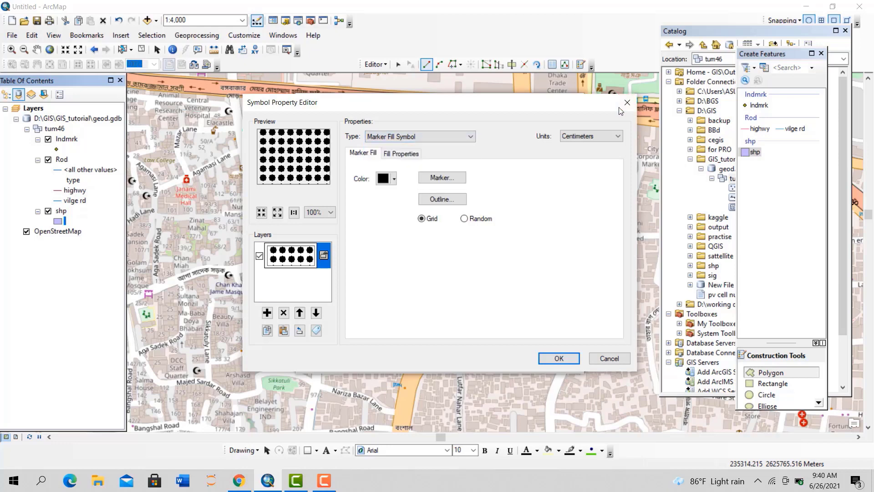
{"action": "left_click", "coordinate": [626, 102]}
Apply the Hollow symbol with the wider outline to the shp layer
{"action": "left_click", "coordinate": [504, 360]}
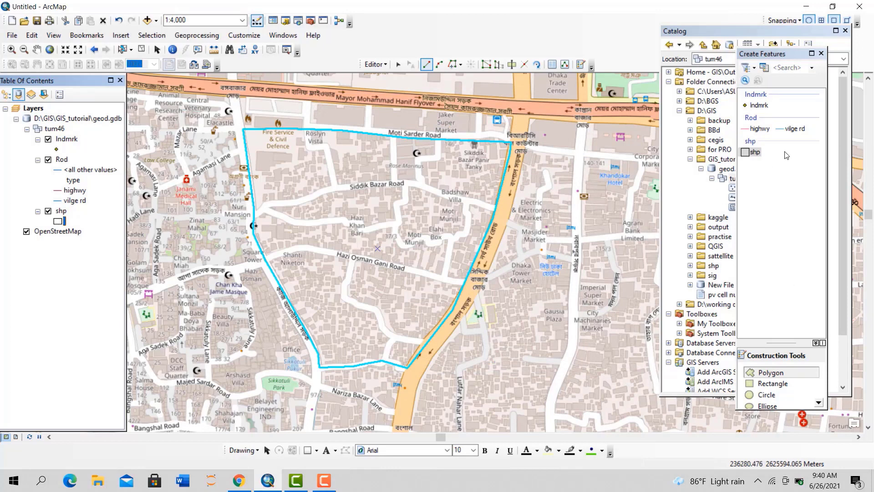
Digitize a highwy line about 471 m long along Siddik Bazar Road, from the block's western boundary road to the eastern highway
{"action": "left_click", "coordinate": [757, 129]}
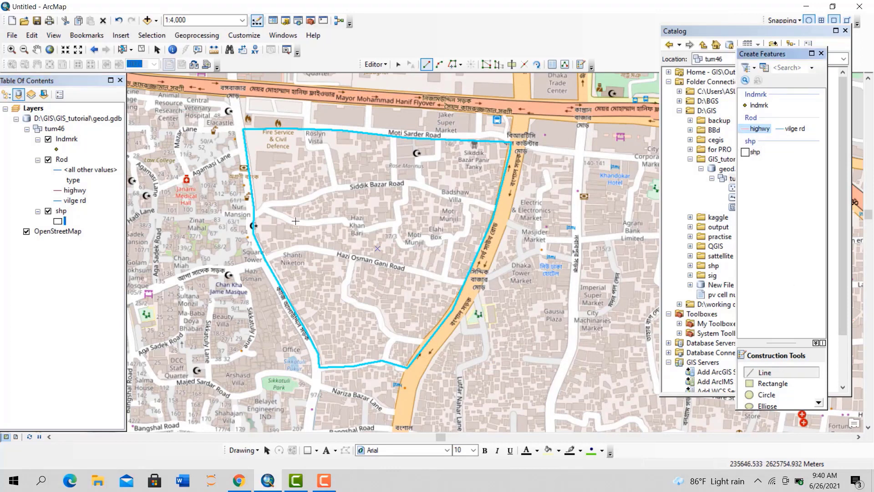
{"action": "left_click", "coordinate": [253, 215]}
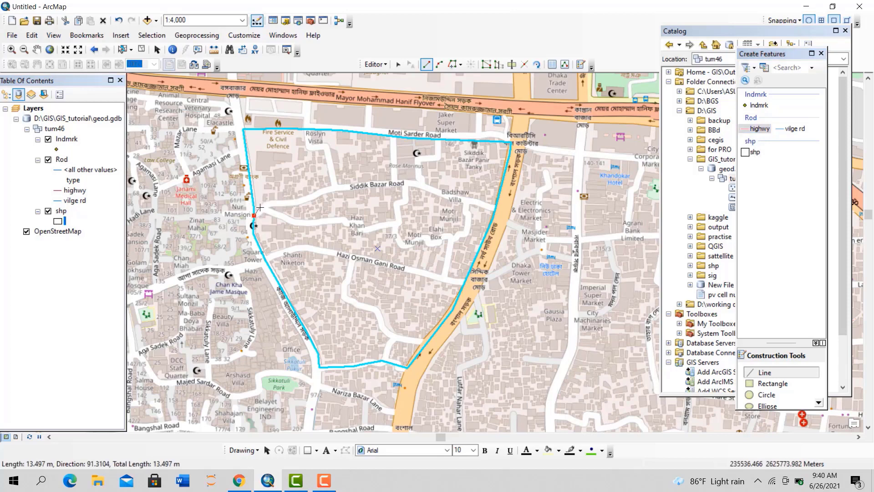
{"action": "left_click", "coordinate": [264, 202]}
{"action": "left_click", "coordinate": [295, 197]}
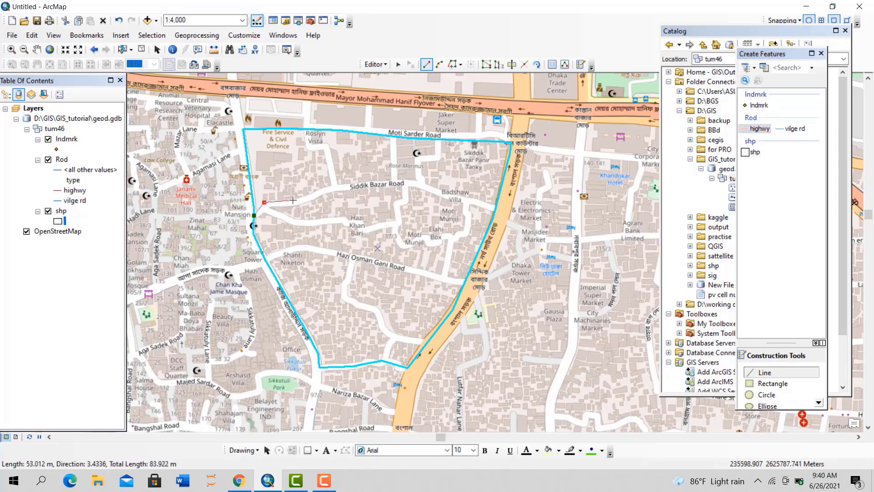
{"action": "left_click", "coordinate": [337, 186]}
{"action": "left_click", "coordinate": [404, 181]}
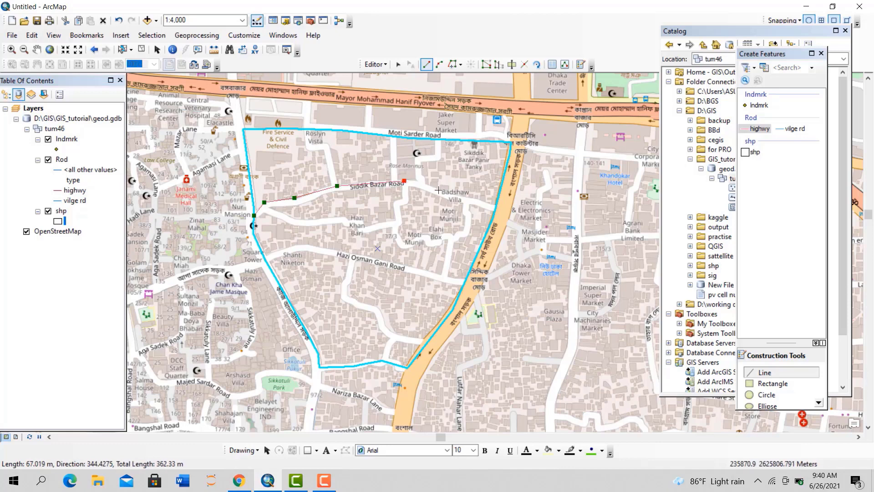
{"action": "left_click", "coordinate": [439, 190]}
{"action": "left_click", "coordinate": [472, 200]}
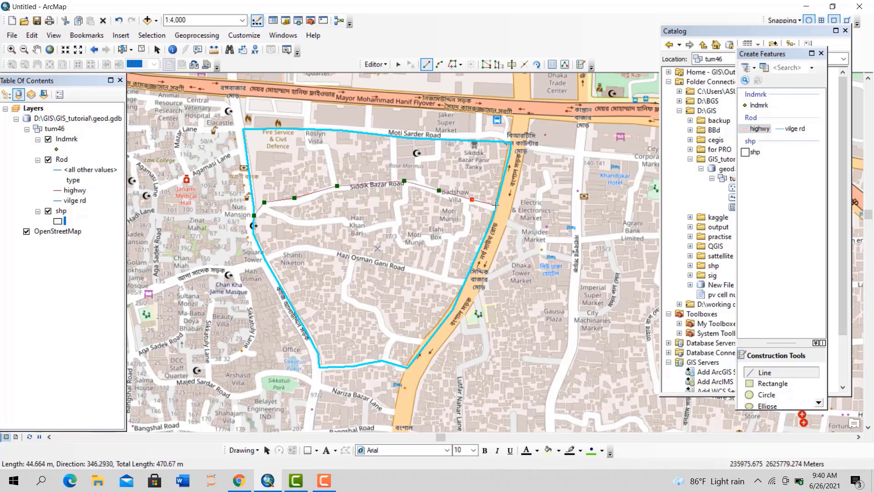
{"action": "double_click", "coordinate": [494, 205]}
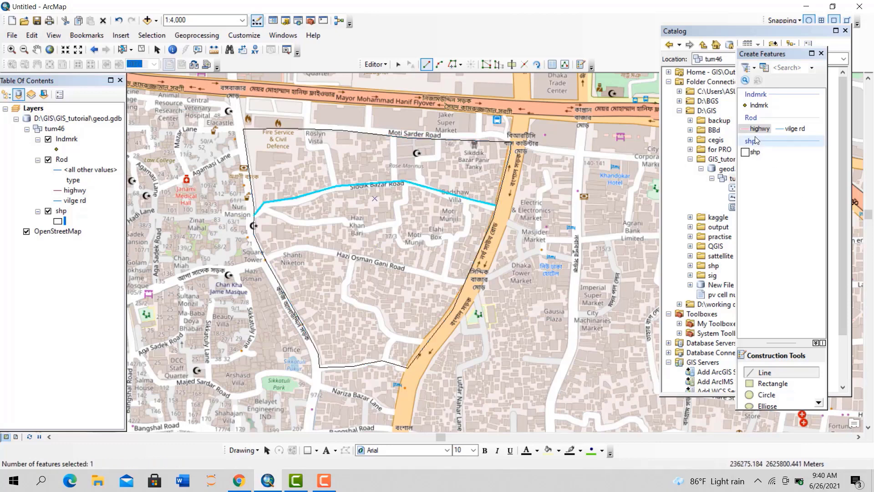
Select the vilge rd template for digitizing village roads inside the Siddik Bazar block
{"action": "left_click", "coordinate": [794, 128]}
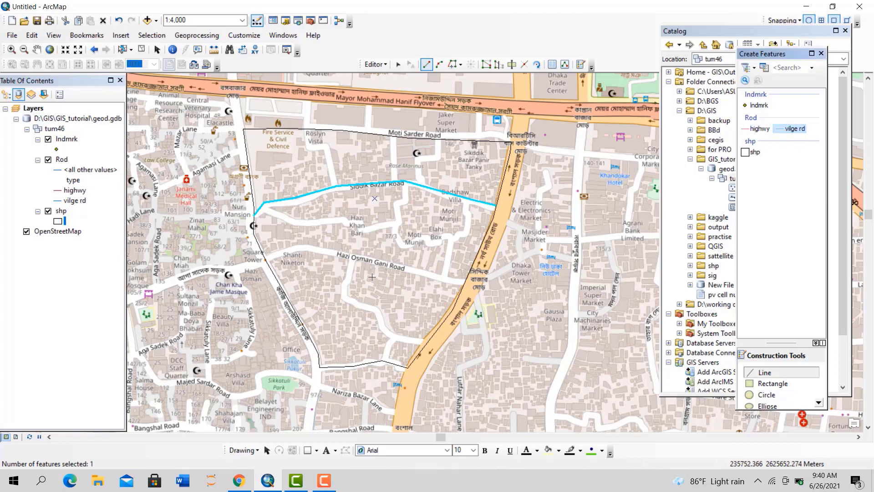
Digitize a highwy line along Hazi Osman Gani Road, from the study area's western boundary to its eastern boundary
{"action": "left_click", "coordinate": [760, 130]}
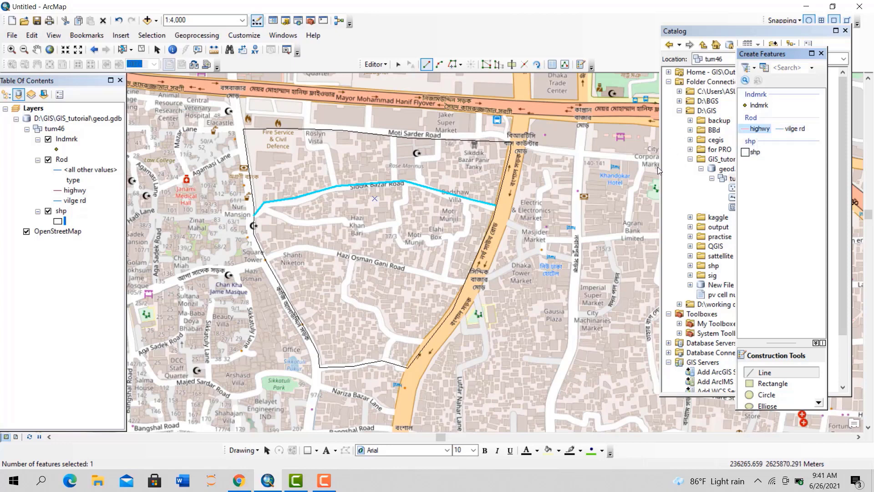
{"action": "left_click", "coordinate": [266, 260]}
{"action": "left_click", "coordinate": [297, 249]}
{"action": "left_click", "coordinate": [339, 255]}
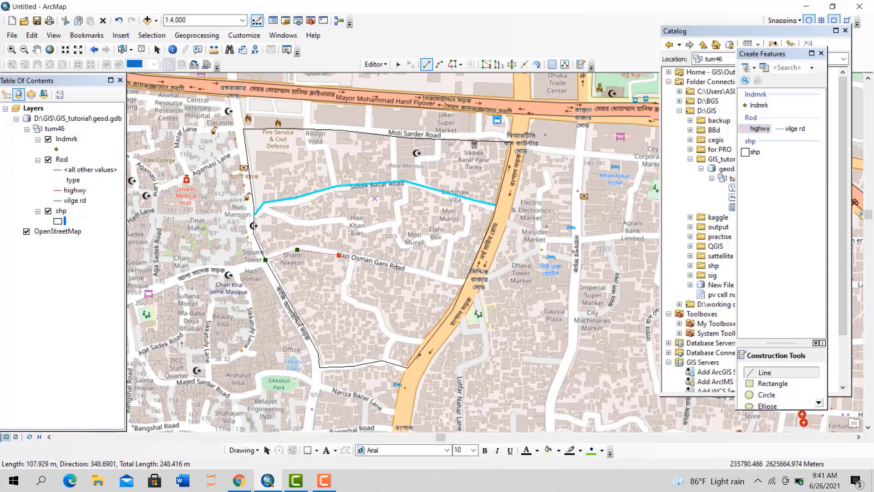
{"action": "left_click", "coordinate": [407, 268]}
{"action": "left_click", "coordinate": [456, 279]}
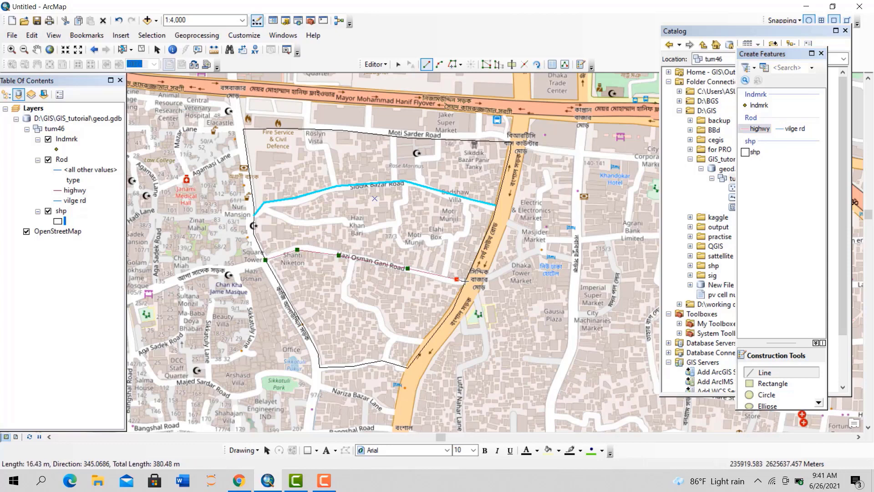
{"action": "double_click", "coordinate": [464, 281]}
Digitize a vilge rd line from Siddik Bazar Road along the winding lane past Moti Munjil down to the Hazi Osman Gani Road line
{"action": "left_click", "coordinate": [794, 128]}
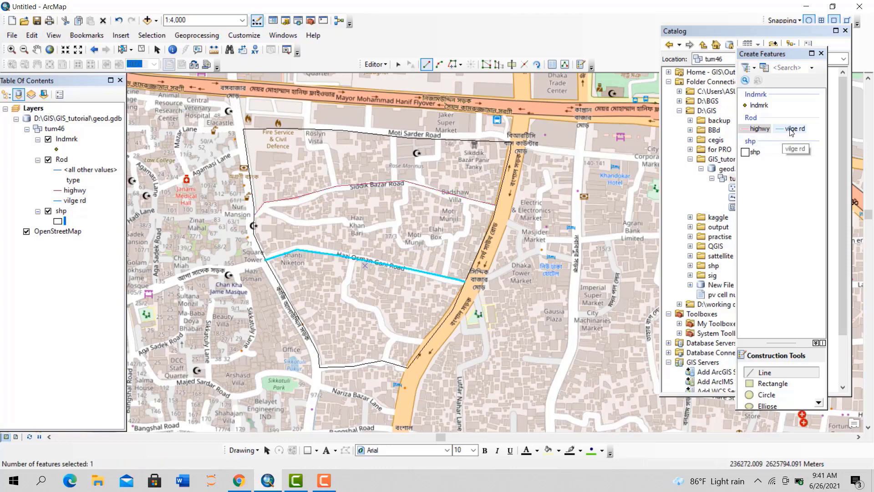
{"action": "left_click", "coordinate": [405, 182]}
{"action": "left_click", "coordinate": [405, 196]}
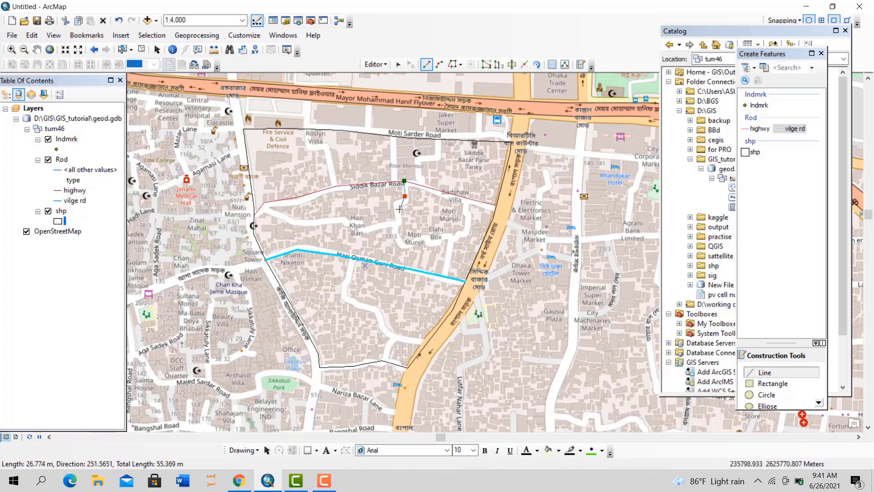
{"action": "left_click", "coordinate": [397, 206]}
{"action": "left_click", "coordinate": [399, 221]}
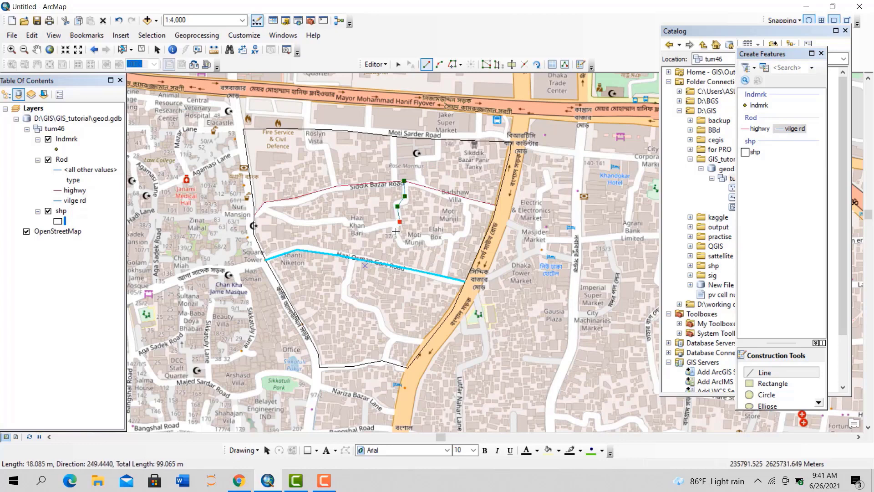
{"action": "left_click", "coordinate": [395, 234]}
{"action": "left_click", "coordinate": [401, 247]}
{"action": "left_click", "coordinate": [420, 240]}
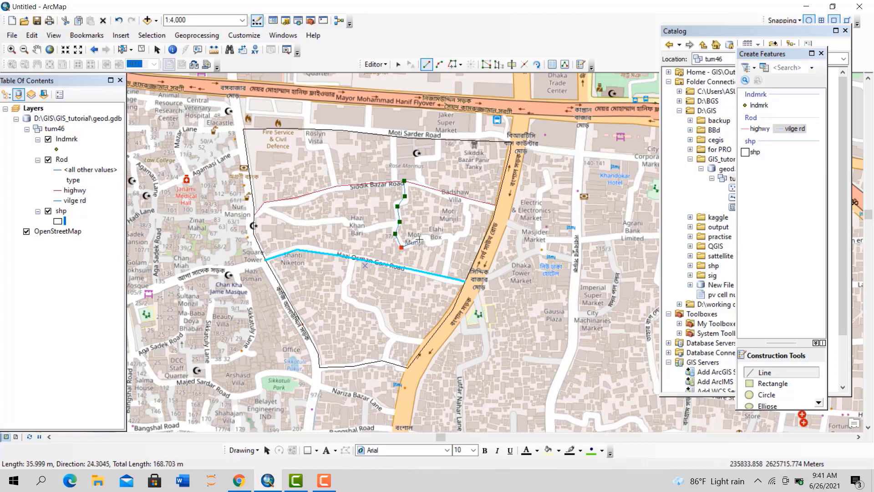
{"action": "left_click", "coordinate": [432, 241]}
{"action": "left_click", "coordinate": [447, 236]}
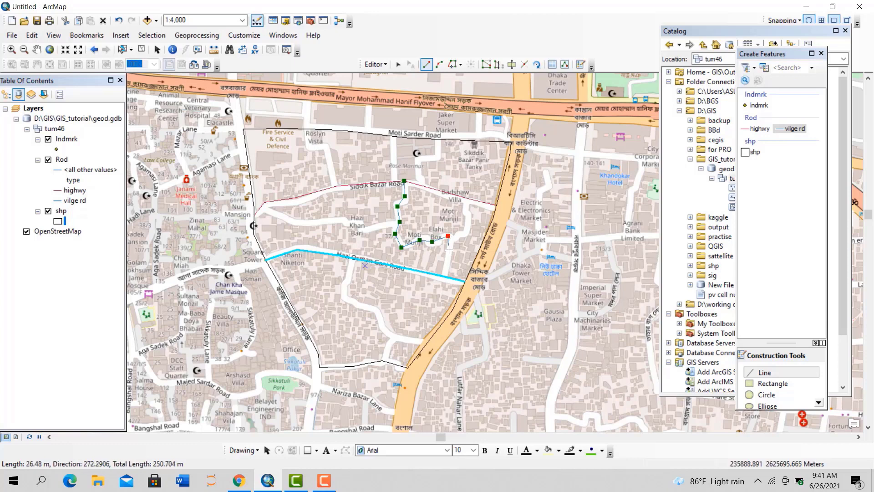
{"action": "left_click", "coordinate": [447, 252]}
{"action": "double_click", "coordinate": [443, 276]}
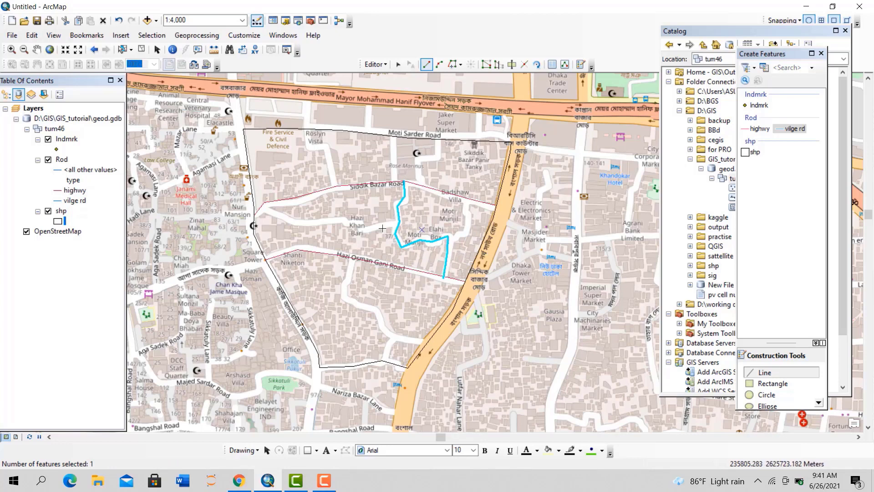
Set the new village road's nme attribute to kzi rod and its dimeter to 30, keeping the attribute window clear of the roads
{"action": "left_click", "coordinate": [552, 65]}
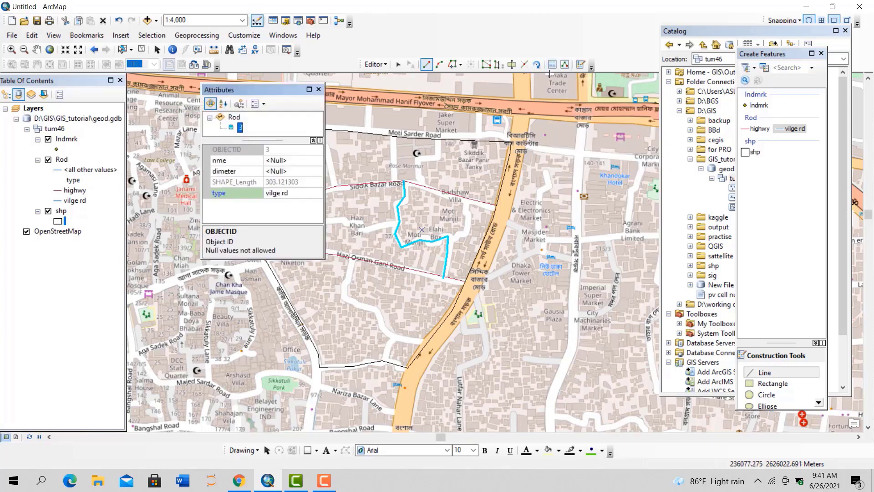
{"action": "left_click", "coordinate": [289, 161]}
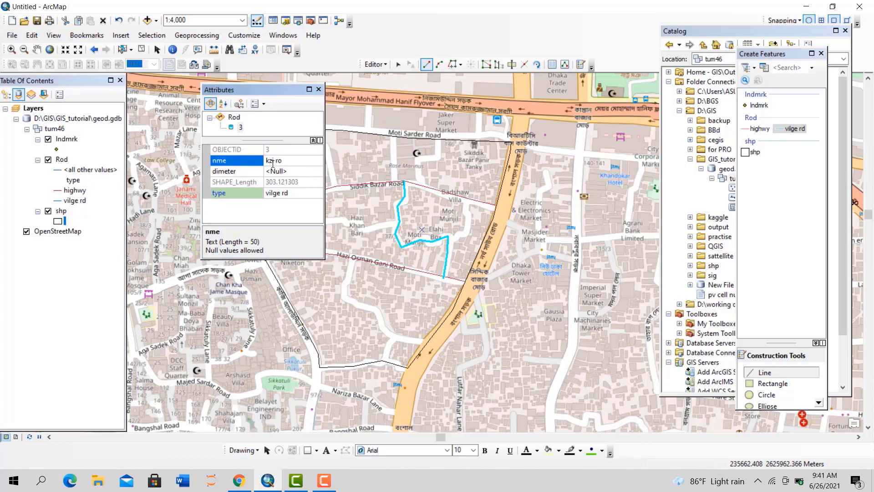
{"action": "left_click", "coordinate": [303, 172]}
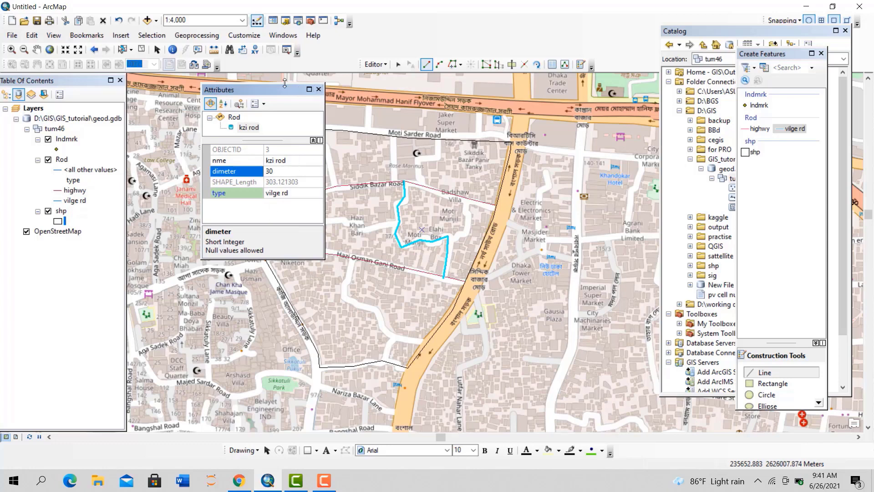
{"action": "left_click_drag", "start_coordinate": [285, 90], "coordinate": [174, 13]}
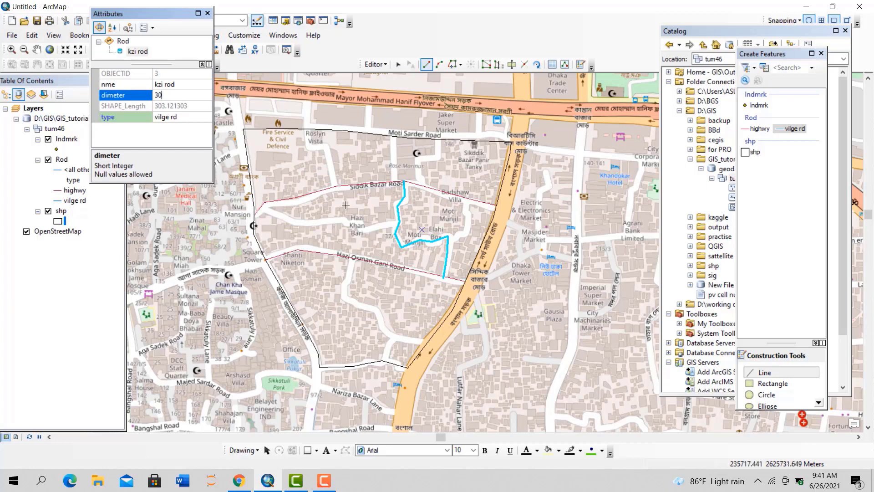
Set the Siddik Bazar Road line's nme attribute to tyu and its dimeter to 35, and close the attribute editor
{"action": "left_click", "coordinate": [398, 65]}
{"action": "left_click", "coordinate": [372, 184]}
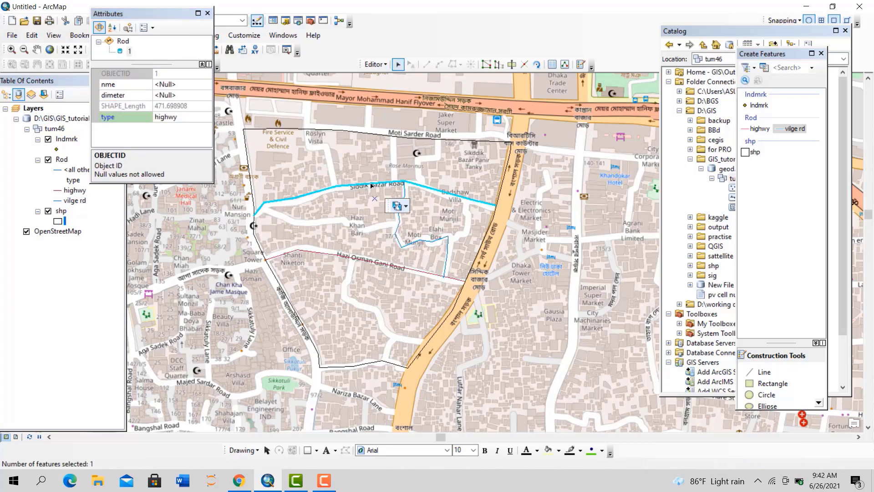
{"action": "left_click", "coordinate": [163, 85]}
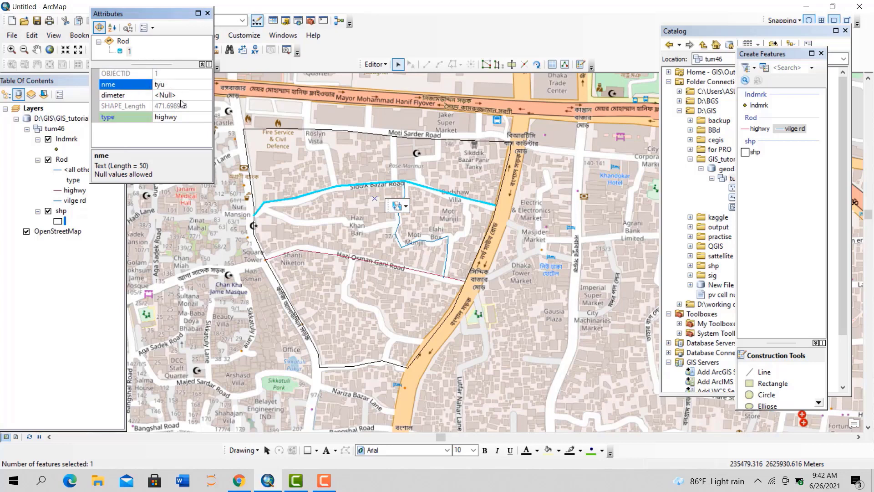
{"action": "key", "text": "Return"}
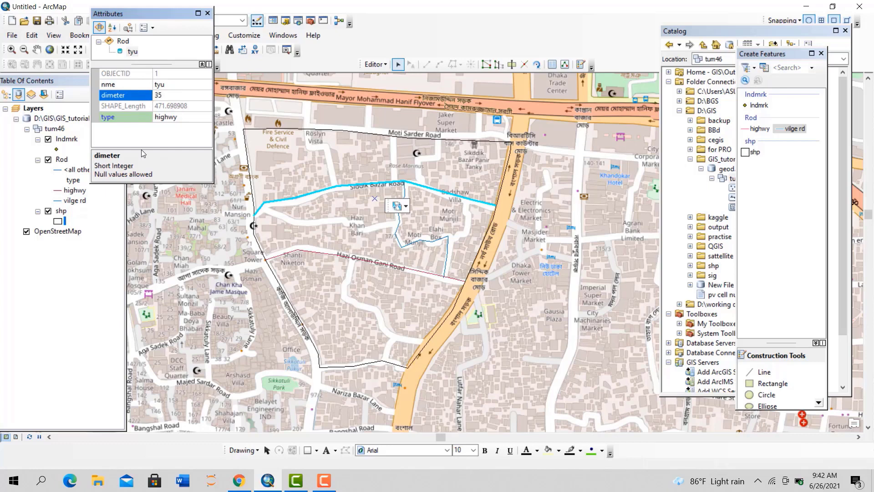
{"action": "key", "text": "Return"}
{"action": "left_click", "coordinate": [377, 264]}
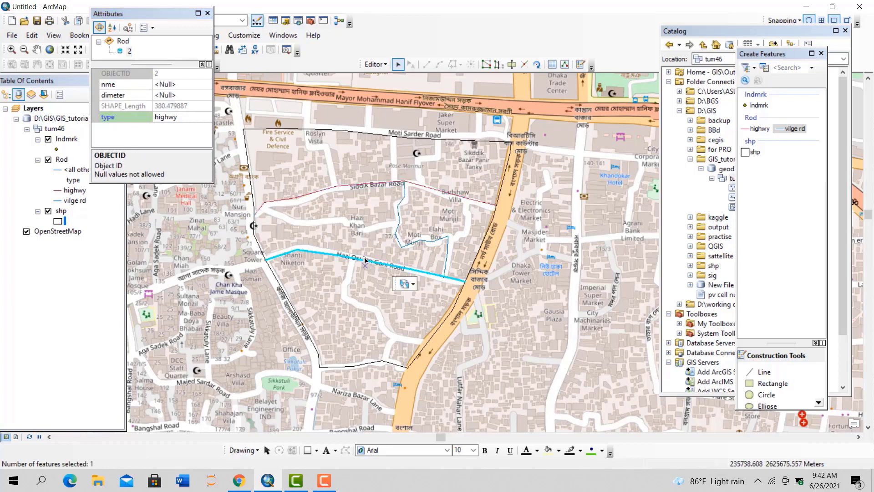
{"action": "left_click", "coordinate": [208, 14]}
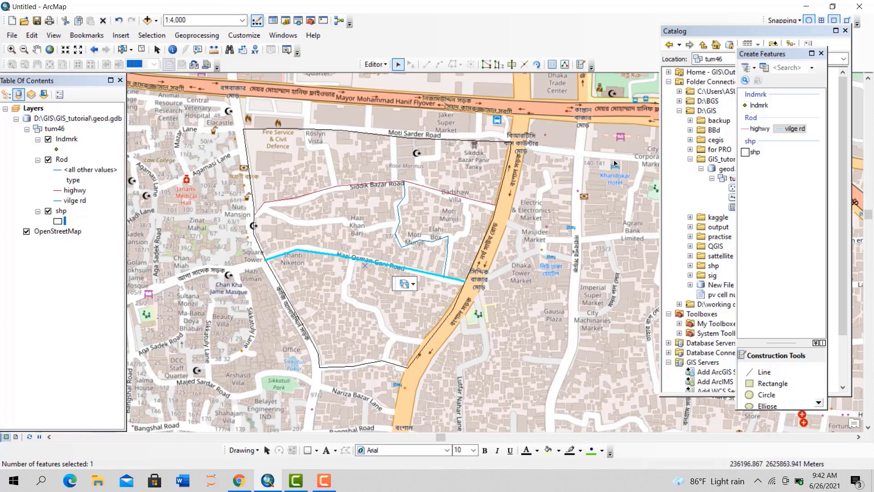
Review the Rod layer's attribute table through the type field, matching the Hazi Osman Gani Road and village road lines to their records
{"action": "right_click", "coordinate": [61, 159]}
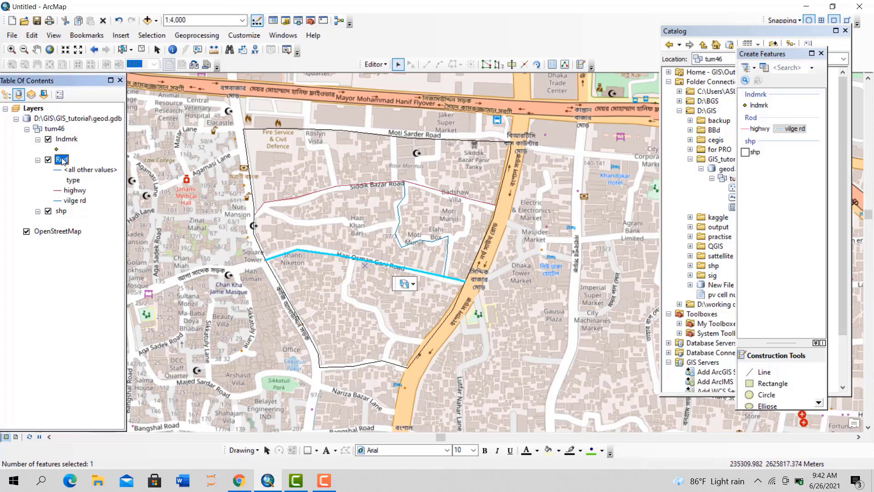
{"action": "left_click", "coordinate": [111, 191]}
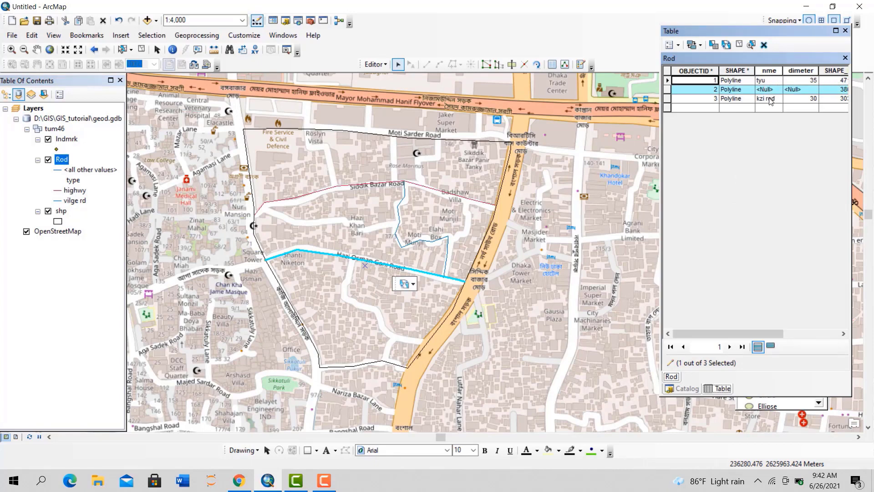
{"action": "left_click_drag", "start_coordinate": [718, 335], "coordinate": [772, 327]}
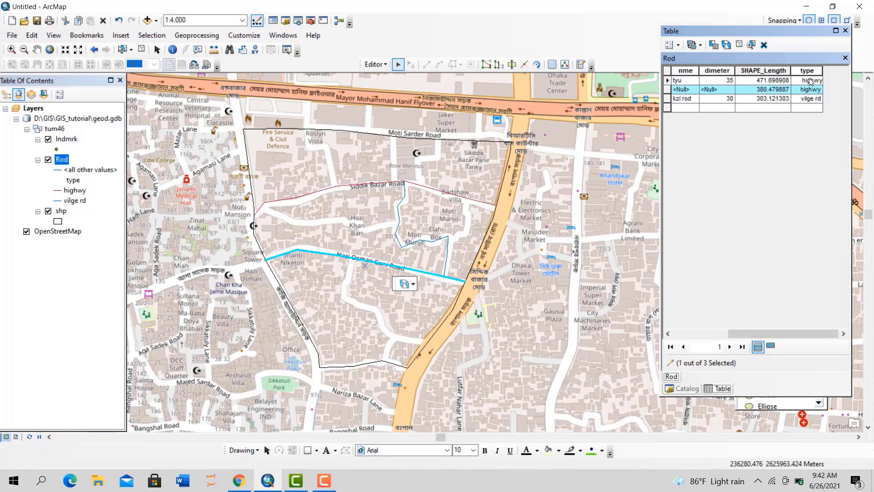
{"action": "left_click", "coordinate": [291, 252]}
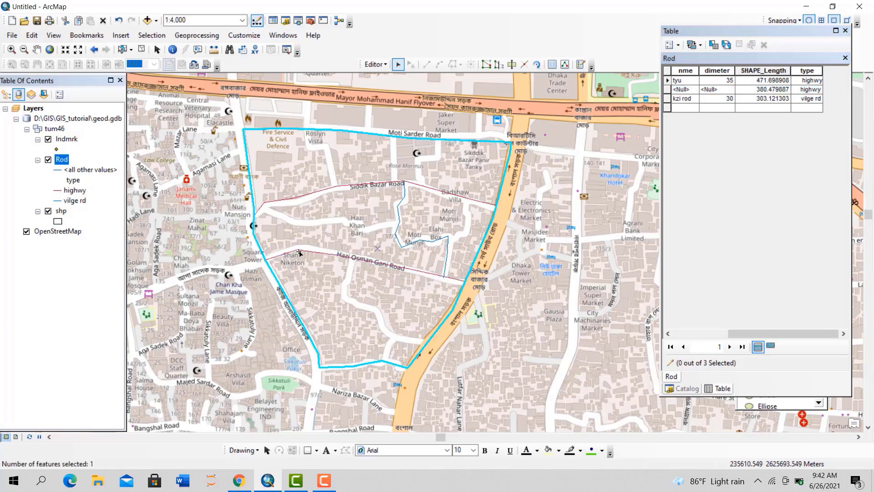
{"action": "left_click", "coordinate": [314, 254]}
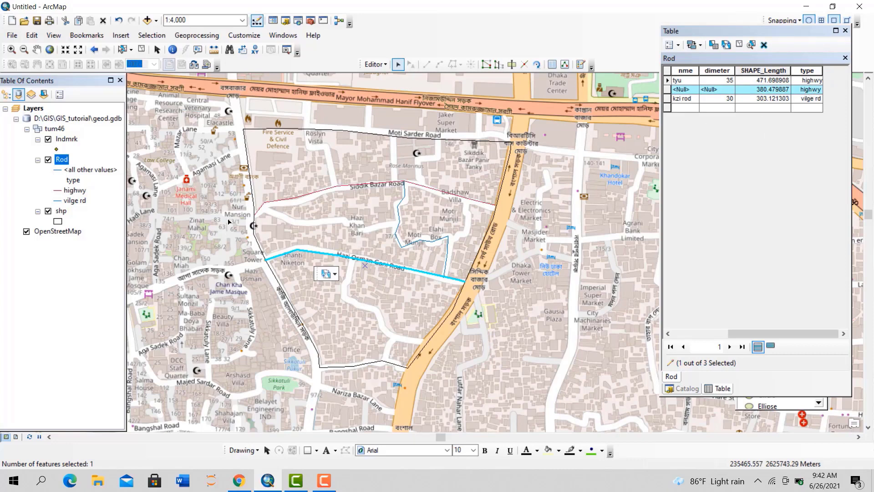
{"action": "left_click", "coordinate": [401, 201]}
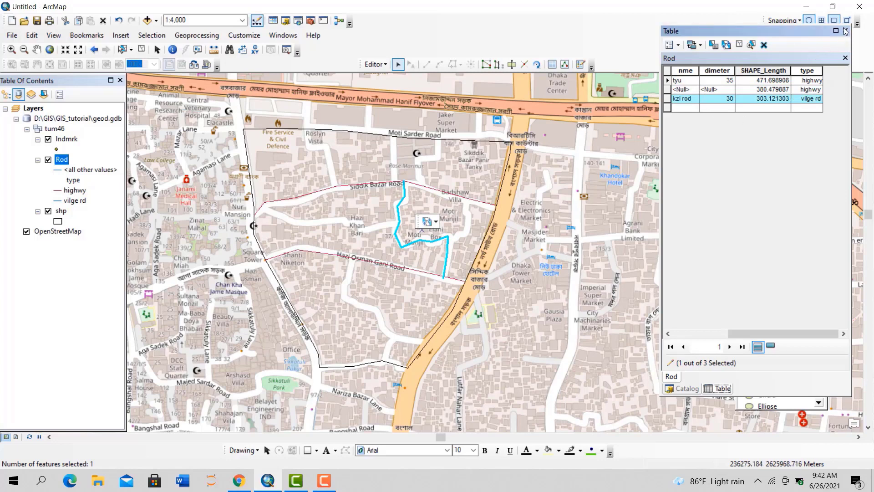
Check the type options available for the Hazi Osman Gani Road record and close the attribute table
{"action": "left_click", "coordinate": [811, 91]}
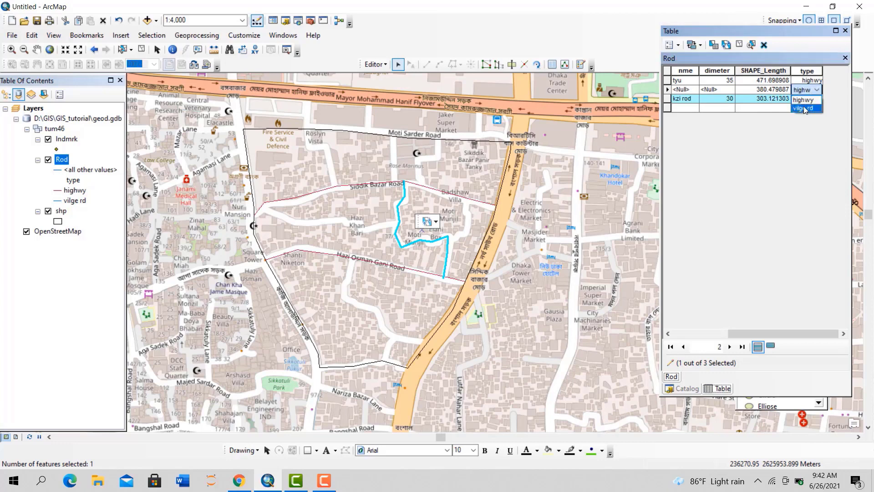
{"action": "left_click", "coordinate": [813, 150]}
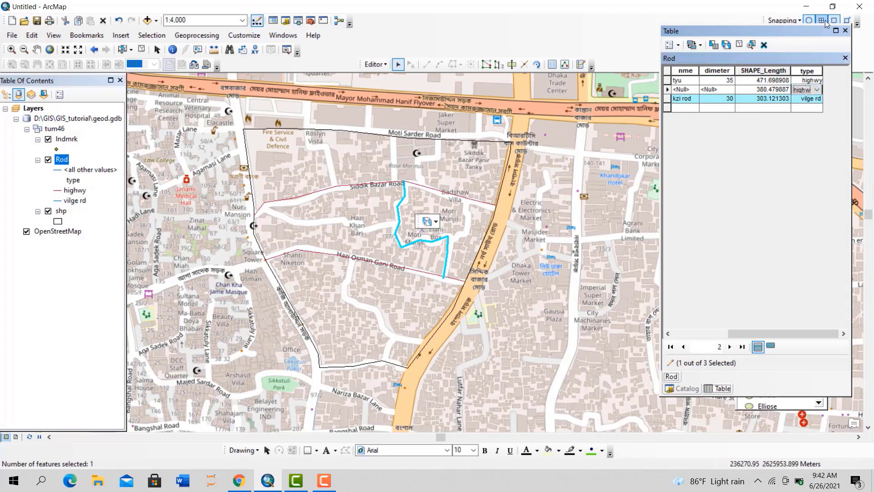
{"action": "left_click", "coordinate": [845, 31]}
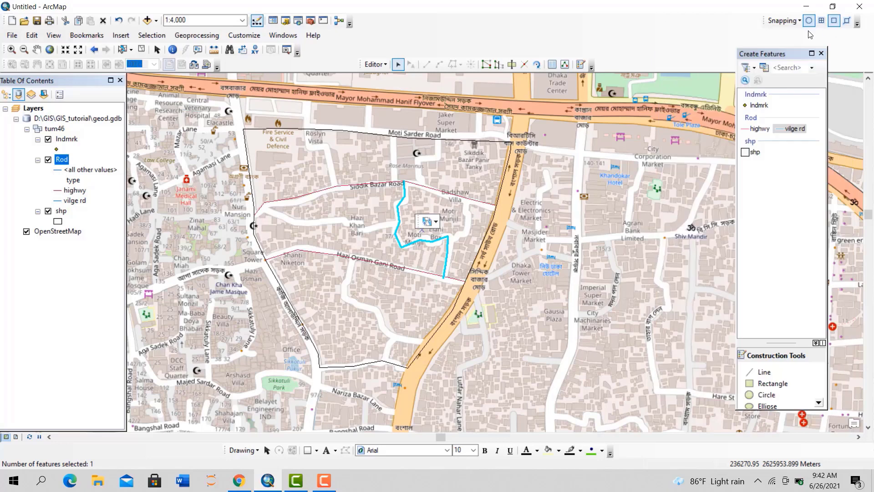
Apply the ESRI Highway line symbol to the highwy class of the Rod layer
{"action": "left_click", "coordinate": [58, 190]}
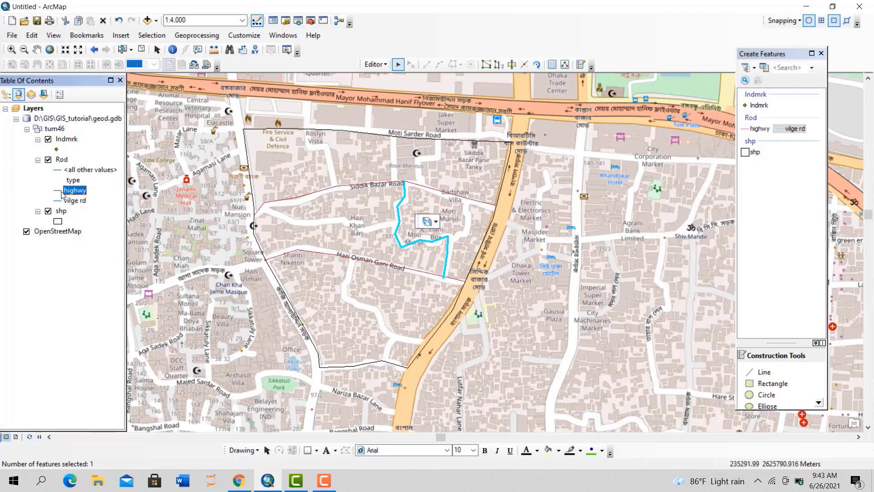
{"action": "left_click", "coordinate": [317, 174]}
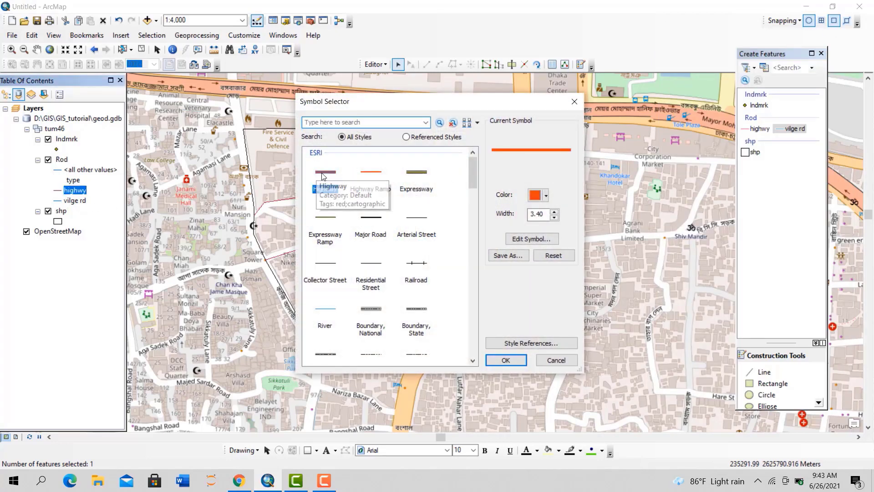
{"action": "left_click", "coordinate": [506, 360]}
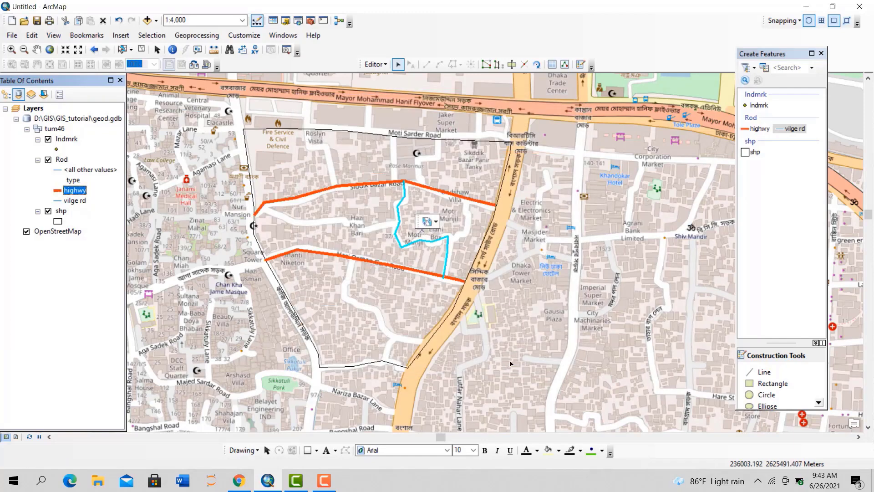
Apply the Residential Street line symbol to the Rod layer's vilge rd class, with a width of 1 and a turquoise color
{"action": "left_click", "coordinate": [57, 201]}
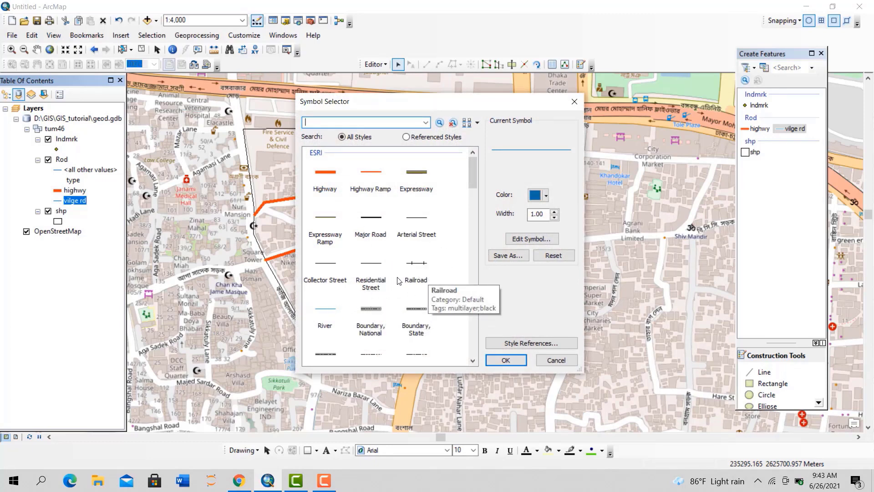
{"action": "scroll", "coordinate": [377, 284], "scroll_direction": "down", "scroll_amount": 3}
{"action": "scroll", "coordinate": [377, 283], "scroll_direction": "up", "scroll_amount": 2}
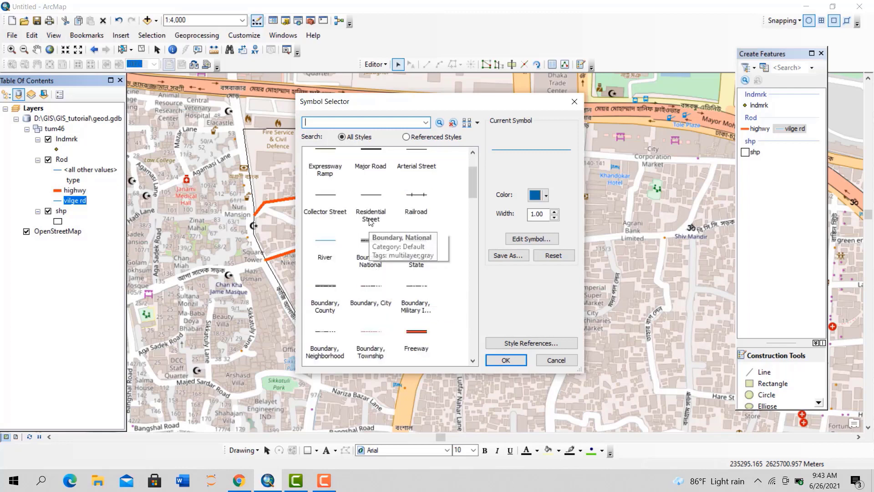
{"action": "left_click", "coordinate": [367, 203]}
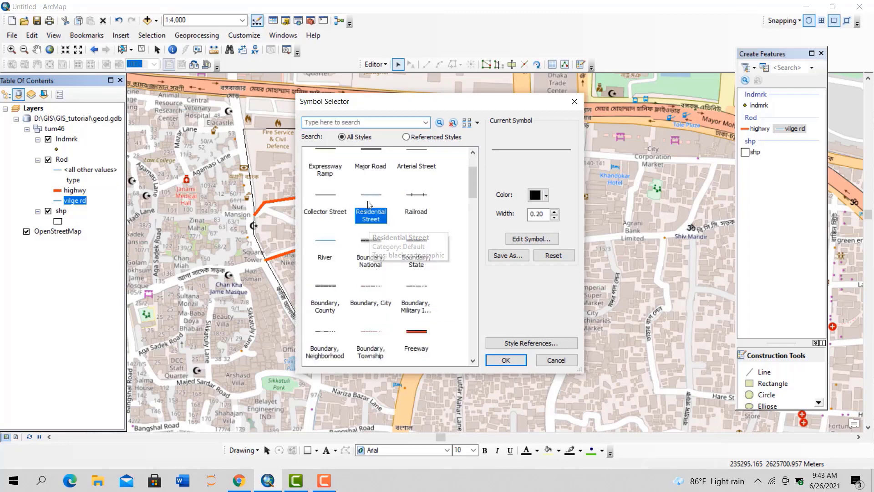
{"action": "left_click", "coordinate": [555, 211]}
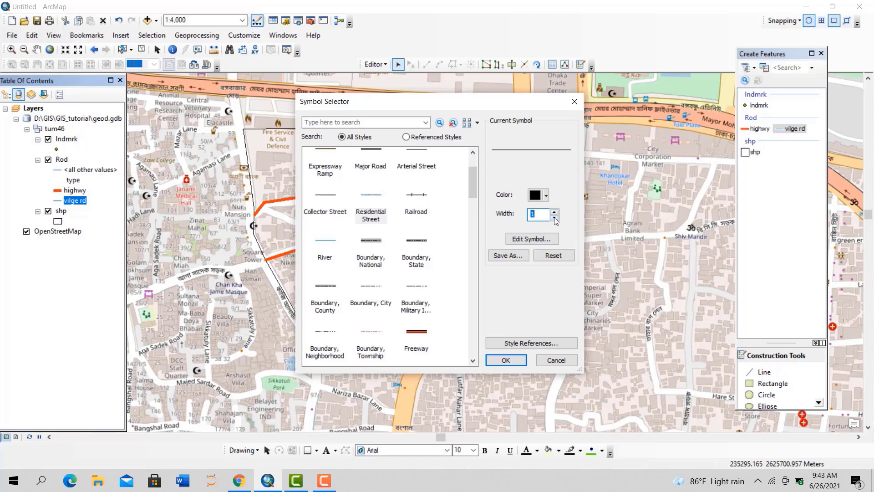
{"action": "left_click", "coordinate": [536, 196]}
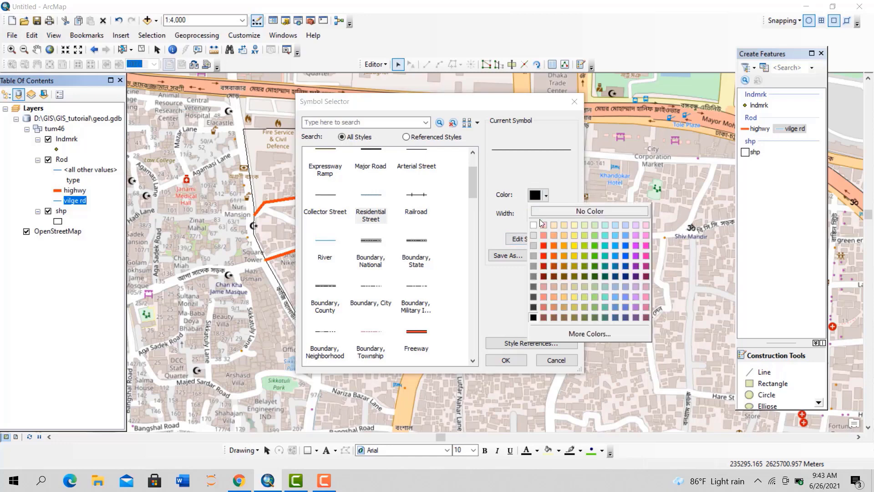
{"action": "left_click", "coordinate": [605, 245]}
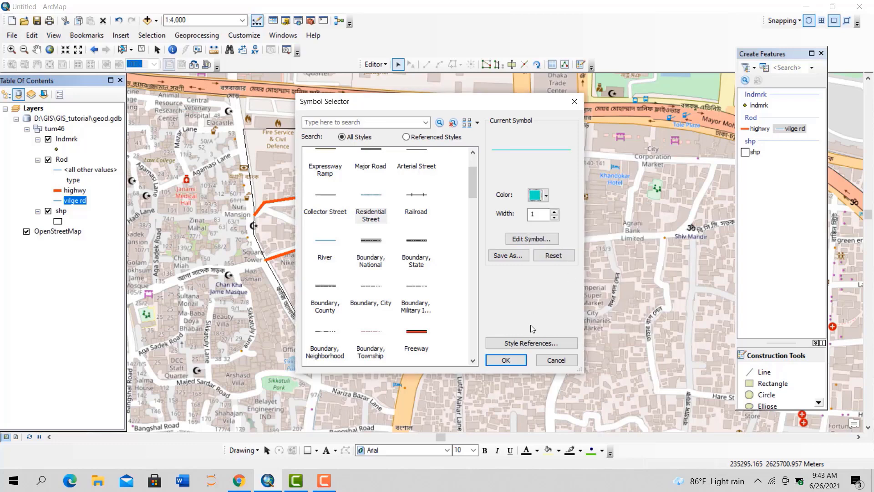
{"action": "left_click", "coordinate": [518, 359]}
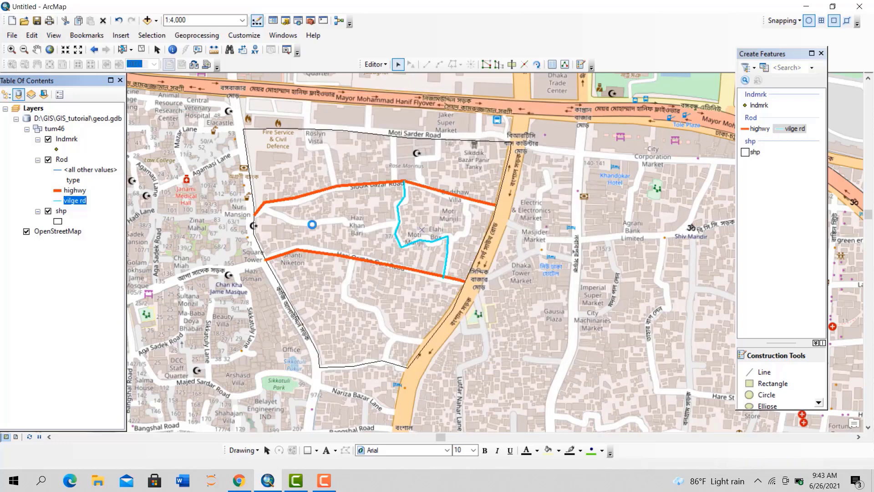
Change the vilge rd class's line color to orange-brown and increase the line width
{"action": "left_click", "coordinate": [409, 242]}
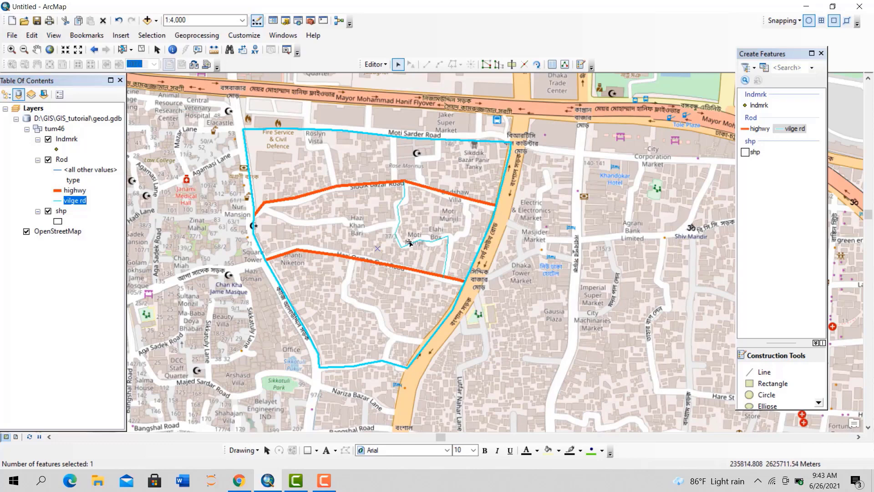
{"action": "left_click", "coordinate": [56, 201]}
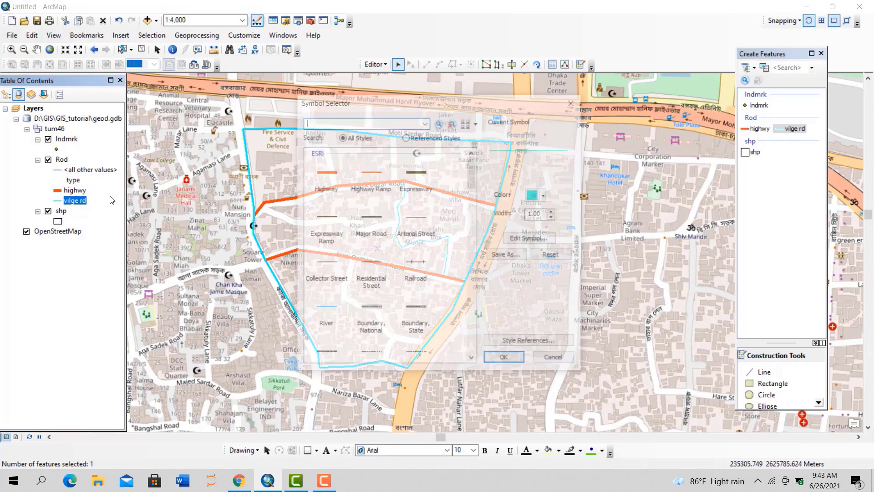
{"action": "left_click", "coordinate": [548, 195]}
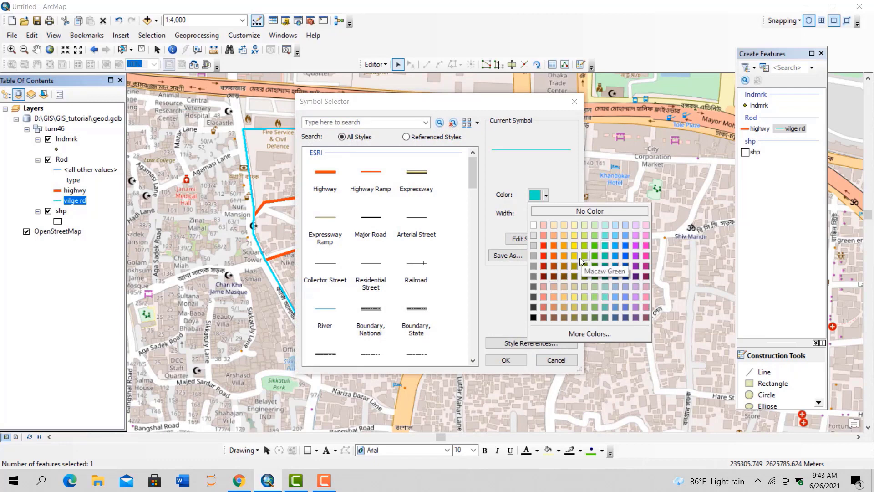
{"action": "left_click", "coordinate": [554, 265]}
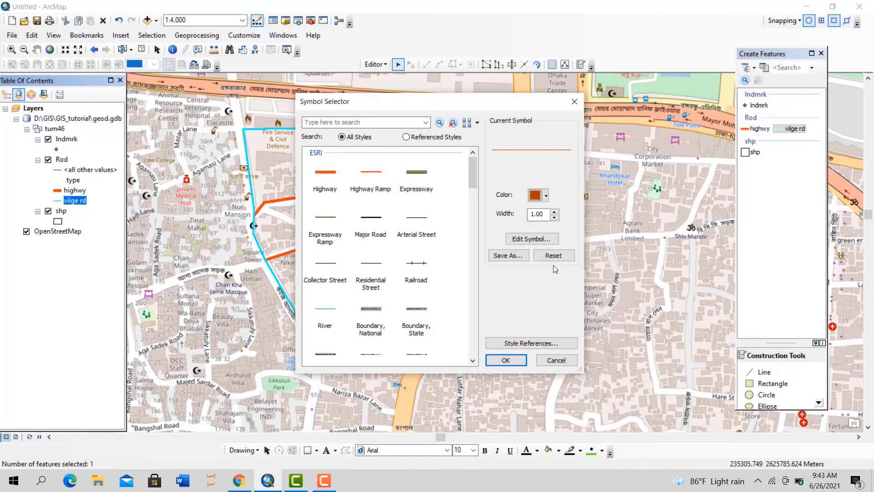
{"action": "left_click", "coordinate": [554, 212]}
{"action": "left_click", "coordinate": [505, 360]}
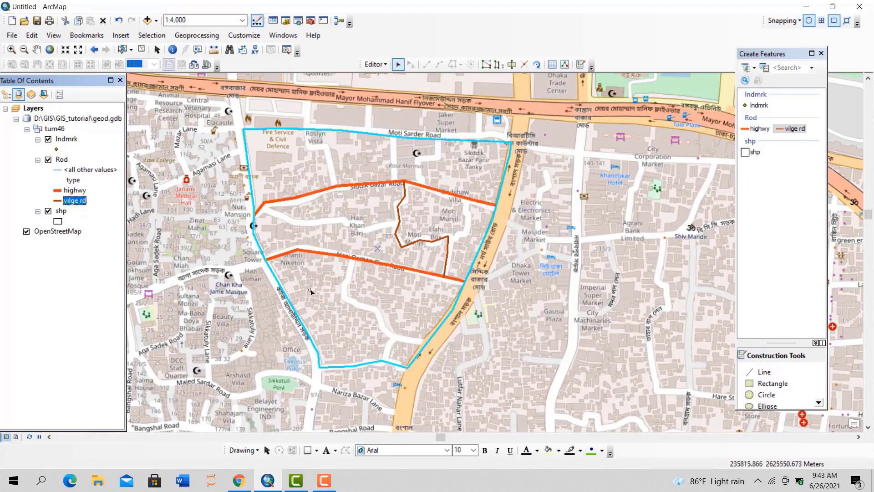
Clear the boundary polygon selection on the map and close the Create Features window
{"action": "left_click", "coordinate": [358, 253]}
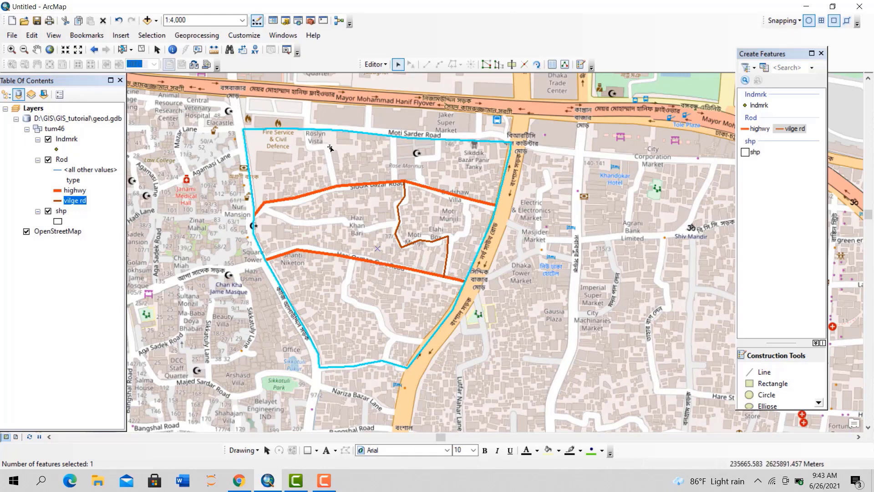
{"action": "left_click", "coordinate": [265, 318]}
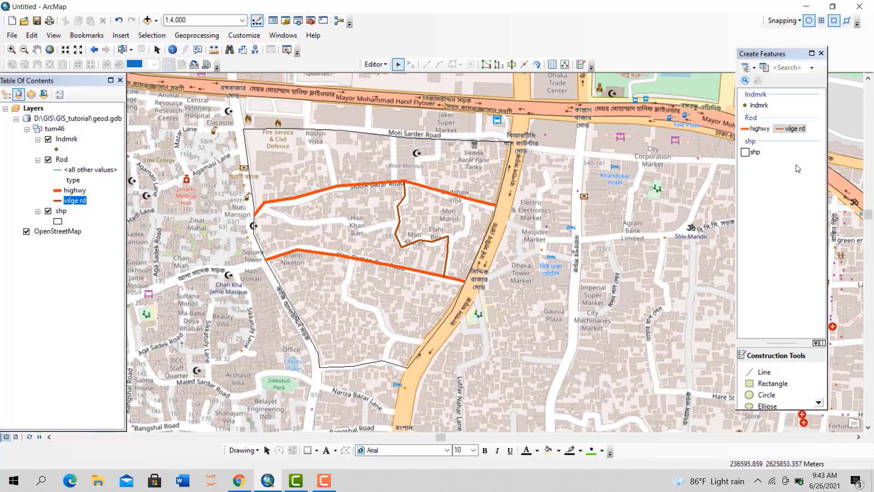
{"action": "right_click", "coordinate": [64, 160]}
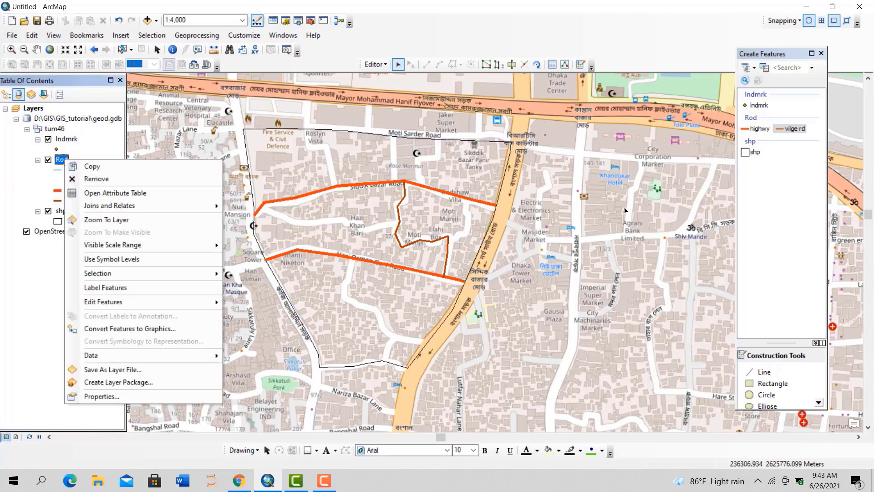
{"action": "left_click", "coordinate": [822, 54]}
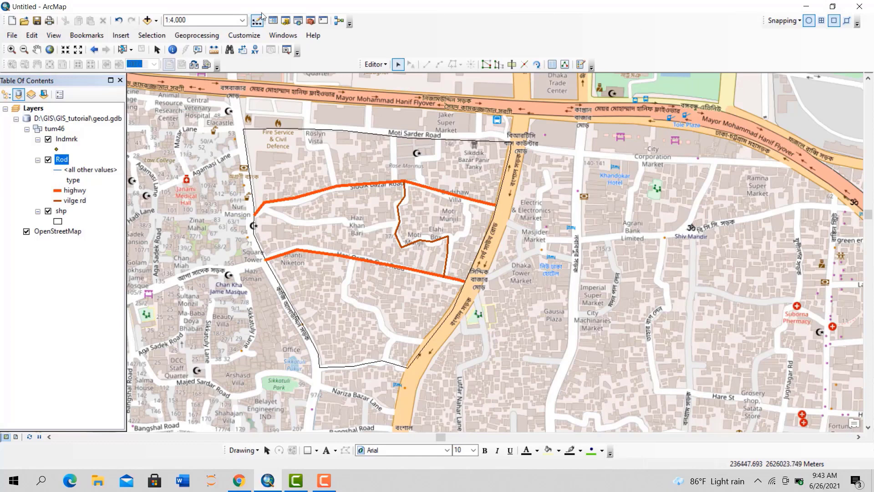
Examine the domain settings in the database properties of geod.gdb and close them without changes
{"action": "left_click", "coordinate": [285, 21]}
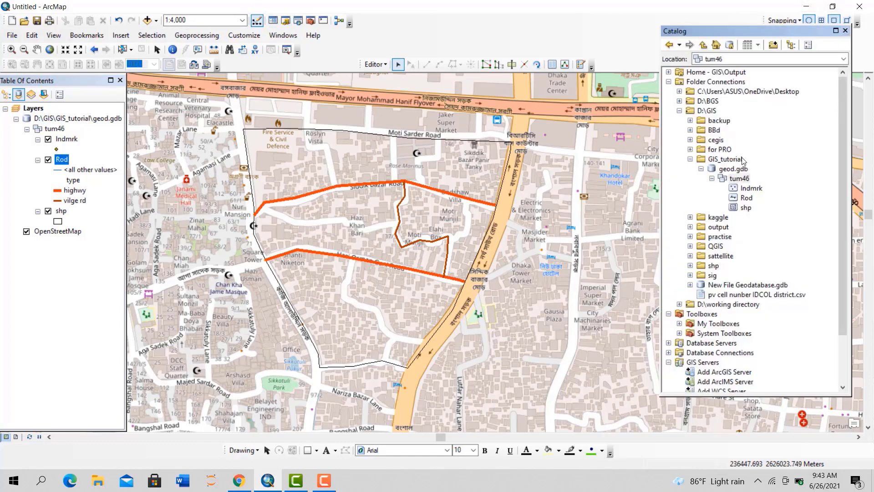
{"action": "right_click", "coordinate": [733, 169]}
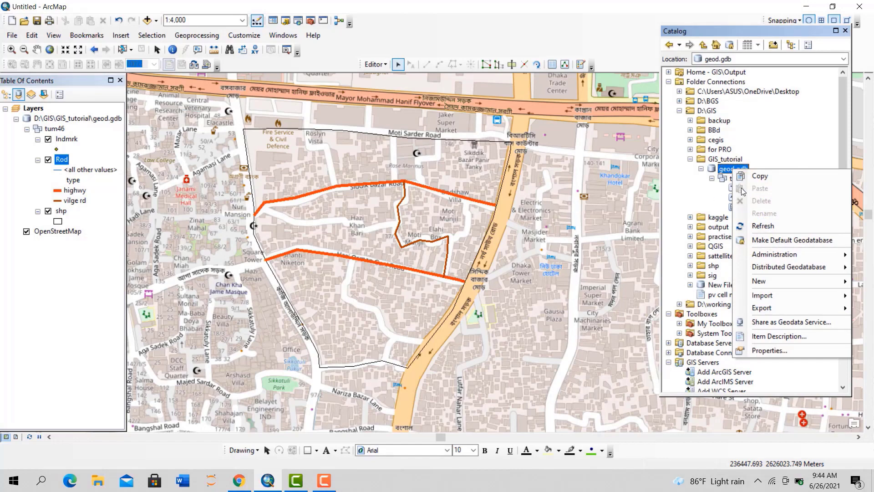
{"action": "left_click", "coordinate": [774, 350]}
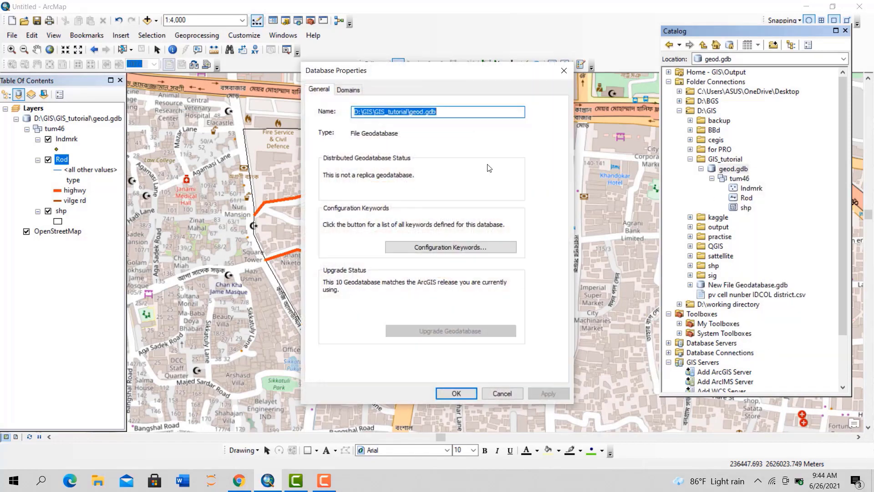
{"action": "left_click", "coordinate": [345, 90]}
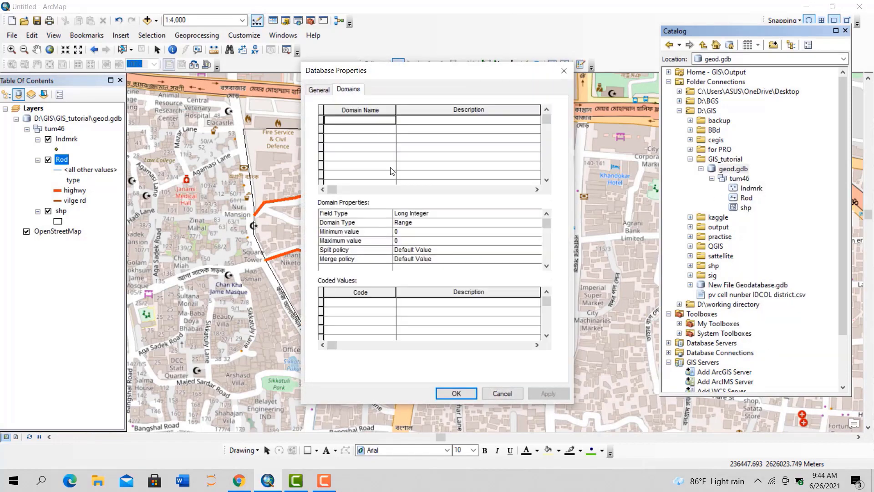
{"action": "left_click", "coordinate": [564, 71]}
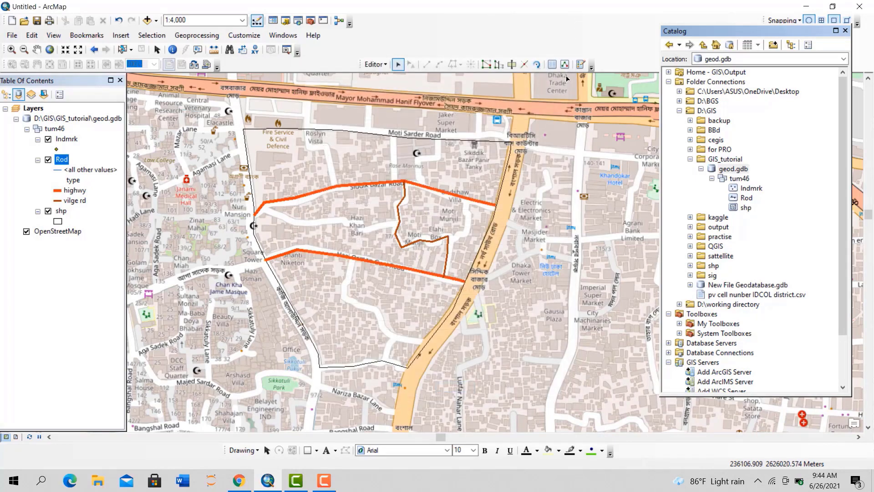
Examine the workspace domains through the Rod feature class properties and close both dialogs without changes
{"action": "left_click", "coordinate": [746, 198]}
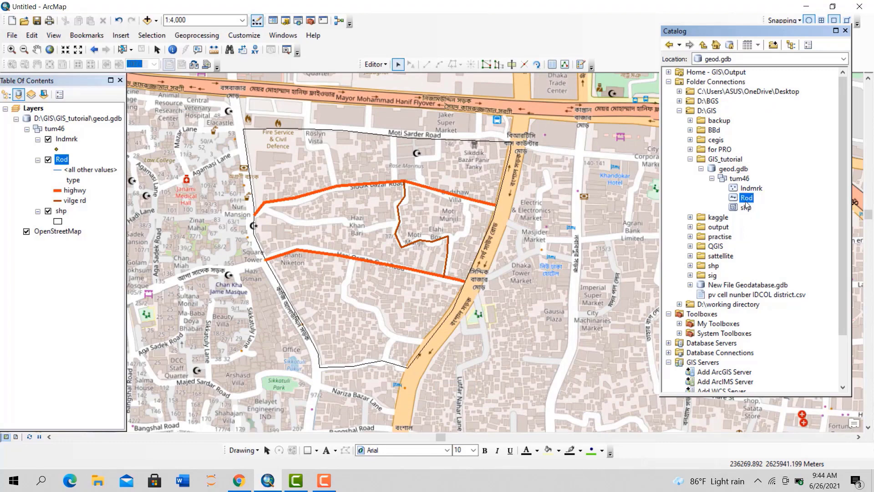
{"action": "right_click", "coordinate": [746, 198]}
{"action": "left_click", "coordinate": [764, 331]}
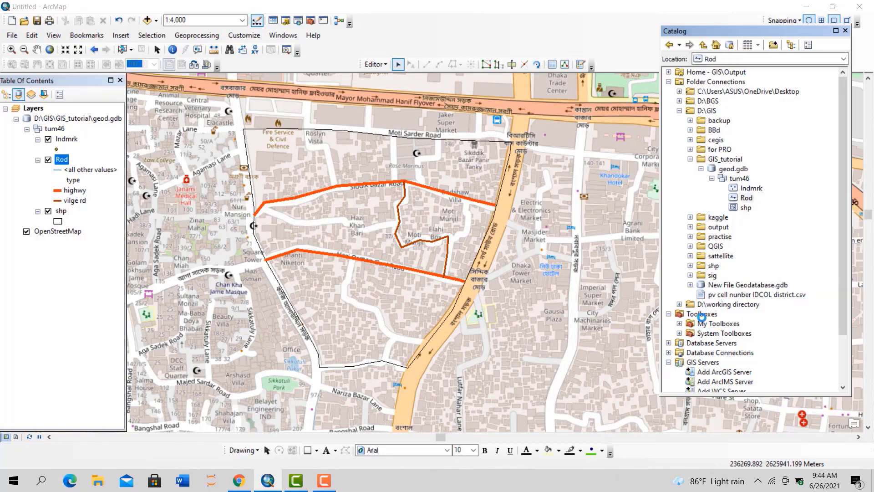
{"action": "left_click", "coordinate": [485, 341]}
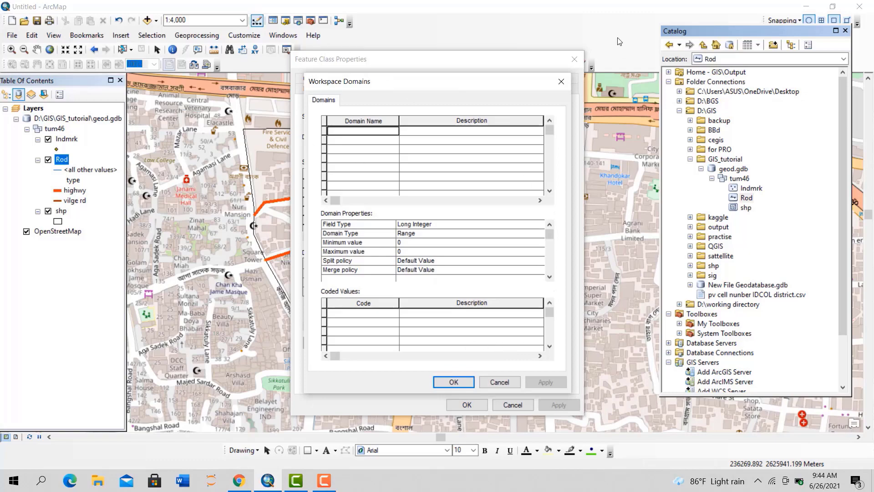
{"action": "left_click", "coordinate": [561, 81]}
{"action": "left_click", "coordinate": [575, 59]}
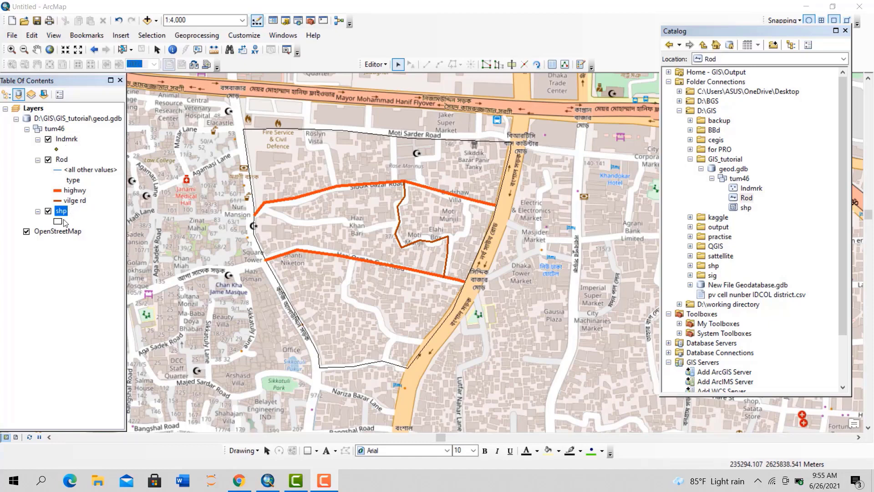
Inspect the SHAPE_Area field in the shp layer's attribute table with the study area polygon selected
{"action": "right_click", "coordinate": [66, 214]}
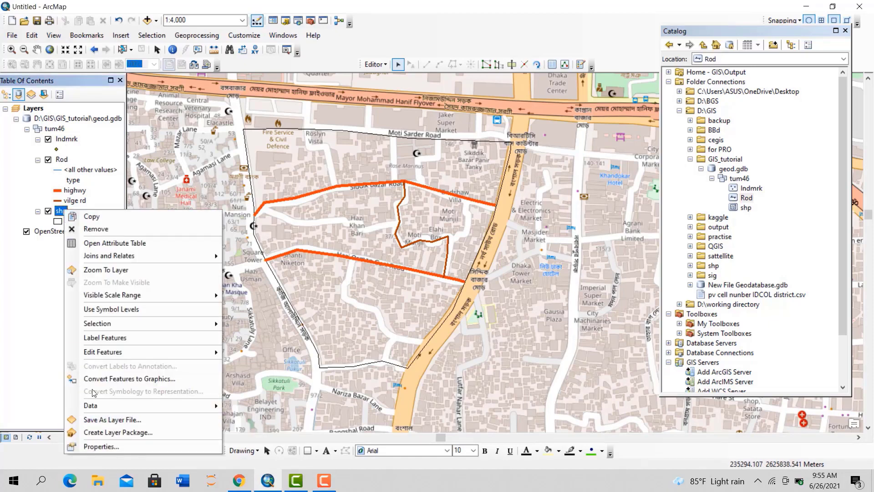
{"action": "left_click", "coordinate": [97, 245]}
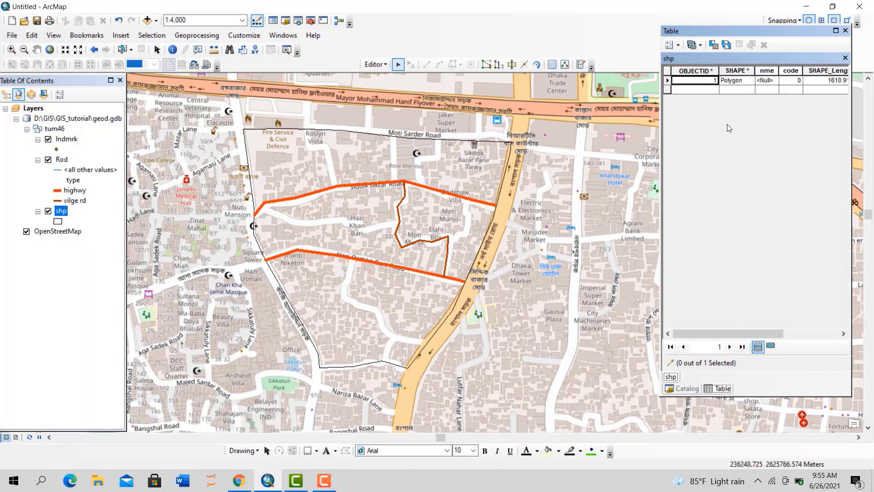
{"action": "left_click_drag", "start_coordinate": [697, 333], "coordinate": [752, 333]}
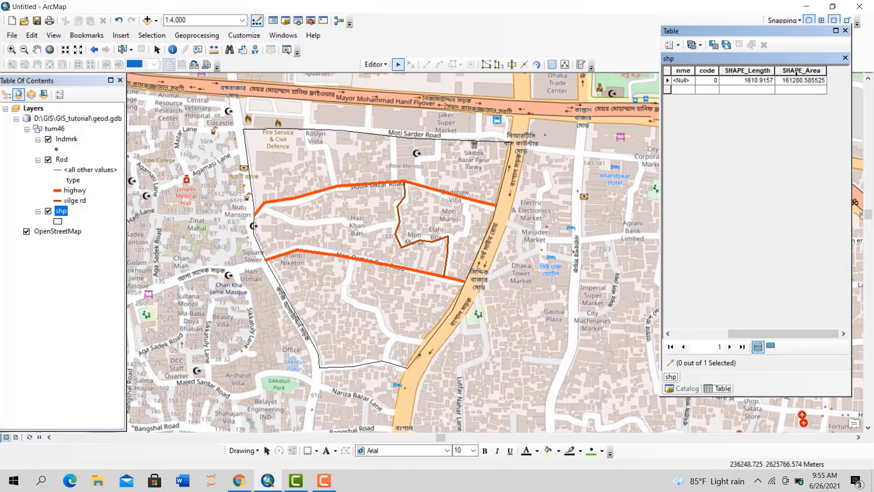
{"action": "left_click", "coordinate": [796, 71]}
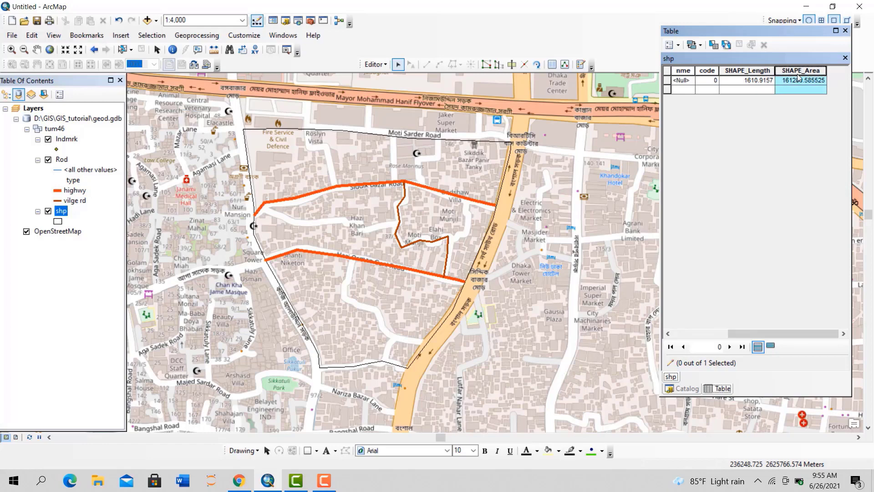
{"action": "left_click", "coordinate": [358, 238]}
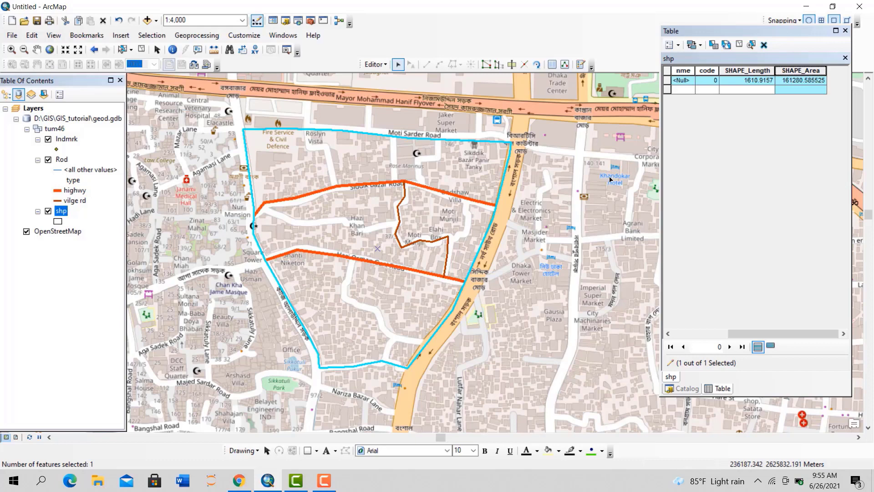
{"action": "left_click", "coordinate": [788, 80]}
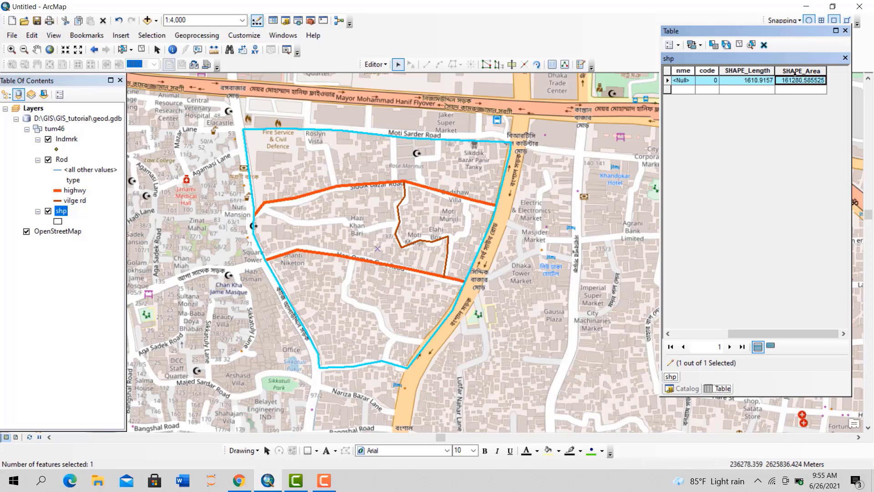
Check the shp table's options, including whether a field can be added, and close the attribute table
{"action": "left_click", "coordinate": [669, 45]}
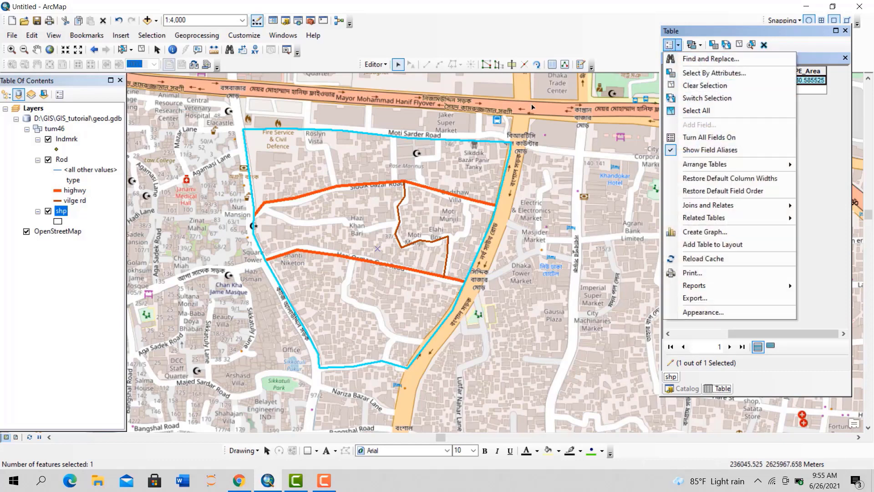
{"action": "left_click", "coordinate": [824, 179]}
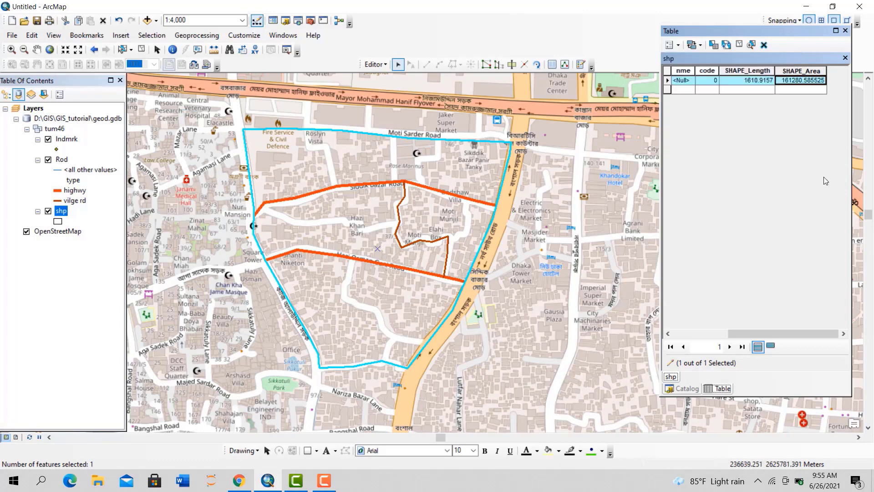
{"action": "left_click", "coordinate": [845, 31]}
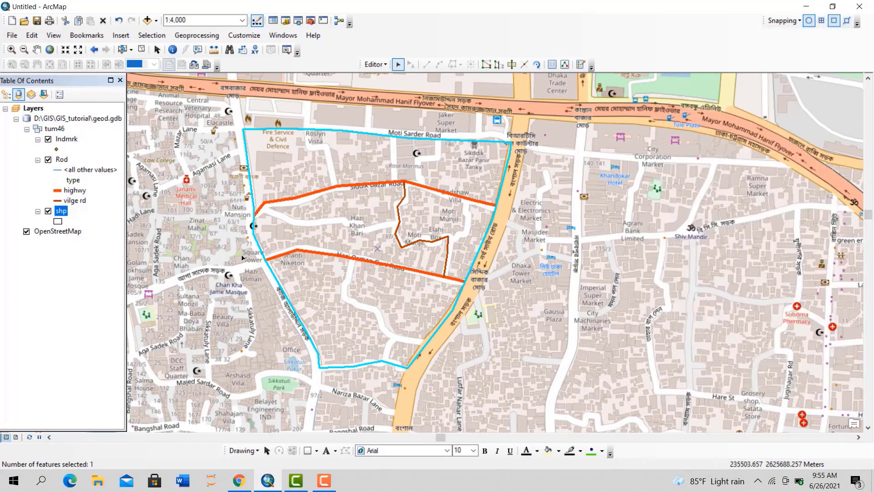
Open the Catalog, select the lndmrk feature class in the tum46 dataset, and move the Catalog clear of the study area
{"action": "left_click", "coordinate": [286, 20]}
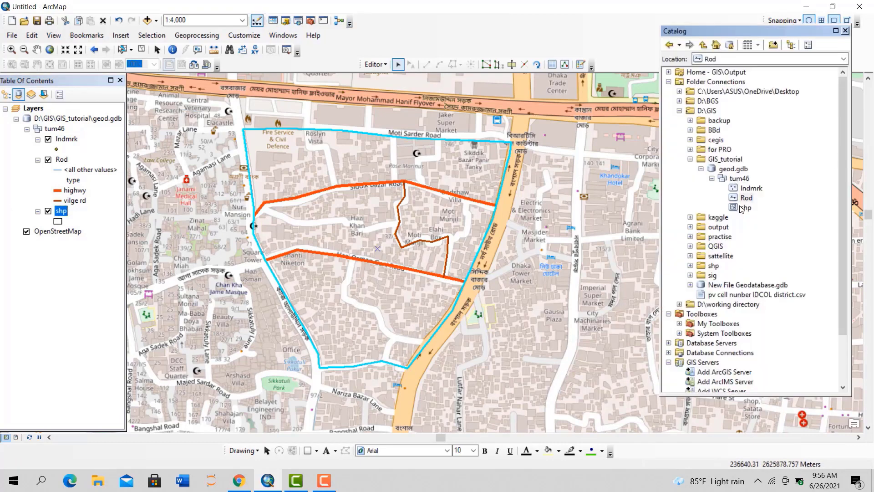
{"action": "left_click", "coordinate": [749, 190]}
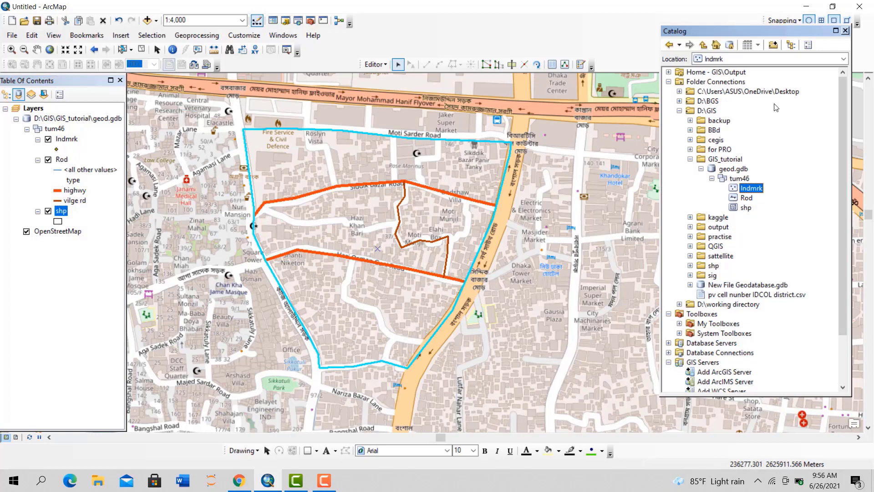
{"action": "left_click_drag", "start_coordinate": [726, 31], "coordinate": [865, 246]}
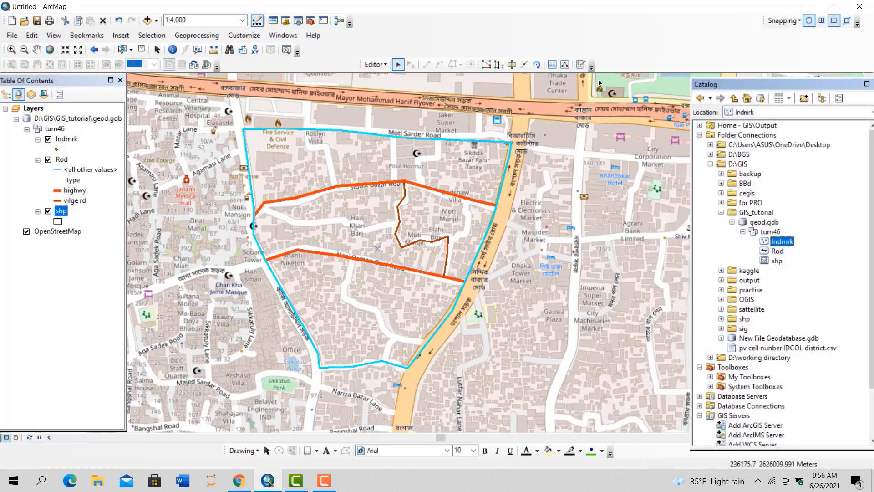
Create two lndmrk points inside the boundary, one below Fire Service & Civil Defence and one below Siddik Bazar Panir Tanky
{"action": "left_click", "coordinate": [580, 64]}
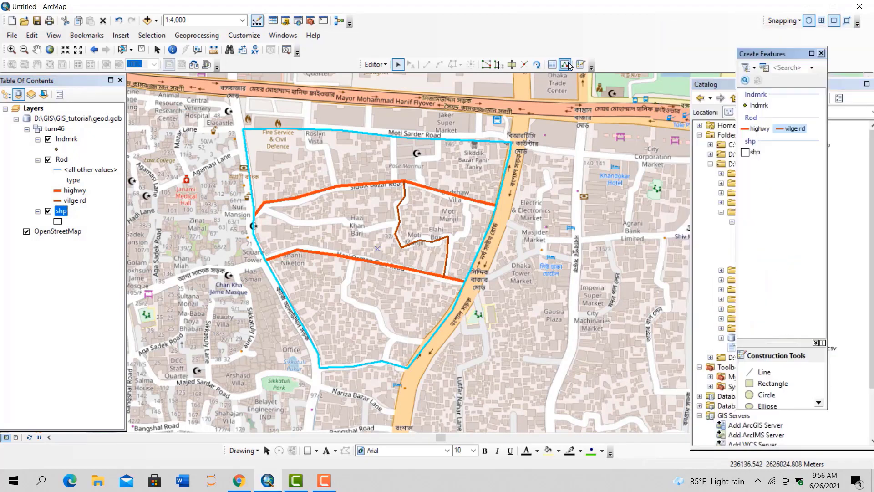
{"action": "left_click", "coordinate": [758, 105]}
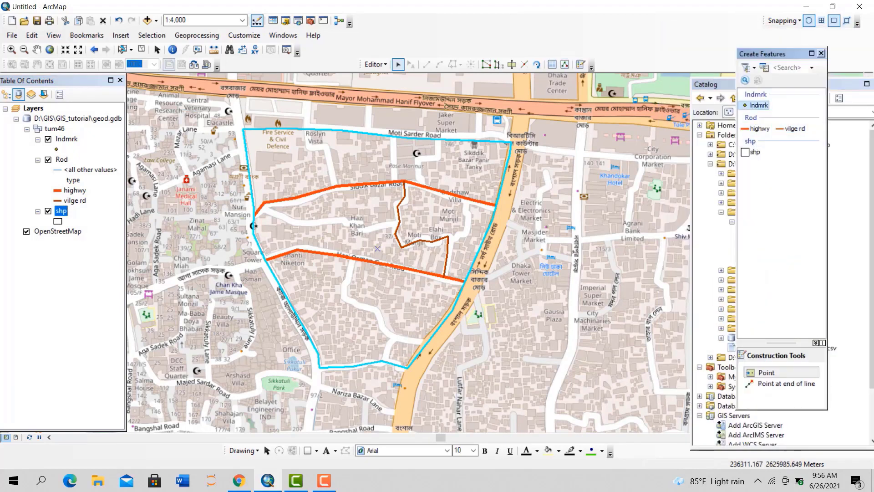
{"action": "left_click", "coordinate": [282, 159]}
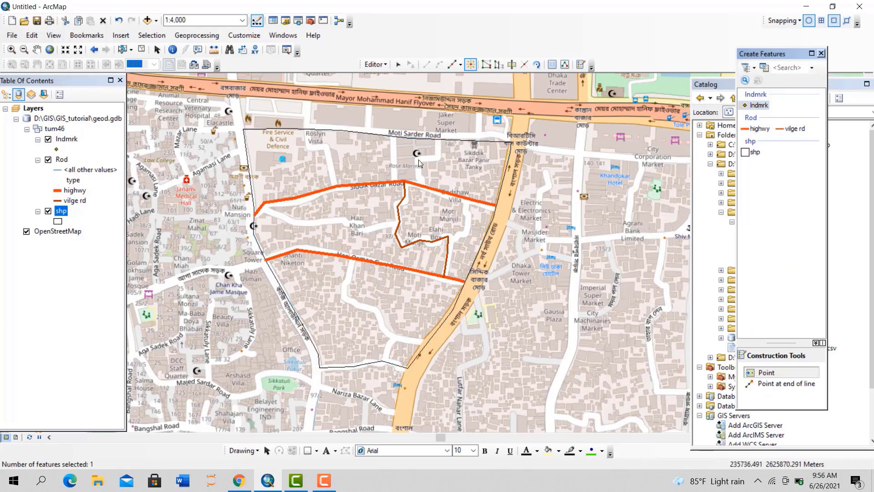
{"action": "left_click", "coordinate": [493, 168]}
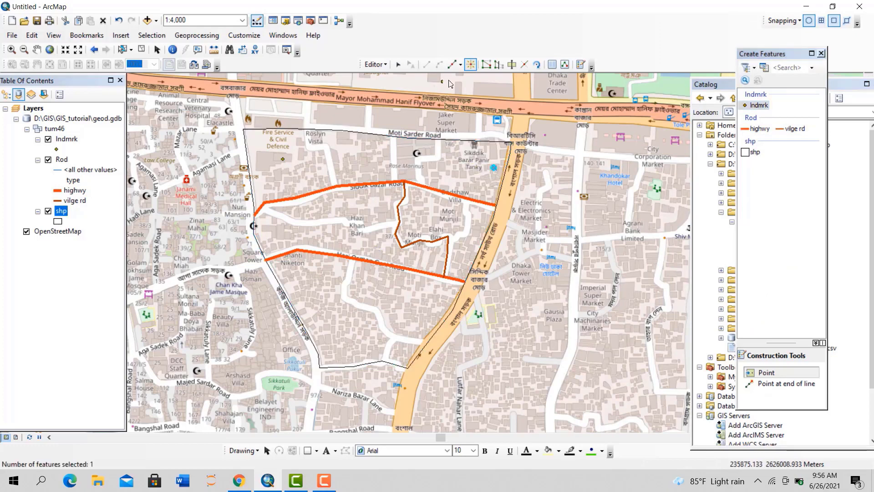
Set the attributes of the lndmrk point near Siddik Bazar Panir Tanky to type house and code 15
{"action": "left_click", "coordinate": [552, 64]}
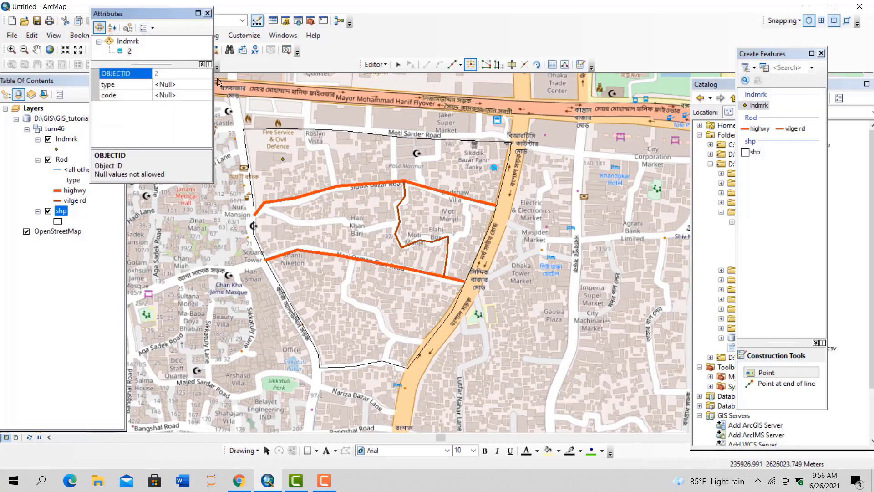
{"action": "left_click", "coordinate": [171, 84]}
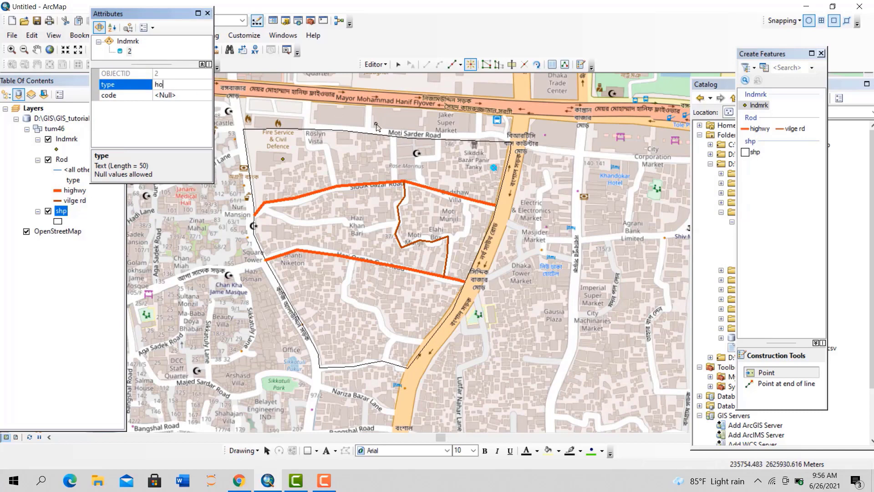
{"action": "type", "text": "house"}
{"action": "left_click", "coordinate": [170, 96]}
{"action": "type", "text": "15"}
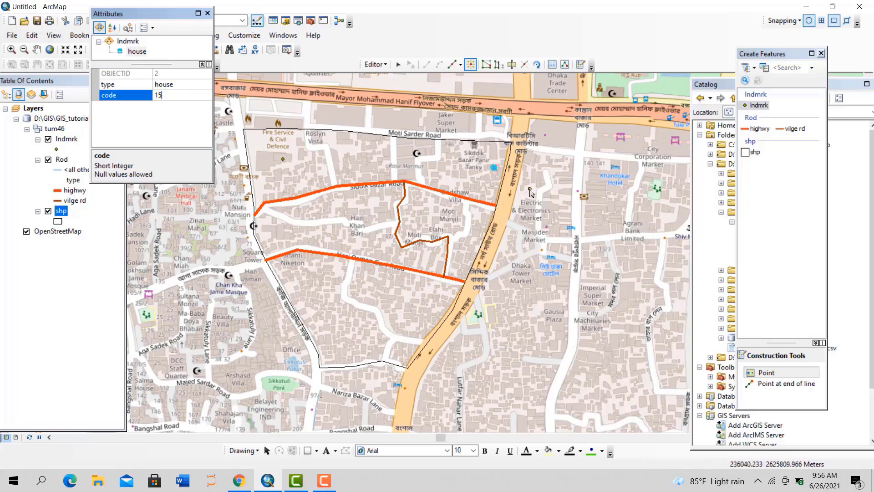
Add a lndmrk point south of the lower highway line, with type temple and code 44
{"action": "left_click", "coordinate": [387, 299]}
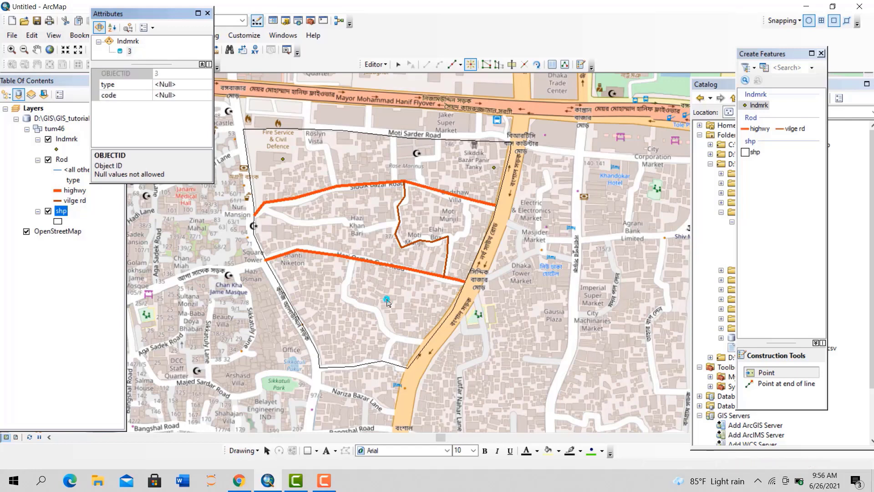
{"action": "left_click", "coordinate": [170, 84]}
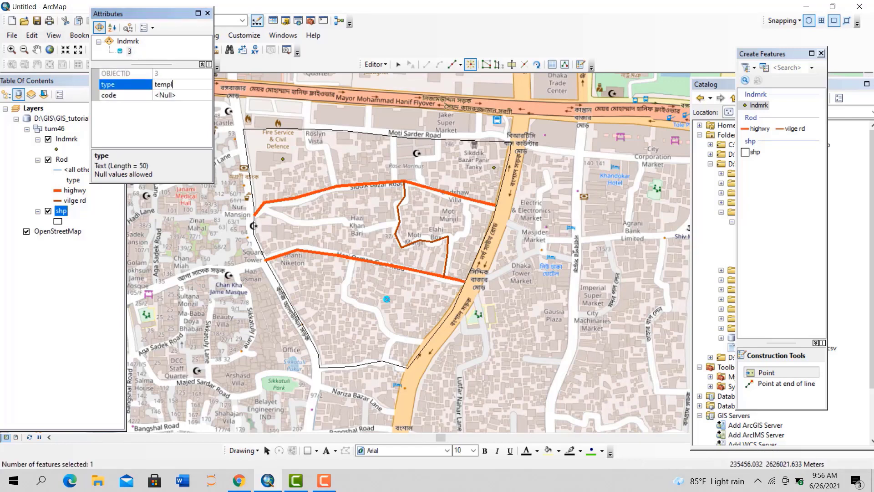
{"action": "left_click", "coordinate": [169, 95]}
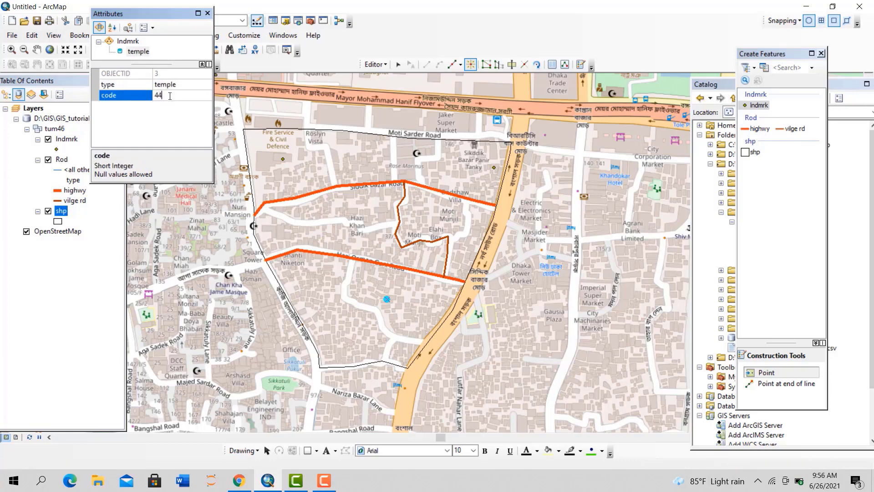
Add two more lndmrk points, one between the two highways and one just west of the boundary, and close the attributes window
{"action": "left_click", "coordinate": [310, 235]}
{"action": "left_click", "coordinate": [263, 301]}
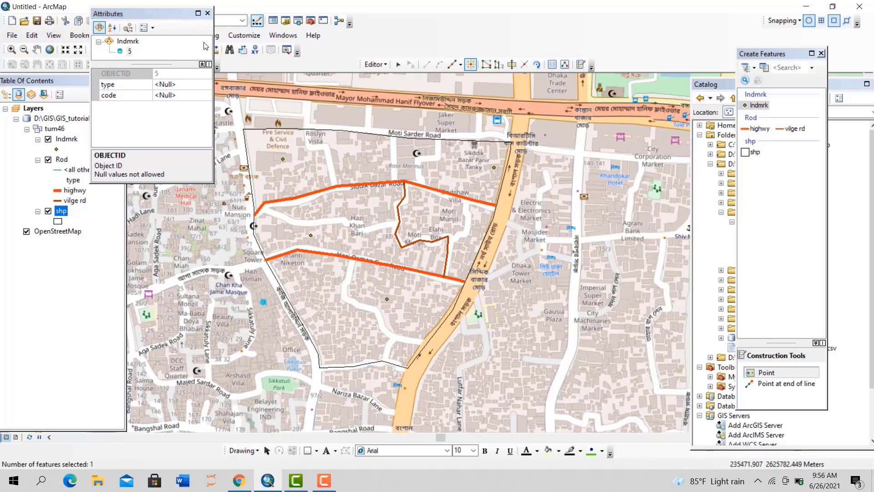
{"action": "left_click", "coordinate": [208, 13]}
Search the symbol styles for school and apply the School 1 symbol to the lndmrk layer
{"action": "left_click", "coordinate": [62, 150]}
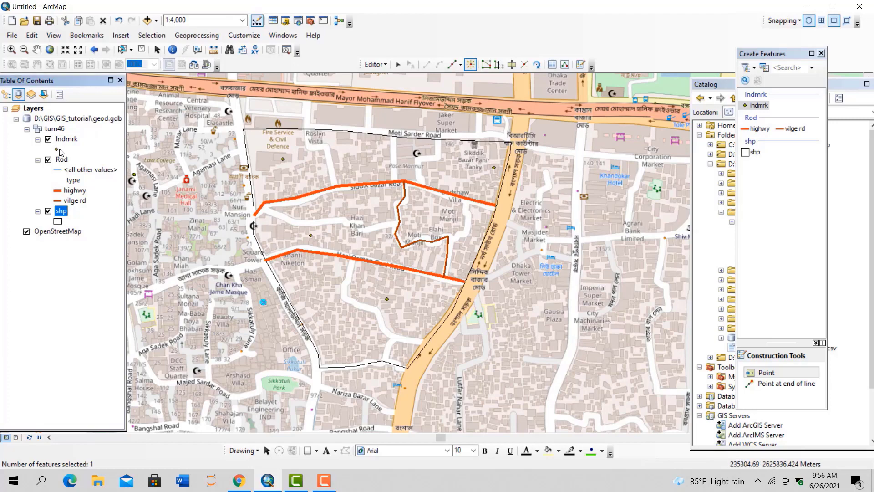
{"action": "double_click", "coordinate": [60, 150]}
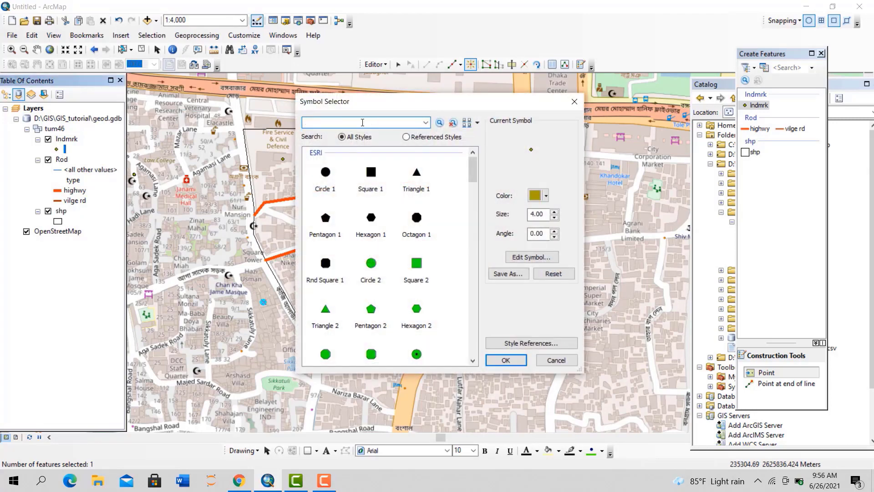
{"action": "type", "text": "sh"}
{"action": "type", "text": "hool"}
{"action": "key", "text": "Return"}
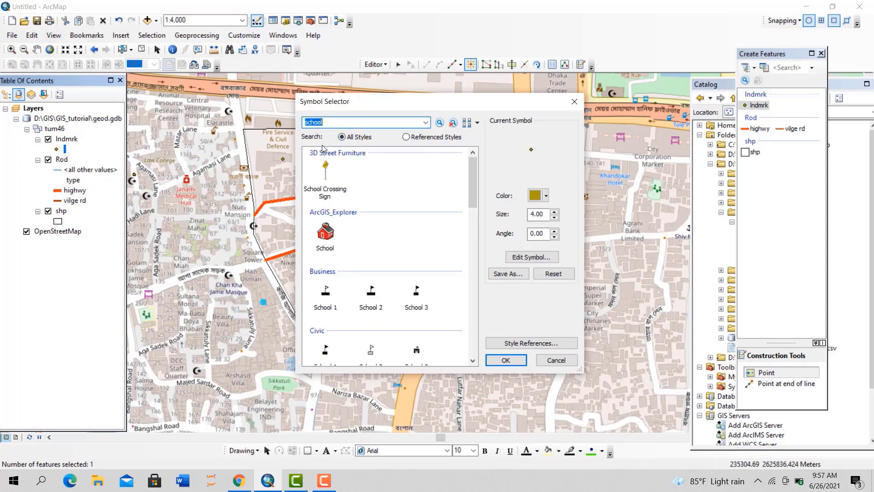
{"action": "double_click", "coordinate": [340, 304]}
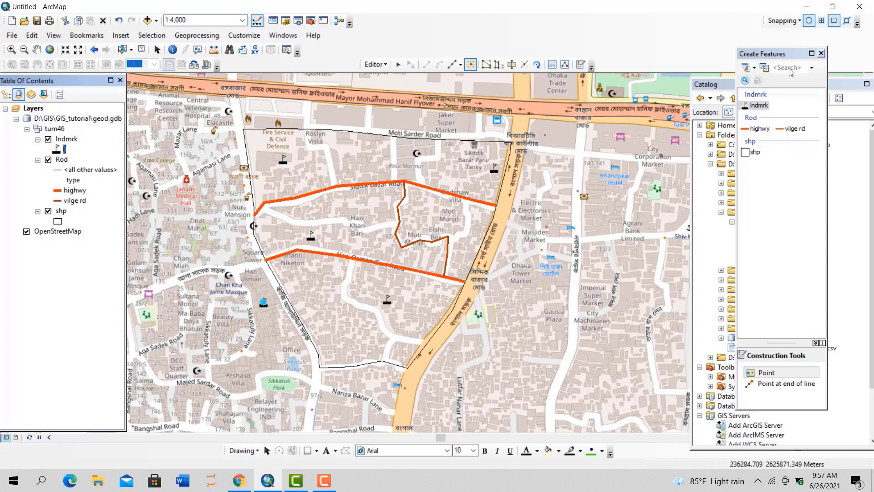
Try to create a new feature class in the tum46 feature dataset while the edit session is active
{"action": "left_click_drag", "start_coordinate": [792, 54], "coordinate": [794, 319]}
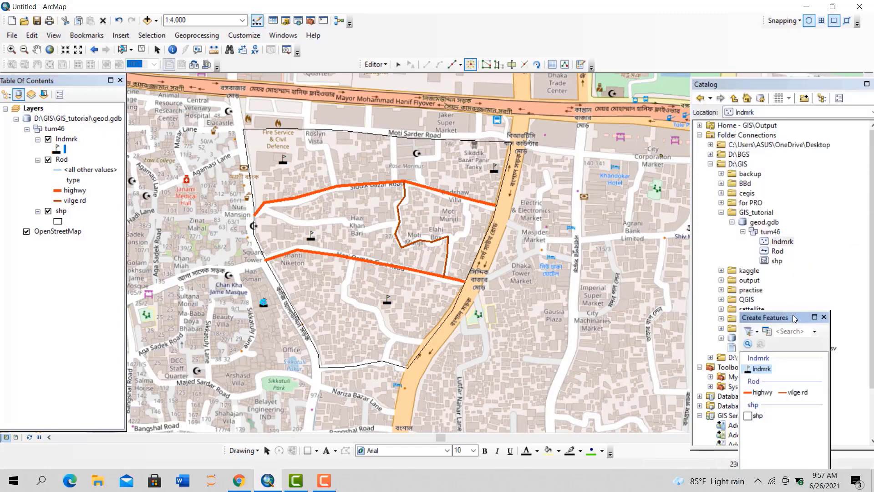
{"action": "left_click", "coordinate": [770, 231]}
{"action": "right_click", "coordinate": [770, 231]}
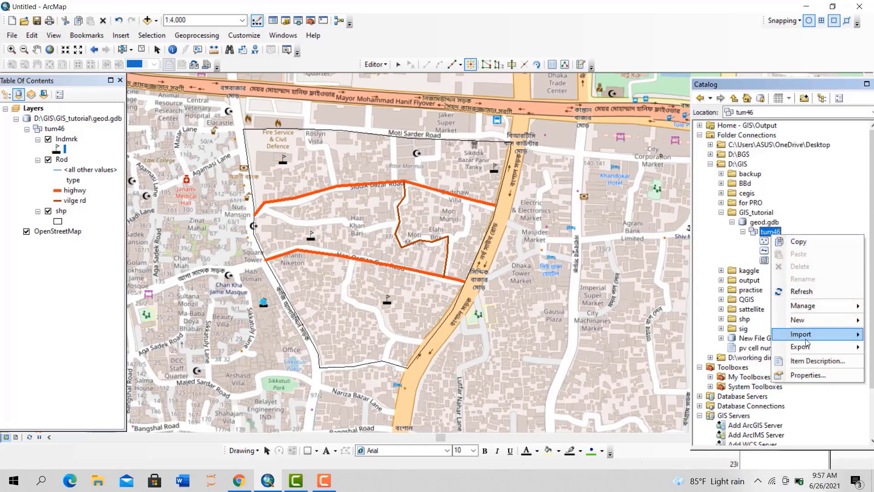
{"action": "mouse_move", "coordinate": [808, 325]}
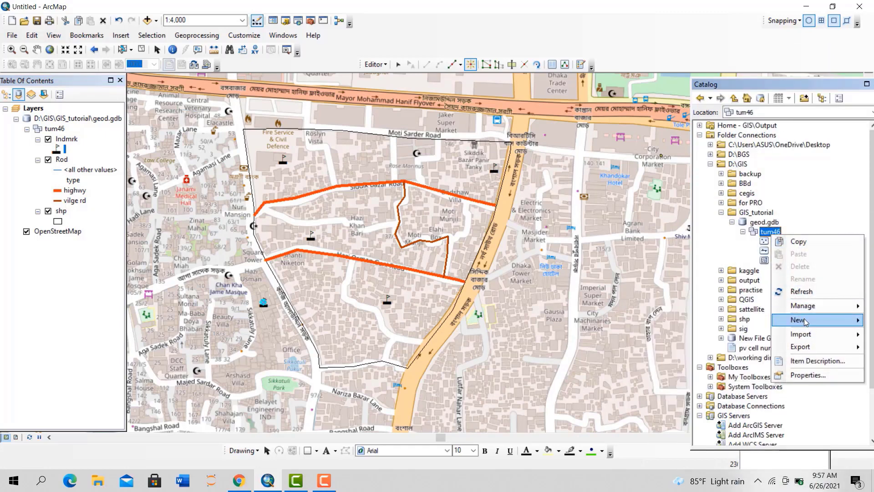
{"action": "left_click", "coordinate": [723, 321]}
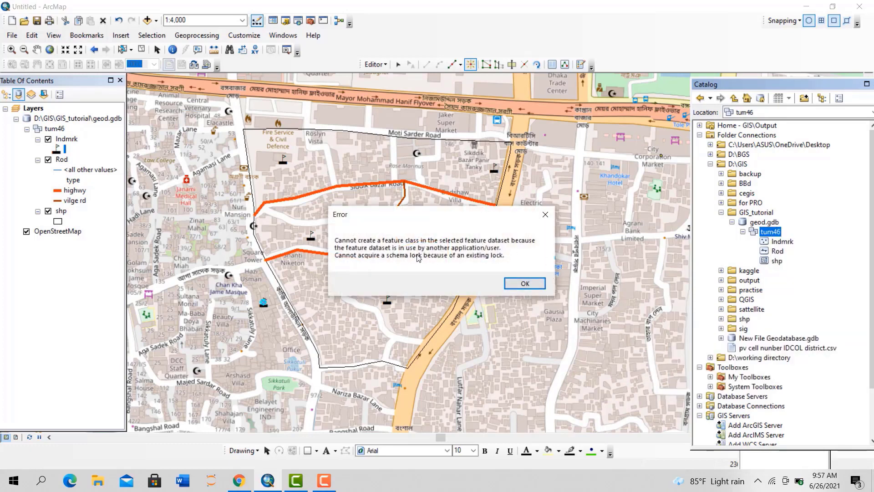
{"action": "left_click", "coordinate": [545, 214]}
Stop the edit session and save the edits
{"action": "left_click", "coordinate": [388, 69]}
{"action": "left_click", "coordinate": [390, 91]}
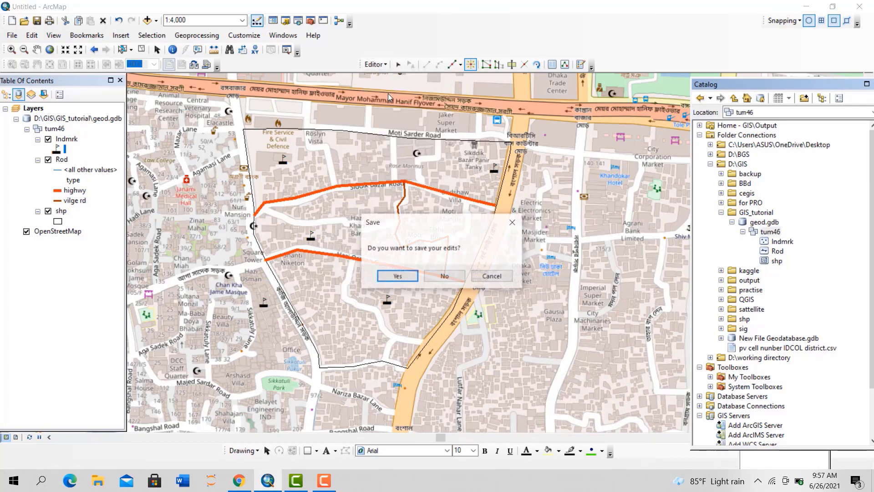
{"action": "left_click", "coordinate": [413, 277]}
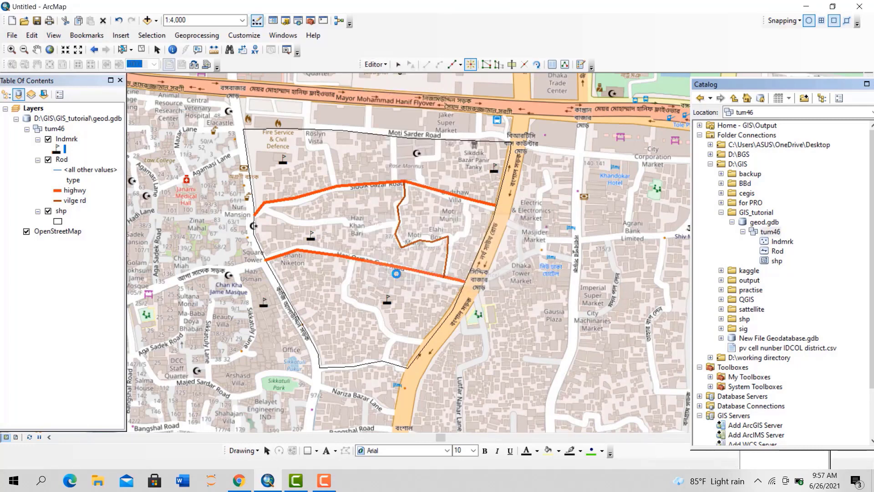
Start a new feature class named libr in the tum46 dataset, storing point features, and continue to its field definitions
{"action": "right_click", "coordinate": [767, 231]}
{"action": "right_click", "coordinate": [763, 234]}
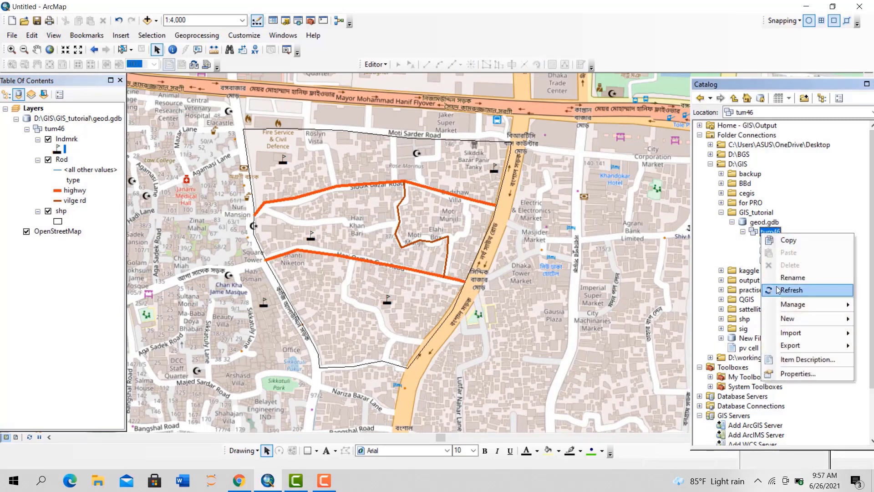
{"action": "mouse_move", "coordinate": [782, 318]}
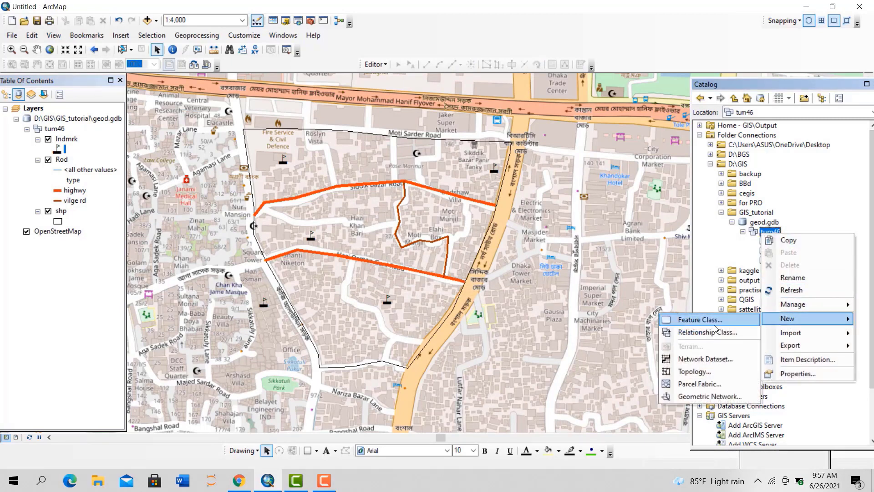
{"action": "left_click", "coordinate": [695, 319]}
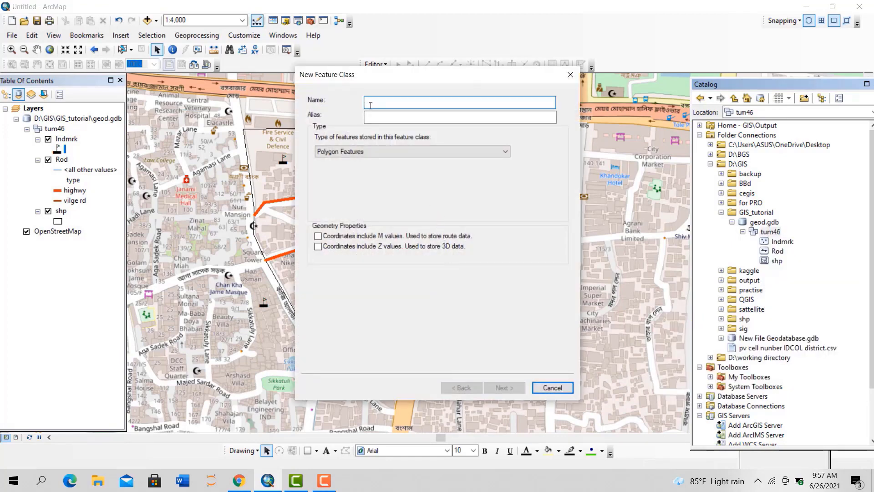
{"action": "type", "text": "libr"}
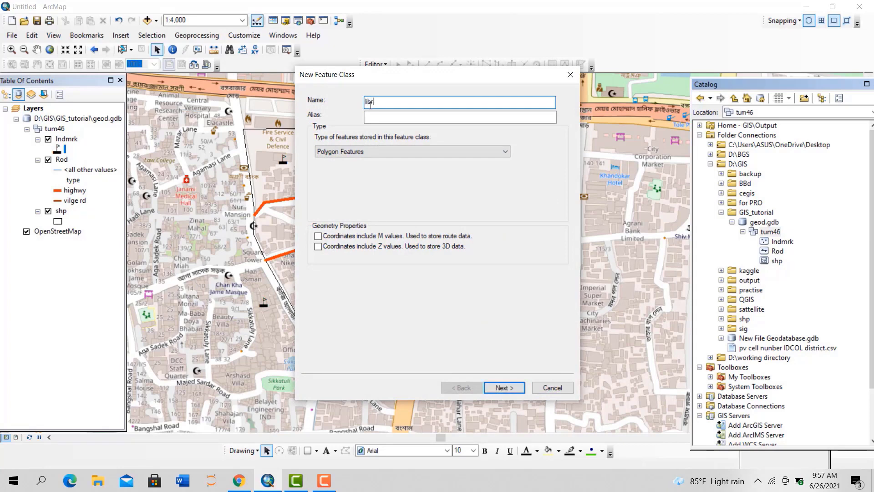
{"action": "left_click", "coordinate": [347, 150]}
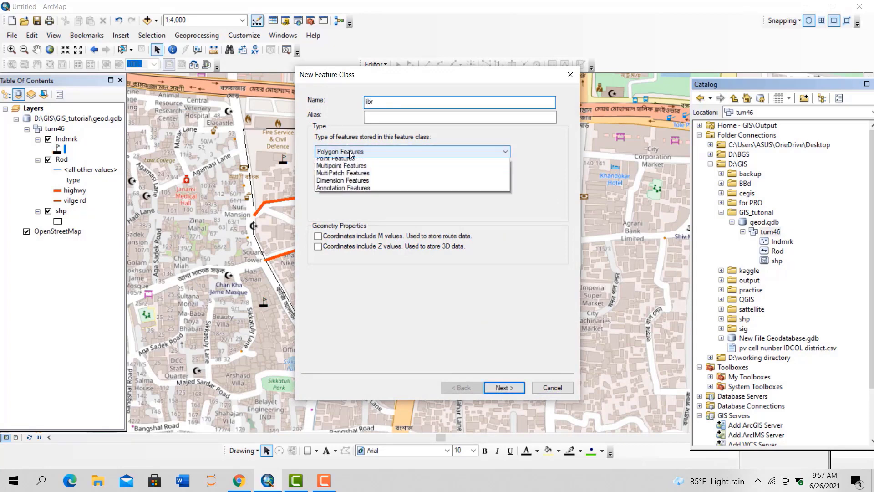
{"action": "left_click", "coordinate": [342, 175]}
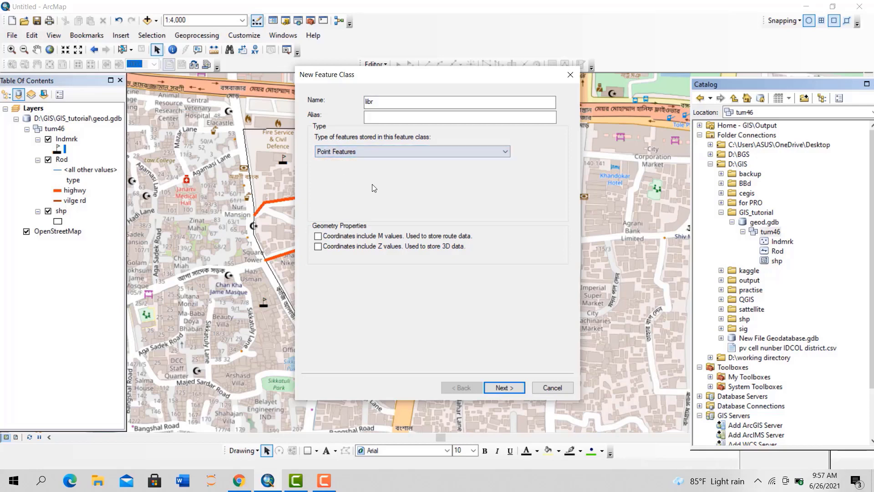
{"action": "left_click", "coordinate": [498, 387]}
{"action": "left_click", "coordinate": [499, 387]}
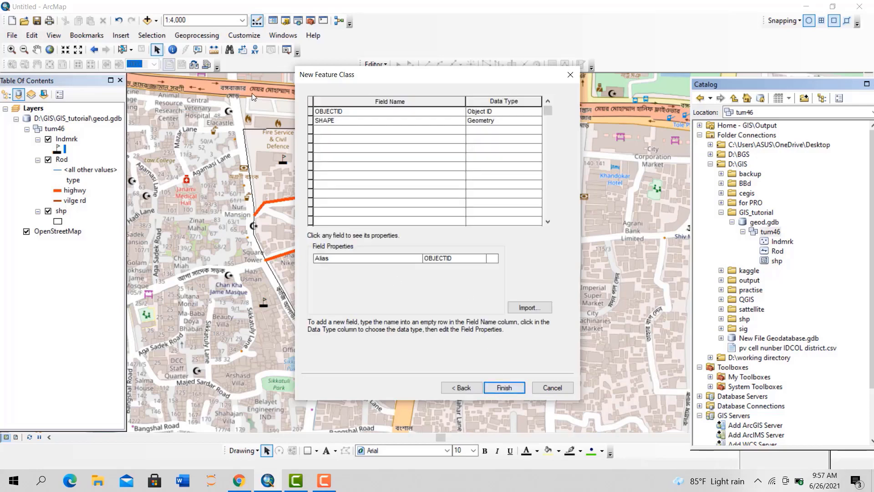
Add a field named nme with the Text data type to the new feature class
{"action": "left_click", "coordinate": [343, 130]}
{"action": "type", "text": "n"}
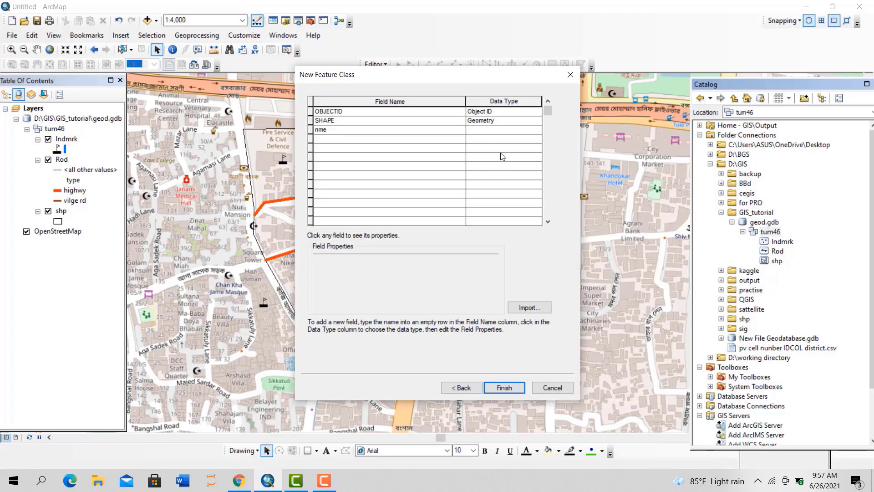
{"action": "type", "text": "me"}
{"action": "left_click", "coordinate": [511, 131]}
{"action": "left_click", "coordinate": [511, 131]}
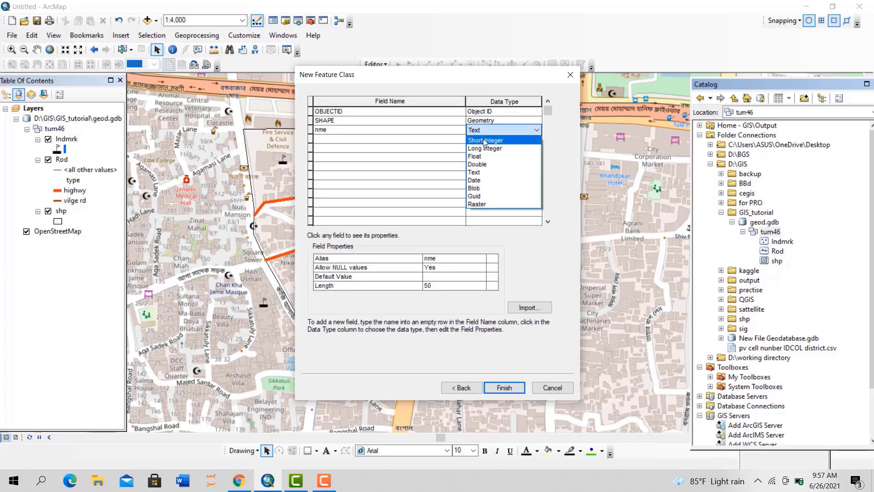
{"action": "left_click", "coordinate": [487, 172]}
Add a second field named code and finish creating the libr feature class
{"action": "left_click", "coordinate": [368, 139]}
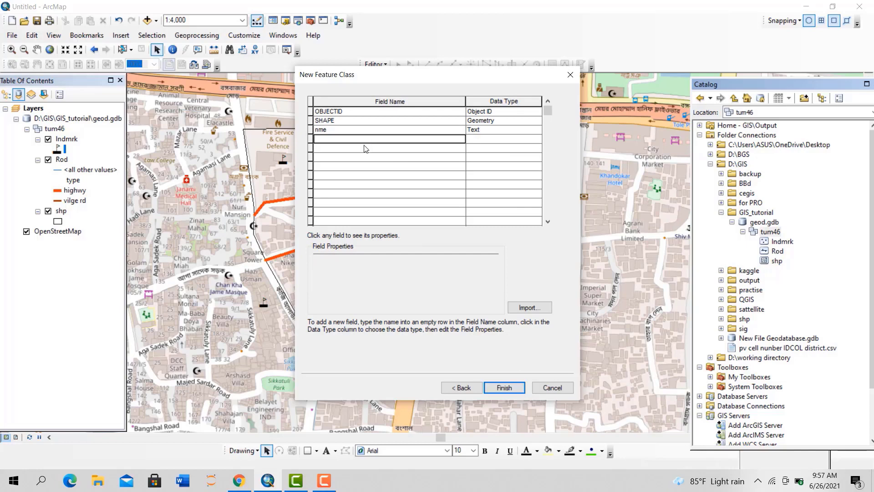
{"action": "type", "text": "code"}
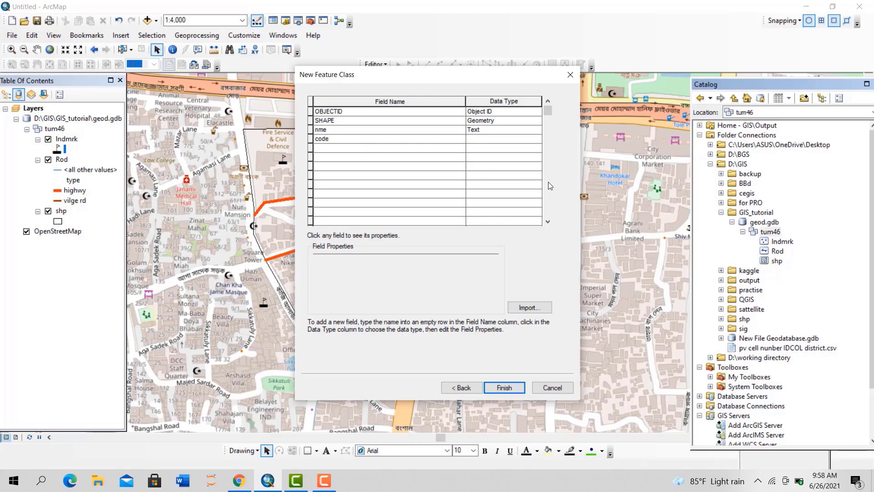
{"action": "left_click", "coordinate": [504, 138]}
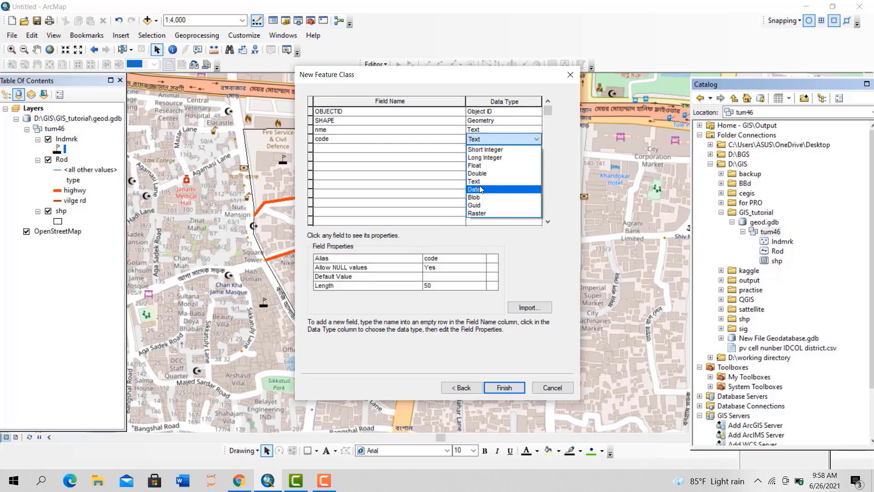
{"action": "left_click", "coordinate": [485, 150]}
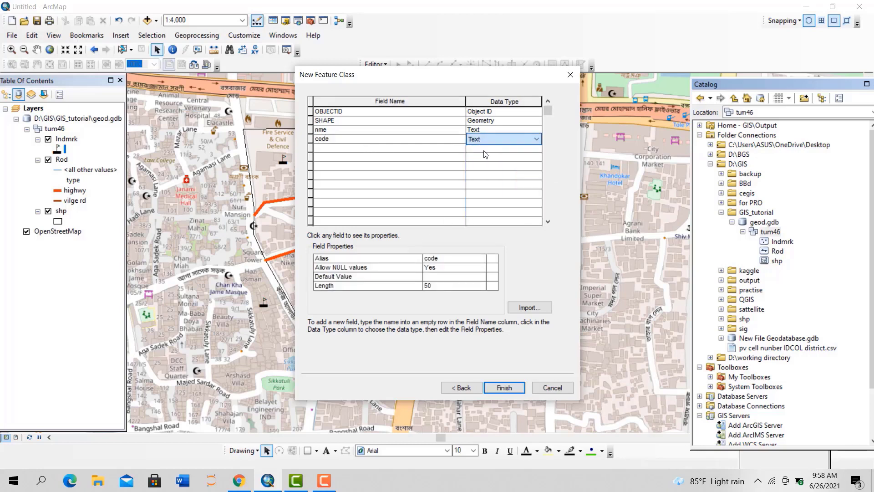
{"action": "left_click", "coordinate": [495, 386]}
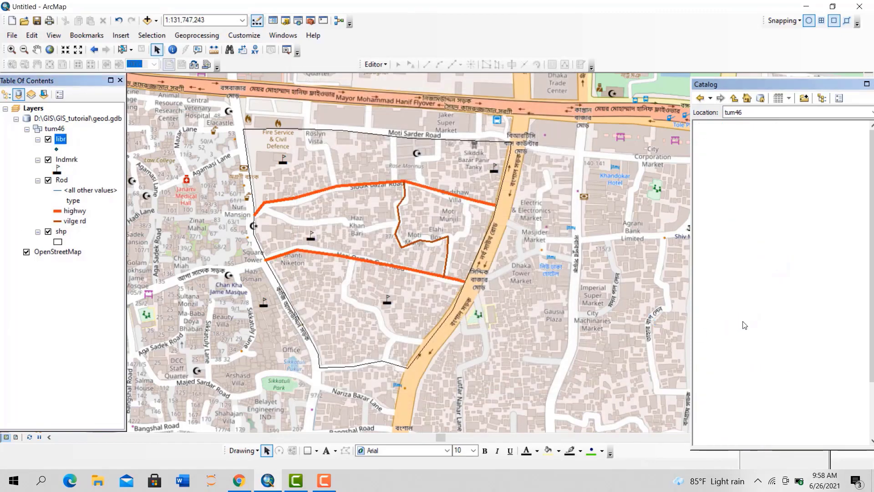
Search the symbol styles for lib and apply the Library symbol from the Civic style to the libr layer
{"action": "left_click", "coordinate": [58, 149]}
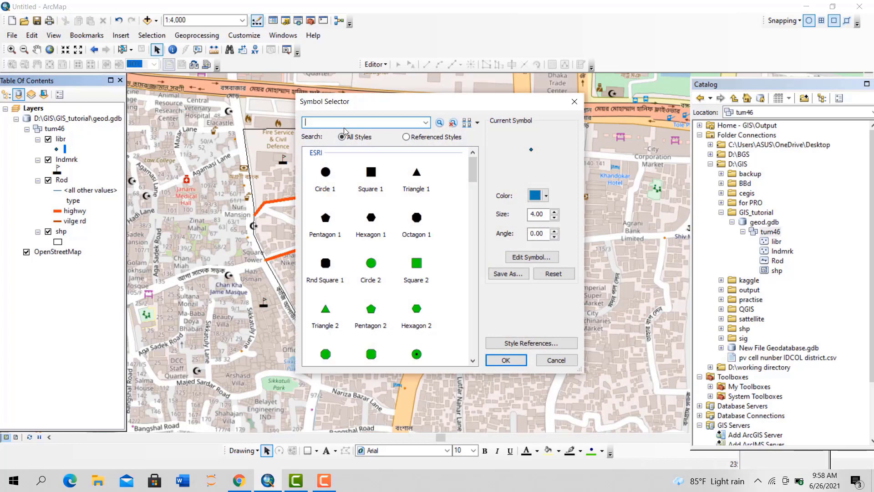
{"action": "key", "text": "Return"}
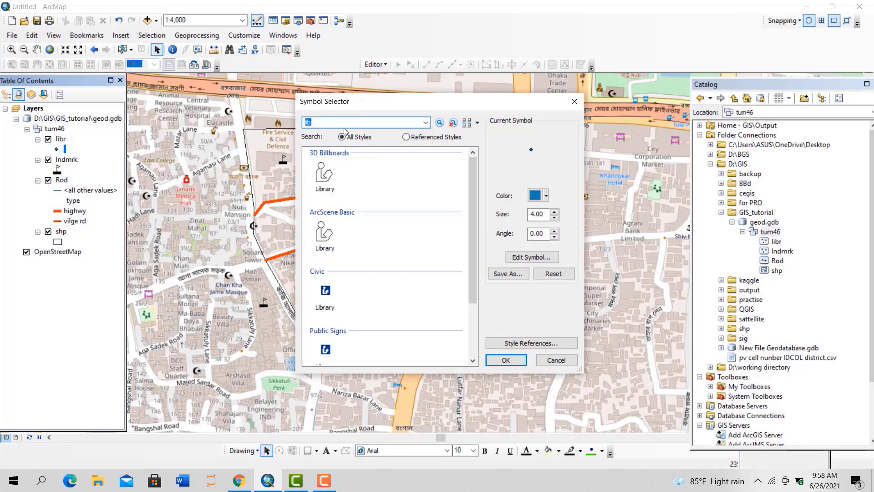
{"action": "double_click", "coordinate": [325, 294]}
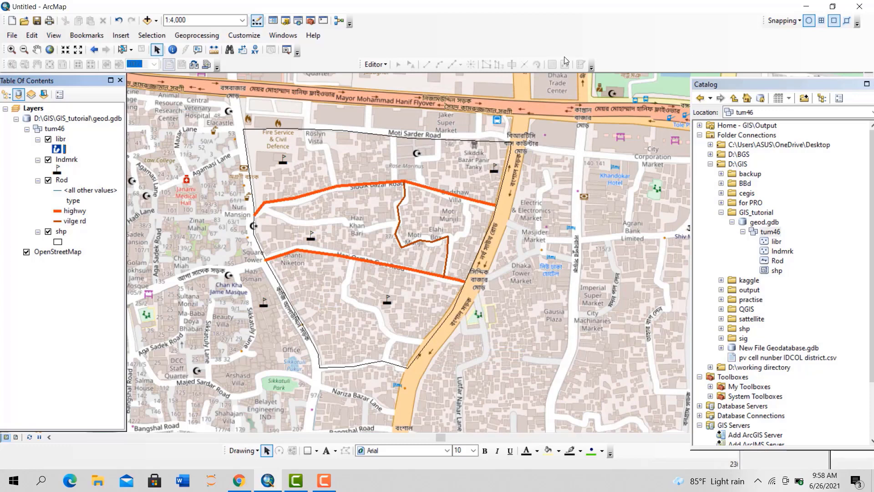
Start an edit session and bring up the feature templates for creating features
{"action": "left_click", "coordinate": [374, 64]}
{"action": "left_click", "coordinate": [384, 78]}
{"action": "left_click", "coordinate": [580, 64]}
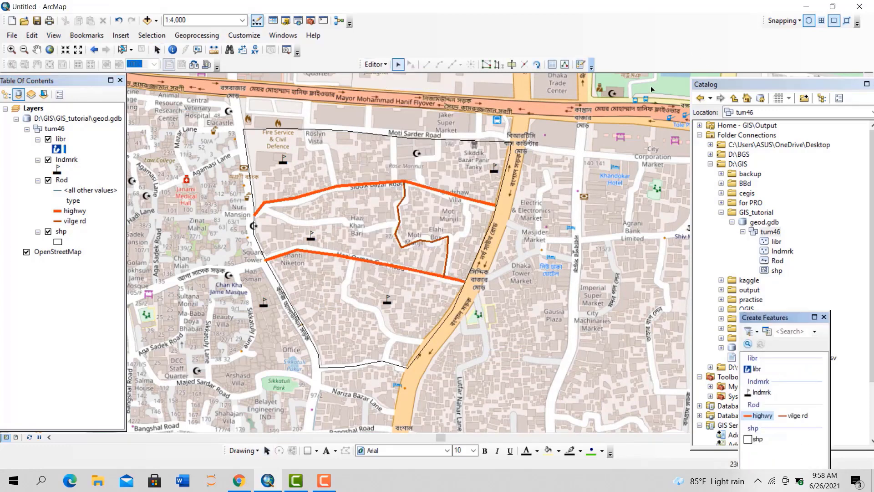
Place four libr points inside the study area: one south of Hazi Osman Gani Road, one between the highways, and two north of Siddik Bazar Road
{"action": "left_click", "coordinate": [754, 369]}
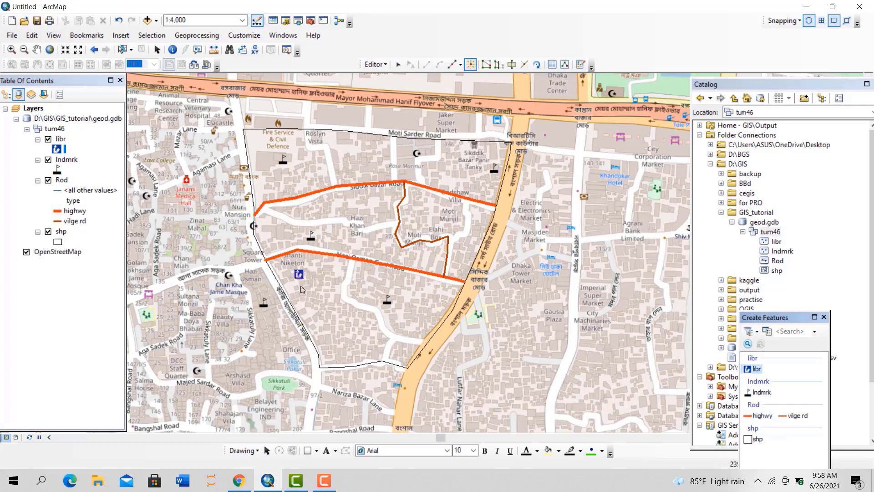
{"action": "left_click", "coordinate": [315, 294]}
{"action": "left_click", "coordinate": [301, 227]}
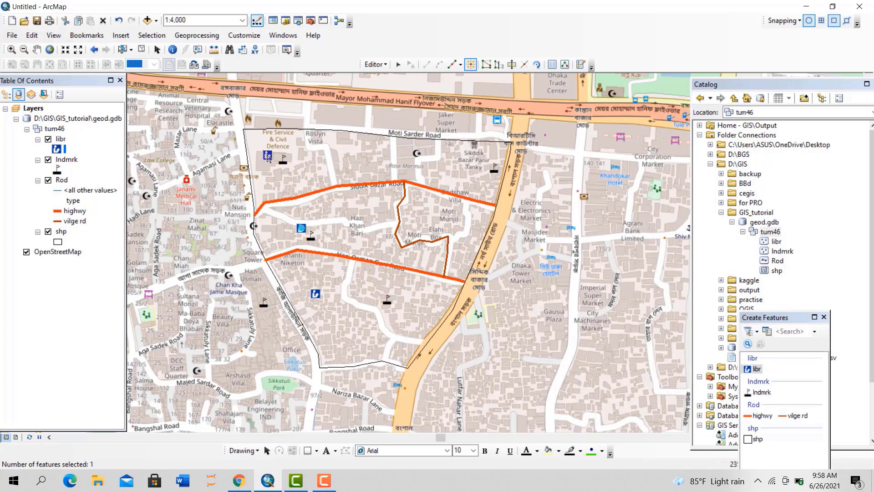
{"action": "left_click", "coordinate": [267, 155]}
{"action": "left_click", "coordinate": [466, 169]}
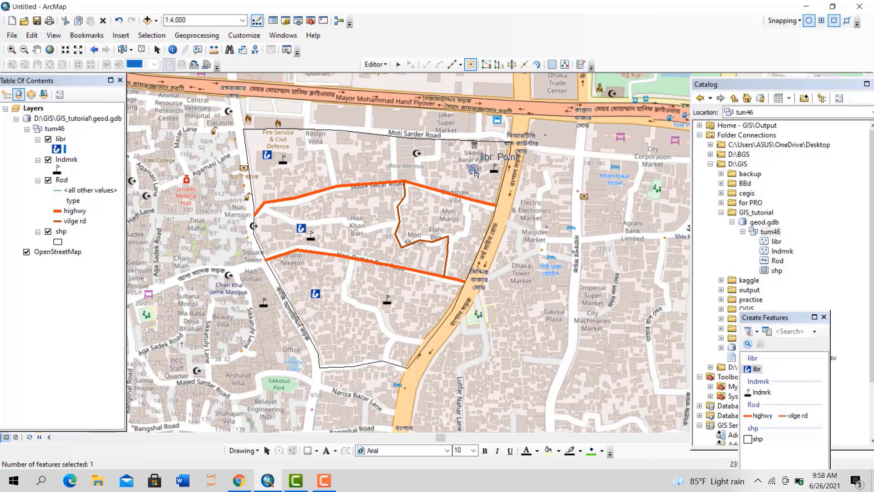
{"action": "right_click", "coordinate": [474, 170]}
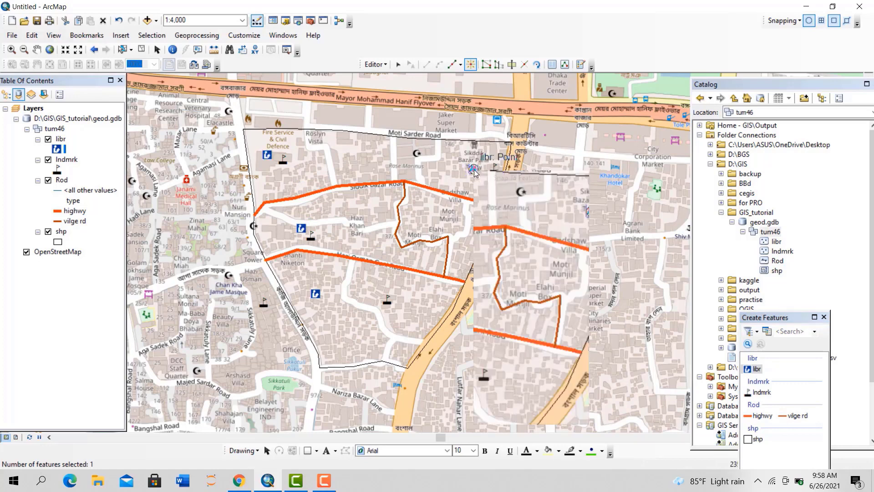
{"action": "left_click", "coordinate": [564, 64]}
{"action": "left_click", "coordinate": [563, 64]}
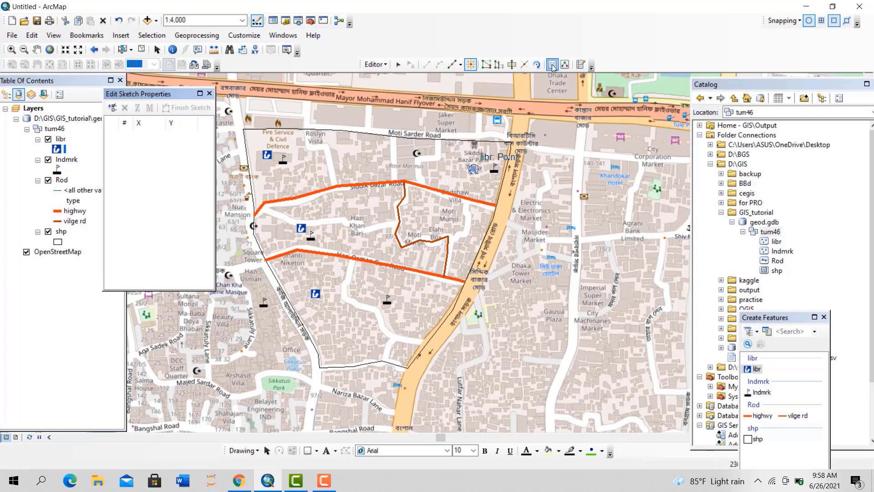
{"action": "left_click", "coordinate": [210, 94]}
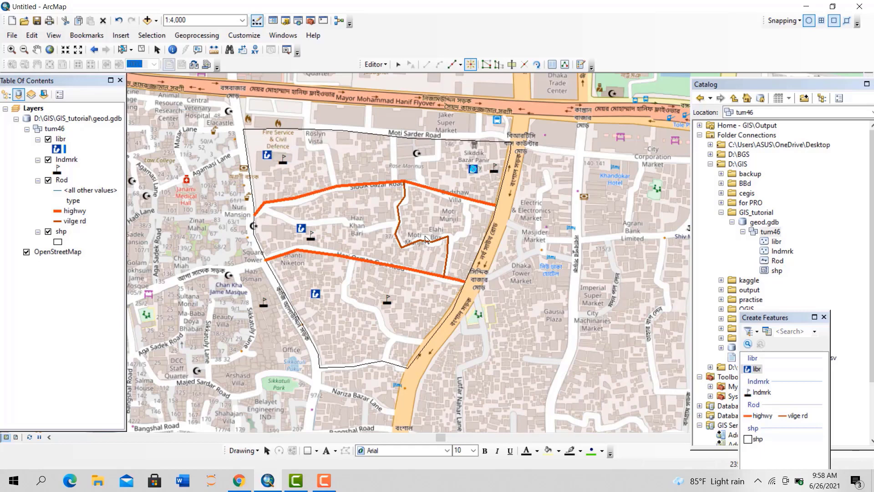
Open the lndmrk layer's attribute table and look at the Field Calculator for its code field
{"action": "right_click", "coordinate": [66, 160]}
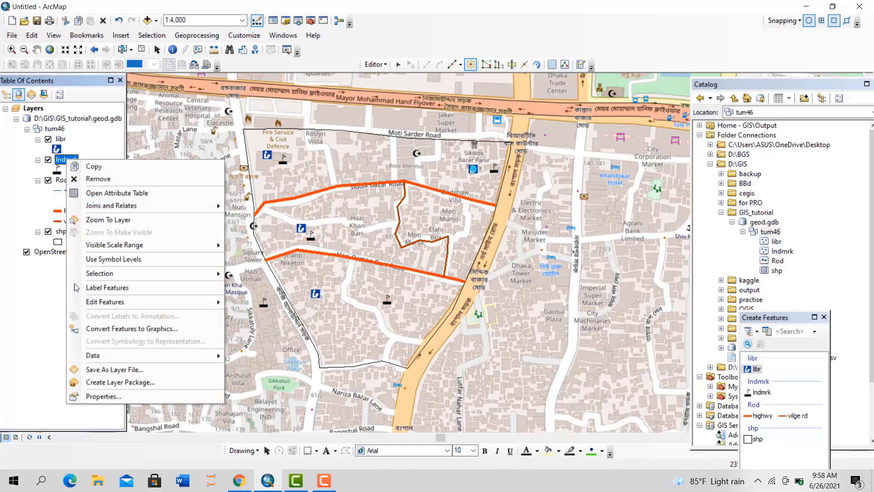
{"action": "left_click", "coordinate": [124, 193]}
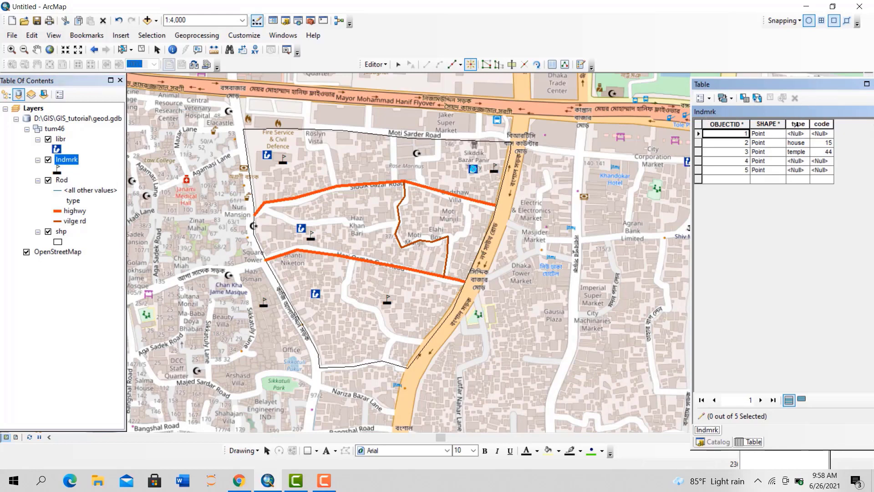
{"action": "left_click", "coordinate": [825, 124]}
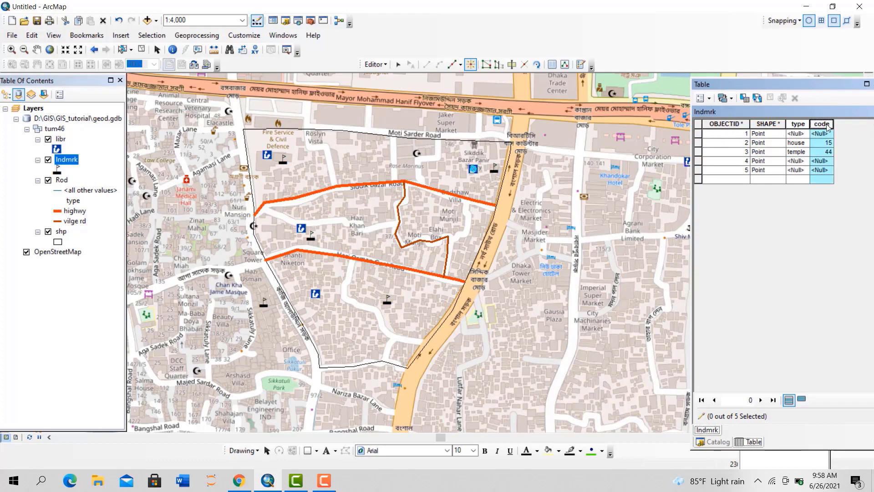
{"action": "right_click", "coordinate": [825, 123]}
{"action": "left_click", "coordinate": [777, 203]}
{"action": "left_click", "coordinate": [559, 81]}
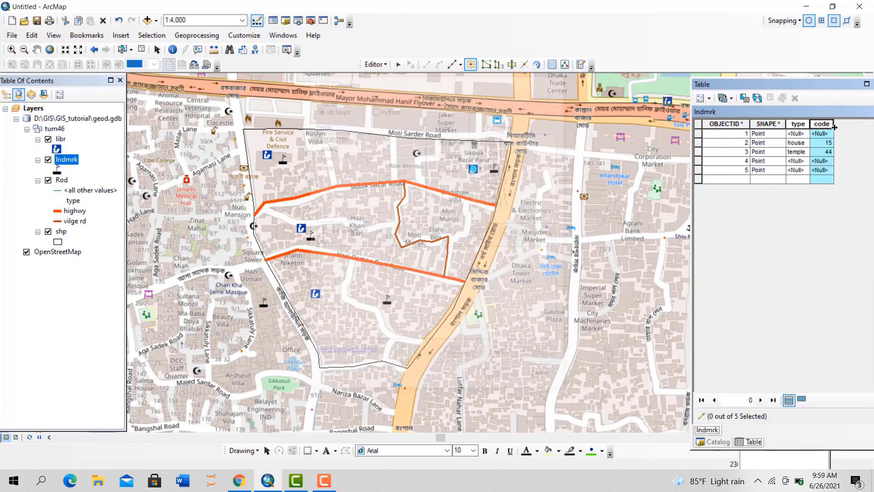
Examine the Calculate Geometry settings for the lndmrk table's code field and leave them unapplied
{"action": "right_click", "coordinate": [821, 124]}
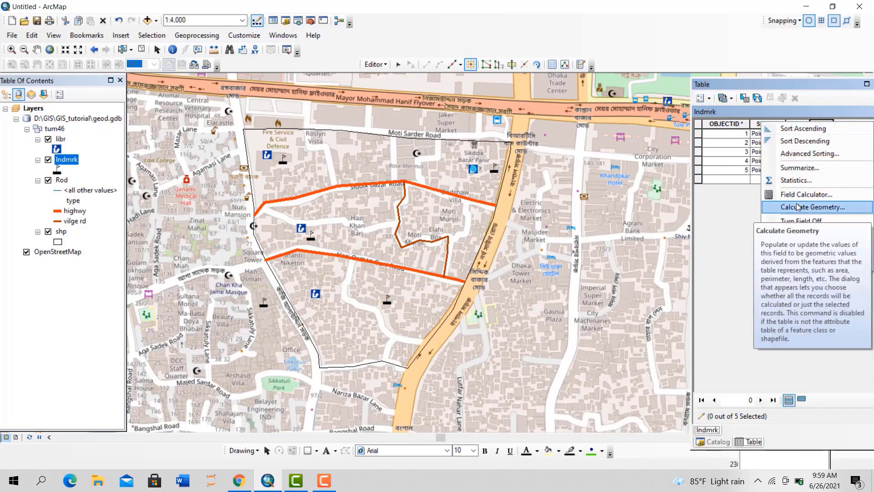
{"action": "left_click", "coordinate": [813, 207]}
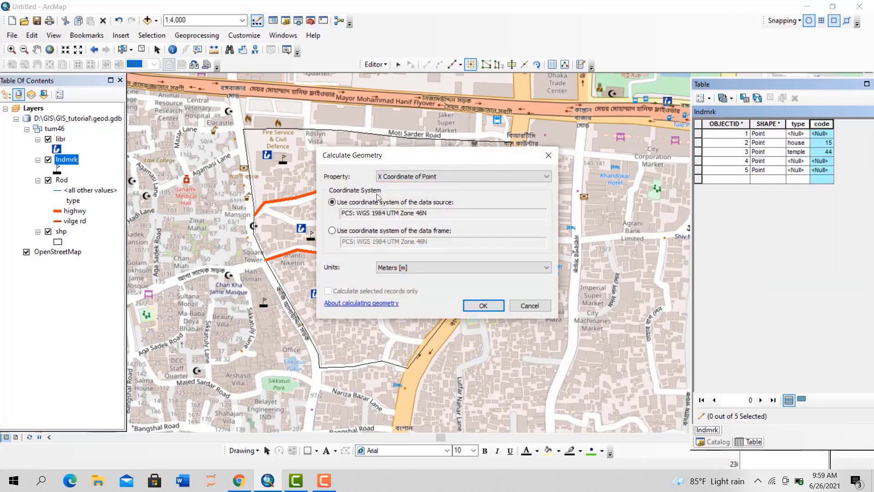
{"action": "left_click", "coordinate": [422, 176]}
{"action": "left_click", "coordinate": [422, 177]}
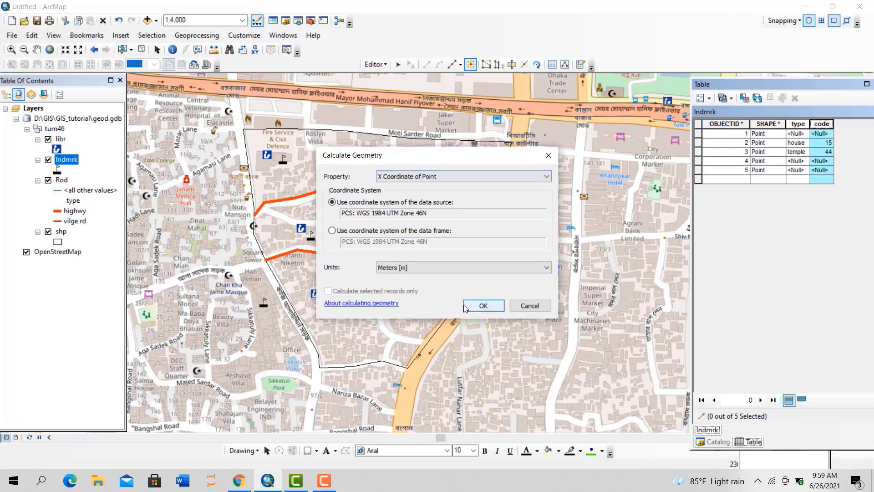
{"action": "left_click", "coordinate": [551, 157]}
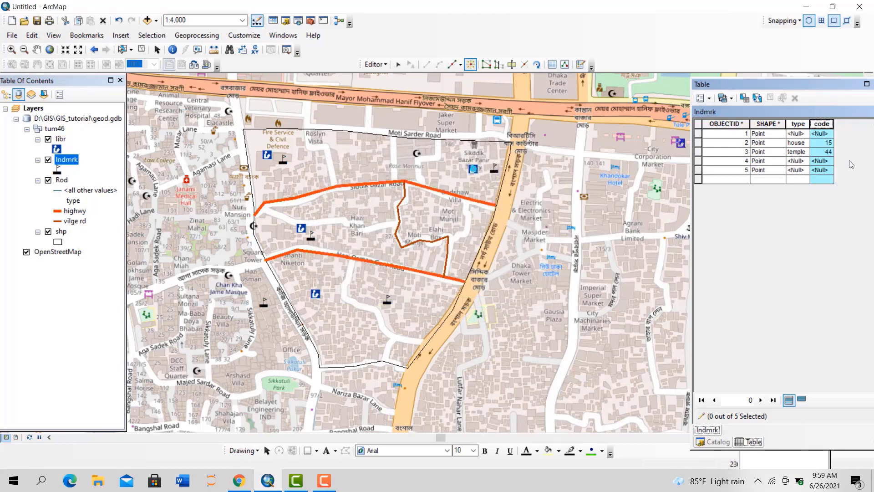
{"action": "right_click", "coordinate": [825, 127]}
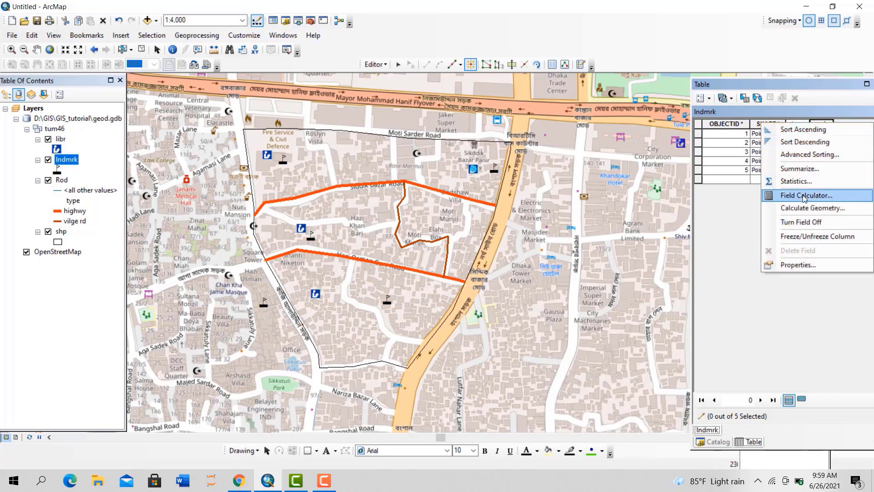
{"action": "left_click", "coordinate": [803, 197]}
{"action": "left_click", "coordinate": [560, 78]}
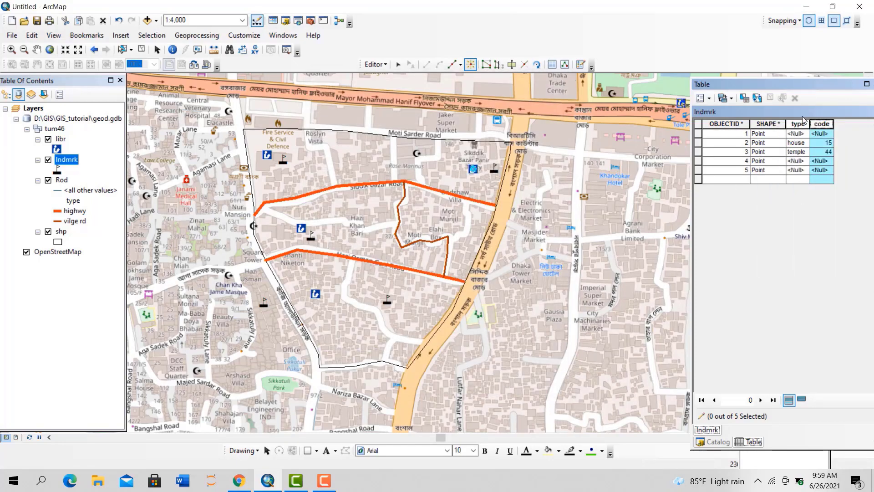
Review the X and Y coordinate properties that Calculate Geometry offers for the code field
{"action": "right_click", "coordinate": [819, 123]}
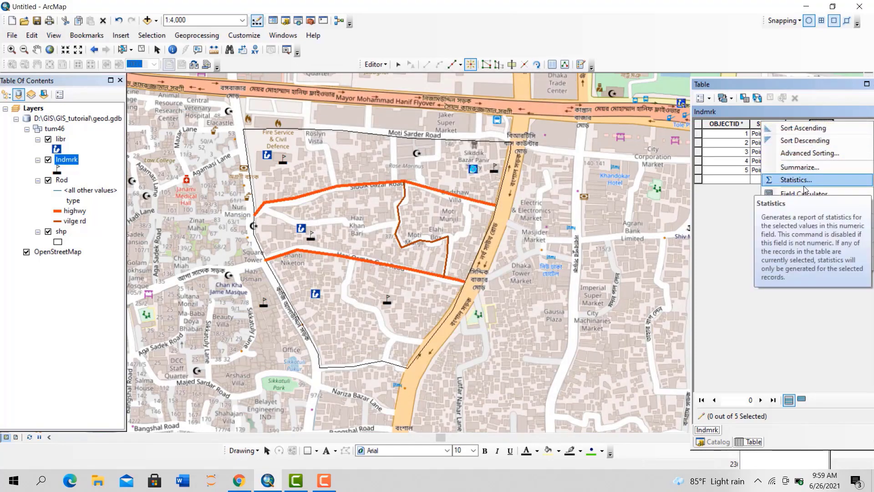
{"action": "left_click", "coordinate": [811, 206]}
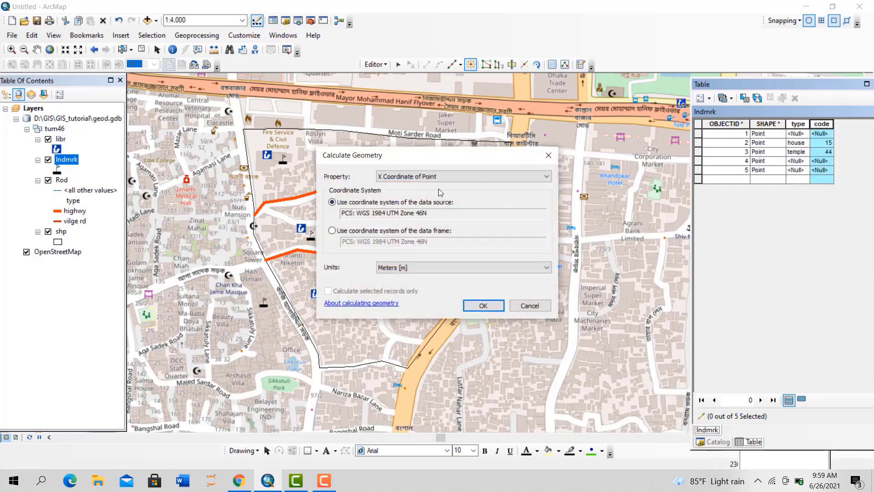
{"action": "left_click", "coordinate": [429, 178]}
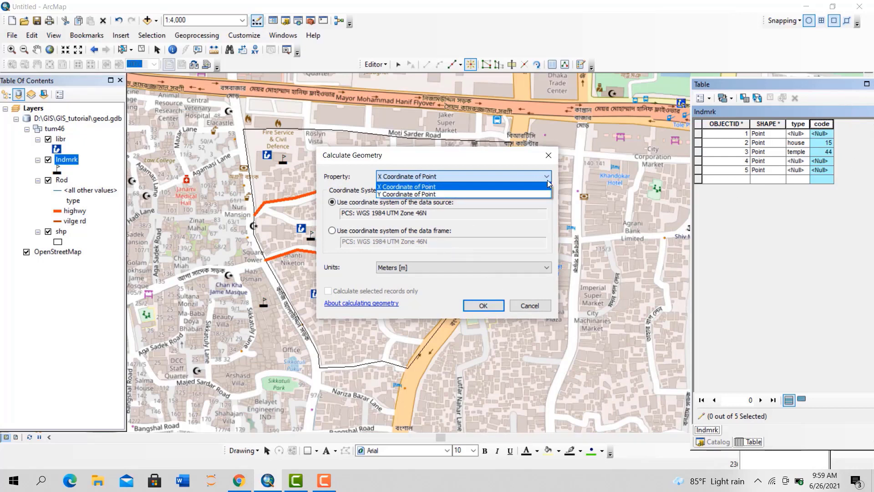
{"action": "left_click", "coordinate": [550, 157]}
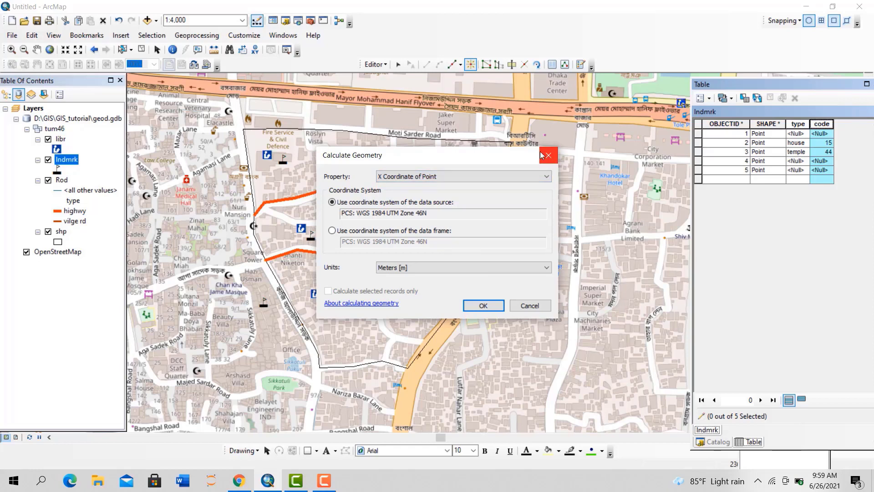
{"action": "left_click", "coordinate": [544, 156]}
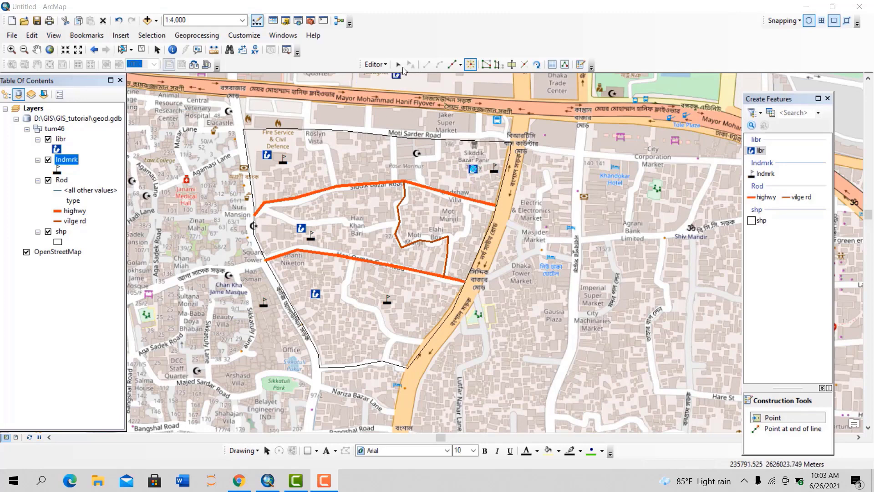
Select the study area polygon with the Edit tool and examine its boundary around the highway ends
{"action": "left_click", "coordinate": [399, 65]}
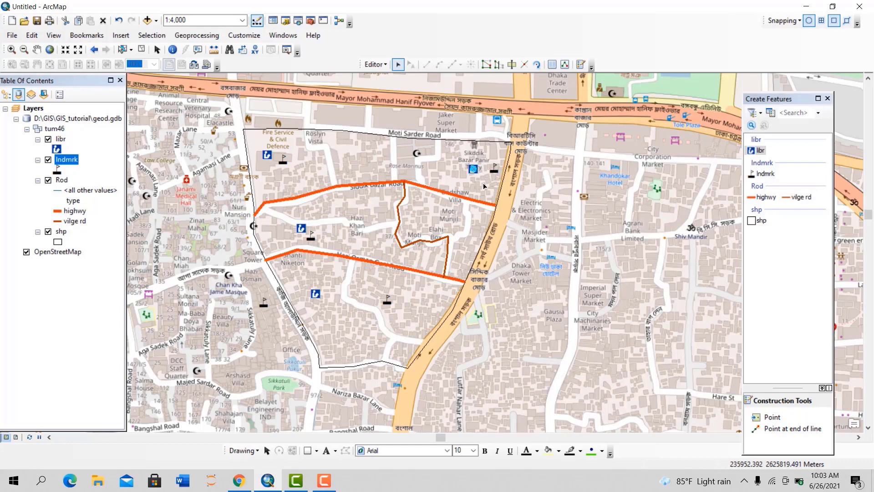
{"action": "left_click", "coordinate": [477, 214]}
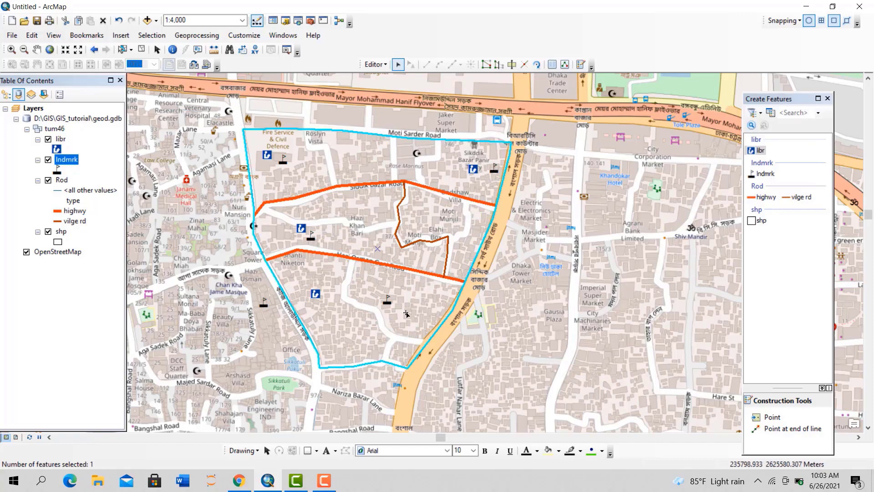
{"action": "scroll", "coordinate": [444, 339], "scroll_direction": "down", "scroll_amount": 2}
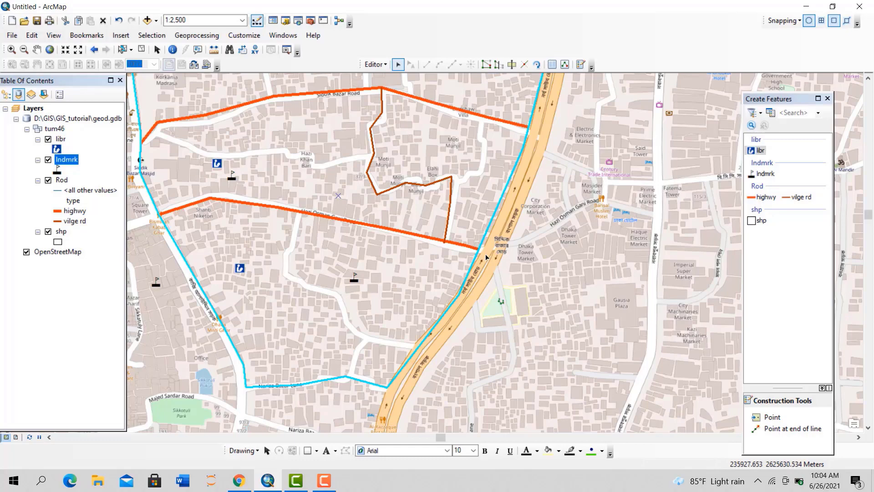
{"action": "scroll", "coordinate": [487, 259], "scroll_direction": "up", "scroll_amount": 2}
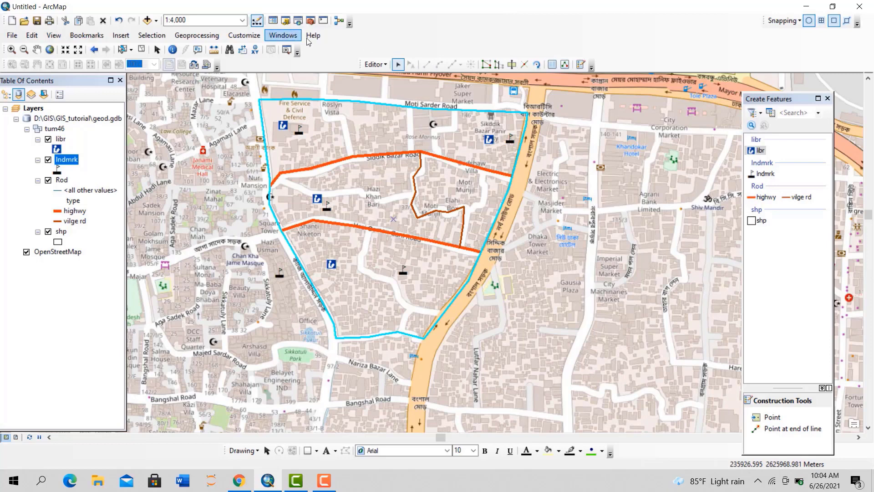
Open the Catalog and try to create a new topology in the tum46 feature dataset of geod.gdb
{"action": "left_click", "coordinate": [286, 21]}
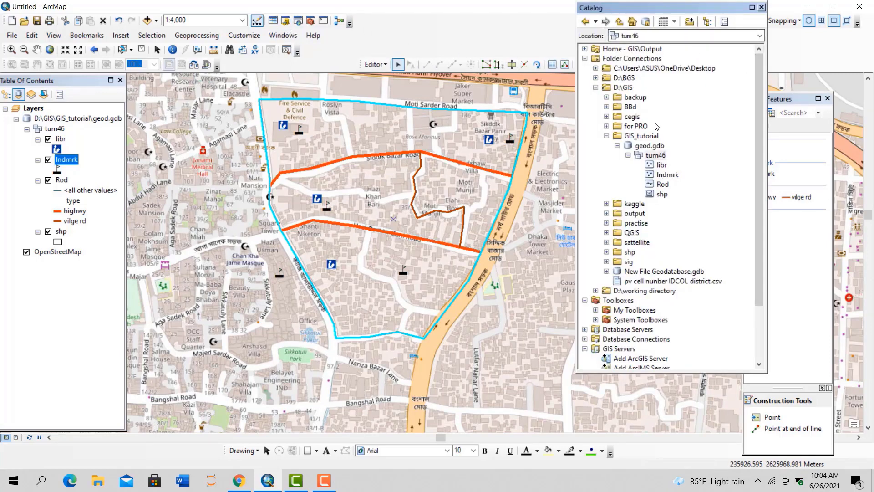
{"action": "left_click", "coordinate": [655, 156]}
{"action": "right_click", "coordinate": [663, 157]}
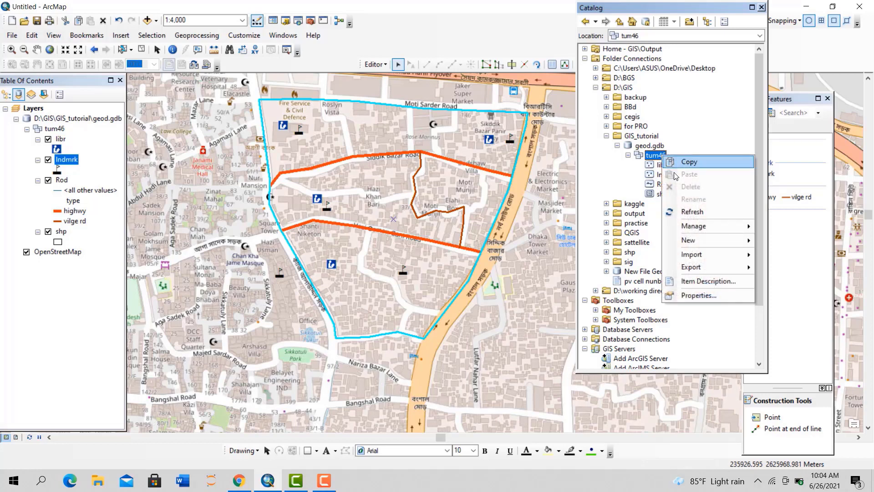
{"action": "mouse_move", "coordinate": [703, 240]}
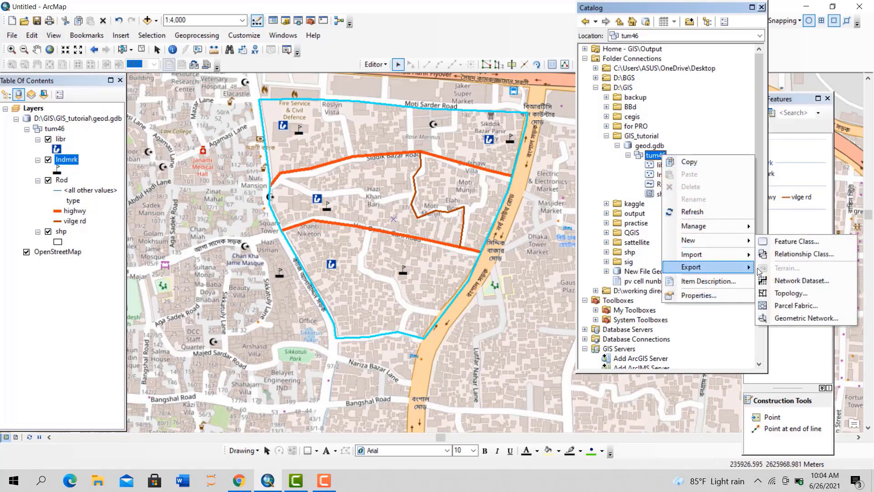
{"action": "left_click", "coordinate": [787, 295]}
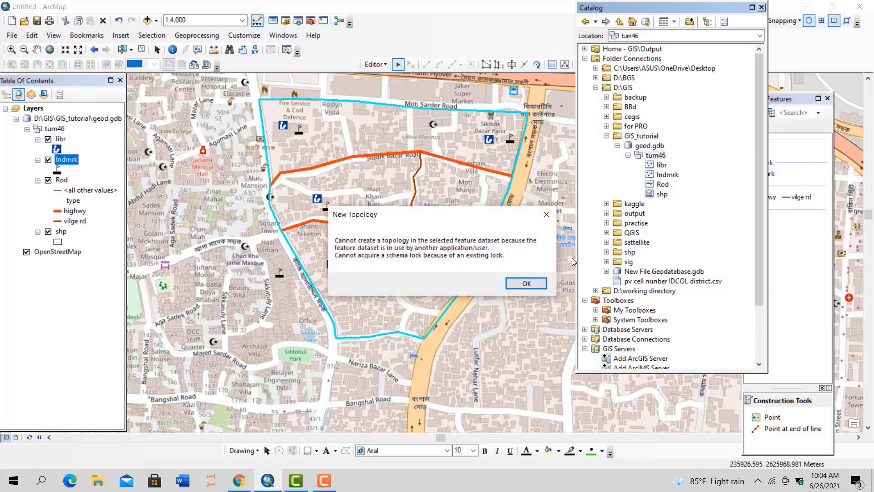
{"action": "left_click", "coordinate": [536, 284]}
Stop the editing session and save the edits
{"action": "left_click", "coordinate": [374, 64]}
{"action": "left_click", "coordinate": [385, 90]}
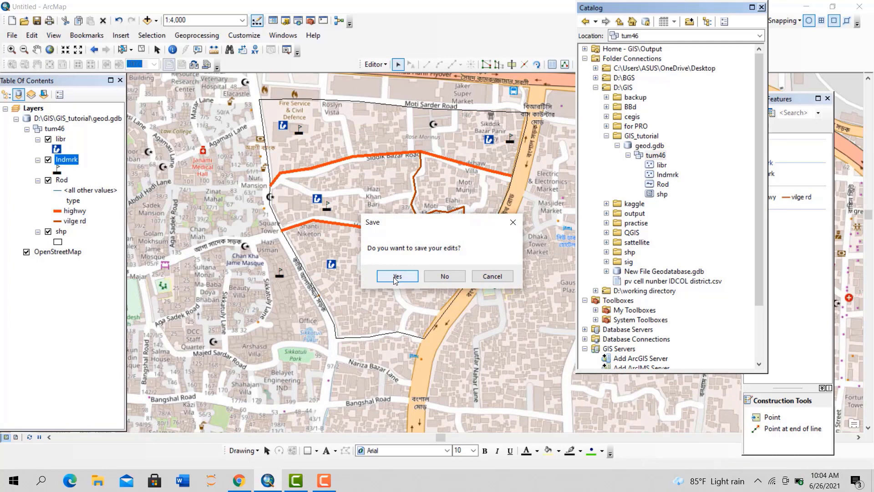
{"action": "left_click", "coordinate": [396, 276]}
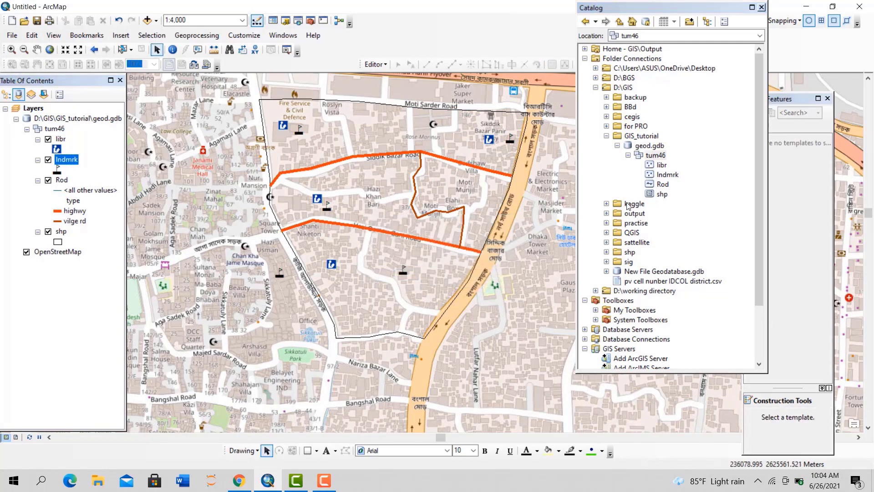
Start a new topology in the tum46 feature dataset, keeping the name tum46_Topology and the default cluster tolerance
{"action": "right_click", "coordinate": [656, 156]}
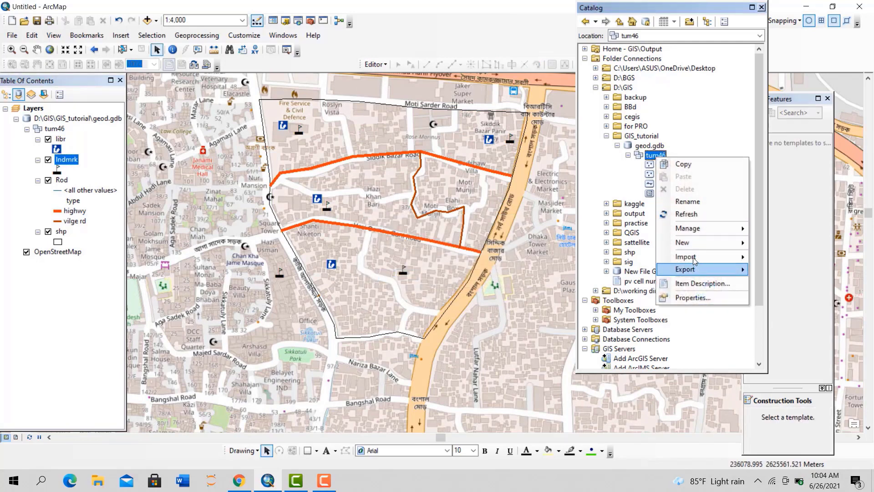
{"action": "mouse_move", "coordinate": [688, 245]}
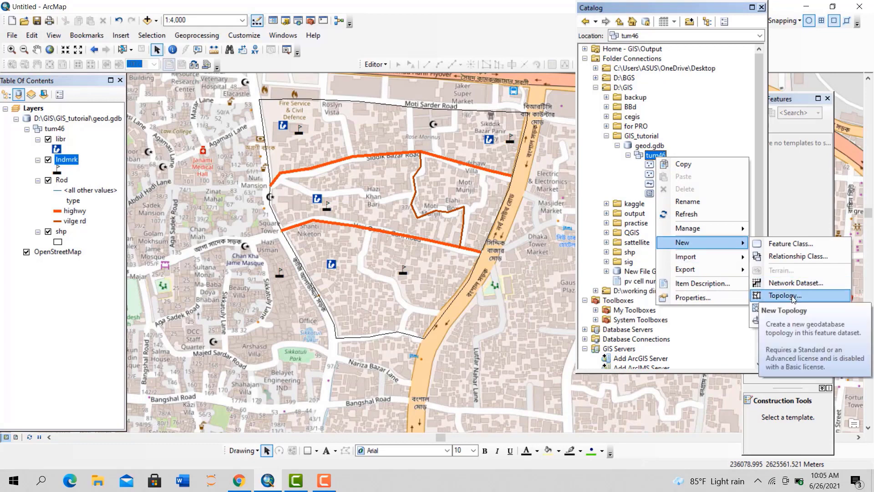
{"action": "left_click", "coordinate": [769, 295]}
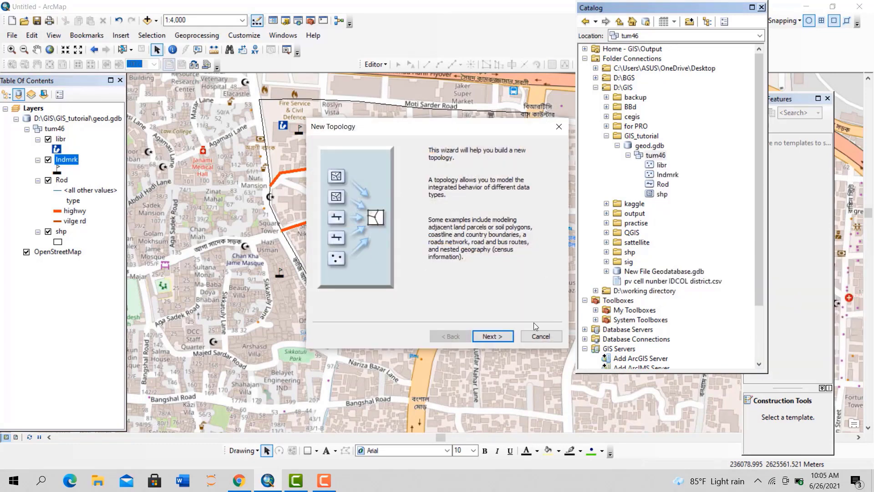
{"action": "left_click", "coordinate": [488, 341]}
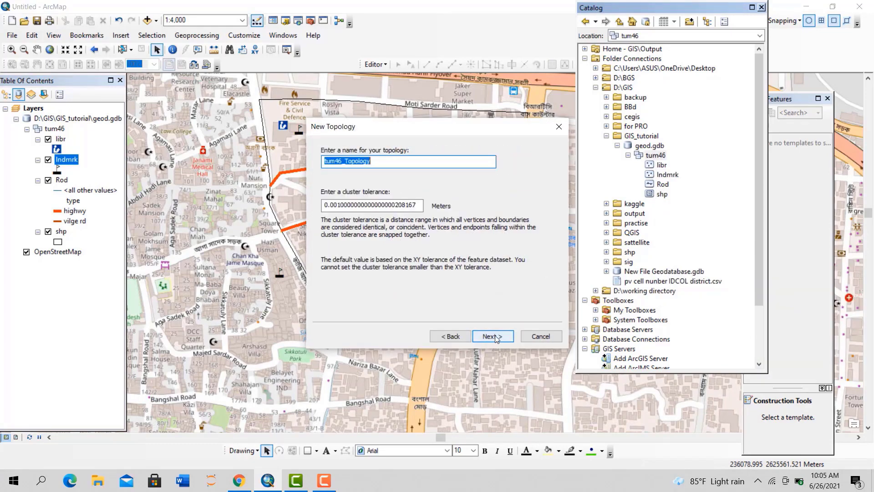
{"action": "left_click", "coordinate": [495, 337]}
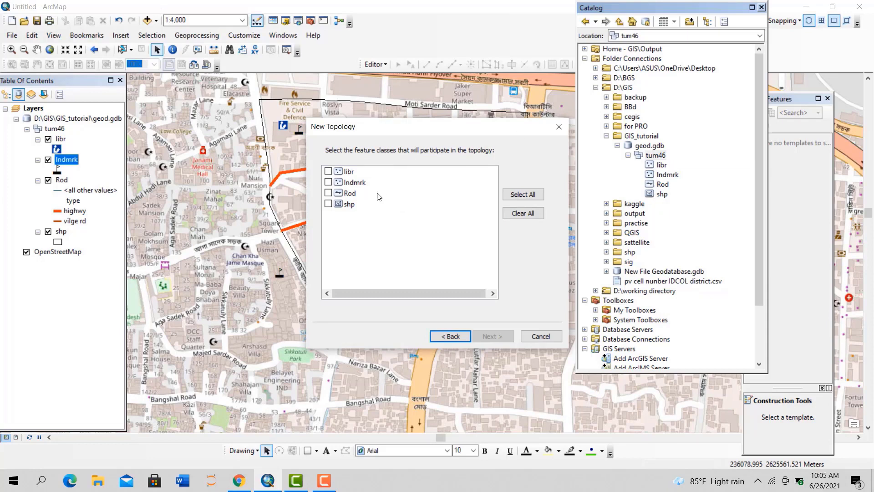
Include the lndmrk, Rod and shp feature classes in the topology and keep rank 1 for all three
{"action": "left_click", "coordinate": [328, 193]}
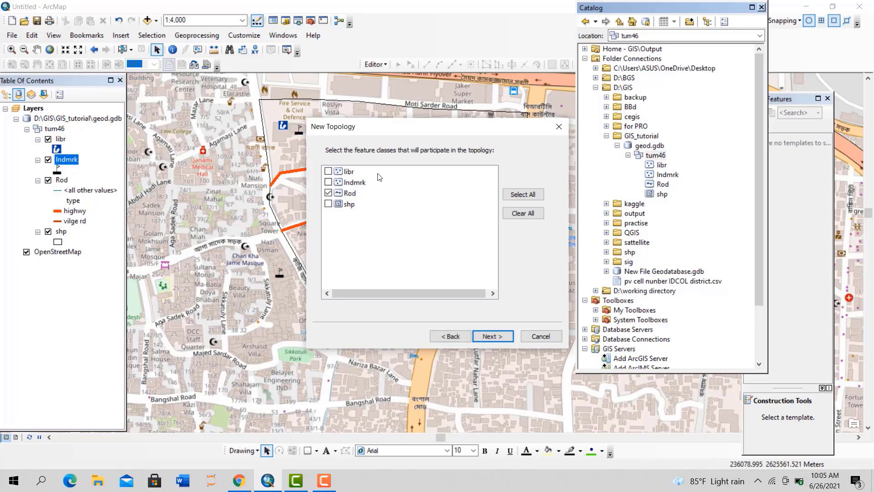
{"action": "left_click", "coordinate": [328, 183]}
{"action": "left_click", "coordinate": [498, 335]}
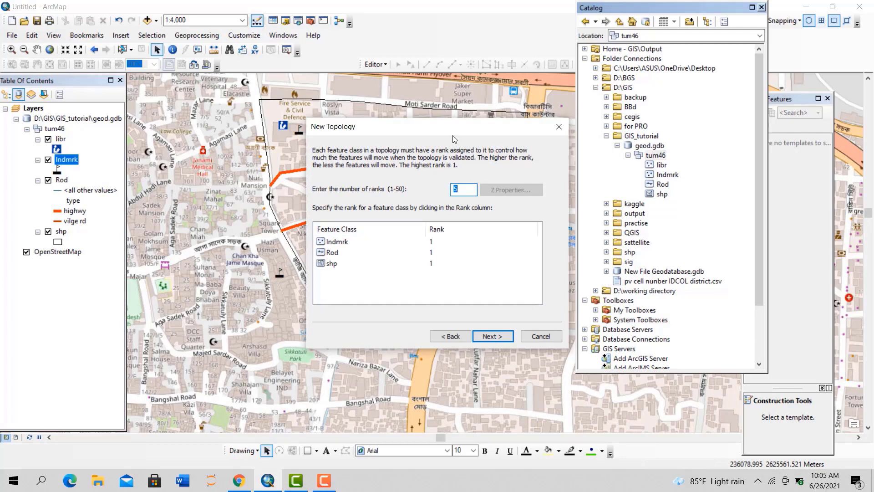
{"action": "left_click", "coordinate": [483, 341]}
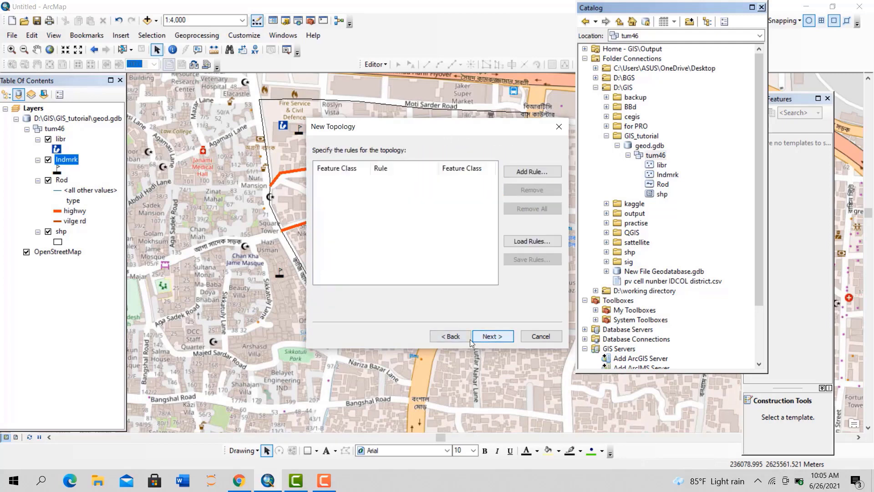
Add two topology rules: lndmrk Must Be Covered By Boundary Of shp, and Rod Must Not Have Dangles
{"action": "left_click", "coordinate": [542, 173]}
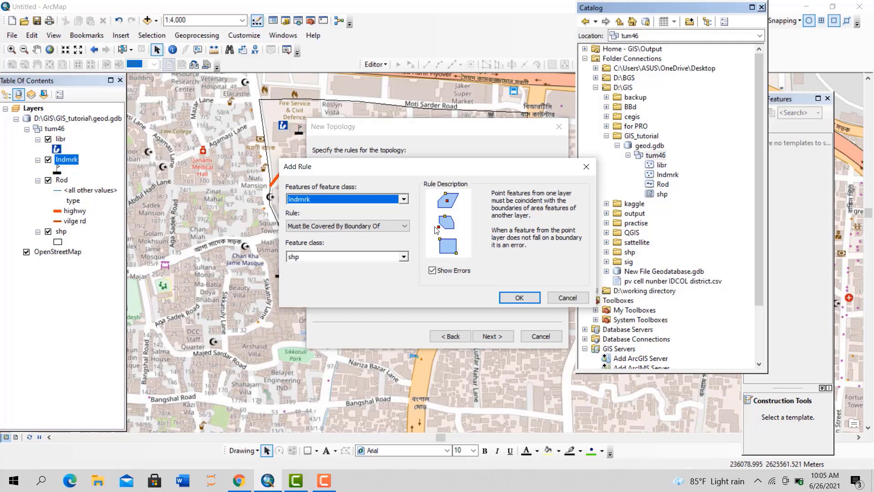
{"action": "left_click", "coordinate": [509, 296]}
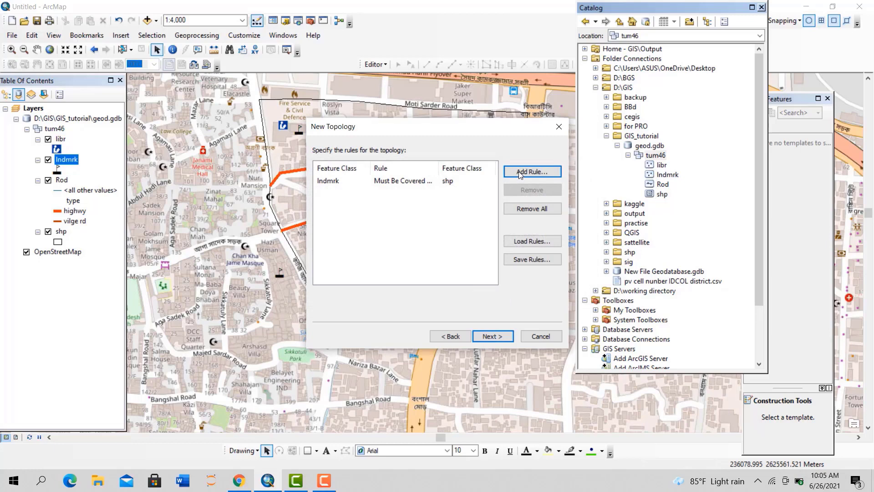
{"action": "left_click", "coordinate": [520, 172]}
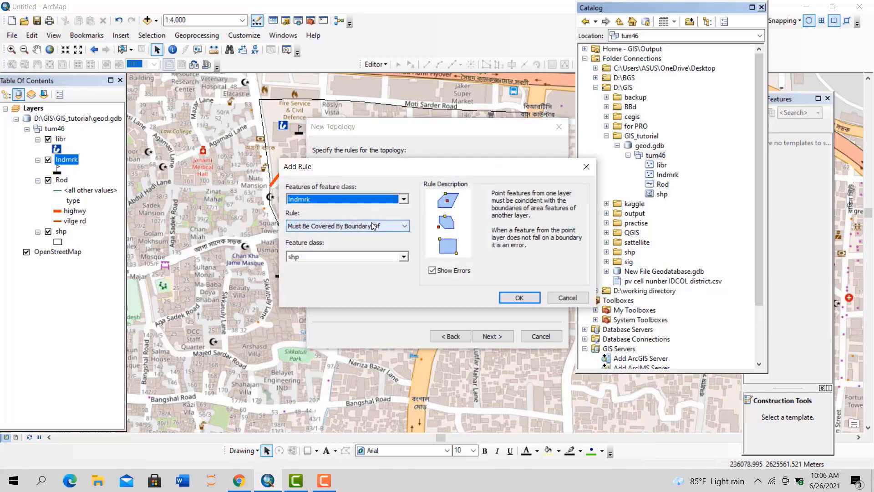
{"action": "left_click", "coordinate": [361, 201]}
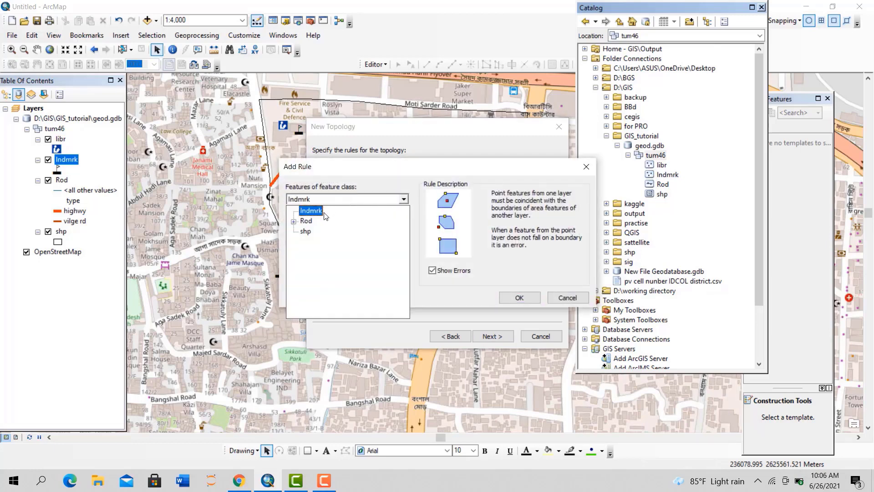
{"action": "left_click", "coordinate": [306, 222]}
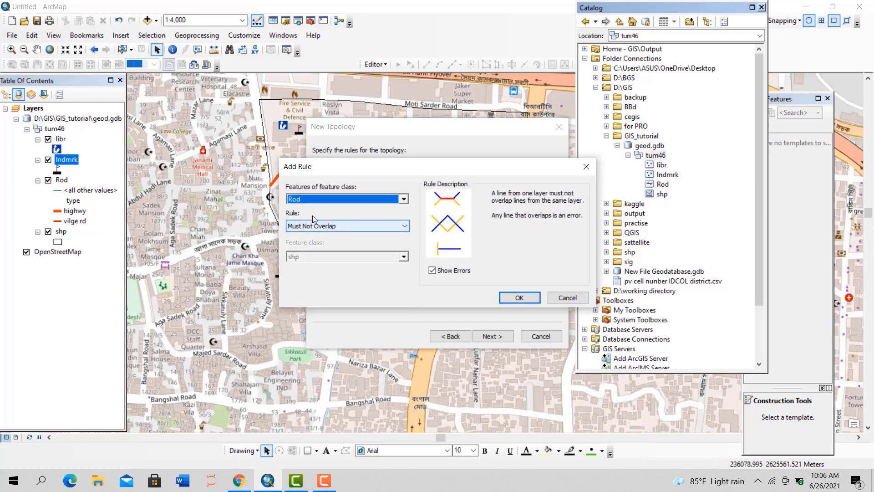
{"action": "left_click", "coordinate": [405, 225]}
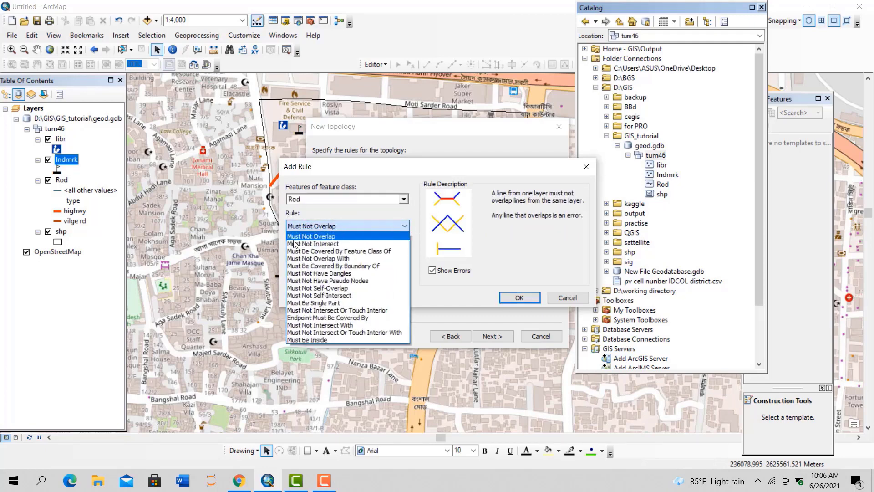
{"action": "left_click", "coordinate": [314, 274]}
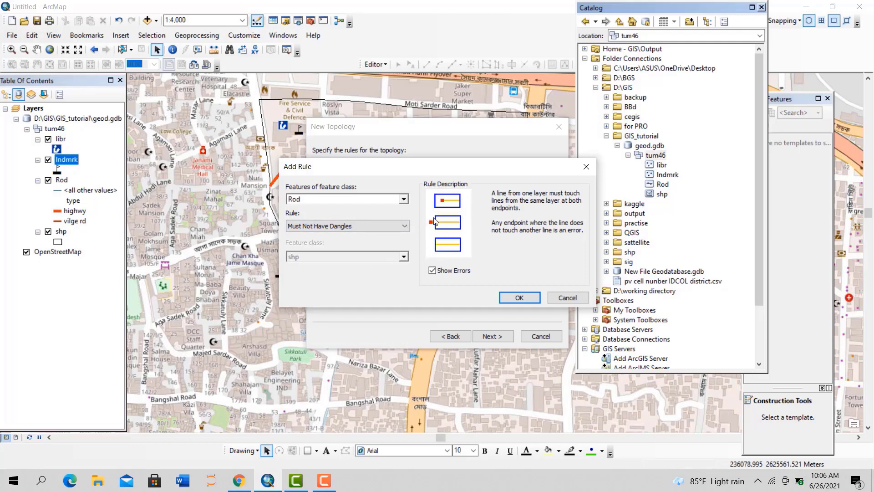
{"action": "left_click", "coordinate": [519, 297]}
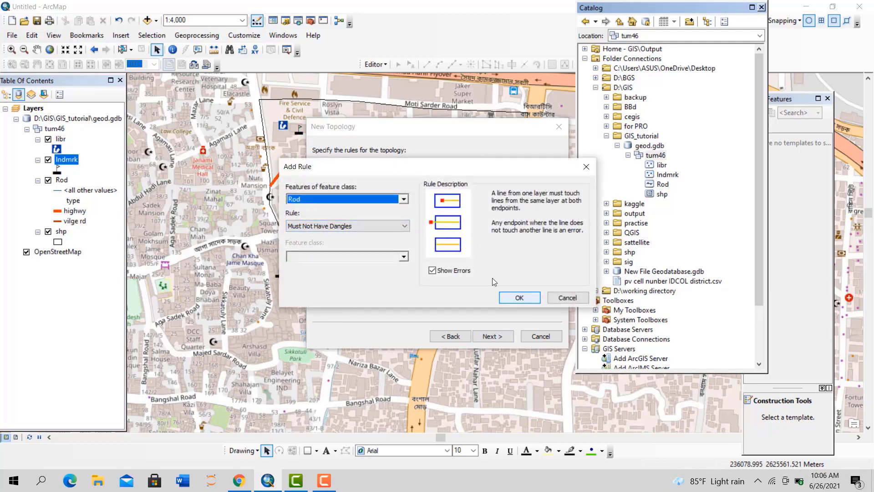
Add a Must Not Overlap topology rule for Rod and another for shp
{"action": "left_click", "coordinate": [365, 225]}
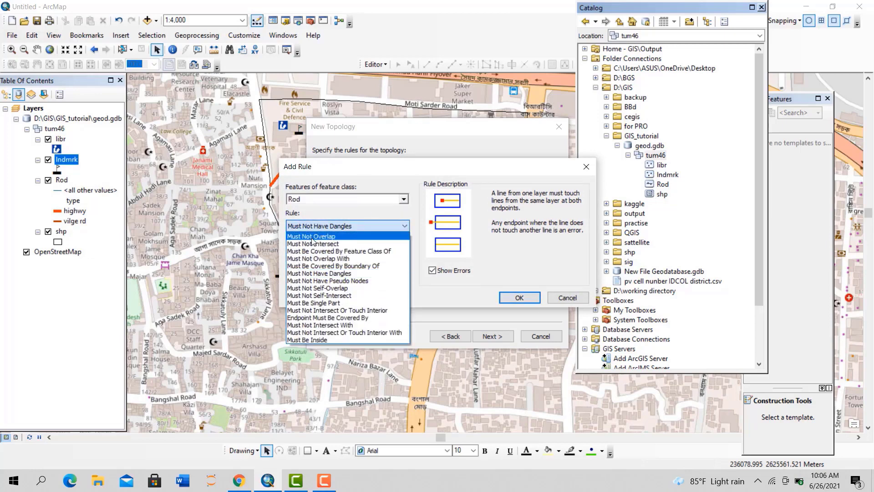
{"action": "left_click", "coordinate": [312, 237]}
{"action": "left_click", "coordinate": [504, 298]}
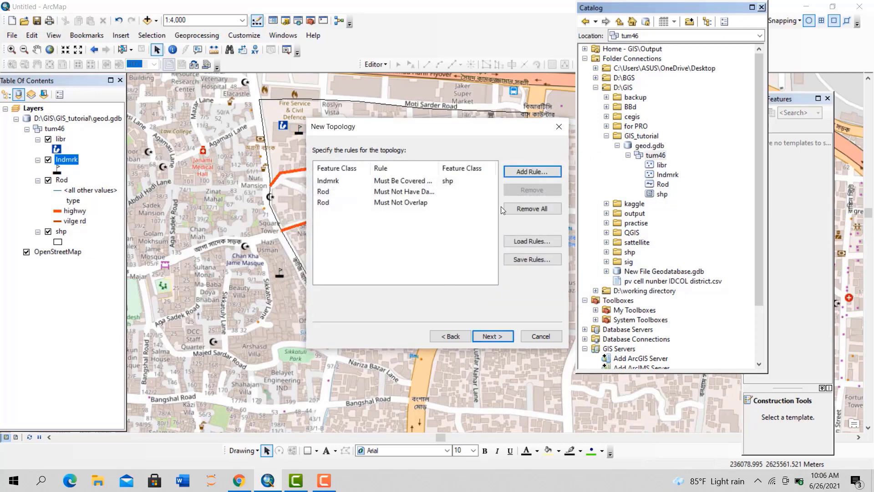
{"action": "left_click", "coordinate": [522, 168]}
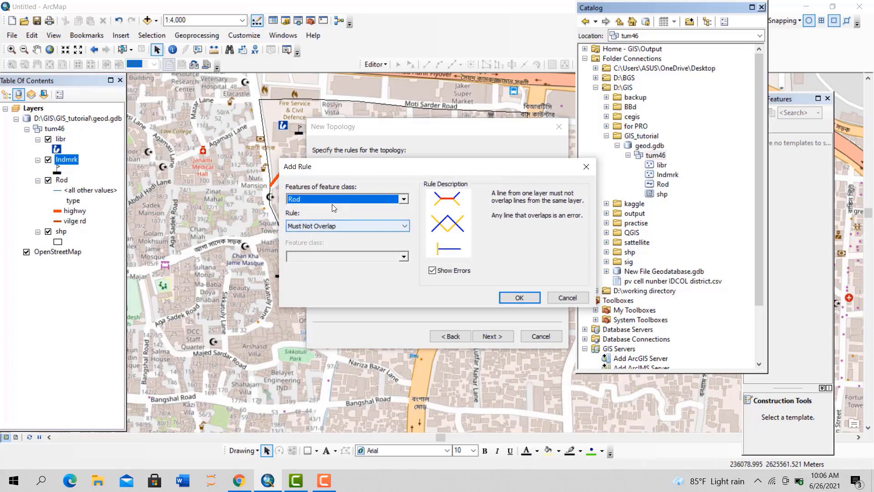
{"action": "left_click", "coordinate": [330, 204]}
{"action": "left_click", "coordinate": [308, 232]}
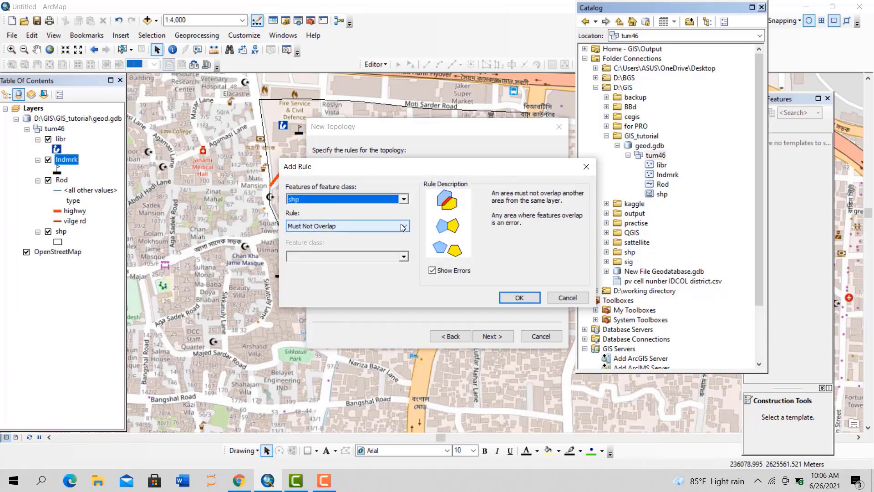
{"action": "left_click", "coordinate": [519, 297]}
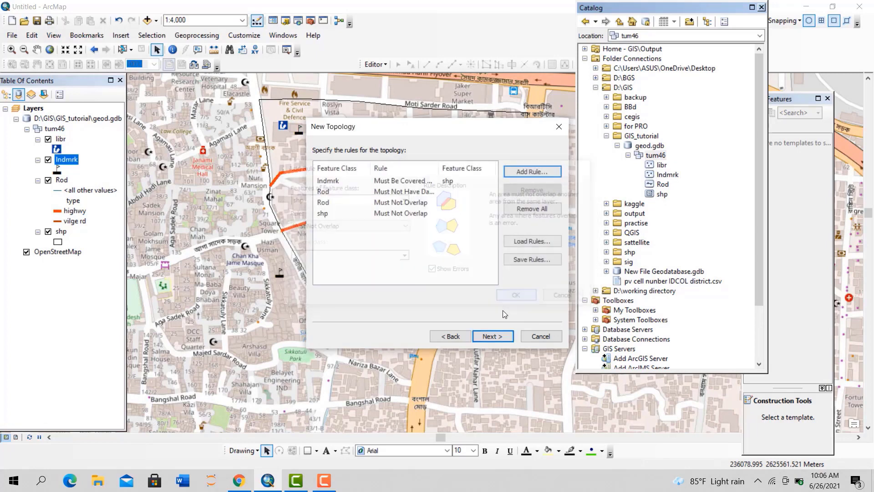
Finish and validate the new tum46_Topology, and hide the OpenStreetMap basemap
{"action": "left_click", "coordinate": [485, 337]}
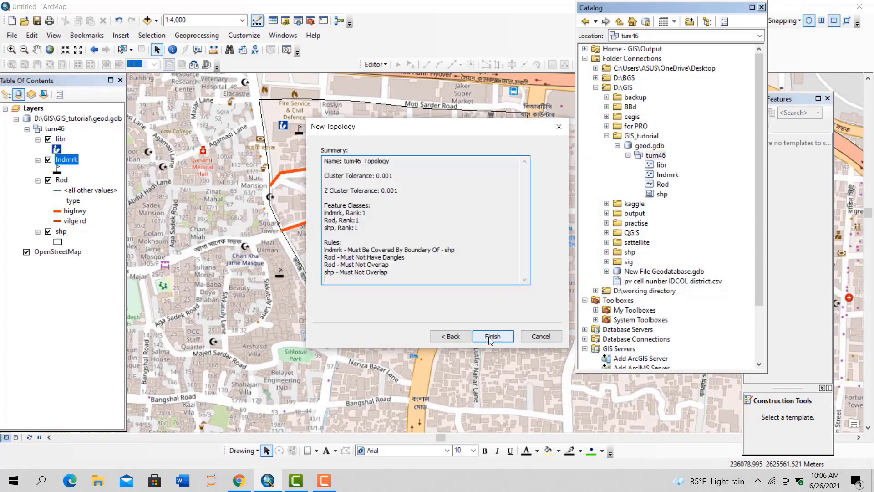
{"action": "left_click", "coordinate": [490, 339]}
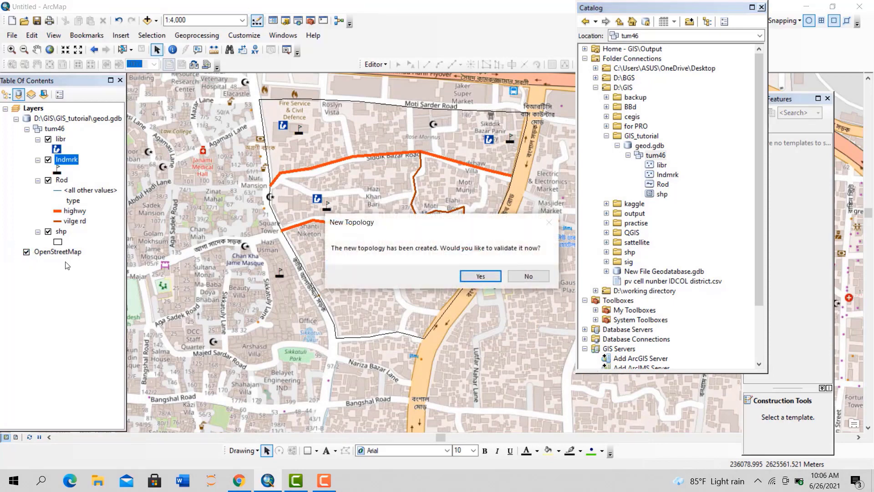
{"action": "left_click", "coordinate": [480, 276]}
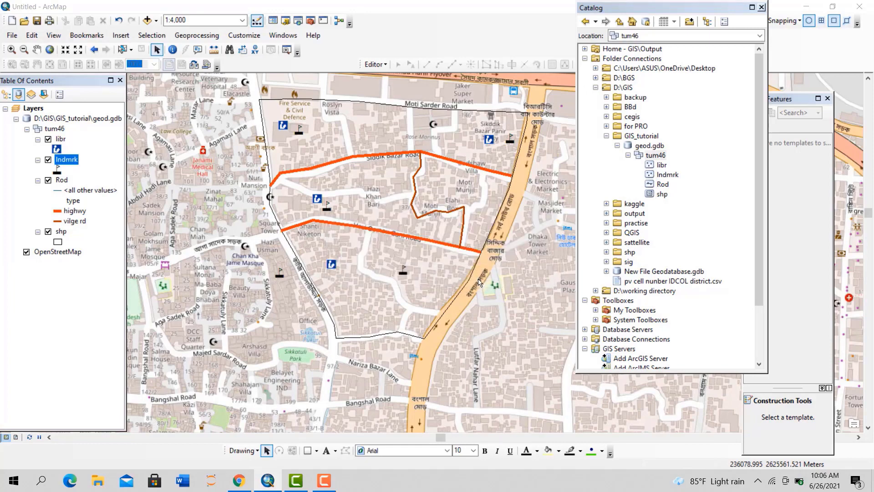
{"action": "left_click", "coordinate": [26, 251]}
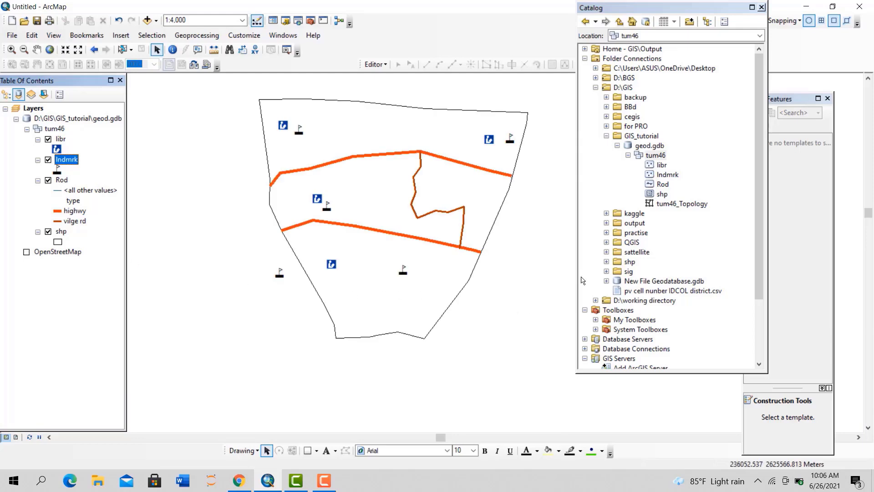
Add tum46_Topology to the map together with all feature classes that participate in it
{"action": "left_click", "coordinate": [680, 204]}
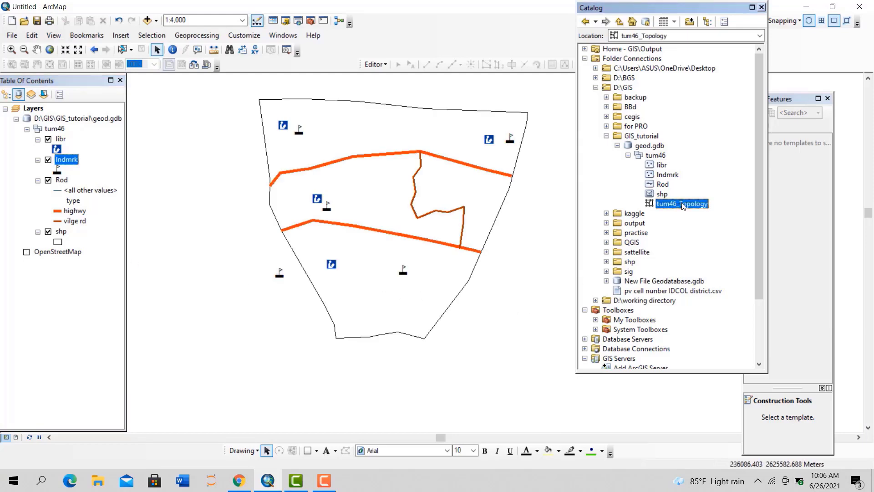
{"action": "left_click_drag", "start_coordinate": [687, 206], "coordinate": [373, 247]}
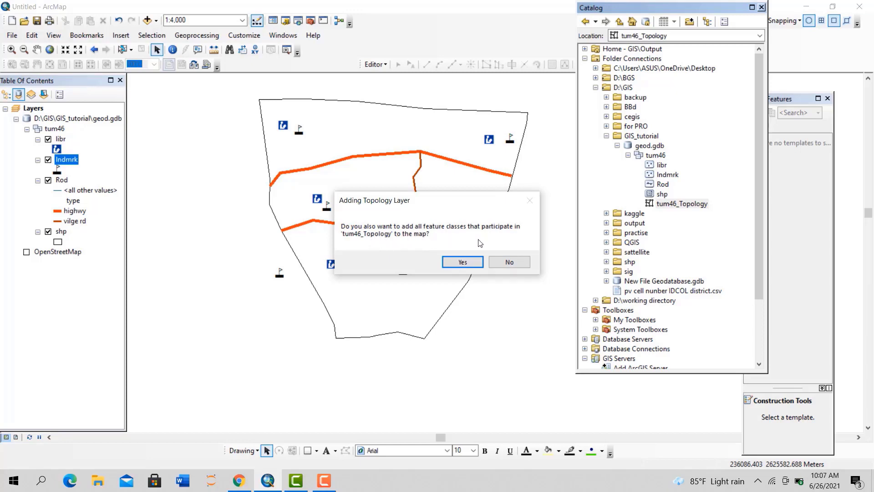
{"action": "left_click", "coordinate": [458, 263]}
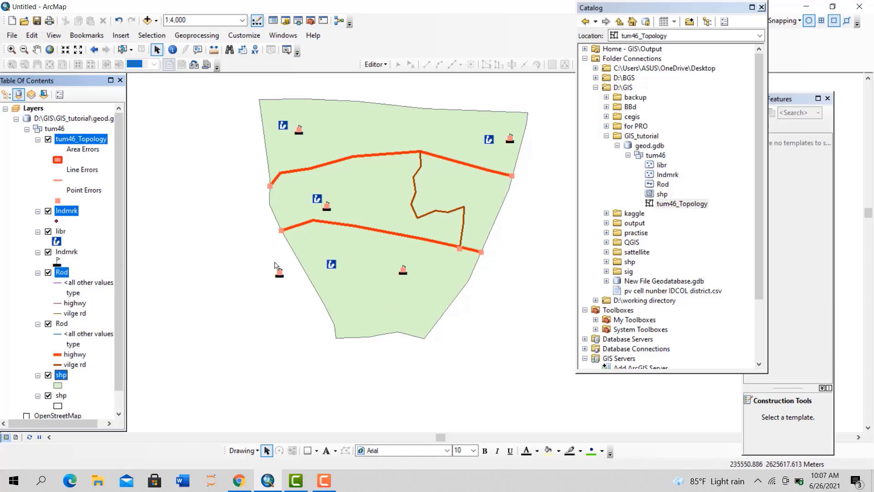
{"action": "scroll", "coordinate": [47, 294], "scroll_direction": "down", "scroll_amount": 1}
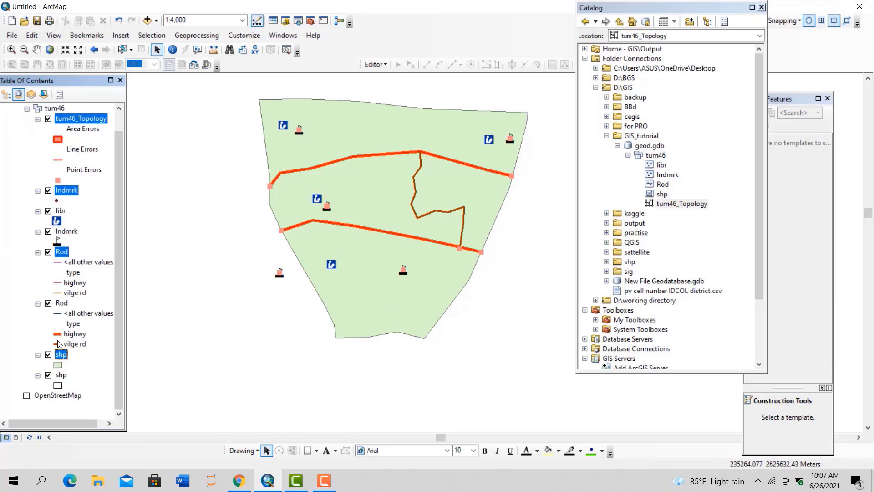
{"action": "scroll", "coordinate": [58, 344], "scroll_direction": "up", "scroll_amount": 1}
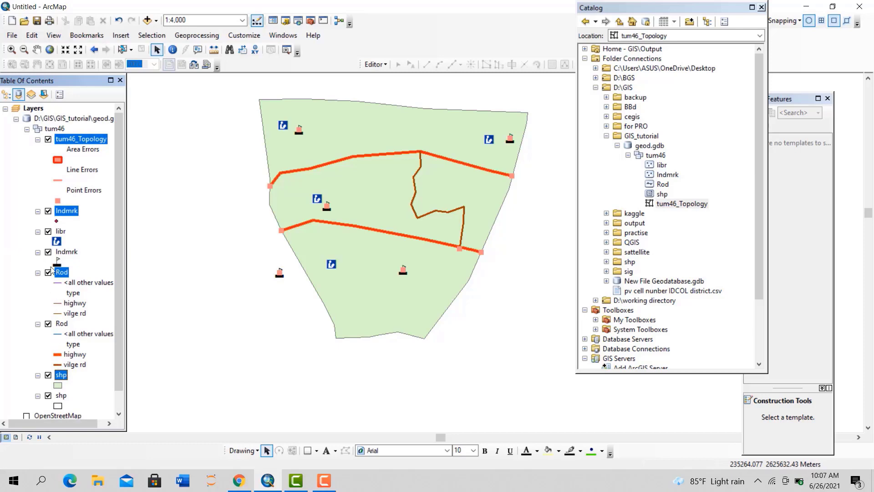
Remove all geod.gdb layers from the map, then add tum46_Topology again with its participating feature classes
{"action": "right_click", "coordinate": [77, 143]}
{"action": "left_click", "coordinate": [90, 159]}
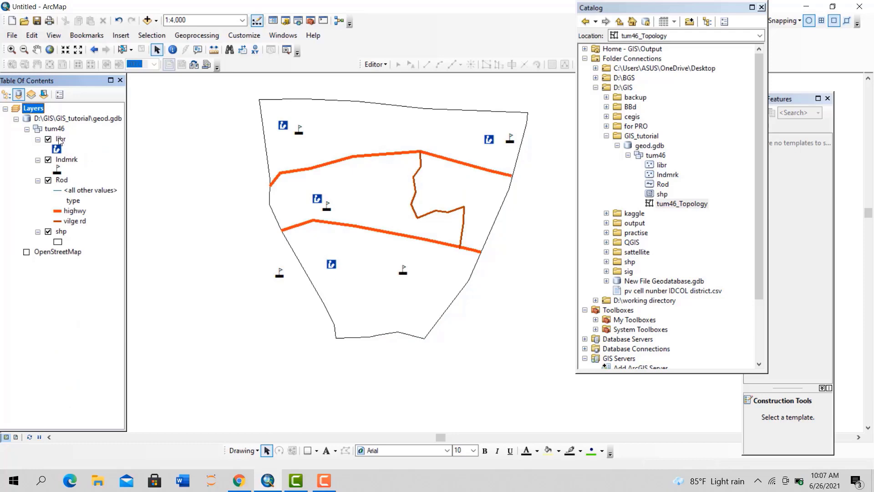
{"action": "right_click", "coordinate": [66, 122]}
{"action": "left_click", "coordinate": [73, 128]}
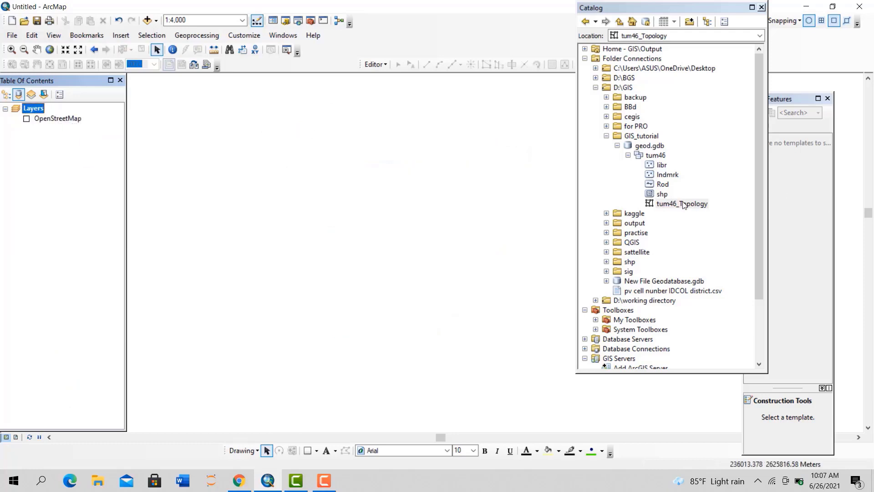
{"action": "left_click_drag", "start_coordinate": [684, 205], "coordinate": [453, 240]}
{"action": "left_click", "coordinate": [452, 257]}
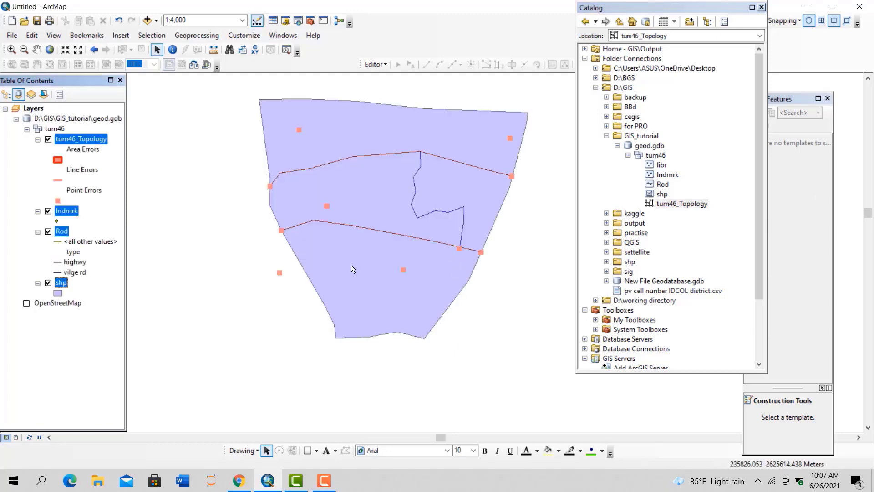
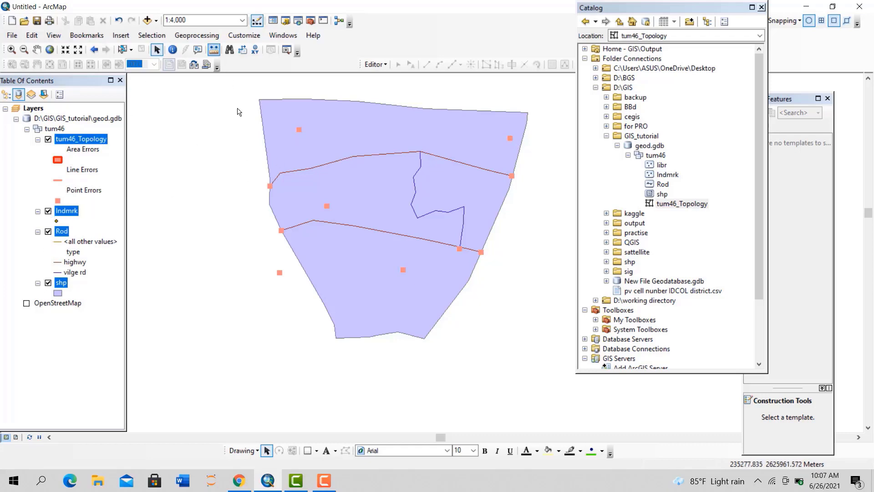
Display the Topology toolbar and start an edit session
{"action": "right_click", "coordinate": [358, 44]}
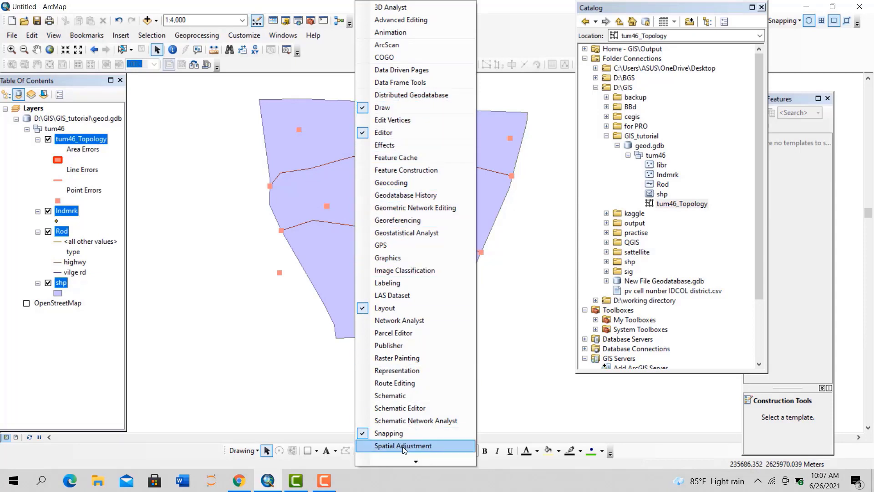
{"action": "mouse_move", "coordinate": [416, 461]}
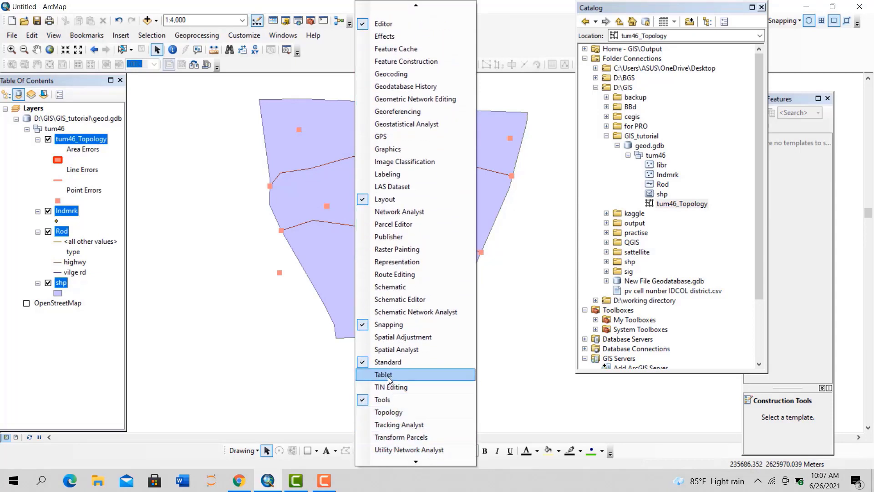
{"action": "left_click", "coordinate": [399, 413]}
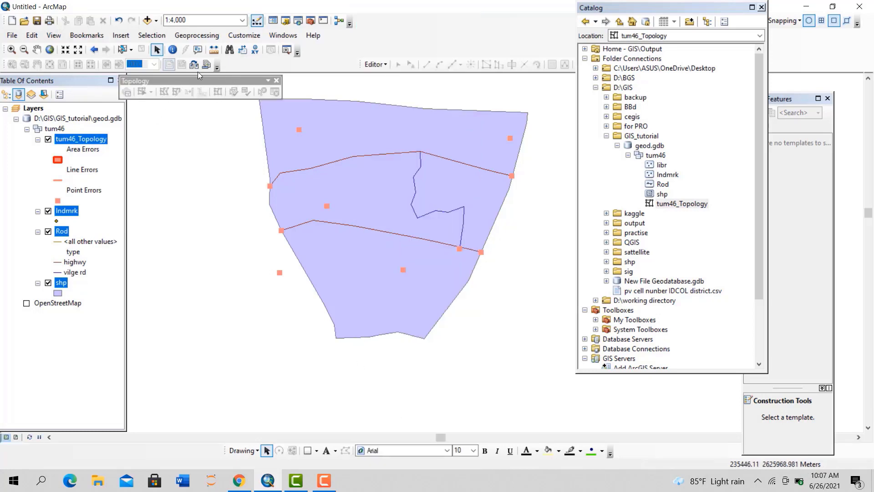
{"action": "left_click", "coordinate": [375, 64]}
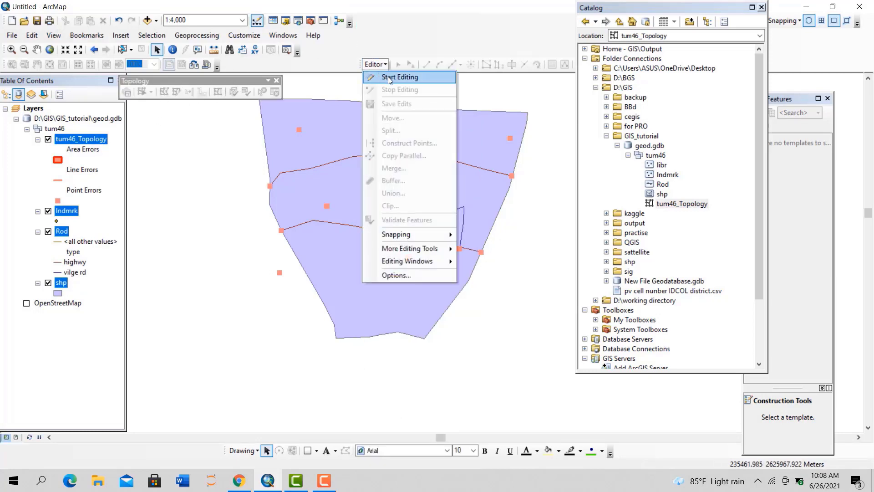
{"action": "left_click", "coordinate": [388, 76]}
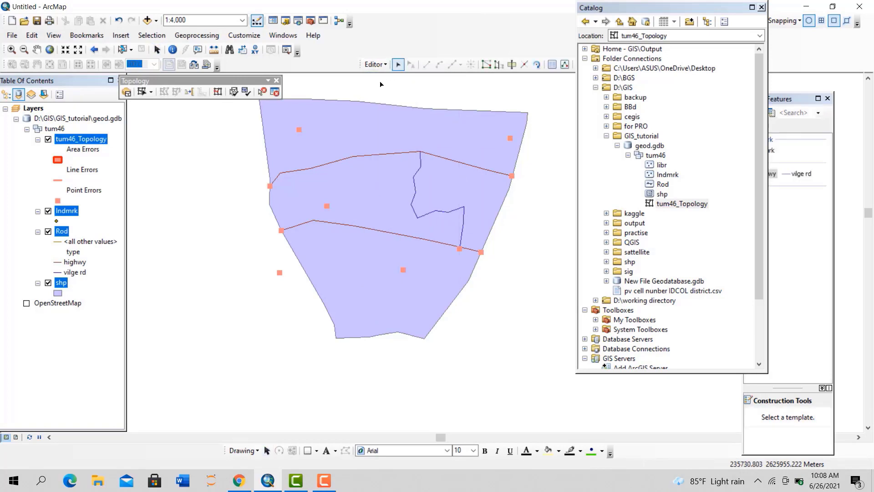
Open the Error Inspector and reposition it below the error points on the map
{"action": "left_click", "coordinate": [275, 92]}
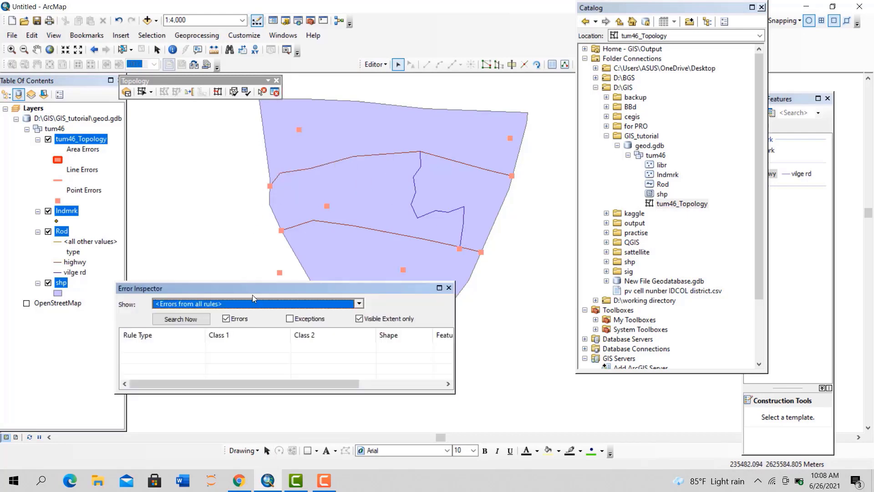
{"action": "left_click_drag", "start_coordinate": [258, 288], "coordinate": [264, 234]}
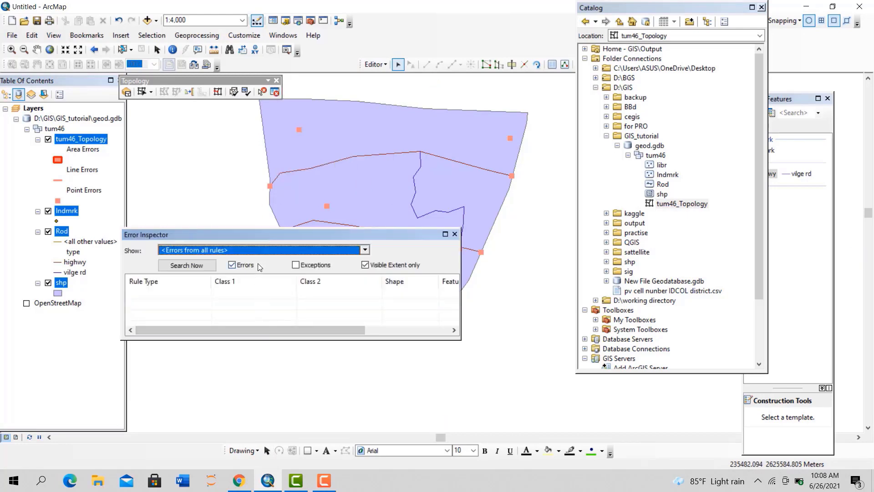
{"action": "left_click_drag", "start_coordinate": [263, 339], "coordinate": [266, 421]}
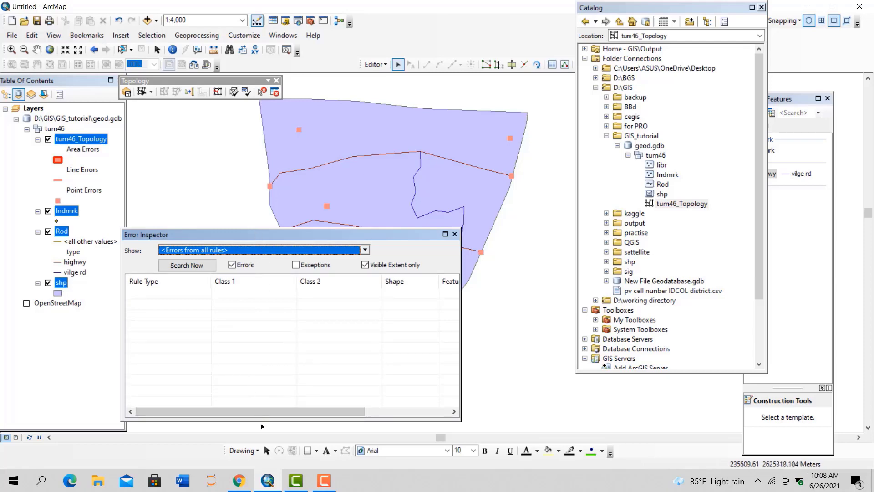
{"action": "left_click_drag", "start_coordinate": [261, 424], "coordinate": [252, 319]}
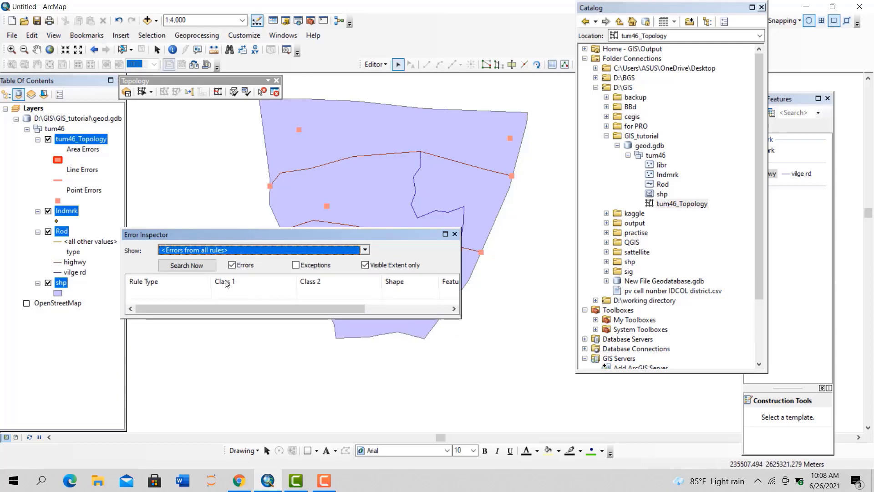
{"action": "left_click_drag", "start_coordinate": [251, 234], "coordinate": [218, 310]}
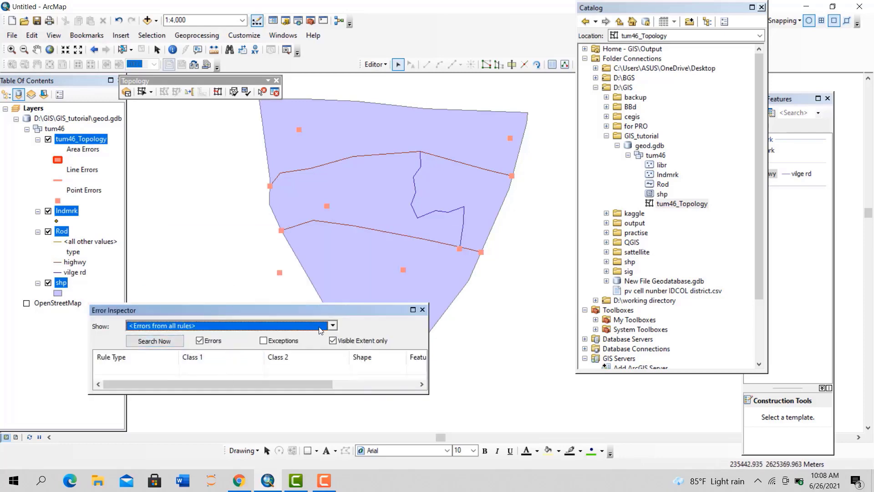
Search for errors of the rule Rod - Must Not Have Dangles and enlarge the inspector to show the full list
{"action": "left_click", "coordinate": [331, 326]}
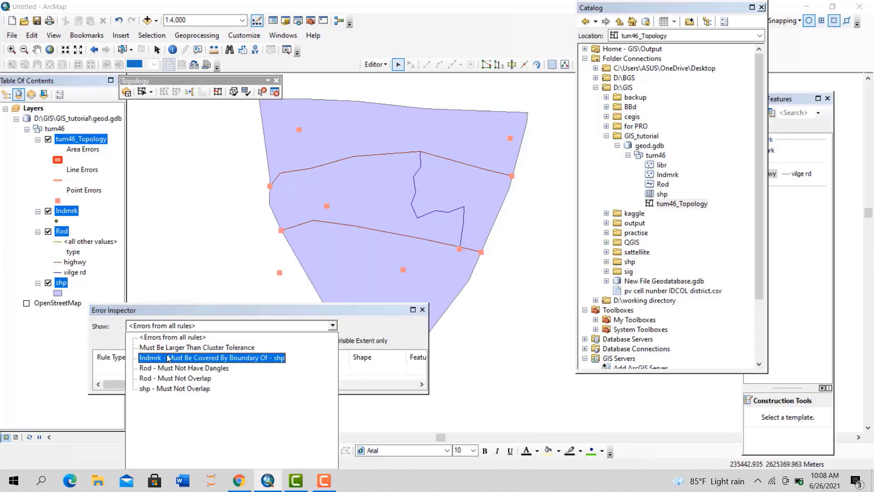
{"action": "left_click", "coordinate": [190, 368]}
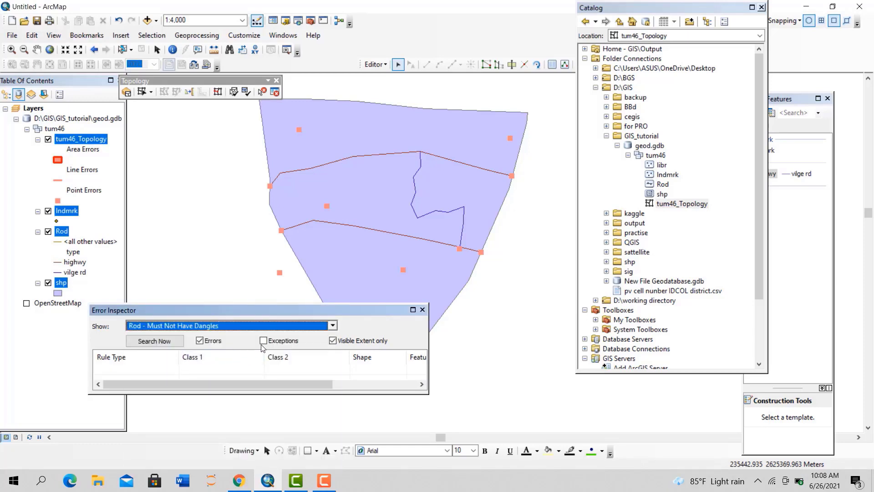
{"action": "left_click", "coordinate": [154, 341]}
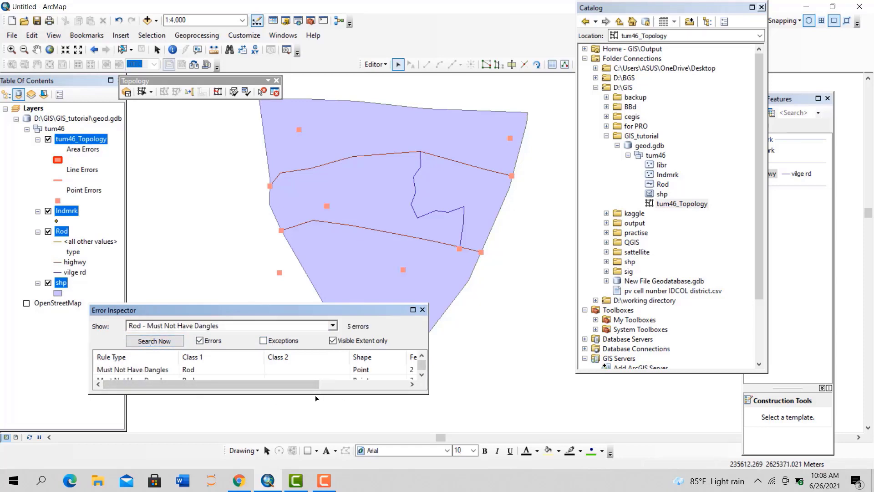
{"action": "left_click_drag", "start_coordinate": [315, 394], "coordinate": [313, 447]}
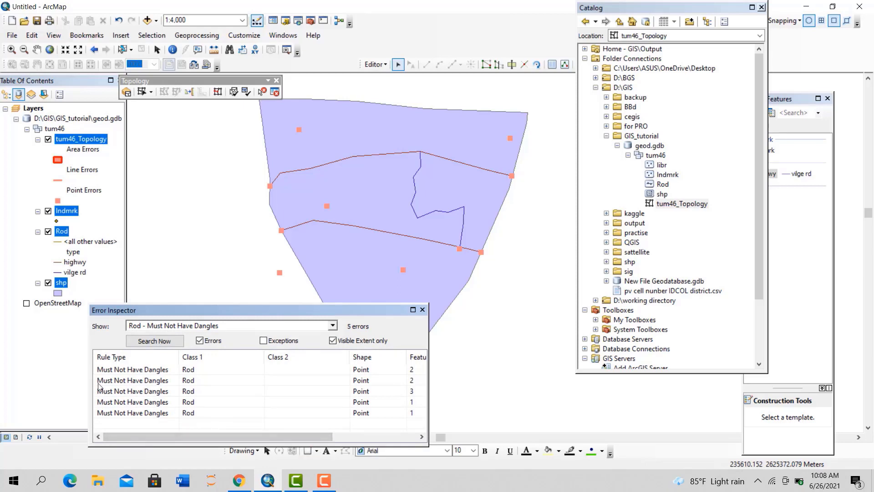
Zoom to the first dangle error in the list and examine closely where the road end meets the study area boundary
{"action": "left_click", "coordinate": [108, 369]}
{"action": "right_click", "coordinate": [117, 370]}
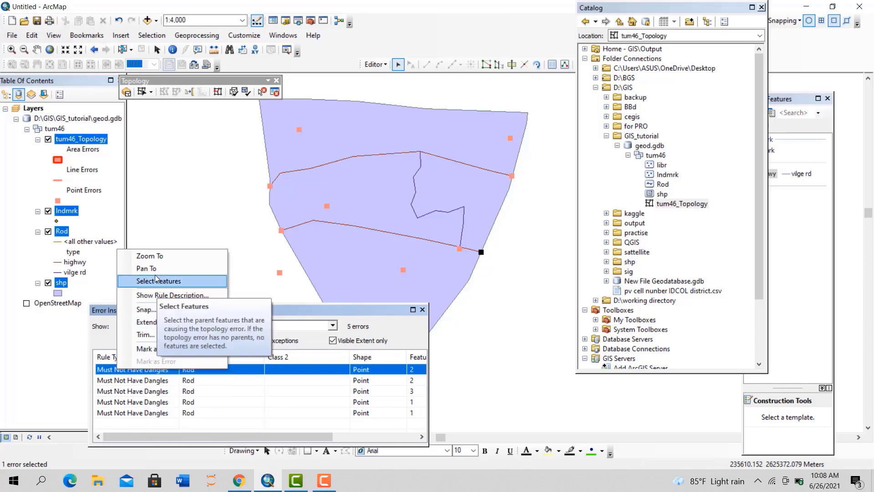
{"action": "left_click", "coordinate": [149, 256]}
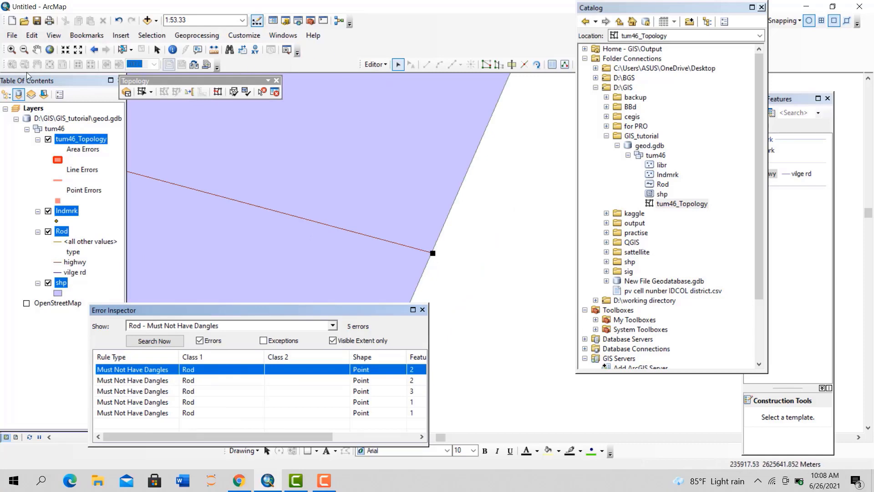
{"action": "left_click", "coordinate": [11, 50]}
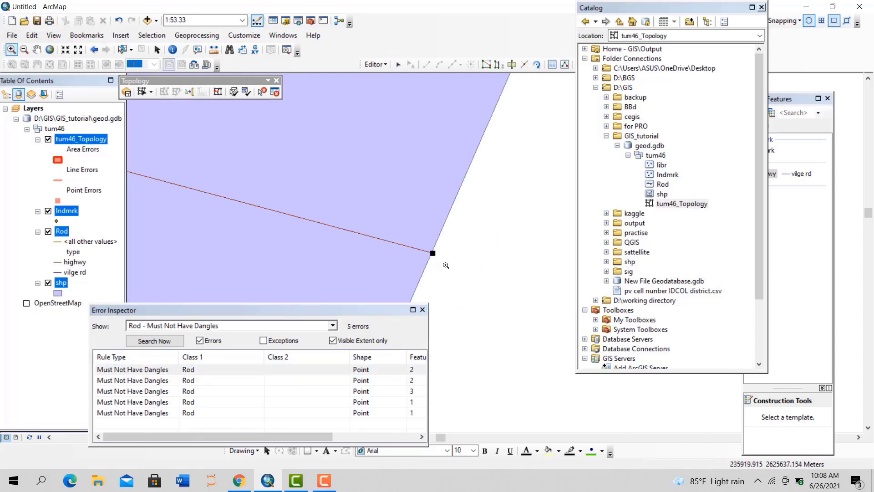
{"action": "left_click_drag", "start_coordinate": [446, 266], "coordinate": [418, 239]}
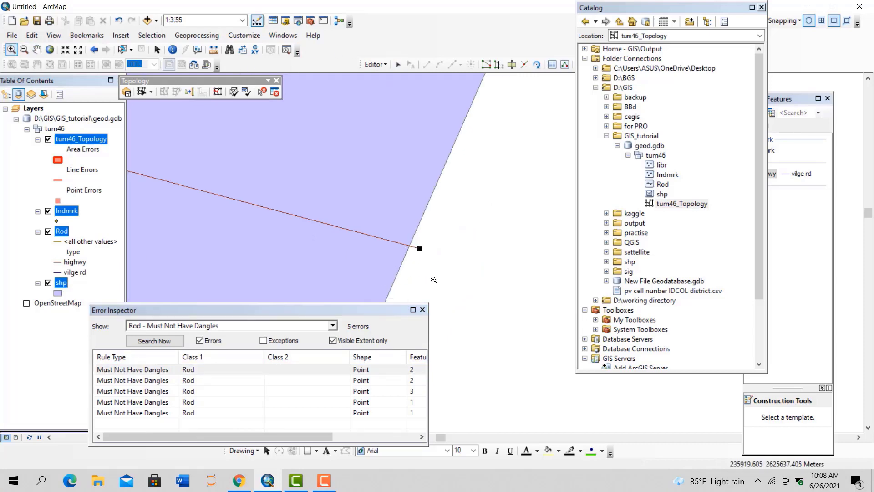
{"action": "left_click_drag", "start_coordinate": [436, 267], "coordinate": [385, 215]}
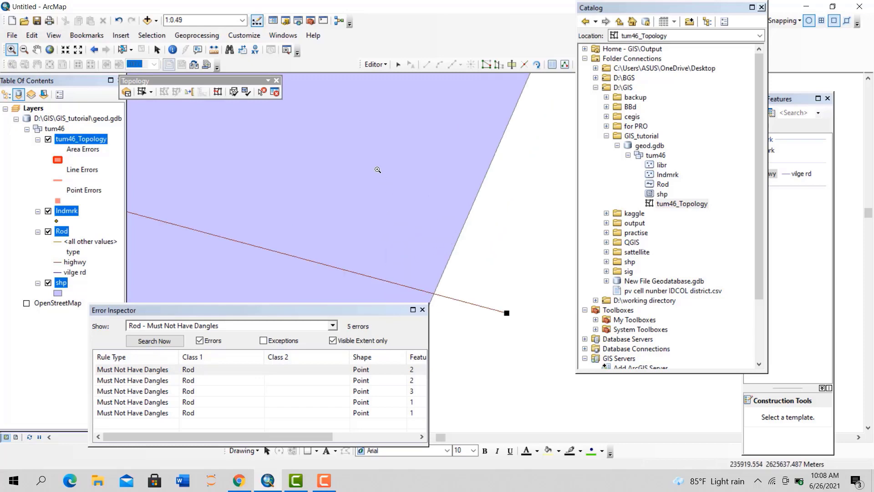
{"action": "left_click_drag", "start_coordinate": [487, 273], "coordinate": [482, 117]}
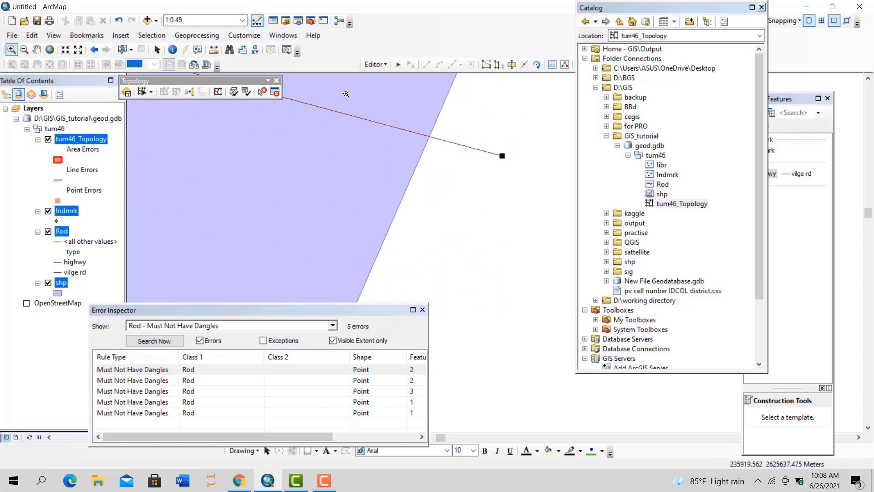
{"action": "right_click", "coordinate": [163, 370]}
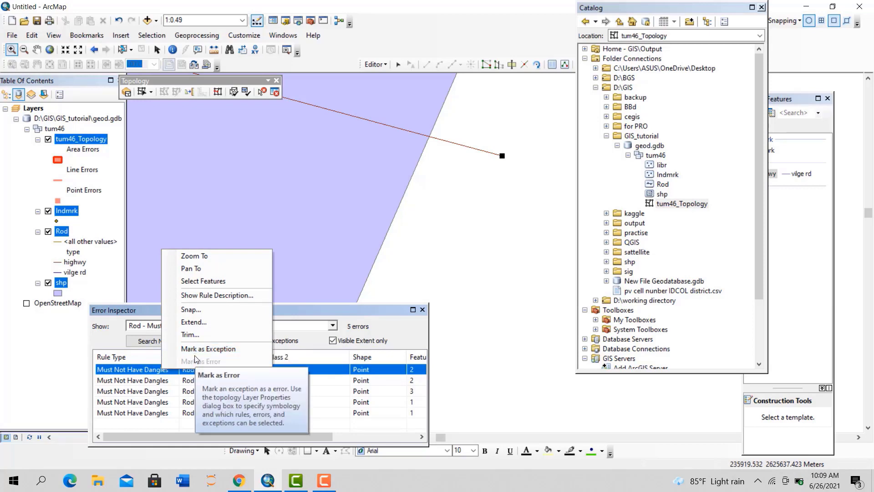
{"action": "right_click", "coordinate": [189, 368]}
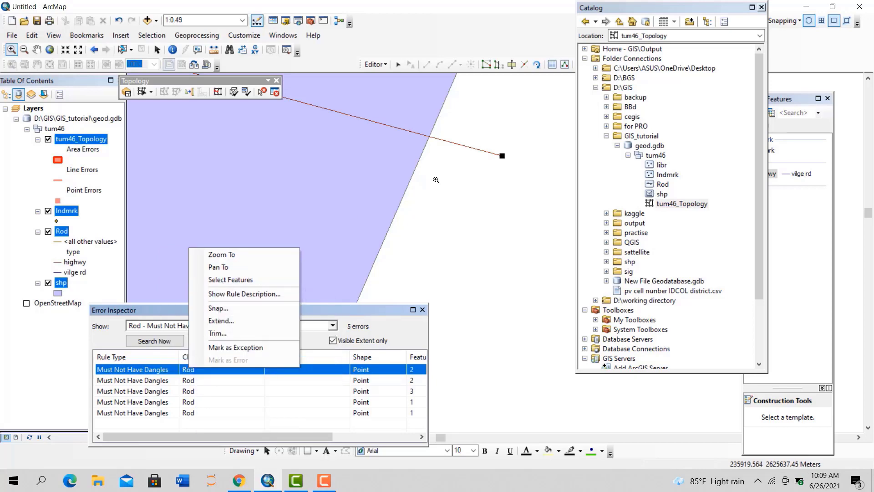
Delete the road's end vertex that overshoots the study area boundary and finish the edit
{"action": "left_click", "coordinate": [397, 64]}
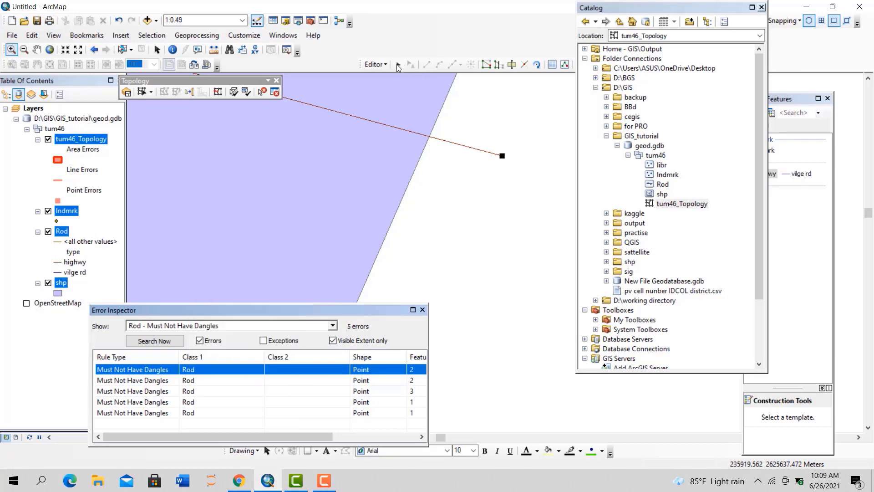
{"action": "left_click", "coordinate": [397, 64]}
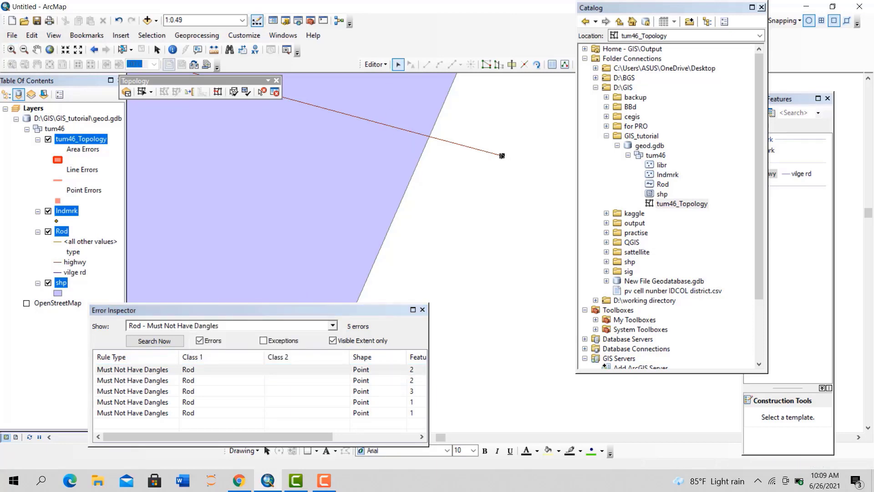
{"action": "double_click", "coordinate": [502, 156]}
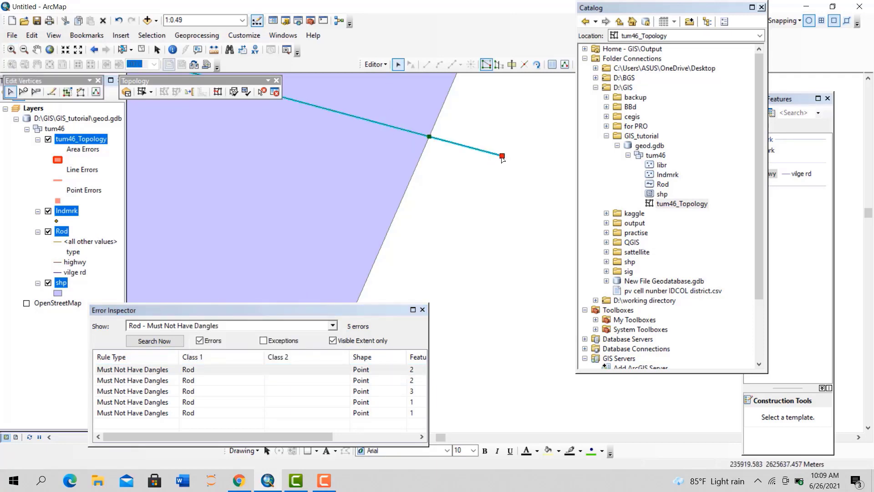
{"action": "right_click", "coordinate": [502, 157]}
{"action": "left_click", "coordinate": [513, 189]}
{"action": "left_click", "coordinate": [440, 193]}
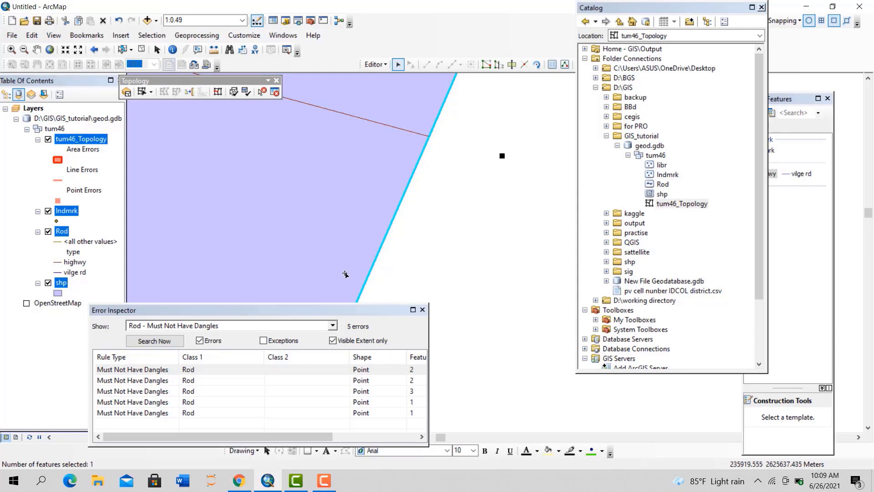
Zoom to the second dangle error in the list, inspect the road end at the study area boundary, and mark it as an exception
{"action": "left_click", "coordinate": [127, 381]}
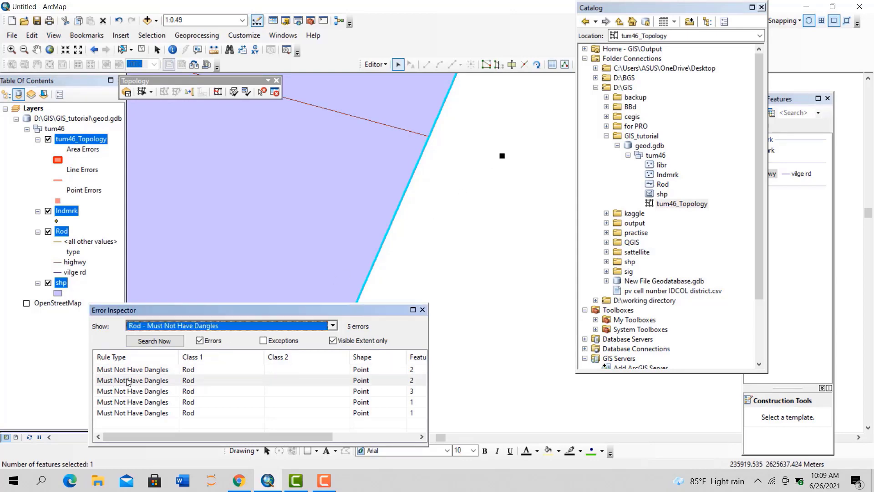
{"action": "right_click", "coordinate": [127, 381]}
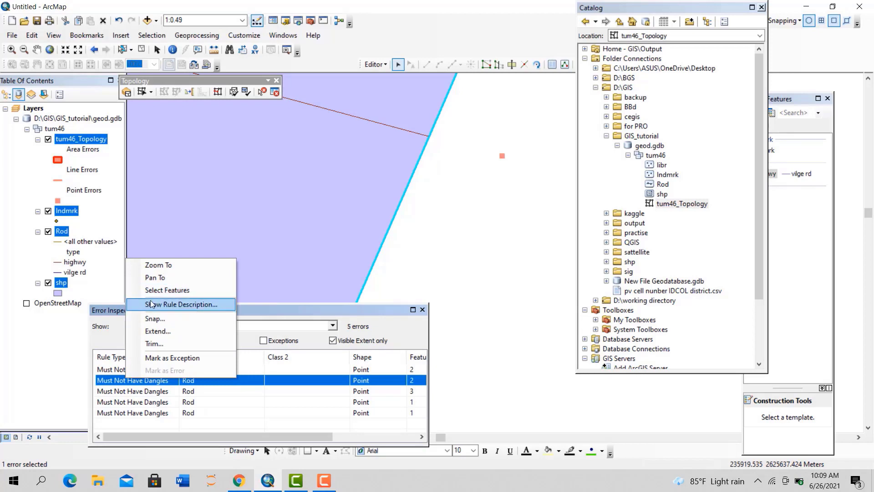
{"action": "left_click", "coordinate": [159, 264]}
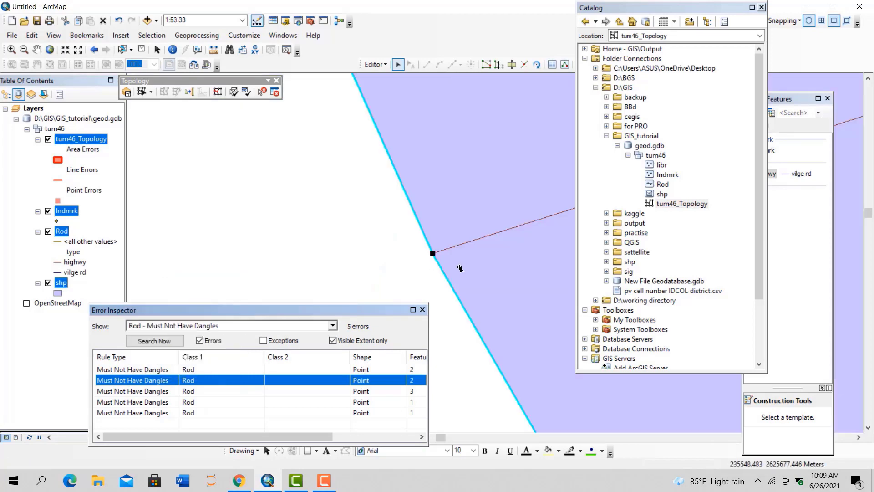
{"action": "scroll", "coordinate": [455, 263], "scroll_direction": "up", "scroll_amount": 5}
{"action": "scroll", "coordinate": [455, 262], "scroll_direction": "up", "scroll_amount": 2}
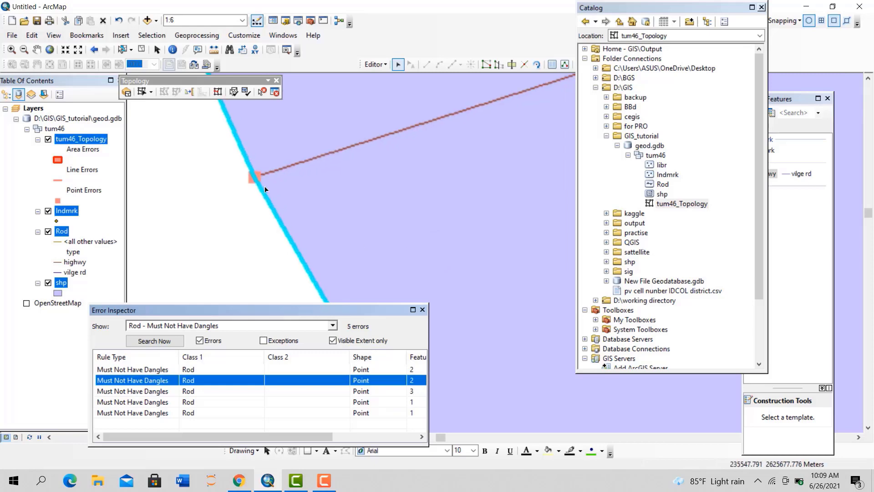
{"action": "left_click", "coordinate": [210, 207]}
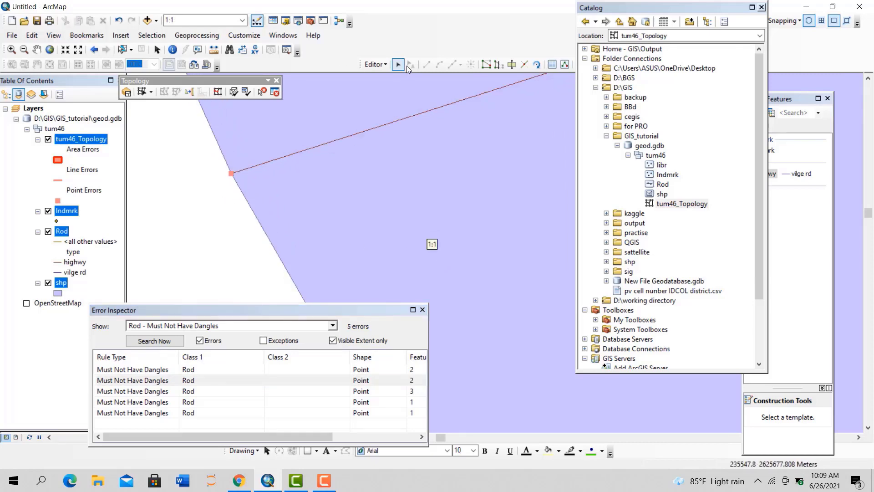
{"action": "left_click", "coordinate": [11, 49]}
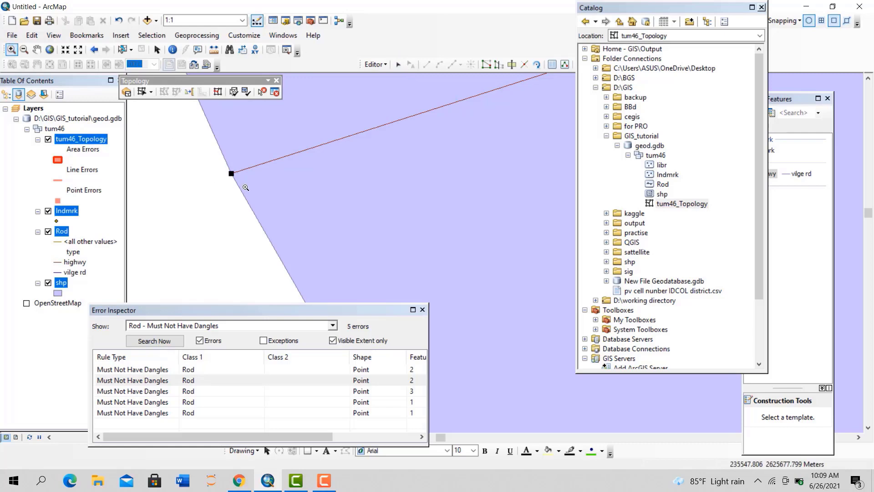
{"action": "left_click_drag", "start_coordinate": [249, 190], "coordinate": [225, 157]}
{"action": "left_click_drag", "start_coordinate": [370, 256], "coordinate": [356, 236]}
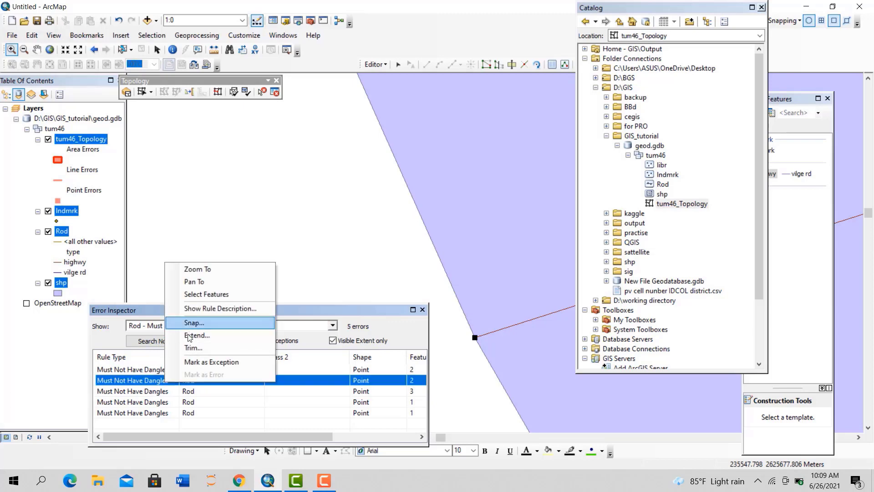
{"action": "left_click", "coordinate": [191, 362]}
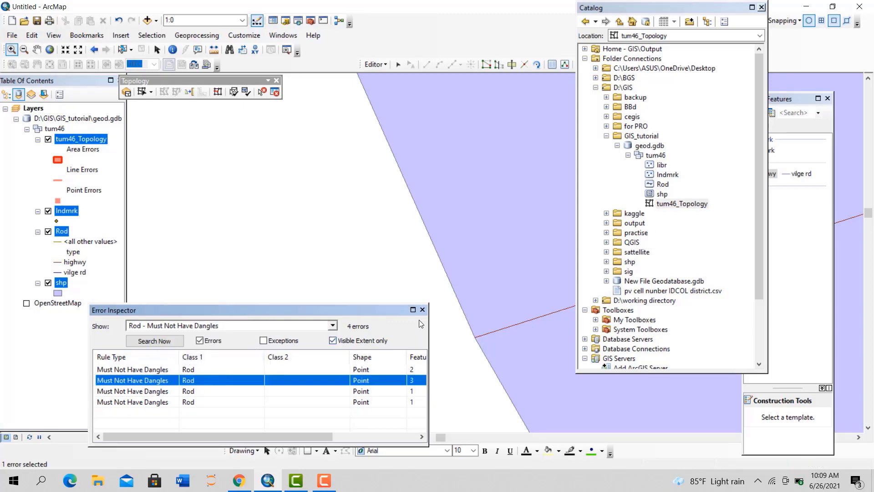
Zoom to the third dangle error in the list and move the road's end vertex out onto the study area boundary
{"action": "left_click", "coordinate": [139, 392]}
{"action": "right_click", "coordinate": [137, 392]}
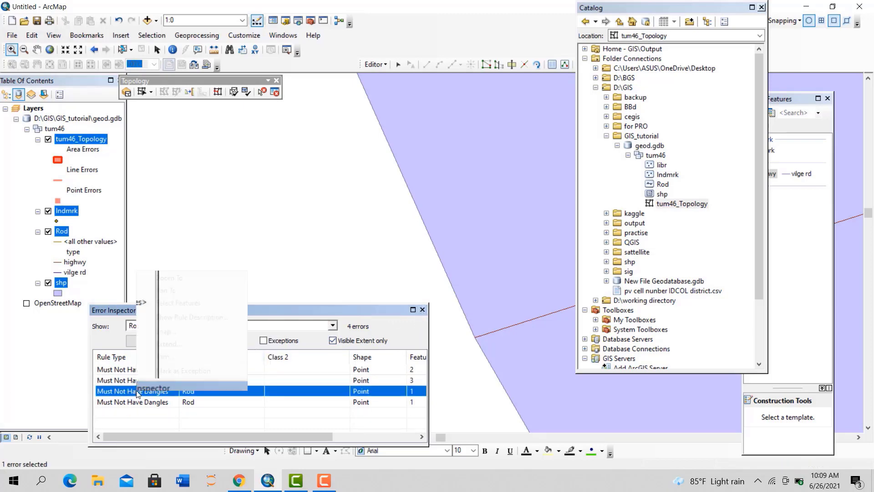
{"action": "left_click", "coordinate": [175, 281]}
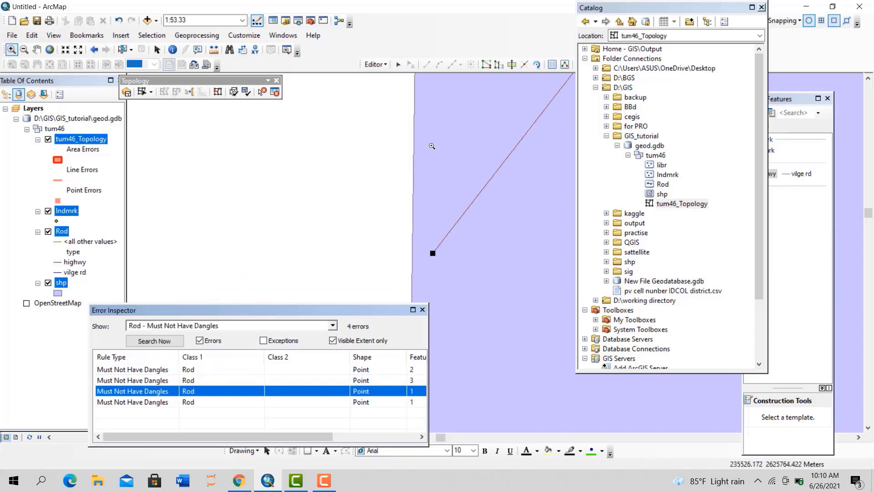
{"action": "left_click", "coordinate": [397, 64]}
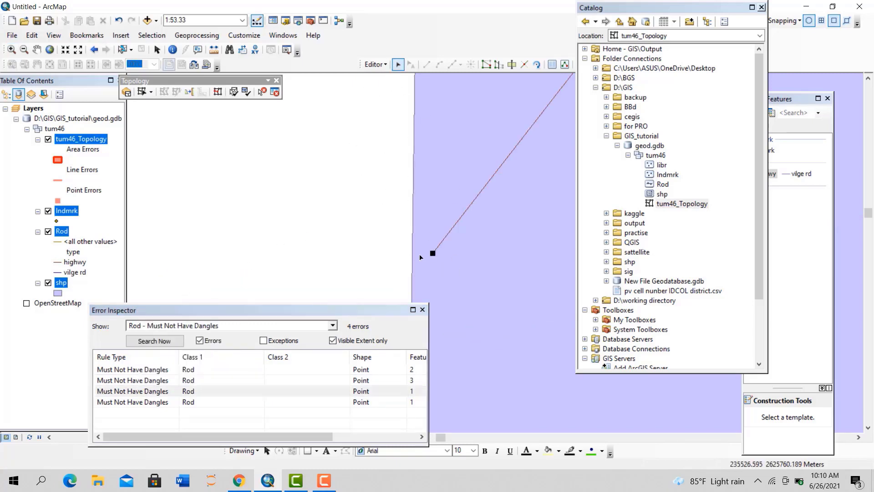
{"action": "double_click", "coordinate": [432, 251]}
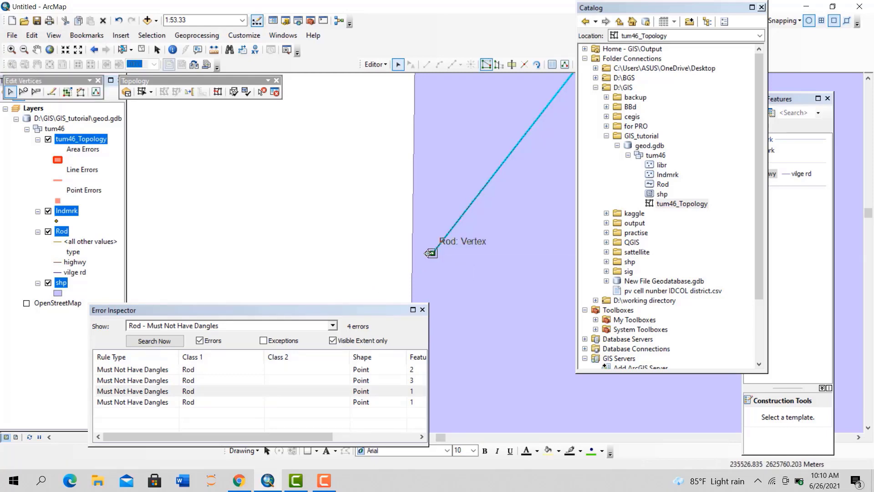
{"action": "left_click_drag", "start_coordinate": [425, 255], "coordinate": [411, 270]}
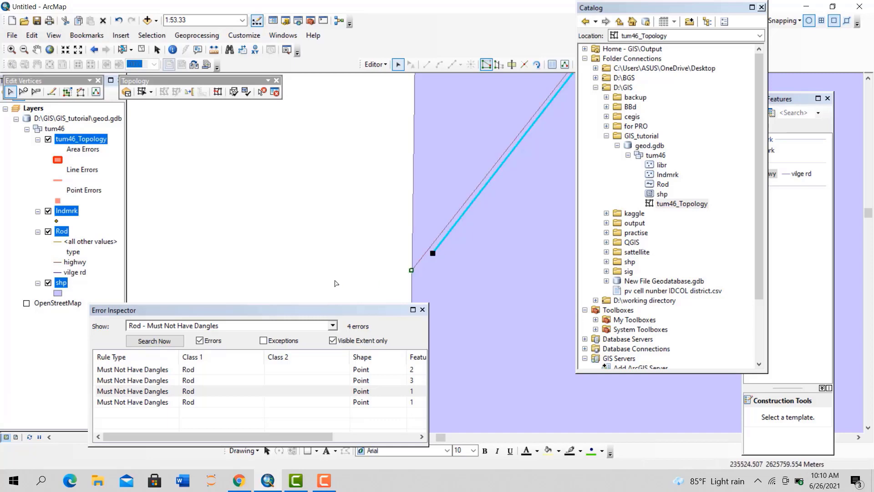
{"action": "scroll", "coordinate": [408, 284], "scroll_direction": "down", "scroll_amount": 3}
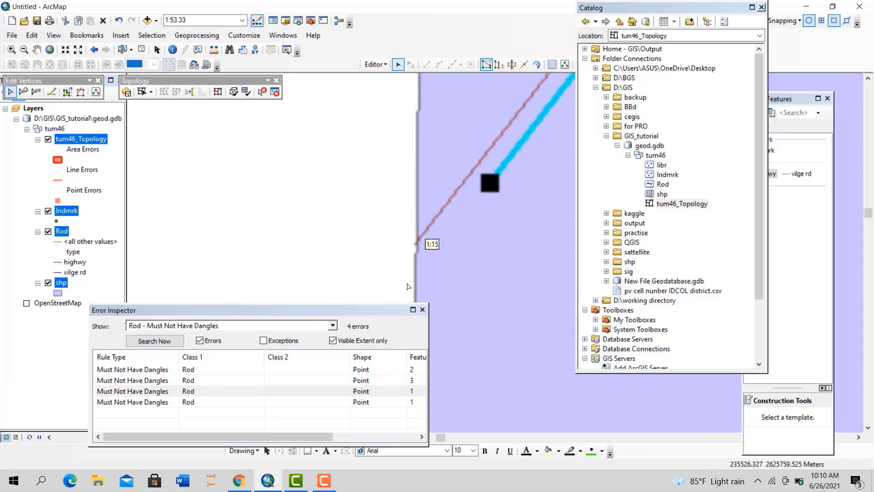
{"action": "left_click_drag", "start_coordinate": [415, 243], "coordinate": [417, 245]}
{"action": "left_click", "coordinate": [370, 244]}
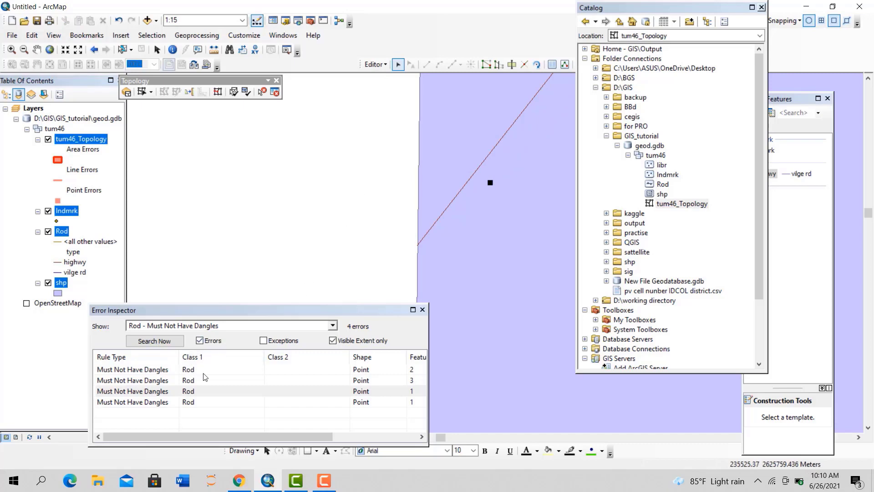
Zoom to the last dangle error in the list and extend the road's end vertex to the study area boundary
{"action": "right_click", "coordinate": [127, 402]}
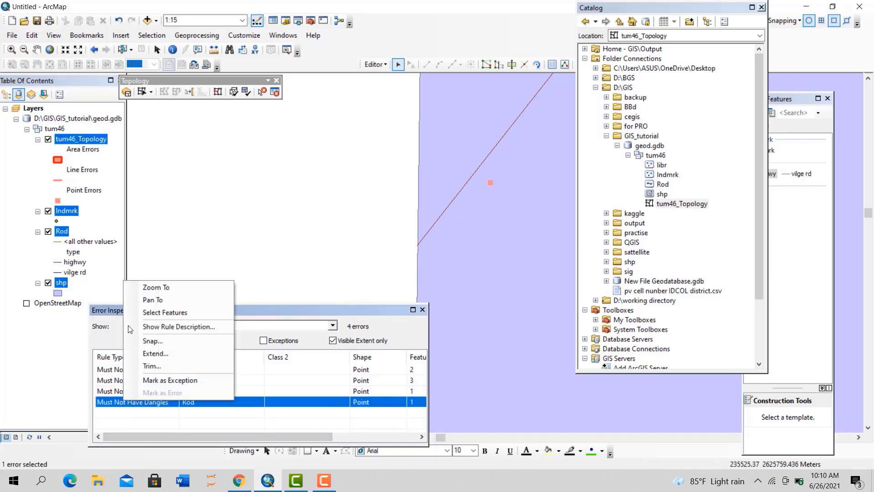
{"action": "left_click", "coordinate": [154, 287]}
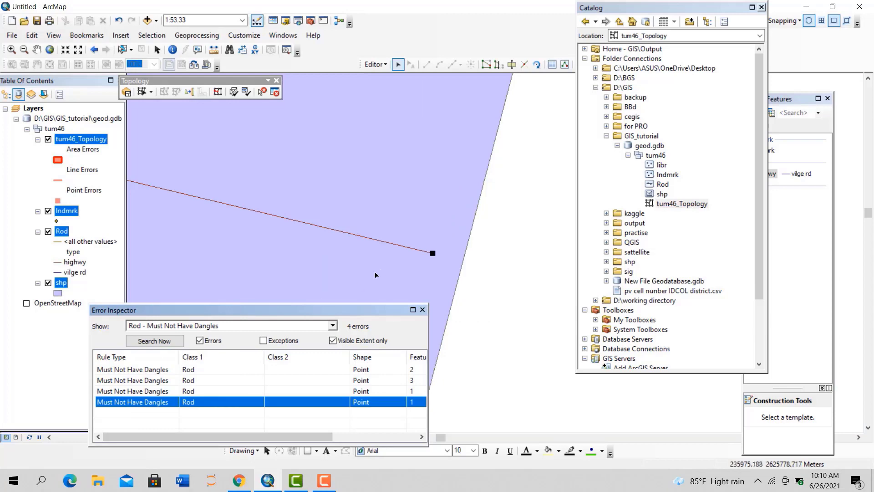
{"action": "double_click", "coordinate": [433, 253]}
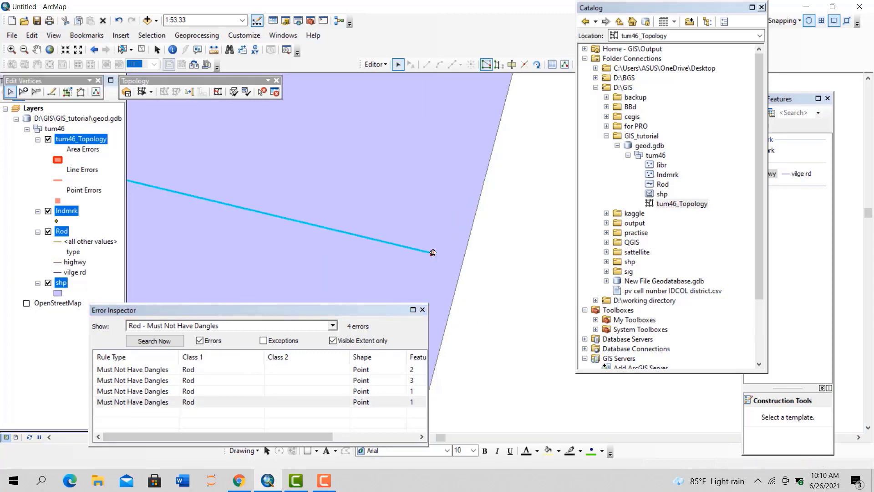
{"action": "left_click_drag", "start_coordinate": [433, 253], "coordinate": [462, 260]}
{"action": "left_click", "coordinate": [433, 273]}
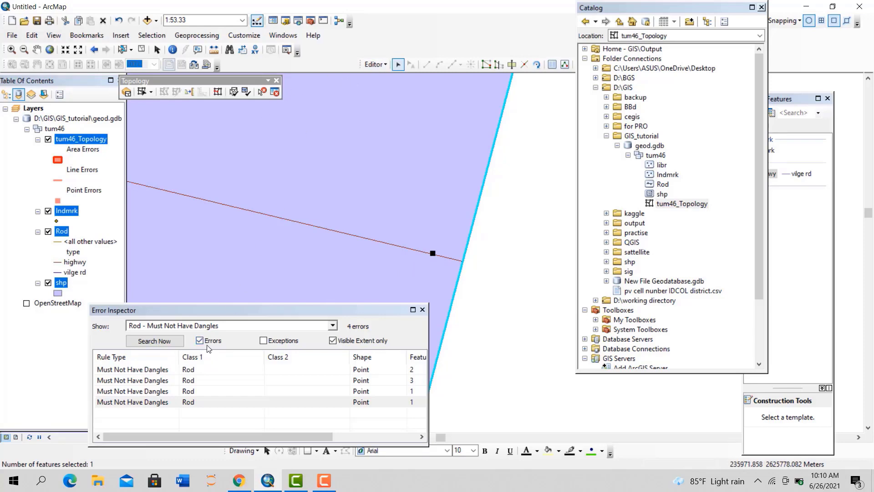
Validate the topology in the current extent and search again for Rod - Must Not Have Dangles errors
{"action": "left_click", "coordinate": [246, 94]}
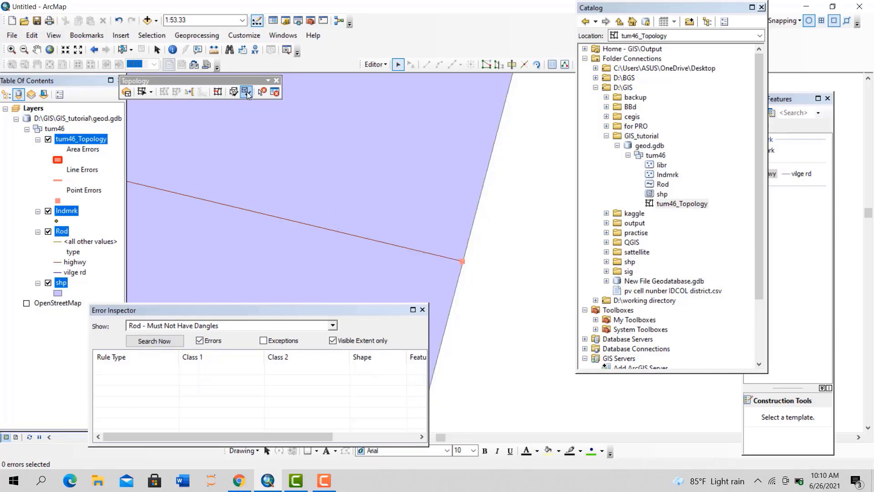
{"action": "left_click", "coordinate": [406, 192]}
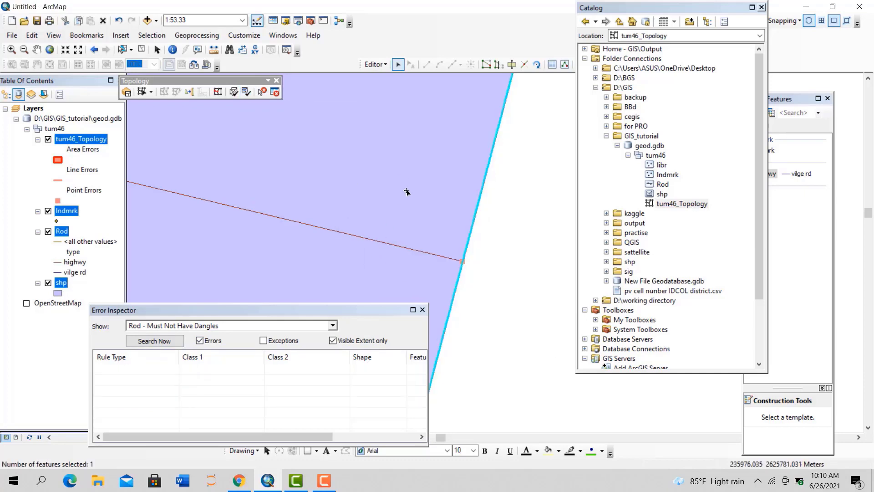
{"action": "scroll", "coordinate": [423, 246], "scroll_direction": "down", "scroll_amount": 3}
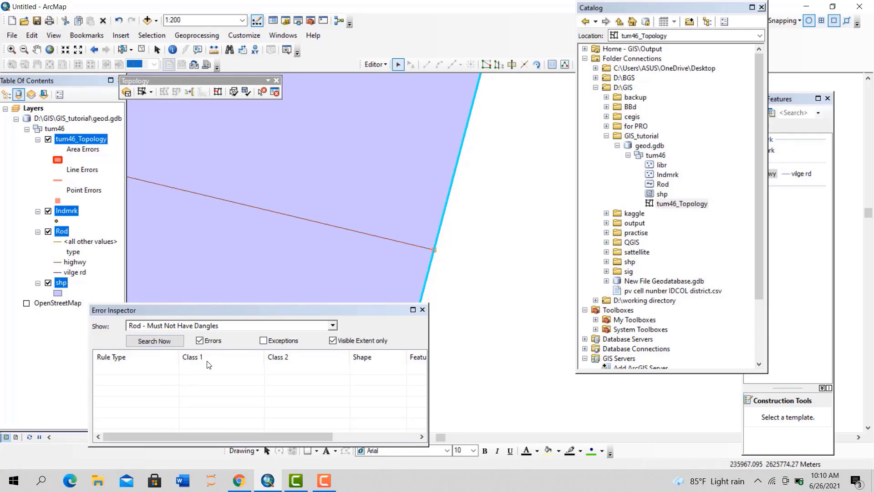
{"action": "left_click", "coordinate": [154, 341]}
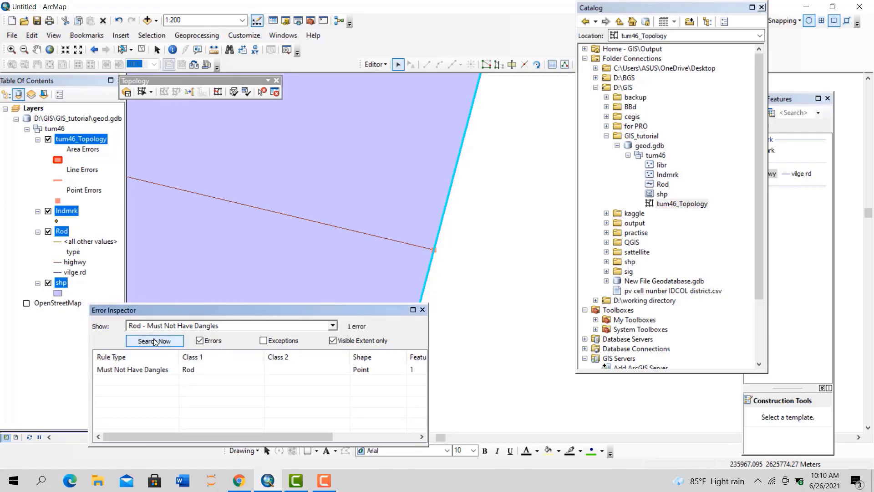
Zoom to the listed dangle error at the road's boundary end and mark it as an exception
{"action": "left_click", "coordinate": [131, 369]}
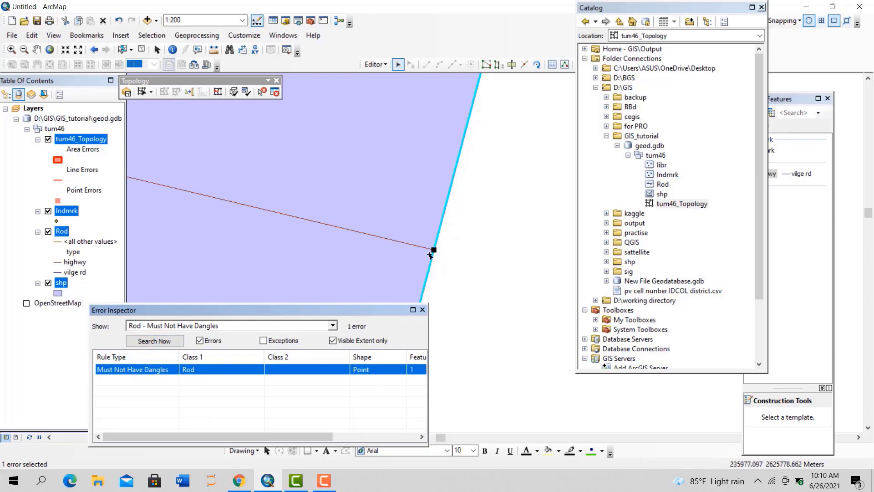
{"action": "right_click", "coordinate": [210, 373]}
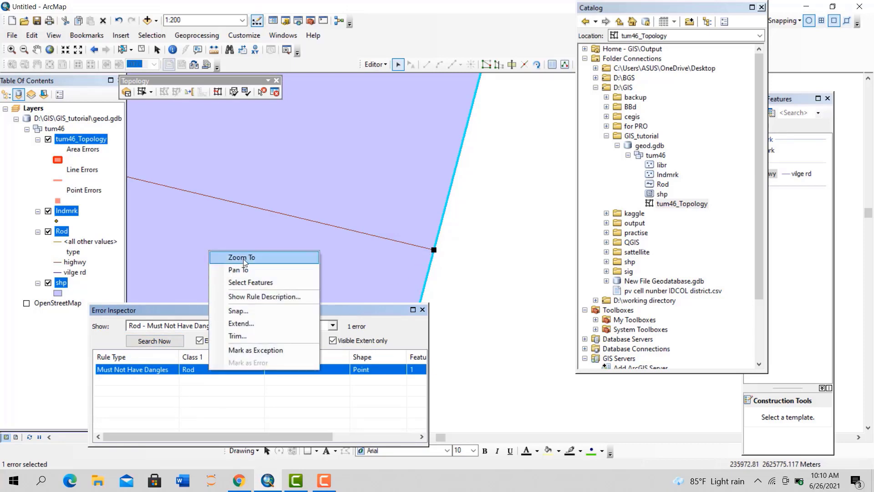
{"action": "left_click", "coordinate": [244, 258]}
{"action": "scroll", "coordinate": [433, 252], "scroll_direction": "up", "scroll_amount": 1}
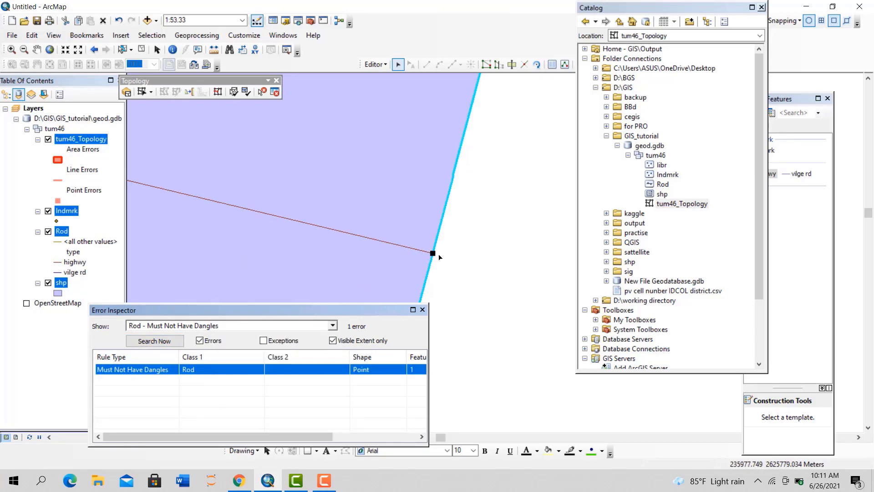
{"action": "right_click", "coordinate": [187, 372]}
{"action": "left_click", "coordinate": [225, 350]}
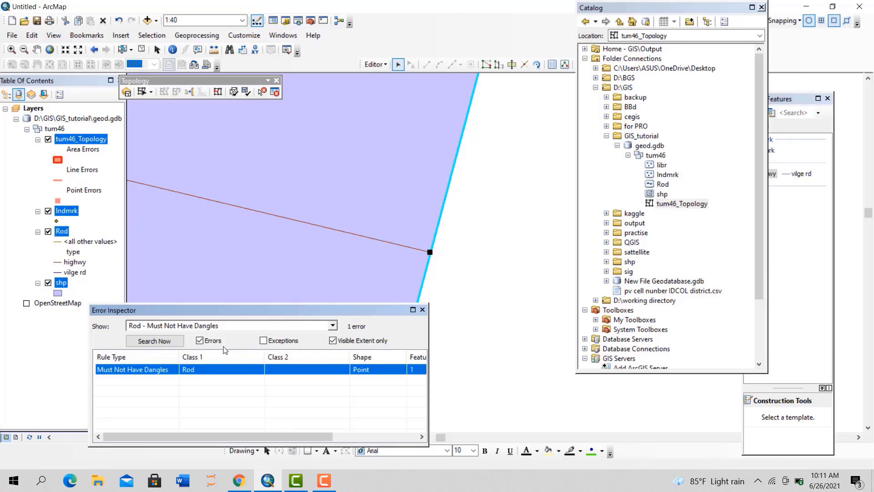
Search the visible extent for errors of the rule shp - Must Not Overlap
{"action": "scroll", "coordinate": [429, 260], "scroll_direction": "down", "scroll_amount": 4}
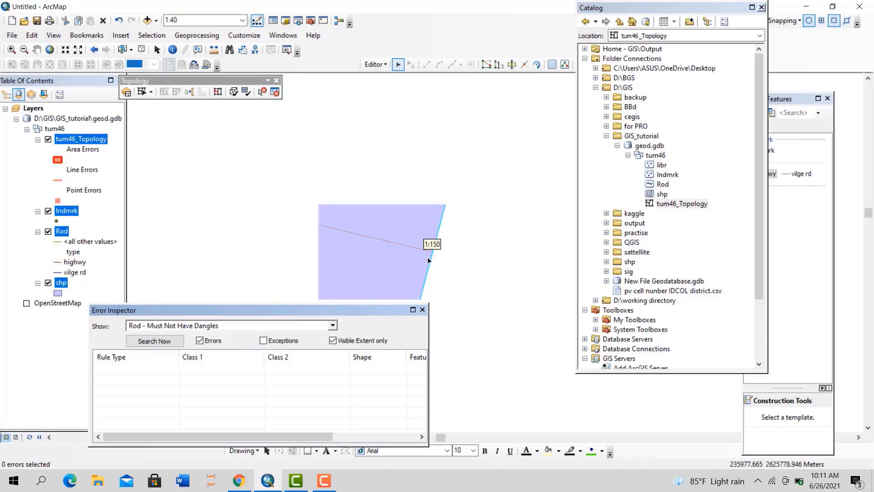
{"action": "left_click", "coordinate": [332, 325]}
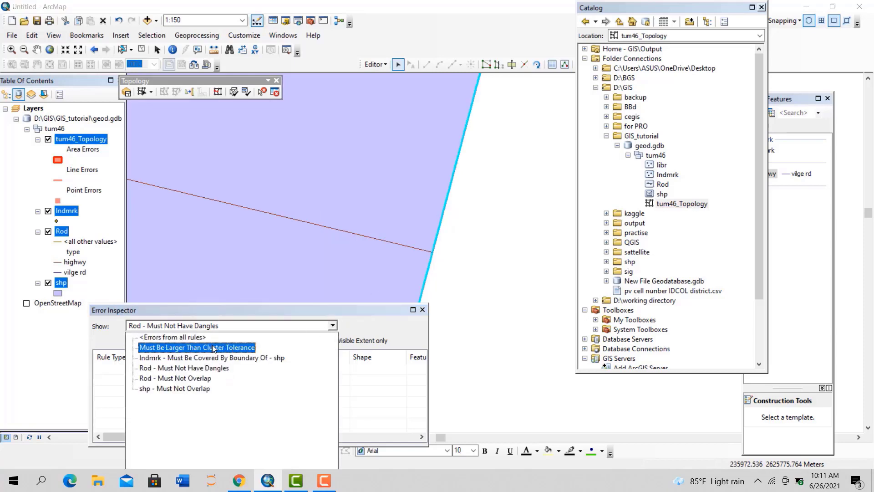
{"action": "left_click", "coordinate": [194, 389]}
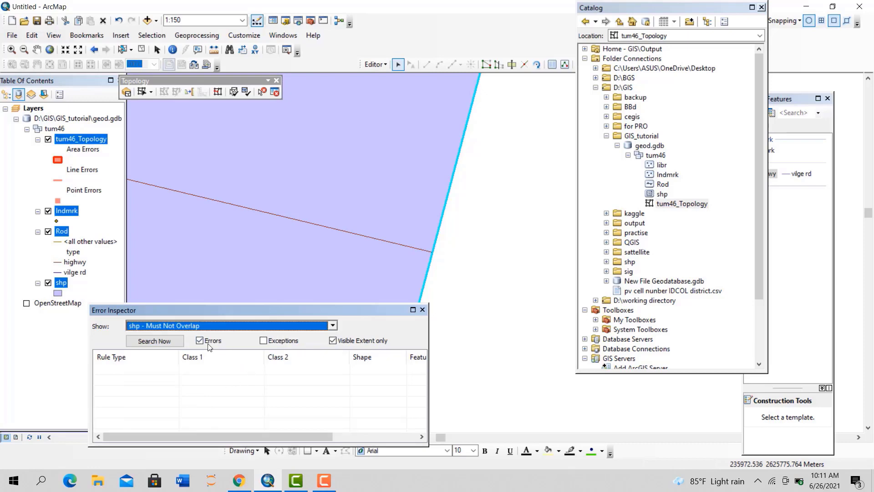
{"action": "left_click", "coordinate": [155, 345]}
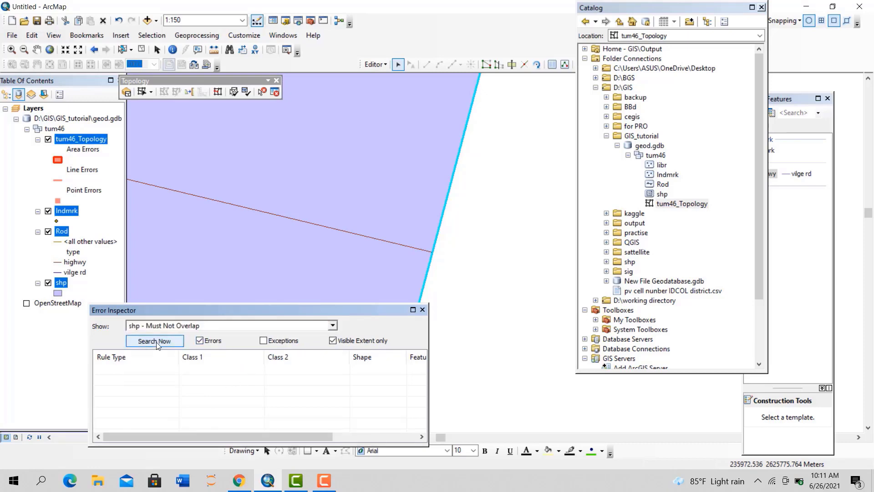
{"action": "left_click", "coordinate": [171, 343]}
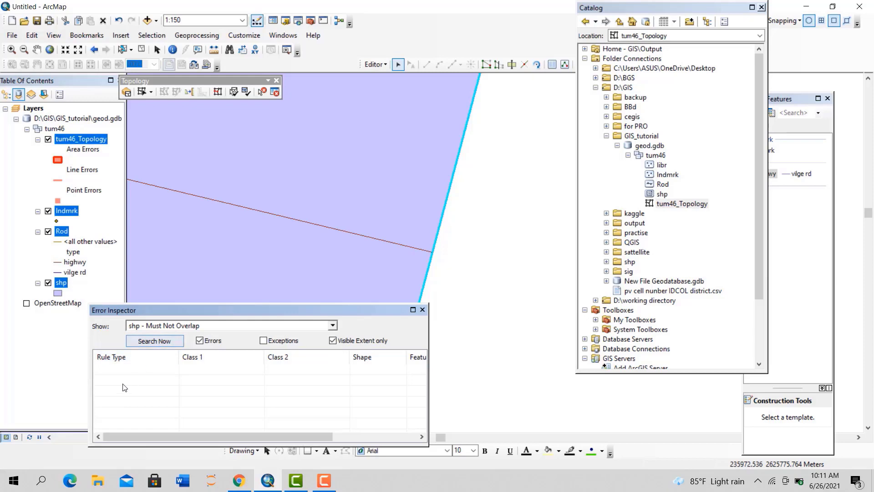
Search the visible extent for errors of the rule lndmrk - Must Be Covered By Boundary Of - shp
{"action": "left_click", "coordinate": [333, 325]}
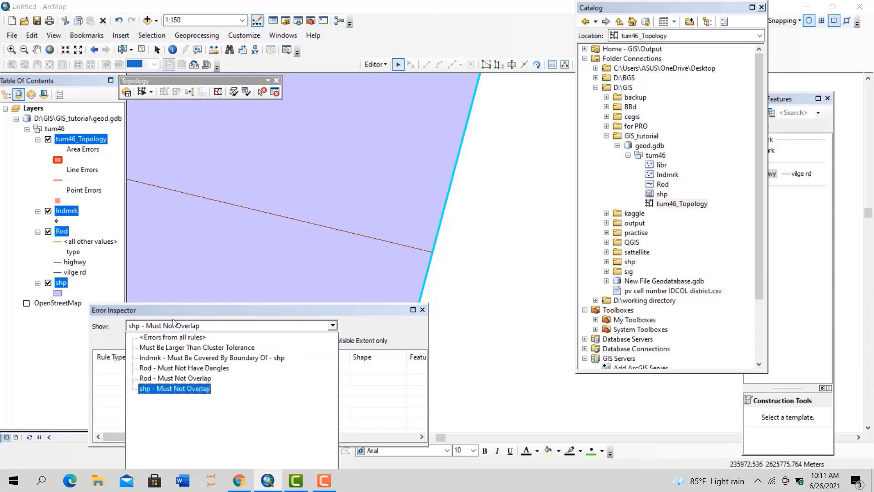
{"action": "left_click", "coordinate": [177, 361]}
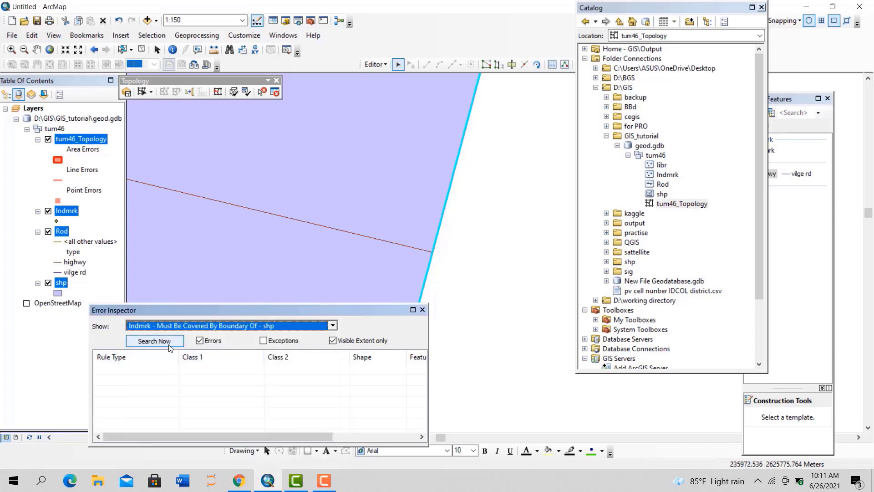
{"action": "left_click", "coordinate": [162, 345]}
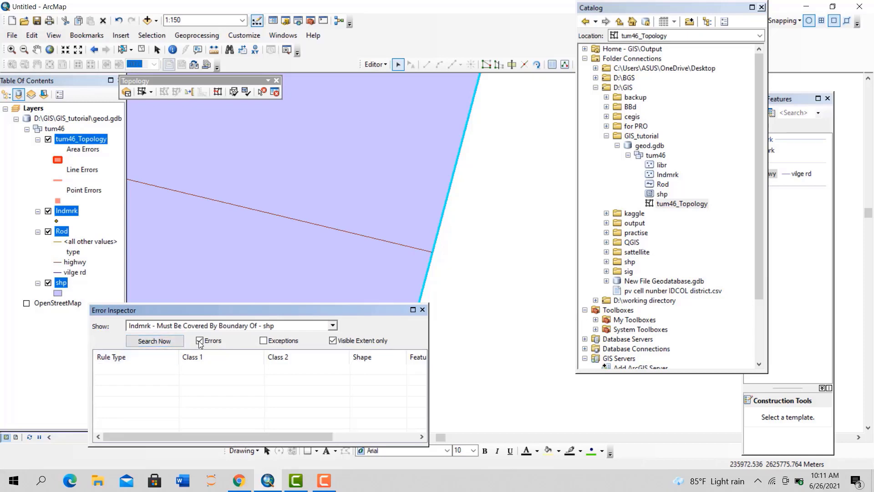
Repeat the search for lndmrk - Must Be Covered By Boundary Of - shp errors in the current extent
{"action": "left_click", "coordinate": [333, 327]}
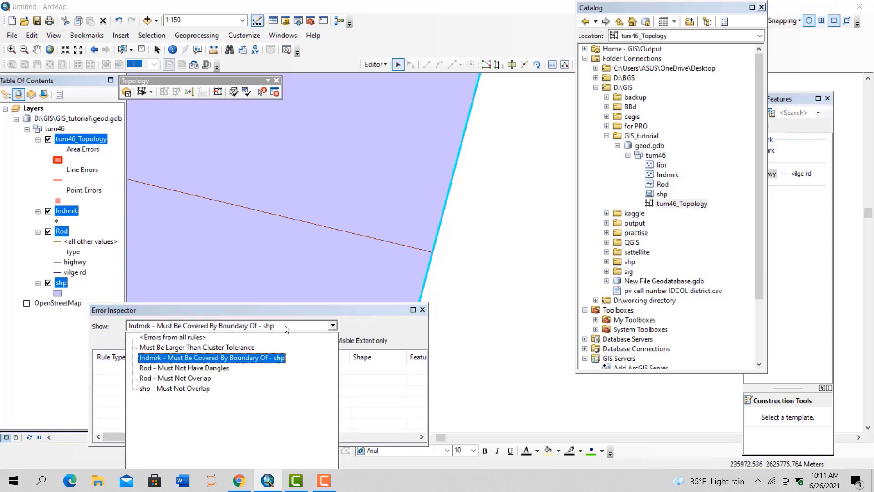
{"action": "left_click", "coordinate": [179, 360]}
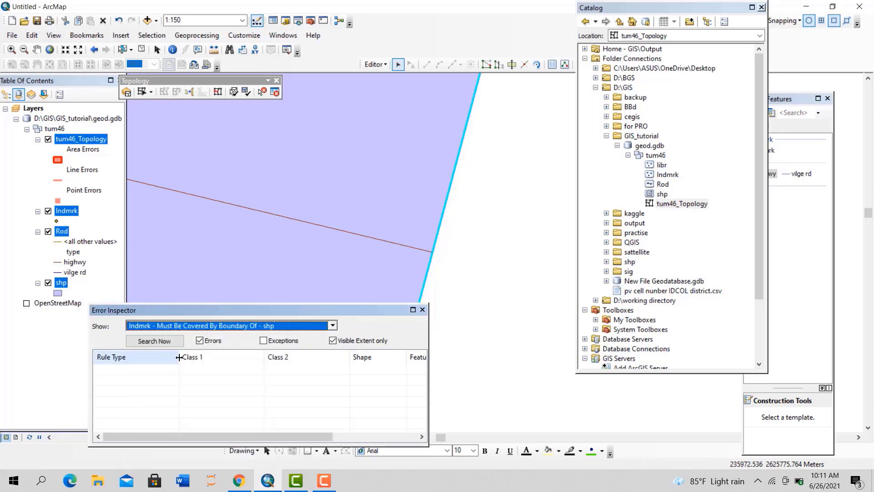
{"action": "left_click", "coordinate": [160, 345]}
Select the landmark point lying outside the southwestern boundary and clear the selection
{"action": "scroll", "coordinate": [324, 223], "scroll_direction": "up", "scroll_amount": 4}
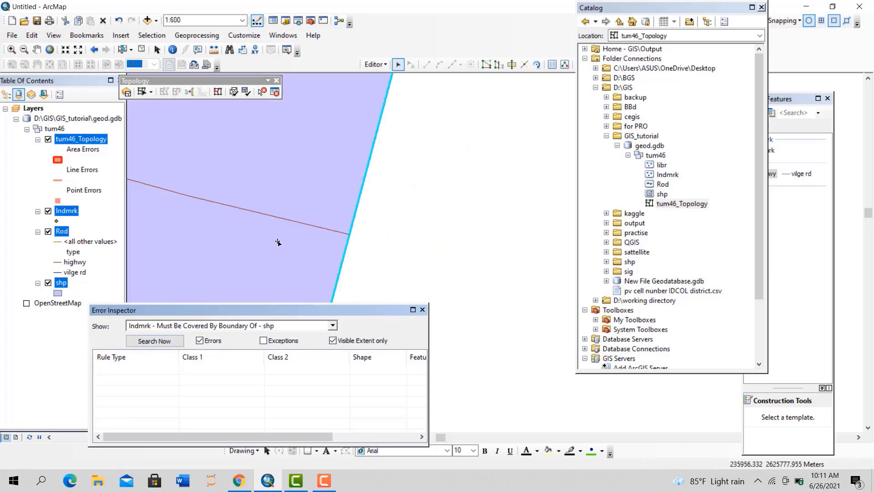
{"action": "scroll", "coordinate": [334, 272], "scroll_direction": "up", "scroll_amount": 4}
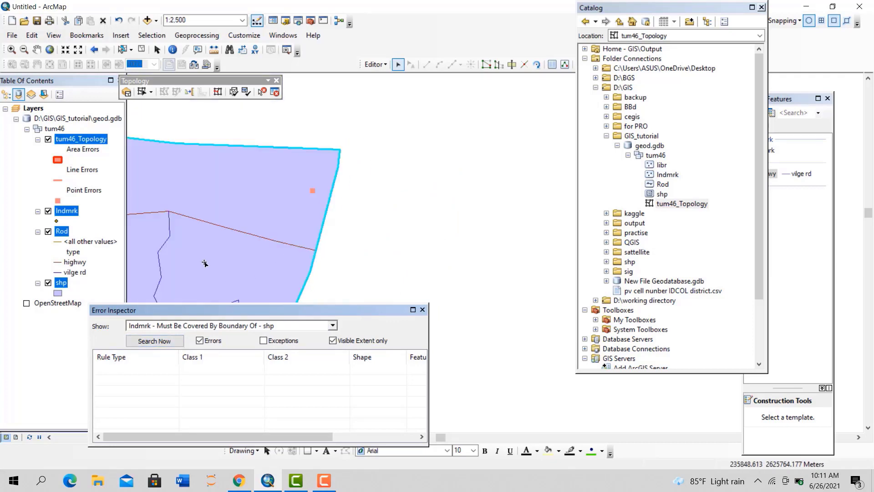
{"action": "scroll", "coordinate": [383, 185], "scroll_direction": "up", "scroll_amount": 2}
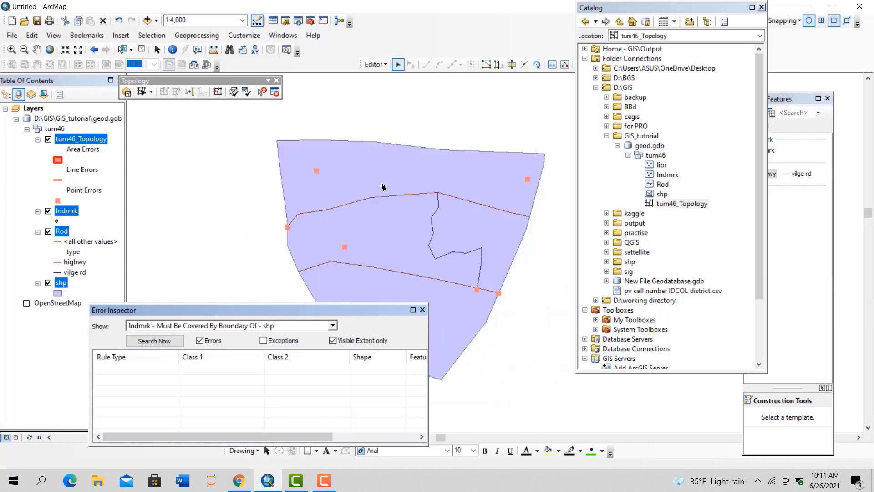
{"action": "left_click_drag", "start_coordinate": [399, 230], "coordinate": [399, 65]}
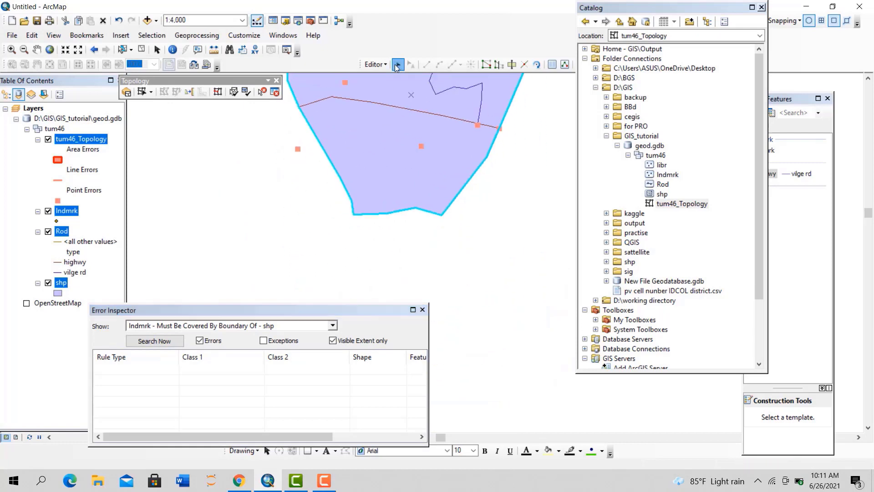
{"action": "left_click", "coordinate": [298, 151]}
{"action": "right_click", "coordinate": [298, 151]}
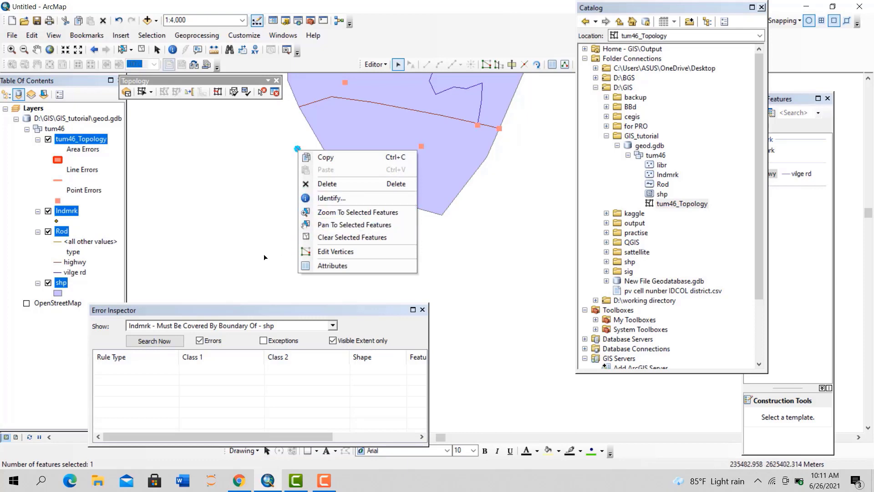
{"action": "left_click", "coordinate": [352, 238]}
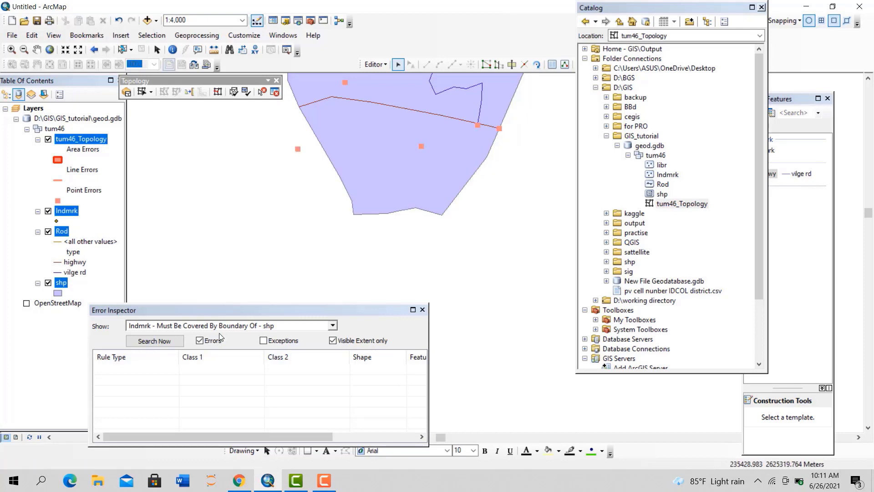
Search the southern part of the study area for errors of the rule lndmrk - Must Be Covered By Boundary Of - shp
{"action": "left_click", "coordinate": [333, 325]}
{"action": "left_click", "coordinate": [149, 358]}
{"action": "left_click", "coordinate": [132, 355]}
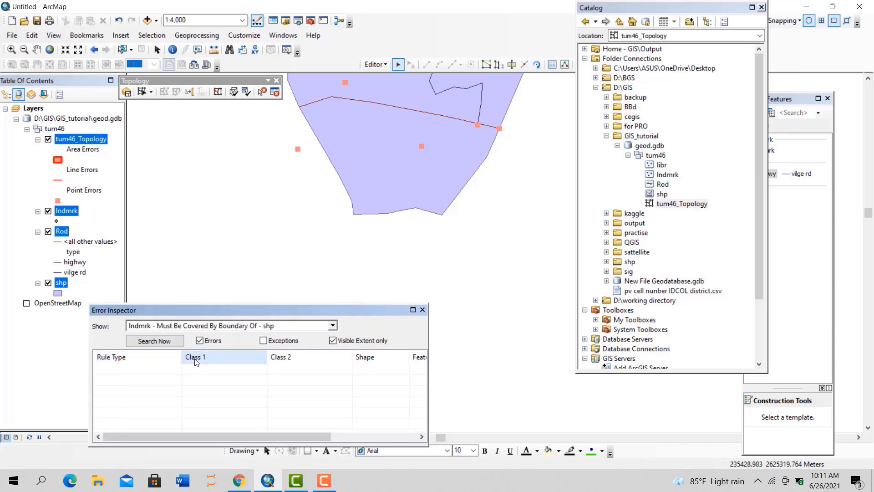
{"action": "left_click", "coordinate": [168, 341]}
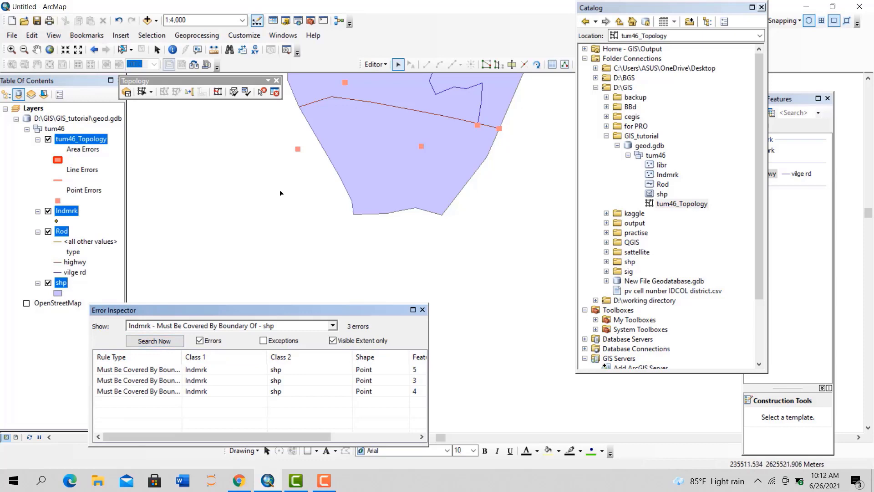
Zoom to the first listed lndmrk error outside the shp boundary, select its feature and delete that landmark point
{"action": "left_click", "coordinate": [116, 371]}
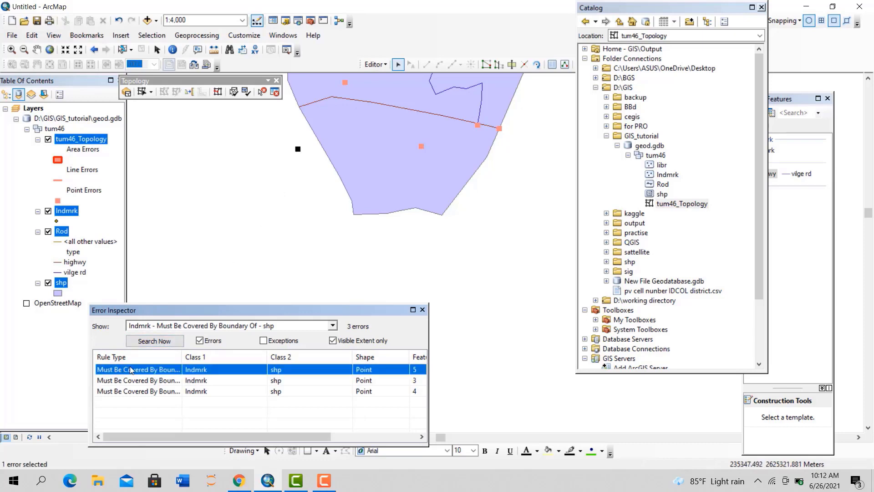
{"action": "right_click", "coordinate": [154, 371]}
{"action": "left_click", "coordinate": [169, 378]}
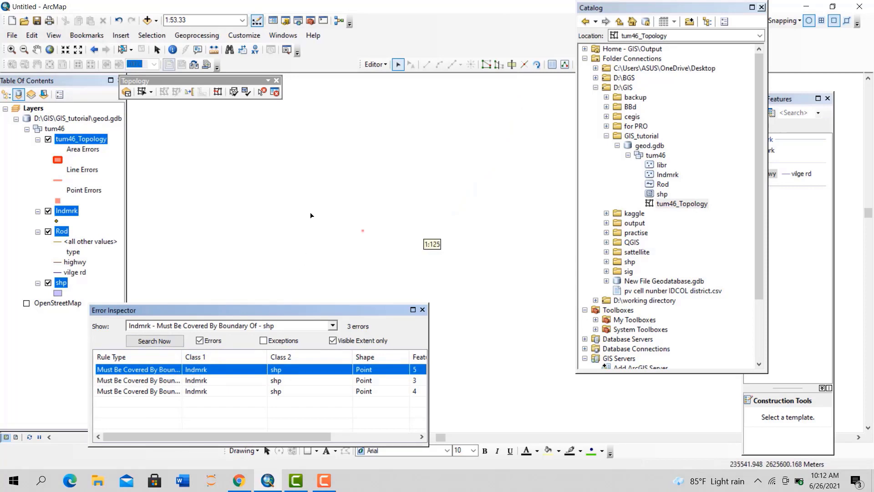
{"action": "scroll", "coordinate": [357, 230], "scroll_direction": "down", "scroll_amount": 2}
{"action": "scroll", "coordinate": [357, 230], "scroll_direction": "down", "scroll_amount": 2}
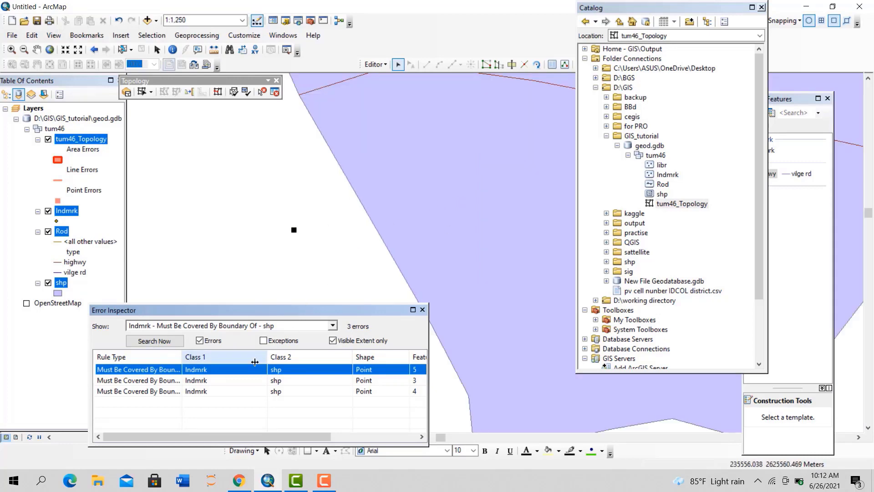
{"action": "right_click", "coordinate": [213, 369]}
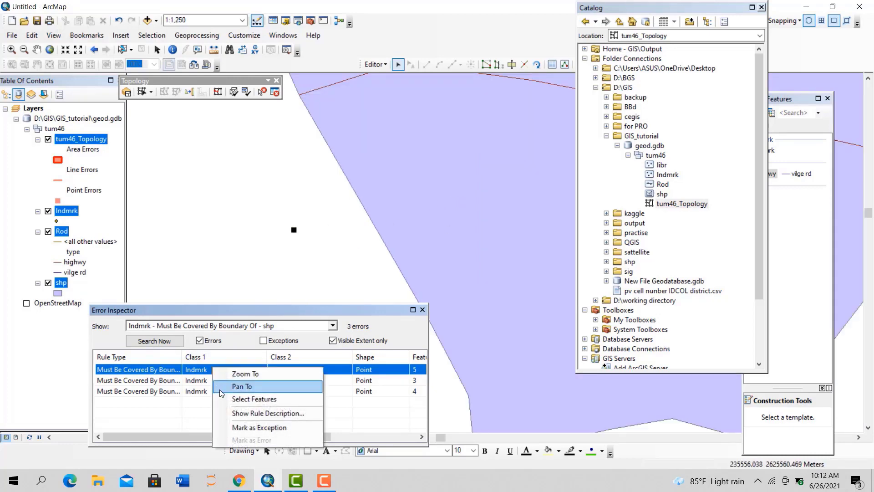
{"action": "left_click", "coordinate": [246, 399]}
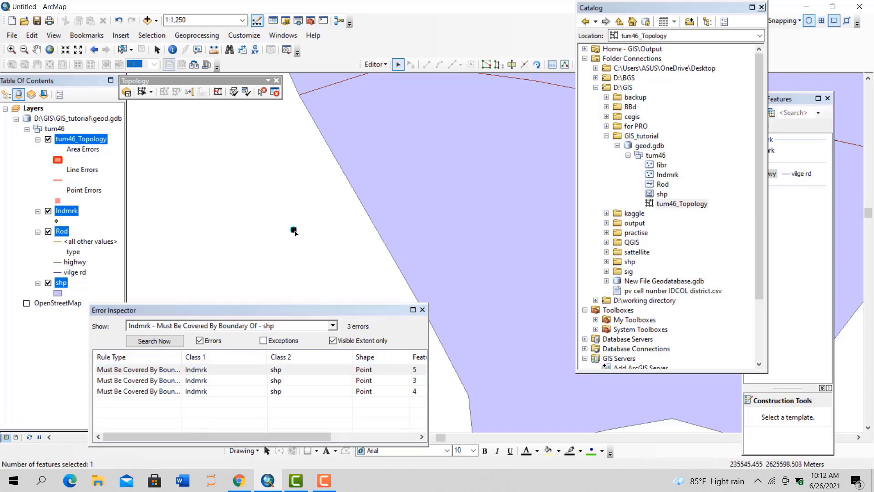
{"action": "right_click", "coordinate": [294, 231]}
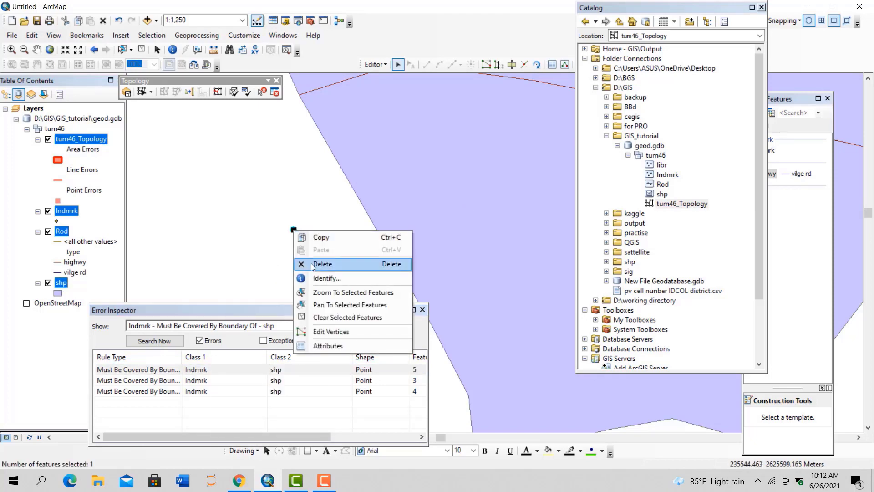
{"action": "left_click", "coordinate": [311, 266]}
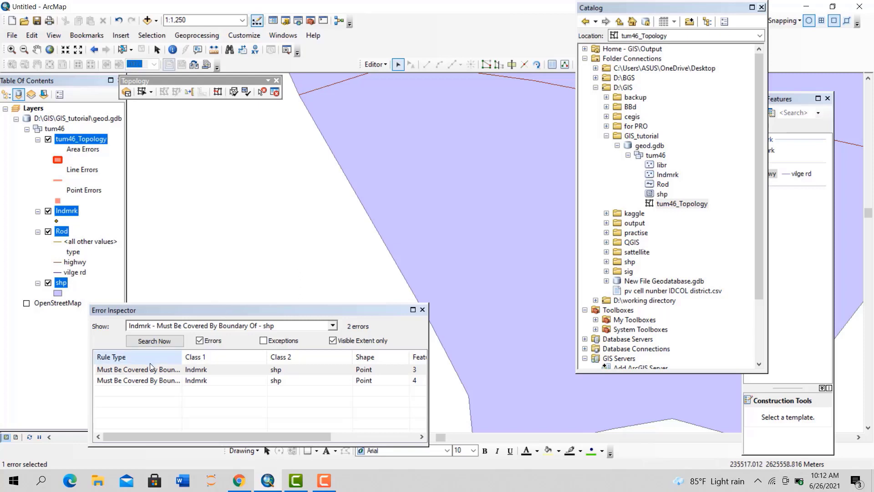
Mark both remaining listed lndmrk boundary errors as exceptions and close the Error Inspector
{"action": "left_click", "coordinate": [162, 370]}
{"action": "right_click", "coordinate": [163, 370]}
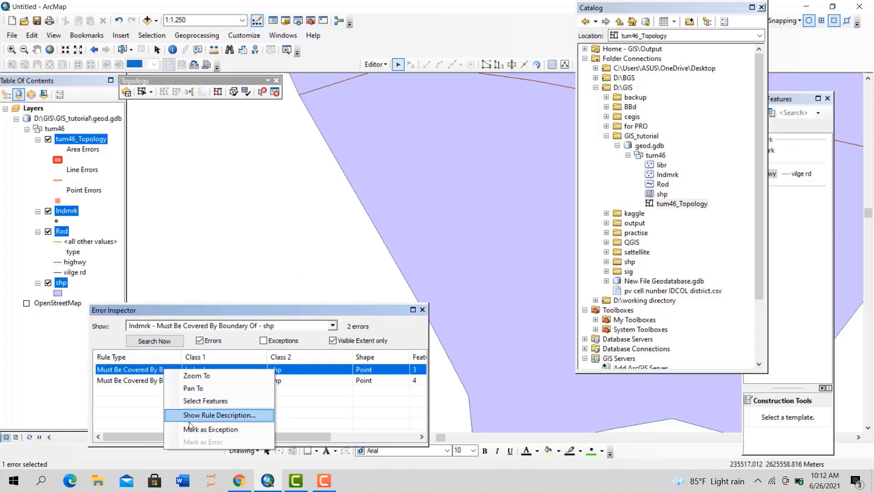
{"action": "left_click", "coordinate": [193, 387]}
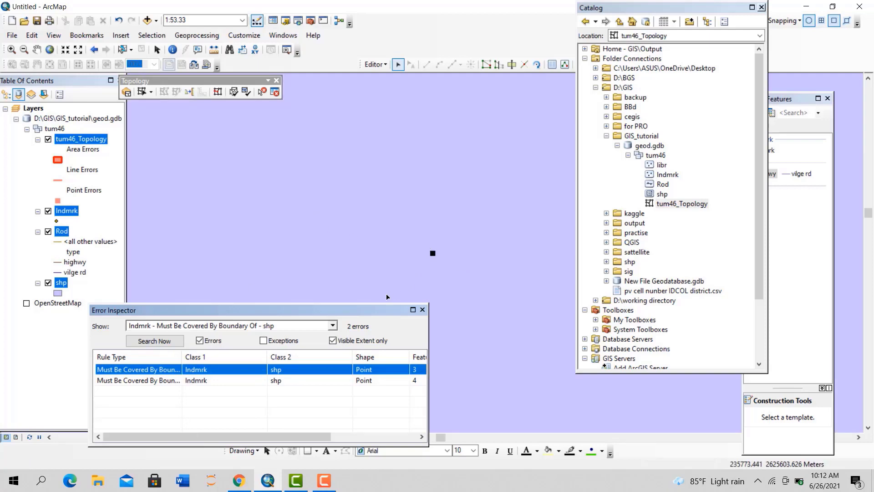
{"action": "scroll", "coordinate": [297, 228], "scroll_direction": "up", "scroll_amount": 3}
{"action": "right_click", "coordinate": [233, 371]}
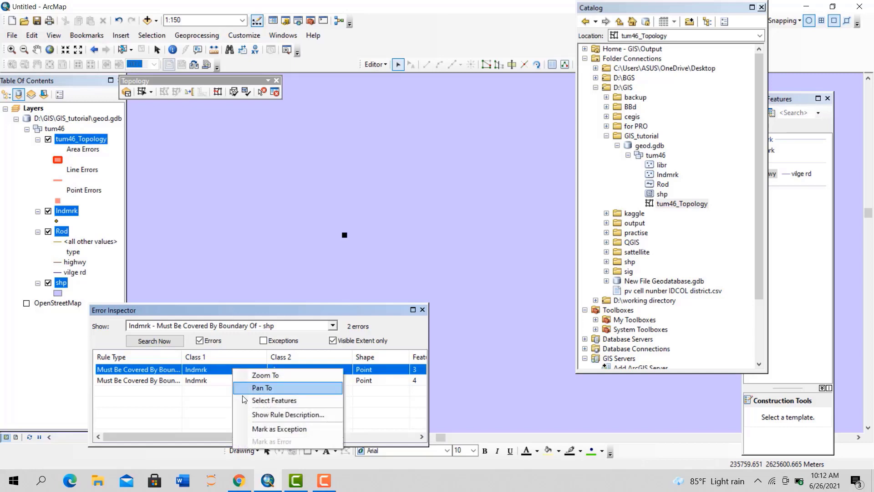
{"action": "left_click", "coordinate": [256, 428]}
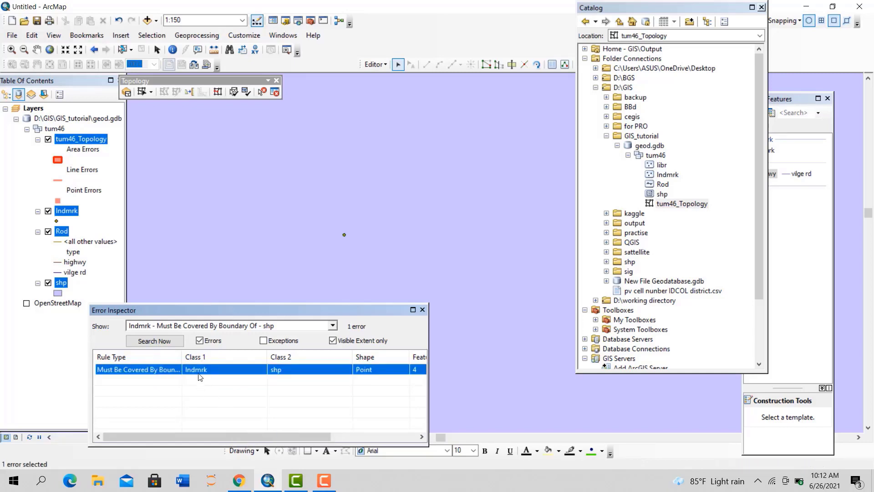
{"action": "right_click", "coordinate": [199, 372]}
{"action": "left_click", "coordinate": [219, 432]}
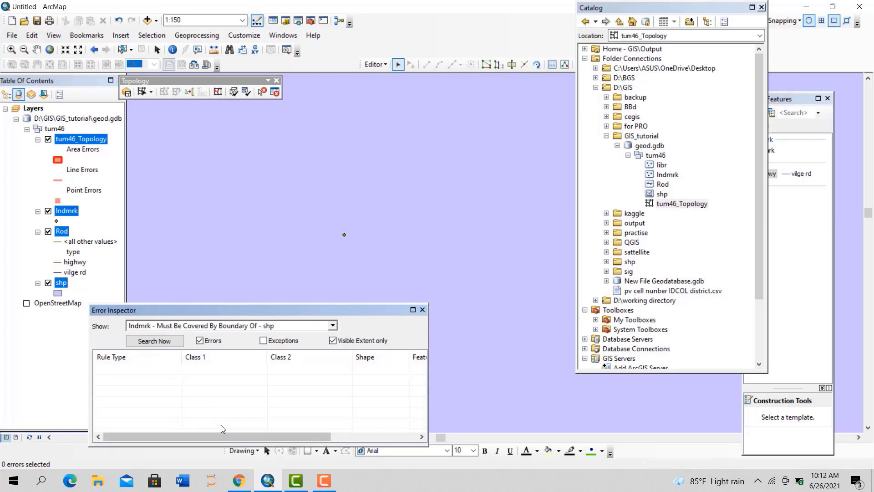
{"action": "left_click", "coordinate": [422, 310]}
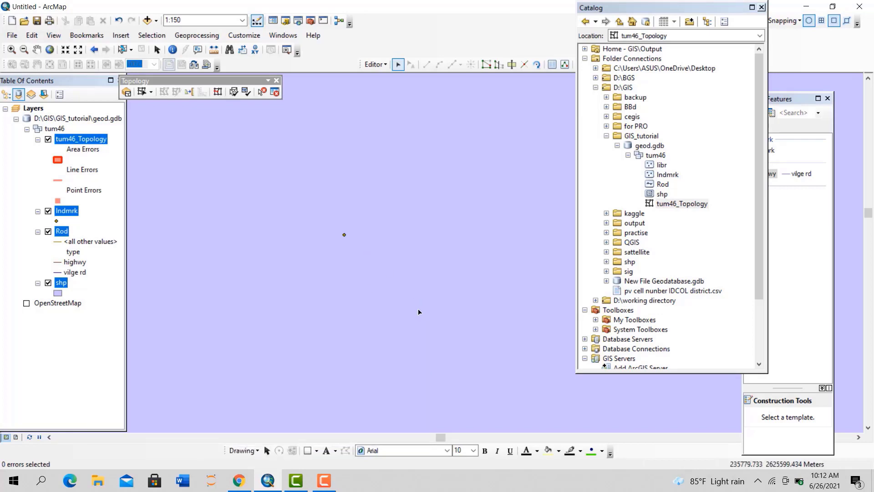
Remove the tum46_Topology, lndmrk, Rod and shp layers from the map, saving the edits
{"action": "scroll", "coordinate": [359, 320], "scroll_direction": "down", "scroll_amount": 4}
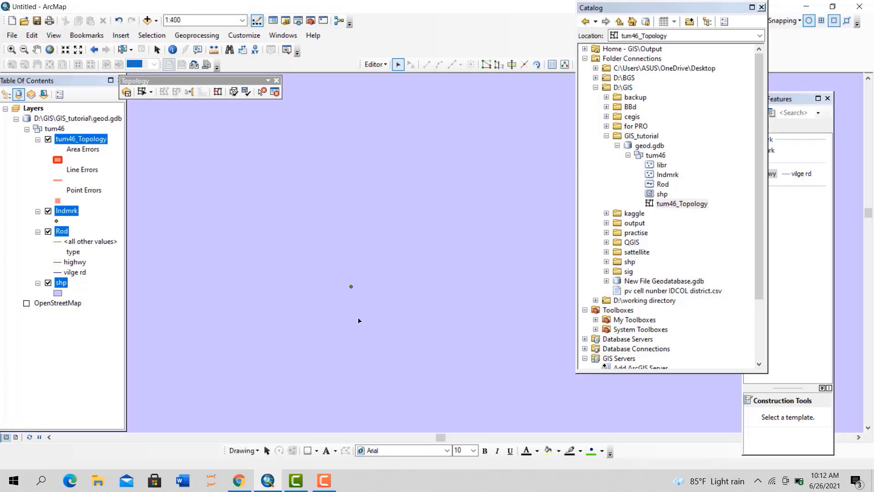
{"action": "scroll", "coordinate": [357, 319], "scroll_direction": "down", "scroll_amount": 4}
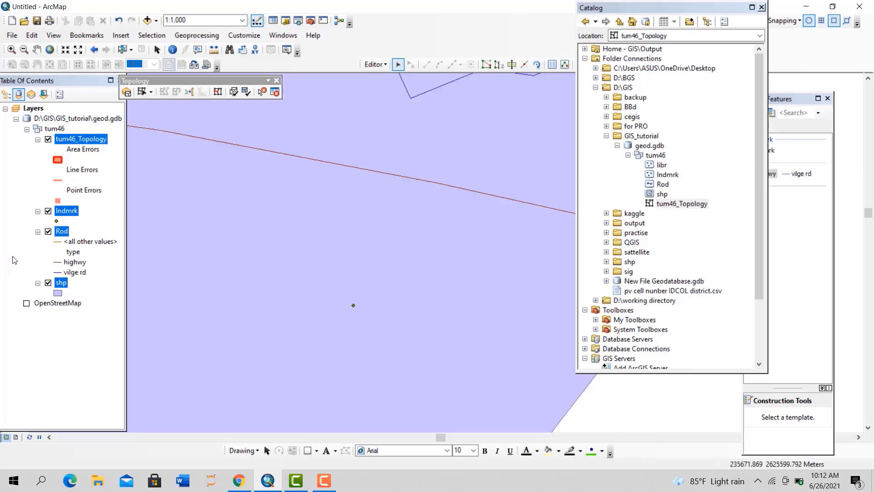
{"action": "scroll", "coordinate": [346, 346], "scroll_direction": "down", "scroll_amount": 2}
{"action": "scroll", "coordinate": [440, 382], "scroll_direction": "down", "scroll_amount": 2}
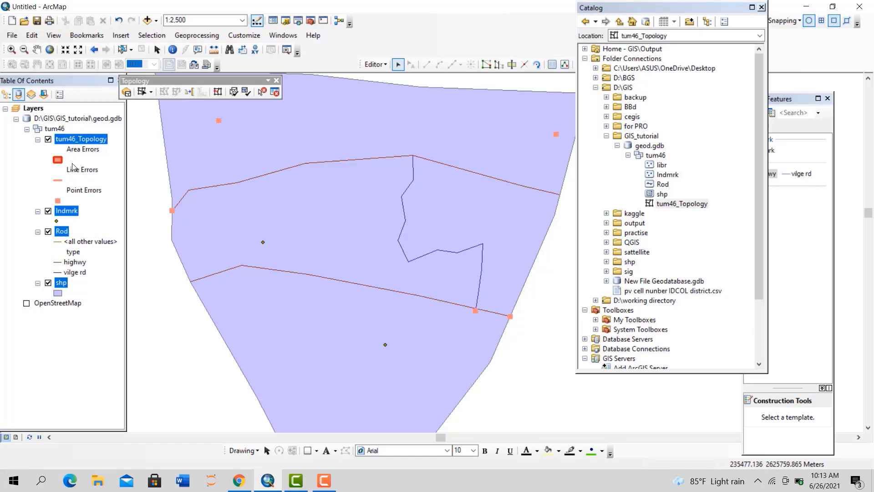
{"action": "right_click", "coordinate": [79, 142]}
{"action": "left_click", "coordinate": [82, 158]}
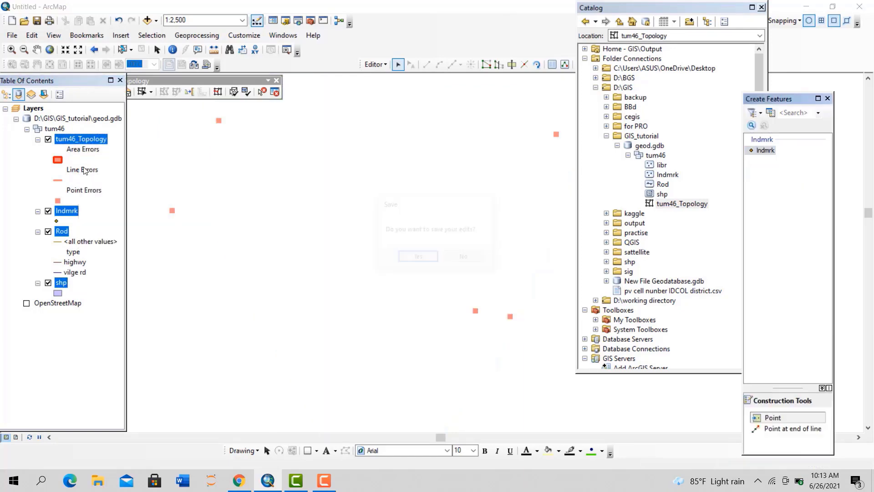
{"action": "left_click", "coordinate": [436, 255]}
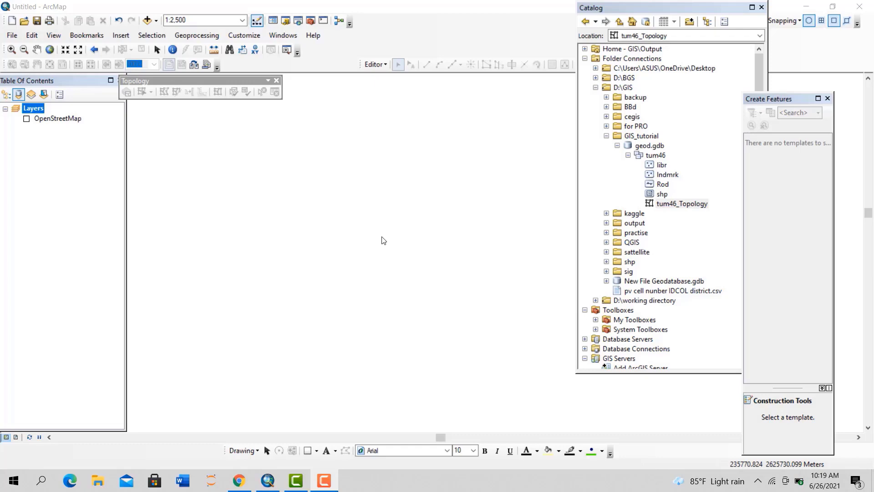
Delete the tum46_Topology dataset from the tum46 feature dataset in geod.gdb
{"action": "right_click", "coordinate": [684, 209]}
{"action": "left_click", "coordinate": [695, 220]}
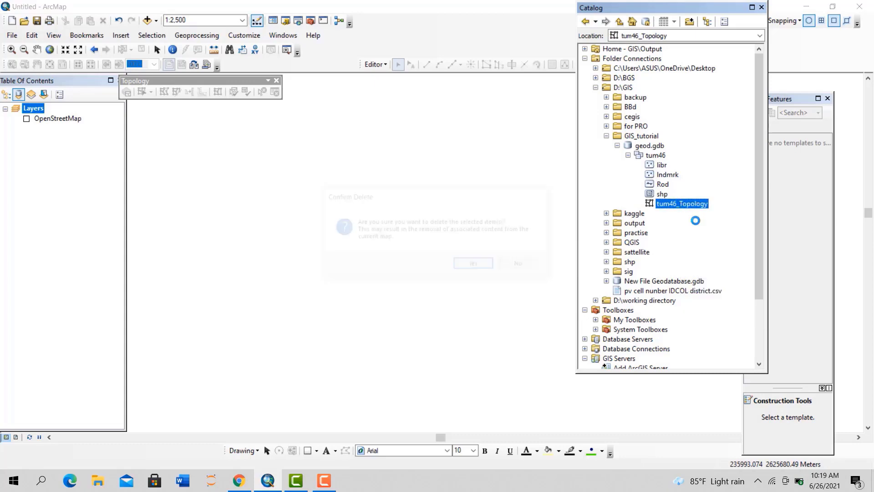
{"action": "left_click", "coordinate": [473, 259]}
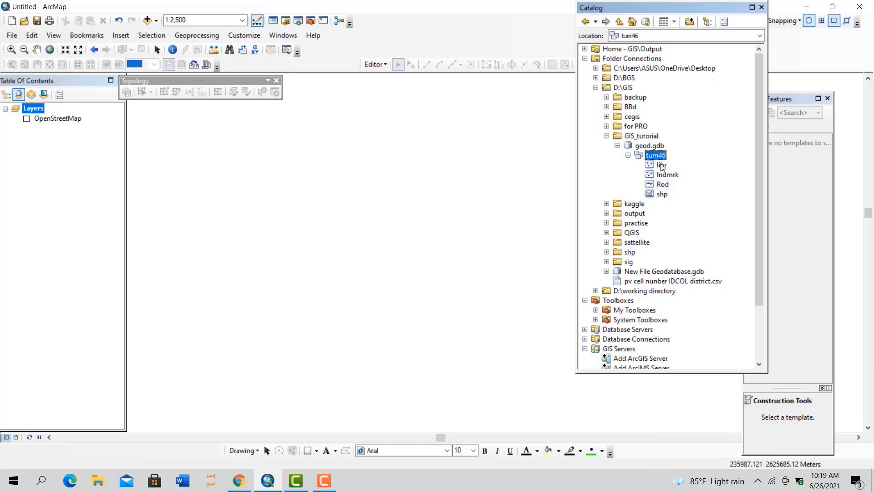
Add the libr, lndmrk, Rod and shp feature classes from tum46 to the map
{"action": "left_click_drag", "start_coordinate": [661, 167], "coordinate": [493, 180]}
{"action": "left_click_drag", "start_coordinate": [667, 174], "coordinate": [544, 182]}
{"action": "left_click_drag", "start_coordinate": [662, 184], "coordinate": [524, 191]}
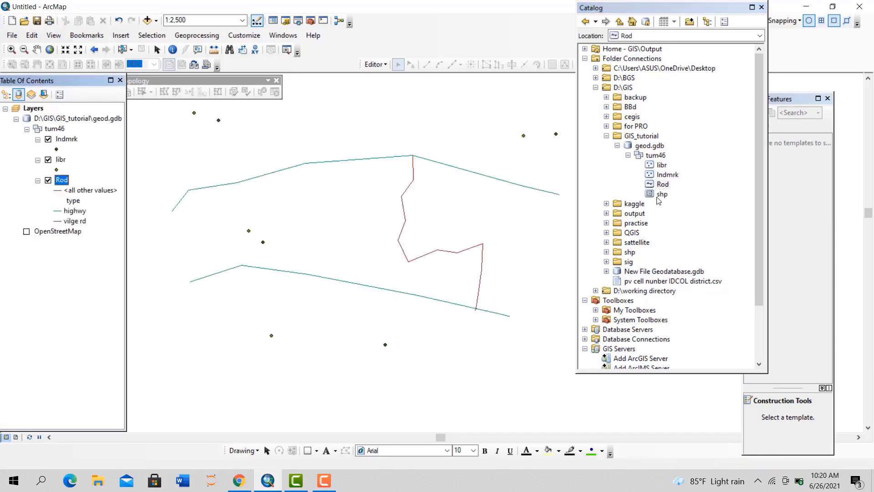
{"action": "mouse_move", "coordinate": [661, 194]}
{"action": "left_mouse_down"}
{"action": "mouse_move", "coordinate": [577, 185]}
{"action": "mouse_move", "coordinate": [539, 157]}
{"action": "left_mouse_up"}
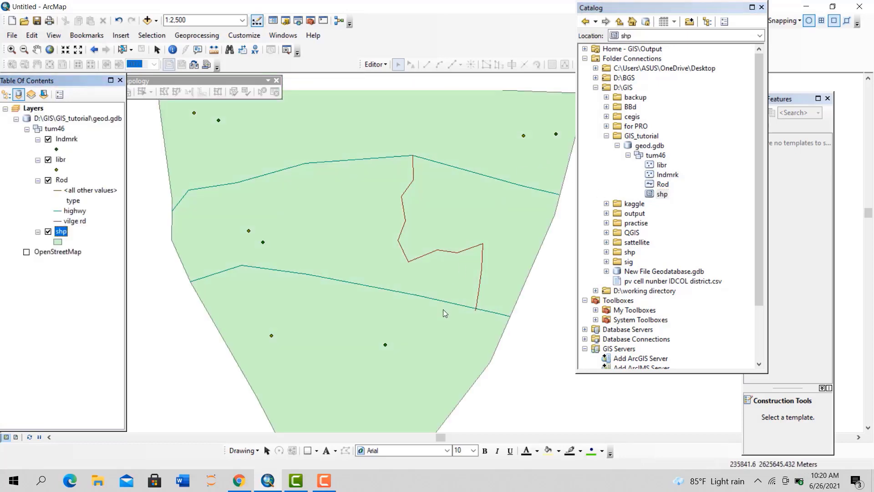
{"action": "scroll", "coordinate": [443, 309], "scroll_direction": "down", "scroll_amount": 2}
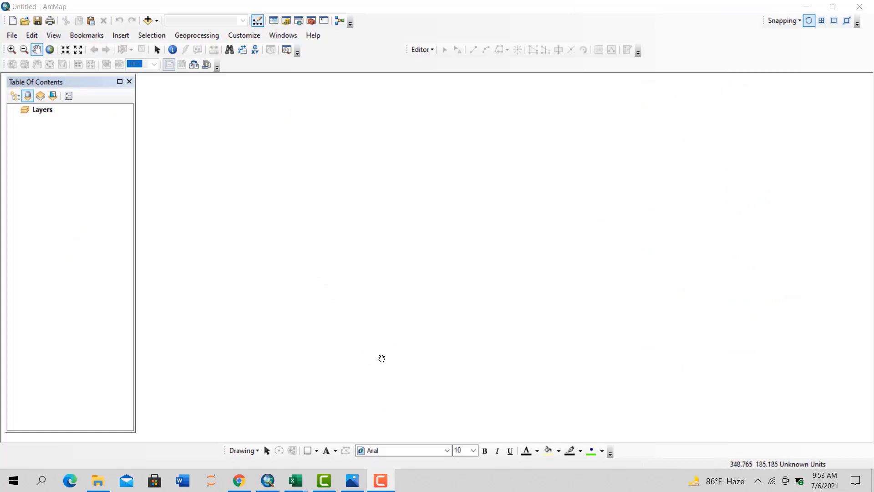
{"action": "left_click", "coordinate": [353, 480]}
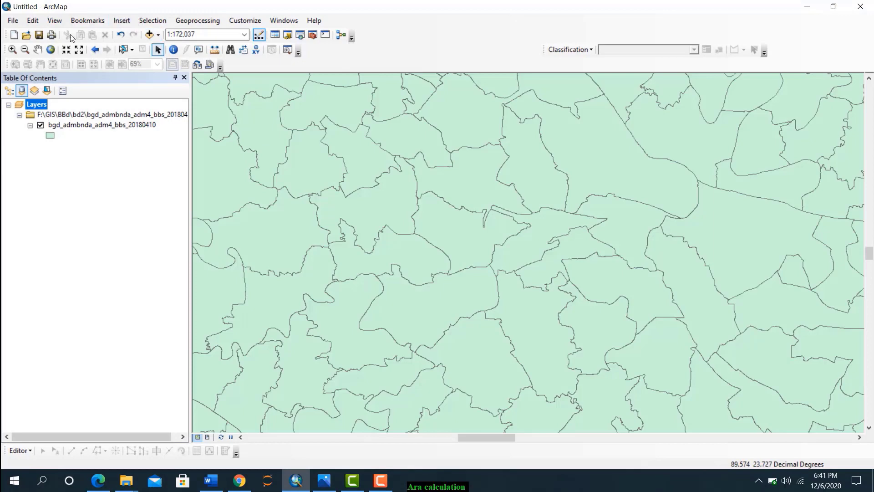
Show the full extent of the bgd_admbnda_adm4_bbs_20180410 layer
{"action": "left_click", "coordinate": [50, 49]}
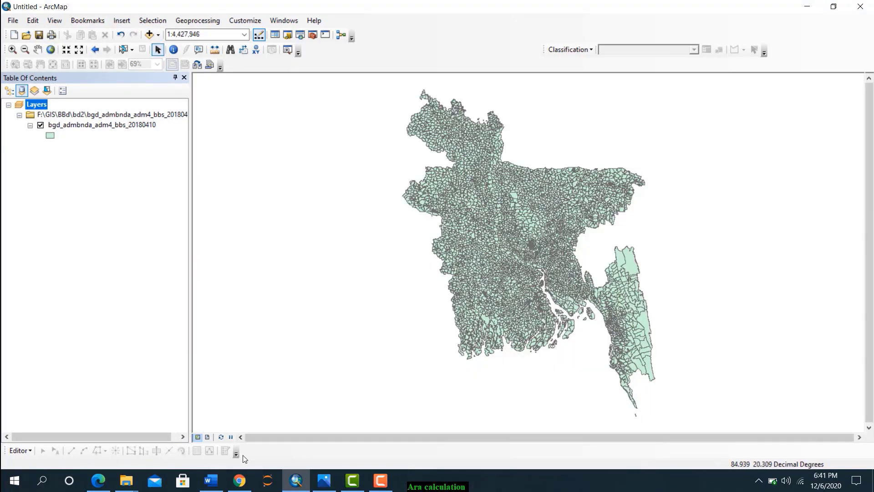
Switch to Chrome, browse DIVA-GIS's Free Spatial Data to the country level download page, view the country choices, and return to ArcMap
{"action": "left_click", "coordinate": [240, 481]}
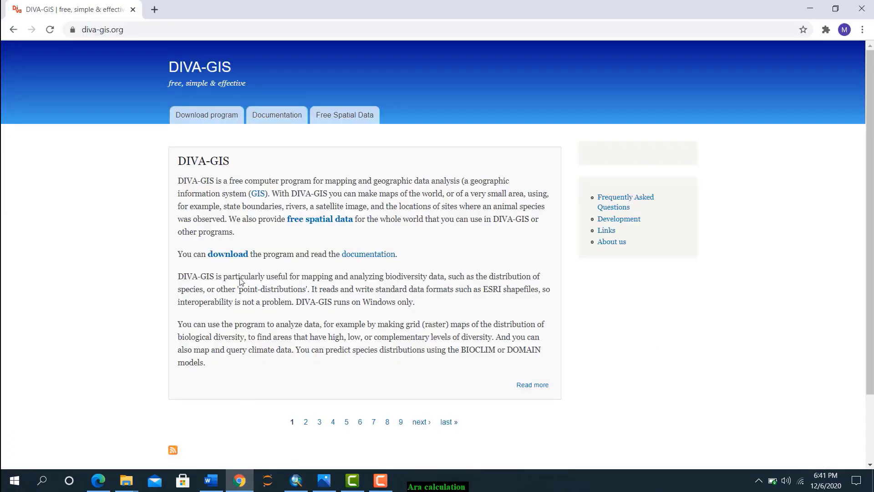
{"action": "left_click", "coordinate": [153, 29]}
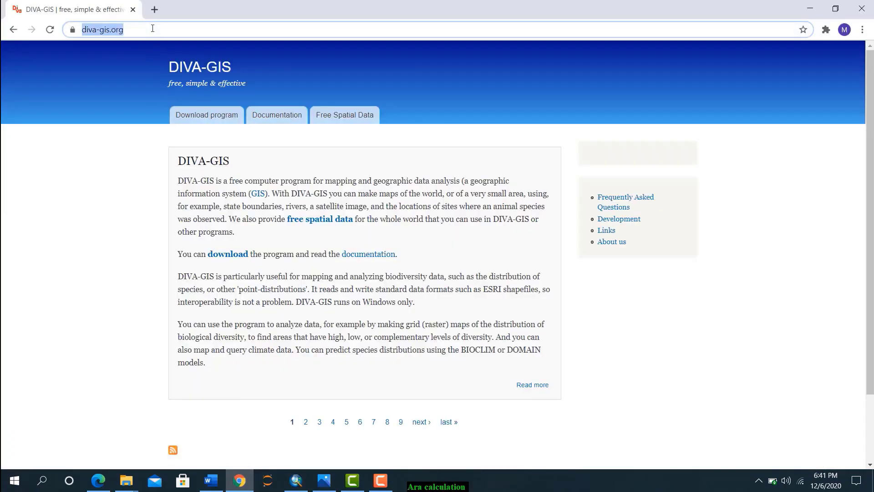
{"action": "key", "text": "End"}
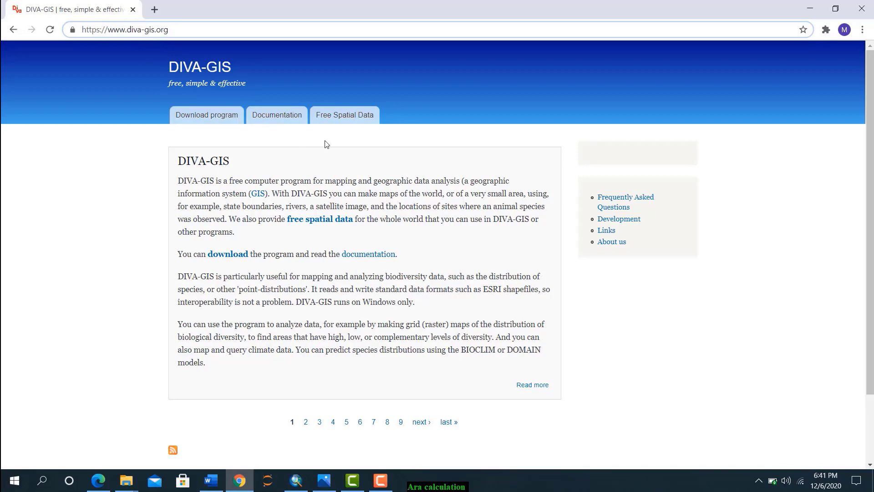
{"action": "left_click", "coordinate": [333, 120]}
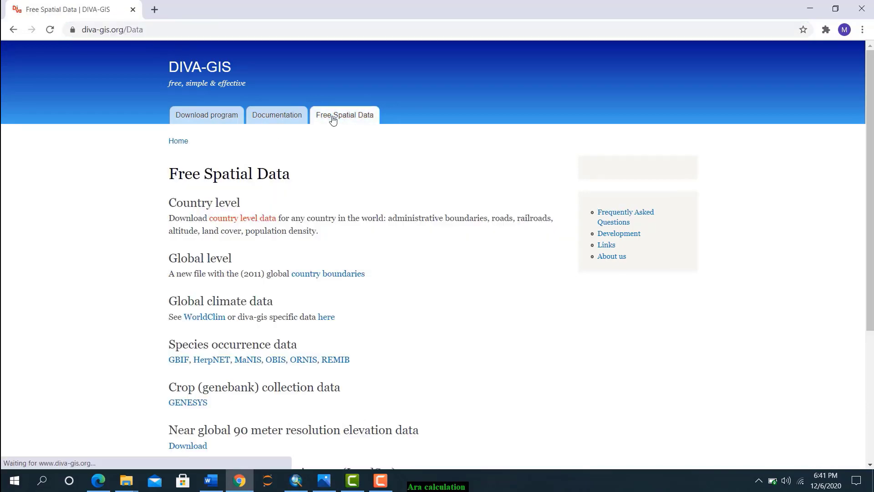
{"action": "left_click", "coordinate": [249, 219]}
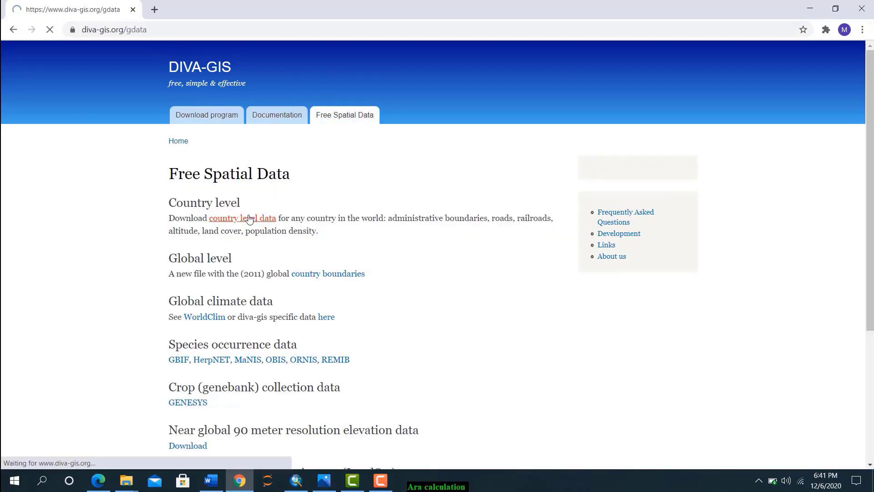
{"action": "left_click", "coordinate": [344, 239]}
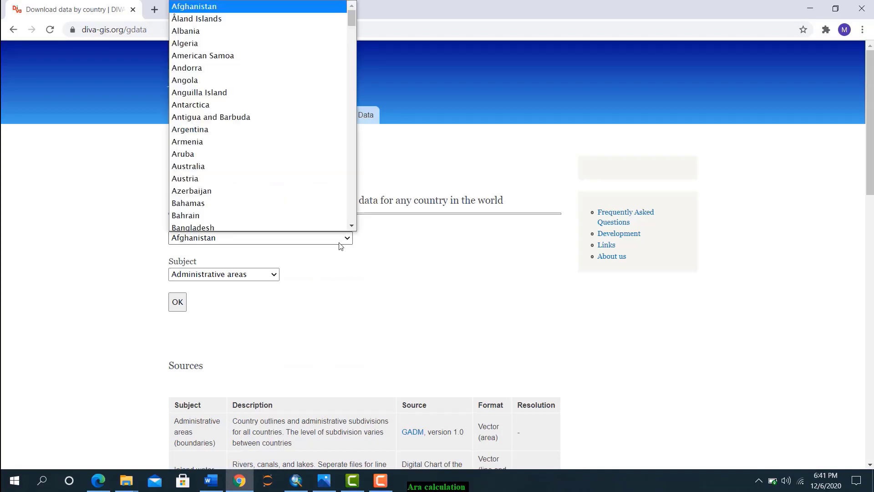
{"action": "left_click", "coordinate": [332, 270]}
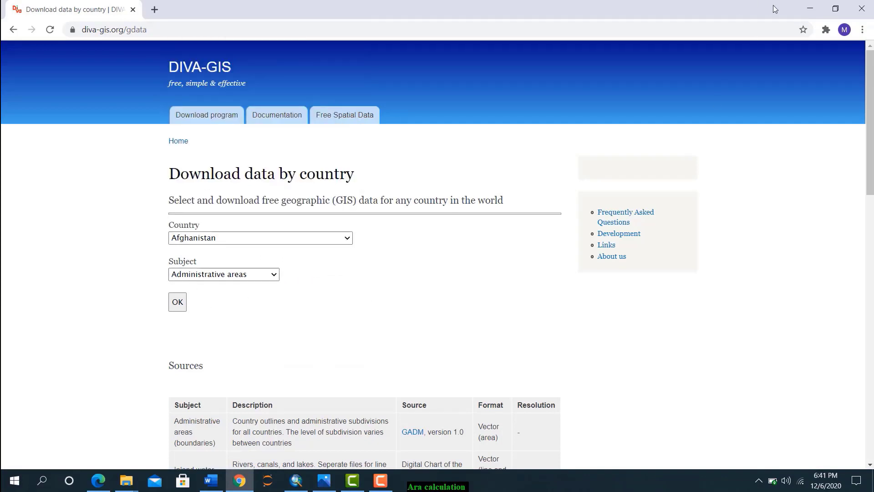
{"action": "mouse_move", "coordinate": [236, 484]}
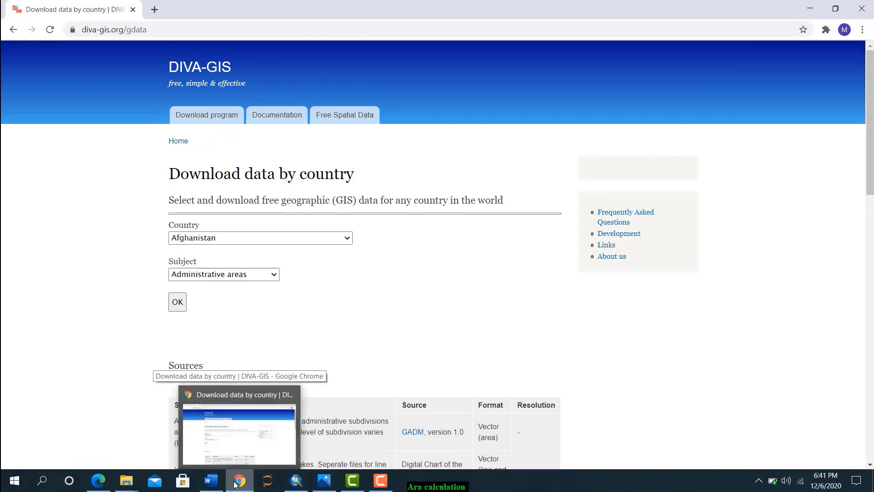
{"action": "left_click", "coordinate": [235, 484]}
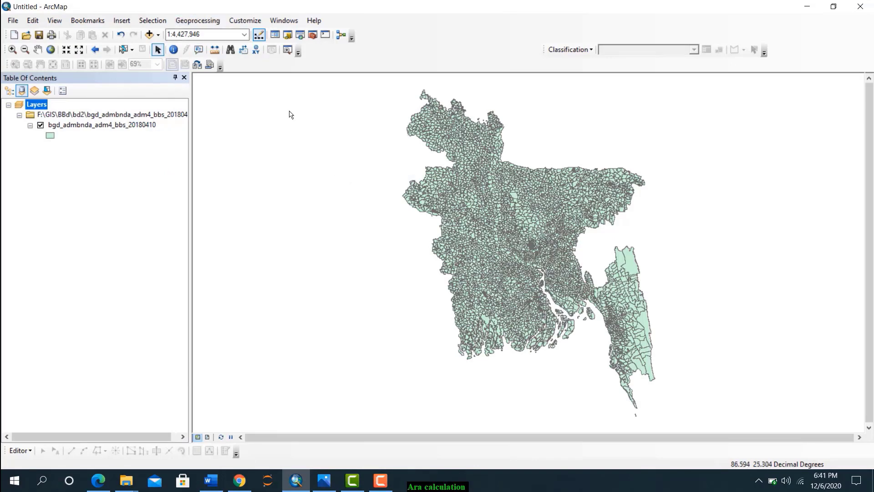
{"action": "left_click", "coordinate": [150, 35]}
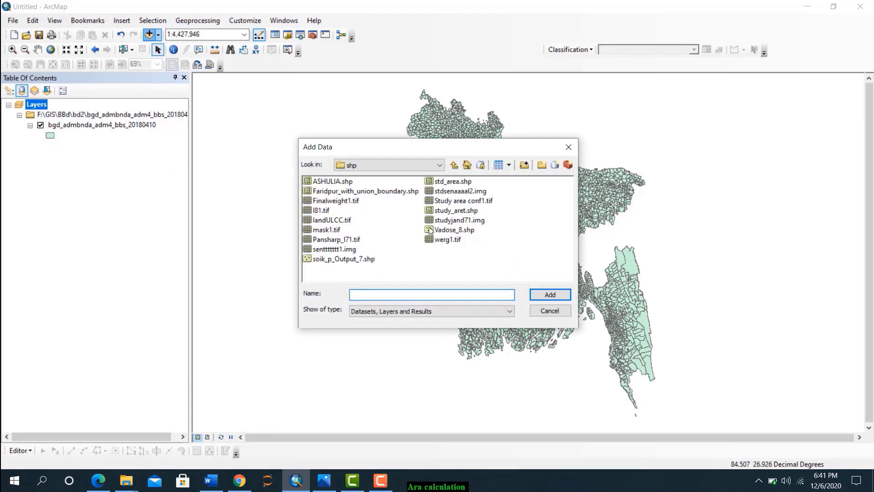
{"action": "left_click", "coordinate": [454, 165]}
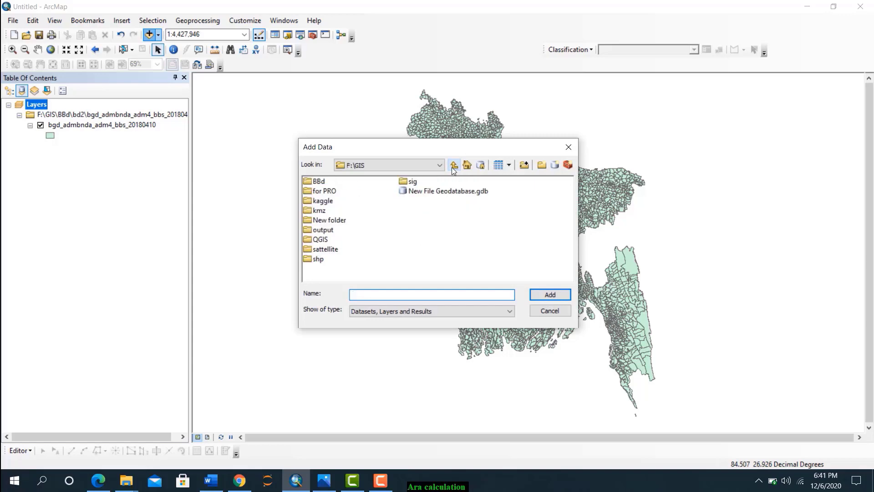
{"action": "left_click", "coordinate": [567, 147]}
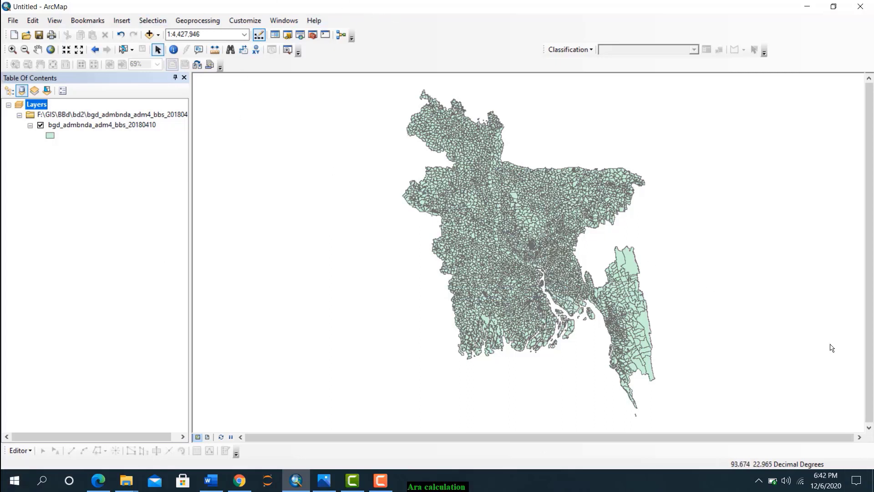
Check the field list in the properties of the bgd_admbnda_adm4_bbs_20180410 layer
{"action": "right_click", "coordinate": [77, 125]}
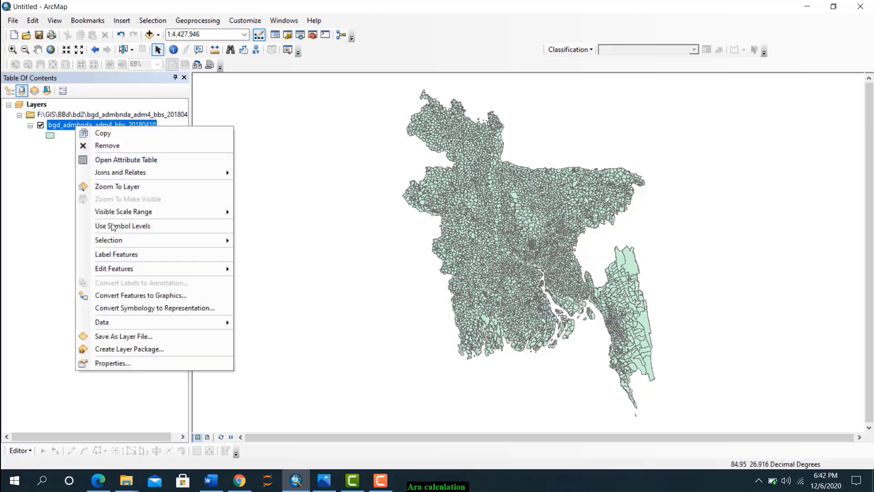
{"action": "left_click", "coordinate": [141, 363]}
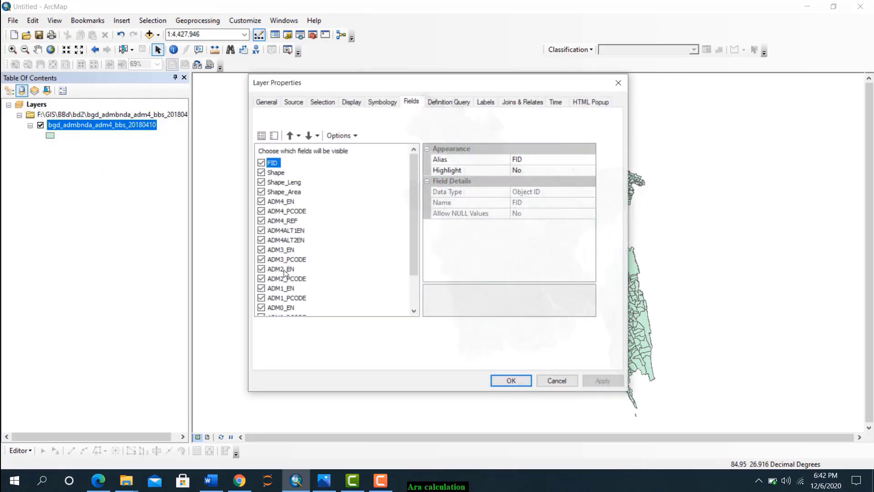
{"action": "left_click", "coordinate": [619, 82]}
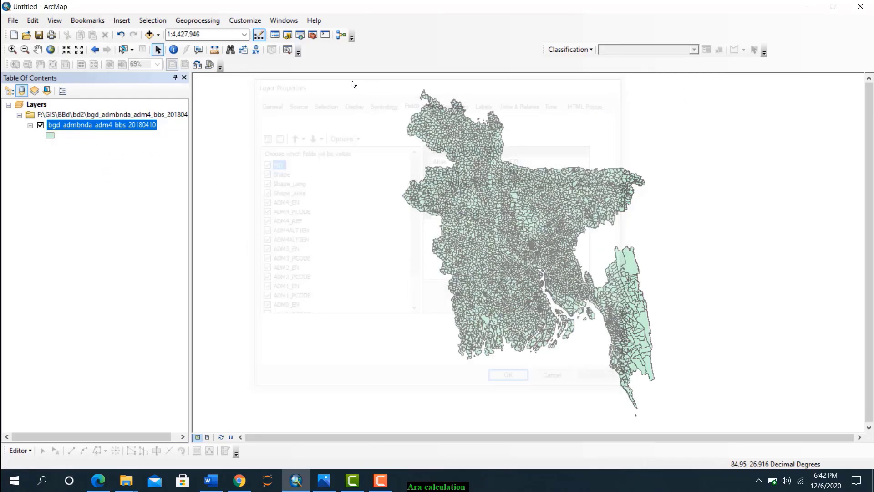
Examine the administrative name and code fields, including ADM3_EN, ADM2_PCODE and ADM1_PCODE, in the bgd_admbnda_adm4_bbs_20180410 attribute table
{"action": "right_click", "coordinate": [110, 118]}
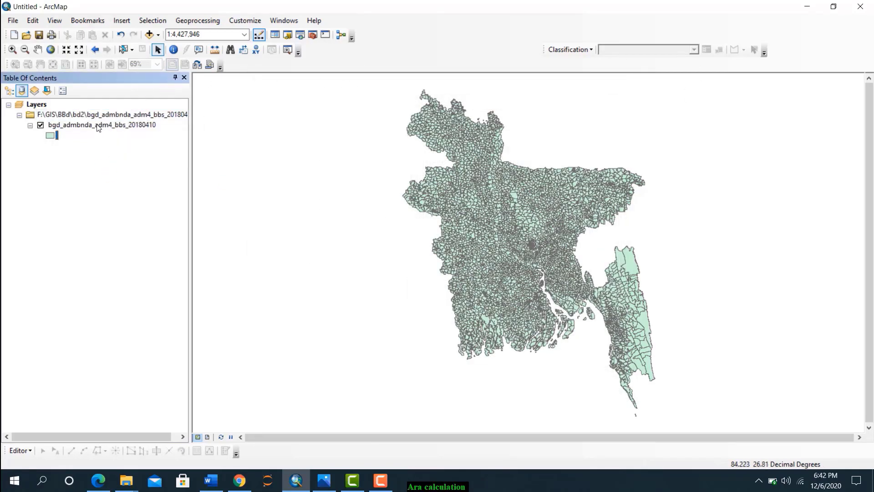
{"action": "right_click", "coordinate": [98, 124]}
{"action": "left_click", "coordinate": [131, 160]}
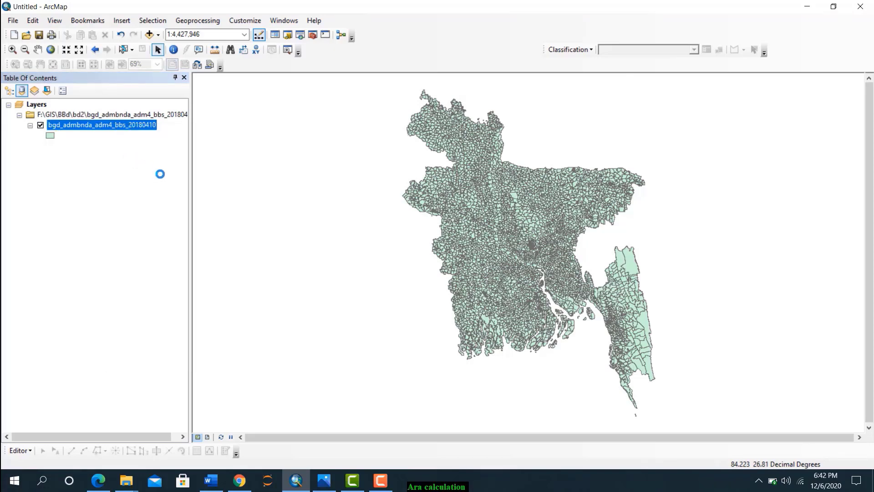
{"action": "scroll", "coordinate": [436, 154], "scroll_direction": "down", "scroll_amount": 4}
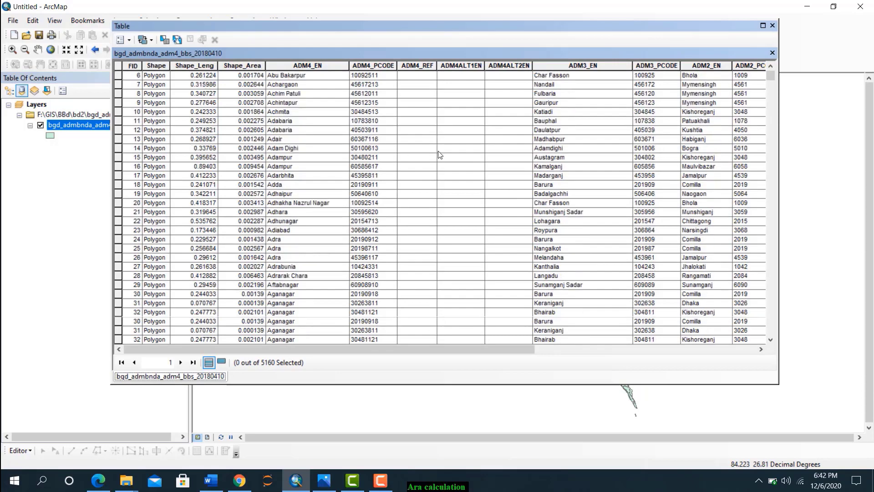
{"action": "scroll", "coordinate": [436, 155], "scroll_direction": "up", "scroll_amount": 4}
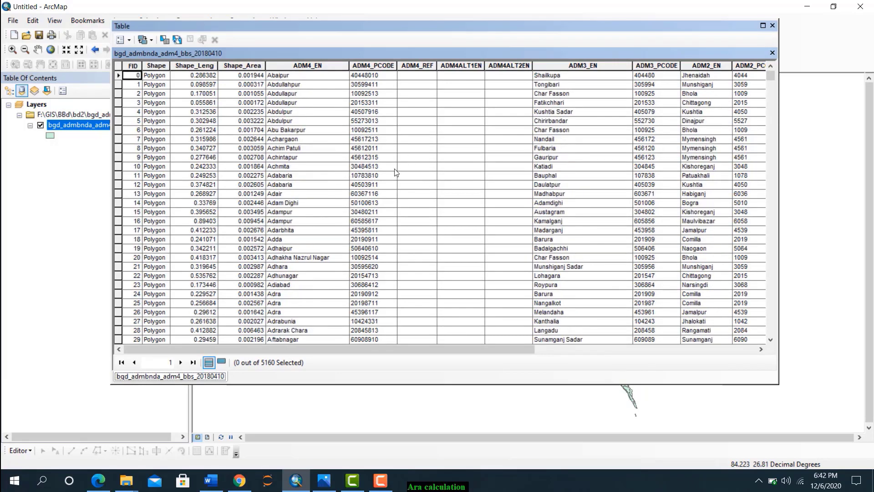
{"action": "left_click_drag", "start_coordinate": [381, 348], "coordinate": [571, 344]}
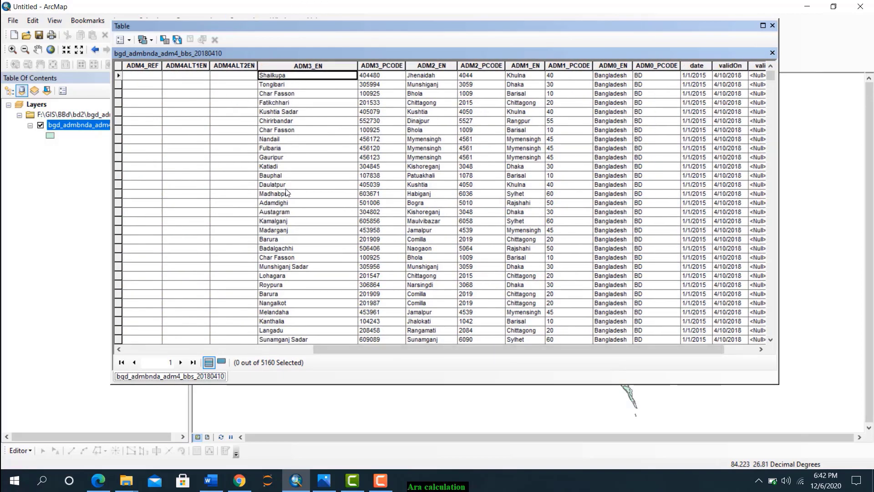
{"action": "left_click", "coordinate": [577, 176]}
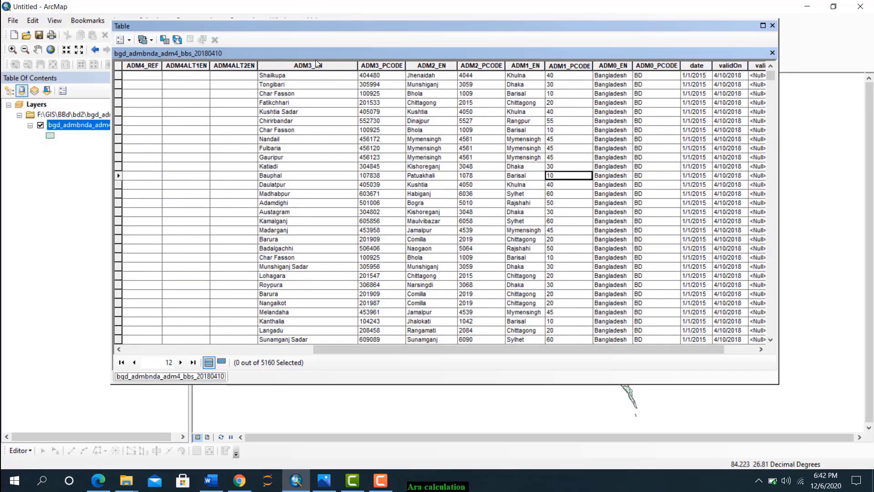
{"action": "left_click", "coordinate": [371, 64]}
{"action": "left_click", "coordinate": [480, 66]}
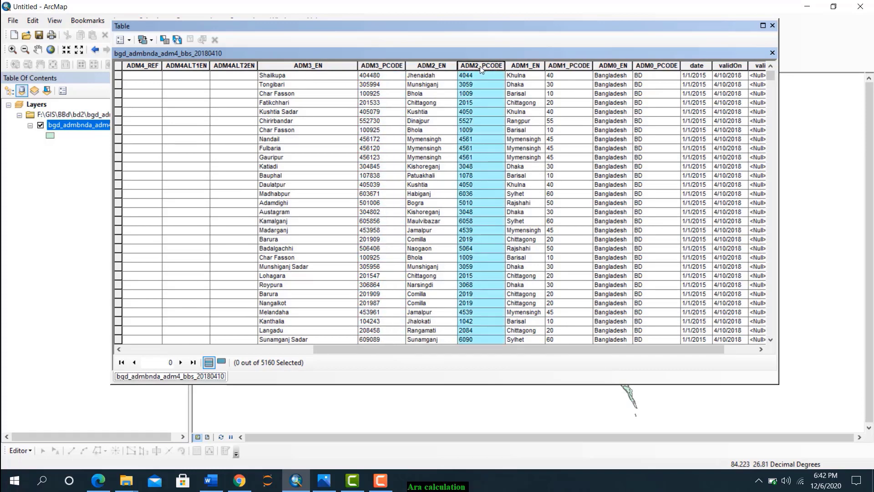
{"action": "left_click", "coordinate": [564, 66]}
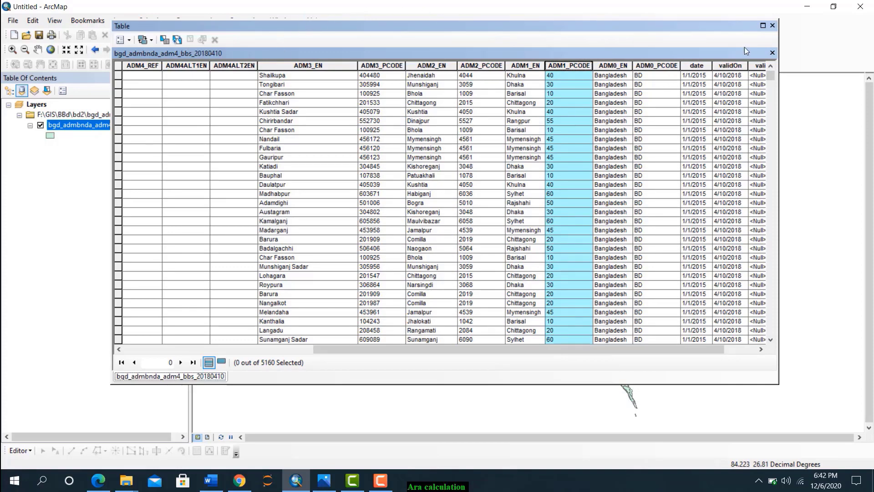
{"action": "left_click", "coordinate": [772, 26]}
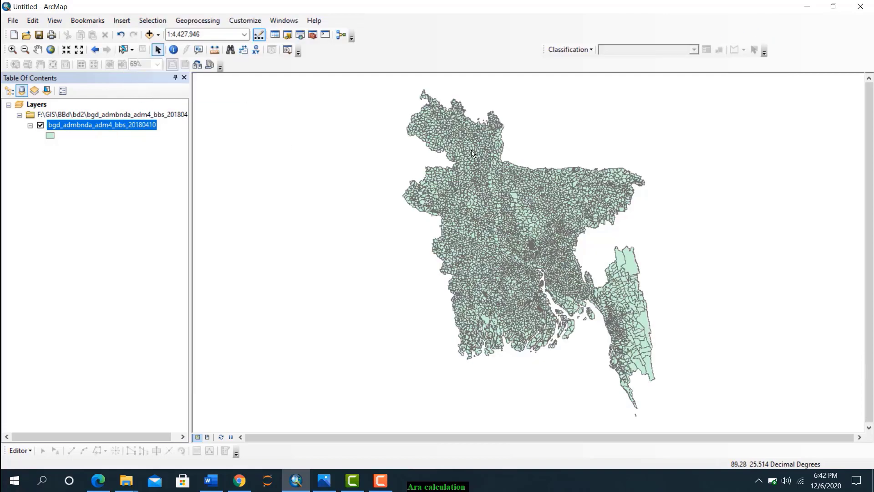
Search all fields of the visible layers for "faridpur sadar" and check which field holds the name
{"action": "left_click", "coordinate": [234, 51]}
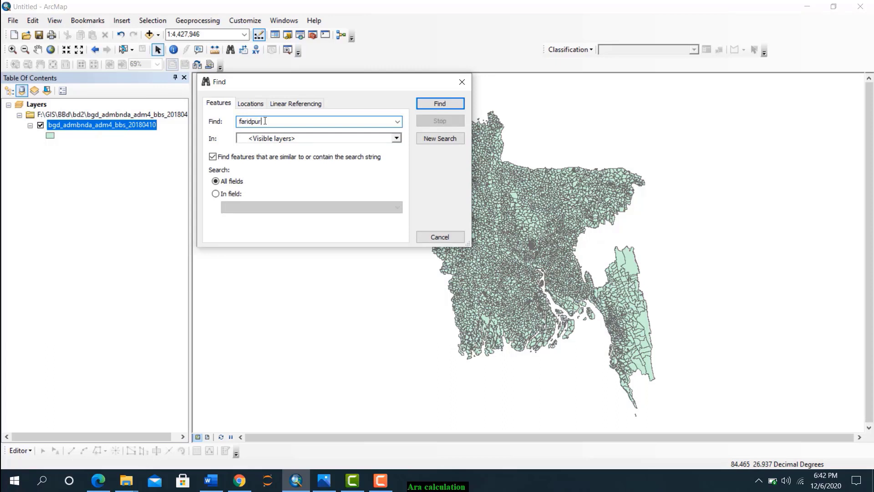
{"action": "type", "text": "sadar"}
{"action": "key", "text": "Return"}
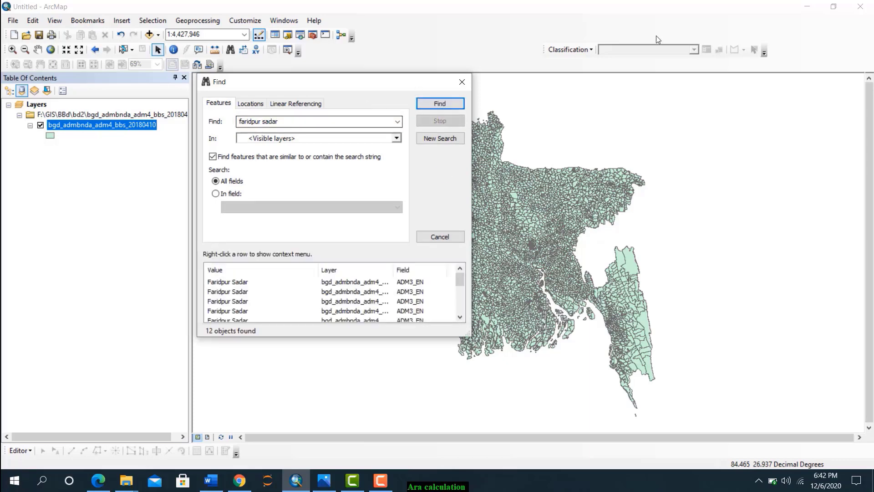
{"action": "left_click", "coordinate": [407, 283]}
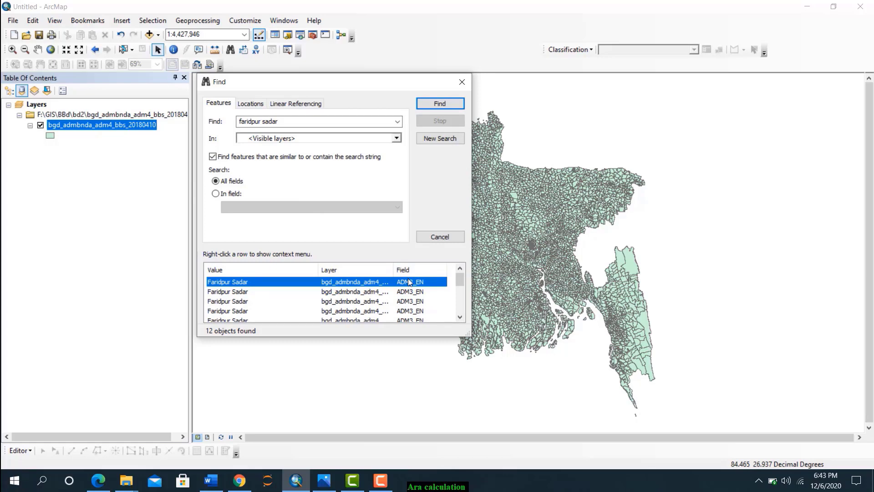
{"action": "left_click", "coordinate": [458, 86]}
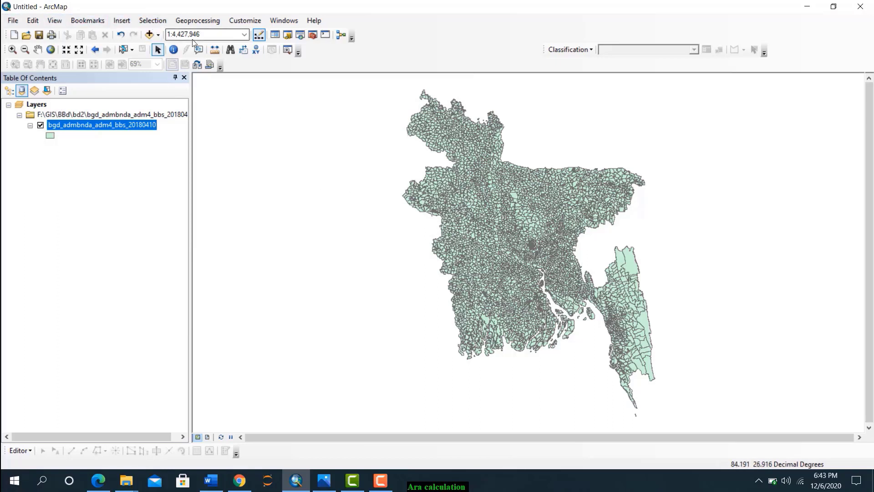
Select by attributes the features of bgd_admbnda_adm4_bbs_20180410 where "ADM3_EN" ='Faridpur Sadar', as a new selection
{"action": "left_click", "coordinate": [157, 21]}
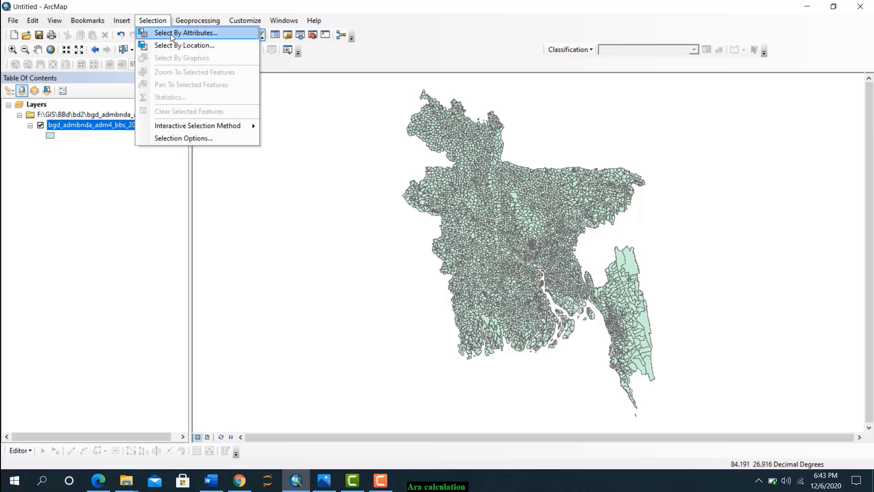
{"action": "left_click", "coordinate": [170, 34]}
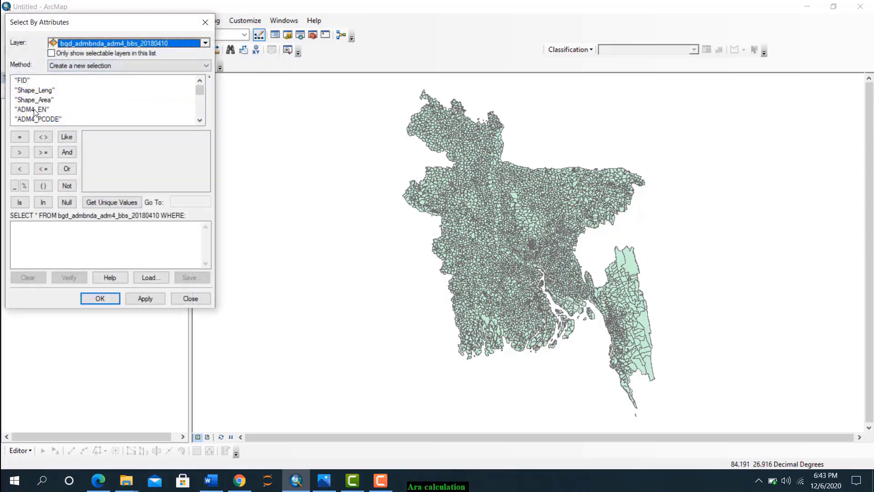
{"action": "scroll", "coordinate": [34, 112], "scroll_direction": "down", "scroll_amount": 1}
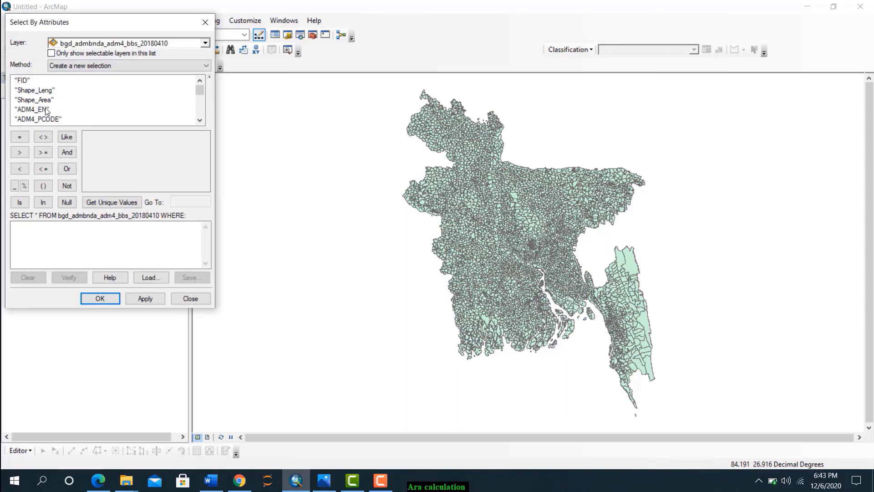
{"action": "scroll", "coordinate": [43, 108], "scroll_direction": "down", "scroll_amount": 2}
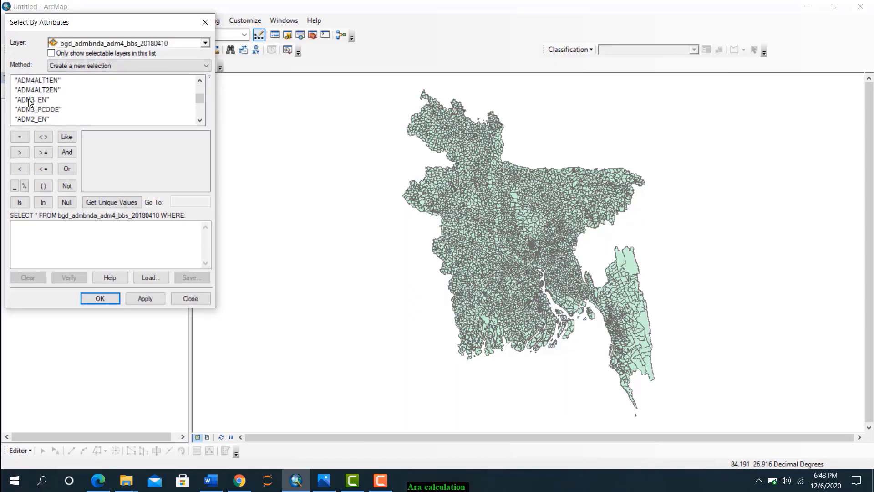
{"action": "double_click", "coordinate": [28, 100]}
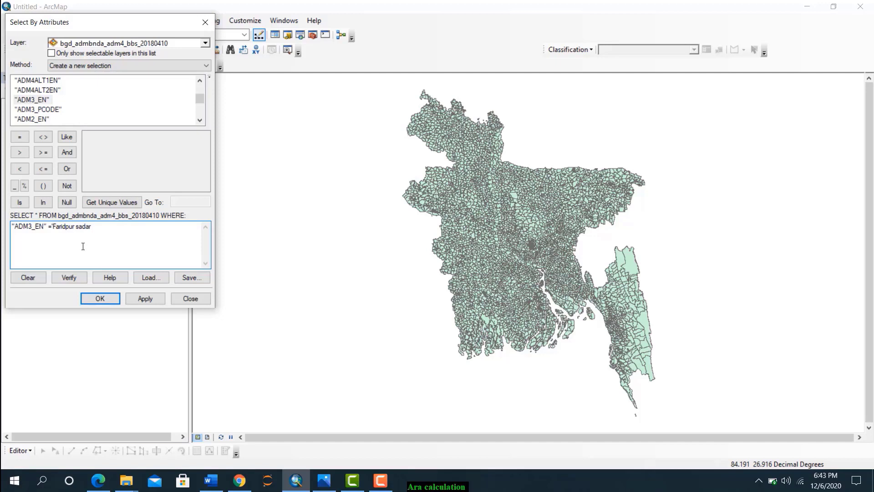
{"action": "type", "text": "'"}
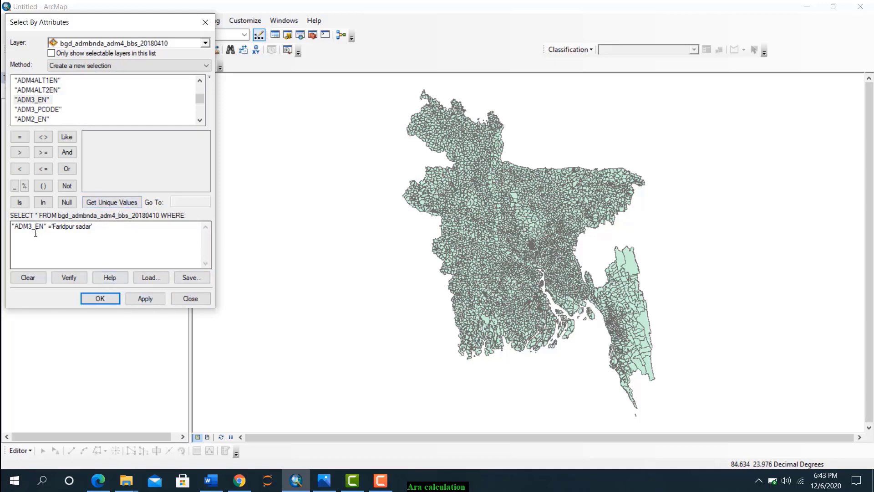
{"action": "left_click", "coordinate": [69, 227]}
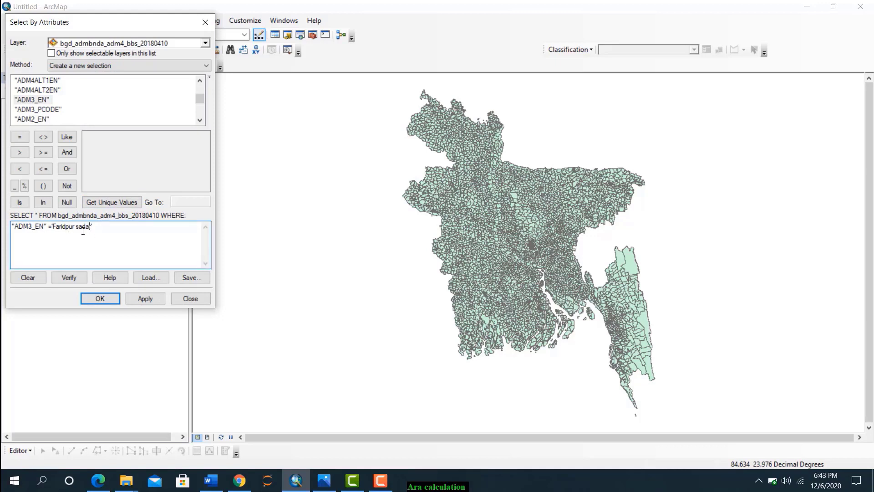
{"action": "key", "text": "BackSpace"}
{"action": "type", "text": "S"}
{"action": "left_click", "coordinate": [162, 302]}
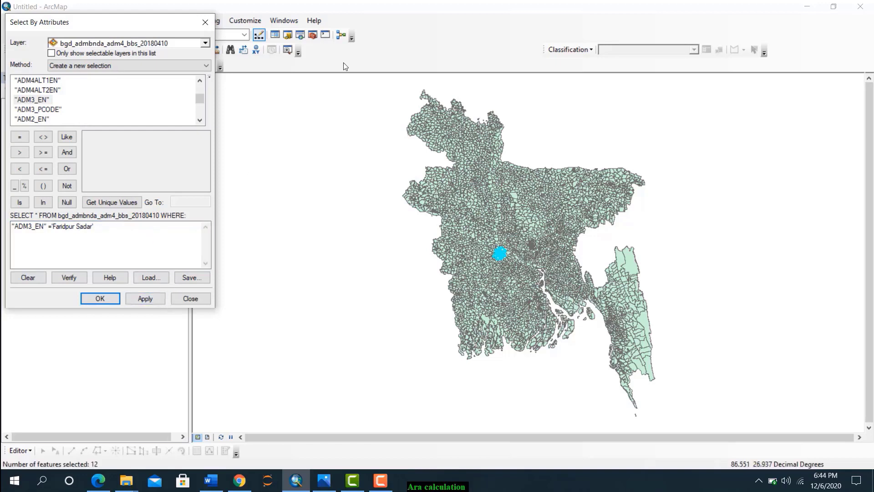
{"action": "left_click", "coordinate": [100, 299]}
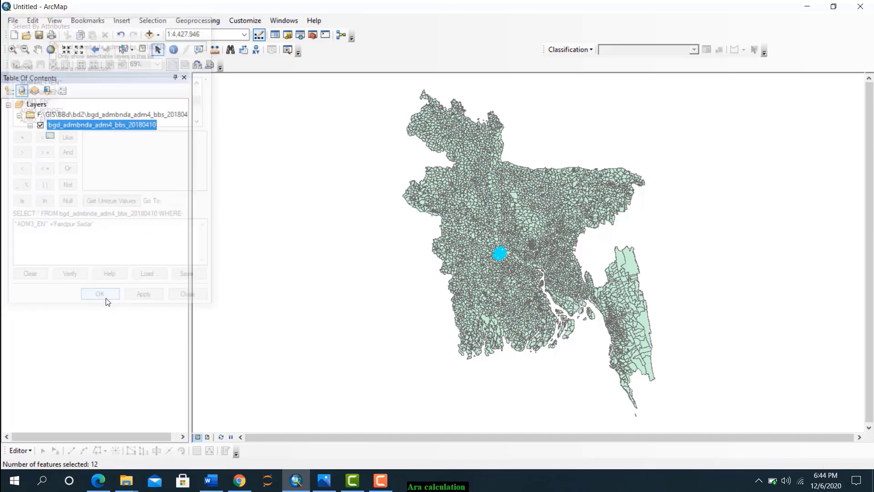
Export the selected Faridpur Sadar features to F:\GIS\shp\Export_Output.shp using the layer's source coordinate system and add the result to the map
{"action": "right_click", "coordinate": [89, 128]}
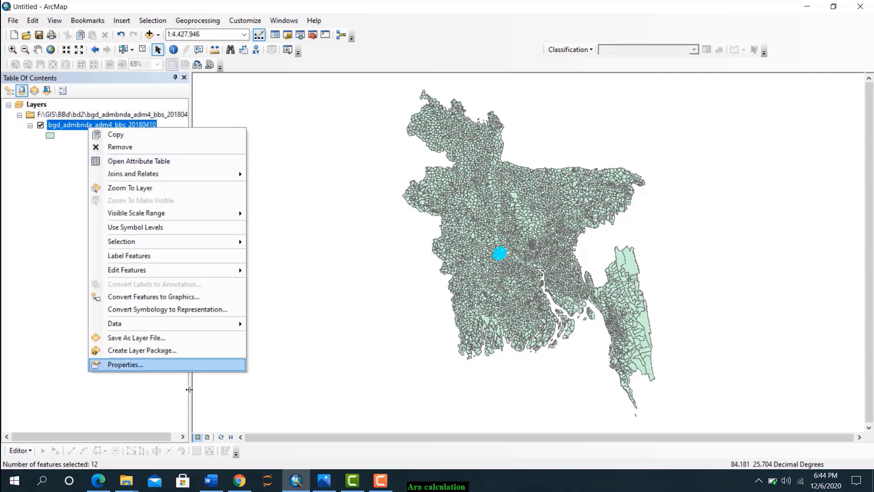
{"action": "mouse_move", "coordinate": [230, 325]}
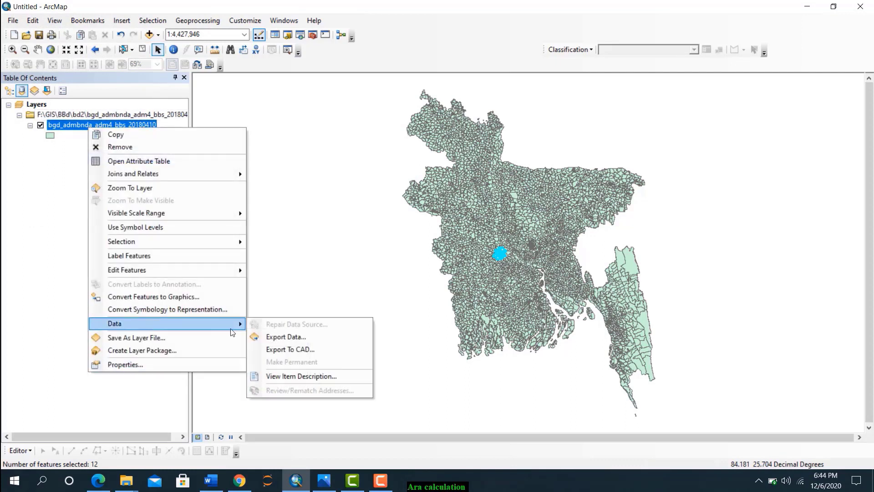
{"action": "left_click", "coordinate": [274, 339]}
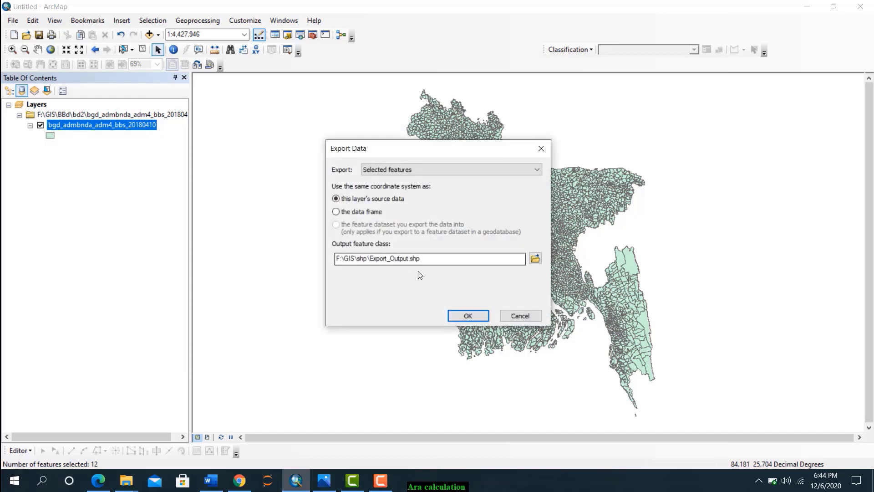
{"action": "left_click", "coordinate": [532, 260]}
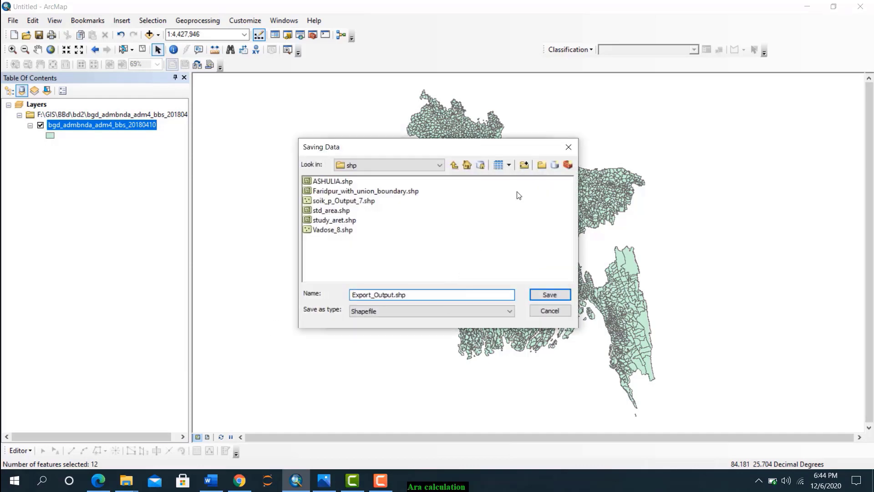
{"action": "left_click", "coordinate": [568, 147]}
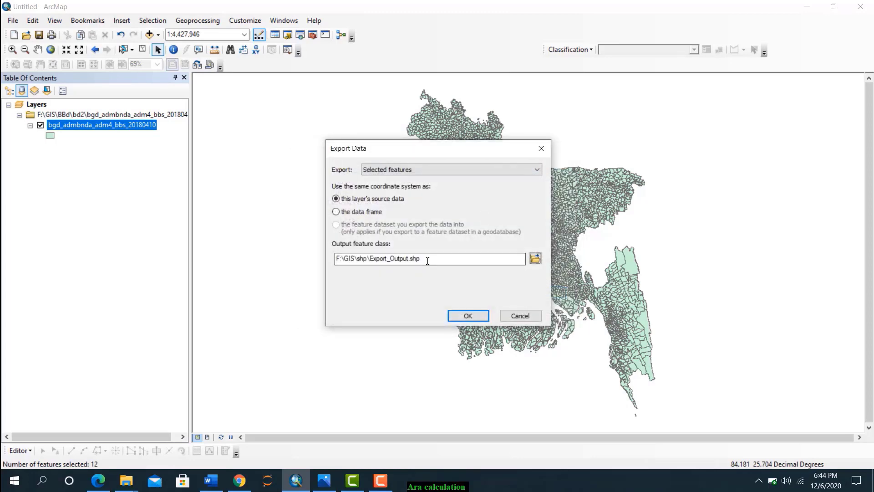
{"action": "left_click", "coordinate": [455, 313]}
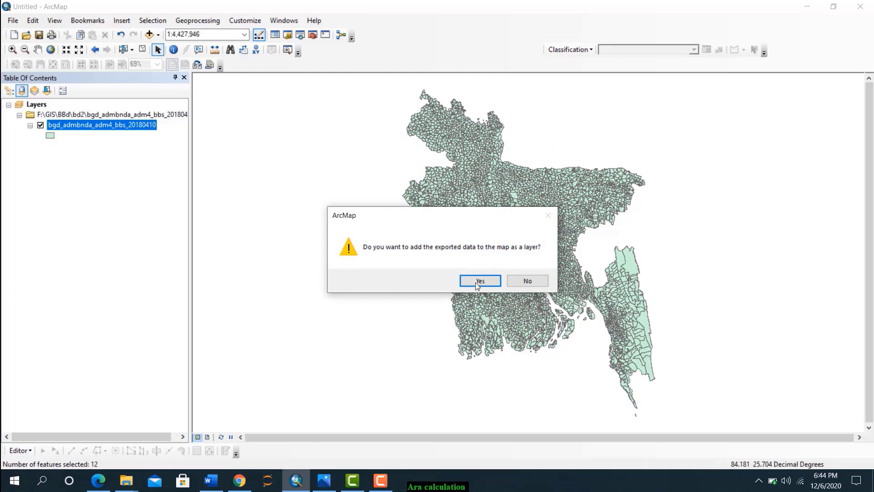
{"action": "left_click", "coordinate": [478, 280]}
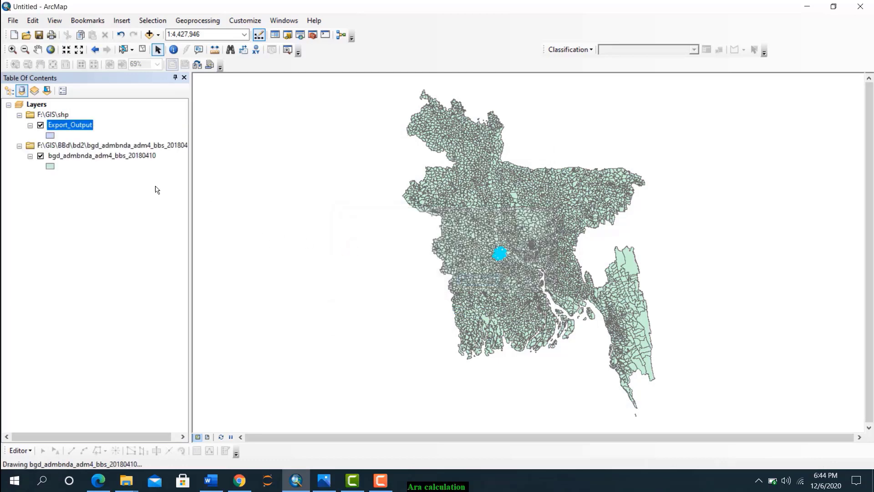
Remove the original bgd_admbnda_adm4_bbs_20180410 layer from the map, keeping only Export_Output
{"action": "right_click", "coordinate": [54, 157]}
{"action": "left_click", "coordinate": [69, 172]}
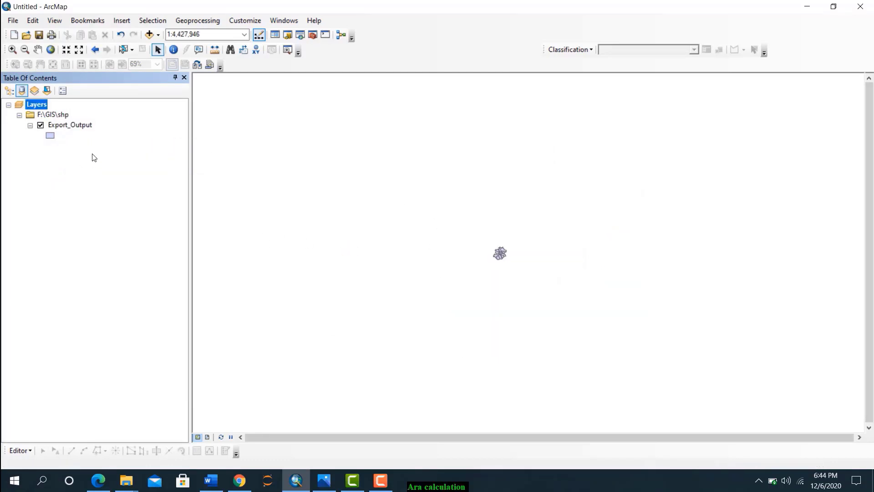
{"action": "right_click", "coordinate": [72, 125]}
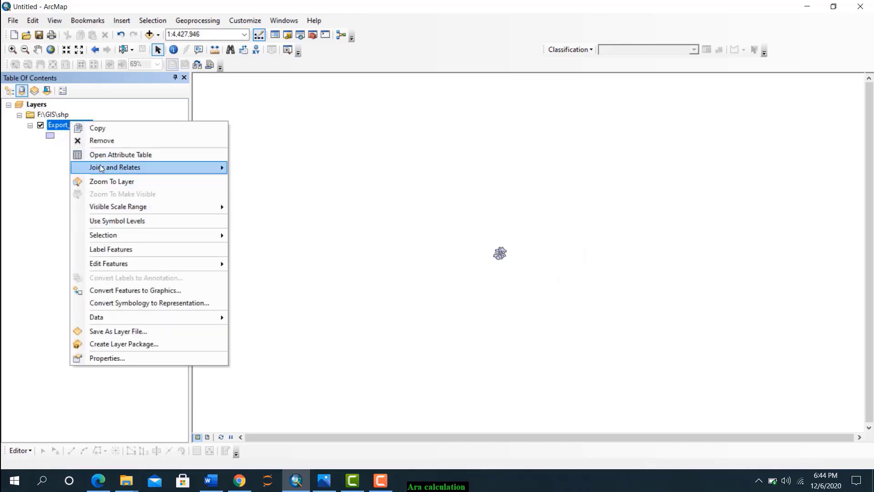
{"action": "left_click", "coordinate": [108, 182]}
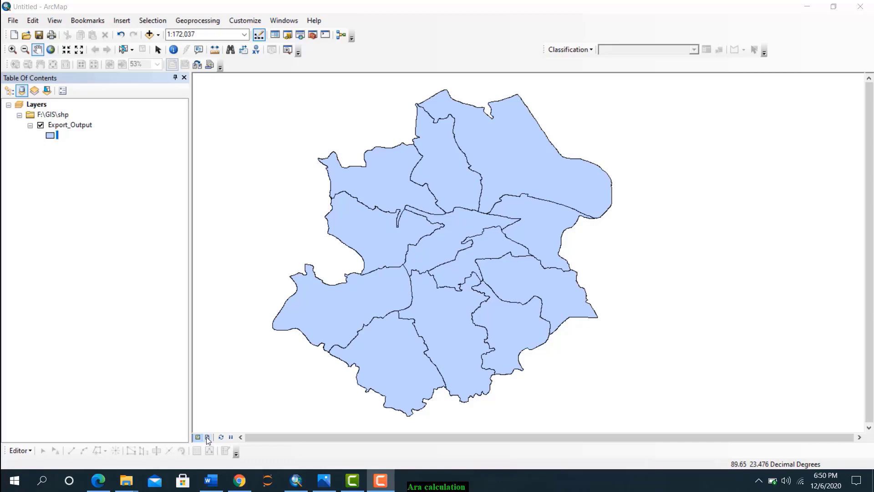
Switch to the page layout and set the paper size to A4 with landscape orientation
{"action": "left_click", "coordinate": [207, 437]}
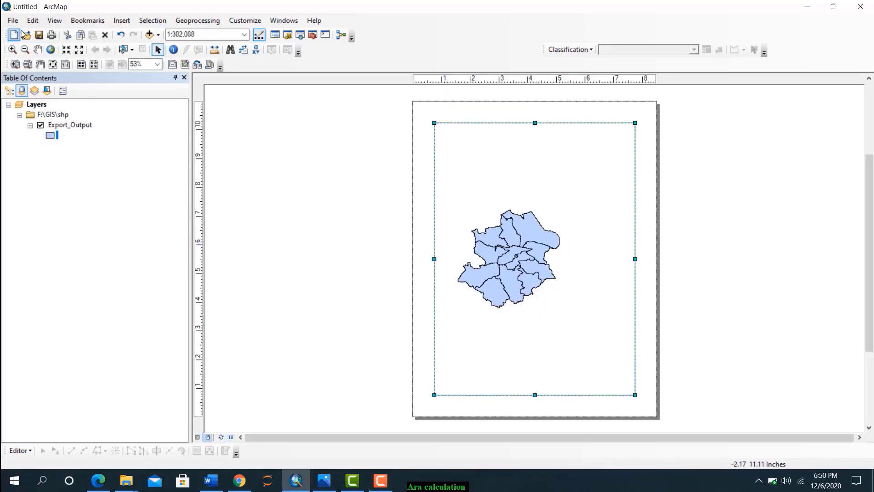
{"action": "left_click", "coordinate": [12, 20]}
{"action": "mouse_move", "coordinate": [33, 20]}
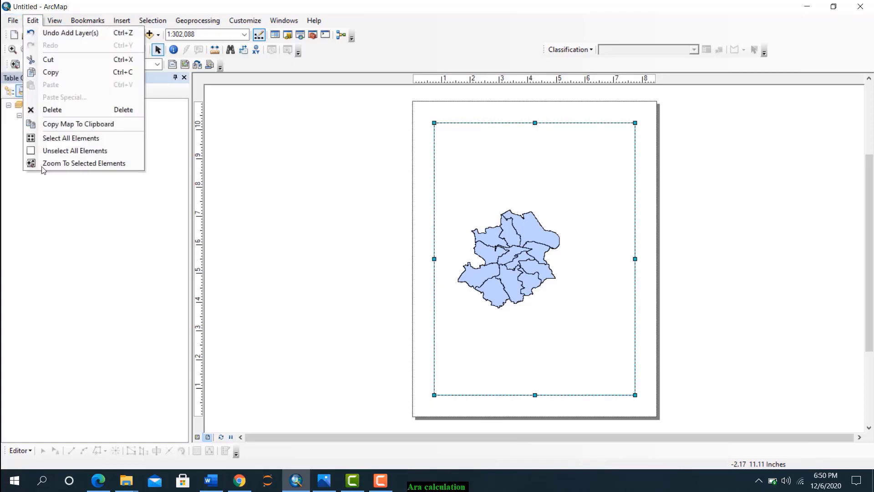
{"action": "left_click", "coordinate": [9, 11]}
{"action": "left_click", "coordinate": [9, 22]}
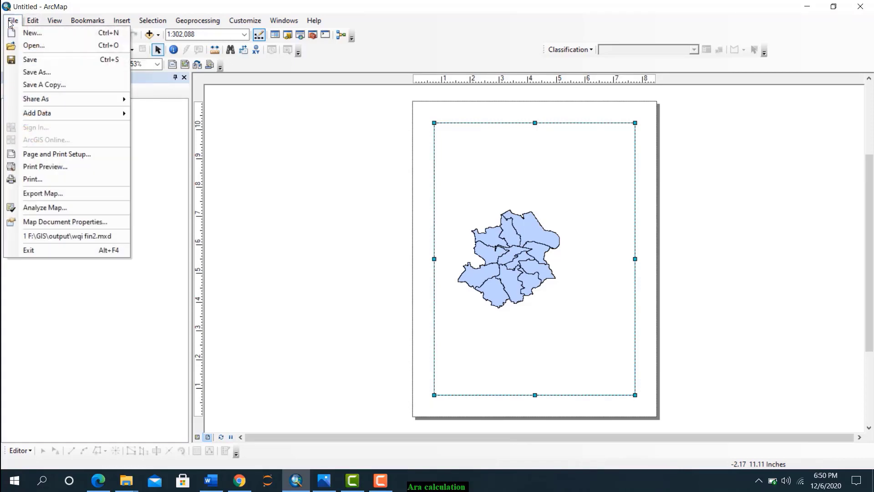
{"action": "left_click", "coordinate": [42, 152]}
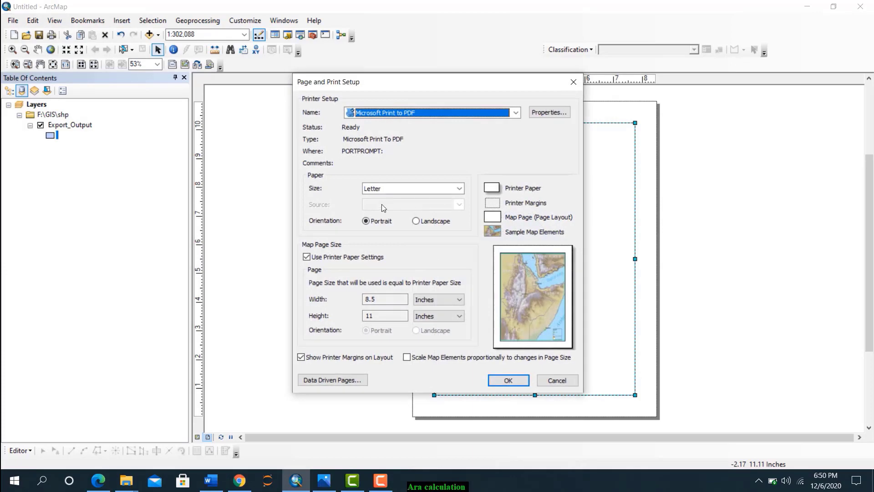
{"action": "left_click", "coordinate": [458, 189]}
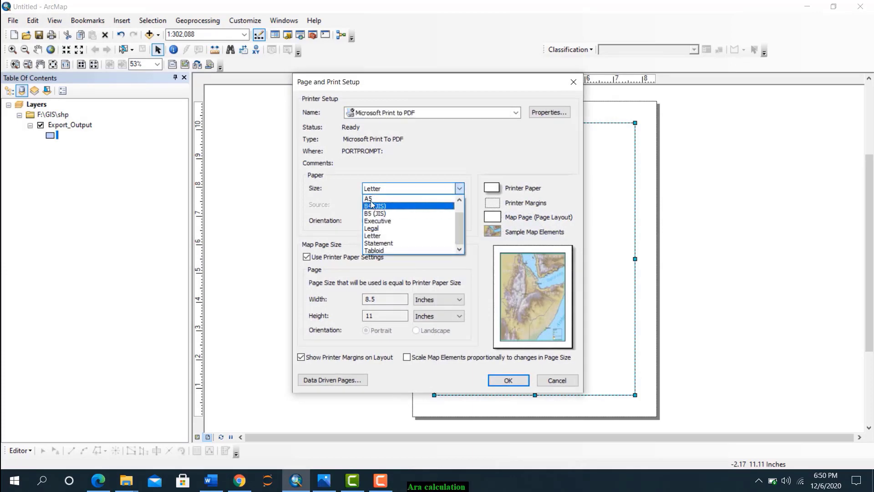
{"action": "scroll", "coordinate": [373, 208], "scroll_direction": "up", "scroll_amount": 1}
{"action": "left_click", "coordinate": [373, 207]}
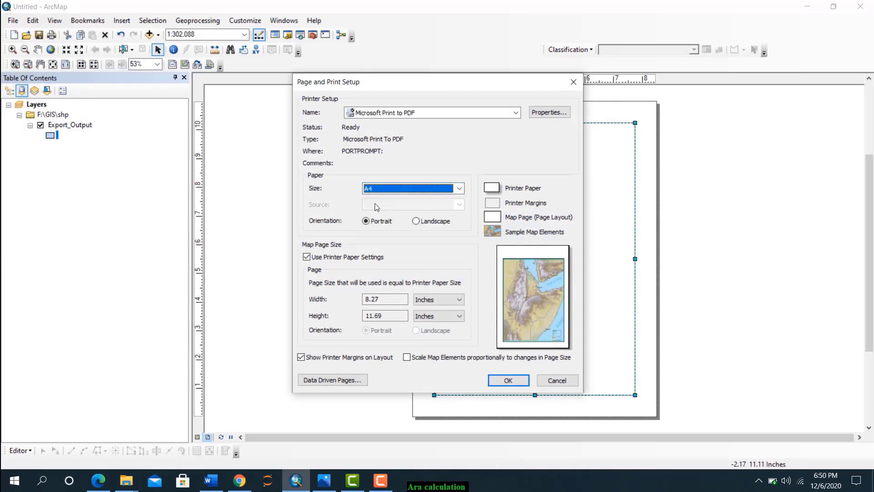
{"action": "left_click", "coordinate": [417, 221]}
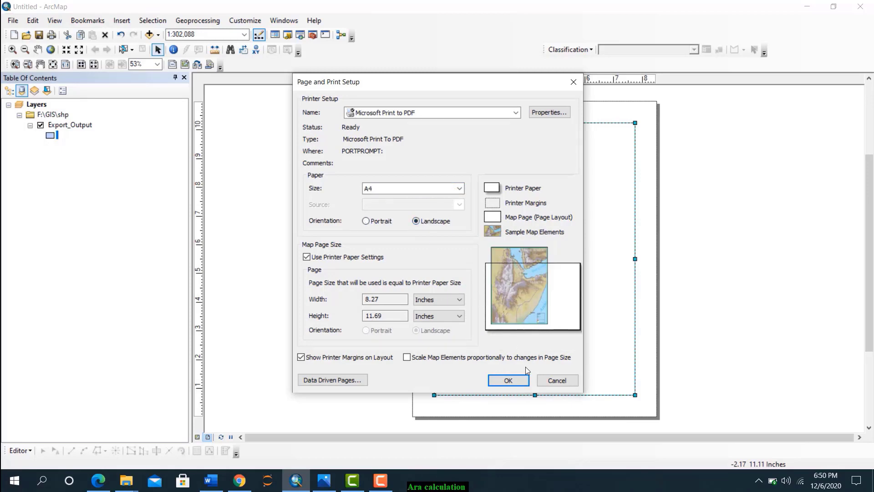
{"action": "left_click", "coordinate": [508, 380]}
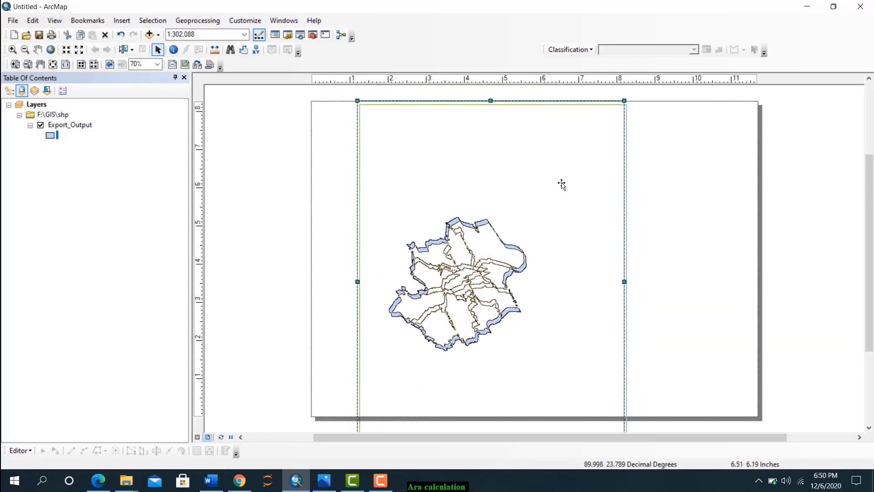
Resize and move the data frame to about 7.3 by 7.7 inches on the right side of the landscape page
{"action": "left_click_drag", "start_coordinate": [357, 101], "coordinate": [435, 125]}
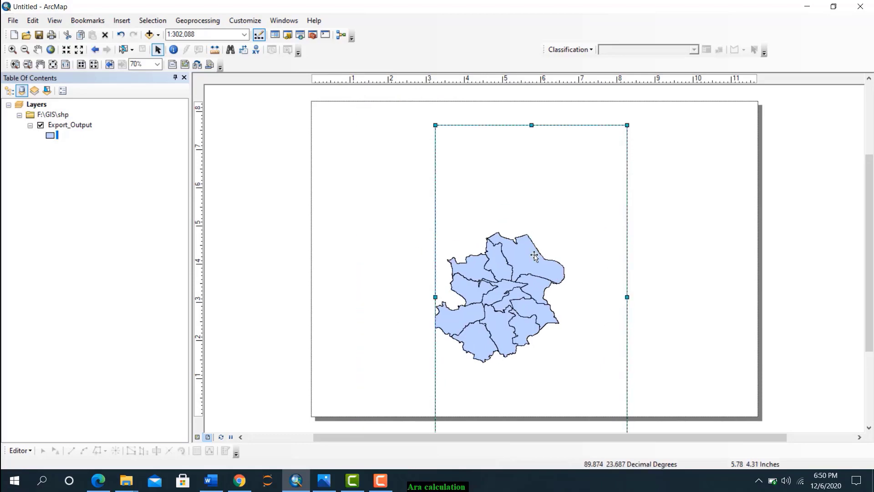
{"action": "left_click_drag", "start_coordinate": [534, 256], "coordinate": [531, 166]}
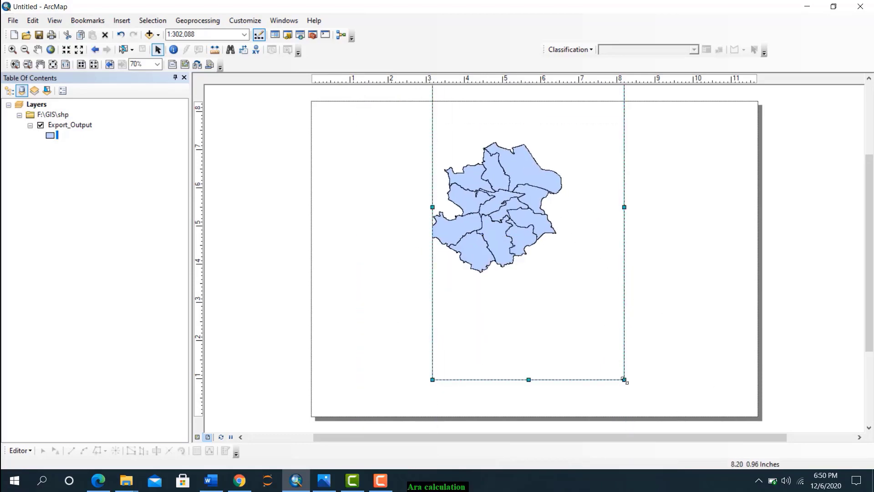
{"action": "left_click_drag", "start_coordinate": [623, 379], "coordinate": [744, 377]}
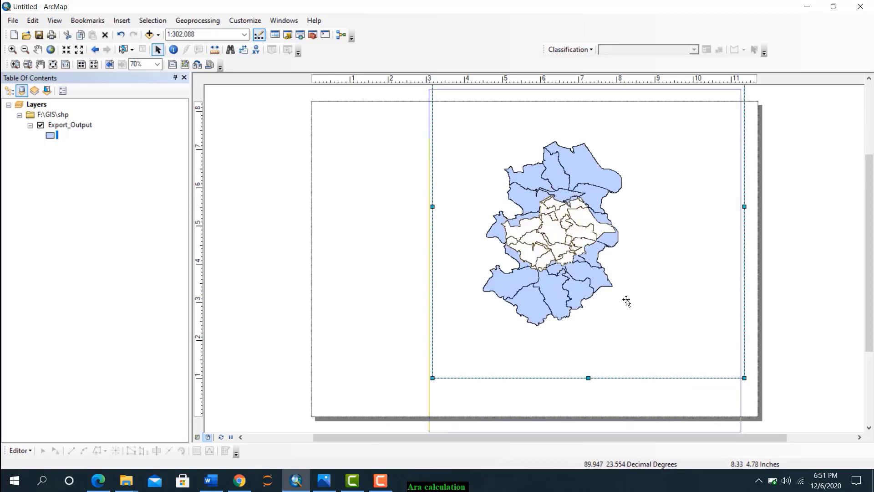
{"action": "left_click_drag", "start_coordinate": [628, 232], "coordinate": [626, 300]}
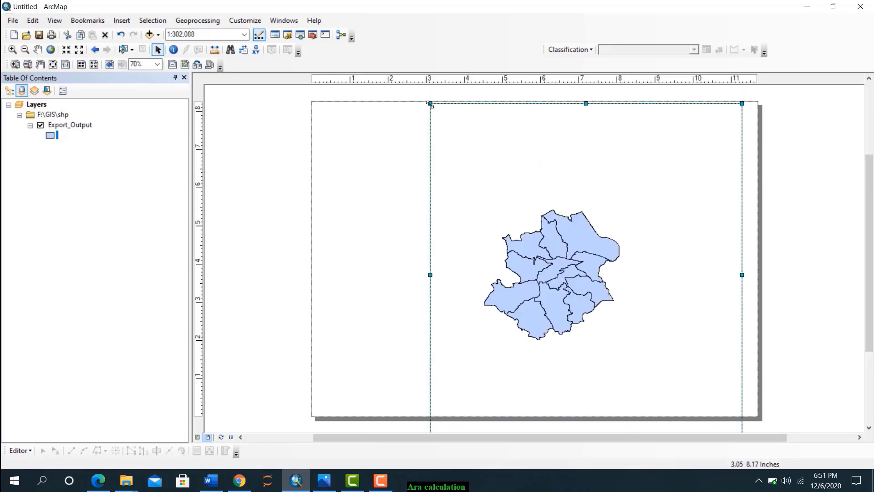
{"action": "left_click_drag", "start_coordinate": [430, 103], "coordinate": [468, 136]}
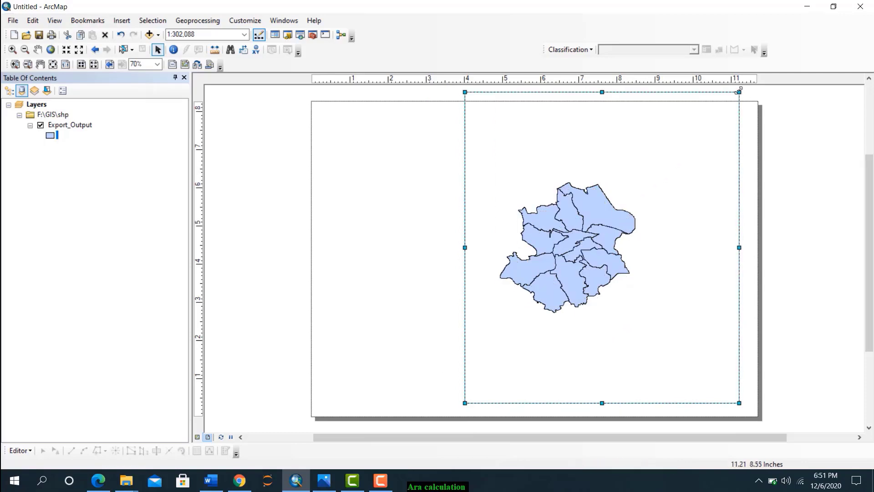
{"action": "left_click_drag", "start_coordinate": [738, 91], "coordinate": [740, 120]}
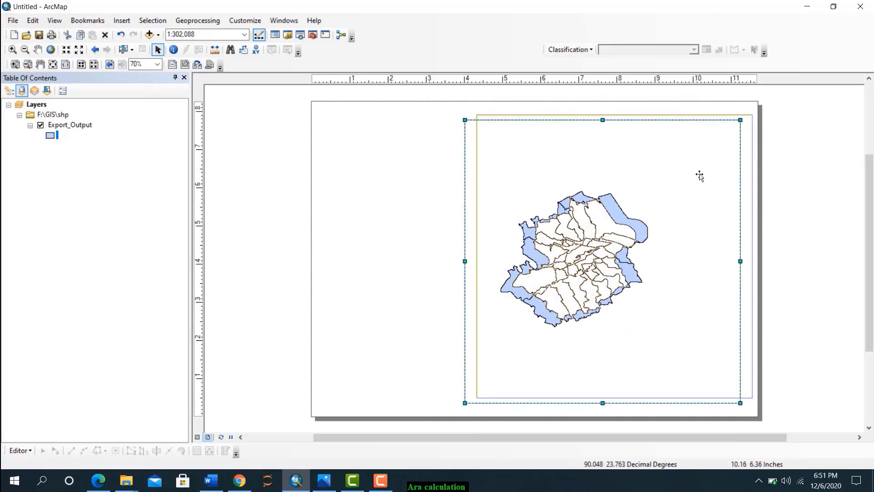
{"action": "left_click_drag", "start_coordinate": [700, 175], "coordinate": [676, 188]}
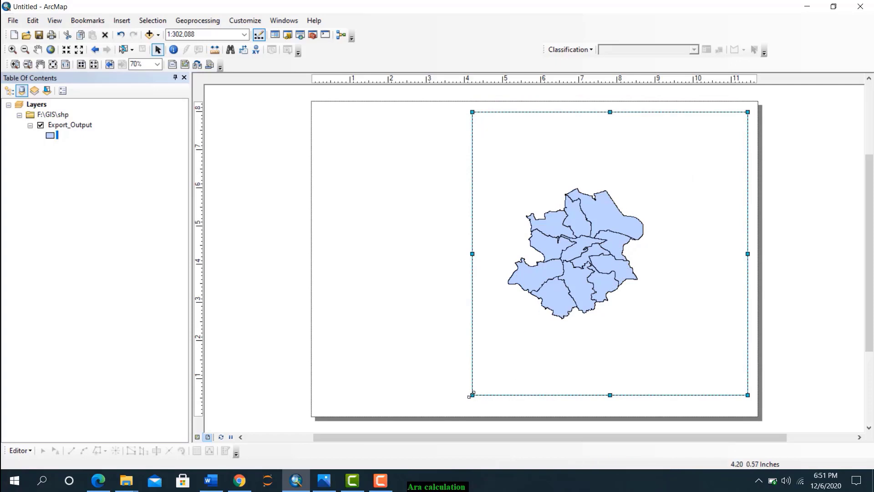
{"action": "left_click_drag", "start_coordinate": [471, 395], "coordinate": [469, 410]}
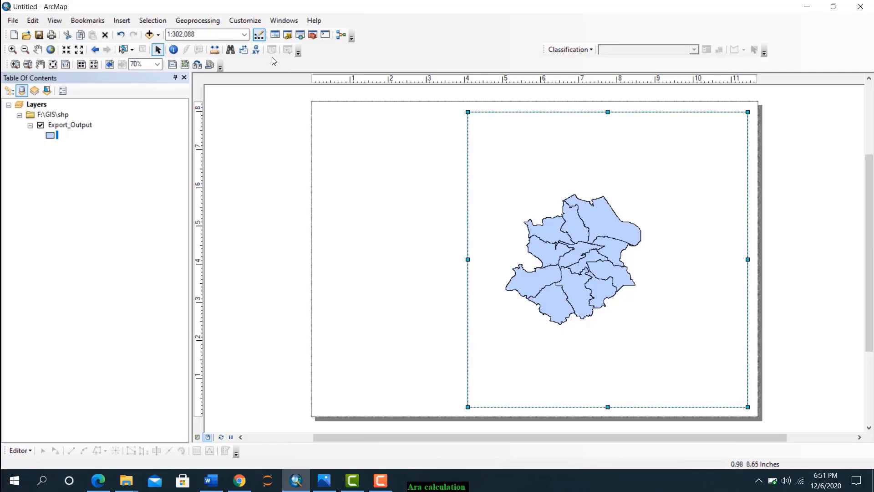
Insert a new data frame into the page layout
{"action": "left_click", "coordinate": [288, 35]}
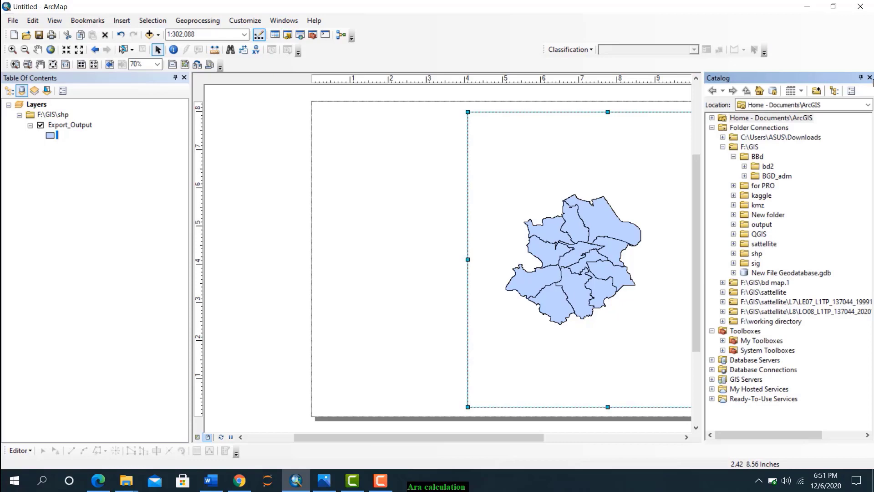
{"action": "left_click", "coordinate": [870, 78]}
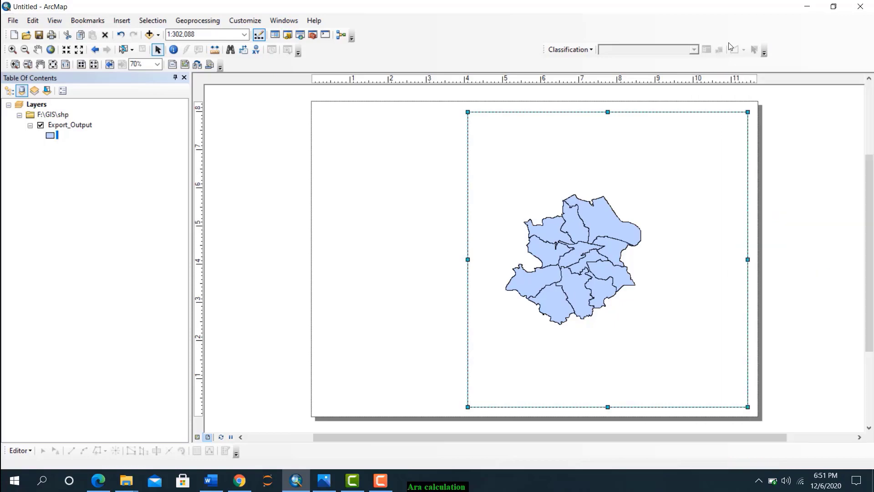
{"action": "left_click", "coordinate": [122, 21]}
{"action": "left_click", "coordinate": [136, 34]}
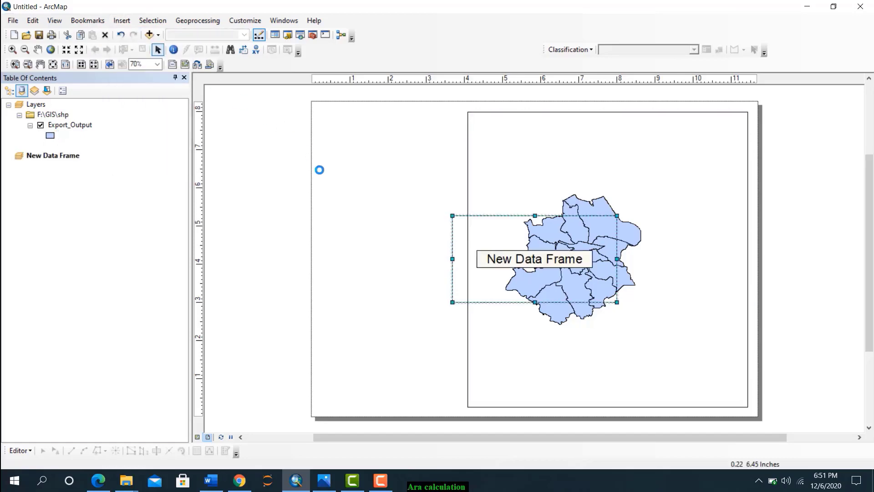
Add BGD_adm3.shp from F:\GIS\BBd\BGD_adm to the new data frame
{"action": "left_click", "coordinate": [287, 37]}
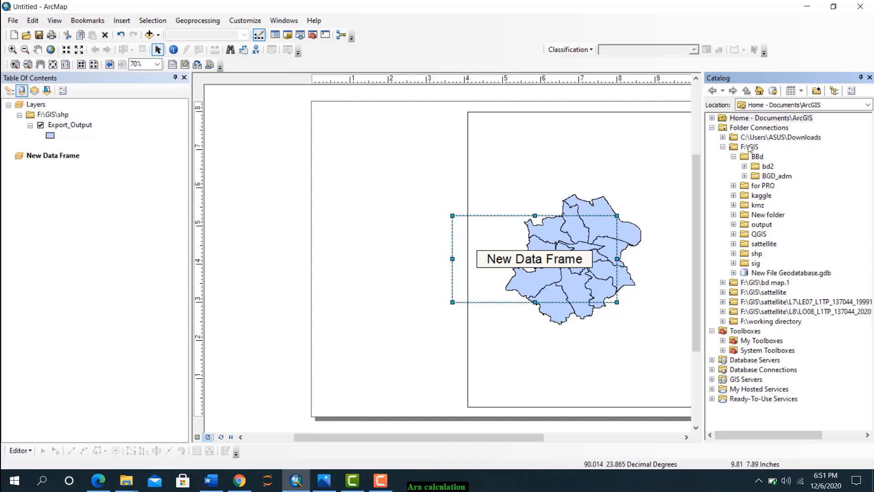
{"action": "left_click", "coordinate": [723, 147]}
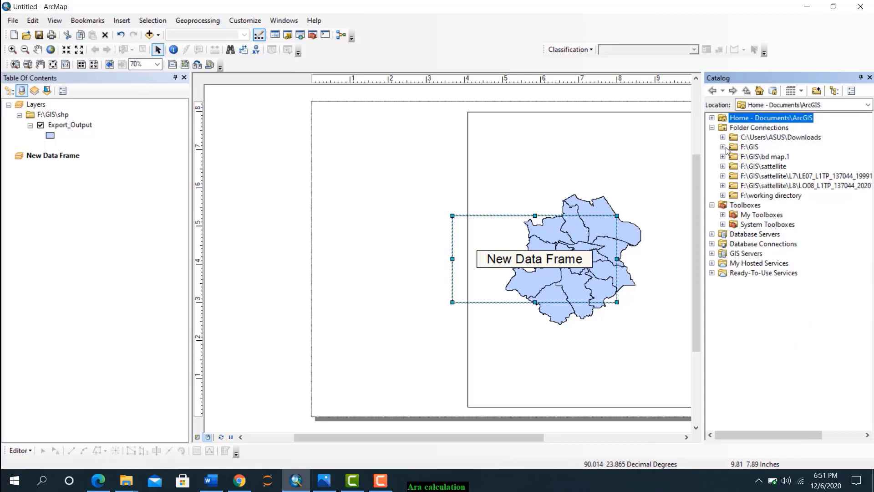
{"action": "left_click", "coordinate": [723, 146]}
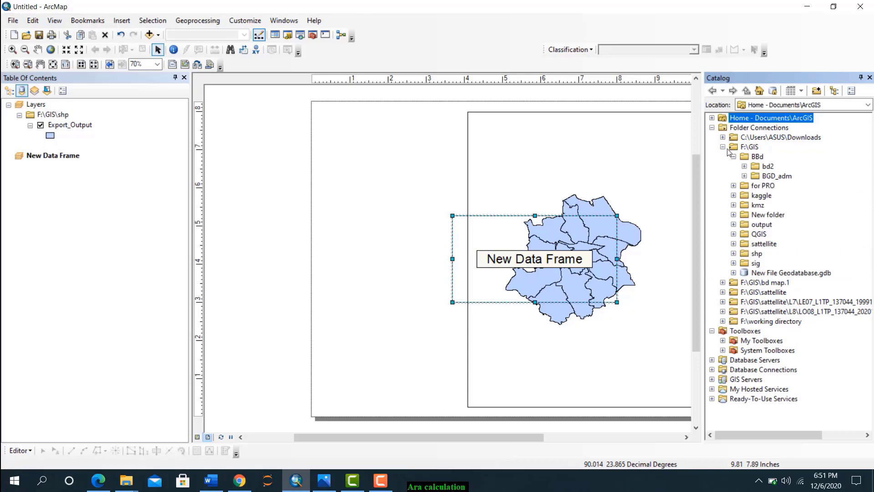
{"action": "left_click", "coordinate": [745, 176]}
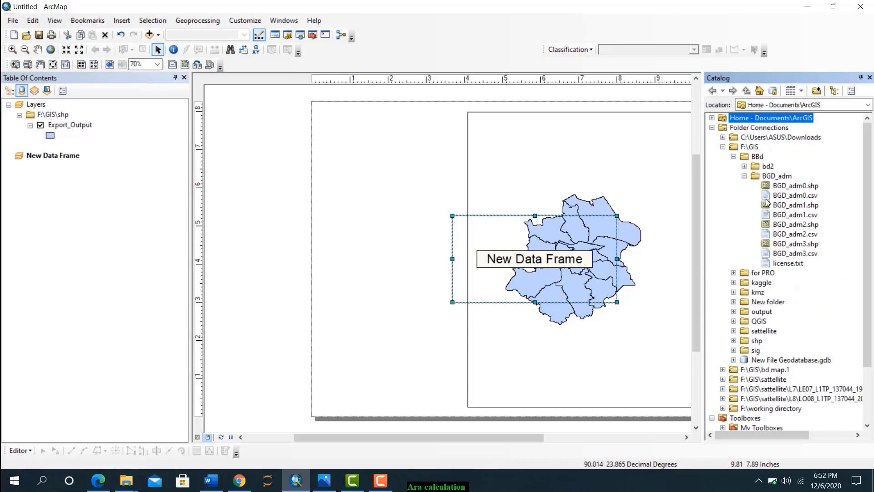
{"action": "mouse_move", "coordinate": [786, 245]}
{"action": "left_mouse_down"}
{"action": "mouse_move", "coordinate": [192, 212]}
{"action": "mouse_move", "coordinate": [36, 172]}
{"action": "left_mouse_up"}
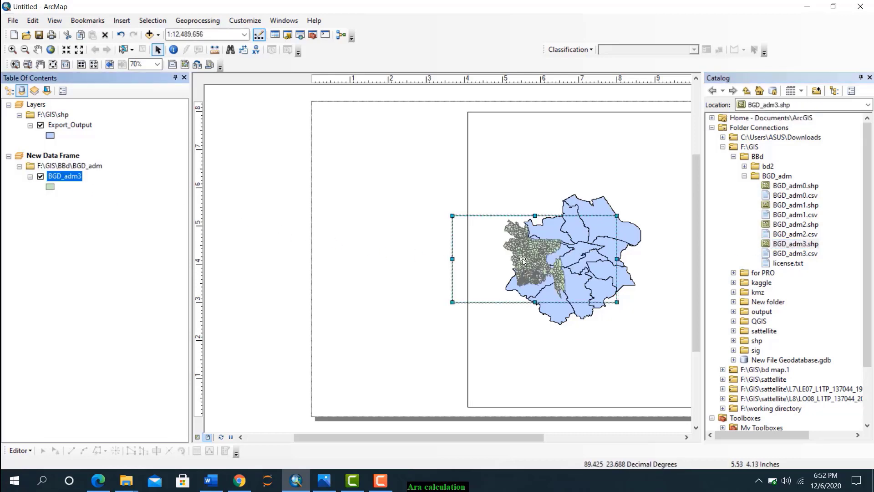
Move the new data frame to the blank left part of the page and resize it to about 3.7 by 5.1 inches
{"action": "left_click_drag", "start_coordinate": [523, 261], "coordinate": [372, 252]}
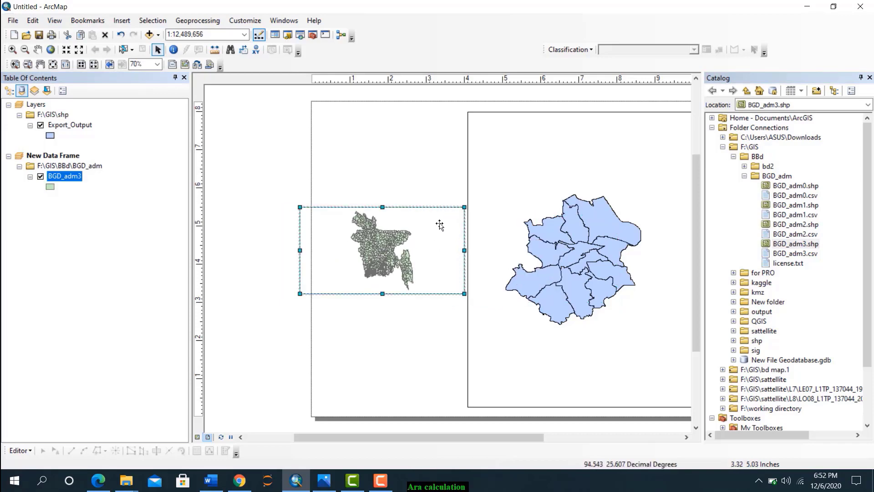
{"action": "left_click_drag", "start_coordinate": [464, 207], "coordinate": [459, 139]}
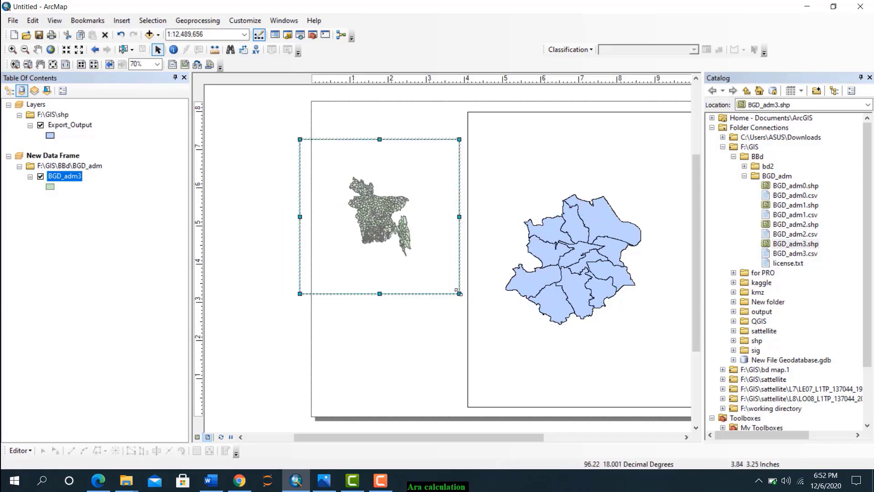
{"action": "left_click_drag", "start_coordinate": [459, 293], "coordinate": [463, 337]}
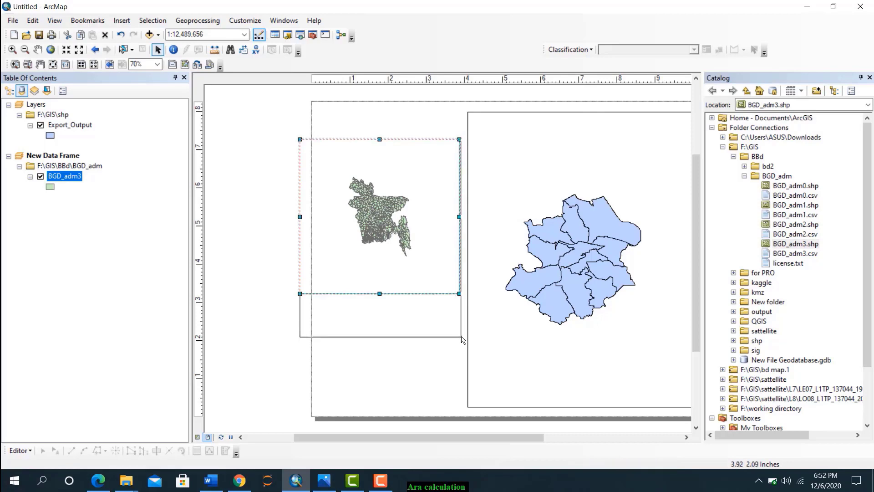
{"action": "left_click_drag", "start_coordinate": [320, 161], "coordinate": [320, 141]}
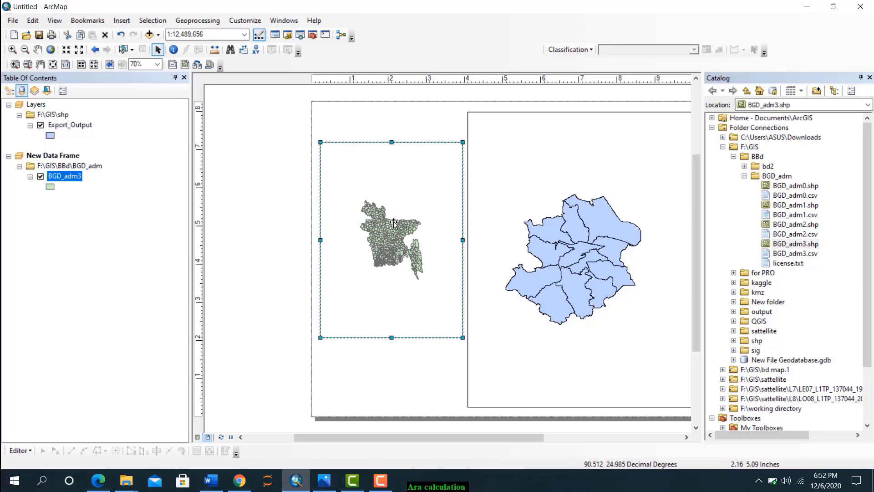
Zoom the new data frame to the BGD_adm3 layer and the main data frame to the Export_Output layer
{"action": "right_click", "coordinate": [70, 176]}
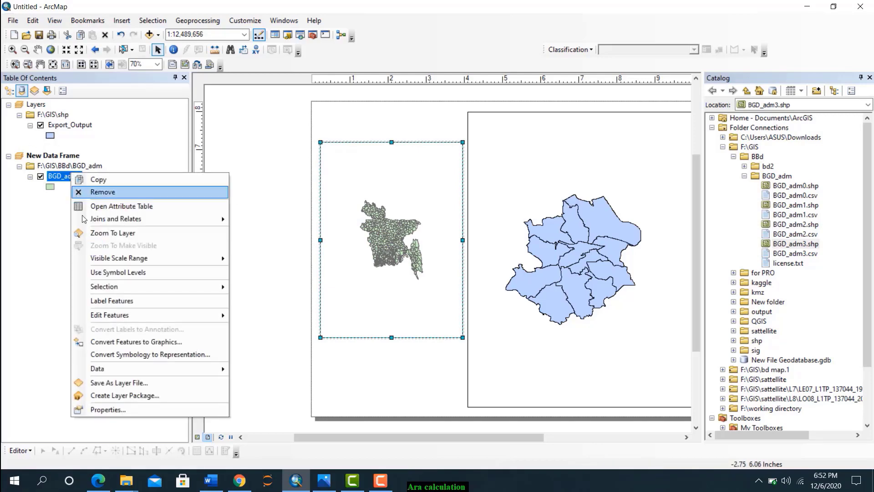
{"action": "left_click", "coordinate": [103, 233]}
{"action": "left_click", "coordinate": [594, 236]}
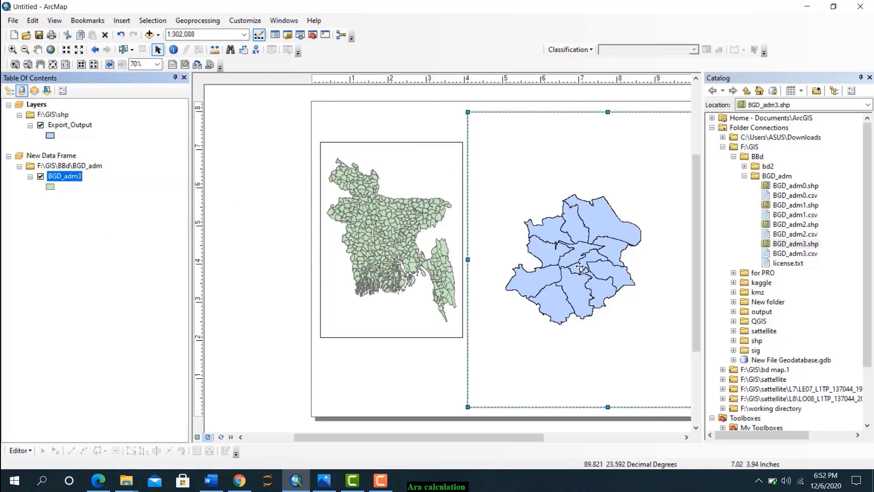
{"action": "right_click", "coordinate": [69, 128]}
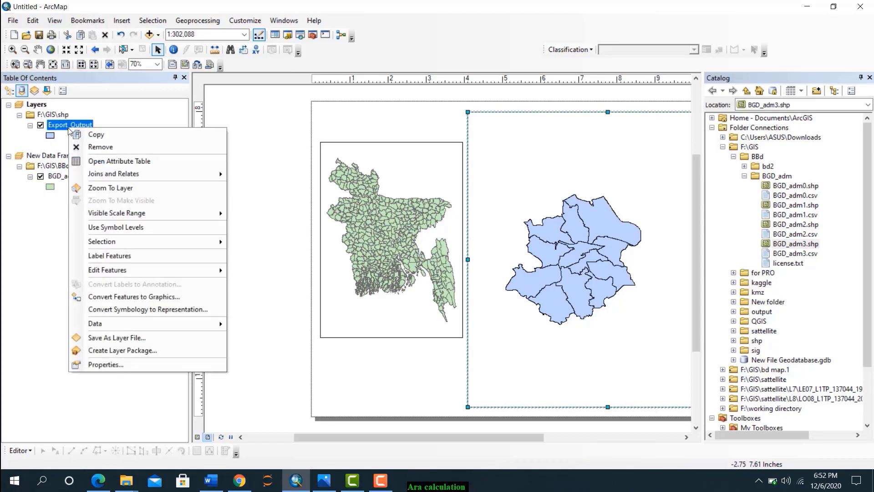
{"action": "left_click", "coordinate": [109, 189]}
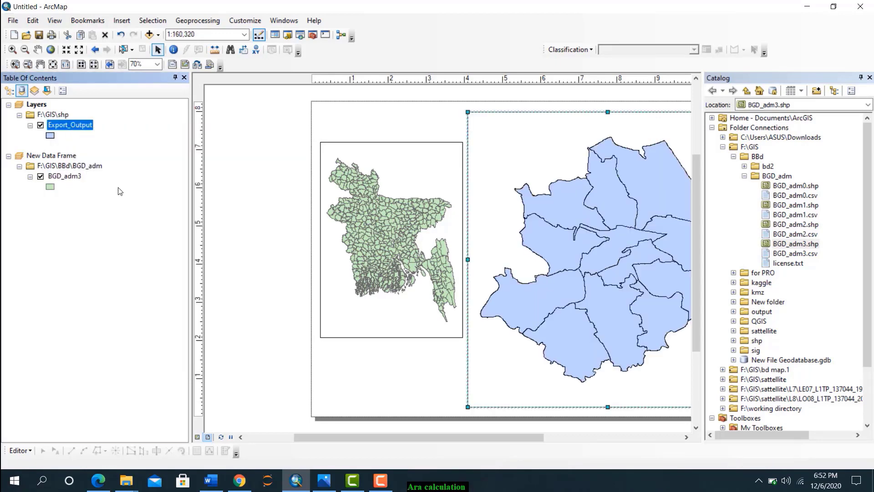
{"action": "left_click", "coordinate": [40, 64]}
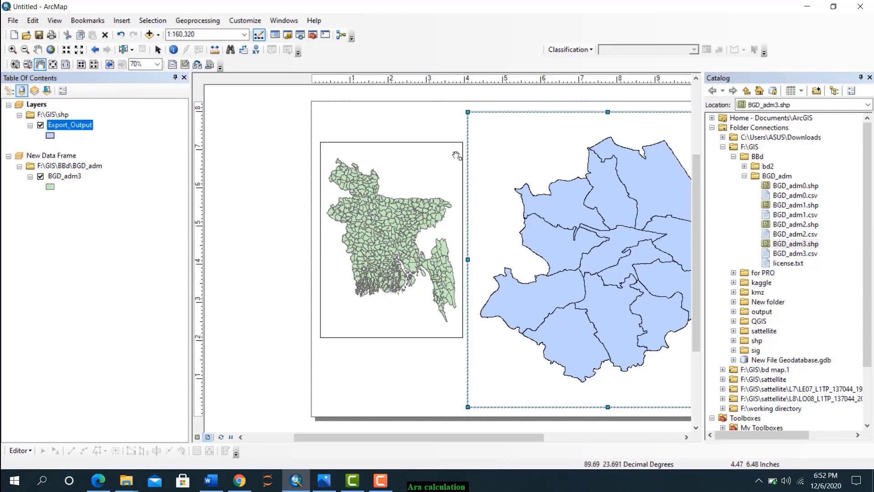
{"action": "left_click_drag", "start_coordinate": [490, 163], "coordinate": [451, 169]}
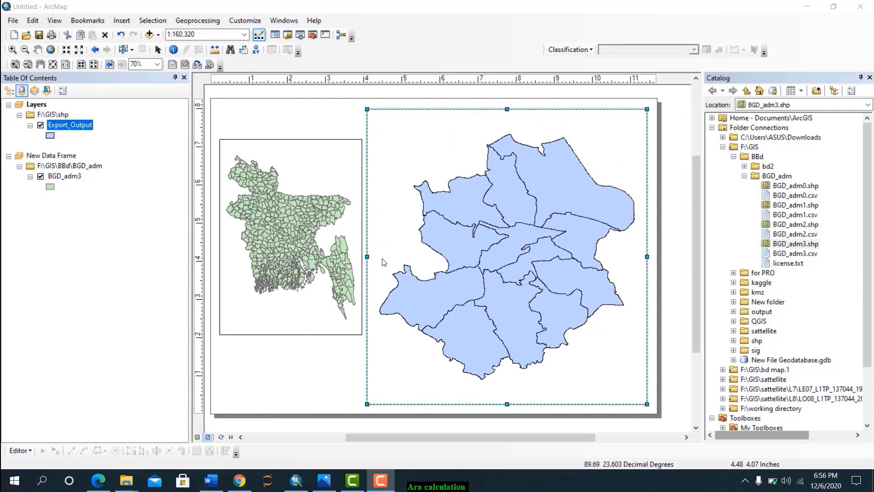
Add Faridpur_with_union_boundary.shp from F:\GIS\shp to the new data frame and locate it by briefly hiding BGD_adm3
{"action": "left_click", "coordinate": [158, 50]}
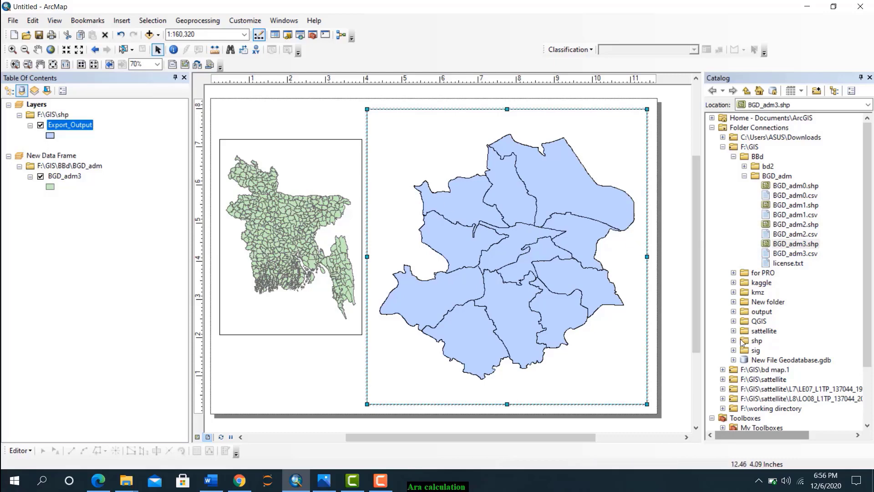
{"action": "left_click", "coordinate": [733, 340]}
{"action": "scroll", "coordinate": [761, 335], "scroll_direction": "down", "scroll_amount": 1}
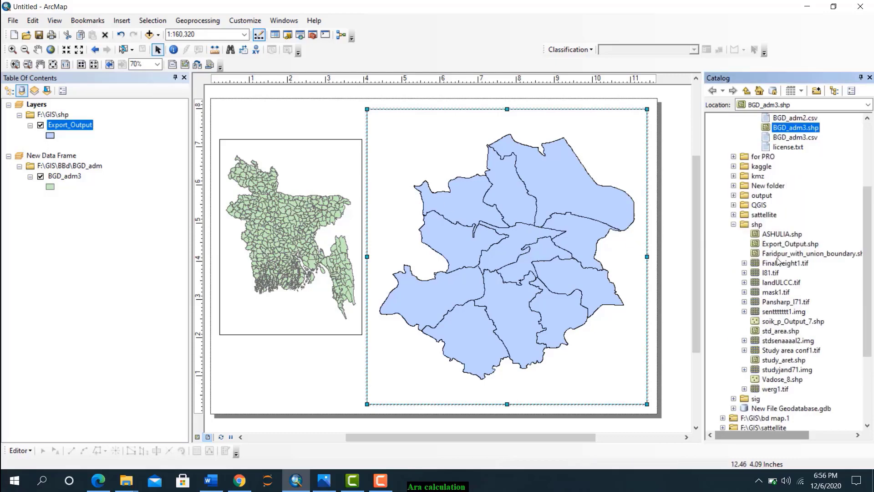
{"action": "left_click_drag", "start_coordinate": [780, 256], "coordinate": [26, 197]}
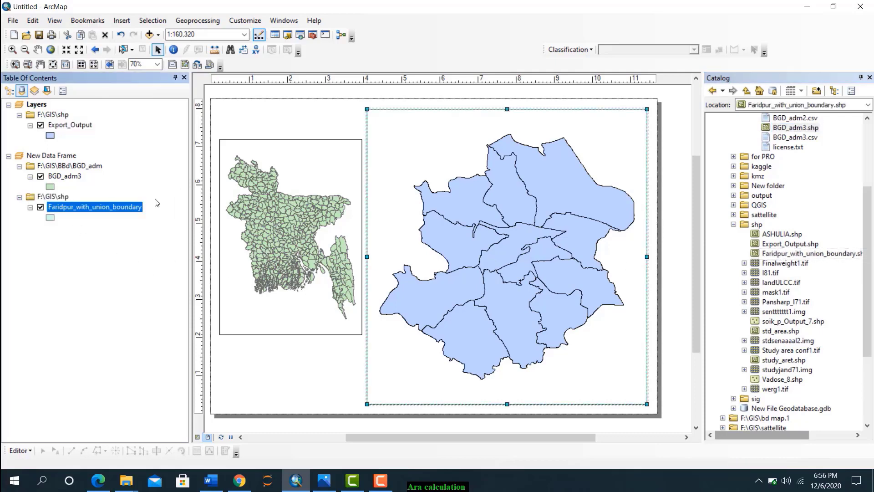
{"action": "left_click", "coordinate": [40, 177]}
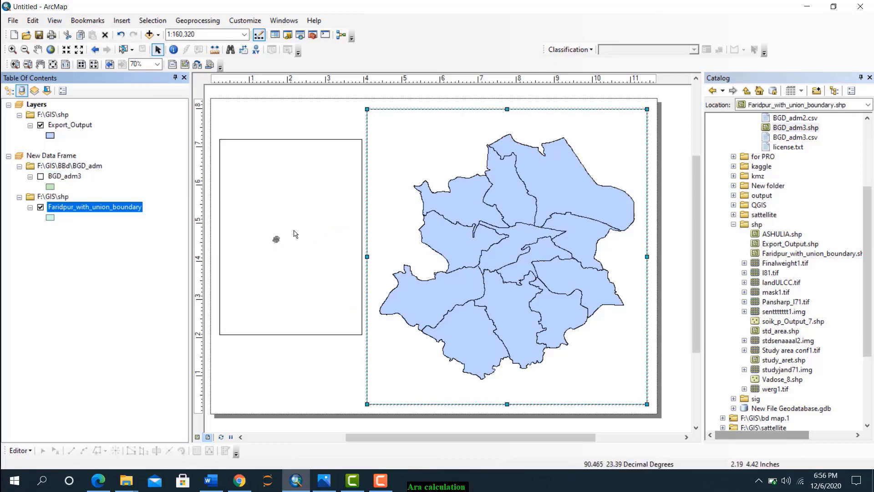
{"action": "left_click", "coordinate": [40, 176]}
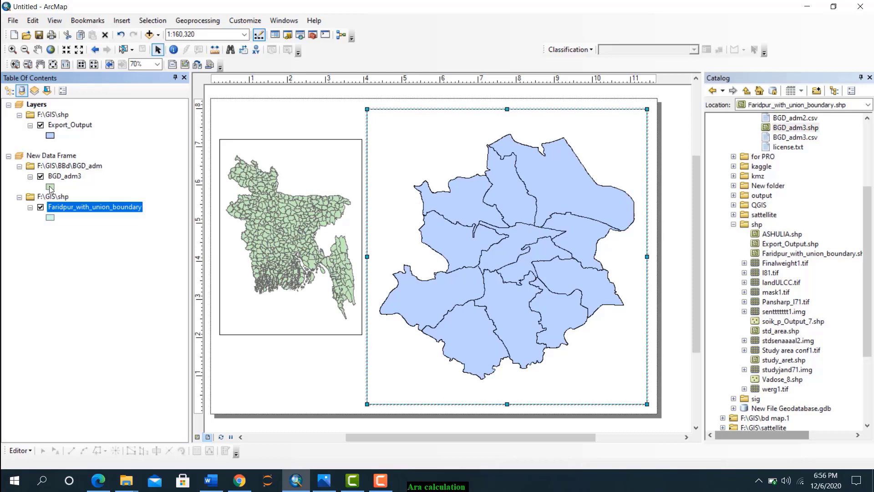
Set the BGD_adm3 layer's symbol to Hollow
{"action": "left_click", "coordinate": [50, 187]}
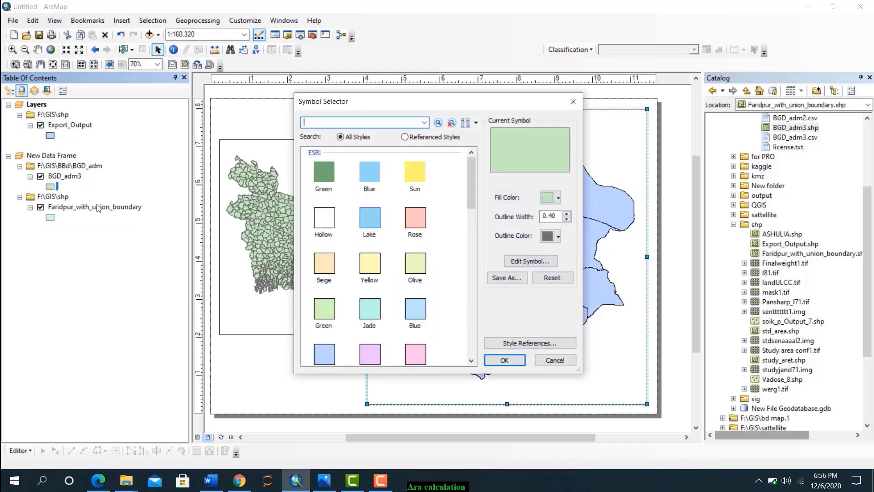
{"action": "left_click", "coordinate": [333, 226]}
{"action": "left_click", "coordinate": [523, 360]}
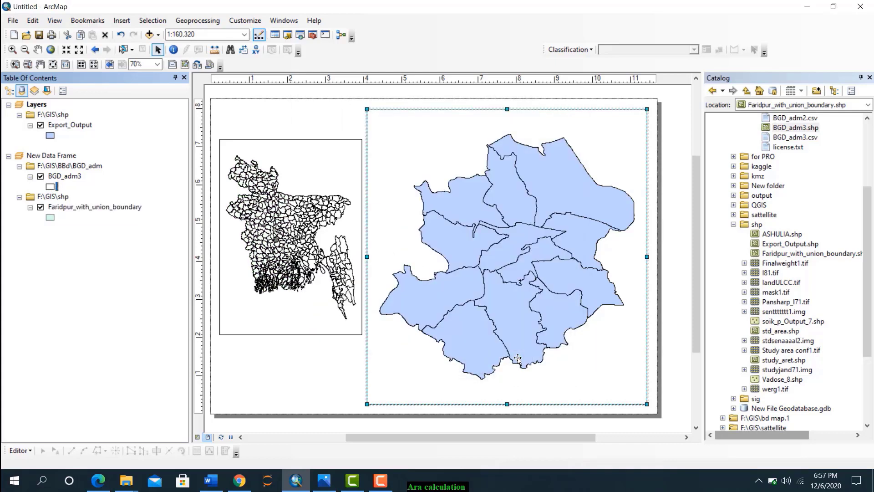
Set the fill and outline colors of the Faridpur_with_union_boundary layer to red
{"action": "left_click", "coordinate": [50, 218]}
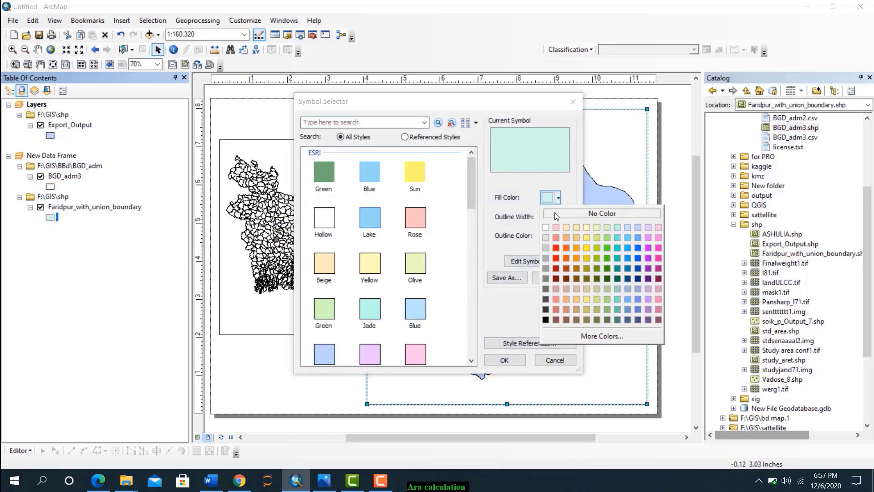
{"action": "left_click", "coordinate": [550, 197]}
{"action": "left_click", "coordinate": [555, 249]}
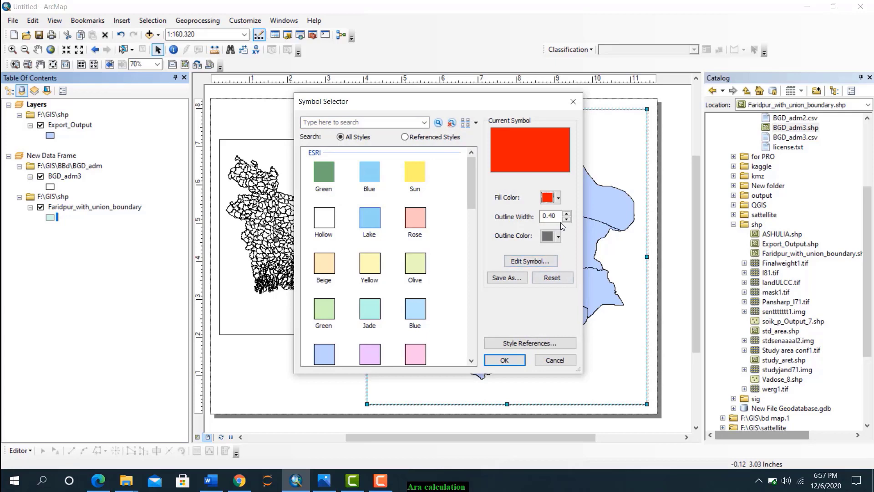
{"action": "left_click", "coordinate": [558, 237]}
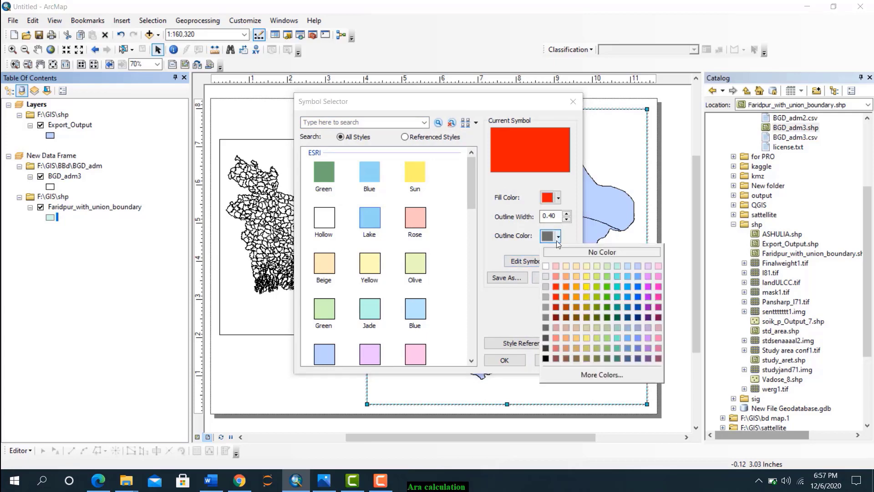
{"action": "left_click", "coordinate": [555, 295]}
{"action": "left_click", "coordinate": [505, 359]}
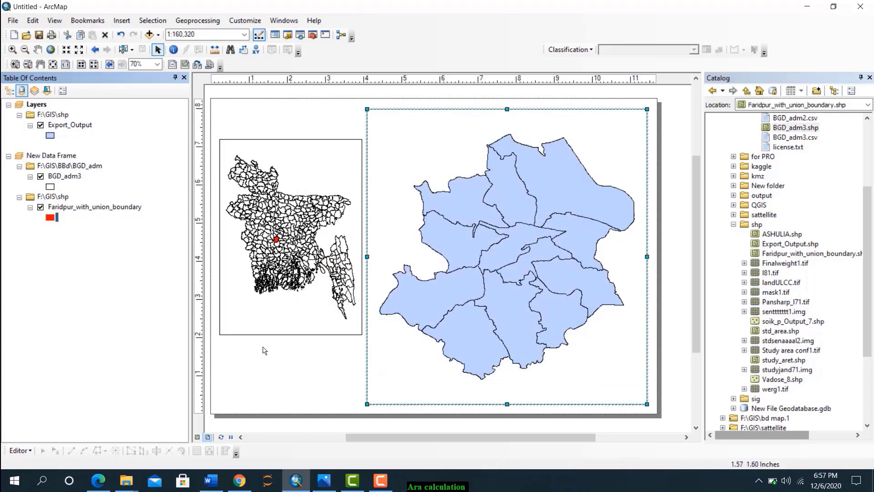
{"action": "left_click", "coordinate": [12, 49]}
{"action": "left_click", "coordinate": [283, 220]}
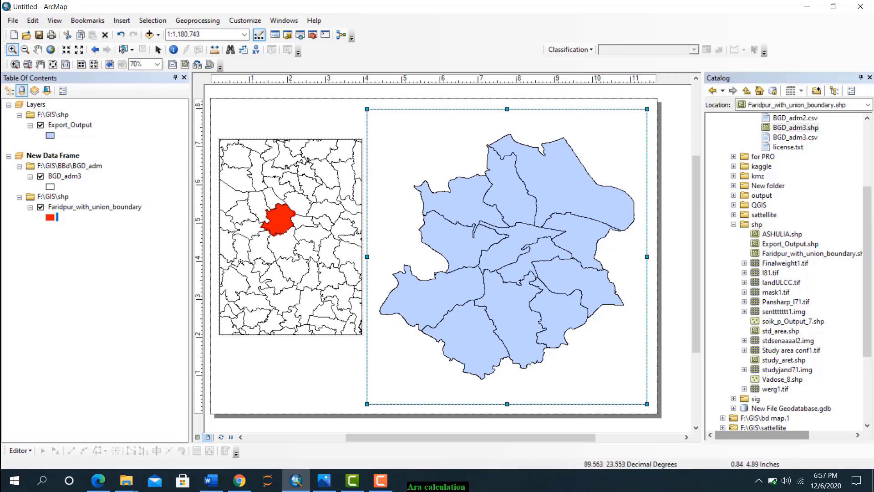
{"action": "left_click", "coordinate": [50, 49]}
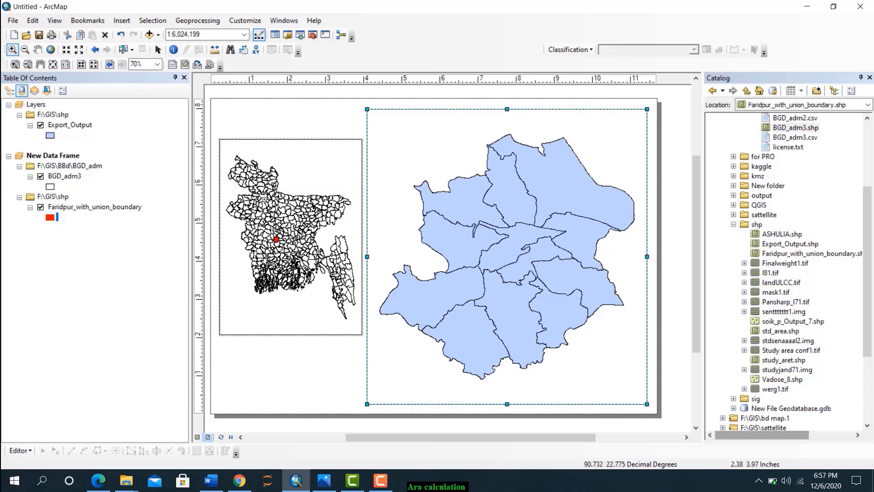
Enable the Draw tools and draw a line about 4.2 in long from the main frame's upper-left corner to the red area in the Bangladesh frame
{"action": "right_click", "coordinate": [413, 30]}
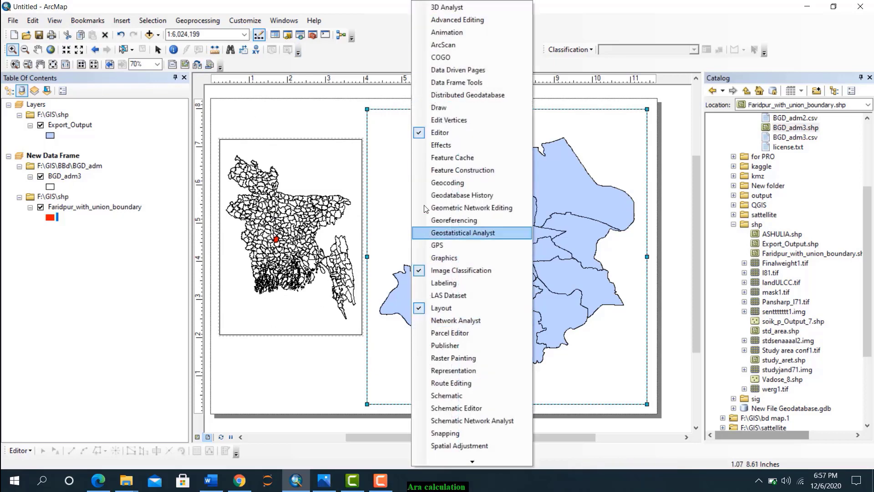
{"action": "left_click", "coordinate": [441, 108]}
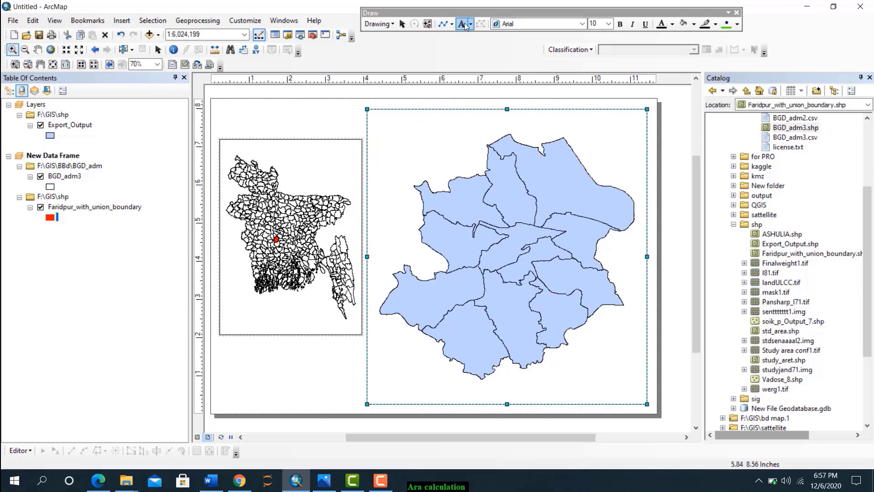
{"action": "left_click", "coordinate": [443, 24]}
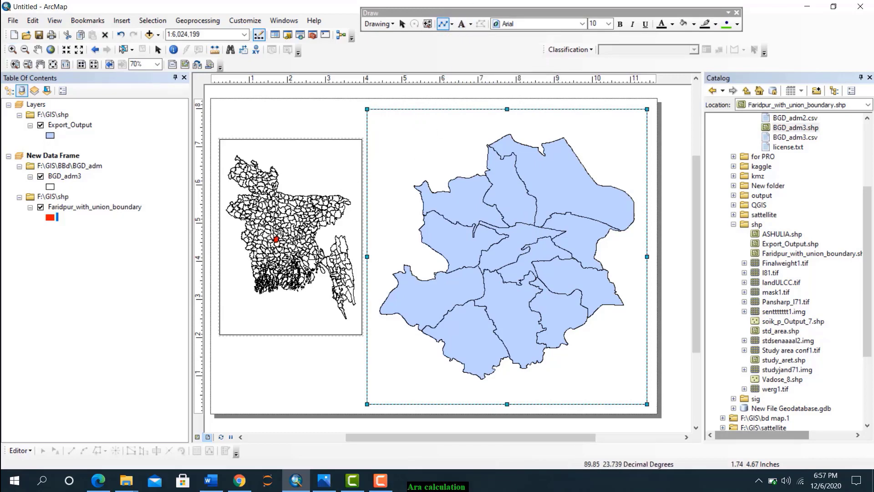
{"action": "left_click", "coordinate": [366, 109]}
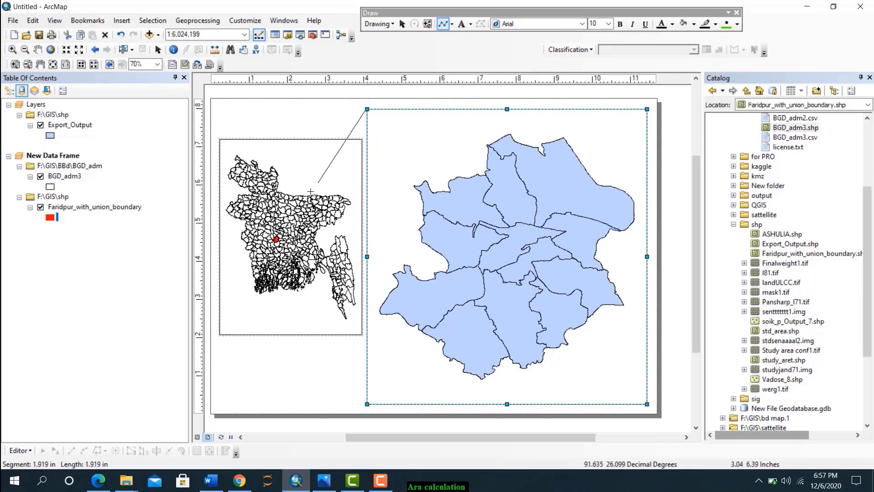
{"action": "double_click", "coordinate": [276, 240]}
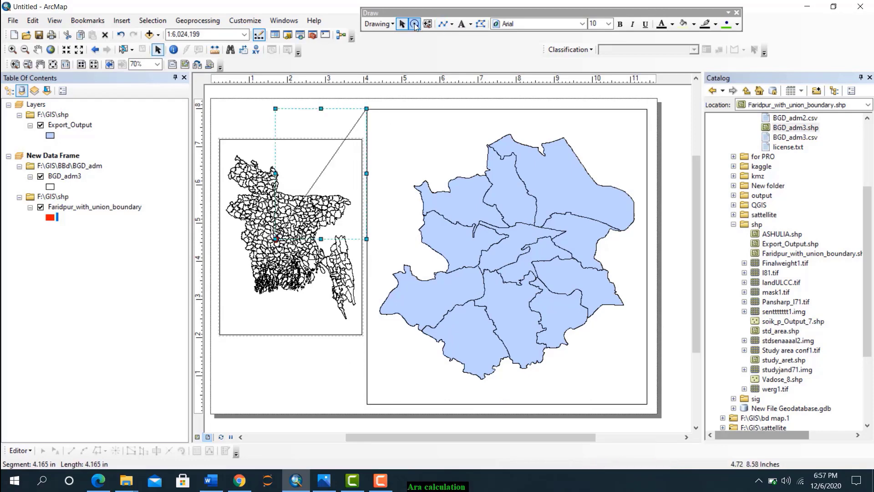
Draw a second line about 4.9 in long from the main frame's lower-left corner to the red Faridpur area in the locator frame
{"action": "left_click", "coordinate": [451, 24]}
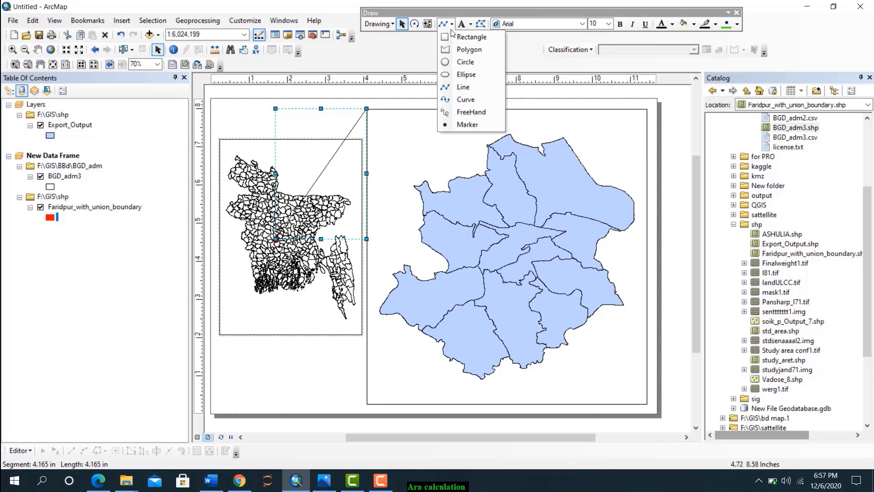
{"action": "left_click", "coordinate": [462, 87]}
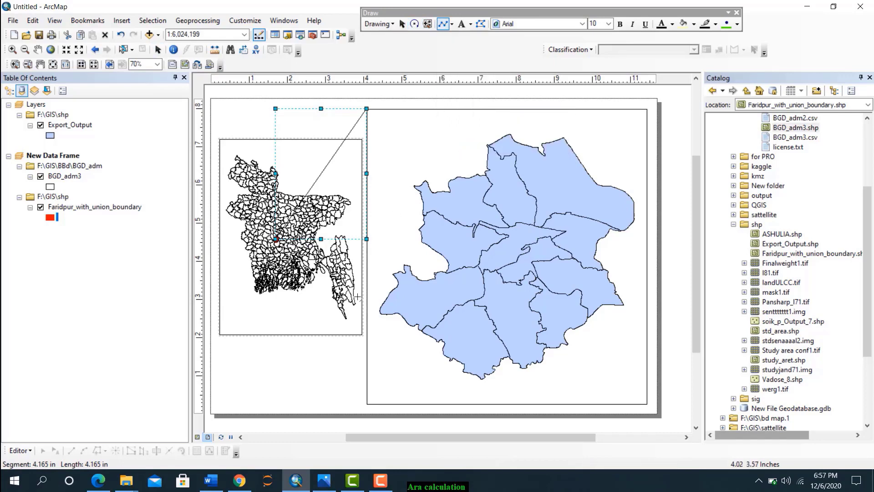
{"action": "left_click", "coordinate": [367, 404]}
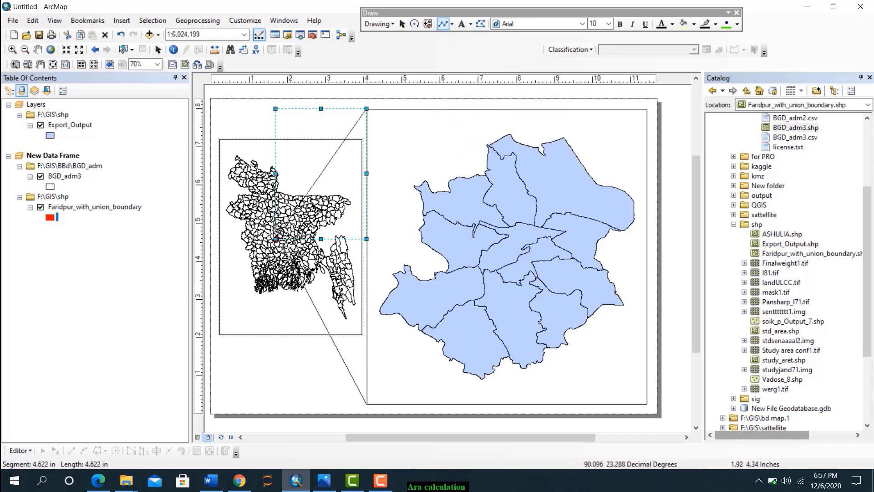
{"action": "double_click", "coordinate": [276, 241]}
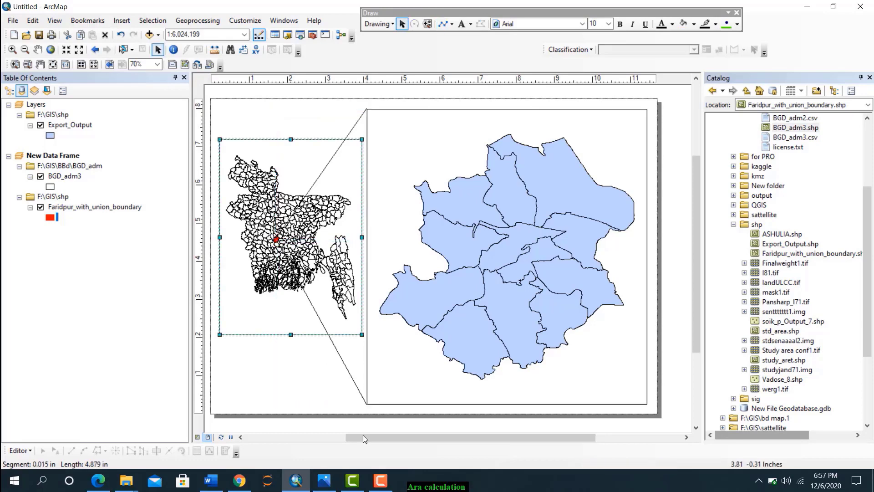
{"action": "left_click", "coordinate": [270, 243]}
Open the properties of the main data frame containing the Export_Output layer
{"action": "right_click", "coordinate": [496, 150]}
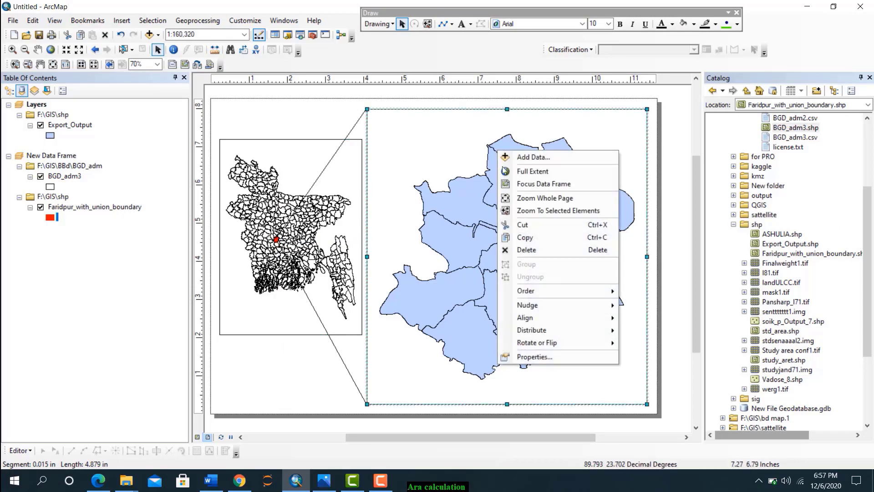
{"action": "left_click", "coordinate": [549, 356]}
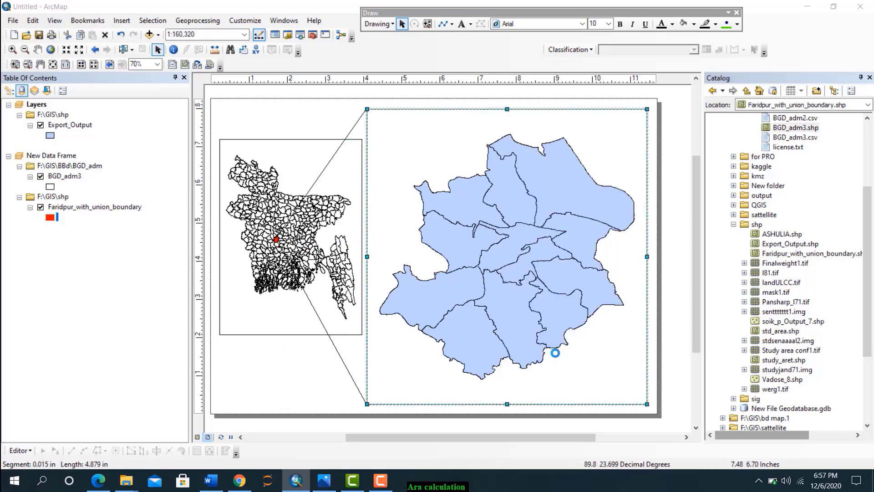
Start a new graticule grid for the Faridpur map's data frame, with the appearance limited to labels only
{"action": "left_click", "coordinate": [503, 83]}
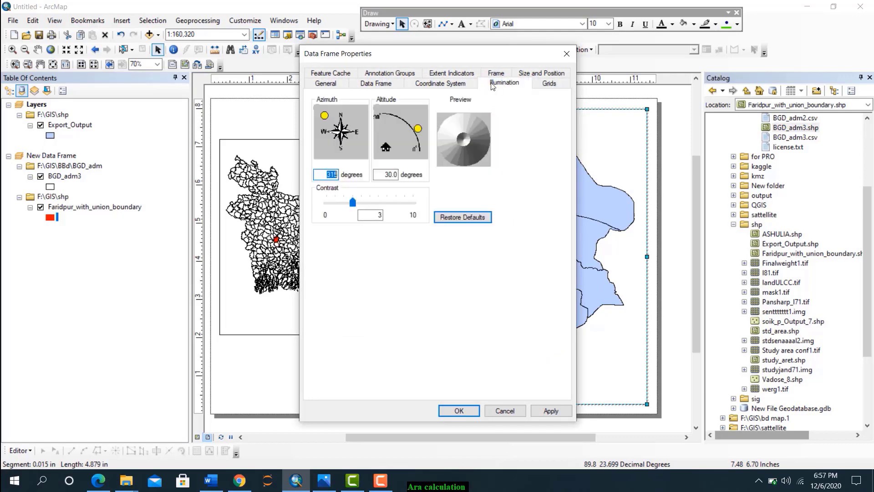
{"action": "left_click", "coordinate": [440, 84]}
{"action": "left_click", "coordinate": [548, 83]}
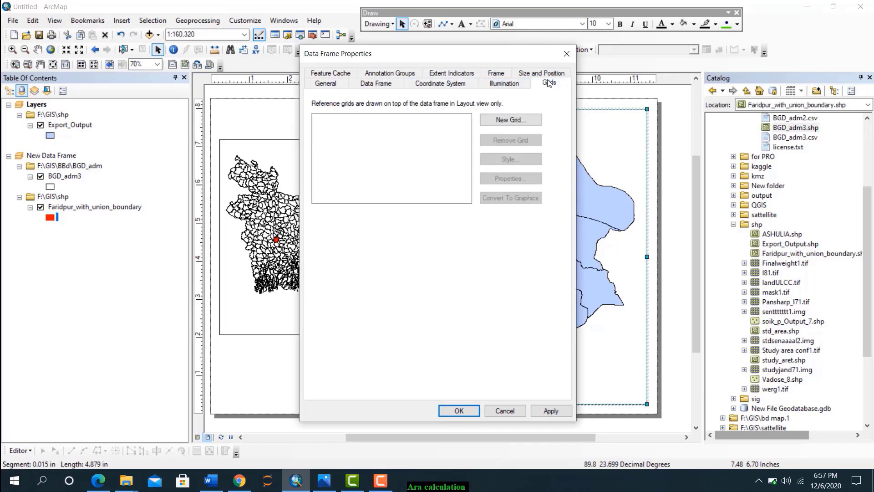
{"action": "left_click", "coordinate": [511, 120]}
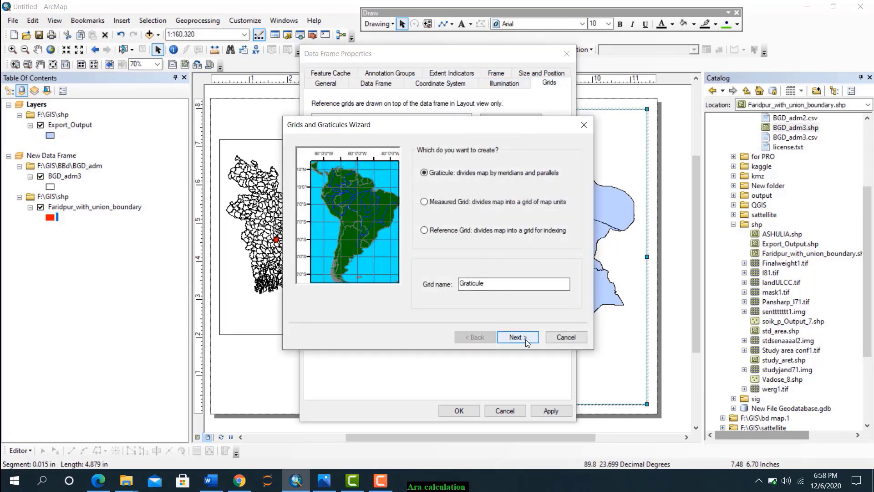
{"action": "left_click", "coordinate": [518, 338]}
{"action": "left_click", "coordinate": [428, 165]}
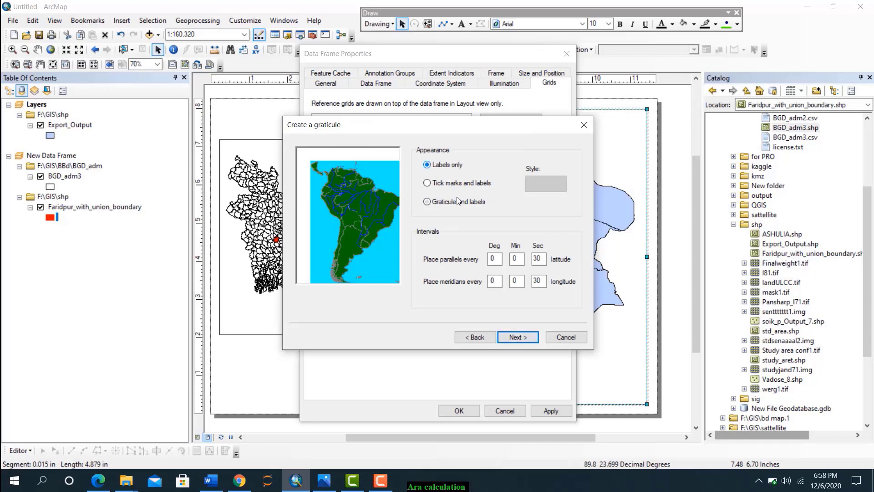
Set the graticule's parallels interval to 9 minutes, keep the default axes and simple border, and apply the grid to the data frame
{"action": "left_click", "coordinate": [495, 259]}
{"action": "key", "text": "Tab"}
{"action": "type", "text": "9"}
{"action": "key", "text": "Tab"}
{"action": "key", "text": "Tab"}
{"action": "key", "text": "Tab"}
{"action": "left_click", "coordinate": [529, 338]}
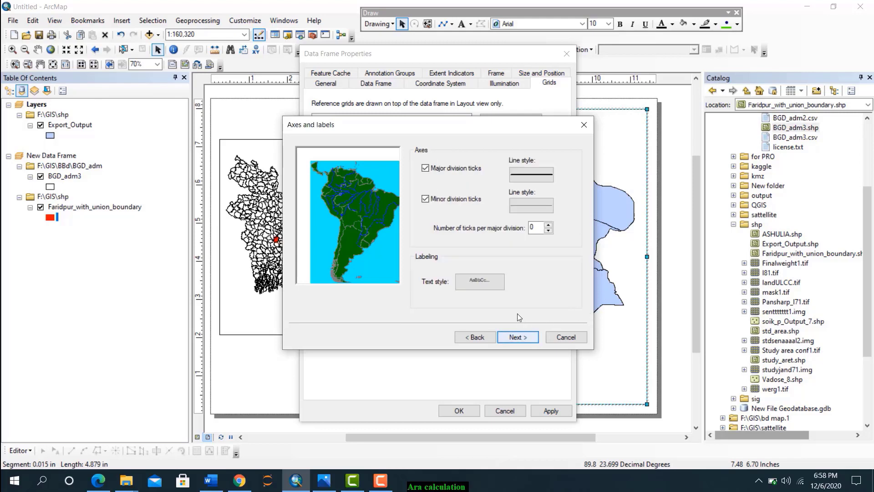
{"action": "left_click", "coordinate": [525, 339]}
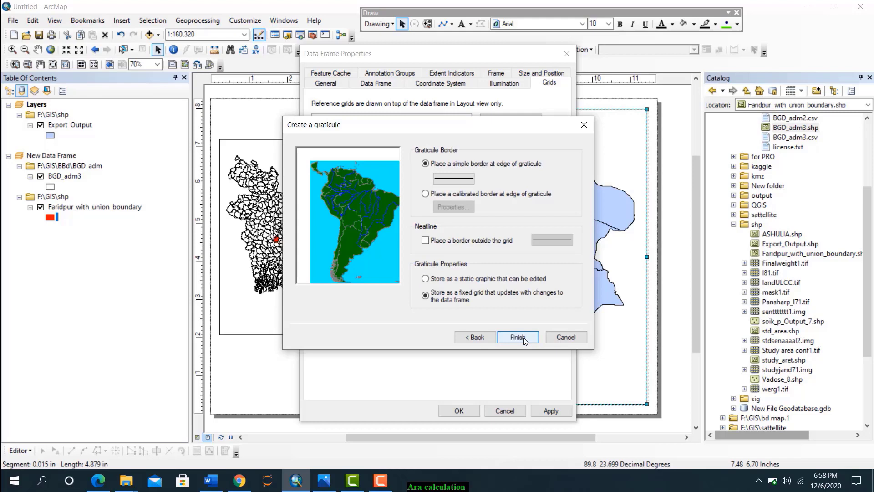
{"action": "left_click", "coordinate": [524, 339]}
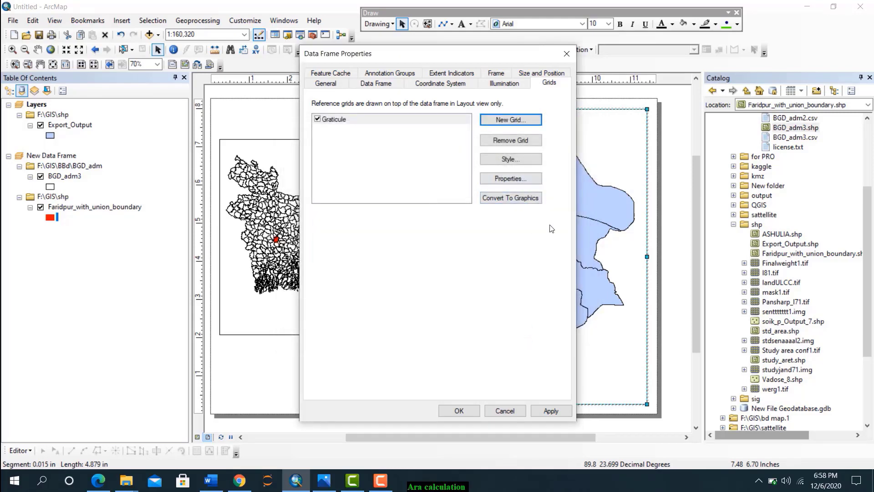
{"action": "left_click", "coordinate": [551, 410]}
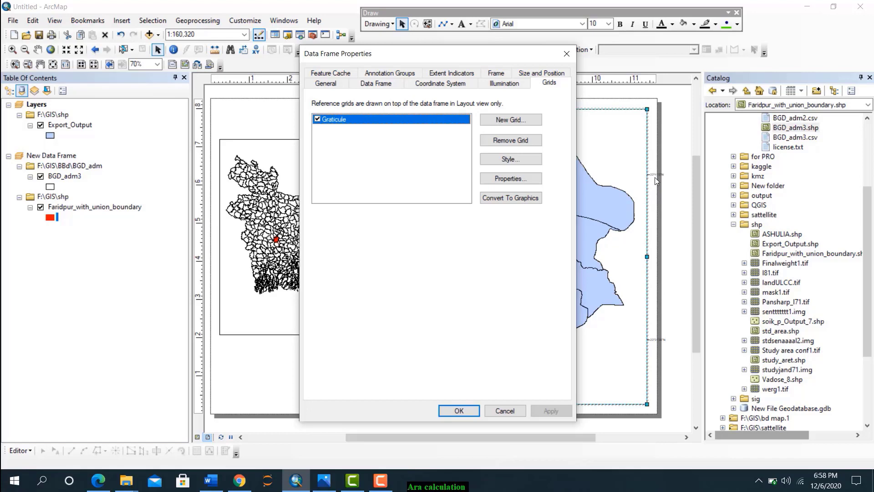
Turn off the graticule's Left axis labels, make the Right labels vertical, and apply the change to the data frame
{"action": "left_click", "coordinate": [504, 178]}
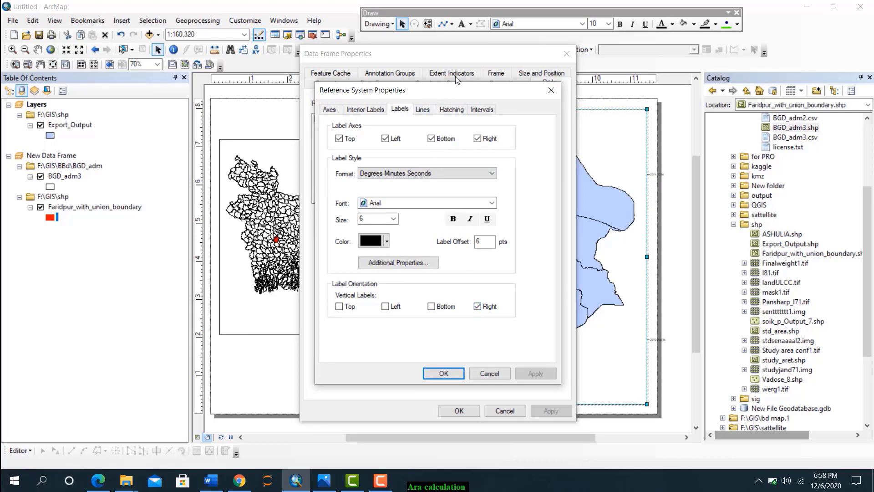
{"action": "left_click", "coordinate": [470, 54]}
{"action": "left_click_drag", "start_coordinate": [487, 90], "coordinate": [66, 114]}
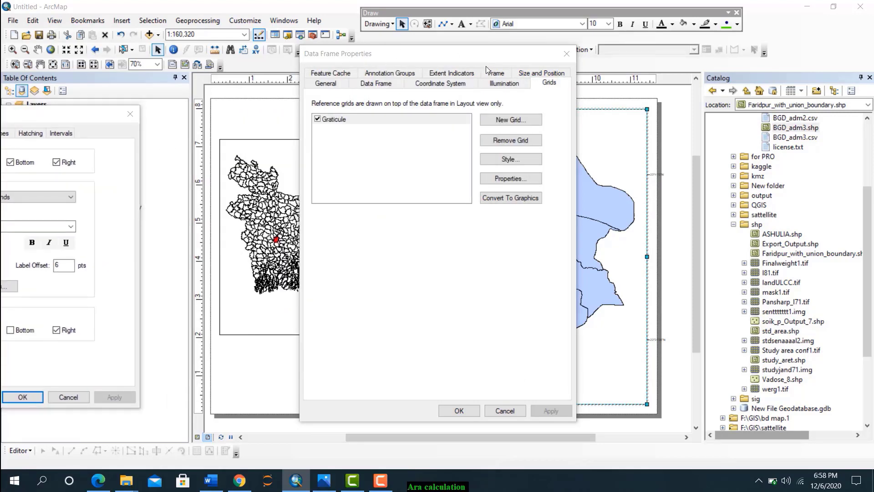
{"action": "left_click_drag", "start_coordinate": [85, 115], "coordinate": [630, 55]}
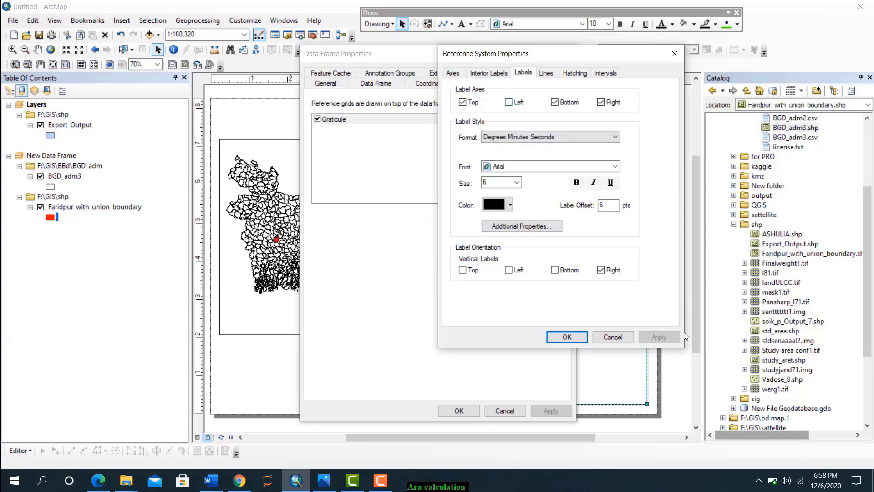
{"action": "left_click", "coordinate": [564, 337]}
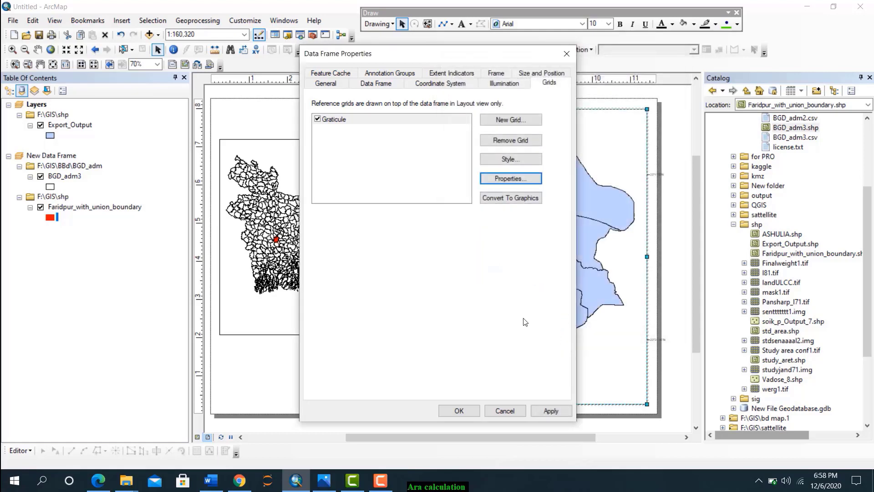
{"action": "left_click", "coordinate": [550, 410]}
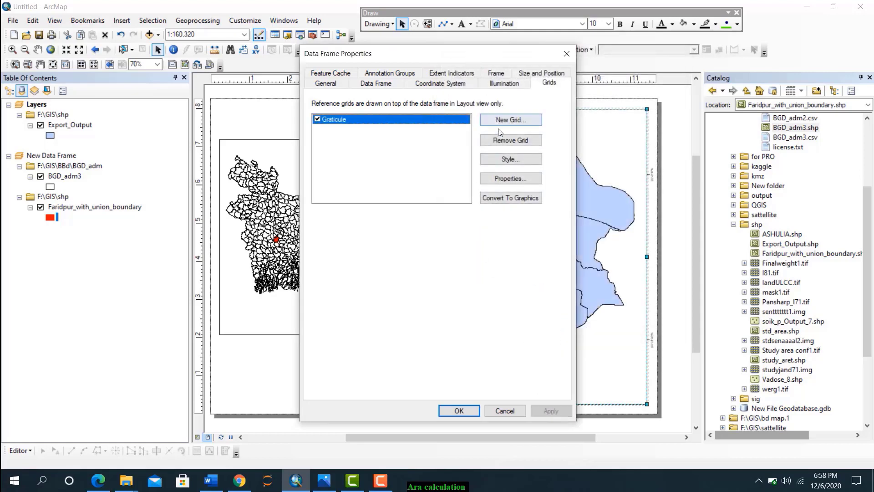
Set the graticule labels to size 8 and bold, and apply the style to the data frame
{"action": "left_click", "coordinate": [510, 178]}
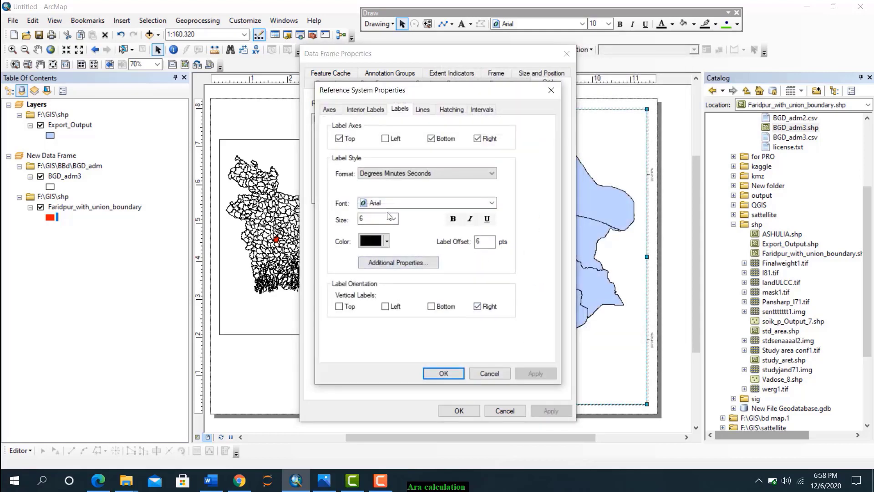
{"action": "left_click", "coordinate": [393, 219]}
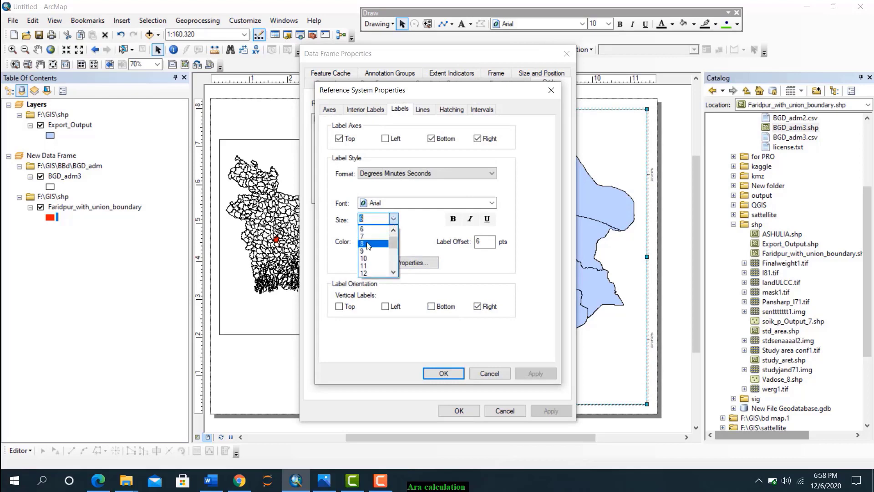
{"action": "left_click", "coordinate": [368, 245]}
{"action": "left_click", "coordinate": [453, 219]}
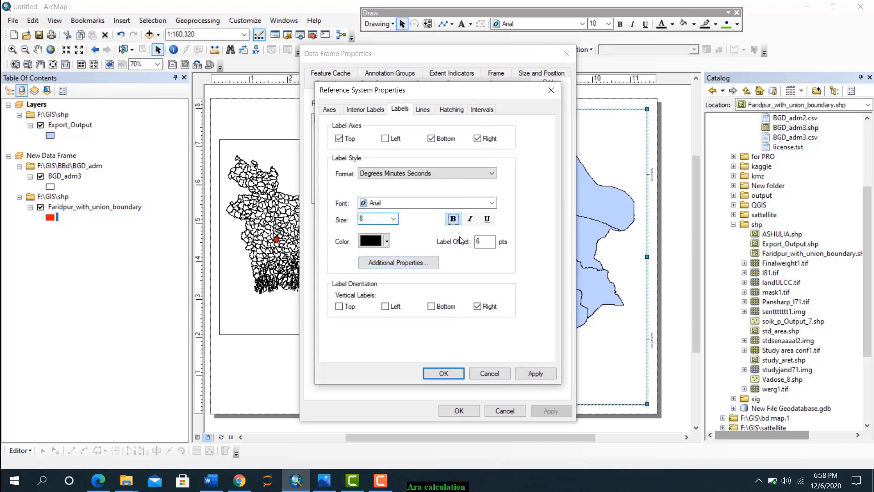
{"action": "left_click", "coordinate": [536, 373]}
{"action": "left_click", "coordinate": [444, 373]}
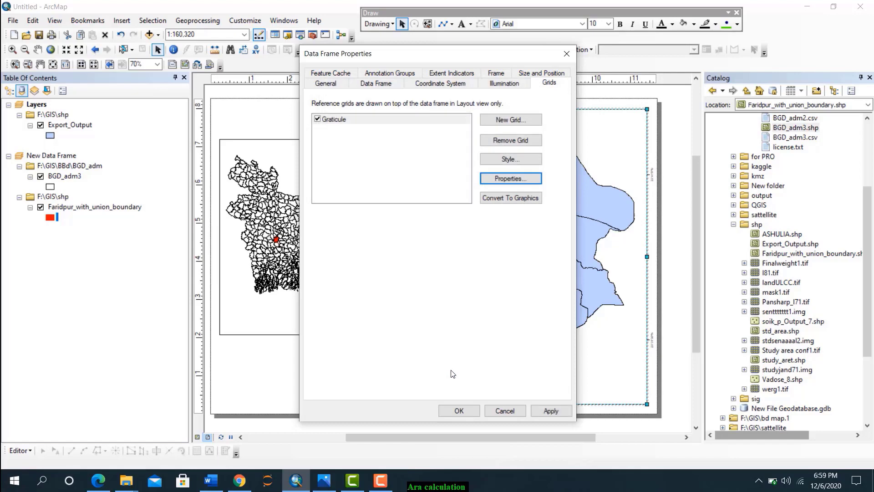
{"action": "left_click", "coordinate": [547, 408]}
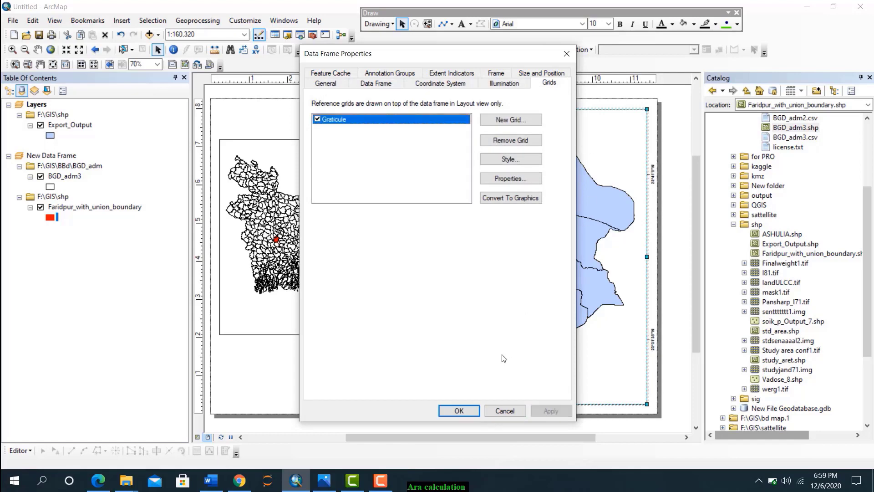
{"action": "left_click", "coordinate": [567, 55]}
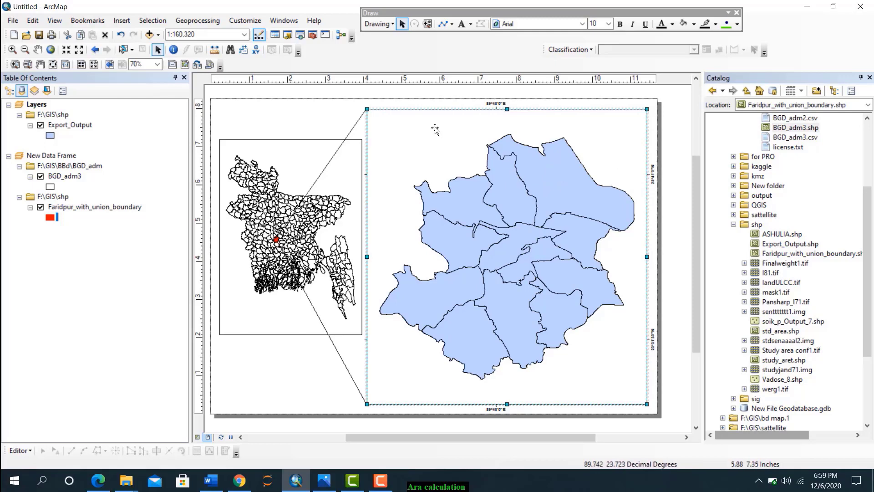
{"action": "scroll", "coordinate": [495, 116], "scroll_direction": "down", "scroll_amount": 3}
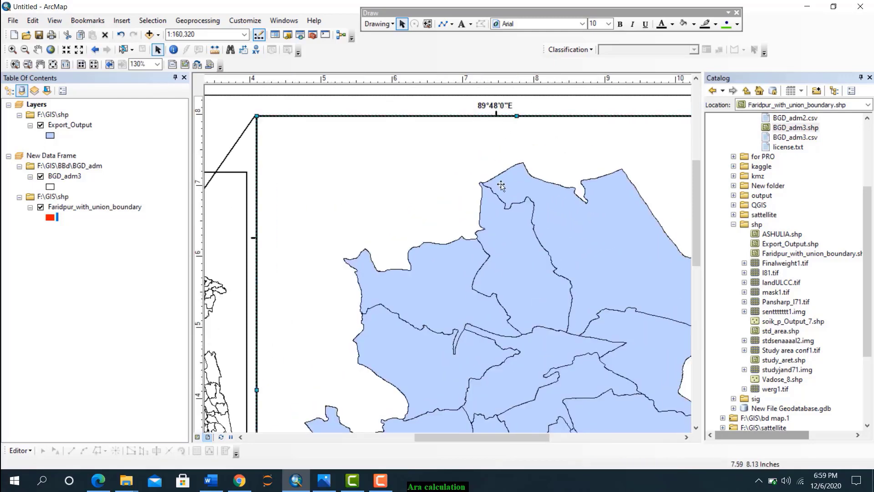
{"action": "scroll", "coordinate": [499, 218], "scroll_direction": "up", "scroll_amount": 3}
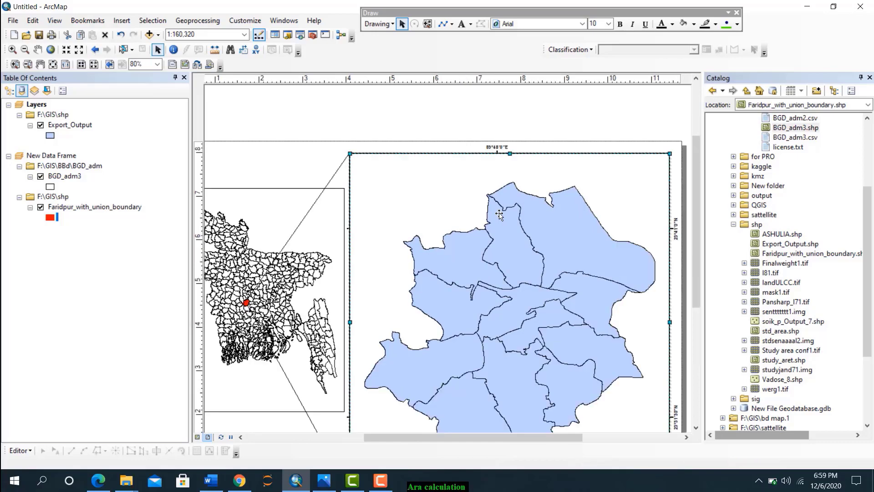
{"action": "scroll", "coordinate": [471, 218], "scroll_direction": "up", "scroll_amount": 3}
{"action": "right_click", "coordinate": [483, 202]}
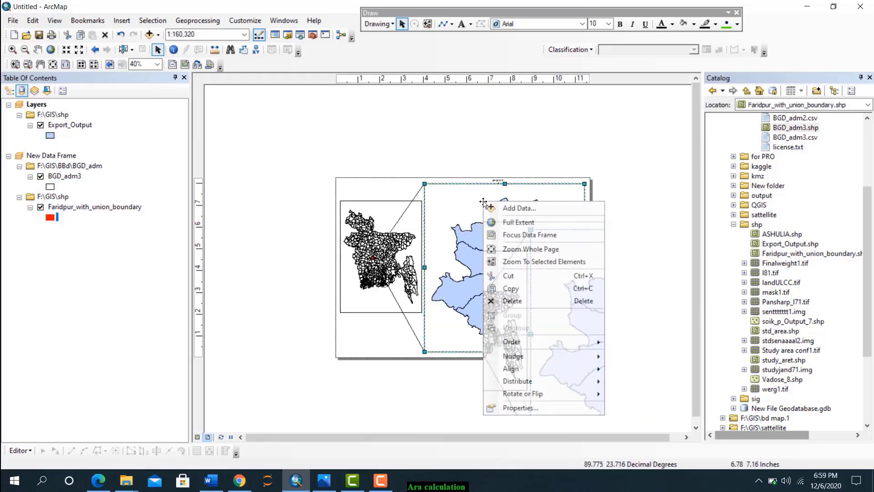
{"action": "left_click", "coordinate": [520, 407]}
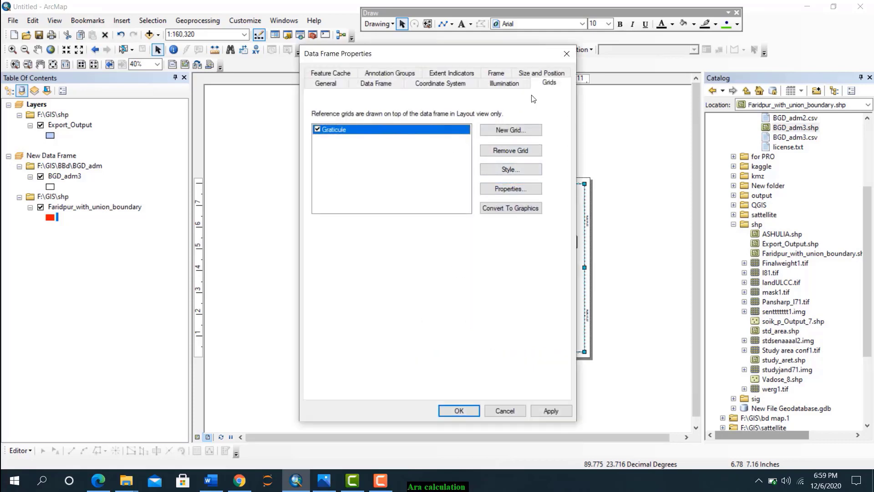
{"action": "left_click", "coordinate": [508, 132]}
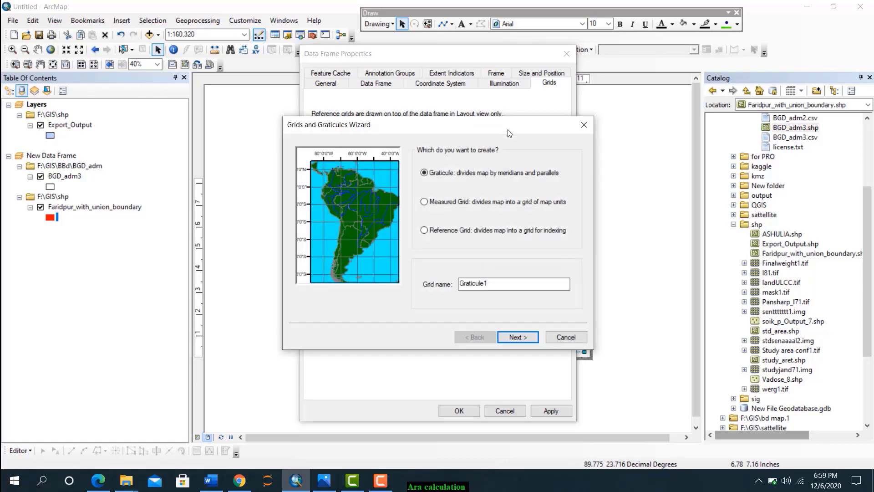
{"action": "left_click", "coordinate": [517, 336]}
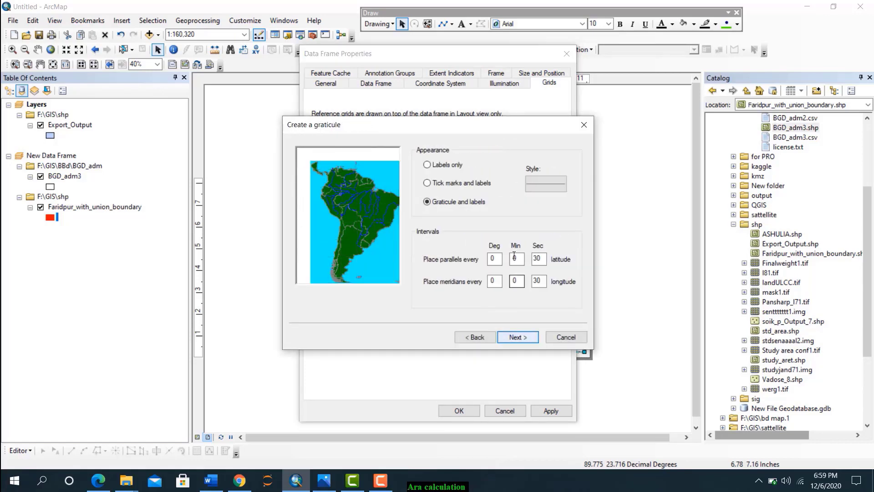
{"action": "double_click", "coordinate": [512, 259]}
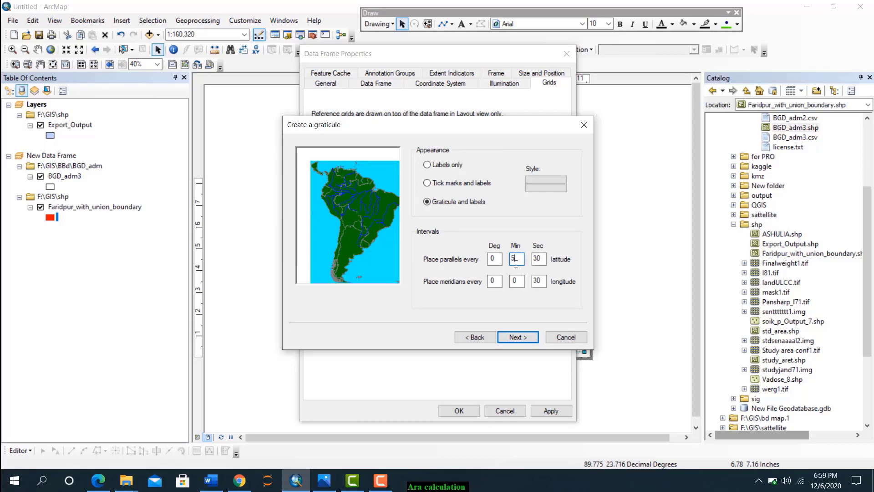
{"action": "left_click", "coordinate": [584, 126]}
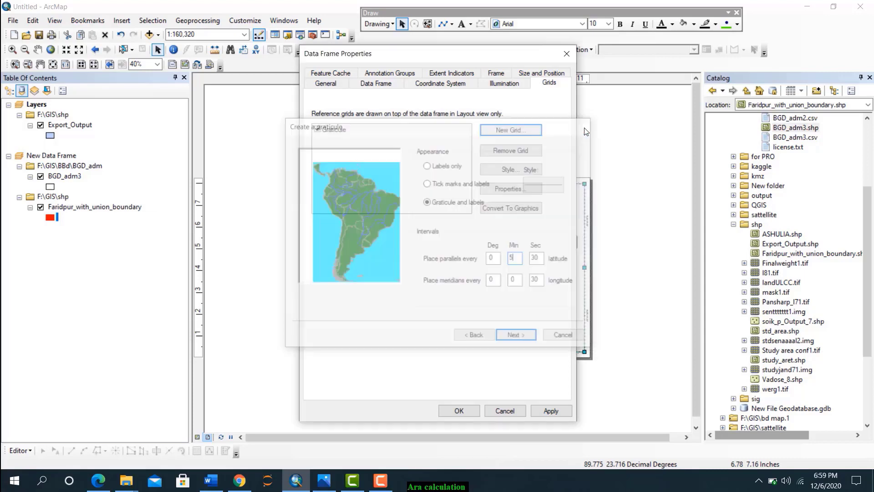
{"action": "left_click", "coordinate": [573, 51]}
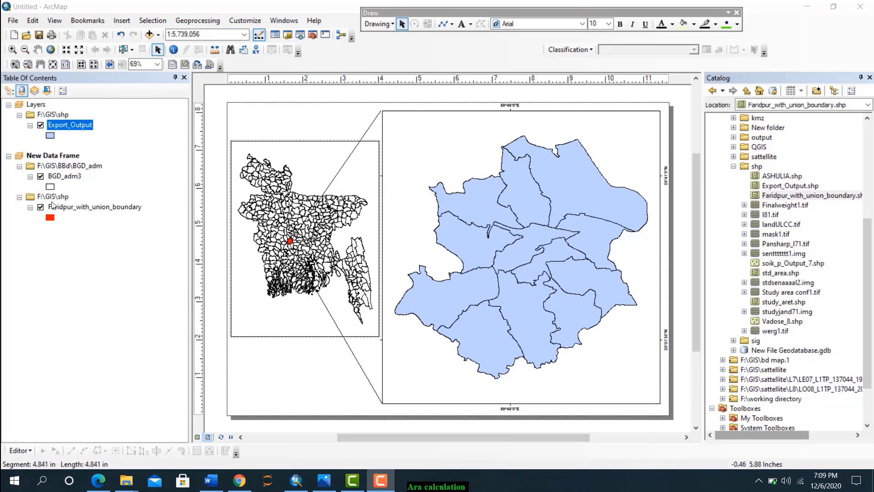
Label the features of the Export_Output layer using the ADM4_EN field and apply the labeling
{"action": "right_click", "coordinate": [71, 127]}
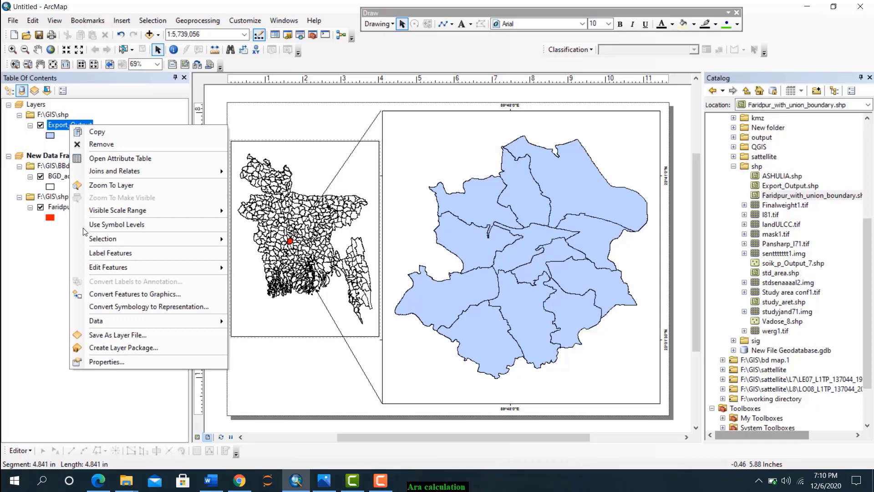
{"action": "left_click", "coordinate": [120, 363]}
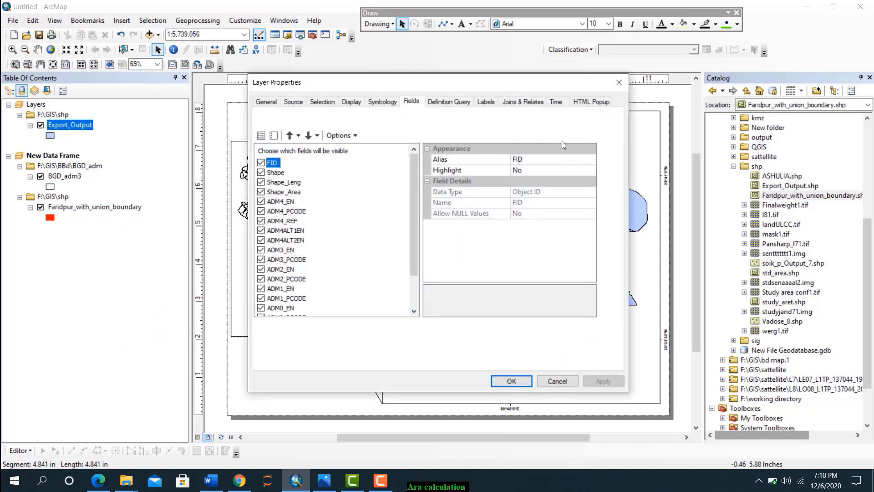
{"action": "left_click", "coordinate": [372, 101]}
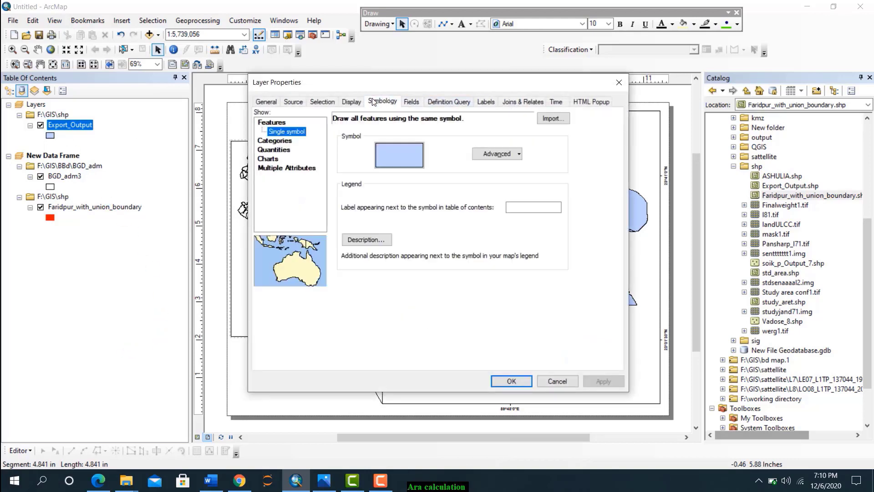
{"action": "left_click", "coordinate": [486, 102]}
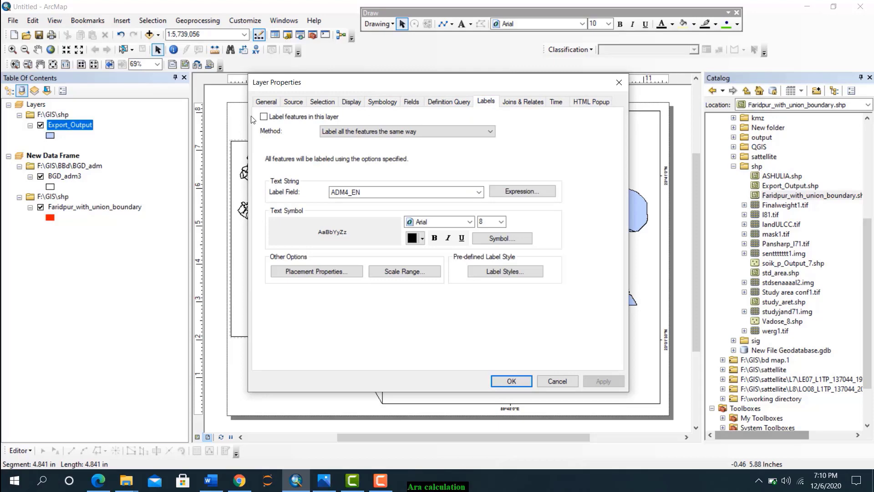
{"action": "left_click", "coordinate": [264, 117]}
{"action": "left_click", "coordinate": [479, 193]}
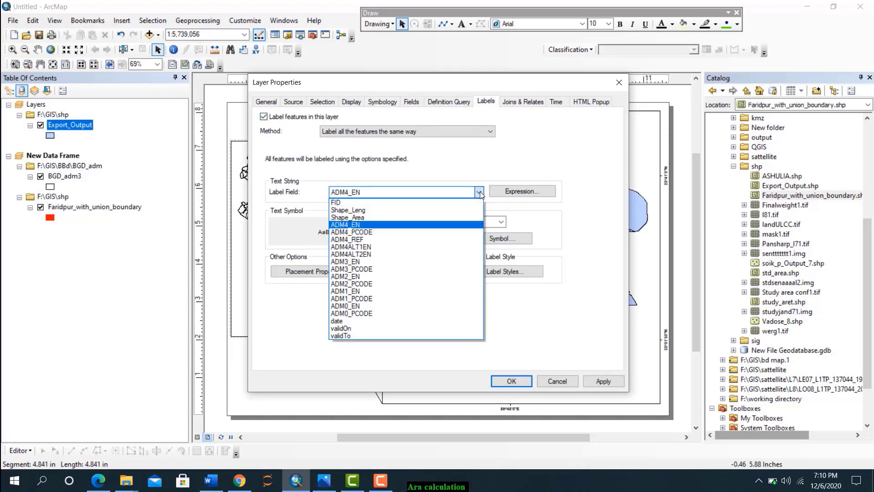
{"action": "left_click", "coordinate": [359, 225]}
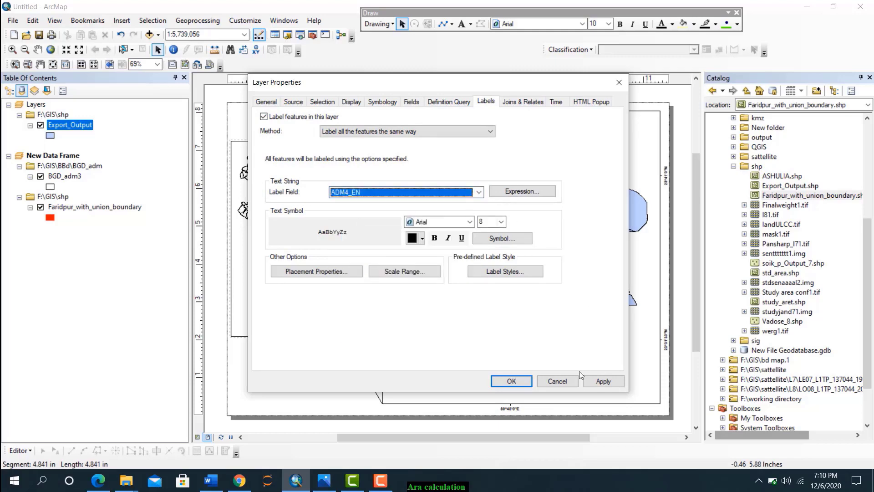
{"action": "left_click", "coordinate": [597, 381]}
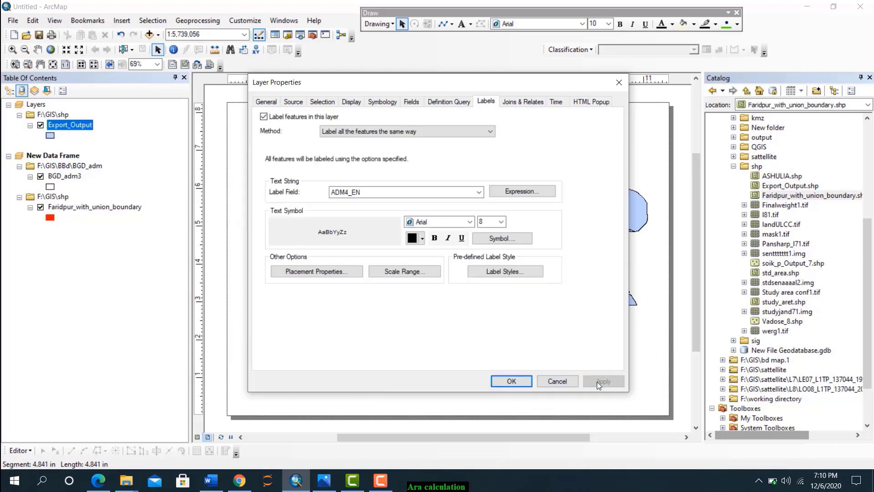
Set the Export_Output layer's label text to size 14 and bold, and apply the style to the layer
{"action": "left_click_drag", "start_coordinate": [523, 88], "coordinate": [0, 99]}
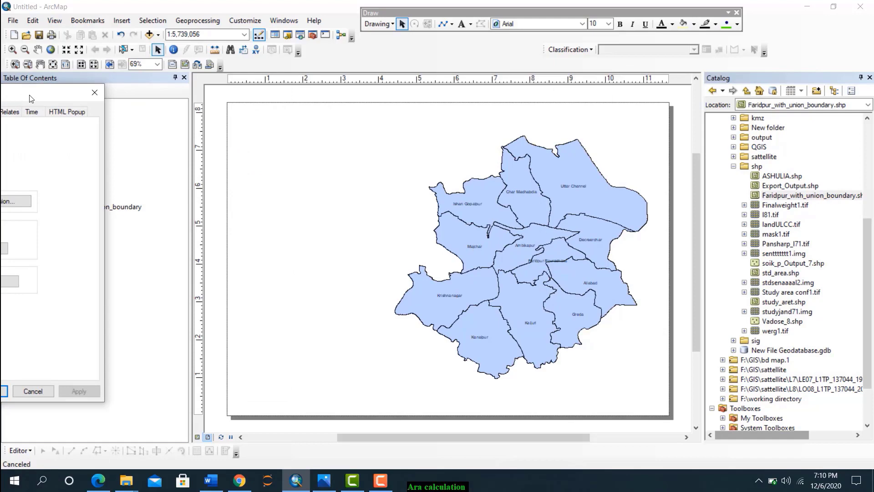
{"action": "left_click_drag", "start_coordinate": [29, 98], "coordinate": [484, 92]}
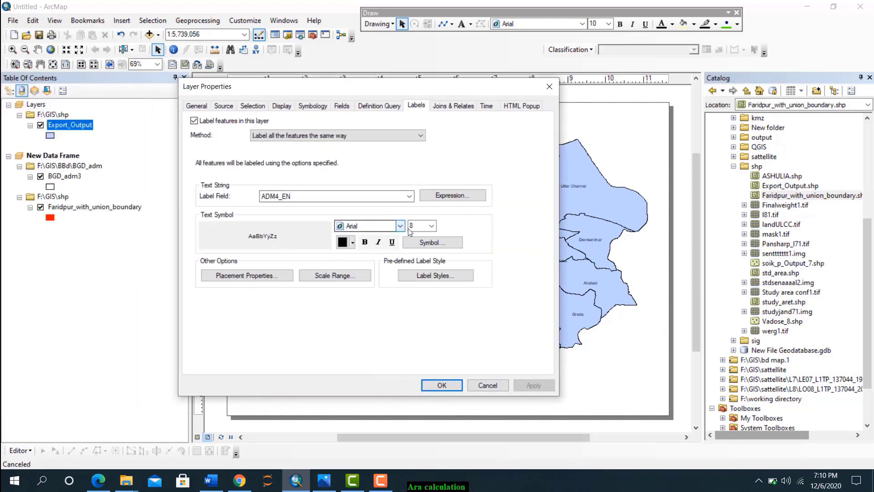
{"action": "left_click", "coordinate": [431, 226]}
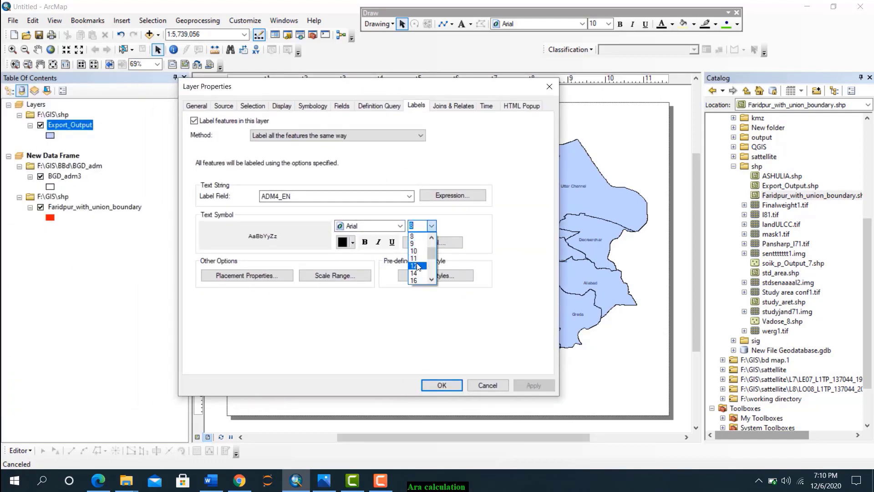
{"action": "left_click", "coordinate": [418, 266]}
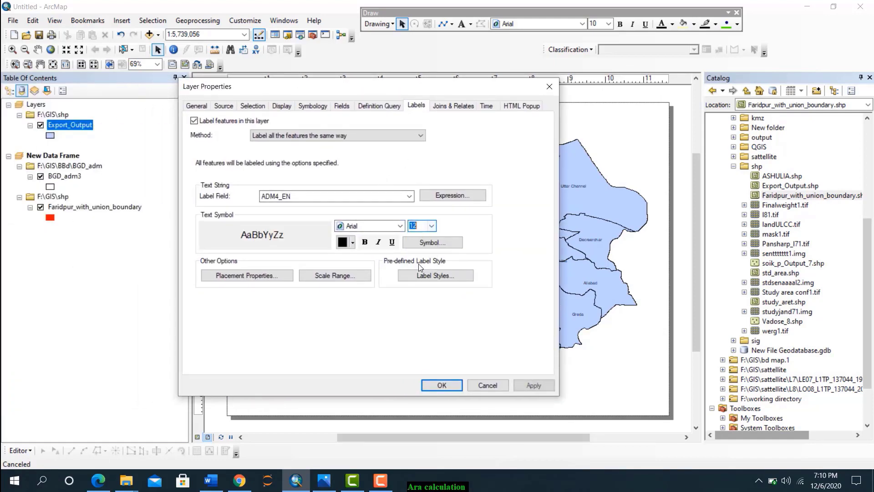
{"action": "left_click", "coordinate": [364, 242]}
{"action": "left_click", "coordinate": [431, 225]}
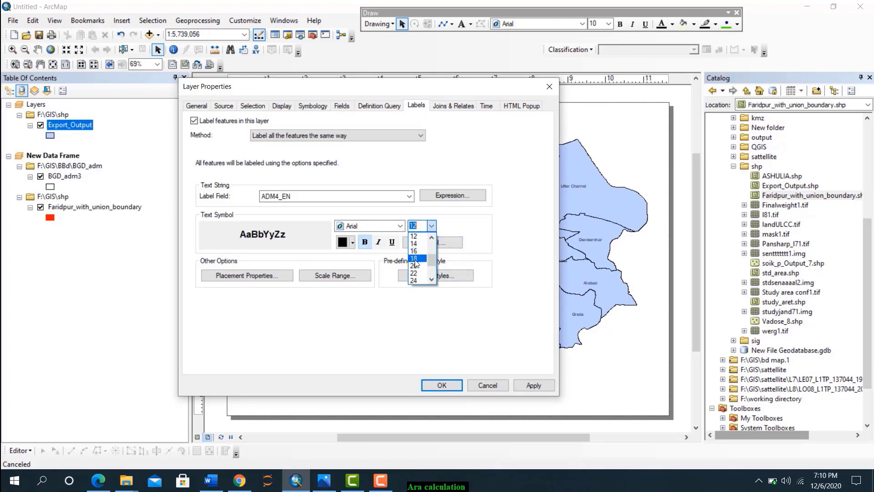
{"action": "left_click", "coordinate": [414, 243]}
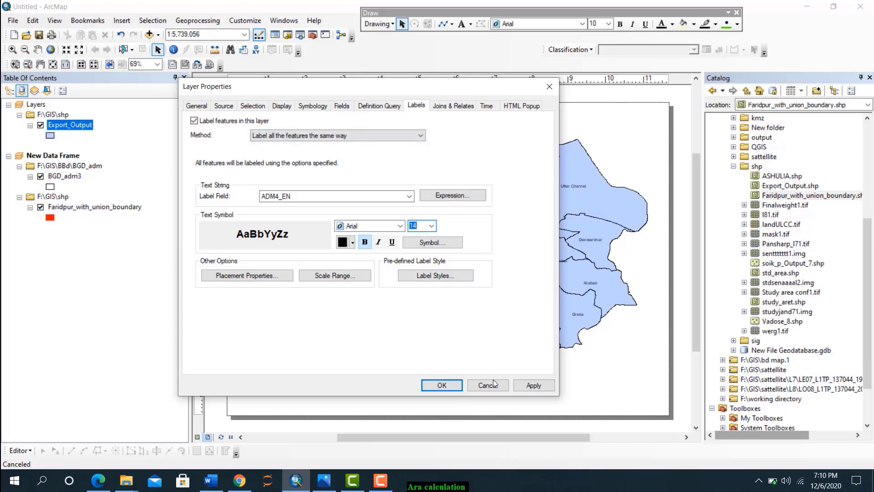
{"action": "left_click", "coordinate": [533, 385]}
{"action": "left_click", "coordinate": [441, 384]}
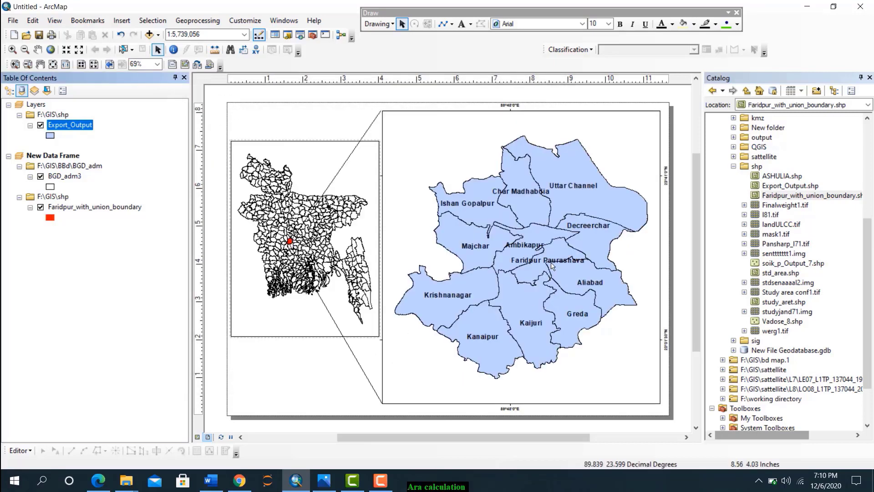
Symbolize the Export_Output layer by unique values of the ADM4_EN field, adding all values, and apply the symbology
{"action": "scroll", "coordinate": [490, 217], "scroll_direction": "down", "scroll_amount": 5}
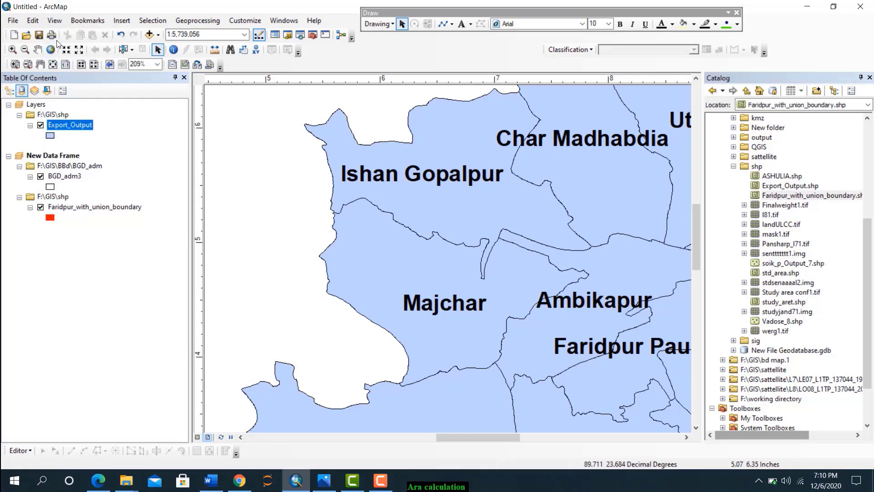
{"action": "left_click", "coordinate": [54, 65]}
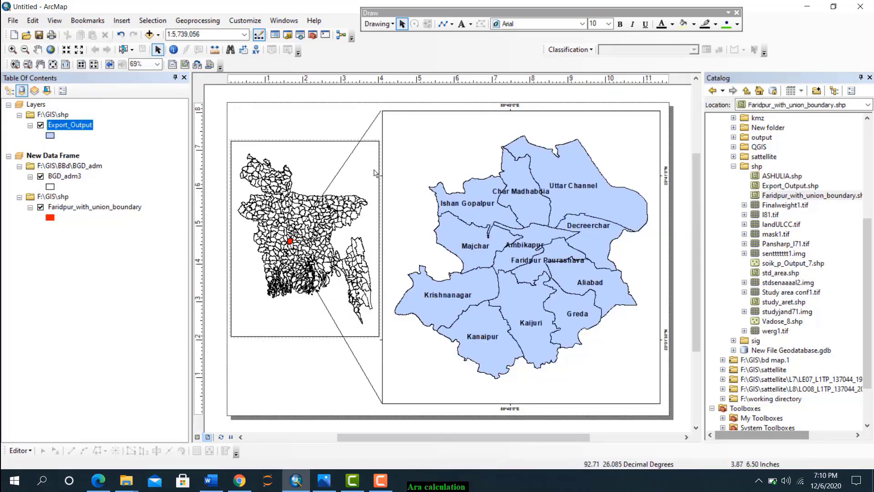
{"action": "right_click", "coordinate": [71, 125]}
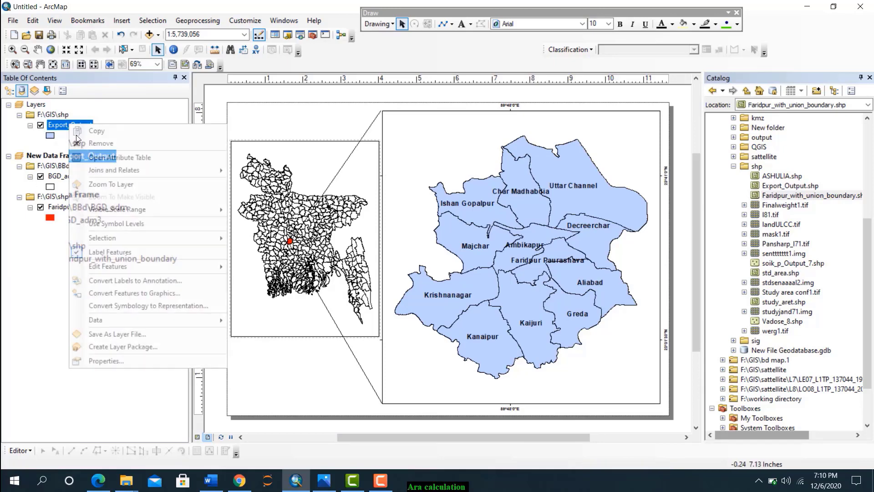
{"action": "left_click", "coordinate": [107, 361]}
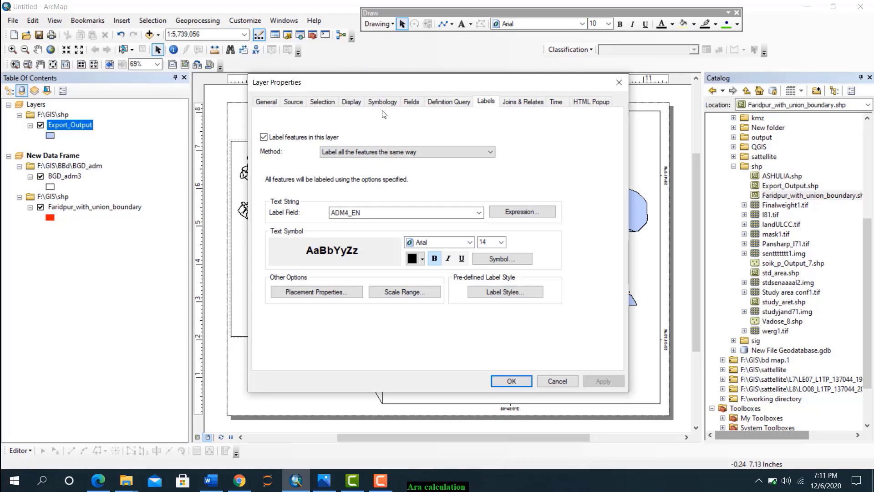
{"action": "left_click", "coordinate": [383, 101]}
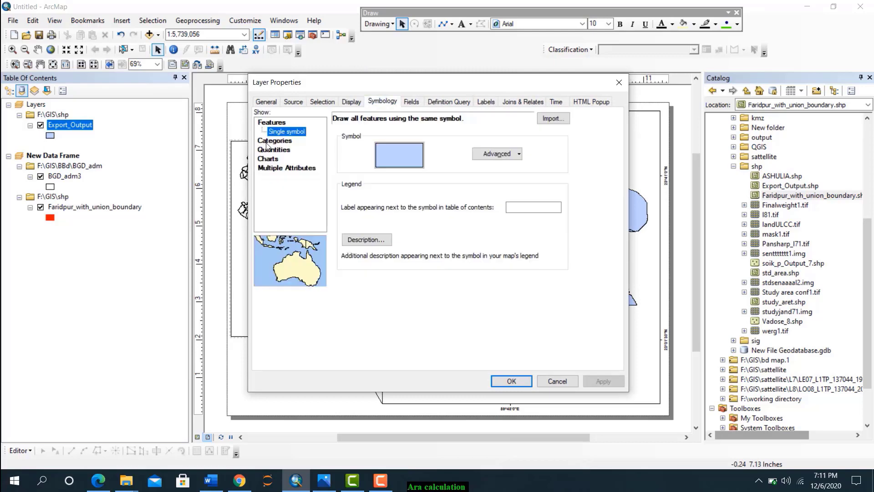
{"action": "left_click", "coordinate": [273, 141]}
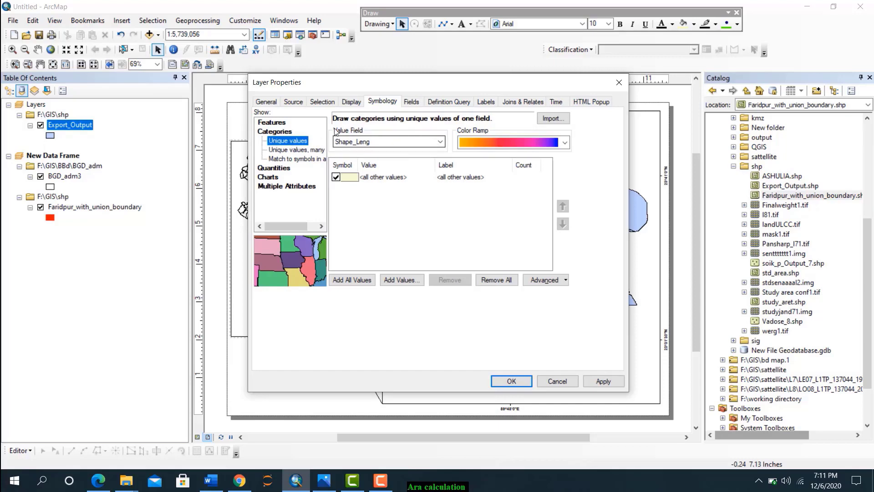
{"action": "left_click", "coordinate": [440, 142]}
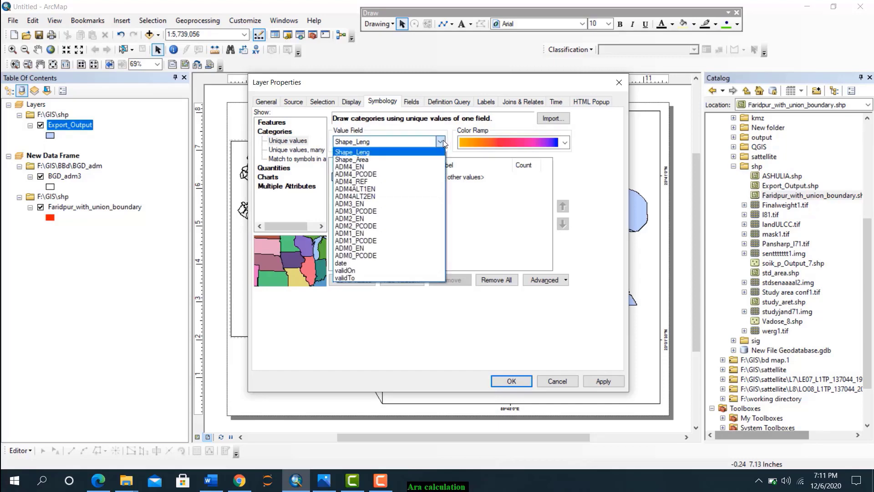
{"action": "left_click", "coordinate": [353, 167]}
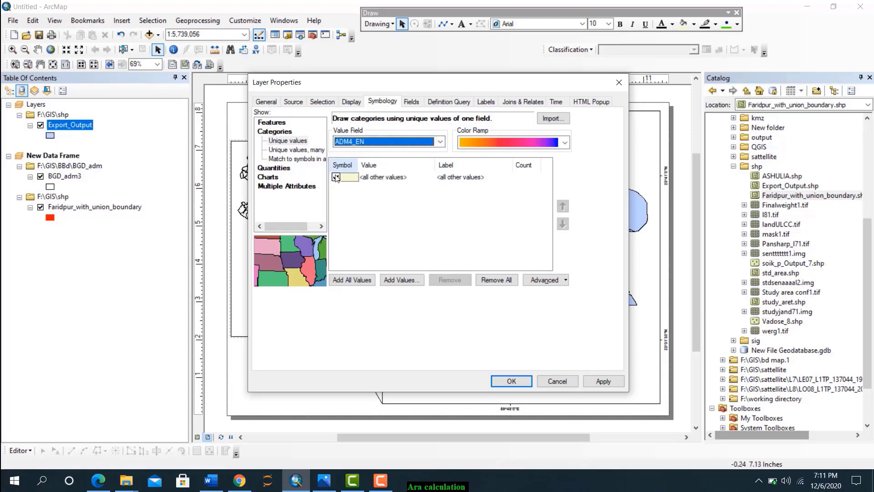
{"action": "left_click", "coordinate": [351, 280]}
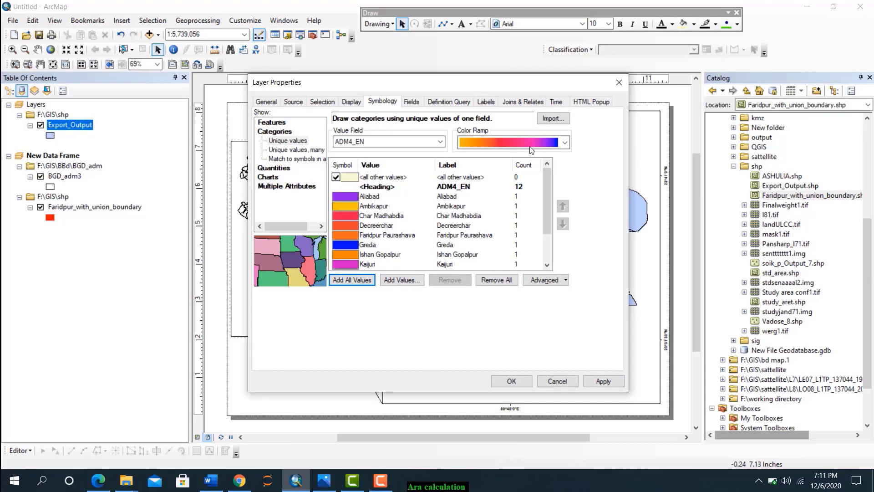
{"action": "left_click", "coordinate": [596, 381]}
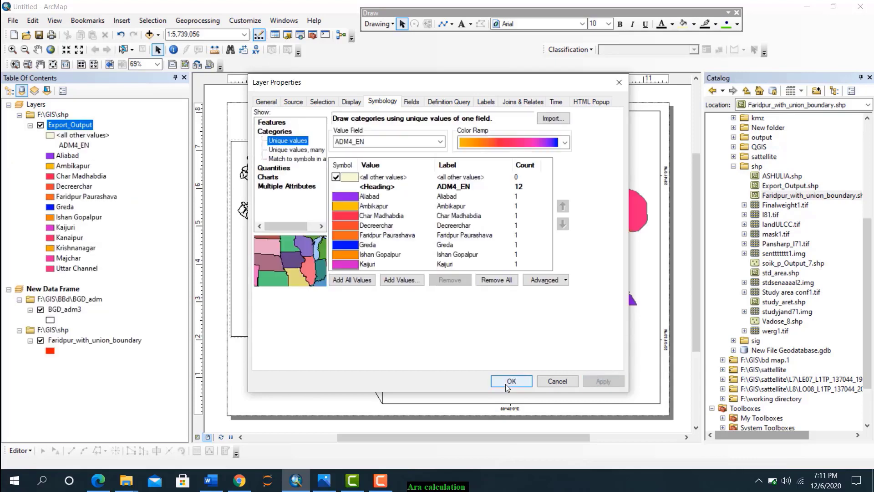
{"action": "left_click", "coordinate": [511, 381]}
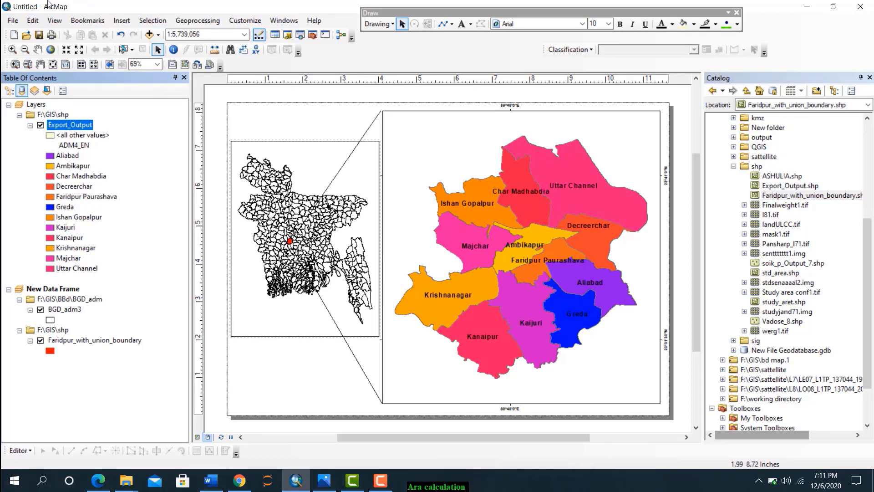
Insert a text element into the layout and increase its width so the text scales up to size 49.25
{"action": "left_click", "coordinate": [121, 20]}
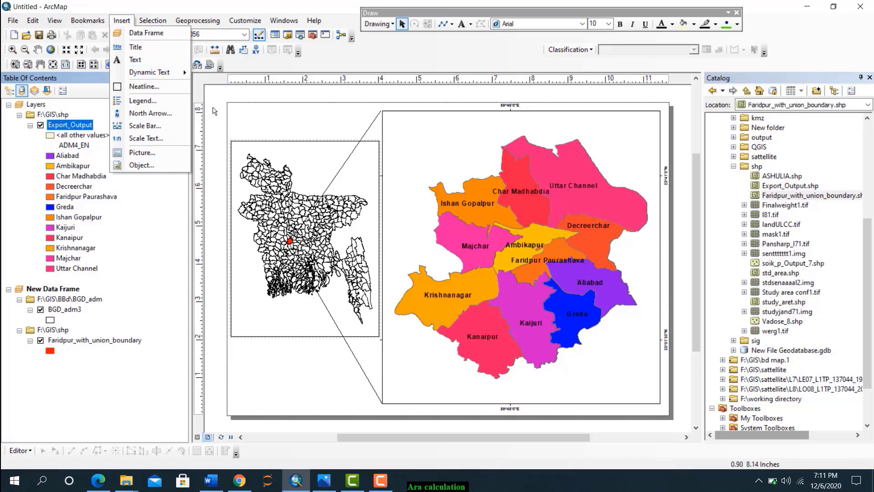
{"action": "left_click", "coordinate": [136, 60]}
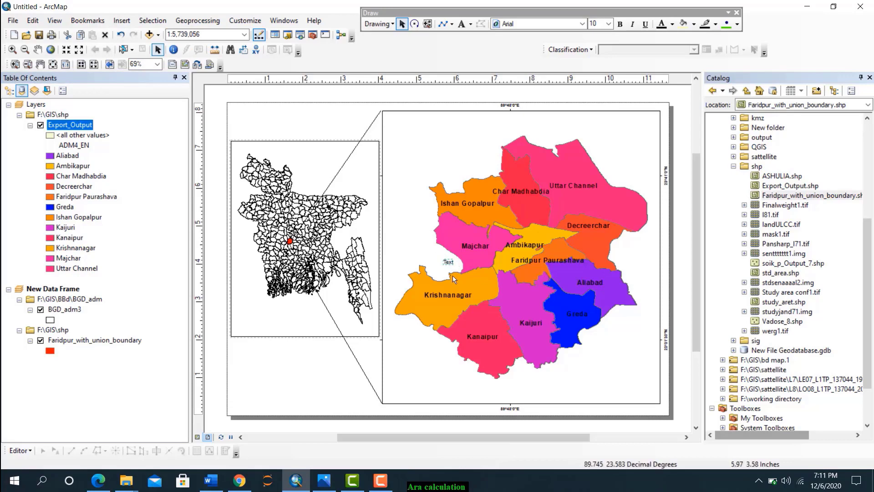
{"action": "double_click", "coordinate": [451, 263]}
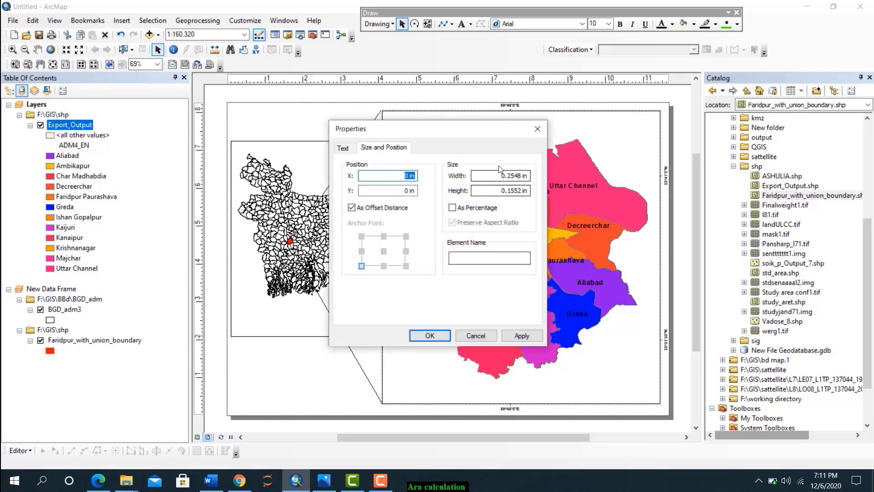
{"action": "left_click", "coordinate": [510, 178]}
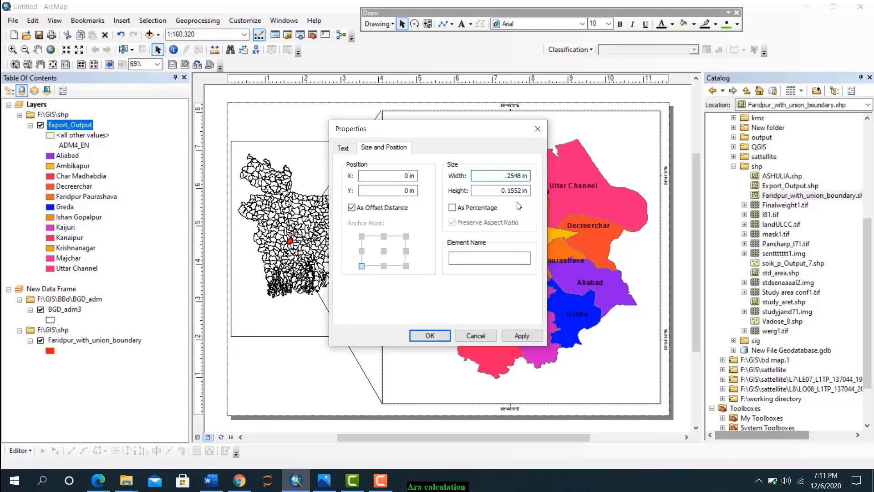
{"action": "left_click", "coordinate": [522, 335]}
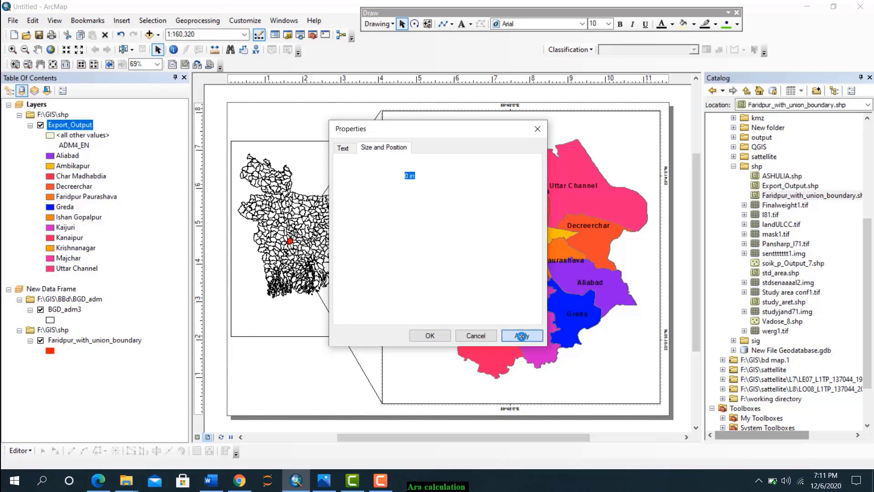
{"action": "left_click", "coordinate": [430, 336]}
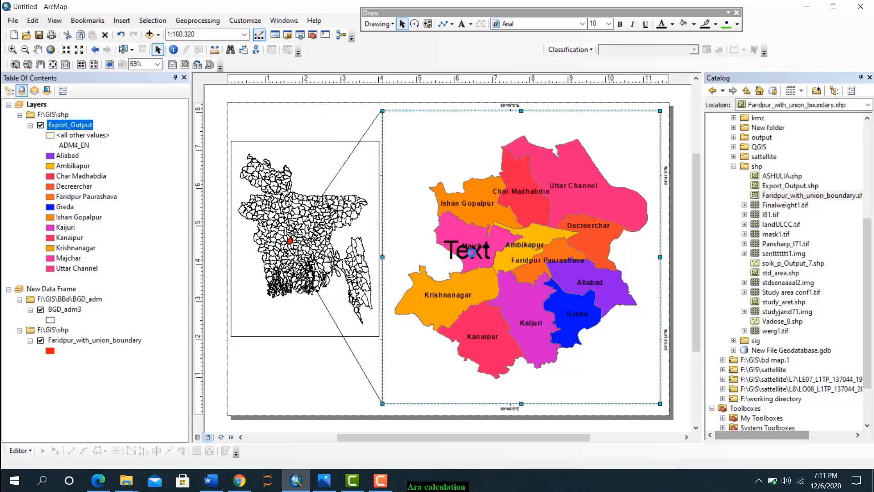
Change the inserted text element's wording to "Study area" and make it bold
{"action": "double_click", "coordinate": [456, 255]}
{"action": "left_click", "coordinate": [342, 148]}
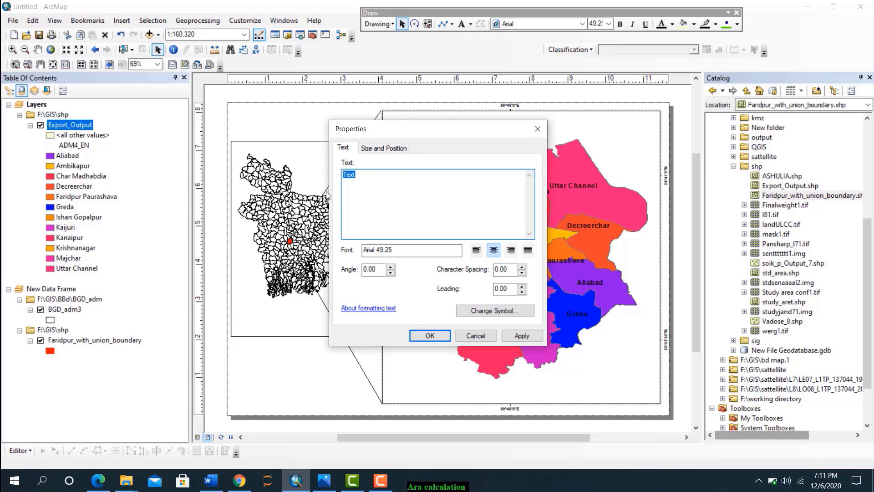
{"action": "type", "text": "F"}
{"action": "left_click", "coordinate": [495, 310]}
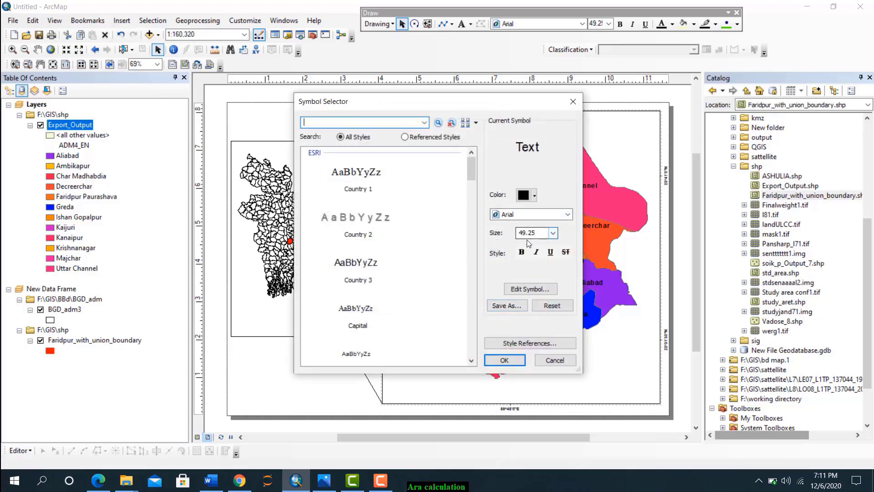
{"action": "left_click", "coordinate": [522, 252]}
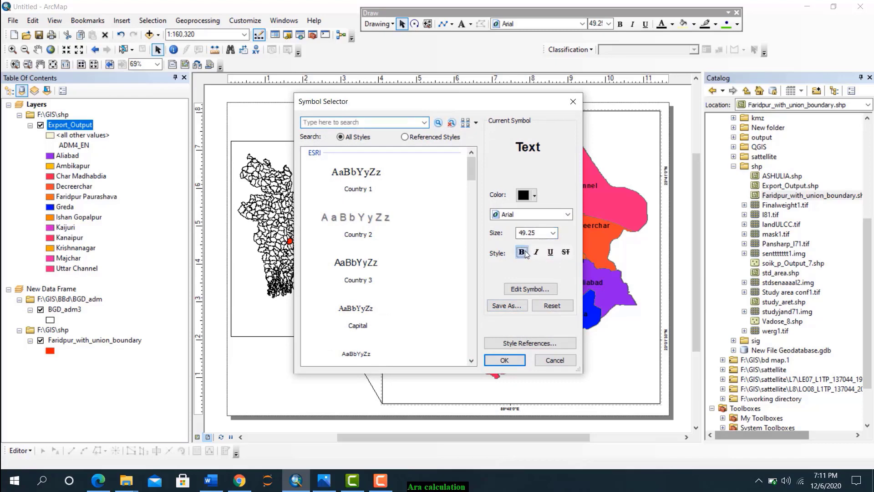
{"action": "left_click", "coordinate": [504, 360]}
{"action": "left_click", "coordinate": [521, 338]}
{"action": "left_click", "coordinate": [429, 338]}
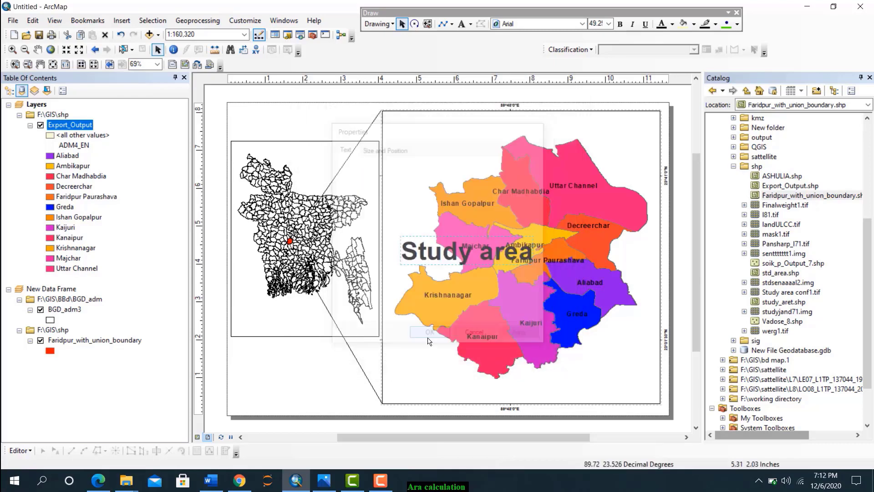
Move the "Study area" title to the blank space above the union map, inside the main data frame
{"action": "double_click", "coordinate": [464, 254]}
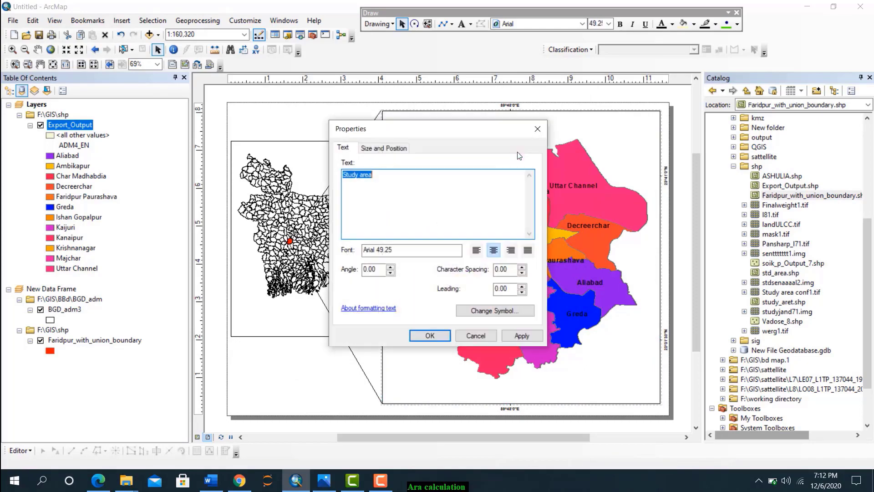
{"action": "left_click", "coordinate": [538, 129]}
{"action": "left_click", "coordinate": [462, 234]}
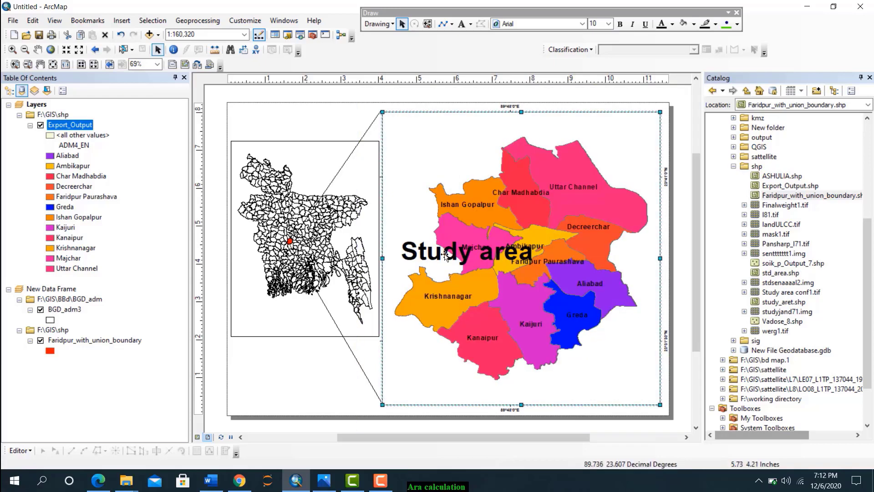
{"action": "left_click", "coordinate": [445, 254]}
{"action": "left_click_drag", "start_coordinate": [445, 254], "coordinate": [487, 130]}
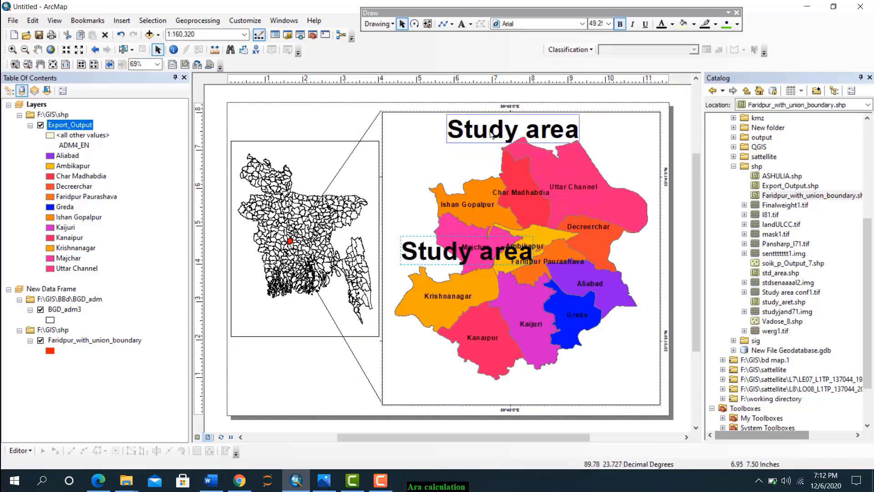
{"action": "left_click", "coordinate": [448, 176]}
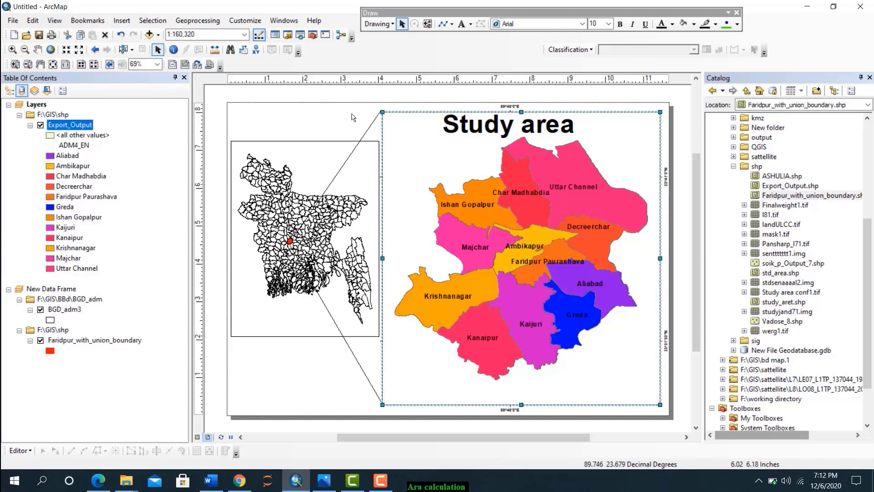
Insert an ESRI North 2 north arrow into the layout for the main data frame
{"action": "left_click", "coordinate": [121, 21]}
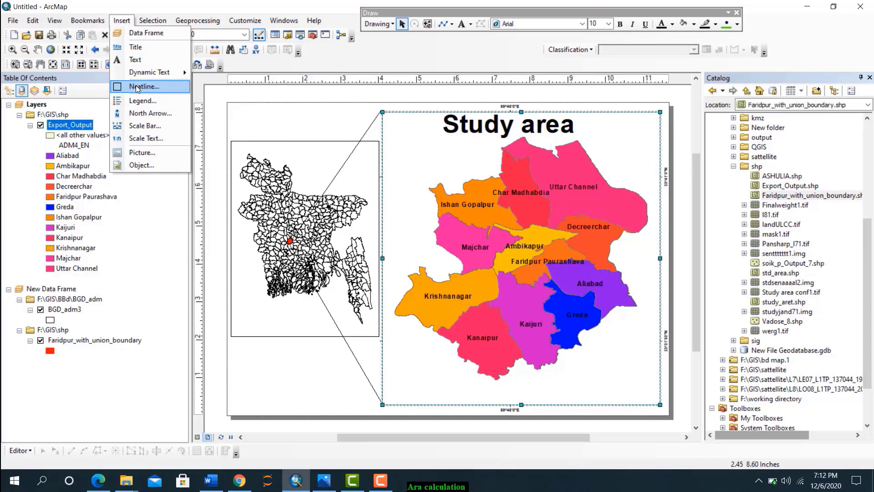
{"action": "left_click", "coordinate": [145, 113]}
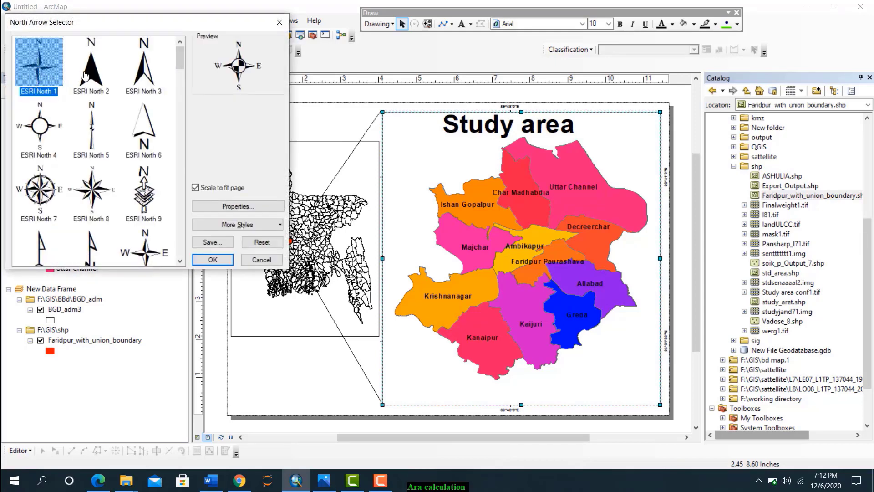
{"action": "left_click", "coordinate": [89, 73]}
{"action": "left_click", "coordinate": [204, 260]}
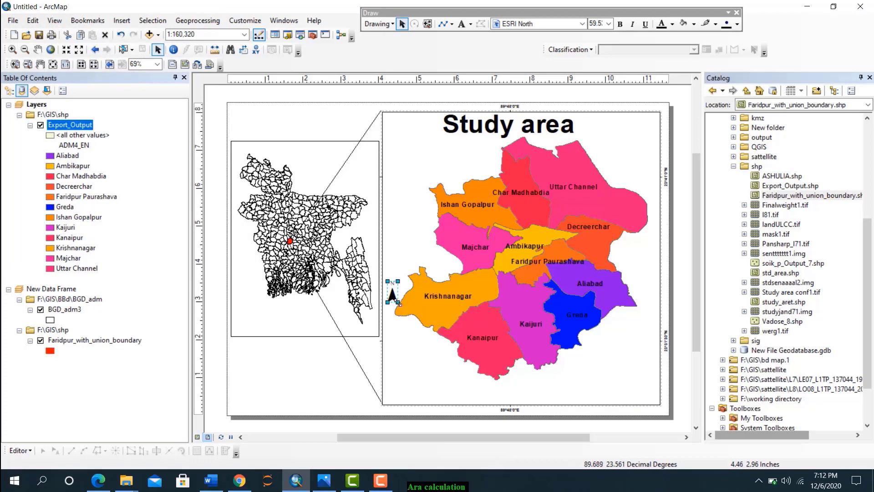
Enlarge the north arrow to size about 95.7 and place it beside the "Study area" title in the main data frame
{"action": "mouse_move", "coordinate": [397, 301]}
{"action": "left_mouse_down"}
{"action": "mouse_move", "coordinate": [404, 315]}
{"action": "mouse_move", "coordinate": [621, 137]}
{"action": "mouse_move", "coordinate": [630, 144]}
{"action": "left_mouse_up"}
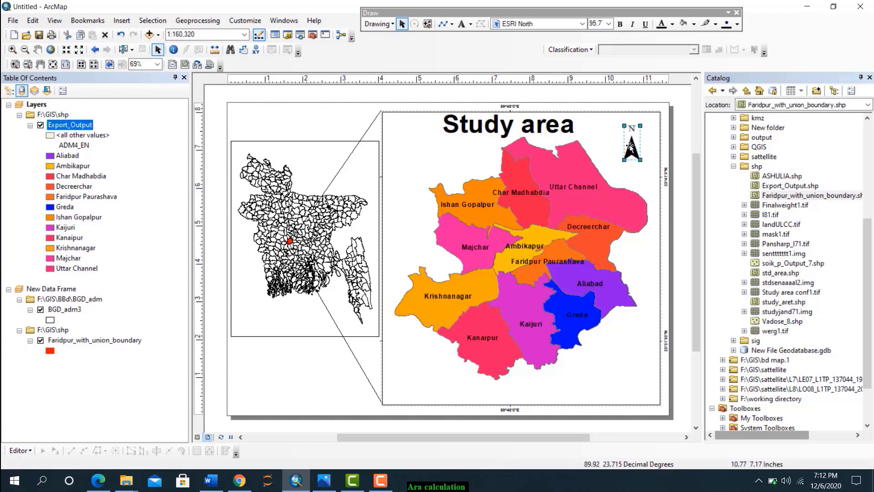
Insert an Alternating Scale Bar 1 for the main data frame and place it in the blank space below the union map
{"action": "left_click", "coordinate": [549, 203]}
{"action": "left_click", "coordinate": [122, 21]}
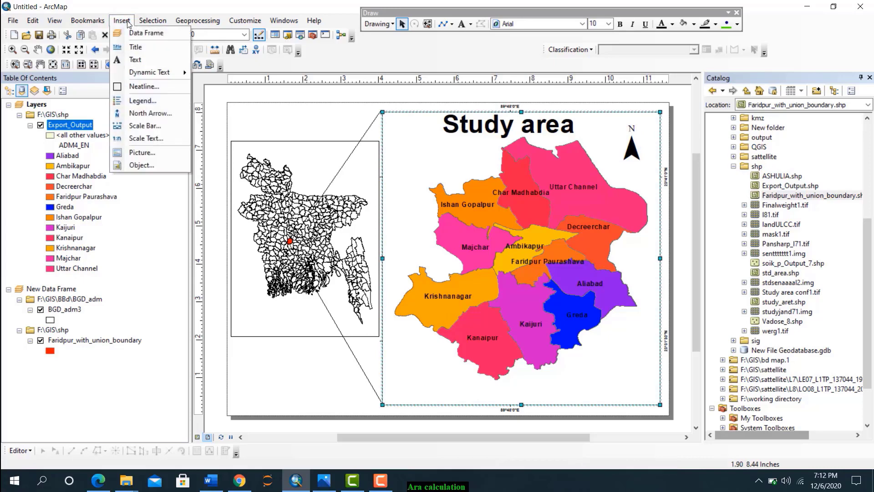
{"action": "left_click", "coordinate": [145, 126]}
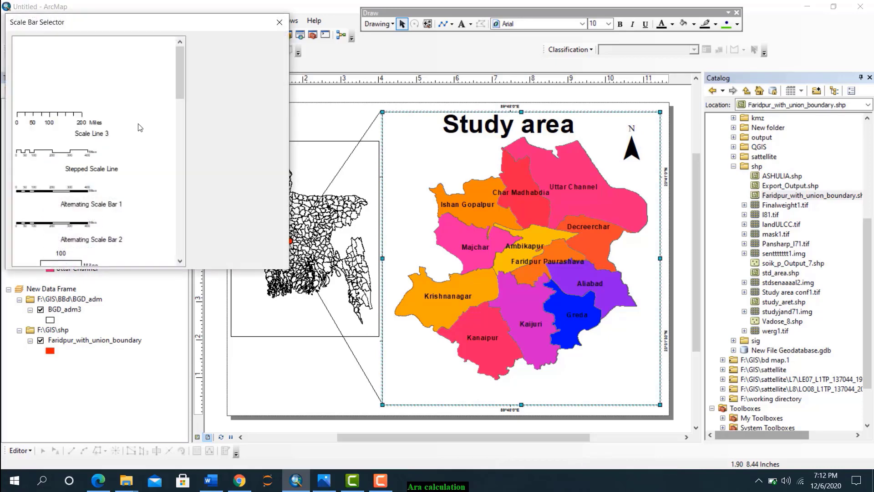
{"action": "left_click", "coordinate": [59, 193]}
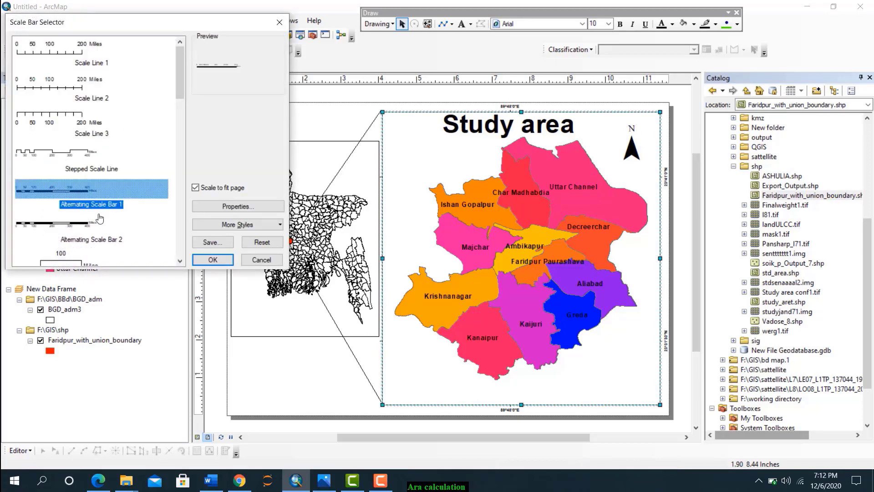
{"action": "left_click", "coordinate": [213, 259]}
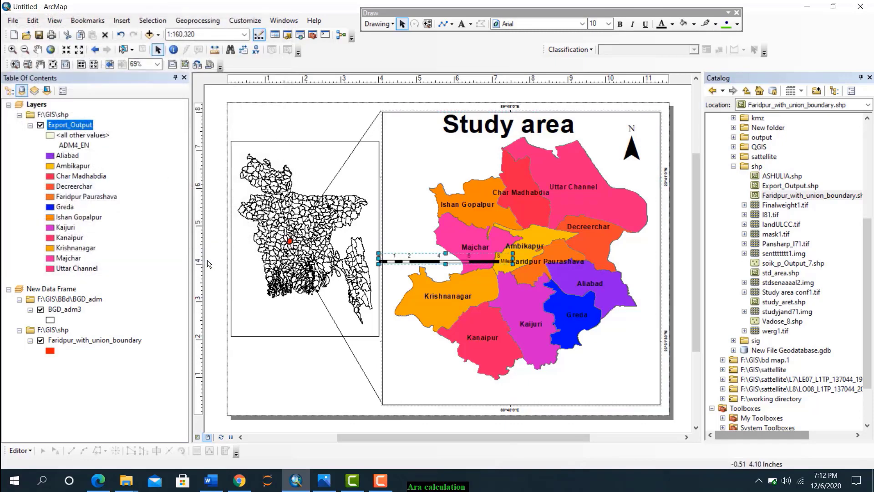
{"action": "left_click_drag", "start_coordinate": [459, 263], "coordinate": [602, 394]}
Start a legend for the main data frame with Export_Output as its only item, keeping the default title and title font
{"action": "left_click", "coordinate": [638, 361]}
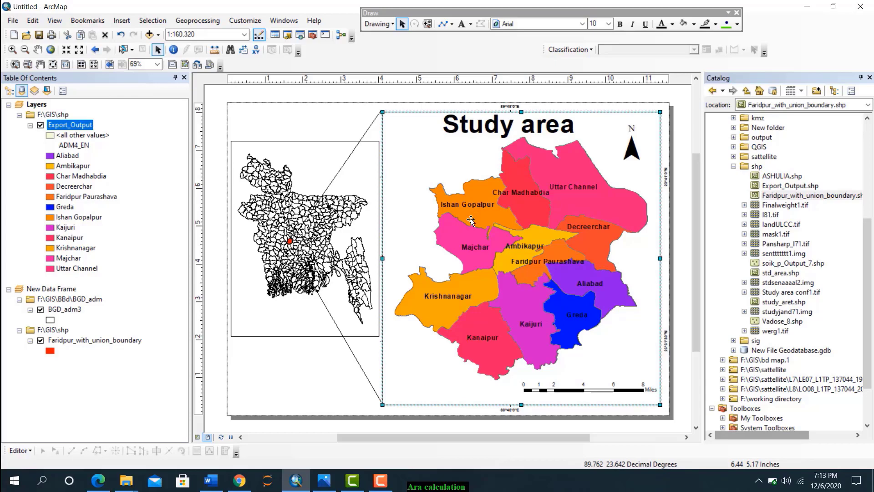
{"action": "left_click", "coordinate": [121, 21]}
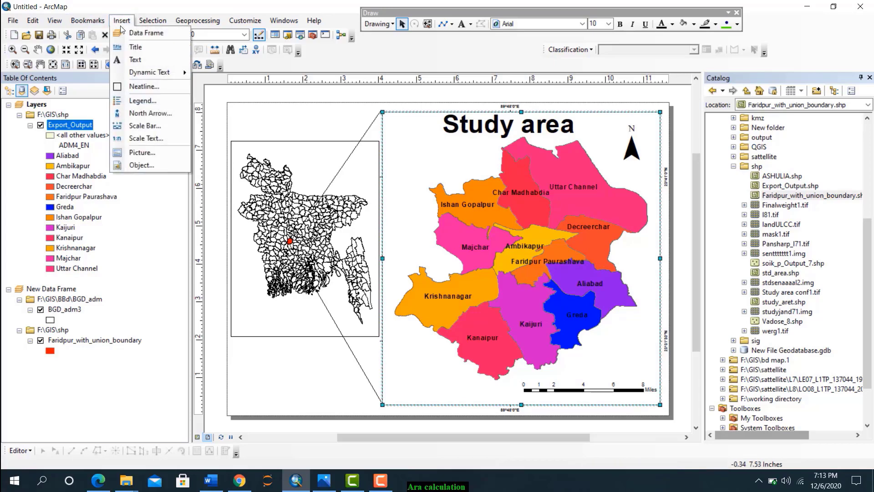
{"action": "left_click", "coordinate": [141, 101]}
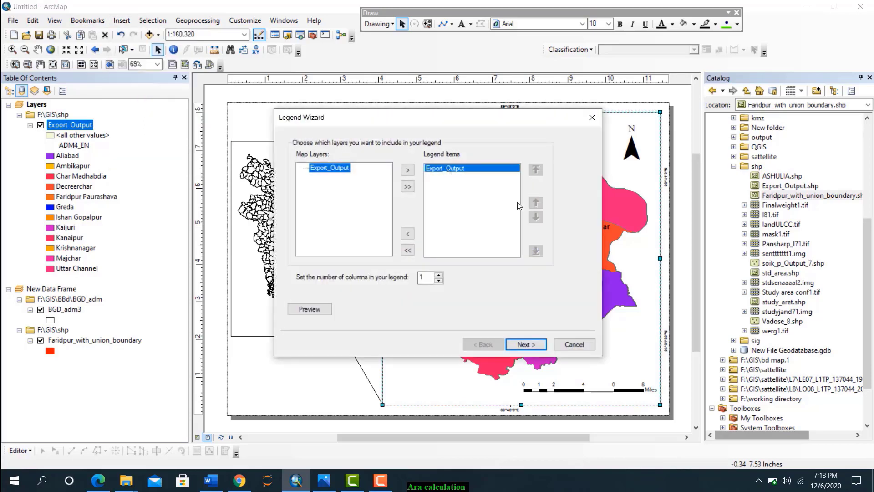
{"action": "left_click", "coordinate": [529, 345]}
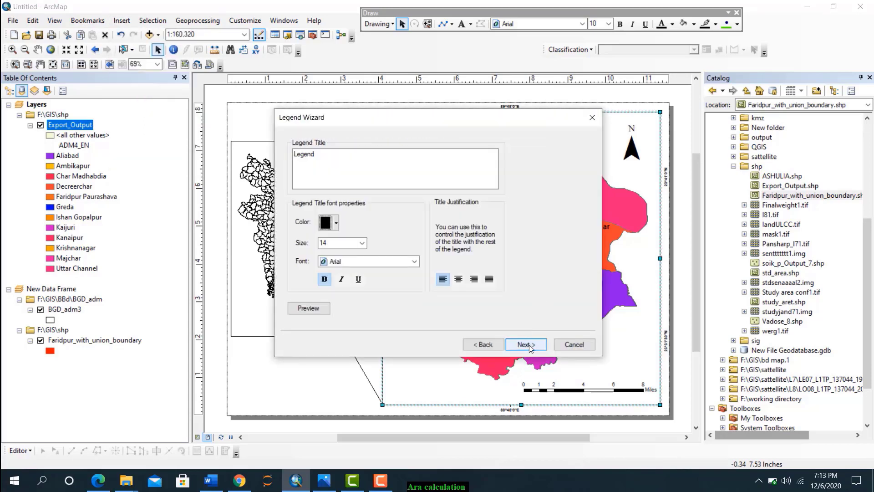
{"action": "left_click", "coordinate": [529, 345]}
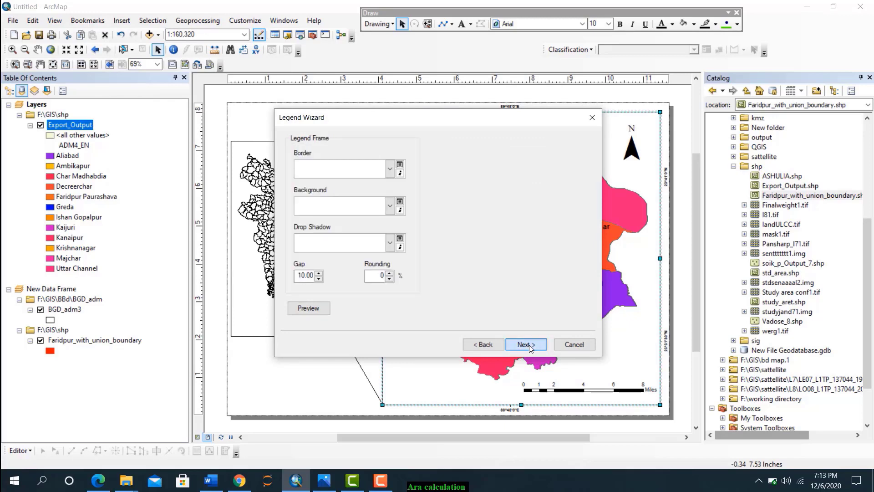
{"action": "left_click", "coordinate": [529, 345]}
{"action": "left_click", "coordinate": [487, 344]}
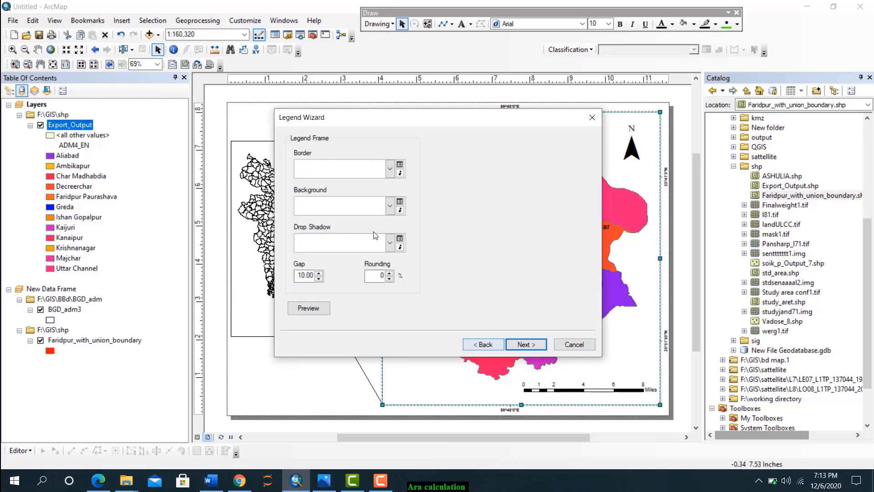
Give the legend frame an Olive background and finish creating the legend with the remaining default settings
{"action": "left_click", "coordinate": [397, 209]}
{"action": "left_click", "coordinate": [352, 207]}
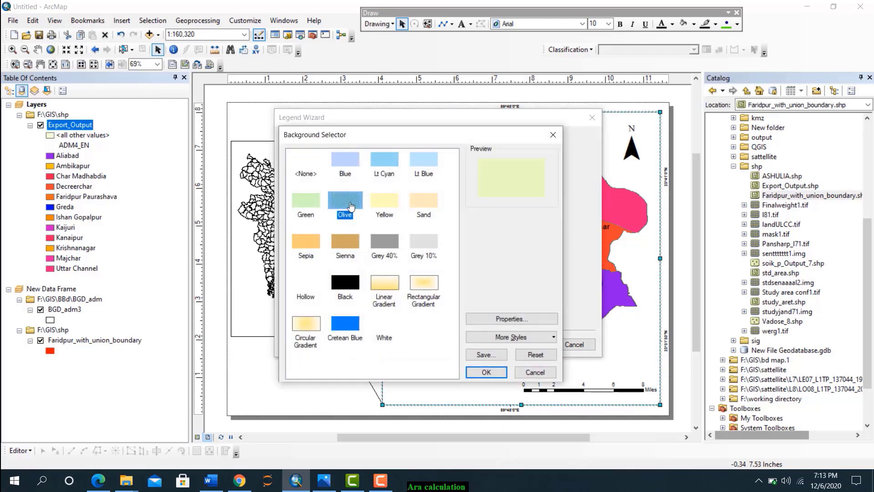
{"action": "left_click", "coordinate": [486, 372]}
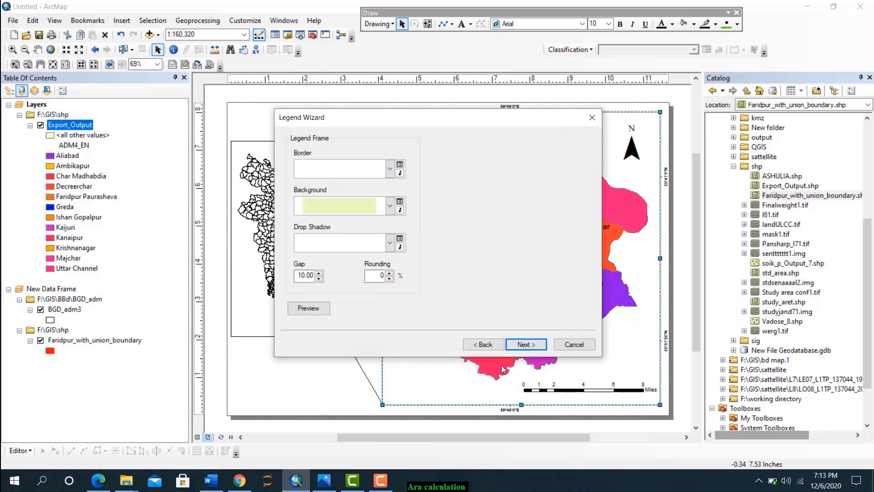
{"action": "left_click", "coordinate": [524, 347]}
{"action": "left_click", "coordinate": [526, 345]}
{"action": "left_click", "coordinate": [526, 345]}
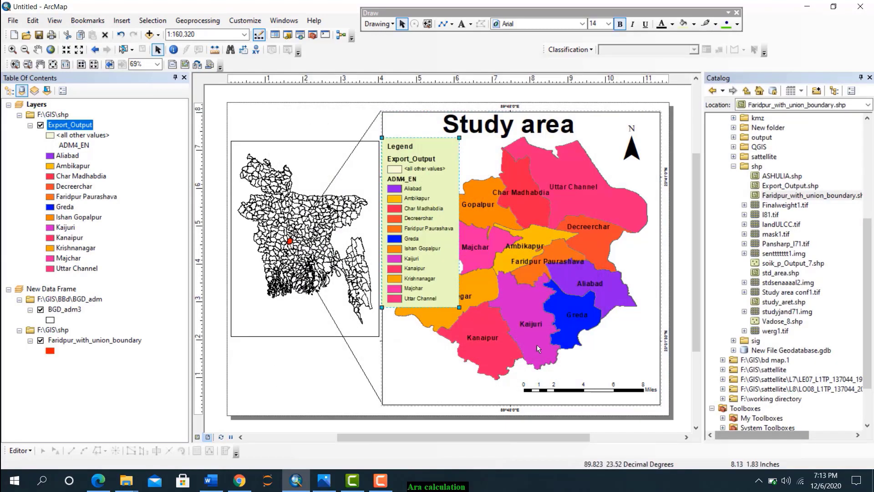
Move the legend off the union map onto the upper part of the Bangladesh inset map
{"action": "left_click", "coordinate": [422, 233]}
{"action": "mouse_move", "coordinate": [412, 232]}
{"action": "left_mouse_down"}
{"action": "mouse_move", "coordinate": [465, 260]}
{"action": "mouse_move", "coordinate": [415, 237]}
{"action": "left_mouse_up"}
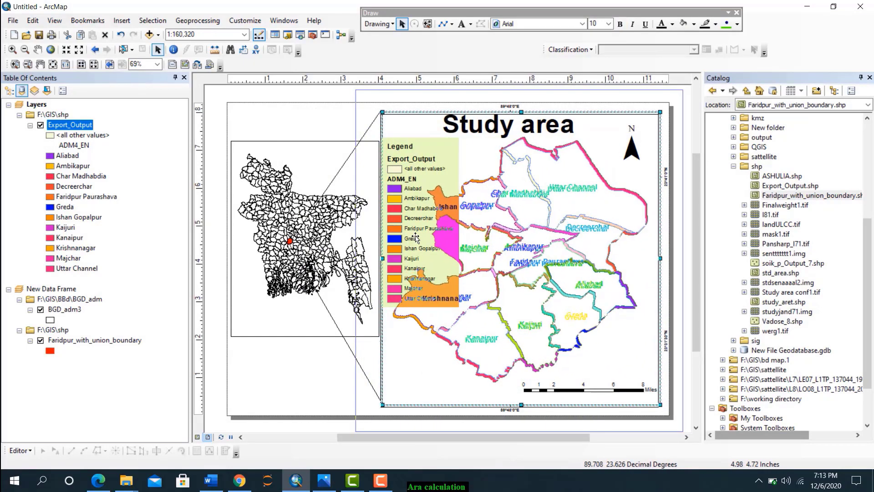
{"action": "left_click", "coordinate": [415, 237]}
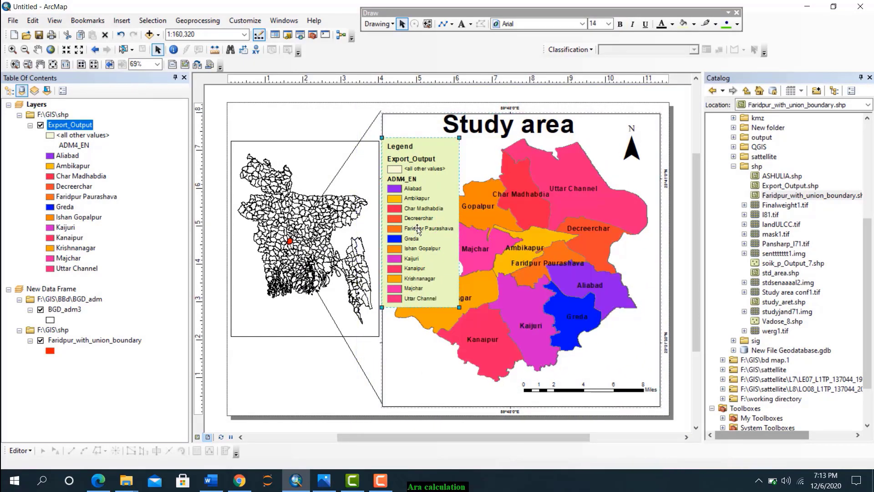
{"action": "left_click_drag", "start_coordinate": [417, 229], "coordinate": [459, 301]}
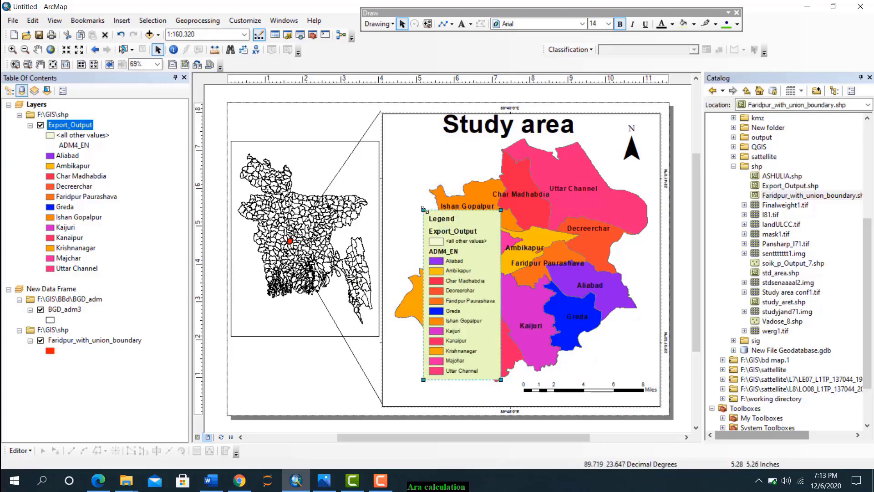
{"action": "left_click_drag", "start_coordinate": [418, 196], "coordinate": [453, 201]}
{"action": "left_click", "coordinate": [446, 248]}
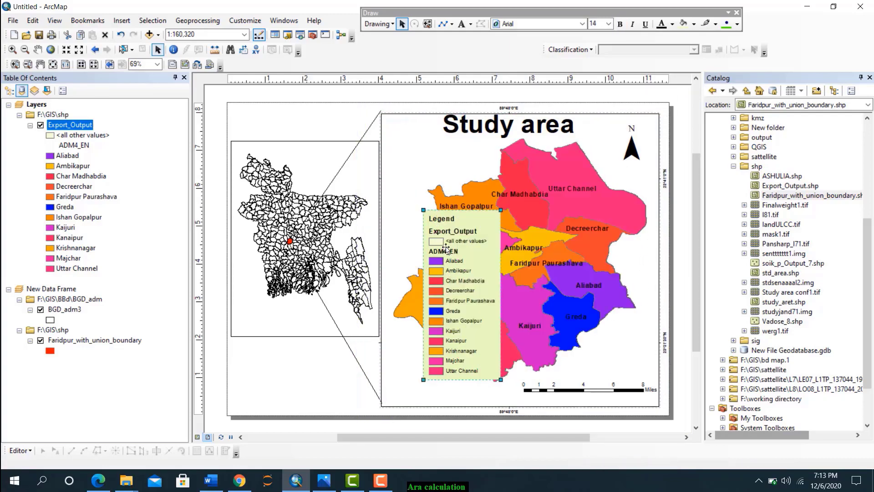
{"action": "left_click_drag", "start_coordinate": [446, 248], "coordinate": [269, 130]}
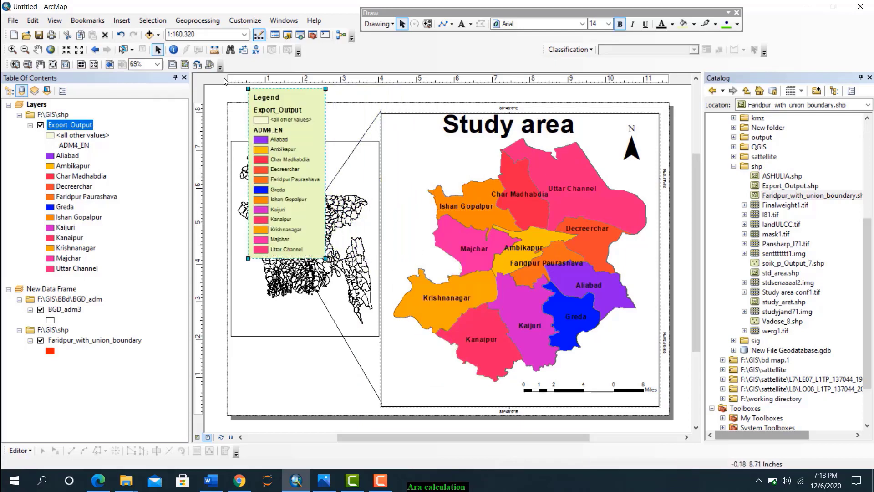
{"action": "left_click", "coordinate": [348, 109]}
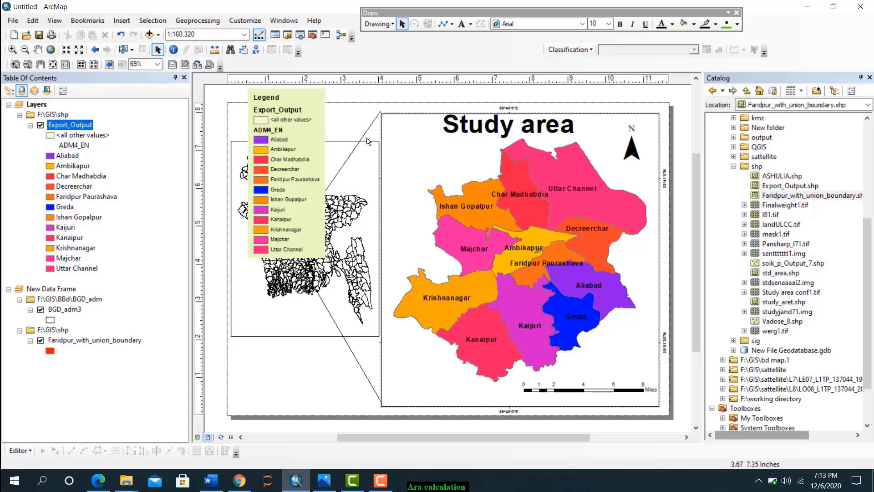
Delete the legend from the layout
{"action": "right_click", "coordinate": [308, 127]}
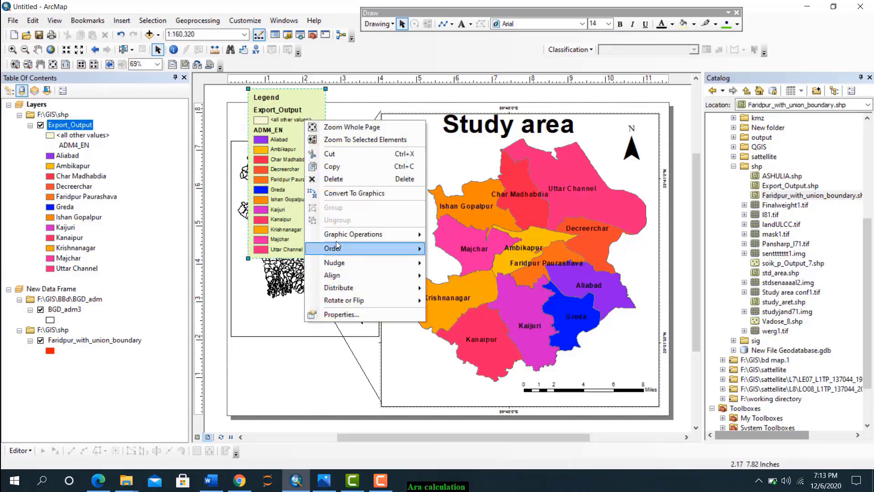
{"action": "left_click", "coordinate": [223, 104]}
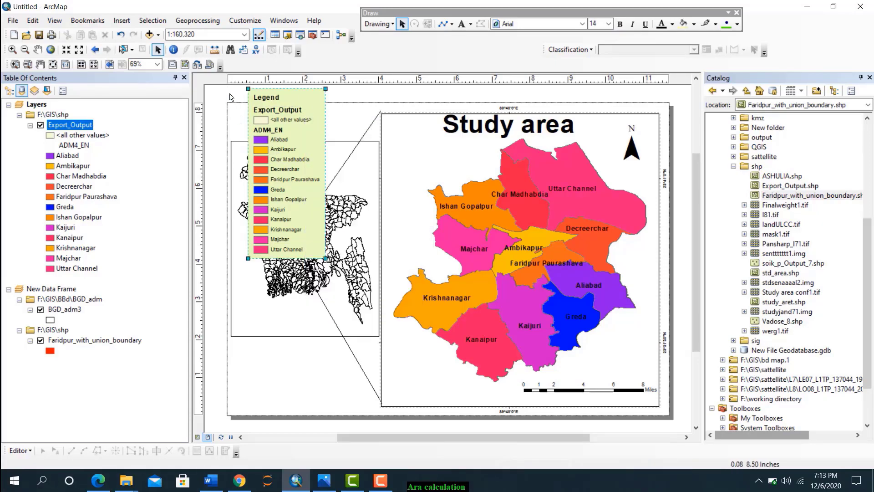
{"action": "right_click", "coordinate": [288, 122]}
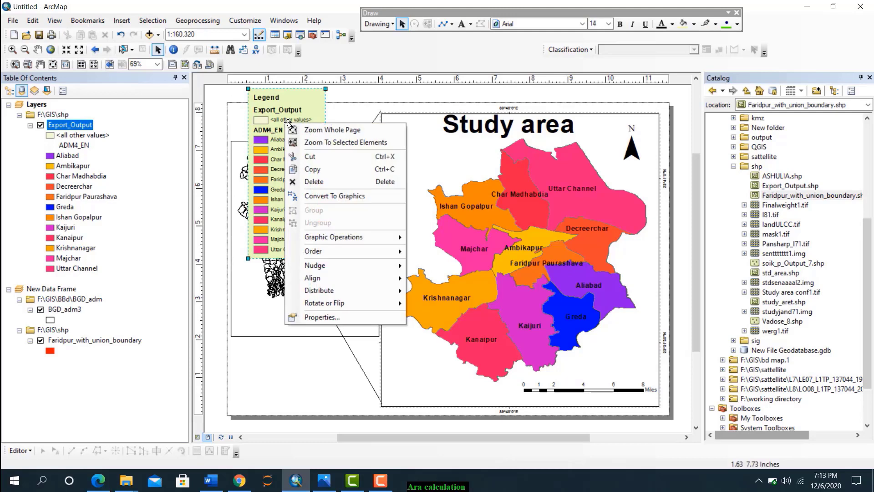
{"action": "left_click", "coordinate": [314, 181]}
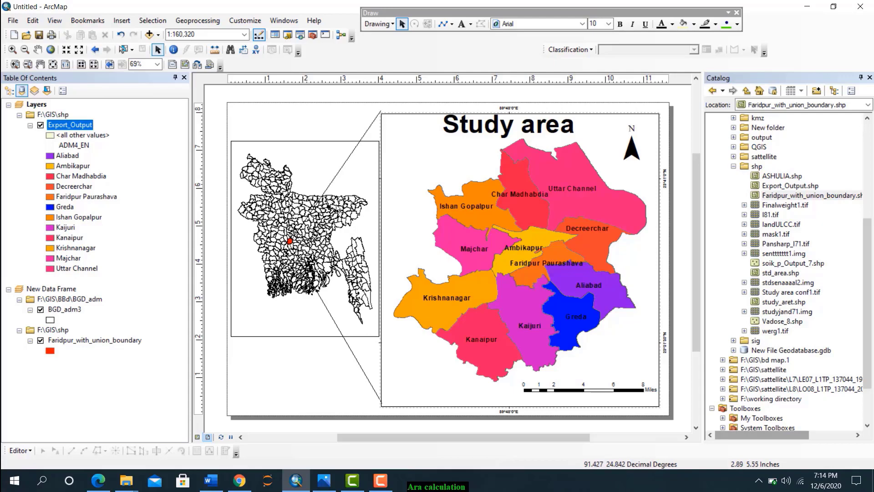
Remove the Export_Output layer and New Data Frame from the map, leaving only the empty Layers data frame
{"action": "right_click", "coordinate": [84, 126]}
{"action": "left_click", "coordinate": [107, 143]}
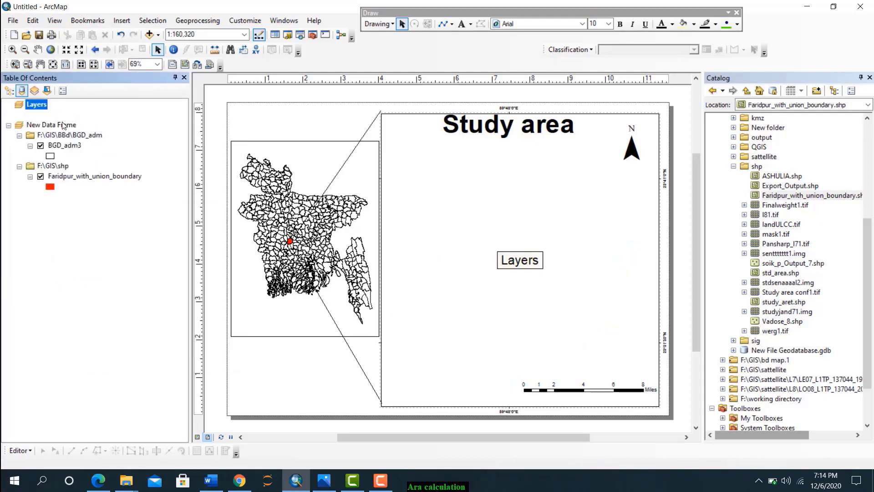
{"action": "left_click", "coordinate": [63, 125]}
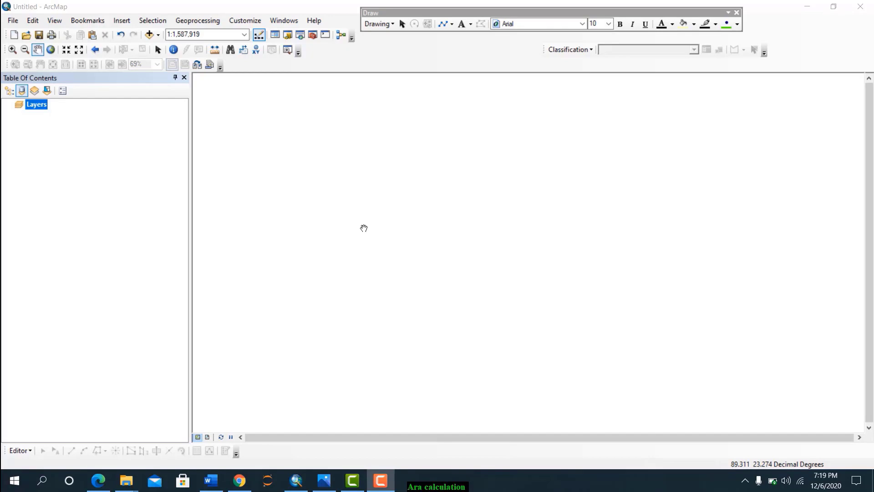
Add the l8comp raster from New File Geodatabase.gdb in F:\GIS to the map
{"action": "left_click", "coordinate": [149, 35]}
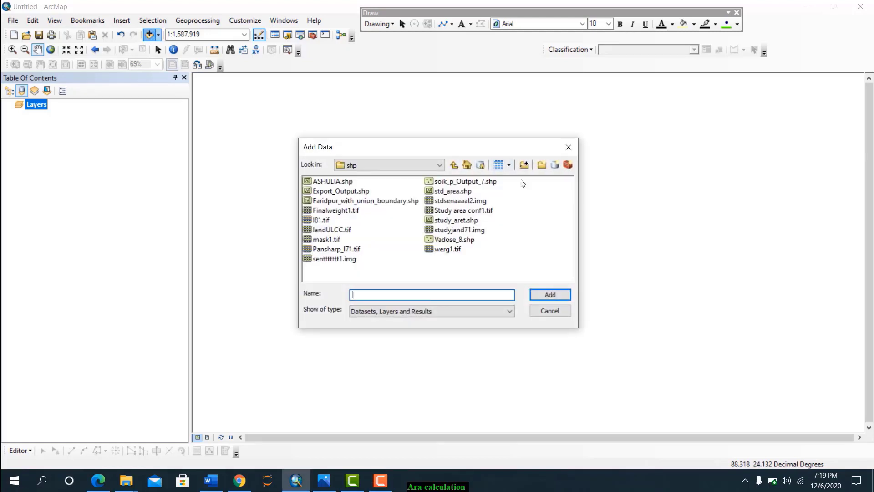
{"action": "left_click", "coordinate": [454, 165]}
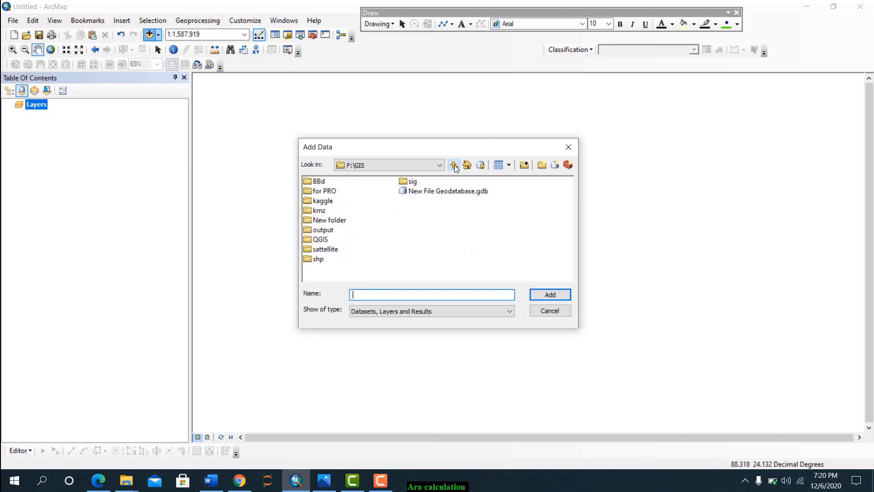
{"action": "double_click", "coordinate": [444, 190]}
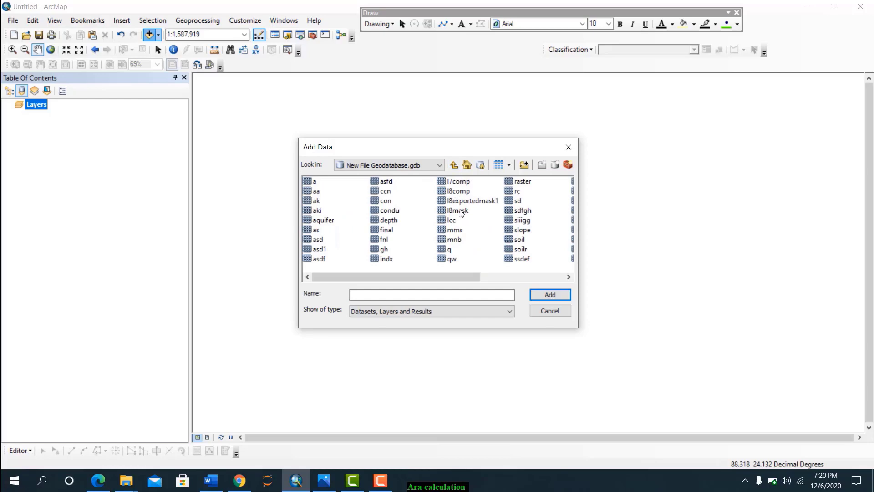
{"action": "left_click", "coordinate": [458, 191]}
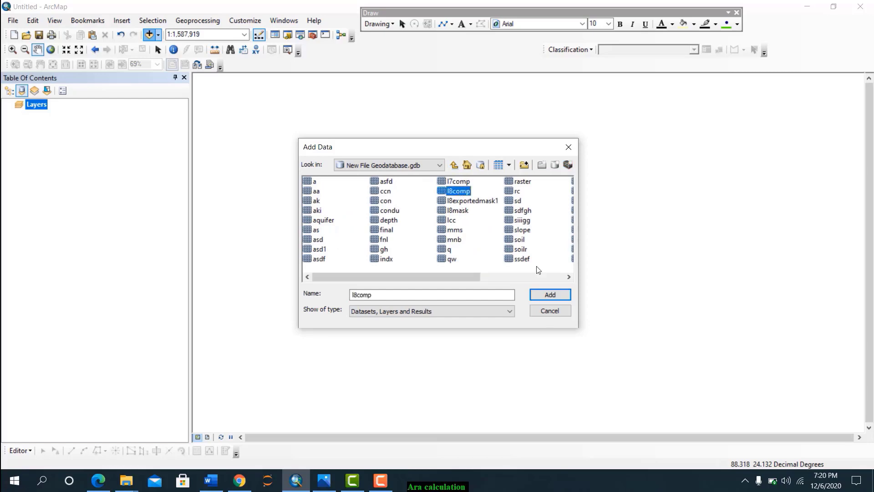
{"action": "left_click", "coordinate": [550, 294]}
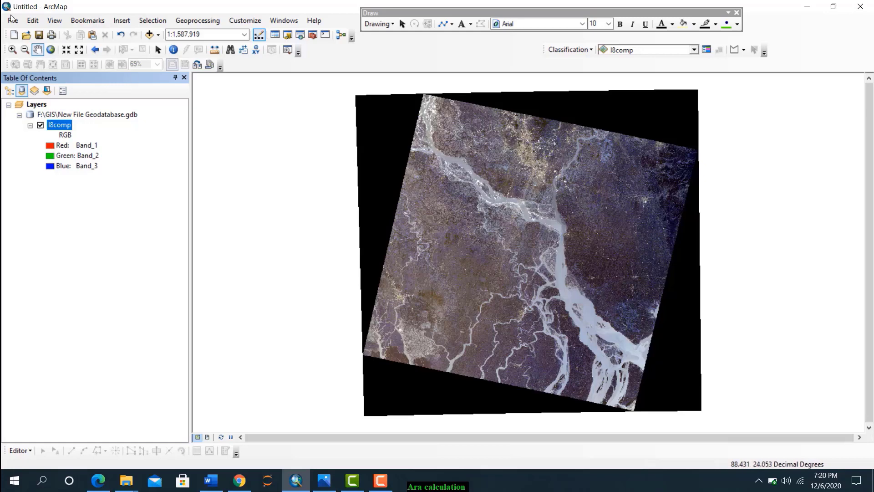
Add the Faridpur_with_union_boundary.shp shapefile from the F:\GIS\shp folder to the map
{"action": "left_click", "coordinate": [149, 35]}
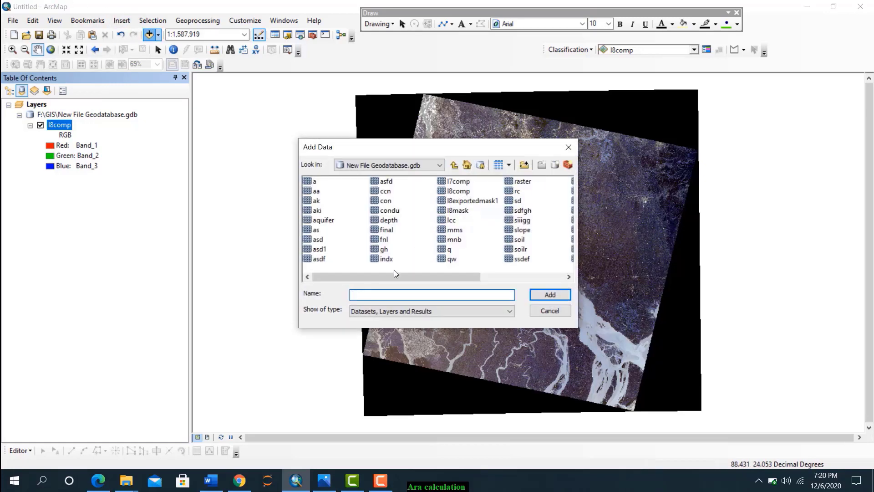
{"action": "left_click", "coordinate": [458, 168]}
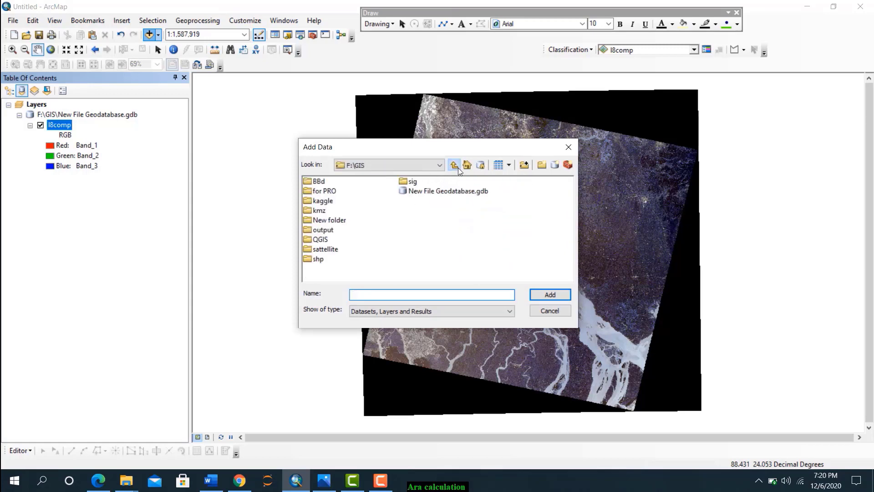
{"action": "double_click", "coordinate": [318, 259]}
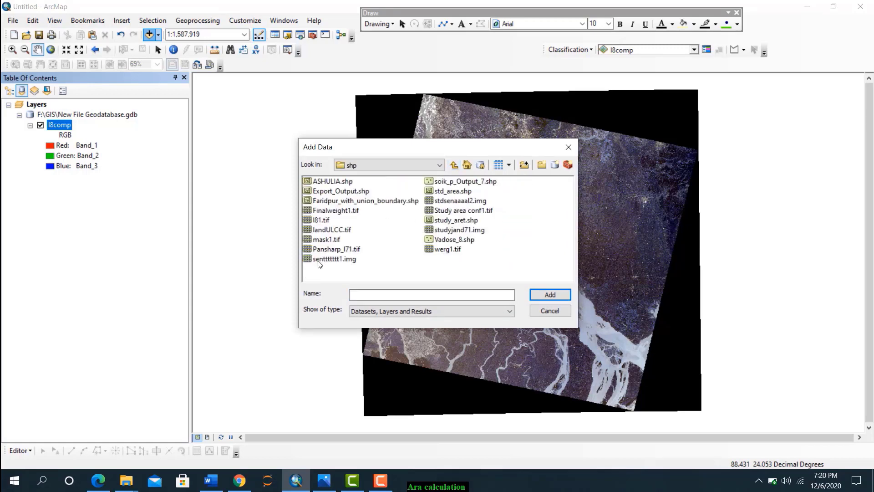
{"action": "double_click", "coordinate": [355, 202]}
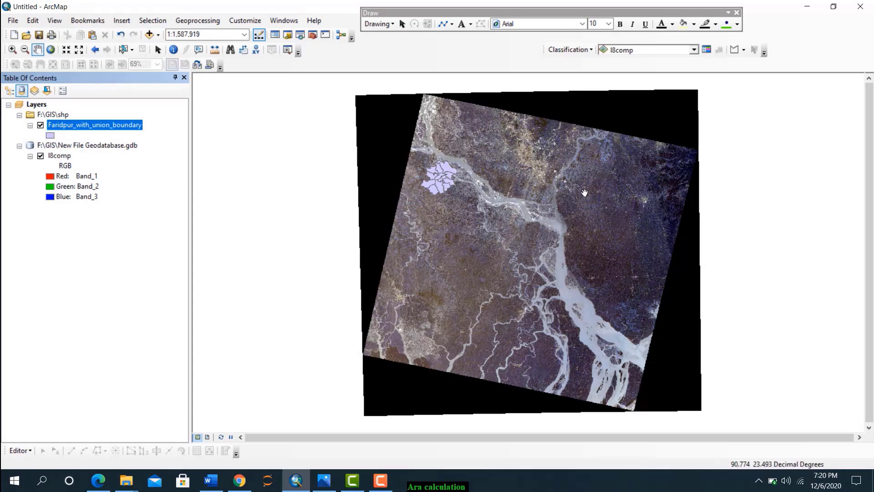
Open the Extract by Mask tool with l8comp as the input raster and Faridpur_with_union_boundary as the mask
{"action": "left_click", "coordinate": [276, 22]}
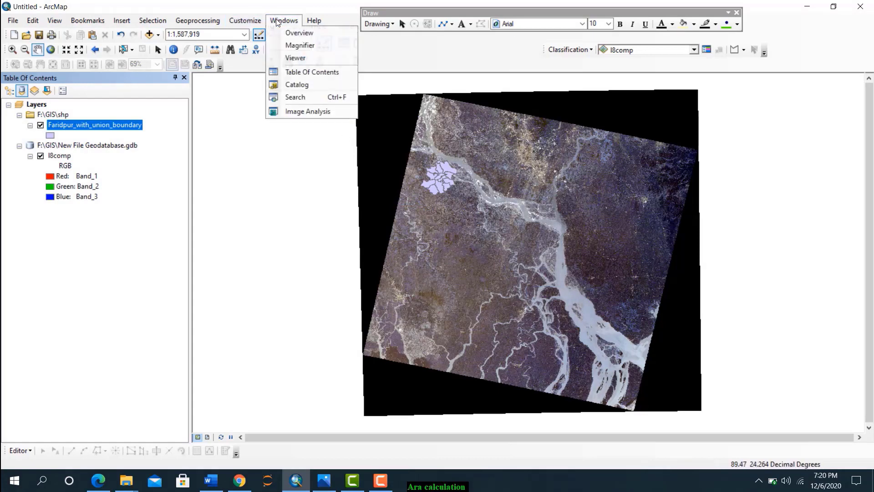
{"action": "left_click", "coordinate": [296, 95]}
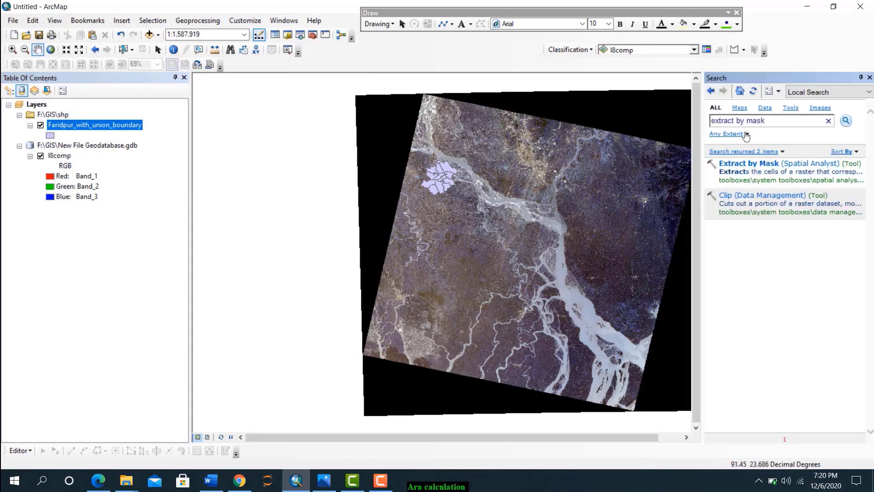
{"action": "left_click", "coordinate": [777, 121]}
{"action": "left_click", "coordinate": [755, 163]}
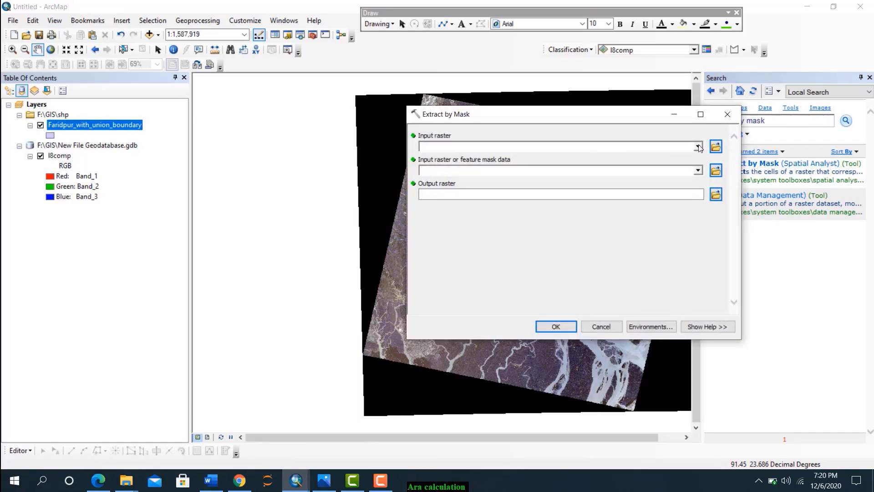
{"action": "left_click", "coordinate": [698, 146]}
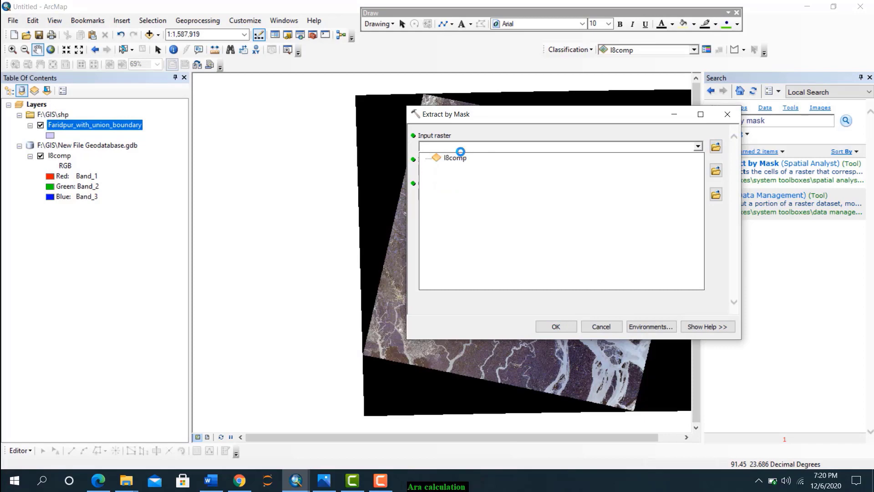
{"action": "left_click", "coordinate": [455, 158]}
{"action": "left_click", "coordinate": [698, 170]}
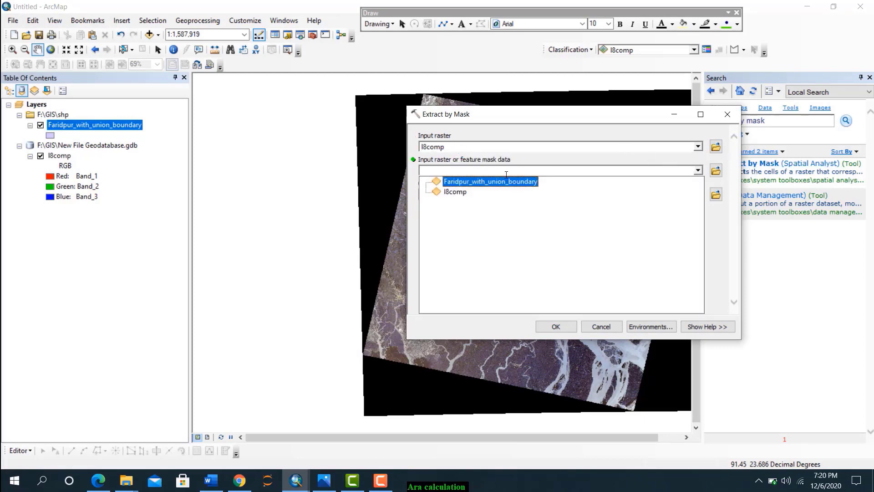
{"action": "left_click", "coordinate": [472, 181]}
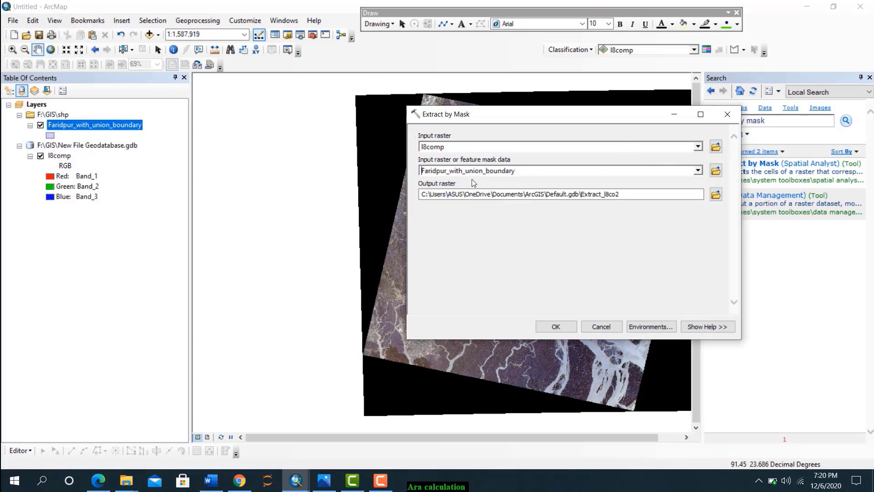
Name the output raster loc in F:\GIS\New File Geodatabase.gdb and run the mask extraction
{"action": "left_click", "coordinate": [715, 195]}
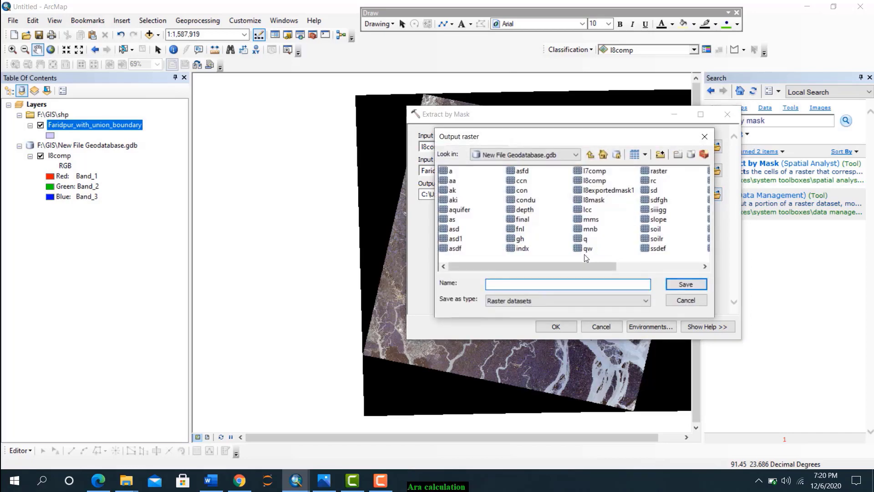
{"action": "type", "text": "loc"}
{"action": "left_click", "coordinate": [686, 284]}
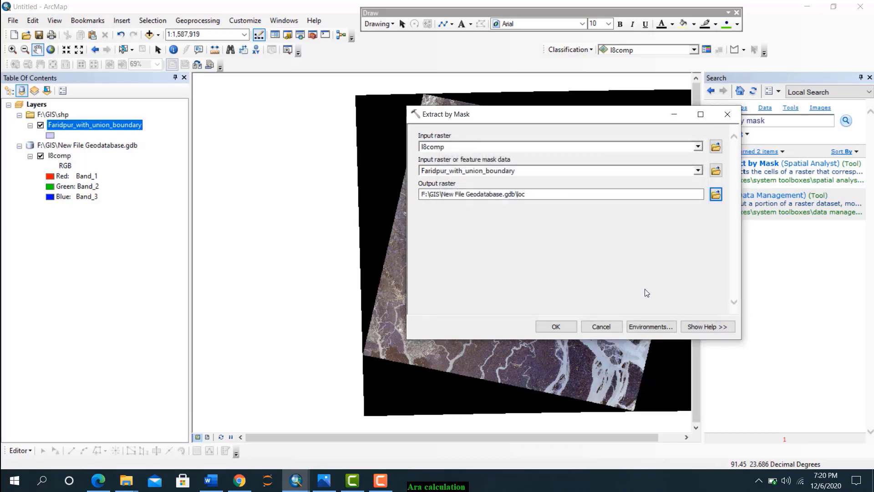
{"action": "left_click", "coordinate": [556, 327]}
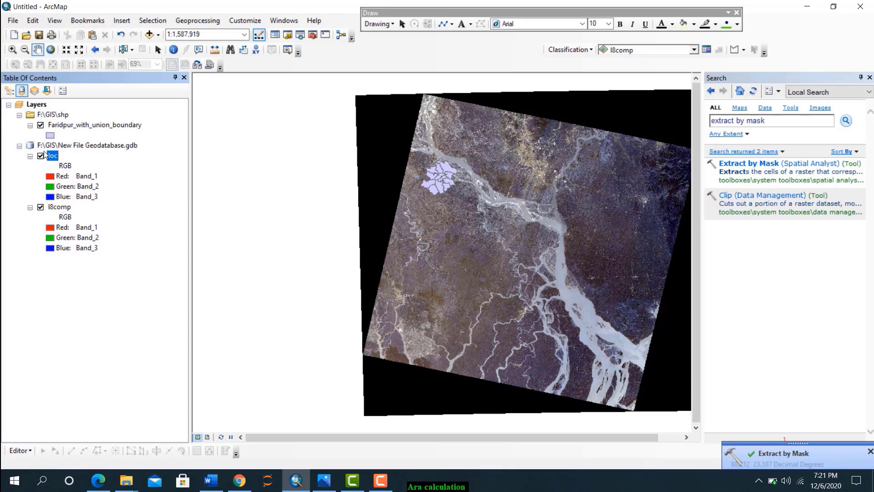
Remove the l8comp and Faridpur_with_union_boundary layers from the map
{"action": "right_click", "coordinate": [55, 207]}
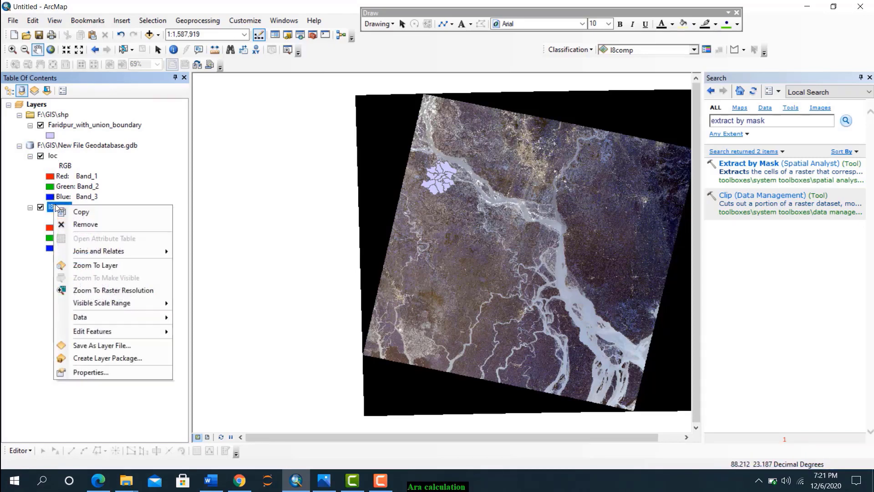
{"action": "left_click", "coordinate": [70, 224]}
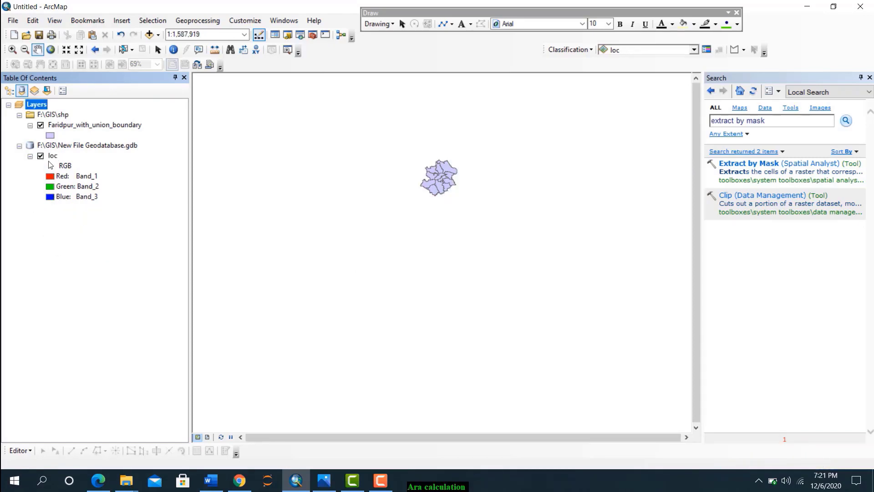
{"action": "right_click", "coordinate": [57, 126]}
{"action": "left_click", "coordinate": [70, 141]}
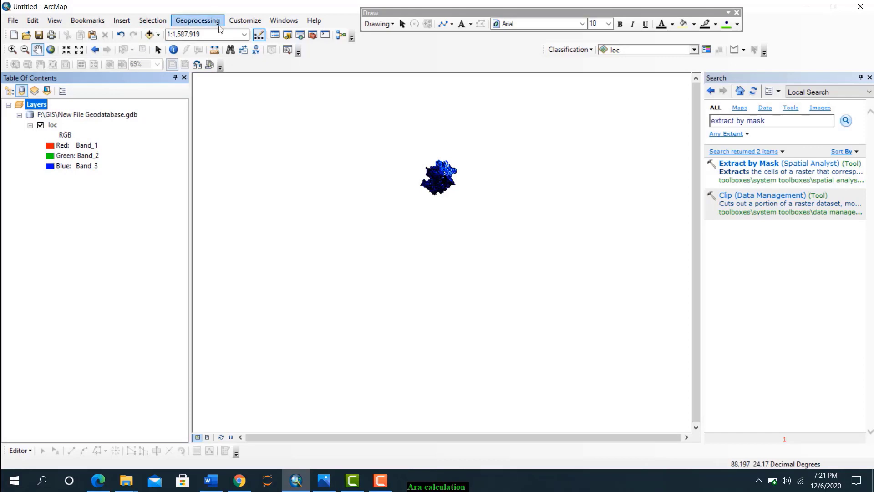
Export the loc raster in TIFF format as loc1.tif to F:\GIS\shp and replace the loc layer in the map with it
{"action": "right_click", "coordinate": [53, 126]}
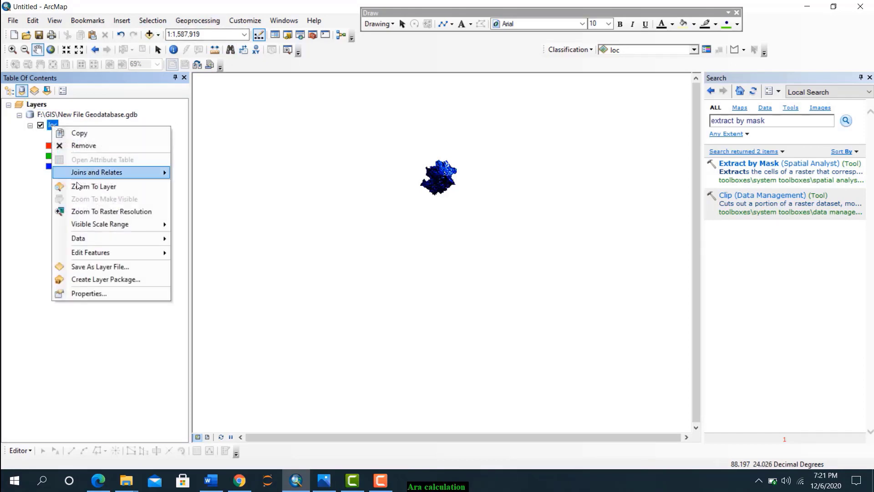
{"action": "left_click", "coordinate": [90, 189]}
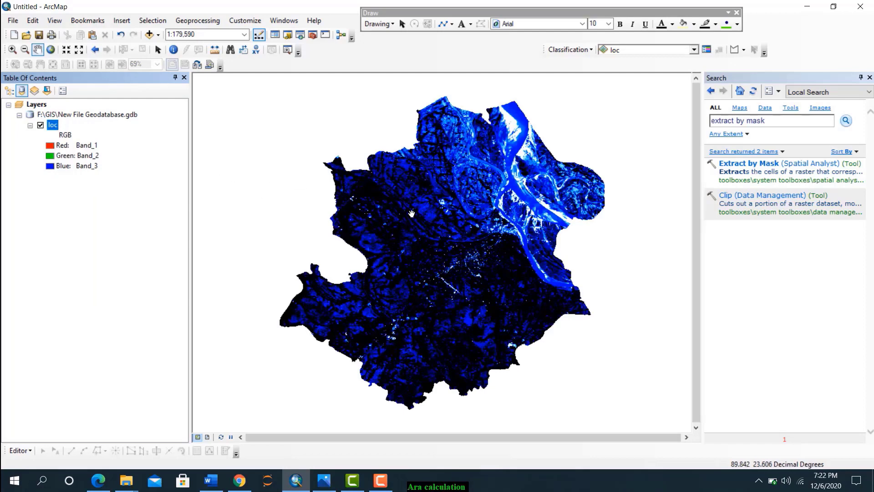
{"action": "right_click", "coordinate": [52, 126]}
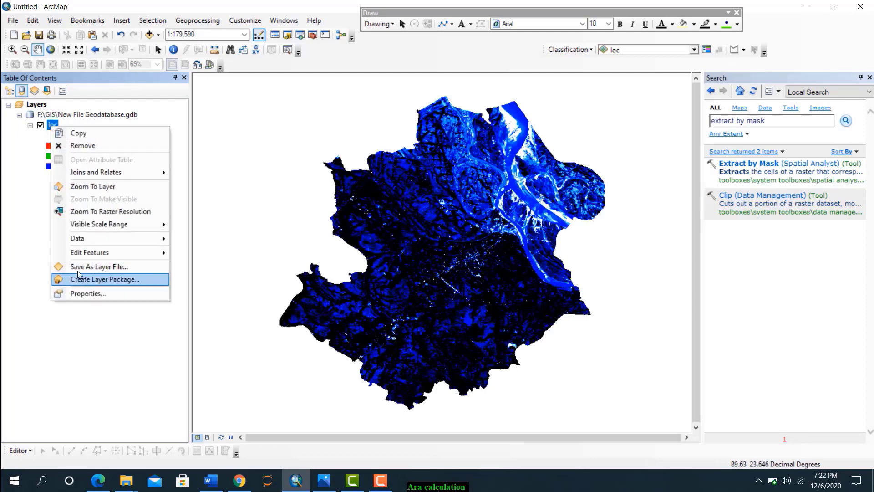
{"action": "mouse_move", "coordinate": [80, 242]}
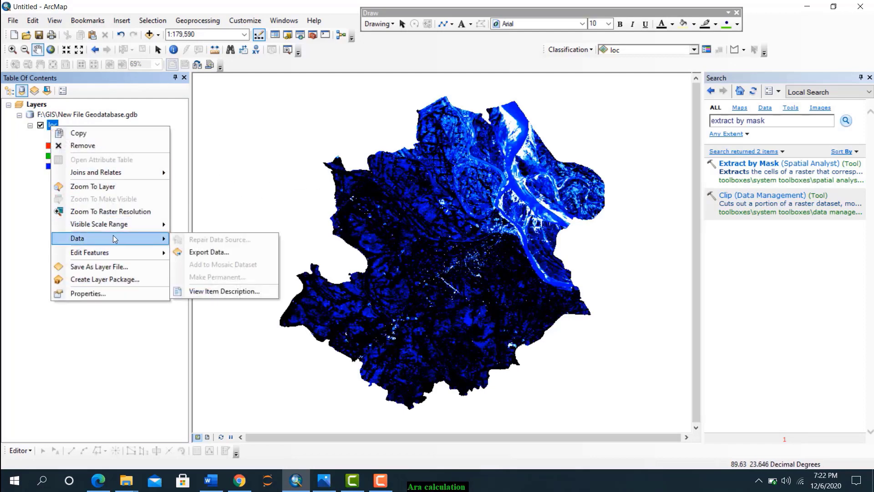
{"action": "left_click", "coordinate": [187, 252]}
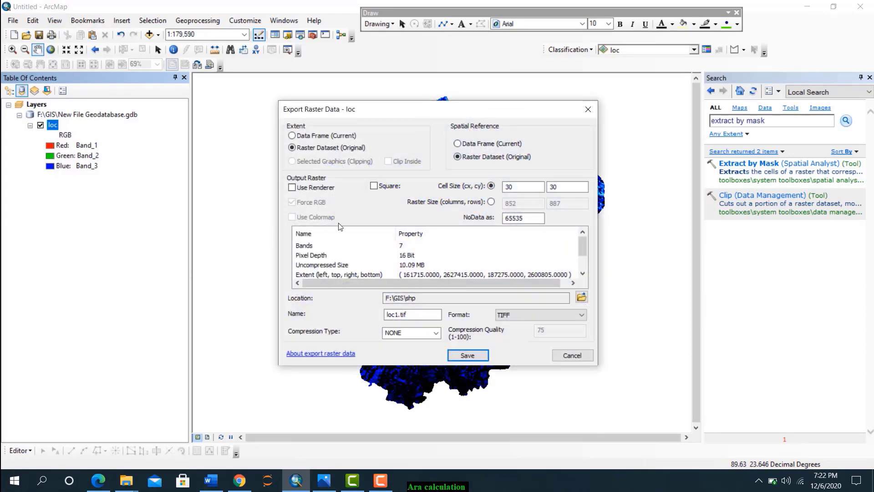
{"action": "left_click", "coordinate": [471, 351]}
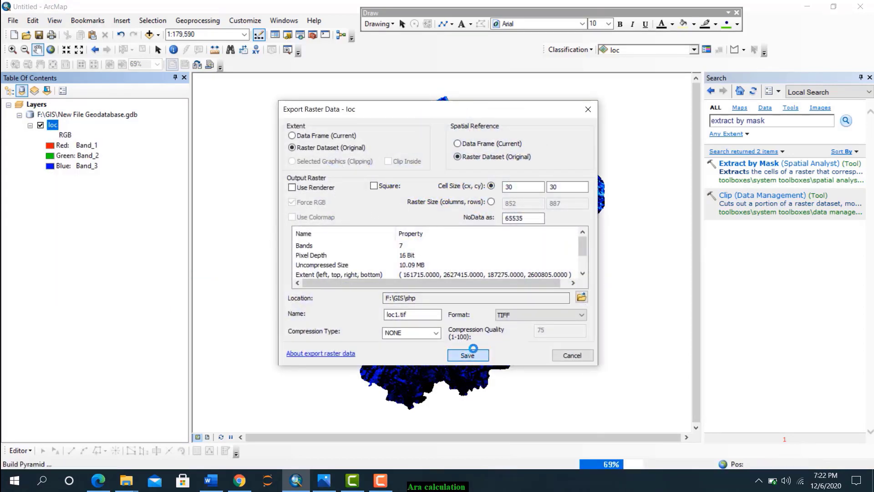
{"action": "left_click", "coordinate": [470, 281]}
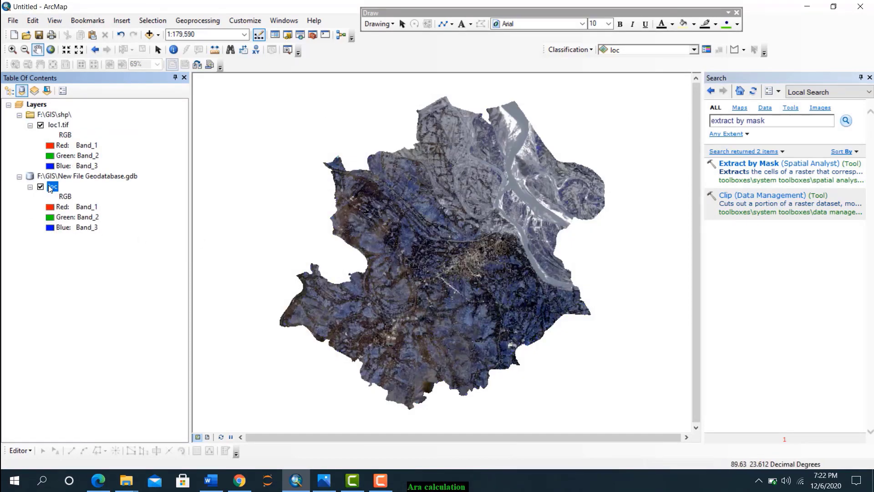
{"action": "right_click", "coordinate": [50, 188]}
{"action": "left_click", "coordinate": [76, 205]}
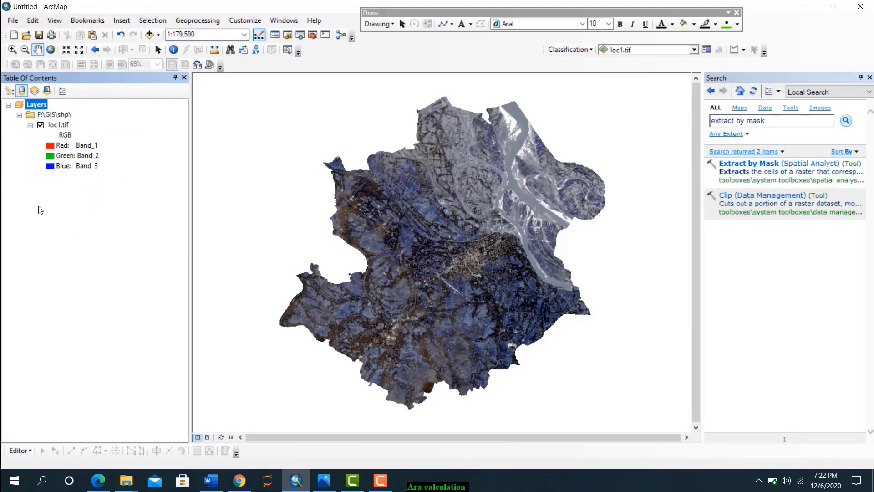
Display loc1.tif as a composite with Band_7 in red, Band_5 in green and Band_3 in blue
{"action": "left_click", "coordinate": [54, 145]}
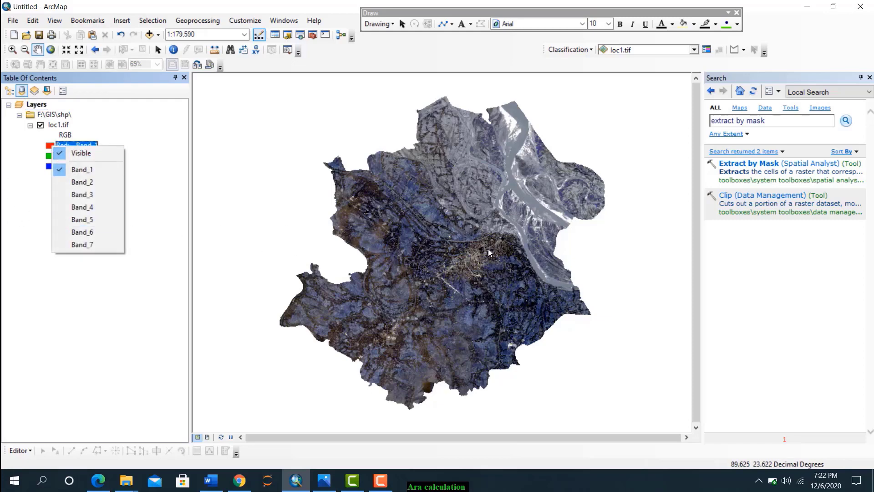
{"action": "left_click", "coordinate": [77, 244]}
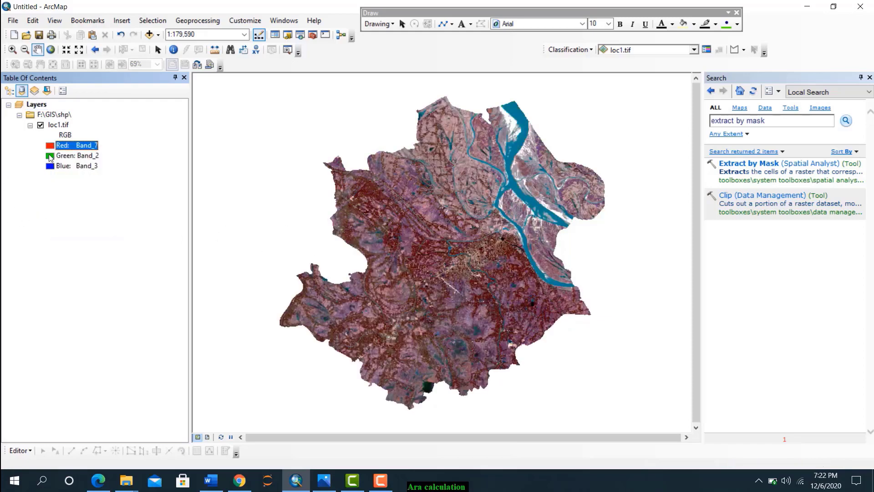
{"action": "left_click", "coordinate": [50, 156]}
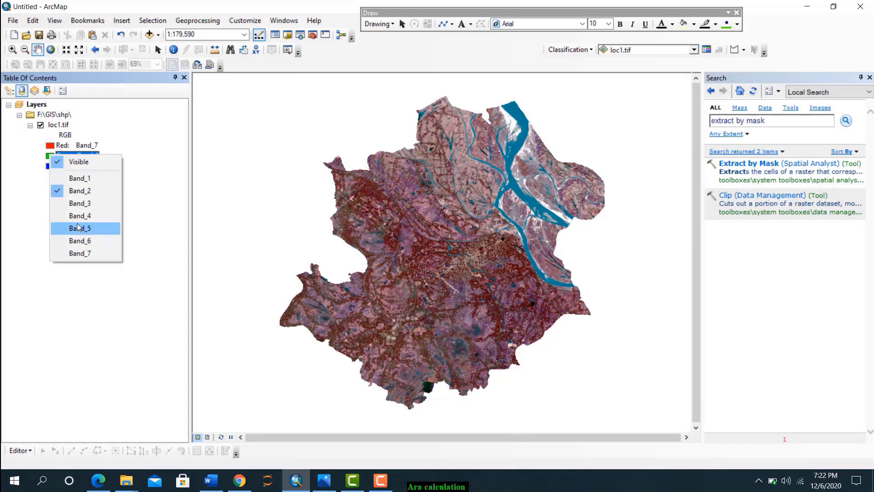
{"action": "left_click", "coordinate": [77, 229]}
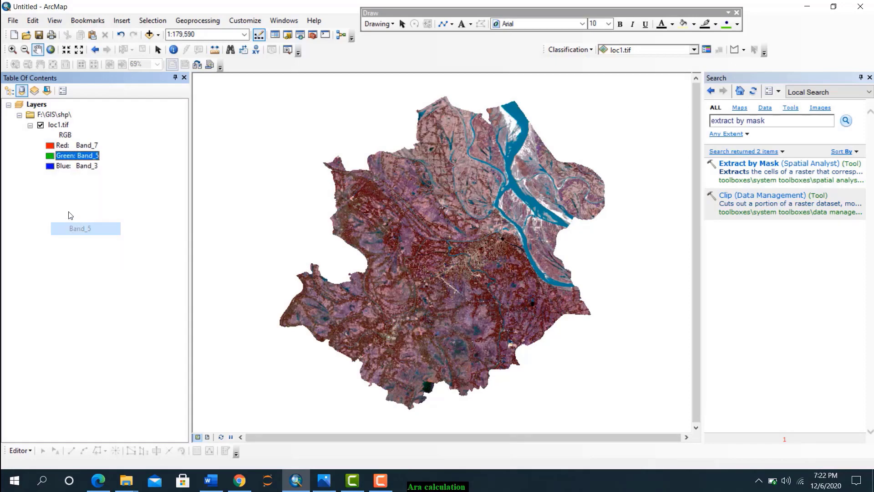
{"action": "left_click", "coordinate": [52, 166]}
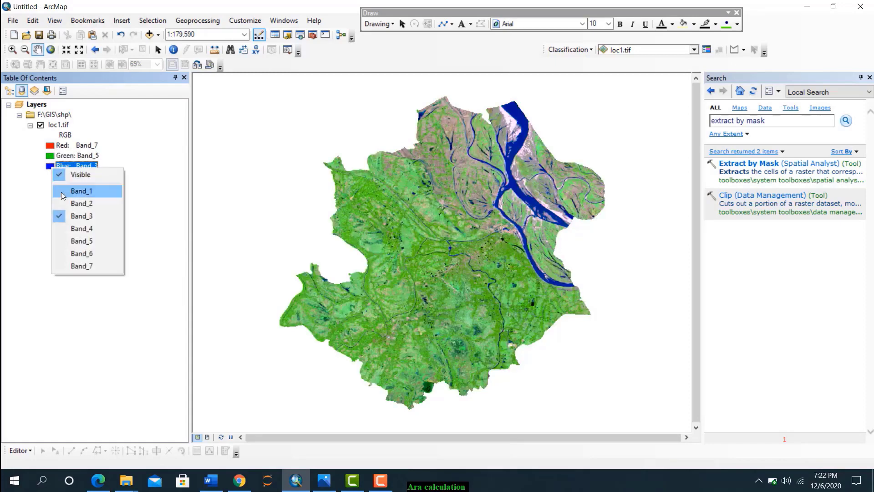
{"action": "left_click", "coordinate": [81, 228]}
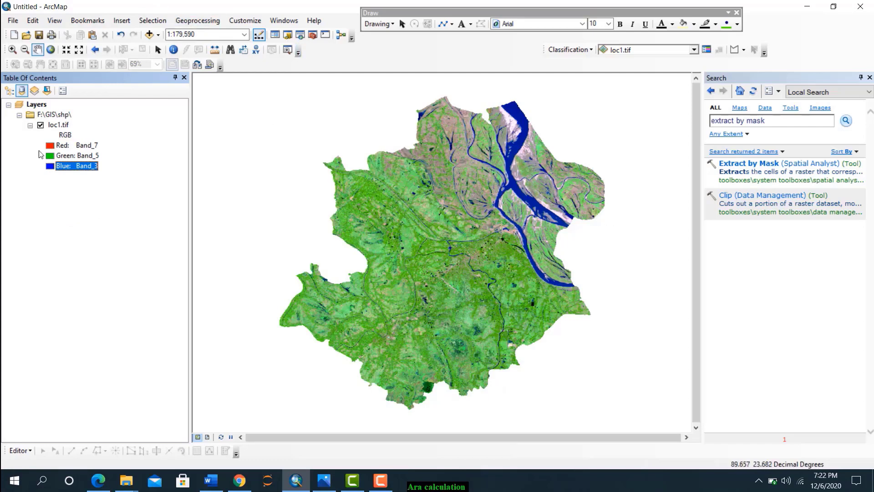
Open the Image Analysis window and toggle the DRA display option for loc1.tif
{"action": "left_click", "coordinate": [273, 21]}
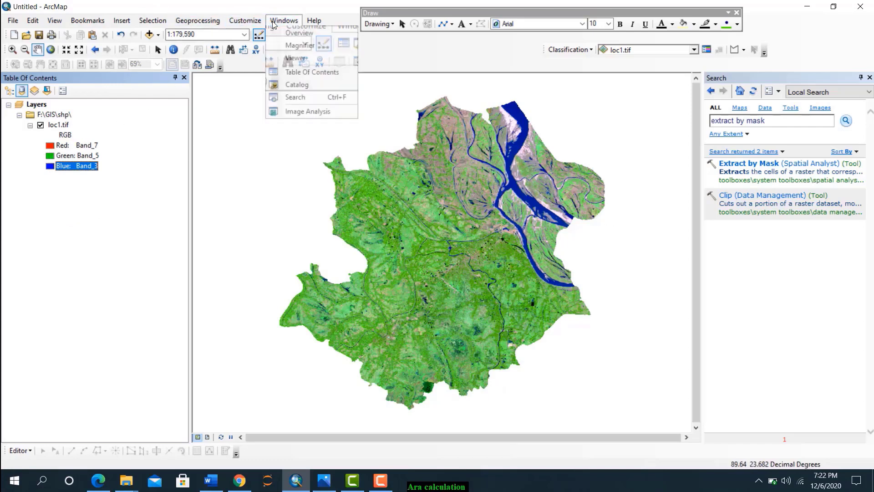
{"action": "left_click", "coordinate": [295, 112]}
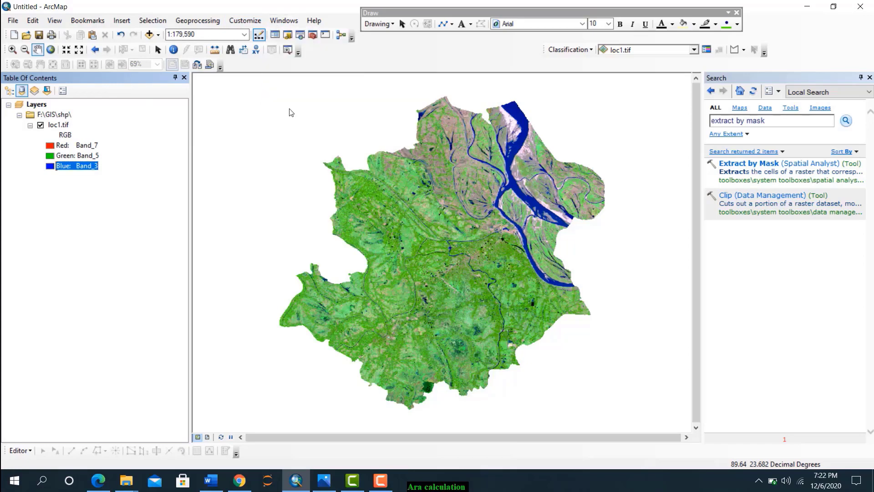
{"action": "left_click", "coordinate": [767, 101]}
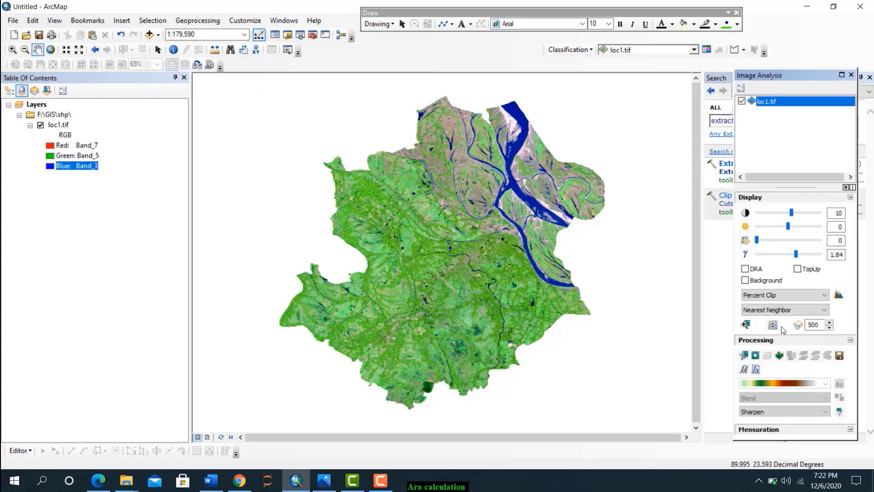
{"action": "left_click", "coordinate": [744, 269]}
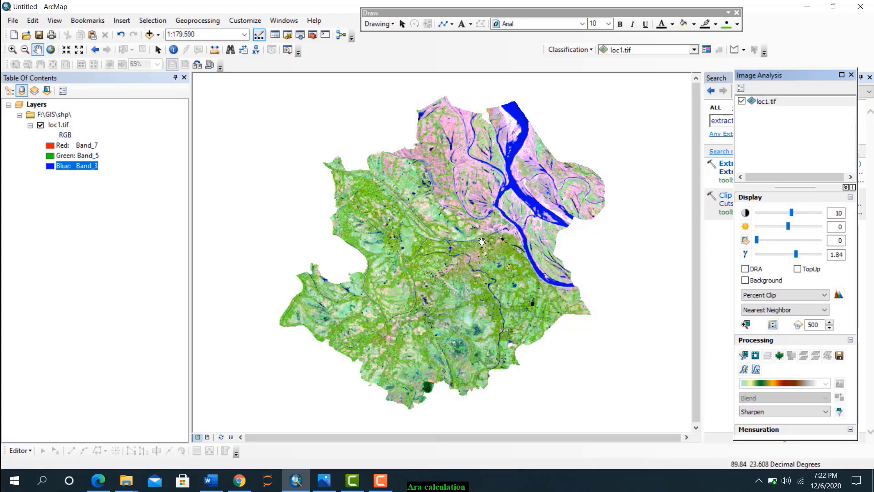
Examine the settlement, vegetation and river areas of the loc1.tif composite at several scales
{"action": "scroll", "coordinate": [481, 245], "scroll_direction": "down", "scroll_amount": 2}
{"action": "scroll", "coordinate": [472, 257], "scroll_direction": "down", "scroll_amount": 5}
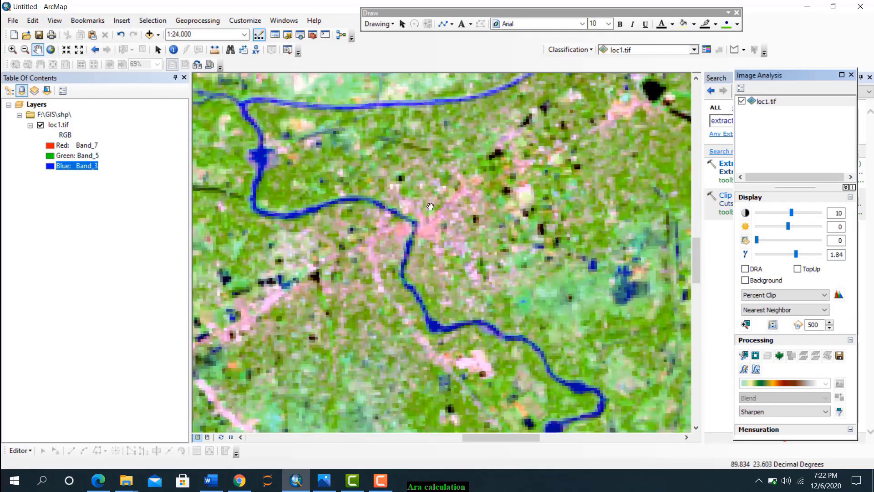
{"action": "scroll", "coordinate": [447, 207], "scroll_direction": "down", "scroll_amount": 4}
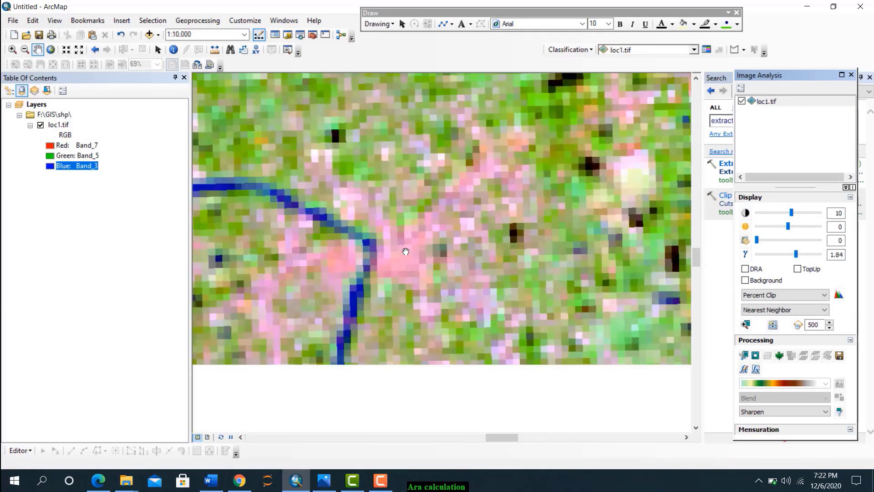
{"action": "scroll", "coordinate": [424, 249], "scroll_direction": "up", "scroll_amount": 6}
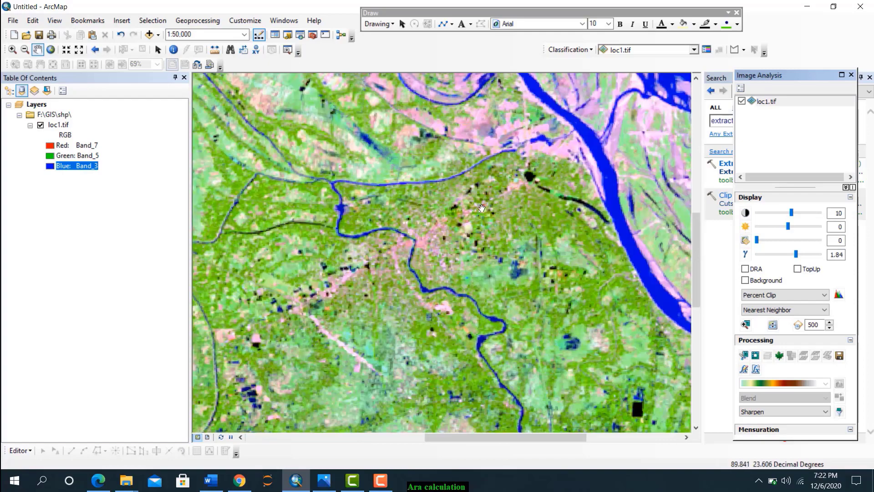
{"action": "left_click_drag", "start_coordinate": [482, 207], "coordinate": [351, 261]}
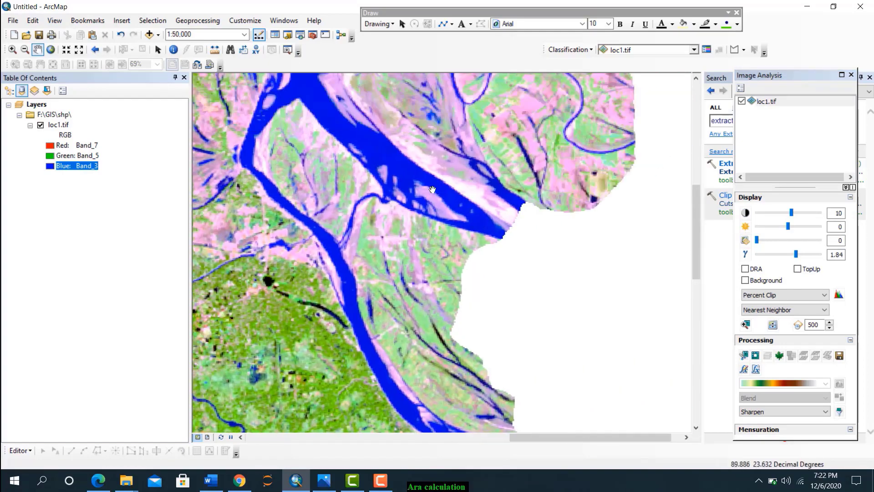
{"action": "scroll", "coordinate": [397, 165], "scroll_direction": "up", "scroll_amount": 4}
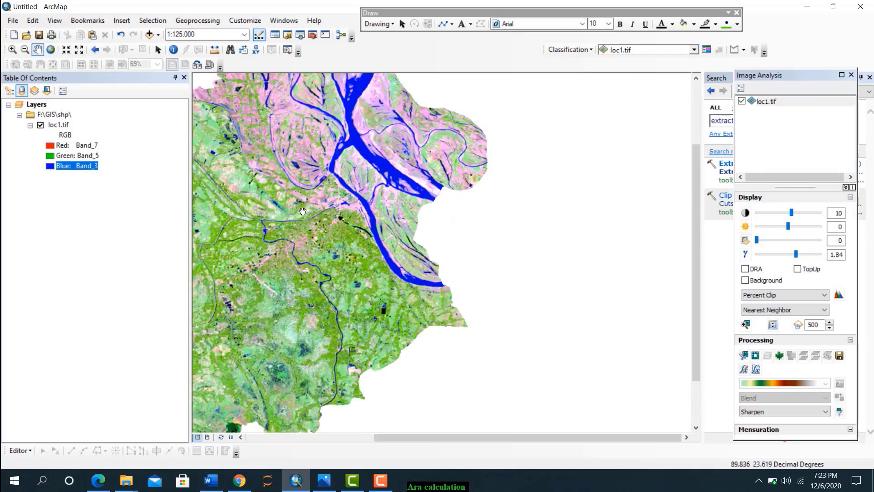
Show the full extent of loc1.tif, switch to the layout page and select the study area map frame
{"action": "left_click_drag", "start_coordinate": [303, 211], "coordinate": [410, 237]}
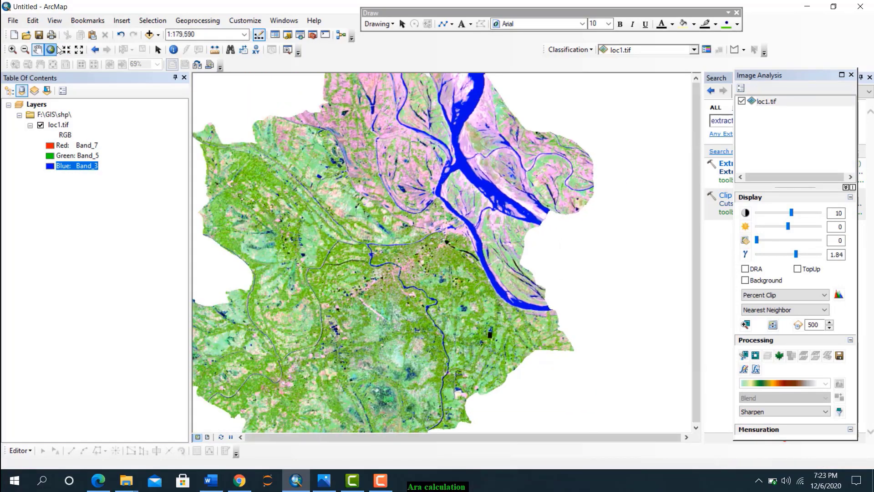
{"action": "left_click", "coordinate": [51, 49]}
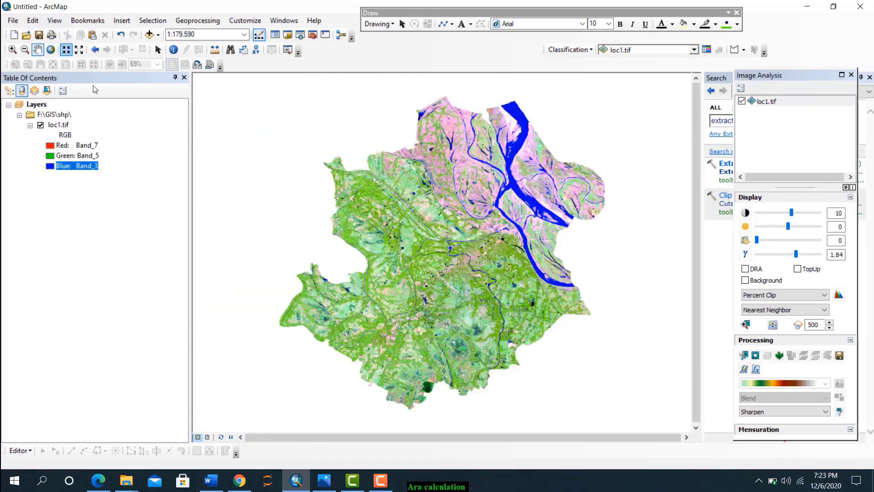
{"action": "left_click", "coordinate": [207, 437]}
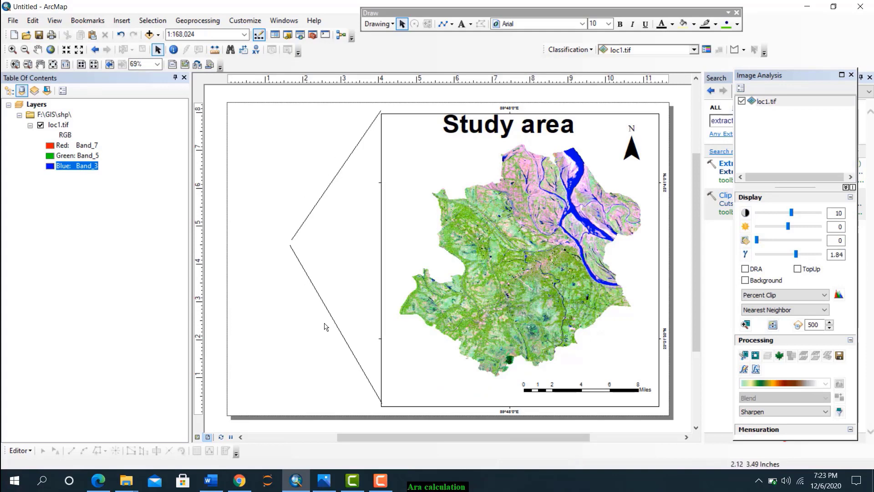
{"action": "left_click", "coordinate": [563, 247]}
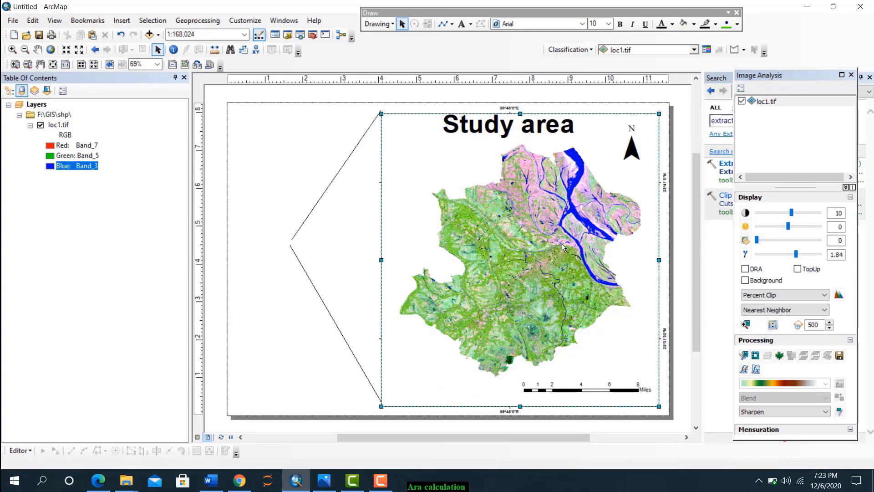
Insert a new data frame, place it beside the study area map, and close the Image Analysis and Search windows
{"action": "left_click", "coordinate": [124, 21]}
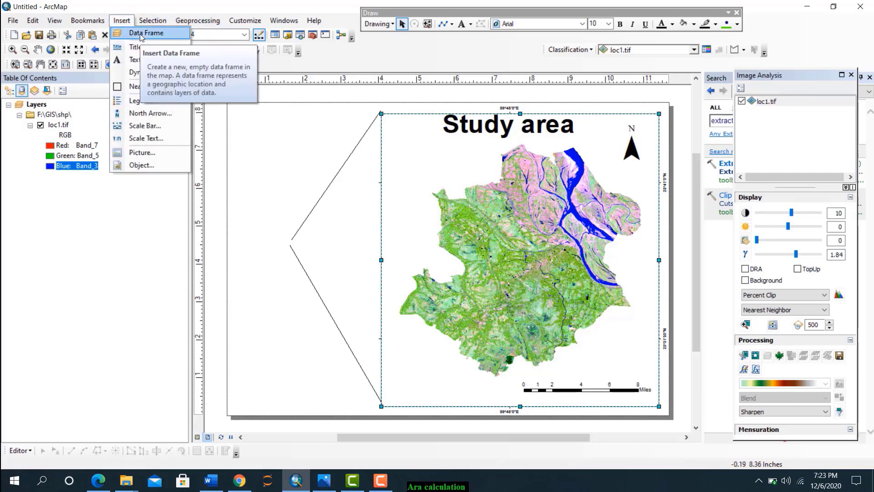
{"action": "left_click", "coordinate": [140, 35]}
{"action": "left_click_drag", "start_coordinate": [444, 240], "coordinate": [282, 233]}
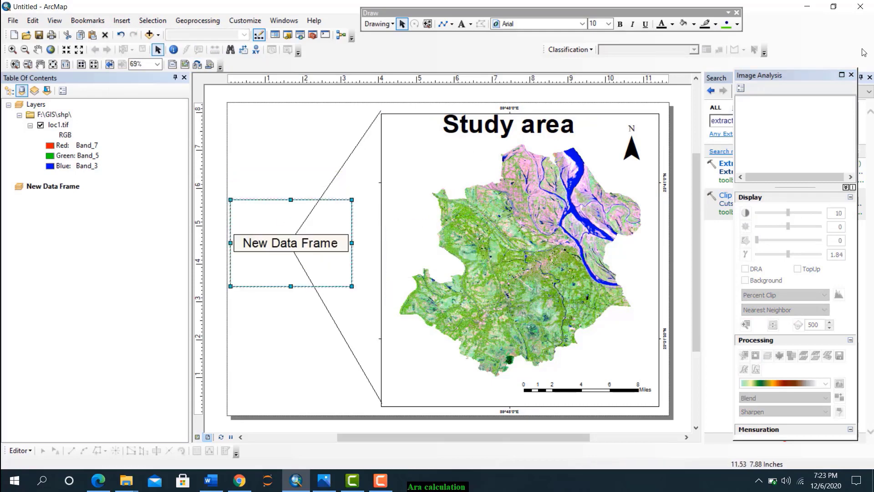
{"action": "left_click", "coordinate": [851, 75]}
{"action": "left_click", "coordinate": [869, 78]}
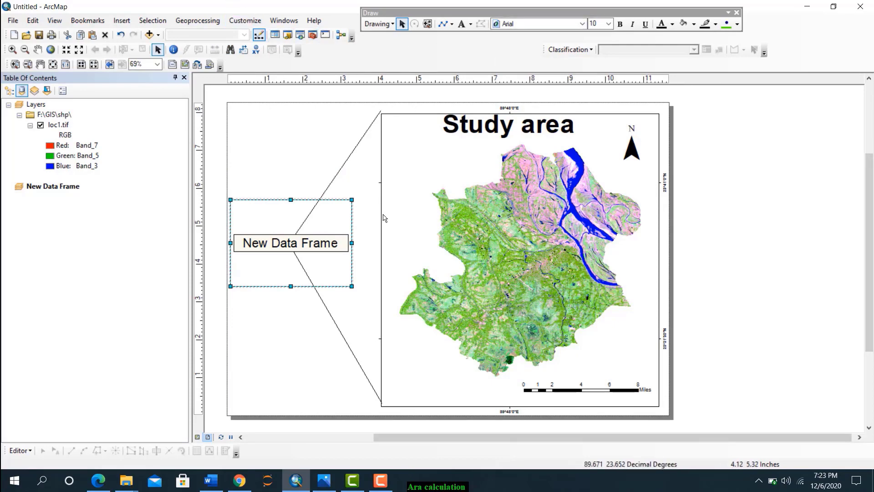
Add BGD_adm3.shp from the BGD_adm folder in the Catalog to the new data frame
{"action": "left_click", "coordinate": [287, 36]}
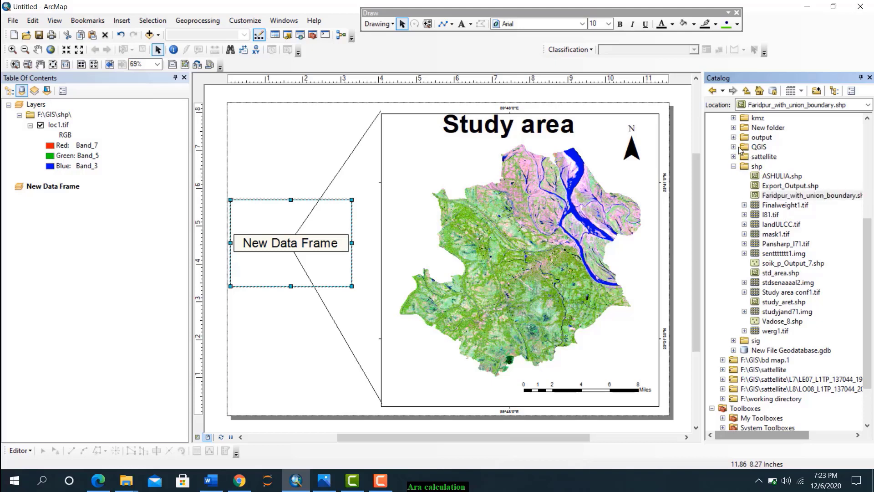
{"action": "scroll", "coordinate": [742, 159], "scroll_direction": "up", "scroll_amount": 4}
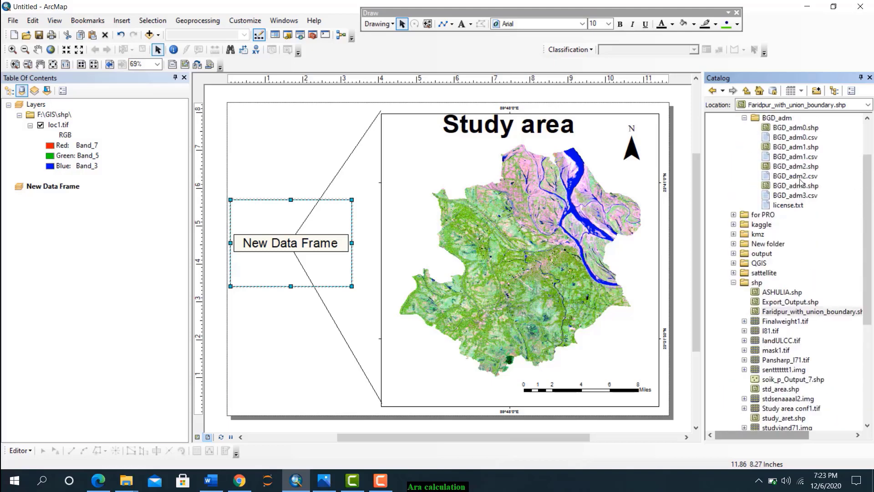
{"action": "mouse_move", "coordinate": [802, 188]}
{"action": "left_mouse_down"}
{"action": "mouse_move", "coordinate": [342, 247]}
{"action": "mouse_move", "coordinate": [90, 245]}
{"action": "mouse_move", "coordinate": [41, 207]}
{"action": "left_mouse_up"}
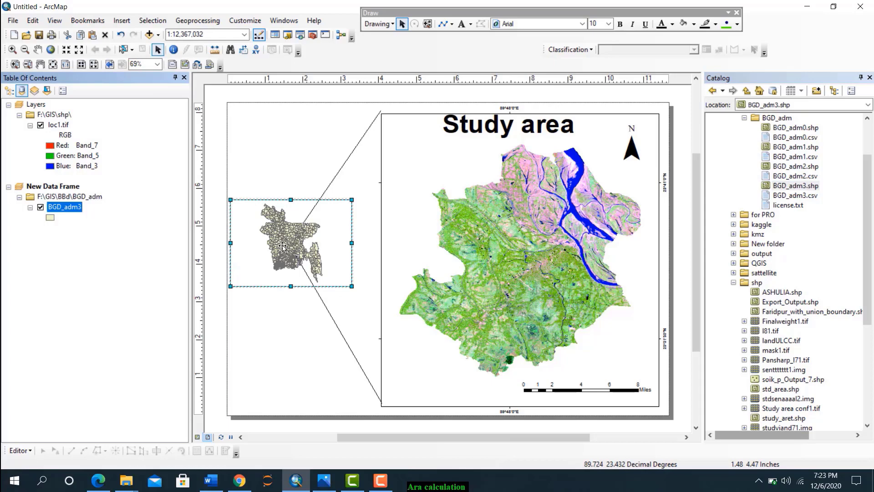
Delete the two old connector lines between the inset and the study area frame
{"action": "left_click", "coordinate": [337, 321]}
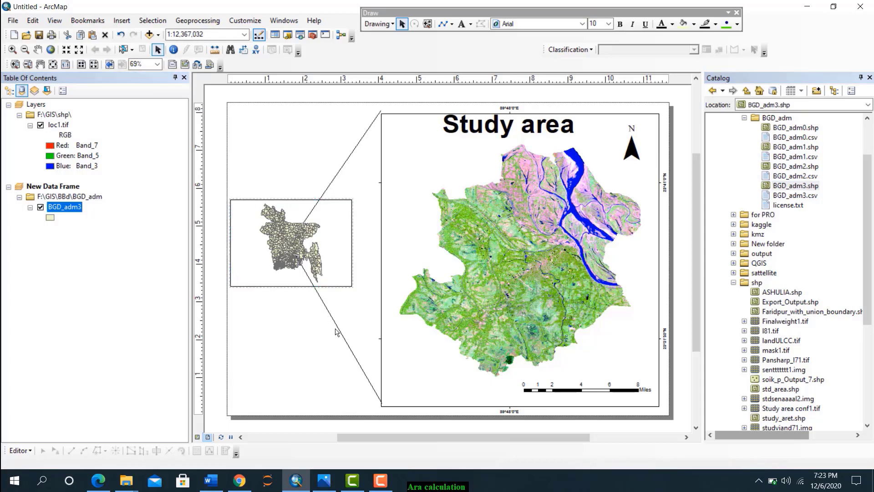
{"action": "right_click", "coordinate": [337, 332]}
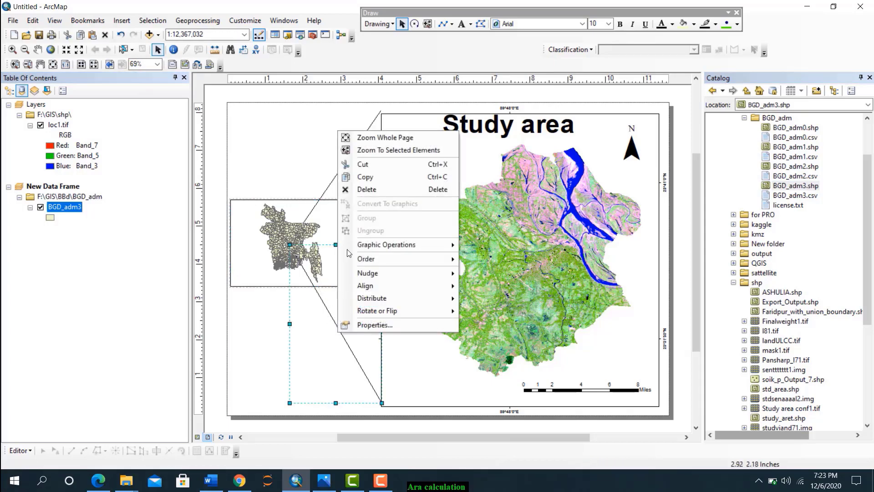
{"action": "left_click", "coordinate": [362, 187]}
{"action": "left_click", "coordinate": [308, 216]}
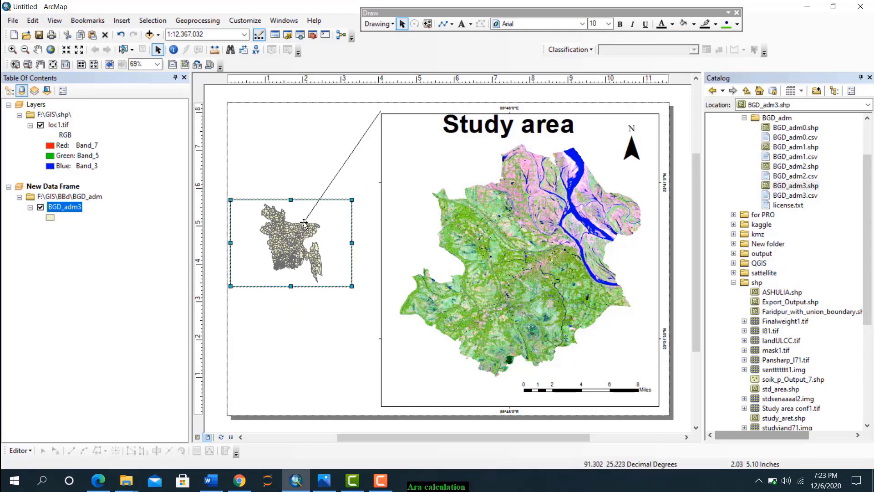
{"action": "left_click", "coordinate": [309, 215]}
{"action": "right_click", "coordinate": [316, 206]}
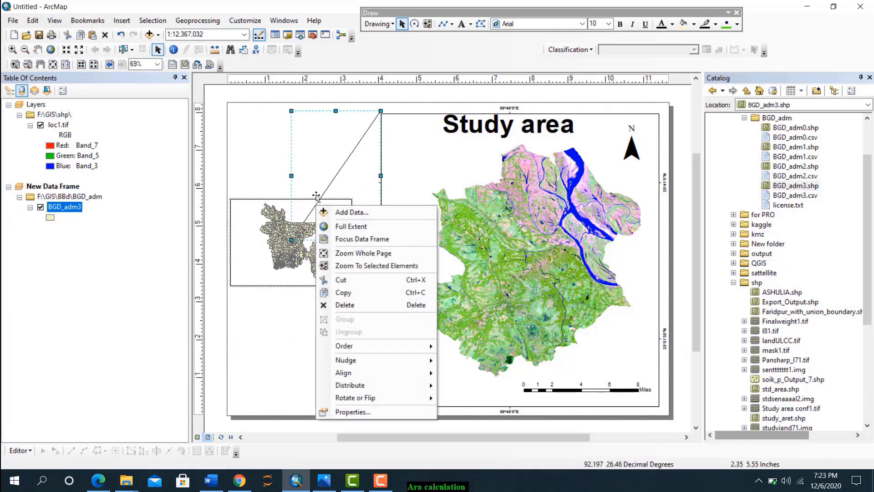
{"action": "left_click", "coordinate": [345, 304]}
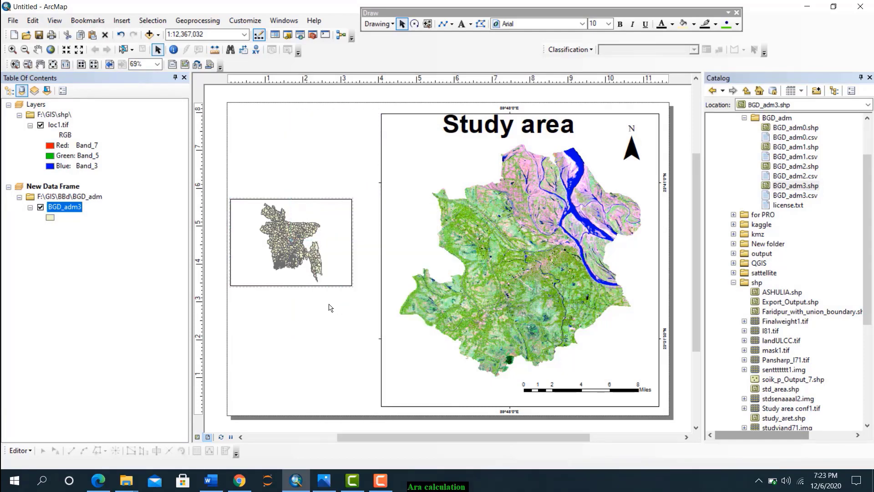
Enlarge and reposition the inset data frame beside the study area map, and fit the BGD_adm3 layer in it
{"action": "left_click_drag", "start_coordinate": [352, 286], "coordinate": [375, 377]}
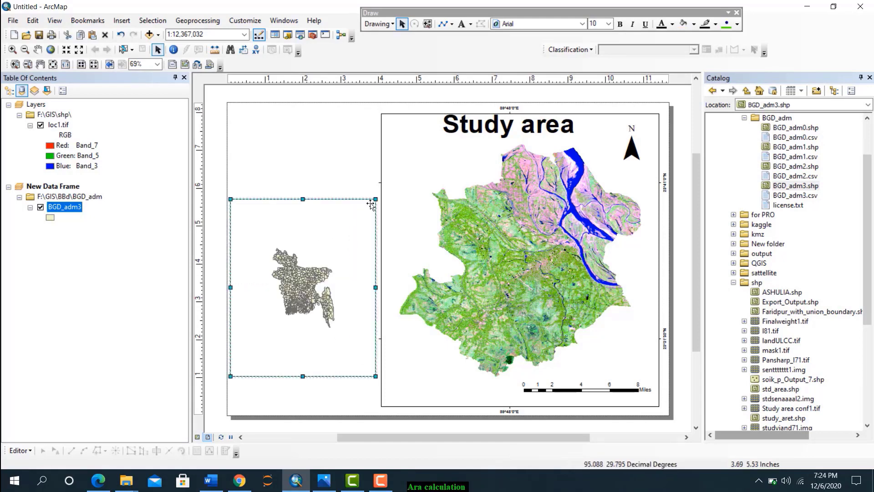
{"action": "left_click_drag", "start_coordinate": [294, 245], "coordinate": [295, 202]}
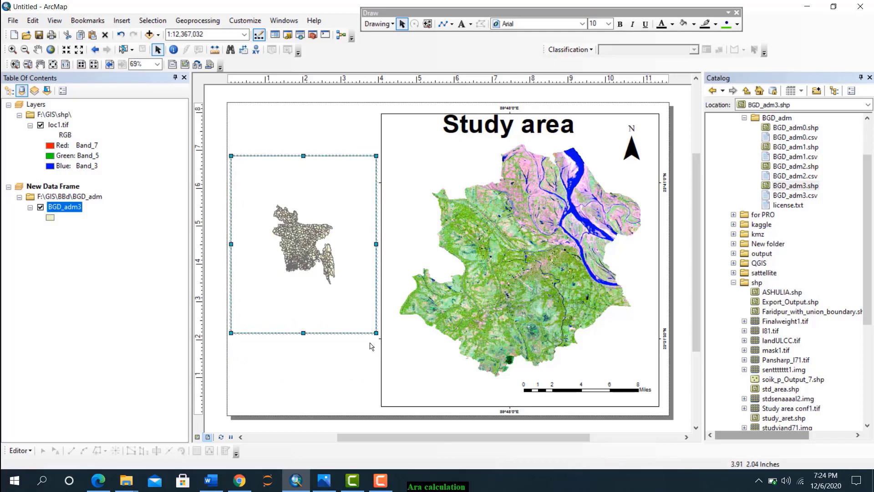
{"action": "left_click_drag", "start_coordinate": [374, 376], "coordinate": [373, 372]}
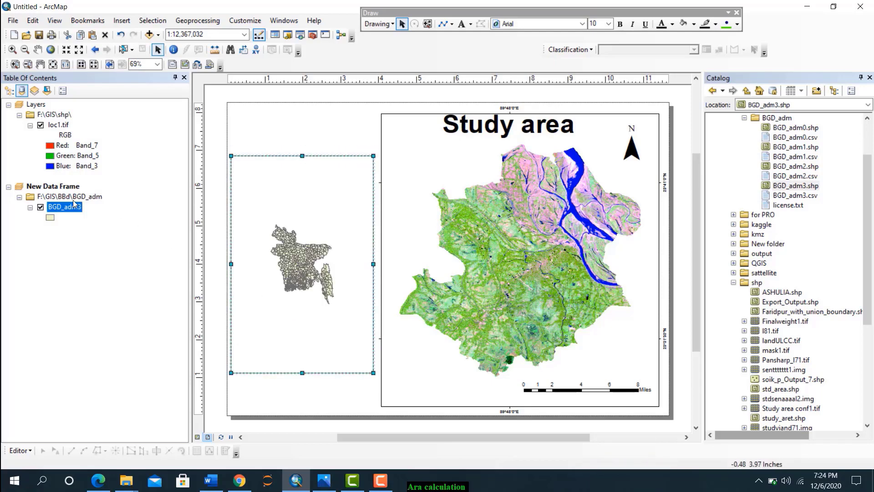
{"action": "right_click", "coordinate": [64, 209]}
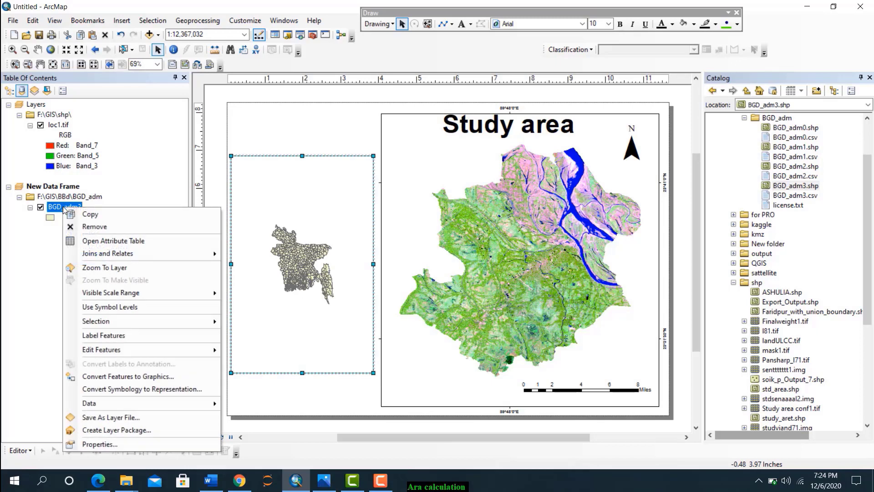
{"action": "left_click", "coordinate": [97, 267]}
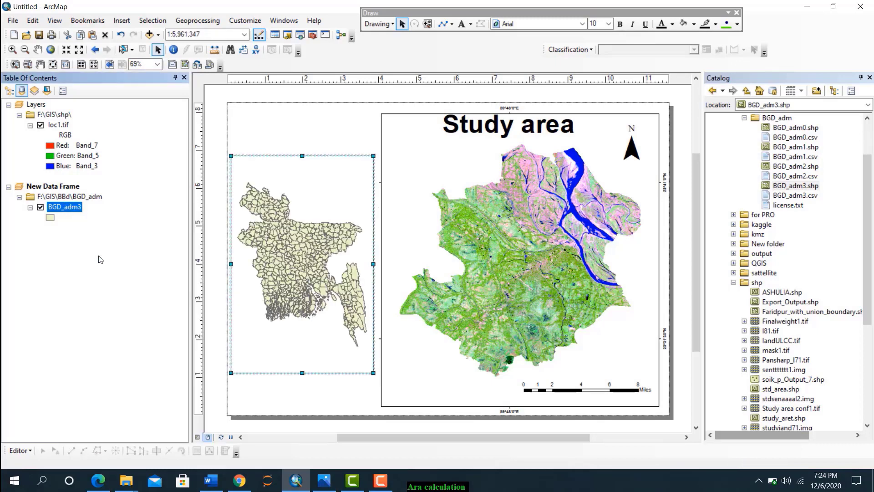
Add Faridpur_with_union_boundary.shp from the shp folder to the new data frame
{"action": "scroll", "coordinate": [766, 226], "scroll_direction": "up", "scroll_amount": 1}
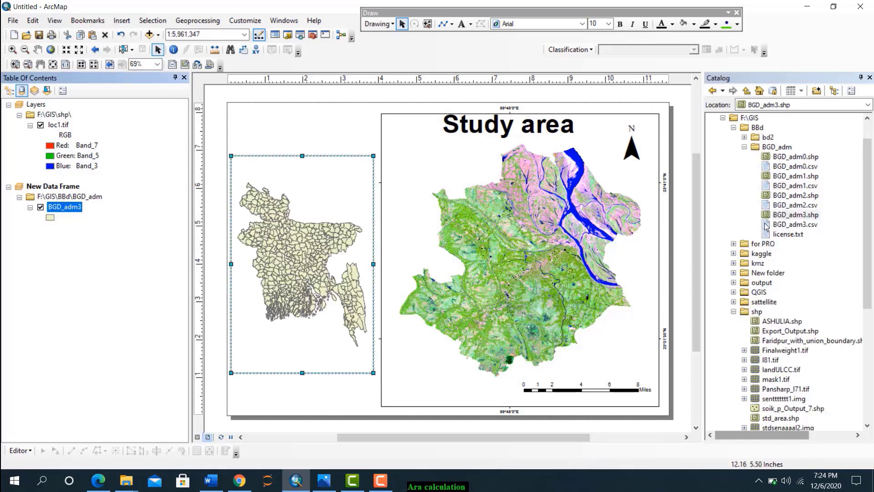
{"action": "scroll", "coordinate": [766, 226], "scroll_direction": "up", "scroll_amount": 1}
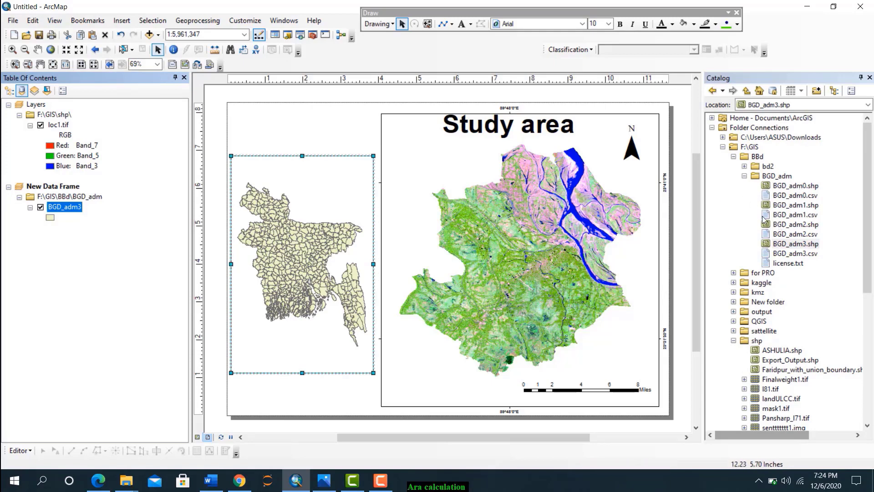
{"action": "scroll", "coordinate": [776, 304], "scroll_direction": "down", "scroll_amount": 6}
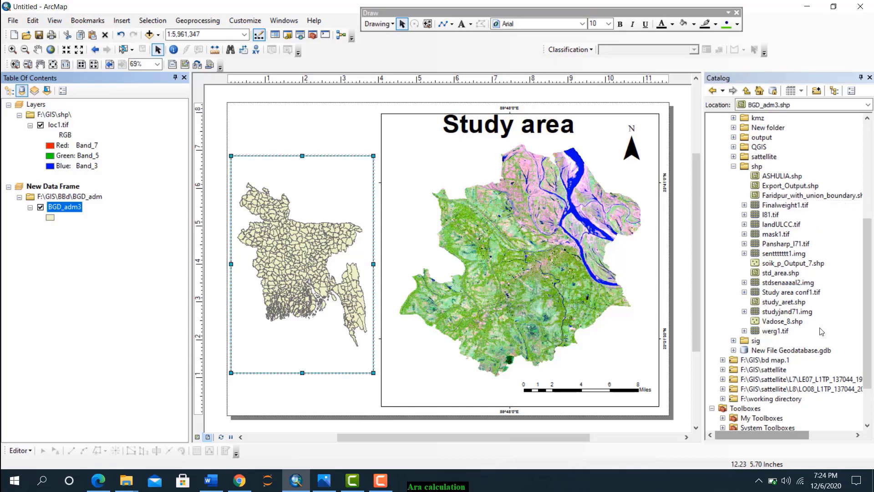
{"action": "left_click", "coordinate": [801, 195]}
{"action": "left_click_drag", "start_coordinate": [801, 195], "coordinate": [50, 231]}
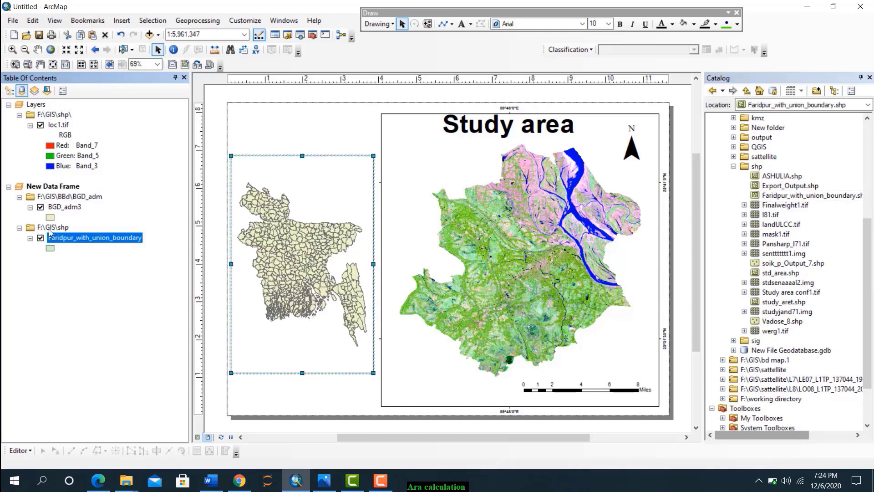
Change the BGD_adm3 layer's symbol to Hollow
{"action": "left_click", "coordinate": [50, 217]}
{"action": "left_click", "coordinate": [319, 225]}
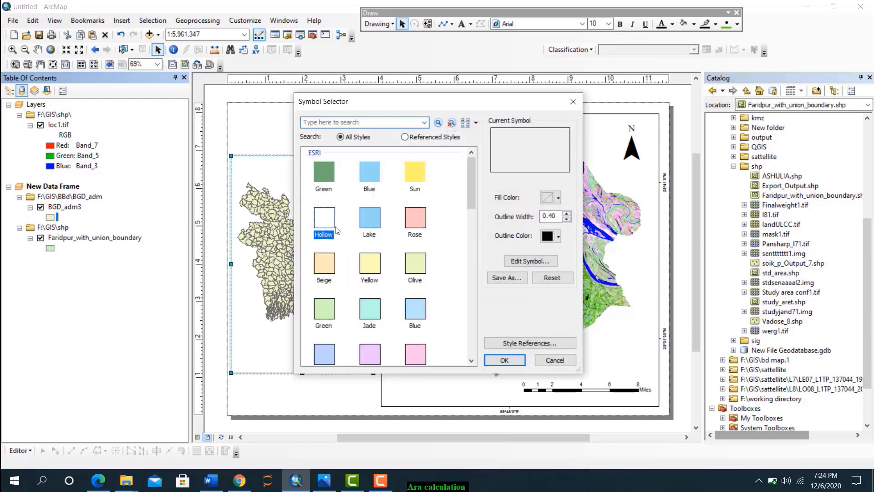
{"action": "left_click", "coordinate": [504, 360]}
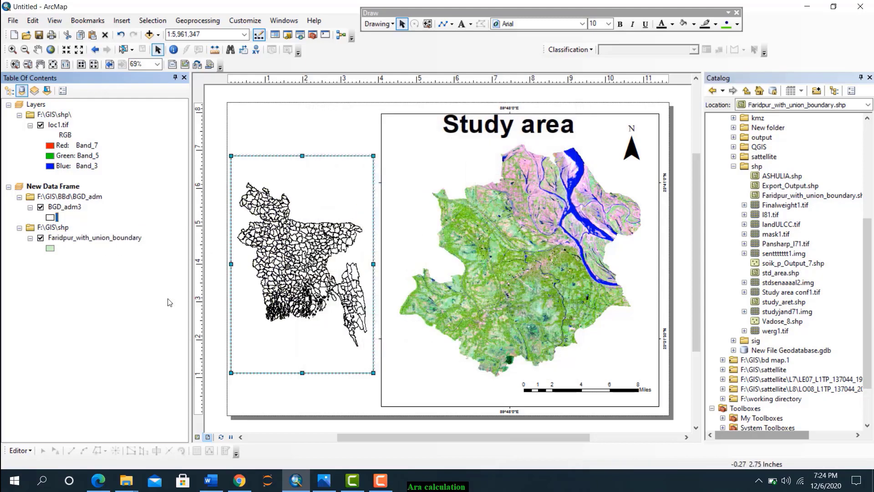
Set both the fill and outline colours of the Faridpur_with_union_boundary layer to red
{"action": "left_click", "coordinate": [51, 248]}
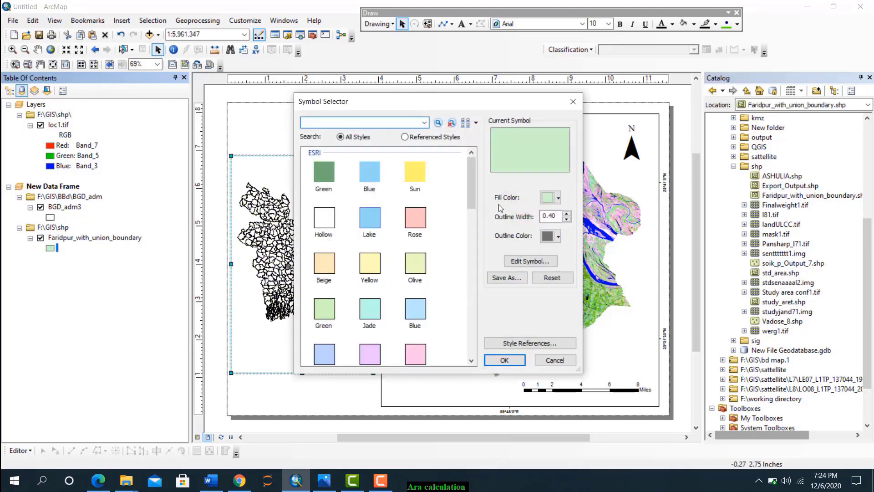
{"action": "left_click", "coordinate": [553, 200]}
{"action": "left_click", "coordinate": [554, 241]}
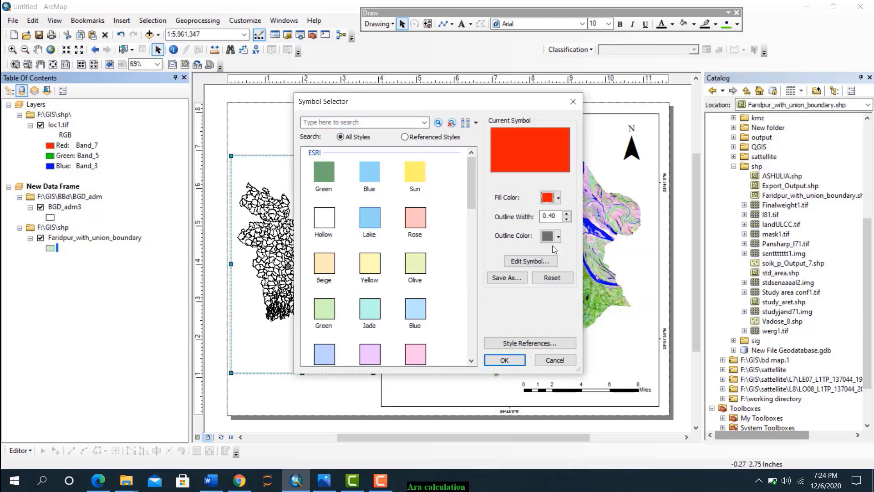
{"action": "left_click", "coordinate": [558, 236]}
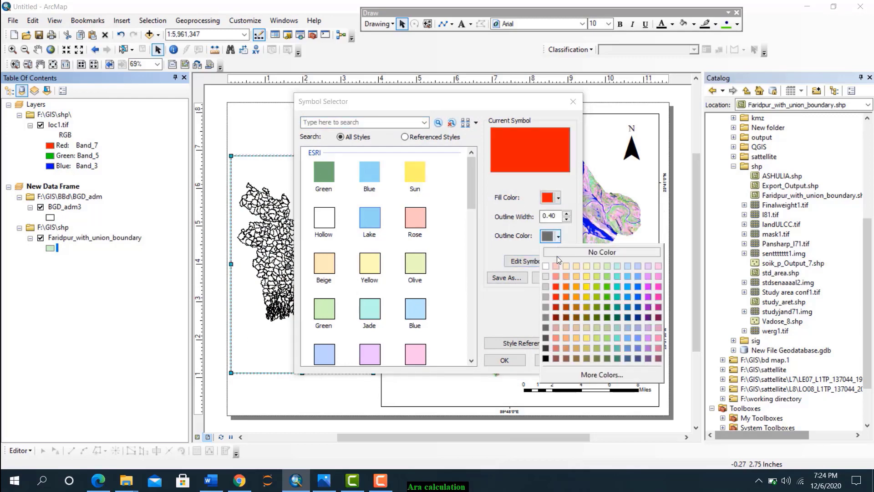
{"action": "left_click", "coordinate": [556, 290]}
{"action": "left_click", "coordinate": [504, 360]}
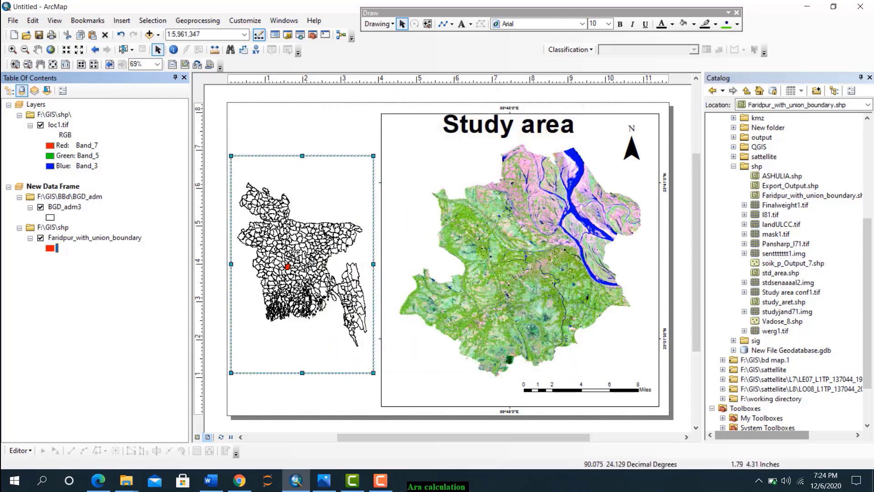
Draw a connector line about 4.55 in long from the red Faridpur area to the study area frame's upper-left corner
{"action": "left_click", "coordinate": [443, 23]}
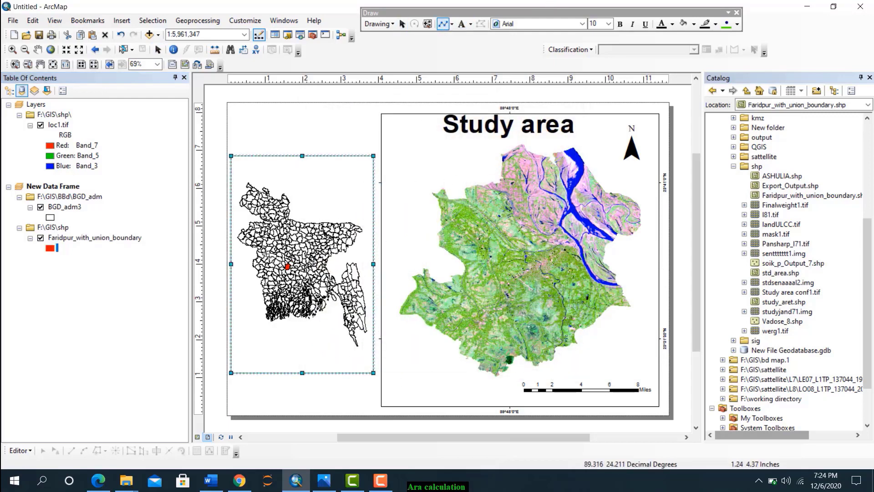
{"action": "left_click", "coordinate": [383, 123]}
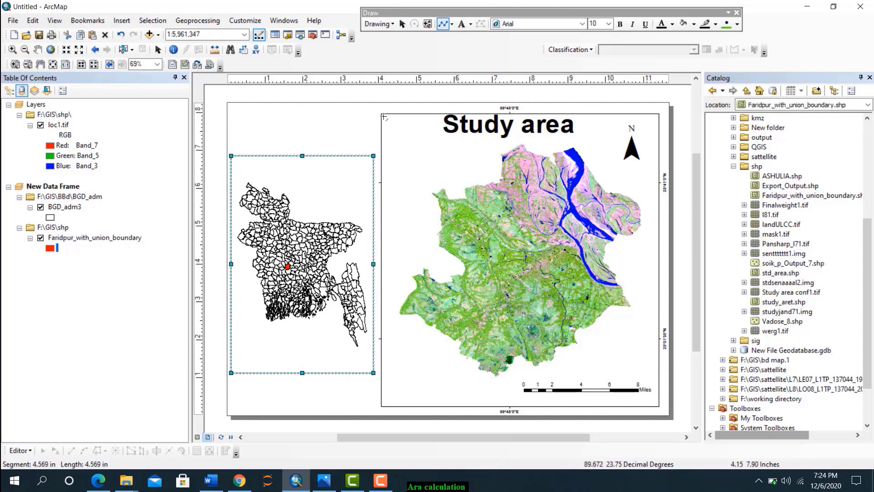
{"action": "double_click", "coordinate": [381, 115]}
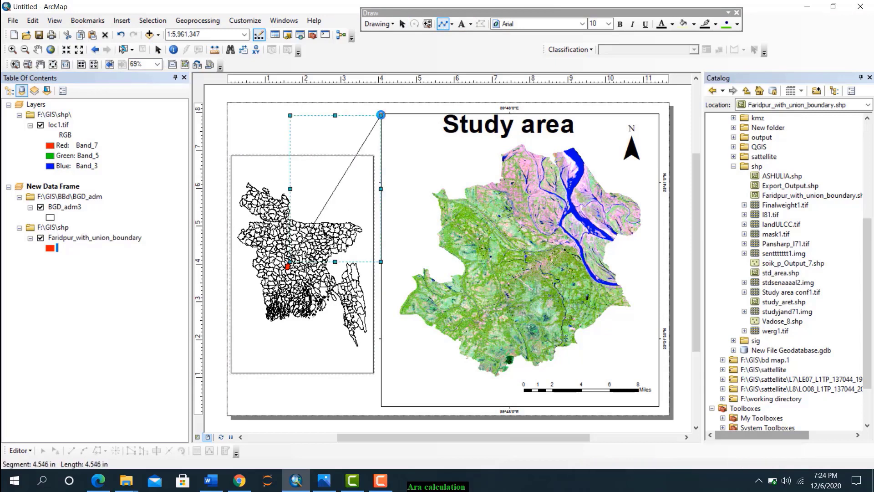
Draw a second connector line about 4.40 in long from the red Faridpur area to the study area frame's lower-left corner
{"action": "left_click", "coordinate": [443, 25]}
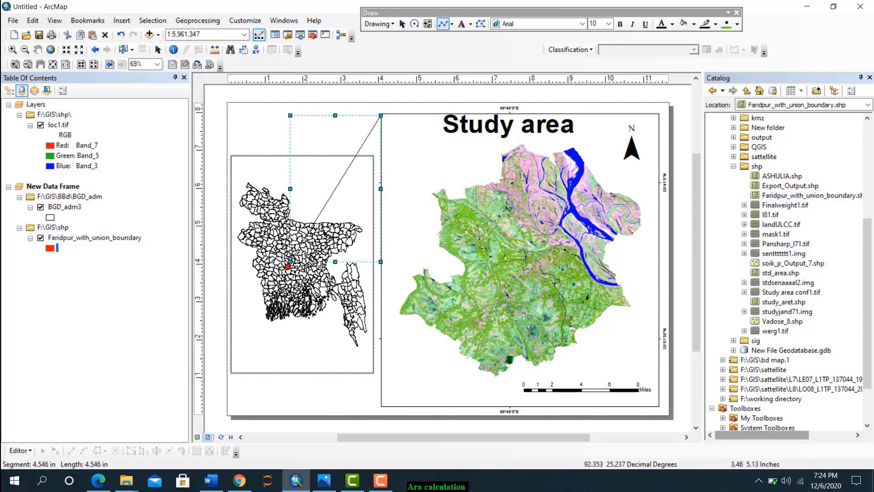
{"action": "left_click", "coordinate": [288, 268]}
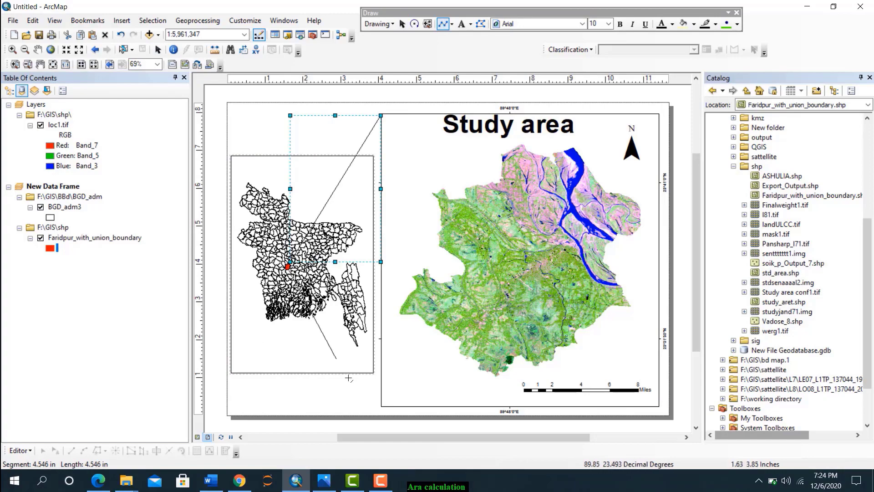
{"action": "double_click", "coordinate": [382, 406]}
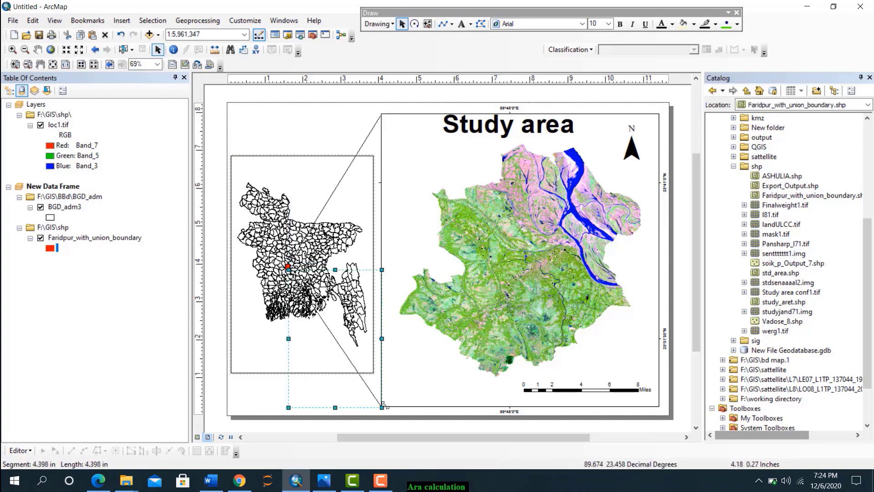
Insert the text label "Ganges river" on the study area image near the river
{"action": "scroll", "coordinate": [586, 195], "scroll_direction": "down", "scroll_amount": 3}
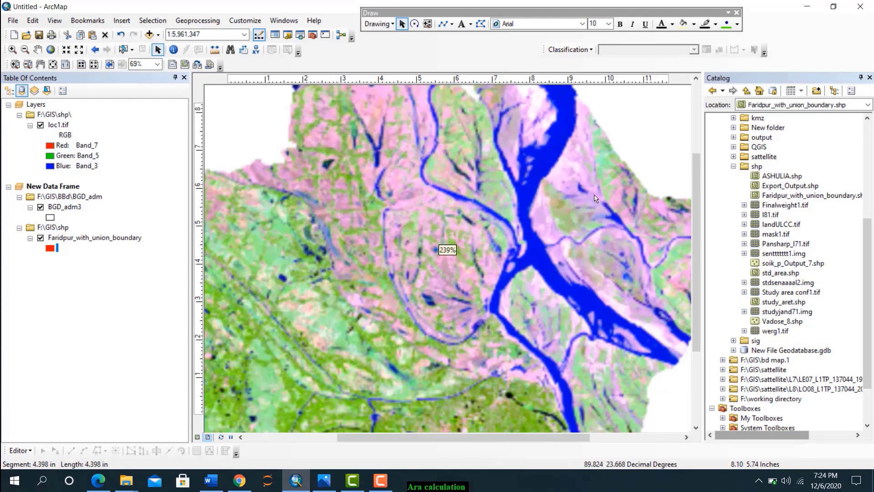
{"action": "scroll", "coordinate": [523, 184], "scroll_direction": "down", "scroll_amount": 3}
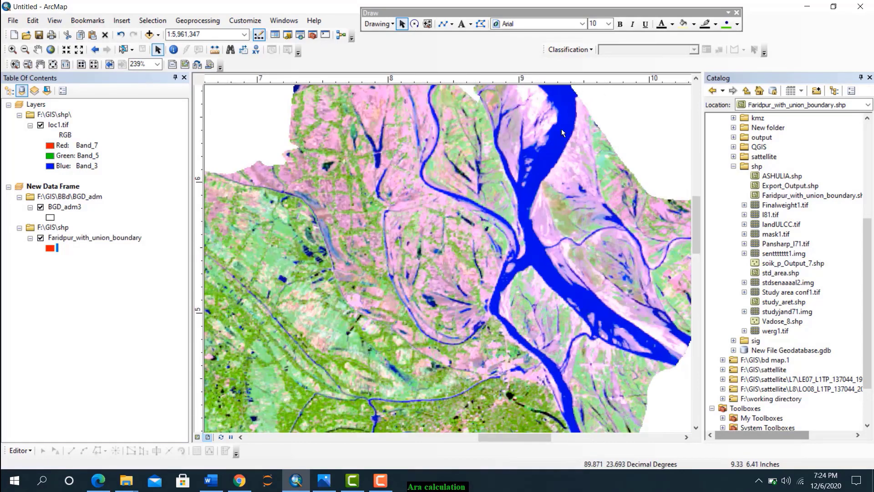
{"action": "left_click", "coordinate": [121, 21]}
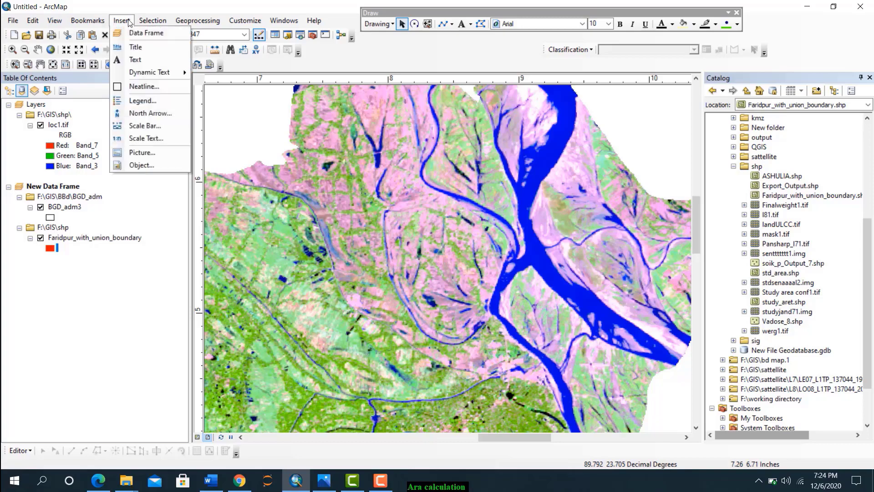
{"action": "left_click", "coordinate": [136, 60]}
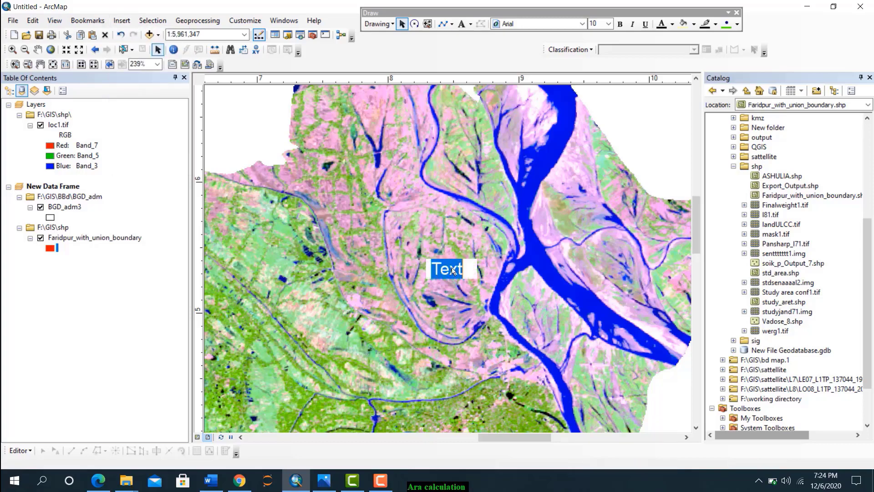
{"action": "type", "text": "G"}
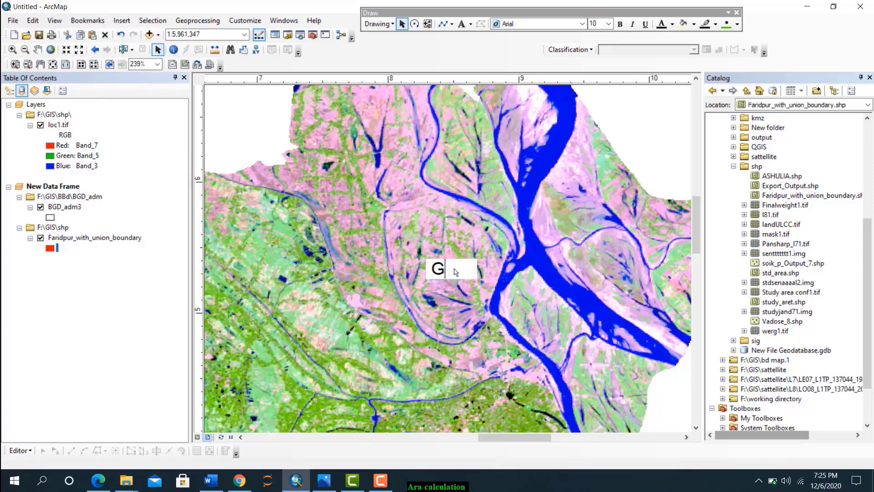
{"action": "type", "text": "anges "}
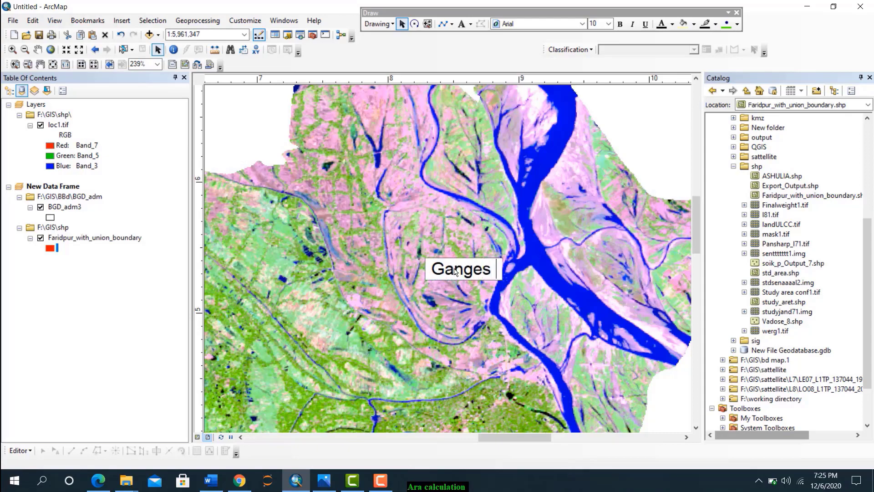
{"action": "type", "text": "river"}
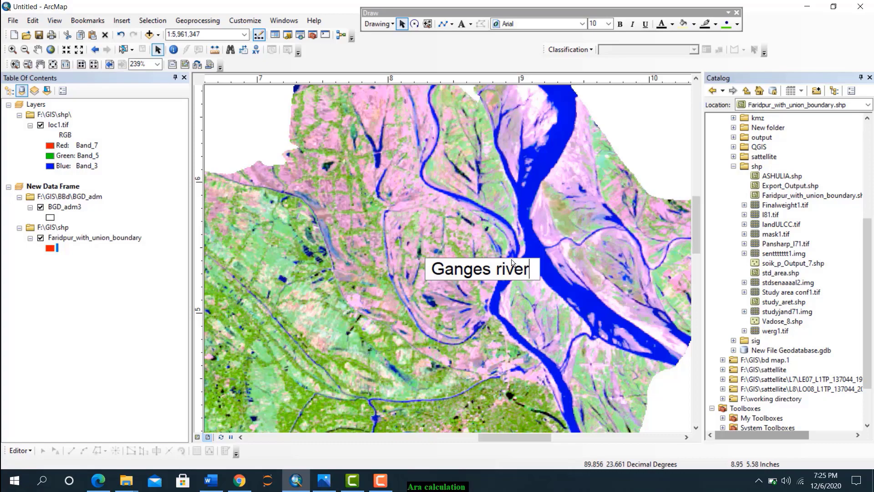
{"action": "key", "text": "Return"}
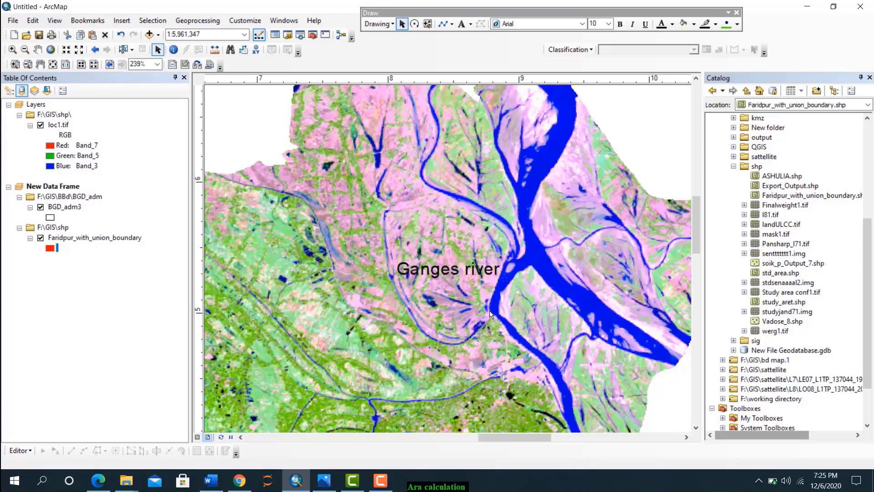
Try an angle of 52 for the Ganges river label and make its text bold and white
{"action": "double_click", "coordinate": [446, 270]}
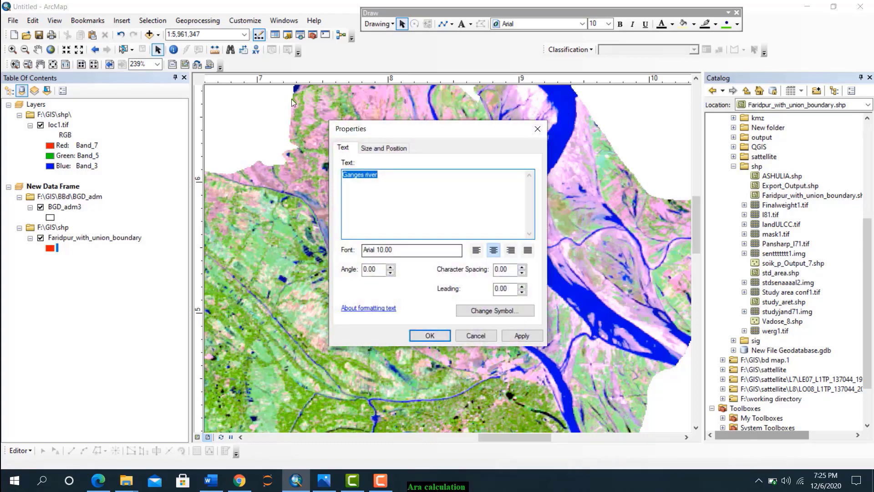
{"action": "left_click_drag", "start_coordinate": [382, 268], "coordinate": [350, 270]}
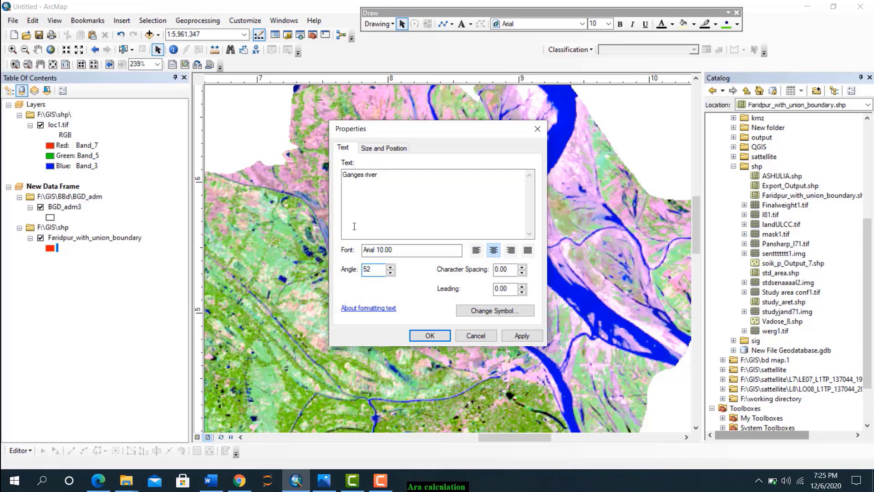
{"action": "left_click", "coordinate": [490, 314]}
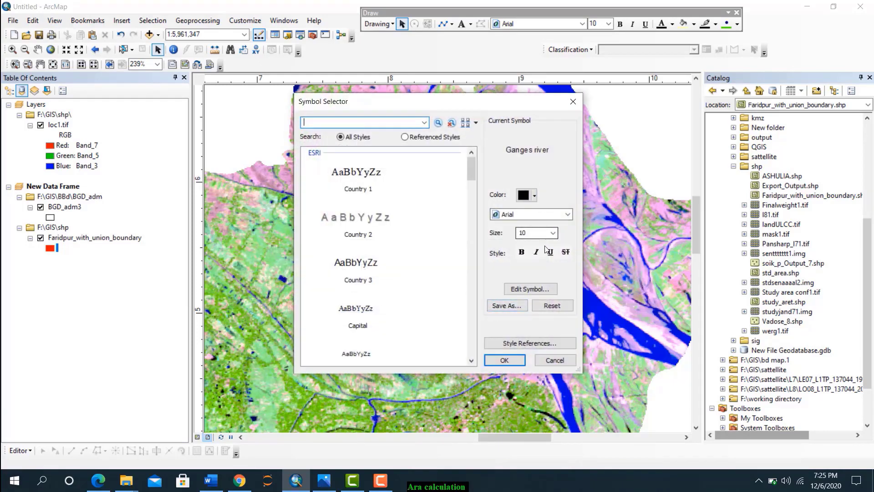
{"action": "left_click", "coordinate": [553, 234]}
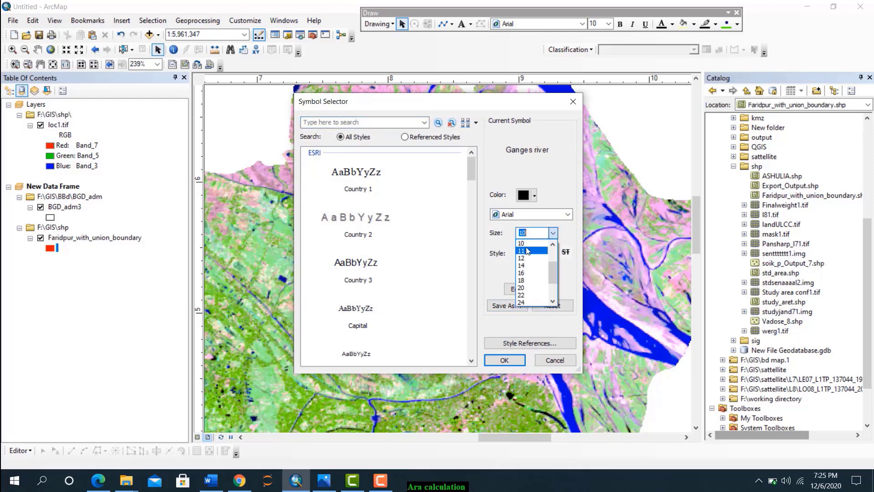
{"action": "left_click", "coordinate": [528, 247]}
{"action": "left_click", "coordinate": [522, 252]}
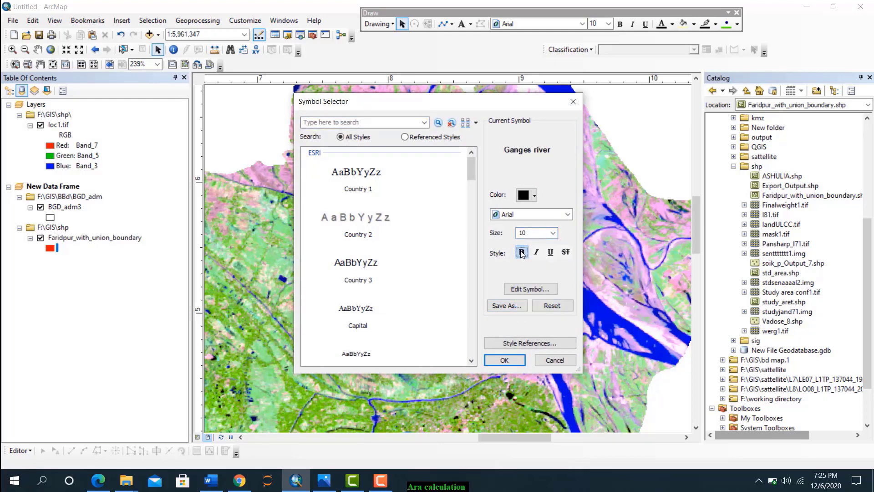
{"action": "left_click", "coordinate": [528, 195]}
{"action": "left_click", "coordinate": [532, 210]}
{"action": "left_click", "coordinate": [504, 359]}
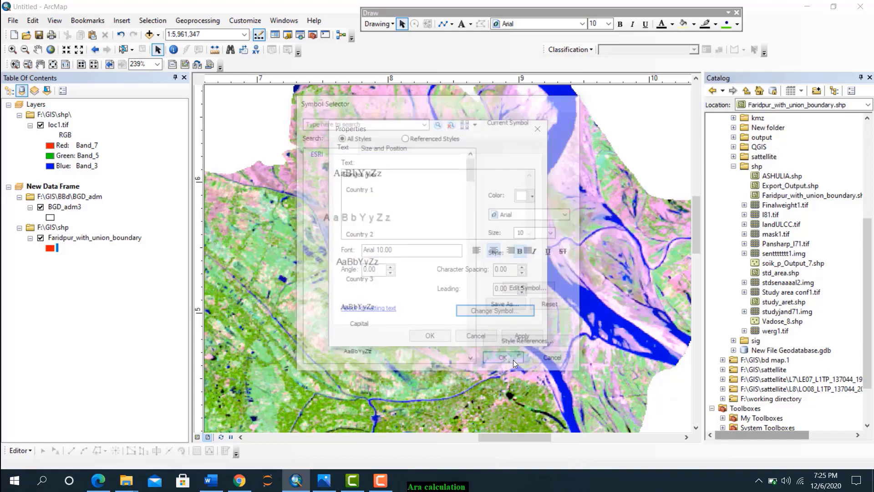
{"action": "left_click", "coordinate": [523, 336]}
{"action": "left_click", "coordinate": [429, 335]}
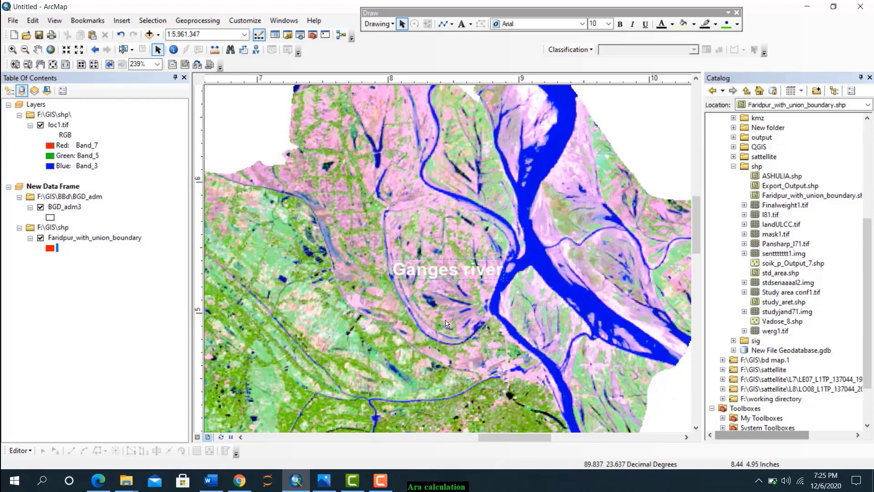
Open the Ganges river label's rotation angle for editing
{"action": "double_click", "coordinate": [462, 271]}
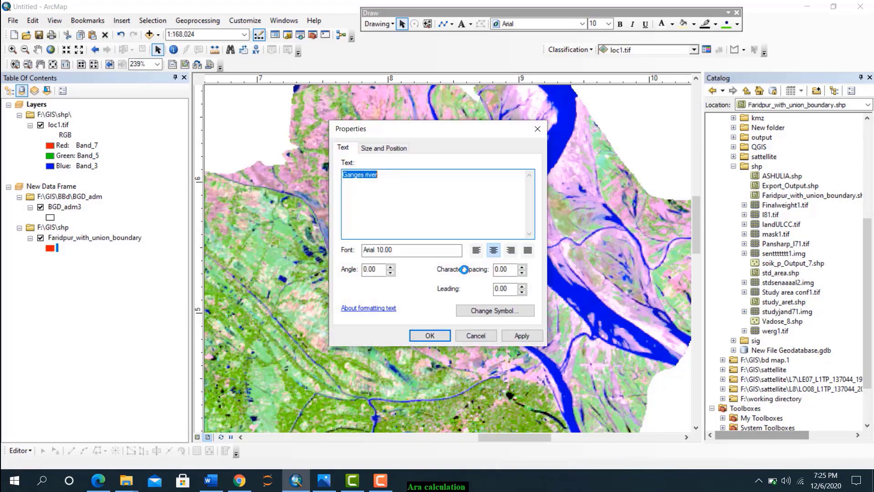
{"action": "left_click", "coordinate": [368, 269]}
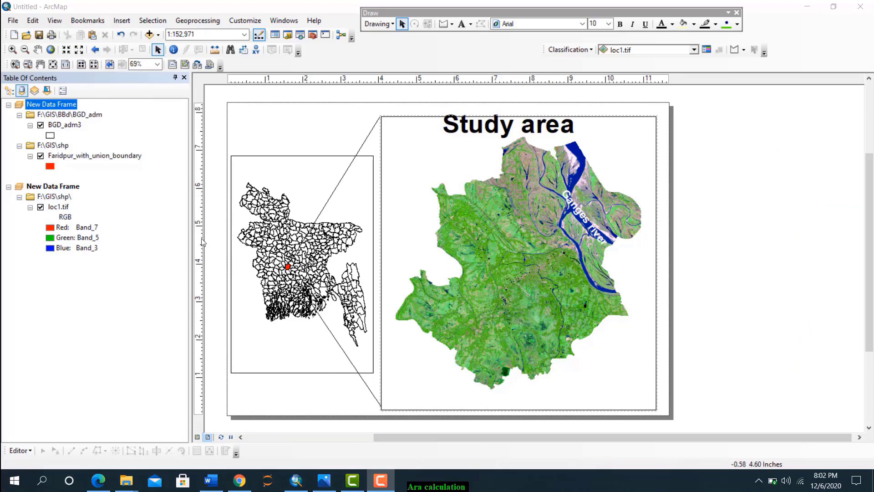
Start adding XY data and choose the exp$ sheet of Faridpur data for gis.xls as the coordinate table
{"action": "left_click", "coordinate": [12, 21]}
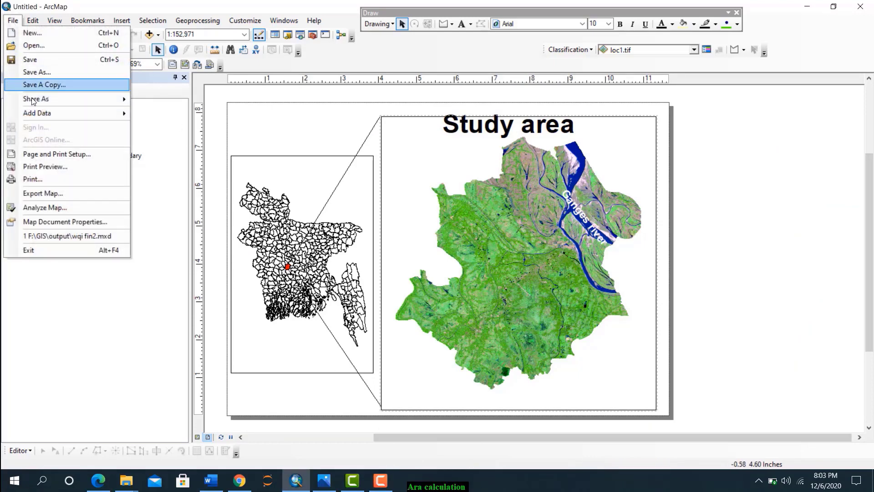
{"action": "mouse_move", "coordinate": [70, 114]}
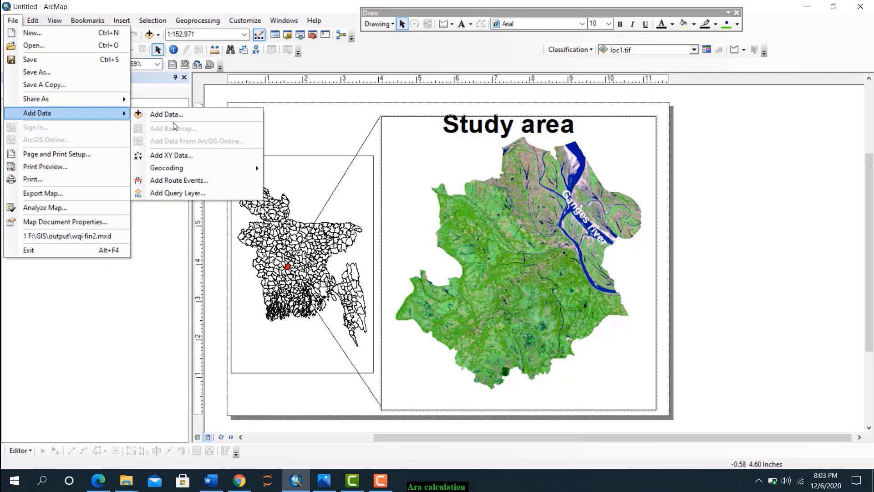
{"action": "left_click", "coordinate": [178, 156]}
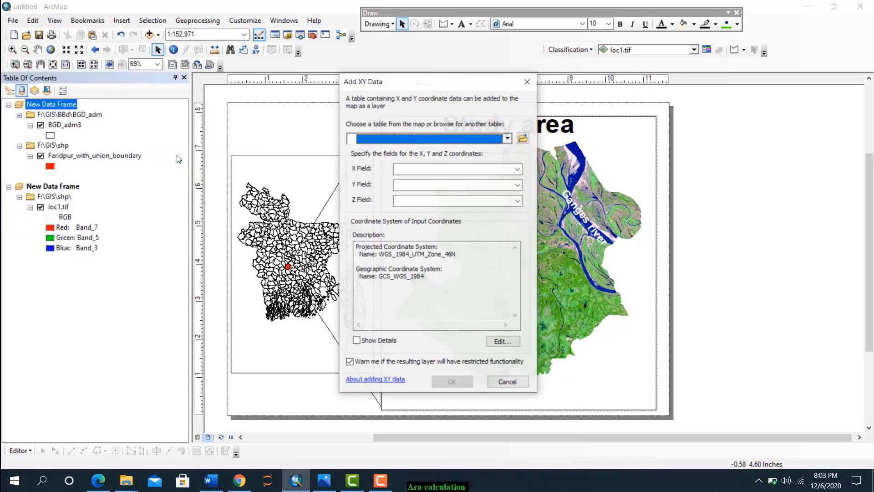
{"action": "left_click", "coordinate": [523, 138]}
{"action": "left_click", "coordinate": [318, 182]}
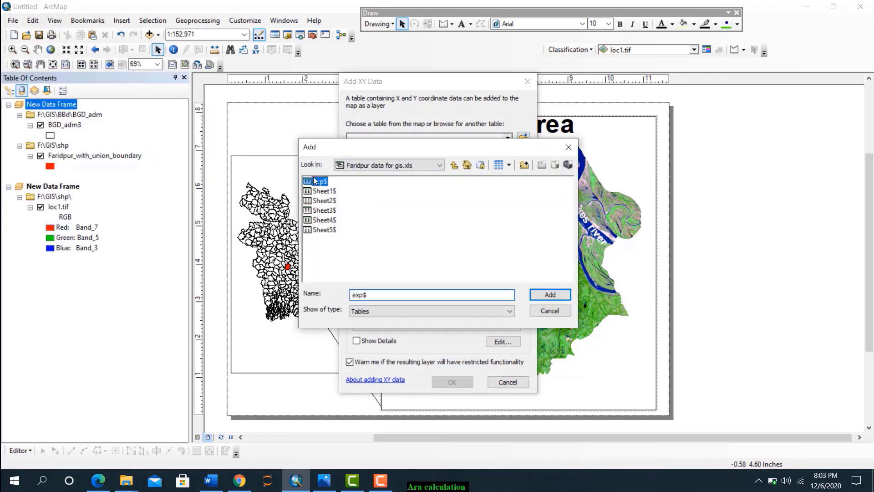
{"action": "left_click", "coordinate": [545, 296]}
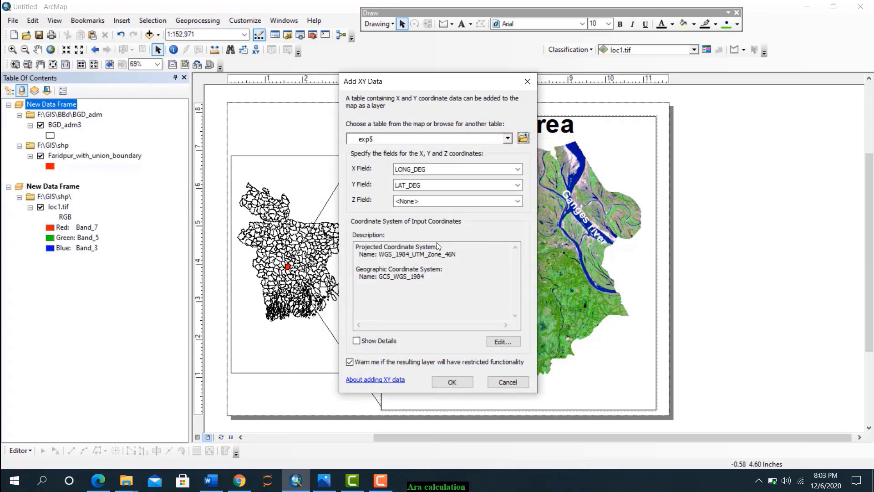
Set the input coordinates to the World geographic coordinate system WGS 1984 and add the exp$ points as a layer
{"action": "left_click_drag", "start_coordinate": [472, 259], "coordinate": [374, 247]}
{"action": "left_click", "coordinate": [483, 293]}
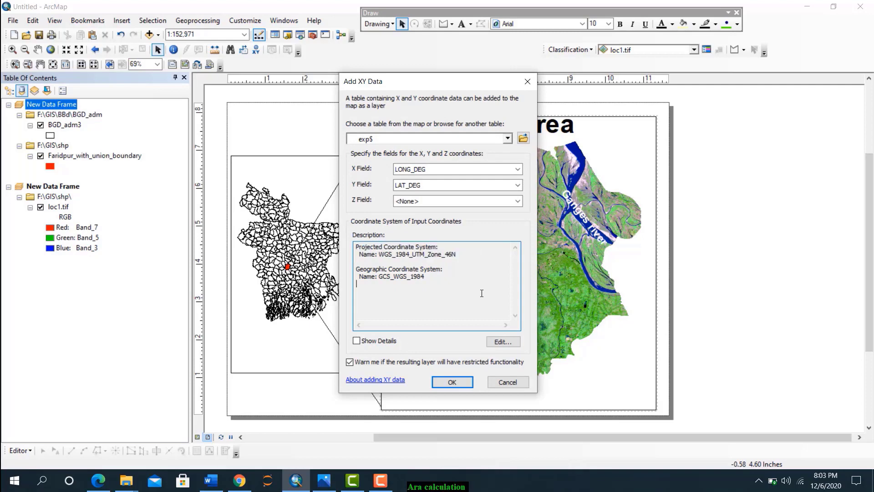
{"action": "left_click_drag", "start_coordinate": [435, 279], "coordinate": [355, 268]}
{"action": "left_click", "coordinate": [423, 317]}
{"action": "left_click", "coordinate": [500, 342]}
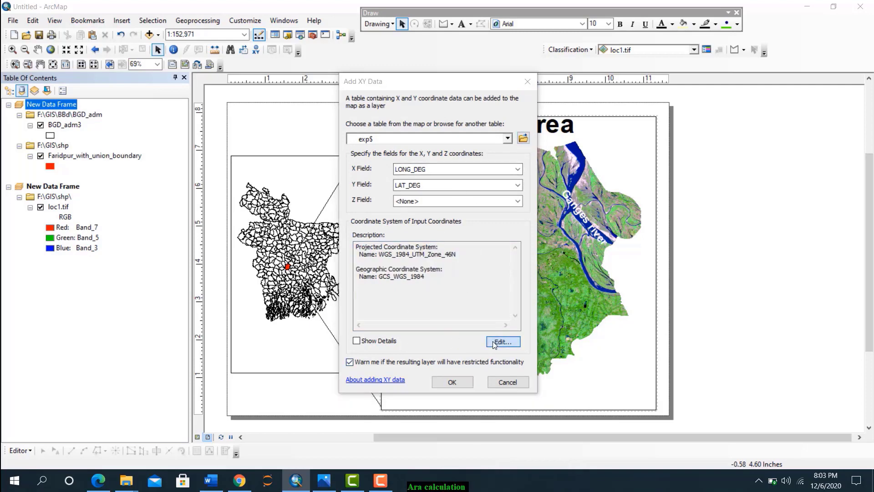
{"action": "scroll", "coordinate": [379, 165], "scroll_direction": "up", "scroll_amount": 10}
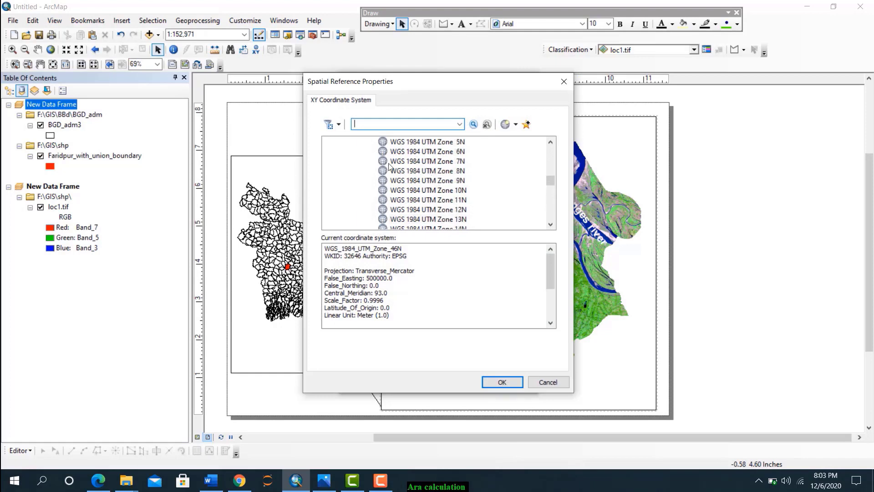
{"action": "scroll", "coordinate": [379, 165], "scroll_direction": "up", "scroll_amount": 7}
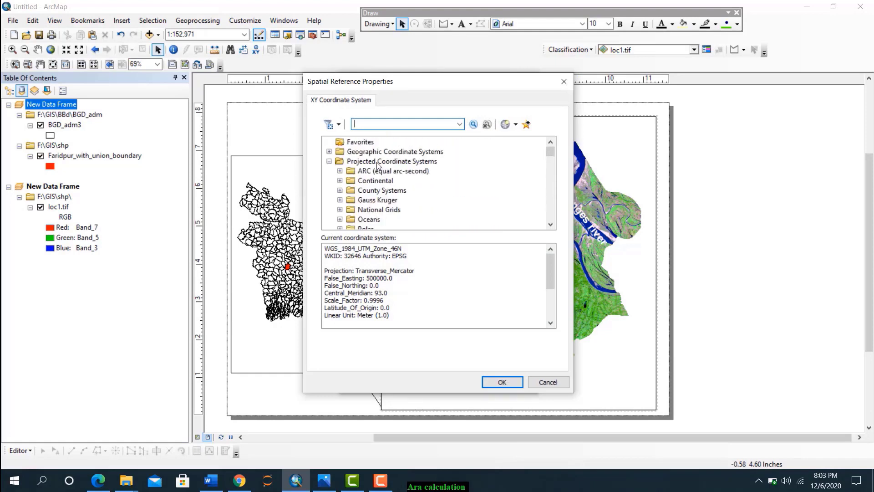
{"action": "left_click", "coordinate": [329, 151]}
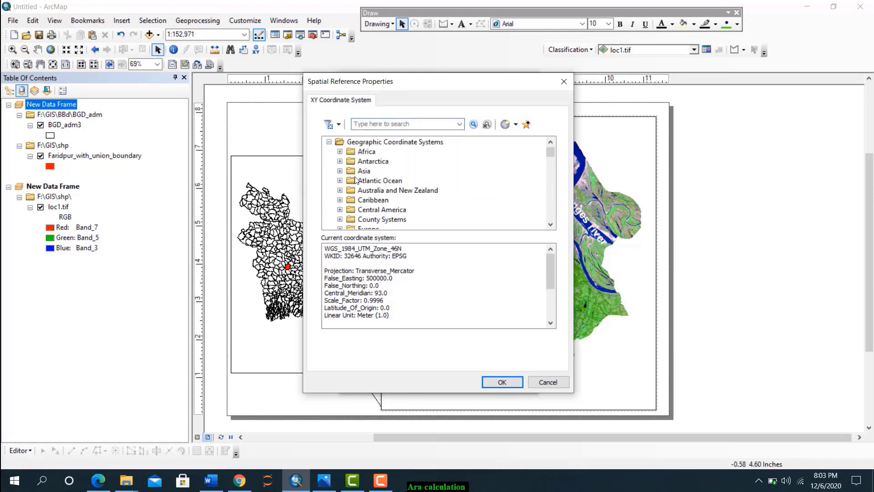
{"action": "scroll", "coordinate": [356, 179], "scroll_direction": "down", "scroll_amount": 3}
{"action": "left_click", "coordinate": [340, 219]}
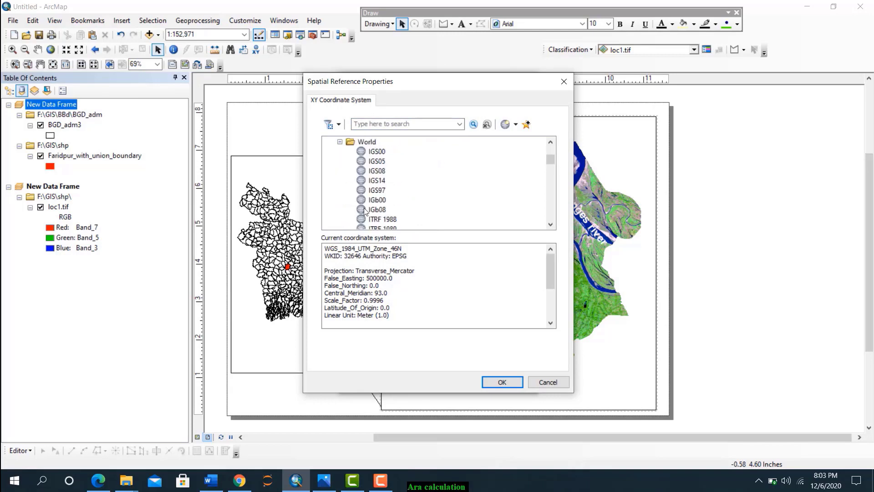
{"action": "scroll", "coordinate": [372, 207], "scroll_direction": "down", "scroll_amount": 3}
{"action": "scroll", "coordinate": [385, 197], "scroll_direction": "down", "scroll_amount": 4}
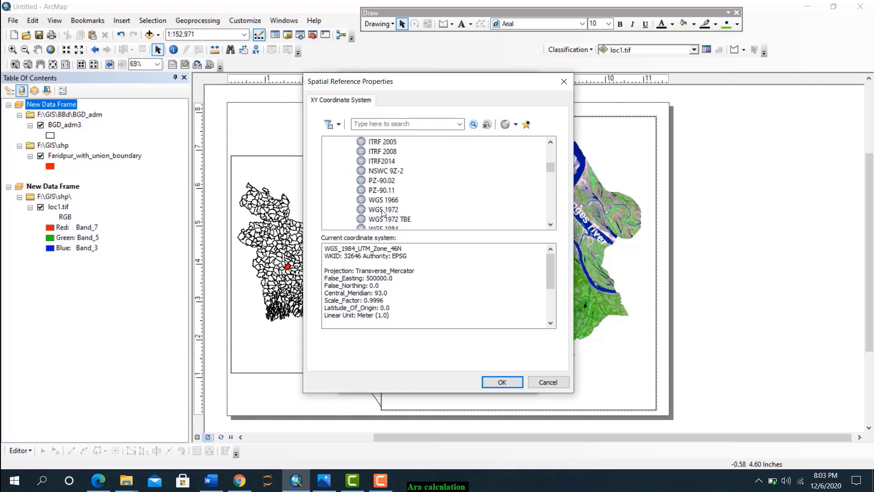
{"action": "scroll", "coordinate": [382, 215], "scroll_direction": "down", "scroll_amount": 1}
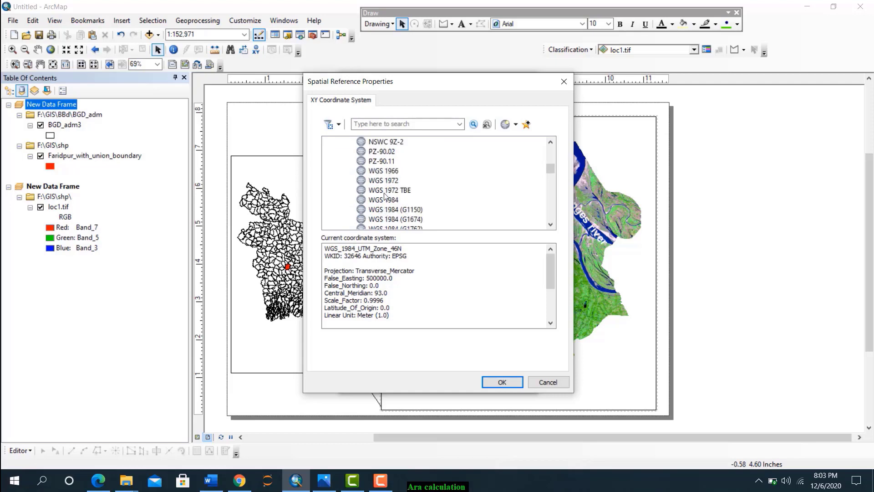
{"action": "left_click", "coordinate": [385, 199]}
{"action": "left_click", "coordinate": [502, 382]}
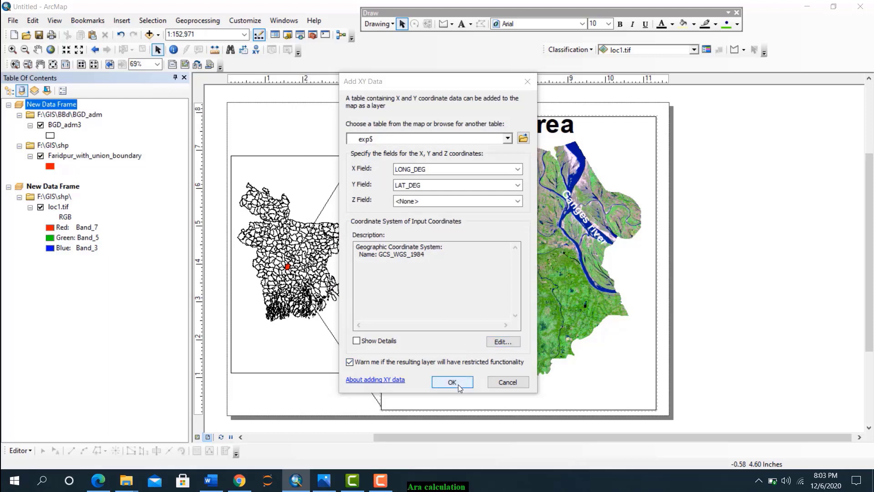
{"action": "left_click", "coordinate": [452, 382]}
{"action": "key", "text": "Return"}
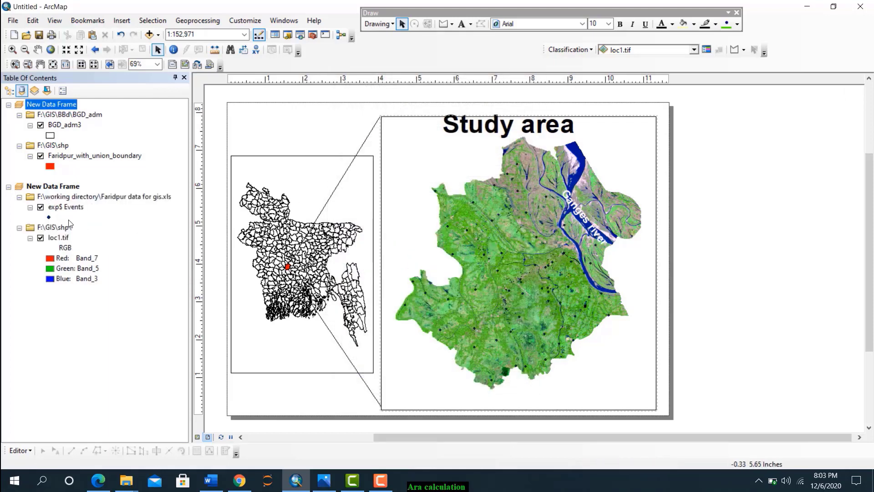
Symbolize the exp$ Events points with the Triangle 2 marker in red
{"action": "left_click", "coordinate": [48, 217]}
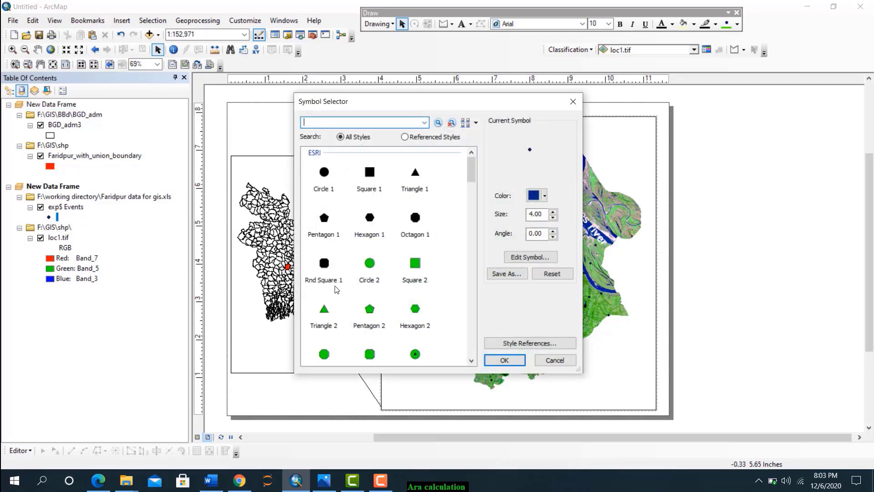
{"action": "left_click", "coordinate": [323, 312]}
{"action": "left_click", "coordinate": [542, 195]}
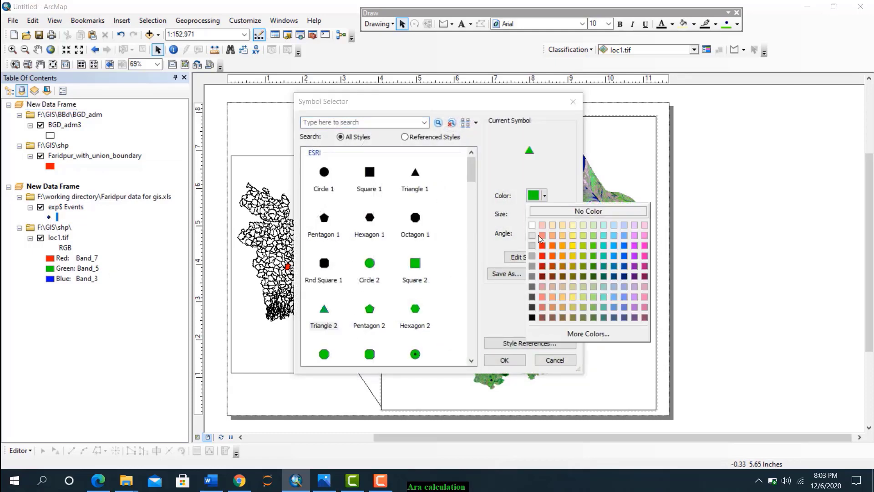
{"action": "left_click", "coordinate": [542, 245]}
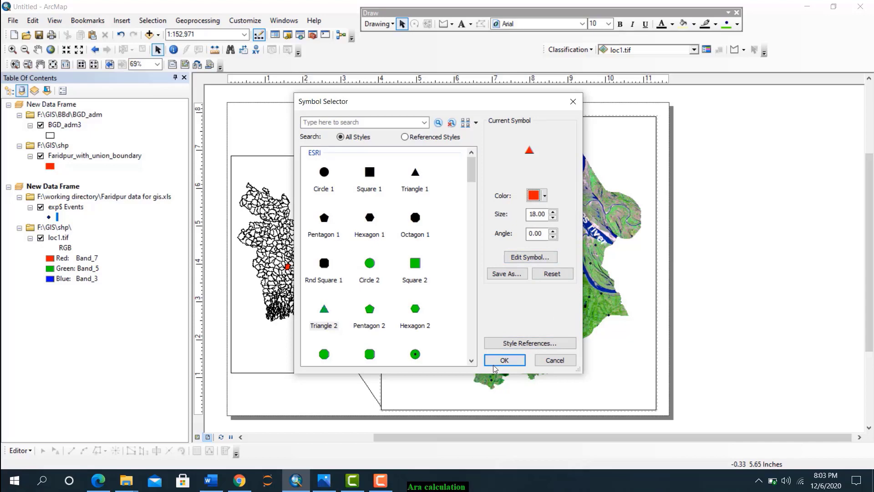
{"action": "left_click", "coordinate": [503, 360]}
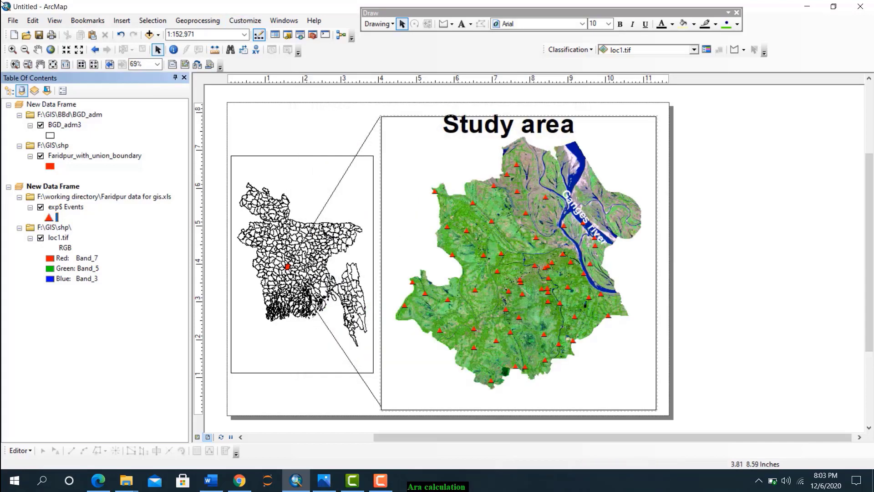
Insert a legend for exp$ Events and loc1.tif with a pale yellow-green background and move it outside the page, beside the study area map
{"action": "left_click", "coordinate": [122, 21]}
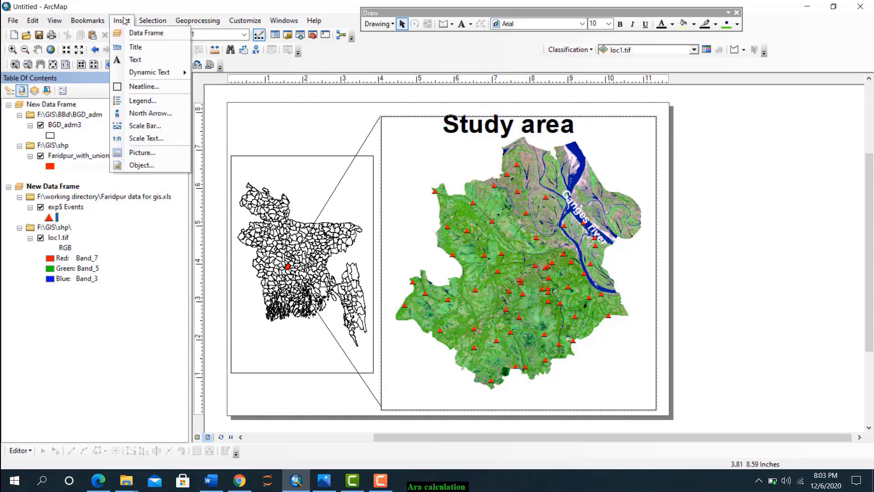
{"action": "left_click", "coordinate": [135, 103]}
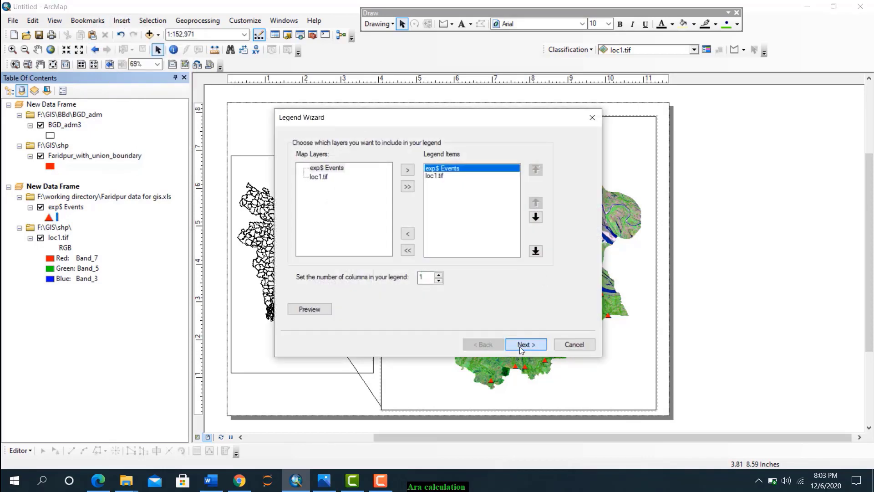
{"action": "left_click", "coordinate": [523, 345]}
{"action": "left_click", "coordinate": [524, 345]}
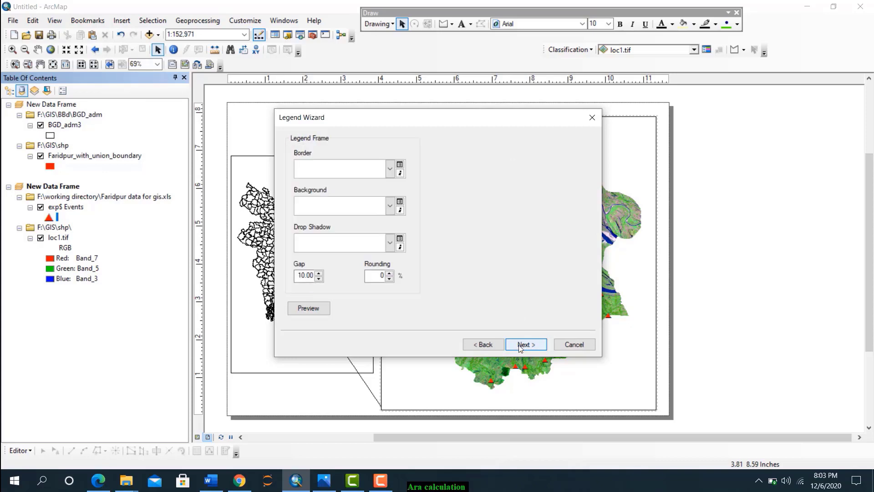
{"action": "left_click", "coordinate": [390, 208]}
{"action": "left_click", "coordinate": [377, 260]}
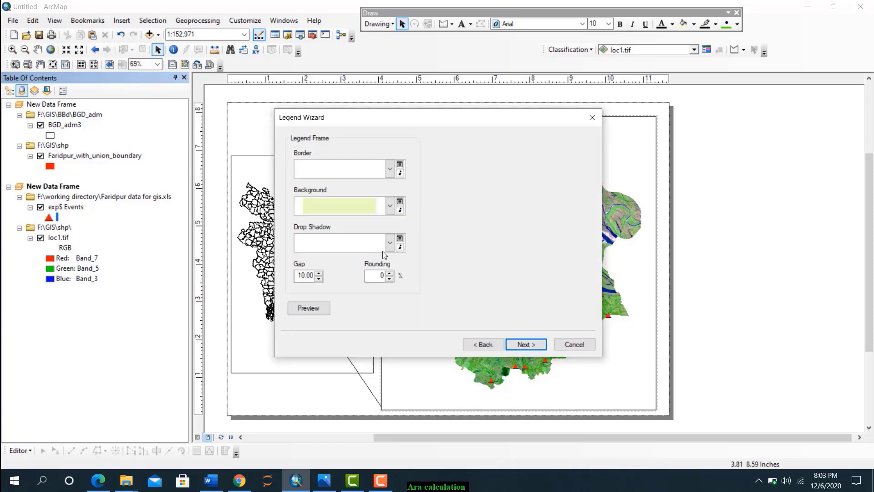
{"action": "left_click", "coordinate": [513, 345]}
{"action": "left_click", "coordinate": [523, 345]}
{"action": "left_click", "coordinate": [524, 344]}
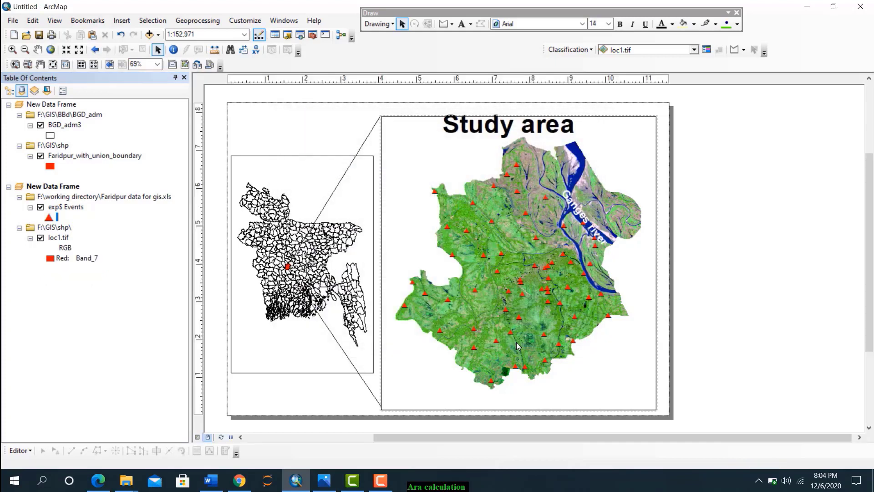
{"action": "left_click", "coordinate": [486, 265]}
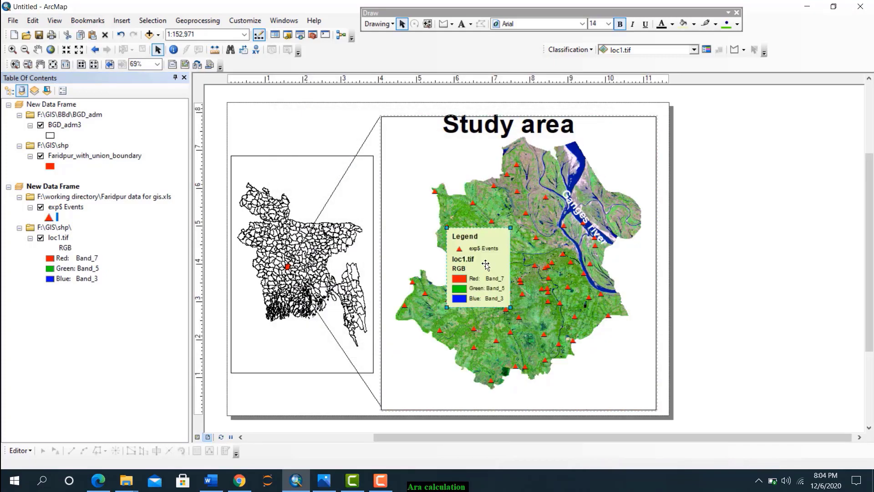
{"action": "left_click_drag", "start_coordinate": [486, 264], "coordinate": [759, 257]}
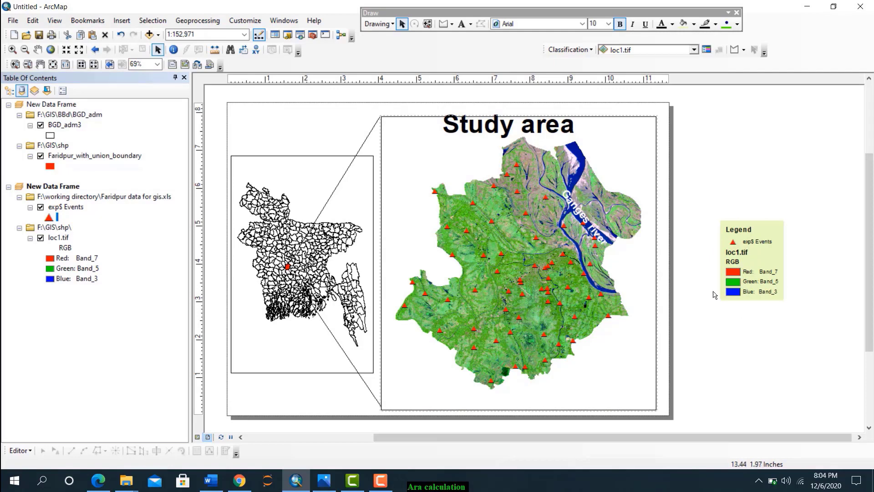
Convert the legend to graphics and ungroup it into separate elements
{"action": "right_click", "coordinate": [756, 258]}
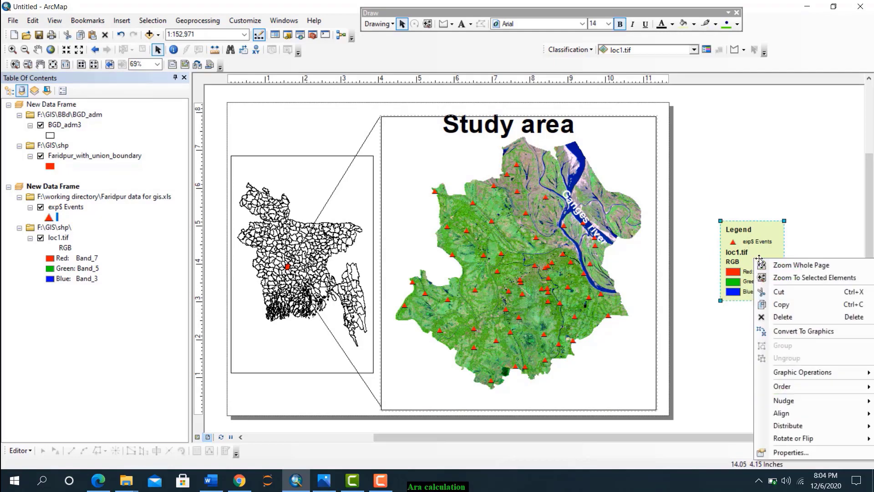
{"action": "left_click", "coordinate": [782, 336]}
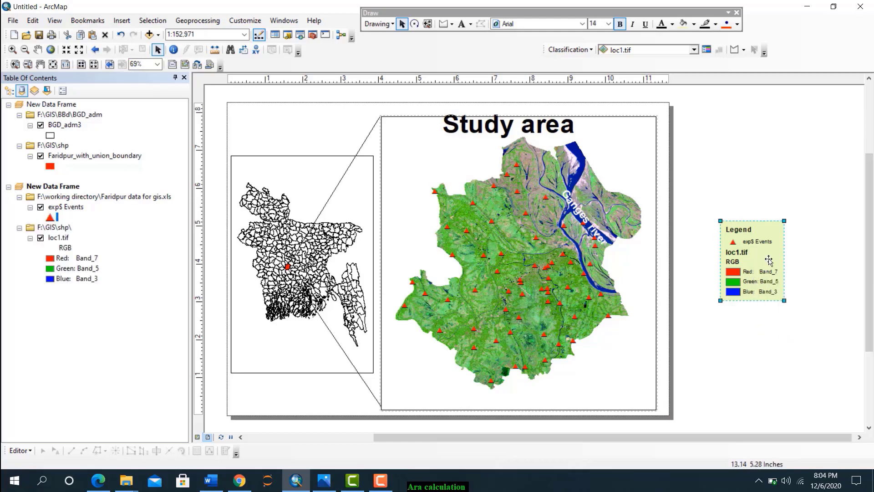
{"action": "right_click", "coordinate": [759, 275]}
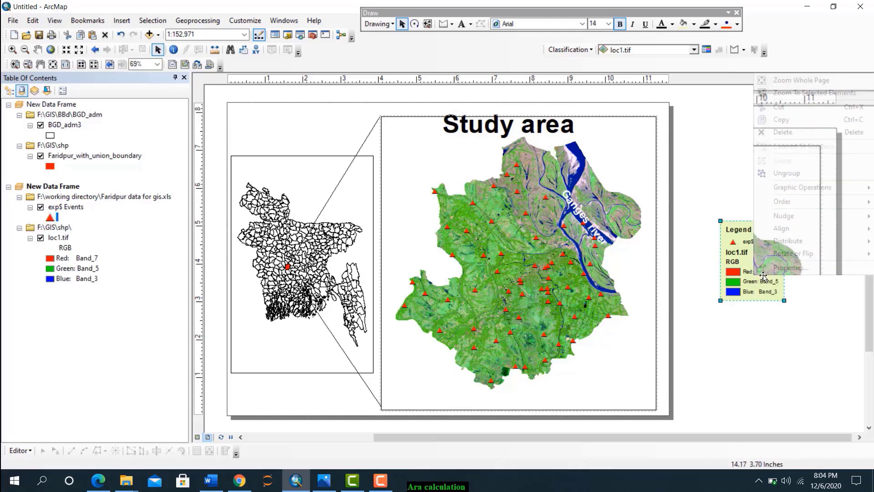
{"action": "left_click", "coordinate": [783, 175]}
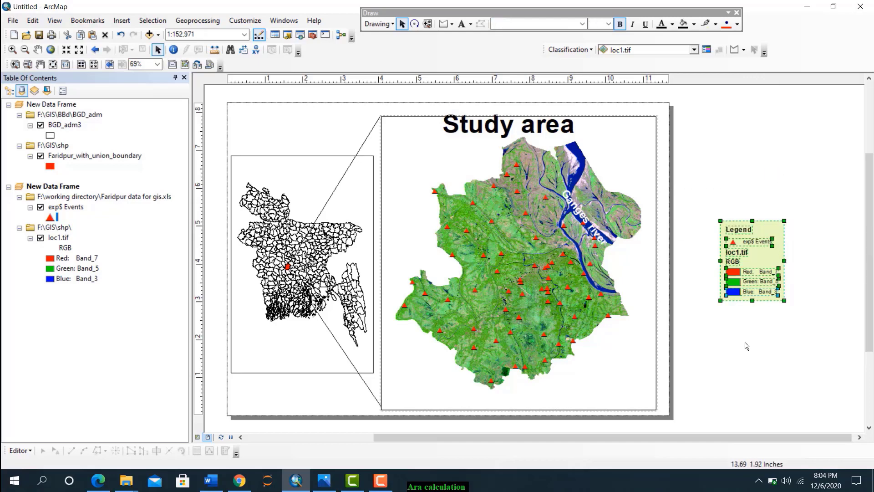
Delete the loc1.tif heading, the RGB label and the three band entries from the ungrouped legend
{"action": "left_click_drag", "start_coordinate": [712, 268], "coordinate": [794, 303]}
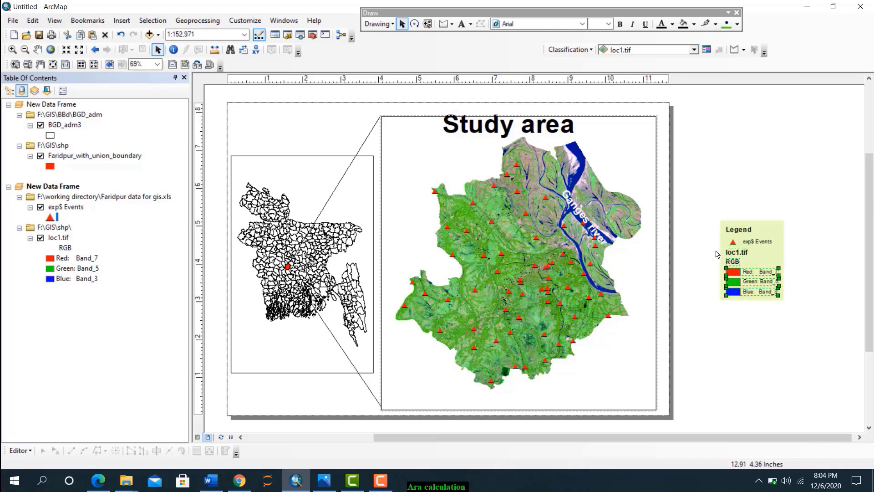
{"action": "left_click_drag", "start_coordinate": [716, 251], "coordinate": [792, 304]}
{"action": "right_click", "coordinate": [748, 274]}
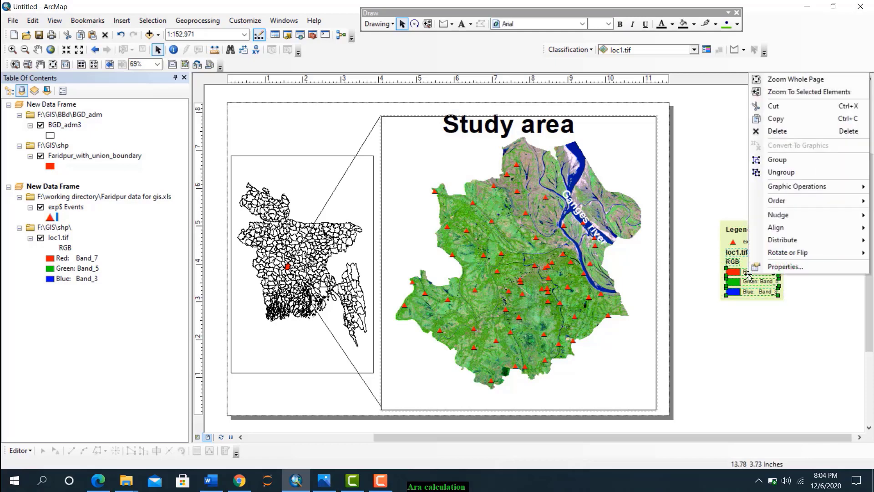
{"action": "left_click", "coordinate": [769, 132]}
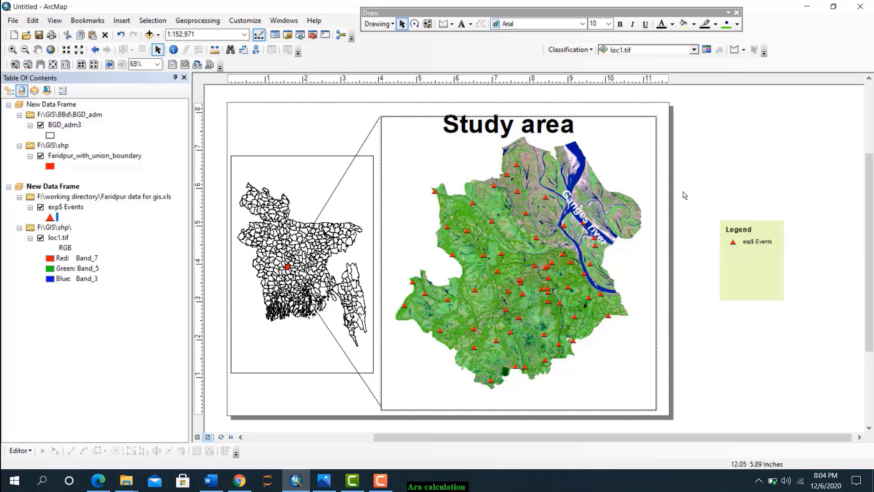
Group the remaining legend title, exp$ Events entry and background into one element
{"action": "left_click", "coordinate": [729, 237]}
{"action": "right_click", "coordinate": [767, 269]}
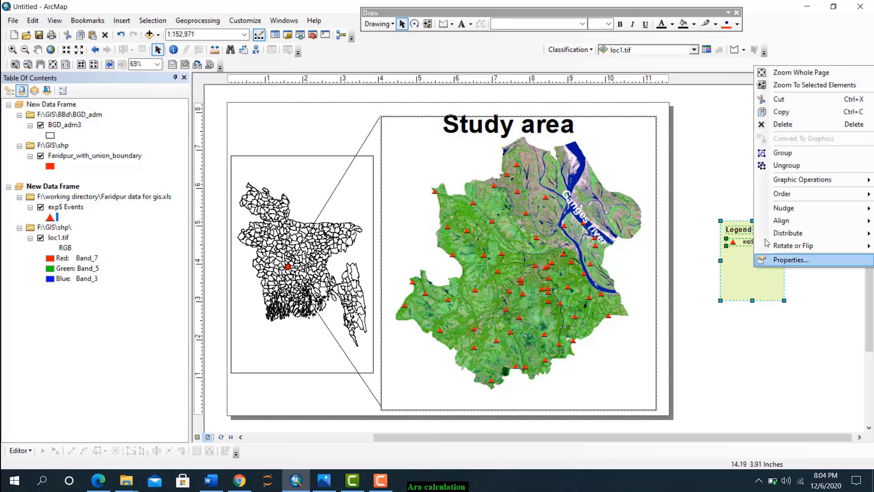
{"action": "left_click", "coordinate": [782, 153]}
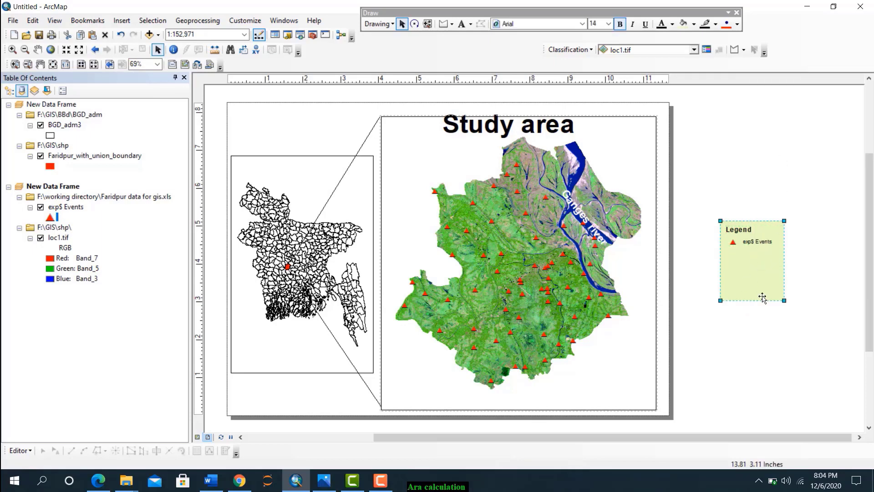
Resize the grouped legend by its corners and delete it from the layout
{"action": "mouse_move", "coordinate": [784, 299]}
{"action": "left_mouse_down"}
{"action": "mouse_move", "coordinate": [770, 264]}
{"action": "mouse_move", "coordinate": [790, 263]}
{"action": "mouse_move", "coordinate": [836, 294]}
{"action": "left_mouse_up"}
{"action": "left_click", "coordinate": [749, 300]}
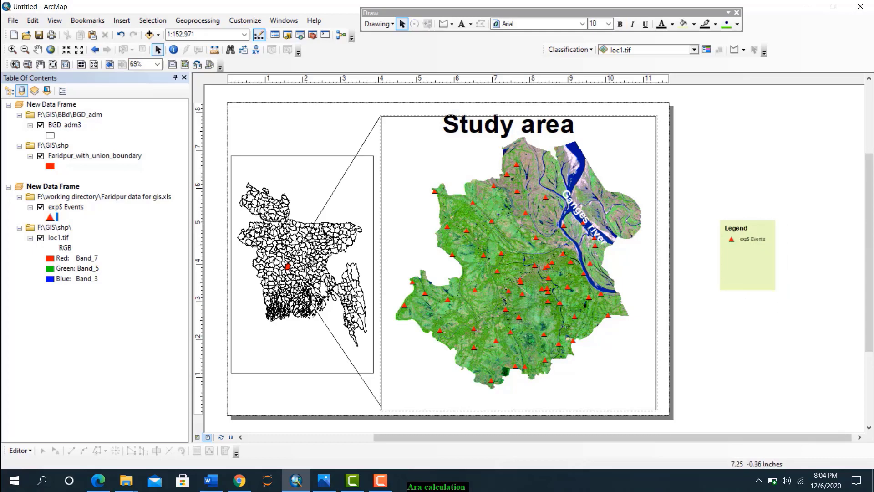
{"action": "left_click", "coordinate": [746, 267]}
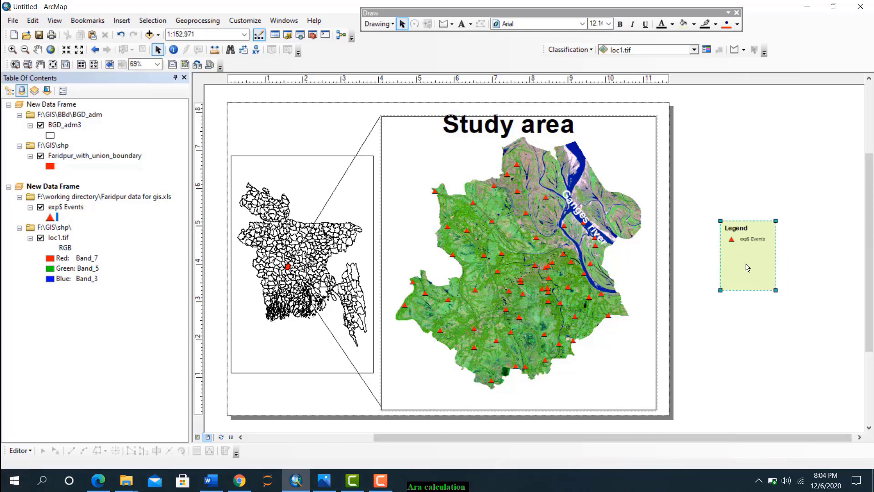
{"action": "mouse_move", "coordinate": [722, 227]}
{"action": "left_mouse_down"}
{"action": "mouse_move", "coordinate": [741, 248]}
{"action": "mouse_move", "coordinate": [704, 248]}
{"action": "mouse_move", "coordinate": [691, 222]}
{"action": "mouse_move", "coordinate": [710, 232]}
{"action": "left_mouse_up"}
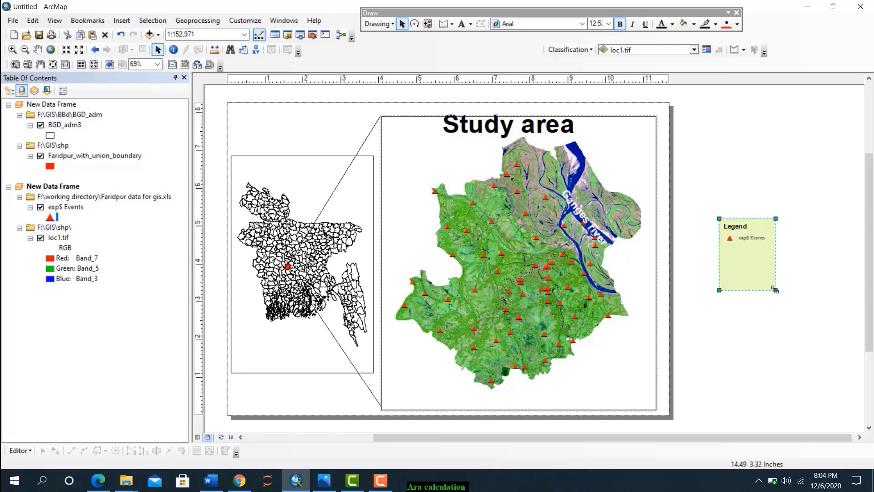
{"action": "left_click_drag", "start_coordinate": [775, 290], "coordinate": [851, 319]}
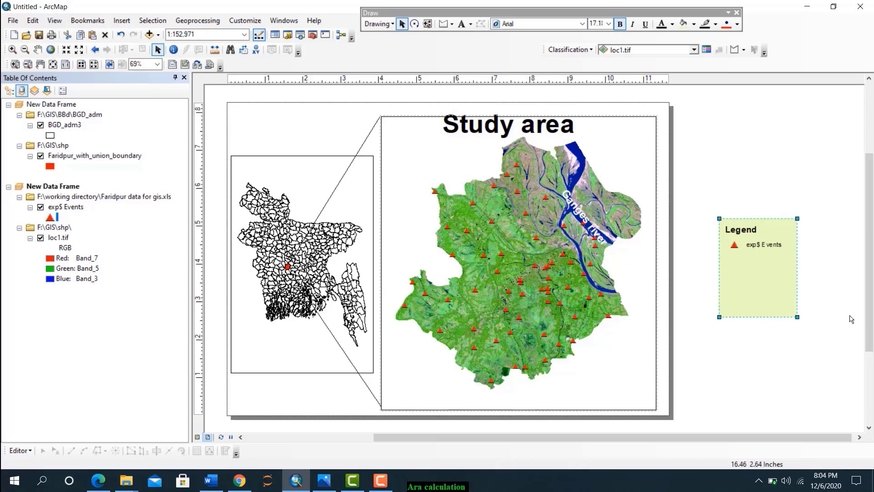
{"action": "right_click", "coordinate": [780, 273]}
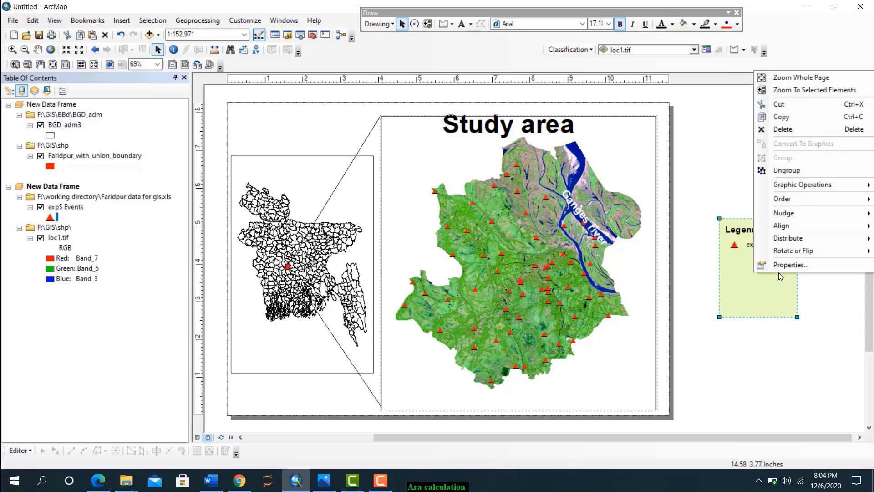
{"action": "left_click", "coordinate": [781, 129]}
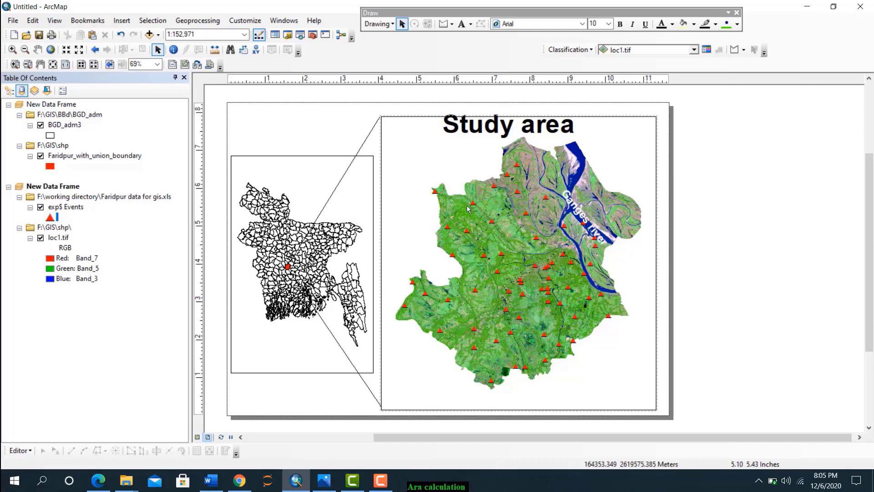
Rename the exp$ Events layer to Stations
{"action": "left_click", "coordinate": [67, 209]}
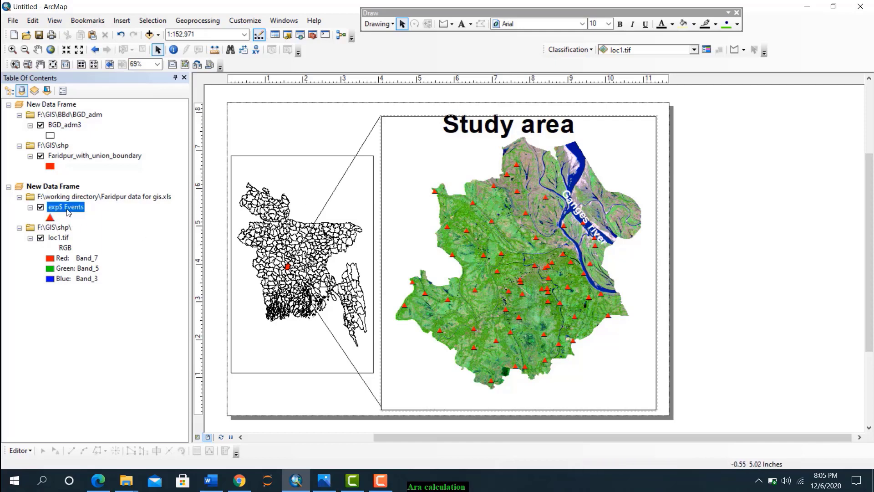
{"action": "left_click", "coordinate": [68, 208]}
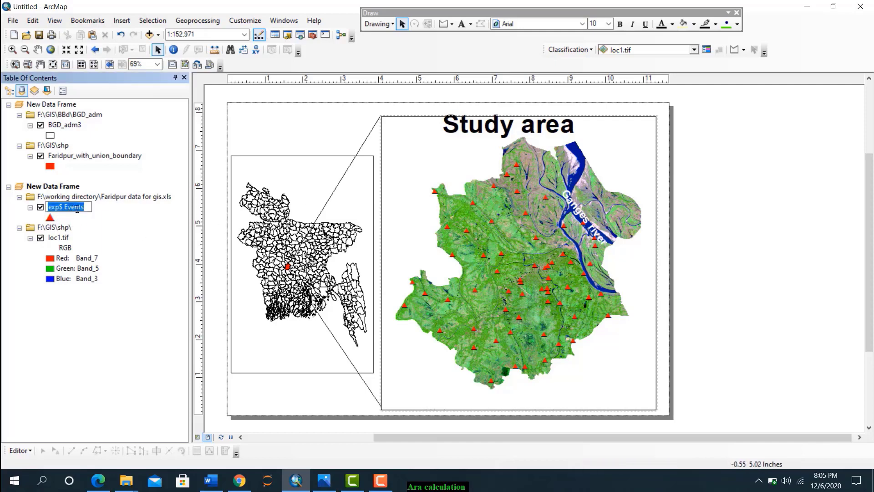
{"action": "type", "text": "Stations"}
{"action": "key", "text": "Return"}
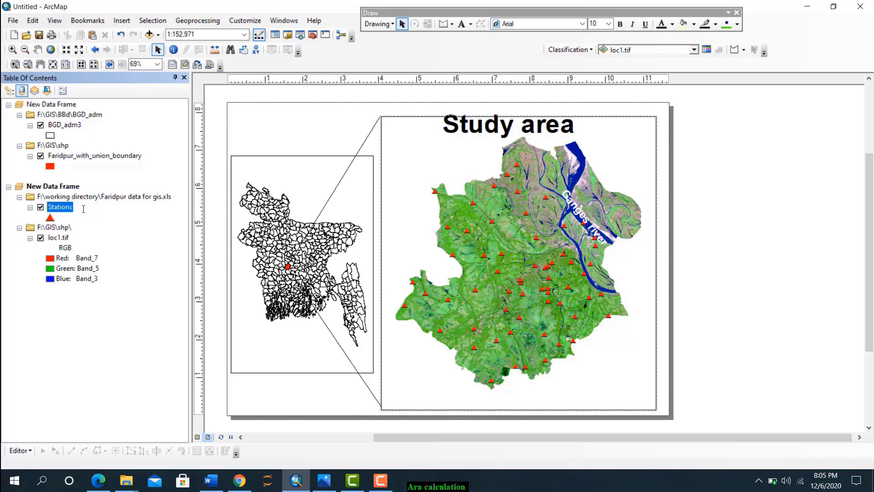
Insert a legend for the Stations and loc1.tif layers with a light green background and move it onto the blank area beside the page
{"action": "left_click", "coordinate": [122, 21]}
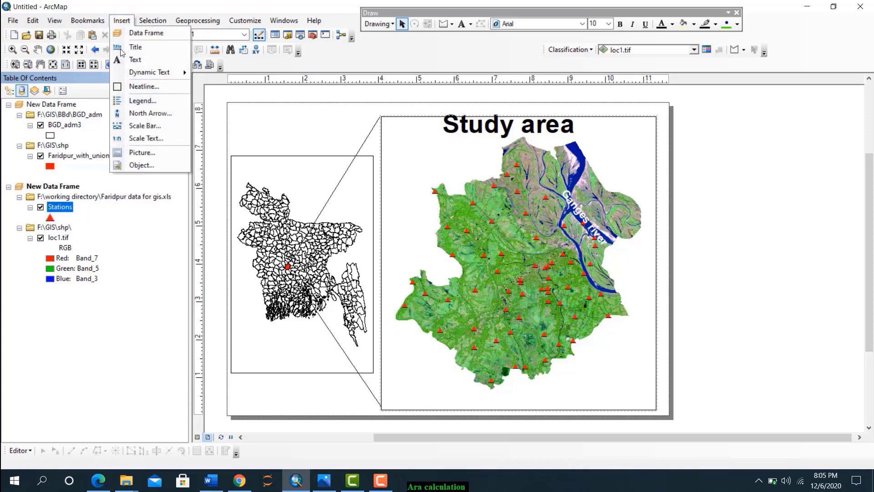
{"action": "left_click", "coordinate": [133, 101]}
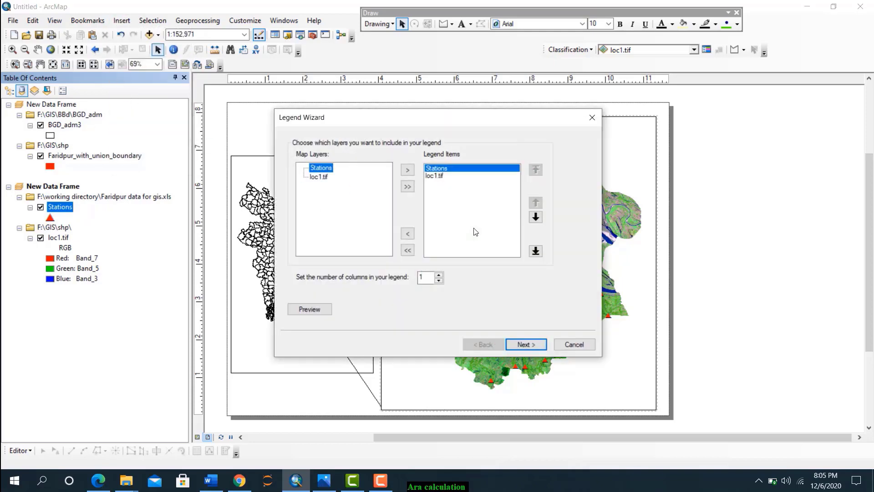
{"action": "left_click", "coordinate": [528, 347]}
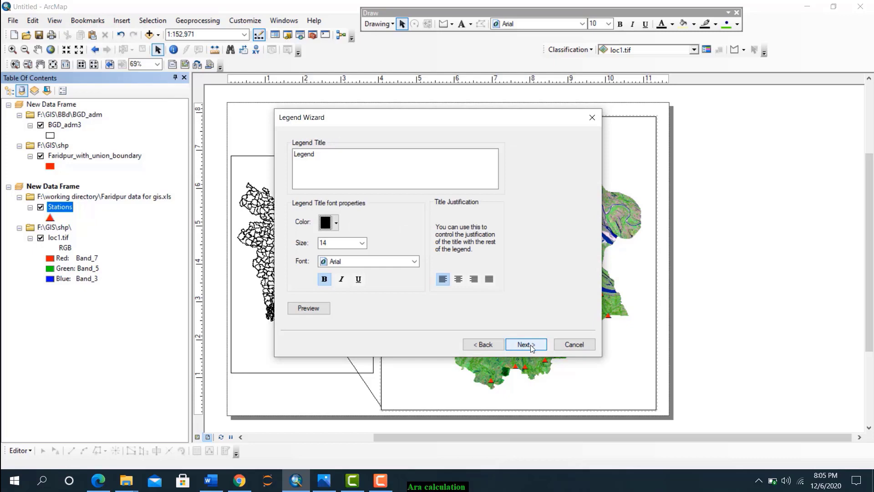
{"action": "left_click", "coordinate": [531, 345]}
{"action": "left_click", "coordinate": [531, 345]}
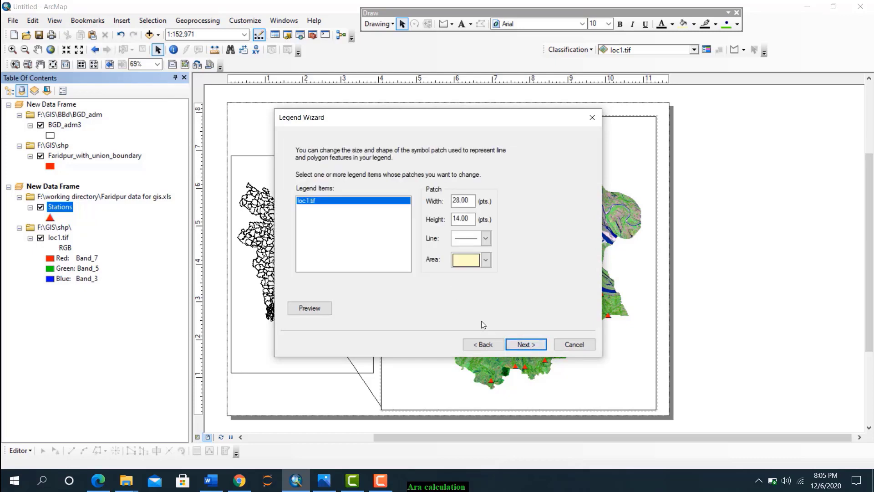
{"action": "left_click", "coordinate": [478, 345]}
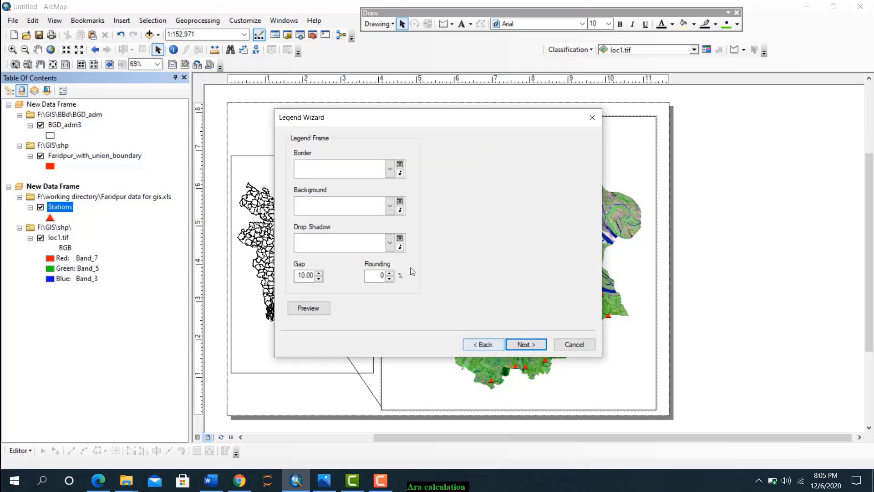
{"action": "left_click", "coordinate": [389, 206]}
{"action": "left_click", "coordinate": [384, 260]}
{"action": "left_click", "coordinate": [528, 345]}
{"action": "left_click", "coordinate": [529, 345]}
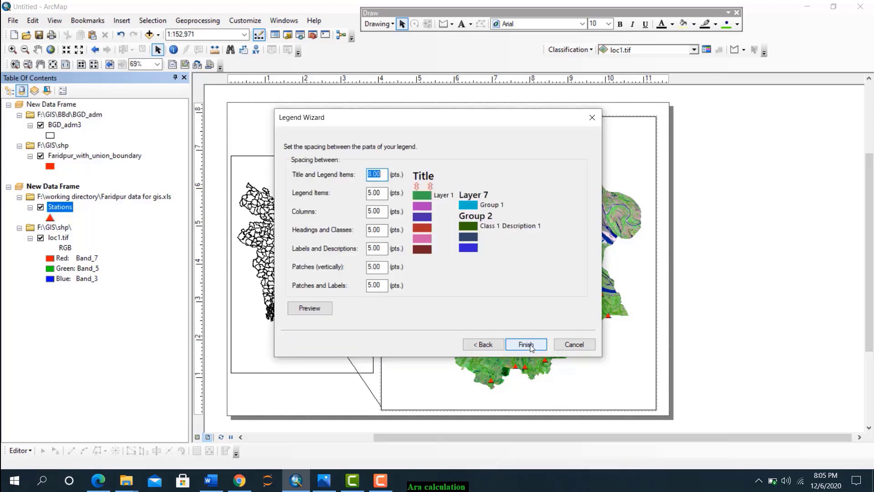
{"action": "left_click", "coordinate": [525, 345]}
{"action": "left_click_drag", "start_coordinate": [501, 280], "coordinate": [785, 272]}
Convert the new legend to graphics and ungroup it into separate elements
{"action": "left_click_drag", "start_coordinate": [727, 211], "coordinate": [822, 319]}
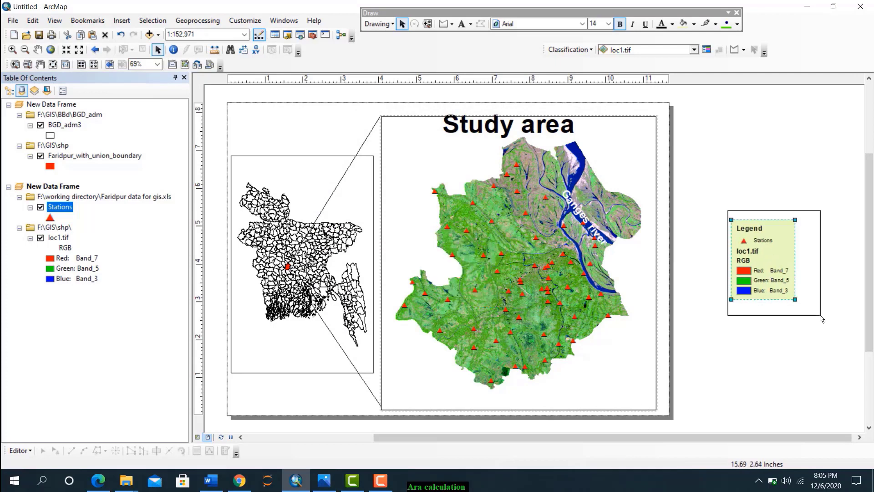
{"action": "right_click", "coordinate": [764, 263]}
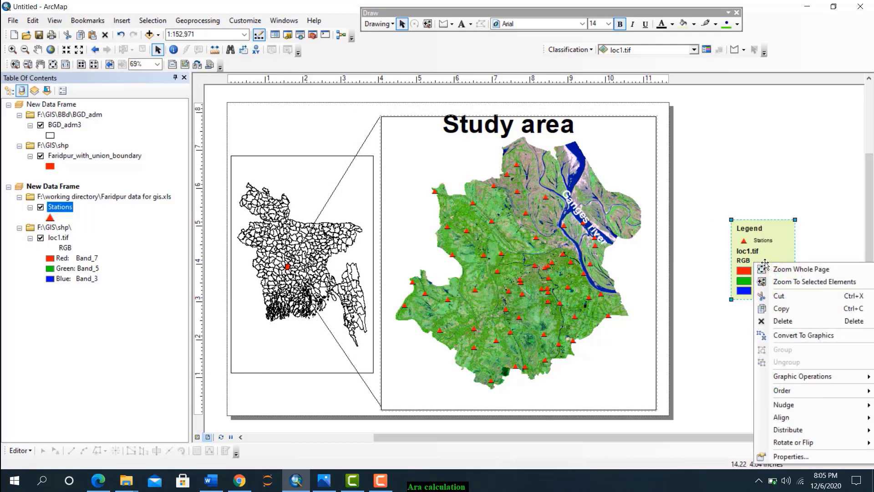
{"action": "left_click", "coordinate": [776, 335]}
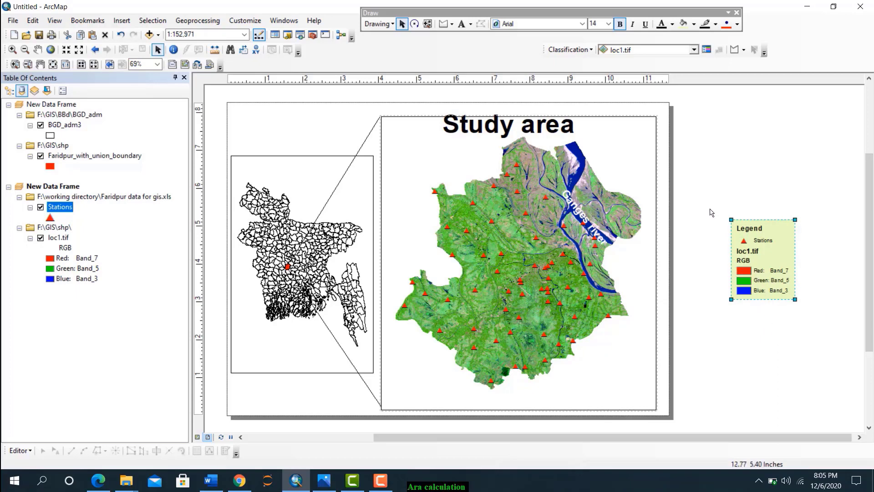
{"action": "right_click", "coordinate": [771, 281]}
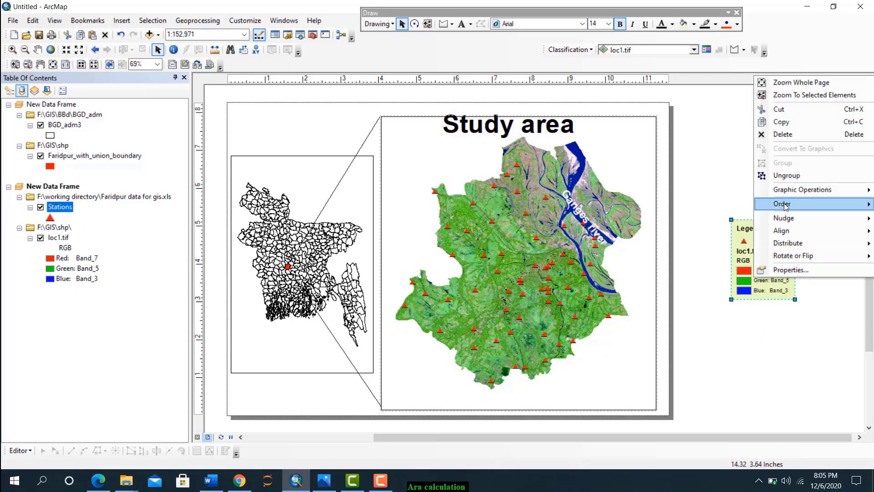
{"action": "left_click", "coordinate": [774, 177]}
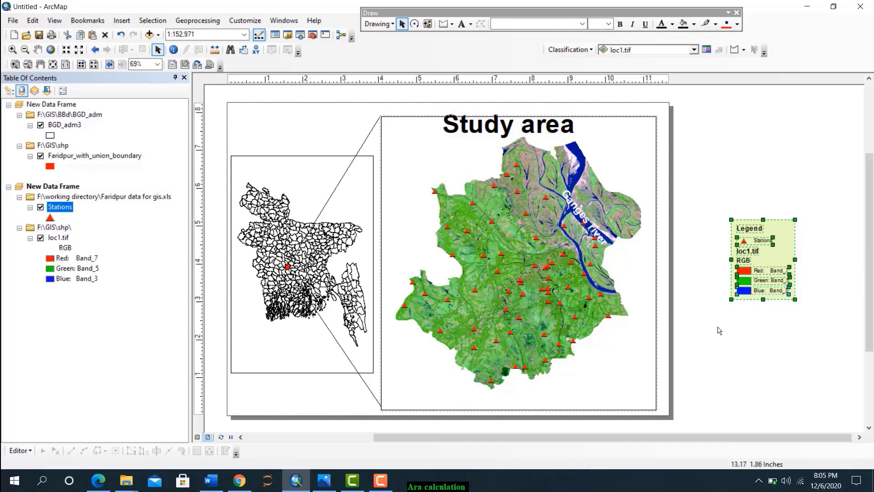
Delete the loc1.tif heading, the RGB label and the three band entries, leaving the legend title and Stations entry
{"action": "left_click", "coordinate": [722, 251]}
{"action": "left_click_drag", "start_coordinate": [722, 251], "coordinate": [820, 306]}
{"action": "right_click", "coordinate": [776, 283]}
{"action": "left_click", "coordinate": [781, 138]}
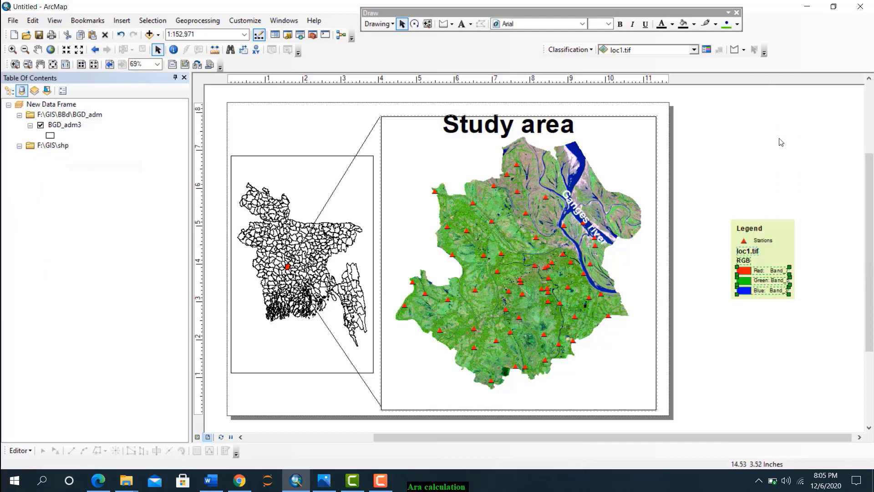
Shrink the legend's light green background to fit closely around the title and the Stations entry
{"action": "left_click", "coordinate": [756, 241]}
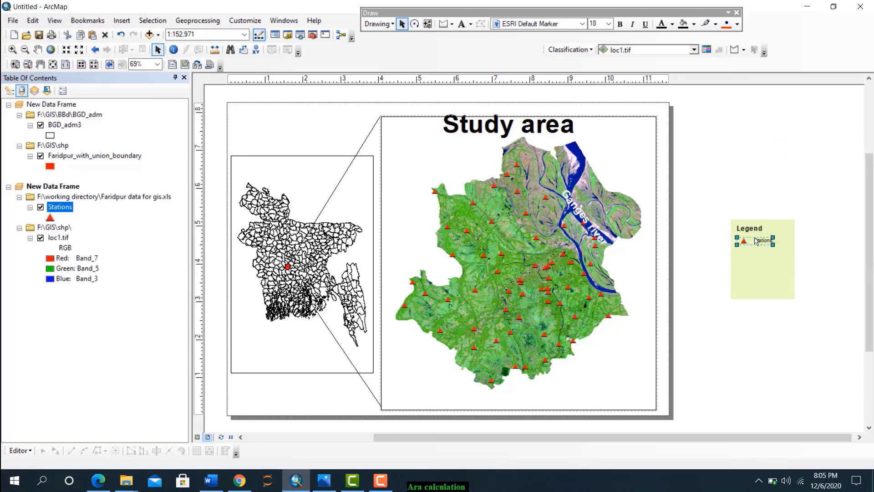
{"action": "left_click_drag", "start_coordinate": [794, 299], "coordinate": [793, 255]}
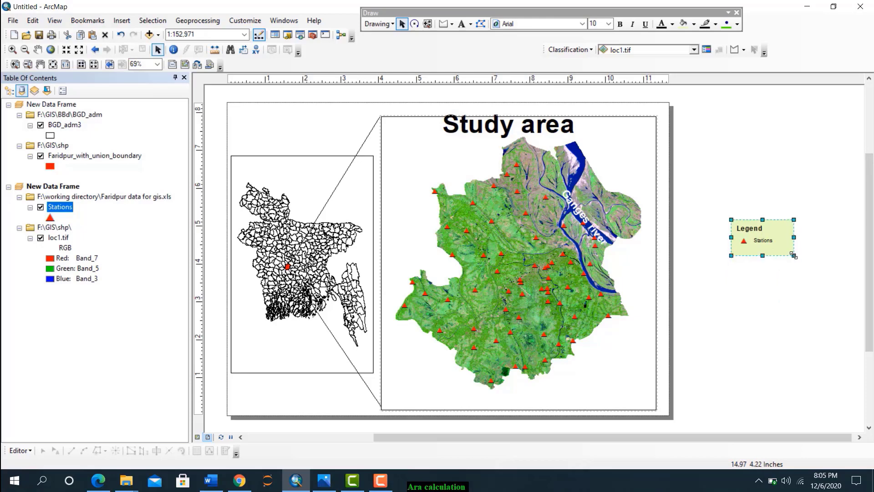
{"action": "left_click", "coordinate": [766, 242]}
{"action": "left_click", "coordinate": [787, 252]}
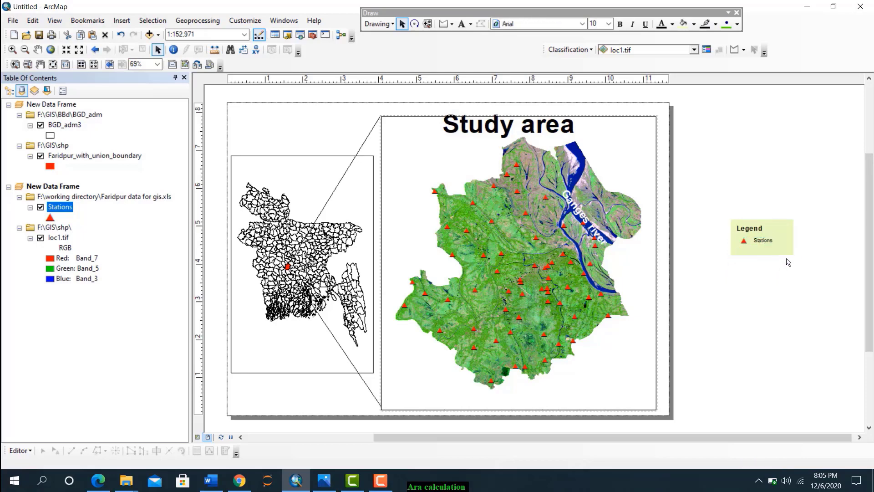
{"action": "left_click_drag", "start_coordinate": [792, 256], "coordinate": [791, 254]}
Group the legend title, Stations entry and background, then enlarge the legend and place it in the lower-right corner of the study area frame
{"action": "right_click", "coordinate": [786, 253]}
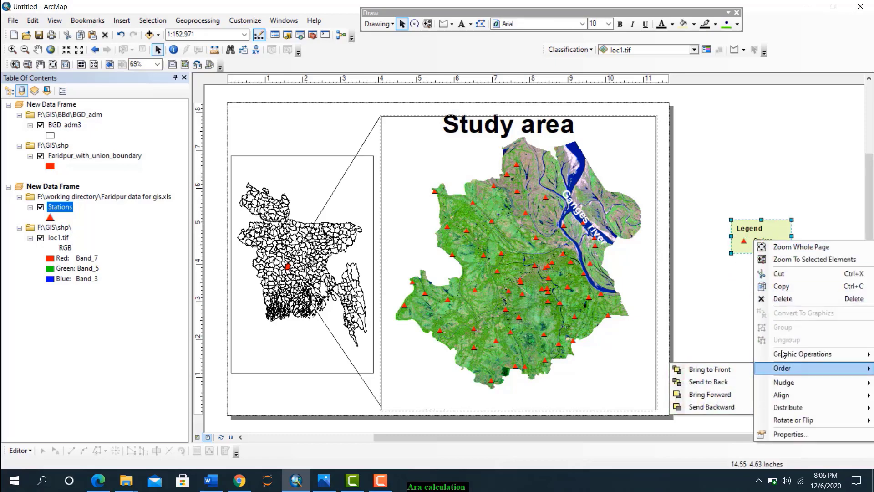
{"action": "left_click", "coordinate": [732, 296]}
{"action": "double_click", "coordinate": [766, 242]}
{"action": "right_click", "coordinate": [766, 242]}
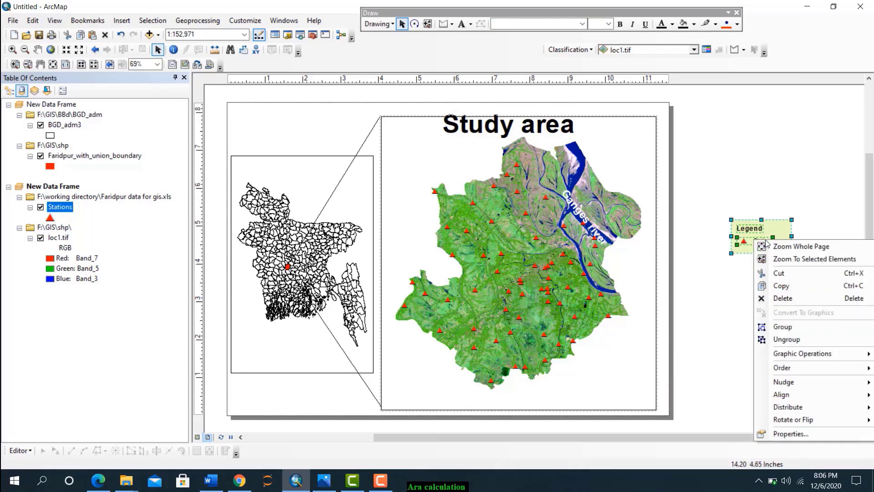
{"action": "left_click", "coordinate": [781, 329]}
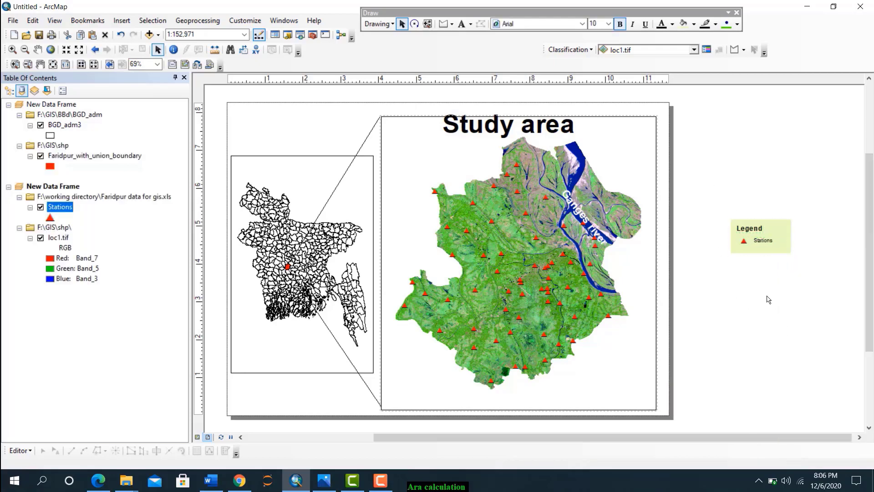
{"action": "left_click_drag", "start_coordinate": [792, 252], "coordinate": [622, 384]}
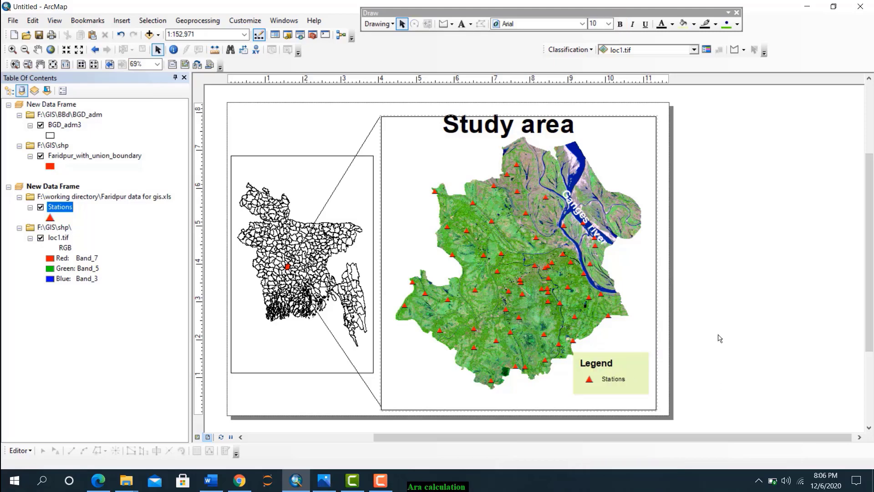
Open the properties of the study area data frame
{"action": "left_click", "coordinate": [464, 182]}
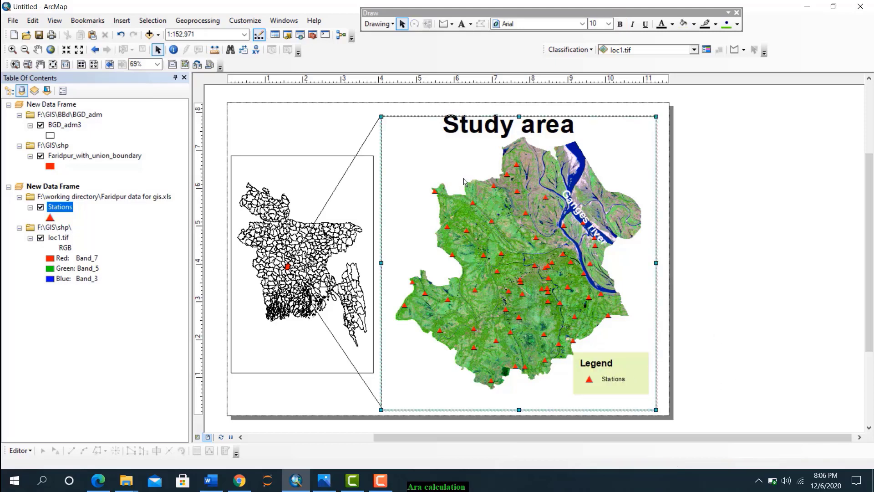
{"action": "right_click", "coordinate": [465, 181]}
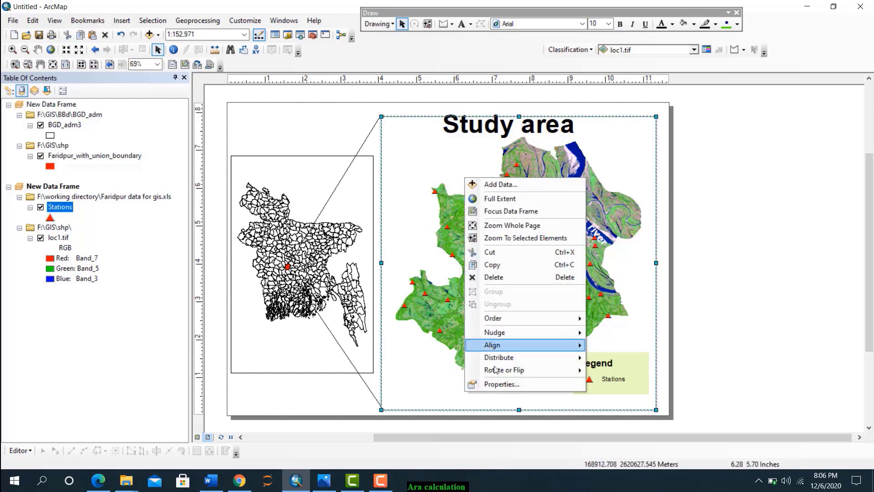
{"action": "left_click", "coordinate": [500, 384]}
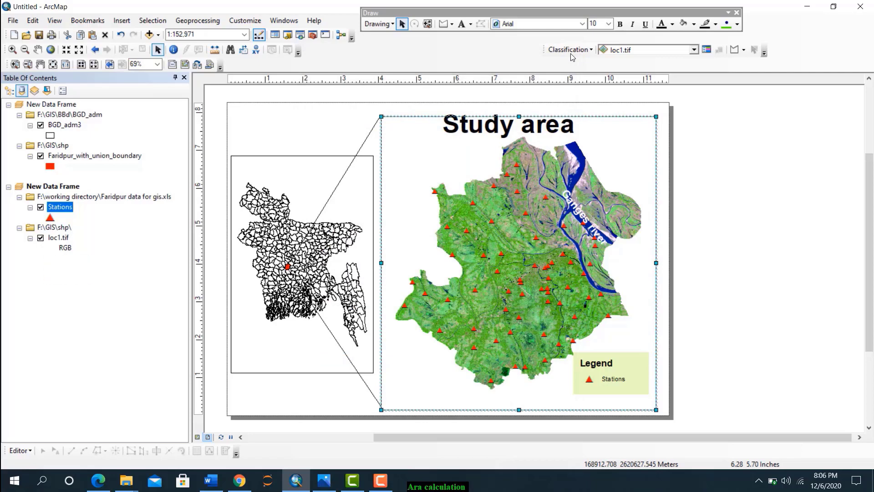
Export the map layout to the Desktop as a JPEG named Untitled at 300 dpi
{"action": "left_click", "coordinate": [11, 20]}
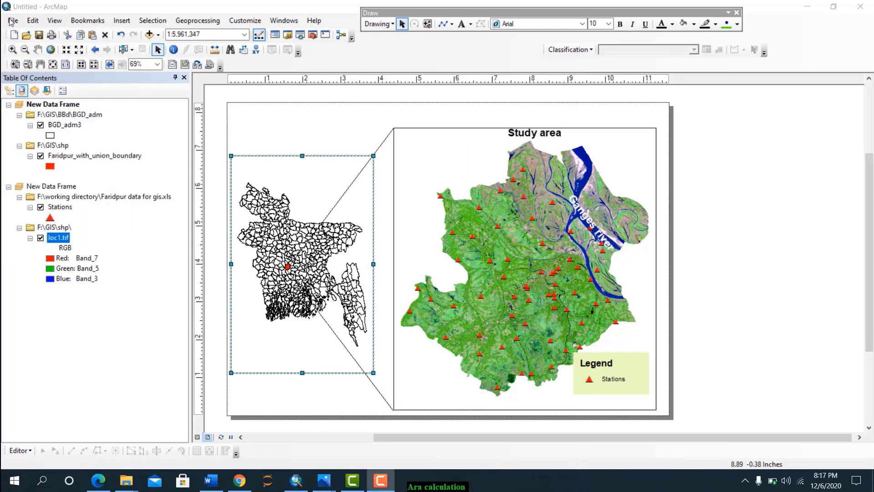
{"action": "left_click", "coordinate": [13, 22]}
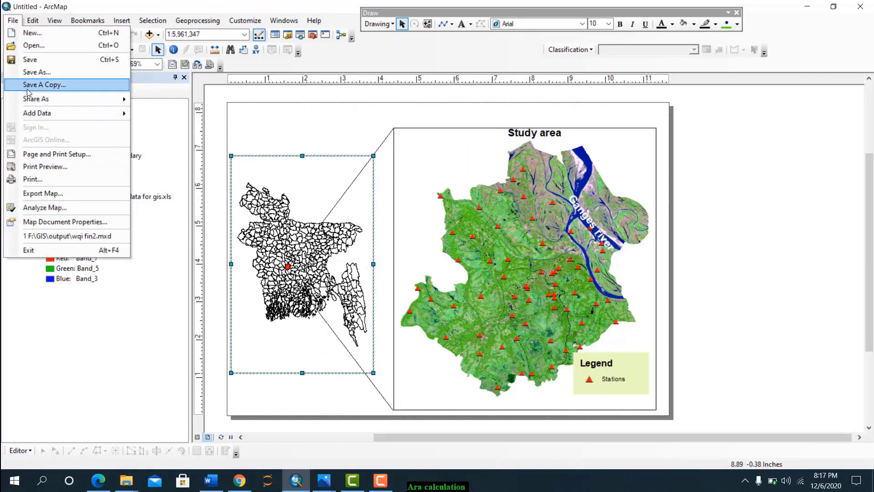
{"action": "mouse_move", "coordinate": [28, 99]}
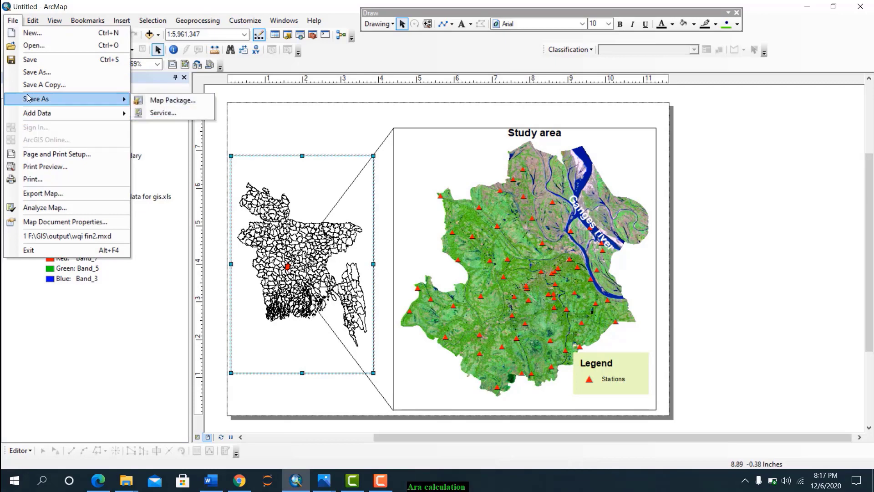
{"action": "left_click", "coordinate": [48, 193]}
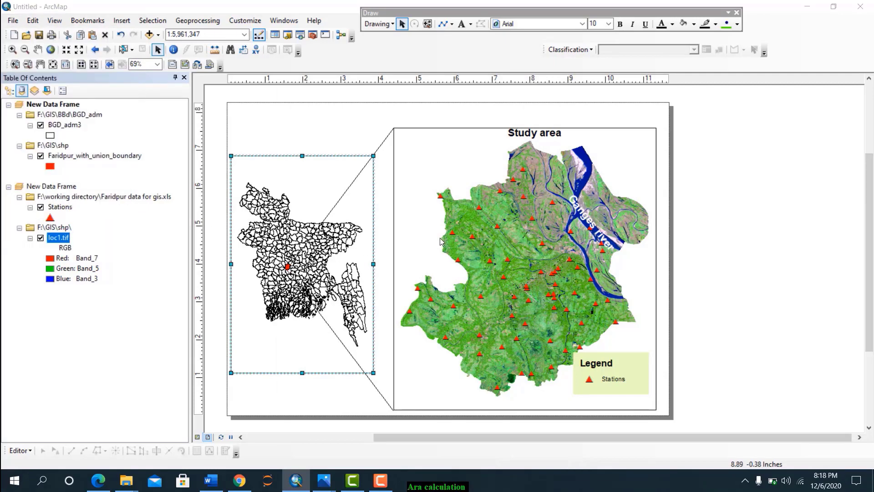
{"action": "left_click", "coordinate": [436, 256]}
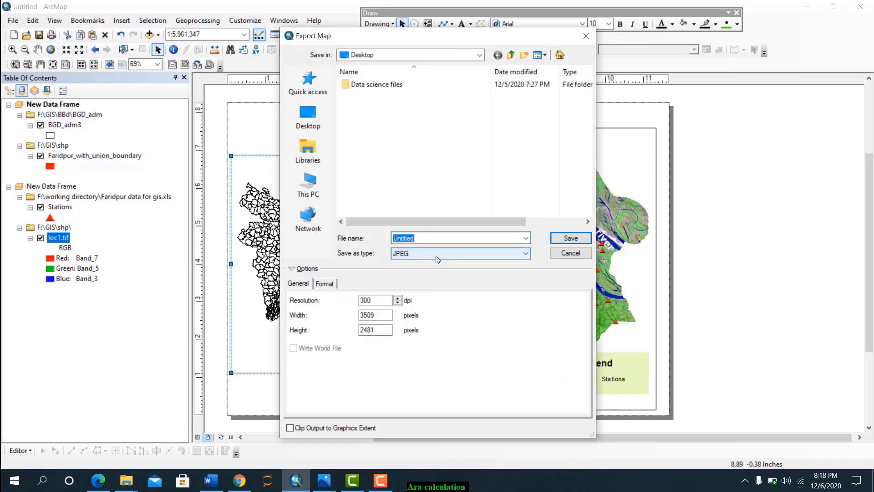
{"action": "left_click", "coordinate": [412, 308]}
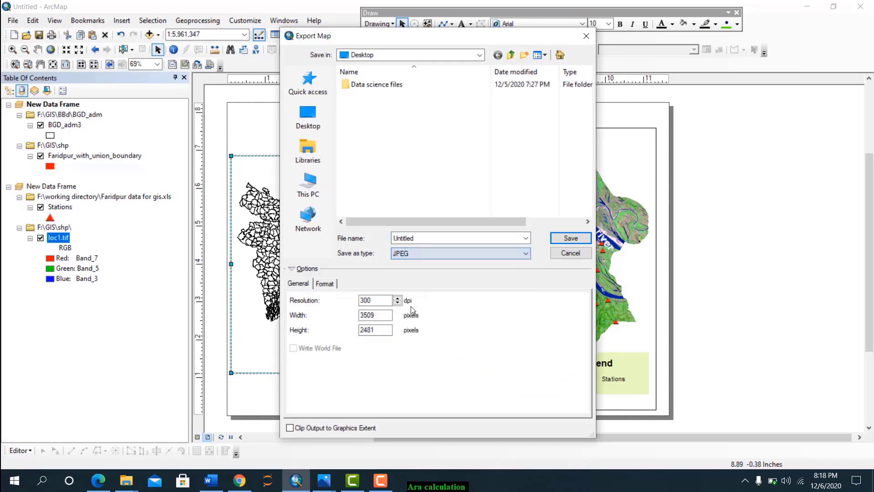
{"action": "left_click", "coordinate": [382, 300]}
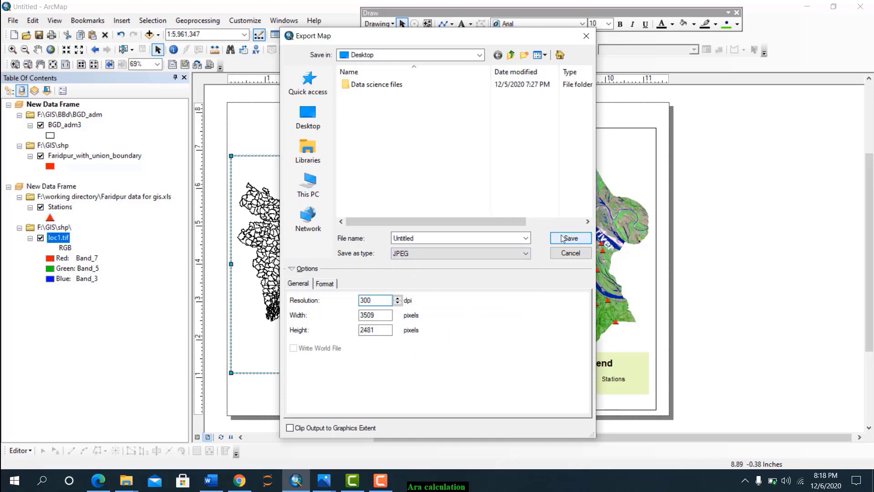
{"action": "left_click", "coordinate": [321, 103]}
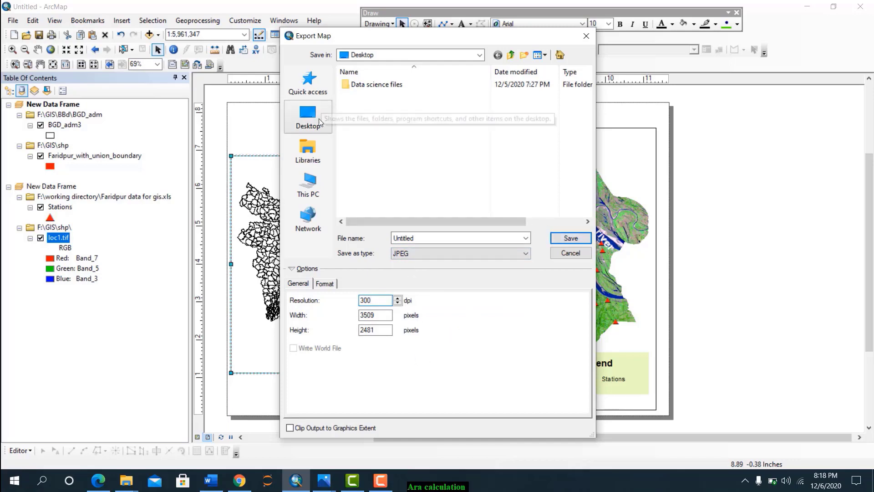
{"action": "left_click", "coordinate": [557, 240]}
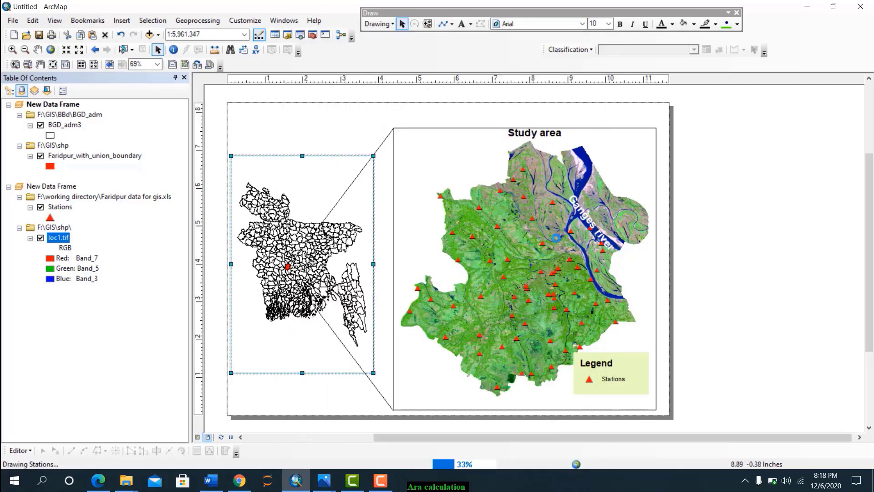
Open the exported Untitled image from the desktop to check the map layout, and return to ArcMap
{"action": "left_click", "coordinate": [806, 7]}
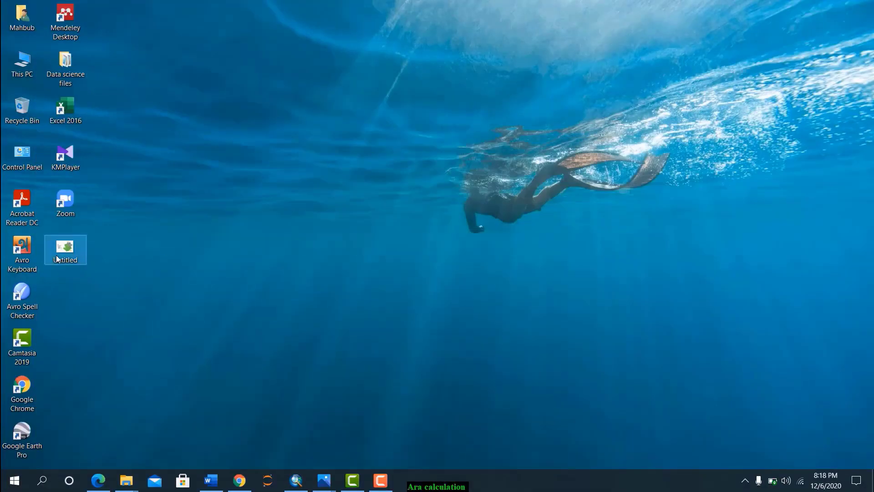
{"action": "double_click", "coordinate": [57, 258]}
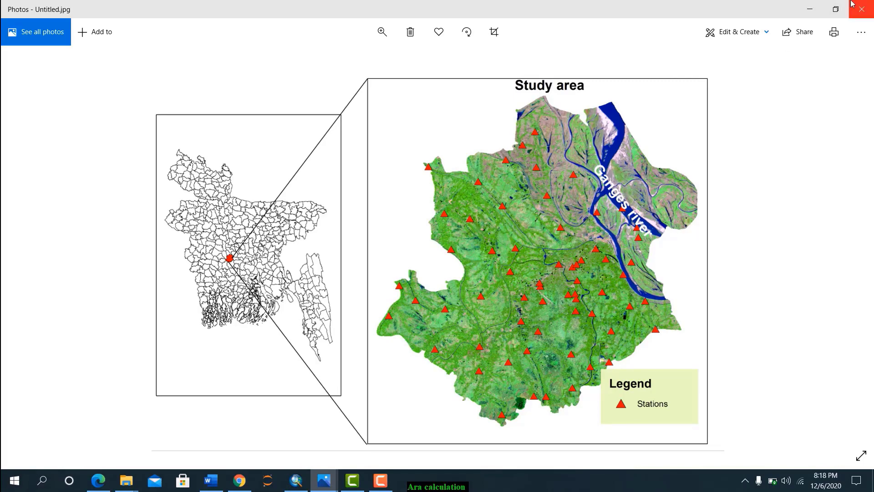
{"action": "left_click", "coordinate": [295, 482]}
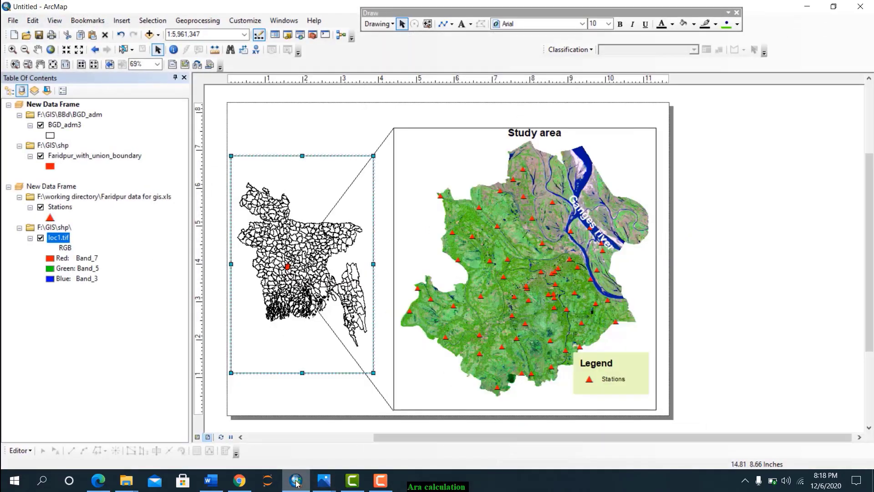
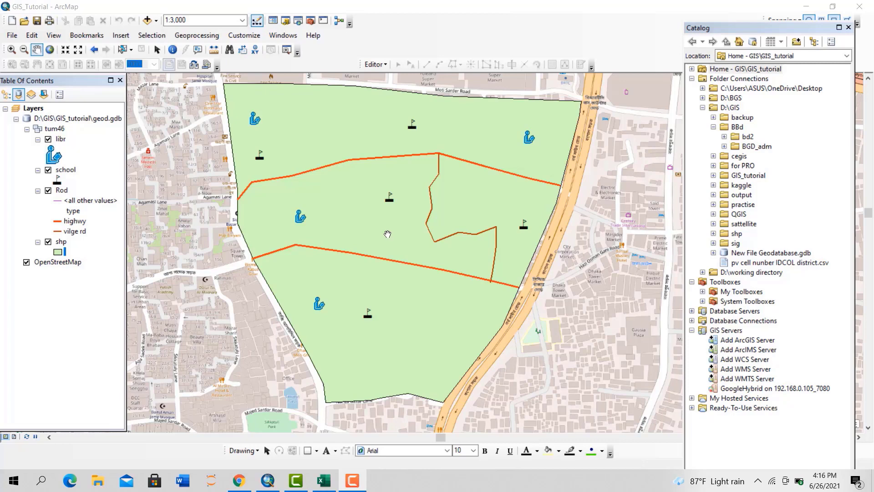
Switch to the pv cell nunber IDCOL district sheet in Excel and examine its District and number of installed pvcell columns
{"action": "left_click", "coordinate": [331, 486]}
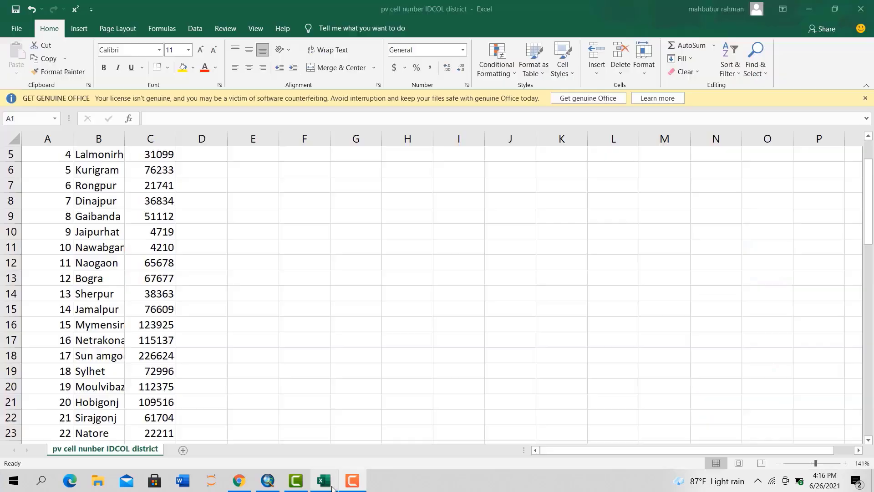
{"action": "scroll", "coordinate": [203, 296], "scroll_direction": "up", "scroll_amount": 2}
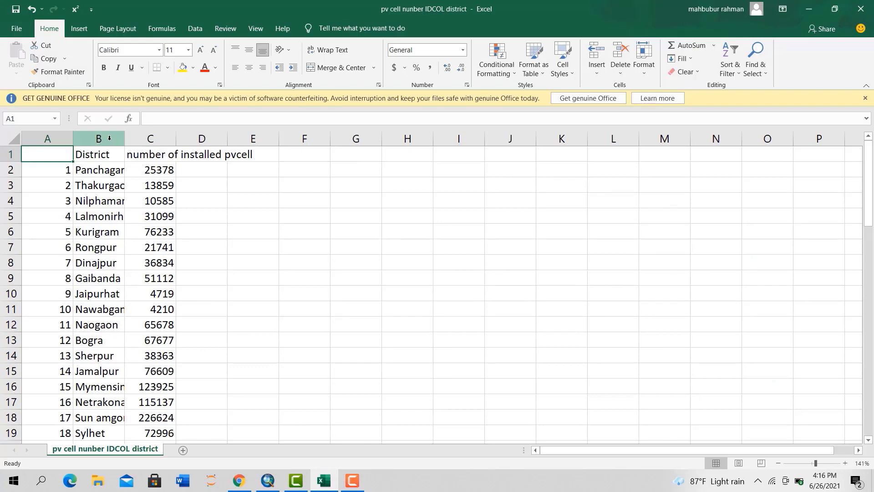
{"action": "left_click", "coordinate": [110, 137]}
{"action": "left_click", "coordinate": [98, 203]}
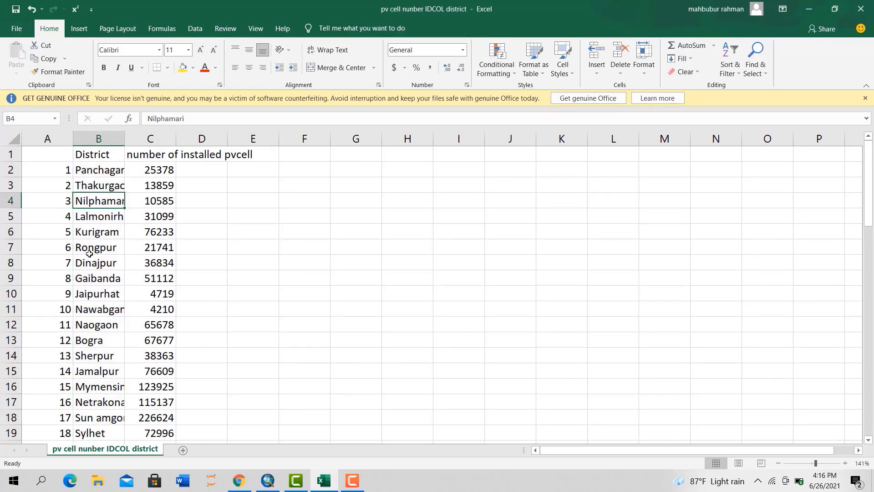
{"action": "left_click", "coordinate": [89, 254]}
{"action": "left_click", "coordinate": [88, 314]}
{"action": "left_click_drag", "start_coordinate": [100, 172], "coordinate": [97, 355]}
{"action": "left_click", "coordinate": [97, 140]}
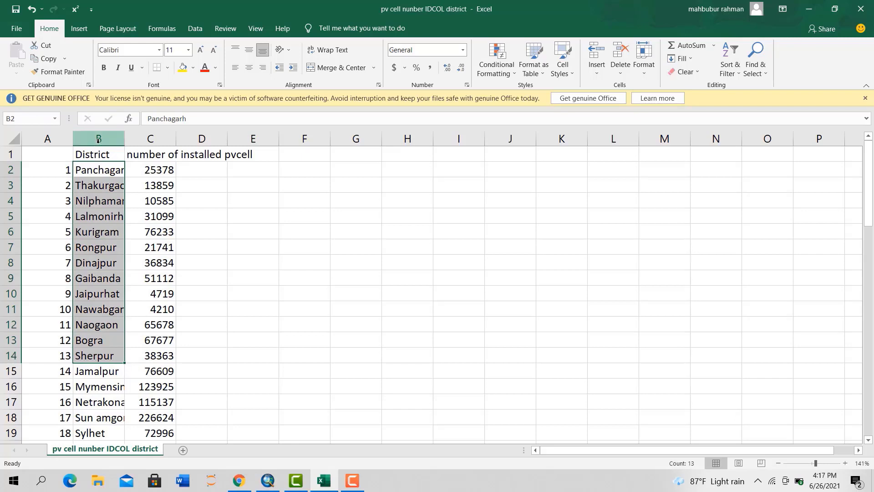
{"action": "left_click", "coordinate": [167, 138]}
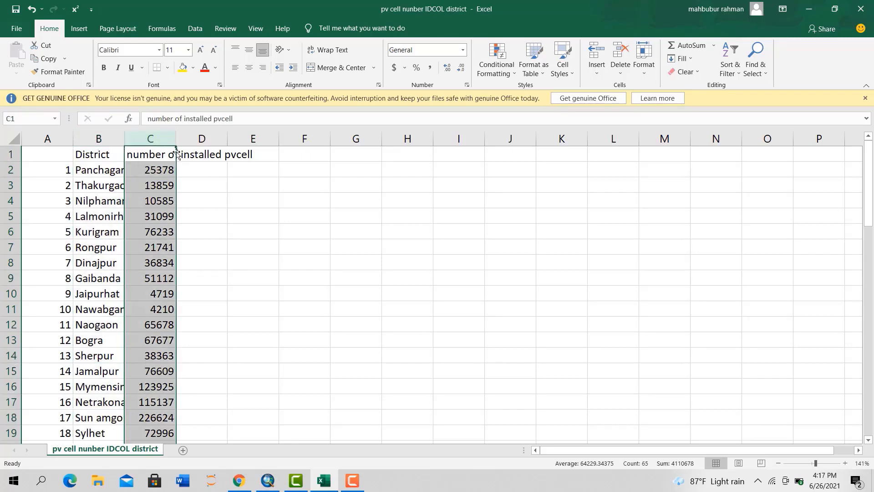
{"action": "left_click", "coordinate": [151, 183]}
{"action": "left_click", "coordinate": [110, 183]}
{"action": "left_click", "coordinate": [145, 191]}
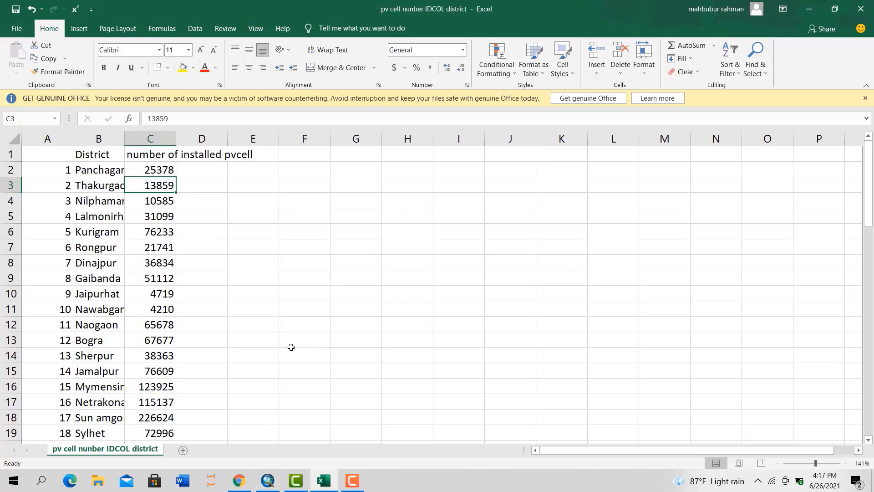
Return to ArcMap and remove the geod.gdb layers and the OpenStreetMap basemap from the map
{"action": "left_click", "coordinate": [269, 480]}
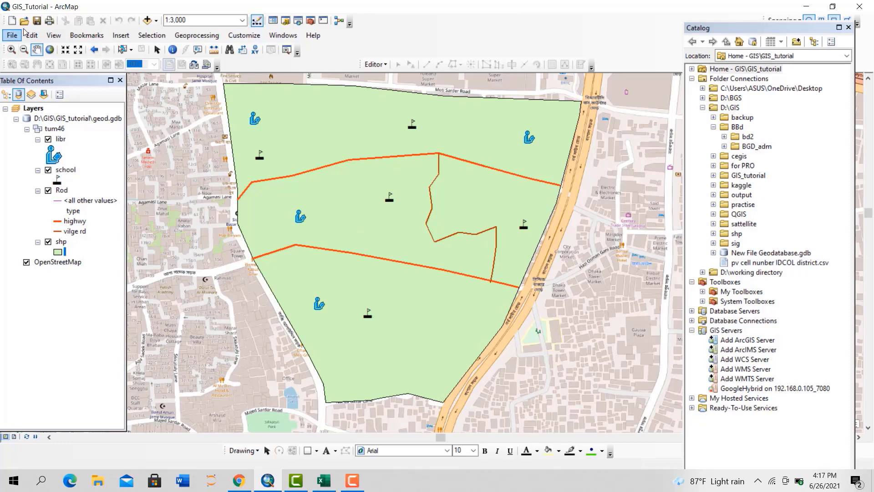
{"action": "right_click", "coordinate": [77, 119]}
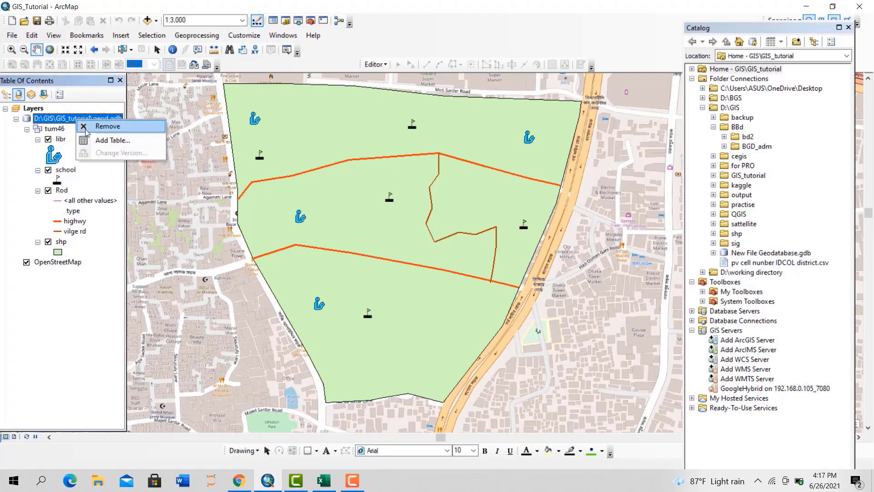
{"action": "left_click", "coordinate": [84, 127]}
{"action": "left_click", "coordinate": [53, 120]}
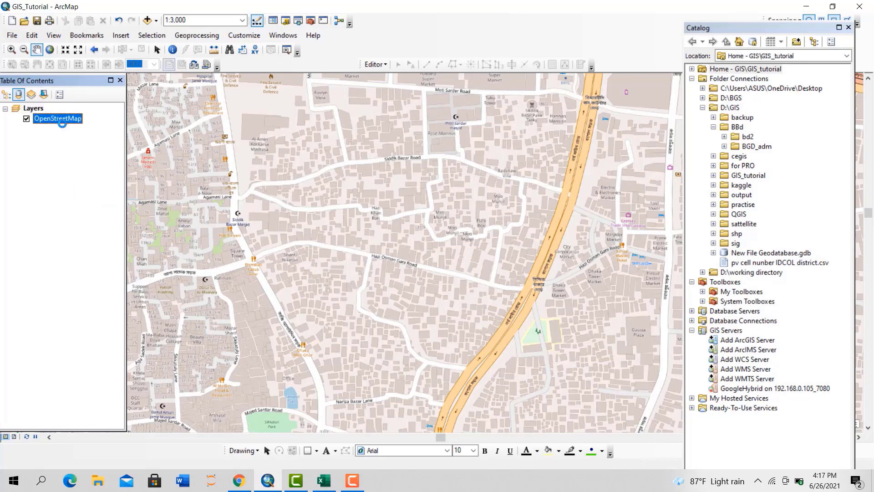
{"action": "right_click", "coordinate": [54, 119]}
{"action": "left_click", "coordinate": [75, 136]}
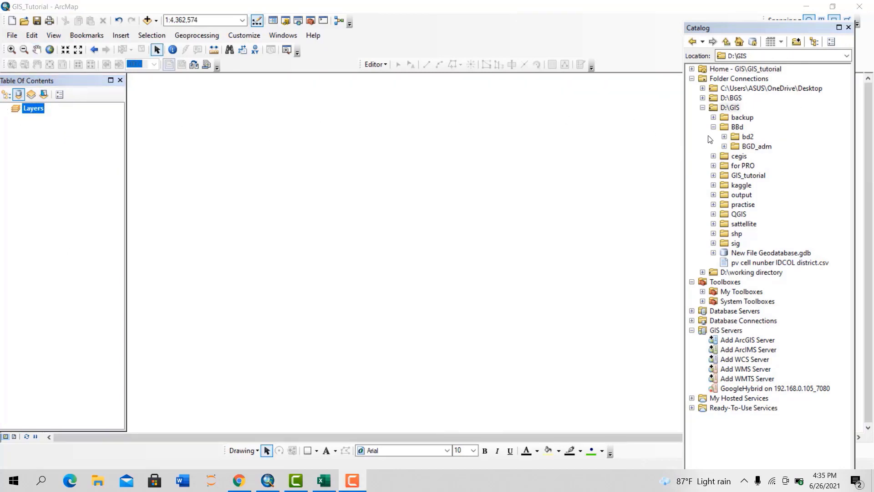
Add the BD_geodatabase feature class from New File Geodatabase.gdb to the map and close the Catalog
{"action": "left_click", "coordinate": [713, 252]}
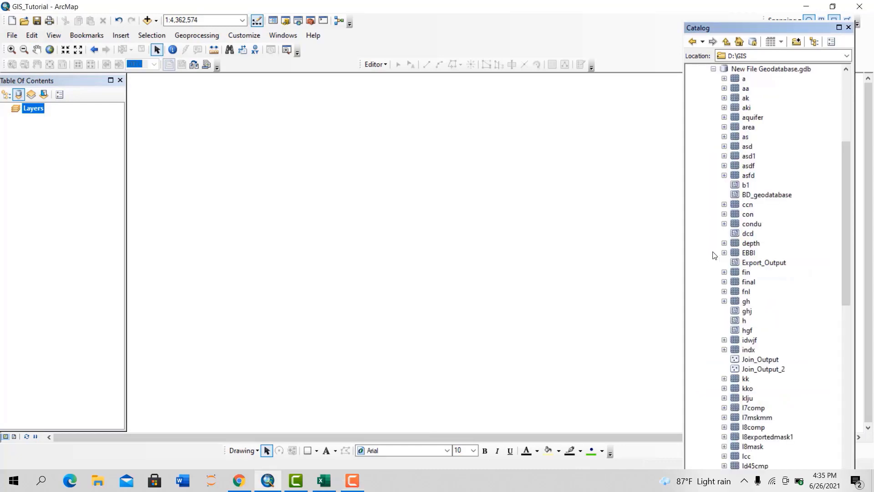
{"action": "left_click_drag", "start_coordinate": [766, 196], "coordinate": [450, 197]}
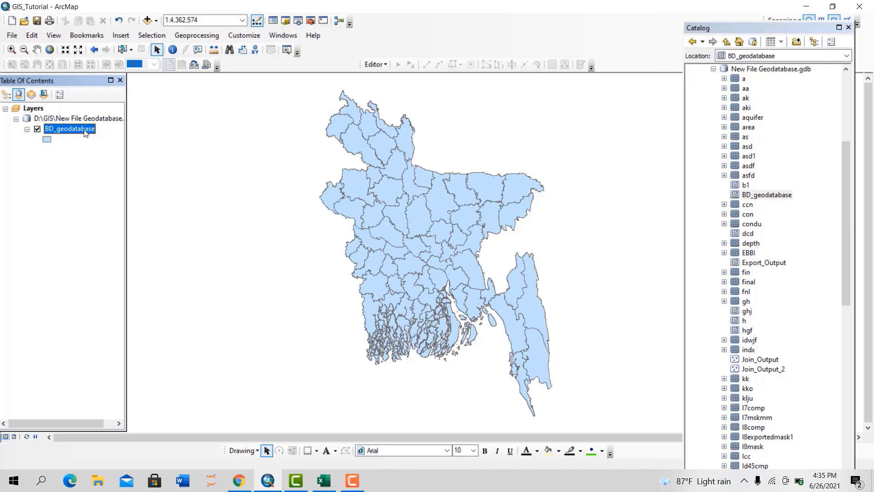
{"action": "left_click", "coordinate": [848, 27]}
Open the BD_geodatabase attribute table, sort it by the text field, review the district names and close the table
{"action": "right_click", "coordinate": [60, 129]}
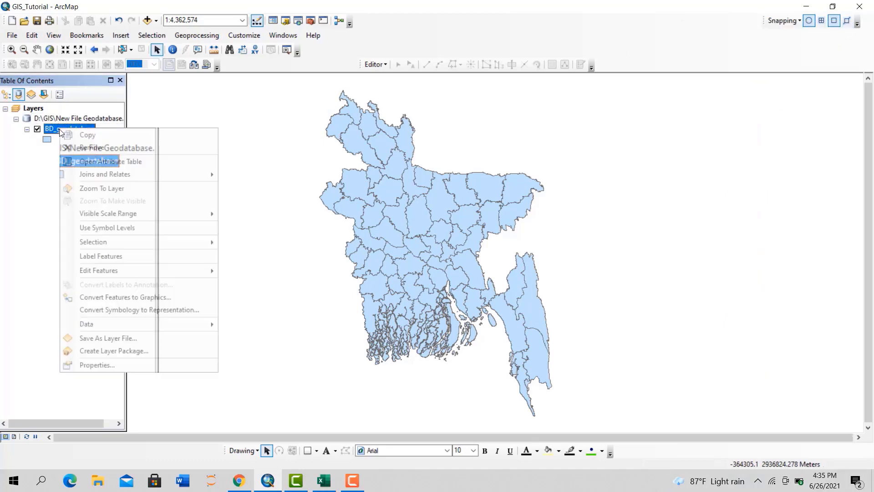
{"action": "left_click", "coordinate": [101, 161]}
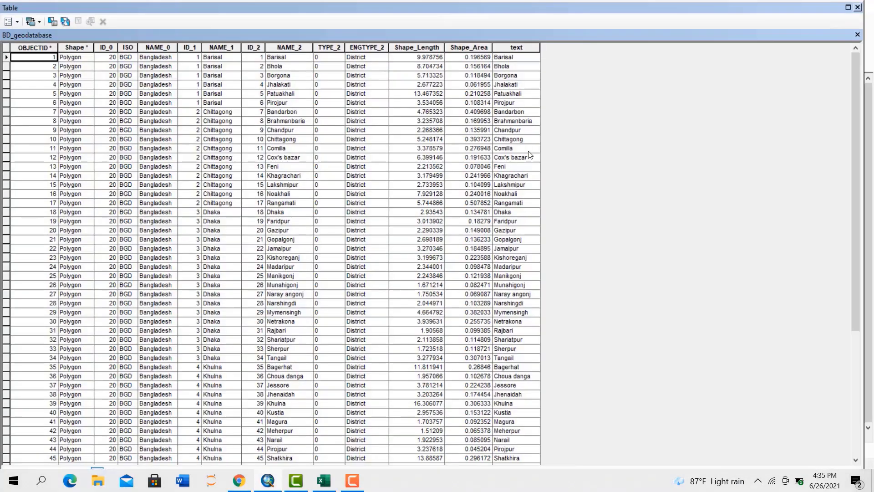
{"action": "scroll", "coordinate": [229, 126], "scroll_direction": "down", "scroll_amount": 4}
{"action": "scroll", "coordinate": [229, 126], "scroll_direction": "up", "scroll_amount": 4}
{"action": "double_click", "coordinate": [518, 51]}
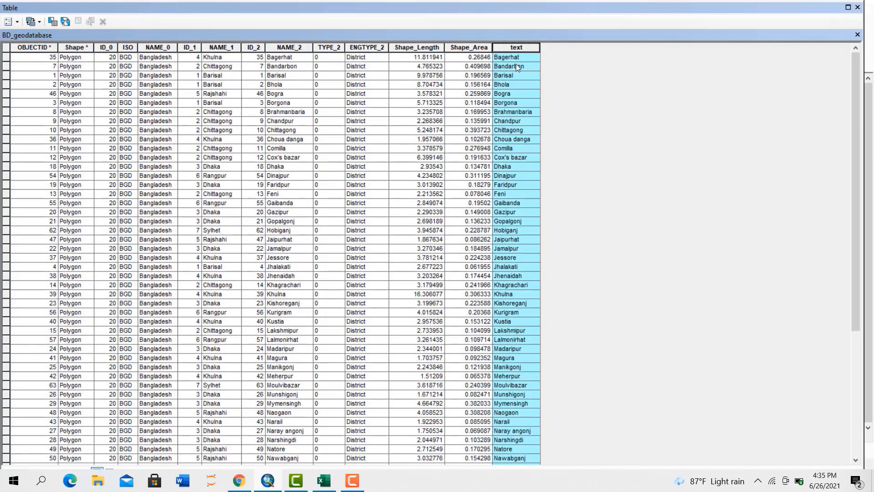
{"action": "left_click", "coordinate": [516, 58]}
{"action": "left_click", "coordinate": [517, 67]}
{"action": "left_click", "coordinate": [516, 76]}
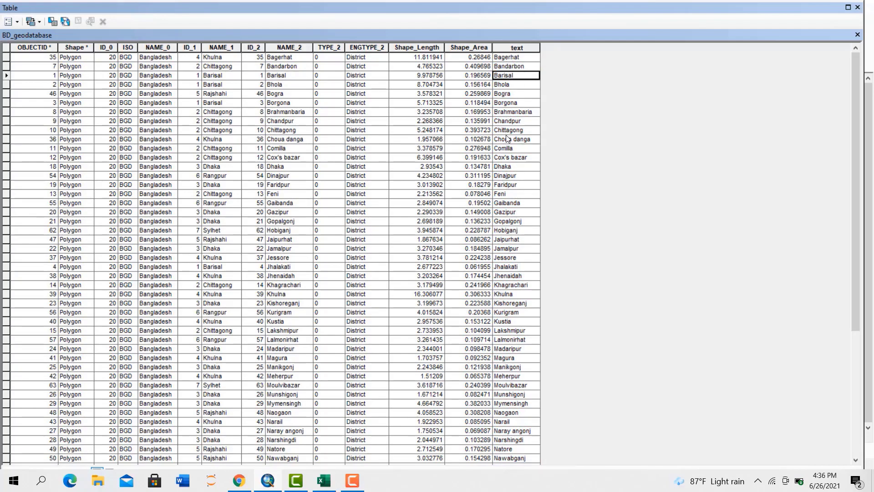
{"action": "scroll", "coordinate": [509, 145], "scroll_direction": "down", "scroll_amount": 6}
{"action": "scroll", "coordinate": [515, 228], "scroll_direction": "up", "scroll_amount": 4}
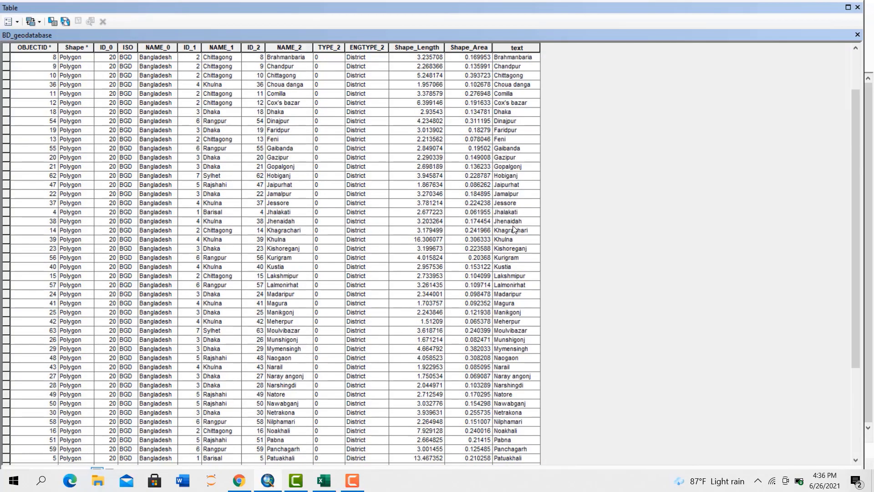
{"action": "scroll", "coordinate": [512, 227], "scroll_direction": "down", "scroll_amount": 5}
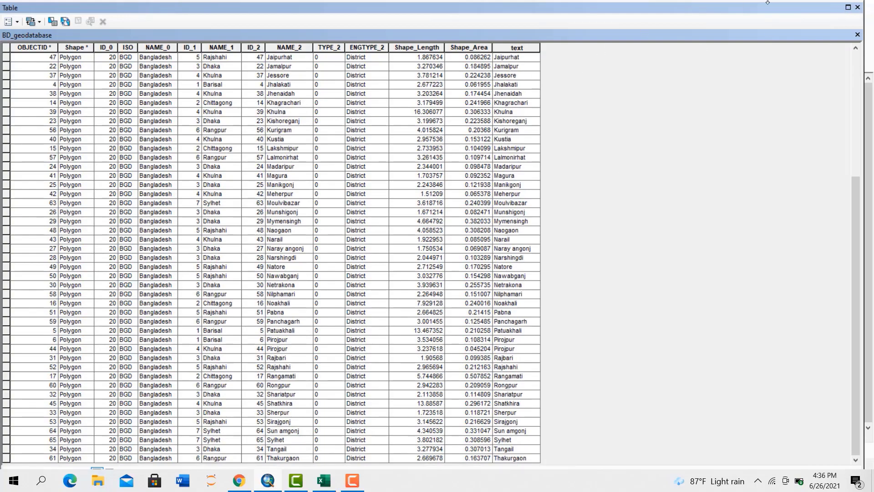
{"action": "left_click", "coordinate": [858, 8]}
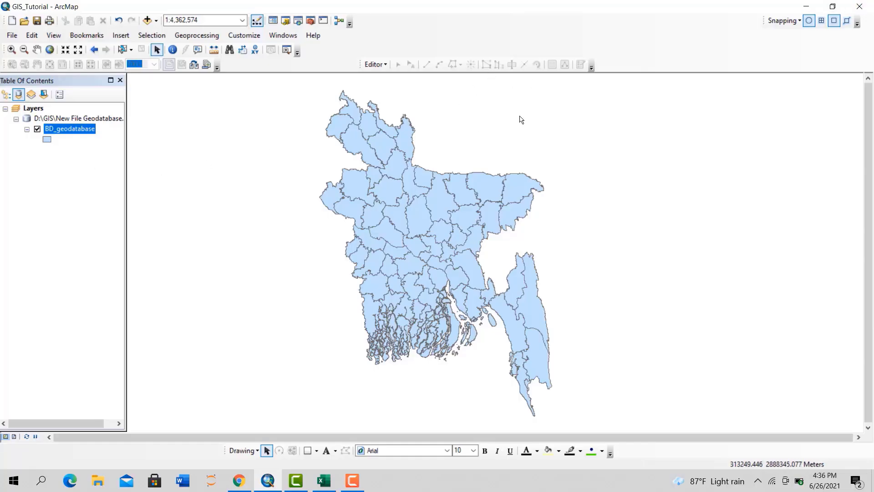
Reopen the Catalog and add the pv cell nunber IDCOL district.csv table from D:\GIS to the map
{"action": "left_click", "coordinate": [298, 20]}
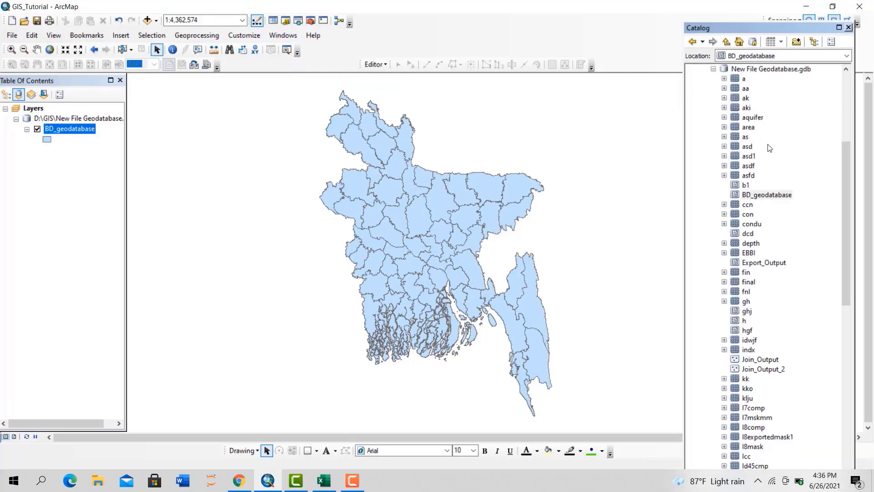
{"action": "left_click", "coordinate": [713, 156]}
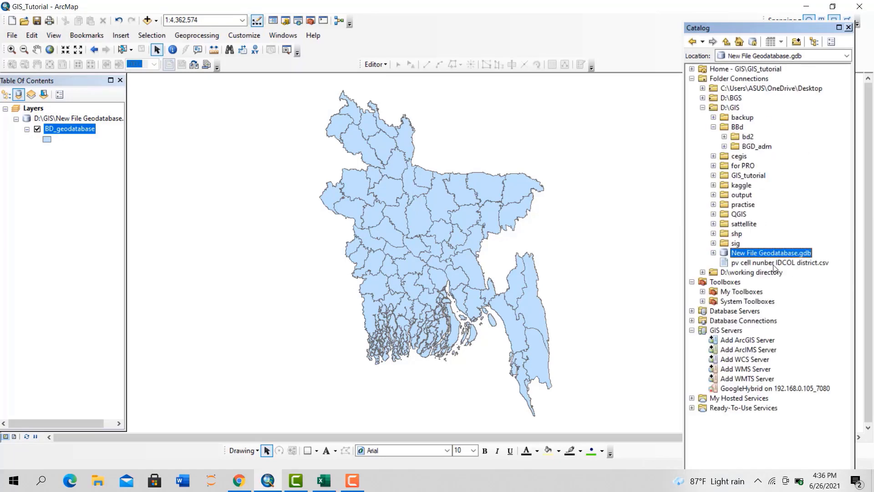
{"action": "left_click_drag", "start_coordinate": [773, 263], "coordinate": [478, 262]}
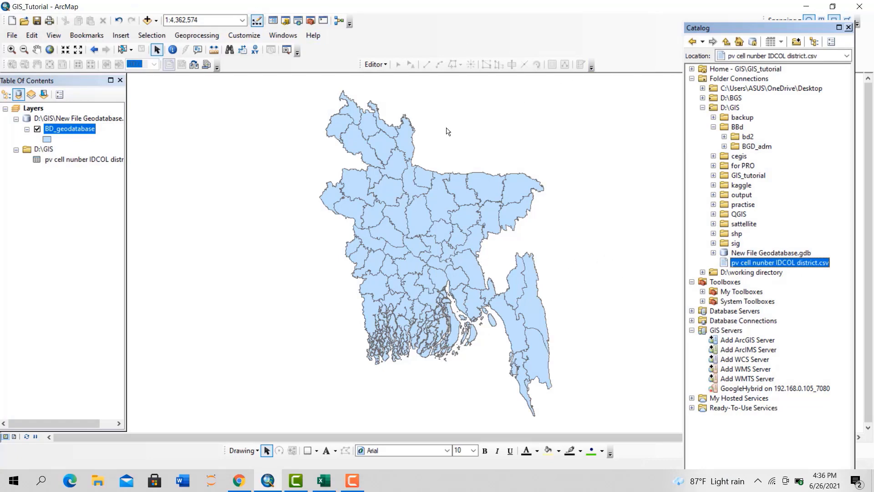
Open the pv cell nunber IDCOL district.csv table, sort it by District to review the names, and close it
{"action": "right_click", "coordinate": [40, 160]}
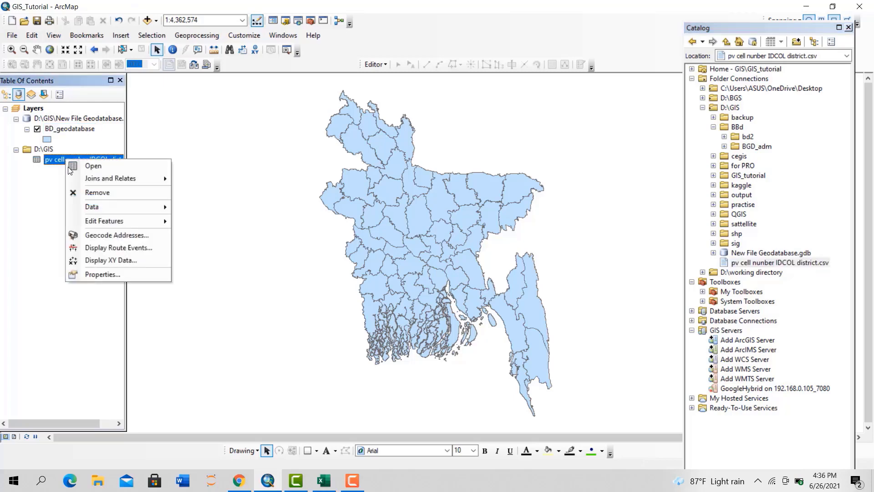
{"action": "left_click", "coordinate": [91, 168]}
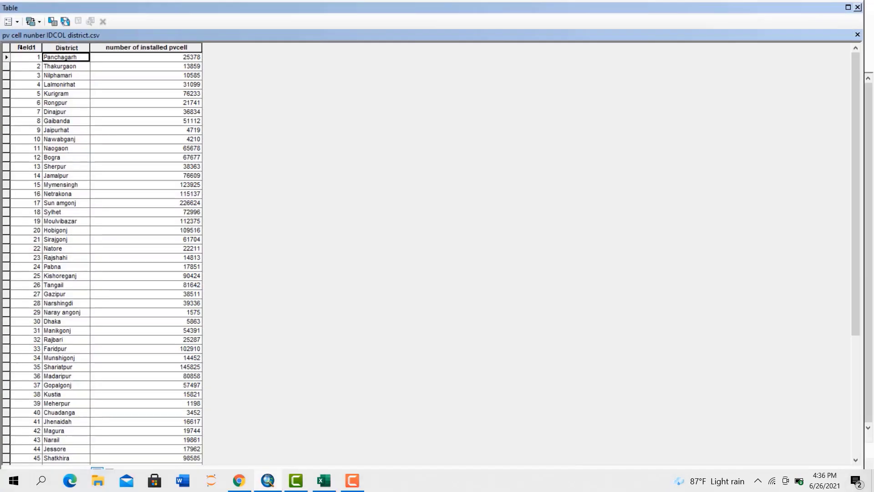
{"action": "double_click", "coordinate": [63, 48]}
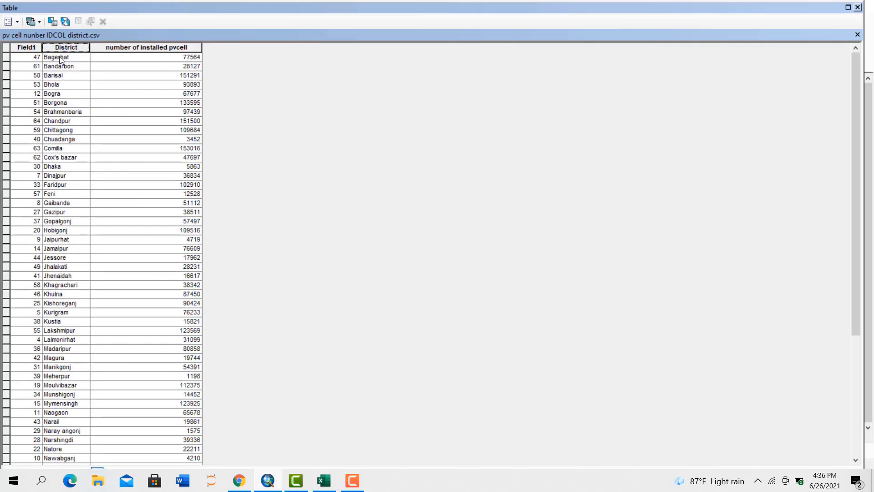
{"action": "left_click", "coordinate": [64, 69]}
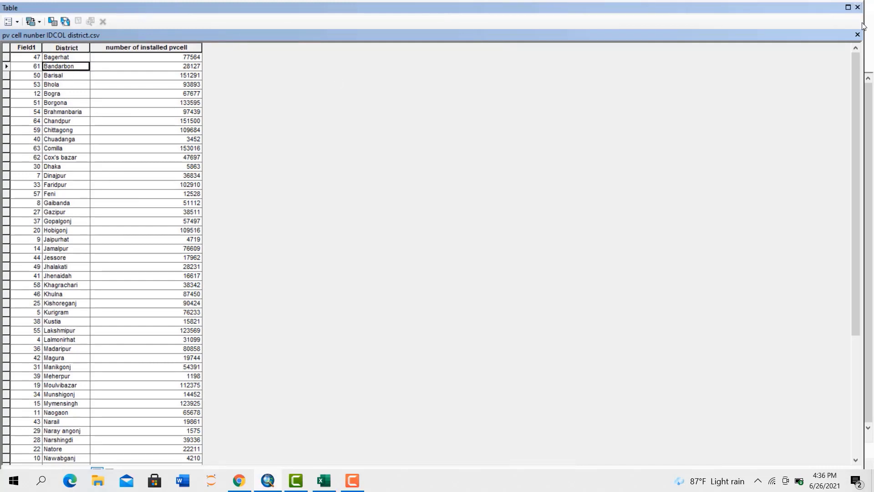
{"action": "left_click", "coordinate": [857, 7]}
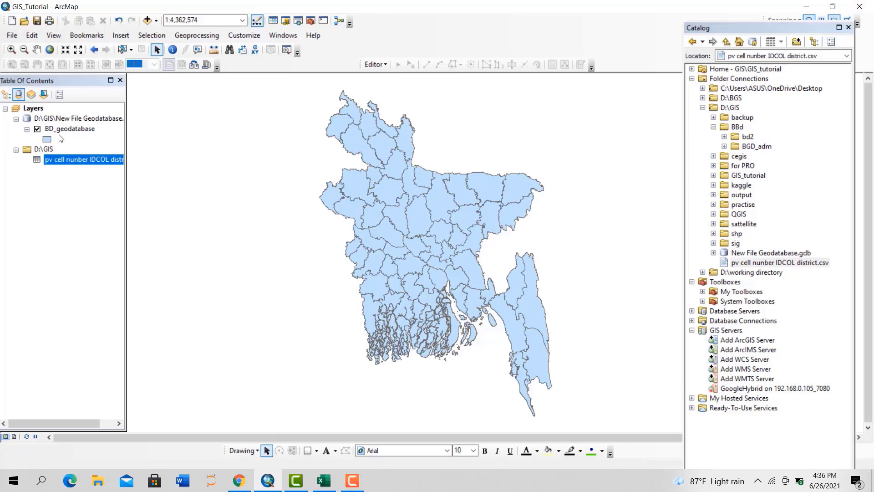
Recheck the district names in the text field of the BD_geodatabase attribute table, then close the table
{"action": "right_click", "coordinate": [82, 129]}
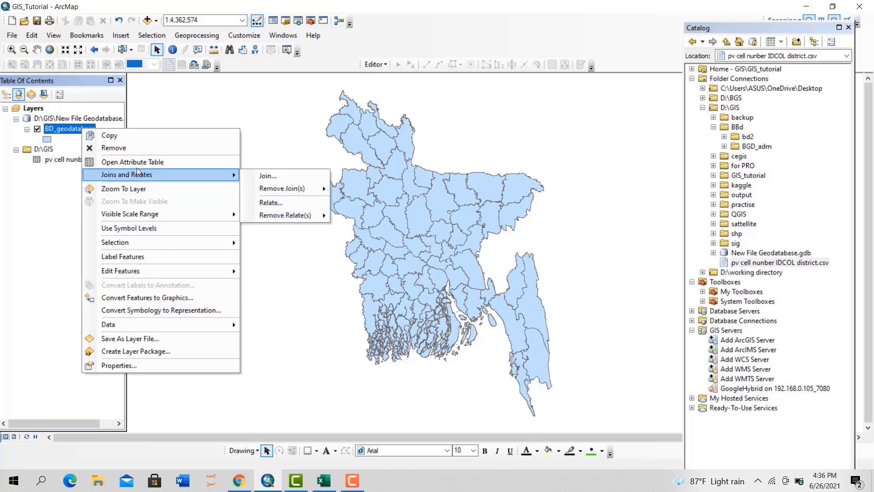
{"action": "left_click", "coordinate": [133, 164]}
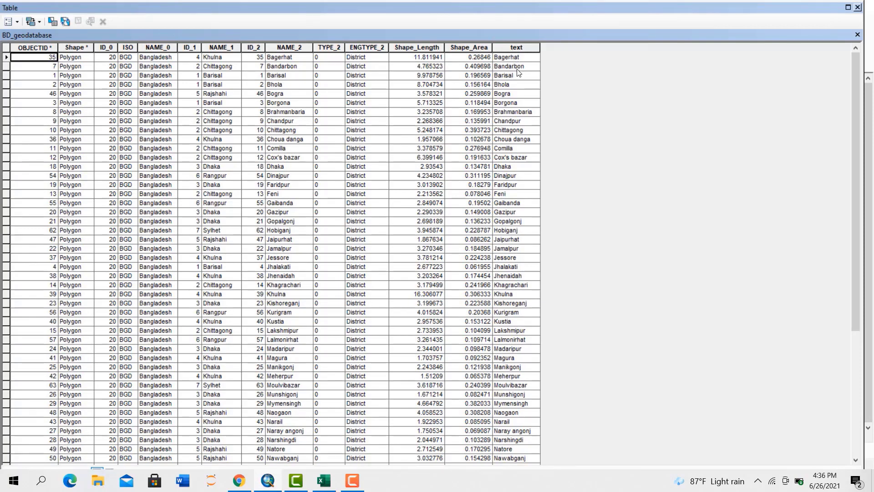
{"action": "double_click", "coordinate": [516, 48]}
{"action": "double_click", "coordinate": [516, 48]}
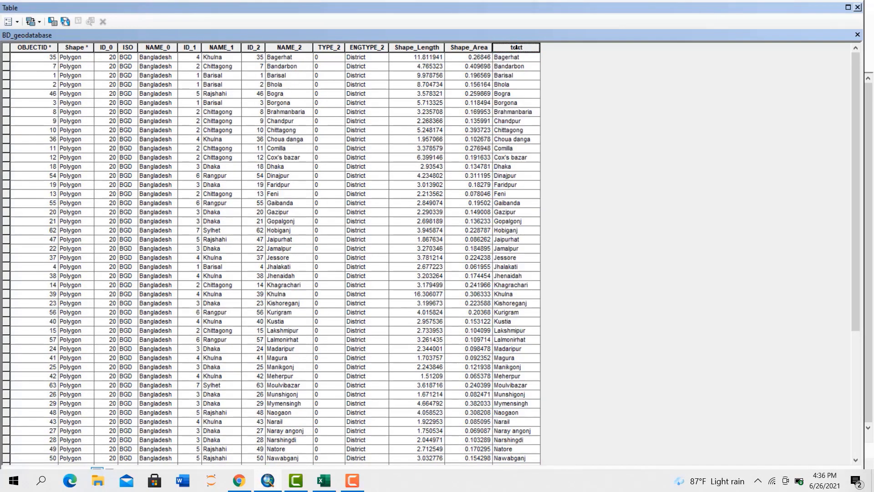
{"action": "left_click", "coordinate": [516, 56]}
{"action": "left_click", "coordinate": [518, 68]}
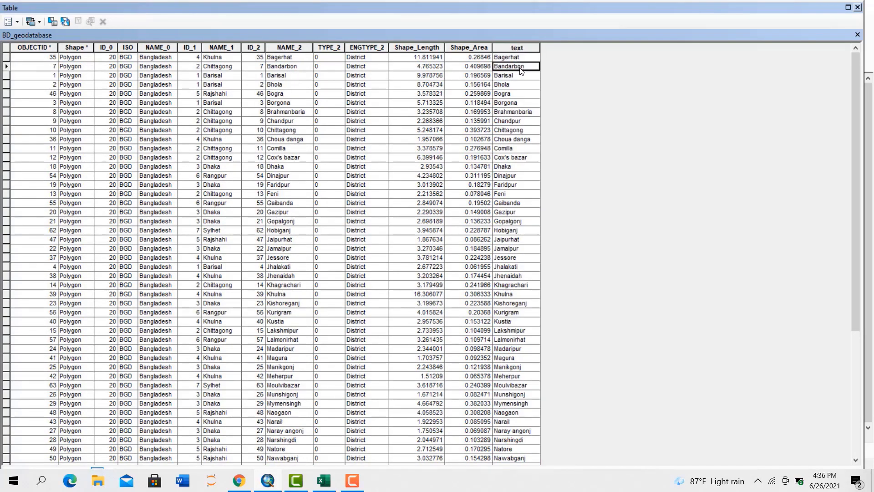
{"action": "left_click", "coordinate": [517, 77]}
{"action": "left_click", "coordinate": [518, 85]}
{"action": "left_click", "coordinate": [519, 95]}
{"action": "left_click", "coordinate": [868, 8]}
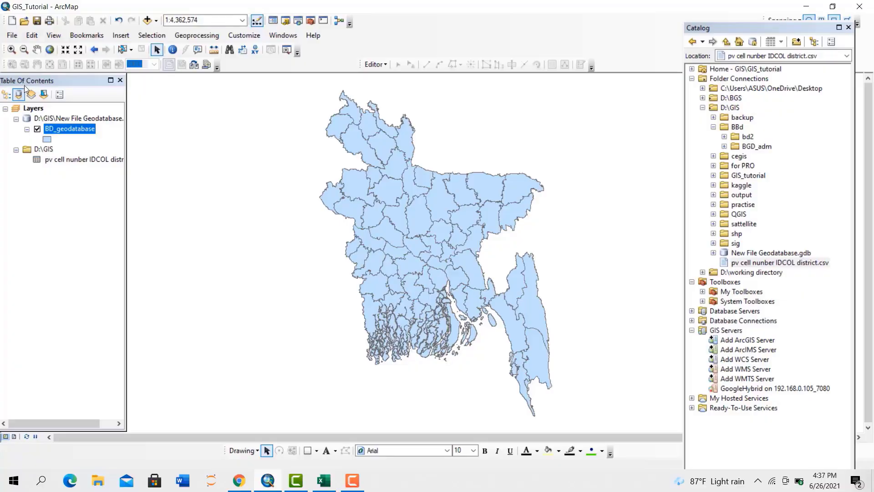
Join pv cell nunber IDCOL district.csv to BD_geodatabase by attributes, matching the text field to District and keeping all records
{"action": "right_click", "coordinate": [70, 130]}
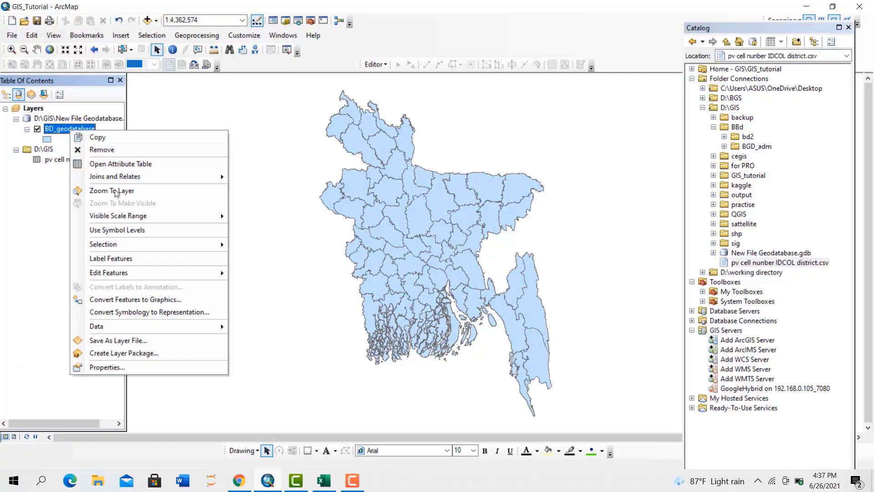
{"action": "mouse_move", "coordinate": [127, 176]}
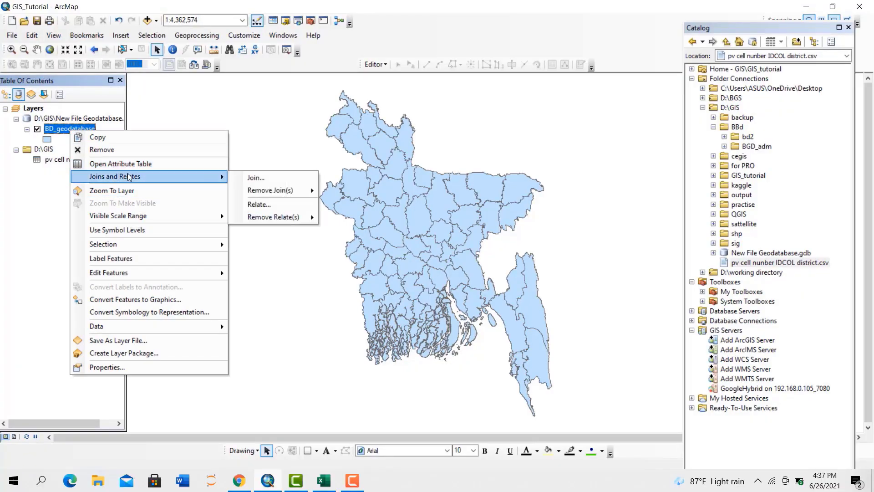
{"action": "left_click", "coordinate": [259, 178]}
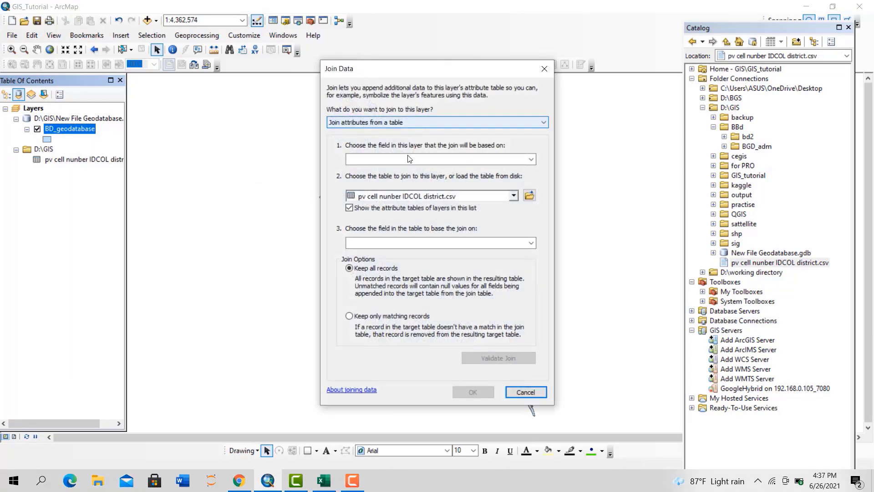
{"action": "left_click", "coordinate": [398, 124]}
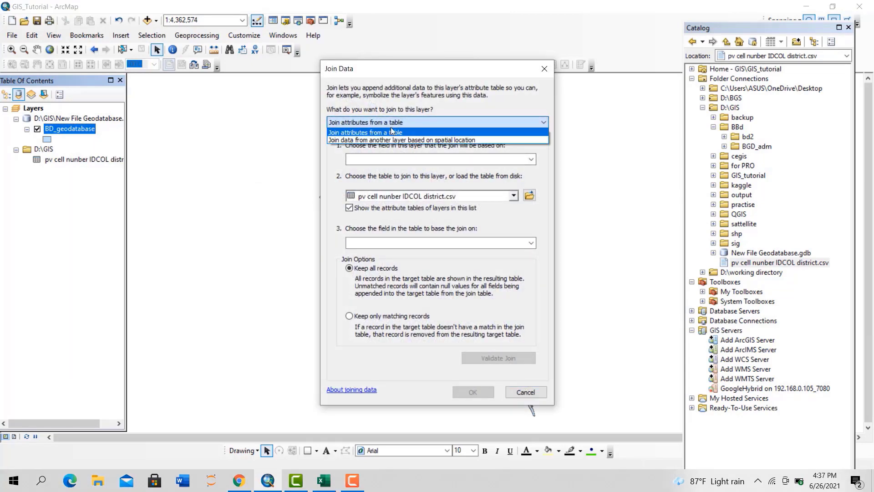
{"action": "left_click", "coordinate": [365, 132]}
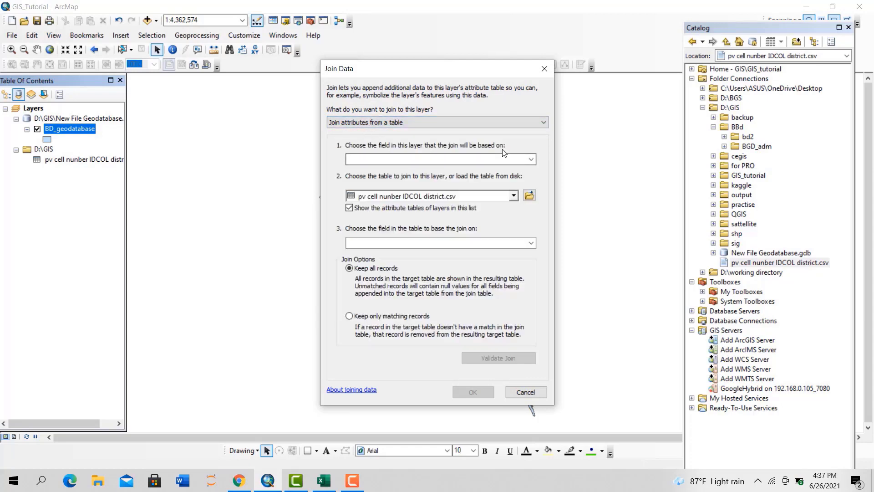
{"action": "left_click", "coordinate": [530, 159]}
{"action": "left_click", "coordinate": [531, 160]}
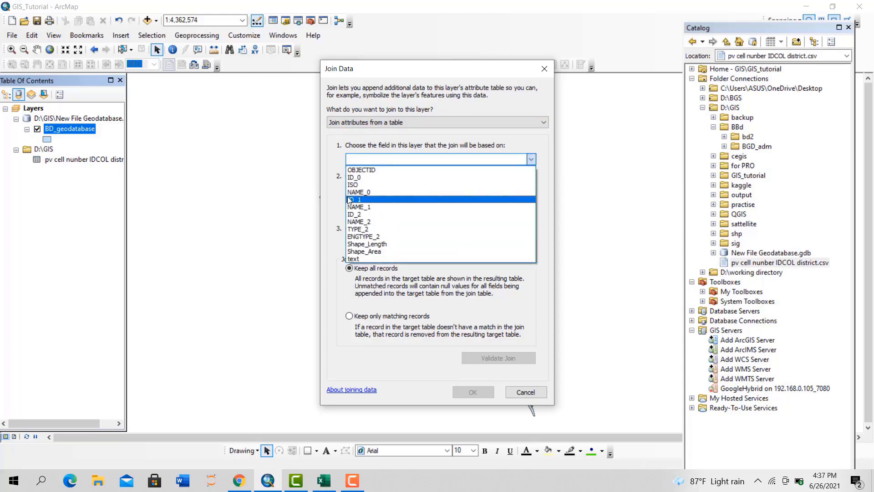
{"action": "left_click", "coordinate": [359, 258]}
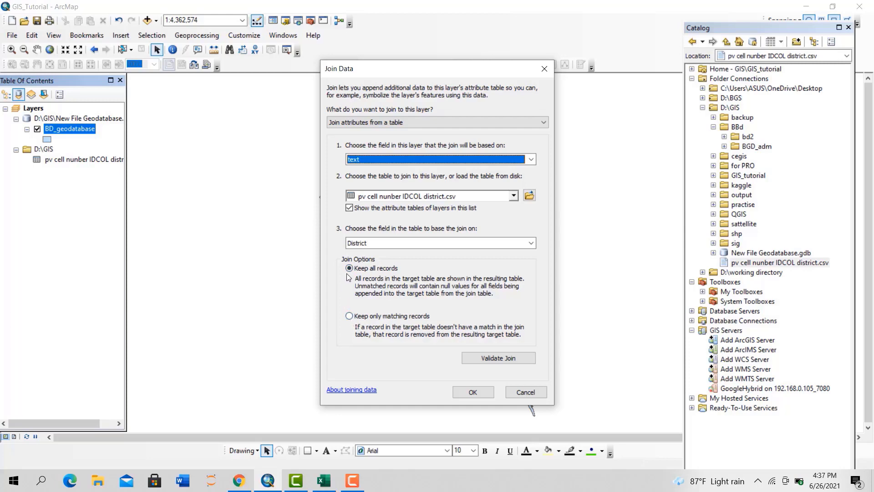
{"action": "left_click", "coordinate": [349, 316]}
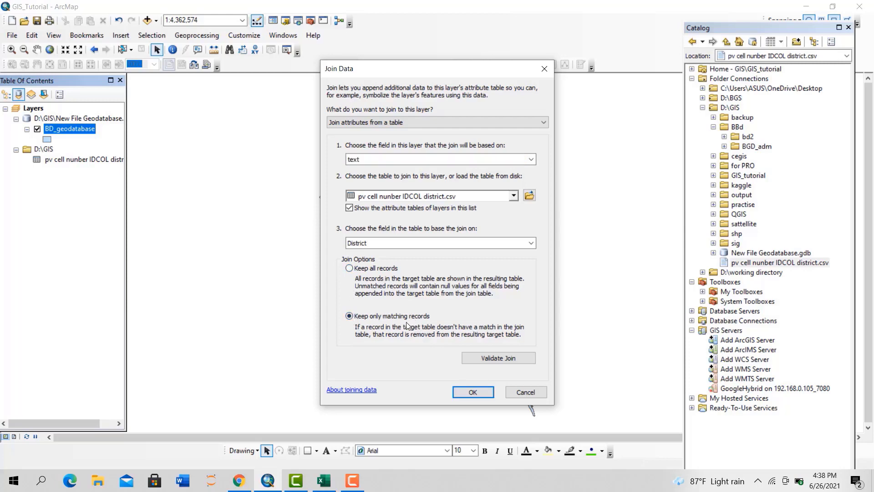
{"action": "left_click", "coordinate": [349, 268]}
{"action": "left_click", "coordinate": [472, 391]}
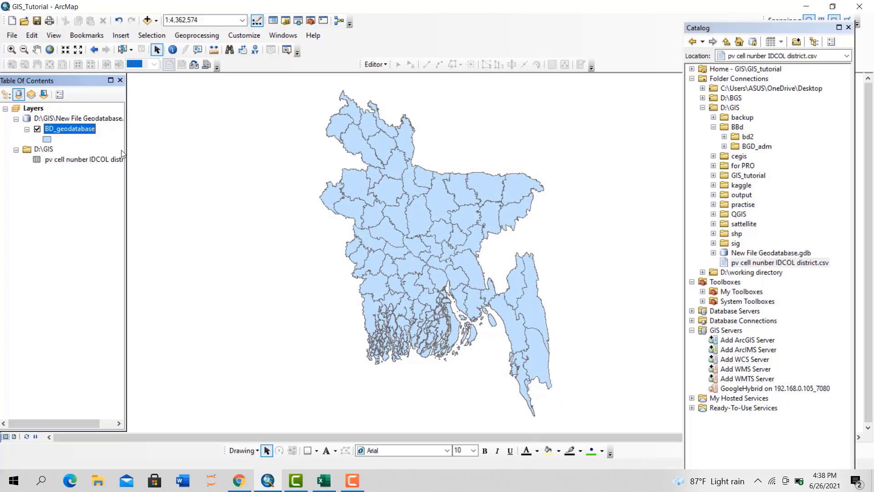
Open the BD_geodatabase attribute table, review the joined District column, and sort the records ascending by number of installed pvcell
{"action": "right_click", "coordinate": [62, 131]}
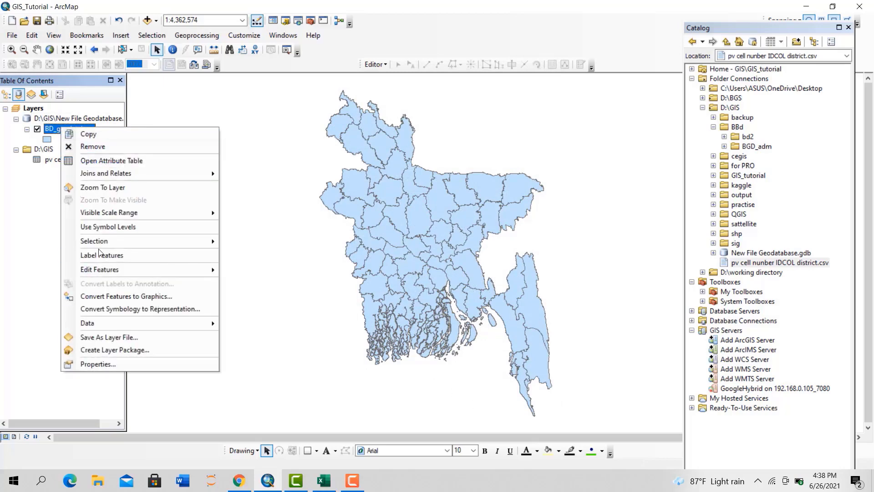
{"action": "left_click", "coordinate": [106, 162]}
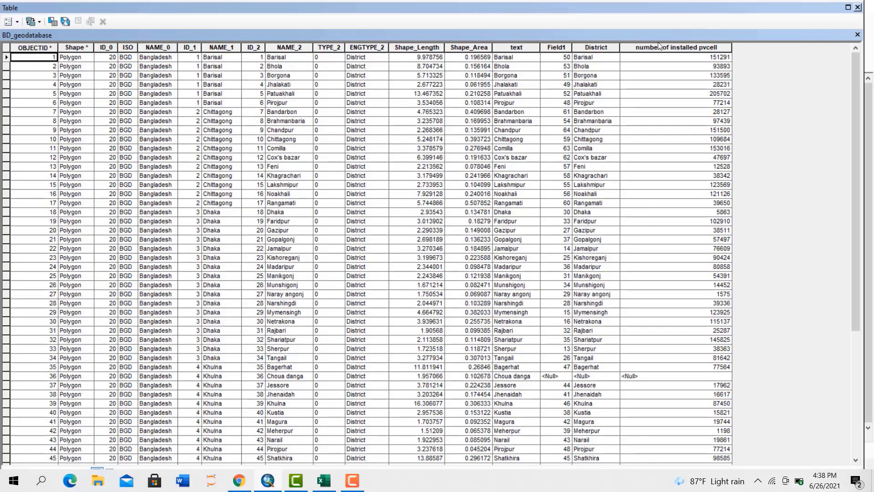
{"action": "left_click", "coordinate": [591, 47]}
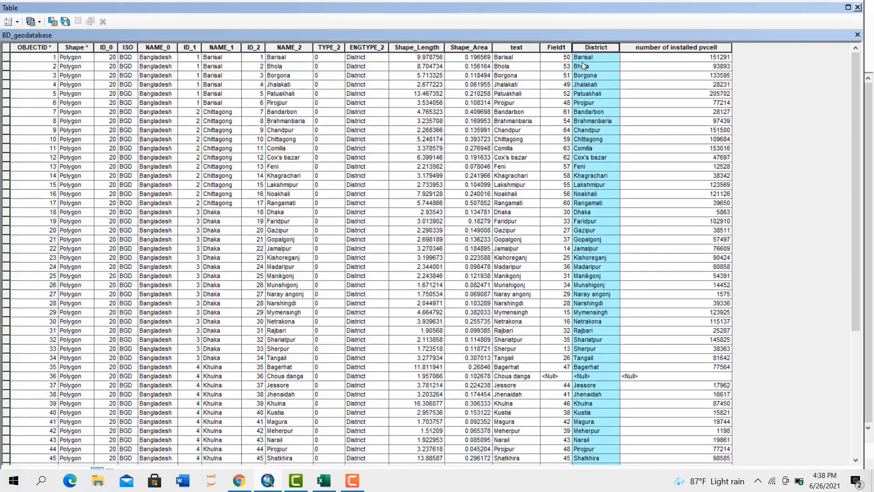
{"action": "left_click", "coordinate": [674, 48]}
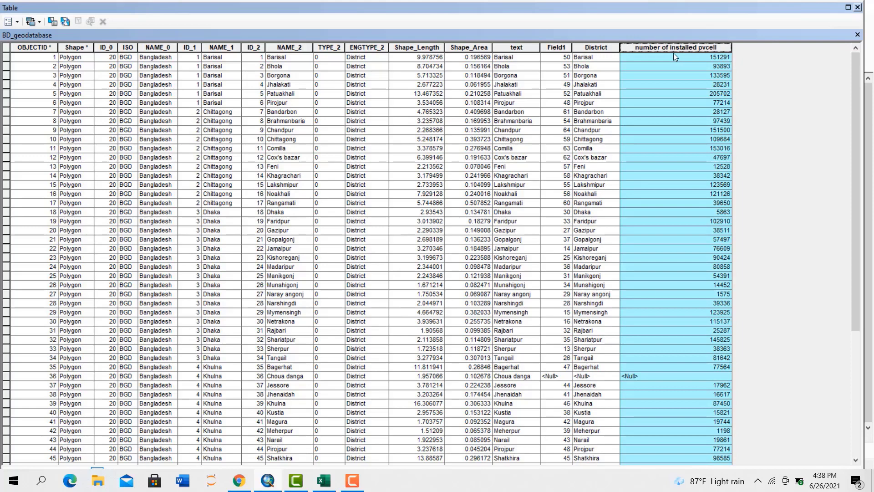
{"action": "double_click", "coordinate": [664, 47]}
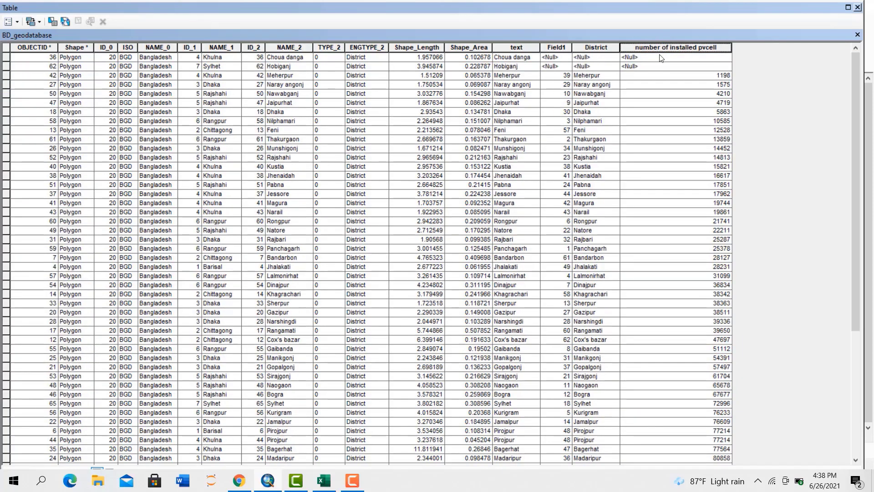
Examine the text, District and number of installed pvcell entries of the Choua danga and Hobiganj records
{"action": "left_click", "coordinate": [637, 58]}
{"action": "left_click", "coordinate": [644, 67]}
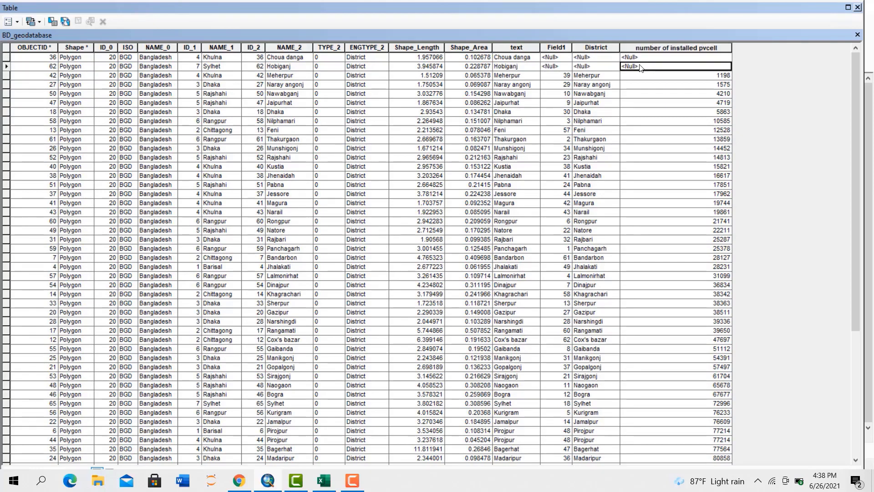
{"action": "left_click", "coordinate": [524, 57]}
{"action": "left_click", "coordinate": [524, 66]}
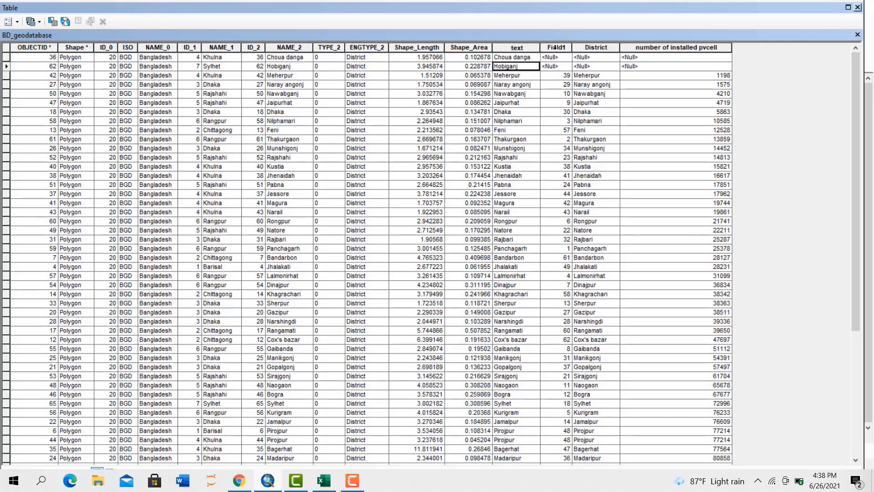
{"action": "left_click", "coordinate": [601, 58]}
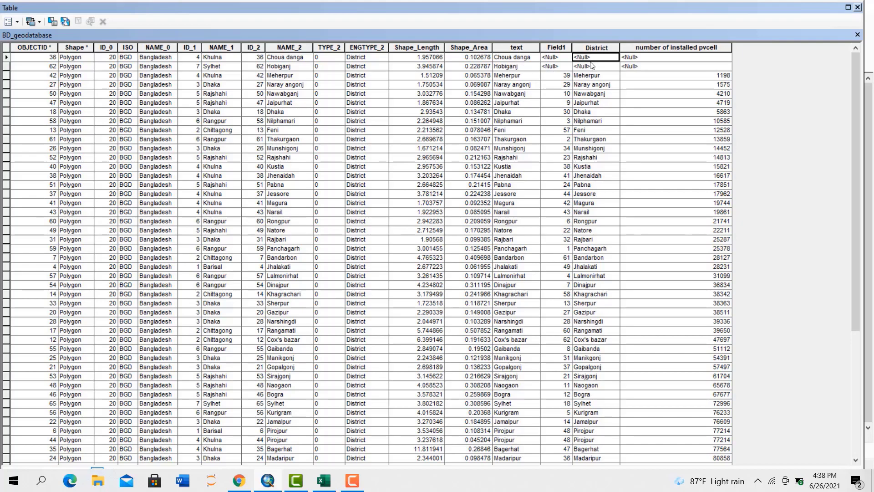
{"action": "left_click", "coordinate": [592, 66]}
{"action": "left_click", "coordinate": [591, 58]}
{"action": "left_click", "coordinate": [590, 66]}
{"action": "left_click", "coordinate": [697, 59]}
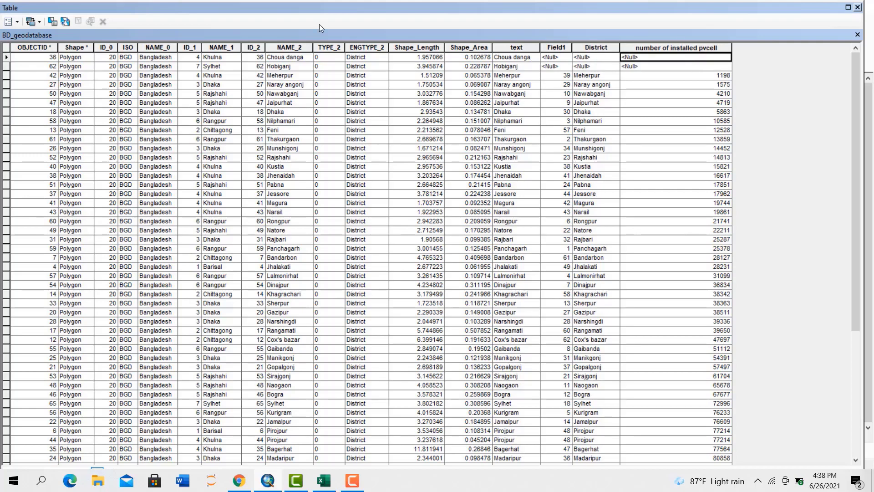
Start an edit session on BD_geodatabase, try to edit the null joined values of Choua danga and Hobiganj, and close the table
{"action": "left_click_drag", "start_coordinate": [725, 9], "coordinate": [768, 79]}
{"action": "left_click", "coordinate": [371, 66]}
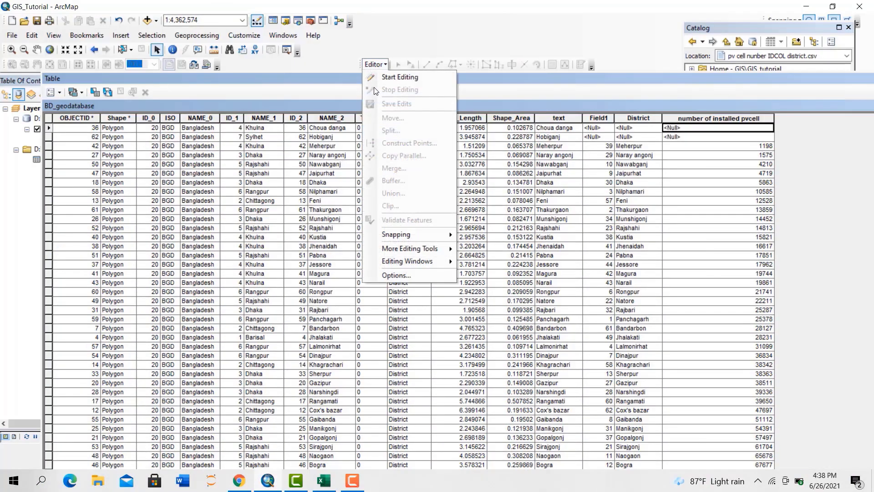
{"action": "left_click", "coordinate": [388, 79]}
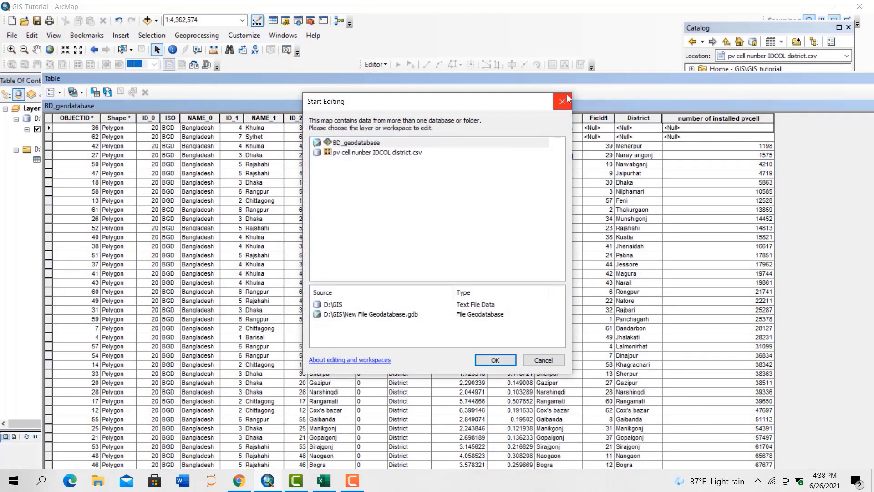
{"action": "left_click", "coordinate": [494, 361]}
{"action": "left_click", "coordinate": [499, 361]}
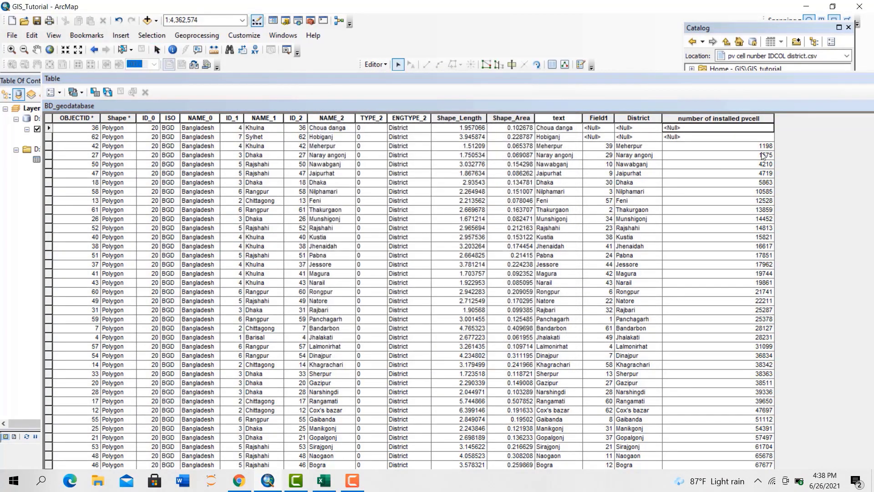
{"action": "left_click", "coordinate": [719, 129]}
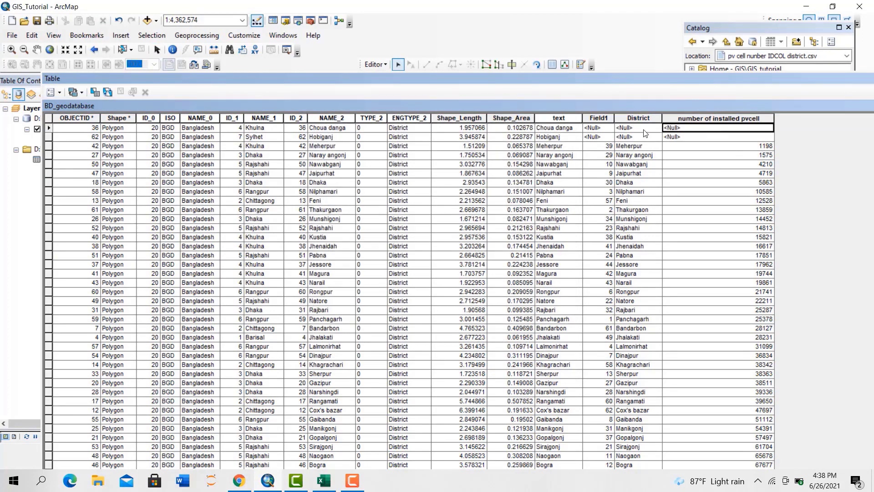
{"action": "left_click", "coordinate": [374, 64]}
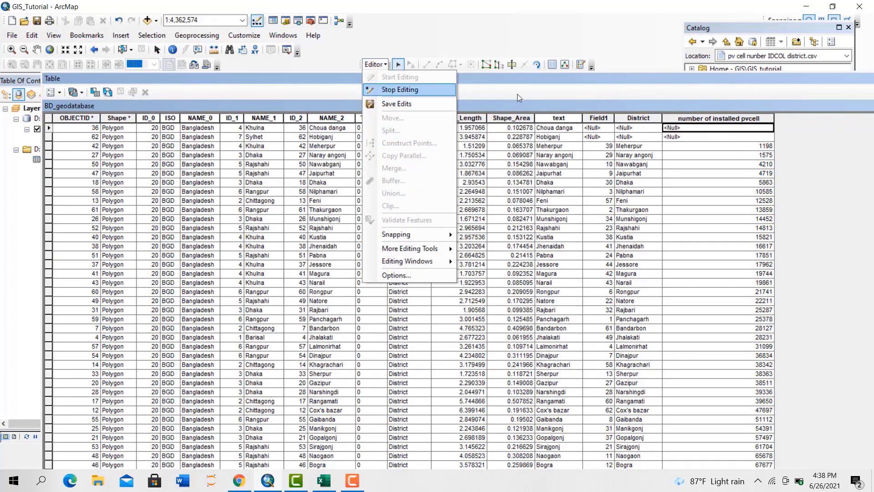
{"action": "left_click", "coordinate": [645, 130]}
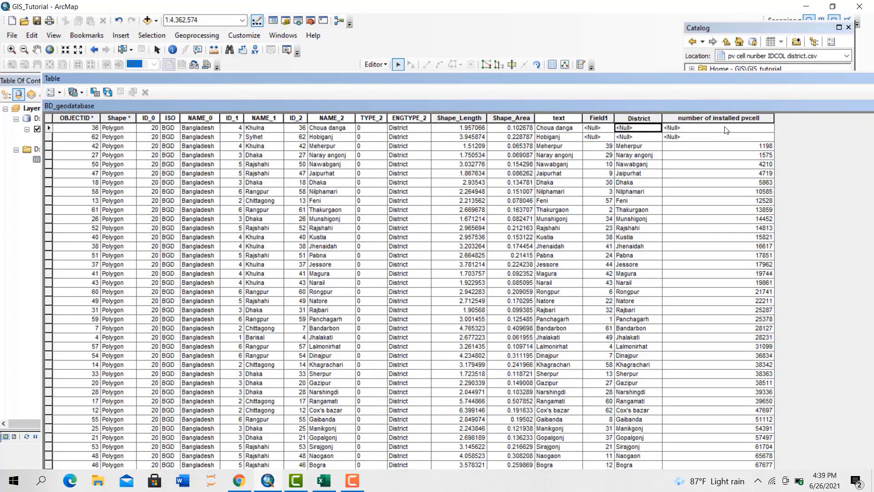
{"action": "left_click", "coordinate": [711, 137]}
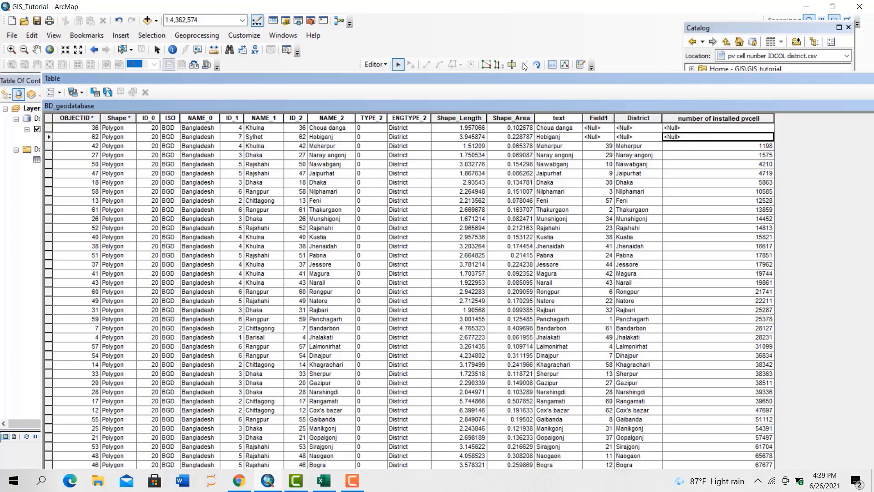
{"action": "left_click_drag", "start_coordinate": [532, 78], "coordinate": [502, 51]}
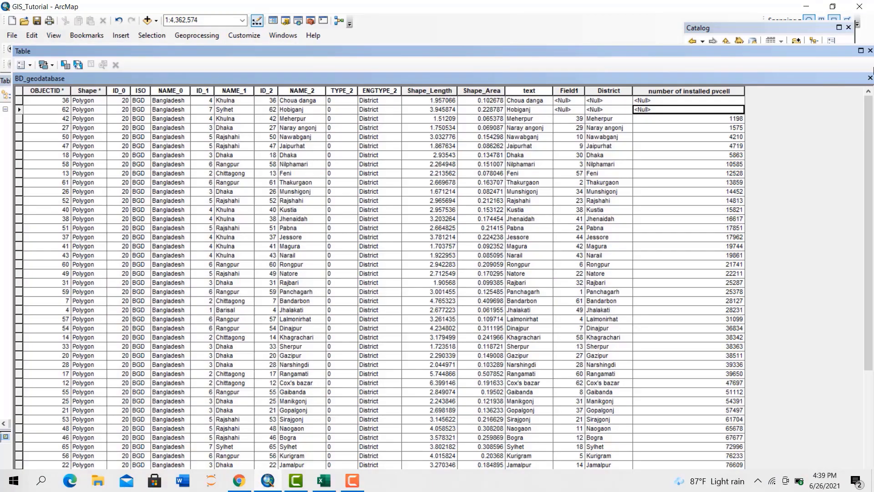
{"action": "left_click", "coordinate": [870, 51]}
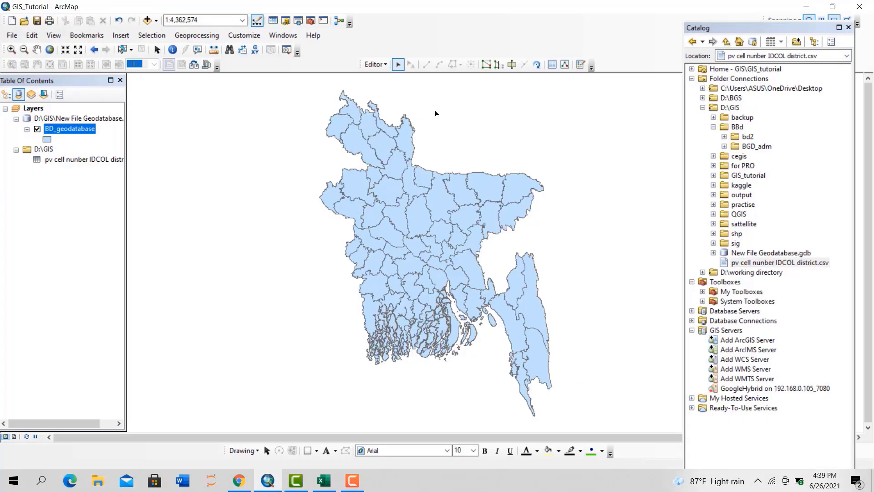
Try to export all BD_geodatabase features to D:\GIS\New File Geodatabase.gdb\Export_Output_2 using the layer's source coordinate system
{"action": "right_click", "coordinate": [75, 129]}
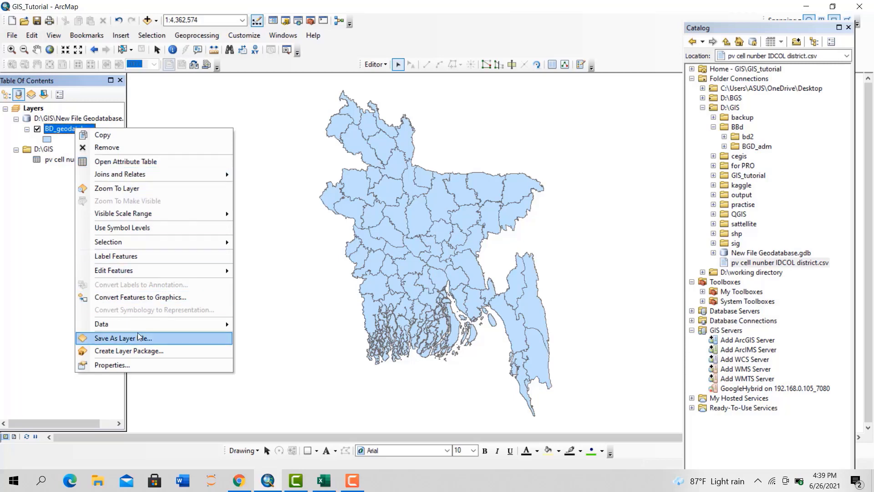
{"action": "mouse_move", "coordinate": [214, 323]}
{"action": "left_click", "coordinate": [273, 337]}
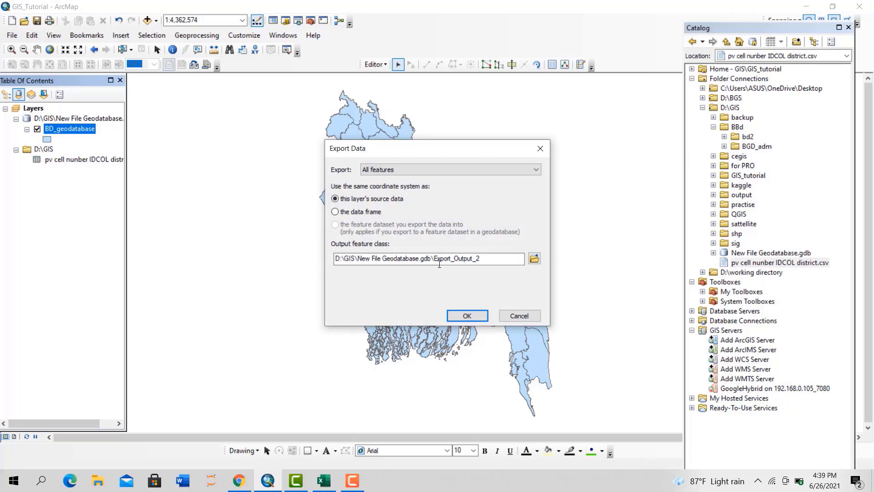
{"action": "left_click", "coordinate": [462, 317]}
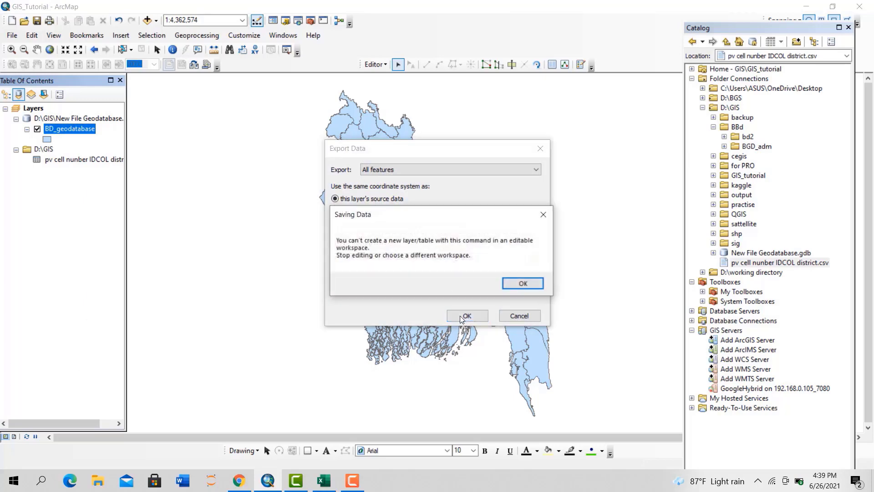
{"action": "left_click", "coordinate": [522, 283]}
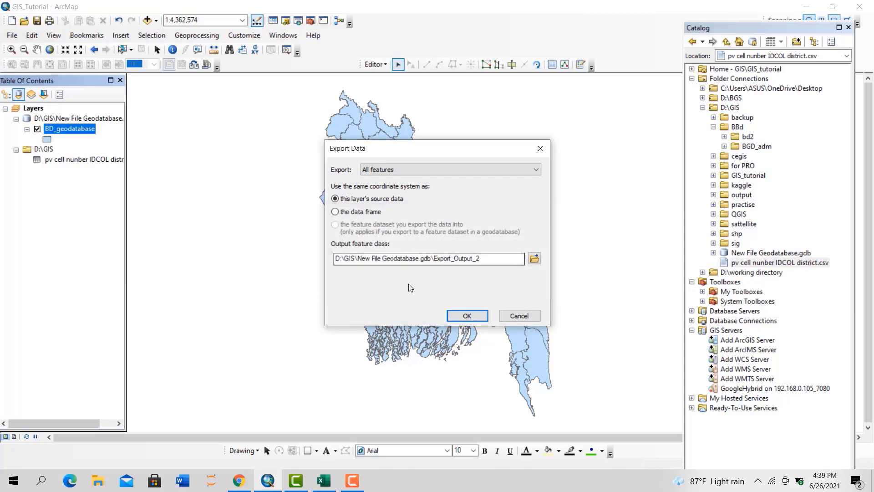
{"action": "left_click", "coordinate": [464, 314]}
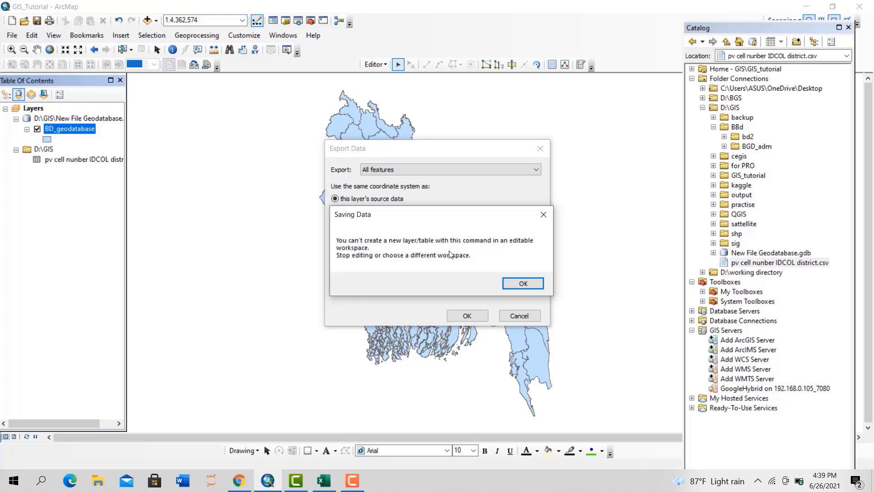
{"action": "left_click", "coordinate": [503, 280]}
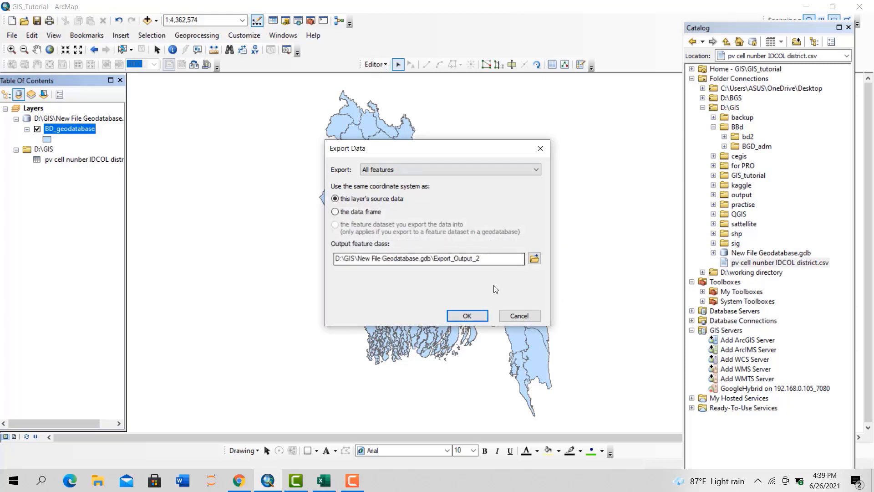
{"action": "left_click", "coordinate": [541, 149]}
End the edit session and export all BD_geodatabase features to D:\GIS\New File Geodatabase.gdb\Export_Output_2, adding the output to the map
{"action": "left_click", "coordinate": [375, 65]}
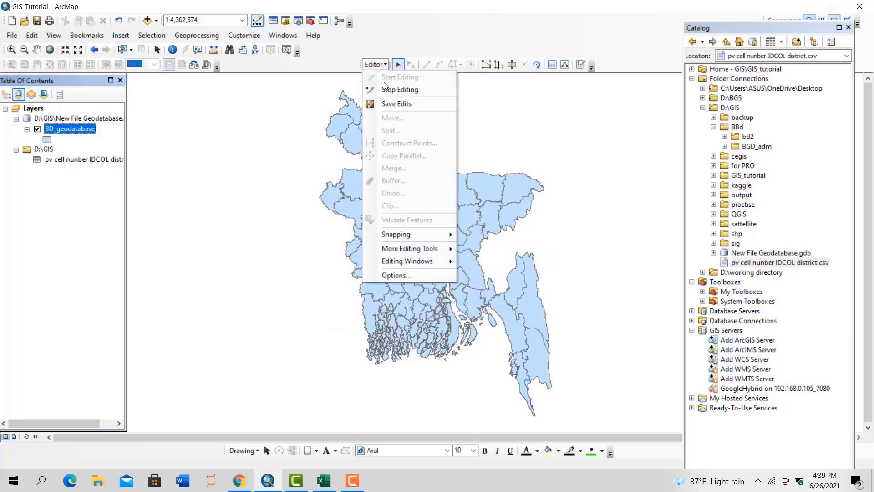
{"action": "left_click", "coordinate": [390, 88]}
{"action": "right_click", "coordinate": [78, 128]}
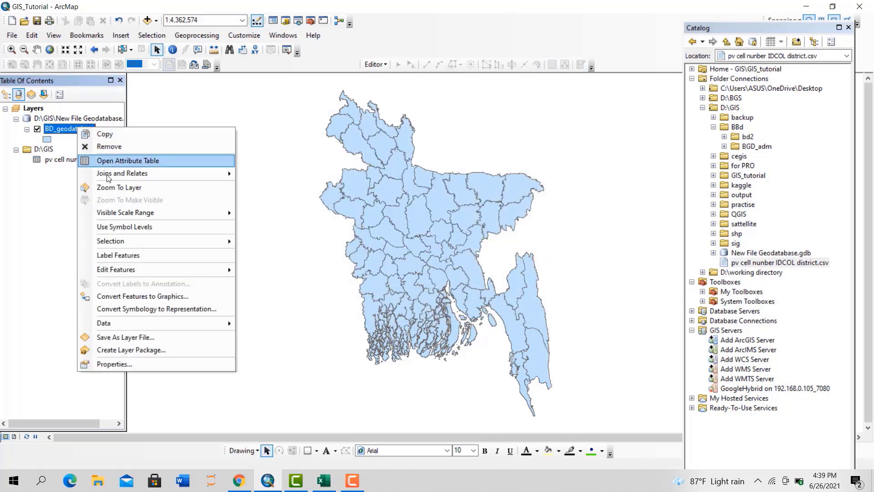
{"action": "mouse_move", "coordinate": [130, 323]}
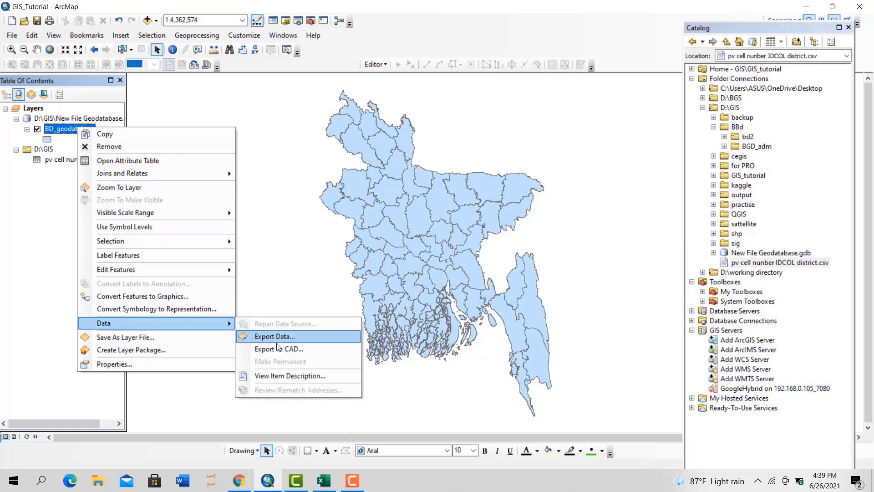
{"action": "left_click", "coordinate": [312, 336]}
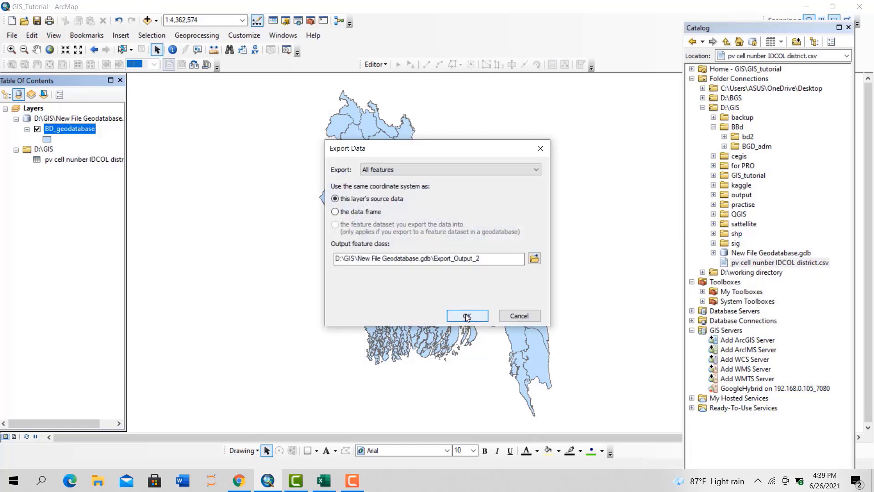
{"action": "left_click", "coordinate": [468, 316]}
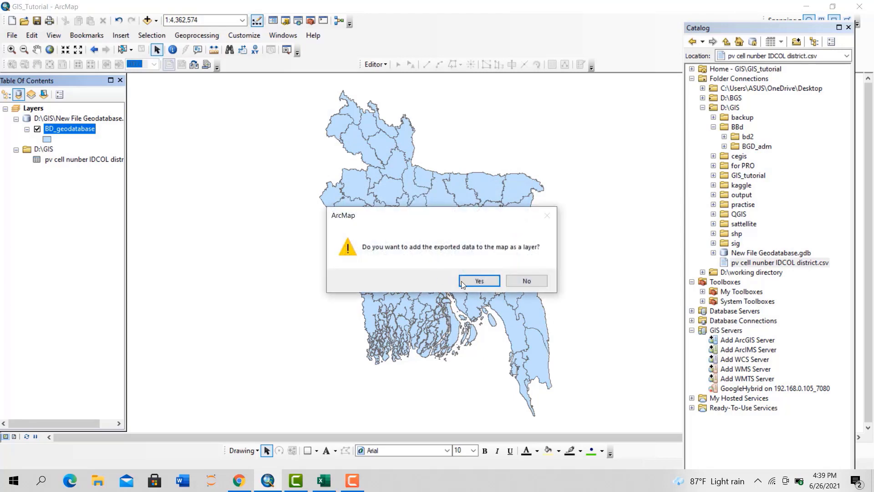
{"action": "left_click", "coordinate": [462, 283]}
Remove the BD_geodatabase layer and the D:\GIS source group containing the pv cell CSV table from the map
{"action": "left_click", "coordinate": [59, 150], "text": "ctrl"}
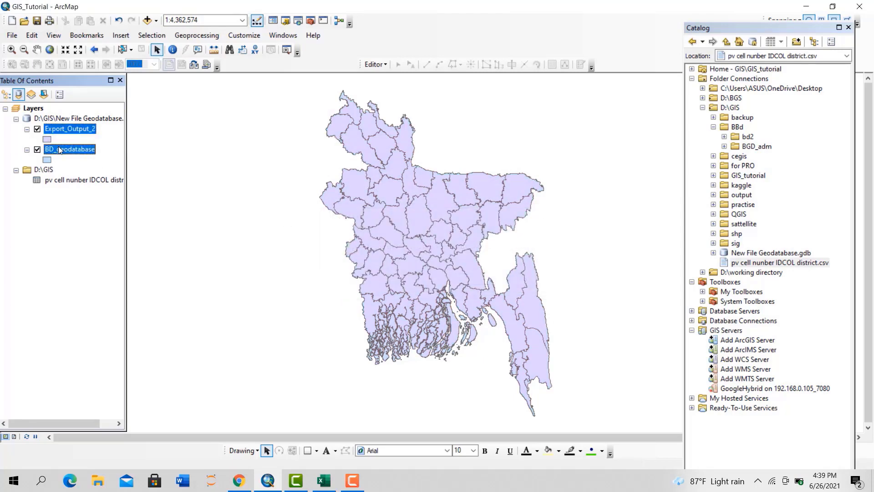
{"action": "right_click", "coordinate": [58, 149]}
{"action": "left_click", "coordinate": [74, 166]}
{"action": "right_click", "coordinate": [45, 150]}
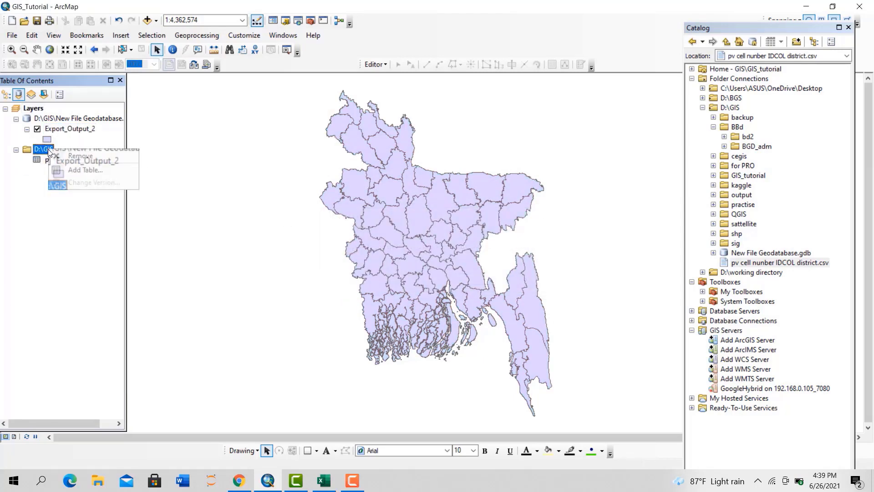
{"action": "left_click", "coordinate": [77, 155]}
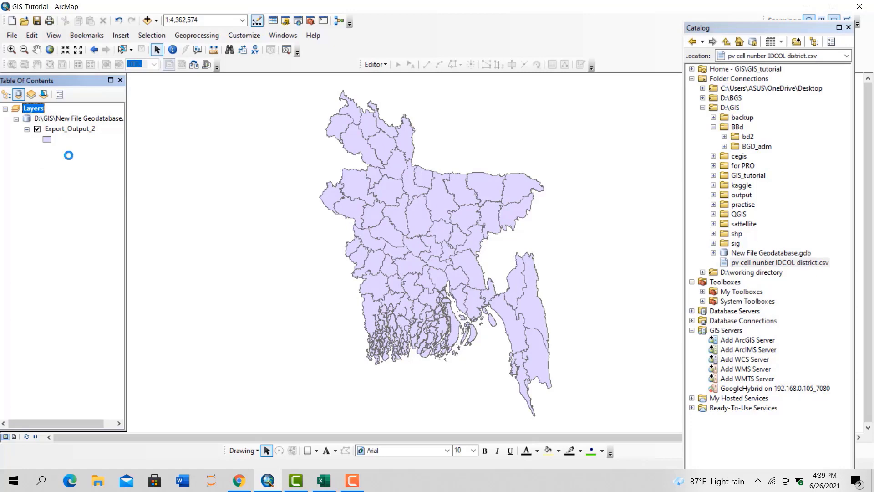
Open the Export_Output_2 attribute table and sort its records ascending by number of installed pvcell
{"action": "right_click", "coordinate": [75, 132]}
{"action": "left_click", "coordinate": [106, 164]}
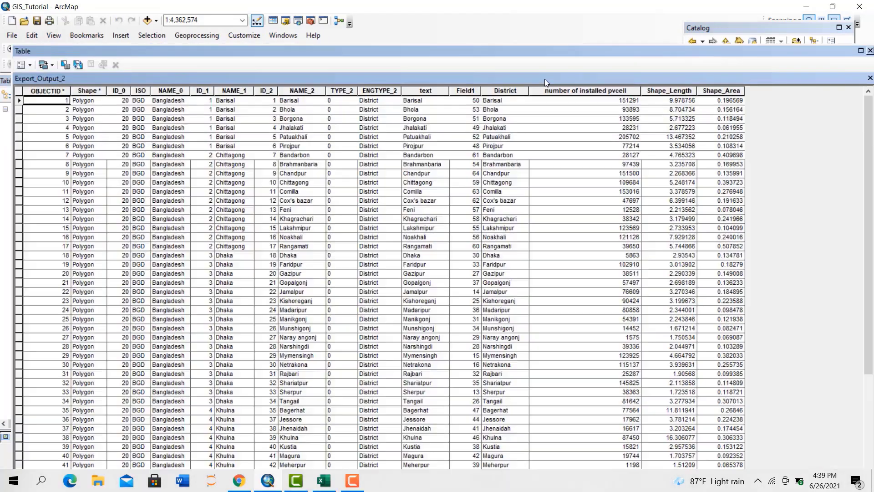
{"action": "left_click", "coordinate": [582, 91]}
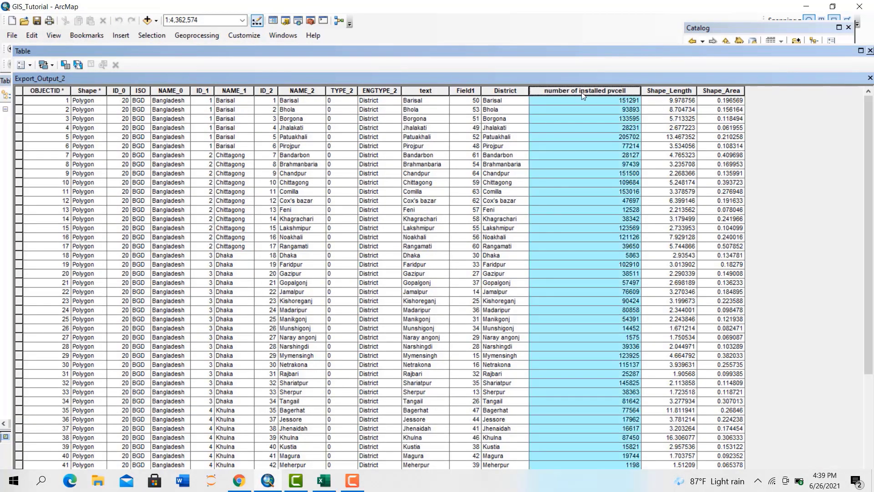
{"action": "left_click", "coordinate": [497, 90]}
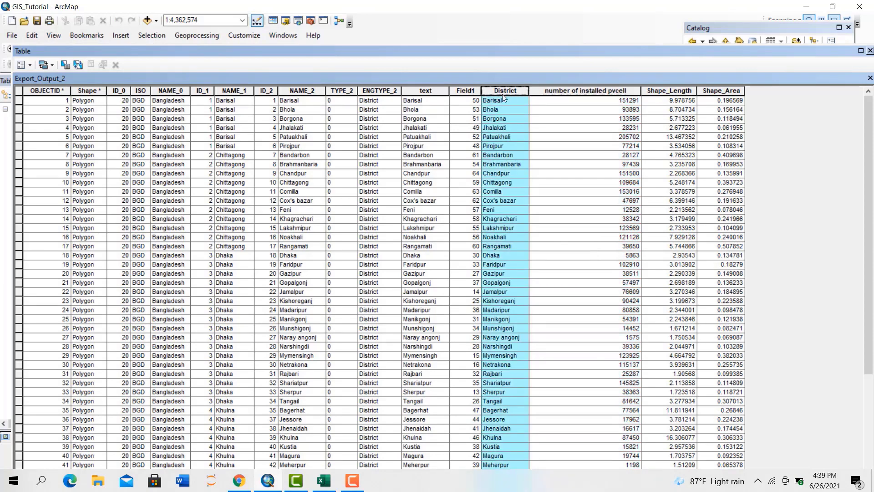
{"action": "left_click", "coordinate": [589, 92]}
{"action": "double_click", "coordinate": [589, 91]}
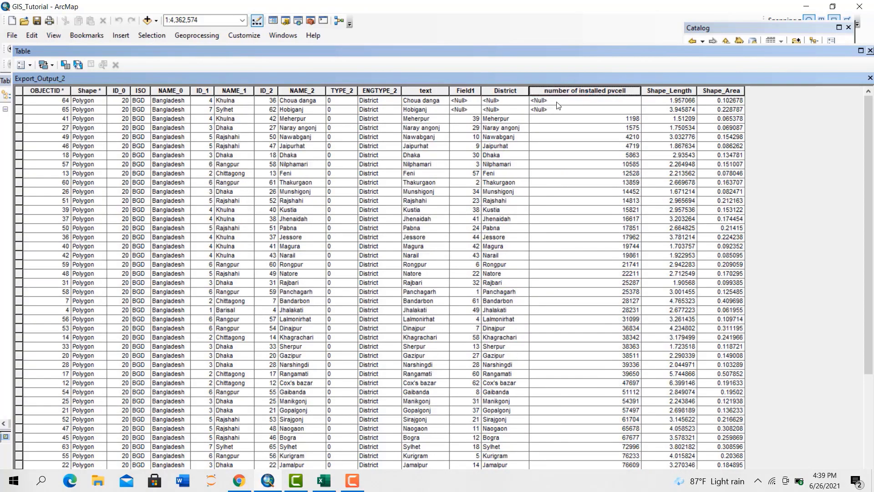
Start an edit session on Export_Output_2 and set number of installed pvcell to 1150 for Choua danga and 500 for Hobiganj
{"action": "double_click", "coordinate": [401, 52]}
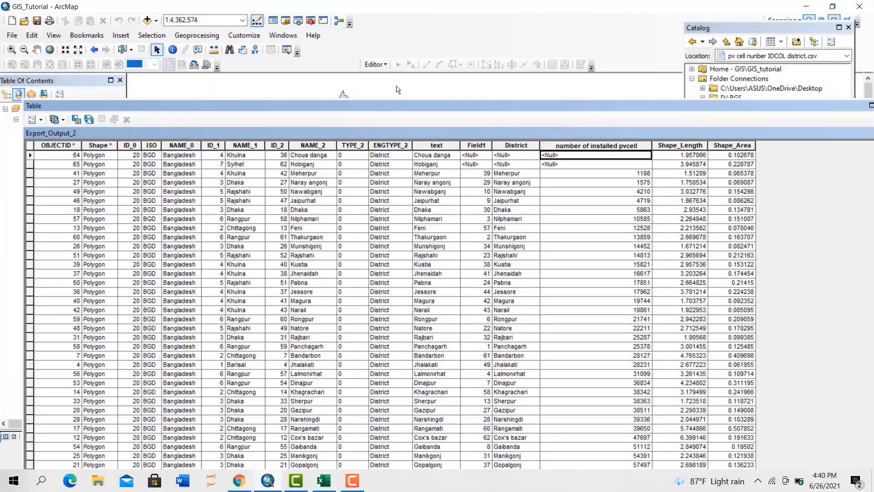
{"action": "left_click", "coordinate": [381, 64]}
{"action": "left_click", "coordinate": [389, 77]}
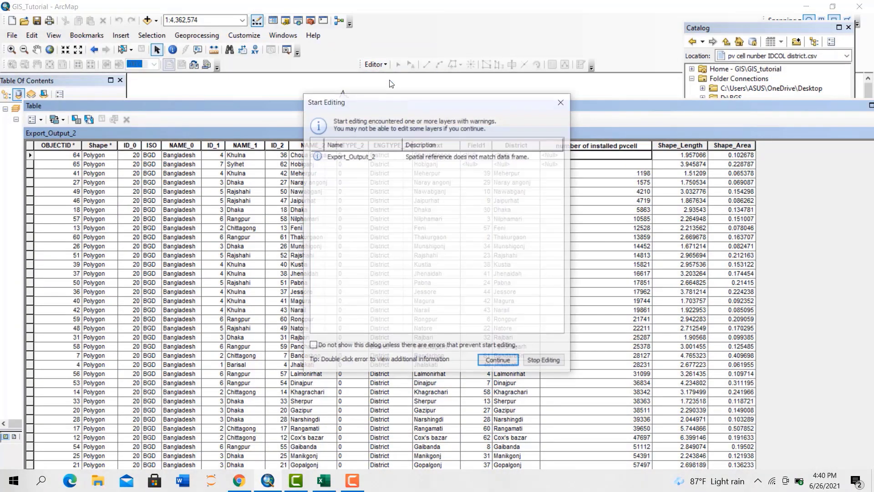
{"action": "left_click", "coordinate": [490, 361]}
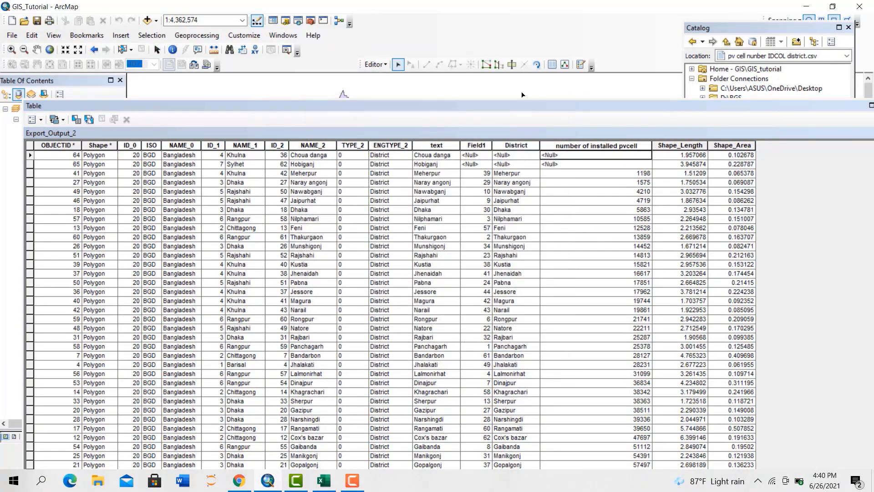
{"action": "left_click", "coordinate": [552, 156]}
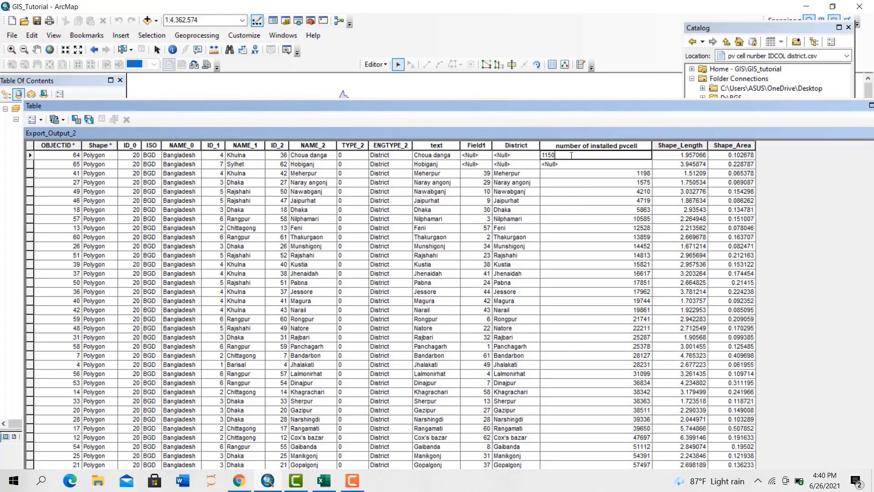
{"action": "type", "text": "1150"}
{"action": "key", "text": "Return"}
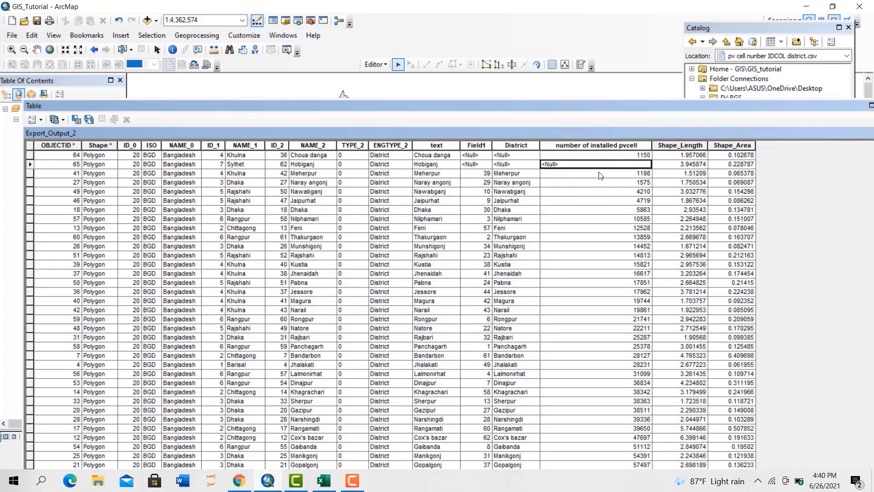
{"action": "left_click", "coordinate": [607, 164]}
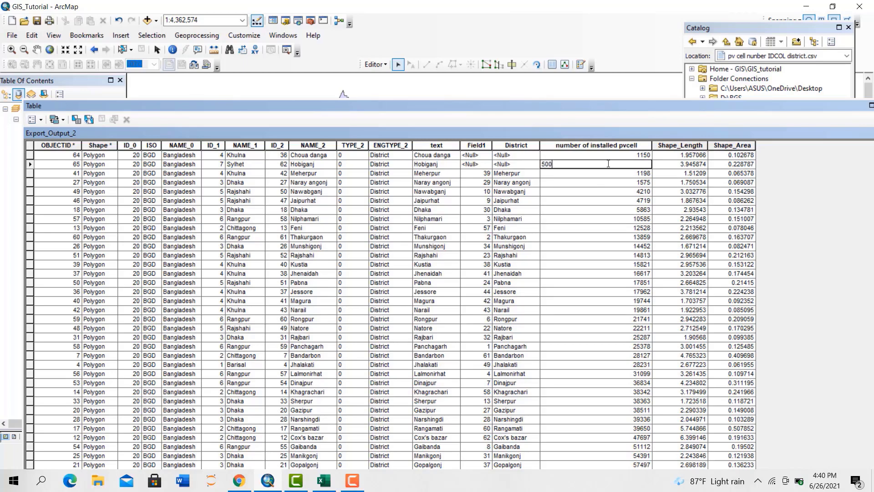
{"action": "key", "text": "Return"}
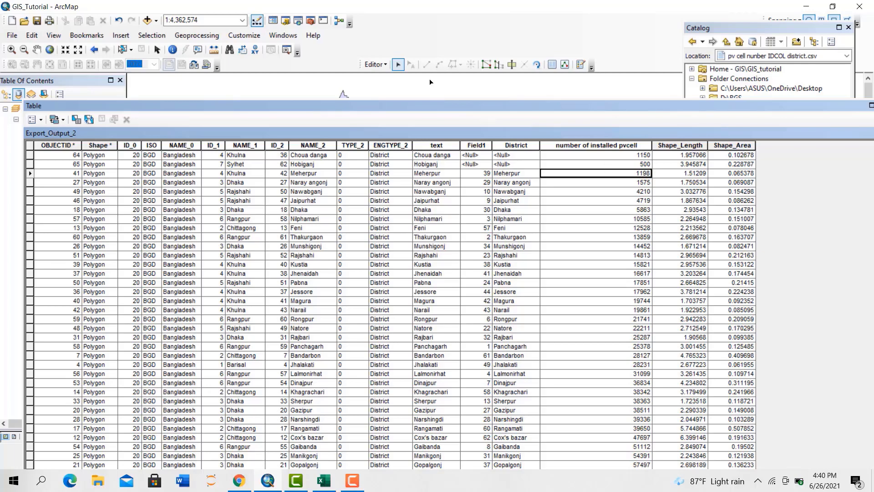
Save the edits, stop the edit session, and close the Export_Output_2 attribute table
{"action": "left_click", "coordinate": [375, 65]}
{"action": "left_click", "coordinate": [379, 101]}
{"action": "left_click", "coordinate": [376, 64]}
{"action": "left_click", "coordinate": [381, 90]}
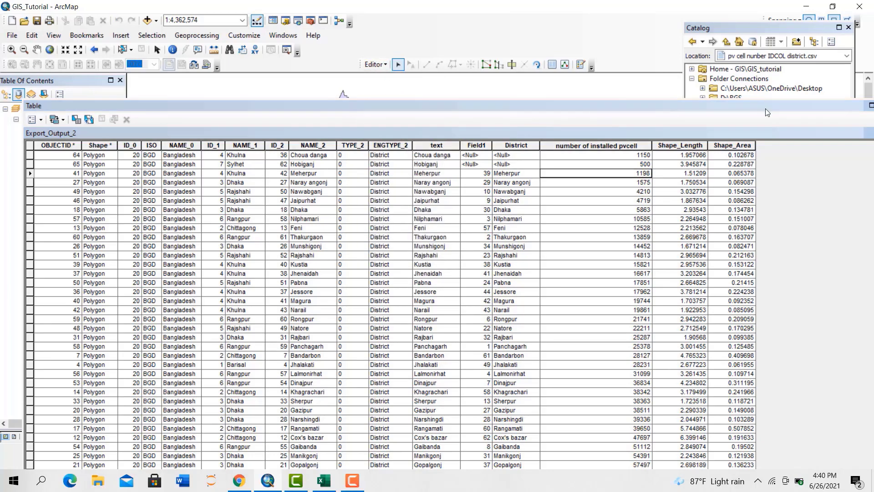
{"action": "double_click", "coordinate": [761, 104]}
{"action": "left_click", "coordinate": [804, 75]}
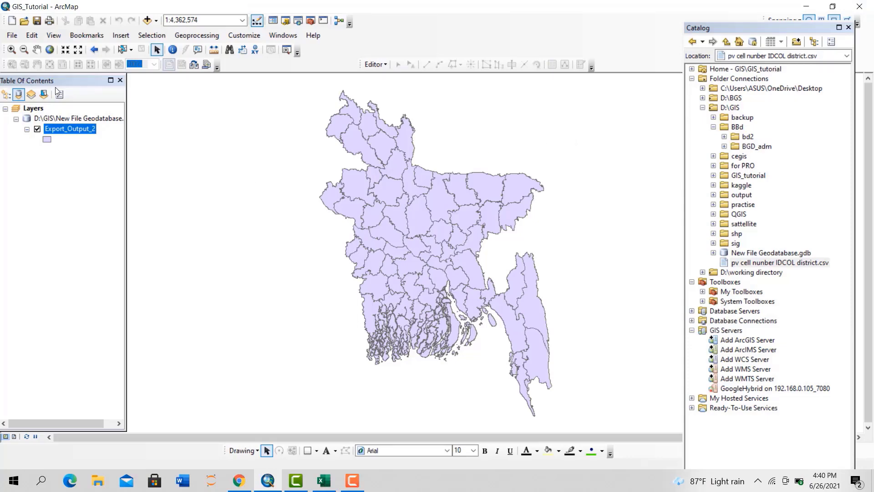
Set the Export_Output_2 symbology to graduated colors based on the number of installed pvcell field
{"action": "right_click", "coordinate": [70, 131]}
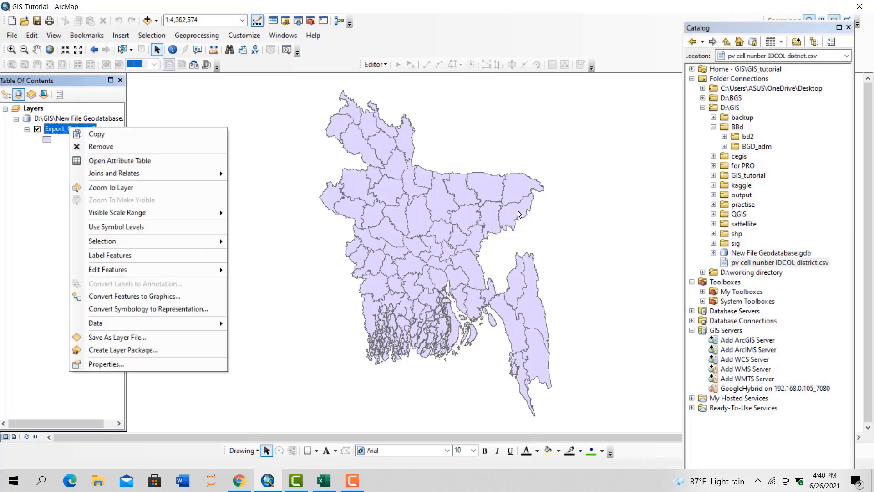
{"action": "left_click", "coordinate": [122, 364]}
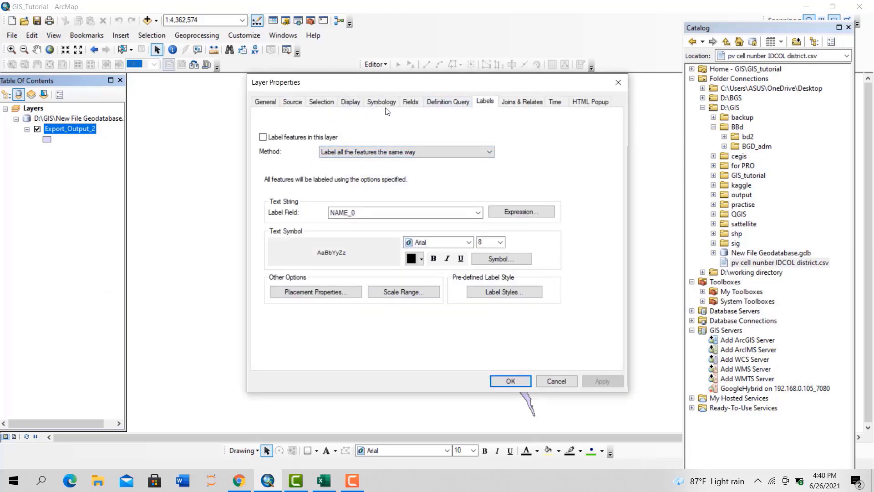
{"action": "left_click", "coordinate": [381, 103]}
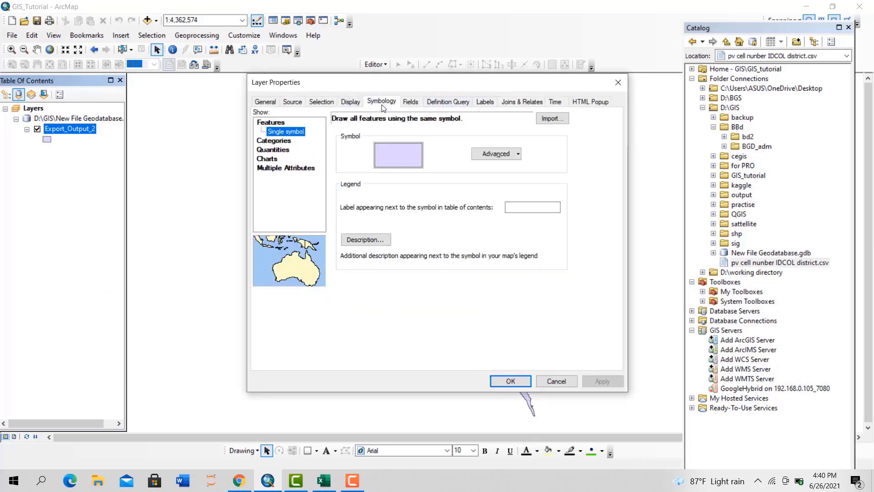
{"action": "left_click", "coordinate": [279, 141]}
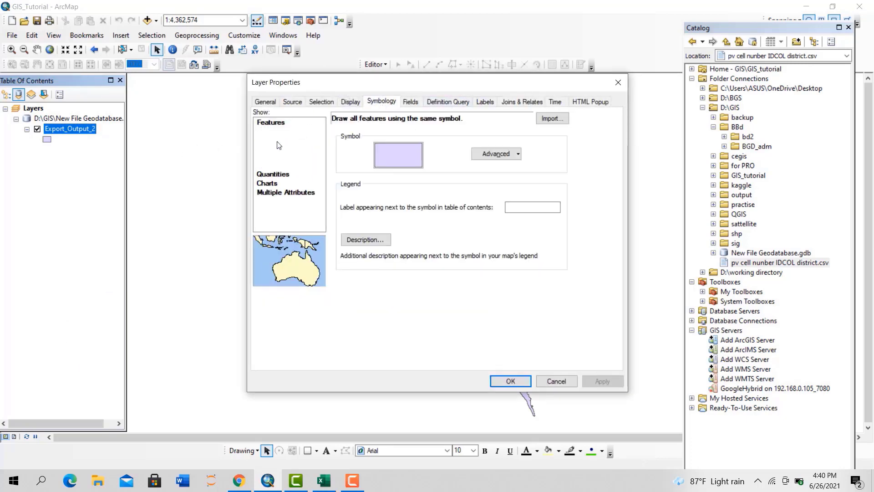
{"action": "left_click", "coordinate": [279, 169]}
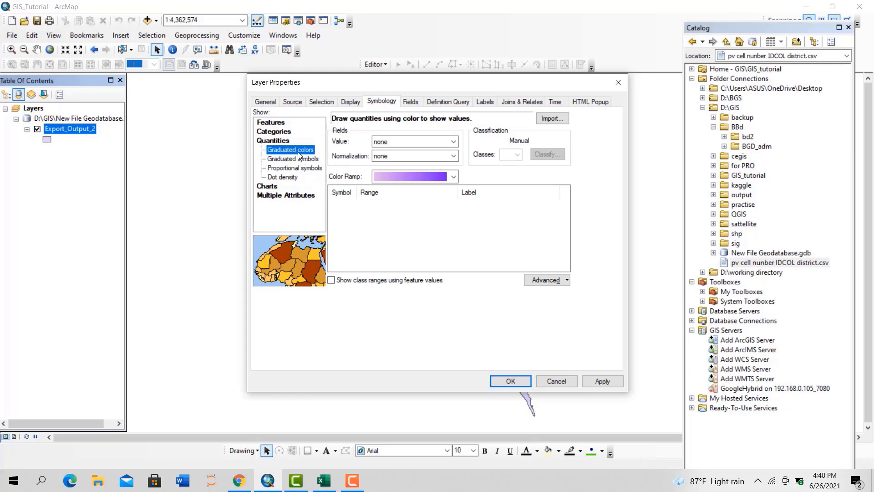
{"action": "left_click", "coordinate": [452, 142]}
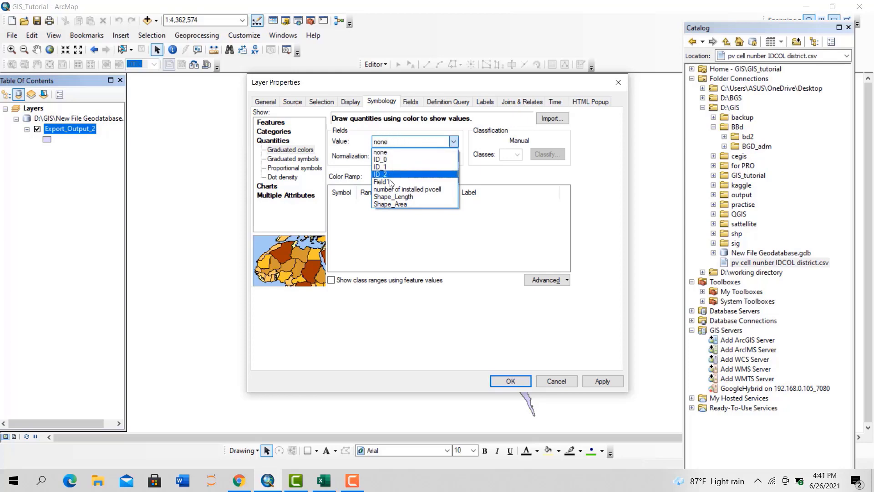
{"action": "left_click", "coordinate": [420, 192]}
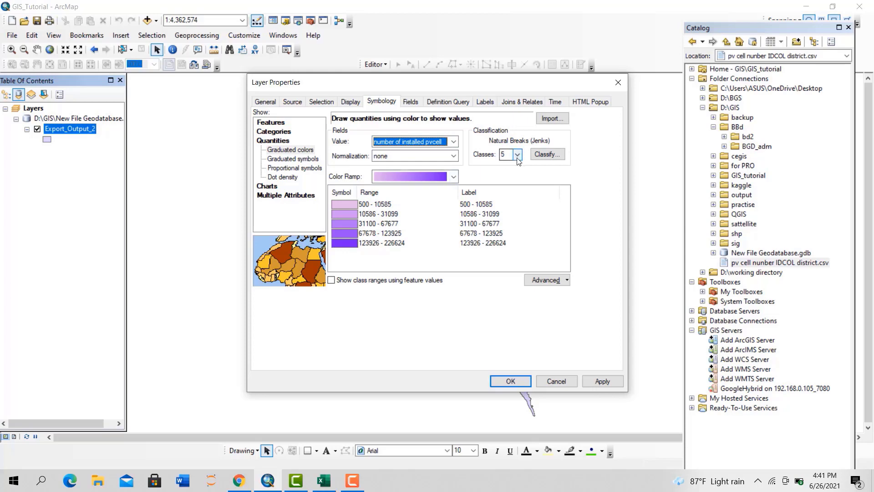
Classify the graduated colors into 4 classes with the Quantile method and apply the symbology to the layer
{"action": "left_click", "coordinate": [517, 154]}
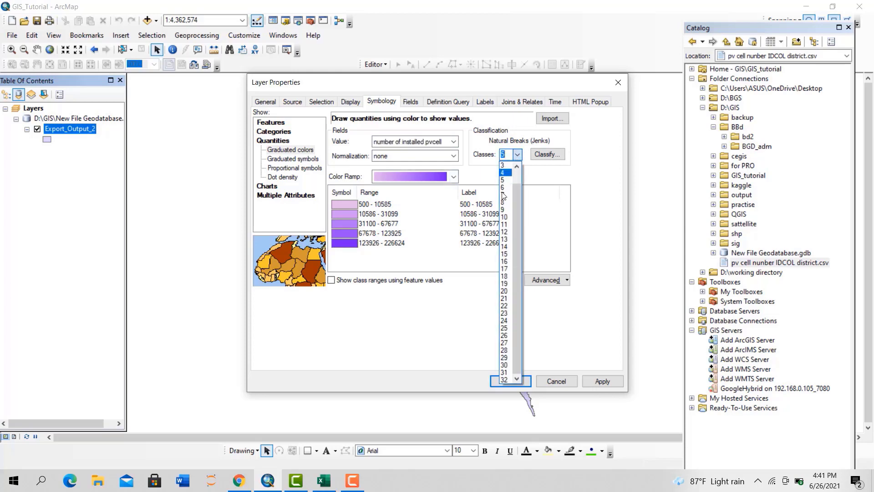
{"action": "left_click", "coordinate": [508, 178]}
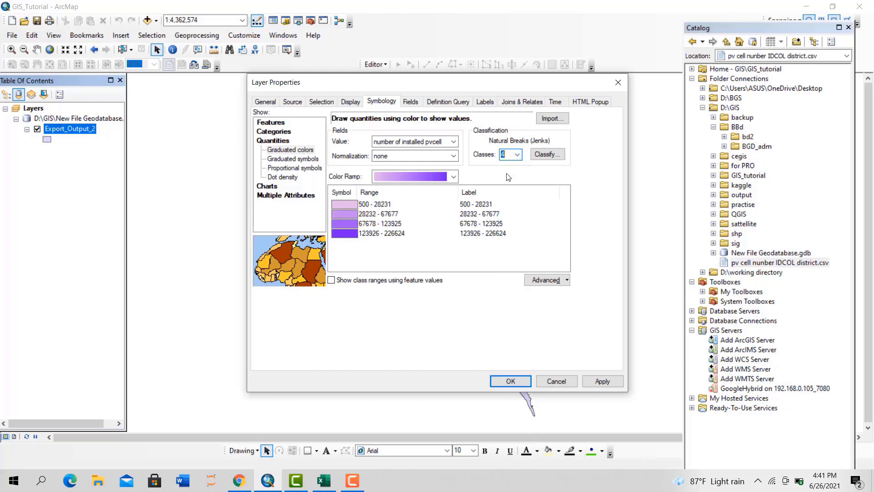
{"action": "left_click", "coordinate": [542, 155]}
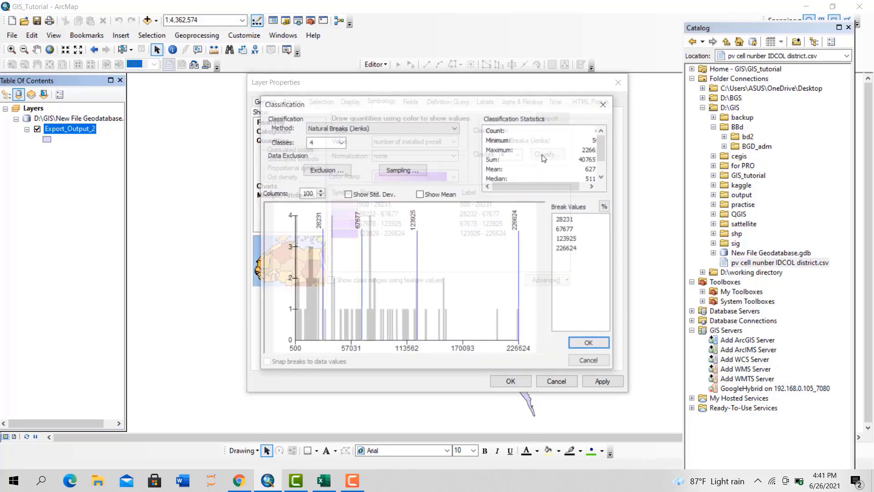
{"action": "left_click", "coordinate": [426, 126]}
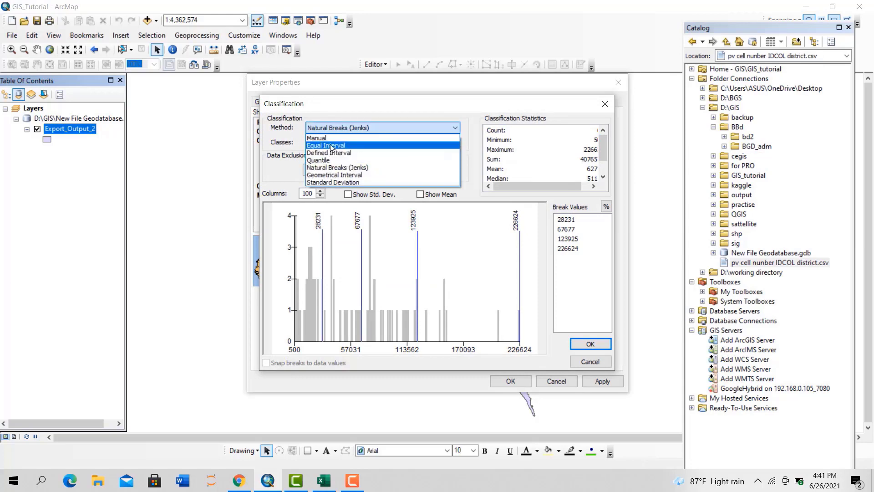
{"action": "left_click", "coordinate": [326, 159]}
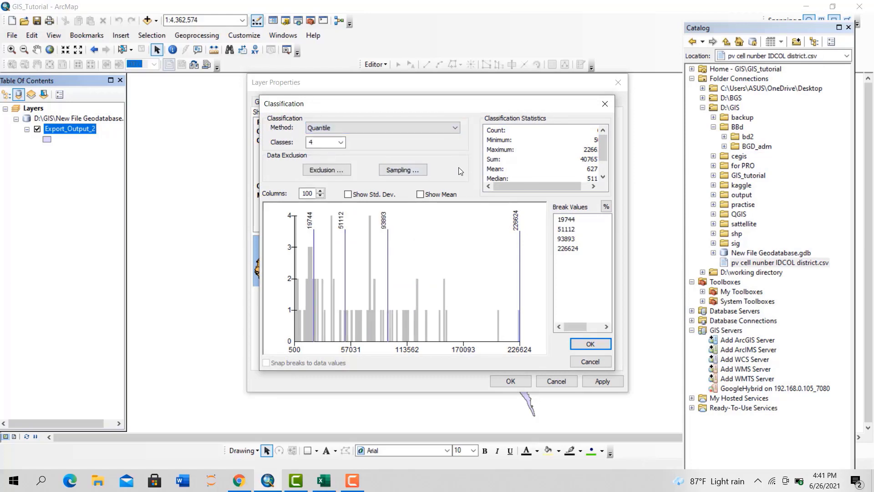
{"action": "left_click", "coordinate": [590, 344]}
{"action": "left_click", "coordinate": [599, 380]}
{"action": "left_click", "coordinate": [511, 381]}
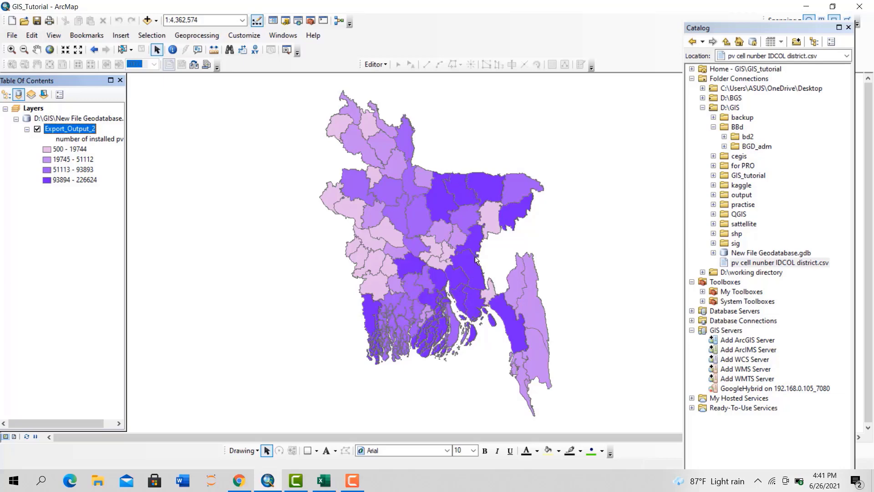
Reopen the classification settings of the Export_Output_2 graduated colors symbology
{"action": "right_click", "coordinate": [68, 128]}
{"action": "left_click", "coordinate": [91, 365]}
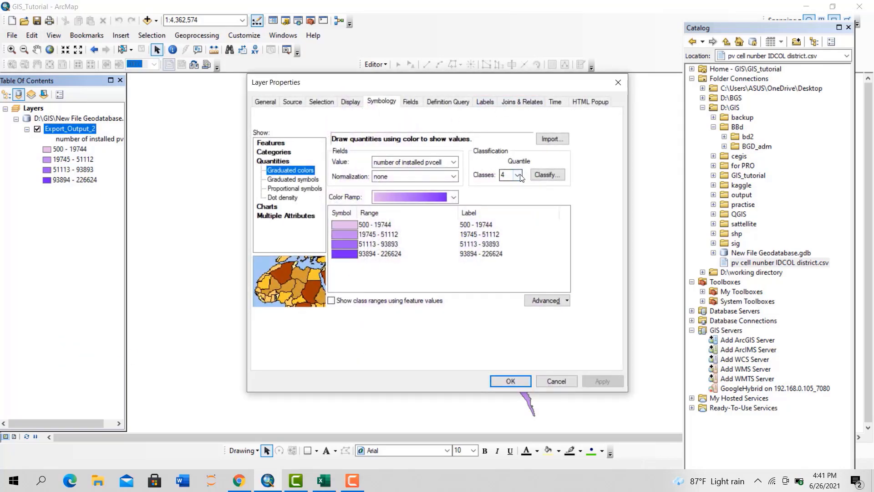
{"action": "left_click", "coordinate": [546, 176]}
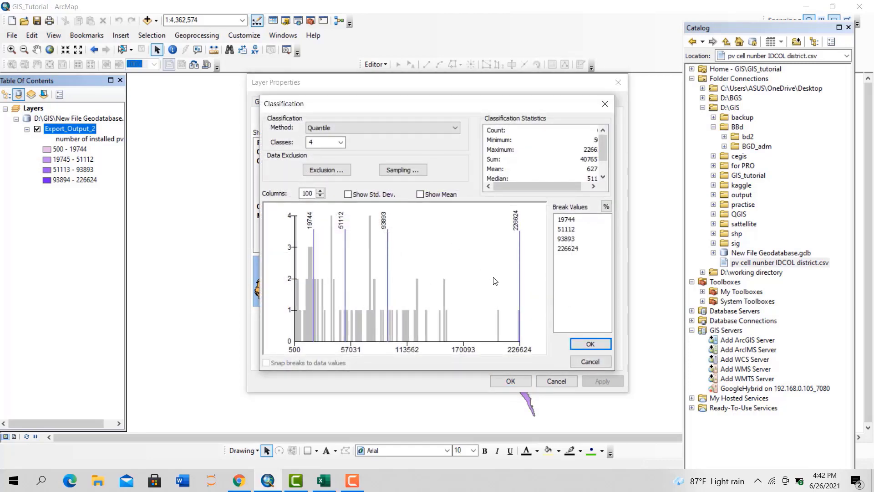
Set the first two class break values of the installed PV cell classification to 2000 and 50000
{"action": "left_click", "coordinate": [565, 220]}
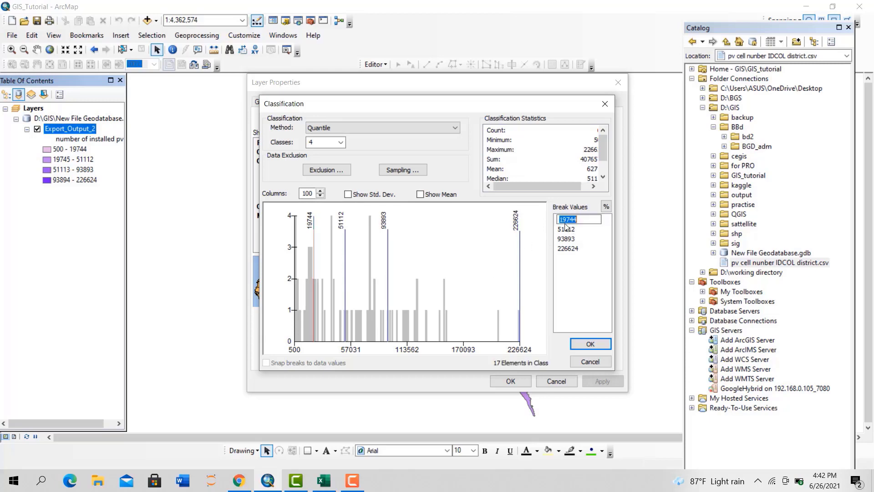
{"action": "type", "text": "2000"}
{"action": "key", "text": "Return"}
{"action": "left_click", "coordinate": [575, 230]}
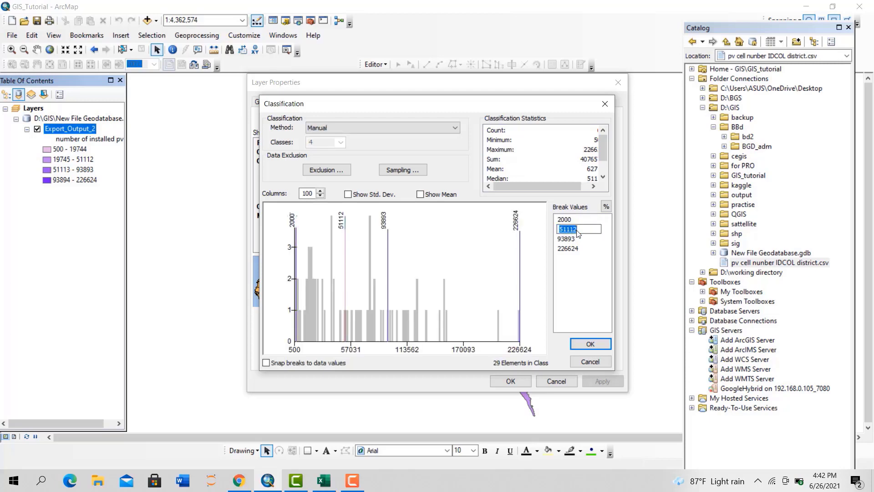
{"action": "type", "text": "50000"}
{"action": "key", "text": "Return"}
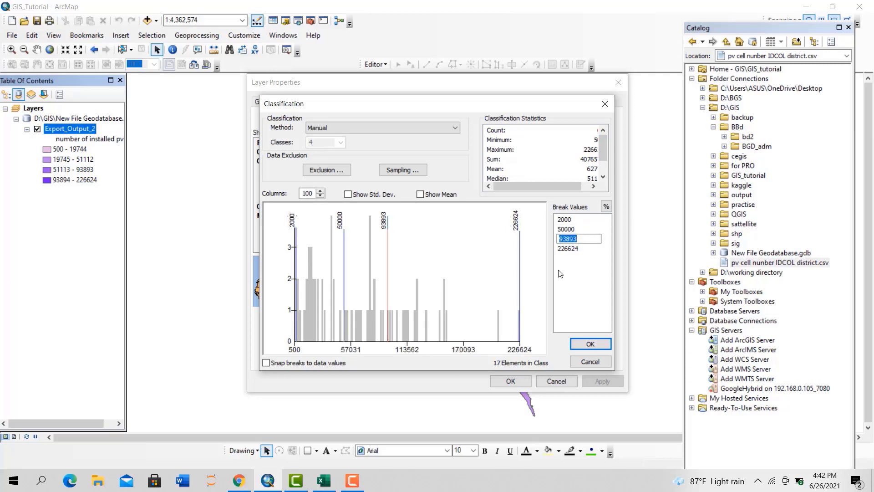
{"action": "left_click", "coordinate": [591, 343]}
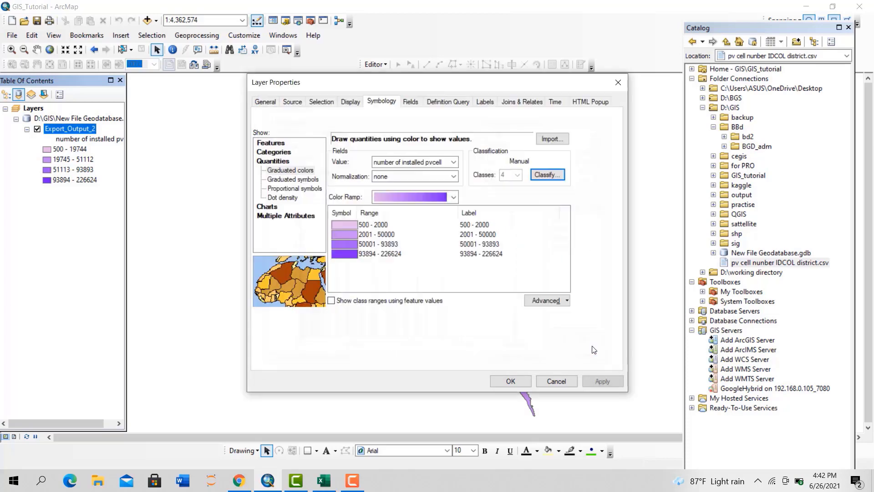
Apply the multicolour yellow-orange-magenta-blue colour ramp to the Export_Output_2 layer's graduated classes
{"action": "left_click", "coordinate": [419, 196]}
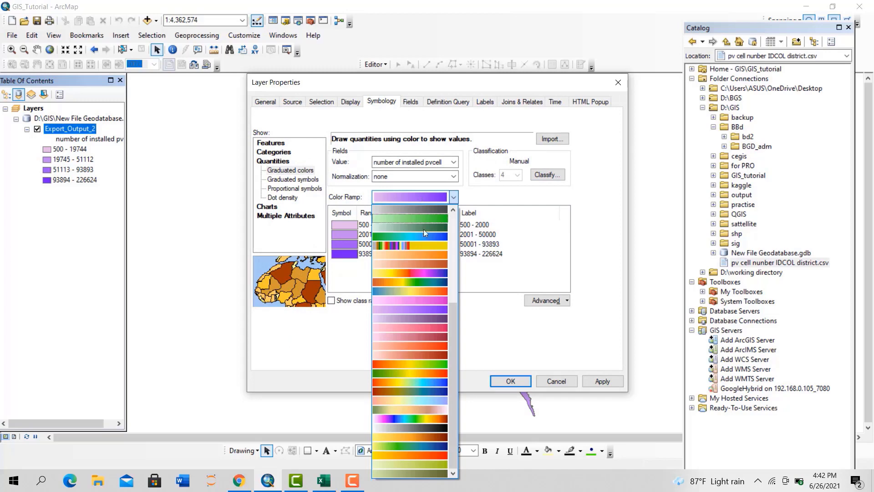
{"action": "left_click", "coordinate": [432, 274]}
{"action": "left_click", "coordinate": [599, 380]}
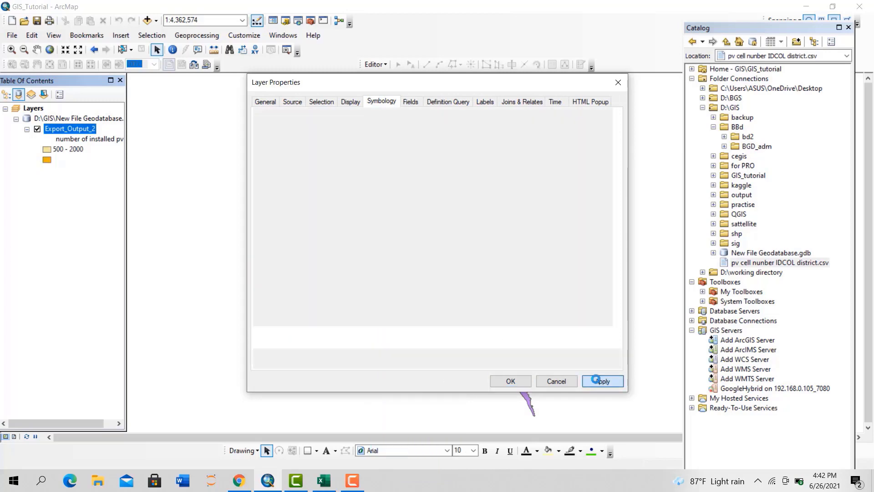
{"action": "left_click", "coordinate": [514, 383]}
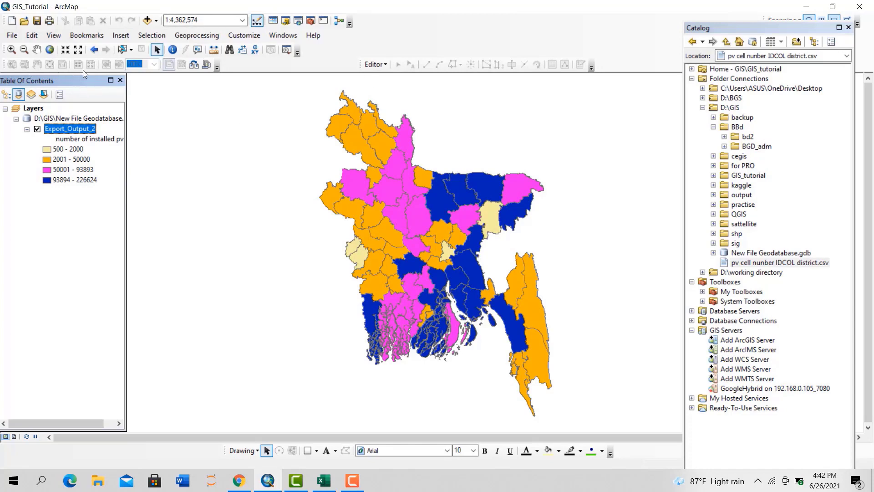
{"action": "right_click", "coordinate": [75, 129]}
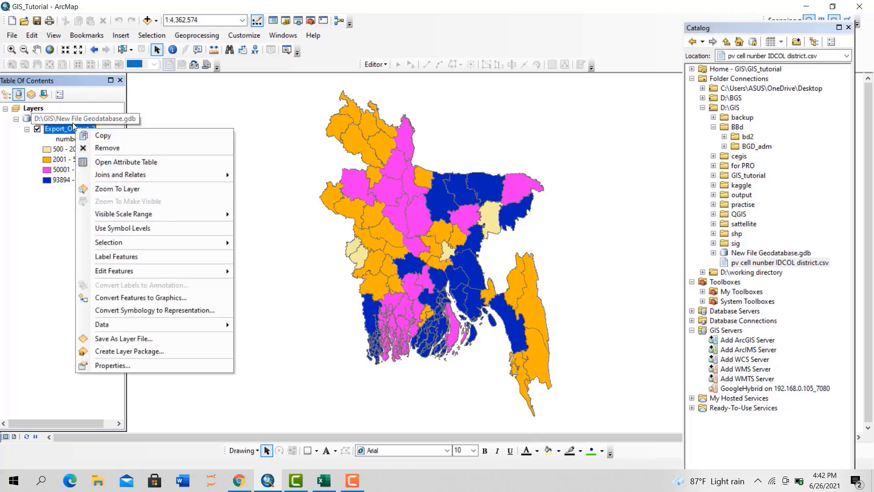
{"action": "right_click", "coordinate": [74, 121]}
{"action": "left_click", "coordinate": [104, 129]}
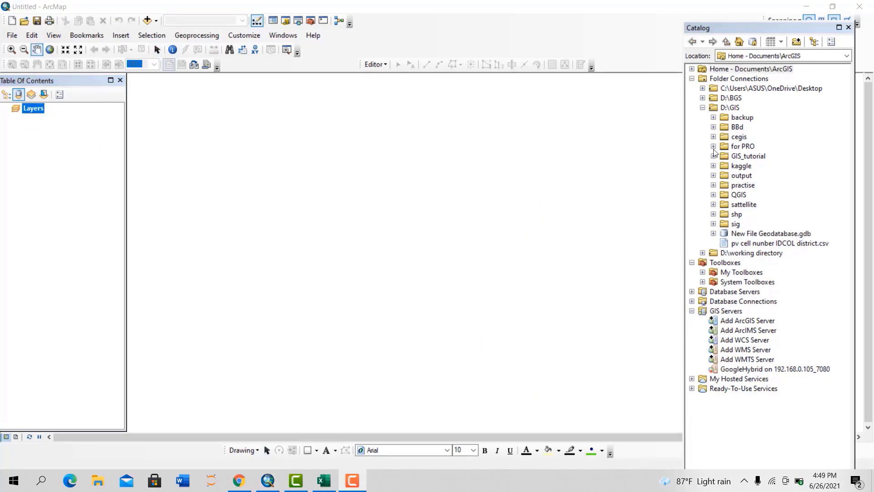
Open the GIS_Tutorial.mxd map document from the GIS_tutorial folder under D:\GIS
{"action": "left_click", "coordinate": [713, 155]}
{"action": "double_click", "coordinate": [767, 176]}
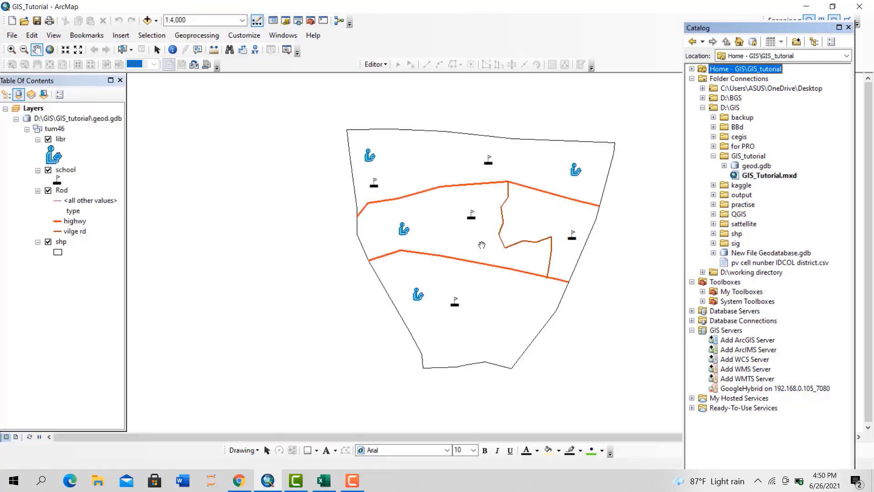
{"action": "left_click_drag", "start_coordinate": [479, 231], "coordinate": [381, 258]}
Review the libr, school and Rod layers and examine the library_name field in the libr attribute table
{"action": "left_click", "coordinate": [60, 139]}
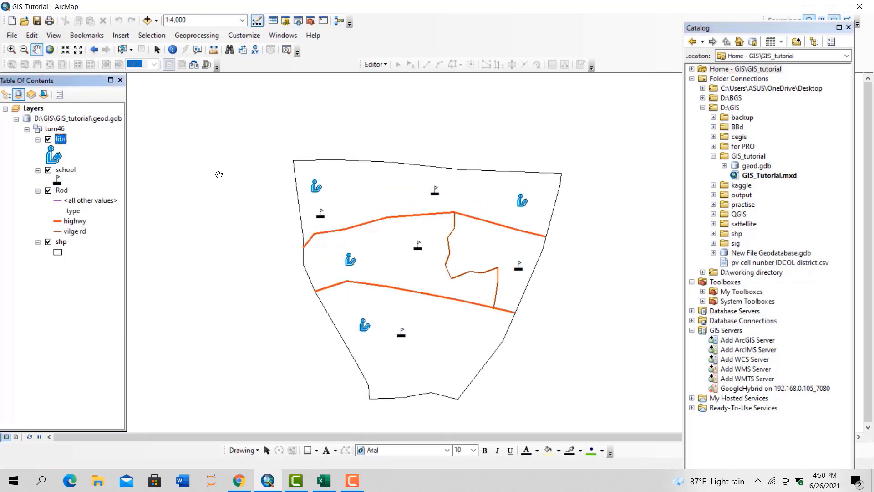
{"action": "left_click", "coordinate": [67, 171]}
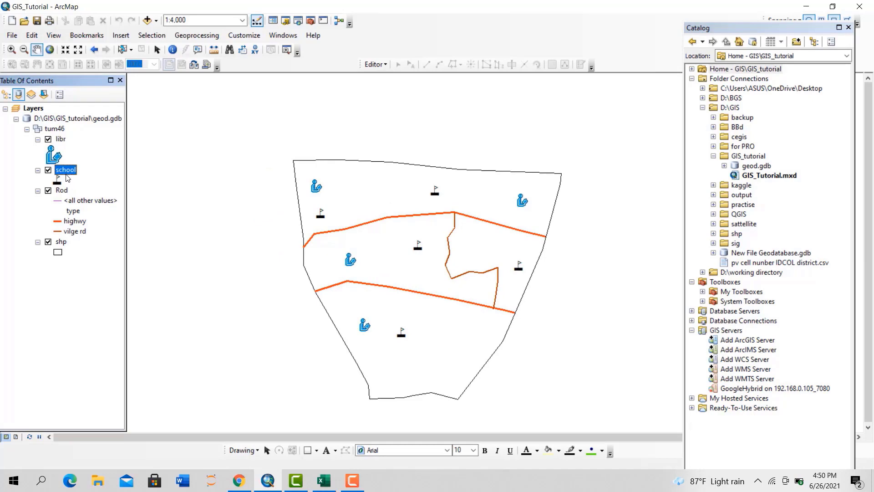
{"action": "left_click", "coordinate": [64, 192]}
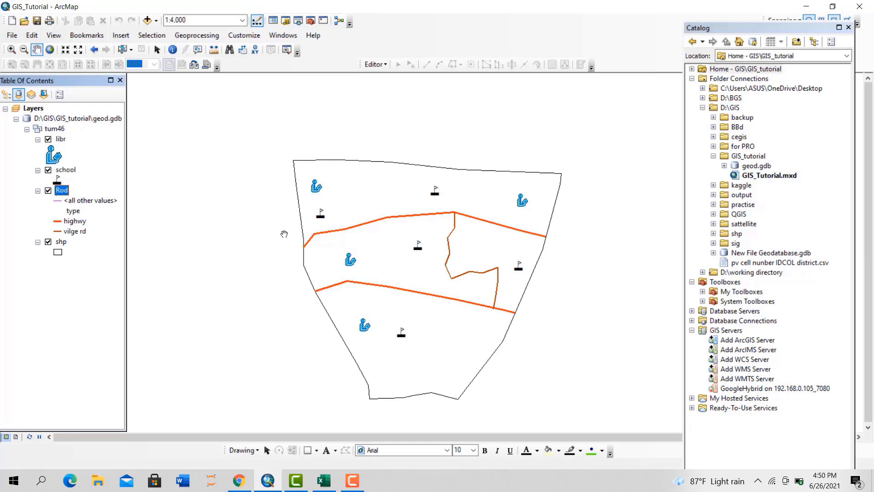
{"action": "right_click", "coordinate": [60, 141]}
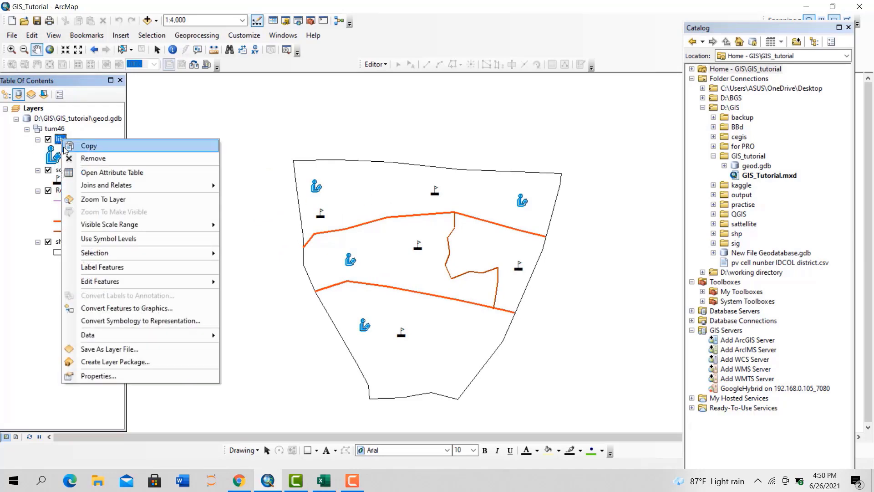
{"action": "left_click", "coordinate": [101, 171]}
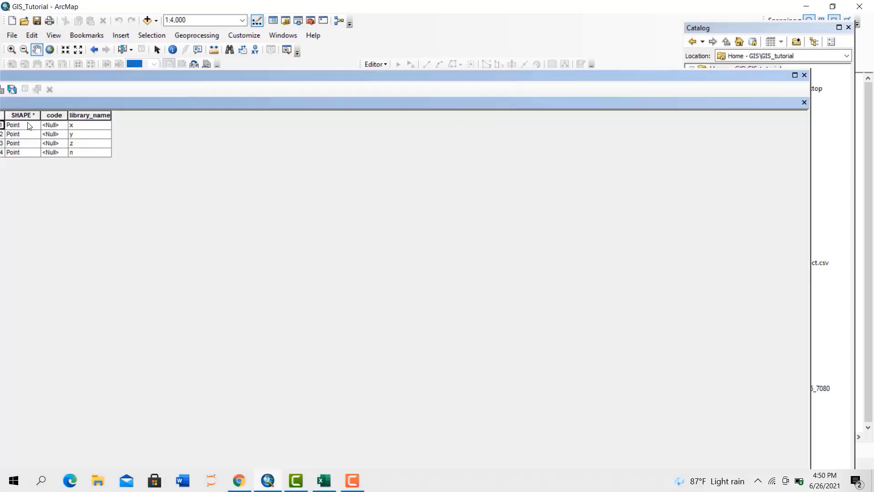
{"action": "left_click", "coordinate": [92, 115]}
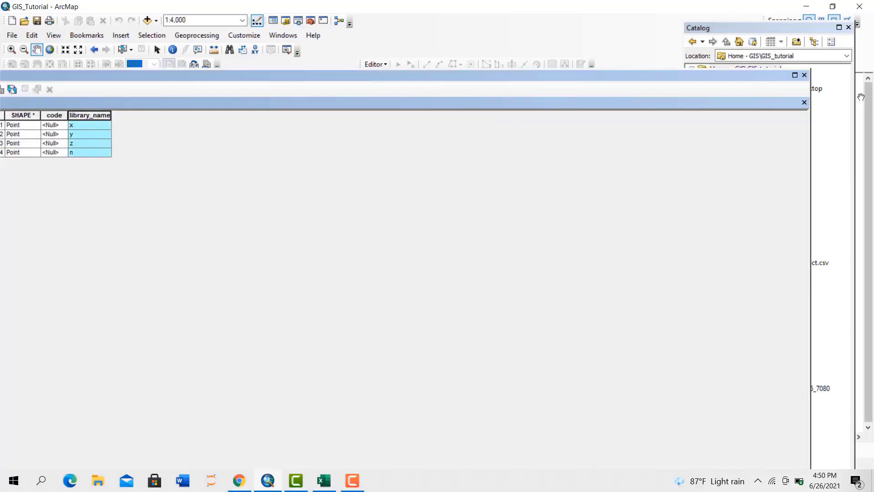
{"action": "left_click", "coordinate": [804, 74]}
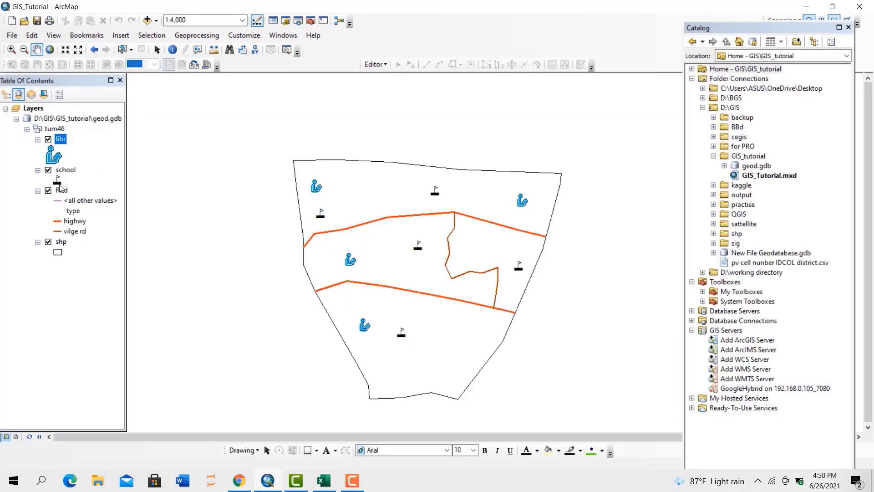
Examine the school_name field in the school layer's attribute table and close the table
{"action": "left_click", "coordinate": [66, 170]}
{"action": "right_click", "coordinate": [65, 171]}
{"action": "left_click", "coordinate": [112, 203]}
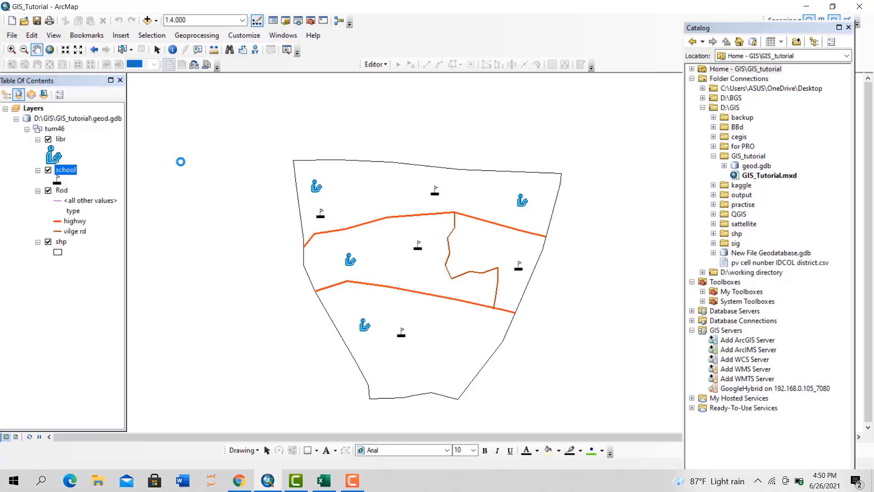
{"action": "left_click", "coordinate": [72, 115]}
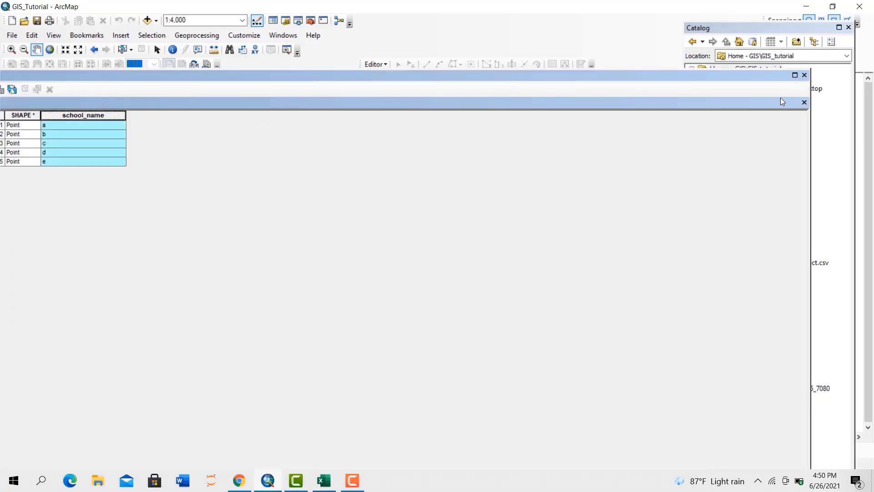
{"action": "left_click", "coordinate": [804, 75]}
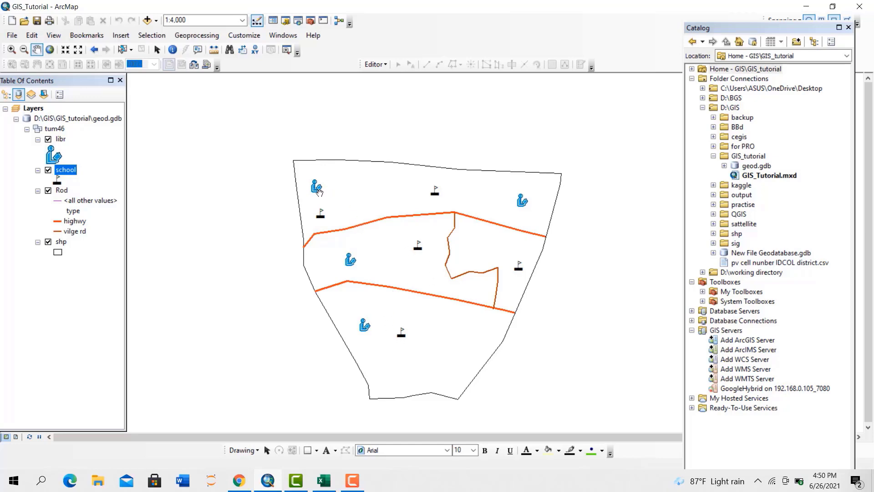
{"action": "left_click_drag", "start_coordinate": [317, 189], "coordinate": [316, 195]}
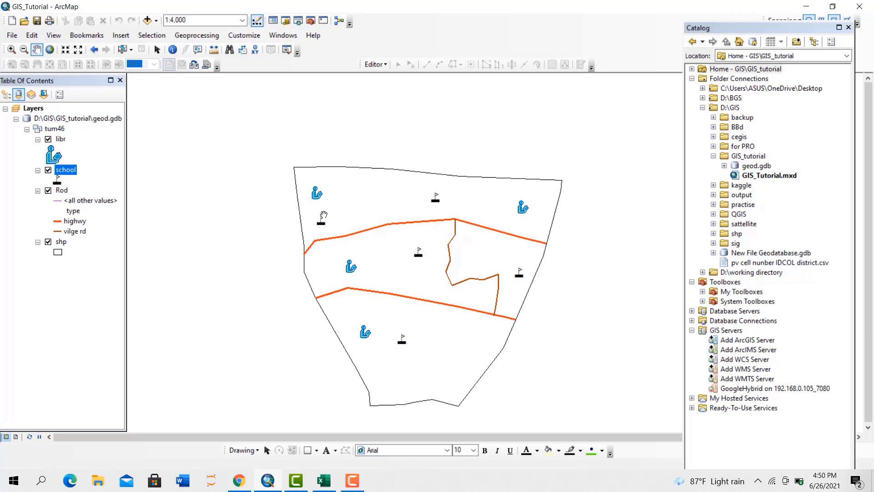
Join libr to the school layer by spatial location, giving each point the closest point's attributes and distance, output Join_Output_3 in New File Geodatabase.gdb
{"action": "right_click", "coordinate": [73, 171]}
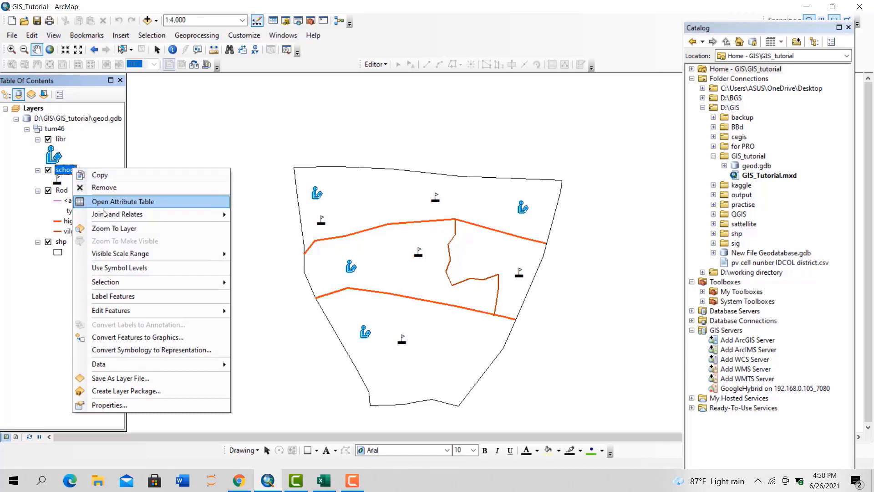
{"action": "mouse_move", "coordinate": [106, 215]}
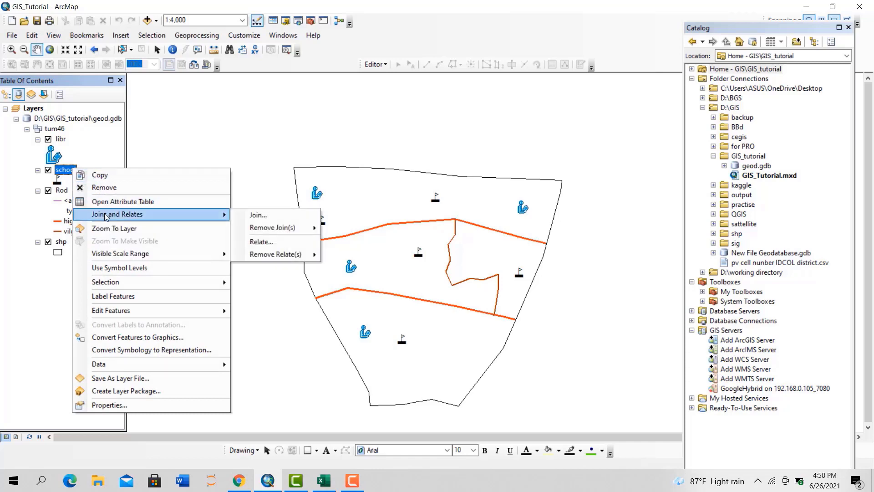
{"action": "left_click", "coordinate": [248, 215]}
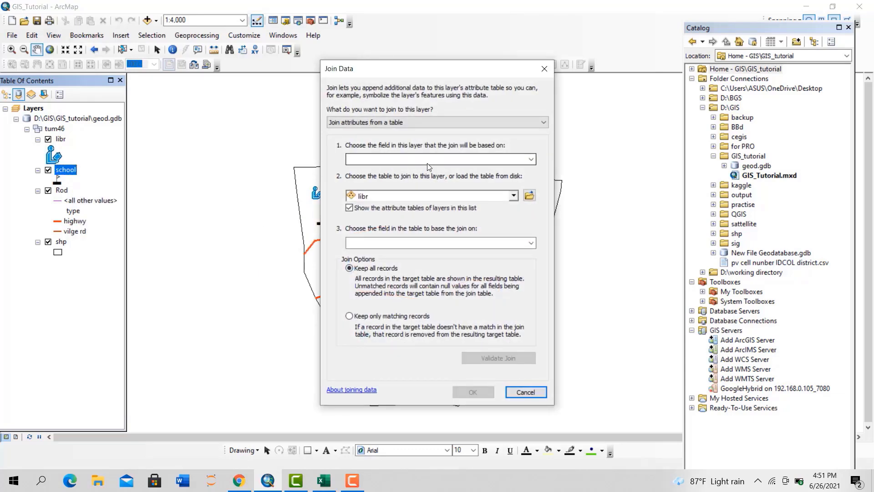
{"action": "left_click", "coordinate": [358, 122]}
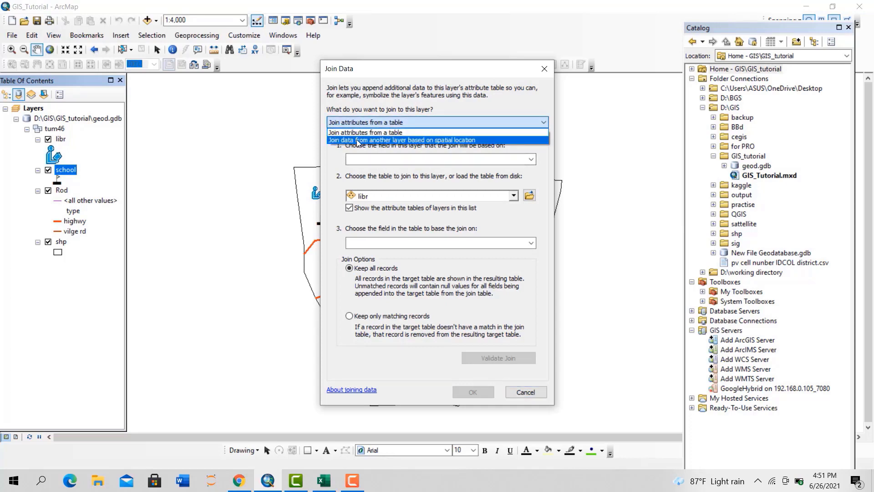
{"action": "left_click", "coordinate": [358, 140]}
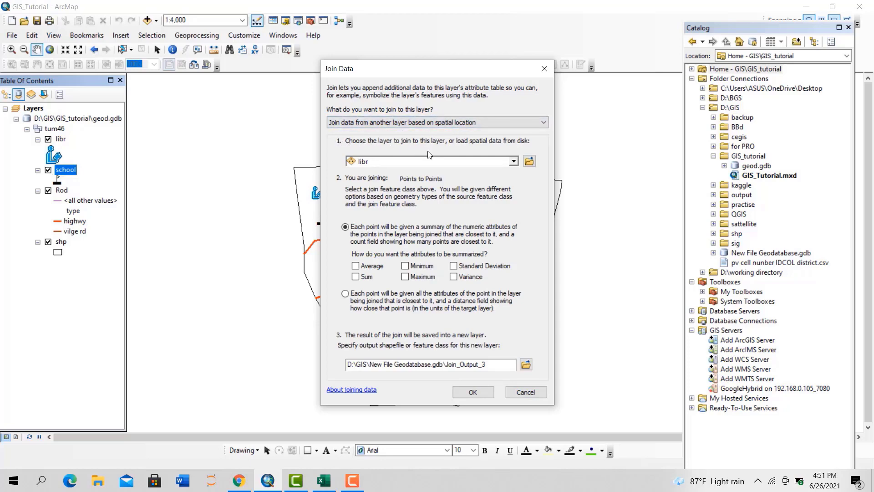
{"action": "left_click", "coordinate": [346, 297]}
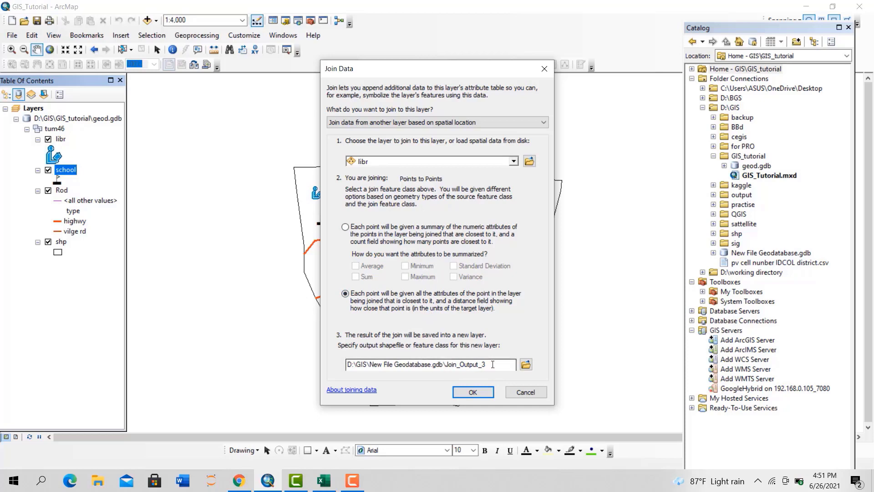
{"action": "left_click_drag", "start_coordinate": [492, 364], "coordinate": [448, 360]}
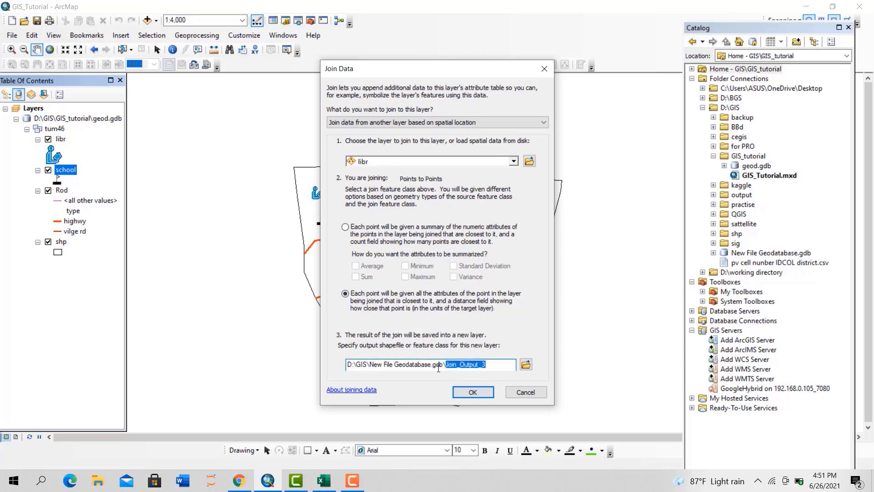
{"action": "left_click", "coordinate": [490, 364]}
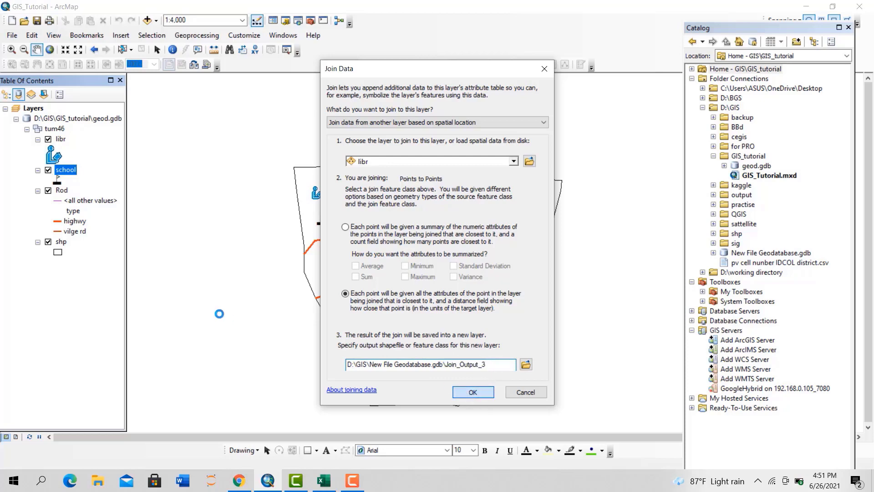
{"action": "left_click", "coordinate": [467, 393]}
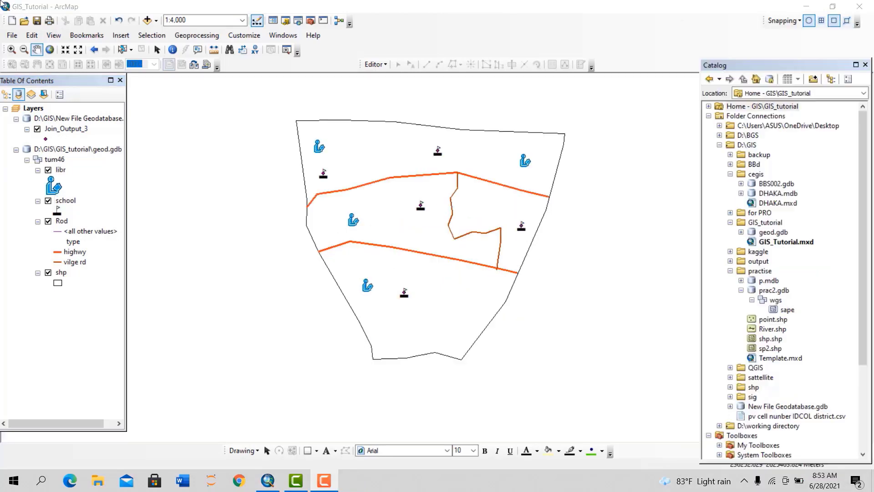
Examine the school_name, library_name and Distance fields in the Join_Output_3 attribute table
{"action": "right_click", "coordinate": [68, 129]}
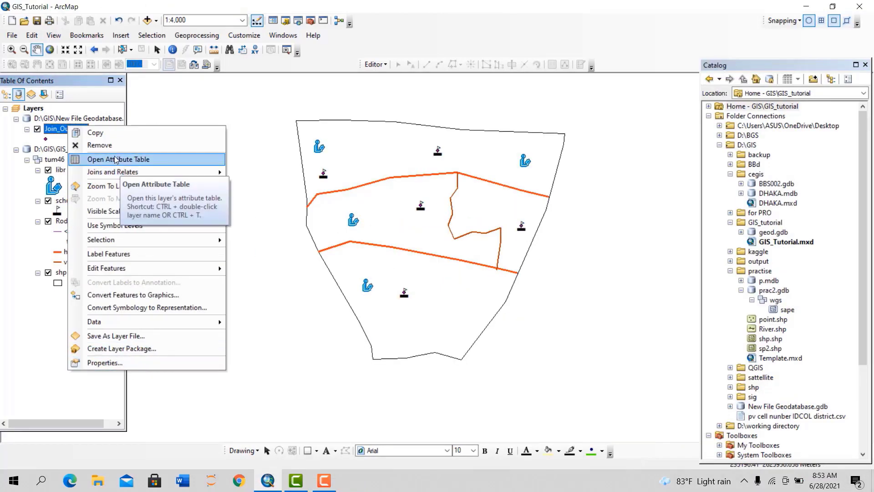
{"action": "left_click", "coordinate": [115, 159]}
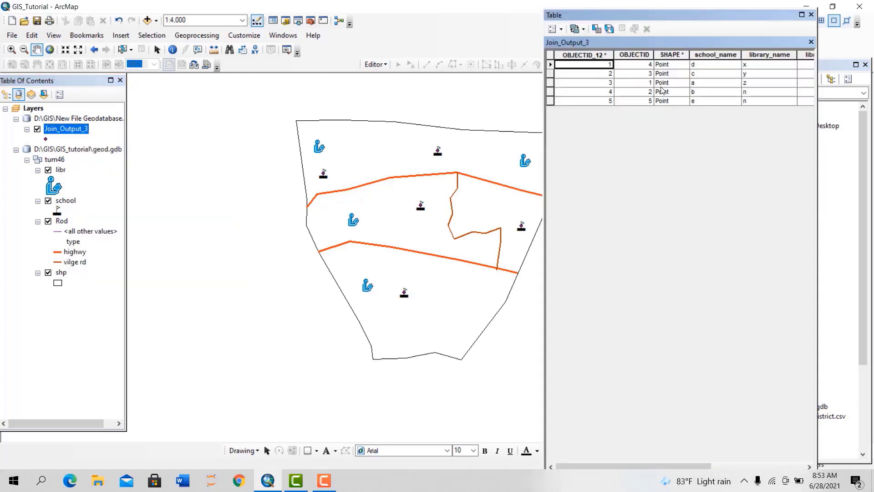
{"action": "left_click_drag", "start_coordinate": [615, 466], "coordinate": [652, 465]}
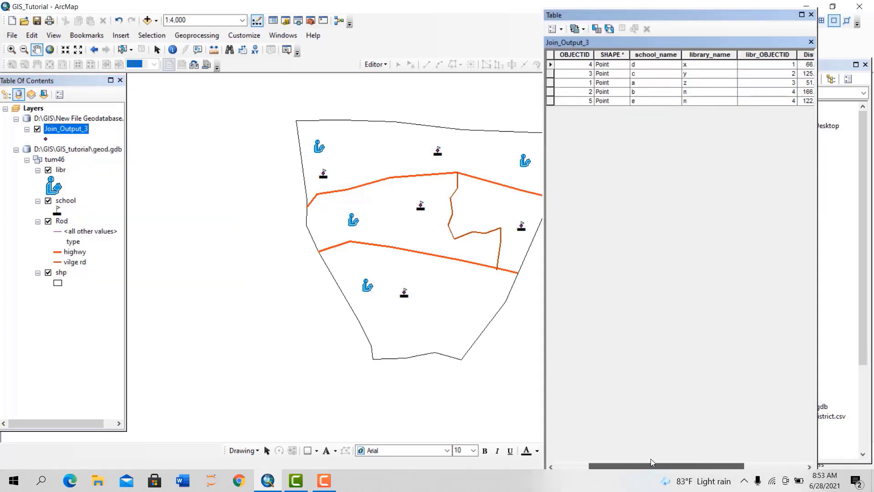
{"action": "left_click", "coordinate": [651, 55]}
{"action": "left_click", "coordinate": [712, 56]}
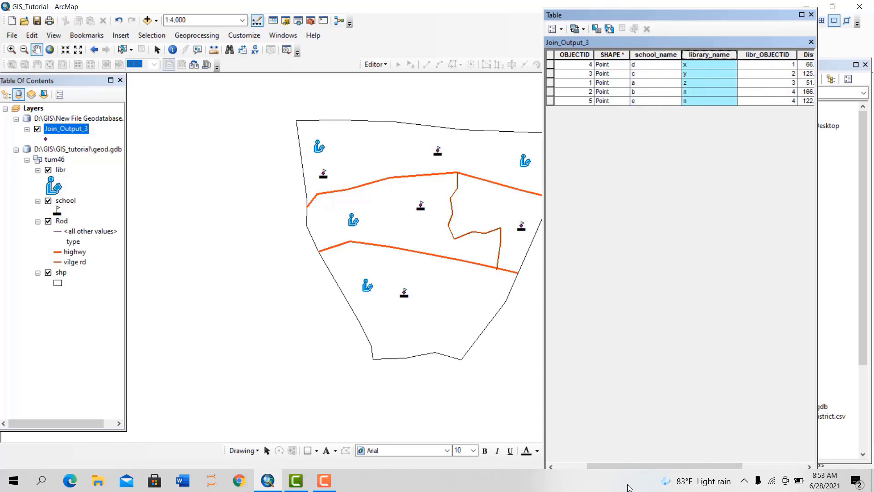
{"action": "left_click_drag", "start_coordinate": [634, 465], "coordinate": [654, 464]}
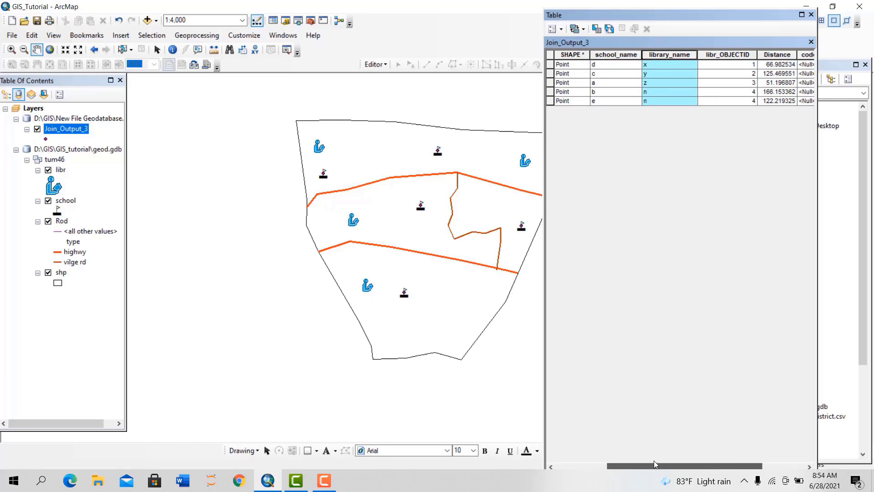
Move the Distance column directly after library_name in the Join_Output_3 attribute table
{"action": "left_click", "coordinate": [780, 55]}
{"action": "left_click_drag", "start_coordinate": [780, 55], "coordinate": [719, 50]}
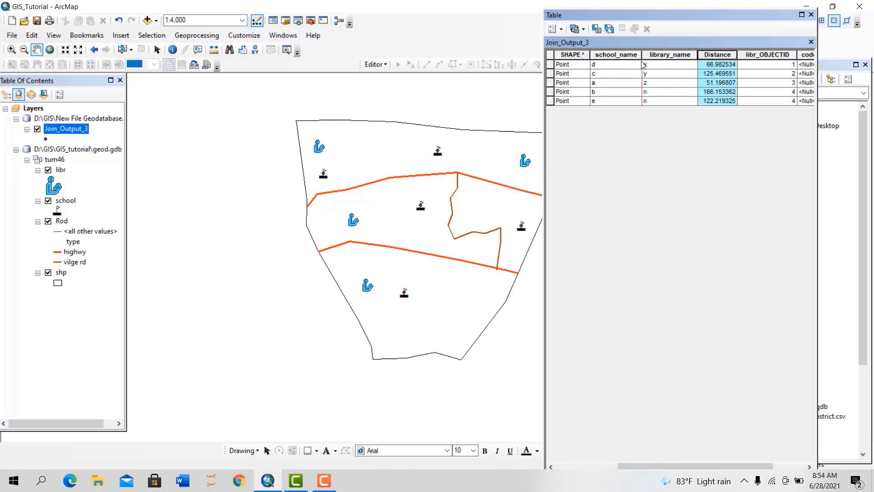
Examine the nearest library and Distance value for the schools in the Join_Output_3 attribute table
{"action": "left_click", "coordinate": [659, 66]}
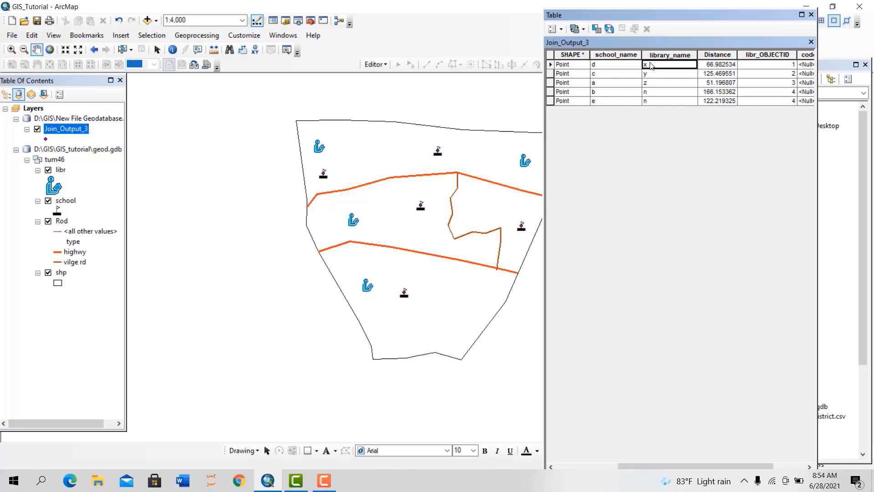
{"action": "left_click", "coordinate": [618, 66]}
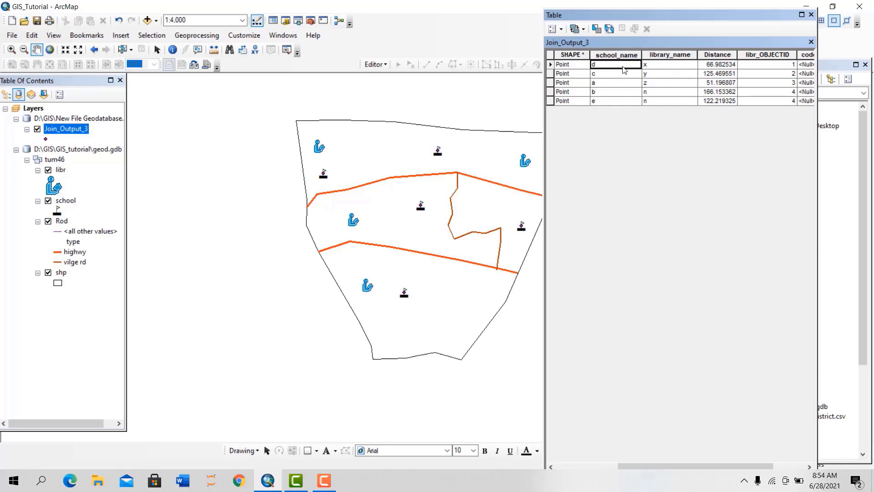
{"action": "left_click", "coordinate": [667, 66]}
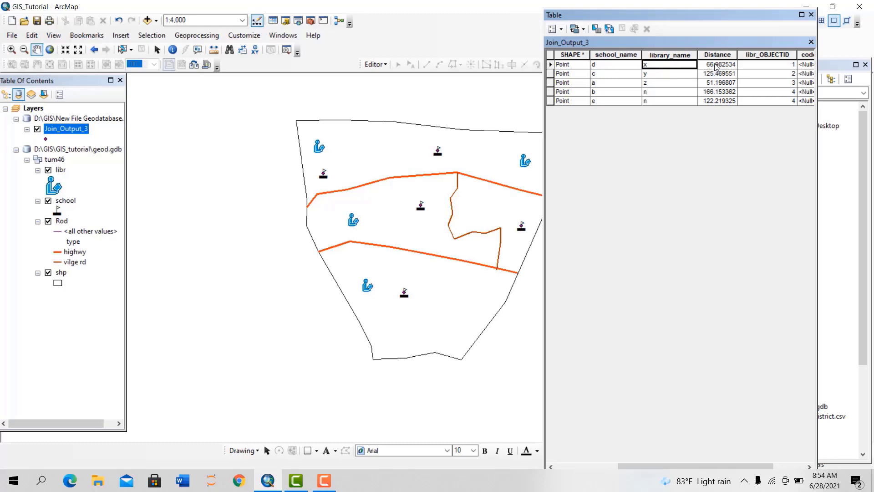
{"action": "left_click", "coordinate": [719, 66]}
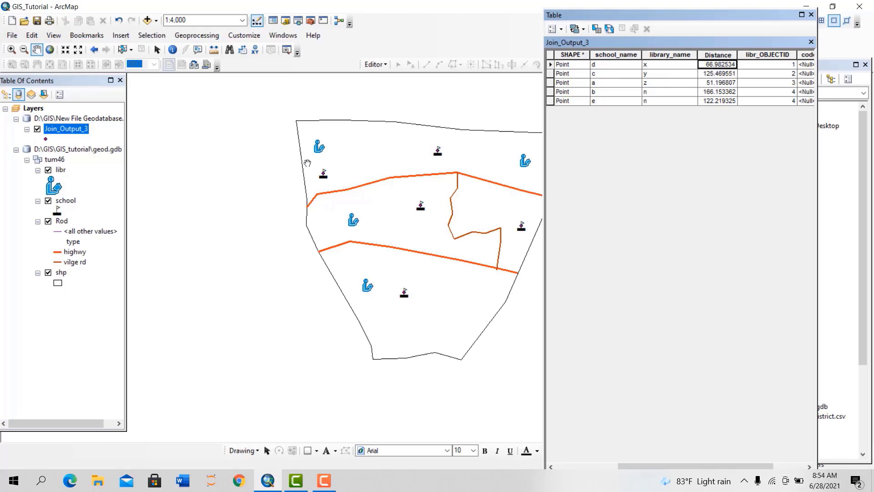
{"action": "left_click", "coordinate": [714, 75]}
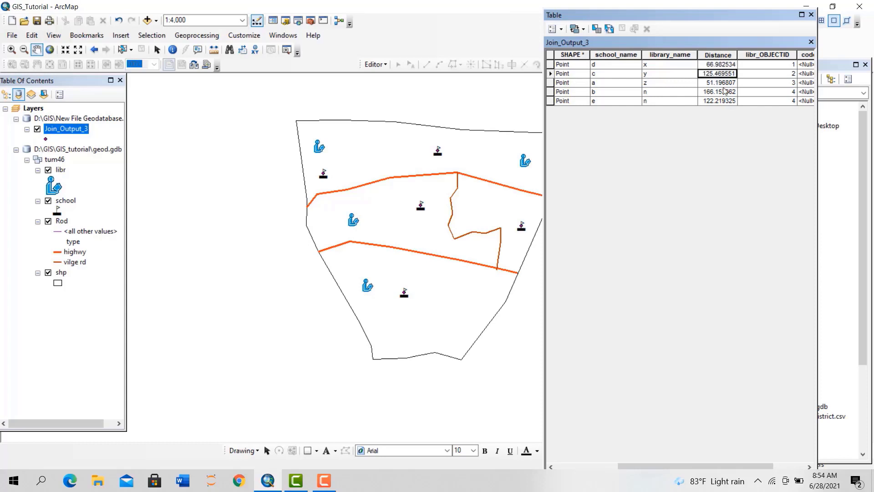
{"action": "left_click", "coordinate": [720, 83]}
{"action": "left_click", "coordinate": [720, 93]}
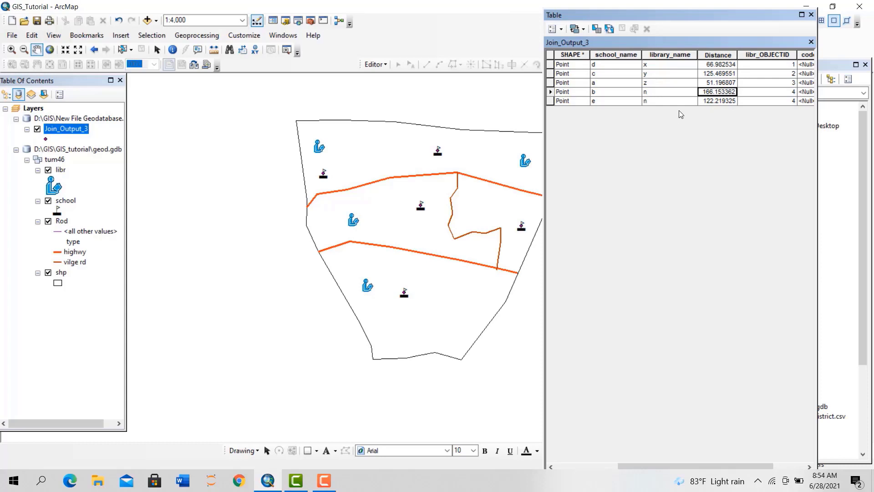
{"action": "left_click", "coordinate": [718, 55]}
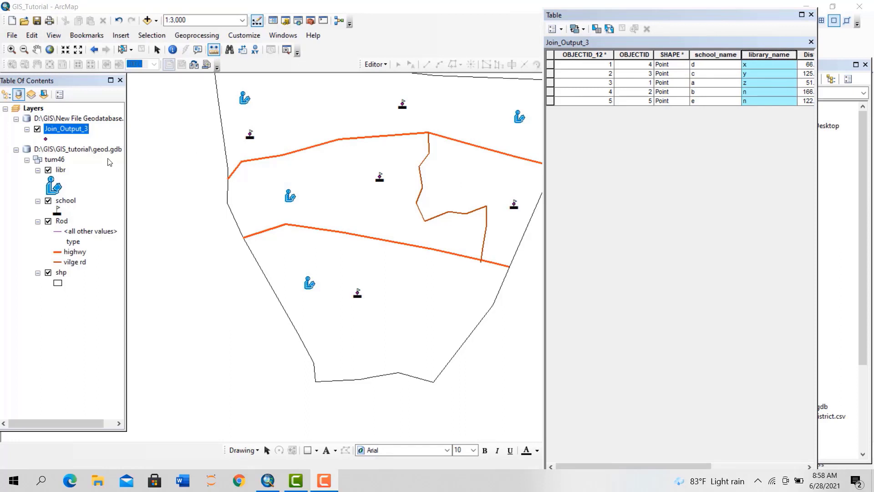
Open the school layer's attribute table and select the record of school d
{"action": "left_click", "coordinate": [710, 64]}
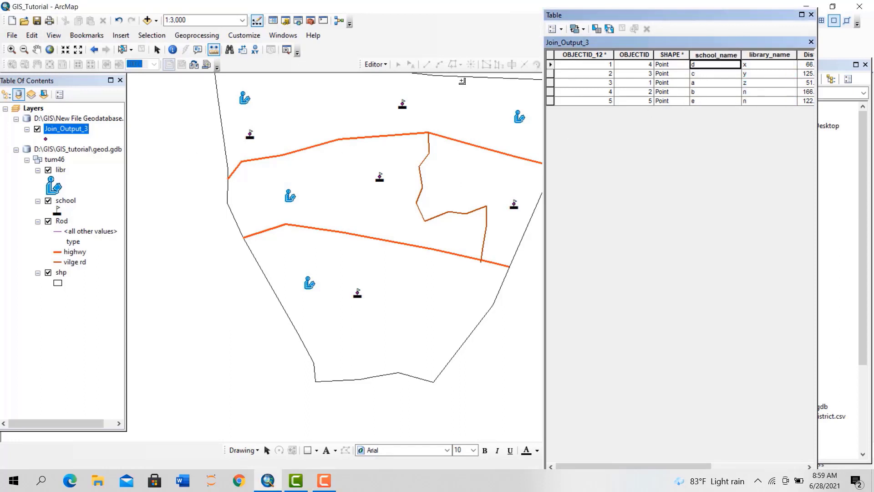
{"action": "right_click", "coordinate": [67, 202]}
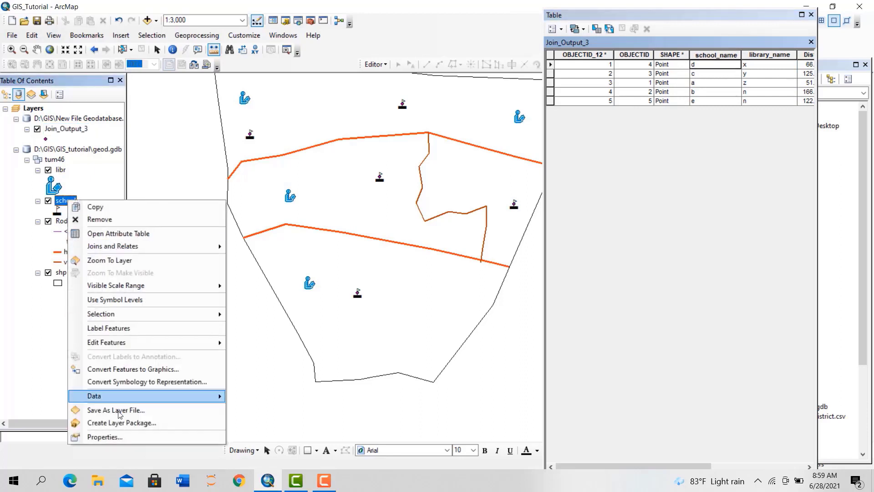
{"action": "left_click", "coordinate": [112, 233]}
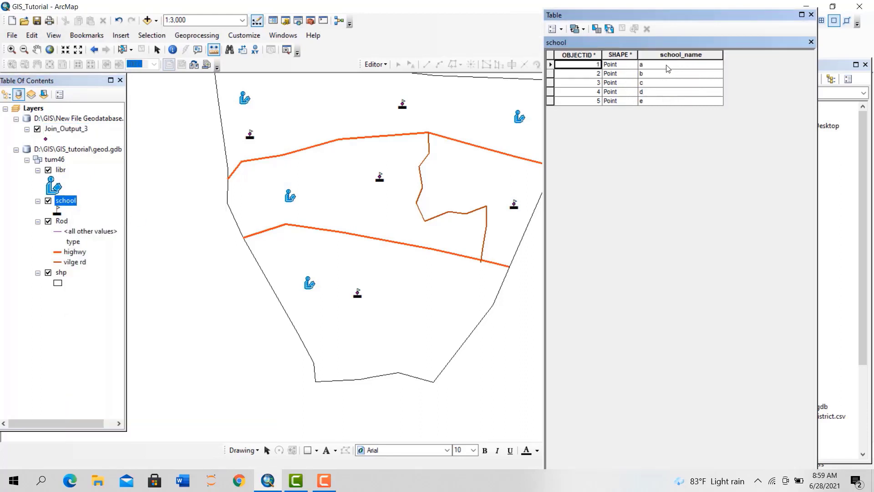
{"action": "left_click", "coordinate": [550, 92]}
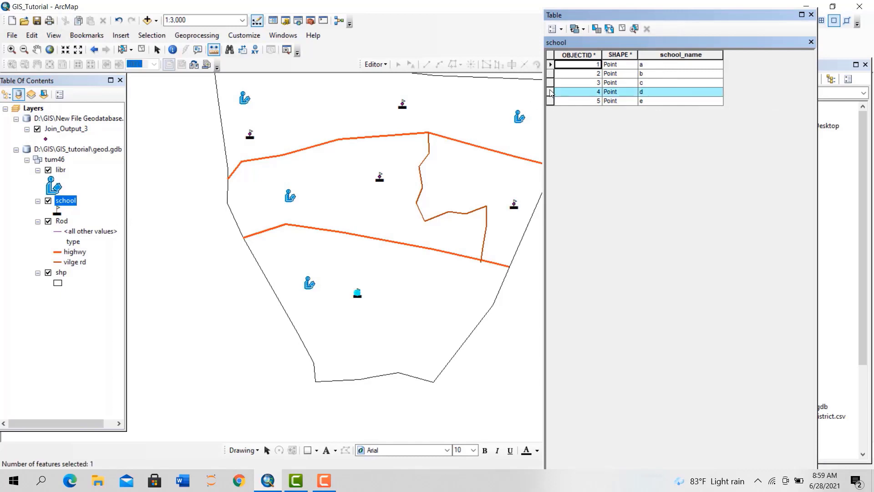
Measure the straight-line distance on the map from the nearest library to the selected school d
{"action": "scroll", "coordinate": [357, 287], "scroll_direction": "down", "scroll_amount": 4}
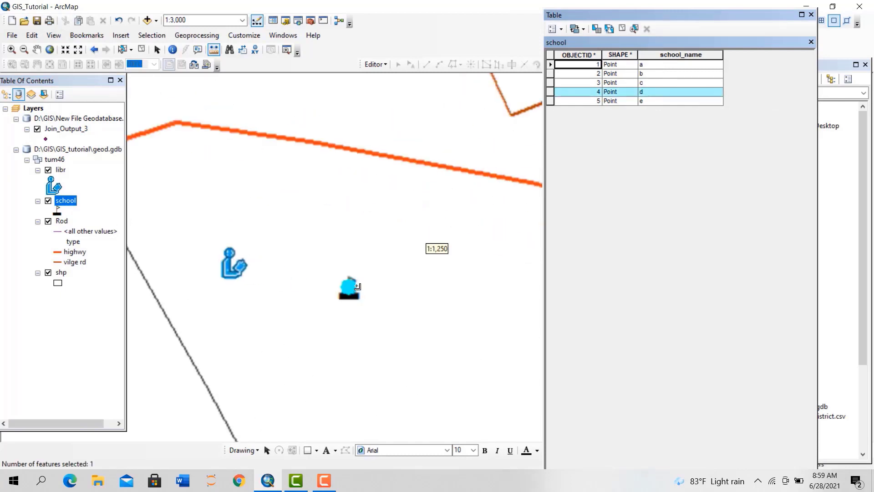
{"action": "right_click", "coordinate": [214, 50]}
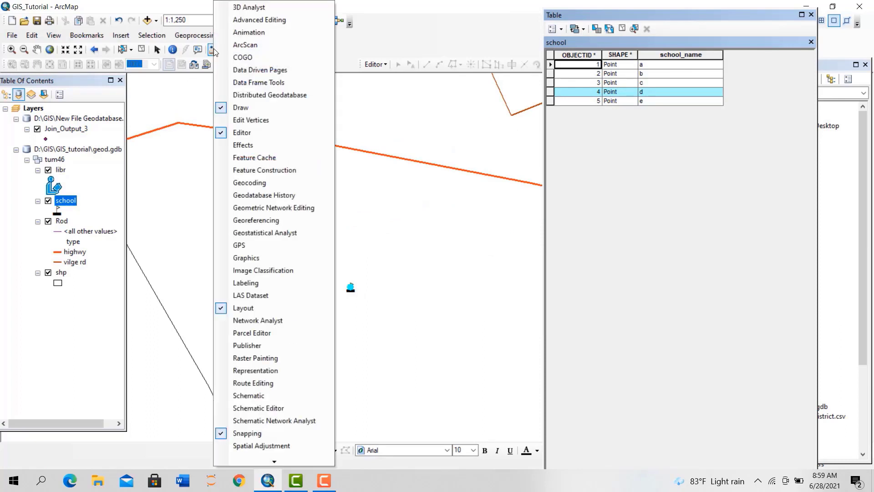
{"action": "key", "text": "Escape"}
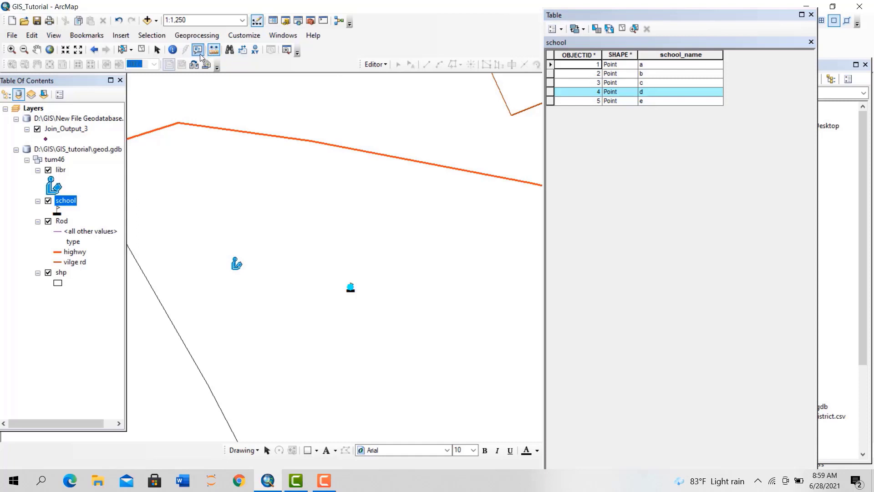
{"action": "left_click", "coordinate": [236, 264]}
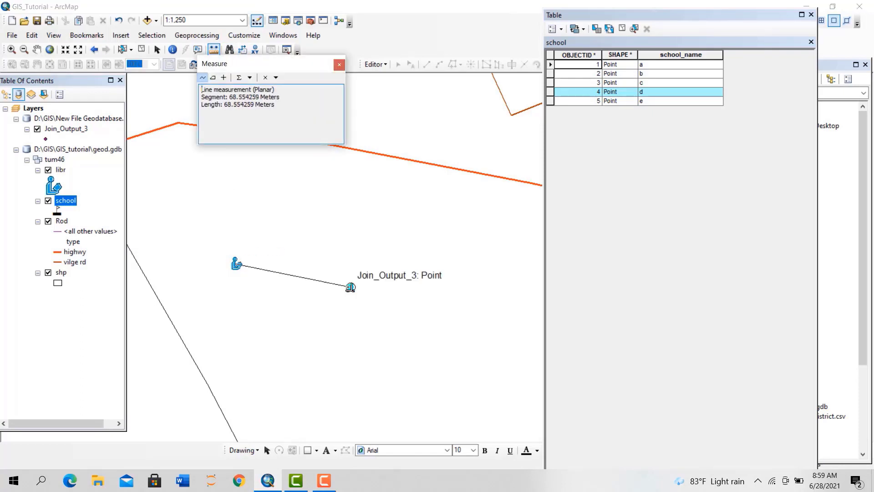
{"action": "double_click", "coordinate": [350, 287]}
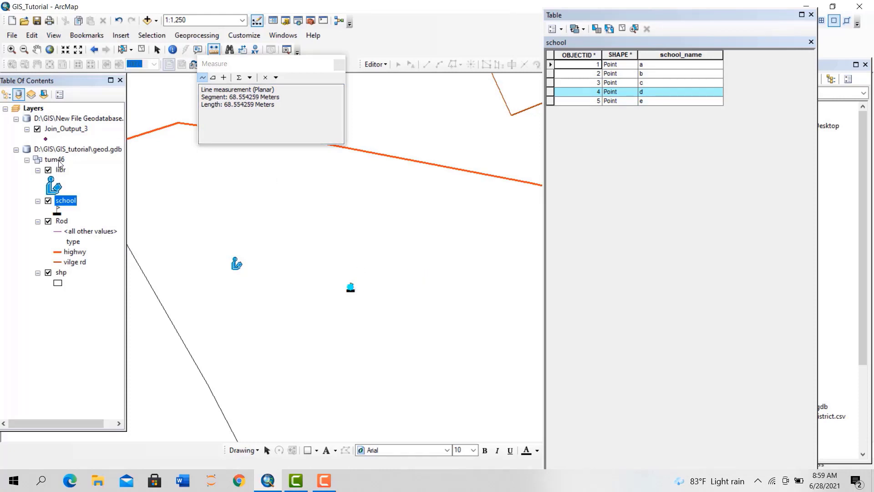
Check the Distance field for school d in the Join_Output_3 table, and close the table and the Measure window
{"action": "right_click", "coordinate": [64, 129]}
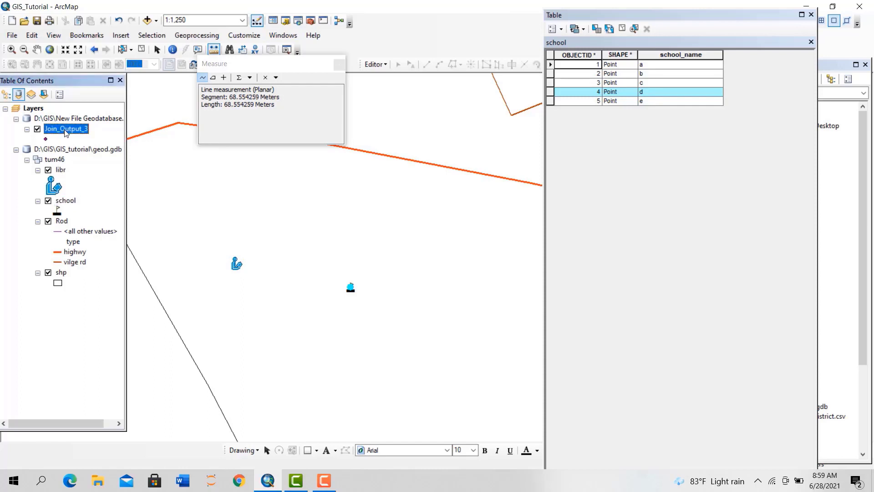
{"action": "left_click", "coordinate": [111, 165]}
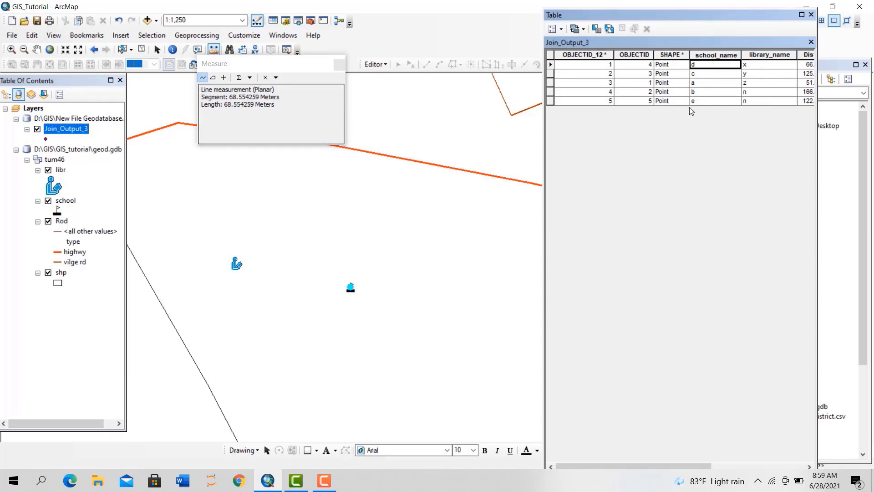
{"action": "left_click", "coordinate": [810, 64]}
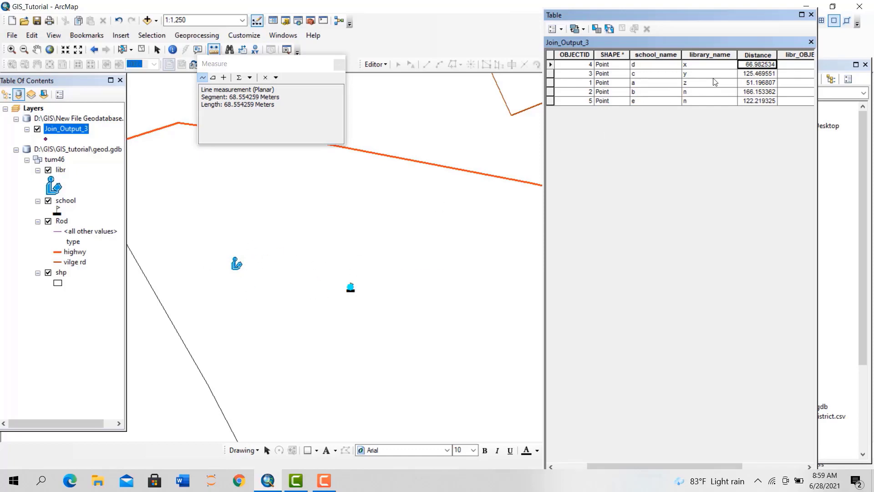
{"action": "left_click", "coordinate": [754, 56]}
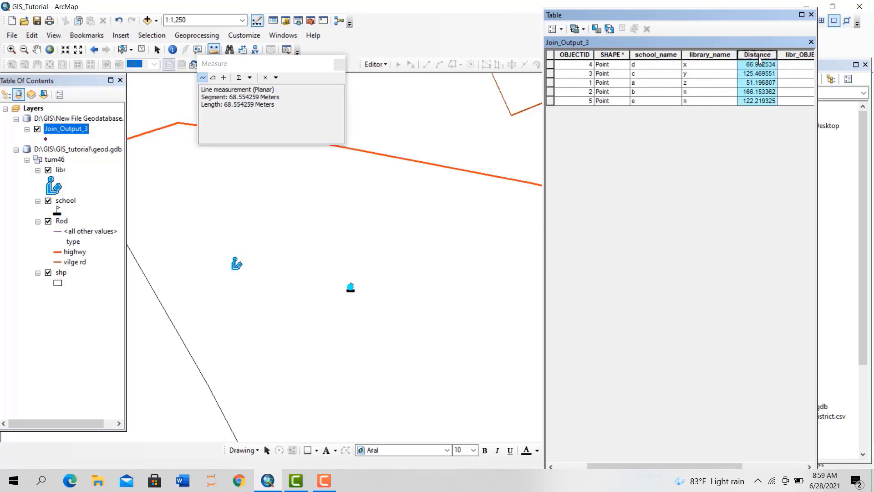
{"action": "left_click", "coordinate": [811, 14]}
{"action": "left_click", "coordinate": [342, 65]}
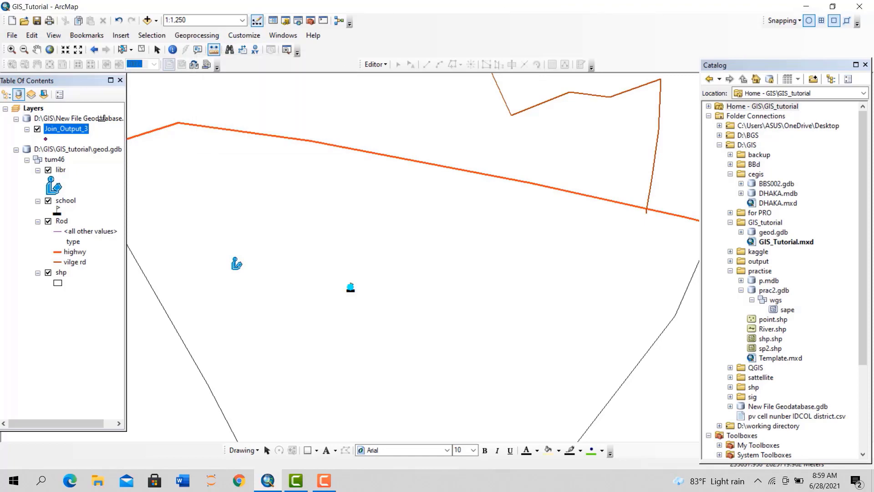
Reopen the Join_Output_3 attribute table and compare its school_name field with the libr and school layers
{"action": "right_click", "coordinate": [76, 127]}
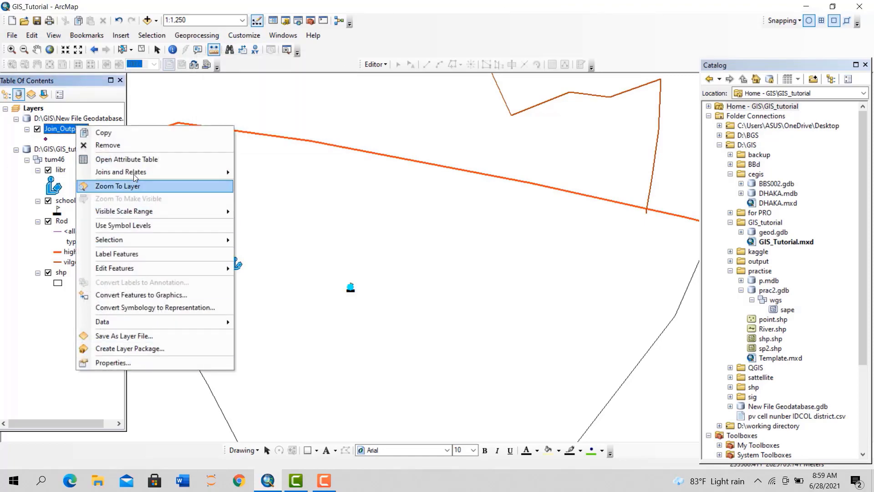
{"action": "left_click", "coordinate": [126, 158]}
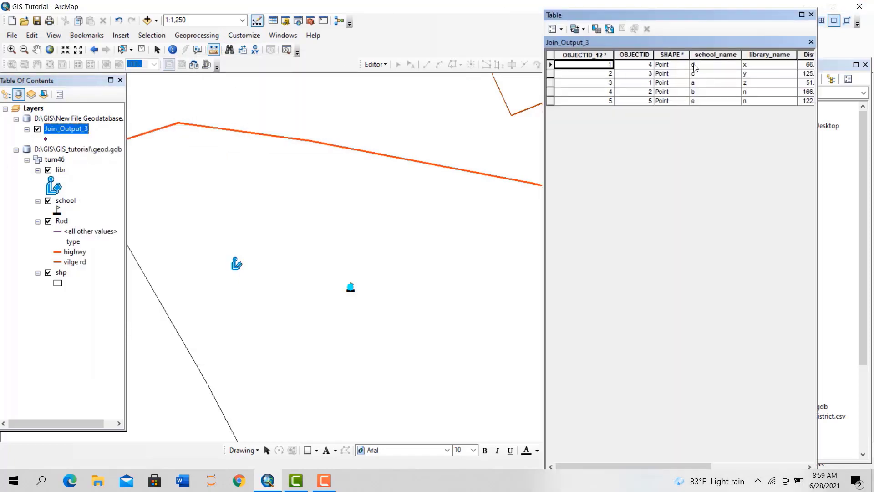
{"action": "left_click", "coordinate": [694, 67]}
{"action": "left_click", "coordinate": [61, 171]}
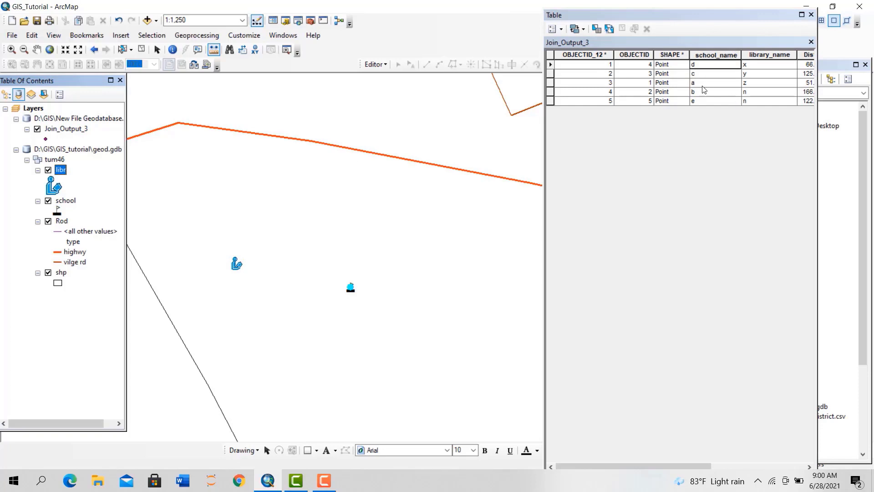
{"action": "left_click", "coordinate": [59, 171]}
{"action": "left_click", "coordinate": [66, 202]}
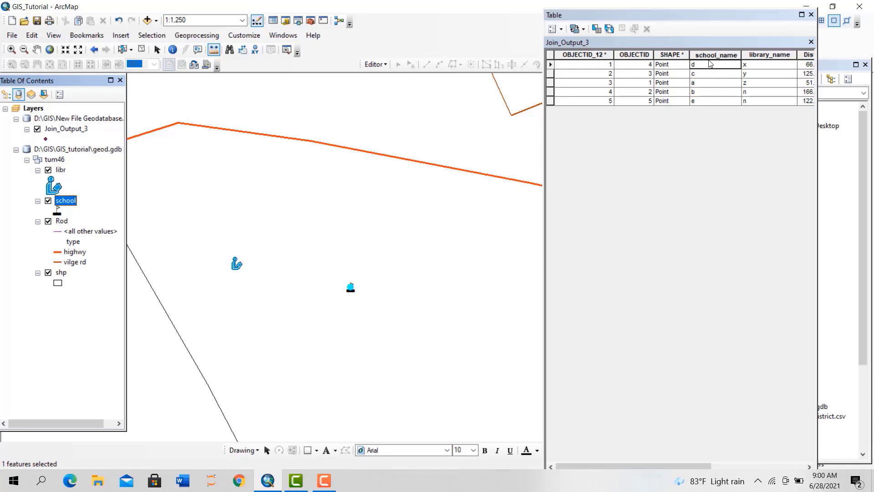
{"action": "left_click", "coordinate": [713, 54]}
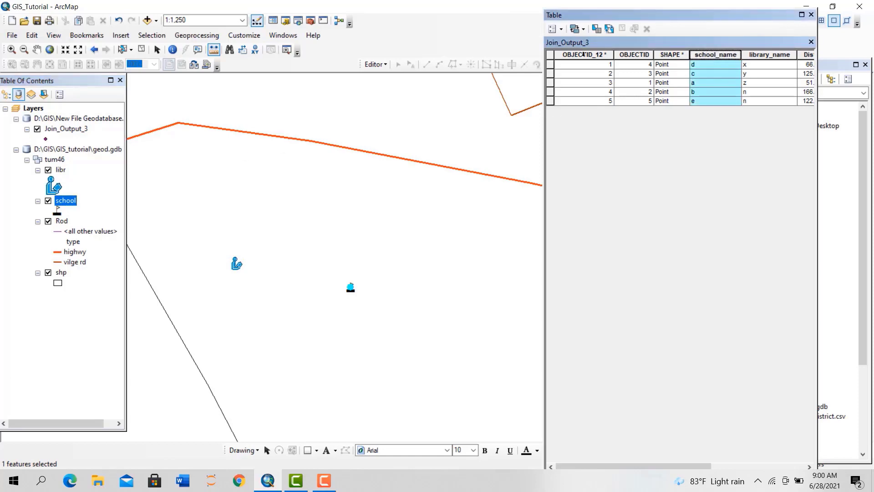
{"action": "left_click", "coordinate": [66, 129]}
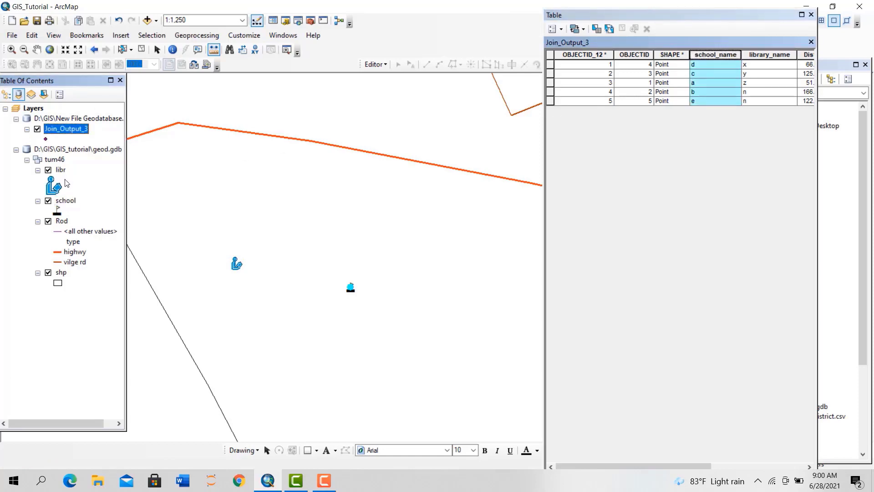
Open the school layer's attribute table and examine its school_name field
{"action": "right_click", "coordinate": [65, 200]}
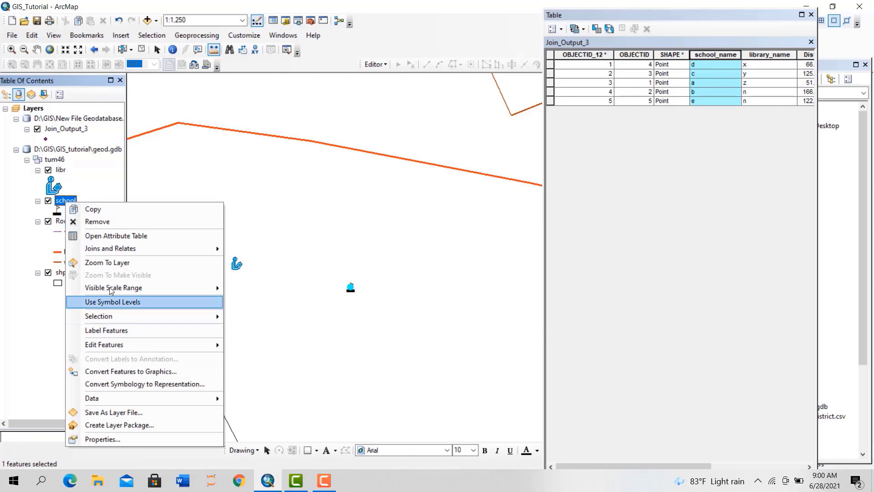
{"action": "left_click", "coordinate": [101, 236]}
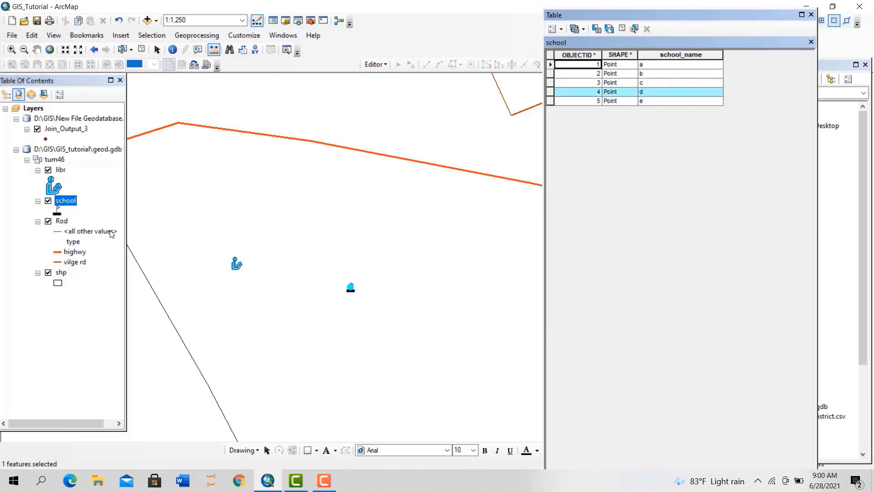
{"action": "left_click", "coordinate": [674, 56]}
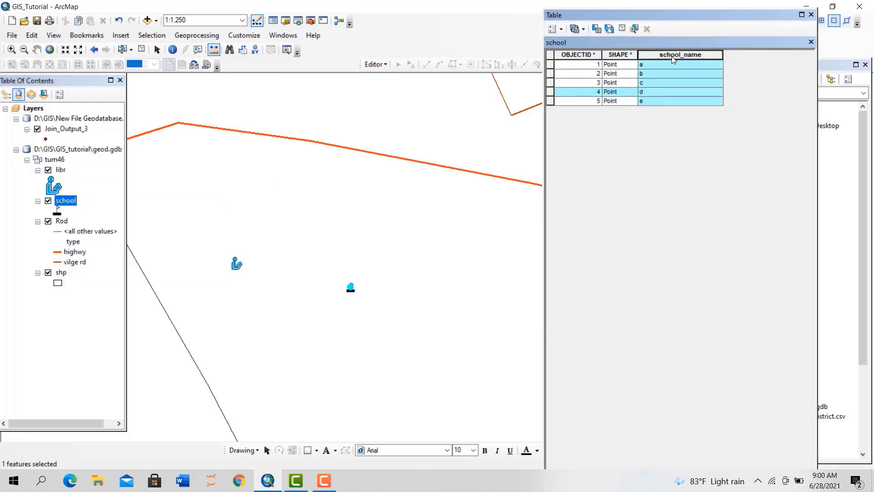
Join the Join_Output_3 attribute table to the school layer, matching on school_name in both tables and keeping all records
{"action": "right_click", "coordinate": [66, 201]}
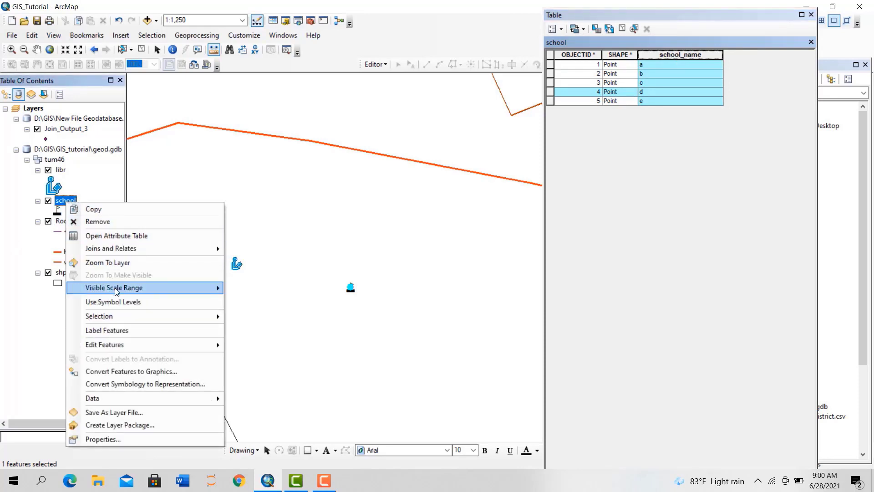
{"action": "mouse_move", "coordinate": [127, 248]}
{"action": "left_click", "coordinate": [250, 249]}
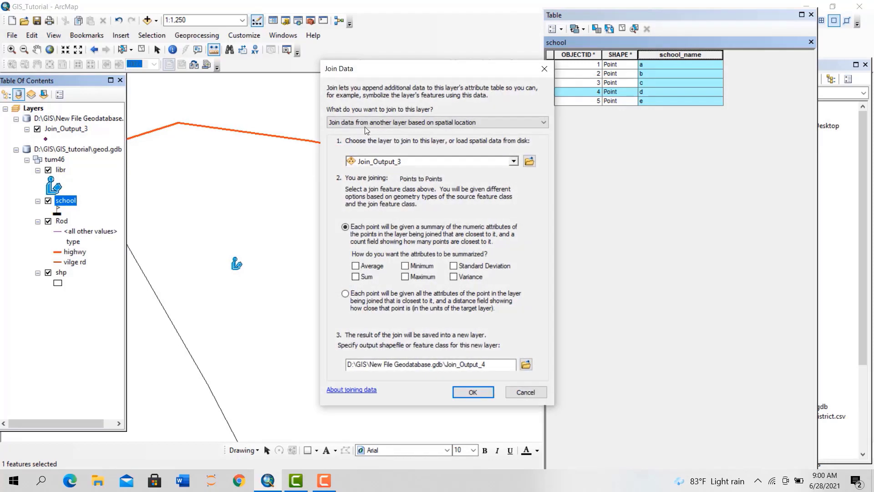
{"action": "left_click", "coordinate": [393, 119]}
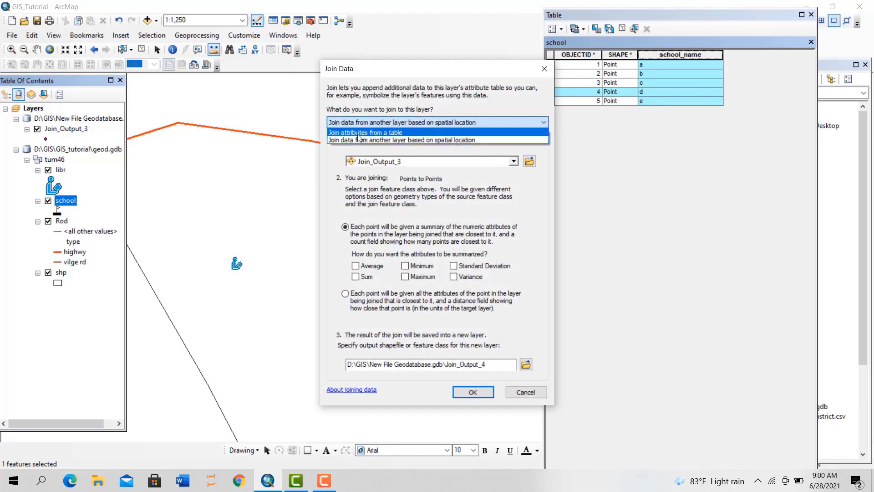
{"action": "left_click", "coordinate": [364, 133]}
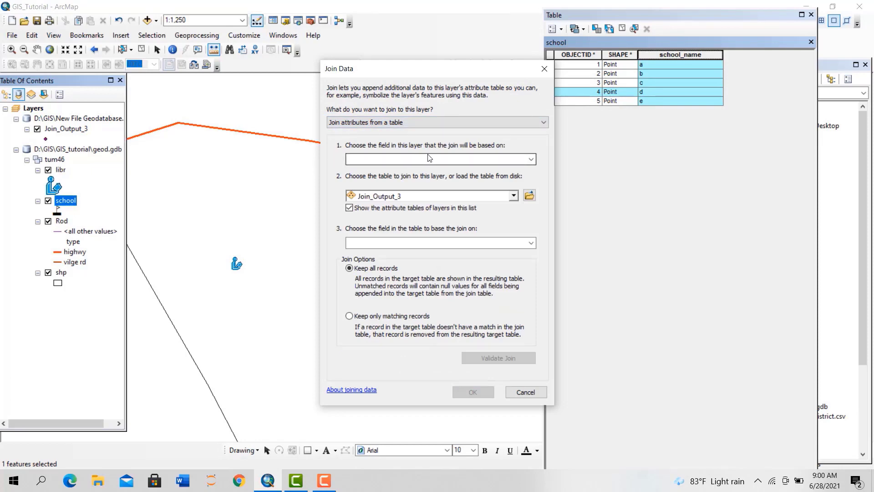
{"action": "left_click", "coordinate": [530, 159]}
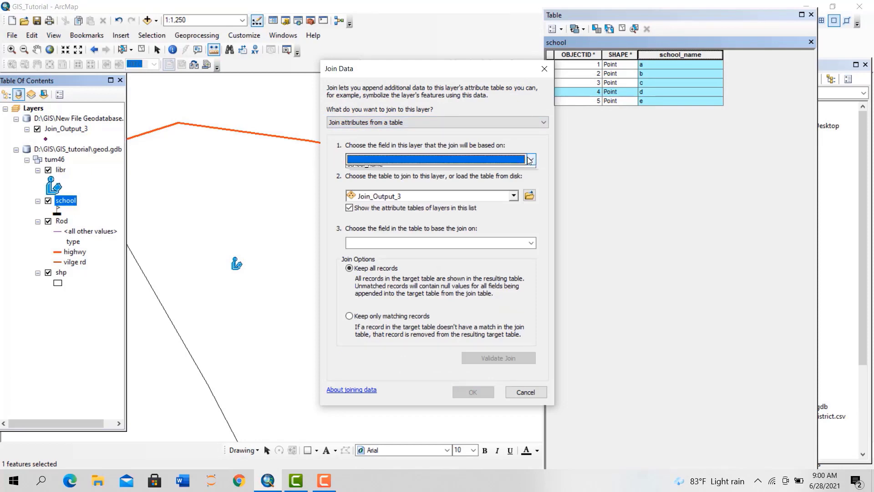
{"action": "left_click", "coordinate": [366, 178]}
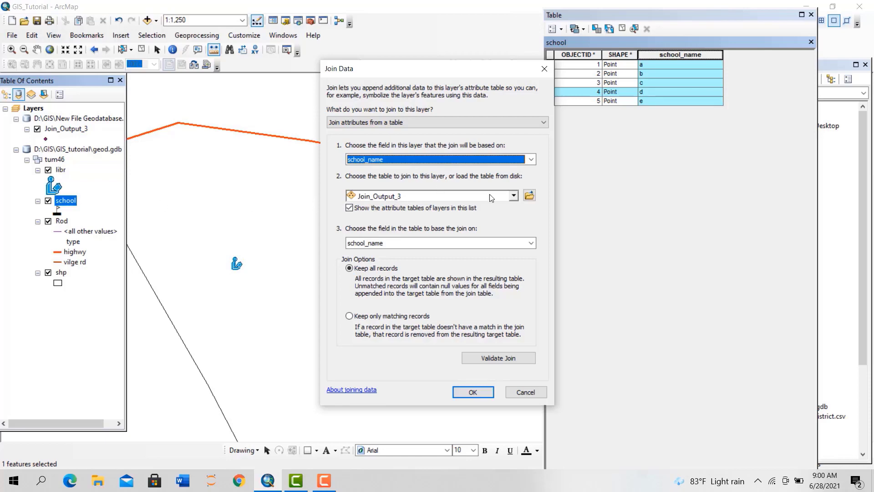
{"action": "left_click", "coordinate": [513, 195]}
{"action": "left_click", "coordinate": [513, 196]}
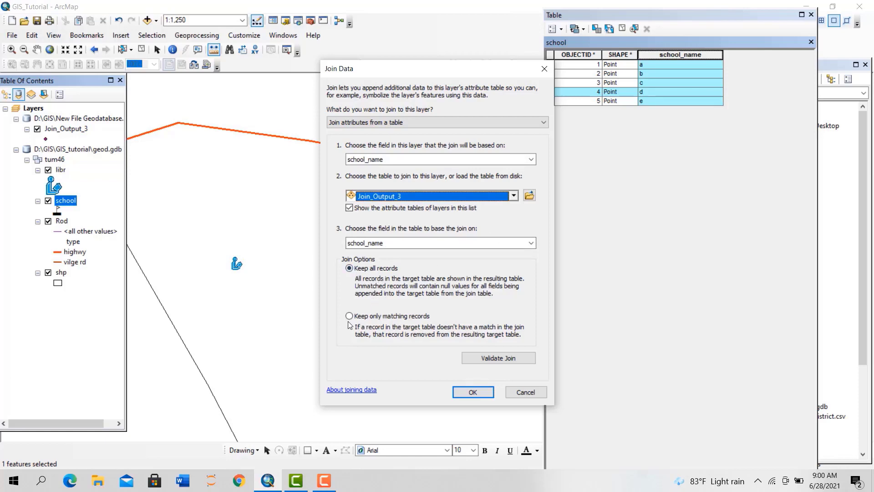
{"action": "left_click", "coordinate": [471, 395]}
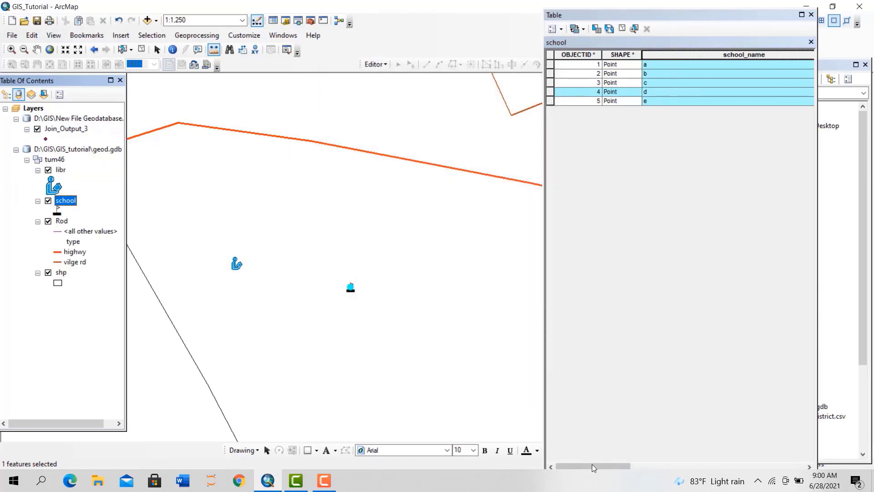
Examine the joined school_name, library_name and Distance fields in the school attribute table, and close the table
{"action": "left_click_drag", "start_coordinate": [596, 463], "coordinate": [703, 457]}
{"action": "left_click", "coordinate": [671, 64]}
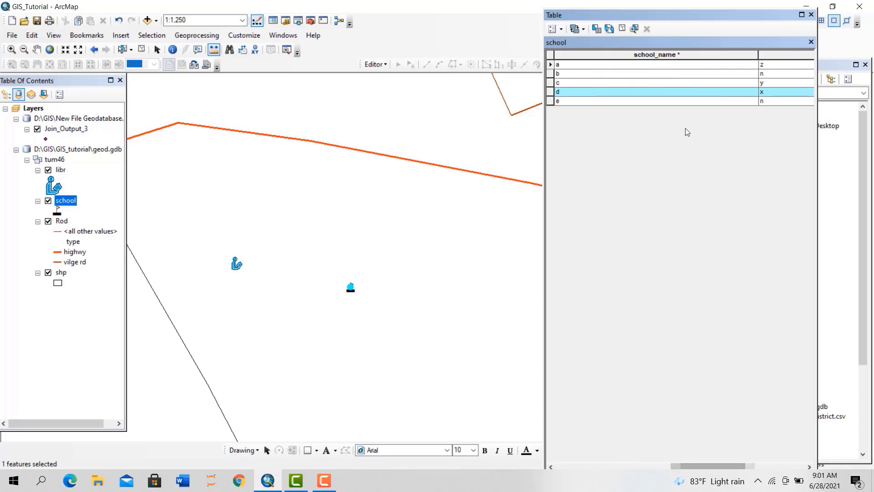
{"action": "left_click", "coordinate": [647, 51]}
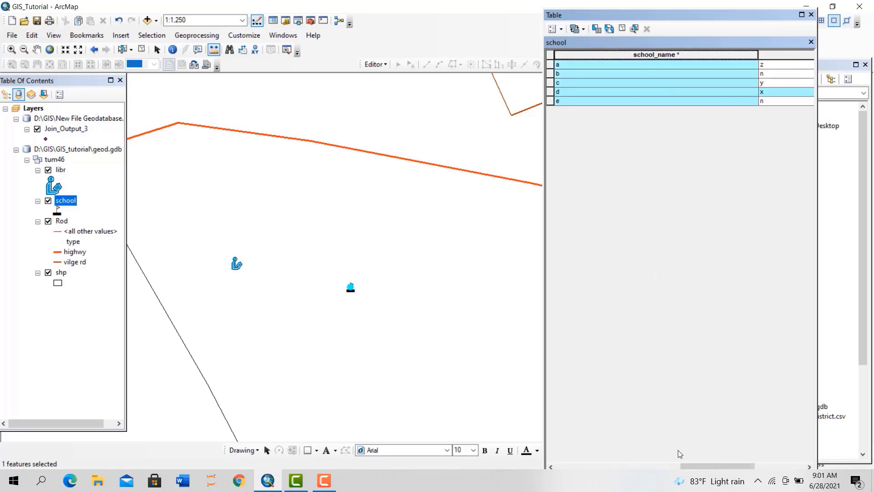
{"action": "left_click_drag", "start_coordinate": [695, 463], "coordinate": [747, 446]}
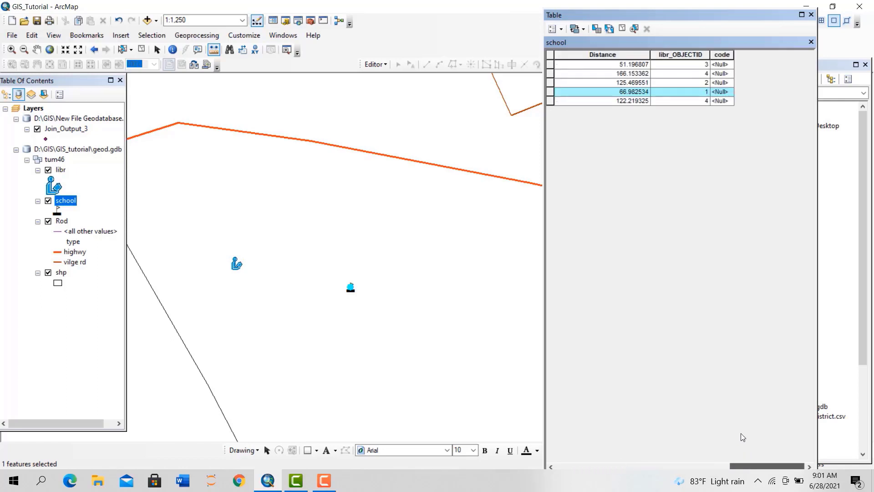
{"action": "left_click", "coordinate": [595, 56]}
{"action": "left_click", "coordinate": [682, 53]}
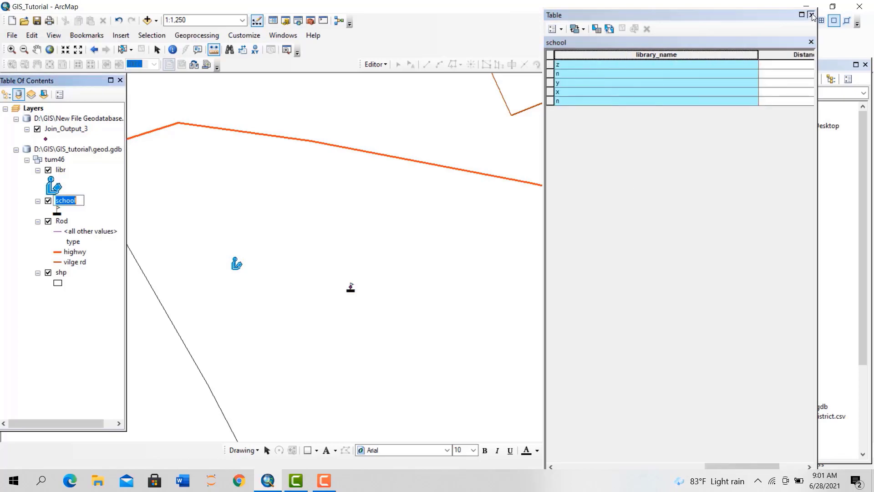
{"action": "left_click", "coordinate": [811, 15]}
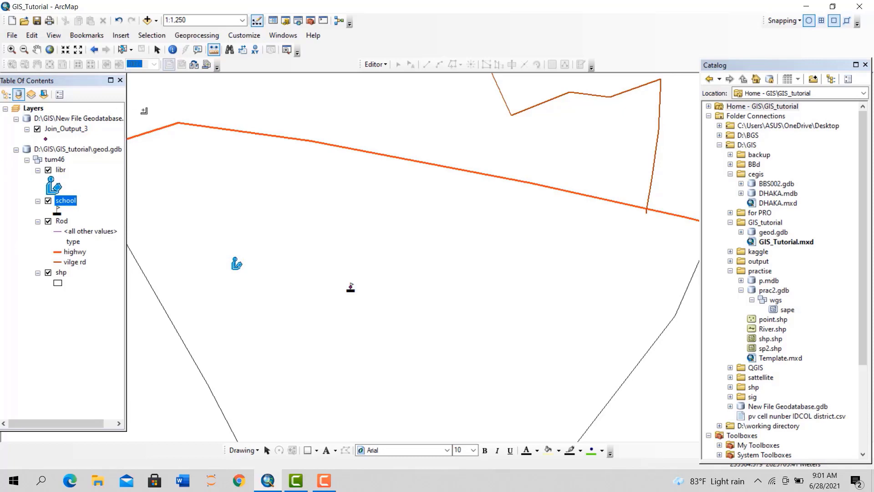
Start a new polygon feature class named newshape in geod.gdb's tum46 feature dataset, using the default storage configuration
{"action": "scroll", "coordinate": [286, 338], "scroll_direction": "up", "scroll_amount": 5}
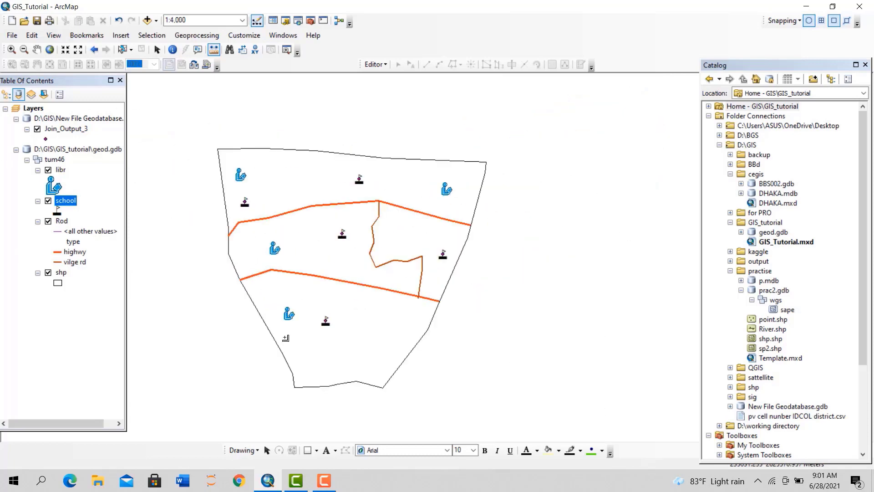
{"action": "scroll", "coordinate": [374, 308], "scroll_direction": "up", "scroll_amount": 1}
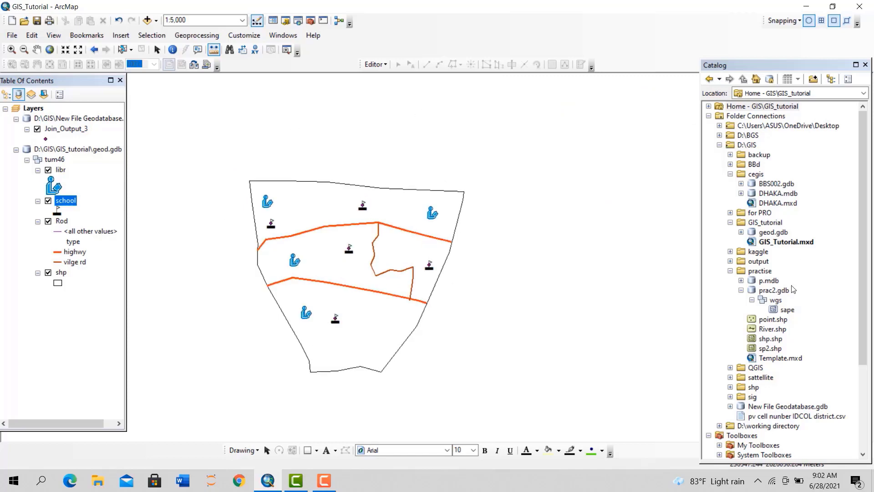
{"action": "right_click", "coordinate": [775, 233]}
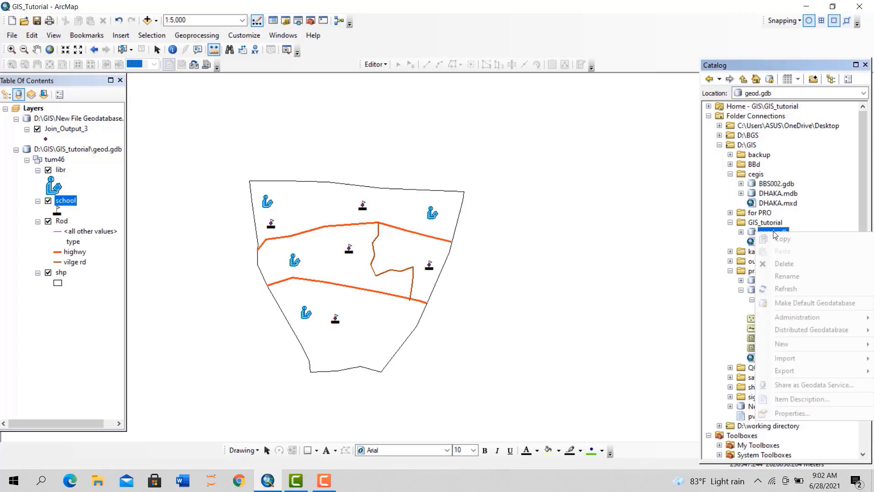
{"action": "left_click", "coordinate": [741, 232]}
{"action": "left_click", "coordinate": [779, 241]}
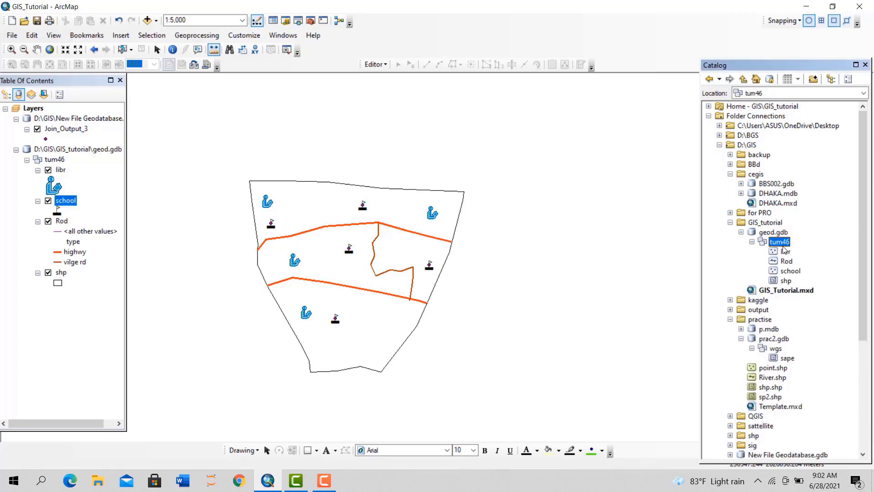
{"action": "right_click", "coordinate": [778, 243]}
{"action": "left_click", "coordinate": [778, 242]}
{"action": "right_click", "coordinate": [778, 243]}
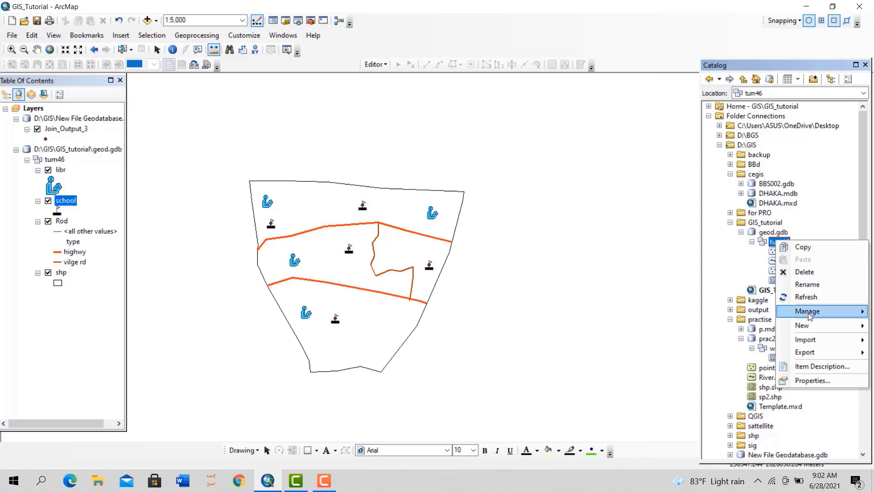
{"action": "mouse_move", "coordinate": [811, 316]}
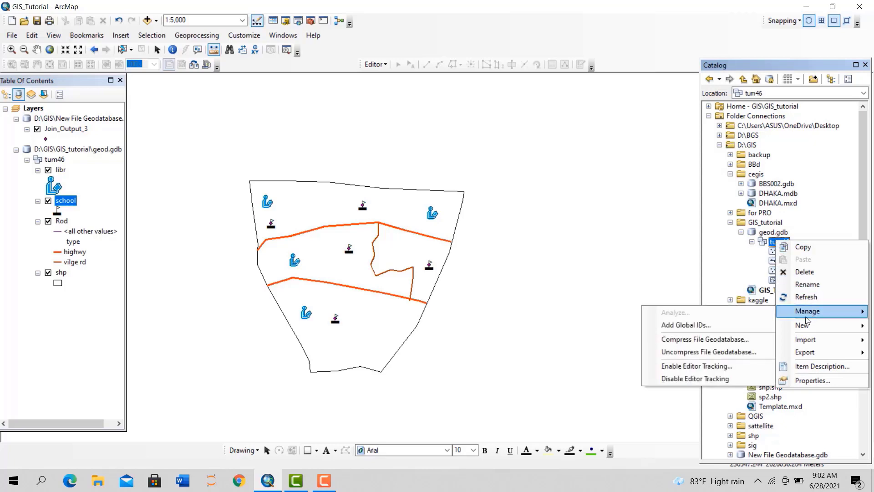
{"action": "mouse_move", "coordinate": [807, 332]}
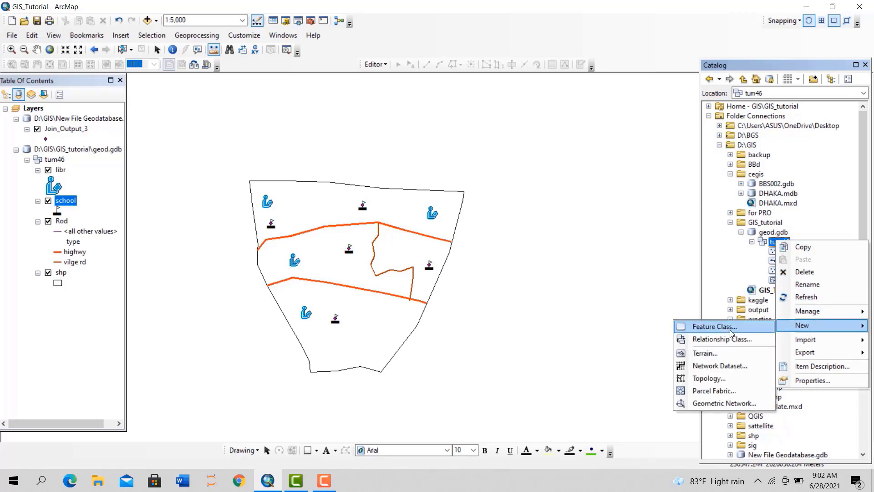
{"action": "left_click", "coordinate": [714, 326]}
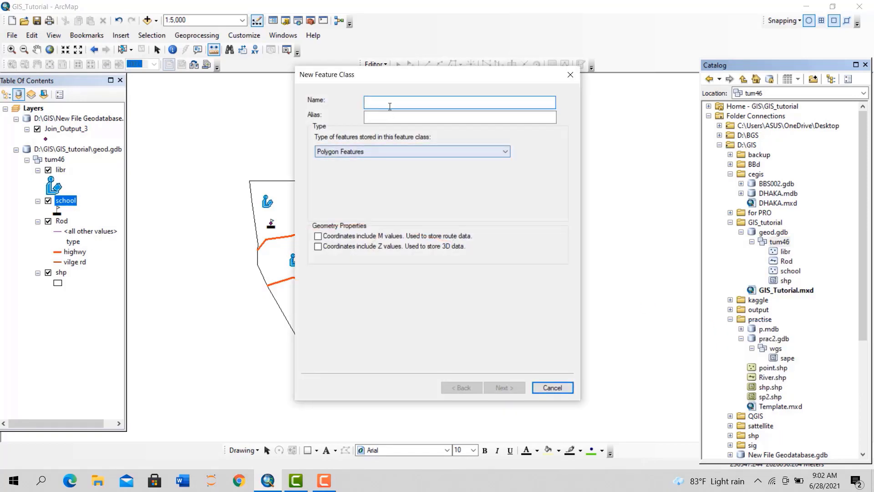
{"action": "type", "text": "newshape"}
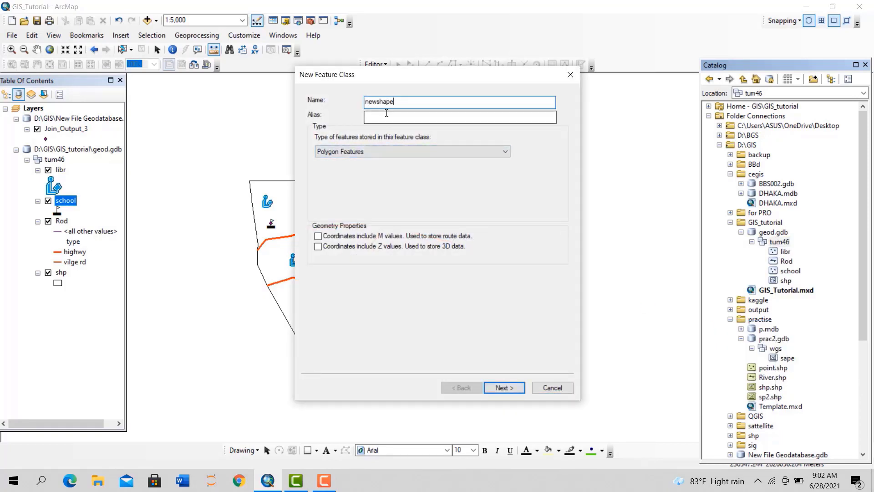
{"action": "left_click", "coordinate": [505, 386]}
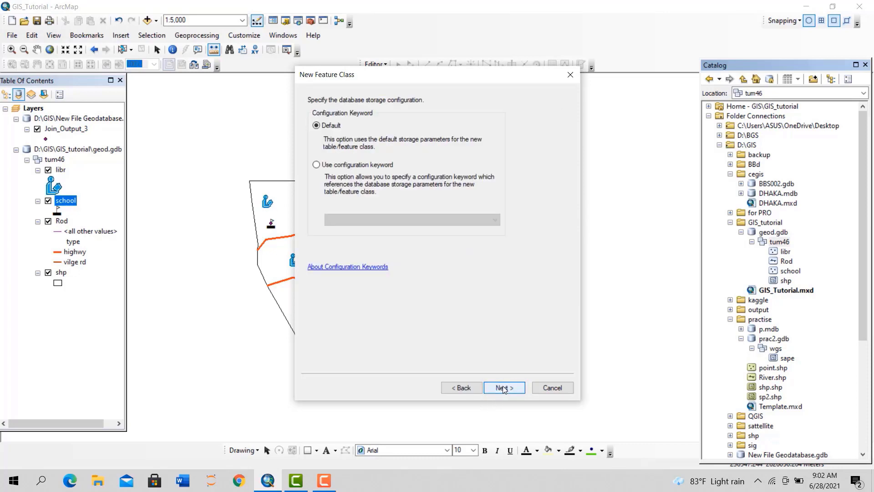
{"action": "left_click", "coordinate": [503, 387]}
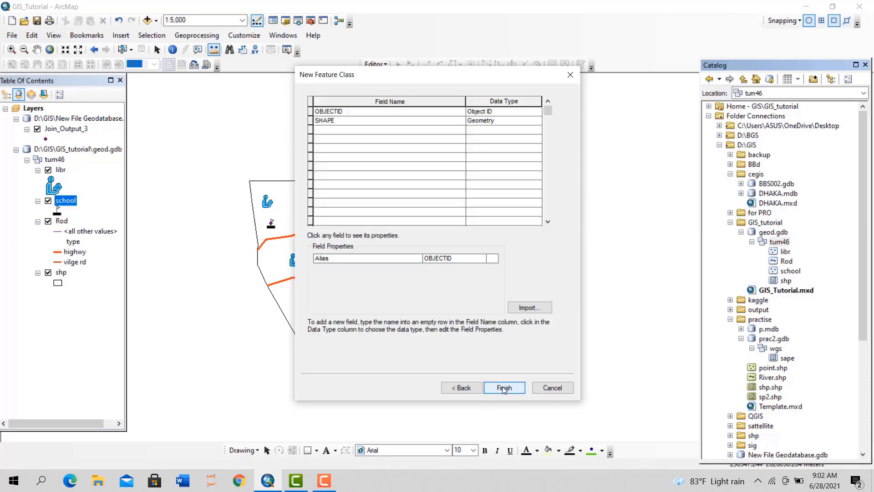
Add a field called Name with the Text data type to the new feature class
{"action": "left_click", "coordinate": [349, 130]}
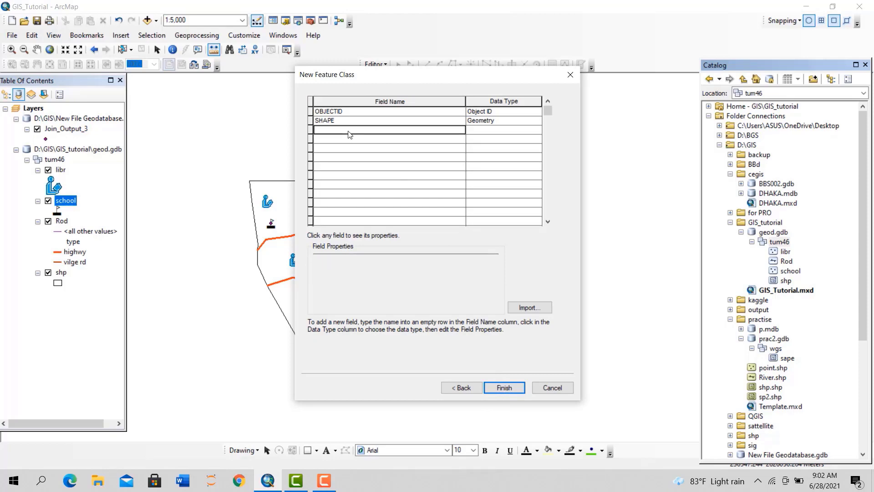
{"action": "type", "text": "Name"}
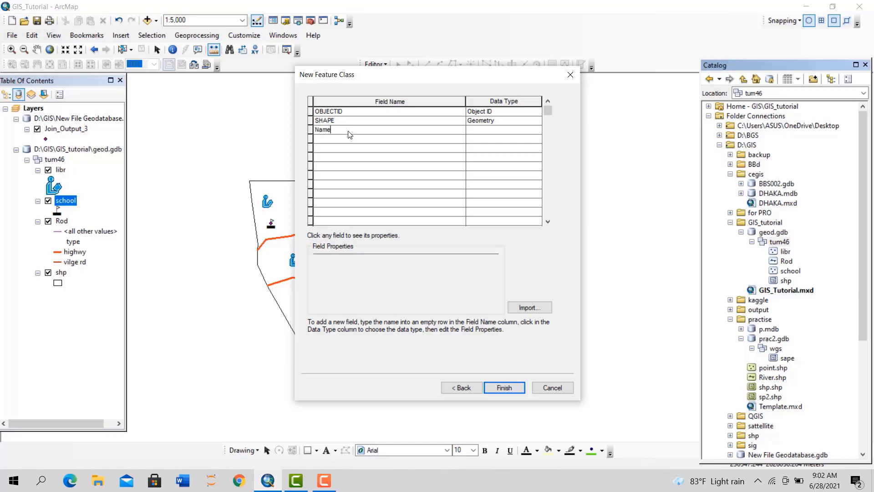
{"action": "left_click", "coordinate": [492, 131]}
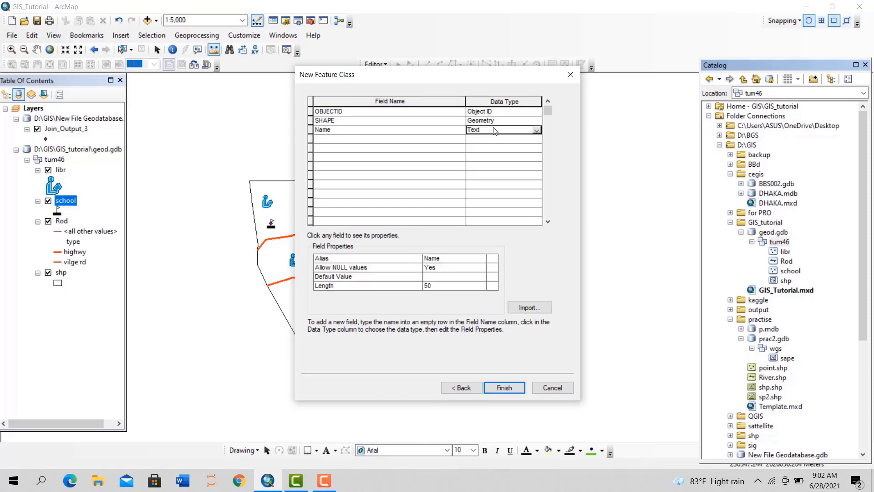
{"action": "left_click", "coordinate": [491, 131]}
{"action": "left_click", "coordinate": [489, 167]}
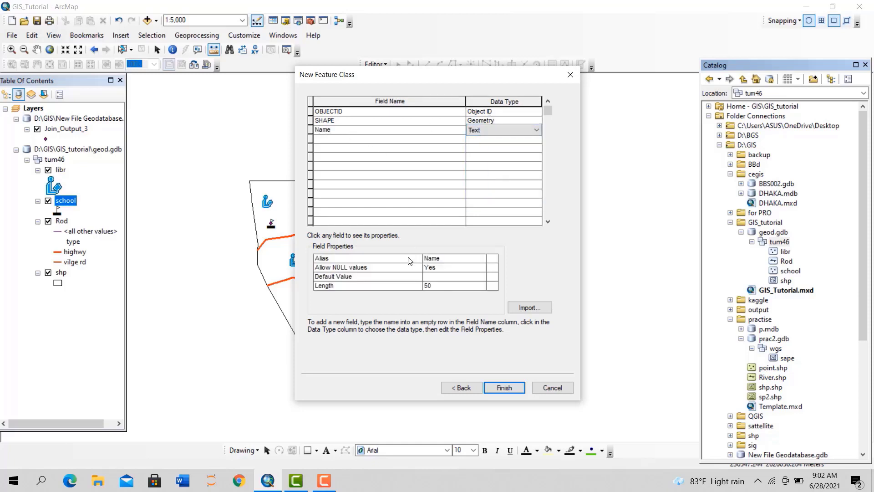
Allow NULL values in the Name field, enter a person's name as its default value, and finish creating the feature class
{"action": "left_click", "coordinate": [451, 267]}
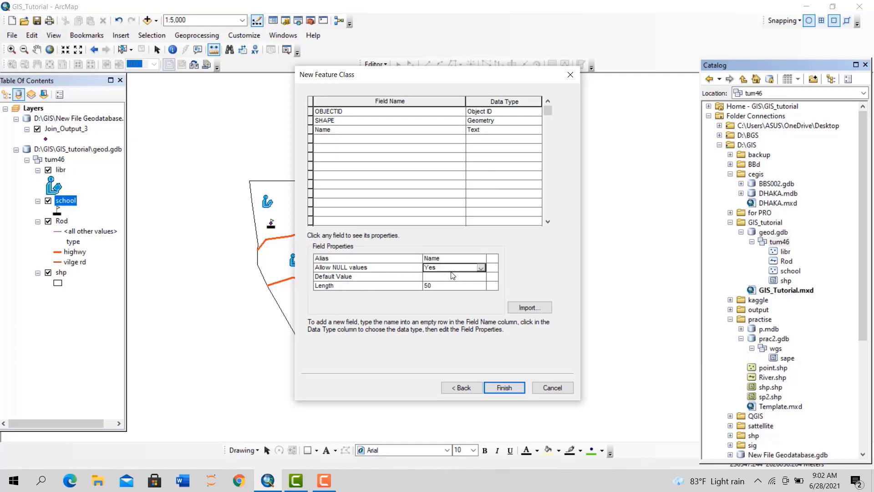
{"action": "left_click", "coordinate": [451, 267]}
{"action": "left_click", "coordinate": [447, 283]}
{"action": "left_click", "coordinate": [455, 267]}
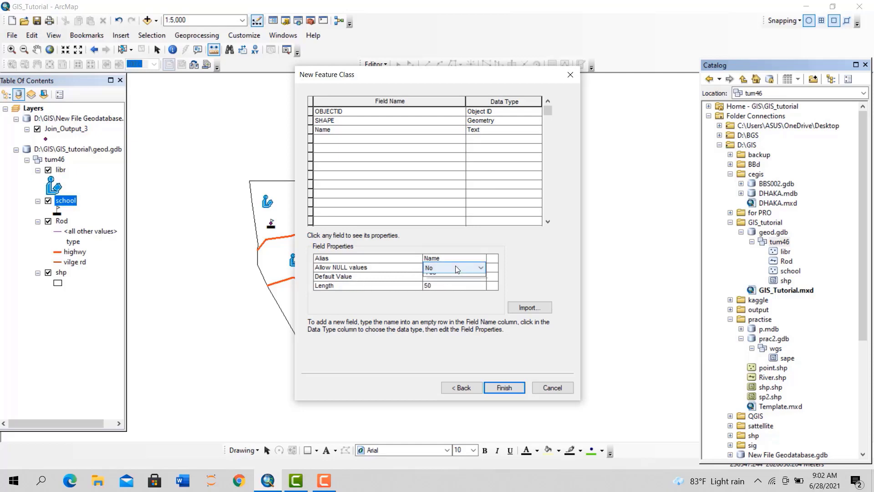
{"action": "left_click", "coordinate": [447, 276]}
{"action": "left_click", "coordinate": [446, 276]}
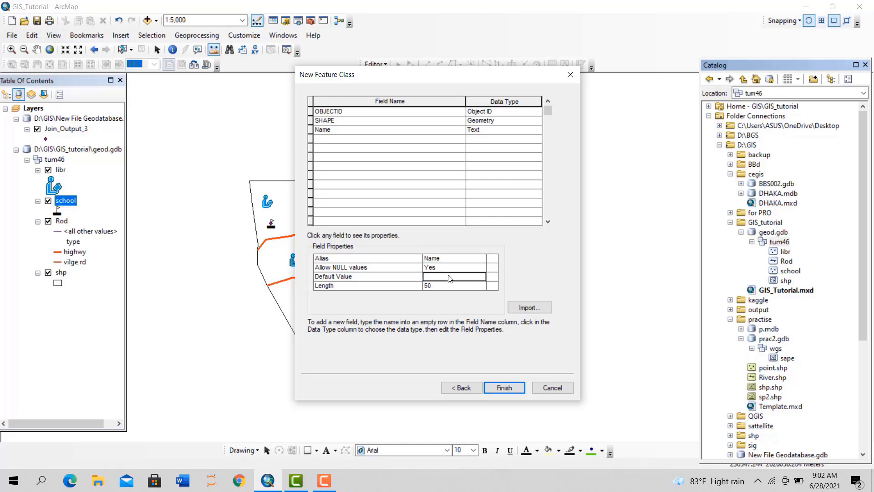
{"action": "type", "text": "kazi"}
{"action": "left_click", "coordinate": [513, 387]}
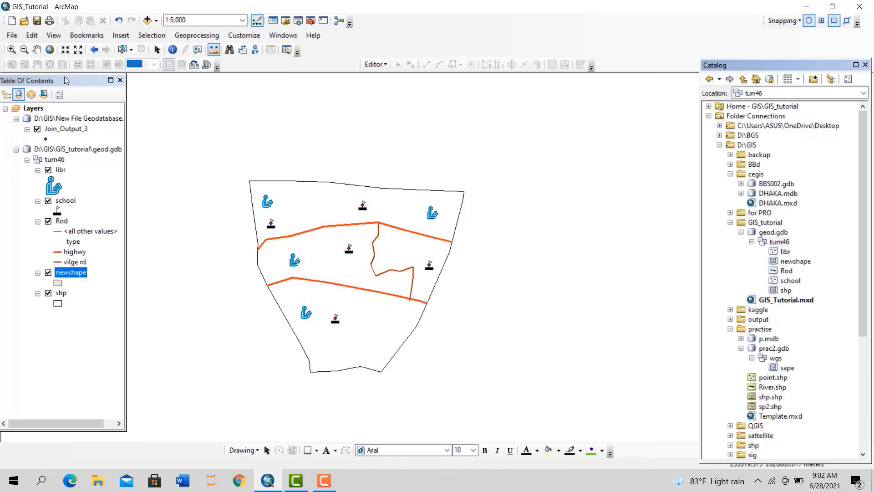
Start an edit session on the geod.gdb workspace by choosing the shp layer
{"action": "left_click", "coordinate": [375, 64]}
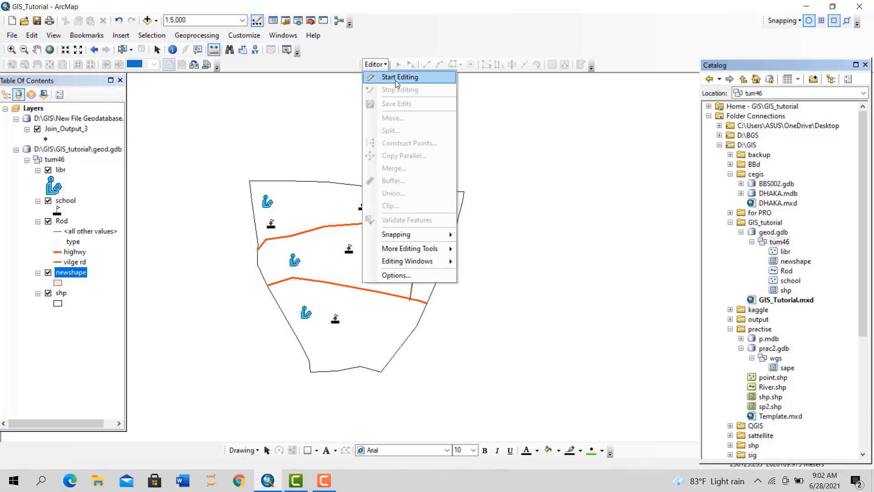
{"action": "left_click", "coordinate": [395, 78]}
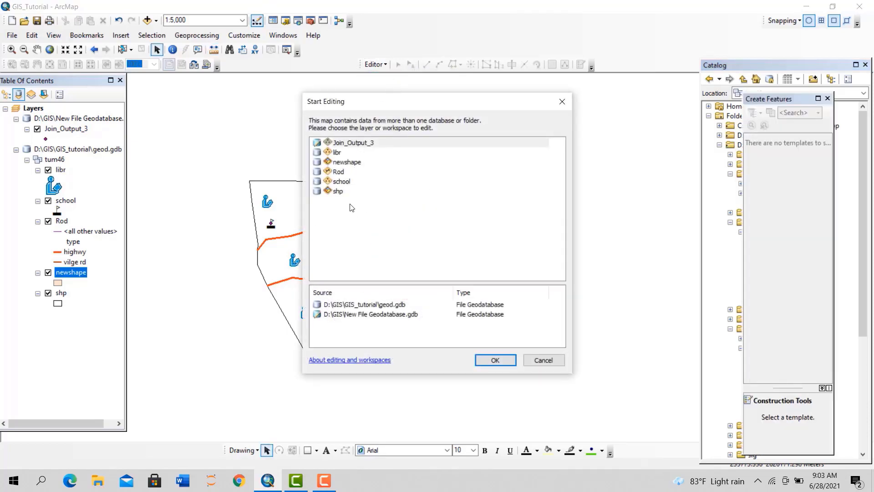
{"action": "left_click", "coordinate": [339, 192]}
{"action": "left_click", "coordinate": [495, 360]}
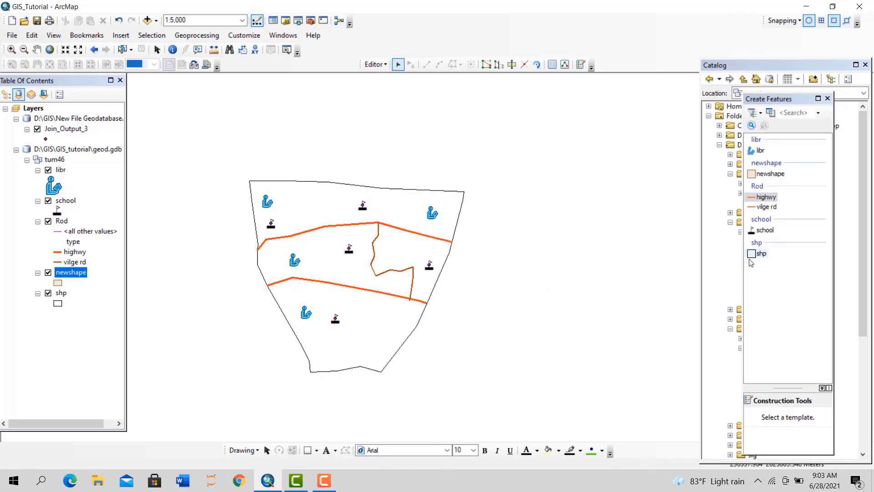
Draw a four-sided newshape polygon about 476 m wide above the shp boundary, snapping its lower corners to the boundary's upper corners
{"action": "left_click", "coordinate": [756, 254]}
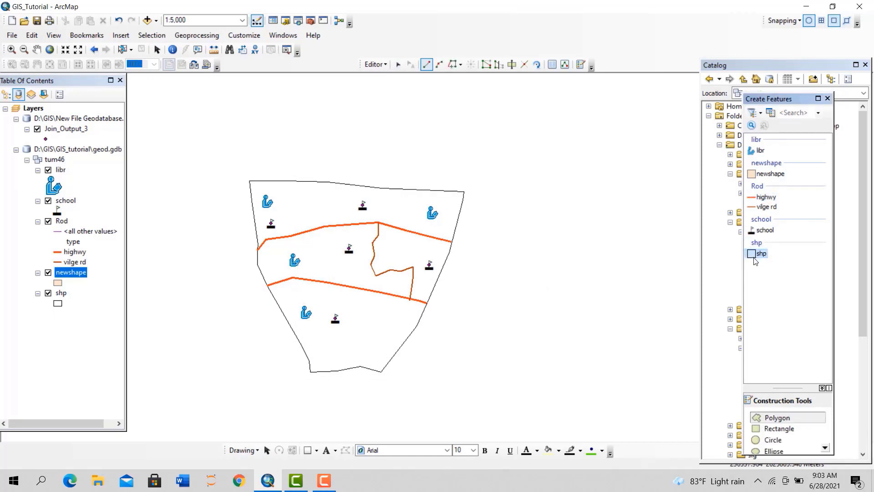
{"action": "left_click", "coordinate": [766, 176]}
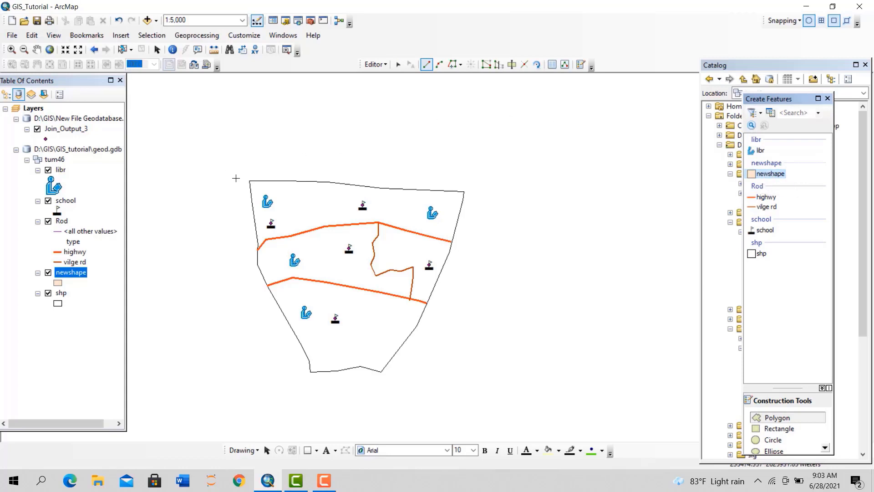
{"action": "left_click", "coordinate": [250, 183]}
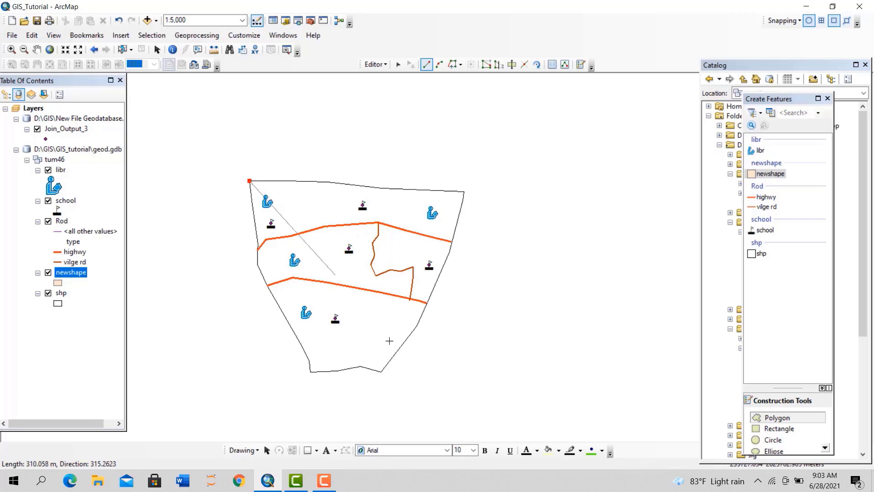
{"action": "left_click", "coordinate": [242, 106]}
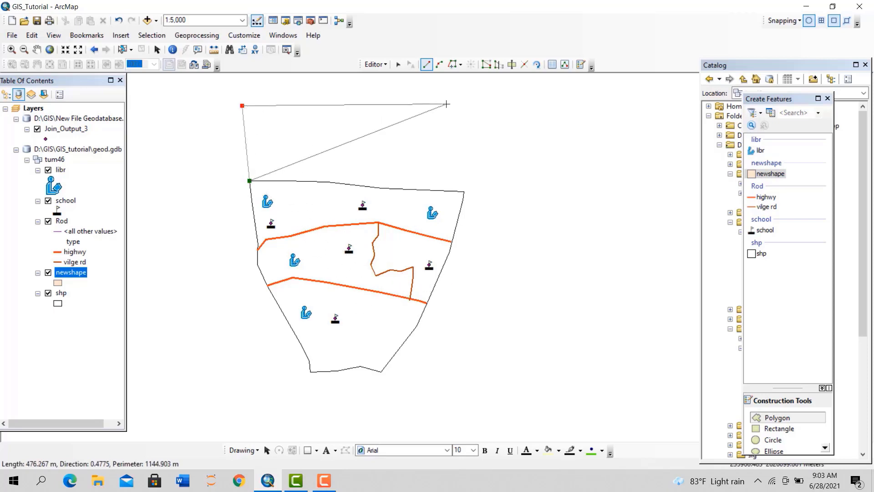
{"action": "left_click", "coordinate": [446, 104]}
{"action": "scroll", "coordinate": [473, 188], "scroll_direction": "down", "scroll_amount": 10}
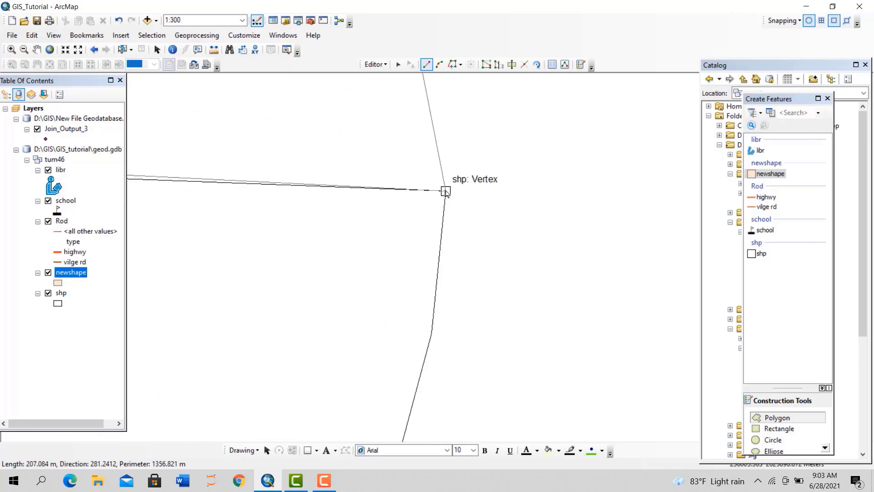
{"action": "double_click", "coordinate": [446, 191]}
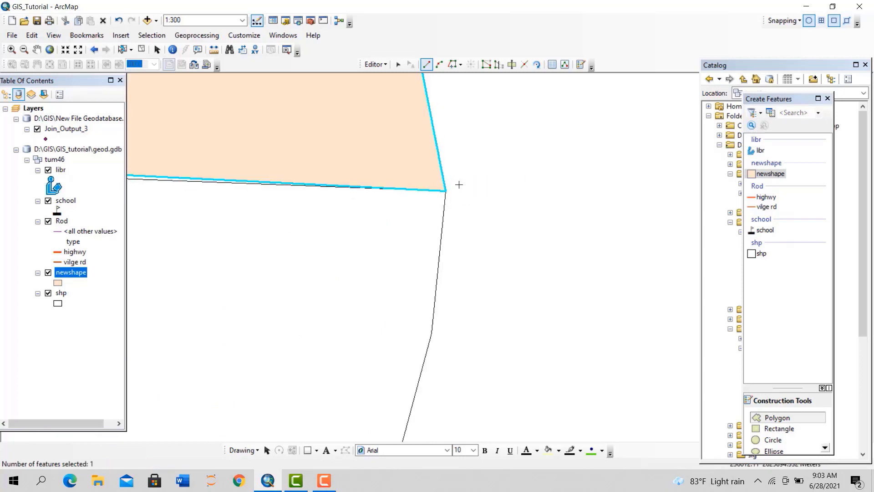
{"action": "left_click", "coordinate": [398, 64]}
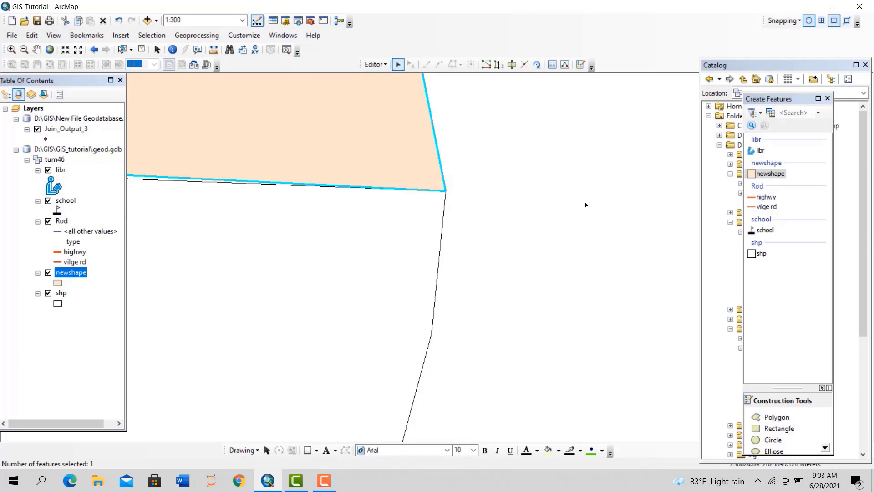
Examine the shared edge between the newshape polygon and the shp boundary up close, selecting the newshape polygon
{"action": "left_click", "coordinate": [586, 205]}
{"action": "scroll", "coordinate": [595, 264], "scroll_direction": "up", "scroll_amount": 3}
{"action": "scroll", "coordinate": [597, 266], "scroll_direction": "up", "scroll_amount": 2}
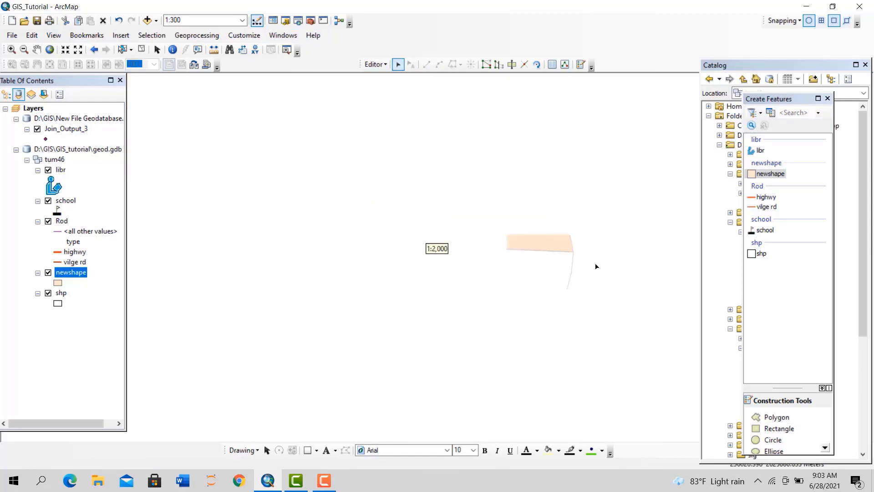
{"action": "scroll", "coordinate": [589, 271], "scroll_direction": "up", "scroll_amount": 3}
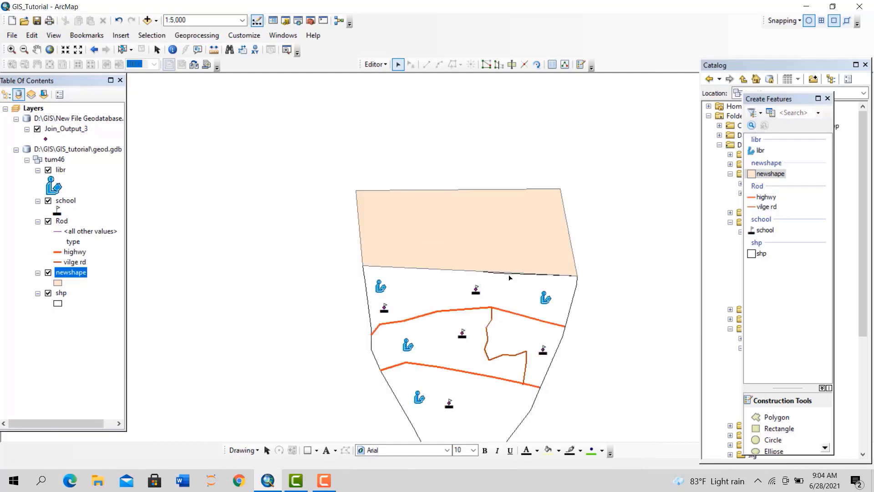
{"action": "scroll", "coordinate": [509, 278], "scroll_direction": "down", "scroll_amount": 5}
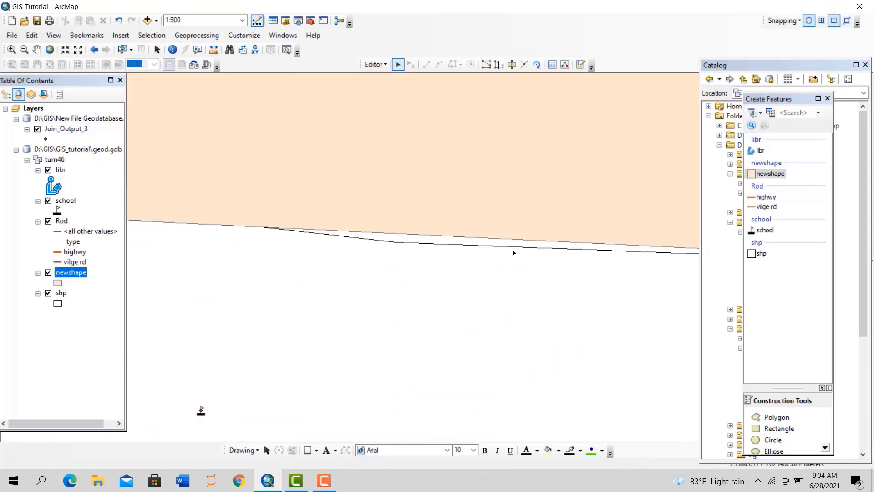
{"action": "left_click", "coordinate": [511, 222]}
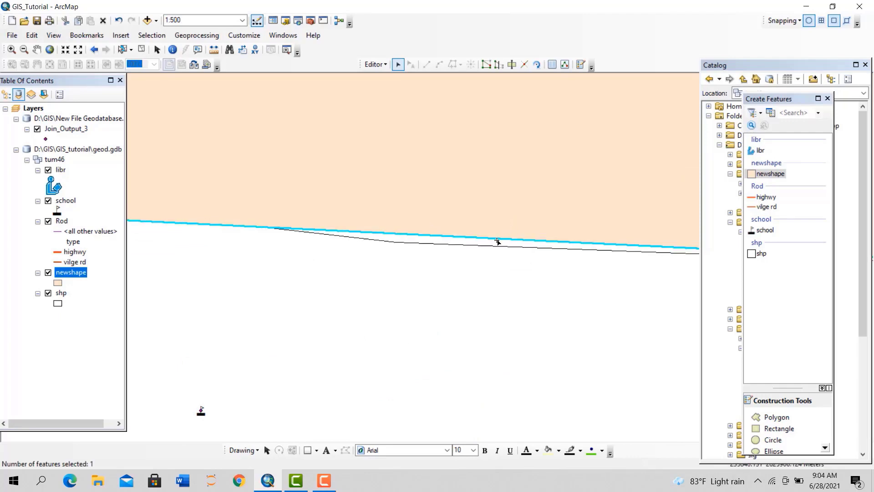
{"action": "scroll", "coordinate": [488, 267], "scroll_direction": "up", "scroll_amount": 4}
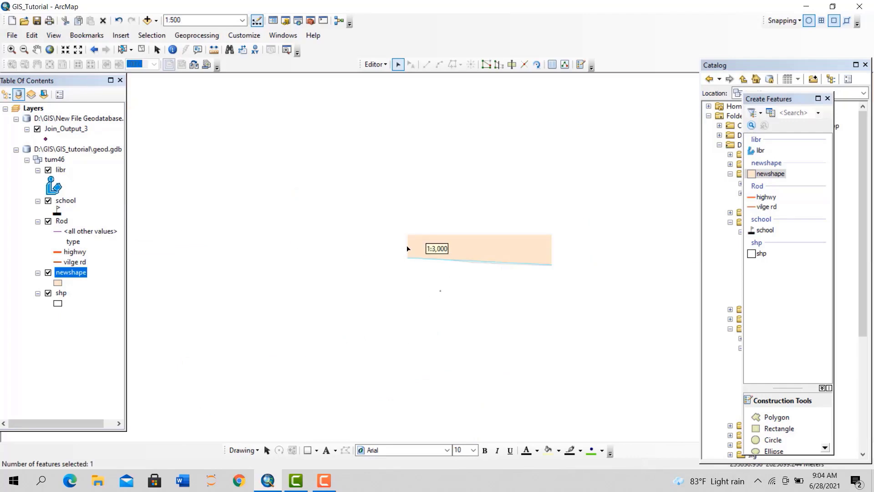
{"action": "scroll", "coordinate": [408, 245], "scroll_direction": "up", "scroll_amount": 3}
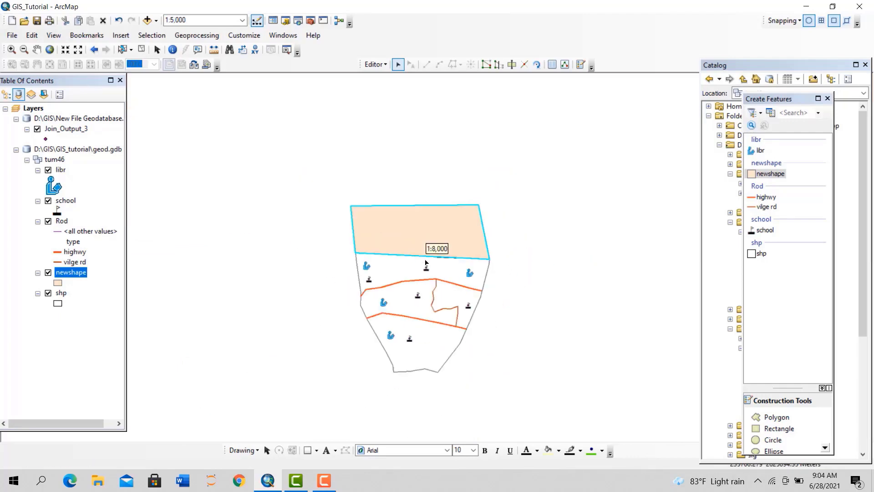
Hide the newshape and shp layers and show them again to compare the two polygons
{"action": "left_click", "coordinate": [47, 272]}
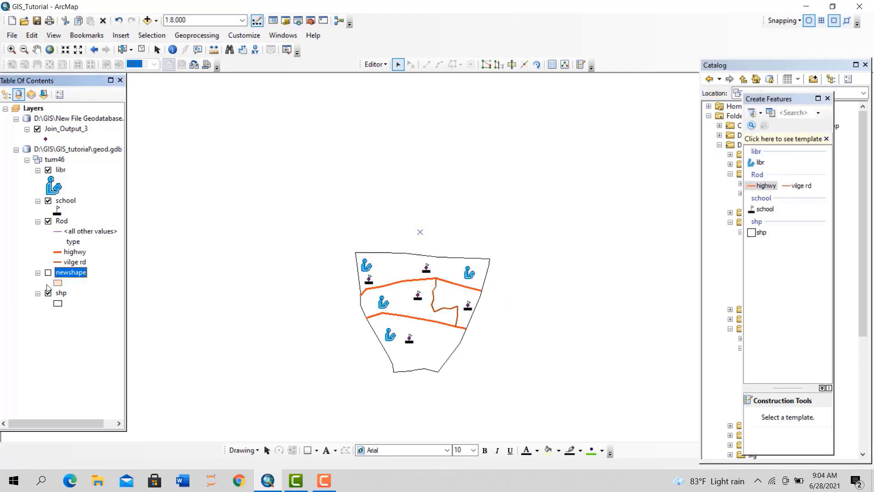
{"action": "left_click", "coordinate": [47, 292]}
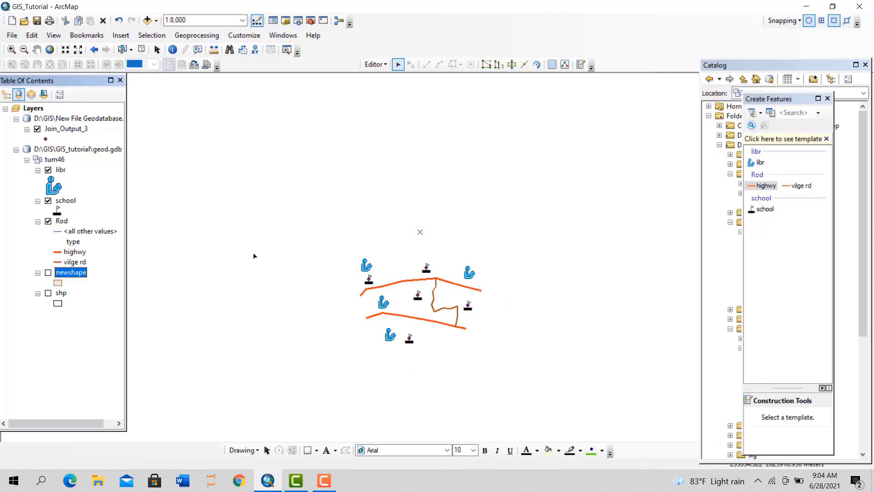
{"action": "left_click", "coordinate": [47, 272]}
{"action": "left_click", "coordinate": [47, 292]}
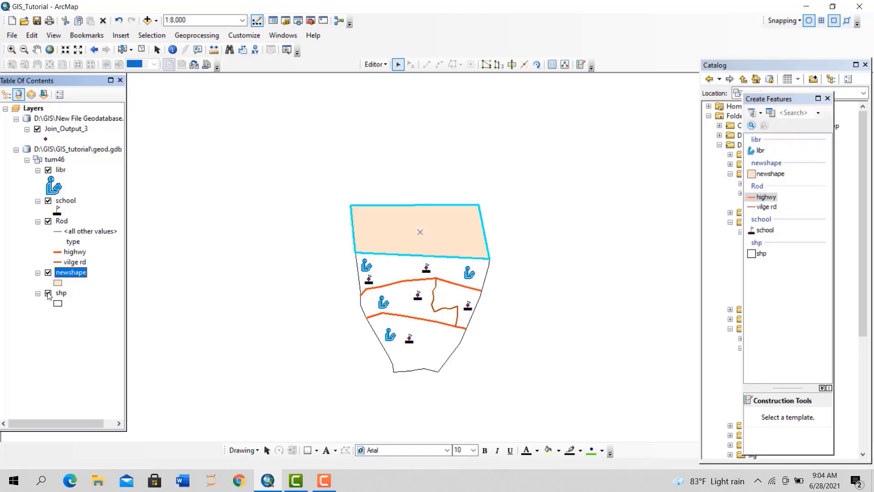
Close the Create Features and Catalog windows, search for union, and open the Union (Analysis) tool
{"action": "left_click", "coordinate": [828, 99]}
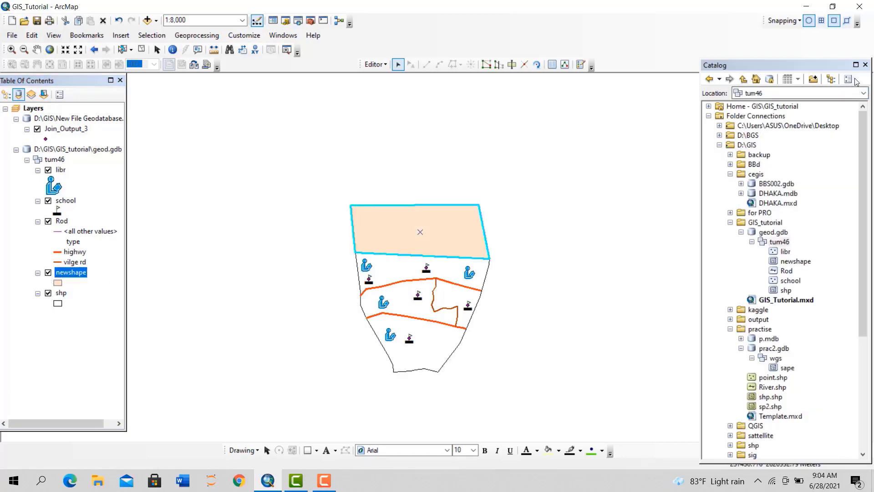
{"action": "left_click", "coordinate": [864, 64]}
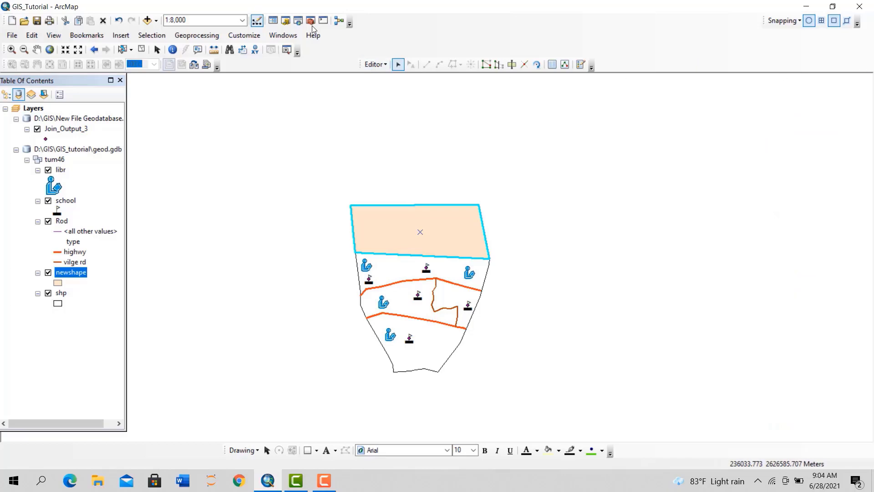
{"action": "left_click", "coordinate": [282, 35]}
{"action": "left_click", "coordinate": [308, 112]}
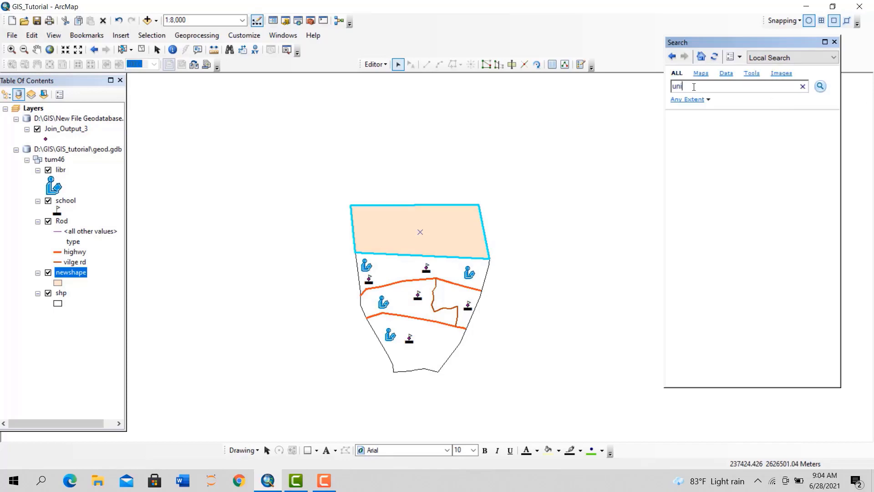
{"action": "key", "text": "Return"}
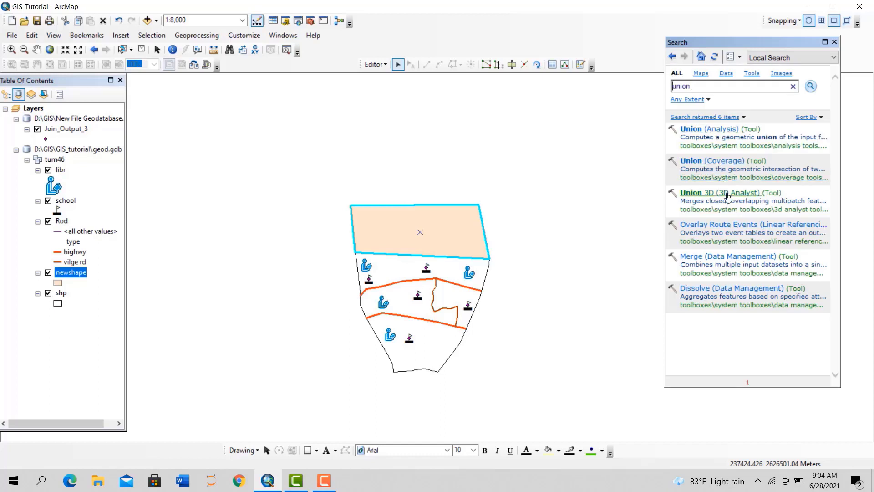
{"action": "left_click", "coordinate": [703, 129]}
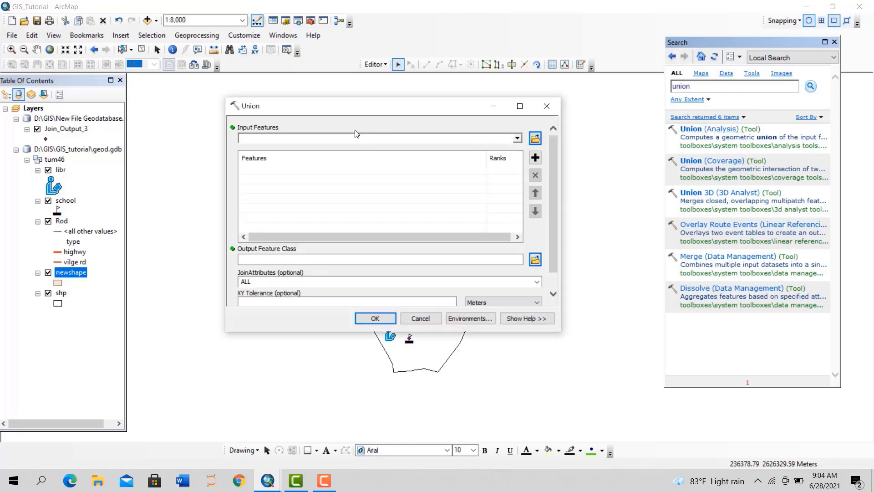
Add newshape and shp as the input features of the Union tool
{"action": "left_click", "coordinate": [517, 139]}
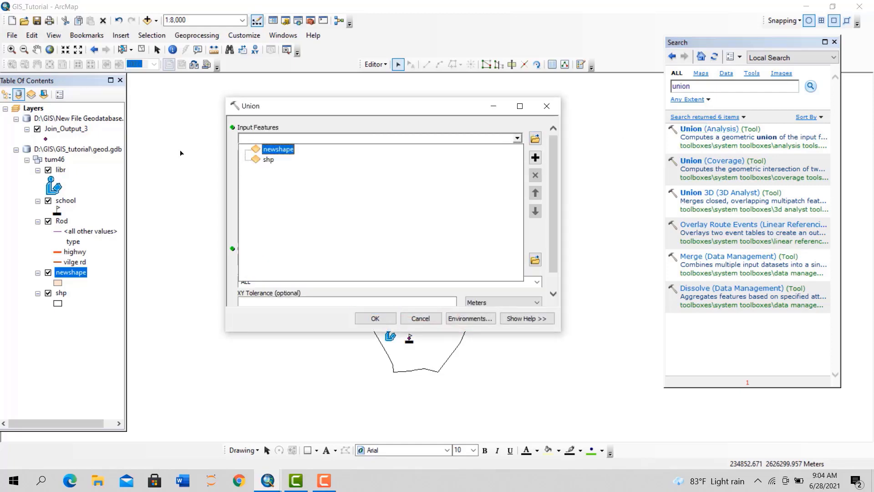
{"action": "left_click", "coordinate": [276, 150]}
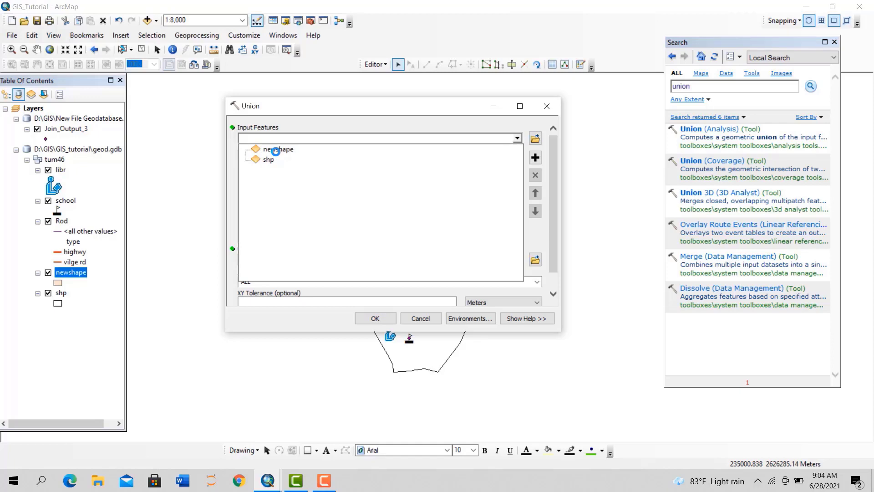
{"action": "left_click", "coordinate": [518, 138]}
{"action": "left_click", "coordinate": [271, 158]}
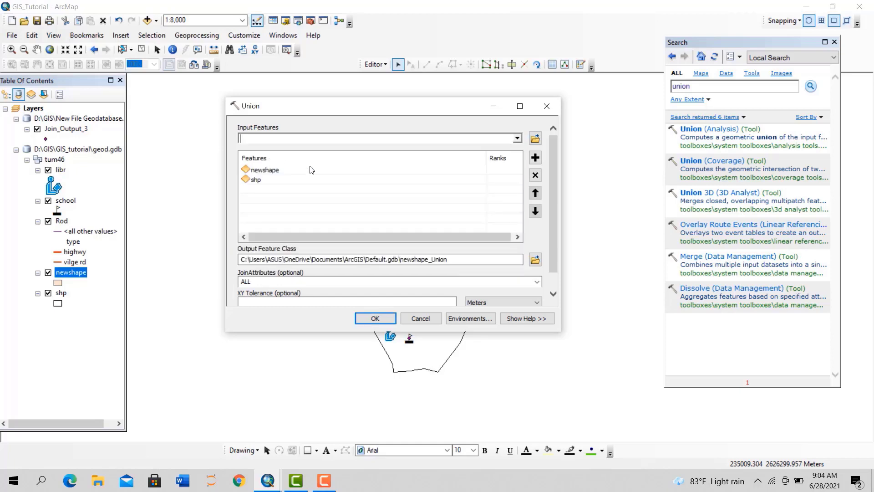
Save the union output as uuuu in New File Geodatabase.gdb, run the tool, and dismiss its completion report
{"action": "left_click", "coordinate": [535, 260]}
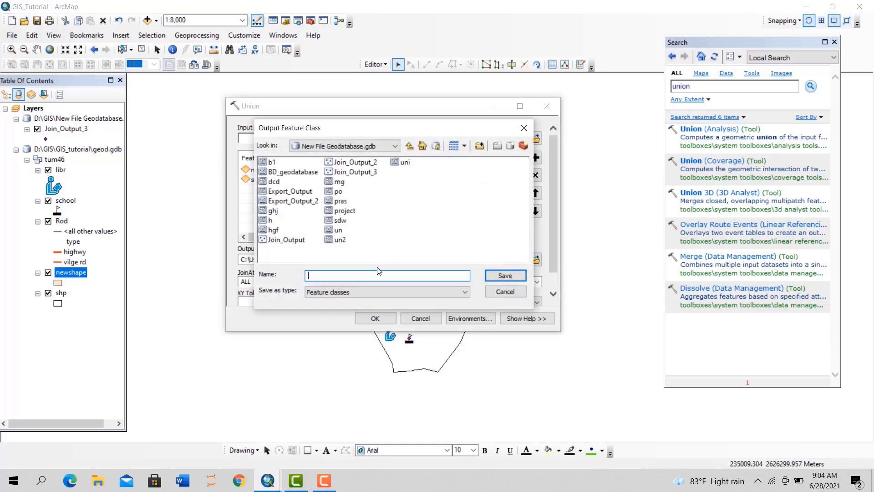
{"action": "left_click", "coordinate": [490, 276]}
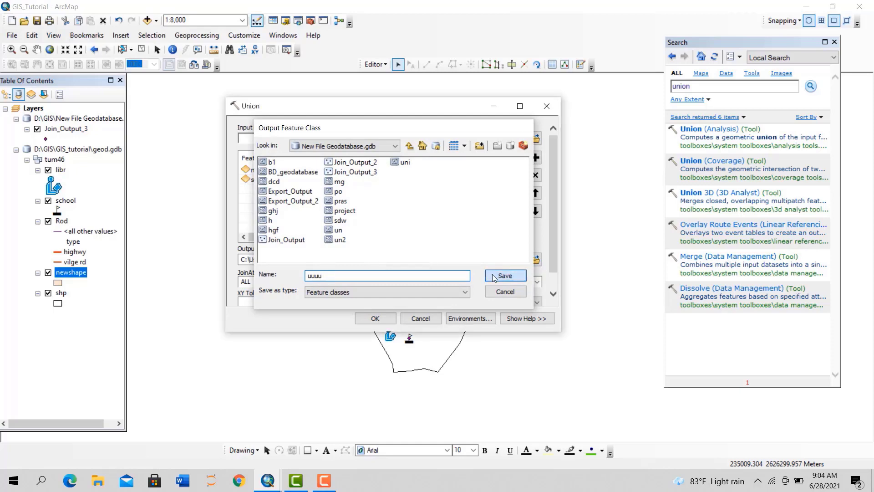
{"action": "left_click", "coordinate": [391, 320]}
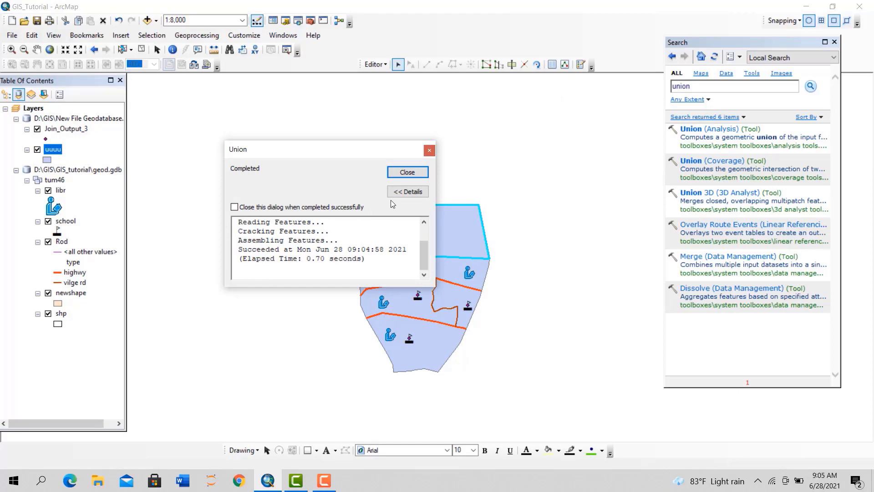
{"action": "left_click", "coordinate": [407, 172]}
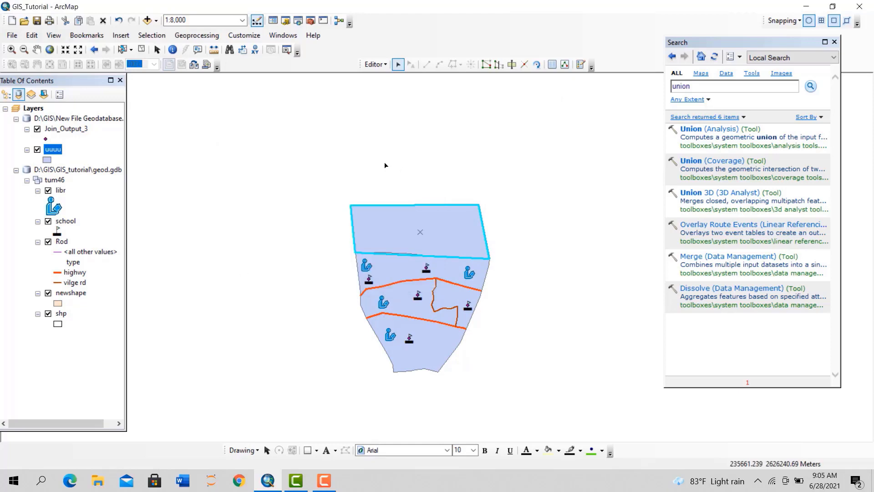
Hide the shp and newshape layers and remove the Join_Output_3 layer from the map
{"action": "left_click", "coordinate": [48, 313]}
{"action": "left_click", "coordinate": [48, 293]}
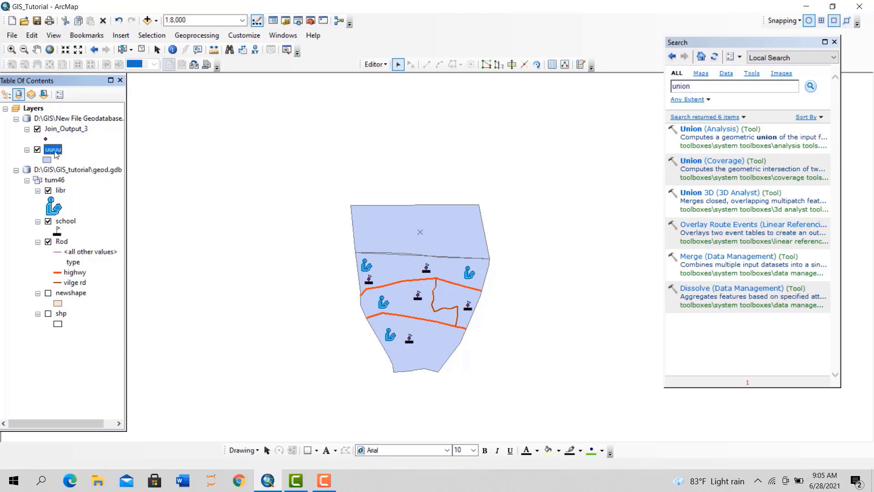
{"action": "right_click", "coordinate": [78, 131]}
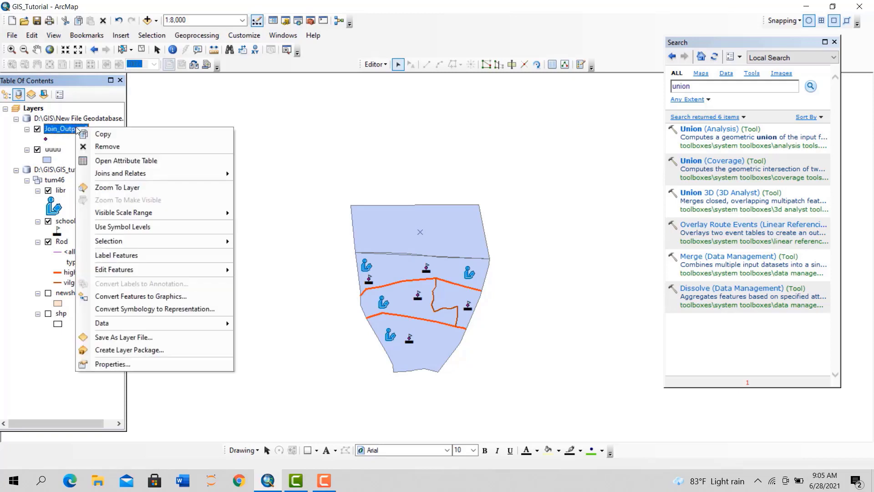
{"action": "left_click", "coordinate": [81, 145]}
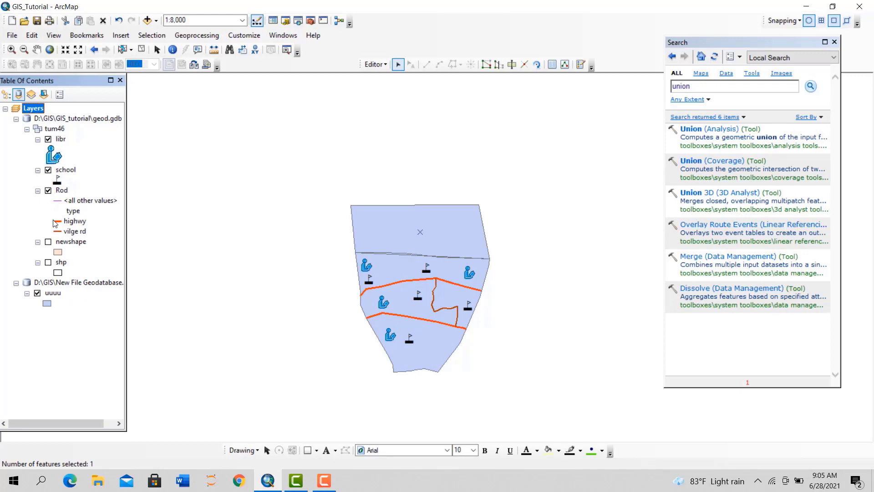
Open the attribute table of the uuuu layer and select its first record to highlight the matching polygon
{"action": "left_click", "coordinate": [52, 295]}
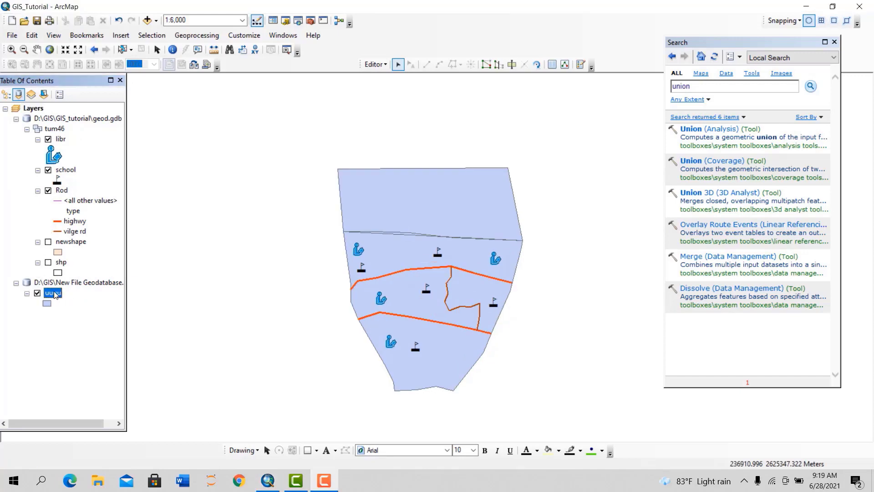
{"action": "right_click", "coordinate": [53, 293]}
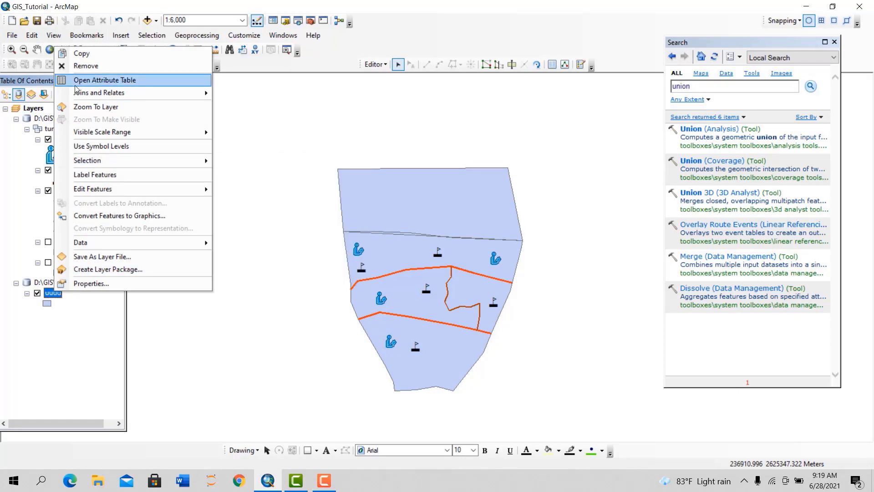
{"action": "left_click", "coordinate": [101, 81]}
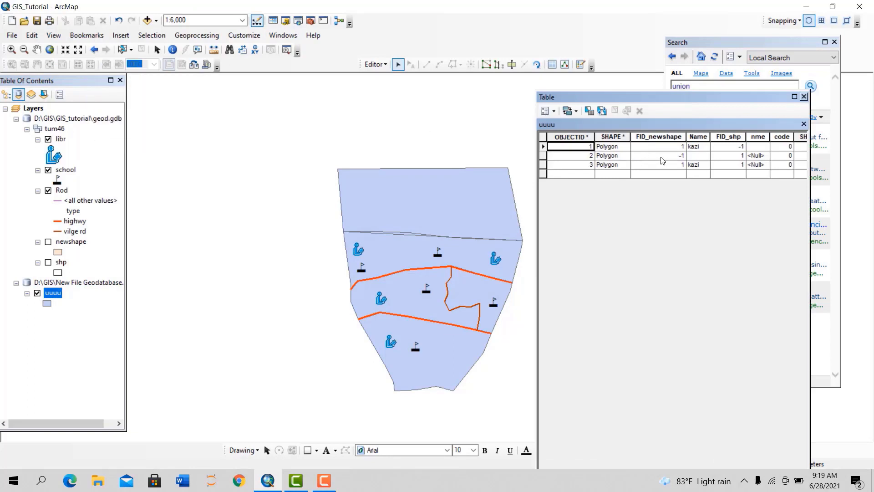
{"action": "left_click", "coordinate": [543, 146]}
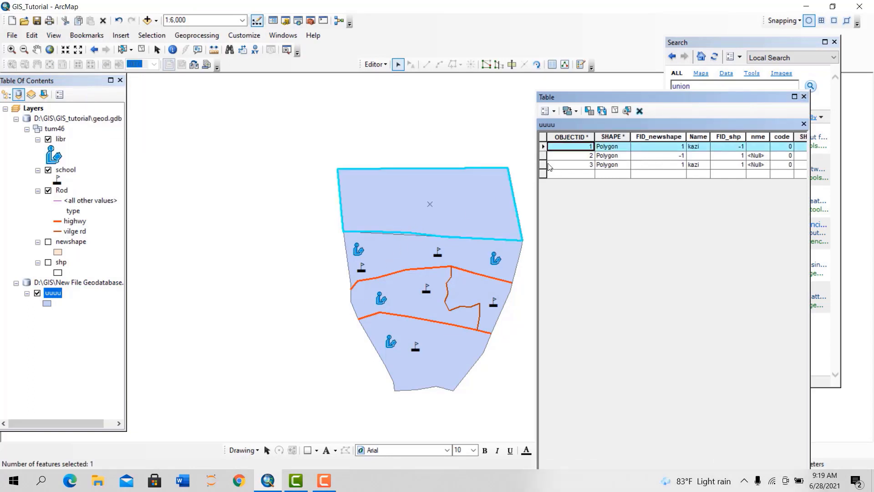
Highlight the second and third records of the uuuu table and examine the sliver polygon belonging to the third on the map
{"action": "left_click", "coordinate": [543, 156]}
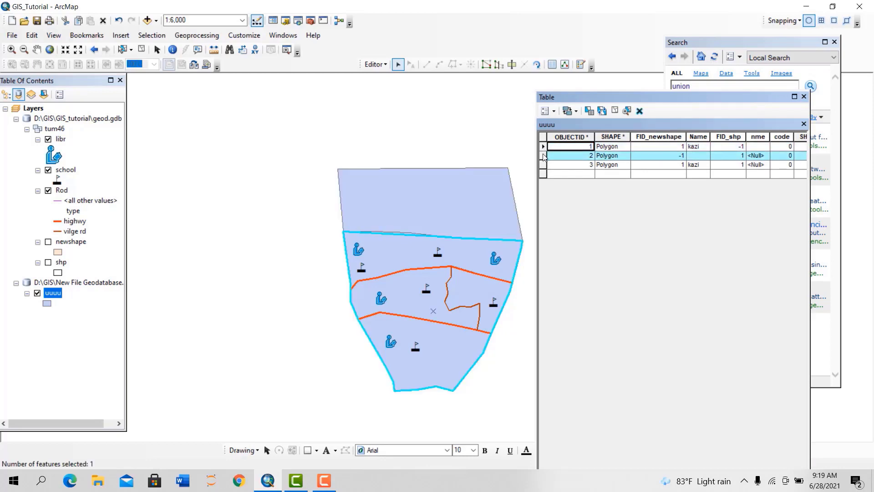
{"action": "left_click", "coordinate": [543, 165]}
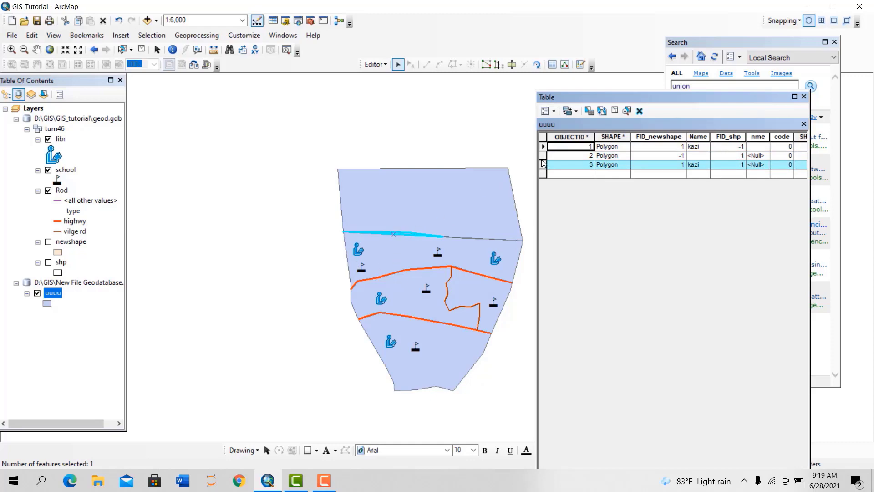
{"action": "double_click", "coordinate": [543, 165]}
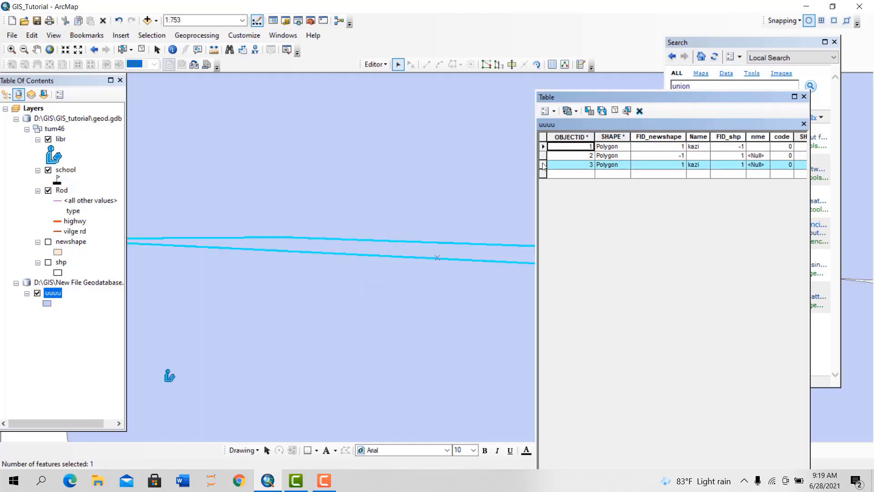
{"action": "scroll", "coordinate": [359, 237], "scroll_direction": "up", "scroll_amount": 1}
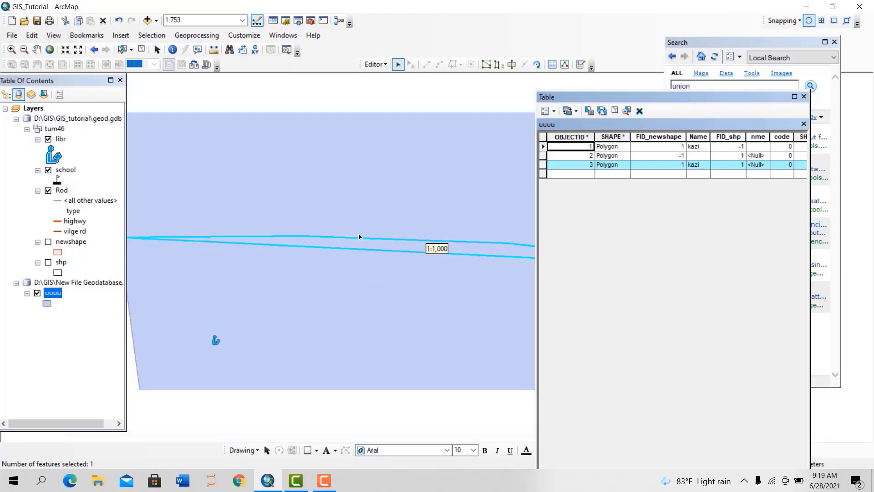
{"action": "scroll", "coordinate": [357, 248], "scroll_direction": "up", "scroll_amount": 3}
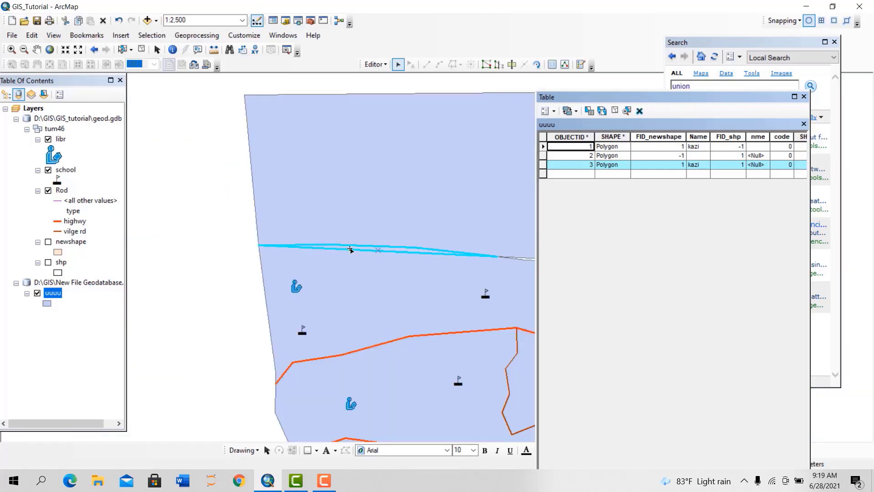
Select the upper uuuu polygon together with the thin overlap sliver and merge them, keeping the upper polygon as the target feature
{"action": "left_click", "coordinate": [388, 197]}
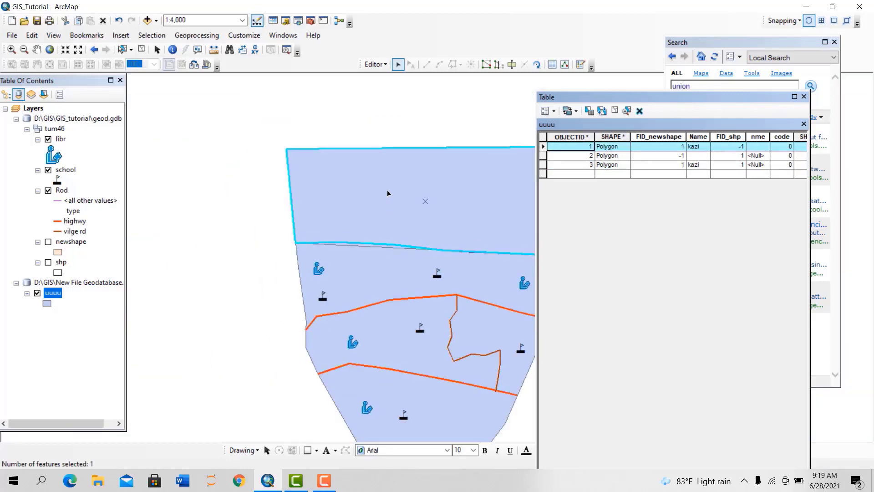
{"action": "scroll", "coordinate": [362, 227], "scroll_direction": "down", "scroll_amount": 3}
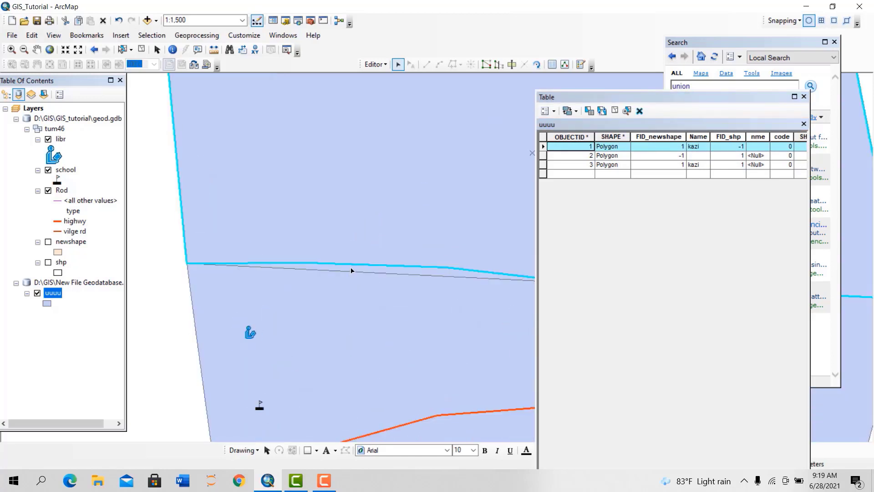
{"action": "left_click", "coordinate": [350, 270], "text": "shift"}
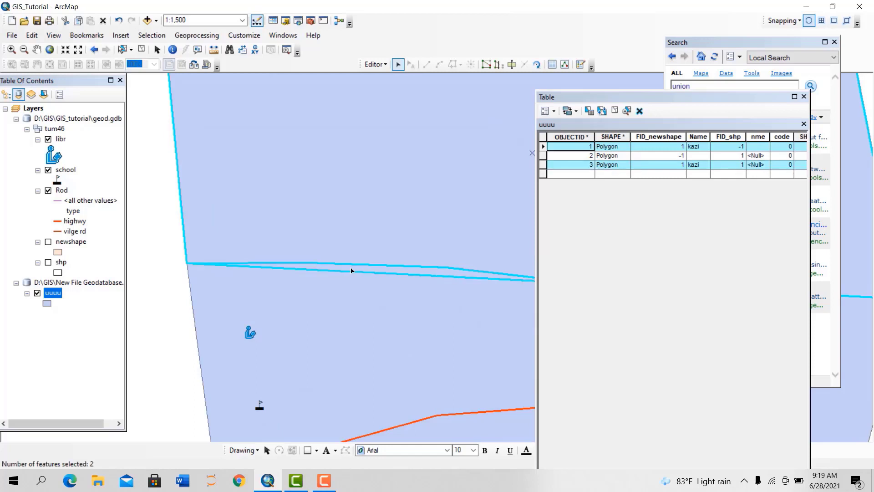
{"action": "scroll", "coordinate": [354, 269], "scroll_direction": "up", "scroll_amount": 3}
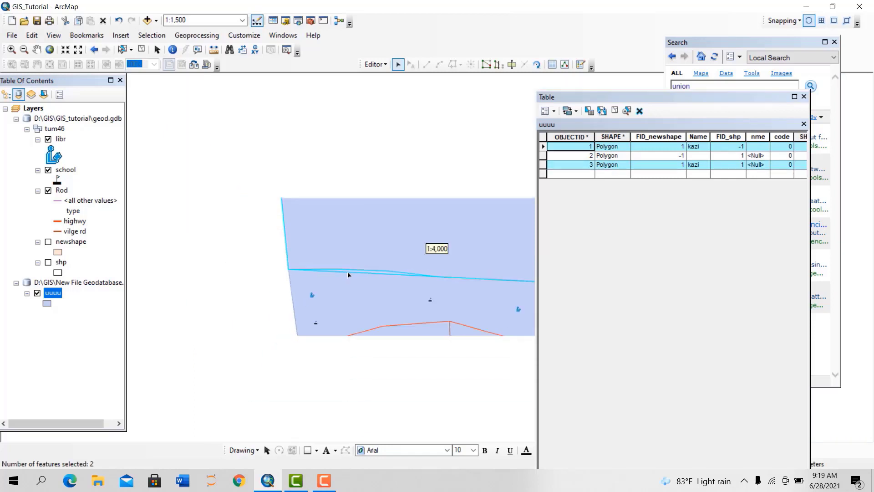
{"action": "left_click", "coordinate": [376, 64]}
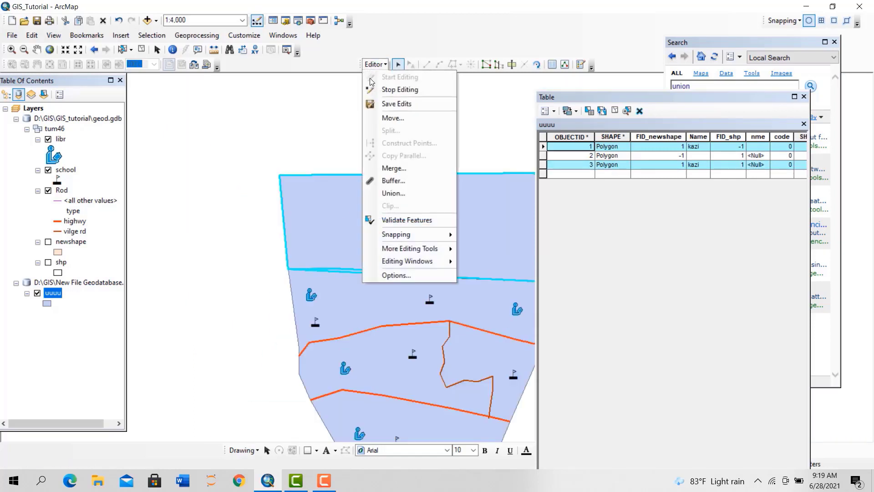
{"action": "left_click", "coordinate": [385, 168]}
{"action": "left_click", "coordinate": [346, 228]}
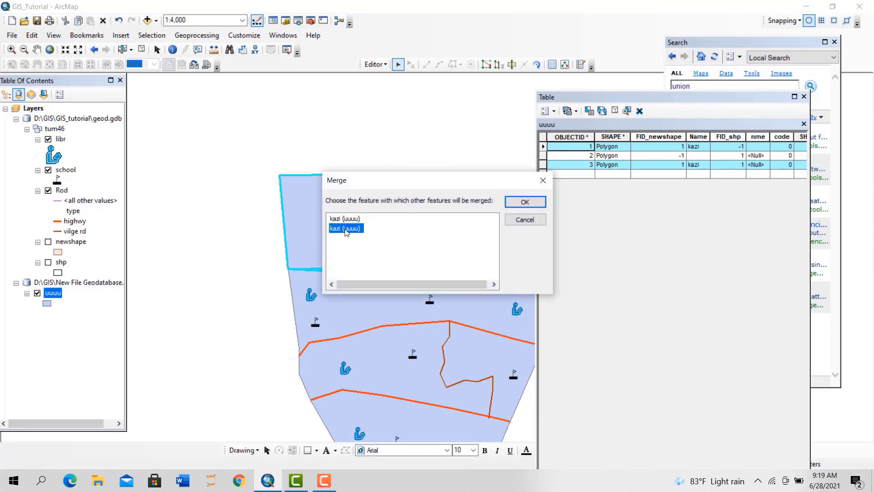
{"action": "left_click", "coordinate": [346, 218]}
{"action": "left_click_drag", "start_coordinate": [451, 180], "coordinate": [686, 188]}
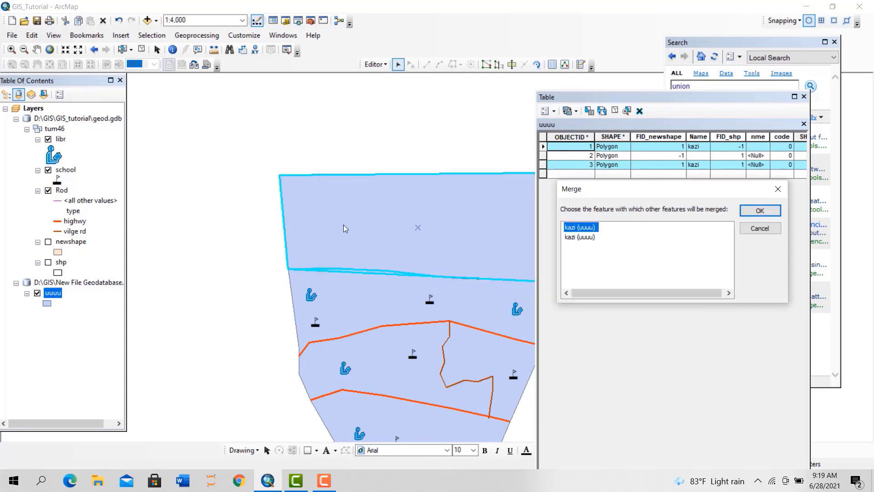
{"action": "left_click", "coordinate": [581, 227]}
{"action": "key", "text": "Return"}
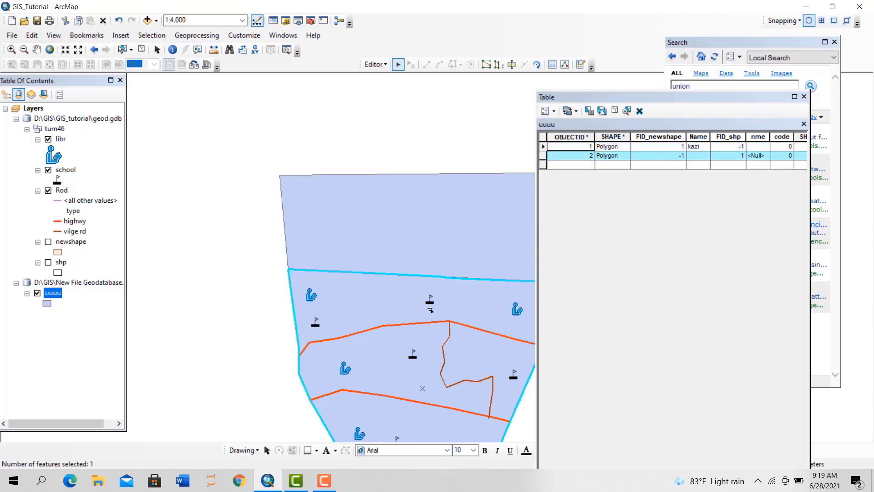
Close the gap between the two polygons by moving the lower polygon's boundary vertex onto the upper polygon's edge
{"action": "left_click_drag", "start_coordinate": [454, 298], "coordinate": [335, 245]}
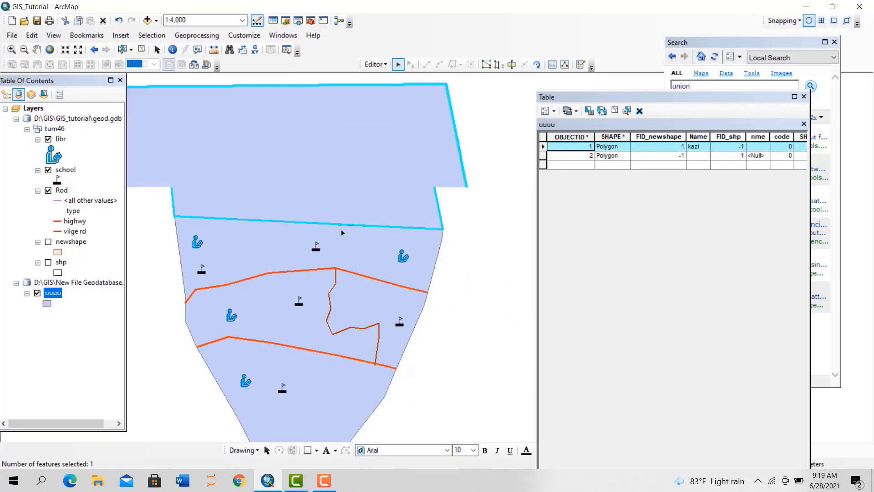
{"action": "scroll", "coordinate": [349, 227], "scroll_direction": "up", "scroll_amount": 3}
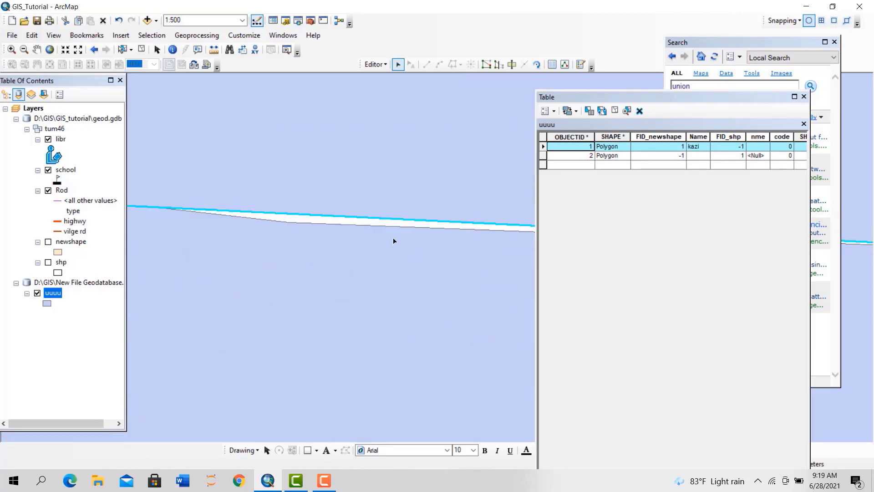
{"action": "left_click_drag", "start_coordinate": [401, 253], "coordinate": [310, 285]}
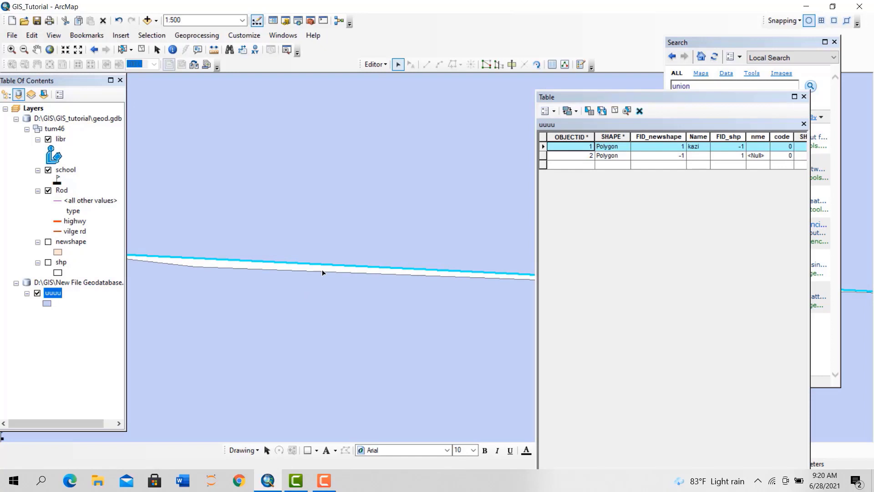
{"action": "left_click", "coordinate": [322, 272]}
{"action": "left_click", "coordinate": [328, 264]}
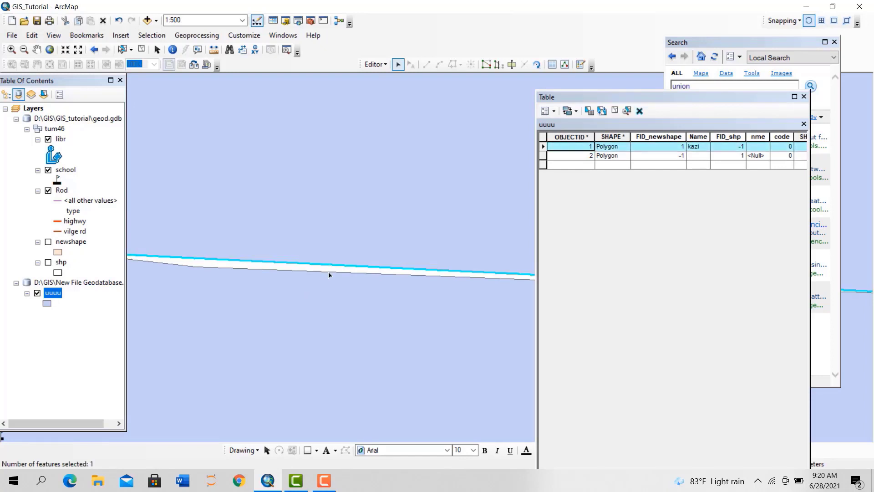
{"action": "double_click", "coordinate": [329, 273]}
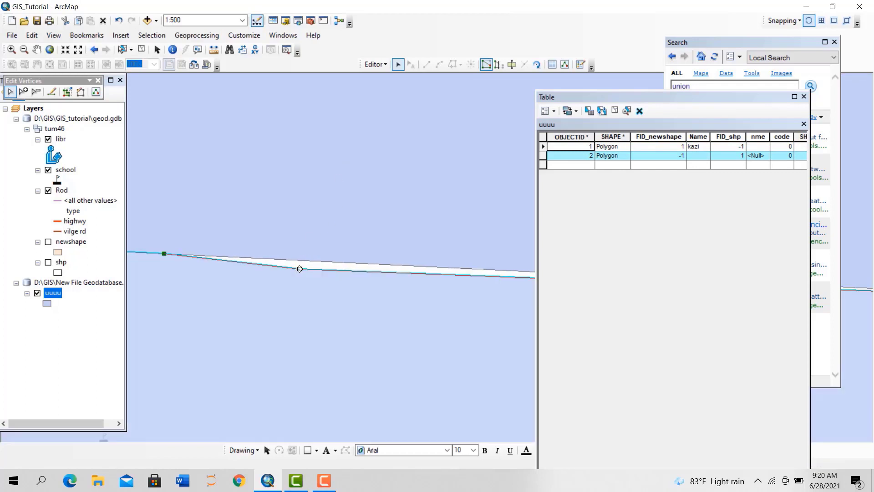
{"action": "left_click_drag", "start_coordinate": [299, 268], "coordinate": [298, 260]}
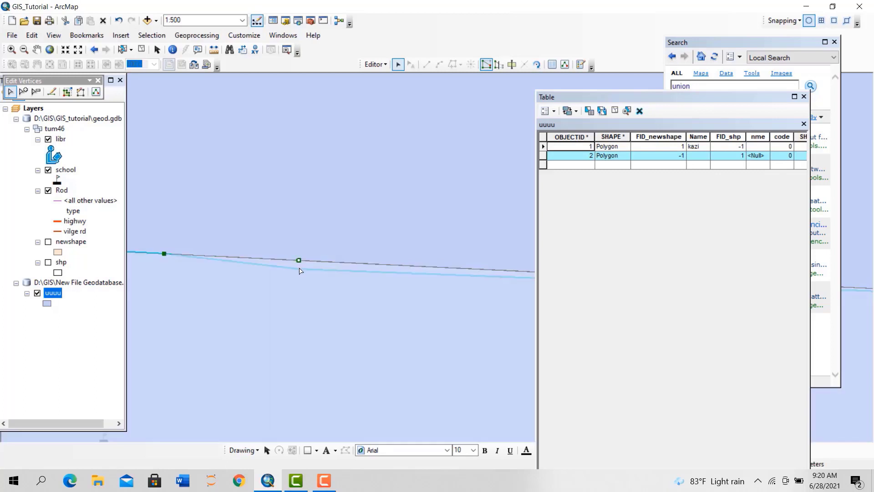
{"action": "left_click", "coordinate": [304, 283]}
{"action": "scroll", "coordinate": [296, 279], "scroll_direction": "down", "scroll_amount": 4}
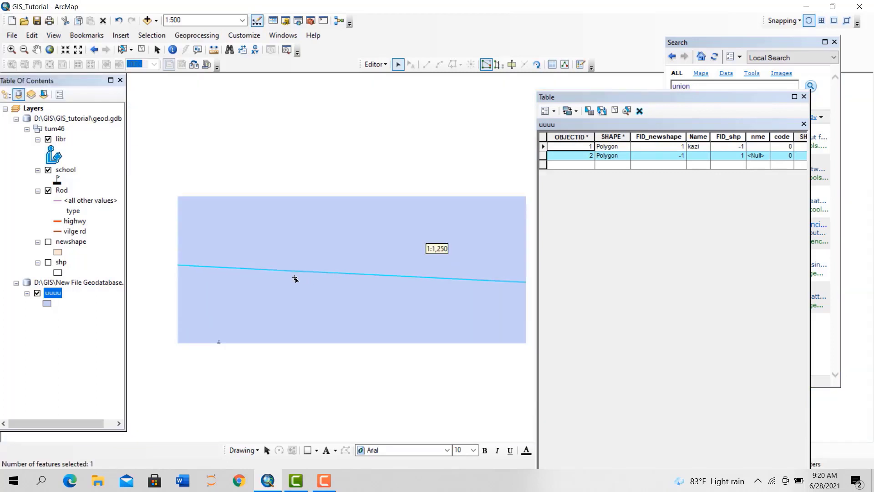
Inspect the upper polygon's vertices along the boundary it shares with the lower polygon
{"action": "double_click", "coordinate": [398, 226]}
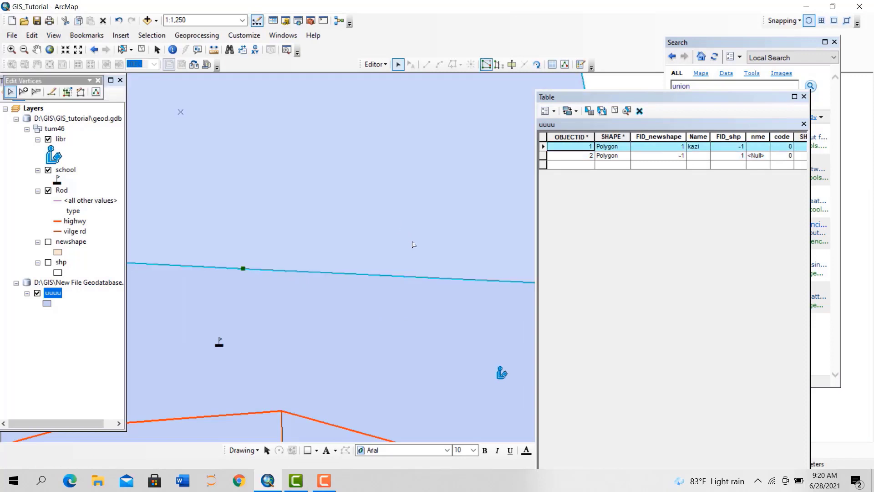
{"action": "scroll", "coordinate": [407, 240], "scroll_direction": "down", "scroll_amount": 5}
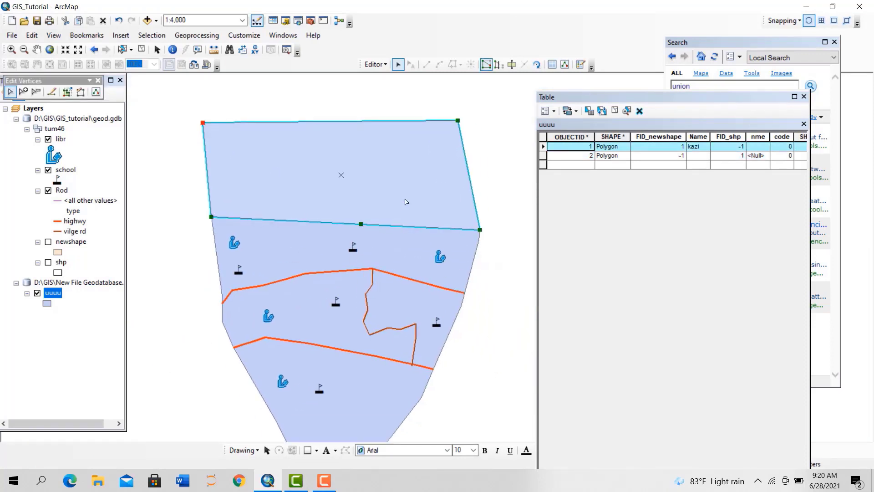
{"action": "left_click", "coordinate": [397, 207]}
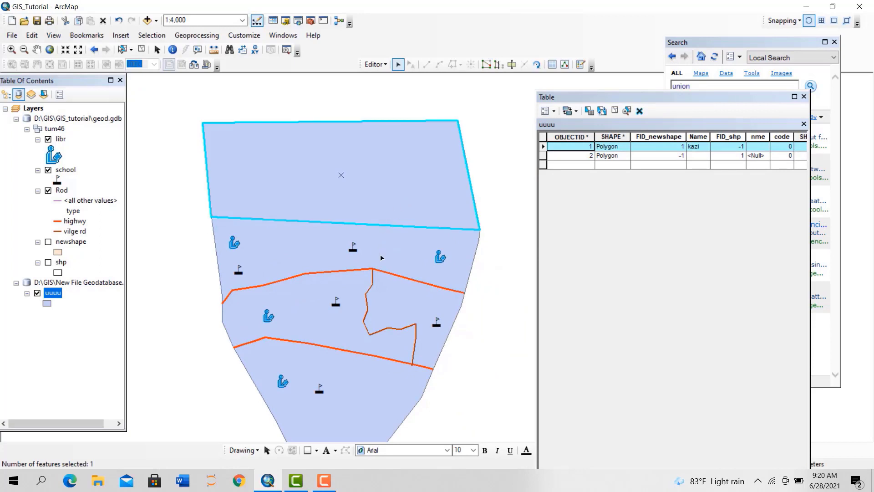
Add the lower polygon to the selection and merge both polygons, with 2 (uuuu) as the target feature
{"action": "left_click", "coordinate": [381, 258], "text": "shift"}
{"action": "left_click", "coordinate": [374, 64]}
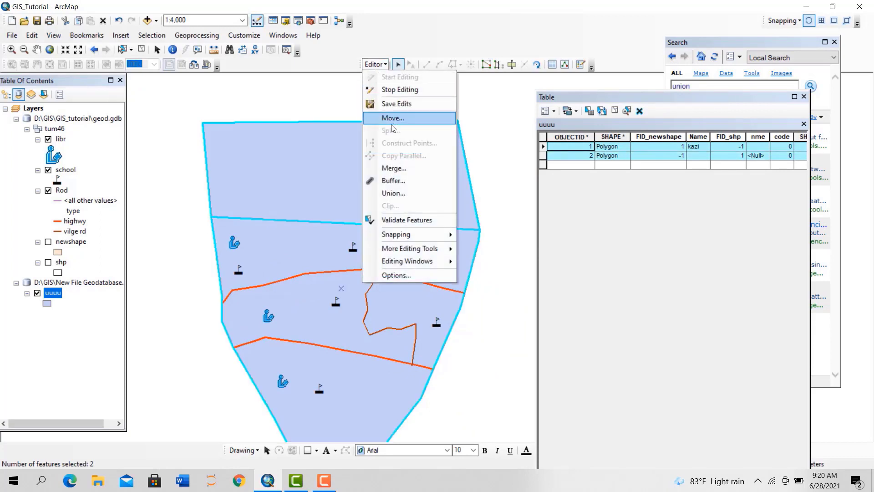
{"action": "left_click", "coordinate": [394, 168]}
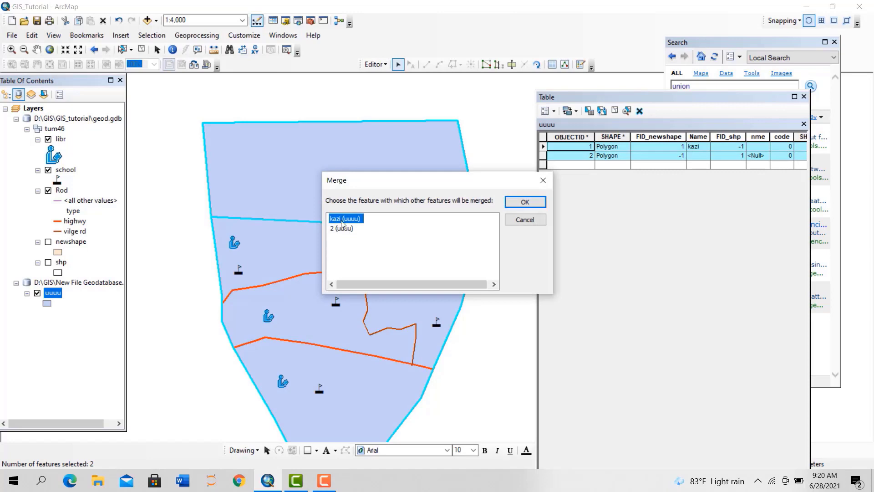
{"action": "left_click", "coordinate": [340, 228]}
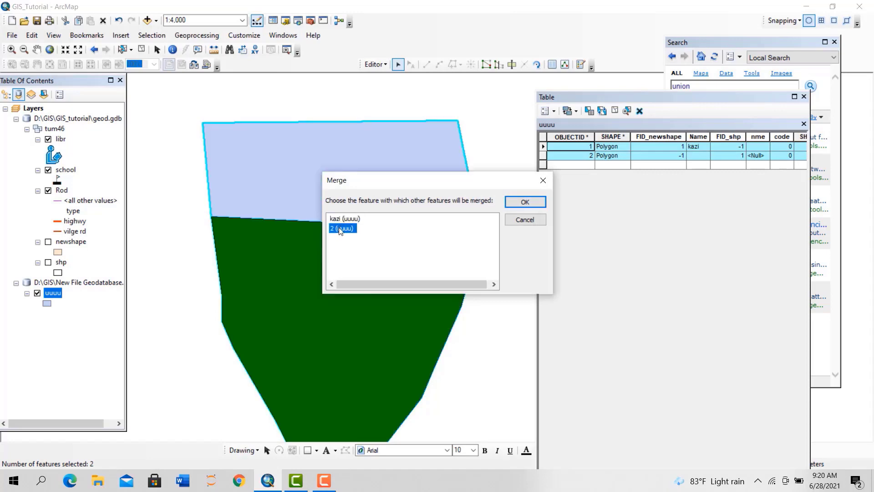
{"action": "key", "text": "Return"}
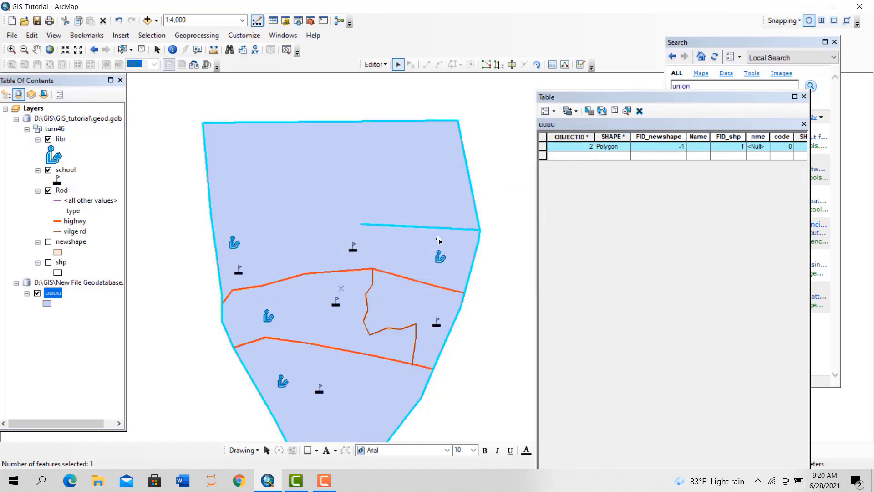
Delete the two vertices of the leftover line inside the merged polygon and finish the sketch
{"action": "double_click", "coordinate": [412, 228]}
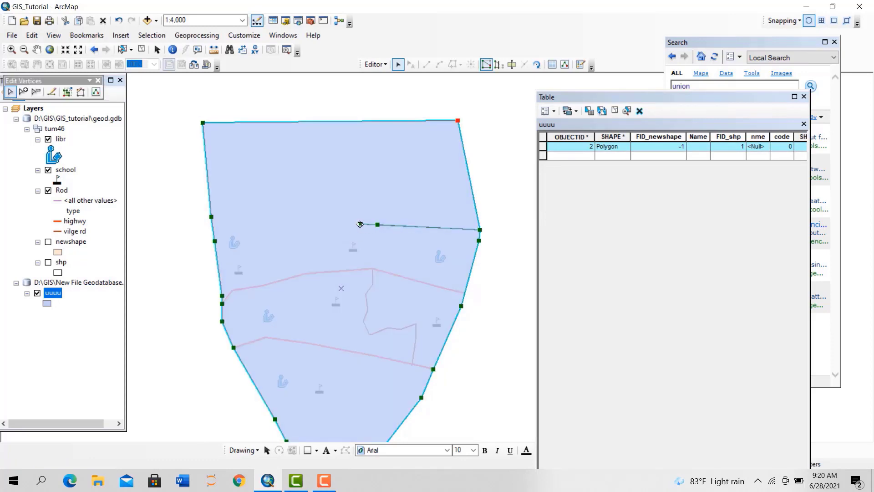
{"action": "right_click", "coordinate": [361, 225]}
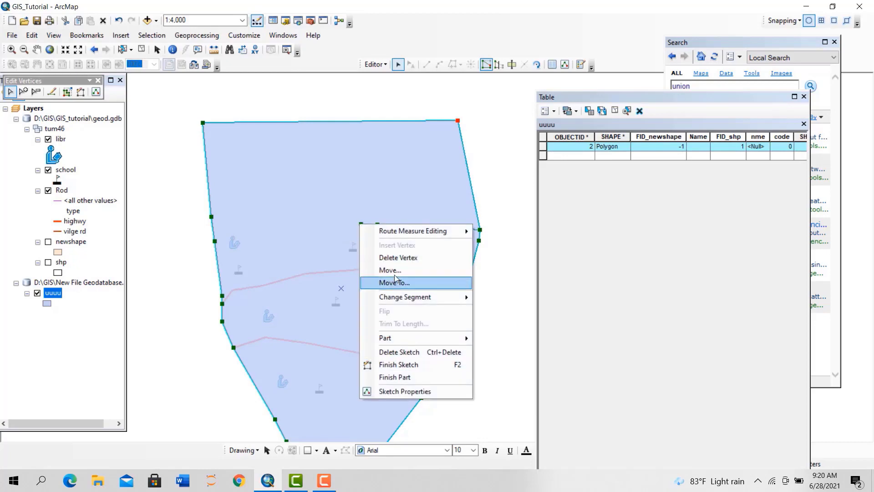
{"action": "left_click", "coordinate": [392, 257]}
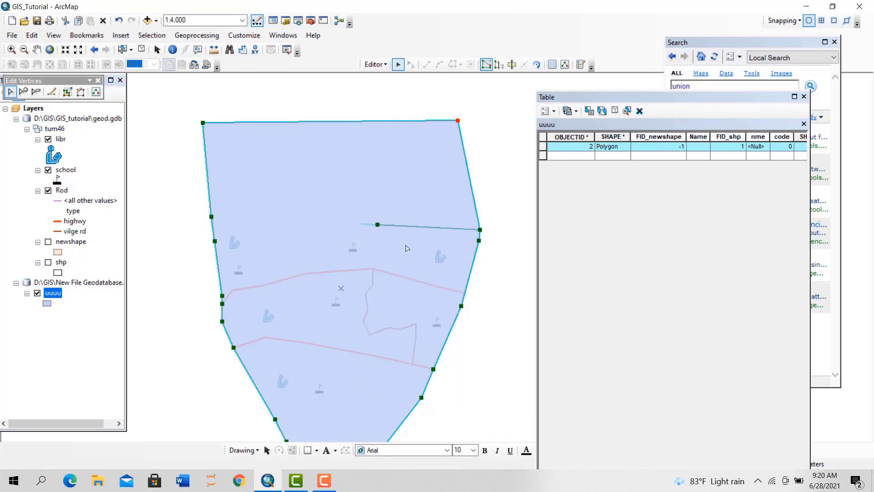
{"action": "right_click", "coordinate": [378, 227]}
{"action": "left_click", "coordinate": [403, 258]}
{"action": "key", "text": "F2"}
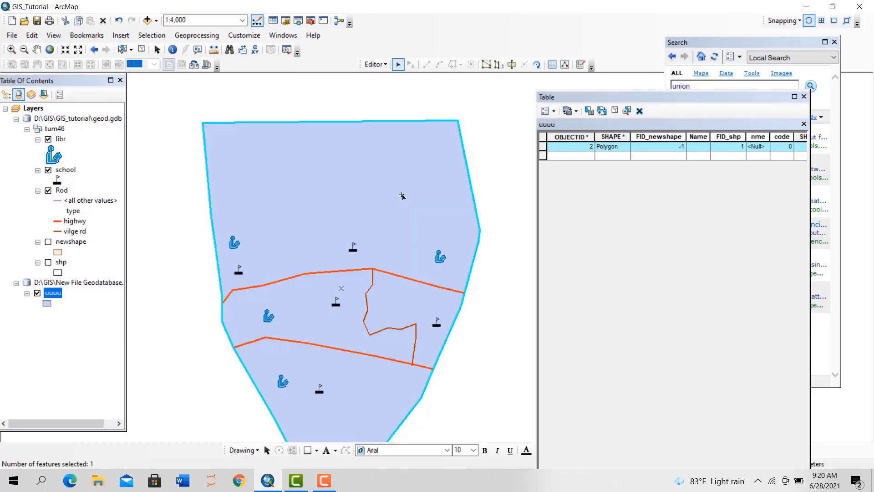
Cut the merged uuuu polygon in two along a straight line from its right-hand corner vertex across to its left edge
{"action": "left_click", "coordinate": [511, 64]}
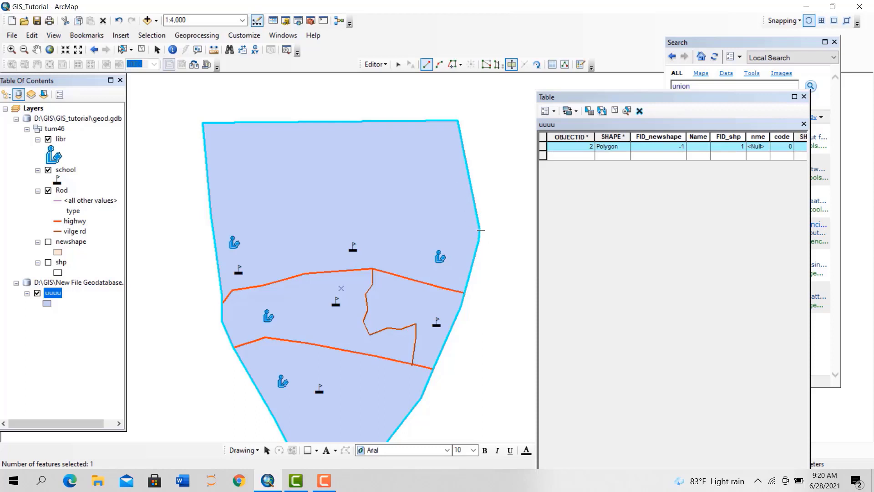
{"action": "scroll", "coordinate": [478, 231], "scroll_direction": "down", "scroll_amount": 3}
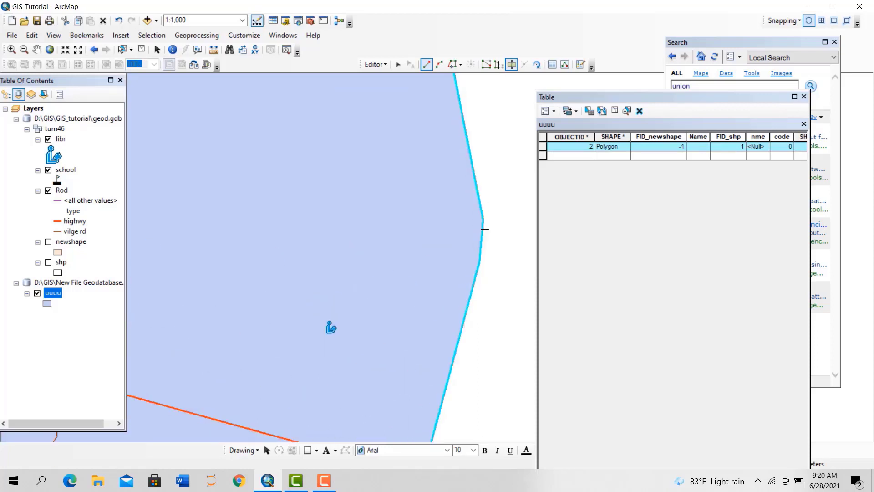
{"action": "left_click", "coordinate": [484, 222]}
{"action": "scroll", "coordinate": [416, 221], "scroll_direction": "up", "scroll_amount": 2}
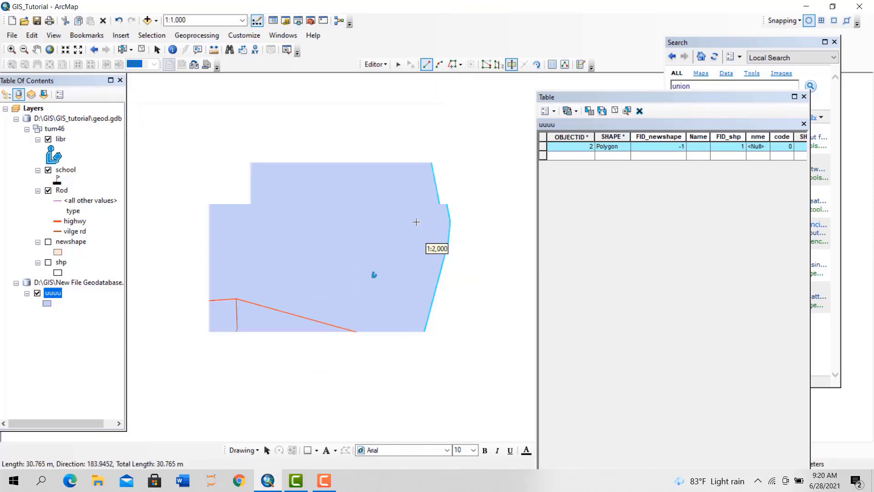
{"action": "scroll", "coordinate": [416, 222], "scroll_direction": "up", "scroll_amount": 2}
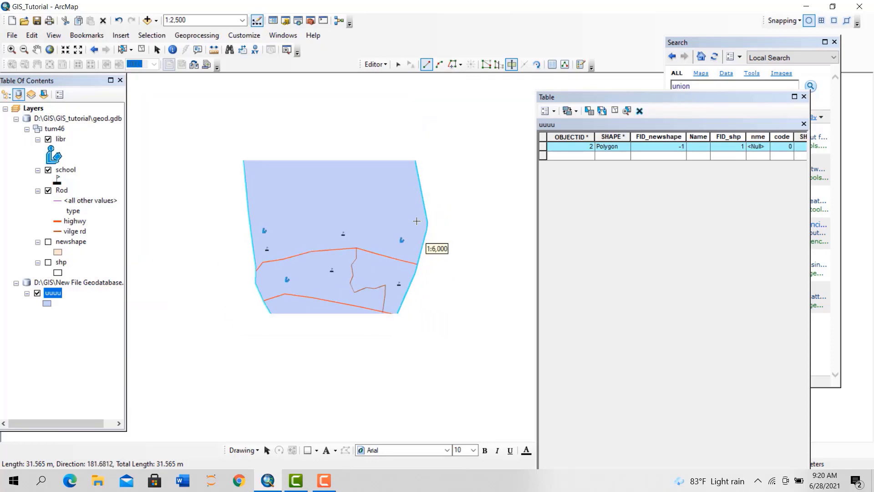
{"action": "double_click", "coordinate": [241, 213]}
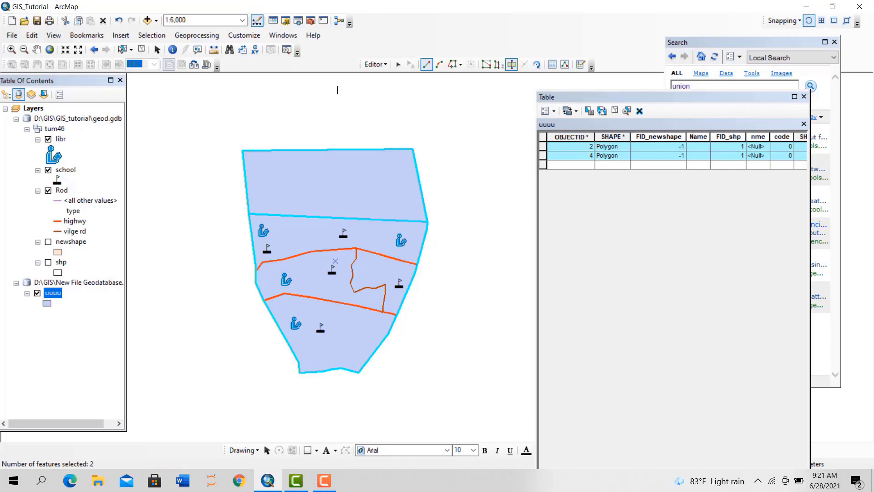
Select the upper and lower pieces of the cut polygon in turn to check that they are separate features
{"action": "left_click", "coordinate": [398, 64]}
{"action": "left_click", "coordinate": [355, 179]}
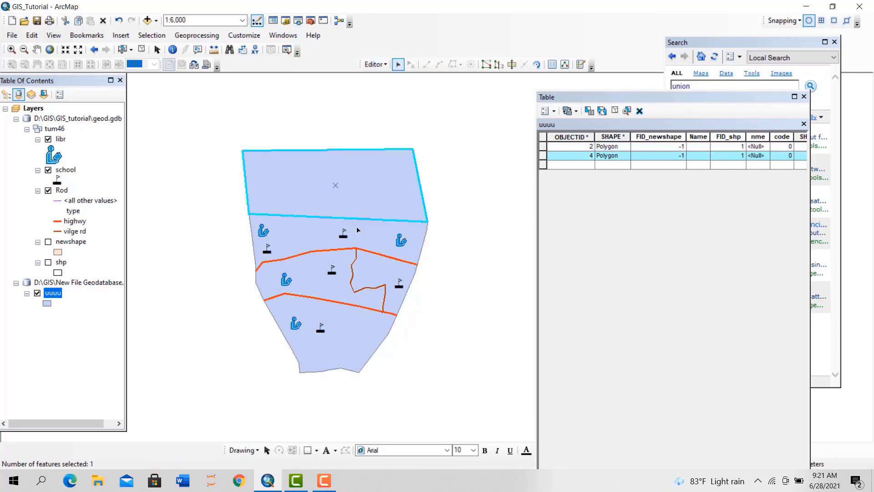
{"action": "left_click", "coordinate": [332, 288]}
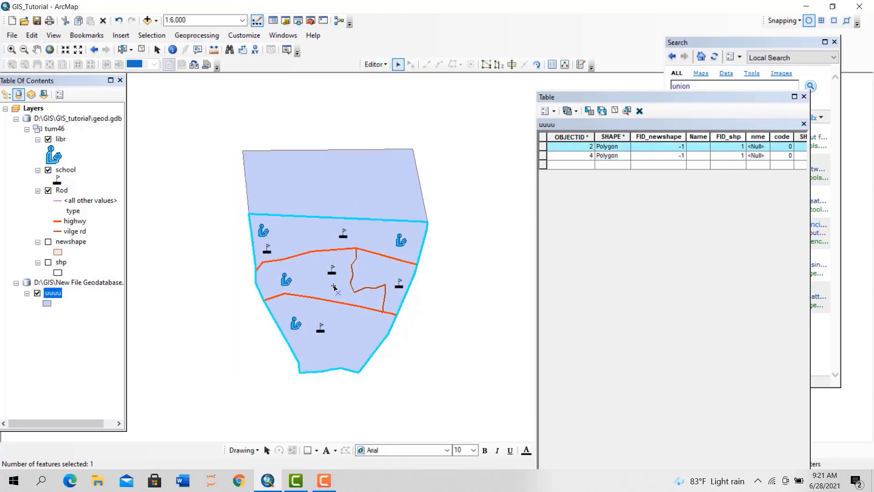
{"action": "left_click", "coordinate": [335, 188]}
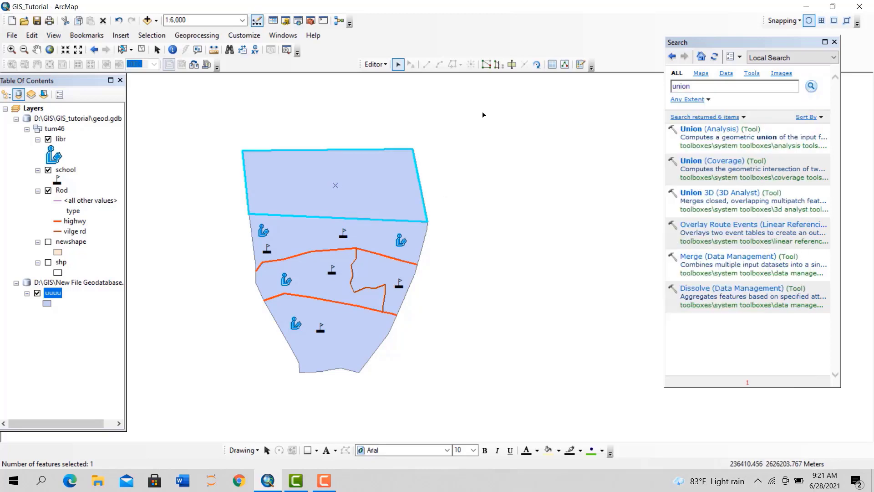
Close the attribute table, search for merge and open the Merge (Data Management) tool
{"action": "left_click", "coordinate": [803, 96]}
{"action": "left_click", "coordinate": [700, 86]}
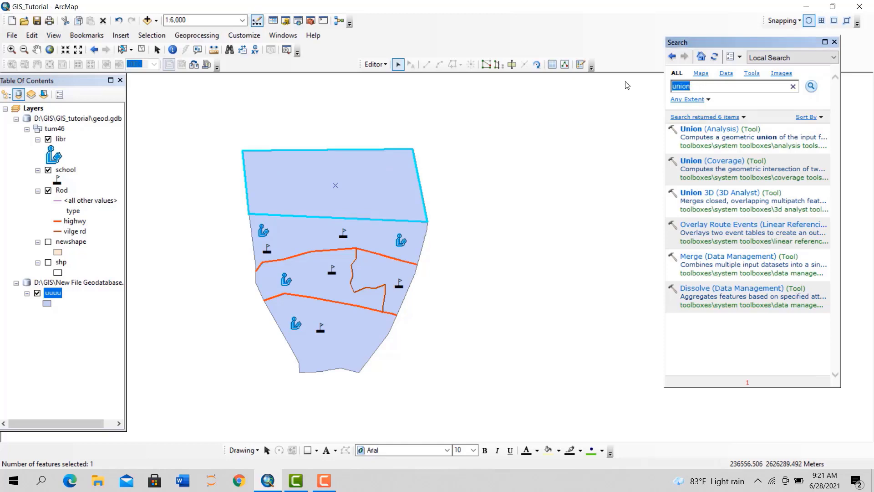
{"action": "type", "text": "merge"}
{"action": "key", "text": "Return"}
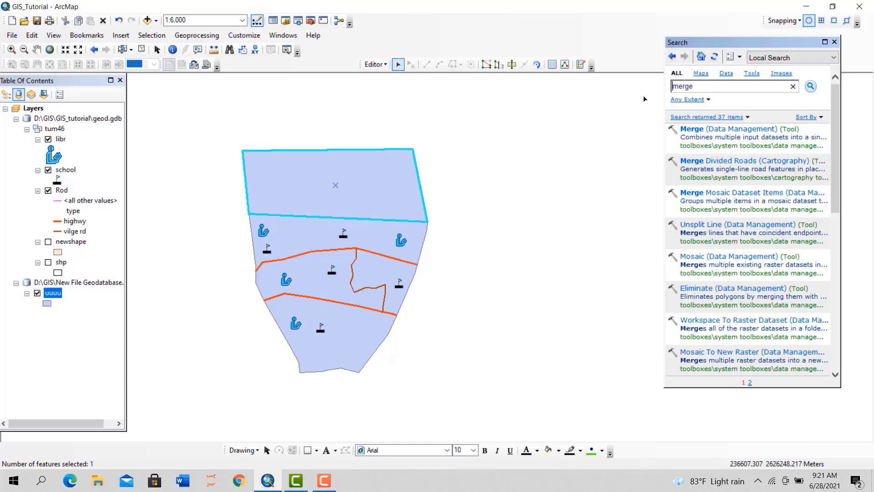
{"action": "left_click", "coordinate": [711, 130]}
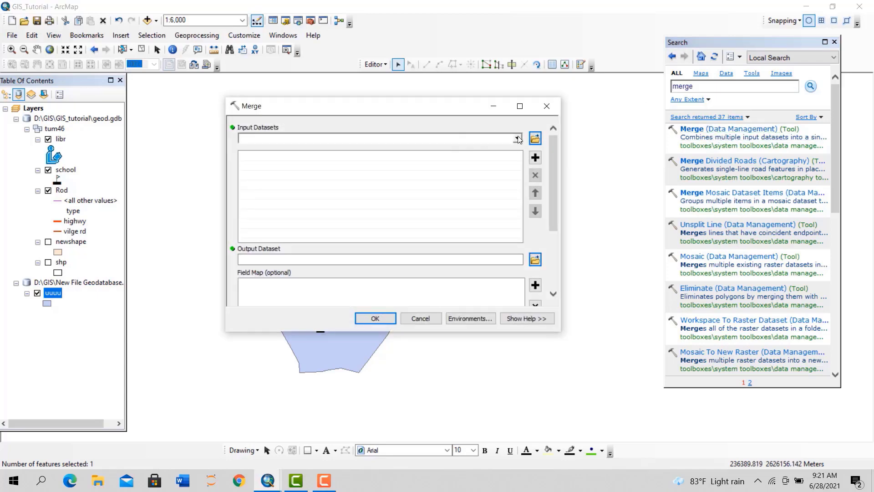
Add newshape and shp as the input datasets of the Merge tool
{"action": "left_click", "coordinate": [518, 139]}
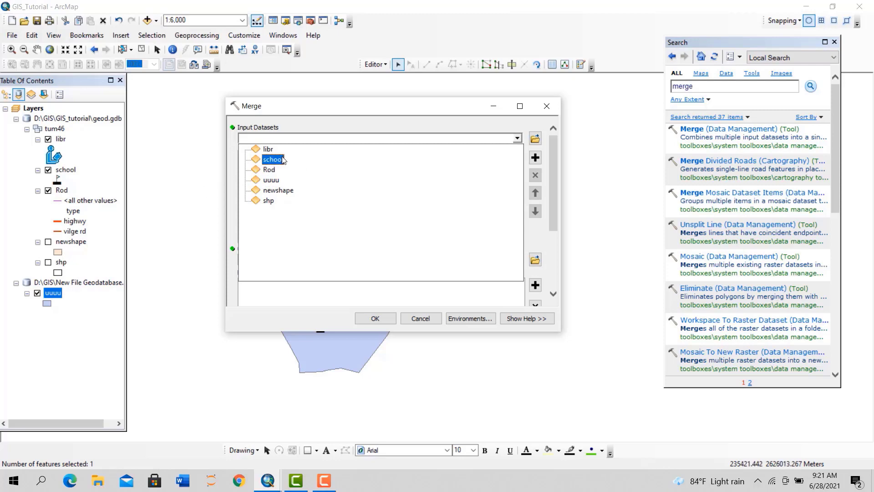
{"action": "left_click", "coordinate": [278, 189]}
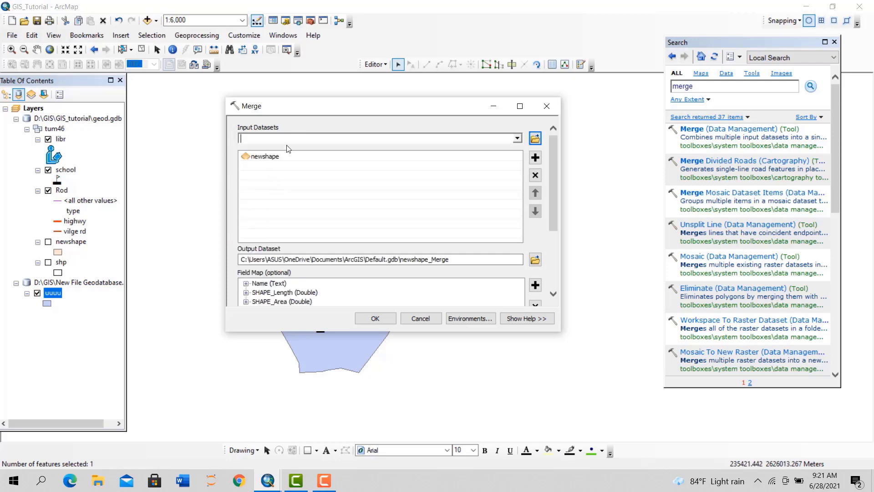
{"action": "left_click", "coordinate": [517, 138]}
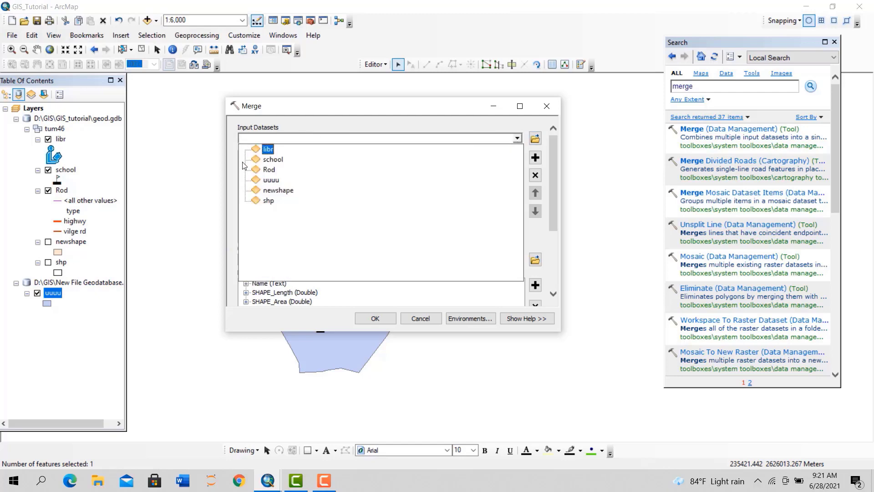
{"action": "left_click", "coordinate": [268, 200]}
Name the output dataset merge in New File Geodatabase.gdb, run the Merge tool and dismiss its completion report
{"action": "left_click", "coordinate": [535, 260]}
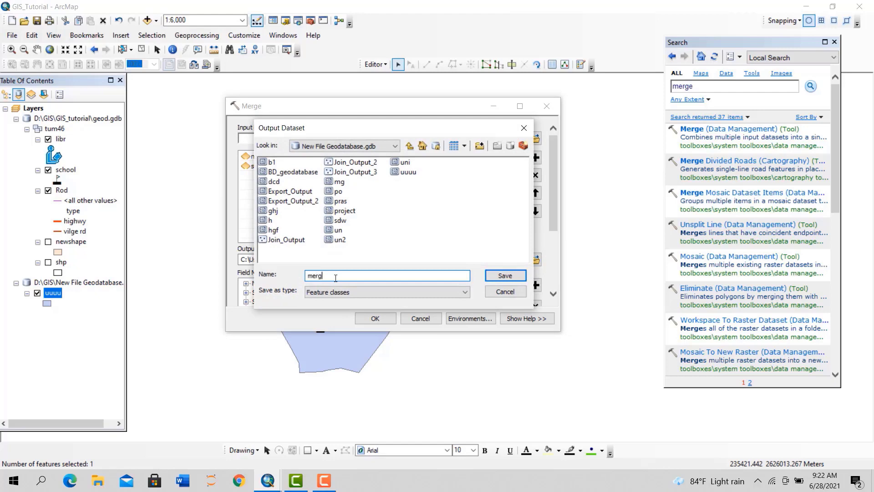
{"action": "left_click", "coordinate": [501, 276]}
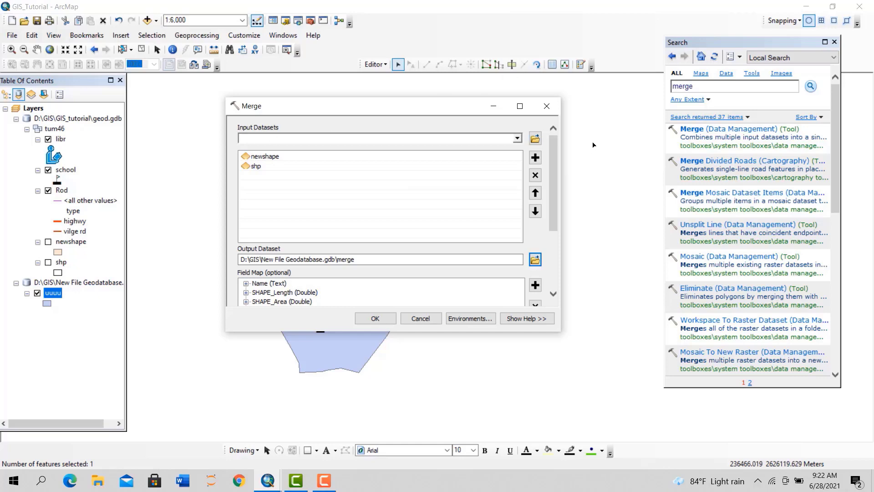
{"action": "left_click", "coordinate": [376, 318]}
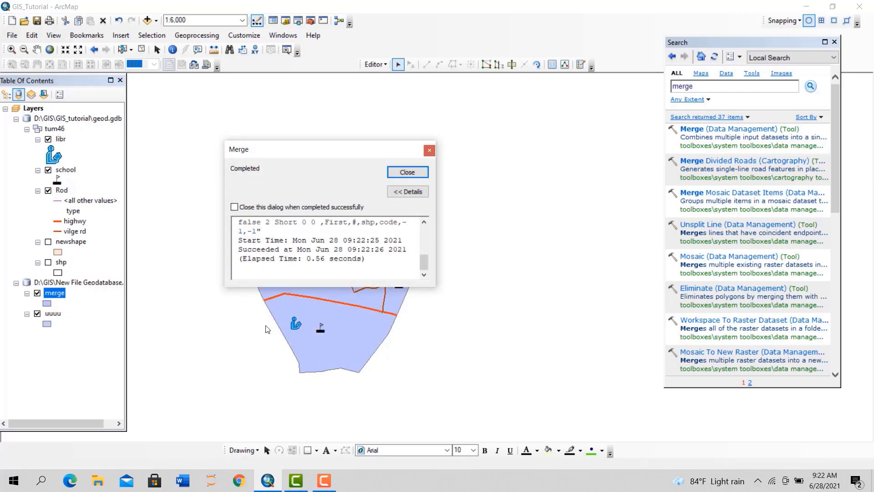
{"action": "left_click", "coordinate": [405, 171]}
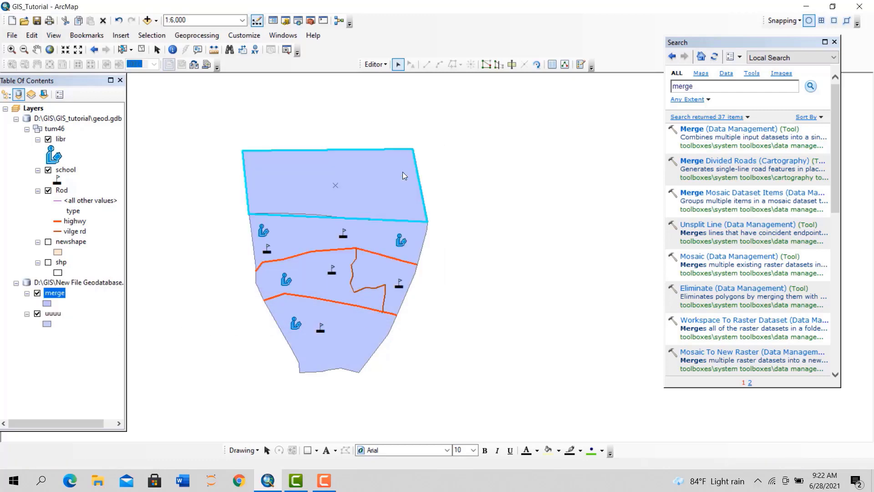
Hide the uuuu layer and open the attribute table of the merge layer
{"action": "left_click", "coordinate": [37, 314]}
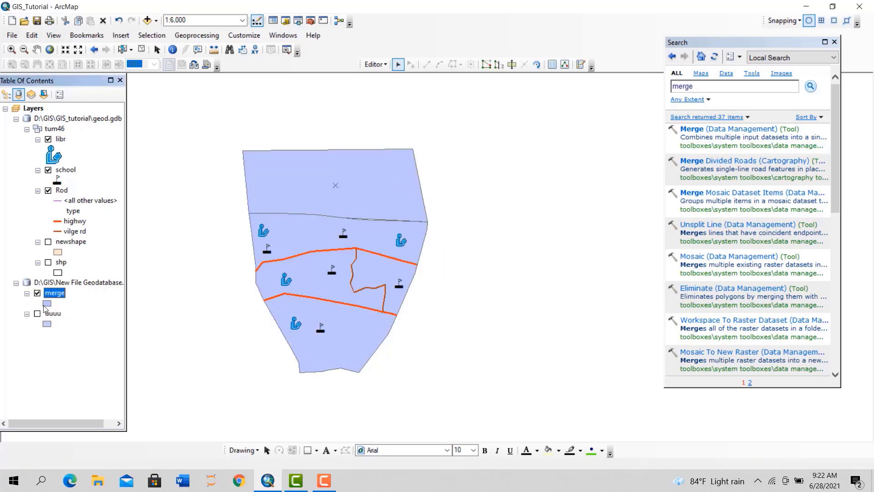
{"action": "right_click", "coordinate": [55, 293]}
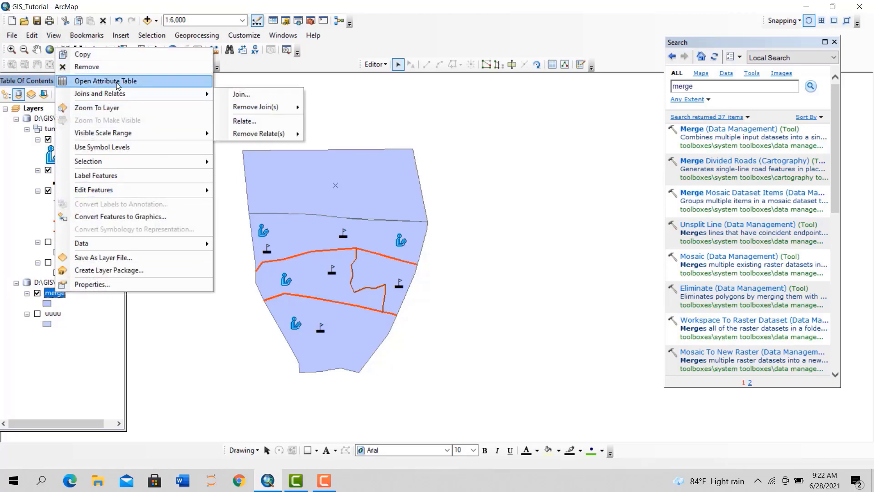
{"action": "left_click", "coordinate": [104, 81]}
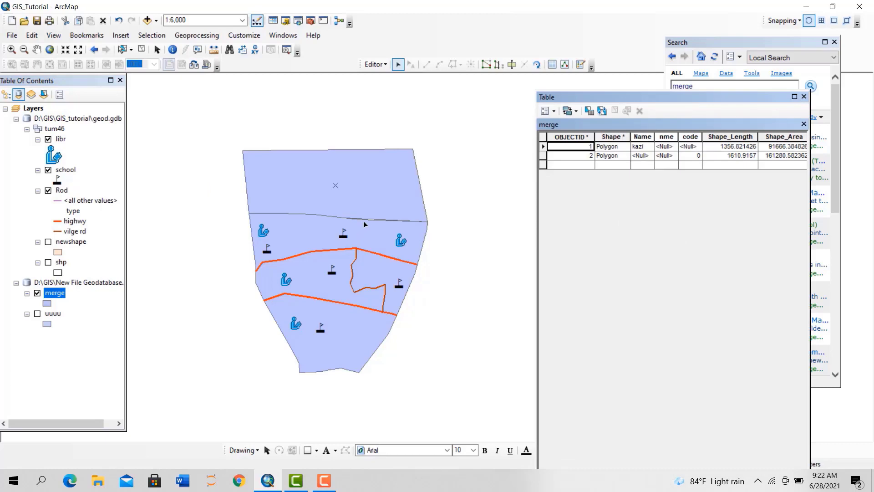
Highlight records 1 and 2 of the merge table in turn to see which polygon each one represents
{"action": "left_click", "coordinate": [542, 146]}
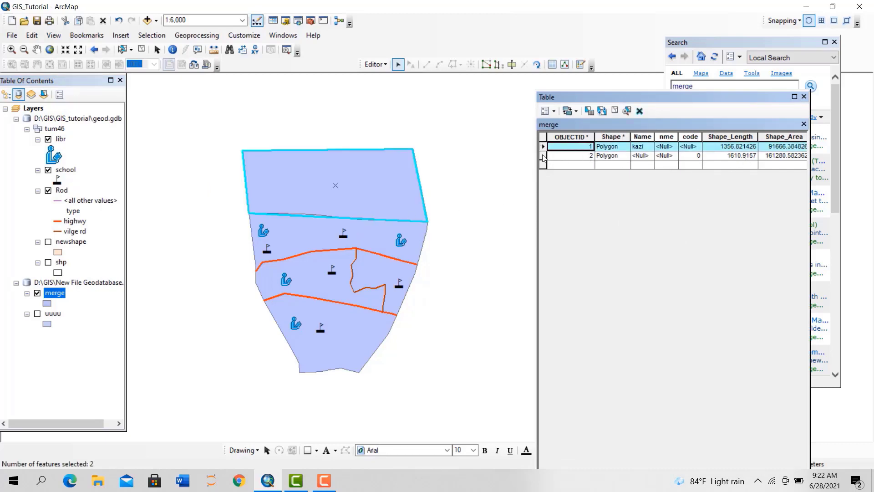
{"action": "left_click", "coordinate": [542, 155]}
{"action": "left_click", "coordinate": [542, 146]}
{"action": "left_click", "coordinate": [543, 155]}
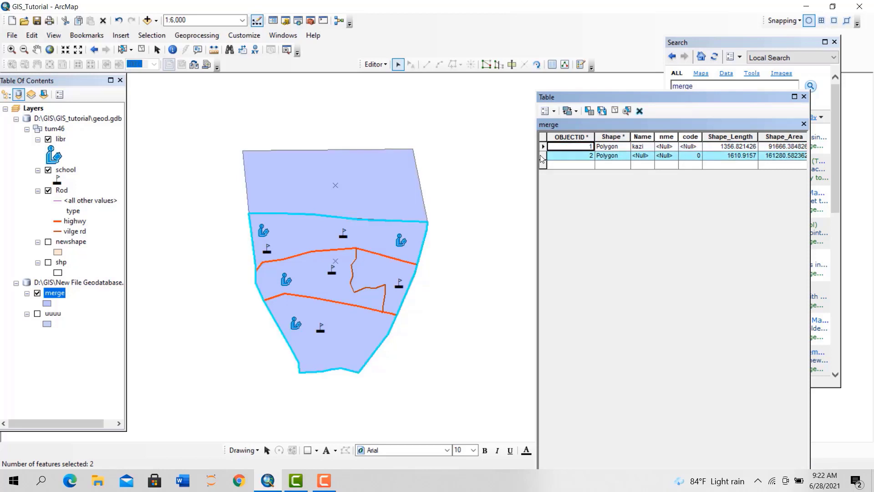
Compare the Name and nme fields in the merge table to see how differently named input fields were carried over
{"action": "left_click", "coordinate": [641, 137]}
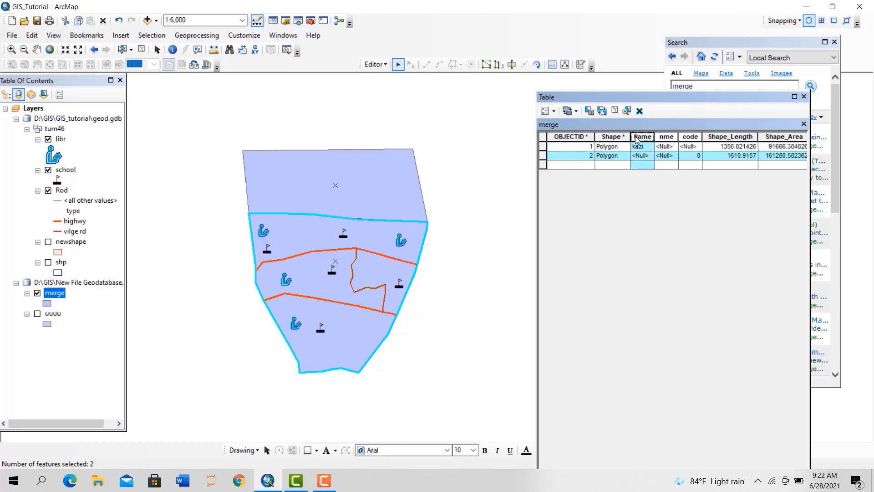
{"action": "left_click", "coordinate": [667, 137]}
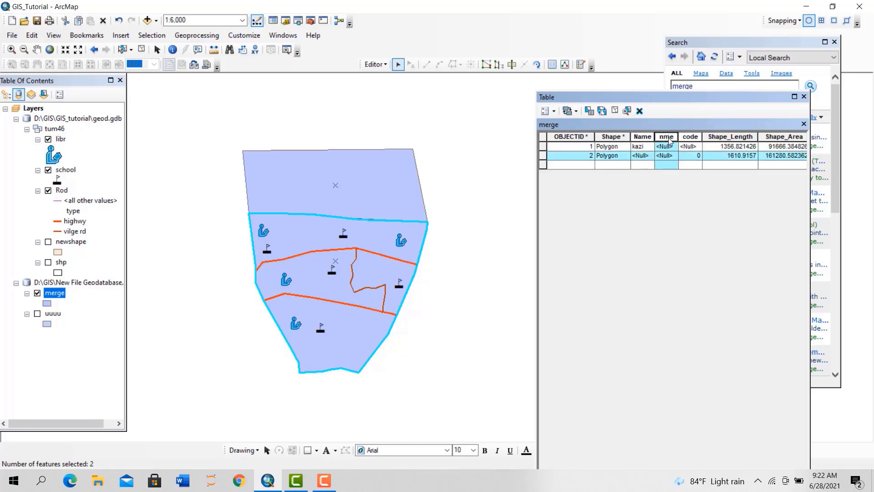
{"action": "left_click", "coordinate": [643, 137]}
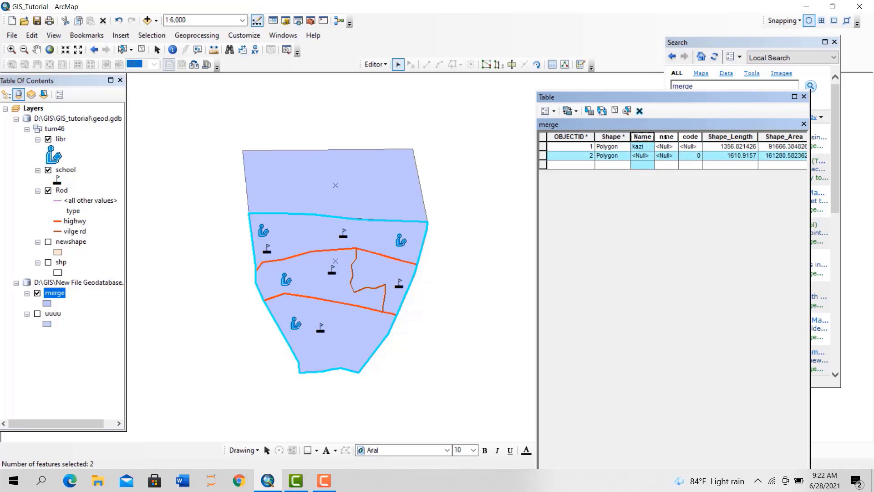
{"action": "left_click", "coordinate": [666, 136]}
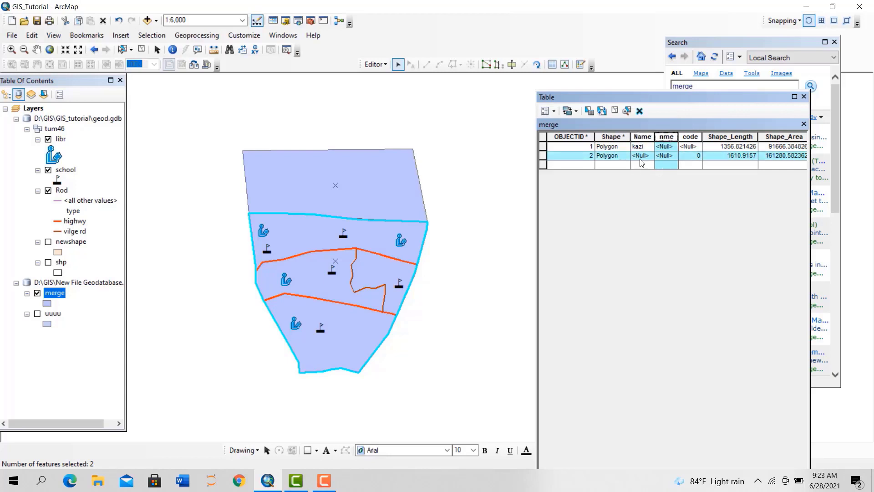
{"action": "left_click", "coordinate": [646, 147]}
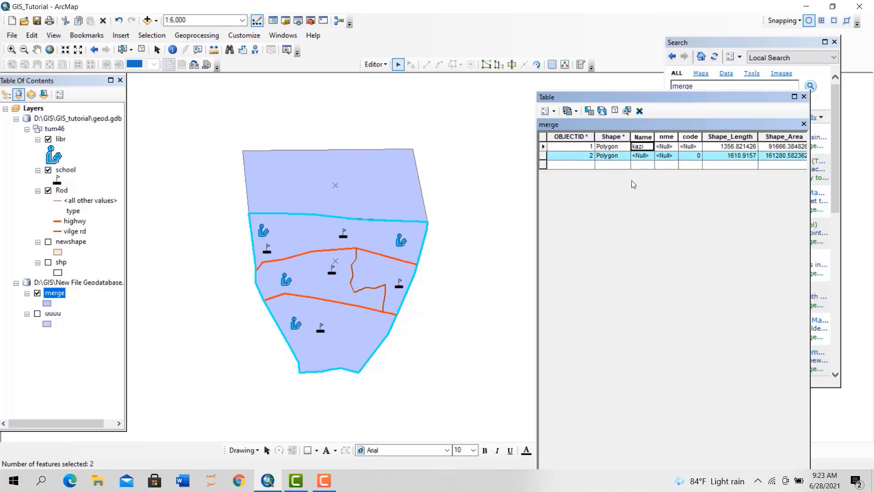
{"action": "left_click", "coordinate": [642, 138]}
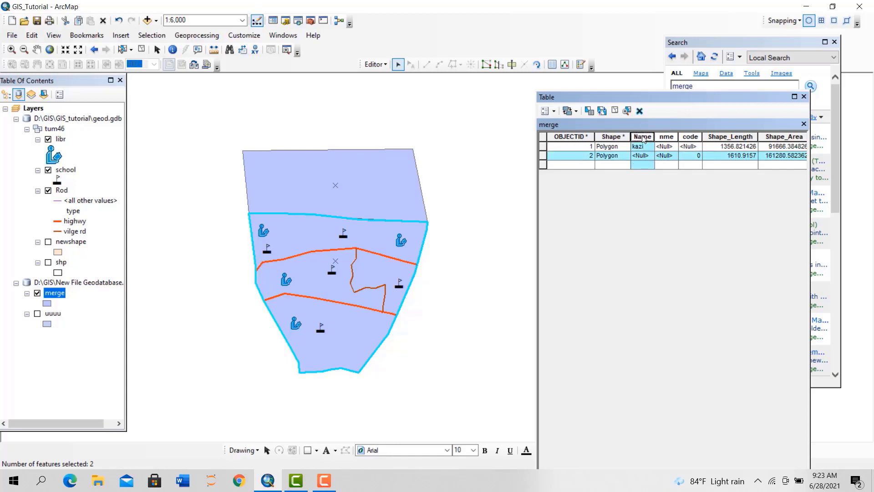
{"action": "left_click", "coordinate": [666, 138]}
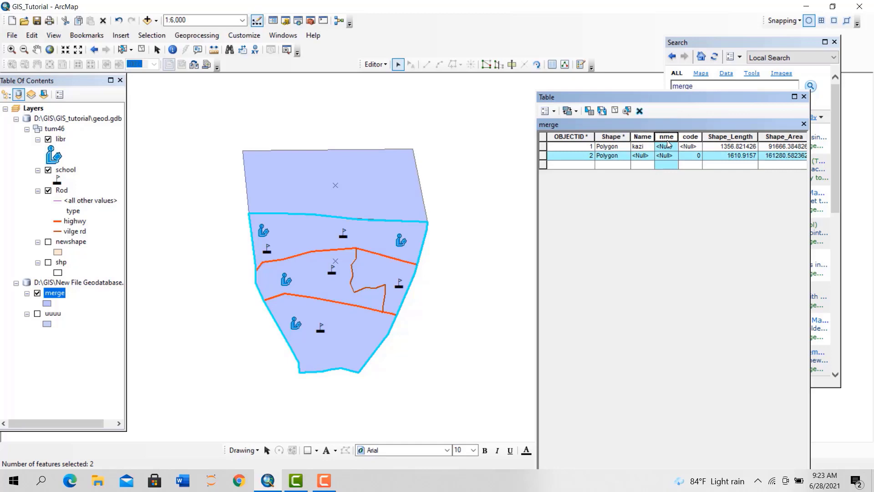
{"action": "left_click", "coordinate": [667, 138]}
Select the merge layer's upper and lower polygons in turn and examine the overlap and gap along their shared boundary
{"action": "left_click", "coordinate": [388, 194]}
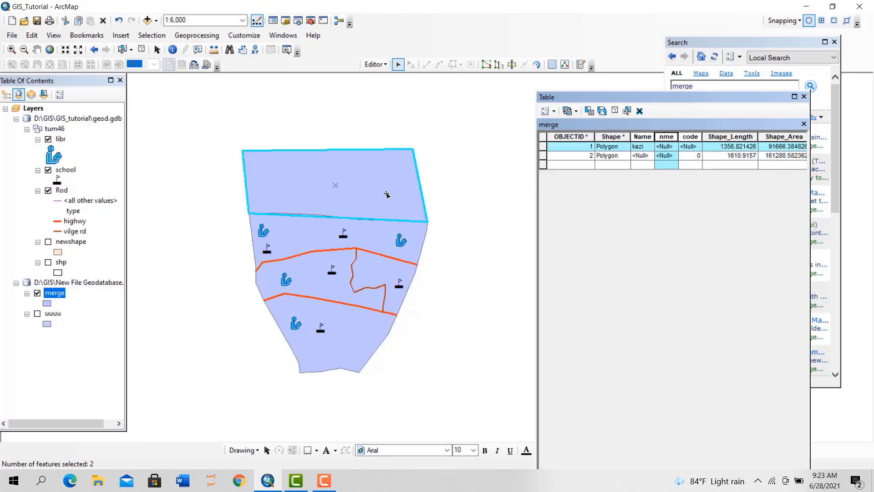
{"action": "left_click", "coordinate": [341, 233]}
{"action": "left_click", "coordinate": [347, 205]}
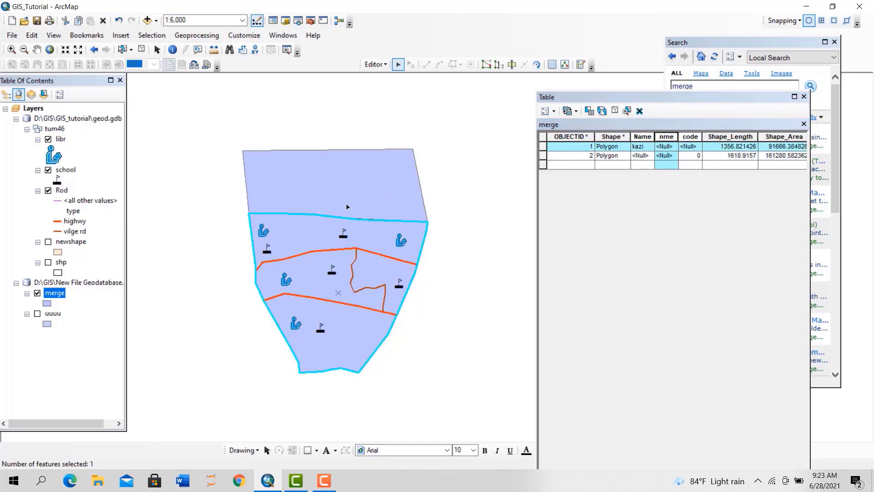
{"action": "left_click_drag", "start_coordinate": [348, 205], "coordinate": [318, 218]}
{"action": "scroll", "coordinate": [319, 219], "scroll_direction": "down", "scroll_amount": 4}
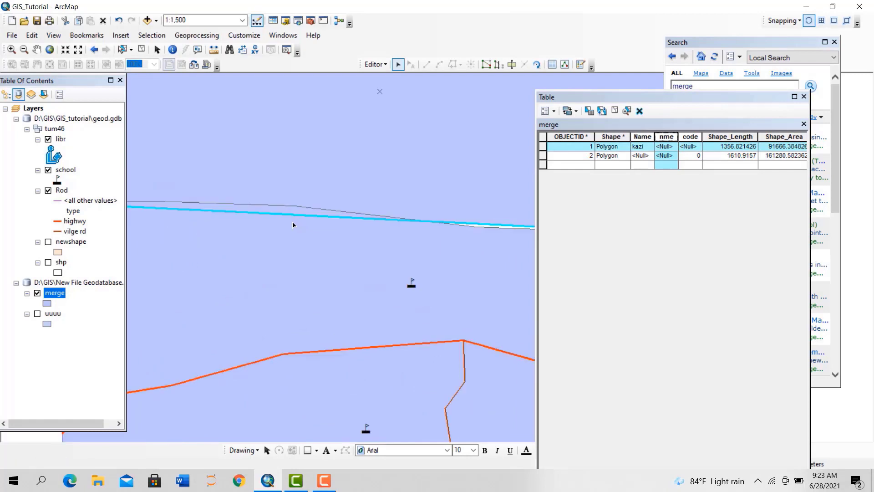
{"action": "left_click", "coordinate": [288, 209]}
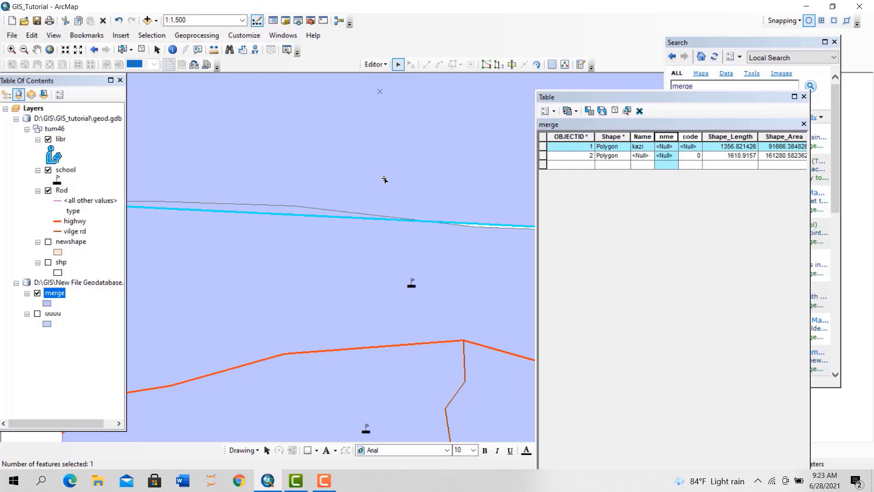
{"action": "scroll", "coordinate": [339, 179], "scroll_direction": "up", "scroll_amount": 2}
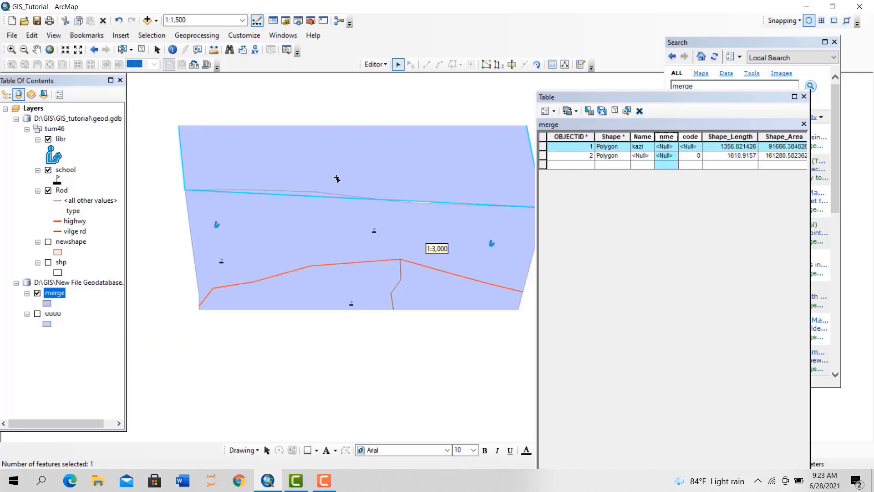
Select the lower and upper polygons of the merge layer again and compare their full extents
{"action": "left_click", "coordinate": [376, 214]}
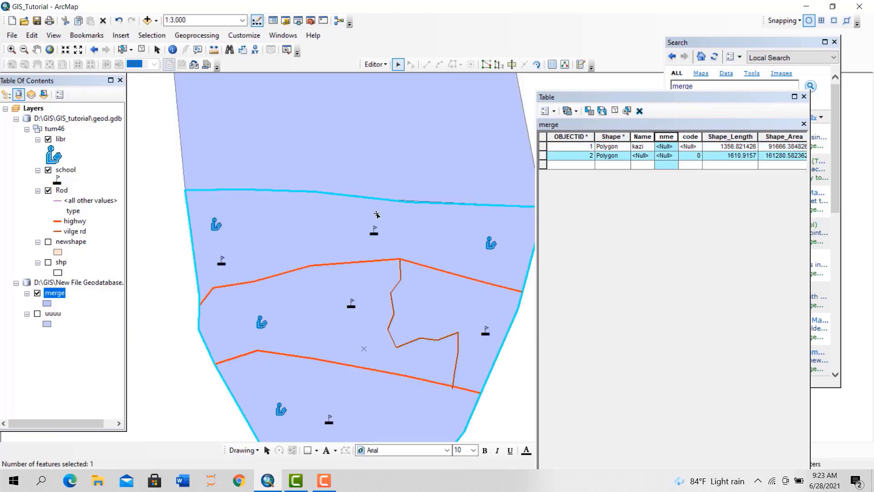
{"action": "left_click", "coordinate": [384, 172]}
{"action": "scroll", "coordinate": [367, 233], "scroll_direction": "up", "scroll_amount": 2}
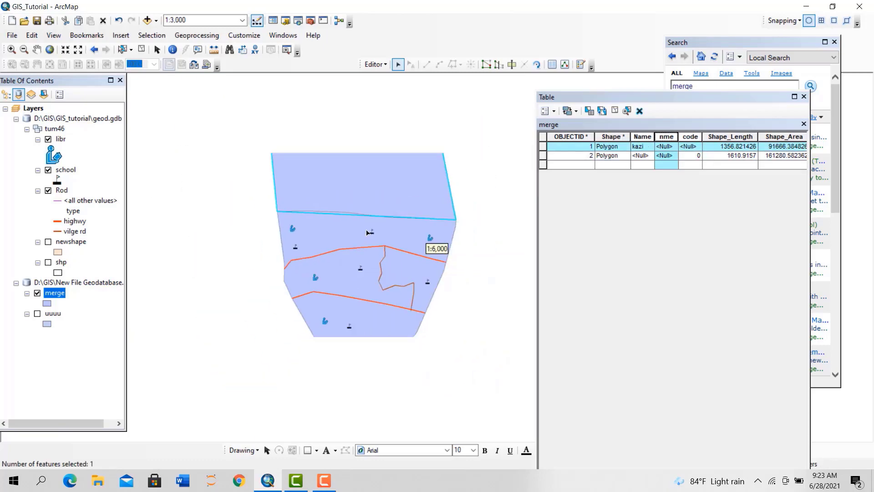
{"action": "scroll", "coordinate": [367, 233], "scroll_direction": "up", "scroll_amount": 1}
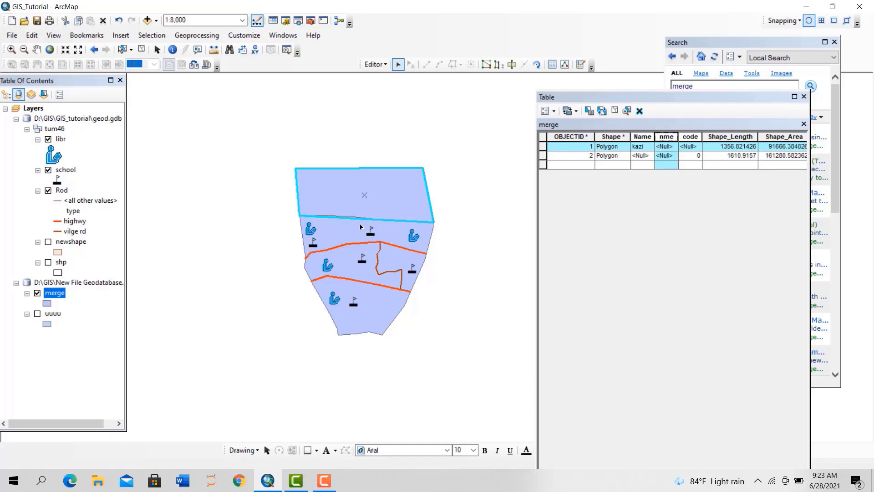
Try to join school data to the libr layer based on spatial location, using the closest-points summary option and Join_Output_4 as output
{"action": "left_click", "coordinate": [60, 139]}
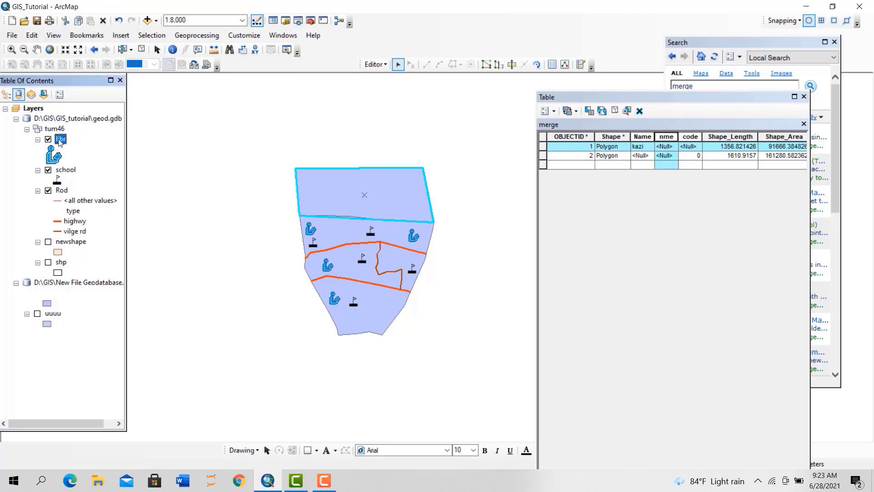
{"action": "right_click", "coordinate": [60, 141]}
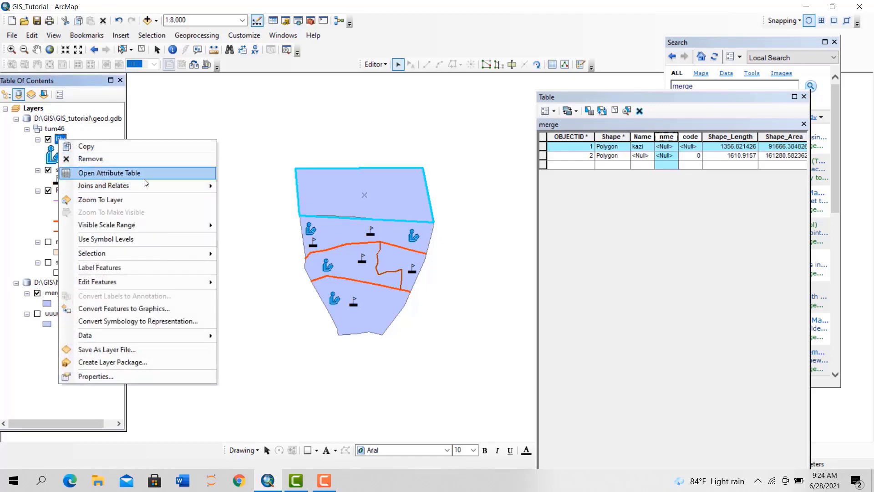
{"action": "mouse_move", "coordinate": [190, 185]}
{"action": "left_click", "coordinate": [250, 185]}
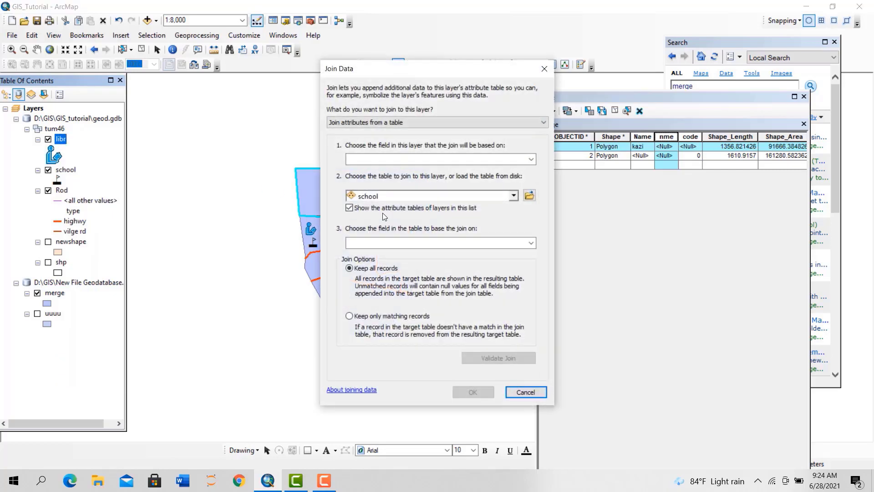
{"action": "left_click", "coordinate": [362, 122]}
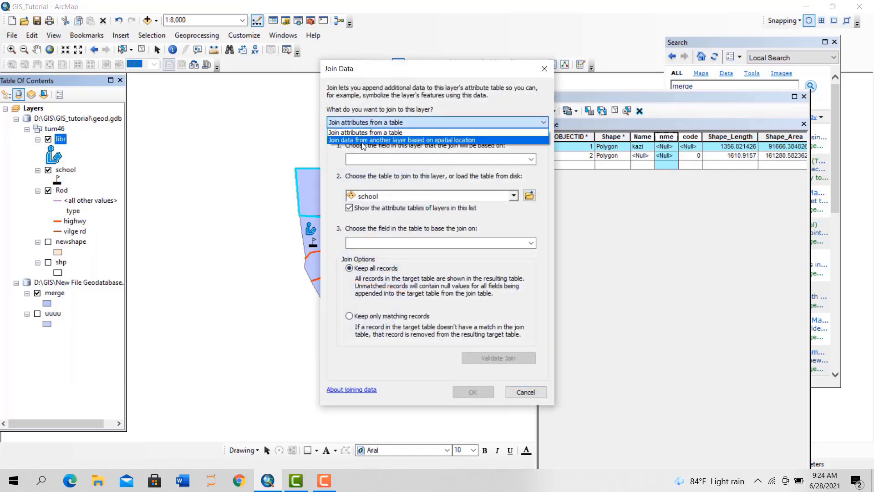
{"action": "left_click", "coordinate": [362, 141]}
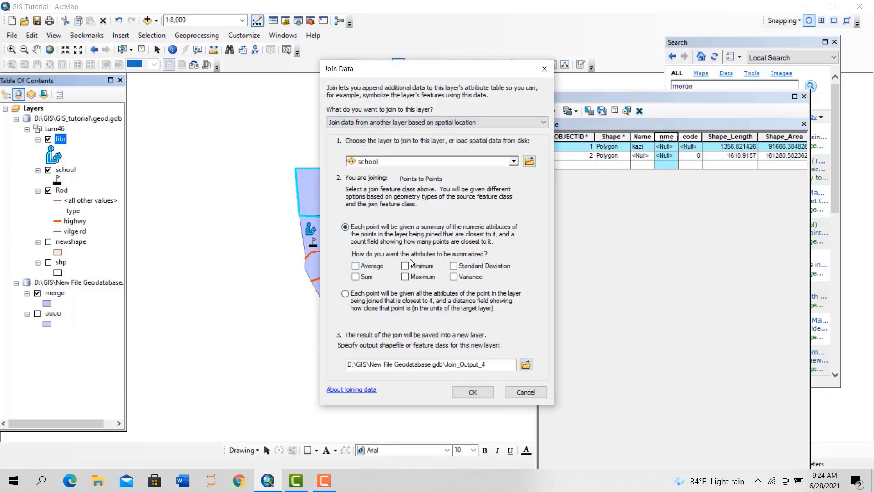
{"action": "left_click", "coordinate": [346, 228]}
{"action": "left_click", "coordinate": [472, 391]}
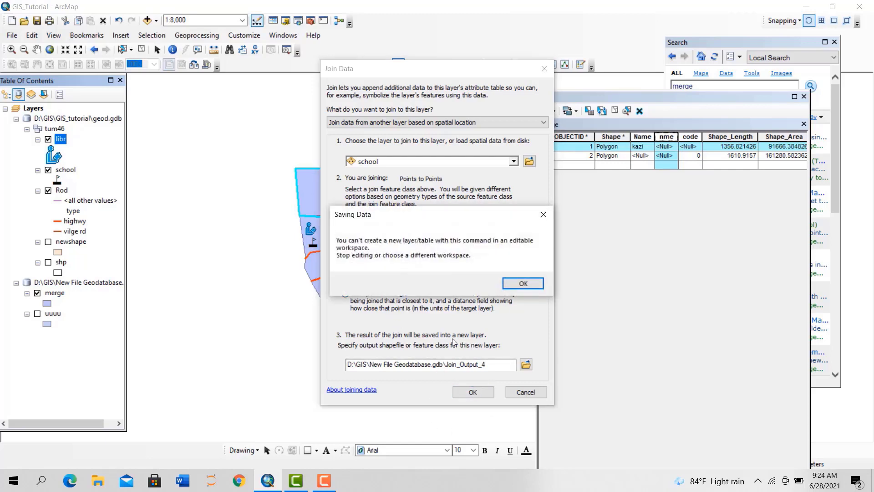
{"action": "left_click", "coordinate": [544, 219]}
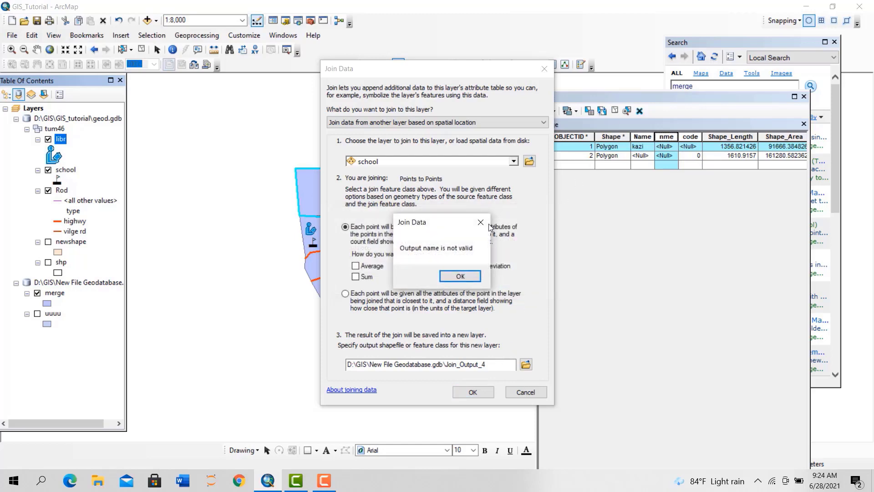
{"action": "left_click", "coordinate": [461, 276]}
{"action": "left_click", "coordinate": [534, 392]}
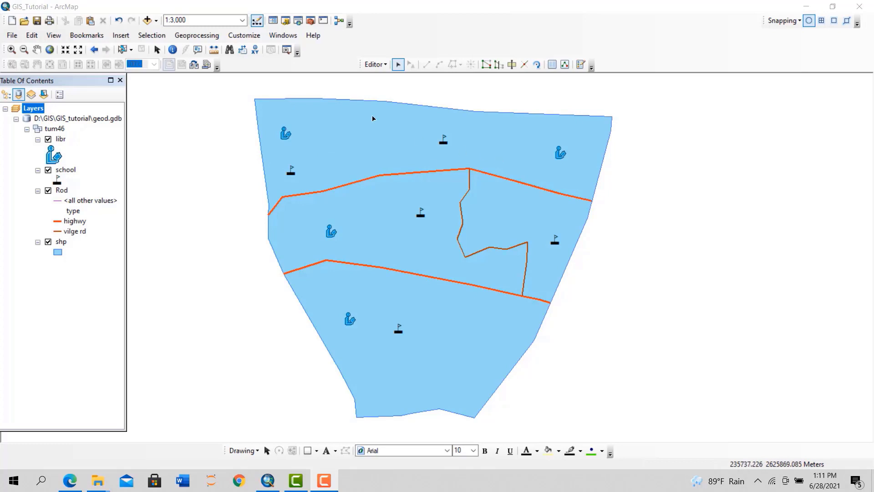
Find and open the Buffer (Analysis) tool, leaving the shp polygon unselected
{"action": "left_click", "coordinate": [433, 255]}
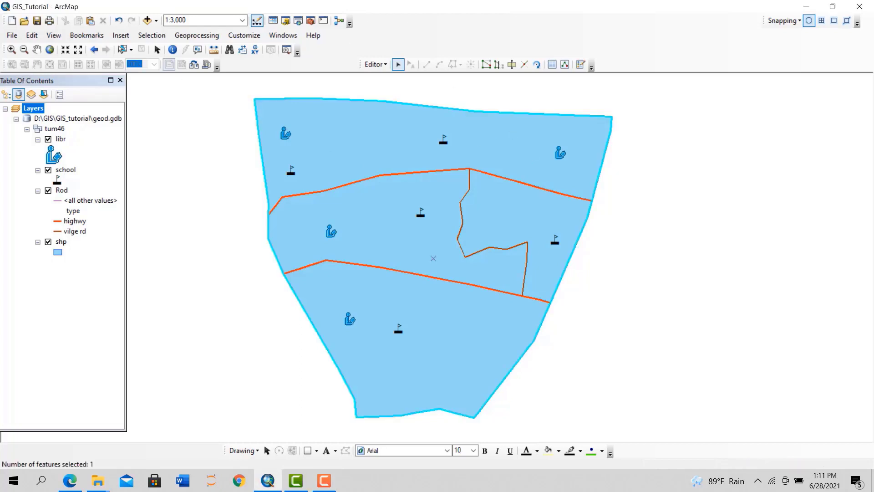
{"action": "left_click", "coordinate": [723, 187]}
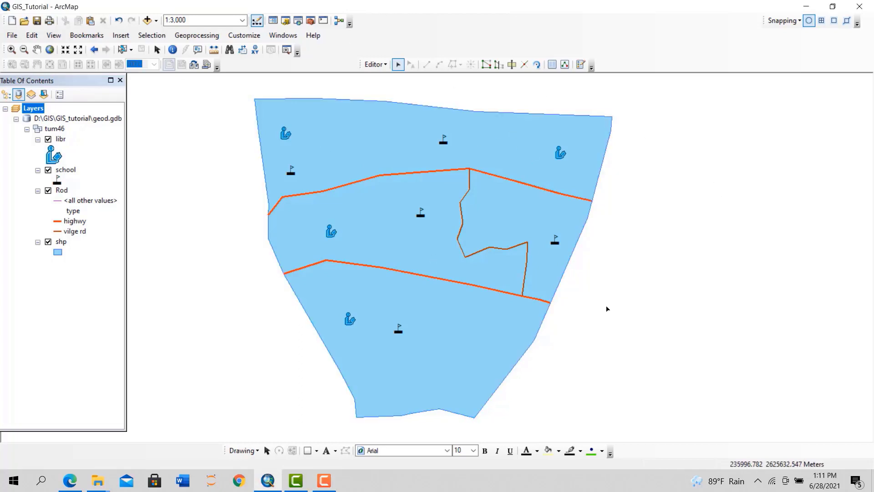
{"action": "key", "text": "ctrl+f"}
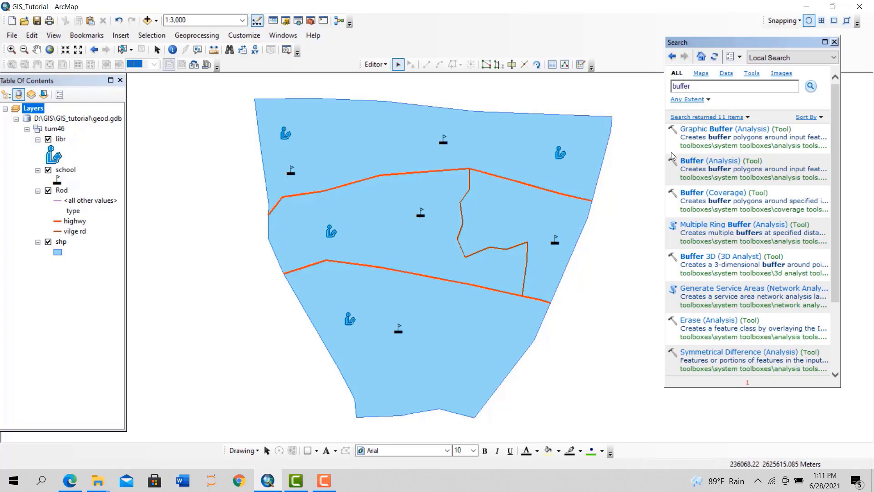
{"action": "double_click", "coordinate": [705, 85]}
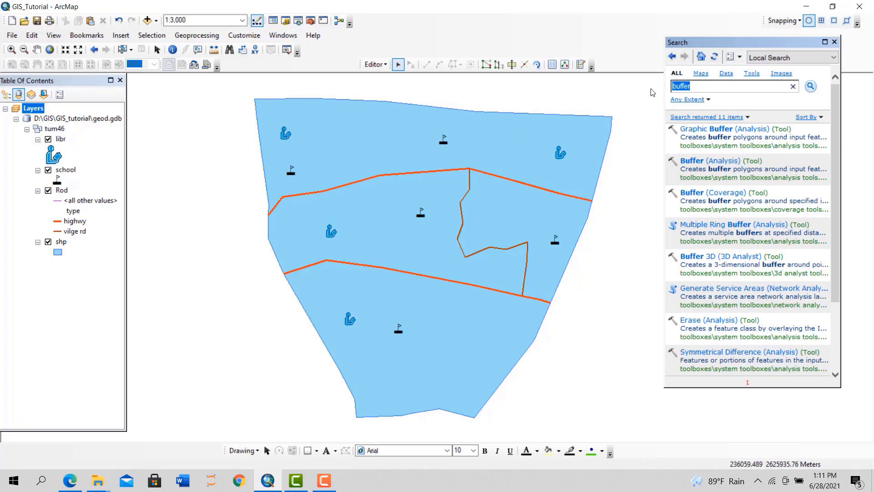
{"action": "left_click", "coordinate": [704, 84]}
{"action": "left_click", "coordinate": [714, 162]}
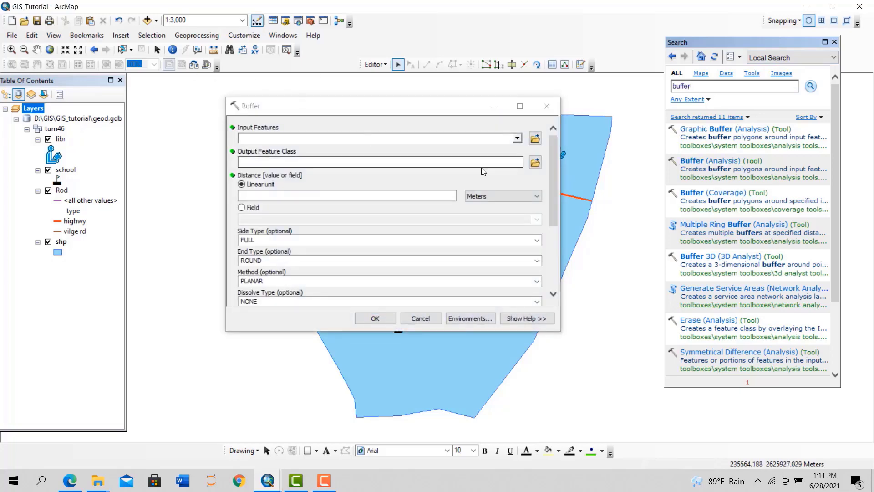
Use Rod as the buffer's input features and save the output as buffer in New File Geodatabase.gdb
{"action": "left_click", "coordinate": [379, 137]}
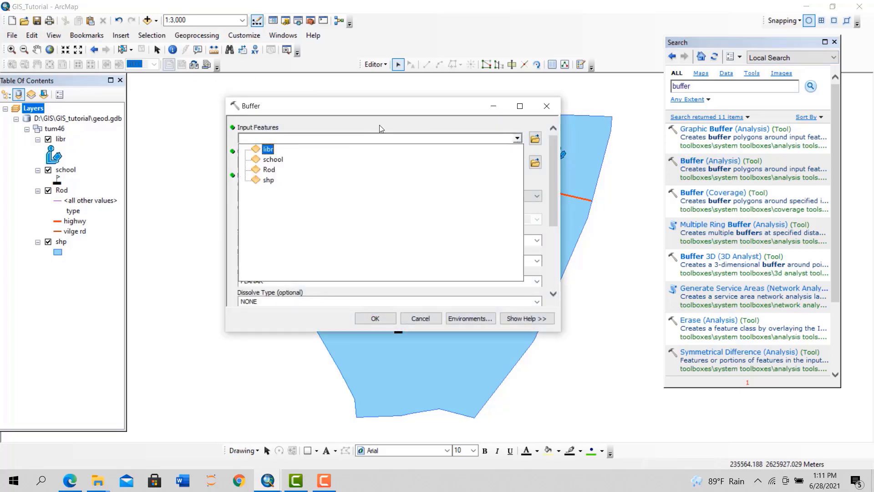
{"action": "left_click", "coordinate": [269, 170]}
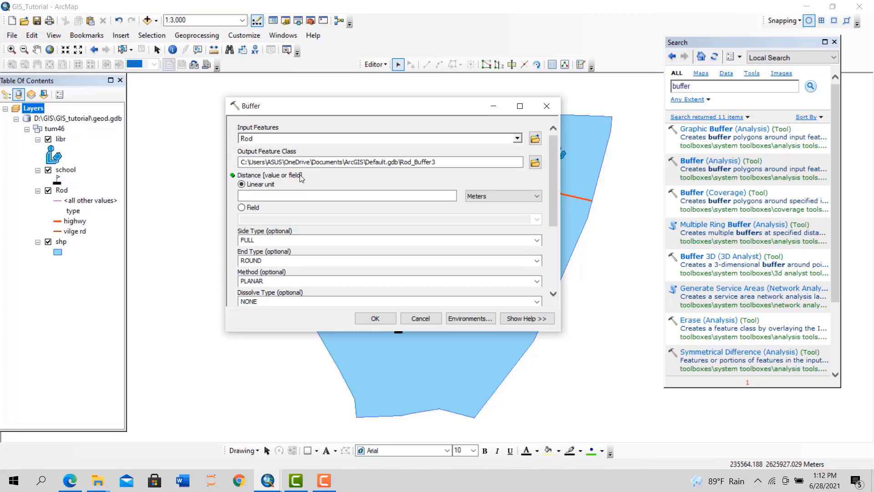
{"action": "left_click", "coordinate": [535, 162]}
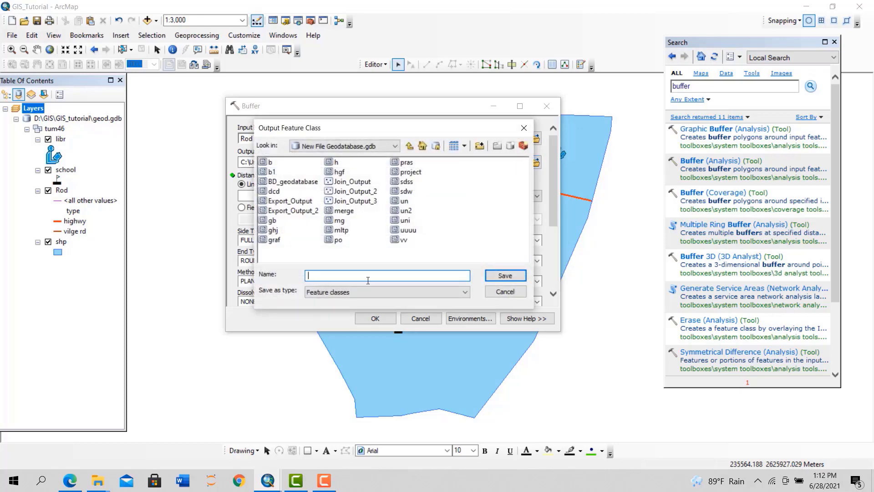
{"action": "type", "text": "buffer"}
{"action": "left_click", "coordinate": [505, 276]}
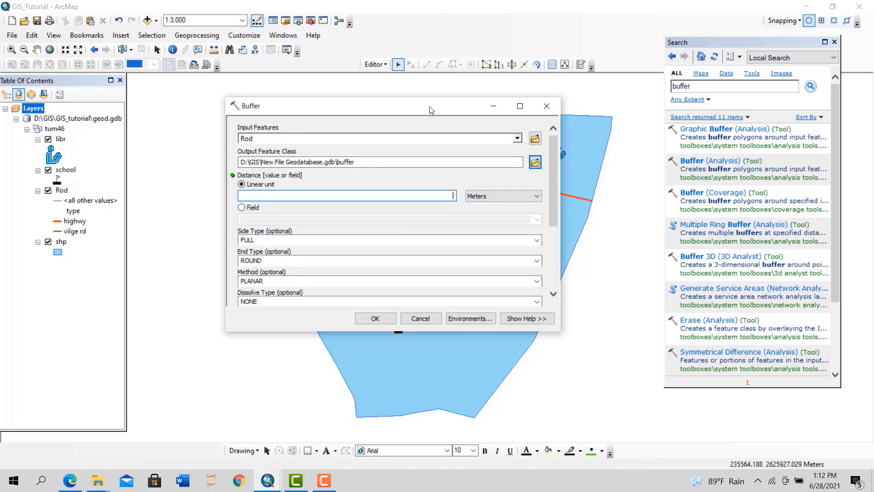
Set the buffer's linear distance to 30 meters and run the tool
{"action": "left_click_drag", "start_coordinate": [427, 107], "coordinate": [385, 276]}
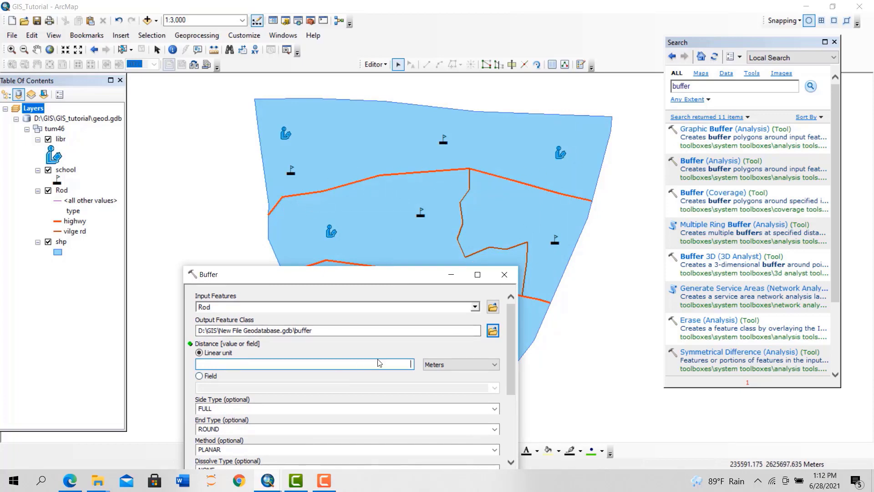
{"action": "type", "text": "0"}
{"action": "left_click_drag", "start_coordinate": [362, 273], "coordinate": [334, 99]}
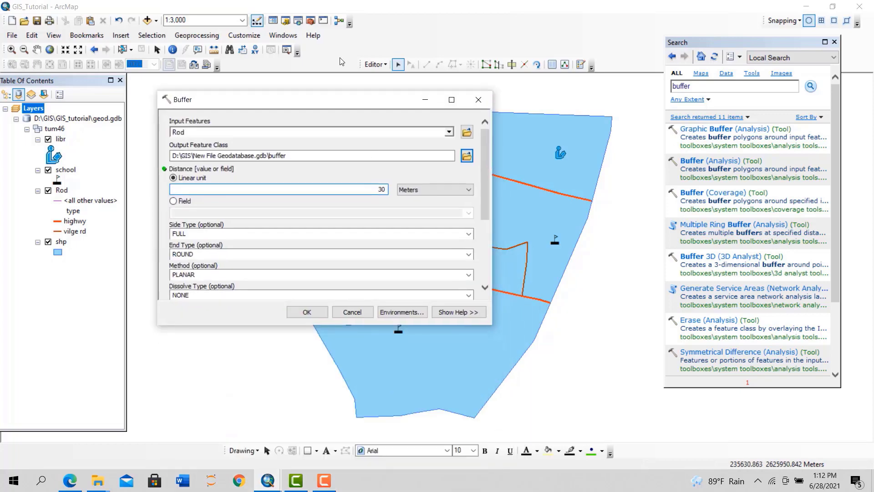
{"action": "left_click", "coordinate": [304, 310]}
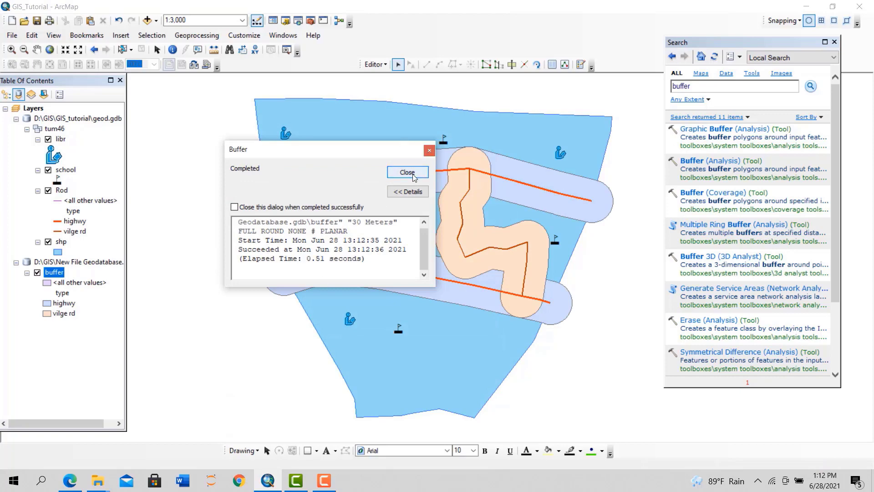
{"action": "left_click", "coordinate": [411, 173]}
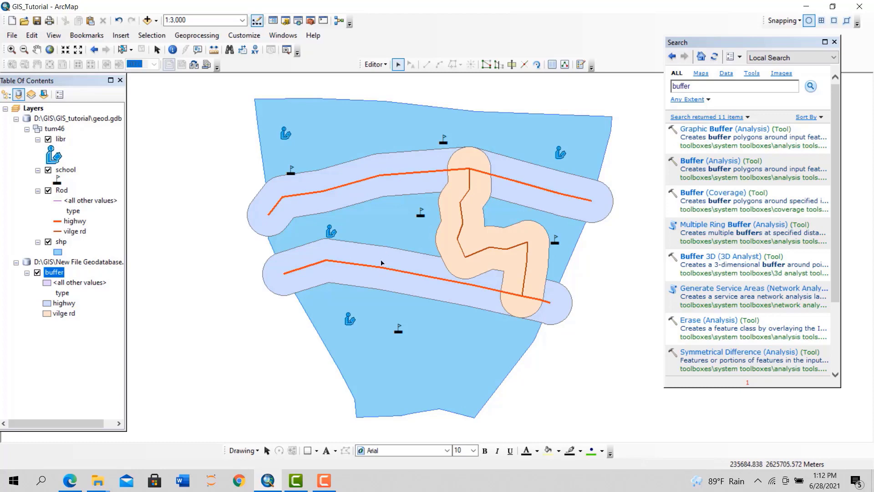
Select the village road and highway buffers in turn to check whether each one is a separate polygon
{"action": "left_click", "coordinate": [462, 219]}
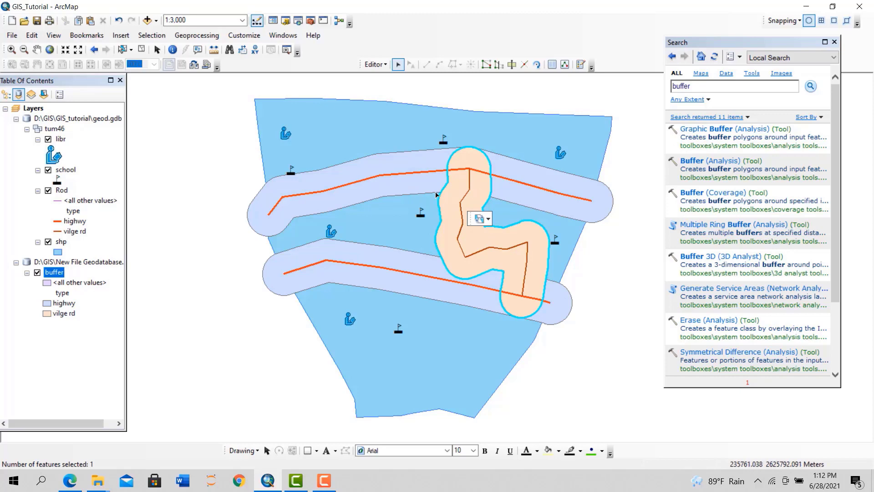
{"action": "left_click", "coordinate": [459, 182]}
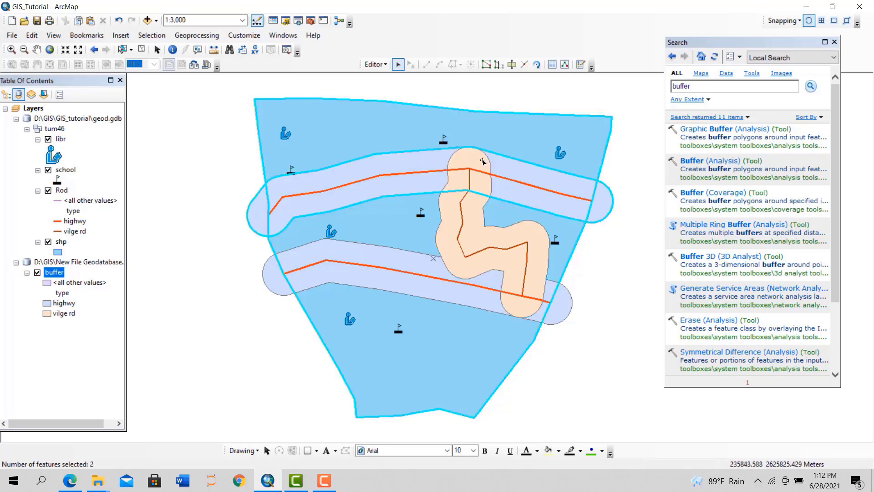
{"action": "left_click", "coordinate": [489, 232], "text": "shift"}
{"action": "left_click", "coordinate": [438, 273]}
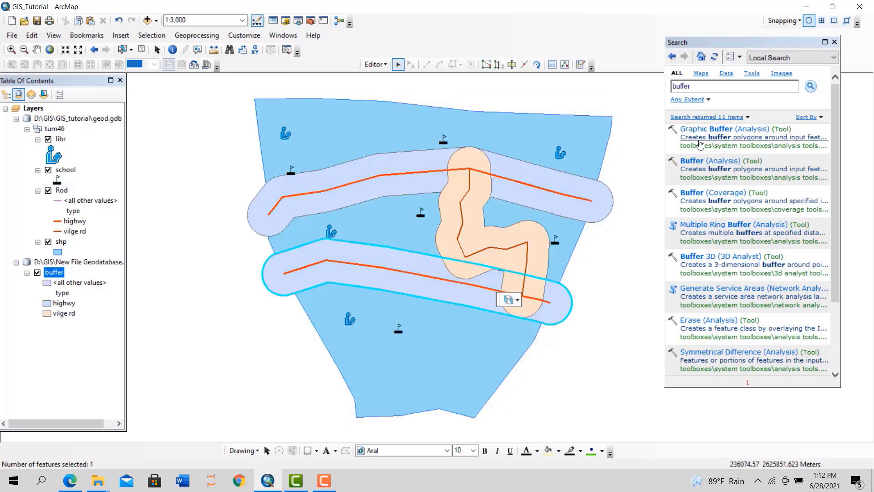
Remove the buffer layer from the map and reopen the Buffer (Analysis) tool
{"action": "right_click", "coordinate": [56, 278]}
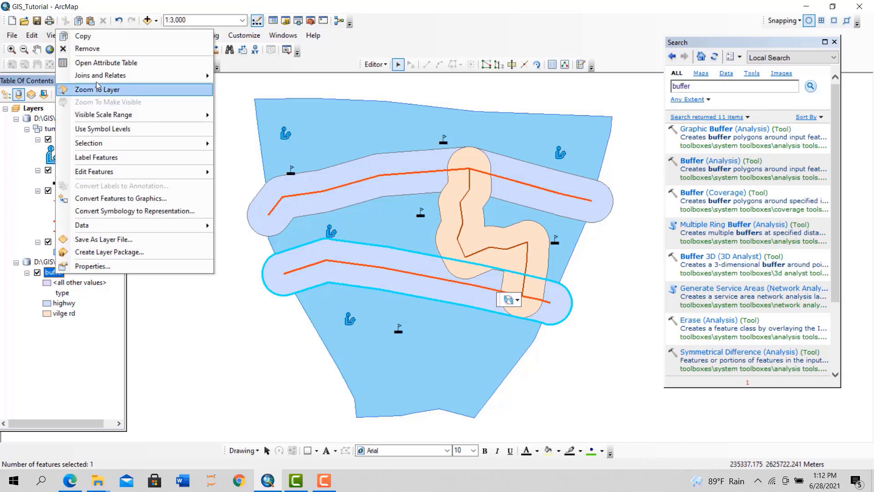
{"action": "left_click", "coordinate": [91, 49]}
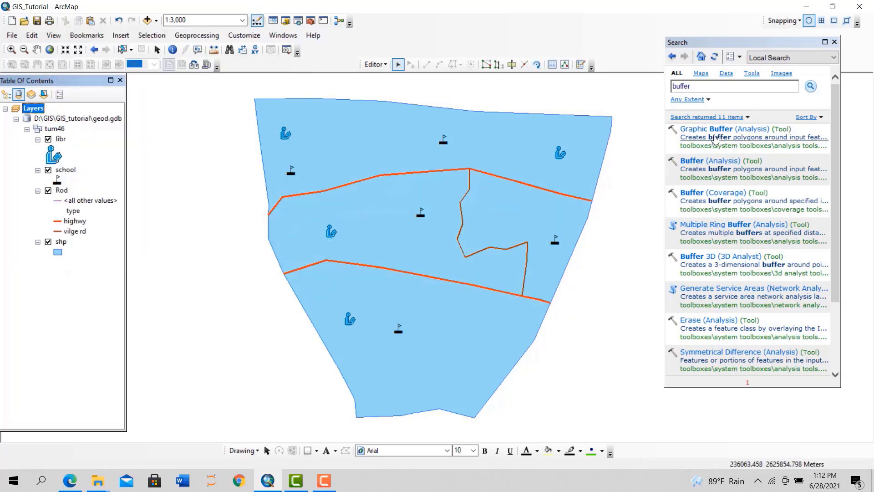
{"action": "left_click", "coordinate": [704, 162]}
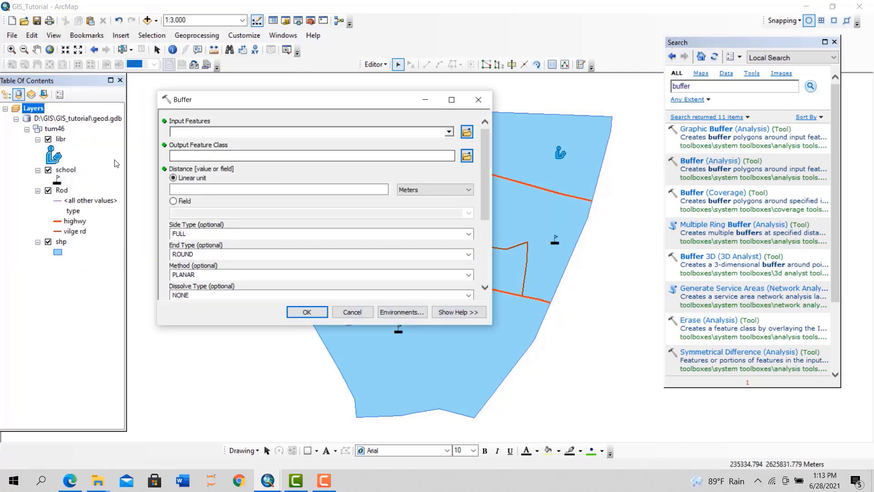
Set up a buffer of Rod with output cfntjuuj5y in New File Geodatabase.gdb and a linear distance of 30 meters
{"action": "left_click", "coordinate": [448, 132]}
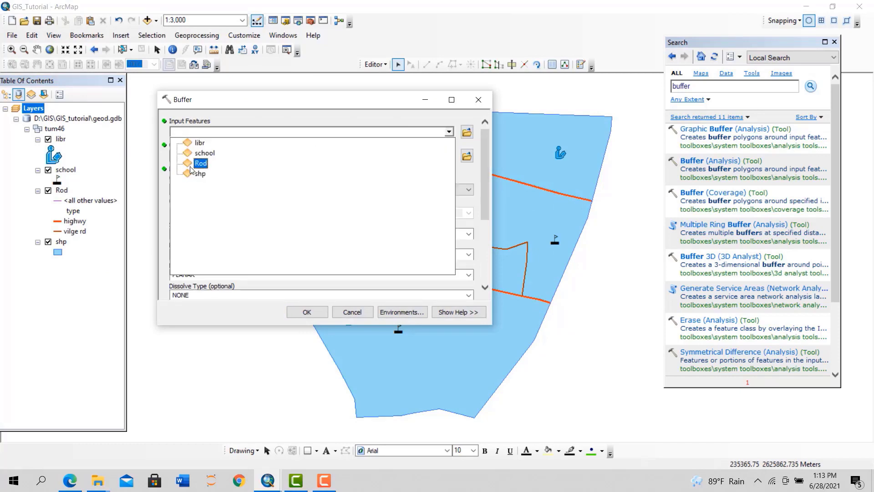
{"action": "left_click", "coordinate": [191, 163]}
{"action": "left_click", "coordinate": [467, 156]}
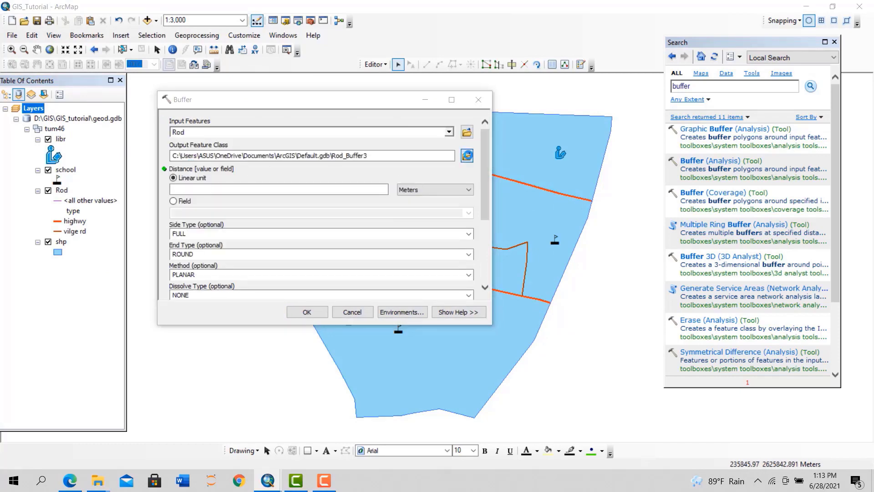
{"action": "type", "text": "cfntjuuj5y"}
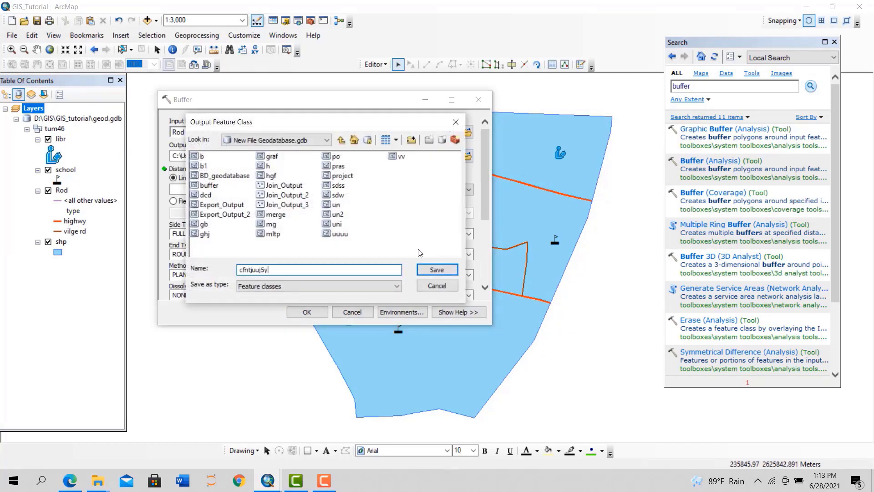
{"action": "left_click", "coordinate": [435, 269]}
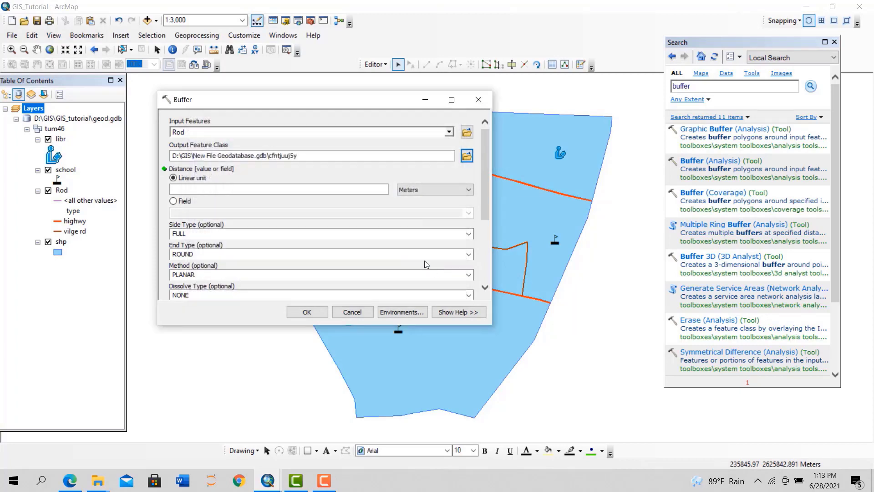
{"action": "left_click", "coordinate": [347, 190]}
{"action": "type", "text": "30"}
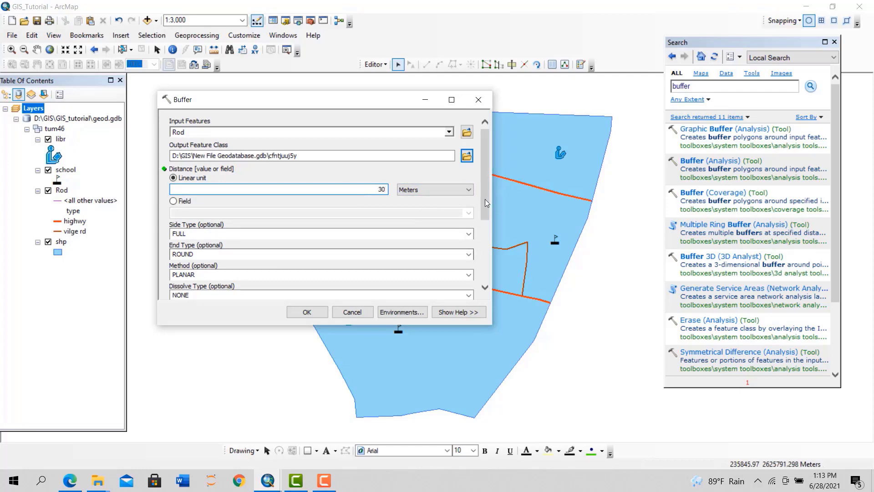
Set the Rod buffer's dissolve type to ALL and run the tool to produce cfntjuuj5y
{"action": "left_click_drag", "start_coordinate": [485, 203], "coordinate": [487, 273]}
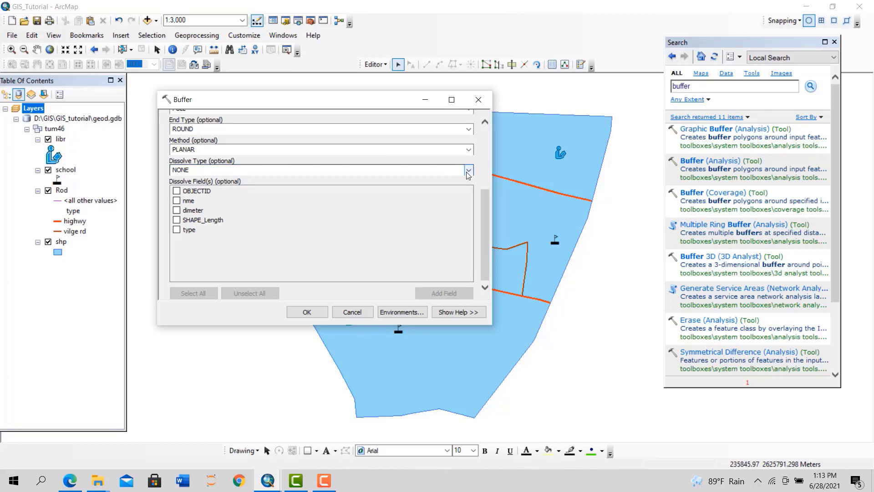
{"action": "left_click", "coordinate": [468, 170]}
{"action": "left_click", "coordinate": [177, 191]}
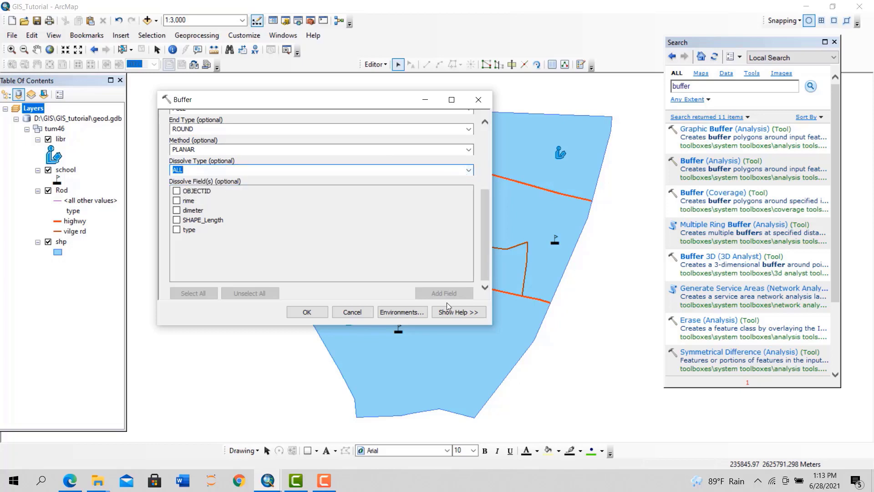
{"action": "left_click", "coordinate": [308, 311]}
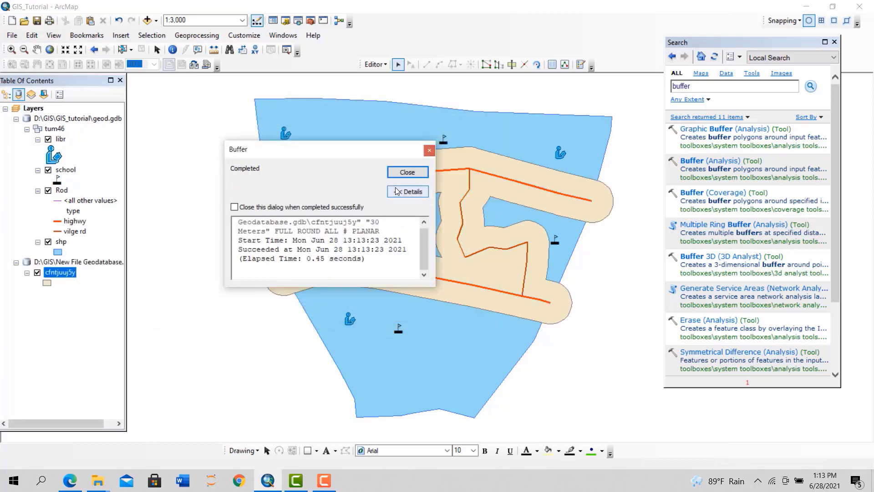
{"action": "left_click", "coordinate": [397, 172]}
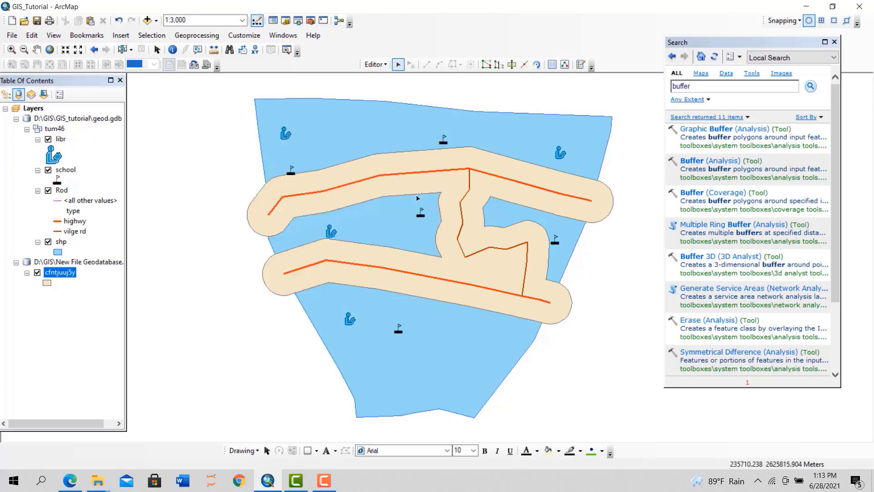
Select the dissolved road buffer on the map to check whether it forms a single polygon
{"action": "left_click", "coordinate": [445, 178]}
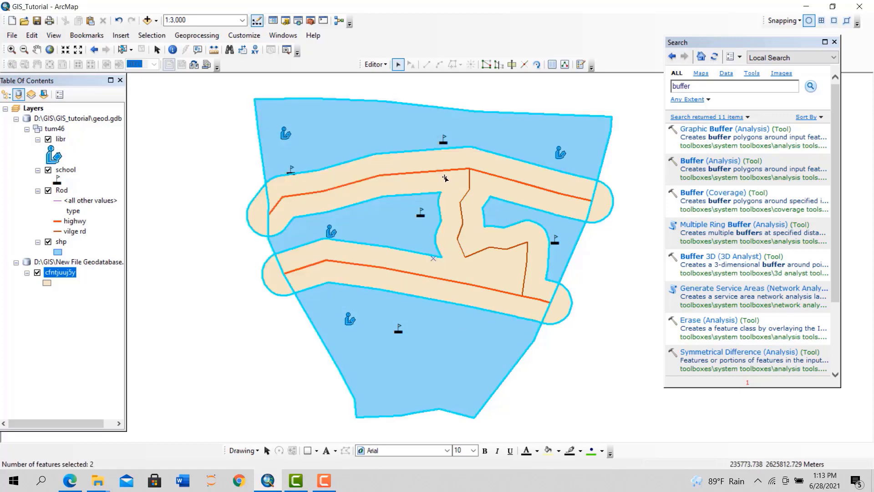
{"action": "left_click", "coordinate": [474, 162]}
{"action": "left_click", "coordinate": [216, 271]}
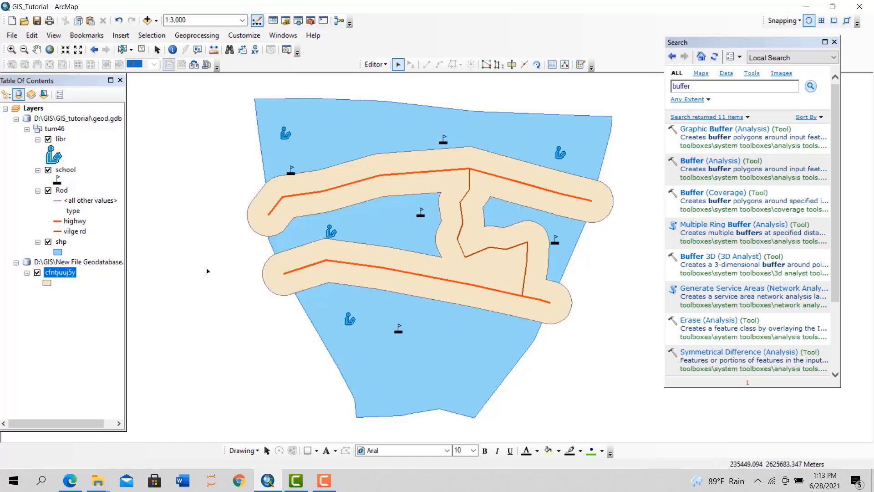
{"action": "right_click", "coordinate": [62, 263]}
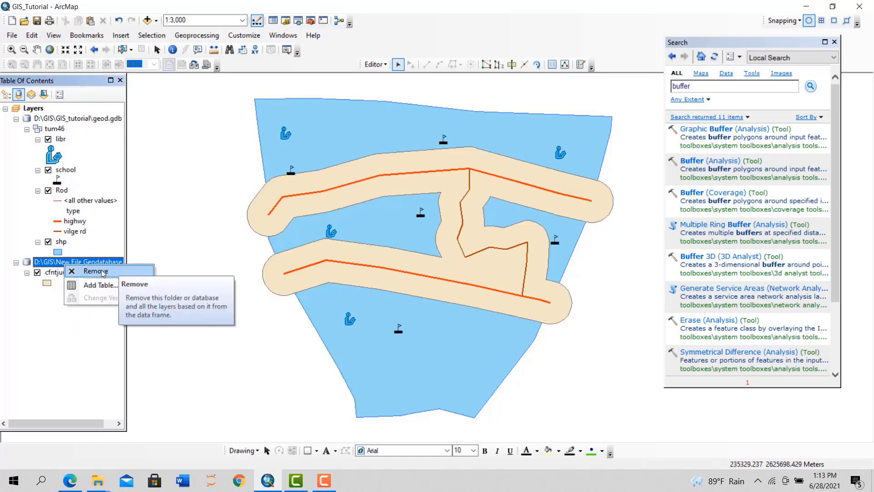
{"action": "left_click", "coordinate": [392, 221]}
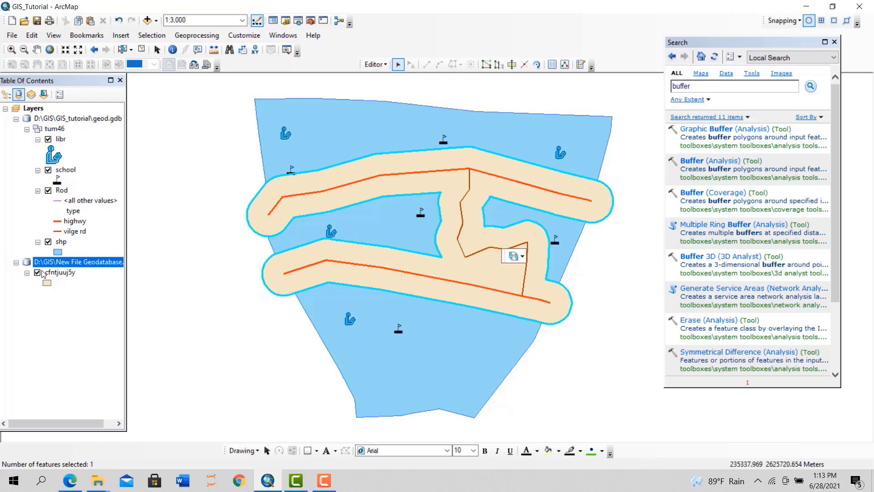
Remove the cfntjuuj5y layer from the map and view the school layer's attribute table
{"action": "right_click", "coordinate": [60, 277]}
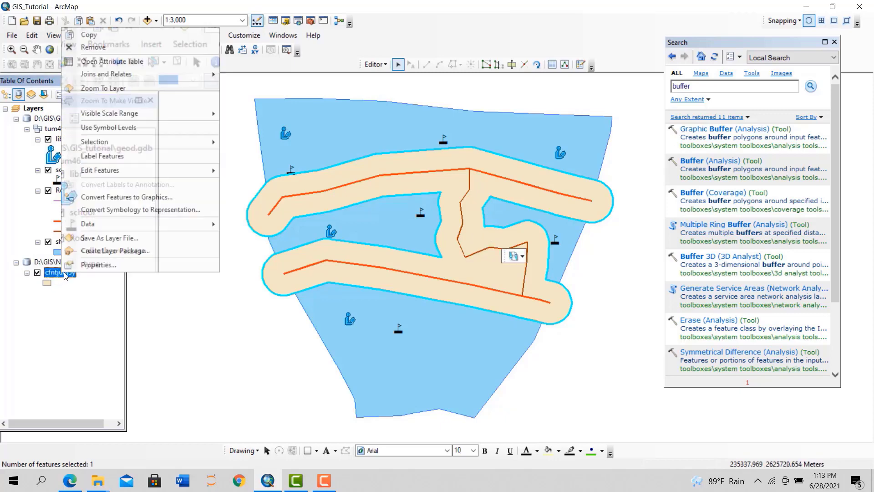
{"action": "left_click", "coordinate": [91, 47]}
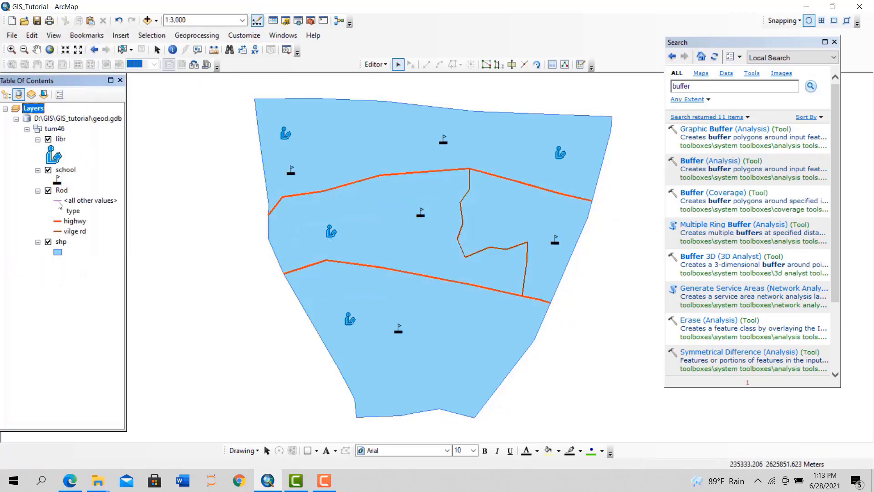
{"action": "right_click", "coordinate": [65, 170]}
{"action": "left_click", "coordinate": [93, 201]}
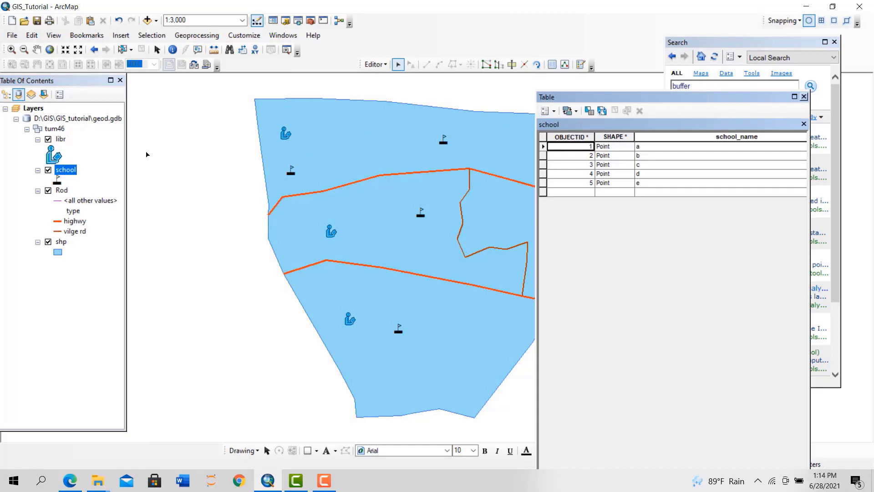
{"action": "left_click", "coordinate": [803, 97]}
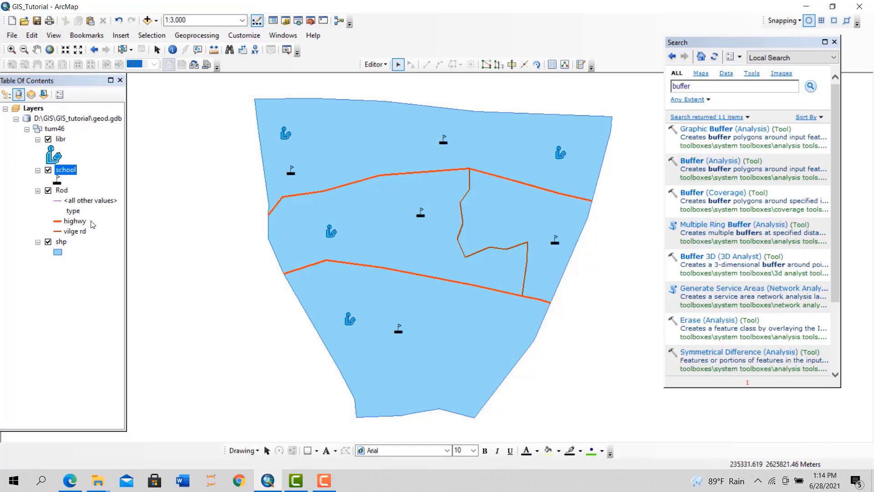
Compare the dimeter values of the highway and village road records in Rod's attribute table, selecting the first highway record and then the village road
{"action": "right_click", "coordinate": [66, 191]}
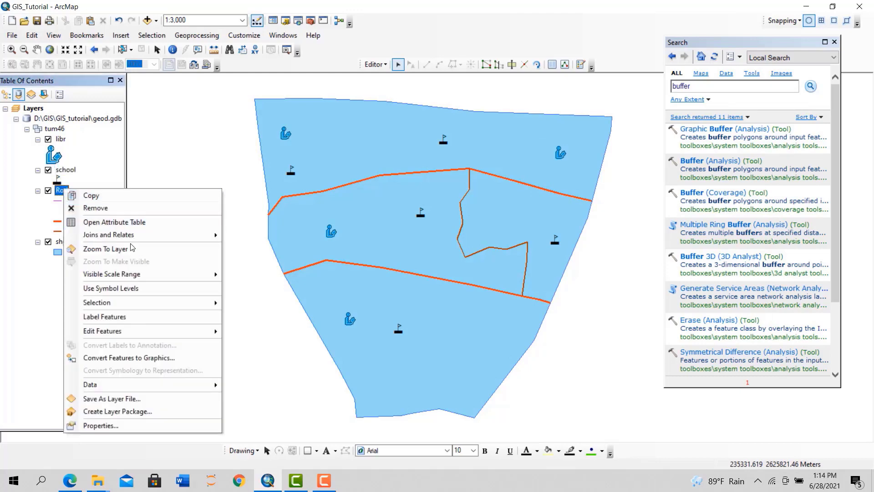
{"action": "left_click", "coordinate": [94, 222]}
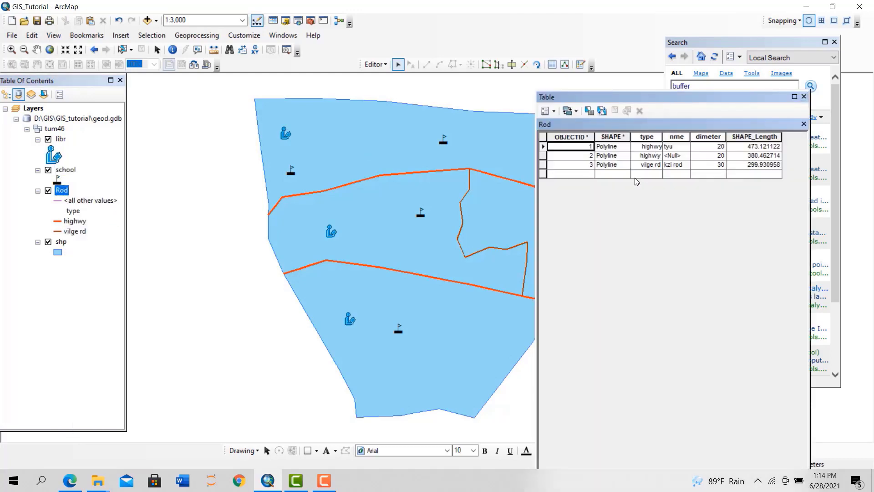
{"action": "left_click", "coordinate": [709, 136]}
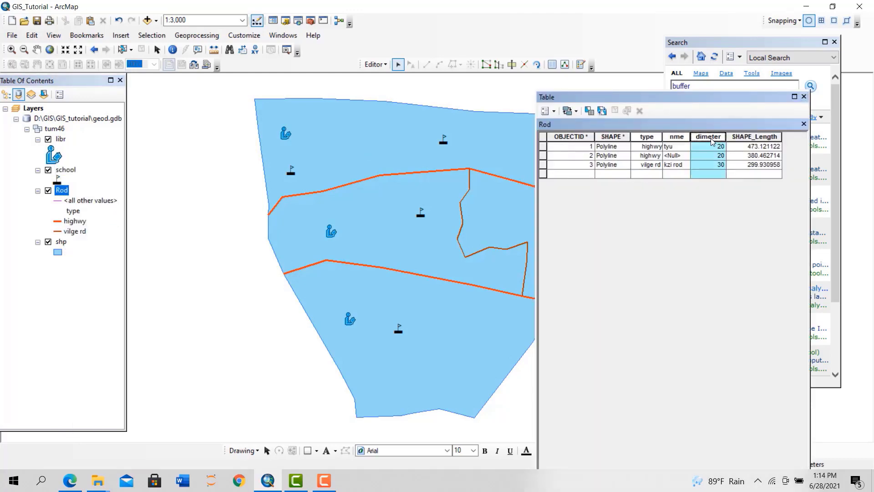
{"action": "left_click", "coordinate": [654, 146]}
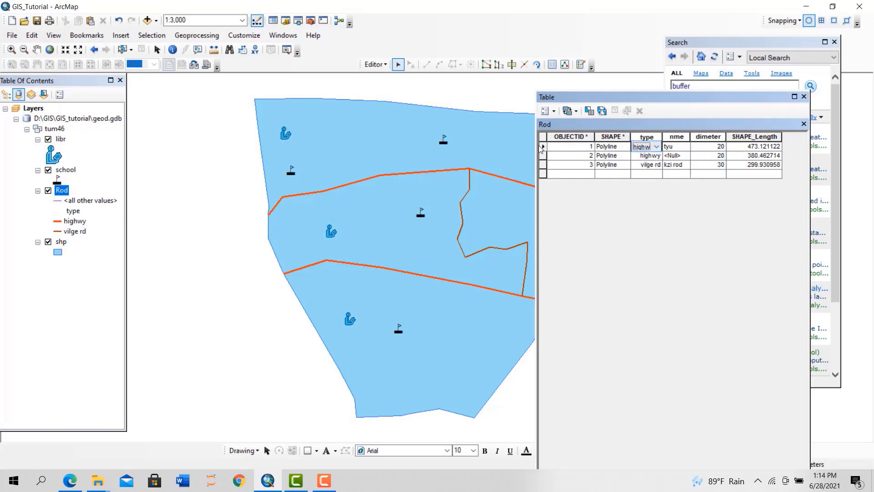
{"action": "left_click", "coordinate": [541, 146]}
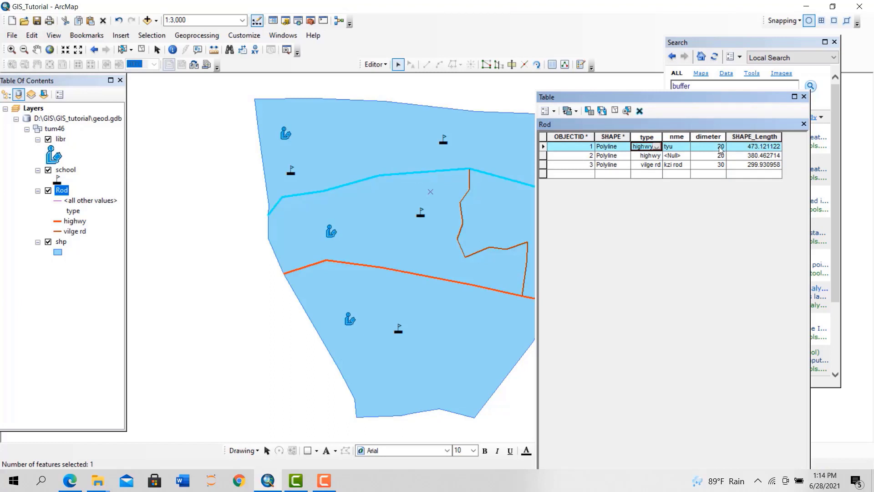
{"action": "left_click", "coordinate": [542, 166]}
{"action": "left_click", "coordinate": [721, 165]}
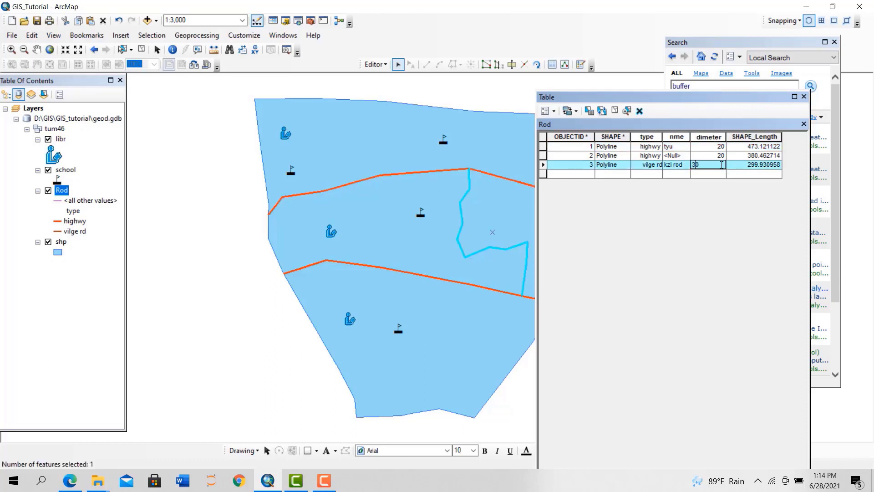
{"action": "left_click", "coordinate": [715, 154]}
{"action": "left_click", "coordinate": [714, 146]}
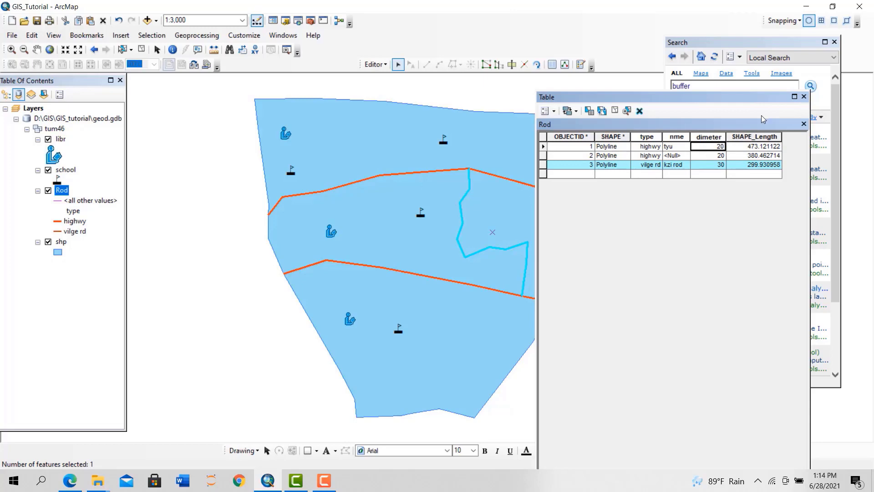
{"action": "left_click", "coordinate": [803, 97]}
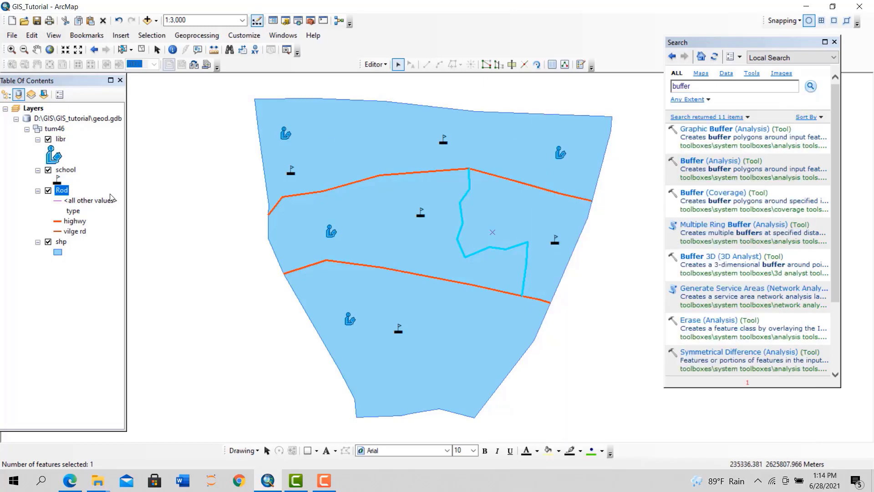
Set up a Buffer (Analysis) of Rod with output dgt in New File Geodatabase.gdb and the distance taken from the dimeter field
{"action": "left_click", "coordinate": [706, 161]}
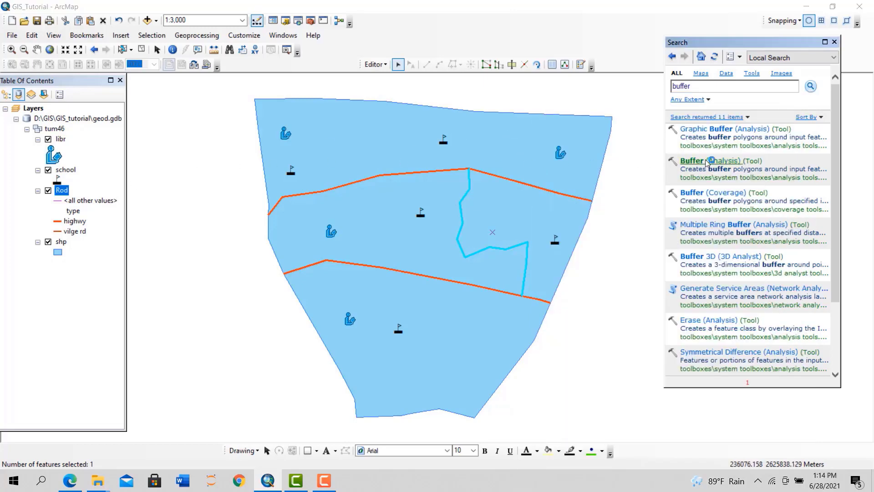
{"action": "left_click", "coordinate": [449, 131]}
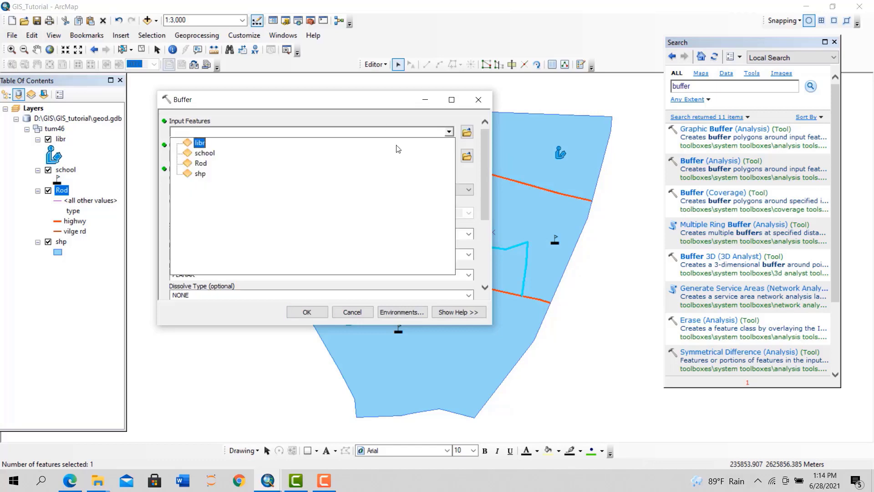
{"action": "left_click", "coordinate": [202, 165]}
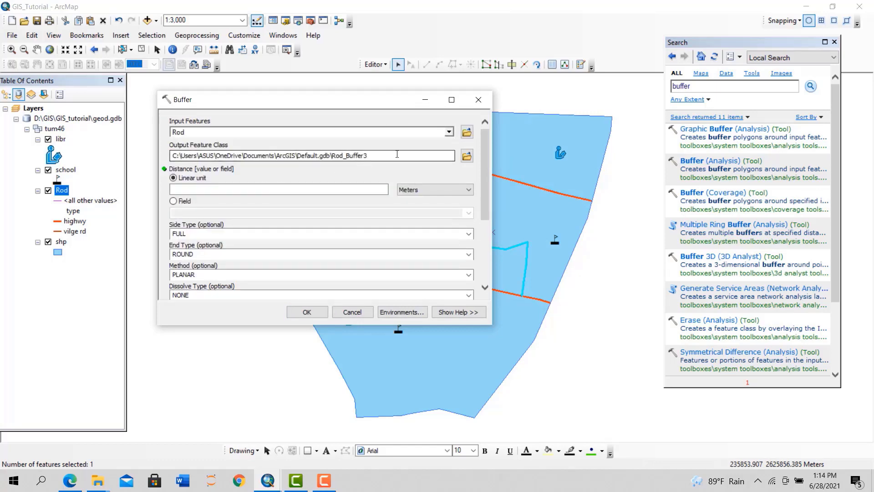
{"action": "left_click", "coordinate": [467, 157]}
{"action": "type", "text": "dgt"}
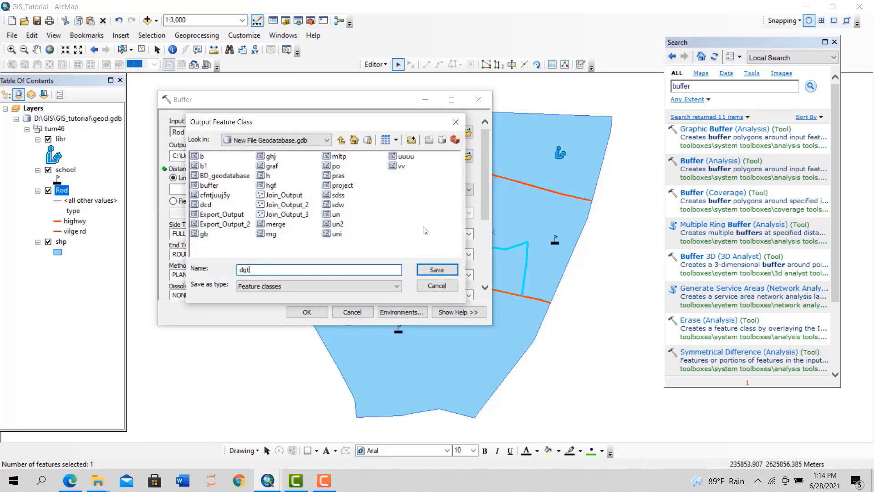
{"action": "left_click", "coordinate": [436, 269]}
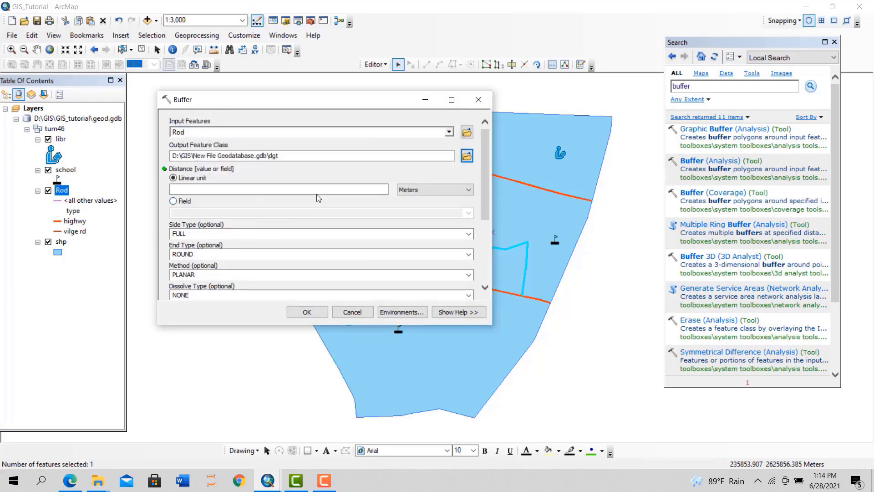
{"action": "left_click", "coordinate": [174, 201]}
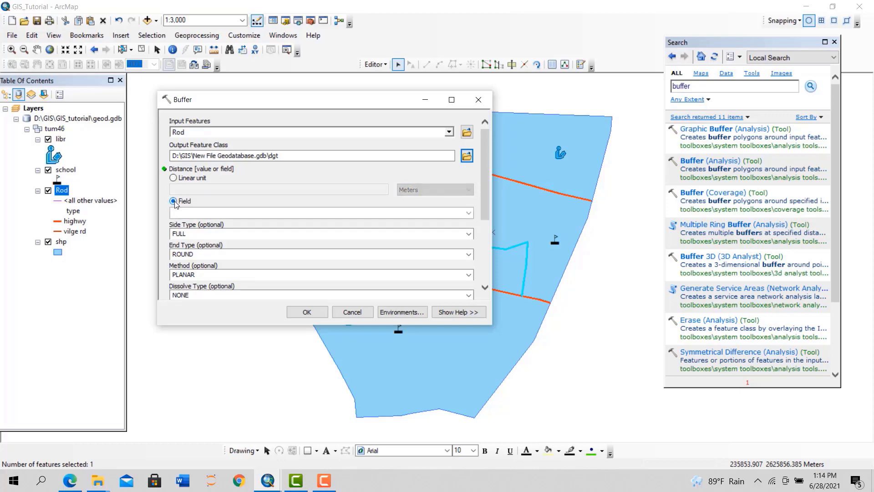
{"action": "left_click", "coordinate": [468, 213]}
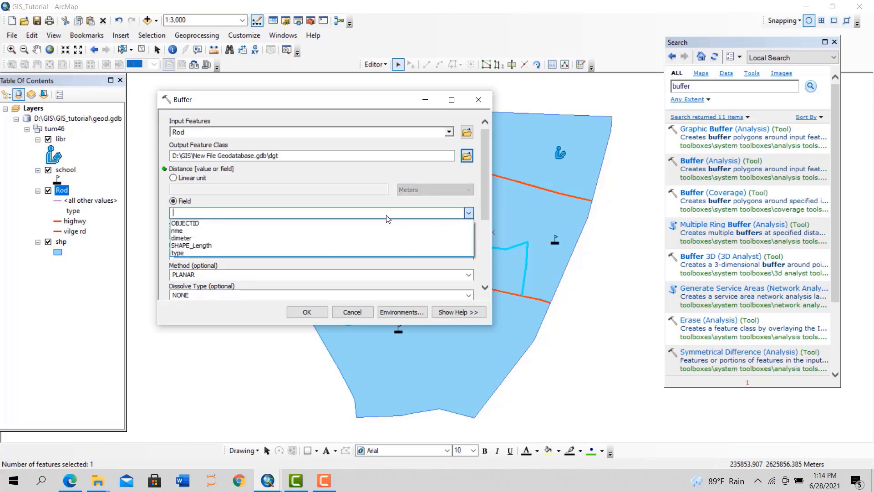
{"action": "left_click", "coordinate": [188, 238]}
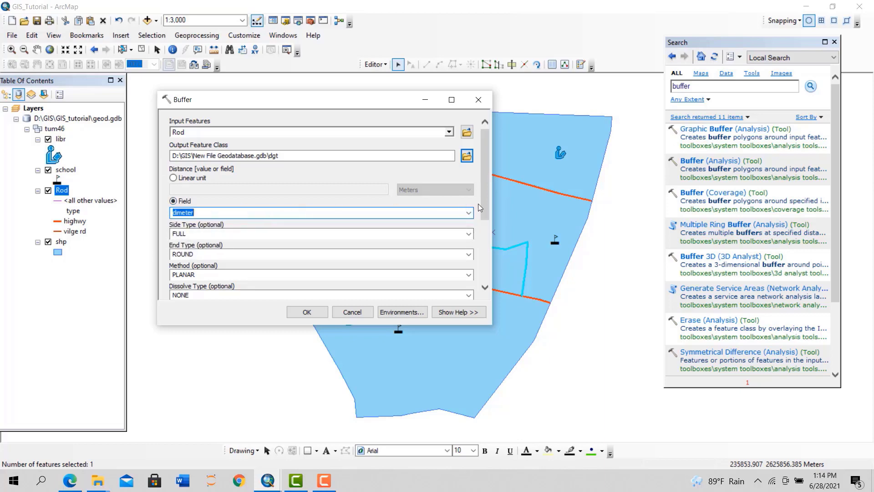
Dissolve all outputs of the dimeter-based buffer with the ALL option and run the tool
{"action": "left_click_drag", "start_coordinate": [487, 204], "coordinate": [483, 249]}
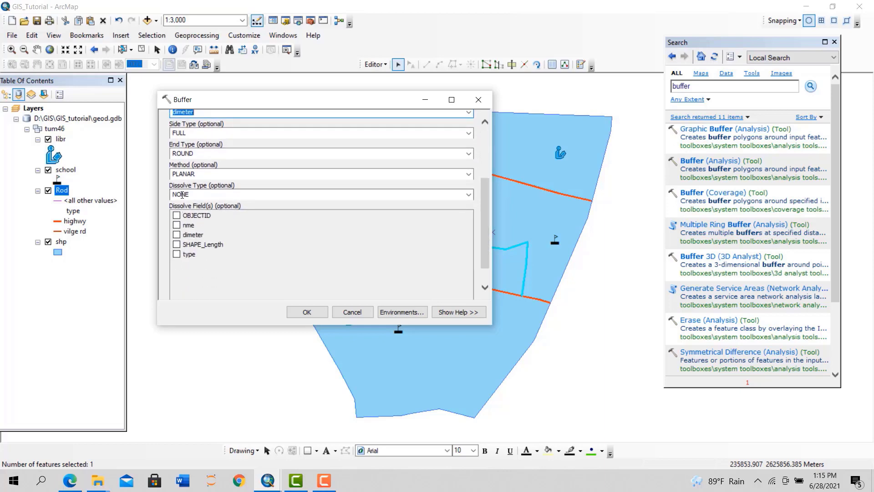
{"action": "left_click", "coordinate": [182, 194]}
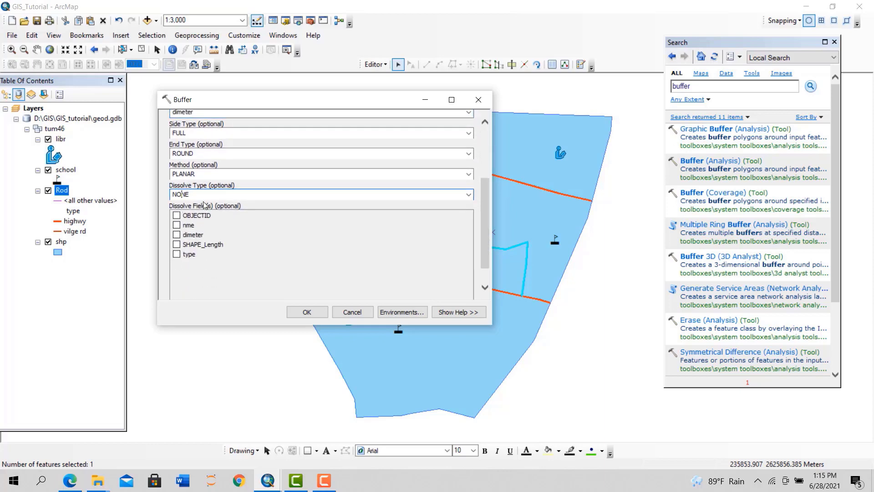
{"action": "left_click", "coordinate": [198, 193]}
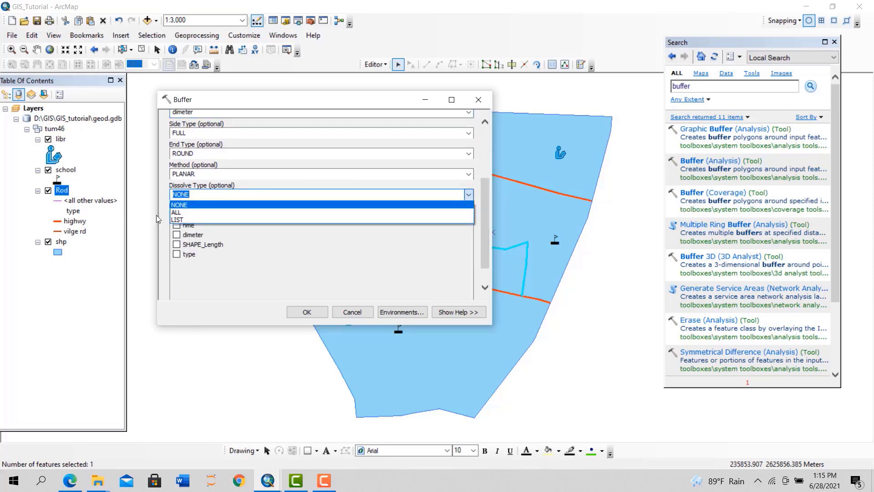
{"action": "left_click", "coordinate": [295, 212]}
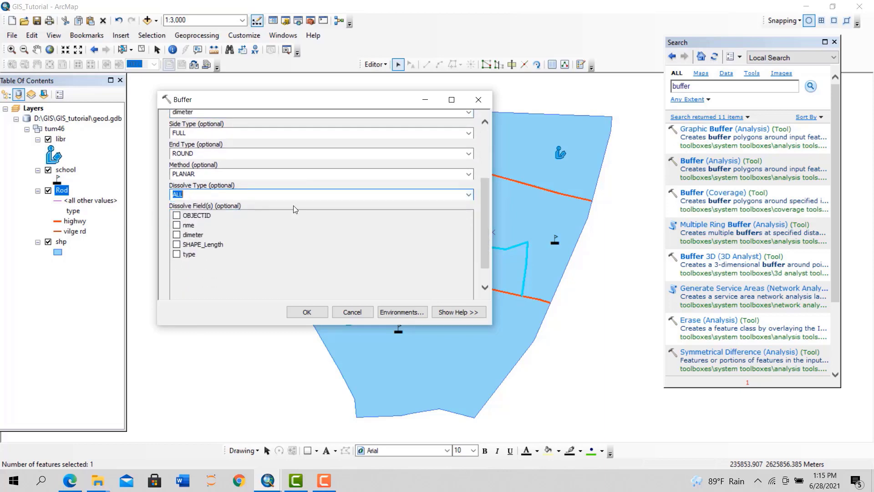
{"action": "left_click", "coordinate": [298, 312]}
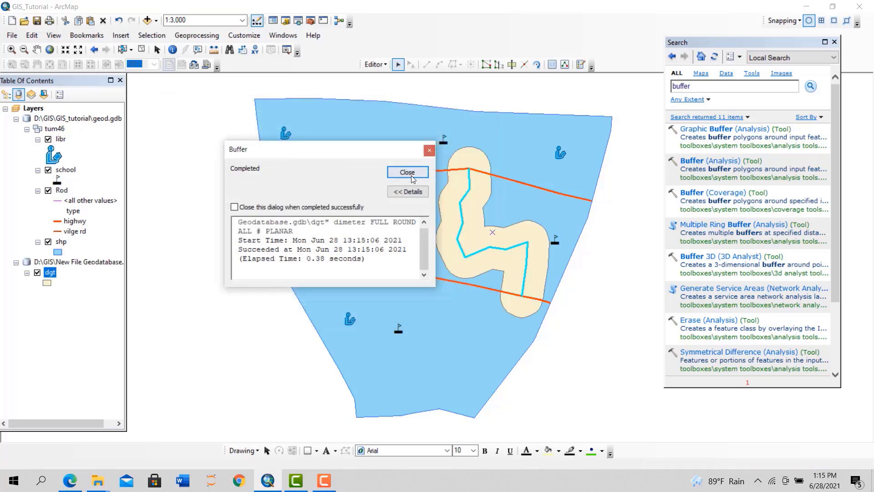
{"action": "left_click", "coordinate": [410, 176]}
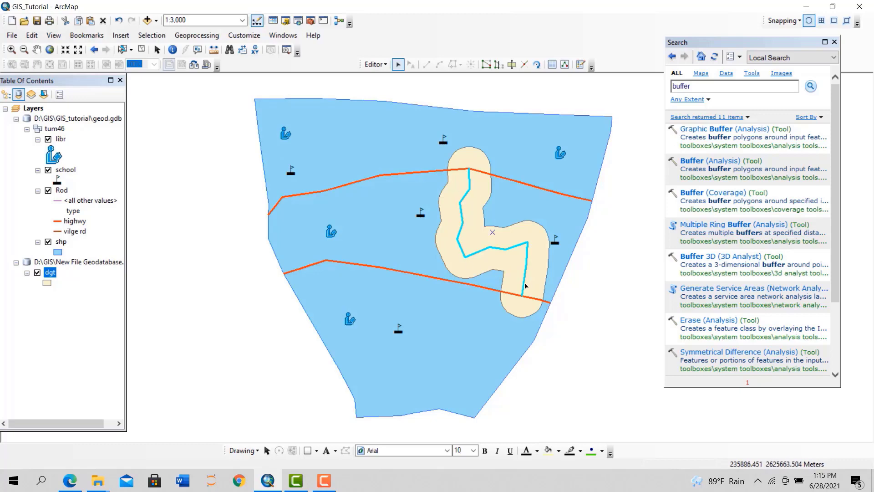
Remove the dgt buffer layer from the map and clear the selection of the village road
{"action": "left_click", "coordinate": [56, 265]}
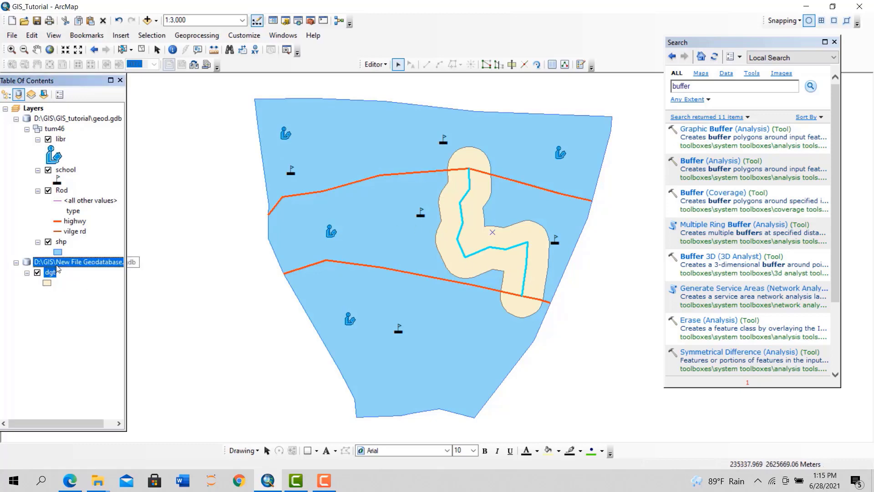
{"action": "right_click", "coordinate": [56, 270]}
{"action": "left_click", "coordinate": [73, 272]}
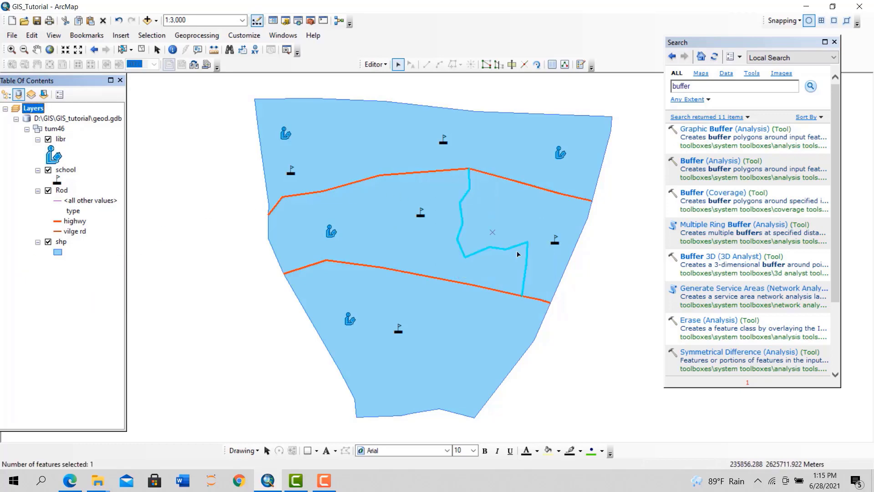
{"action": "left_click", "coordinate": [244, 248]}
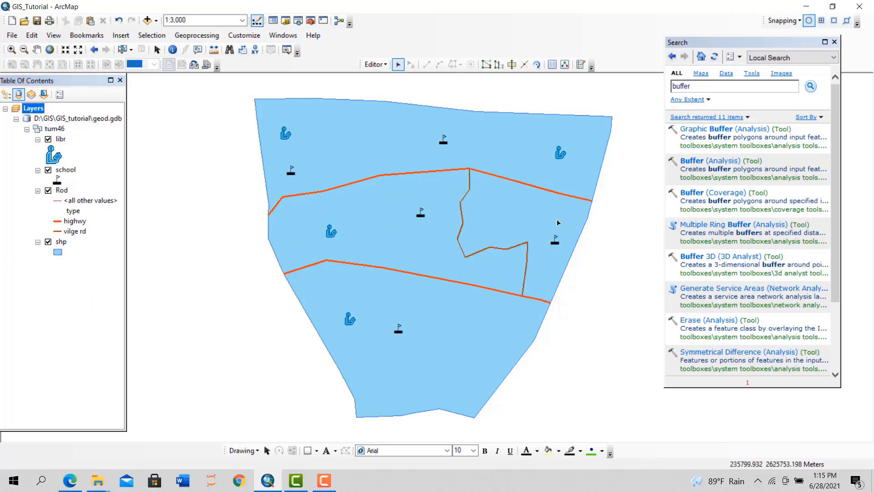
Set up a Buffer (Analysis) of Rod with output ghrttt in New File Geodatabase.gdb and the distance taken from the dimeter field
{"action": "left_click", "coordinate": [723, 164]}
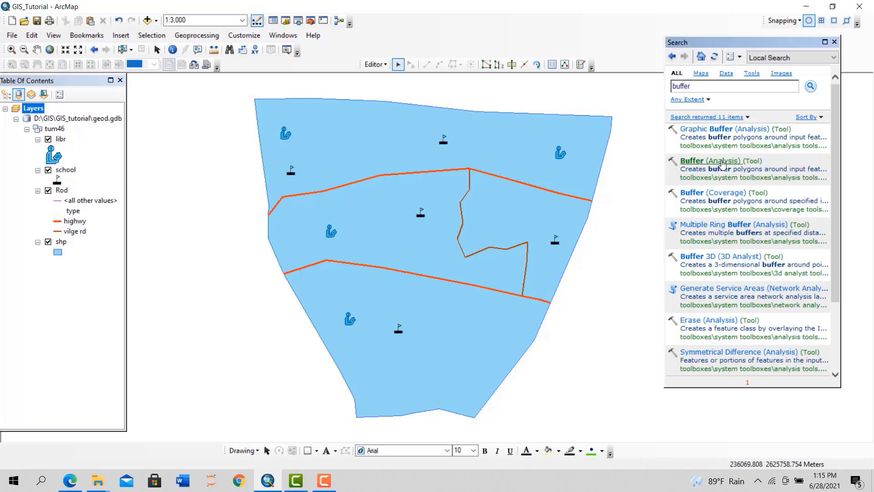
{"action": "left_click", "coordinate": [449, 132]}
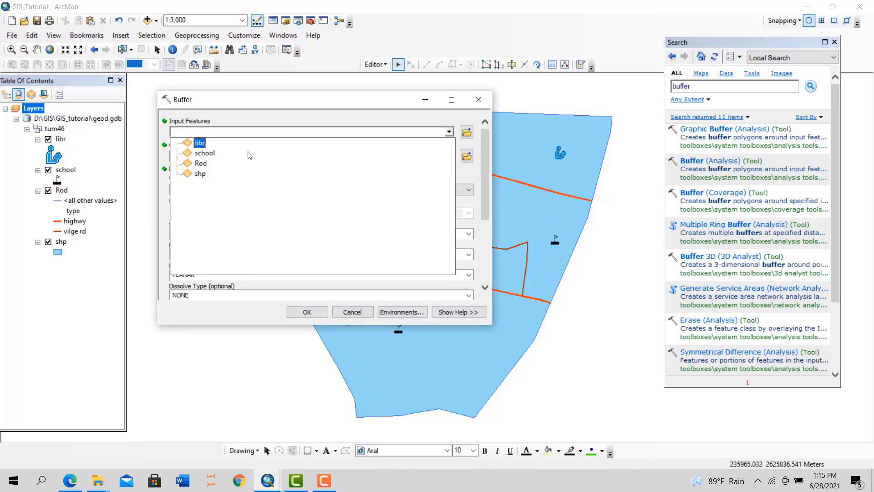
{"action": "left_click", "coordinate": [200, 163]}
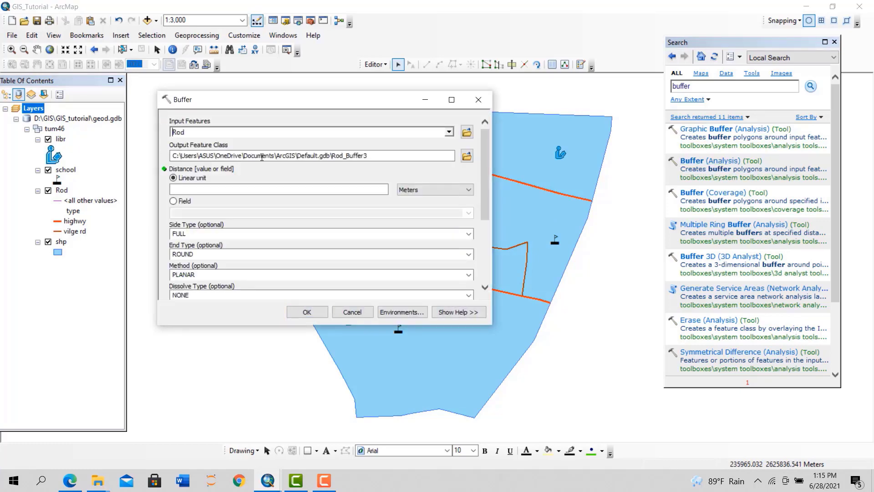
{"action": "left_click", "coordinate": [466, 156]}
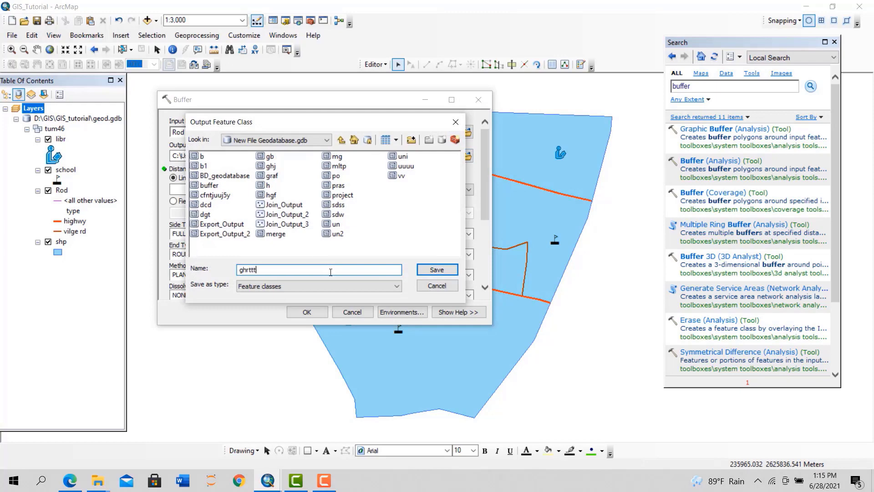
{"action": "left_click", "coordinate": [430, 269]}
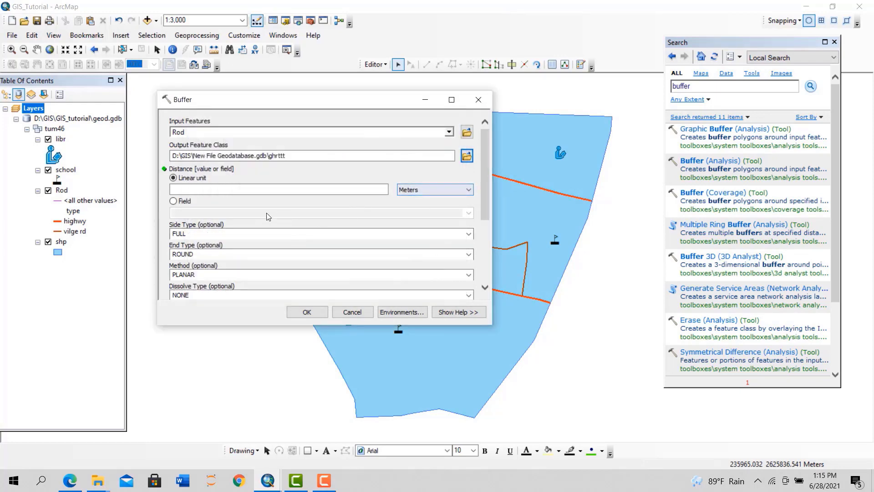
{"action": "left_click", "coordinate": [173, 201]}
{"action": "left_click", "coordinate": [295, 211]}
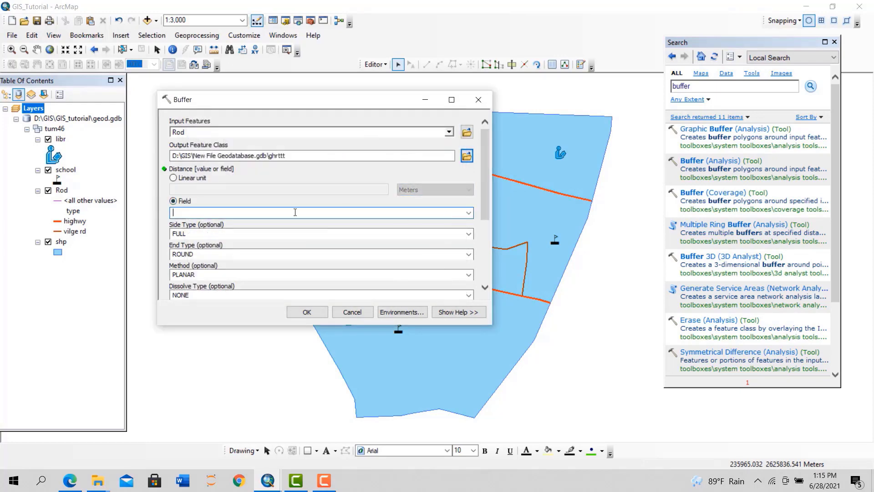
{"action": "left_click", "coordinate": [469, 213]}
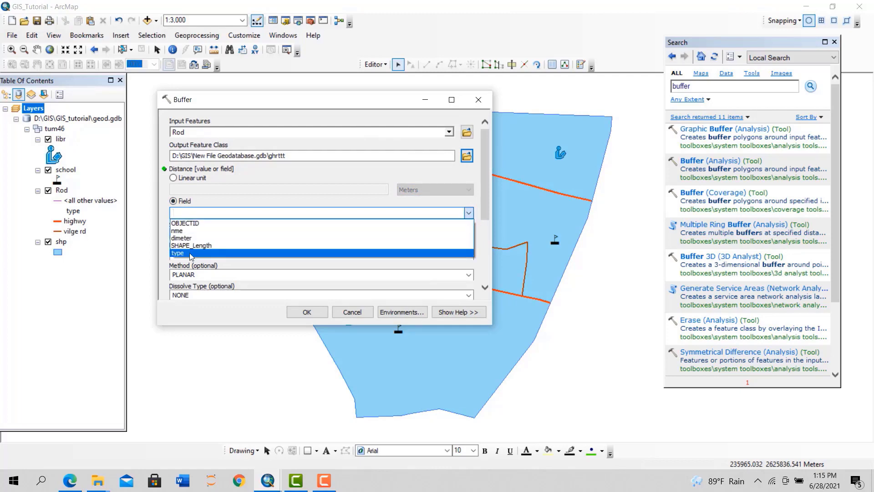
{"action": "left_click", "coordinate": [304, 230]}
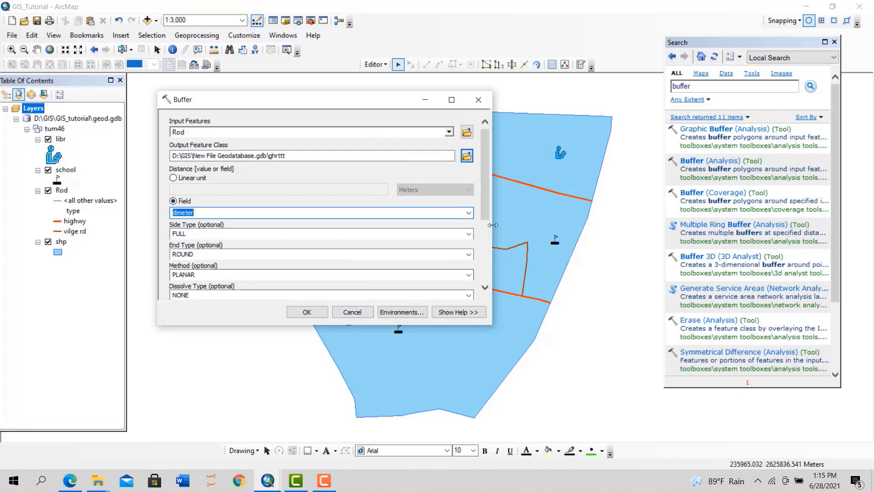
Set the dissolve type to ALL, run the ghrttt buffer and dismiss the completion report
{"action": "scroll", "coordinate": [482, 211], "scroll_direction": "down", "scroll_amount": 5}
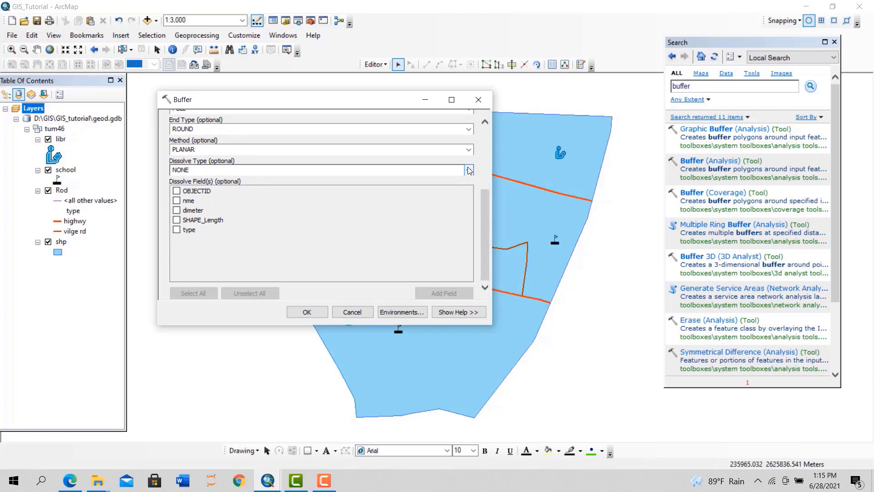
{"action": "left_click", "coordinate": [469, 170]}
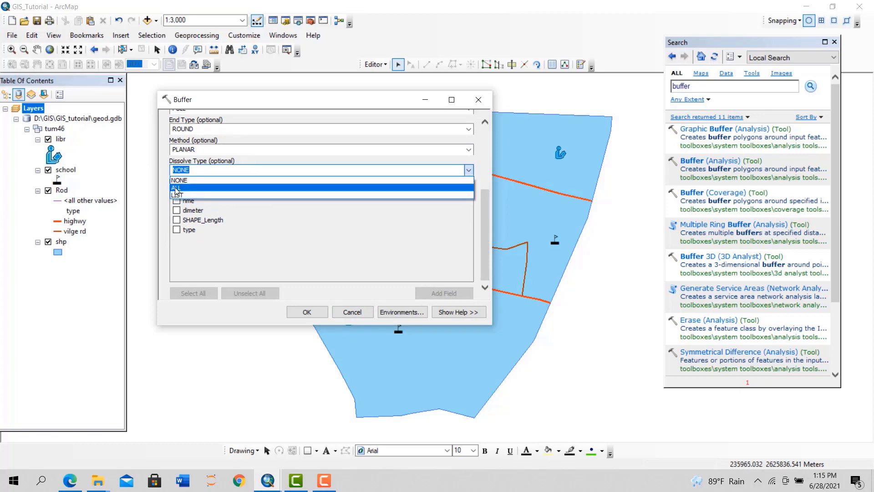
{"action": "left_click", "coordinate": [448, 188]}
{"action": "left_click", "coordinate": [310, 311]}
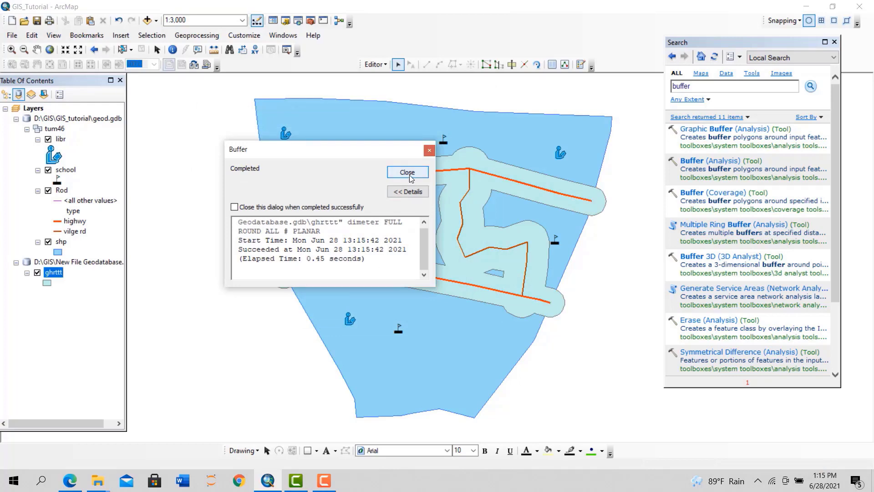
{"action": "left_click", "coordinate": [408, 174]}
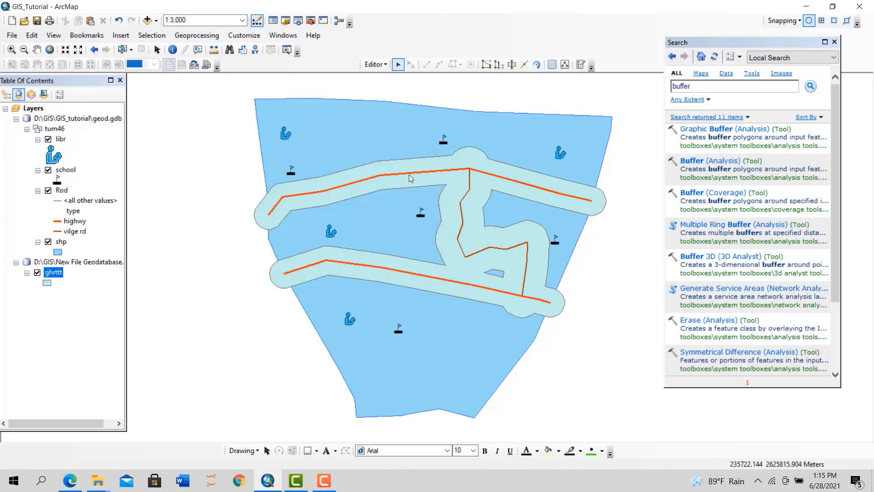
Select the dissolved road buffer on the map to check its extent, and remove the ghrttt layer
{"action": "left_click", "coordinate": [384, 183]}
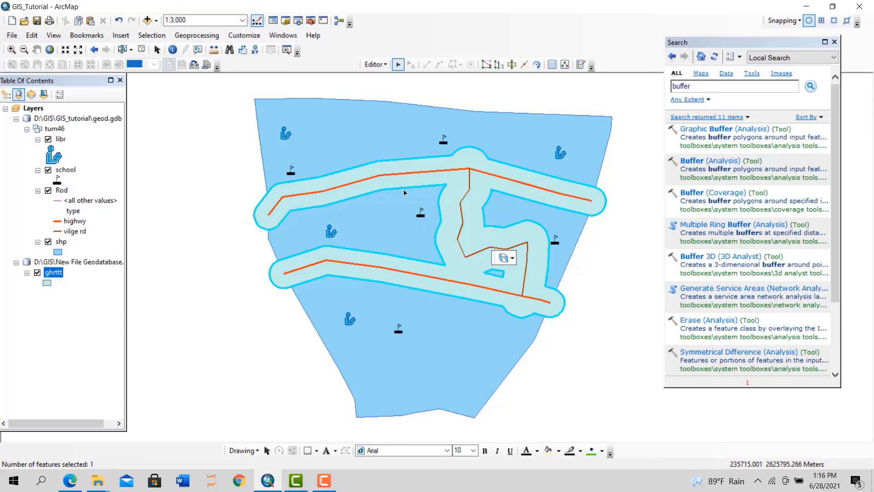
{"action": "left_click", "coordinate": [394, 200]}
{"action": "left_click", "coordinate": [381, 187]}
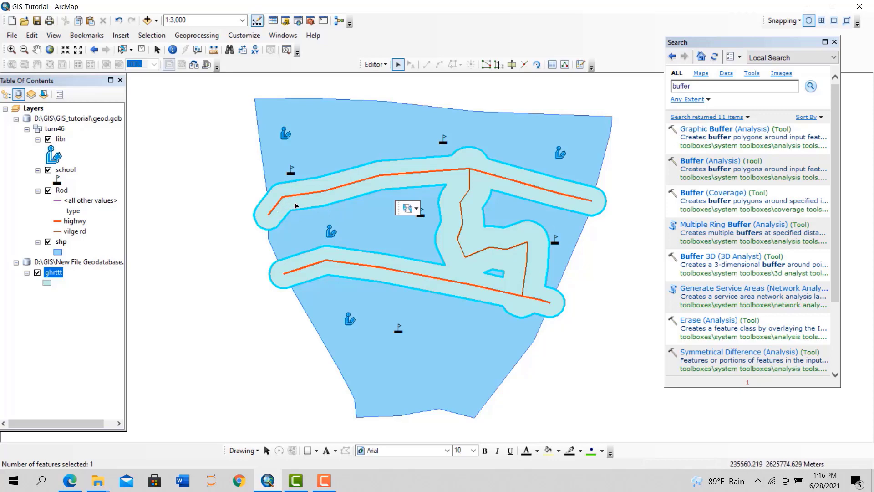
{"action": "right_click", "coordinate": [59, 275]}
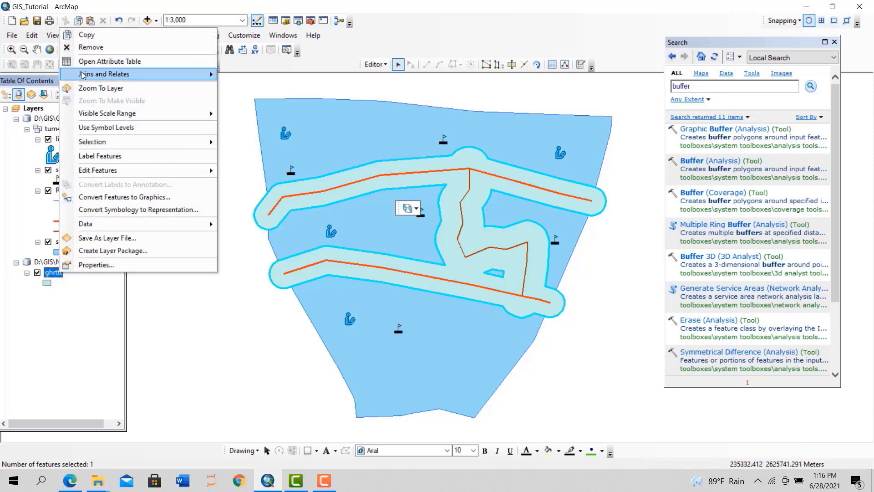
{"action": "left_click", "coordinate": [84, 34]}
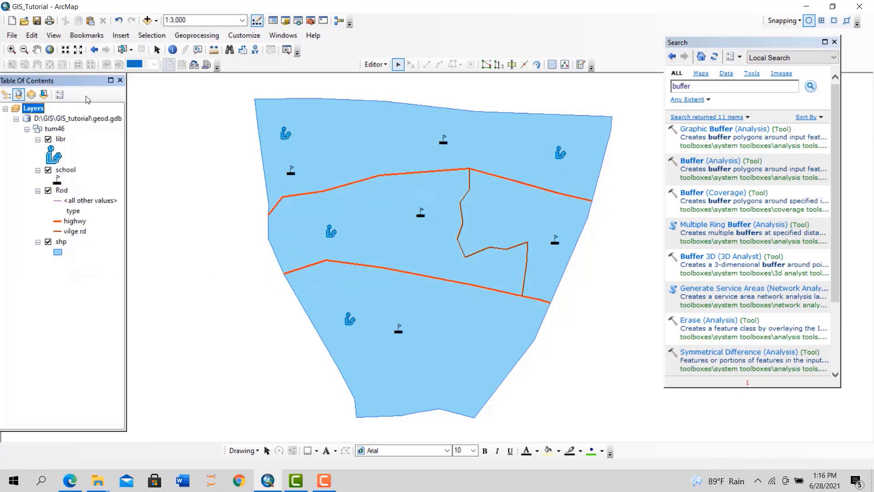
Start a Multiple Ring Buffer from the Proximity toolset with Rod as input and ghryh in New File Geodatabase.gdb as output
{"action": "left_click", "coordinate": [723, 178]}
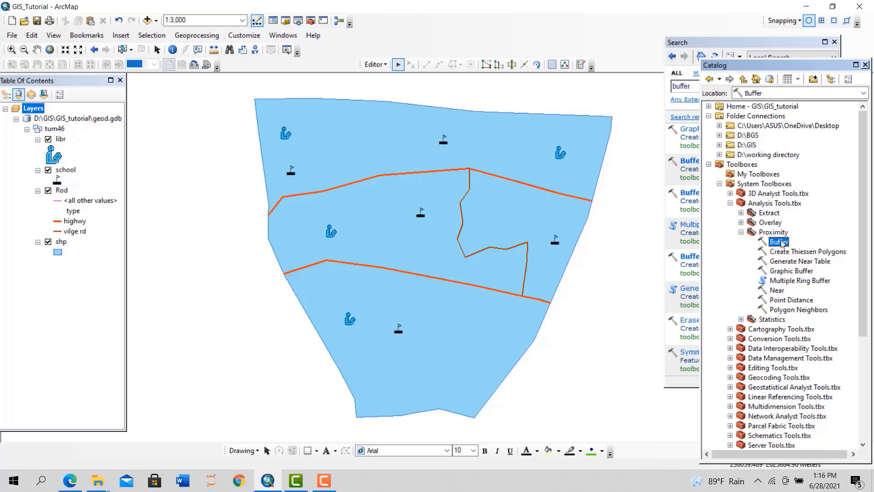
{"action": "left_click", "coordinate": [799, 284]}
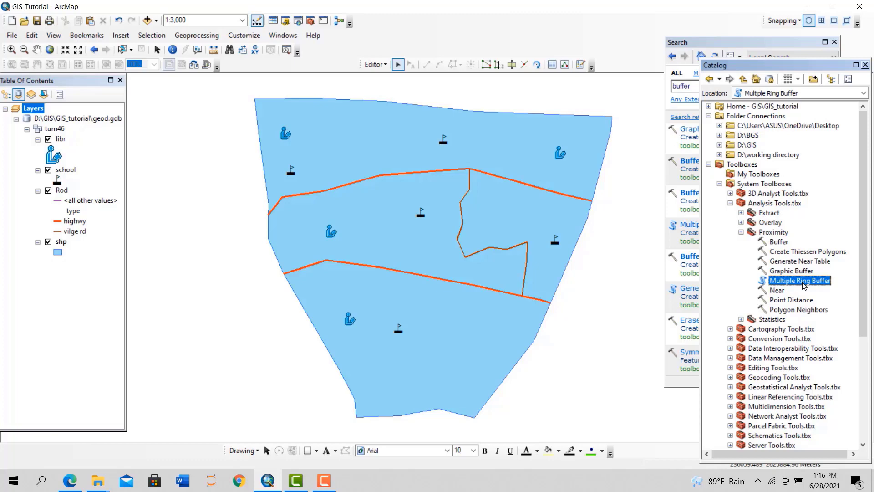
{"action": "double_click", "coordinate": [803, 281]}
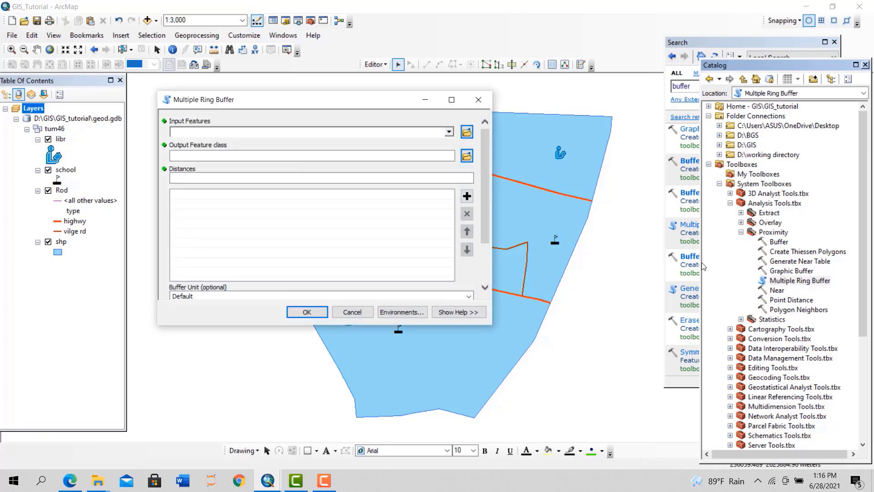
{"action": "left_click", "coordinate": [449, 131]}
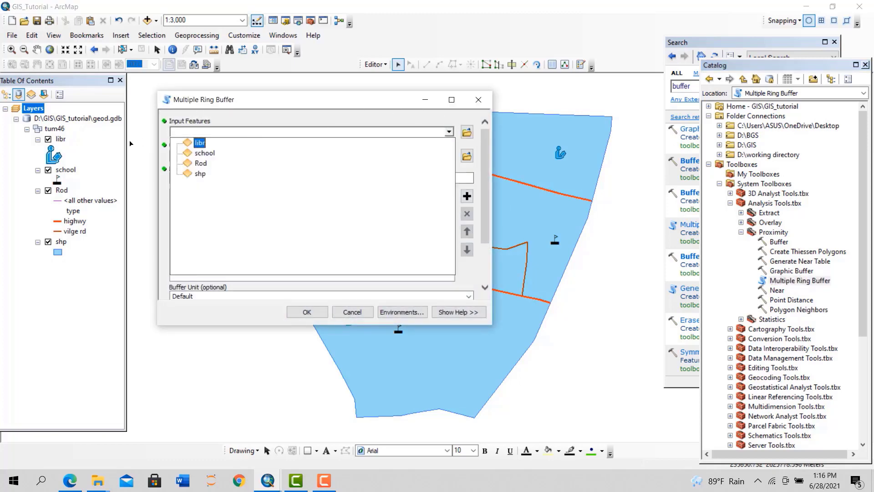
{"action": "left_click", "coordinate": [200, 164]}
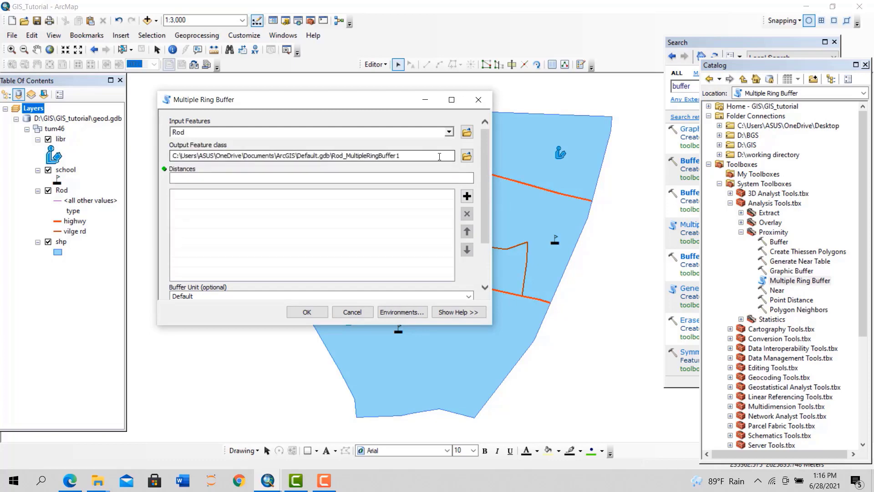
{"action": "left_click", "coordinate": [467, 155]}
{"action": "type", "text": "ghryh"}
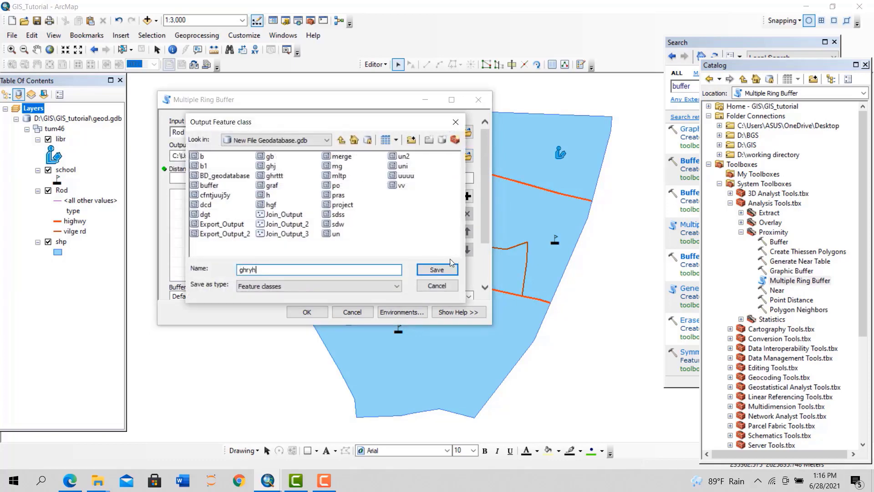
{"action": "left_click", "coordinate": [436, 269]}
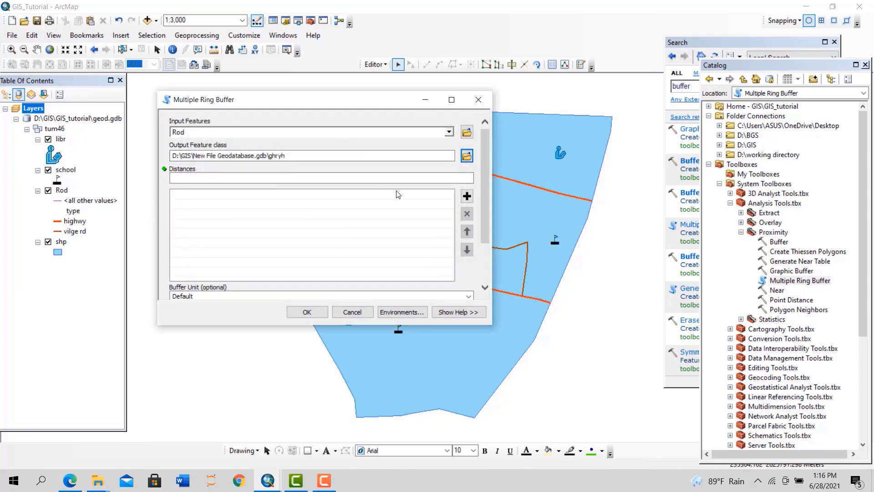
Add the ring distances 10, 20 and 30 to the multiple ring buffer
{"action": "left_click", "coordinate": [426, 182]}
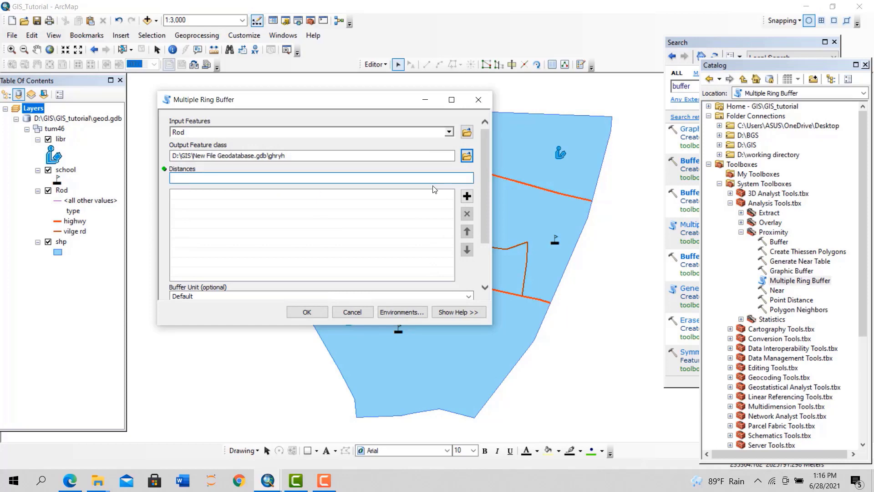
{"action": "left_click", "coordinate": [466, 197]}
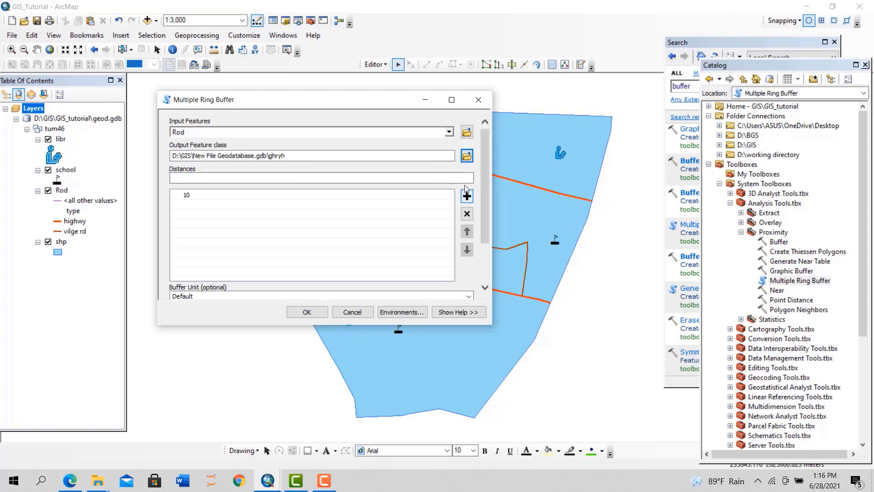
{"action": "left_click", "coordinate": [466, 178]}
{"action": "type", "text": "20"}
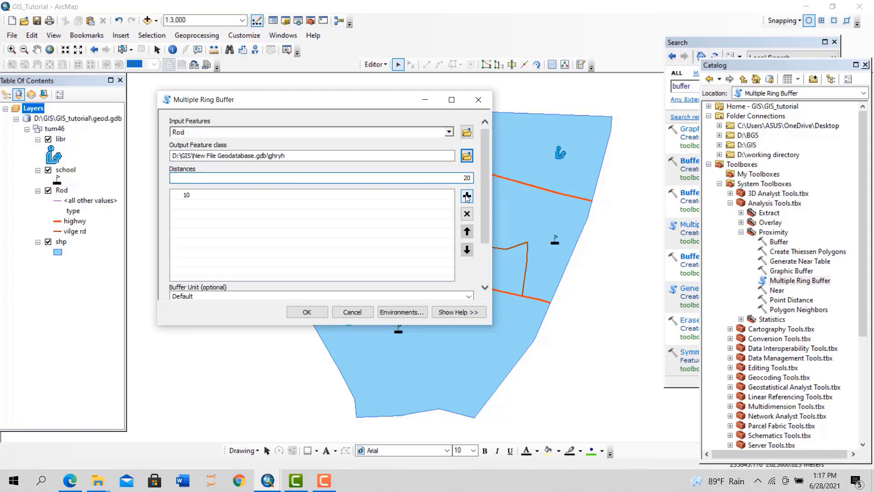
{"action": "left_click", "coordinate": [467, 196]}
{"action": "left_click", "coordinate": [462, 177]}
{"action": "type", "text": "30"}
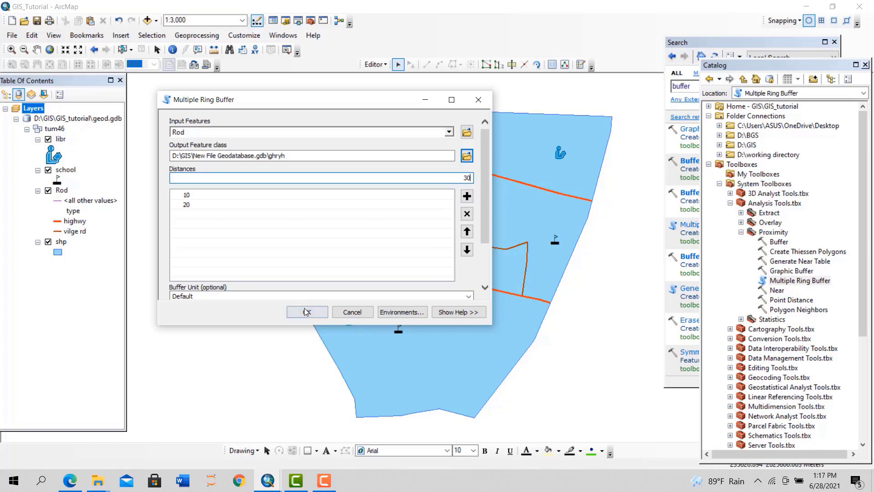
{"action": "left_click", "coordinate": [467, 197]}
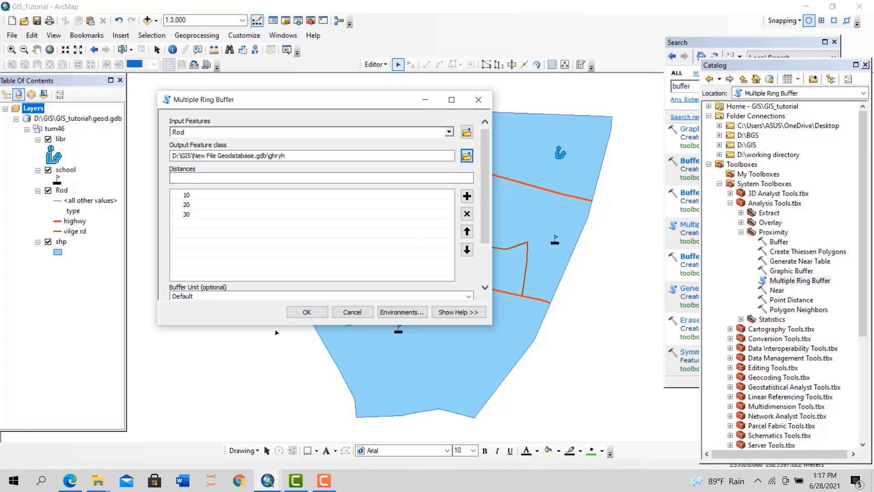
Clear the ring buffer's field name and set its buffer unit to Meters
{"action": "left_click_drag", "start_coordinate": [486, 202], "coordinate": [485, 259]}
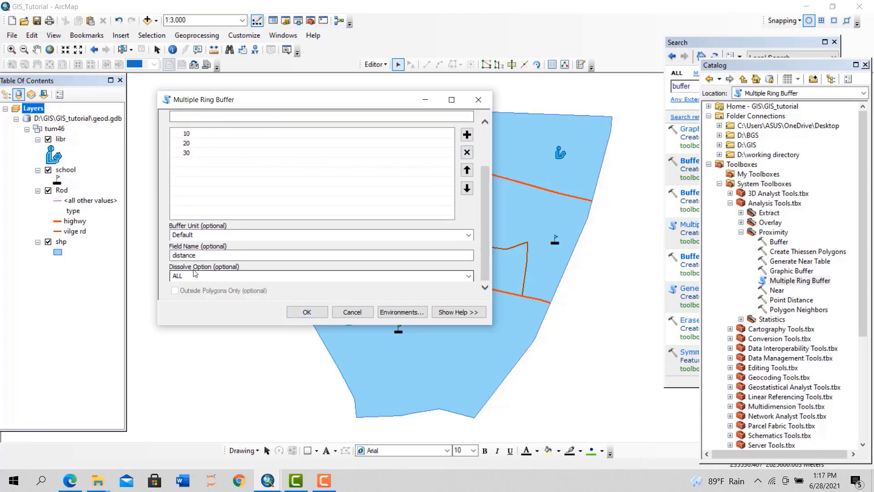
{"action": "left_click", "coordinate": [201, 255]}
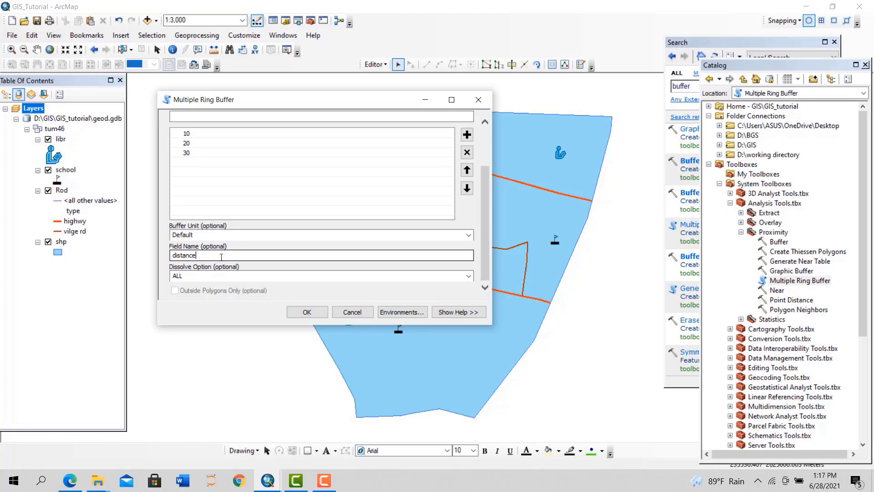
{"action": "double_click", "coordinate": [222, 255]}
{"action": "key", "text": "BackSpace"}
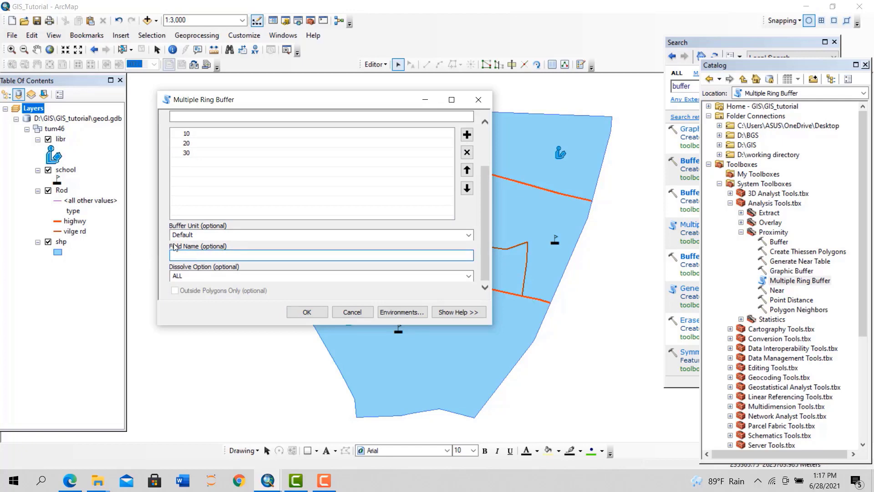
{"action": "left_click", "coordinate": [468, 234]}
{"action": "left_click", "coordinate": [297, 292]}
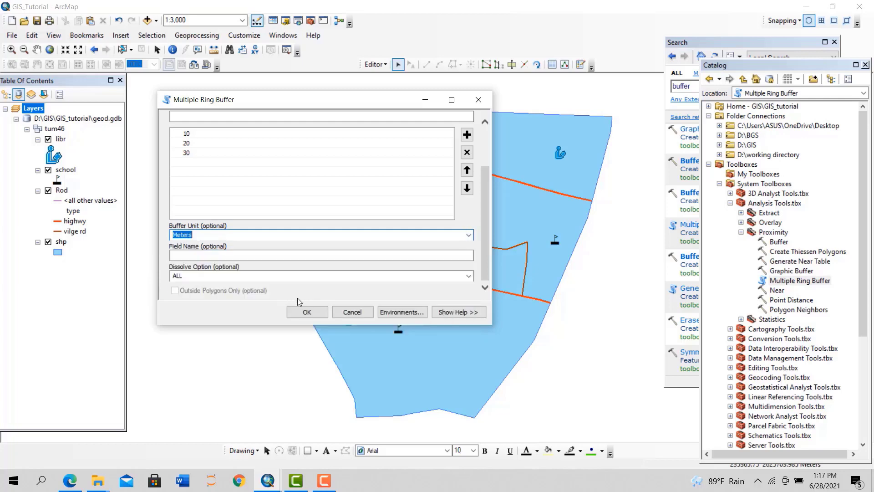
Run the multiple ring buffer on Rod and examine the 10, 20 and 30 rings by selecting their legend classes and polygons
{"action": "left_click", "coordinate": [306, 312]}
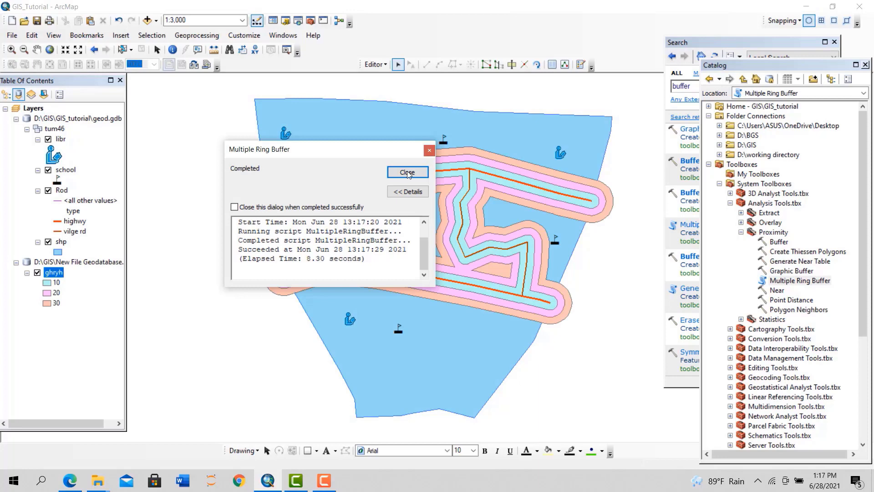
{"action": "left_click", "coordinate": [407, 172]}
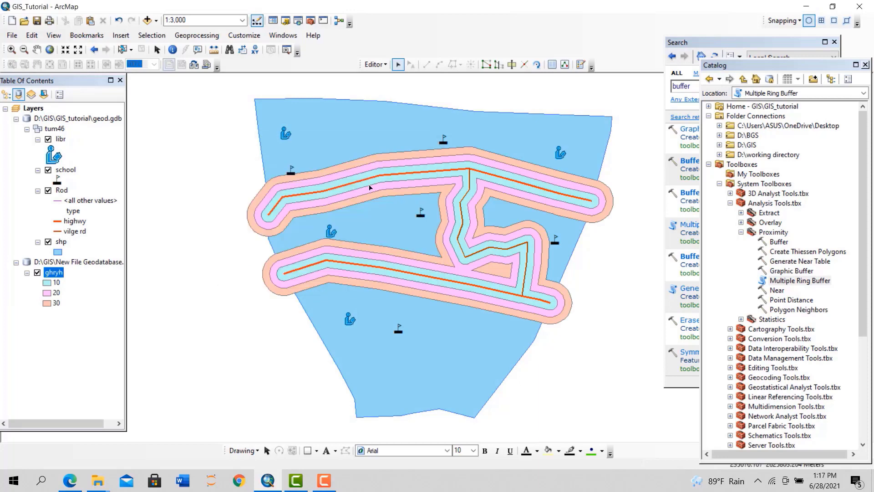
{"action": "left_click", "coordinate": [52, 283]}
{"action": "left_click", "coordinate": [54, 294]}
{"action": "left_click", "coordinate": [56, 304]}
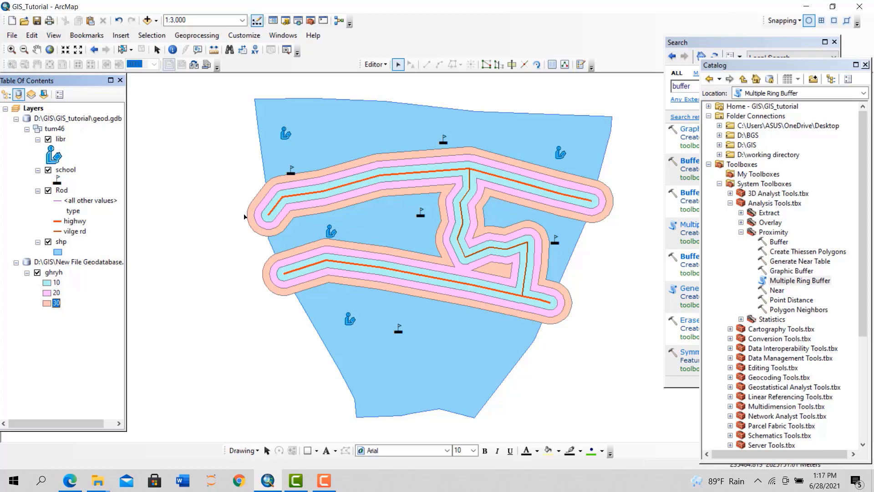
{"action": "left_click", "coordinate": [287, 200]}
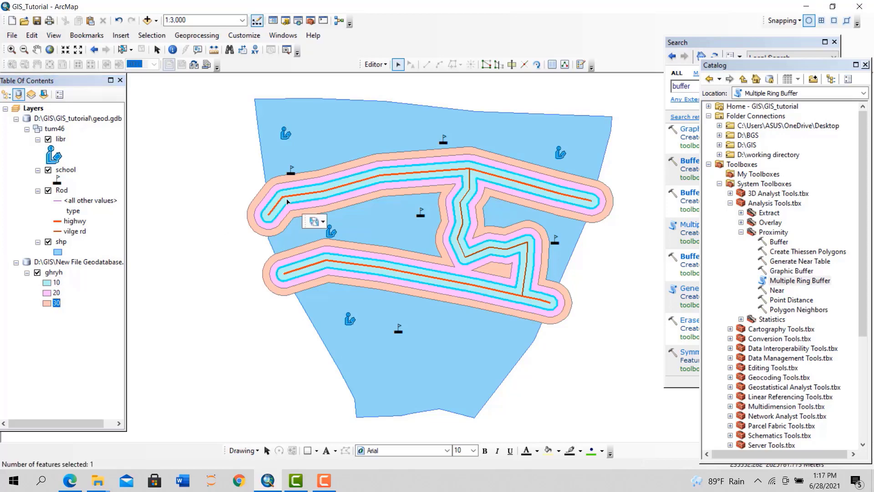
{"action": "left_click", "coordinate": [263, 233]}
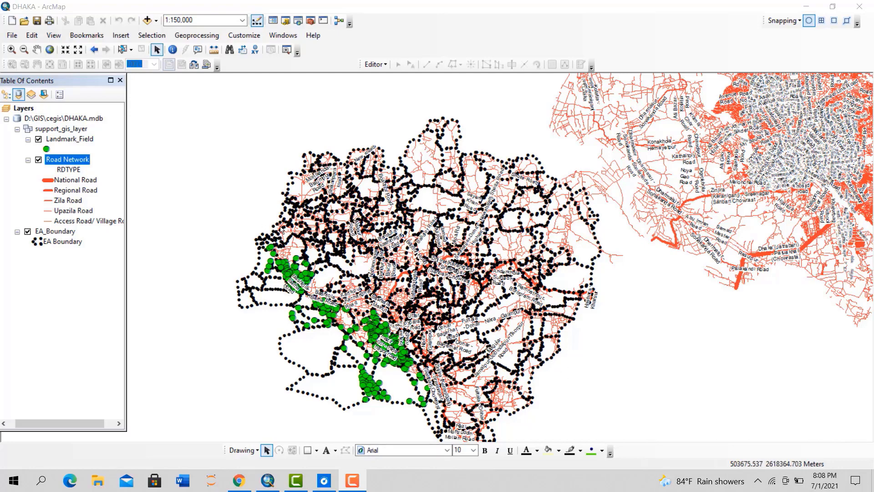
Examine the DHAKA map's boundary and landmark layers by hiding the Road Network layer, and show the roads again
{"action": "scroll", "coordinate": [399, 265], "scroll_direction": "up", "scroll_amount": 4}
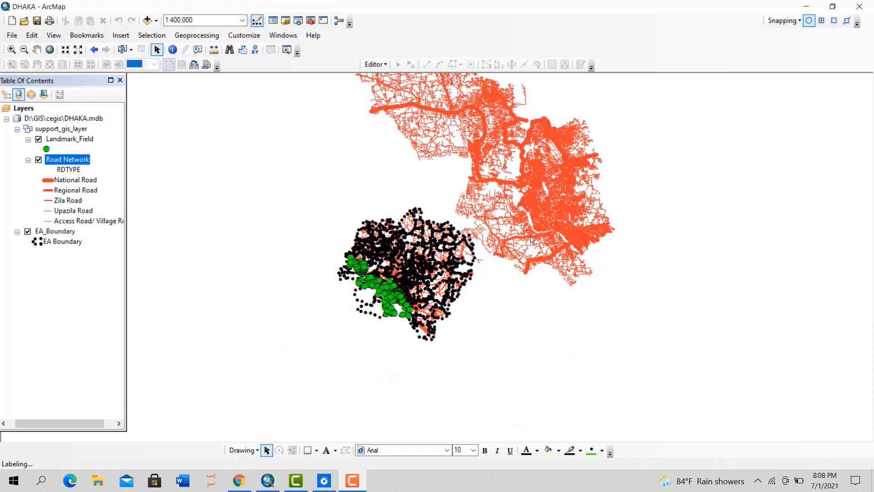
{"action": "left_click_drag", "start_coordinate": [529, 235], "coordinate": [556, 308]}
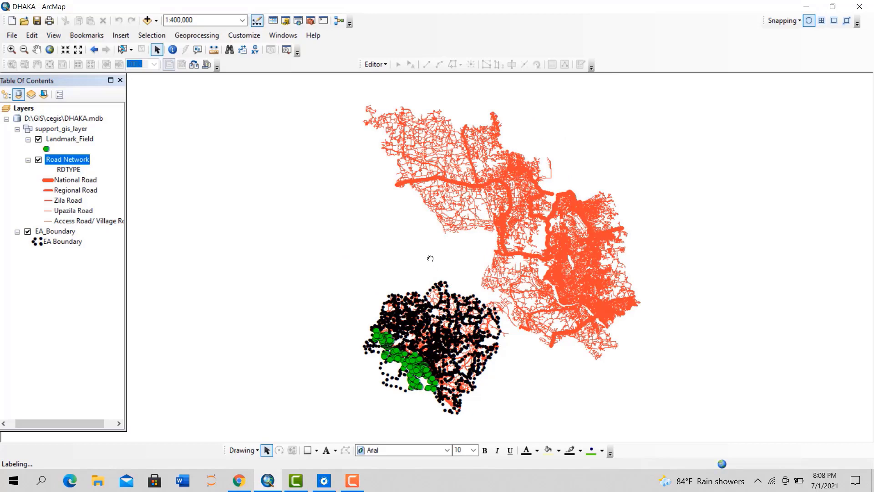
{"action": "left_click", "coordinate": [49, 160]}
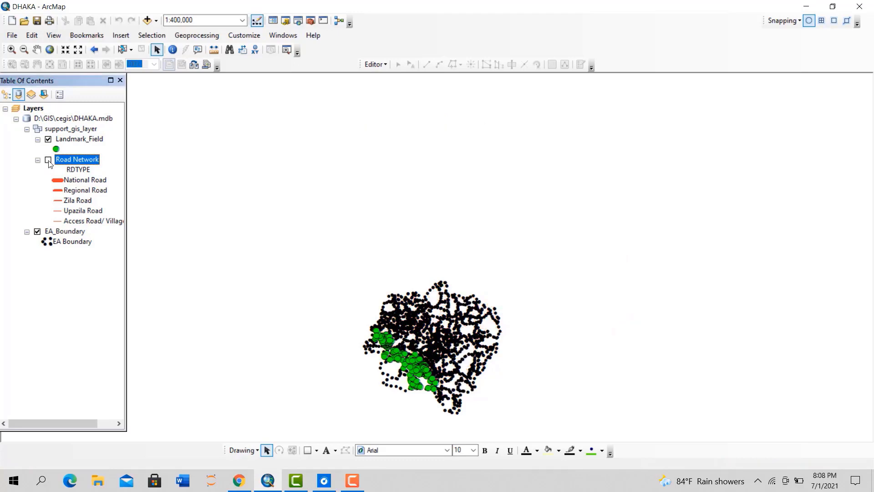
{"action": "left_click_drag", "start_coordinate": [371, 281], "coordinate": [353, 170]}
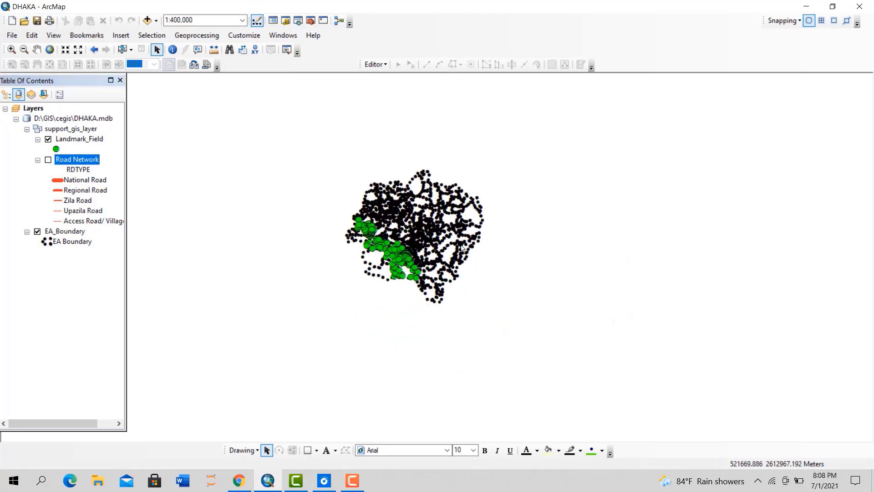
{"action": "scroll", "coordinate": [462, 247], "scroll_direction": "up", "scroll_amount": 5}
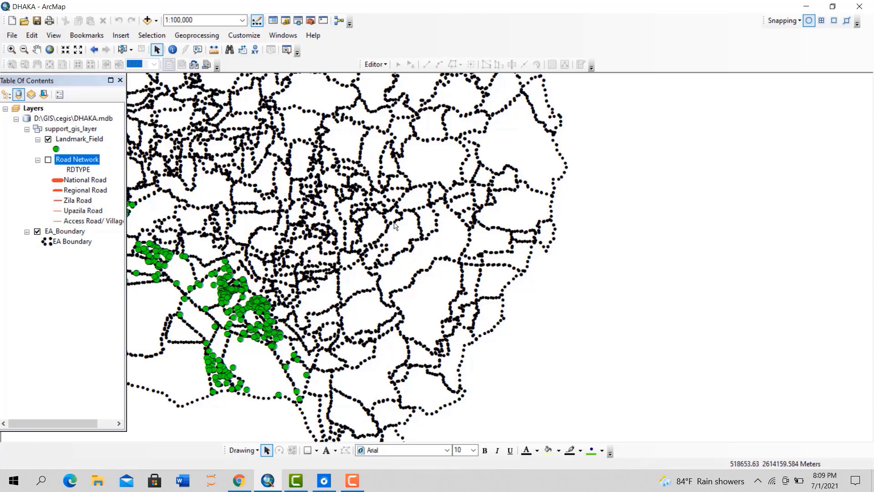
{"action": "left_click", "coordinate": [47, 160]}
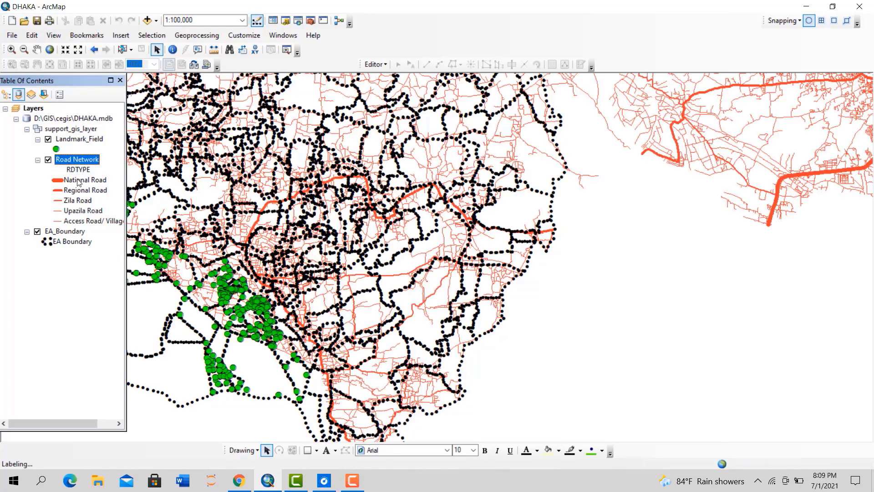
Review the Road Network road classes in the legend, from Regional Road and Zila Road to Access Road
{"action": "left_click", "coordinate": [76, 199]}
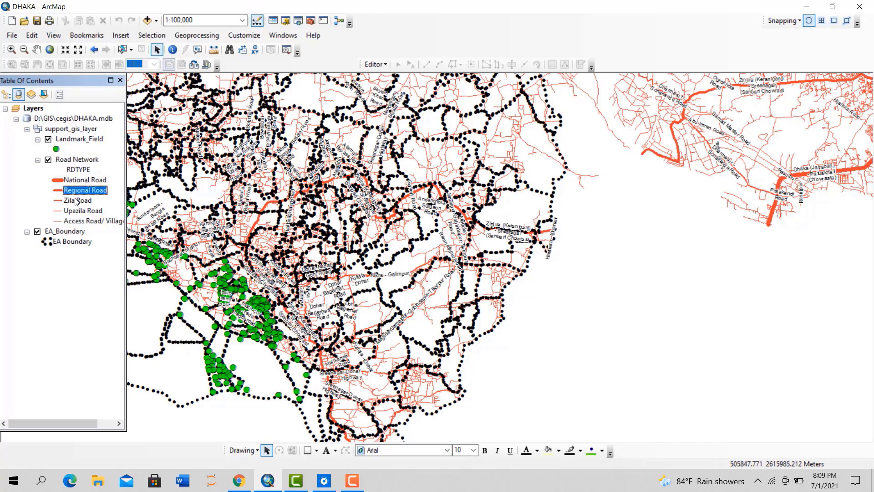
{"action": "scroll", "coordinate": [497, 291], "scroll_direction": "down", "scroll_amount": 2}
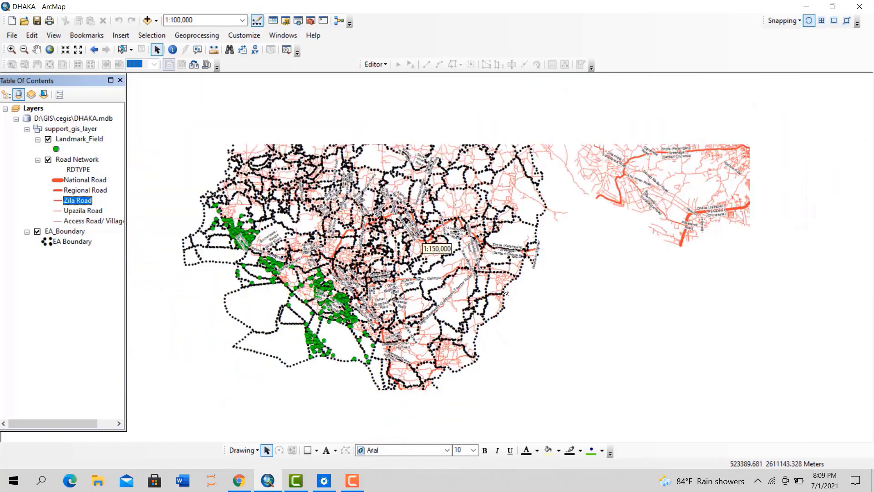
{"action": "left_click", "coordinate": [91, 220]}
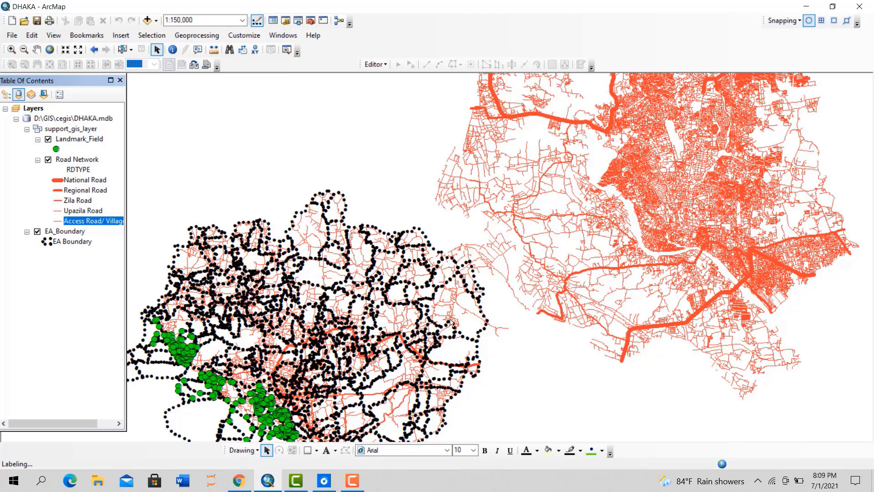
Hide the Road Network layer and toggle Landmark_Field off and on to compare it with the EA boundaries
{"action": "left_click", "coordinate": [49, 160]}
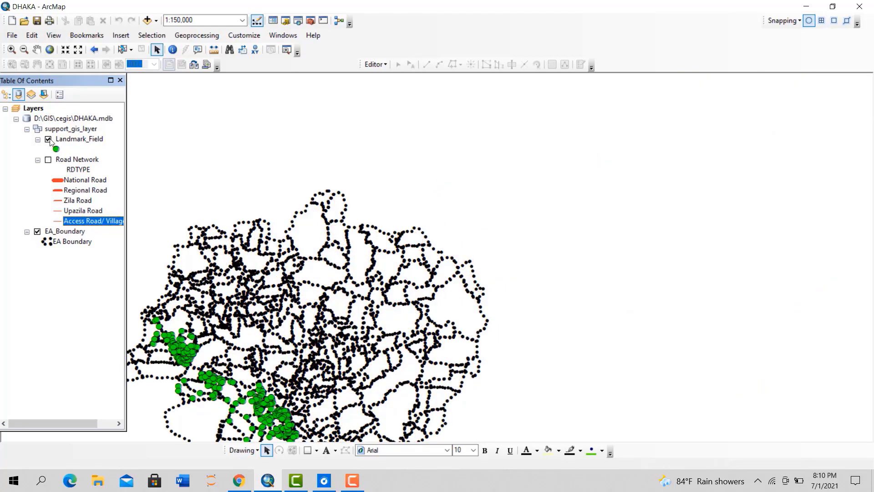
{"action": "left_click", "coordinate": [49, 139]}
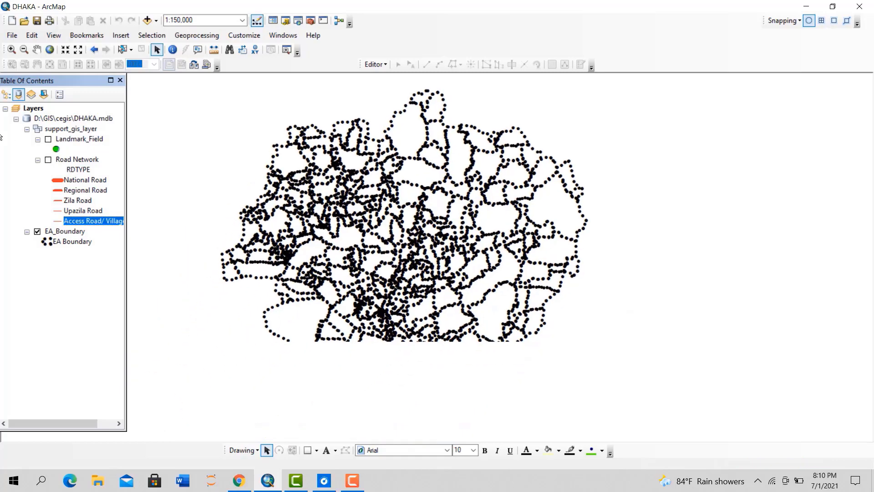
{"action": "left_click", "coordinate": [48, 139]}
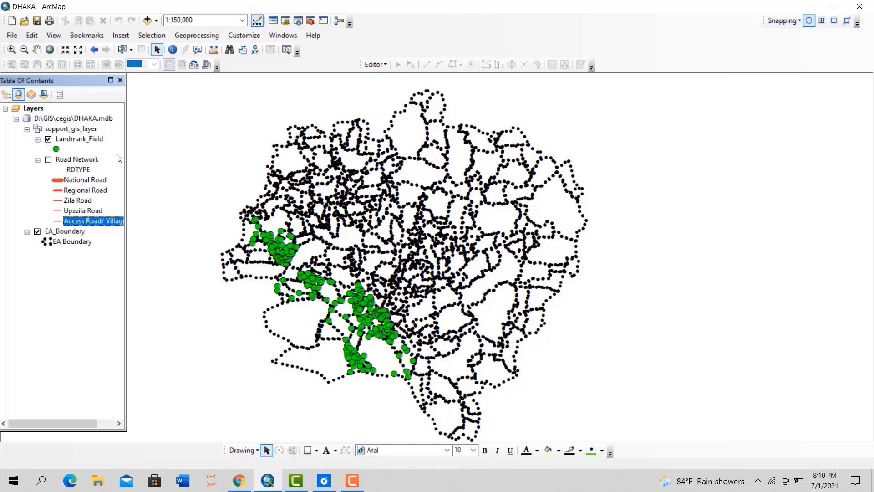
Browse the catalog to support_gis_layer in D:\GIS\cegis\DHAKA.mdb and add forest and image_index to the map
{"action": "left_click", "coordinate": [286, 20]}
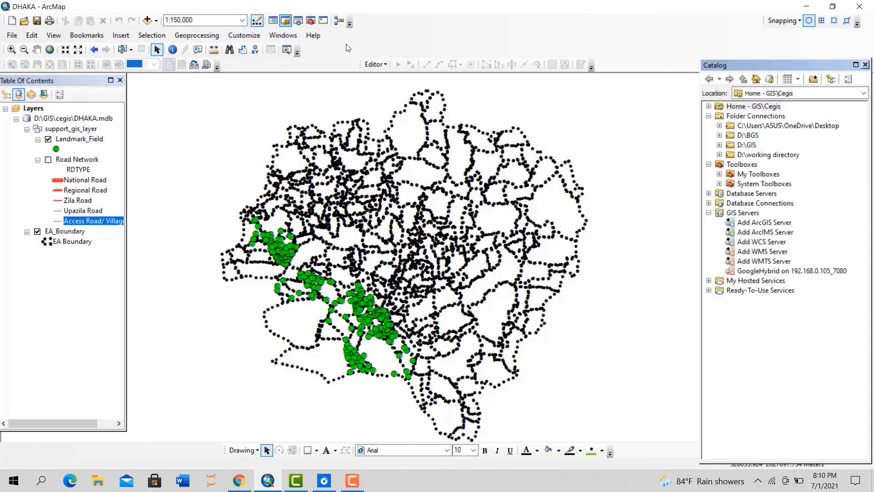
{"action": "left_click", "coordinate": [720, 145]}
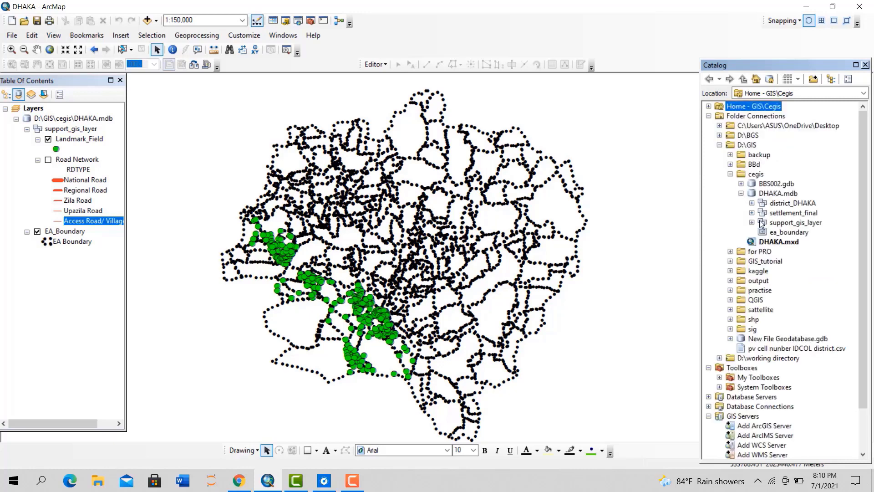
{"action": "left_click", "coordinate": [752, 223]}
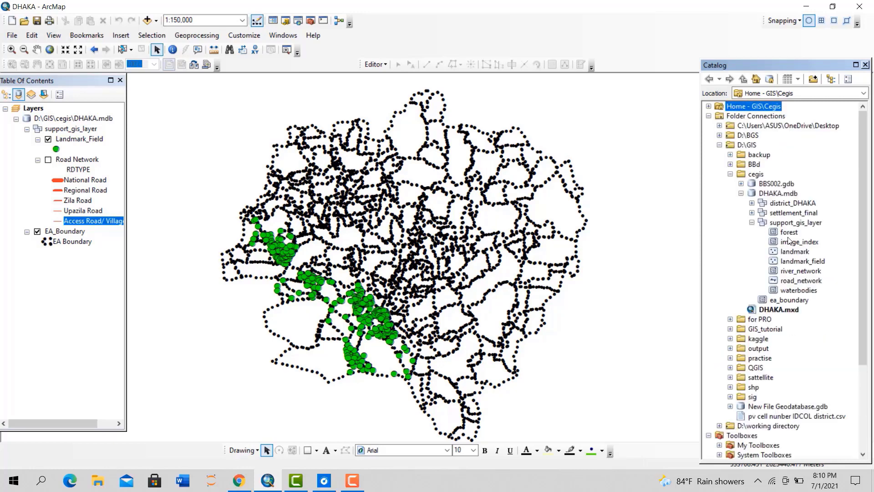
{"action": "left_click_drag", "start_coordinate": [788, 233], "coordinate": [695, 264]}
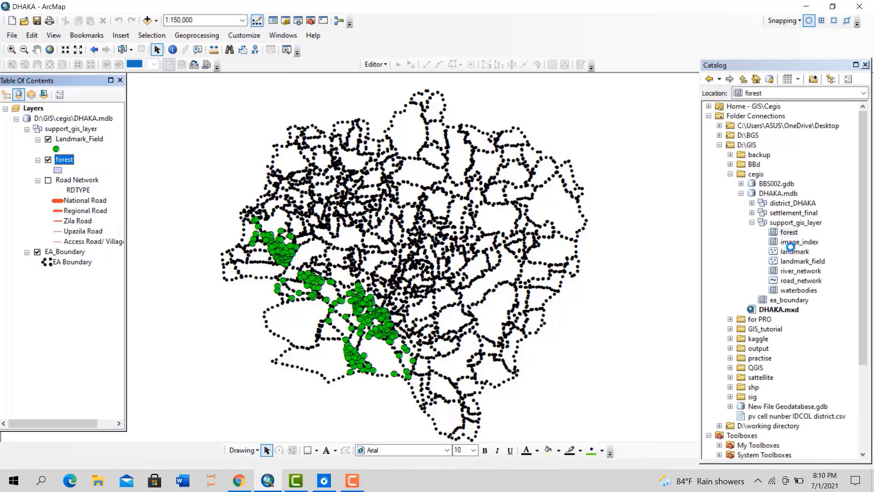
{"action": "left_click_drag", "start_coordinate": [800, 243], "coordinate": [639, 266]}
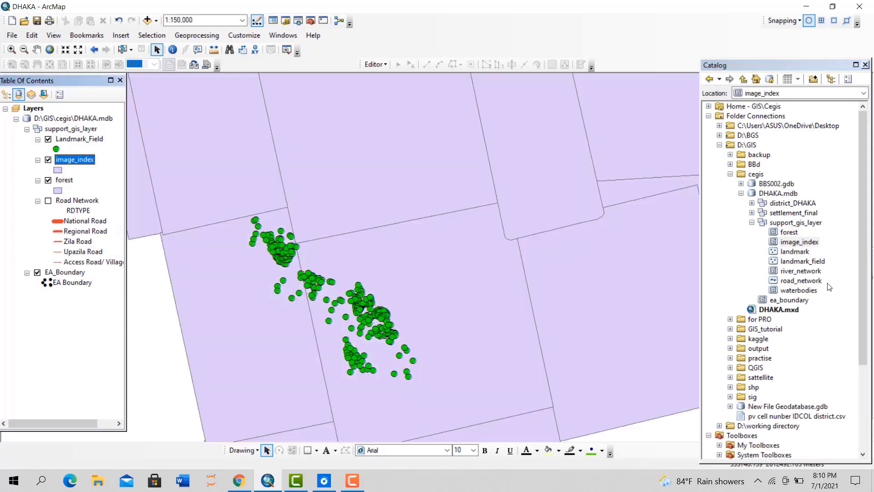
Add the landmark_field feature class to the map and remove the duplicate layer
{"action": "left_click_drag", "start_coordinate": [801, 261], "coordinate": [503, 219]}
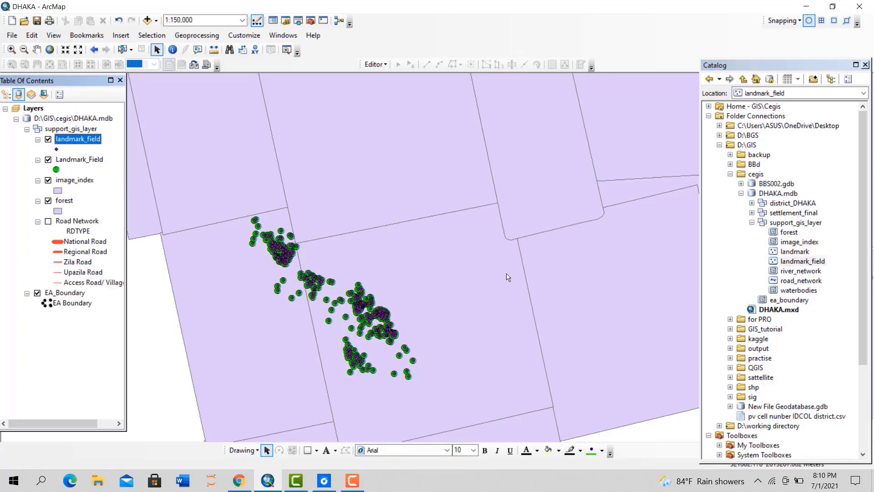
{"action": "right_click", "coordinate": [74, 149]}
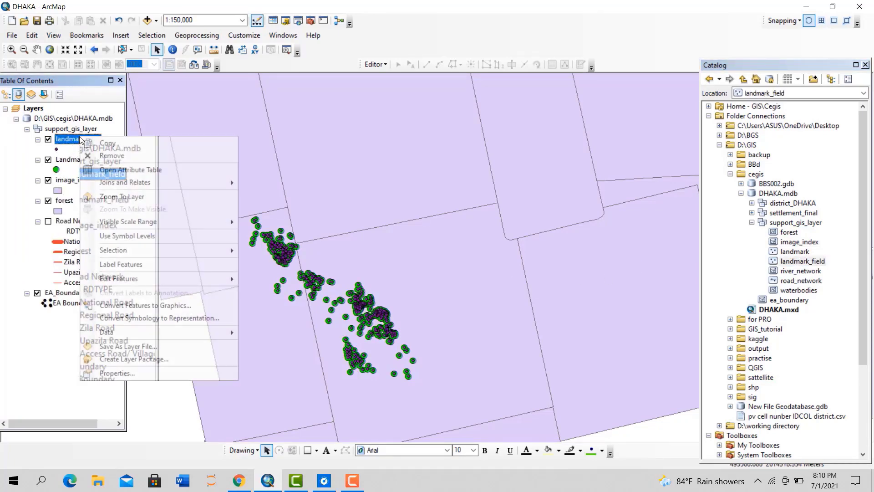
{"action": "left_click", "coordinate": [98, 159]}
Add the river_network, road_network and waterbodies feature classes from support_gis_layer to the map
{"action": "left_click_drag", "start_coordinate": [802, 273], "coordinate": [619, 254]}
{"action": "scroll", "coordinate": [402, 295], "scroll_direction": "down", "scroll_amount": 3}
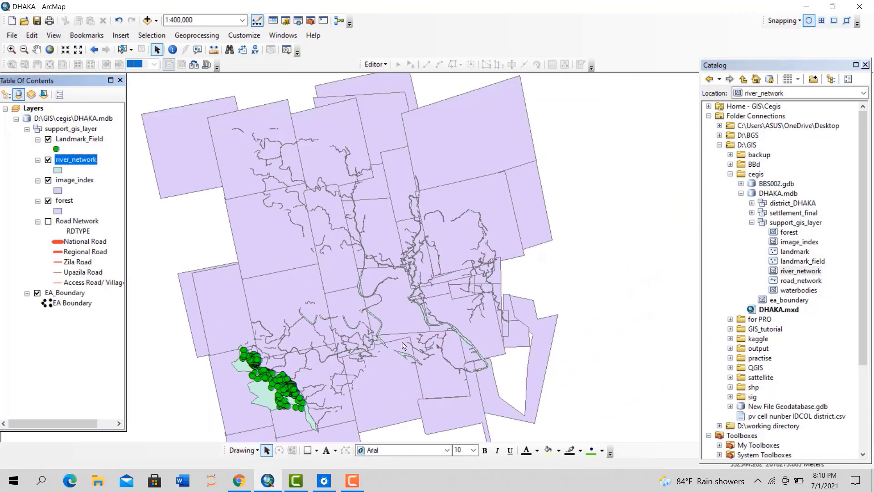
{"action": "scroll", "coordinate": [401, 345], "scroll_direction": "down", "scroll_amount": 1}
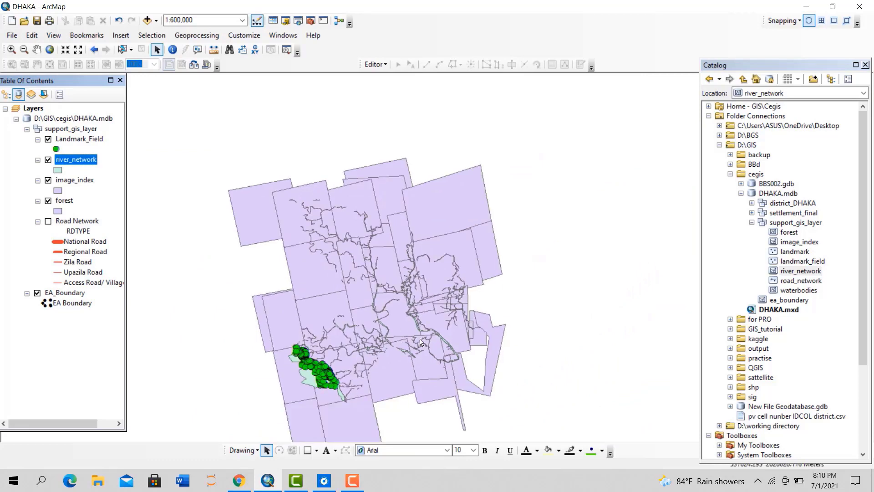
{"action": "left_click_drag", "start_coordinate": [421, 342], "coordinate": [518, 242]}
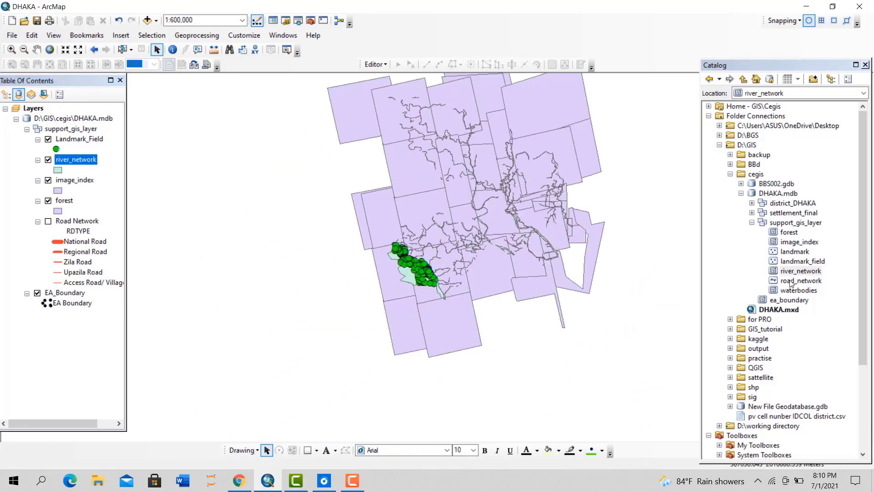
{"action": "left_click_drag", "start_coordinate": [791, 282], "coordinate": [556, 268]}
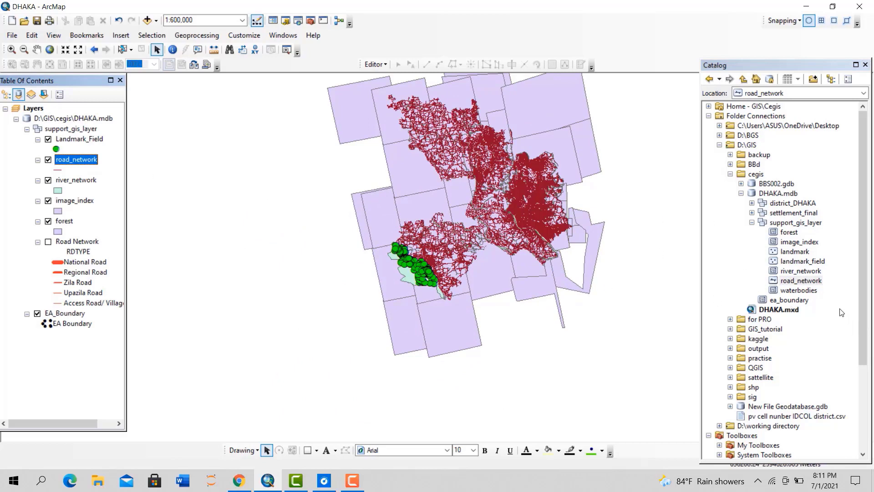
{"action": "mouse_move", "coordinate": [789, 291]}
{"action": "left_mouse_down"}
{"action": "mouse_move", "coordinate": [604, 298]}
{"action": "mouse_move", "coordinate": [496, 268]}
{"action": "left_mouse_up"}
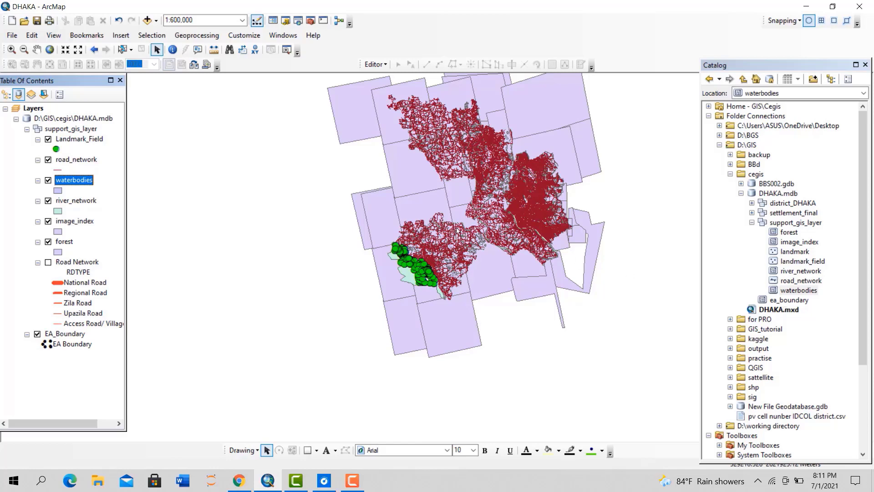
Zoom in on the map to examine the waterbodies in relation to the rivers and roads
{"action": "left_click", "coordinate": [11, 49]}
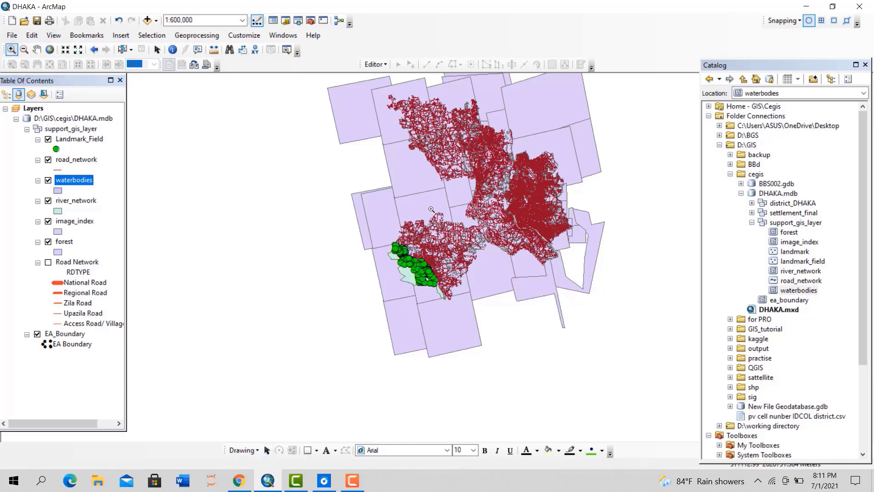
{"action": "left_click_drag", "start_coordinate": [451, 227], "coordinate": [486, 253]}
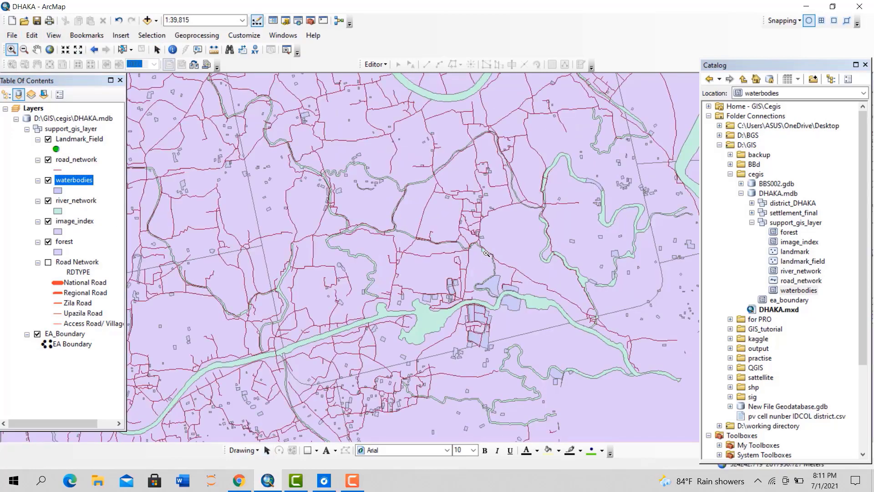
{"action": "left_click_drag", "start_coordinate": [176, 167], "coordinate": [524, 268]}
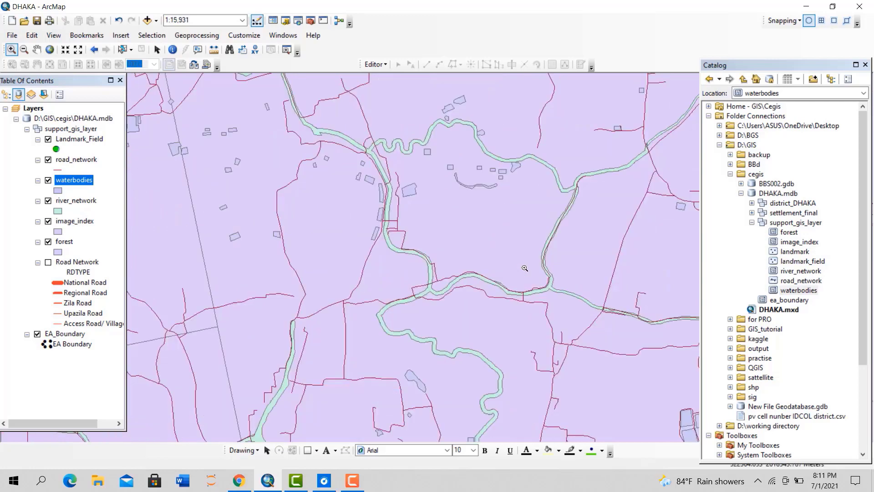
{"action": "left_click_drag", "start_coordinate": [247, 139], "coordinate": [568, 276]}
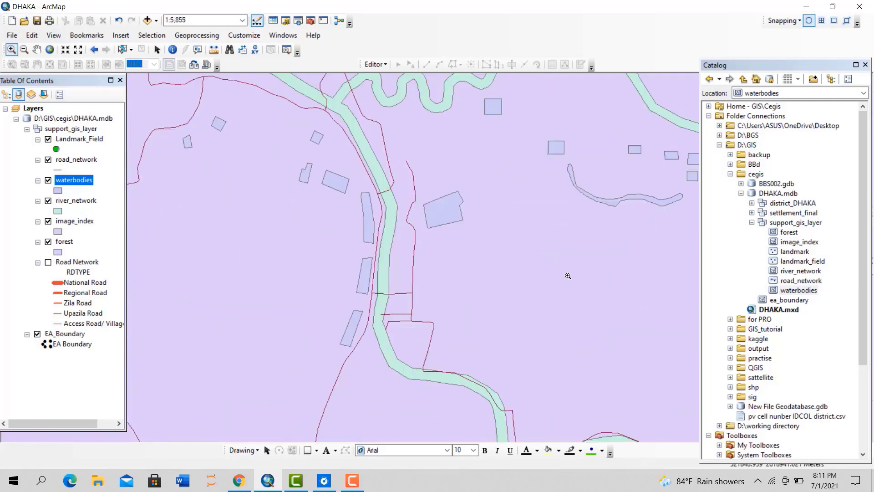
{"action": "scroll", "coordinate": [455, 255], "scroll_direction": "up", "scroll_amount": 7}
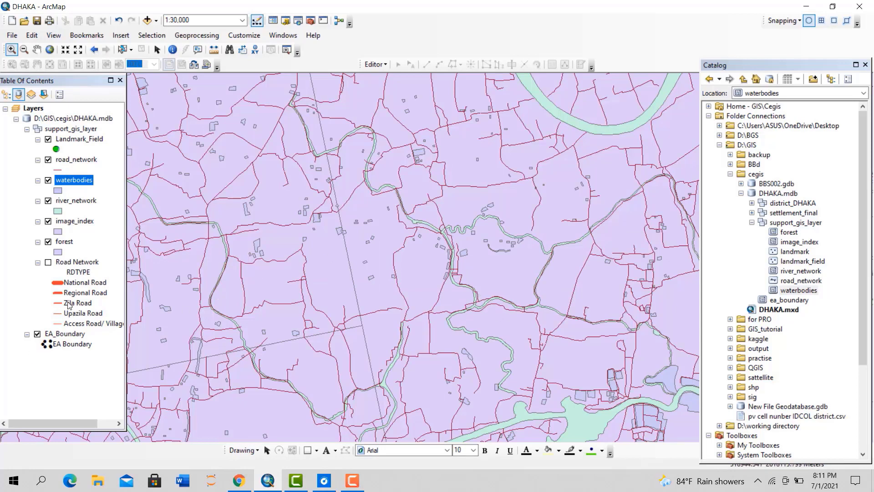
Remove the forest and image_index layers from the map
{"action": "left_click", "coordinate": [62, 250]}
{"action": "right_click", "coordinate": [62, 251]}
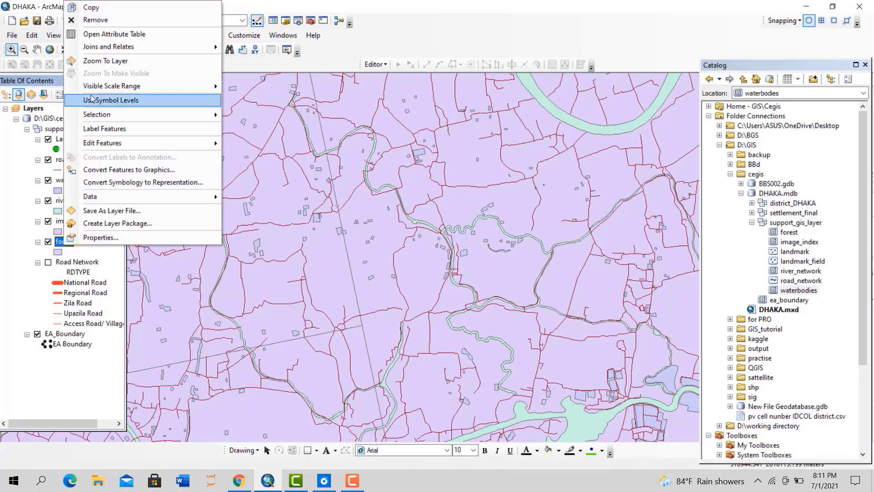
{"action": "left_click", "coordinate": [93, 21]}
{"action": "left_click", "coordinate": [75, 222]}
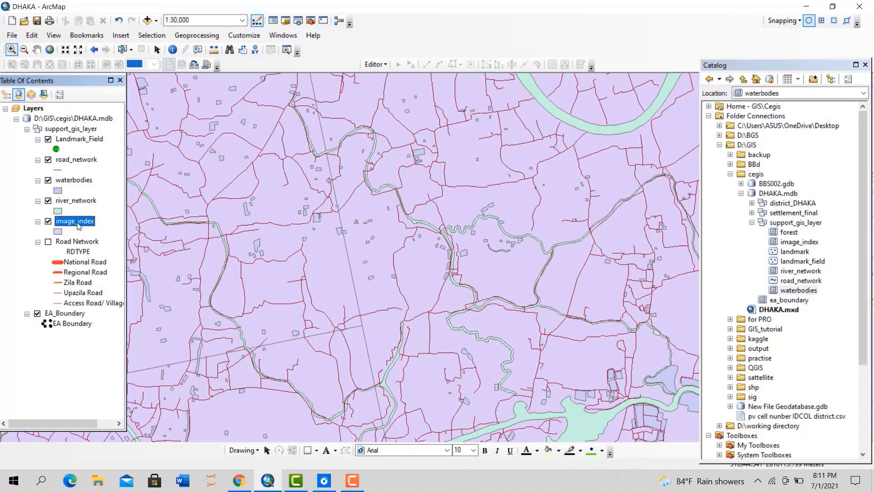
{"action": "right_click", "coordinate": [75, 221]}
{"action": "left_click", "coordinate": [91, 235]}
Remove the river_network, waterbodies and road_network layers from the map
{"action": "right_click", "coordinate": [77, 204]}
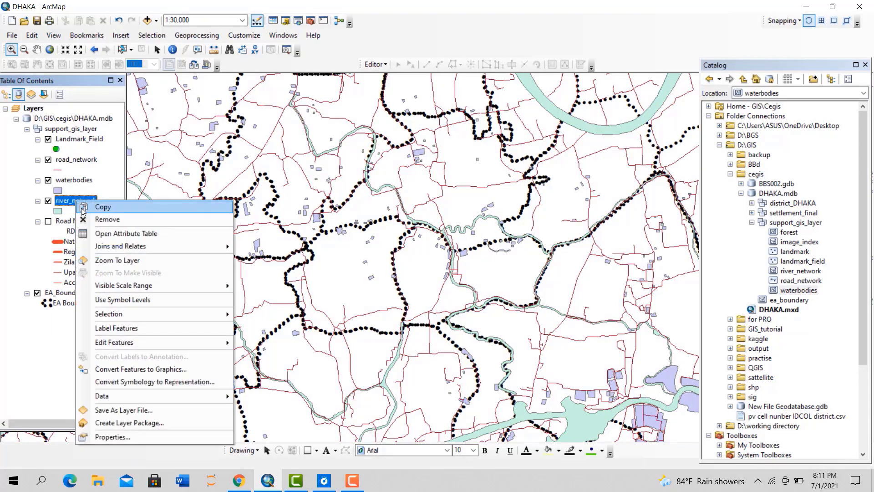
{"action": "left_click", "coordinate": [89, 219]}
{"action": "left_click", "coordinate": [66, 179]}
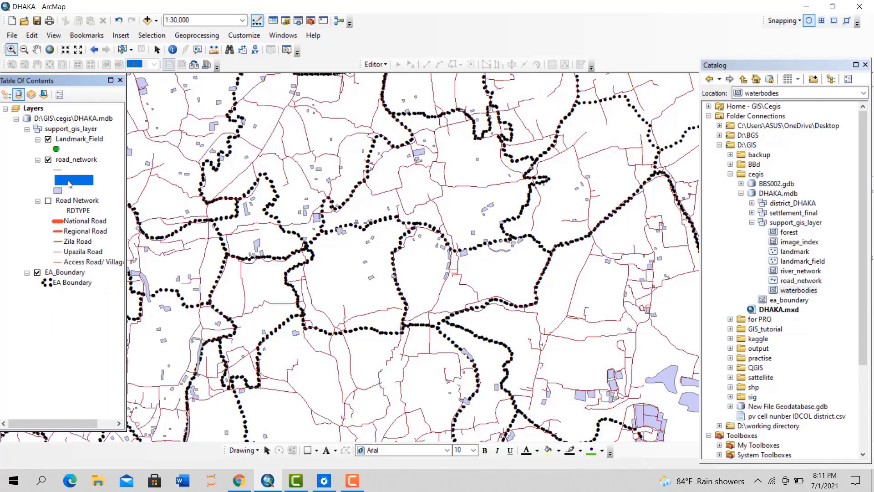
{"action": "right_click", "coordinate": [67, 180]}
{"action": "left_click", "coordinate": [80, 200]}
{"action": "left_click", "coordinate": [70, 161]}
{"action": "right_click", "coordinate": [71, 162]}
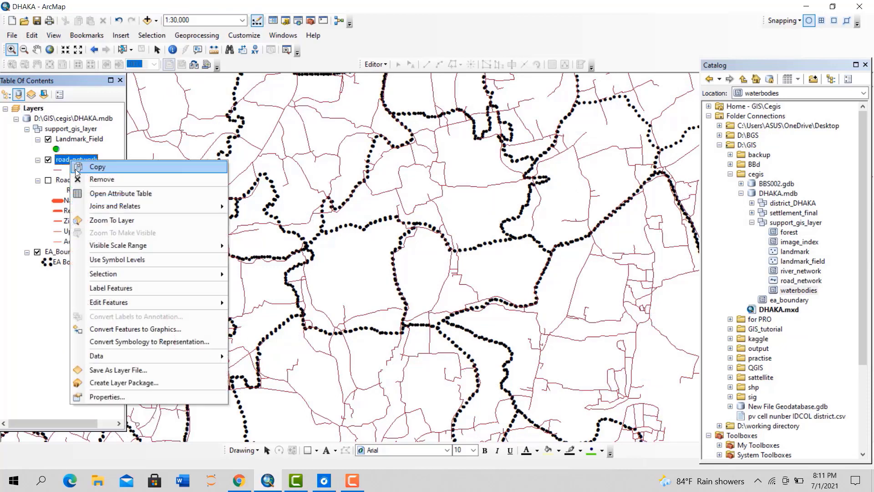
{"action": "left_click", "coordinate": [73, 182]}
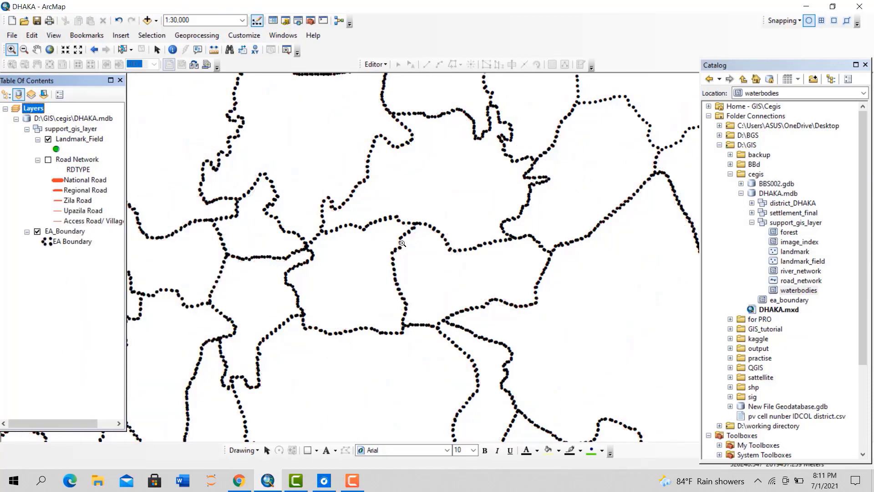
Select the large Bara Bahra boundary polygon in the eastern part of the map with the Select Features tool
{"action": "scroll", "coordinate": [401, 219], "scroll_direction": "up", "scroll_amount": 2}
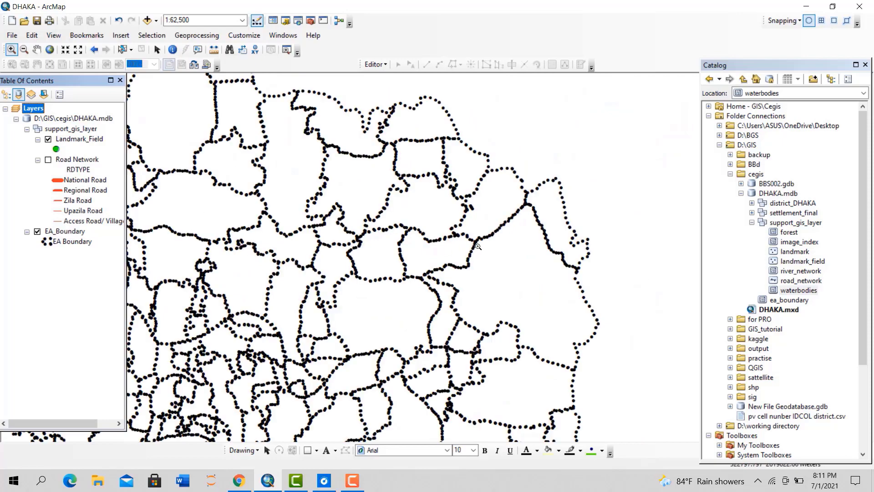
{"action": "scroll", "coordinate": [421, 280], "scroll_direction": "up", "scroll_amount": 1}
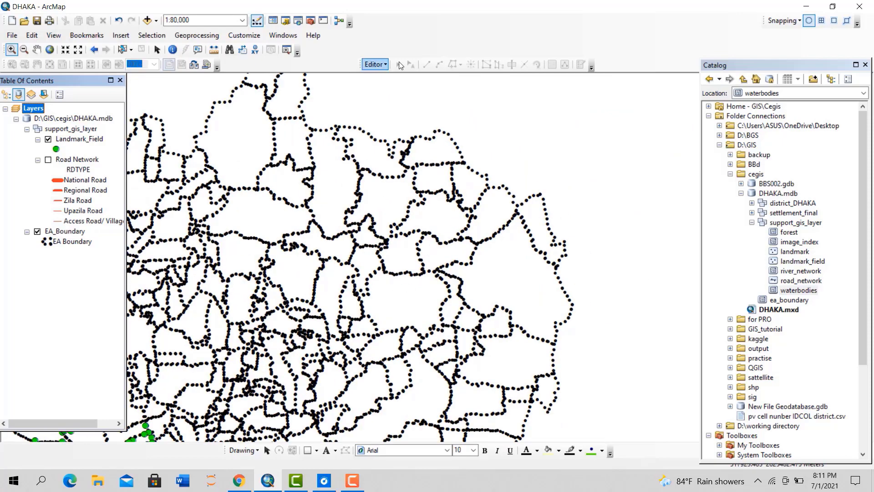
{"action": "scroll", "coordinate": [423, 247], "scroll_direction": "up", "scroll_amount": 1}
{"action": "scroll", "coordinate": [534, 255], "scroll_direction": "up", "scroll_amount": 3}
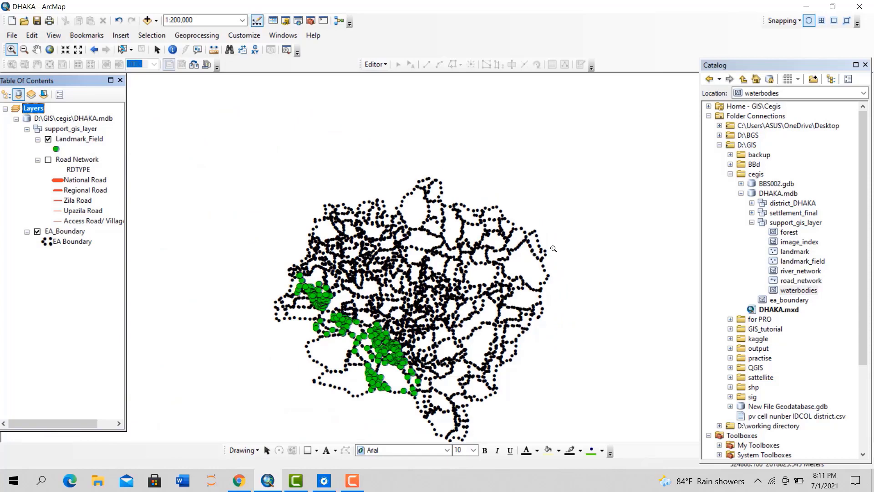
{"action": "left_click_drag", "start_coordinate": [478, 309], "coordinate": [503, 209]}
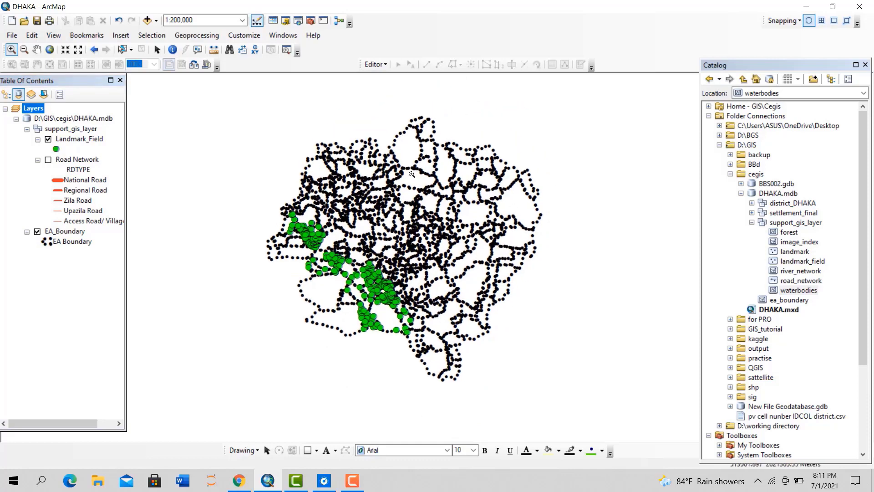
{"action": "left_click", "coordinate": [122, 49]}
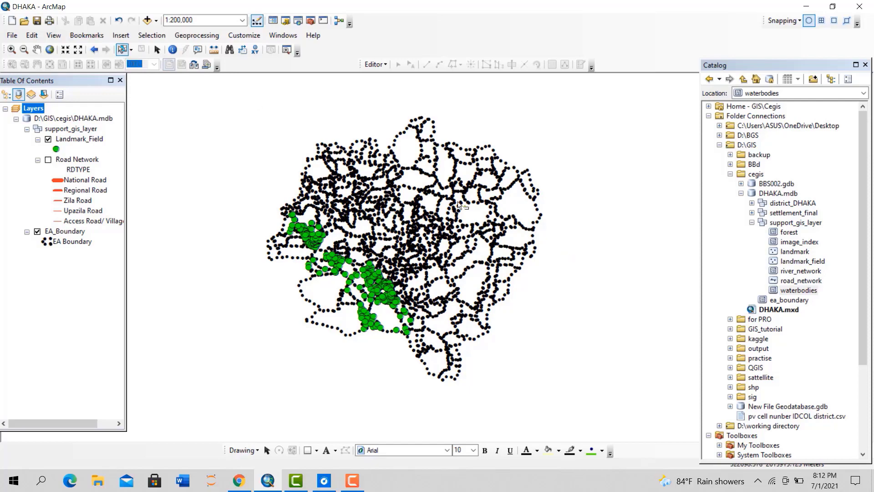
{"action": "scroll", "coordinate": [475, 209], "scroll_direction": "up", "scroll_amount": 2}
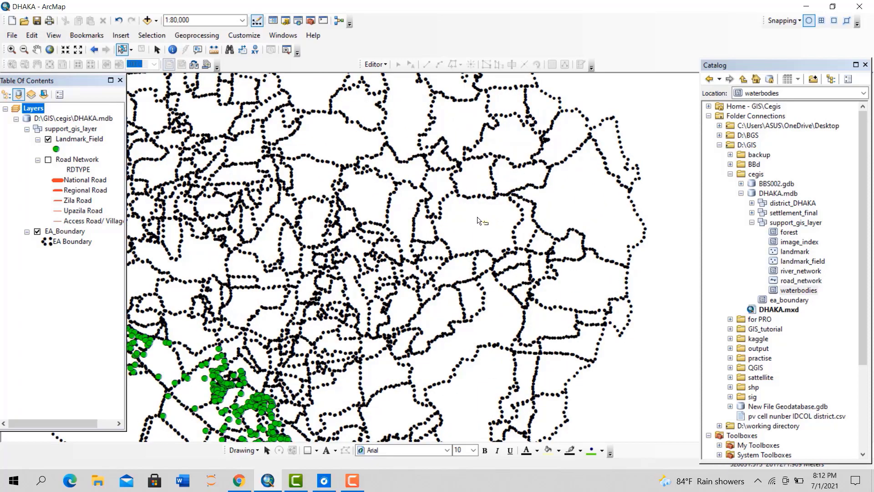
{"action": "left_click", "coordinate": [469, 222]}
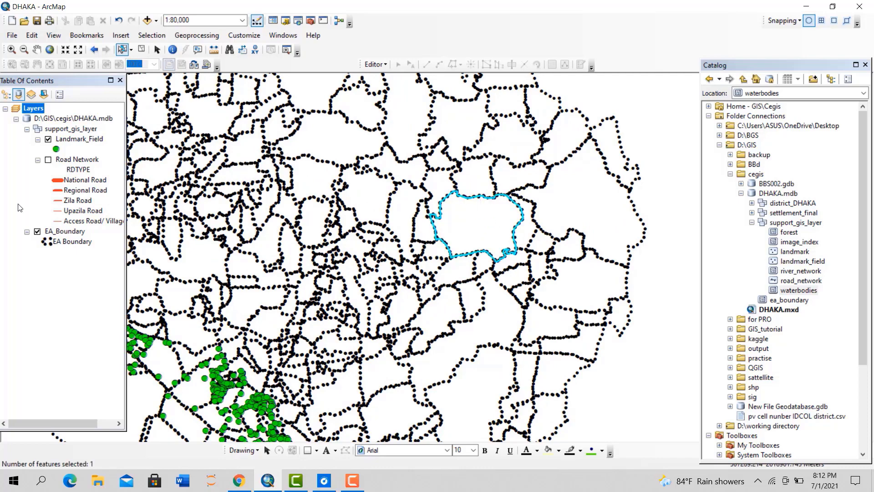
Open the EA_Boundary attribute table and zoom the map to the selected BARA BAHRA record
{"action": "right_click", "coordinate": [52, 234]}
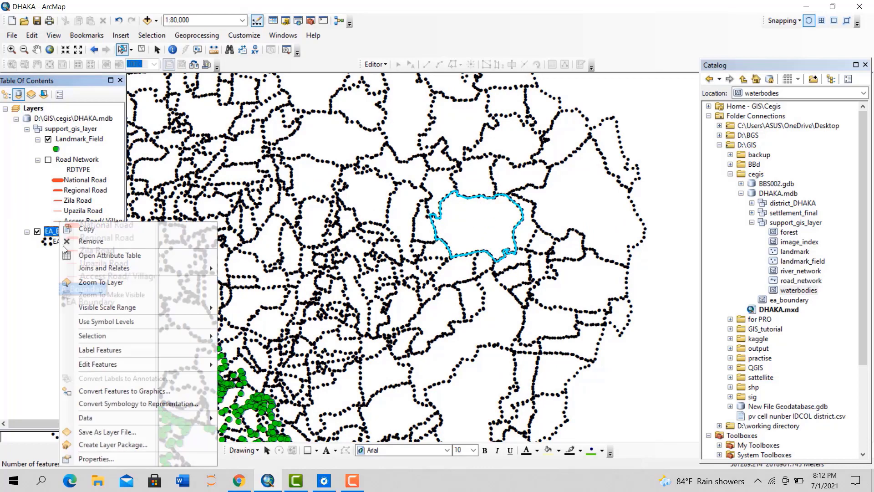
{"action": "left_click", "coordinate": [105, 258]}
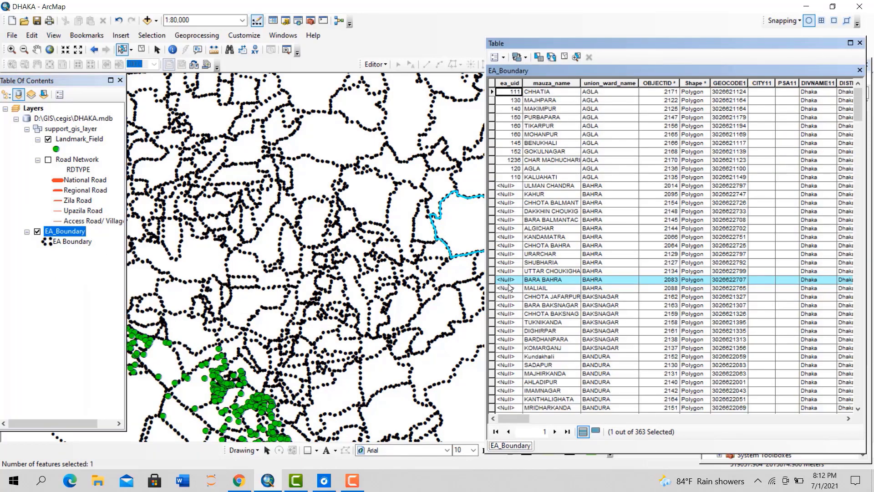
{"action": "double_click", "coordinate": [492, 280]}
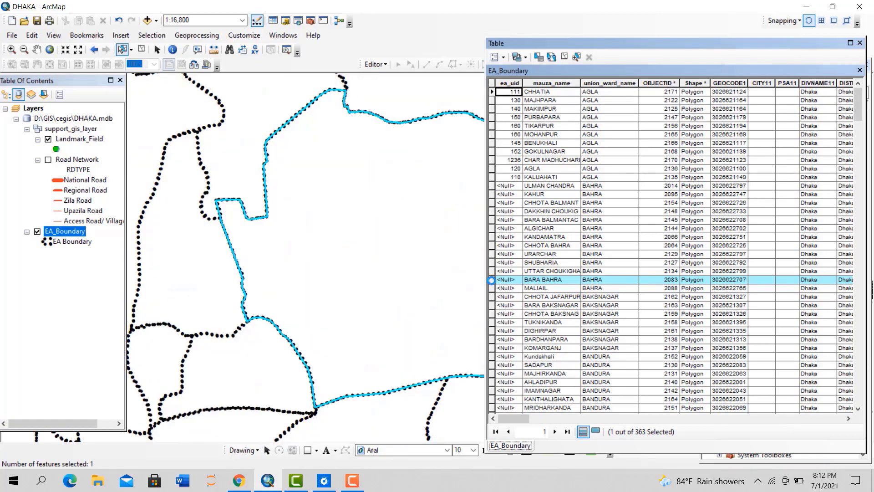
{"action": "scroll", "coordinate": [279, 282], "scroll_direction": "up", "scroll_amount": 1}
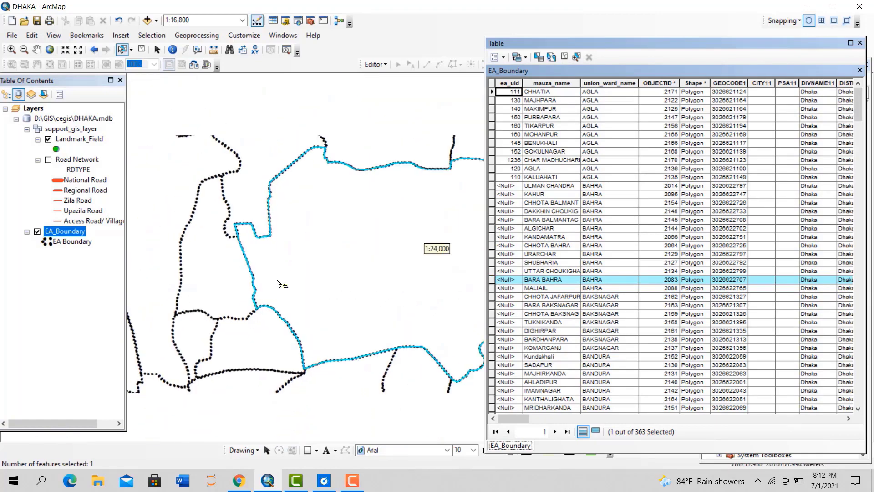
{"action": "left_click_drag", "start_coordinate": [393, 278], "coordinate": [302, 252]}
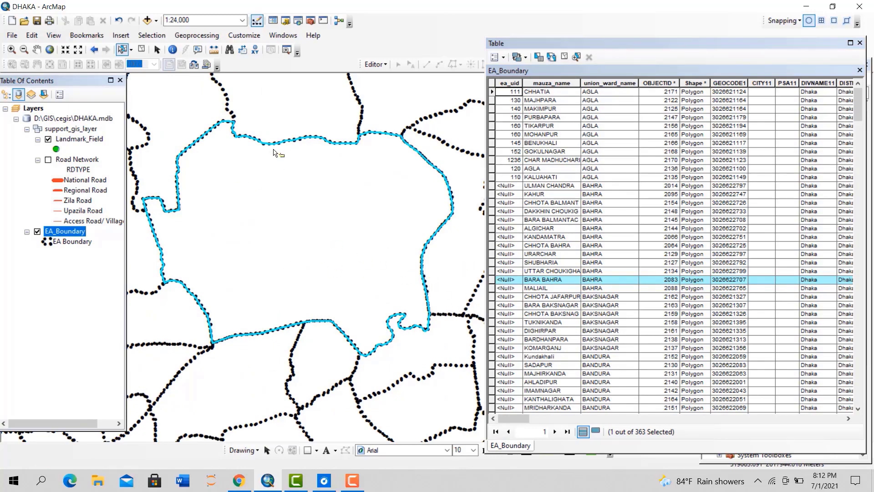
Clear the selection of the Bara Bahra polygon
{"action": "left_click", "coordinate": [142, 51]}
{"action": "left_click", "coordinate": [362, 307]}
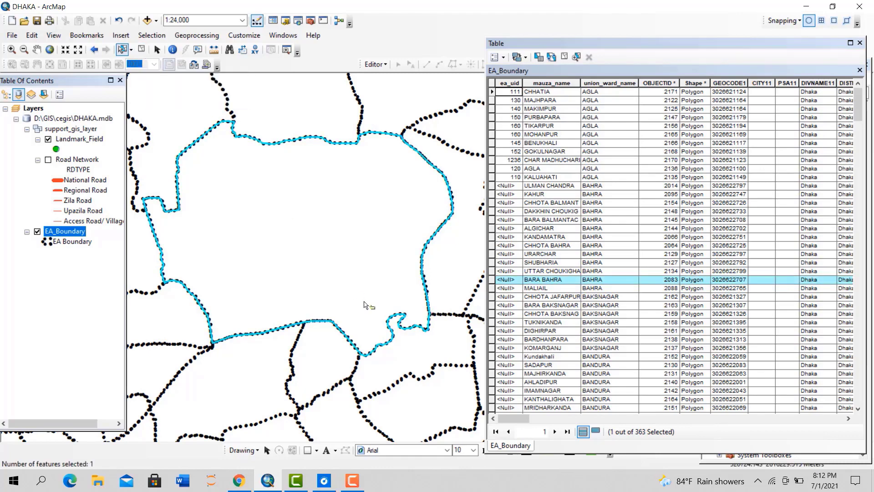
{"action": "scroll", "coordinate": [364, 296], "scroll_direction": "down", "scroll_amount": 3}
{"action": "scroll", "coordinate": [364, 295], "scroll_direction": "down", "scroll_amount": 2}
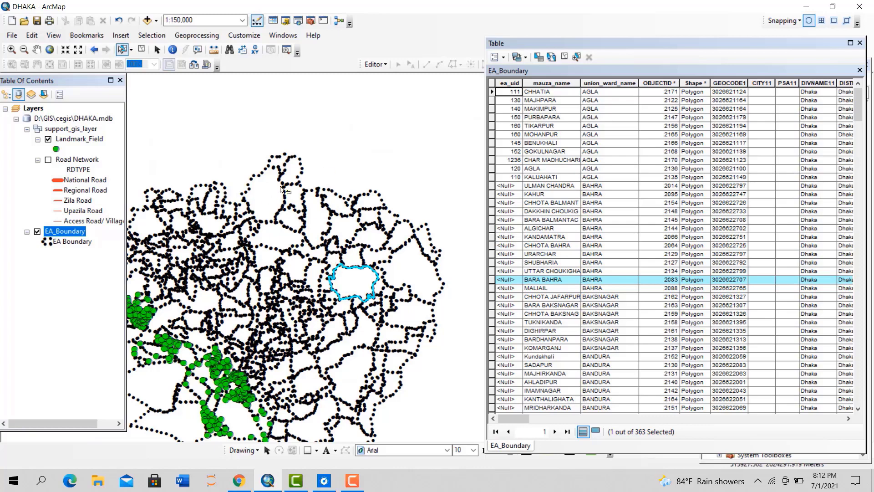
{"action": "left_click", "coordinate": [353, 138]}
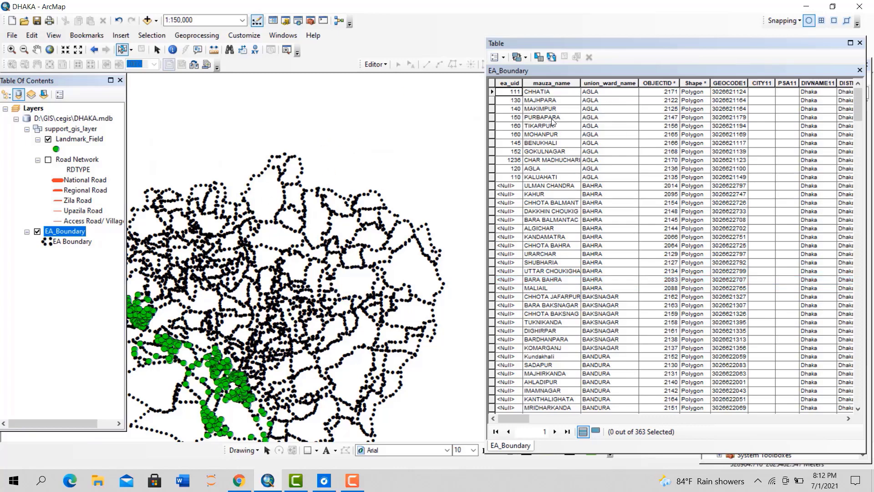
Narrow the attribute table to expose the whole boundary map and start an edit session
{"action": "left_click_drag", "start_coordinate": [483, 142], "coordinate": [632, 142]}
{"action": "left_click_drag", "start_coordinate": [443, 204], "coordinate": [602, 129]}
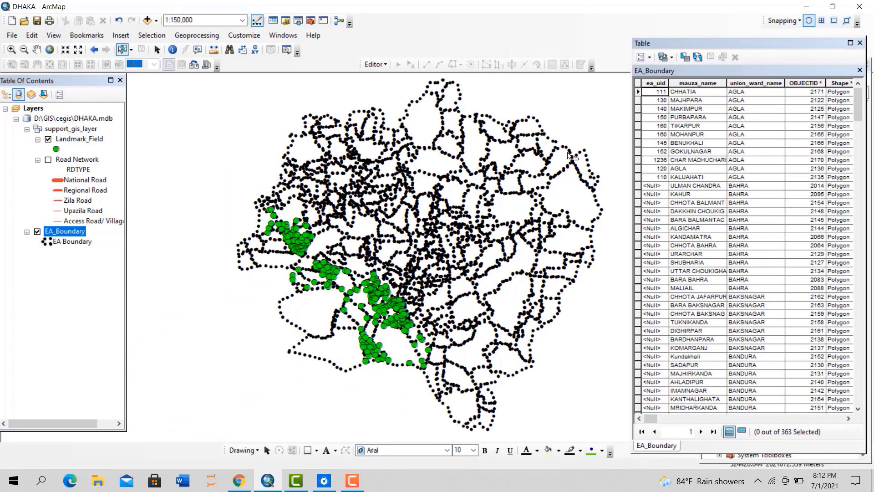
{"action": "left_click", "coordinate": [377, 64]}
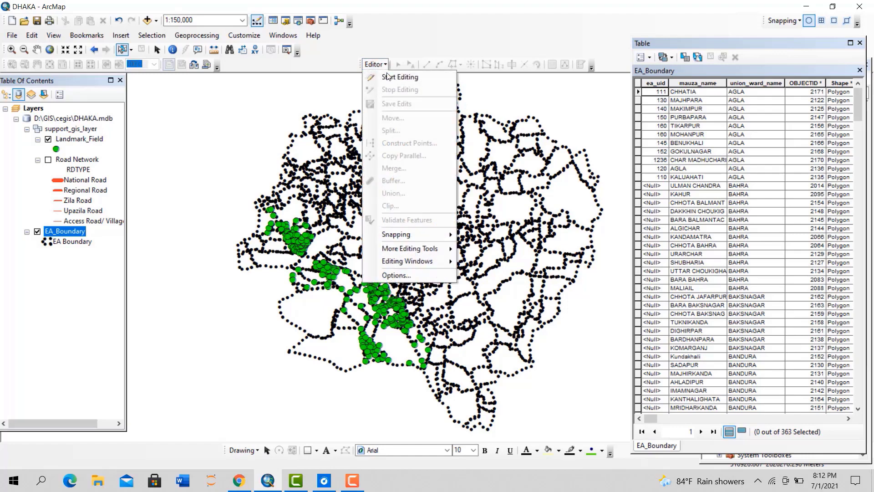
{"action": "left_click", "coordinate": [394, 73]}
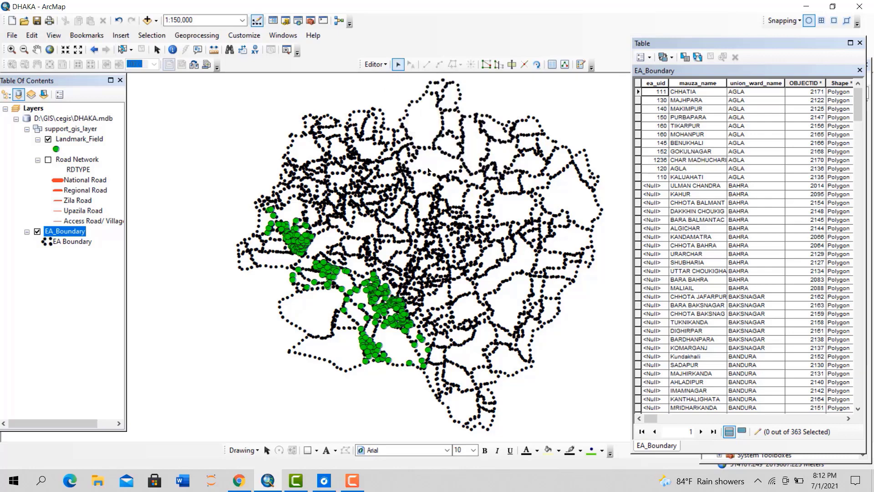
Select several EA_Boundary polygons one at a time and locate the GALIMPUR polygon's record in the attribute table
{"action": "left_click", "coordinate": [428, 183]}
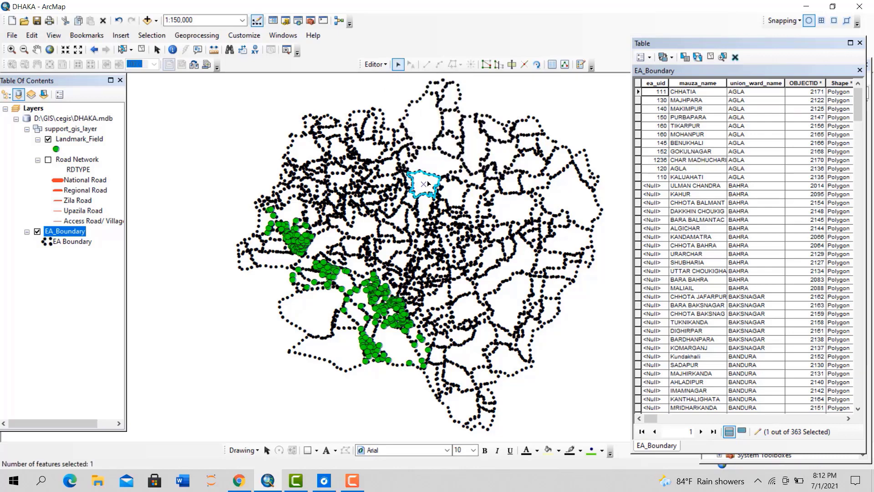
{"action": "left_click", "coordinate": [503, 208]}
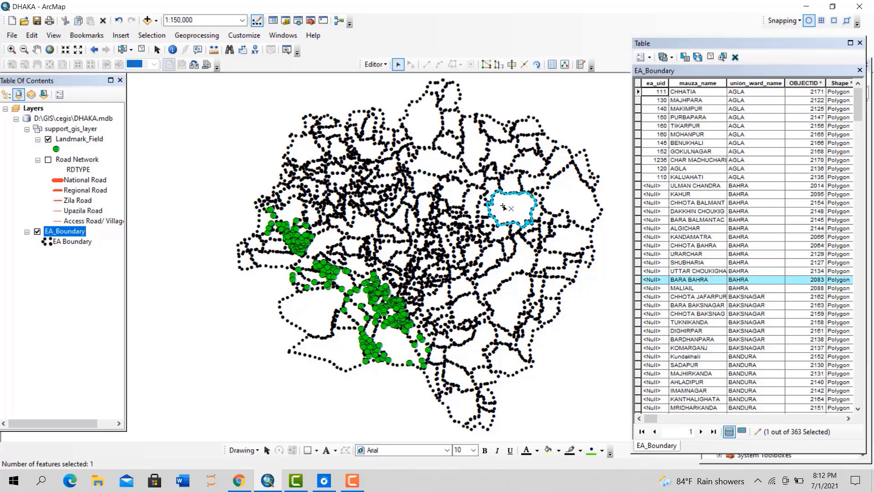
{"action": "left_click", "coordinate": [506, 256]}
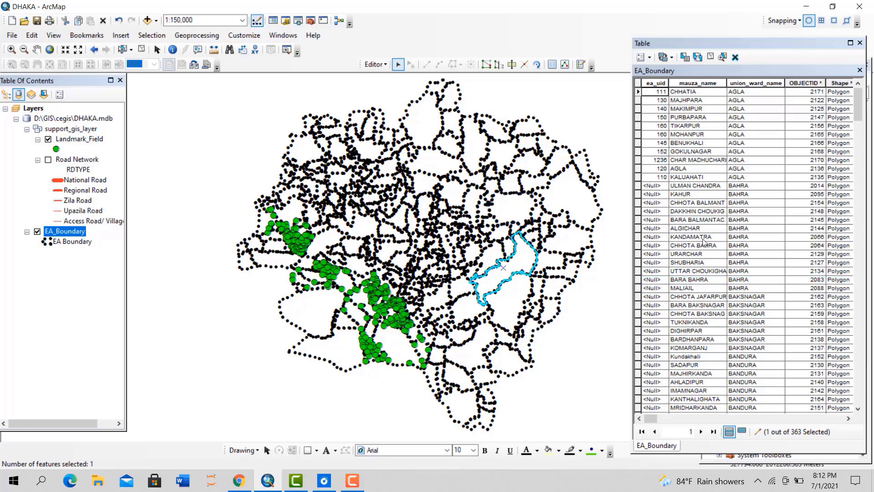
{"action": "scroll", "coordinate": [696, 296], "scroll_direction": "down", "scroll_amount": 18}
{"action": "scroll", "coordinate": [737, 236], "scroll_direction": "down", "scroll_amount": 12}
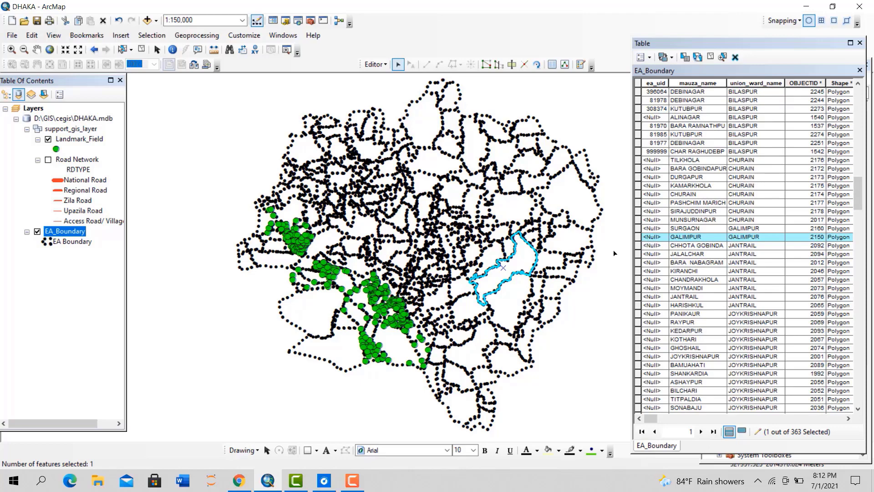
Select the BARA GOBINDAPUR polygon in CHURAIN and examine all its fields in the Attributes window
{"action": "left_click", "coordinate": [589, 311]}
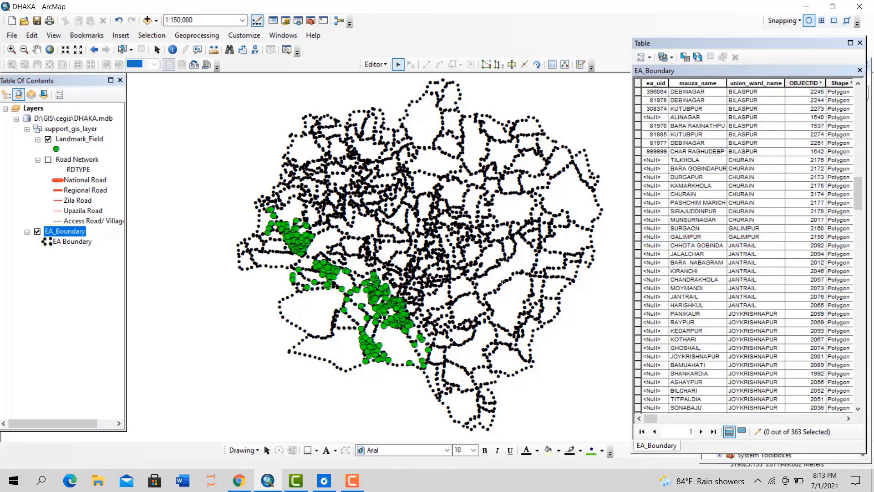
{"action": "left_click", "coordinate": [513, 294]}
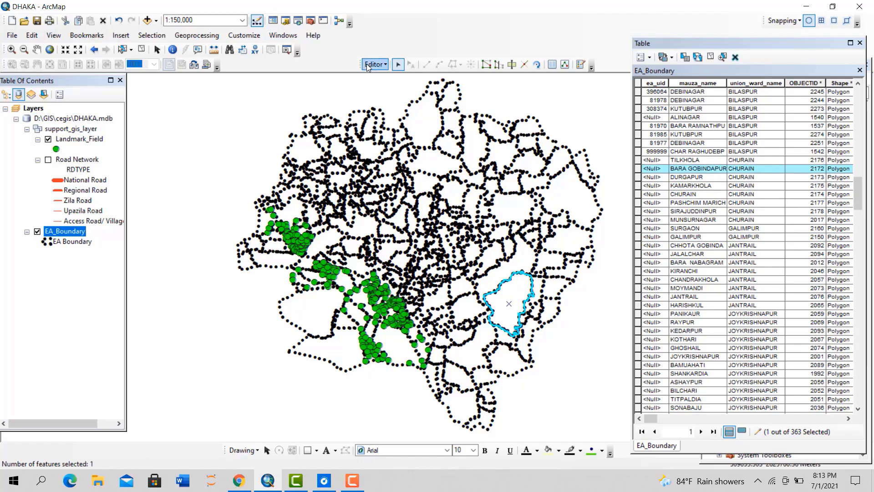
{"action": "right_click", "coordinate": [519, 296]}
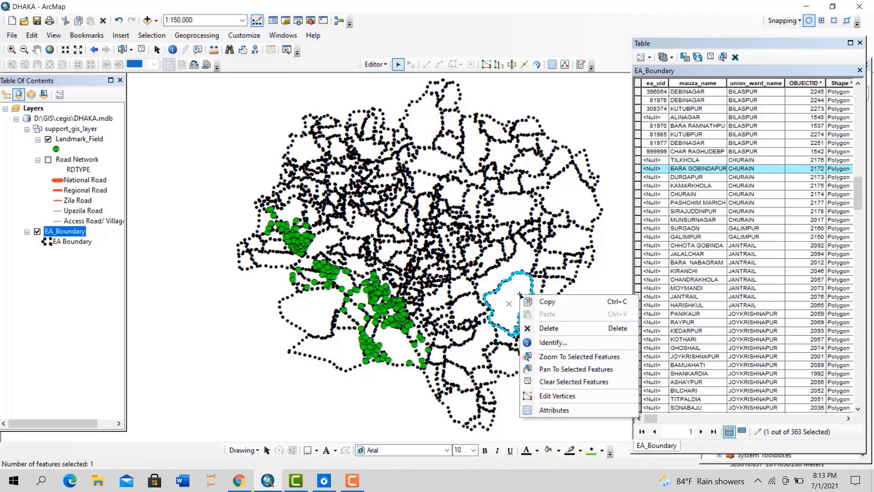
{"action": "left_click", "coordinate": [554, 409]}
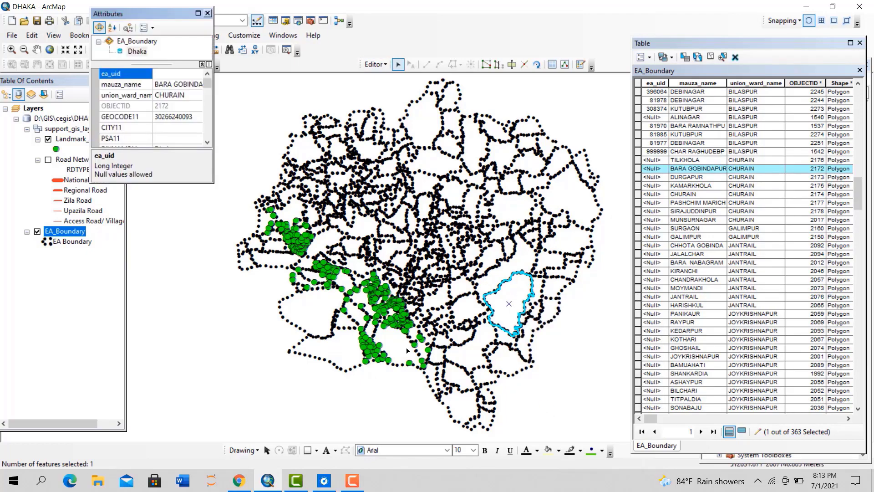
{"action": "left_click_drag", "start_coordinate": [208, 85], "coordinate": [207, 132]}
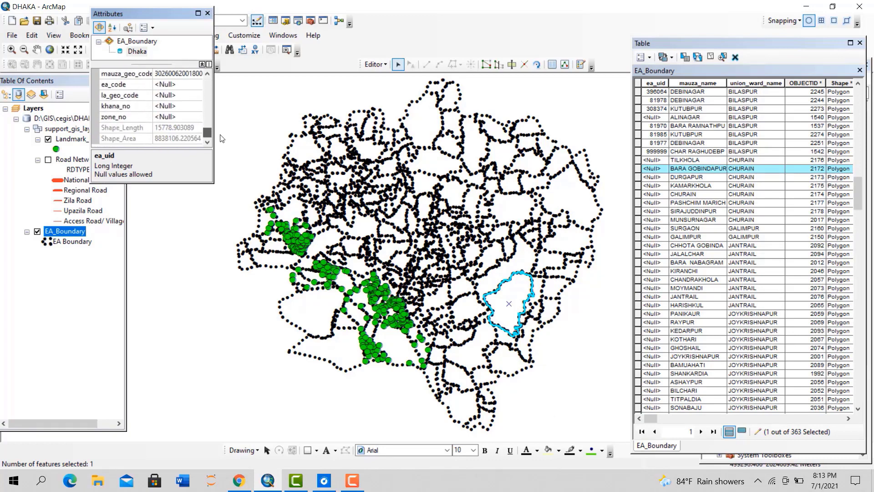
Close the feature attributes window and set the Identify tool to read from the EA_Boundary layer
{"action": "left_click", "coordinate": [208, 13]}
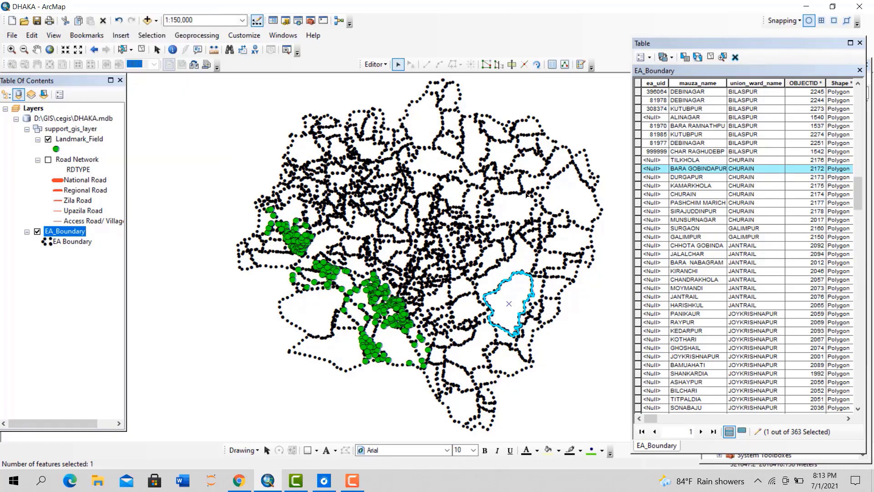
{"action": "left_click", "coordinate": [174, 50]}
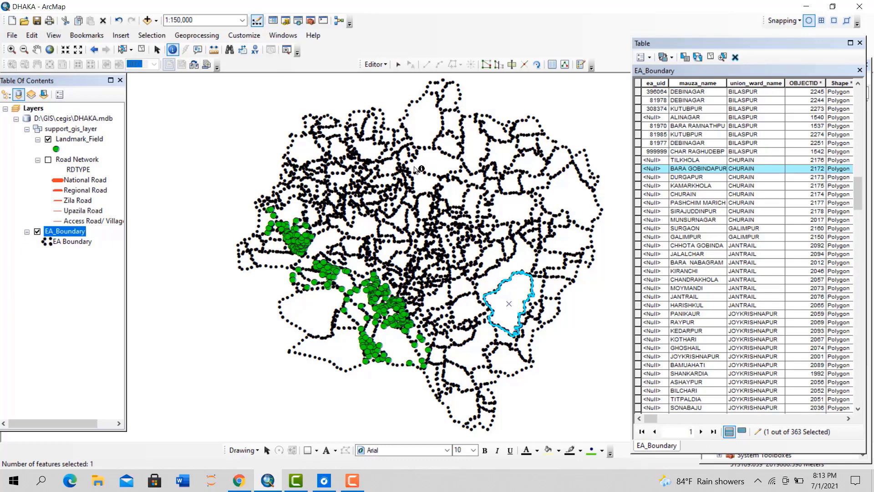
{"action": "left_click", "coordinate": [427, 157]}
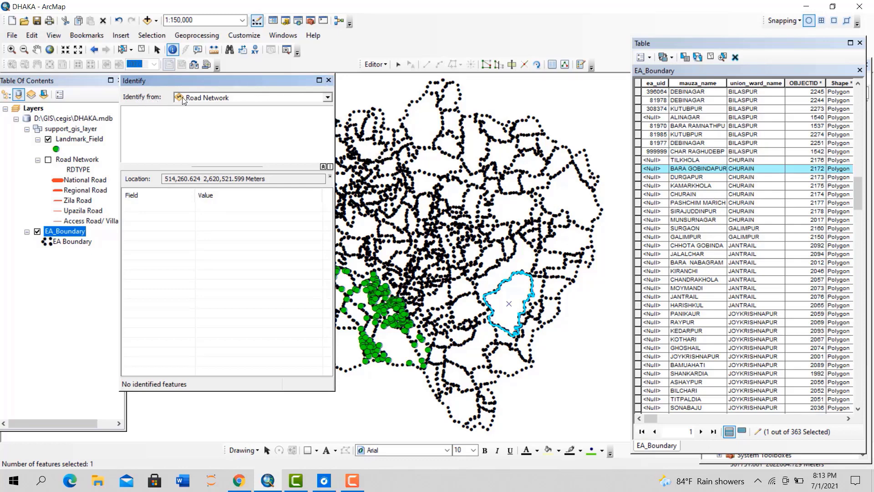
{"action": "left_click", "coordinate": [328, 98]}
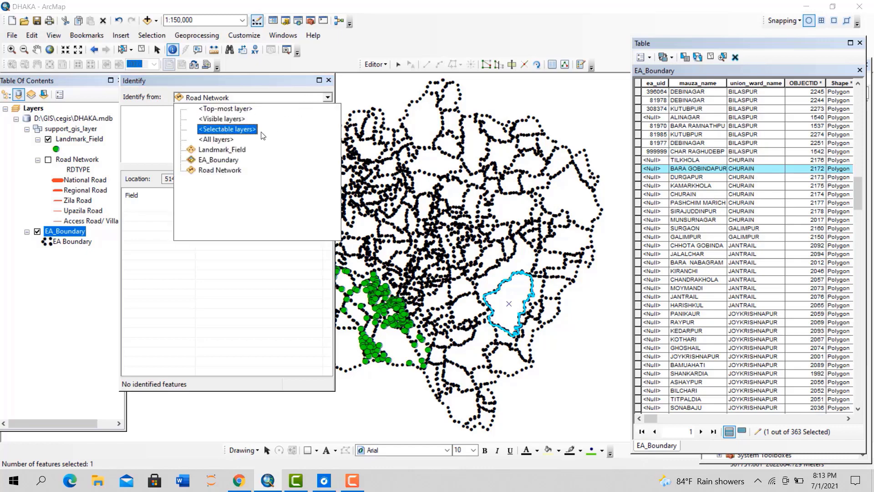
{"action": "left_click", "coordinate": [235, 162]}
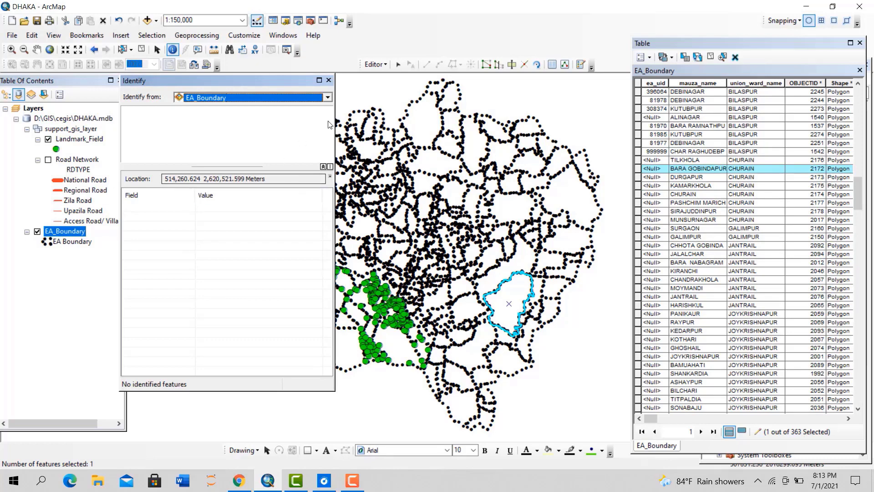
{"action": "left_click", "coordinate": [328, 80]}
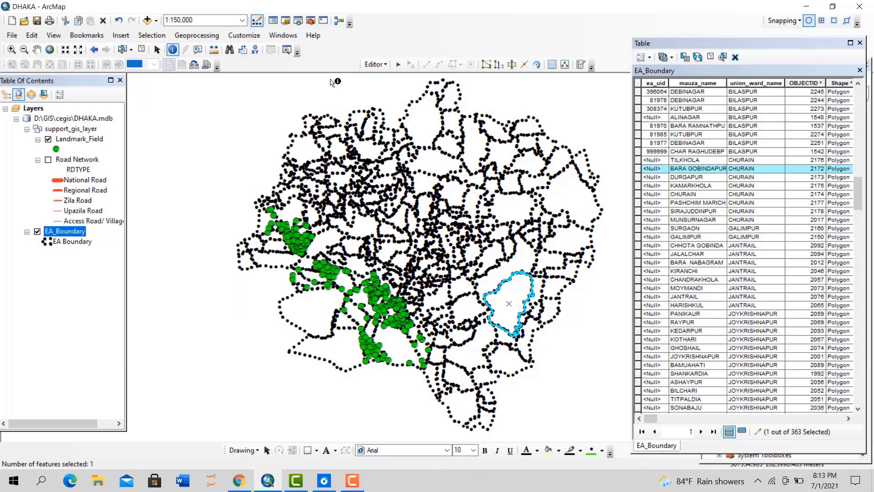
Identify an EA_Boundary polygon in the north and examine its attribute values, then identify the polygon just above the selected one
{"action": "left_click", "coordinate": [429, 158]}
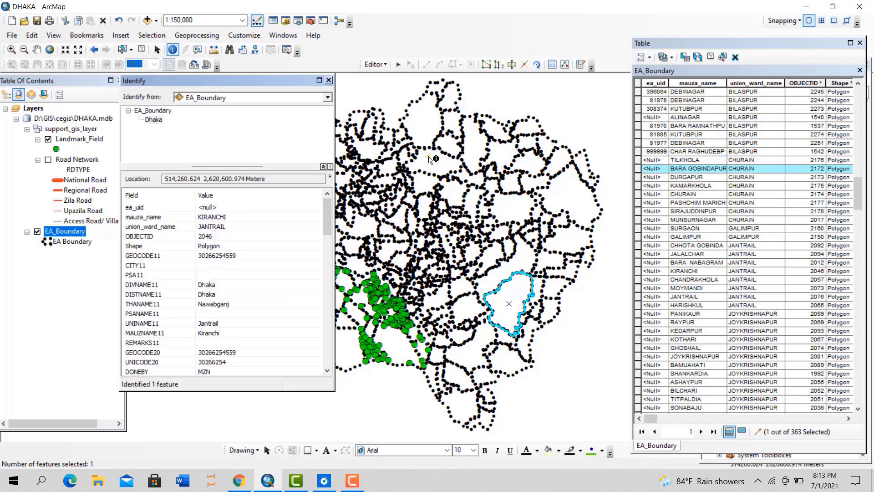
{"action": "scroll", "coordinate": [204, 280], "scroll_direction": "down", "scroll_amount": 3}
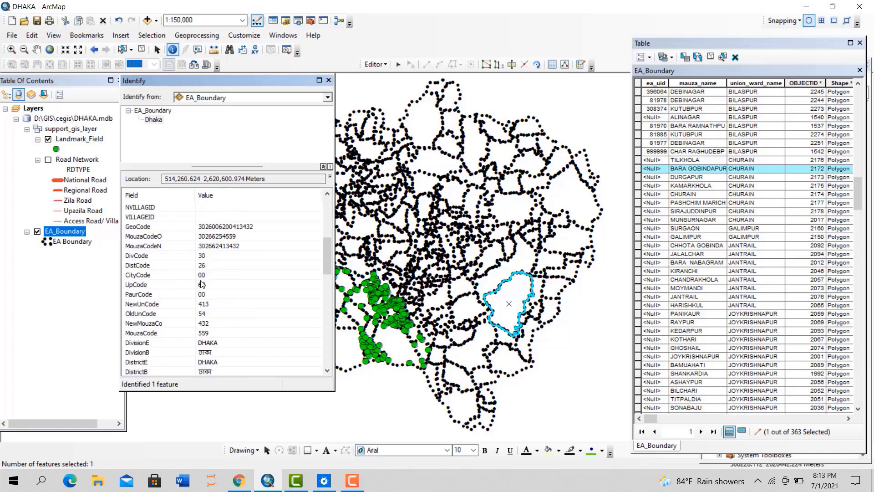
{"action": "scroll", "coordinate": [202, 283], "scroll_direction": "up", "scroll_amount": 3}
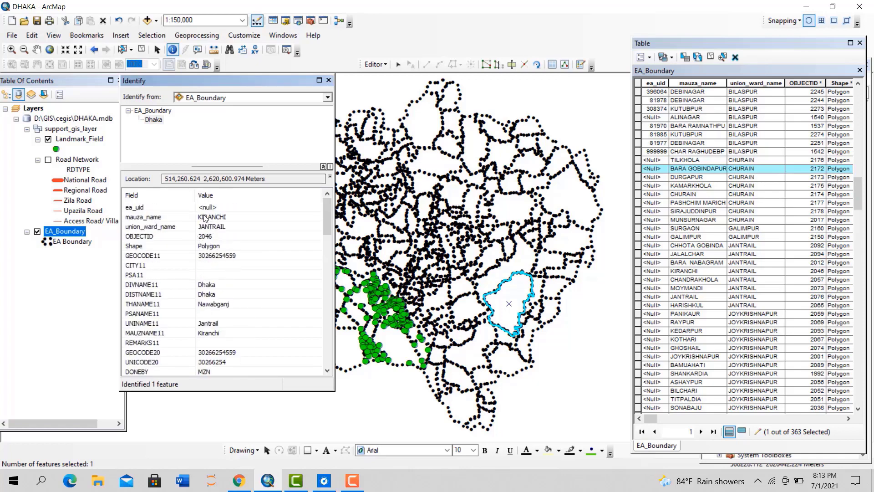
{"action": "scroll", "coordinate": [205, 217], "scroll_direction": "down", "scroll_amount": 5}
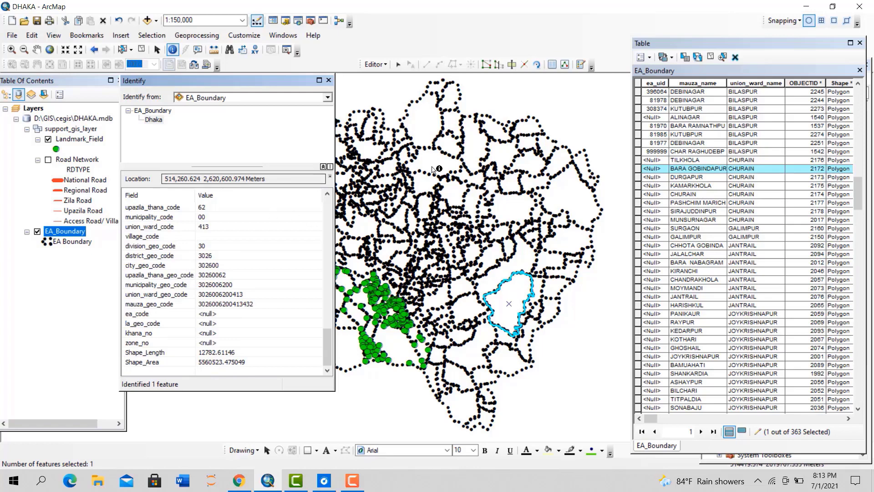
{"action": "scroll", "coordinate": [282, 218], "scroll_direction": "up", "scroll_amount": 5}
{"action": "scroll", "coordinate": [201, 255], "scroll_direction": "down", "scroll_amount": 3}
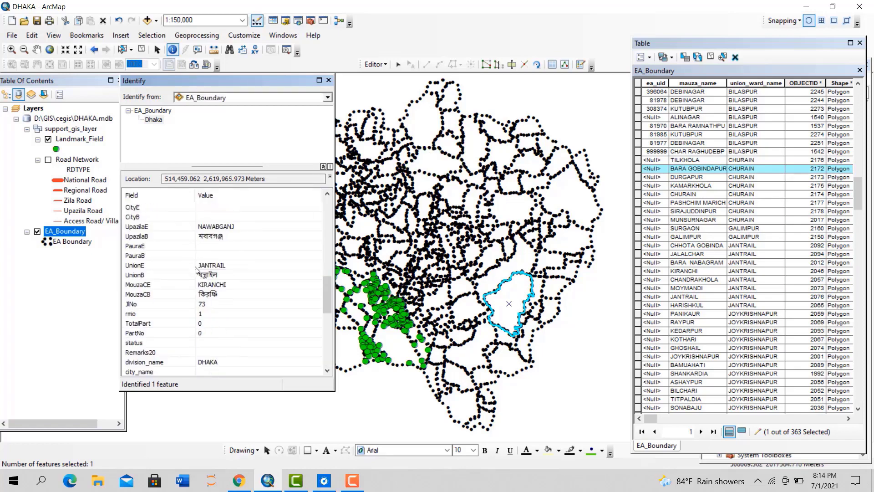
{"action": "scroll", "coordinate": [228, 282], "scroll_direction": "down", "scroll_amount": 5}
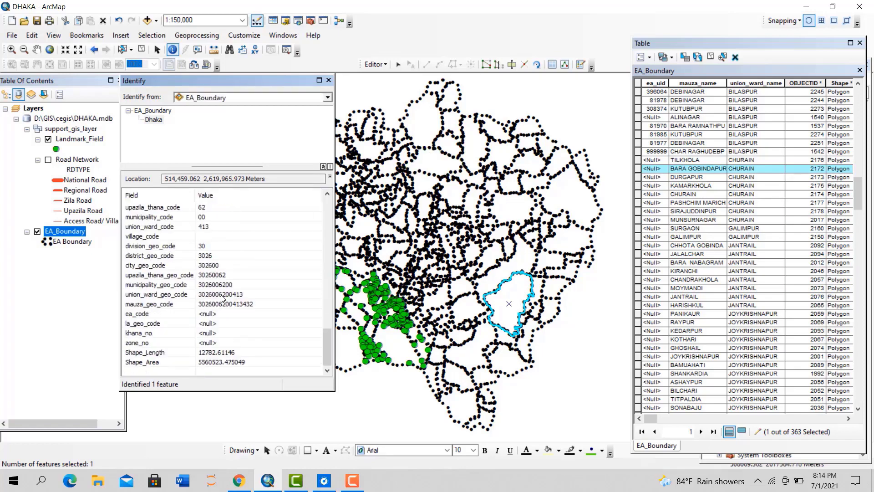
{"action": "left_click", "coordinate": [328, 80]}
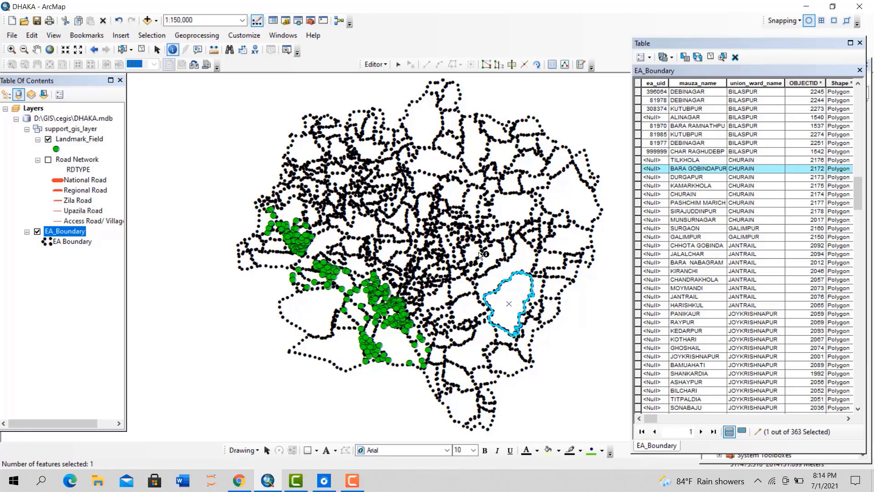
{"action": "left_click", "coordinate": [510, 269]}
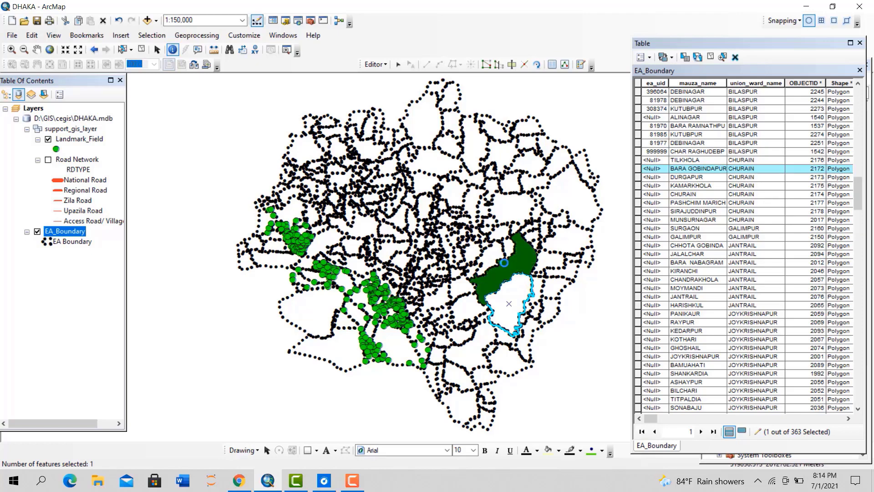
{"action": "left_click", "coordinate": [329, 82]}
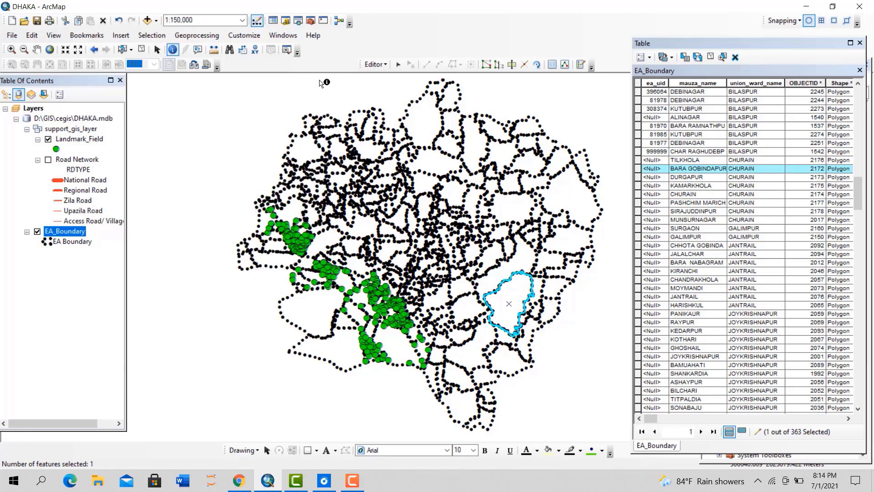
Close the EA_Boundary attribute table and clear the feature selection on the map
{"action": "left_click", "coordinate": [859, 43]}
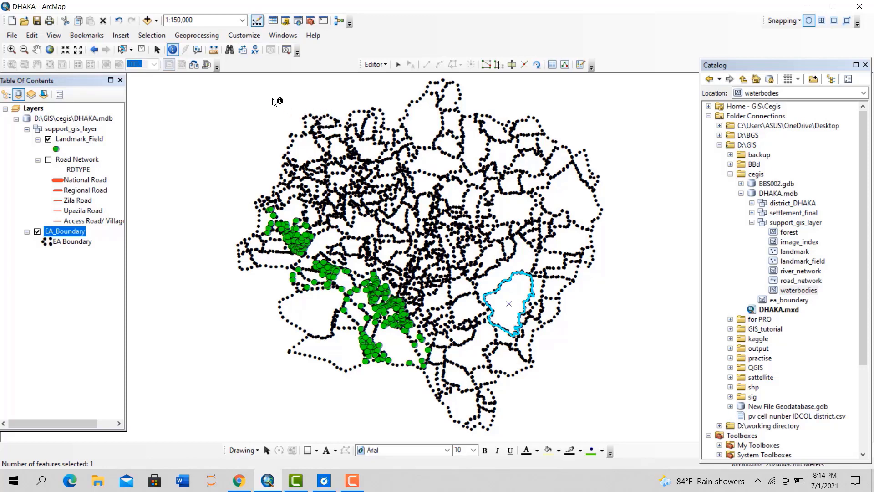
{"action": "left_click", "coordinate": [142, 49]}
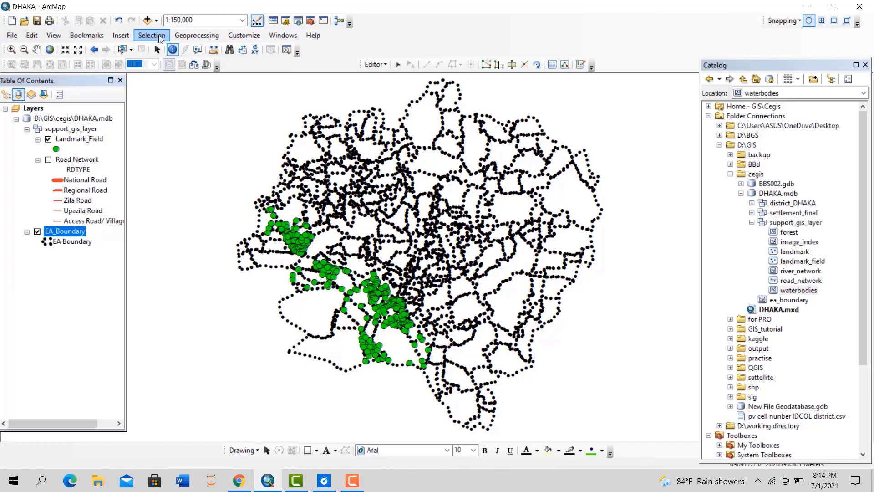
{"action": "left_click", "coordinate": [157, 39]}
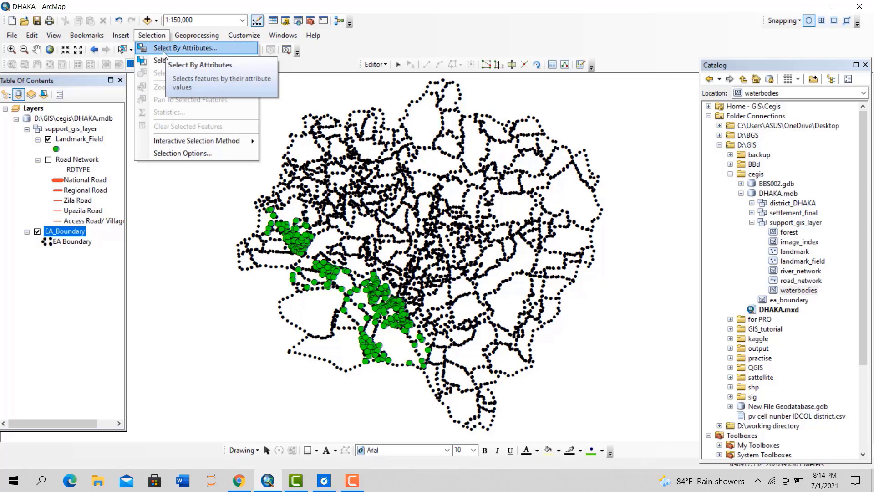
Open the EA_Boundary attribute table and highlight the mauza_name, union_ward_name, OBJECTID and ea_uid columns in turn
{"action": "right_click", "coordinate": [73, 232]}
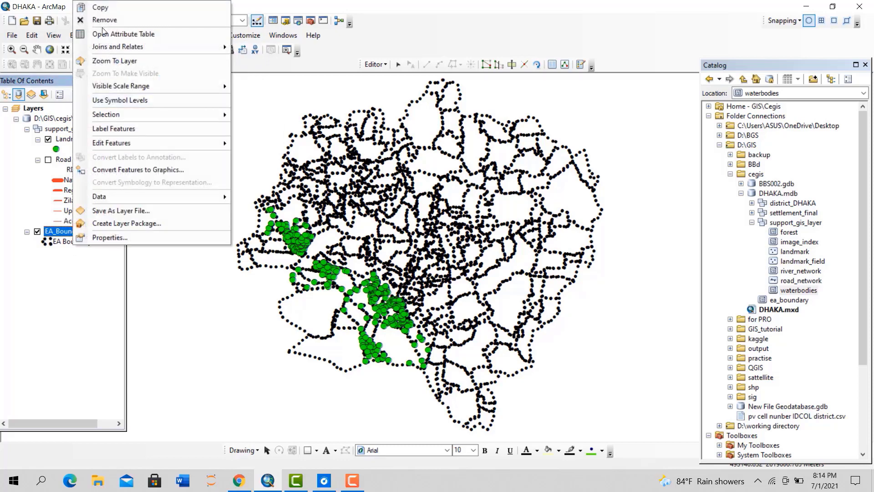
{"action": "left_click", "coordinate": [123, 34]}
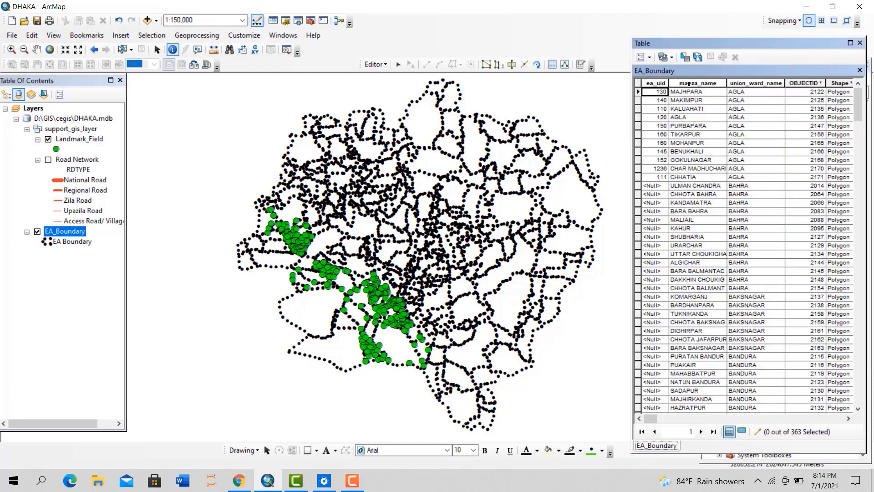
{"action": "left_click", "coordinate": [688, 84]}
{"action": "left_click", "coordinate": [760, 84]}
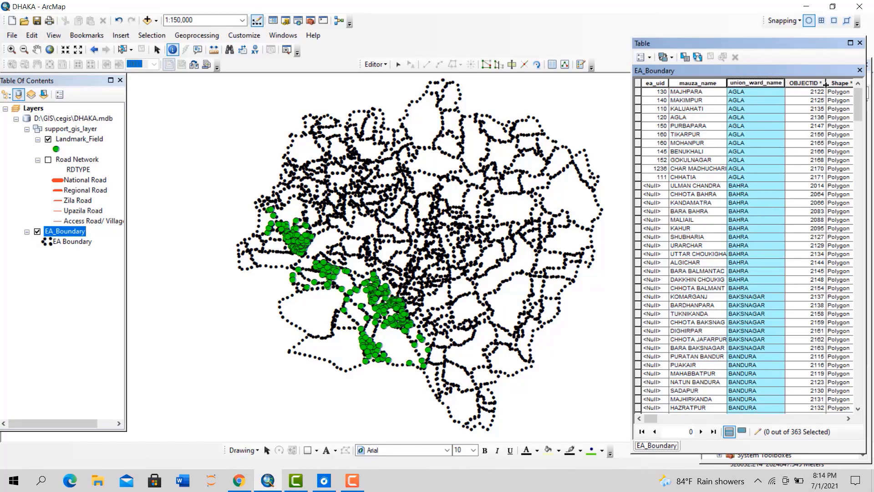
{"action": "left_click", "coordinate": [814, 84]}
{"action": "left_click", "coordinate": [658, 83]}
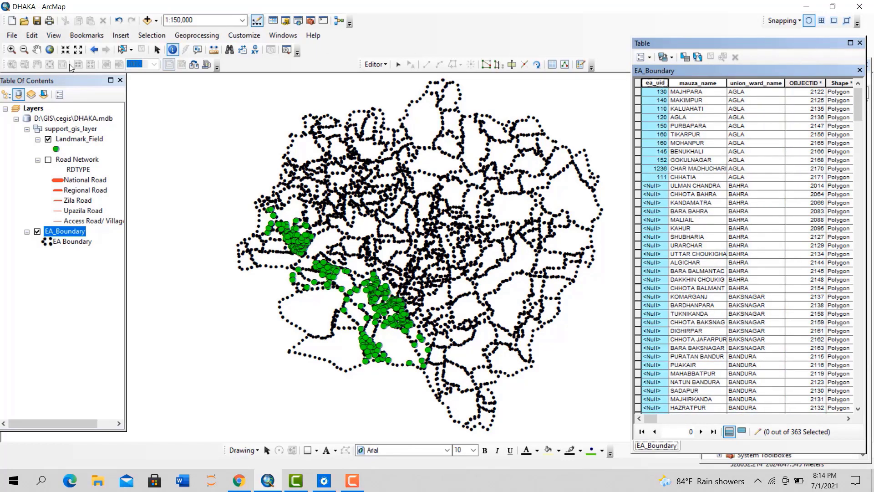
{"action": "left_click", "coordinate": [548, 109]}
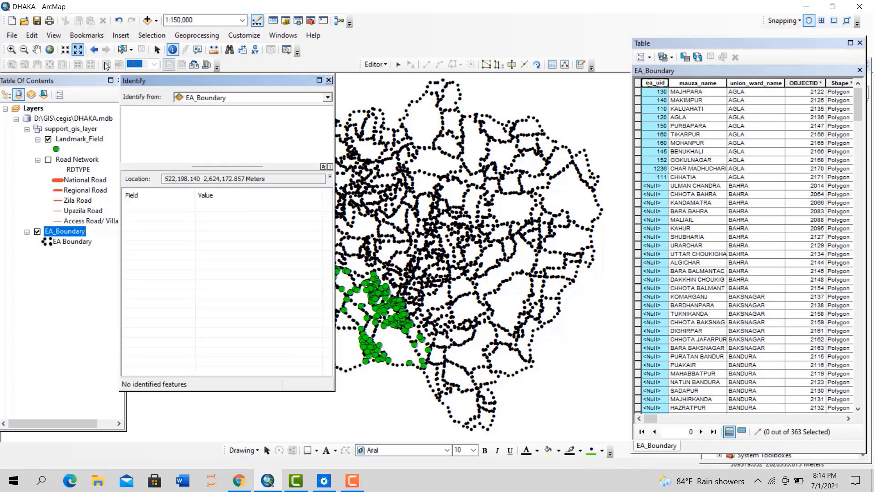
{"action": "left_click", "coordinate": [329, 80]}
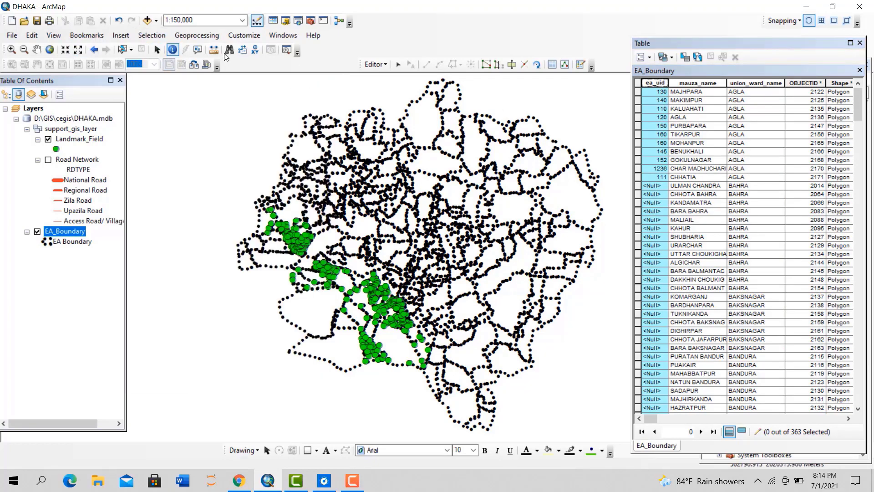
{"action": "left_click", "coordinate": [157, 49]}
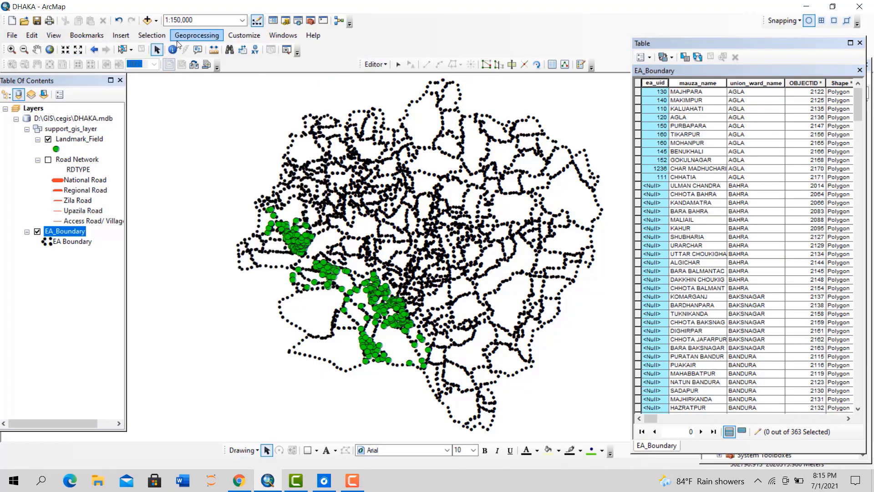
{"action": "left_click", "coordinate": [152, 35]}
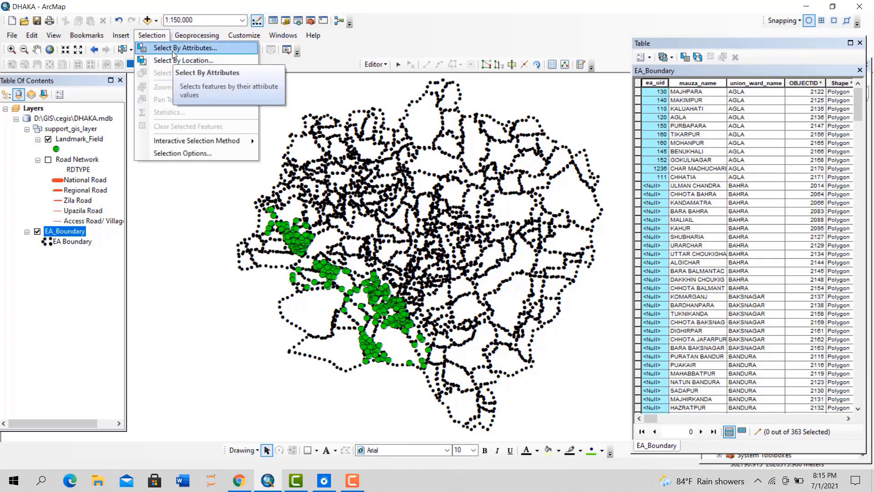
{"action": "left_click", "coordinate": [172, 49]}
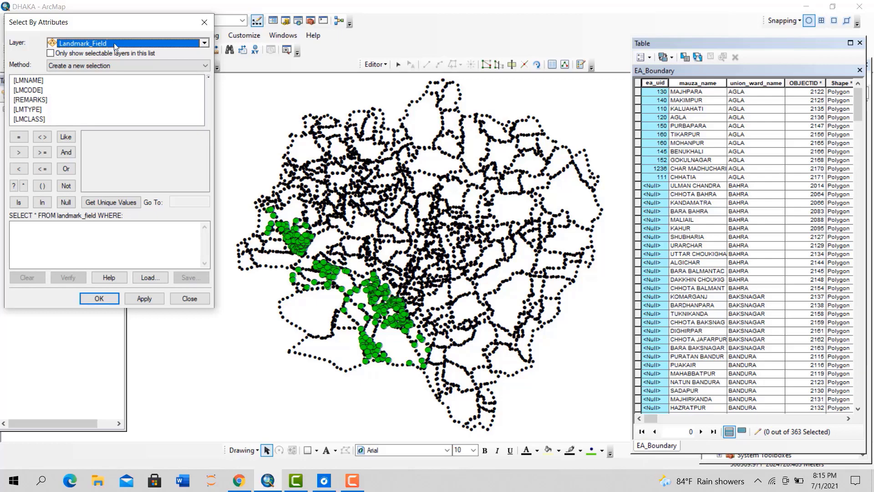
{"action": "left_click", "coordinate": [203, 23]}
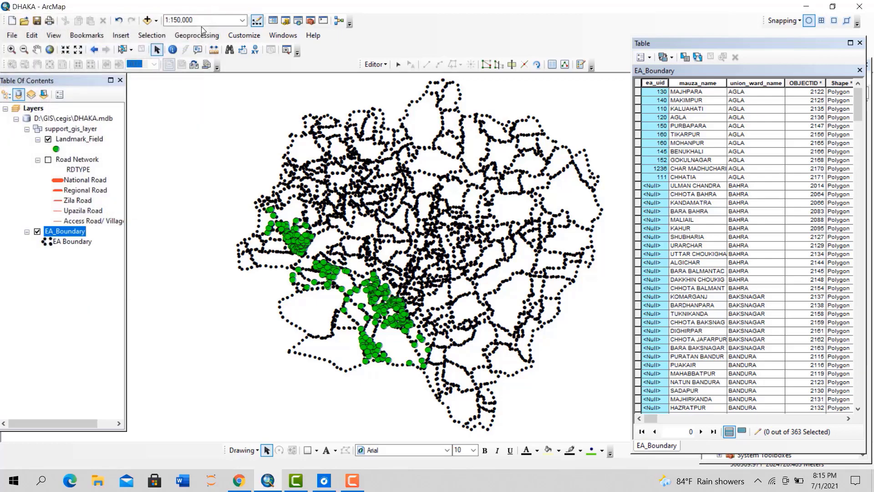
Select EA_Boundary polygons with the Edit tool, singly and by box, ending with only the tall polygon in the north selected
{"action": "left_click", "coordinate": [398, 64]}
{"action": "left_click", "coordinate": [496, 148]}
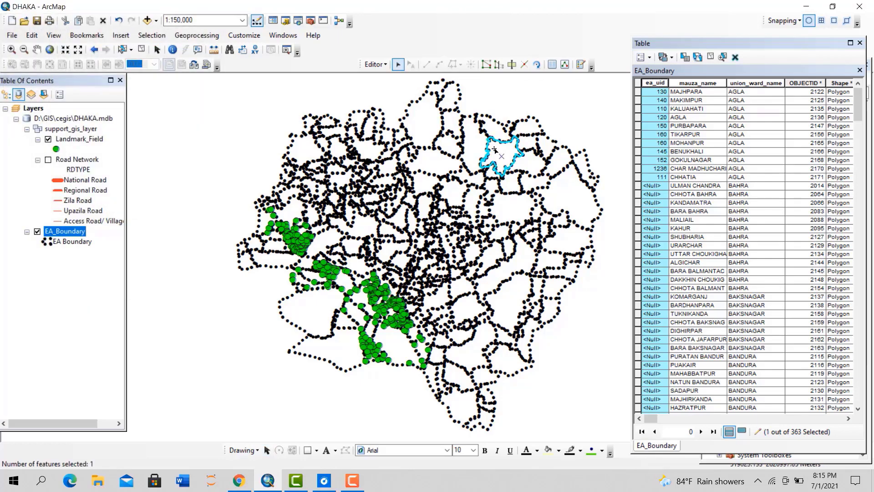
{"action": "left_click_drag", "start_coordinate": [427, 119], "coordinate": [603, 191]}
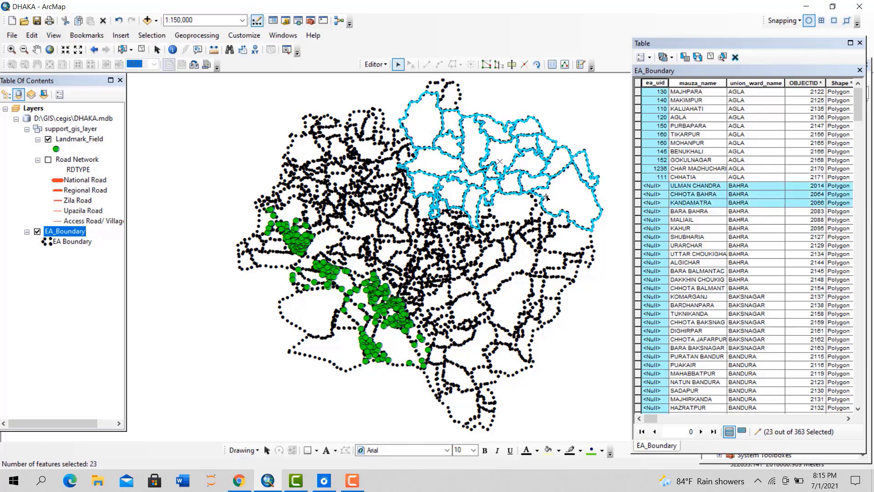
{"action": "left_click", "coordinate": [541, 297]}
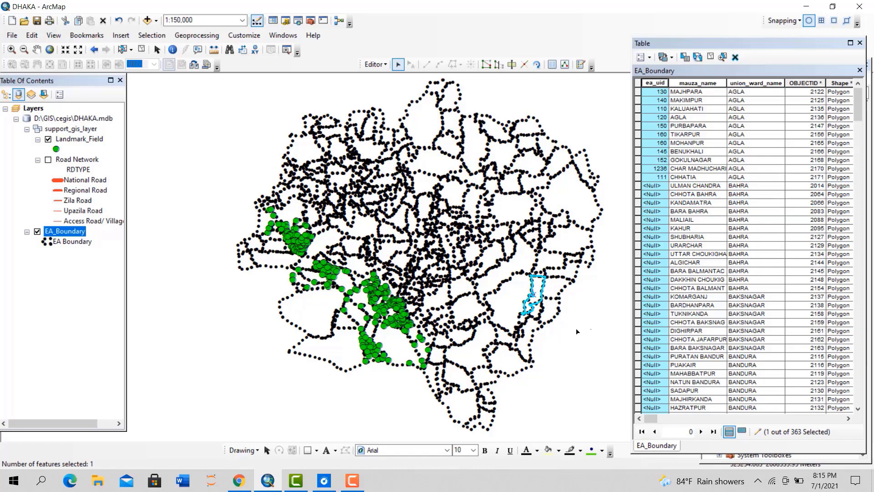
{"action": "left_click_drag", "start_coordinate": [591, 334], "coordinate": [423, 265]}
{"action": "left_click", "coordinate": [363, 197]}
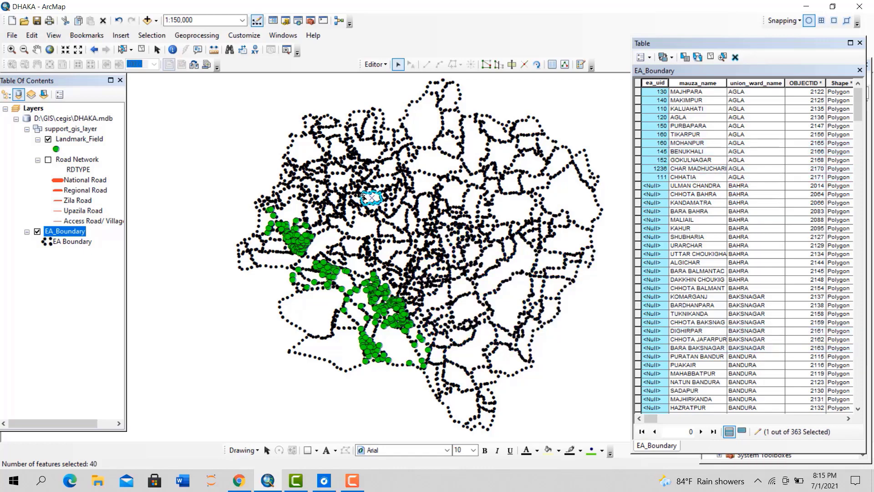
{"action": "left_click", "coordinate": [427, 115]}
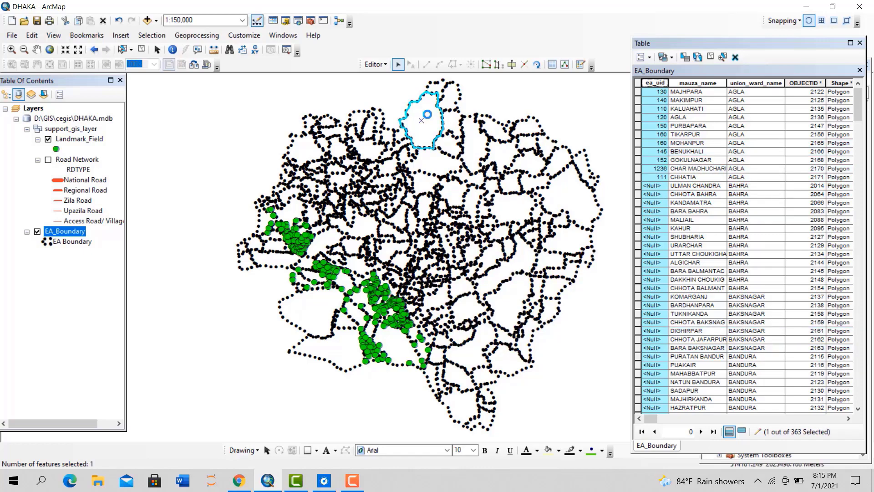
{"action": "left_click", "coordinate": [478, 150]}
Export the selected EA_Boundary polygon as feature class Export_Output_3 in New File Geodatabase.gdb and add it to the map as a layer
{"action": "right_click", "coordinate": [65, 232]}
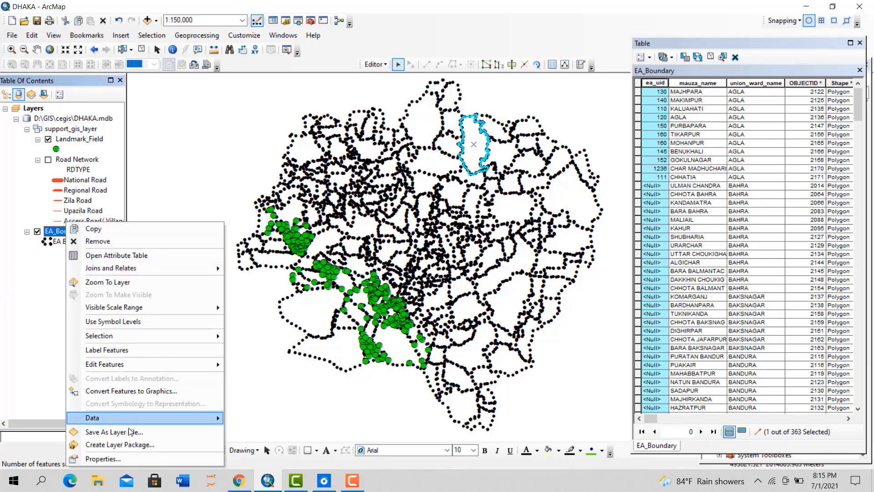
{"action": "mouse_move", "coordinate": [132, 424]}
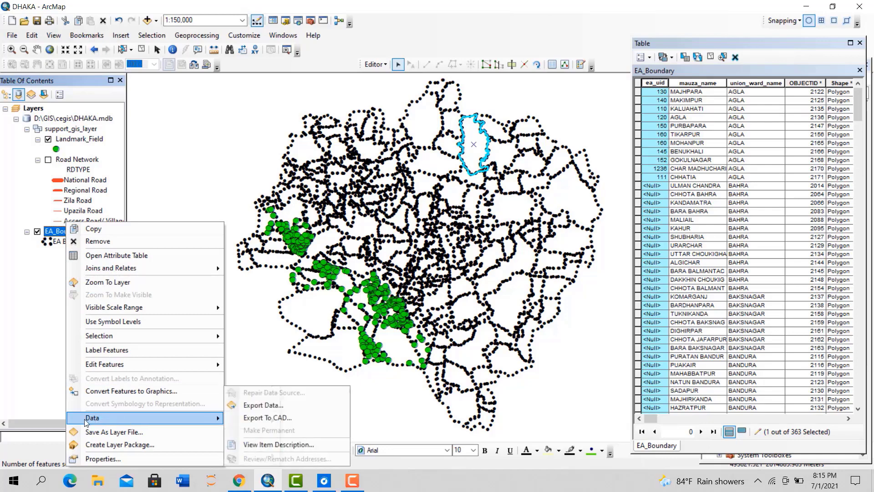
{"action": "left_click", "coordinate": [247, 397]}
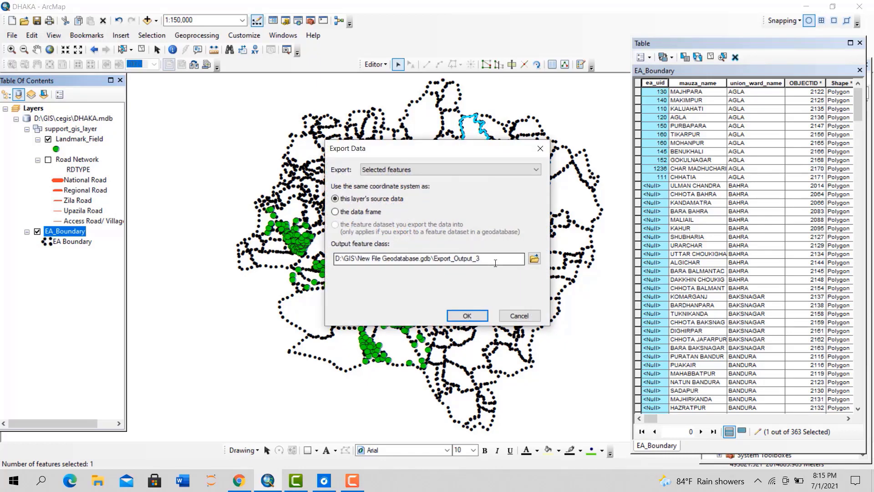
{"action": "left_click", "coordinate": [533, 258]}
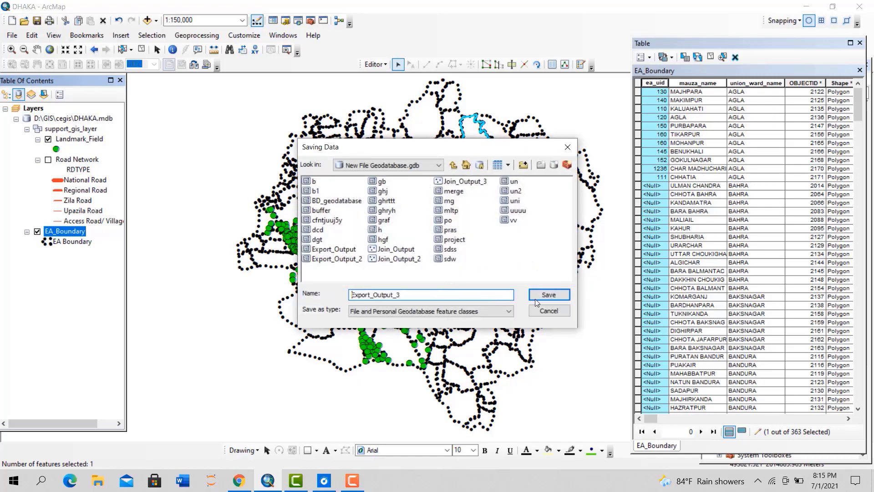
{"action": "left_click", "coordinate": [498, 312]}
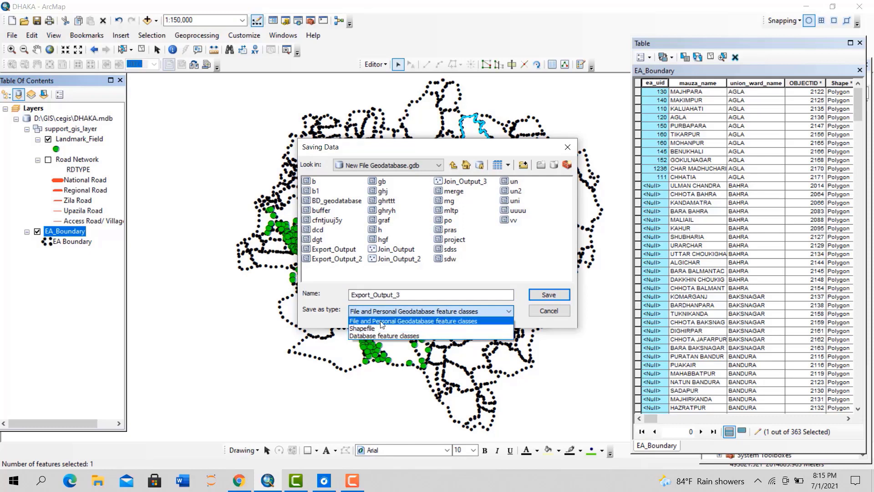
{"action": "left_click", "coordinate": [420, 321]}
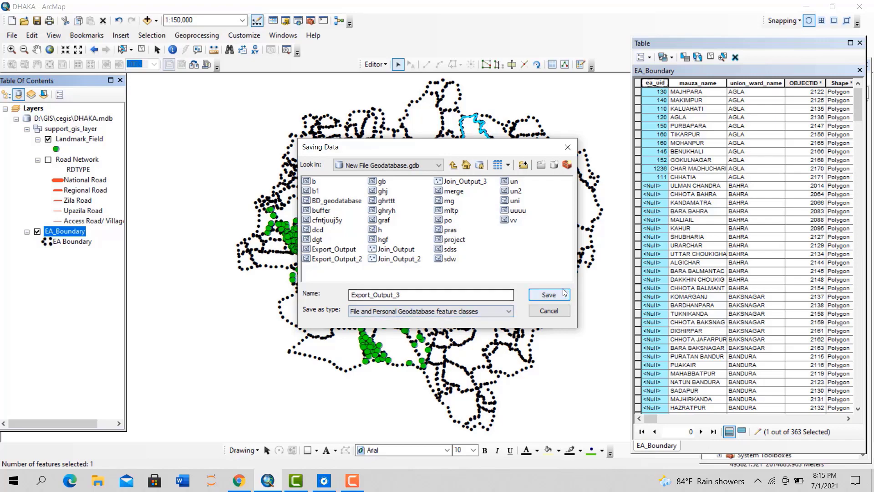
{"action": "left_click", "coordinate": [548, 295]}
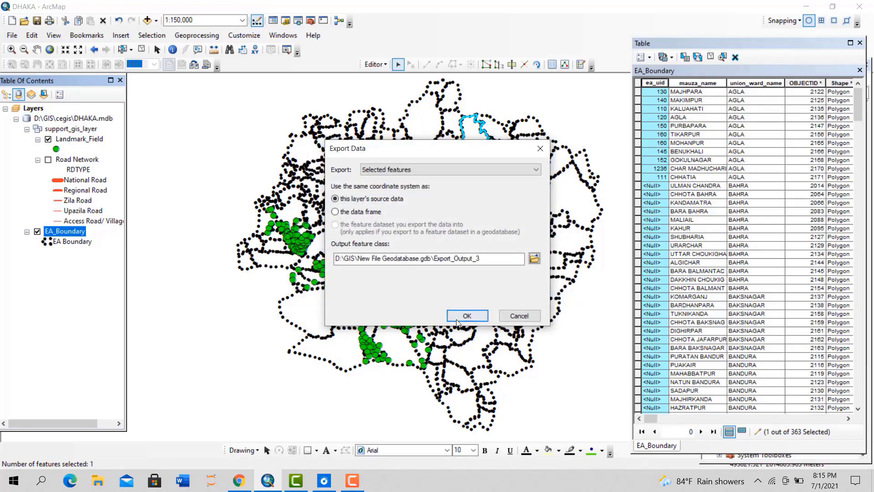
{"action": "left_click", "coordinate": [453, 318]}
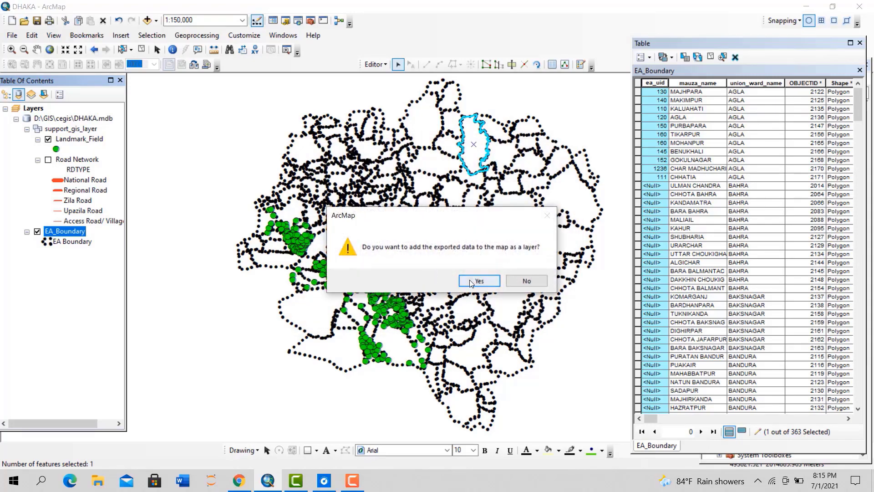
{"action": "left_click", "coordinate": [470, 281]}
Hide the Landmark_Field and EA_Boundary layers and zoom to Export_Output_3 so that only the exported polygon is displayed
{"action": "left_click", "coordinate": [37, 263]}
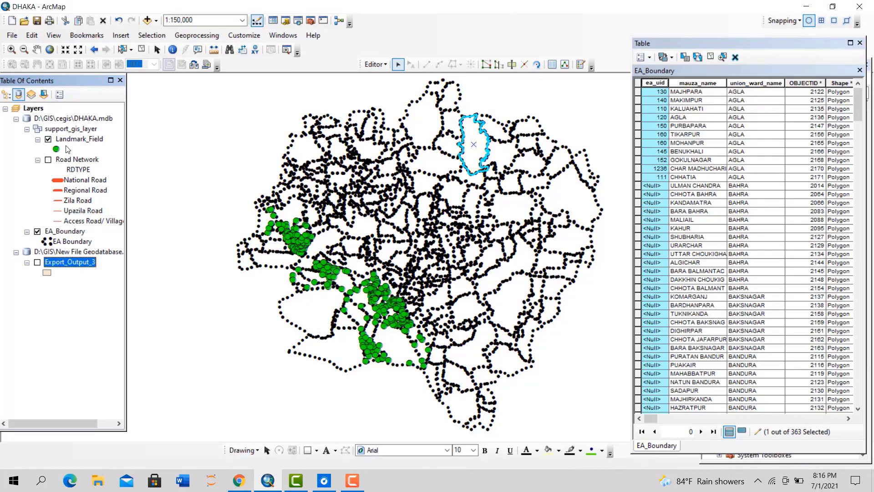
{"action": "left_click", "coordinate": [48, 140]}
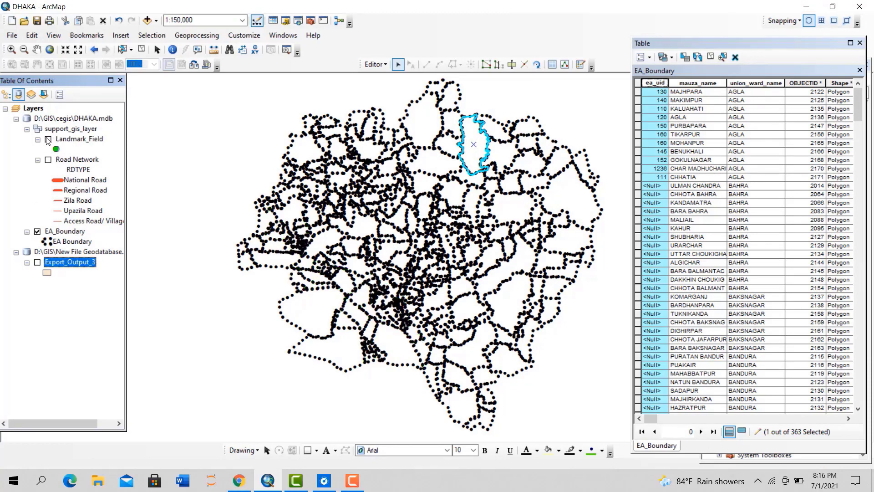
{"action": "right_click", "coordinate": [70, 271]}
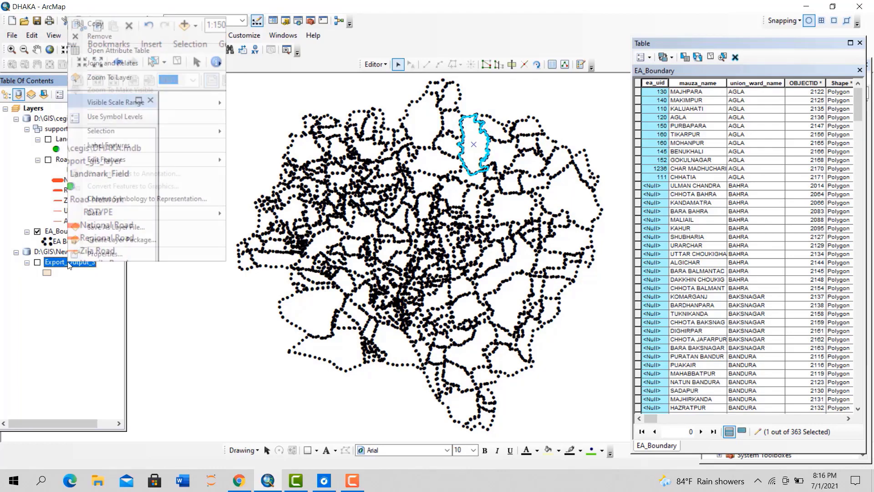
{"action": "key", "text": "Escape"}
{"action": "left_click", "coordinate": [37, 263]}
{"action": "right_click", "coordinate": [53, 266]}
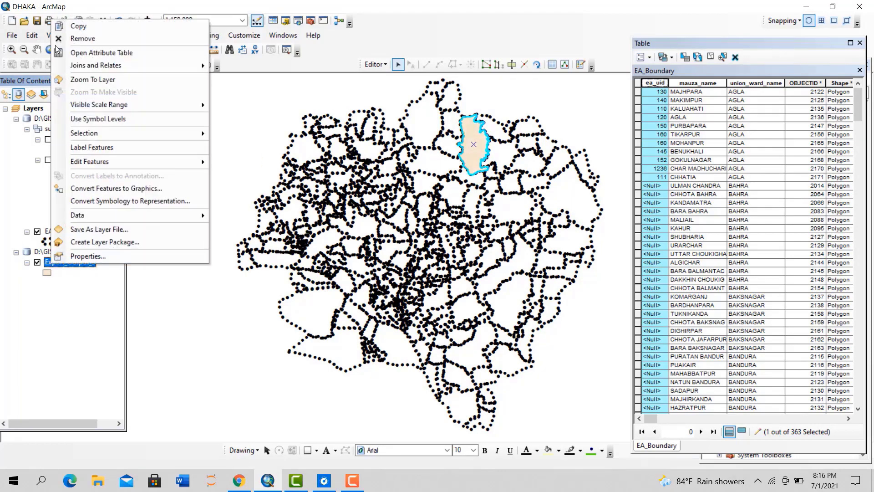
{"action": "left_click", "coordinate": [88, 84]}
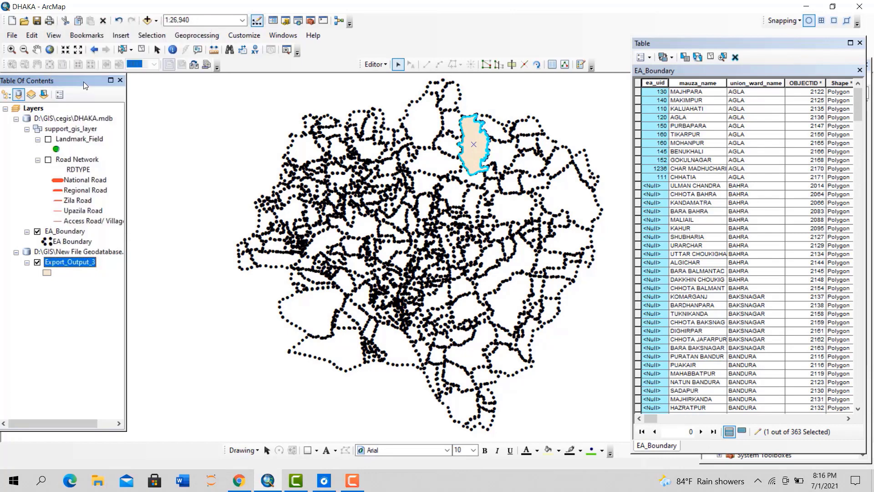
{"action": "left_click", "coordinate": [37, 231]}
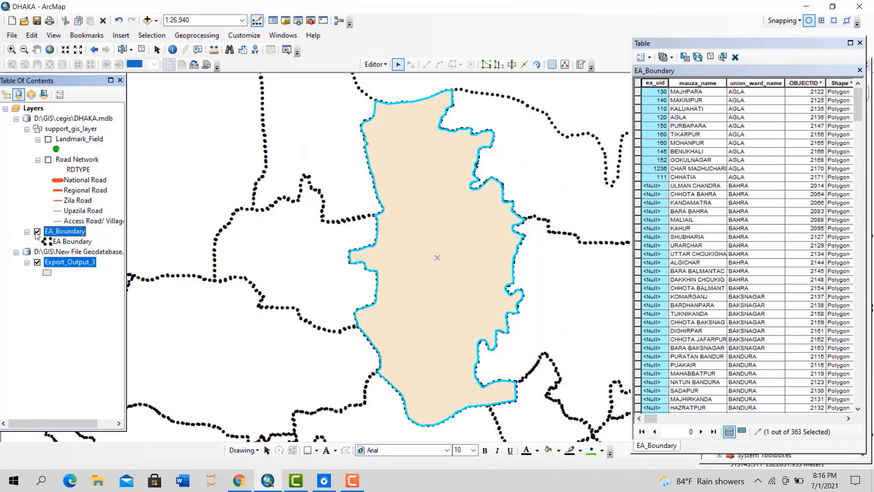
{"action": "scroll", "coordinate": [214, 282], "scroll_direction": "up", "scroll_amount": 3}
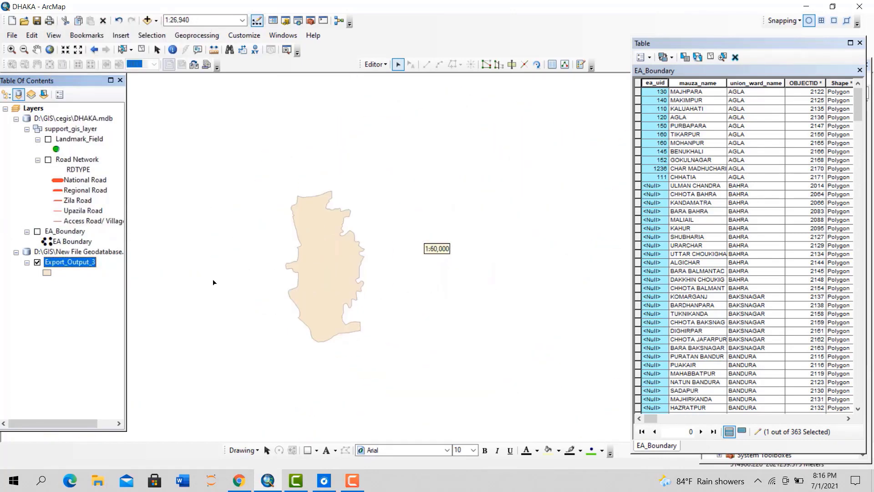
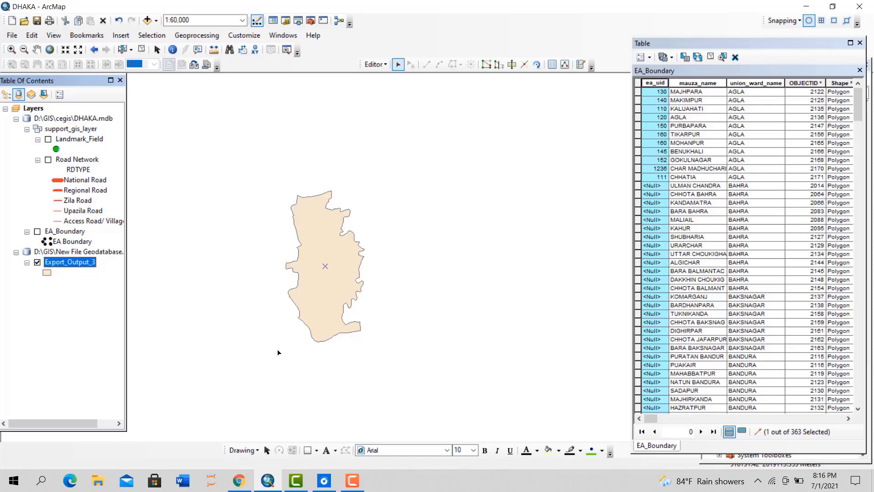
Remove the Export_Output_3 layer with its geodatabase group, then show EA_Boundary again and clear its selection
{"action": "right_click", "coordinate": [83, 265]}
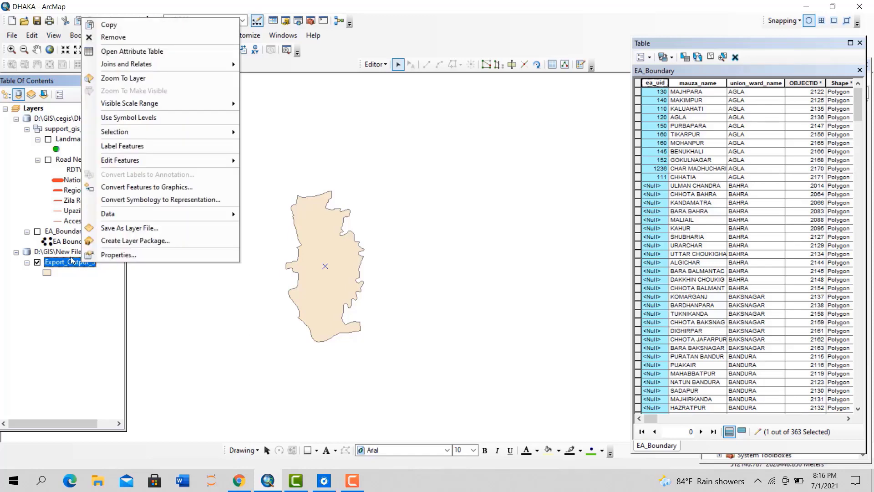
{"action": "right_click", "coordinate": [66, 252]}
{"action": "left_click", "coordinate": [80, 259]}
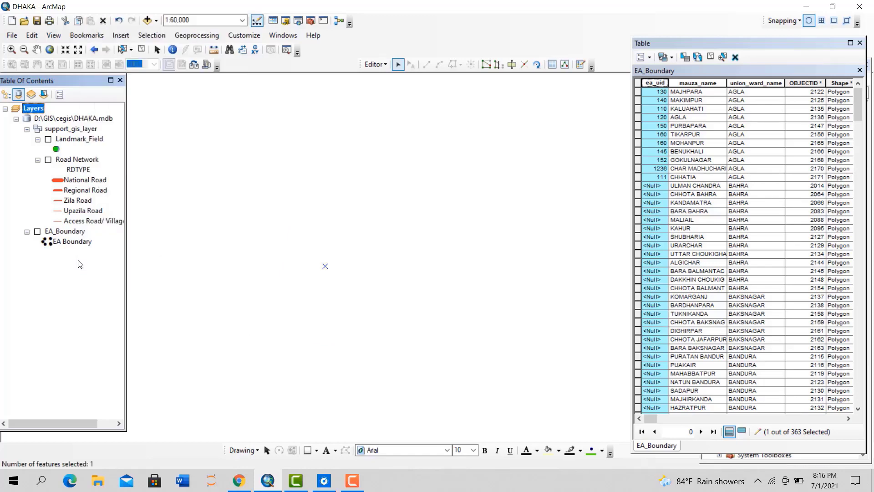
{"action": "left_click", "coordinate": [37, 232]}
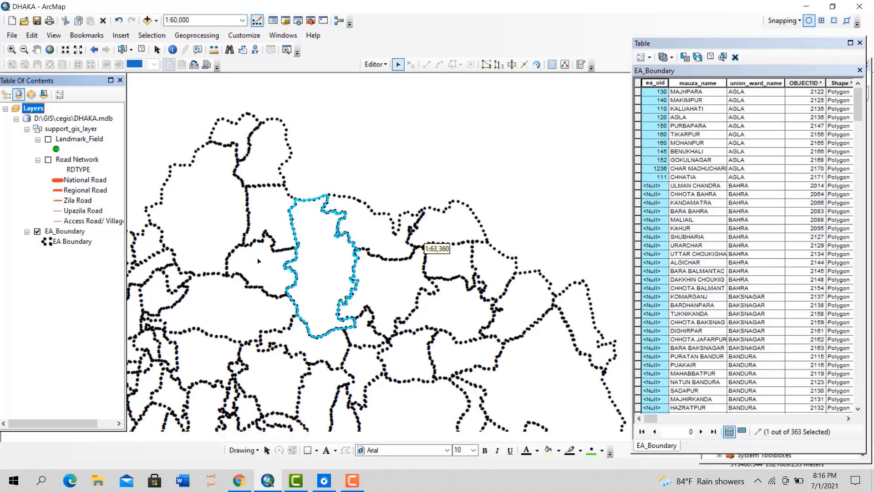
{"action": "left_click", "coordinate": [422, 124]}
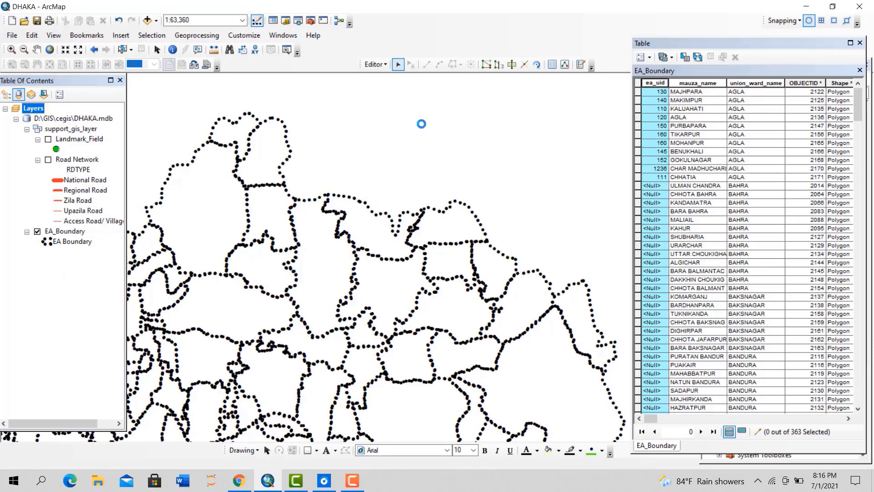
Open Select By Attributes and highlight the mauza_name column in the EA_Boundary attribute table
{"action": "left_click", "coordinate": [154, 34]}
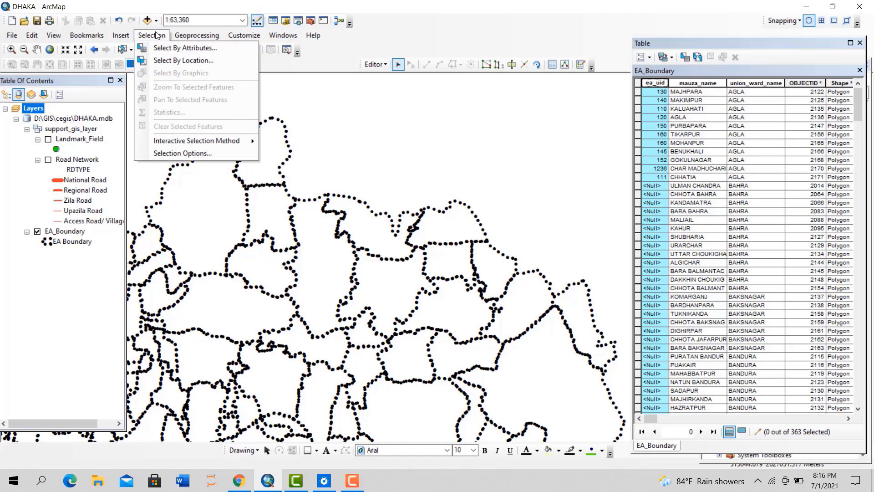
{"action": "left_click", "coordinate": [176, 50]}
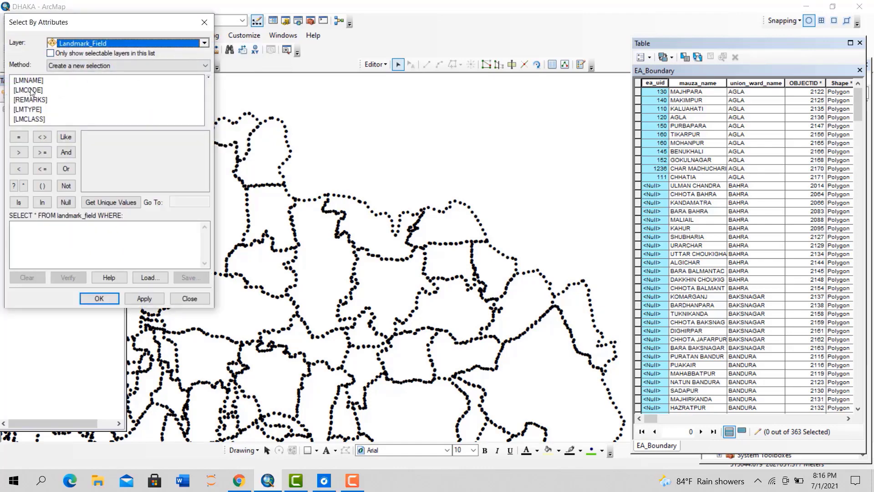
{"action": "left_click", "coordinate": [699, 84]}
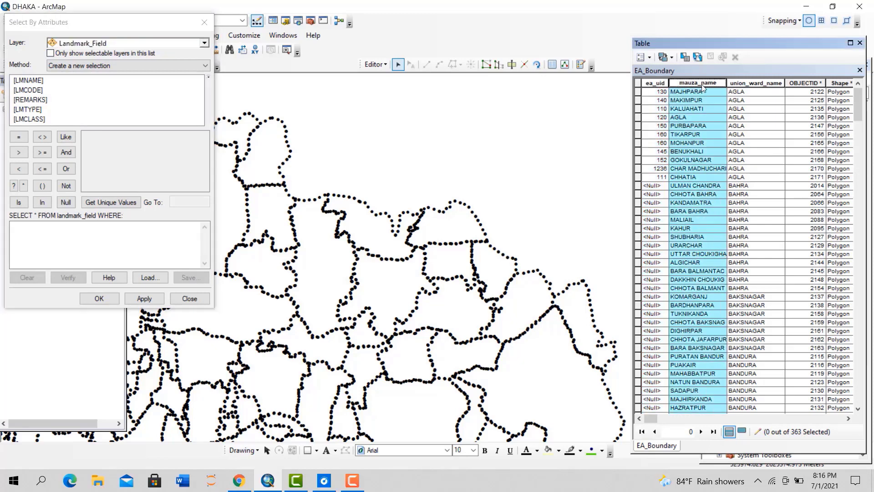
Select the MAKIMPUR record in the EA_Boundary table and zoom to it, then select the records from AGLA to URARCHAR
{"action": "left_click", "coordinate": [638, 100]}
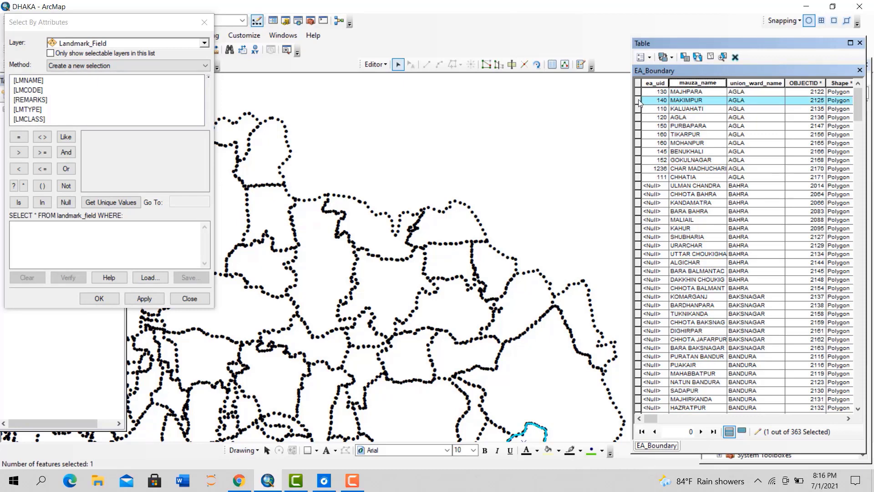
{"action": "double_click", "coordinate": [639, 101]}
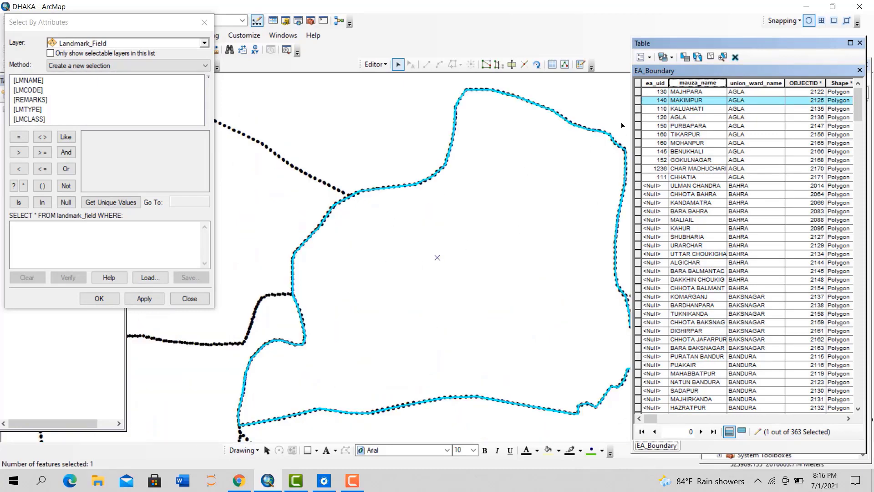
{"action": "left_click", "coordinate": [646, 109]}
{"action": "left_click_drag", "start_coordinate": [638, 118], "coordinate": [659, 239]}
{"action": "scroll", "coordinate": [371, 288], "scroll_direction": "up", "scroll_amount": 3}
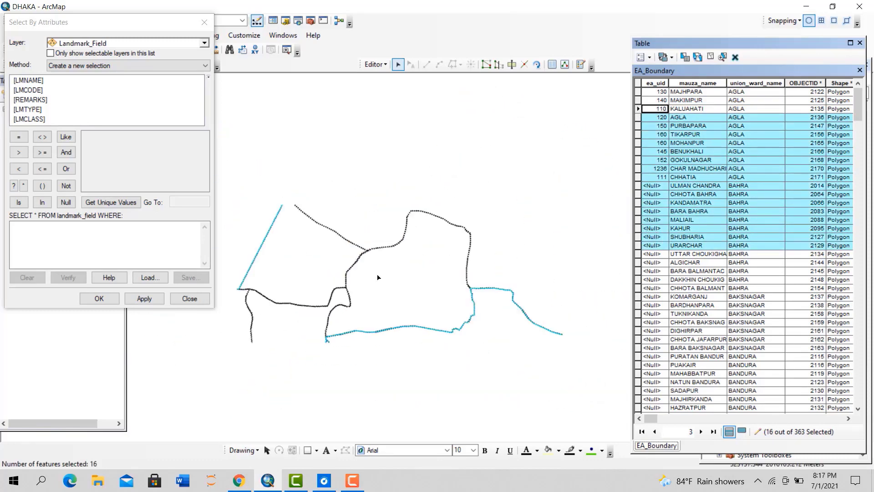
{"action": "scroll", "coordinate": [423, 278], "scroll_direction": "up", "scroll_amount": 3}
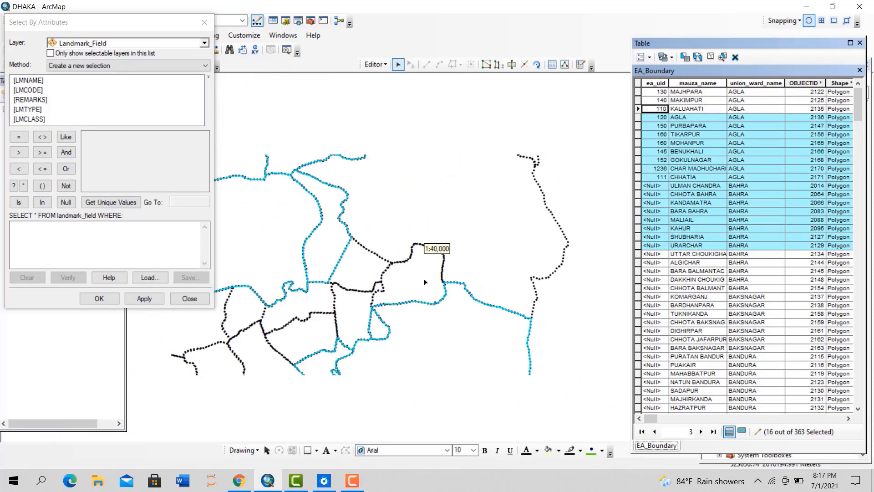
Clear the table selection and select the EA_Boundary records from MAJHPARA down to BARA BAHRA
{"action": "left_click", "coordinate": [710, 58]}
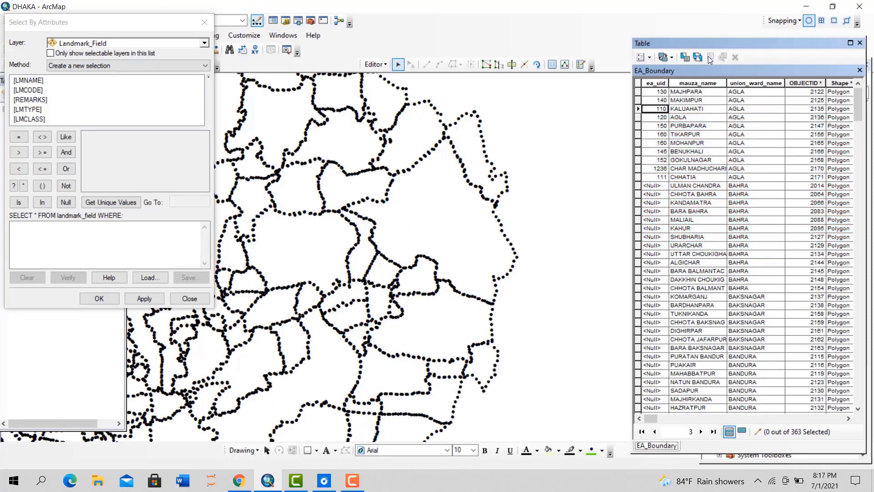
{"action": "left_click_drag", "start_coordinate": [639, 92], "coordinate": [655, 211]}
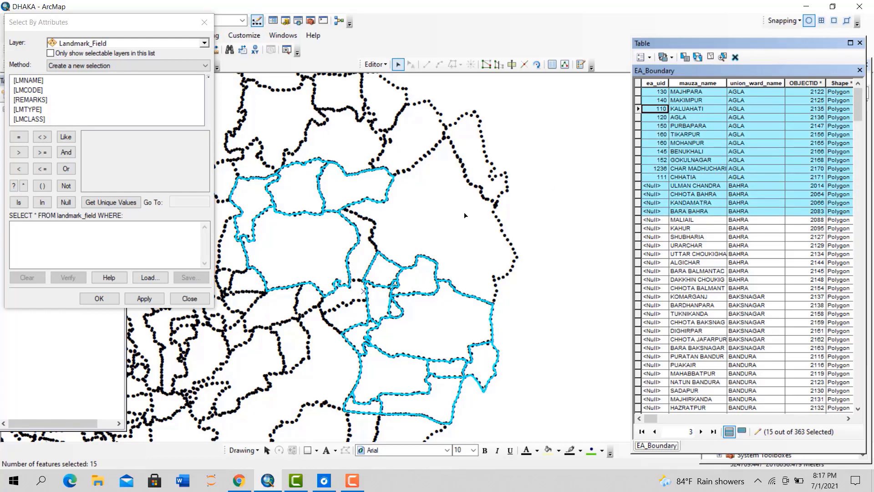
{"action": "left_click_drag", "start_coordinate": [422, 227], "coordinate": [502, 213]}
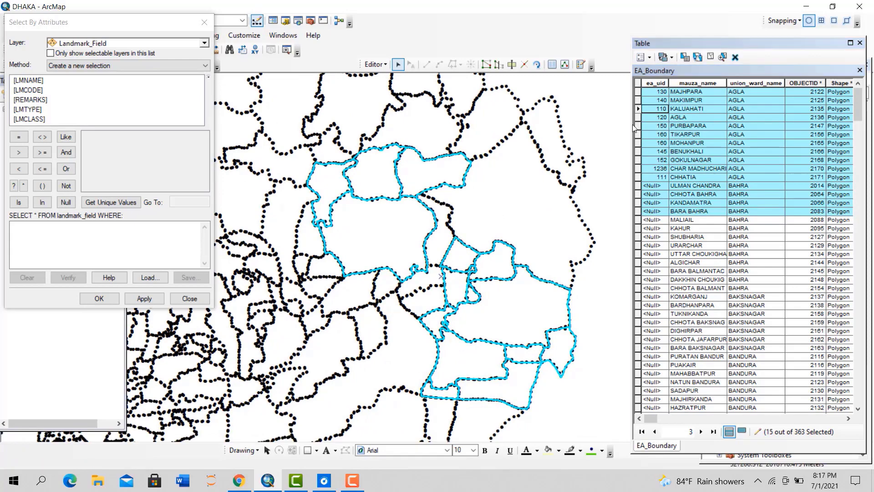
Switch the EA_Boundary selection to all the other records, then close Select By Attributes and clear the selection
{"action": "left_click", "coordinate": [700, 61]}
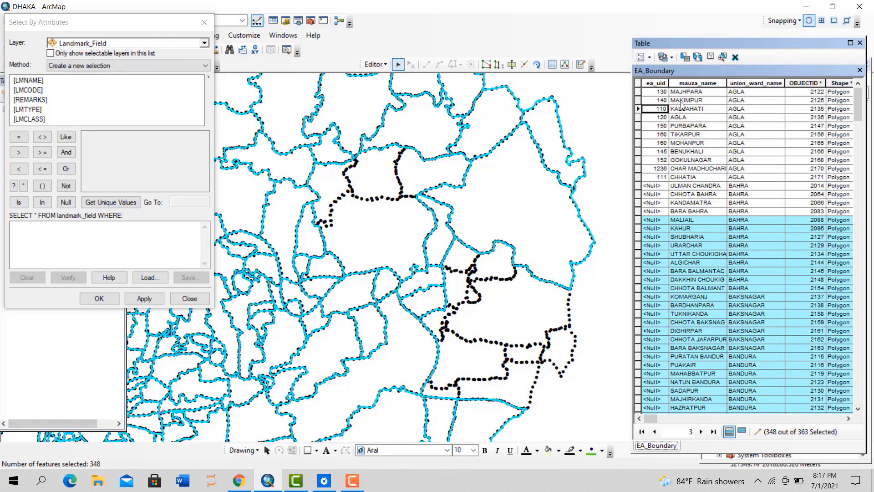
{"action": "scroll", "coordinate": [410, 222], "scroll_direction": "up", "scroll_amount": 3}
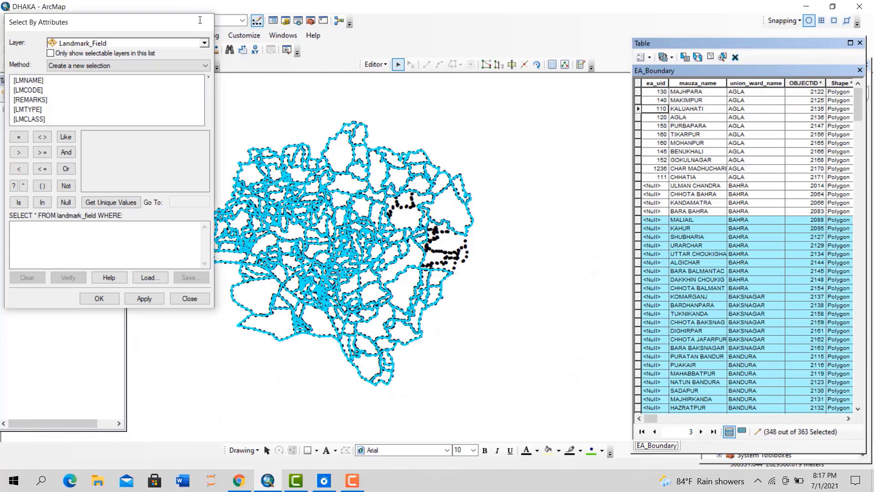
{"action": "left_click", "coordinate": [204, 21]}
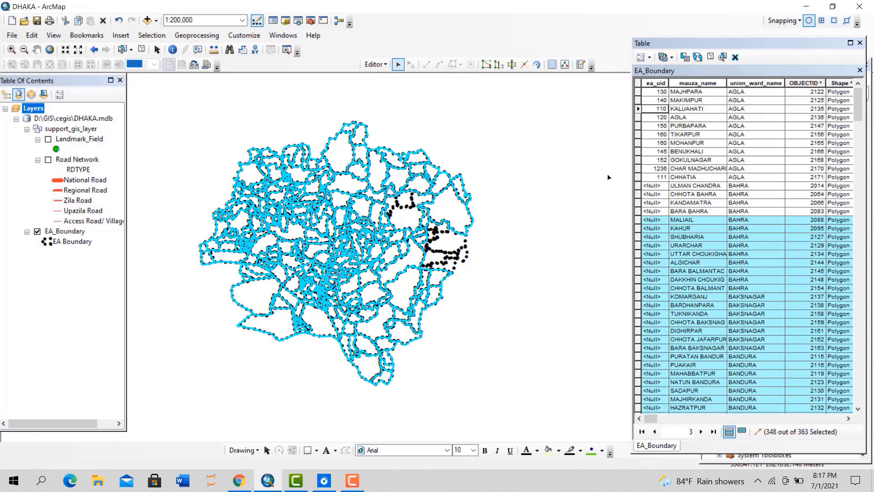
{"action": "left_click", "coordinate": [591, 196]}
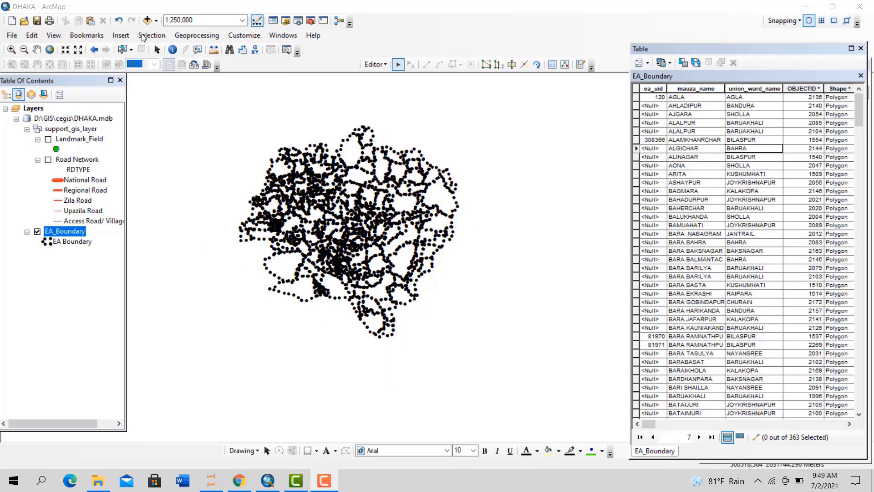
Activate the Select by Polygon tool and turn on the Landmark_Field layer
{"action": "left_click", "coordinate": [142, 36]}
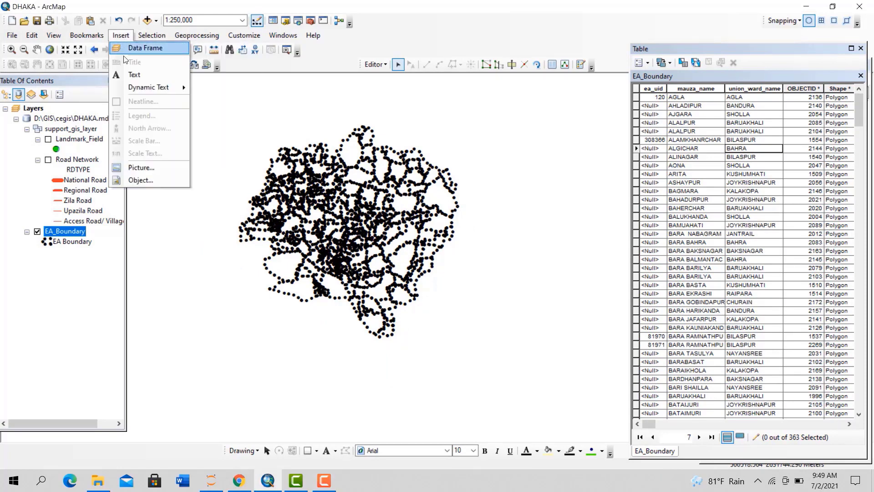
{"action": "key", "text": "Escape"}
{"action": "left_click", "coordinate": [157, 49]}
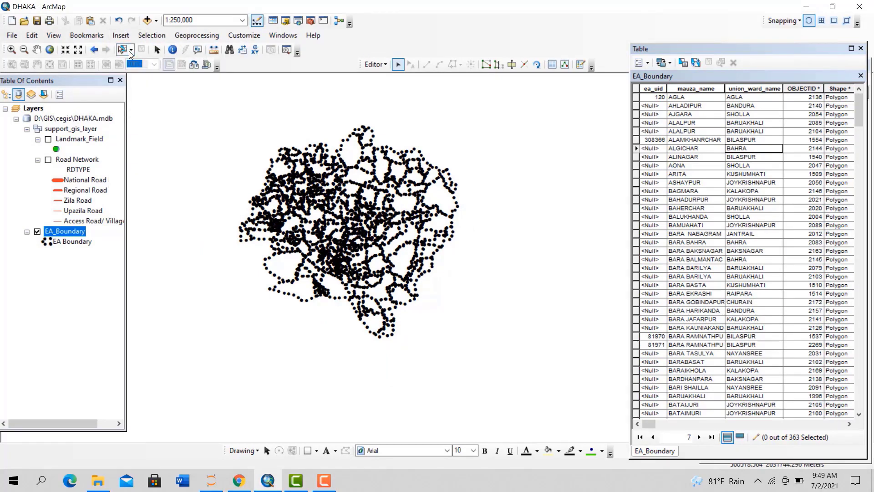
{"action": "left_click", "coordinate": [130, 51]}
{"action": "left_click", "coordinate": [147, 75]}
{"action": "left_click", "coordinate": [49, 140]}
{"action": "scroll", "coordinate": [296, 198], "scroll_direction": "up", "scroll_amount": 3}
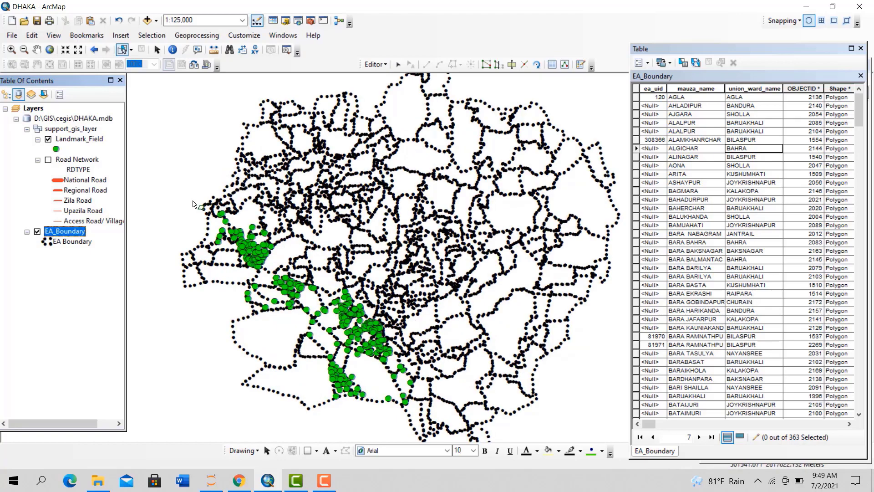
Draw a selection polygon around the westernmost landmark cluster and review the selected records in the EA_Boundary table
{"action": "left_click", "coordinate": [194, 199]}
{"action": "left_click", "coordinate": [318, 234]}
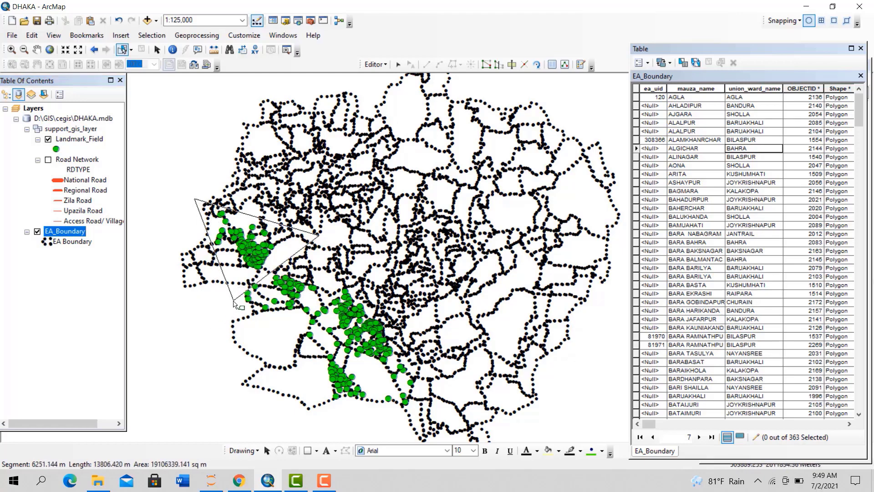
{"action": "left_click", "coordinate": [234, 300]}
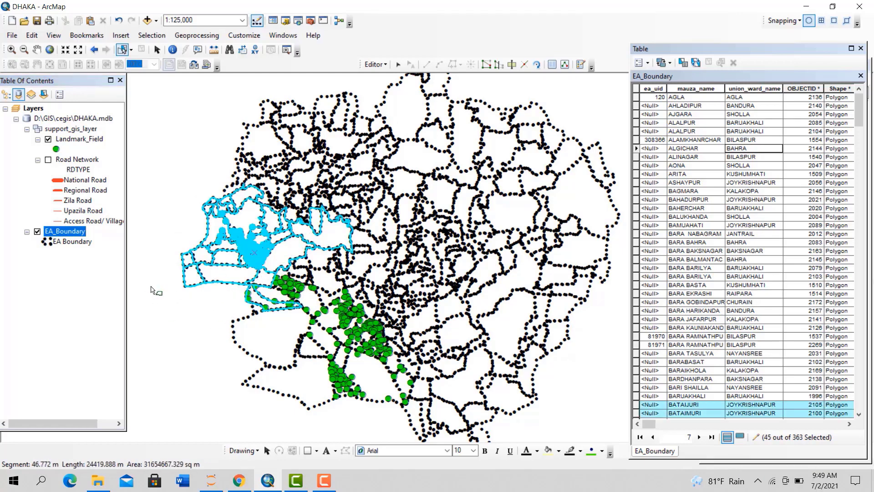
{"action": "double_click", "coordinate": [150, 290]}
{"action": "scroll", "coordinate": [734, 302], "scroll_direction": "down", "scroll_amount": 17}
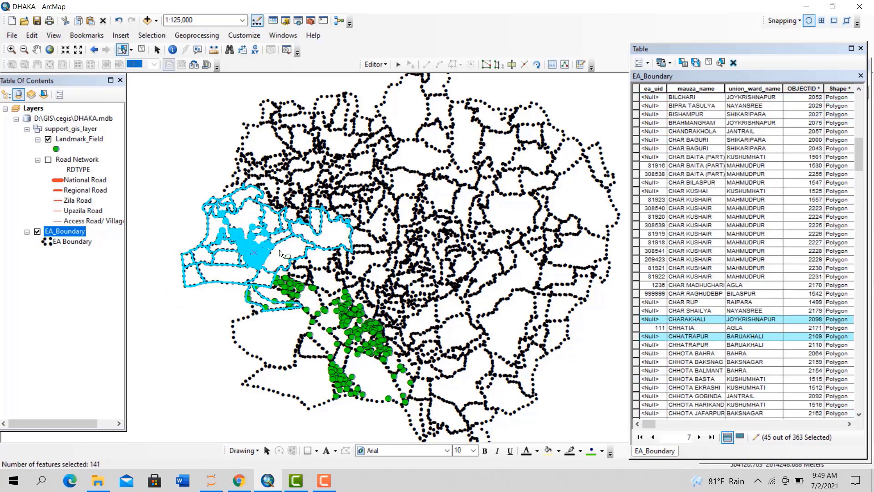
Draw a selection polygon across the northwestern EA_Boundary areas above the landmarks, then clear the selection
{"action": "left_click", "coordinate": [190, 155]}
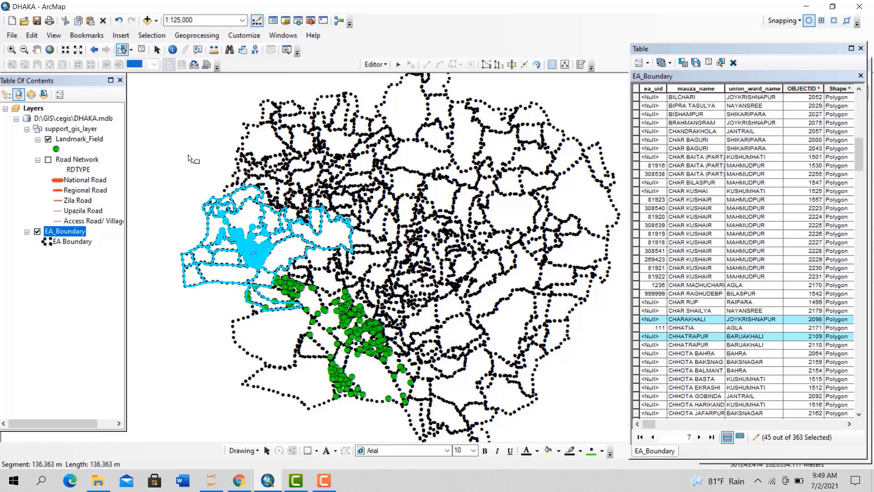
{"action": "left_click", "coordinate": [196, 148]}
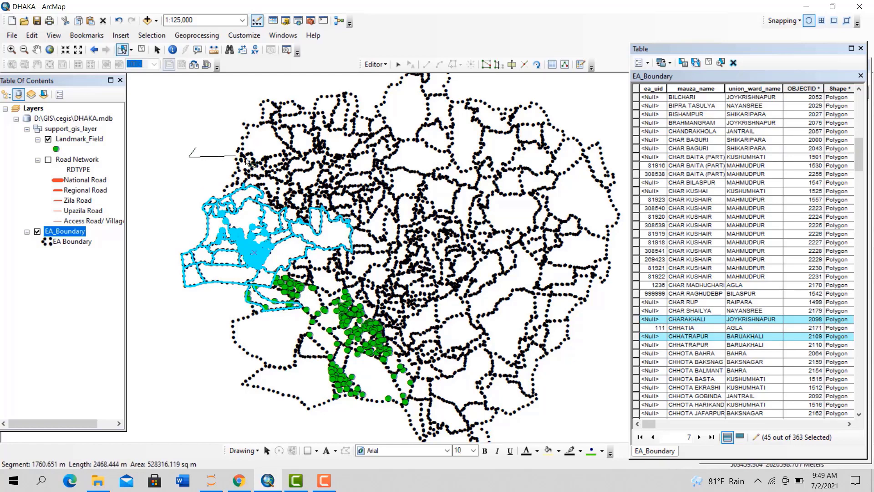
{"action": "left_click", "coordinate": [362, 185]}
{"action": "double_click", "coordinate": [364, 186]}
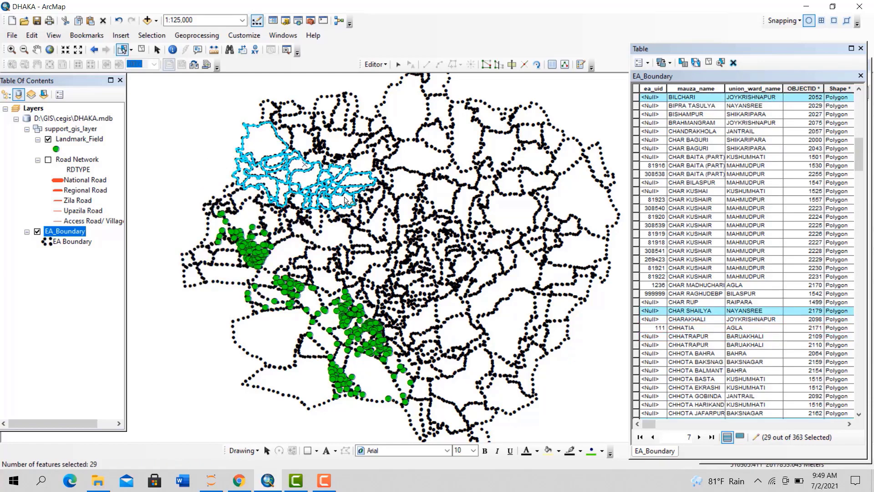
{"action": "left_click", "coordinate": [398, 64]}
{"action": "left_click", "coordinate": [226, 128]}
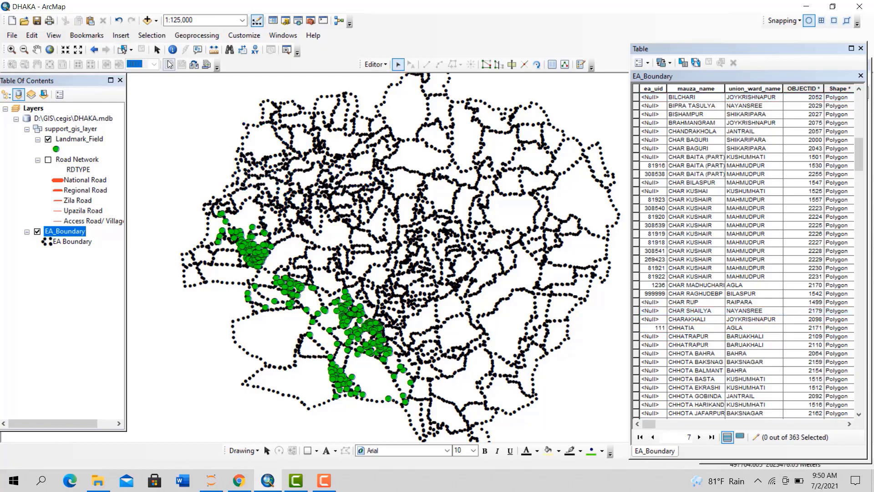
Use Select by Lasso to trace an irregular outline around the northern and northwestern EA_Boundary polygons and select them
{"action": "left_click", "coordinate": [130, 50]}
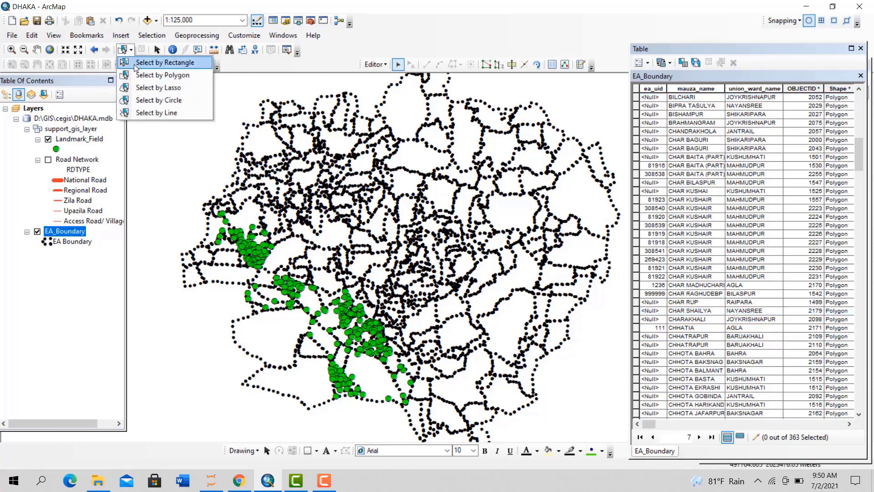
{"action": "left_click", "coordinate": [147, 75]}
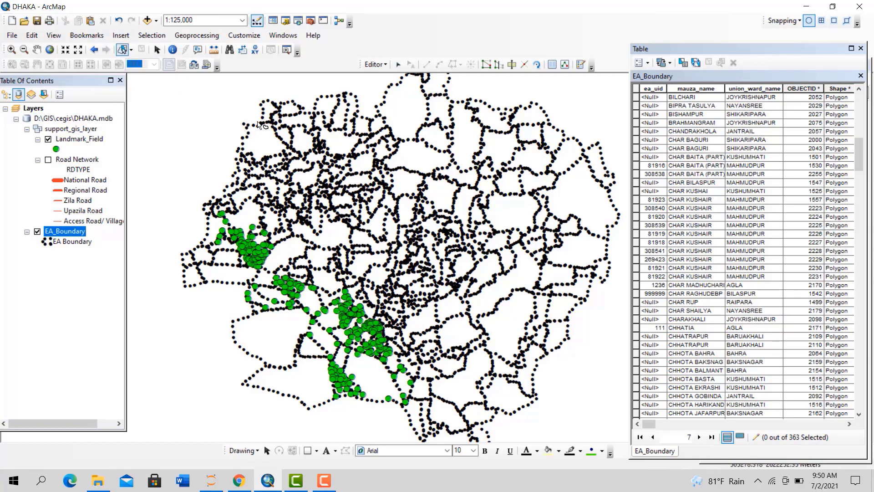
{"action": "left_click", "coordinate": [284, 128]}
{"action": "left_click", "coordinate": [383, 169]}
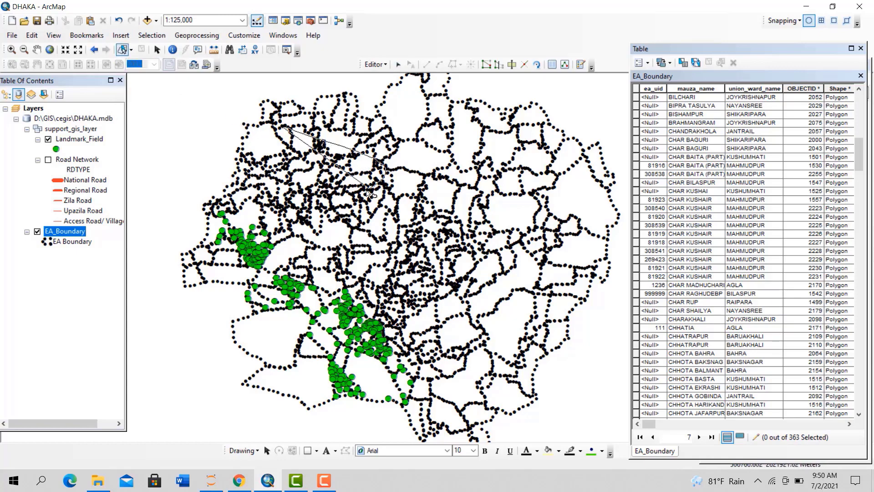
{"action": "left_click", "coordinate": [339, 205]}
{"action": "left_click", "coordinate": [321, 163]}
{"action": "left_click", "coordinate": [271, 174]}
{"action": "left_click", "coordinate": [266, 190]}
{"action": "left_click", "coordinate": [250, 206]}
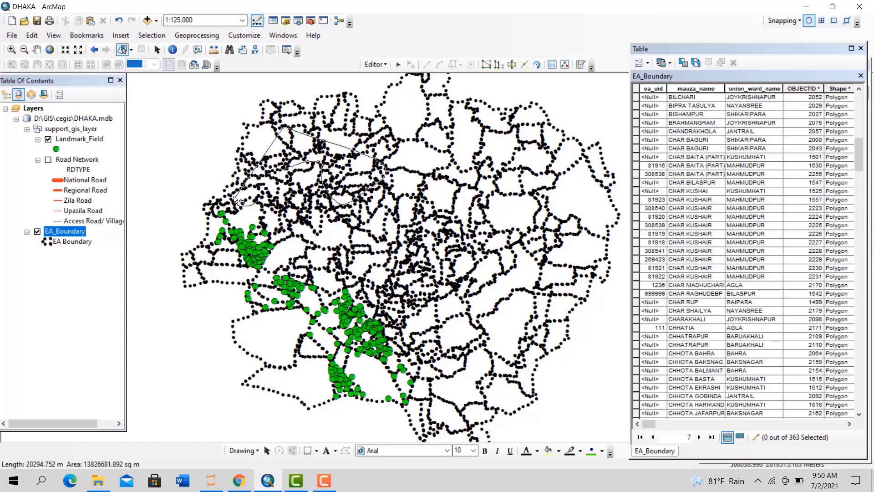
{"action": "left_click", "coordinate": [234, 196]}
{"action": "left_click", "coordinate": [251, 155]}
{"action": "left_click", "coordinate": [253, 137]}
{"action": "left_click", "coordinate": [235, 126]}
{"action": "left_click", "coordinate": [260, 105]}
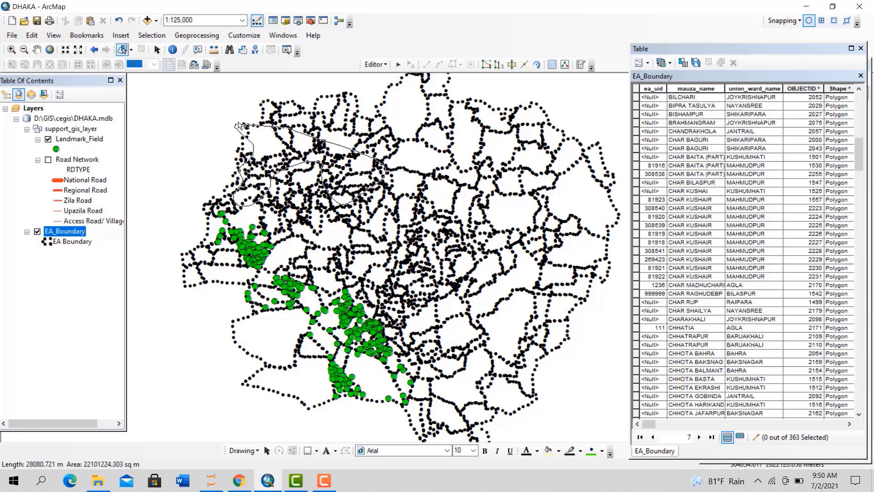
{"action": "left_click", "coordinate": [275, 97]}
{"action": "left_click", "coordinate": [280, 97]}
{"action": "double_click", "coordinate": [429, 134]}
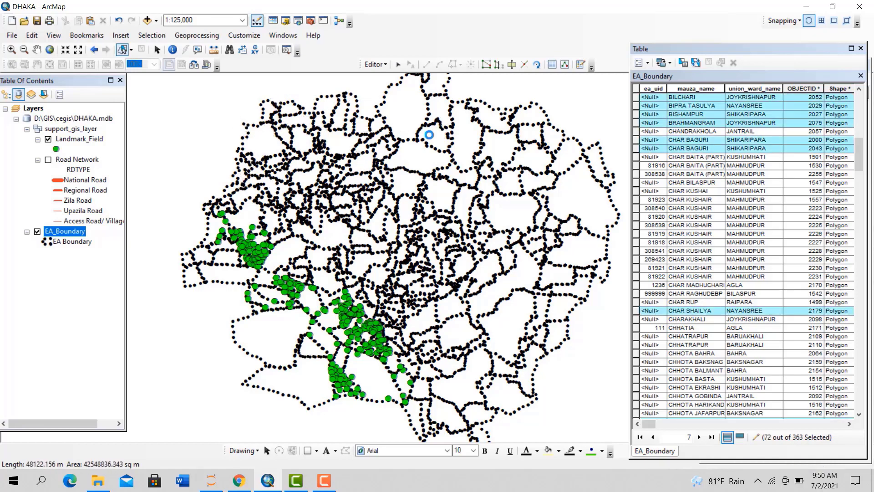
Use Select by Circle on the northeastern EA_Boundary polygons and on the southern landmark cluster, then clear the selection
{"action": "left_click", "coordinate": [132, 50]}
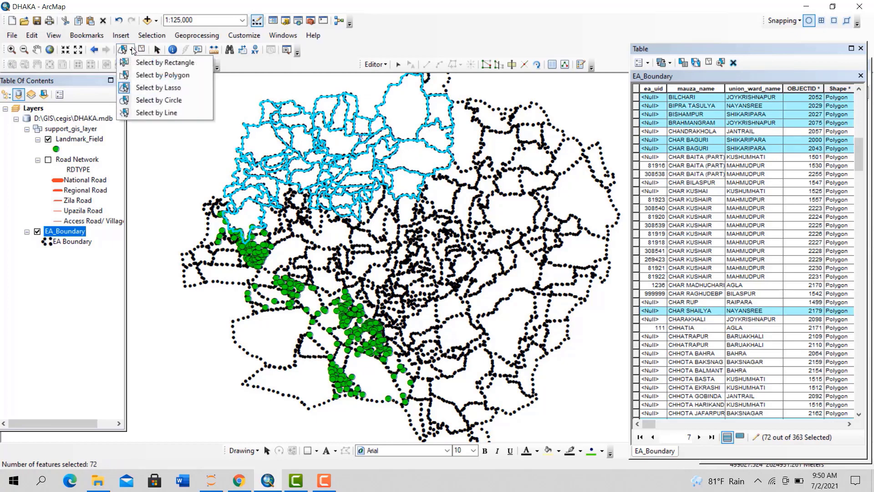
{"action": "left_click", "coordinate": [157, 100]}
{"action": "left_click_drag", "start_coordinate": [513, 168], "coordinate": [532, 207]}
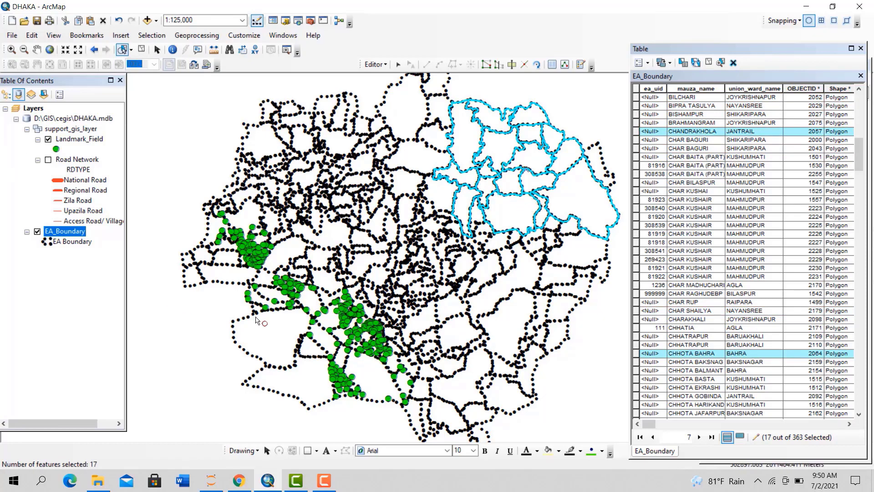
{"action": "left_click_drag", "start_coordinate": [366, 339], "coordinate": [405, 349]}
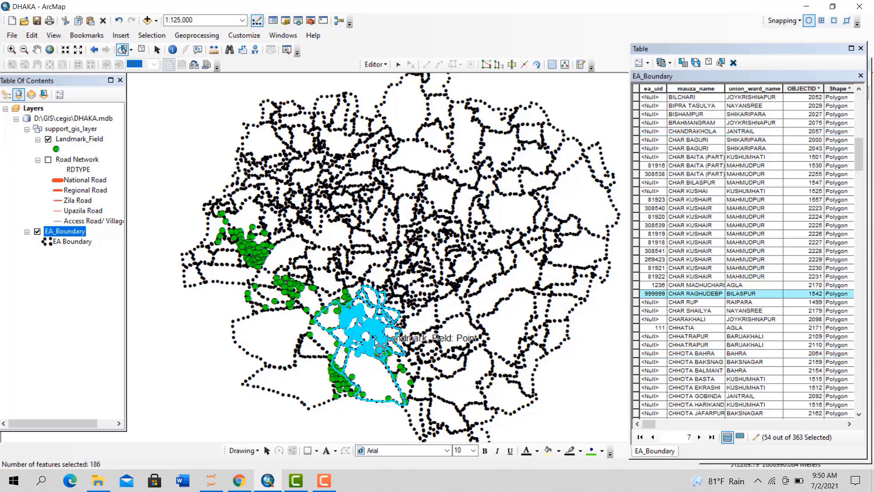
{"action": "left_click", "coordinate": [131, 49]}
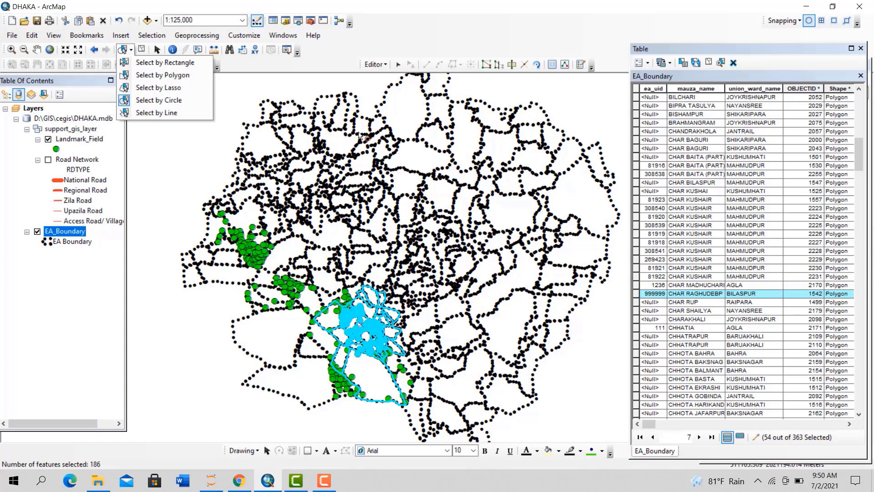
{"action": "left_click", "coordinate": [398, 64]}
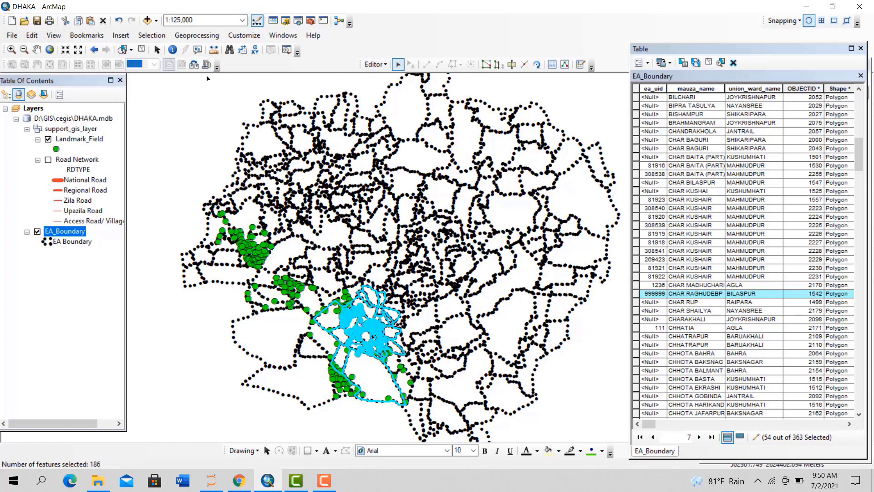
{"action": "left_click", "coordinate": [346, 86]}
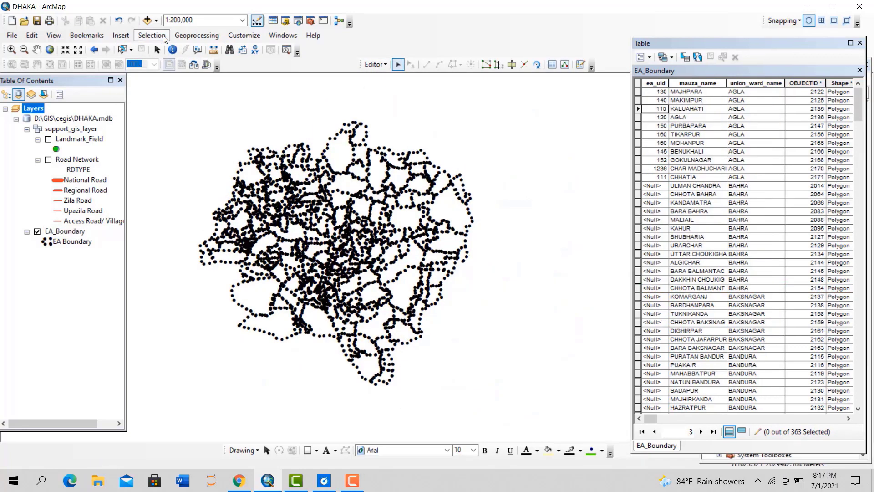
Open Select By Attributes, set the layer to EA_Boundary, and highlight the mauza_name and ea_uid fields
{"action": "left_click", "coordinate": [151, 35]}
{"action": "left_click", "coordinate": [173, 50]}
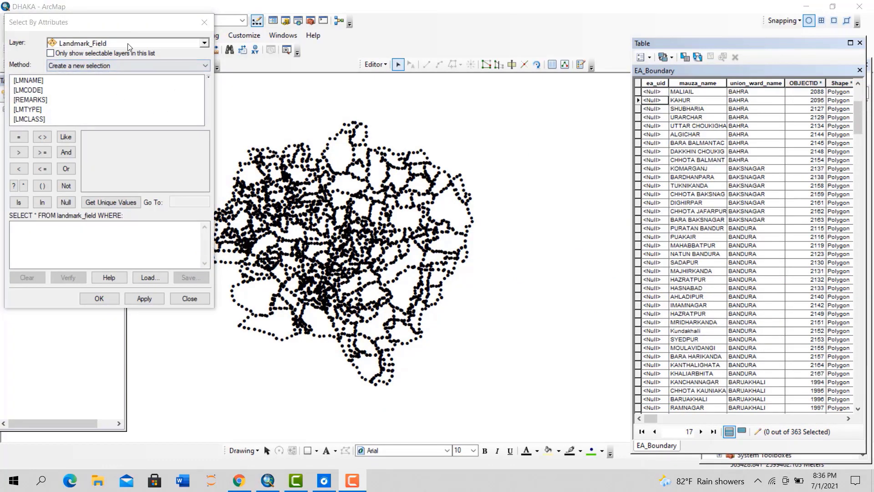
{"action": "left_click", "coordinate": [203, 44]}
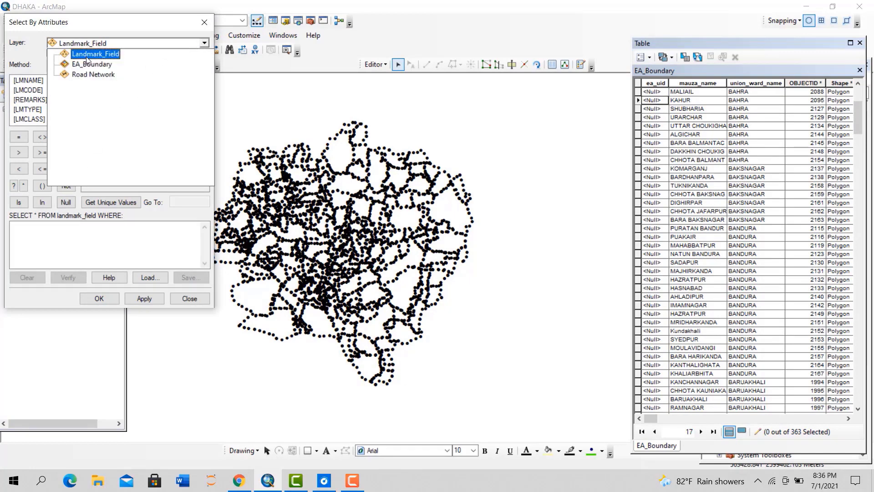
{"action": "left_click", "coordinate": [88, 67]}
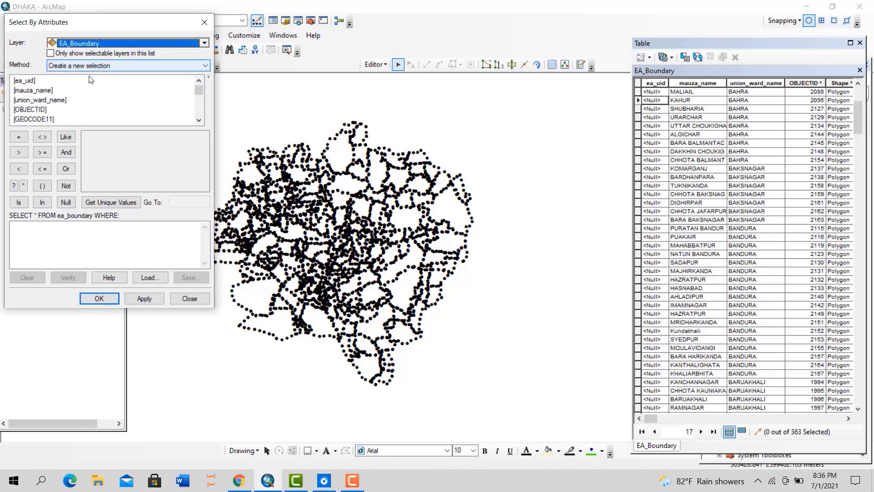
{"action": "left_click", "coordinate": [27, 91]}
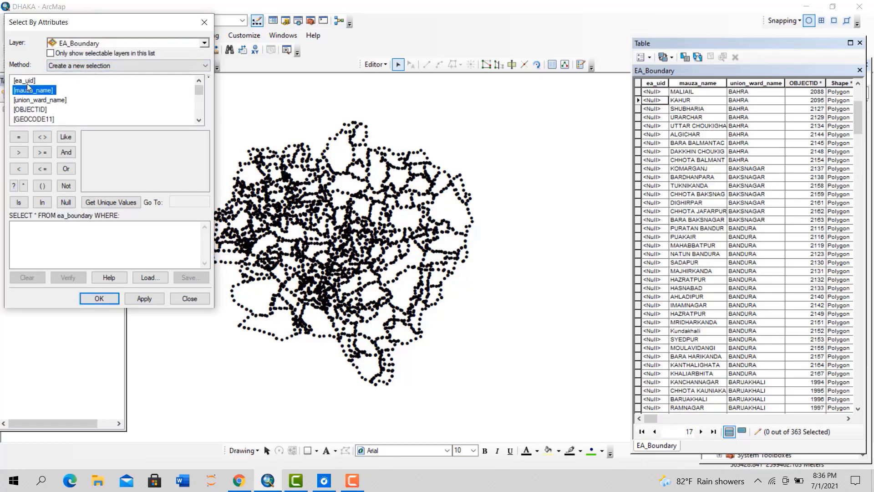
{"action": "left_click", "coordinate": [26, 82]}
Move the mauza_name column to just after OBJECTID in the EA_Boundary table and close Select By Attributes
{"action": "left_click", "coordinate": [697, 83]}
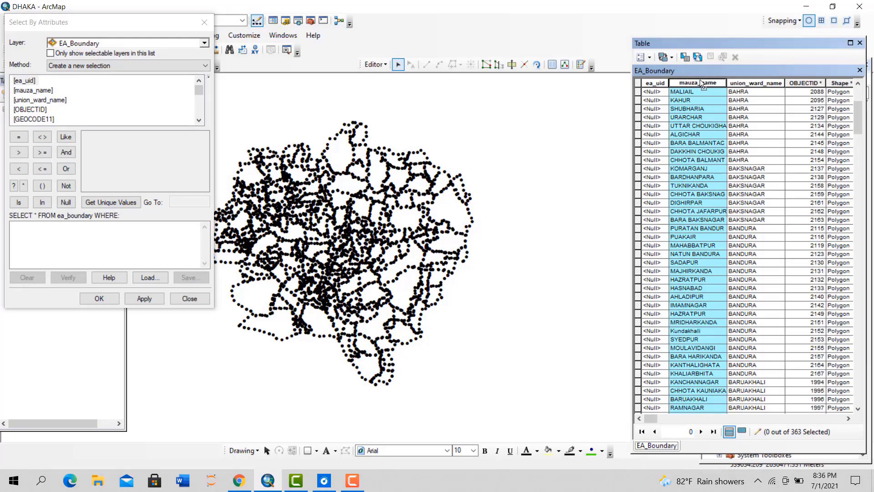
{"action": "left_click_drag", "start_coordinate": [702, 80], "coordinate": [850, 80]}
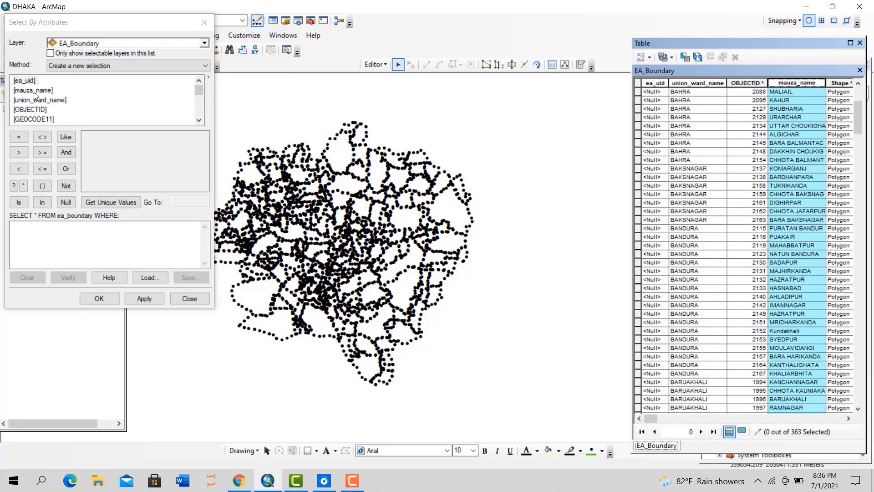
{"action": "left_click", "coordinate": [183, 301]}
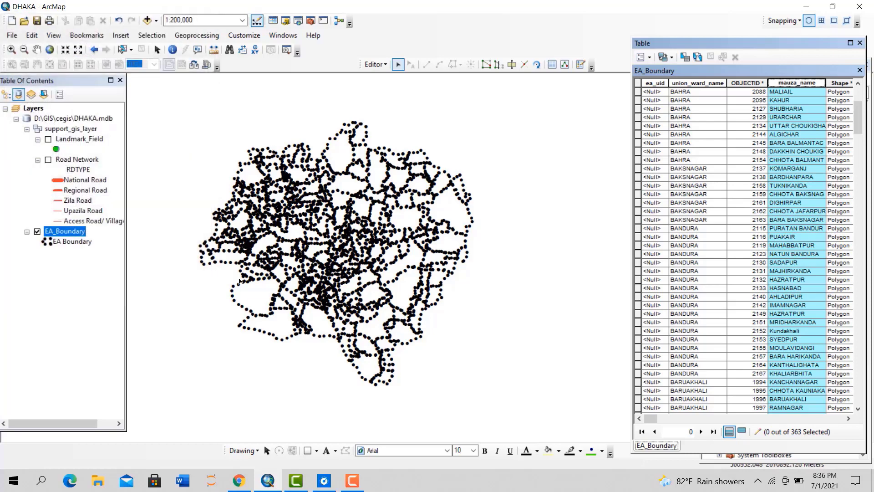
{"action": "left_click", "coordinate": [724, 205]}
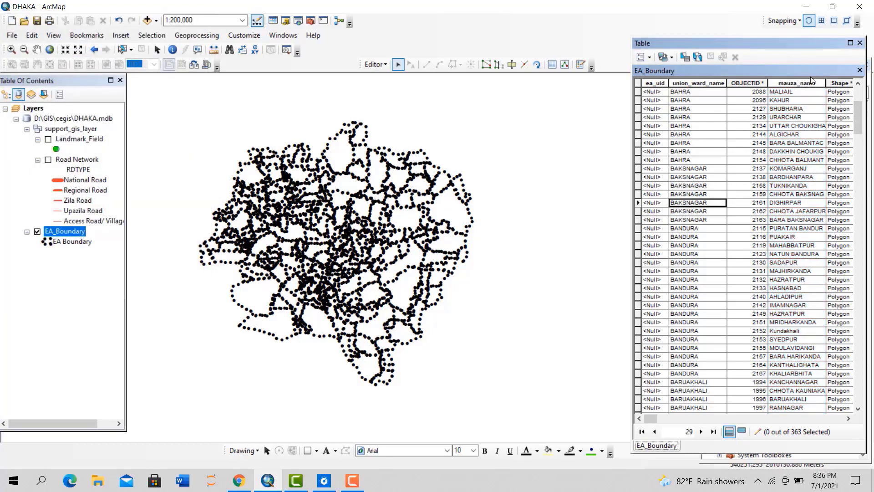
{"action": "left_click", "coordinate": [799, 84]}
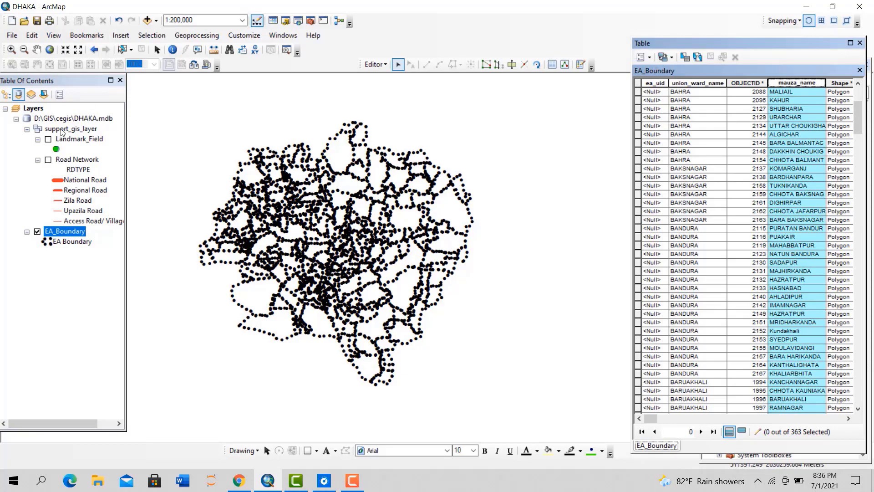
Open the EA_Boundary layer properties and move mauza_name to the start of the field order, ahead of ea_uid
{"action": "left_click", "coordinate": [64, 230]}
{"action": "double_click", "coordinate": [63, 231]}
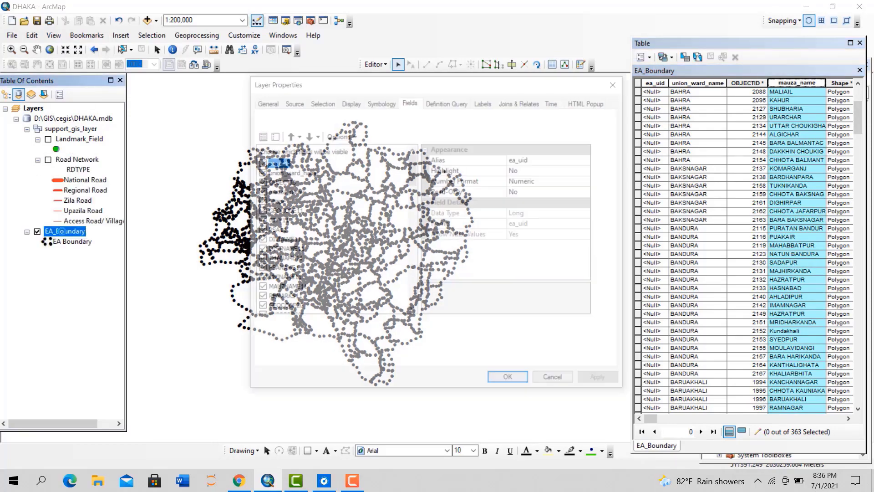
{"action": "left_click", "coordinate": [386, 104]}
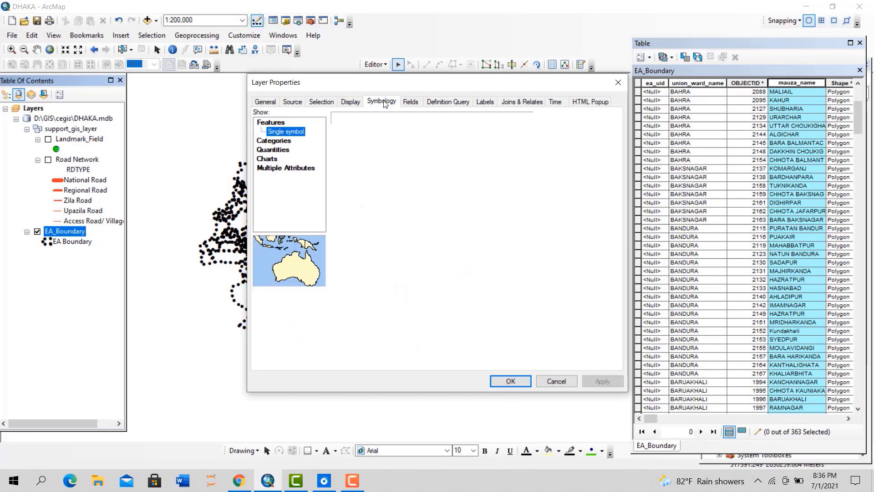
{"action": "left_click", "coordinate": [413, 104]}
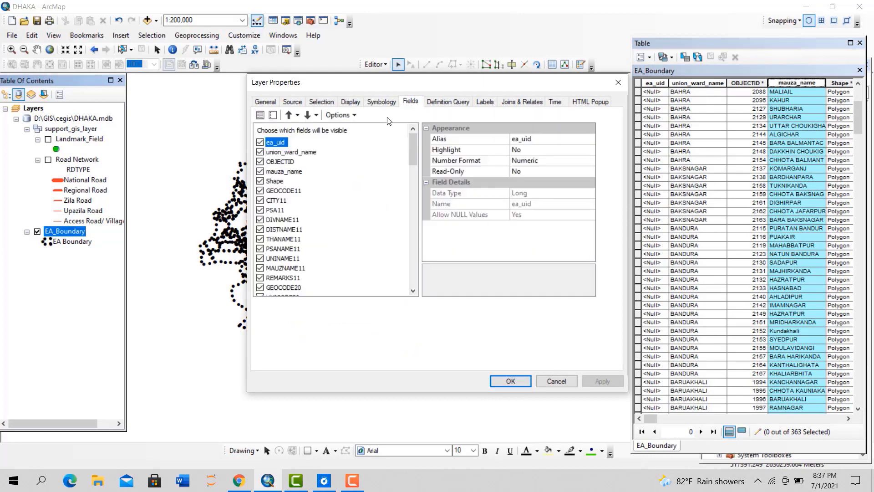
{"action": "left_click", "coordinate": [282, 153]}
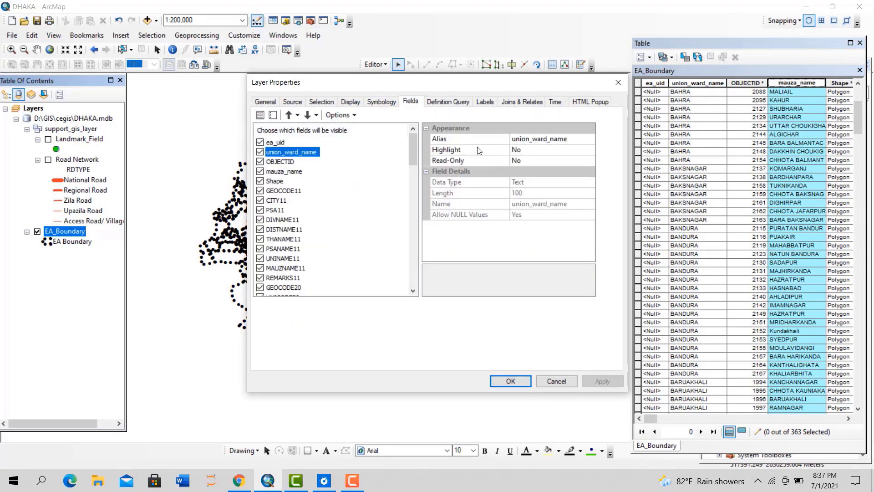
{"action": "left_click", "coordinate": [276, 175]}
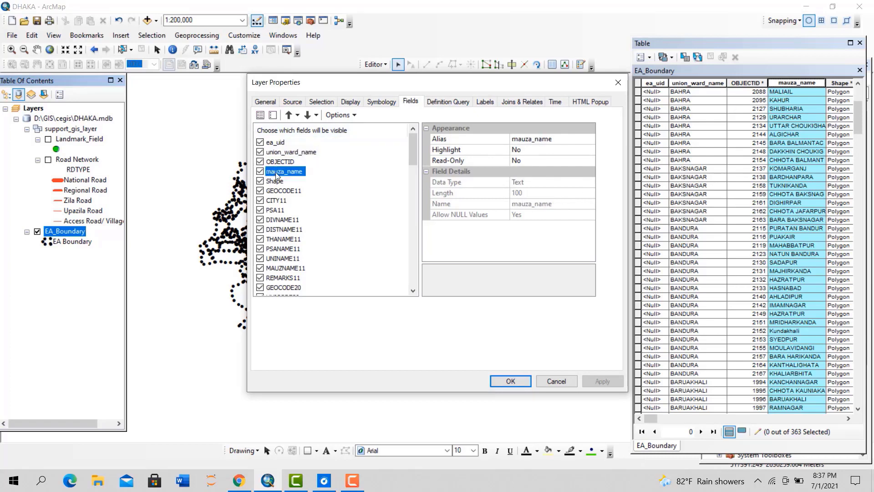
{"action": "left_click_drag", "start_coordinate": [276, 176], "coordinate": [276, 144]}
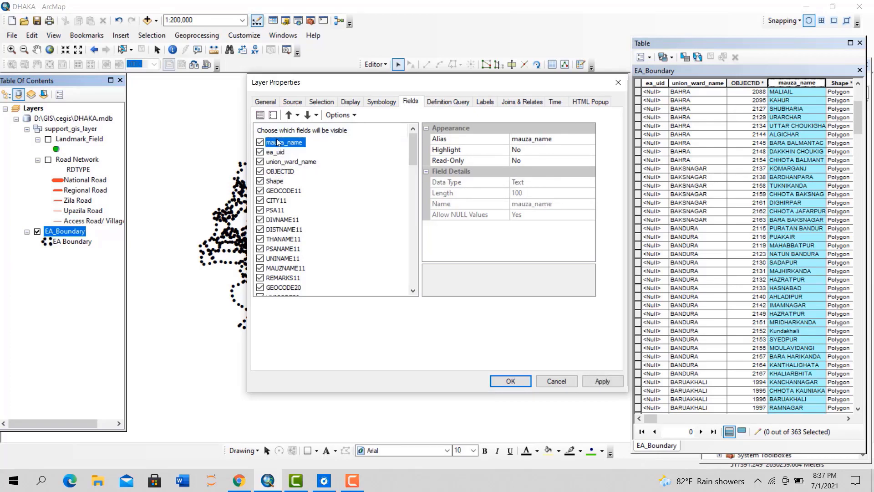
Hide the PSA11, DIVNAME11, DISTNAME11, THANAME11, PSANAME11 and UNINAME11 fields of EA_Boundary and apply the layer properties
{"action": "left_click", "coordinate": [260, 220]}
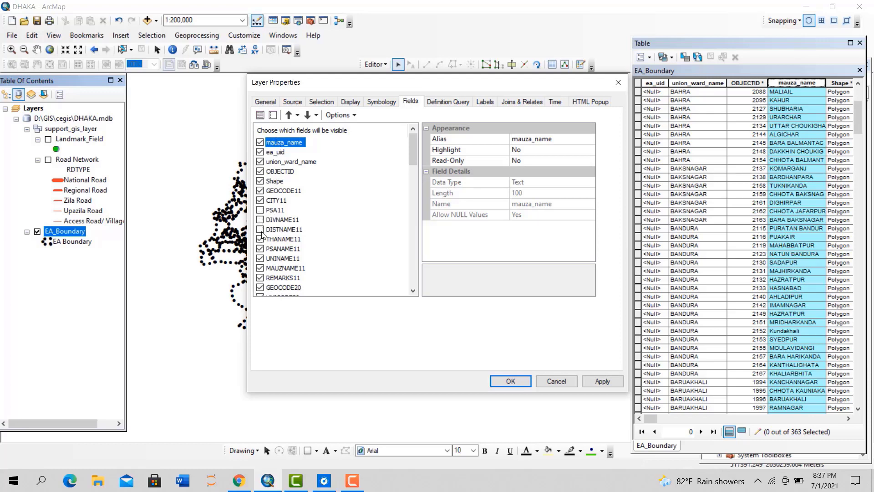
{"action": "left_click", "coordinate": [260, 239]}
{"action": "left_click", "coordinate": [260, 249]}
{"action": "left_click", "coordinate": [260, 239]}
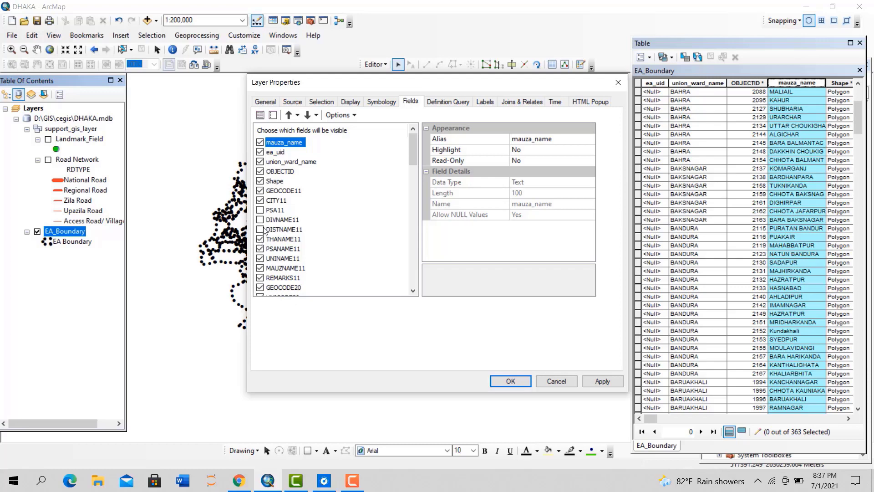
{"action": "left_click", "coordinate": [260, 249]}
{"action": "left_click", "coordinate": [259, 258]}
{"action": "left_click", "coordinate": [591, 381]}
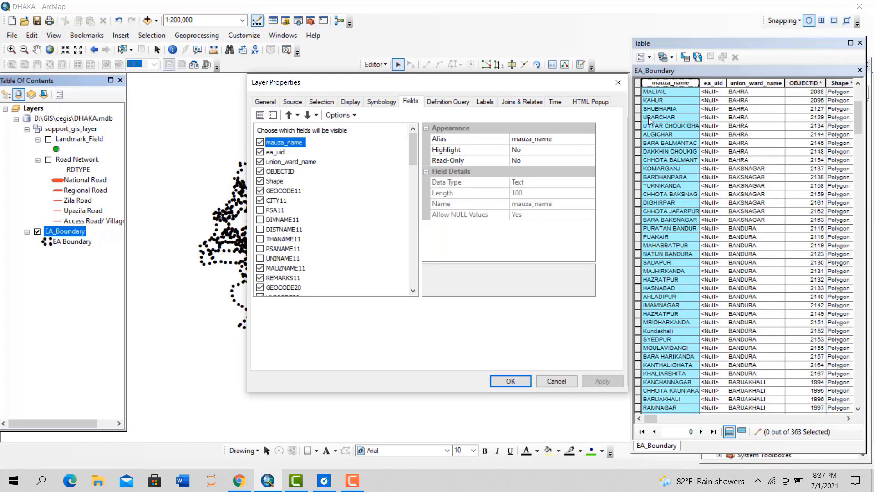
{"action": "left_click", "coordinate": [514, 382]}
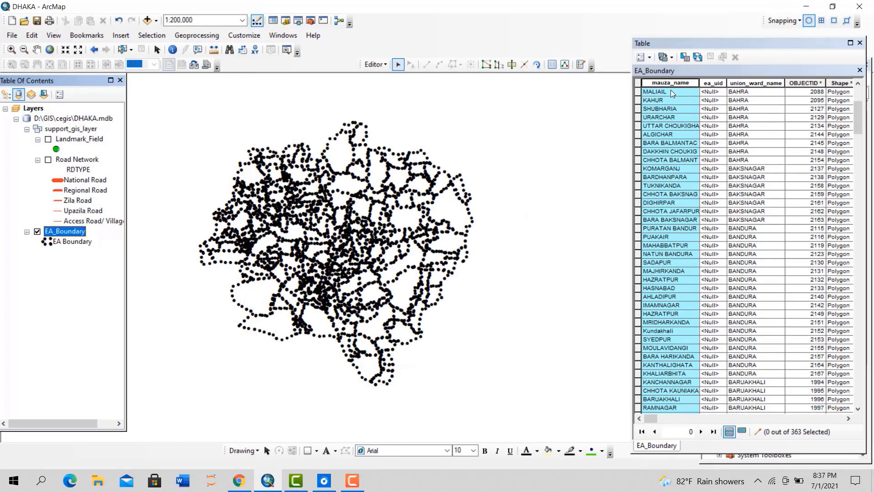
Open Select By Attributes for EA_Boundary and start the selection expression with [mauza_name] =
{"action": "left_click", "coordinate": [153, 36]}
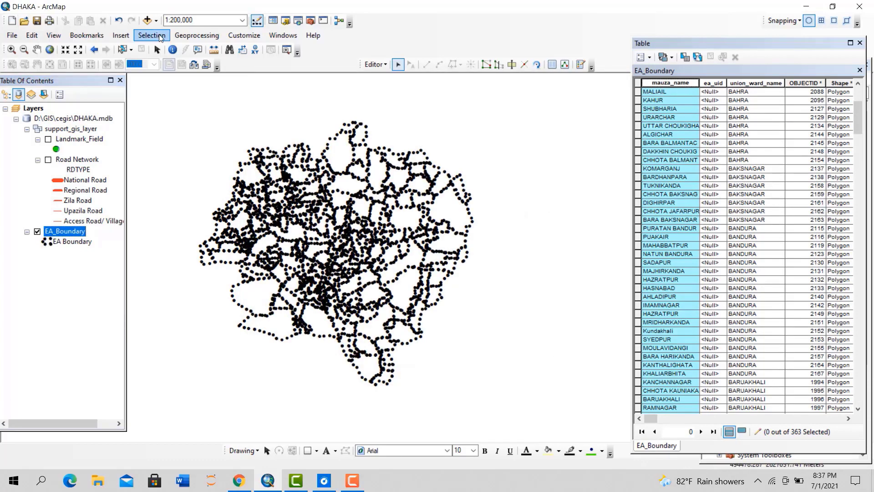
{"action": "left_click", "coordinate": [173, 48]}
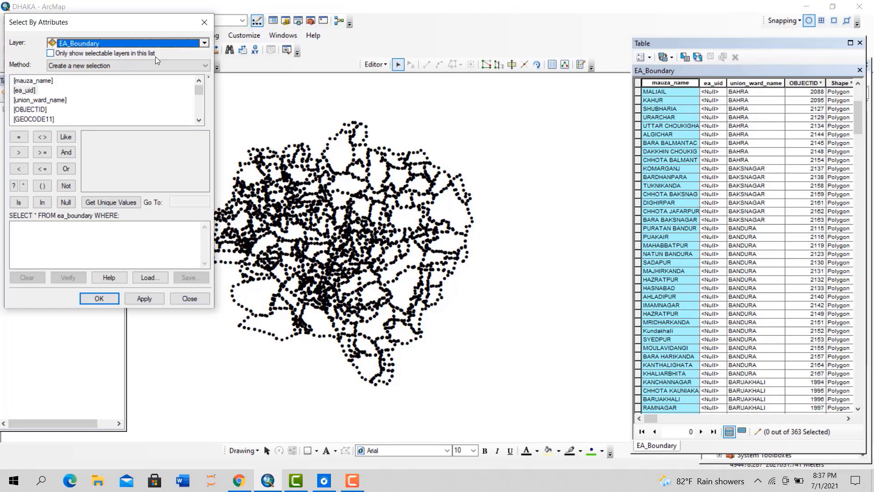
{"action": "double_click", "coordinate": [33, 82]}
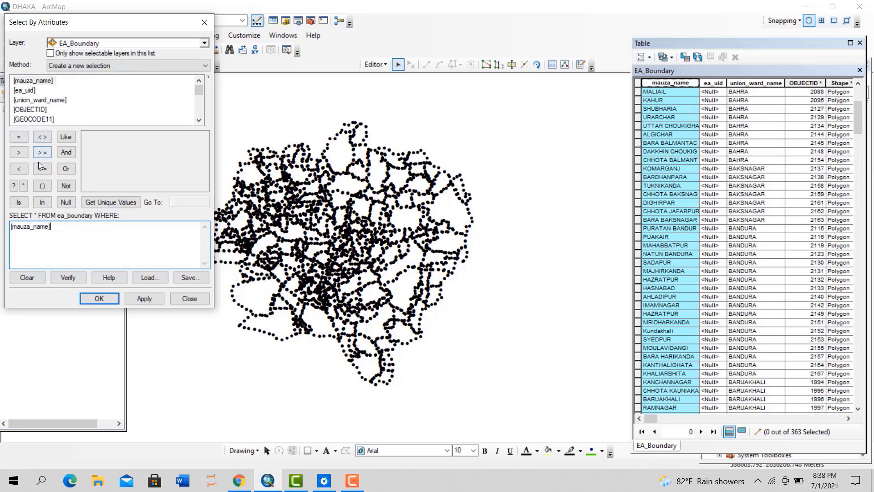
{"action": "double_click", "coordinate": [20, 135]}
Copy MALIAIL from the table into the expression as the quoted value, apply the selection, and zoom to its record
{"action": "left_click", "coordinate": [662, 91]}
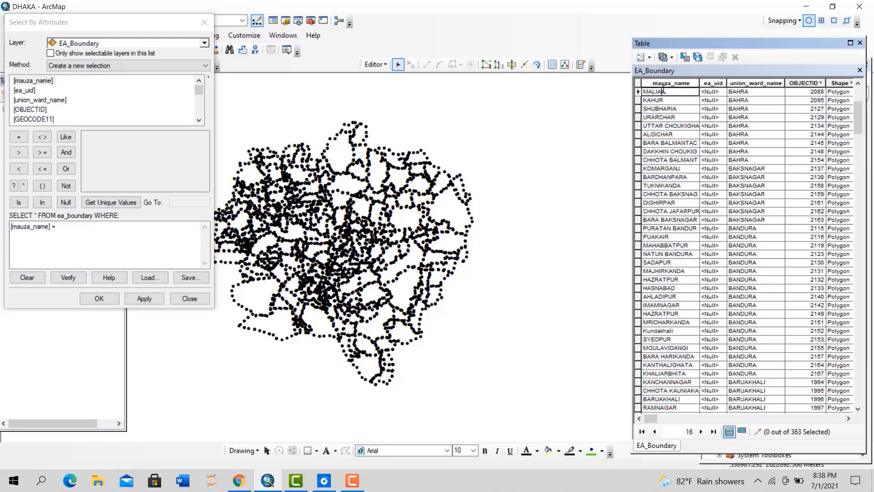
{"action": "left_click_drag", "start_coordinate": [666, 91], "coordinate": [643, 90]}
{"action": "key", "text": "ctrl+c"}
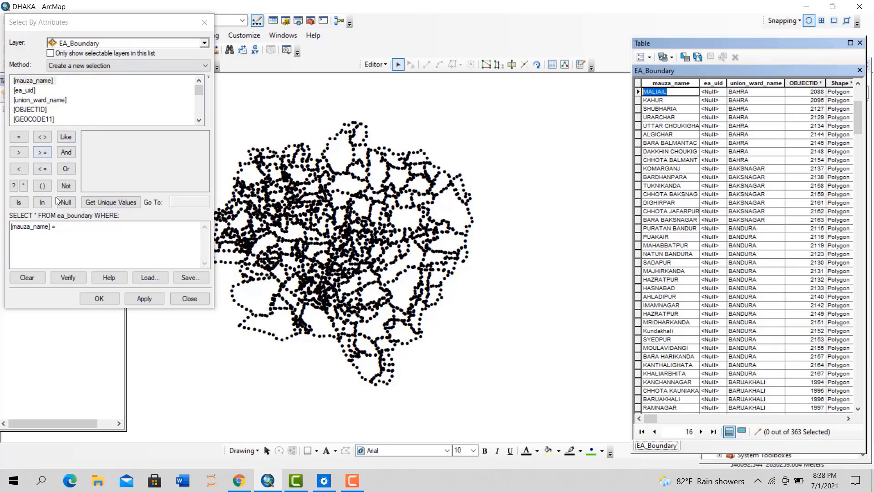
{"action": "left_click", "coordinate": [70, 229]}
{"action": "left_click", "coordinate": [68, 229]}
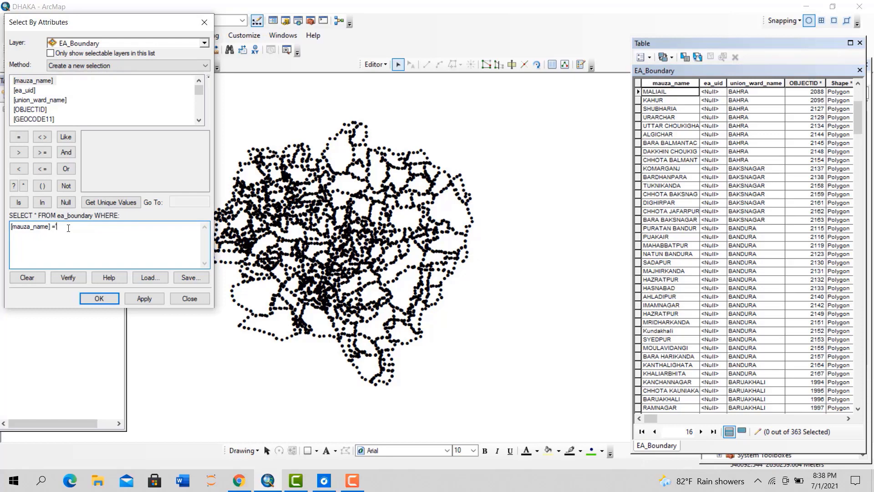
{"action": "type", "text": "'"}
{"action": "key", "text": "ctrl+v"}
{"action": "left_click", "coordinate": [144, 298]}
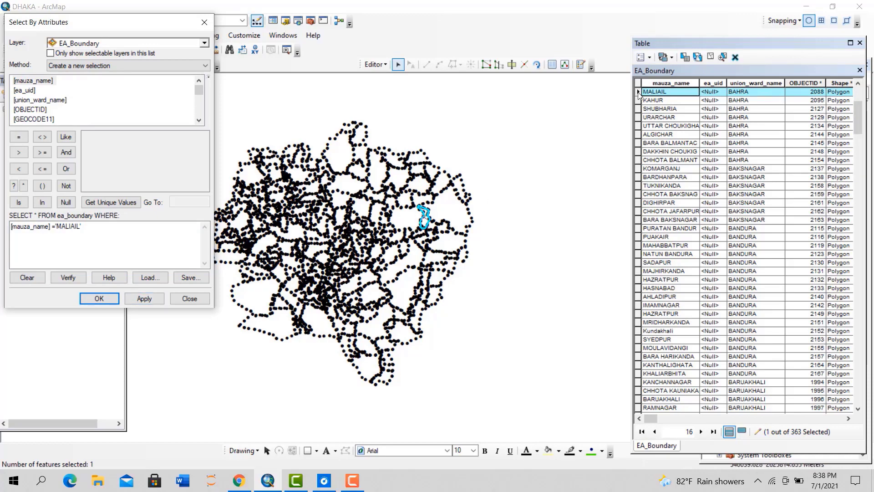
{"action": "double_click", "coordinate": [639, 93]}
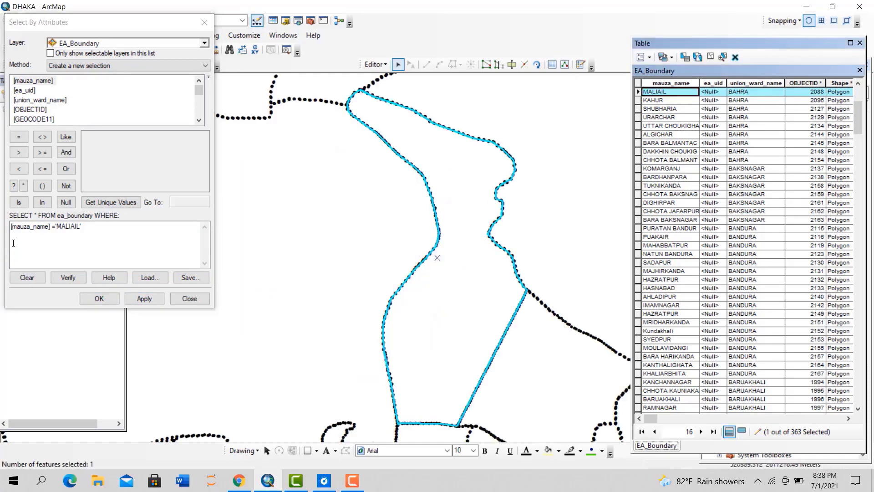
Remove the 'MALIAIL' value from the expression and list the unique values of mauza_name
{"action": "left_click_drag", "start_coordinate": [84, 228], "coordinate": [58, 229]}
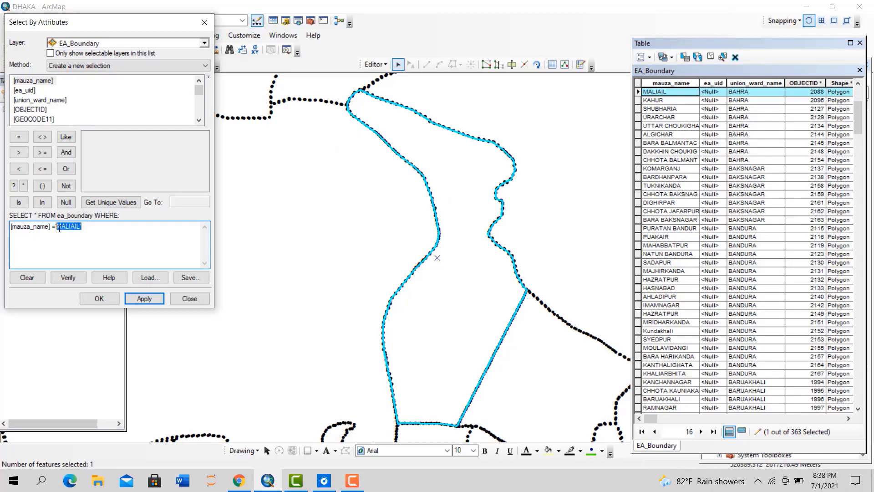
{"action": "key", "text": "BackSpace"}
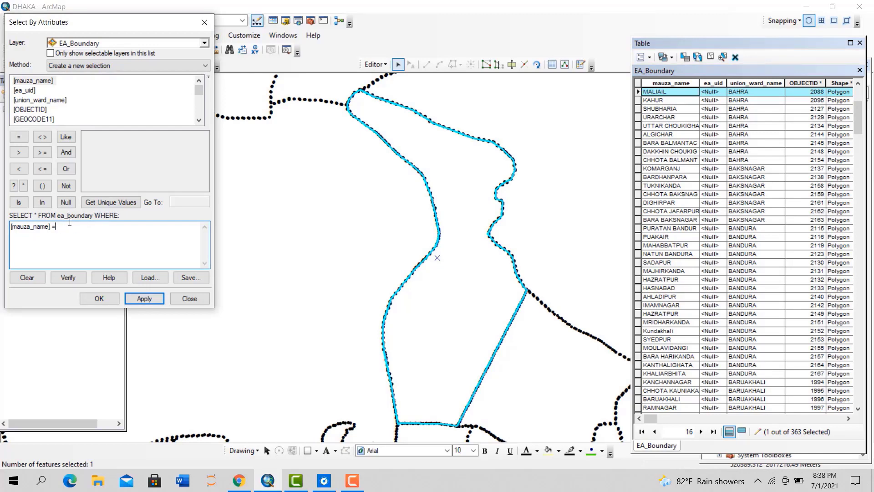
{"action": "left_click", "coordinate": [109, 205]}
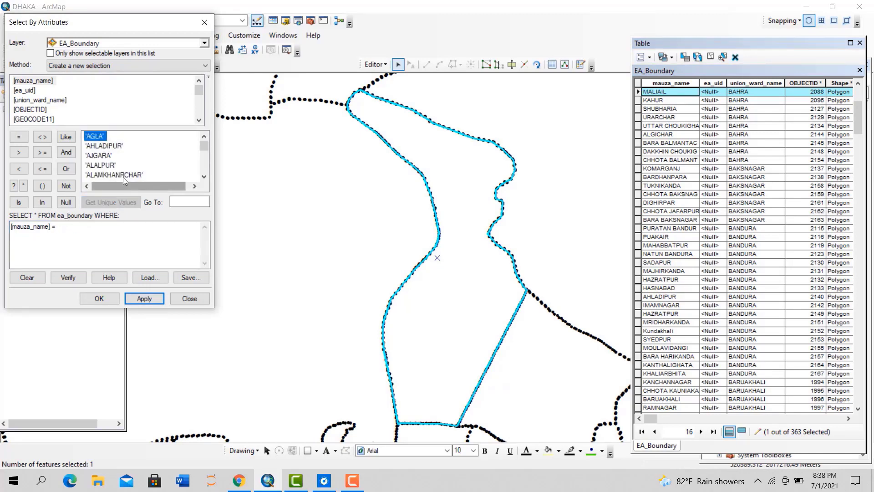
{"action": "scroll", "coordinate": [108, 160], "scroll_direction": "down", "scroll_amount": 4}
{"action": "scroll", "coordinate": [107, 160], "scroll_direction": "down", "scroll_amount": 8}
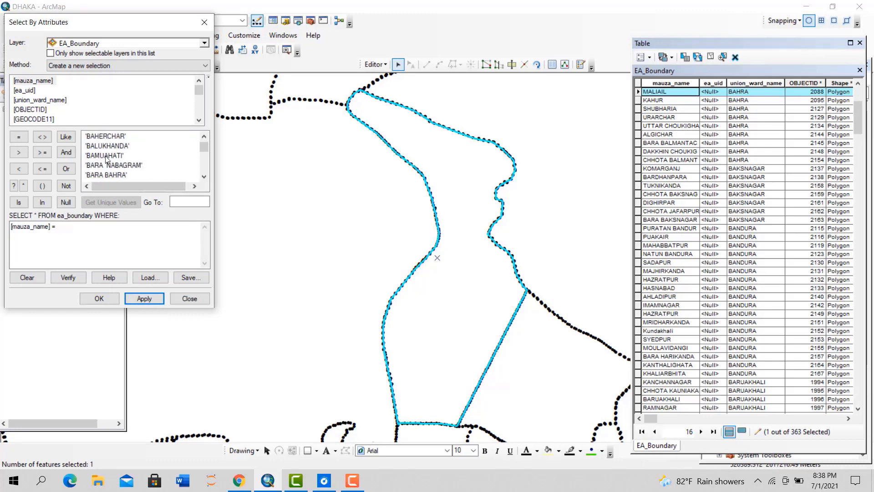
{"action": "scroll", "coordinate": [104, 164], "scroll_direction": "down", "scroll_amount": 2}
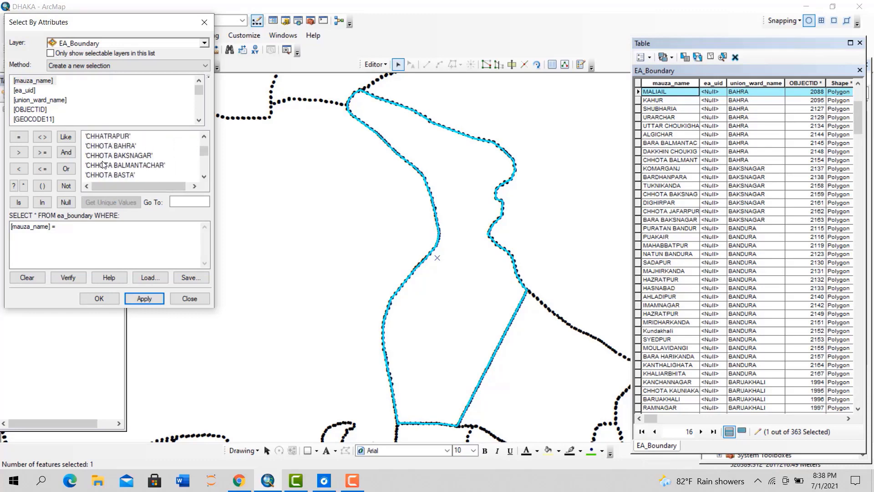
{"action": "scroll", "coordinate": [111, 168], "scroll_direction": "up", "scroll_amount": 10}
{"action": "scroll", "coordinate": [119, 172], "scroll_direction": "up", "scroll_amount": 2}
{"action": "left_click", "coordinate": [96, 136]}
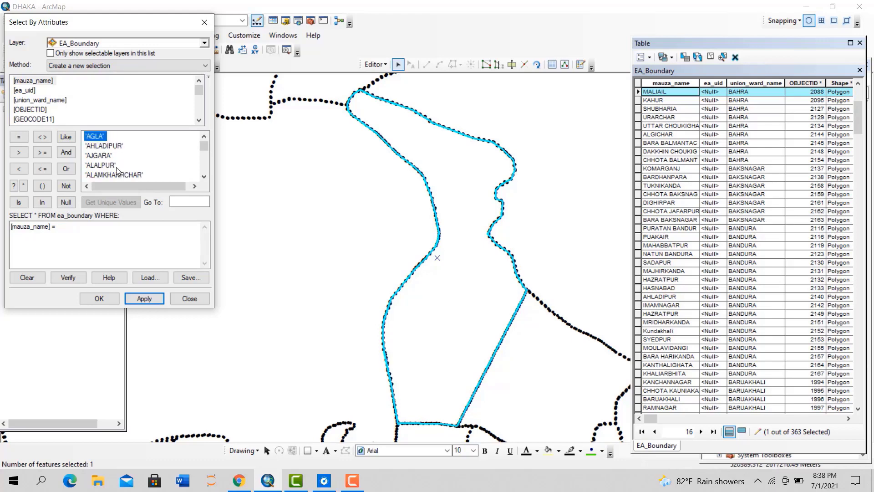
Find 'MALIAIL' among the unique values by searching for mal, add it to the expression, and apply the selection
{"action": "left_click", "coordinate": [178, 203]}
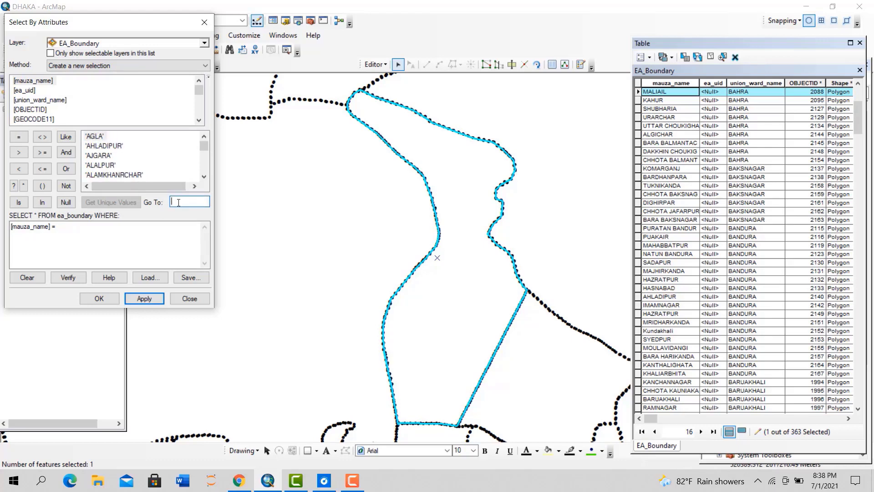
{"action": "type", "text": "mal"}
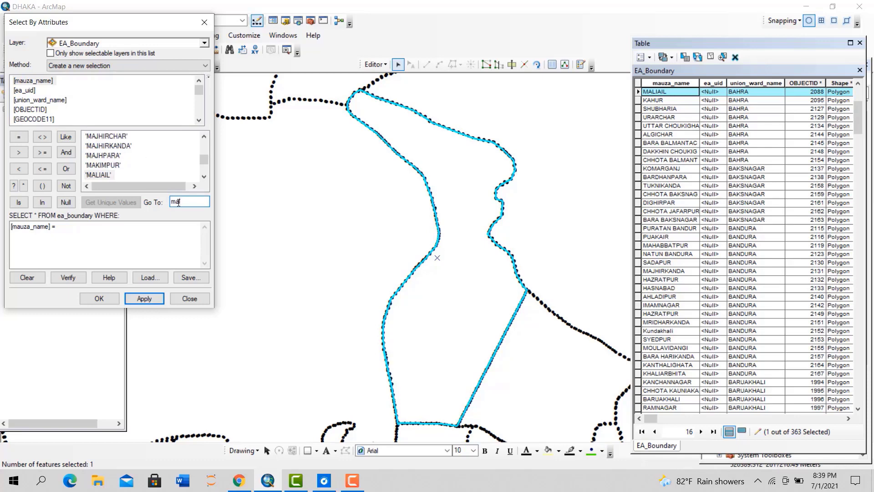
{"action": "double_click", "coordinate": [100, 175]}
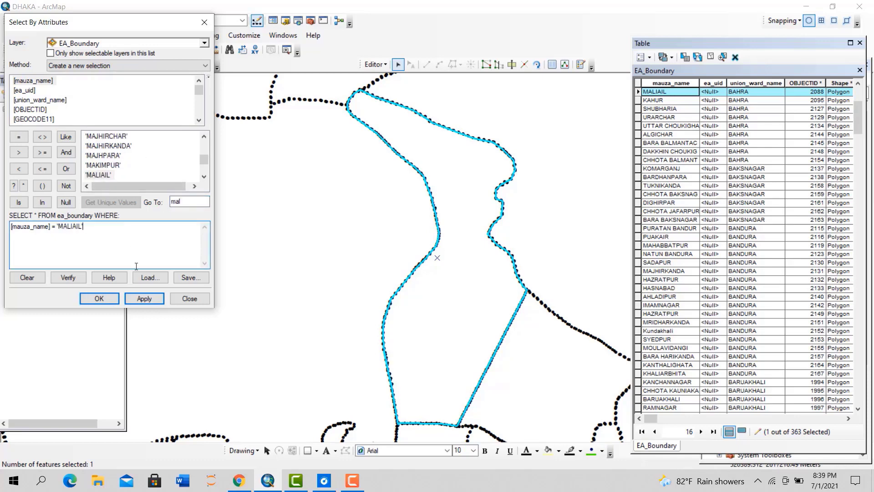
{"action": "left_click", "coordinate": [145, 300]}
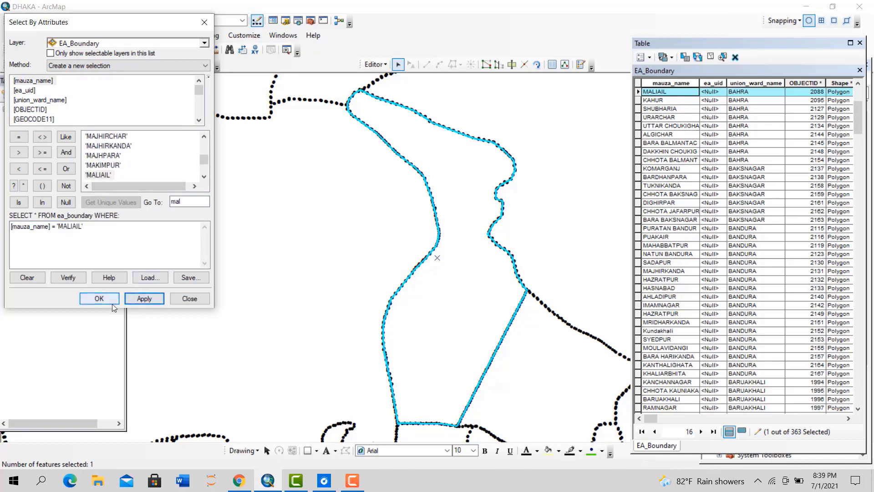
Try to add 'MAJHPARA' directly after 'MALIAIL' in the selection expression and verify the expression
{"action": "left_click", "coordinate": [84, 226]}
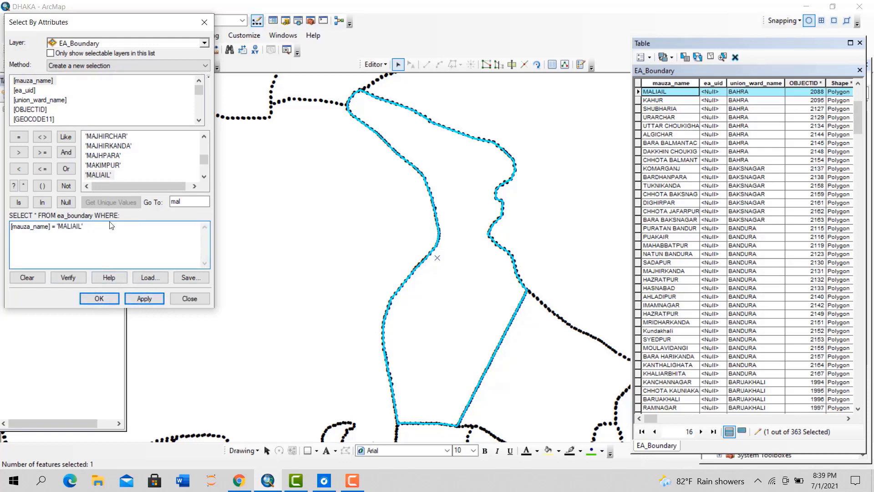
{"action": "scroll", "coordinate": [450, 264], "scroll_direction": "up", "scroll_amount": 3}
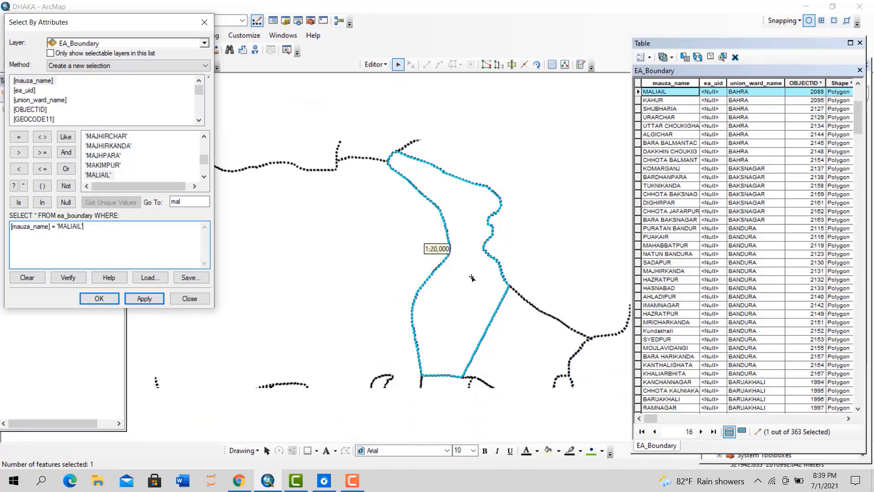
{"action": "scroll", "coordinate": [456, 276], "scroll_direction": "up", "scroll_amount": 1}
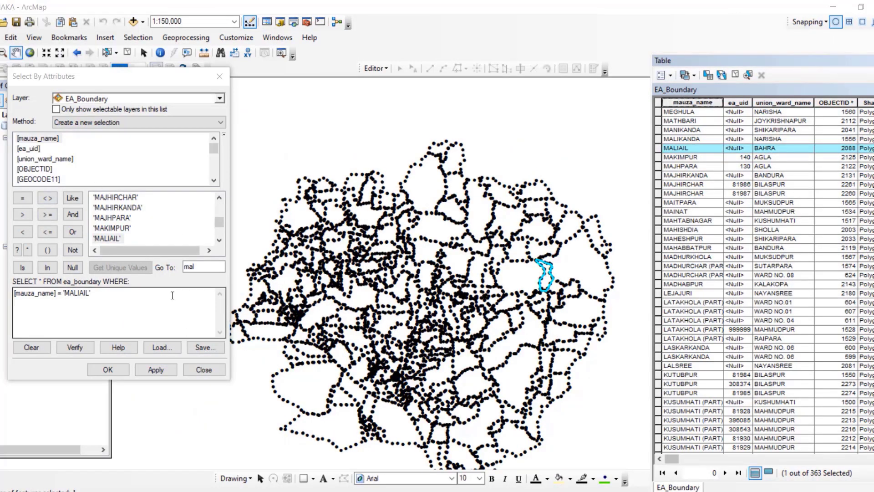
{"action": "left_click", "coordinate": [113, 219]}
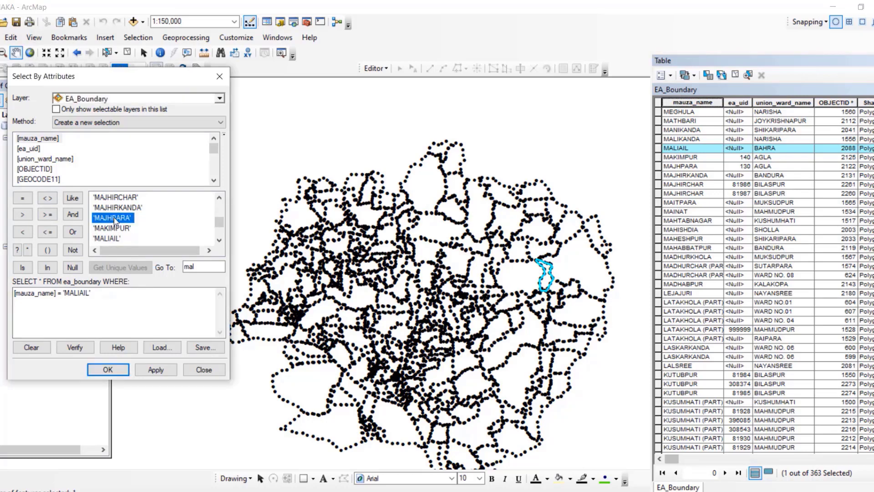
{"action": "double_click", "coordinate": [114, 219]}
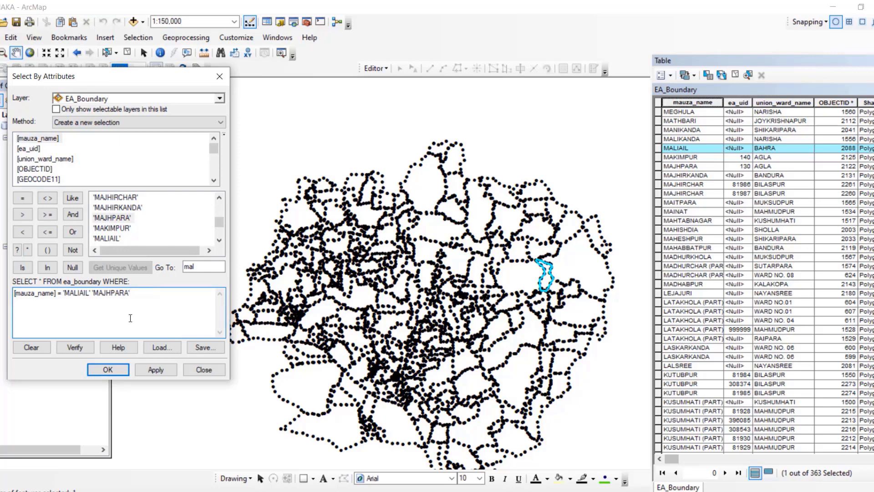
{"action": "left_click", "coordinate": [75, 347]}
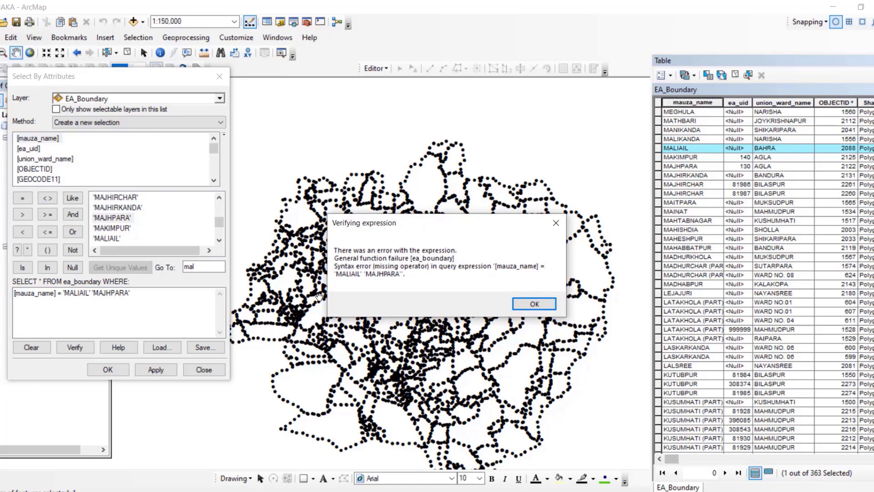
{"action": "left_click", "coordinate": [534, 304]}
{"action": "left_click", "coordinate": [145, 292]}
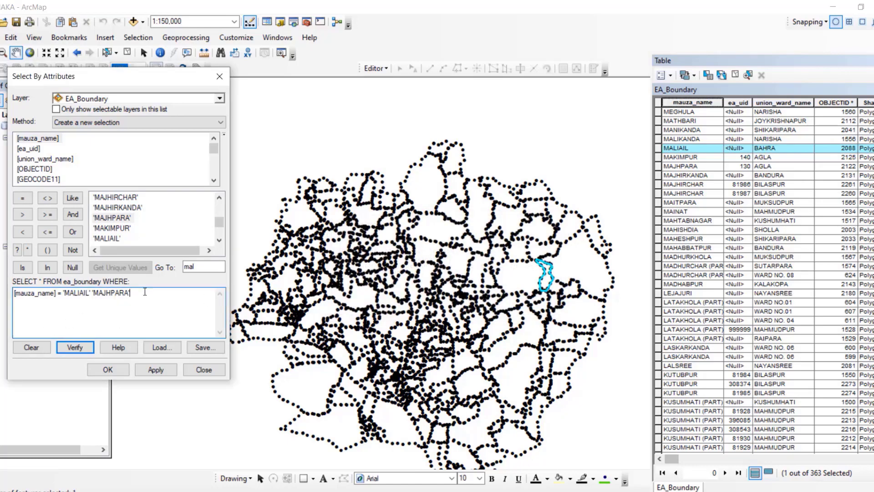
Remove the 'MAJHPARA' value from the end of the selection expression
{"action": "left_click_drag", "start_coordinate": [145, 292], "coordinate": [94, 296]}
{"action": "key", "text": "BackSpace"}
{"action": "left_click_drag", "start_coordinate": [56, 293], "coordinate": [63, 294]}
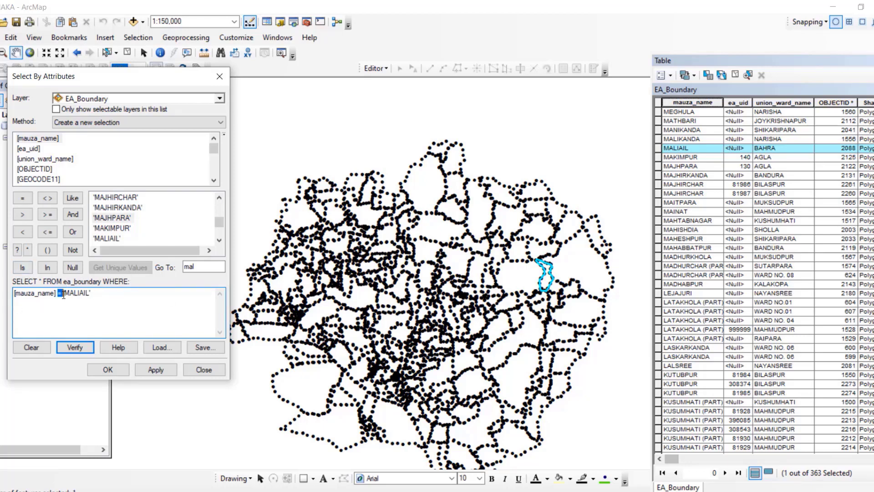
{"action": "left_click", "coordinate": [100, 304]}
Highlight the mauza_name column in the EA_Boundary table and examine its values
{"action": "left_click", "coordinate": [681, 104]}
{"action": "left_click", "coordinate": [681, 103]}
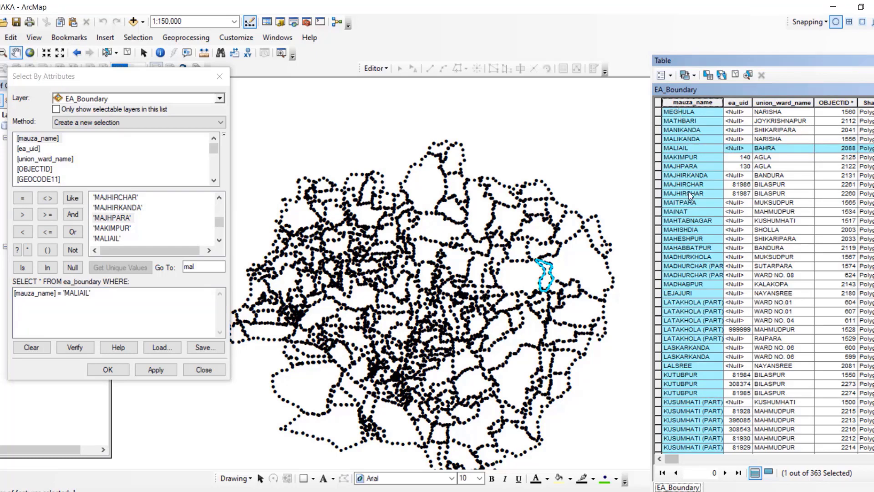
{"action": "left_click", "coordinate": [684, 131]}
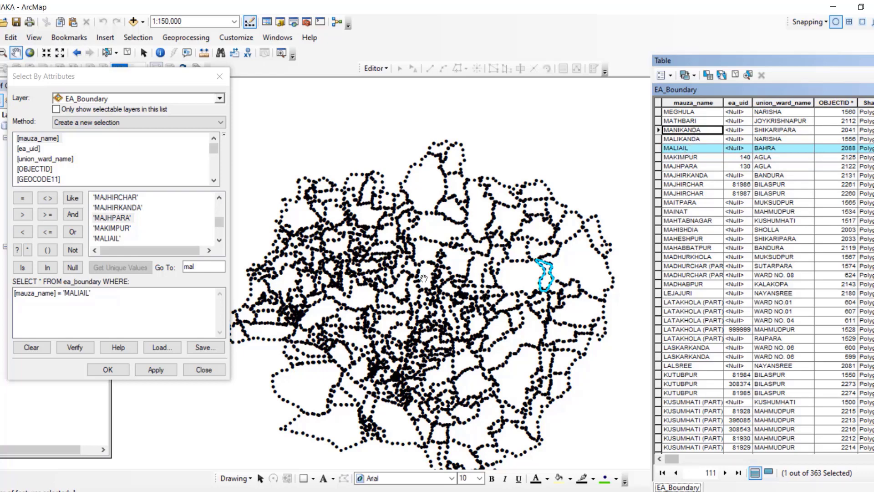
{"action": "left_click", "coordinate": [78, 294]}
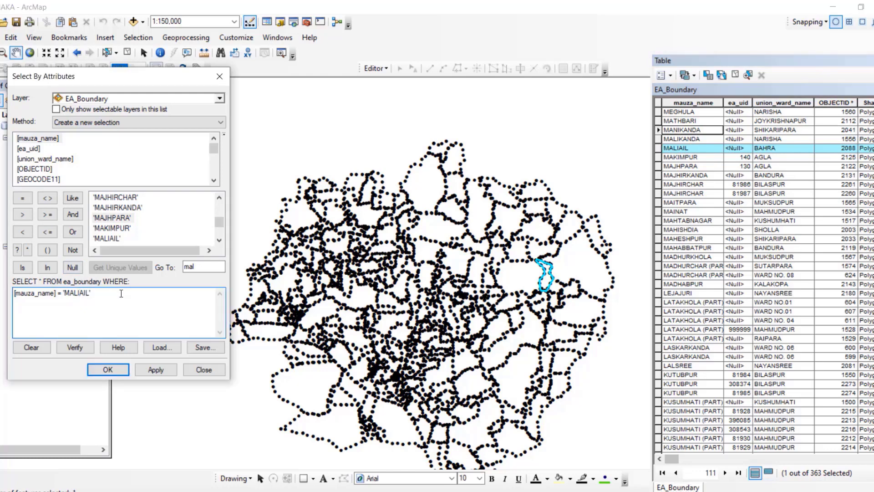
{"action": "left_click", "coordinate": [72, 232]}
{"action": "left_click", "coordinate": [73, 232]}
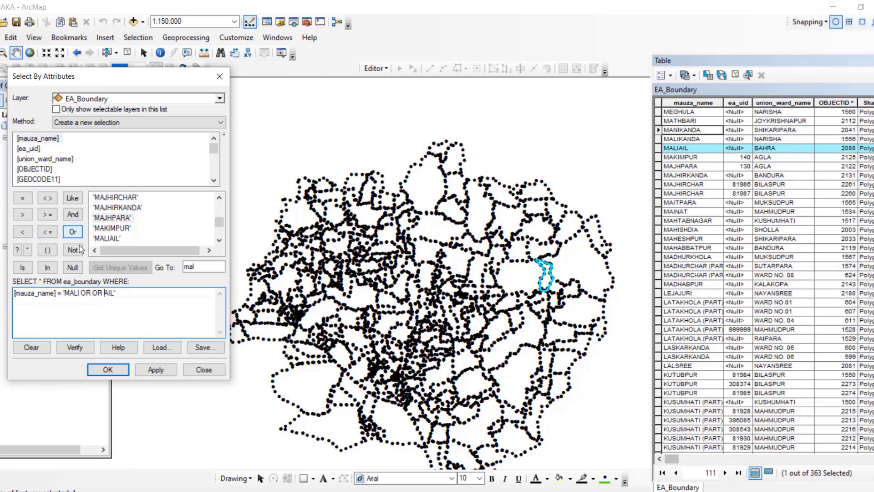
Clear the expression and rebuild its first condition as [mauza_name] = 'MALIAIL'
{"action": "left_click", "coordinate": [31, 349]}
{"action": "double_click", "coordinate": [30, 137]}
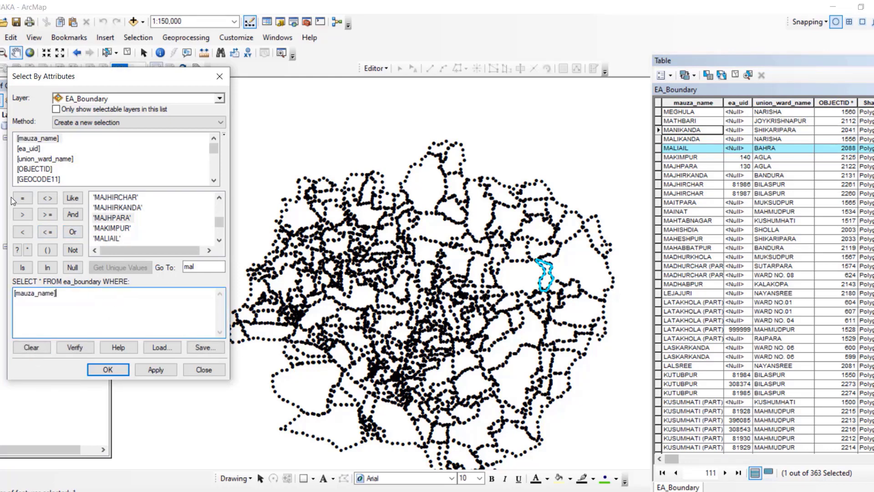
{"action": "left_click", "coordinate": [105, 239]}
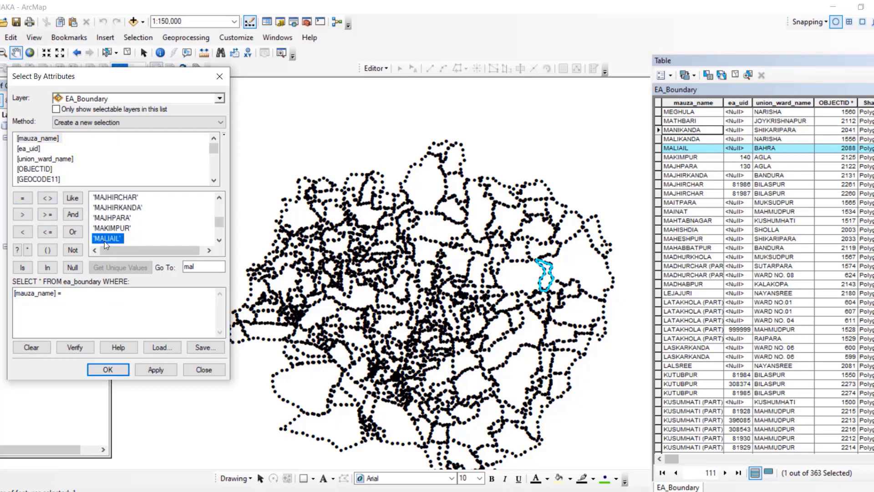
{"action": "double_click", "coordinate": [105, 239]}
Extend the expression with OR and a second condition, [mauza_name] = 'MAJHPARA'
{"action": "left_click", "coordinate": [67, 230]}
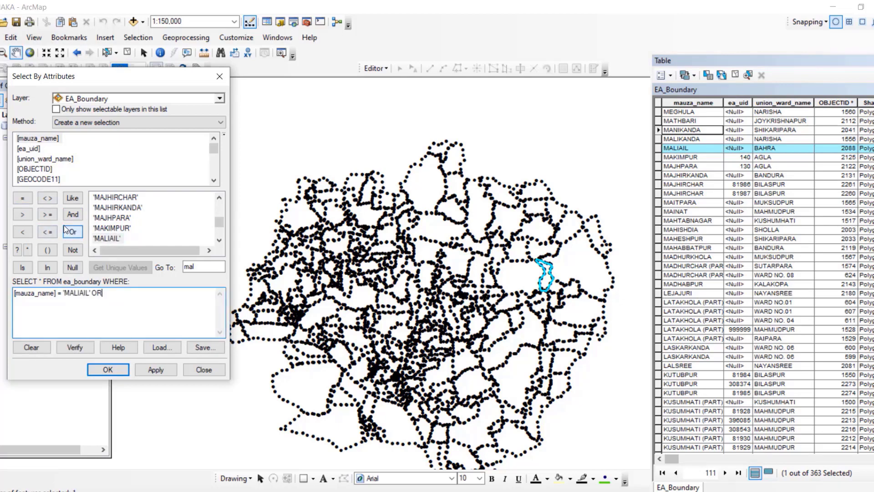
{"action": "left_click", "coordinate": [30, 141]}
{"action": "double_click", "coordinate": [28, 138]}
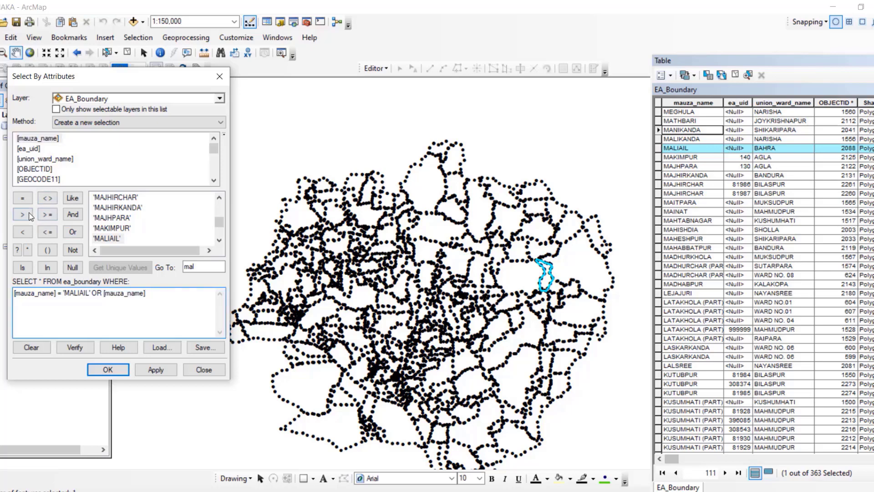
{"action": "left_click", "coordinate": [23, 199]}
{"action": "double_click", "coordinate": [111, 218]}
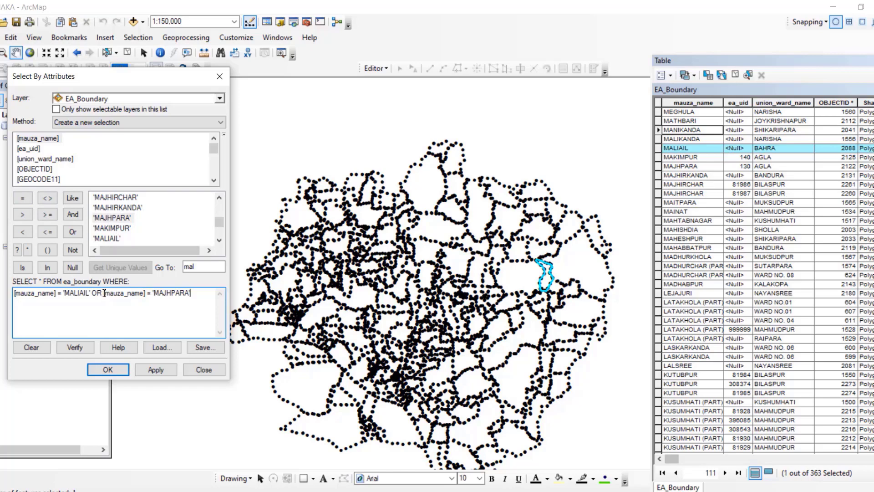
Break the expression after OR so the 'MAJHPARA' condition stands on its own line, separated by a blank line
{"action": "left_click_drag", "start_coordinate": [105, 292], "coordinate": [190, 291]}
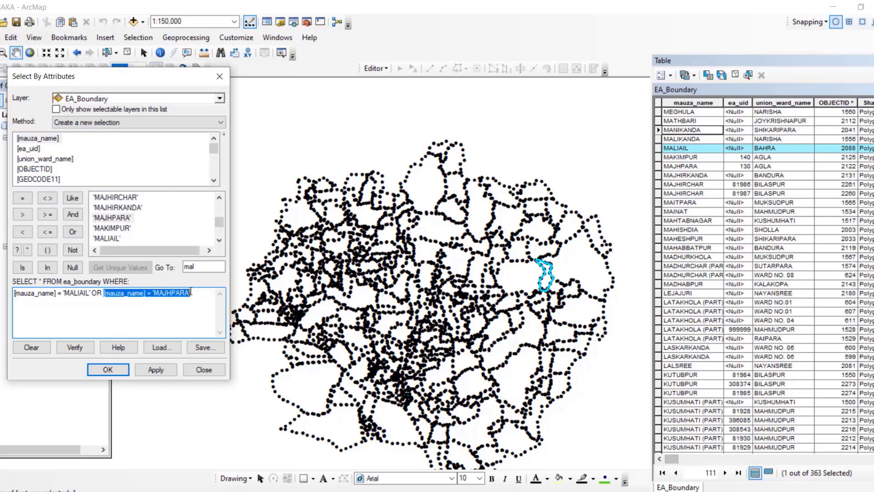
{"action": "left_click", "coordinate": [90, 294]}
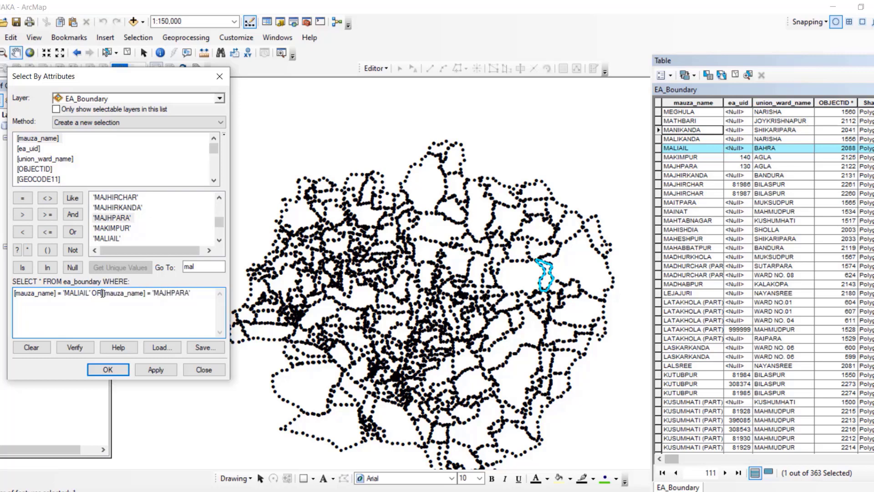
{"action": "key", "text": "Return"}
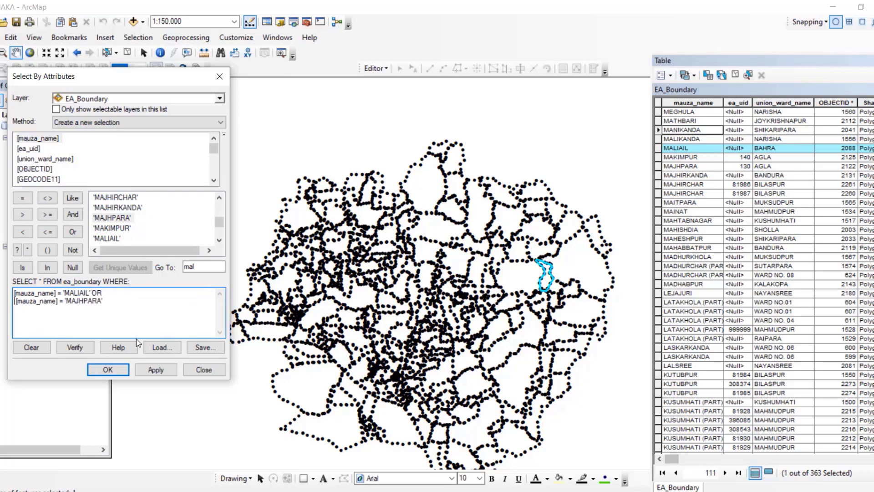
{"action": "key", "text": "Return"}
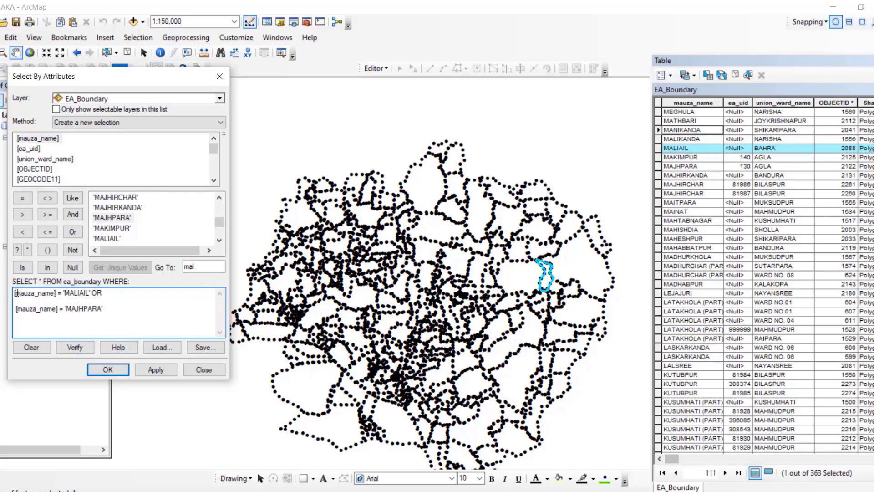
Highlight the 'MAJHPARA' condition and the 'MALIAIL' OR condition in turn to examine how the expression is structured
{"action": "mouse_move", "coordinate": [16, 293]}
{"action": "left_mouse_down"}
{"action": "mouse_move", "coordinate": [102, 294]}
{"action": "mouse_move", "coordinate": [16, 308]}
{"action": "left_mouse_up"}
{"action": "left_click", "coordinate": [134, 298]}
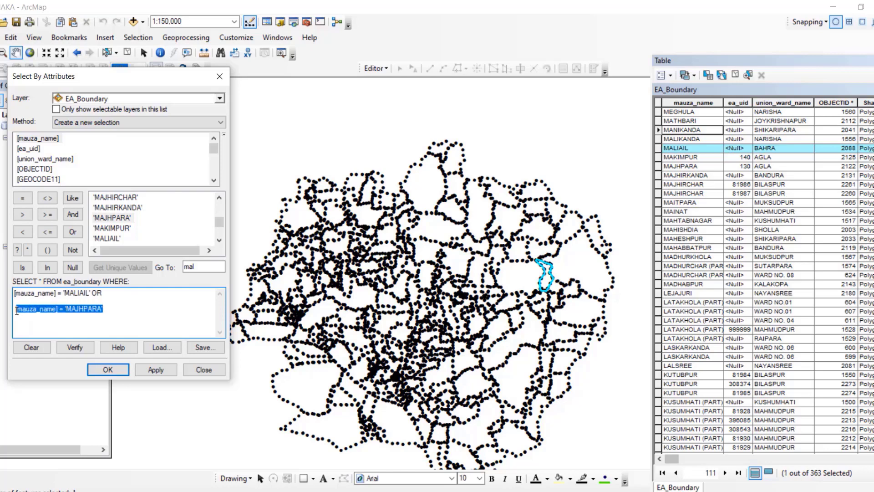
{"action": "left_click", "coordinate": [127, 311]}
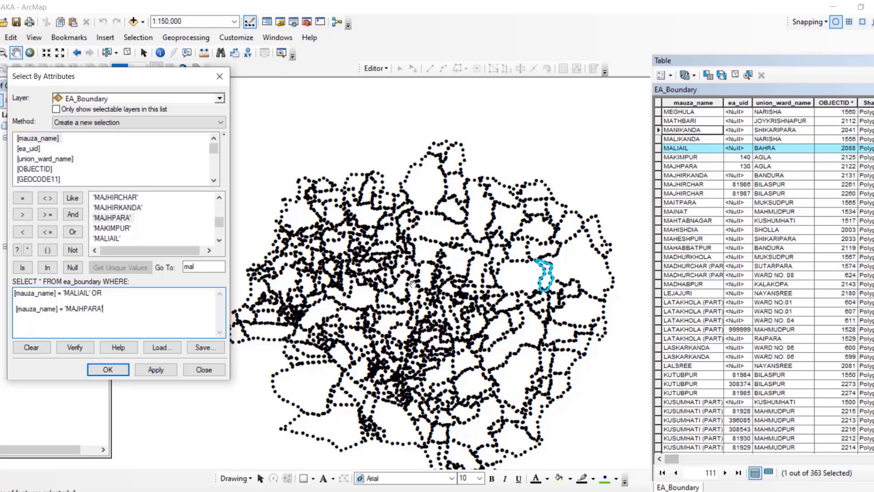
{"action": "left_click_drag", "start_coordinate": [104, 309], "coordinate": [4, 309]}
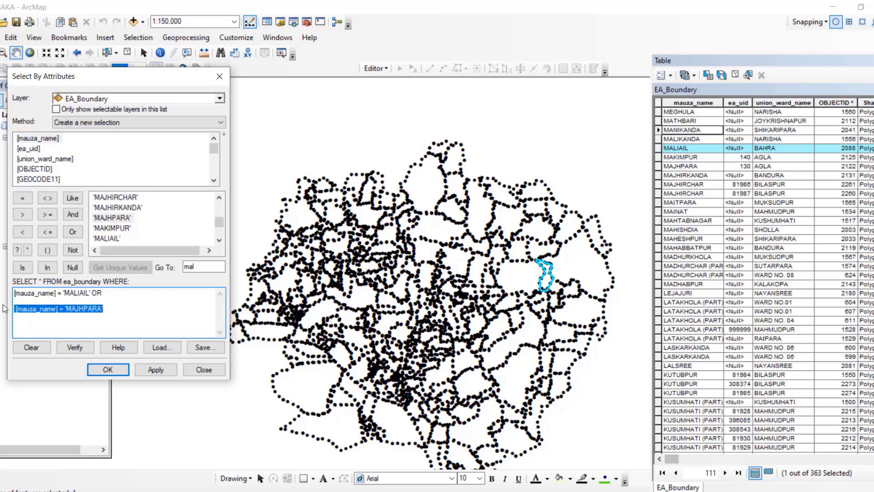
{"action": "left_click", "coordinate": [107, 292]}
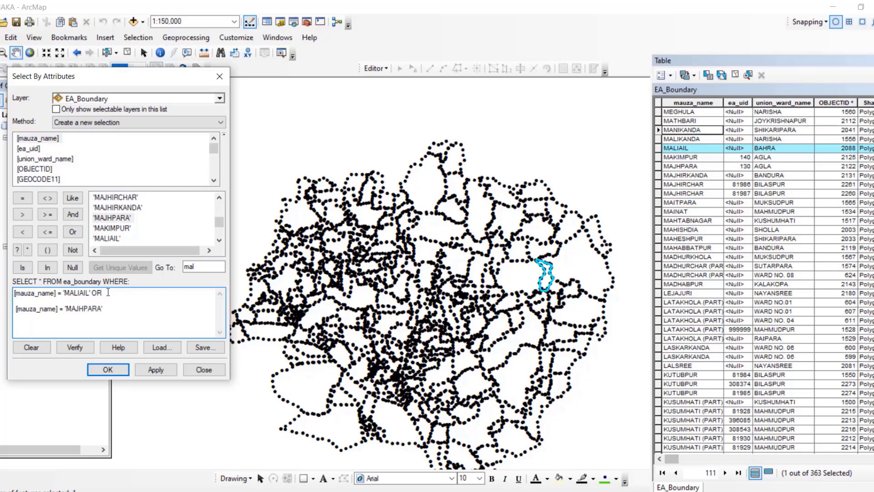
{"action": "left_click_drag", "start_coordinate": [108, 293], "coordinate": [10, 290]}
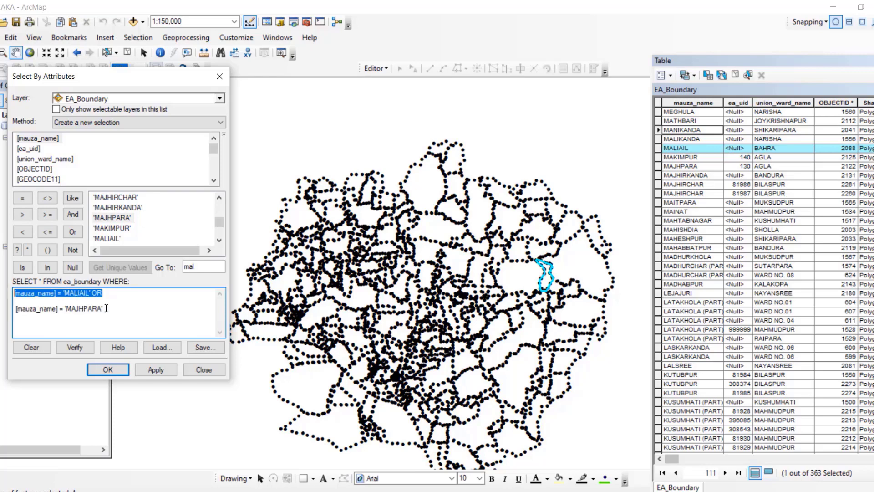
{"action": "left_click", "coordinate": [106, 308]}
Verify the two-condition OR expression and apply the selection
{"action": "left_click", "coordinate": [73, 347]}
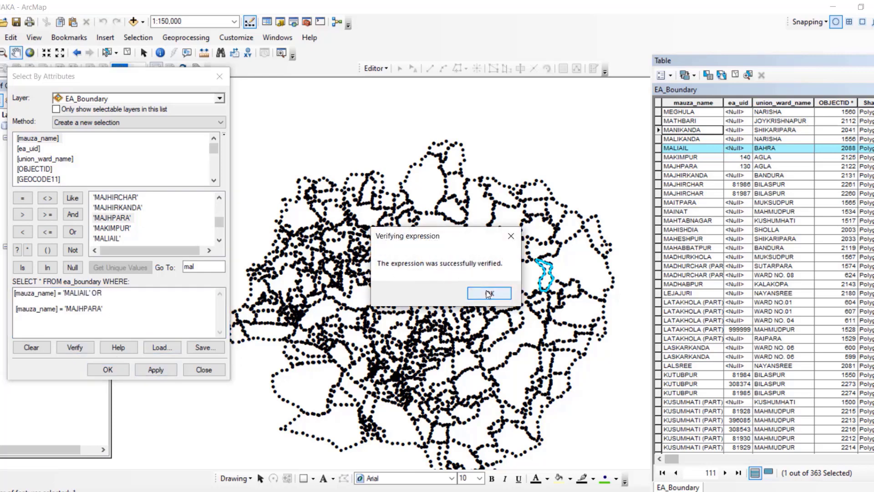
{"action": "left_click", "coordinate": [488, 293]}
{"action": "left_click", "coordinate": [148, 370]}
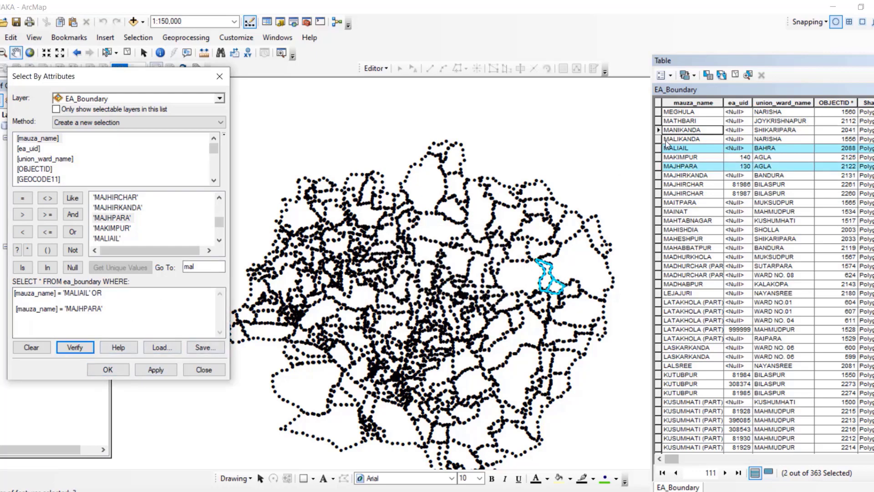
Zoom to the MAJHPARA and MAKIMPUR records from the table, and reapply the 'MALIAIL' OR 'MAJHPARA' selection
{"action": "double_click", "coordinate": [657, 166]}
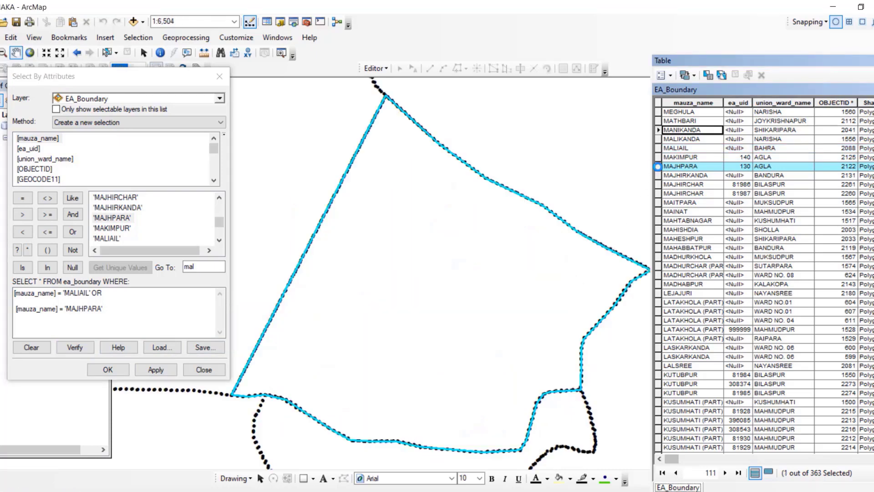
{"action": "double_click", "coordinate": [658, 157]}
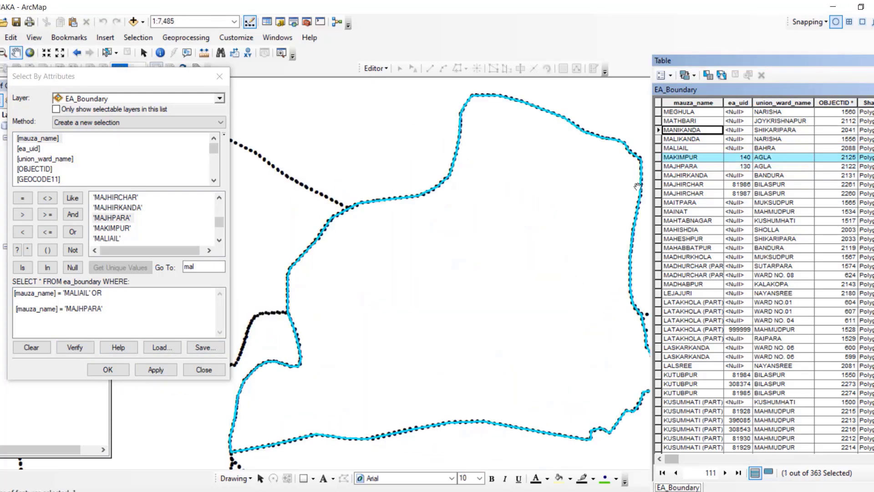
{"action": "scroll", "coordinate": [562, 254], "scroll_direction": "down", "scroll_amount": 3}
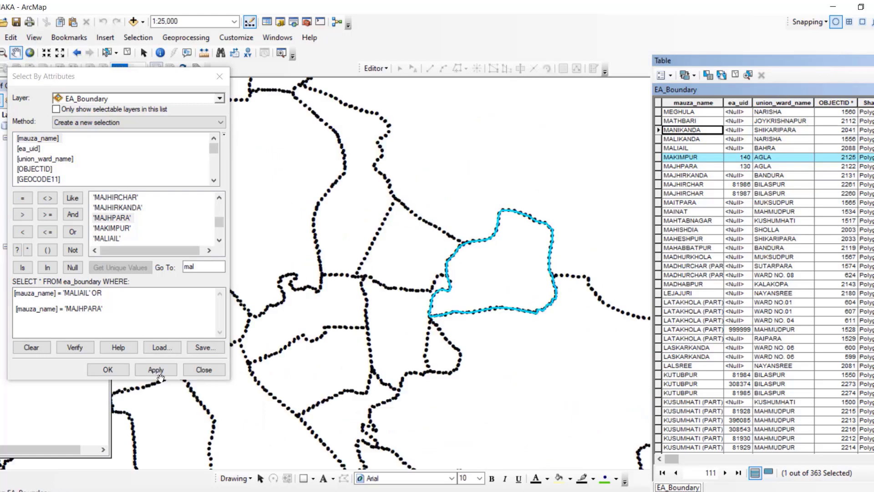
{"action": "left_click", "coordinate": [158, 373]}
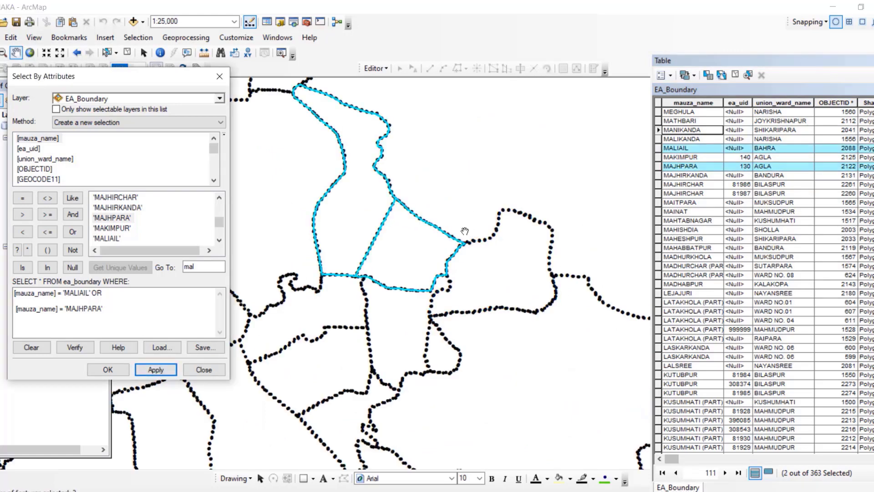
{"action": "left_click", "coordinate": [109, 309]}
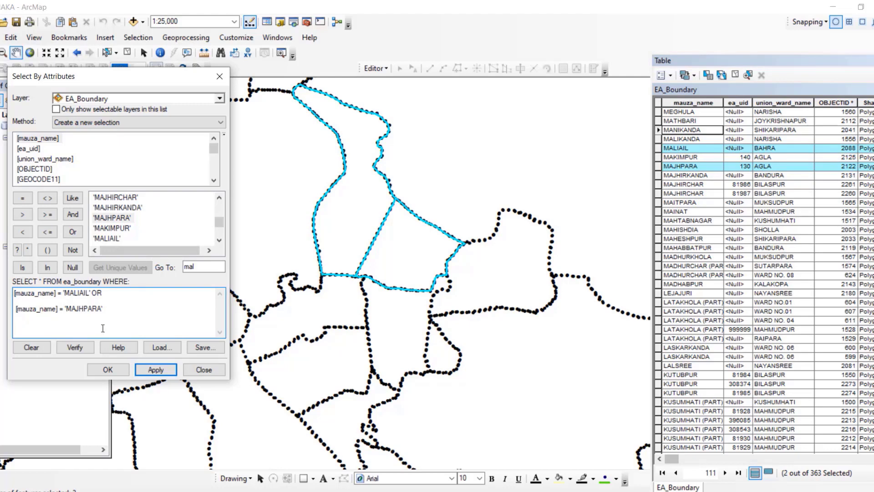
{"action": "left_click", "coordinate": [73, 232]}
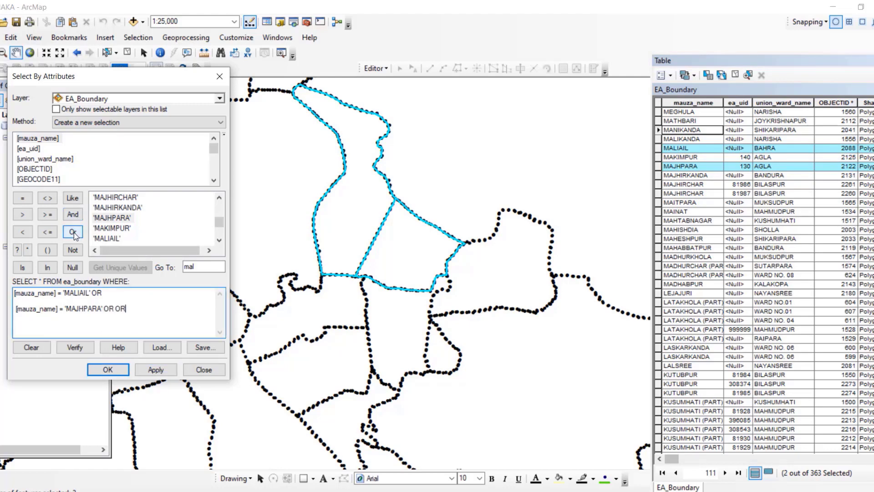
{"action": "key", "text": "Return"}
{"action": "double_click", "coordinate": [26, 139]}
Clear the expression and start a new one as [mauza_name] IN with empty parentheses
{"action": "left_click", "coordinate": [41, 349]}
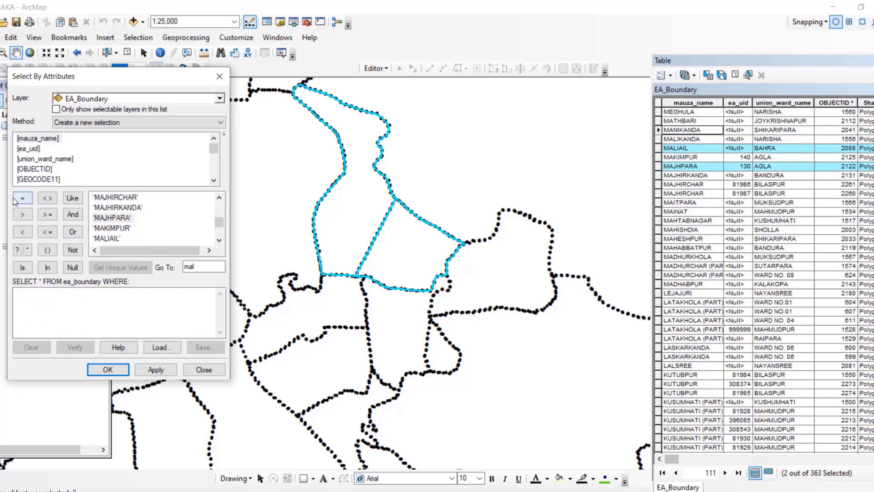
{"action": "left_click", "coordinate": [29, 139]}
{"action": "double_click", "coordinate": [28, 139]}
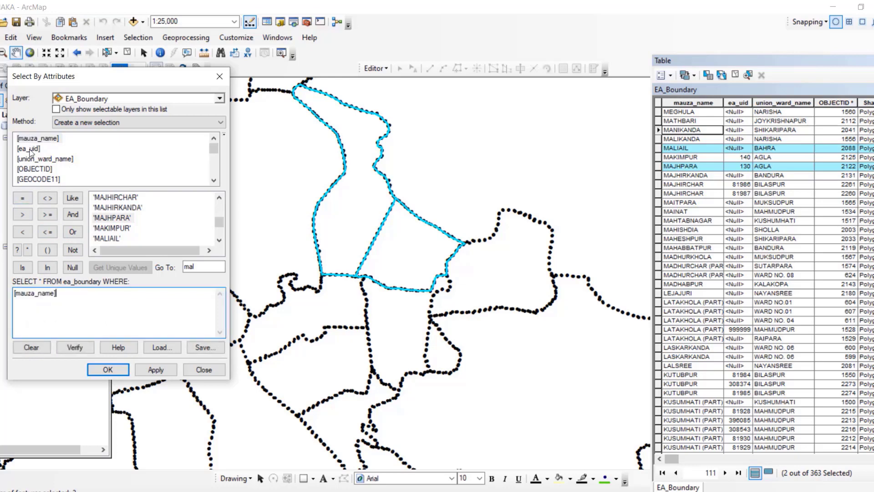
{"action": "left_click", "coordinate": [22, 198]}
{"action": "key", "text": "BackSpace"}
{"action": "left_click", "coordinate": [48, 269]}
{"action": "left_click", "coordinate": [47, 250]}
Add 'MAJHIRCHAR' and 'MAKIMPUR' separated by a comma, followed directly by 'MALIAIL', inside the IN parentheses
{"action": "left_click", "coordinate": [114, 197]}
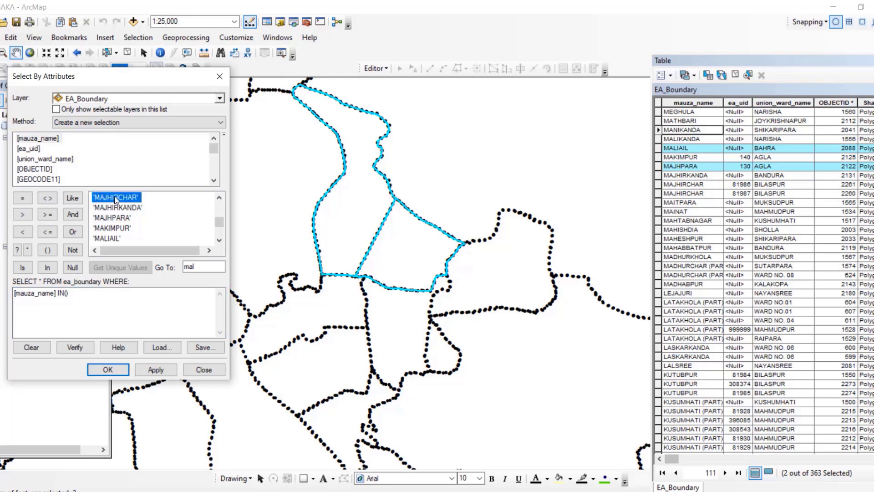
{"action": "double_click", "coordinate": [114, 197]}
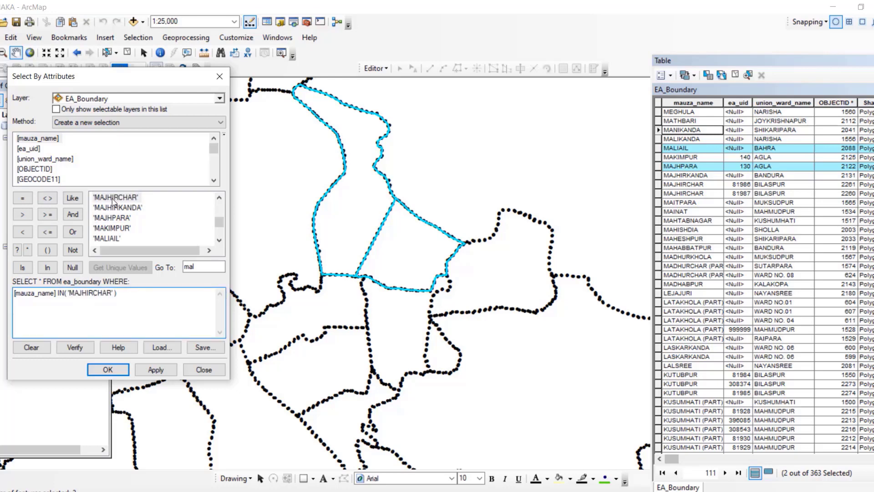
{"action": "double_click", "coordinate": [111, 228]}
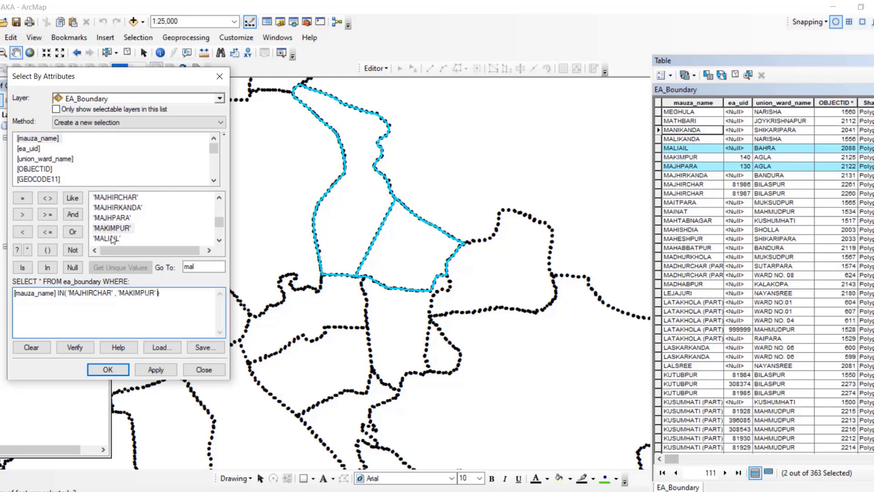
{"action": "double_click", "coordinate": [110, 240]}
Try to apply the IN selection with the three mauza values, and return to editing the expression
{"action": "left_click_drag", "start_coordinate": [69, 293], "coordinate": [177, 291]}
{"action": "left_click", "coordinate": [199, 295]}
{"action": "left_click", "coordinate": [152, 370]}
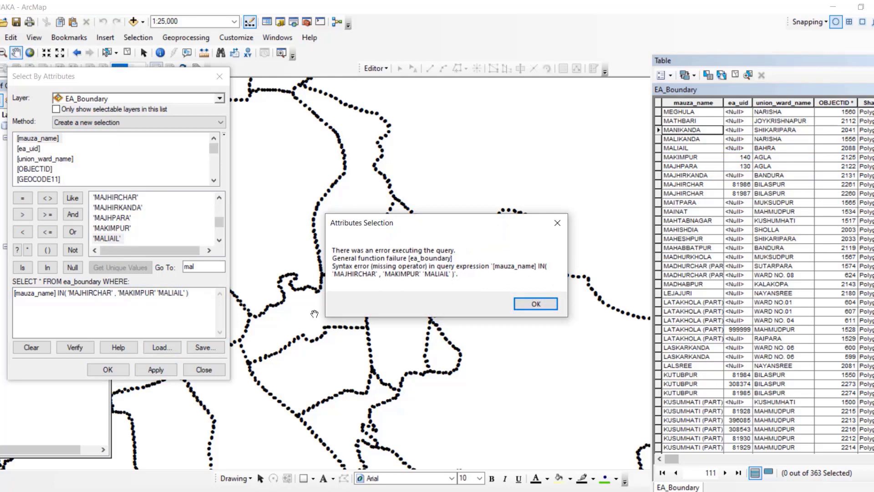
{"action": "left_click", "coordinate": [519, 302]}
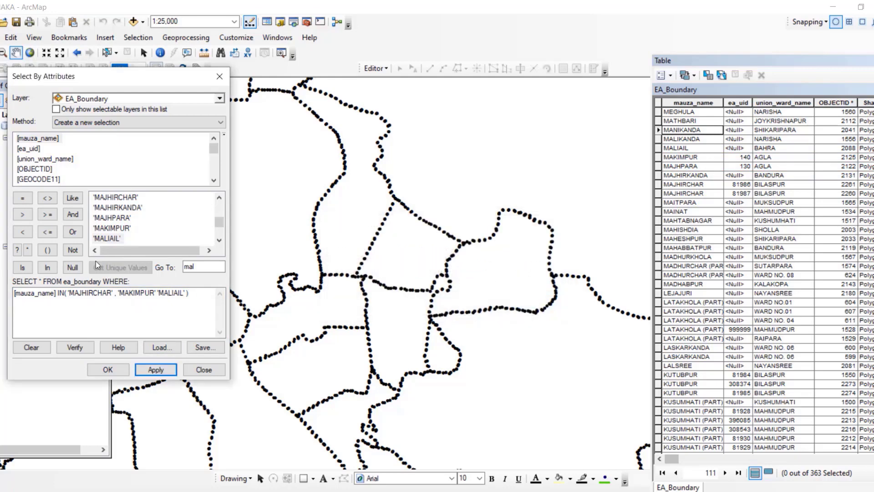
{"action": "left_click", "coordinate": [64, 295]}
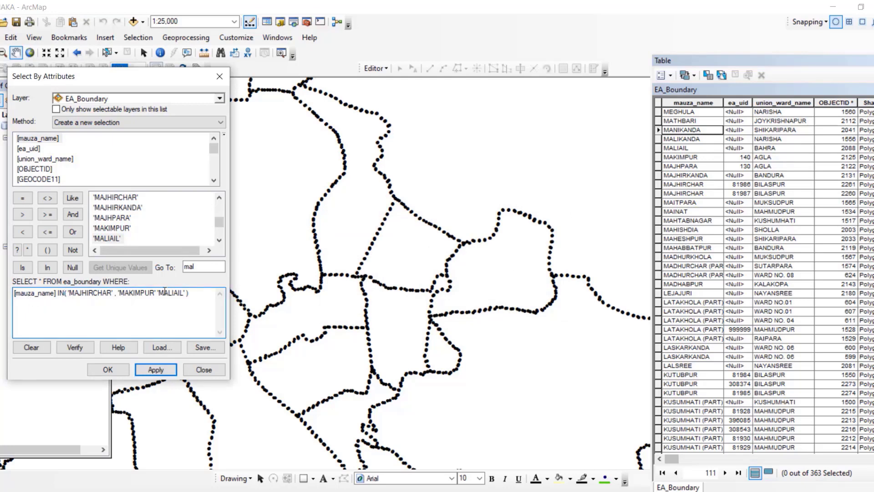
Insert the missing comma between 'MAKIMPUR' and 'MALIAIL' in the IN expression, apply the selection and review the three mauza values
{"action": "type", "text": "("}
{"action": "left_click", "coordinate": [156, 294]}
{"action": "type", "text": ","}
{"action": "left_click", "coordinate": [161, 367]}
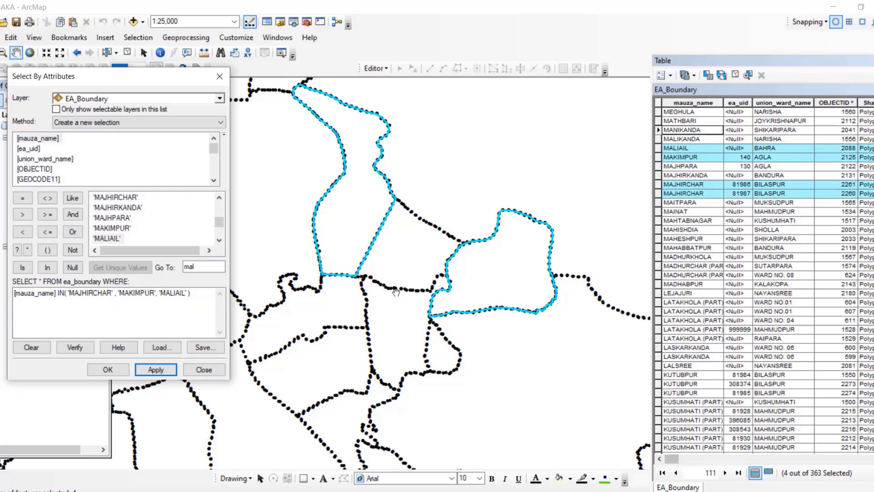
{"action": "scroll", "coordinate": [517, 313], "scroll_direction": "up", "scroll_amount": 2}
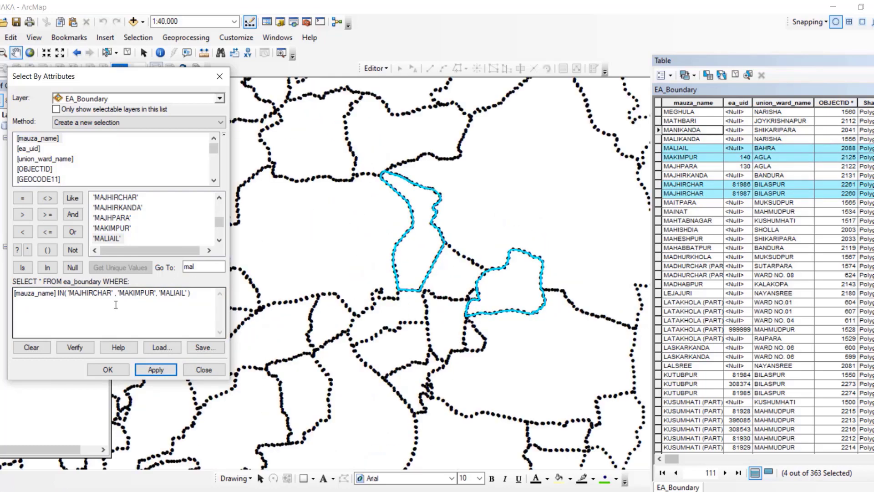
{"action": "left_click", "coordinate": [86, 294]}
{"action": "left_click", "coordinate": [132, 293]}
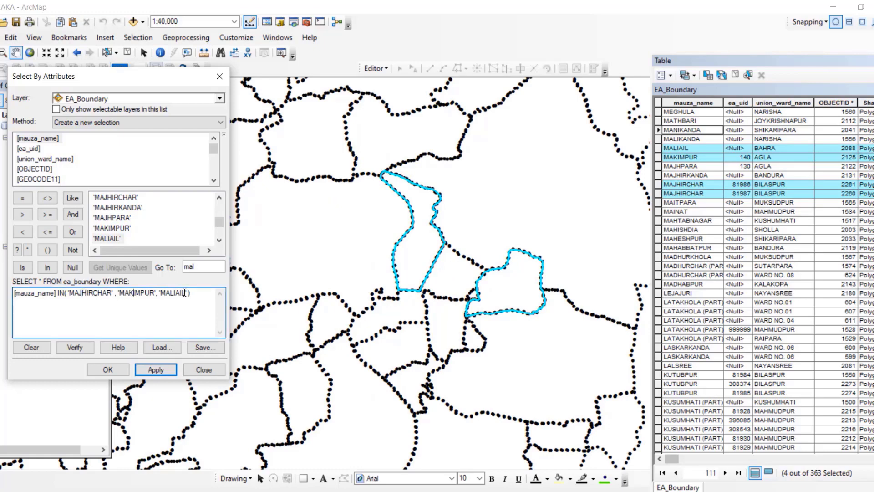
{"action": "left_click_drag", "start_coordinate": [185, 293], "coordinate": [181, 293]}
Clear the IN expression and the selected features, and start a new expression with [mauza_name]
{"action": "left_click", "coordinate": [31, 347]}
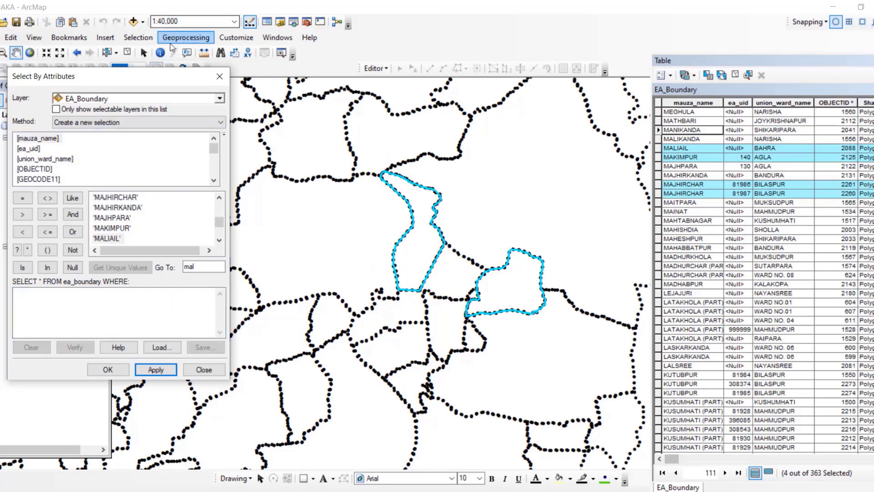
{"action": "left_click", "coordinate": [128, 52]}
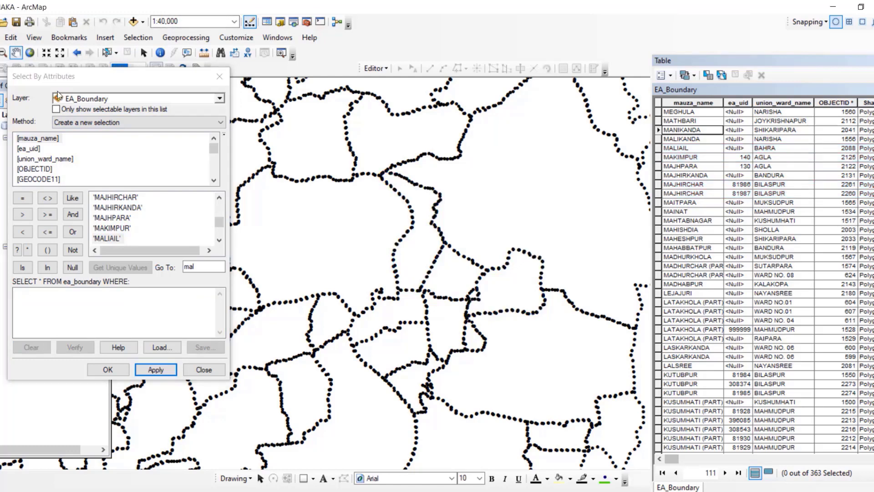
{"action": "double_click", "coordinate": [36, 137]}
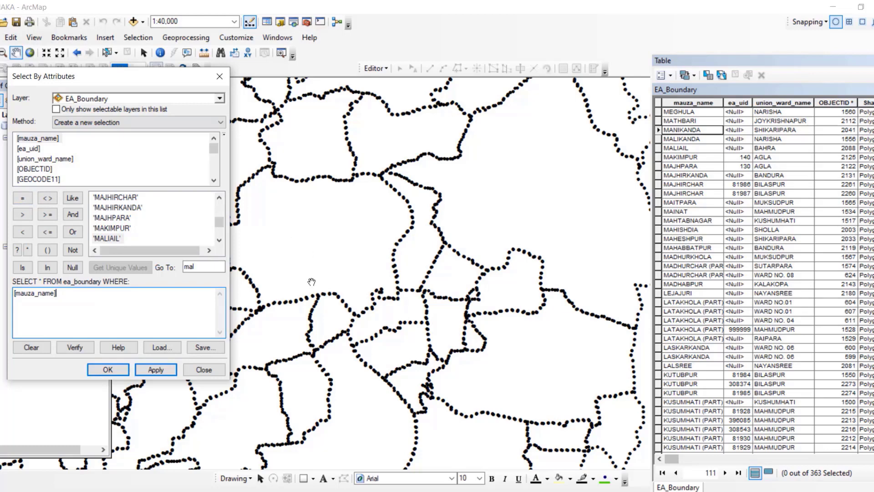
{"action": "left_click_drag", "start_coordinate": [221, 219], "coordinate": [220, 200]}
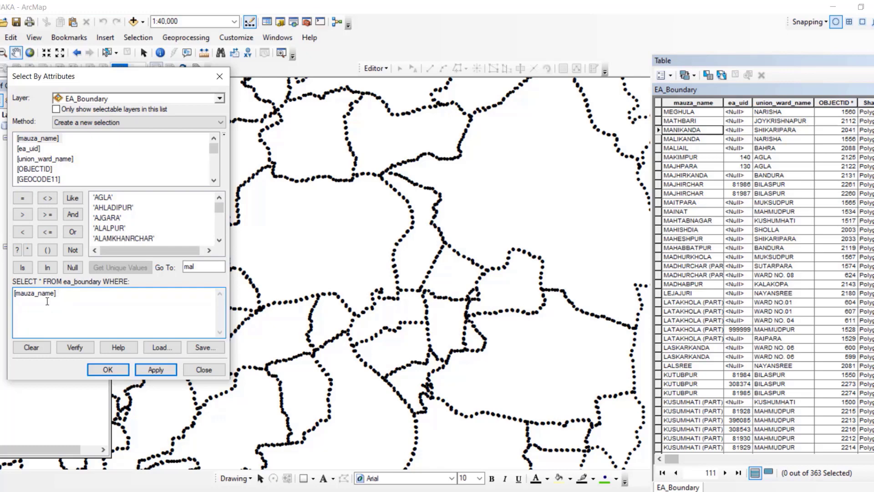
Extend the expression to [mauza_name] BETWEEN 'AGLA', 'ALAMKHANRCHAR' and verify it
{"action": "type", "text": "BETWEEN"}
{"action": "left_click", "coordinate": [105, 197]}
{"action": "double_click", "coordinate": [105, 196]}
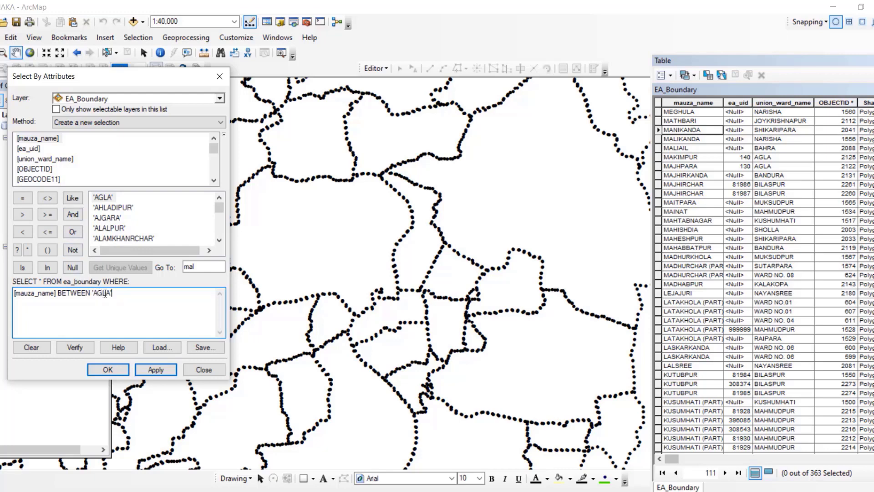
{"action": "type", "text": ","}
{"action": "double_click", "coordinate": [105, 238]}
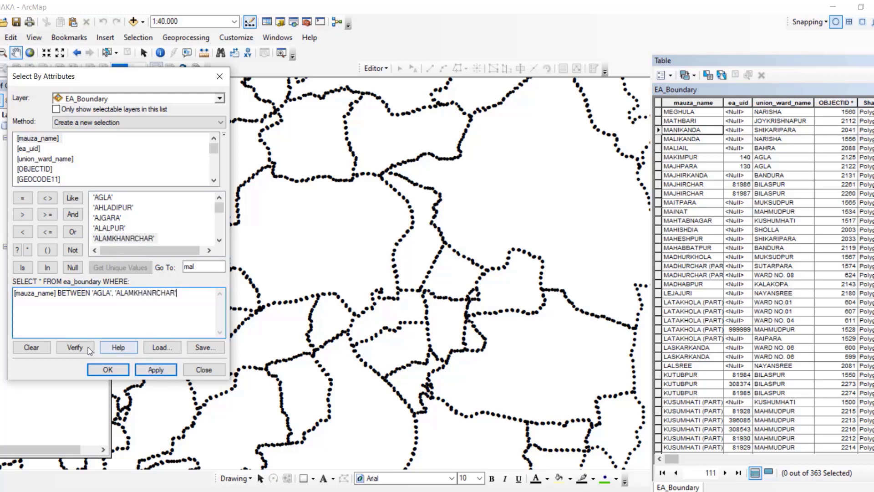
{"action": "left_click", "coordinate": [81, 347]}
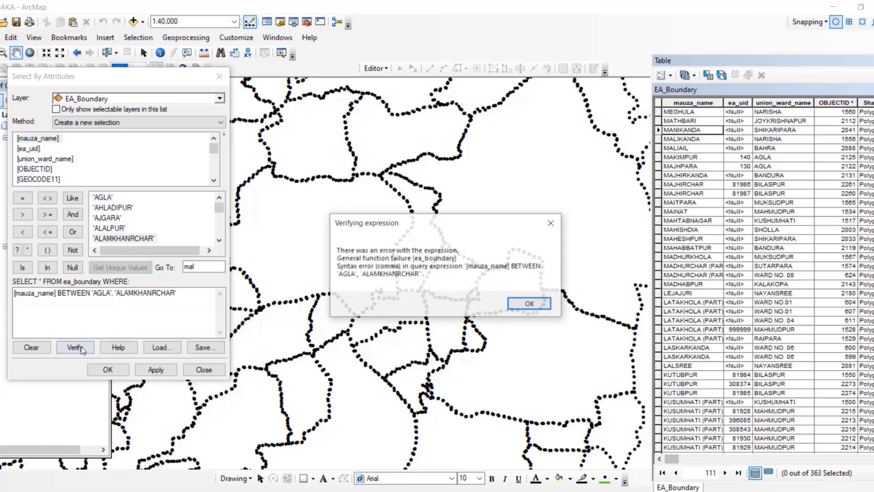
{"action": "left_click", "coordinate": [519, 304]}
Replace the comma between 'AGLA' and 'ALAMKHANRCHAR' with a single AND operator
{"action": "left_click", "coordinate": [114, 292]}
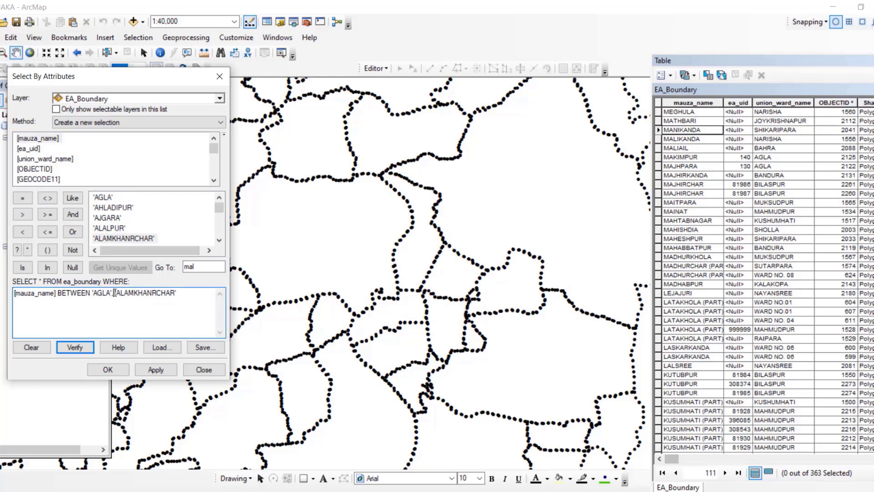
{"action": "key", "text": "BackSpace"}
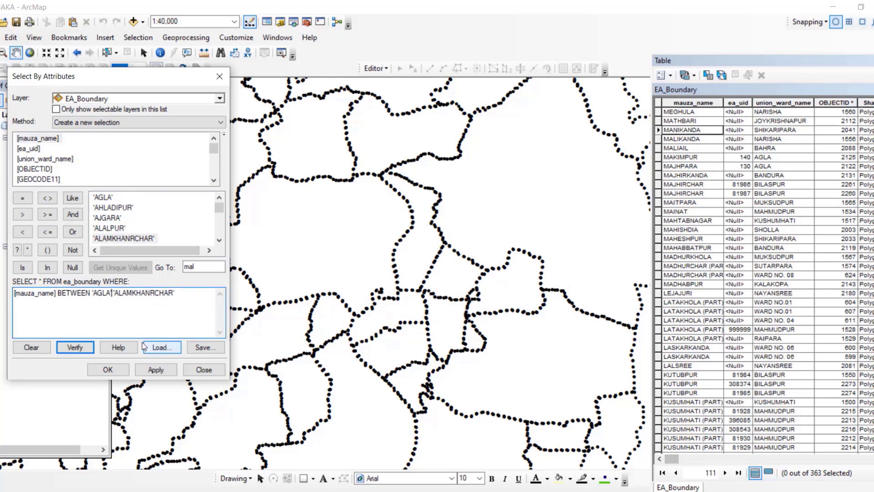
{"action": "left_click", "coordinate": [72, 215]}
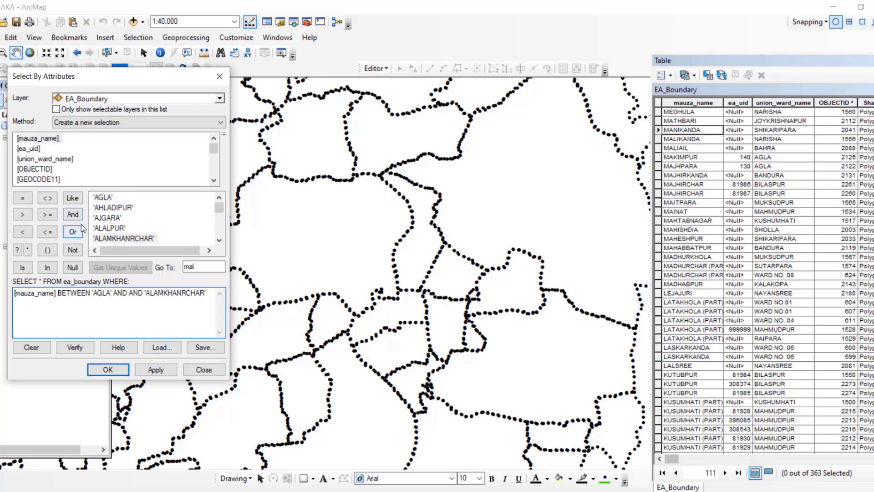
{"action": "type", "text": "A"}
{"action": "key", "text": "BackSpace"}
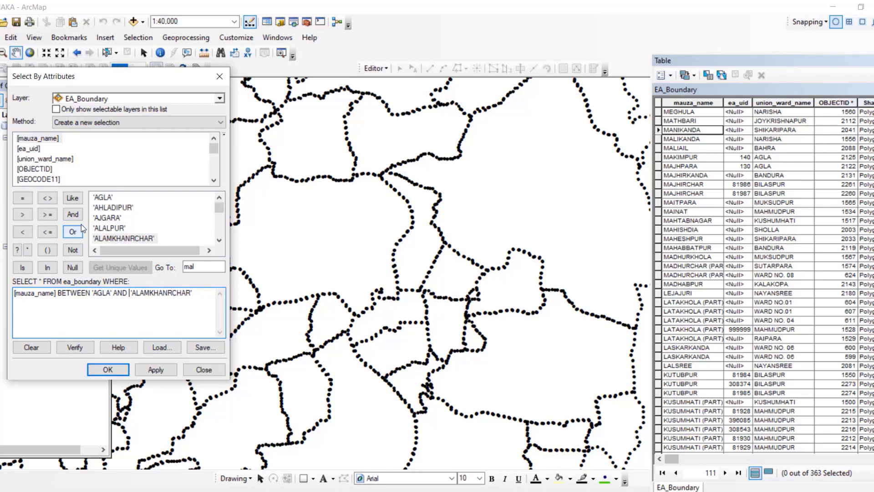
Apply the BETWEEN 'AGLA' AND 'ALAMKHANRCHAR' selection, verify the expression and view the selected polygons across the whole layer
{"action": "left_click", "coordinate": [156, 371]}
{"action": "scroll", "coordinate": [364, 318], "scroll_direction": "down", "scroll_amount": 2}
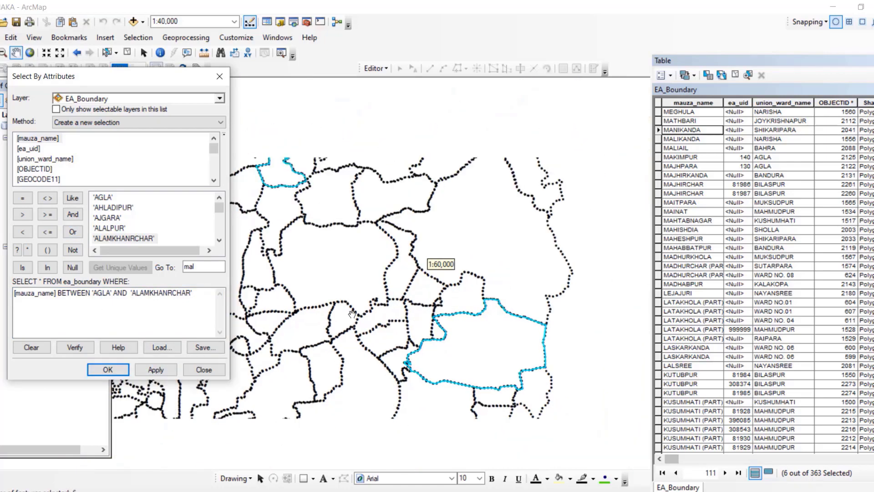
{"action": "left_click", "coordinate": [76, 348]}
{"action": "left_click", "coordinate": [483, 295]}
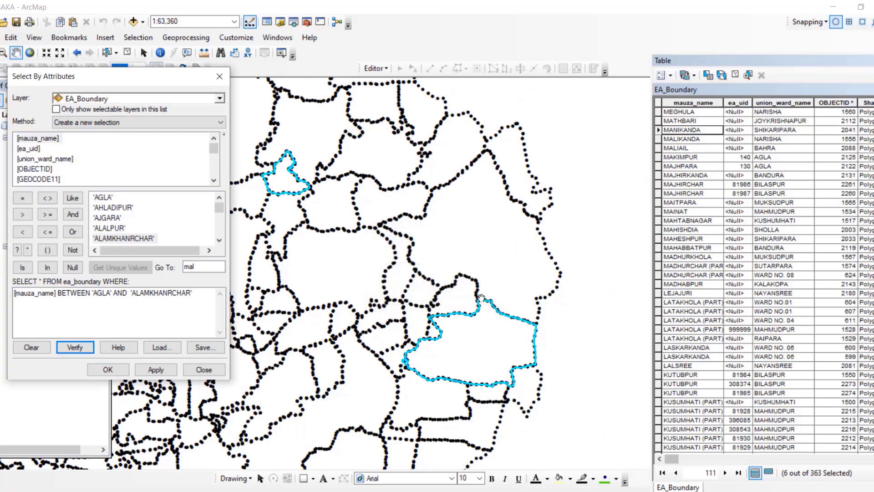
{"action": "scroll", "coordinate": [481, 296], "scroll_direction": "down", "scroll_amount": 3}
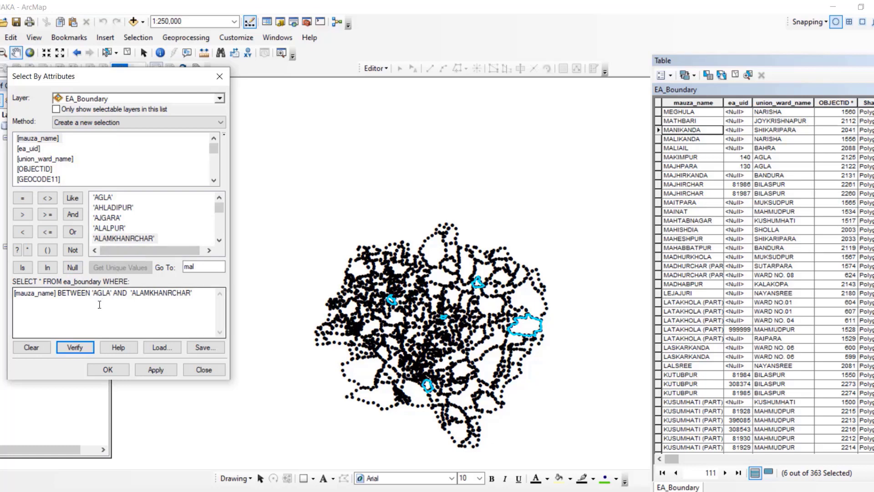
Clear the expression and selected features, start a new expression with [Shape_Area], and list that field's unique values
{"action": "left_click", "coordinate": [31, 347]}
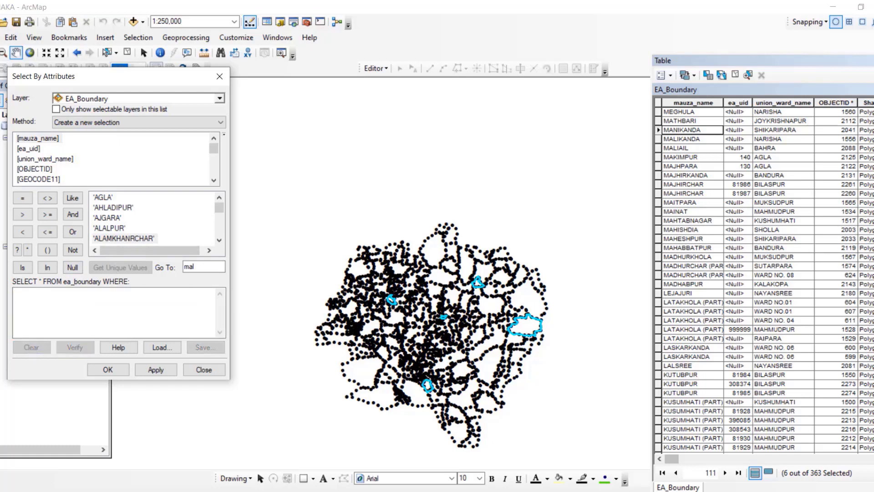
{"action": "left_click", "coordinate": [128, 53]}
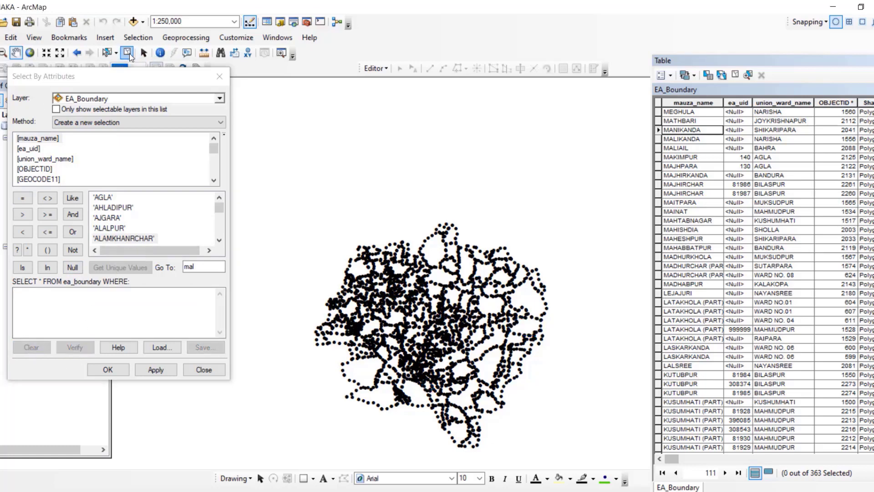
{"action": "scroll", "coordinate": [33, 142], "scroll_direction": "down", "scroll_amount": 8}
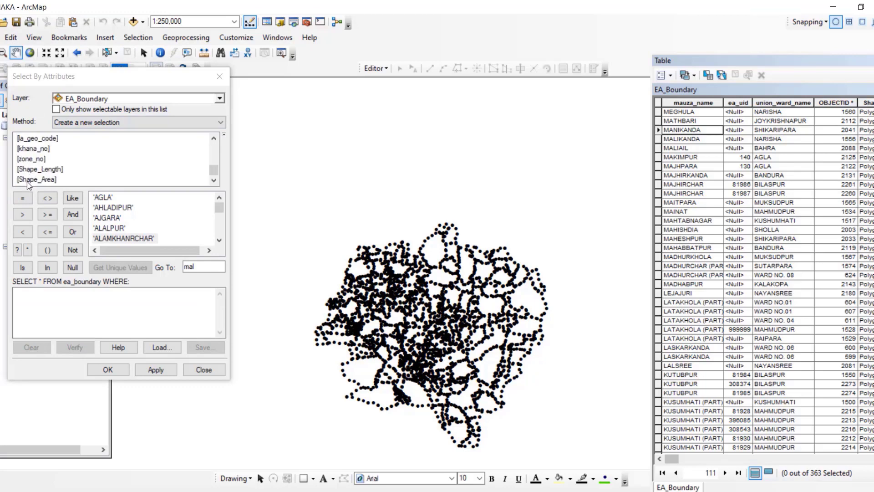
{"action": "left_click", "coordinate": [35, 180]}
{"action": "double_click", "coordinate": [34, 178]}
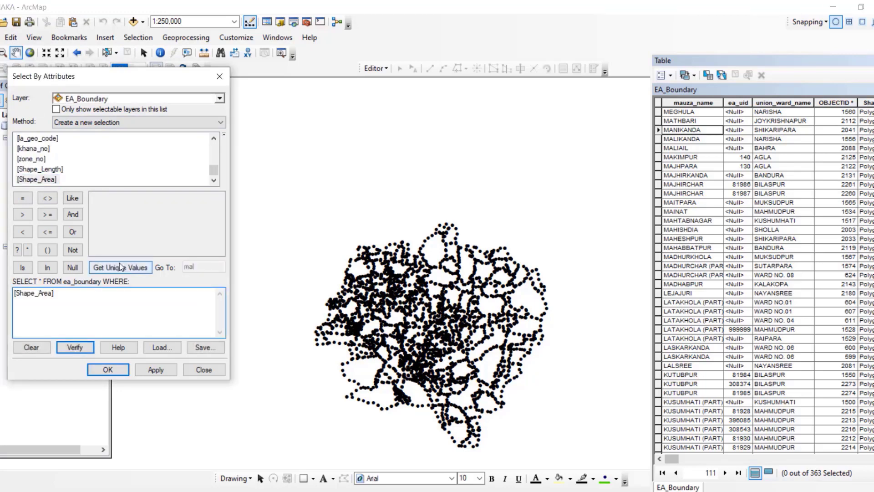
{"action": "left_click", "coordinate": [134, 266]}
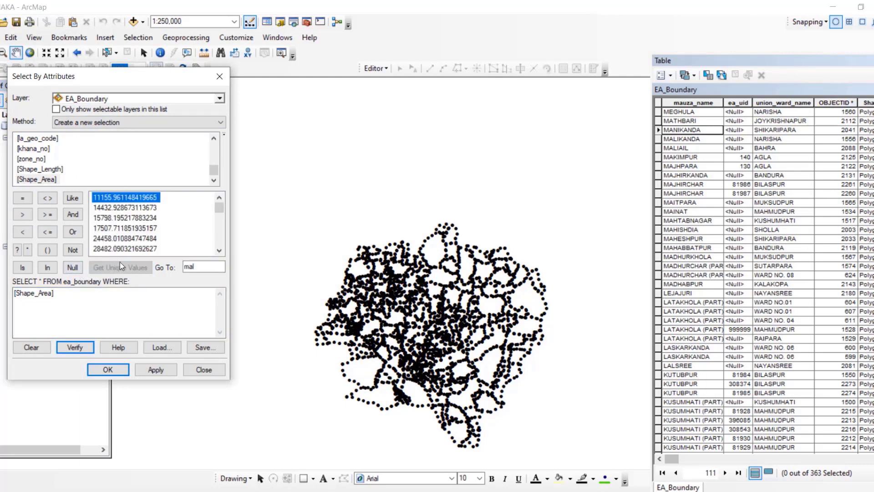
{"action": "scroll", "coordinate": [124, 219], "scroll_direction": "down", "scroll_amount": 10}
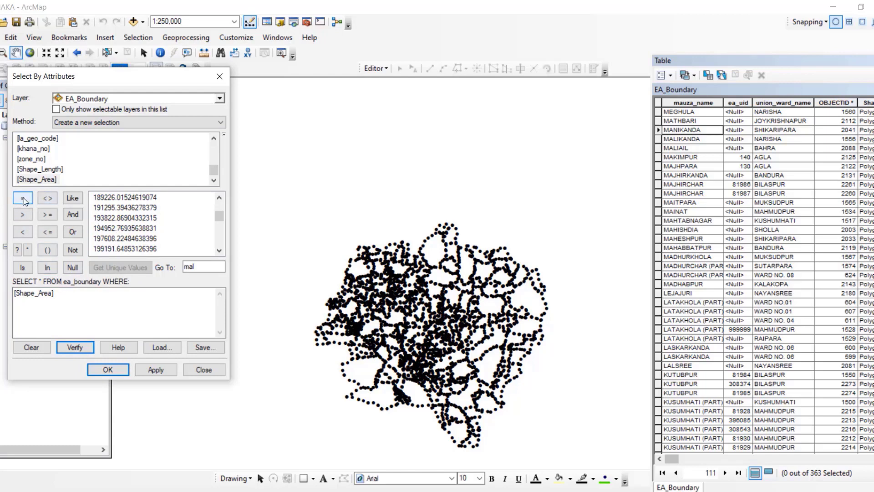
Complete the [Shape_Area] expression with BETWEEN 193822.86904332315 AND 206479.87578372072
{"action": "left_click", "coordinate": [73, 294]}
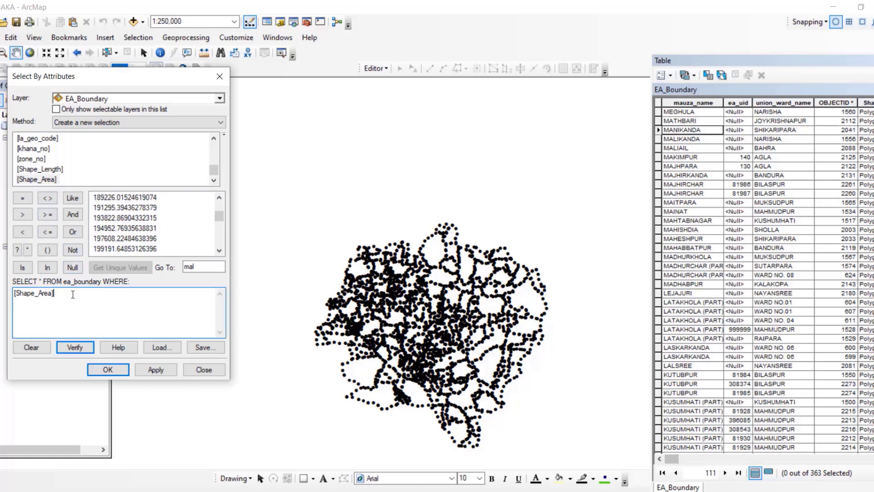
{"action": "type", "text": "BETWEEN"}
{"action": "double_click", "coordinate": [113, 218]}
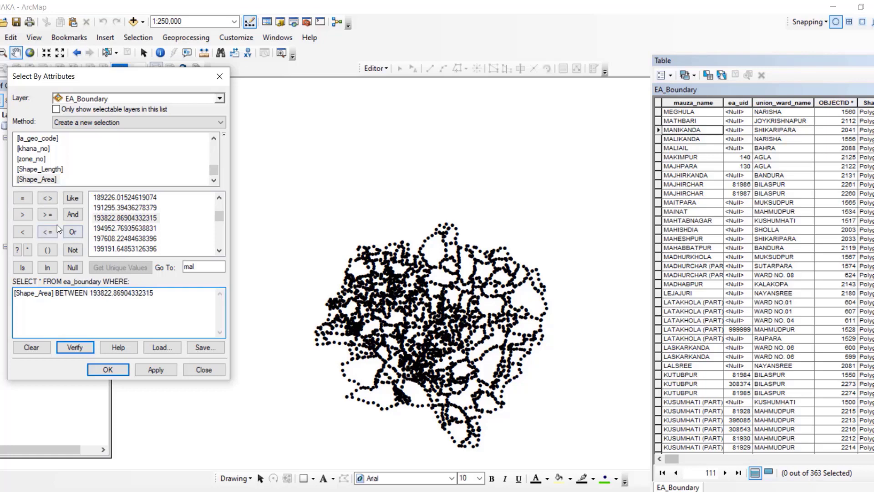
{"action": "left_click", "coordinate": [72, 213]}
{"action": "scroll", "coordinate": [111, 229], "scroll_direction": "down", "scroll_amount": 2}
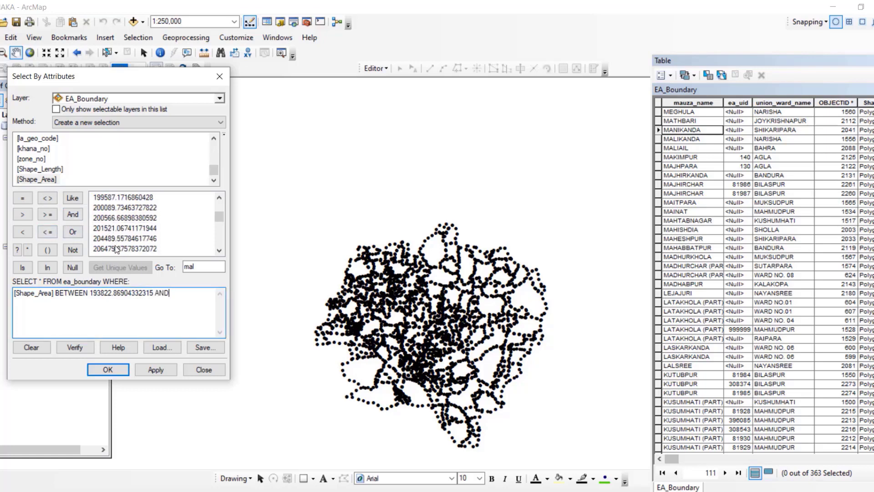
{"action": "double_click", "coordinate": [117, 249]}
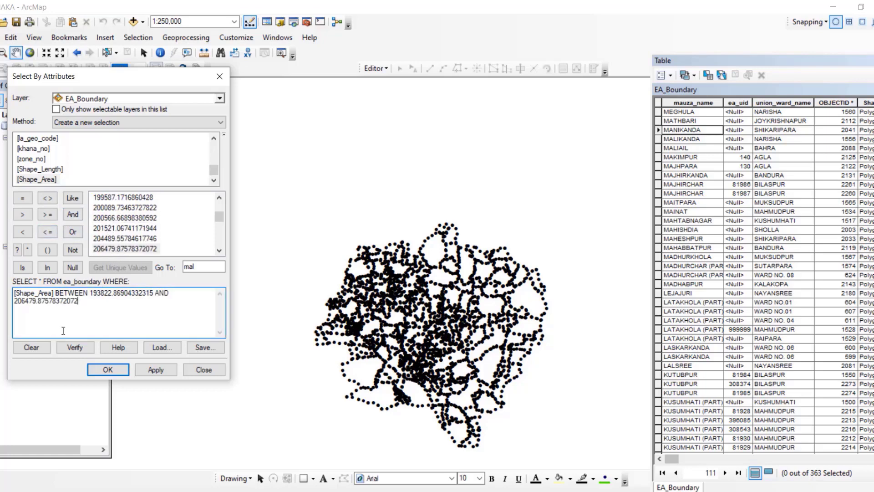
Apply the Shape_Area range selection, close the query dialog and inspect the selected polygons on the map
{"action": "left_click", "coordinate": [156, 370]}
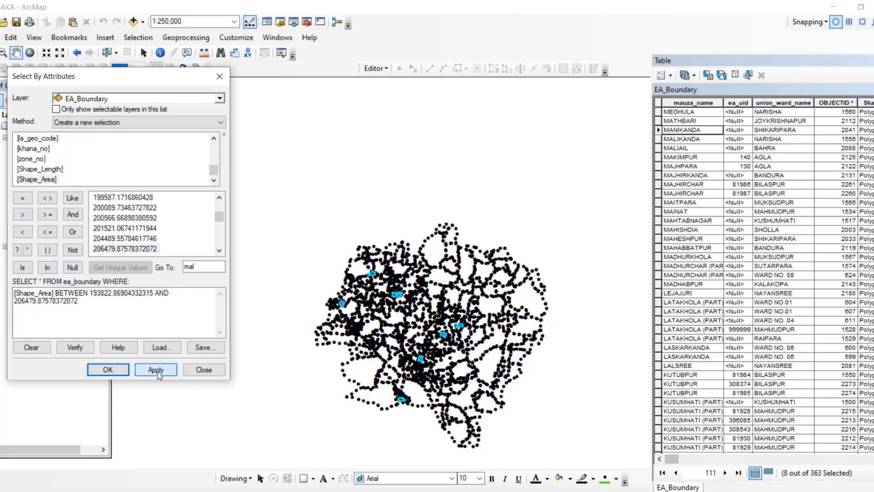
{"action": "left_click", "coordinate": [114, 370]}
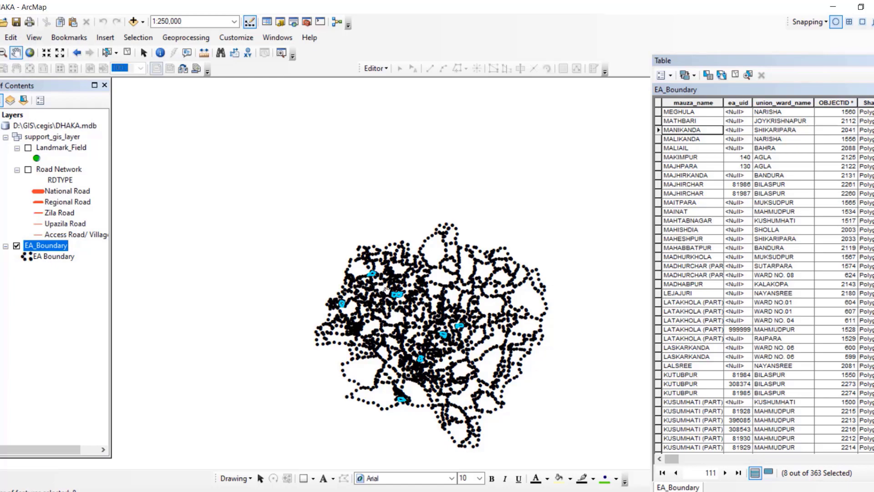
{"action": "scroll", "coordinate": [396, 291], "scroll_direction": "up", "scroll_amount": 4}
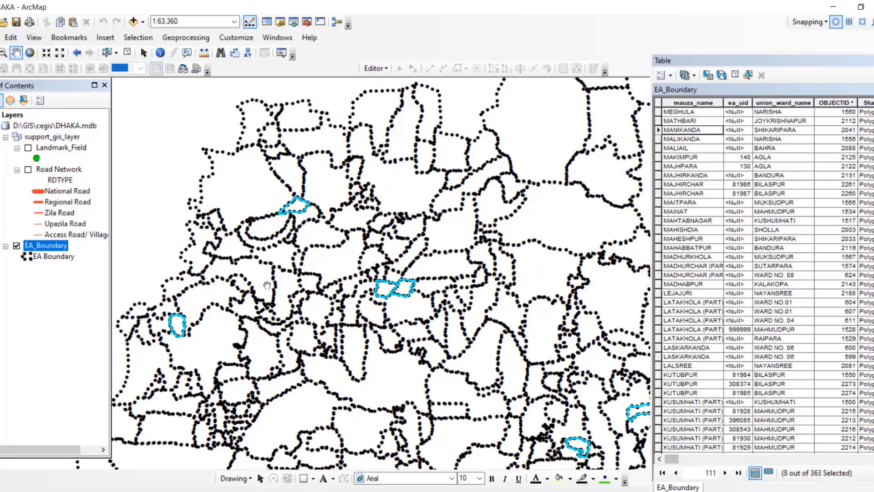
{"action": "scroll", "coordinate": [291, 295], "scroll_direction": "down", "scroll_amount": 4}
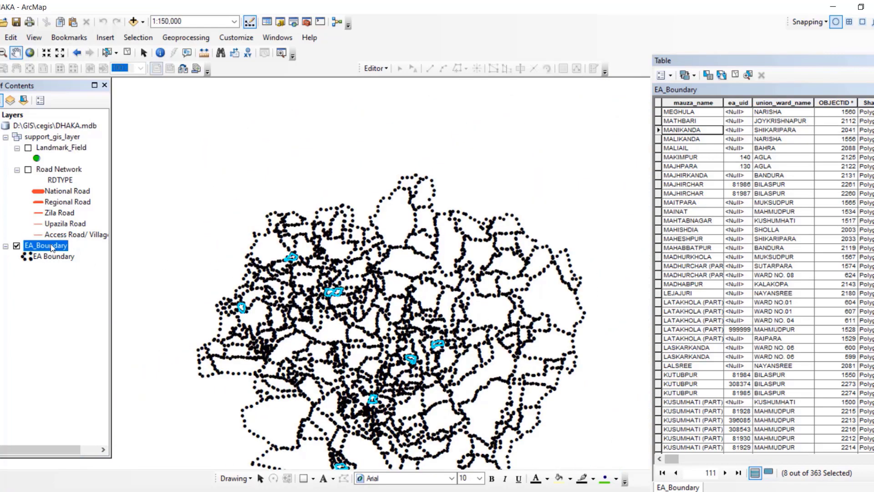
Reopen Select By Attributes for EA_Boundary and clear the Shape_Area expression
{"action": "right_click", "coordinate": [51, 246]}
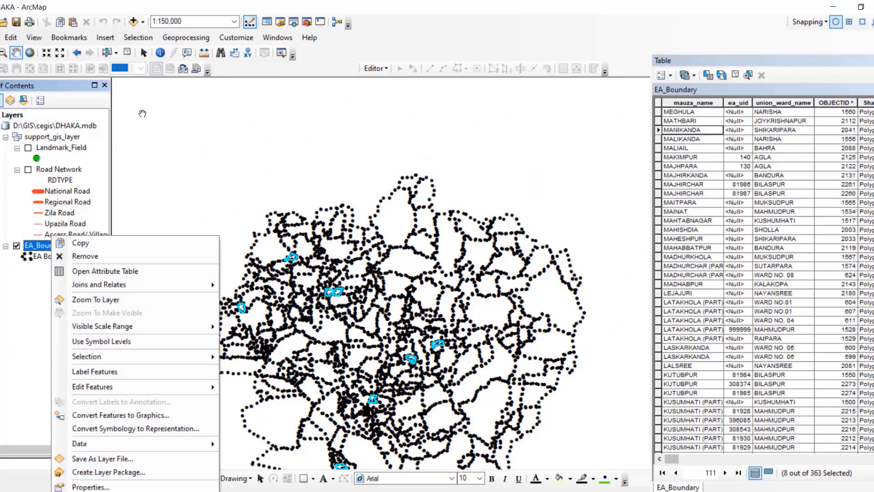
{"action": "left_click", "coordinate": [129, 39]}
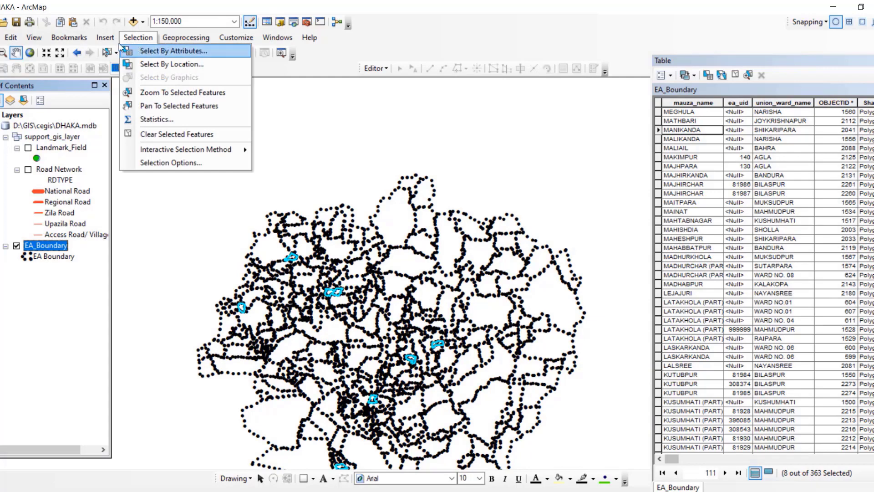
{"action": "left_click", "coordinate": [155, 51]}
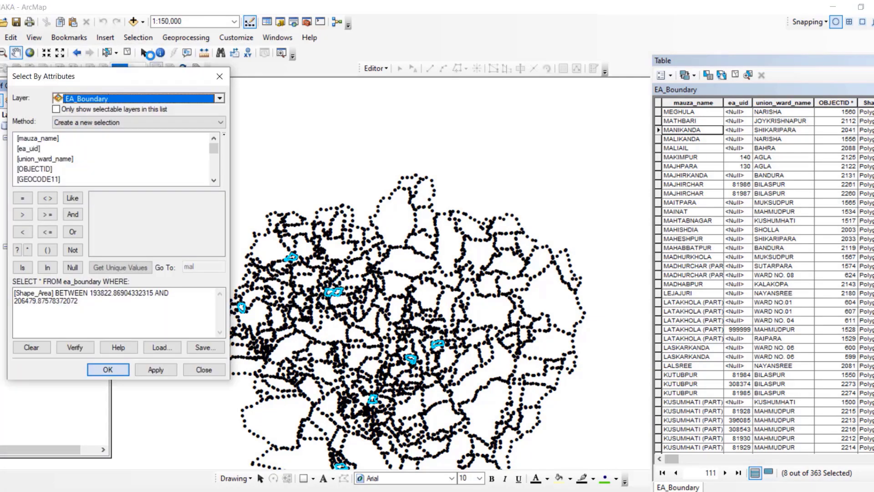
{"action": "left_click", "coordinate": [26, 348]}
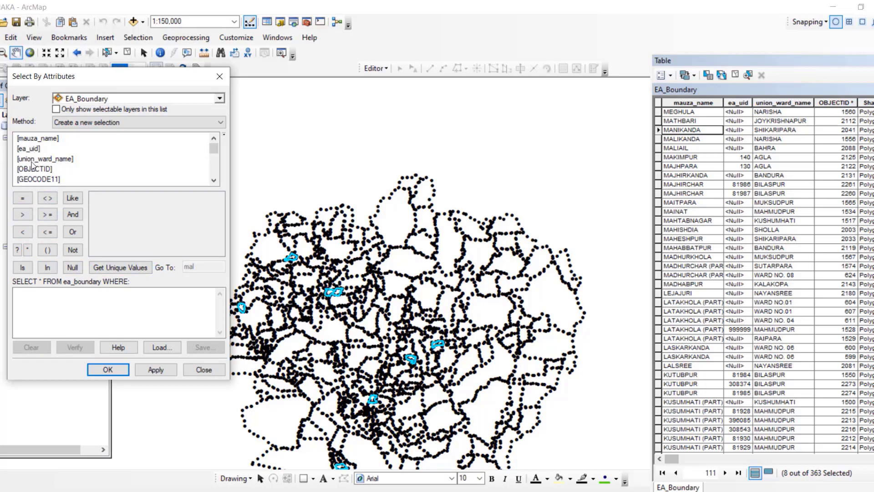
Build the selection expression [Shape_Area] > 24458.010884747484 for EA_Boundary
{"action": "scroll", "coordinate": [32, 173], "scroll_direction": "down", "scroll_amount": 5}
{"action": "scroll", "coordinate": [32, 178], "scroll_direction": "down", "scroll_amount": 3}
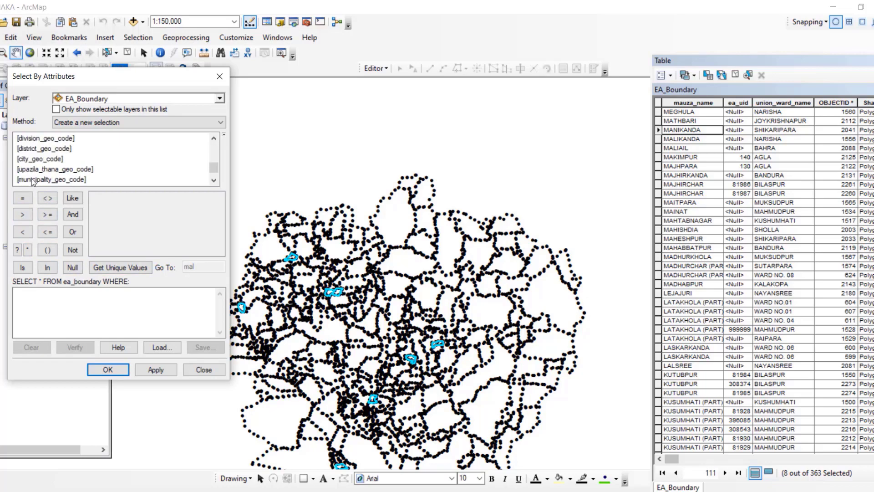
{"action": "scroll", "coordinate": [32, 180], "scroll_direction": "down", "scroll_amount": 3}
{"action": "double_click", "coordinate": [36, 179]}
{"action": "left_click", "coordinate": [22, 215]}
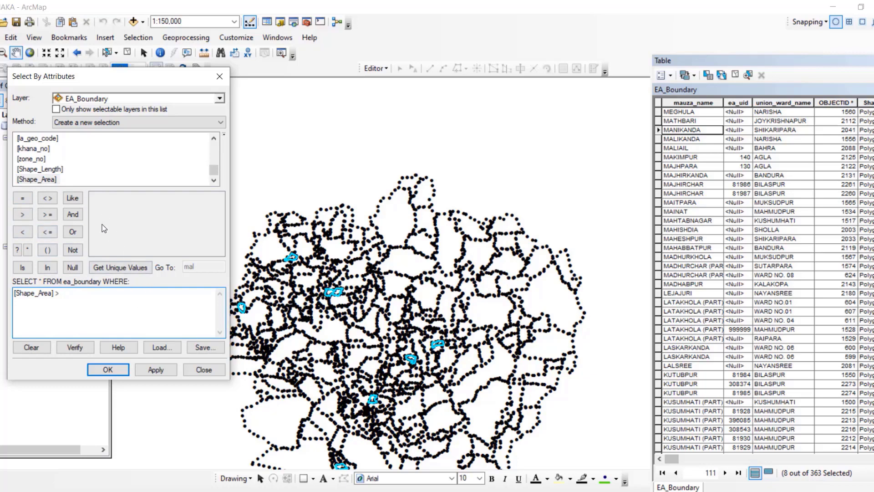
{"action": "left_click", "coordinate": [120, 267]}
{"action": "double_click", "coordinate": [126, 239]}
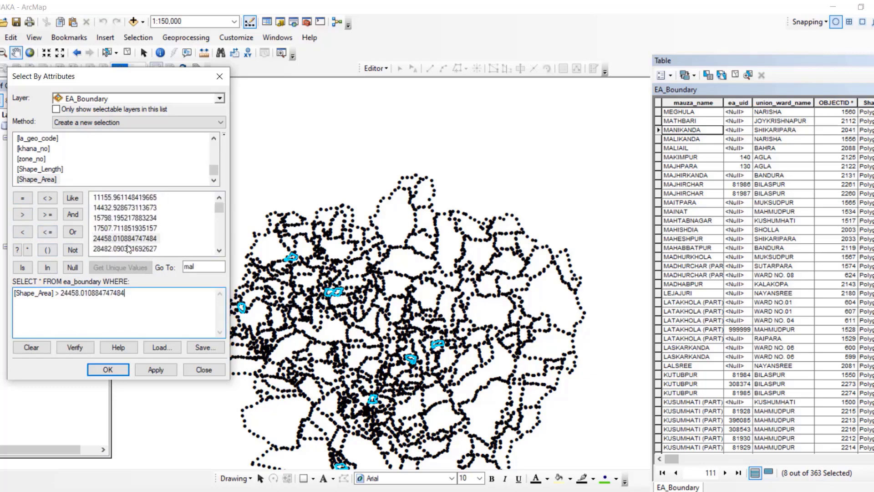
Apply the Shape_Area greater-than selection, close the query dialog and review the selected records in the attribute table
{"action": "left_click", "coordinate": [162, 370]}
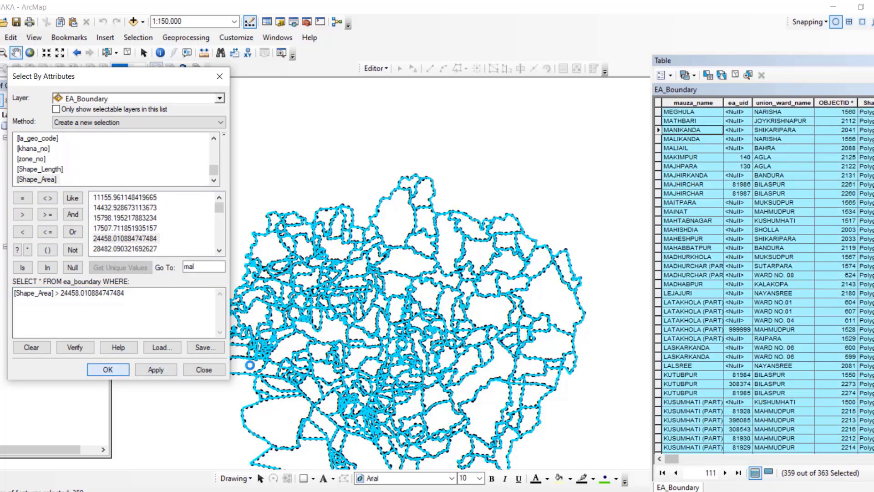
{"action": "key", "text": "Escape"}
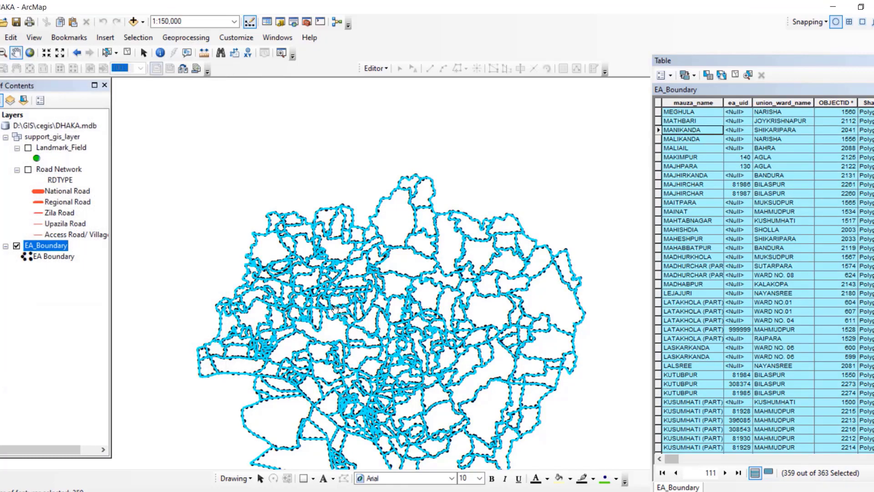
{"action": "scroll", "coordinate": [440, 250], "scroll_direction": "down", "scroll_amount": 2}
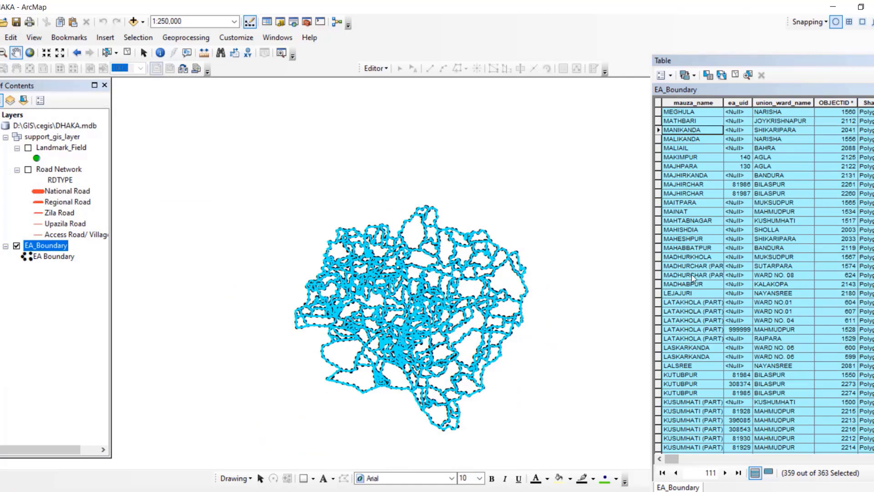
{"action": "scroll", "coordinate": [694, 278], "scroll_direction": "down", "scroll_amount": 15}
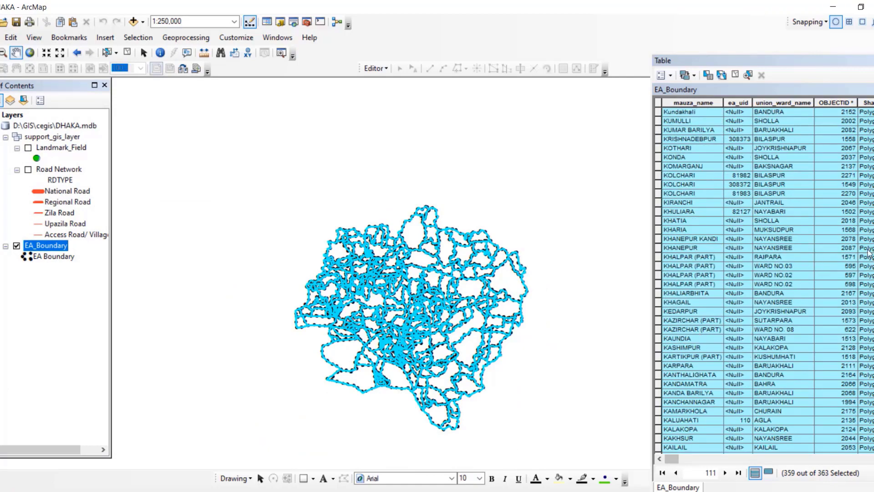
{"action": "scroll", "coordinate": [765, 273], "scroll_direction": "up", "scroll_amount": 20}
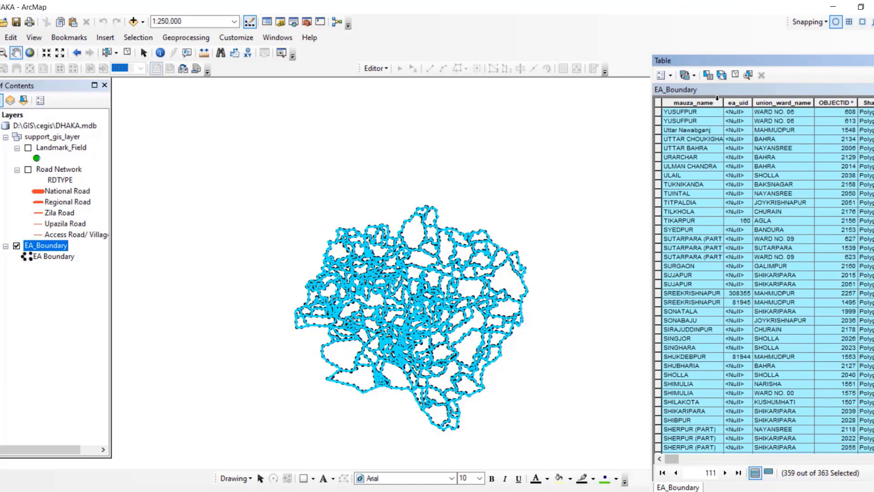
Switch the EA_Boundary selection to the opposite records and inspect the selected small polygons on the map
{"action": "left_click", "coordinate": [718, 76]}
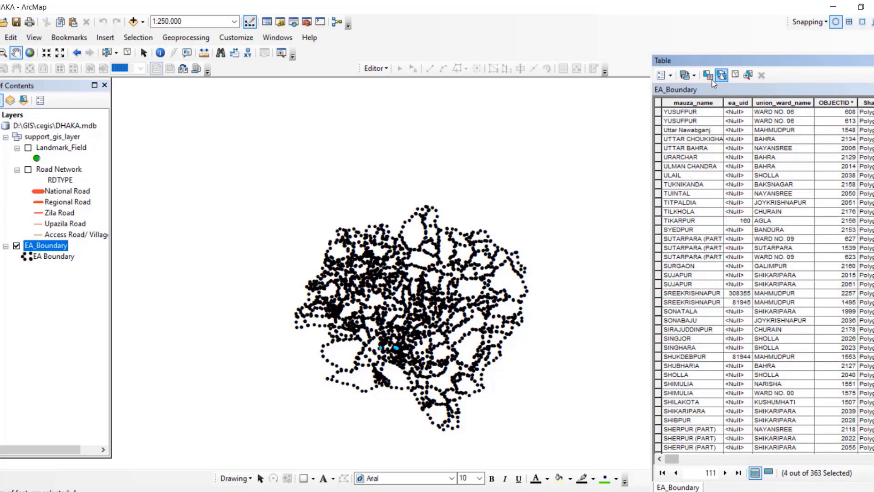
{"action": "scroll", "coordinate": [382, 339], "scroll_direction": "down", "scroll_amount": 4}
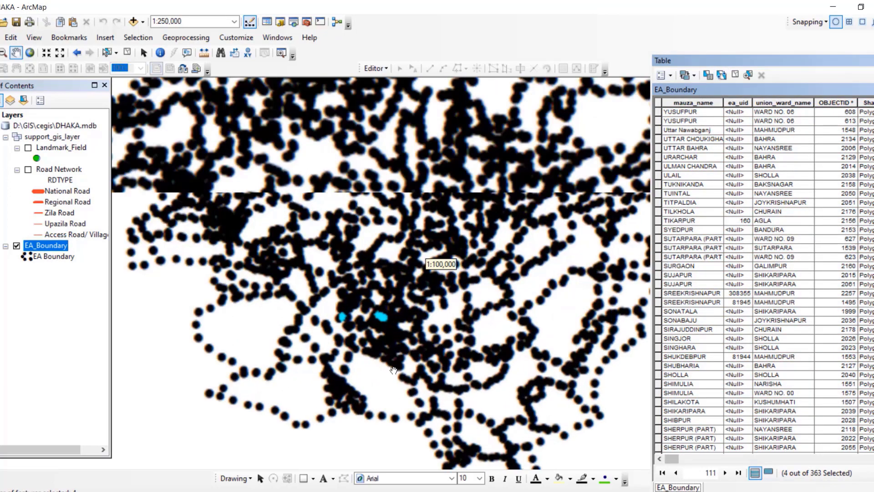
{"action": "scroll", "coordinate": [385, 345], "scroll_direction": "down", "scroll_amount": 4}
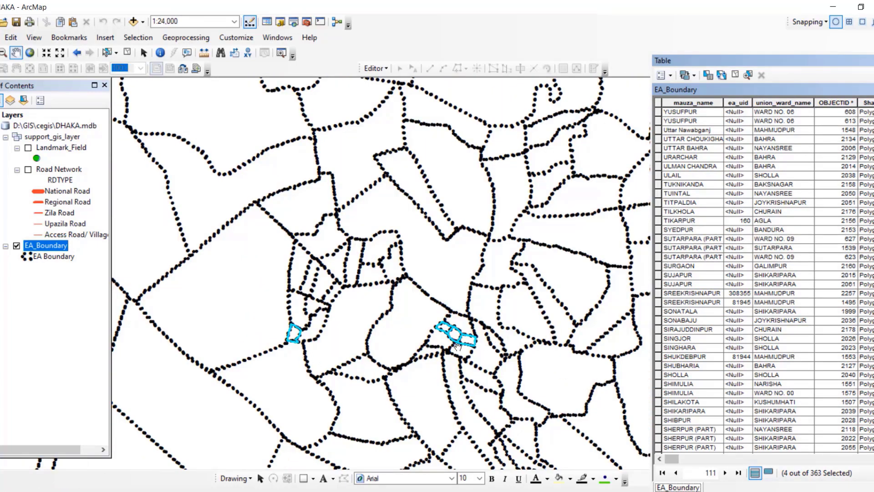
{"action": "scroll", "coordinate": [460, 346], "scroll_direction": "down", "scroll_amount": 2}
{"action": "scroll", "coordinate": [465, 344], "scroll_direction": "down", "scroll_amount": 3}
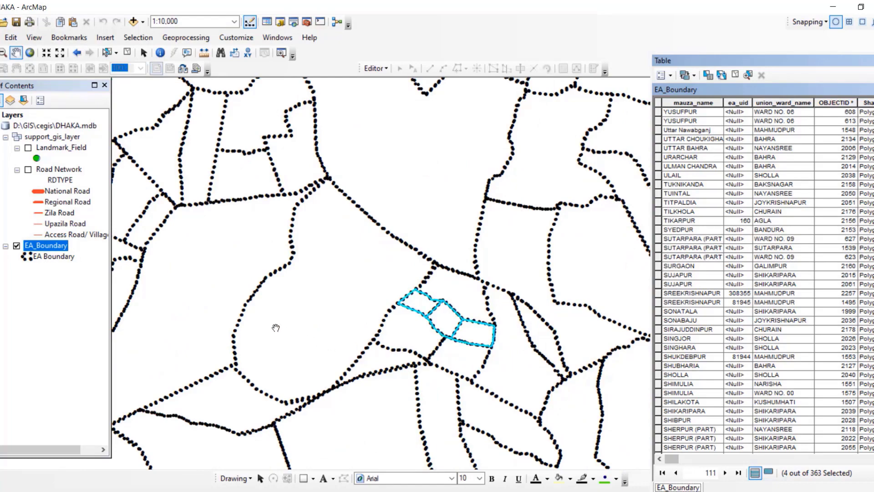
{"action": "left_click_drag", "start_coordinate": [279, 328], "coordinate": [397, 285]}
{"action": "scroll", "coordinate": [364, 284], "scroll_direction": "up", "scroll_amount": 3}
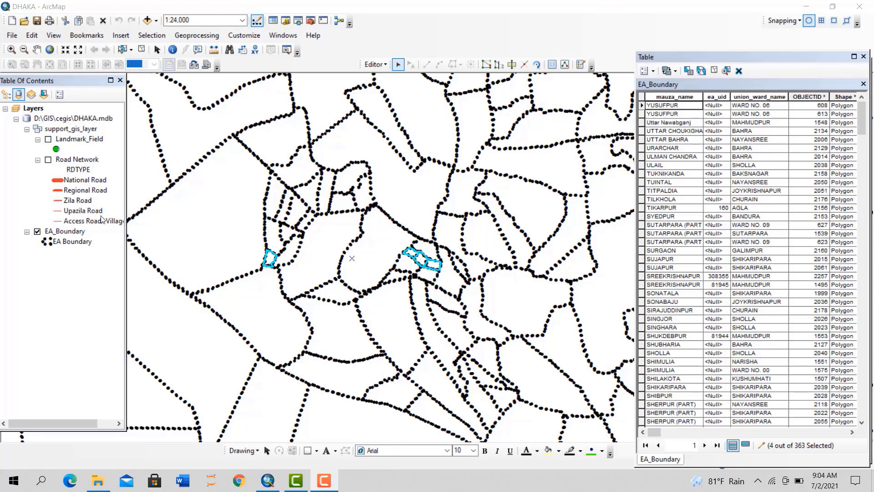
Open the Query Builder for the EA_Boundary layer's definition query
{"action": "left_click", "coordinate": [83, 231]}
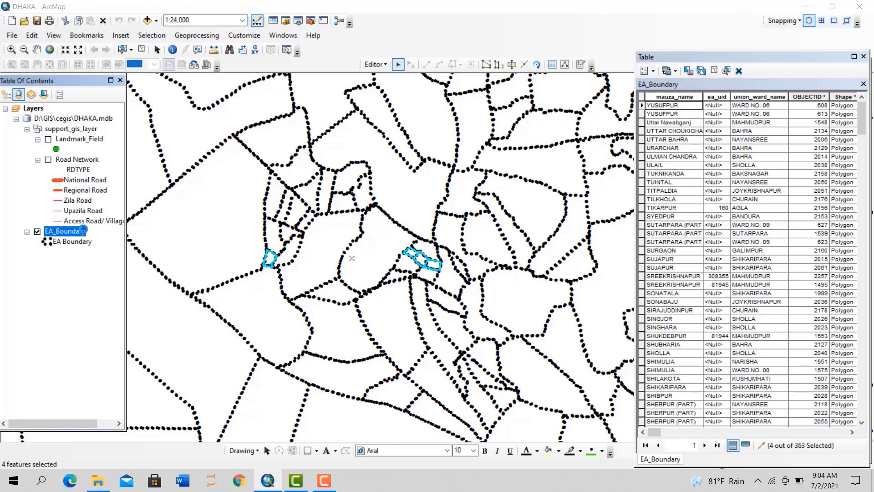
{"action": "double_click", "coordinate": [83, 231]}
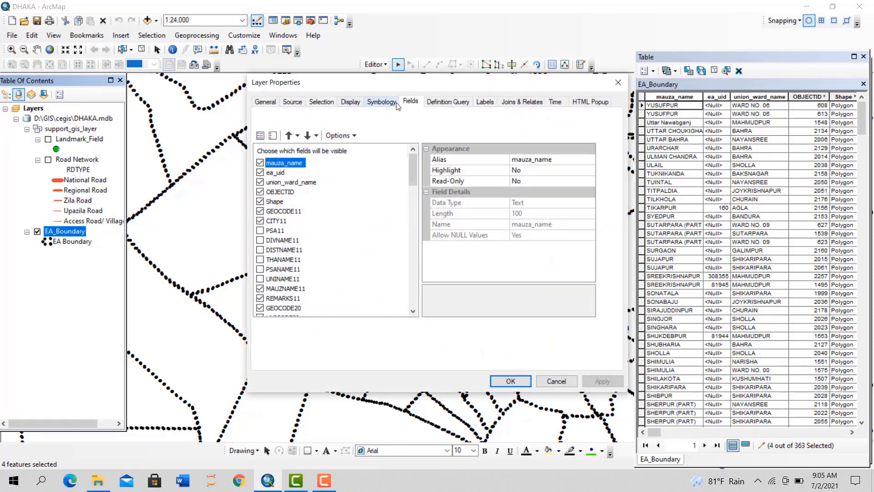
{"action": "left_click", "coordinate": [445, 104]}
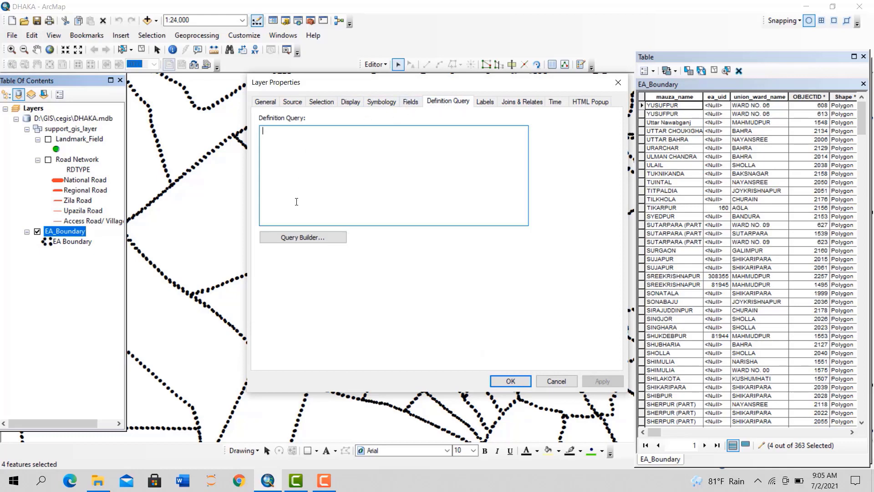
{"action": "left_click", "coordinate": [314, 242]}
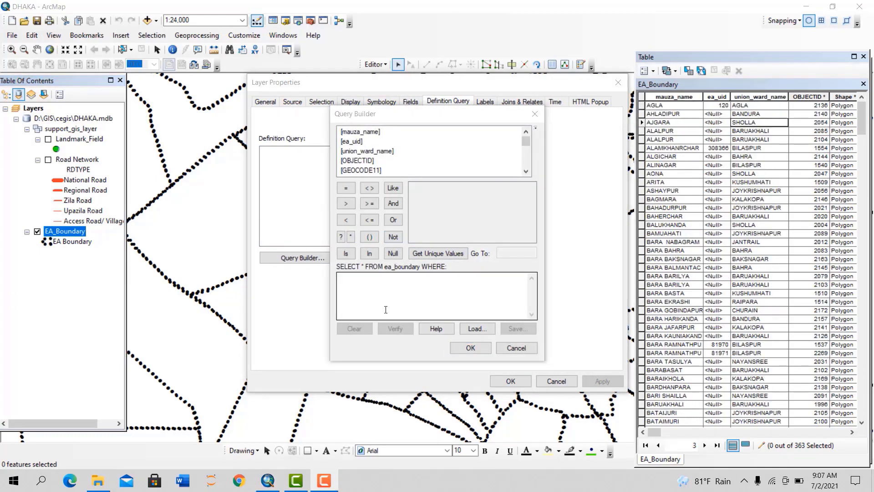
Start the definition query with [mauza_name] = 'AHLADIPUR', finding the value among the field's unique values
{"action": "double_click", "coordinate": [356, 132]}
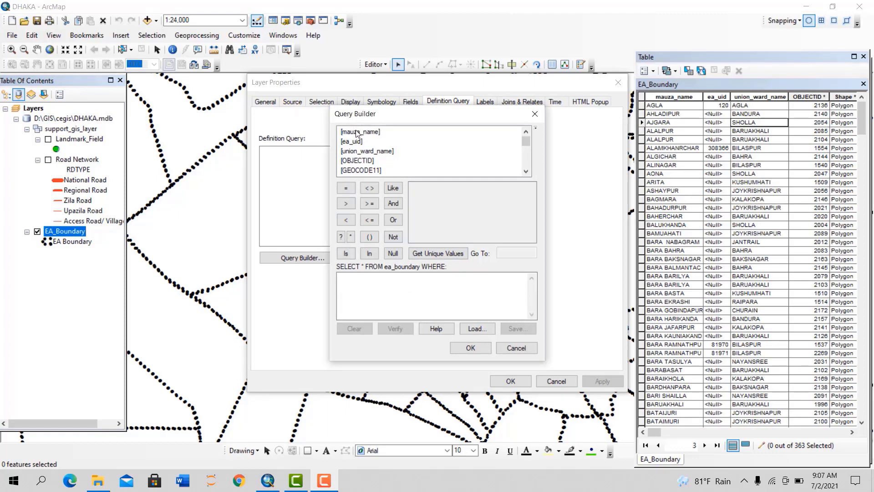
{"action": "left_click", "coordinate": [346, 189]}
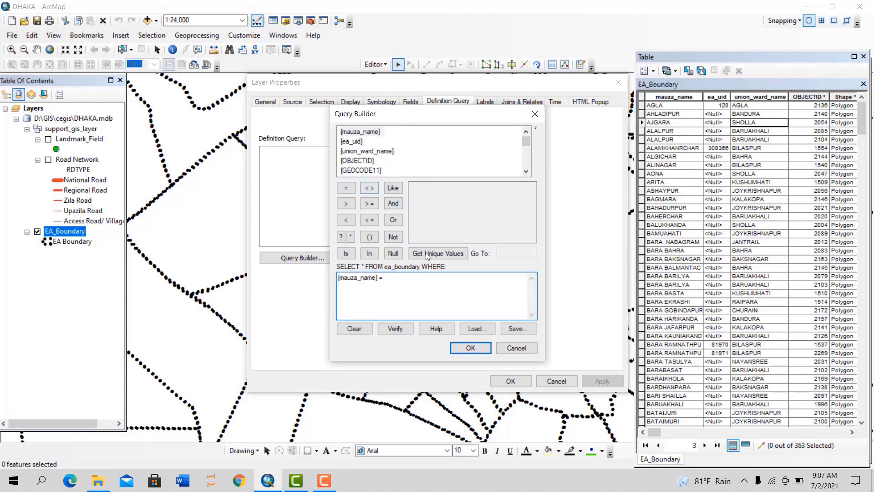
{"action": "left_click", "coordinate": [441, 253]}
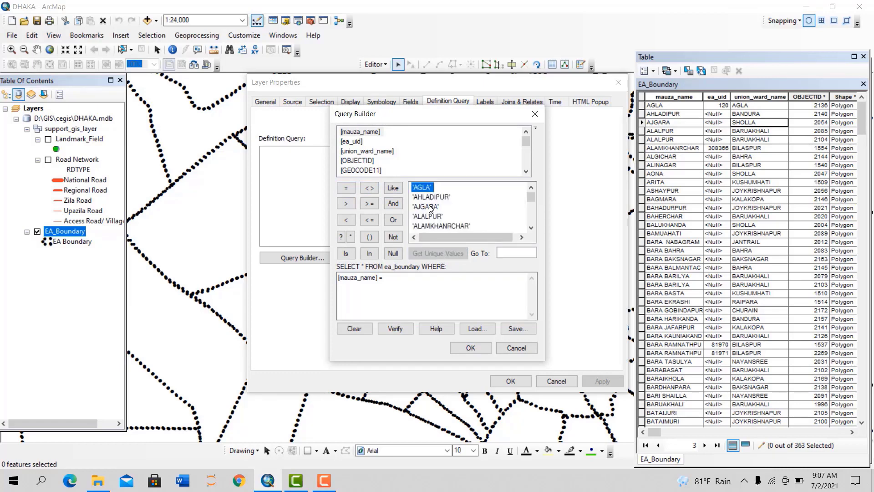
{"action": "left_click", "coordinate": [503, 251]}
{"action": "type", "text": "ah"}
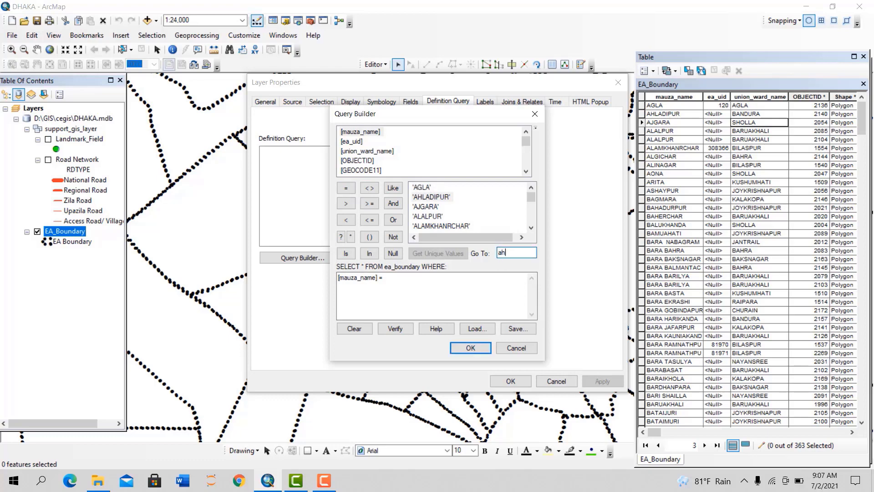
{"action": "double_click", "coordinate": [432, 197]}
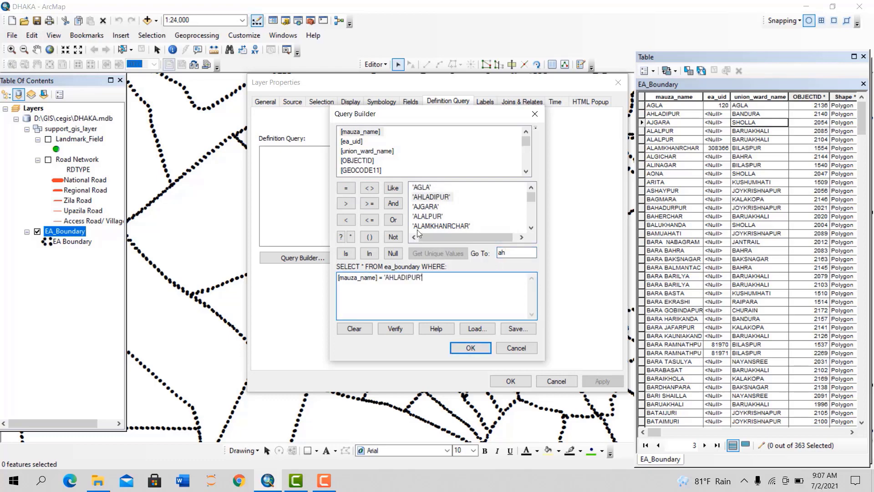
Extend the definition query with AND [union_ward_name] = 'BANDURA'
{"action": "left_click", "coordinate": [392, 203]}
{"action": "double_click", "coordinate": [364, 153]}
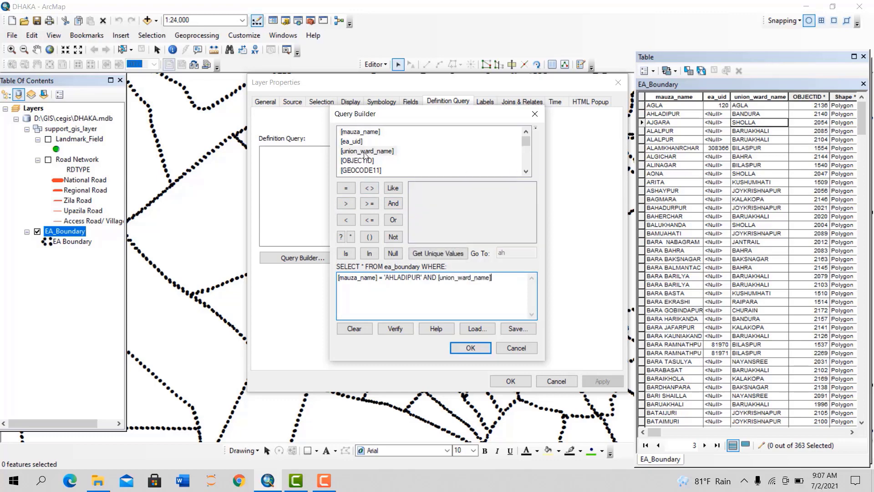
{"action": "left_click", "coordinate": [346, 187]}
{"action": "left_click", "coordinate": [438, 253]}
{"action": "left_click", "coordinate": [518, 253]}
{"action": "key", "text": "BackSpace"}
{"action": "key", "text": "BackSpace"}
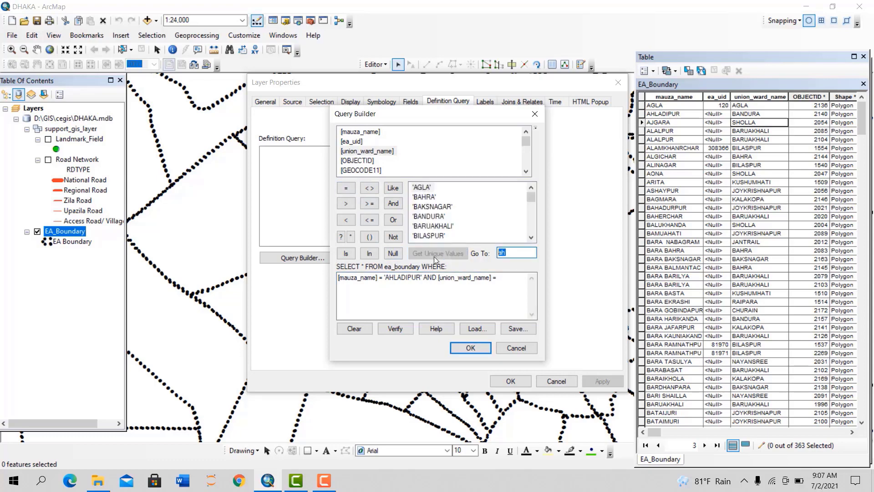
{"action": "type", "text": "ban"}
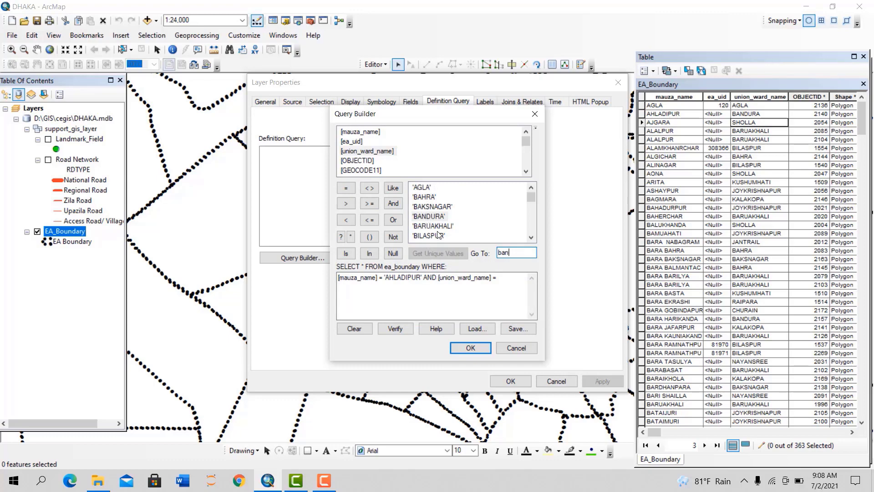
{"action": "double_click", "coordinate": [426, 216]}
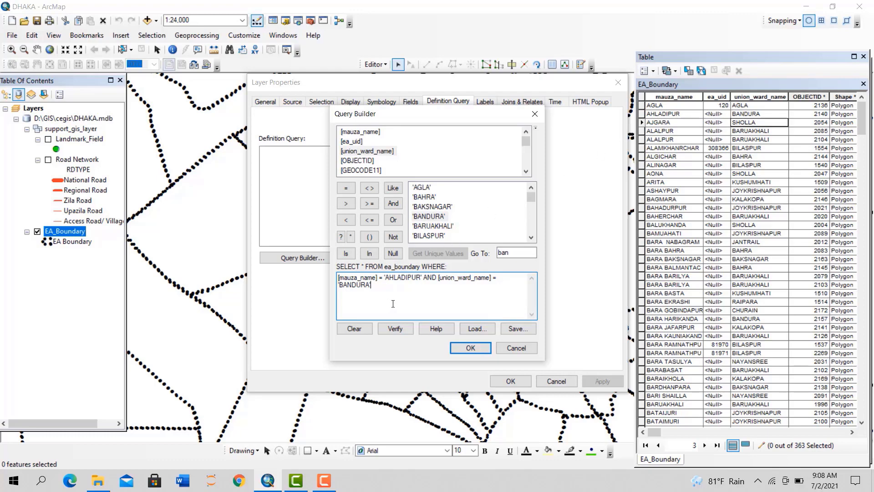
Verify the definition query expression and apply it to the EA_Boundary layer
{"action": "left_click", "coordinate": [400, 328]}
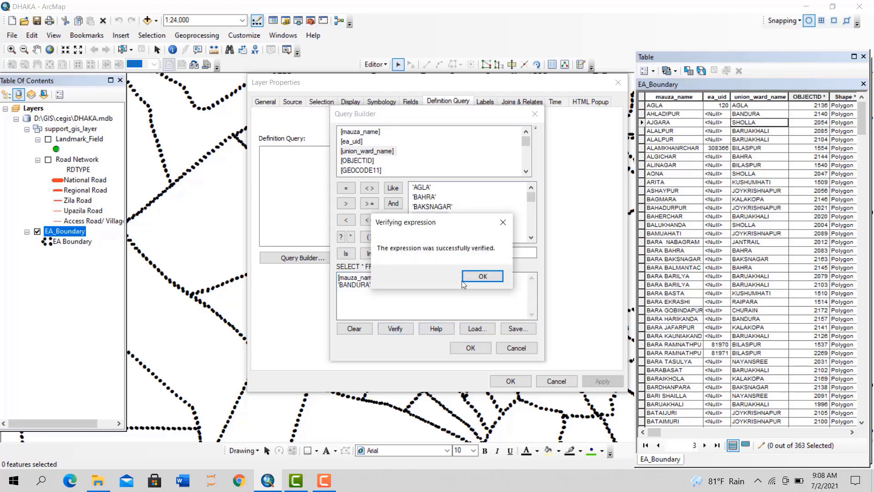
{"action": "left_click", "coordinate": [481, 275]}
{"action": "left_click", "coordinate": [470, 347]}
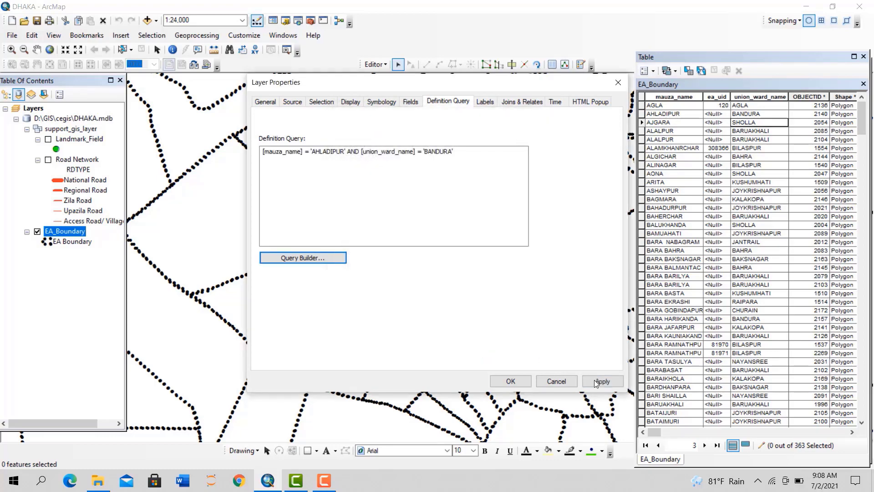
{"action": "left_click", "coordinate": [601, 381]}
{"action": "left_click", "coordinate": [510, 381]}
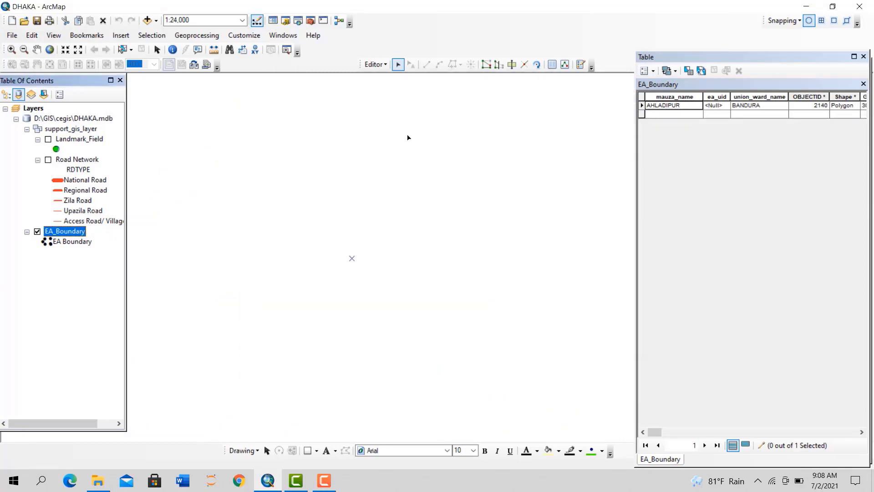
Move the attribute table aside, zoom to the EA_Boundary layer and inspect the filtered polygon
{"action": "left_click_drag", "start_coordinate": [813, 58], "coordinate": [872, 57]}
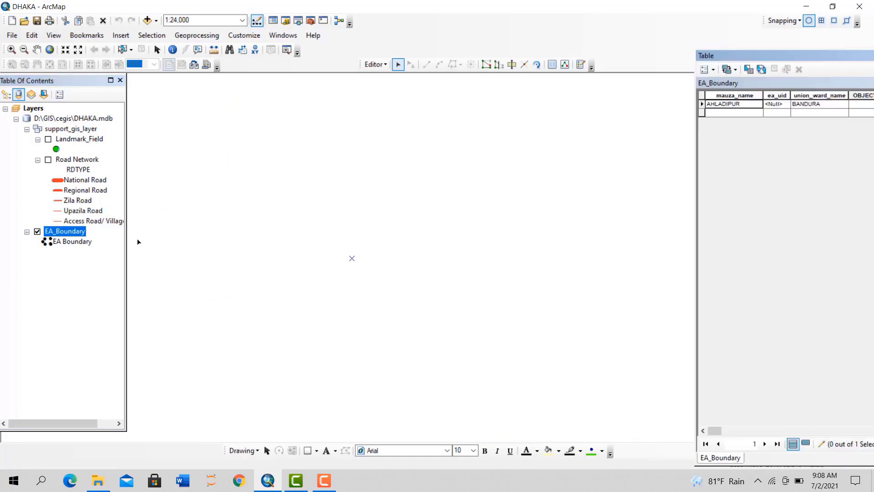
{"action": "right_click", "coordinate": [82, 235]}
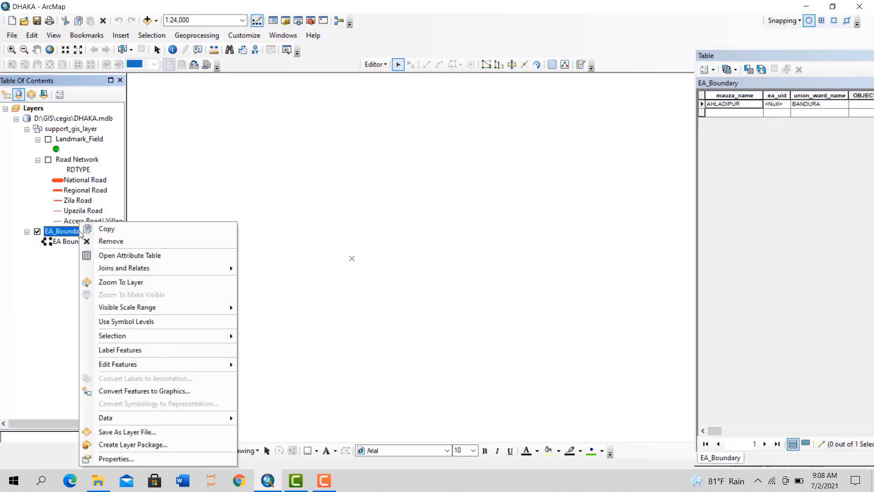
{"action": "left_click", "coordinate": [118, 282]}
{"action": "scroll", "coordinate": [291, 318], "scroll_direction": "up", "scroll_amount": 3}
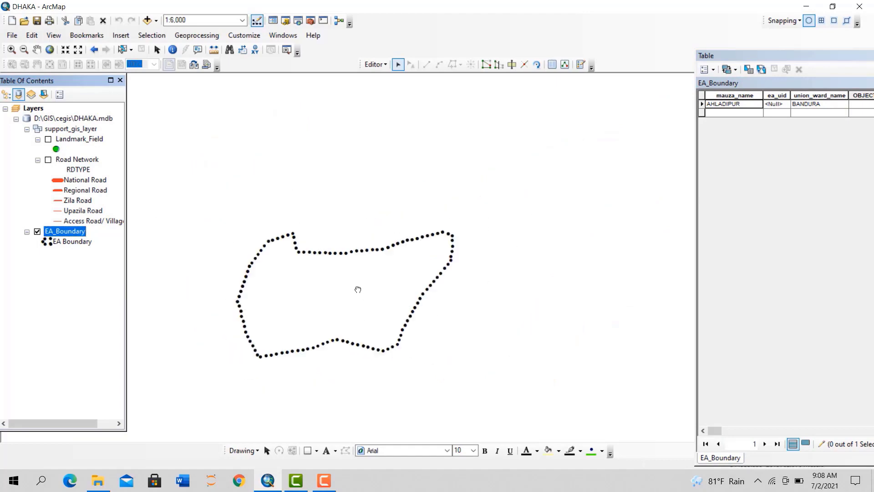
{"action": "left_click_drag", "start_coordinate": [358, 289], "coordinate": [400, 254]}
{"action": "scroll", "coordinate": [423, 262], "scroll_direction": "up", "scroll_amount": 2}
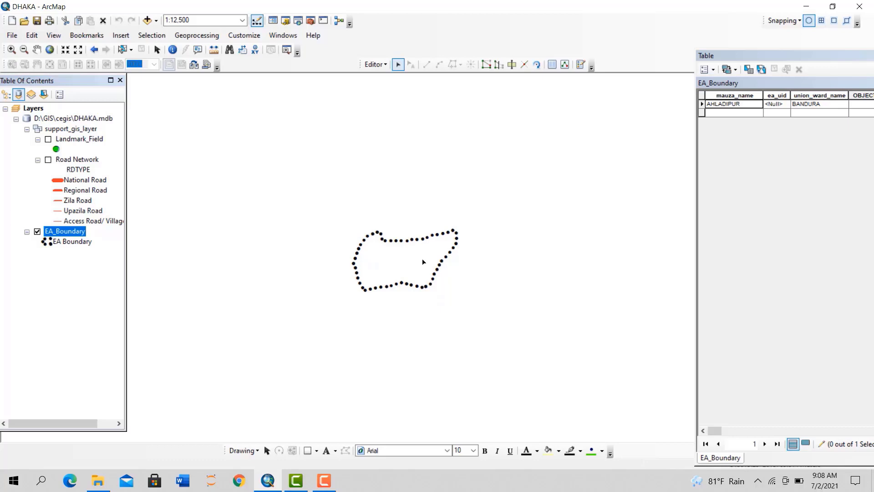
Copy the EA_Boundary definition query expression, delete it from the query, and apply the empty query to the layer
{"action": "right_click", "coordinate": [64, 234]}
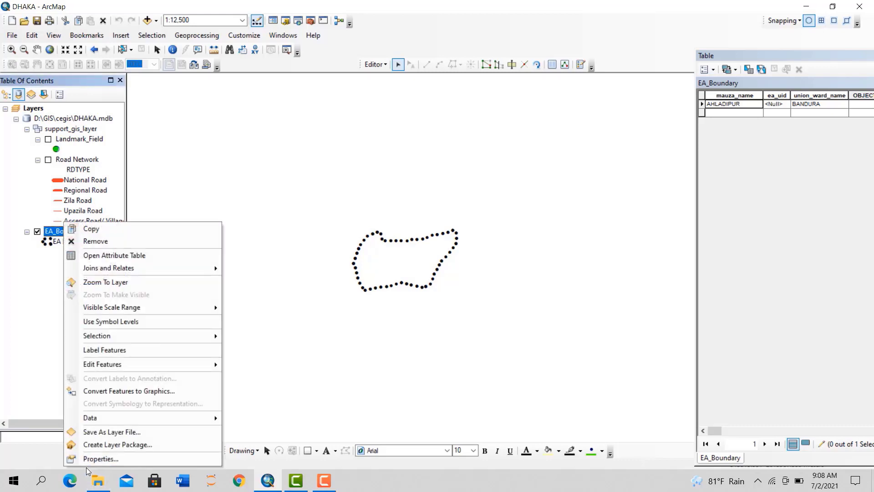
{"action": "left_click", "coordinate": [87, 456]}
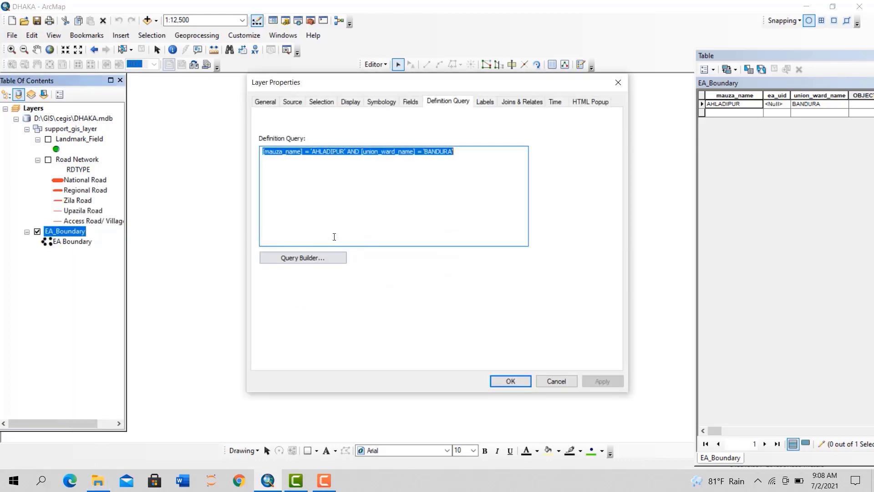
{"action": "left_click", "coordinate": [312, 255]}
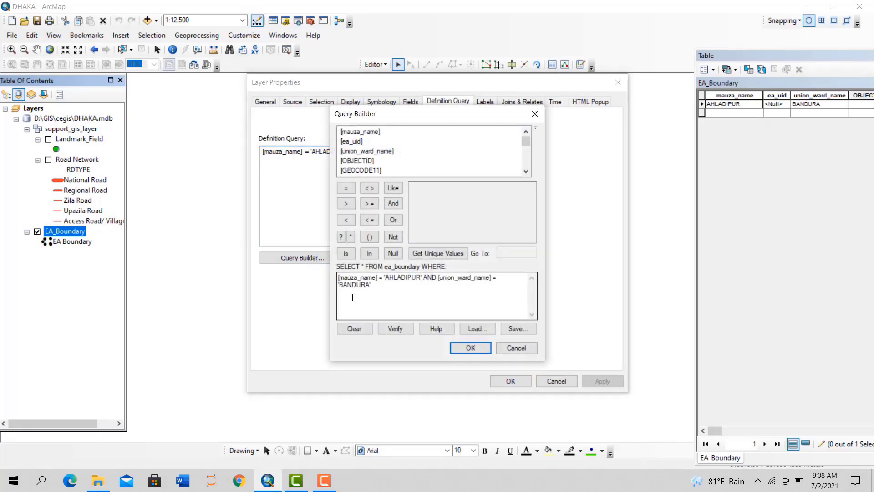
{"action": "left_click_drag", "start_coordinate": [400, 292], "coordinate": [312, 276]}
{"action": "key", "text": "ctrl+c"}
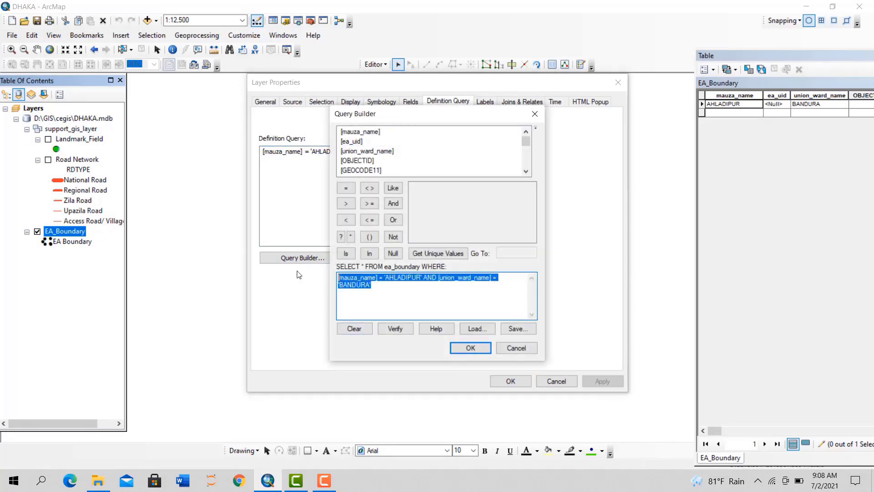
{"action": "key", "text": "Delete"}
{"action": "left_click", "coordinate": [470, 347]}
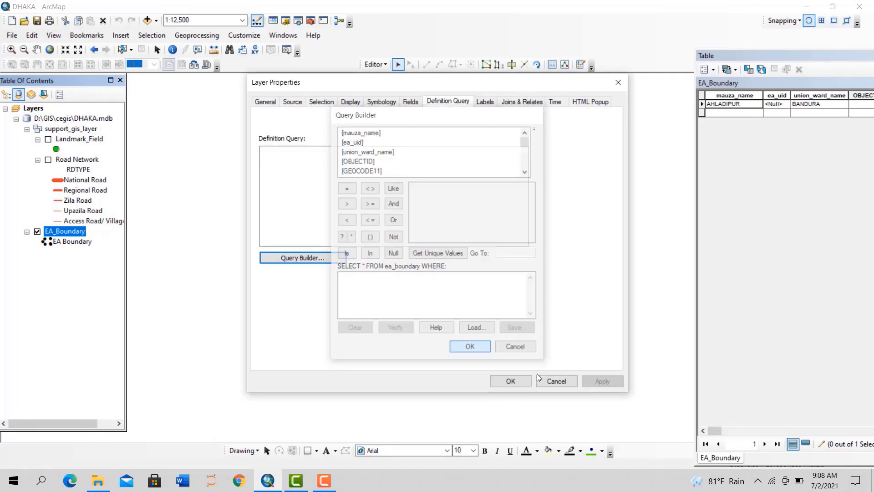
{"action": "left_click", "coordinate": [518, 382]}
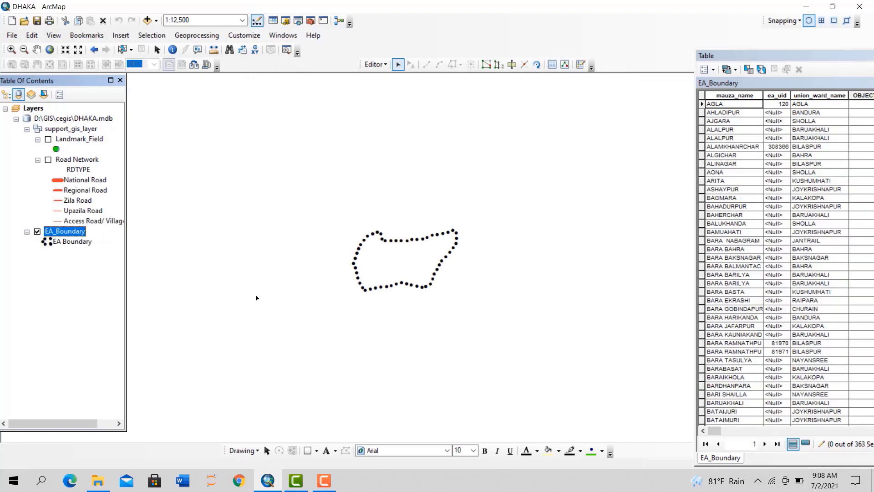
{"action": "scroll", "coordinate": [484, 321], "scroll_direction": "up", "scroll_amount": 2}
{"action": "scroll", "coordinate": [484, 322], "scroll_direction": "up", "scroll_amount": 1}
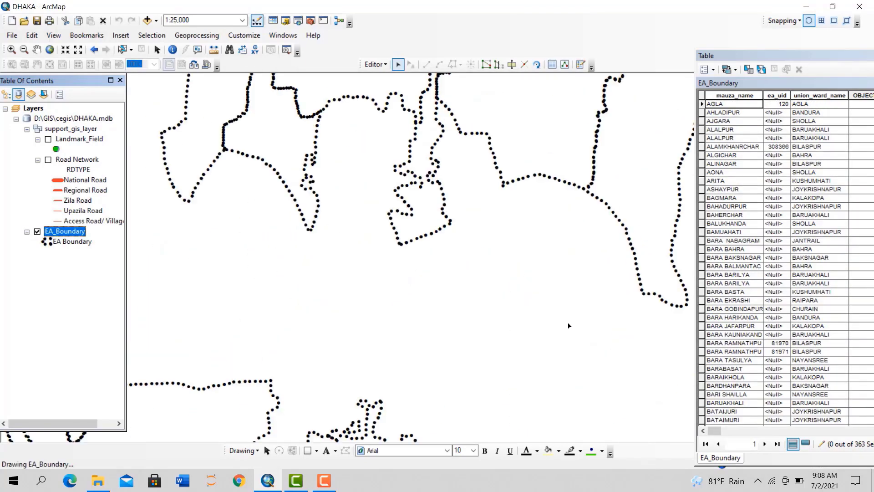
Paste the copied expression [mauza_name] = 'AHLADIPUR' AND [union_ward_name] = 'BANDURA' back as the EA_Boundary definition query and apply it
{"action": "right_click", "coordinate": [72, 230]}
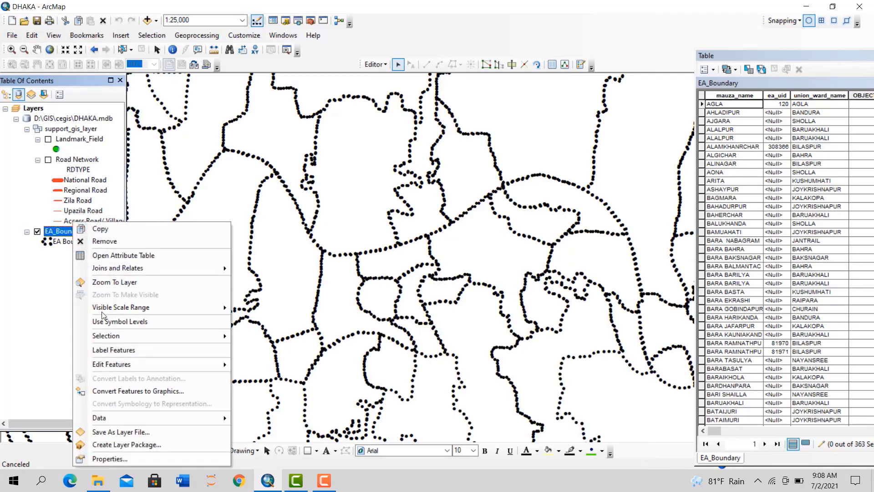
{"action": "left_click", "coordinate": [113, 457]}
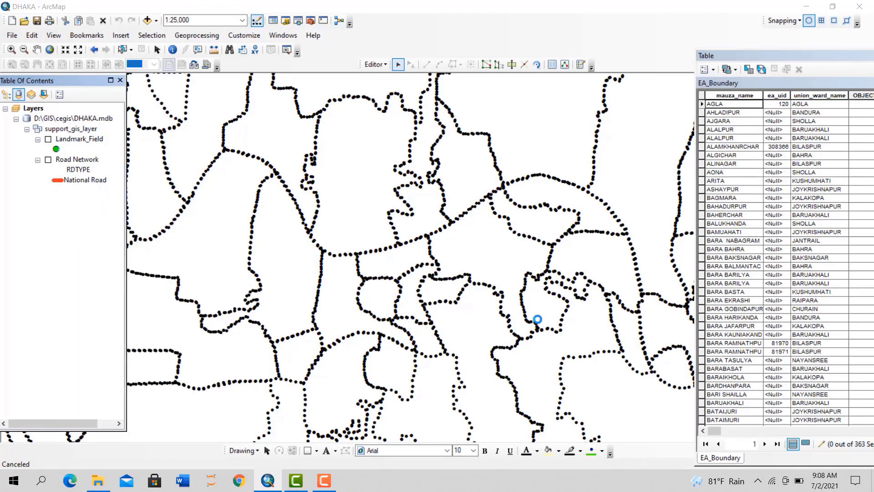
{"action": "key", "text": "ctrl+v"}
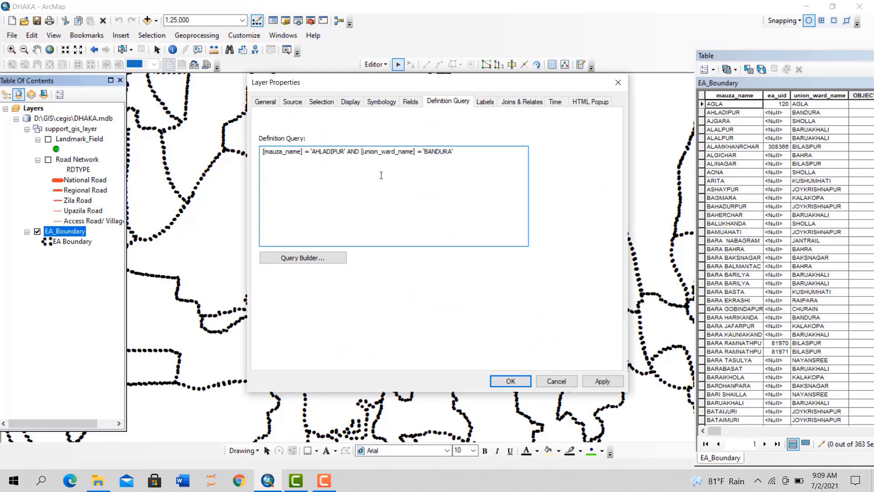
{"action": "left_click", "coordinate": [600, 383]}
{"action": "left_click", "coordinate": [511, 381]}
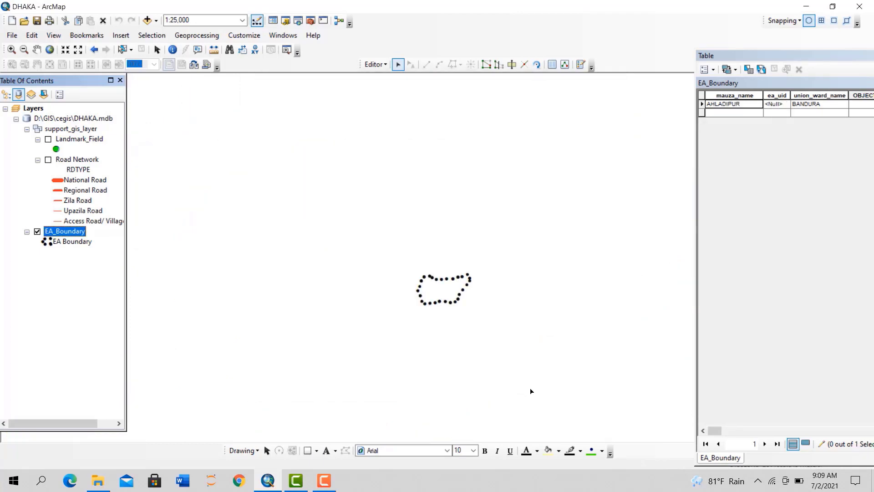
Zoom to the EA_Boundary layer and inspect the filtered polygon together with its attribute table record
{"action": "right_click", "coordinate": [71, 232]}
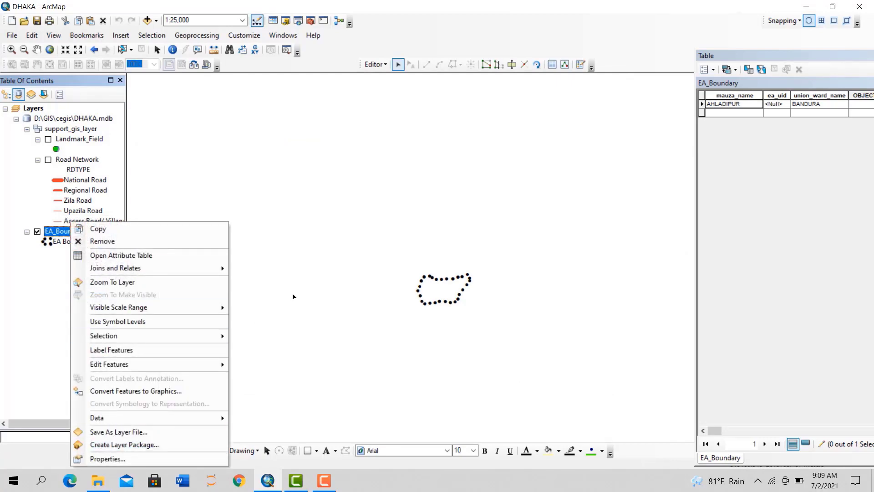
{"action": "left_click", "coordinate": [112, 283]}
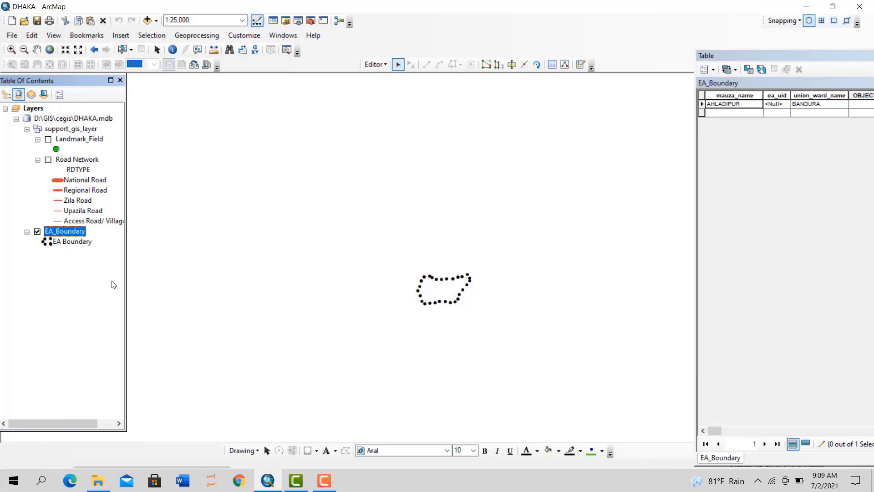
{"action": "scroll", "coordinate": [539, 280], "scroll_direction": "up", "scroll_amount": 2}
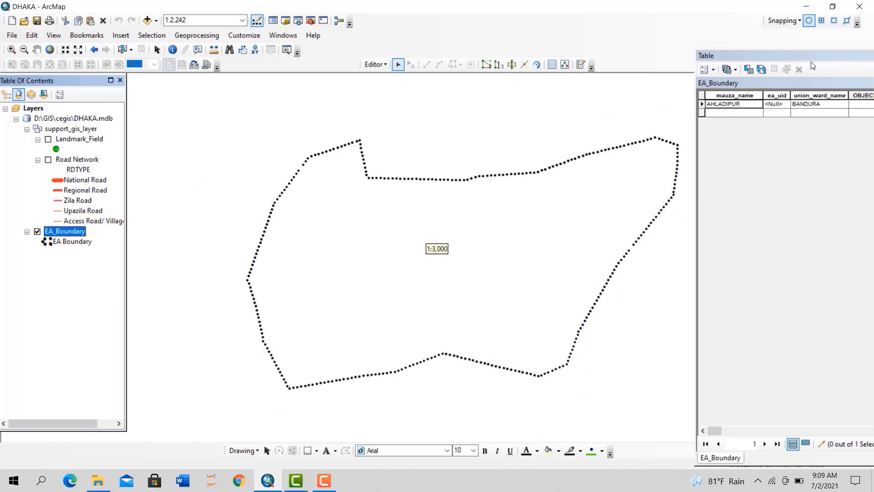
{"action": "left_click_drag", "start_coordinate": [825, 56], "coordinate": [692, 58]}
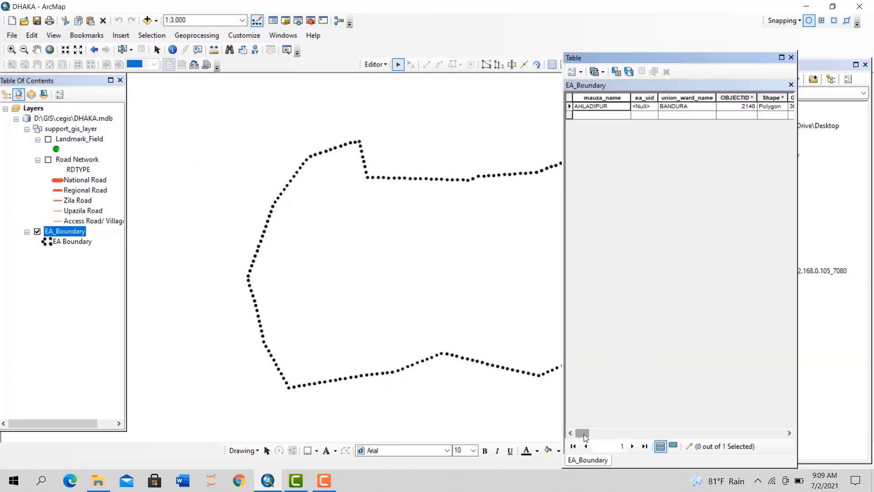
{"action": "mouse_move", "coordinate": [585, 436]}
{"action": "left_mouse_down"}
{"action": "mouse_move", "coordinate": [778, 436]}
{"action": "mouse_move", "coordinate": [582, 435]}
{"action": "left_mouse_up"}
{"action": "left_click_drag", "start_coordinate": [707, 56], "coordinate": [782, 46]}
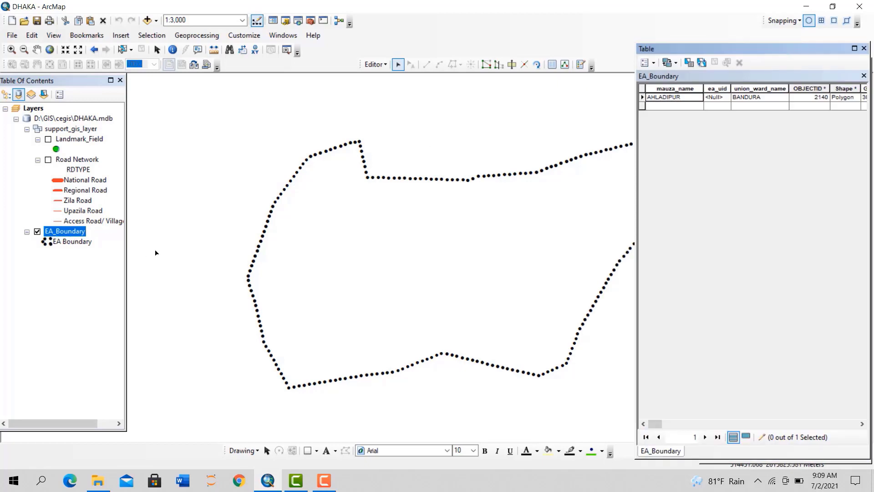
{"action": "scroll", "coordinate": [316, 258], "scroll_direction": "up", "scroll_amount": 2}
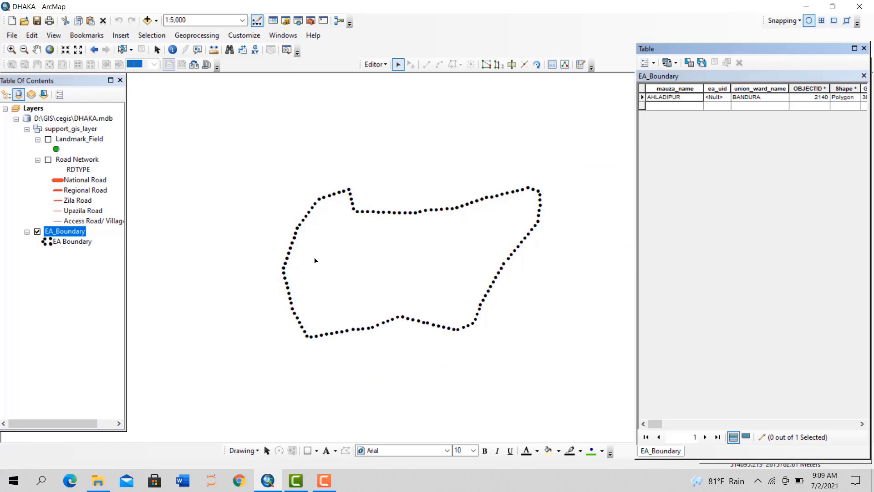
{"action": "scroll", "coordinate": [315, 259], "scroll_direction": "up", "scroll_amount": 2}
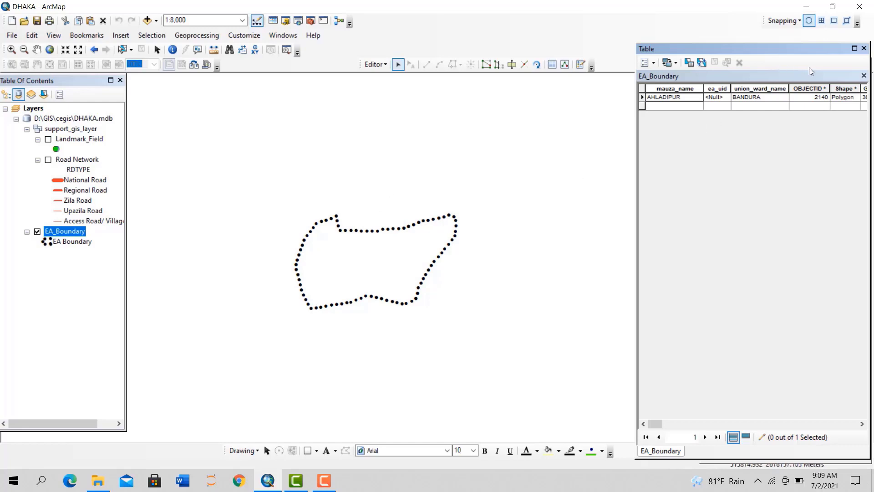
Clear the EA_Boundary definition query in the Query Builder and apply the change so the layer is unfiltered
{"action": "right_click", "coordinate": [72, 232]}
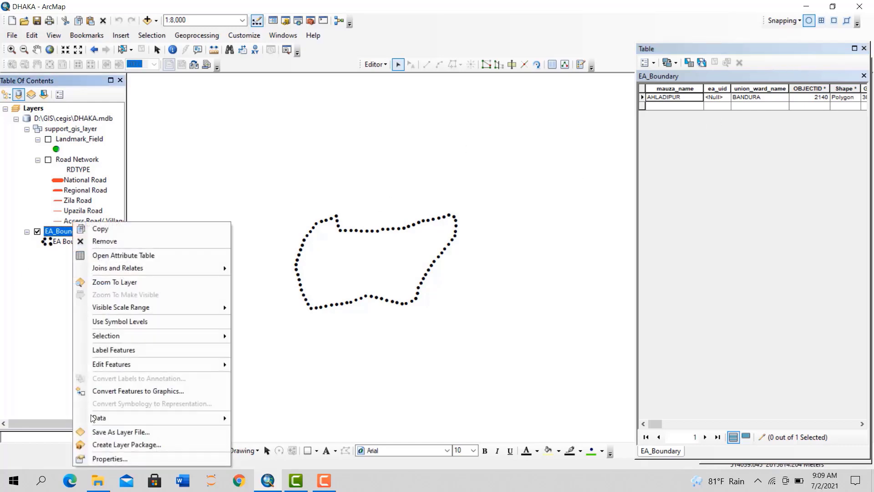
{"action": "left_click", "coordinate": [105, 458]}
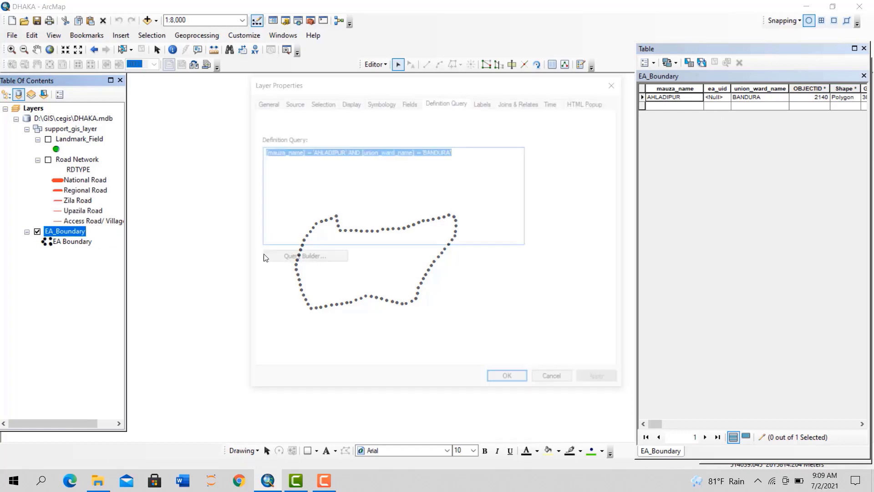
{"action": "left_click", "coordinate": [281, 258]}
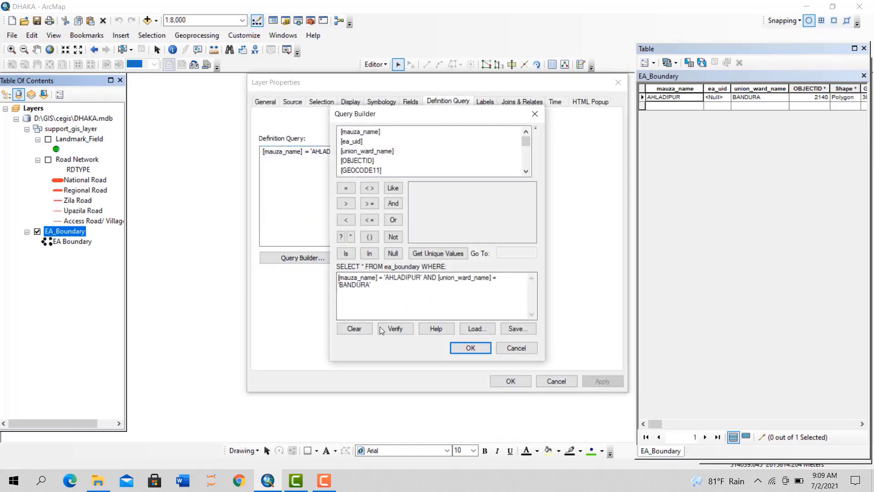
{"action": "left_click", "coordinate": [354, 329]}
{"action": "left_click", "coordinate": [470, 348]}
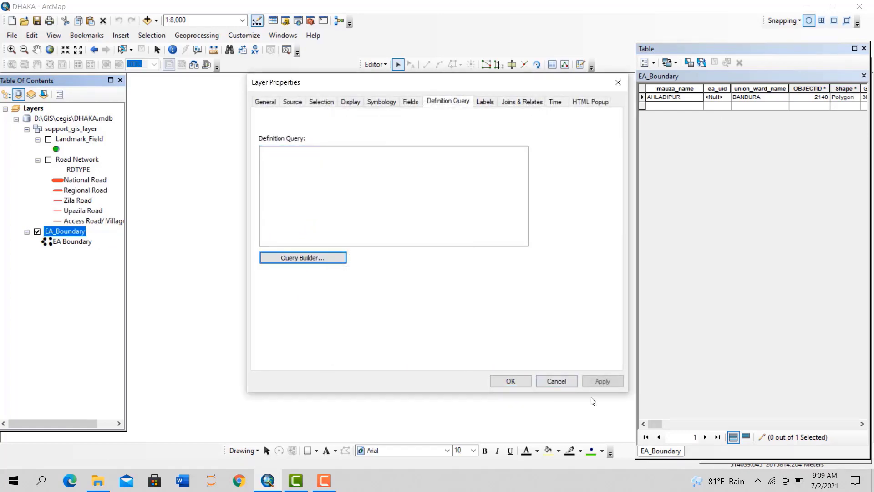
{"action": "left_click", "coordinate": [601, 381]}
{"action": "left_click", "coordinate": [510, 380]}
{"action": "scroll", "coordinate": [476, 282], "scroll_direction": "up", "scroll_amount": 5}
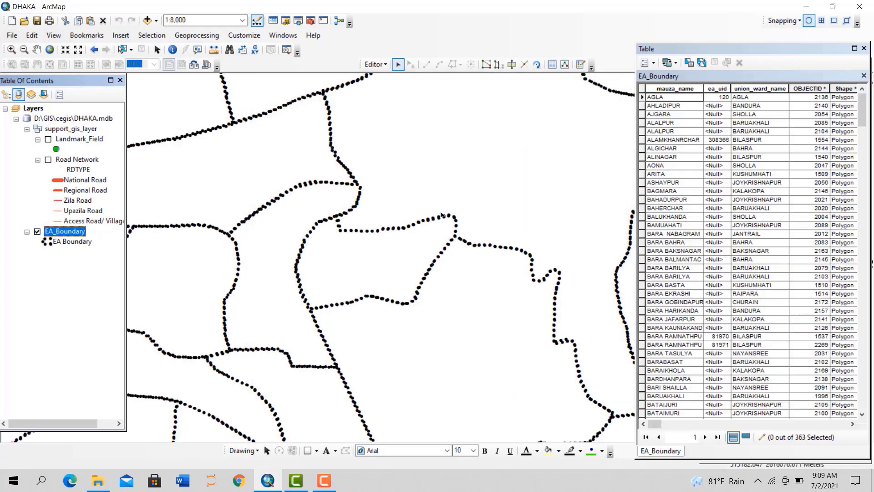
Turn on the Landmark_Field layer and open its attribute table
{"action": "left_click", "coordinate": [48, 139]}
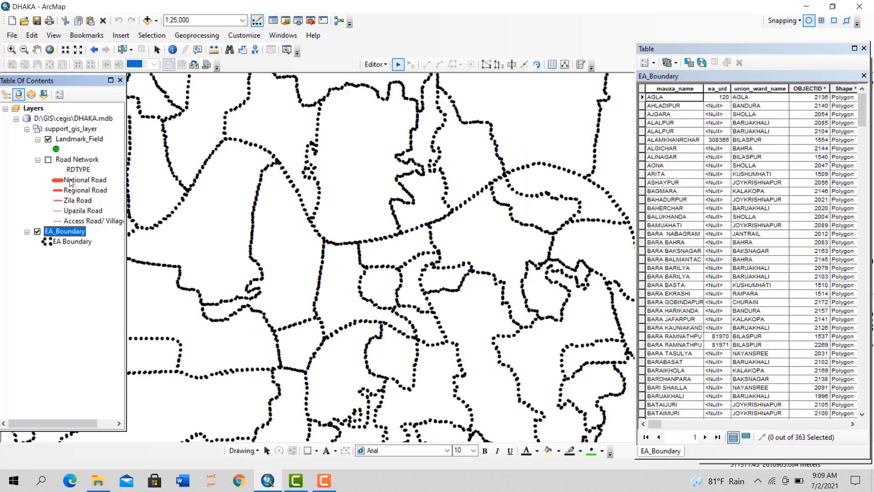
{"action": "right_click", "coordinate": [88, 139]}
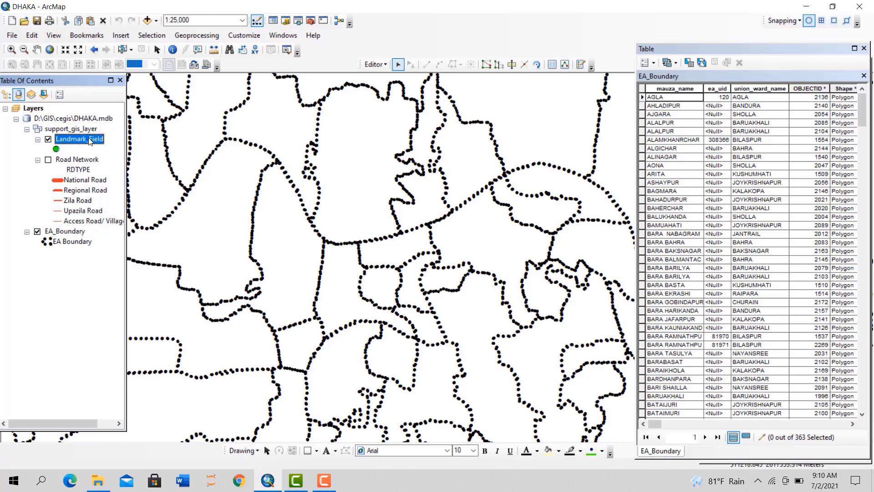
{"action": "left_click", "coordinate": [121, 174]}
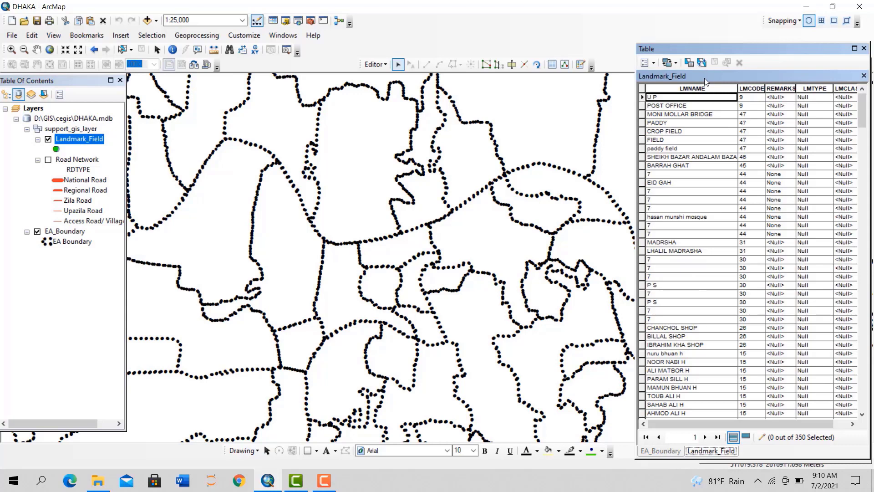
Examine the landmark names in the LMNAME column of the Landmark_Field table
{"action": "left_click", "coordinate": [697, 88]}
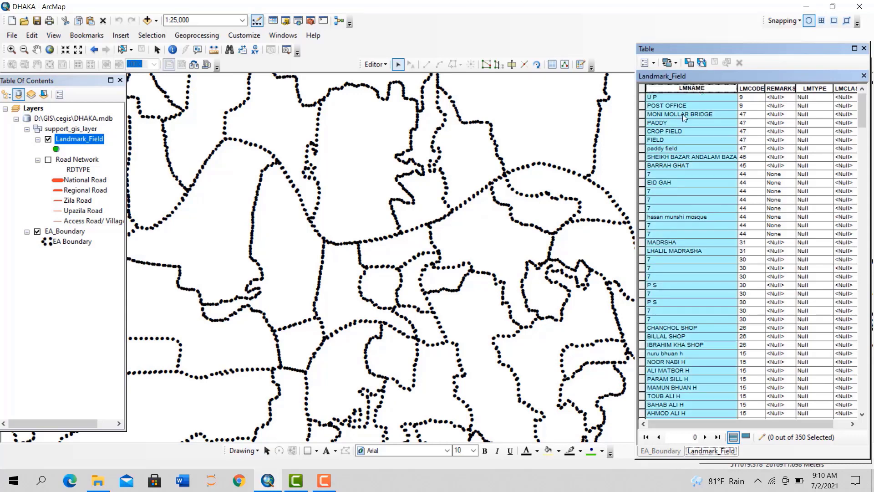
{"action": "left_click", "coordinate": [678, 226]}
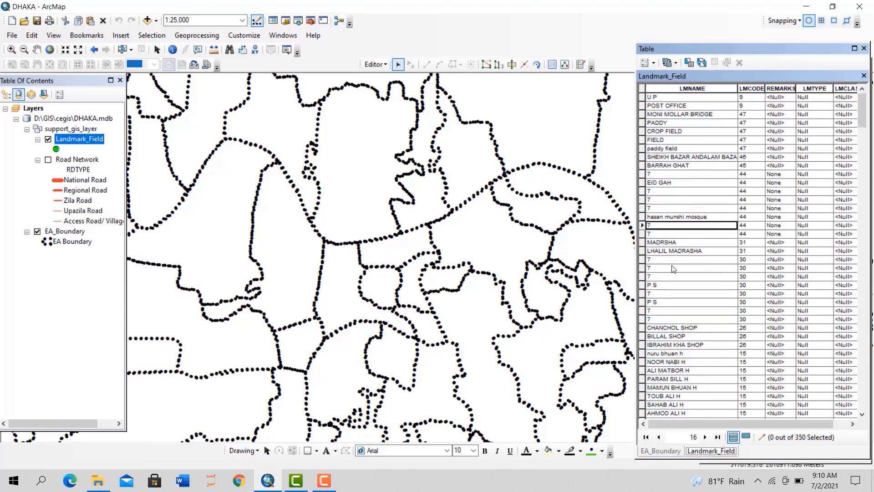
{"action": "left_click", "coordinate": [663, 134]}
{"action": "left_click", "coordinate": [665, 122]}
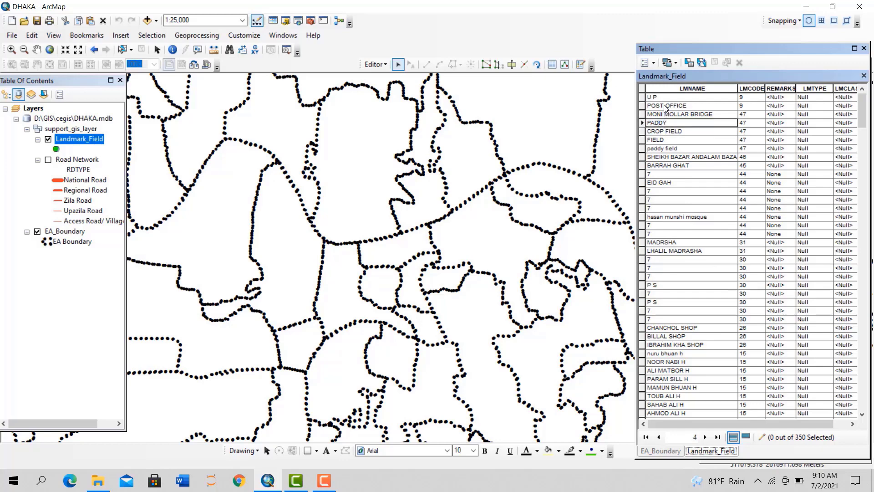
{"action": "left_click", "coordinate": [665, 108]}
{"action": "left_click", "coordinate": [690, 115]}
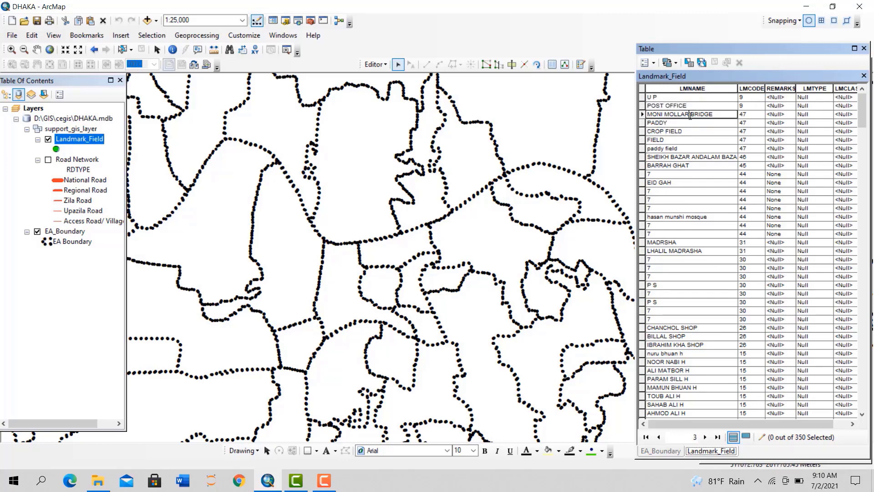
Move and widen the Landmark_Field table window, then review its LMNAME and LMCODE columns
{"action": "left_click_drag", "start_coordinate": [772, 49], "coordinate": [579, 171]}
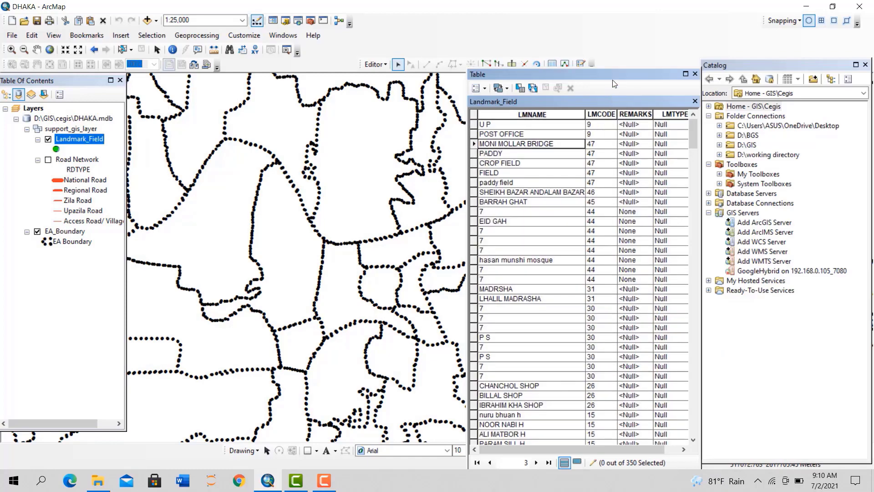
{"action": "left_click_drag", "start_coordinate": [608, 72], "coordinate": [611, 42]}
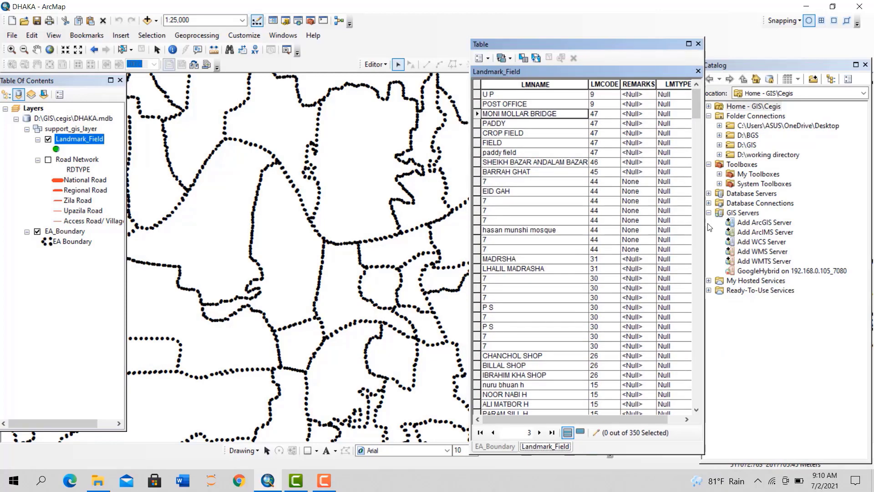
{"action": "left_click_drag", "start_coordinate": [704, 214], "coordinate": [845, 201]}
{"action": "scroll", "coordinate": [614, 146], "scroll_direction": "up", "scroll_amount": 2}
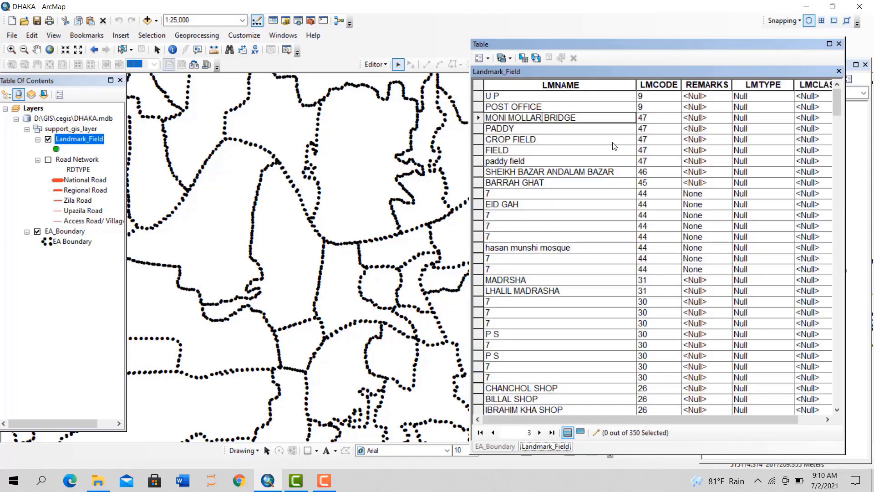
{"action": "scroll", "coordinate": [648, 161], "scroll_direction": "down", "scroll_amount": 1}
{"action": "left_click", "coordinate": [551, 85]}
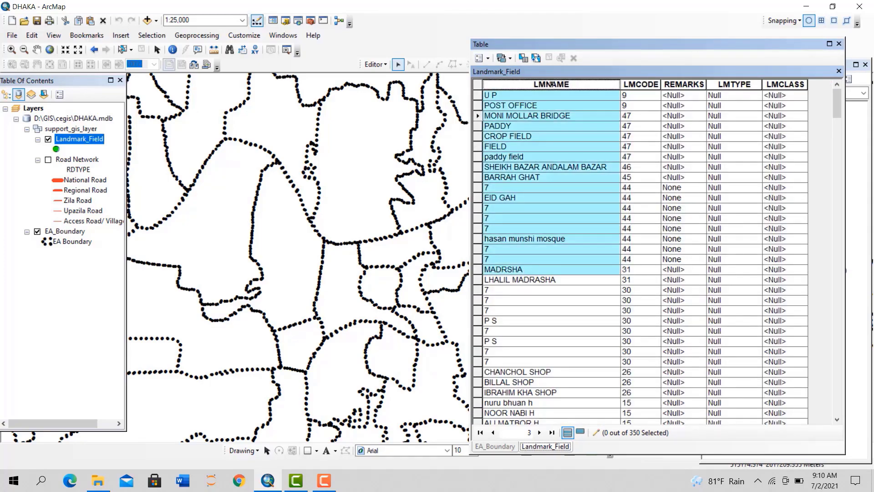
{"action": "left_click", "coordinate": [641, 85]}
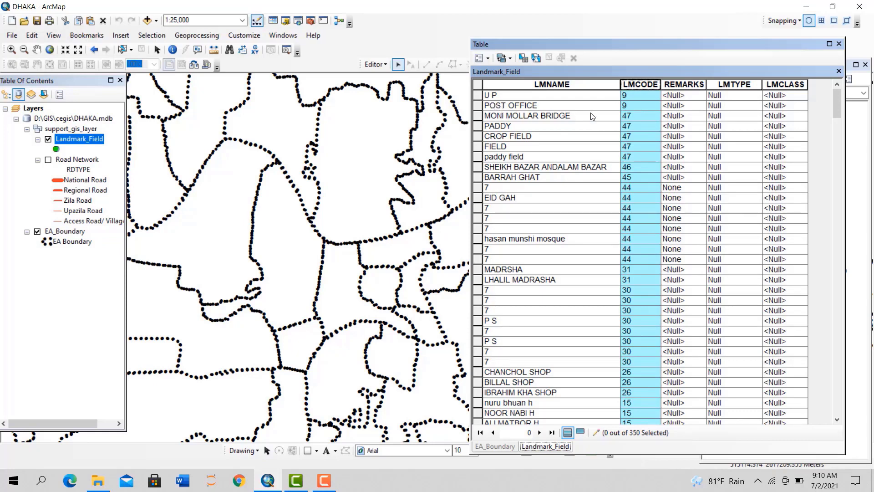
Examine the LMCODE, LMTYPE and REMARKS columns of the Landmark_Field table
{"action": "left_click", "coordinate": [634, 119]}
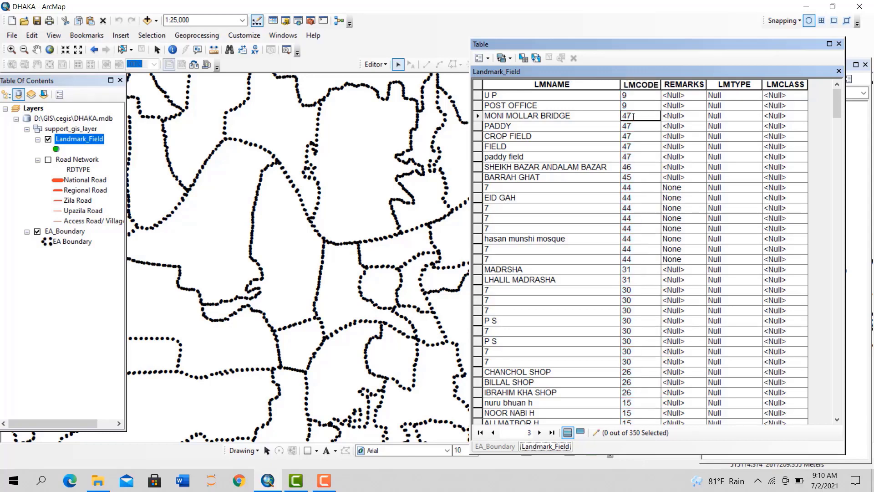
{"action": "key", "text": "Return"}
{"action": "left_click", "coordinate": [635, 132]}
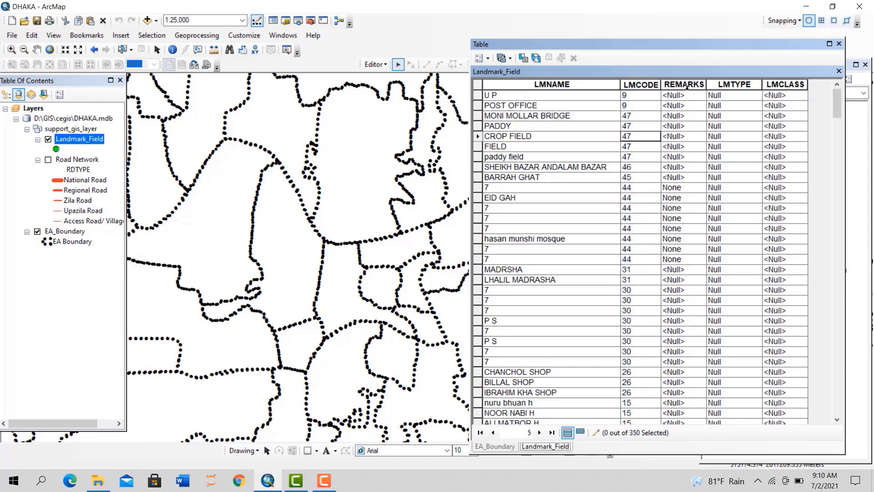
{"action": "left_click", "coordinate": [734, 85]}
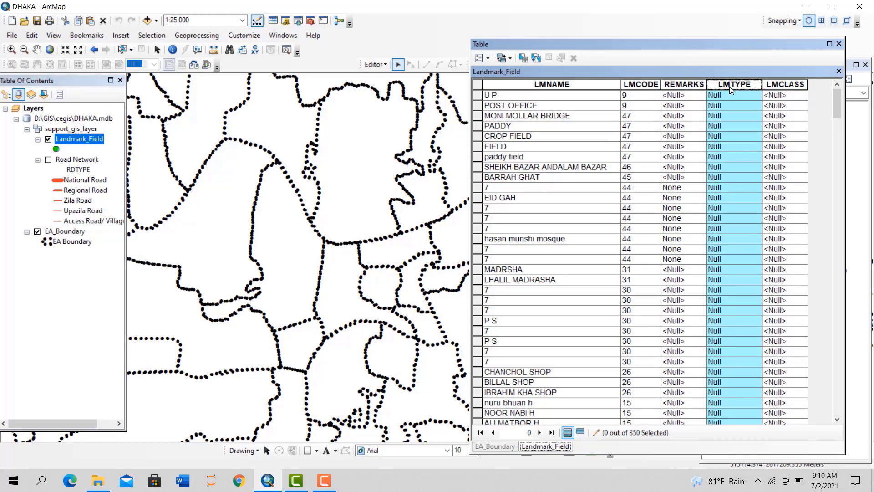
{"action": "left_click", "coordinate": [630, 189]}
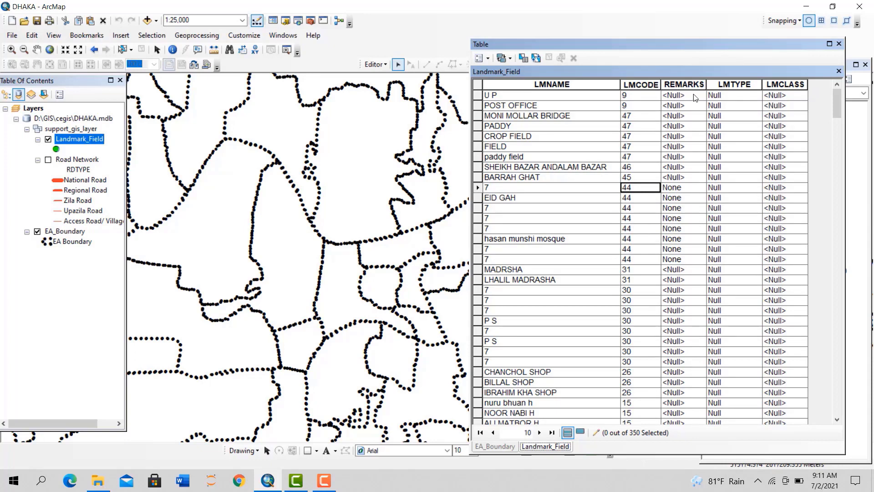
{"action": "left_click", "coordinate": [681, 86]}
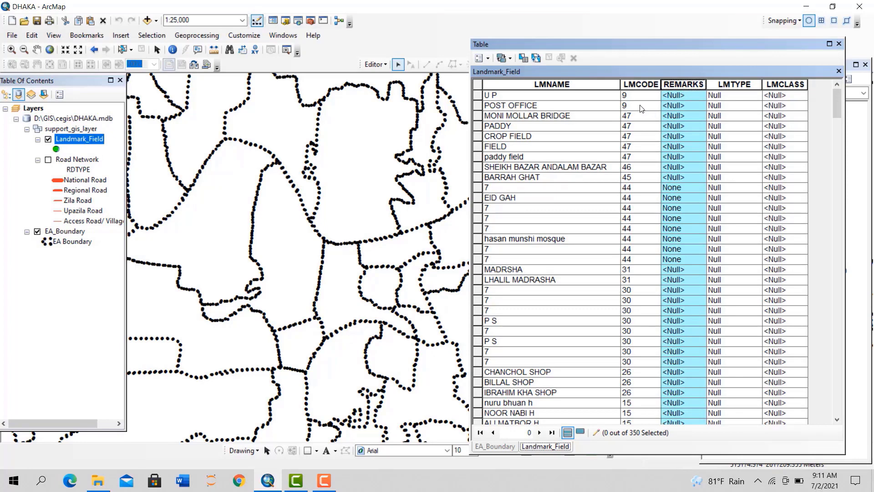
{"action": "left_click", "coordinate": [634, 188]}
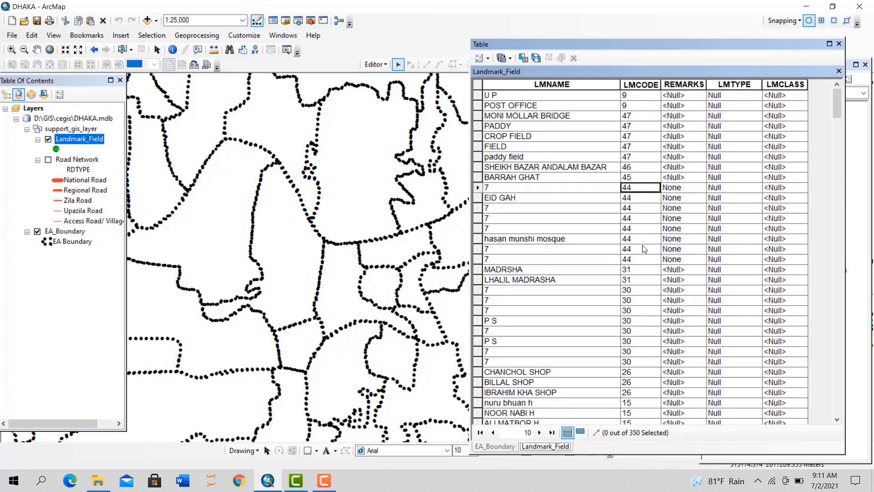
Sort the Landmark_Field records by LMCODE in ascending order, and again in descending order
{"action": "left_click", "coordinate": [640, 85]}
{"action": "double_click", "coordinate": [640, 84]}
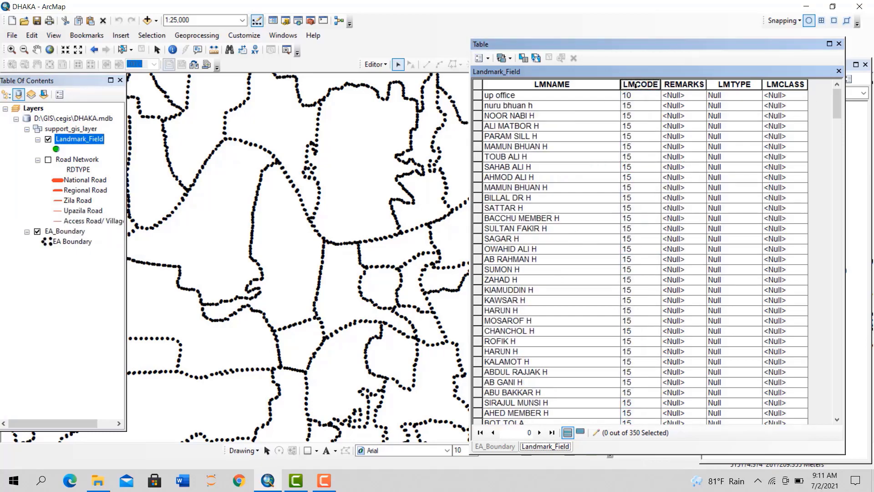
{"action": "double_click", "coordinate": [637, 85]}
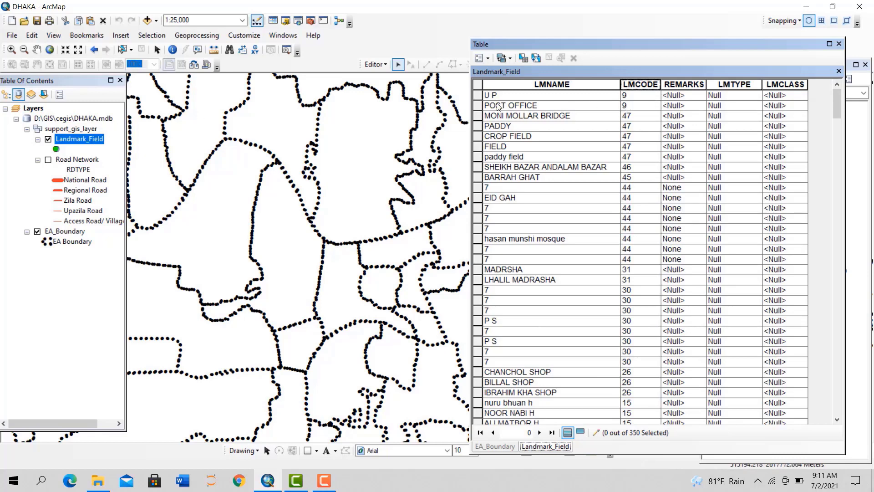
Select the U P and POST OFFICE records and set their LMTYPE to "office" with the Field Calculator, checking both values
{"action": "left_click_drag", "start_coordinate": [477, 96], "coordinate": [478, 106]}
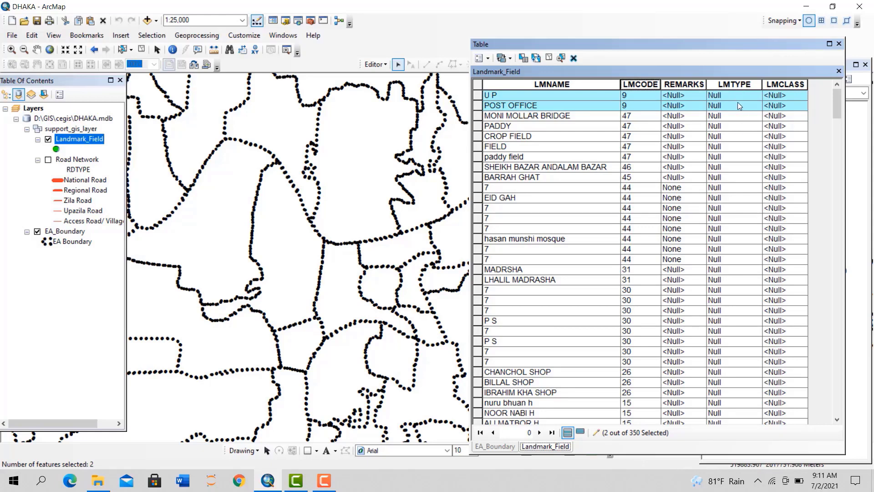
{"action": "right_click", "coordinate": [736, 86]}
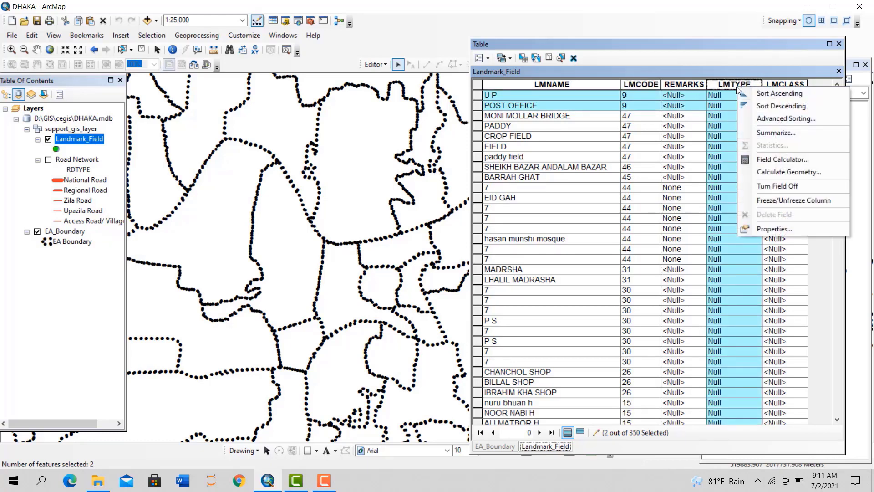
{"action": "left_click", "coordinate": [776, 166]}
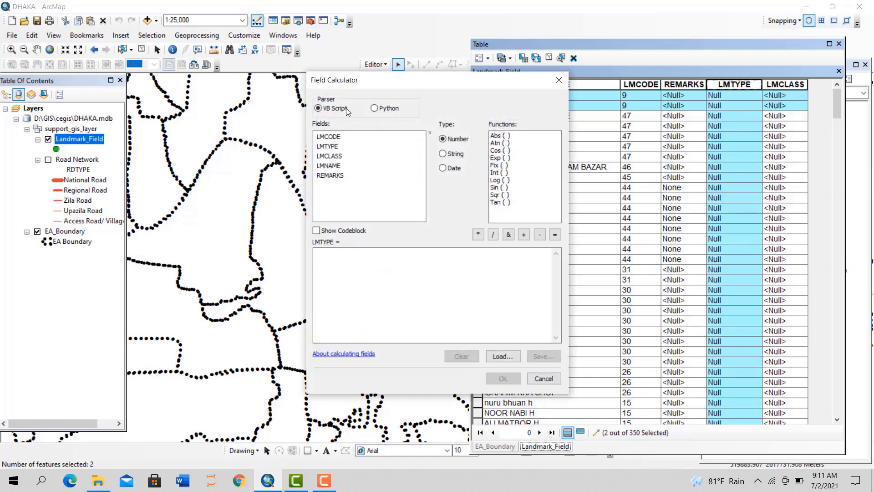
{"action": "left_click", "coordinate": [332, 252]}
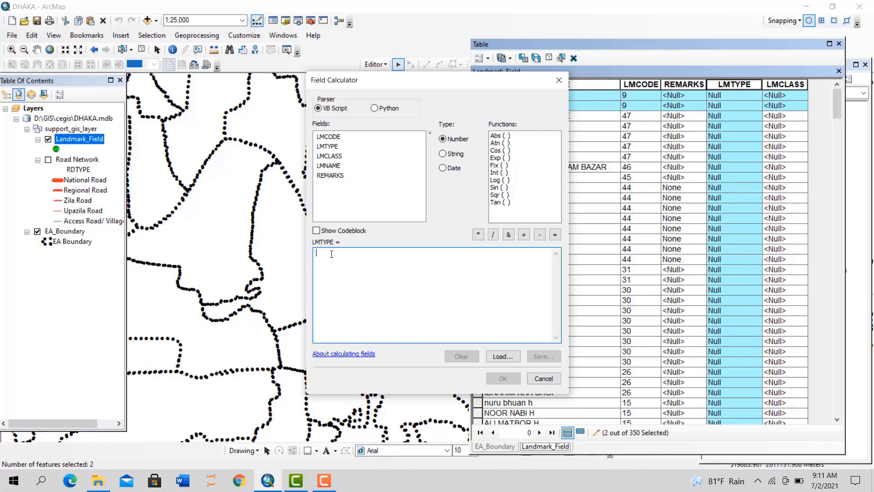
{"action": "type", "text": "\""}
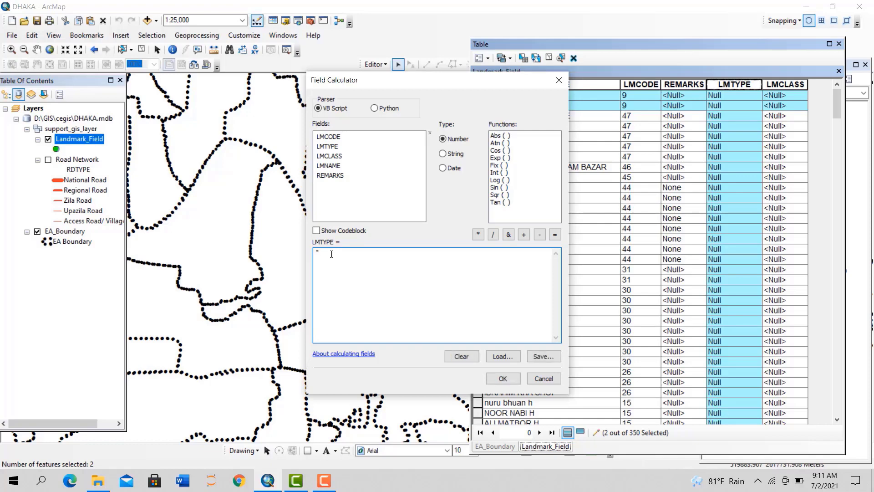
{"action": "type", "text": "office\""}
{"action": "left_click", "coordinate": [502, 378]}
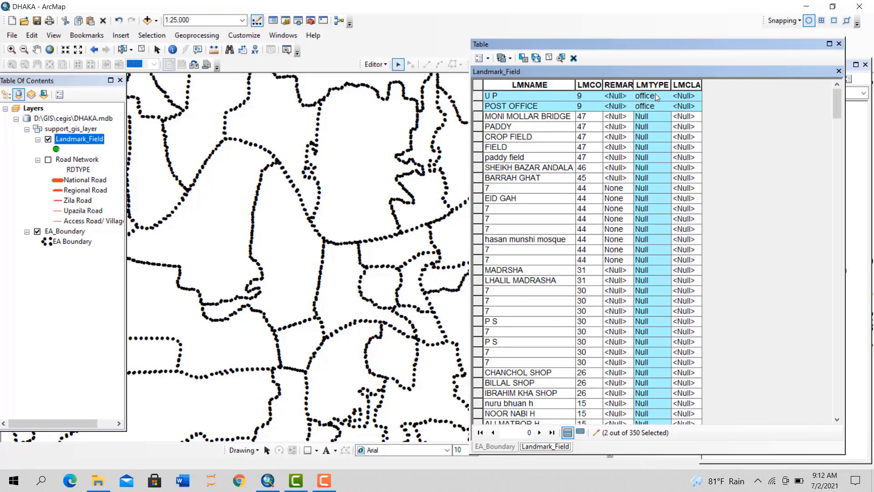
{"action": "left_click", "coordinate": [655, 95]}
{"action": "left_click", "coordinate": [651, 107]}
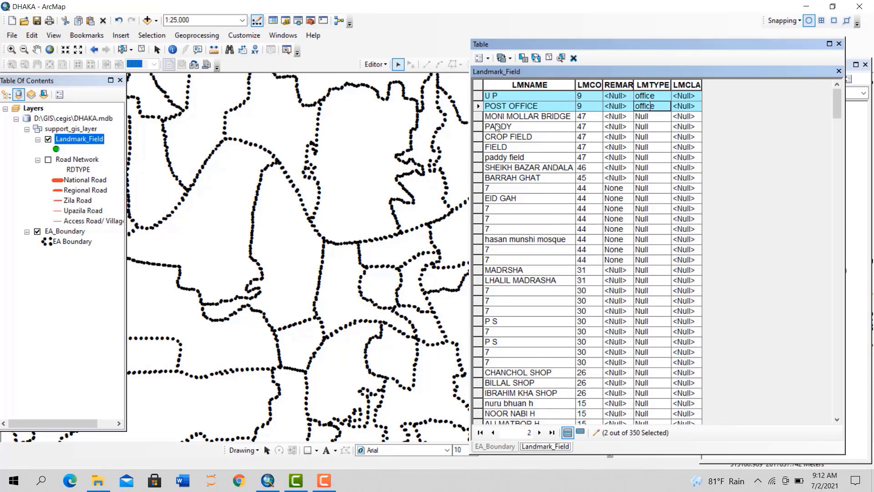
Select the five records from MONI MOLLAR BRIDGE to paddy field and open the Field Calculator for LMTYPE
{"action": "left_click", "coordinate": [478, 117]}
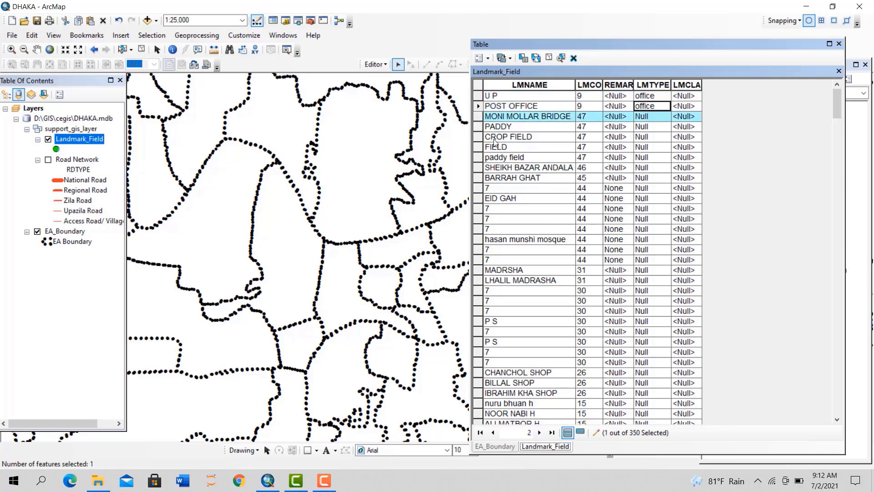
{"action": "left_click_drag", "start_coordinate": [480, 117], "coordinate": [491, 159]}
{"action": "left_click", "coordinate": [646, 85]}
{"action": "right_click", "coordinate": [646, 85]}
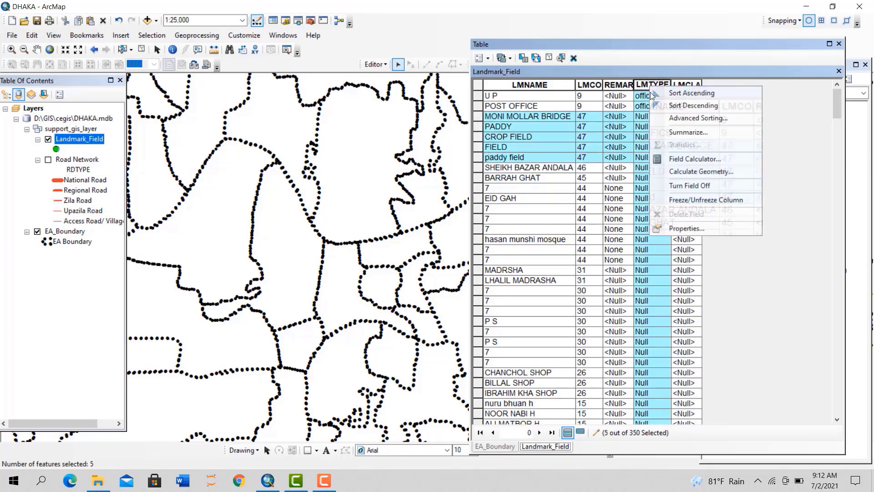
{"action": "left_click", "coordinate": [684, 158]}
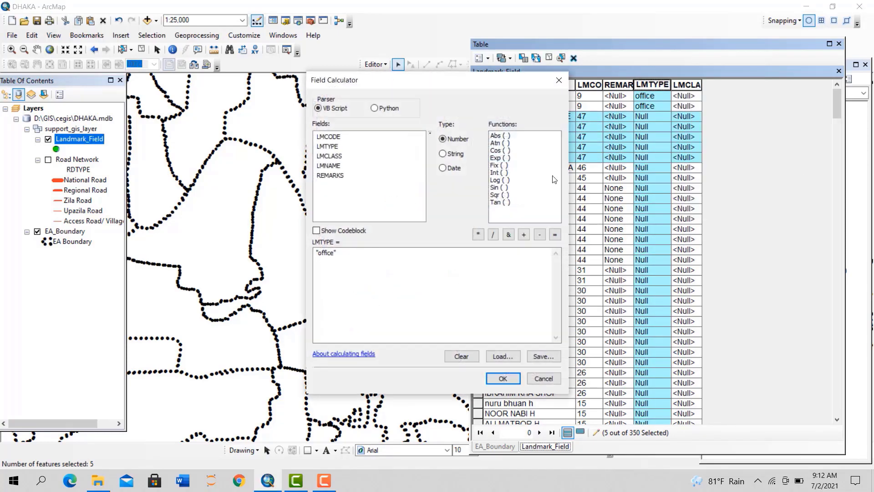
Try to calculate LMTYPE for the selected records with the single-quoted VB Script expression 'scfbhwfuiew'
{"action": "key", "text": "ctrl+a"}
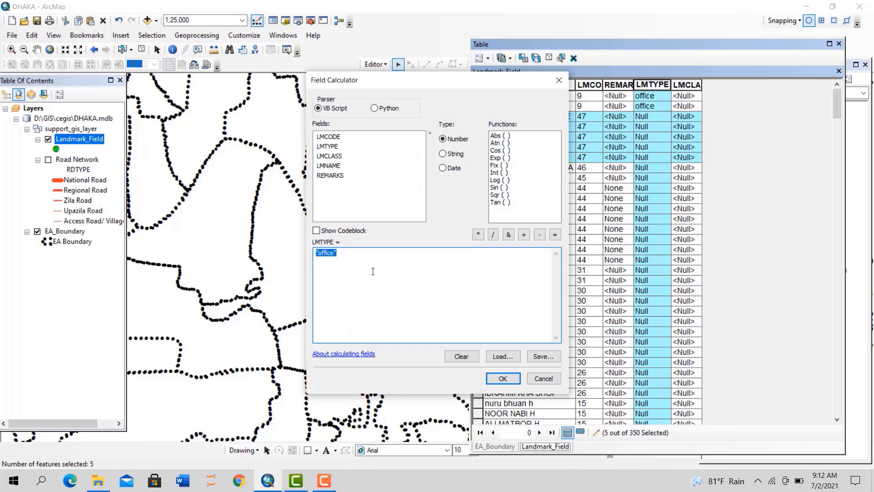
{"action": "key", "text": "BackSpace"}
{"action": "type", "text": "'cc,snckjdc"}
{"action": "key", "text": "BackSpace"}
{"action": "key", "text": "BackSpace"}
{"action": "key", "text": "BackSpace"}
{"action": "key", "text": "BackSpace"}
{"action": "key", "text": "BackSpace"}
{"action": "key", "text": "BackSpace"}
{"action": "key", "text": "BackSpace"}
{"action": "key", "text": "BackSpace"}
{"action": "key", "text": "BackSpace"}
{"action": "key", "text": "BackSpace"}
{"action": "key", "text": "BackSpace"}
{"action": "type", "text": "'scfbhwfuiew"}
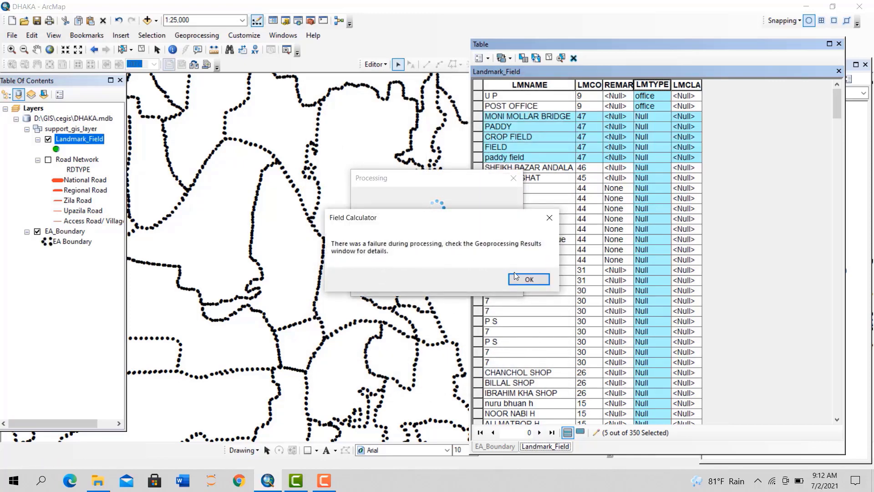
{"action": "left_click", "coordinate": [527, 279]}
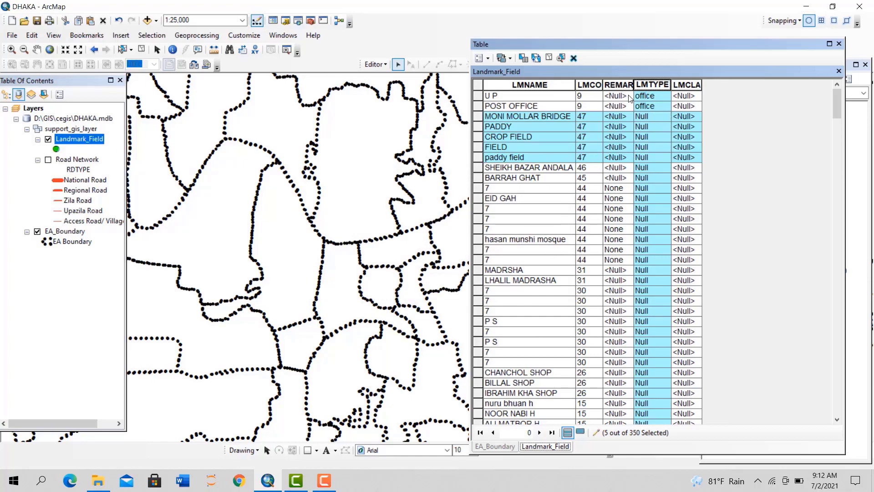
Try to calculate LMTYPE for the selected records with the shorter single-quoted VB Script expression 'dfj'
{"action": "right_click", "coordinate": [650, 87]}
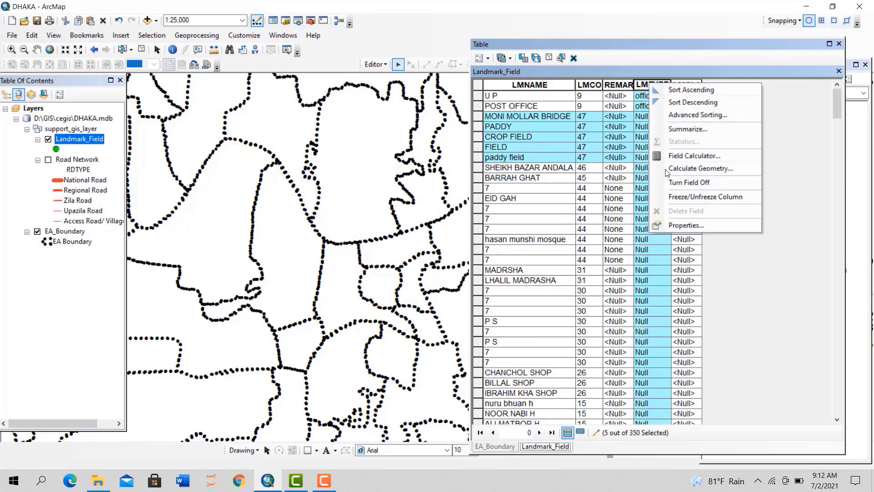
{"action": "left_click", "coordinate": [685, 155]}
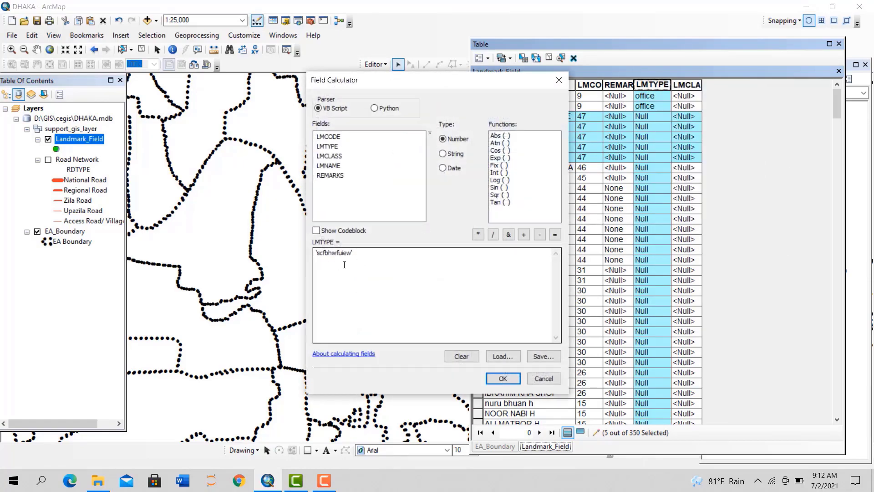
{"action": "left_click_drag", "start_coordinate": [364, 256], "coordinate": [294, 255]}
{"action": "key", "text": "BackSpace"}
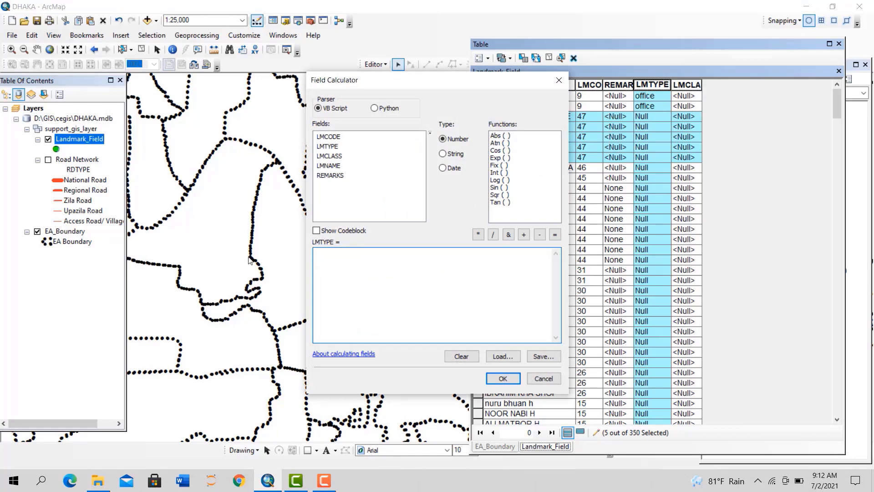
{"action": "type", "text": "'dfj"}
{"action": "left_click", "coordinate": [506, 378]}
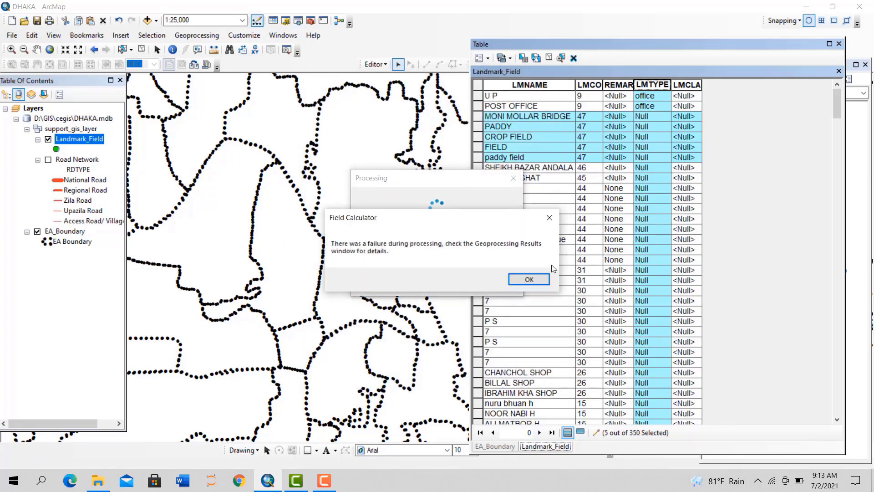
{"action": "left_click", "coordinate": [539, 279]}
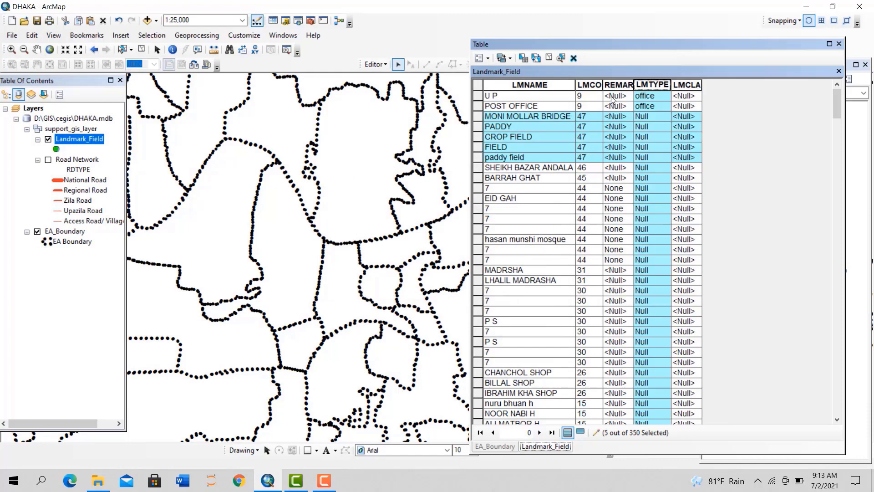
Calculate LMTYPE for the five selected records with the double-quoted VB Script expression "jnje"
{"action": "right_click", "coordinate": [656, 85]}
{"action": "left_click", "coordinate": [678, 157]}
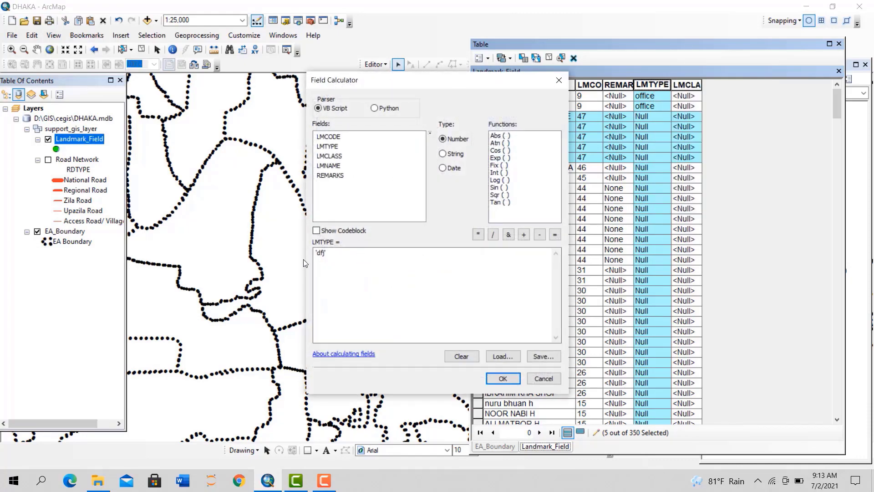
{"action": "key", "text": "BackSpace"}
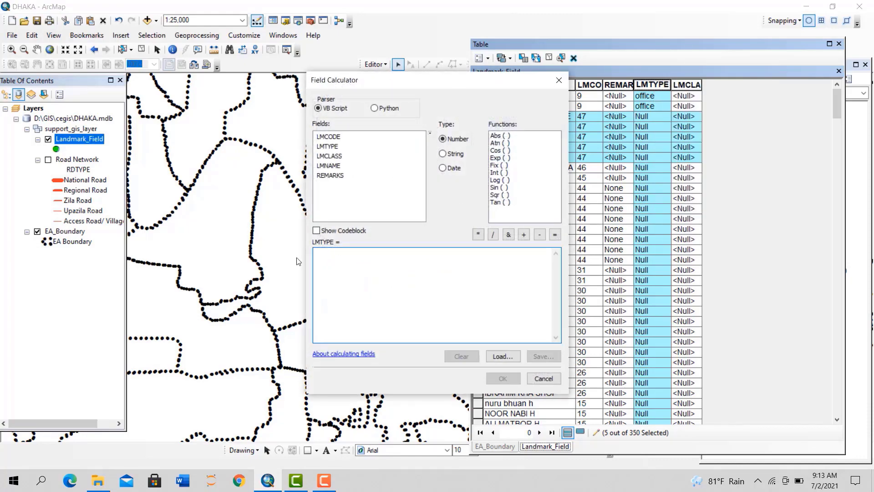
{"action": "type", "text": "\"jnje"}
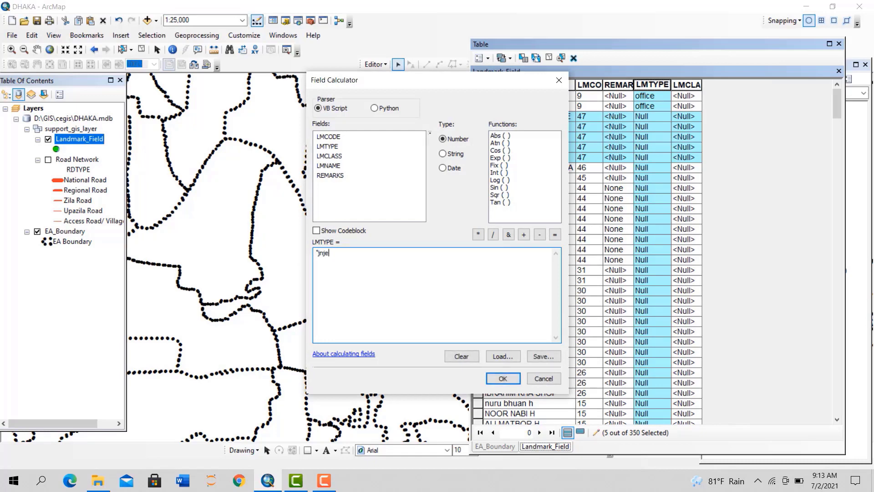
{"action": "type", "text": "\""}
{"action": "left_click", "coordinate": [503, 378]}
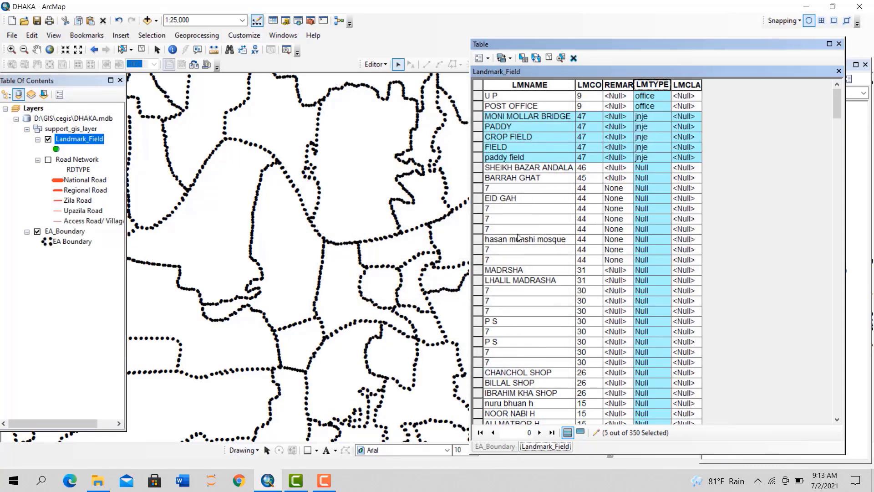
Calculate LMTYPE for the five selected records with the single-quoted Python expression 'ddfsdjk', then clear the selection
{"action": "right_click", "coordinate": [650, 82]}
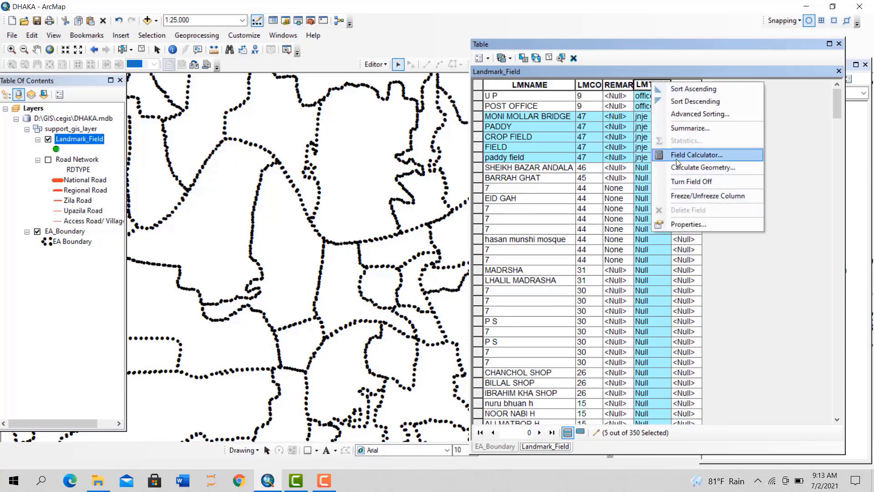
{"action": "left_click", "coordinate": [676, 159]}
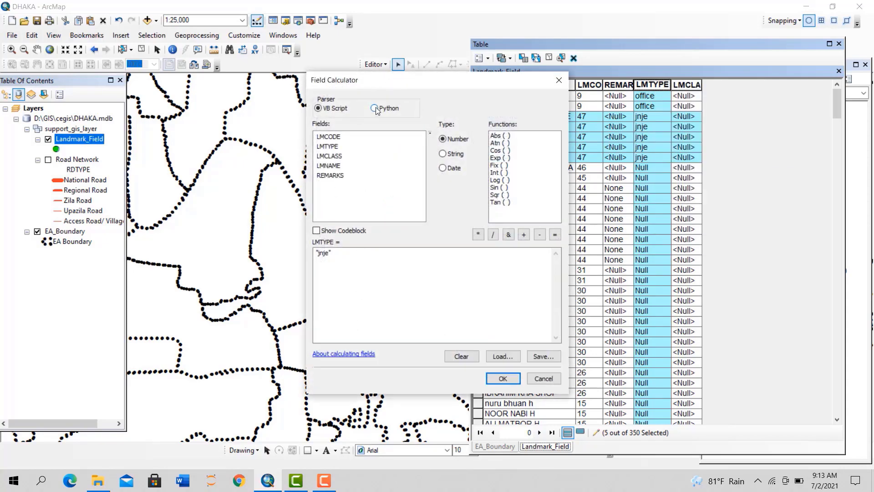
{"action": "left_click", "coordinate": [374, 108]}
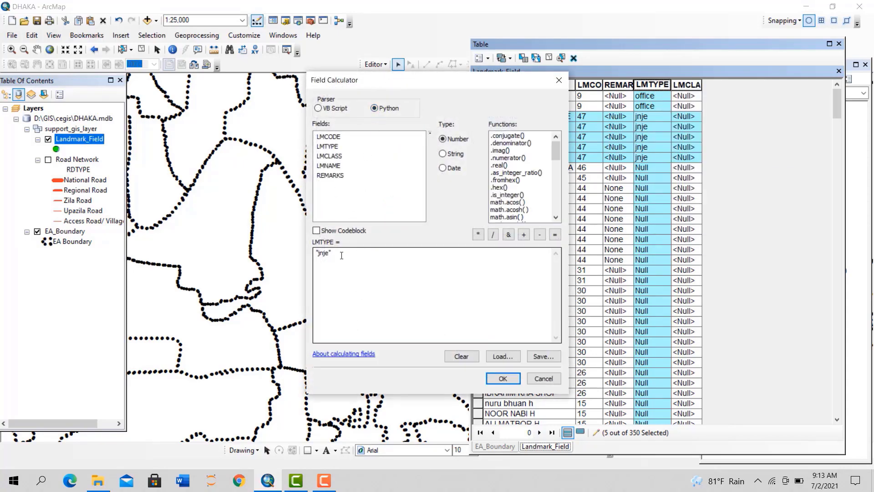
{"action": "left_click_drag", "start_coordinate": [341, 255], "coordinate": [256, 267]}
{"action": "key", "text": "BackSpace"}
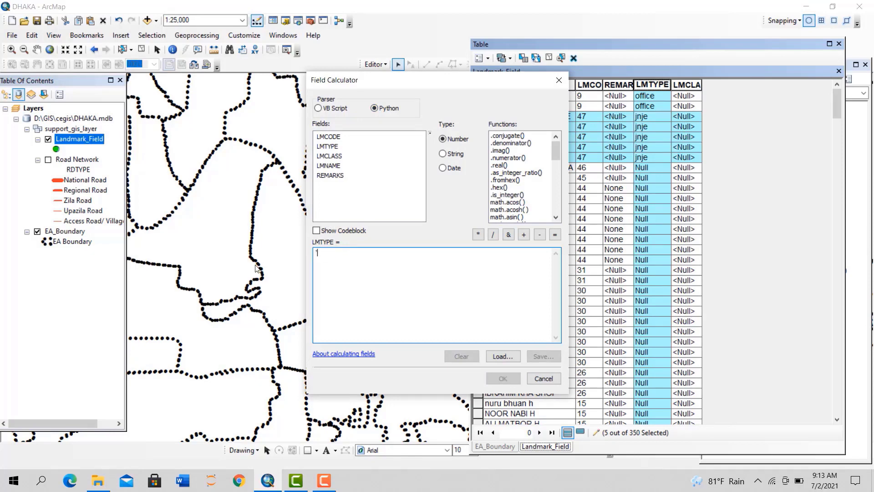
{"action": "type", "text": "'ddfsdjk"}
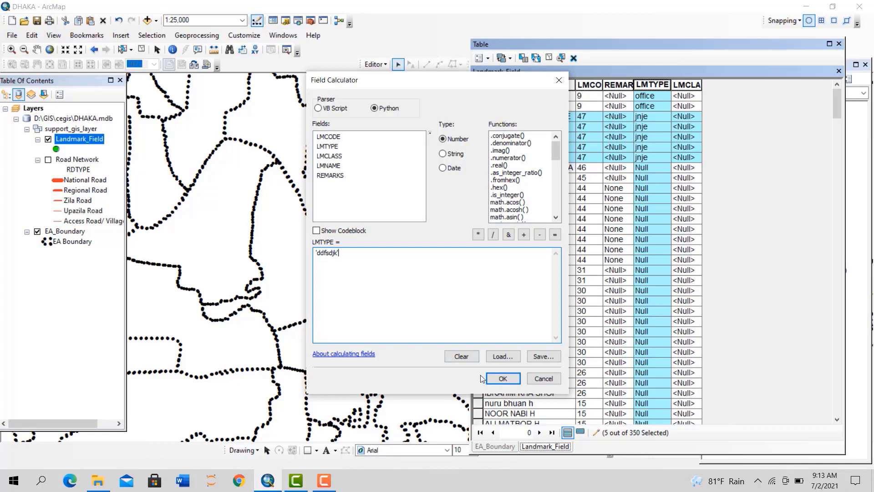
{"action": "left_click", "coordinate": [489, 378]}
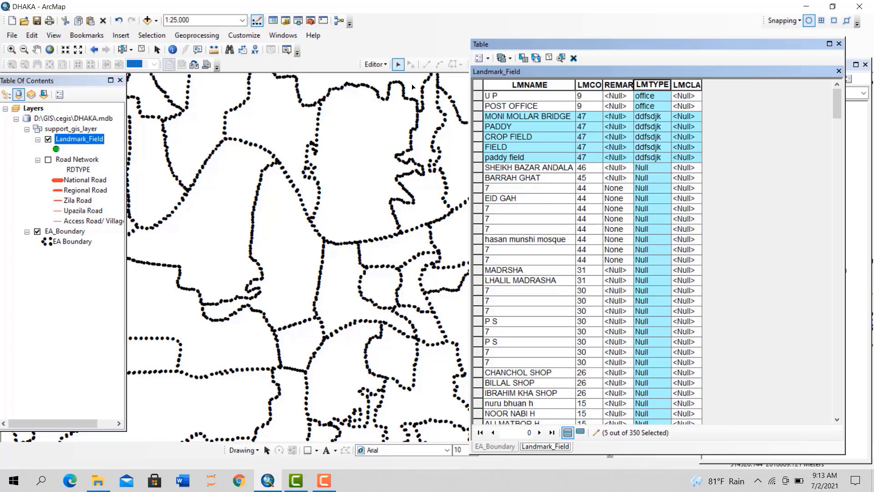
{"action": "left_click", "coordinate": [548, 57]}
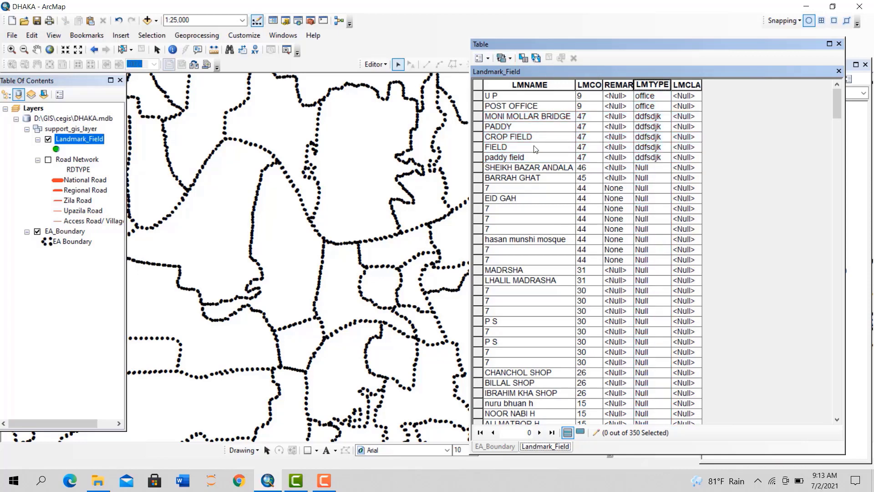
Widen the LMCODE column and select the Landmark_Field records by attributes with the query [LMCODE] = '44'
{"action": "left_click", "coordinate": [152, 37]}
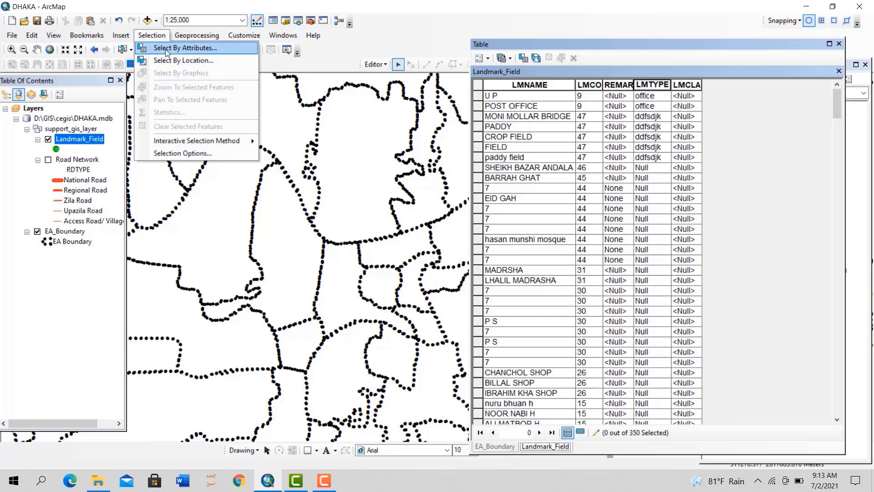
{"action": "left_click", "coordinate": [165, 49]}
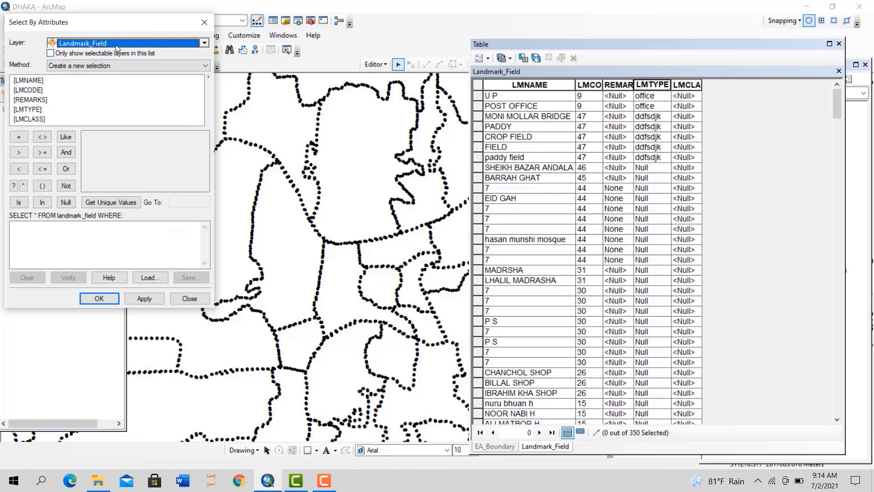
{"action": "left_click", "coordinate": [591, 88]}
{"action": "left_click_drag", "start_coordinate": [603, 86], "coordinate": [615, 89]}
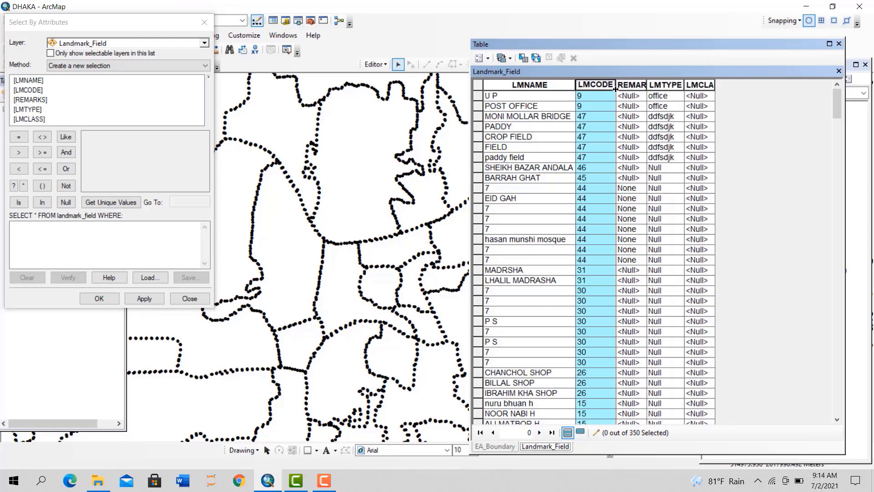
{"action": "double_click", "coordinate": [28, 91]}
{"action": "left_click", "coordinate": [19, 136]}
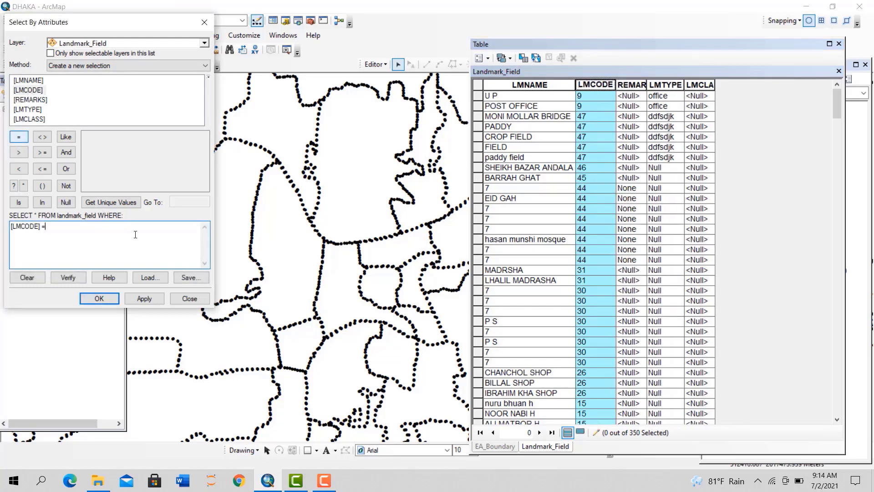
{"action": "left_click", "coordinate": [120, 203]}
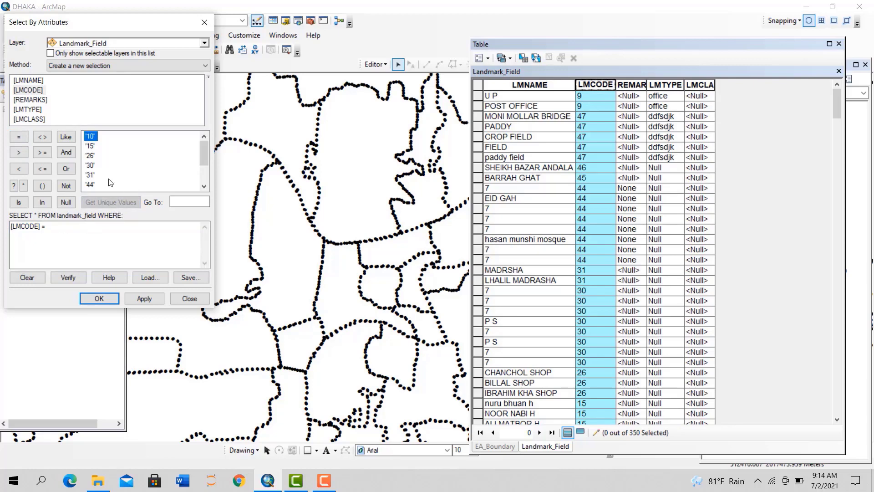
{"action": "double_click", "coordinate": [89, 185]}
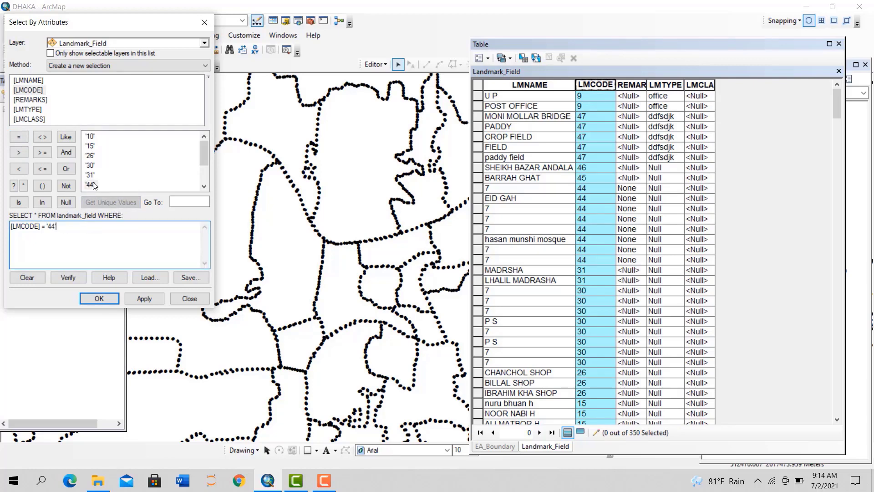
{"action": "left_click", "coordinate": [142, 298]}
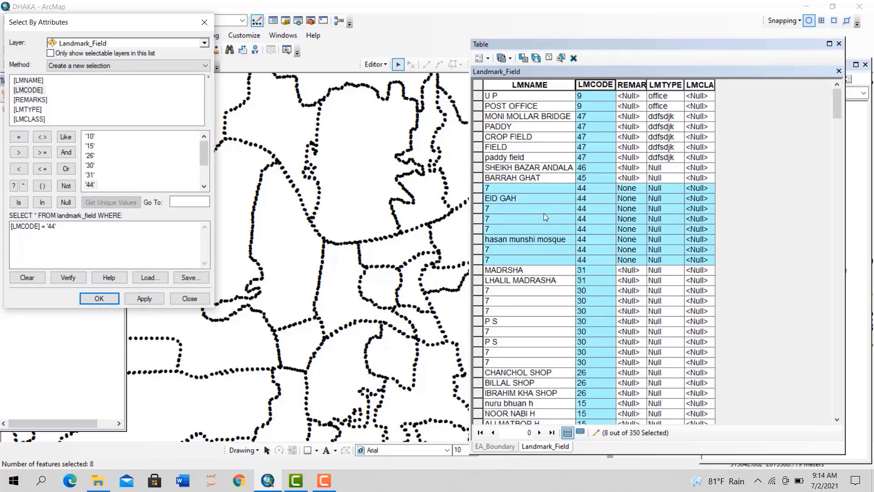
{"action": "scroll", "coordinate": [550, 267], "scroll_direction": "down", "scroll_amount": 4}
{"action": "scroll", "coordinate": [553, 262], "scroll_direction": "up", "scroll_amount": 4}
Calculate LMTYPE for the selected LMCODE 44 records with the Python expression 'mosque/temple'
{"action": "left_click", "coordinate": [601, 83]}
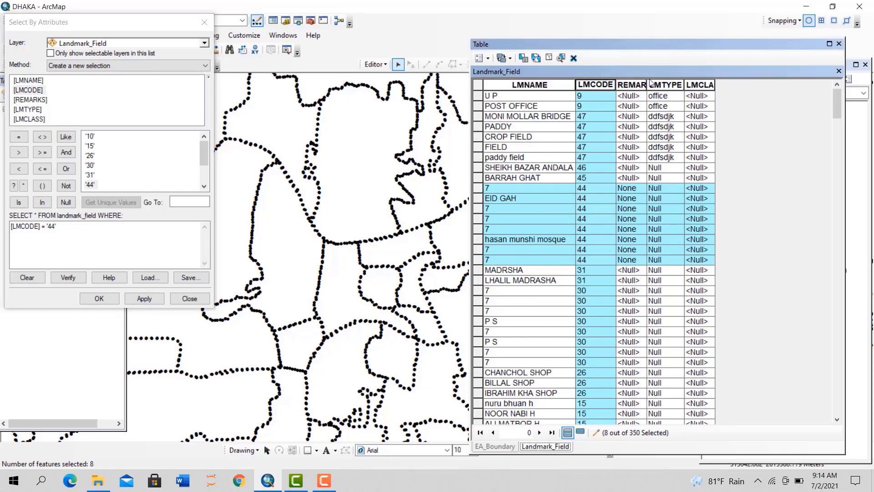
{"action": "right_click", "coordinate": [673, 85]}
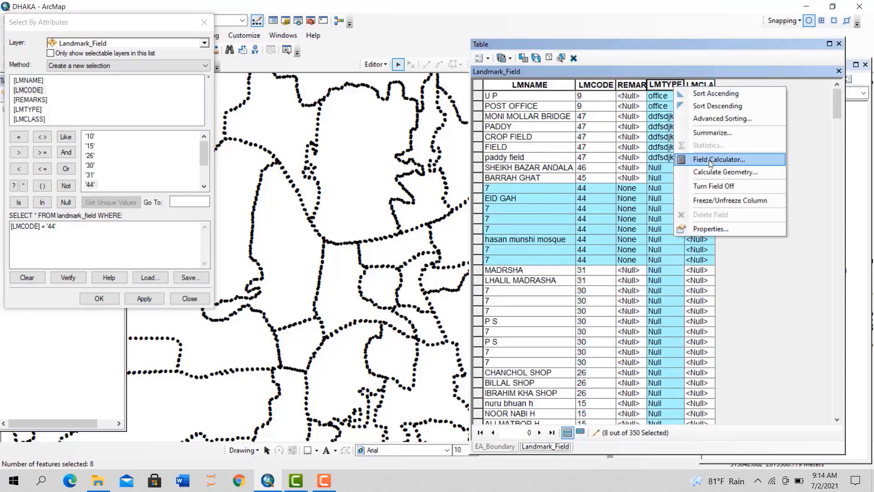
{"action": "left_click", "coordinate": [705, 162]}
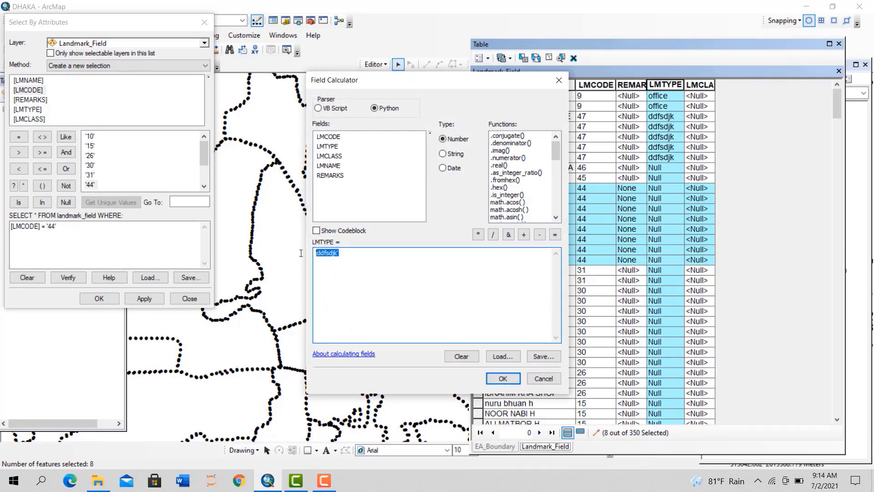
{"action": "type", "text": "'"}
{"action": "key", "text": "BackSpace"}
{"action": "type", "text": "'mosque/temple"}
{"action": "left_click", "coordinate": [509, 381]}
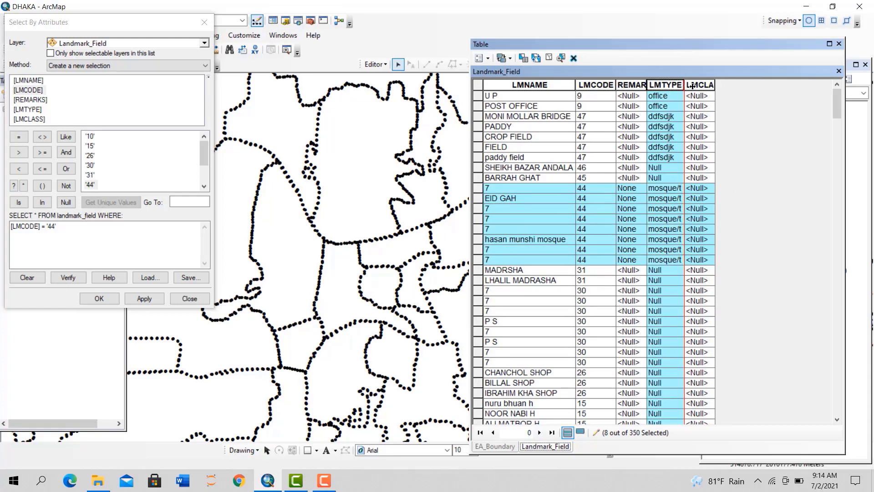
Widen the LMTYPE column to show its full values and check the calculated records
{"action": "left_click_drag", "start_coordinate": [683, 88], "coordinate": [714, 88]}
{"action": "left_click", "coordinate": [676, 220]}
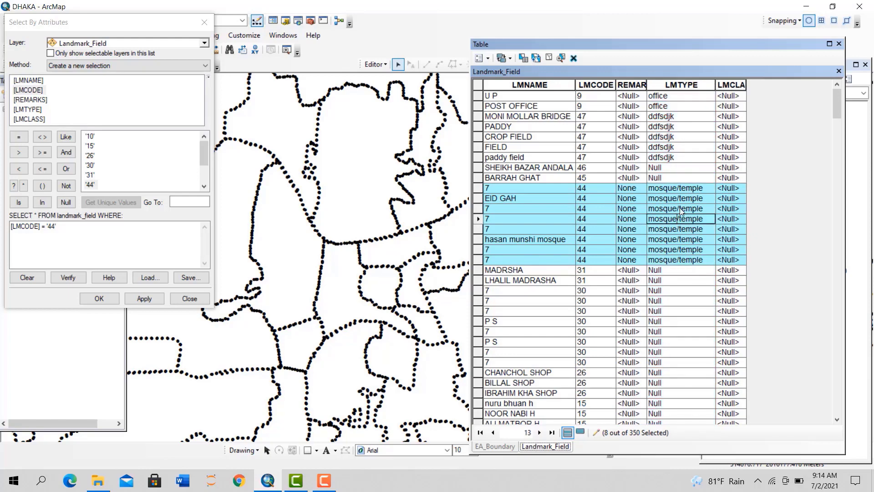
{"action": "left_click", "coordinate": [674, 187]}
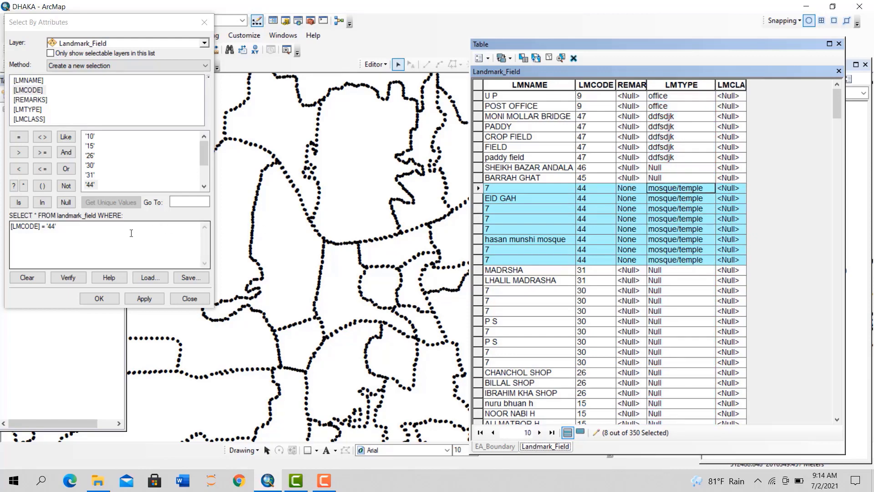
{"action": "scroll", "coordinate": [528, 277], "scroll_direction": "down", "scroll_amount": 5}
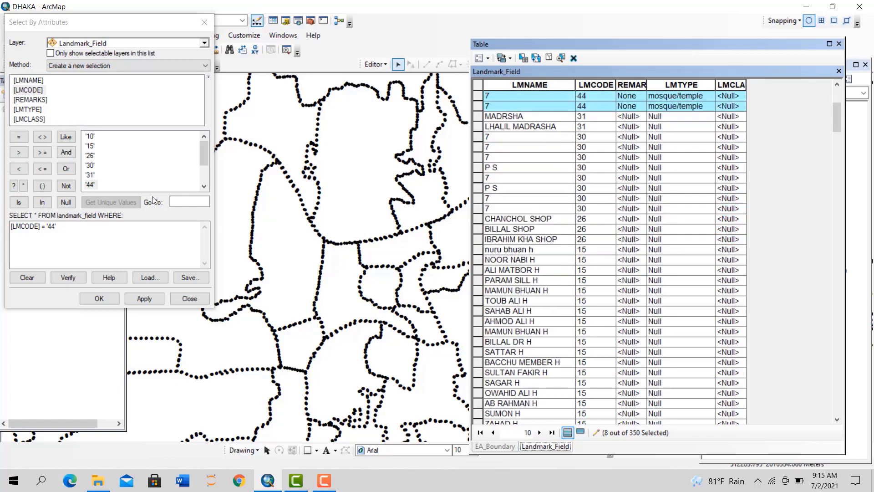
Extend the [LMCODE] = '44' query with an AND condition setting [LMNAME] equal to the fourth listed unique value, a resident's house name
{"action": "left_click", "coordinate": [145, 298]}
{"action": "left_click", "coordinate": [47, 234]}
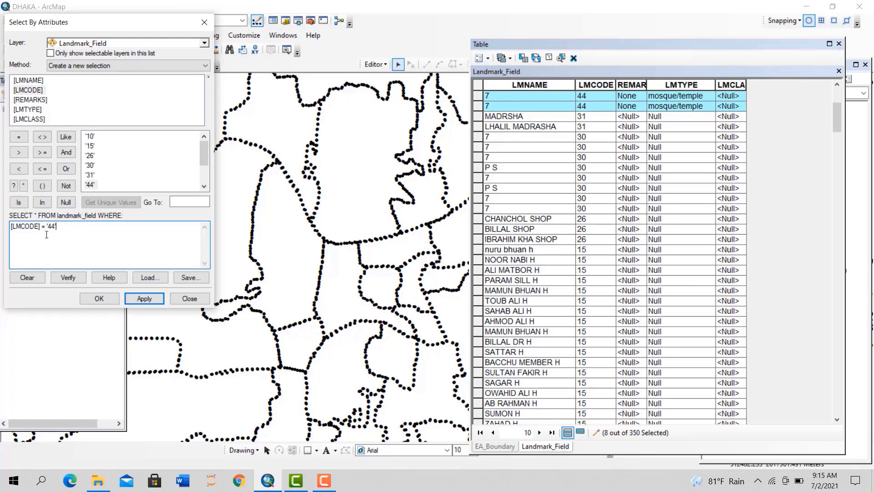
{"action": "left_click", "coordinate": [68, 154]}
{"action": "left_click", "coordinate": [23, 81]}
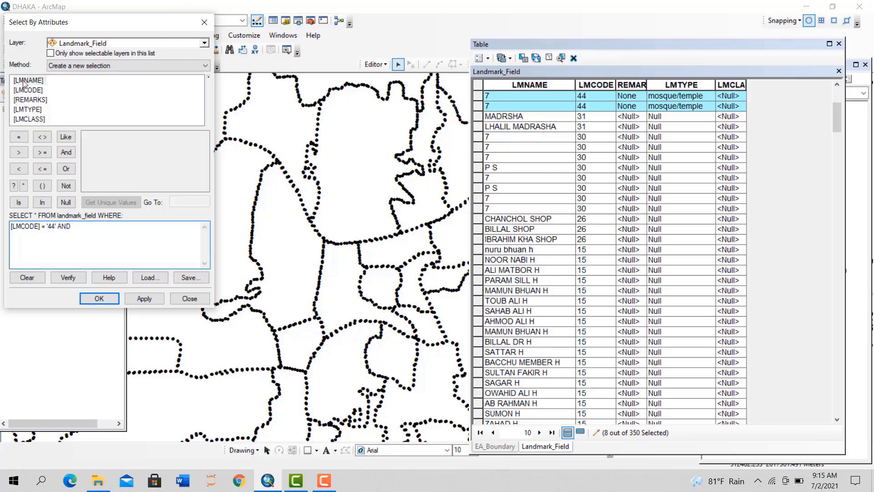
{"action": "double_click", "coordinate": [23, 82]}
{"action": "left_click", "coordinate": [19, 136]}
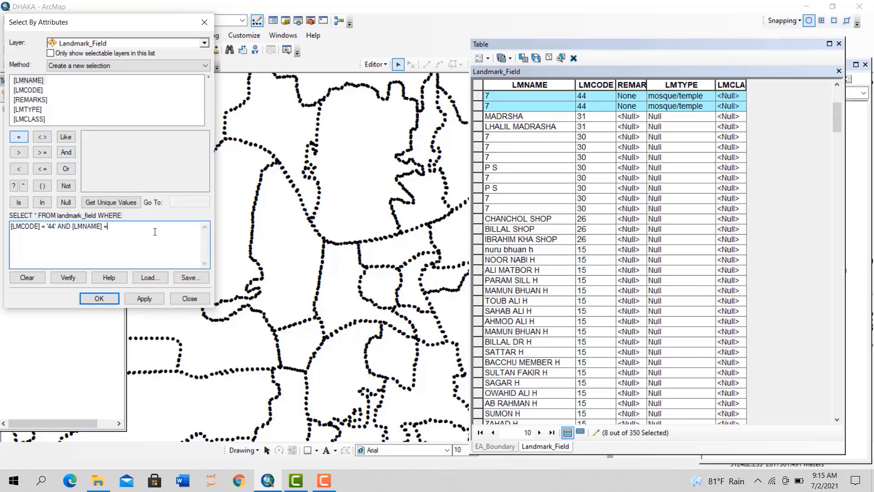
{"action": "left_click", "coordinate": [129, 202]}
{"action": "left_click", "coordinate": [181, 201]}
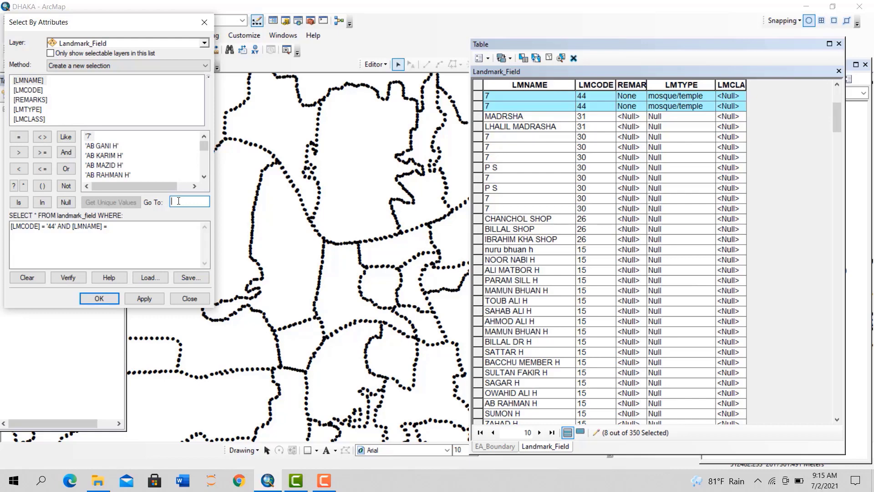
{"action": "double_click", "coordinate": [101, 166]}
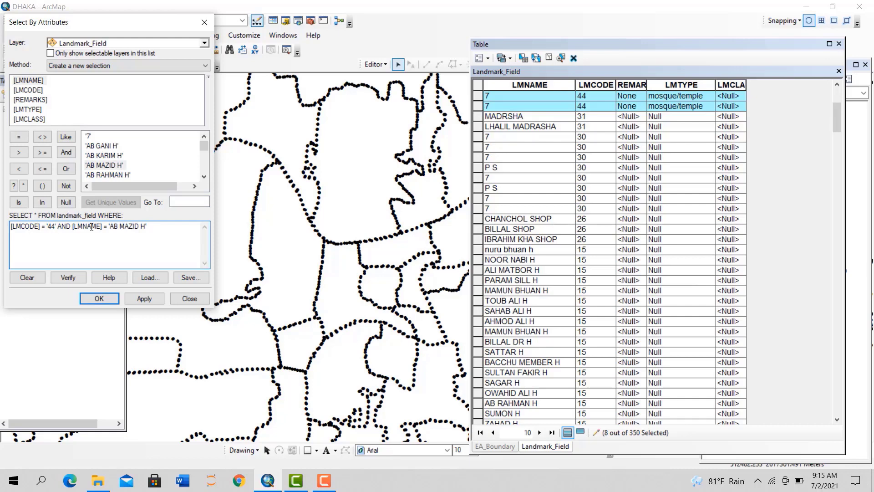
{"action": "scroll", "coordinate": [101, 164], "scroll_direction": "down", "scroll_amount": 5}
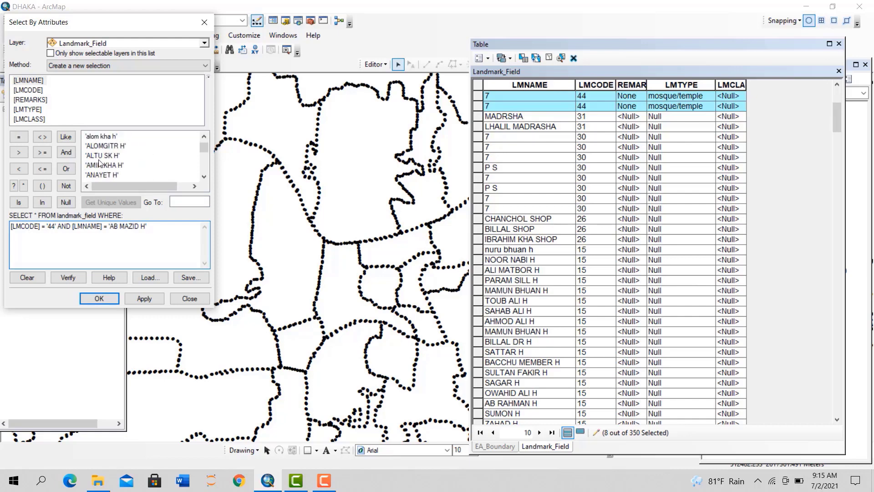
{"action": "scroll", "coordinate": [101, 164], "scroll_direction": "down", "scroll_amount": 5}
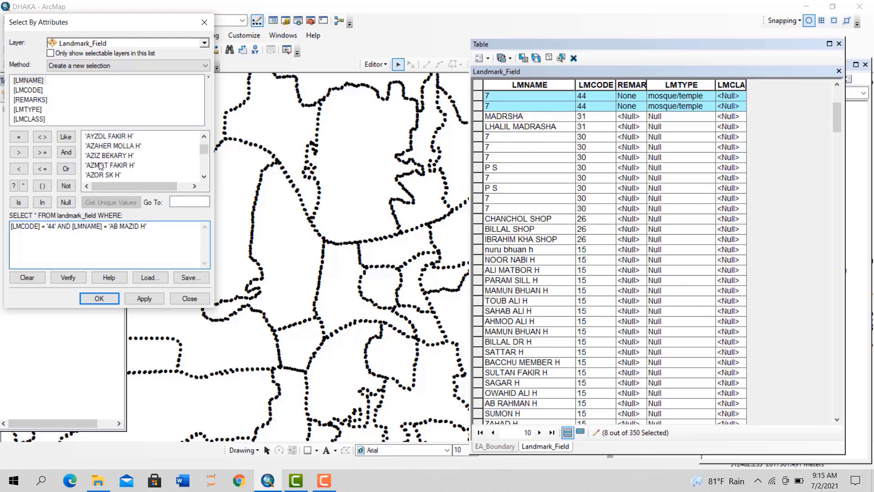
Change the query's LMCODE value to '15' and apply the combined LMCODE and LMNAME selection
{"action": "left_click", "coordinate": [56, 226]}
{"action": "key", "text": "BackSpace"}
{"action": "key", "text": "BackSpace"}
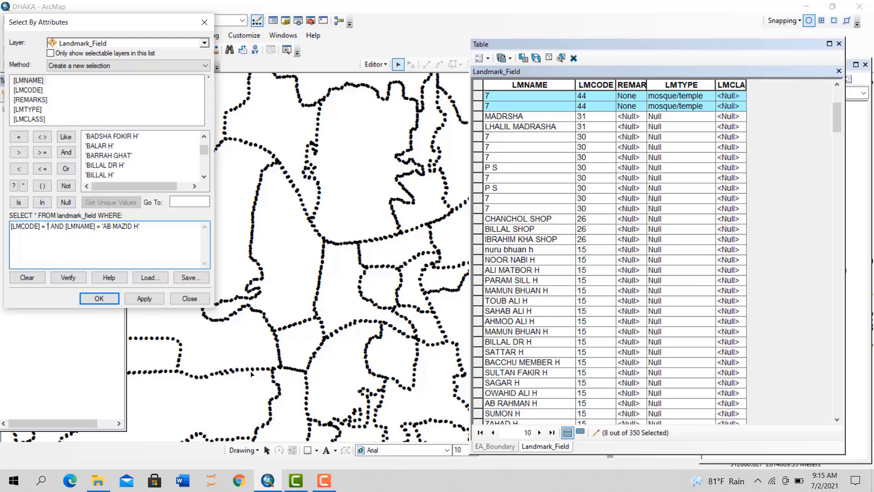
{"action": "type", "text": "15"}
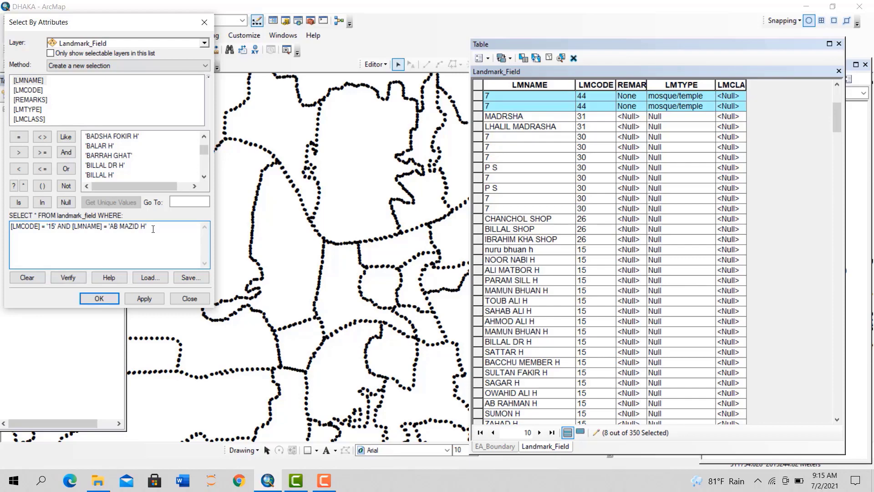
{"action": "left_click", "coordinate": [145, 299]}
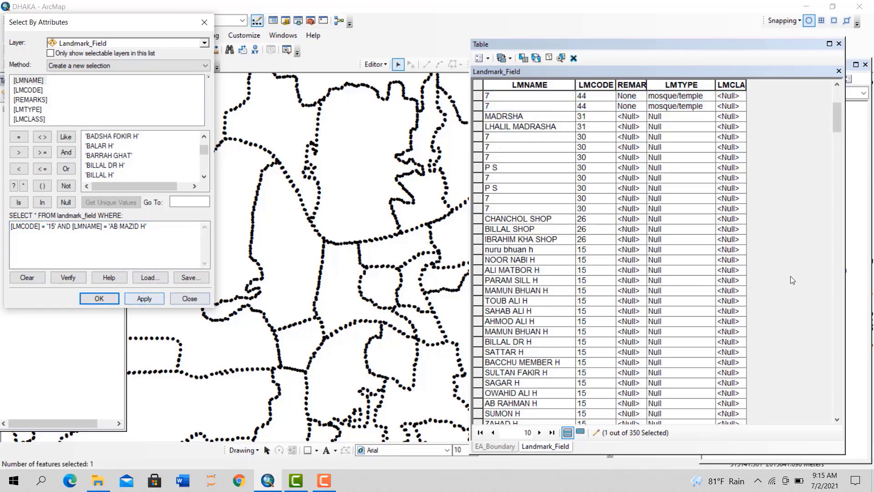
Find the selected record in the Landmark_Field table and zoom the map to its point
{"action": "scroll", "coordinate": [562, 236], "scroll_direction": "up", "scroll_amount": 5}
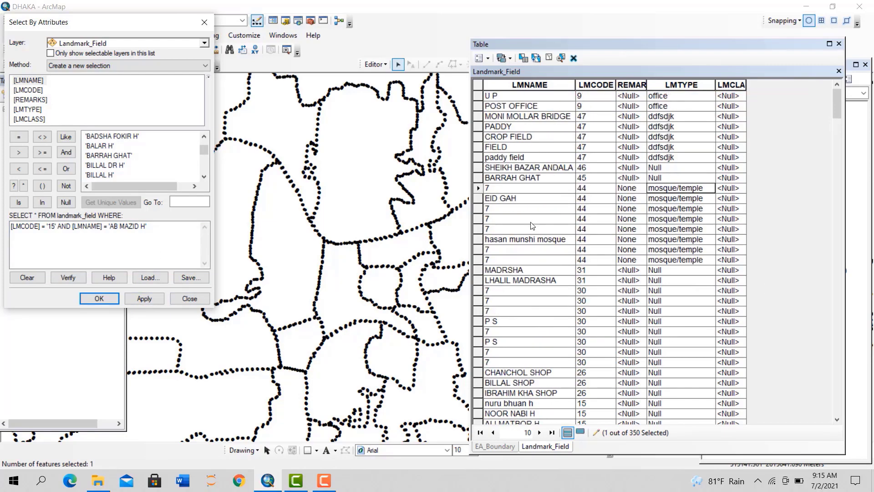
{"action": "scroll", "coordinate": [563, 236], "scroll_direction": "down", "scroll_amount": 20}
{"action": "scroll", "coordinate": [533, 212], "scroll_direction": "down", "scroll_amount": 10}
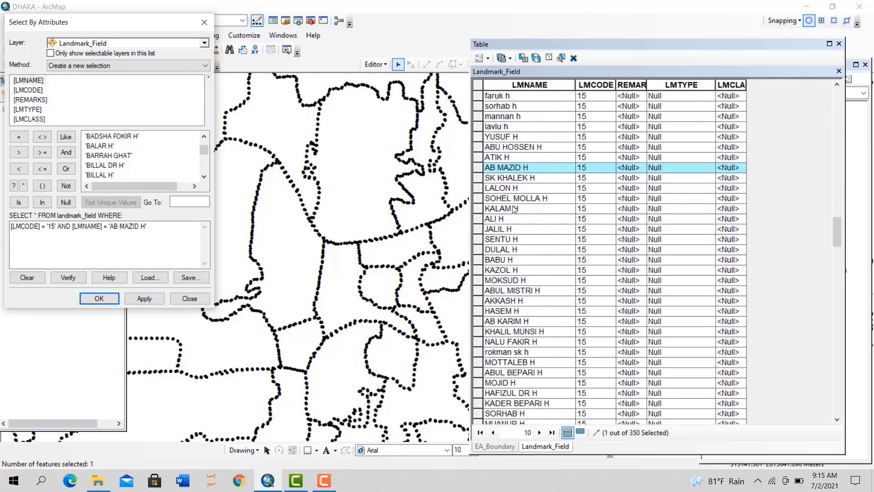
{"action": "double_click", "coordinate": [478, 168]}
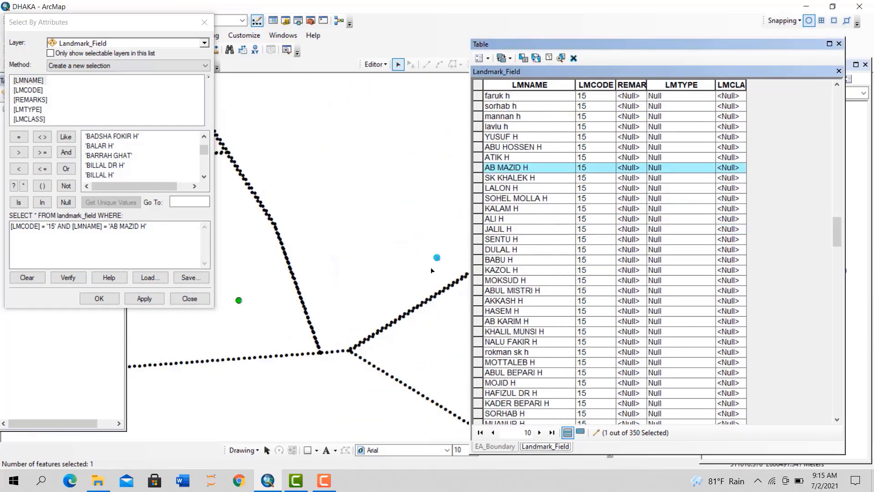
{"action": "left_click_drag", "start_coordinate": [431, 269], "coordinate": [354, 294]}
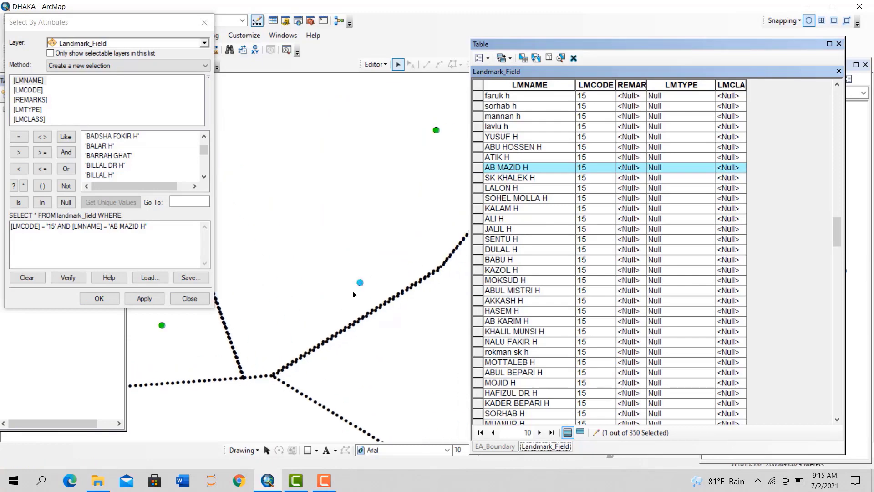
{"action": "right_click", "coordinate": [675, 84]}
{"action": "left_click", "coordinate": [708, 154]}
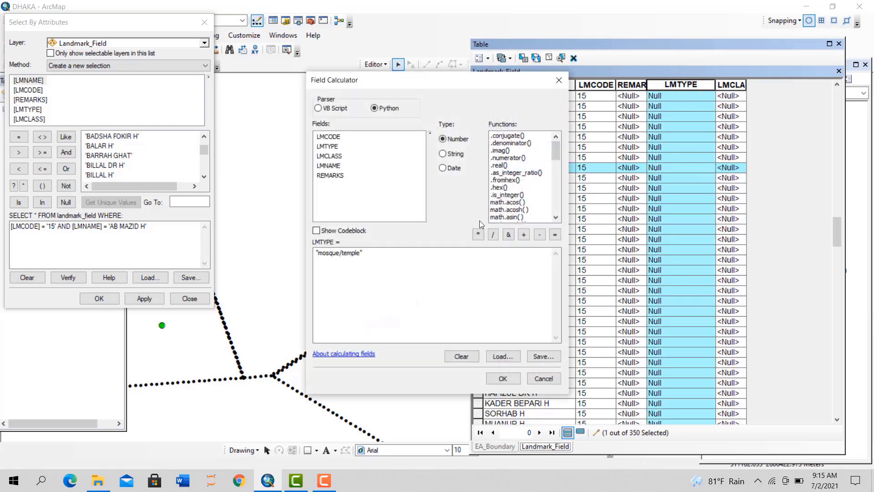
{"action": "left_click", "coordinate": [412, 257]}
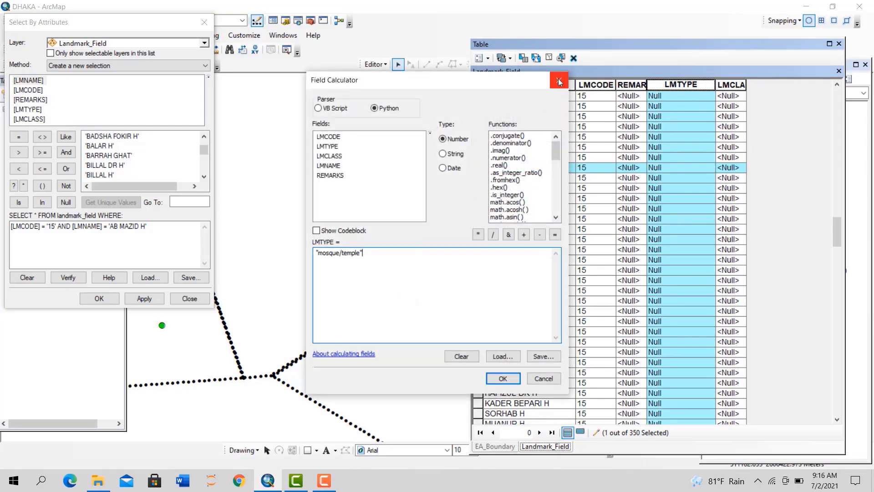
{"action": "left_click", "coordinate": [559, 82]}
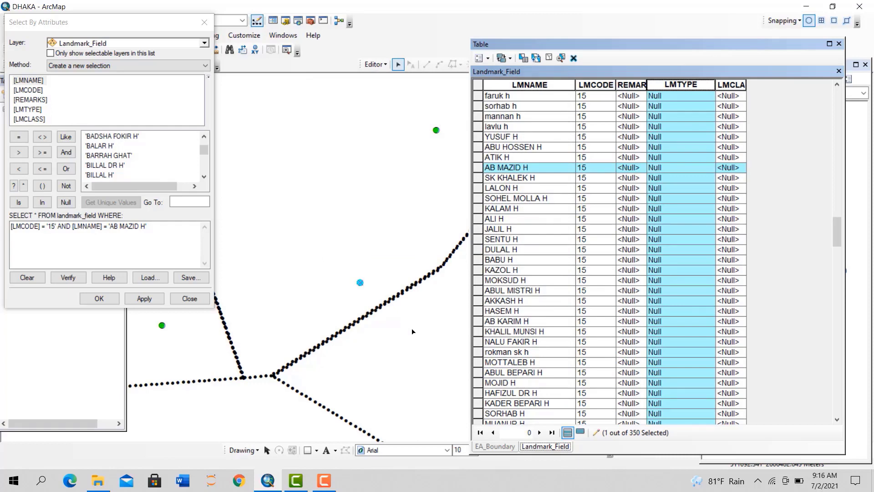
Launch Jupyter Notebook, minimise its console, and show the fun (x) cell of the pandas complete Tutorial notebook in Chrome
{"action": "left_click", "coordinate": [211, 481]}
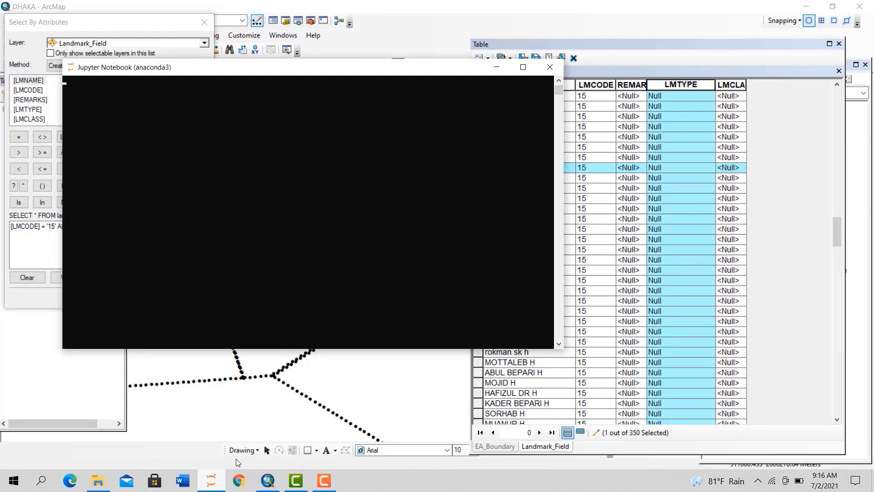
{"action": "left_click", "coordinate": [497, 67]}
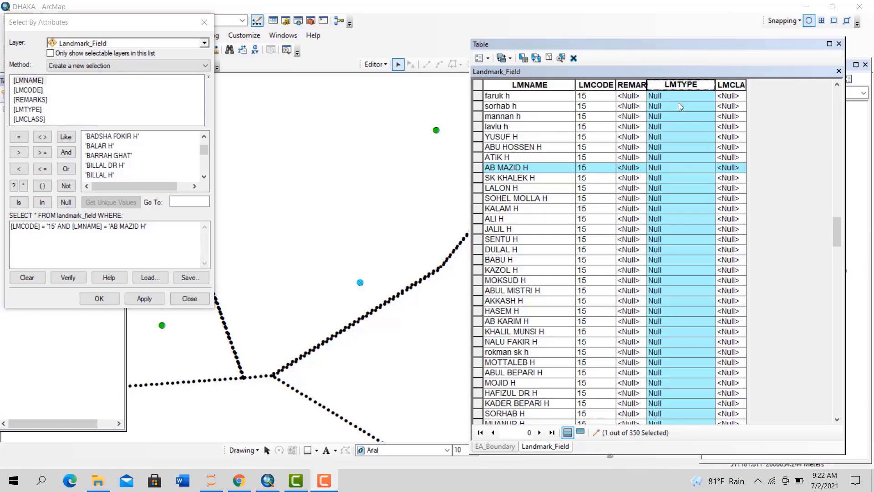
{"action": "left_click", "coordinate": [239, 480]}
{"action": "scroll", "coordinate": [318, 253], "scroll_direction": "up", "scroll_amount": 1}
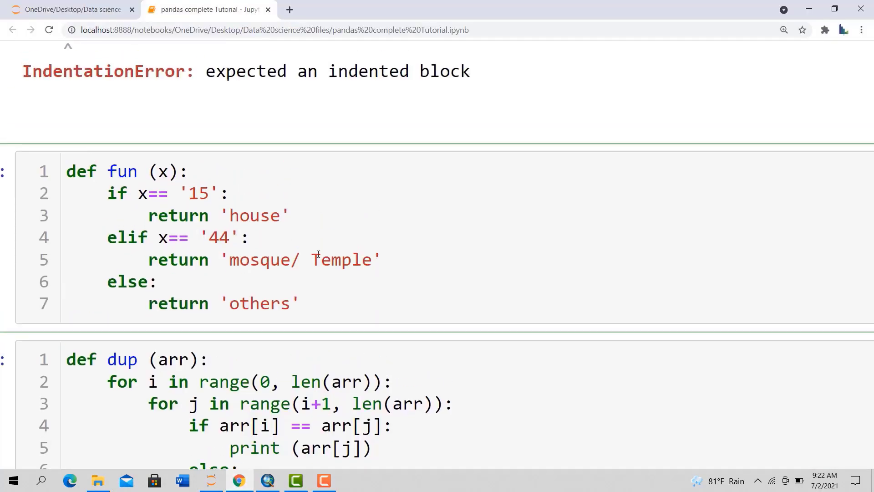
Examine the fun (x) definition's function name, its parameter and the first condition testing x against '15'
{"action": "left_click_drag", "start_coordinate": [314, 304], "coordinate": [64, 172]}
{"action": "left_click", "coordinate": [157, 281]}
{"action": "double_click", "coordinate": [127, 172]}
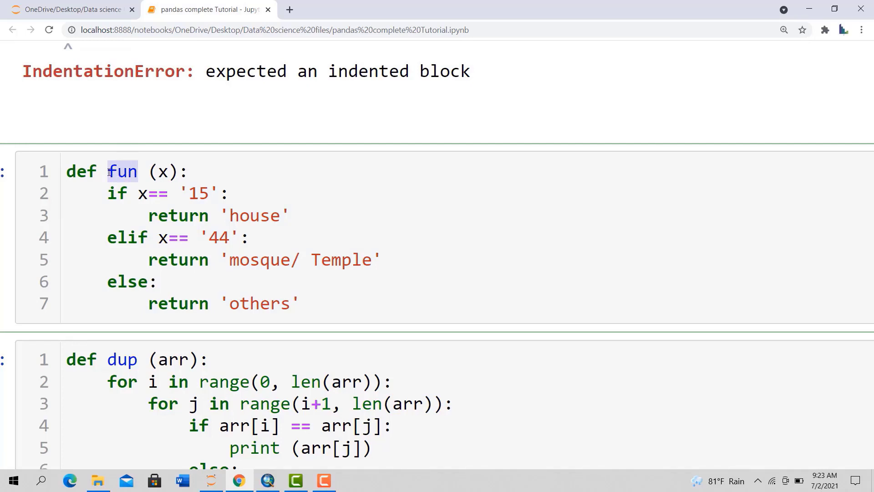
{"action": "left_click", "coordinate": [157, 176]}
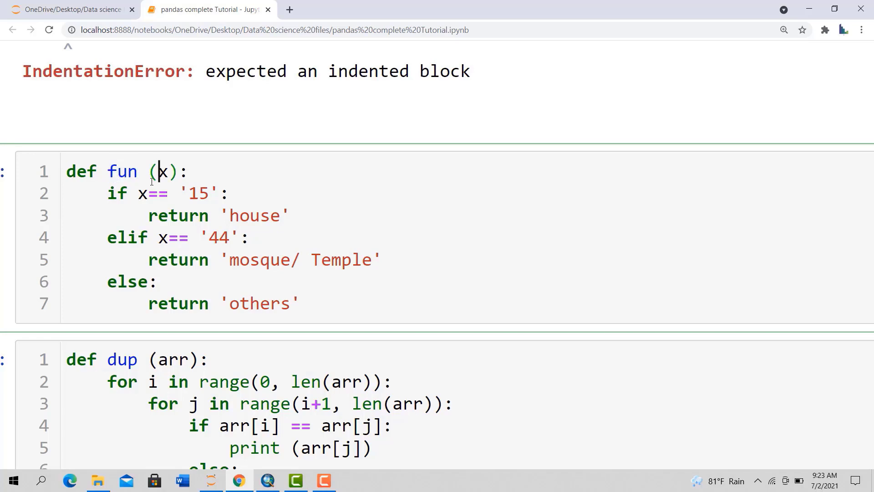
{"action": "double_click", "coordinate": [164, 174]}
{"action": "left_click", "coordinate": [147, 186]}
{"action": "left_click", "coordinate": [130, 198]}
{"action": "left_click_drag", "start_coordinate": [138, 193], "coordinate": [210, 194]}
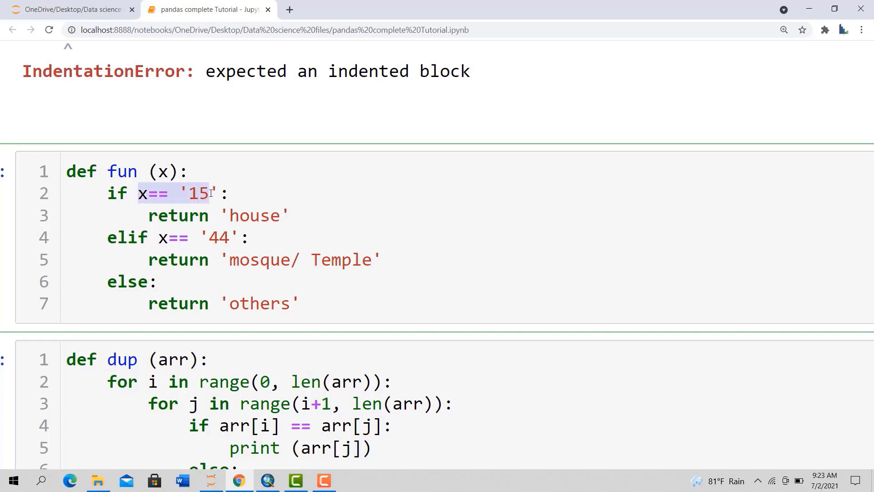
{"action": "left_click", "coordinate": [190, 197]}
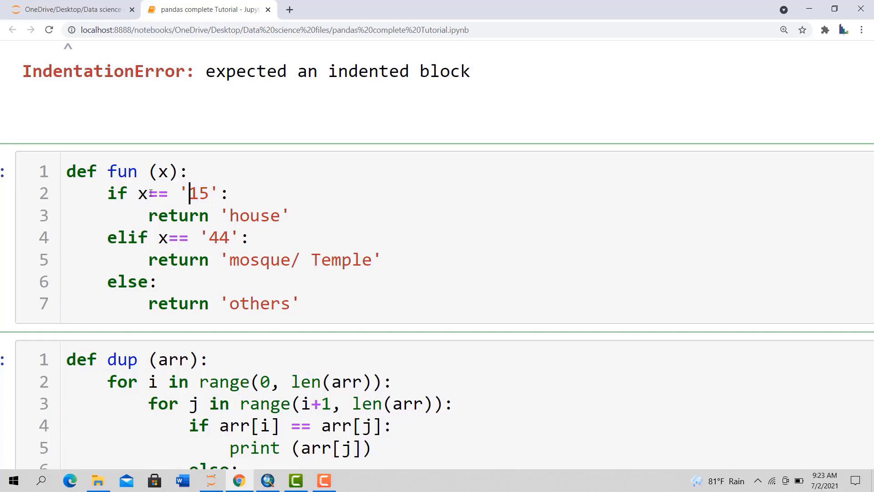
Examine the return values of the function's '15', '44' and else branches
{"action": "left_click", "coordinate": [149, 196]}
{"action": "left_click_drag", "start_coordinate": [142, 194], "coordinate": [271, 215]}
{"action": "left_click", "coordinate": [252, 195]}
{"action": "left_click", "coordinate": [325, 224]}
{"action": "left_click_drag", "start_coordinate": [167, 238], "coordinate": [237, 248]}
{"action": "left_click", "coordinate": [265, 241]}
{"action": "left_click", "coordinate": [231, 260]}
{"action": "left_click_drag", "start_coordinate": [232, 261], "coordinate": [373, 260]}
{"action": "left_click", "coordinate": [160, 282]}
{"action": "left_click_drag", "start_coordinate": [199, 237], "coordinate": [255, 234]}
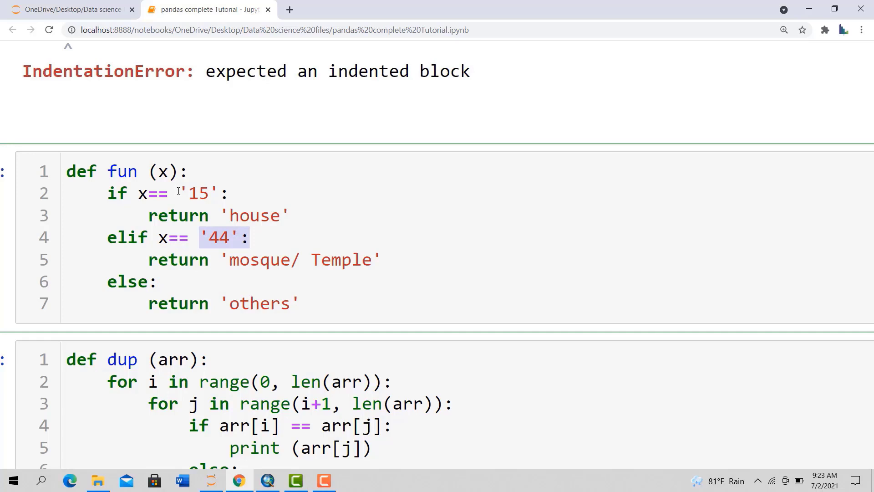
{"action": "left_click_drag", "start_coordinate": [178, 191], "coordinate": [230, 193]}
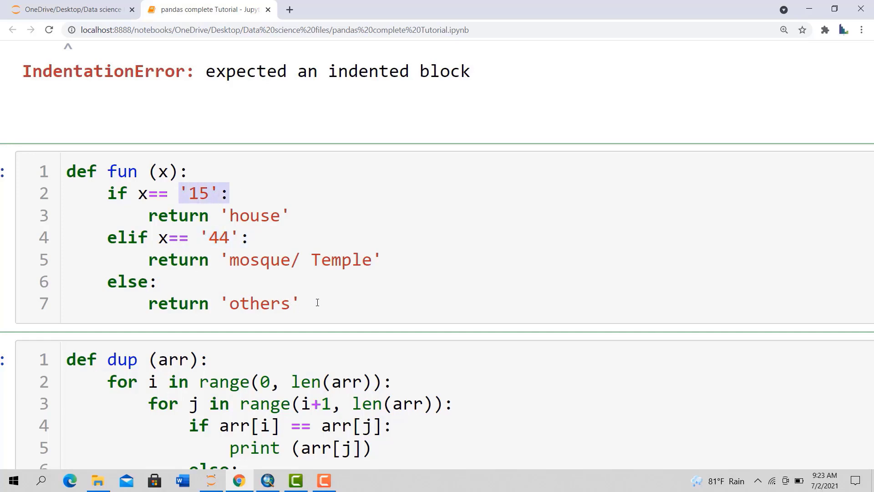
{"action": "left_click_drag", "start_coordinate": [301, 303], "coordinate": [224, 308]}
{"action": "left_click", "coordinate": [332, 290]}
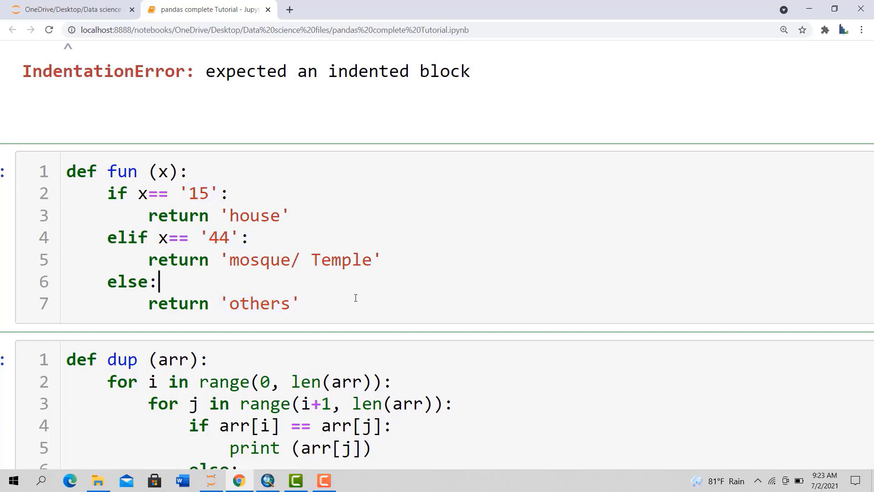
Copy the complete fun (x) function from the notebook cell
{"action": "left_click_drag", "start_coordinate": [326, 303], "coordinate": [60, 151]}
{"action": "right_click", "coordinate": [108, 190]}
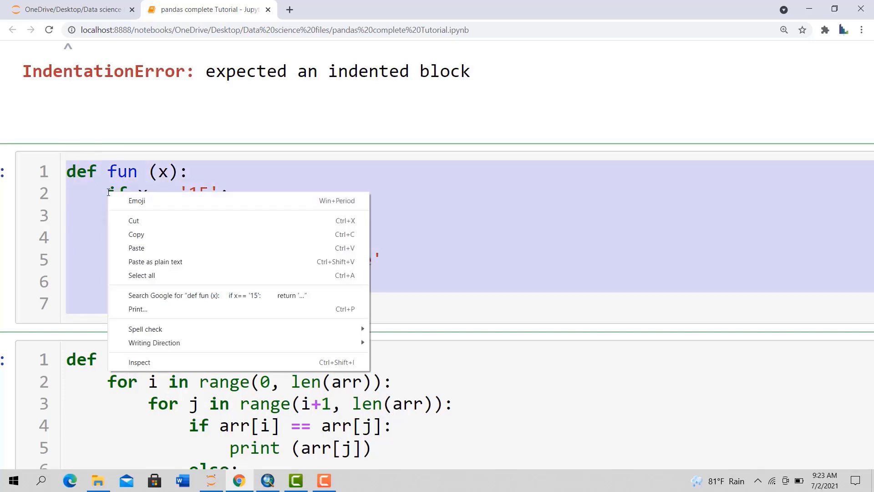
{"action": "left_click", "coordinate": [133, 233]}
{"action": "key", "text": "Right"}
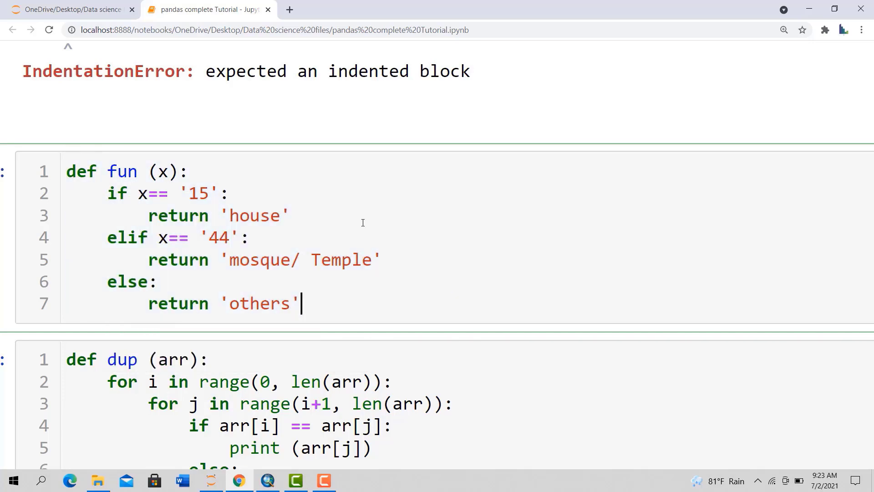
Back in ArcMap, close the Select By Attributes dialog and clear the feature selection
{"action": "left_click", "coordinate": [268, 480]}
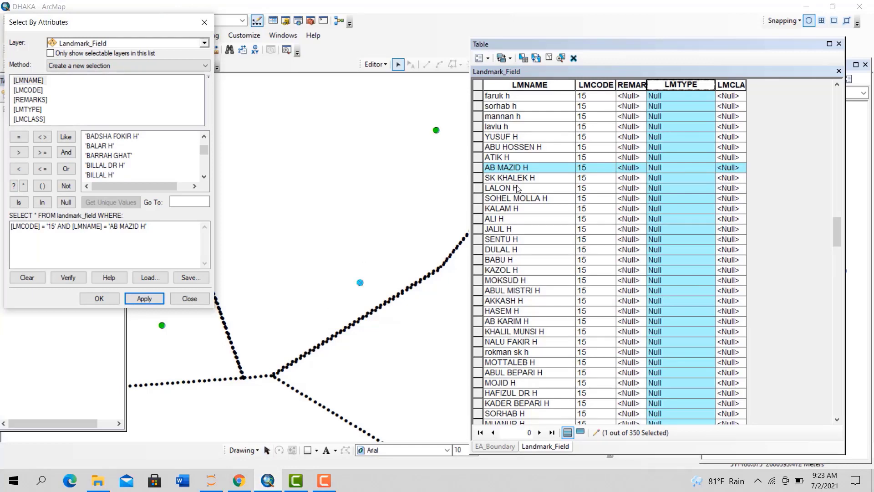
{"action": "left_click", "coordinate": [203, 22]}
{"action": "left_click", "coordinate": [138, 48]}
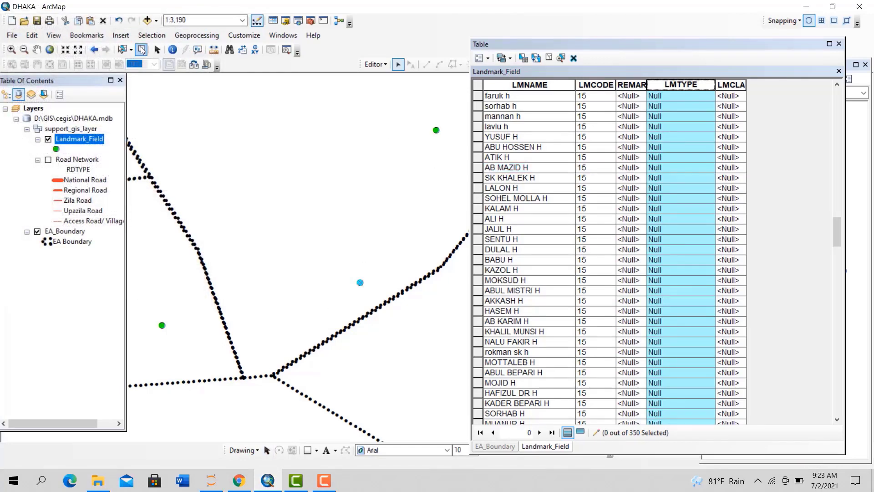
Open the Field Calculator for LMTYPE with the Python parser and delete the "mosque/temple" expression
{"action": "right_click", "coordinate": [678, 87]}
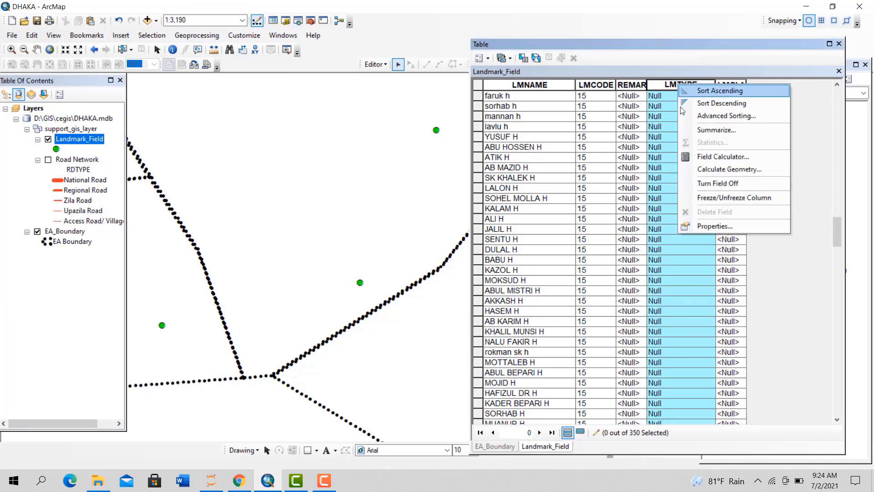
{"action": "left_click", "coordinate": [708, 165]}
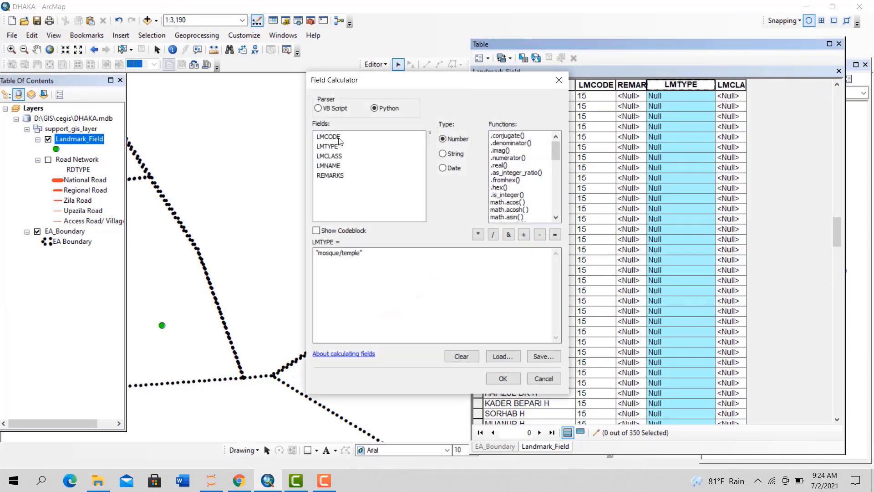
{"action": "left_click", "coordinate": [326, 109]}
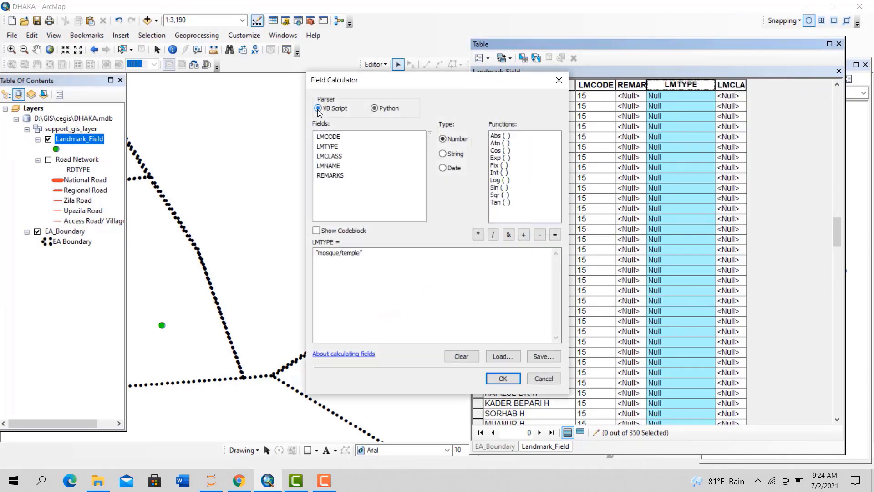
{"action": "left_click", "coordinate": [374, 109]}
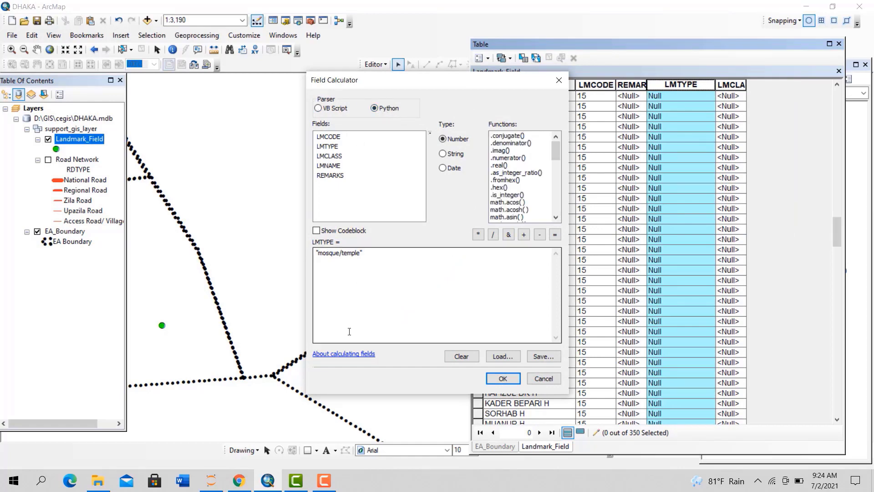
{"action": "left_click_drag", "start_coordinate": [385, 254], "coordinate": [236, 252]}
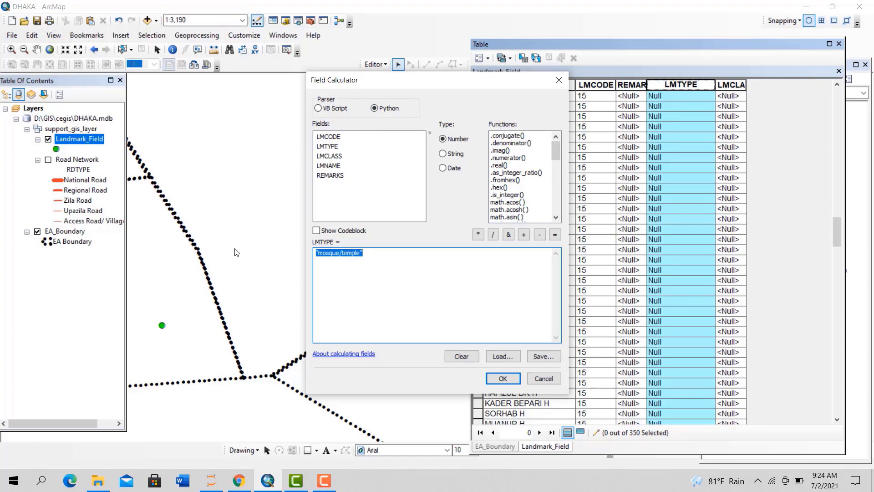
{"action": "key", "text": "Delete"}
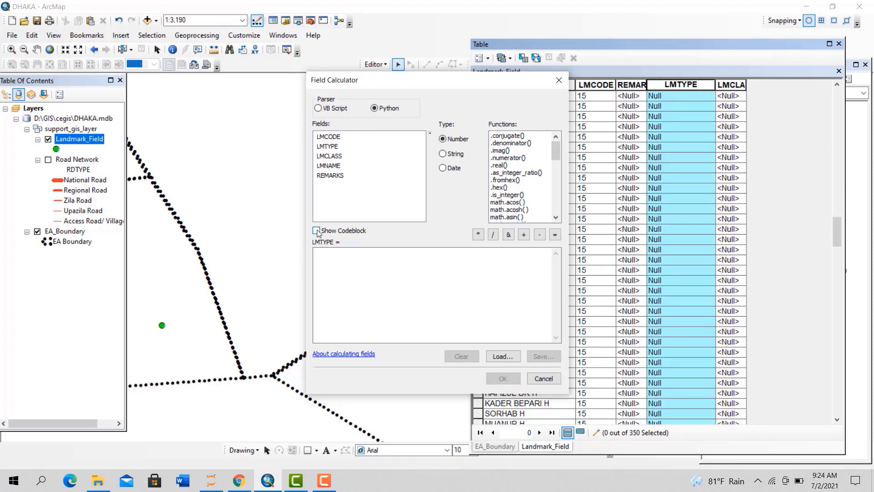
Enable the codeblock and paste the copied fun (x) function as the pre-logic script code
{"action": "left_click", "coordinate": [317, 231]}
{"action": "left_click", "coordinate": [334, 262]}
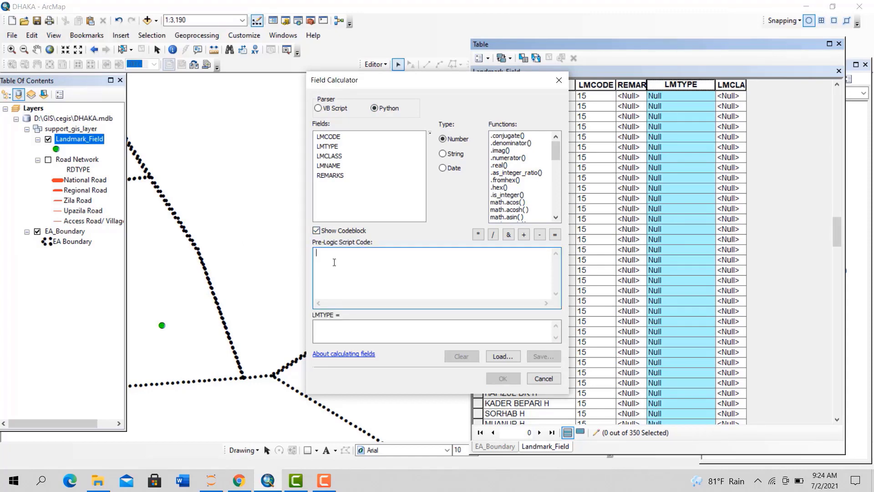
{"action": "right_click", "coordinate": [334, 262]}
{"action": "left_click", "coordinate": [357, 311]}
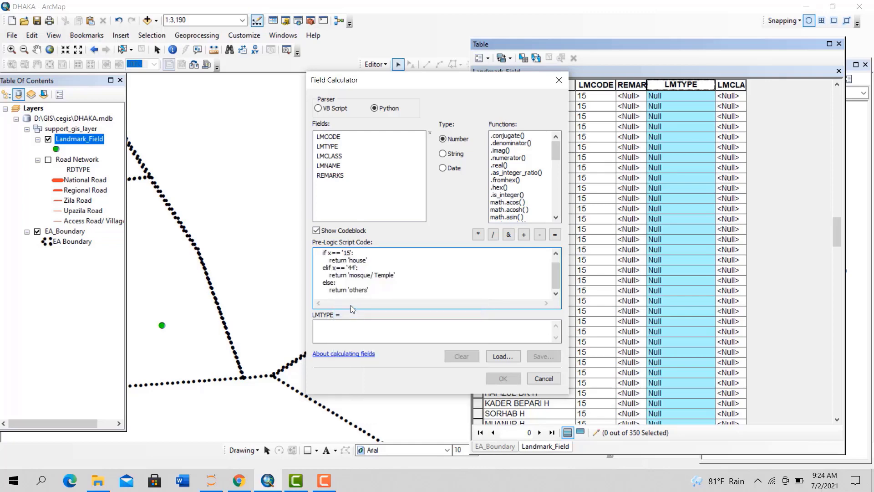
{"action": "scroll", "coordinate": [324, 276], "scroll_direction": "up", "scroll_amount": 1}
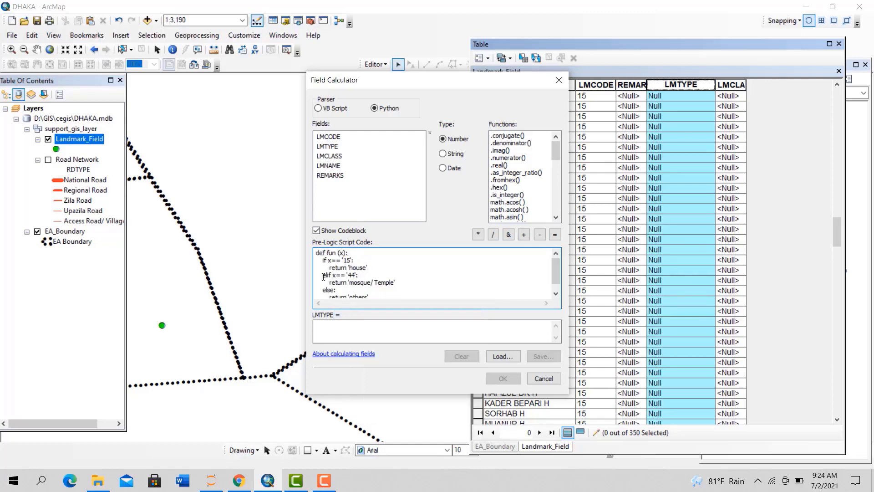
Set the LMTYPE expression to call fun() with the LMCODE field as its argument, and run the calculation
{"action": "left_click", "coordinate": [327, 327]}
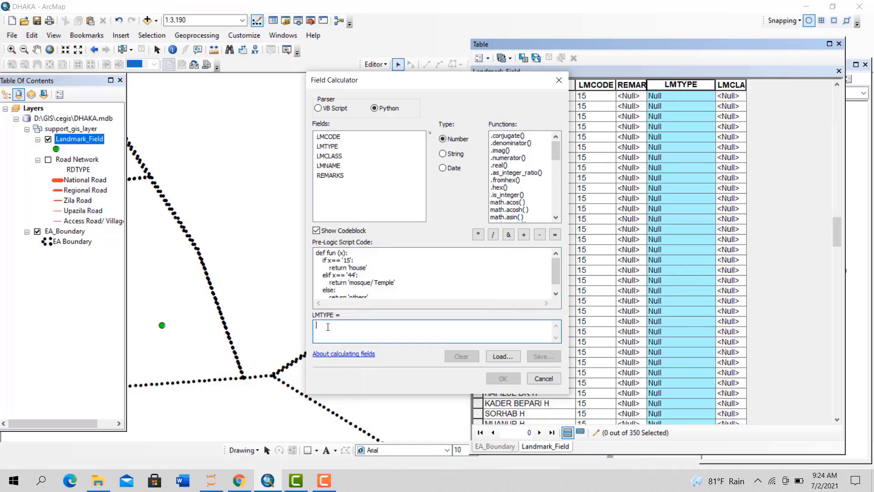
{"action": "type", "text": "fun("}
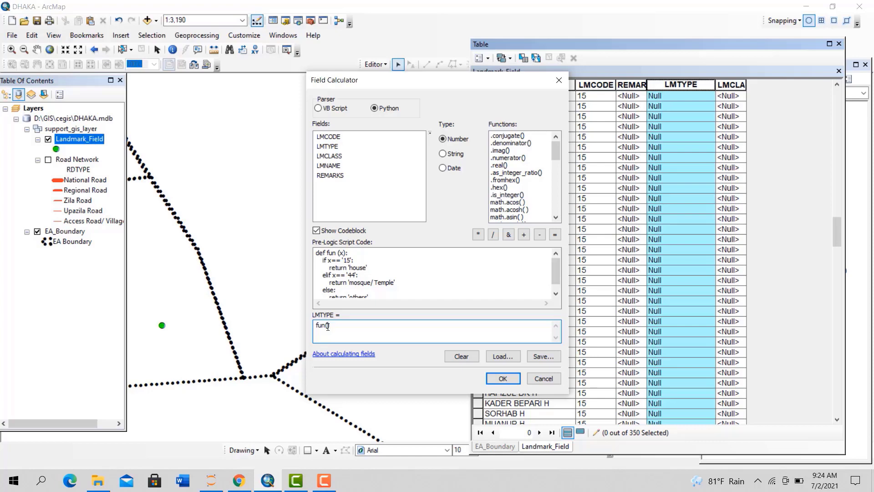
{"action": "double_click", "coordinate": [328, 137]}
{"action": "left_click", "coordinate": [504, 378]}
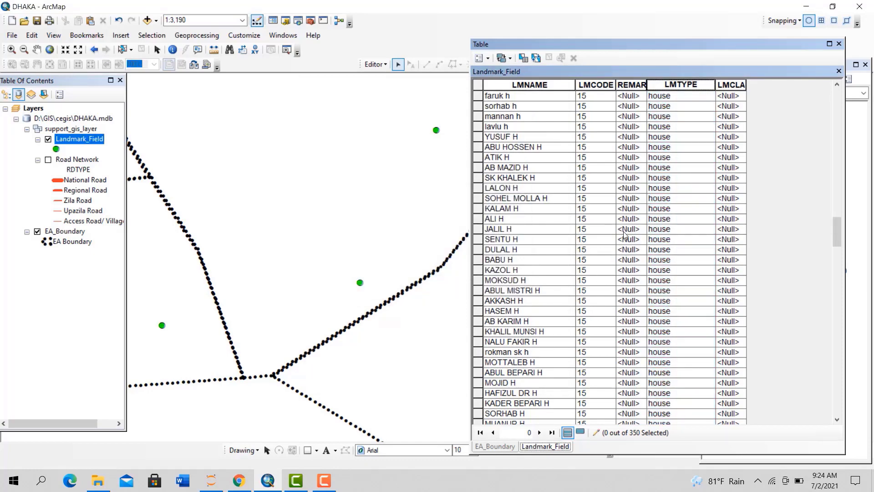
Sort the Landmark_Field table by LMCODE in descending order and compare the LMTYPE values with codes such as 44
{"action": "scroll", "coordinate": [623, 234], "scroll_direction": "down", "scroll_amount": 13}
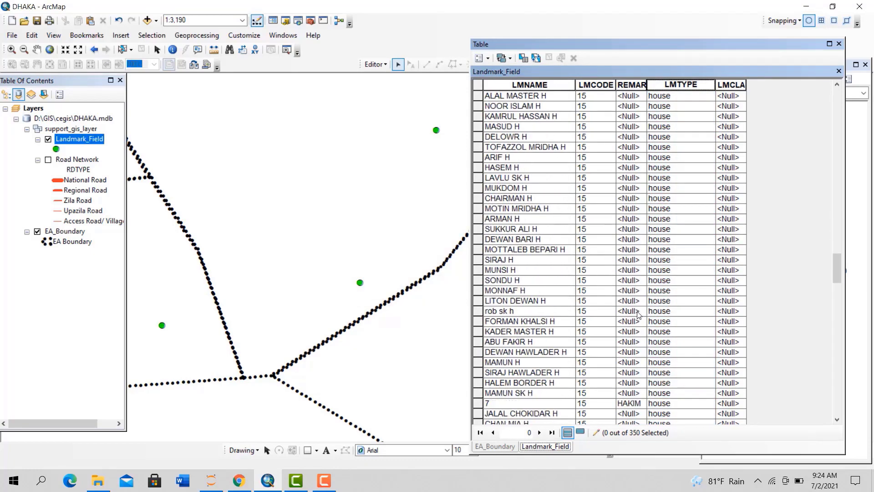
{"action": "double_click", "coordinate": [595, 85]}
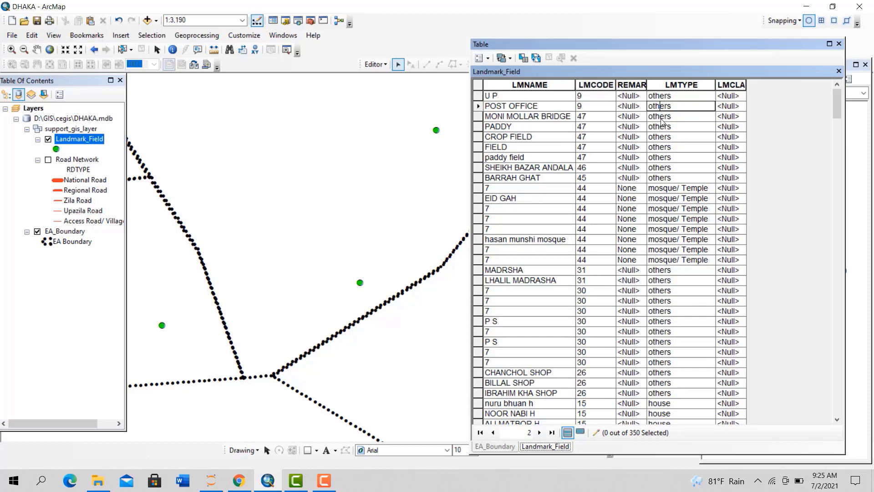
{"action": "left_click", "coordinate": [663, 135]}
{"action": "left_click", "coordinate": [588, 208]}
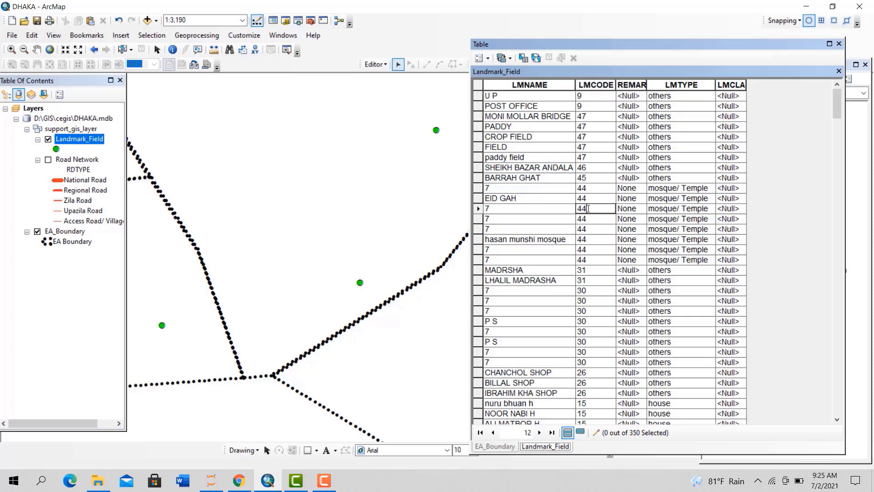
{"action": "left_click", "coordinate": [677, 209]}
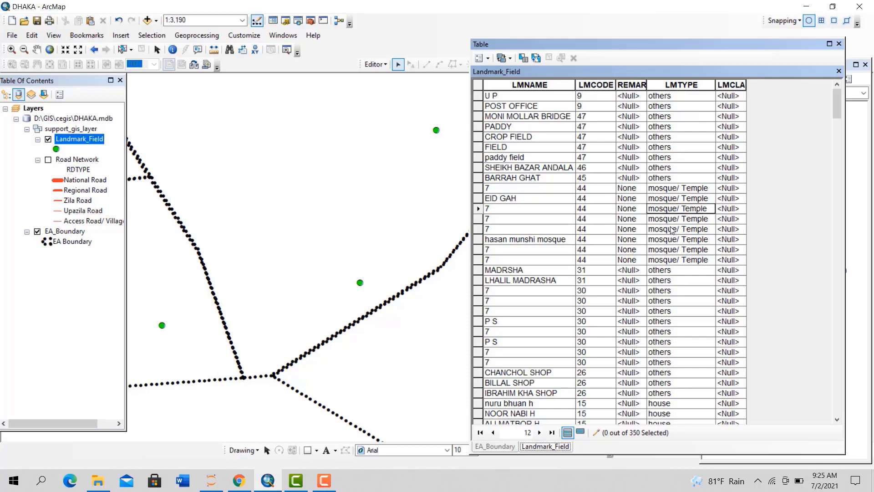
Check the LMTYPE values of the records with LMCODE 15, and switch back to the notebook in Chrome
{"action": "scroll", "coordinate": [598, 338], "scroll_direction": "down", "scroll_amount": 9}
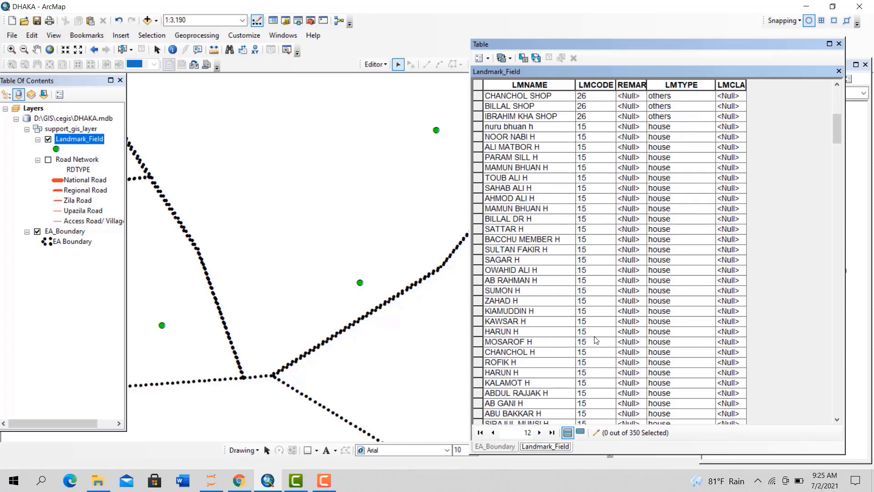
{"action": "left_click", "coordinate": [588, 331]}
{"action": "left_click", "coordinate": [659, 331]}
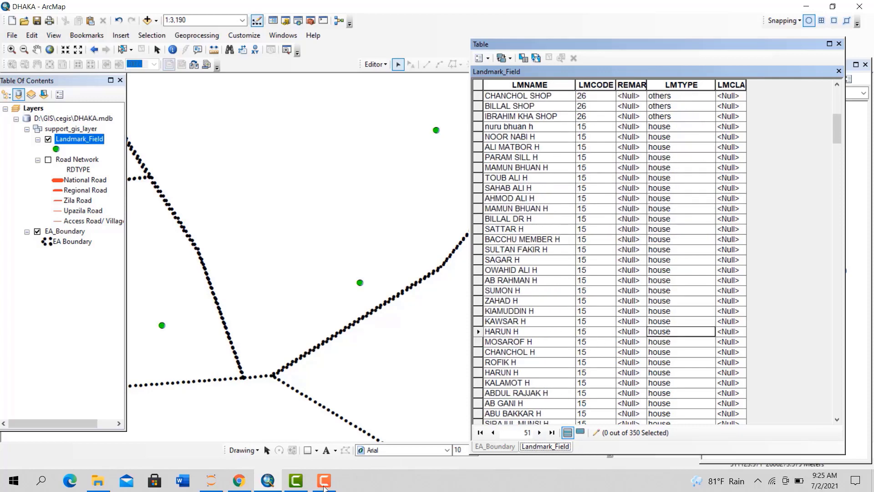
{"action": "left_click", "coordinate": [235, 486]}
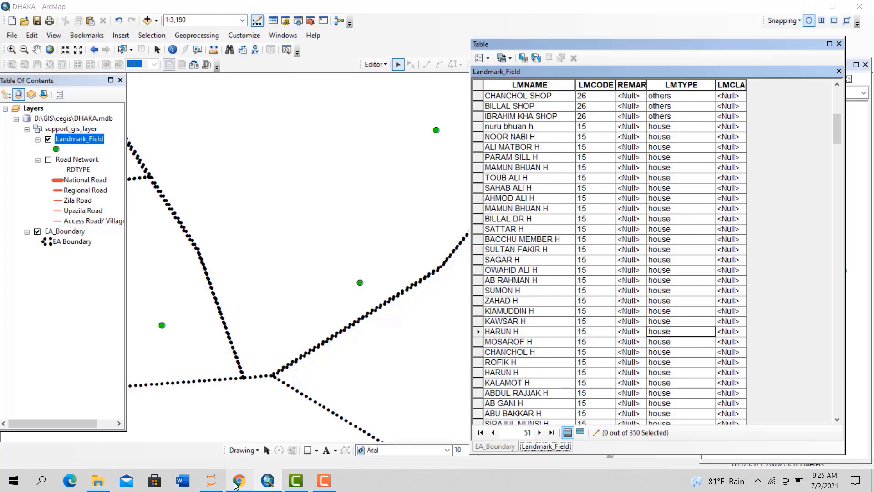
Switch to the Jupyter notebook in Chrome and change the else branch of the fun function to return x
{"action": "left_click_drag", "start_coordinate": [301, 303], "coordinate": [87, 171]}
{"action": "left_click", "coordinate": [325, 311]}
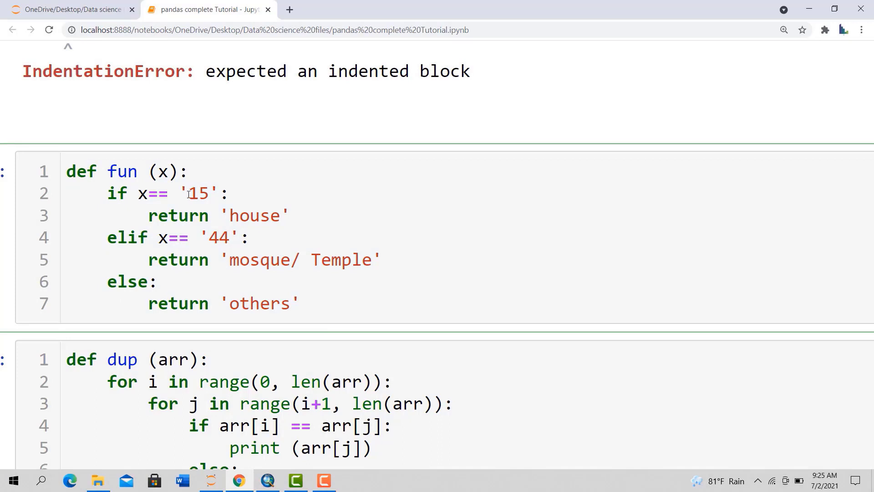
{"action": "left_click_drag", "start_coordinate": [185, 194], "coordinate": [230, 194]}
{"action": "left_click_drag", "start_coordinate": [199, 237], "coordinate": [264, 237]}
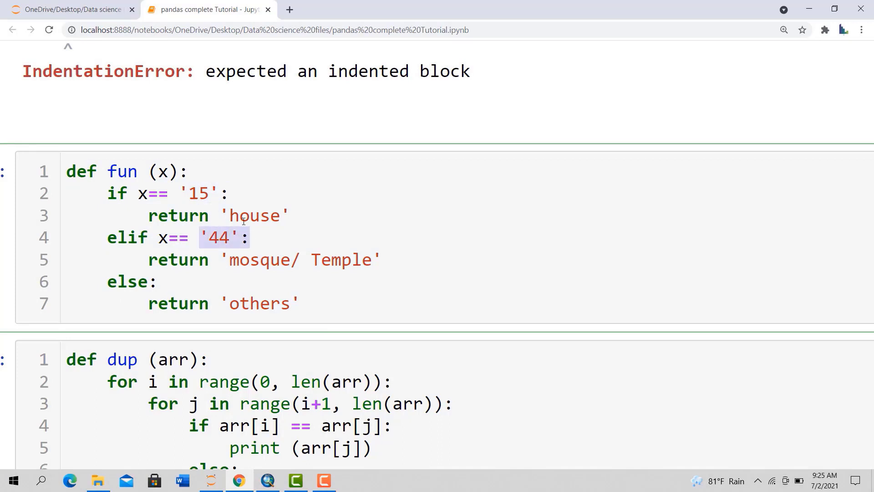
{"action": "left_click_drag", "start_coordinate": [300, 303], "coordinate": [224, 295]}
{"action": "key", "text": "BackSpace"}
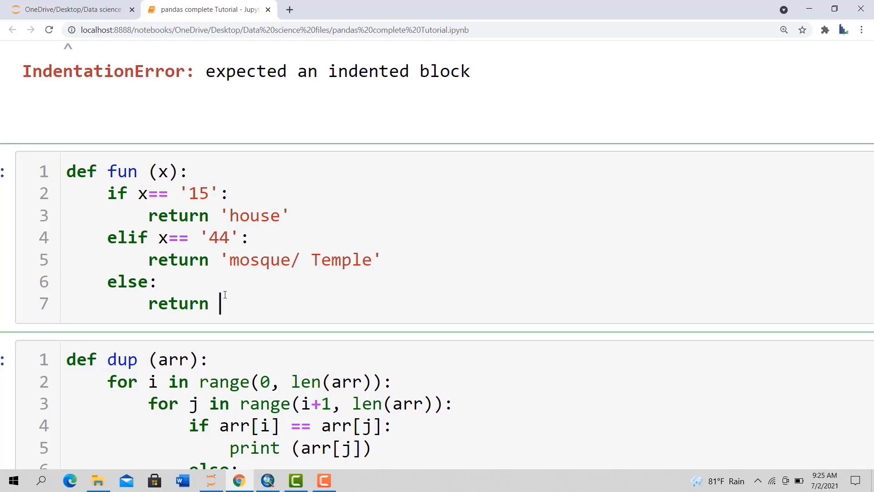
{"action": "type", "text": "x"}
Copy the complete code of the fun function from the notebook cell
{"action": "left_click_drag", "start_coordinate": [245, 304], "coordinate": [83, 153]}
{"action": "right_click", "coordinate": [103, 178]}
{"action": "left_click", "coordinate": [131, 223]}
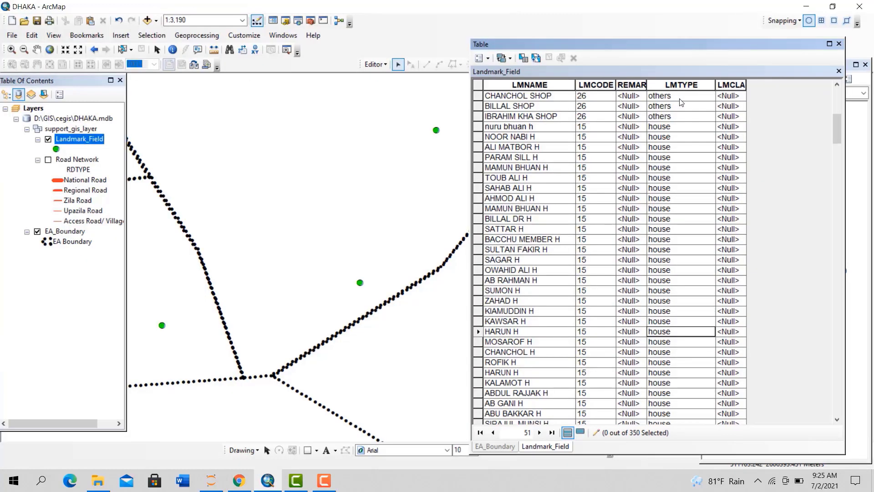
In ArcMap, recalculate the LMTYPE field of Landmark_Field as fun( !LMCODE! ), with the code block's else branch returning x
{"action": "left_click", "coordinate": [680, 84]}
{"action": "right_click", "coordinate": [679, 87]}
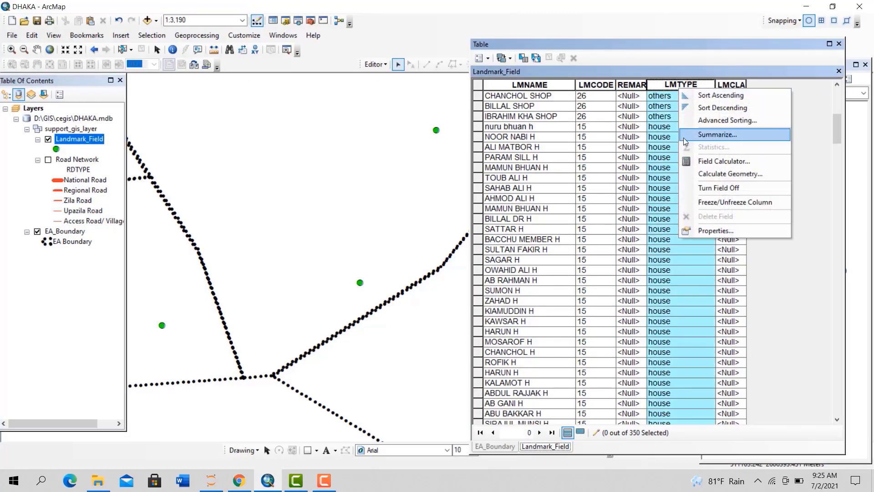
{"action": "left_click", "coordinate": [703, 161]}
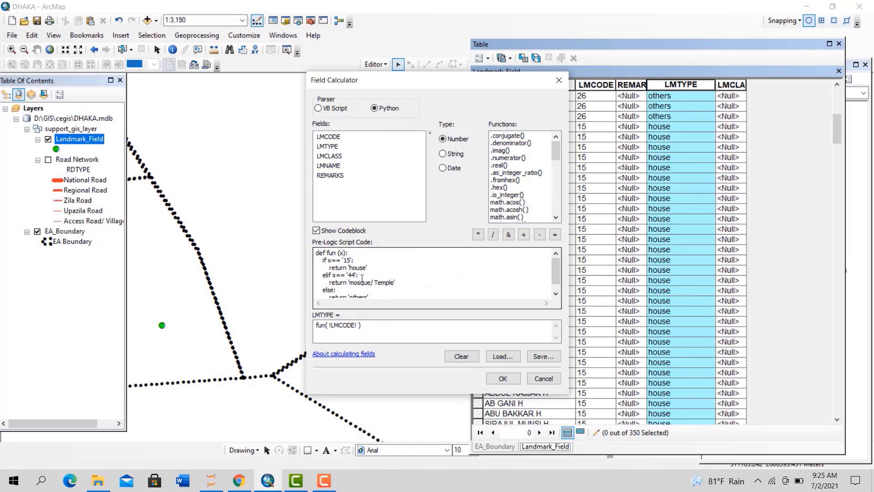
{"action": "scroll", "coordinate": [372, 289], "scroll_direction": "down", "scroll_amount": 1}
{"action": "left_click_drag", "start_coordinate": [371, 289], "coordinate": [305, 227]}
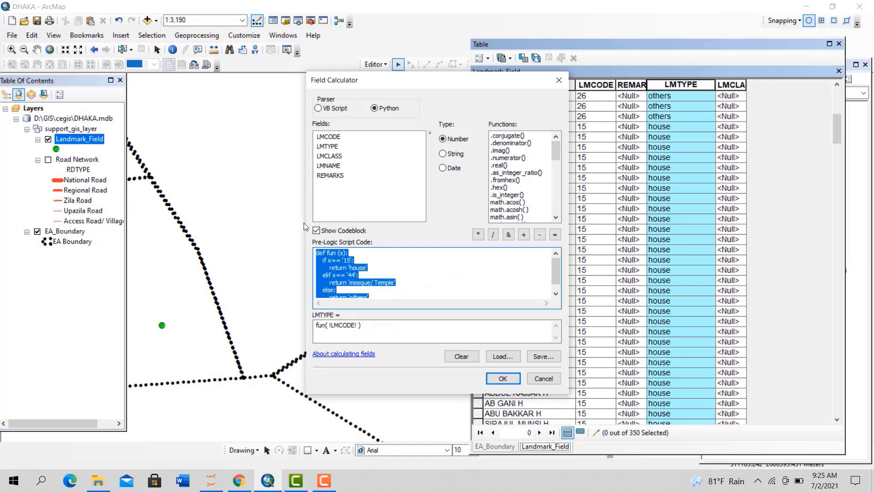
{"action": "key", "text": "ctrl+End"}
{"action": "key", "text": "BackSpace"}
{"action": "key", "text": "BackSpace"}
{"action": "key", "text": "BackSpace"}
{"action": "key", "text": "BackSpace"}
{"action": "key", "text": "BackSpace"}
{"action": "key", "text": "BackSpace"}
{"action": "key", "text": "BackSpace"}
{"action": "key", "text": "BackSpace"}
{"action": "type", "text": "x"}
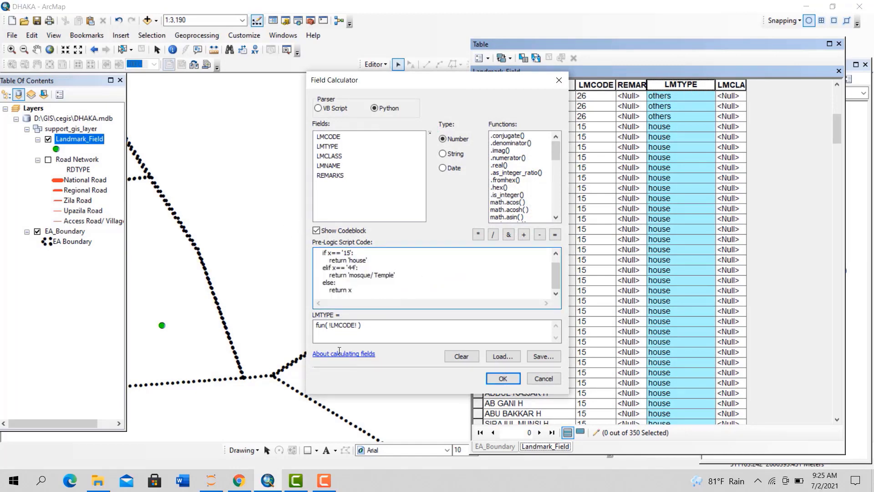
{"action": "left_click", "coordinate": [505, 377]}
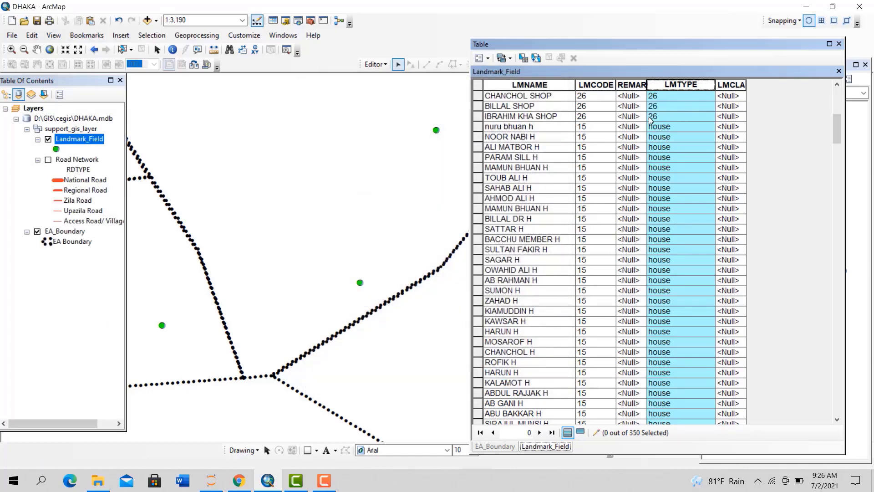
Review the recalculated LMTYPE values against LMCODE throughout the Landmark_Field table
{"action": "left_click", "coordinate": [673, 97]}
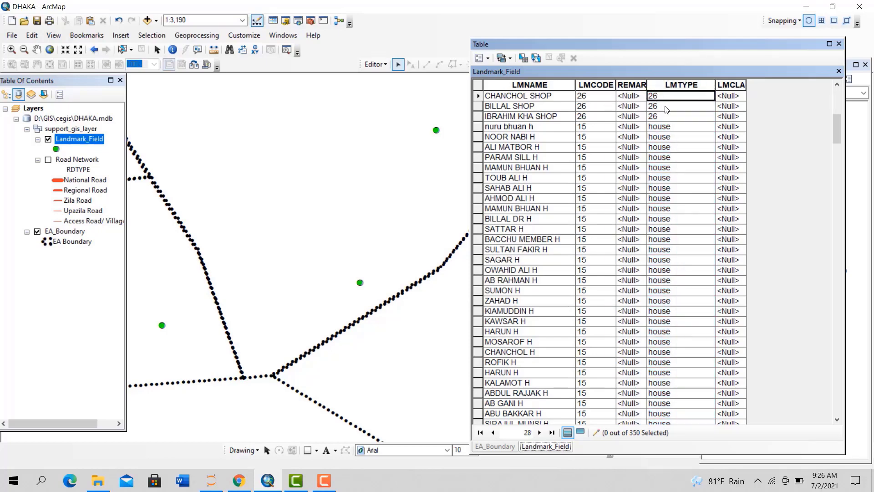
{"action": "left_click", "coordinate": [666, 109]}
{"action": "left_click", "coordinate": [667, 119]}
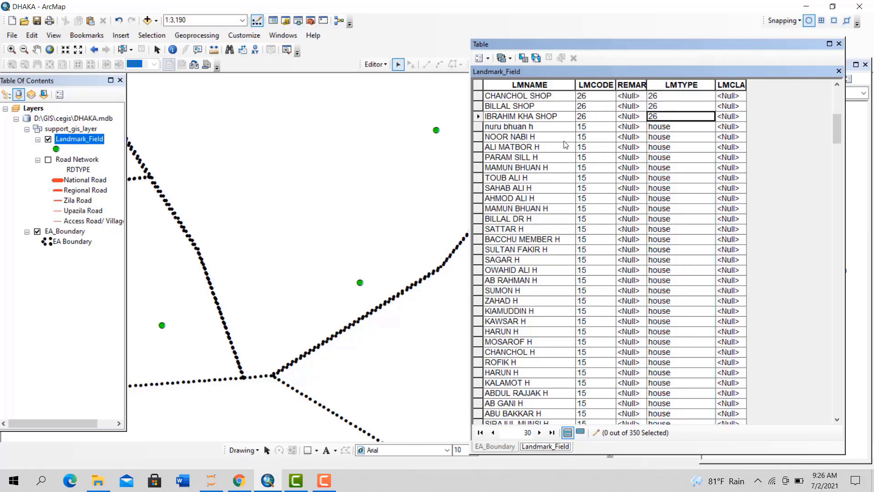
{"action": "left_click", "coordinate": [677, 129]}
{"action": "scroll", "coordinate": [680, 182], "scroll_direction": "down", "scroll_amount": 15}
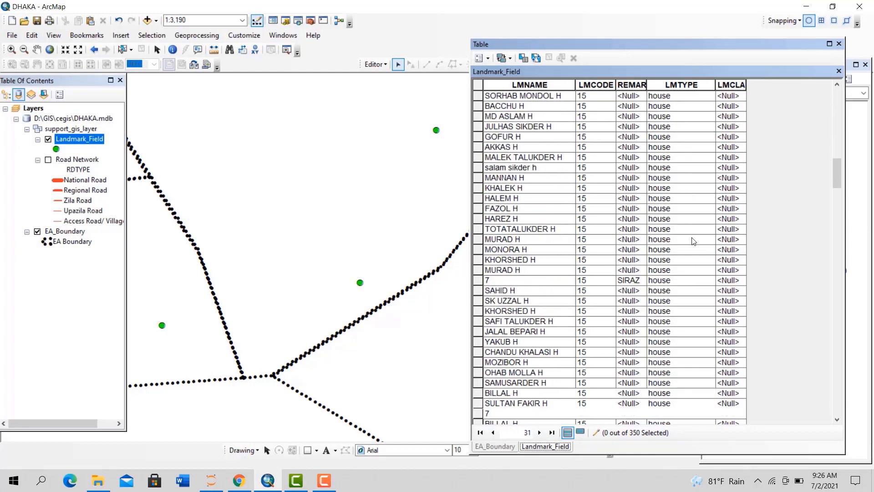
{"action": "scroll", "coordinate": [688, 261], "scroll_direction": "down", "scroll_amount": 8}
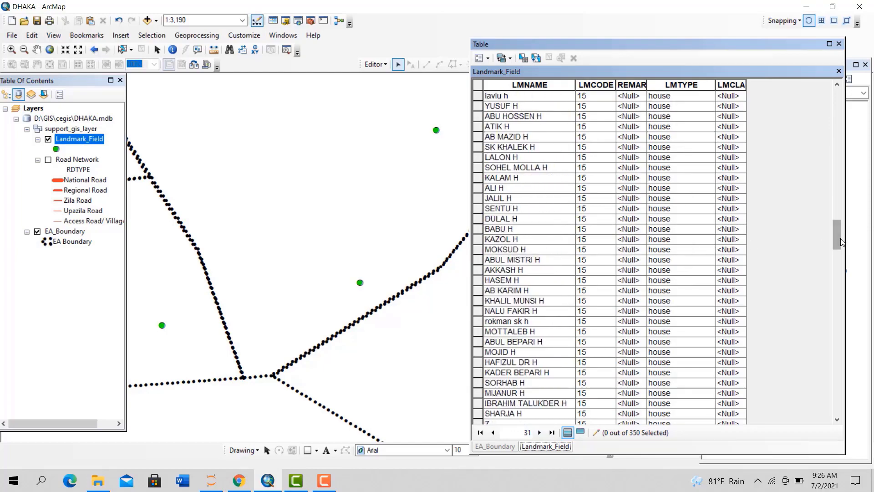
{"action": "left_click_drag", "start_coordinate": [838, 239], "coordinate": [821, 95]}
{"action": "left_click", "coordinate": [678, 188]}
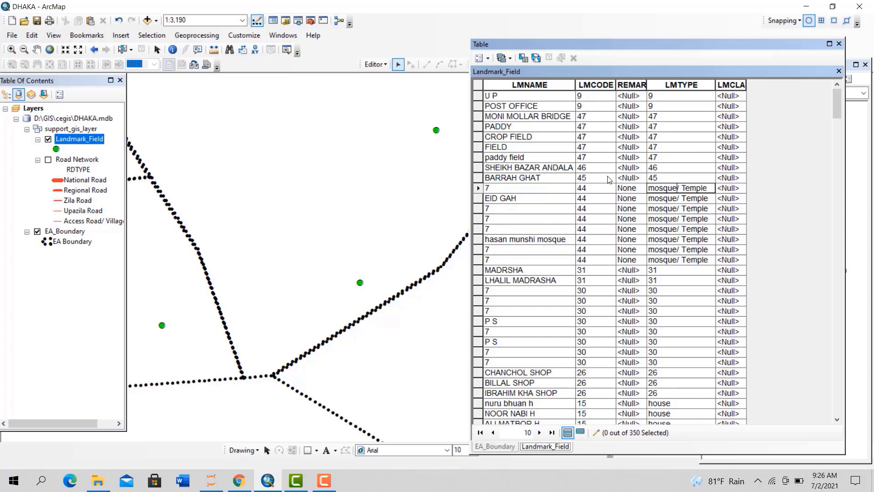
{"action": "left_click", "coordinate": [478, 87]}
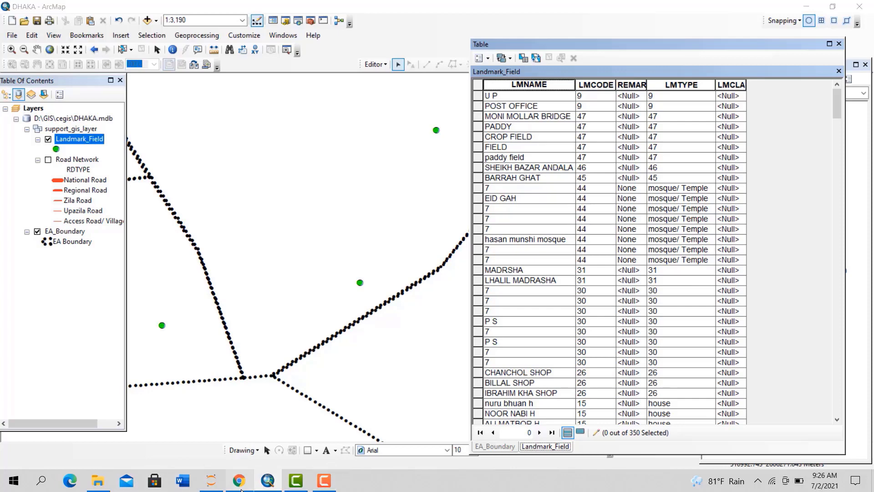
Switch to the Jupyter notebook and examine the quoted '15' in the first condition of fun
{"action": "left_click", "coordinate": [239, 480]}
{"action": "left_click", "coordinate": [200, 215]}
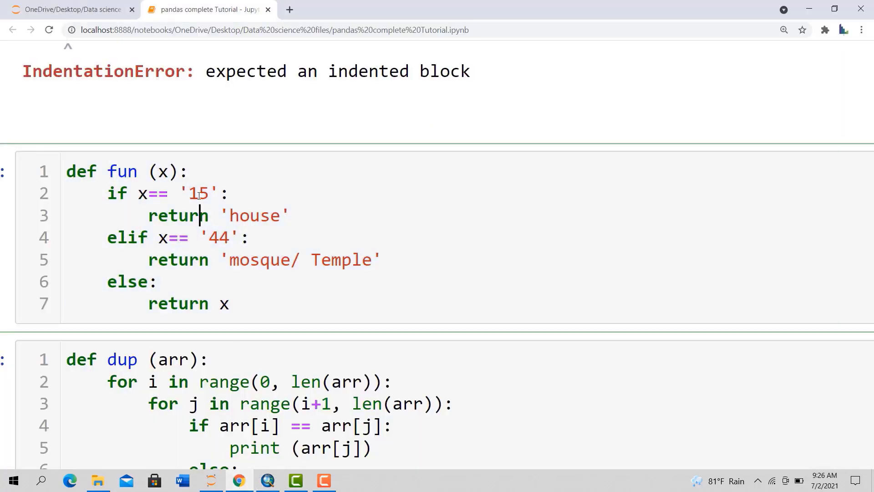
{"action": "mouse_move", "coordinate": [192, 192]}
{"action": "left_mouse_down"}
{"action": "mouse_move", "coordinate": [221, 191]}
{"action": "mouse_move", "coordinate": [185, 195]}
{"action": "left_mouse_up"}
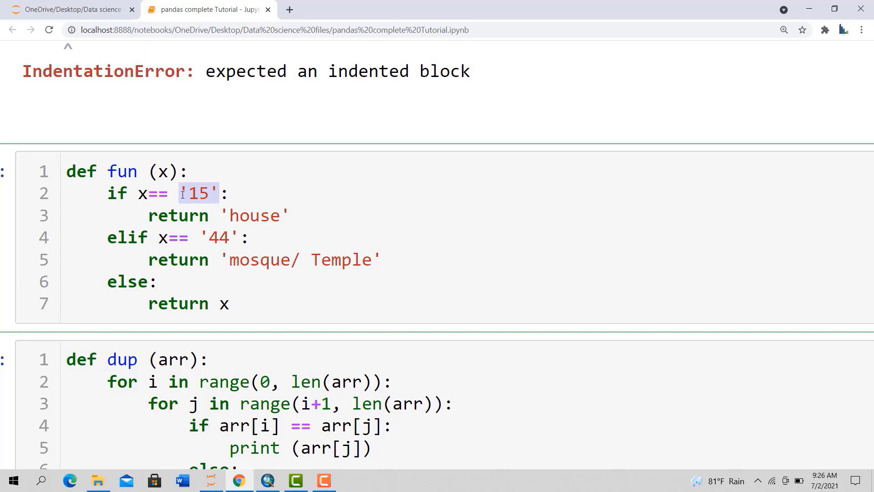
{"action": "left_click_drag", "start_coordinate": [182, 194], "coordinate": [216, 190]}
{"action": "left_click", "coordinate": [321, 217]}
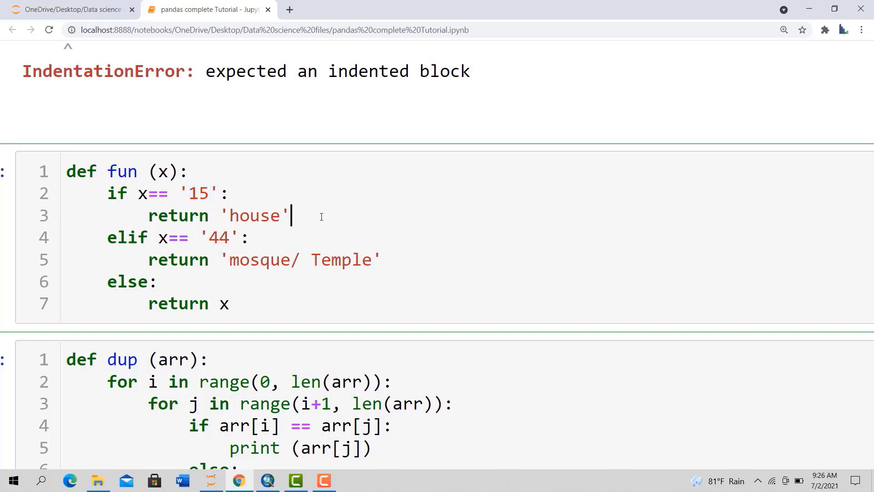
{"action": "left_click", "coordinate": [190, 194]}
{"action": "left_click_drag", "start_coordinate": [181, 190], "coordinate": [209, 192]}
{"action": "left_click", "coordinate": [211, 193]}
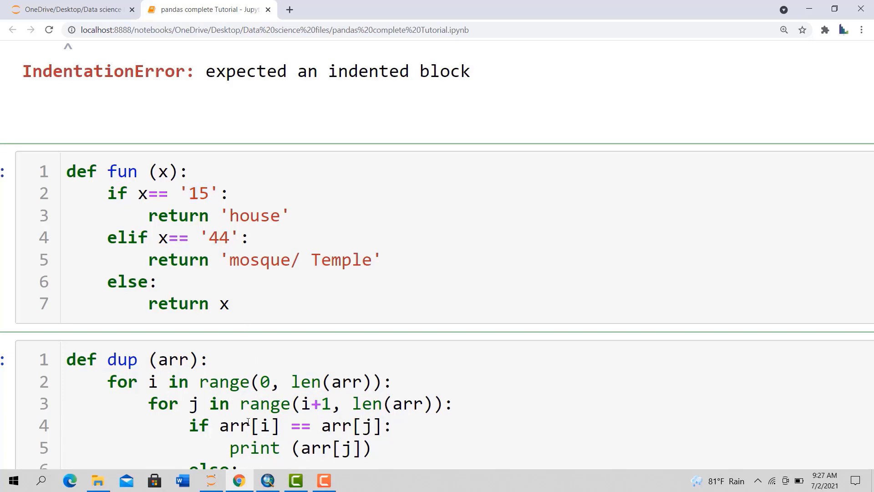
Go back to ArcMap and check the data type in the properties of the LMCODE field
{"action": "left_click", "coordinate": [267, 480]}
{"action": "left_click", "coordinate": [595, 85]}
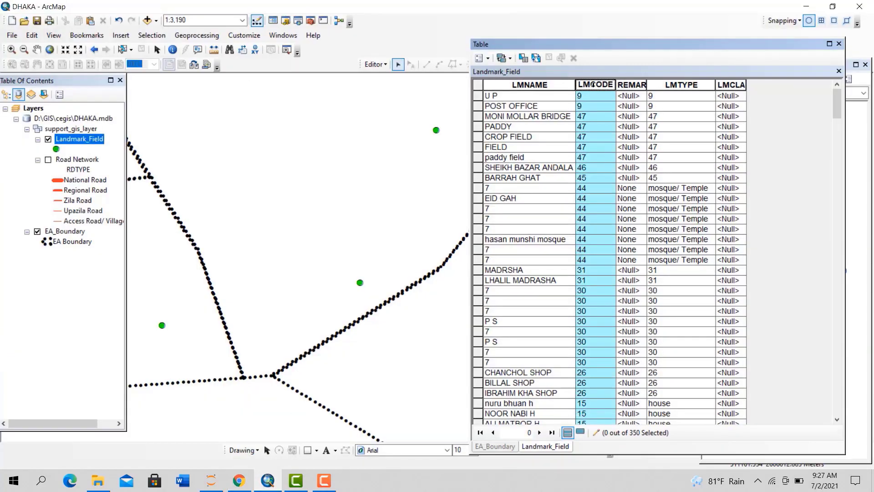
{"action": "right_click", "coordinate": [596, 86]}
{"action": "left_click", "coordinate": [646, 229]}
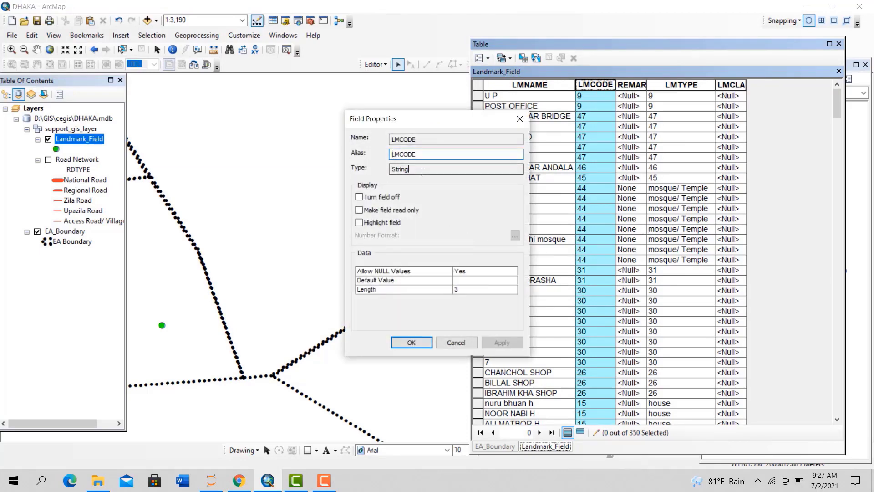
{"action": "key", "text": "Tab"}
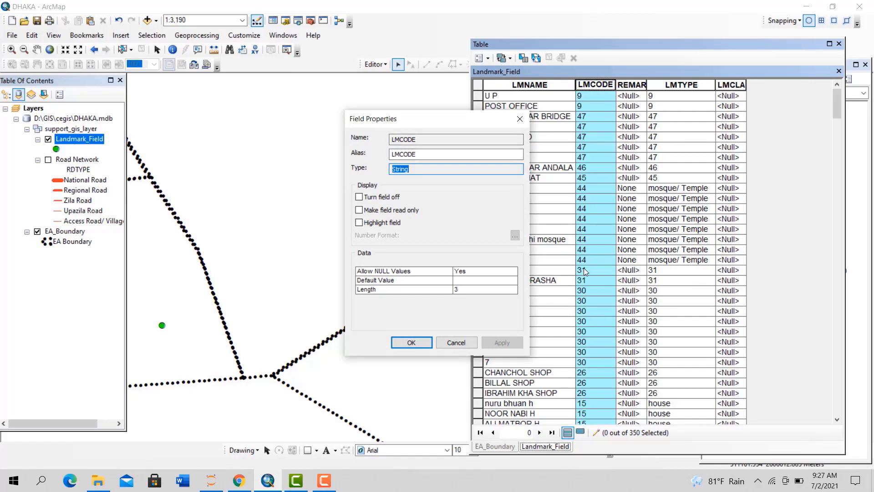
{"action": "left_click", "coordinate": [415, 170]}
Compare the LMCODE field type with the quoted '15' in the notebook's fun function, and close the field properties in ArcMap
{"action": "left_click", "coordinate": [239, 480]}
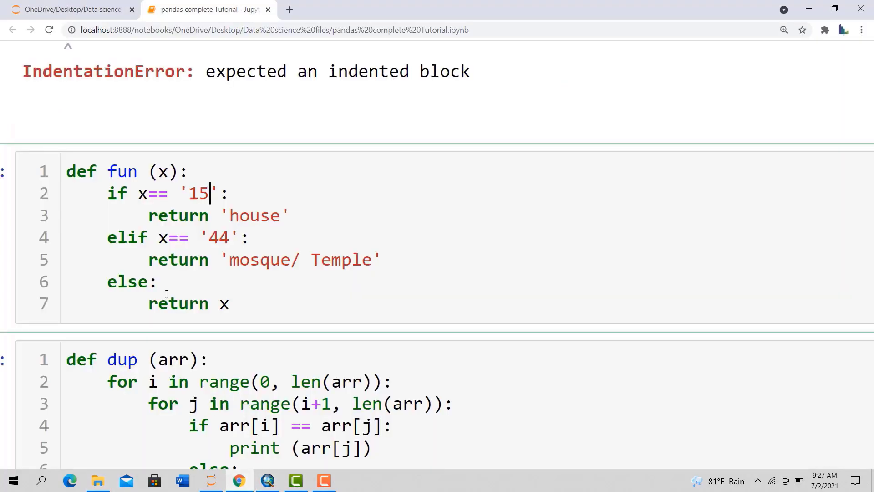
{"action": "left_click_drag", "start_coordinate": [179, 194], "coordinate": [203, 192]}
{"action": "left_click", "coordinate": [281, 204]}
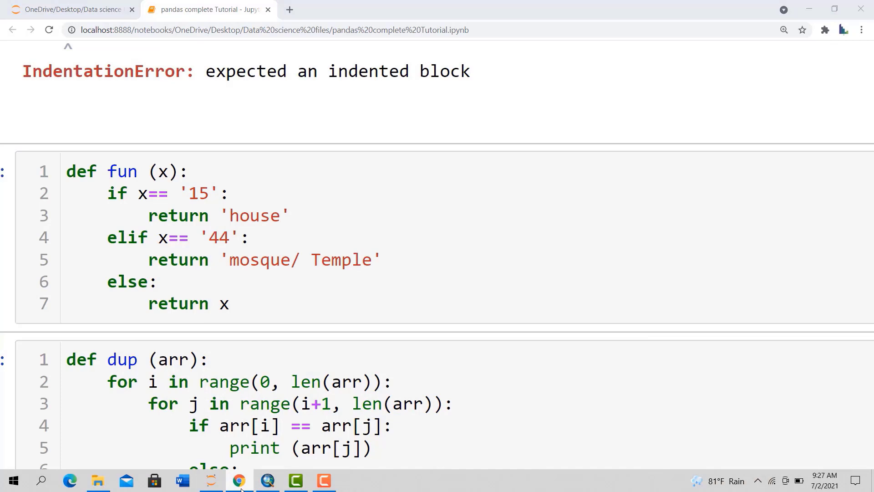
{"action": "left_click", "coordinate": [269, 479]}
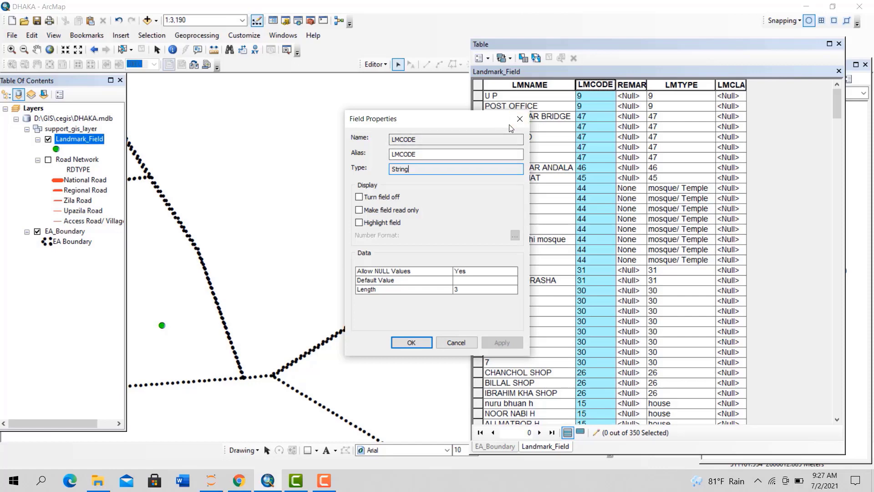
{"action": "left_click", "coordinate": [519, 119]}
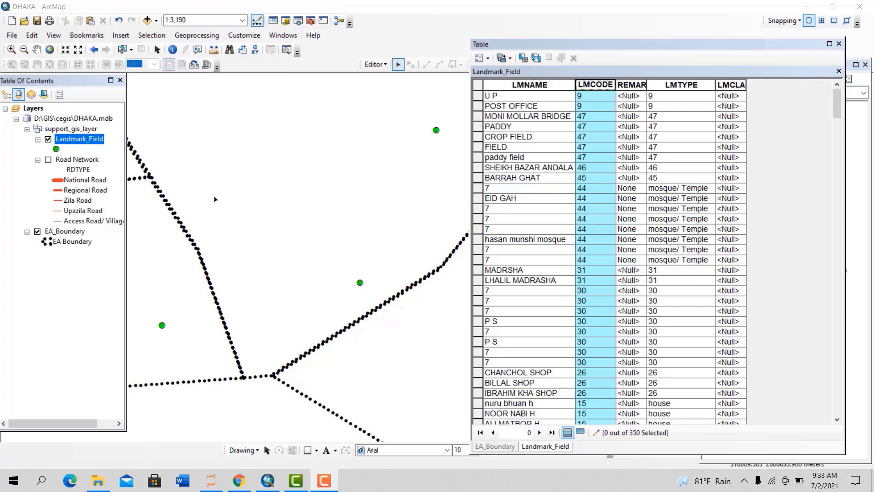
{"action": "left_click", "coordinate": [163, 37]}
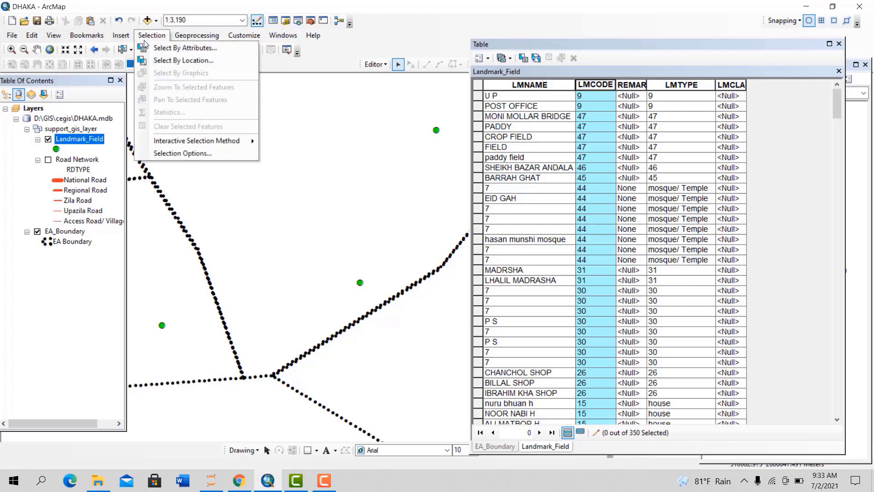
{"action": "left_click", "coordinate": [161, 60]}
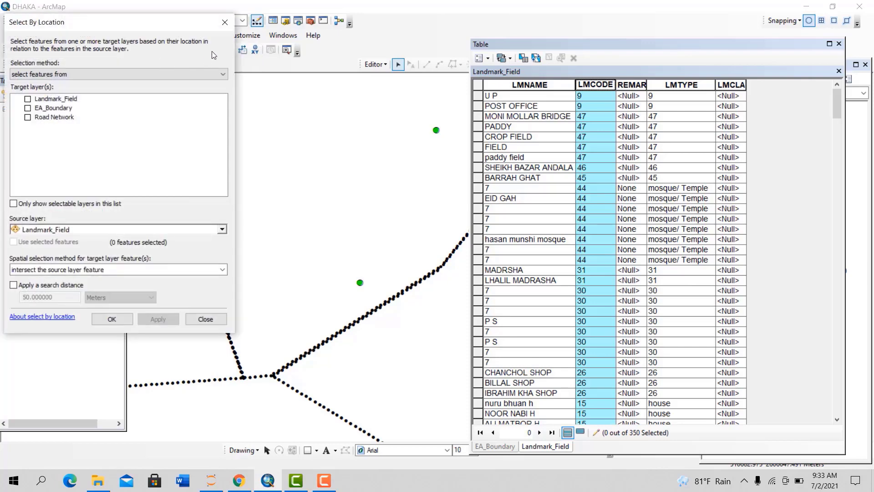
{"action": "left_click", "coordinate": [225, 22]}
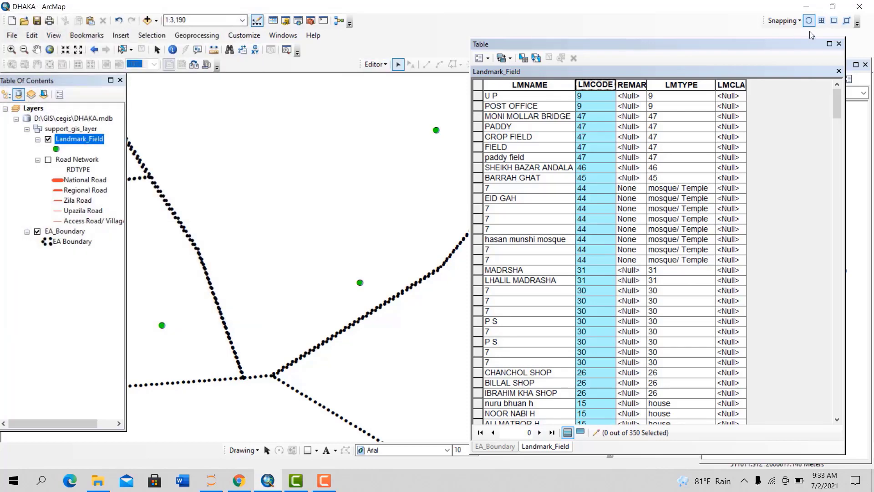
Close the attribute table and turn on the Road Network layer at a map scale of 1:40,000
{"action": "left_click", "coordinate": [838, 43]}
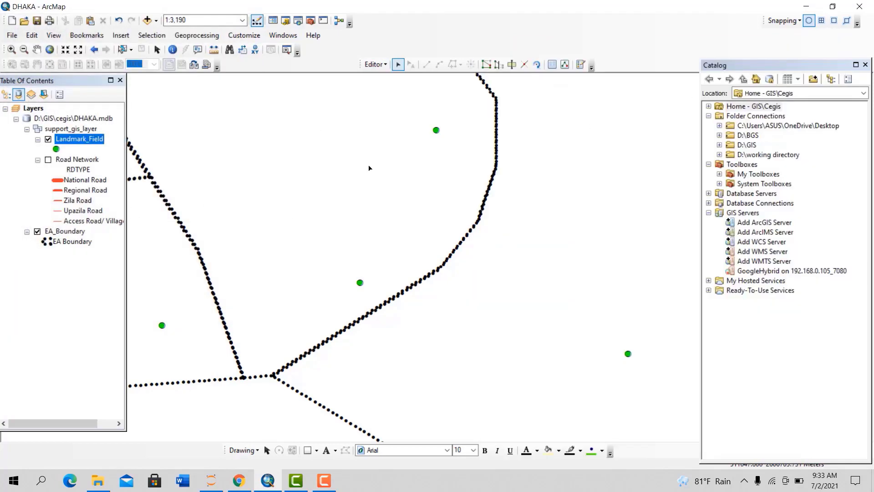
{"action": "scroll", "coordinate": [462, 275], "scroll_direction": "up", "scroll_amount": 2}
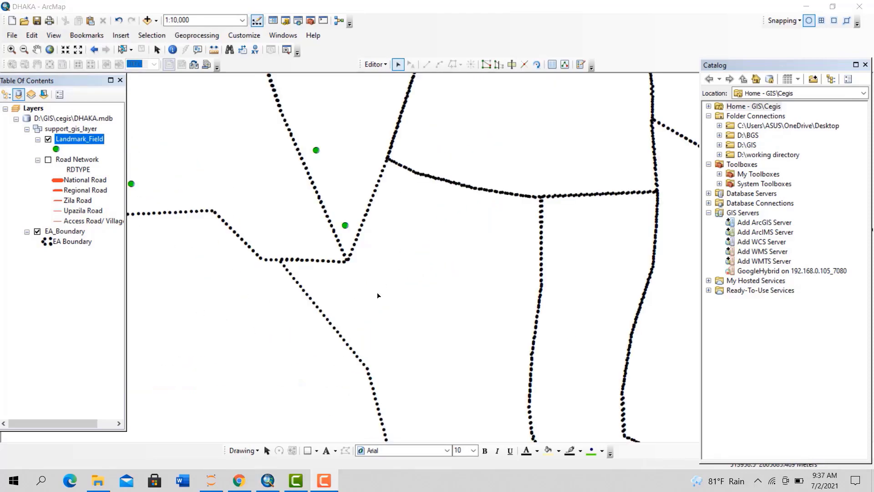
{"action": "scroll", "coordinate": [377, 295], "scroll_direction": "up", "scroll_amount": 5}
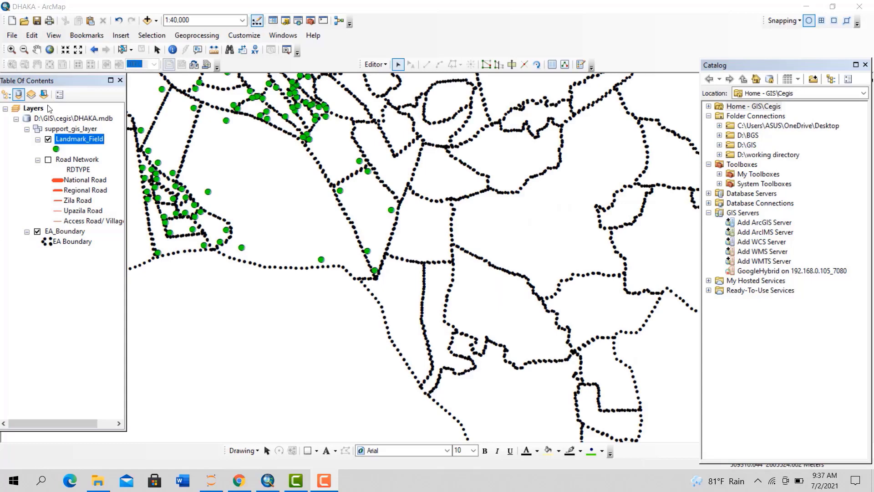
{"action": "left_click", "coordinate": [48, 159]}
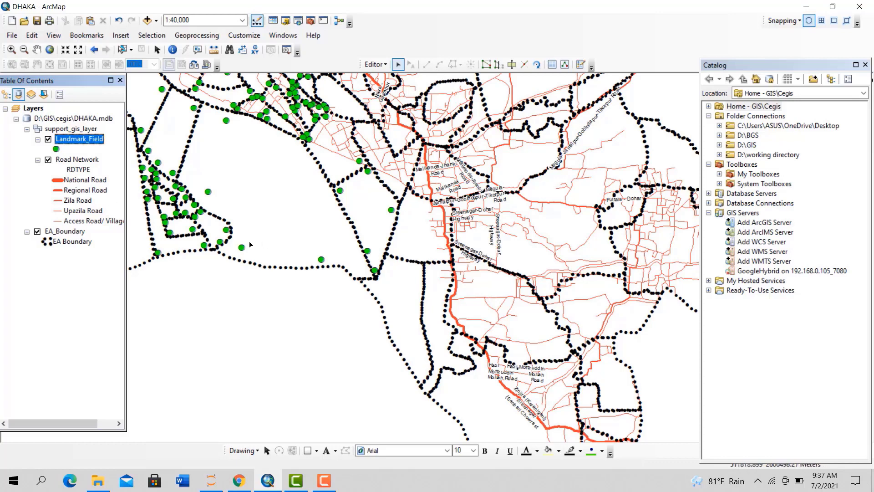
Start a Select By Location query with Landmark_Field as the target layer and Road Network as the source layer
{"action": "left_click", "coordinate": [152, 35]}
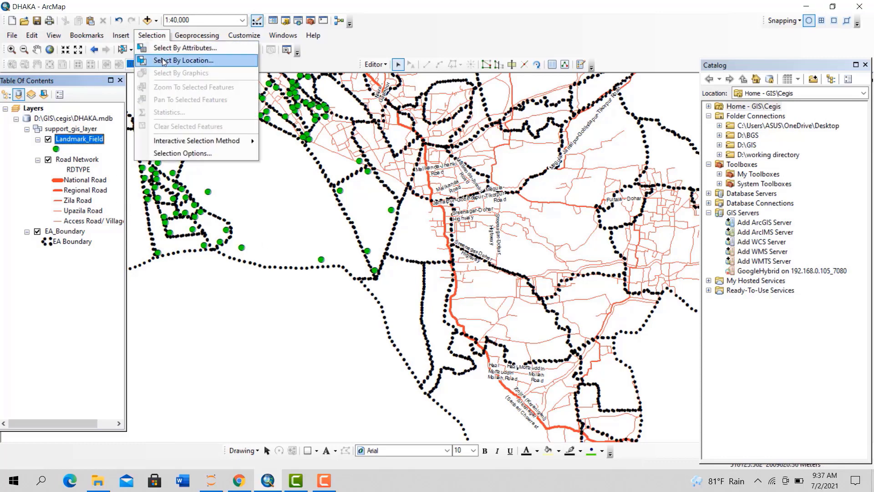
{"action": "left_click", "coordinate": [164, 61]}
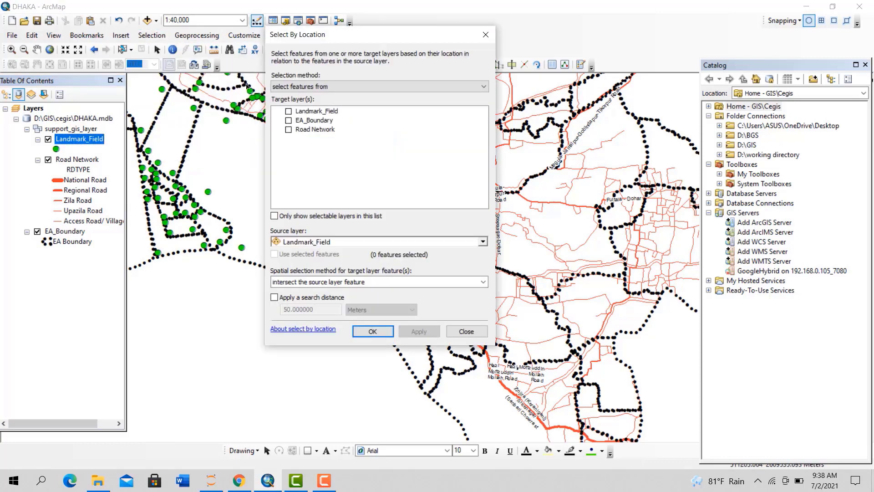
{"action": "left_click", "coordinate": [289, 111]}
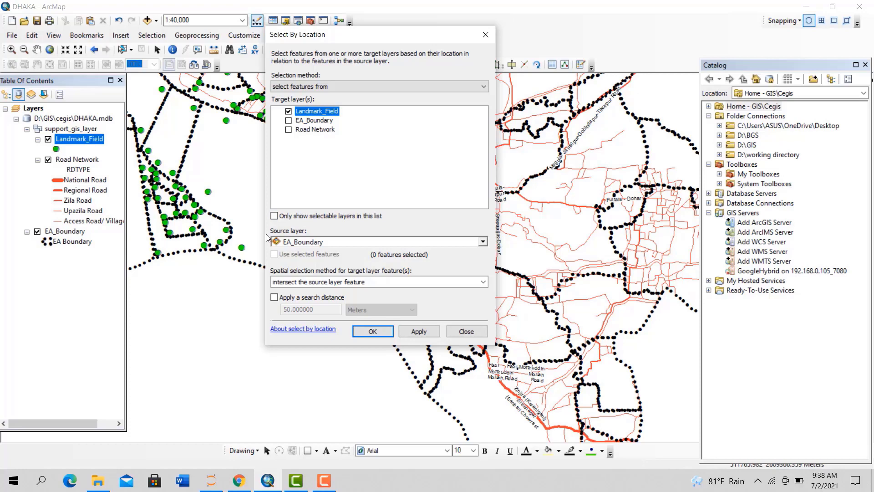
{"action": "left_click", "coordinate": [482, 242]}
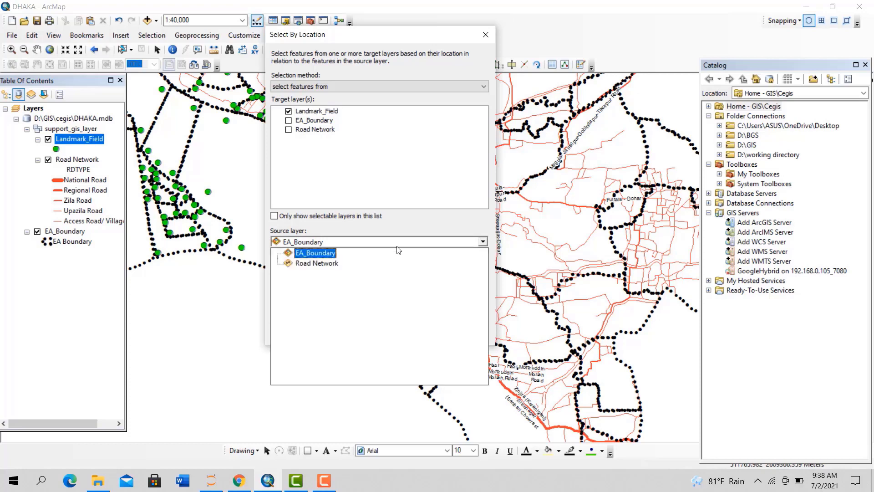
{"action": "left_click", "coordinate": [309, 264]}
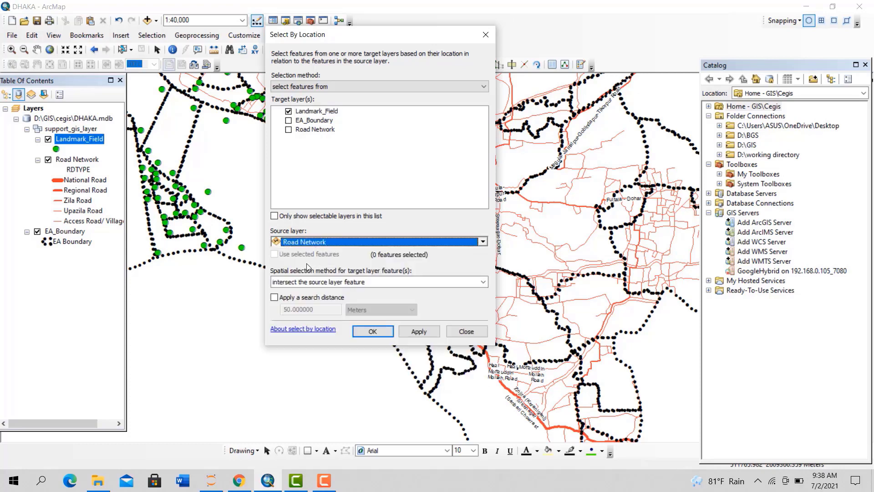
Select the landmarks that are within a distance of 50 meters of the Road Network features
{"action": "left_click", "coordinate": [478, 283]}
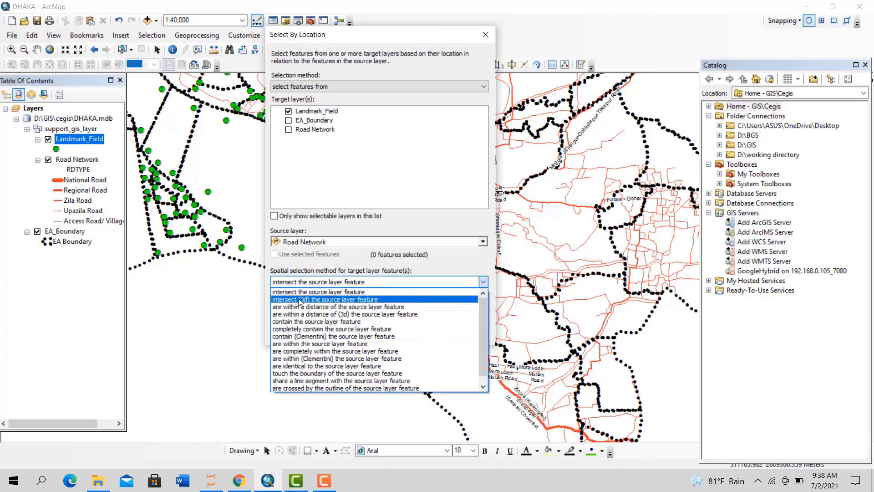
{"action": "left_click", "coordinate": [343, 308]}
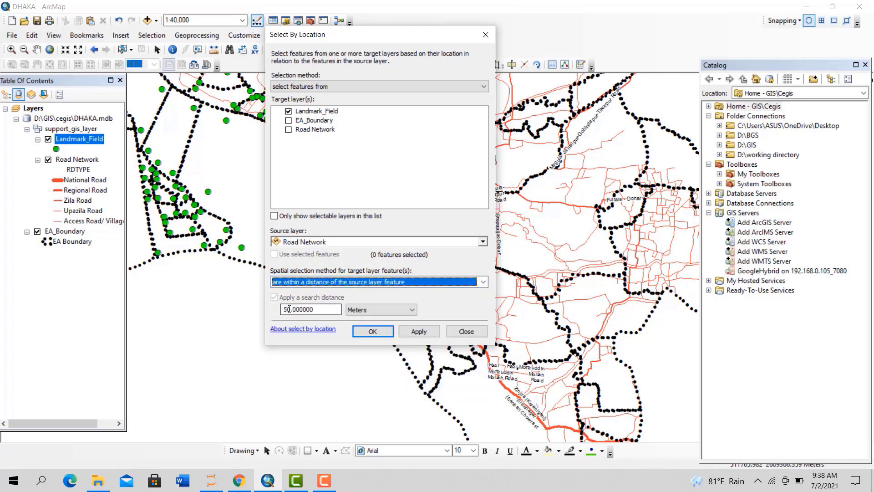
{"action": "left_click_drag", "start_coordinate": [290, 310], "coordinate": [276, 312]}
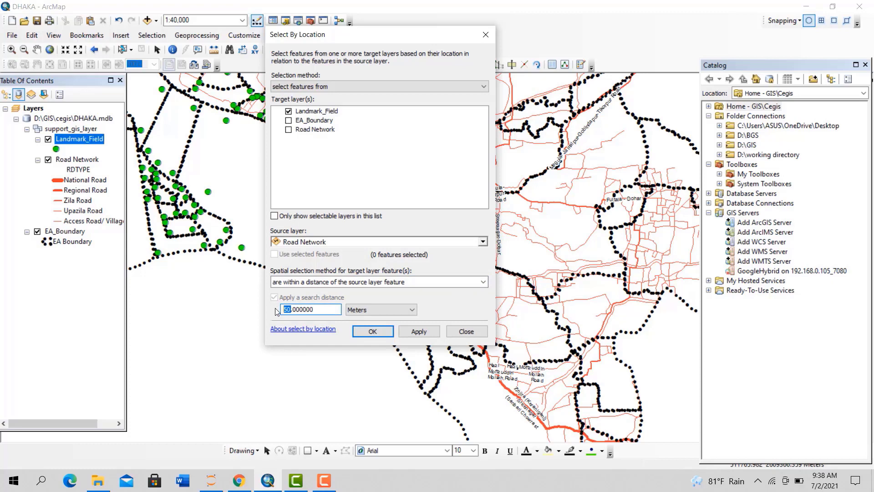
{"action": "type", "text": "1"}
{"action": "left_click", "coordinate": [371, 310]}
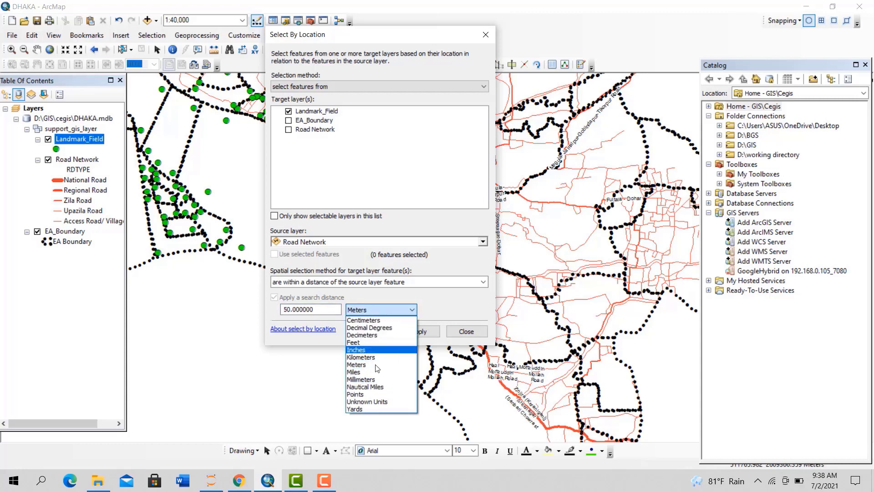
{"action": "left_click", "coordinate": [427, 310]}
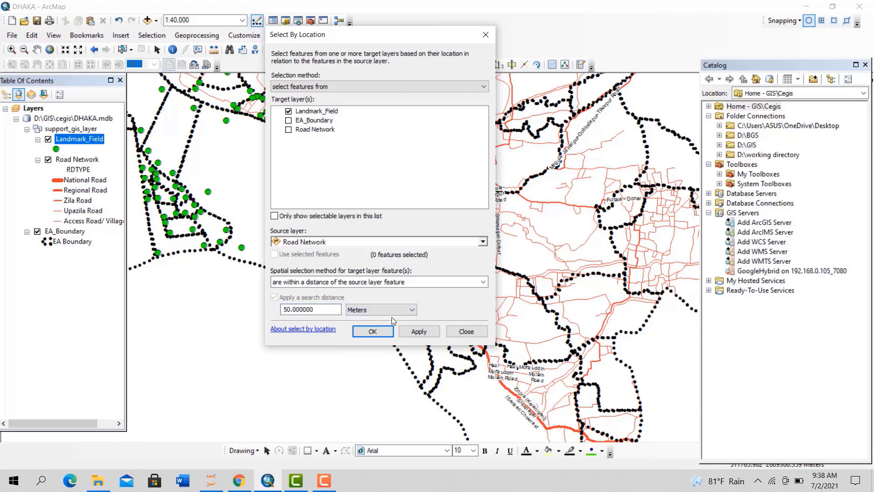
{"action": "left_click", "coordinate": [418, 332]}
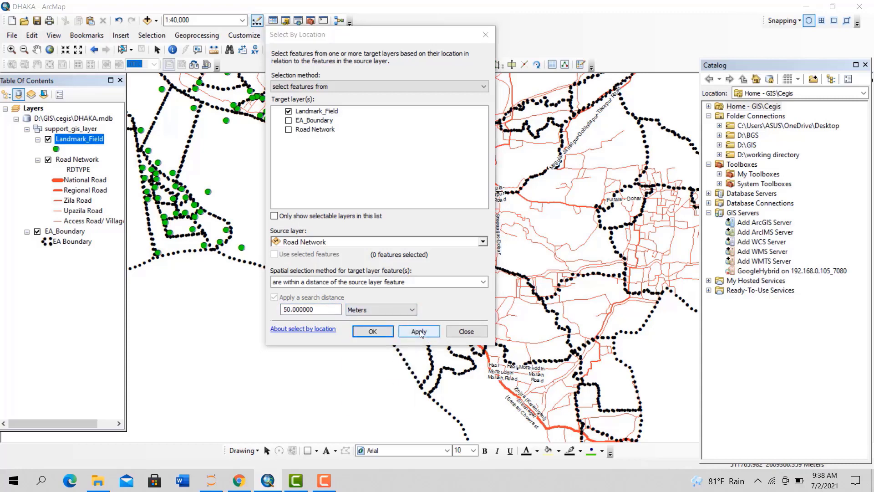
{"action": "left_click", "coordinate": [370, 331]}
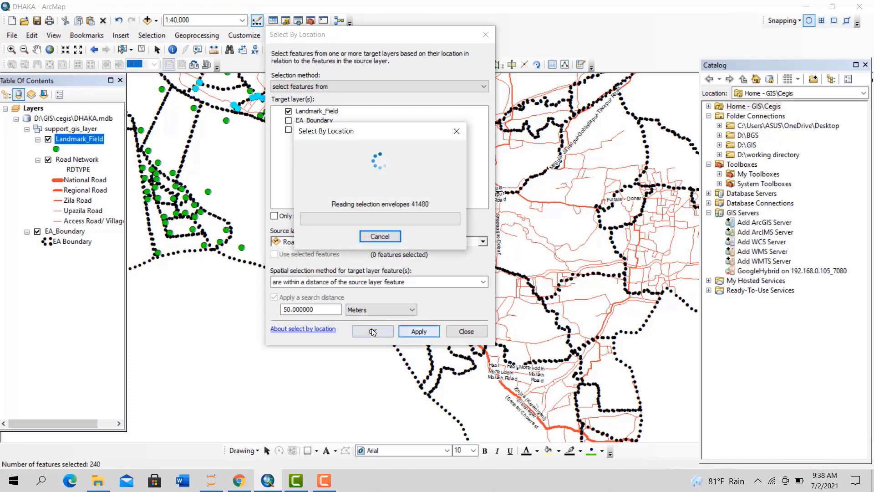
Examine the selected landmarks on the map and in the Landmark_Field attribute table, viewing only selected records before showing all records again
{"action": "scroll", "coordinate": [279, 327], "scroll_direction": "up", "scroll_amount": 2}
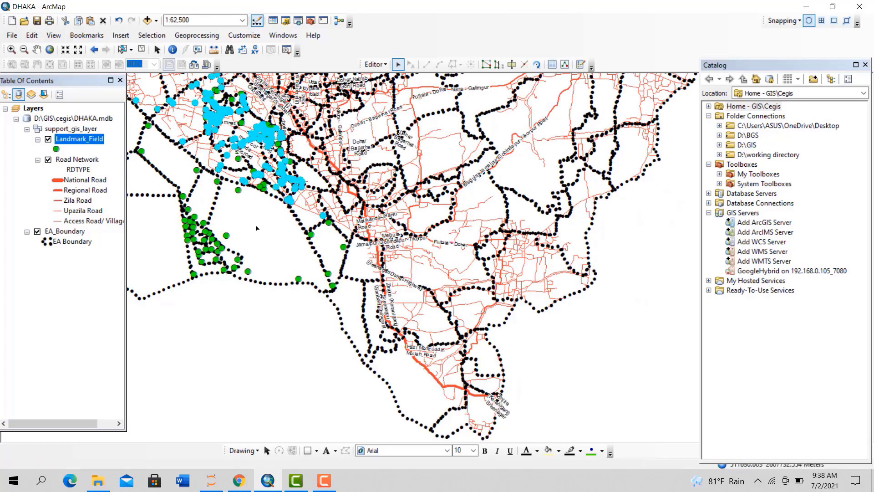
{"action": "left_click_drag", "start_coordinate": [261, 215], "coordinate": [382, 353]}
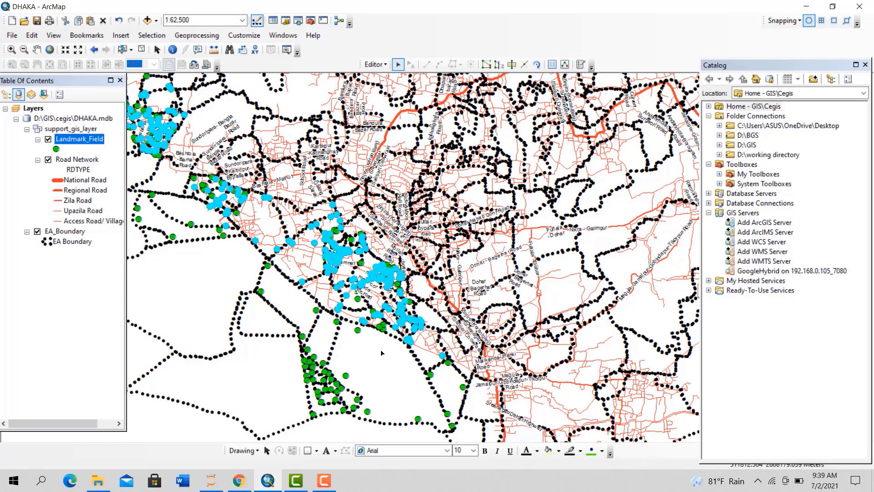
{"action": "right_click", "coordinate": [76, 141]}
{"action": "left_click", "coordinate": [119, 169]}
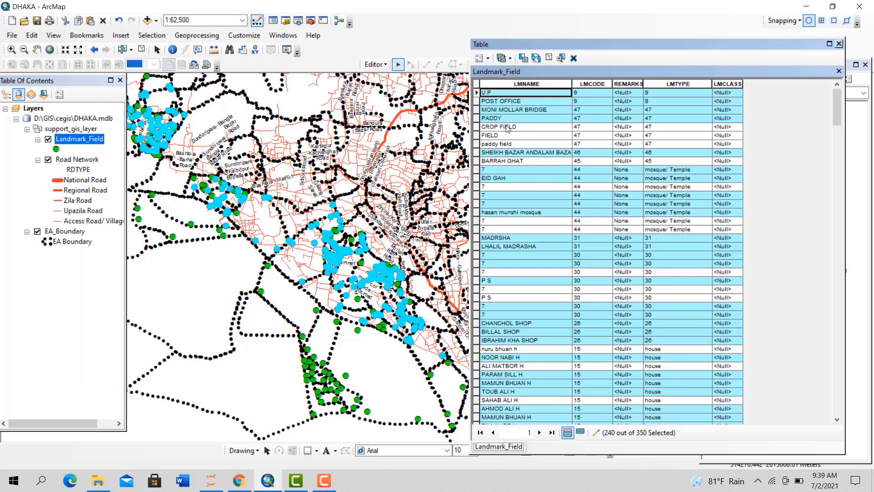
{"action": "left_click", "coordinate": [580, 433]}
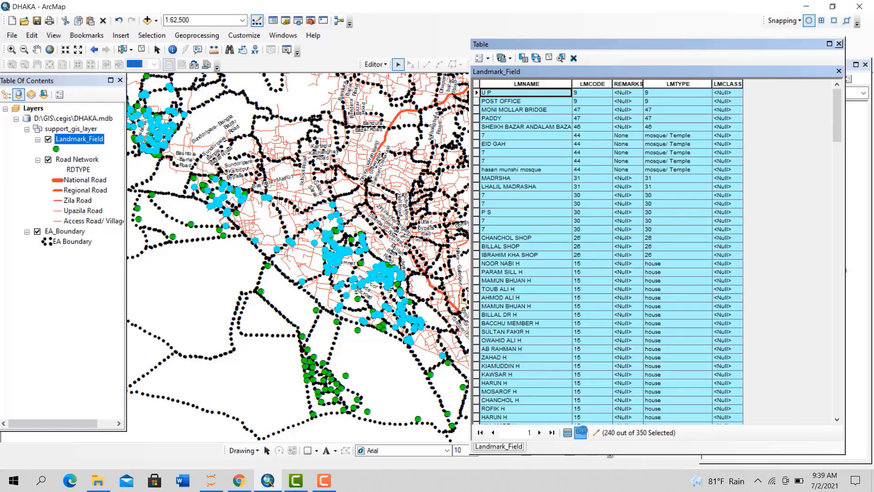
{"action": "scroll", "coordinate": [545, 272], "scroll_direction": "down", "scroll_amount": 15}
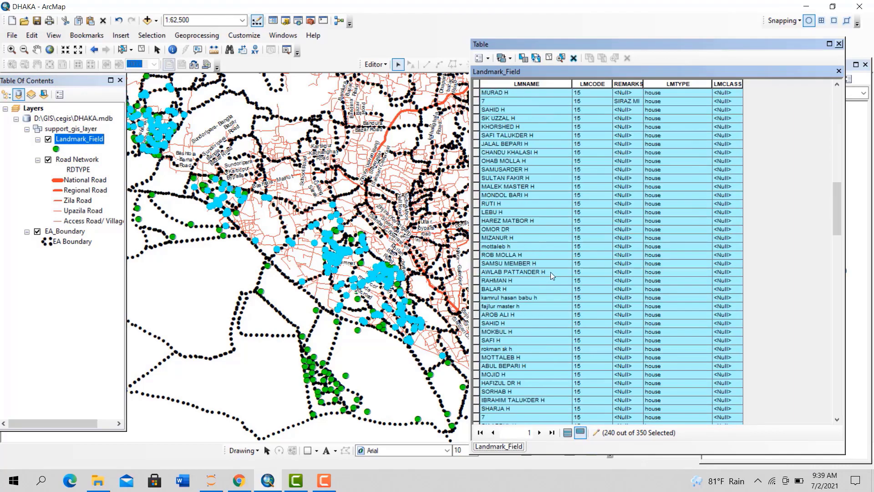
{"action": "left_click", "coordinate": [568, 433]}
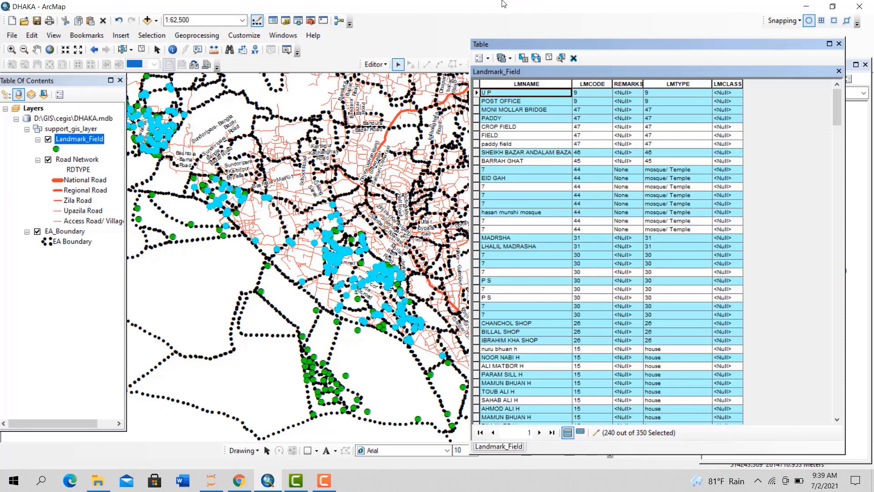
Reopen Select By Location and review its spatial selection method for Landmark_Field relative to the Road Network
{"action": "left_click", "coordinate": [161, 36]}
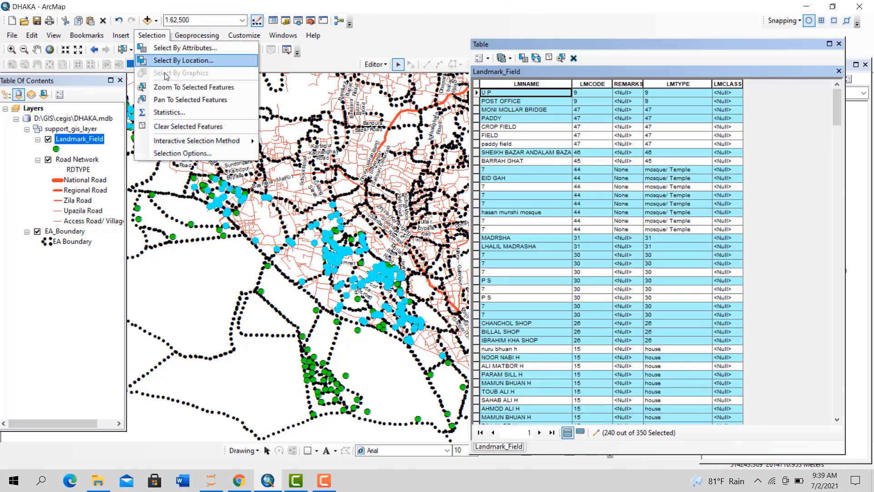
{"action": "left_click", "coordinate": [179, 62]}
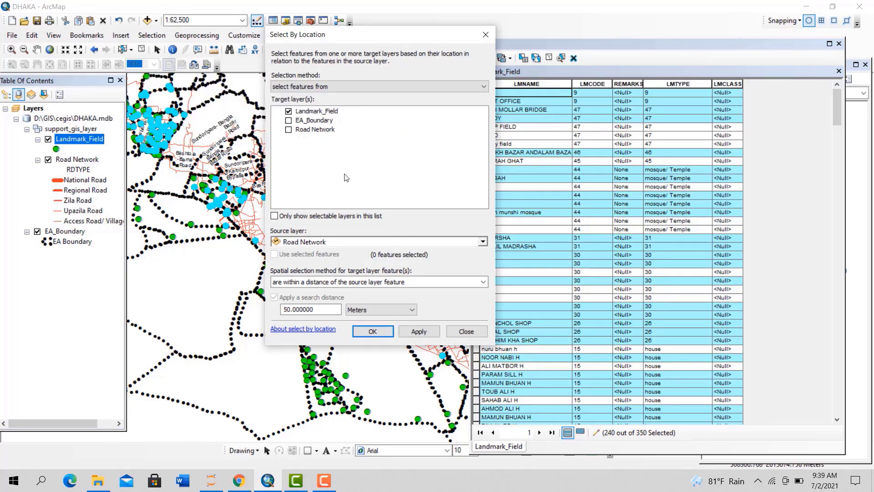
{"action": "left_click", "coordinate": [378, 281]}
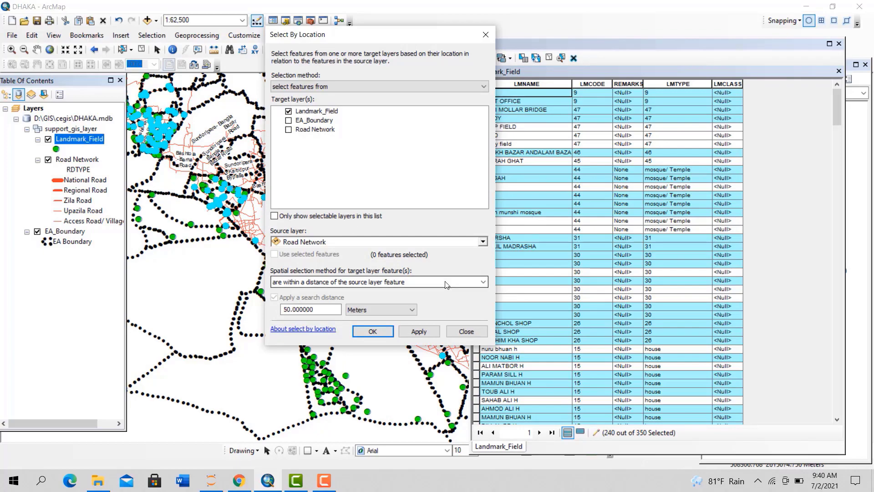
{"action": "left_click", "coordinate": [446, 280]}
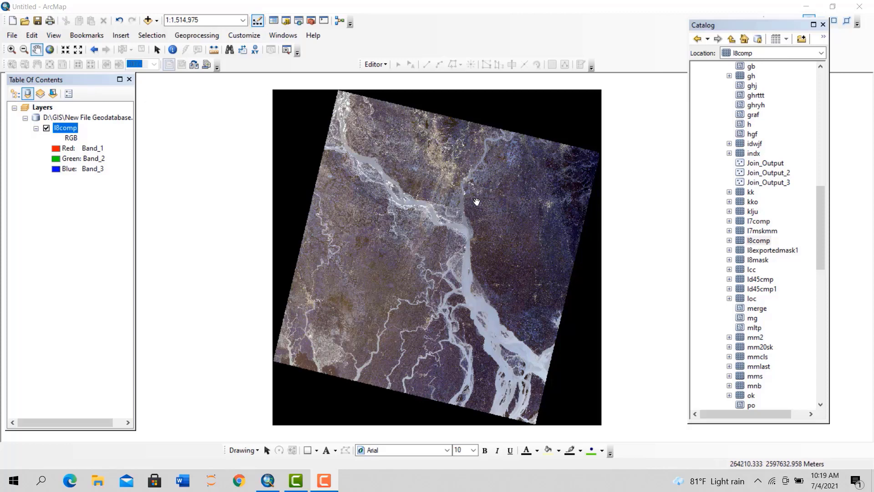
Examine the l8comp satellite image closely enough to distinguish its individual raster pixels
{"action": "scroll", "coordinate": [445, 201], "scroll_direction": "up", "scroll_amount": 1}
{"action": "scroll", "coordinate": [445, 200], "scroll_direction": "up", "scroll_amount": 3}
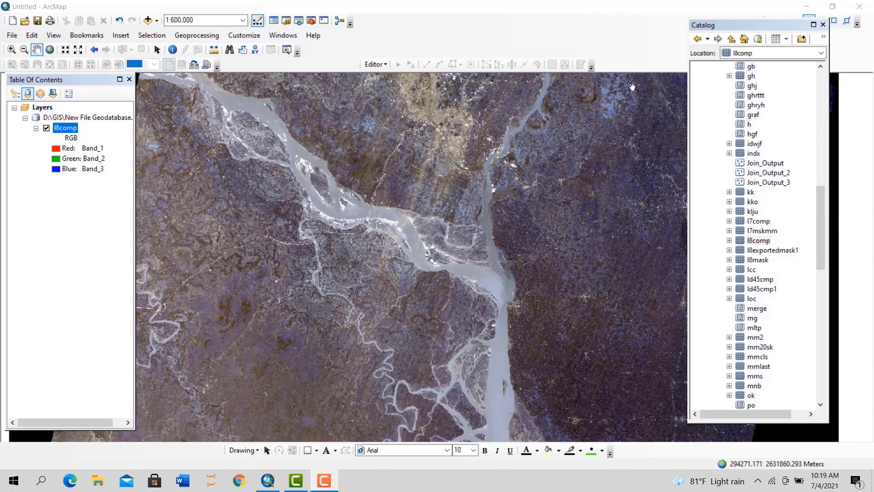
{"action": "left_click", "coordinate": [12, 49]}
{"action": "scroll", "coordinate": [340, 137], "scroll_direction": "up", "scroll_amount": 15}
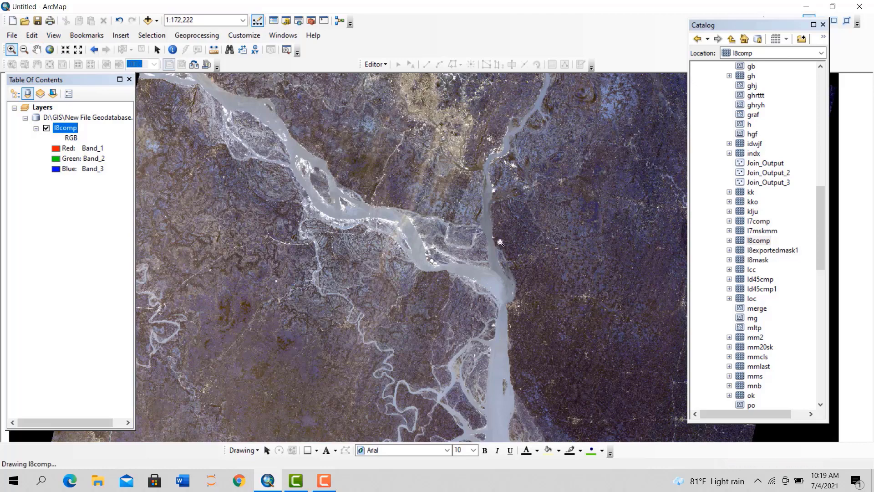
{"action": "scroll", "coordinate": [409, 280], "scroll_direction": "up", "scroll_amount": 3}
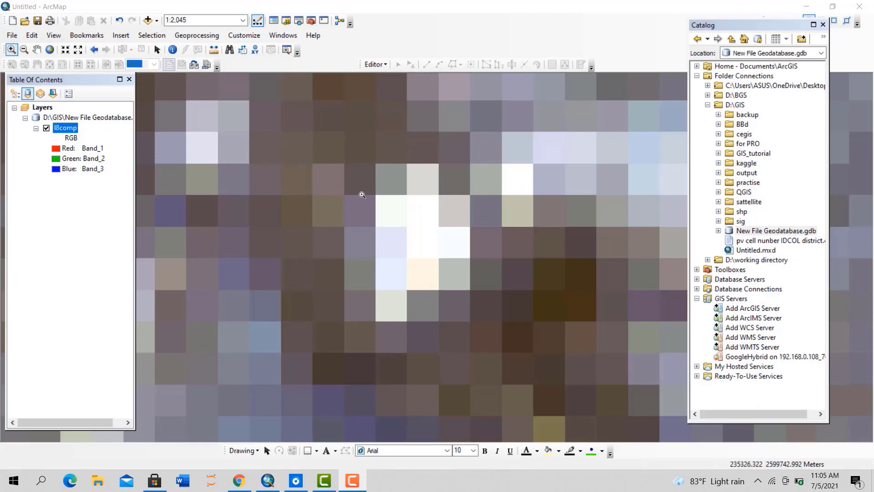
Switch to Chrome and view the USGS EarthExplorer site address, earthexplorer.usgs.gov
{"action": "left_click", "coordinate": [239, 480]}
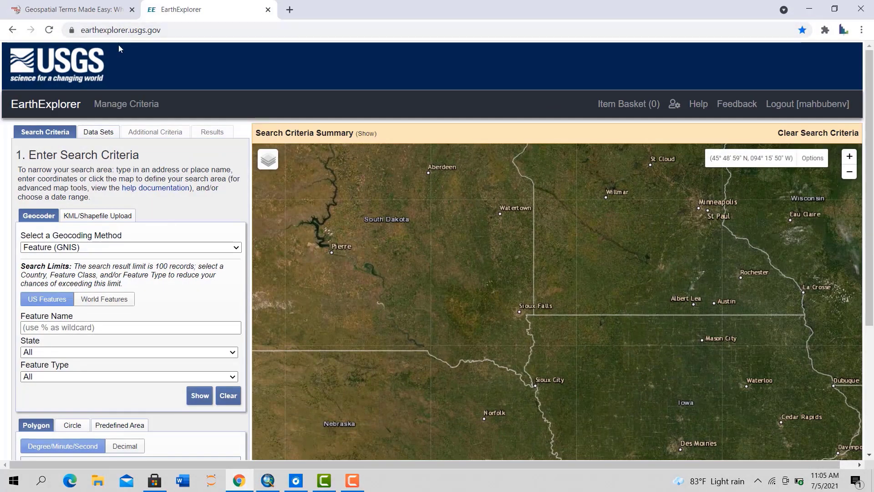
{"action": "left_click", "coordinate": [185, 32]}
{"action": "left_click", "coordinate": [185, 32]}
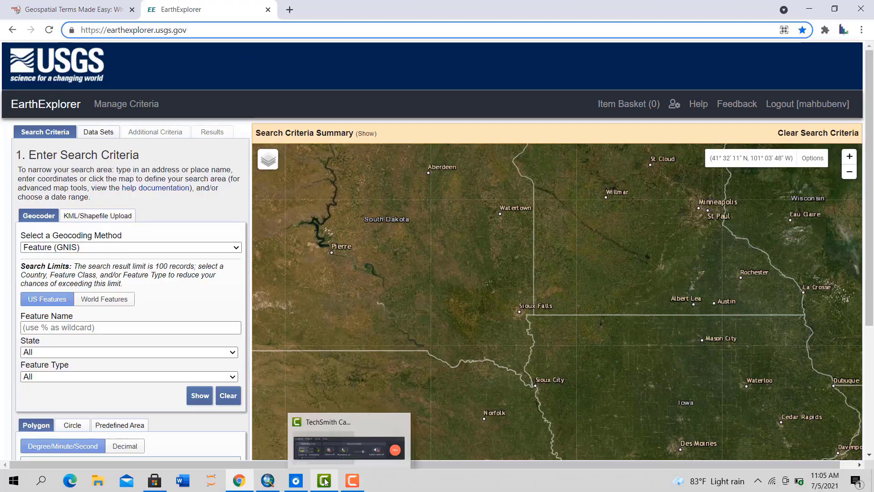
Return to ArcMap, show the l8comp image at full extent and close the Catalog window
{"action": "left_click", "coordinate": [270, 480]}
{"action": "scroll", "coordinate": [372, 310], "scroll_direction": "down", "scroll_amount": 2}
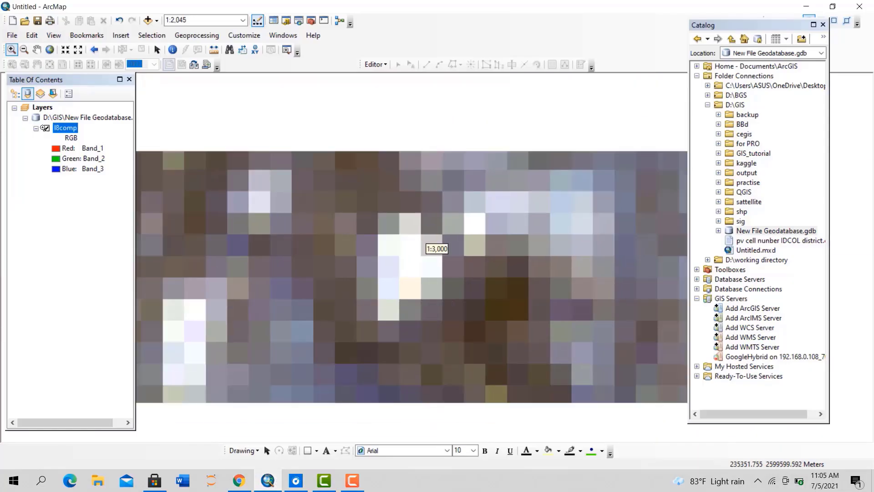
{"action": "double_click", "coordinate": [65, 128]}
{"action": "right_click", "coordinate": [66, 129]}
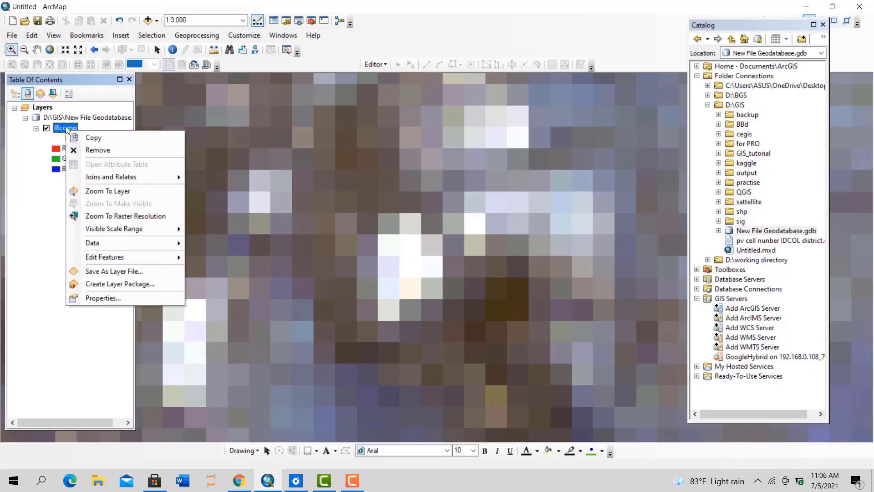
{"action": "left_click", "coordinate": [51, 48]}
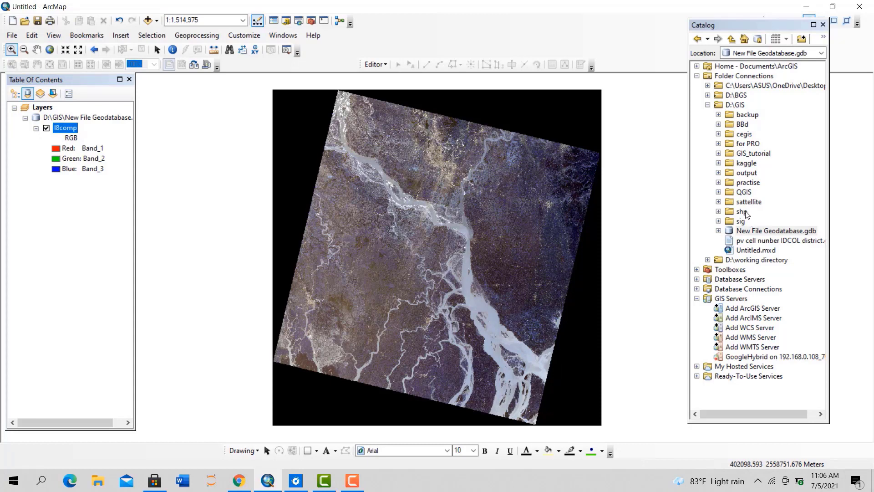
{"action": "left_click", "coordinate": [823, 25]}
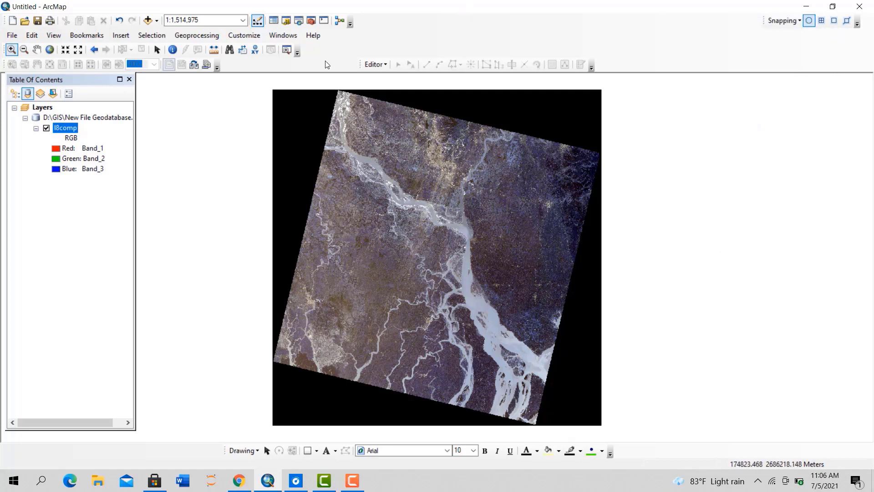
Open the Image Analysis window, select the l8comp layer and open the Image Analysis Options
{"action": "left_click", "coordinate": [288, 37]}
{"action": "left_click", "coordinate": [311, 129]}
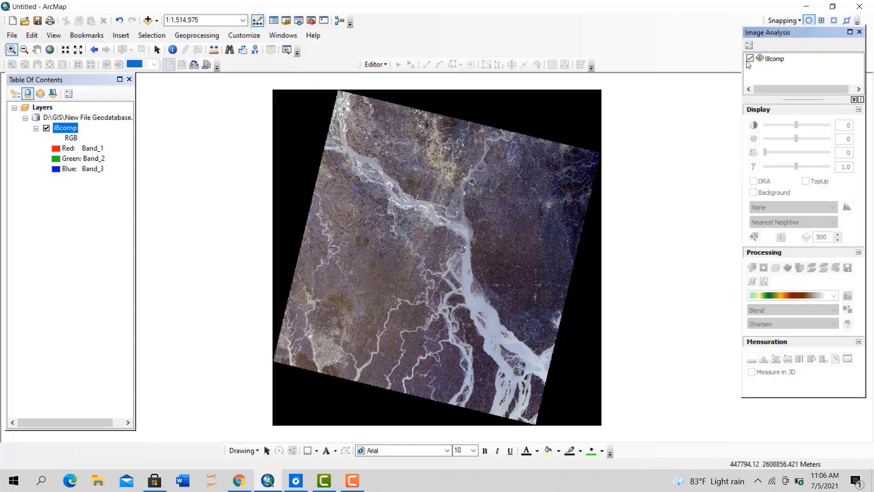
{"action": "left_click", "coordinate": [773, 59]}
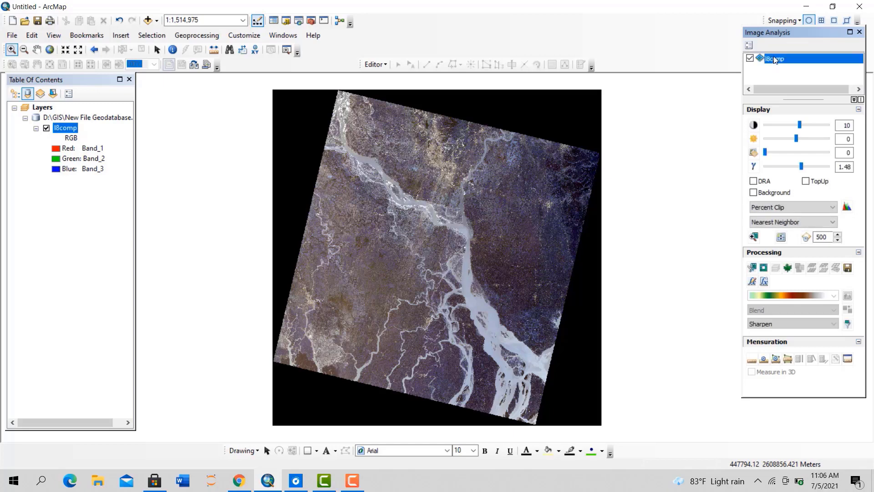
{"action": "left_click", "coordinate": [749, 45]}
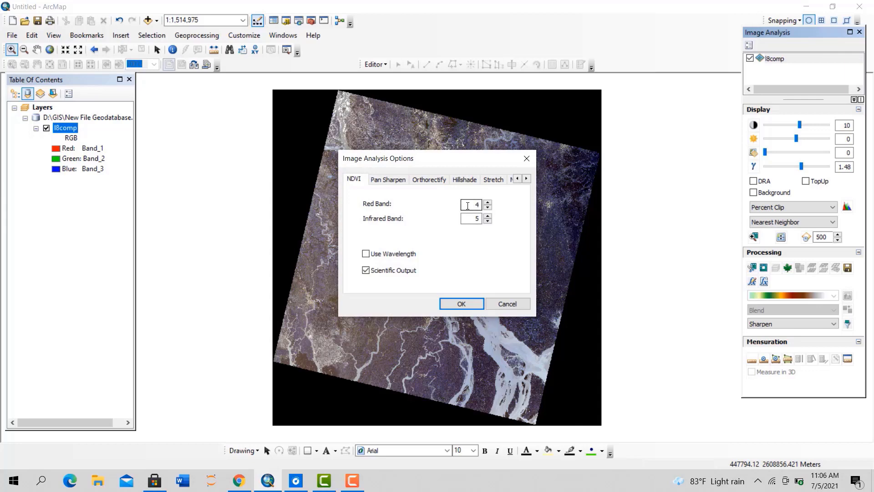
Confirm 4 as the red band and 5 as the infrared band in the NDVI options
{"action": "double_click", "coordinate": [475, 205]}
{"action": "left_click", "coordinate": [473, 204]}
{"action": "left_click", "coordinate": [476, 223]}
{"action": "left_click", "coordinate": [488, 202]}
{"action": "left_click", "coordinate": [467, 205]}
{"action": "left_click", "coordinate": [473, 217]}
{"action": "left_click_drag", "start_coordinate": [474, 204], "coordinate": [486, 224]}
{"action": "left_click", "coordinate": [475, 205]}
{"action": "double_click", "coordinate": [474, 219]}
{"action": "left_click", "coordinate": [461, 303]}
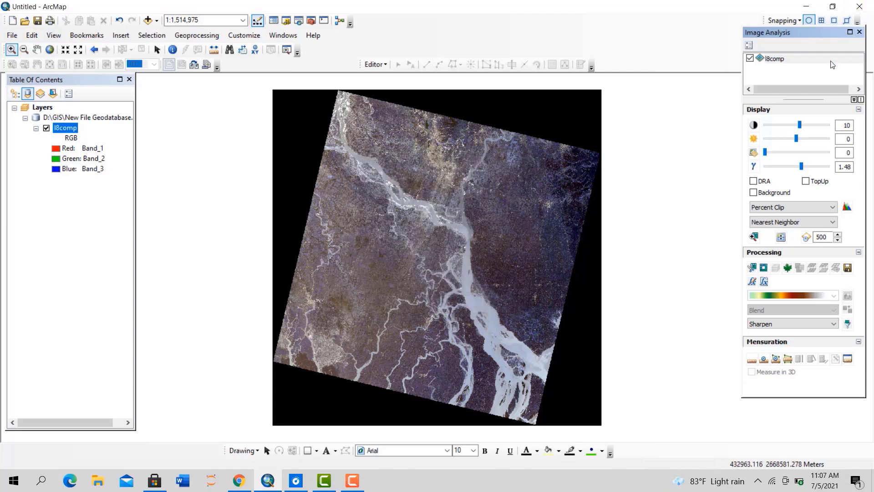
Calculate NDVI for the l8comp image and turn off the original l8comp layer
{"action": "left_click", "coordinate": [769, 61]}
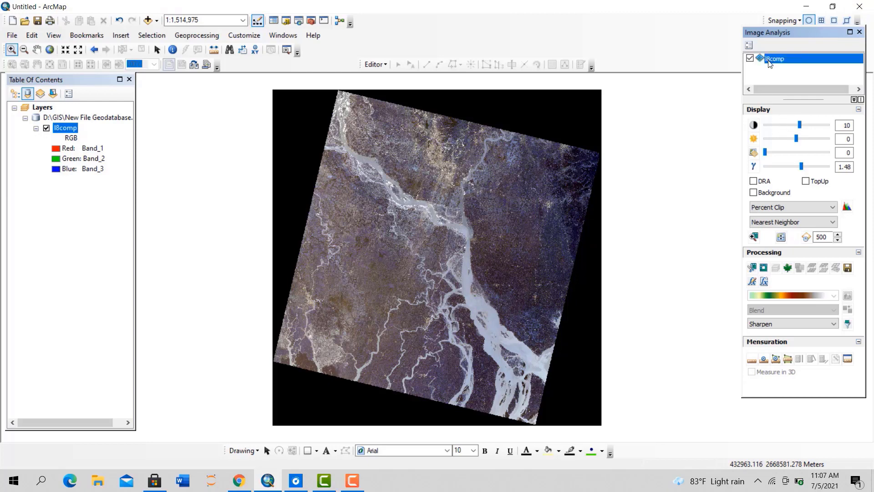
{"action": "left_click", "coordinate": [788, 272]}
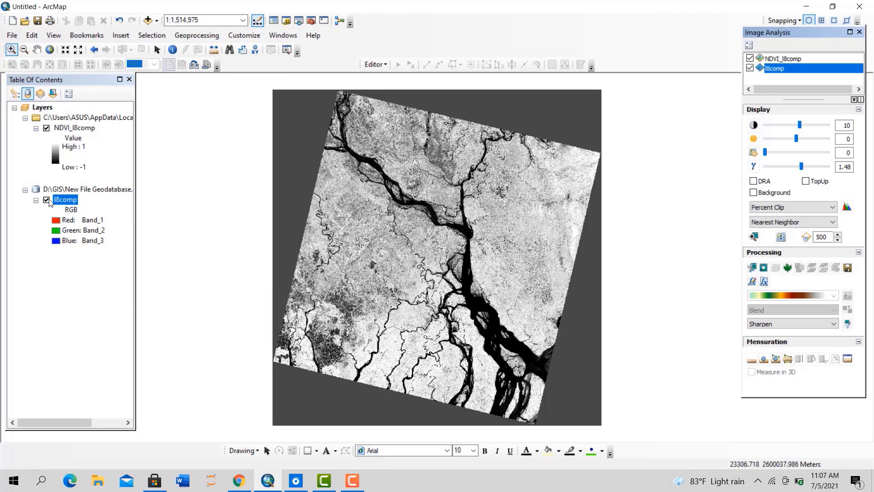
{"action": "left_click", "coordinate": [46, 200]}
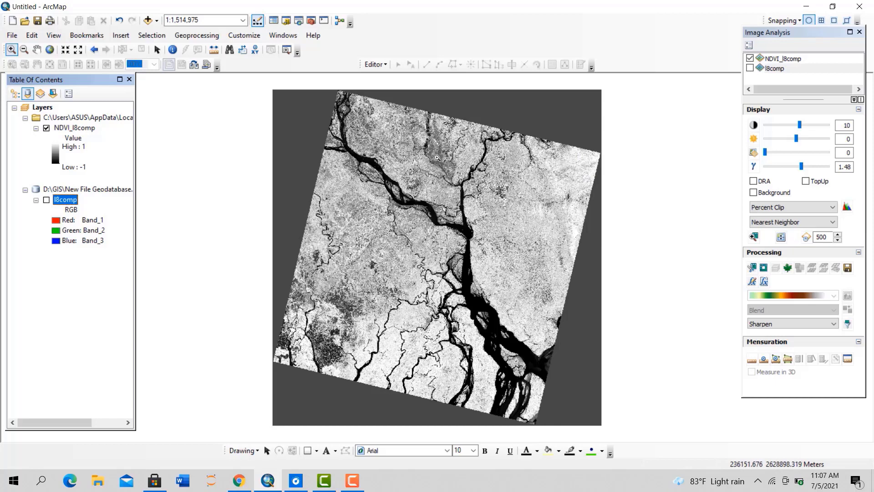
Draw a four-sided polygon graphic on the NDVI raster over the dark built-up area between the rivers
{"action": "scroll", "coordinate": [435, 199], "scroll_direction": "down", "scroll_amount": 1}
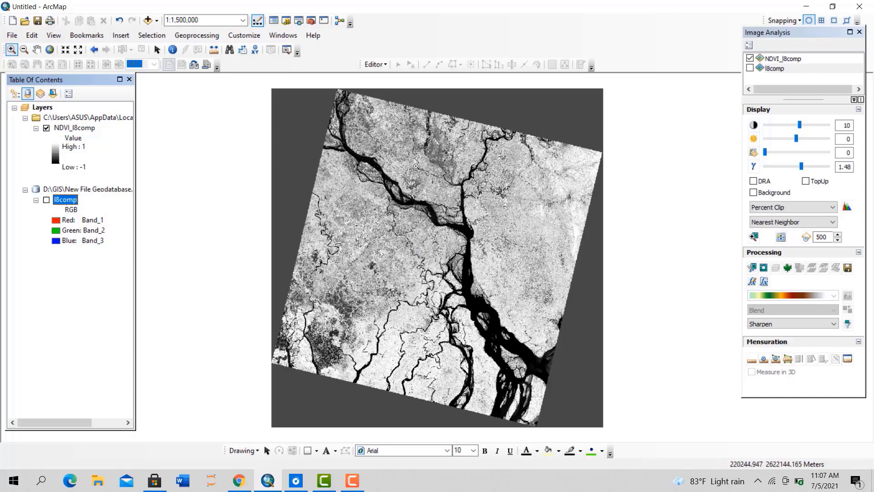
{"action": "left_click_drag", "start_coordinate": [416, 166], "coordinate": [544, 220]}
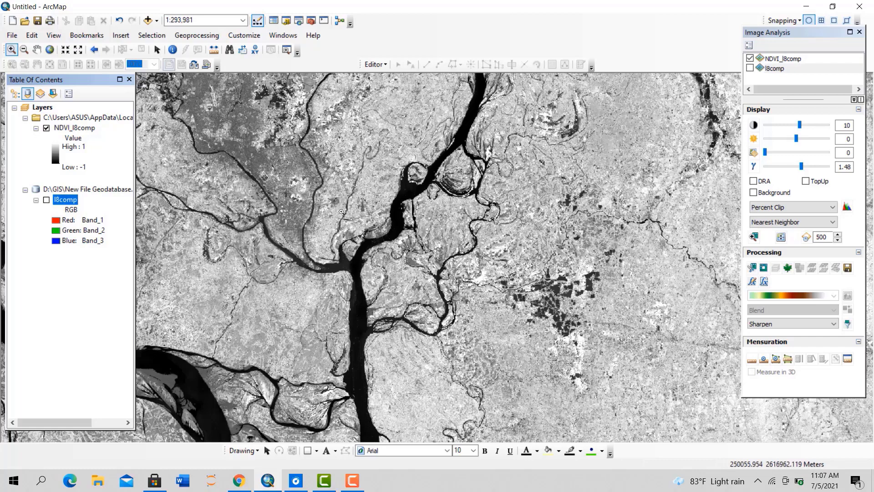
{"action": "left_click_drag", "start_coordinate": [348, 224], "coordinate": [501, 297]}
{"action": "mouse_move", "coordinate": [343, 169]}
{"action": "left_mouse_down"}
{"action": "mouse_move", "coordinate": [358, 196]}
{"action": "mouse_move", "coordinate": [530, 313]}
{"action": "left_mouse_up"}
{"action": "scroll", "coordinate": [494, 255], "scroll_direction": "up", "scroll_amount": 2}
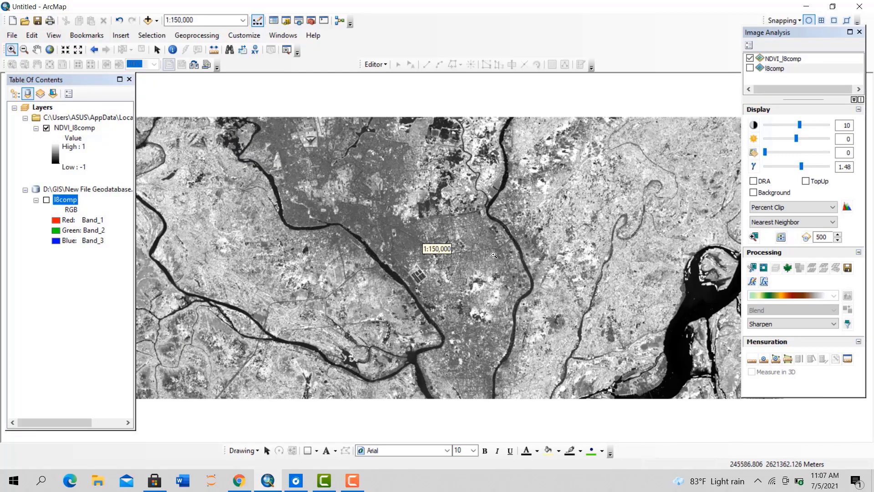
{"action": "scroll", "coordinate": [494, 254], "scroll_direction": "up", "scroll_amount": 2}
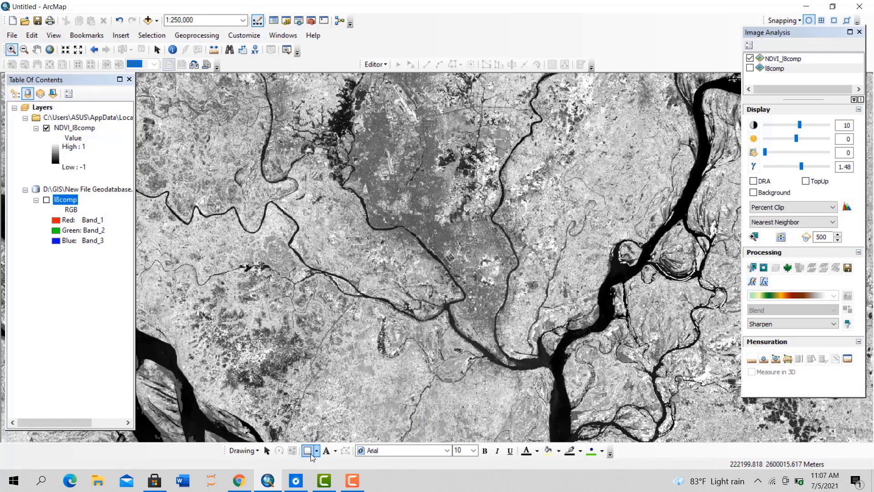
{"action": "left_click", "coordinate": [316, 452]}
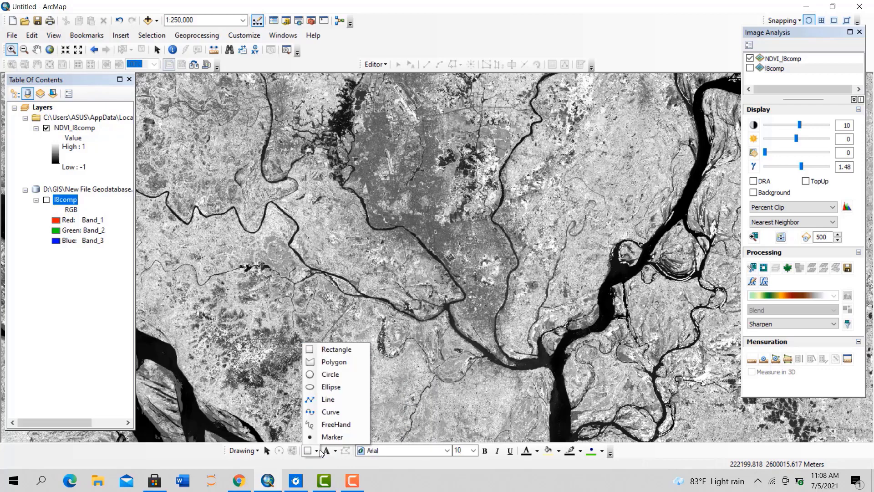
{"action": "left_click", "coordinate": [324, 361]}
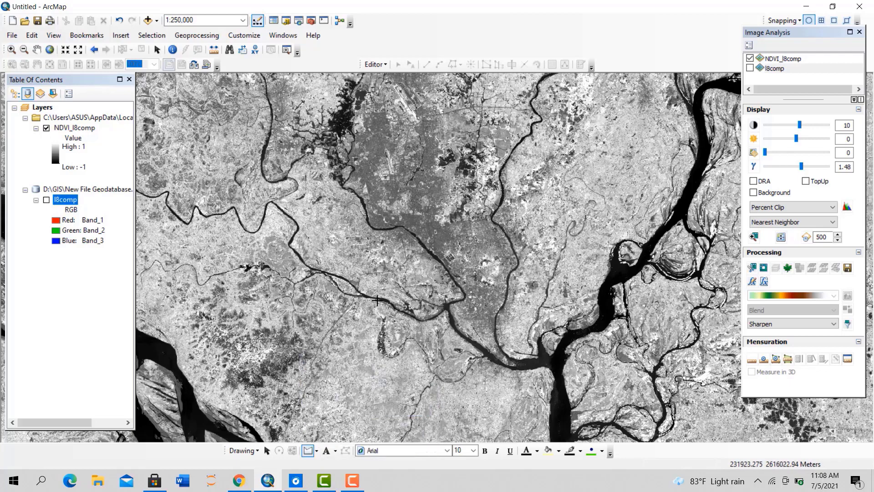
{"action": "left_click", "coordinate": [377, 301]}
{"action": "left_click", "coordinate": [320, 148]}
{"action": "left_click", "coordinate": [571, 303]}
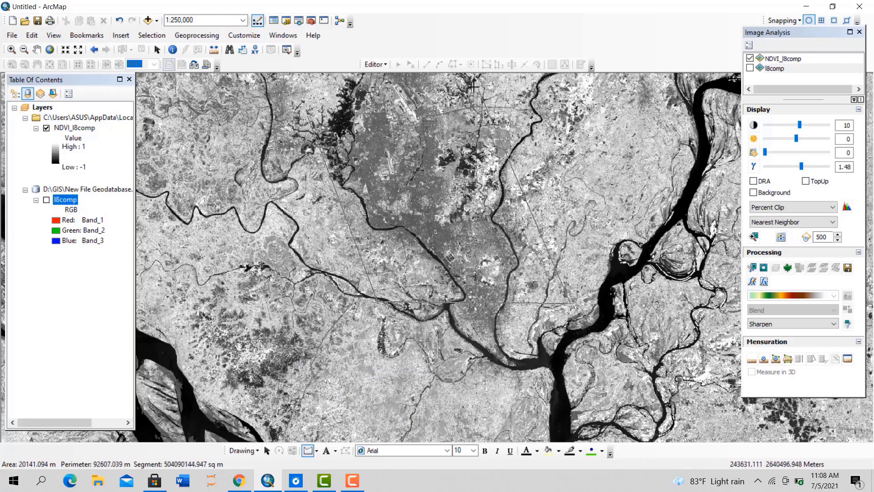
{"action": "left_click_drag", "start_coordinate": [428, 87], "coordinate": [440, 107]}
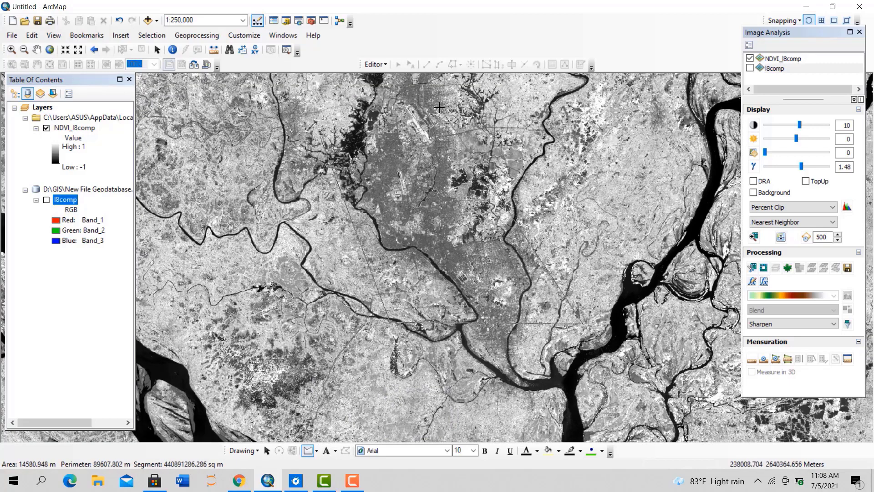
{"action": "double_click", "coordinate": [431, 87]}
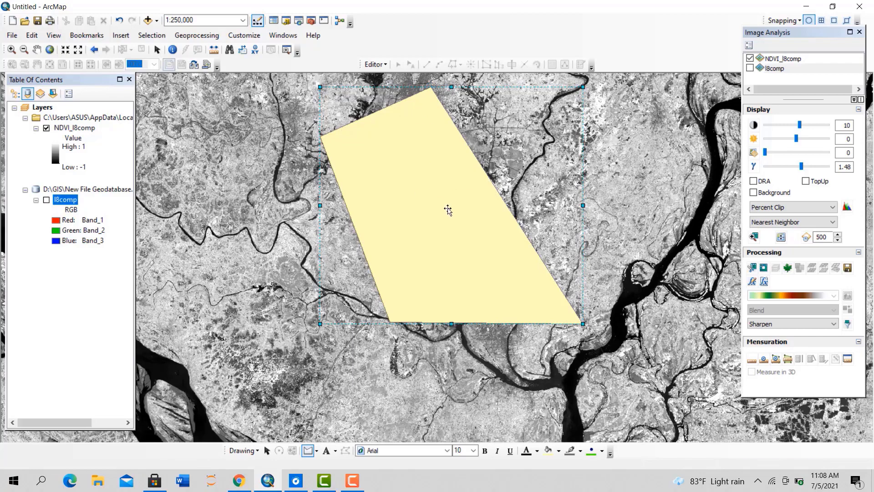
Set the data frame to clip to shape, using the outline of the selected polygon graphic
{"action": "right_click", "coordinate": [48, 107]}
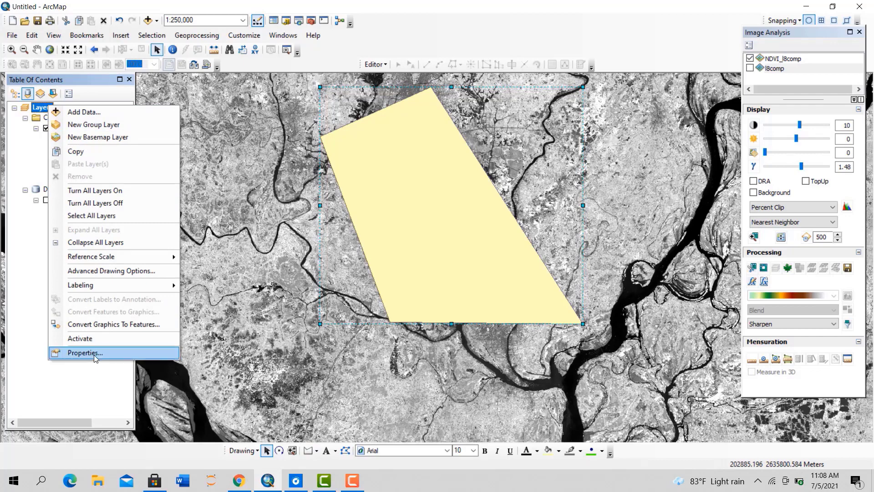
{"action": "left_click", "coordinate": [96, 353]}
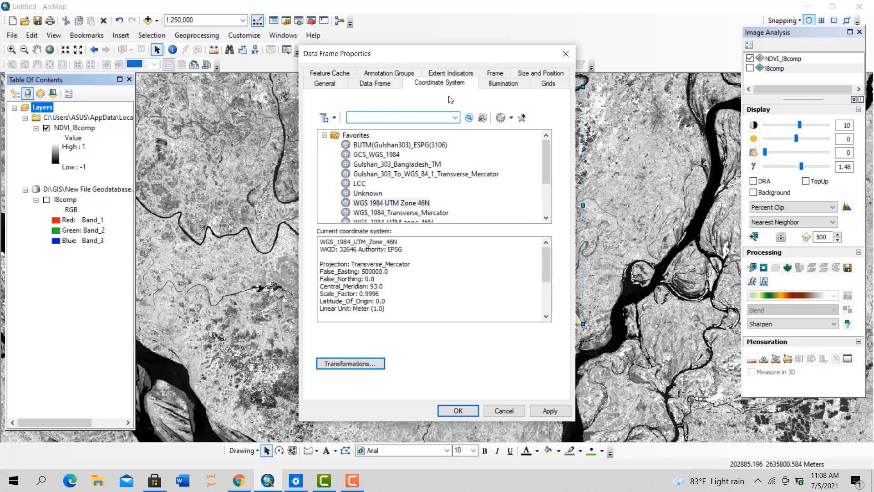
{"action": "left_click", "coordinate": [370, 86]}
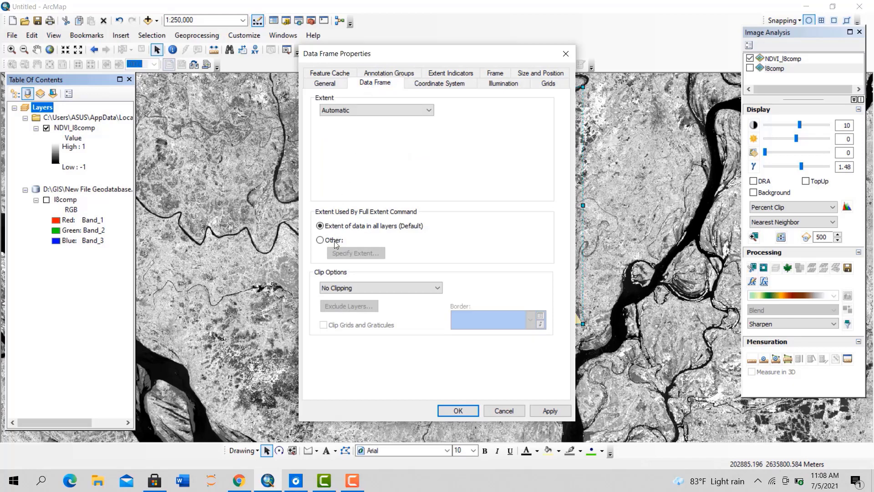
{"action": "left_click", "coordinate": [352, 289]}
{"action": "left_click", "coordinate": [357, 306]}
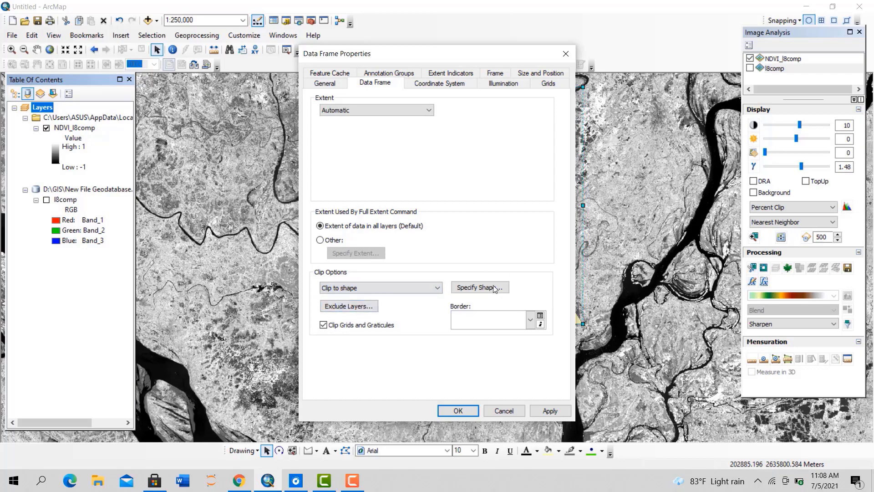
{"action": "left_click", "coordinate": [475, 287]}
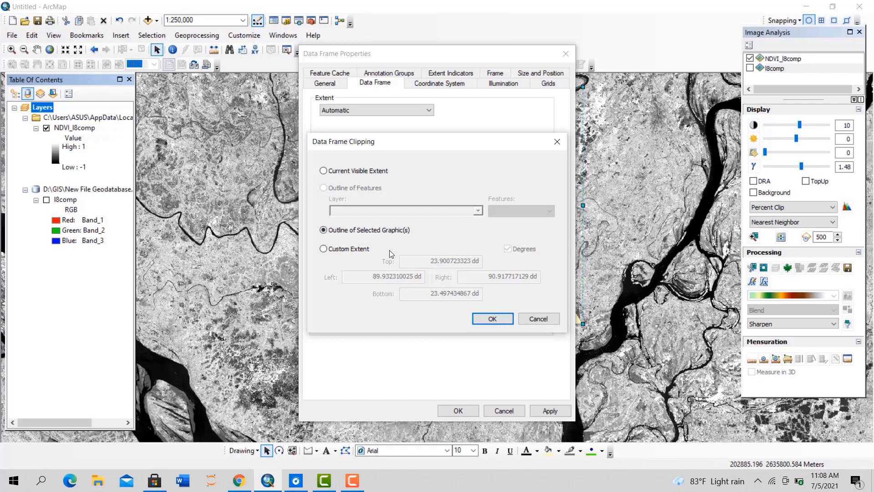
{"action": "left_click", "coordinate": [506, 320]}
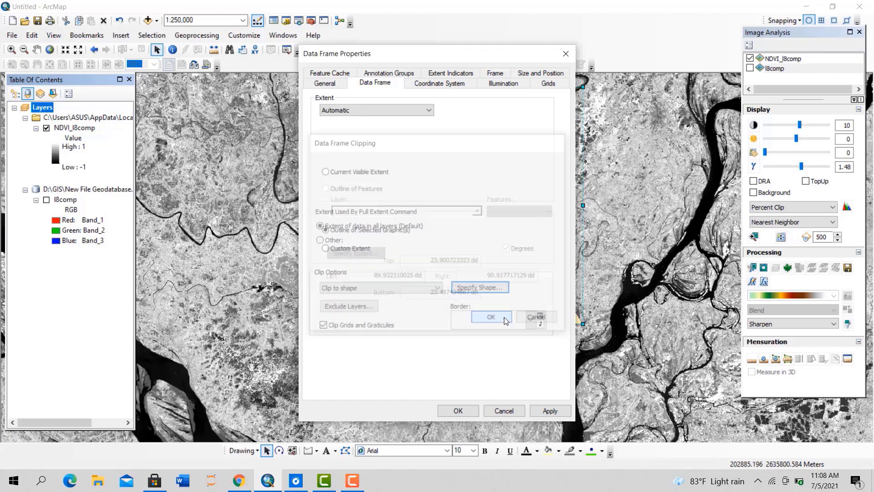
{"action": "left_click", "coordinate": [551, 411]}
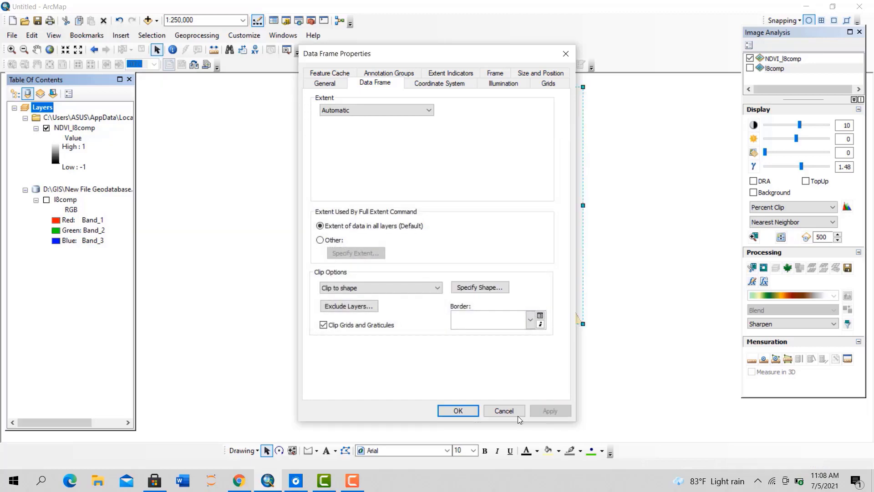
{"action": "left_click", "coordinate": [456, 411]}
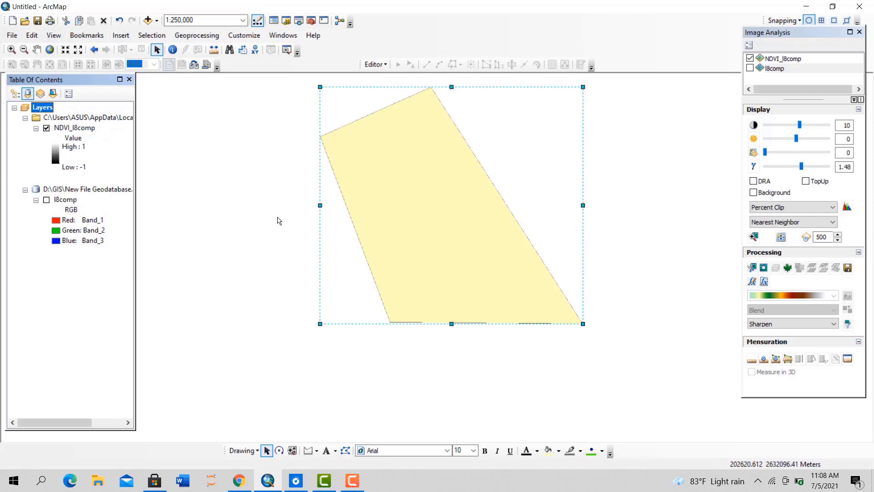
Delete the polygon graphic and examine the clipped NDVI_l8comp raster at layer extent and closer up
{"action": "right_click", "coordinate": [487, 286]}
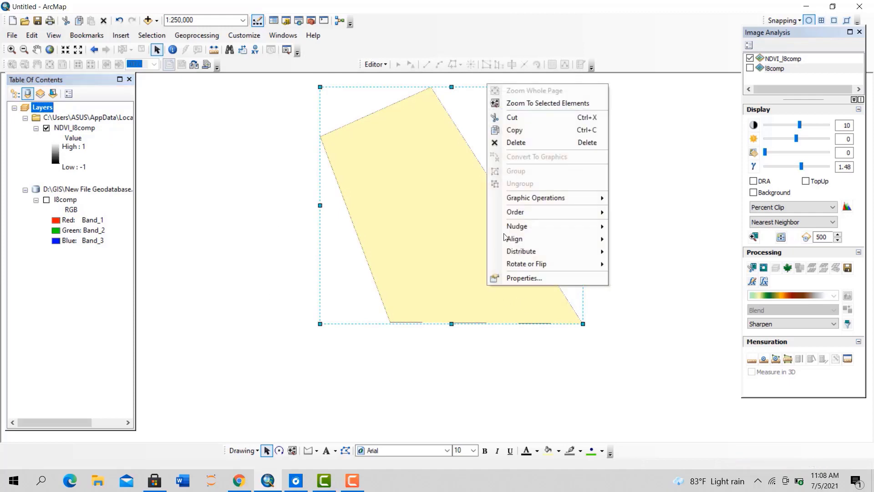
{"action": "left_click", "coordinate": [503, 143]}
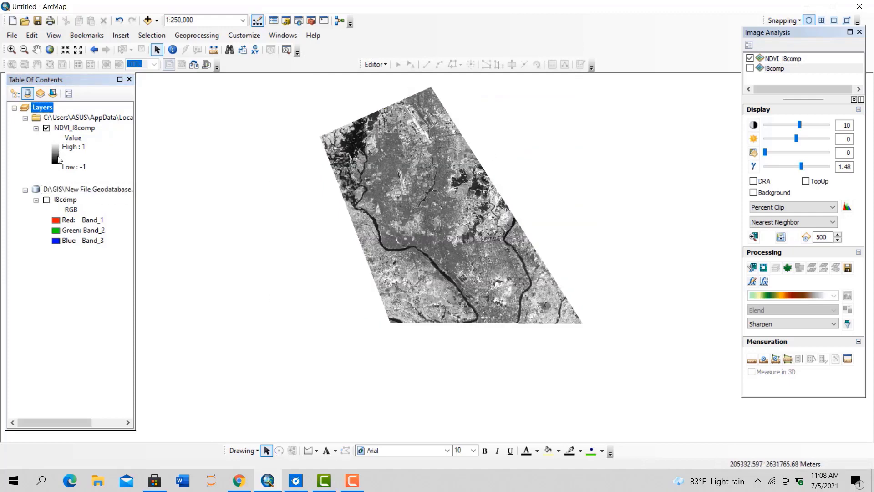
{"action": "right_click", "coordinate": [75, 128]}
{"action": "left_click", "coordinate": [117, 188]}
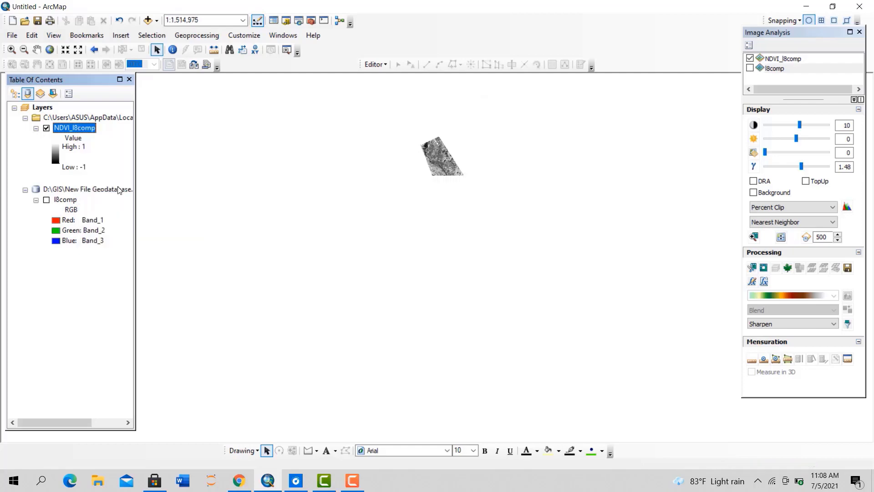
{"action": "scroll", "coordinate": [460, 150], "scroll_direction": "up", "scroll_amount": 5}
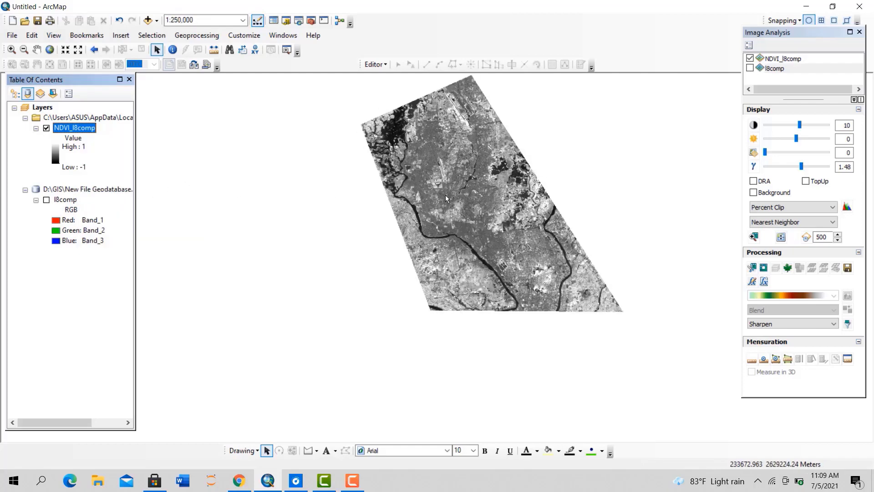
{"action": "left_click_drag", "start_coordinate": [445, 195], "coordinate": [364, 252]}
{"action": "scroll", "coordinate": [364, 252], "scroll_direction": "down", "scroll_amount": 1}
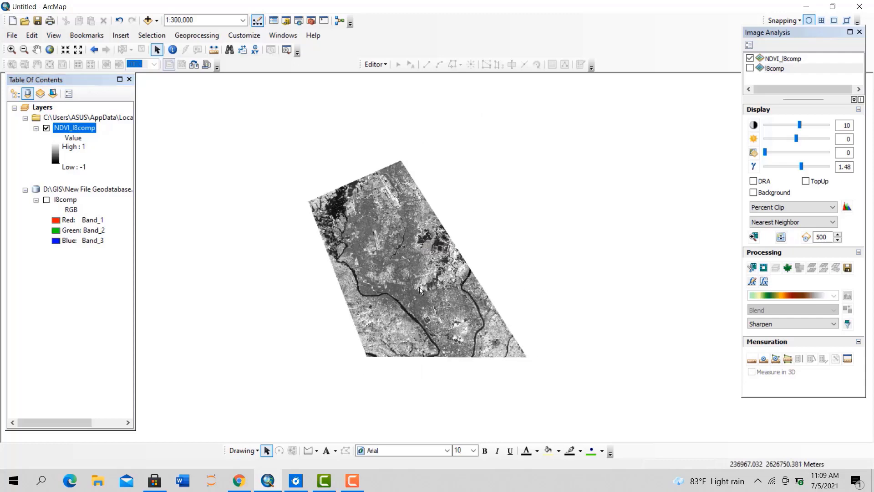
{"action": "scroll", "coordinate": [435, 285], "scroll_direction": "up", "scroll_amount": 2}
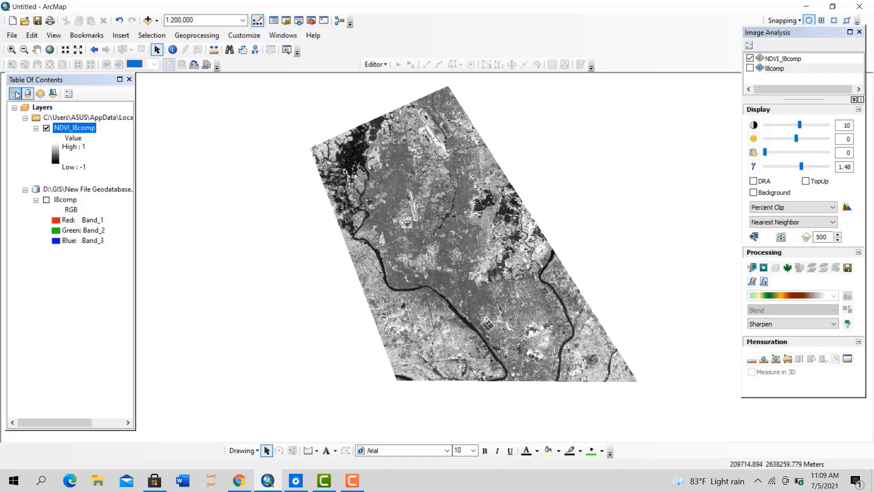
Set the data frame's clip option to No Clipping and apply it
{"action": "right_click", "coordinate": [45, 109]}
{"action": "left_click", "coordinate": [117, 357]}
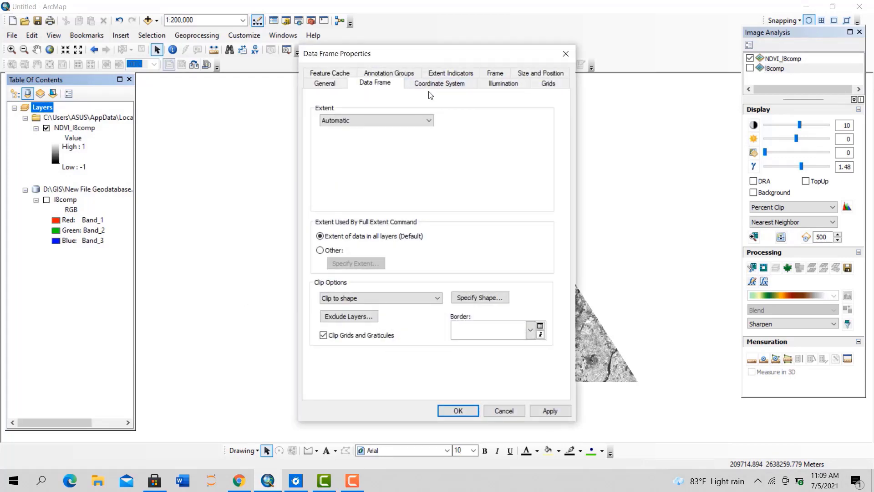
{"action": "left_click", "coordinate": [339, 298]}
{"action": "left_click", "coordinate": [341, 306]}
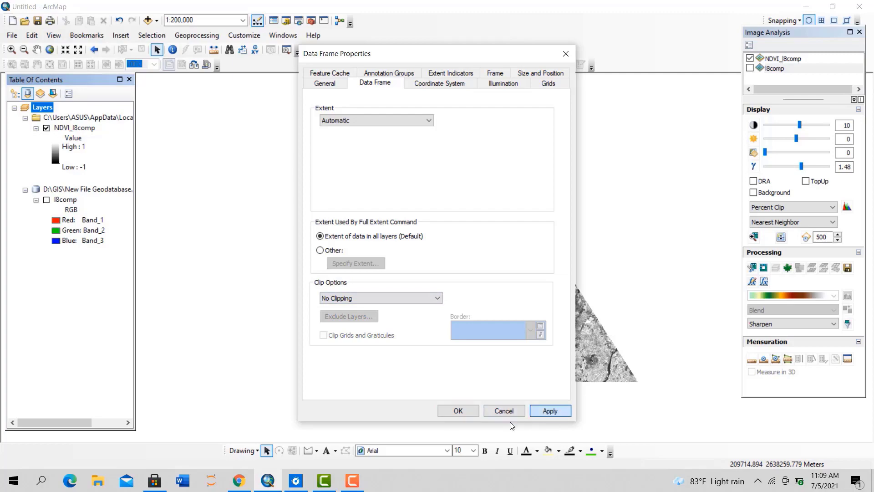
{"action": "left_click", "coordinate": [550, 410]}
{"action": "left_click", "coordinate": [454, 409]}
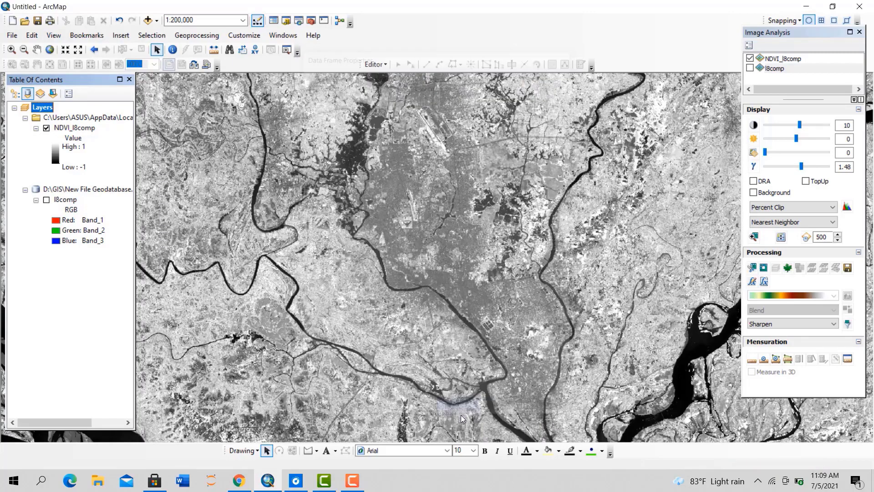
Close the Image Analysis window and search the local tools for "clip"
{"action": "scroll", "coordinate": [522, 277], "scroll_direction": "up", "scroll_amount": 5}
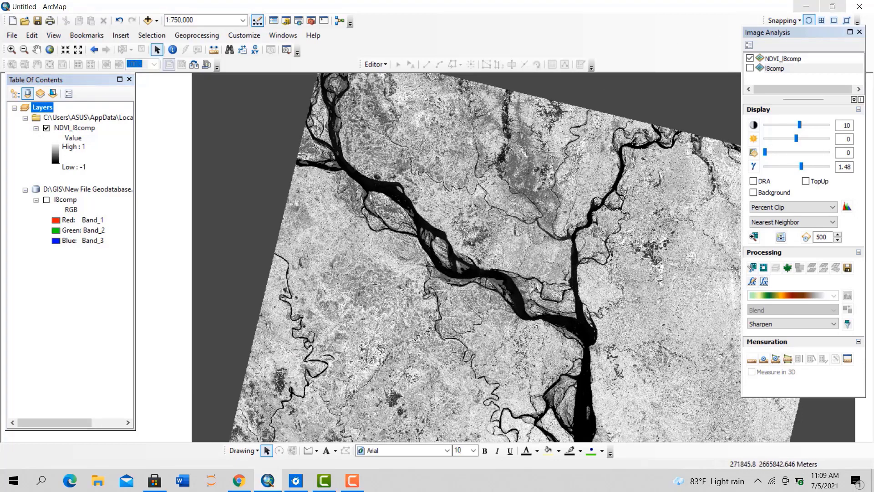
{"action": "left_click", "coordinate": [860, 32]}
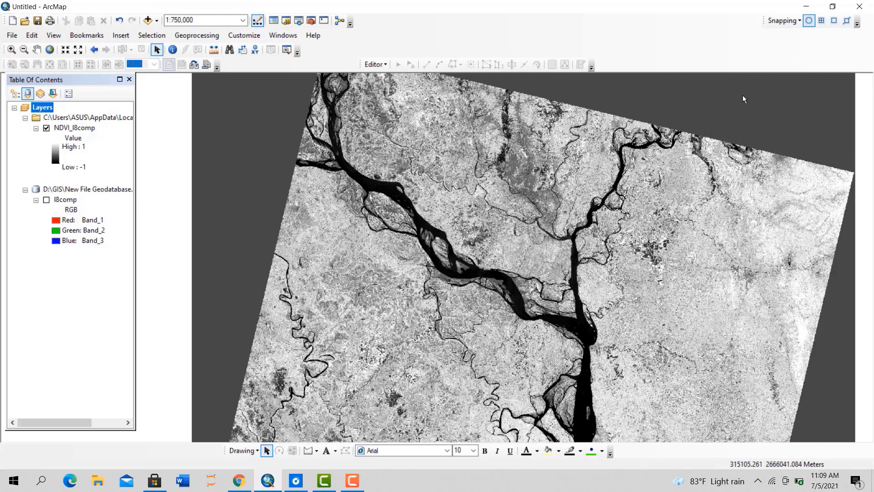
{"action": "key", "text": "ctrl+f"}
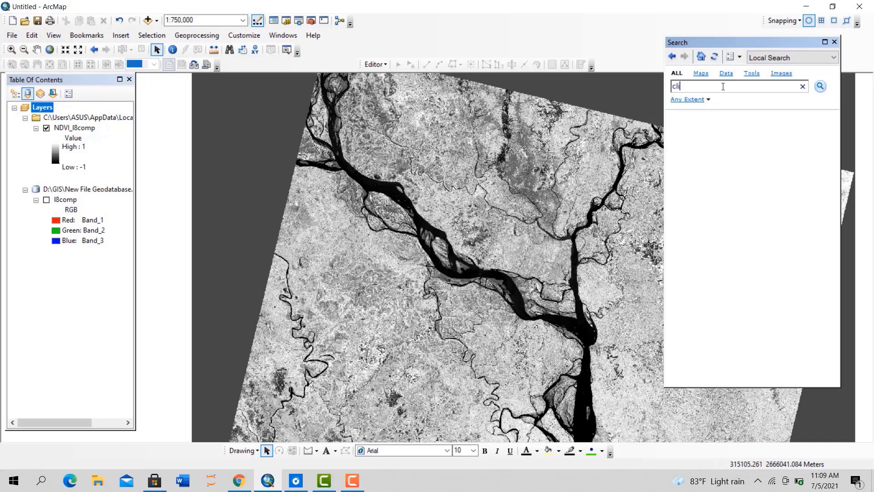
{"action": "key", "text": "Return"}
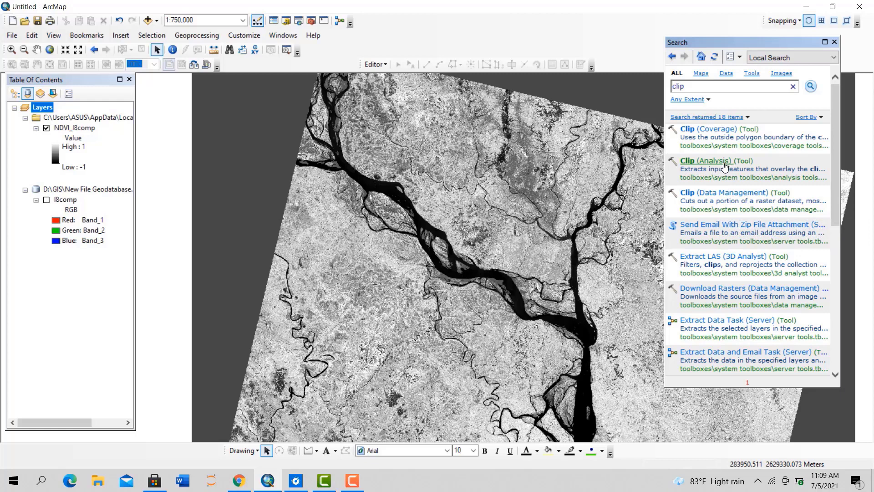
{"action": "left_click", "coordinate": [712, 197]}
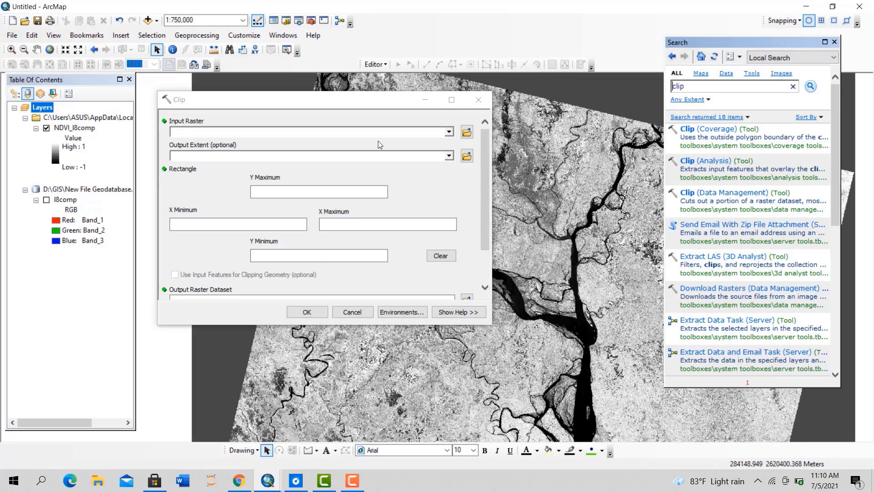
{"action": "left_click", "coordinate": [449, 133]}
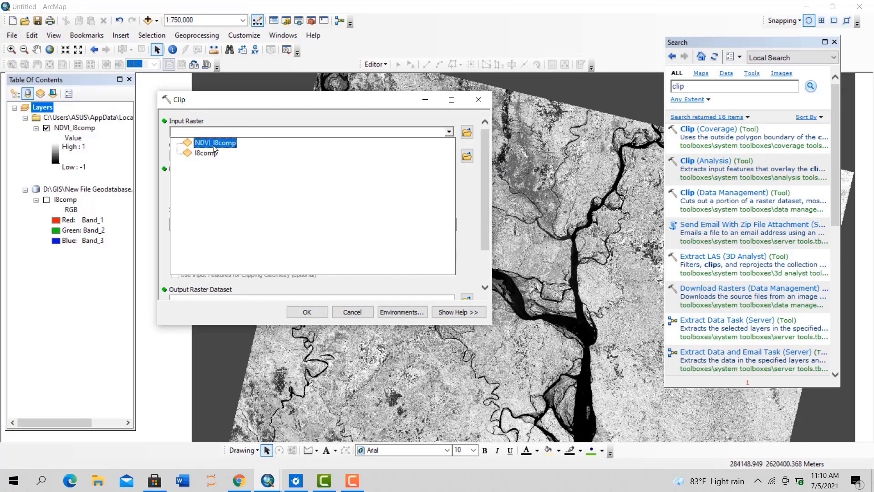
{"action": "left_click", "coordinate": [478, 99]}
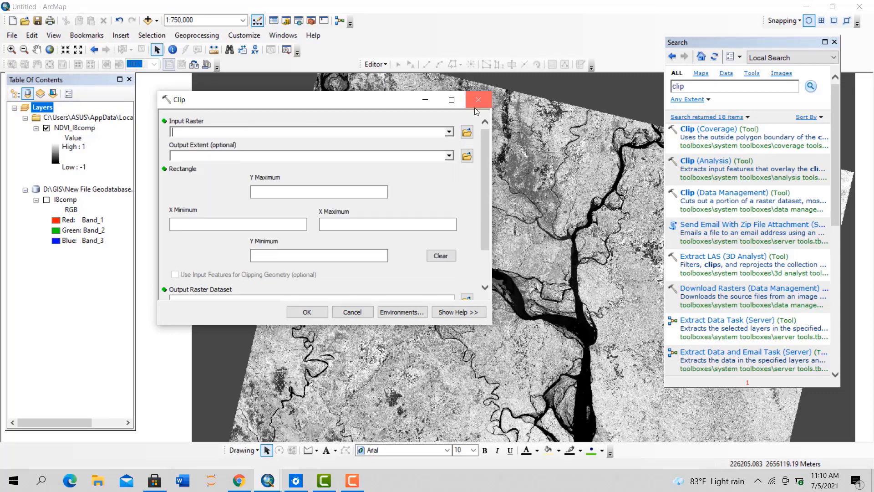
Add Export_Output_4.shp from the D:\GIS\shp folder to the map and close the Catalog window
{"action": "scroll", "coordinate": [432, 243], "scroll_direction": "up", "scroll_amount": 1}
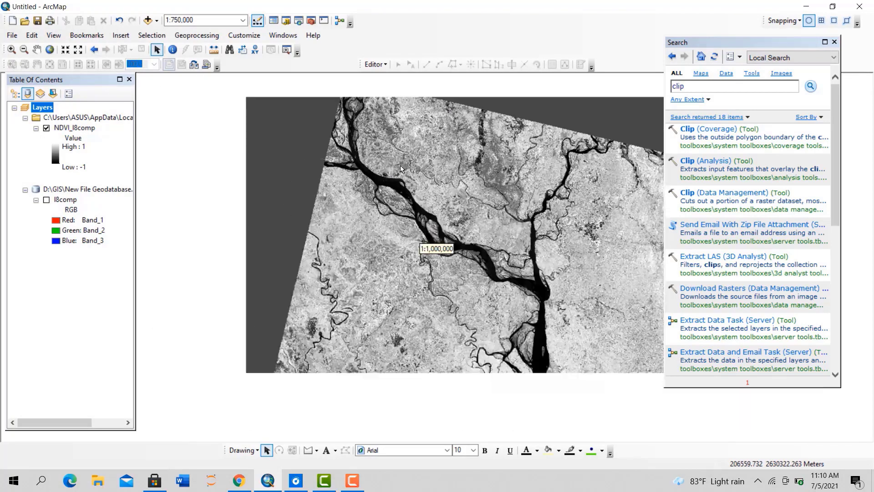
{"action": "left_click", "coordinate": [835, 41]}
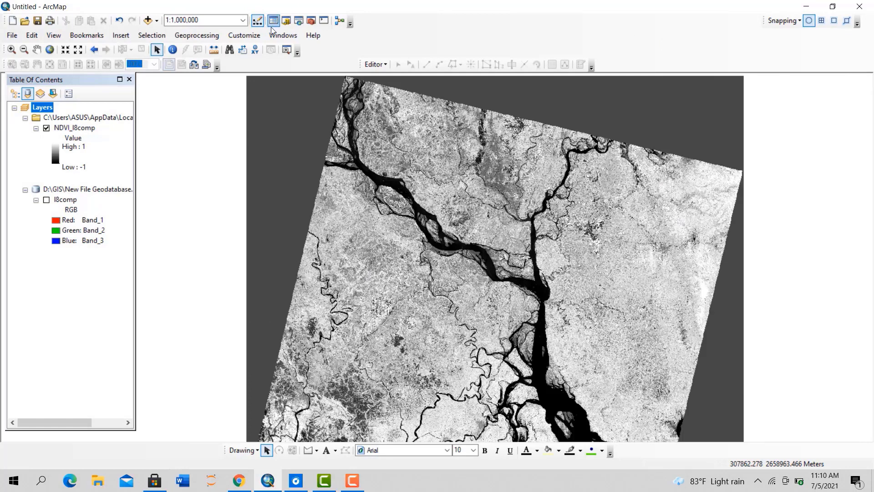
{"action": "left_click", "coordinate": [285, 20]}
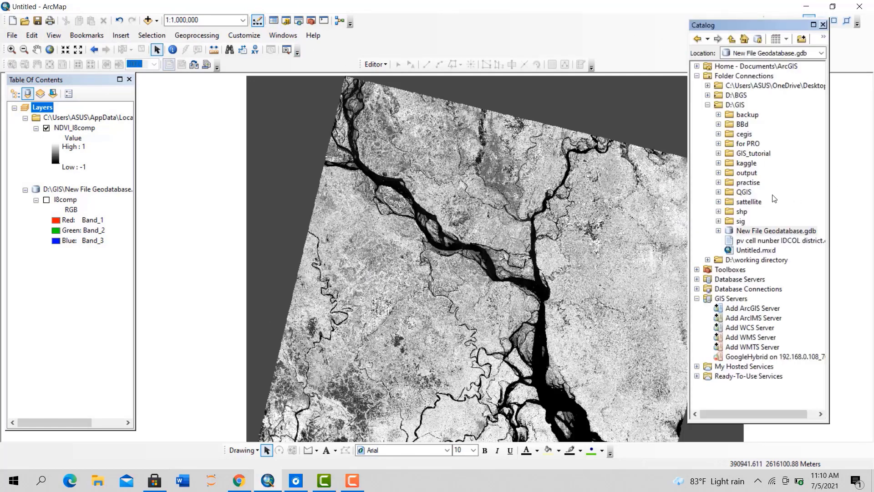
{"action": "left_click", "coordinate": [718, 201]}
{"action": "left_click", "coordinate": [718, 202]}
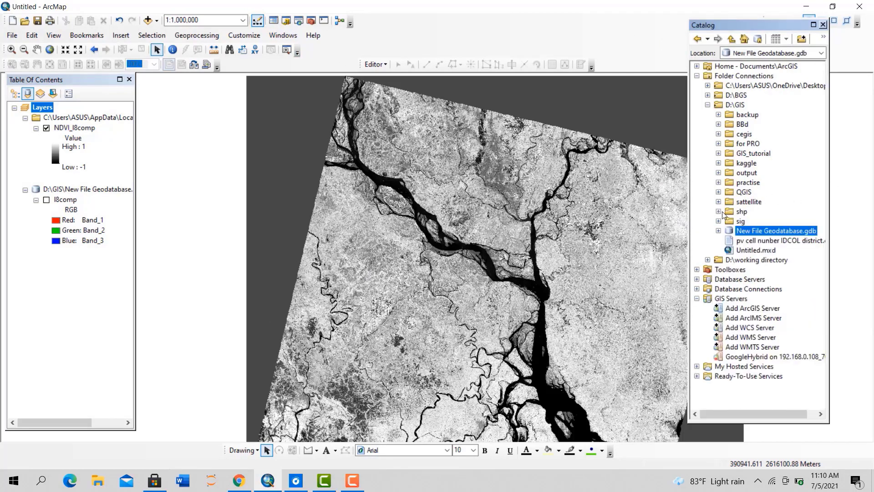
{"action": "left_click", "coordinate": [718, 211]}
{"action": "left_click_drag", "start_coordinate": [757, 231], "coordinate": [405, 240]}
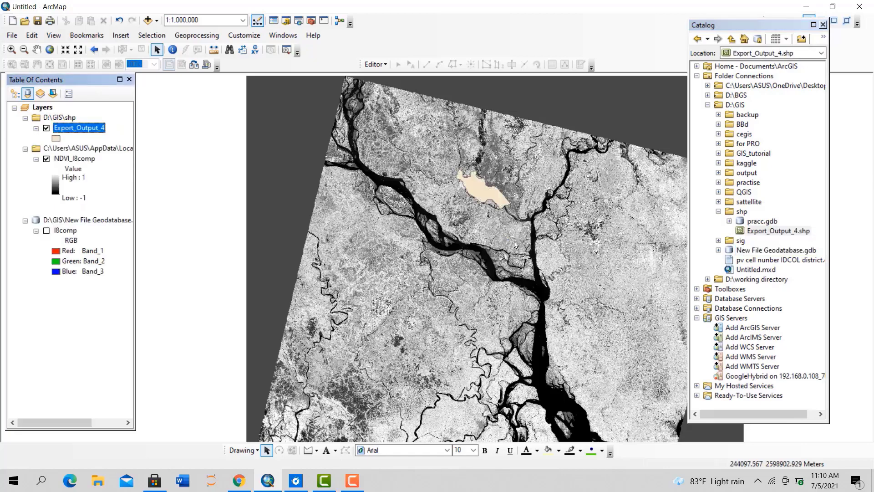
{"action": "scroll", "coordinate": [495, 182], "scroll_direction": "down", "scroll_amount": 3}
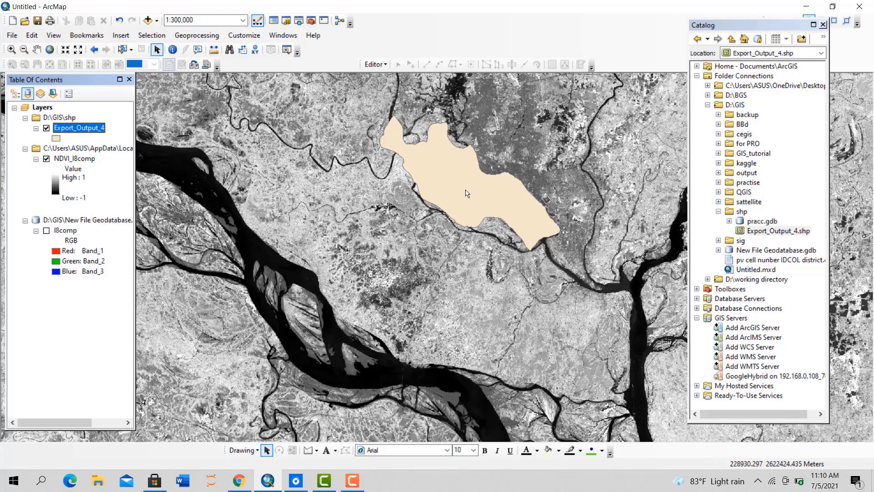
{"action": "left_click", "coordinate": [823, 25]}
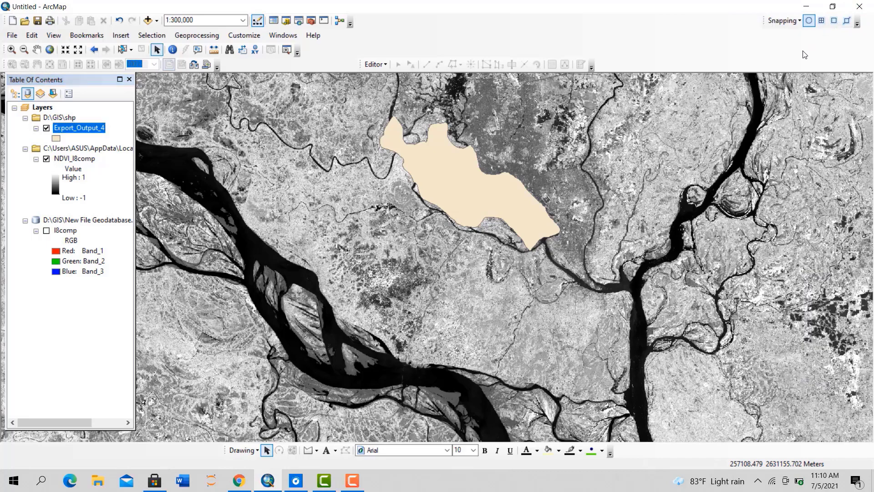
Search the local tools for "mask" and open the Extract by Mask (Spatial Analyst) tool
{"action": "key", "text": "ctrl+f"}
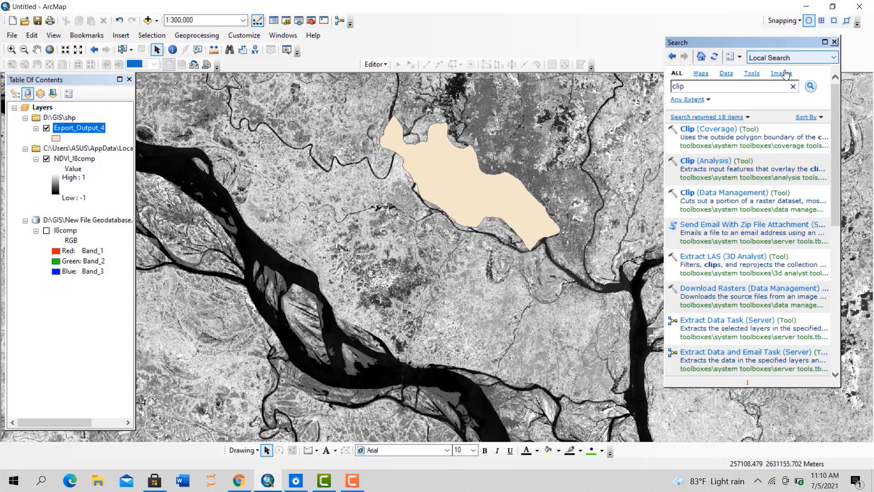
{"action": "left_click_drag", "start_coordinate": [689, 86], "coordinate": [649, 85]}
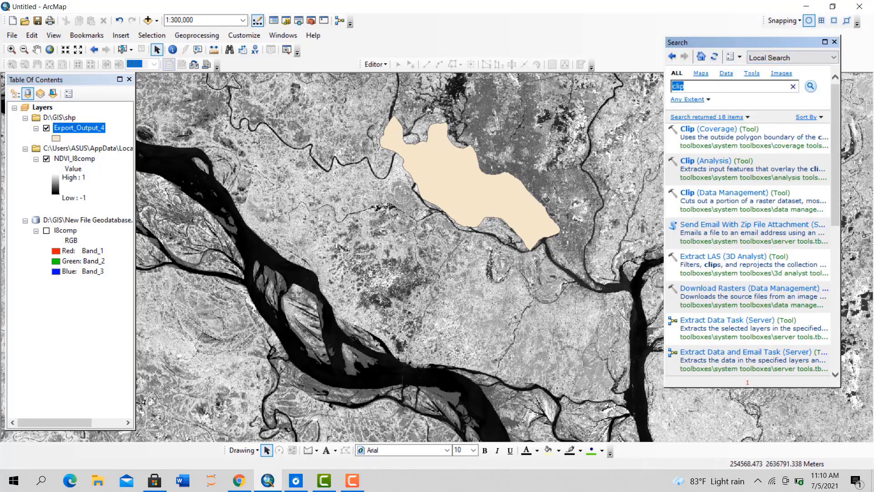
{"action": "type", "text": "mask"}
{"action": "key", "text": "Return"}
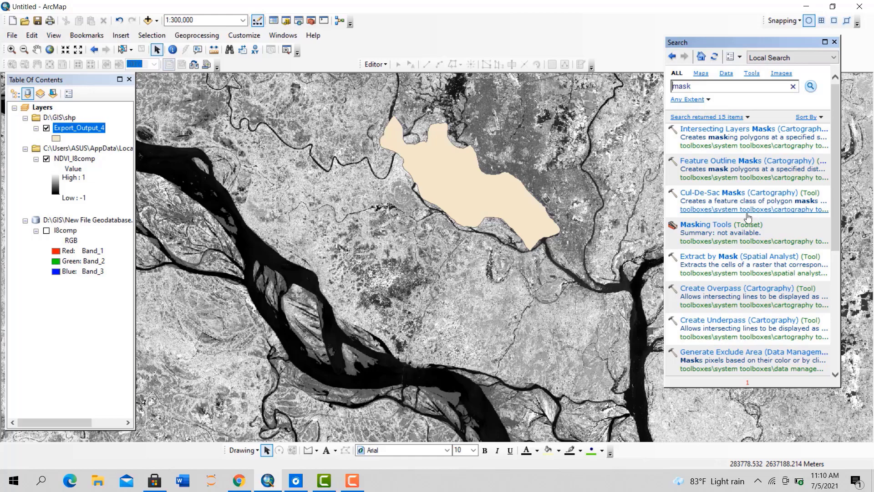
{"action": "left_click", "coordinate": [716, 263]}
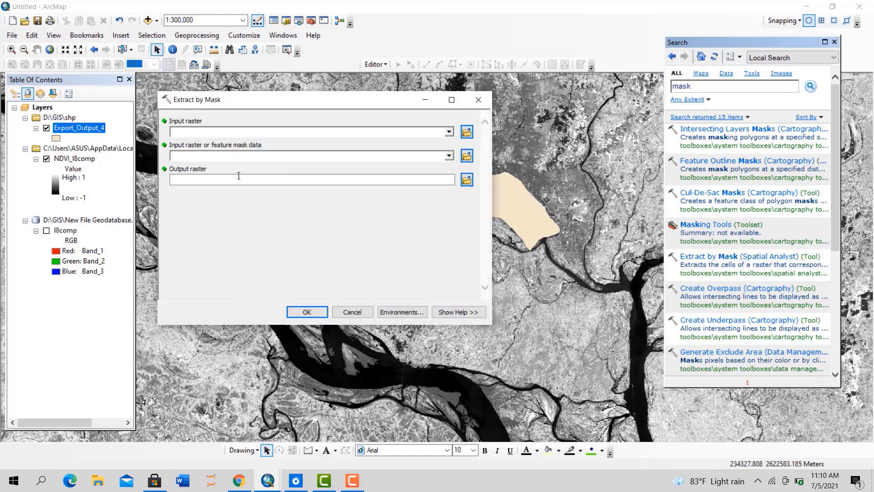
Set NDVI_l8comp as the input raster and Export_Output_4 as the feature mask data
{"action": "left_click", "coordinate": [449, 132]}
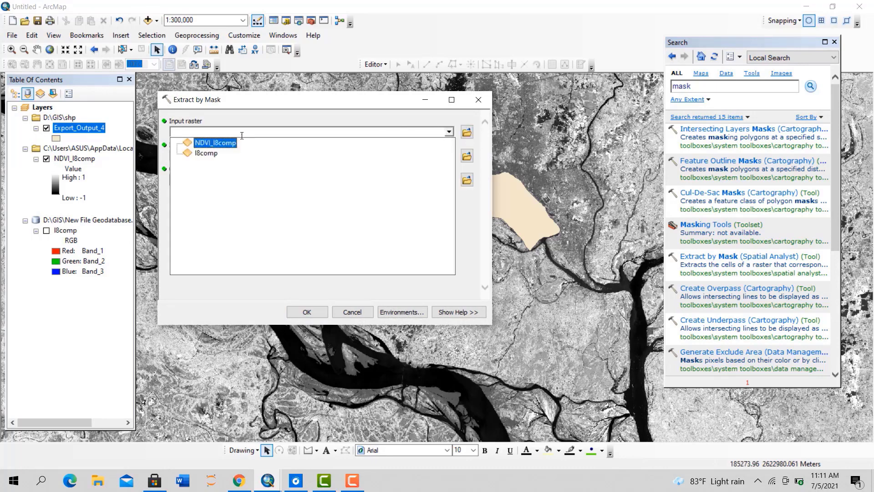
{"action": "left_click", "coordinate": [213, 143]}
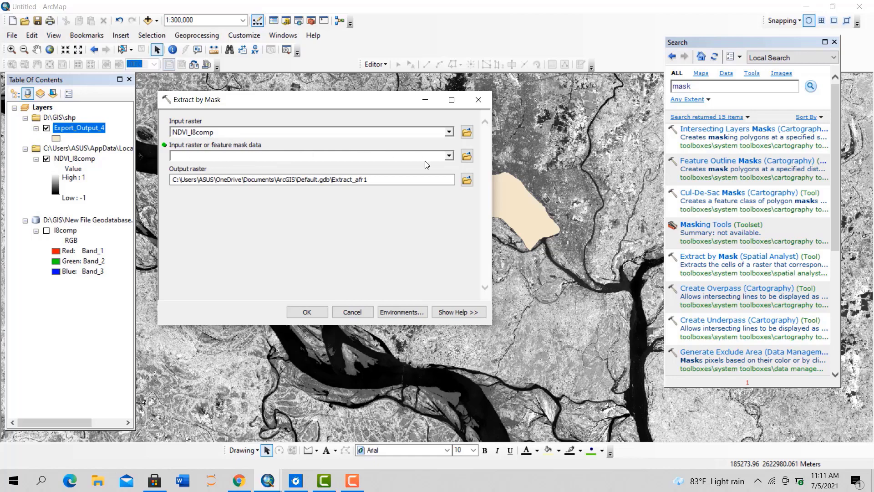
{"action": "left_click", "coordinate": [449, 157]}
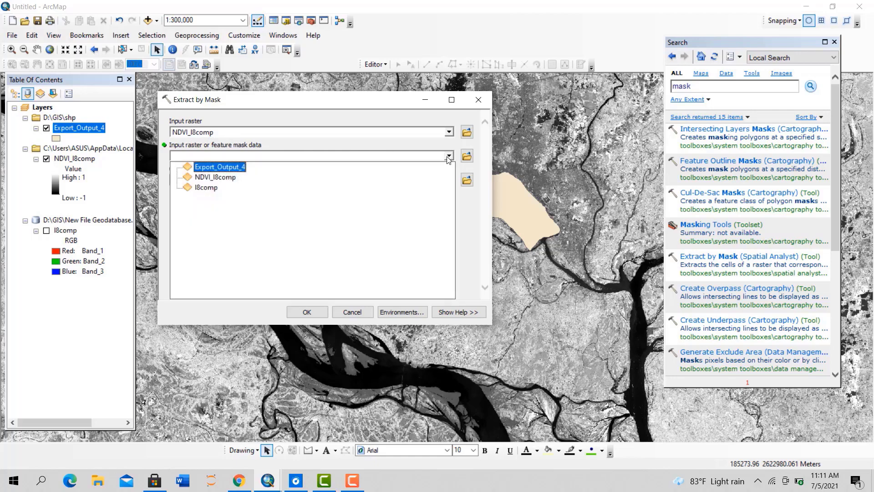
{"action": "left_click", "coordinate": [220, 167]}
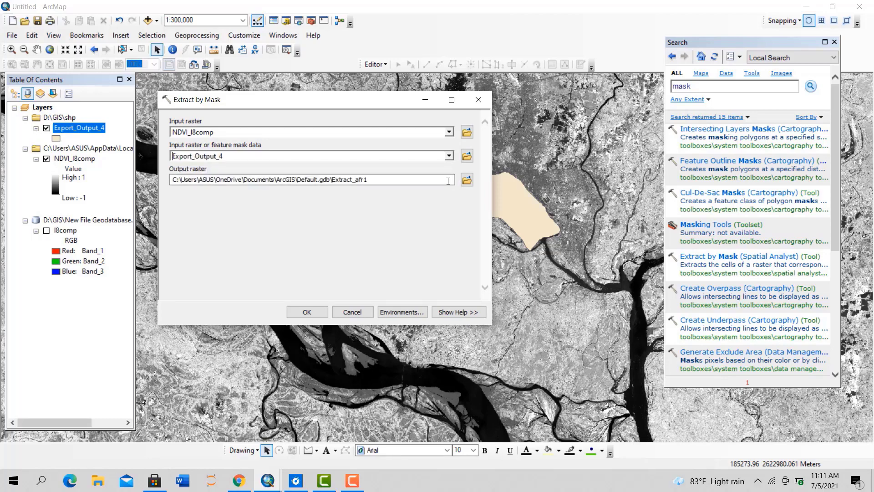
Name the output raster bngt in D:\GIS\New File Geodatabase.gdb and run Extract by Mask
{"action": "left_click", "coordinate": [467, 180]}
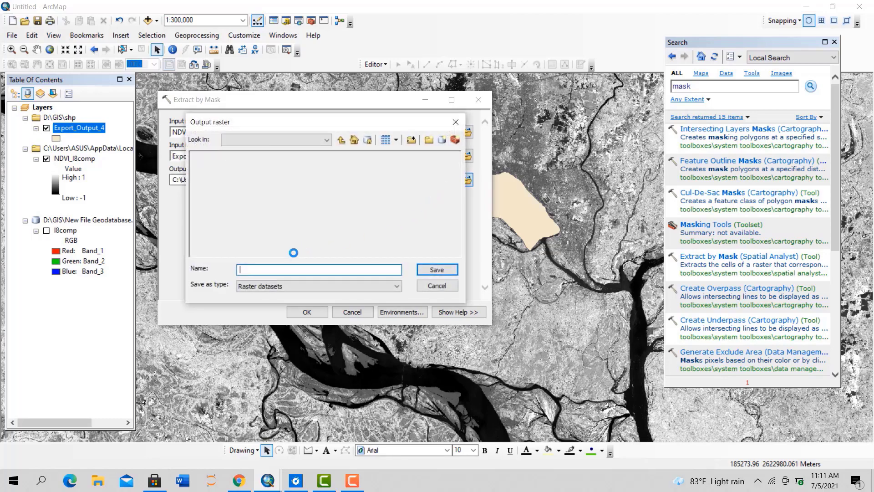
{"action": "type", "text": "bngtdhjtgfr"}
{"action": "left_click", "coordinate": [436, 270]}
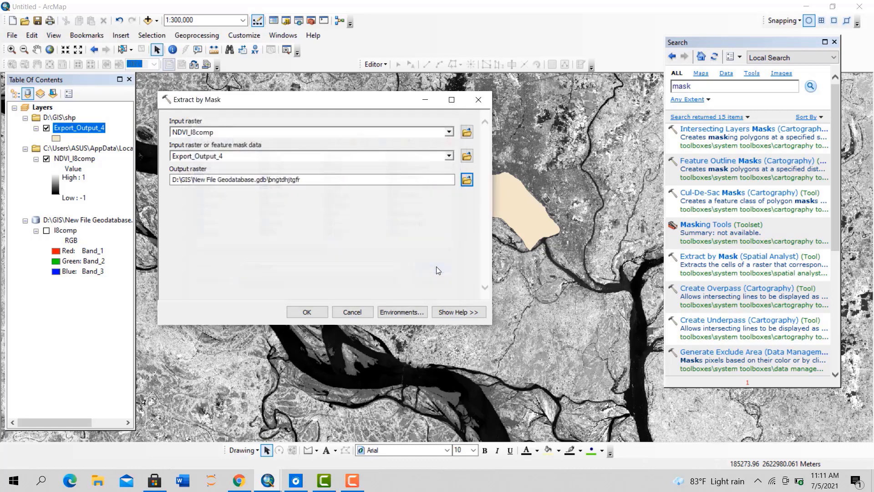
{"action": "left_click", "coordinate": [311, 181]}
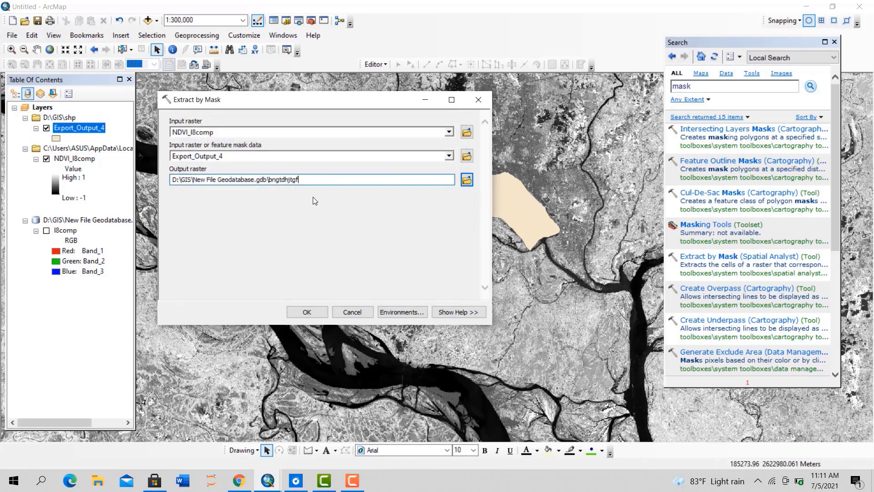
{"action": "left_click", "coordinate": [308, 312]}
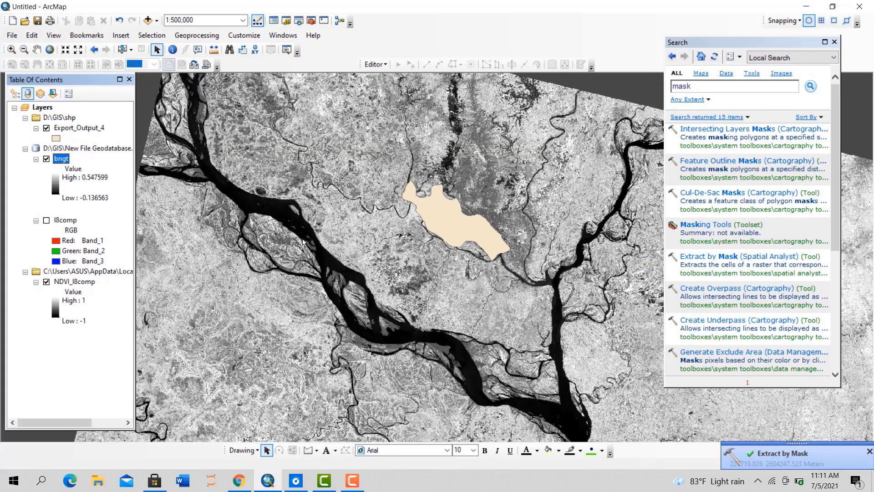
Hide NDVI_l8comp and Export_Output_4 so only the bngt raster is shown, and examine the extracted area up close
{"action": "left_click", "coordinate": [46, 159]}
{"action": "left_click", "coordinate": [46, 282]}
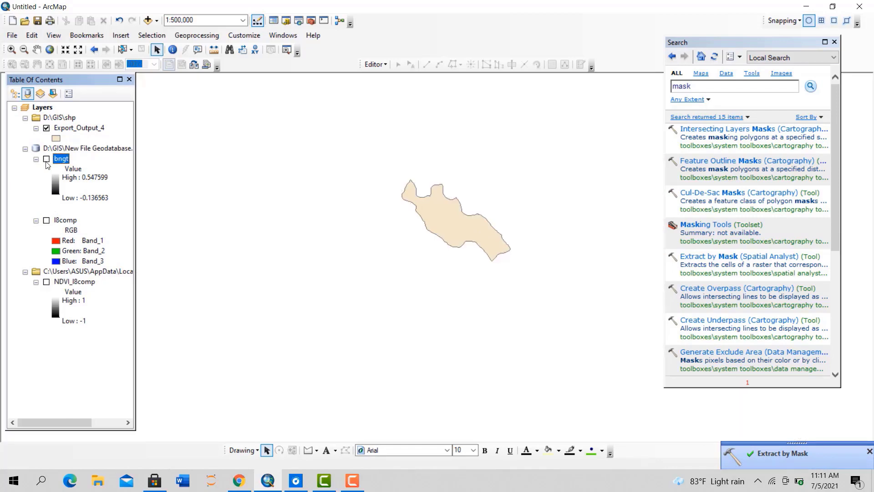
{"action": "left_click", "coordinate": [46, 127]}
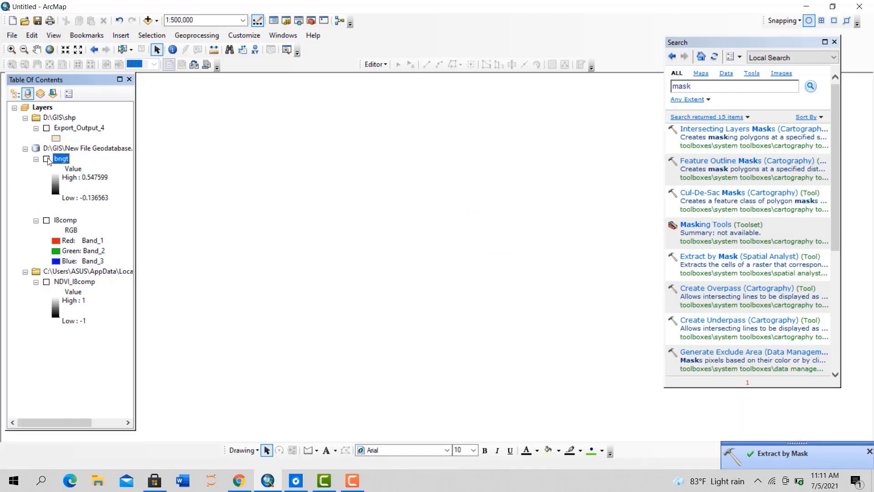
{"action": "left_click", "coordinate": [46, 159]}
{"action": "right_click", "coordinate": [61, 159]}
{"action": "key", "text": "Escape"}
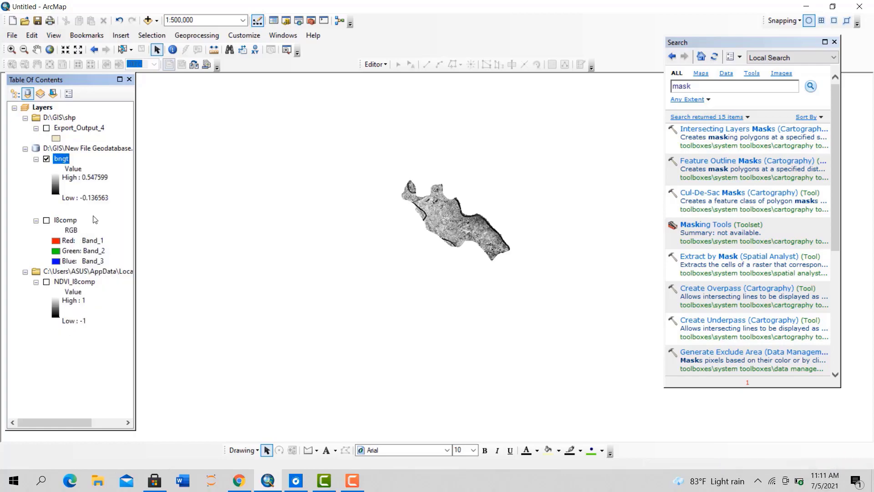
{"action": "scroll", "coordinate": [396, 271], "scroll_direction": "up", "scroll_amount": 3}
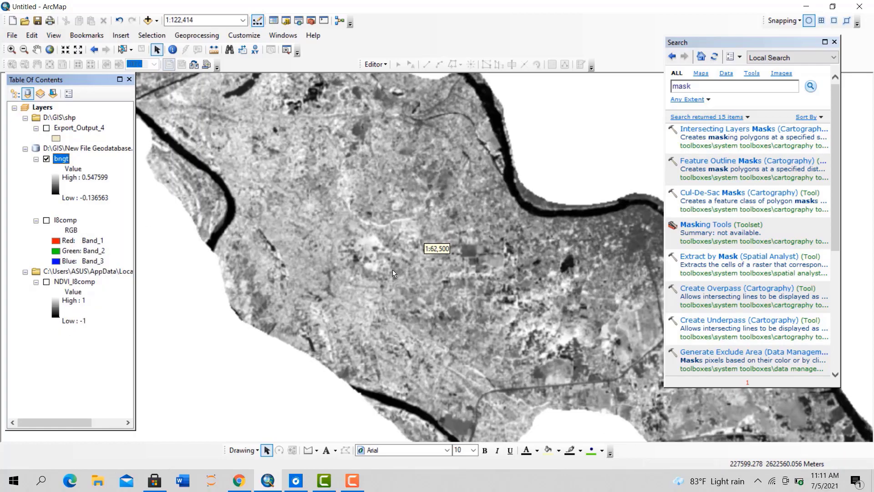
{"action": "scroll", "coordinate": [393, 272], "scroll_direction": "down", "scroll_amount": 4}
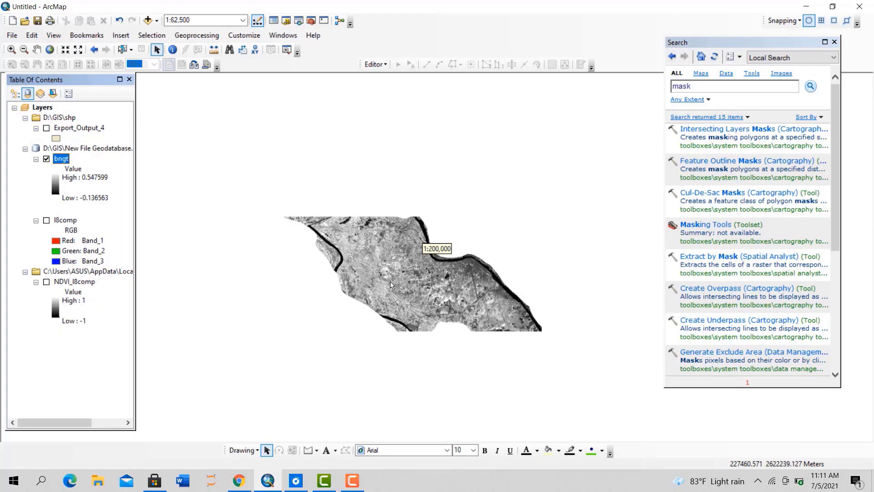
Remove the New File Geodatabase group with bngt and l8comp from the layers and turn on NDVI_l8comp
{"action": "right_click", "coordinate": [80, 149]}
{"action": "left_click", "coordinate": [87, 151]}
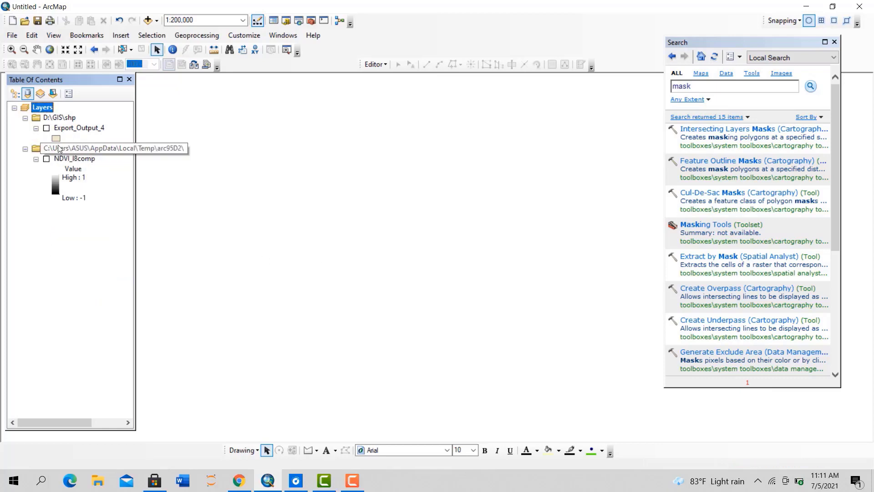
{"action": "left_click", "coordinate": [47, 158]}
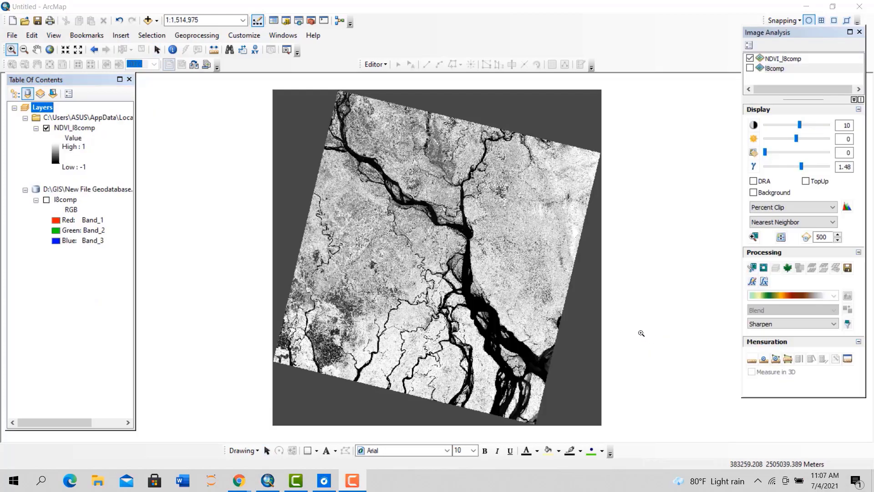
Open the NDVI_l8comp layer properties and switch its symbology to Classified, computing the required histogram
{"action": "left_click", "coordinate": [80, 129]}
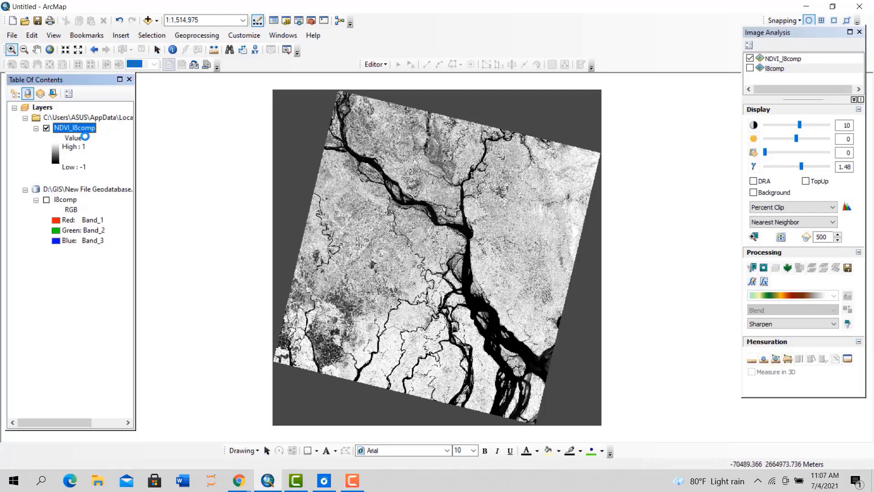
{"action": "right_click", "coordinate": [79, 130]}
{"action": "left_click", "coordinate": [129, 296]}
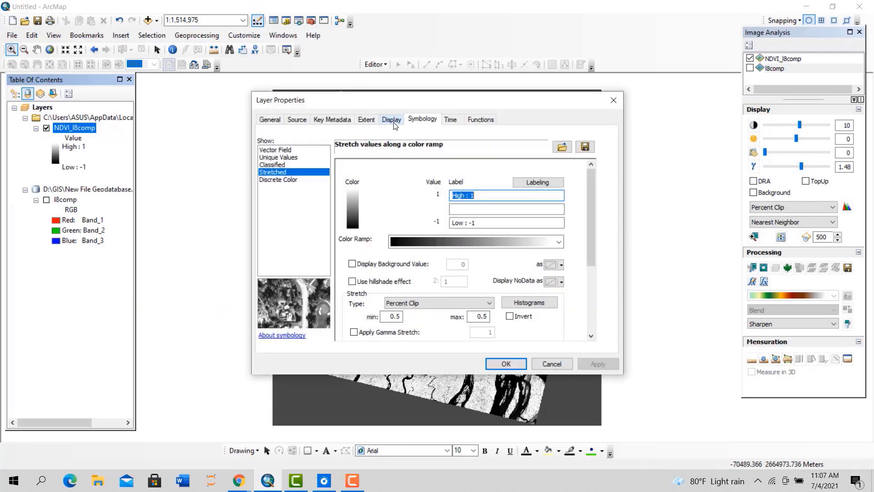
{"action": "left_click", "coordinate": [272, 164]}
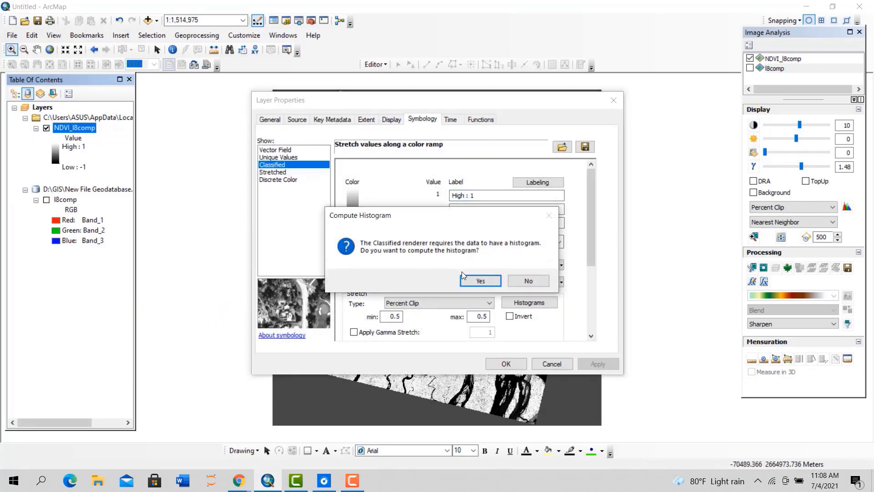
{"action": "left_click", "coordinate": [478, 280]}
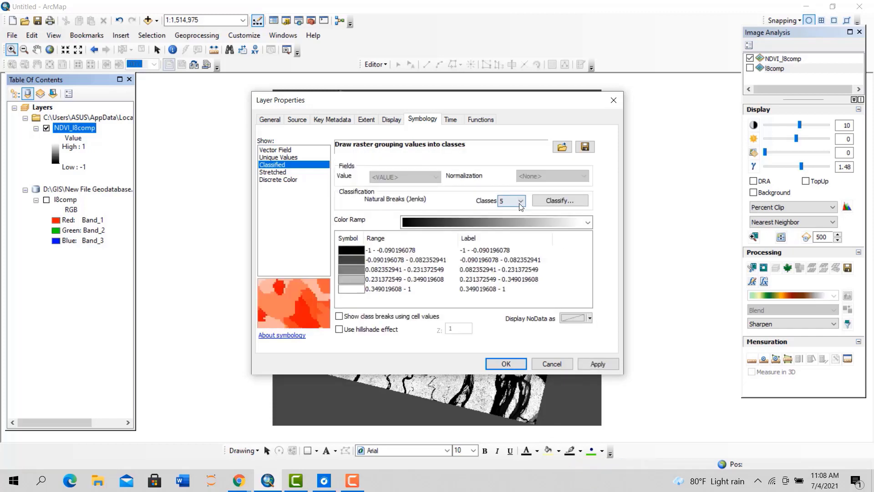
Set the number of classes for the NDVI_l8comp classification to 2
{"action": "left_click", "coordinate": [508, 201]}
{"action": "scroll", "coordinate": [506, 227], "scroll_direction": "up", "scroll_amount": 1}
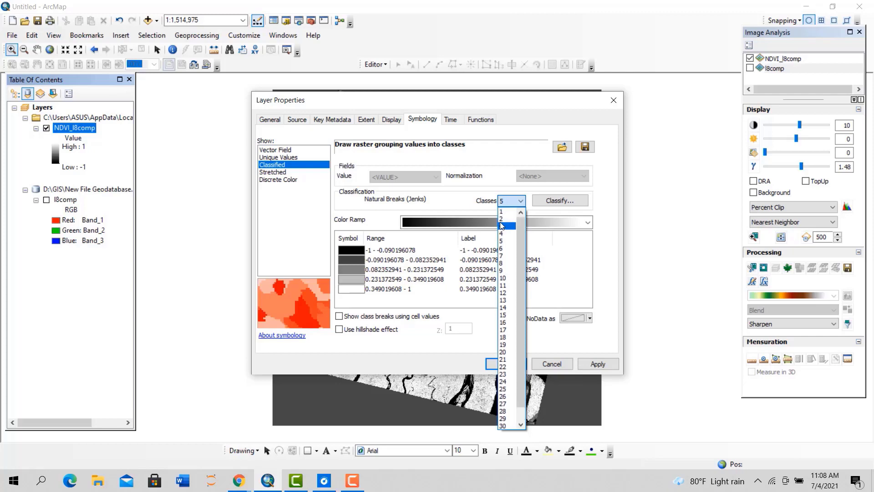
{"action": "left_click", "coordinate": [507, 219]}
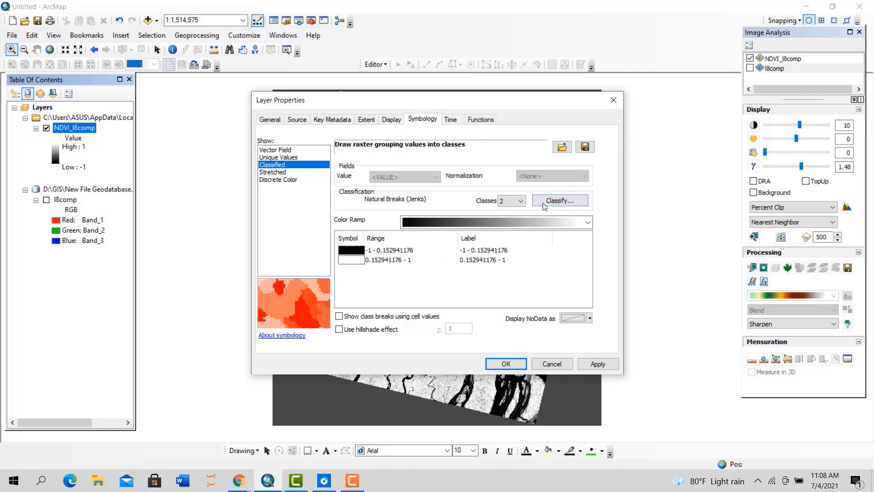
Set the first class break value of the NDVI_l8comp classification to 0.25
{"action": "left_click", "coordinate": [559, 200]}
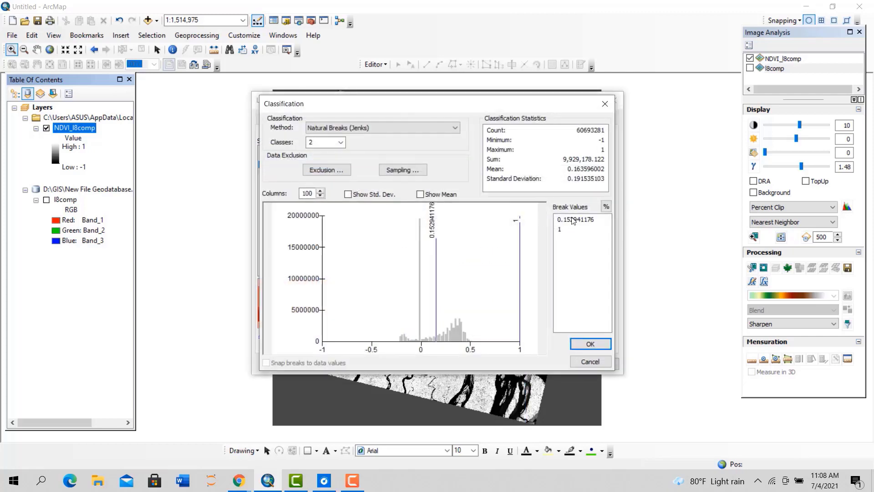
{"action": "left_click", "coordinate": [573, 220]}
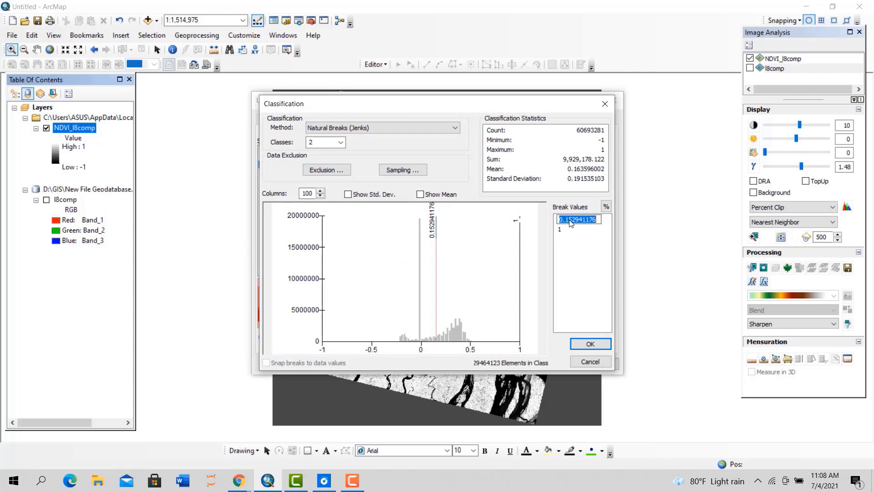
{"action": "type", "text": ".25"}
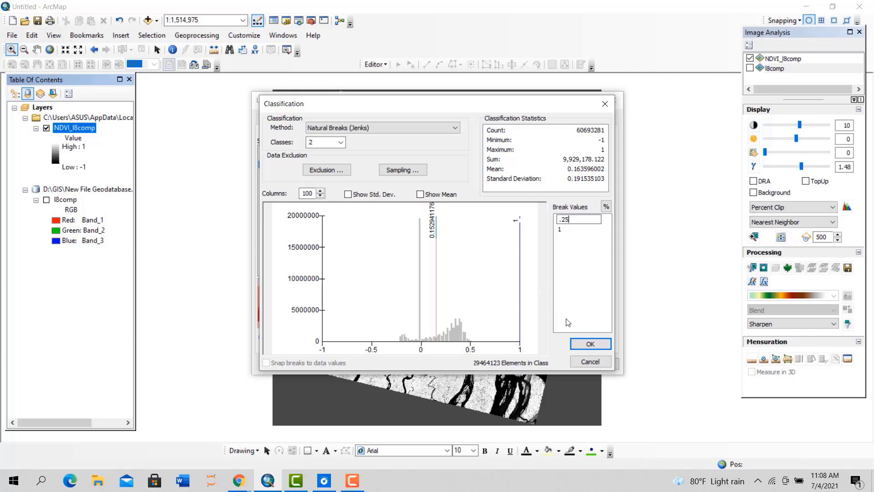
{"action": "left_click", "coordinate": [594, 345]}
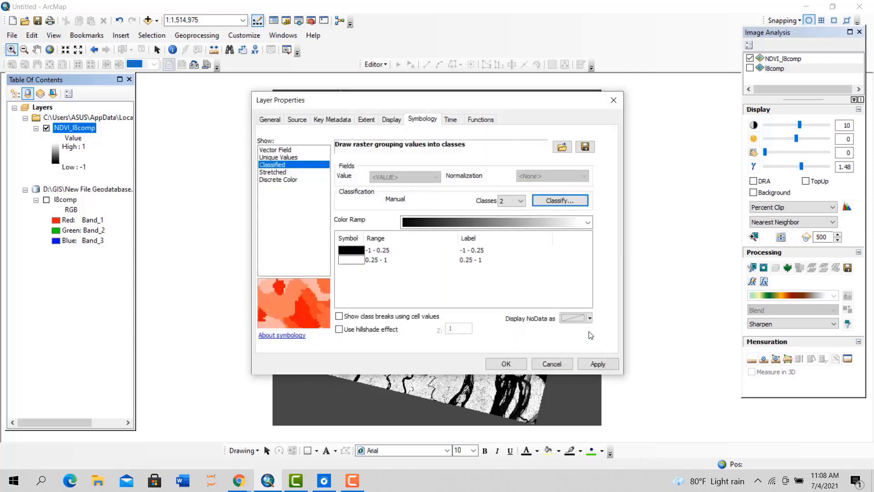
Apply the red-yellow-green color ramp to the NDVI_l8comp classes and accept the layer properties
{"action": "left_click", "coordinate": [546, 221]}
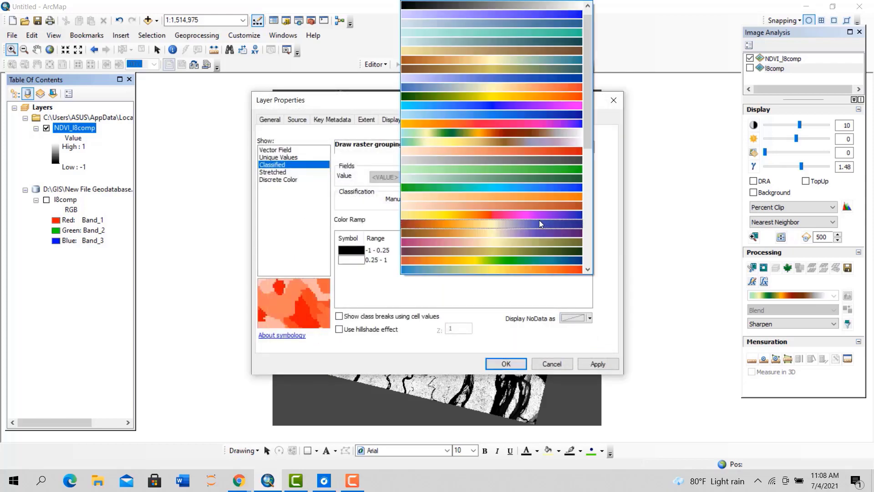
{"action": "scroll", "coordinate": [544, 205], "scroll_direction": "down", "scroll_amount": 2}
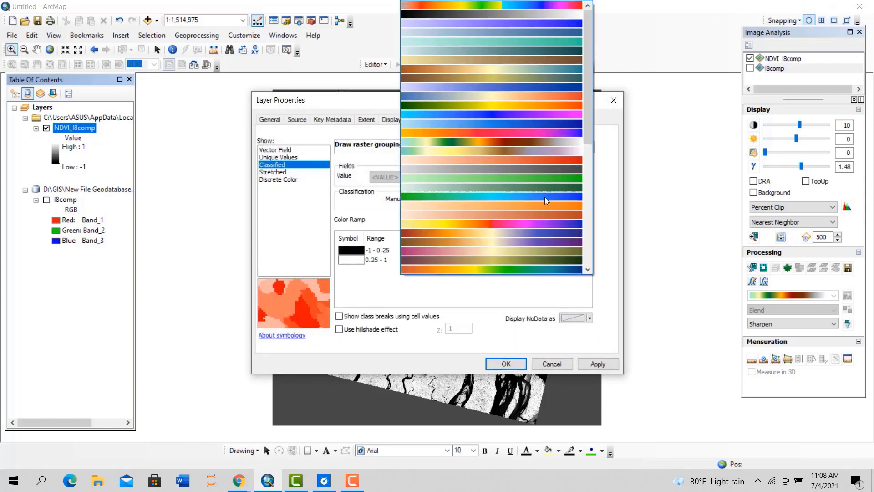
{"action": "scroll", "coordinate": [550, 216], "scroll_direction": "down", "scroll_amount": 5}
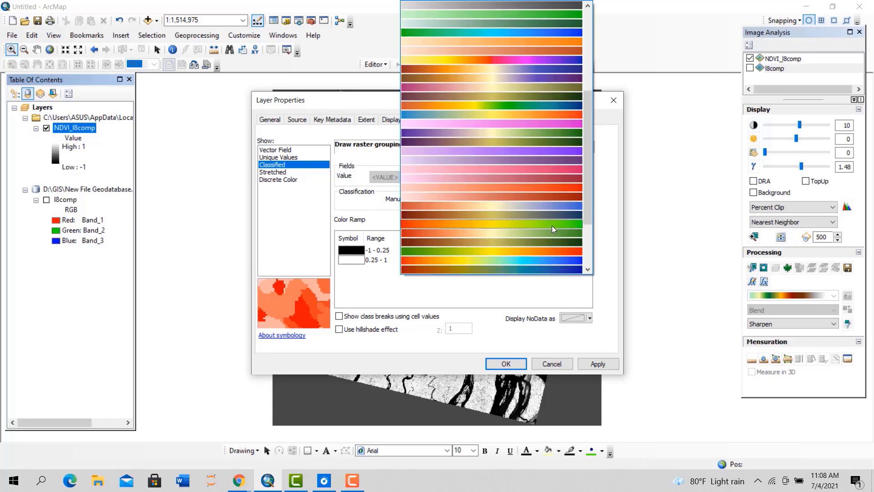
{"action": "left_click", "coordinate": [556, 224]}
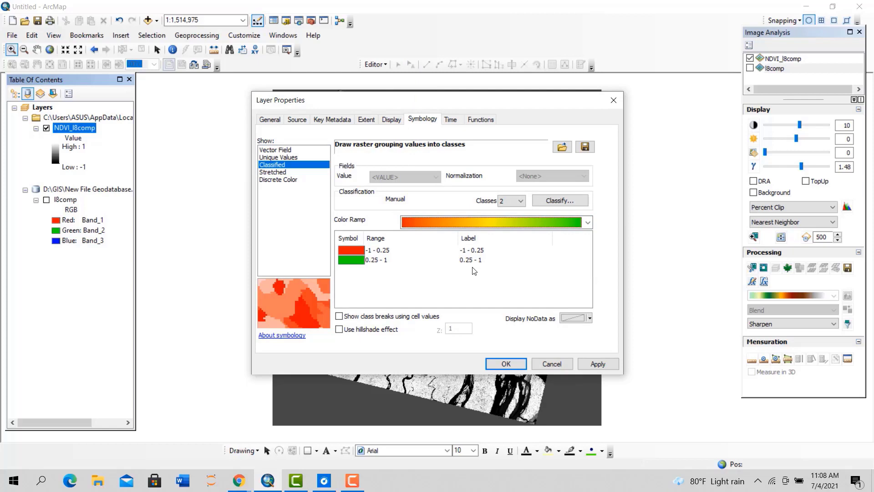
{"action": "left_click", "coordinate": [598, 363]}
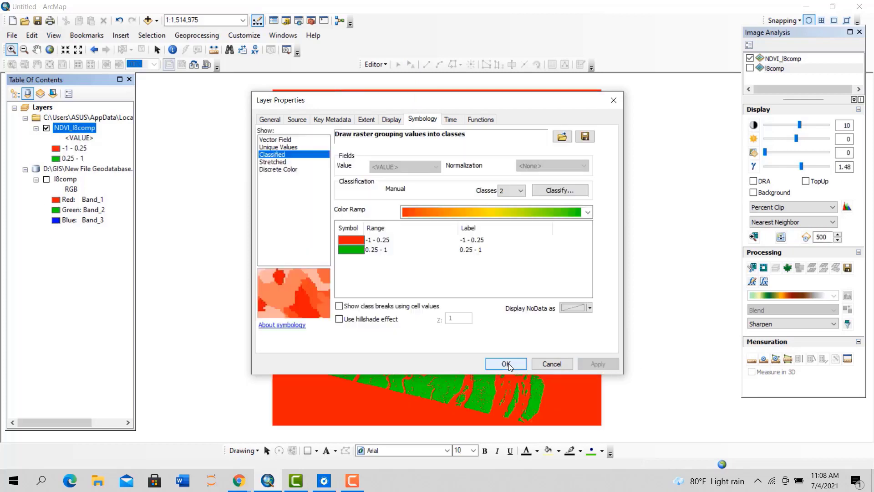
{"action": "left_click", "coordinate": [488, 366]}
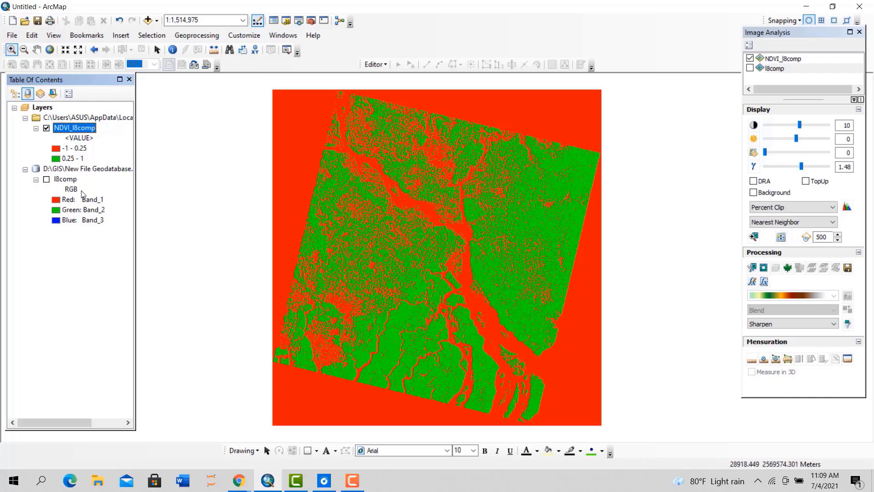
Show only l8comp and assign Band_7 to red, Band_5 to green and Band_3 to blue
{"action": "left_click", "coordinate": [46, 179]}
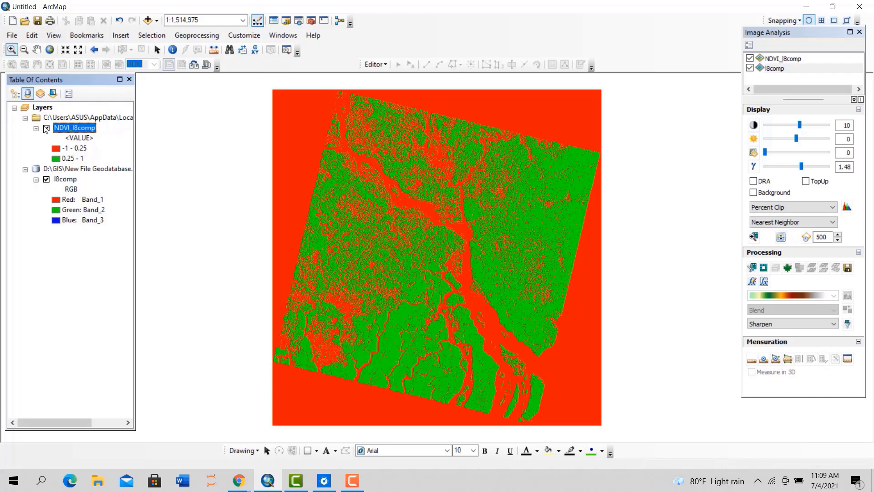
{"action": "left_click", "coordinate": [46, 128]}
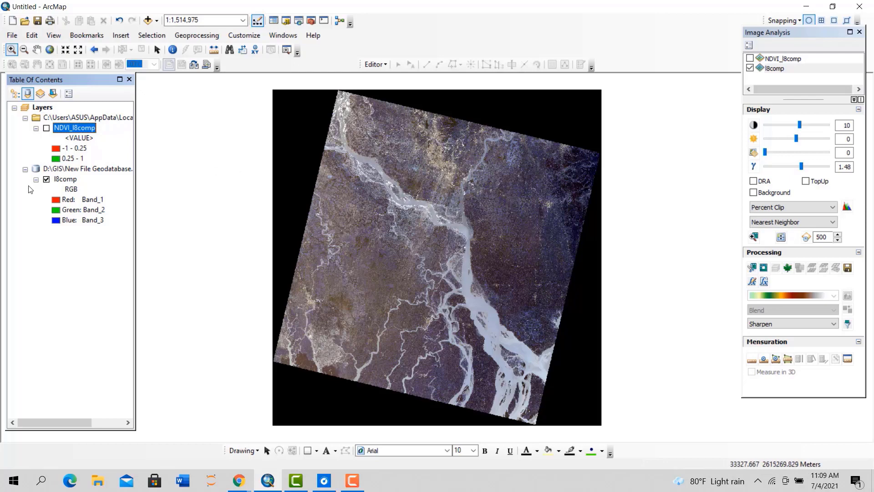
{"action": "left_click", "coordinate": [55, 201]}
{"action": "left_click", "coordinate": [86, 299]}
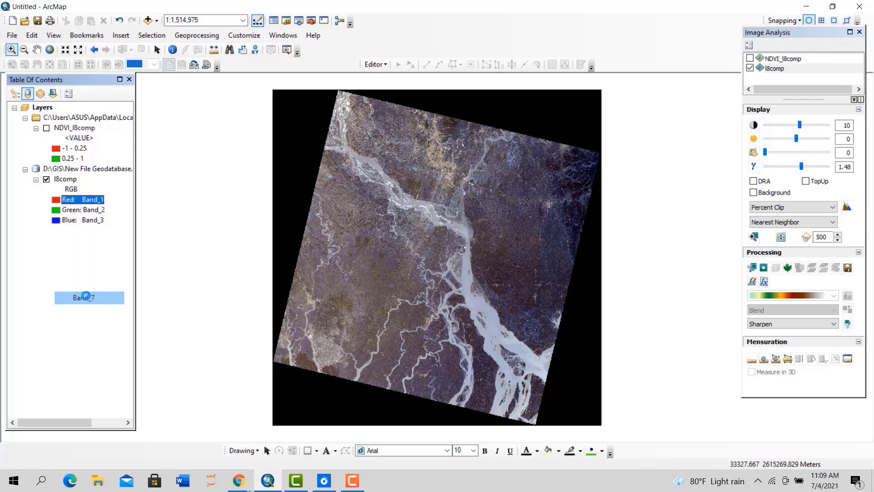
{"action": "left_click", "coordinate": [59, 210]}
{"action": "left_click", "coordinate": [91, 286]}
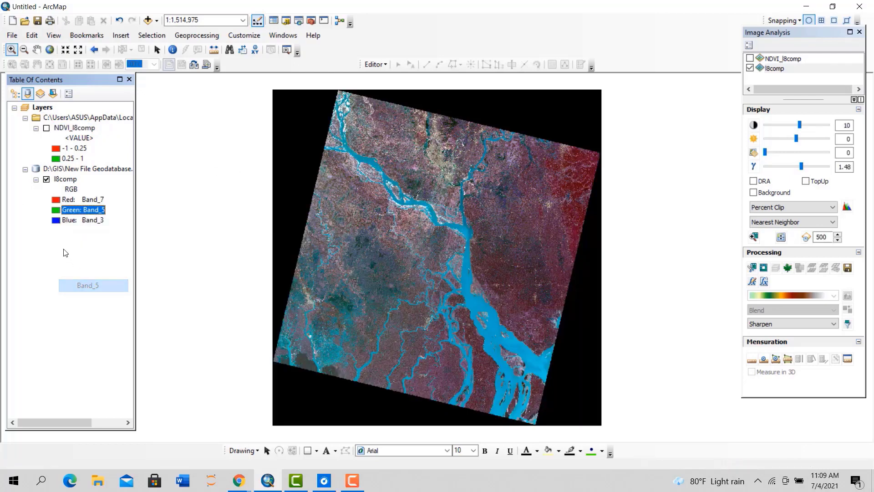
{"action": "left_click", "coordinate": [55, 220]}
{"action": "left_click", "coordinate": [68, 267]}
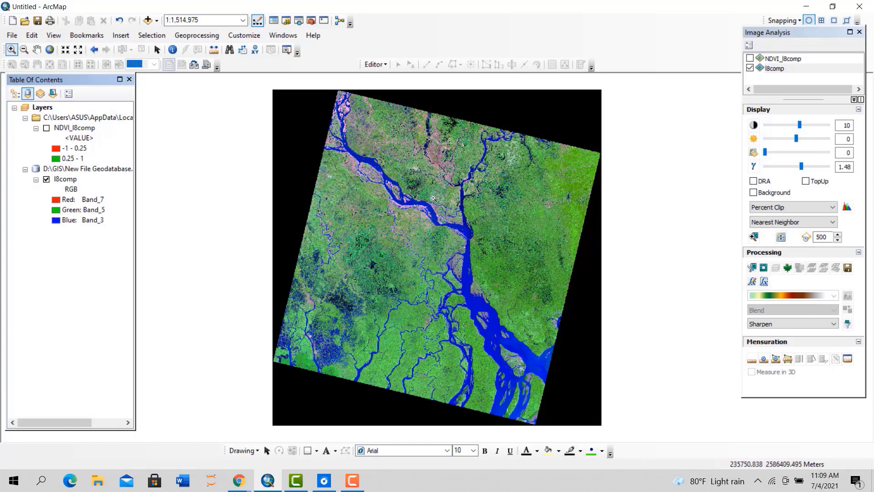
Examine the rivers and the built-up city area up close in the l8comp band composite
{"action": "scroll", "coordinate": [433, 198], "scroll_direction": "up", "scroll_amount": 3}
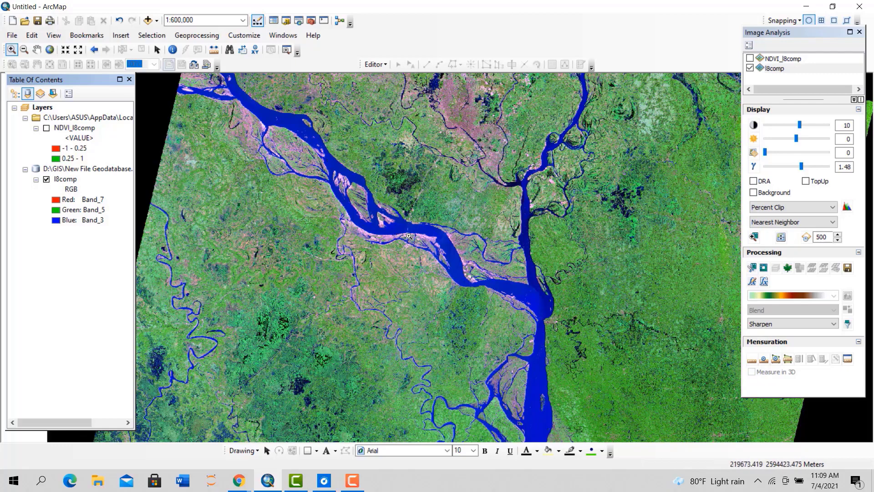
{"action": "scroll", "coordinate": [456, 224], "scroll_direction": "up", "scroll_amount": 1}
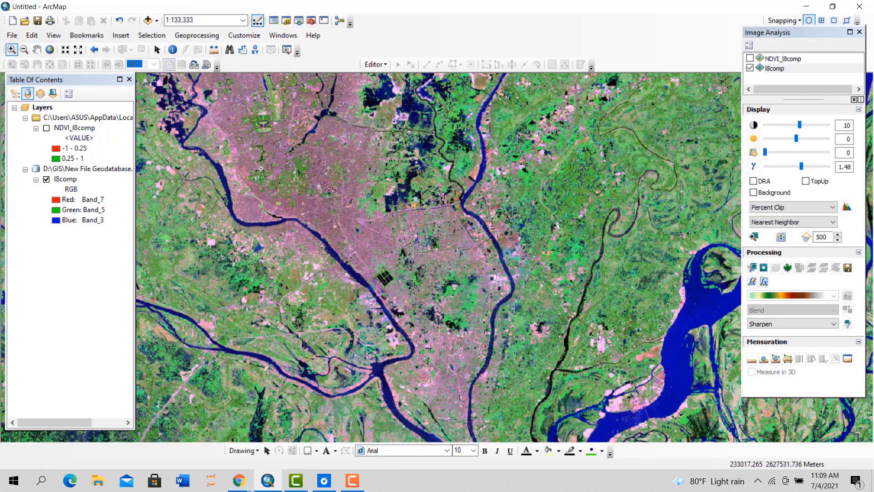
{"action": "key", "text": "Left"}
{"action": "key", "text": "Up"}
{"action": "key", "text": "Left"}
{"action": "key", "text": "Up"}
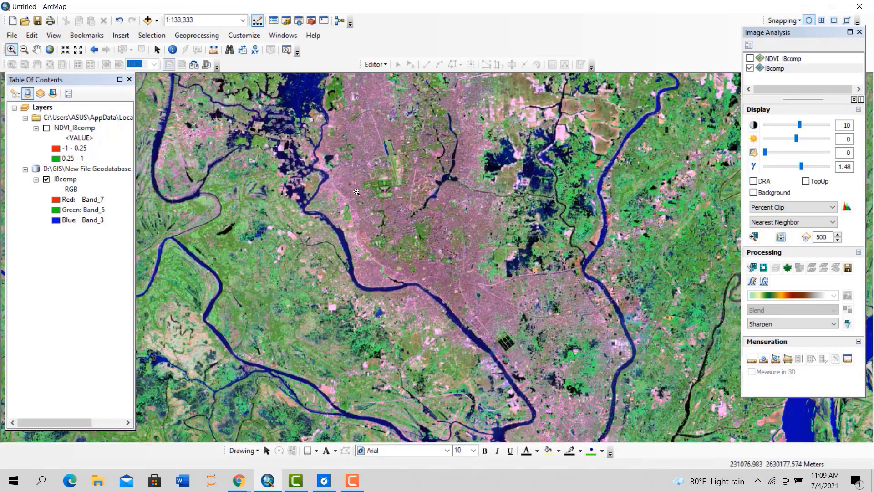
{"action": "left_click_drag", "start_coordinate": [356, 191], "coordinate": [545, 325]}
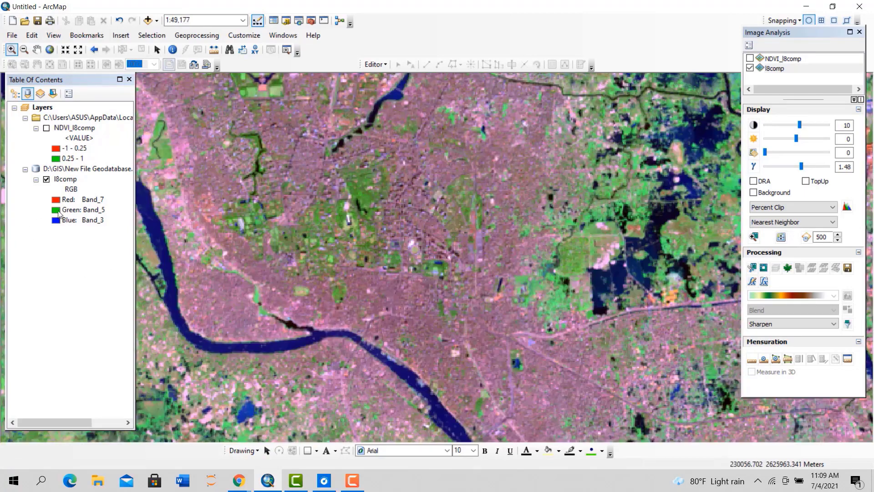
Change the l8comp composite to Band_5 for red and Band_4 for green, keeping Band_3 for blue
{"action": "left_click", "coordinate": [59, 201]}
{"action": "left_click", "coordinate": [59, 201]}
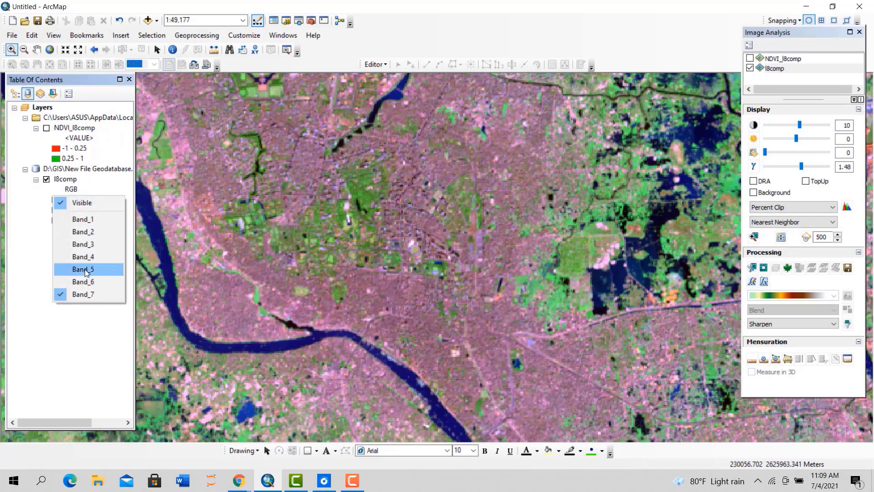
{"action": "left_click", "coordinate": [85, 269]}
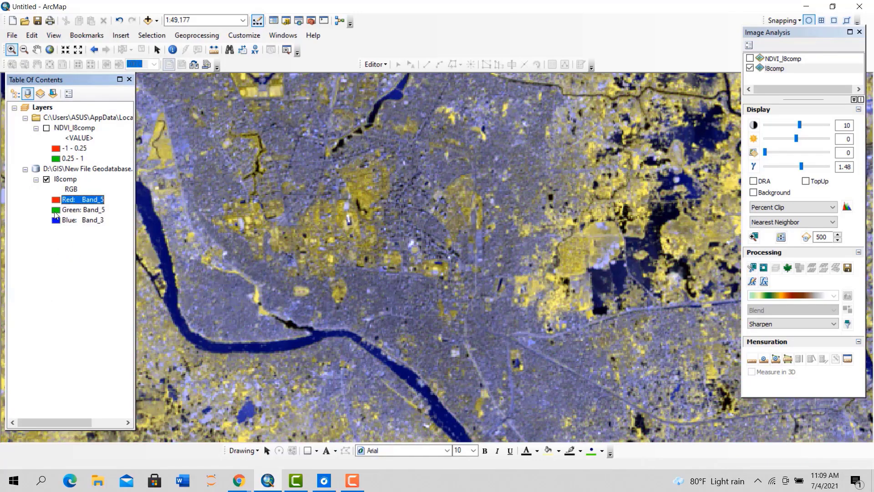
{"action": "left_click", "coordinate": [84, 210]}
{"action": "left_click", "coordinate": [83, 209]}
{"action": "left_click", "coordinate": [87, 273]}
{"action": "left_click", "coordinate": [77, 220]}
{"action": "left_click", "coordinate": [78, 220]}
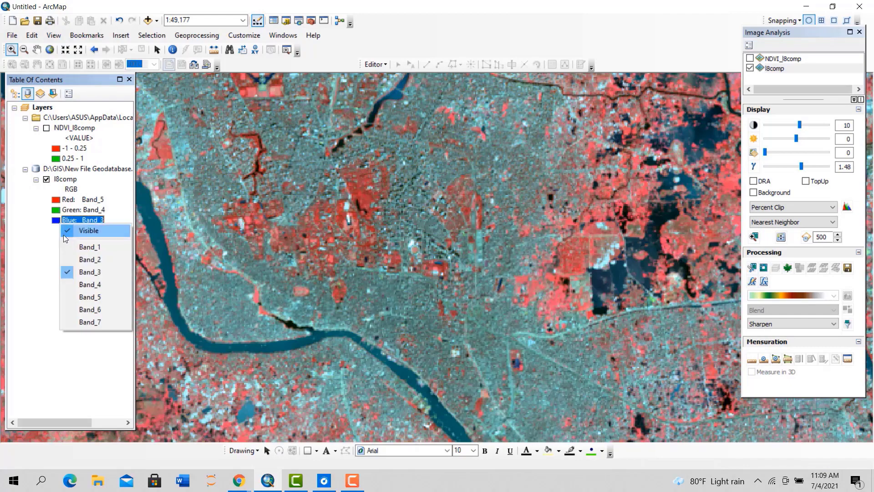
{"action": "left_click", "coordinate": [83, 272]}
Compare the classified NDVI_l8comp with the l8comp composite around the airstrip by toggling the NDVI layer's visibility
{"action": "scroll", "coordinate": [406, 253], "scroll_direction": "up", "scroll_amount": 1}
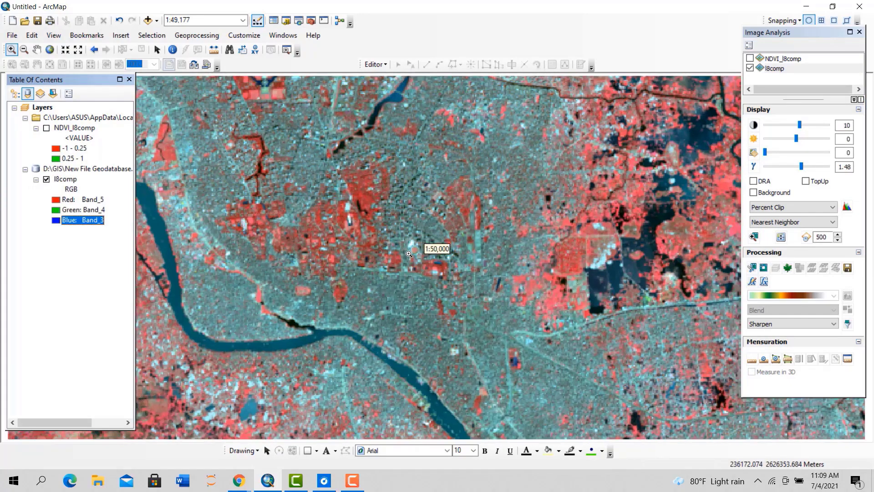
{"action": "scroll", "coordinate": [408, 268], "scroll_direction": "up", "scroll_amount": 1}
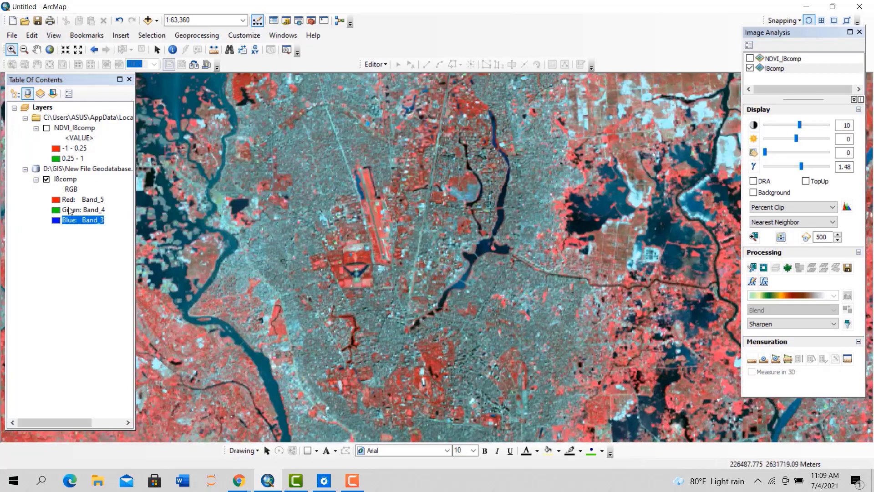
{"action": "left_click", "coordinate": [46, 128]}
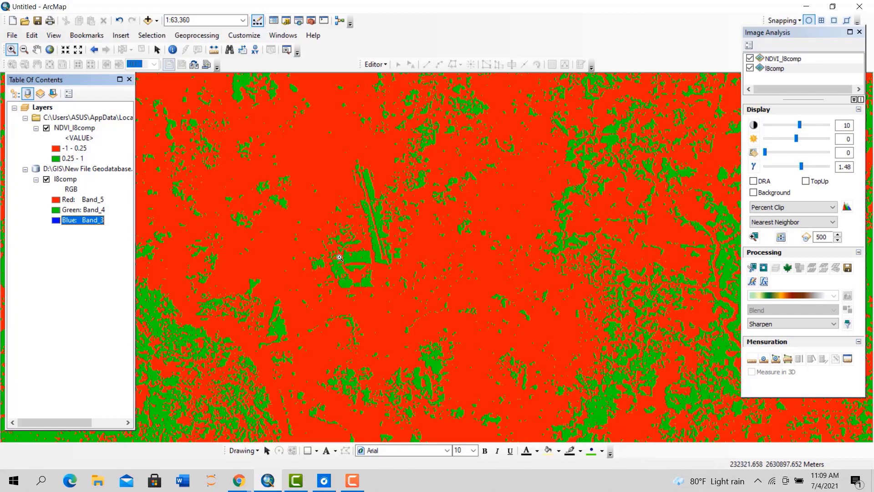
{"action": "scroll", "coordinate": [349, 262], "scroll_direction": "down", "scroll_amount": 5}
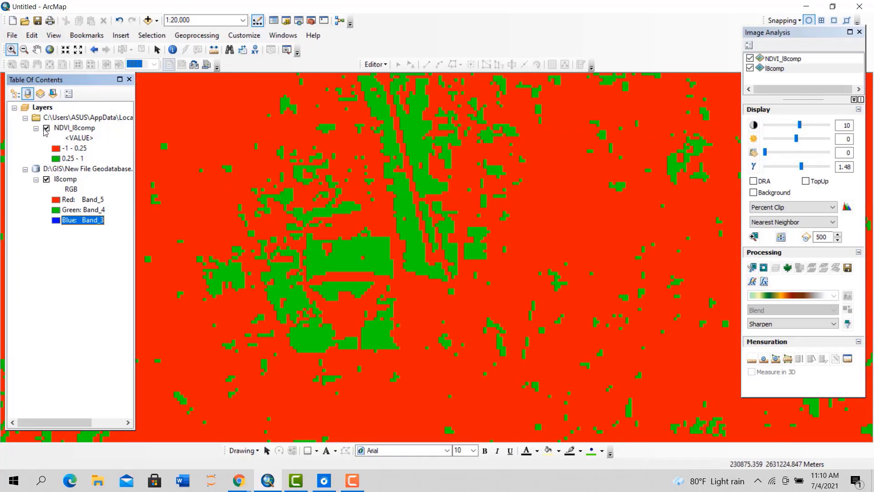
{"action": "left_click", "coordinate": [46, 128]}
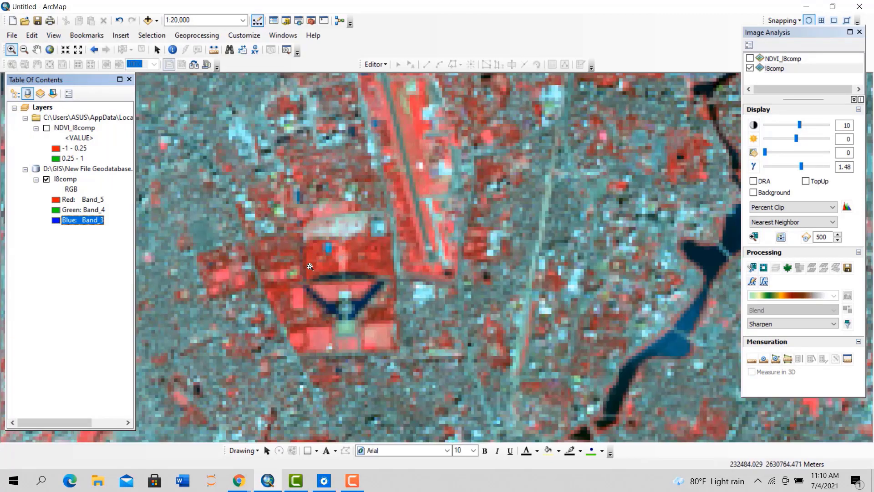
{"action": "scroll", "coordinate": [358, 267], "scroll_direction": "down", "scroll_amount": 1}
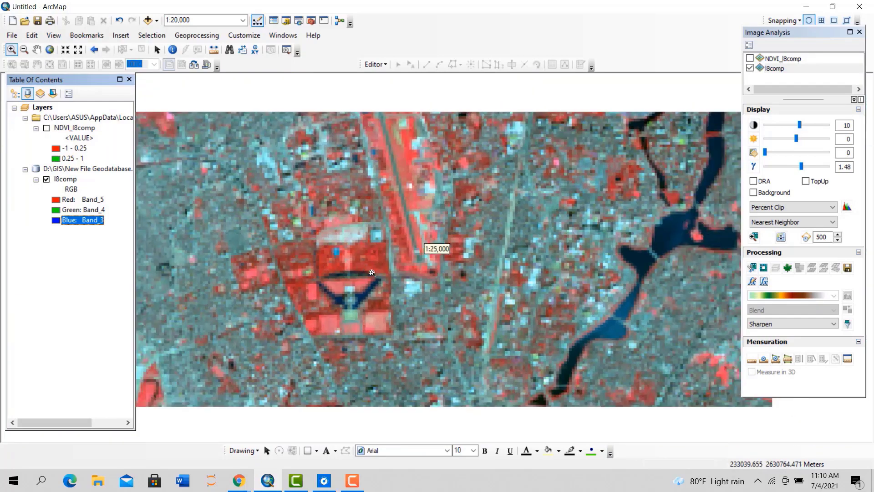
{"action": "scroll", "coordinate": [368, 275], "scroll_direction": "down", "scroll_amount": 2}
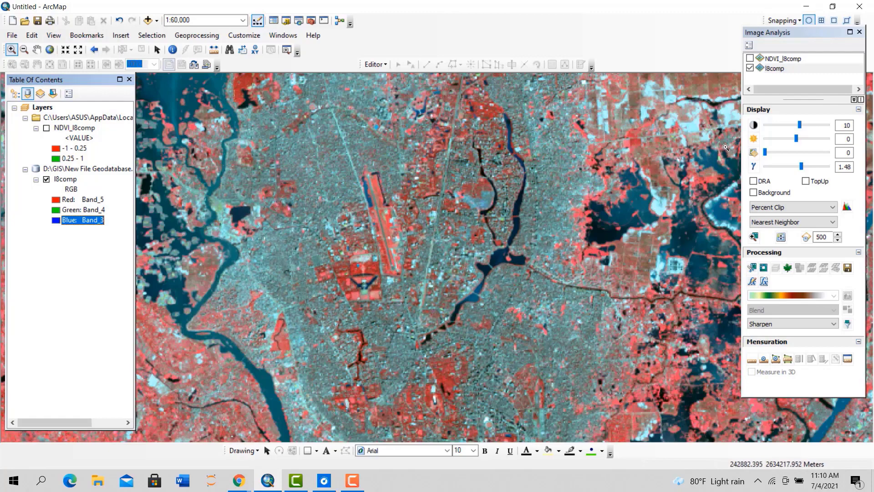
Try dynamic range adjustment (DRA) on l8comp and switch it off again
{"action": "left_click", "coordinate": [777, 68]}
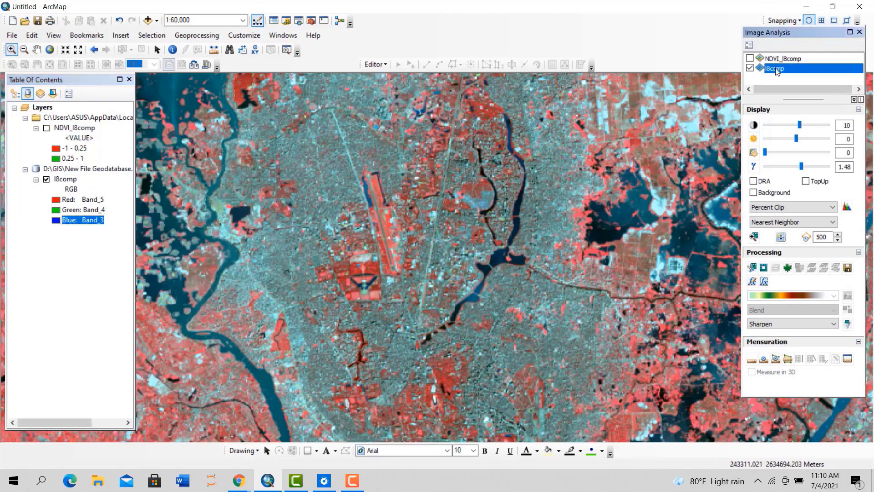
{"action": "left_click", "coordinate": [754, 181]}
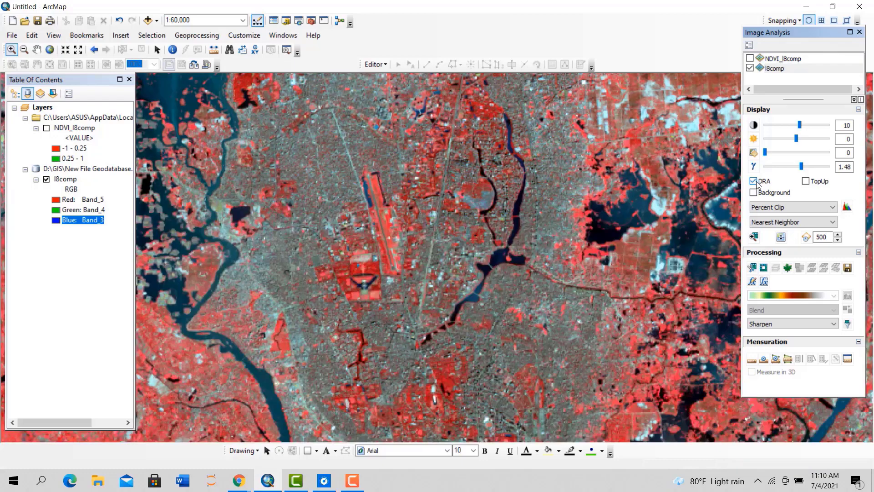
{"action": "left_click", "coordinate": [754, 182]}
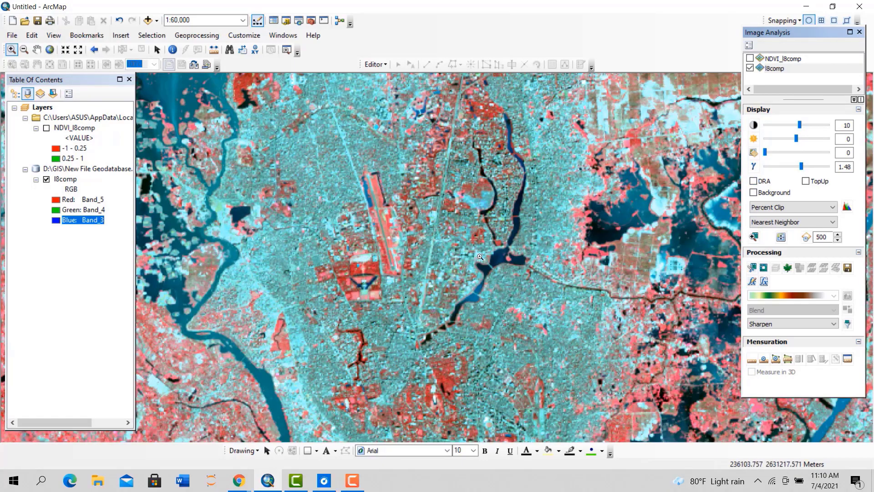
Turn NDVI_l8comp back on over the wider city area and select it for image analysis
{"action": "scroll", "coordinate": [475, 268], "scroll_direction": "down", "scroll_amount": 3}
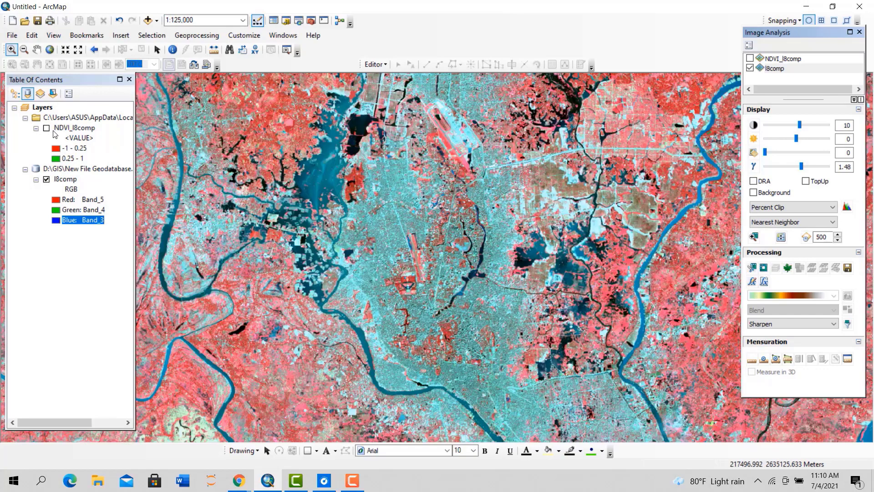
{"action": "left_click", "coordinate": [46, 128]}
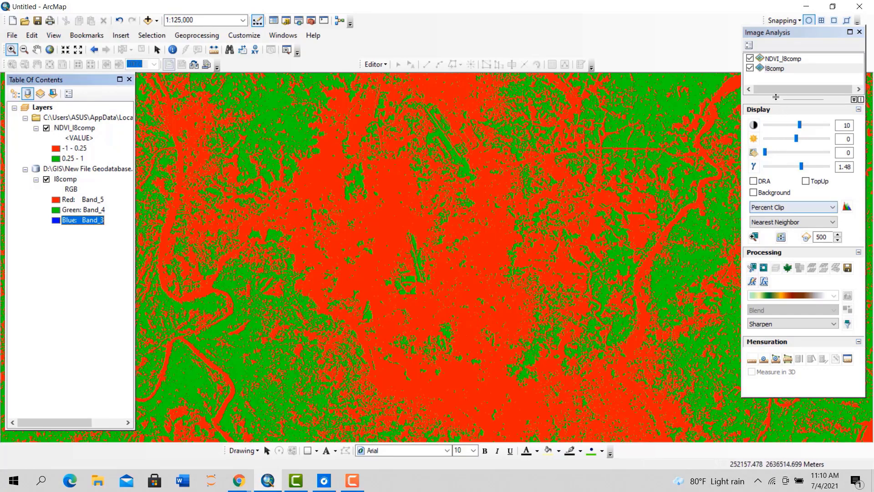
{"action": "left_click", "coordinate": [769, 58]}
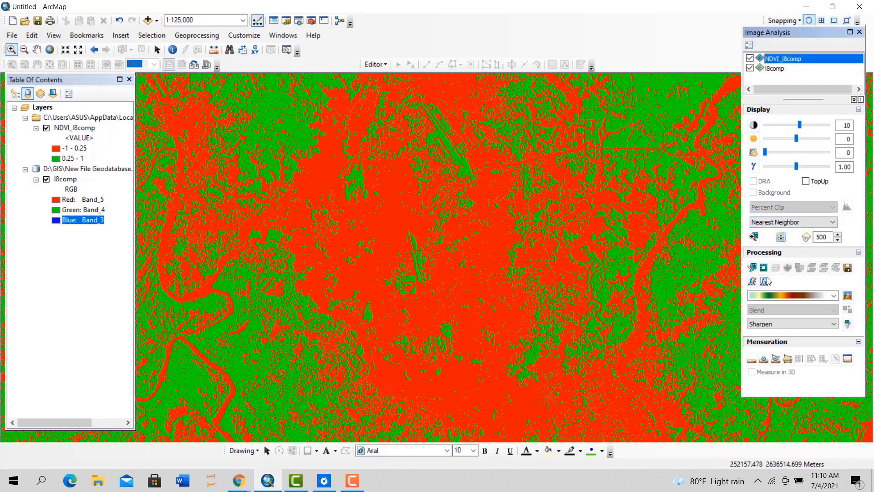
Examine the classified NDVI_l8comp up close around the airstrip and across the wider region
{"action": "left_click", "coordinate": [780, 236]}
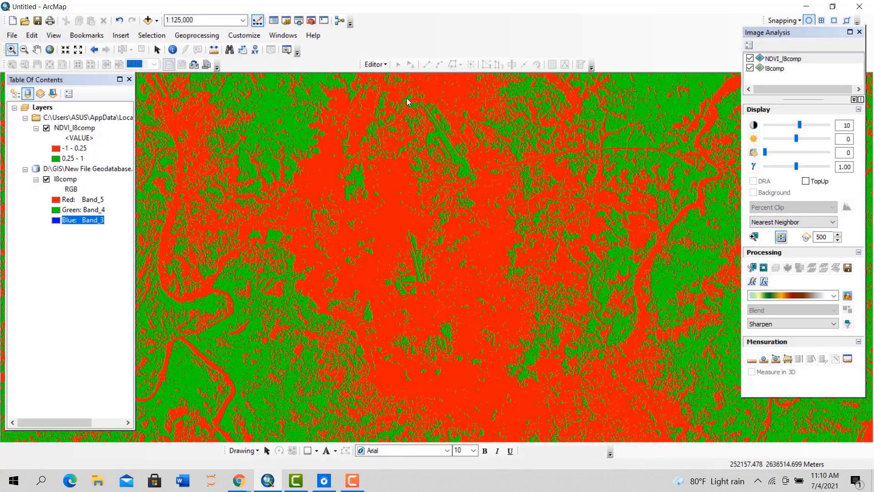
{"action": "left_click_drag", "start_coordinate": [405, 166], "coordinate": [430, 75]}
{"action": "scroll", "coordinate": [425, 250], "scroll_direction": "up", "scroll_amount": 3}
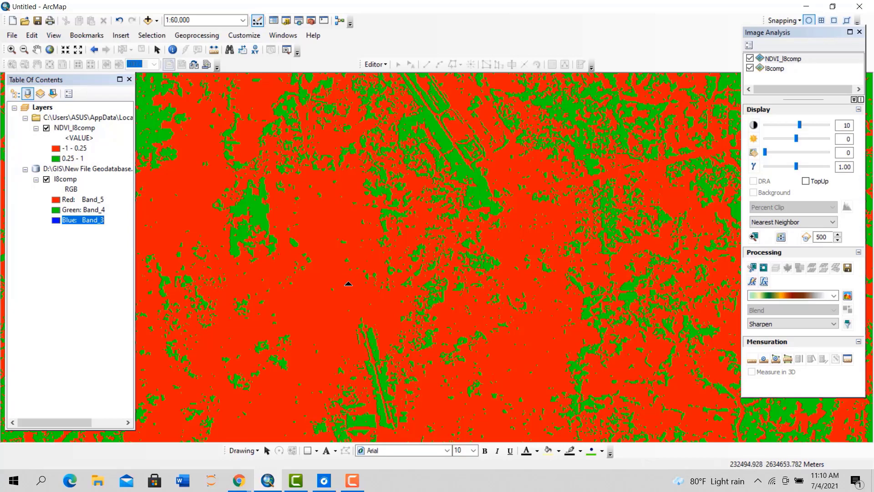
{"action": "left_click_drag", "start_coordinate": [321, 226], "coordinate": [391, 155]}
{"action": "scroll", "coordinate": [406, 194], "scroll_direction": "down", "scroll_amount": 4}
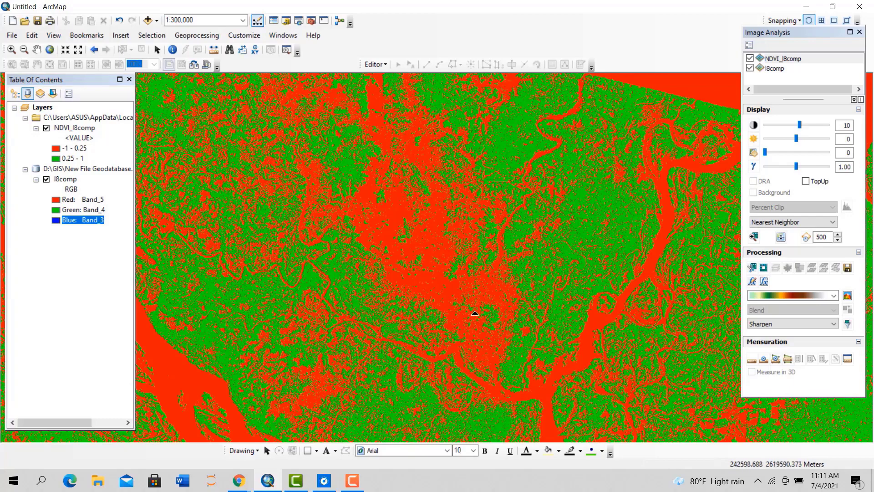
{"action": "scroll", "coordinate": [481, 309], "scroll_direction": "down", "scroll_amount": 2}
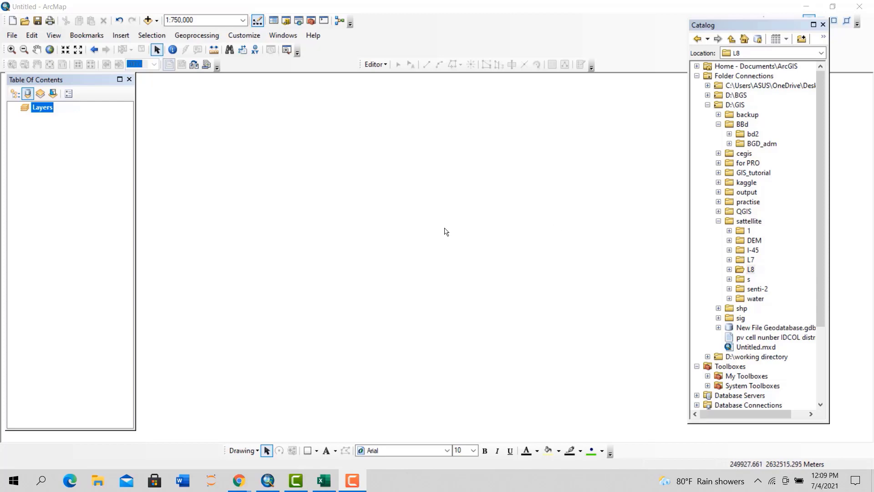
Switch to Excel and review the LAT_DEG, LONG_DEG and Mn columns of the Mn data workbook
{"action": "left_click", "coordinate": [324, 481]}
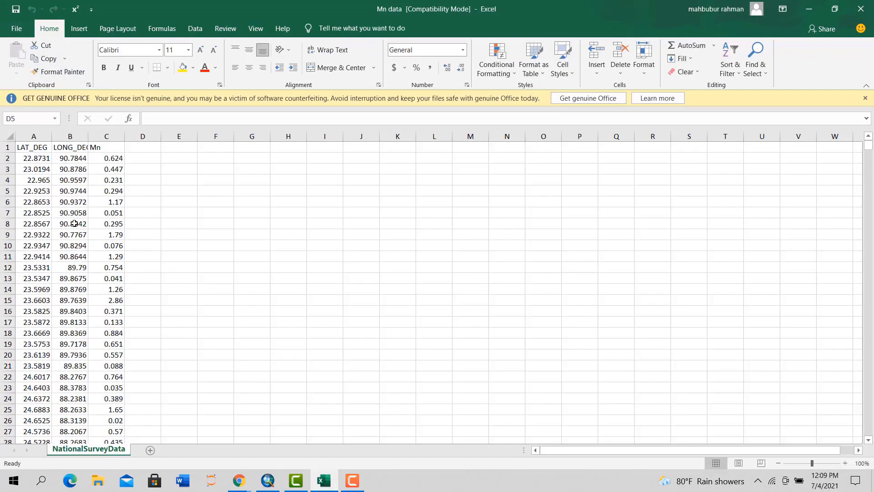
{"action": "left_click", "coordinate": [34, 136]}
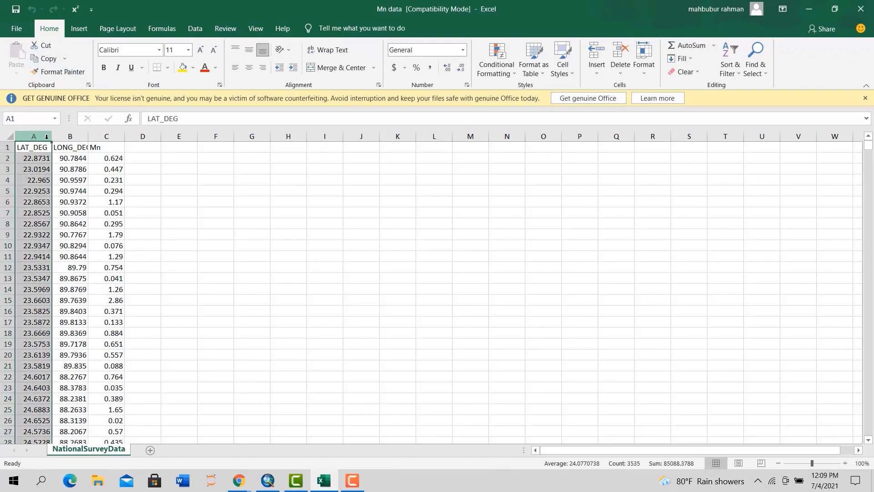
{"action": "left_click", "coordinate": [74, 133]}
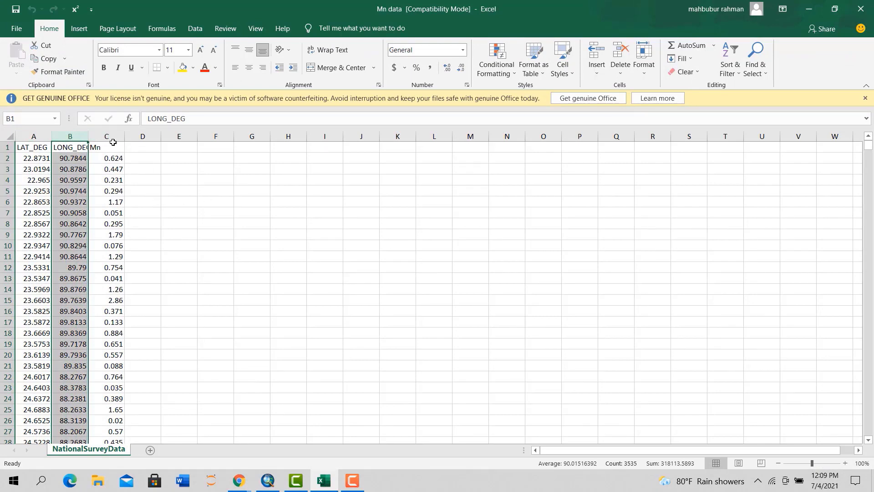
{"action": "left_click", "coordinate": [112, 136]}
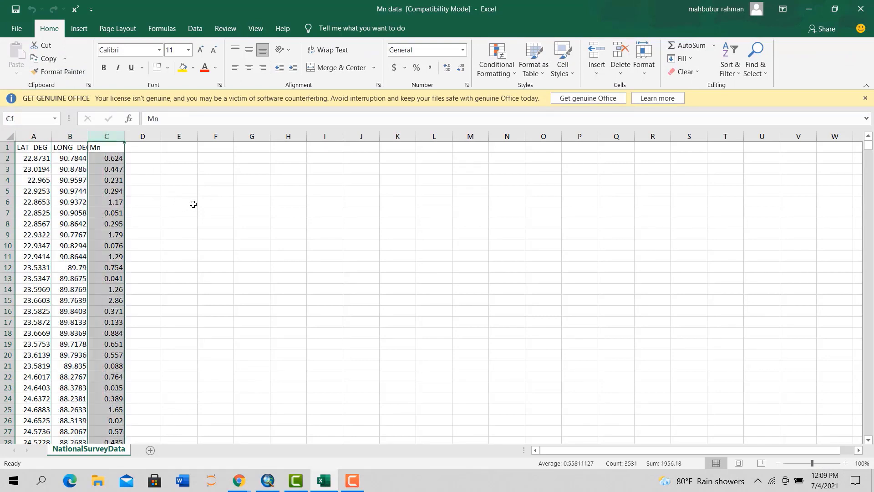
{"action": "left_click_drag", "start_coordinate": [194, 206], "coordinate": [194, 212]}
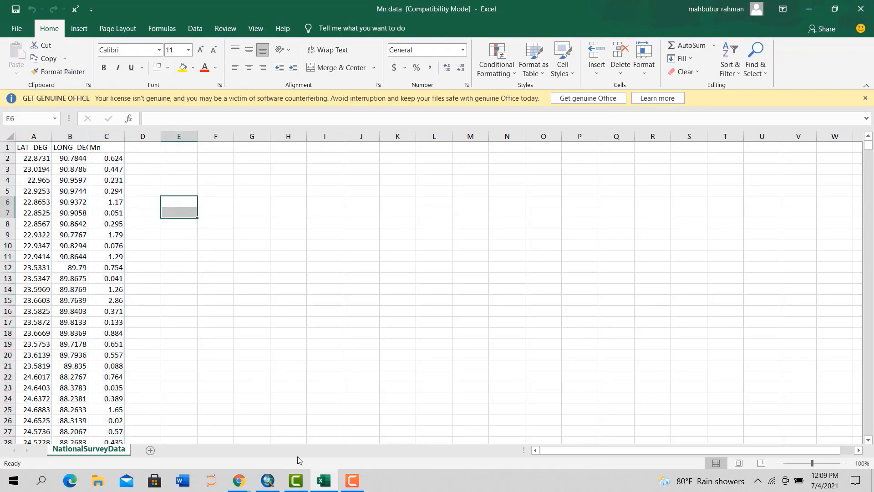
Switch back to ArcMap and add BGD_adm3.shp from the D:\GIS\BBd\BGD_adm folder to the map
{"action": "left_click", "coordinate": [279, 481]}
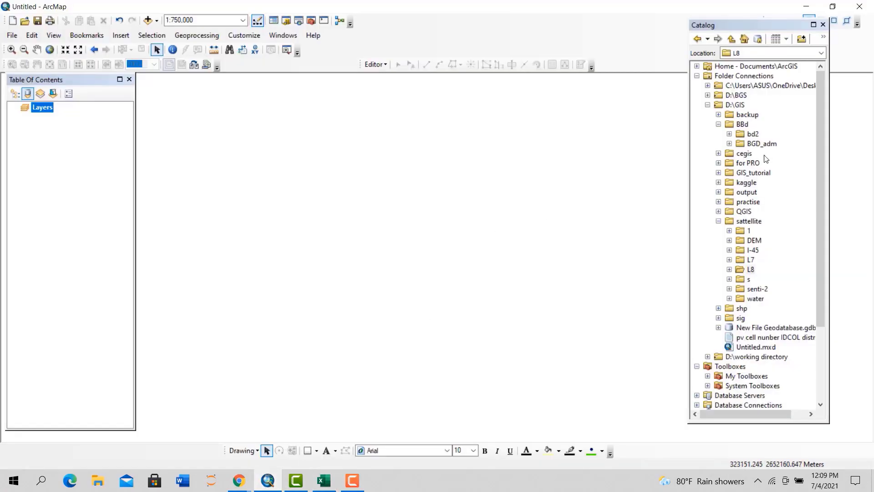
{"action": "left_click", "coordinate": [729, 144]}
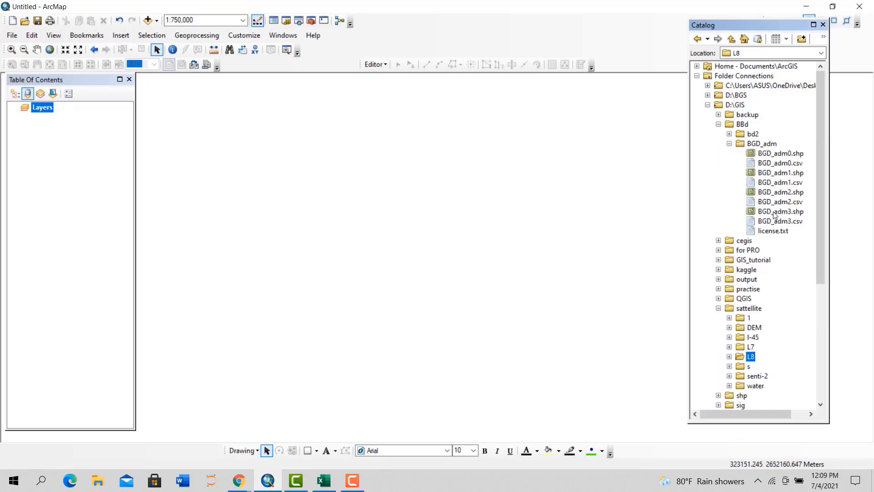
{"action": "left_click_drag", "start_coordinate": [775, 215], "coordinate": [537, 246]}
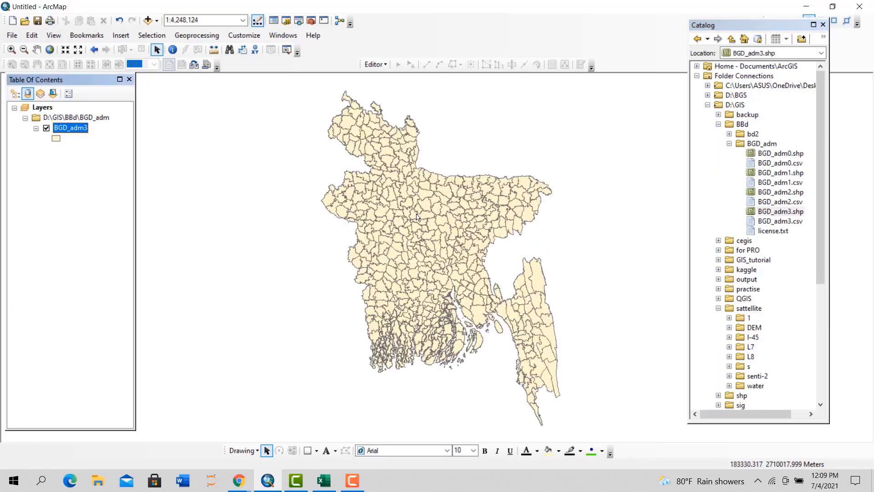
{"action": "scroll", "coordinate": [785, 210], "scroll_direction": "down", "scroll_amount": 5}
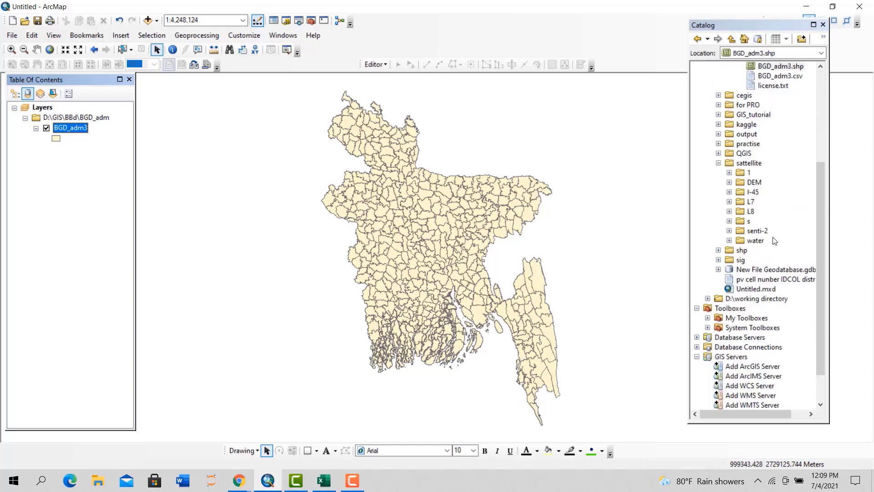
Check the Mn data workbook's save format in Excel's Save As dialog, close it without saving and minimize Excel
{"action": "left_click", "coordinate": [323, 480]}
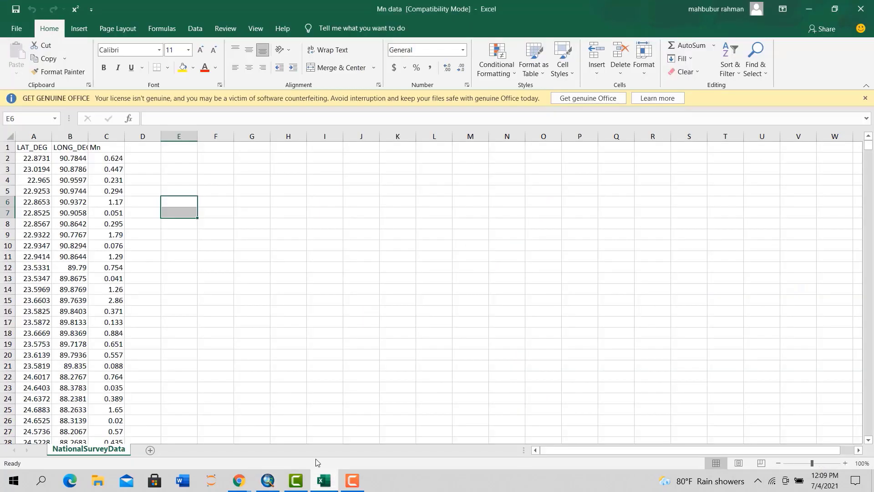
{"action": "left_click", "coordinate": [103, 257]}
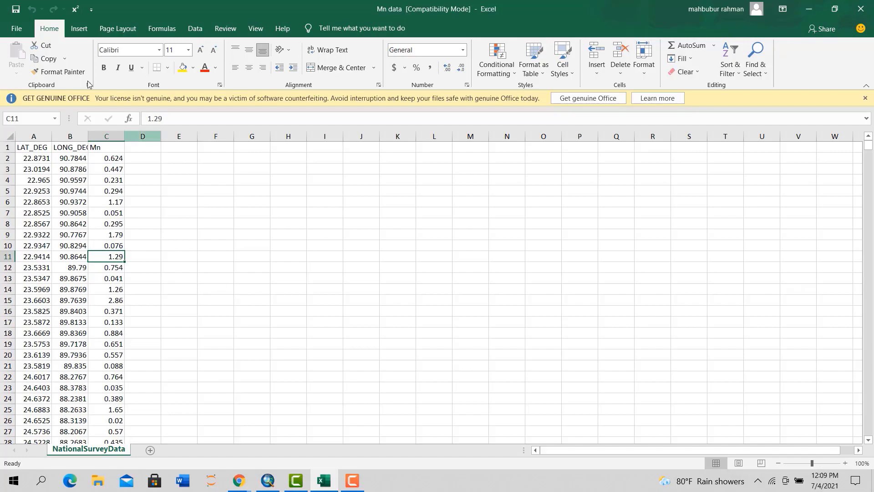
{"action": "left_click", "coordinate": [17, 28]}
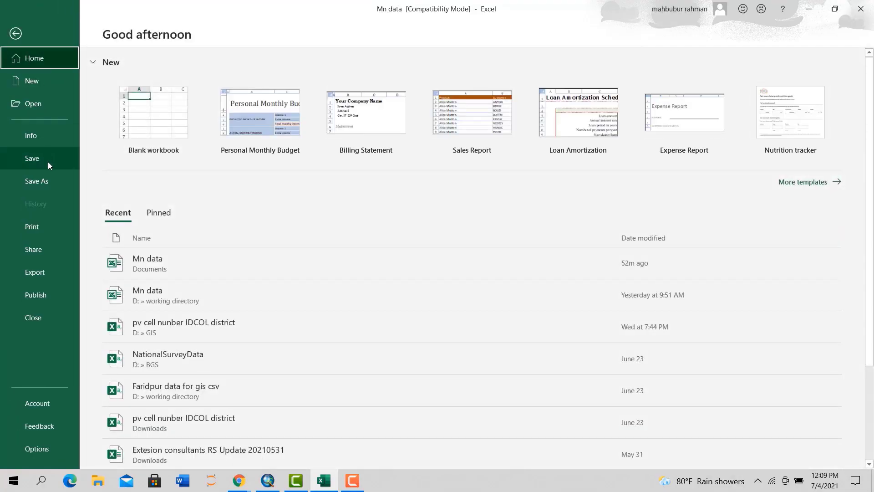
{"action": "left_click", "coordinate": [49, 181]}
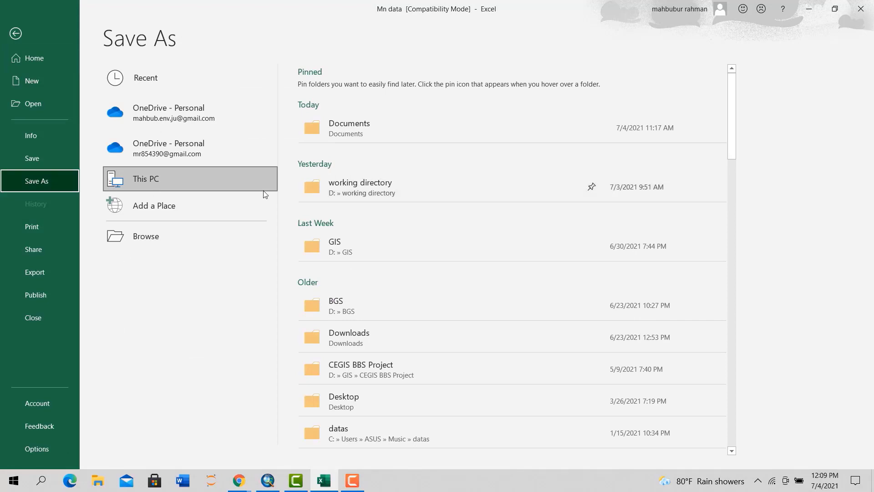
{"action": "double_click", "coordinate": [222, 179]}
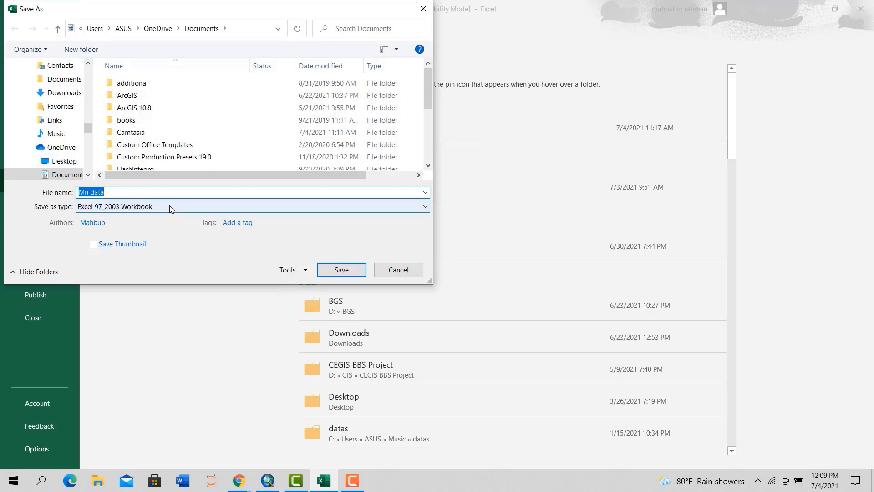
{"action": "left_click", "coordinate": [426, 12]}
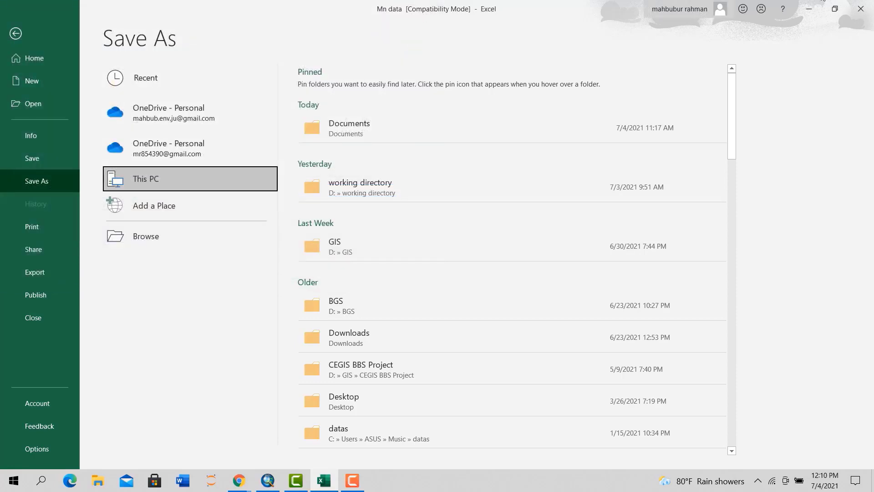
{"action": "left_click", "coordinate": [808, 9]}
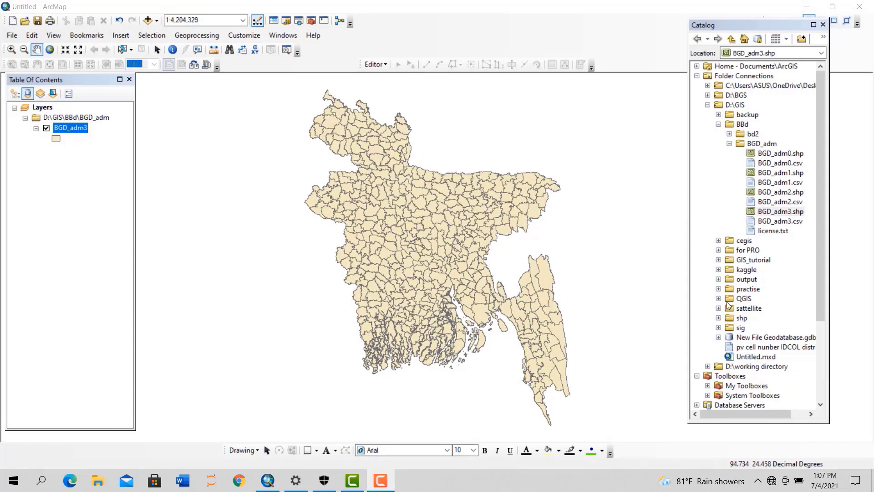
Add the NationalSurveyData$ sheet of Mn data.xls from D:\working directory to the map
{"action": "scroll", "coordinate": [728, 305], "scroll_direction": "down", "scroll_amount": 3}
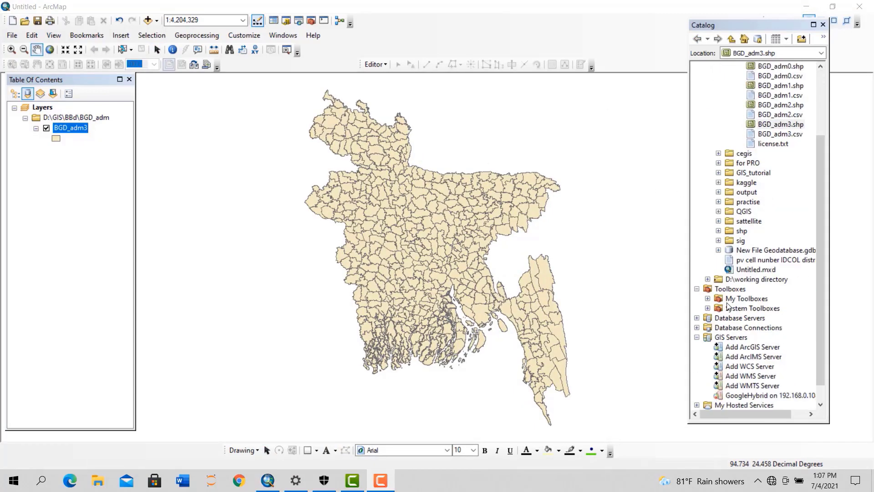
{"action": "left_click", "coordinate": [708, 279]}
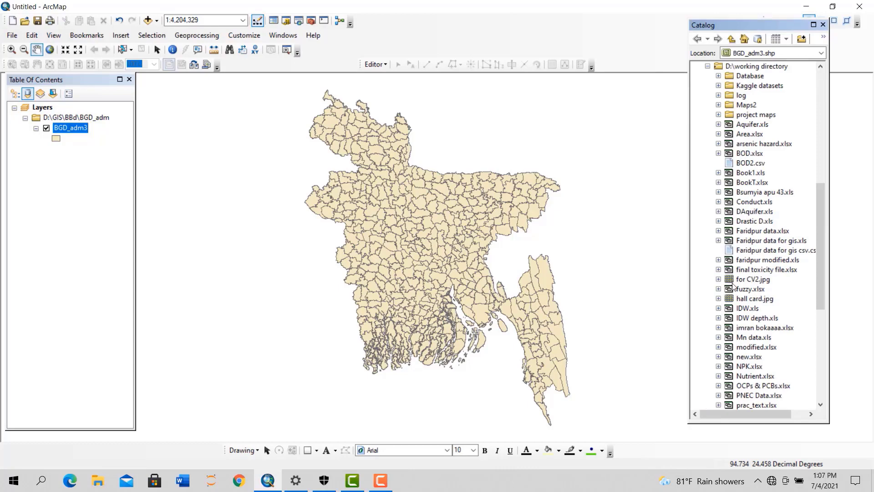
{"action": "left_click", "coordinate": [718, 337]}
{"action": "left_click_drag", "start_coordinate": [755, 347], "coordinate": [370, 248]}
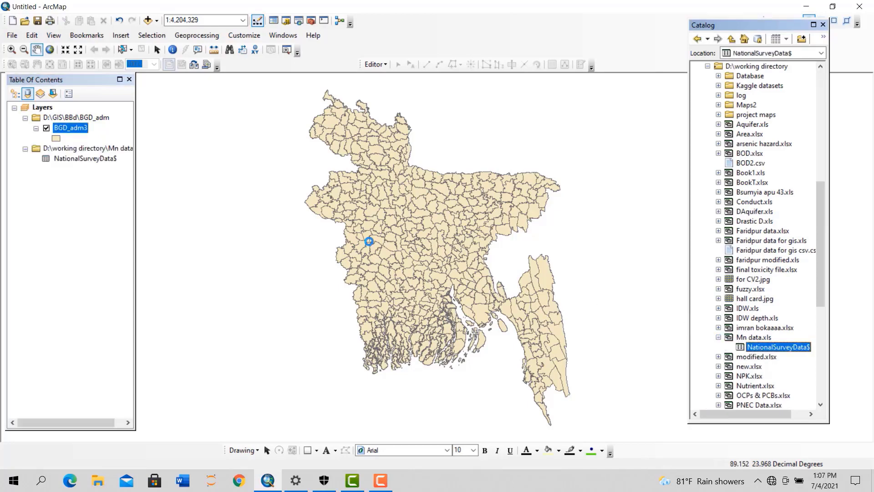
Display NationalSurveyData$ as XY points with LONG_DEG as X, LAT_DEG as Y and GCS_WGS_1984 coordinates, and close the Catalog
{"action": "left_click", "coordinate": [75, 160]}
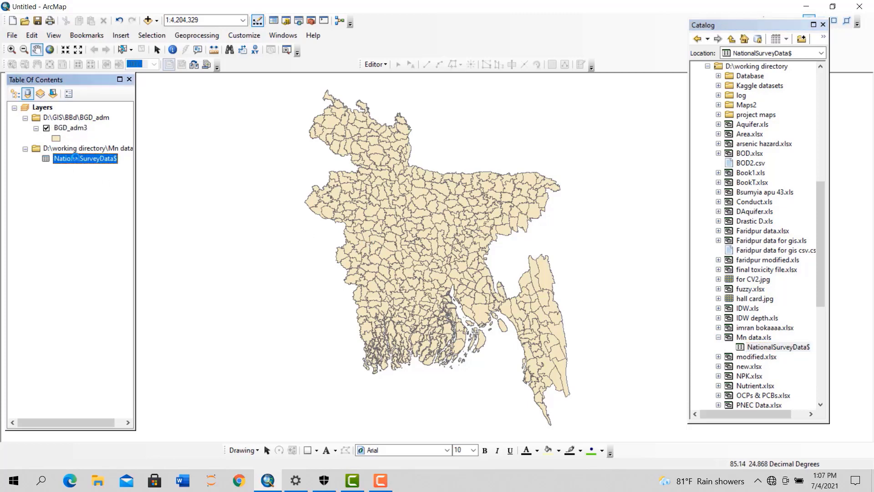
{"action": "right_click", "coordinate": [75, 158]}
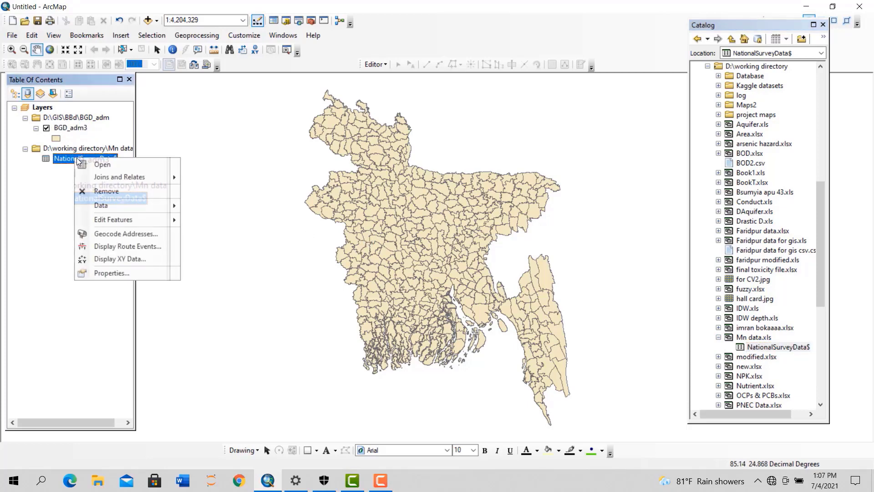
{"action": "left_click", "coordinate": [105, 260]}
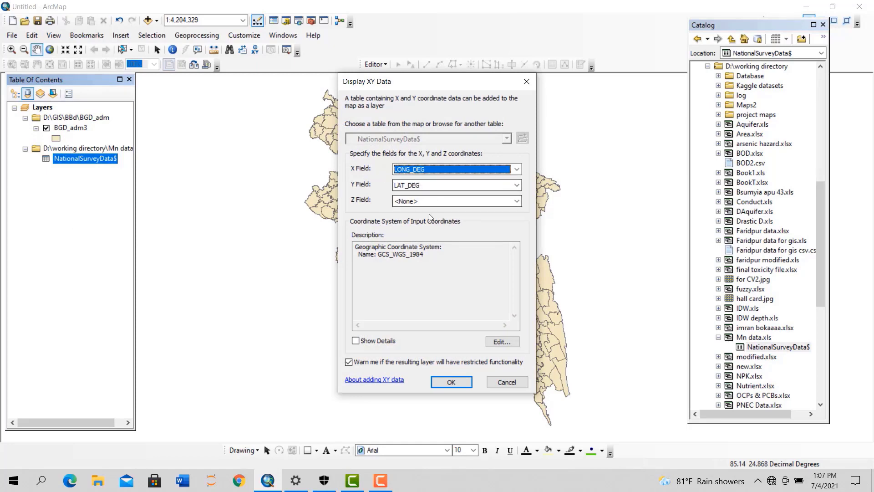
{"action": "left_click", "coordinate": [435, 259]}
{"action": "left_click_drag", "start_coordinate": [434, 259], "coordinate": [351, 239]}
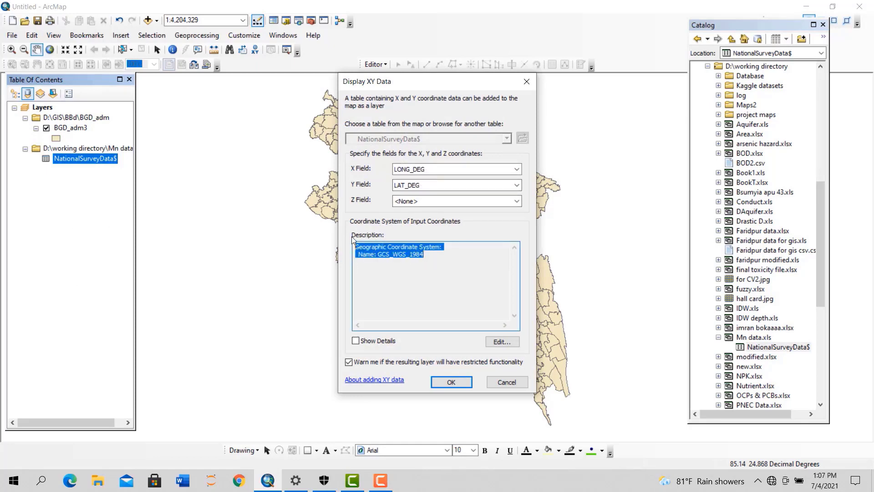
{"action": "left_click", "coordinate": [443, 278]}
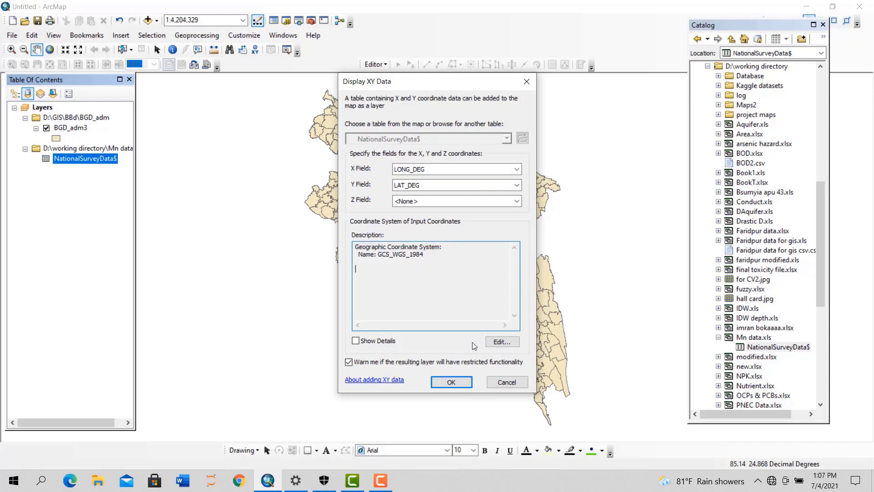
{"action": "left_click", "coordinate": [449, 380]}
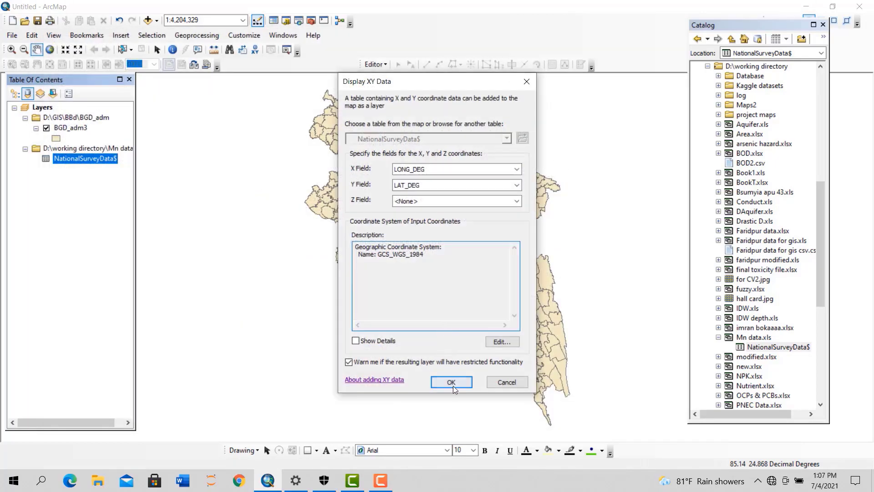
{"action": "left_click", "coordinate": [452, 382]}
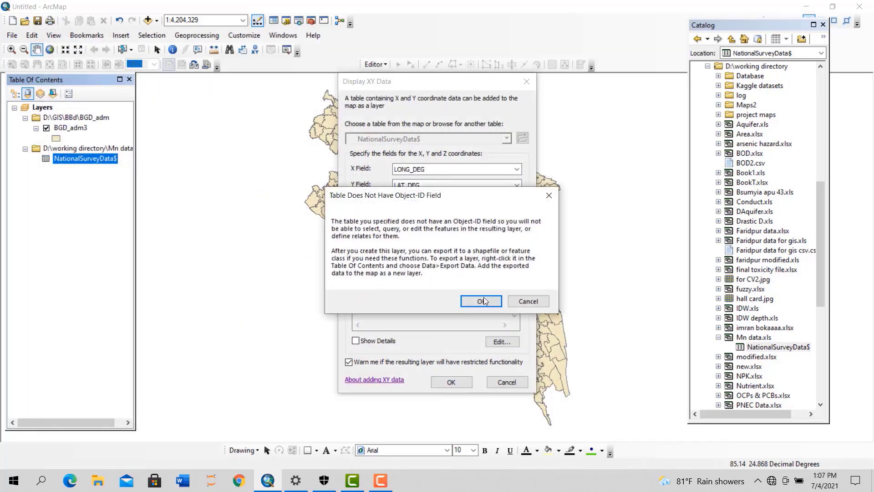
{"action": "left_click", "coordinate": [484, 296]}
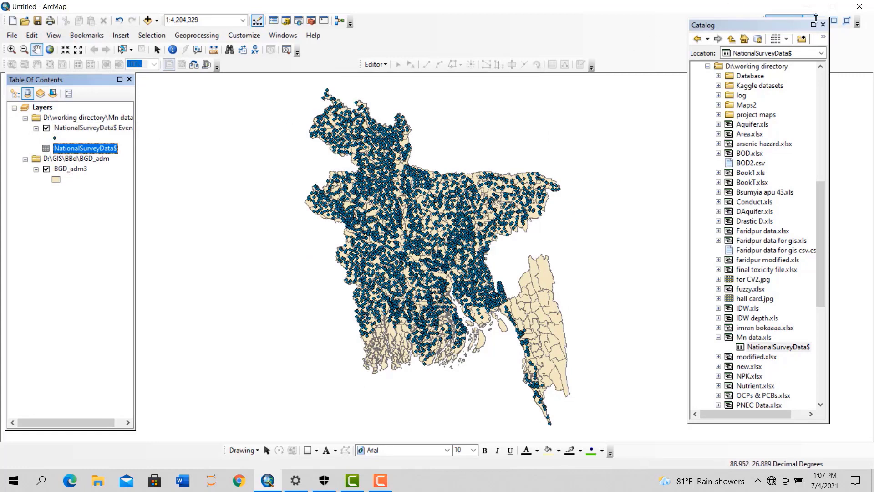
{"action": "left_click", "coordinate": [823, 24]}
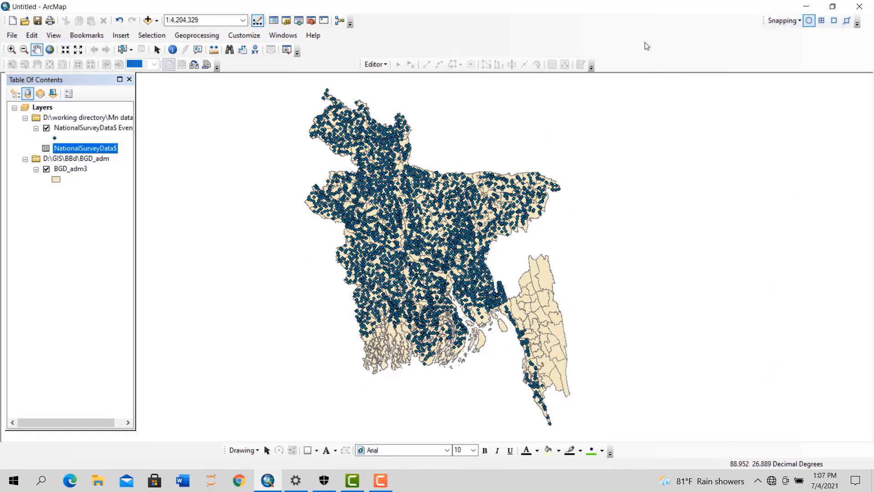
Search for idw and locate the IDW tool in the Interpolation toolset of Spatial Analyst Tools
{"action": "key", "text": "ctrl+f"}
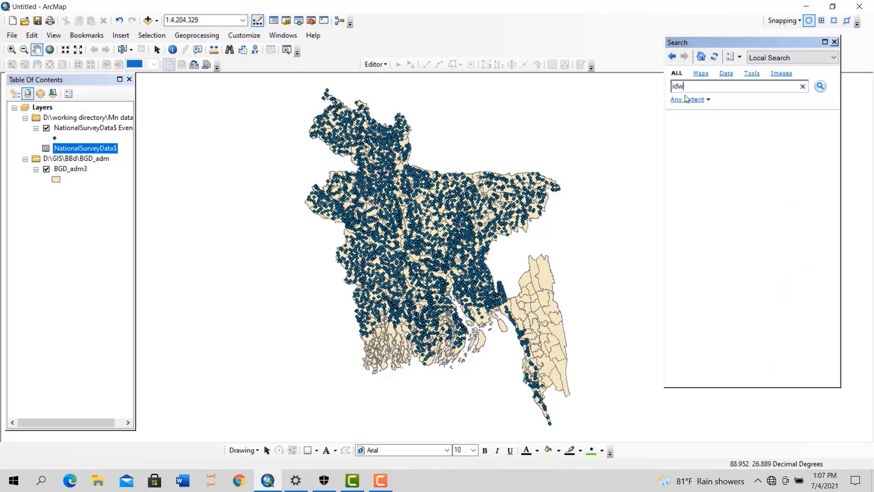
{"action": "key", "text": "Return"}
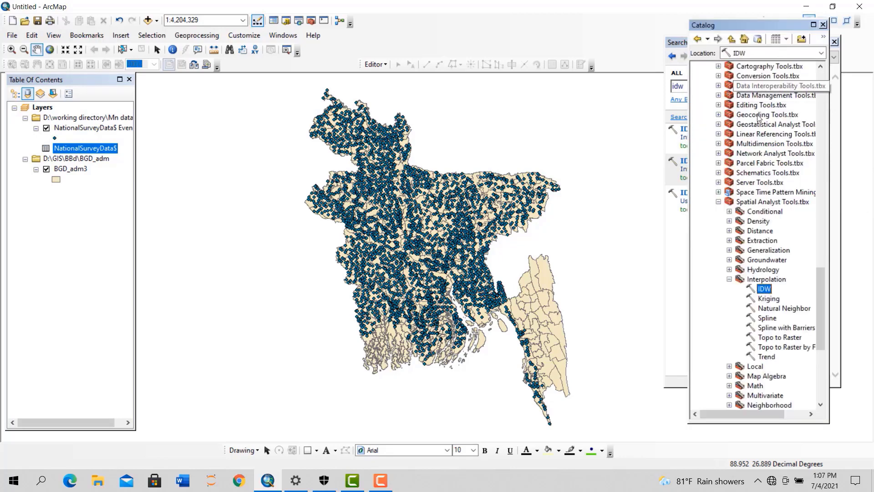
{"action": "scroll", "coordinate": [749, 200], "scroll_direction": "down", "scroll_amount": 1}
{"action": "scroll", "coordinate": [751, 285], "scroll_direction": "down", "scroll_amount": 1}
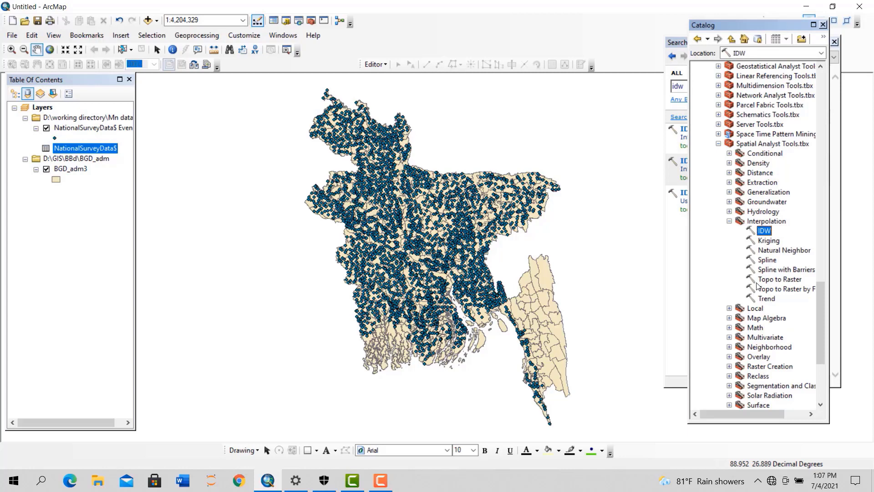
Open the IDW tool and set NationalSurveyData$ Events as the input points with Mn as the Z value field
{"action": "left_click", "coordinate": [769, 241]}
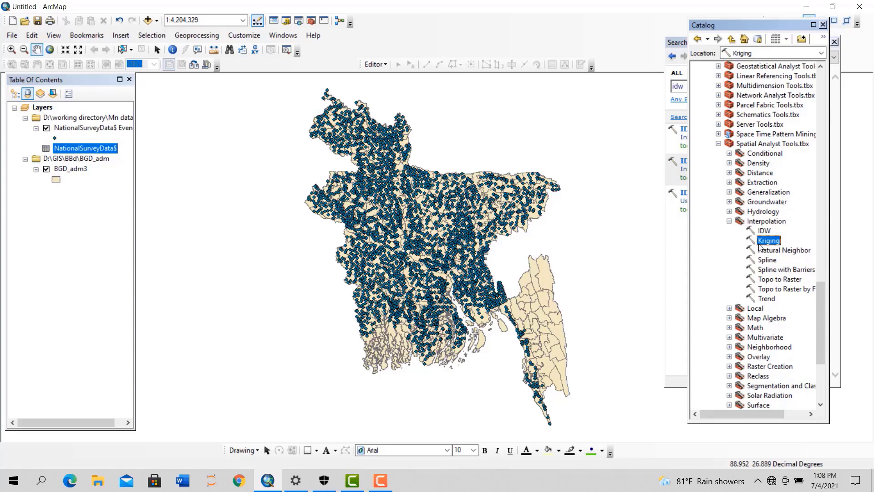
{"action": "double_click", "coordinate": [764, 231]}
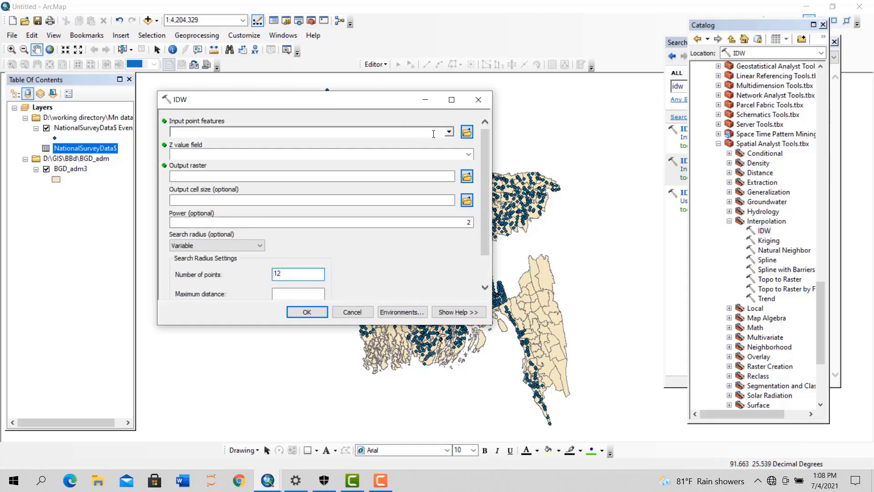
{"action": "left_click", "coordinate": [449, 133]}
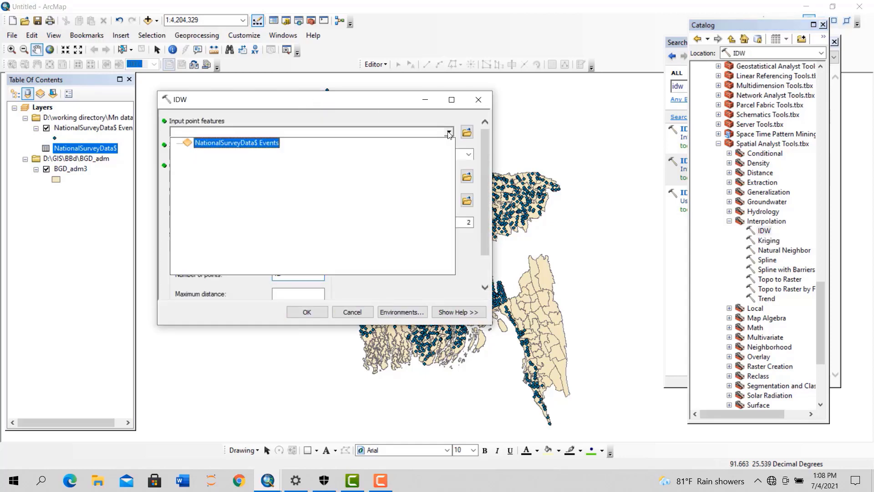
{"action": "left_click", "coordinate": [231, 143]}
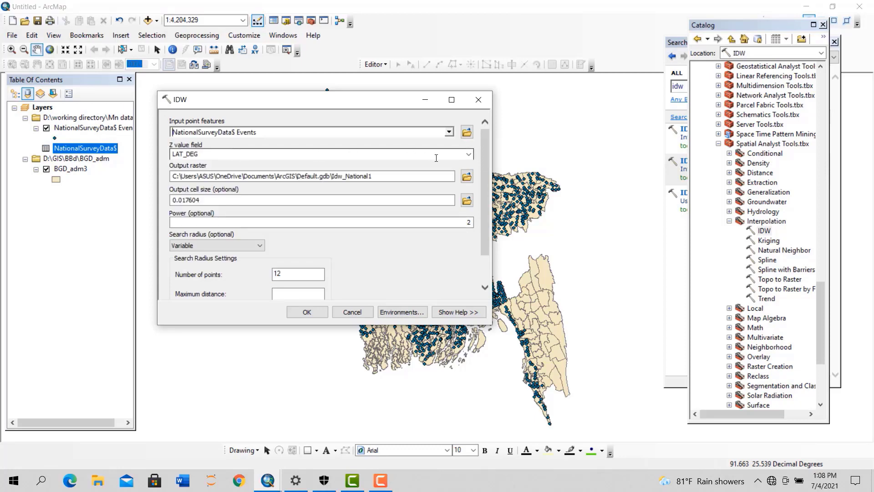
{"action": "left_click", "coordinate": [468, 153]}
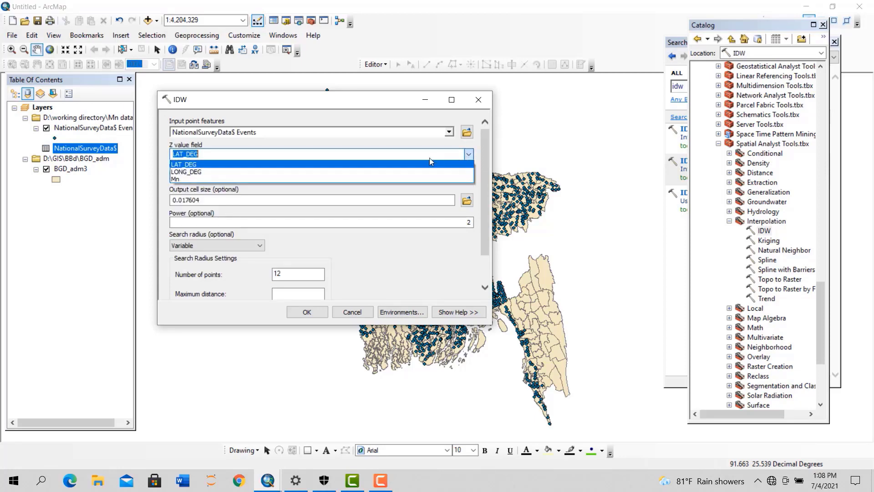
{"action": "left_click", "coordinate": [187, 179]}
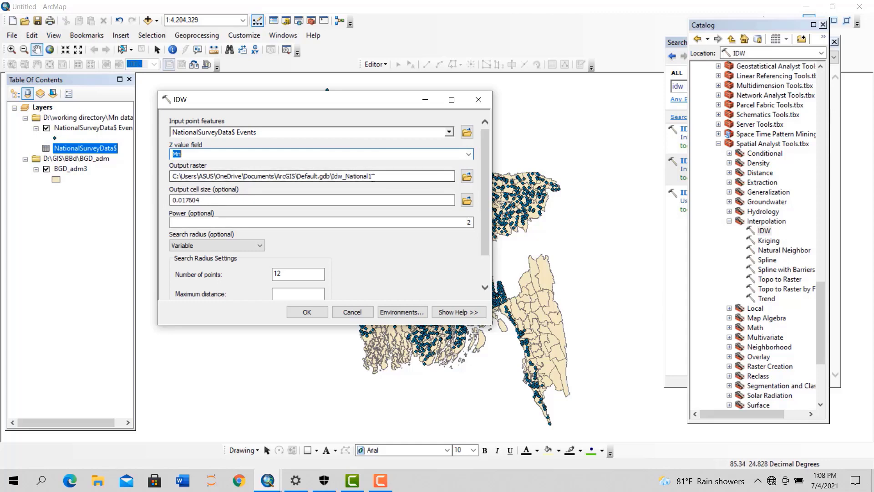
{"action": "left_click_drag", "start_coordinate": [485, 212], "coordinate": [484, 245]}
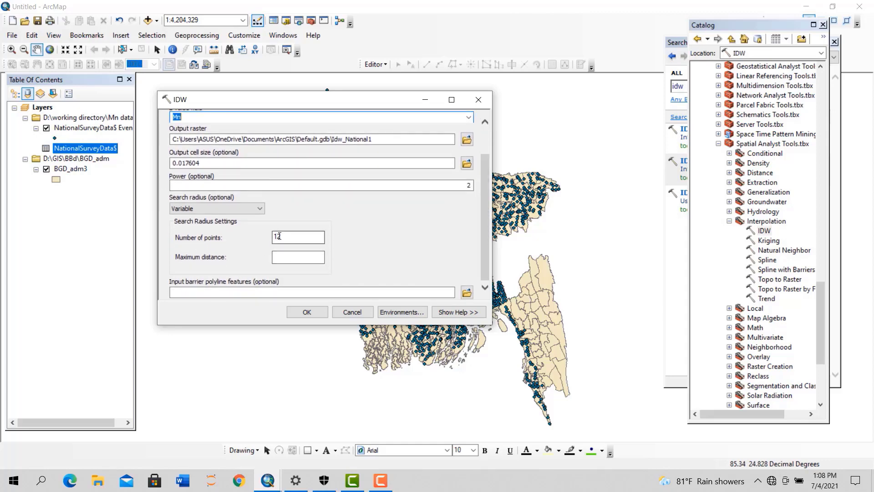
{"action": "left_click", "coordinate": [279, 235]}
{"action": "left_click_drag", "start_coordinate": [279, 235], "coordinate": [271, 238]}
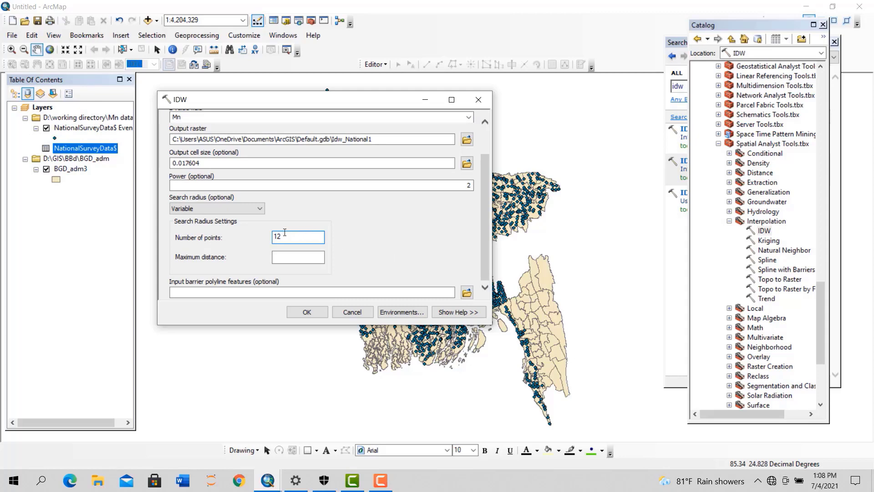
Set the IDW tool's processing extent environment to the same as layer BGD_adm3
{"action": "left_click", "coordinate": [401, 311]}
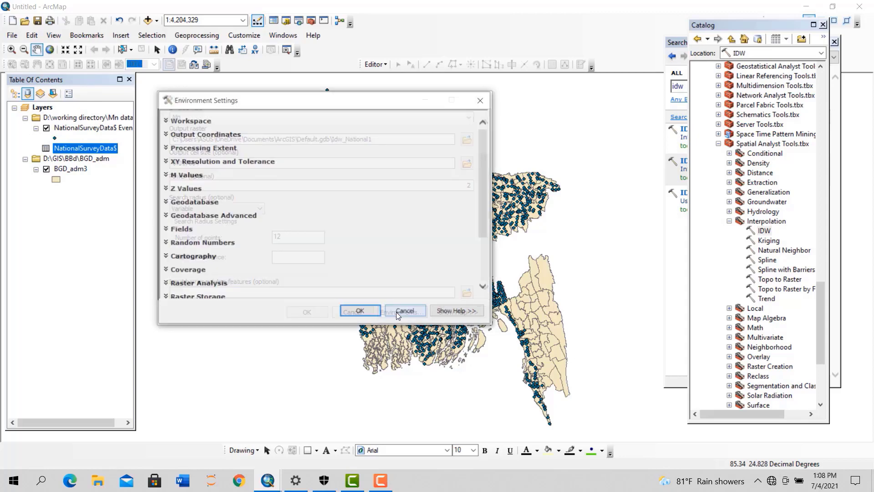
{"action": "left_click", "coordinate": [194, 149]}
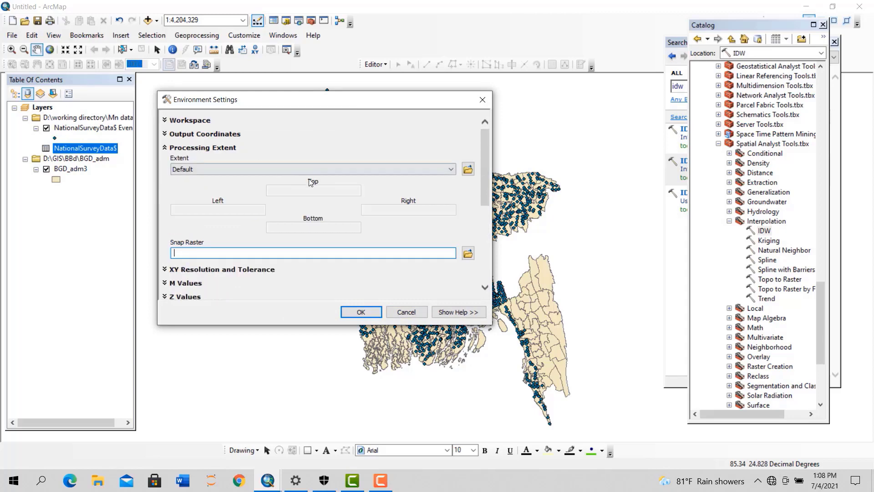
{"action": "left_click", "coordinate": [208, 169]}
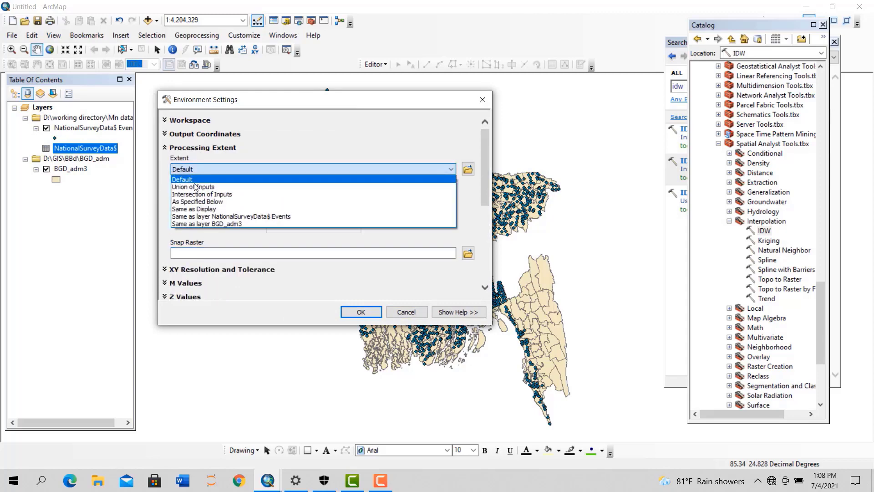
{"action": "left_click", "coordinate": [195, 224]}
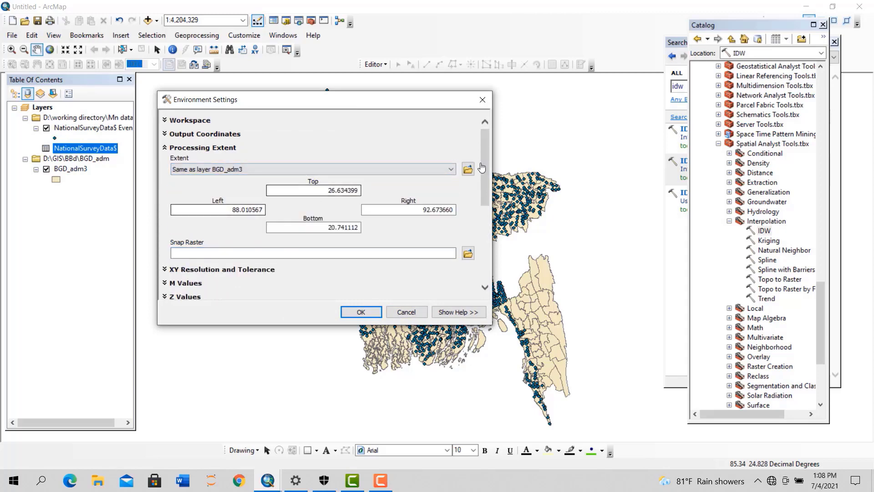
Set BGD_adm3 as the raster analysis mask in the environment settings and run the IDW interpolation
{"action": "scroll", "coordinate": [461, 269], "scroll_direction": "down", "scroll_amount": 5}
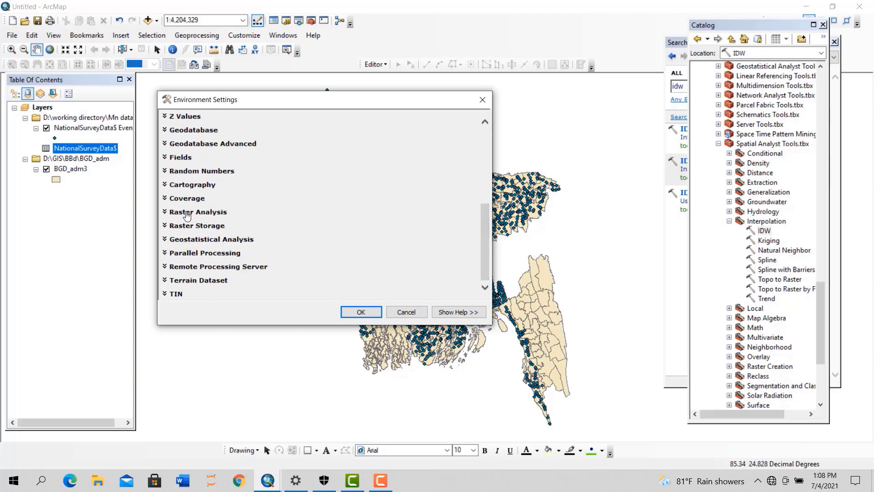
{"action": "left_click", "coordinate": [187, 212]}
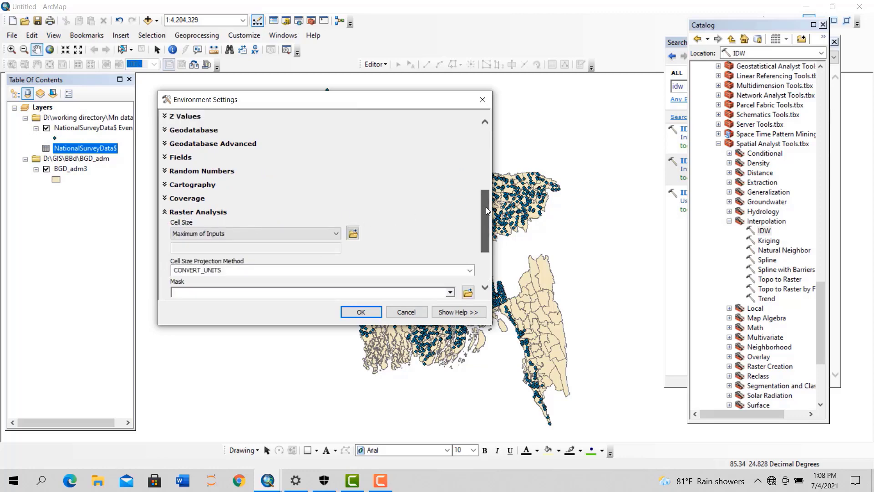
{"action": "scroll", "coordinate": [485, 207], "scroll_direction": "down", "scroll_amount": 3}
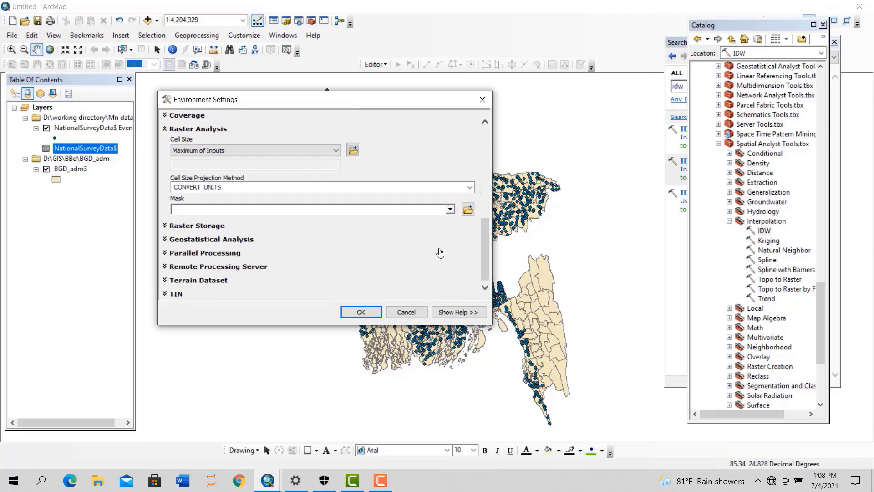
{"action": "left_click", "coordinate": [449, 209]}
{"action": "left_click", "coordinate": [200, 230]}
{"action": "left_click", "coordinate": [366, 310]}
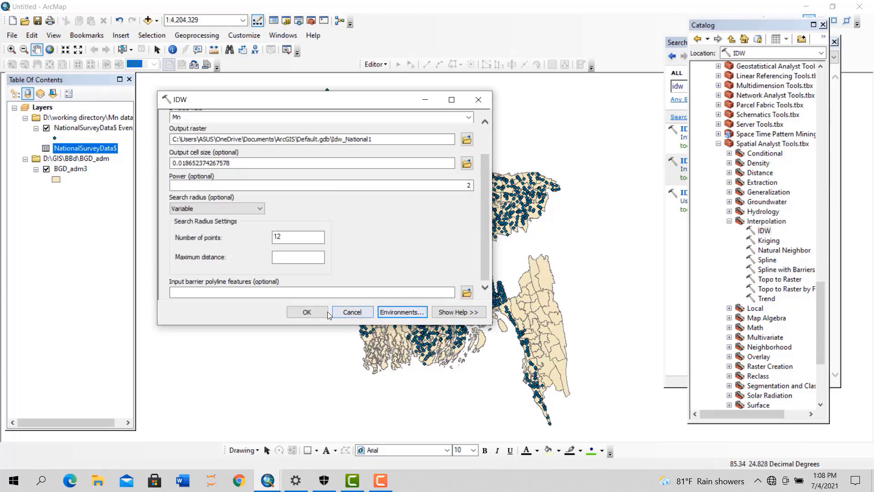
{"action": "left_click", "coordinate": [308, 313]}
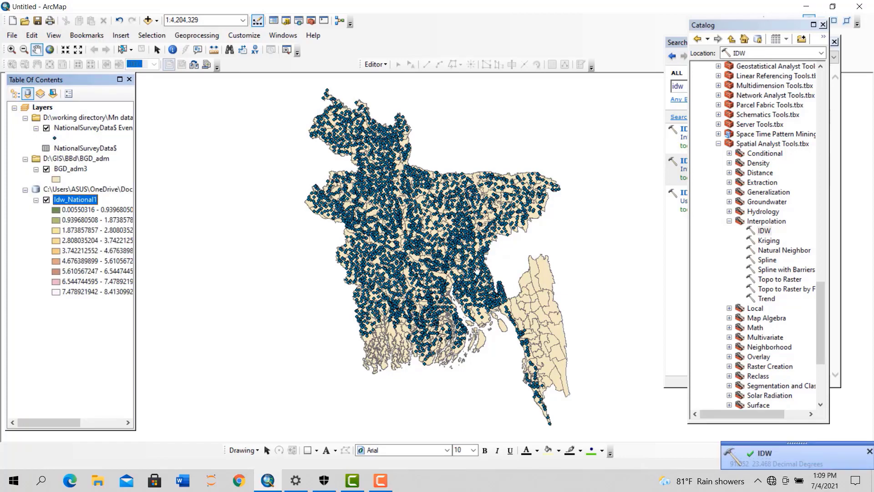
Hide the BGD_adm3 and NationalSurveyData$ Events layers to inspect the interpolated Mn raster
{"action": "left_click", "coordinate": [46, 169]}
{"action": "left_click", "coordinate": [47, 128]}
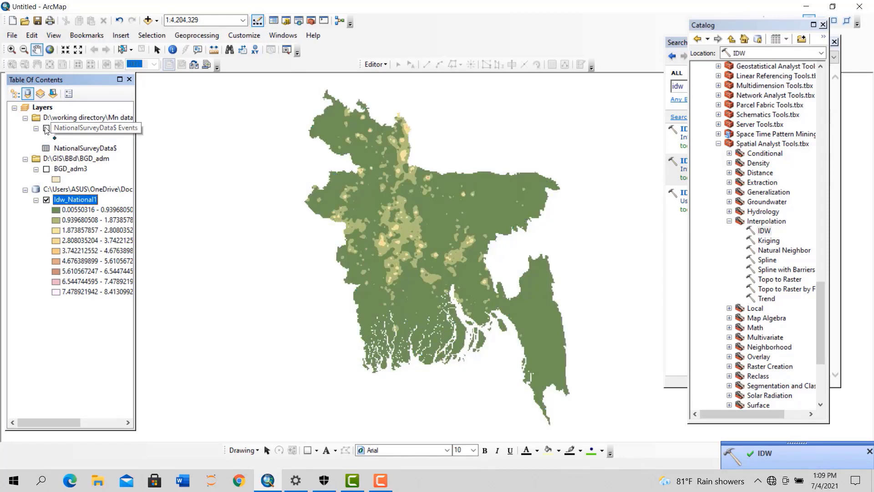
{"action": "scroll", "coordinate": [388, 241], "scroll_direction": "down", "scroll_amount": 6}
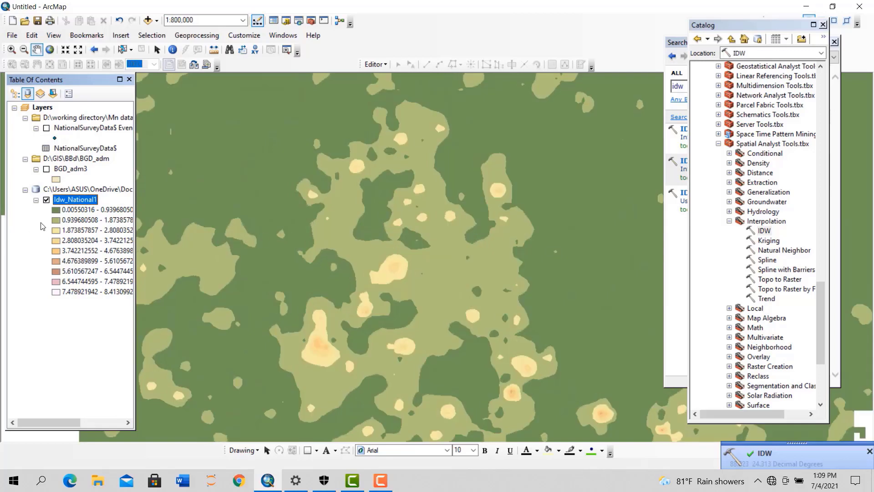
Reclassify the IDW raster's symbology into 3 classes, trying the Quantile method and switching to Manual
{"action": "right_click", "coordinate": [69, 201]}
{"action": "left_click", "coordinate": [111, 369]}
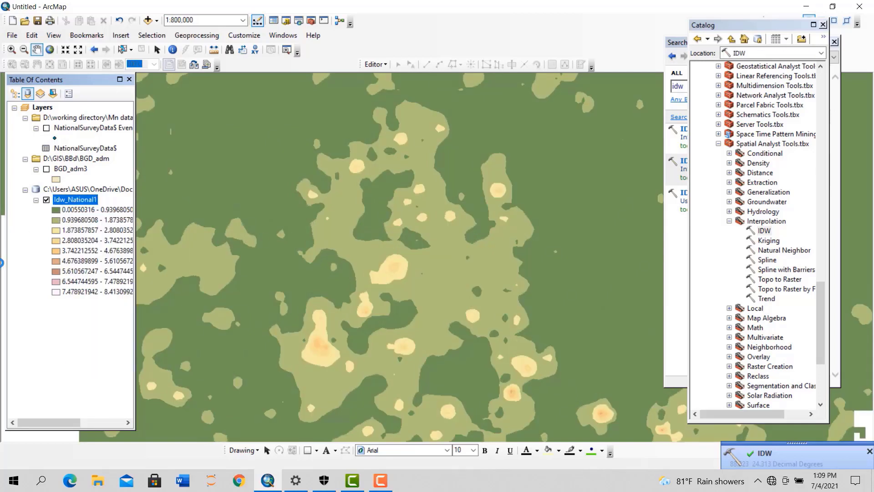
{"action": "left_click", "coordinate": [422, 119]}
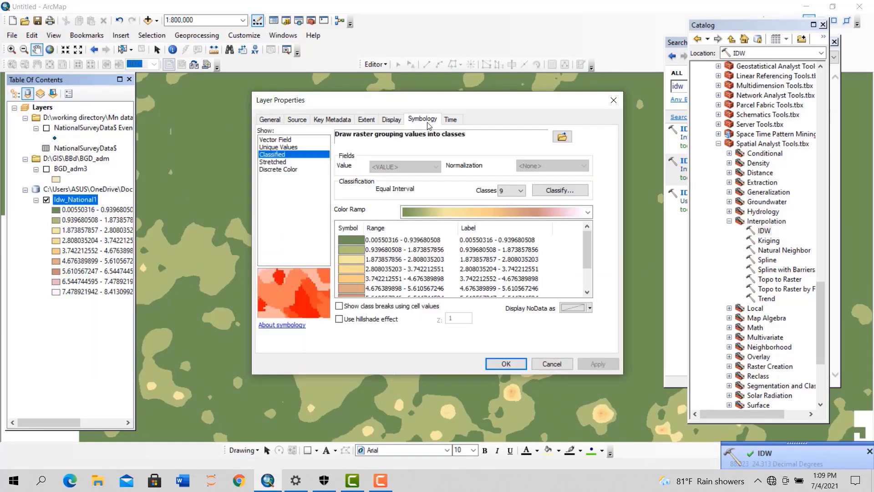
{"action": "left_click", "coordinate": [559, 190]}
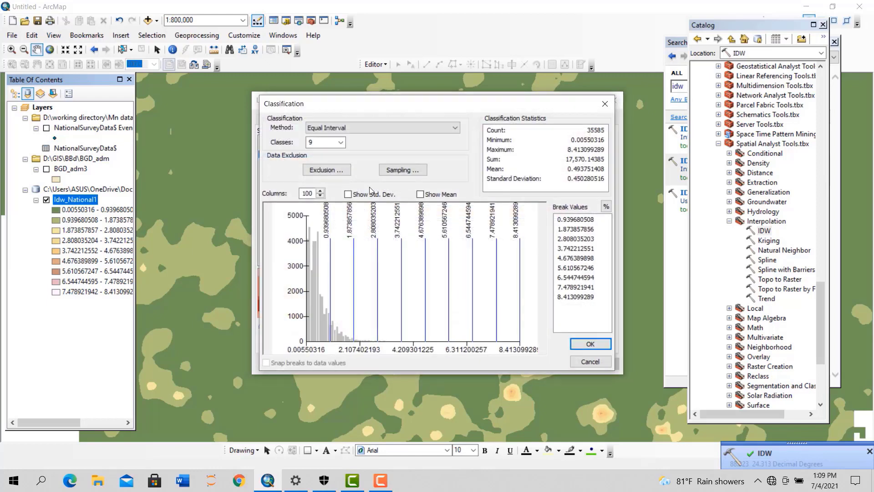
{"action": "left_click", "coordinate": [341, 142]}
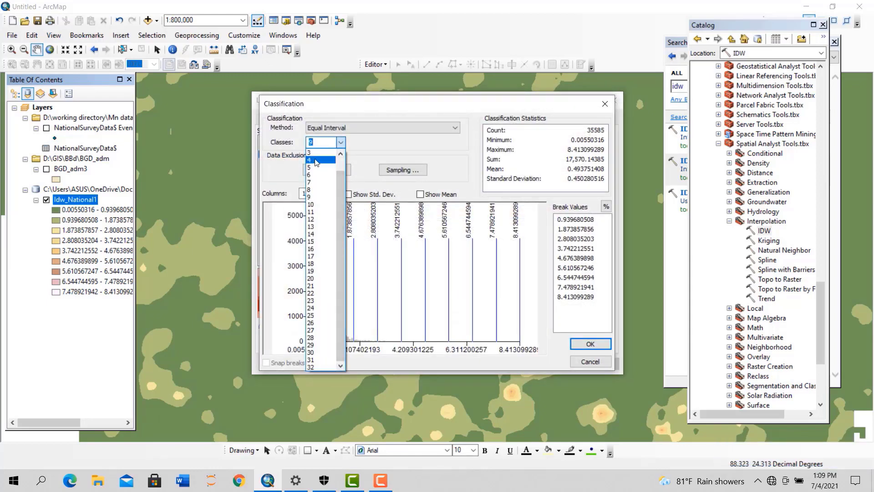
{"action": "left_click", "coordinate": [311, 153]}
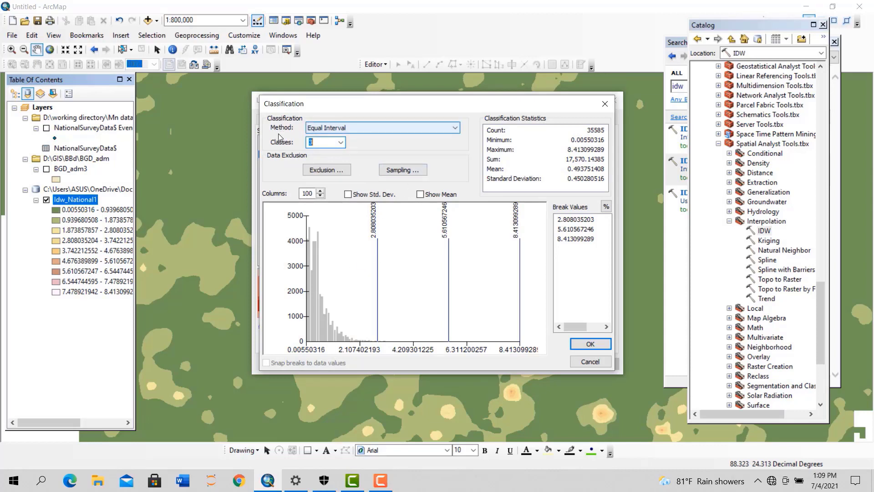
{"action": "left_click", "coordinate": [386, 129]}
{"action": "left_click", "coordinate": [318, 160]}
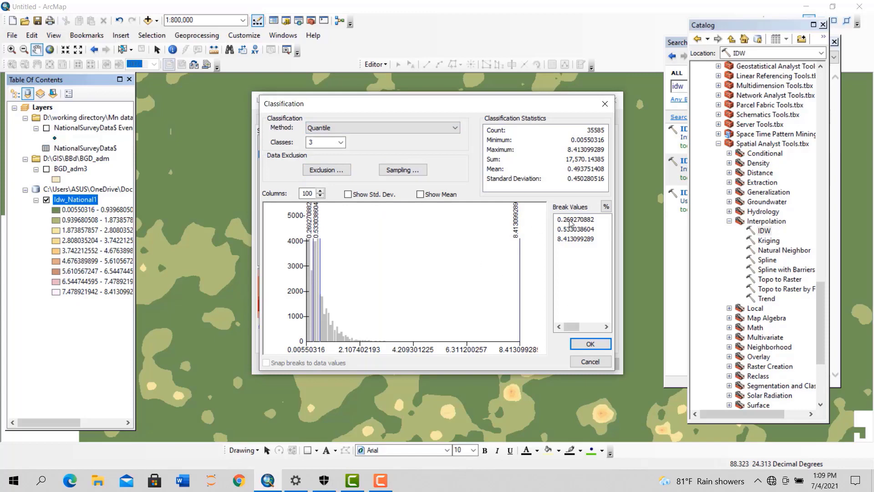
{"action": "left_click", "coordinate": [412, 128]}
{"action": "left_click", "coordinate": [318, 136]}
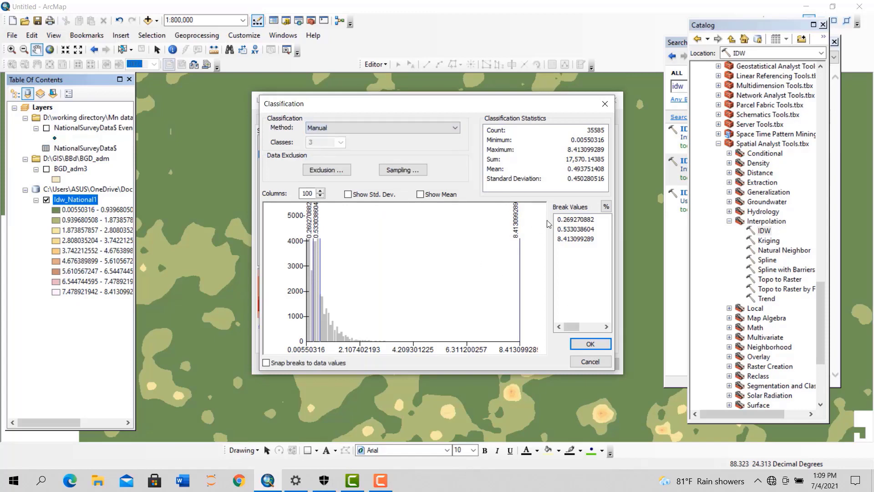
Set the first two class break values to 0.2 and 0.4 and apply the classification to the IDW raster
{"action": "left_click", "coordinate": [576, 219]}
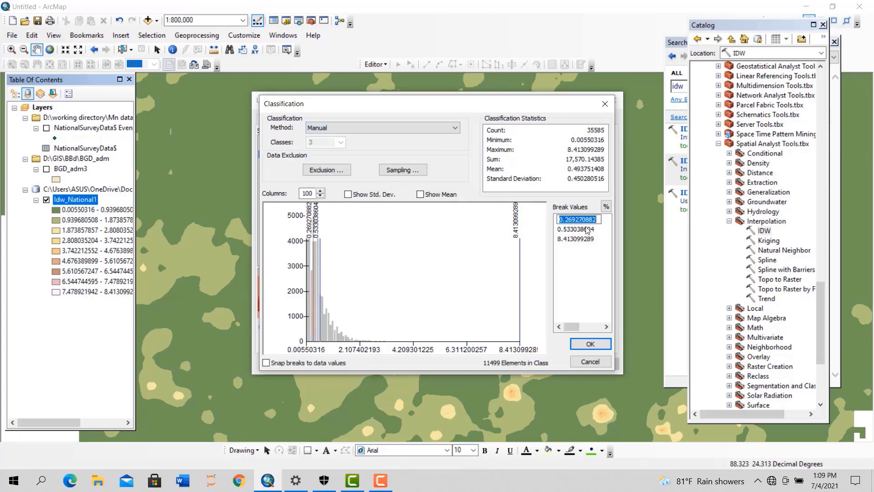
{"action": "type", "text": ".2"}
{"action": "left_click", "coordinate": [587, 230]}
{"action": "type", "text": ".4"}
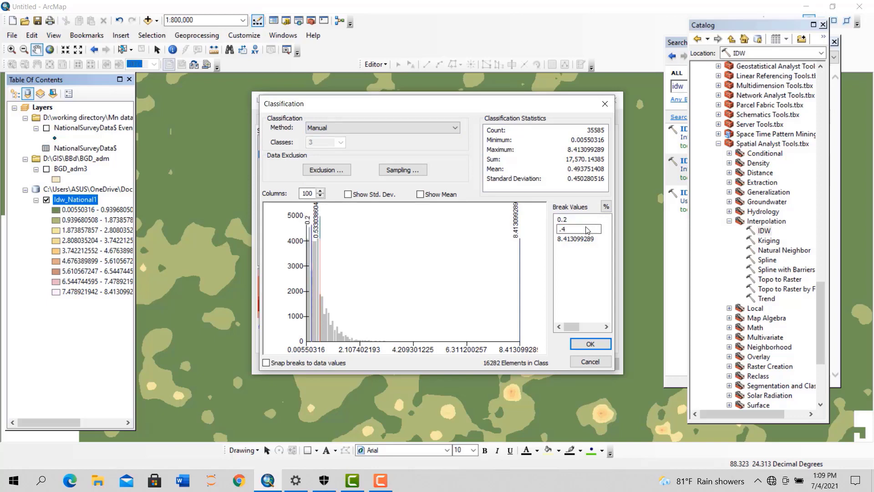
{"action": "key", "text": "Return"}
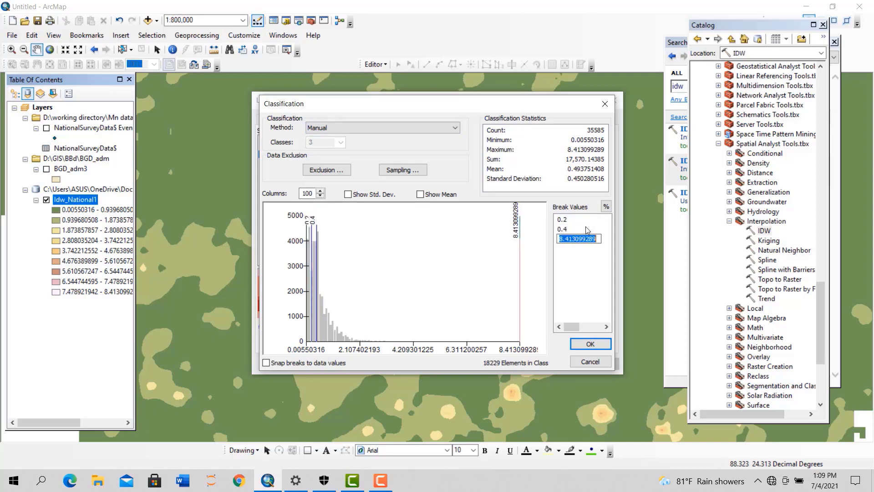
{"action": "left_click", "coordinate": [594, 347]}
{"action": "left_click", "coordinate": [591, 344]}
{"action": "left_click", "coordinate": [592, 363]}
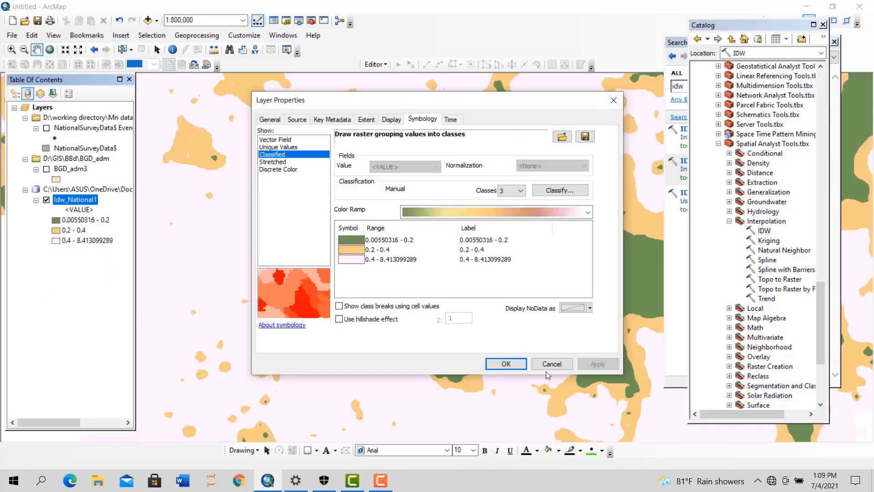
{"action": "left_click", "coordinate": [489, 363]}
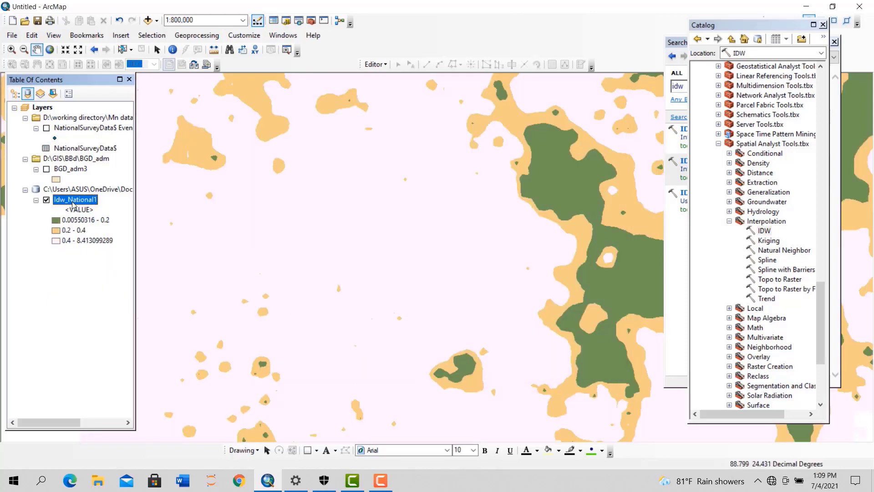
Apply the green-yellow-red color ramp to the classified IDW raster
{"action": "right_click", "coordinate": [73, 204]}
{"action": "left_click", "coordinate": [109, 369]}
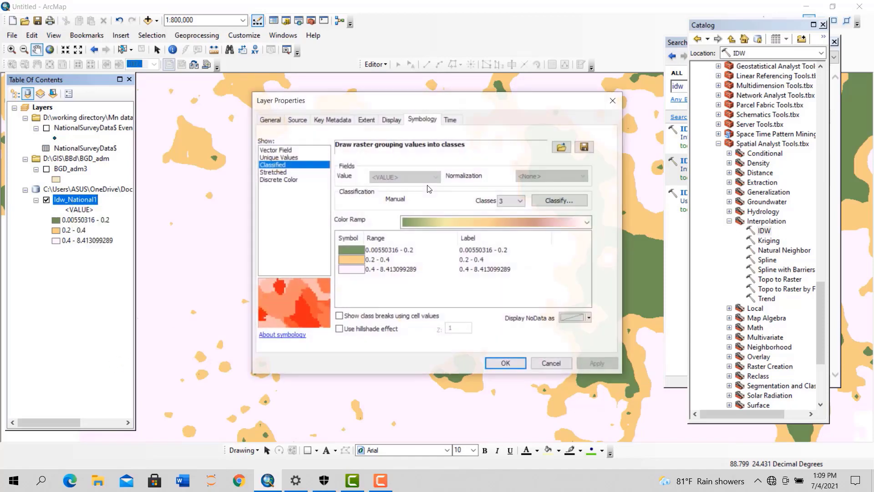
{"action": "left_click", "coordinate": [480, 220]}
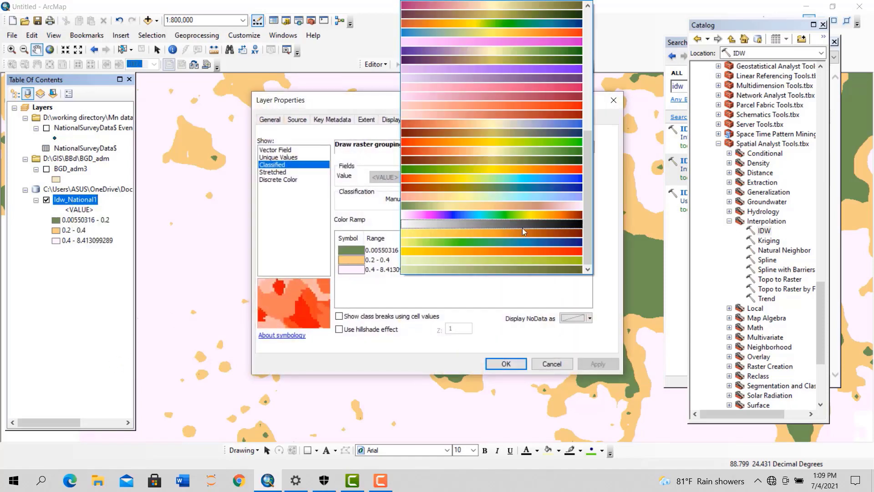
{"action": "left_click", "coordinate": [575, 170]}
{"action": "left_click", "coordinate": [587, 364]}
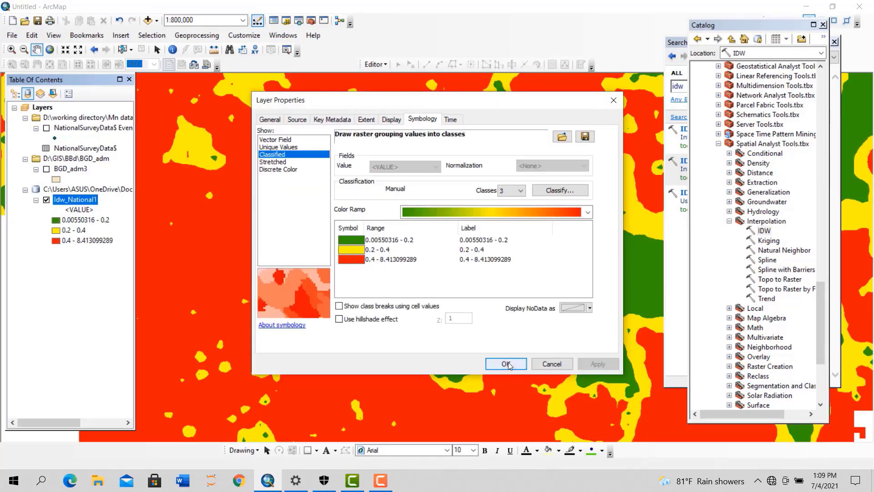
{"action": "left_click", "coordinate": [505, 363]}
{"action": "scroll", "coordinate": [353, 281], "scroll_direction": "down", "scroll_amount": 4}
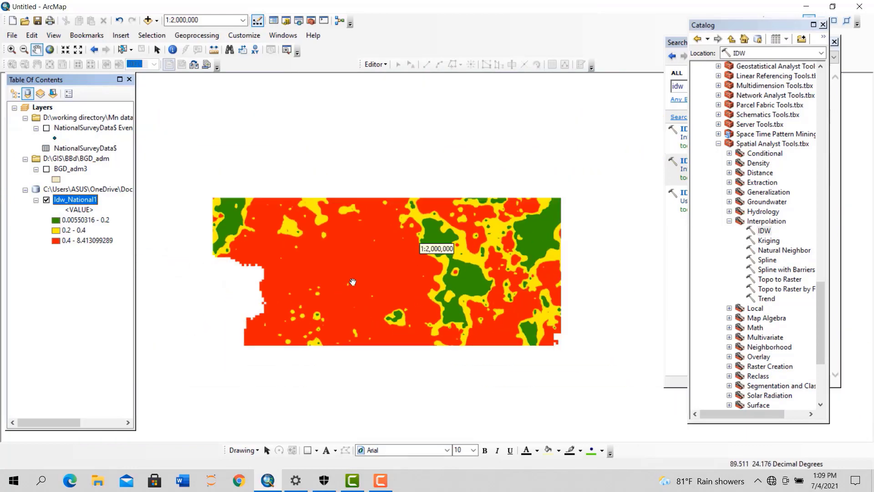
Enable Show MapTips in the display properties of the Idw_National1 raster layer and apply the change
{"action": "scroll", "coordinate": [353, 281], "scroll_direction": "down", "scroll_amount": 2}
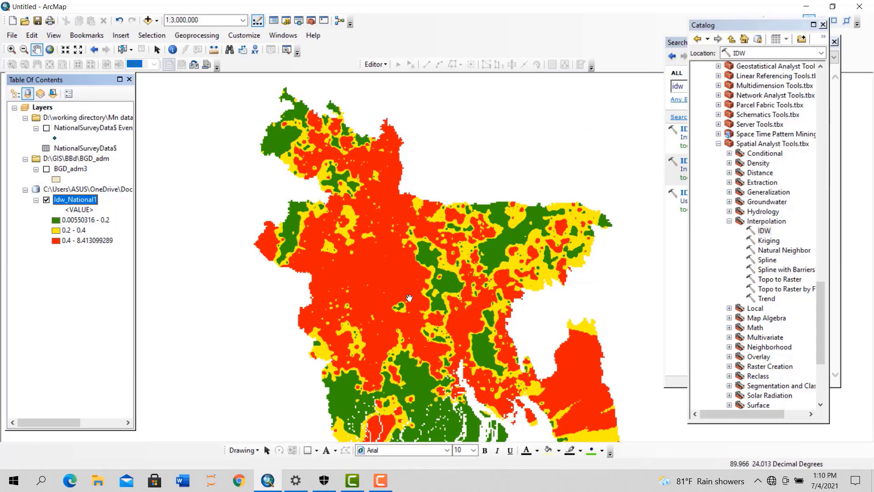
{"action": "left_click_drag", "start_coordinate": [406, 298], "coordinate": [424, 255]}
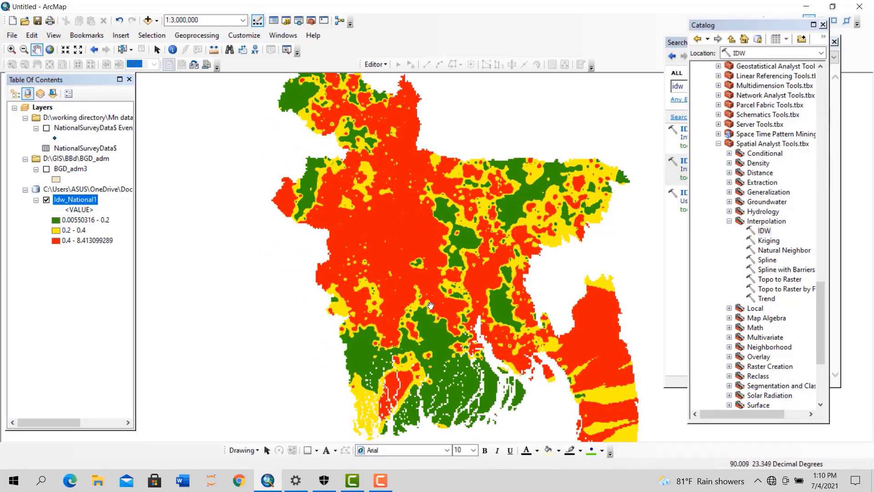
{"action": "scroll", "coordinate": [403, 244], "scroll_direction": "up", "scroll_amount": 3}
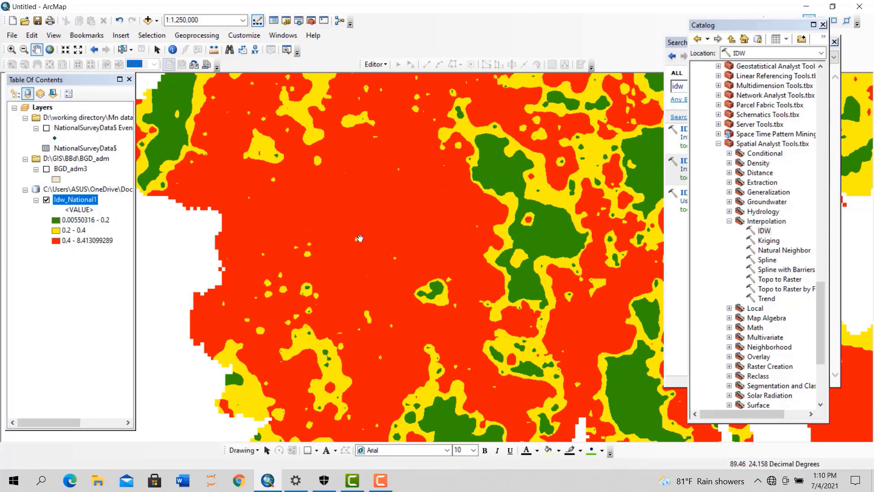
{"action": "left_click_drag", "start_coordinate": [363, 237], "coordinate": [366, 220]}
{"action": "scroll", "coordinate": [367, 220], "scroll_direction": "up", "scroll_amount": 2}
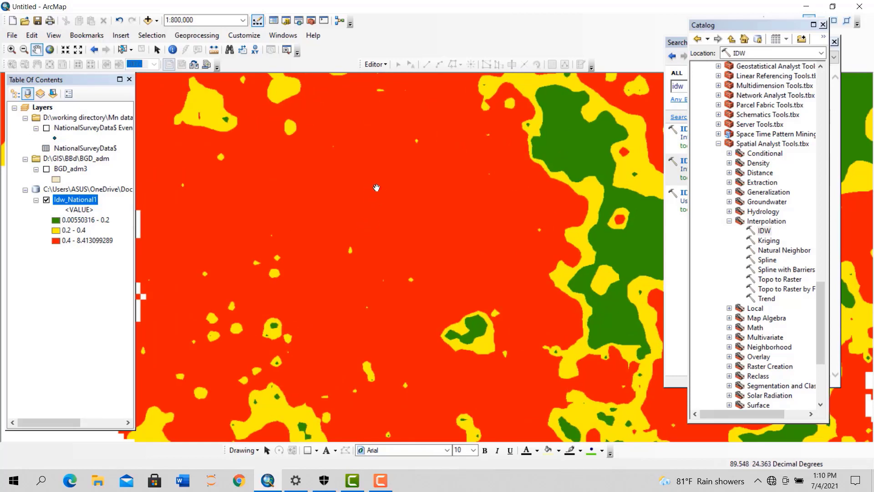
{"action": "right_click", "coordinate": [84, 203]}
{"action": "left_click", "coordinate": [115, 371]}
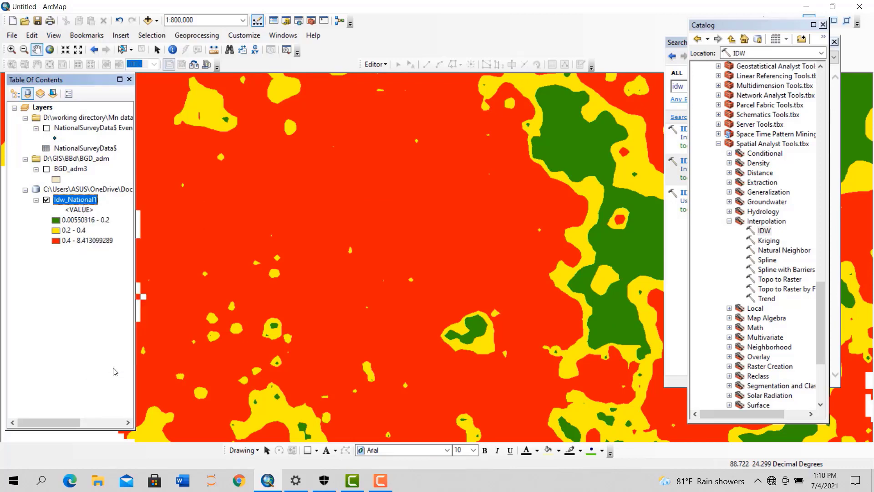
{"action": "left_click", "coordinate": [388, 121]}
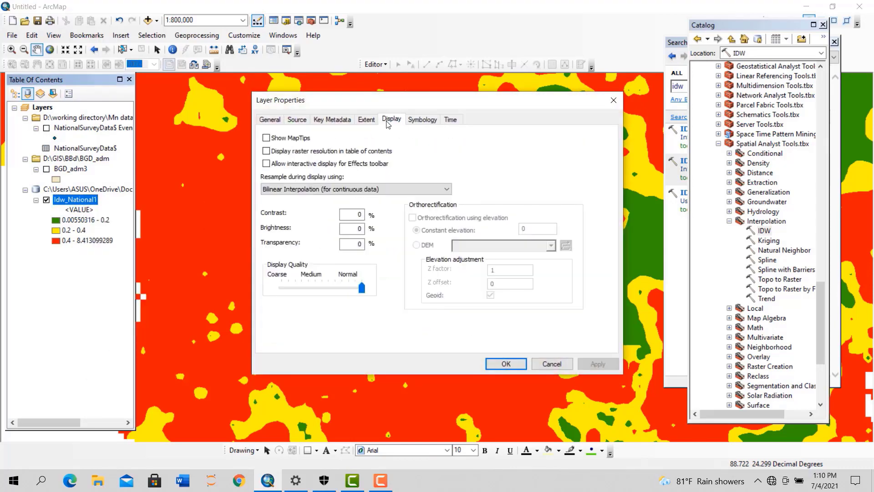
{"action": "left_click", "coordinate": [267, 138]}
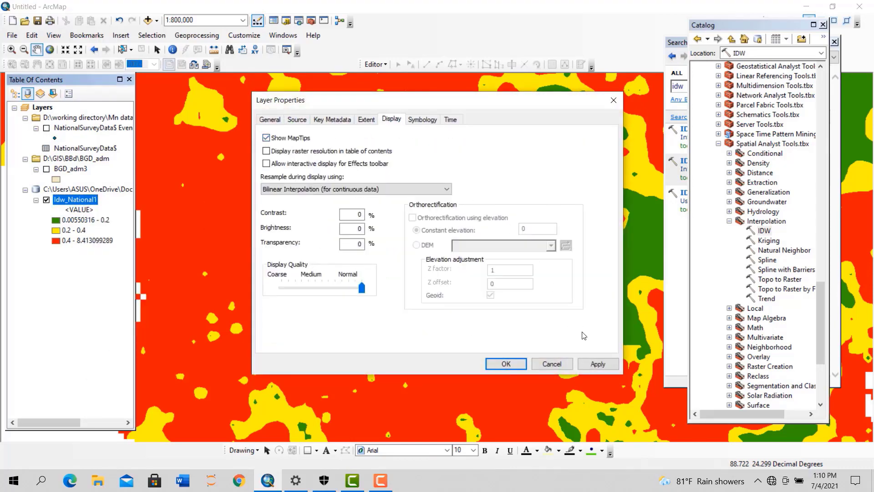
{"action": "left_click", "coordinate": [596, 363]}
{"action": "left_click", "coordinate": [505, 363]}
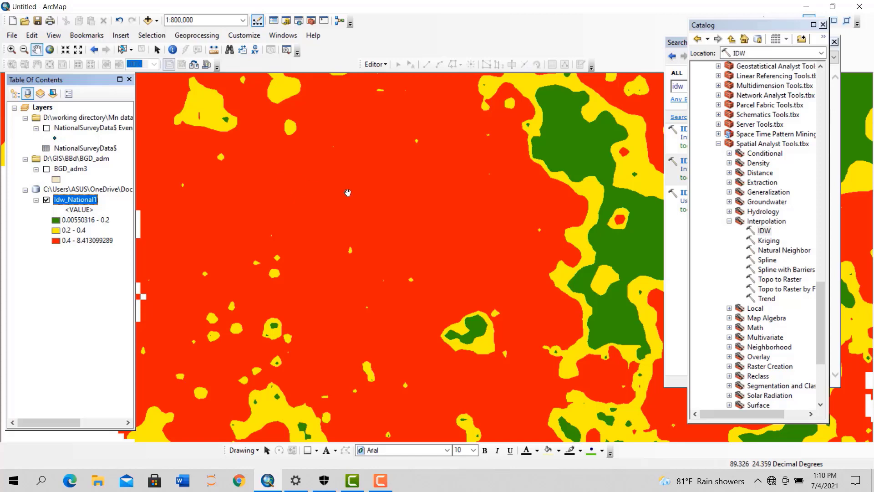
Show the BGD_adm3 boundaries instead of the IDW raster and select individual upazila polygons on the map one after another
{"action": "scroll", "coordinate": [325, 219], "scroll_direction": "up", "scroll_amount": 3}
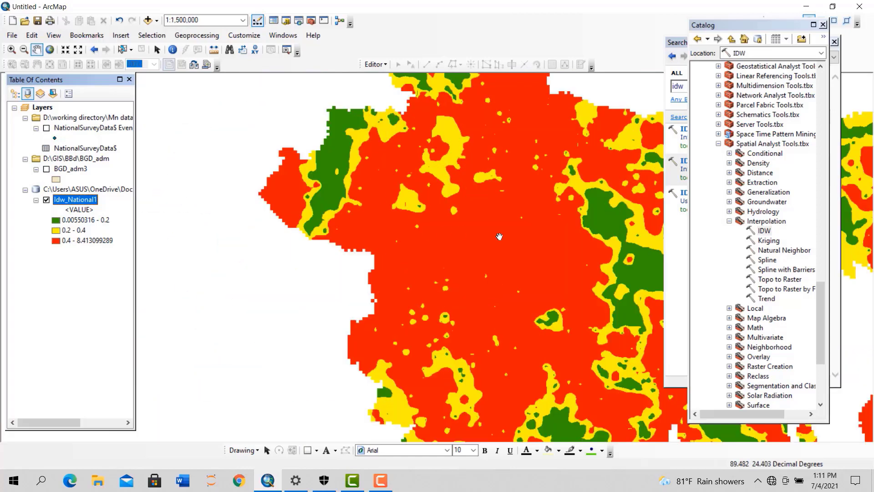
{"action": "scroll", "coordinate": [500, 236], "scroll_direction": "down", "scroll_amount": 3}
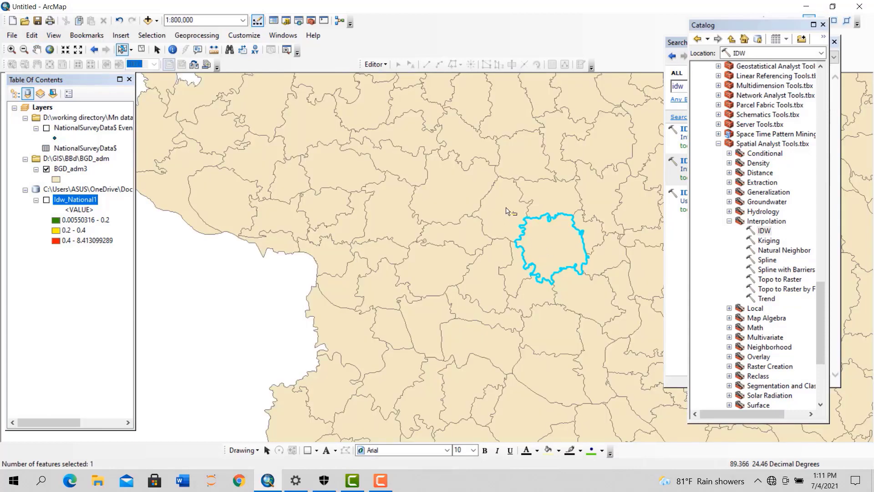
{"action": "left_click", "coordinate": [503, 212]}
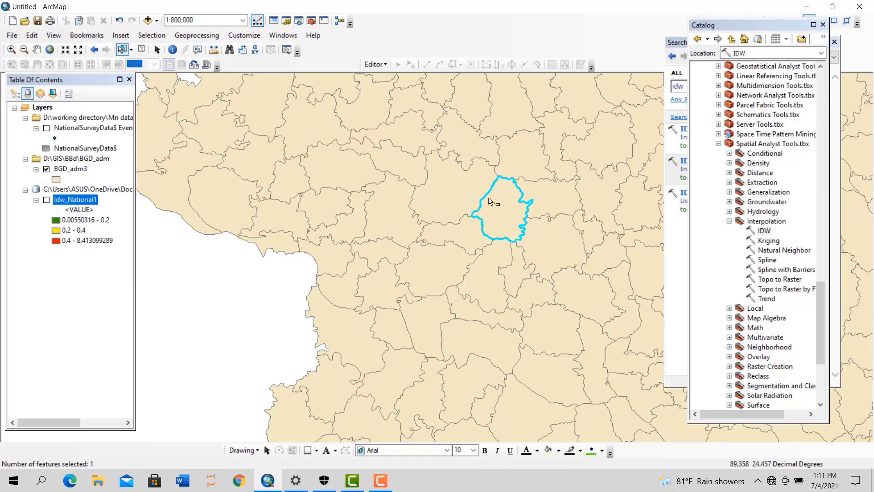
{"action": "left_click", "coordinate": [461, 183]}
{"action": "left_click", "coordinate": [400, 137]}
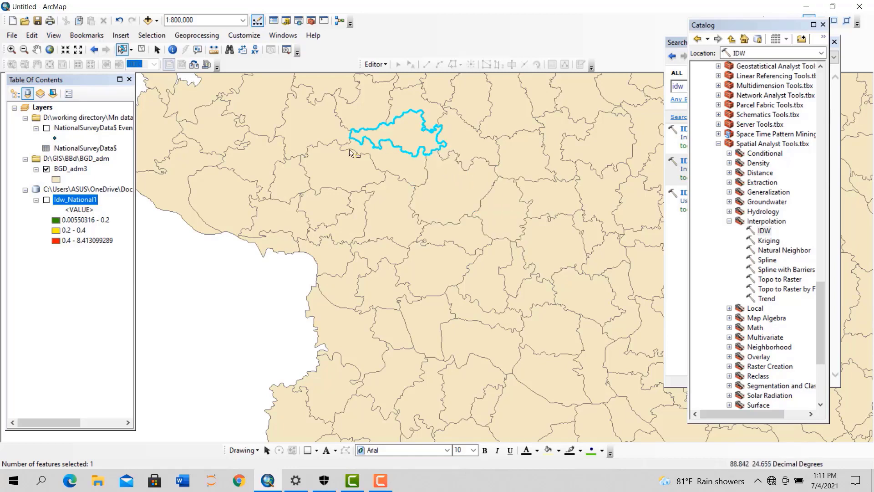
{"action": "left_click", "coordinate": [327, 134]}
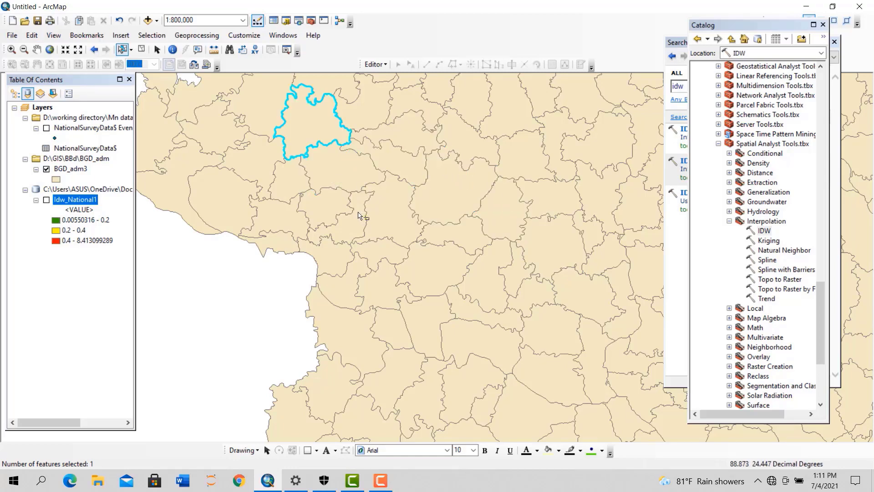
{"action": "left_click", "coordinate": [404, 223]}
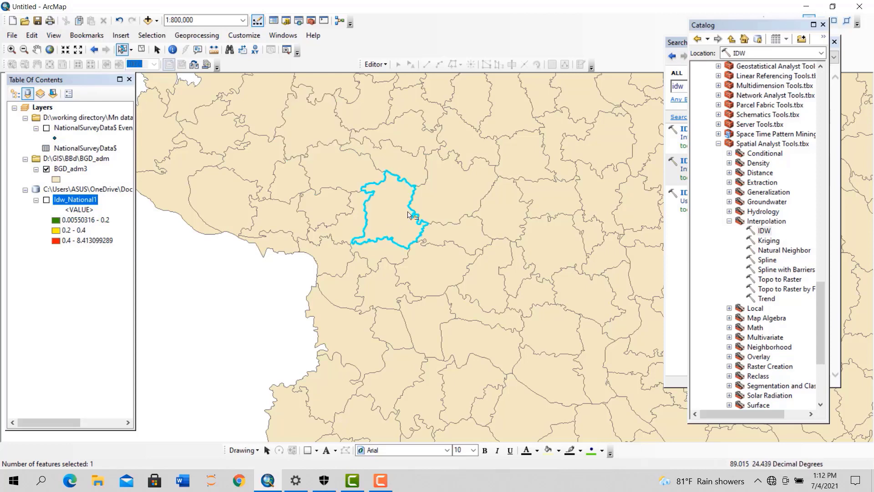
{"action": "left_click", "coordinate": [466, 205]}
{"action": "left_click", "coordinate": [399, 163]}
{"action": "left_click", "coordinate": [455, 142]}
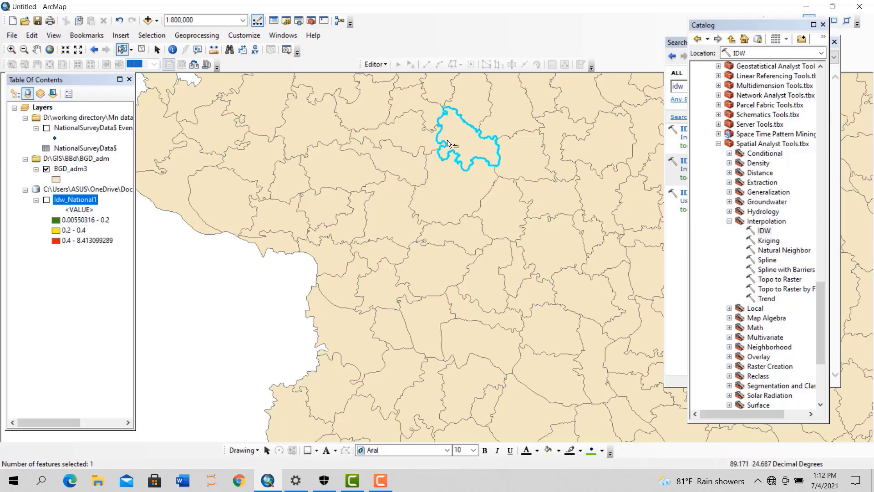
Open the BGD_adm3 attribute table and highlight the NAME_3 field
{"action": "right_click", "coordinate": [71, 169]}
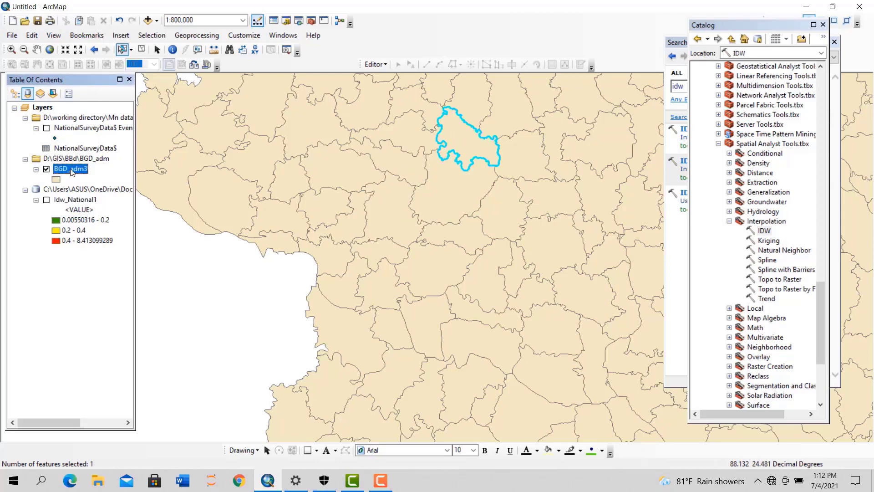
{"action": "left_click", "coordinate": [110, 202]}
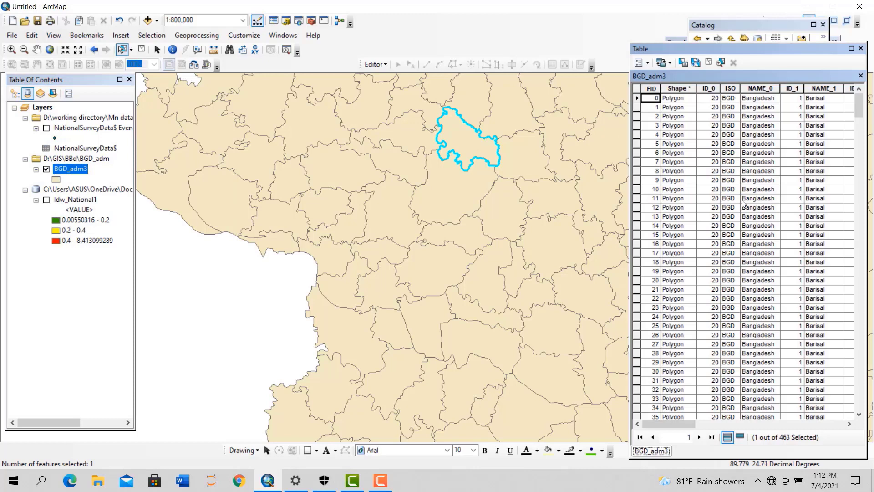
{"action": "left_click_drag", "start_coordinate": [662, 423], "coordinate": [769, 427]}
{"action": "left_click", "coordinate": [682, 88]}
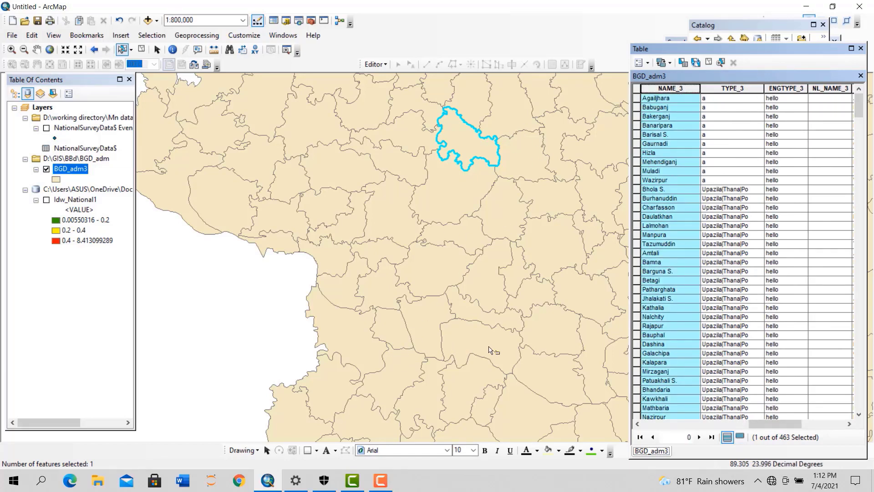
Locate upazilas on the map from their table records: Agailjhara, Bakerganj, Mehendiganj, Bhola S., Barguna S. and Rajapur
{"action": "left_click", "coordinate": [637, 97]}
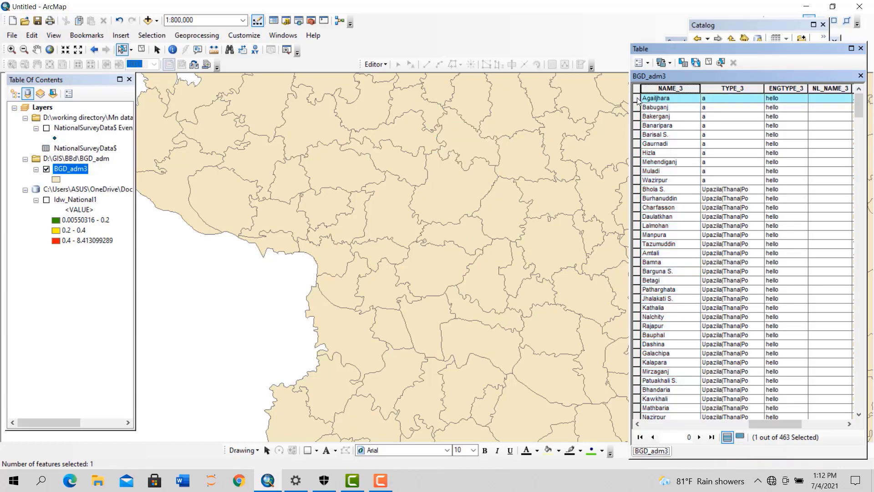
{"action": "double_click", "coordinate": [637, 99]}
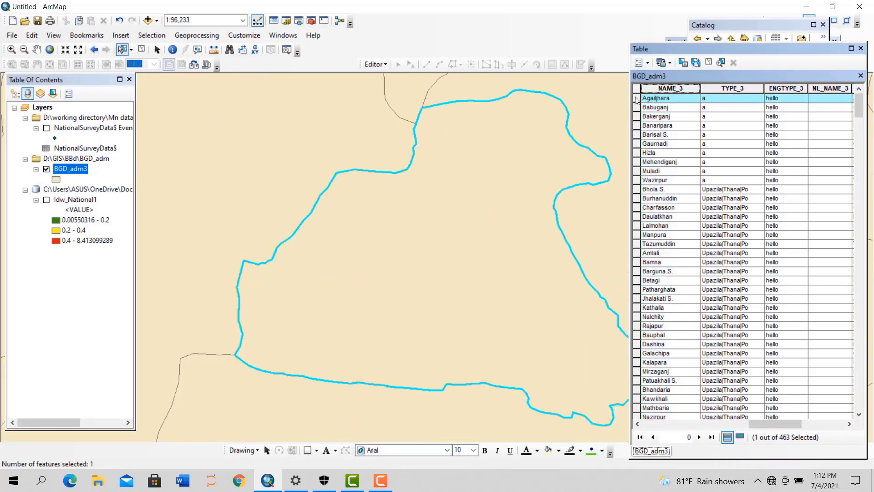
{"action": "scroll", "coordinate": [443, 237], "scroll_direction": "up", "scroll_amount": 1}
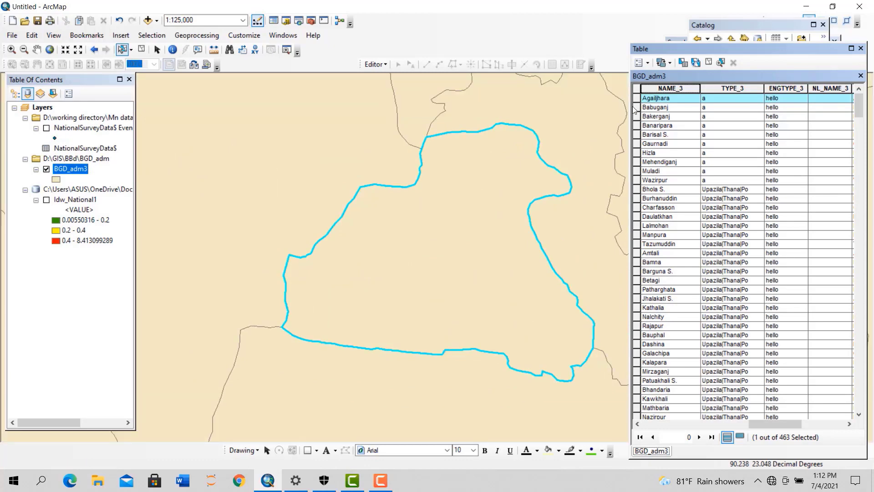
{"action": "double_click", "coordinate": [636, 116]}
{"action": "scroll", "coordinate": [513, 205], "scroll_direction": "up", "scroll_amount": 2}
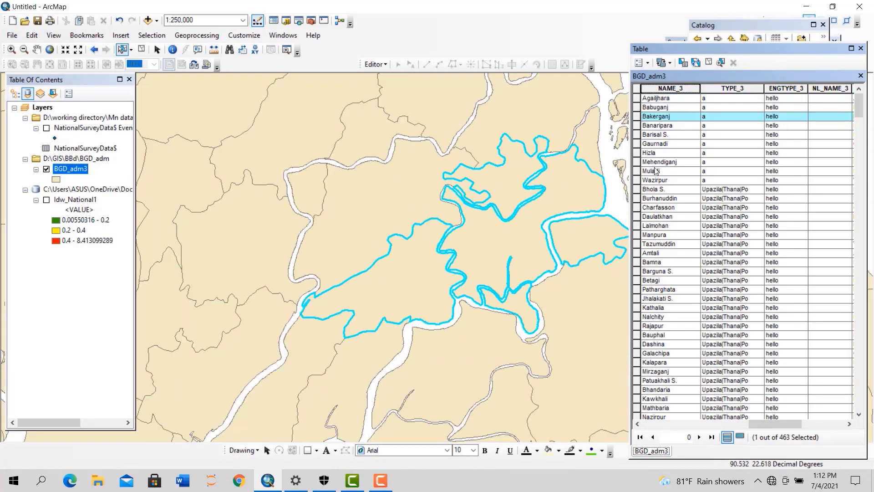
{"action": "double_click", "coordinate": [638, 162]}
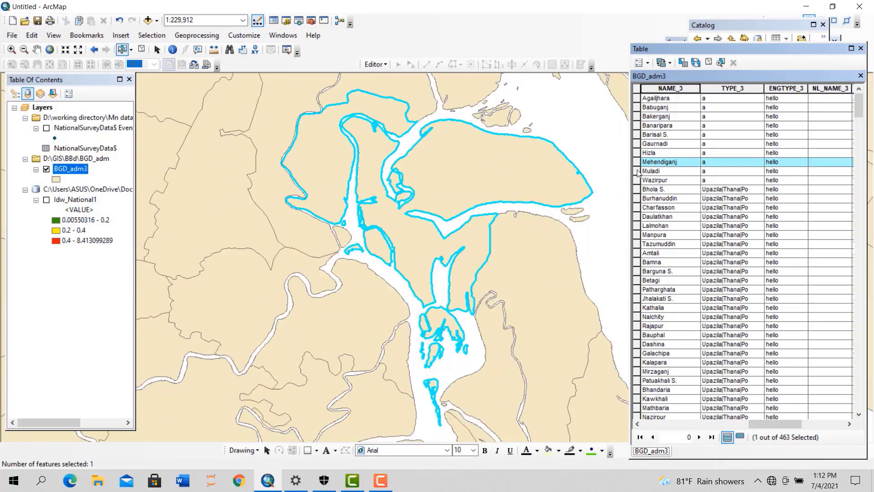
{"action": "double_click", "coordinate": [638, 189]}
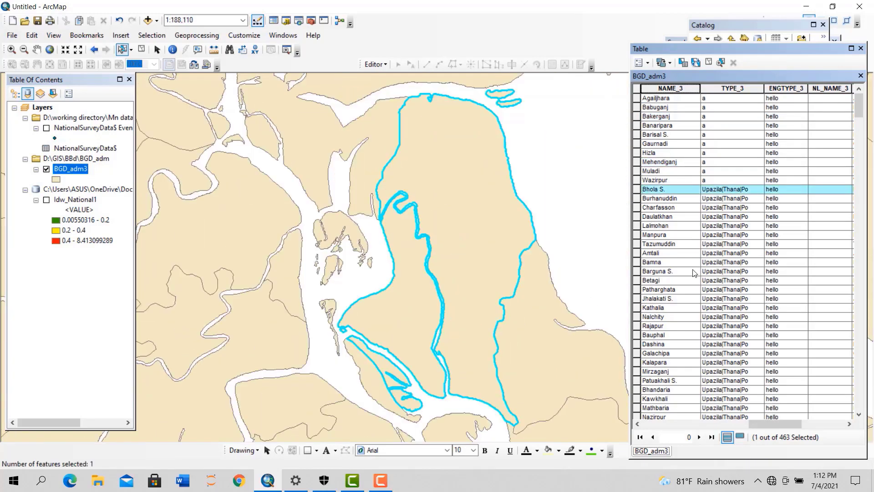
{"action": "double_click", "coordinate": [637, 272]}
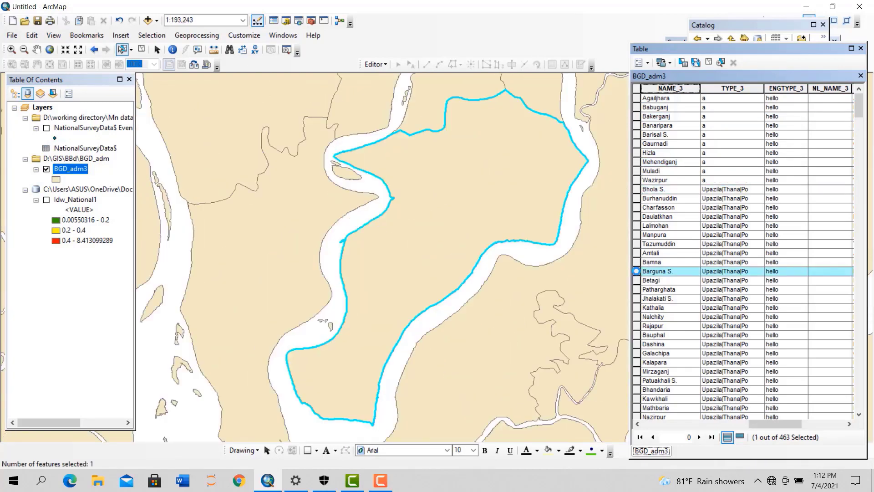
{"action": "double_click", "coordinate": [637, 325]}
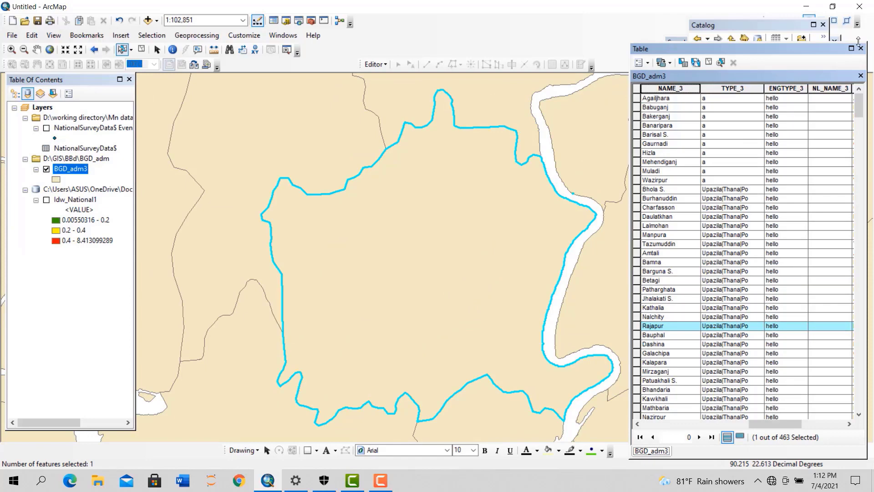
Highlight the NAME_3 field again, close the BGD_adm3 attribute table and clear the selected upazila
{"action": "left_click", "coordinate": [678, 89]}
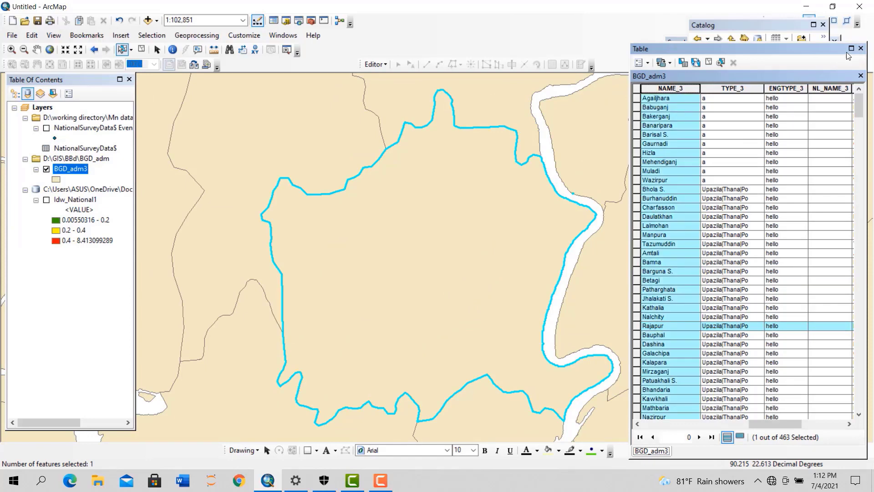
{"action": "left_click", "coordinate": [860, 48]}
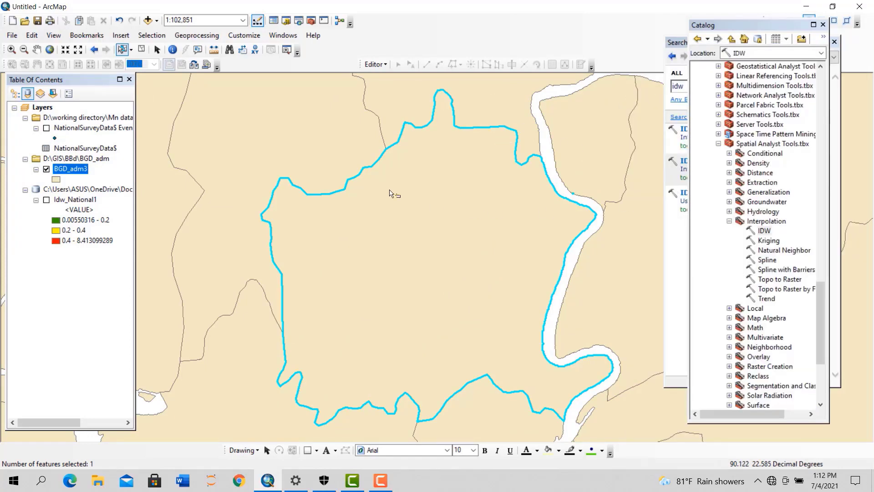
{"action": "left_click", "coordinate": [141, 49]}
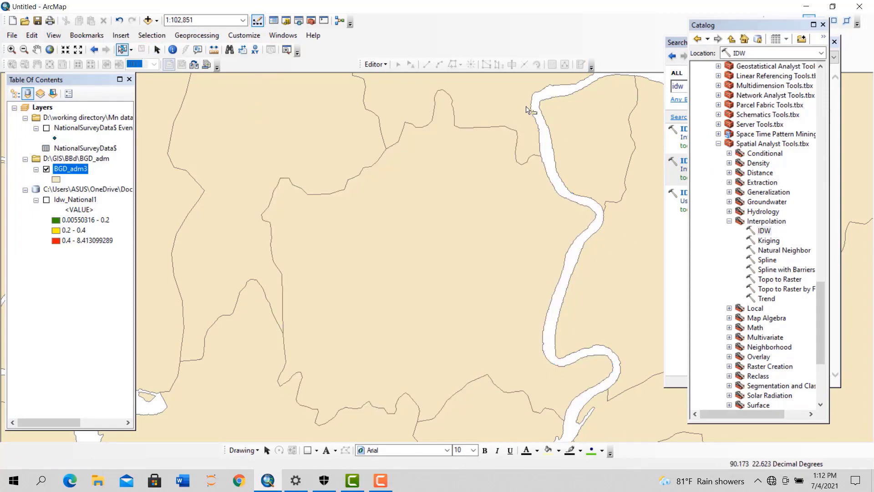
Search for "zonal", open the Zonal Statistics (Spatial Analyst) tool and set BGD_adm3 as the feature zone data
{"action": "key", "text": "ctrl+f"}
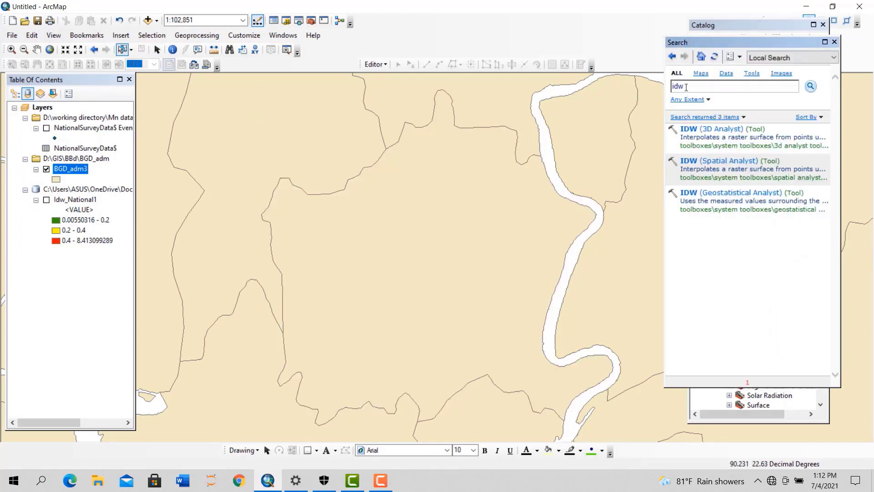
{"action": "left_click_drag", "start_coordinate": [685, 86], "coordinate": [628, 92]}
{"action": "type", "text": "zo"}
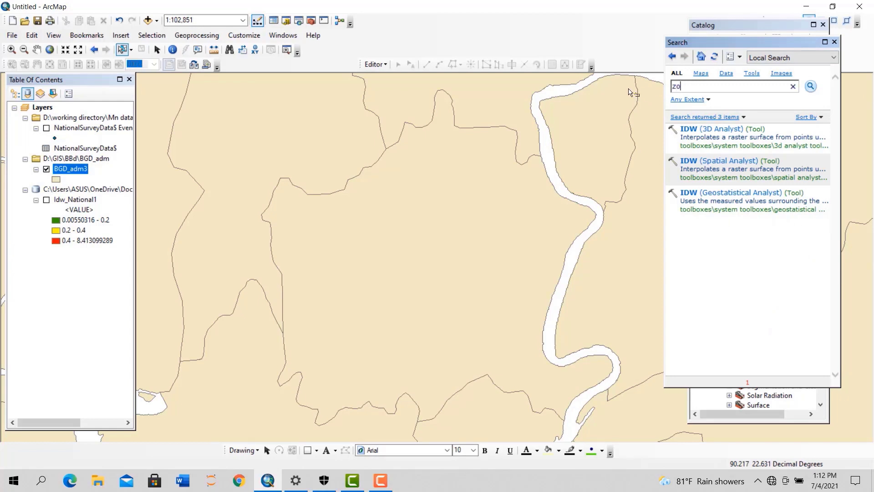
{"action": "type", "text": "nal"}
{"action": "key", "text": "Return"}
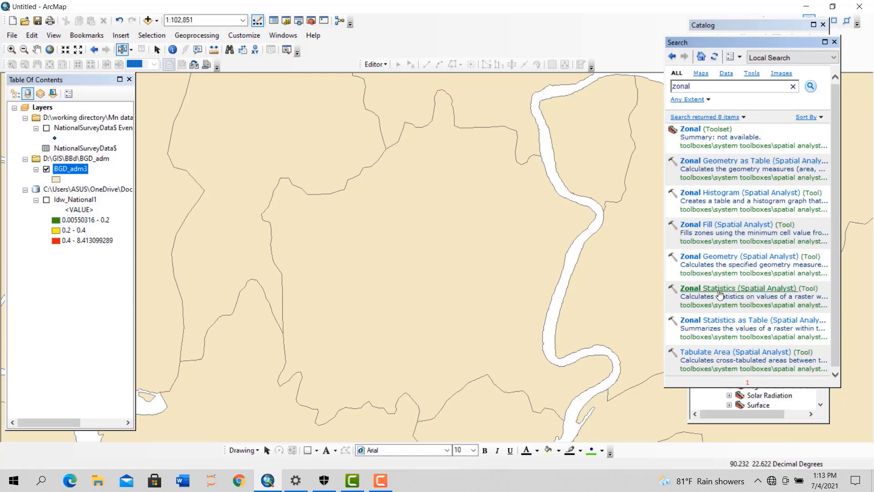
{"action": "left_click", "coordinate": [762, 295]}
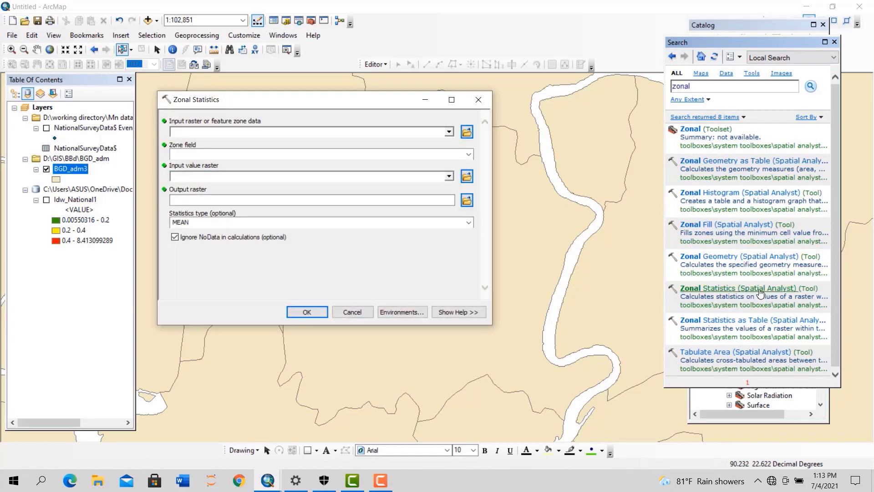
{"action": "left_click", "coordinate": [449, 133]}
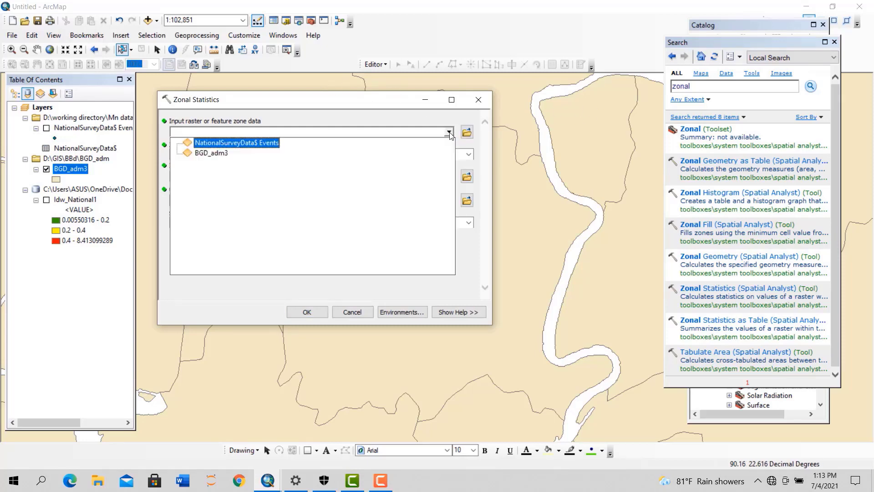
{"action": "left_click", "coordinate": [210, 153]}
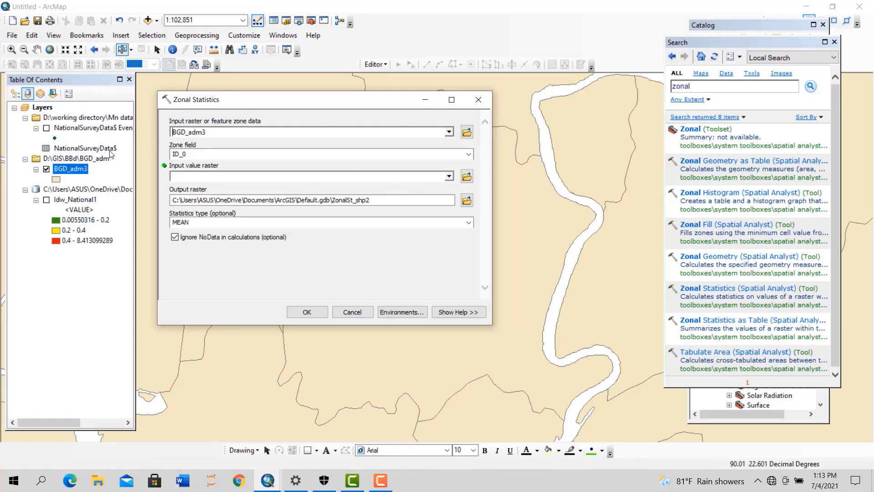
Set the zone field to NAME_3 and the input value raster to Idw_National1 for Zonal Statistics
{"action": "left_click", "coordinate": [468, 155]}
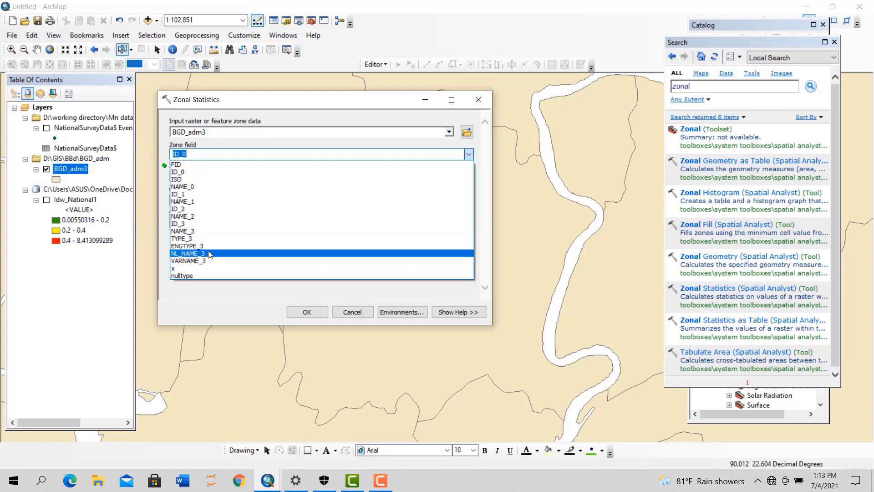
{"action": "left_click", "coordinate": [205, 232]}
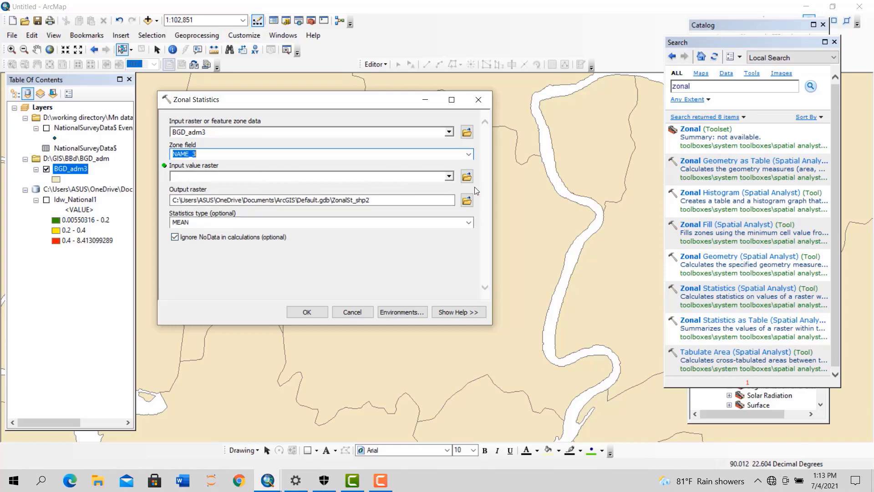
{"action": "left_click", "coordinate": [448, 177]}
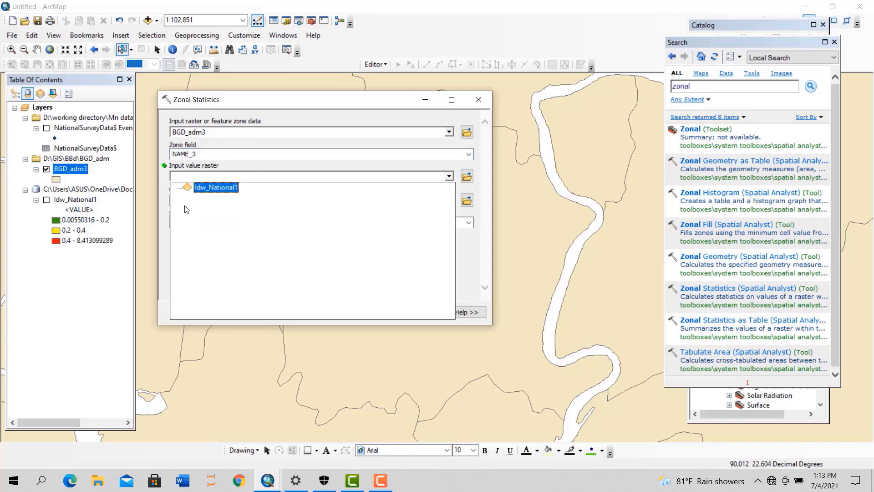
{"action": "left_click", "coordinate": [204, 188]}
Save the zonal output raster as "get" in New File Geodatabase.gdb
{"action": "left_click", "coordinate": [466, 200]}
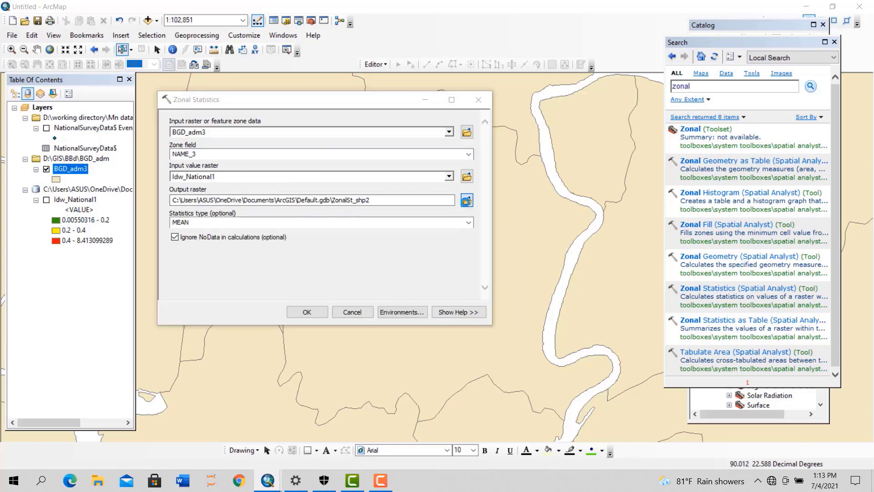
{"action": "type", "text": "g"}
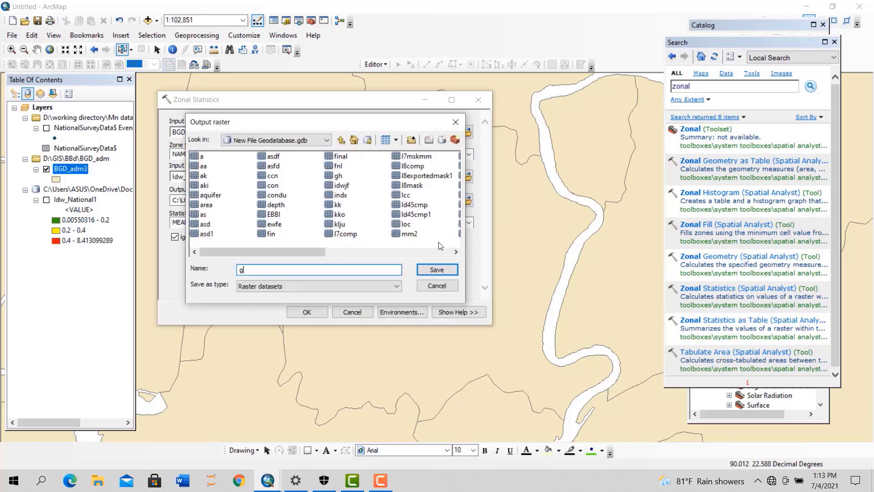
{"action": "type", "text": "et"}
{"action": "left_click", "coordinate": [437, 269]}
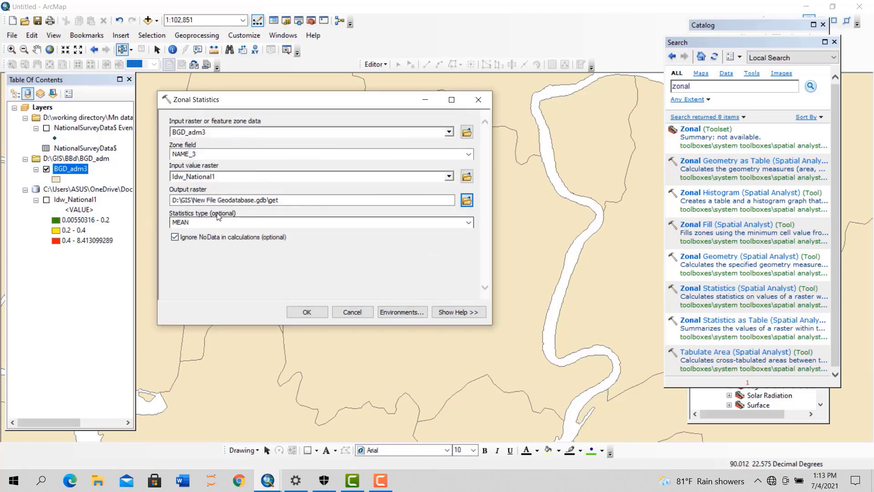
Choose MEAN as the statistics type and run the Zonal Statistics tool
{"action": "left_click", "coordinate": [469, 222]}
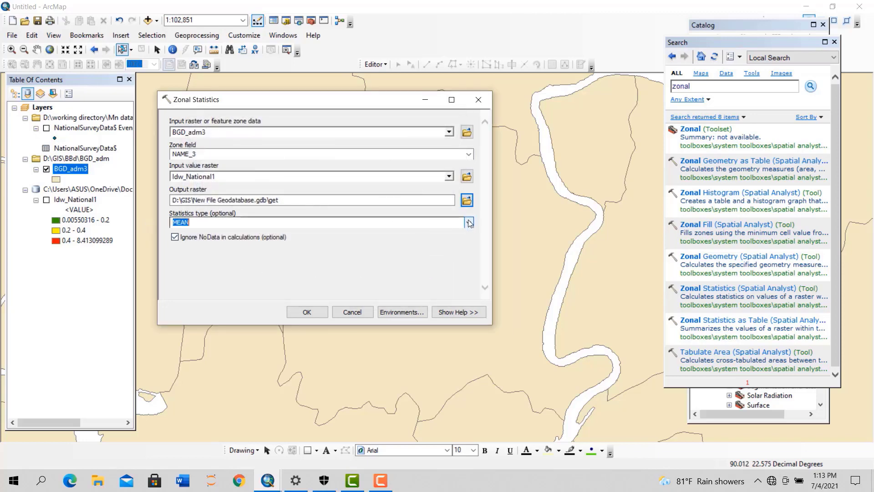
{"action": "left_click", "coordinate": [470, 222]}
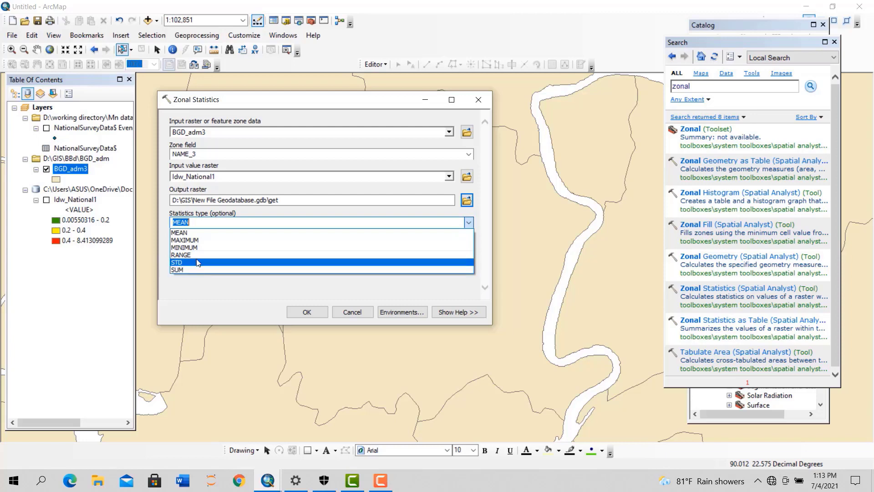
{"action": "left_click", "coordinate": [180, 233]}
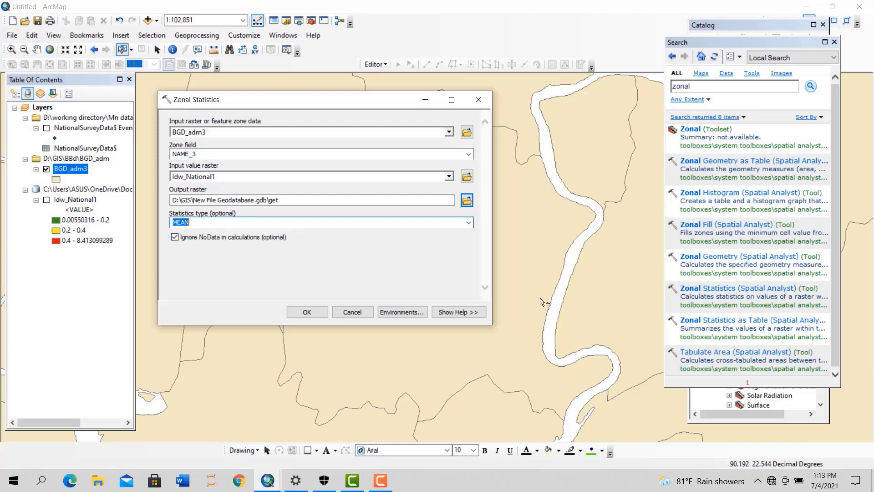
{"action": "left_click", "coordinate": [306, 312]}
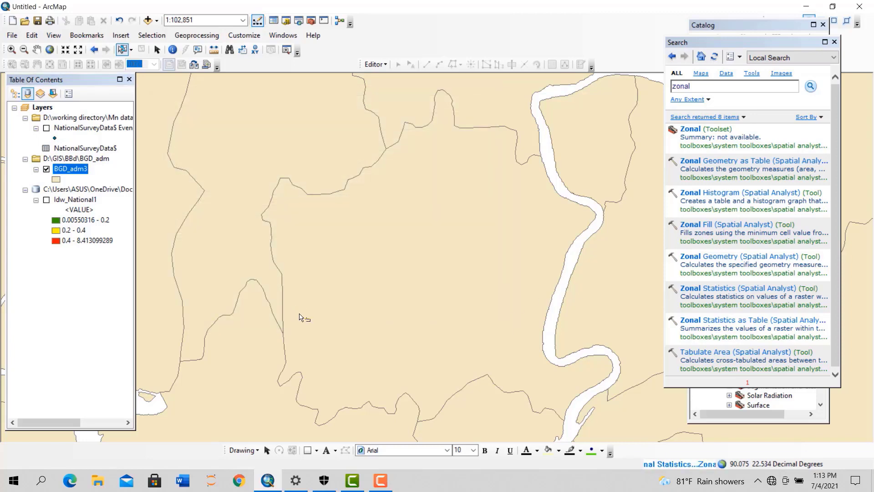
Hide the BGD_adm3 layer and inspect the zonal mean raster across the whole of Bangladesh
{"action": "scroll", "coordinate": [399, 289], "scroll_direction": "up", "scroll_amount": 8}
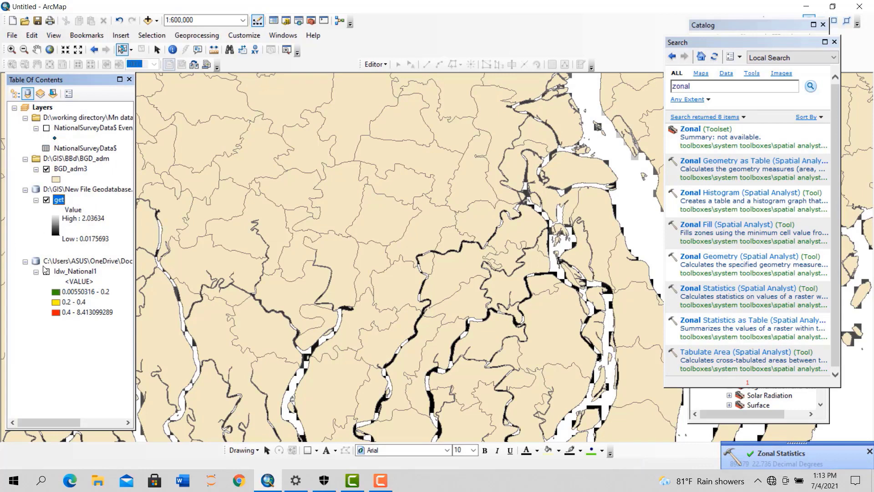
{"action": "left_click", "coordinate": [46, 168]}
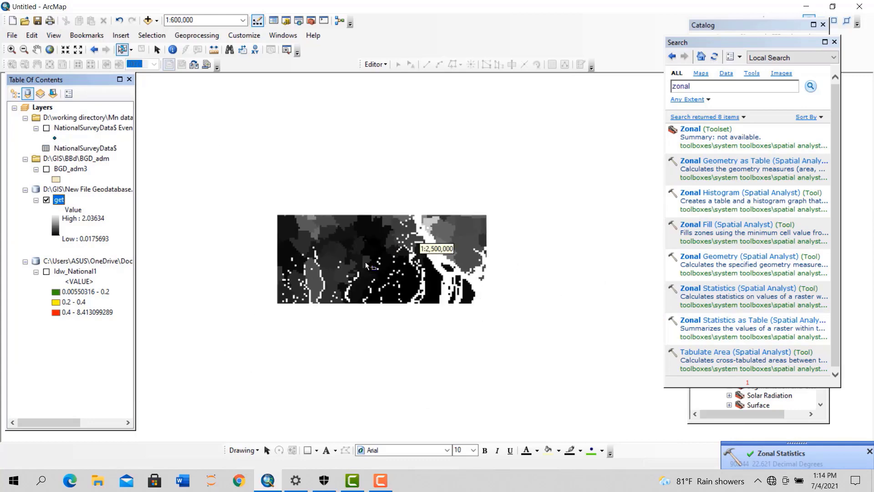
{"action": "scroll", "coordinate": [366, 258], "scroll_direction": "up", "scroll_amount": 5}
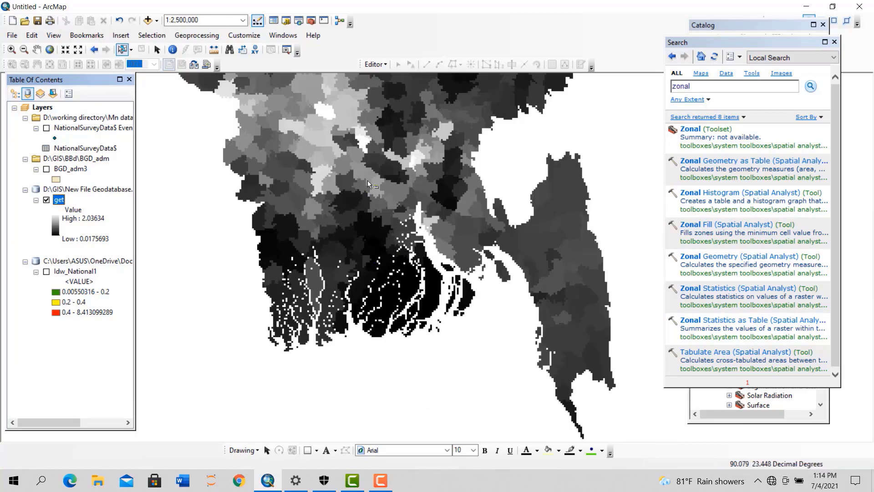
{"action": "left_click_drag", "start_coordinate": [368, 181], "coordinate": [413, 262]}
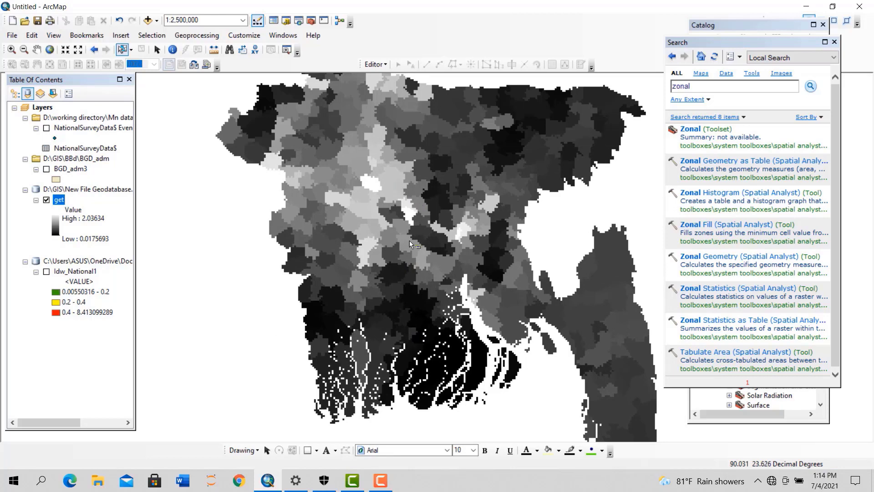
{"action": "scroll", "coordinate": [414, 286], "scroll_direction": "up", "scroll_amount": 2}
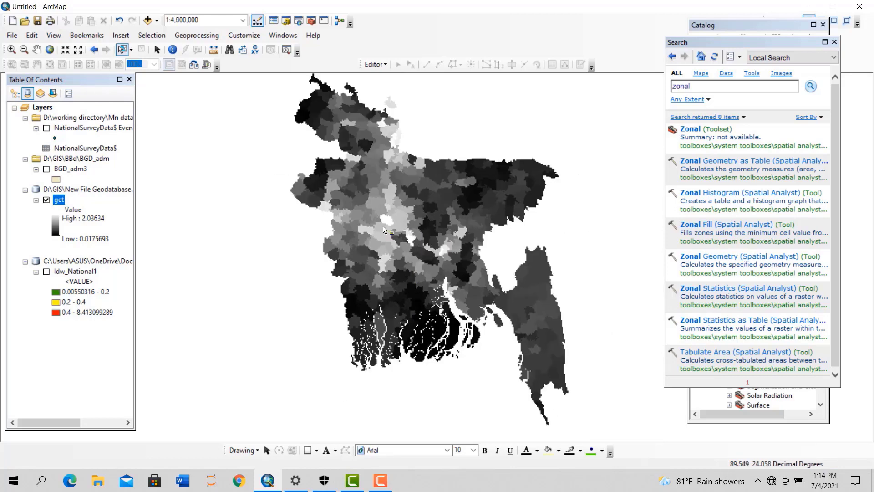
{"action": "scroll", "coordinate": [384, 179], "scroll_direction": "down", "scroll_amount": 2}
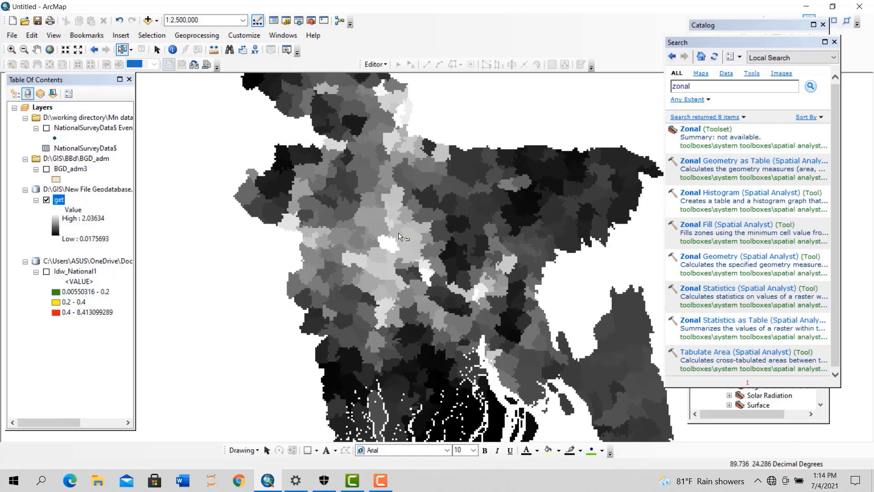
{"action": "scroll", "coordinate": [399, 236], "scroll_direction": "up", "scroll_amount": 2}
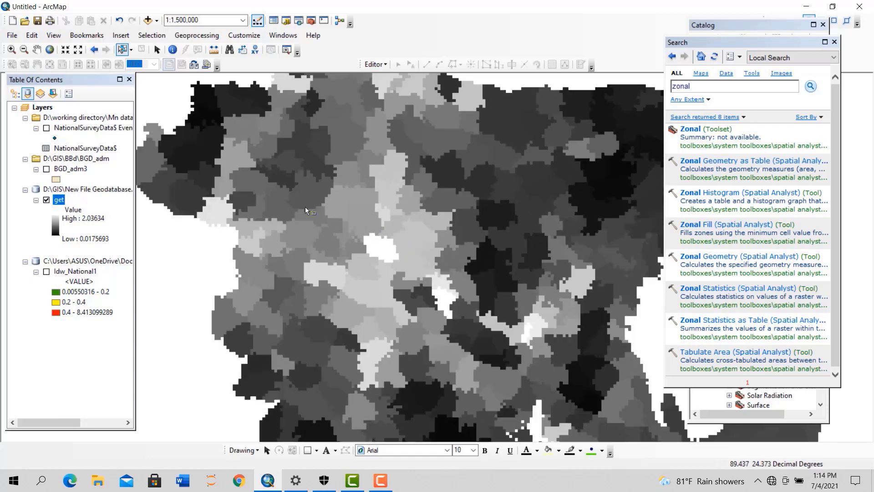
Switch the get raster's symbology to Classified with 3 classes
{"action": "right_click", "coordinate": [59, 200]}
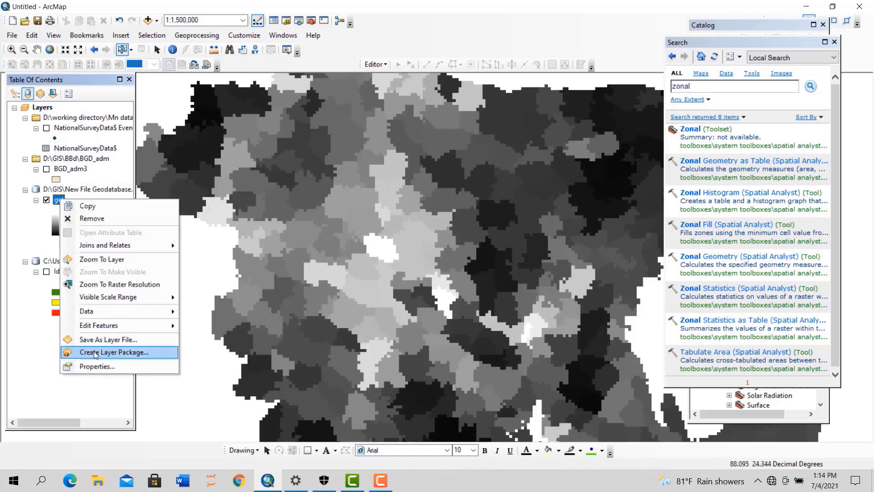
{"action": "left_click", "coordinate": [93, 363]}
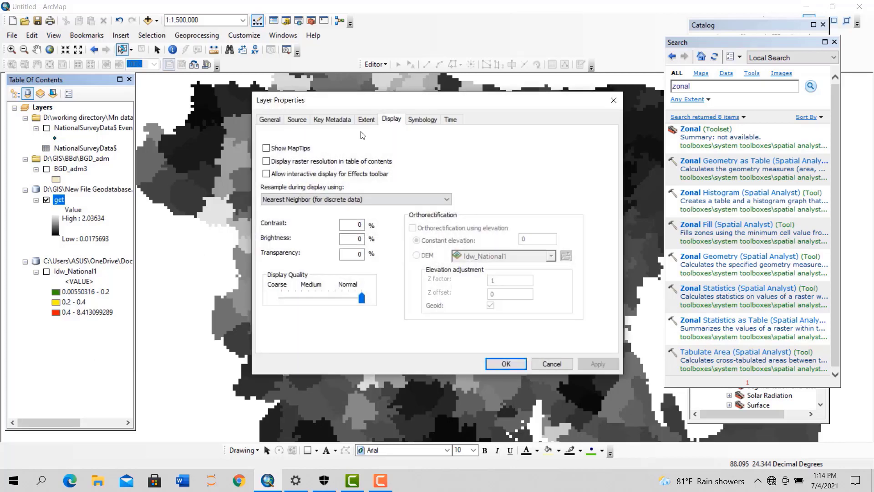
{"action": "left_click", "coordinate": [413, 122]}
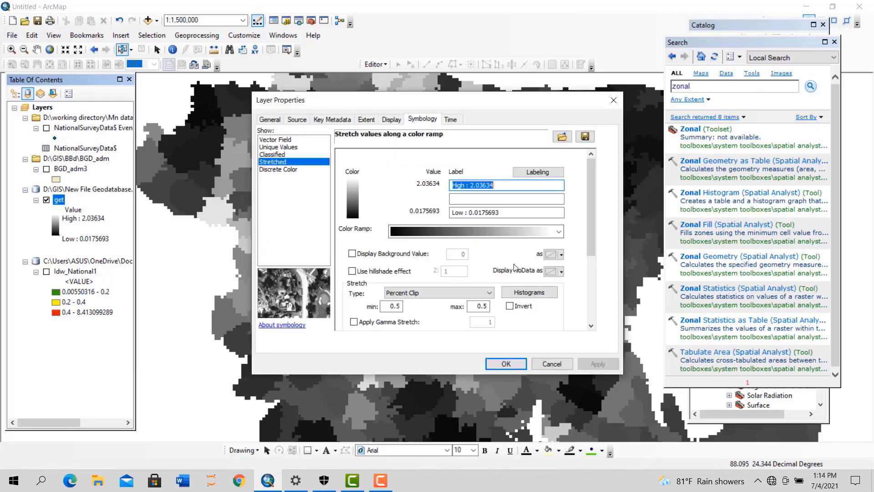
{"action": "left_click", "coordinate": [277, 155]}
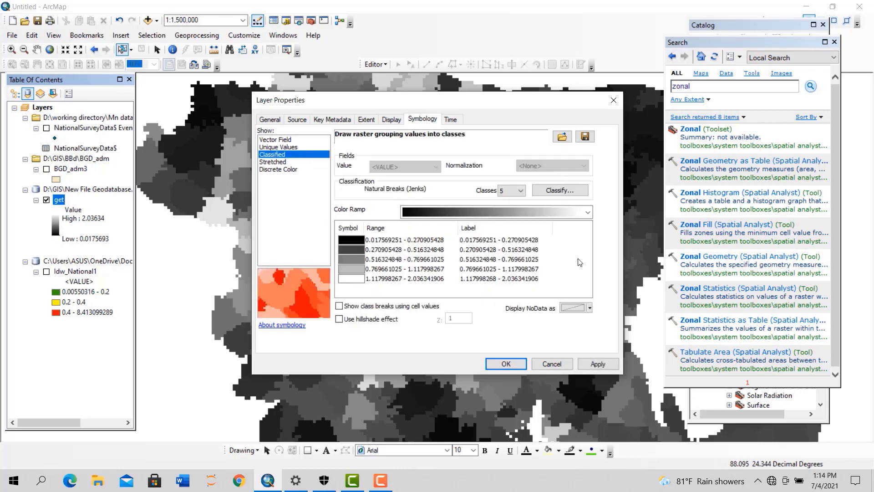
{"action": "left_click", "coordinate": [514, 191]}
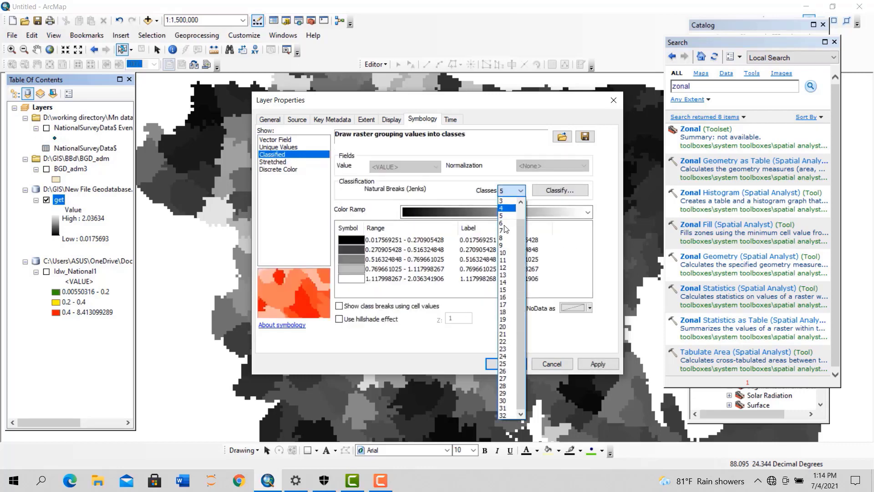
{"action": "left_click", "coordinate": [501, 201]}
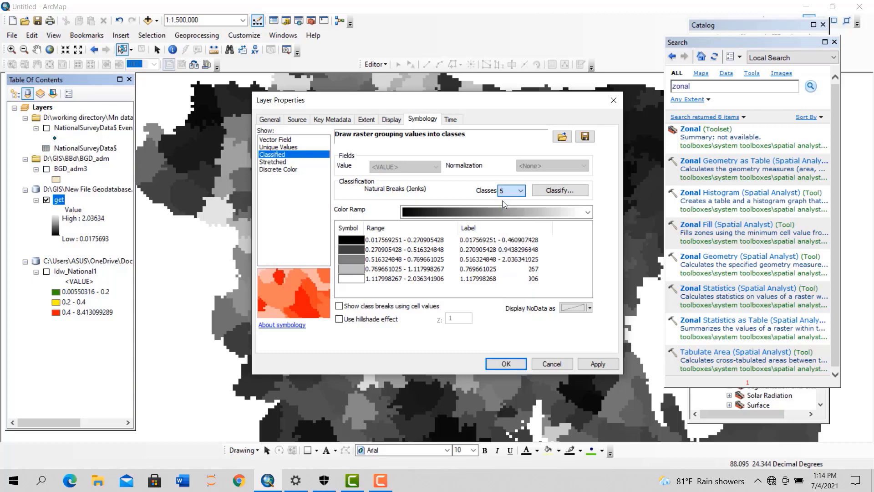
Reclassify the get raster's symbology into 6 classes, change the method to Defined Interval and apply it
{"action": "left_click", "coordinate": [562, 191]}
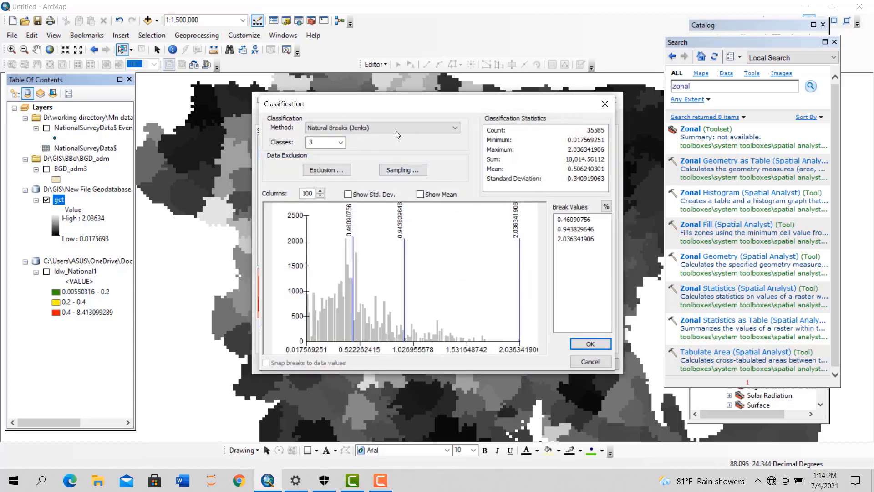
{"action": "left_click", "coordinate": [337, 142]}
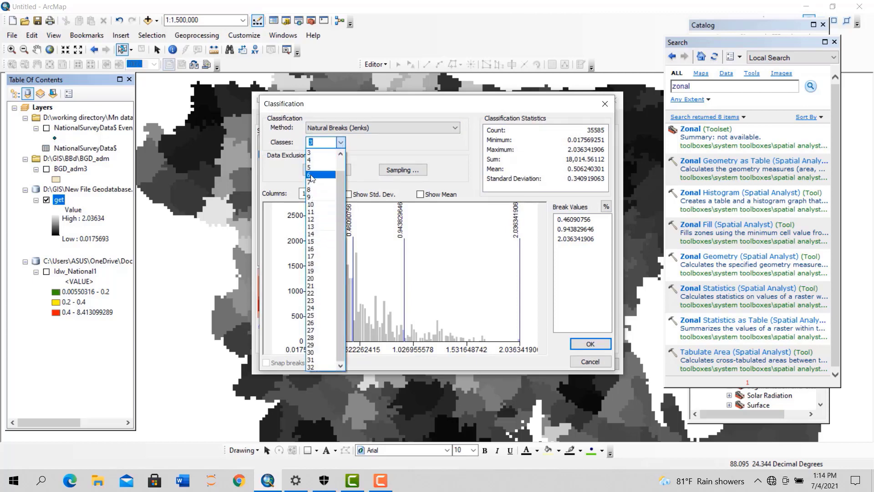
{"action": "left_click", "coordinate": [327, 176]}
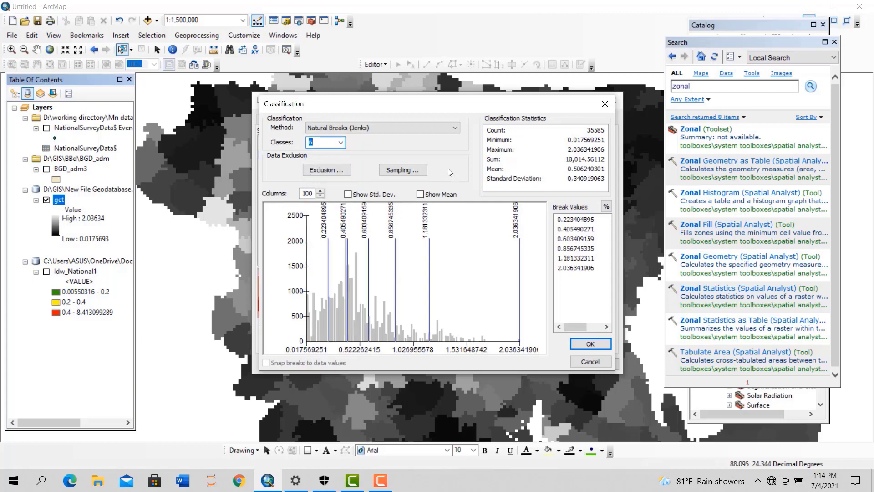
{"action": "left_click", "coordinate": [387, 130]}
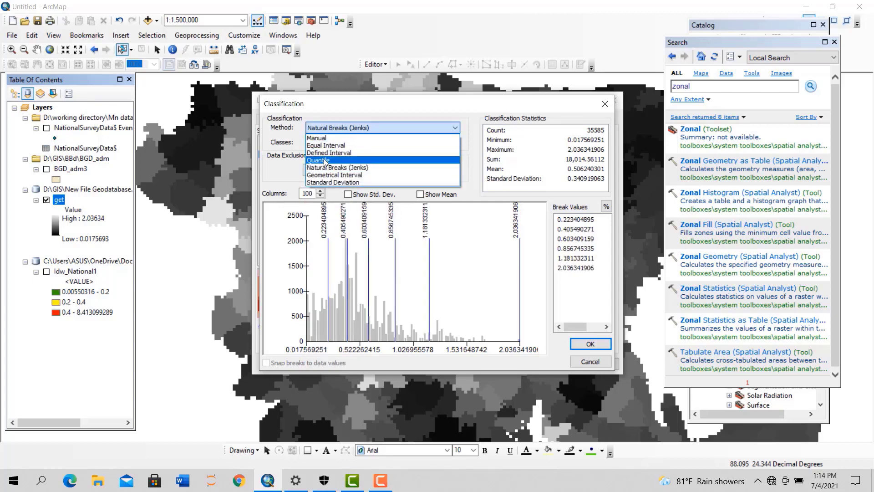
{"action": "left_click", "coordinate": [327, 155]}
{"action": "left_click", "coordinate": [598, 346]}
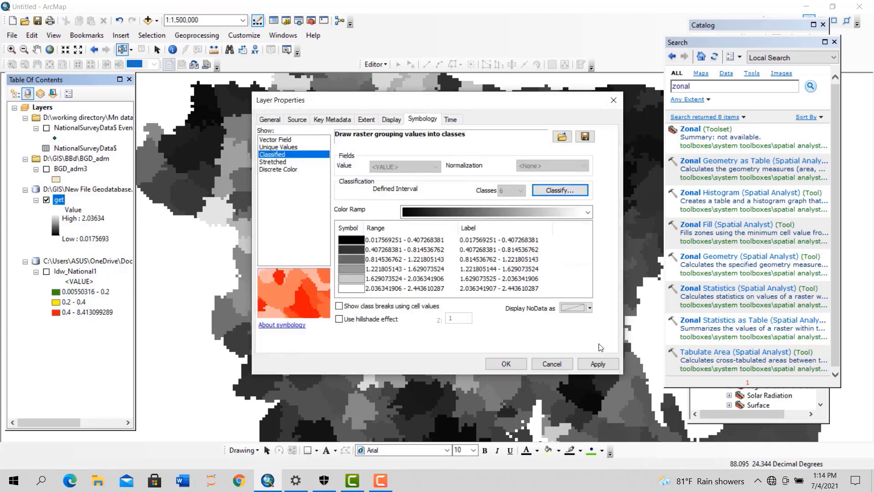
{"action": "left_click", "coordinate": [598, 364]}
Apply the blue-to-yellow-to-red color ramp to the get raster and close its layer properties
{"action": "left_click", "coordinate": [515, 212]}
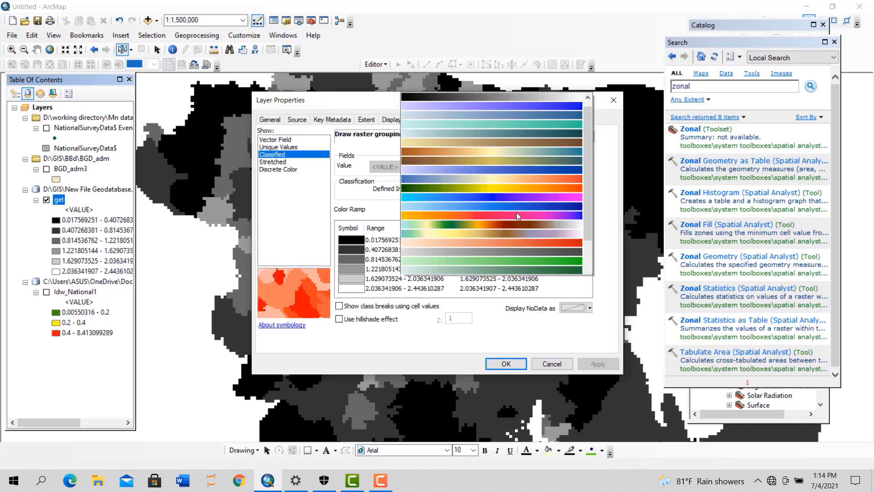
{"action": "scroll", "coordinate": [548, 242], "scroll_direction": "down", "scroll_amount": 2}
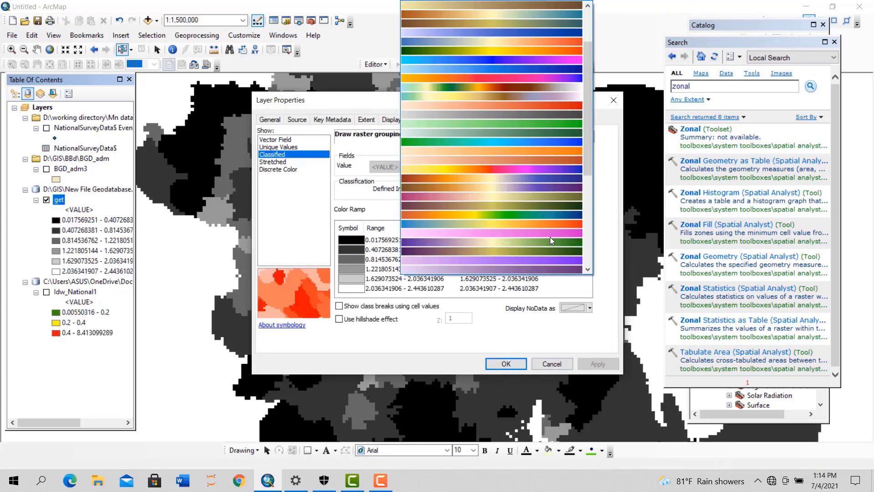
{"action": "left_click", "coordinate": [563, 214]}
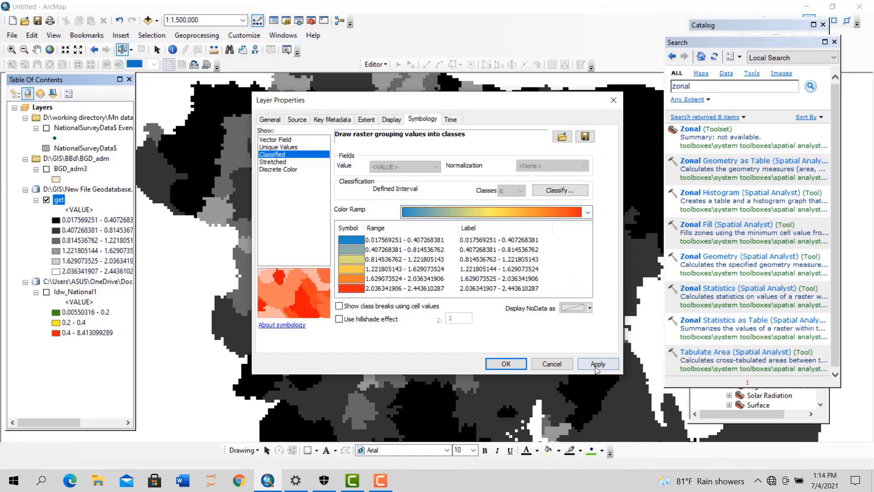
{"action": "left_click", "coordinate": [598, 364]}
{"action": "left_click", "coordinate": [498, 361]}
{"action": "scroll", "coordinate": [413, 255], "scroll_direction": "up", "scroll_amount": 3}
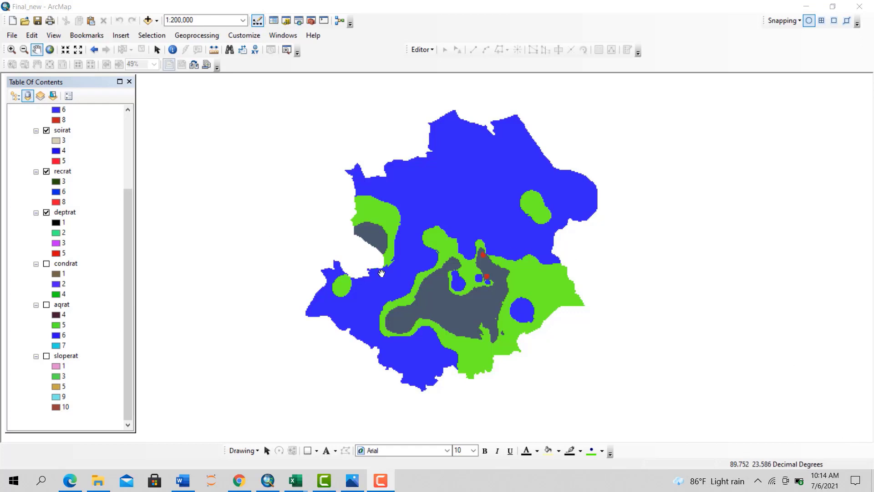
Turn the recrat layer off and back on in the Final_new map and view the full study area
{"action": "left_click", "coordinate": [46, 172]}
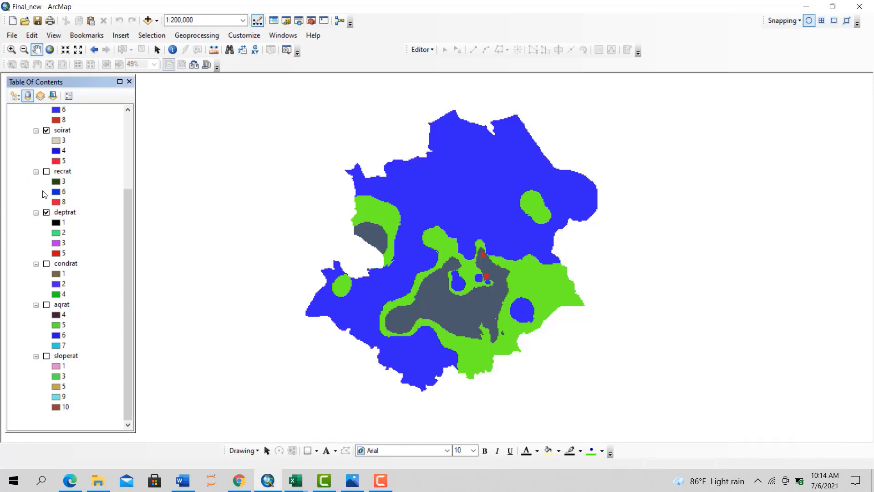
{"action": "left_click", "coordinate": [46, 171]}
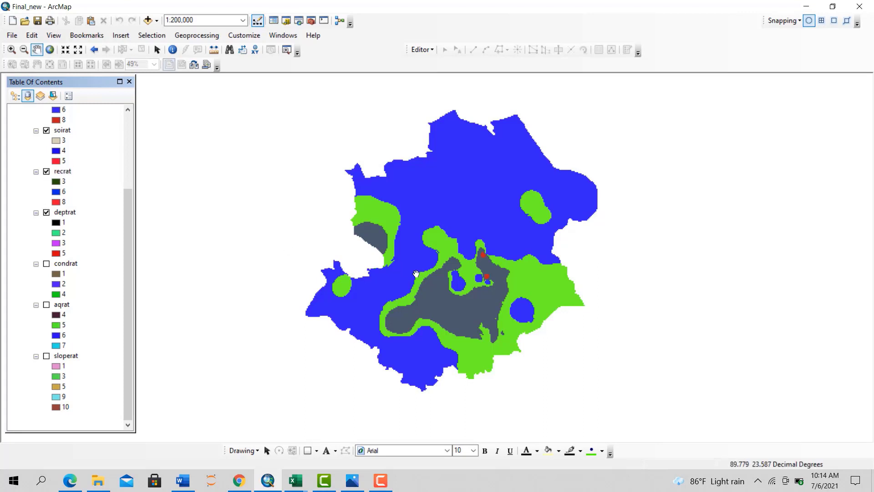
{"action": "scroll", "coordinate": [433, 296], "scroll_direction": "up", "scroll_amount": 1}
{"action": "scroll", "coordinate": [434, 296], "scroll_direction": "up", "scroll_amount": 1}
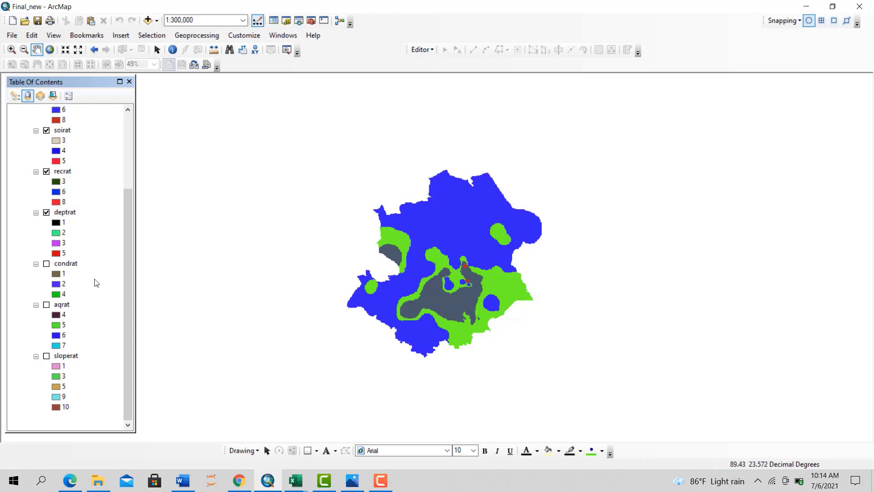
Switch to the Word document and review the DRASTIC rating table from net recharge through hydraulic conductivity
{"action": "left_click", "coordinate": [183, 481]}
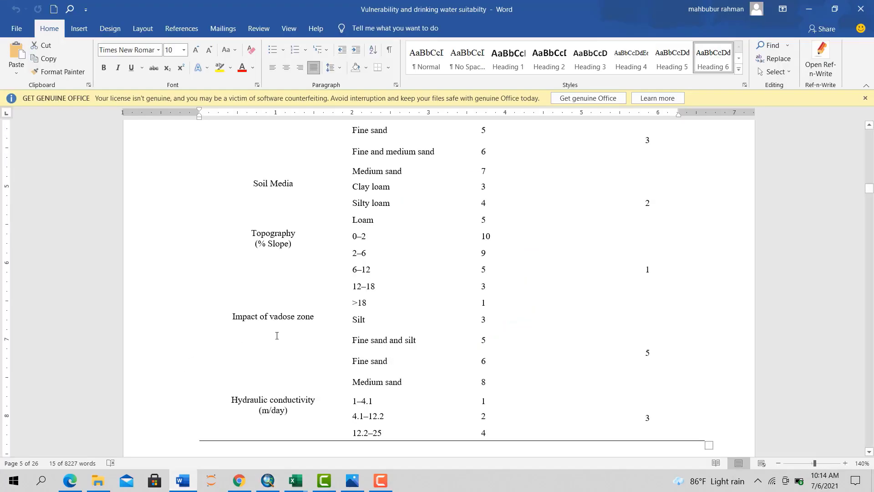
{"action": "scroll", "coordinate": [276, 335], "scroll_direction": "up", "scroll_amount": 5}
{"action": "scroll", "coordinate": [286, 308], "scroll_direction": "down", "scroll_amount": 1}
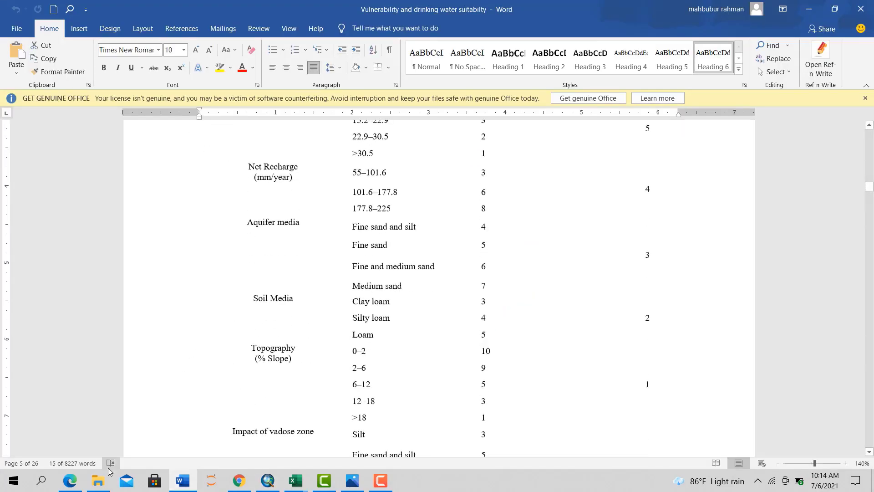
Switch to the PDF paper in Edge and examine the flowchart from raw data to the DRASTIC index
{"action": "left_click", "coordinate": [70, 480]}
{"action": "scroll", "coordinate": [286, 270], "scroll_direction": "up", "scroll_amount": 4}
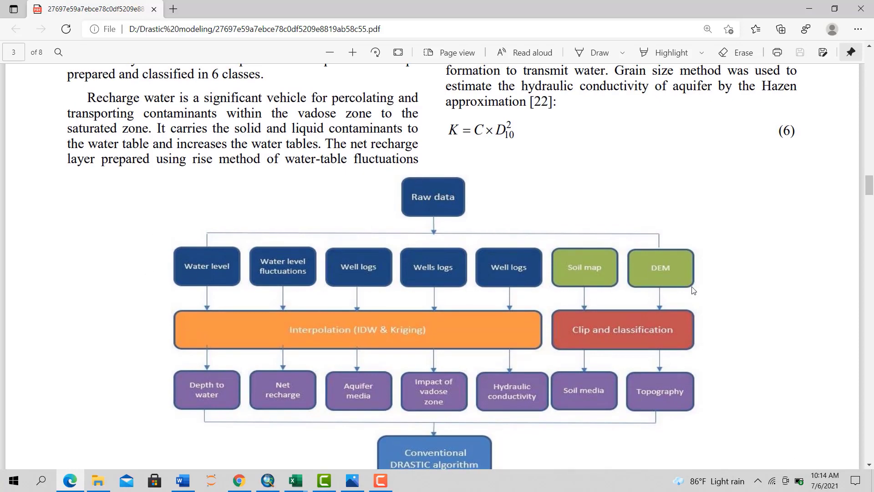
{"action": "scroll", "coordinate": [300, 271], "scroll_direction": "down", "scroll_amount": 1}
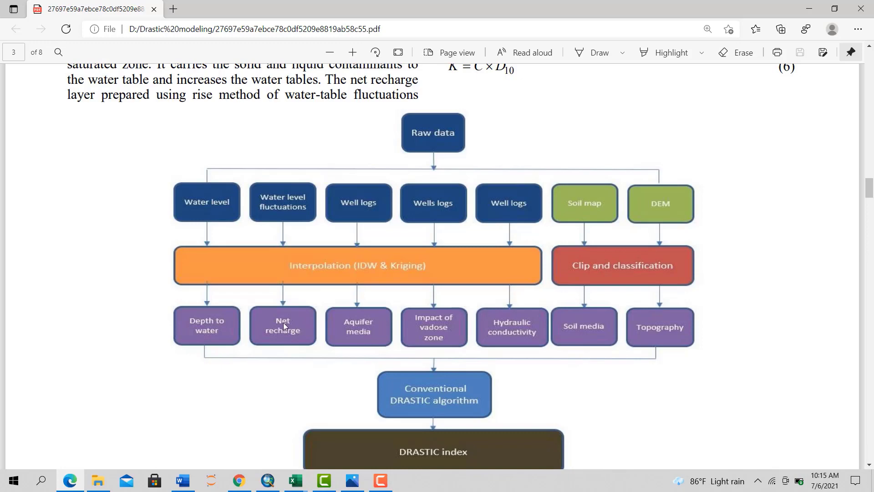
{"action": "scroll", "coordinate": [461, 324], "scroll_direction": "down", "scroll_amount": 2}
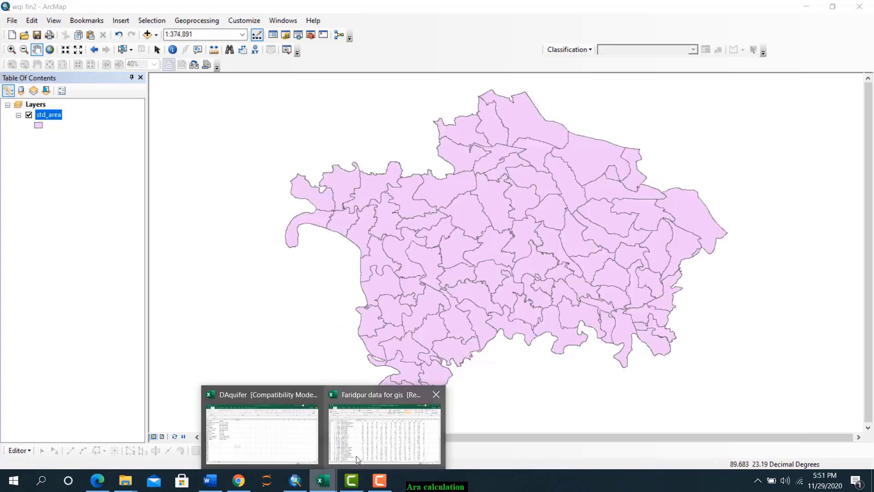
Switch to the Faridpur data for gis workbook in Excel and highlight the WELL_DEPTH column on the exp sheet
{"action": "left_click", "coordinate": [345, 448]}
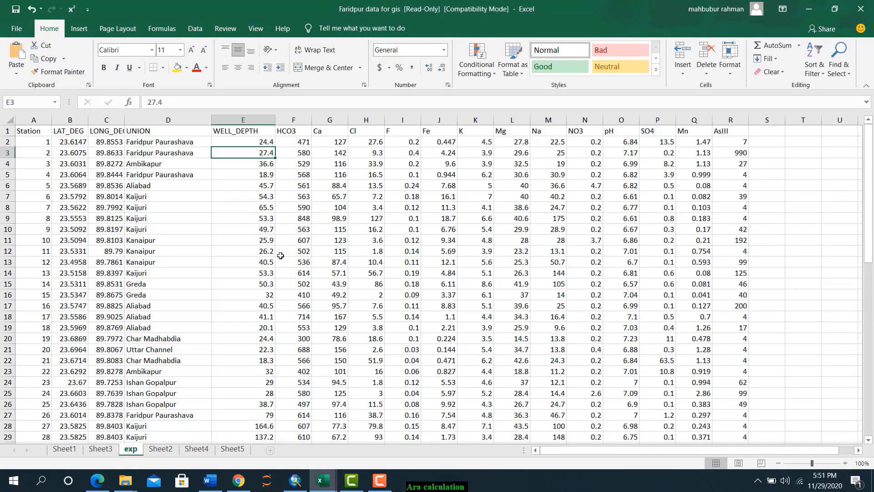
{"action": "left_click", "coordinate": [241, 130]}
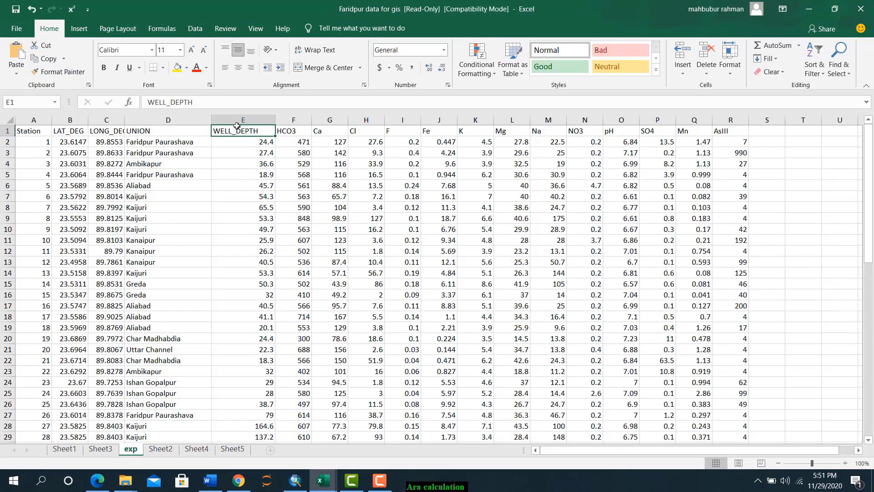
{"action": "left_click", "coordinate": [240, 122]}
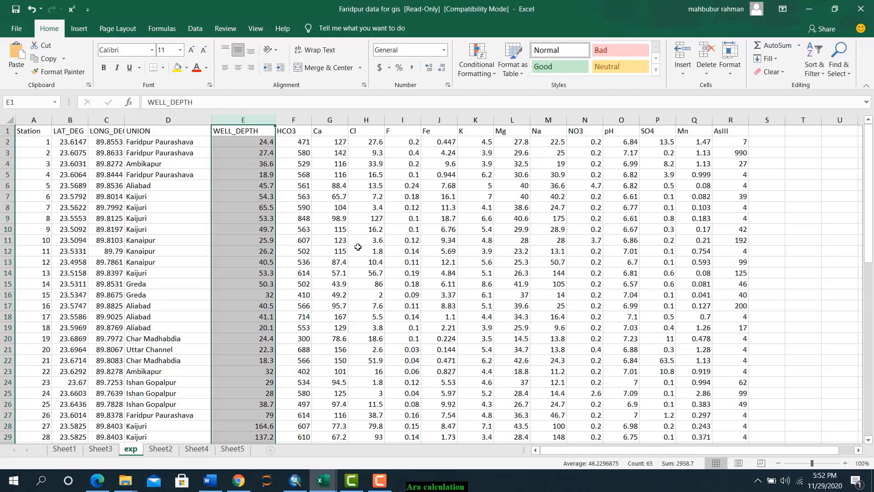
{"action": "left_click", "coordinate": [356, 221]}
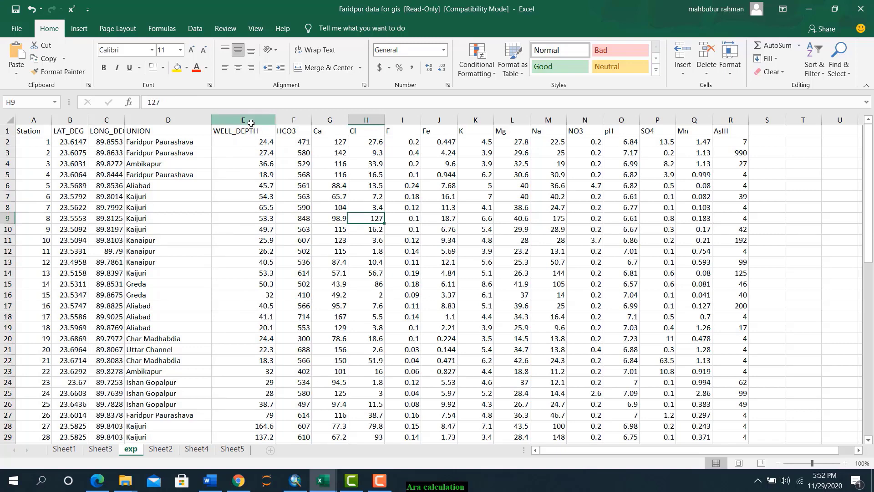
{"action": "left_click", "coordinate": [251, 120]}
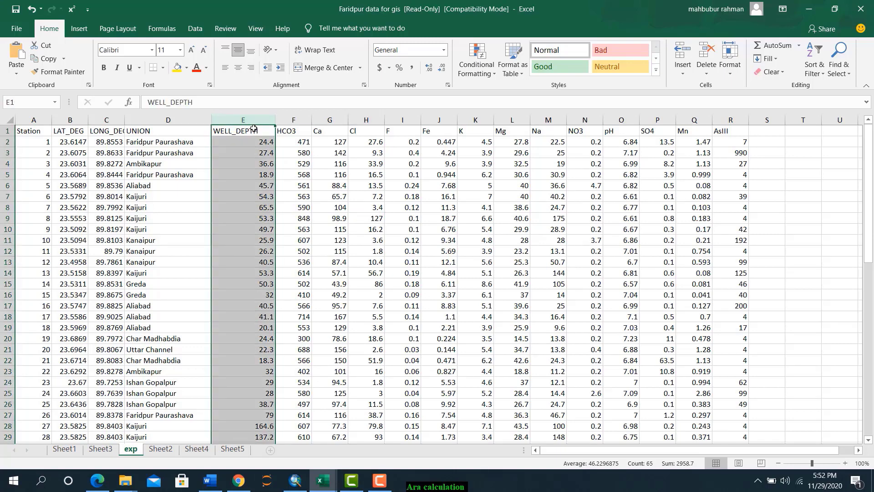
Return to ArcMap and set up Add XY Data for the exp$ table with LONG_DEG as X and LAT_DEG as Y
{"action": "key", "text": "alt+Tab"}
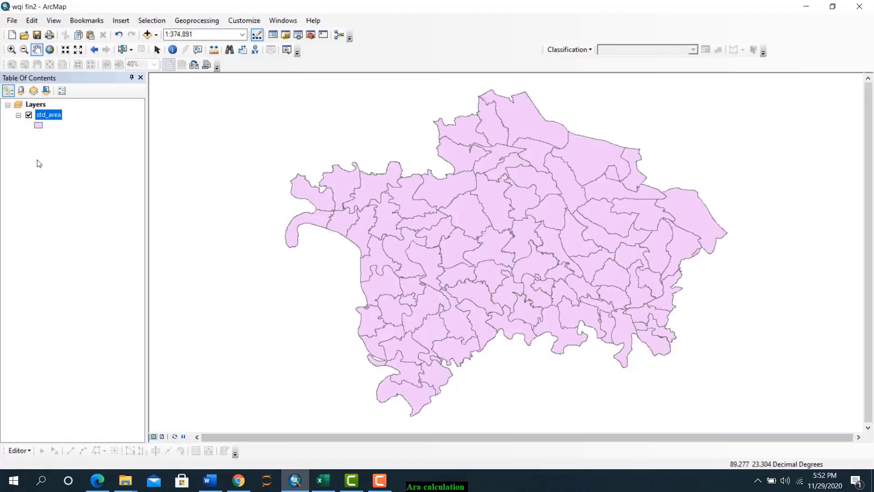
{"action": "left_click", "coordinate": [11, 20]}
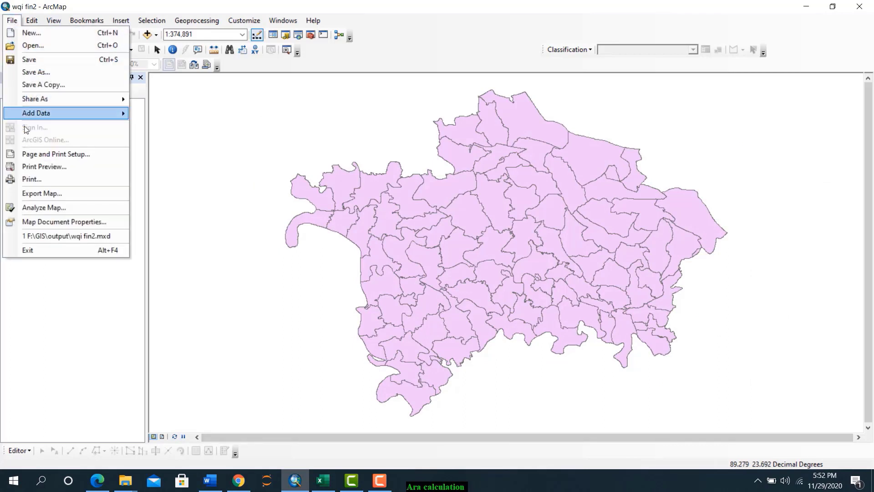
{"action": "mouse_move", "coordinate": [41, 112]}
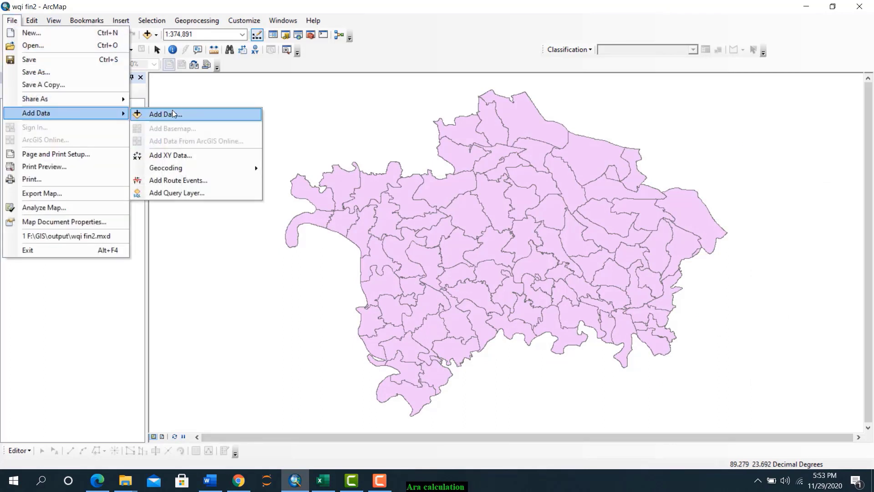
{"action": "left_click", "coordinate": [160, 154]}
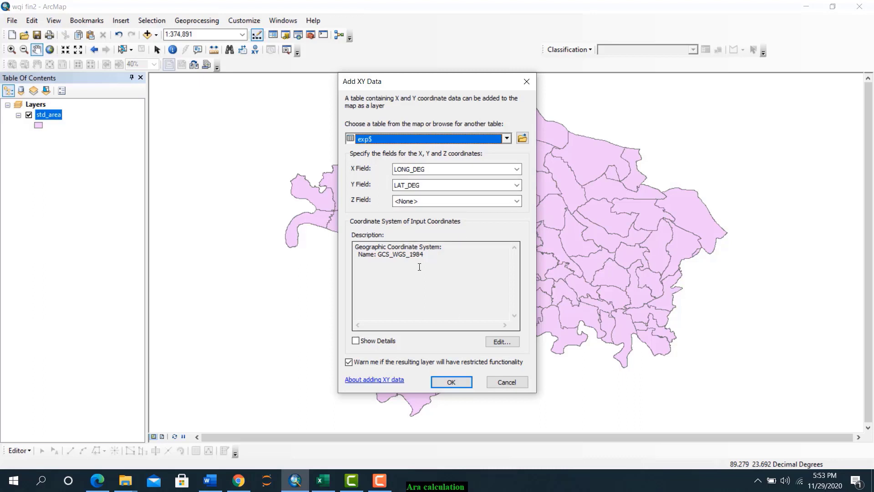
{"action": "left_click_drag", "start_coordinate": [428, 260], "coordinate": [383, 254]}
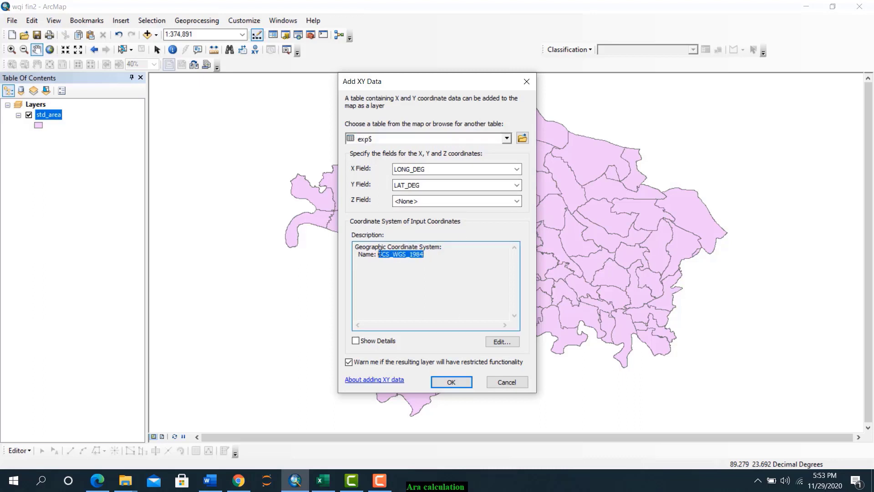
{"action": "left_click", "coordinate": [424, 265]}
Assign the World geographic coordinate system WGS 1984 to the XY data and add the exp$ points to the map
{"action": "left_click", "coordinate": [495, 346]}
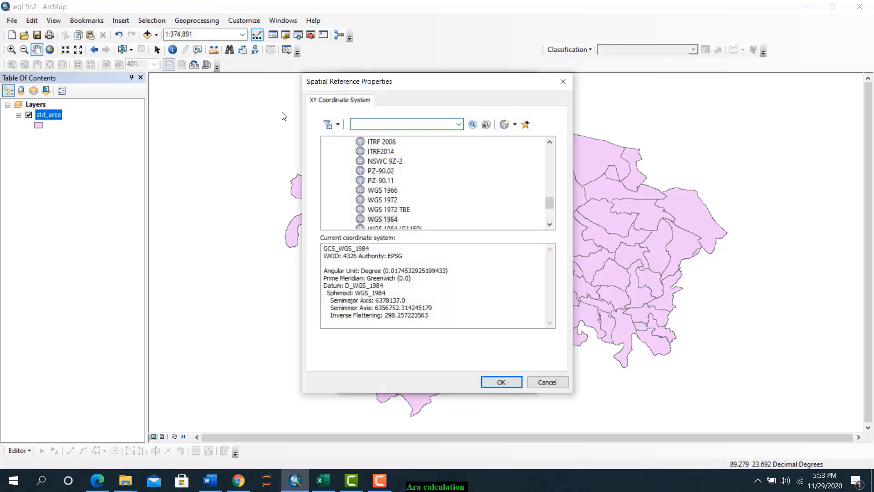
{"action": "scroll", "coordinate": [415, 189], "scroll_direction": "up", "scroll_amount": 3}
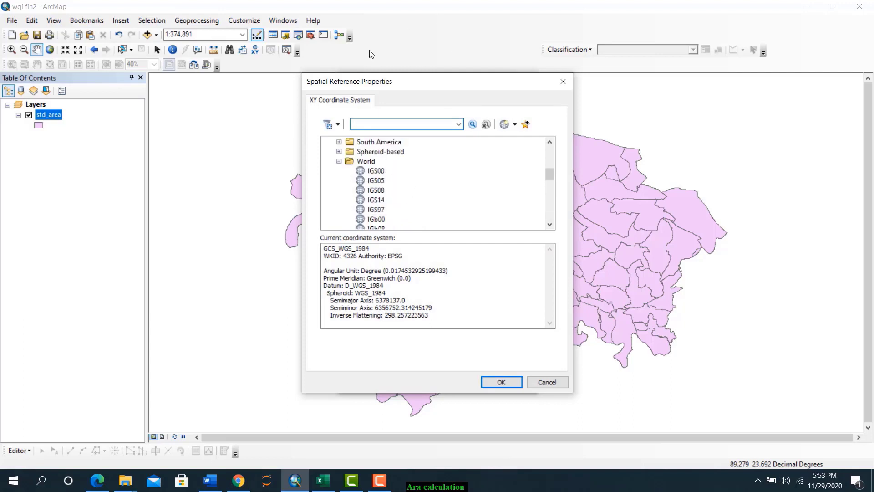
{"action": "double_click", "coordinate": [348, 162]}
{"action": "scroll", "coordinate": [372, 180], "scroll_direction": "up", "scroll_amount": 5}
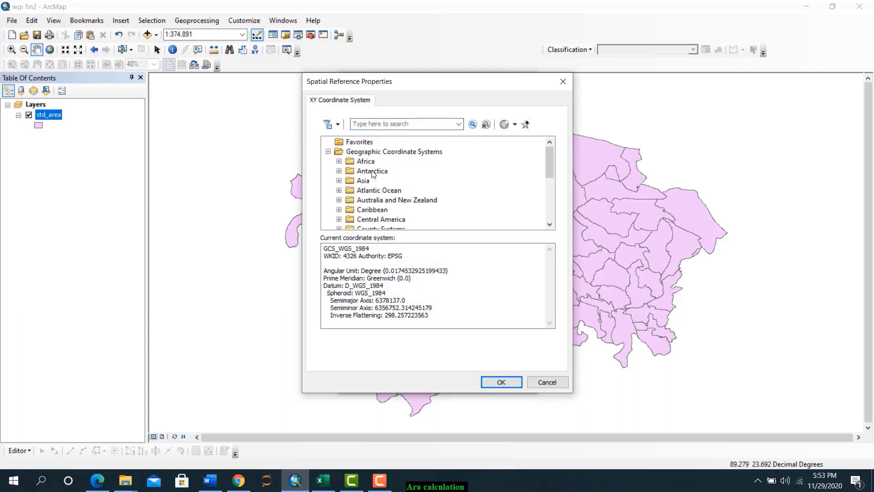
{"action": "left_click", "coordinate": [328, 151]}
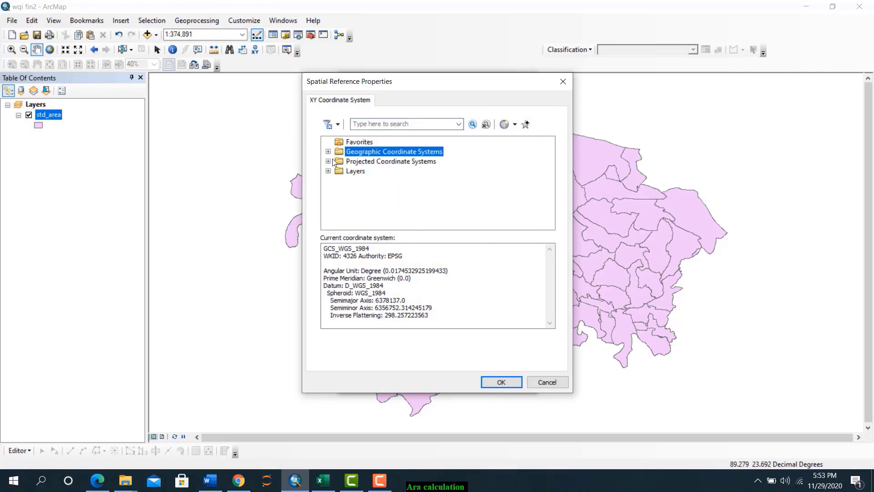
{"action": "left_click", "coordinate": [328, 151]}
{"action": "scroll", "coordinate": [377, 190], "scroll_direction": "down", "scroll_amount": 1}
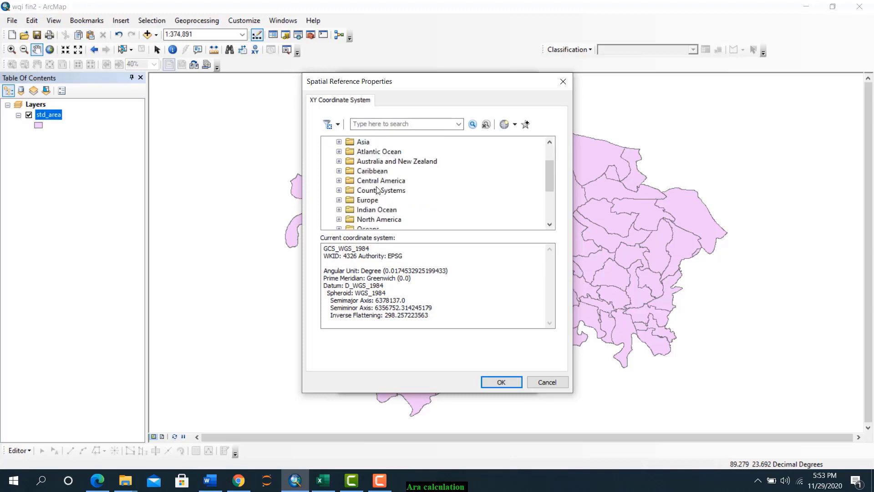
{"action": "scroll", "coordinate": [377, 190], "scroll_direction": "down", "scroll_amount": 3}
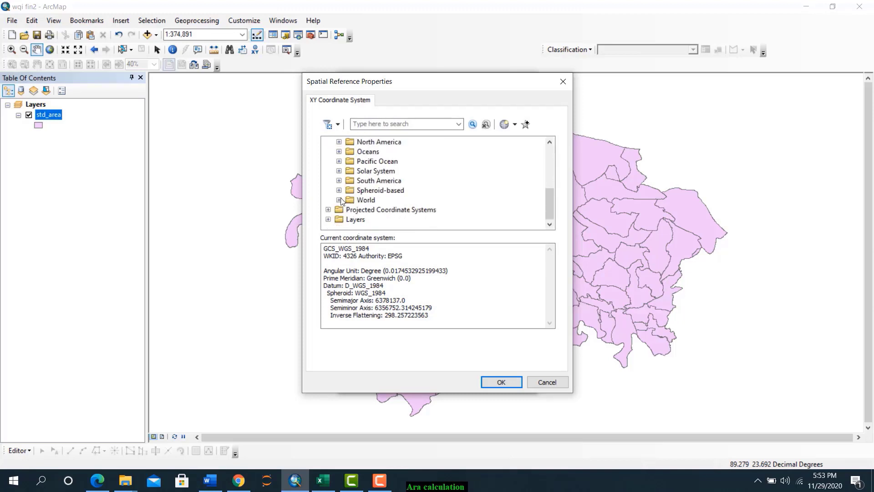
{"action": "left_click", "coordinate": [339, 200]}
{"action": "scroll", "coordinate": [373, 200], "scroll_direction": "down", "scroll_amount": 10}
{"action": "scroll", "coordinate": [381, 200], "scroll_direction": "up", "scroll_amount": 2}
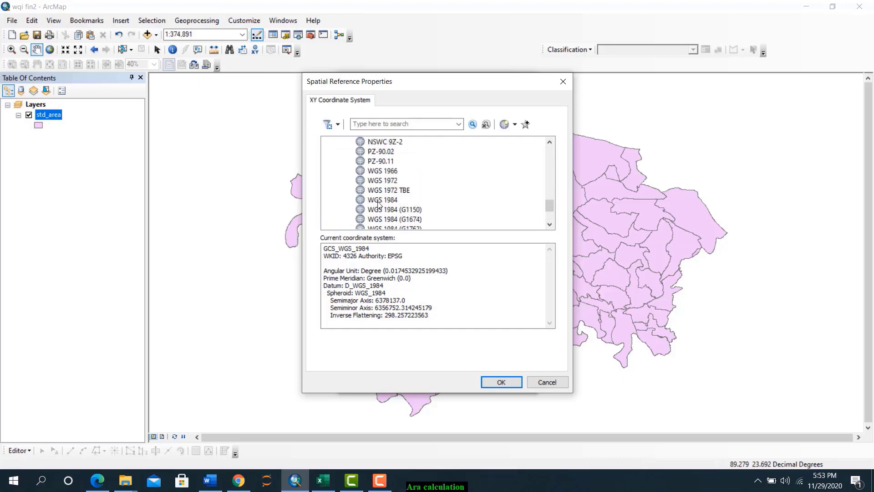
{"action": "left_click", "coordinate": [379, 200]}
{"action": "left_click", "coordinate": [502, 383]}
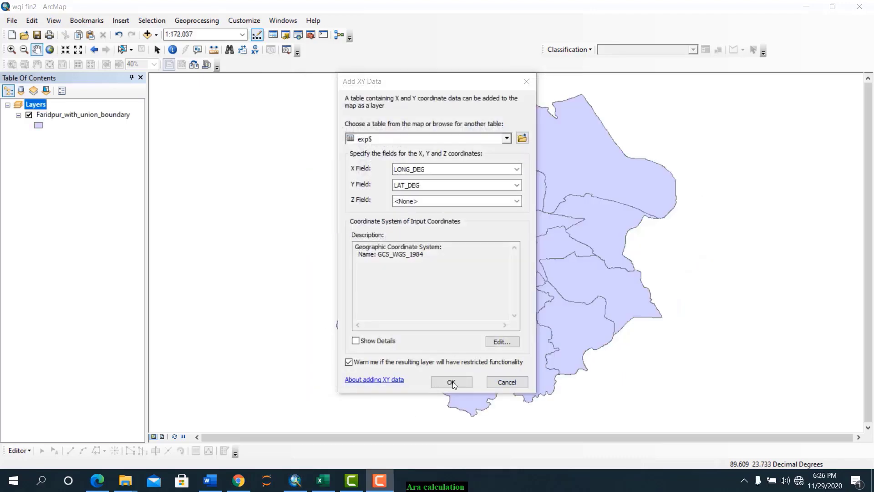
{"action": "left_click", "coordinate": [451, 382]}
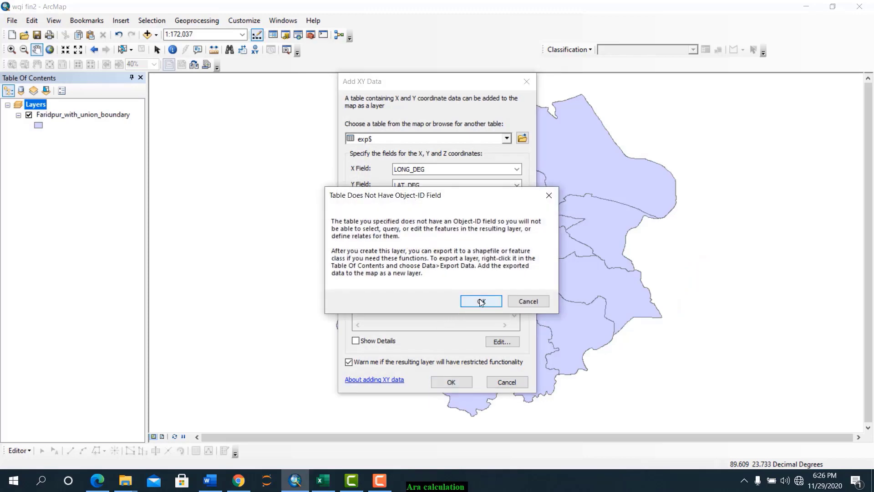
{"action": "left_click", "coordinate": [482, 301]}
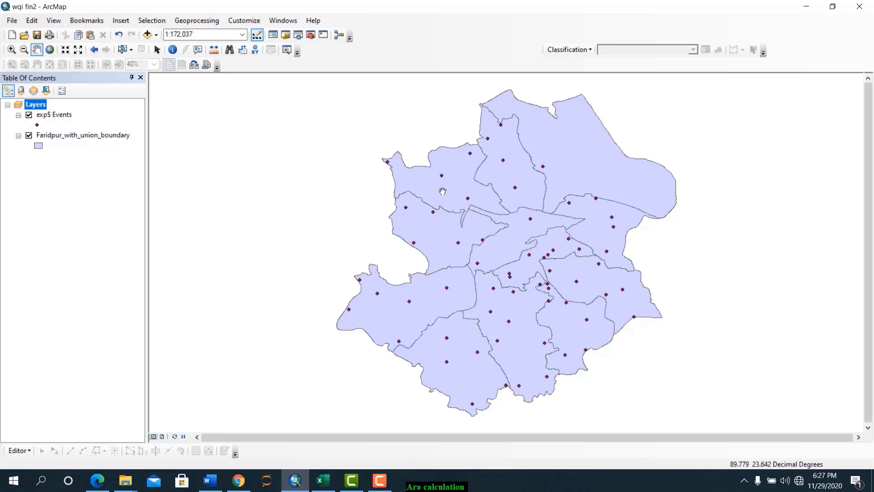
Search the geoprocessing tools for IDW and open the Spatial Analyst version
{"action": "left_click", "coordinate": [284, 22]}
{"action": "left_click", "coordinate": [292, 96]}
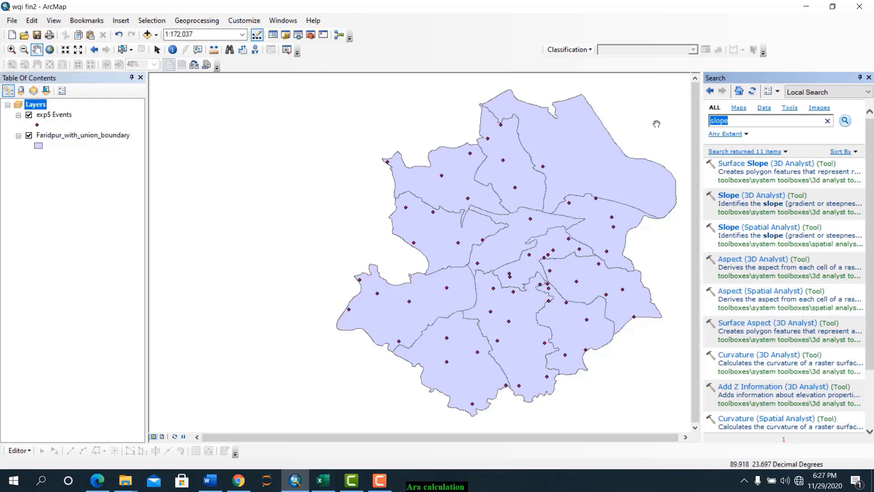
{"action": "key", "text": "BackSpace"}
{"action": "key", "text": "Return"}
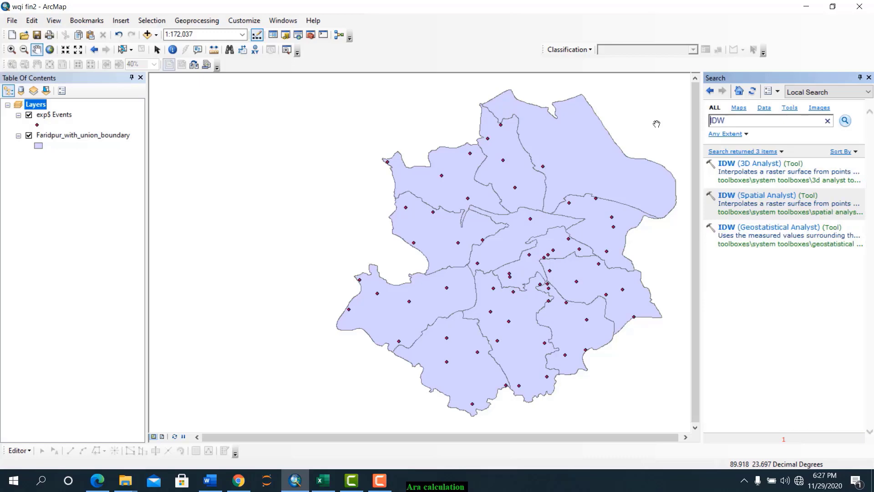
{"action": "left_click", "coordinate": [761, 198]}
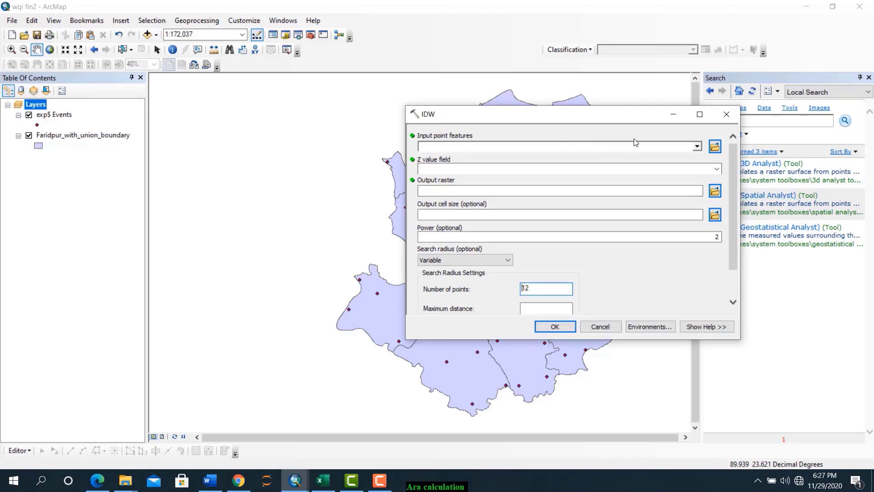
Set the IDW input to exp$ Events, the Z value field to WELL_DEPTH and the output raster to sdfgh in New File Geodatabase.gdb
{"action": "left_click", "coordinate": [697, 146]}
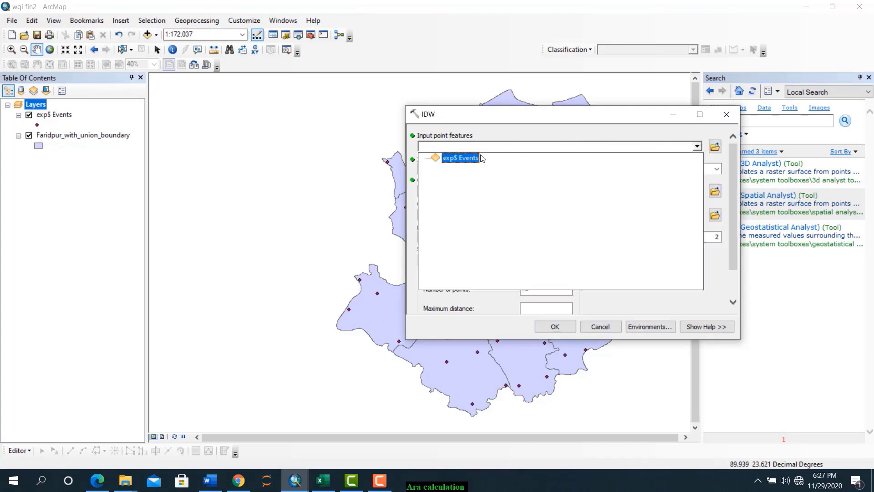
{"action": "left_click", "coordinate": [454, 160]}
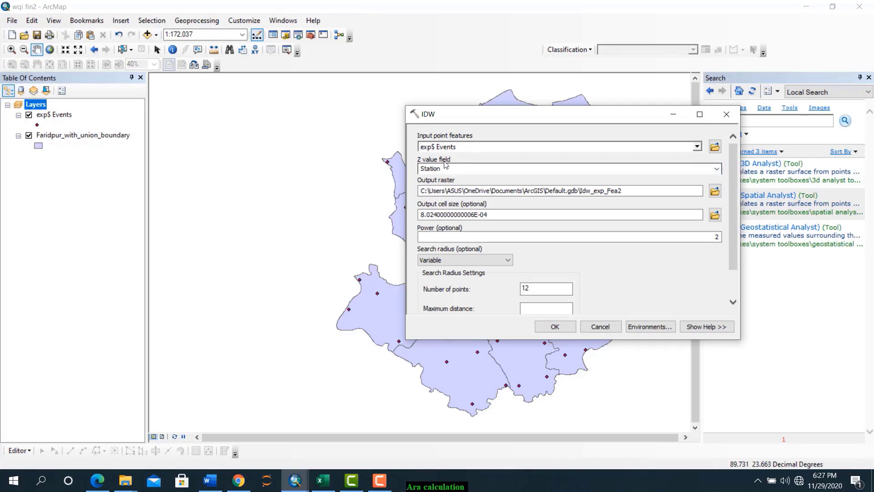
{"action": "left_click", "coordinate": [716, 170]}
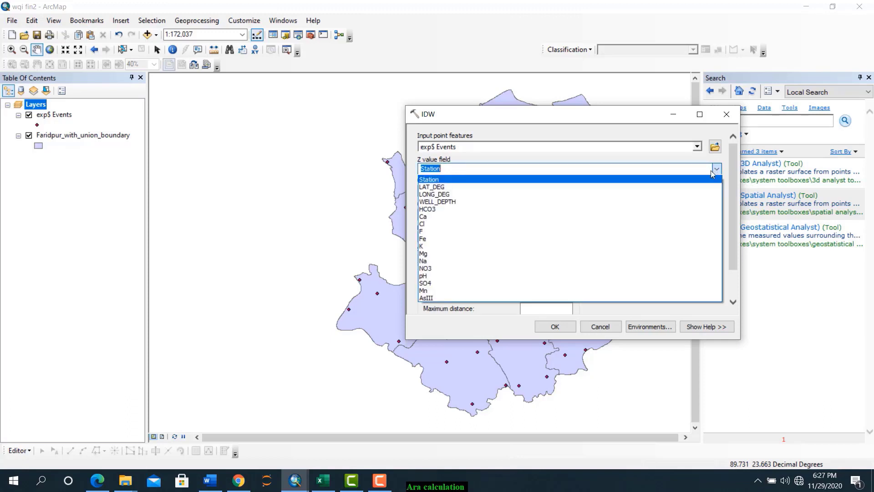
{"action": "left_click", "coordinate": [441, 201]}
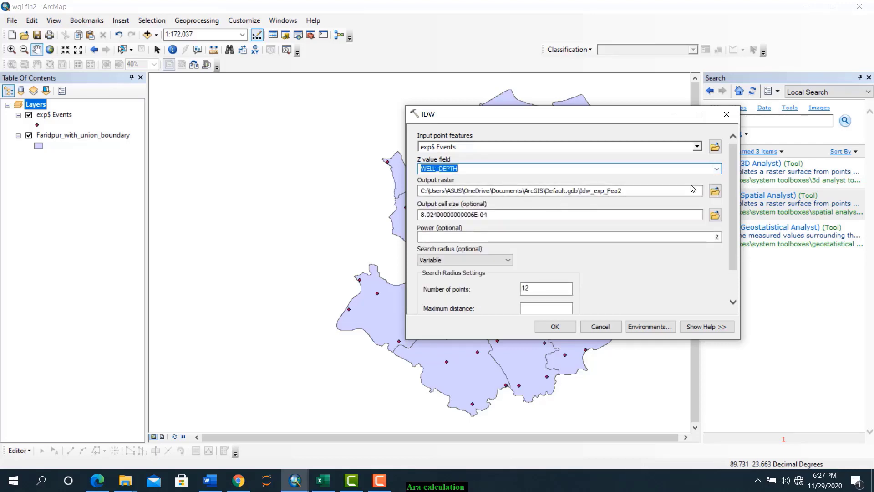
{"action": "left_click", "coordinate": [714, 190]}
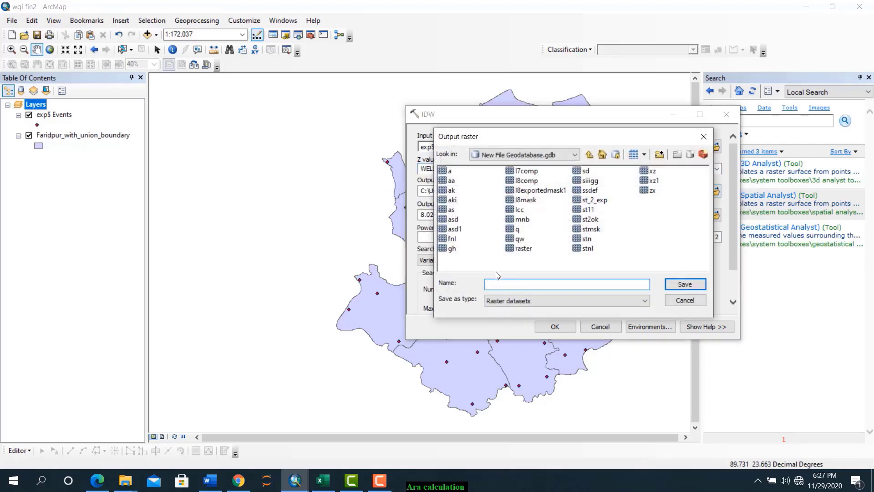
{"action": "left_click", "coordinate": [672, 283]}
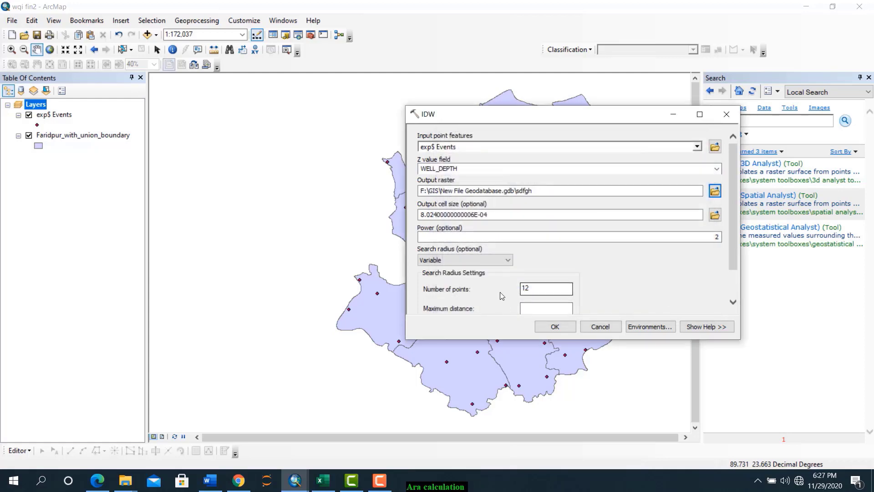
Set the IDW environment's processing extent to Same as layer Faridpur_with_union_boundary
{"action": "double_click", "coordinate": [531, 288]}
{"action": "left_click", "coordinate": [649, 326]}
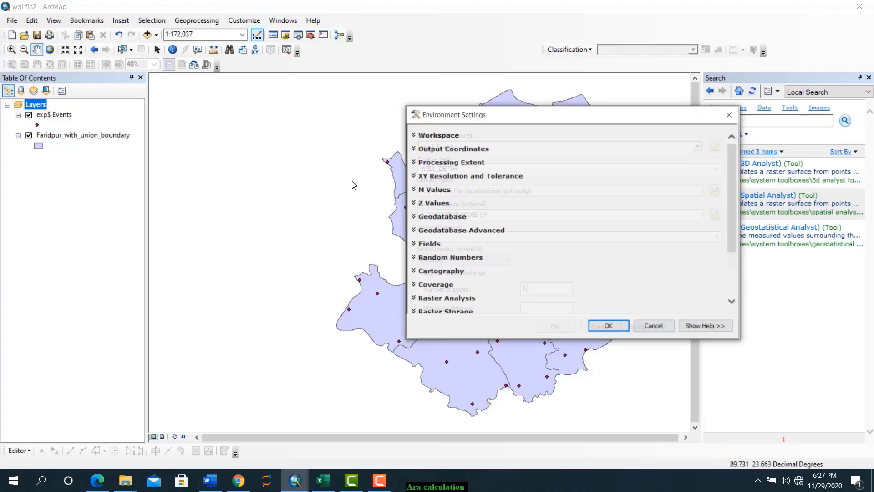
{"action": "left_click", "coordinate": [444, 163]}
{"action": "left_click", "coordinate": [654, 184]}
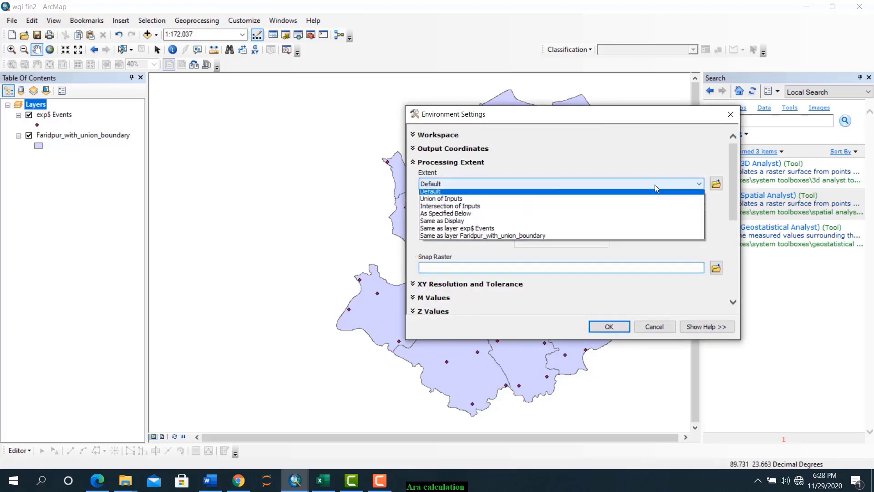
{"action": "left_click", "coordinate": [470, 237]}
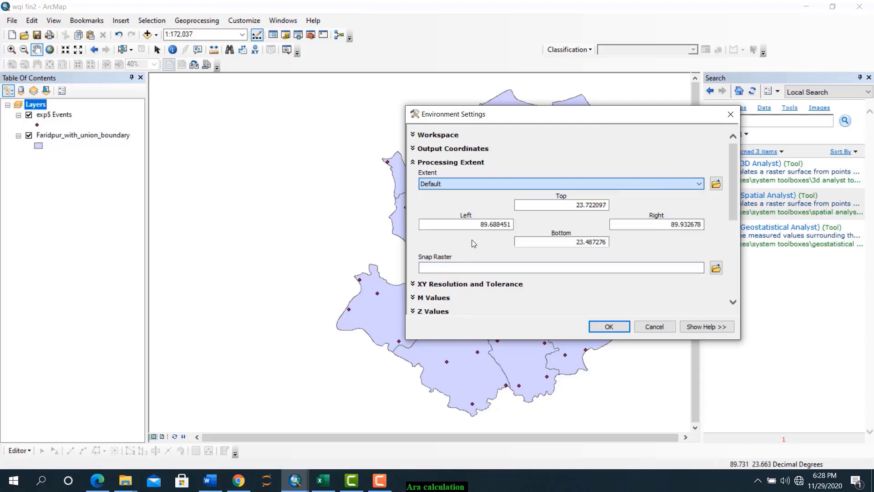
Set the raster analysis mask to Faridpur_with_union_boundary and accept the environment settings
{"action": "left_click_drag", "start_coordinate": [738, 204], "coordinate": [758, 286]}
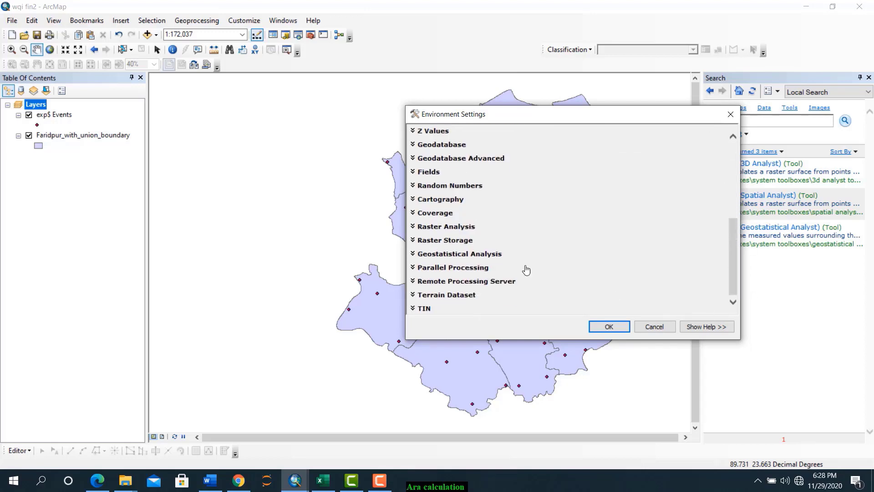
{"action": "left_click", "coordinate": [429, 241]}
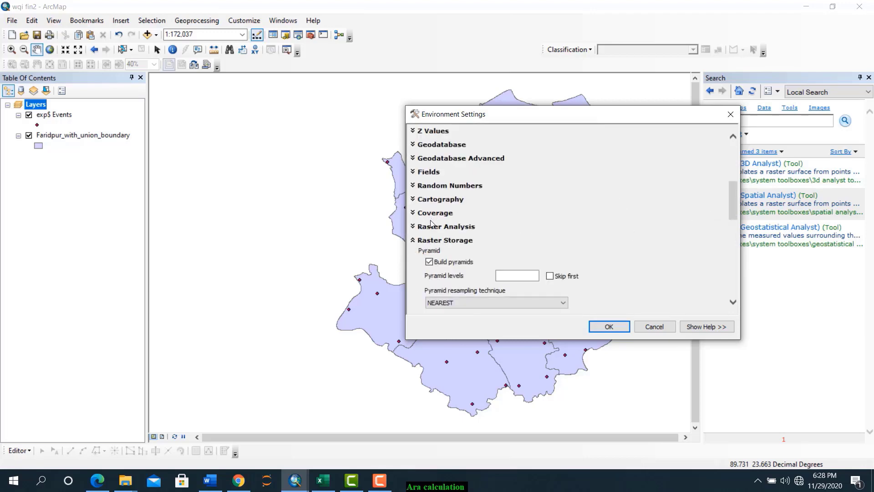
{"action": "left_click", "coordinate": [411, 242]}
{"action": "left_click", "coordinate": [413, 226]}
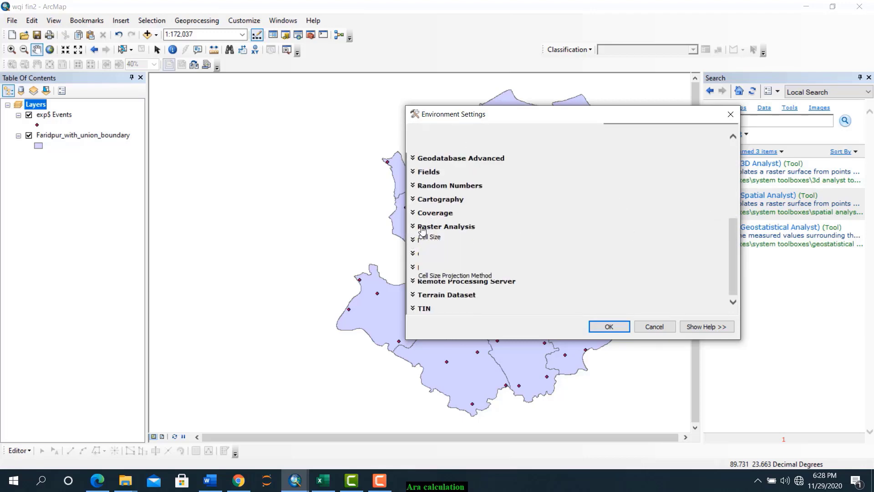
{"action": "scroll", "coordinate": [737, 235], "scroll_direction": "down", "scroll_amount": 3}
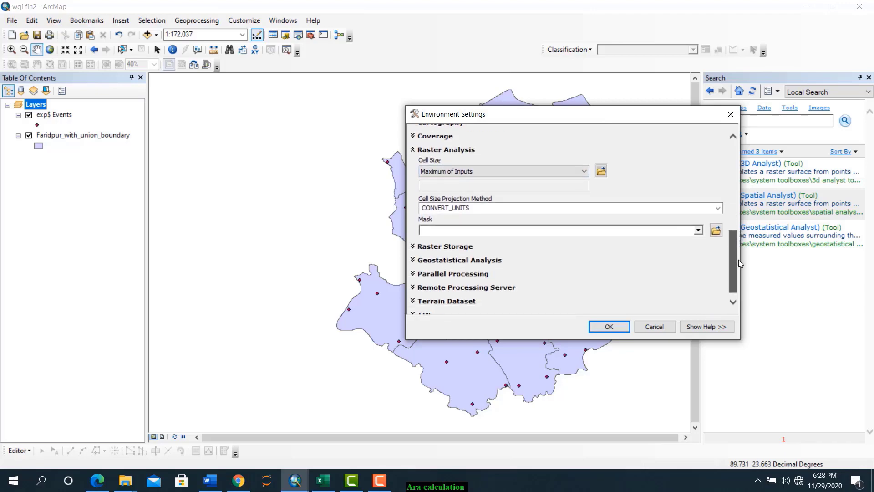
{"action": "left_click", "coordinate": [698, 224]}
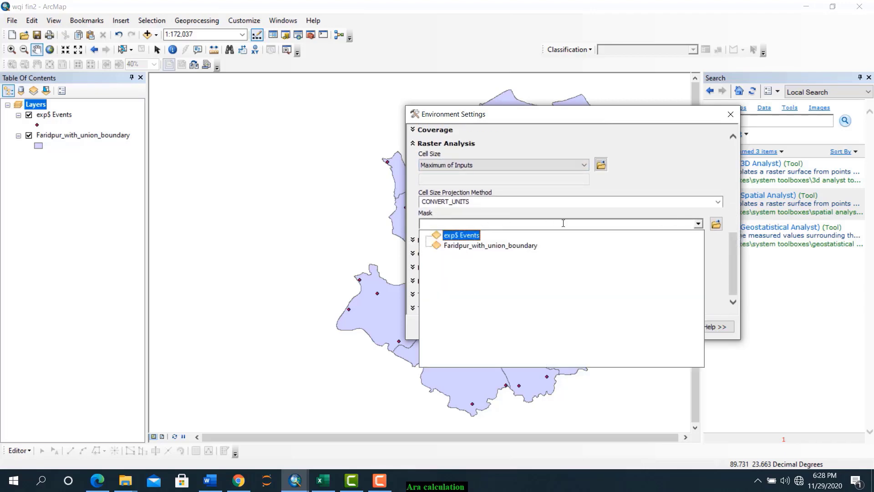
{"action": "left_click", "coordinate": [452, 247]}
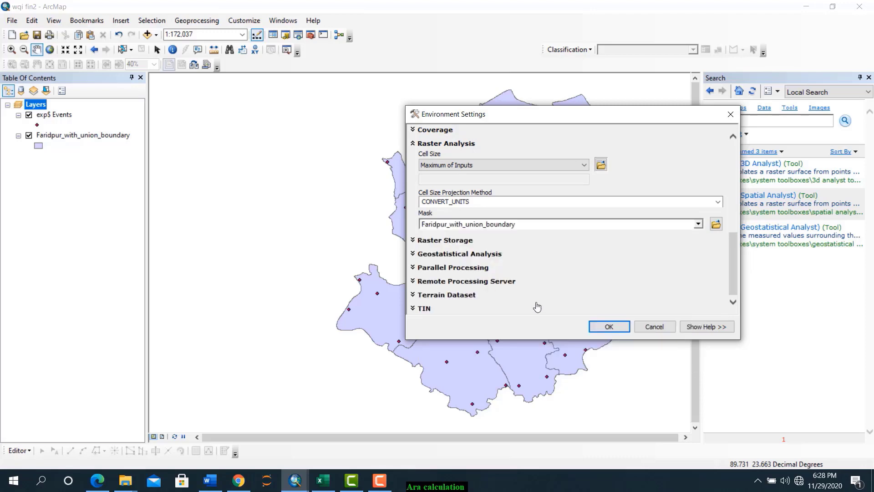
{"action": "left_click", "coordinate": [607, 327]}
Run the IDW interpolation, and hide the Faridpur_with_union_boundary layer to reveal the raster
{"action": "left_click", "coordinate": [555, 327]}
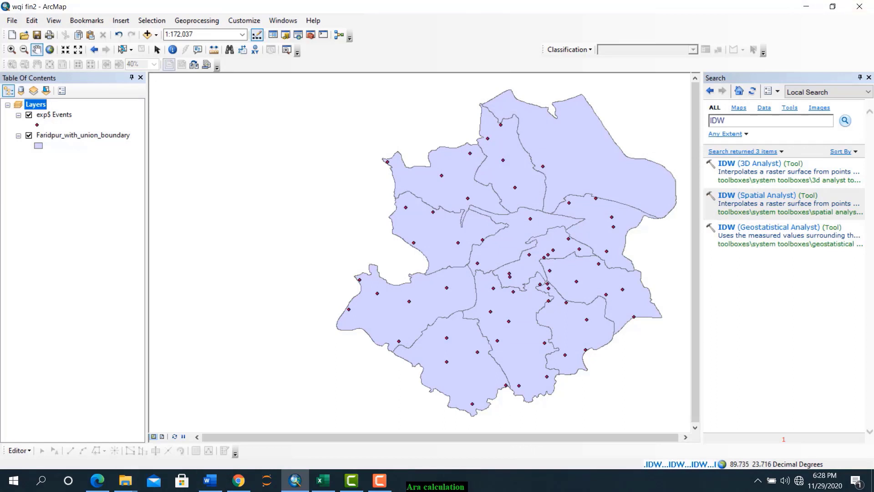
{"action": "left_click", "coordinate": [29, 136]}
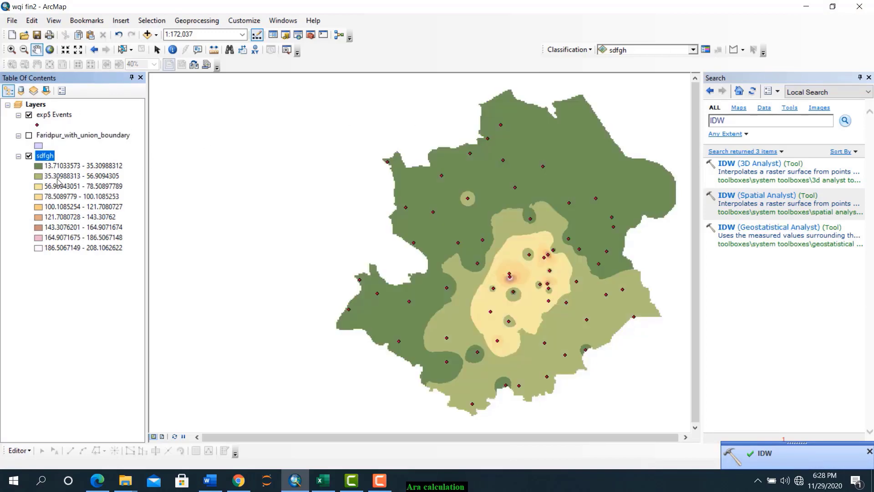
{"action": "left_click", "coordinate": [869, 78]}
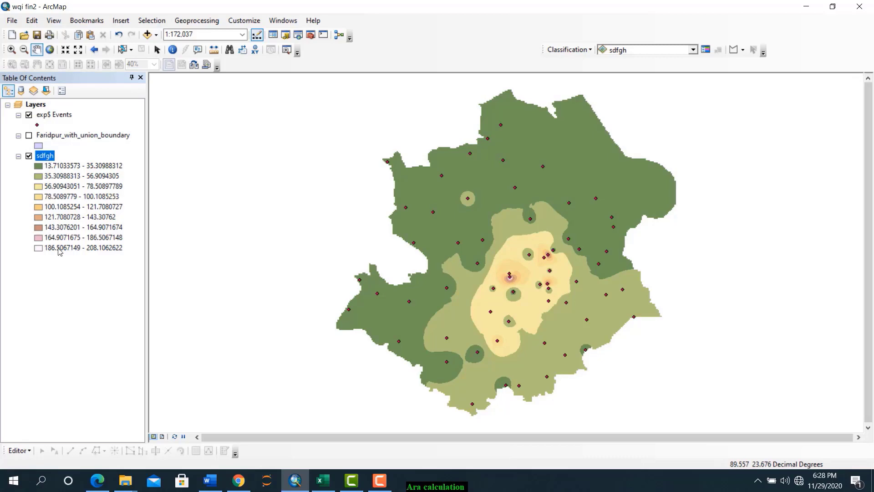
Open the sdfgh raster's layer properties at its classified symbology settings
{"action": "right_click", "coordinate": [47, 158]}
{"action": "left_click", "coordinate": [89, 324]}
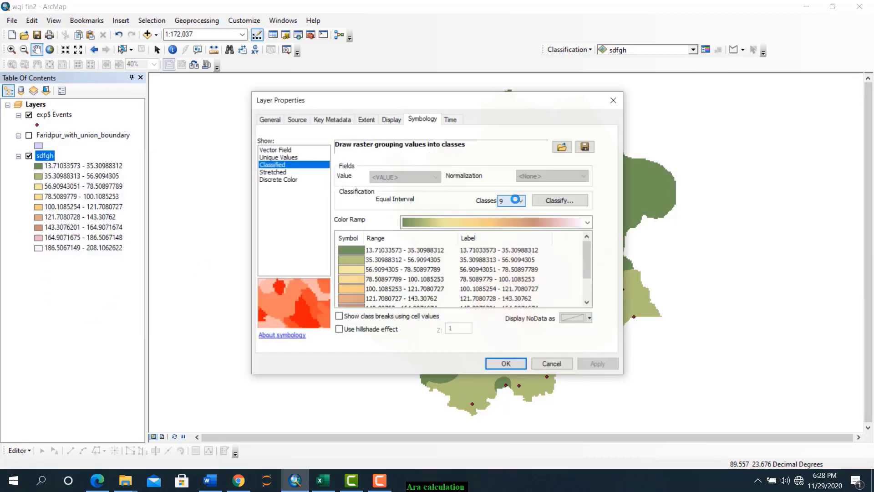
{"action": "left_click", "coordinate": [392, 120]}
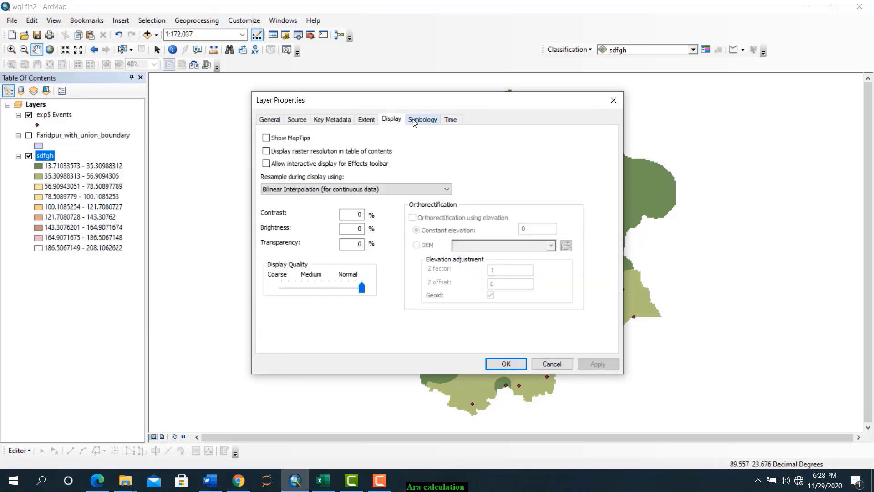
{"action": "left_click", "coordinate": [417, 120]}
{"action": "left_click", "coordinate": [521, 190]}
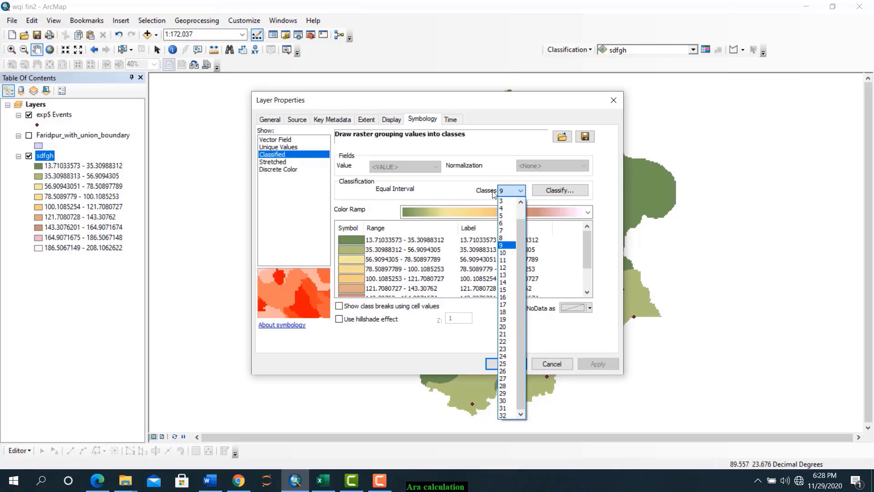
{"action": "left_click", "coordinate": [464, 195]}
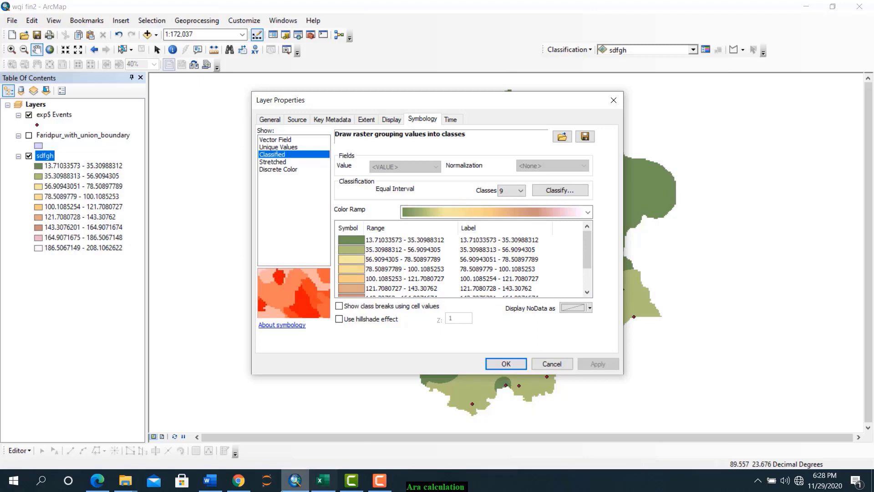
Switch to Word, examine the depth to water table ranges in Table 1, and return to ArcMap
{"action": "left_click", "coordinate": [210, 481]}
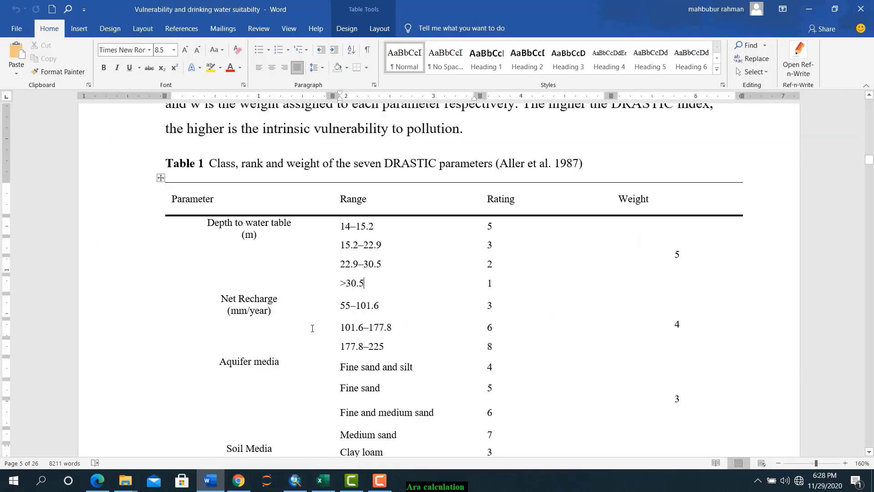
{"action": "left_click", "coordinate": [259, 233]}
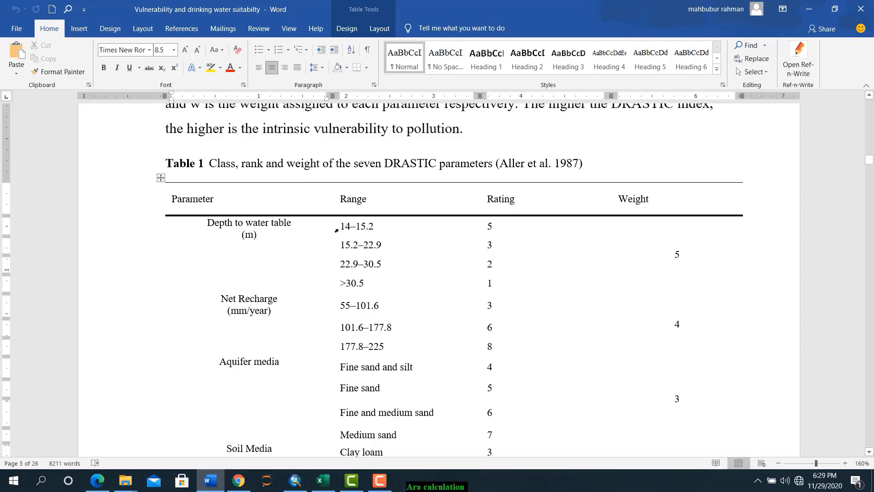
{"action": "left_click_drag", "start_coordinate": [342, 227], "coordinate": [385, 226]}
{"action": "left_click_drag", "start_coordinate": [342, 246], "coordinate": [367, 268]}
{"action": "left_click", "coordinate": [279, 255]}
{"action": "left_click", "coordinate": [297, 480]}
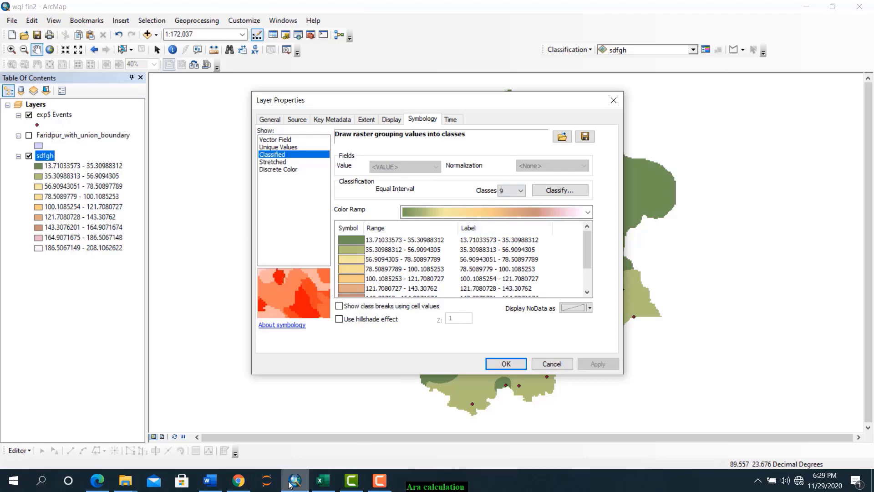
Recheck the depth ranges in the Word table and set the sdfgh raster to 4 classes in ArcMap
{"action": "left_click", "coordinate": [210, 480]}
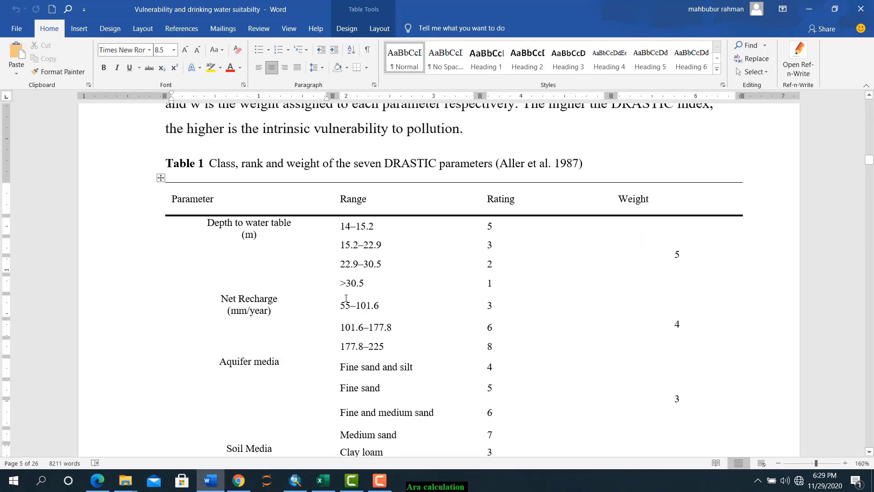
{"action": "left_click", "coordinate": [295, 480]}
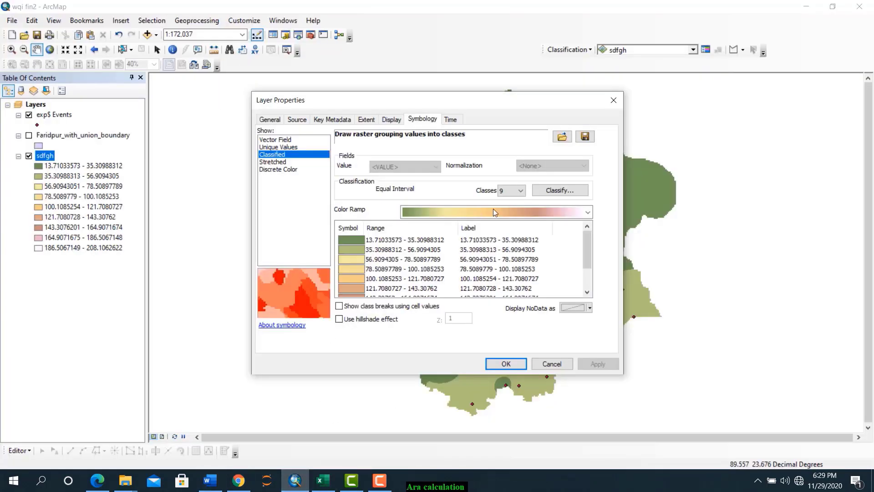
{"action": "left_click", "coordinate": [524, 196]}
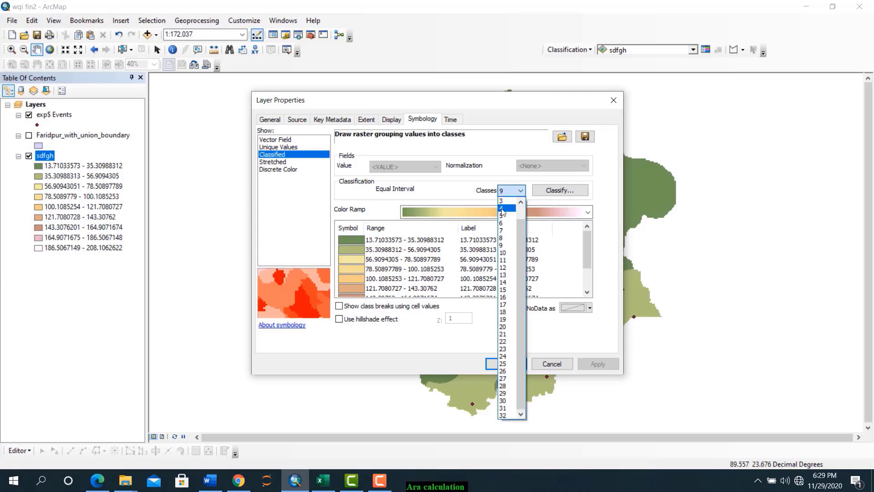
{"action": "left_click", "coordinate": [508, 217]}
{"action": "left_click", "coordinate": [560, 191]}
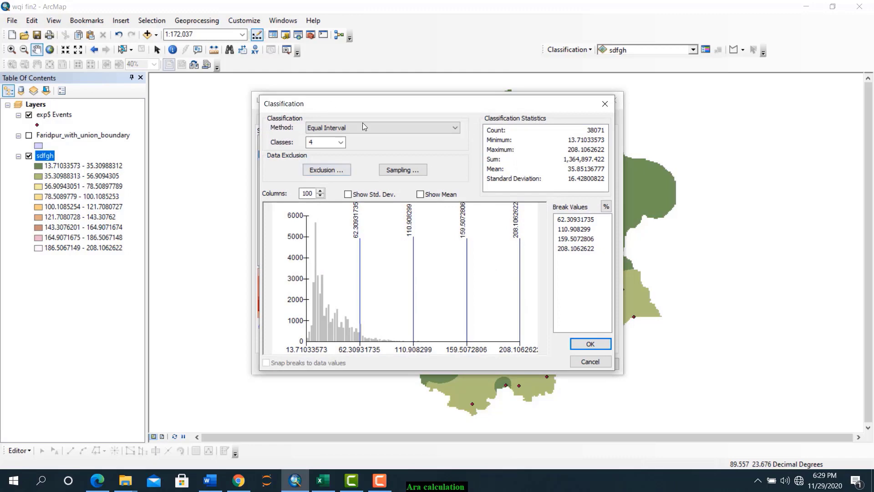
{"action": "left_click", "coordinate": [451, 127]}
{"action": "left_click", "coordinate": [337, 138]}
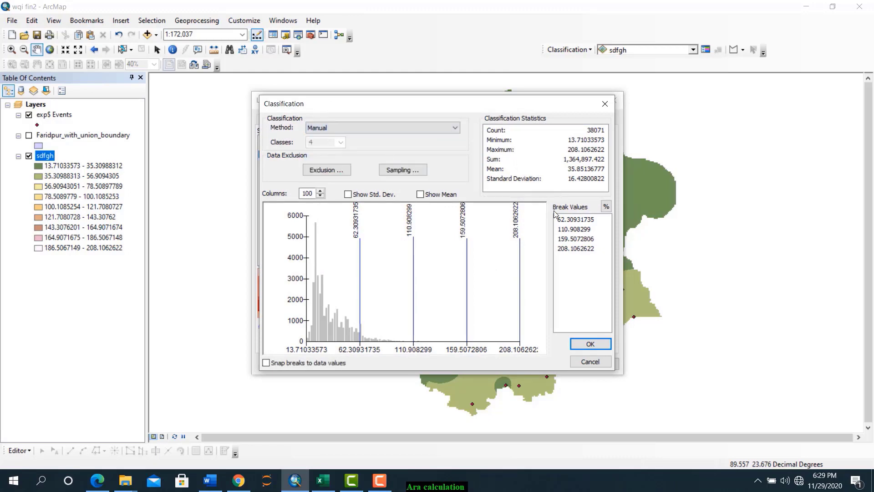
{"action": "left_click", "coordinate": [567, 221]}
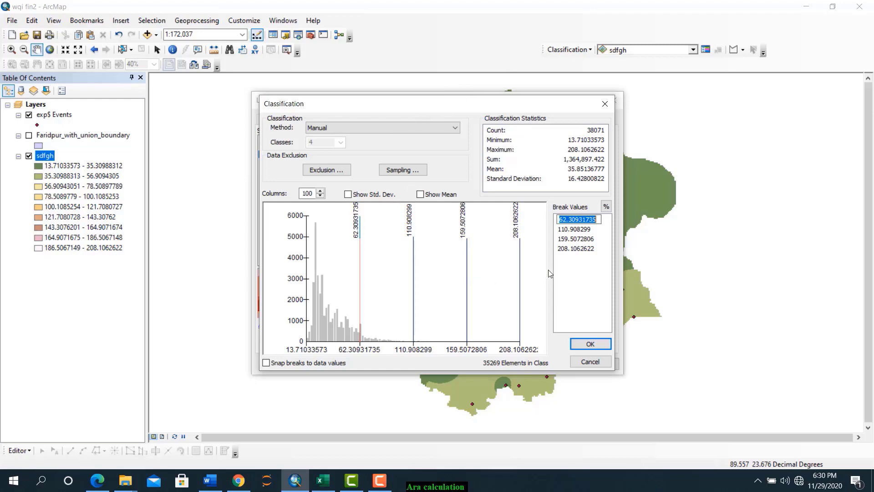
{"action": "left_click", "coordinate": [581, 284]}
{"action": "left_click", "coordinate": [604, 104]}
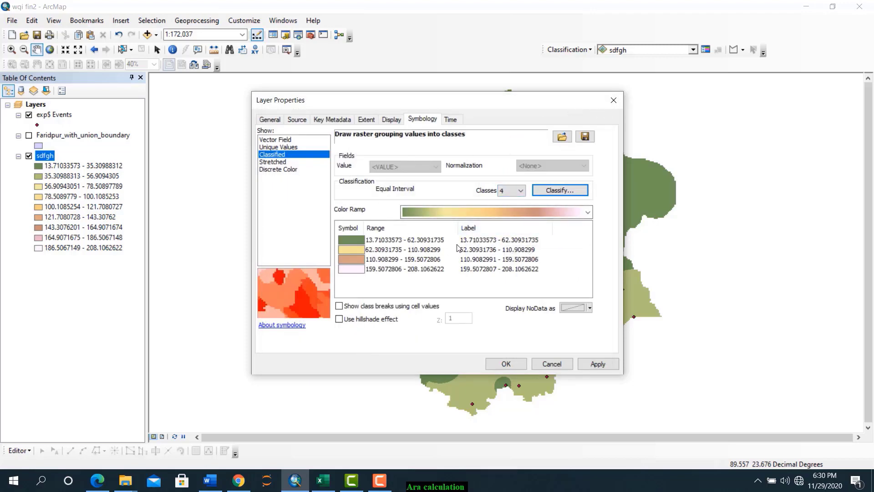
Reopen the sdfgh classification settings and open the first break value for editing
{"action": "left_click", "coordinate": [554, 194]}
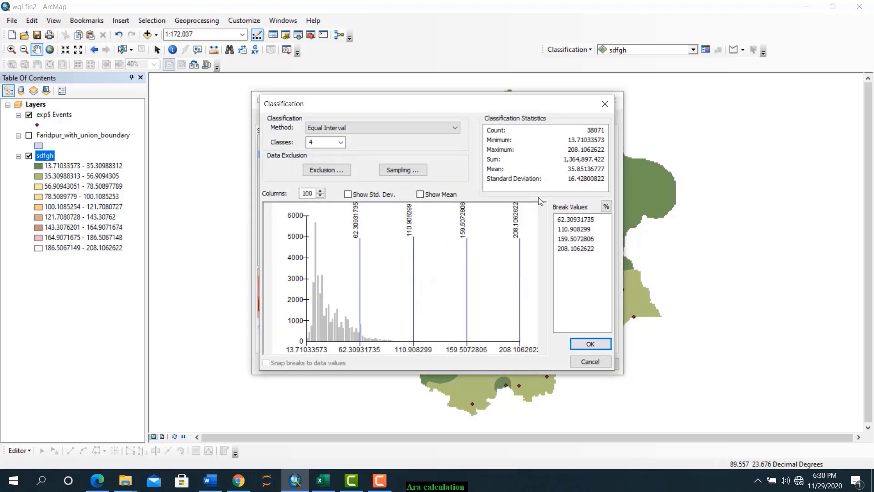
{"action": "left_click", "coordinate": [563, 220]}
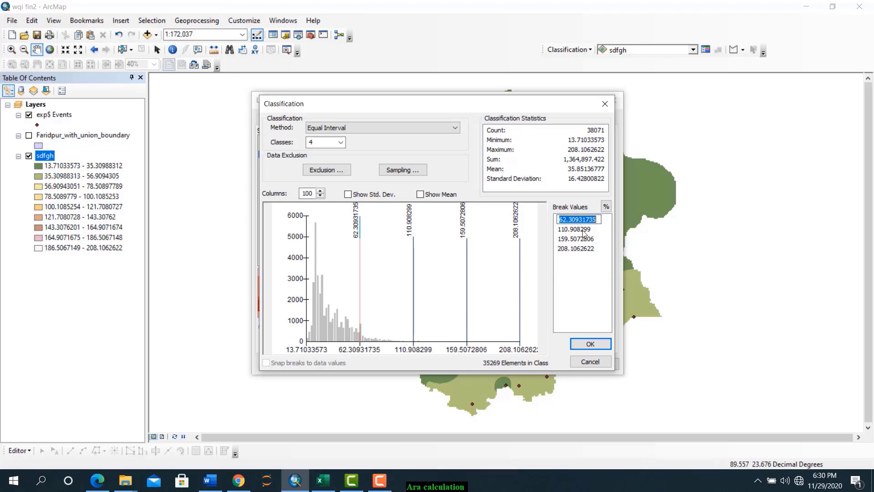
Consult the depth to water table ranges in the Word document and set the raster classification's first break value to 15.2
{"action": "left_click", "coordinate": [553, 298]}
{"action": "left_click", "coordinate": [218, 489]}
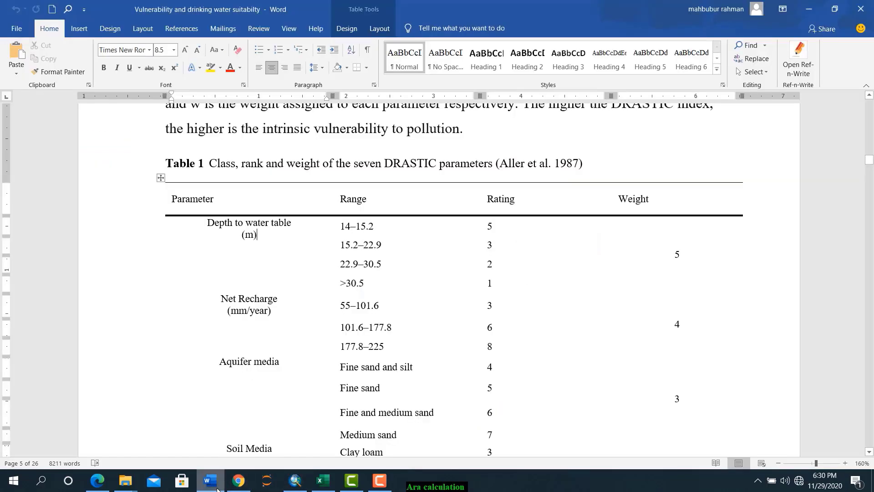
{"action": "key", "text": "super+Down"}
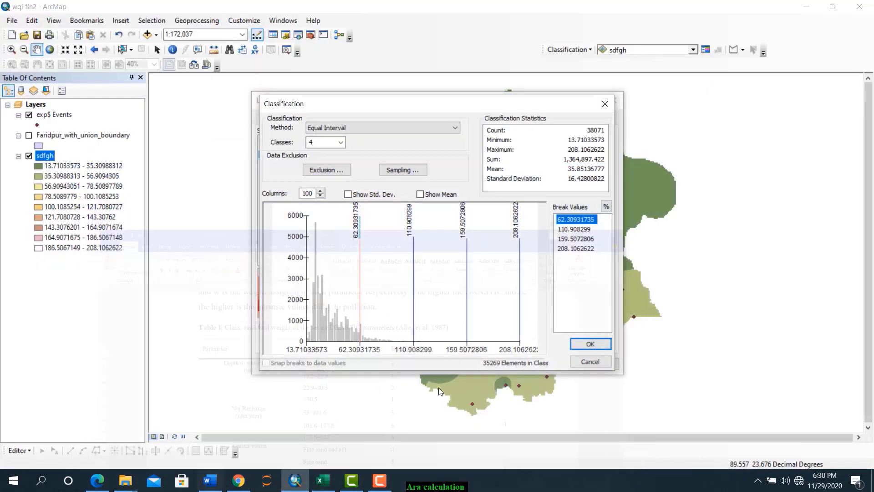
{"action": "key", "text": "Down"}
{"action": "key", "text": "Down"}
{"action": "double_click", "coordinate": [573, 219]}
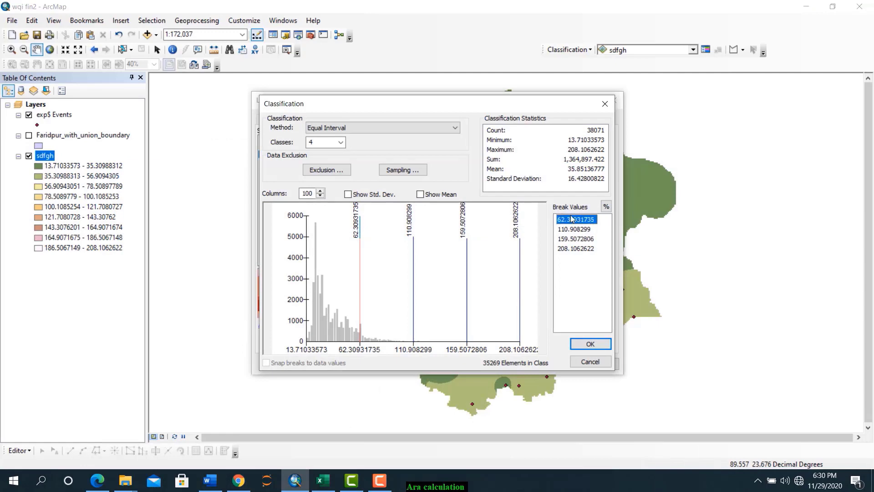
{"action": "type", "text": "15.2"}
{"action": "key", "text": "Return"}
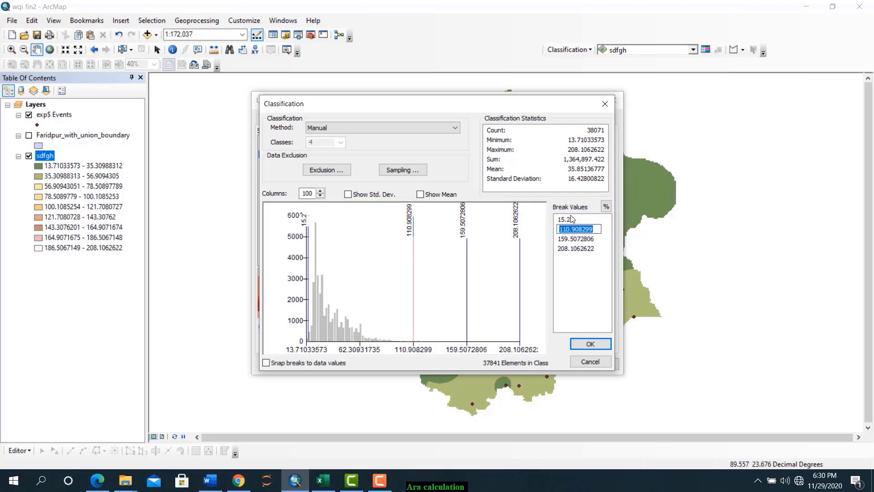
Set the second and third break values to 22.9 and 30.5, checking them against the Word table, and apply the classification
{"action": "left_click", "coordinate": [210, 480]}
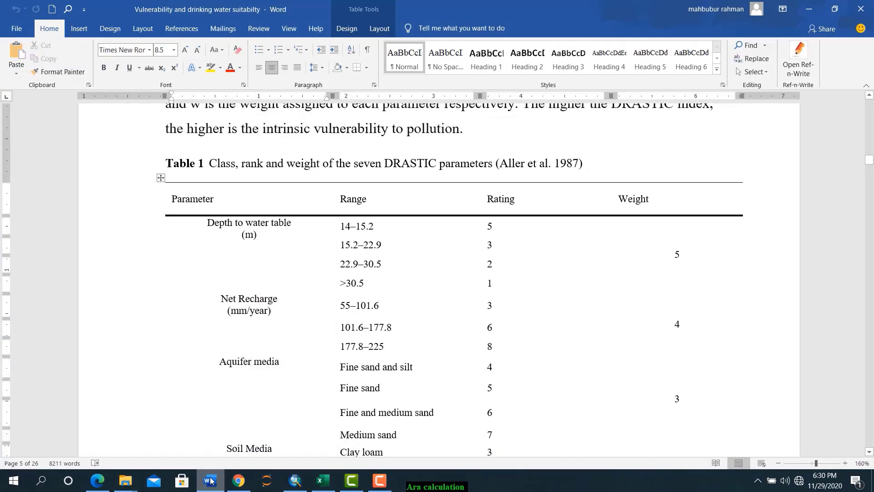
{"action": "left_click", "coordinate": [210, 480]}
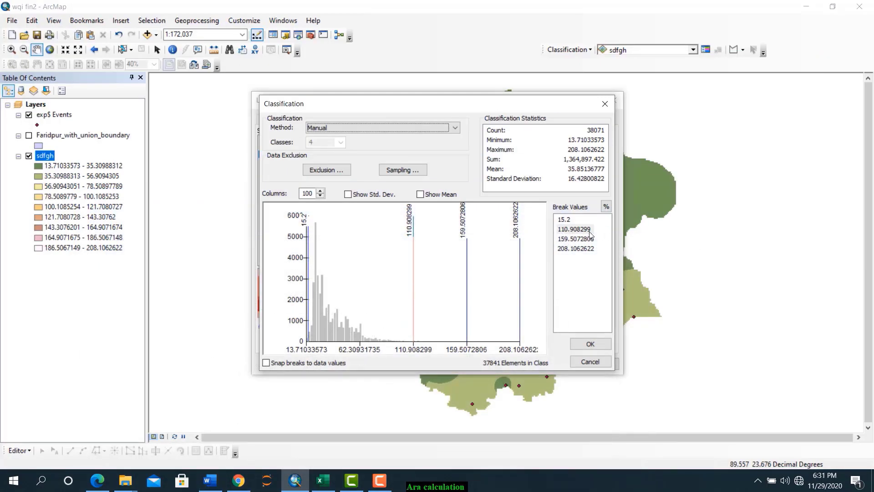
{"action": "left_click", "coordinate": [574, 231]}
{"action": "type", "text": "22"}
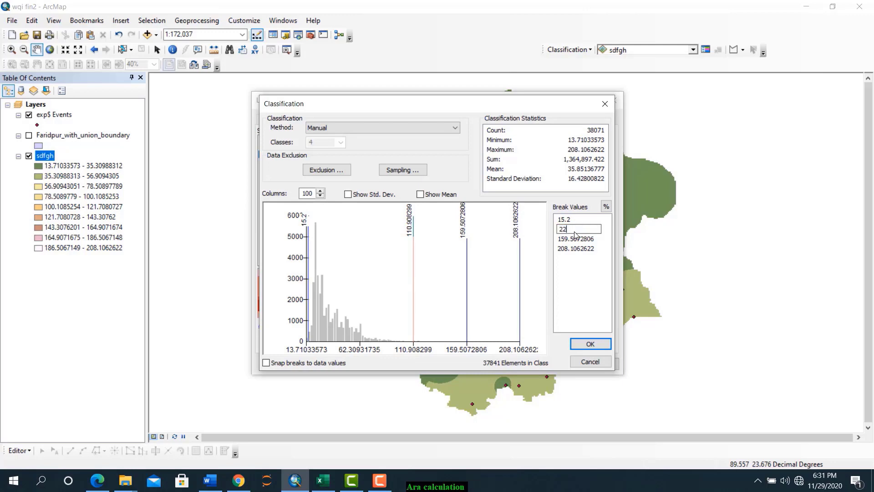
{"action": "type", "text": ".9"}
{"action": "key", "text": "Return"}
{"action": "type", "text": "30"}
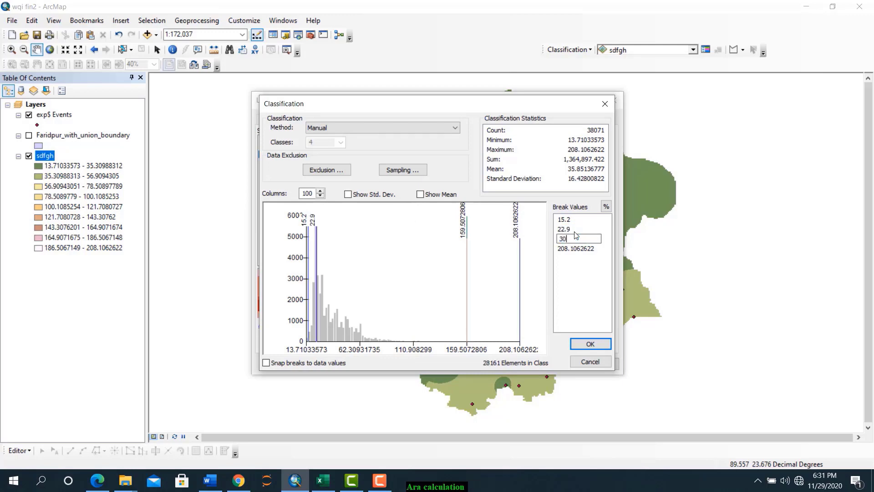
{"action": "type", "text": ".5"}
{"action": "key", "text": "Return"}
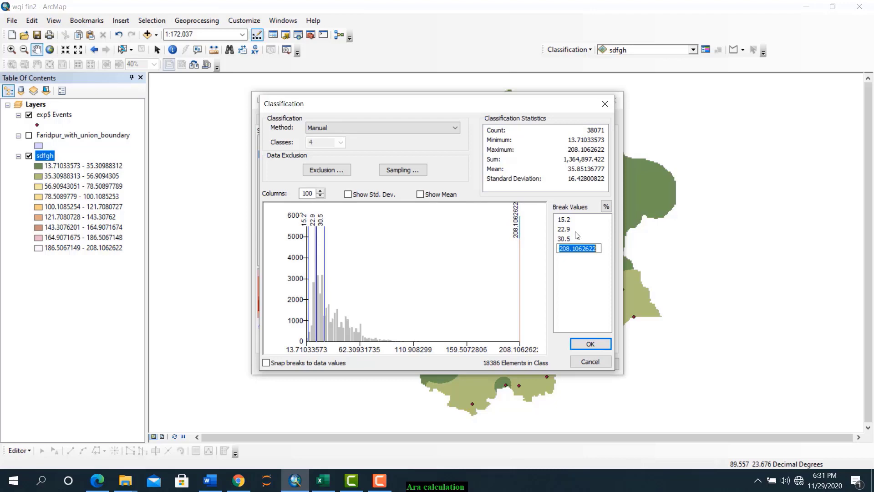
{"action": "left_click", "coordinate": [590, 345]}
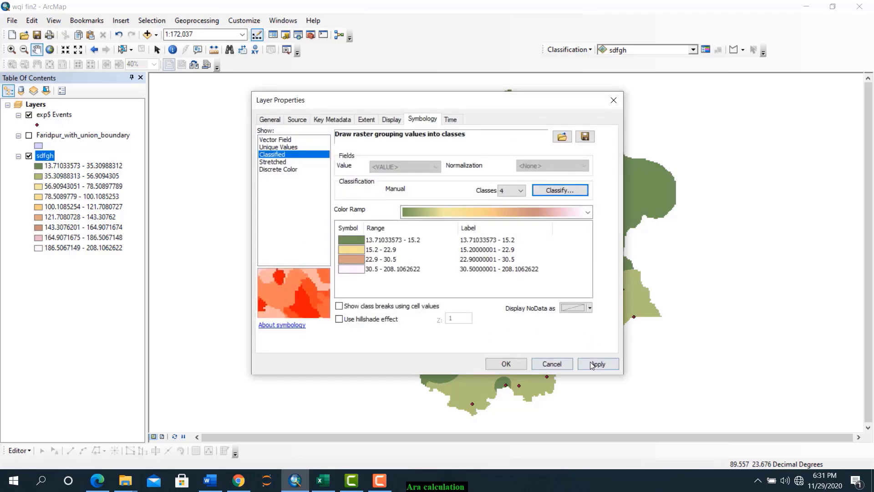
{"action": "left_click", "coordinate": [591, 364]}
{"action": "left_click", "coordinate": [512, 363]}
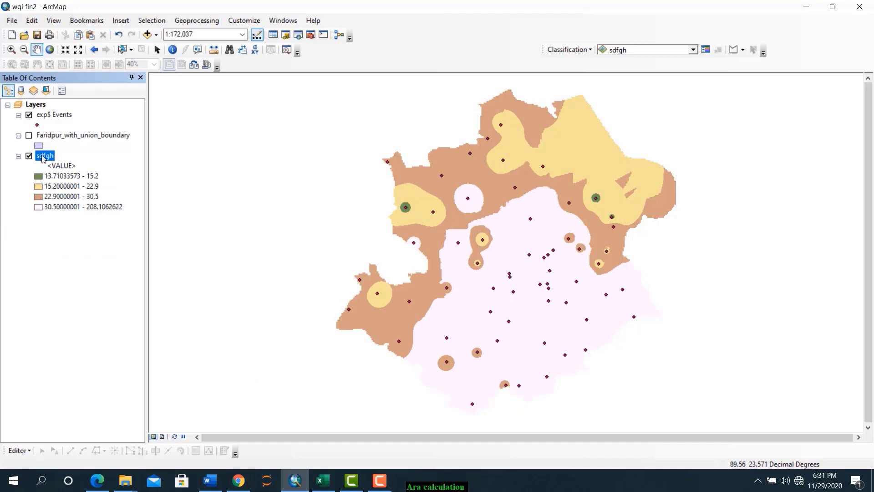
Change the sdfgh layer's color ramp to the green-yellow-red one and apply it
{"action": "right_click", "coordinate": [42, 158]}
{"action": "left_click", "coordinate": [68, 325]}
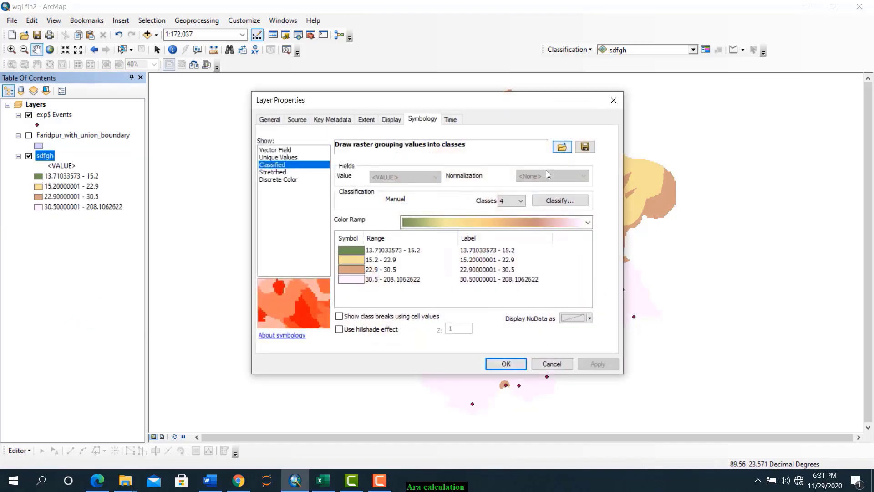
{"action": "left_click", "coordinate": [501, 222]}
{"action": "left_click", "coordinate": [540, 165]}
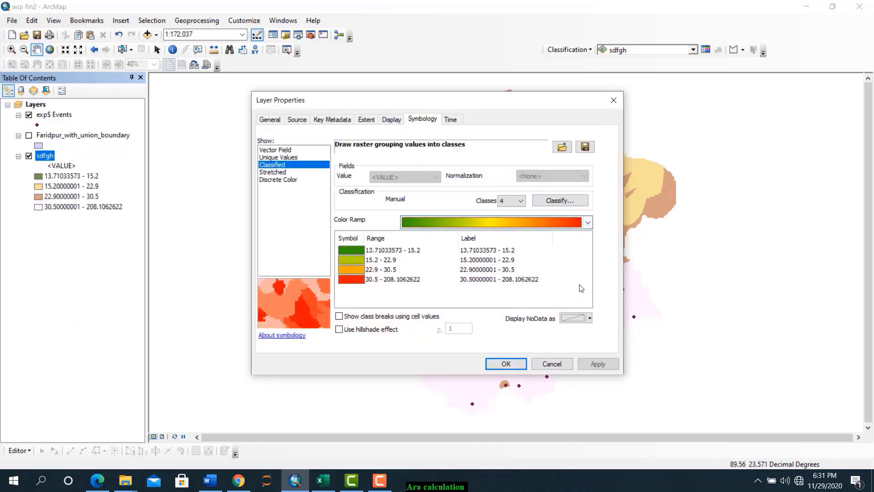
{"action": "left_click", "coordinate": [597, 363]}
{"action": "left_click", "coordinate": [503, 363]}
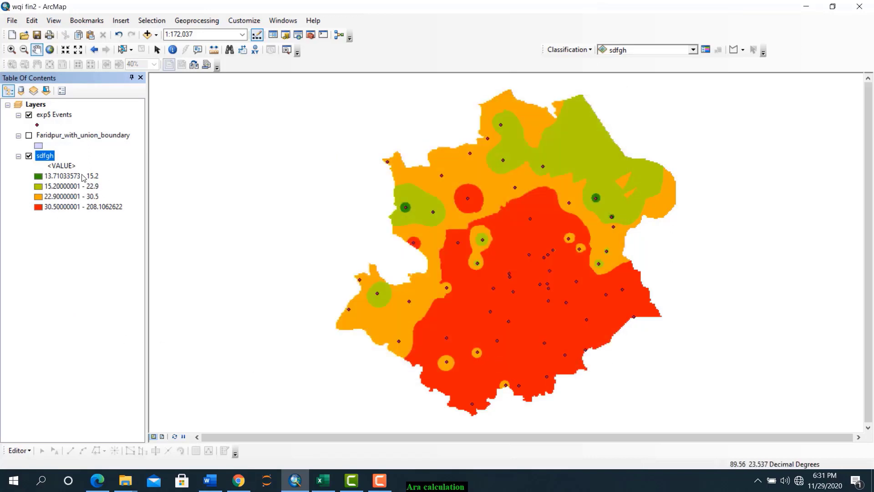
Reopen the sdfgh layer's symbology, check the depth to water table ranges in Word, and label the first class 13-15.2
{"action": "right_click", "coordinate": [45, 158]}
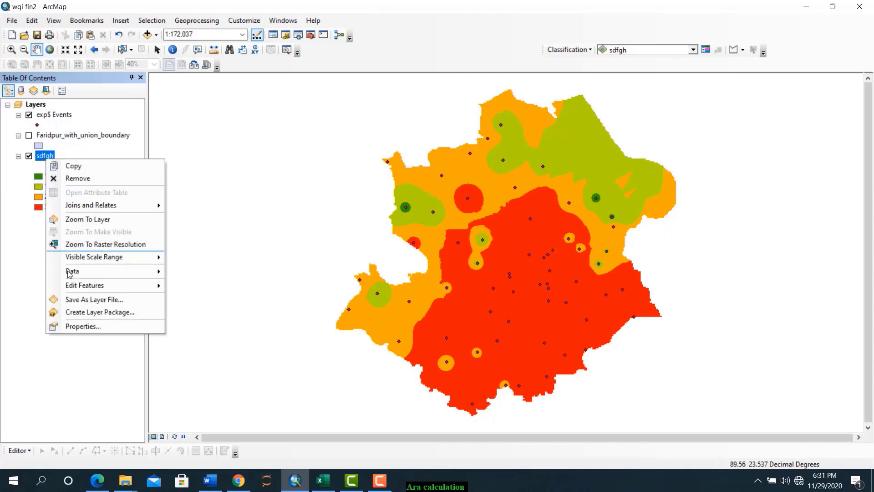
{"action": "left_click", "coordinate": [85, 324]}
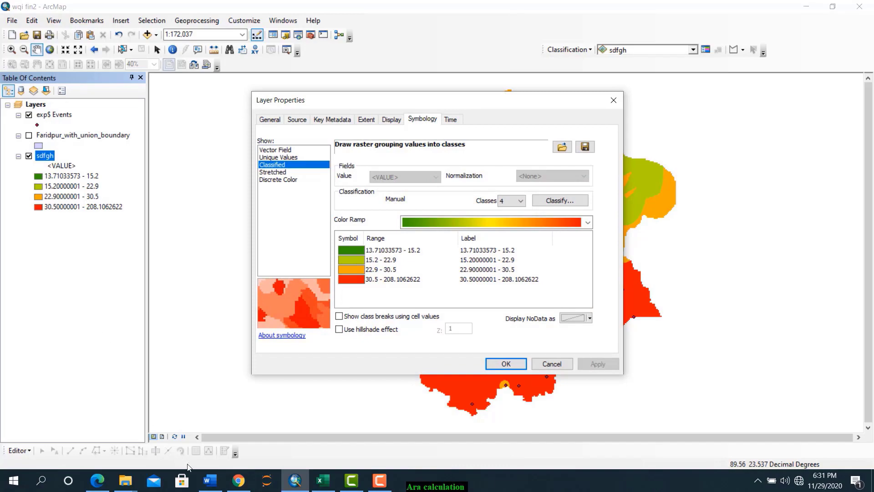
{"action": "left_click", "coordinate": [206, 483]}
{"action": "left_click", "coordinate": [206, 483]}
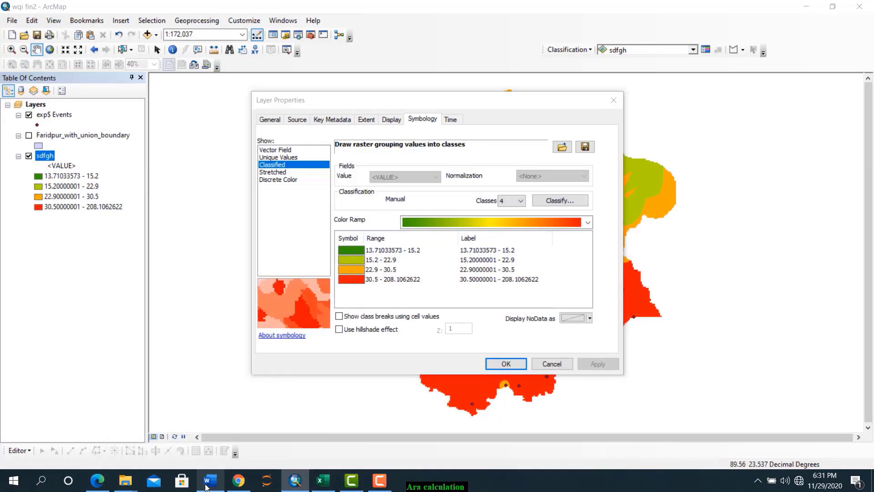
{"action": "left_click", "coordinate": [206, 483]}
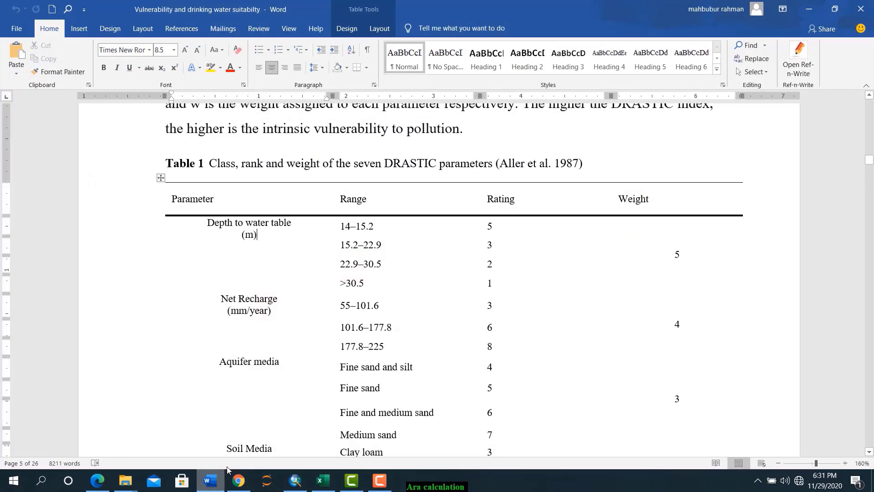
{"action": "triple_click", "coordinate": [353, 228]}
{"action": "left_click", "coordinate": [358, 250]}
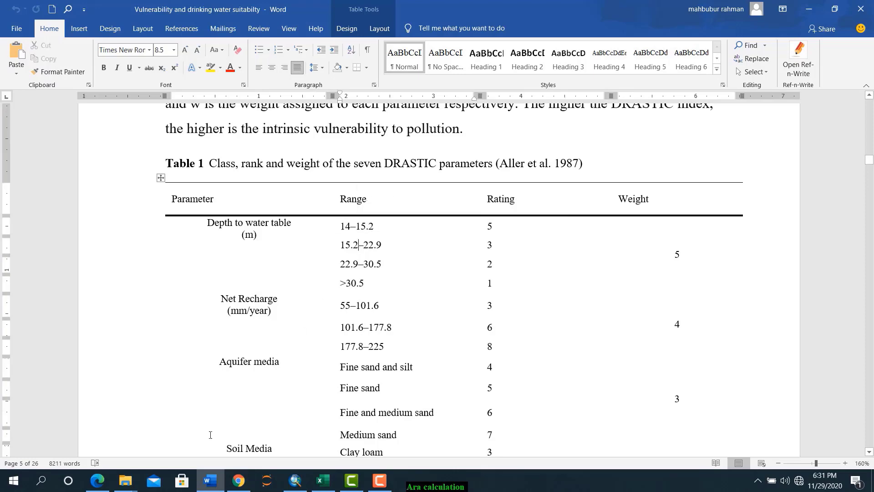
{"action": "left_click", "coordinate": [208, 482]}
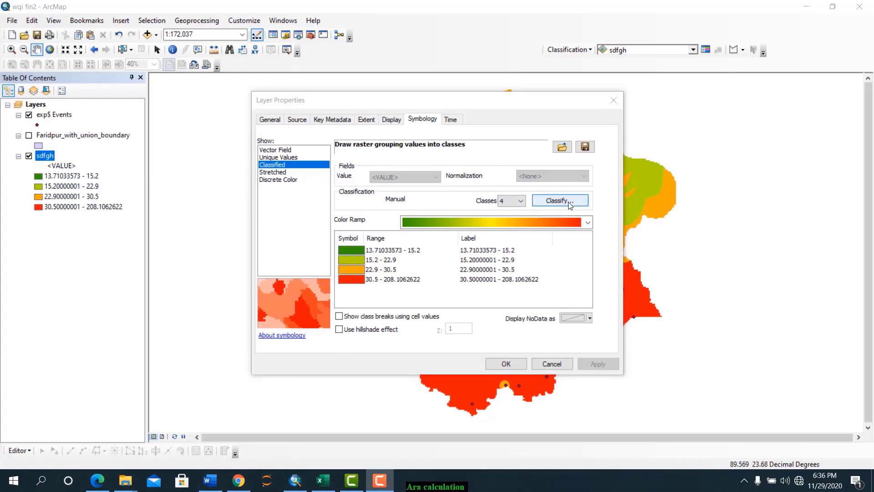
{"action": "left_click", "coordinate": [496, 251]}
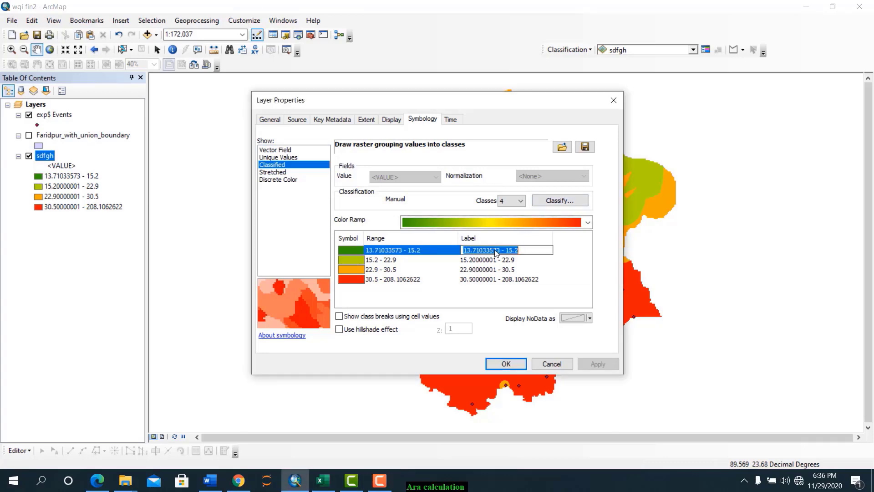
{"action": "type", "text": "13"}
{"action": "type", "text": "-15.2"}
{"action": "key", "text": "Return"}
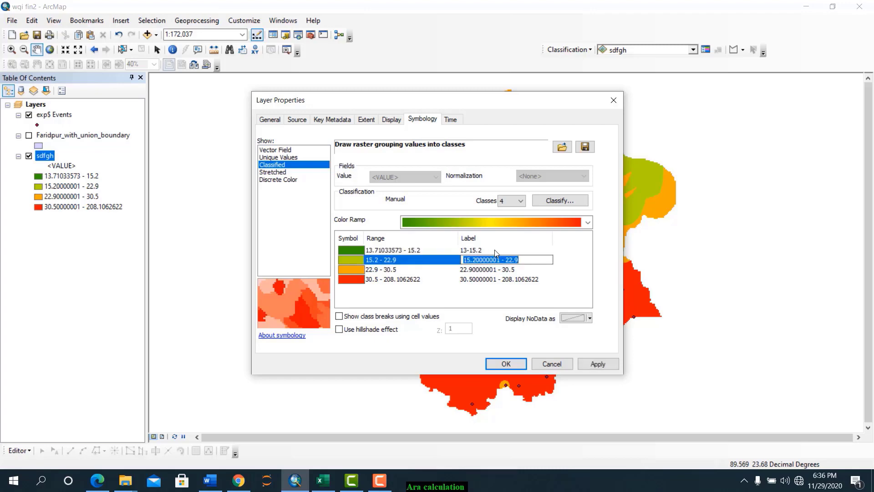
Label the second class 15.2-22.9 and the third class 22.9-30.5
{"action": "type", "text": "15.2"}
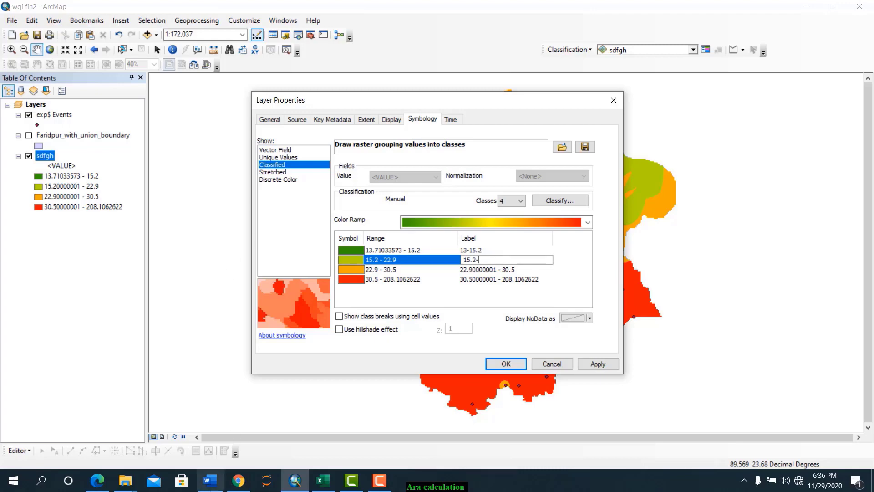
{"action": "type", "text": "-"}
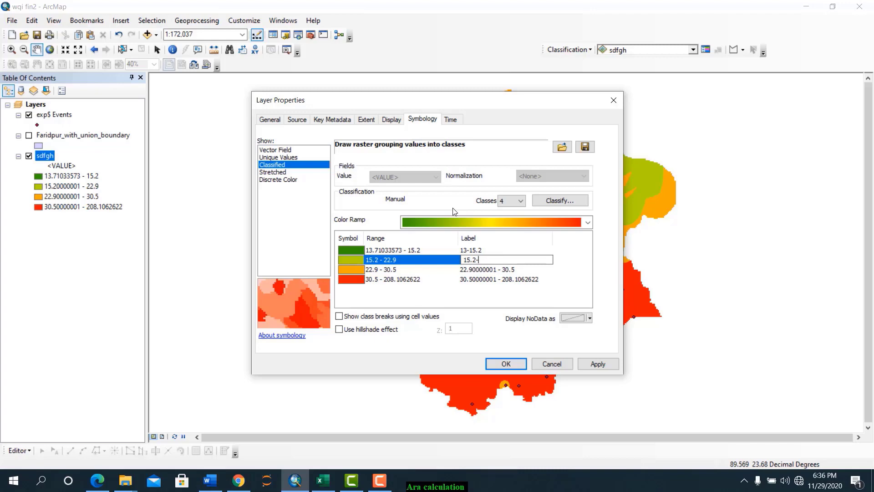
{"action": "type", "text": "22.9"}
{"action": "key", "text": "Down"}
{"action": "type", "text": "22."}
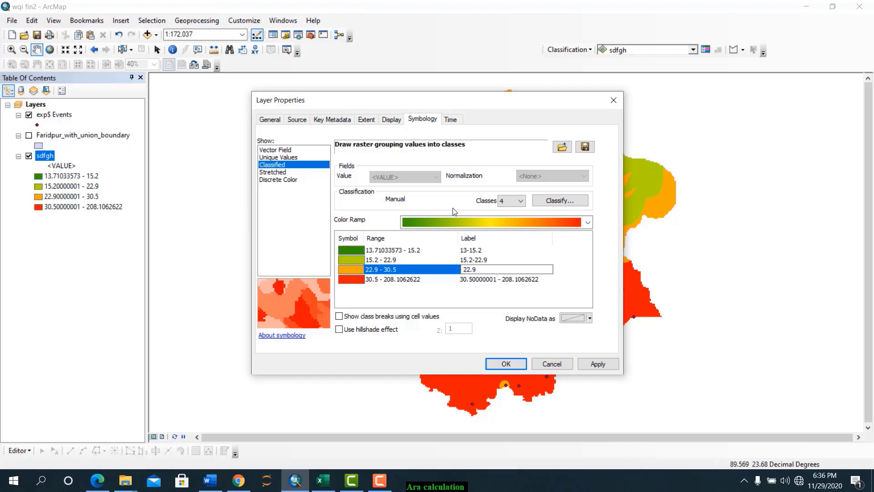
{"action": "type", "text": "9-30.5"}
{"action": "key", "text": "Down"}
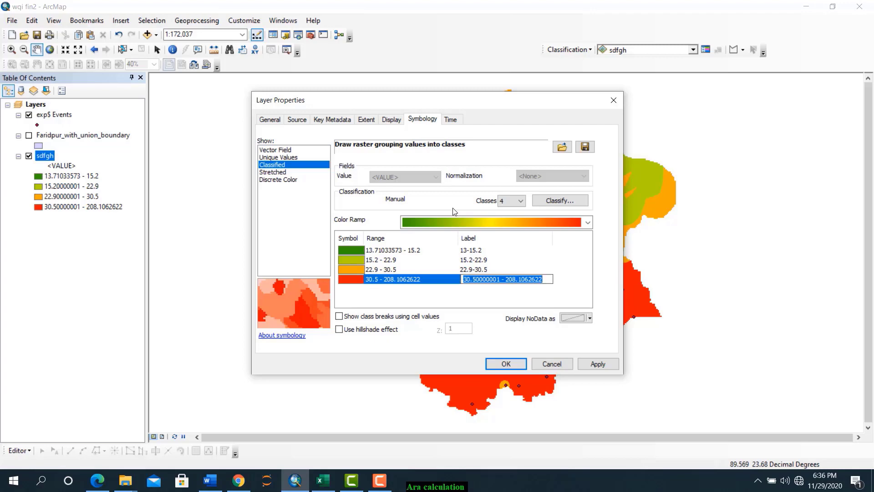
Label the last class >30 and apply the new labels to the sdfgh layer
{"action": "type", "text": ">"}
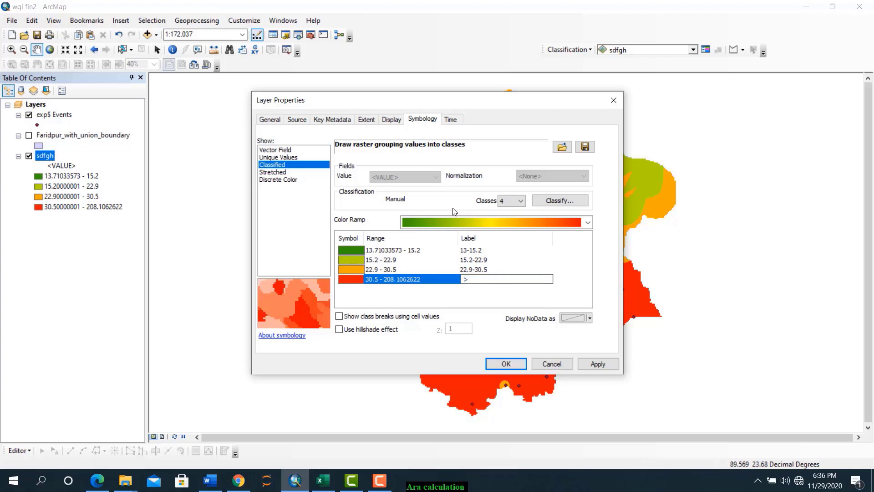
{"action": "type", "text": "30"}
{"action": "key", "text": "Return"}
{"action": "left_click", "coordinate": [588, 364]}
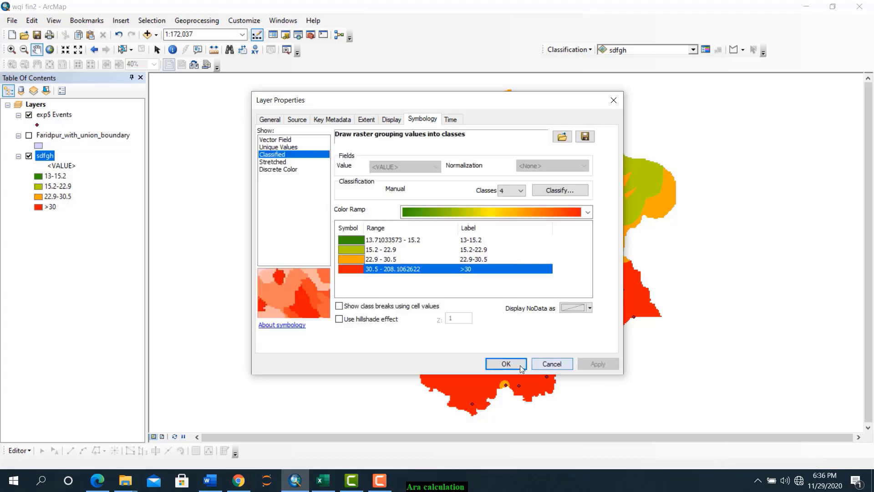
{"action": "left_click", "coordinate": [505, 363]}
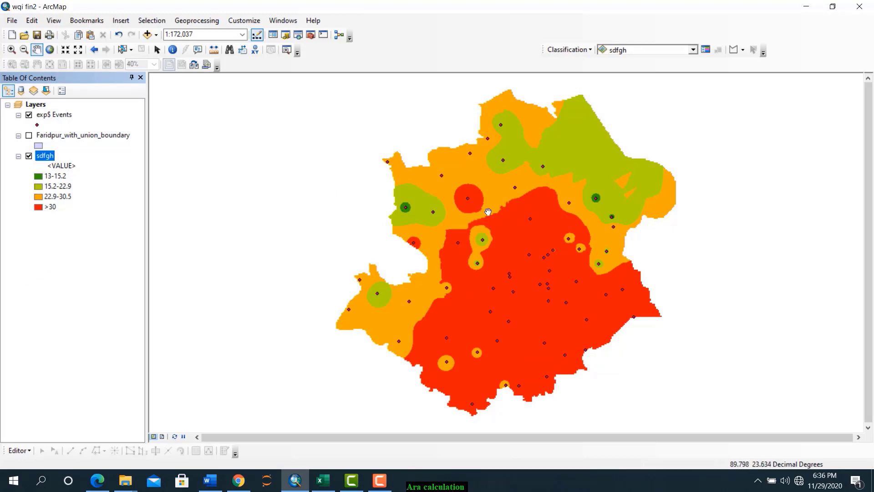
Switch to the layout view, move the legend inside the page border at the map's lower right, and shrink it
{"action": "left_click", "coordinate": [163, 437]}
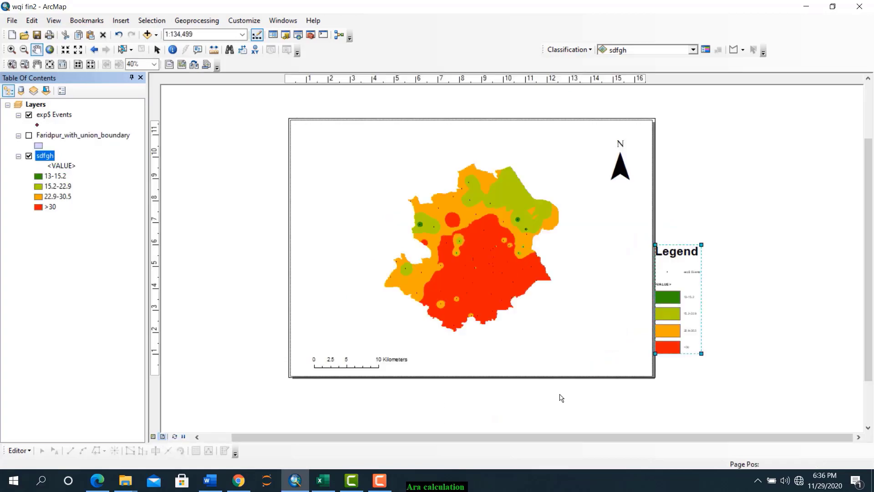
{"action": "left_click_drag", "start_coordinate": [663, 312], "coordinate": [575, 320]}
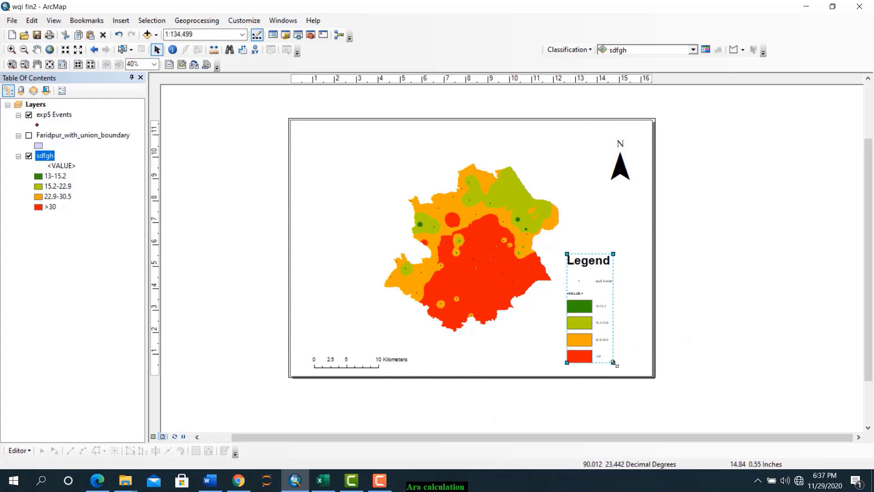
{"action": "left_click_drag", "start_coordinate": [613, 363], "coordinate": [613, 361]}
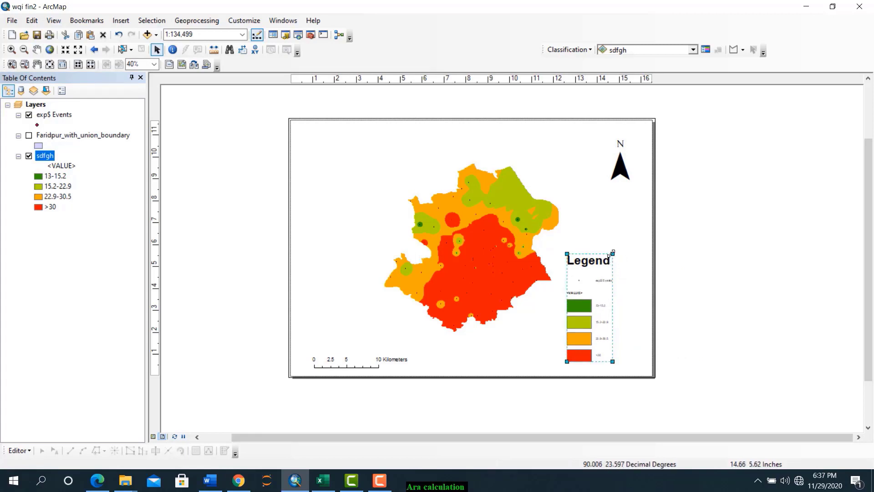
{"action": "left_click_drag", "start_coordinate": [611, 255], "coordinate": [620, 282]}
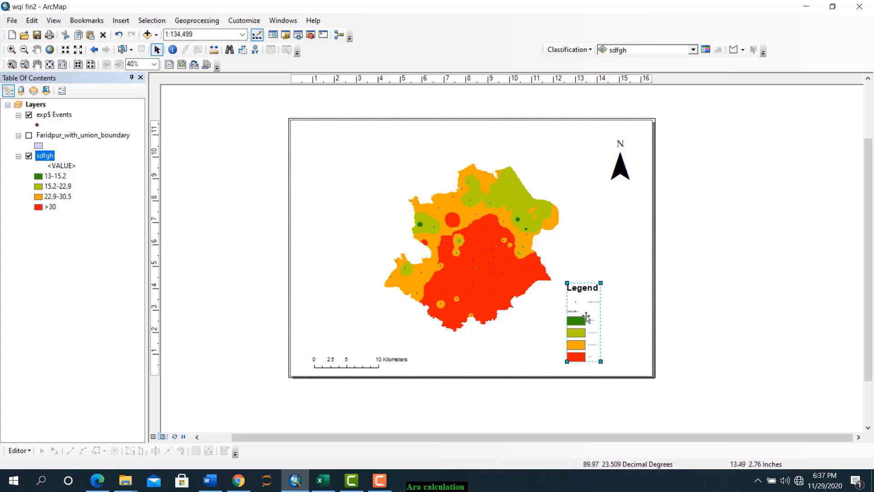
Delete the legend from the map layout and check the scale bar and north arrow elements by selecting them
{"action": "right_click", "coordinate": [587, 314]}
{"action": "left_click", "coordinate": [615, 169]}
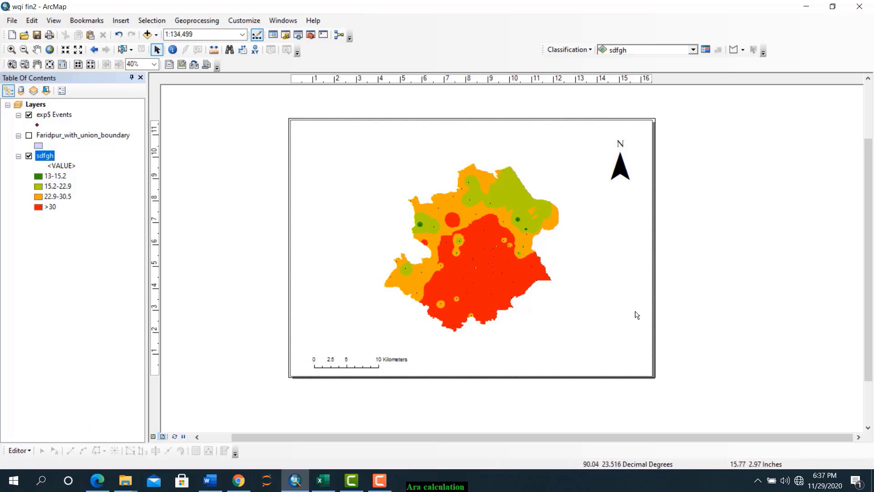
{"action": "left_click", "coordinate": [359, 364]}
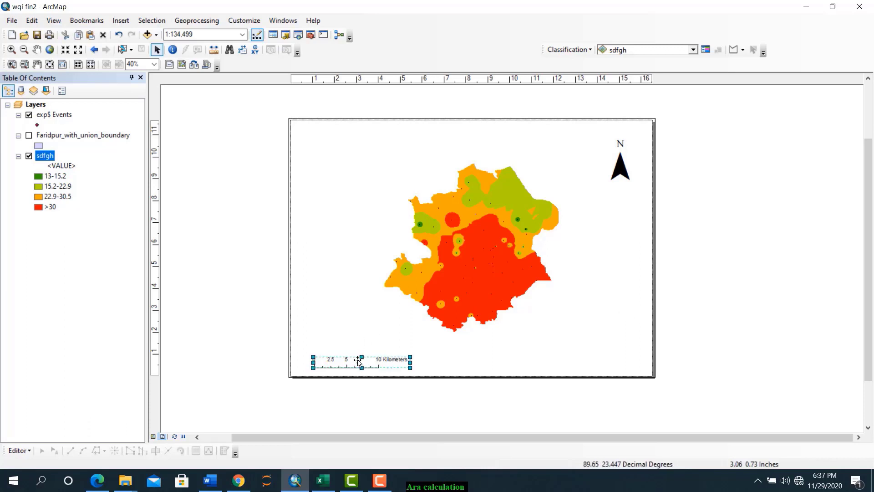
{"action": "left_click", "coordinate": [359, 359]}
{"action": "left_click_drag", "start_coordinate": [360, 360], "coordinate": [360, 360]}
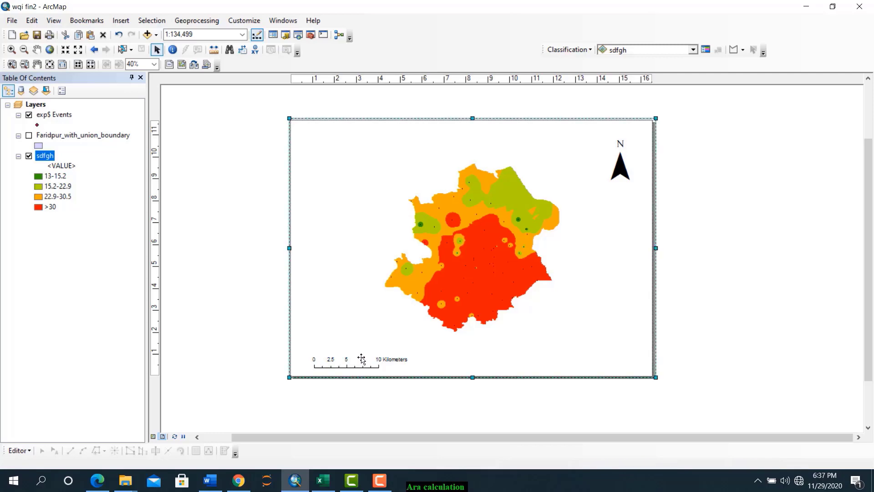
{"action": "left_click", "coordinate": [618, 170]}
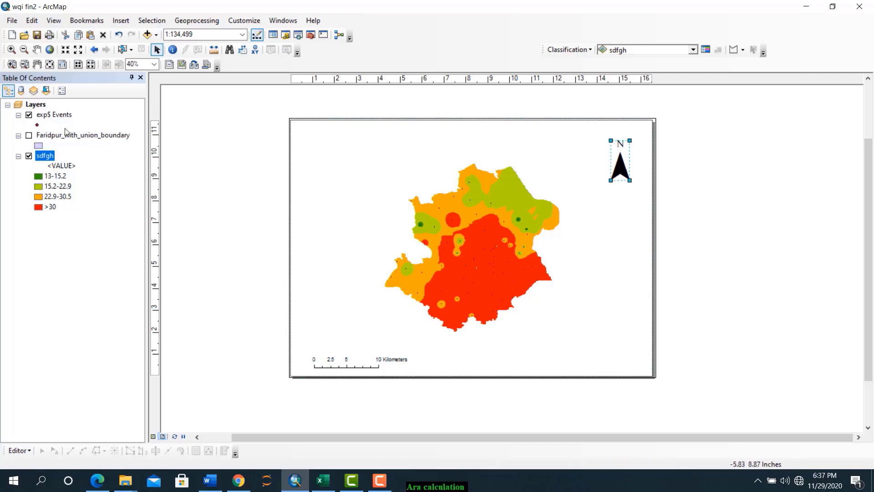
Examine the map export options for file name and resolution, and close them without exporting
{"action": "left_click", "coordinate": [11, 21]}
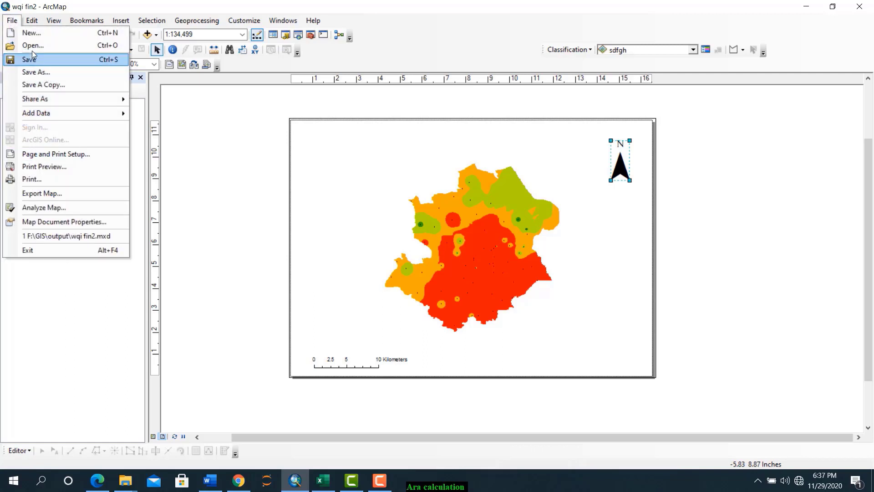
{"action": "left_click", "coordinate": [44, 194]}
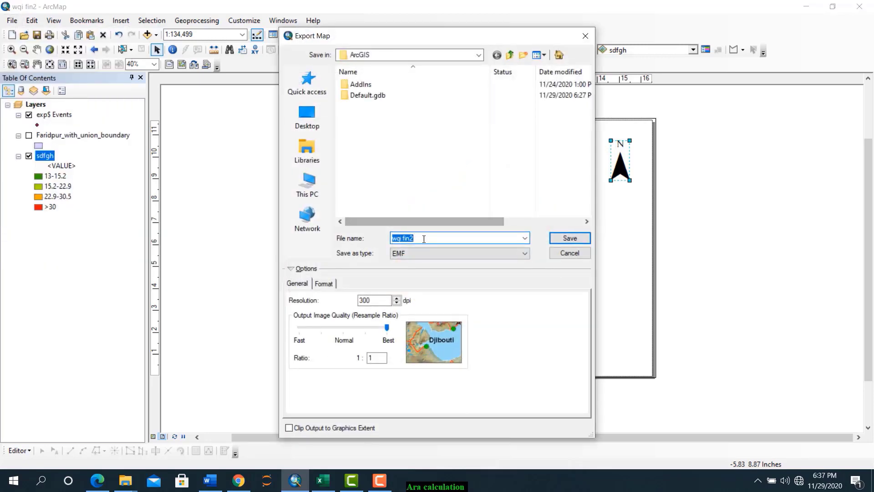
{"action": "left_click", "coordinate": [430, 236]}
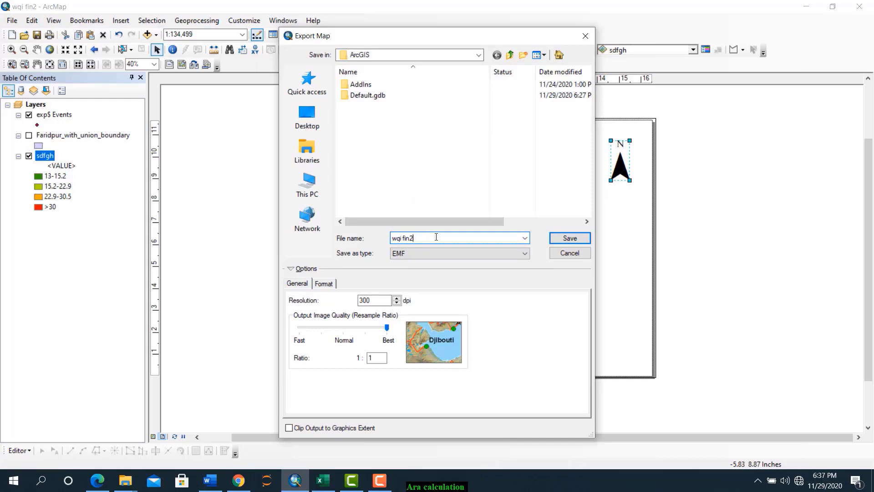
{"action": "left_click", "coordinate": [377, 302]}
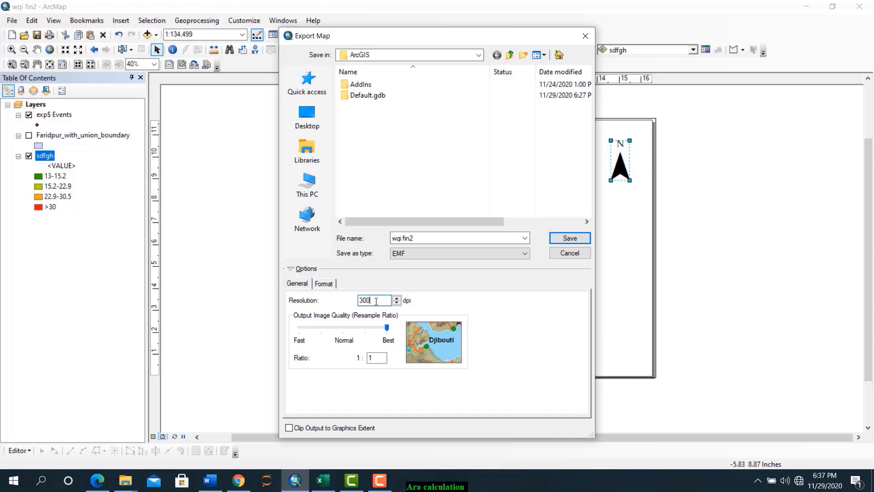
{"action": "left_click_drag", "start_coordinate": [377, 301], "coordinate": [358, 300]}
{"action": "left_click", "coordinate": [586, 36]}
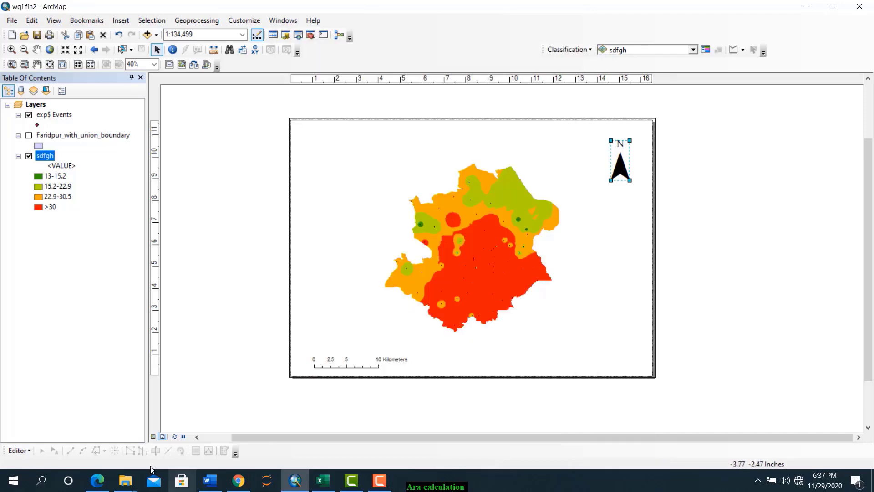
Switch to the data view and hide the sdfgh and exp$ Events layers
{"action": "left_click", "coordinate": [153, 436]}
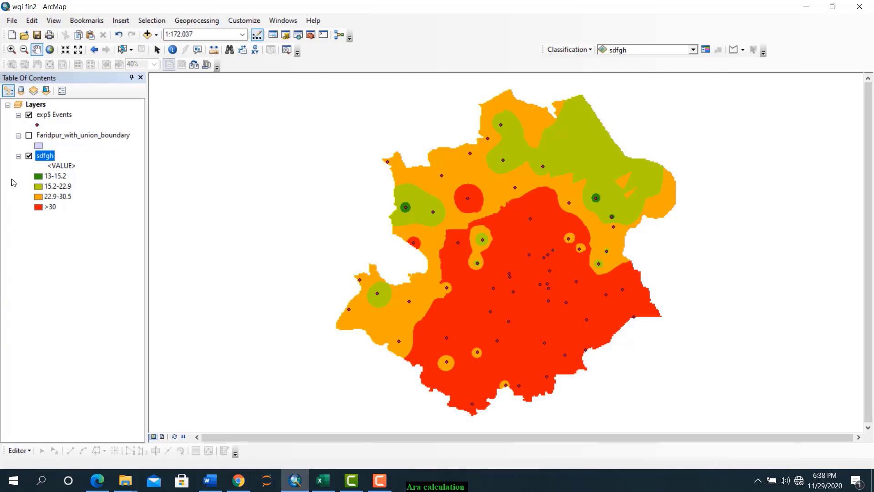
{"action": "left_click", "coordinate": [29, 156]}
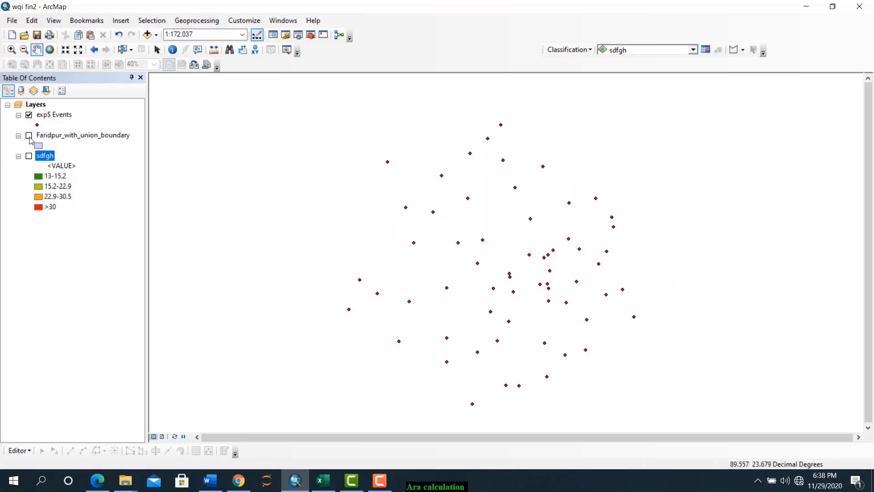
{"action": "left_click", "coordinate": [29, 115]}
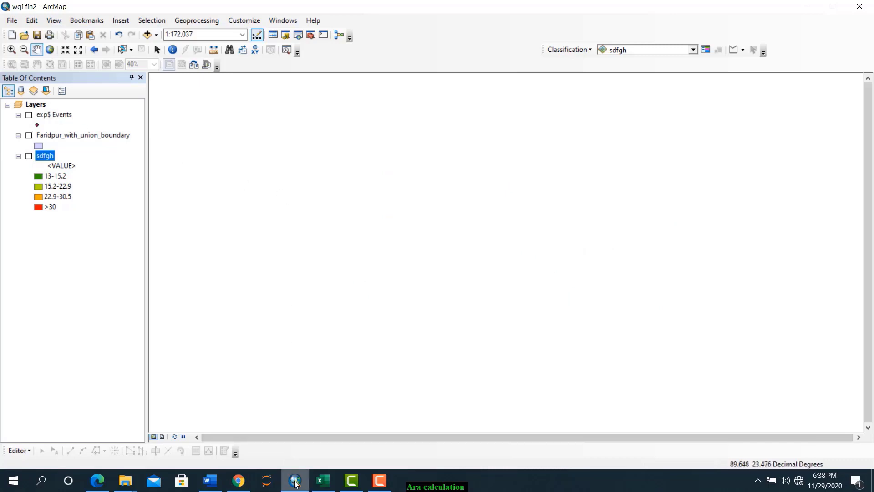
Switch to the DAquifer workbook in Excel and look over the aquifer type of each union on Sheet2 and Sheet1
{"action": "mouse_move", "coordinate": [295, 483]}
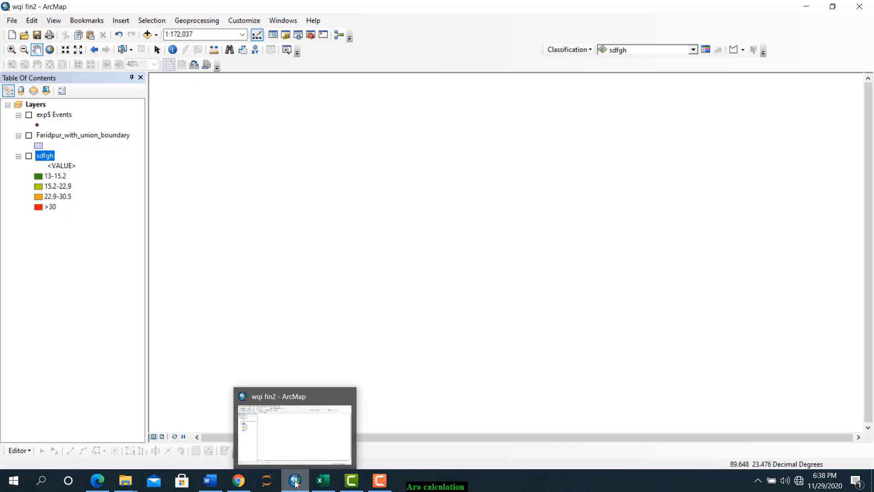
{"action": "left_click", "coordinate": [323, 480]}
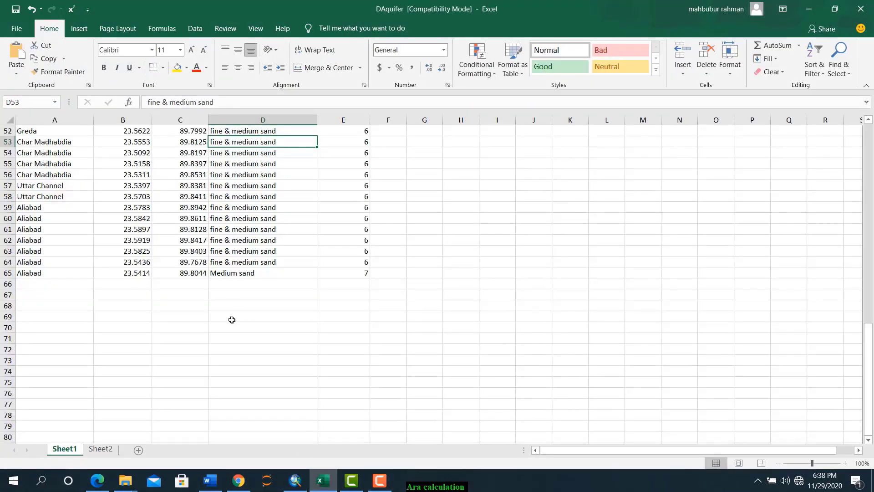
{"action": "left_click", "coordinate": [232, 320]}
{"action": "left_click", "coordinate": [99, 449]}
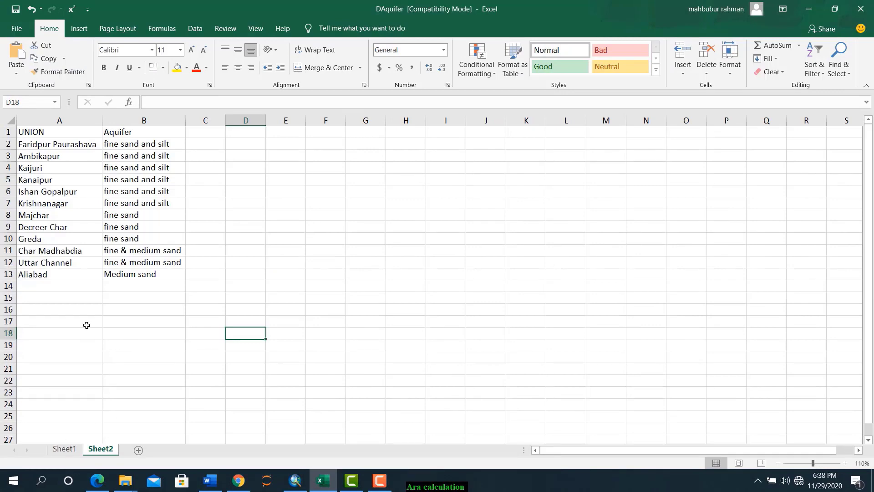
{"action": "left_click", "coordinate": [64, 448]}
{"action": "scroll", "coordinate": [281, 324], "scroll_direction": "up", "scroll_amount": 18}
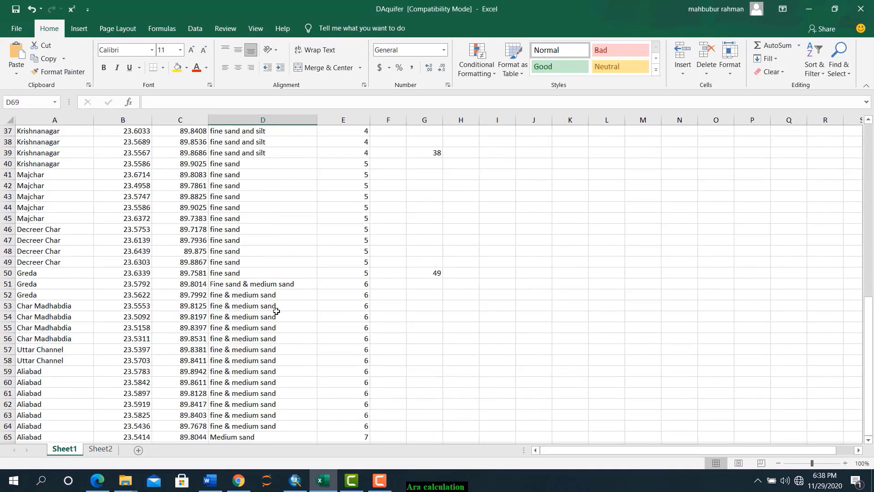
Copy the AQ column on Sheet1, undo the last workbook edit, and return to Sheet1
{"action": "left_click", "coordinate": [343, 120]}
{"action": "key", "text": "ctrl+c"}
{"action": "left_click", "coordinate": [461, 261]}
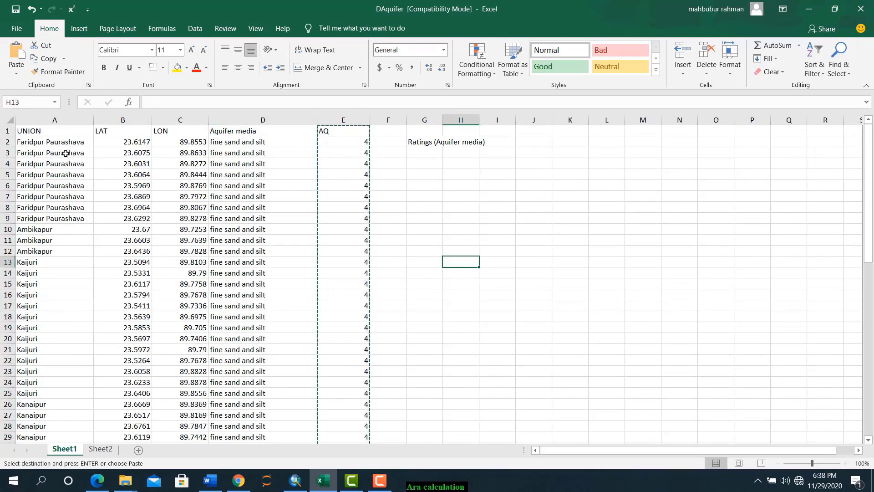
{"action": "left_click", "coordinate": [32, 9]}
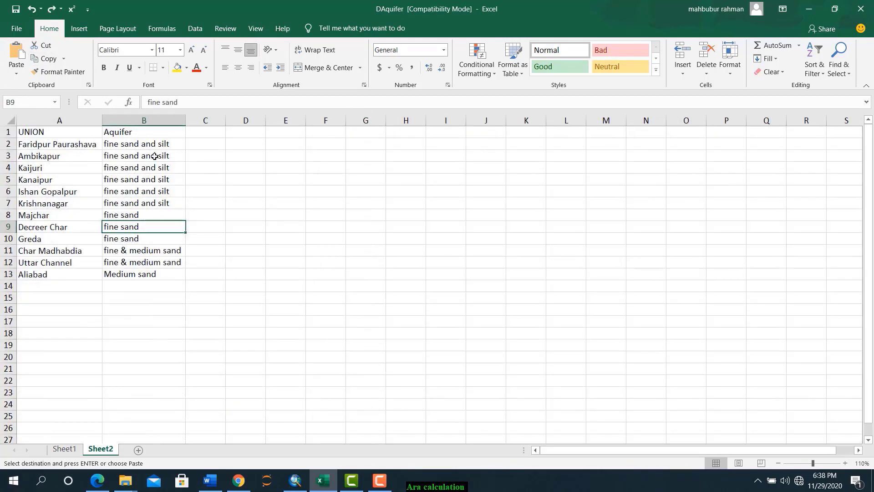
{"action": "left_click", "coordinate": [64, 449]}
Compare the aquifer media types with their AQ ratings down the rows of Sheet1
{"action": "left_click_drag", "start_coordinate": [231, 141], "coordinate": [237, 196]}
{"action": "left_click", "coordinate": [242, 230]}
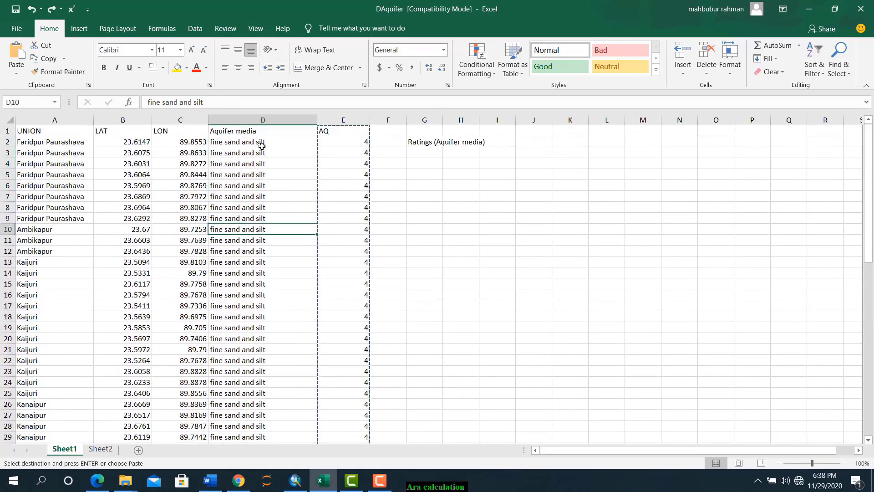
{"action": "left_click", "coordinate": [261, 144]}
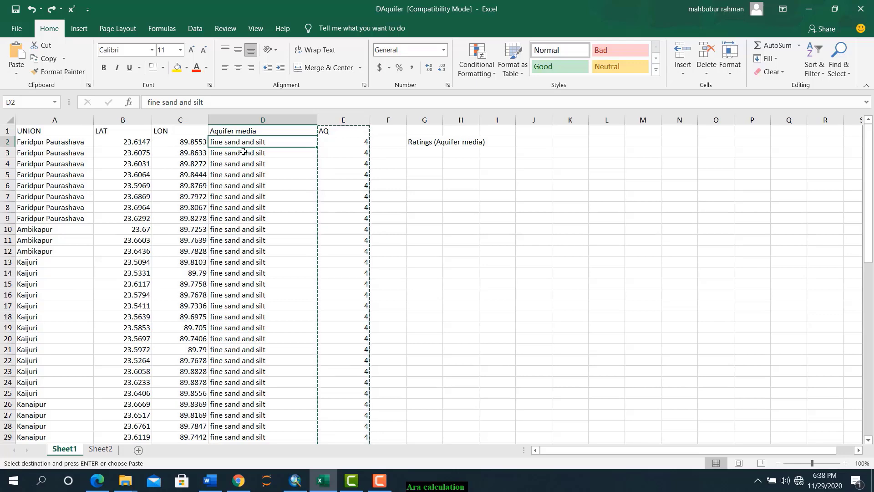
{"action": "left_click", "coordinate": [352, 144]}
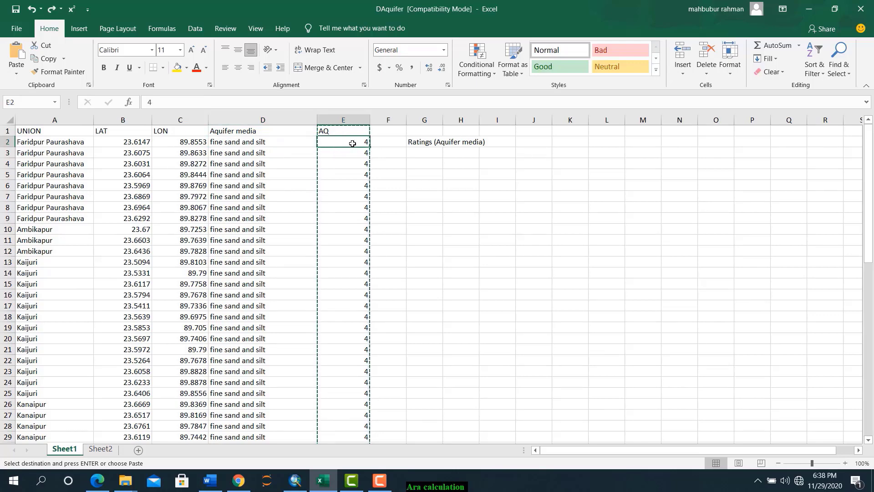
{"action": "left_click", "coordinate": [260, 144]}
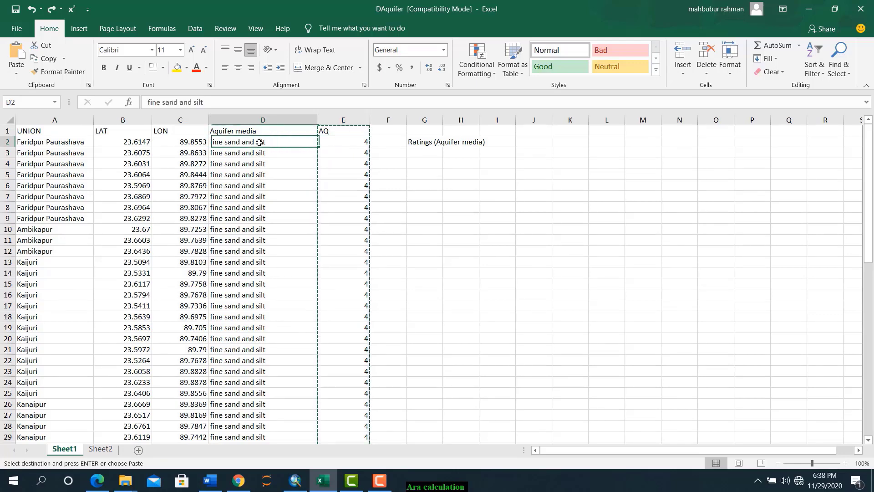
{"action": "left_click", "coordinate": [340, 146]}
{"action": "scroll", "coordinate": [246, 286], "scroll_direction": "down", "scroll_amount": 10}
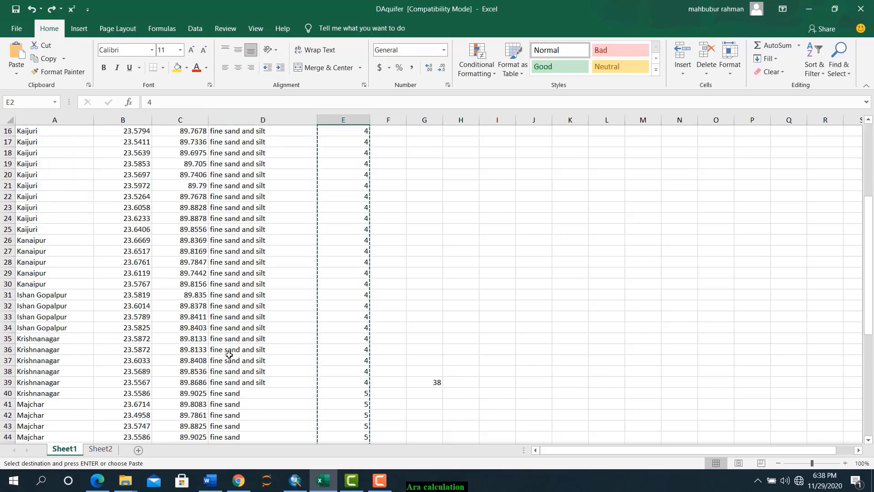
{"action": "left_click", "coordinate": [234, 273]}
{"action": "left_click", "coordinate": [367, 261]}
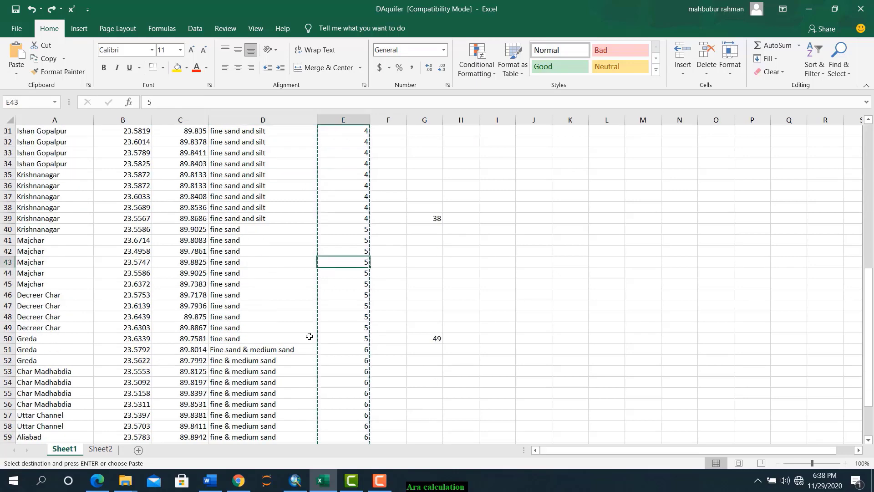
{"action": "scroll", "coordinate": [273, 346], "scroll_direction": "down", "scroll_amount": 5}
{"action": "left_click", "coordinate": [229, 306]}
{"action": "left_click", "coordinate": [351, 294]}
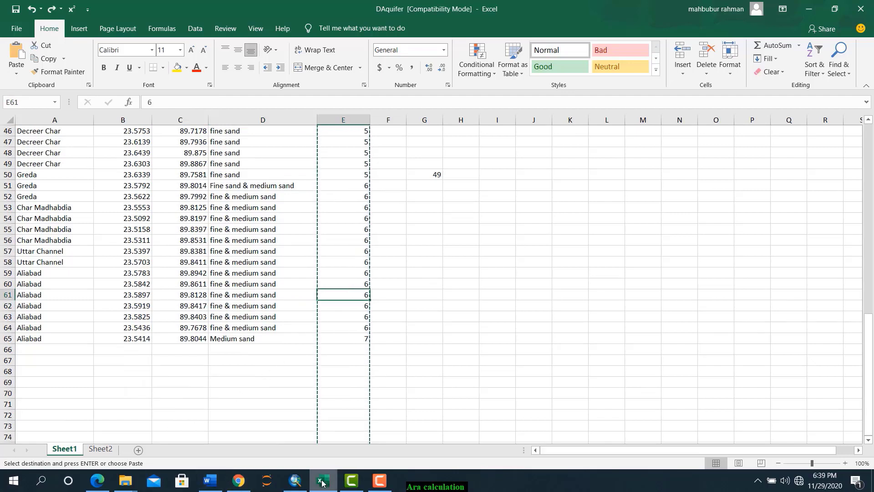
Switch back to ArcMap, show the Faridpur_with_union_boundary layer and open its attribute table
{"action": "left_click", "coordinate": [293, 484]}
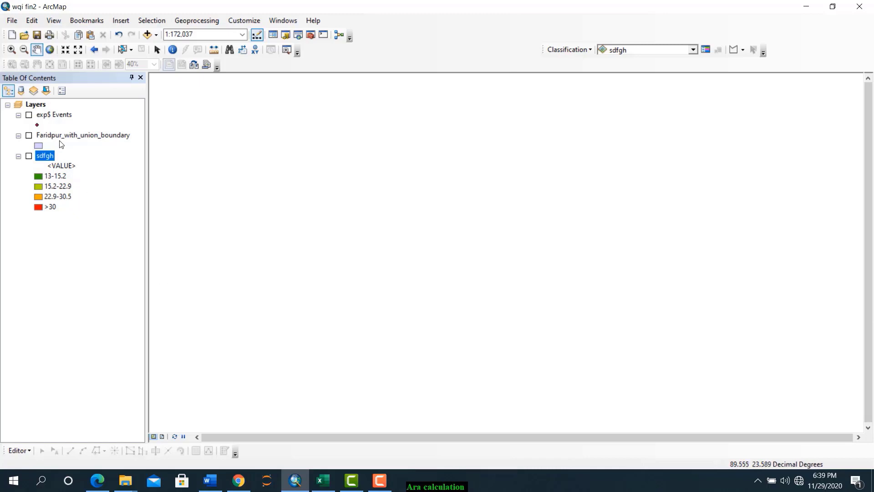
{"action": "left_click", "coordinate": [29, 136]}
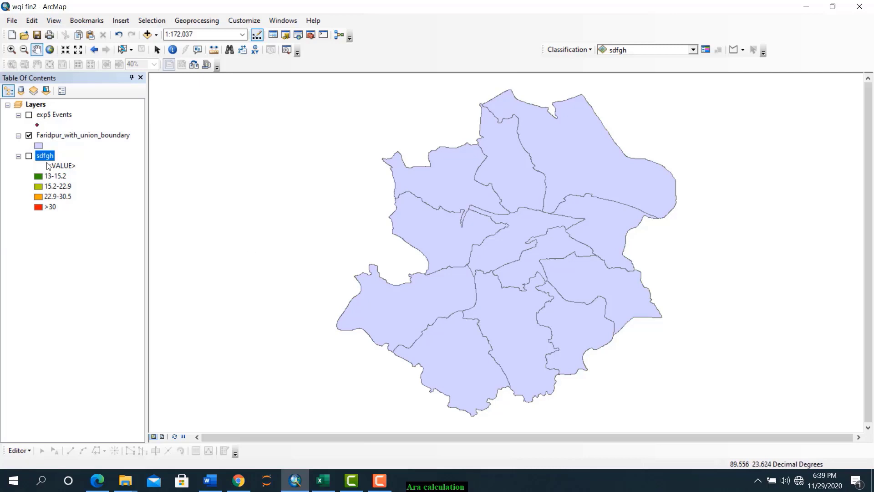
{"action": "right_click", "coordinate": [46, 135]}
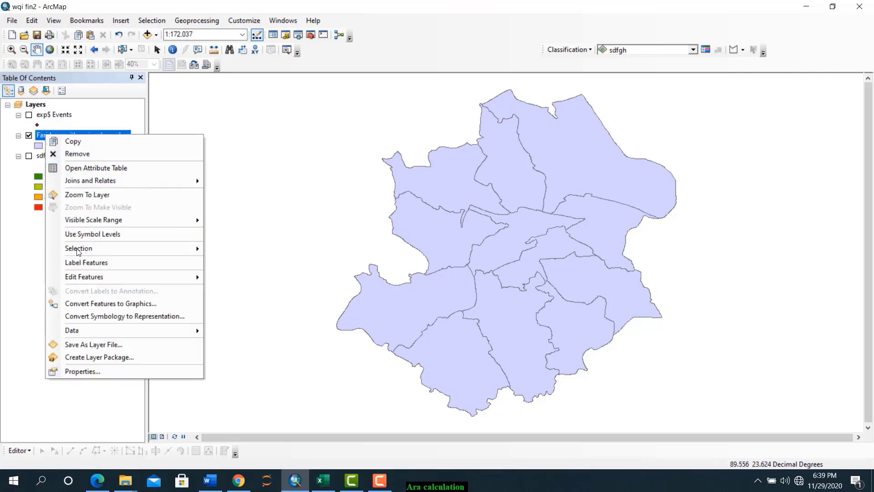
{"action": "left_click", "coordinate": [80, 169]}
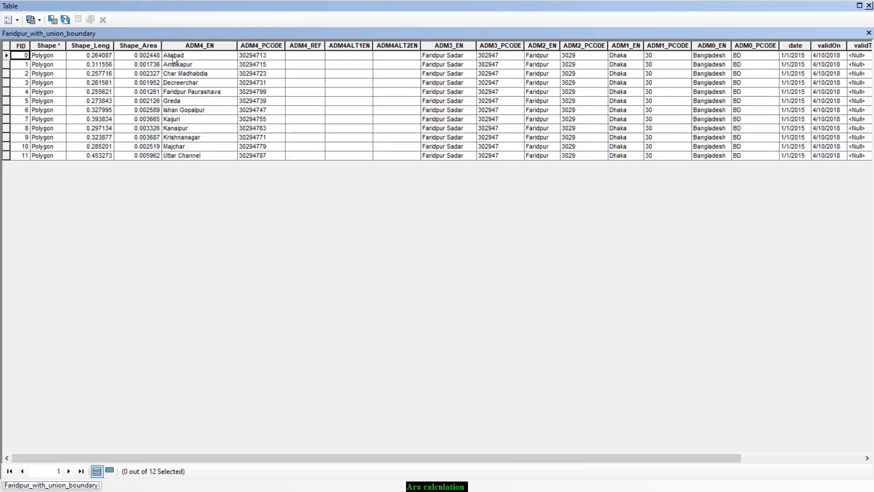
Examine the union names in the ADM4_EN field of the Faridpur_with_union_boundary attribute table
{"action": "left_click", "coordinate": [191, 46]}
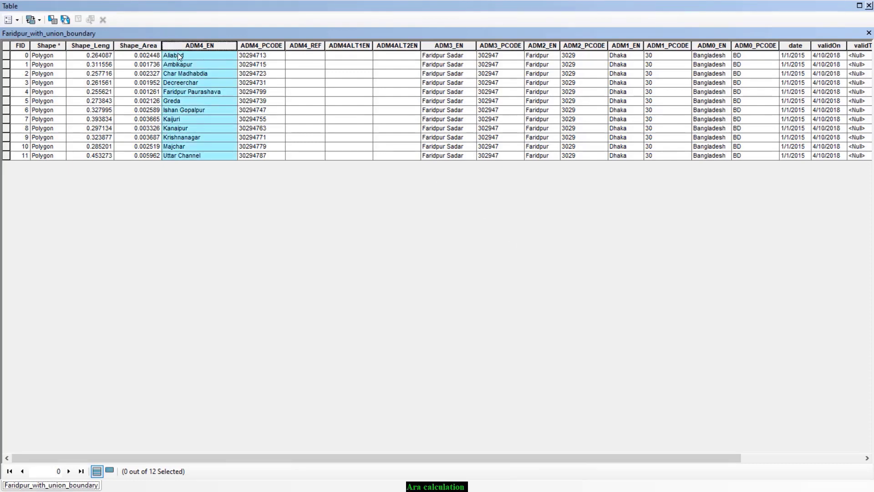
{"action": "left_click", "coordinate": [178, 53]}
{"action": "left_click", "coordinate": [177, 102]}
{"action": "left_click", "coordinate": [177, 83]}
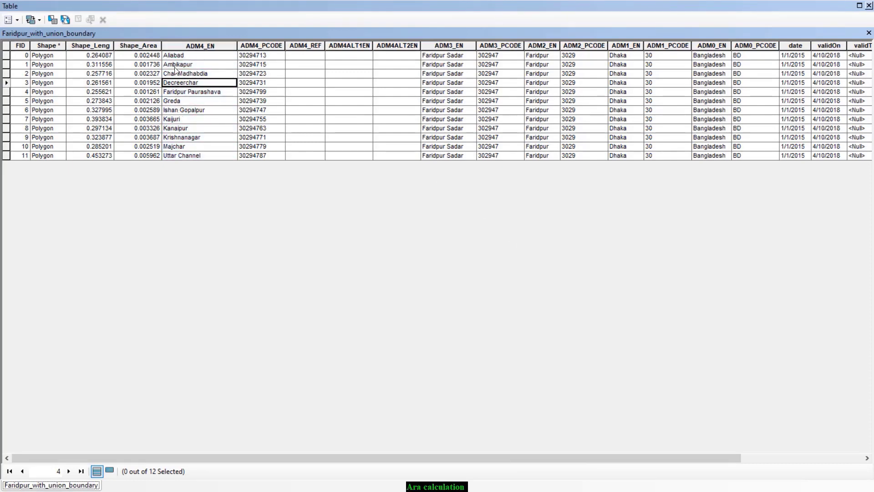
{"action": "left_click", "coordinate": [175, 65]}
{"action": "left_click", "coordinate": [179, 55]}
{"action": "left_click", "coordinate": [184, 75]}
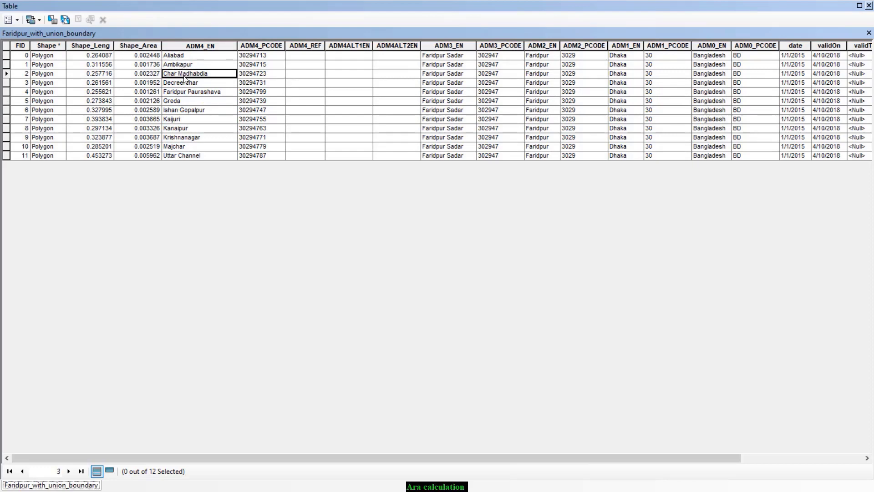
{"action": "left_click", "coordinate": [180, 93]}
{"action": "left_click", "coordinate": [179, 110]}
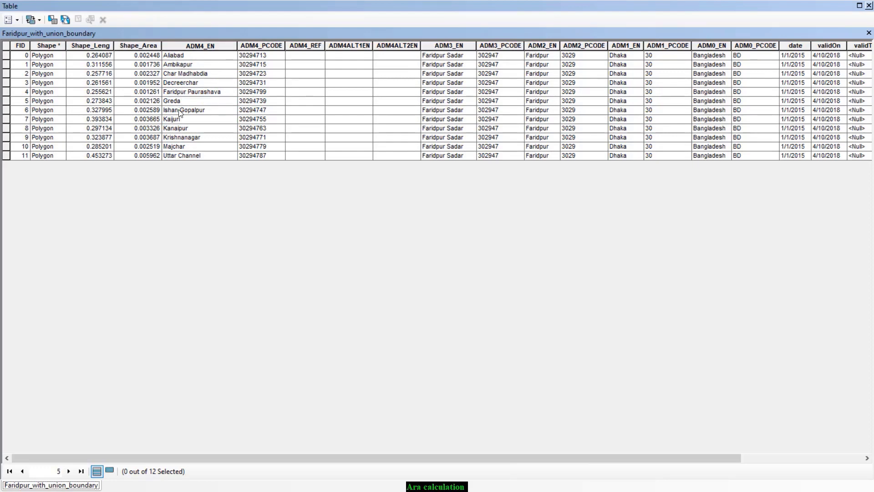
{"action": "left_click", "coordinate": [179, 137]}
{"action": "left_click", "coordinate": [184, 156]}
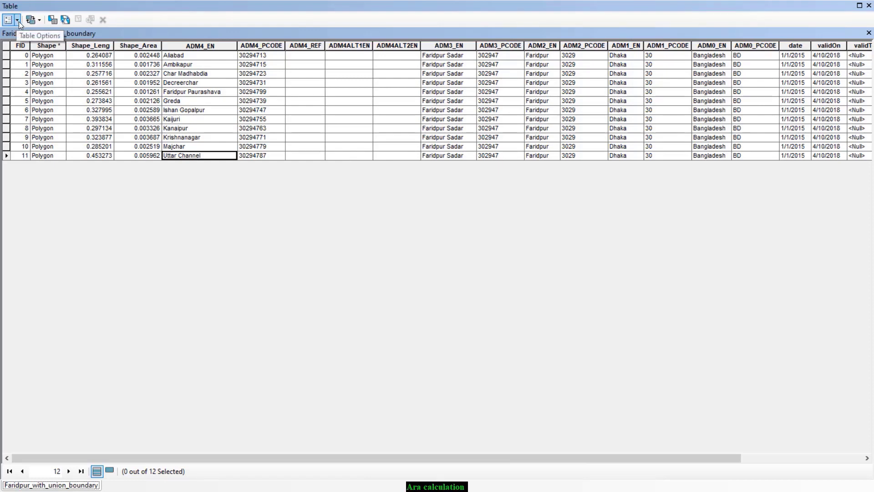
{"action": "left_click", "coordinate": [378, 67]}
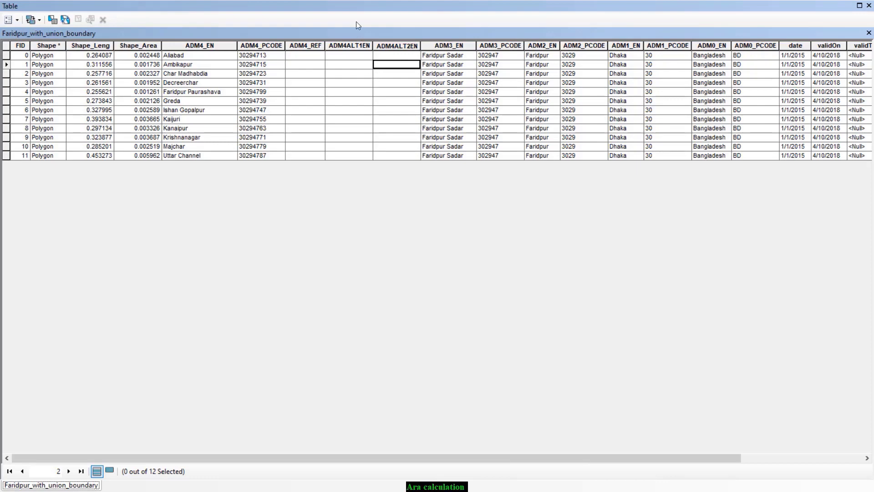
Switch to the DAquifer workbook in Excel and examine the aquifer type listed for each union on Sheet2
{"action": "left_click_drag", "start_coordinate": [363, 3], "coordinate": [319, 26]}
{"action": "left_click", "coordinate": [323, 480]}
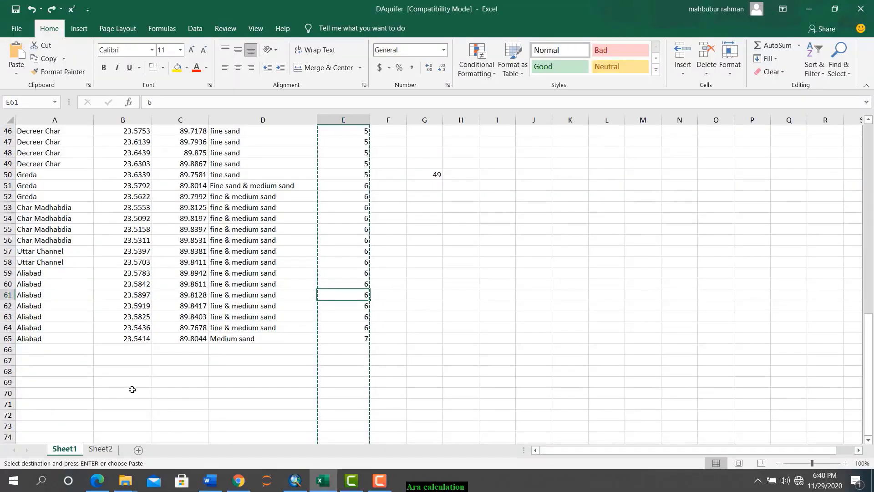
{"action": "left_click", "coordinate": [100, 449]}
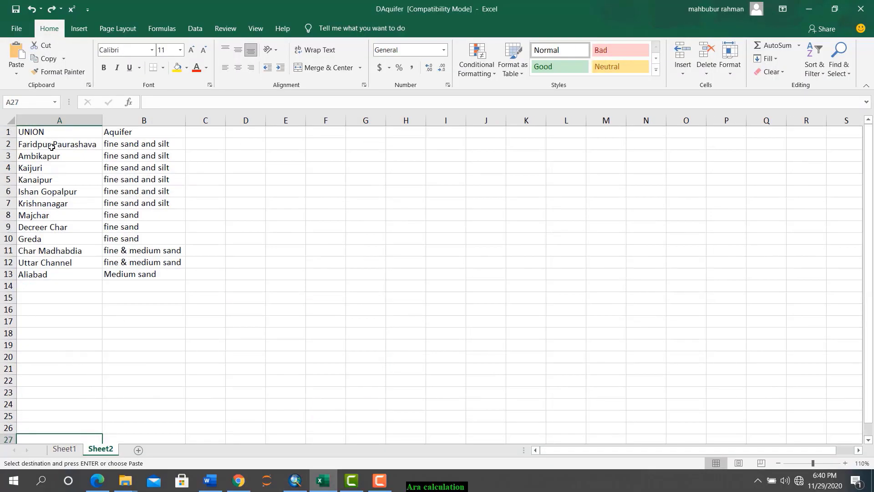
{"action": "left_click", "coordinate": [9, 144]}
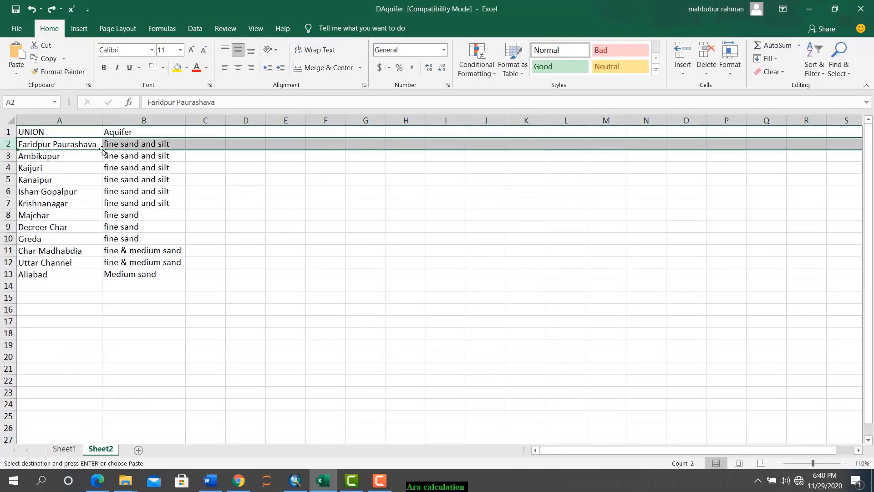
{"action": "left_click", "coordinate": [141, 147]}
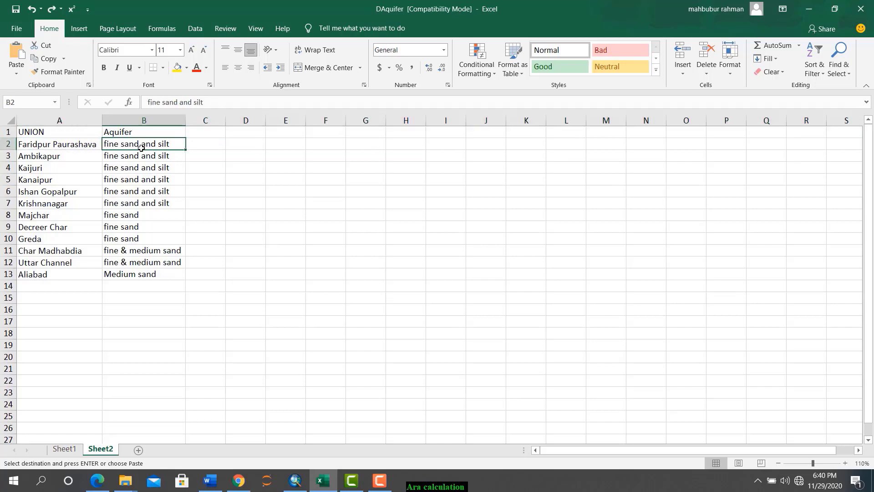
{"action": "left_click", "coordinate": [8, 238]}
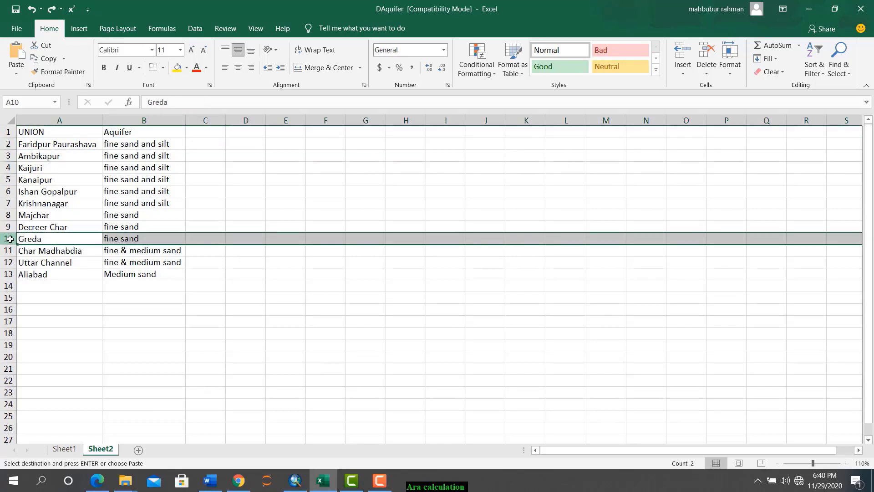
{"action": "left_click", "coordinate": [136, 240]}
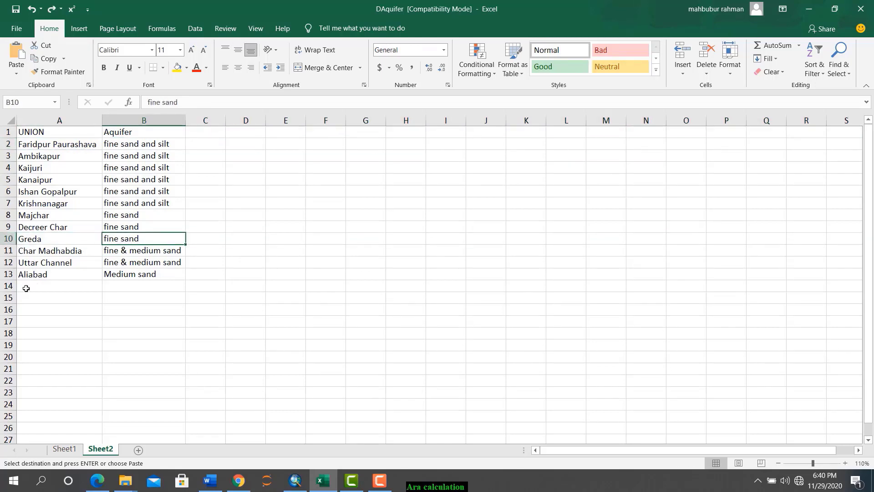
{"action": "left_click", "coordinate": [8, 273]}
{"action": "left_click", "coordinate": [196, 178]}
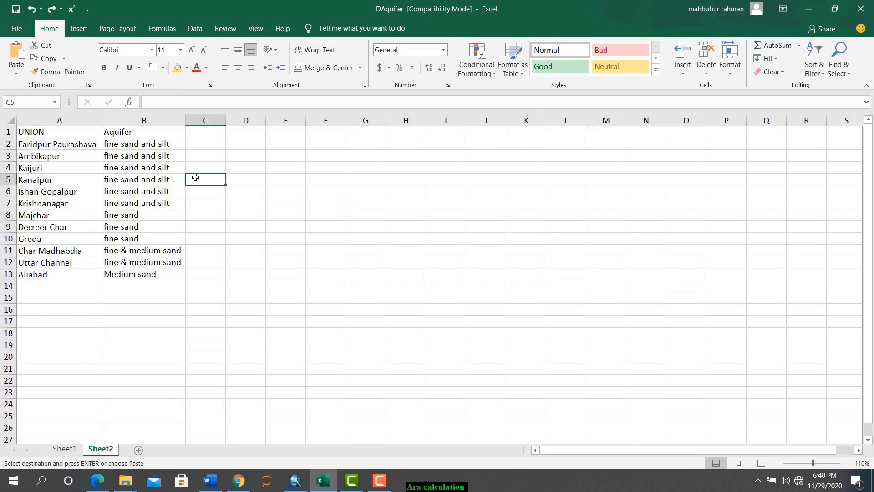
{"action": "left_click", "coordinate": [132, 169]}
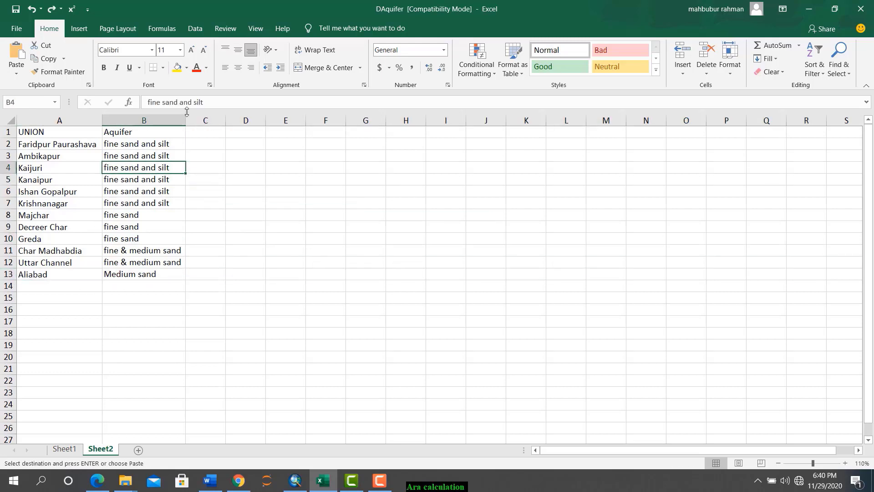
{"action": "left_click", "coordinate": [327, 210]}
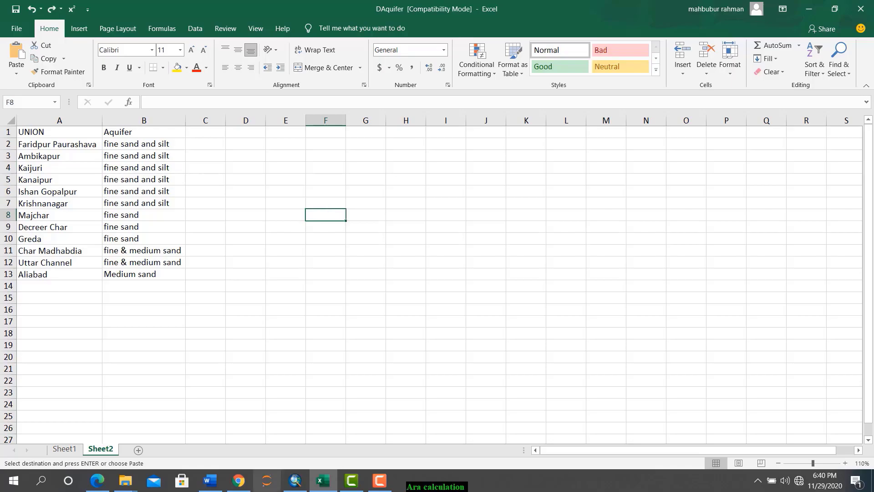
Switch back to ArcMap and add a Text field named Soil with length 50 to the Faridpur_with_union_boundary attribute table
{"action": "left_click", "coordinate": [295, 481]}
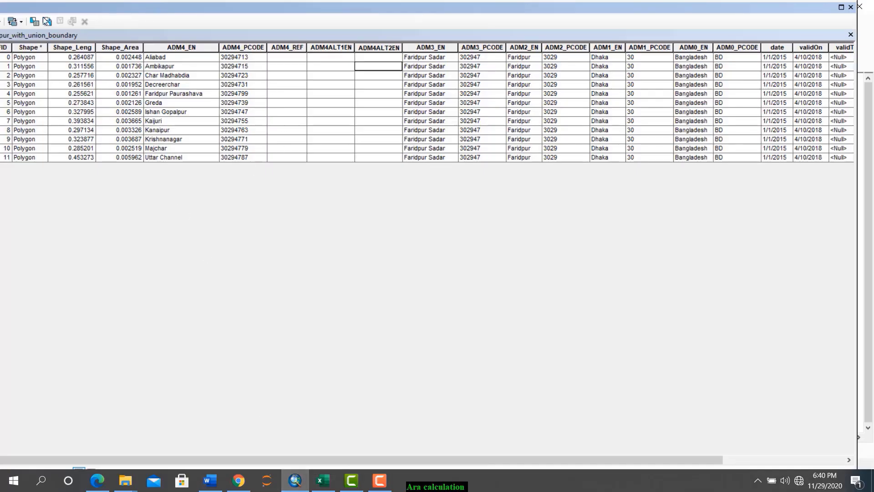
{"action": "left_click_drag", "start_coordinate": [244, 14], "coordinate": [334, 17]}
{"action": "left_click", "coordinate": [89, 33]}
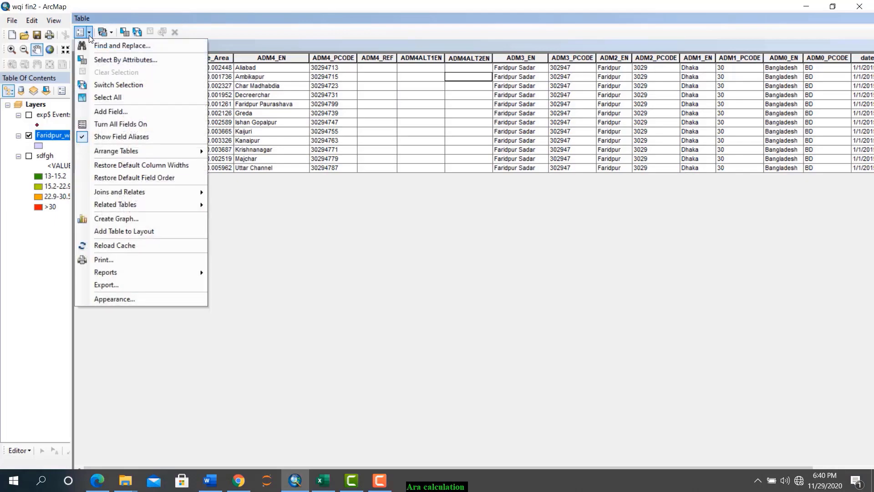
{"action": "left_click", "coordinate": [109, 112]}
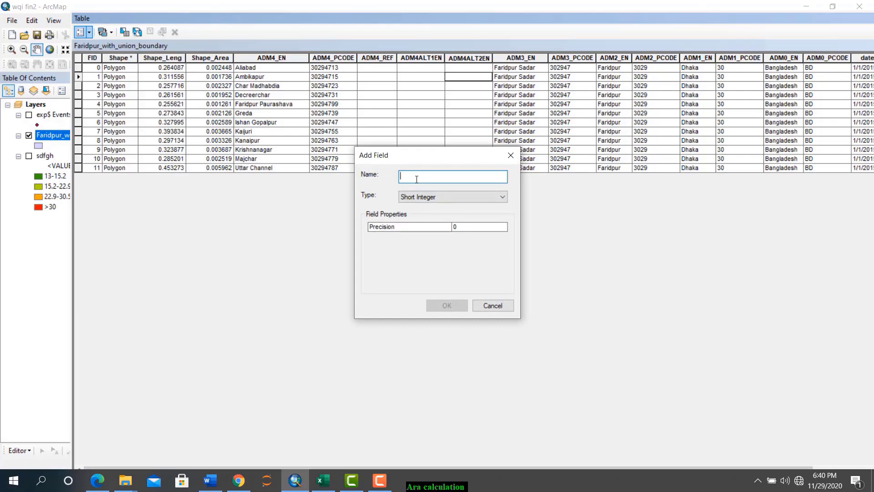
{"action": "type", "text": "Soil"}
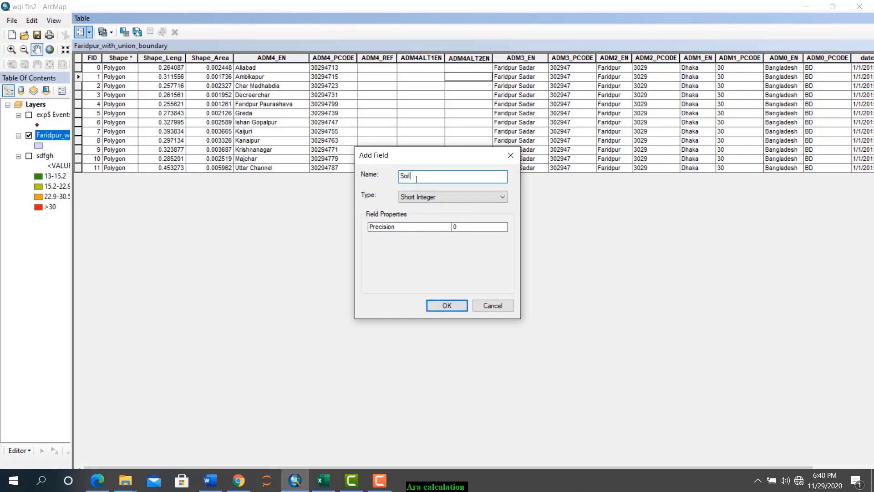
{"action": "left_click", "coordinate": [447, 195]}
{"action": "left_click", "coordinate": [416, 236]}
{"action": "left_click", "coordinate": [416, 237]}
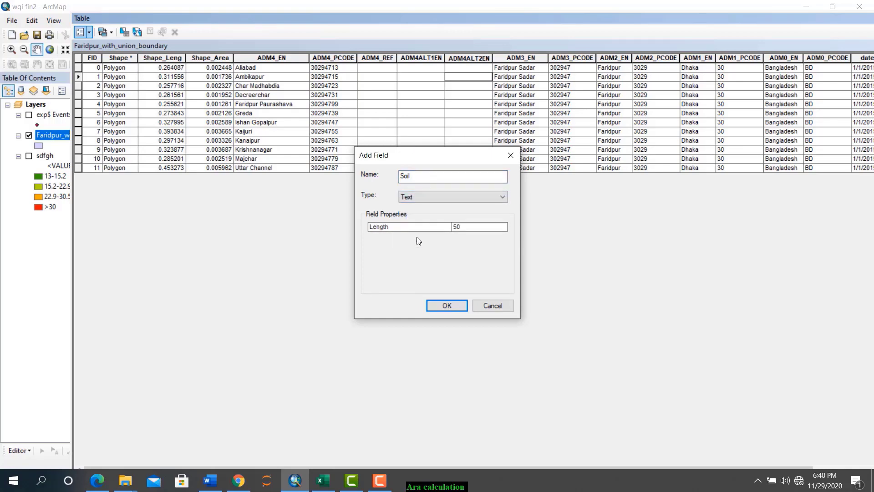
{"action": "left_click", "coordinate": [441, 305]}
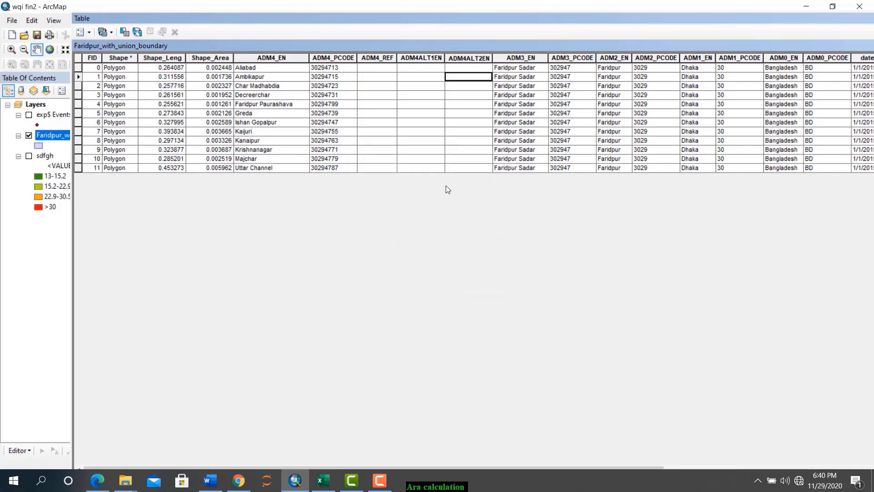
Maximise the attribute table and examine the cells of the Soil field beside the Aquifer values
{"action": "left_click_drag", "start_coordinate": [445, 14], "coordinate": [413, 11]}
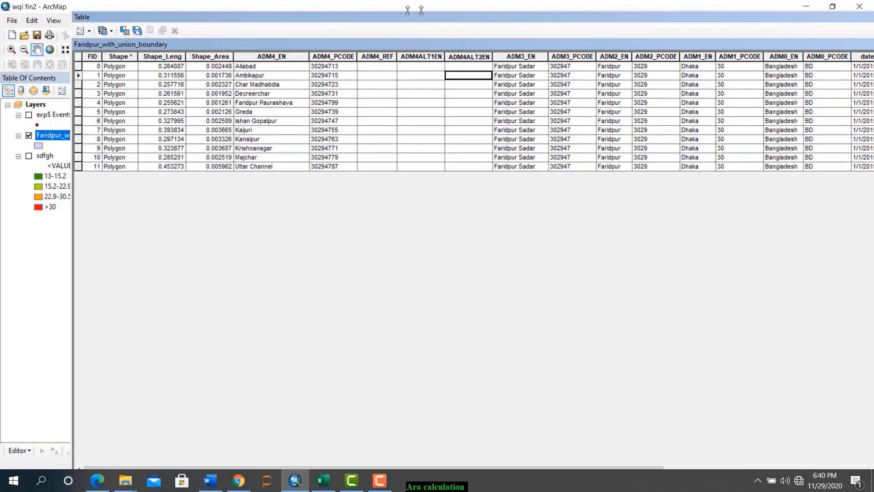
{"action": "left_click", "coordinate": [833, 7]}
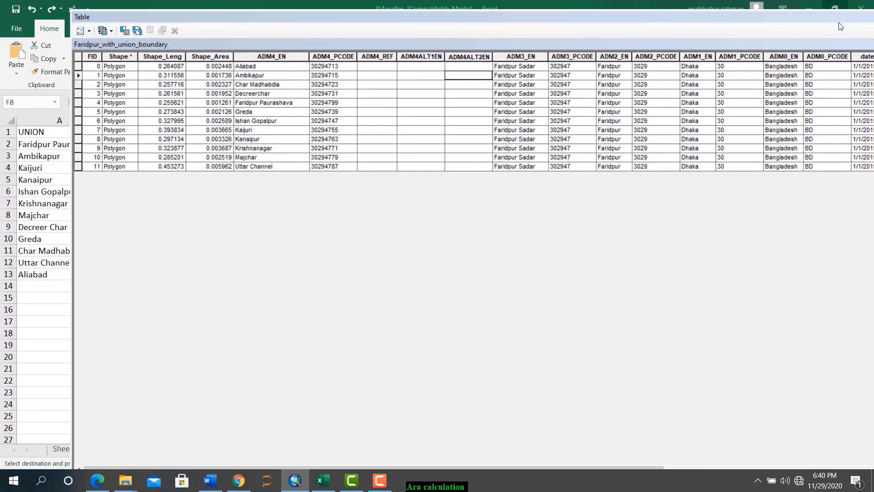
{"action": "left_click_drag", "start_coordinate": [773, 20], "coordinate": [669, 37]}
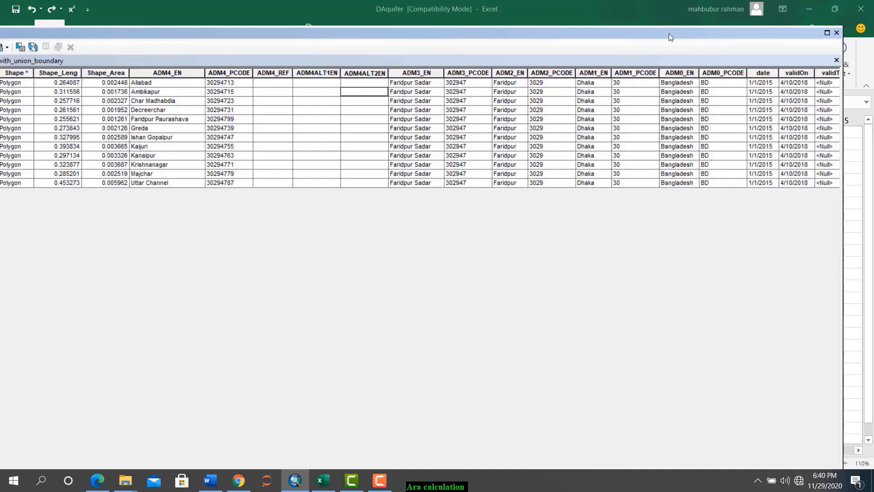
{"action": "left_click", "coordinate": [826, 33]}
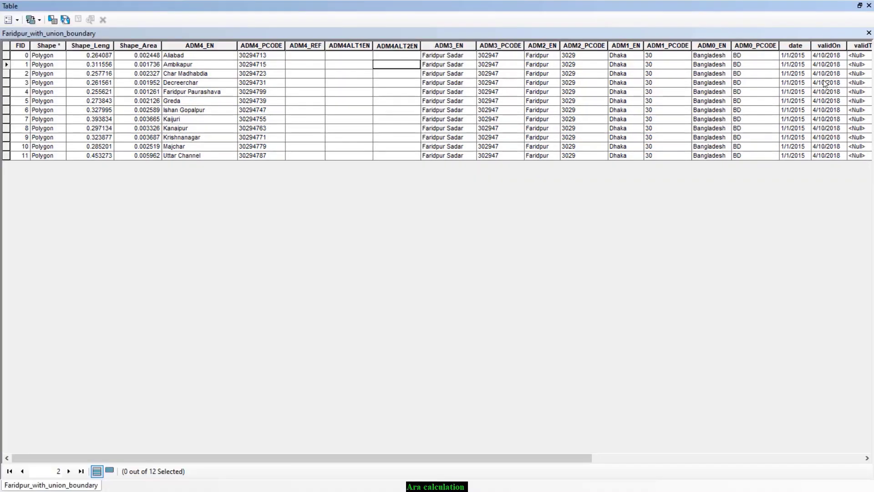
{"action": "left_click_drag", "start_coordinate": [523, 458], "coordinate": [756, 458]}
{"action": "left_click", "coordinate": [789, 45]}
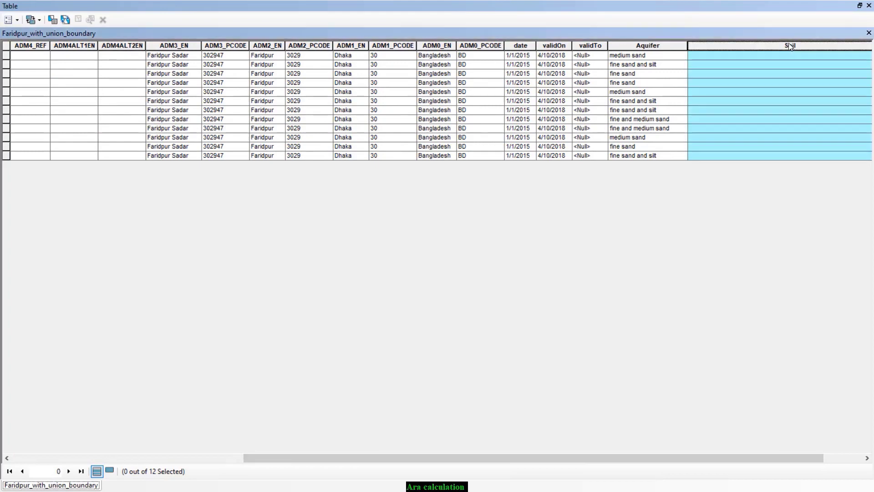
{"action": "left_click", "coordinate": [771, 73]}
{"action": "left_click", "coordinate": [693, 47]}
{"action": "left_click", "coordinate": [691, 57]}
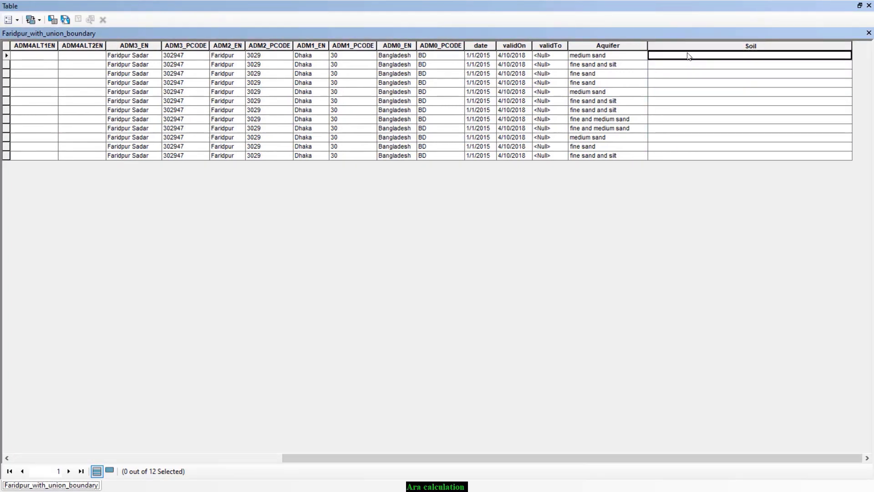
{"action": "left_click", "coordinate": [690, 73]}
{"action": "left_click", "coordinate": [685, 92]}
{"action": "left_click", "coordinate": [682, 128]}
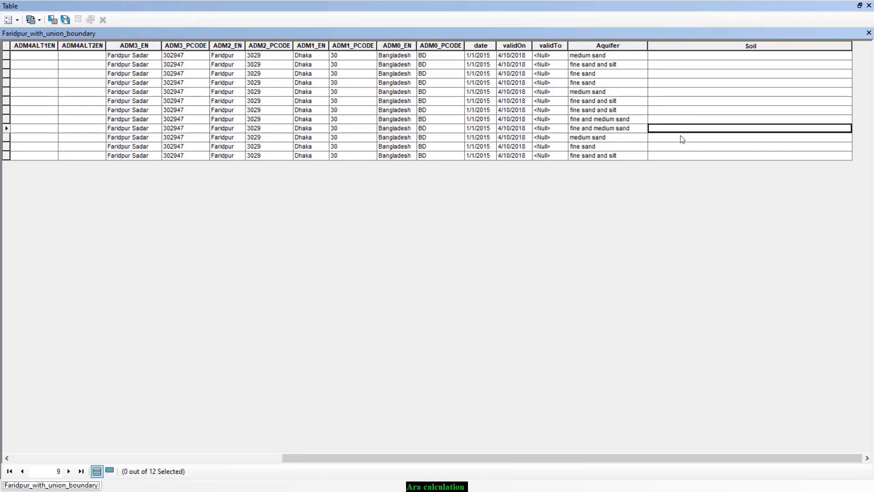
{"action": "left_click", "coordinate": [665, 56]}
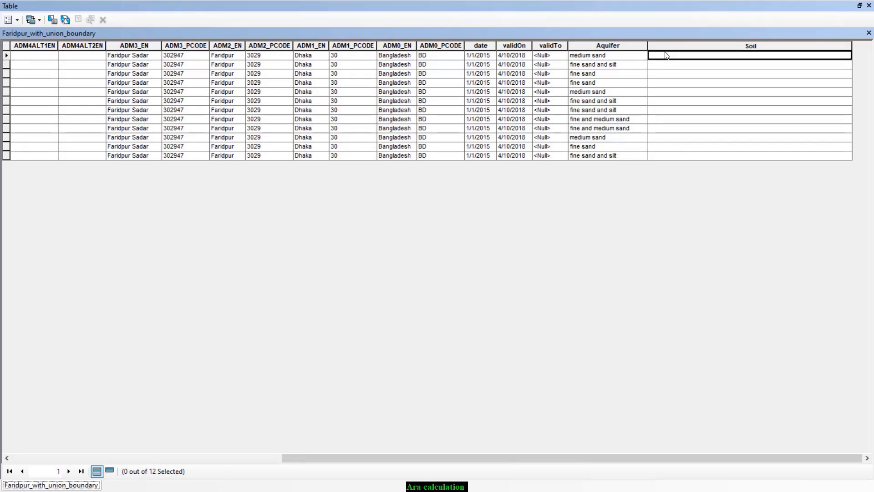
Restore and close the attribute table, and maximise the ArcMap window to show the whole union boundary map
{"action": "left_click", "coordinate": [860, 5]}
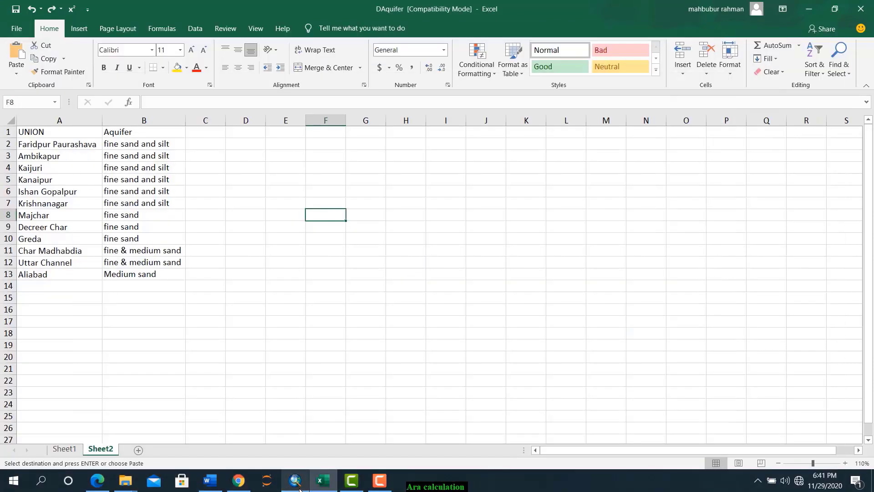
{"action": "left_click", "coordinate": [323, 480]}
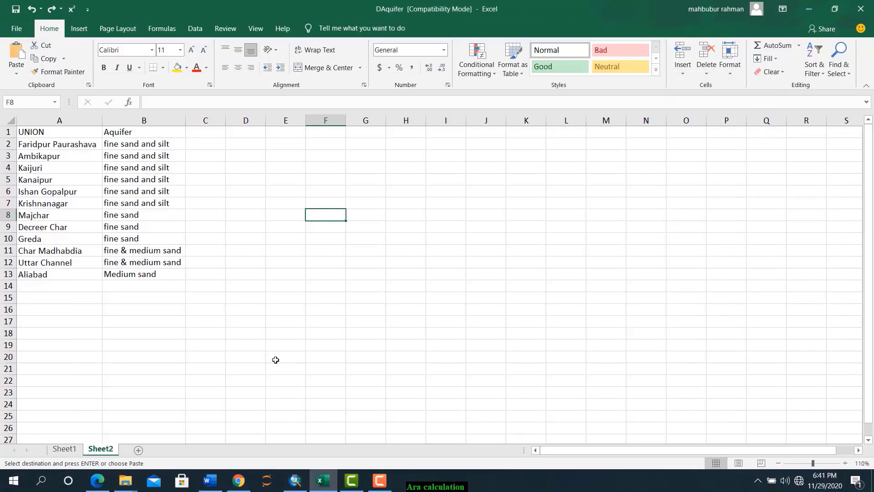
{"action": "left_click", "coordinate": [293, 486]}
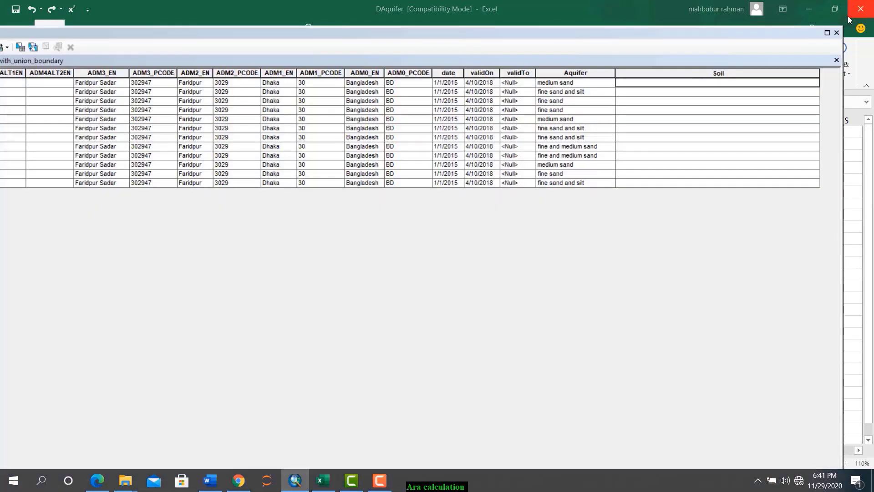
{"action": "left_click", "coordinate": [836, 32]}
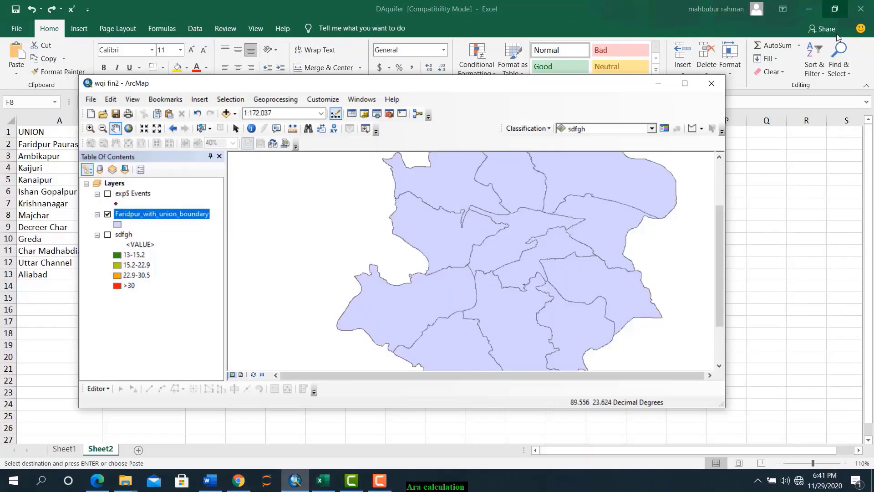
{"action": "left_click", "coordinate": [684, 83]}
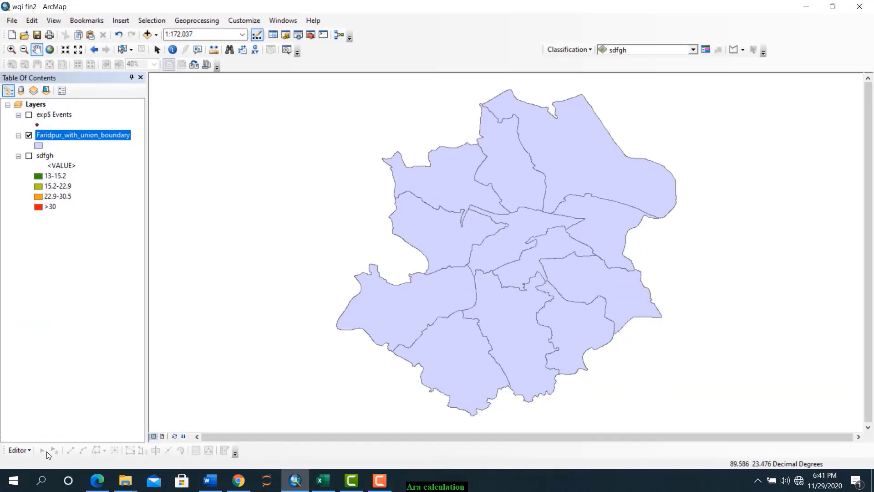
Hide the Editor toolbar and show it again
{"action": "left_click", "coordinate": [27, 449]}
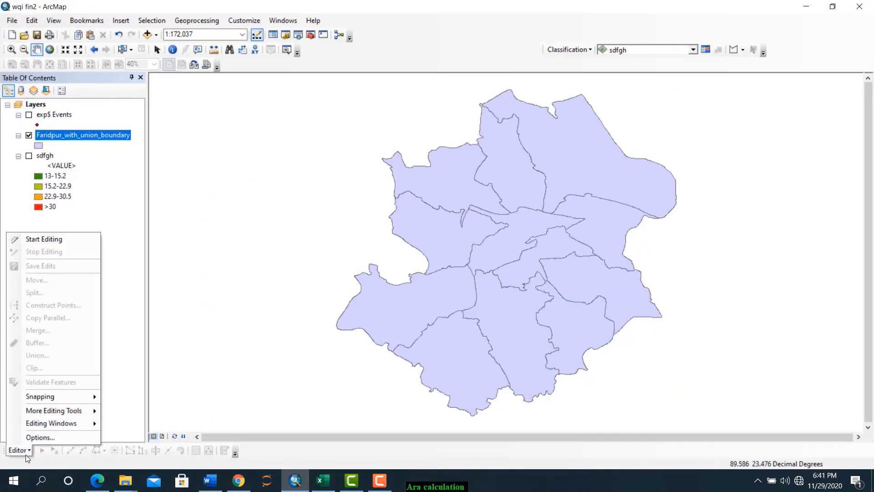
{"action": "left_click", "coordinate": [427, 41]}
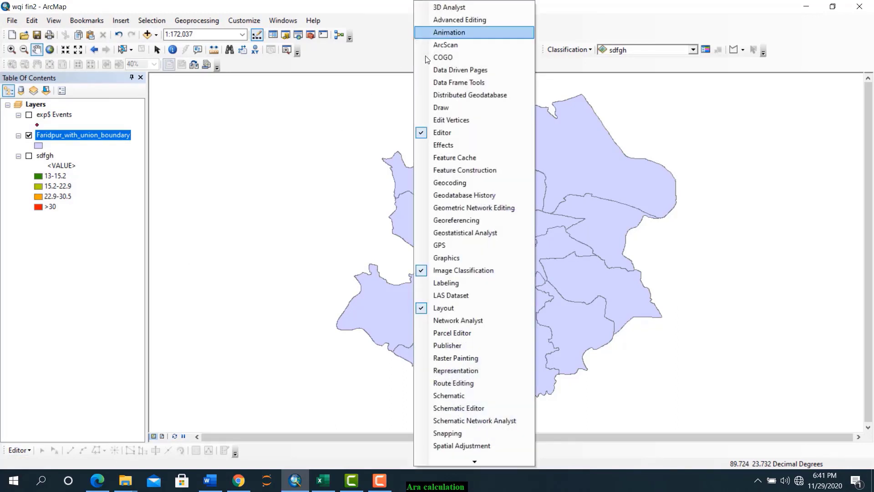
{"action": "left_click", "coordinate": [443, 133]}
{"action": "right_click", "coordinate": [438, 43]}
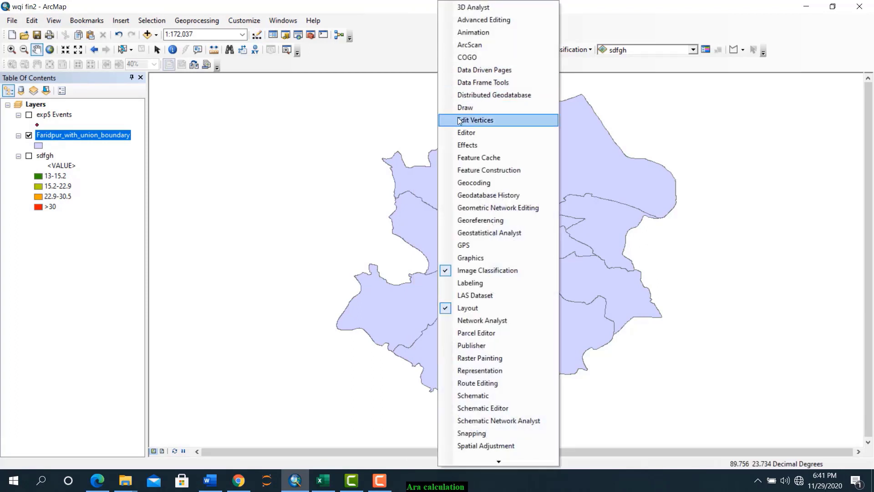
{"action": "left_click", "coordinate": [458, 132]}
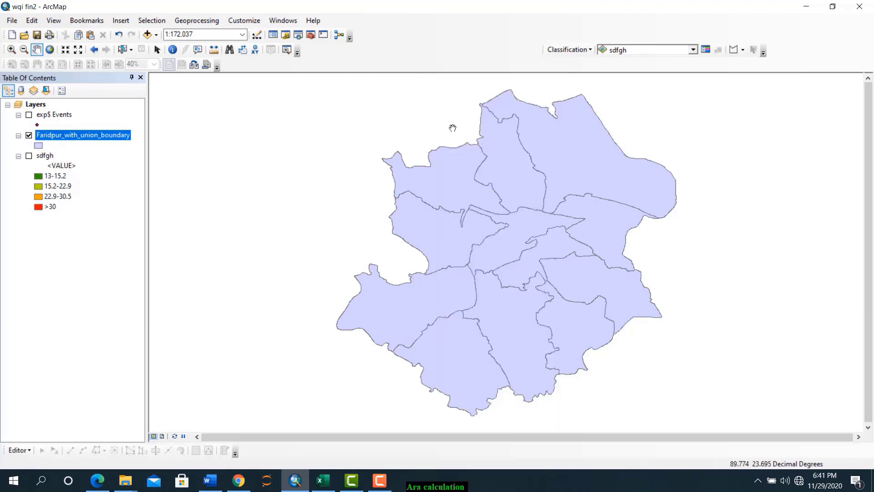
Start an edit session on the Faridpur_with_union_boundary layer
{"action": "left_click", "coordinate": [18, 450]}
{"action": "left_click", "coordinate": [45, 243]}
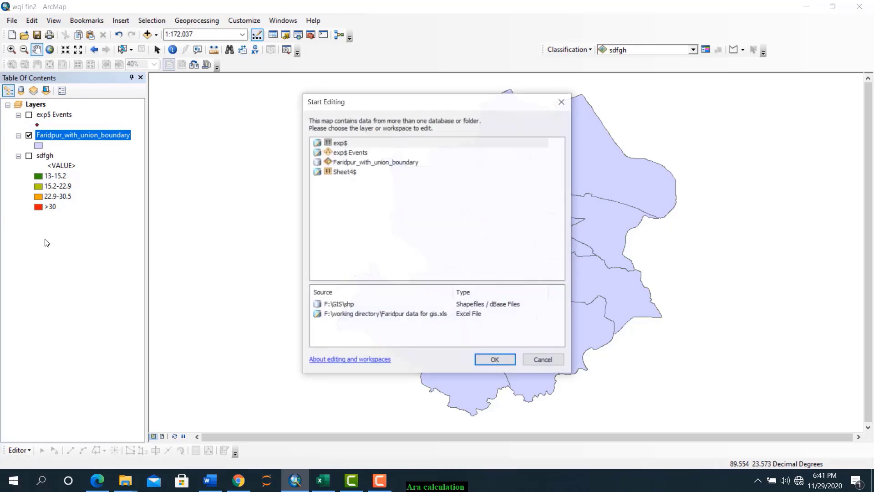
{"action": "left_click", "coordinate": [368, 162]}
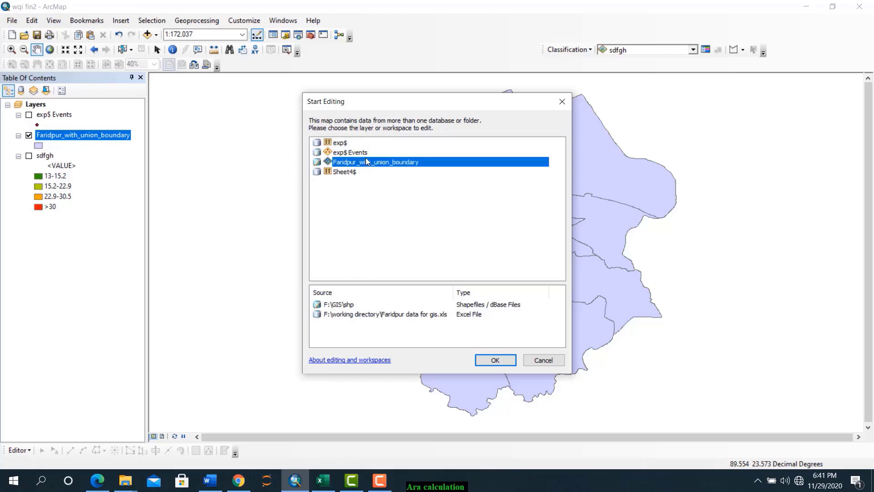
{"action": "left_click", "coordinate": [495, 359]}
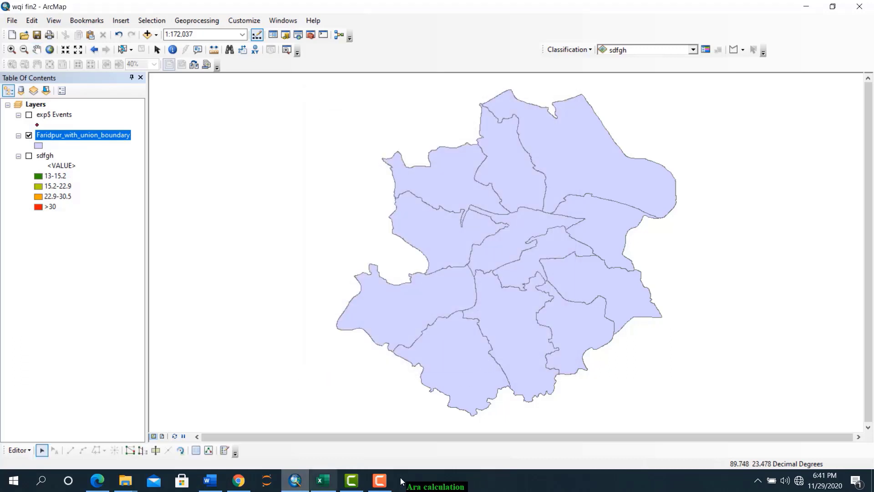
Open the Faridpur_with_union_boundary attribute table and maximise it to show the Aquifer and Soil fields
{"action": "right_click", "coordinate": [48, 138]}
{"action": "left_click", "coordinate": [84, 168]}
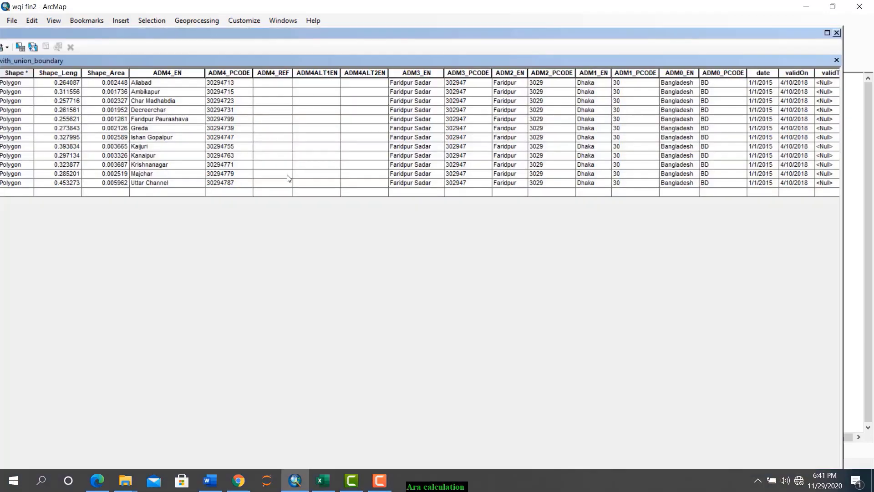
{"action": "left_click_drag", "start_coordinate": [706, 31], "coordinate": [652, 35]}
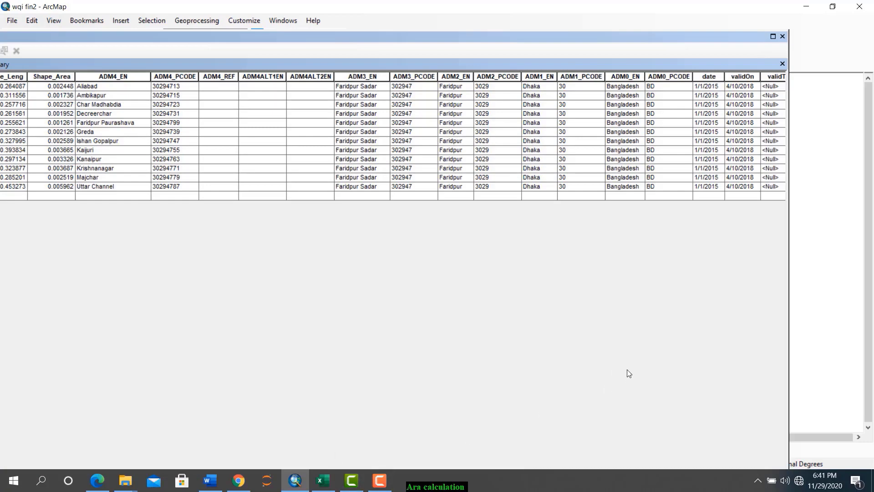
{"action": "scroll", "coordinate": [677, 75], "scroll_direction": "right", "scroll_amount": 5}
{"action": "left_click", "coordinate": [773, 37]}
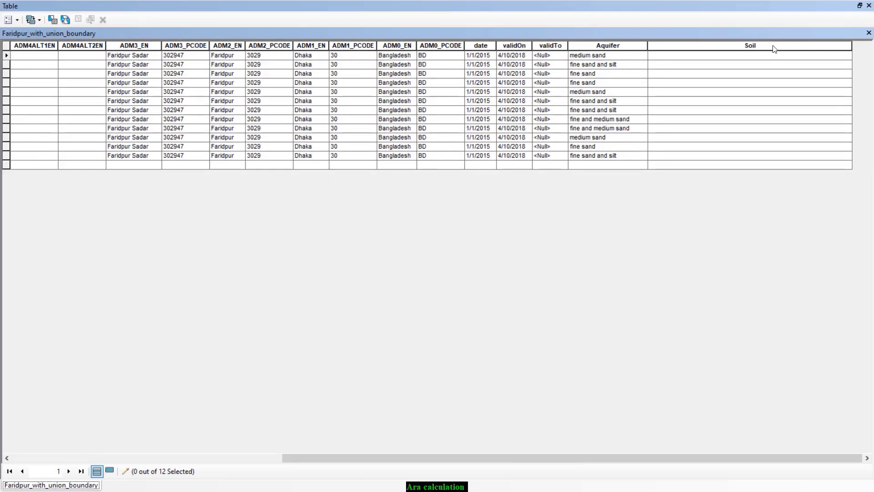
Enter sandy as the Soil value of the Aliabad record, select the Aquifer column, and close the attribute table
{"action": "left_click", "coordinate": [662, 58]}
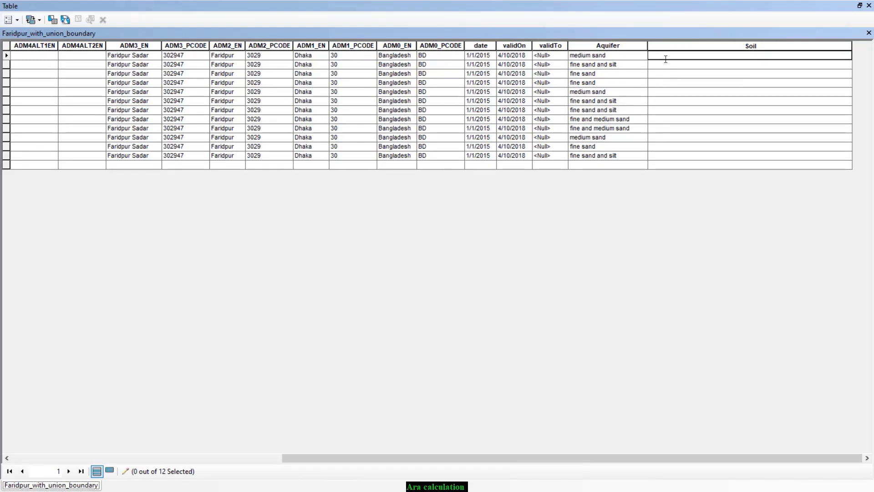
{"action": "left_click_drag", "start_coordinate": [369, 457], "coordinate": [172, 457]}
{"action": "left_click", "coordinate": [7, 55]}
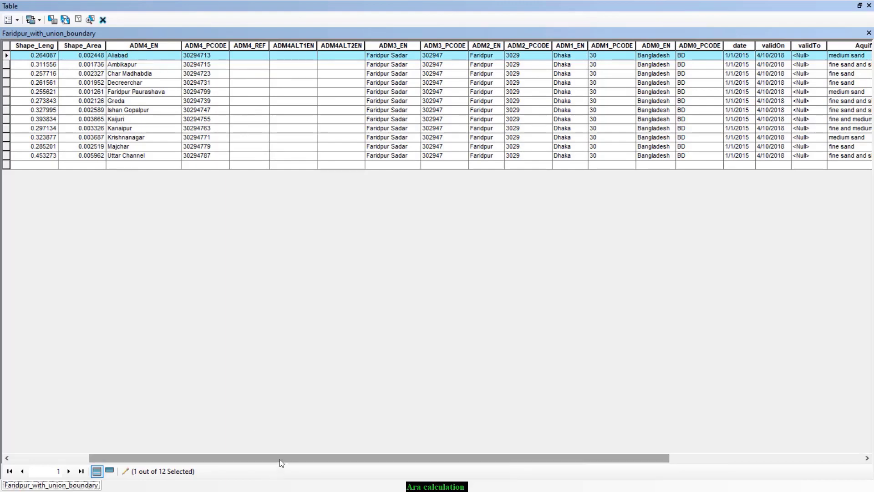
{"action": "left_click_drag", "start_coordinate": [301, 458], "coordinate": [519, 454]}
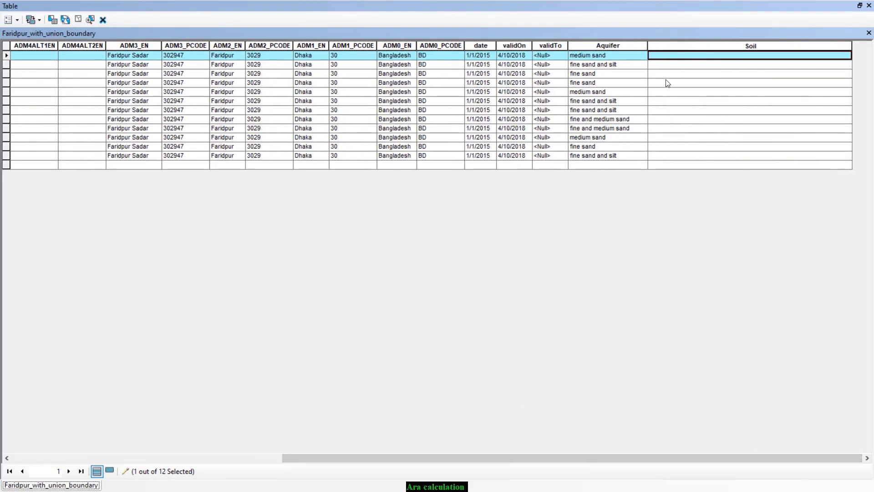
{"action": "left_click", "coordinate": [677, 55]}
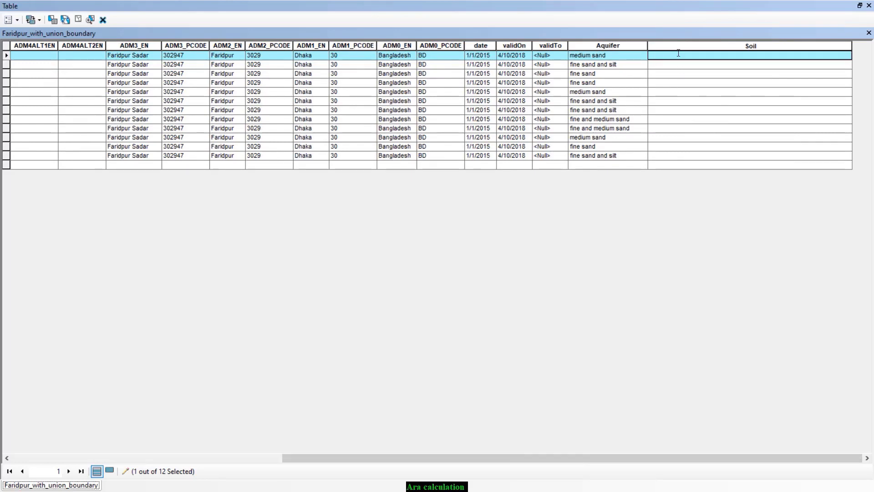
{"action": "type", "text": "sandy"}
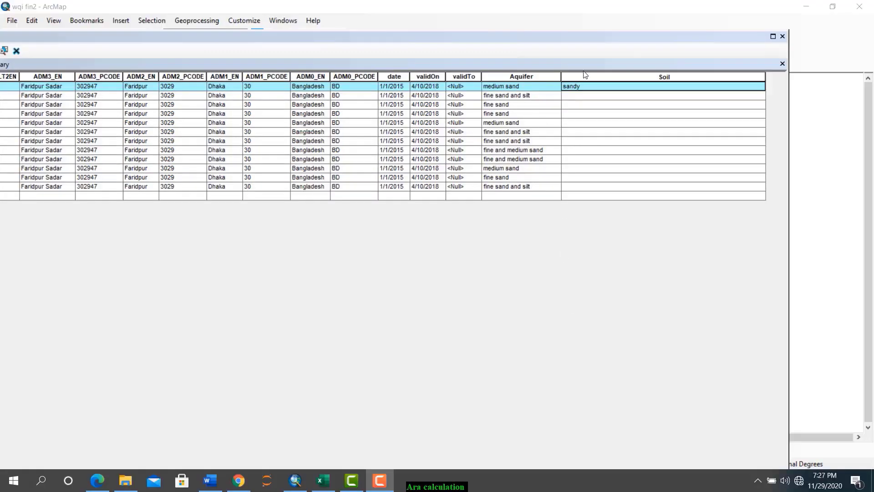
{"action": "left_click", "coordinate": [585, 86]}
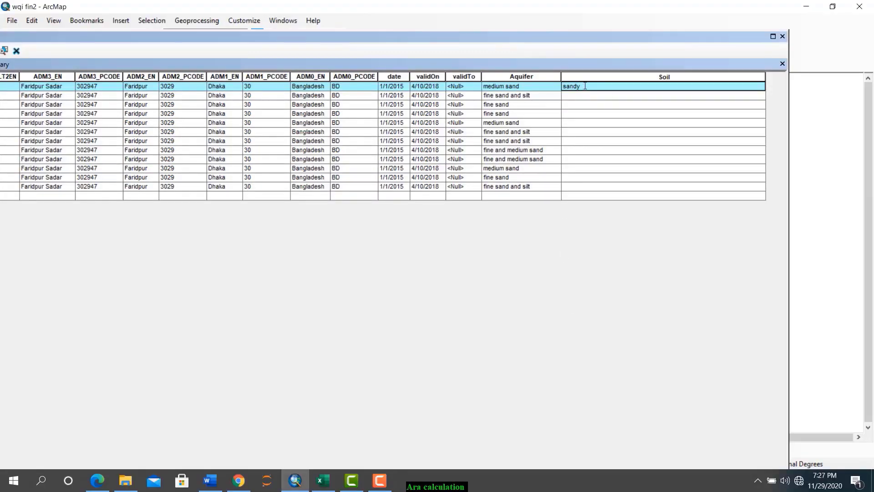
{"action": "key", "text": "Return"}
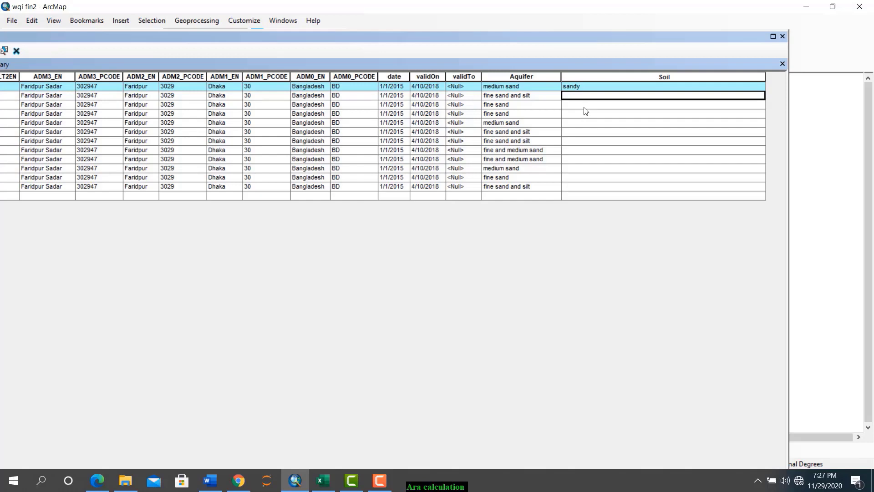
{"action": "left_click", "coordinate": [510, 78]}
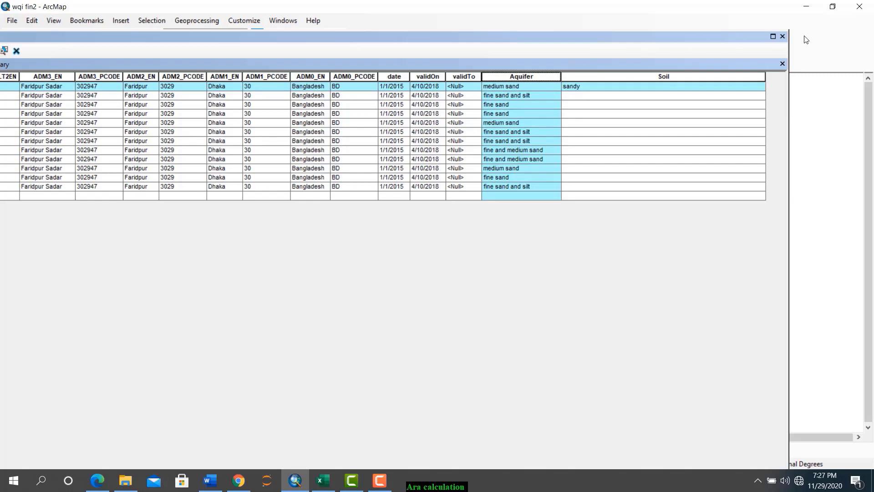
{"action": "left_click", "coordinate": [782, 36]}
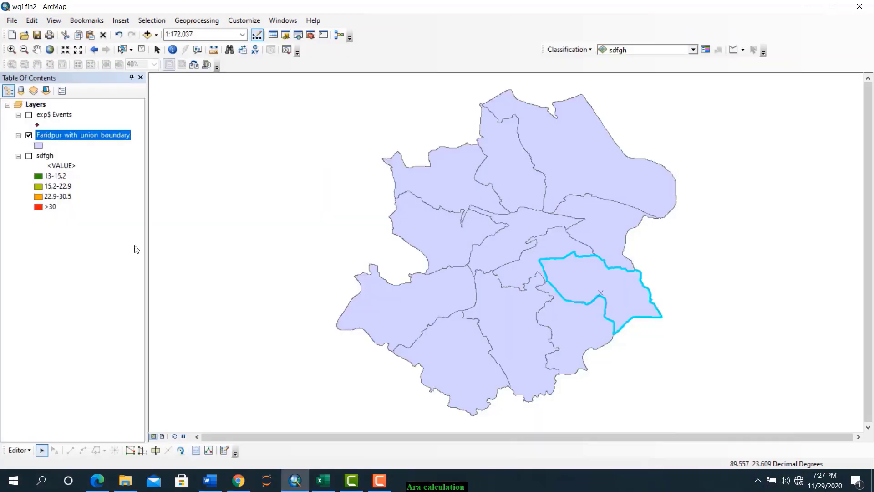
Symbolise the Faridpur_with_union_boundary layer by unique values of the Aquifer field, with all its values added
{"action": "right_click", "coordinate": [46, 135]}
{"action": "left_click", "coordinate": [93, 372]}
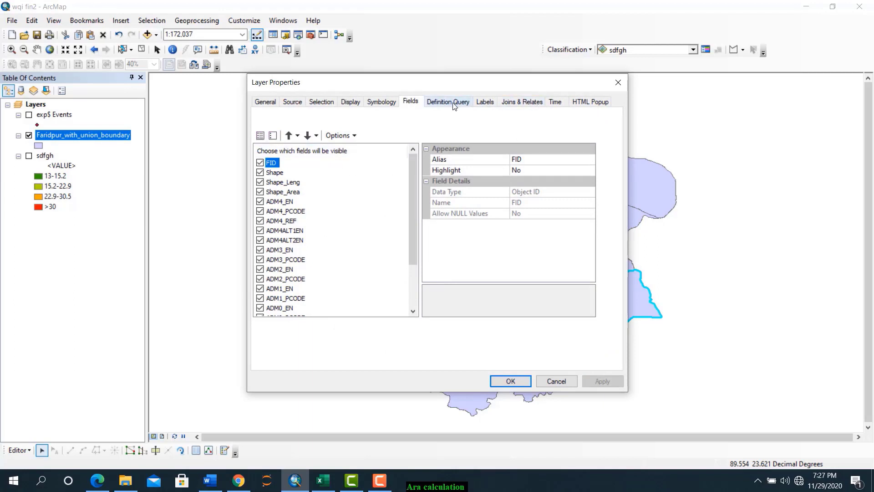
{"action": "left_click", "coordinate": [379, 104]}
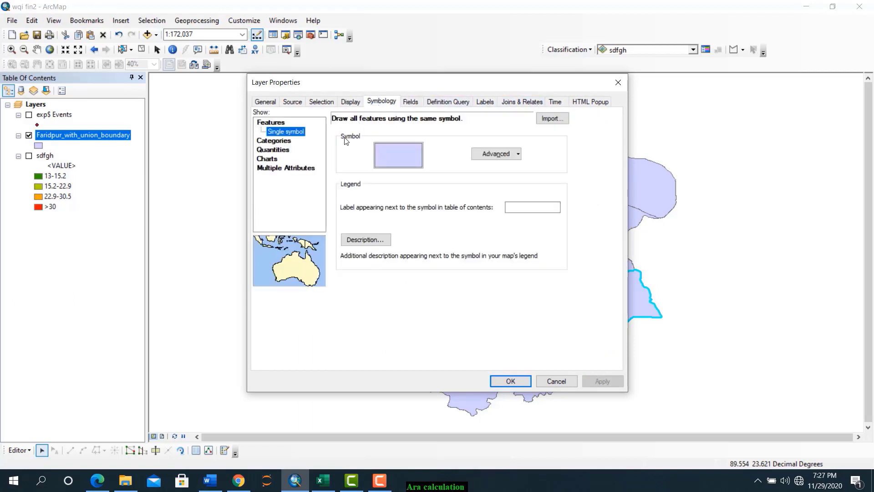
{"action": "left_click", "coordinate": [267, 139]}
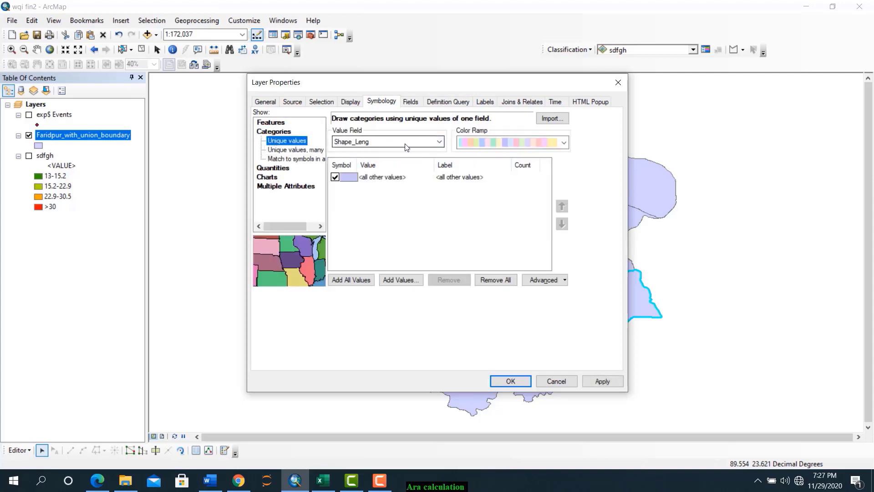
{"action": "left_click", "coordinate": [440, 142]}
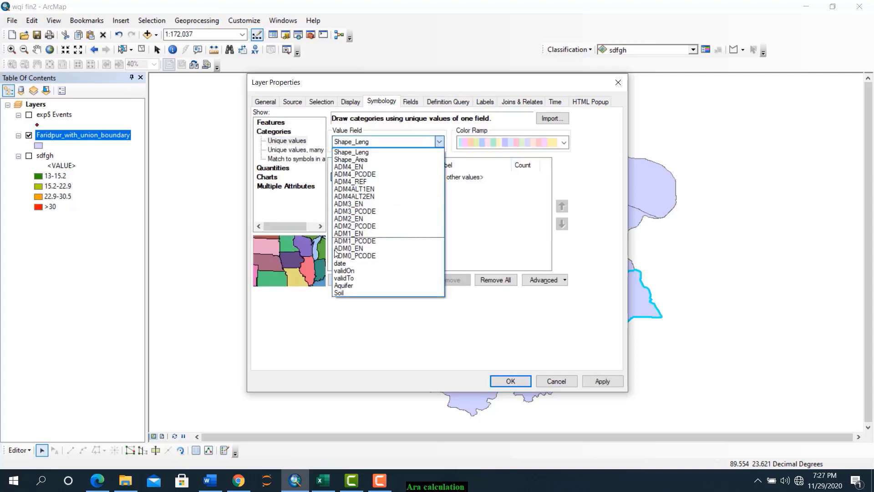
{"action": "left_click", "coordinate": [343, 286]}
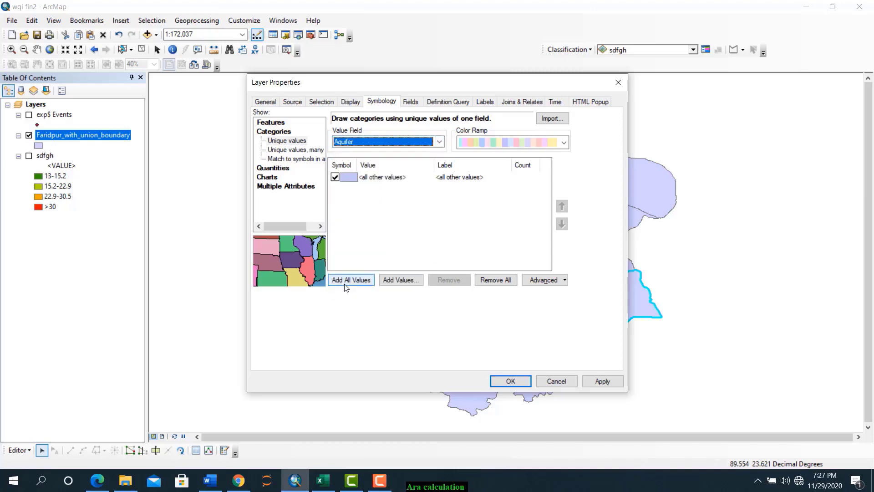
{"action": "left_click", "coordinate": [351, 280]}
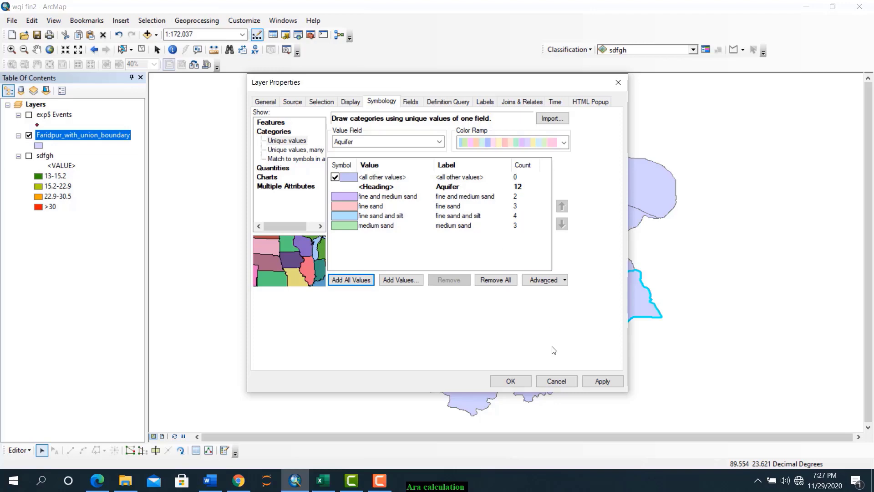
{"action": "left_click", "coordinate": [602, 381]}
{"action": "left_click", "coordinate": [496, 382]}
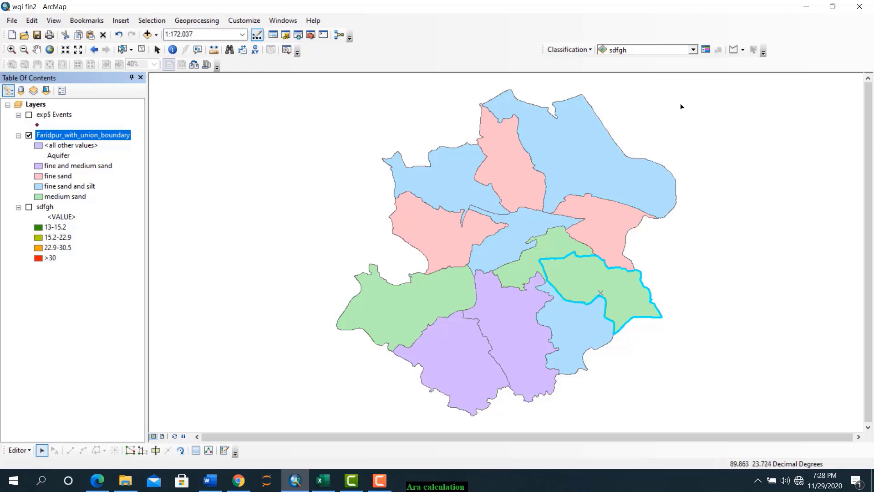
{"action": "left_click", "coordinate": [285, 34]}
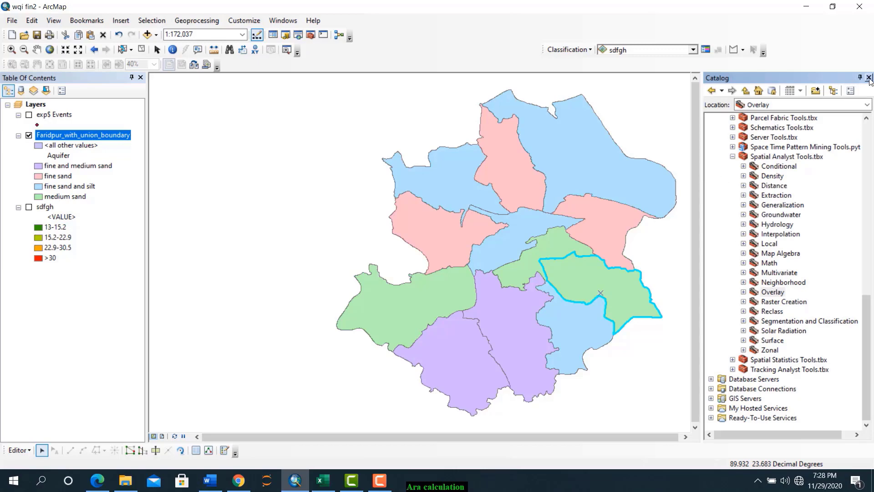
{"action": "scroll", "coordinate": [748, 208], "scroll_direction": "up", "scroll_amount": 10}
{"action": "scroll", "coordinate": [749, 208], "scroll_direction": "up", "scroll_amount": 3}
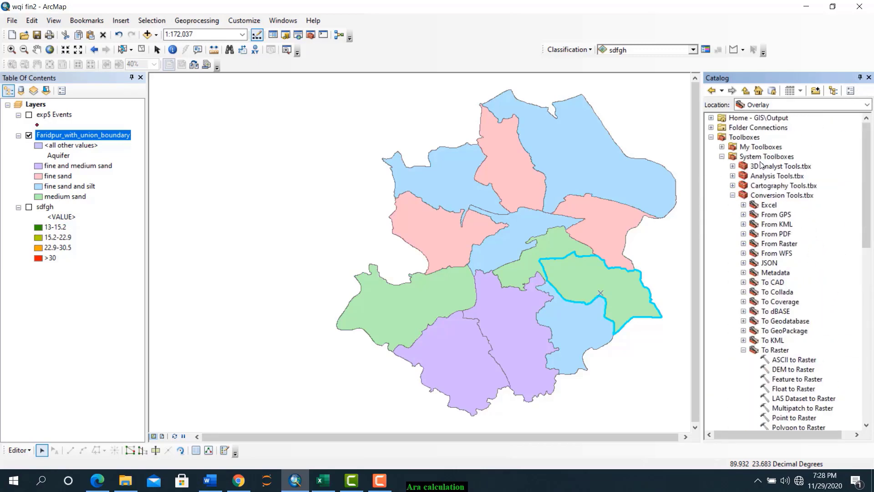
{"action": "left_click", "coordinate": [868, 77]}
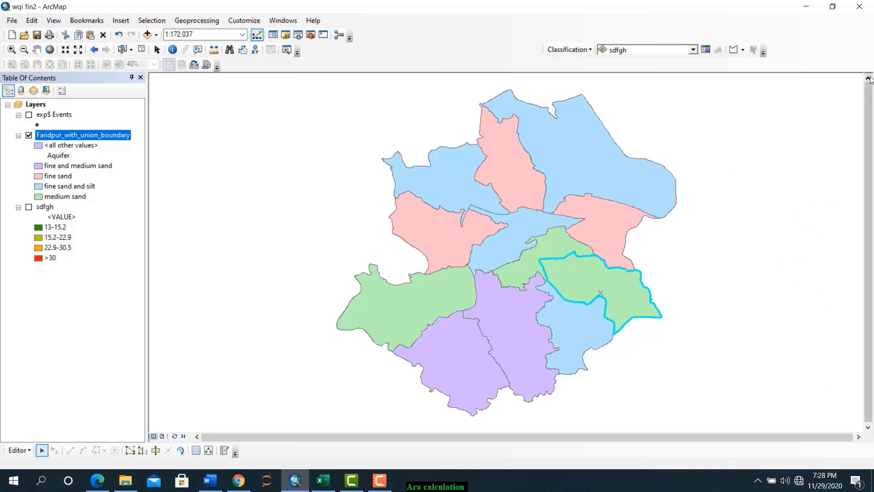
Open the Feature to Raster tool from the To Raster toolset of Conversion Tools in the Catalog's System Toolboxes
{"action": "left_click", "coordinate": [286, 36]}
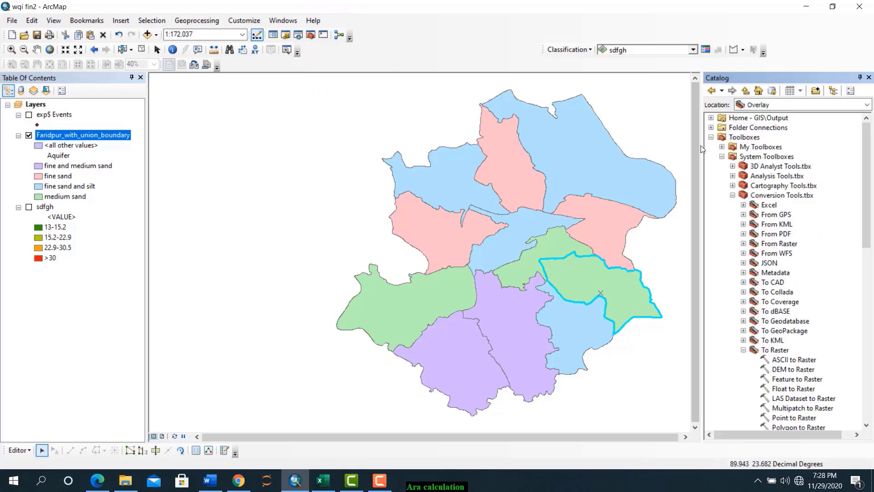
{"action": "left_click", "coordinate": [723, 156]}
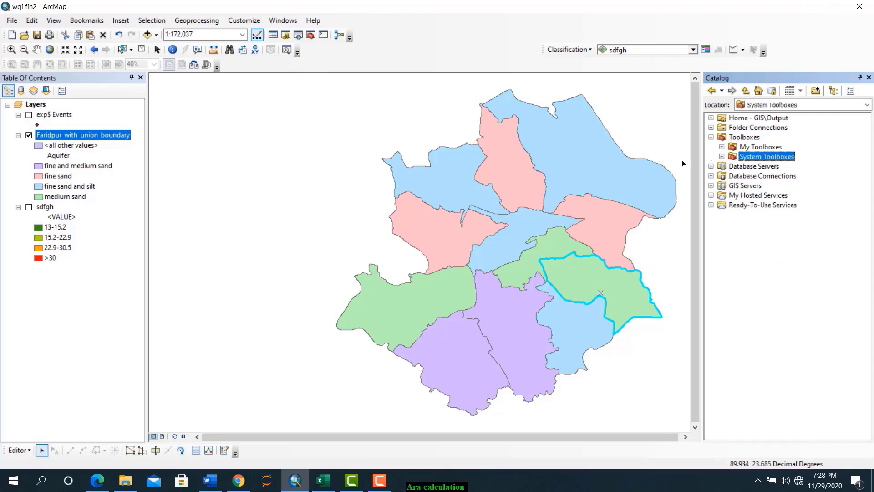
{"action": "left_click", "coordinate": [722, 156]}
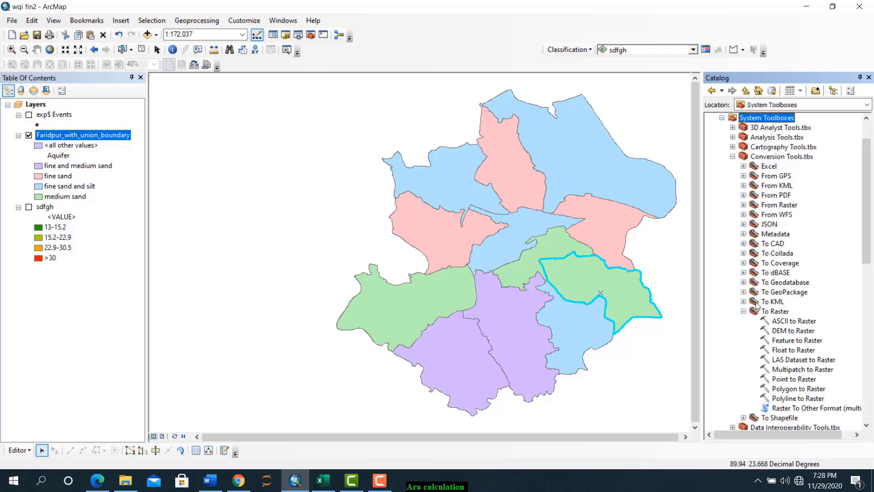
{"action": "left_click", "coordinate": [743, 311]}
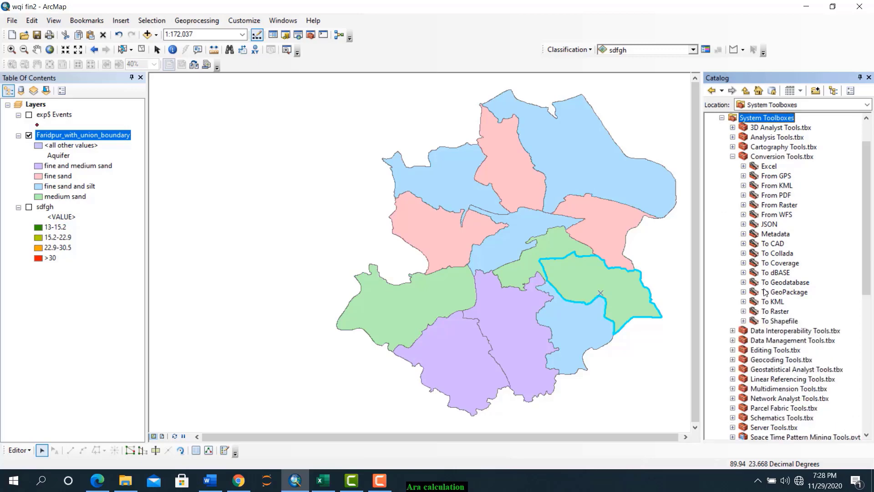
{"action": "left_click", "coordinate": [732, 156]}
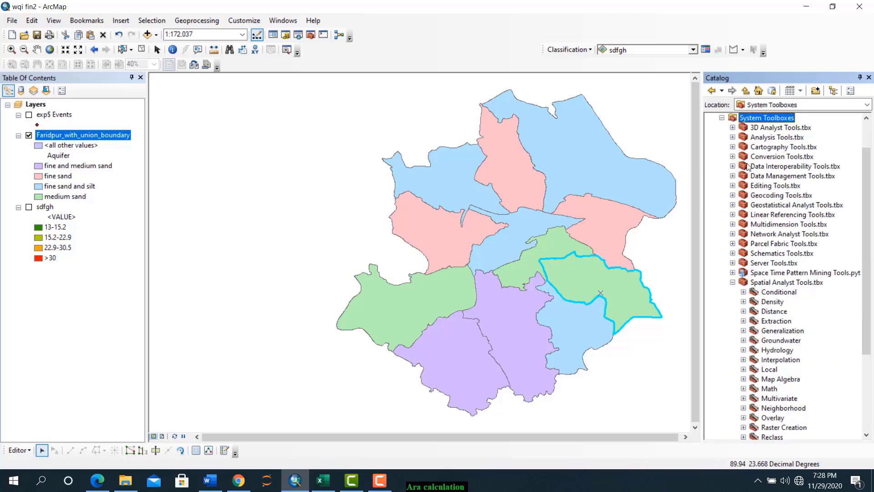
{"action": "left_click", "coordinate": [733, 156]}
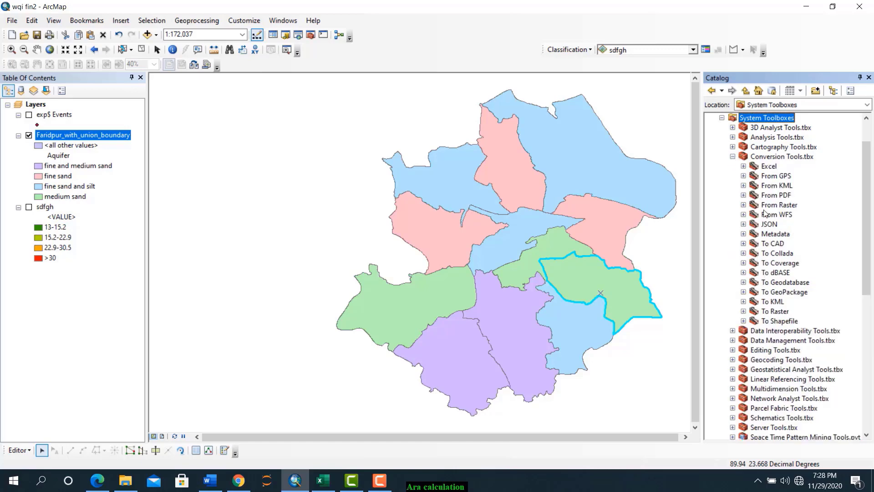
{"action": "left_click", "coordinate": [743, 311]}
{"action": "scroll", "coordinate": [786, 339], "scroll_direction": "down", "scroll_amount": 2}
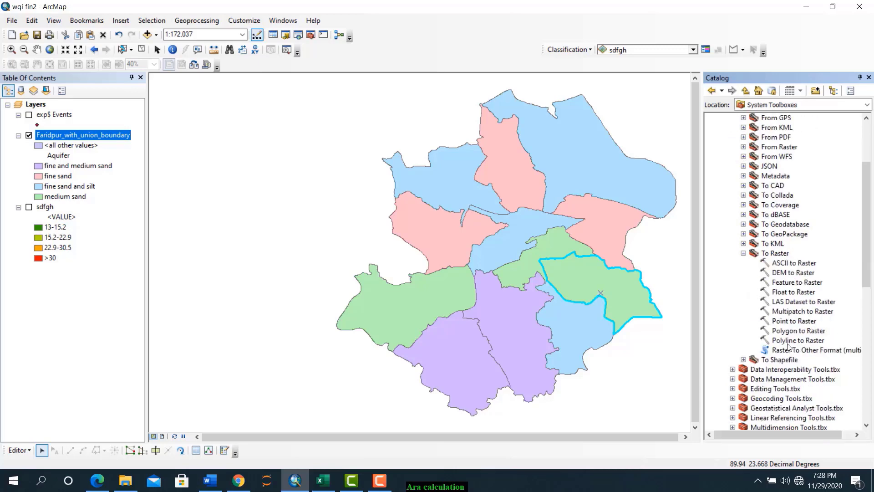
{"action": "left_click", "coordinate": [782, 284]}
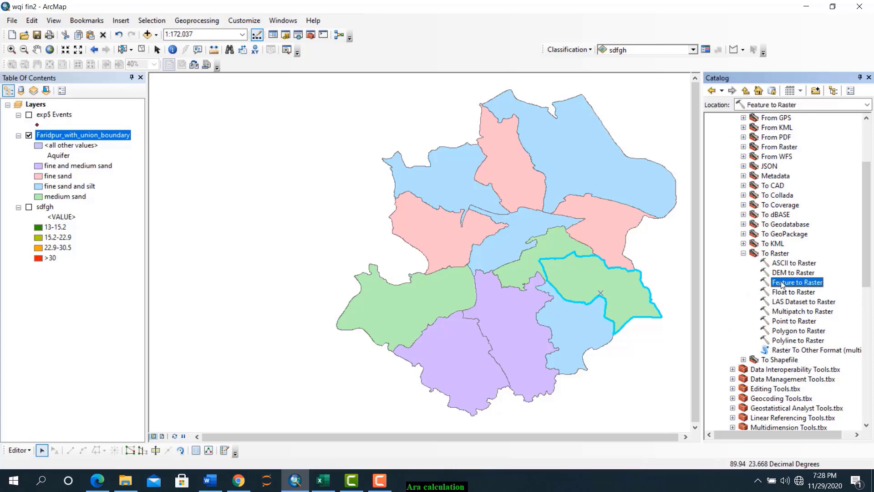
{"action": "double_click", "coordinate": [782, 285]}
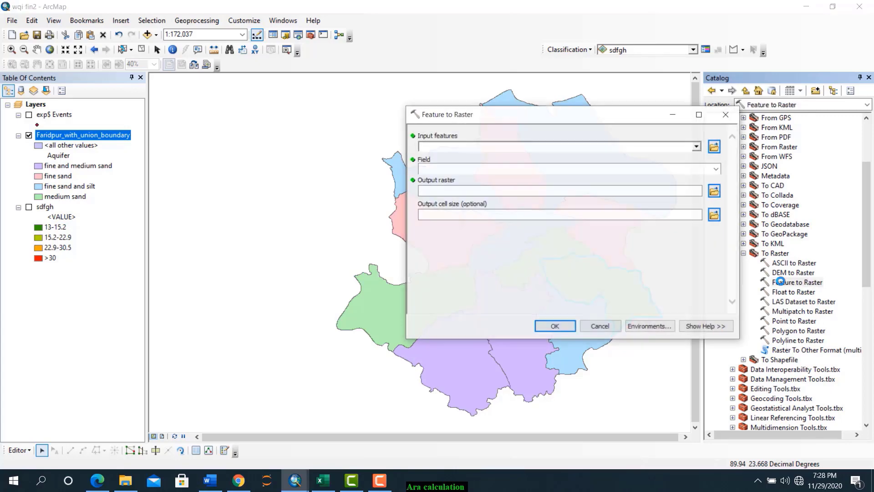
Set Faridpur_with_union_boundary as the Feature to Raster input and Aquifer as its conversion field
{"action": "left_click", "coordinate": [697, 146]}
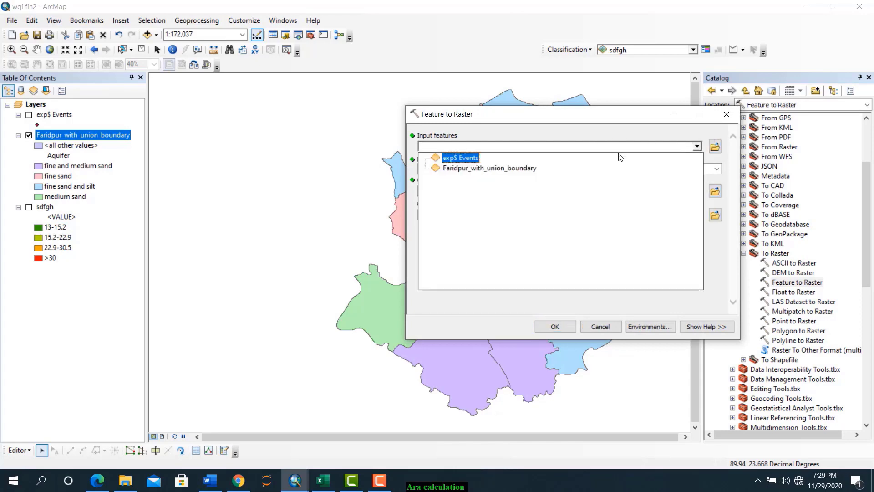
{"action": "left_click", "coordinate": [459, 166]}
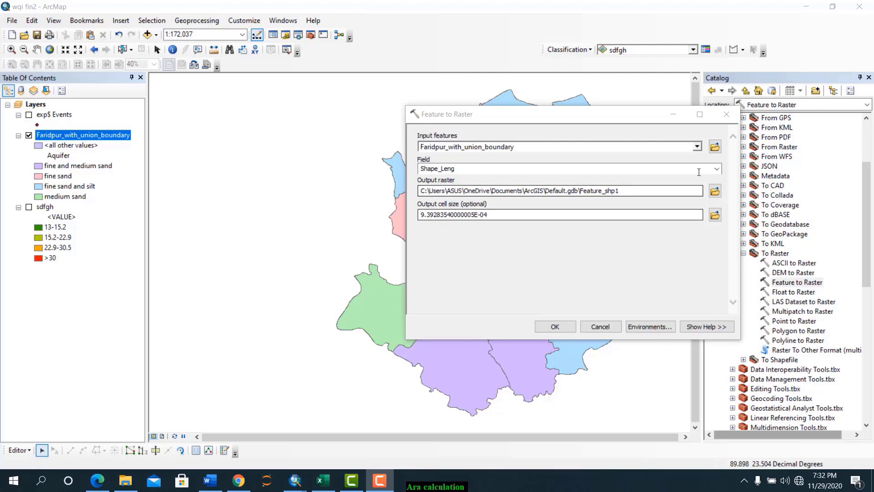
{"action": "left_click", "coordinate": [698, 170]}
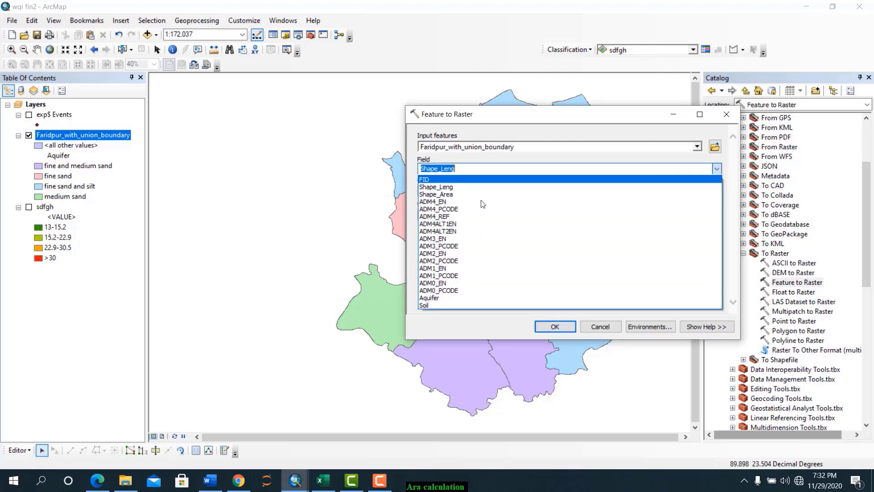
{"action": "left_click", "coordinate": [430, 299]}
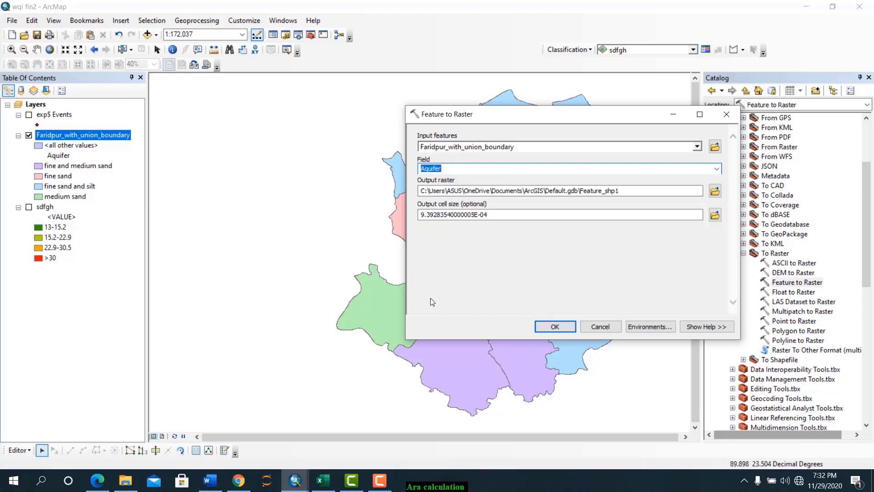
Run Feature to Raster with the output saved as asdf in New File Geodatabase.gdb, and close the completion report
{"action": "left_click", "coordinate": [465, 168]}
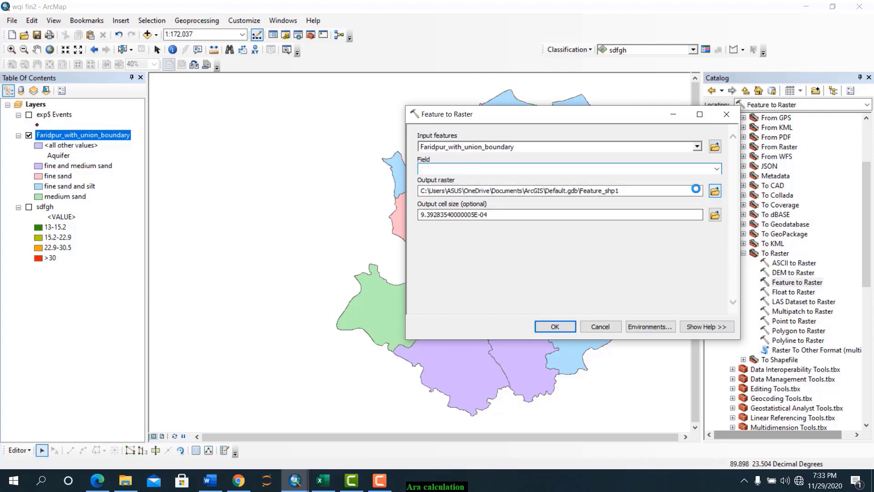
{"action": "left_click", "coordinate": [715, 191]}
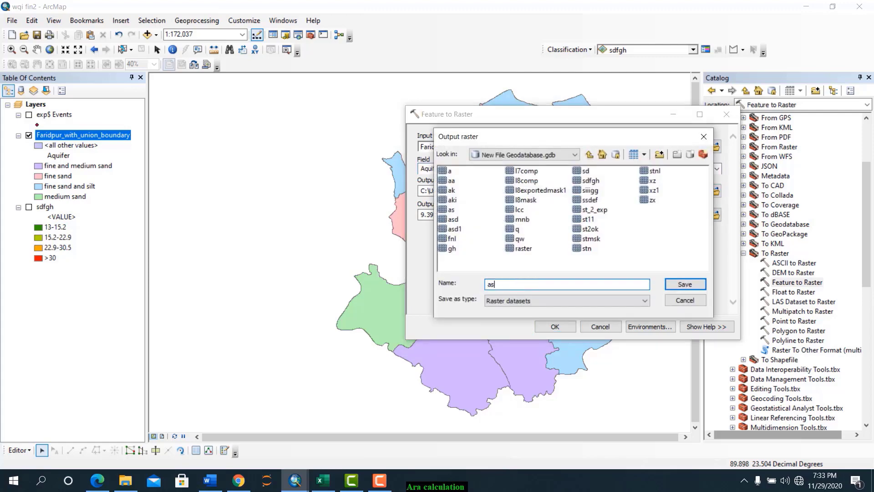
{"action": "left_click", "coordinate": [684, 284]}
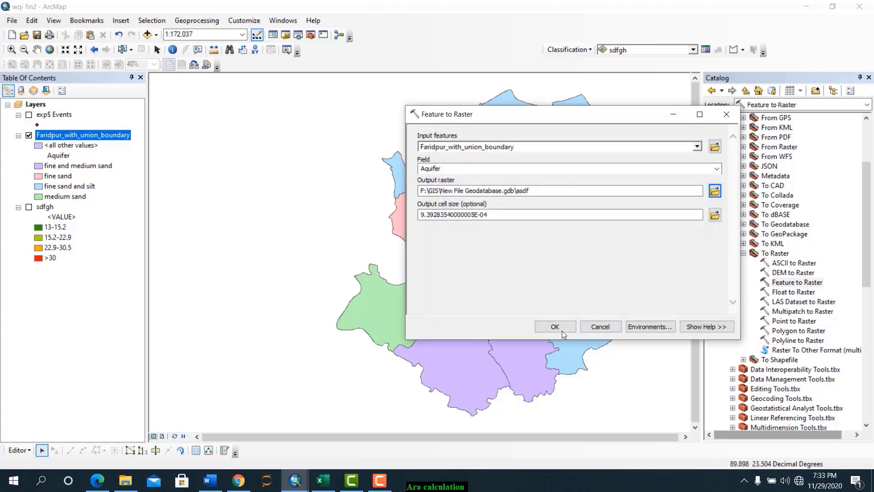
{"action": "left_click", "coordinate": [554, 328]}
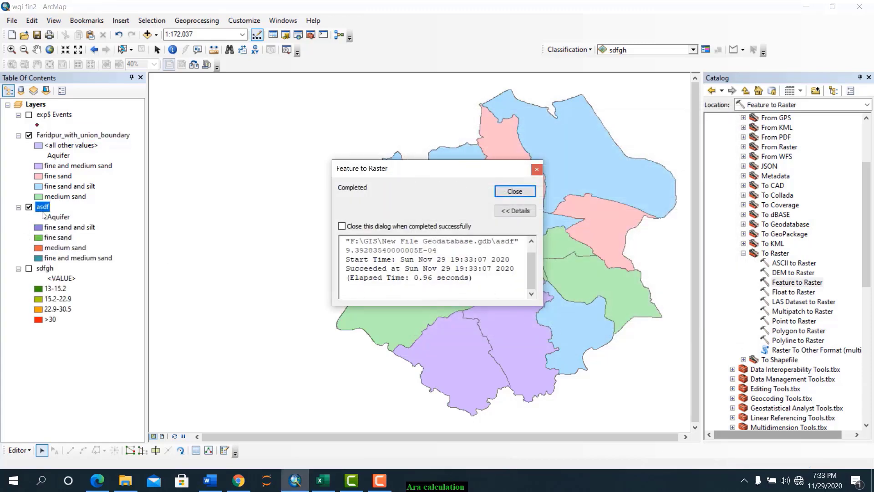
{"action": "left_click", "coordinate": [28, 136]}
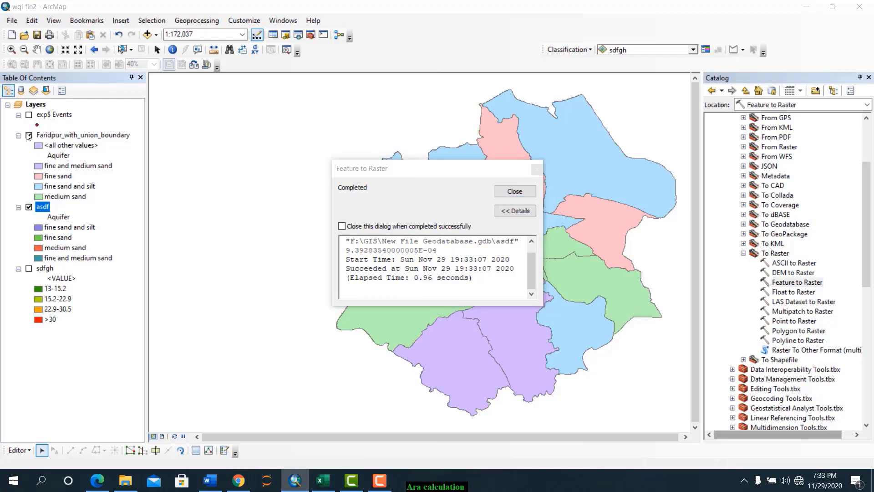
{"action": "left_click", "coordinate": [510, 191]}
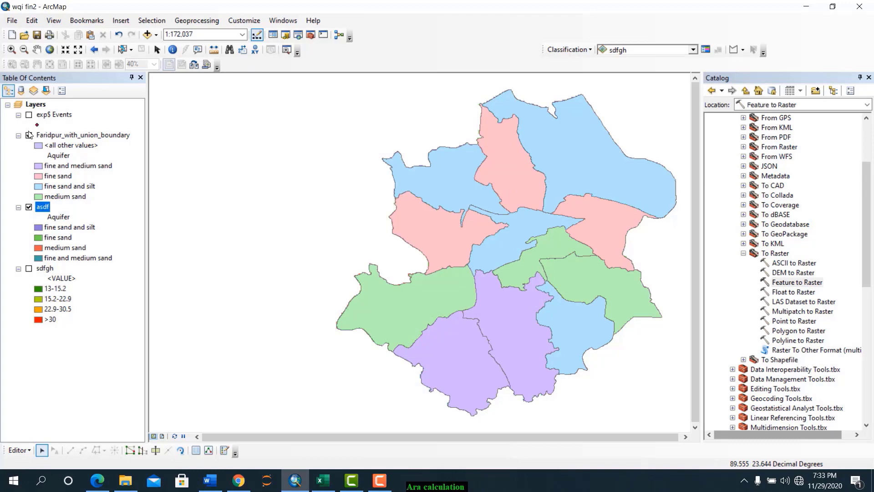
Remove the Faridpur_with_union_boundary layer without saving edits, and hide the asdf raster
{"action": "left_click", "coordinate": [28, 135]}
{"action": "right_click", "coordinate": [78, 137]}
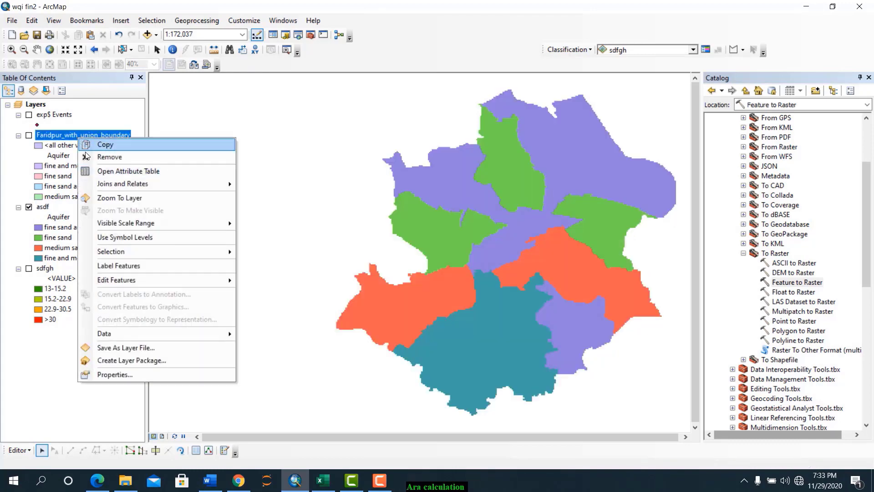
{"action": "left_click", "coordinate": [87, 156]}
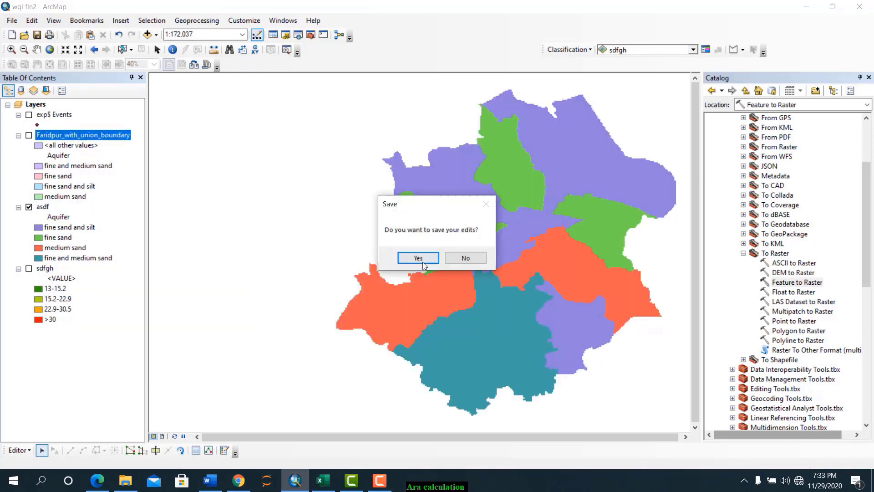
{"action": "left_click", "coordinate": [455, 259]}
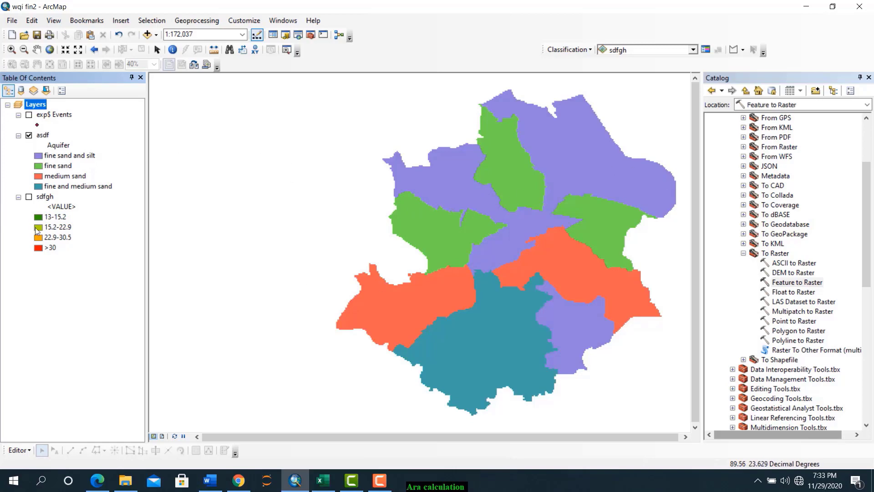
{"action": "left_click", "coordinate": [29, 135]}
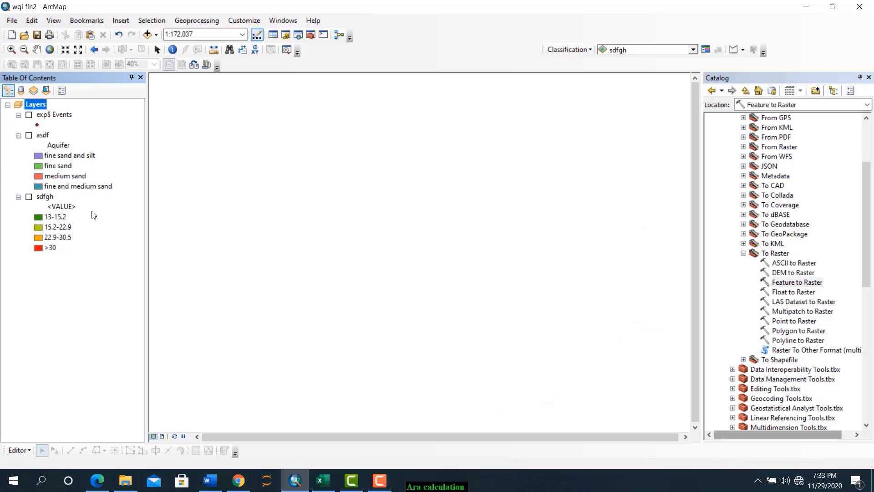
Switch to the Word document and look up the Topography (% Slope) parameter in the DRASTIC table
{"action": "left_click", "coordinate": [209, 480]}
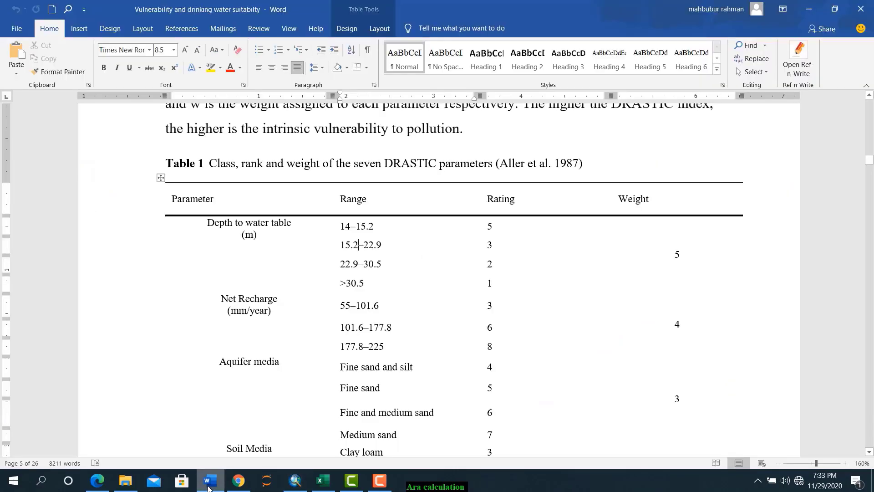
{"action": "scroll", "coordinate": [223, 353], "scroll_direction": "down", "scroll_amount": 10}
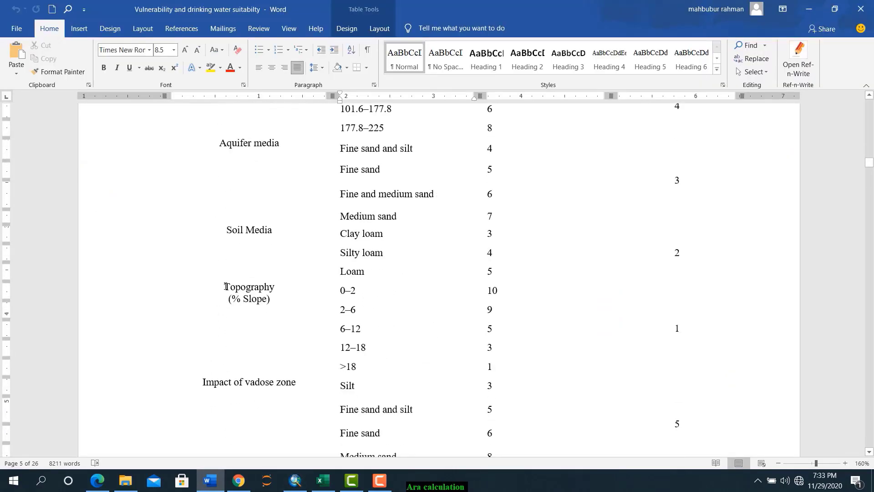
{"action": "left_click_drag", "start_coordinate": [232, 289], "coordinate": [274, 300]}
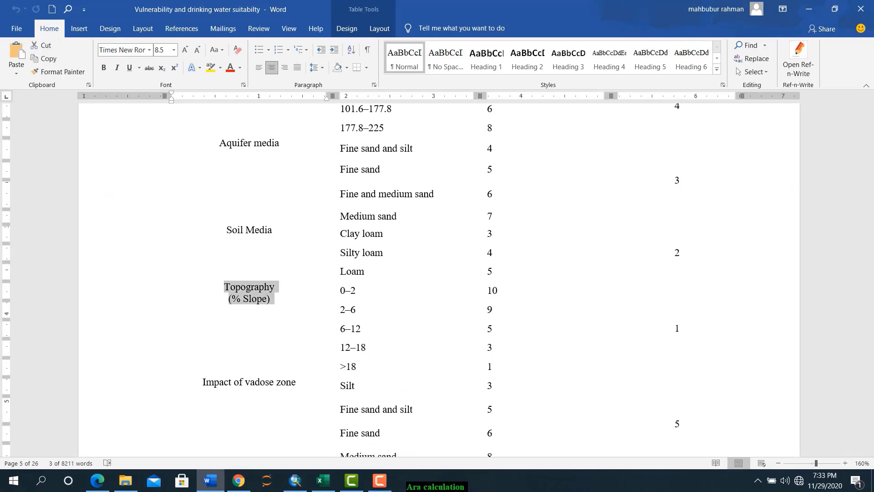
Turn on the computer's Wi-Fi from the network settings
{"action": "left_click", "coordinate": [799, 480]}
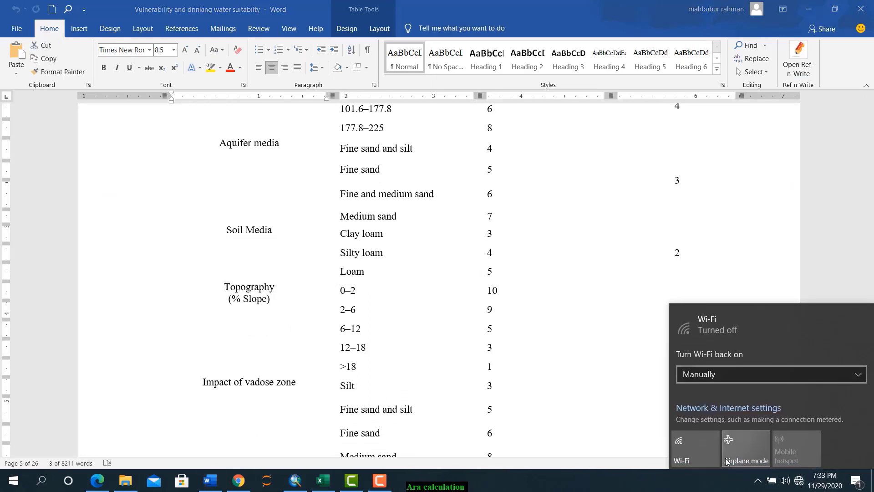
{"action": "left_click", "coordinate": [697, 454]}
{"action": "key", "text": "Escape"}
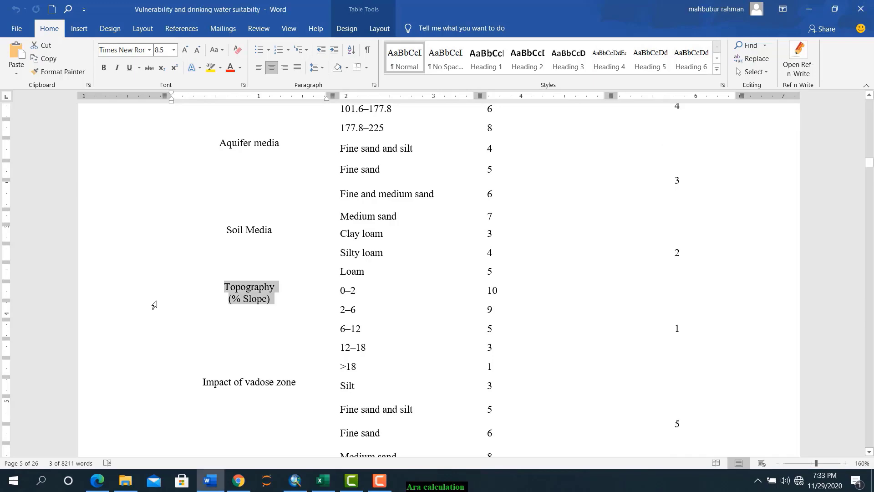
Switch to EarthExplorer in Chrome and set the geocoder in its search criteria to world features
{"action": "left_click", "coordinate": [295, 480]}
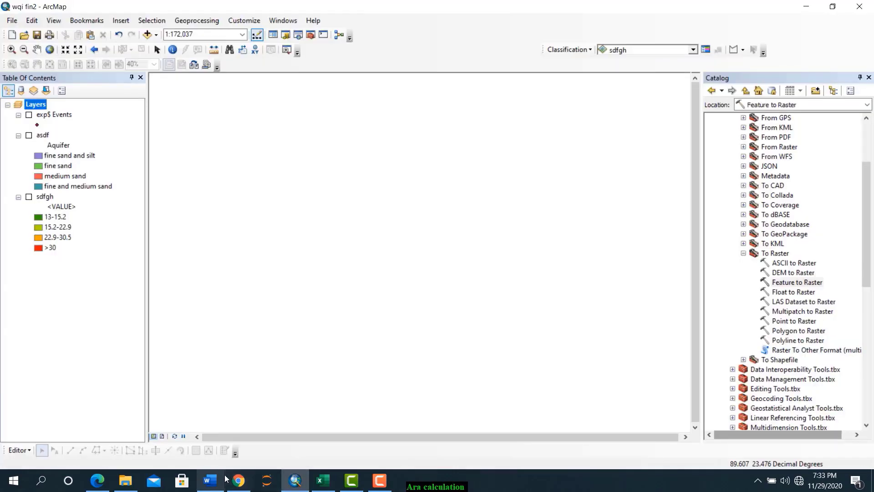
{"action": "left_click", "coordinate": [239, 480]}
{"action": "left_click", "coordinate": [219, 4]}
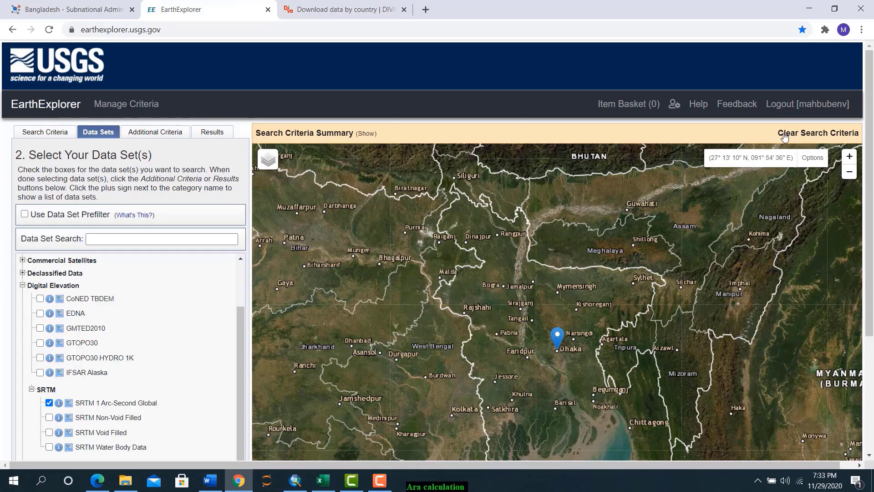
{"action": "left_click", "coordinate": [42, 135]}
{"action": "scroll", "coordinate": [119, 219], "scroll_direction": "down", "scroll_amount": 1}
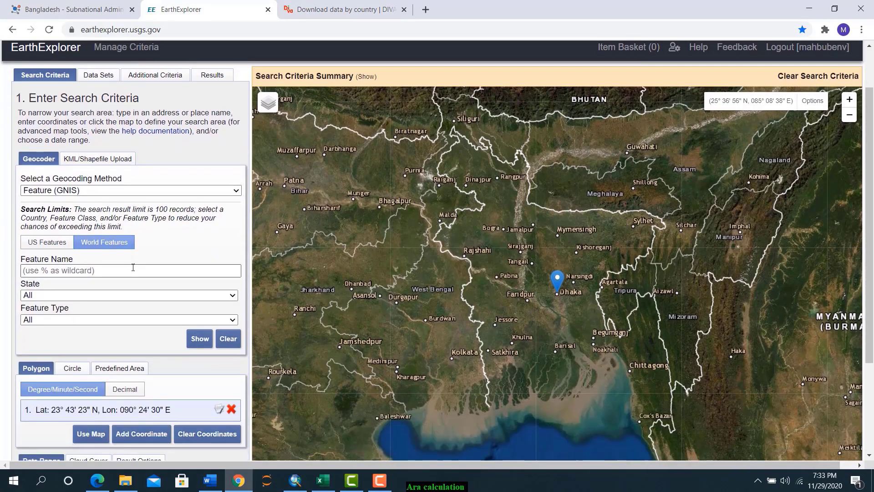
{"action": "left_click", "coordinate": [75, 271]}
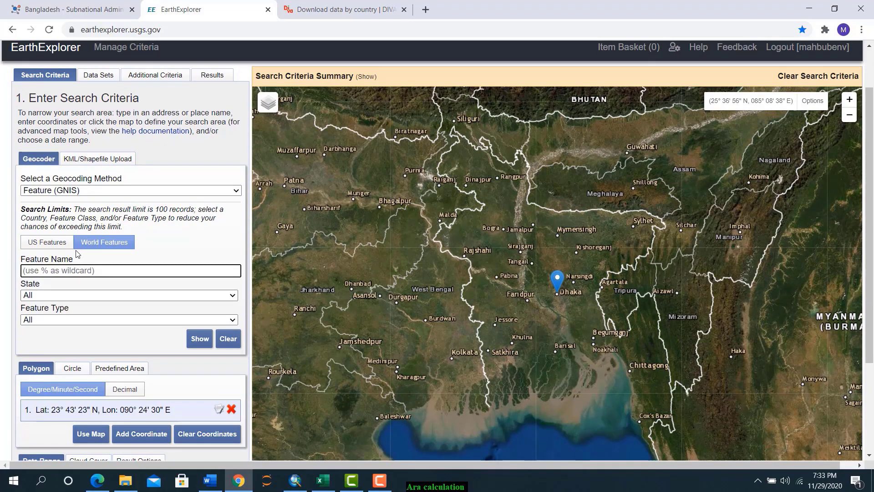
{"action": "left_click", "coordinate": [54, 246]}
{"action": "left_click", "coordinate": [104, 245]}
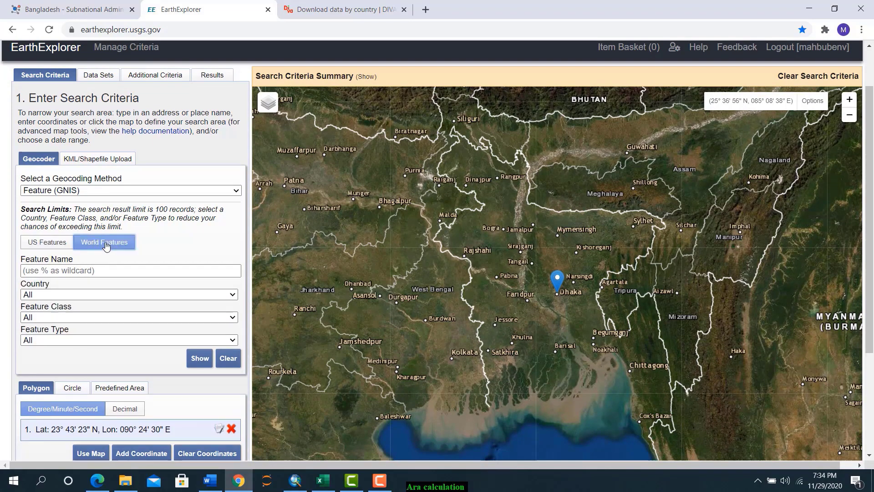
Search for the feature name dhaka and use the Bangladesh capital entry as the search area coordinate
{"action": "left_click", "coordinate": [66, 270]}
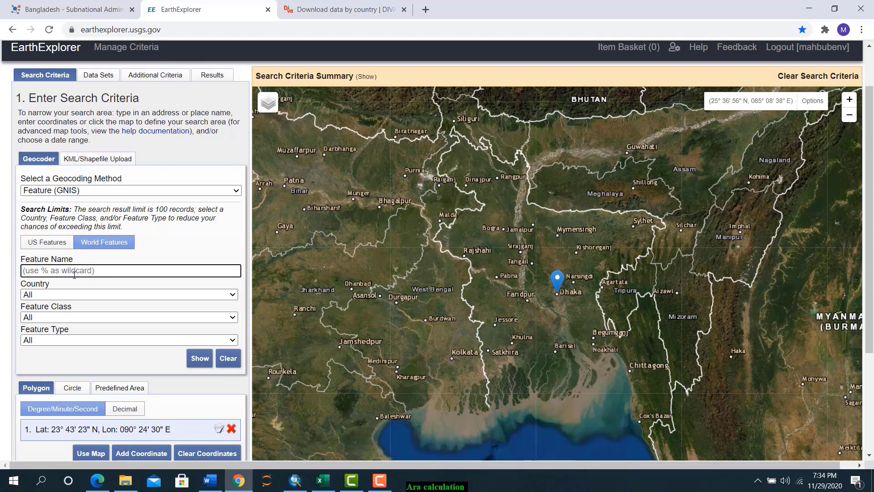
{"action": "type", "text": "dhaka"}
{"action": "left_click", "coordinate": [198, 357]}
{"action": "scroll", "coordinate": [105, 404], "scroll_direction": "down", "scroll_amount": 3}
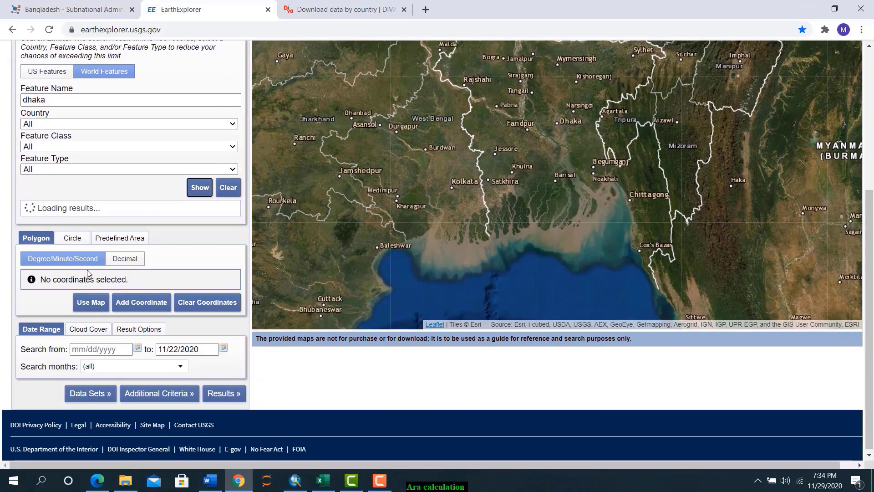
{"action": "scroll", "coordinate": [91, 283], "scroll_direction": "up", "scroll_amount": 2}
{"action": "scroll", "coordinate": [162, 321], "scroll_direction": "down", "scroll_amount": 2}
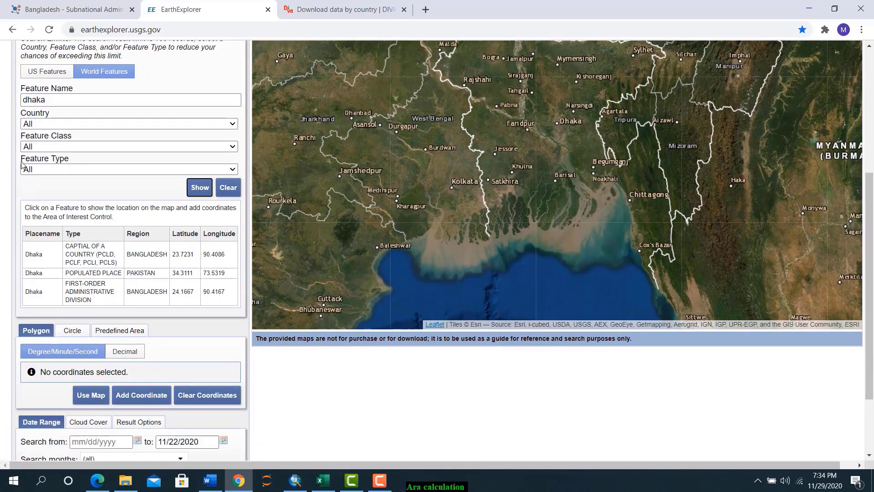
{"action": "scroll", "coordinate": [28, 237], "scroll_direction": "up", "scroll_amount": 1}
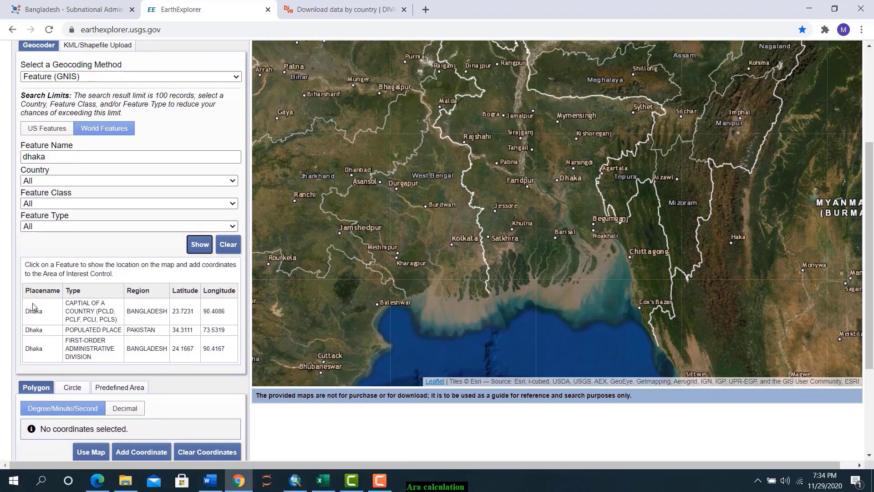
{"action": "left_click", "coordinate": [33, 315]}
Go to the data sets and choose SRTM 1 Arc-Second Global under Digital Elevation as the data set to search
{"action": "scroll", "coordinate": [94, 347], "scroll_direction": "down", "scroll_amount": 2}
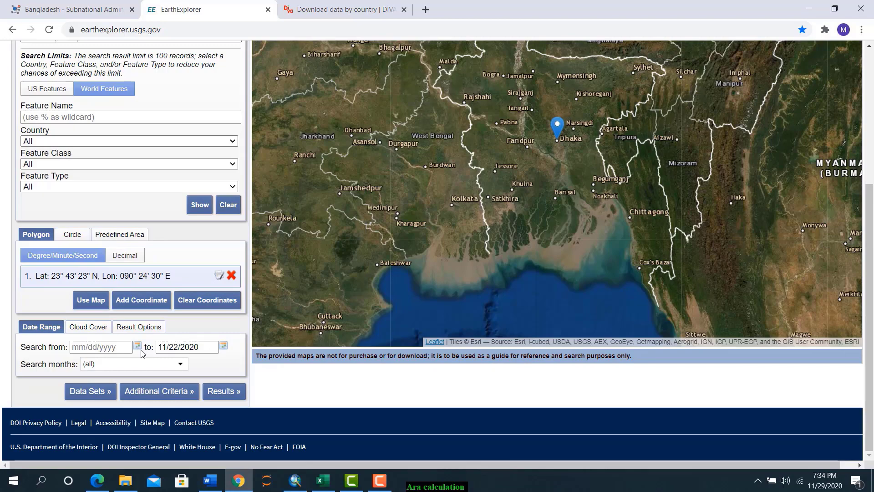
{"action": "left_click", "coordinate": [91, 391]}
{"action": "scroll", "coordinate": [41, 182], "scroll_direction": "up", "scroll_amount": 2}
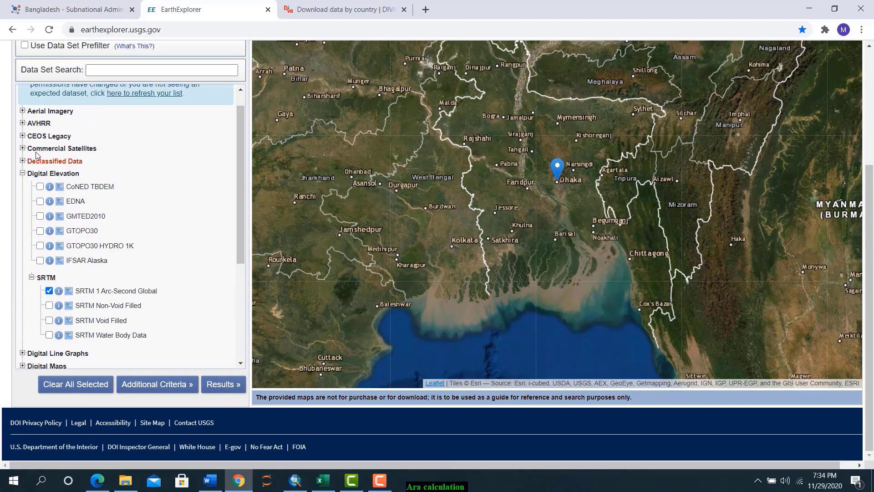
{"action": "left_click", "coordinate": [22, 174]}
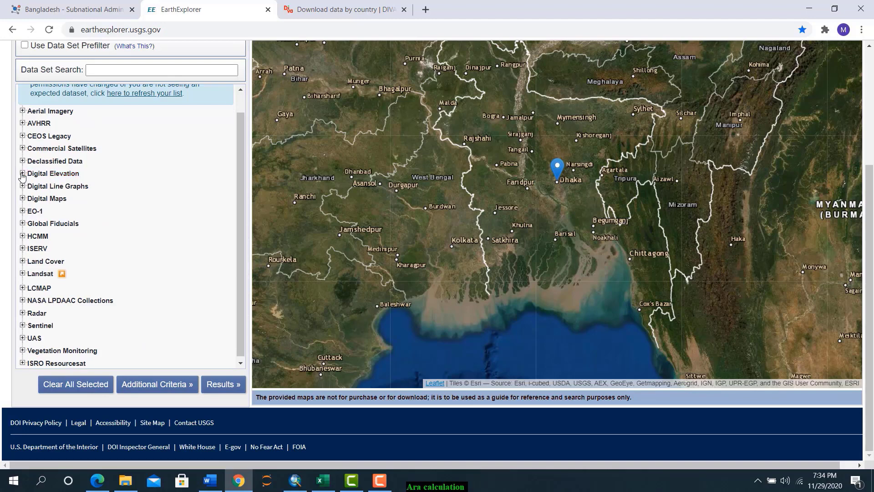
{"action": "left_click", "coordinate": [22, 173]}
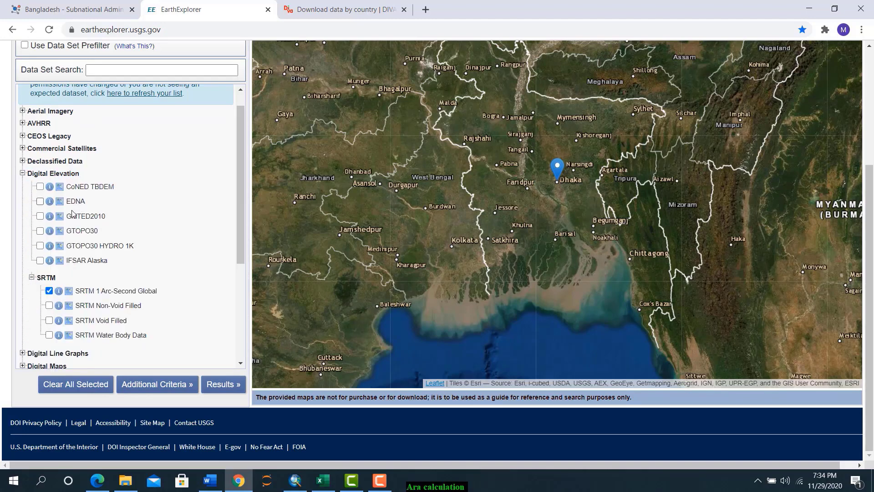
{"action": "left_click", "coordinate": [32, 276]}
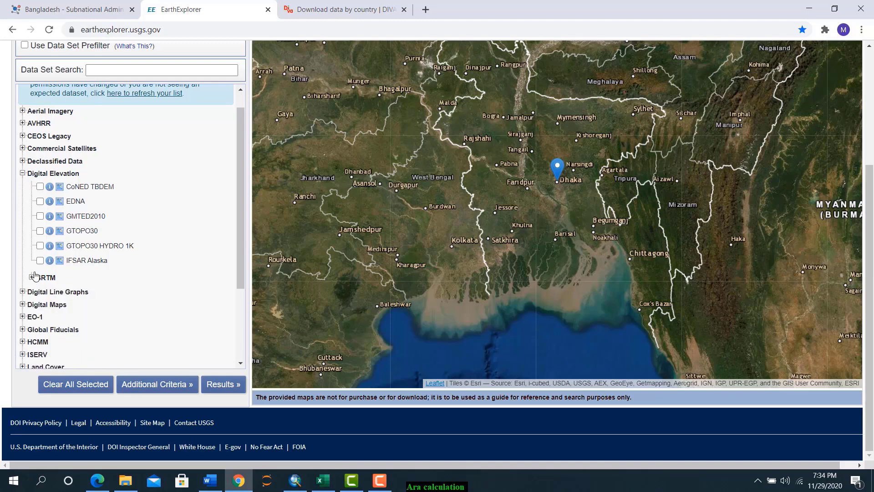
{"action": "left_click", "coordinate": [23, 175]}
{"action": "left_click", "coordinate": [22, 174]}
{"action": "left_click", "coordinate": [32, 277]}
{"action": "scroll", "coordinate": [57, 282], "scroll_direction": "down", "scroll_amount": 1}
{"action": "left_click", "coordinate": [50, 234]}
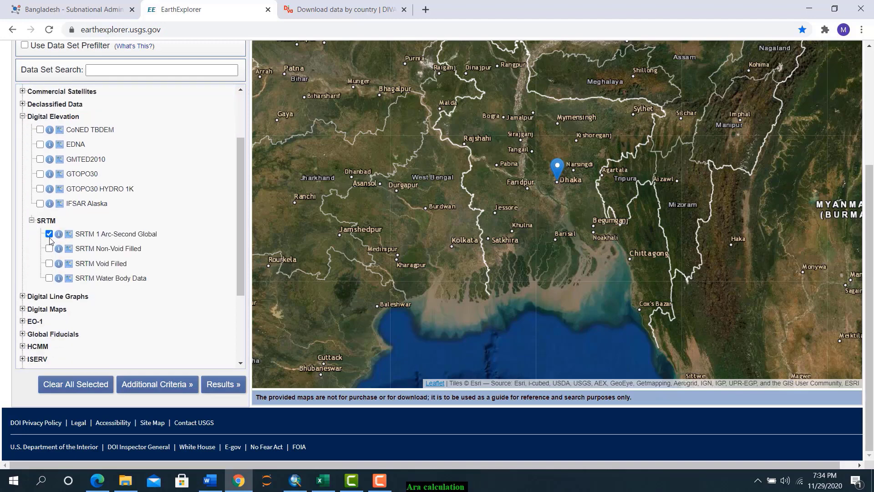
{"action": "left_click", "coordinate": [49, 234]}
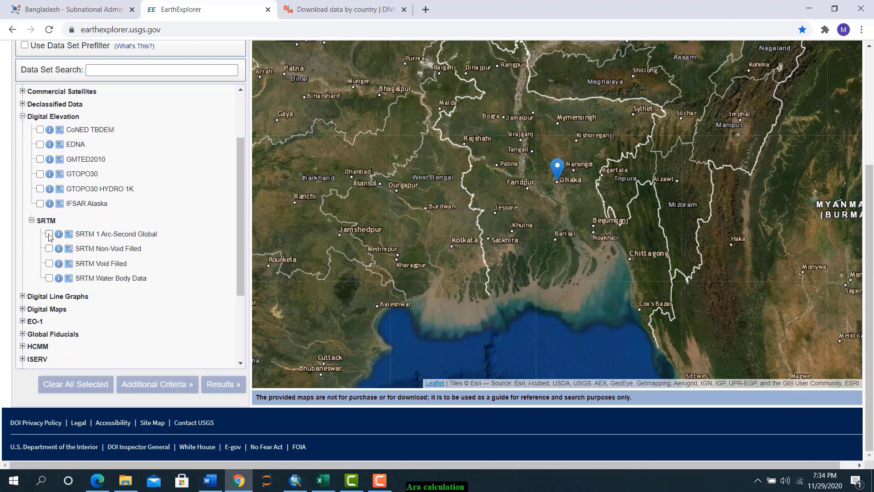
{"action": "left_click", "coordinate": [49, 234]}
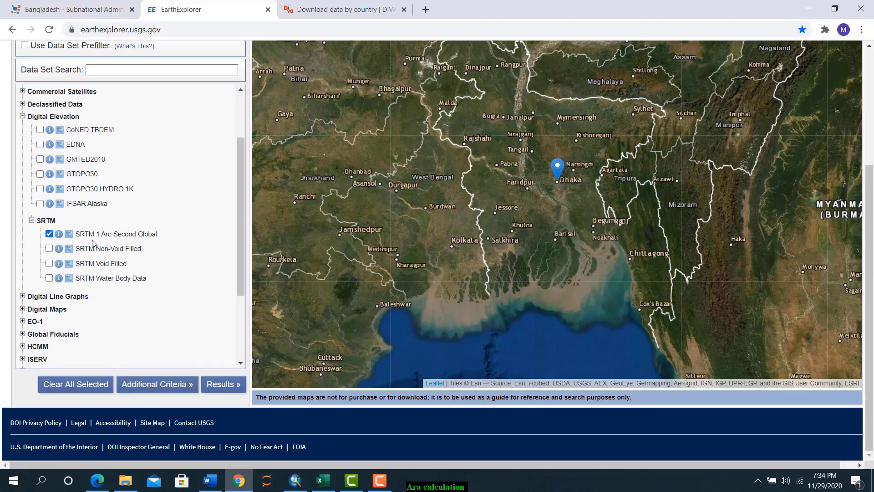
Preview the SRTM tile at coordinates 23, 90 from the results as an overlay on the map, and return to ArcMap
{"action": "left_click", "coordinate": [214, 385]}
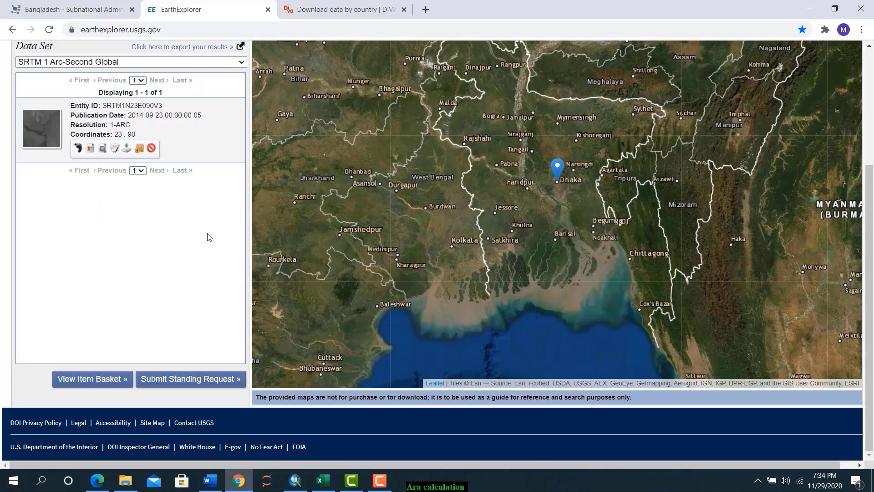
{"action": "left_click", "coordinate": [90, 147]}
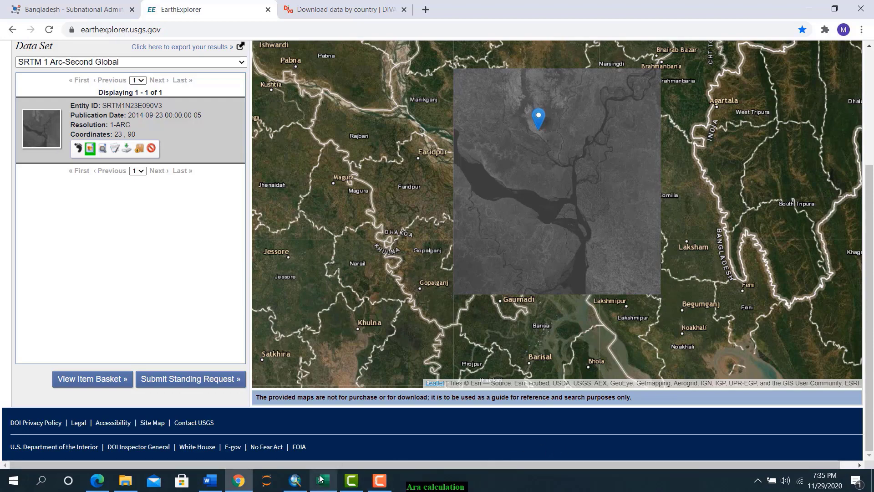
{"action": "left_click", "coordinate": [295, 480]}
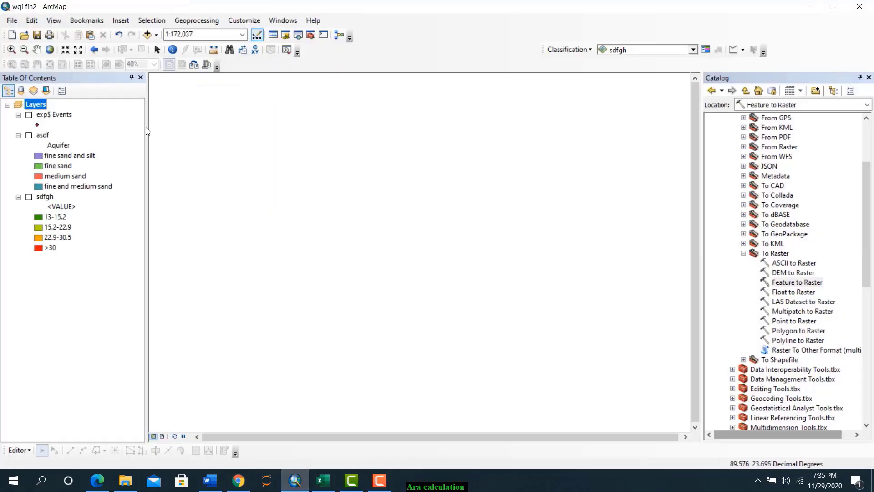
Add the SRTM raster n23_e089_1arc_v3.tif from the faridpur DEM folder under F:\GIS\sattellite and show it at full extent
{"action": "left_click", "coordinate": [147, 34]}
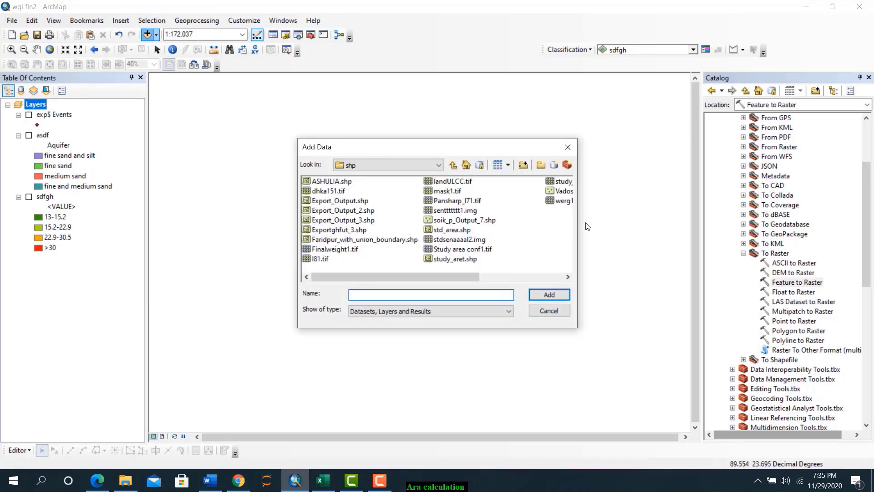
{"action": "left_click", "coordinate": [453, 165]}
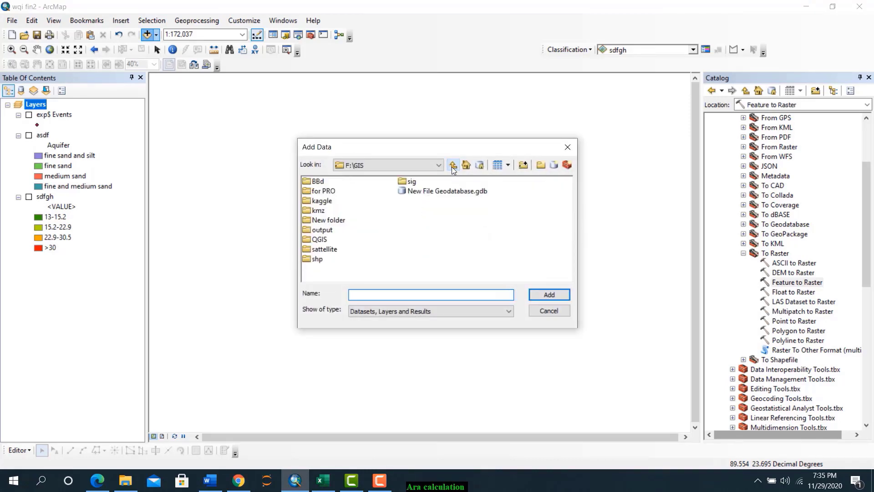
{"action": "left_click", "coordinate": [453, 168]}
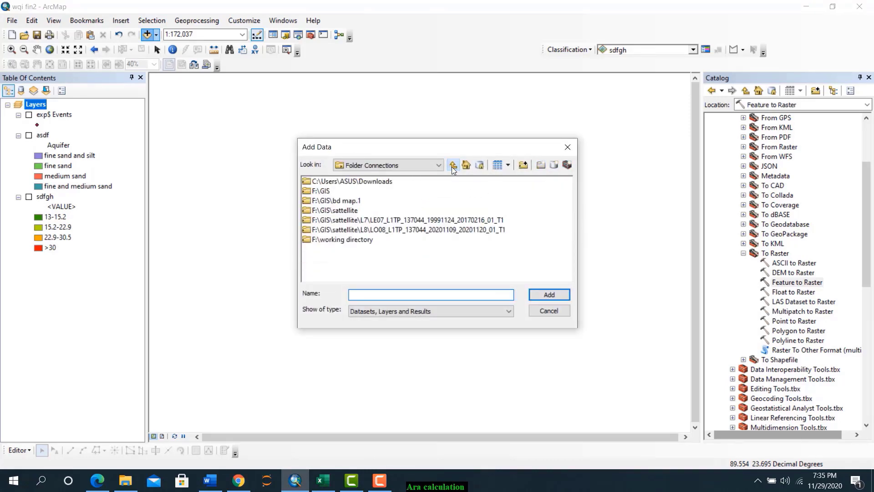
{"action": "double_click", "coordinate": [324, 192]}
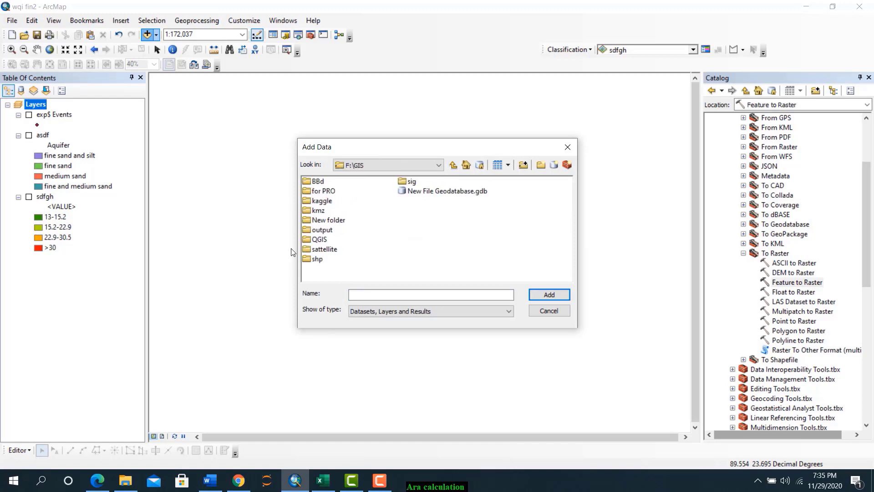
{"action": "double_click", "coordinate": [315, 249]}
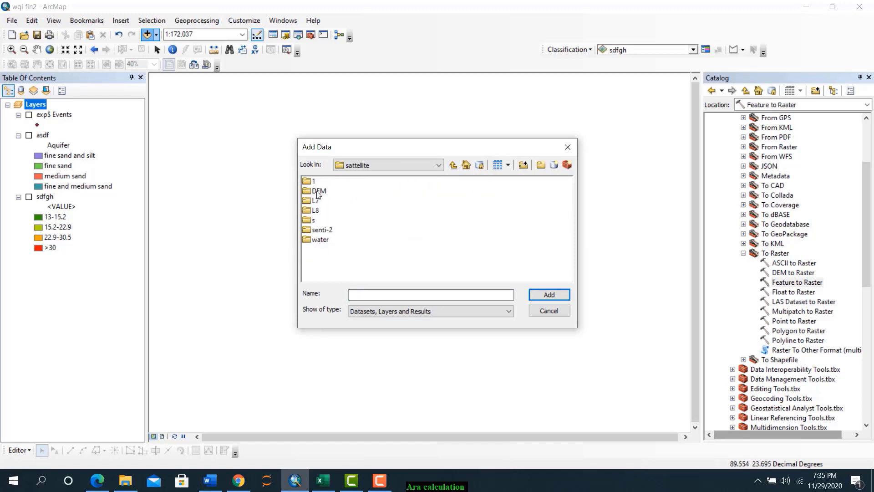
{"action": "double_click", "coordinate": [318, 191]}
{"action": "double_click", "coordinate": [318, 192]}
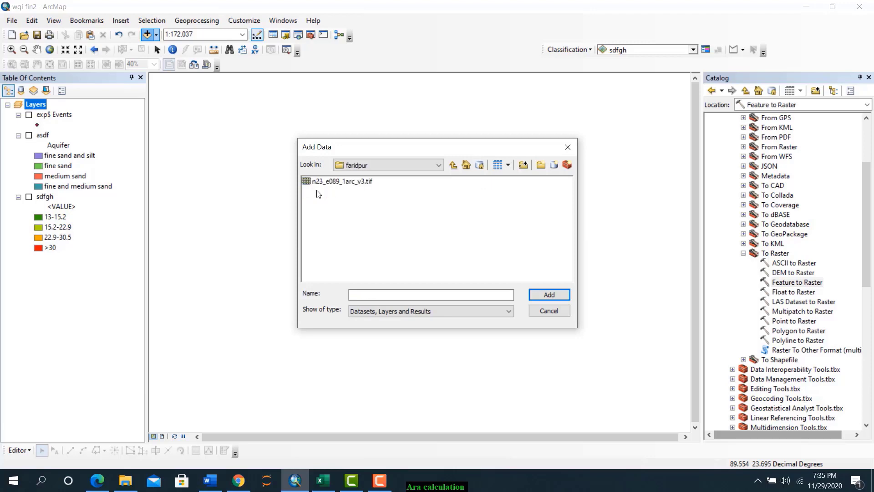
{"action": "double_click", "coordinate": [324, 182]}
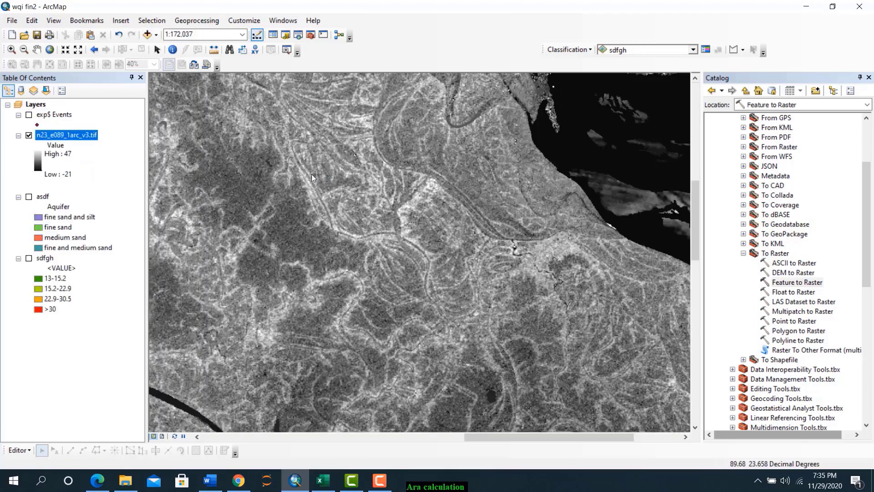
{"action": "left_click", "coordinate": [49, 50]}
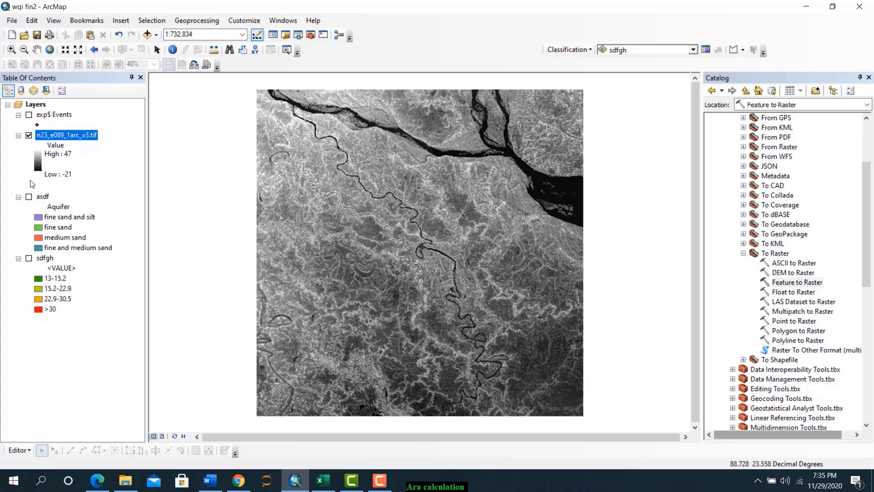
Add the Faridpur_with_union_boundary.shp shapefile from the shp folder in F:\GIS to the map
{"action": "left_click", "coordinate": [147, 34]}
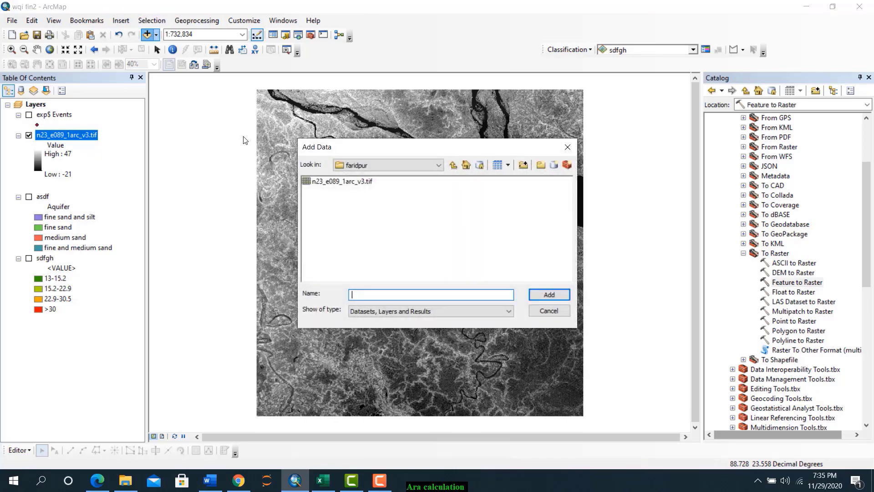
{"action": "left_click", "coordinate": [453, 164]}
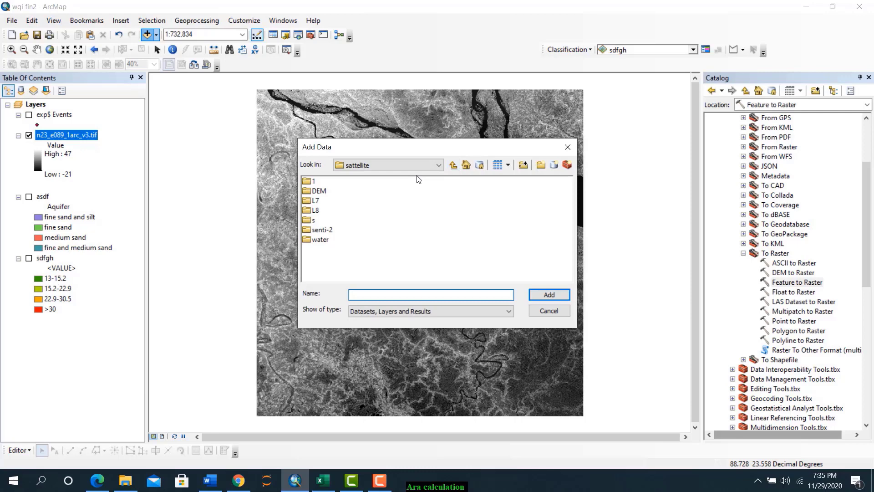
{"action": "left_click", "coordinate": [453, 164]}
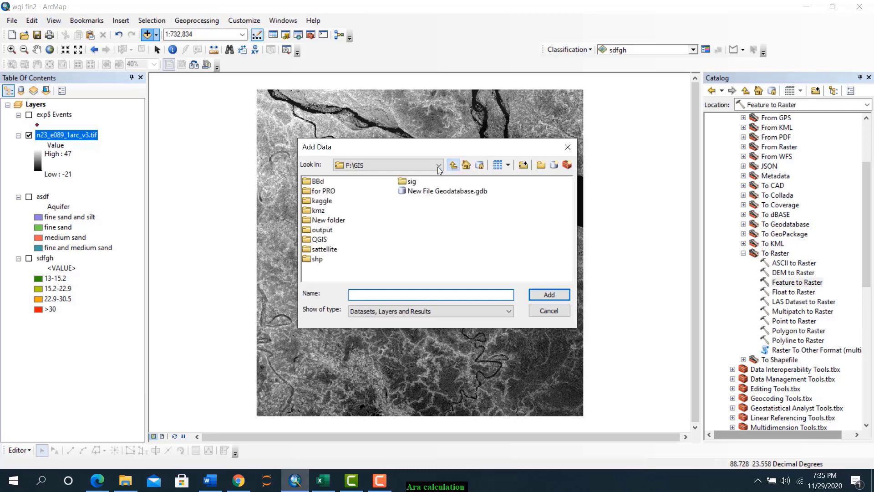
{"action": "double_click", "coordinate": [321, 259]}
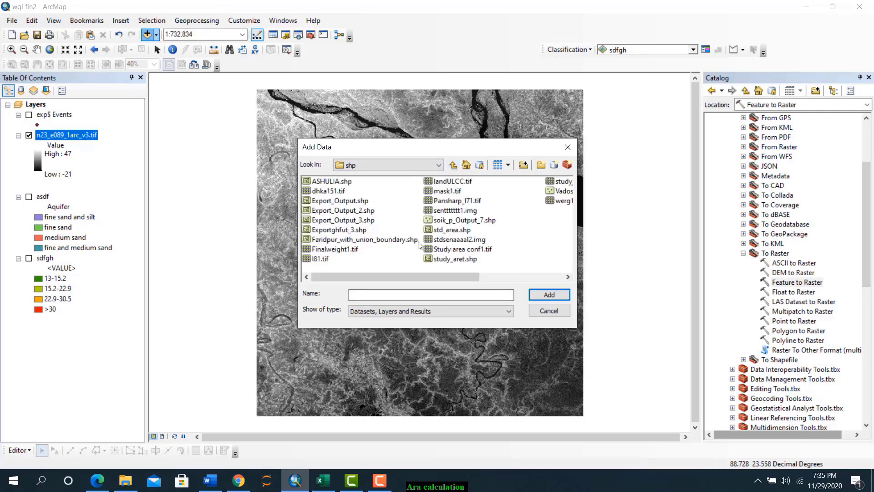
{"action": "double_click", "coordinate": [349, 237]}
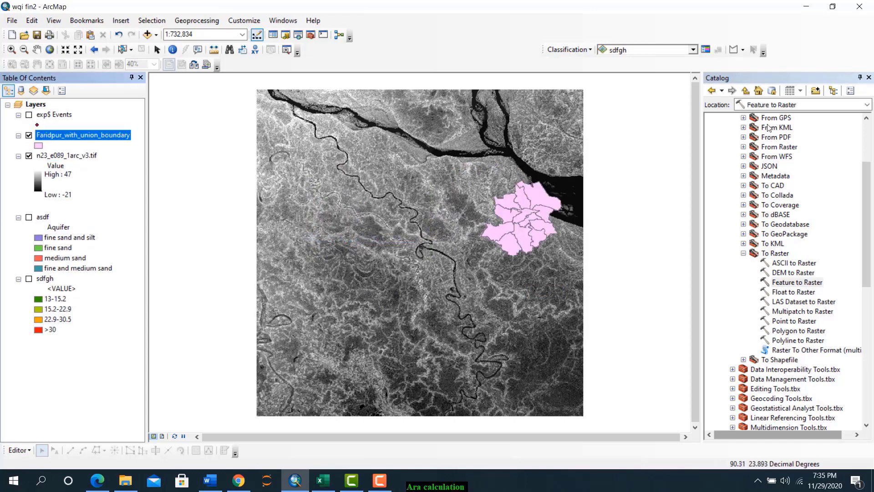
Replace the Catalog pane with the tool search, search for extract by mask and open the Spatial Analyst Extract by Mask tool
{"action": "left_click", "coordinate": [868, 78]}
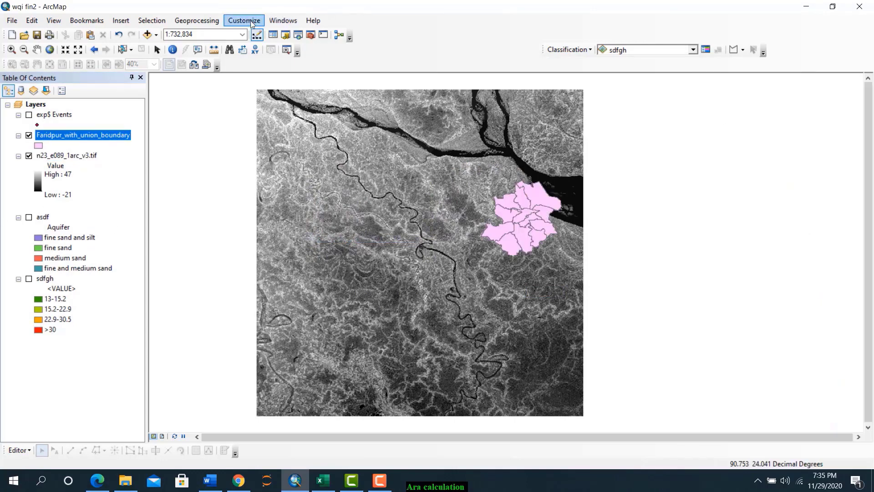
{"action": "left_click", "coordinate": [278, 20]}
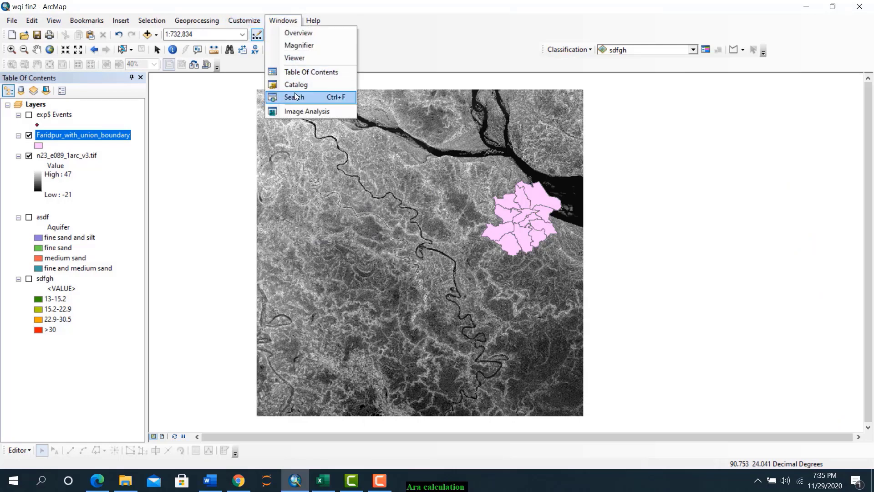
{"action": "left_click", "coordinate": [294, 92]}
{"action": "left_click", "coordinate": [735, 120]}
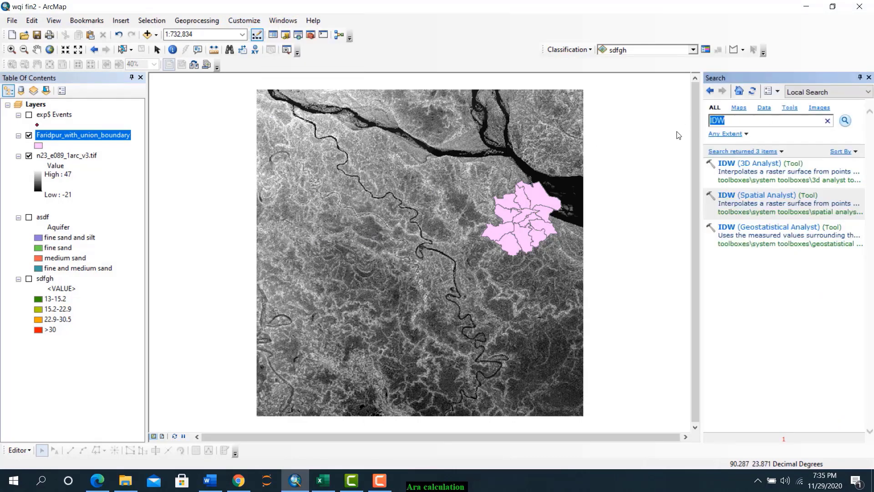
{"action": "type", "text": "extract by mask"}
{"action": "key", "text": "Return"}
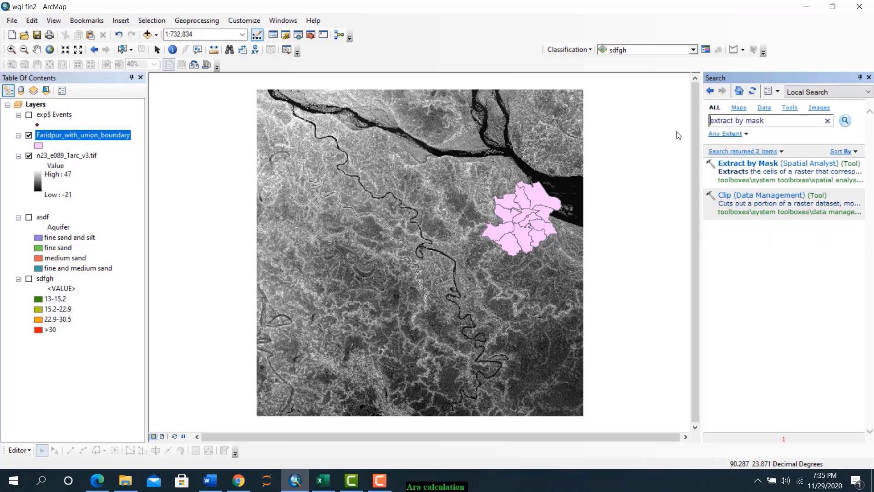
{"action": "left_click", "coordinate": [757, 164]}
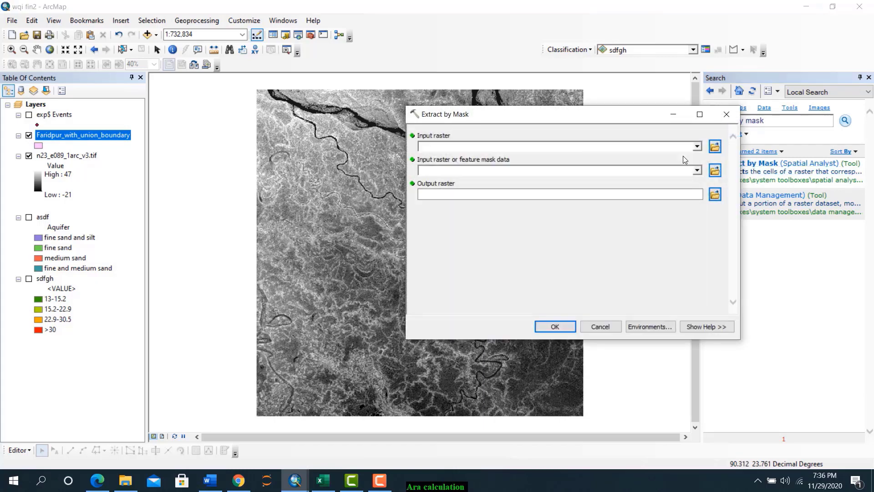
Extract n23_e089_1arc_v3.tif with Faridpur_with_union_boundary as the mask, saving the output raster as mms in New File Geodatabase.gdb
{"action": "left_click", "coordinate": [697, 147]}
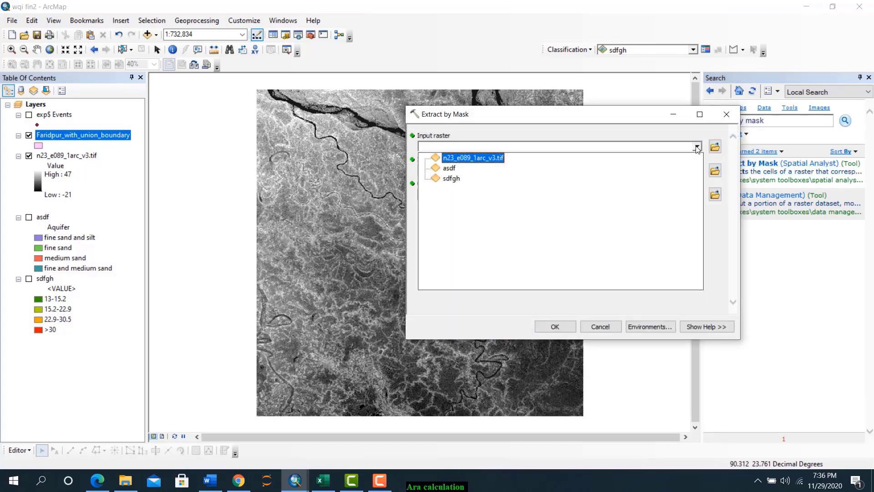
{"action": "left_click", "coordinate": [460, 158]}
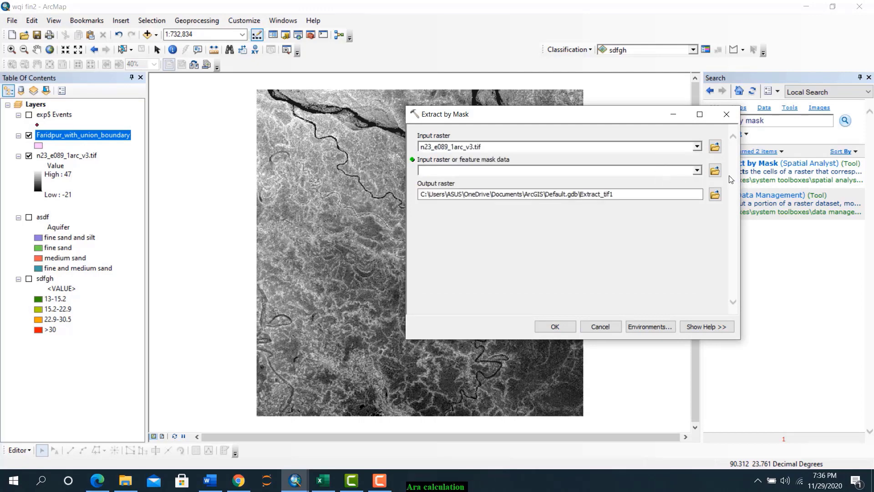
{"action": "left_click", "coordinate": [696, 170]}
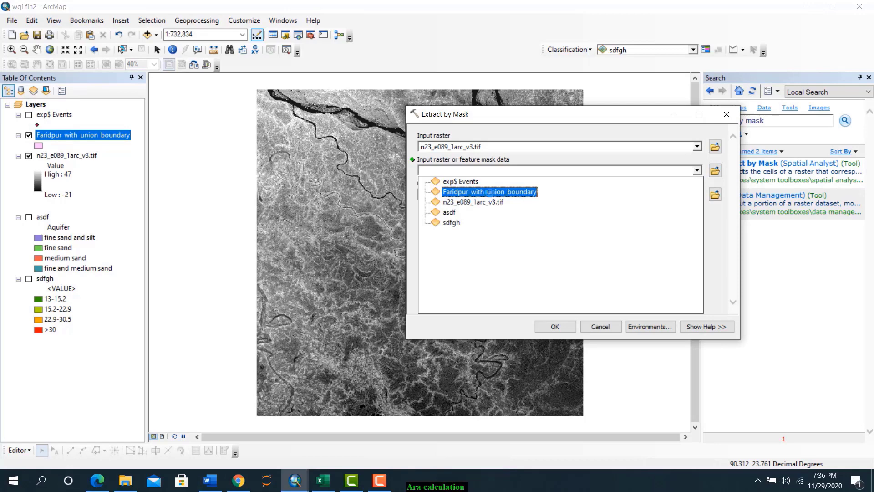
{"action": "left_click", "coordinate": [489, 192]}
{"action": "left_click", "coordinate": [716, 197]}
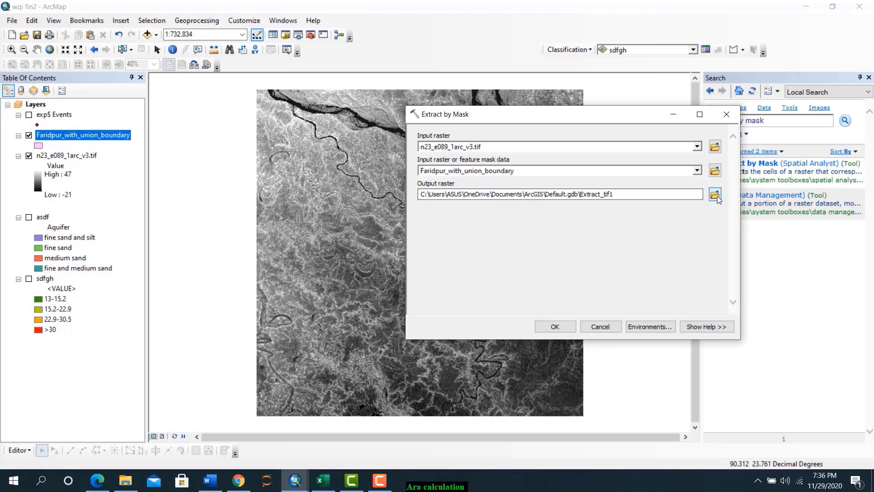
{"action": "type", "text": "mms"}
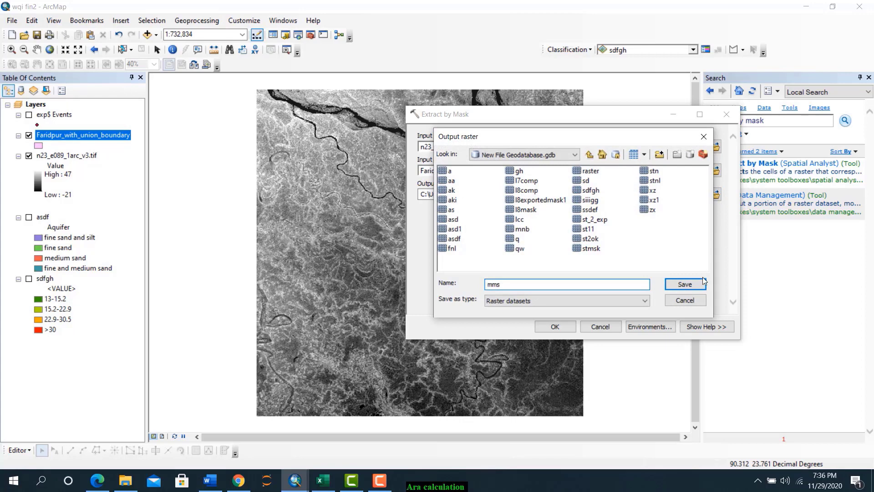
{"action": "left_click", "coordinate": [701, 283]}
{"action": "left_click", "coordinate": [552, 327]}
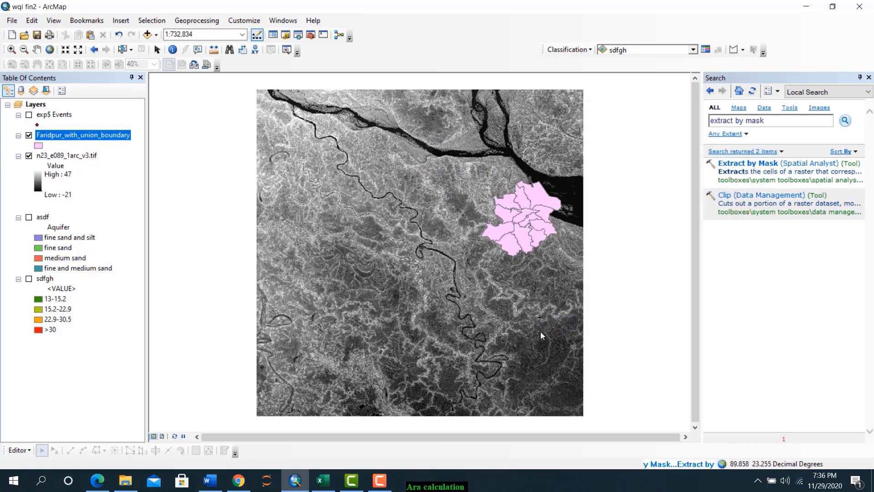
Hide the Faridpur boundary and the full SRTM raster so that only the extracted mms raster is displayed
{"action": "left_click", "coordinate": [29, 156]}
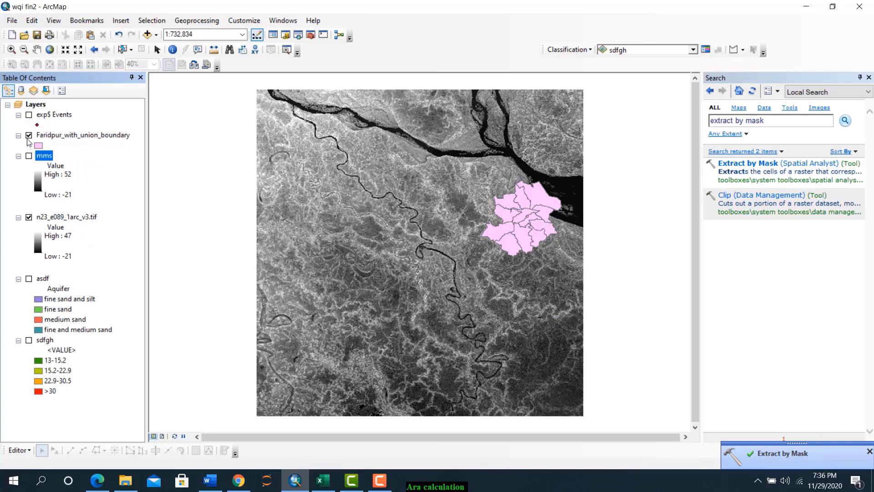
{"action": "left_click", "coordinate": [29, 135]}
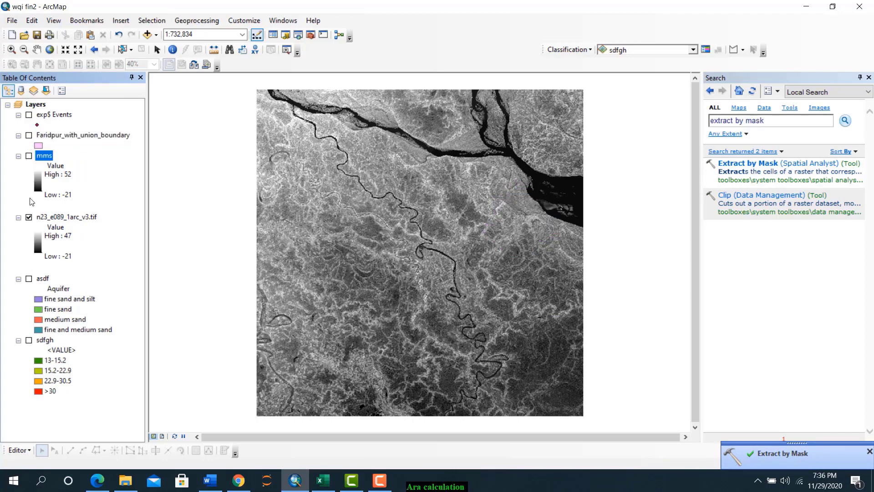
{"action": "left_click", "coordinate": [29, 217]}
{"action": "left_click", "coordinate": [29, 156]}
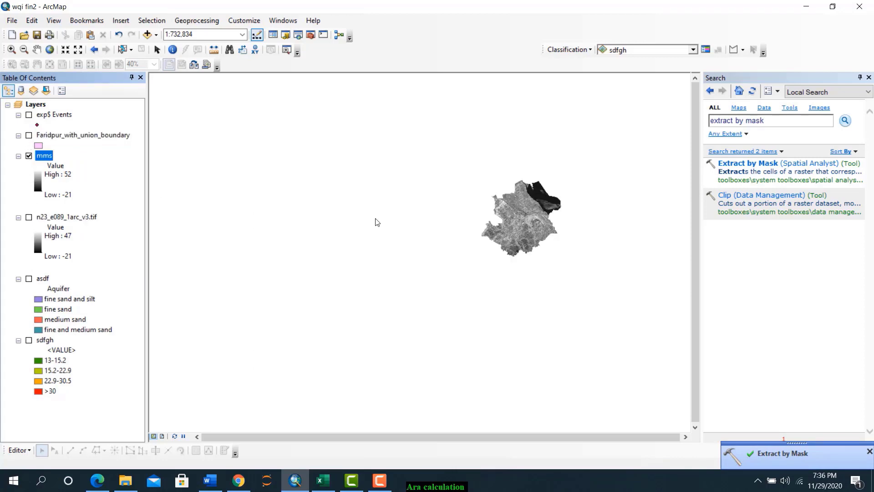
Examine the elevation values in the attribute table of the mms raster and zoom the map to that layer
{"action": "right_click", "coordinate": [44, 156]}
{"action": "left_click", "coordinate": [77, 188]}
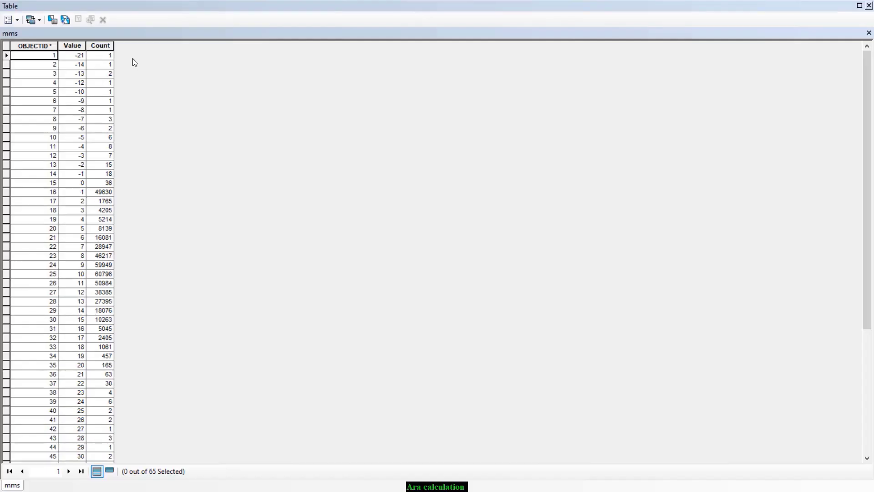
{"action": "left_click", "coordinate": [868, 5]}
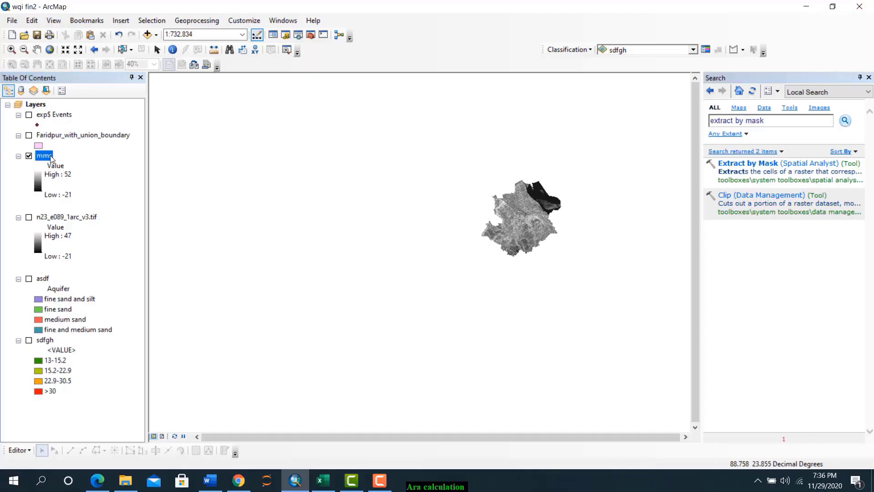
{"action": "right_click", "coordinate": [49, 155]}
{"action": "left_click", "coordinate": [77, 215]}
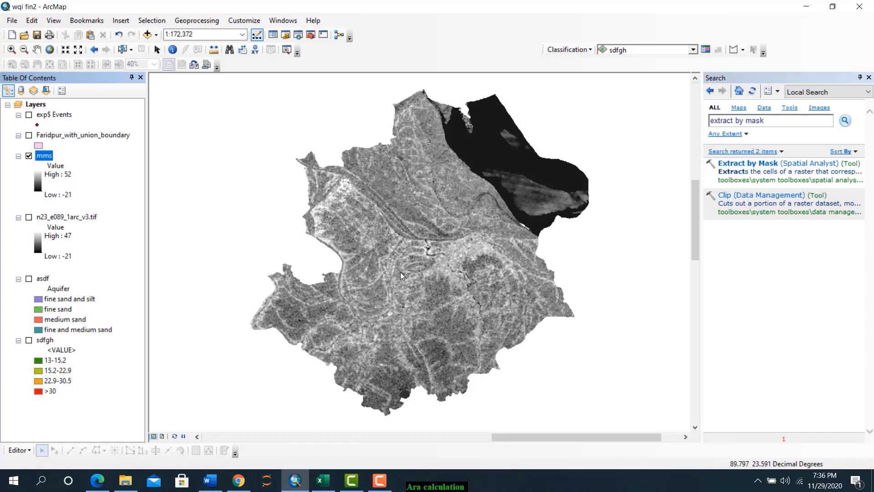
Remove the n23_e089_1arc_v3.tif, Faridpur_with_union_boundary and exp$ Events layers from the map
{"action": "left_click", "coordinate": [50, 218]}
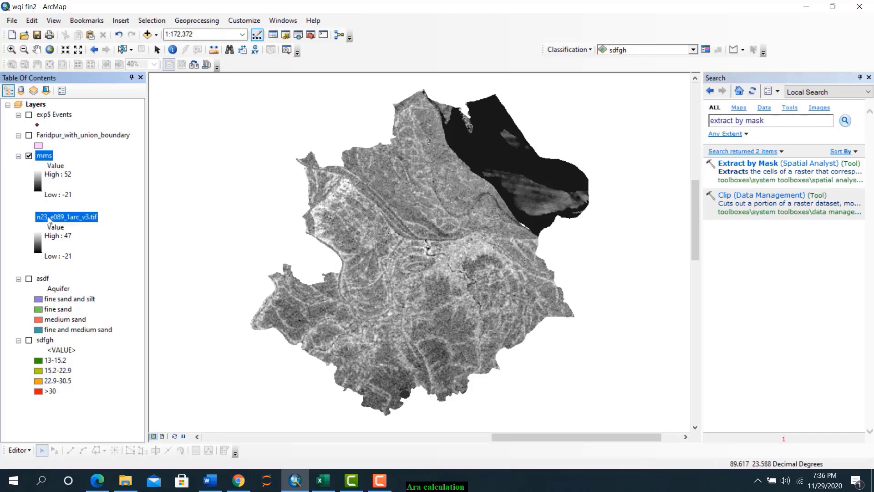
{"action": "right_click", "coordinate": [50, 219]}
{"action": "left_click", "coordinate": [78, 235]}
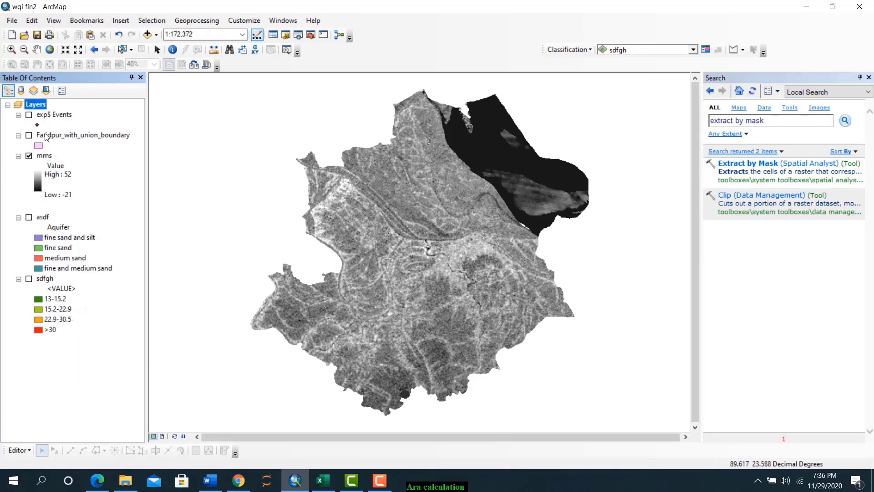
{"action": "right_click", "coordinate": [72, 135]}
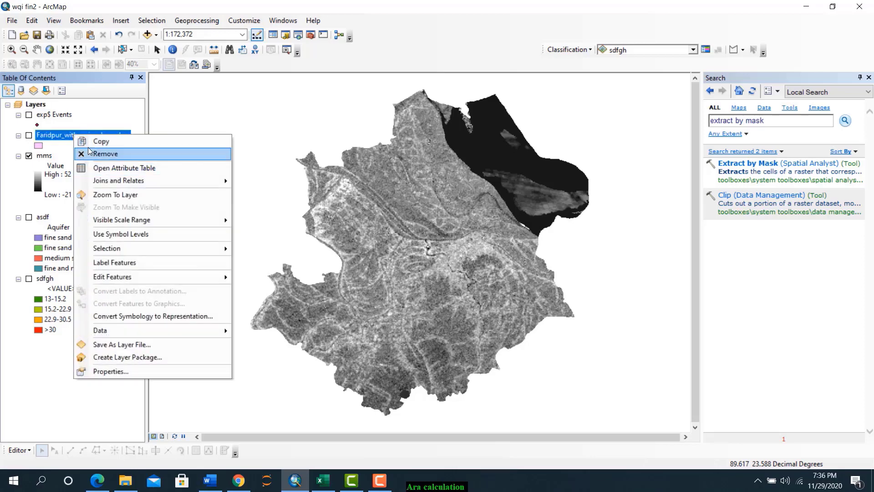
{"action": "left_click", "coordinate": [89, 153]}
{"action": "right_click", "coordinate": [44, 117]}
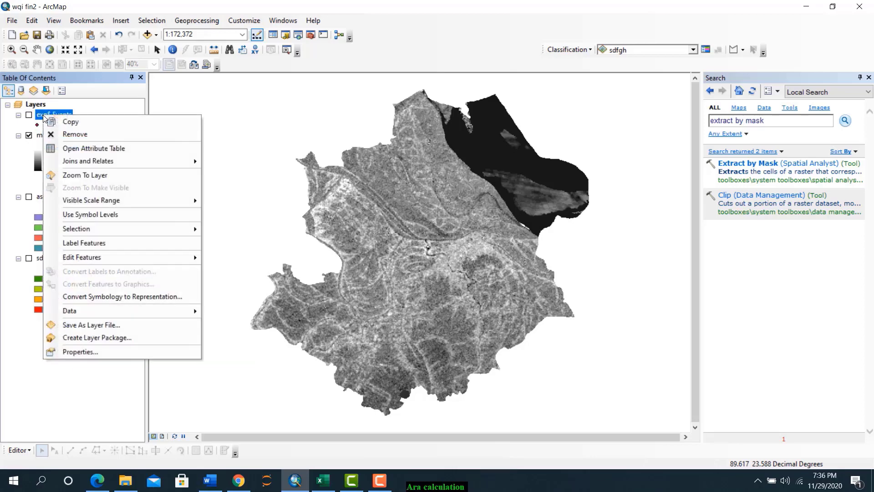
{"action": "left_click", "coordinate": [64, 134]}
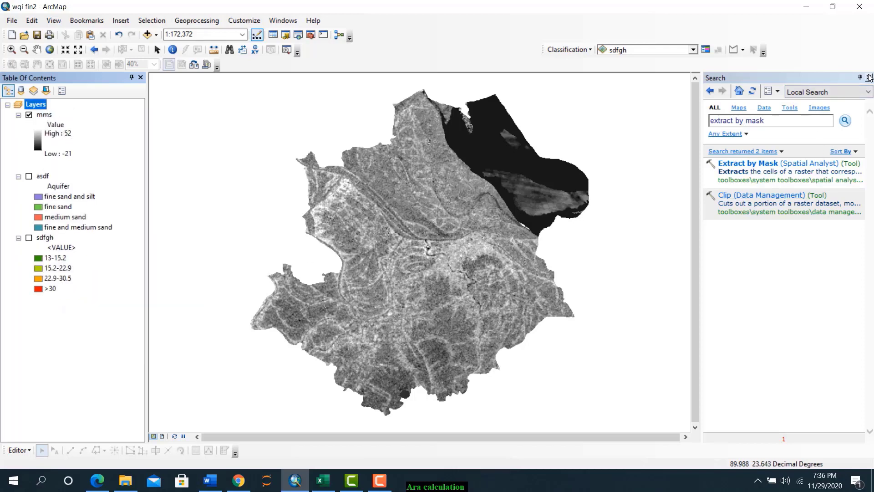
Search the tools for slope and open the Slope (Spatial Analyst) tool
{"action": "left_click", "coordinate": [745, 123]}
{"action": "key", "text": "Return"}
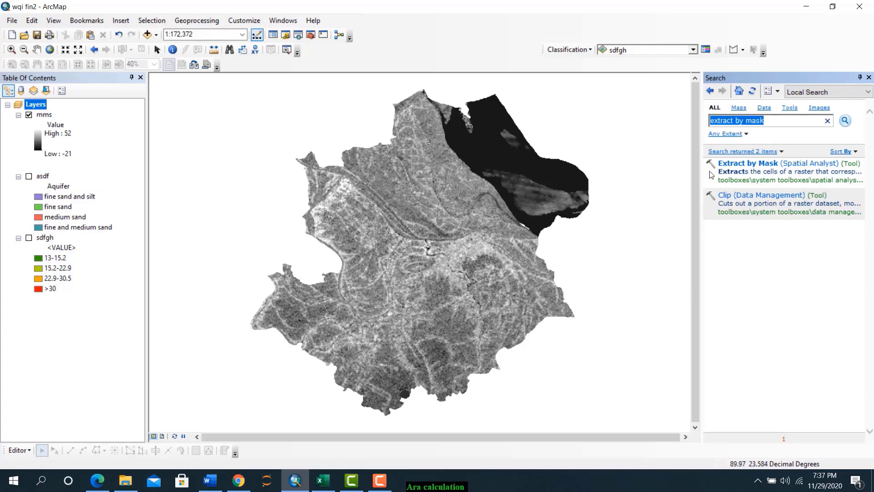
{"action": "type", "text": "slope"}
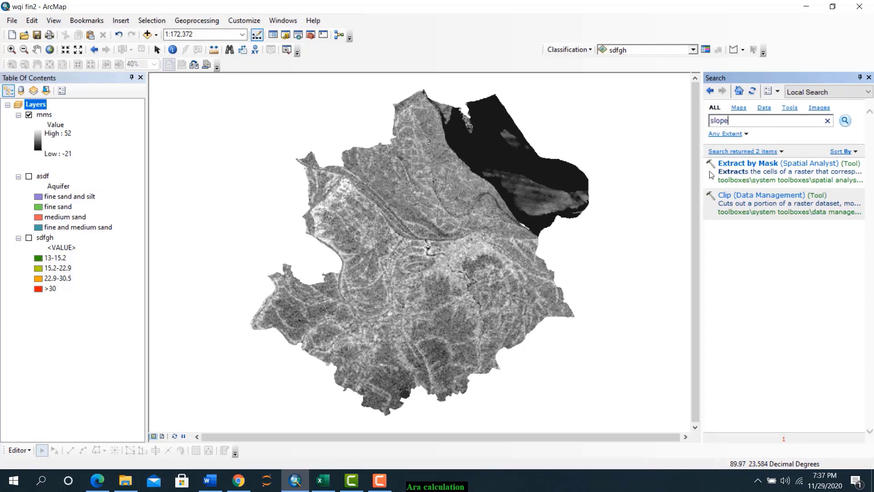
{"action": "key", "text": "Return"}
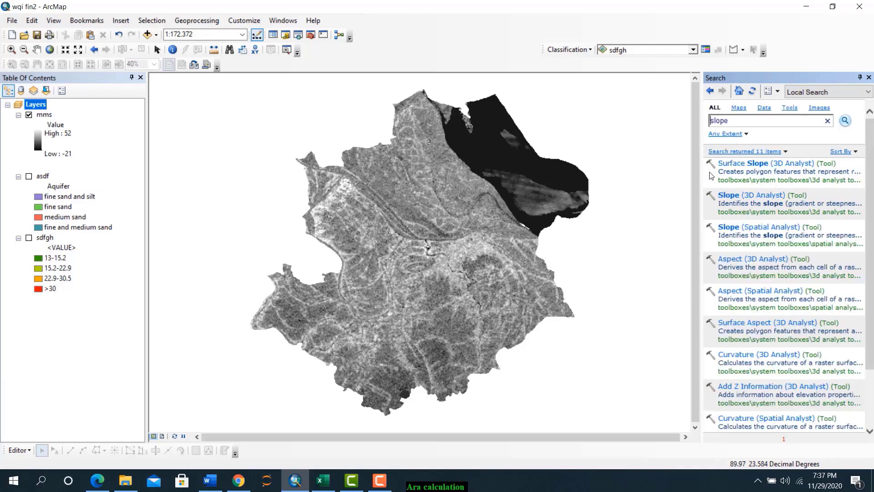
{"action": "left_click", "coordinate": [751, 231]}
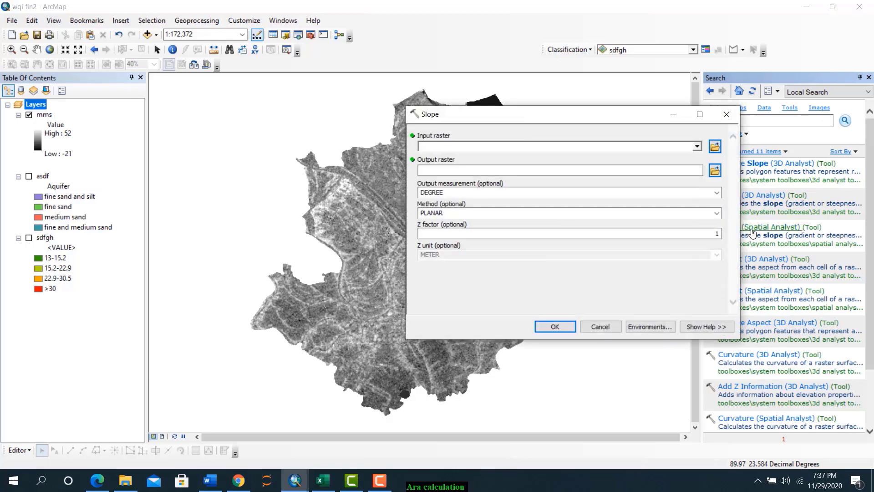
Calculate slope from the mms raster as PERCENT_RISE, saving the output raster as asfd in New File Geodatabase.gdb
{"action": "left_click", "coordinate": [697, 146]}
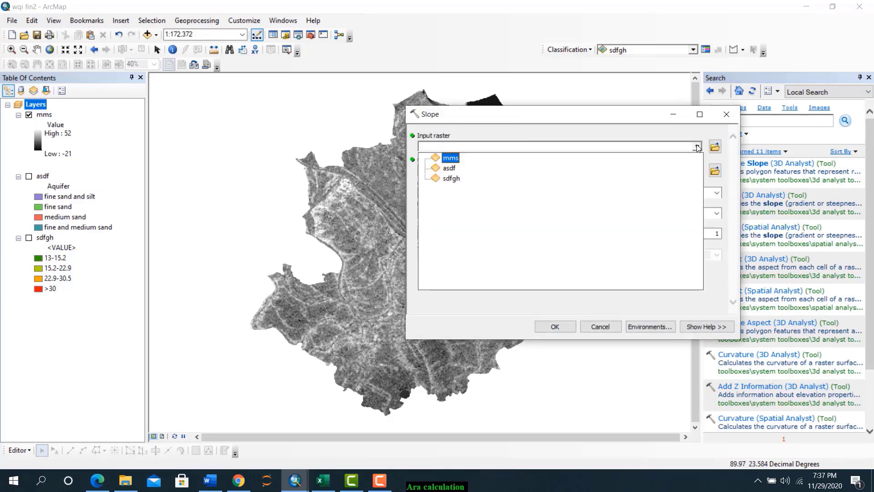
{"action": "left_click", "coordinate": [450, 158]}
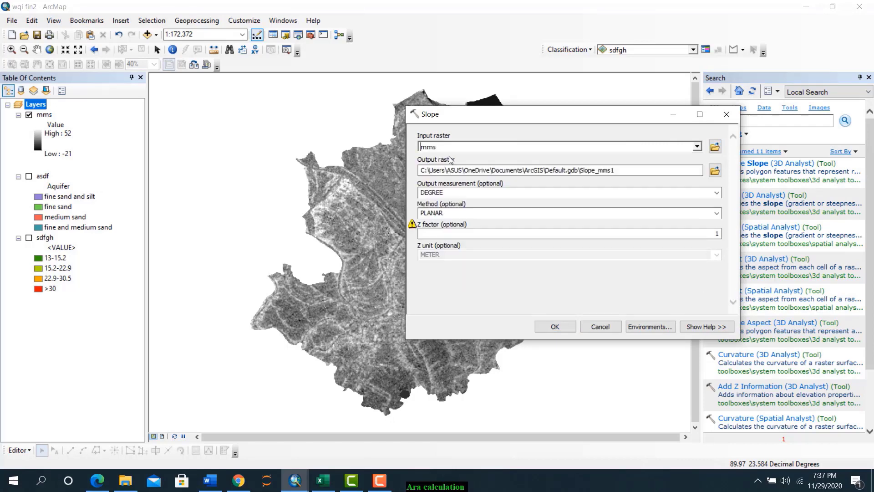
{"action": "left_click", "coordinate": [714, 170]}
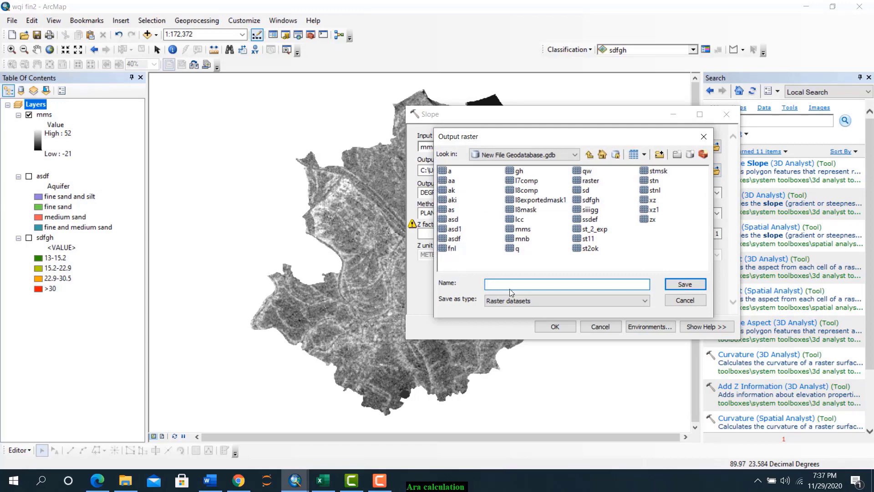
{"action": "type", "text": "asfd"}
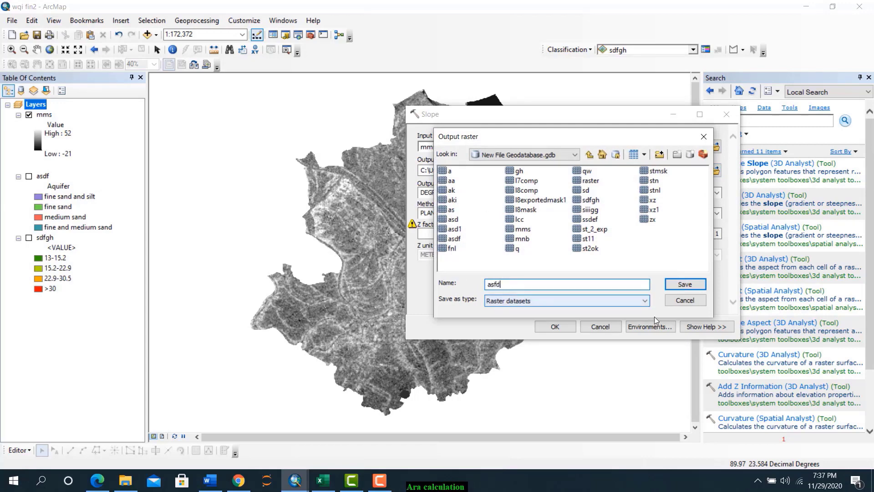
{"action": "left_click", "coordinate": [684, 284]}
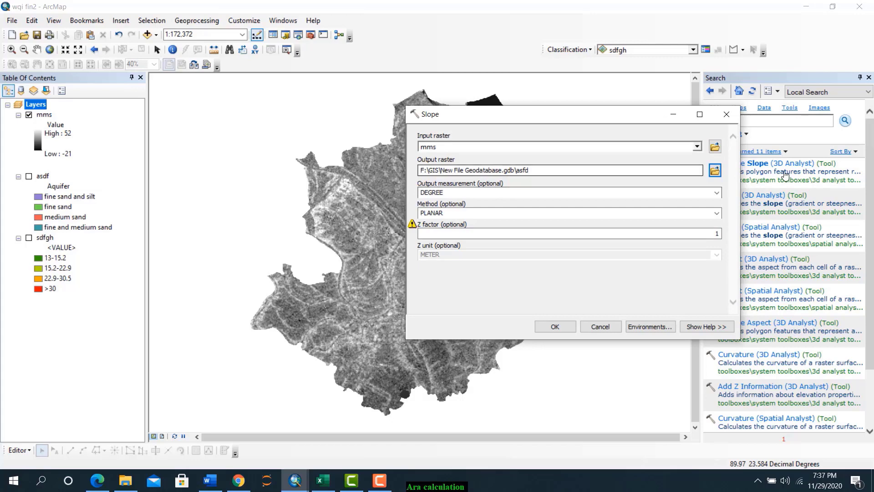
{"action": "left_click", "coordinate": [716, 194]}
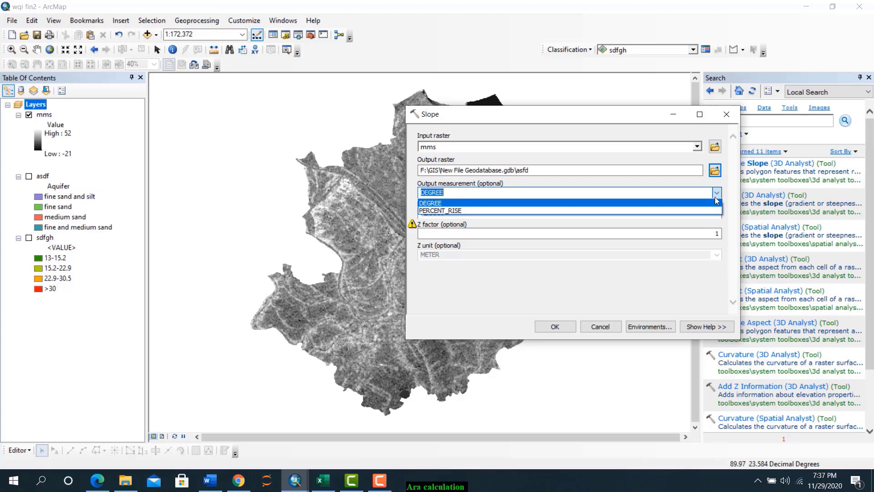
{"action": "left_click", "coordinate": [476, 211]}
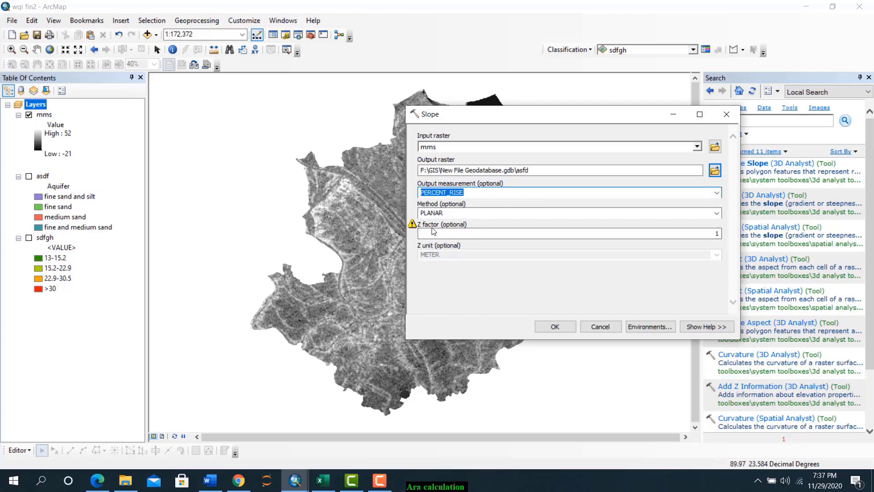
{"action": "left_click", "coordinate": [555, 326]}
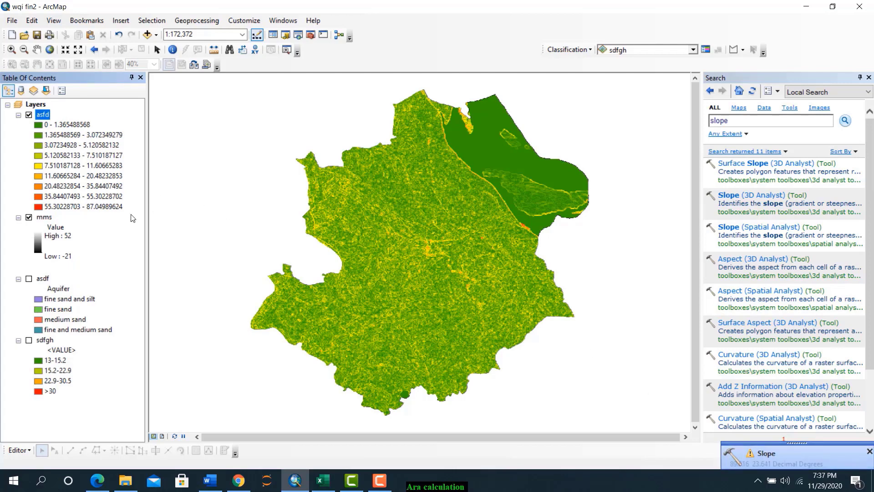
Remove the mms elevation raster from the map and close the tool search
{"action": "right_click", "coordinate": [43, 218]}
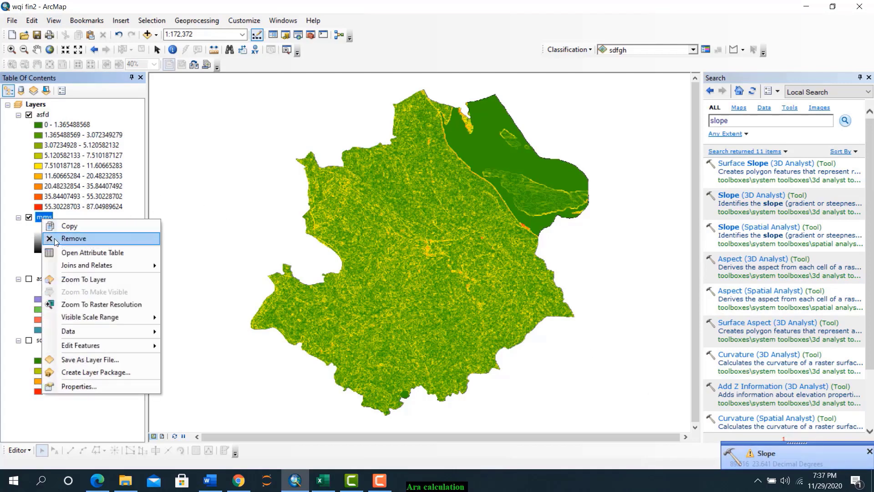
{"action": "left_click", "coordinate": [54, 239]}
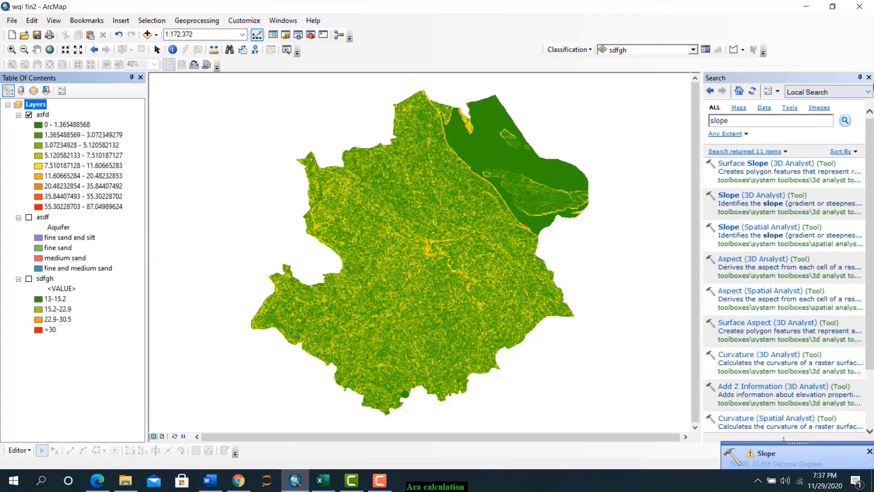
{"action": "left_click", "coordinate": [868, 77]}
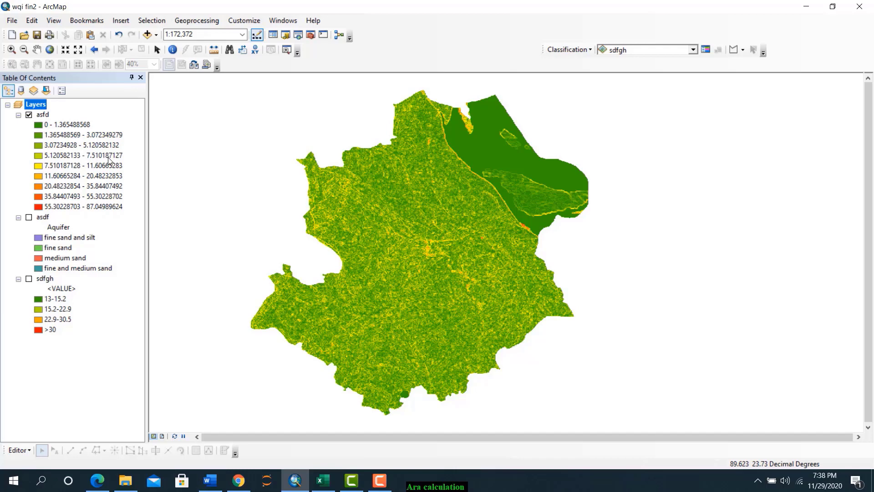
Check the topography (% slope) ranges in the Word rating table, and search for reclassify among the tools in ArcMap
{"action": "left_click", "coordinate": [209, 489]}
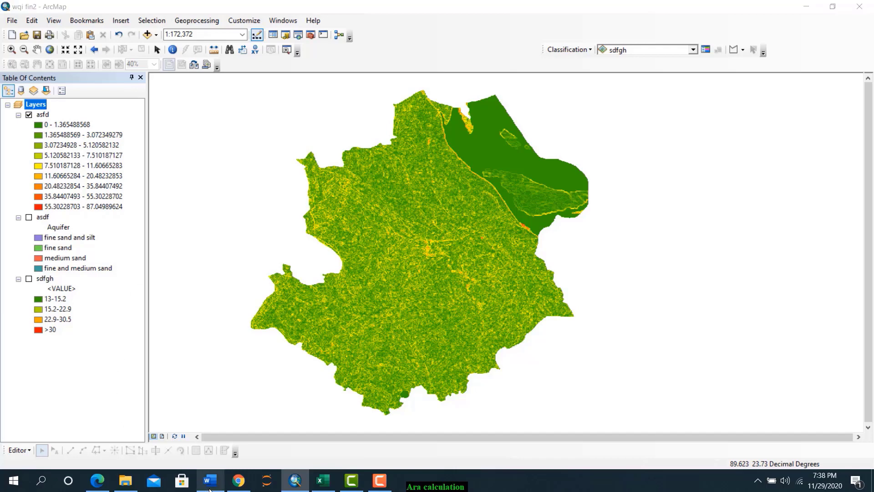
{"action": "scroll", "coordinate": [221, 251], "scroll_direction": "up", "scroll_amount": 5}
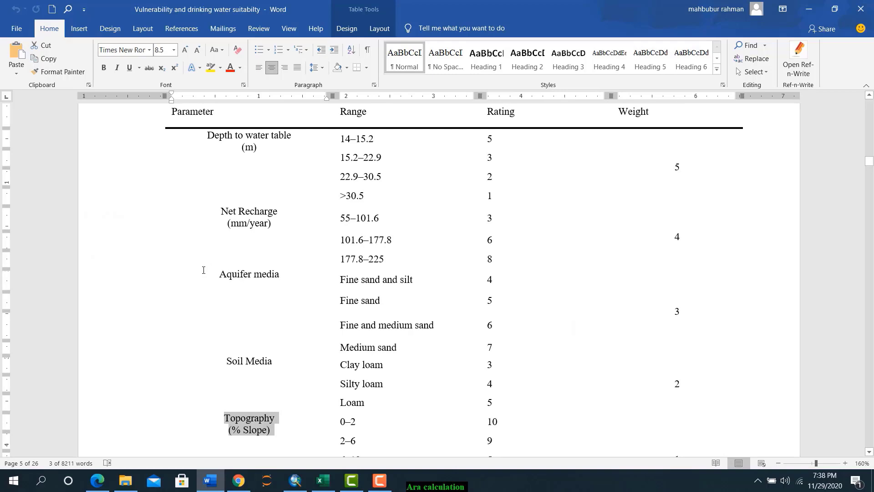
{"action": "scroll", "coordinate": [218, 228], "scroll_direction": "down", "scroll_amount": 2}
{"action": "left_click", "coordinate": [292, 487]}
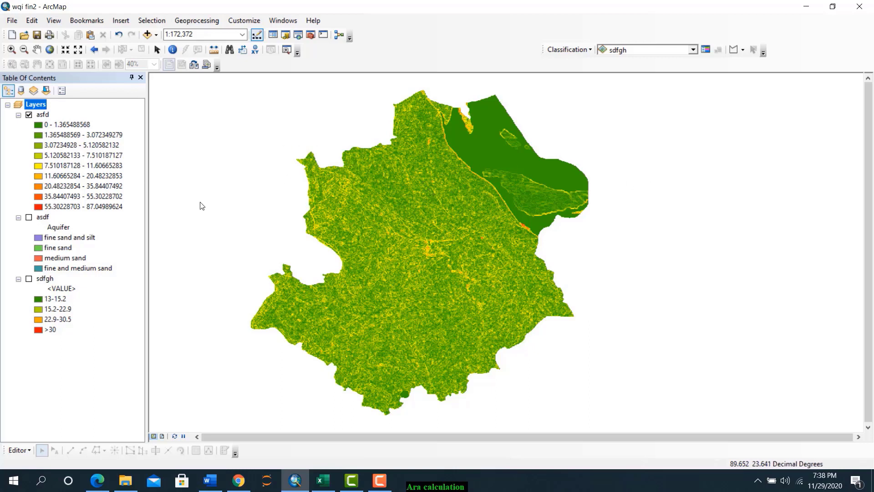
{"action": "left_click", "coordinate": [243, 21]}
{"action": "left_click", "coordinate": [280, 19]}
{"action": "left_click", "coordinate": [279, 19]}
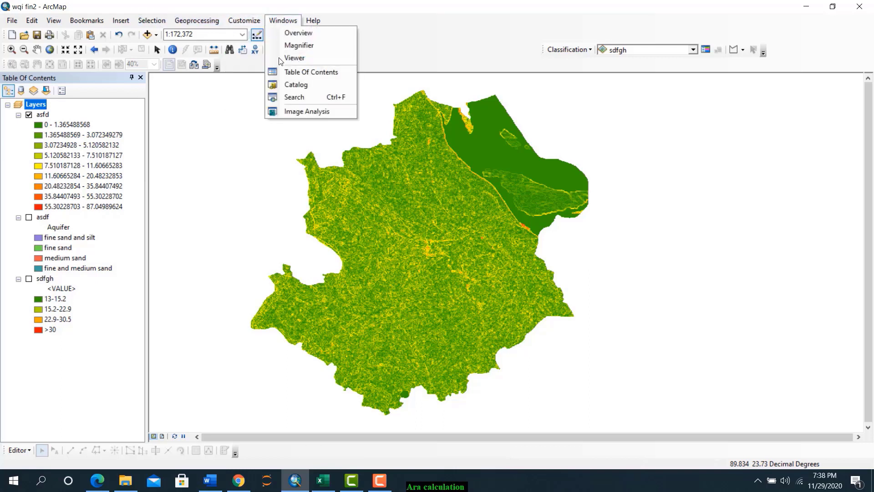
{"action": "left_click", "coordinate": [291, 100]}
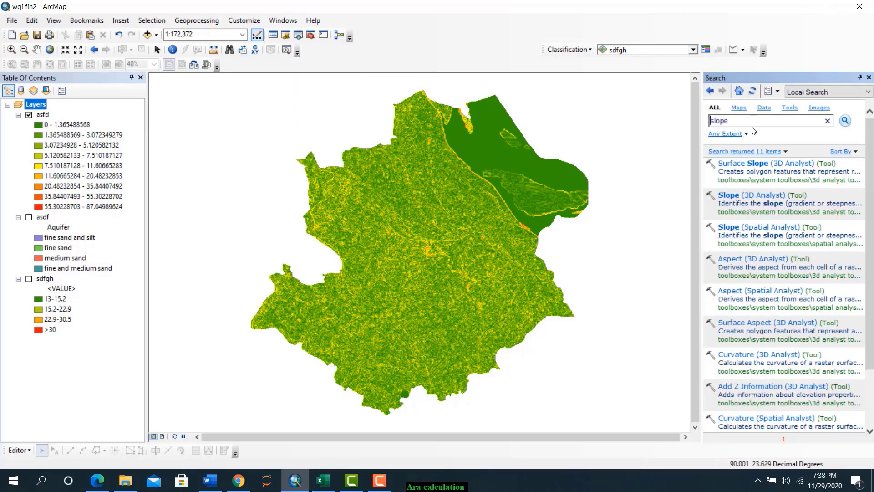
{"action": "left_click_drag", "start_coordinate": [727, 120], "coordinate": [701, 121]}
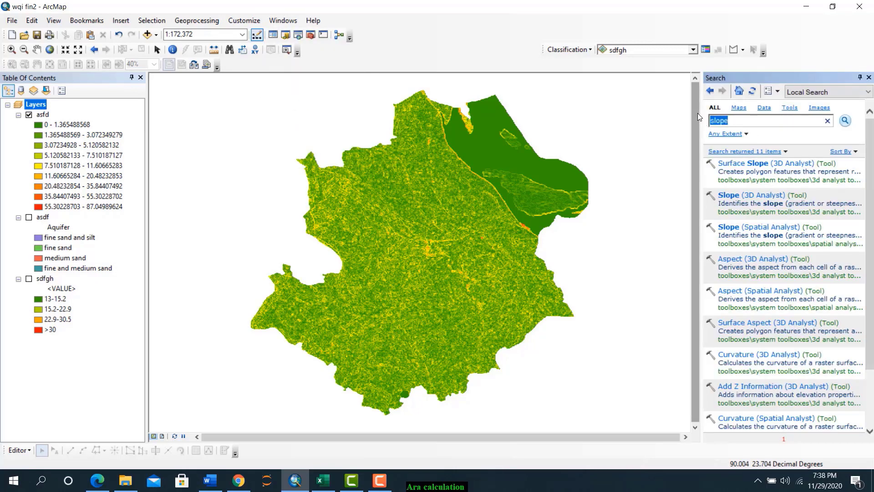
{"action": "type", "text": "reclassify"}
{"action": "key", "text": "Return"}
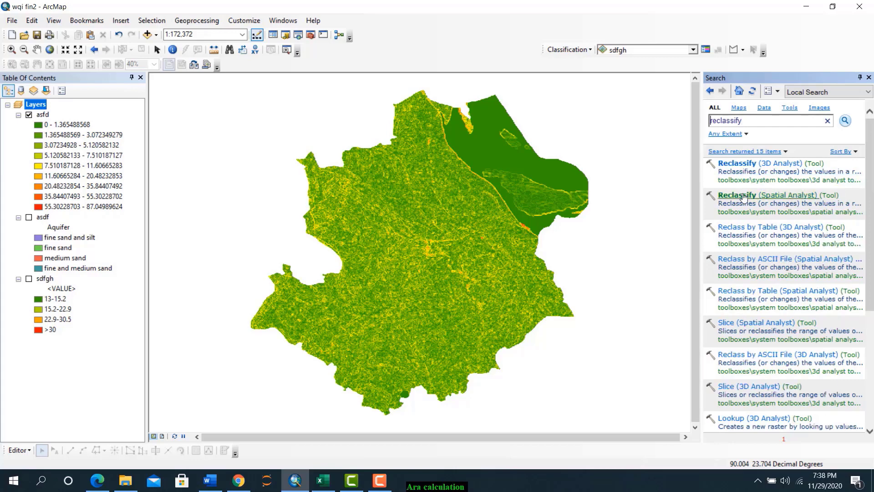
Open the Reclassify (Spatial Analyst) tool with the asfd slope raster as input and review its old value ranges
{"action": "left_click", "coordinate": [743, 197]}
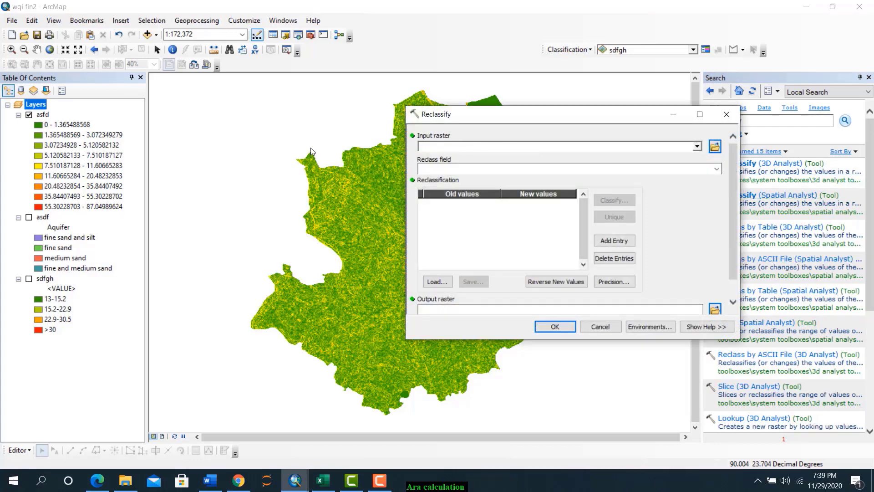
{"action": "left_click", "coordinate": [696, 147]}
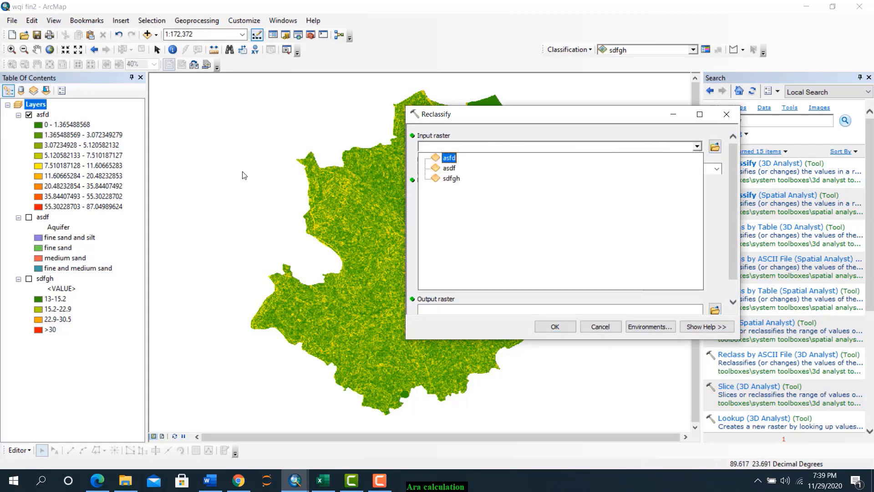
{"action": "left_click", "coordinate": [450, 159]}
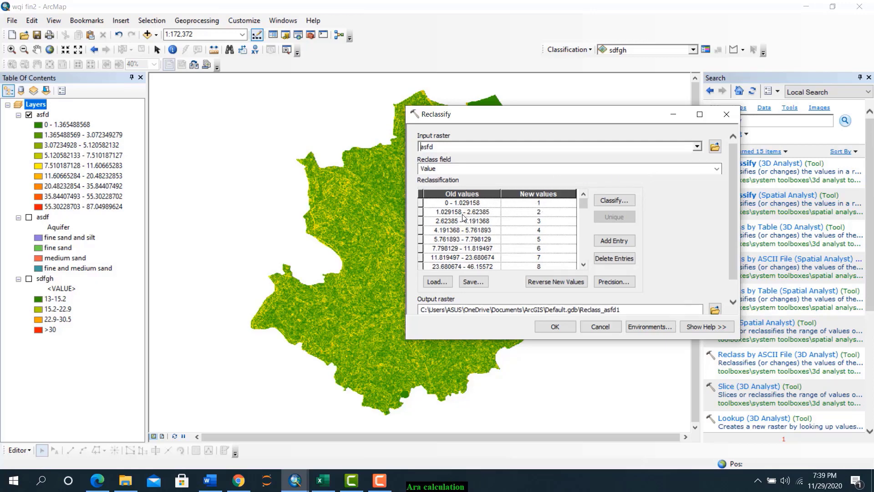
{"action": "scroll", "coordinate": [465, 221], "scroll_direction": "down", "scroll_amount": 1}
{"action": "scroll", "coordinate": [465, 228], "scroll_direction": "up", "scroll_amount": 1}
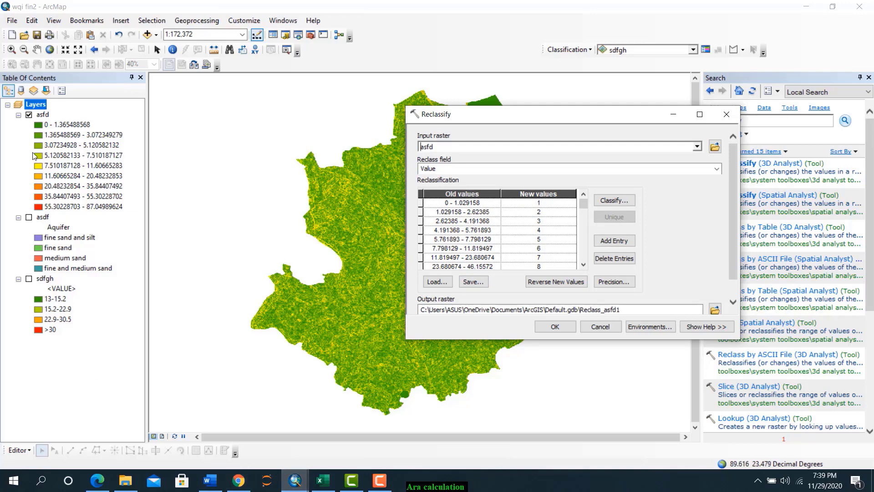
Consult the topography (% slope) ranges in the Word table and set the asfd reclassification to 5 classes in ArcMap
{"action": "left_click", "coordinate": [210, 486]}
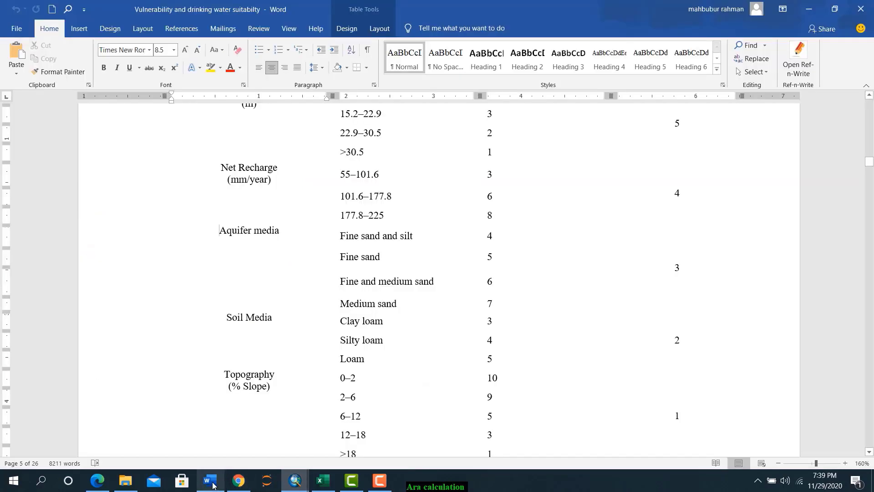
{"action": "scroll", "coordinate": [314, 294], "scroll_direction": "down", "scroll_amount": 3}
{"action": "scroll", "coordinate": [313, 297], "scroll_direction": "down", "scroll_amount": 5}
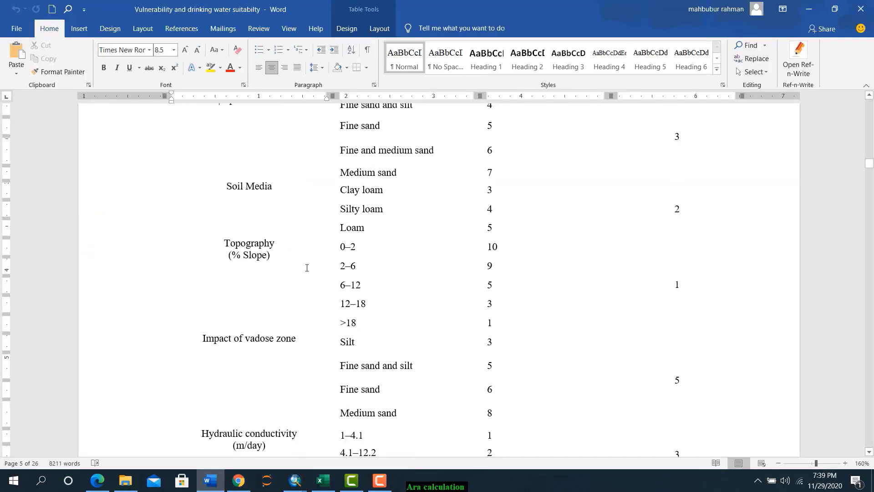
{"action": "scroll", "coordinate": [408, 251], "scroll_direction": "up", "scroll_amount": 15}
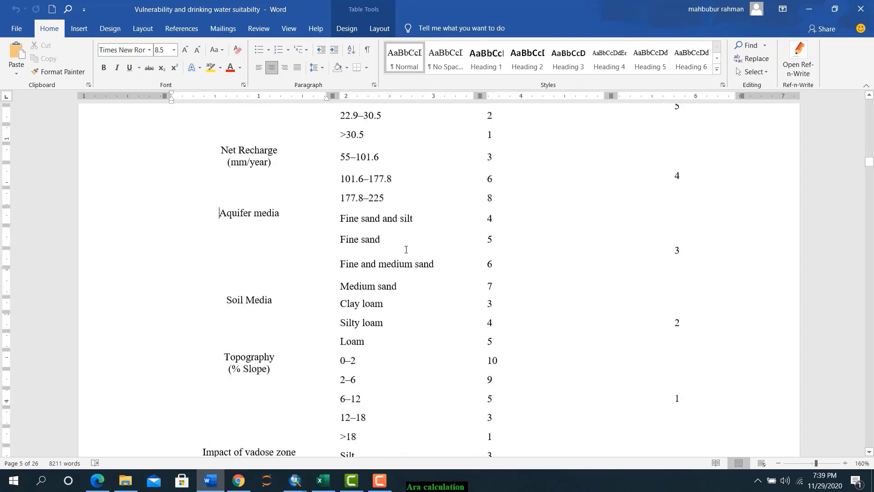
{"action": "scroll", "coordinate": [413, 258], "scroll_direction": "down", "scroll_amount": 17}
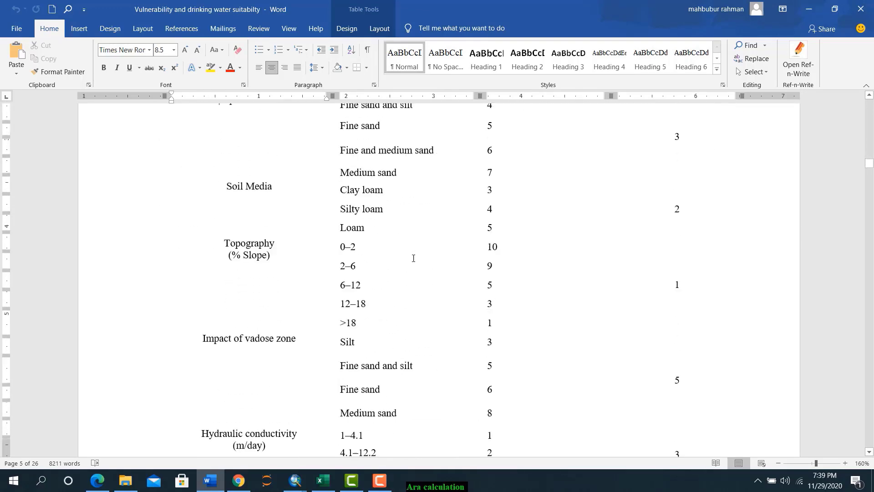
{"action": "left_click_drag", "start_coordinate": [342, 205], "coordinate": [357, 205]}
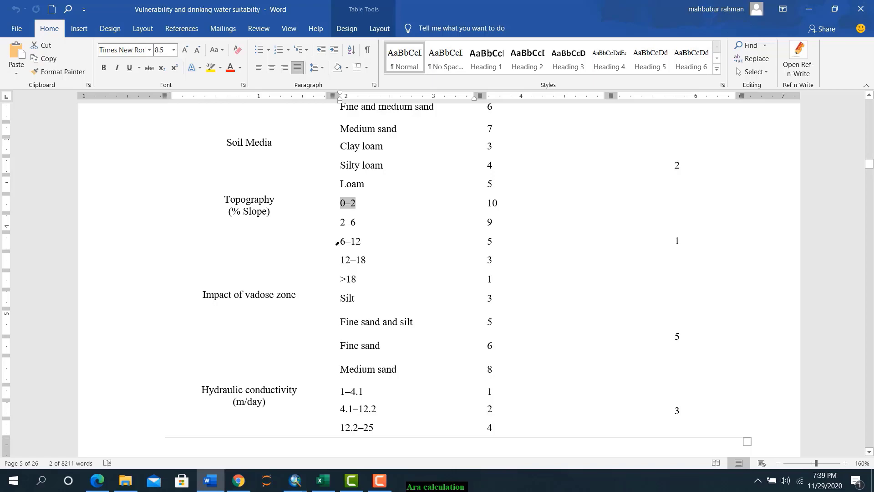
{"action": "mouse_move", "coordinate": [295, 480]}
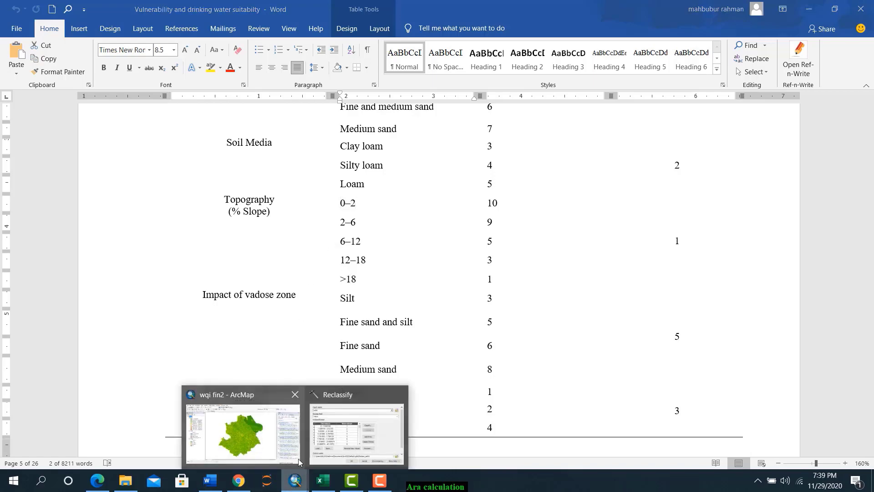
{"action": "left_click", "coordinate": [337, 439]}
{"action": "left_click", "coordinate": [610, 200]}
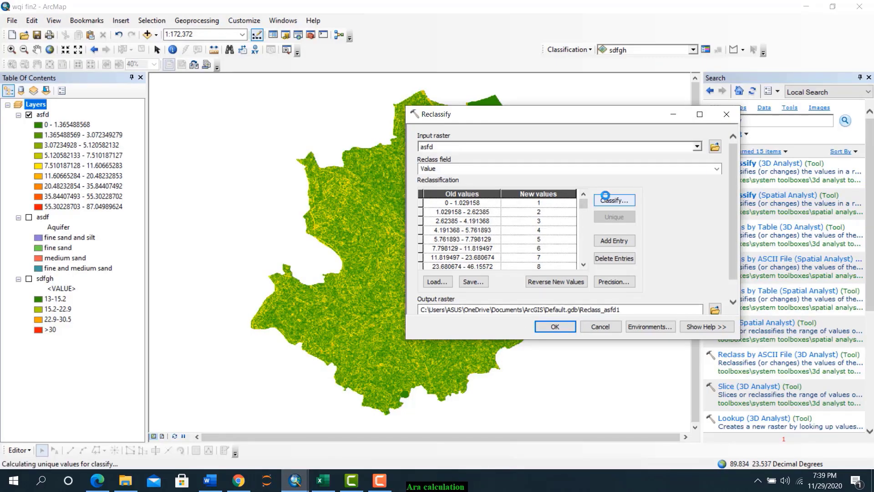
{"action": "left_click", "coordinate": [476, 132]}
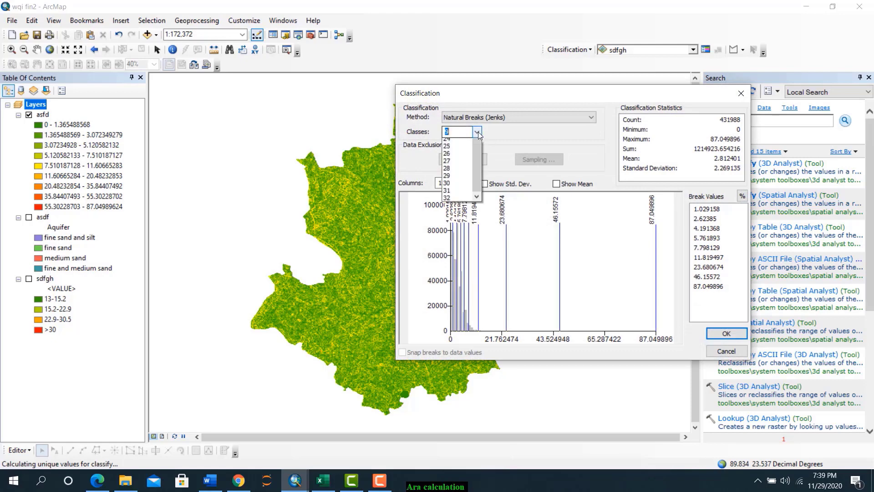
{"action": "left_click", "coordinate": [446, 157]}
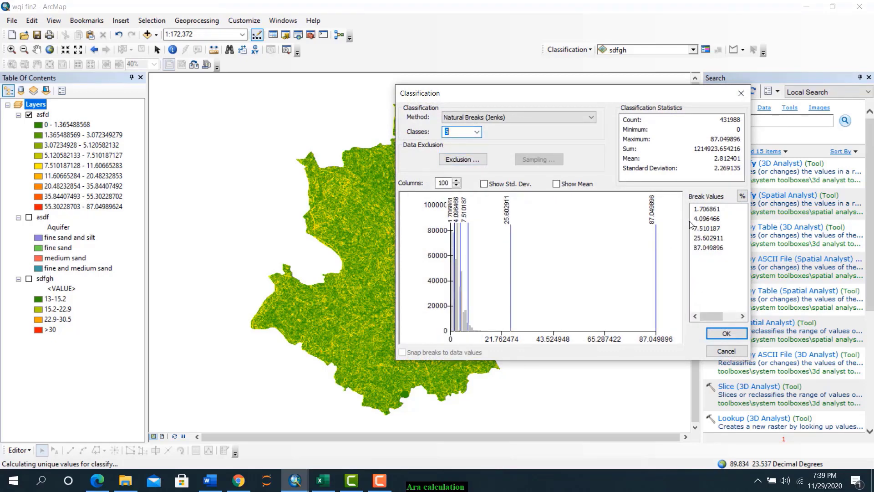
Recheck the topography (% slope) ranges in the Word rating table and return to the break values in ArcMap's Classification settings
{"action": "left_click", "coordinate": [707, 211]}
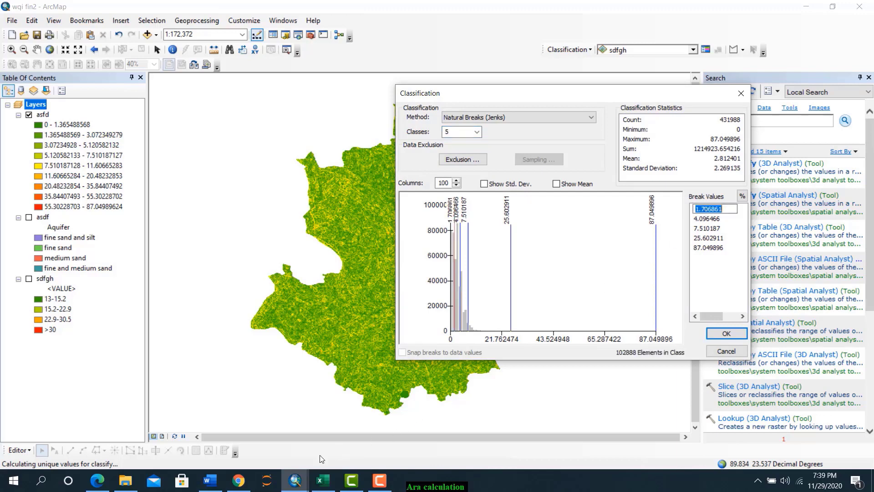
{"action": "left_click", "coordinate": [209, 481]}
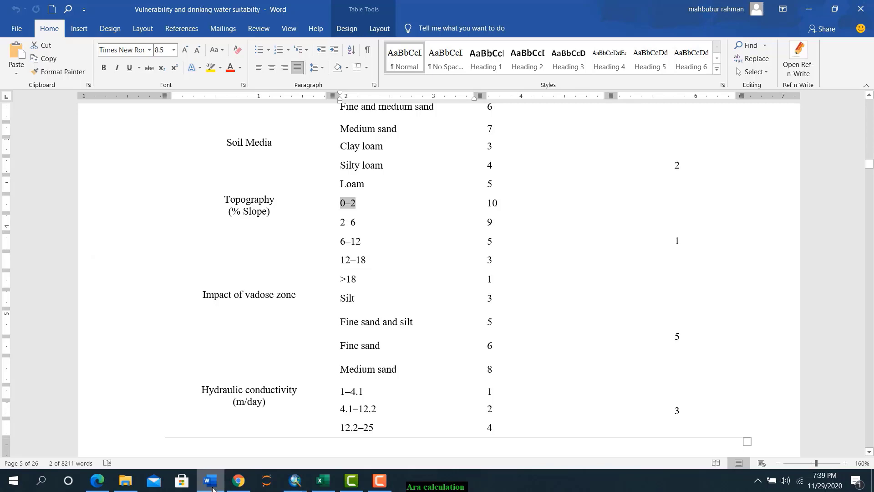
{"action": "left_click", "coordinate": [213, 487]}
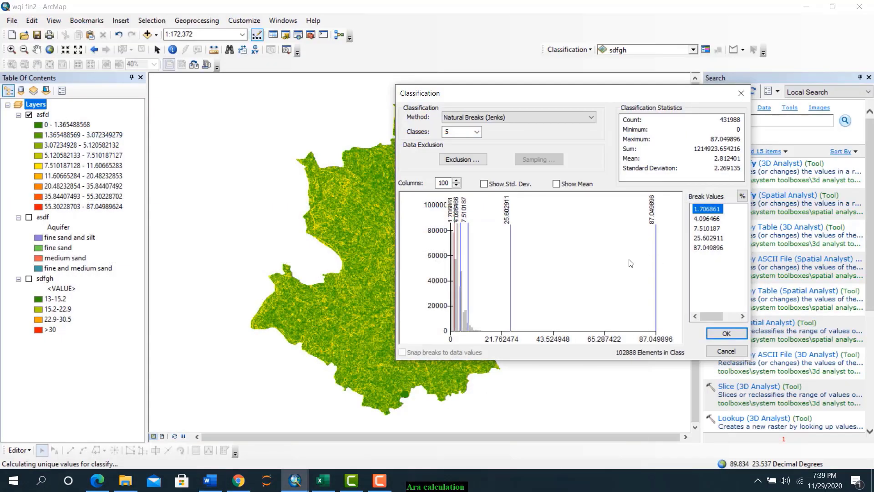
{"action": "key", "text": "Down"}
{"action": "key", "text": "Down"}
{"action": "key", "text": "Down"}
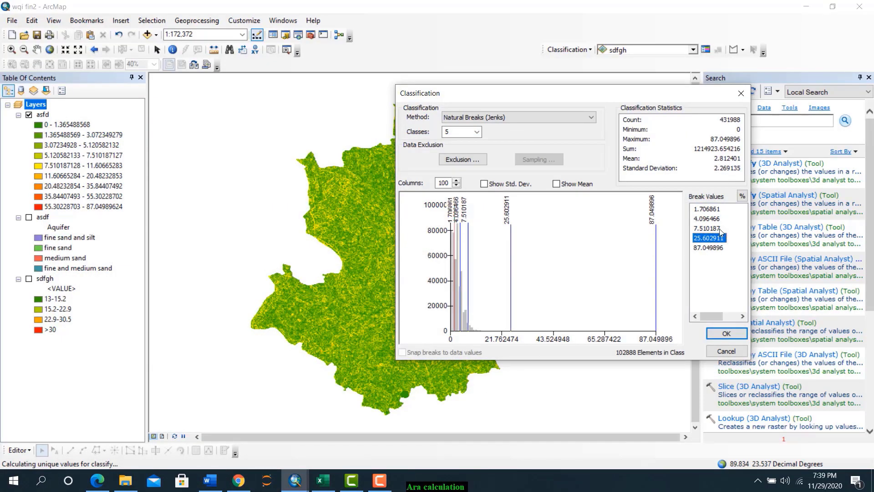
Set the first four break values of the asfd classification to 2, 6, 12 and 18 and accept the classification
{"action": "double_click", "coordinate": [703, 208]}
{"action": "type", "text": "2"}
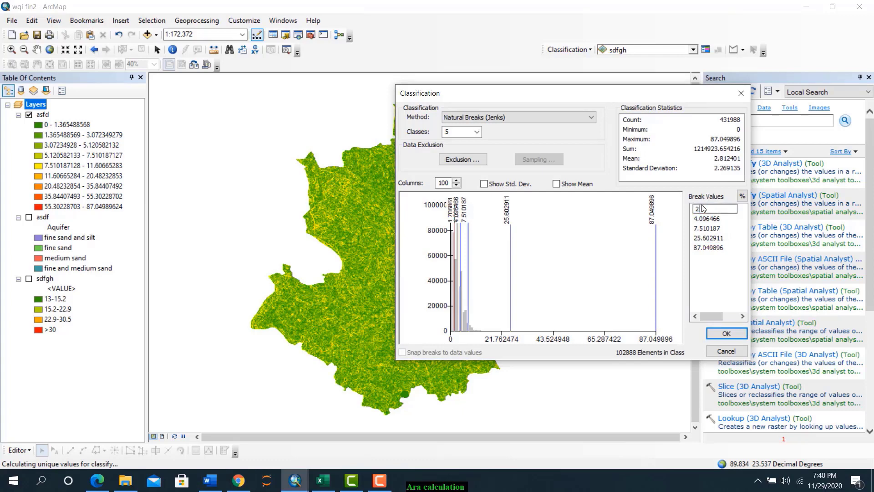
{"action": "key", "text": "Return"}
{"action": "type", "text": "6"}
{"action": "key", "text": "Return"}
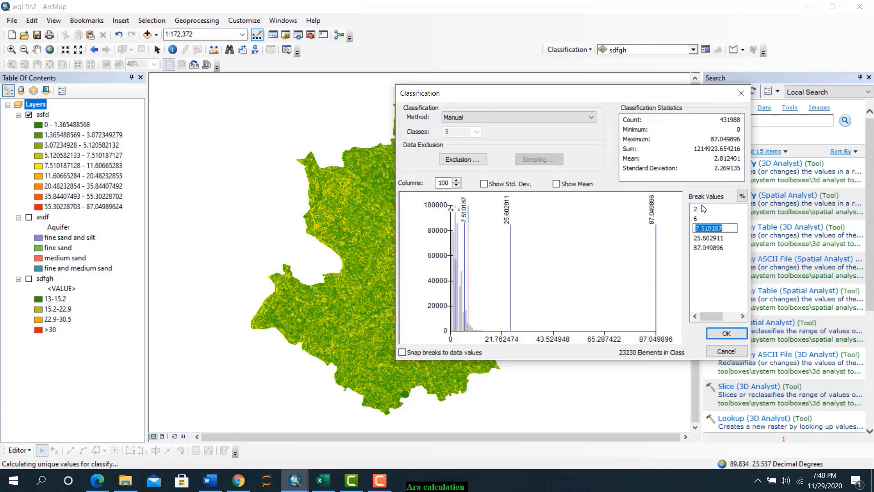
{"action": "type", "text": "12"}
{"action": "key", "text": "Return"}
{"action": "type", "text": "1"}
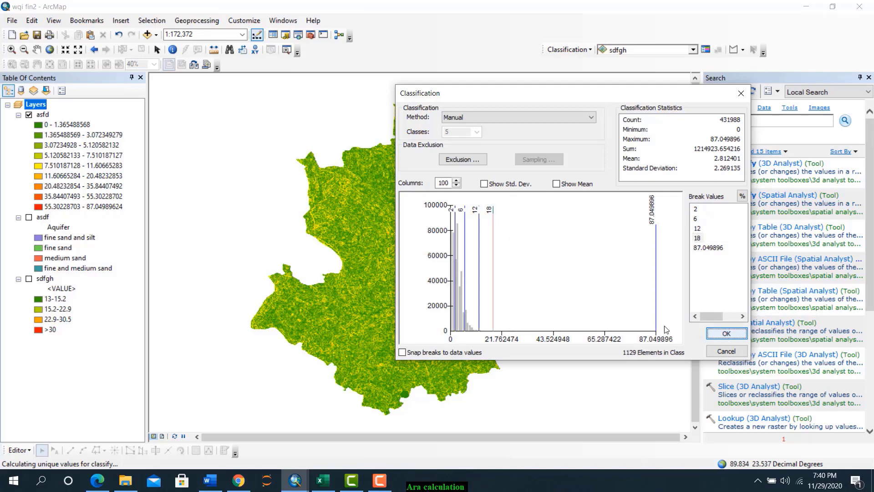
{"action": "left_click", "coordinate": [717, 336]}
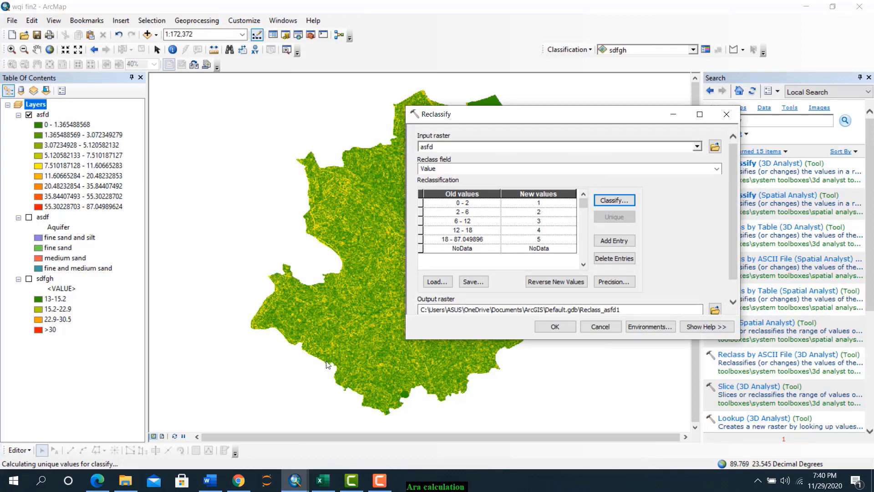
Look up the ratings for each topography (% slope) range in the Word table and return to the Reclassify tool in ArcMap
{"action": "left_click", "coordinate": [210, 480]}
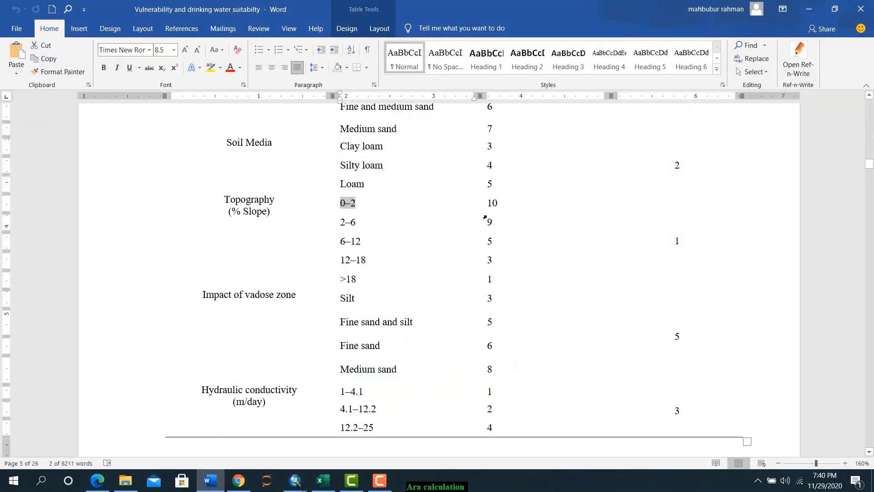
{"action": "scroll", "coordinate": [484, 217], "scroll_direction": "up", "scroll_amount": 8}
{"action": "left_click_drag", "start_coordinate": [487, 242], "coordinate": [507, 242]}
{"action": "scroll", "coordinate": [492, 288], "scroll_direction": "down", "scroll_amount": 6}
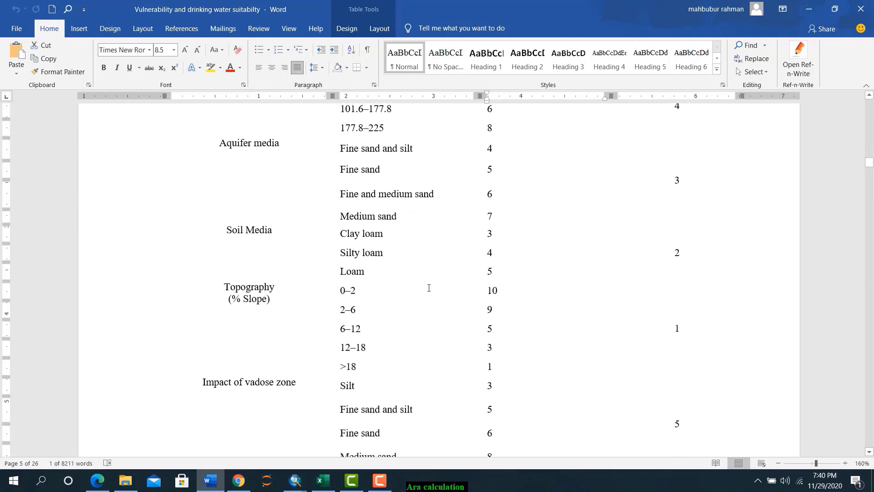
{"action": "left_click_drag", "start_coordinate": [478, 292], "coordinate": [496, 292]}
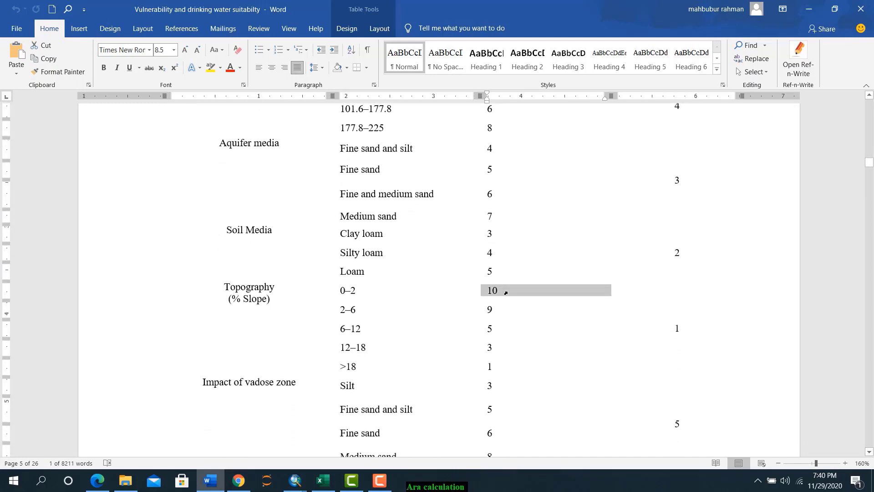
{"action": "left_click", "coordinate": [482, 292]}
{"action": "left_click", "coordinate": [490, 311]}
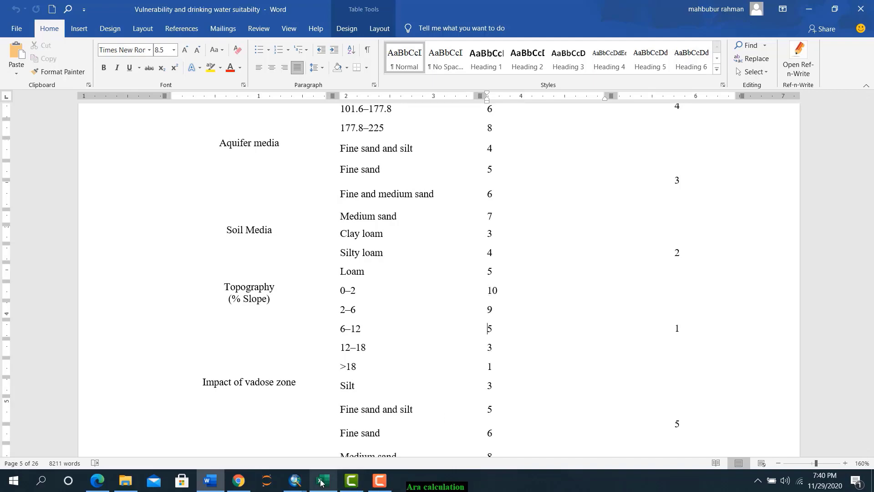
{"action": "mouse_move", "coordinate": [307, 486]}
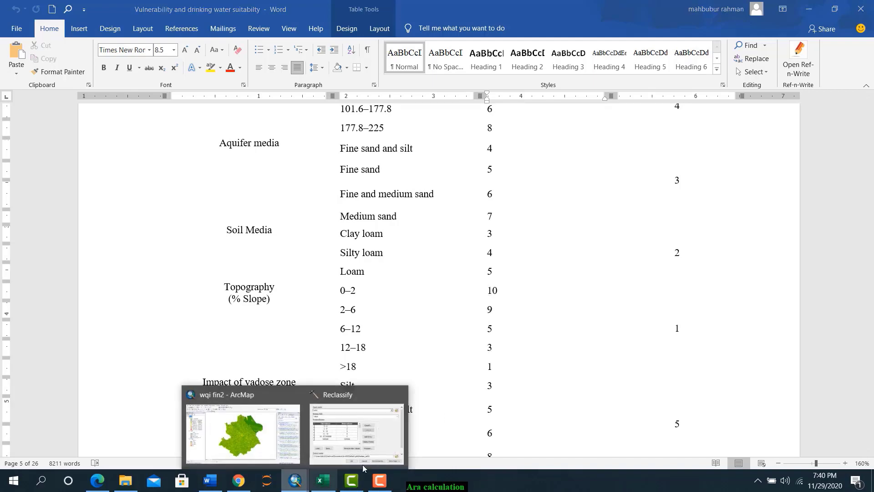
{"action": "left_click", "coordinate": [357, 428]}
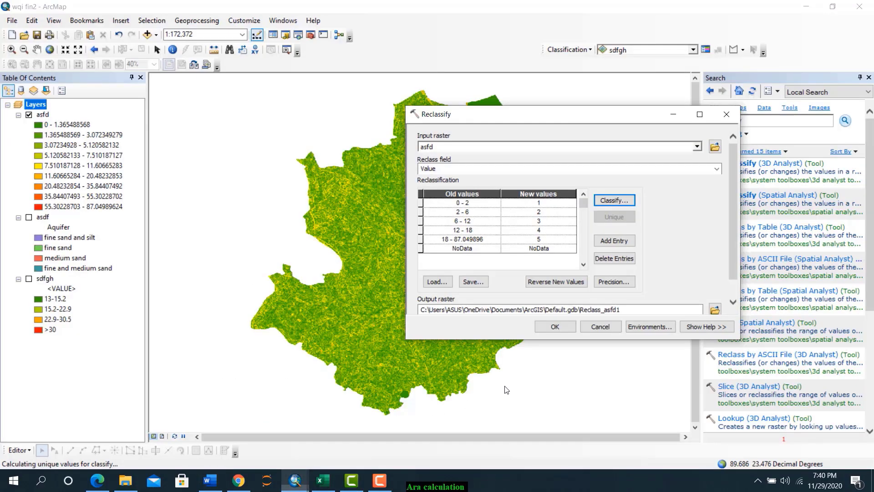
Assign the new values 10, 9, 5, 3 and 1 to the five slope ranges, from 0–2 up to above 18
{"action": "left_click", "coordinate": [540, 203]}
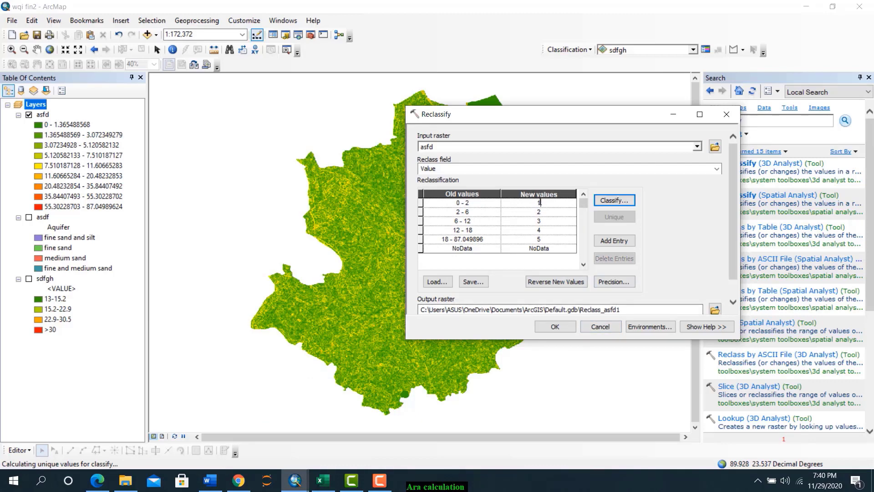
{"action": "key", "text": "Return"}
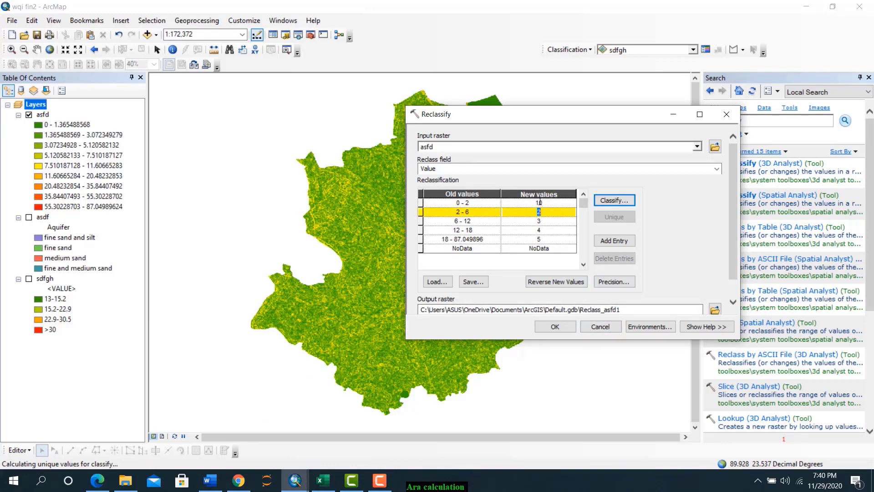
{"action": "key", "text": "Return"}
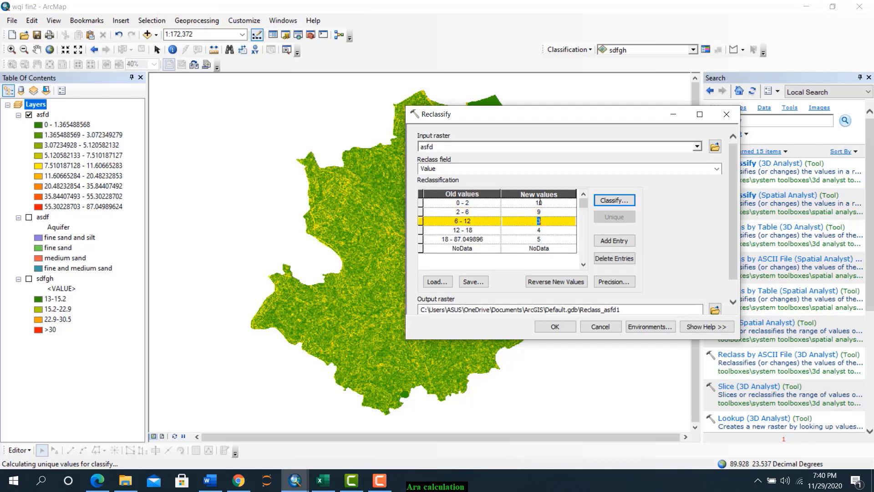
{"action": "type", "text": "5"}
{"action": "key", "text": "Return"}
{"action": "type", "text": "3"}
{"action": "key", "text": "Return"}
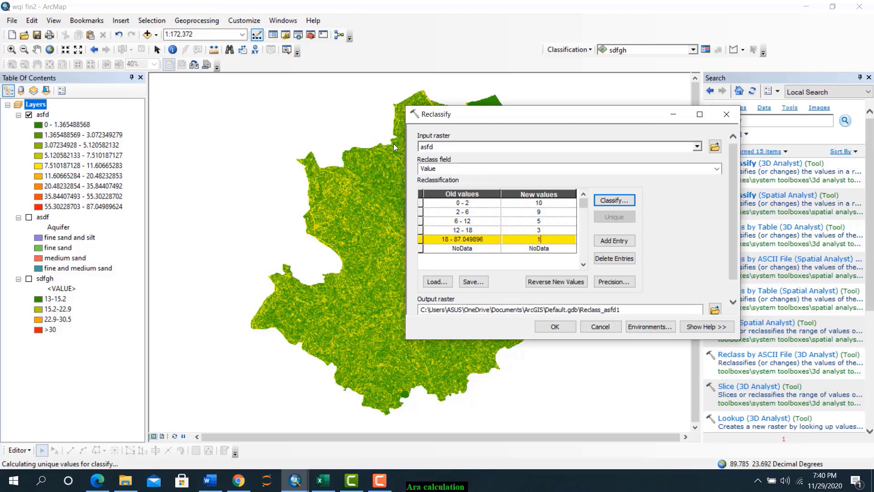
Name the output raster slope in New File Geodatabase.gdb and run the reclassification
{"action": "left_click", "coordinate": [715, 311]}
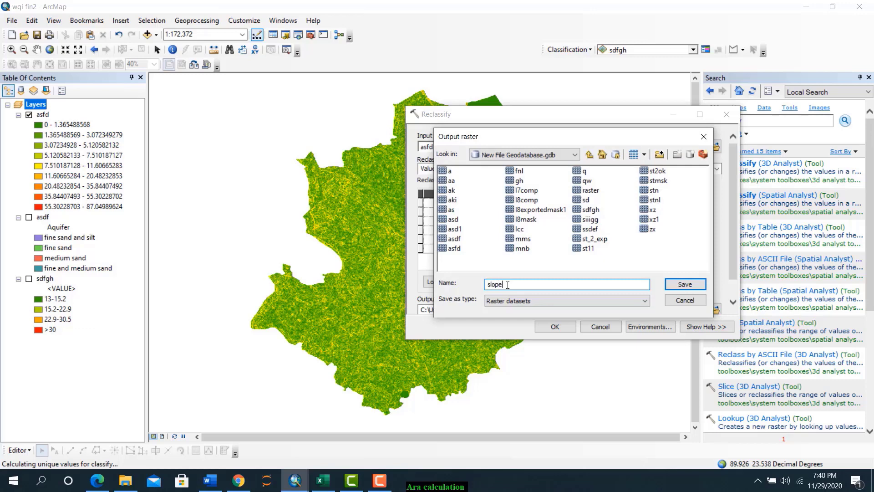
{"action": "left_click", "coordinate": [683, 285]}
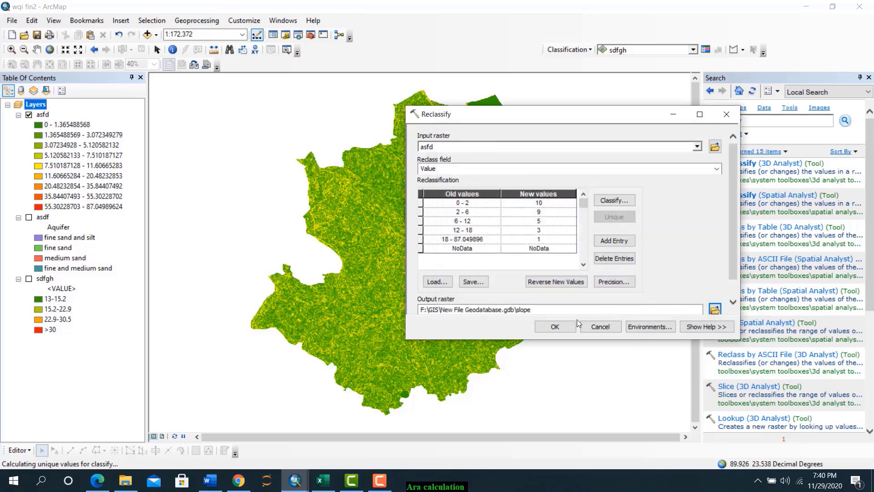
{"action": "left_click", "coordinate": [552, 327]}
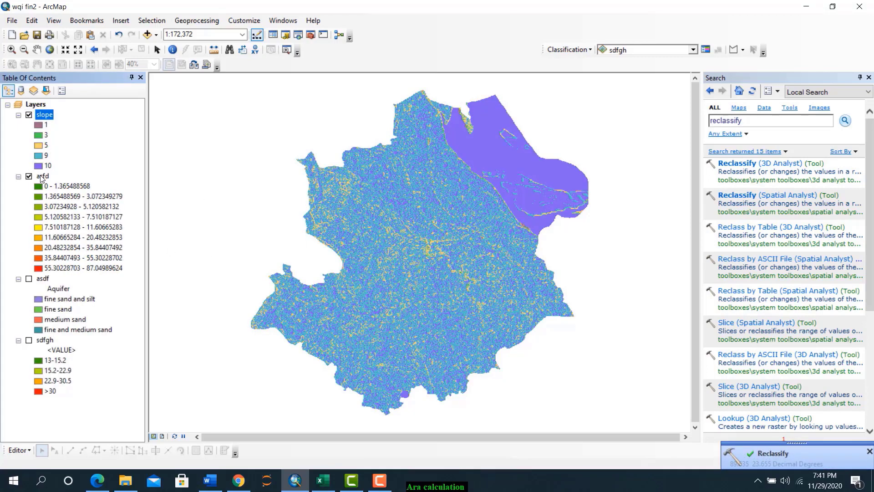
Remove the asfd raster from the map and open Reclassify (Spatial Analyst) with the asdf aquifer raster as input
{"action": "right_click", "coordinate": [40, 176]}
{"action": "left_click", "coordinate": [56, 194]}
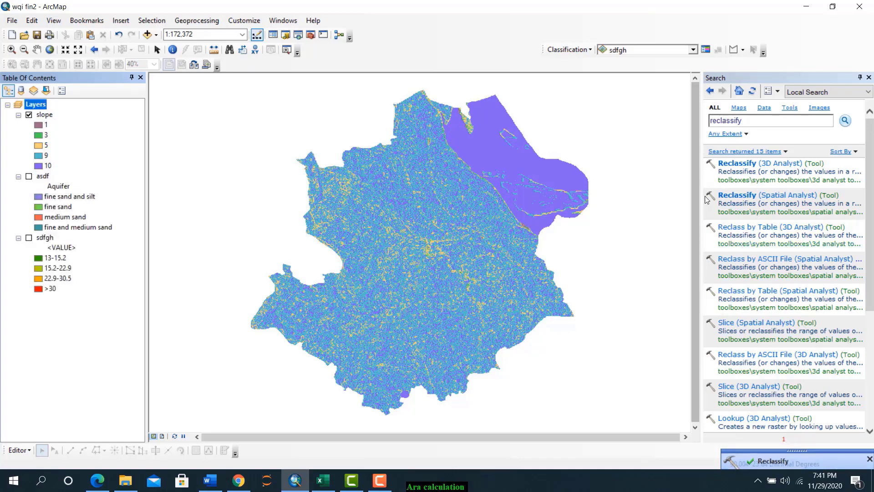
{"action": "left_click", "coordinate": [745, 196]}
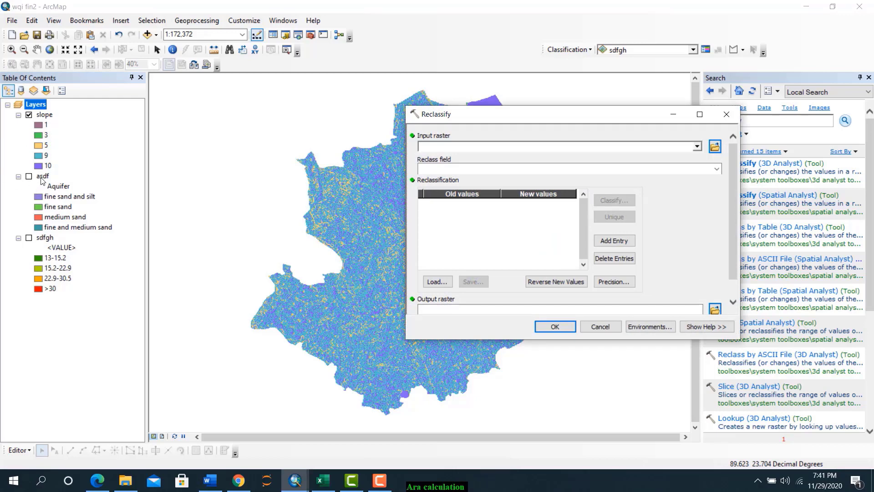
{"action": "left_click_drag", "start_coordinate": [41, 180], "coordinate": [502, 146]}
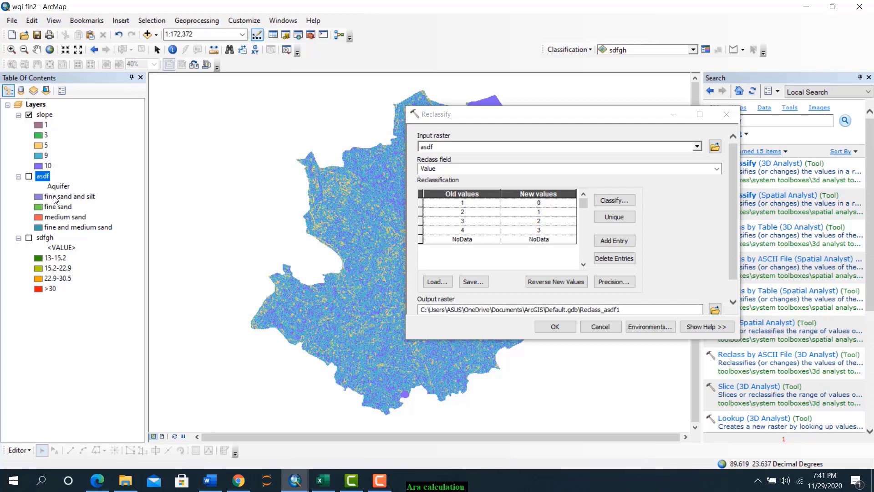
{"action": "left_click", "coordinate": [462, 205]}
{"action": "left_click", "coordinate": [549, 203]}
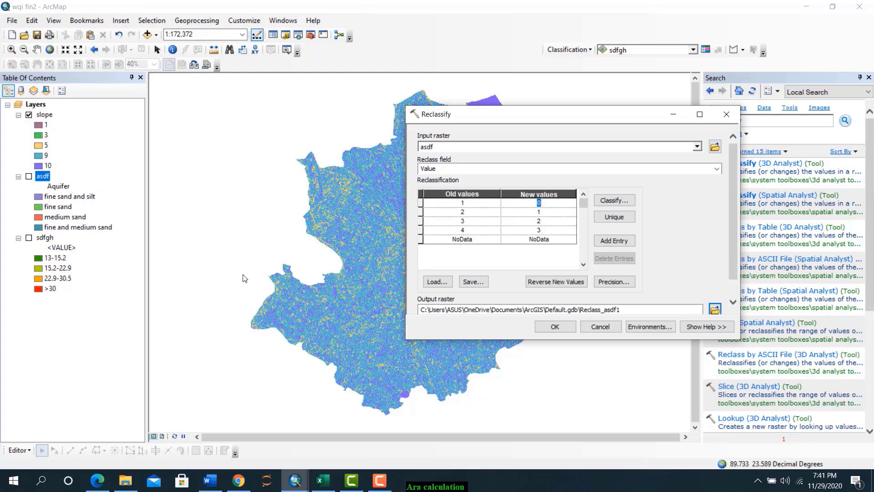
Look up the aquifer media ratings in the Word table and return to the Reclassify tool in ArcMap
{"action": "left_click", "coordinate": [318, 485]}
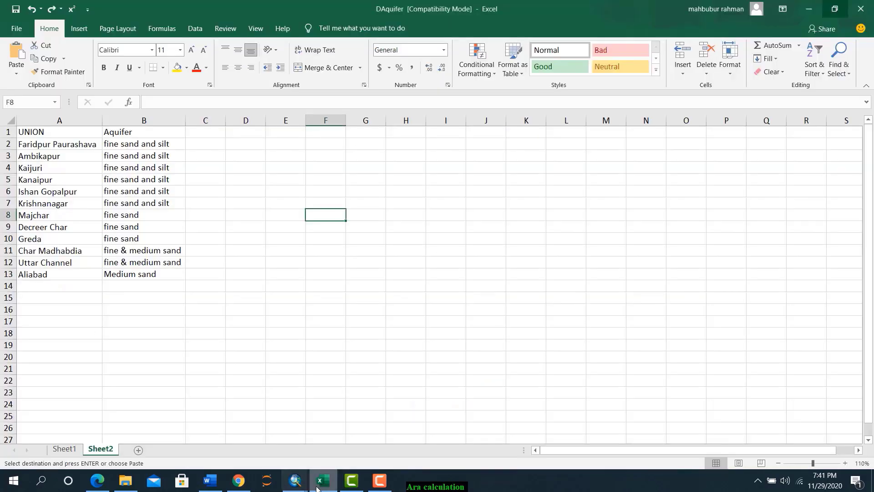
{"action": "left_click", "coordinate": [295, 486]}
{"action": "left_click", "coordinate": [211, 484]}
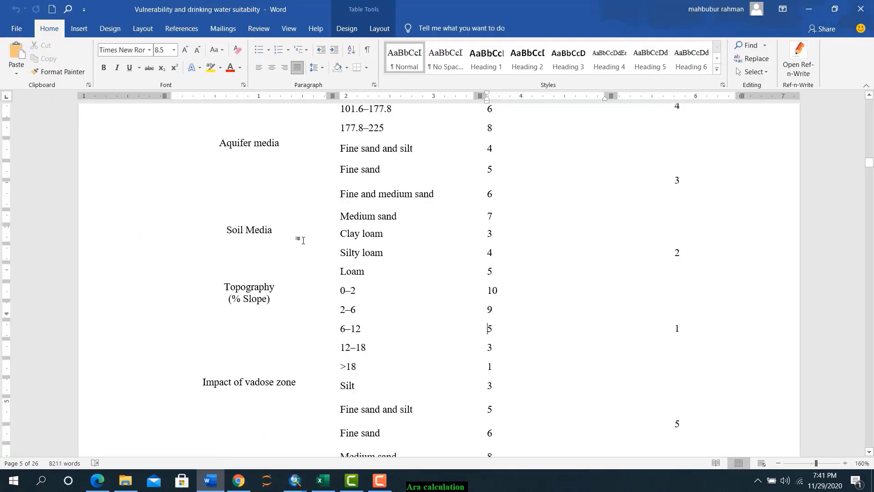
{"action": "scroll", "coordinate": [304, 277], "scroll_direction": "up", "scroll_amount": 3}
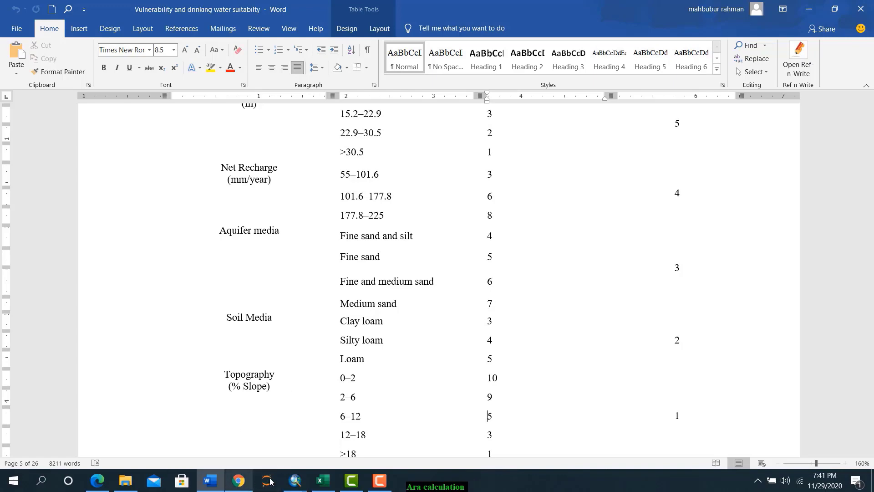
{"action": "mouse_move", "coordinate": [301, 482]}
{"action": "left_click", "coordinate": [383, 405]}
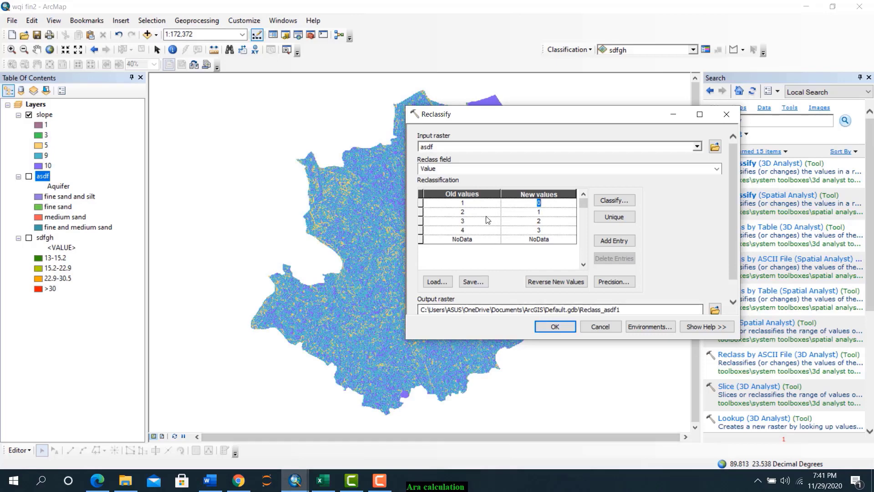
Assign the new values 4, 5, 6 and 7 to the asdf aquifer classes 1 to 4
{"action": "key", "text": "Down"}
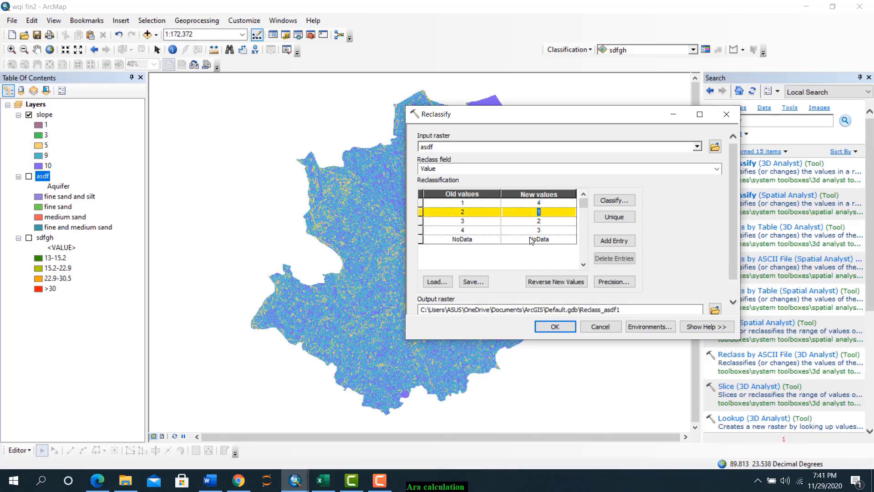
{"action": "type", "text": "5"}
{"action": "key", "text": "Down"}
{"action": "type", "text": "6"}
{"action": "key", "text": "Down"}
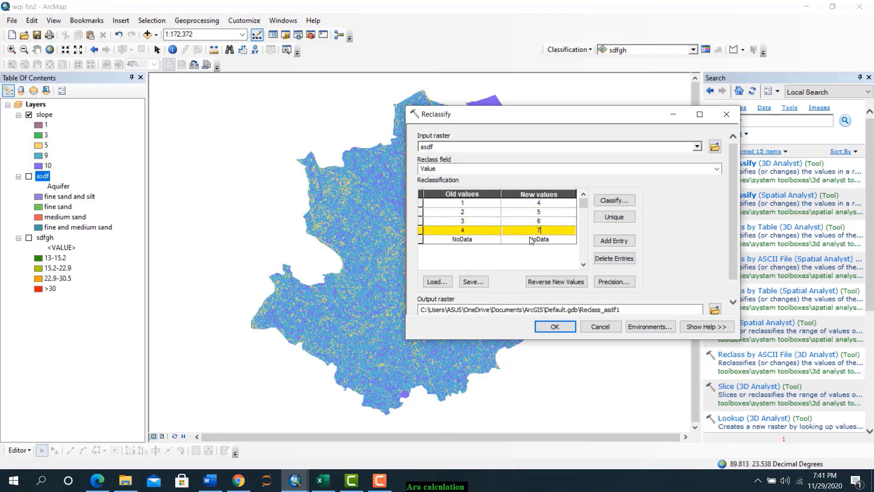
{"action": "type", "text": "7"}
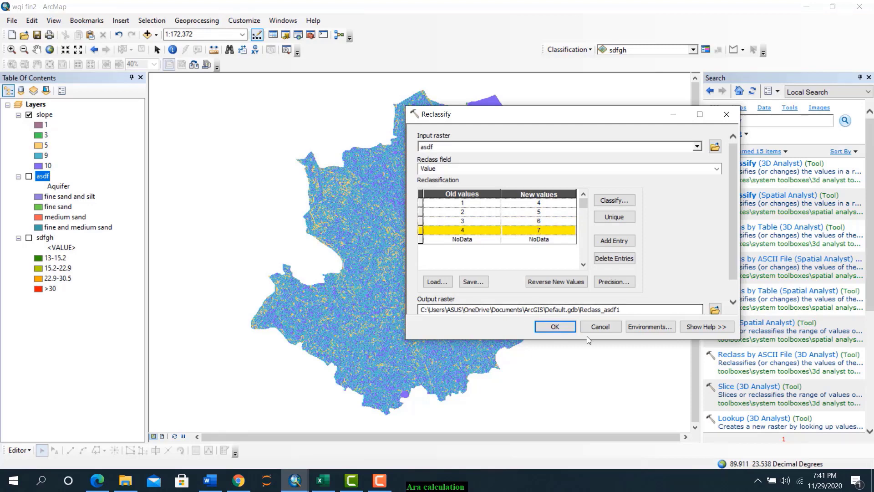
Set the output raster of the aquifer reclassification to aquifer in New File Geodatabase.gdb
{"action": "left_click", "coordinate": [714, 309]}
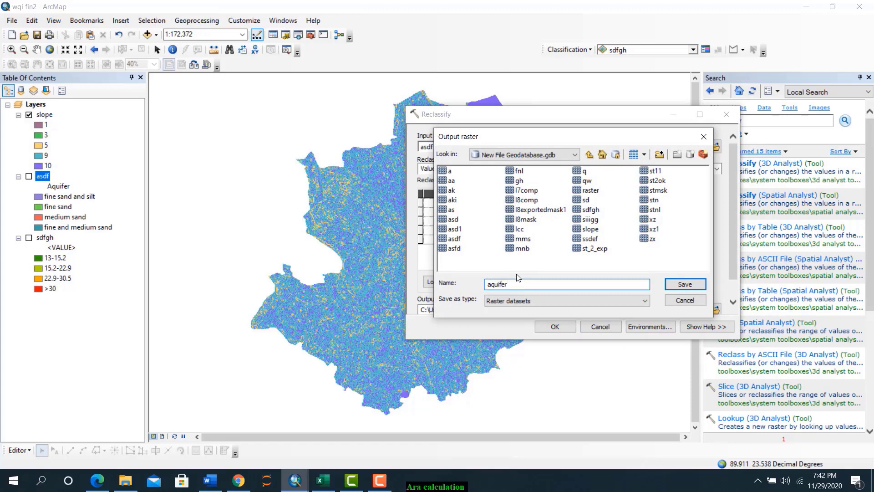
{"action": "type", "text": "r"}
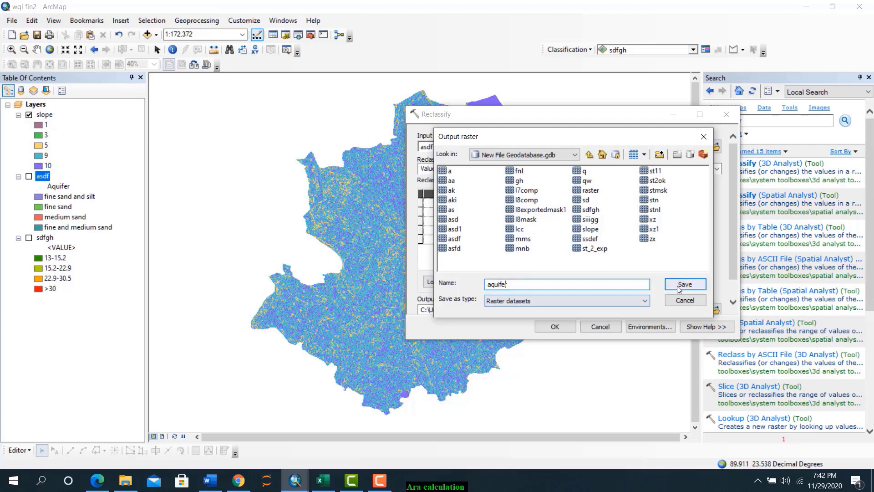
{"action": "left_click", "coordinate": [676, 286]}
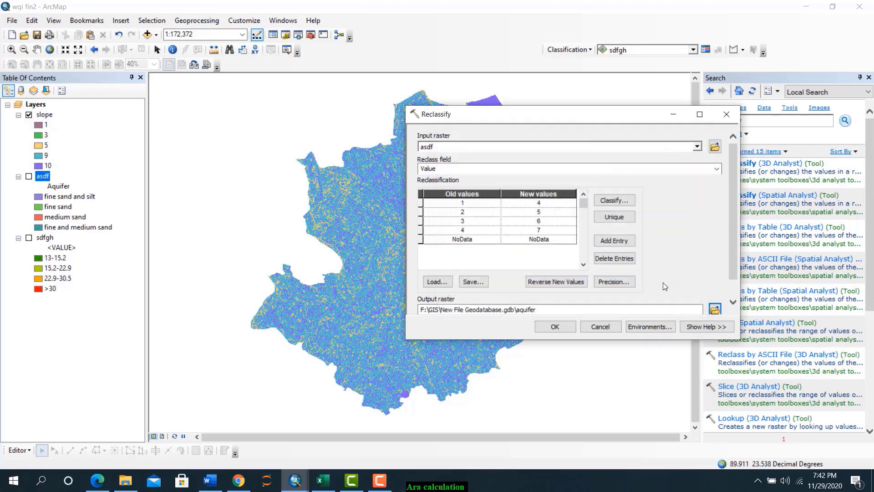
Run the aquifer reclassification and remove the asdf raster from the map
{"action": "left_click", "coordinate": [554, 327]}
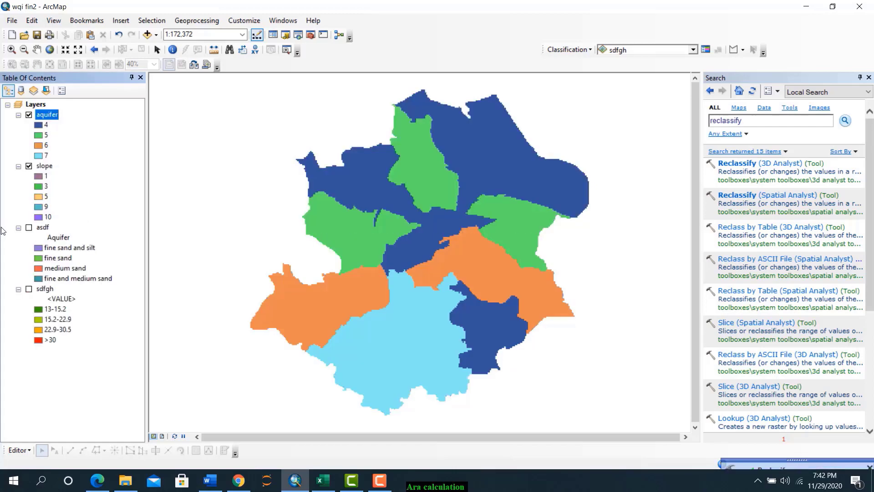
{"action": "right_click", "coordinate": [43, 231]}
{"action": "left_click", "coordinate": [62, 248]}
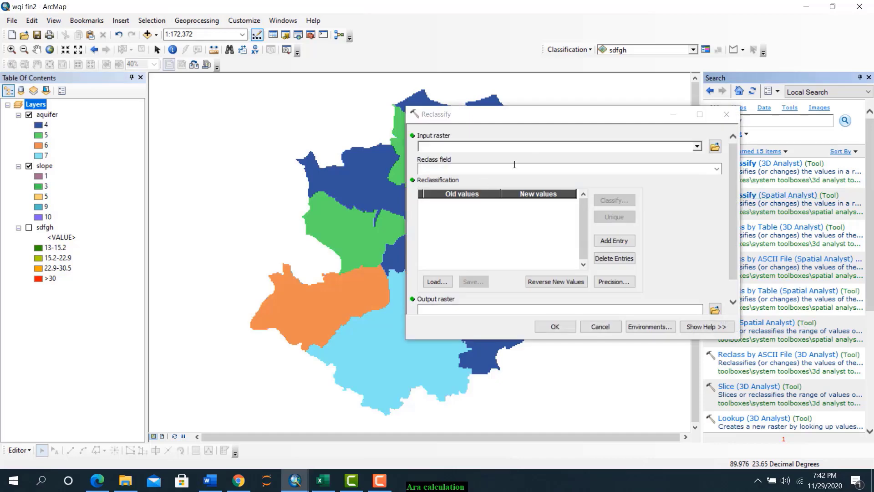
Choose sdfgh as the Reclassify input raster and set its classification to 4 classes with the Manual method
{"action": "left_click", "coordinate": [697, 146]}
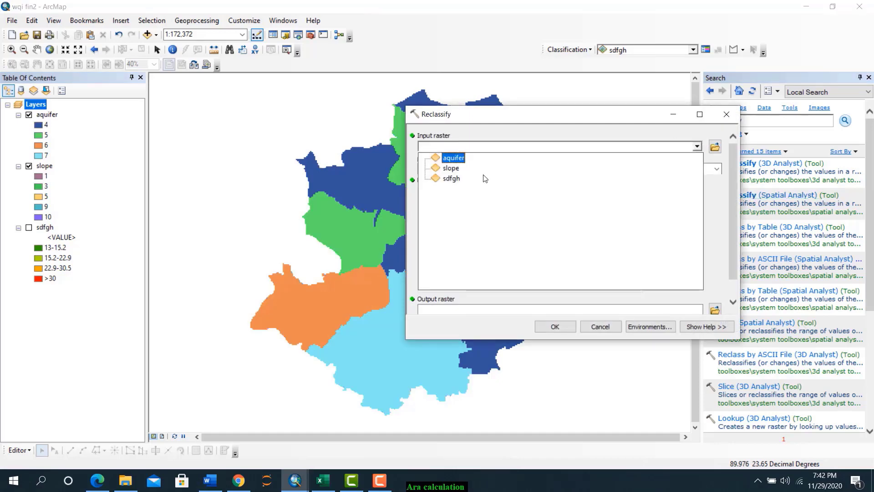
{"action": "left_click", "coordinate": [451, 179]}
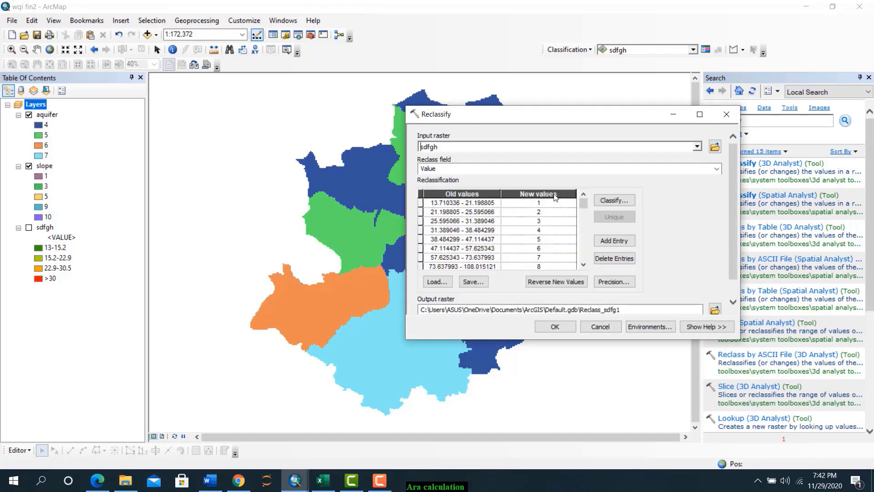
{"action": "left_click", "coordinate": [608, 202]}
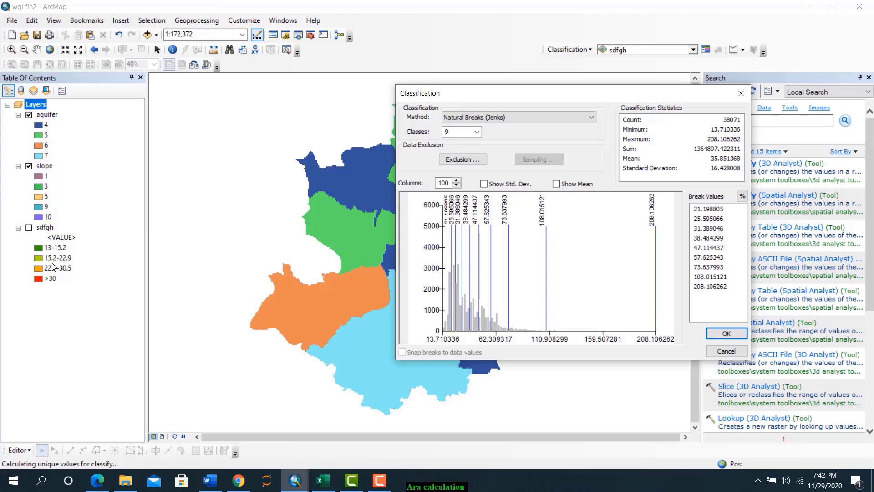
{"action": "left_click", "coordinate": [475, 131]}
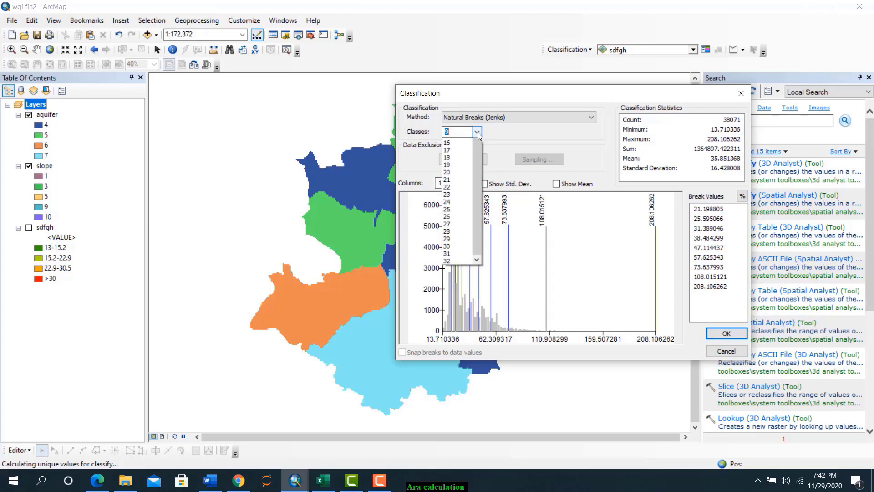
{"action": "left_click", "coordinate": [449, 150]}
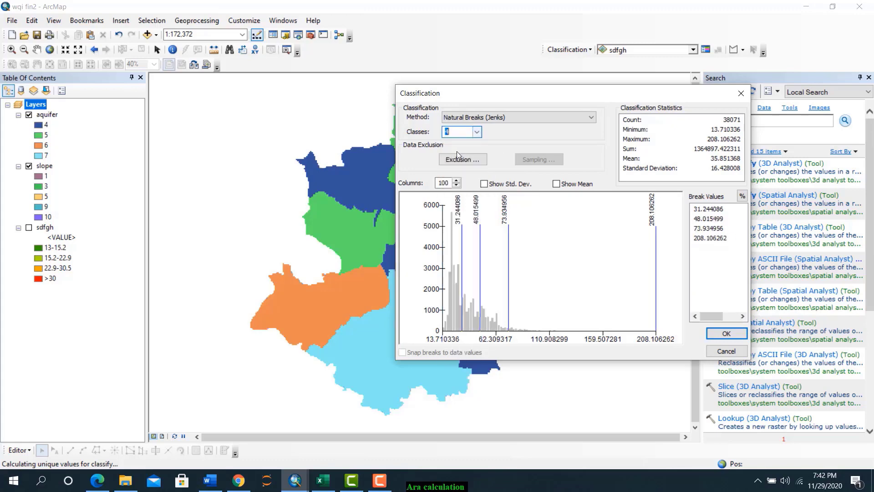
{"action": "left_click", "coordinate": [544, 120]}
{"action": "left_click", "coordinate": [463, 127]}
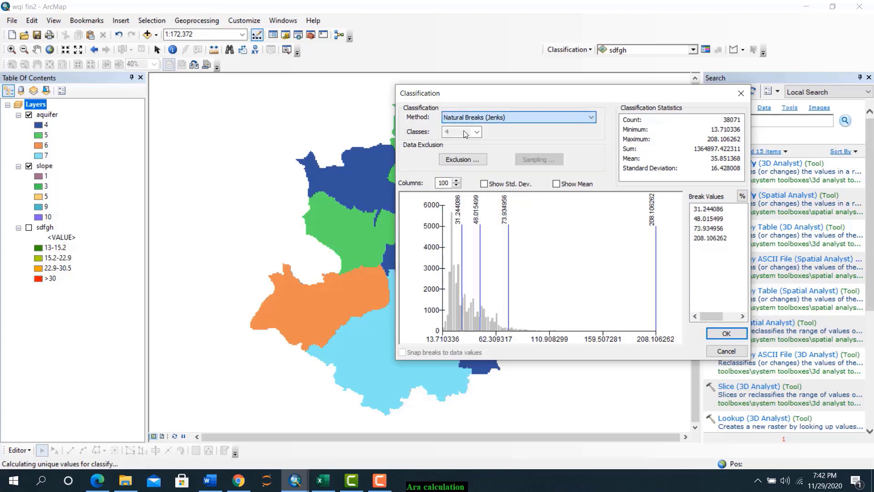
{"action": "left_click", "coordinate": [510, 121]}
{"action": "left_click", "coordinate": [493, 122]}
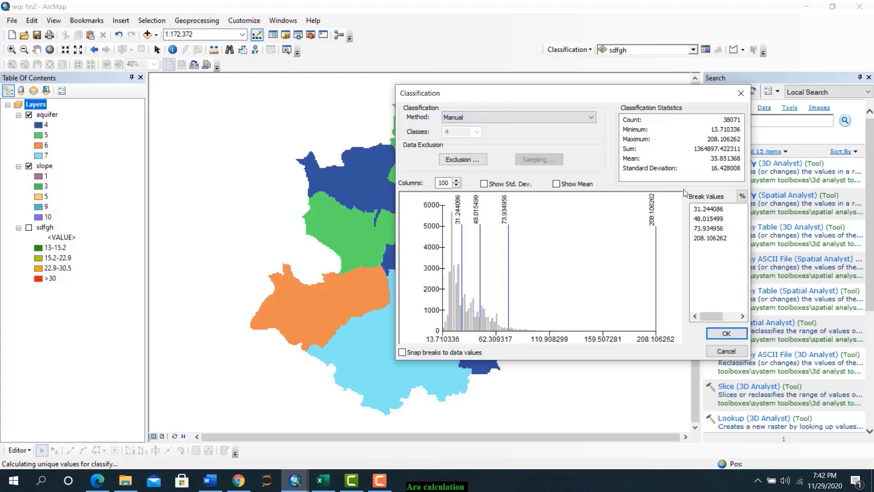
Set the first three break values of sdfgh to 15.2, 22.9 and 30.5 and accept the classification
{"action": "left_click", "coordinate": [715, 209]}
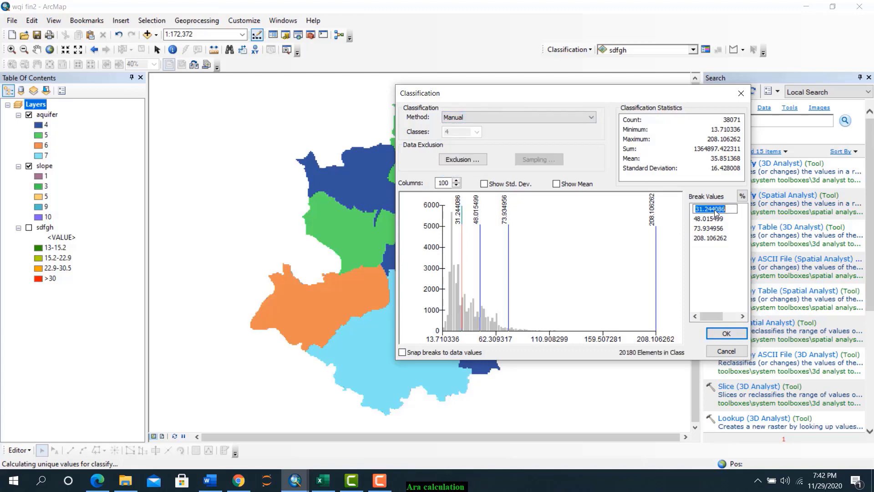
{"action": "type", "text": "15.2"}
{"action": "key", "text": "Return"}
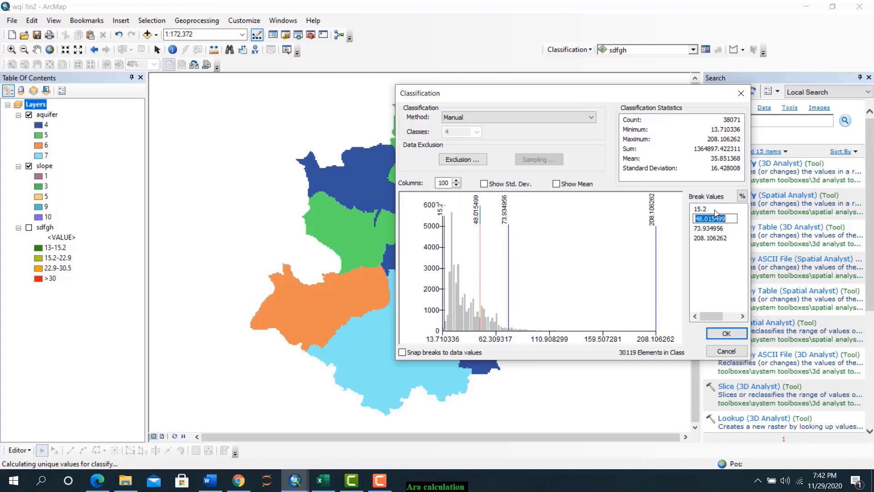
{"action": "key", "text": "Return"}
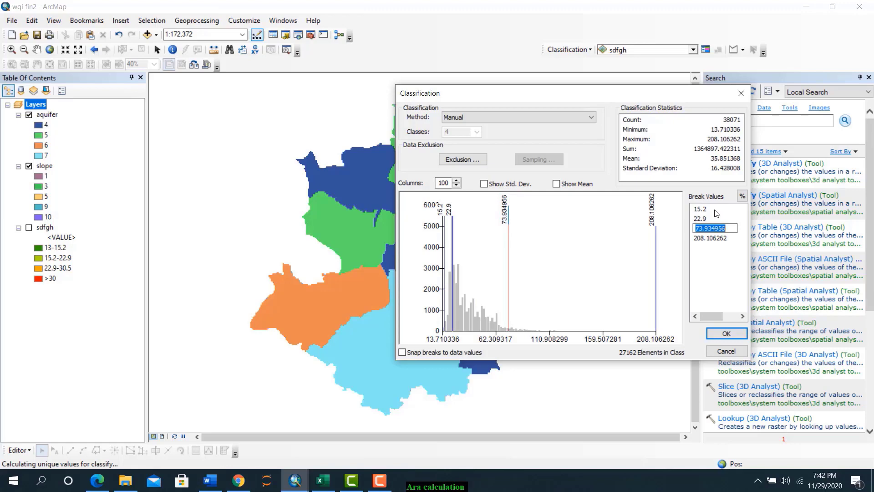
{"action": "type", "text": "30.5"}
{"action": "key", "text": "Return"}
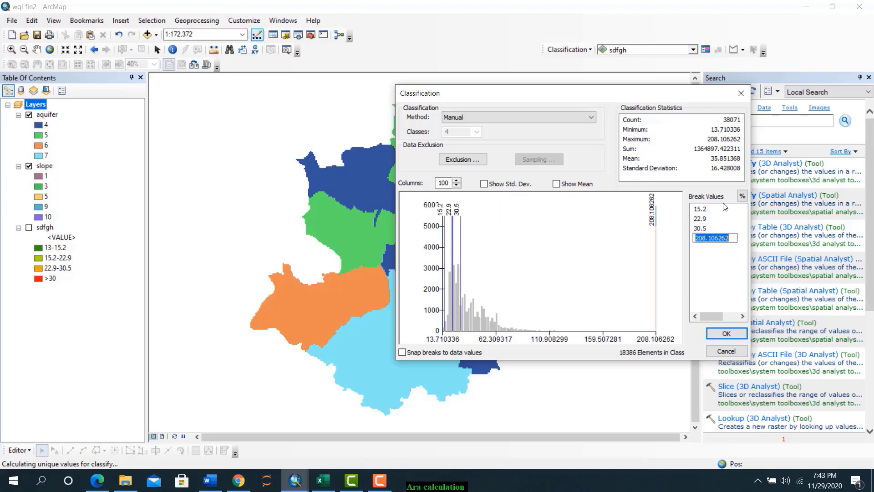
{"action": "left_click", "coordinate": [726, 336]}
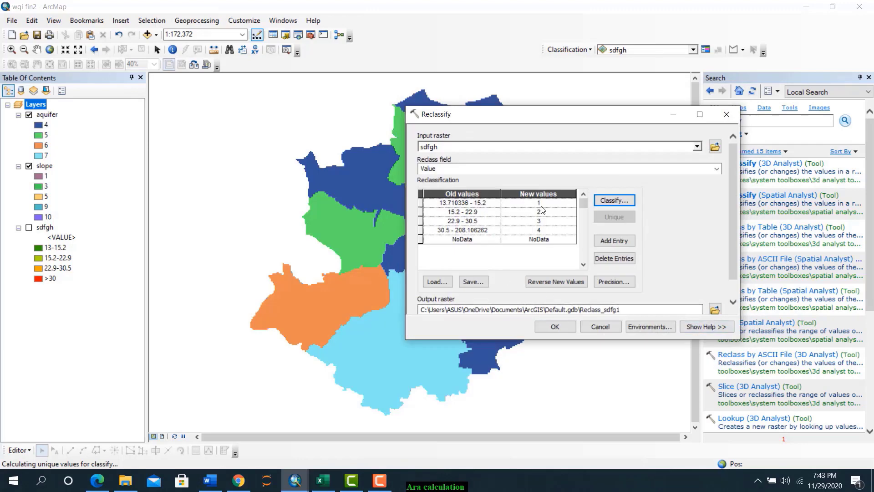
Look up the depth to water table ratings in the Word table and return to the Reclassify tool in ArcMap
{"action": "left_click", "coordinate": [219, 476]}
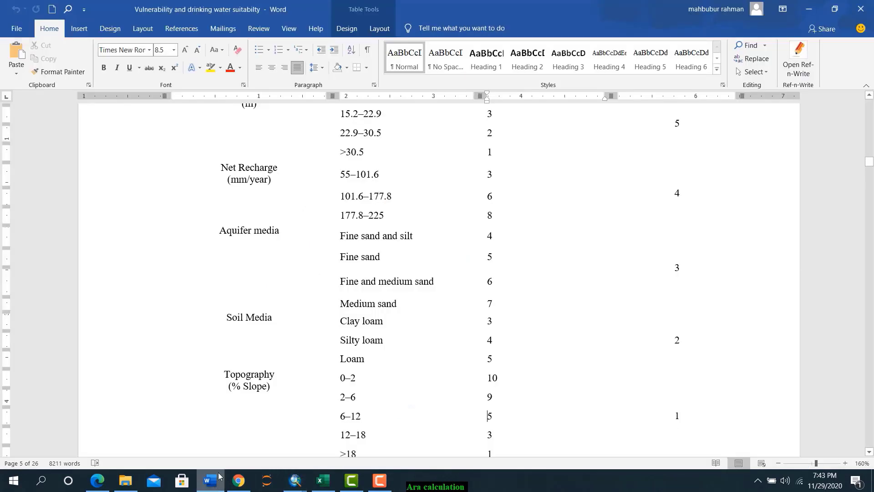
{"action": "scroll", "coordinate": [296, 353], "scroll_direction": "up", "scroll_amount": 3}
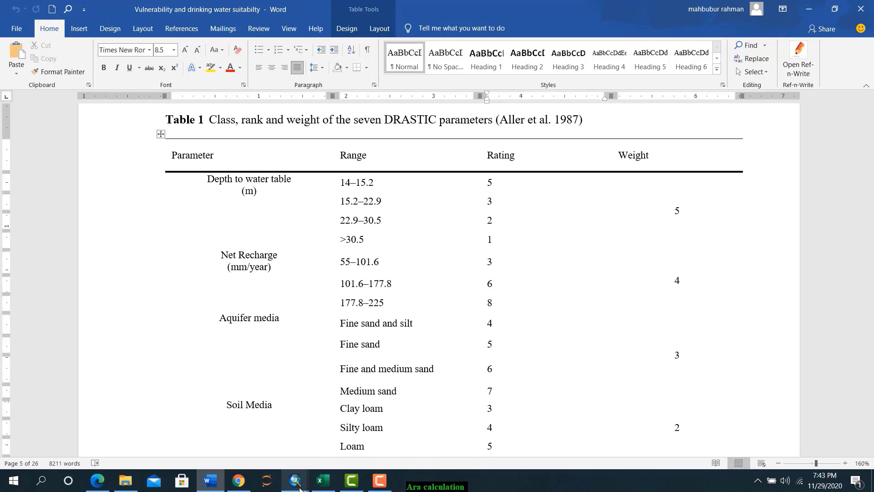
{"action": "mouse_move", "coordinate": [306, 482]}
{"action": "left_click", "coordinate": [355, 424]}
Assign the new values 5, 3, 2 and 1 to the four sdfgh depth classes in ascending order
{"action": "left_click", "coordinate": [539, 203]}
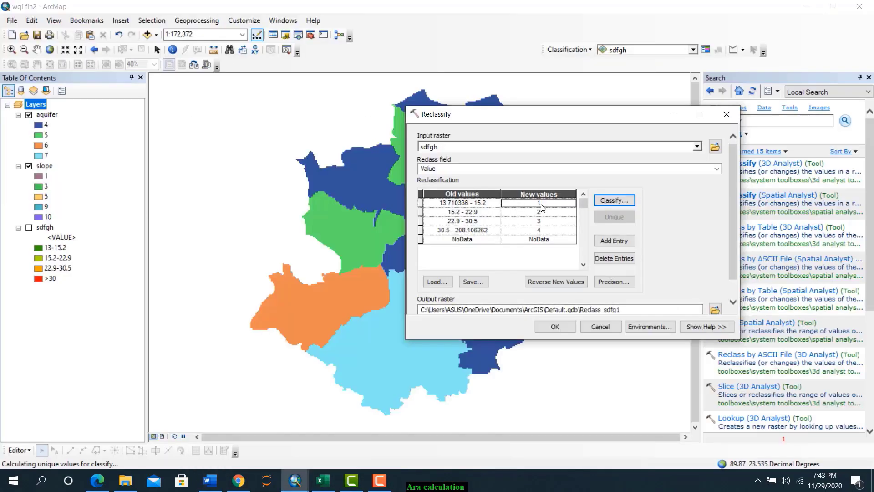
{"action": "left_click", "coordinate": [542, 204]}
{"action": "type", "text": "5"}
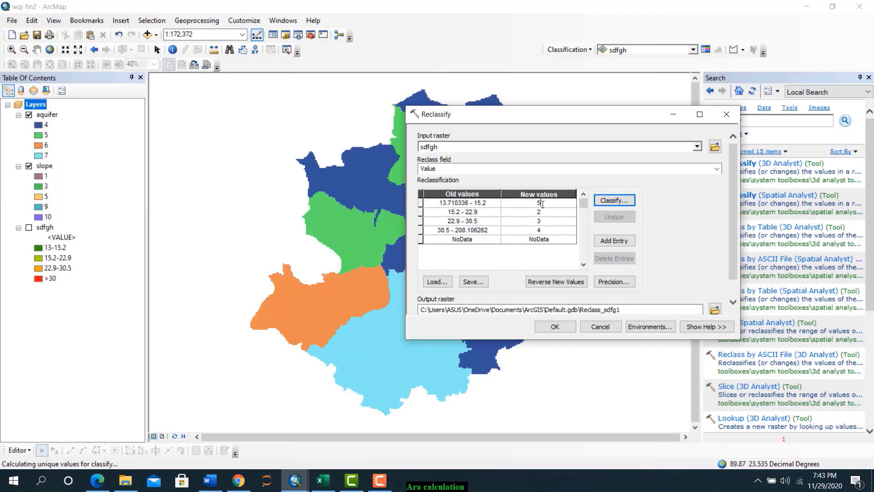
{"action": "key", "text": "Down"}
{"action": "type", "text": "3"}
{"action": "key", "text": "Down"}
{"action": "type", "text": "2"}
{"action": "key", "text": "Down"}
{"action": "type", "text": "1"}
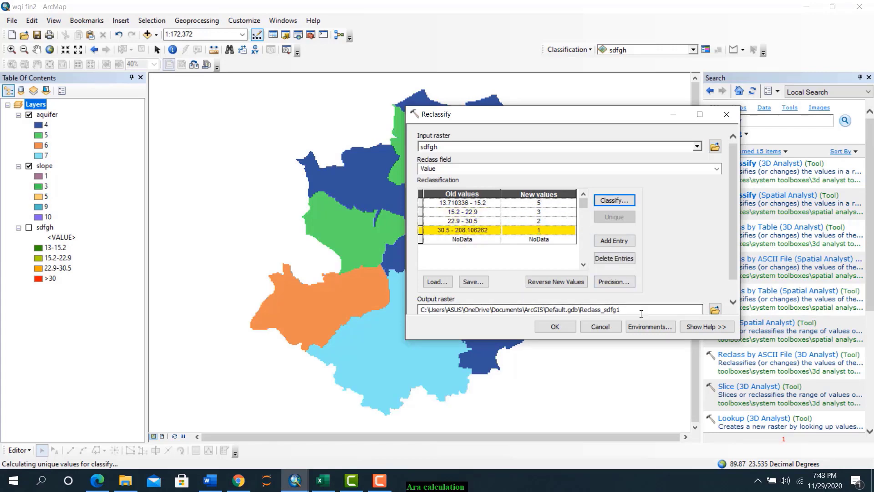
Set the output raster to depth in New File Geodatabase.gdb and run the reclassification
{"action": "left_click", "coordinate": [715, 309]}
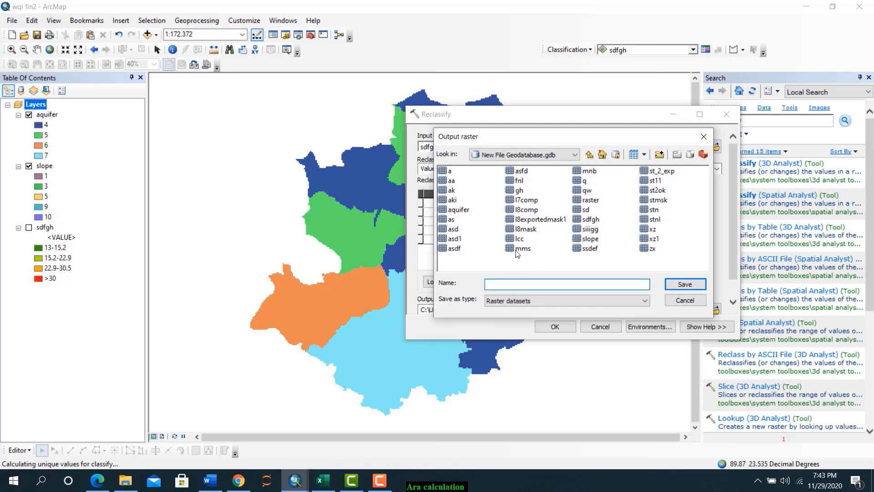
{"action": "type", "text": "depth"}
{"action": "left_click", "coordinate": [684, 284]}
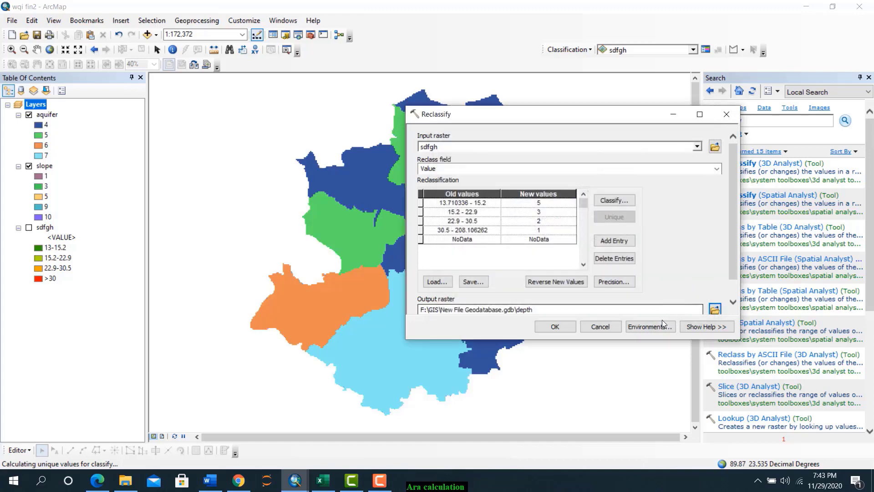
{"action": "left_click", "coordinate": [558, 326]}
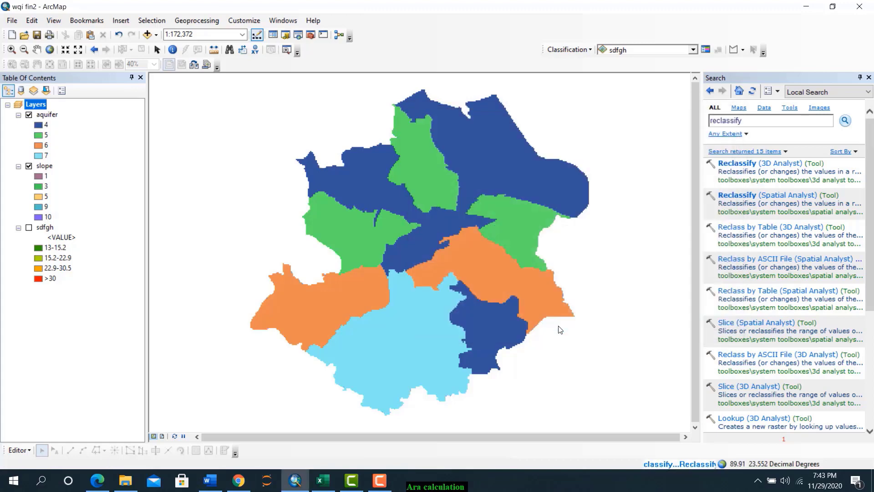
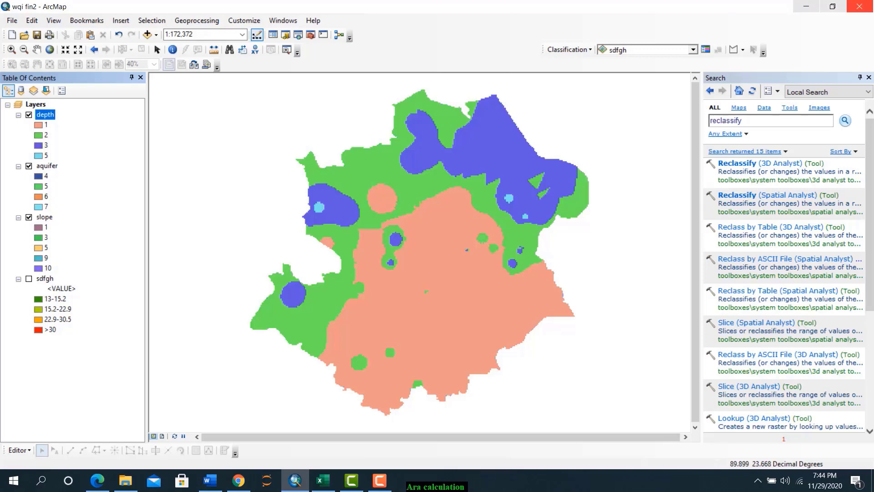
Remove the sdfgh raster from the map, and close and reopen the Search window
{"action": "right_click", "coordinate": [45, 278]}
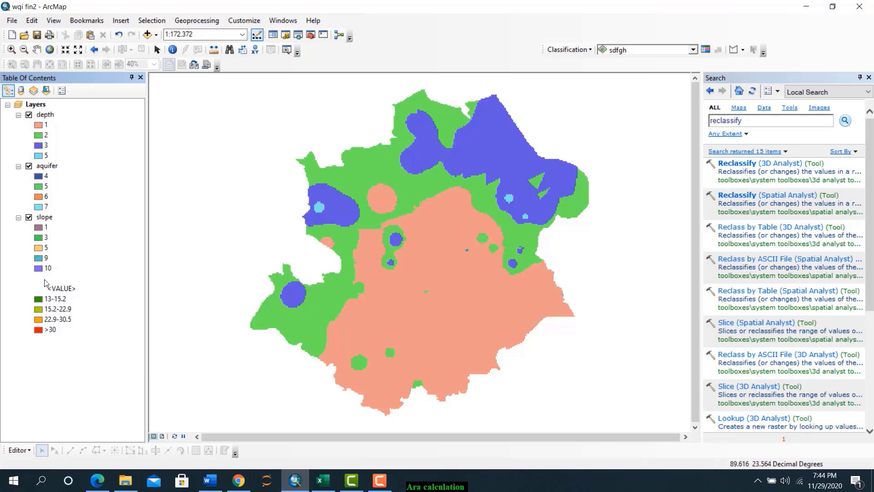
{"action": "left_click", "coordinate": [64, 301]}
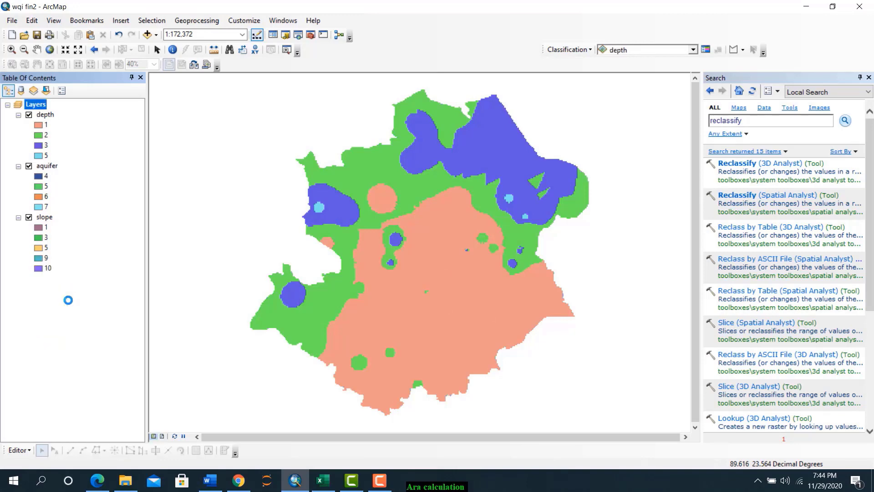
{"action": "left_click", "coordinate": [868, 79]}
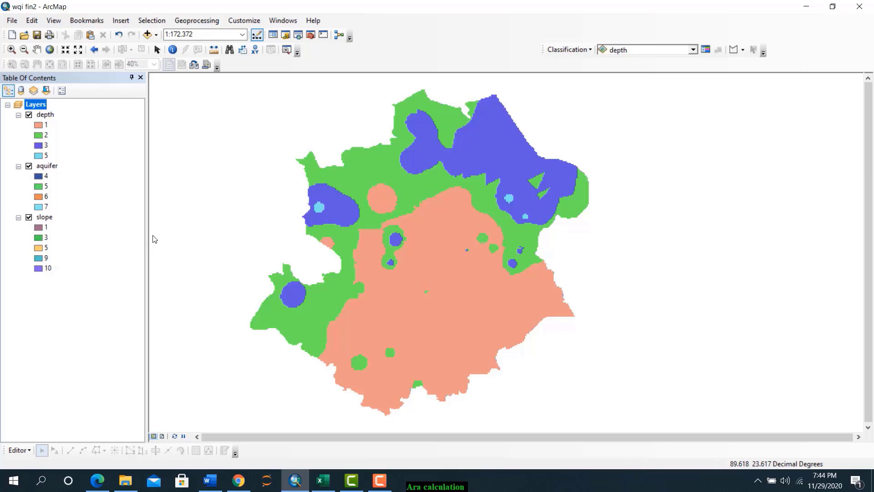
{"action": "left_click", "coordinate": [273, 21]}
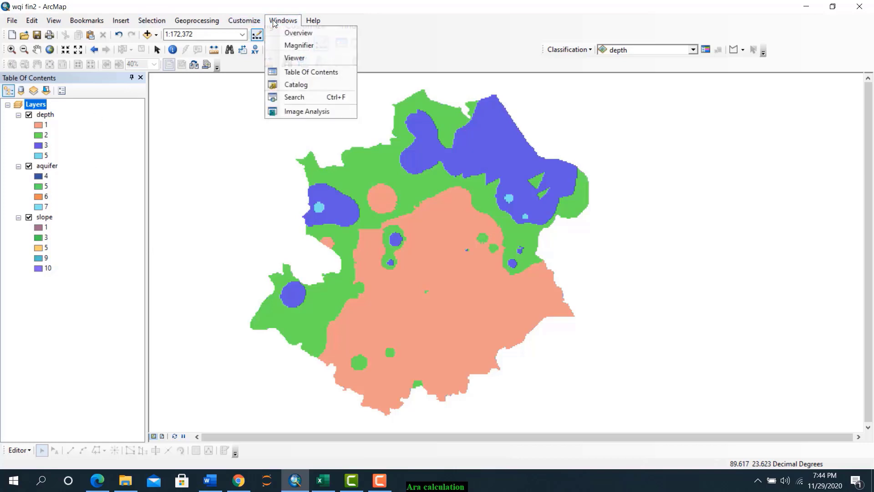
{"action": "left_click", "coordinate": [302, 97]}
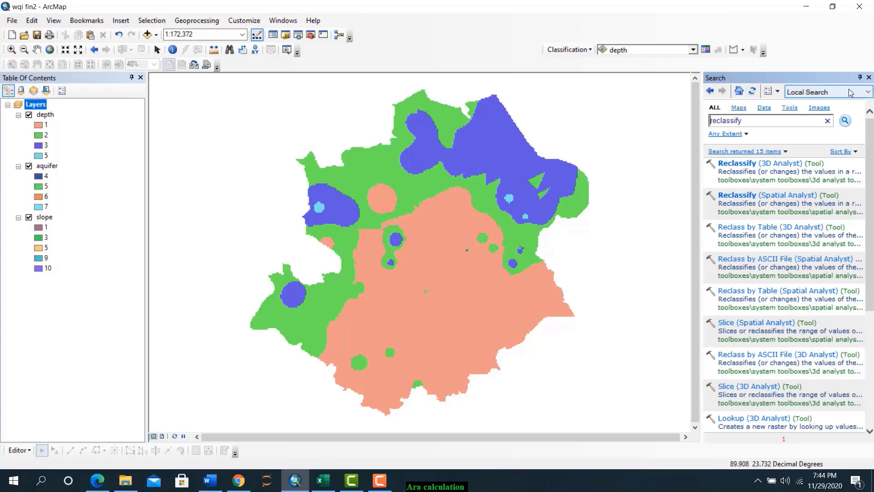
Search for "weighted sum" and open the Weighted Sum (Spatial Analyst) tool
{"action": "left_click_drag", "start_coordinate": [743, 120], "coordinate": [703, 129]}
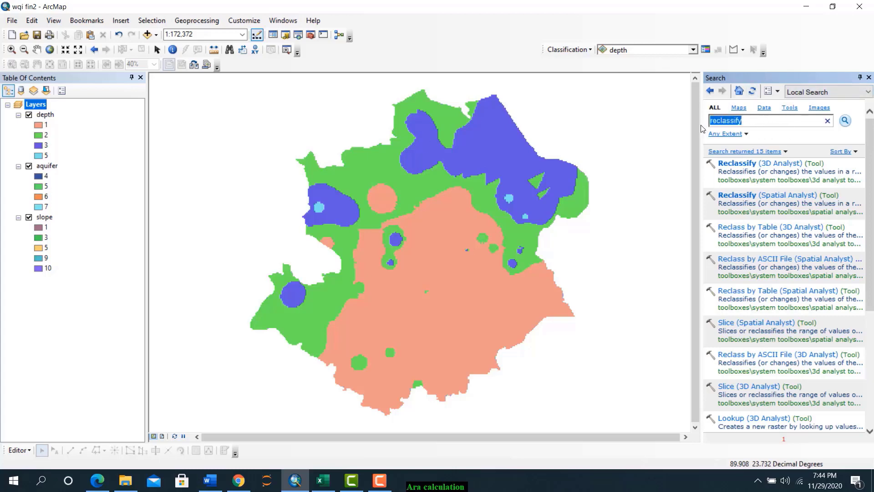
{"action": "type", "text": "w"}
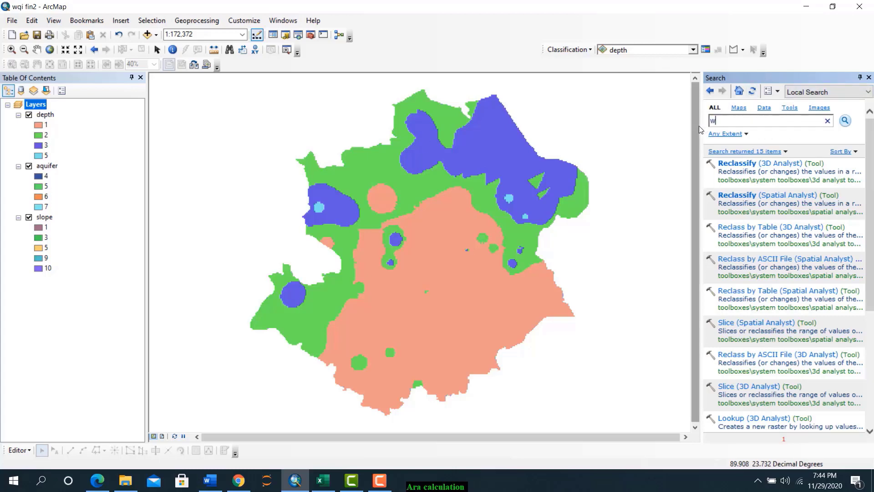
{"action": "type", "text": "eighted sum"}
{"action": "key", "text": "Return"}
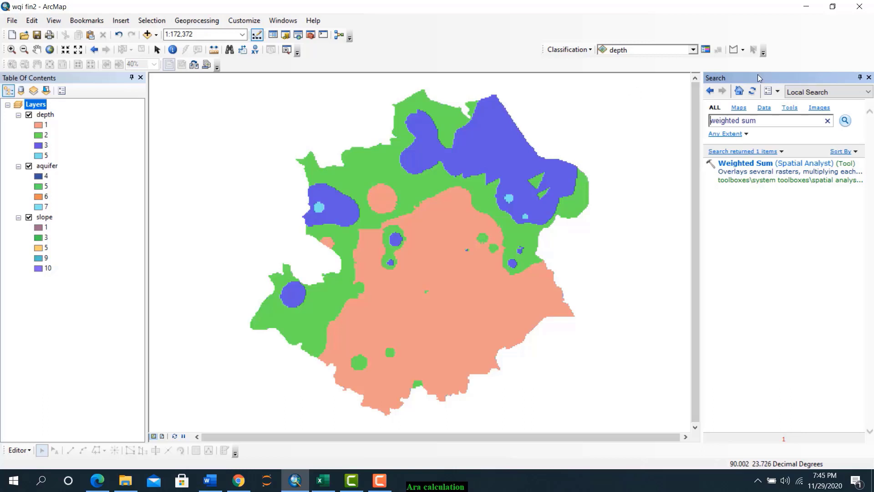
{"action": "left_click", "coordinate": [754, 163]}
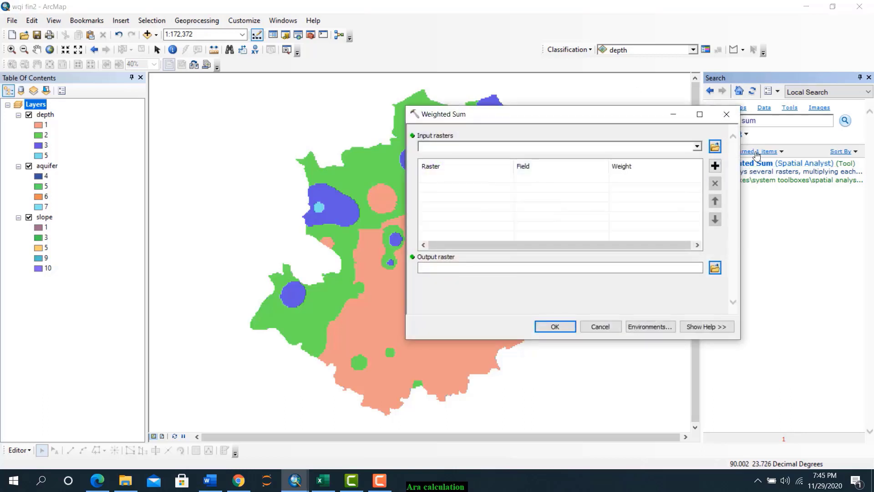
Add the depth, aquifer and slope rasters as inputs to the Weighted Sum
{"action": "left_click", "coordinate": [697, 146]}
{"action": "left_click", "coordinate": [552, 158]}
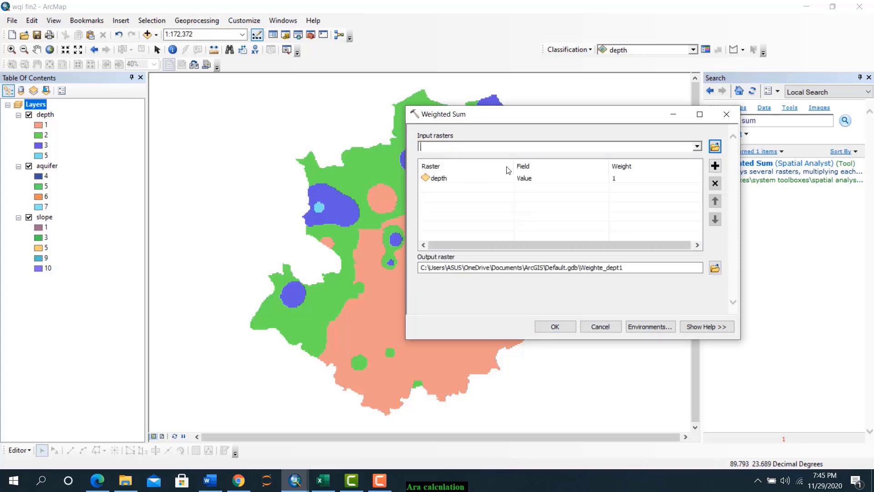
{"action": "left_click", "coordinate": [697, 146]}
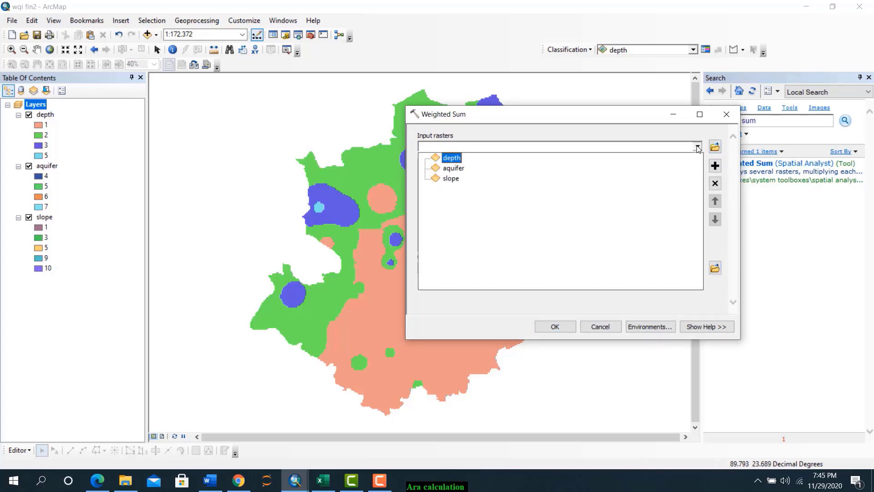
{"action": "left_click", "coordinate": [452, 172]}
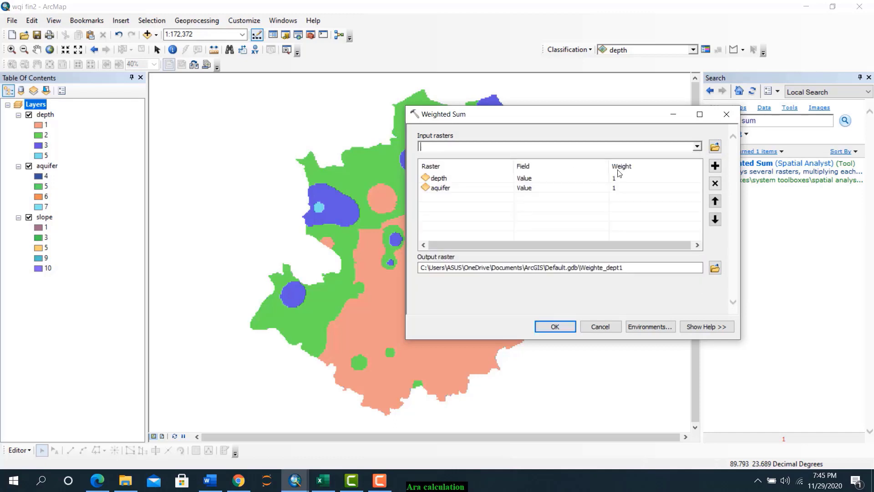
{"action": "left_click", "coordinate": [698, 146]}
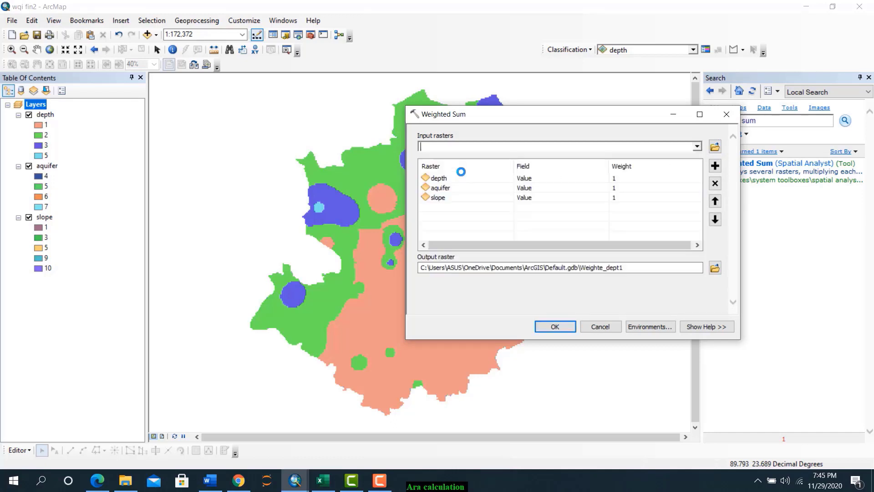
{"action": "left_click", "coordinate": [457, 182]}
Set the weight of the depth raster to 5 in the Weighted Sum table
{"action": "left_click", "coordinate": [617, 178]}
{"action": "type", "text": "5"}
{"action": "left_click", "coordinate": [615, 188]}
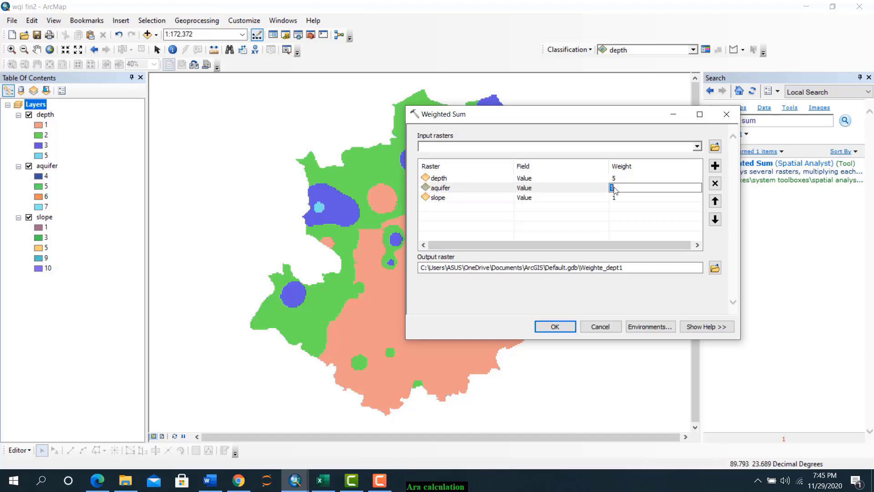
Look up the aquifer media weight in the Word document's DRASTIC table and set the aquifer raster's weight to 3 in ArcMap
{"action": "left_click", "coordinate": [217, 481]}
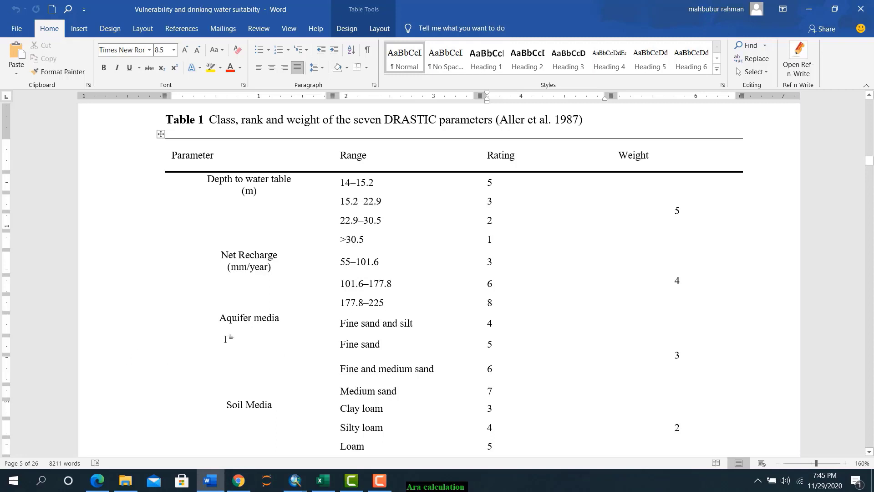
{"action": "left_click_drag", "start_coordinate": [225, 317], "coordinate": [677, 295]}
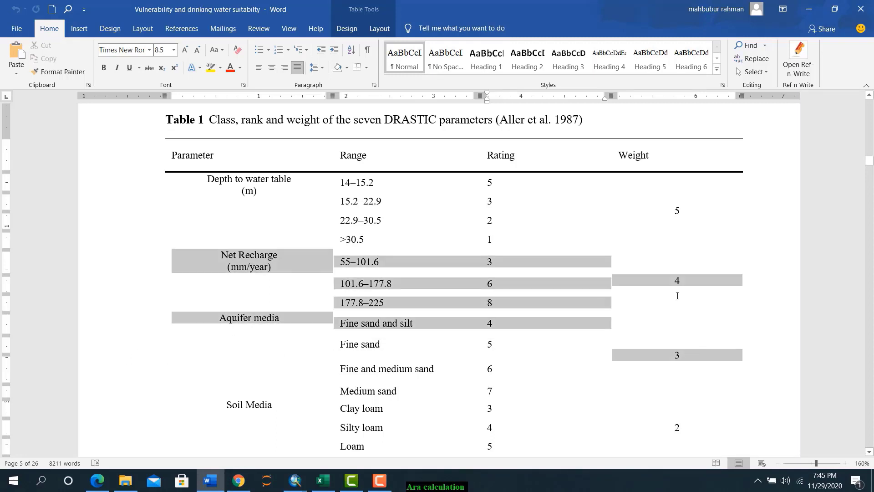
{"action": "left_click", "coordinate": [587, 371]}
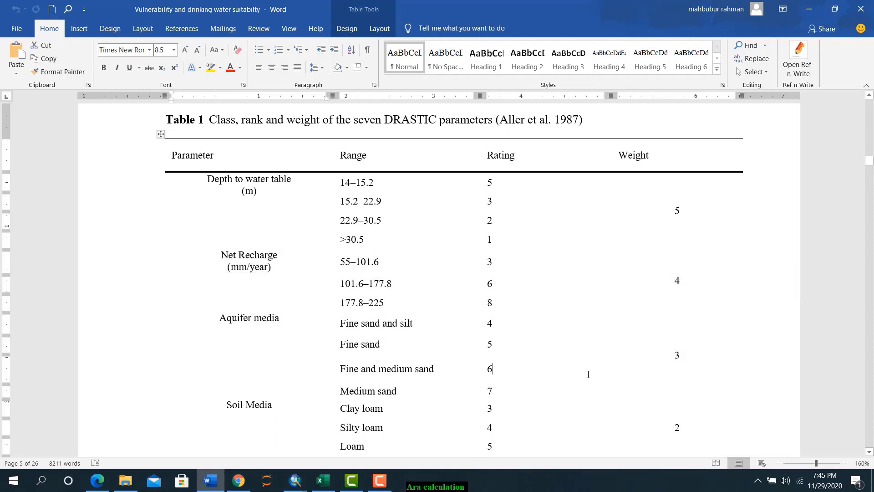
{"action": "mouse_move", "coordinate": [295, 486]}
{"action": "left_click", "coordinate": [372, 427]}
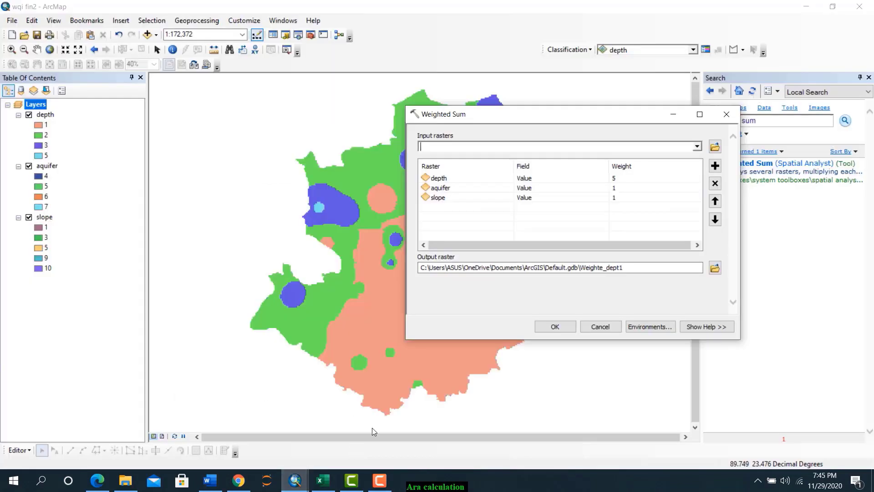
{"action": "left_click", "coordinate": [614, 189]}
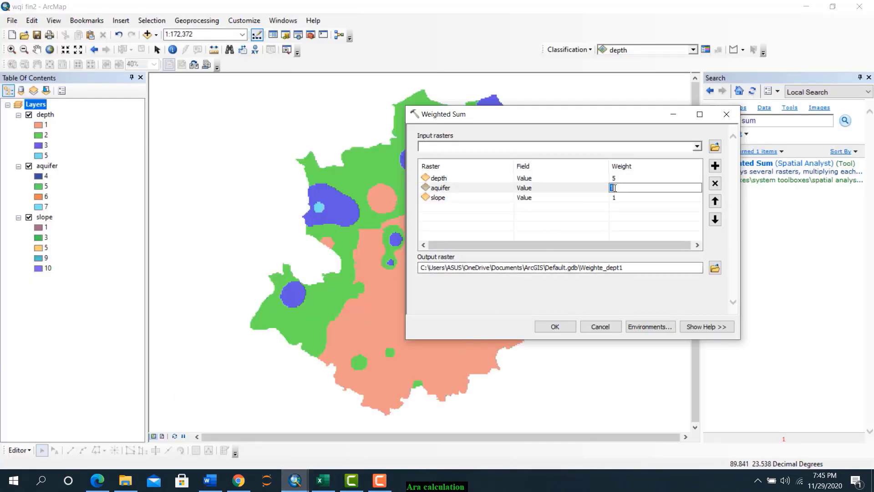
{"action": "key", "text": "Return"}
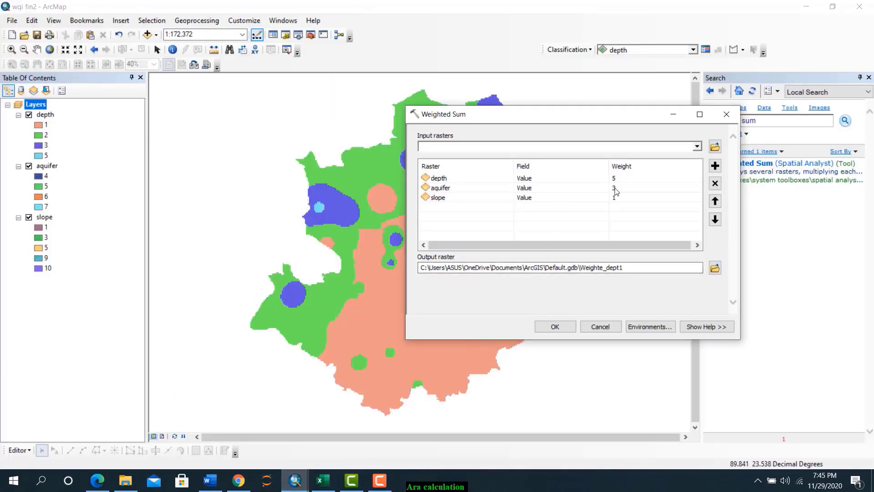
Try to run the Weighted Sum with the output raster named "final index" in New File Geodatabase.gdb
{"action": "left_click", "coordinate": [714, 268]}
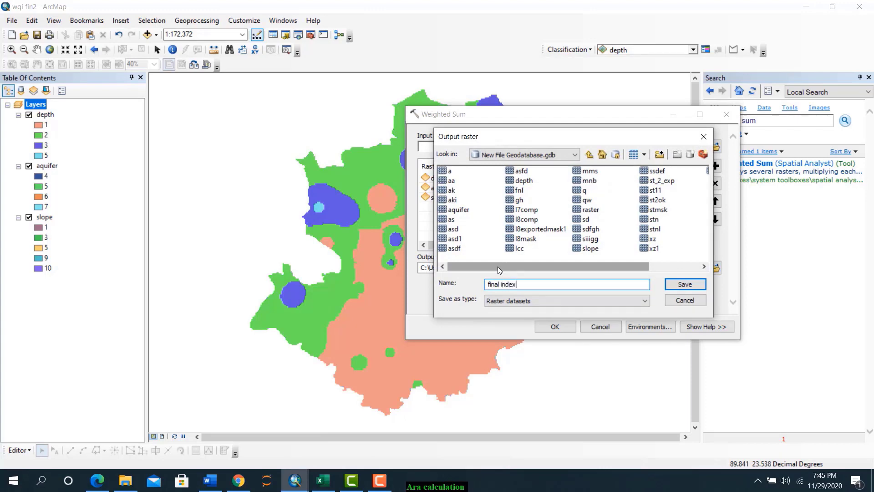
{"action": "left_click", "coordinate": [685, 284]}
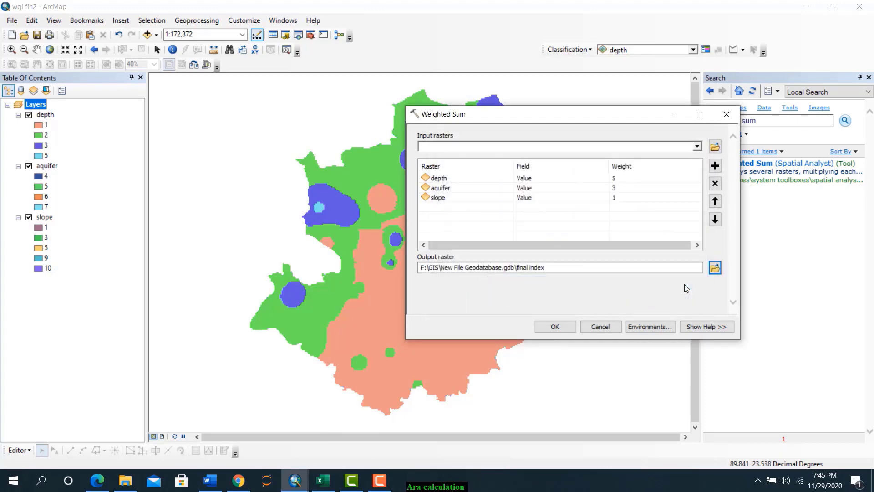
{"action": "left_click", "coordinate": [553, 329]}
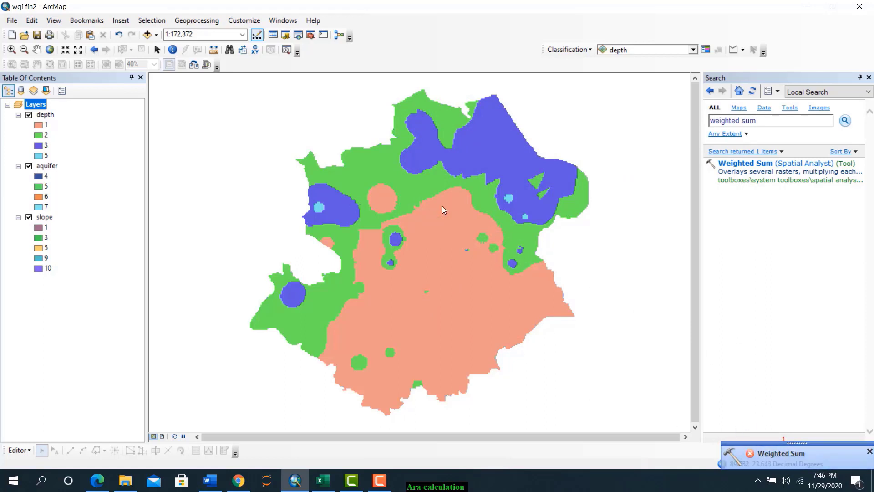
Reopen the Weighted Sum tool and add the depth, aquifer and slope rasters as inputs again
{"action": "left_click", "coordinate": [729, 164]}
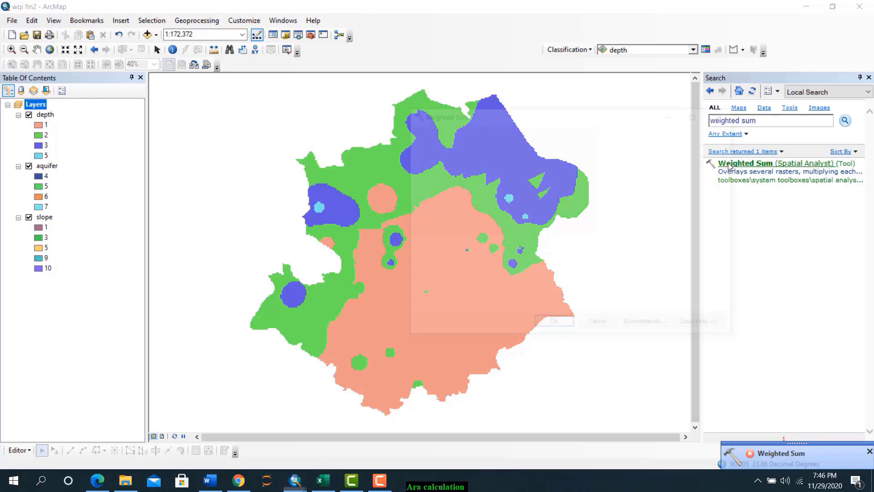
{"action": "left_click", "coordinate": [697, 147]}
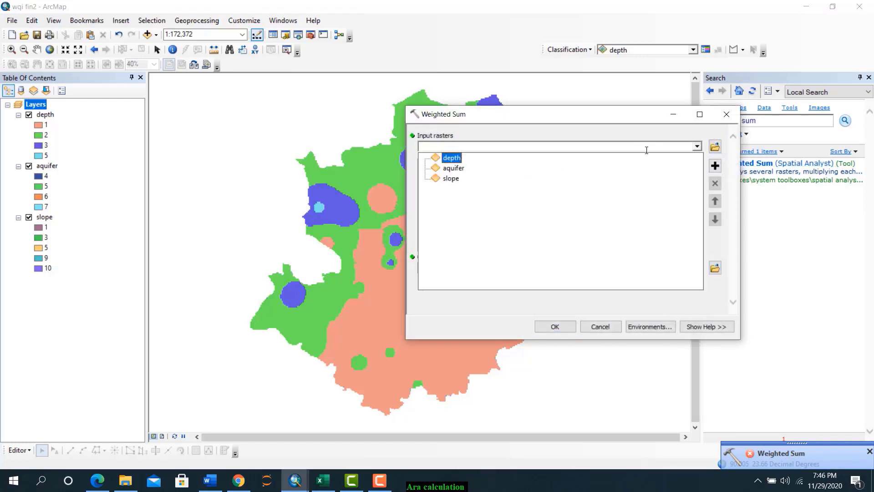
{"action": "left_click", "coordinate": [452, 158]}
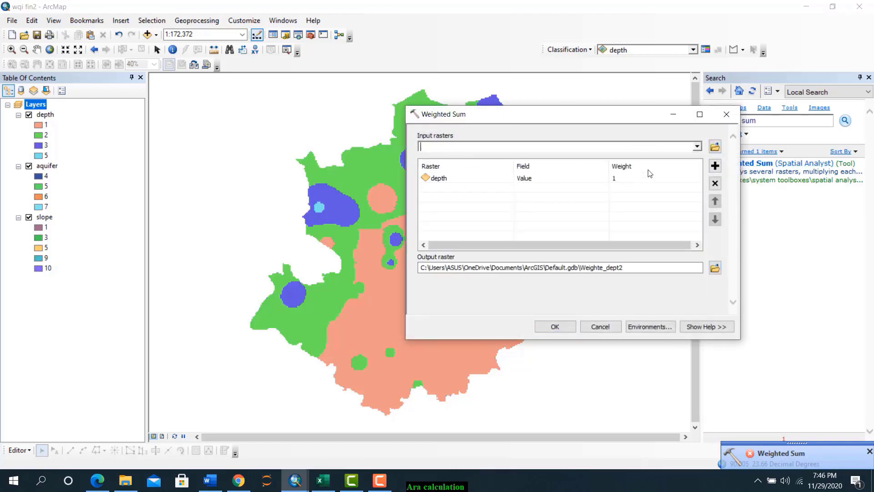
{"action": "left_click", "coordinate": [697, 146]}
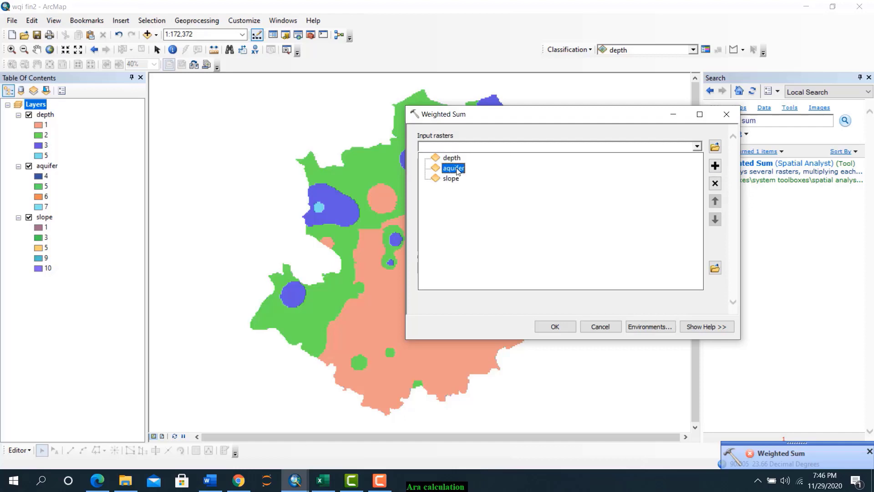
{"action": "left_click", "coordinate": [457, 169]}
{"action": "left_click", "coordinate": [697, 146]}
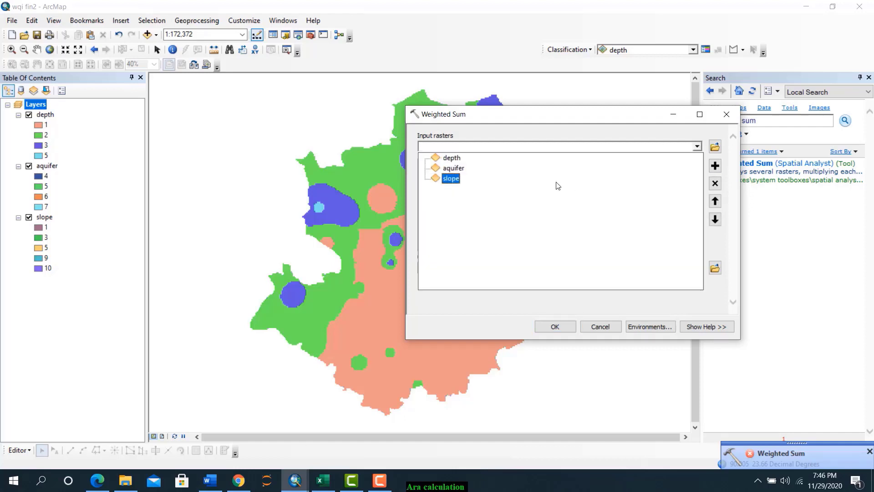
{"action": "left_click", "coordinate": [456, 178]}
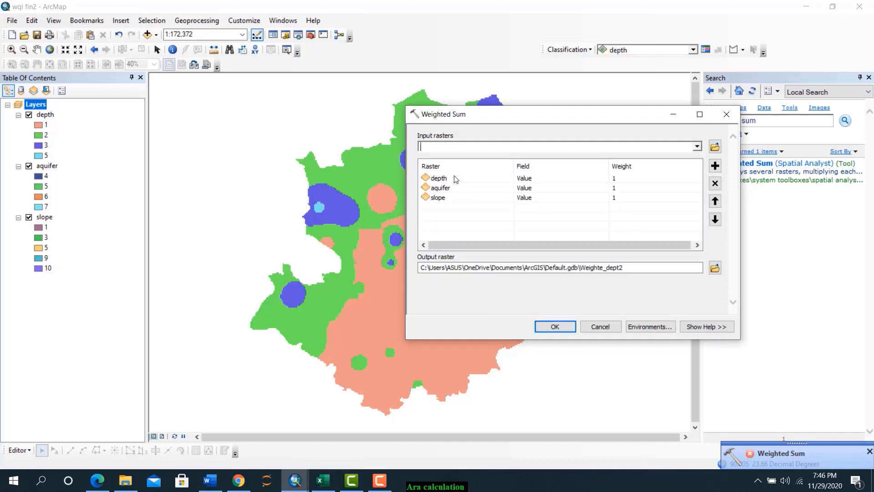
Set the Weighted Sum weights to 5 for depth and 3 for aquifer
{"action": "left_click", "coordinate": [622, 178]}
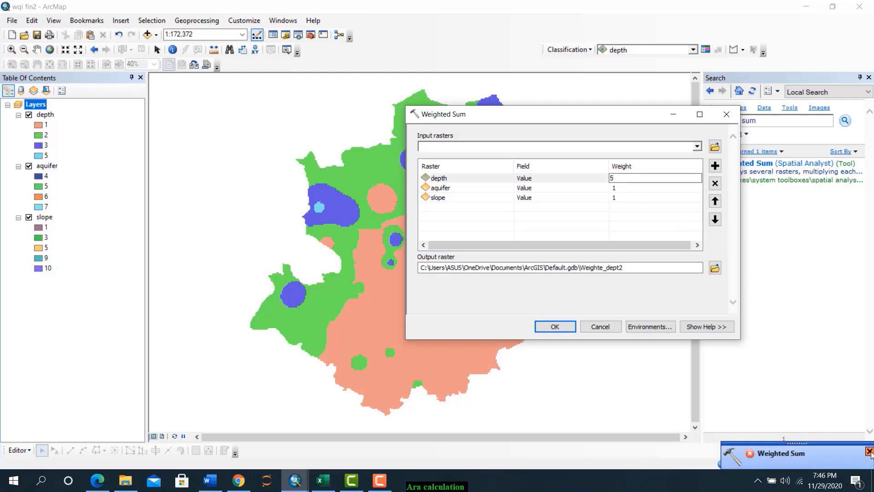
{"action": "left_click", "coordinate": [615, 189]}
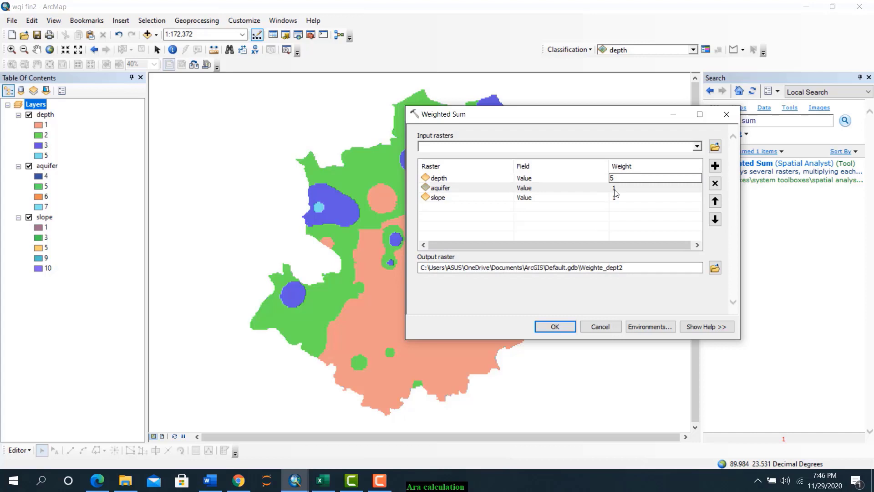
{"action": "left_click", "coordinate": [637, 212]}
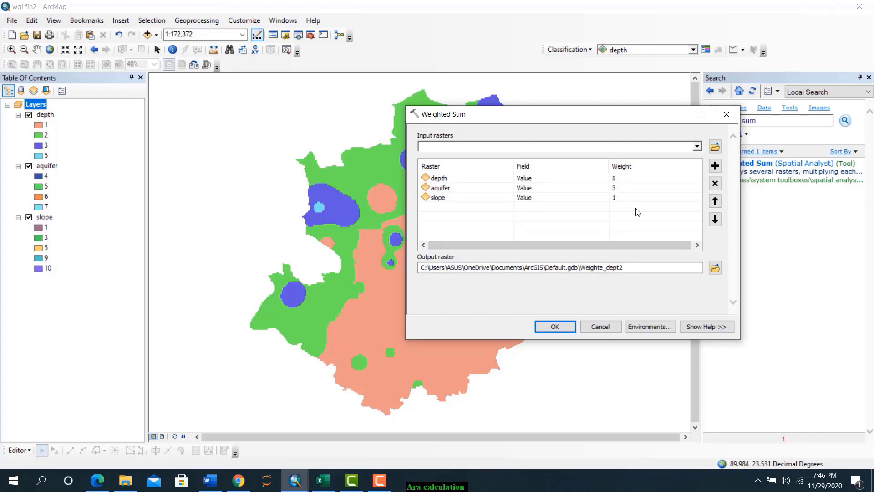
Set the output raster to final in New File Geodatabase.gdb and run the Weighted Sum
{"action": "left_click", "coordinate": [714, 267]}
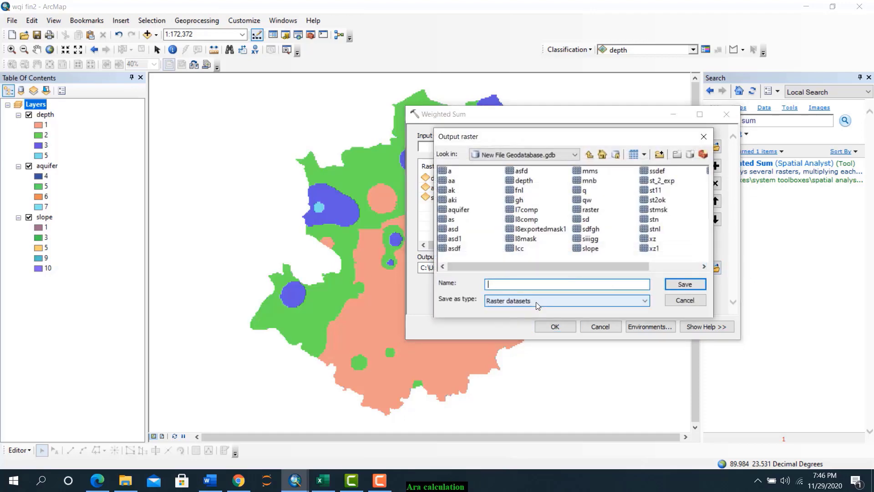
{"action": "type", "text": "final"}
{"action": "key", "text": "BackSpace"}
{"action": "type", "text": "al"}
{"action": "left_click", "coordinate": [675, 289]}
{"action": "left_click", "coordinate": [555, 327]}
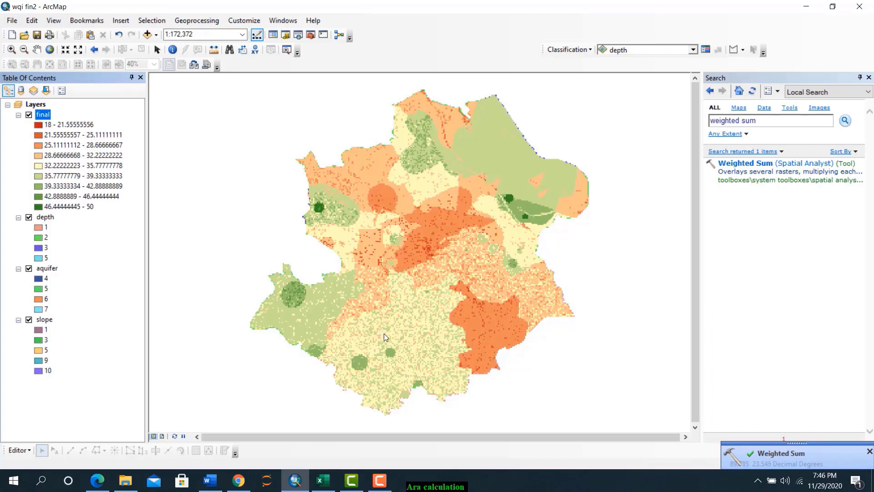
Remove the depth and aquifer rasters from the map
{"action": "right_click", "coordinate": [43, 217]}
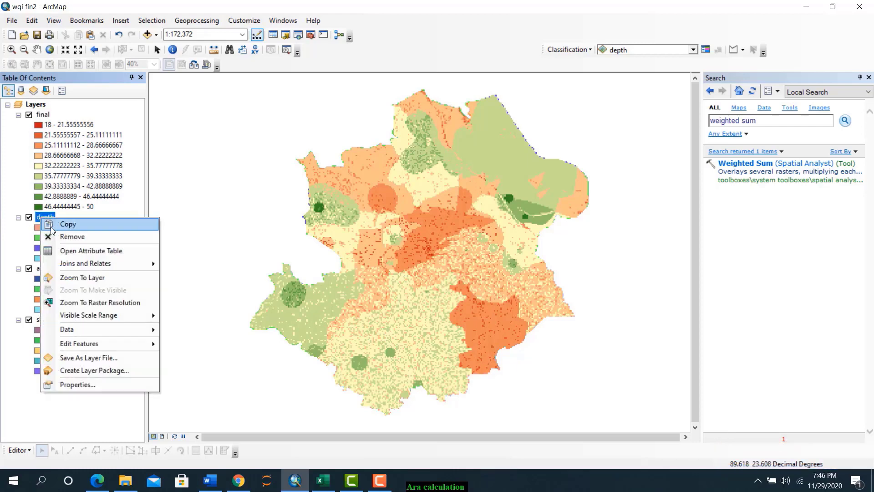
{"action": "left_click", "coordinate": [68, 236]}
{"action": "right_click", "coordinate": [42, 217]}
{"action": "left_click", "coordinate": [50, 233]}
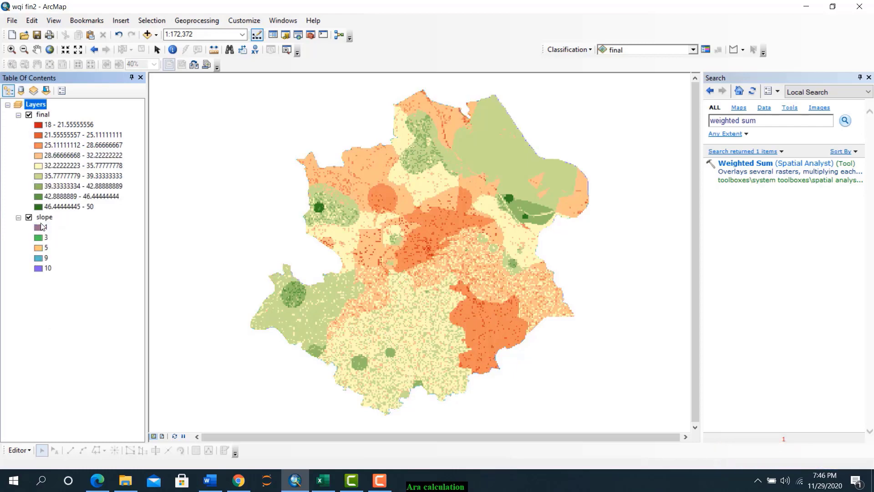
{"action": "right_click", "coordinate": [43, 217]}
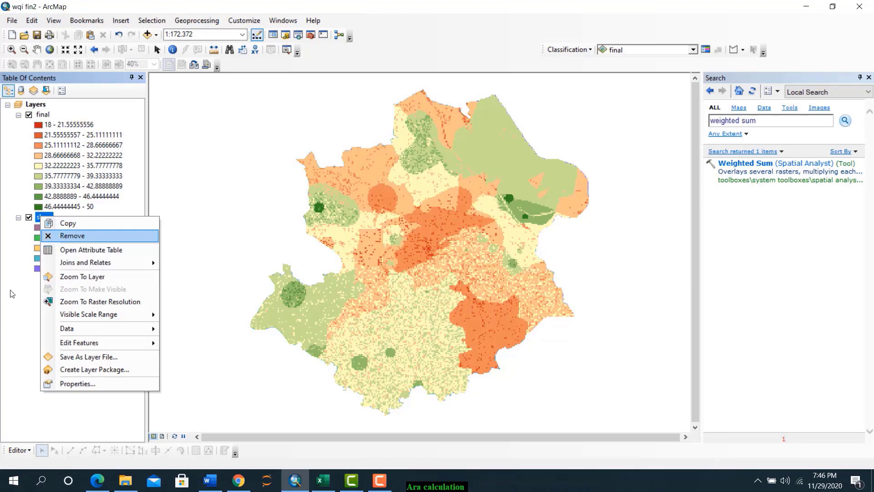
{"action": "left_click", "coordinate": [29, 288]}
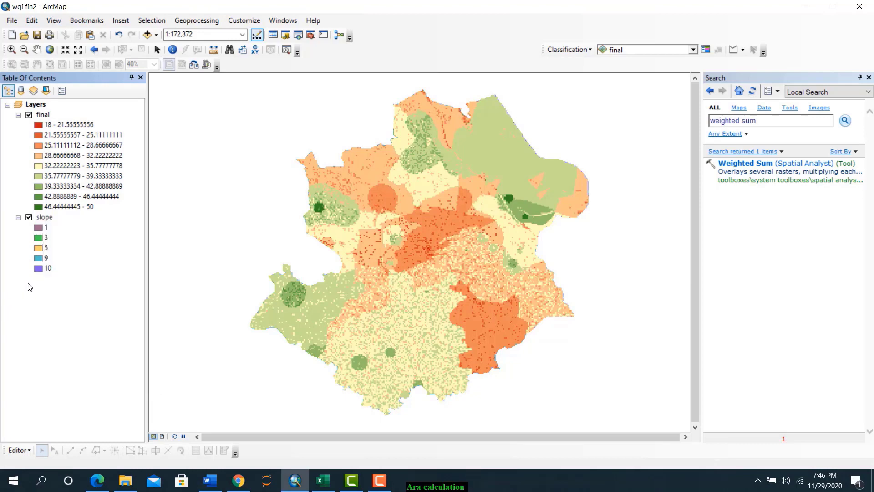
{"action": "left_click", "coordinate": [10, 20]}
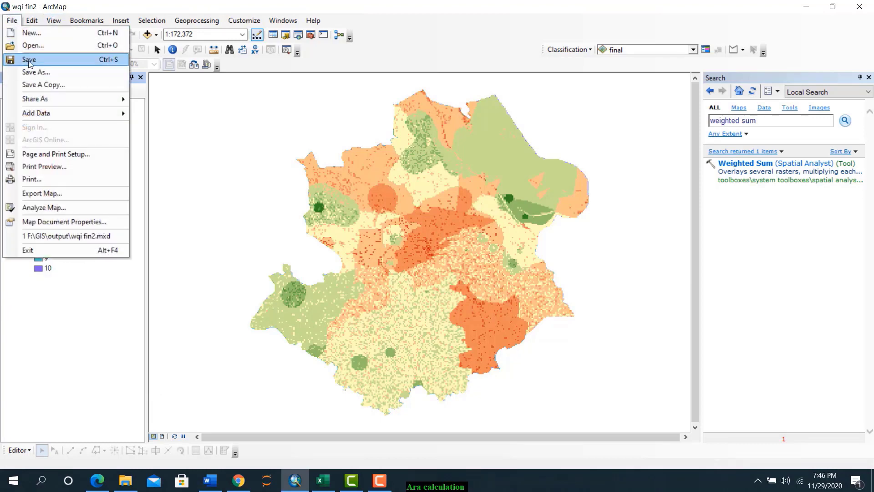
{"action": "left_click", "coordinate": [32, 72]}
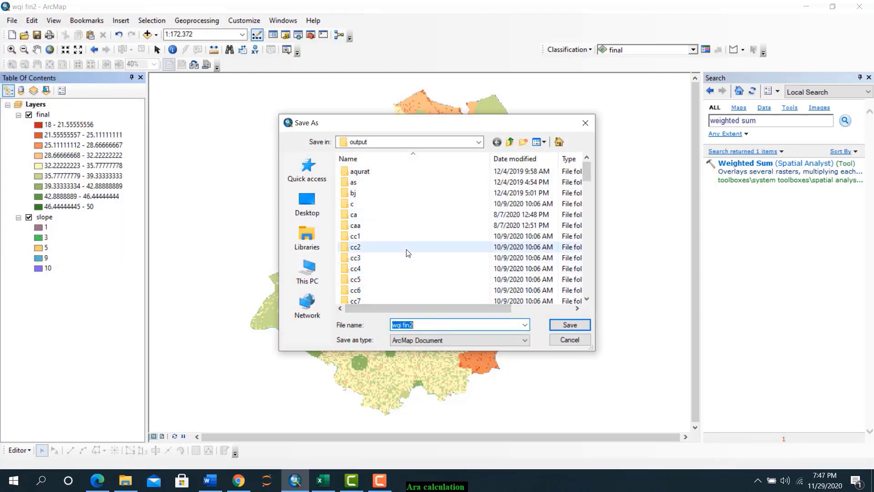
{"action": "scroll", "coordinate": [410, 255], "scroll_direction": "down", "scroll_amount": 10}
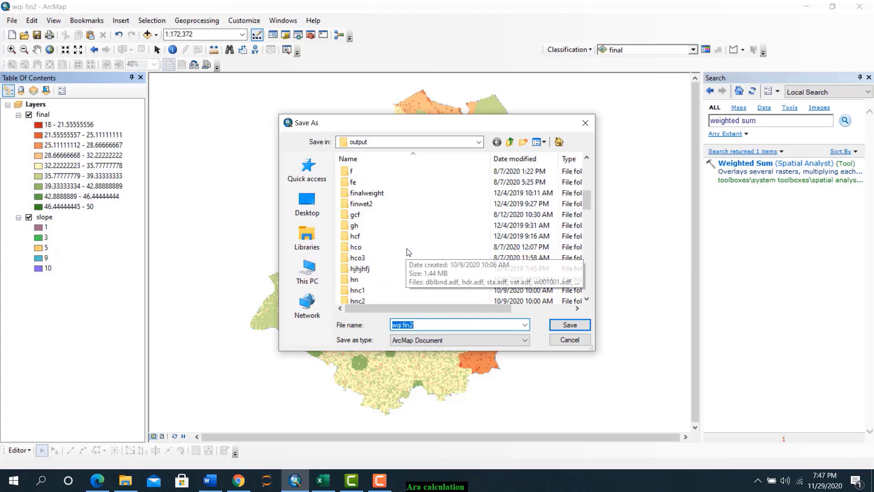
{"action": "left_click", "coordinate": [580, 124]}
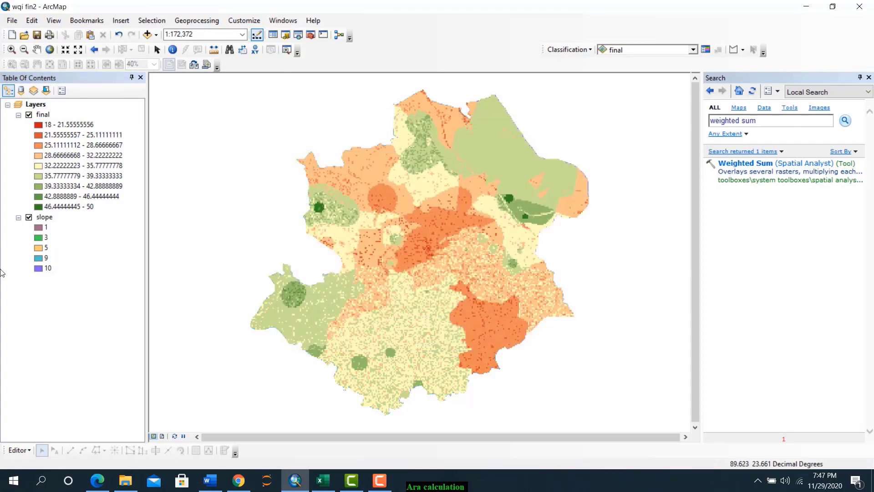
Remove the slope raster from the map, keeping only the final raster
{"action": "right_click", "coordinate": [40, 216]}
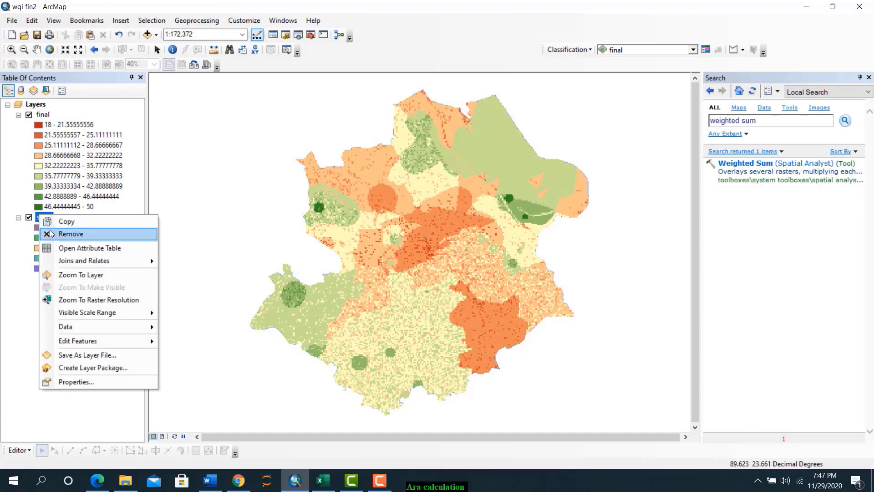
{"action": "left_click", "coordinate": [50, 234]}
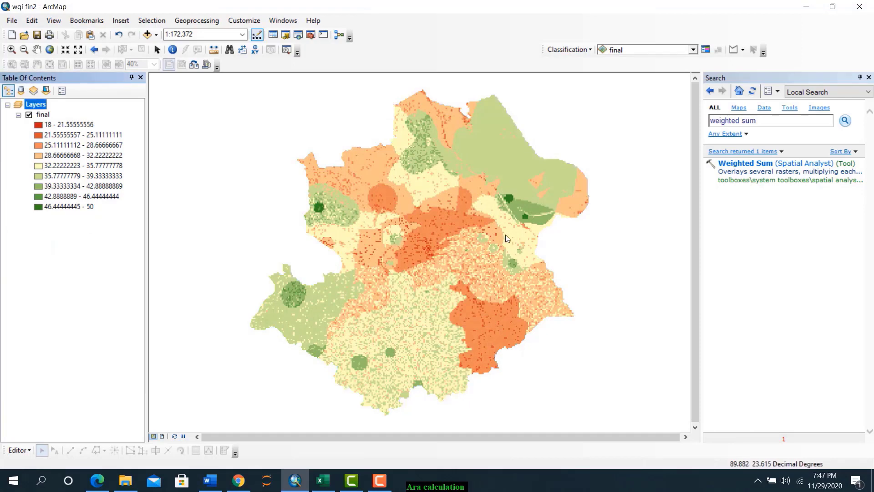
Reduce the final raster's classified symbology to 3 classes
{"action": "left_click", "coordinate": [43, 117]}
{"action": "right_click", "coordinate": [44, 119]}
{"action": "left_click", "coordinate": [67, 286]}
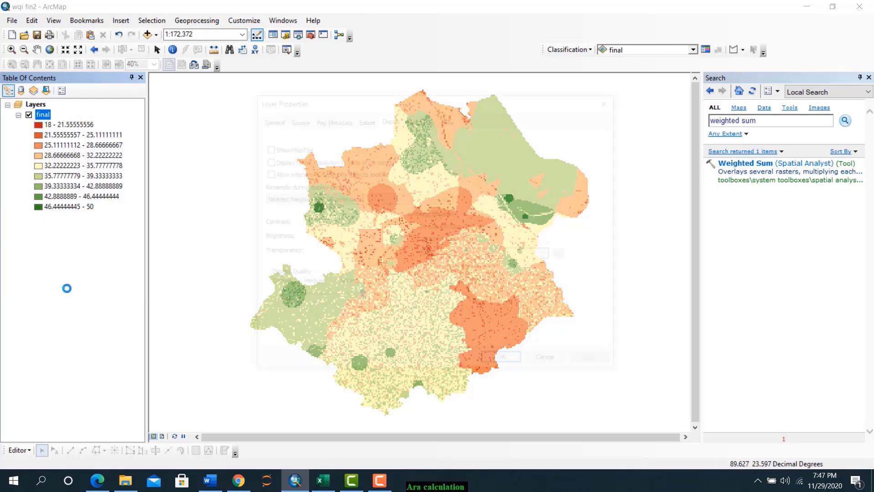
{"action": "left_click", "coordinate": [426, 121]}
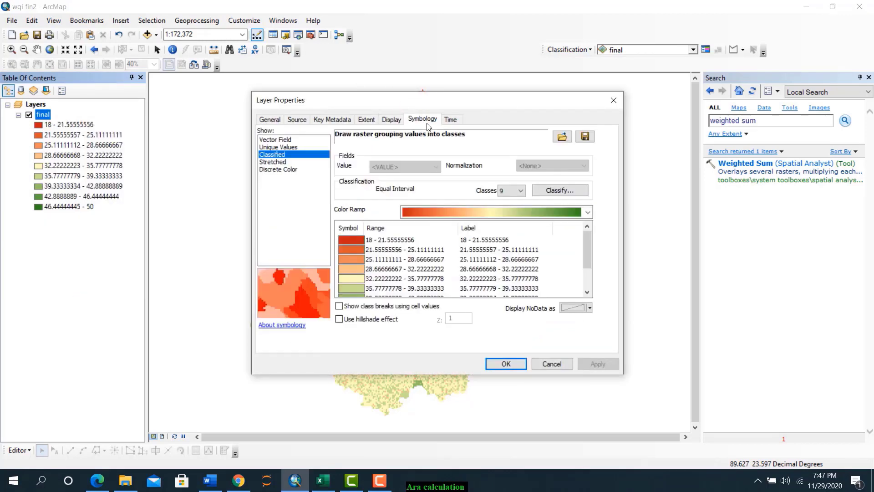
{"action": "left_click", "coordinate": [516, 190]}
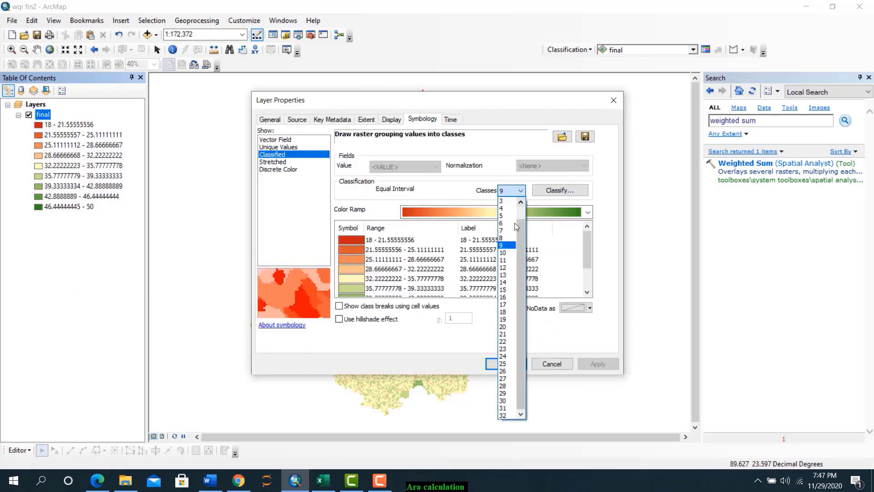
{"action": "left_click", "coordinate": [502, 201]}
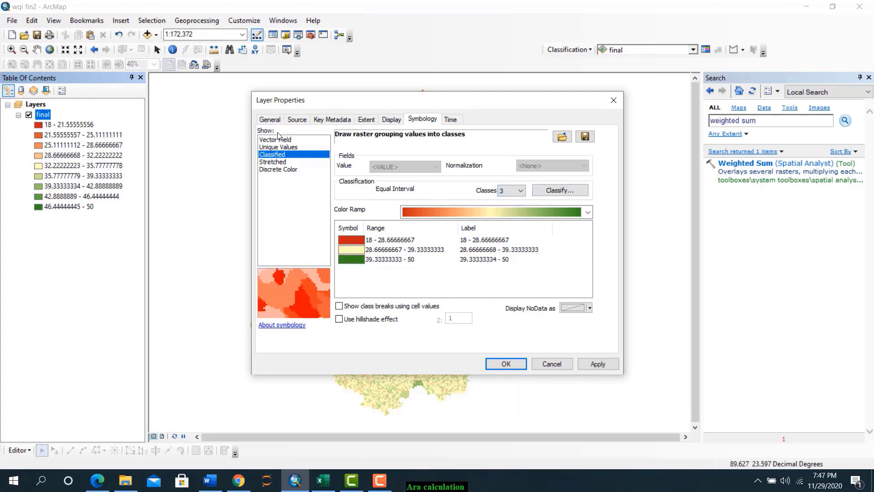
Change the final raster's classification method to Quantile and apply it
{"action": "left_click", "coordinate": [549, 195]}
{"action": "left_click", "coordinate": [350, 122]}
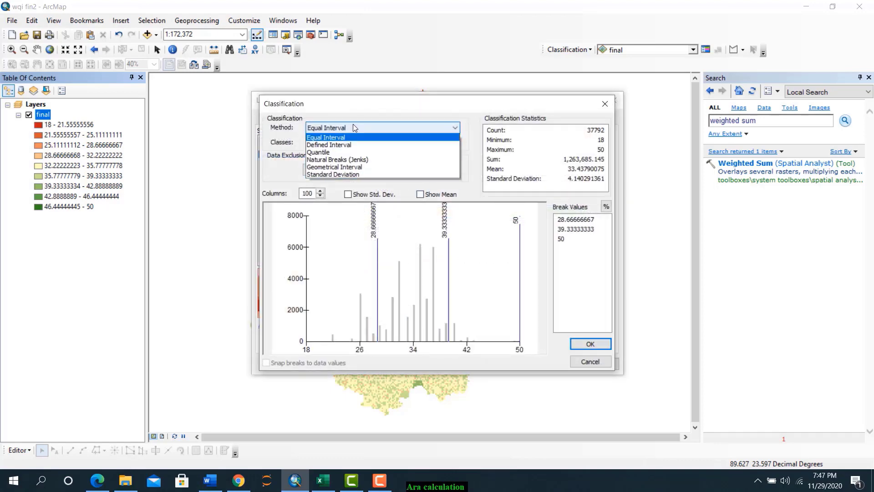
{"action": "left_click", "coordinate": [328, 153]}
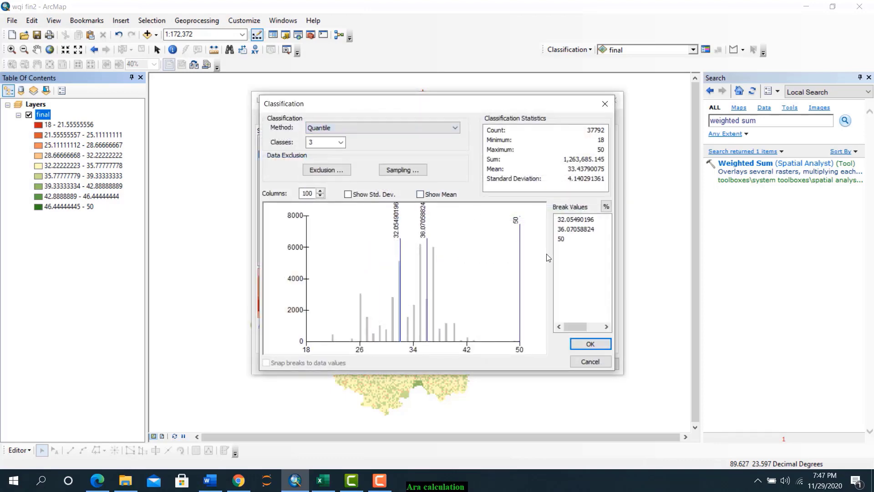
{"action": "left_click", "coordinate": [589, 343]}
{"action": "left_click", "coordinate": [598, 364]}
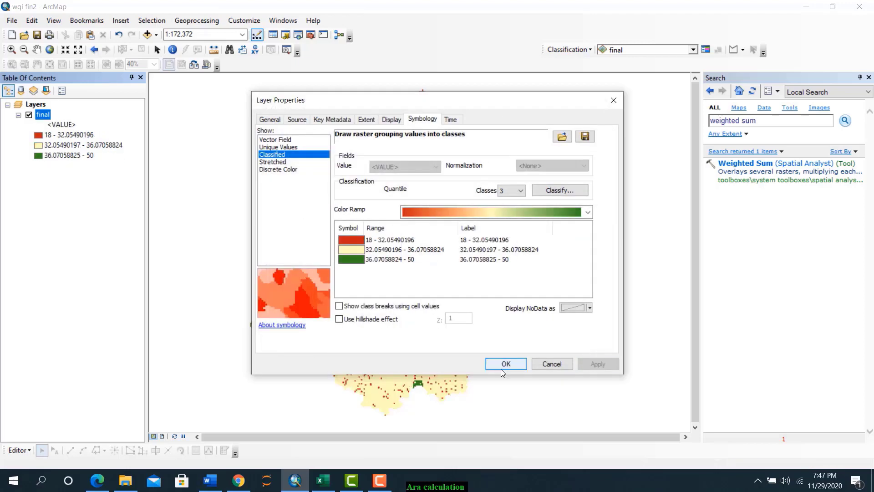
Apply the green-yellow-red color ramp to the final raster, with green for the lowest class and red for the highest
{"action": "left_click", "coordinate": [517, 210]}
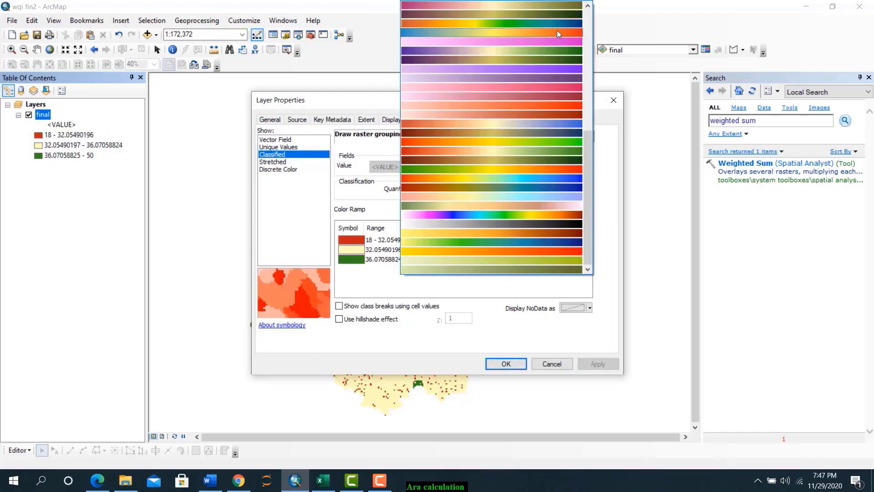
{"action": "left_click", "coordinate": [573, 167]}
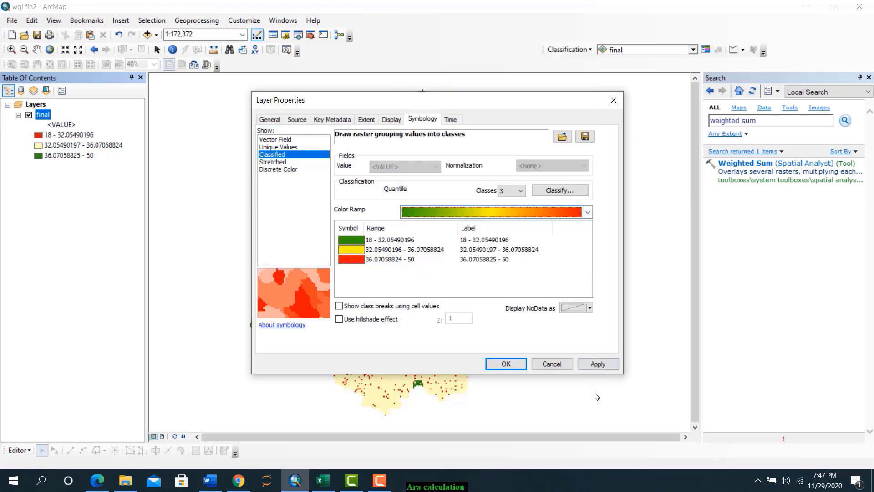
{"action": "left_click", "coordinate": [594, 364]}
{"action": "left_click", "coordinate": [514, 363]}
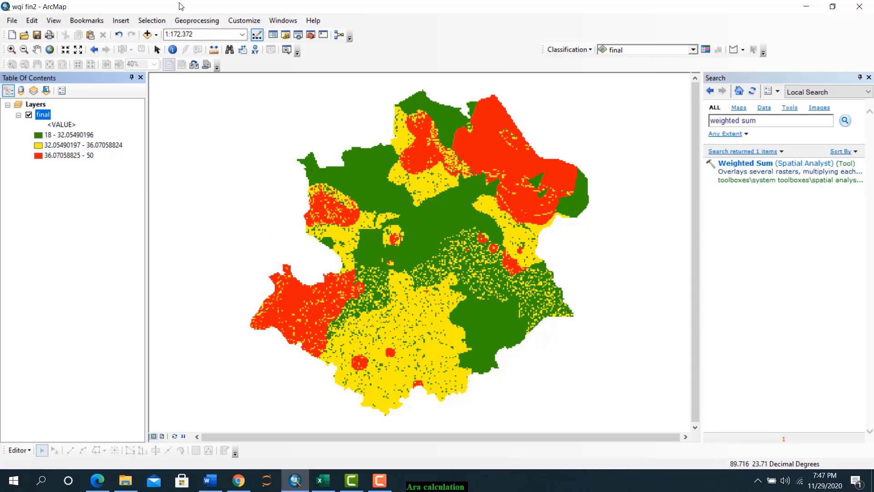
Insert a one-column legend for the final layer in the map layout, with an Olive background
{"action": "left_click", "coordinate": [162, 436]}
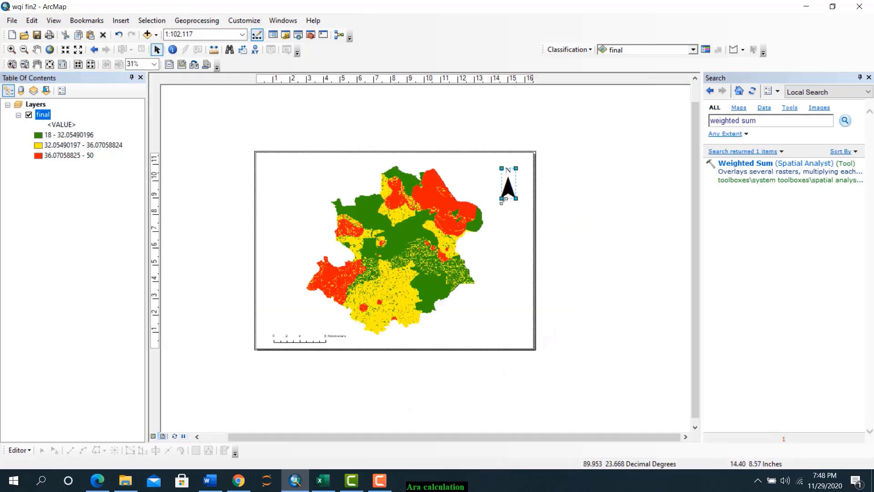
{"action": "left_click", "coordinate": [505, 194]}
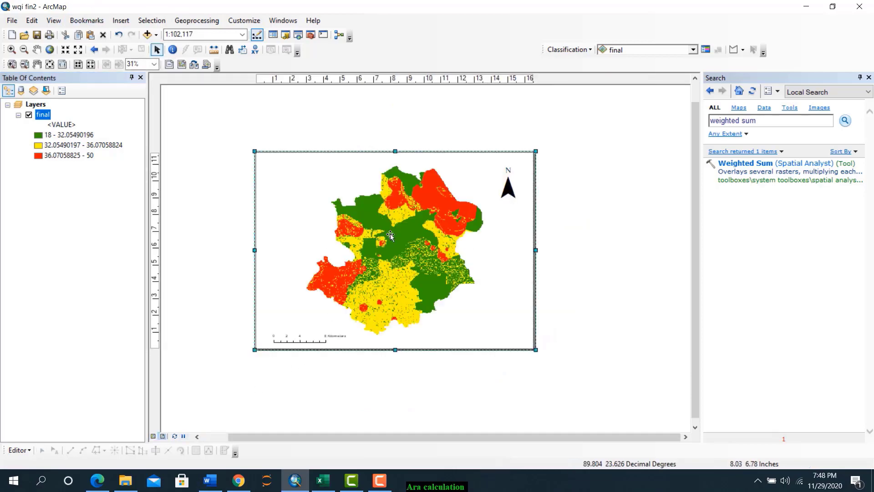
{"action": "left_click", "coordinate": [120, 21]}
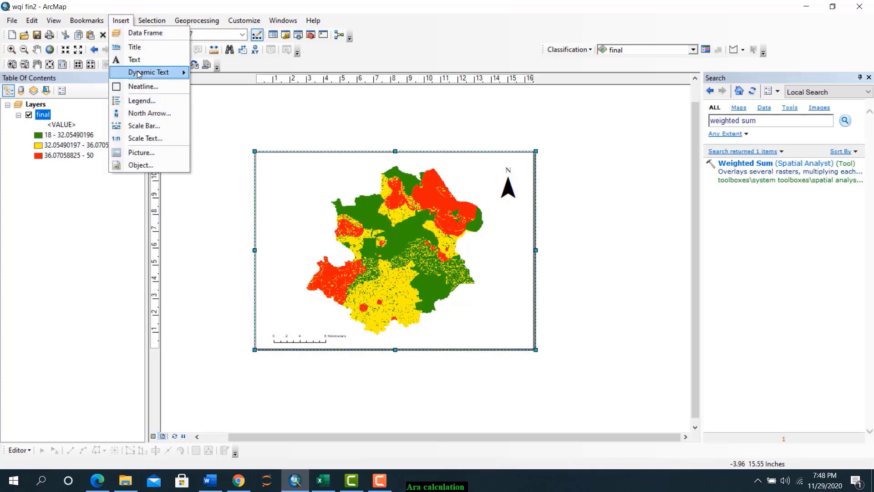
{"action": "left_click", "coordinate": [137, 100]}
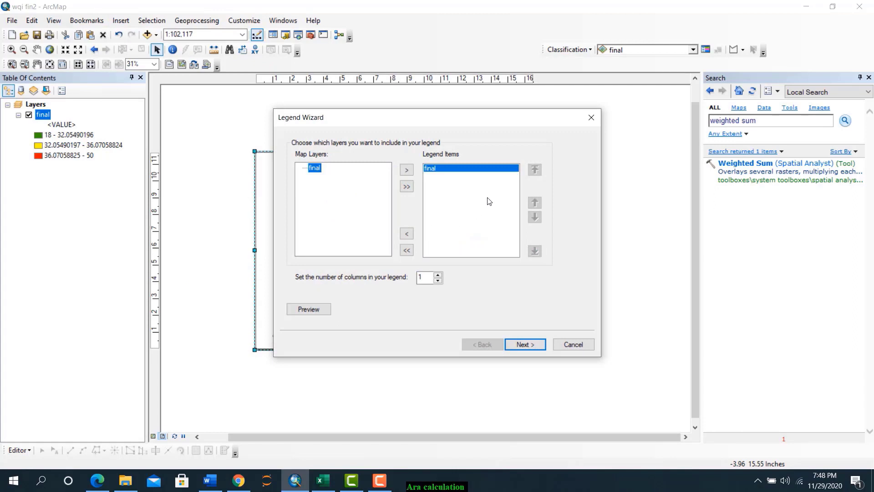
{"action": "left_click", "coordinate": [524, 344]}
{"action": "left_click", "coordinate": [524, 344]}
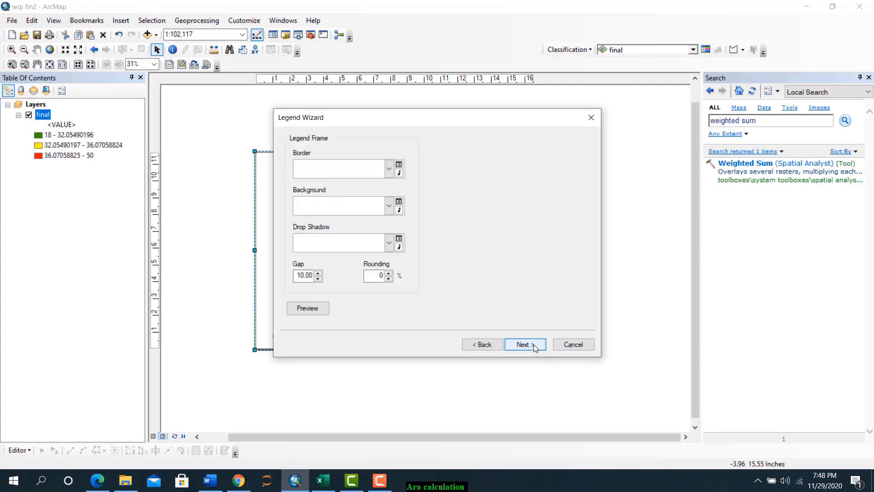
{"action": "left_click", "coordinate": [389, 205]}
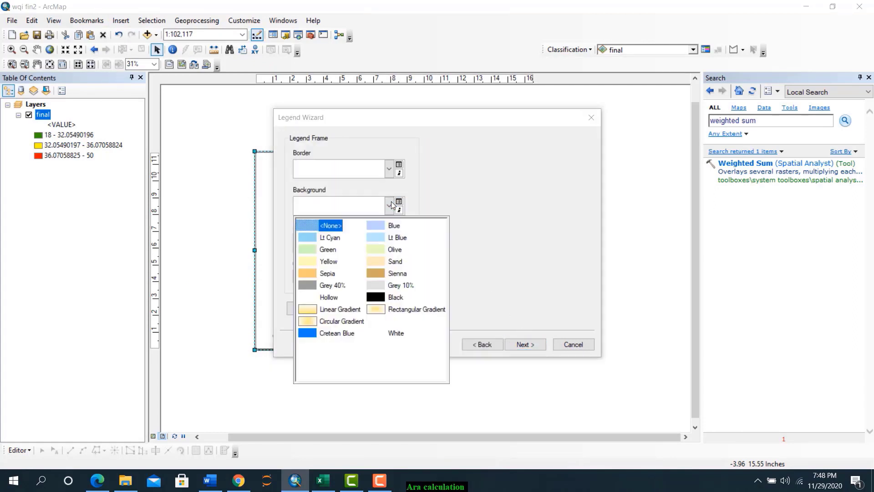
{"action": "left_click", "coordinate": [379, 249]}
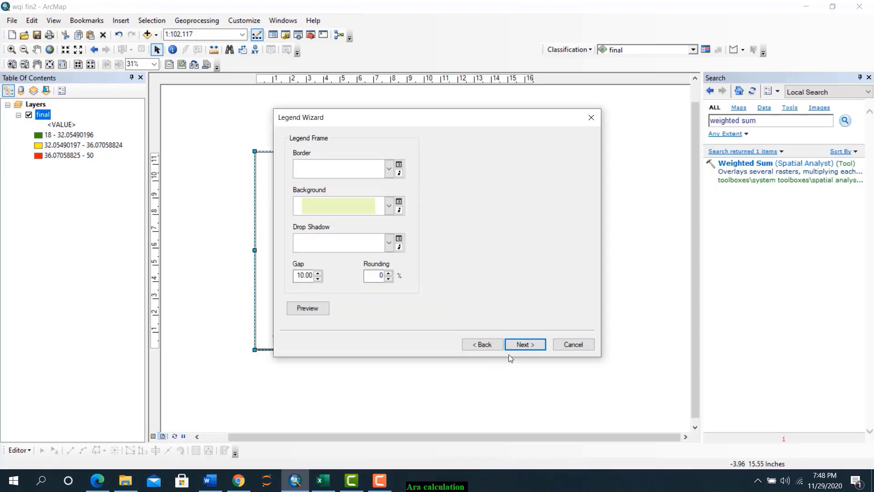
{"action": "left_click", "coordinate": [522, 343]}
{"action": "left_click", "coordinate": [524, 347]}
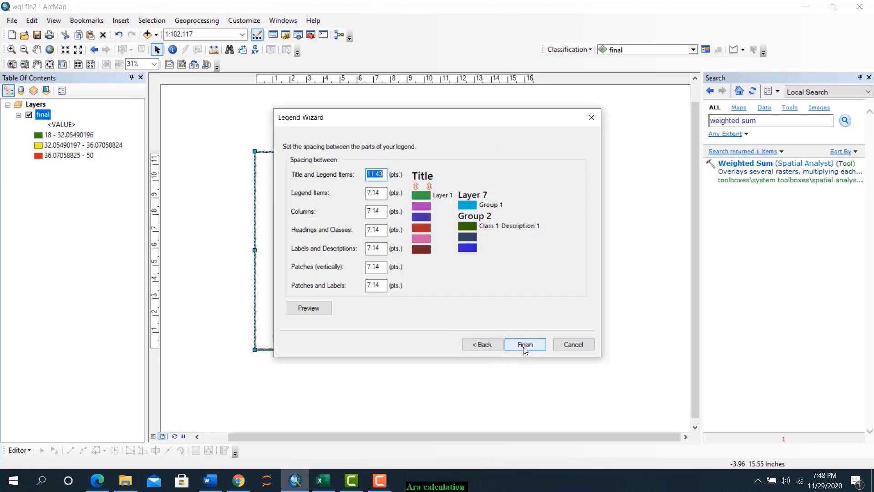
{"action": "left_click", "coordinate": [525, 345]}
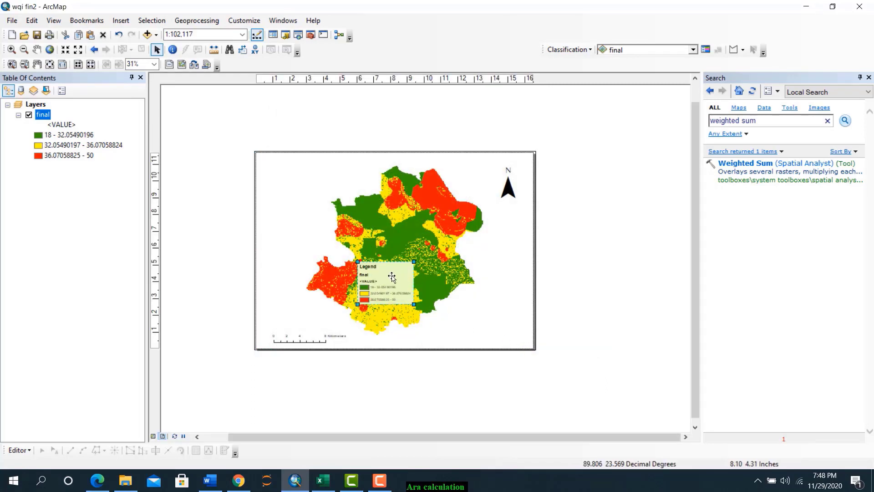
Move the legend to the page's lower-right corner and zoom the data frame to the final layer's extent
{"action": "left_click_drag", "start_coordinate": [410, 280], "coordinate": [520, 317]}
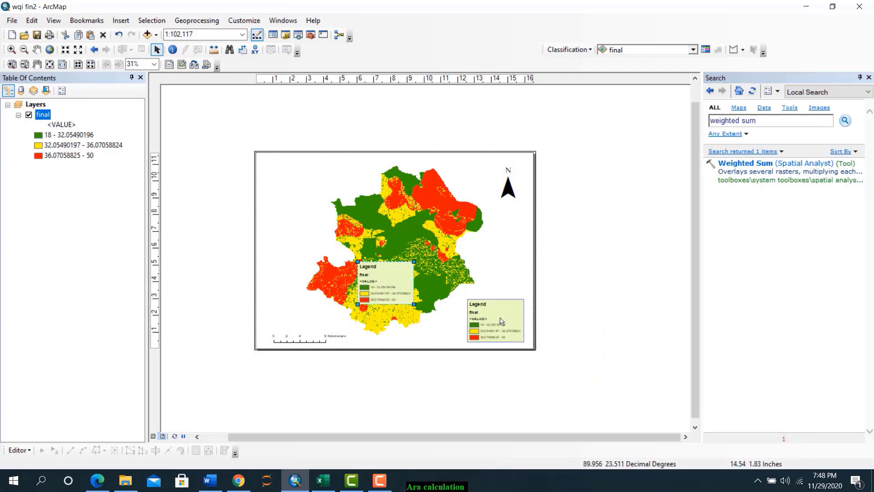
{"action": "left_click", "coordinate": [572, 300]}
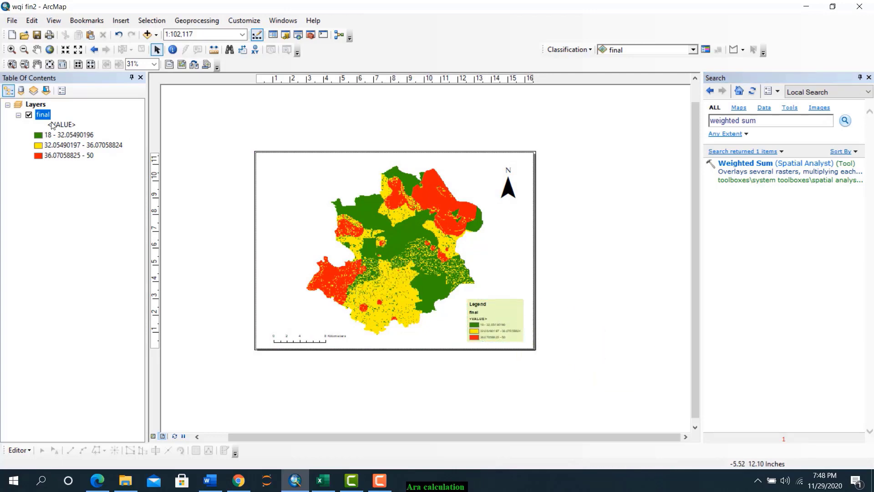
{"action": "right_click", "coordinate": [44, 118]}
{"action": "left_click", "coordinate": [75, 176]}
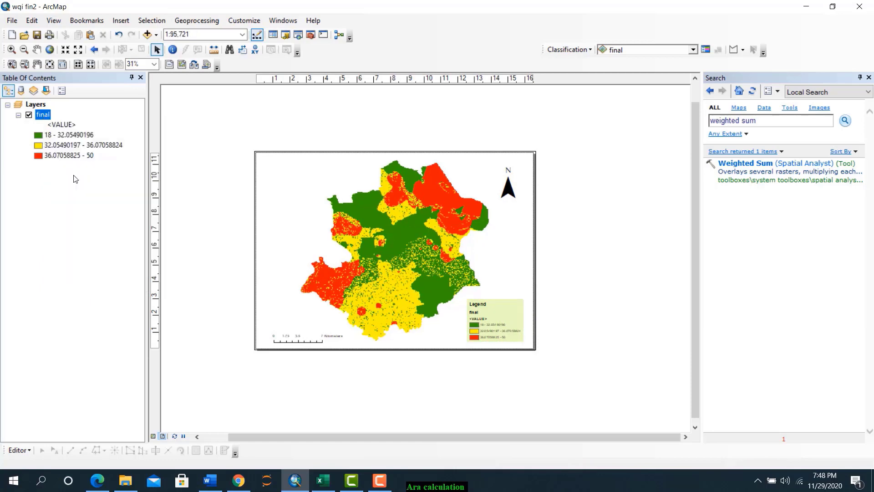
Close the Search window and centre the whole layout page in the view
{"action": "left_click", "coordinate": [77, 64]}
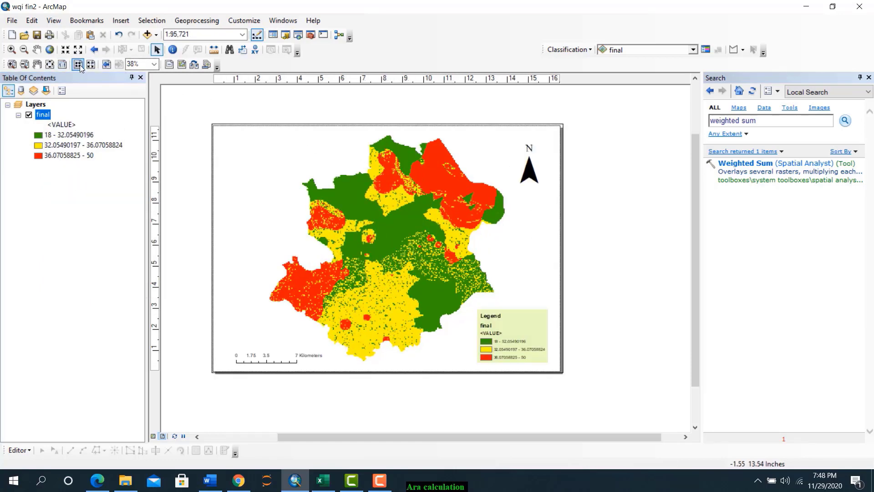
{"action": "left_click", "coordinate": [91, 64]}
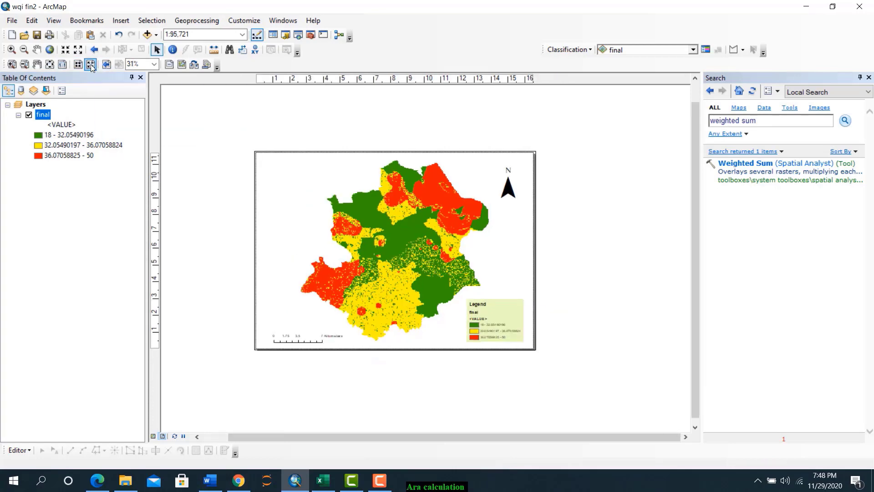
{"action": "left_click", "coordinate": [90, 64]}
{"action": "left_click", "coordinate": [78, 65]}
{"action": "left_click", "coordinate": [78, 65]}
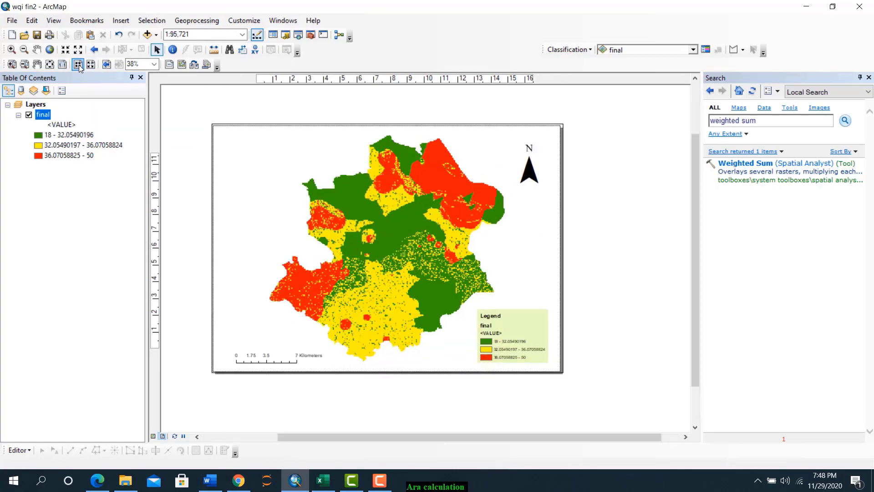
{"action": "left_click", "coordinate": [50, 65]}
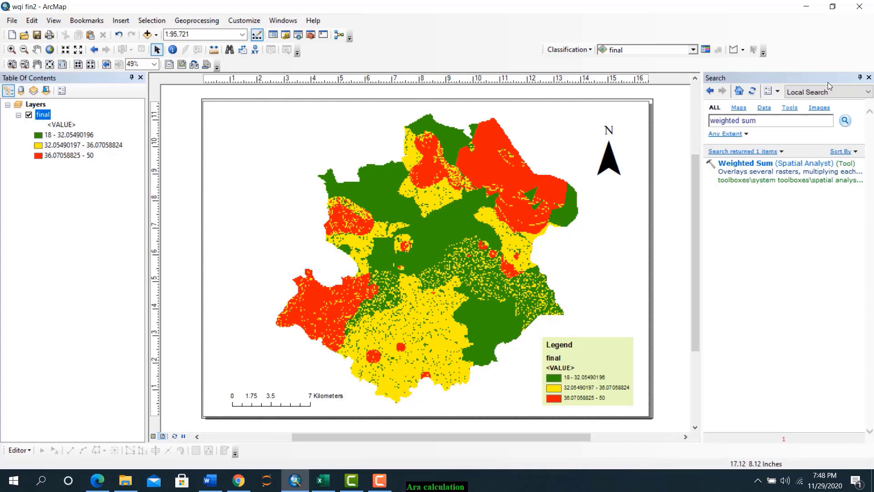
{"action": "left_click", "coordinate": [869, 77]}
{"action": "left_click", "coordinate": [37, 64]}
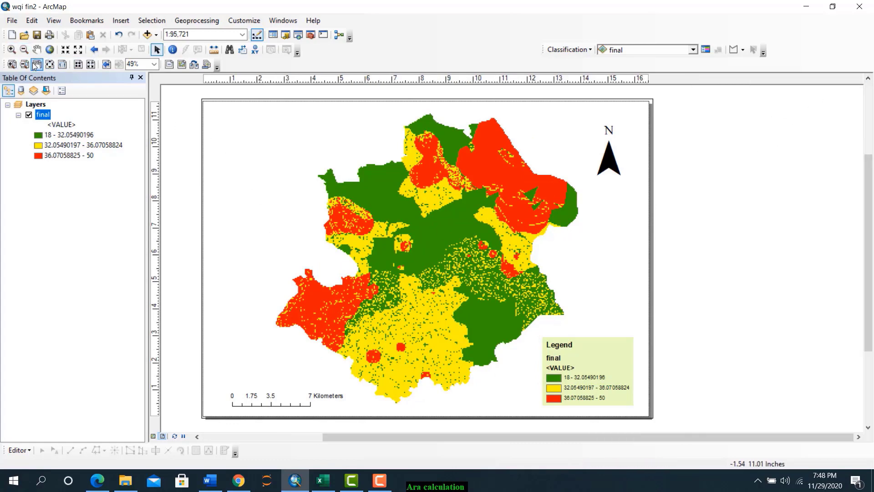
{"action": "left_click_drag", "start_coordinate": [209, 197], "coordinate": [295, 197]}
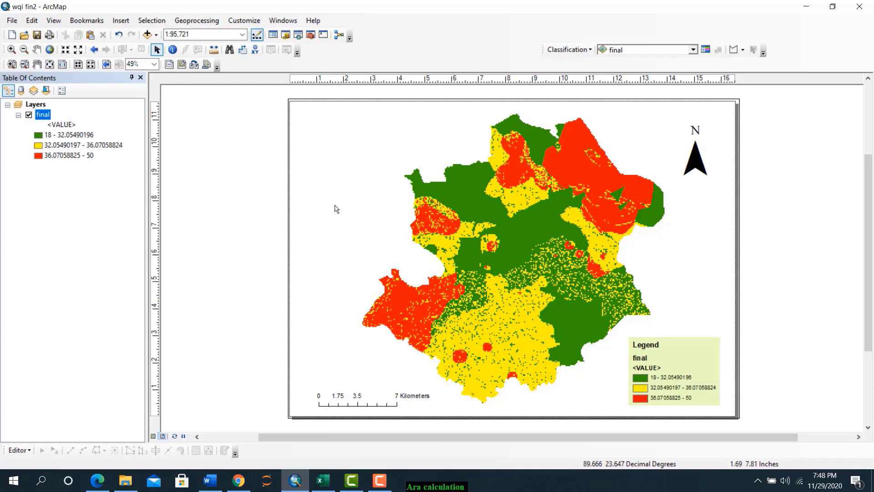